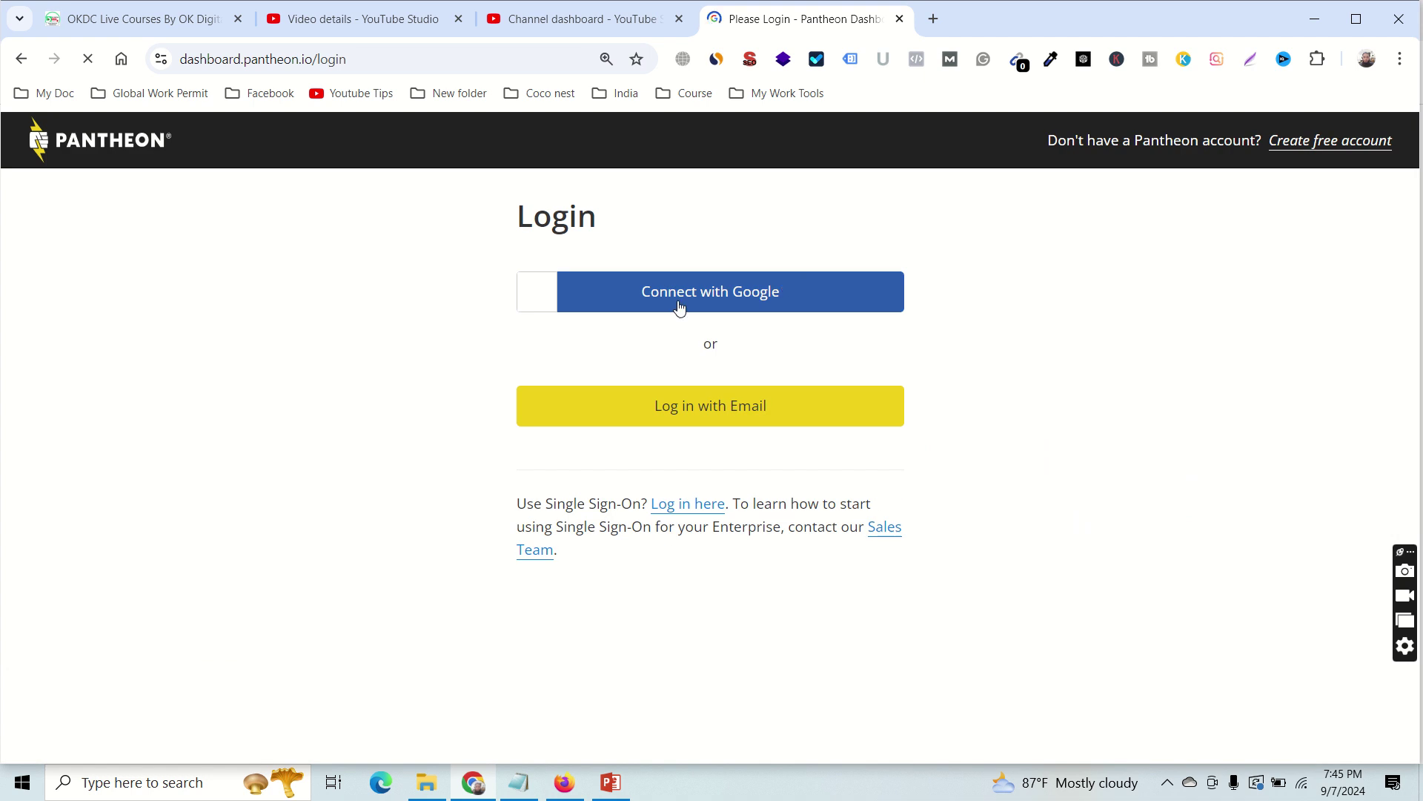
Log in to Pantheon with the first listed Google account and open the Frelancing Complete Course site.
click(786, 295)
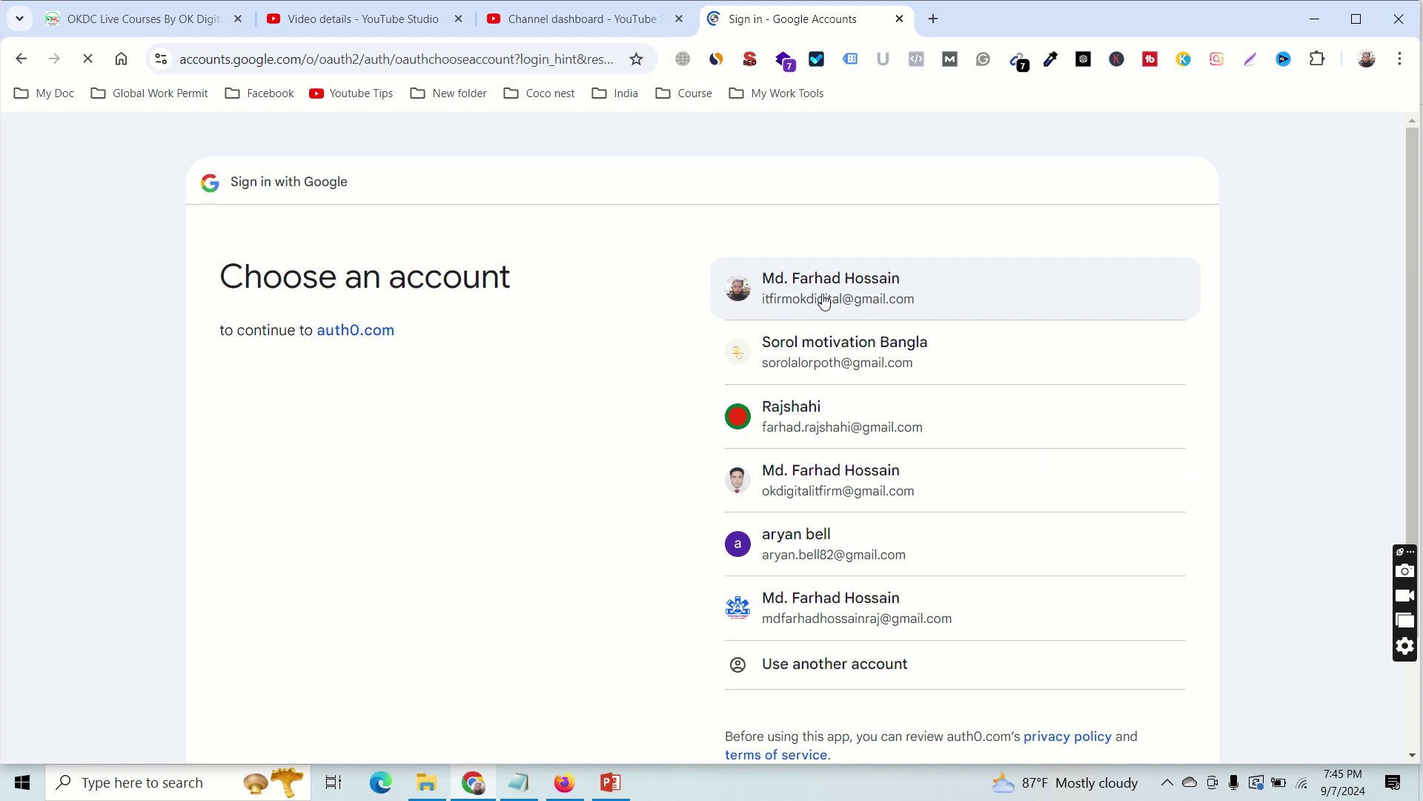
click(824, 300)
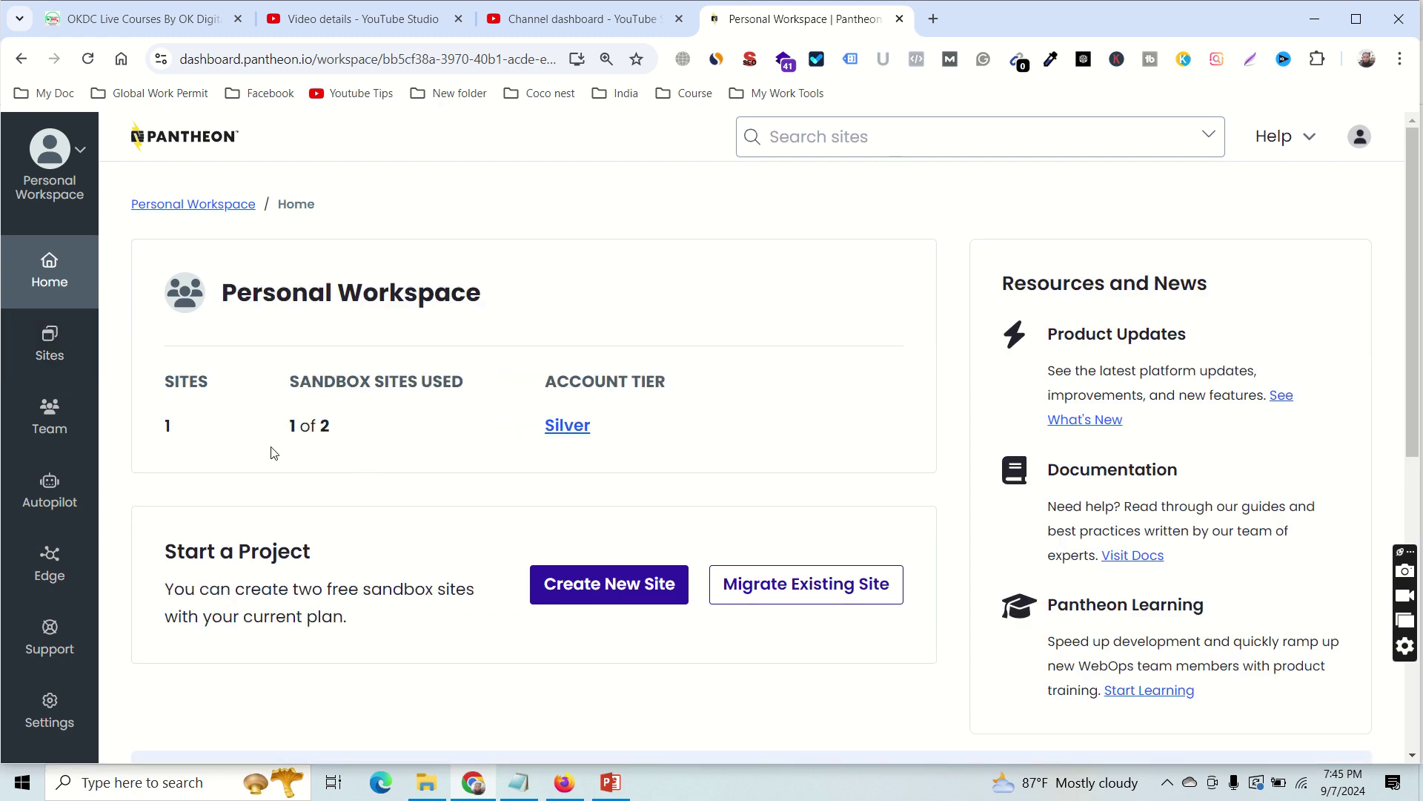
click(49, 347)
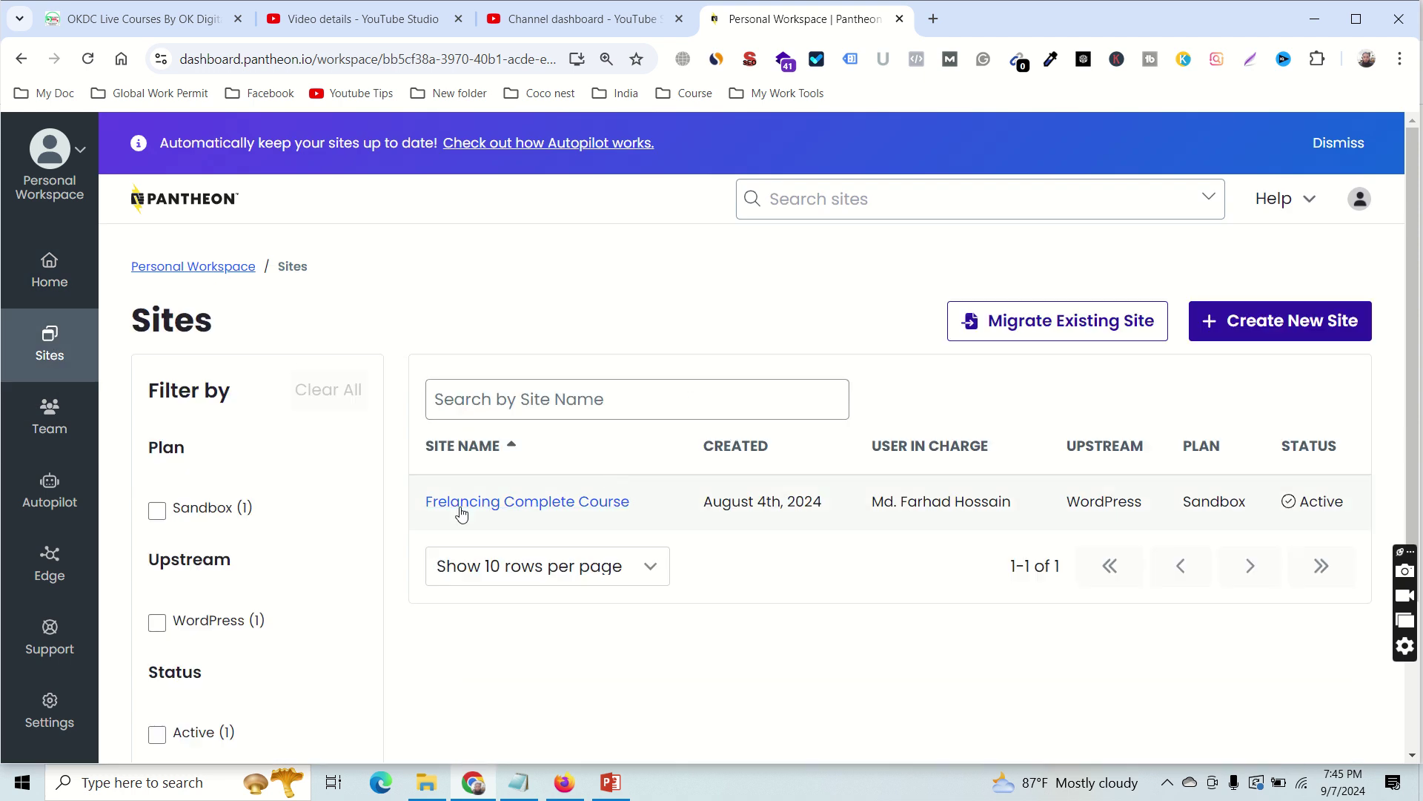
click(517, 512)
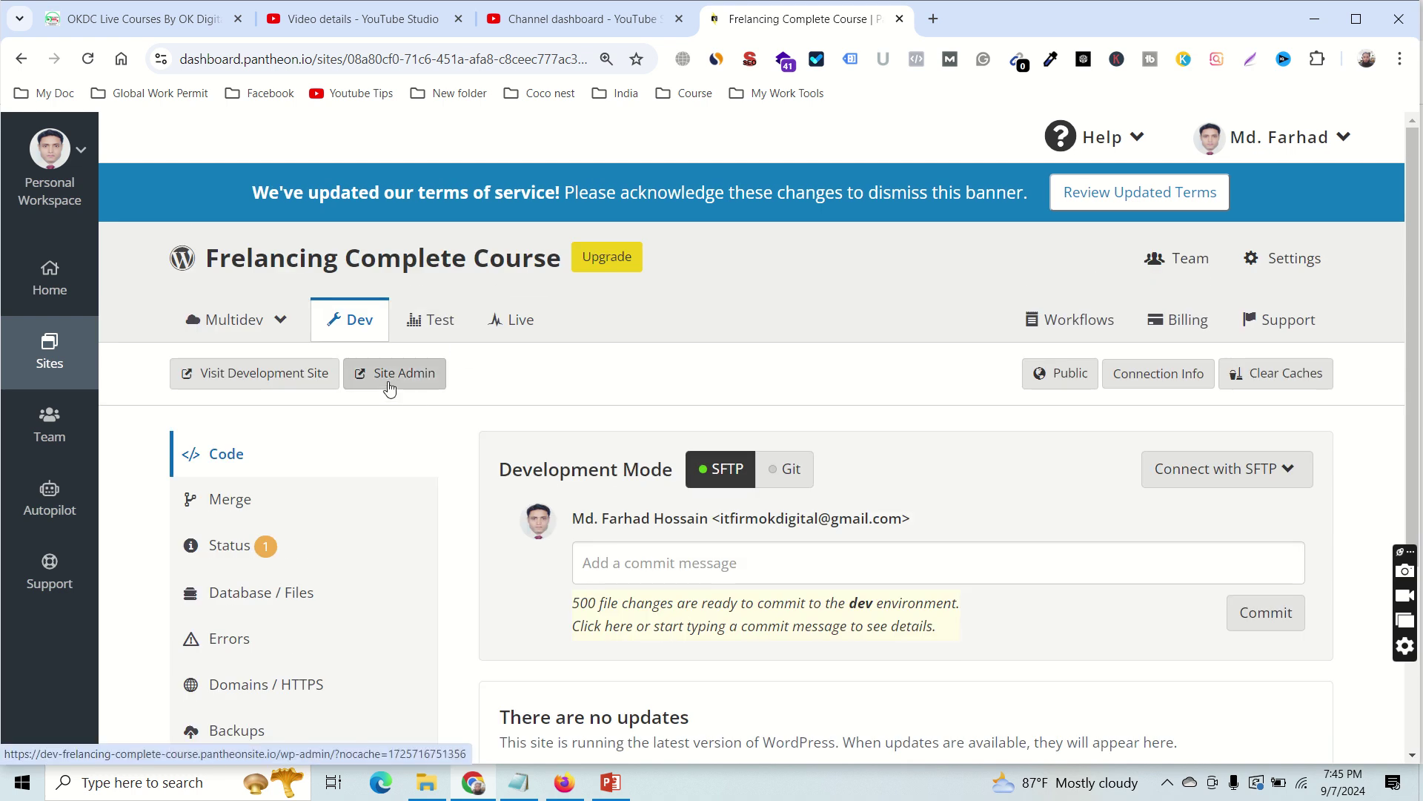
Open the Dev environment's site admin and log in to WordPress with the prefilled credentials.
click(390, 388)
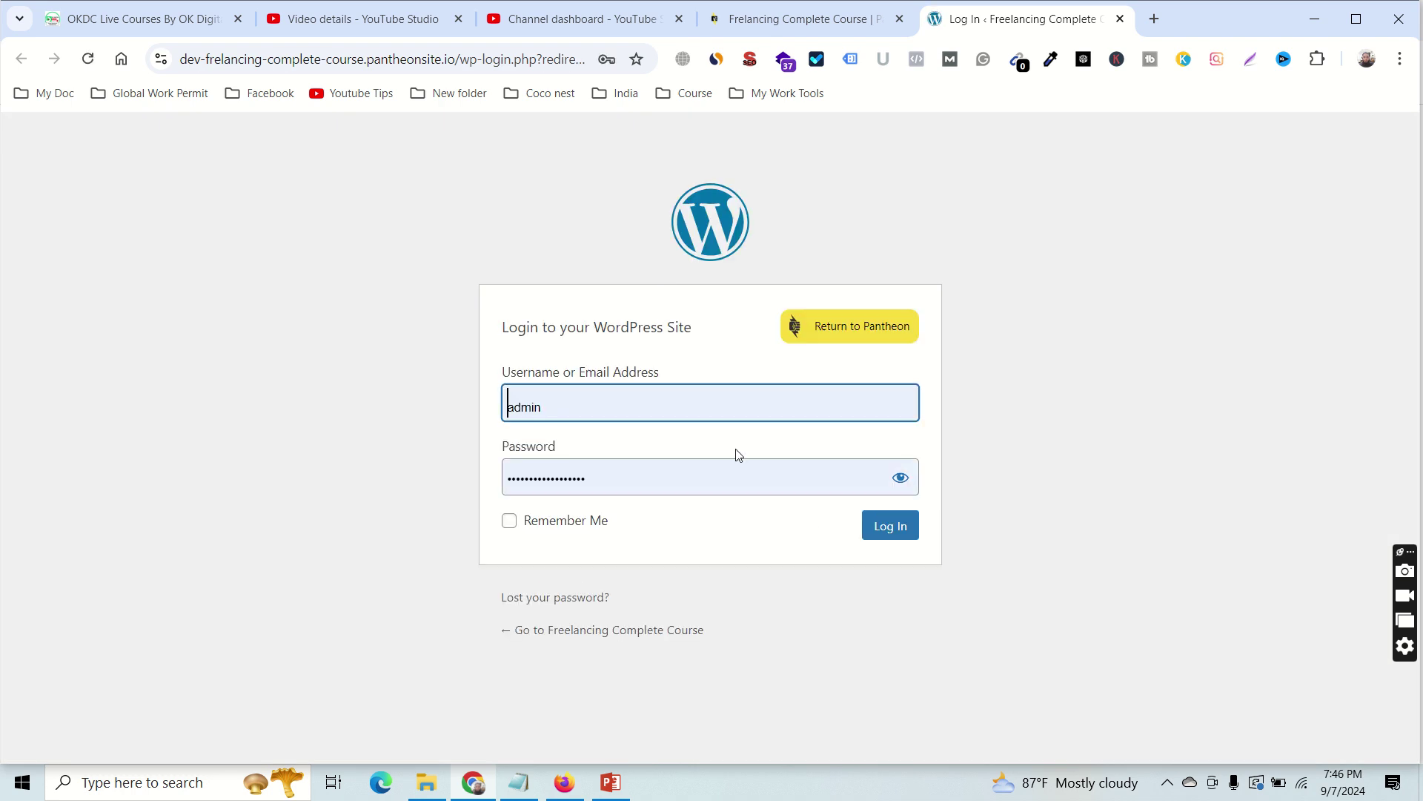
click(893, 531)
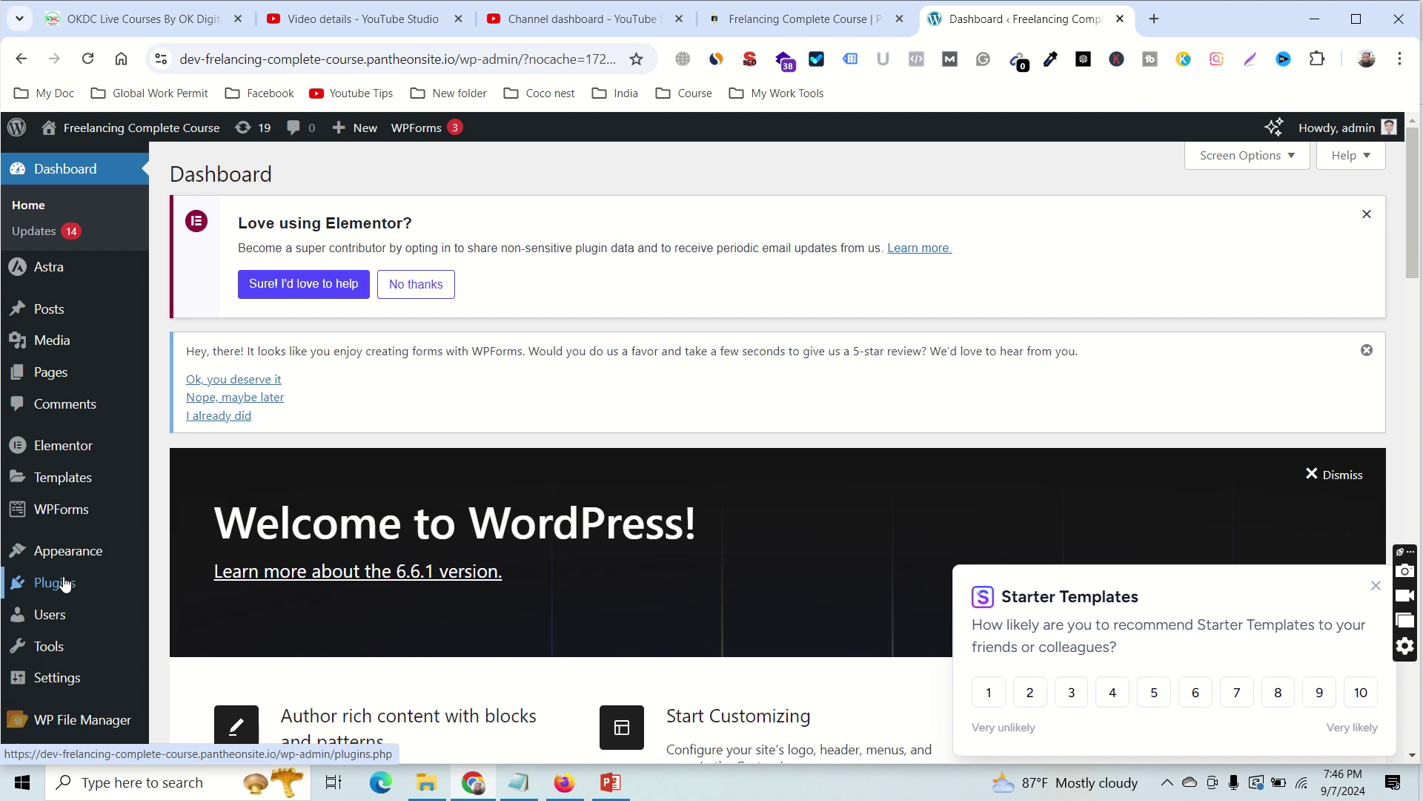
Look over the WordPress admin sections and examine the list of all pages.
mouse_move(65, 562)
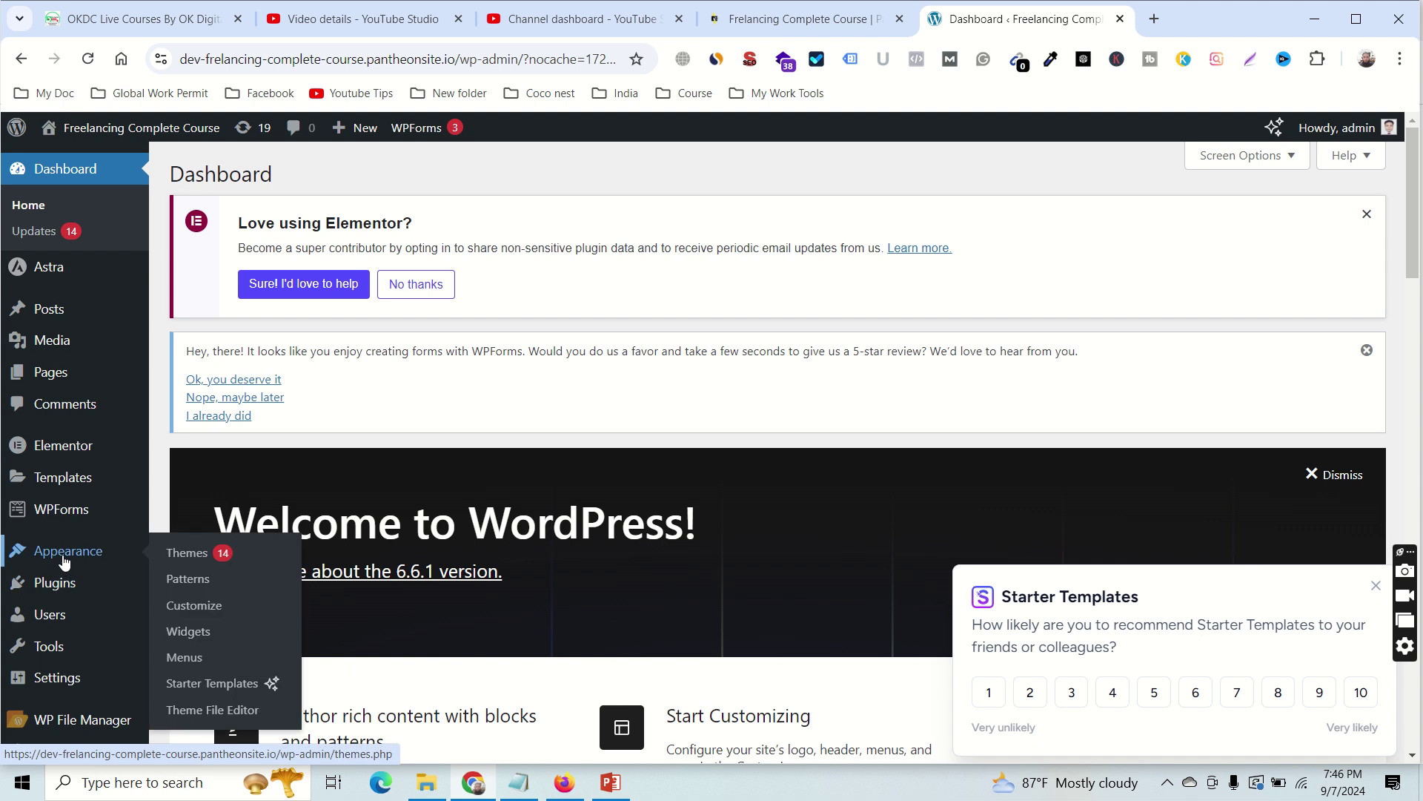
mouse_move(59, 308)
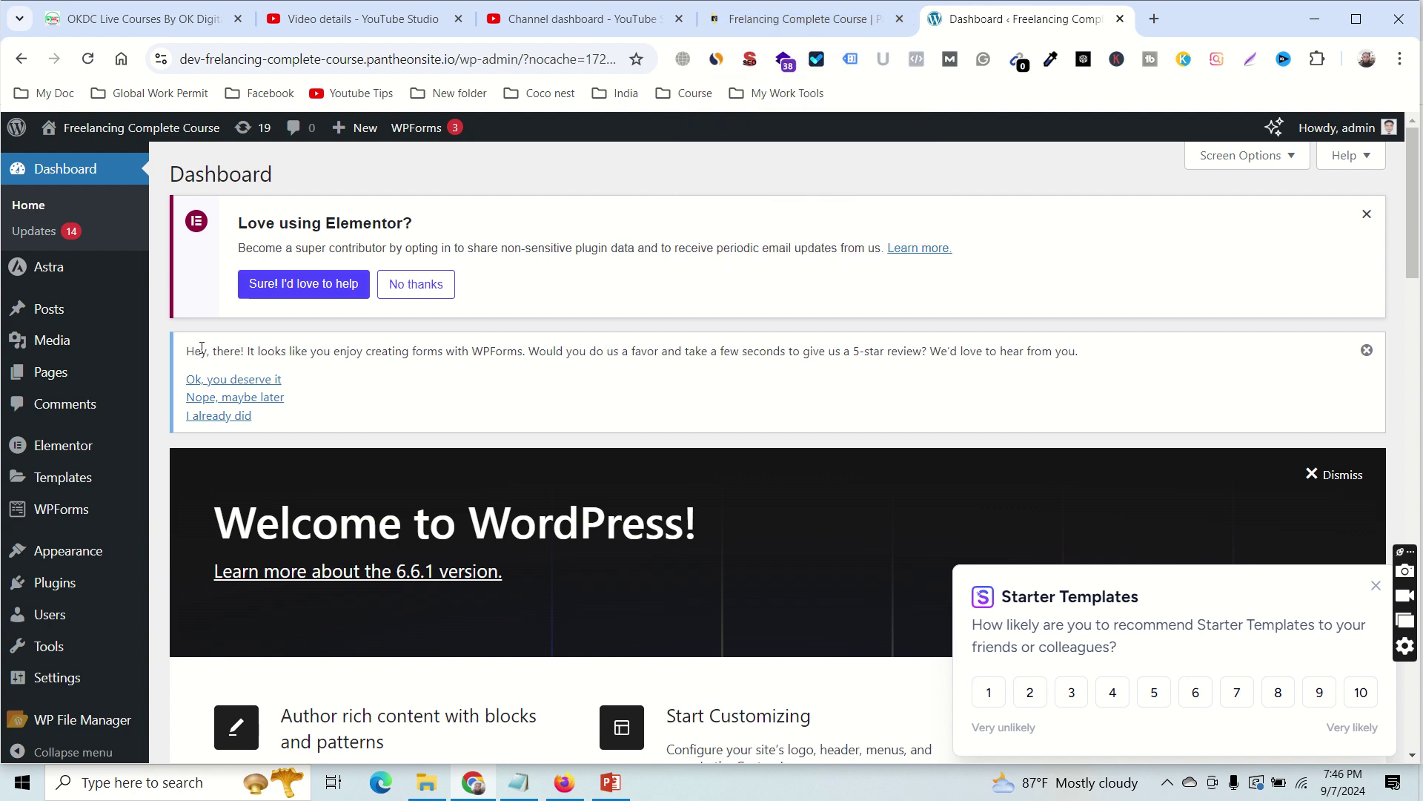
mouse_move(43, 376)
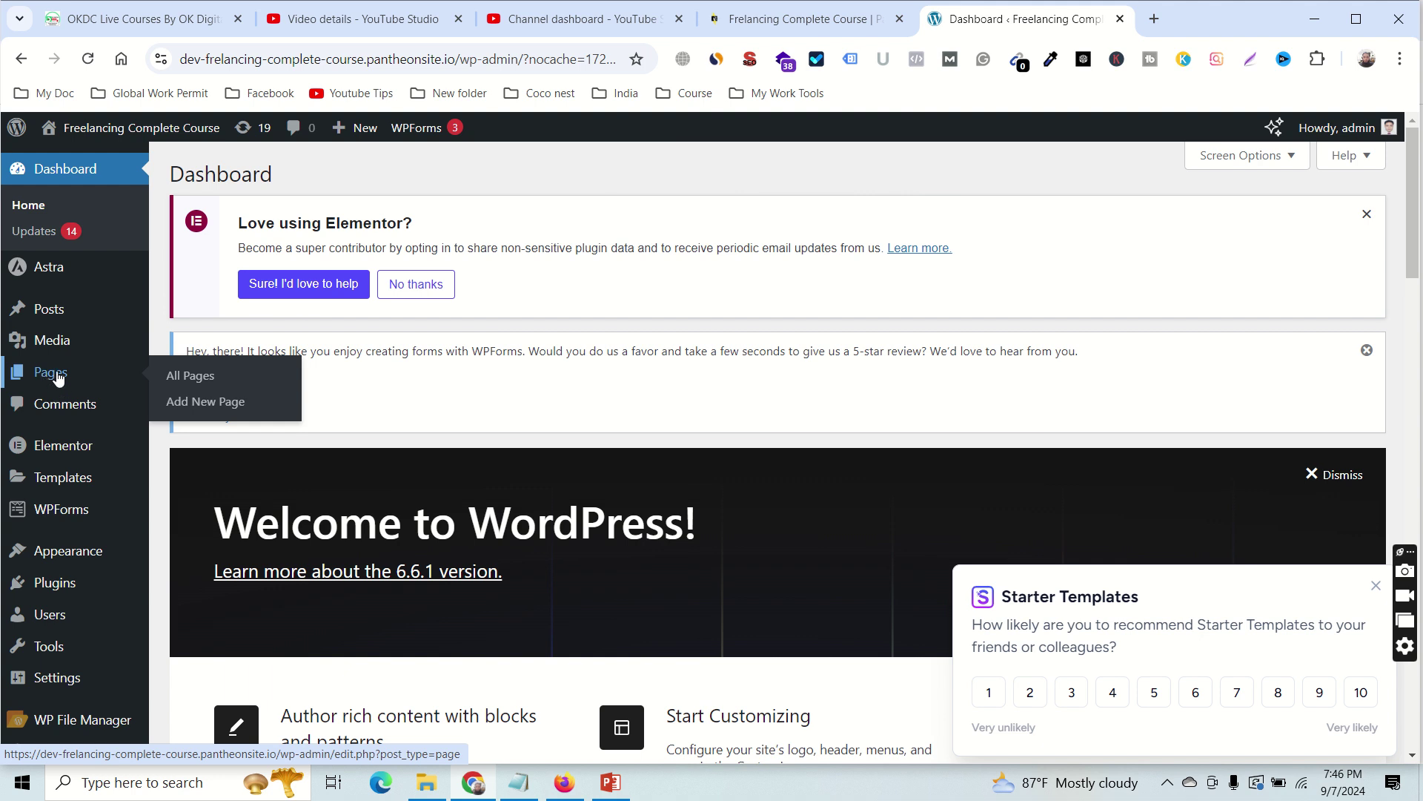
mouse_move(68, 349)
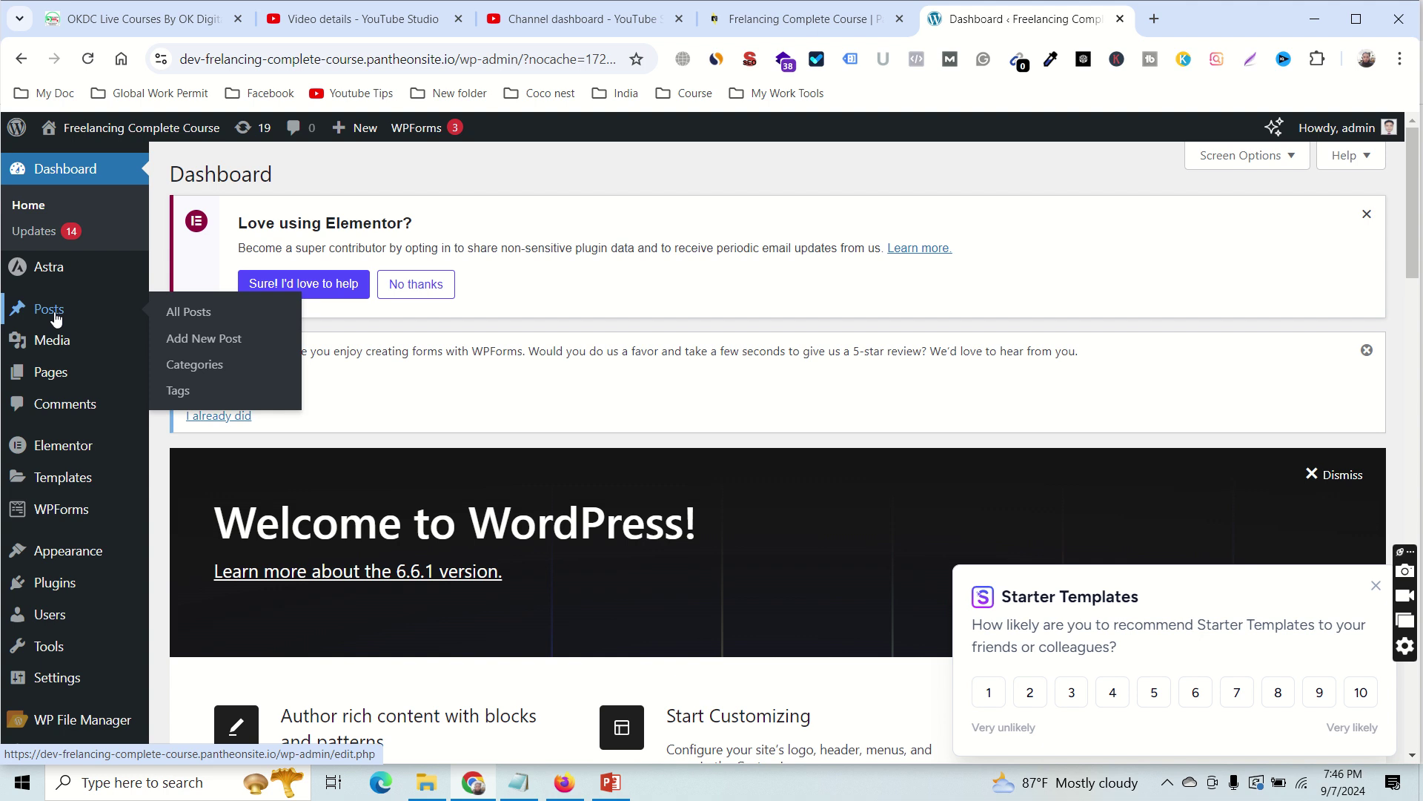
click(45, 383)
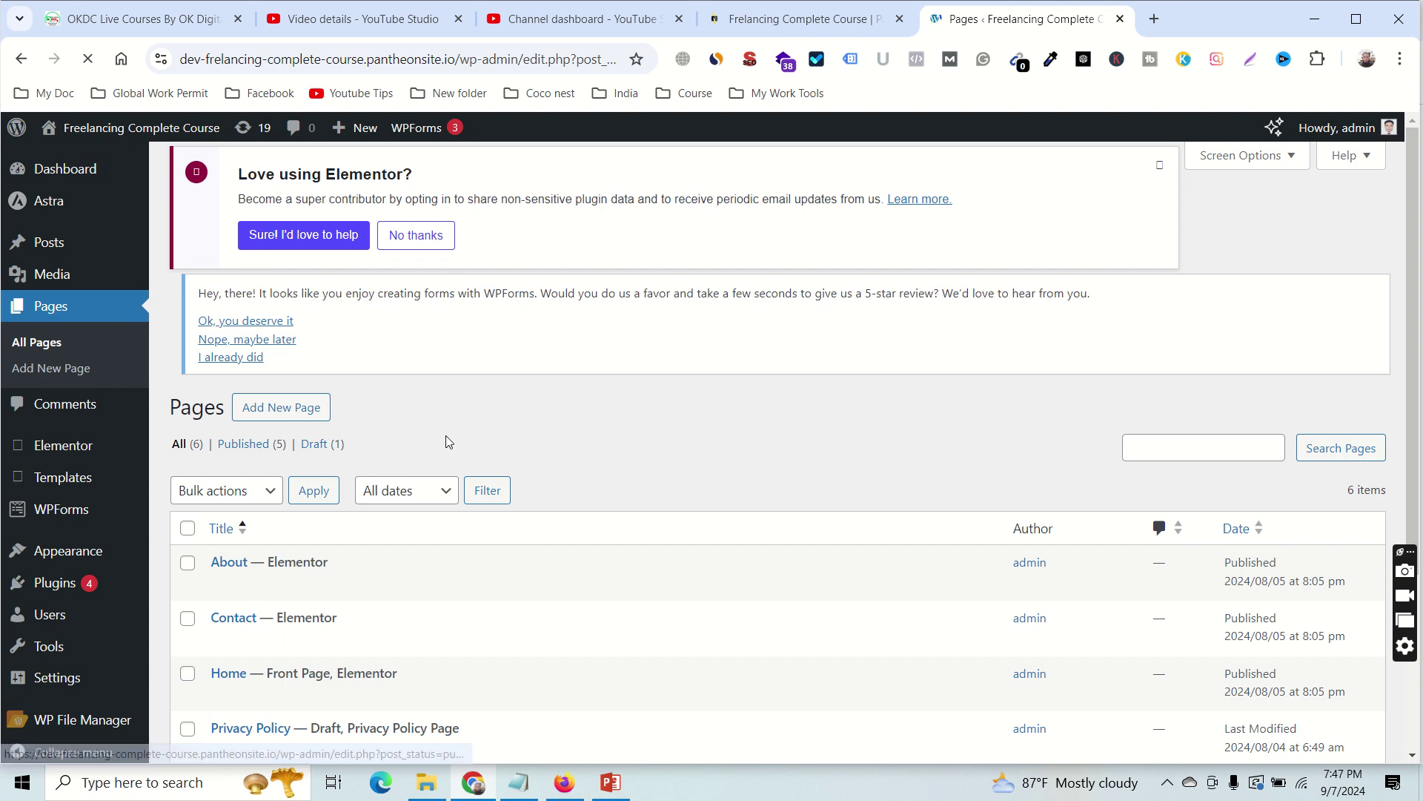
scroll(547, 429, down, 3)
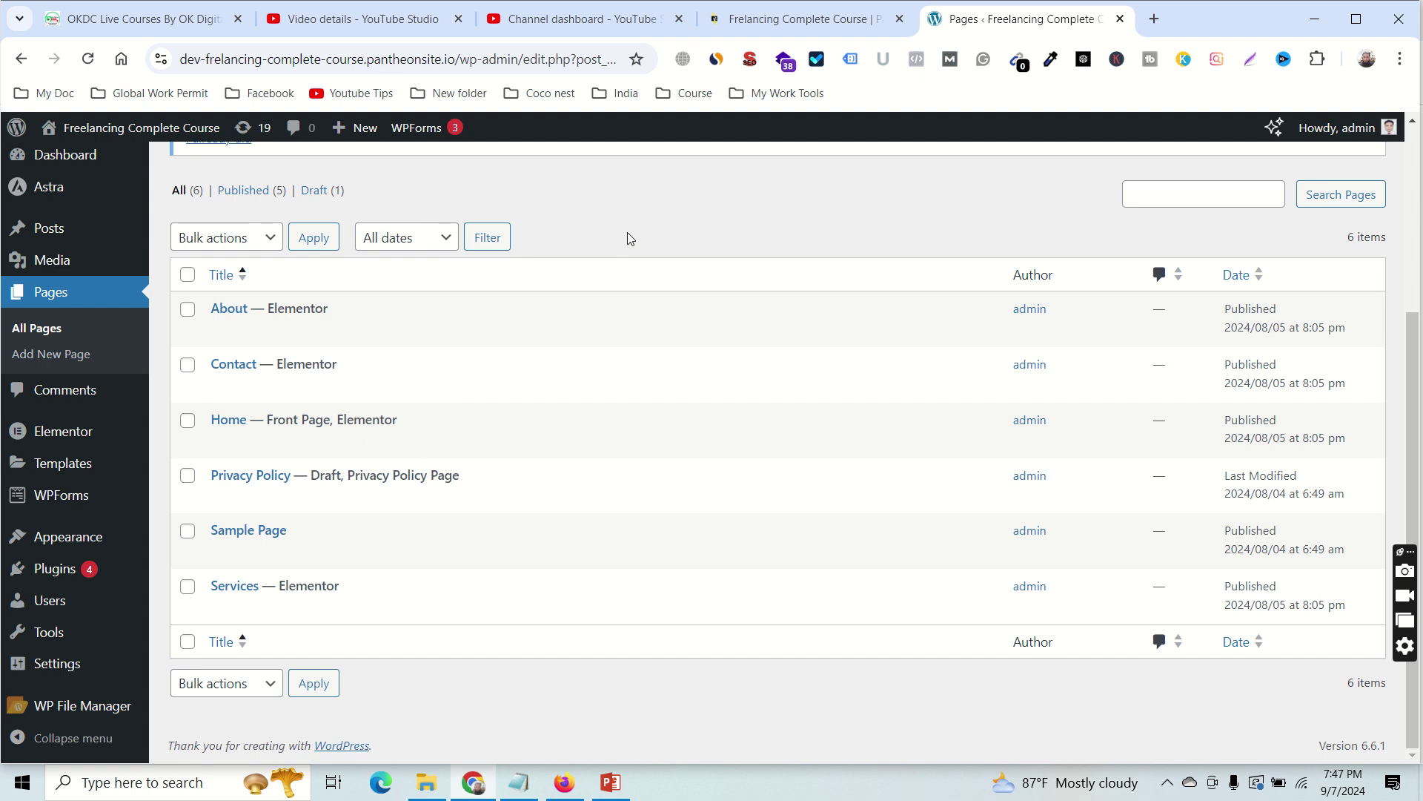
Search Google for "terms and conditions generator" in a new browser tab and open the termsandconditionsgenerator.com result.
click(1155, 20)
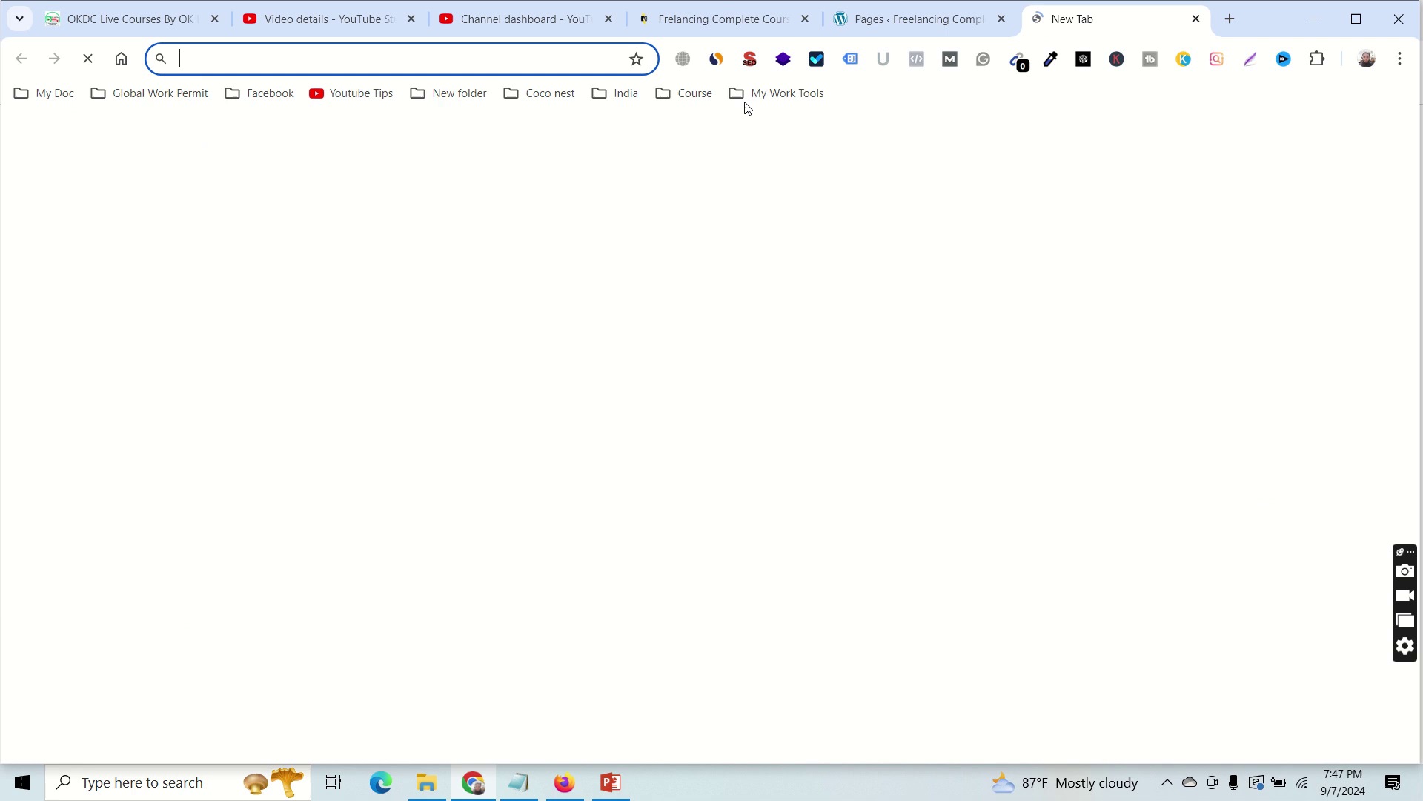
text(google.com)
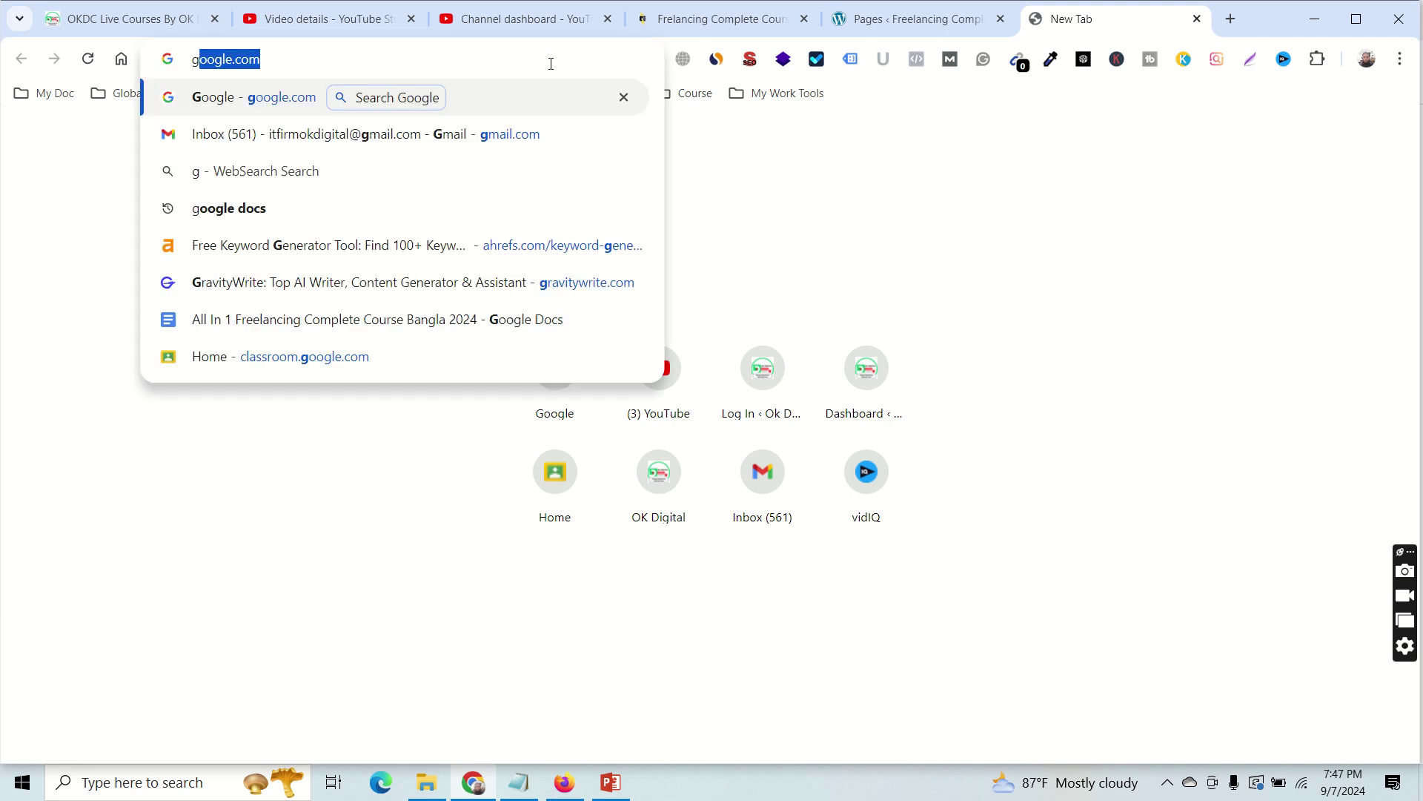
key(Return)
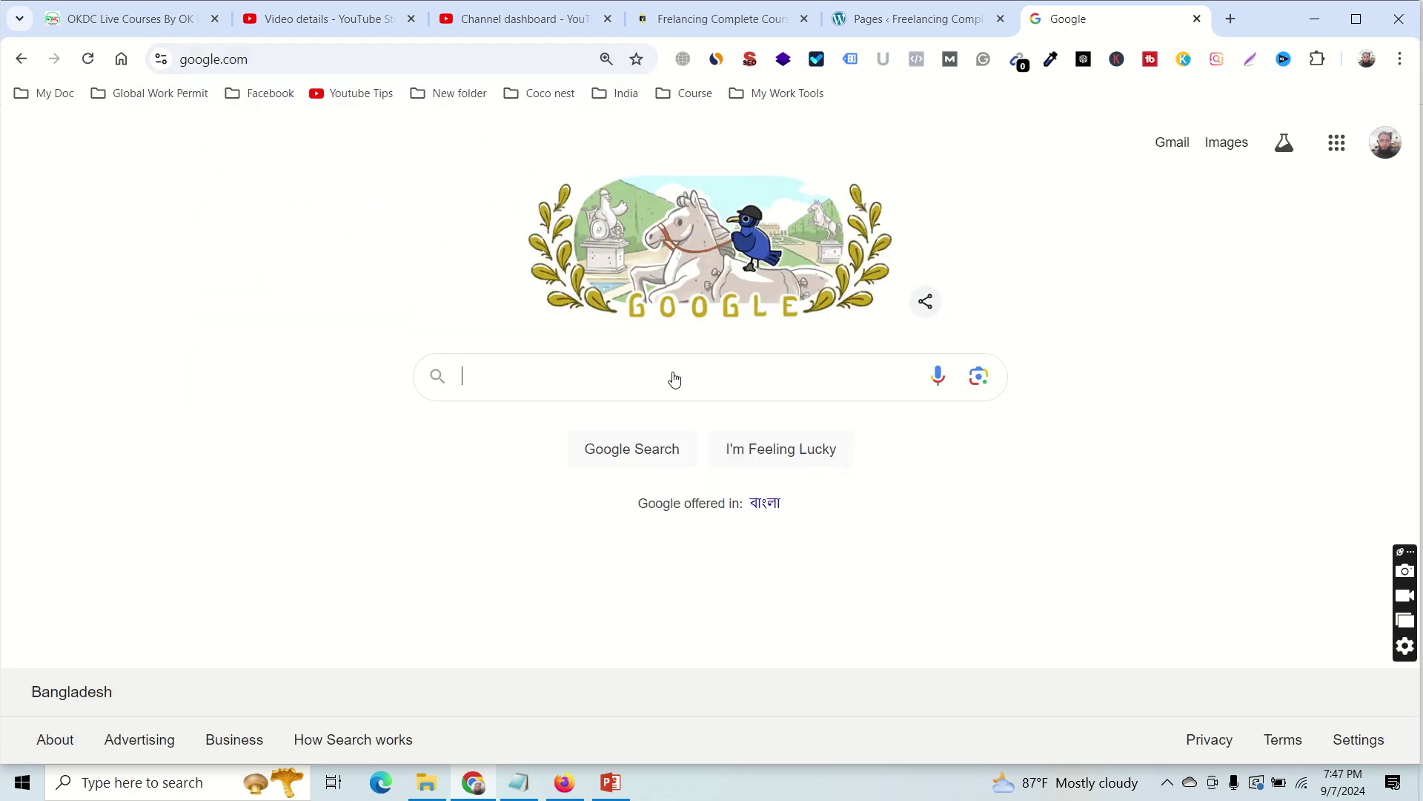
text(terms and)
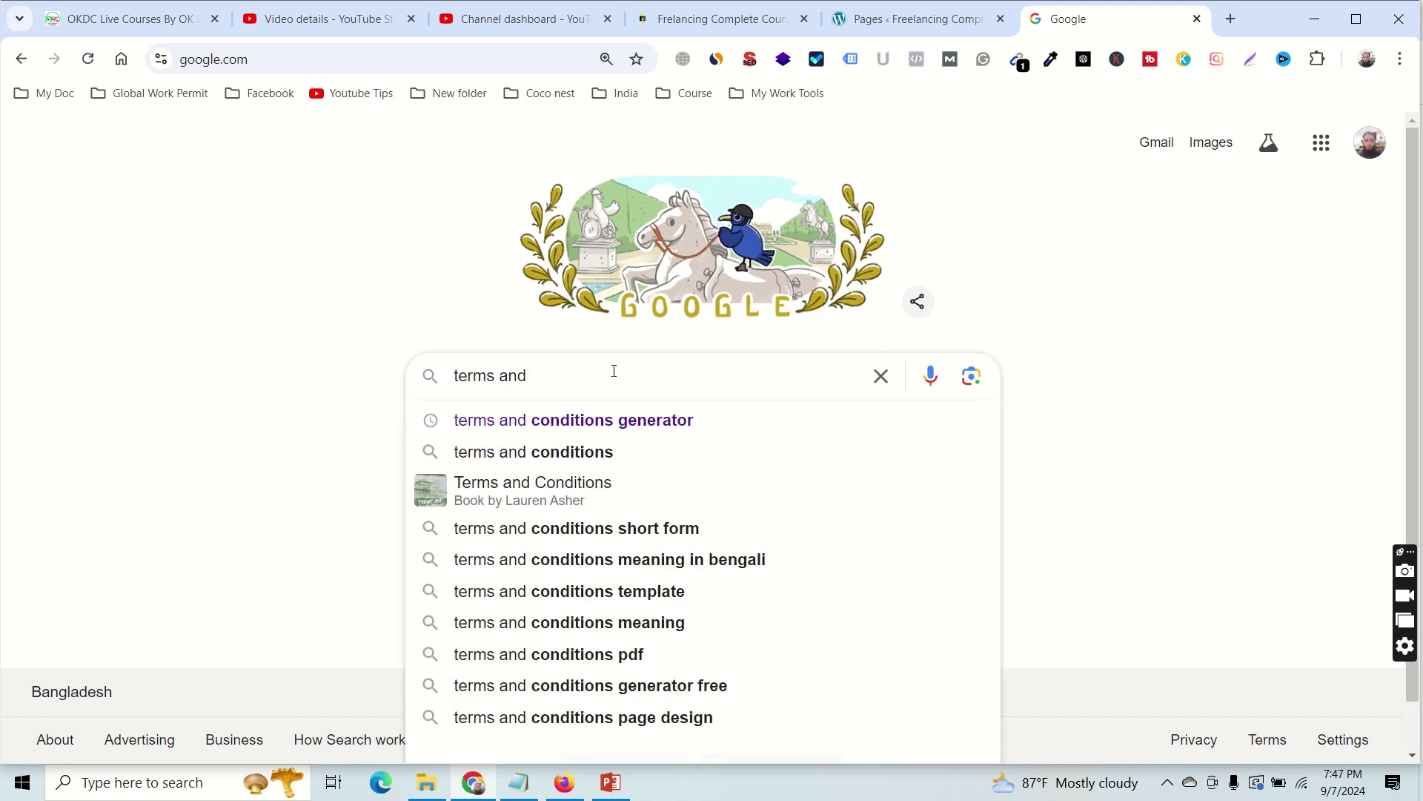
click(647, 420)
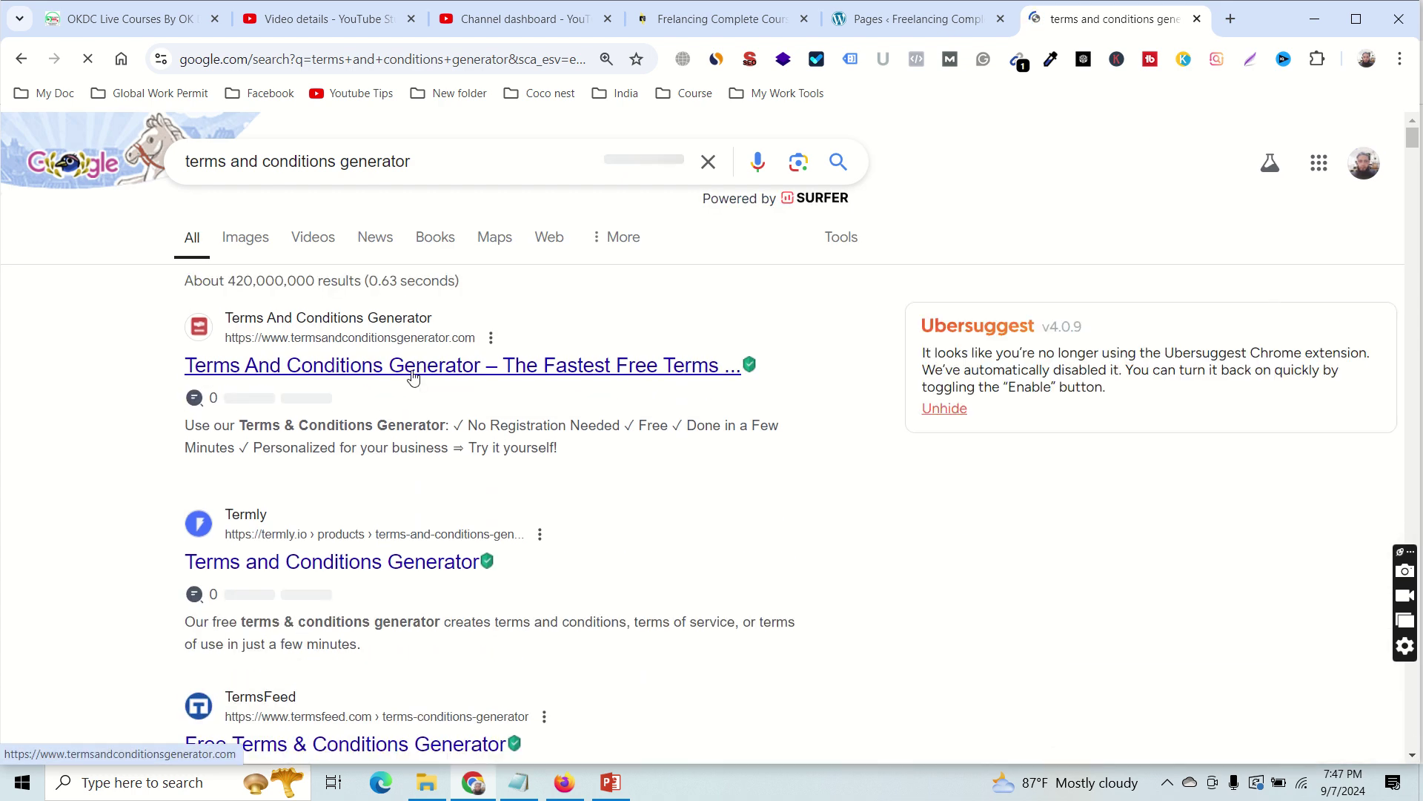
click(442, 367)
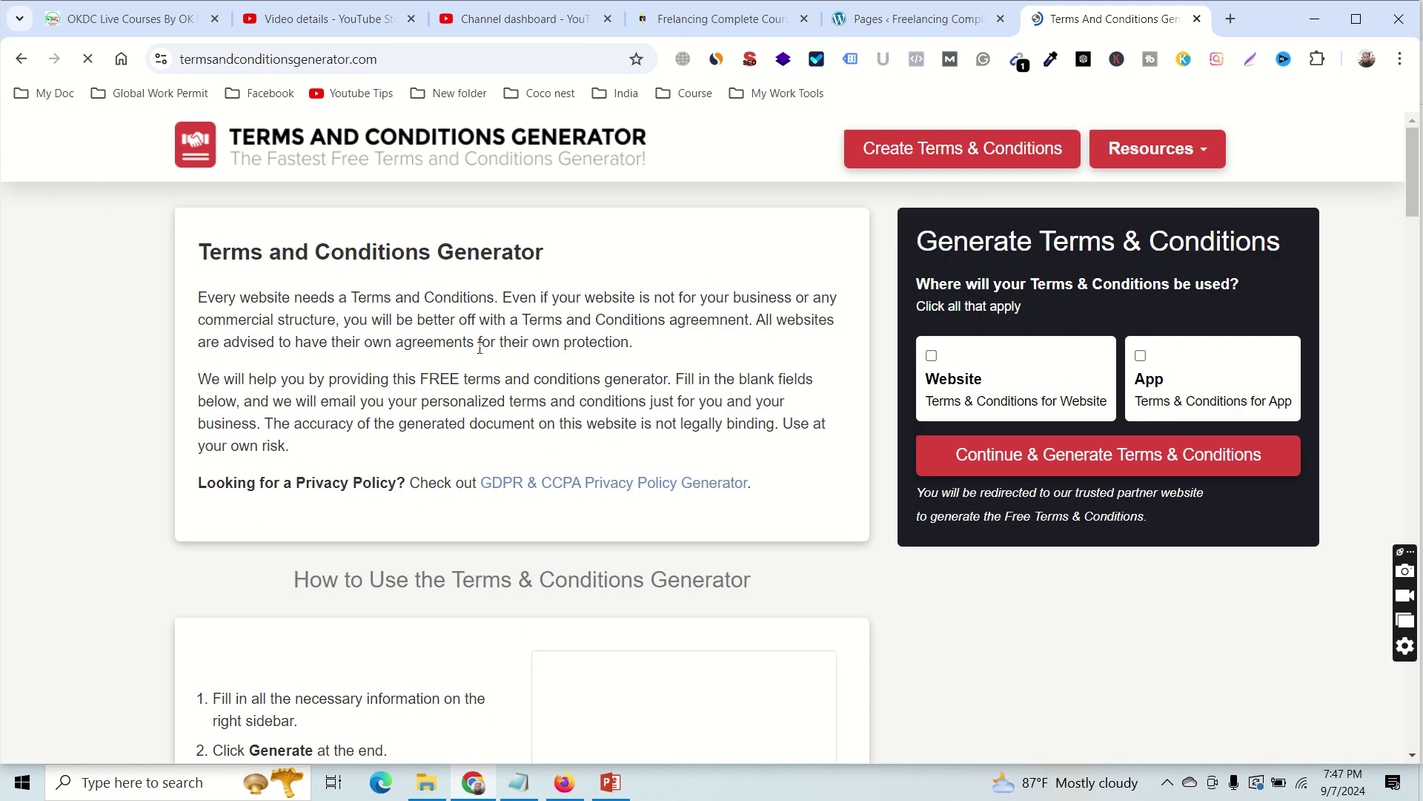
Read through the generator's introduction and its preview of the sample terms and conditions.
scroll(524, 487, down, 8)
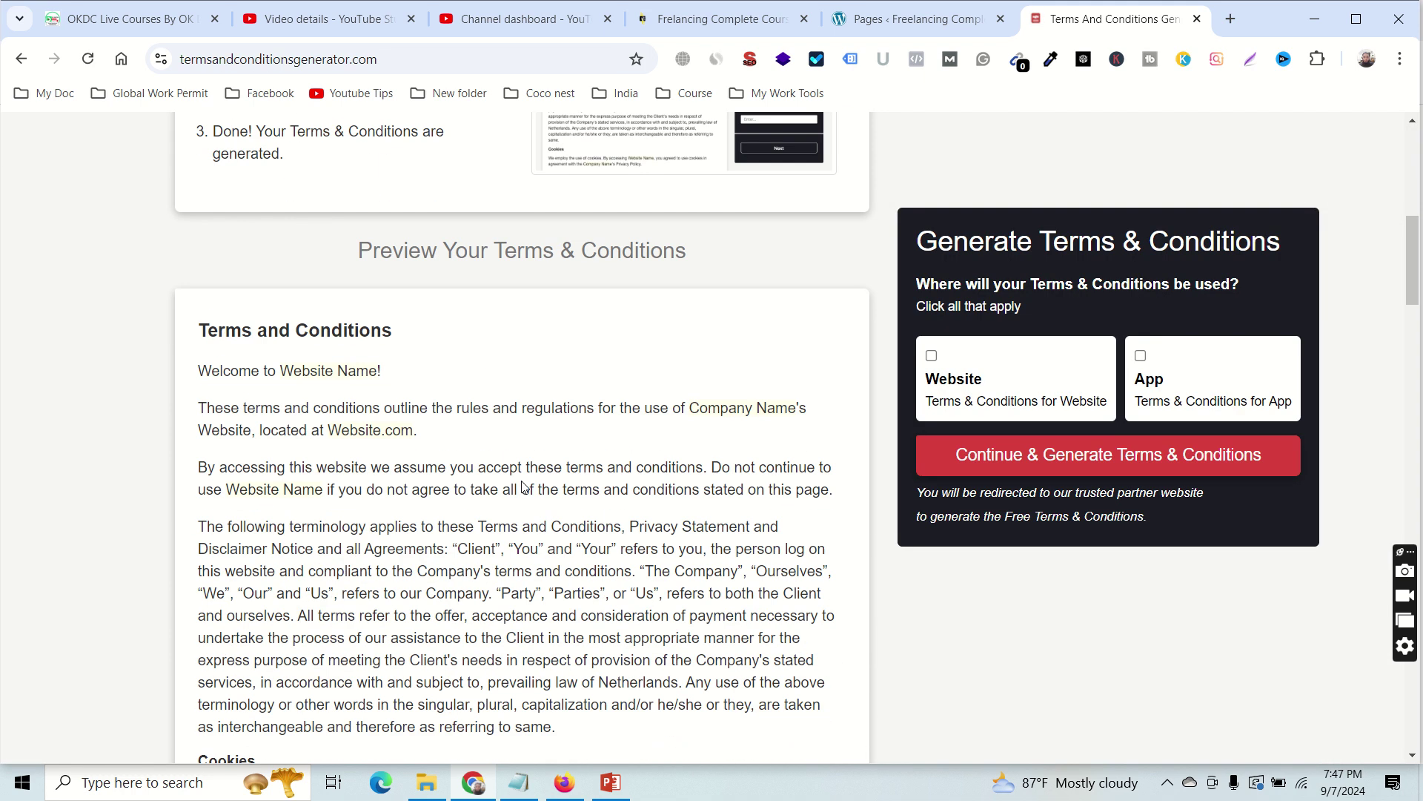
scroll(515, 472, down, 5)
scroll(515, 472, up, 14)
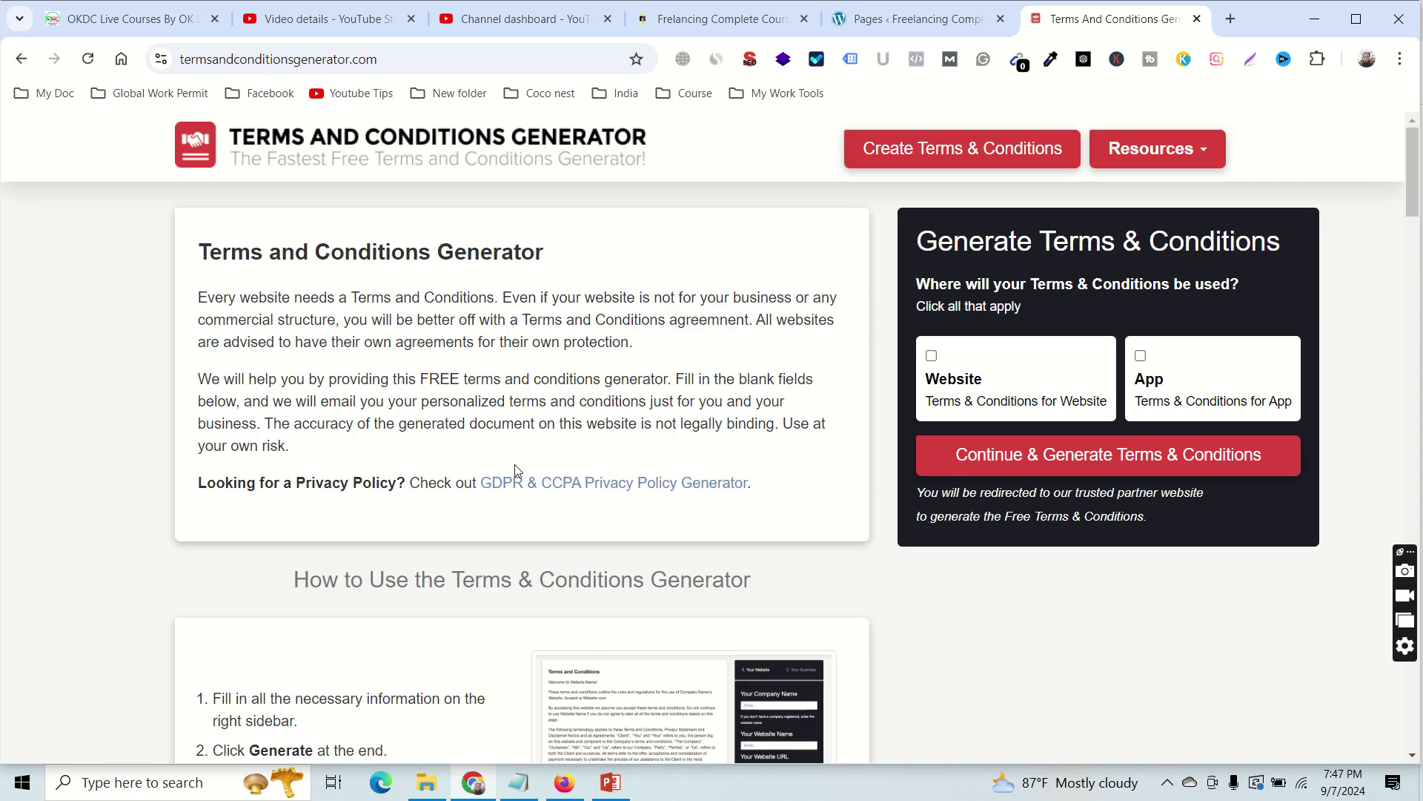
scroll(550, 451, down, 20)
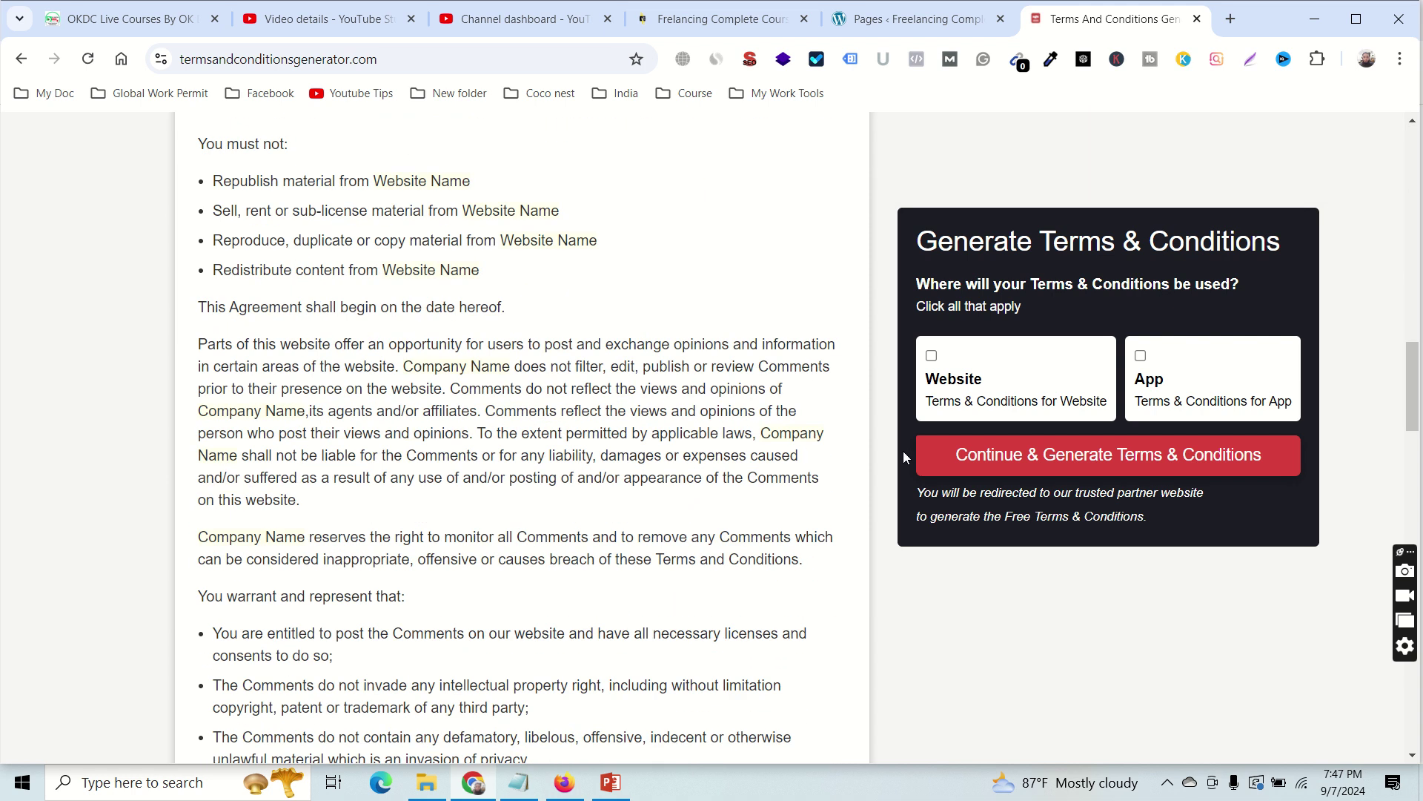
scroll(793, 455, up, 14)
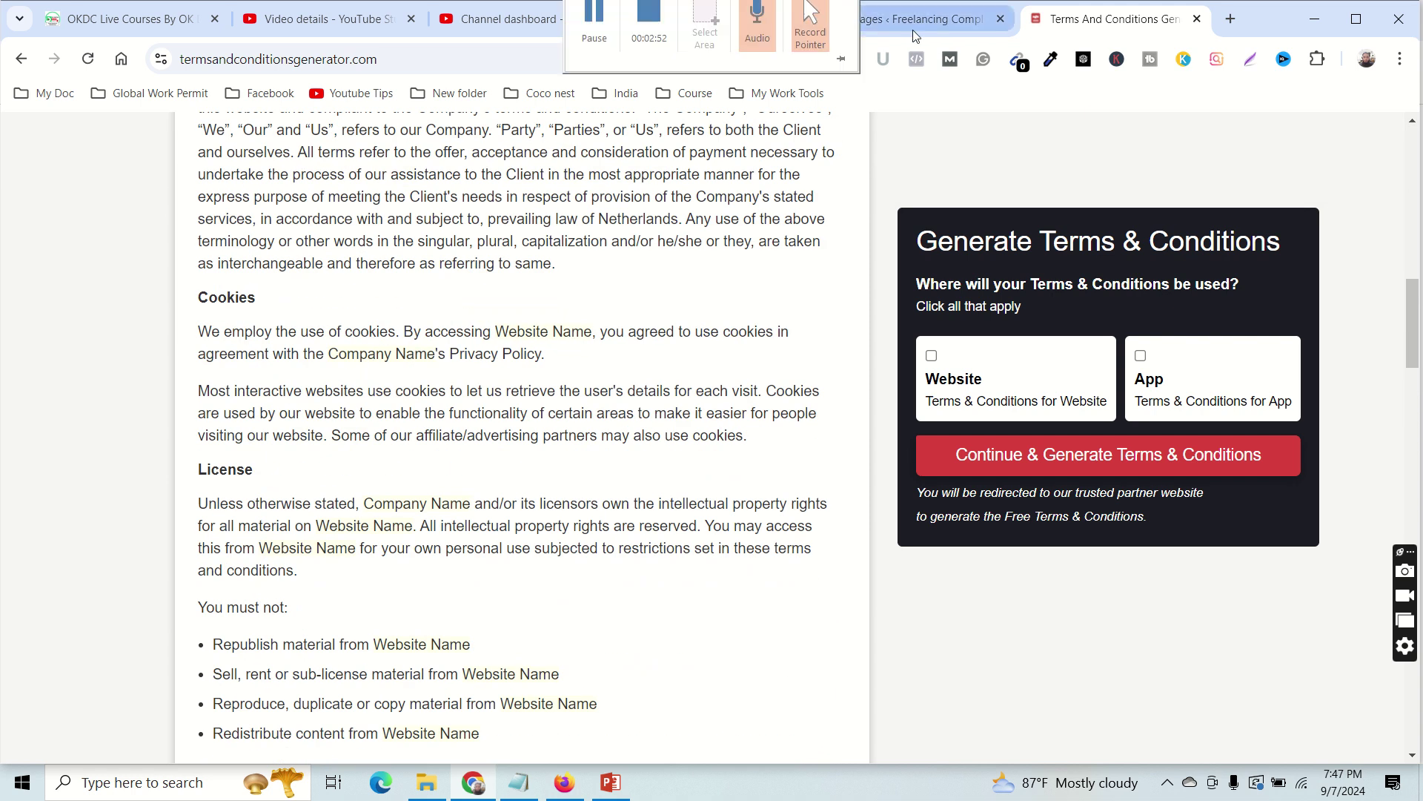
Load the theme customizer in a separate browser tab from the WordPress admin, keeping the Pages list at hand.
click(943, 22)
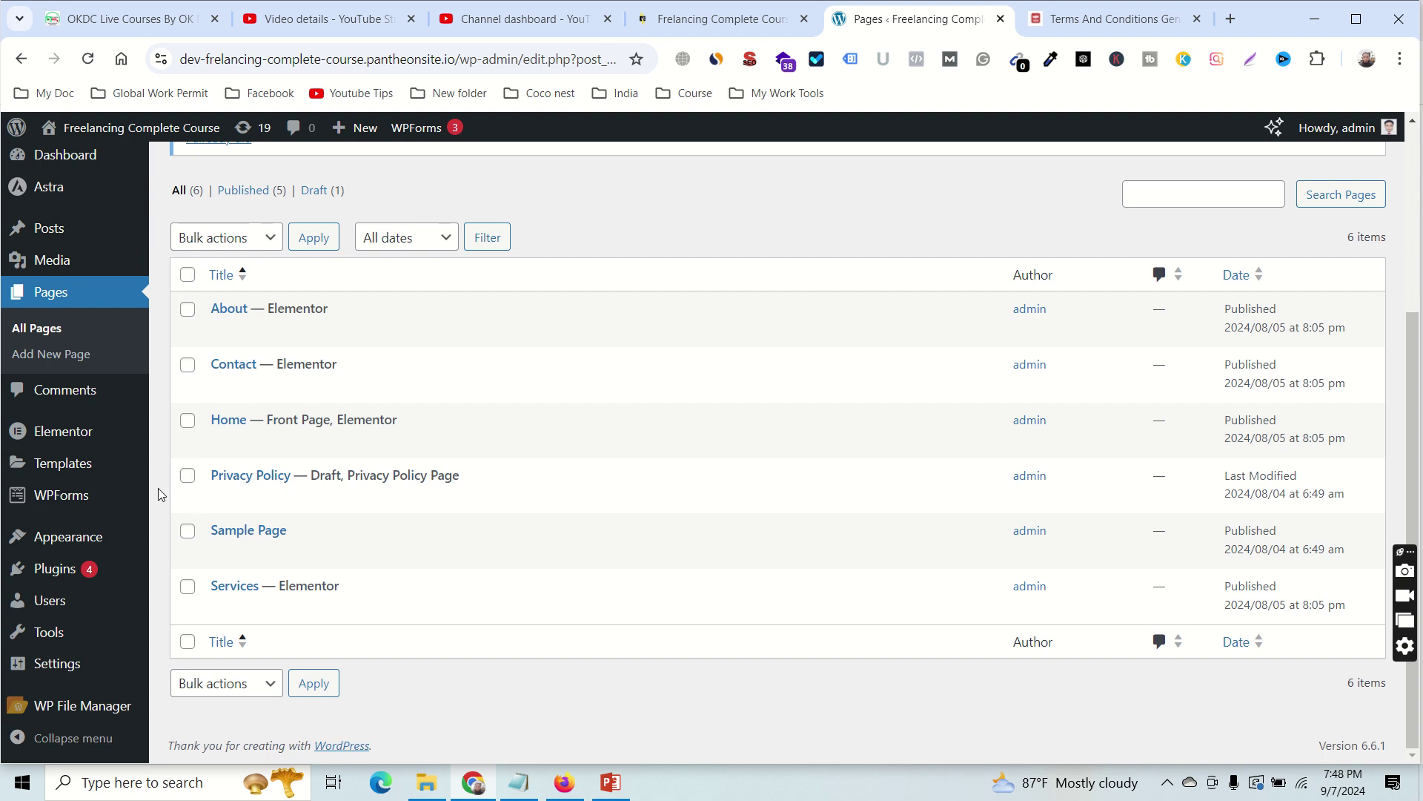
mouse_move(86, 540)
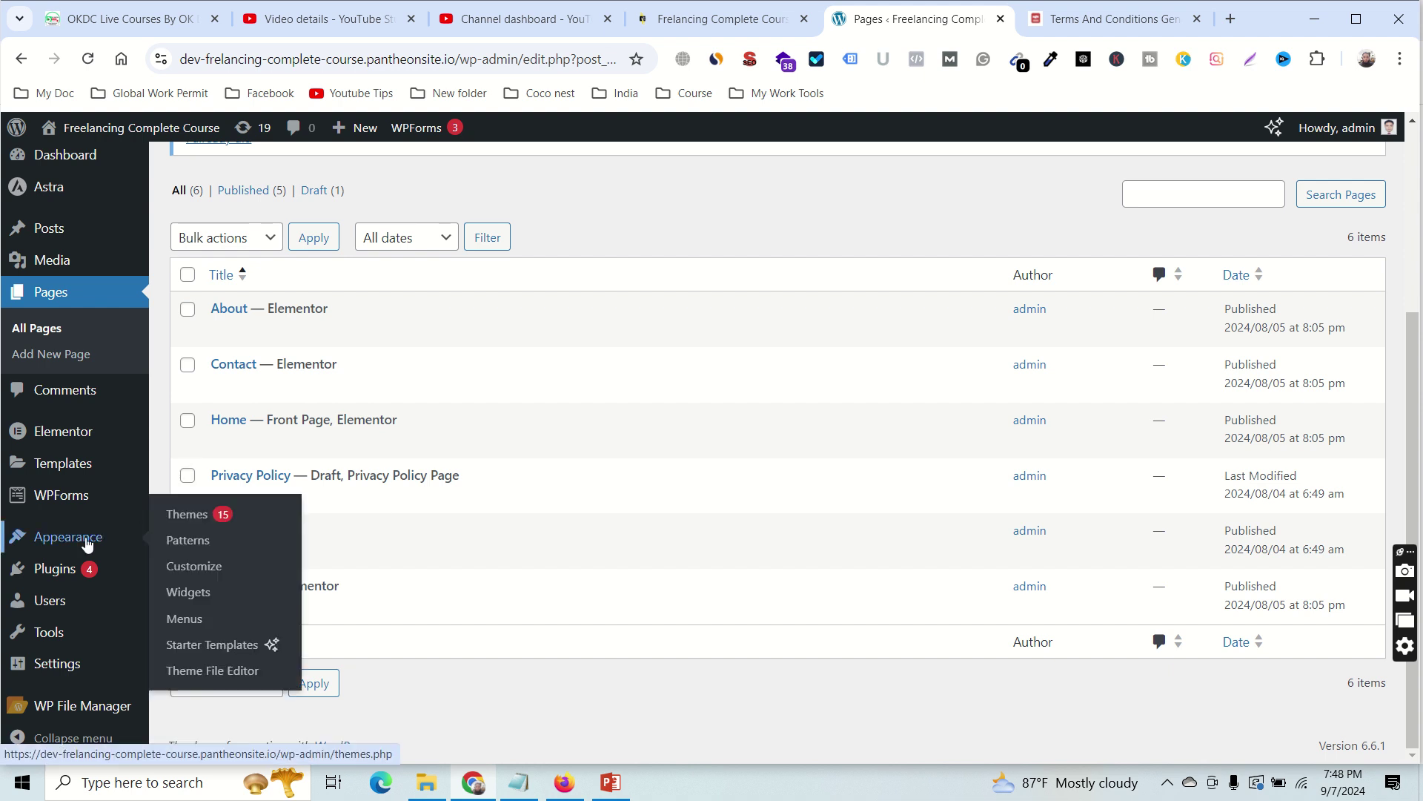
right_click(189, 569)
click(308, 316)
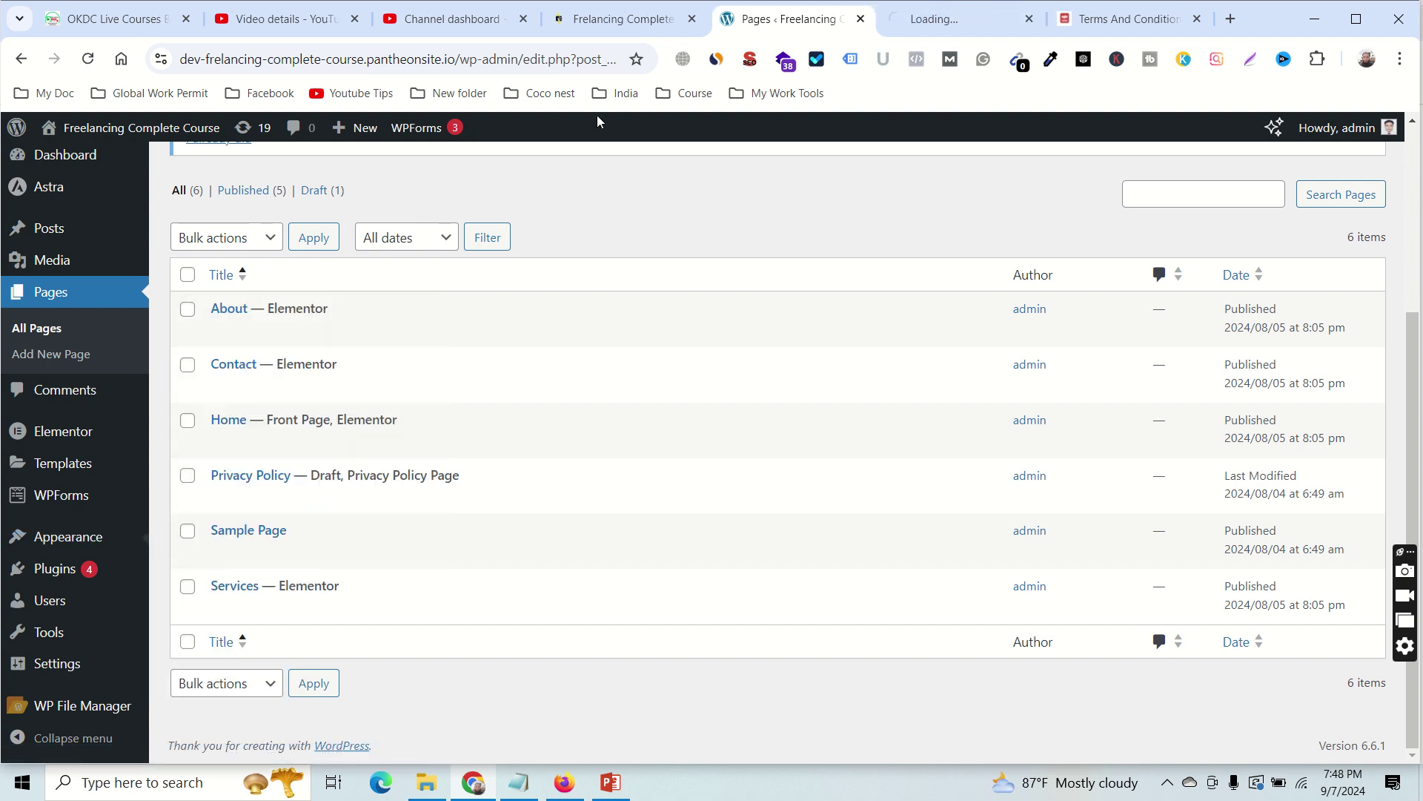
click(967, 21)
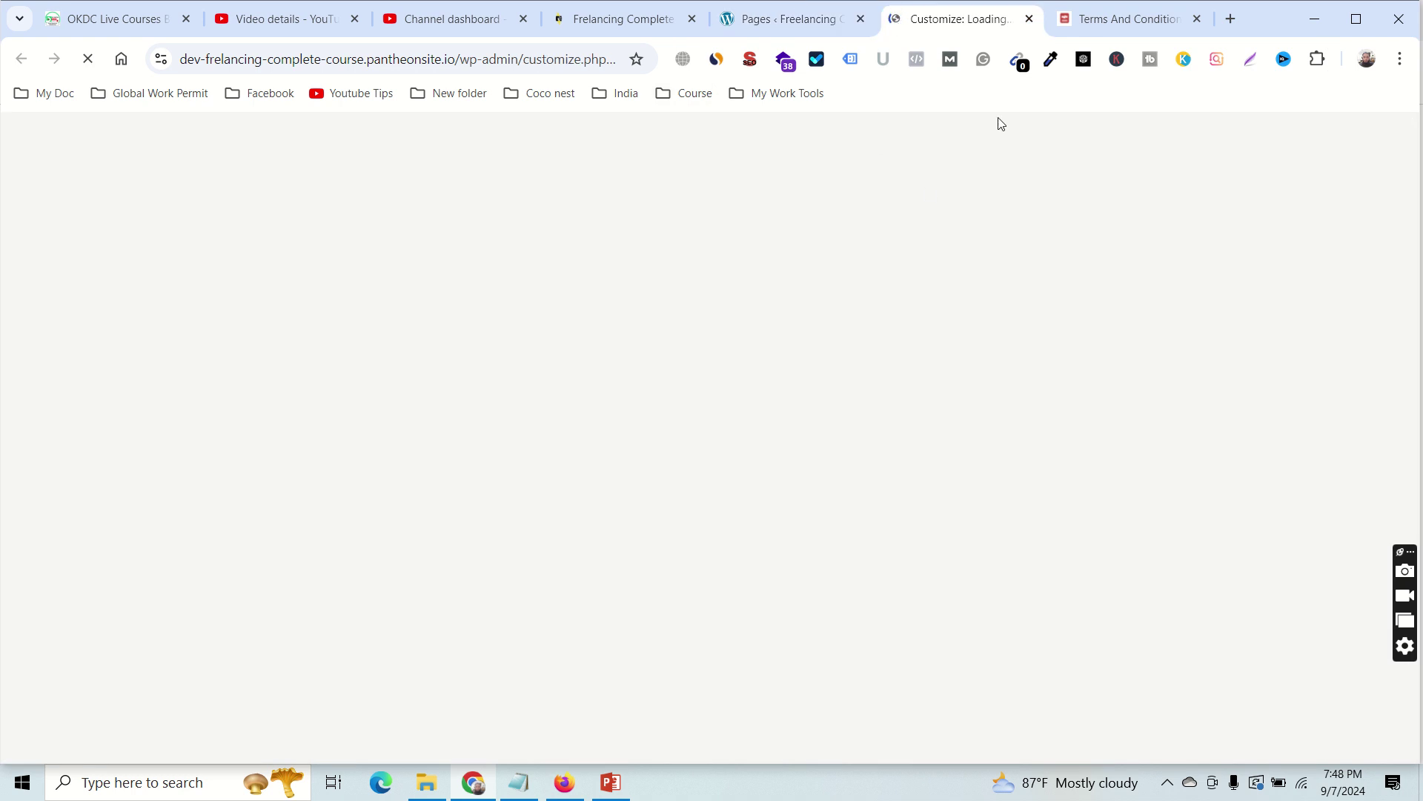
click(772, 19)
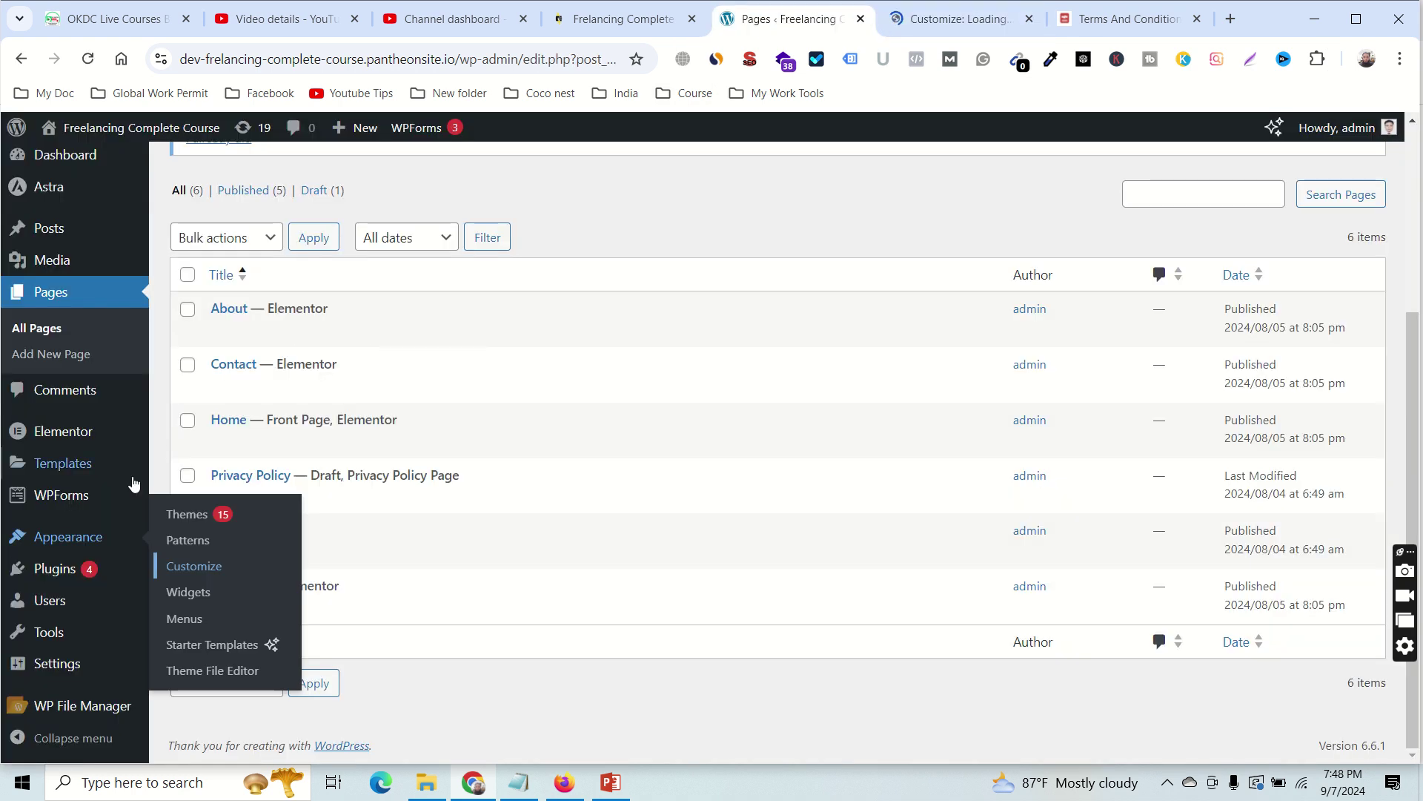
Look over the site's General settings down to the date and time formats, and open the Reading settings.
mouse_move(97, 510)
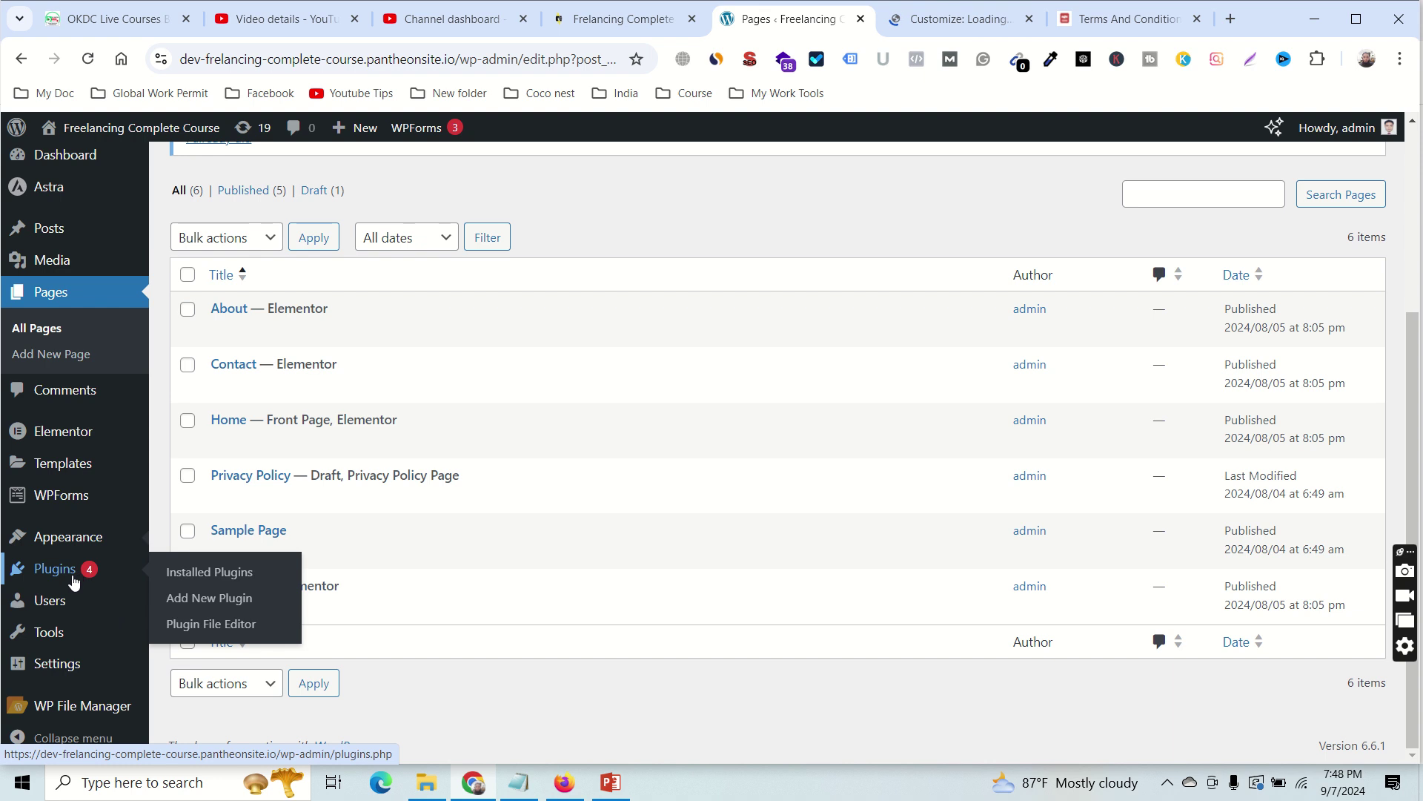
mouse_move(61, 632)
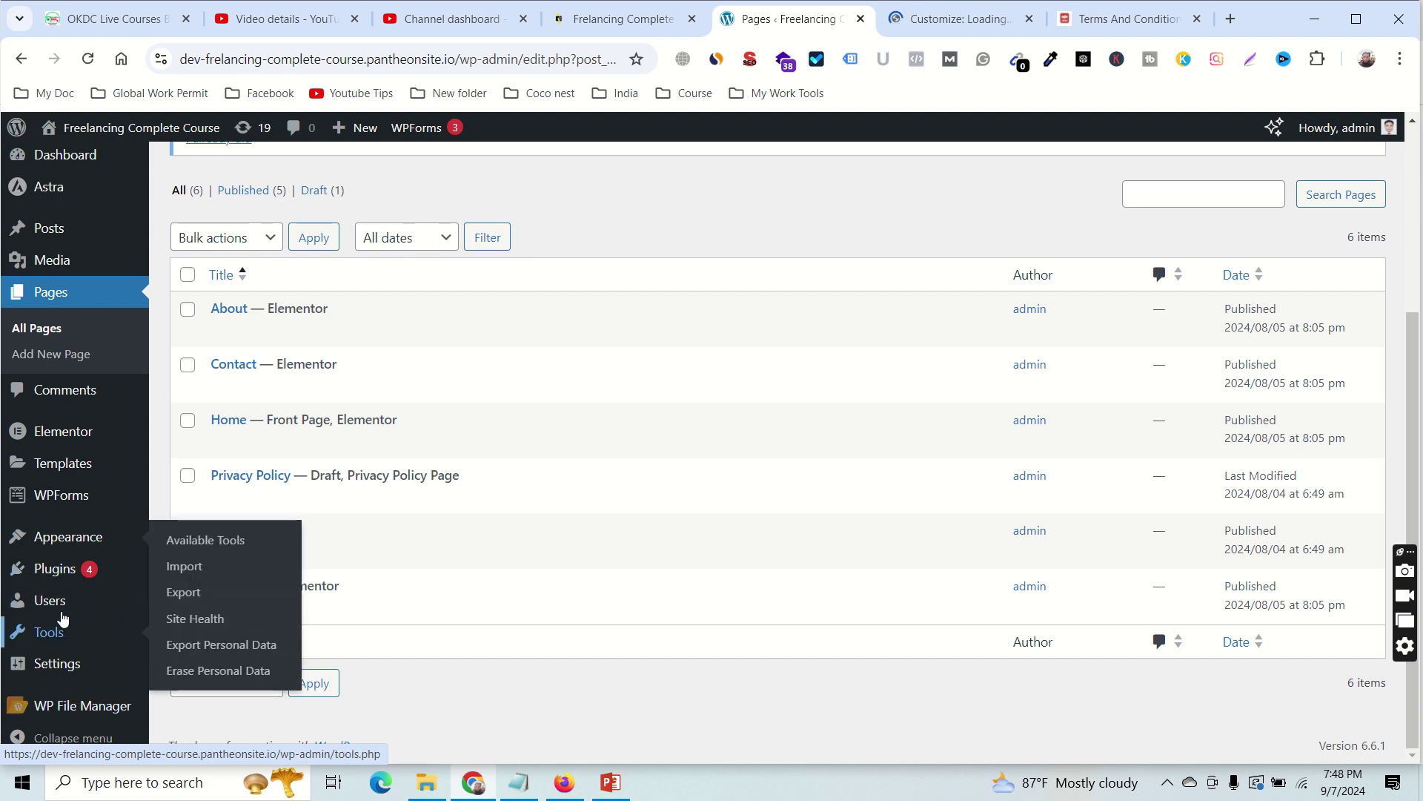
mouse_move(71, 540)
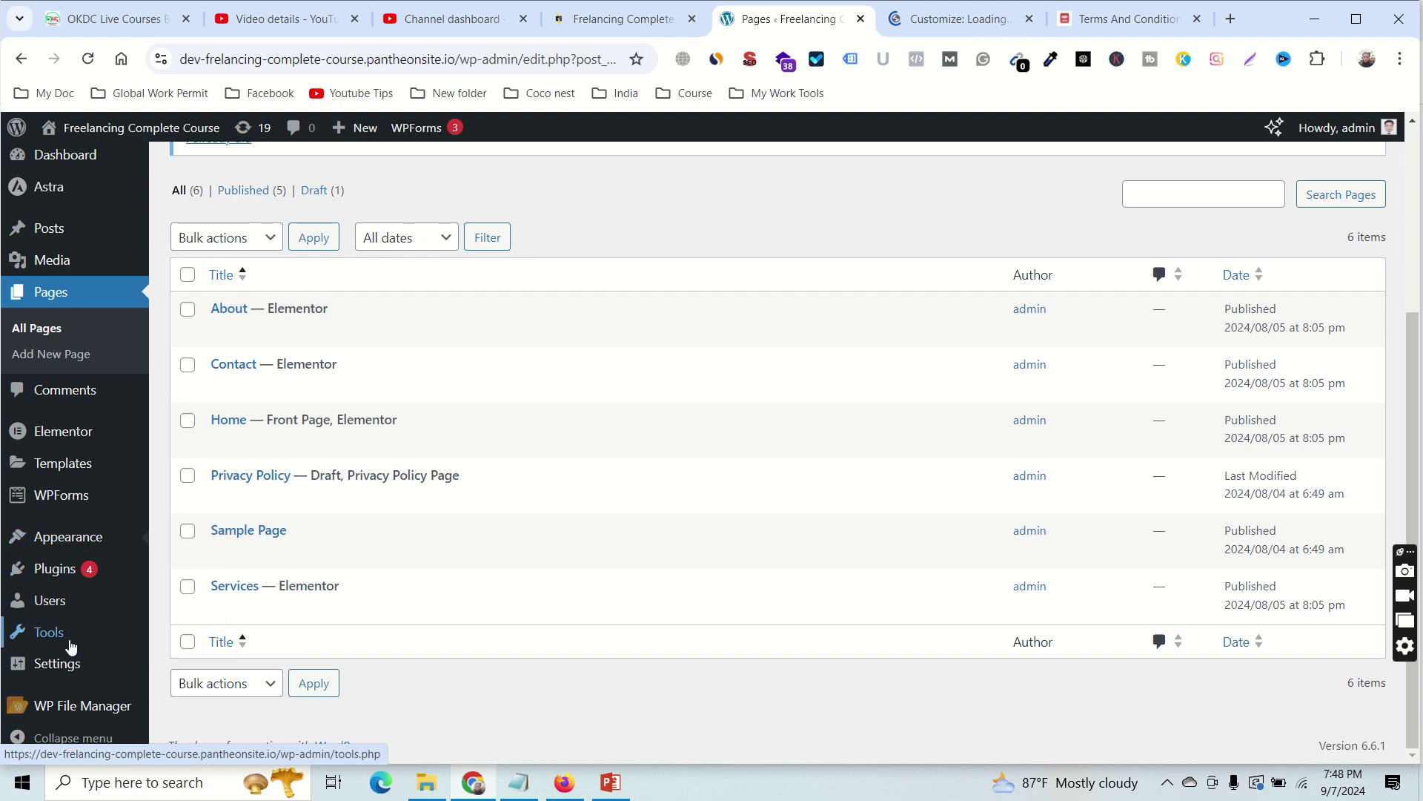
mouse_move(59, 663)
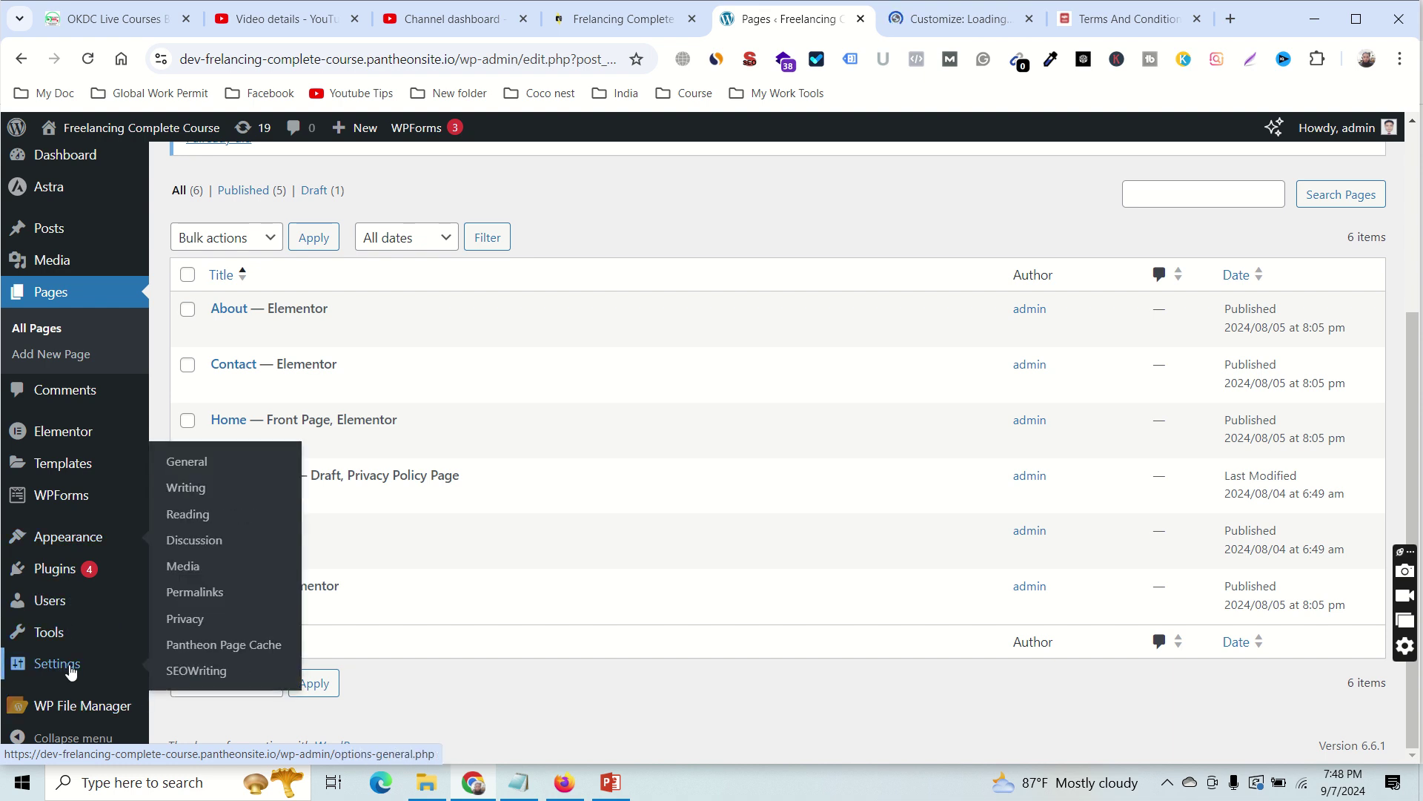
click(194, 467)
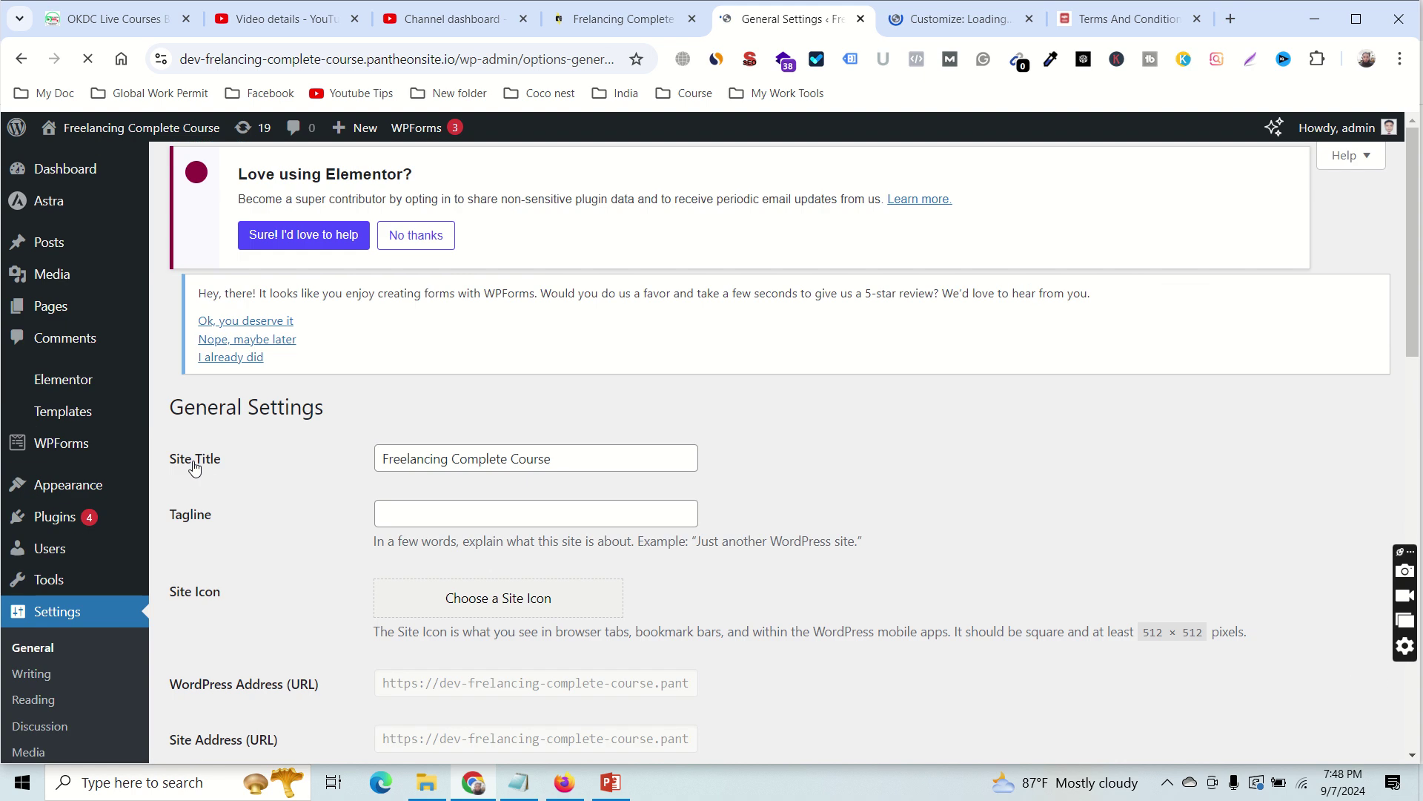
scroll(520, 488, down, 5)
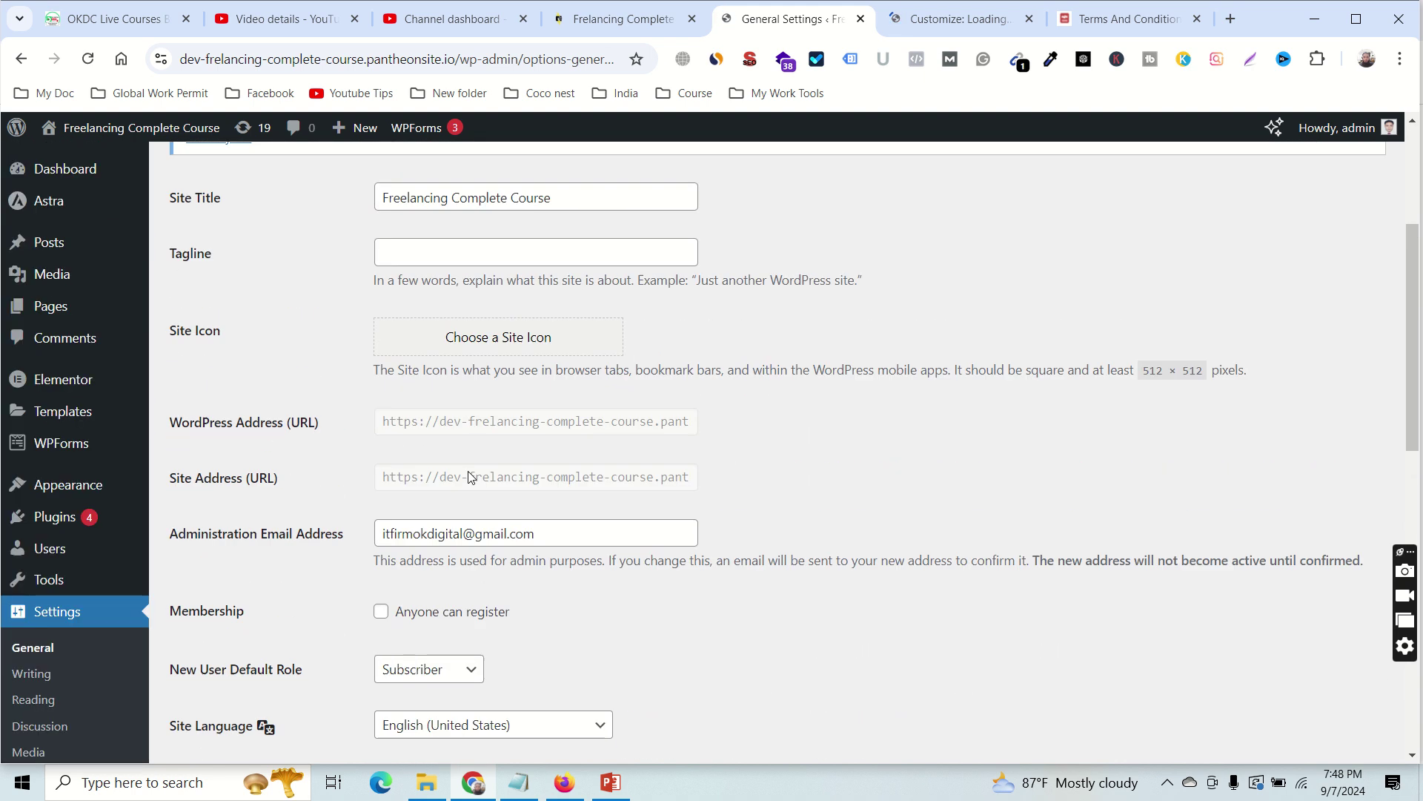
scroll(470, 479, down, 3)
scroll(471, 478, down, 3)
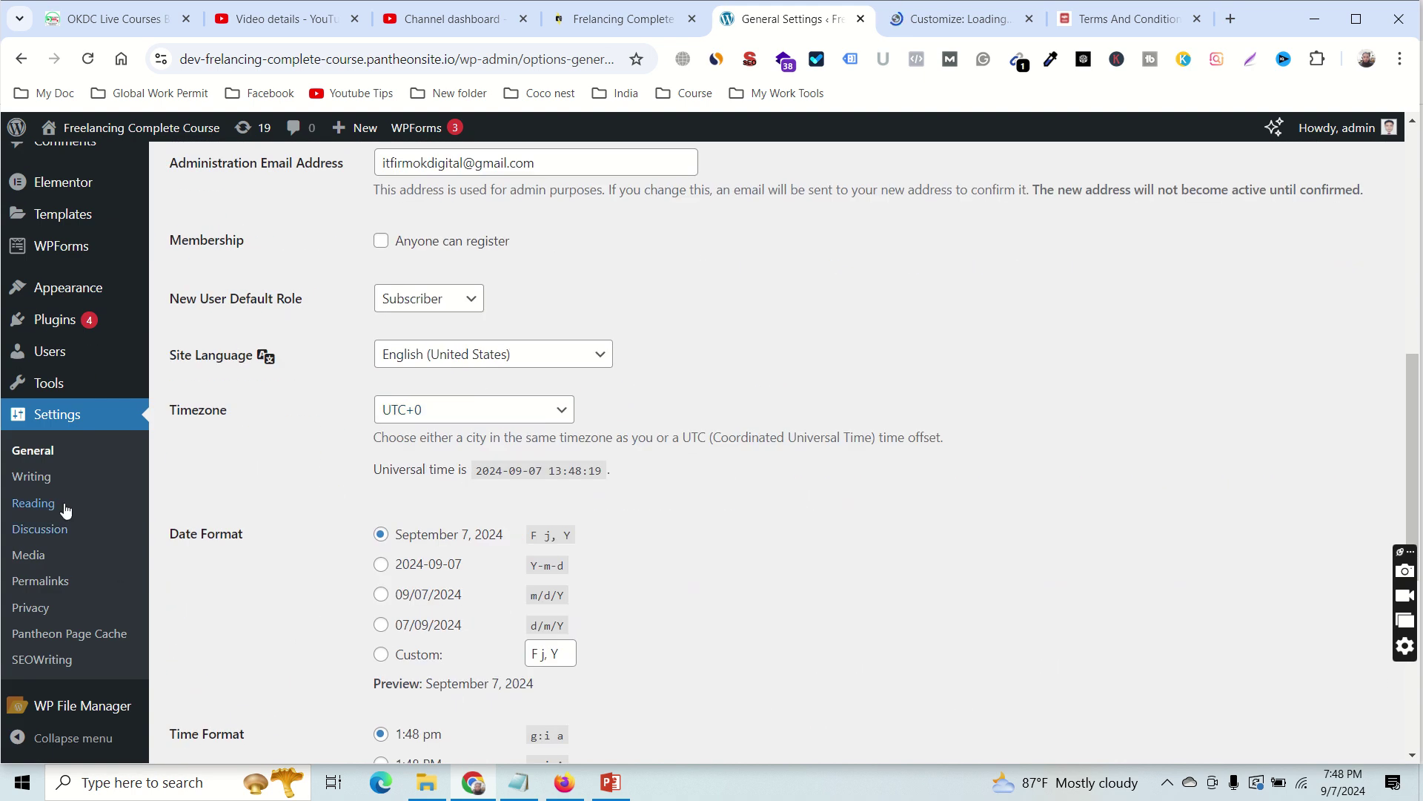
click(41, 511)
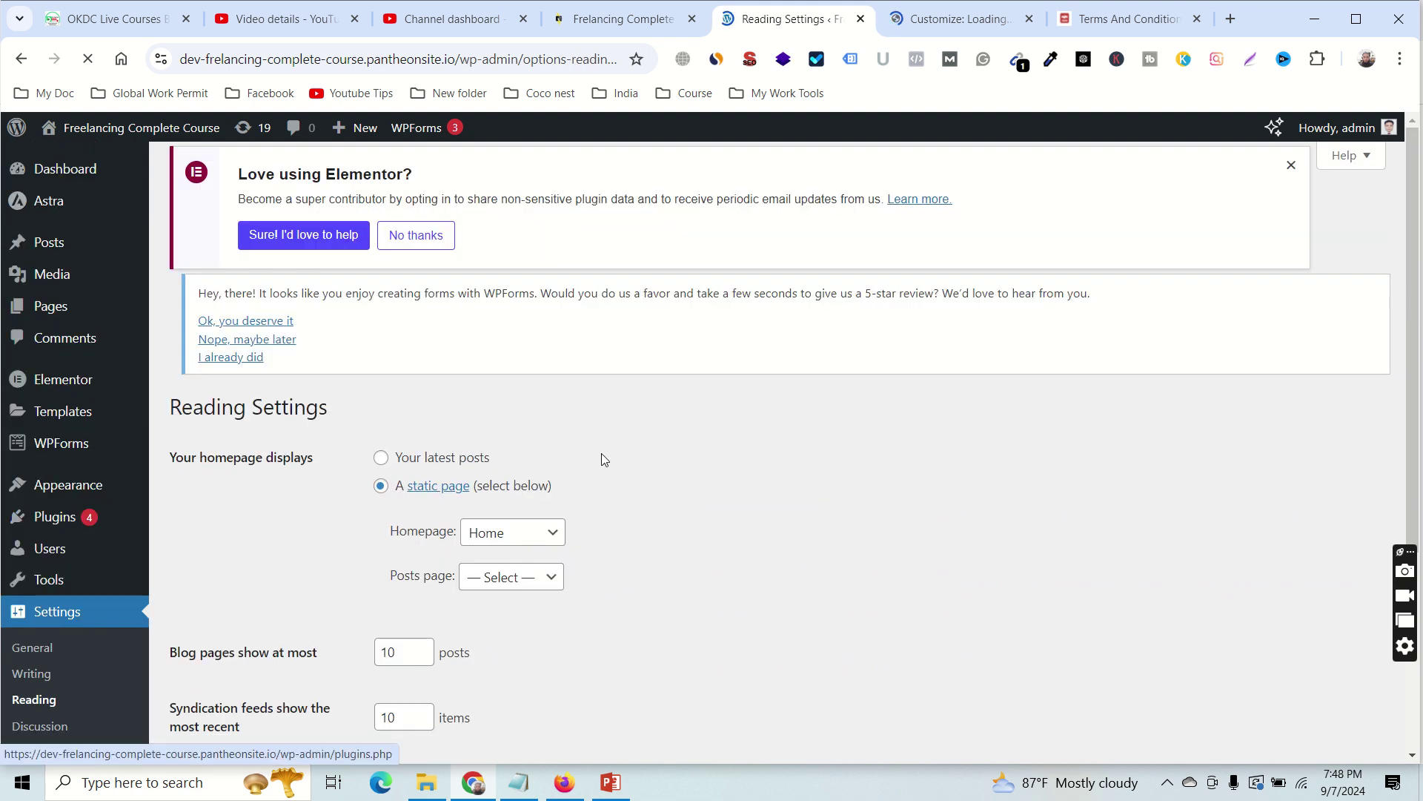
Enlarge the Reading settings page and load the live site in a separate browser tab.
scroll(633, 467, down, 3)
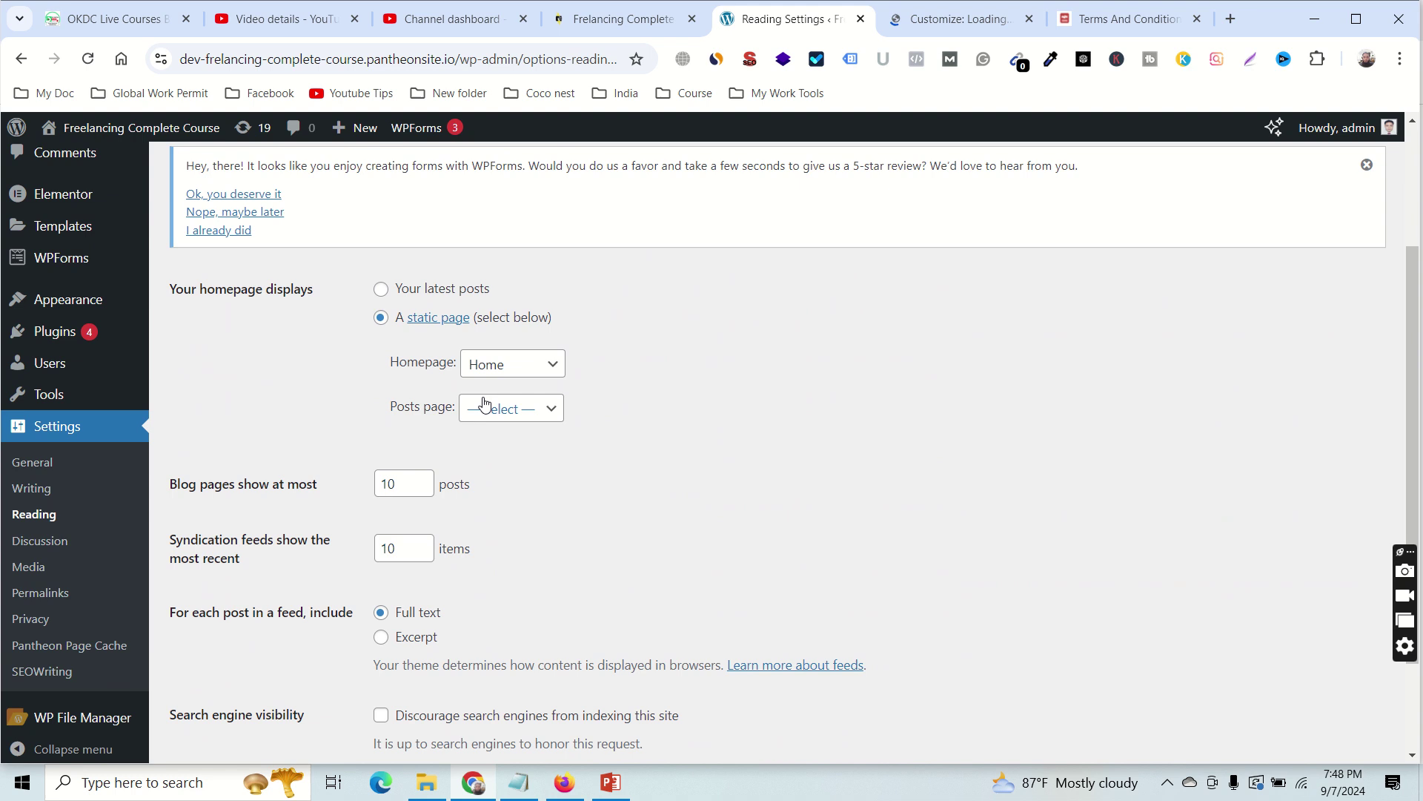
key(ctrl+plus)
key(ctrl+plus)
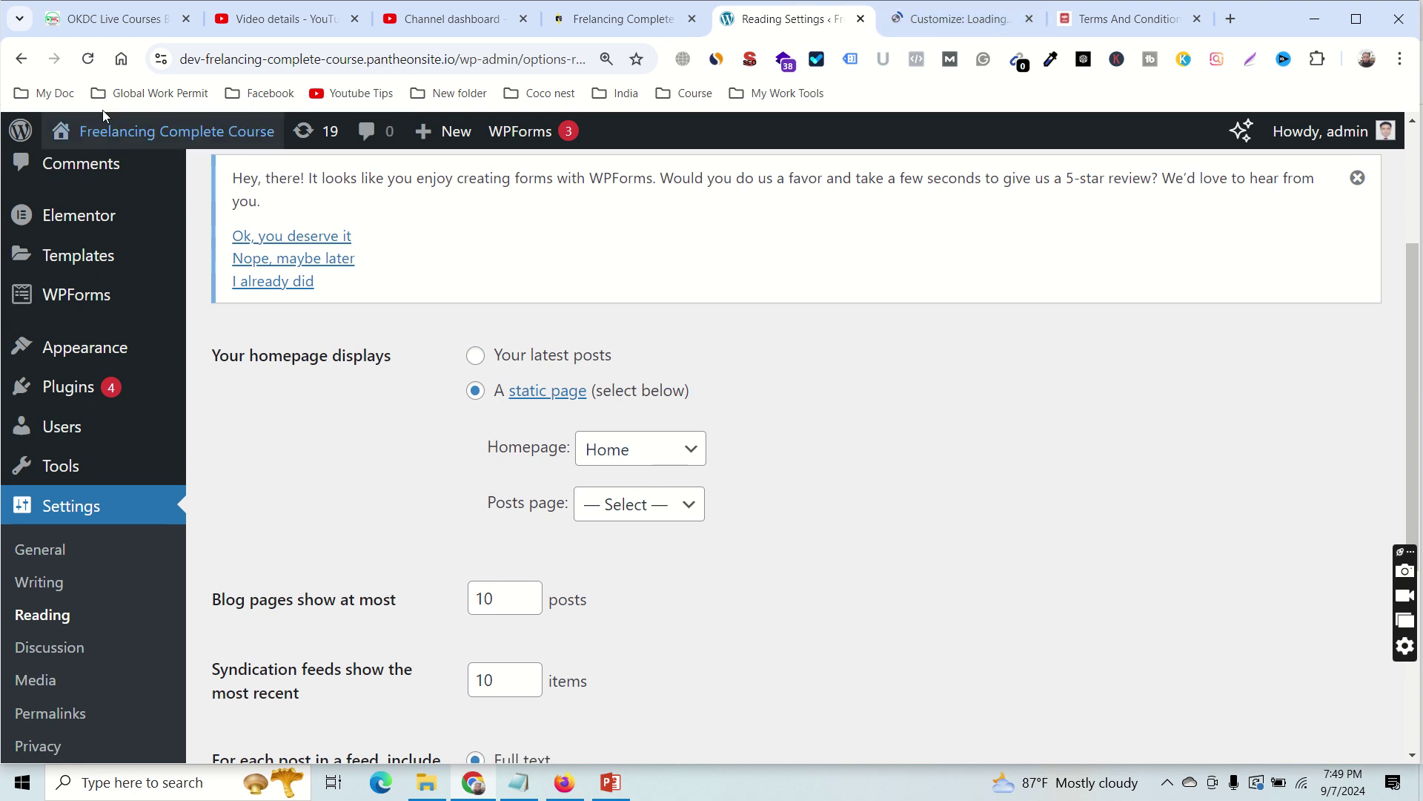
mouse_move(116, 137)
right_click(88, 171)
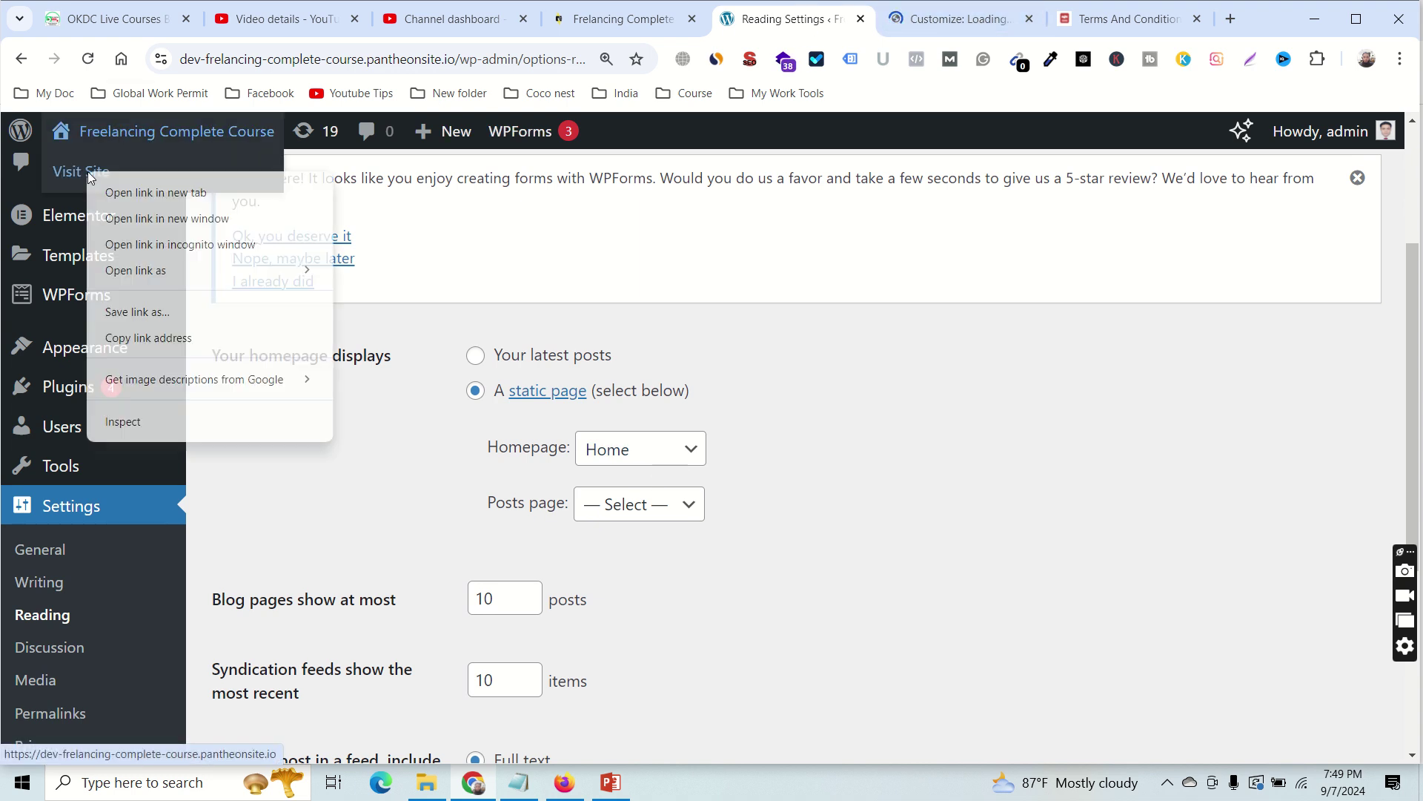
click(130, 193)
click(853, 19)
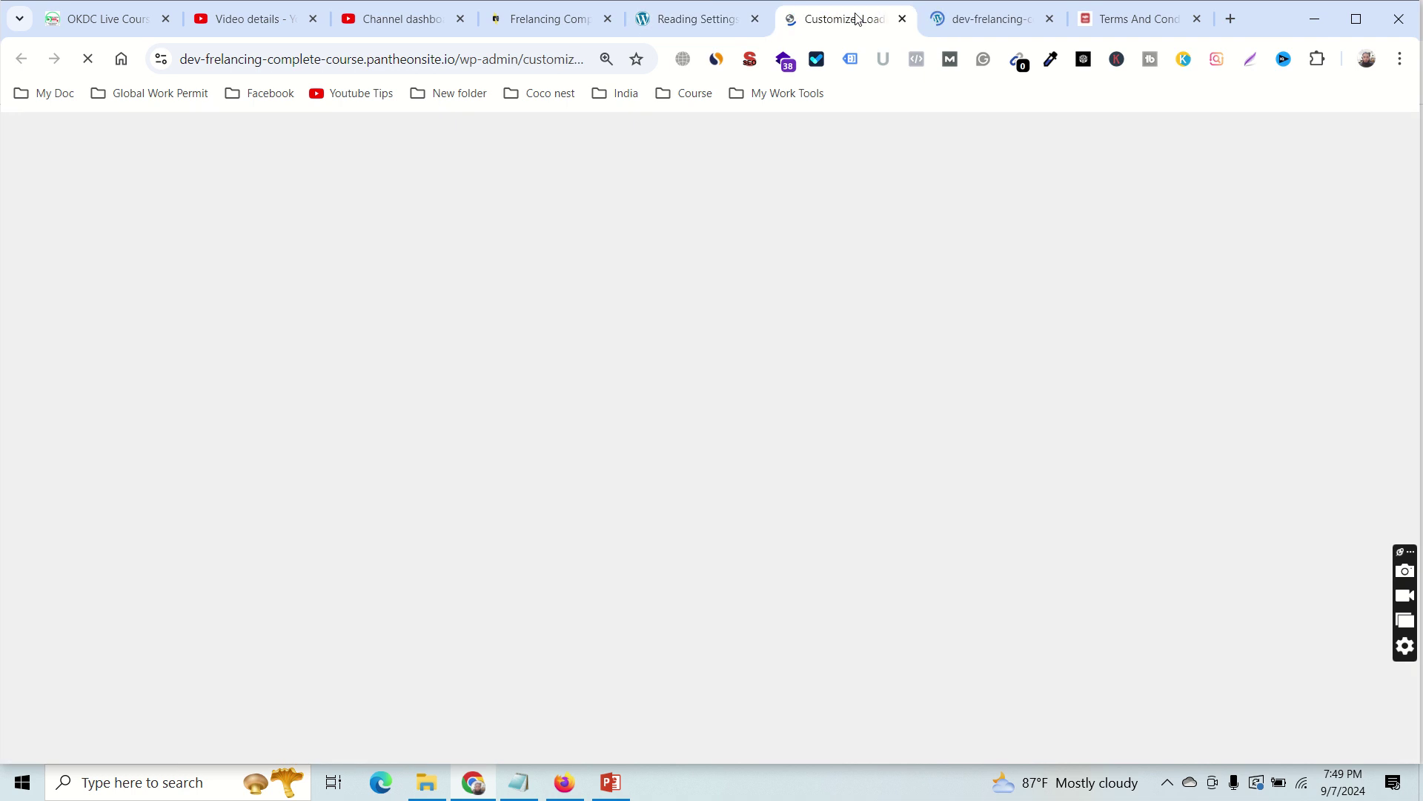
click(990, 18)
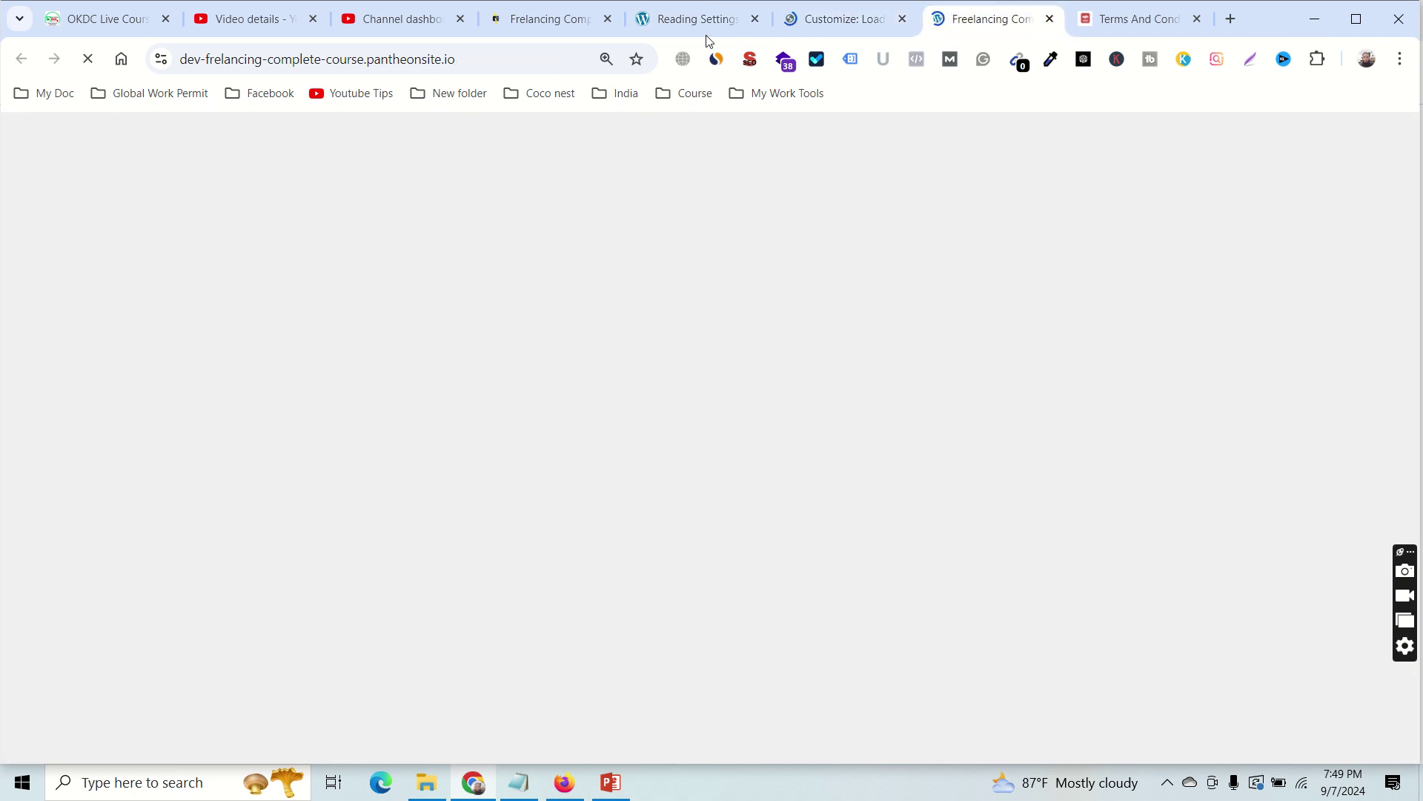
click(676, 27)
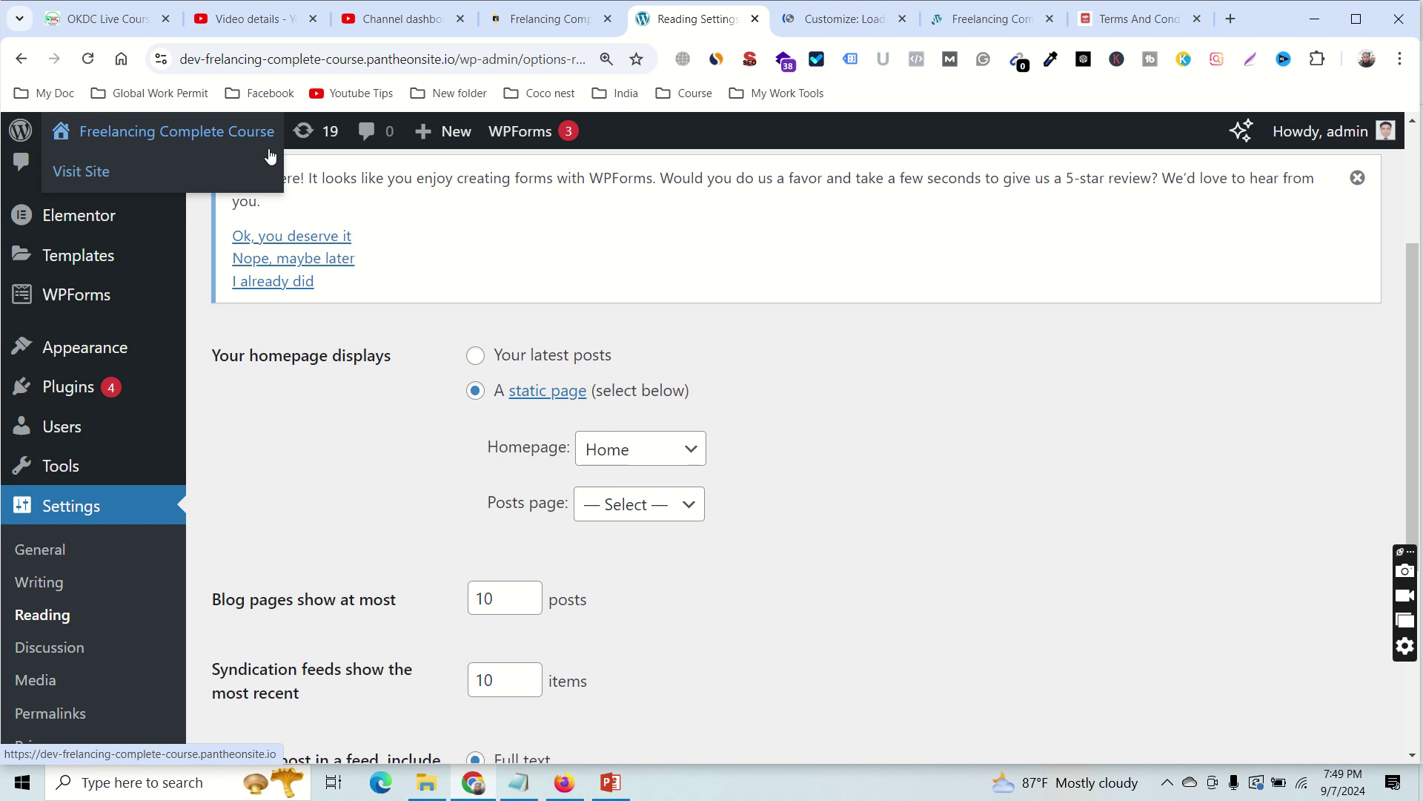
click(974, 18)
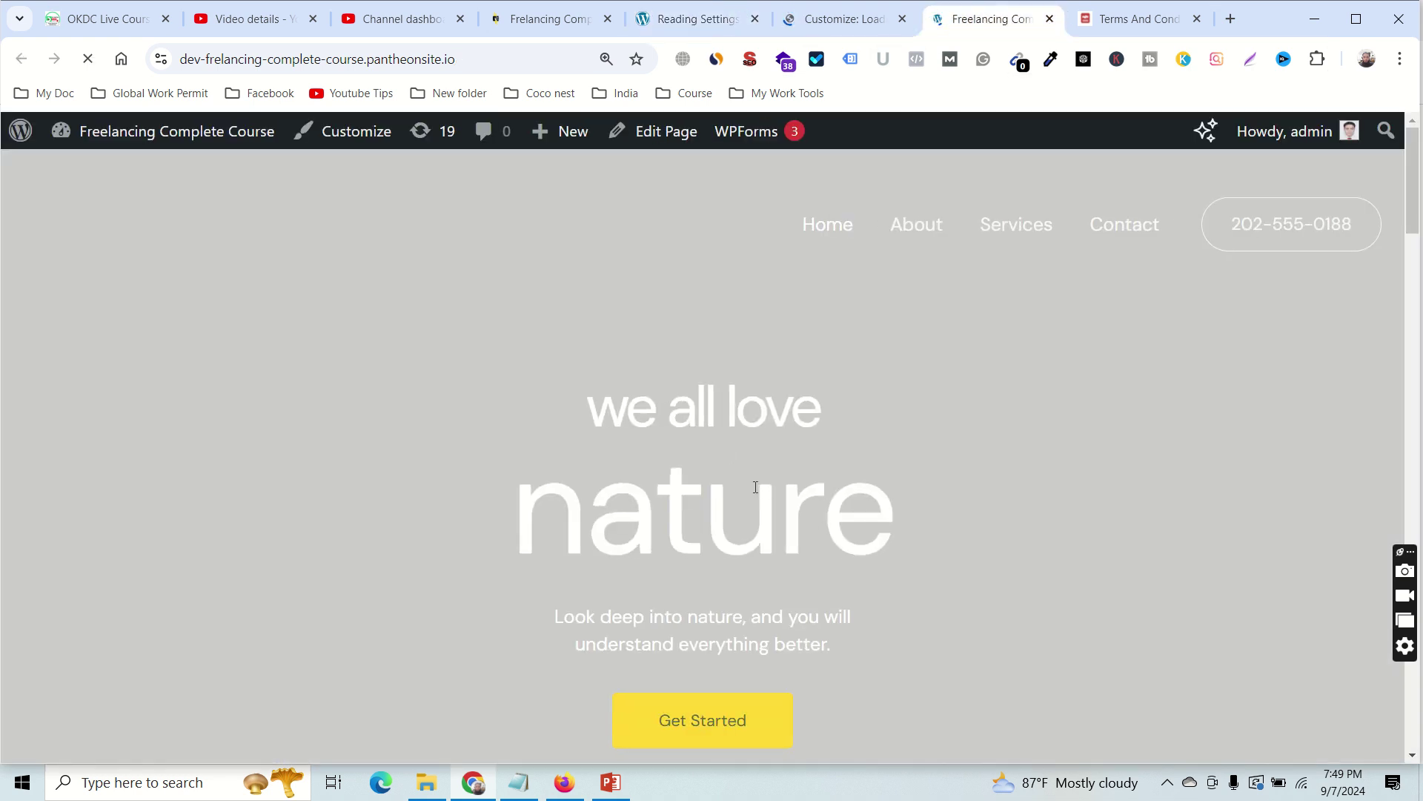
Look over the live homepage from its banner through the services and testimonial sections.
scroll(744, 509, down, 10)
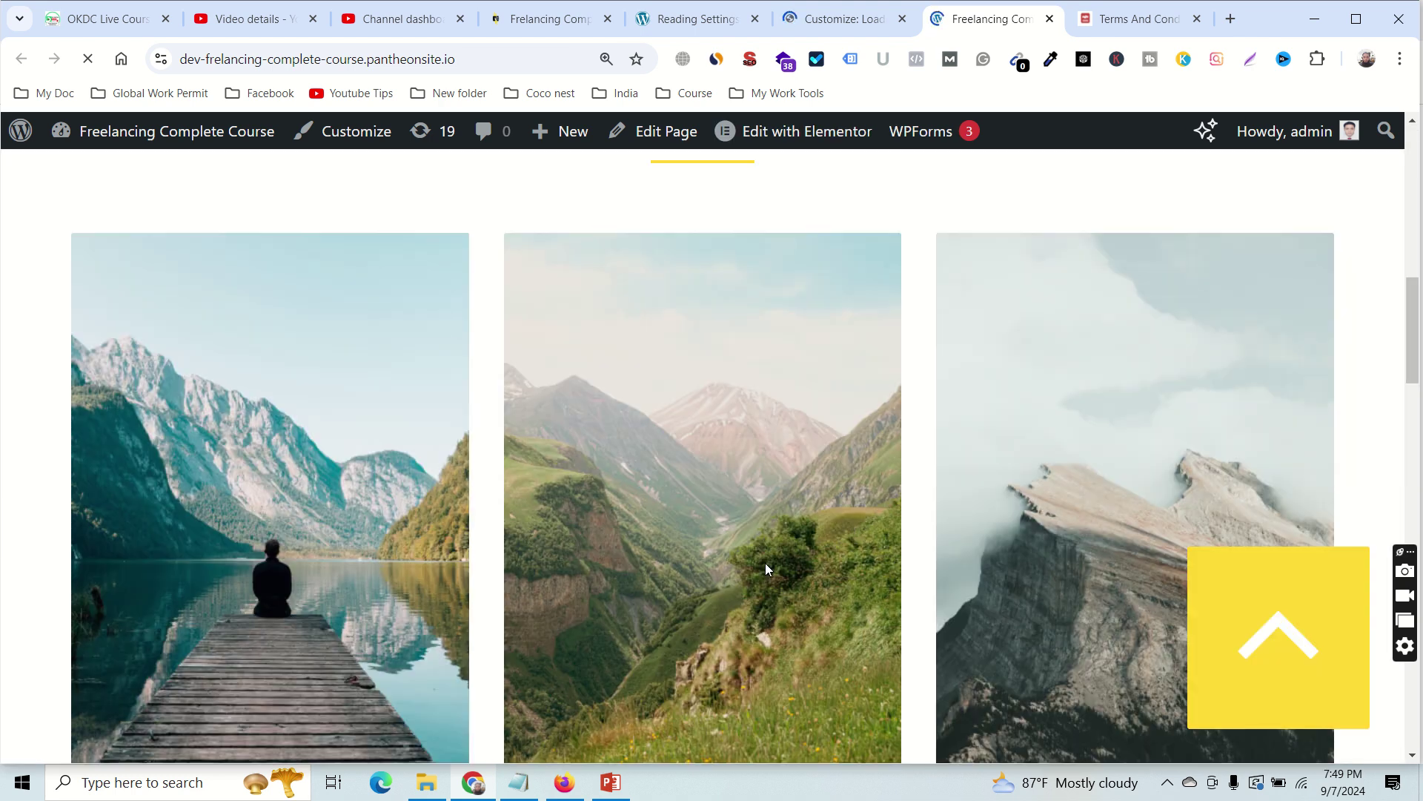
scroll(768, 559, up, 10)
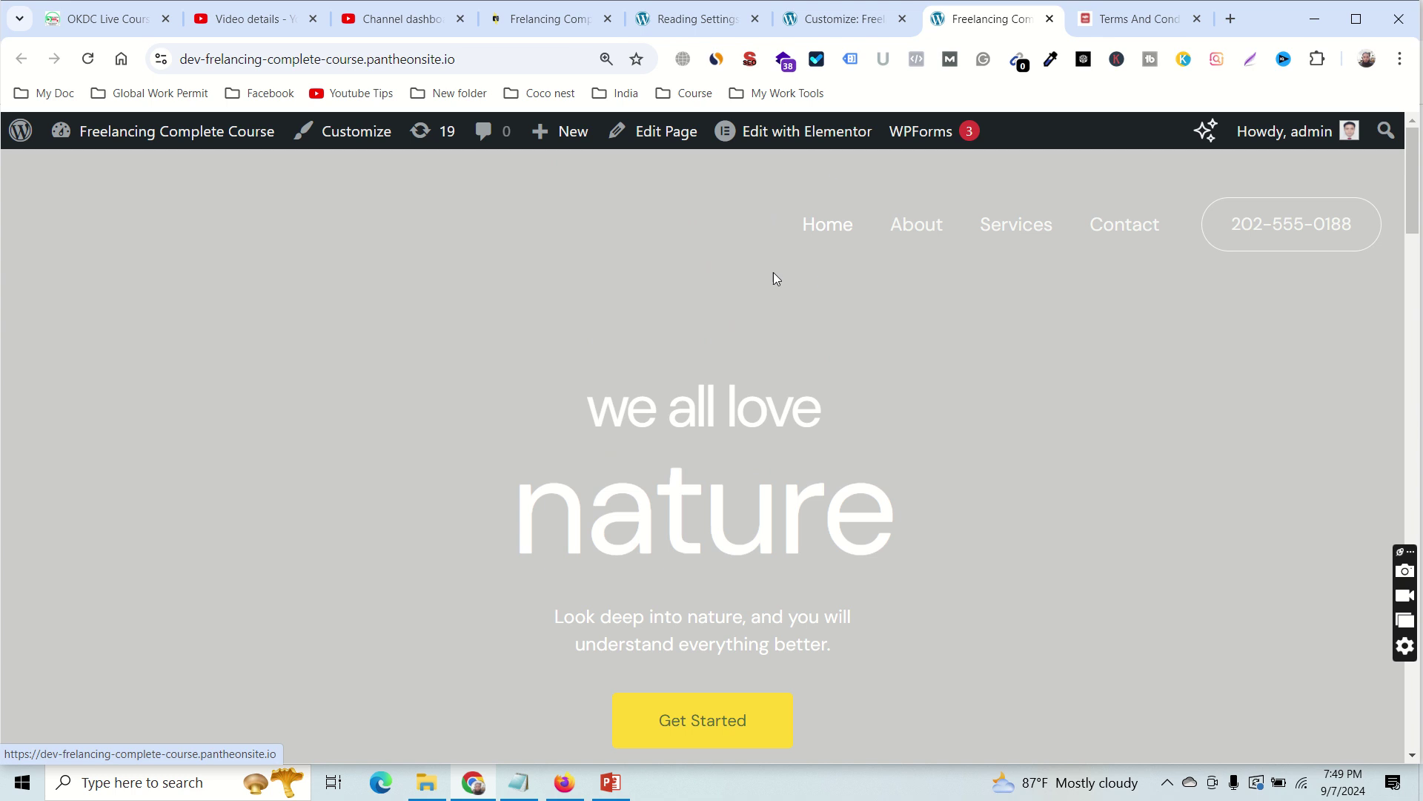
scroll(775, 278, down, 7)
scroll(782, 282, up, 5)
scroll(792, 282, down, 12)
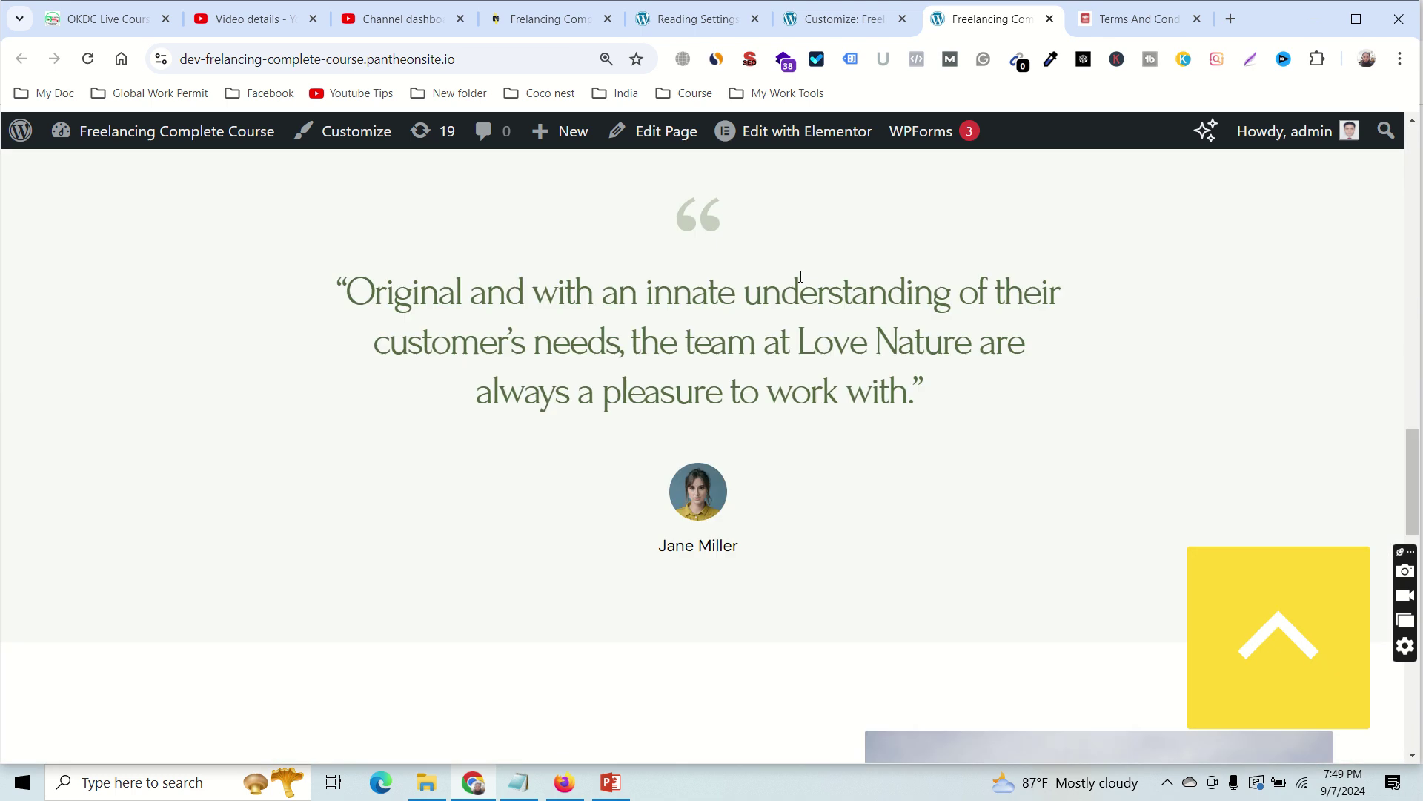
scroll(801, 276, up, 12)
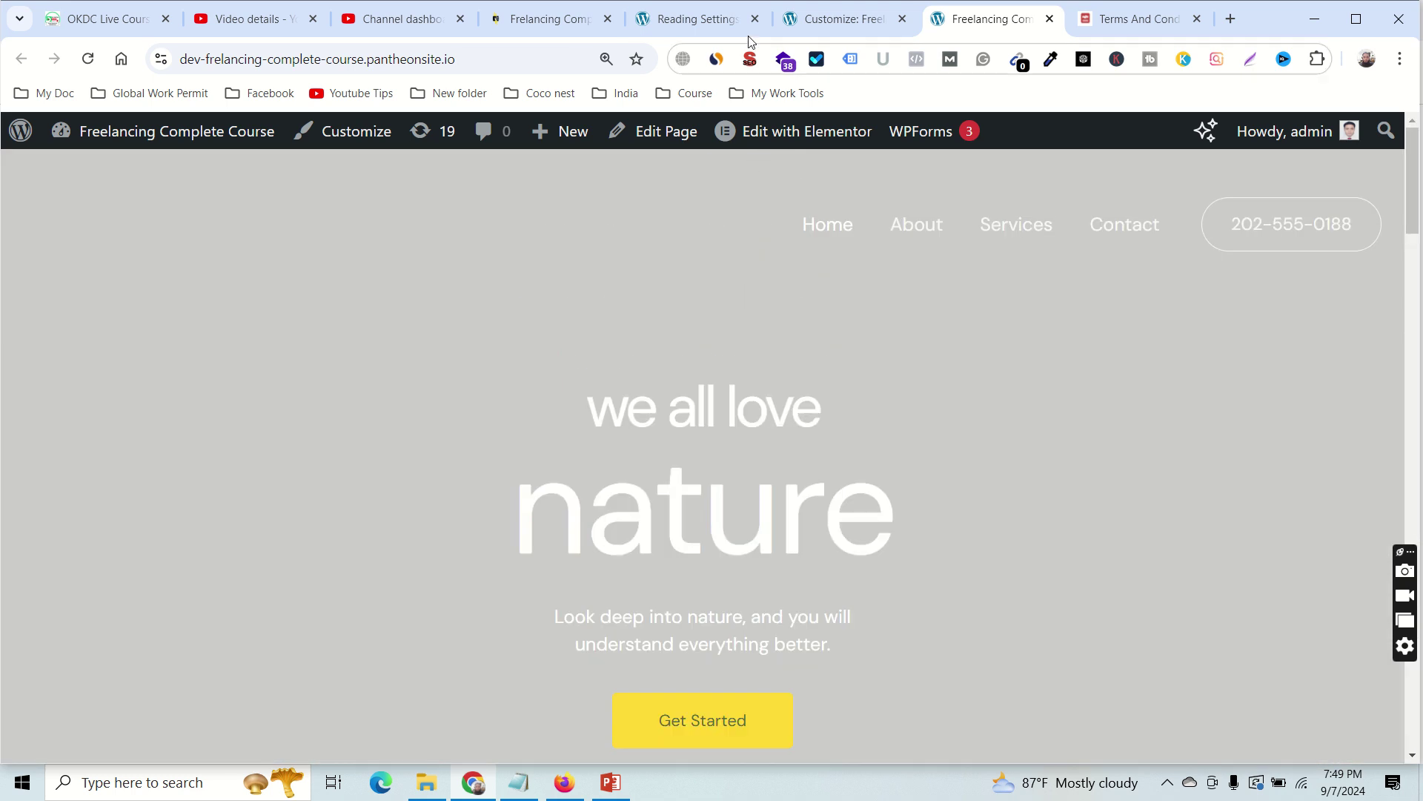
Check the available static homepage choices in the Reading settings against the live site, choosing Home.
click(697, 19)
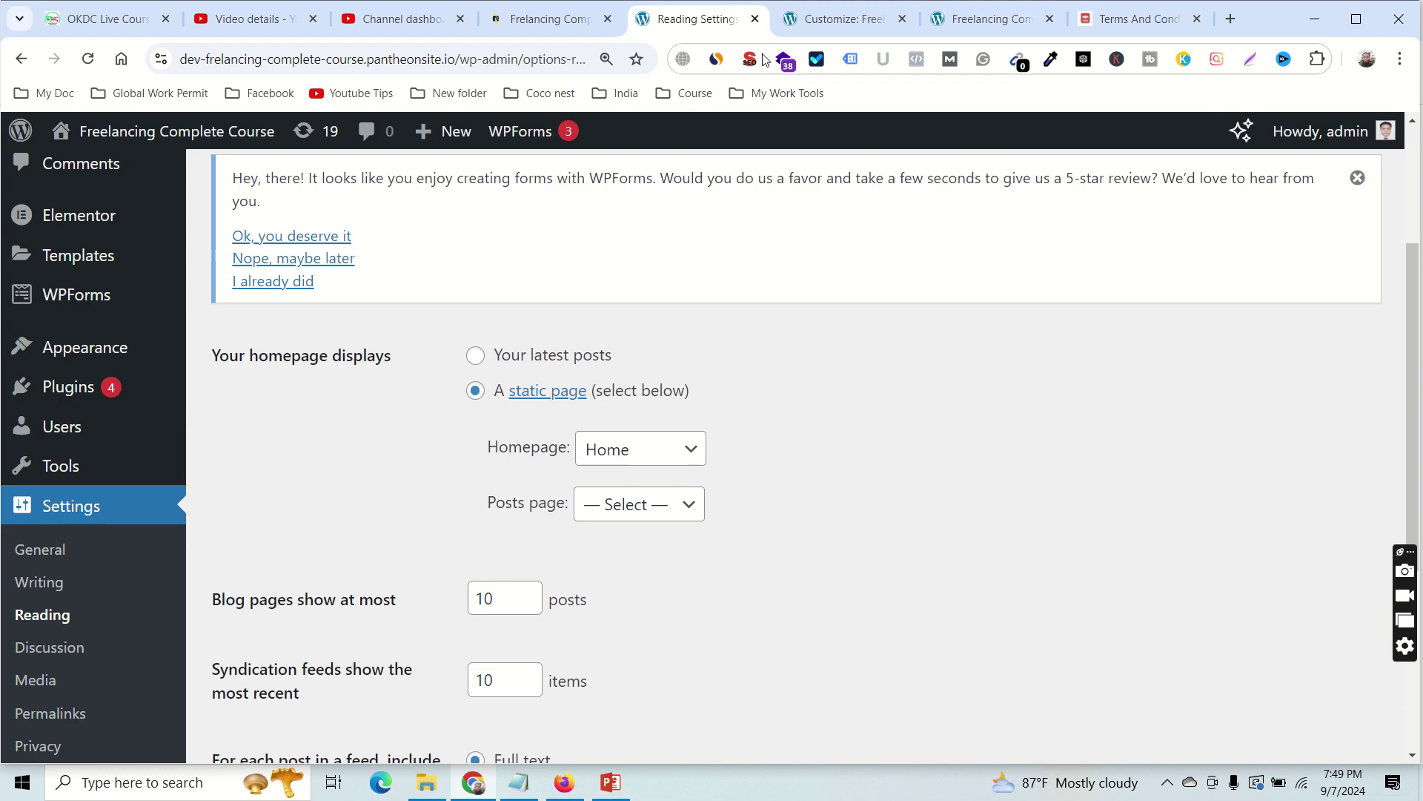
click(642, 459)
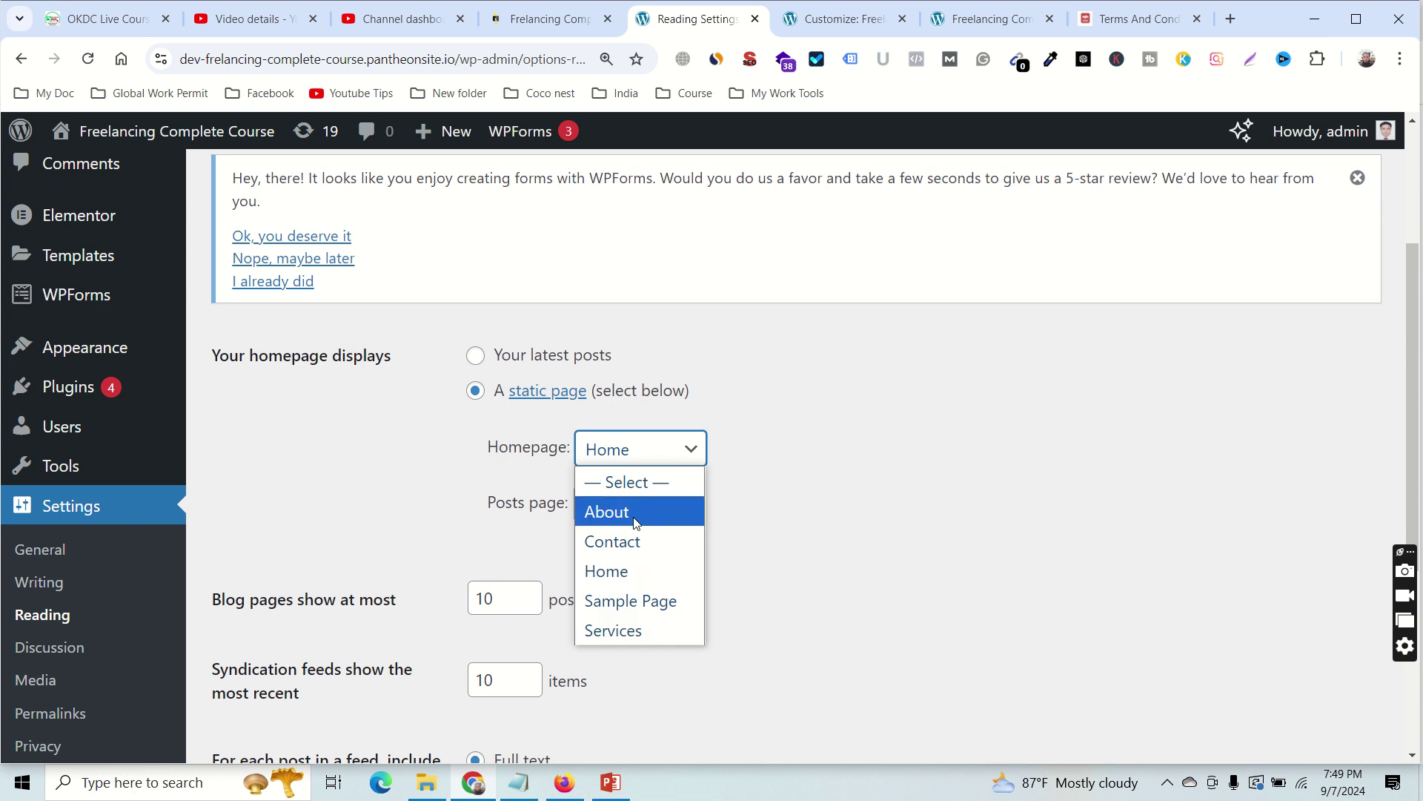
click(982, 28)
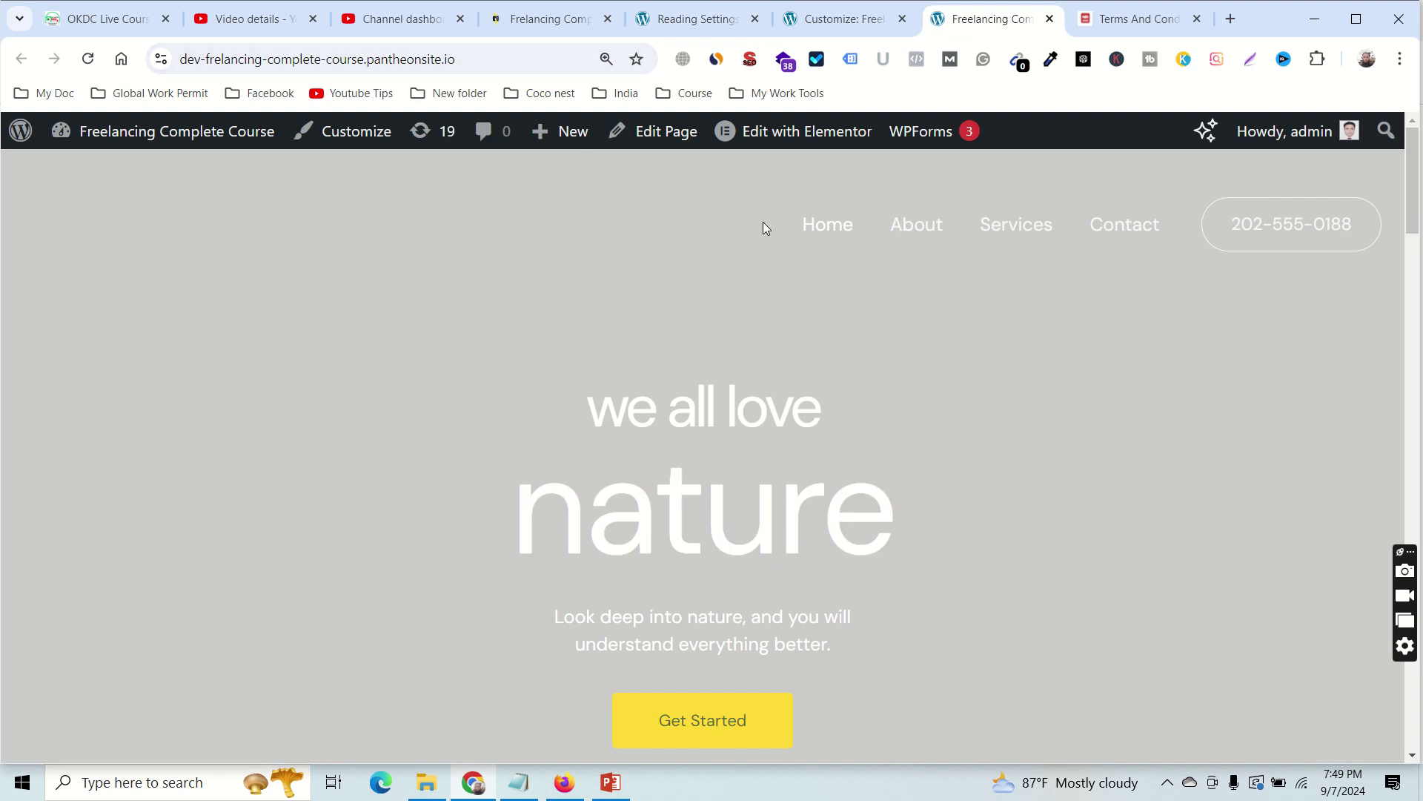
click(693, 19)
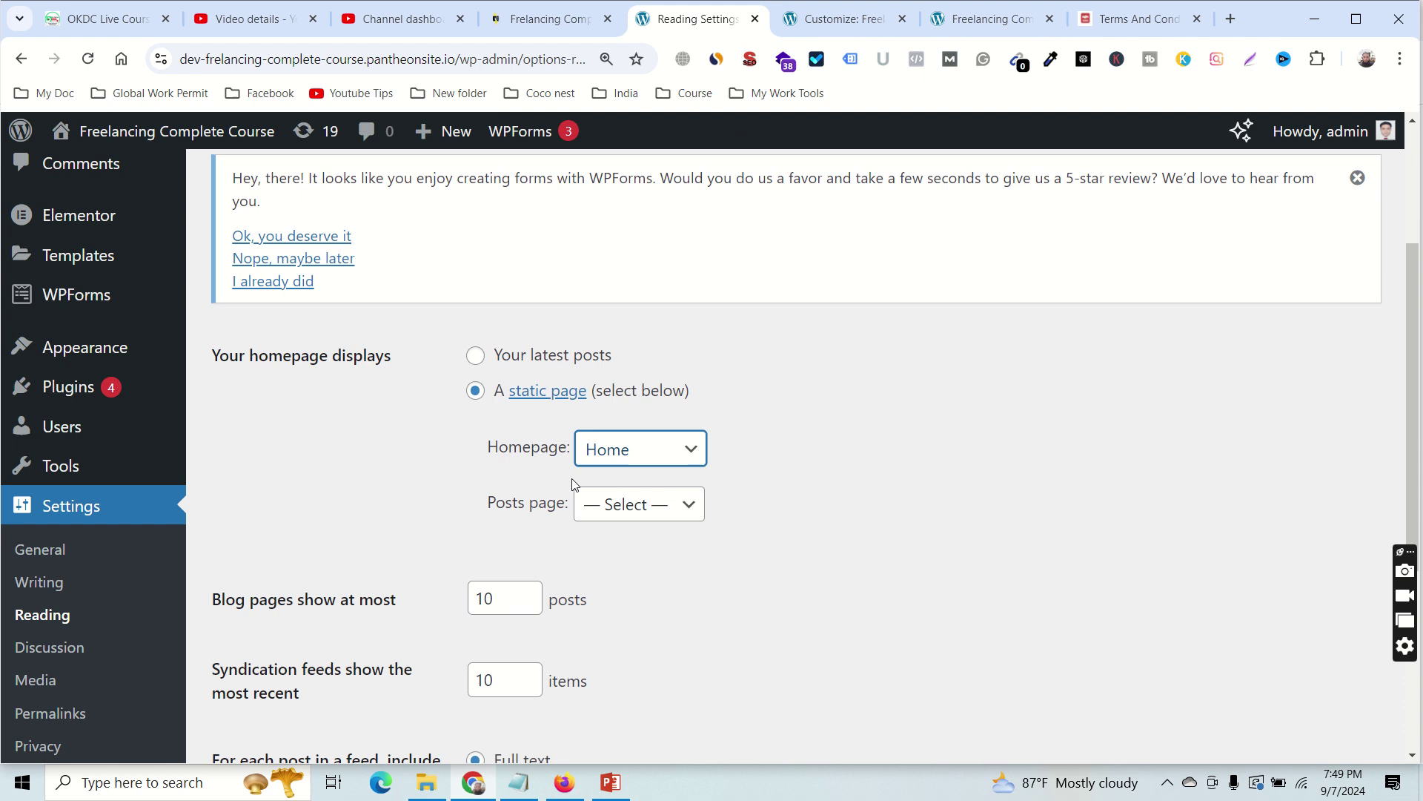
click(640, 458)
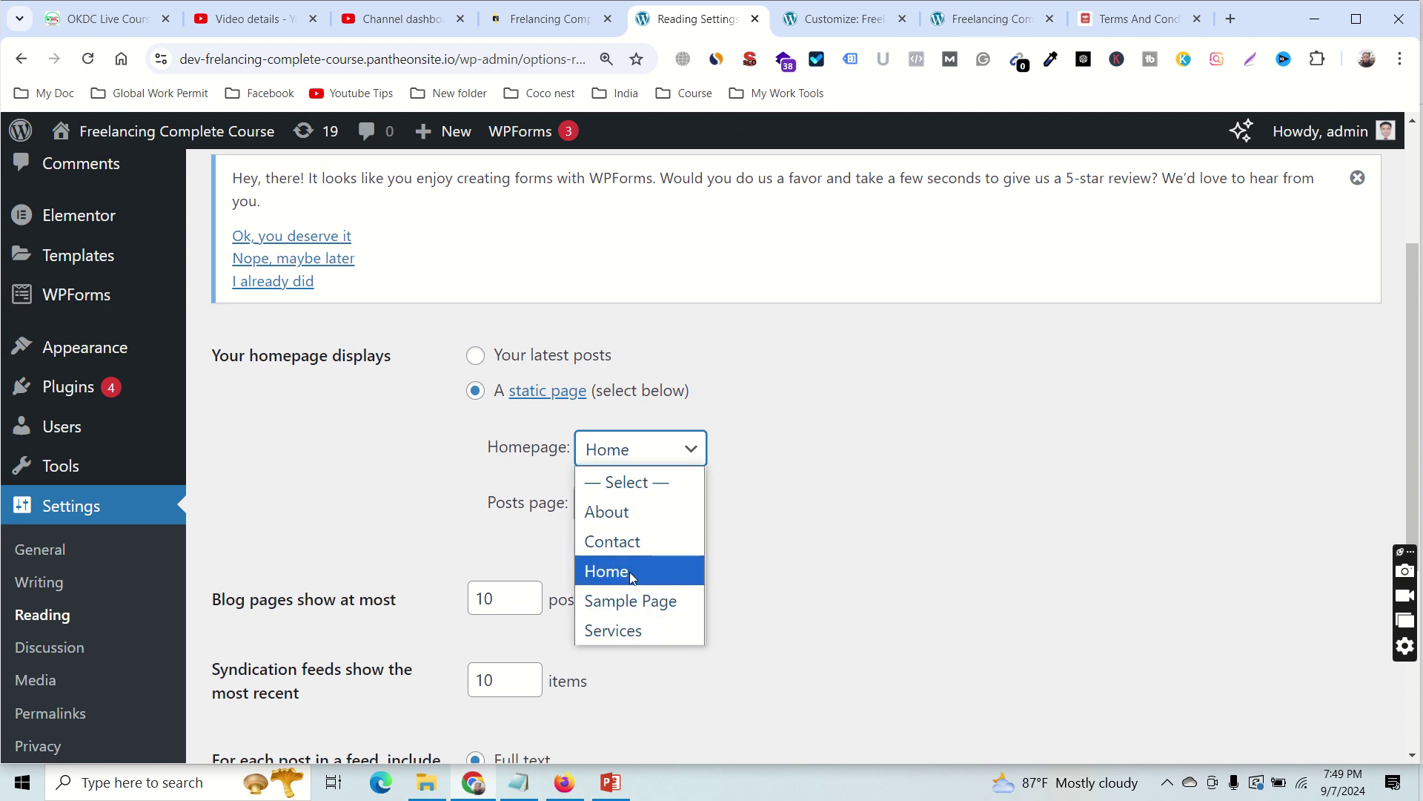
click(609, 573)
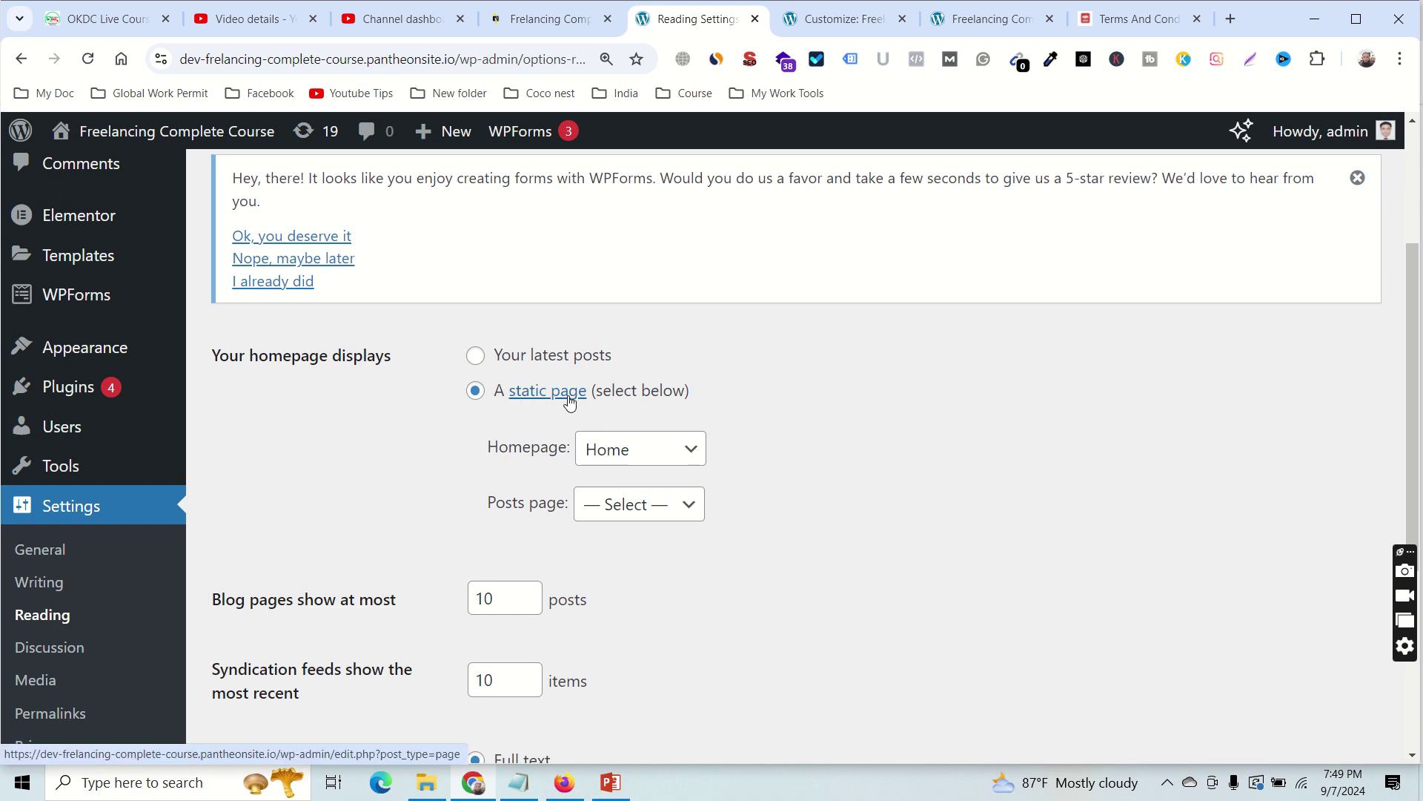
Set the homepage to display the latest posts, compare the live homepage, and save the Reading settings.
click(477, 357)
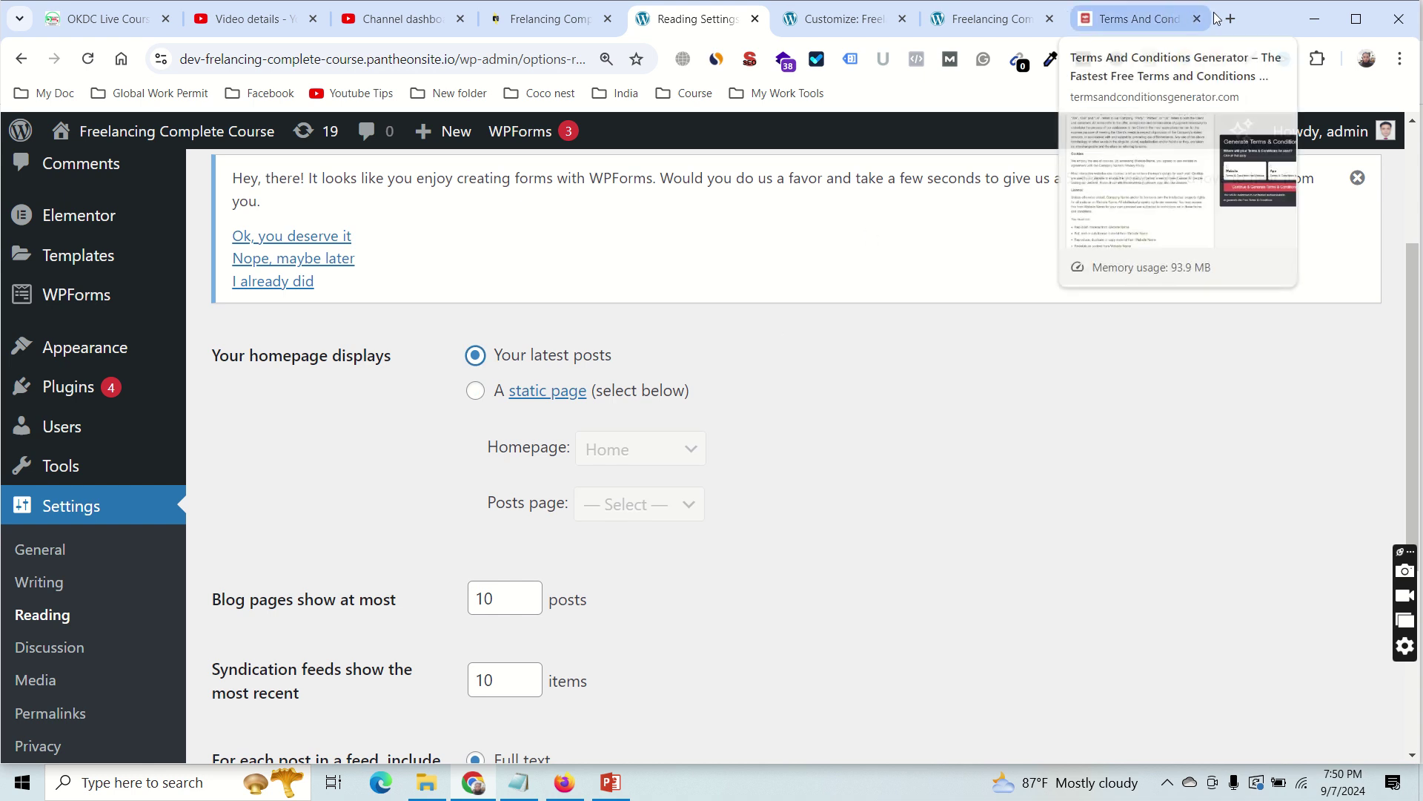
click(989, 15)
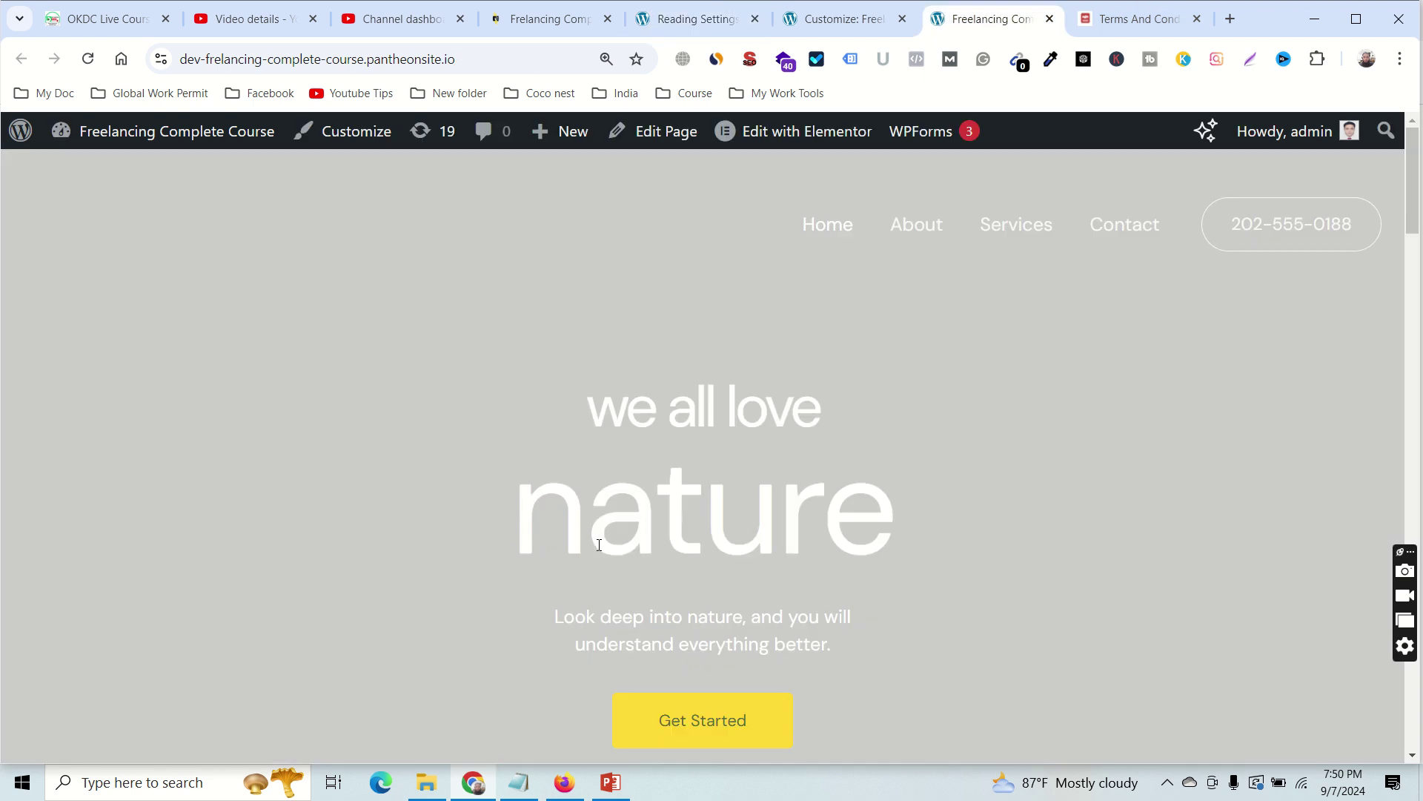
scroll(599, 545, down, 3)
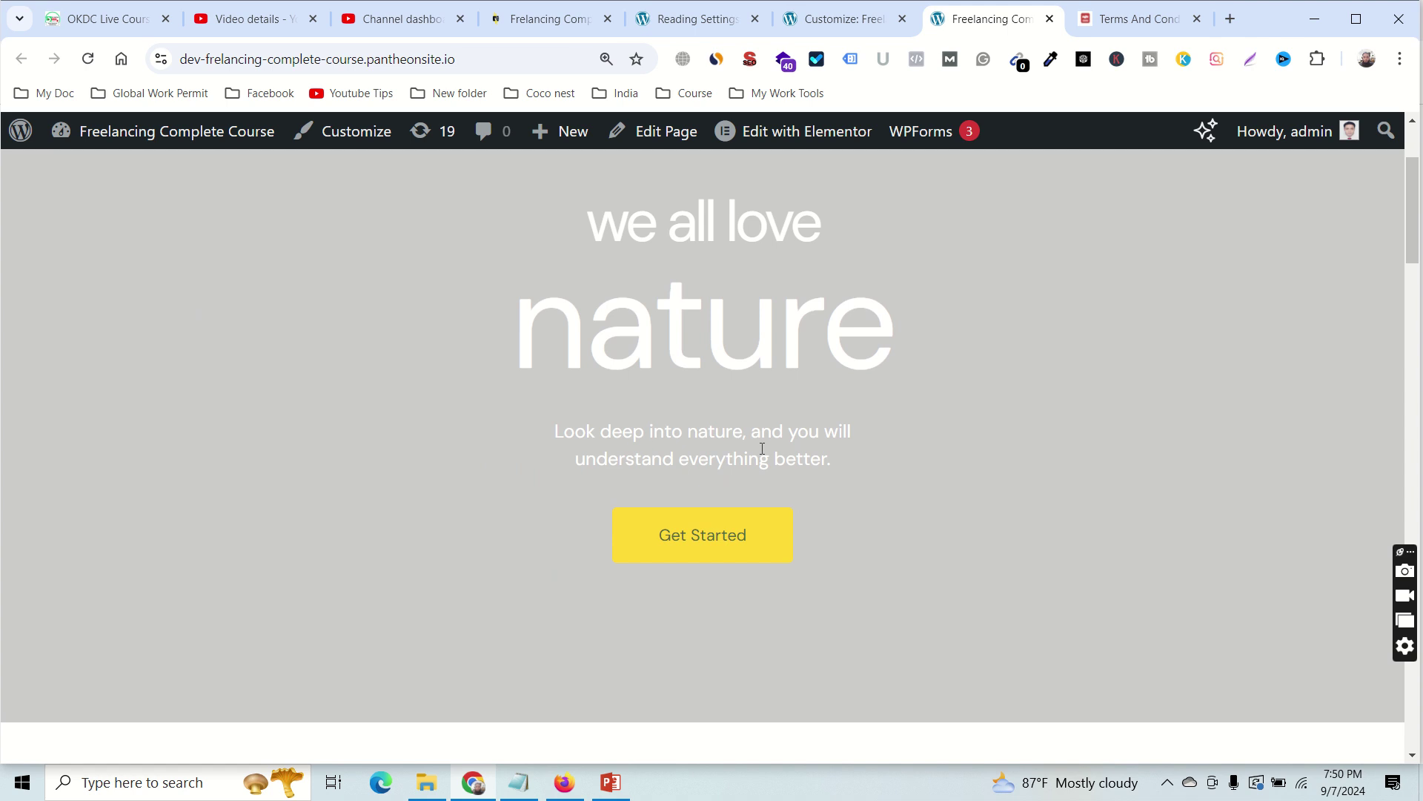
scroll(593, 502, down, 5)
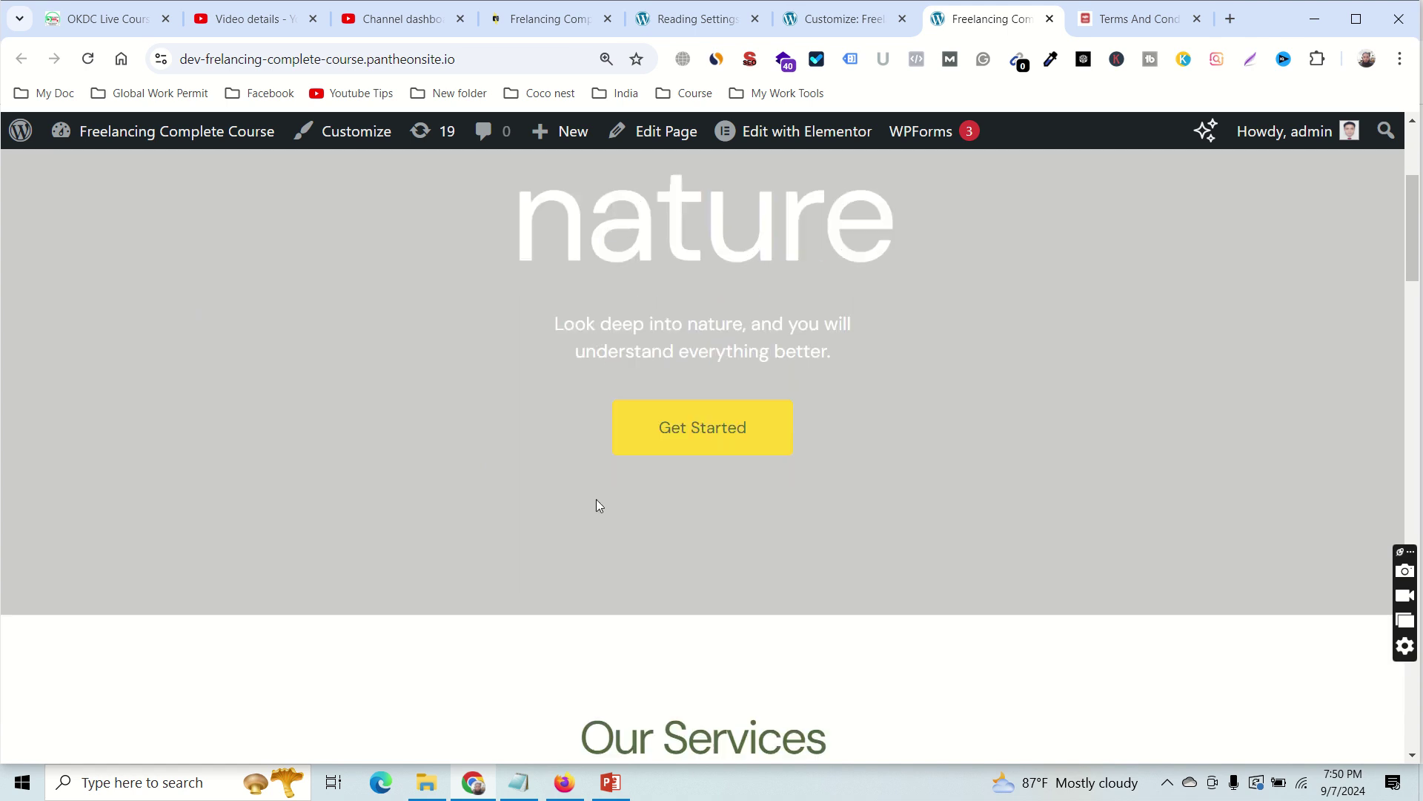
scroll(510, 713, down, 4)
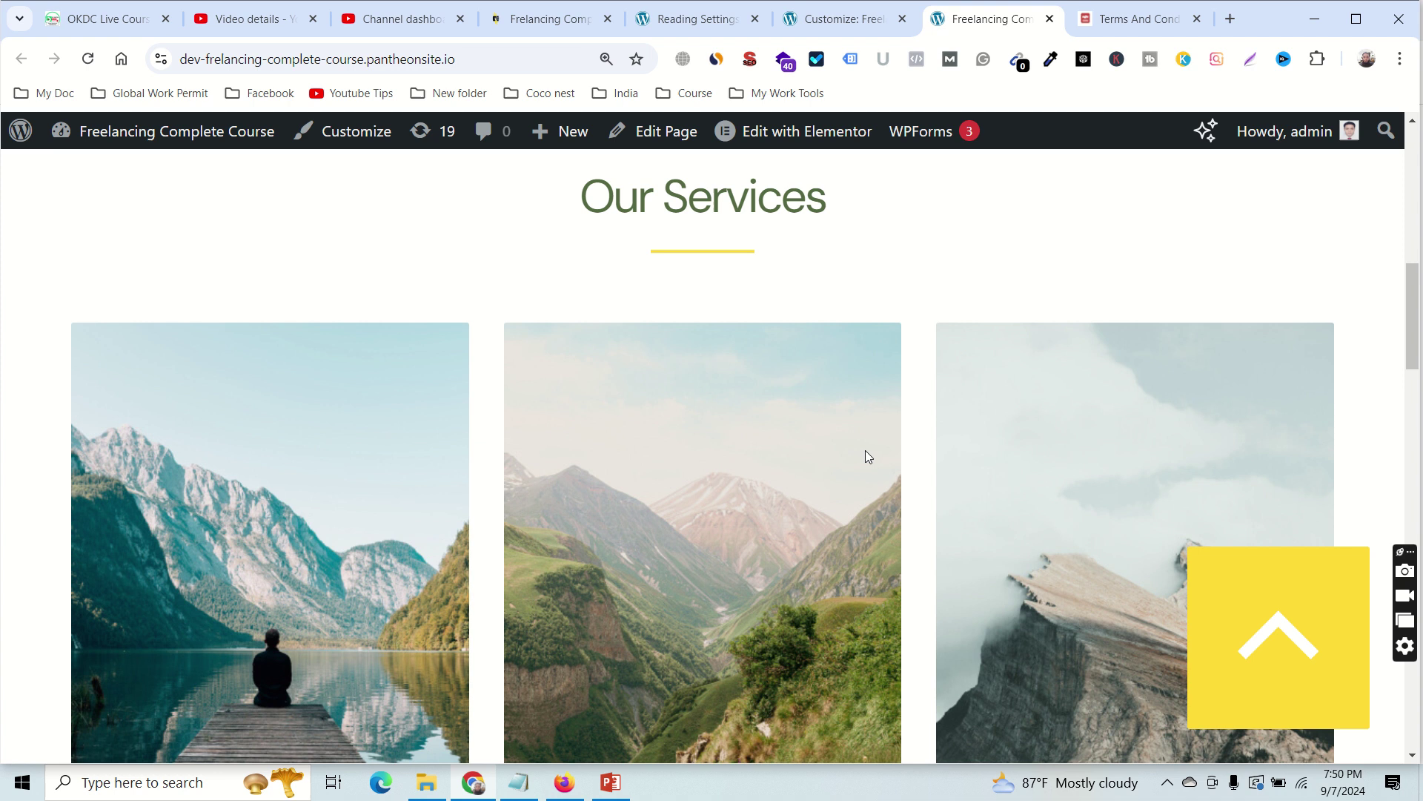
click(687, 23)
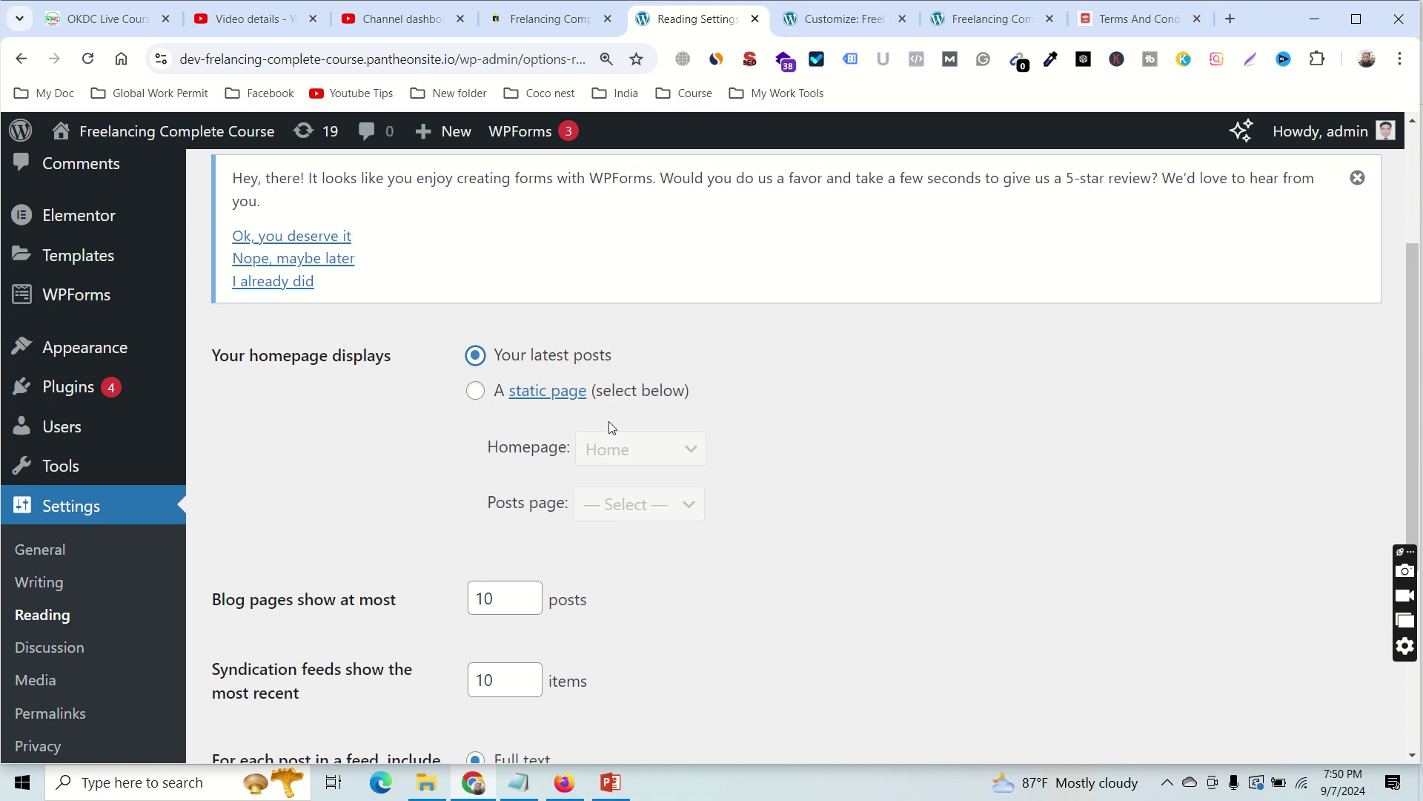
scroll(735, 535, down, 5)
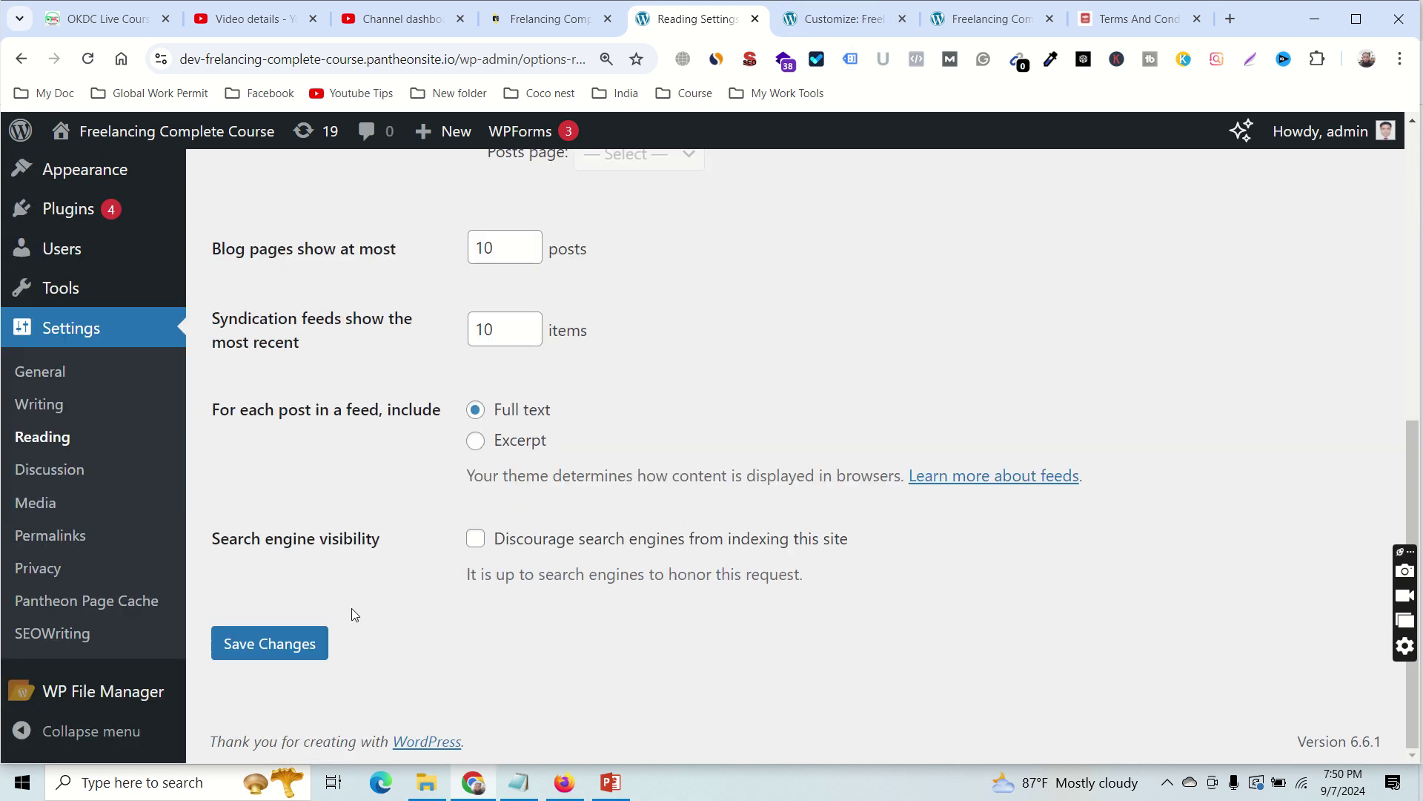
click(284, 644)
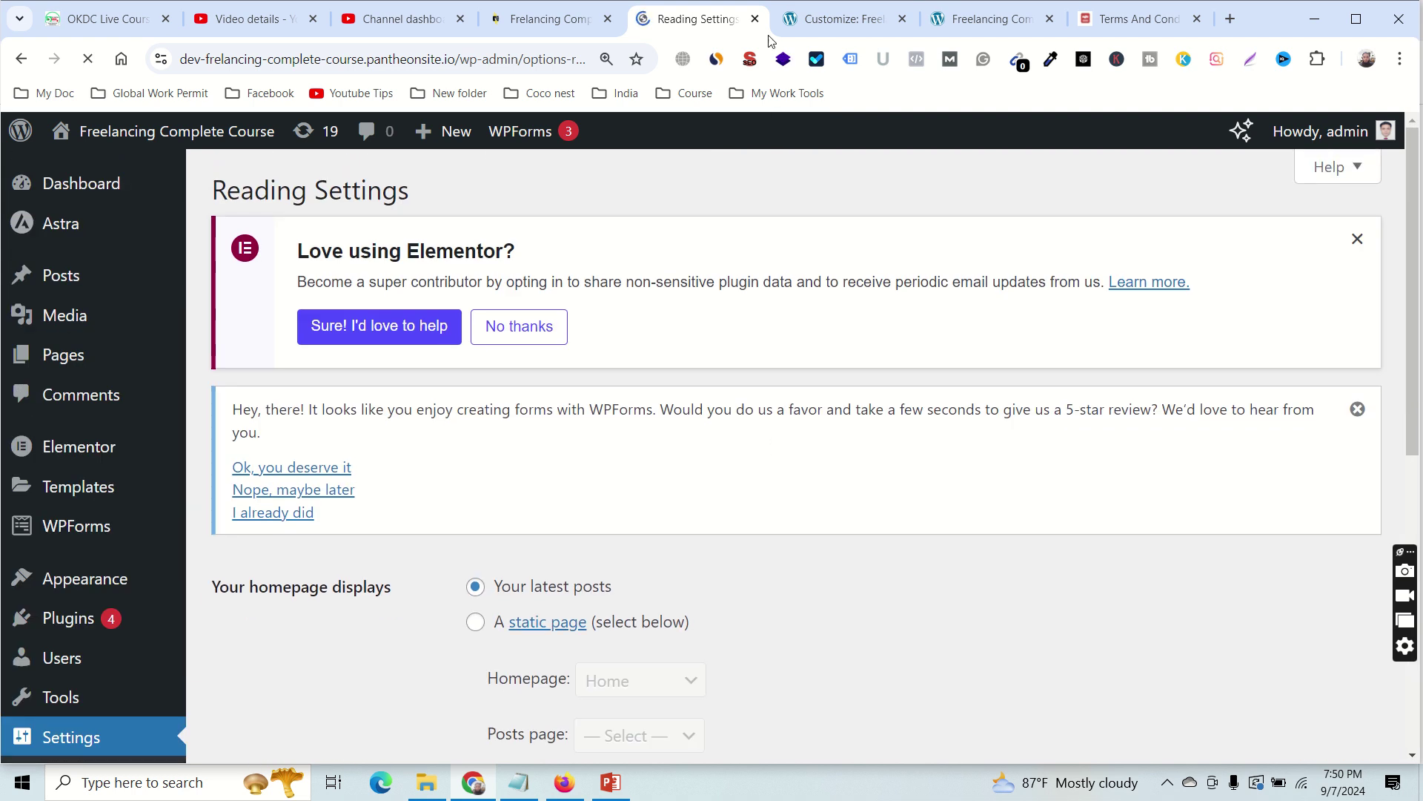
Return to the live site and reload its homepage to apply the saved display setting.
click(967, 24)
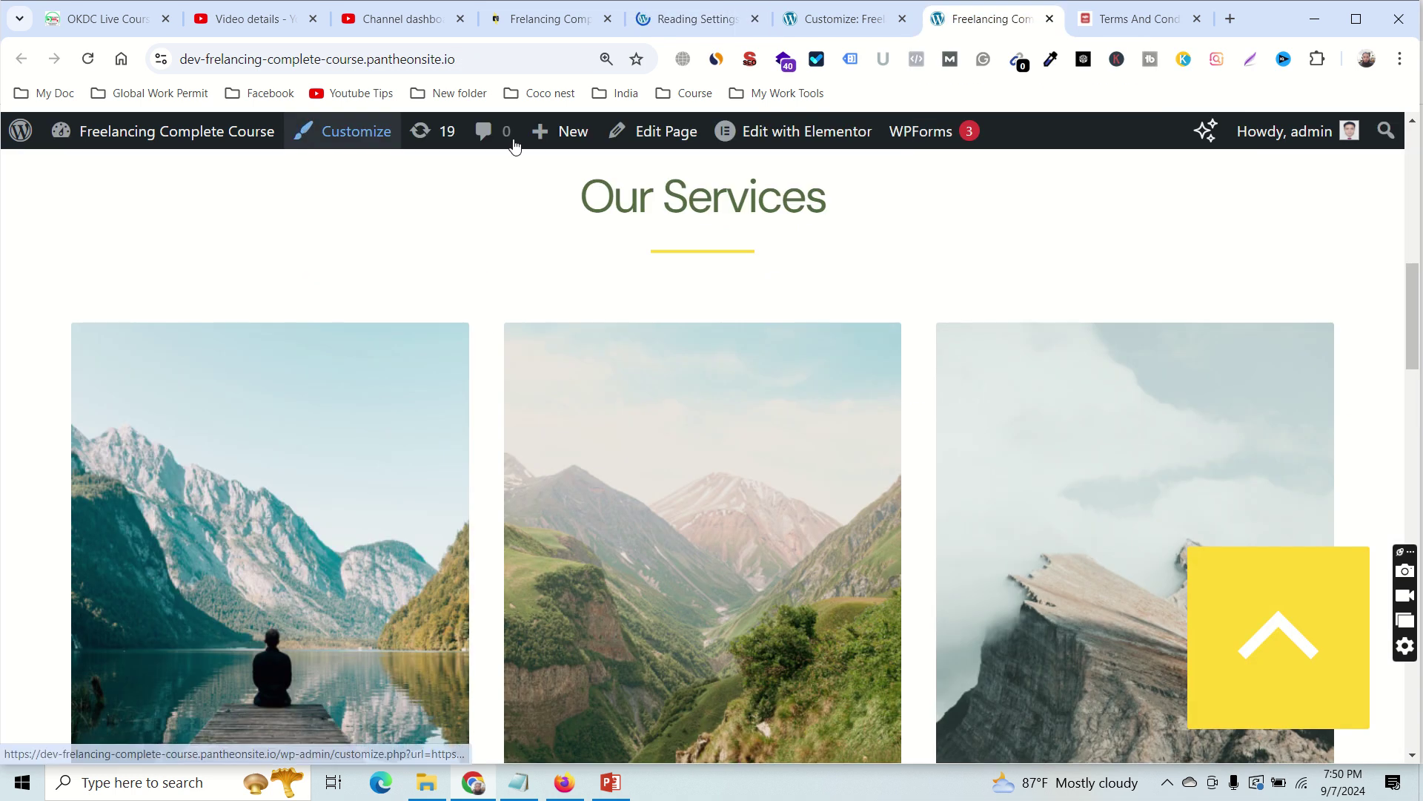
scroll(697, 547, down, 7)
scroll(167, 198, up, 10)
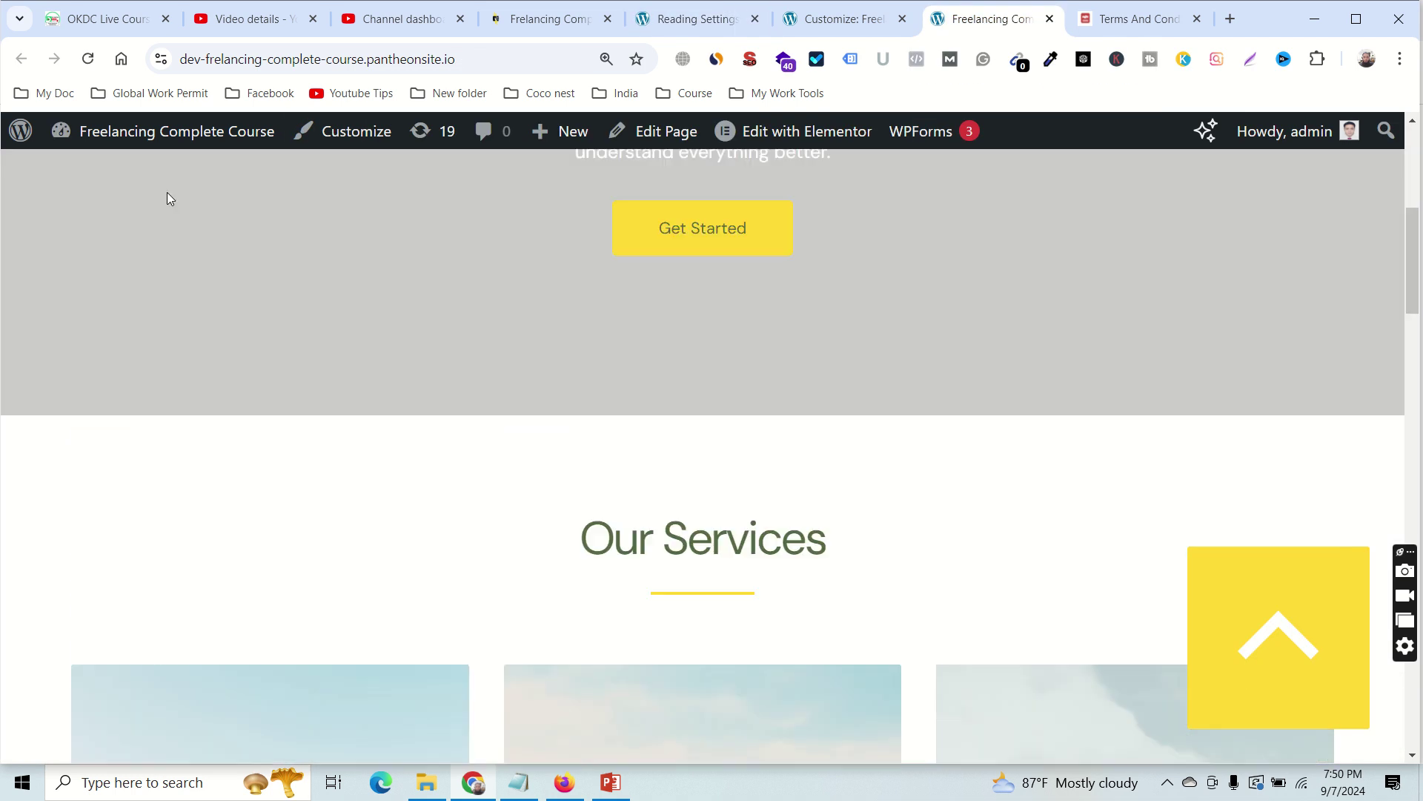
click(88, 58)
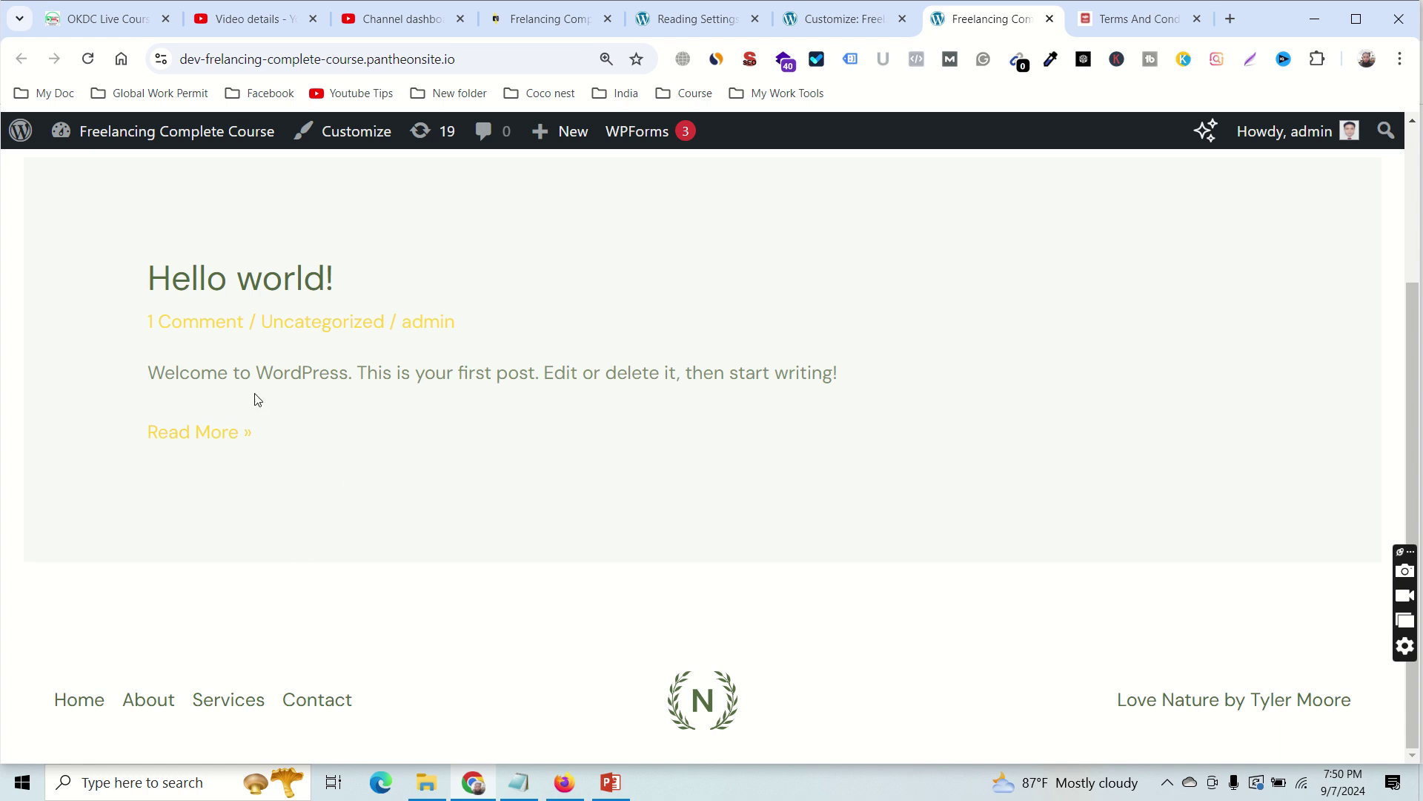
Open the full "Hello world!" post and look through its content, comments and comment form.
click(212, 438)
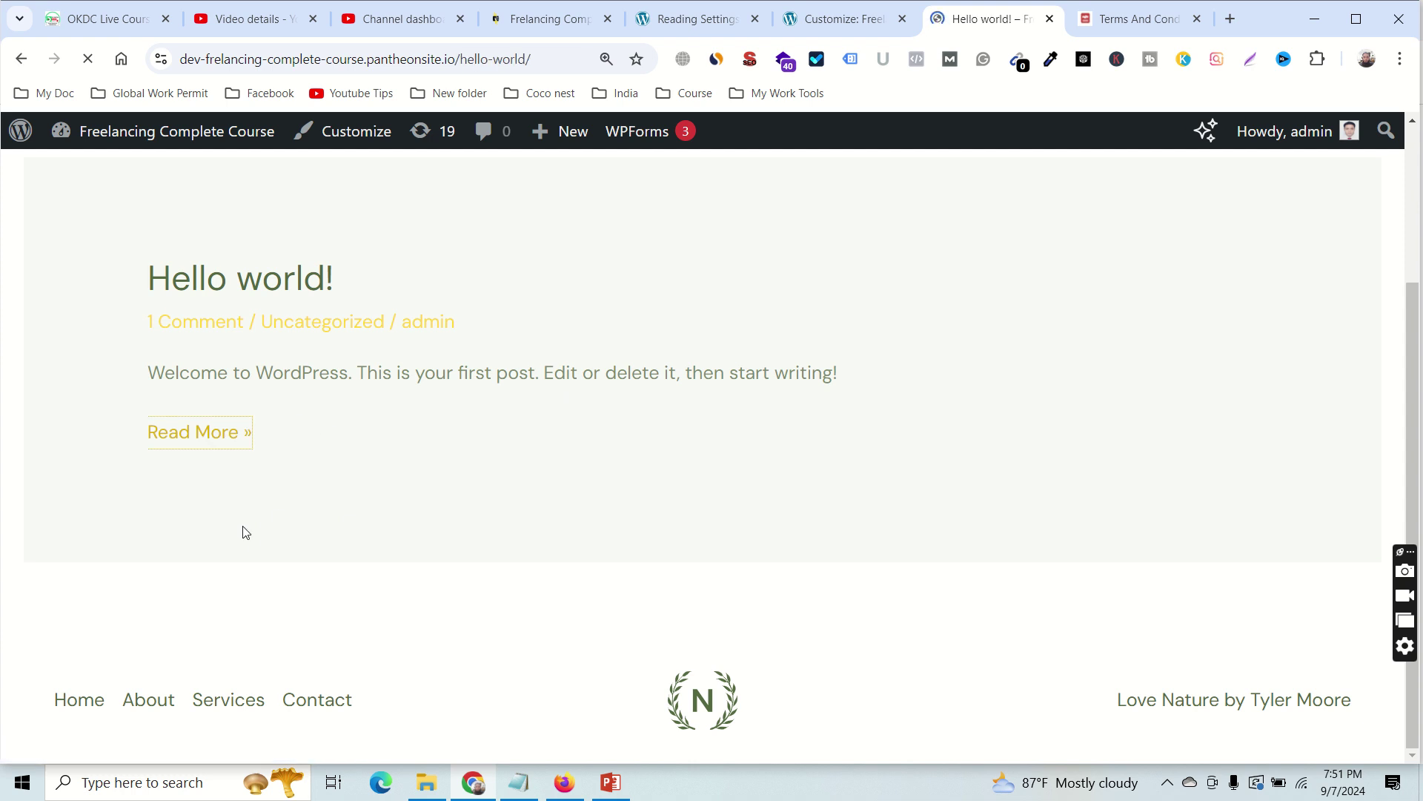
scroll(369, 560, down, 6)
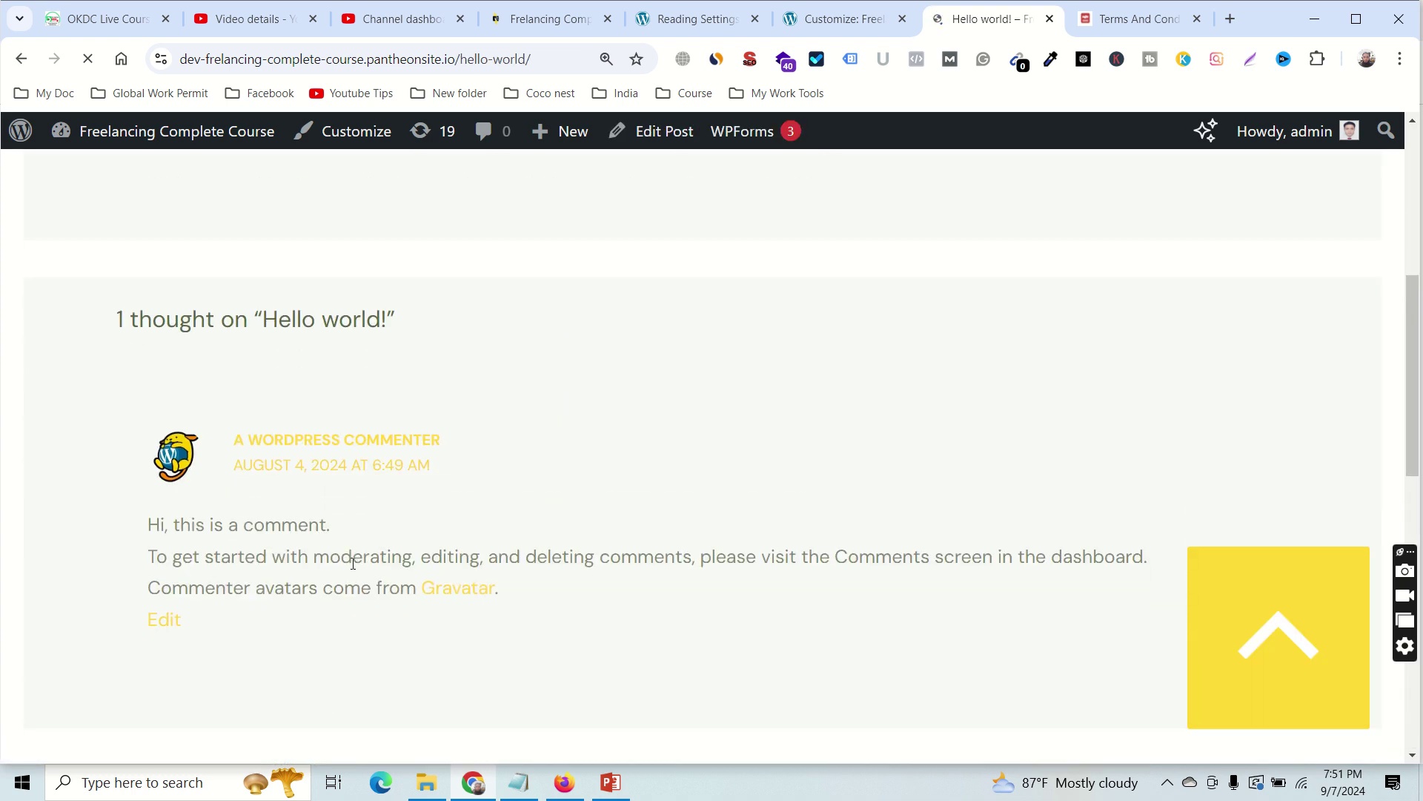
scroll(386, 494, up, 5)
scroll(386, 494, down, 10)
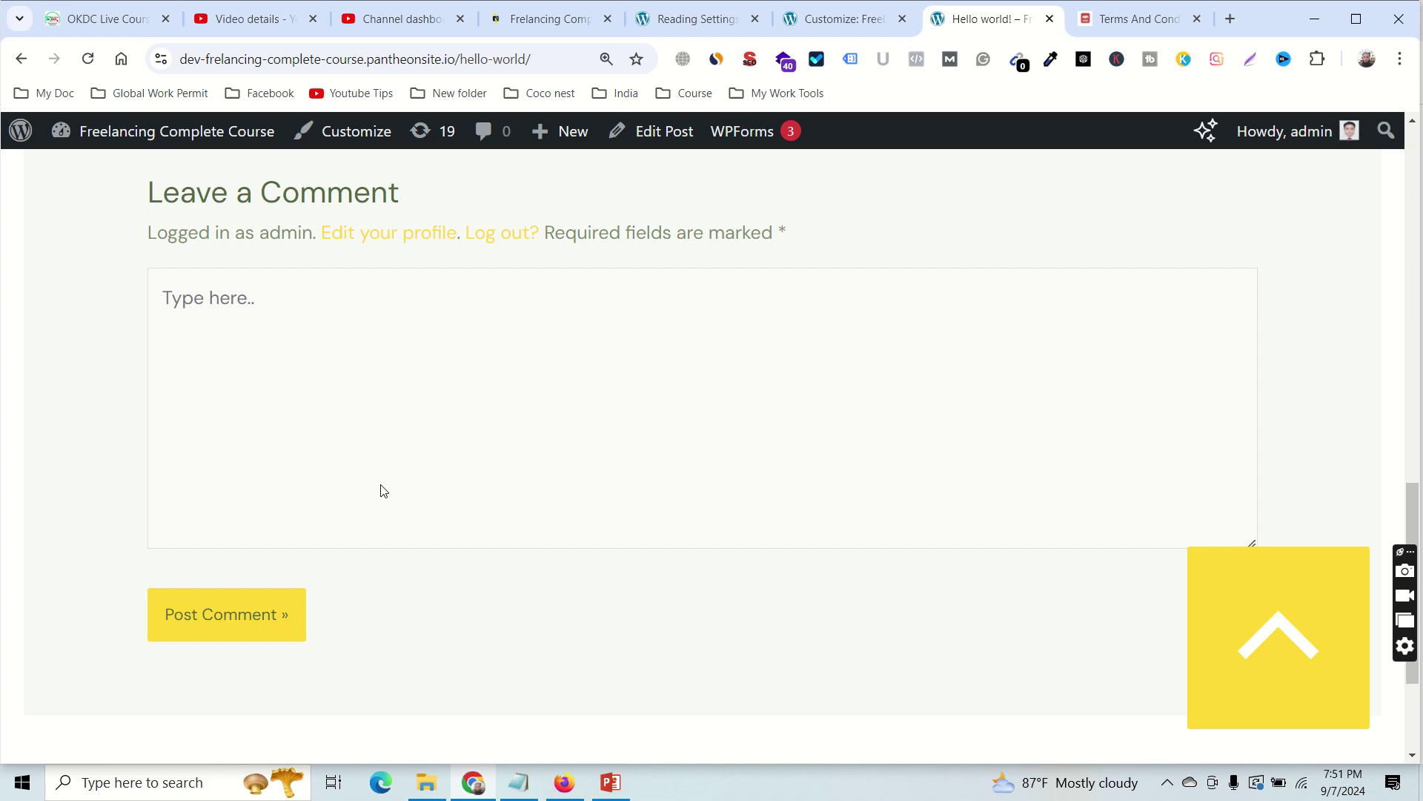
scroll(378, 490, up, 9)
scroll(371, 343, up, 3)
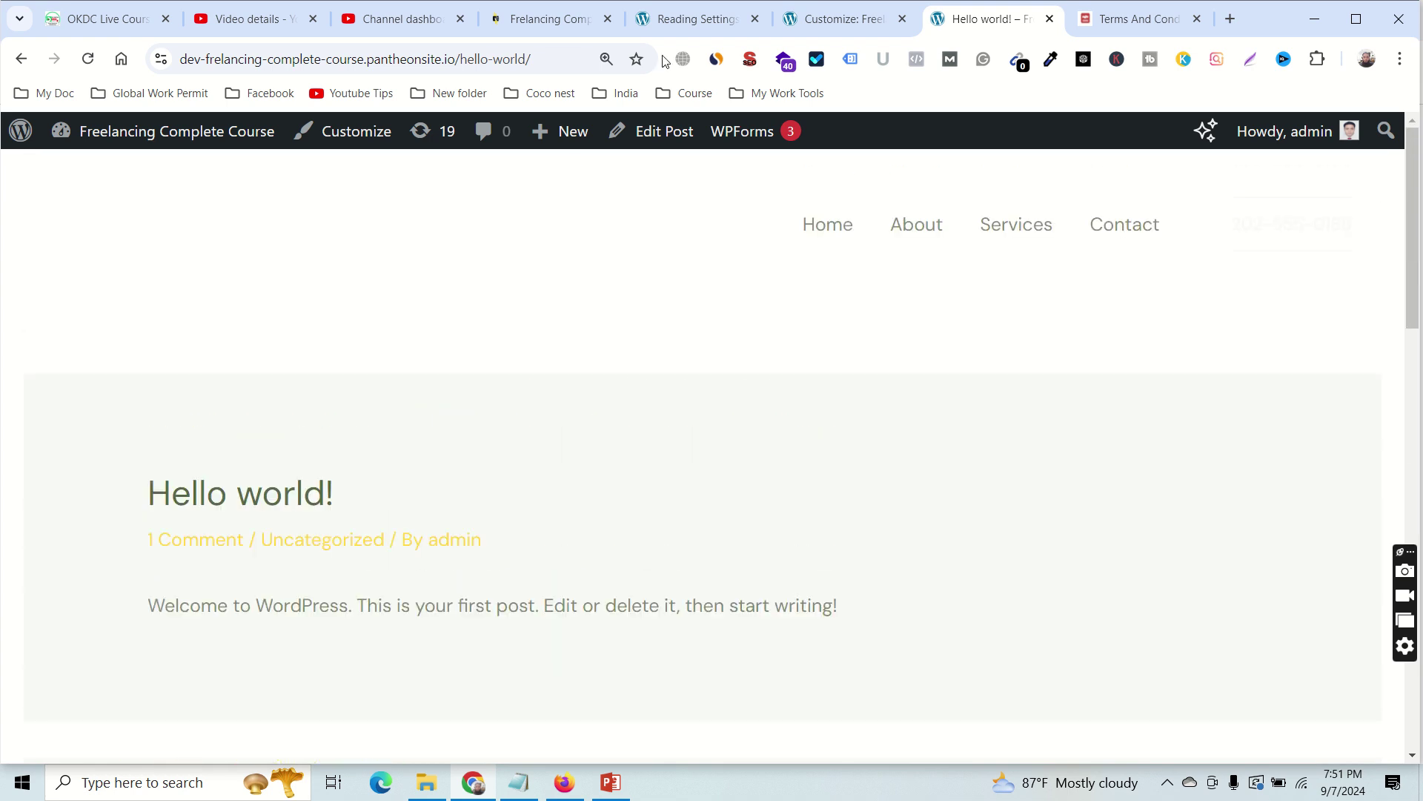
Set the homepage to display the static page Home, save the Reading settings and return to the live site.
click(708, 25)
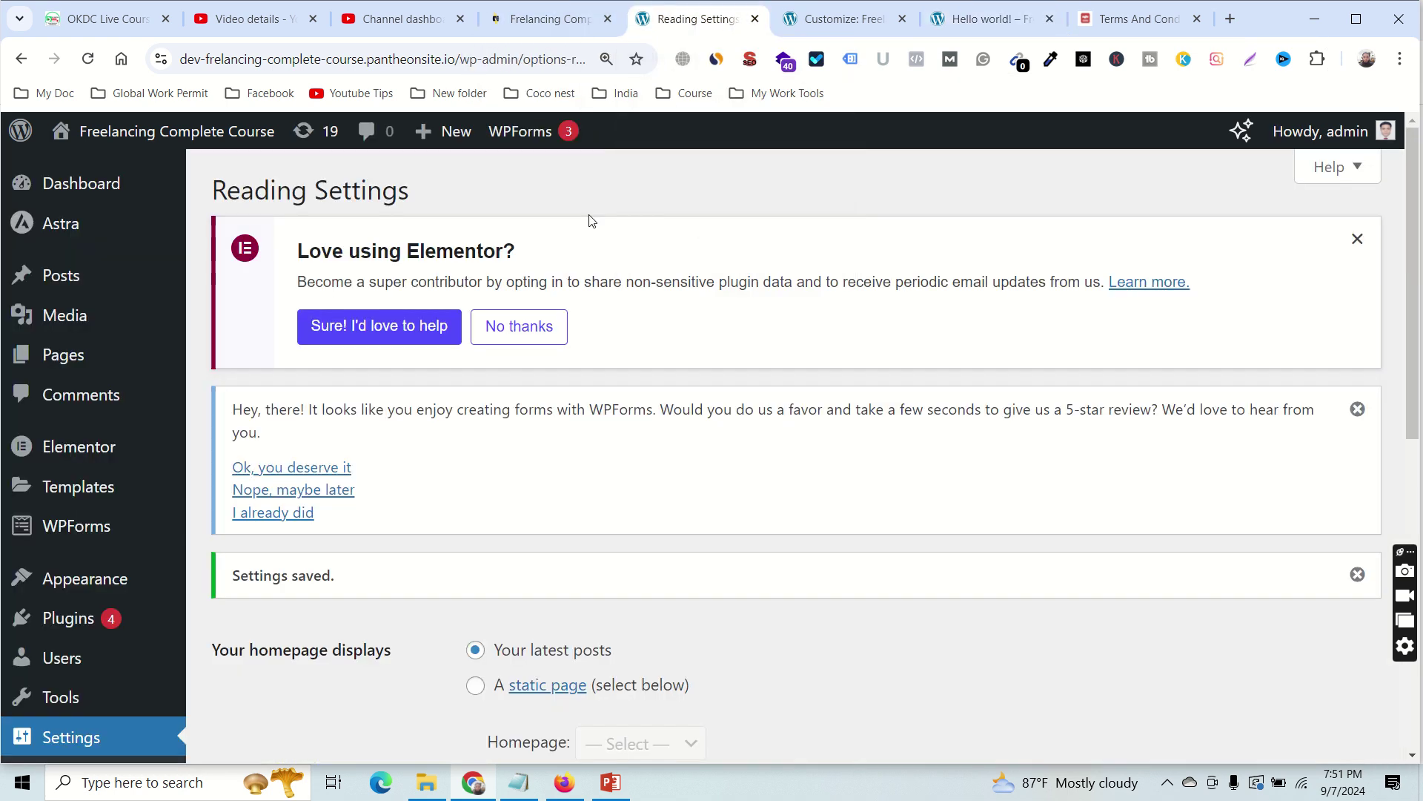
scroll(477, 448, down, 3)
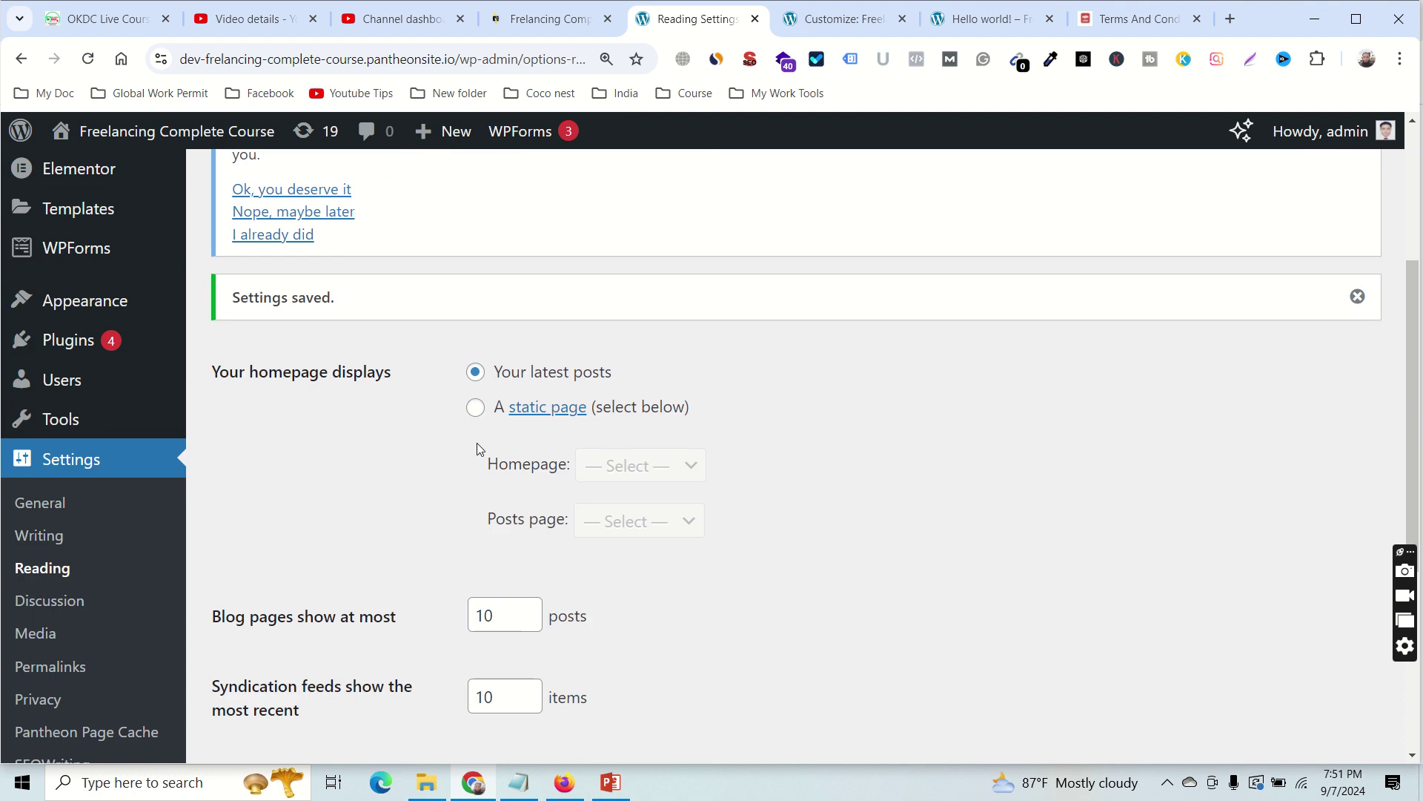
click(475, 409)
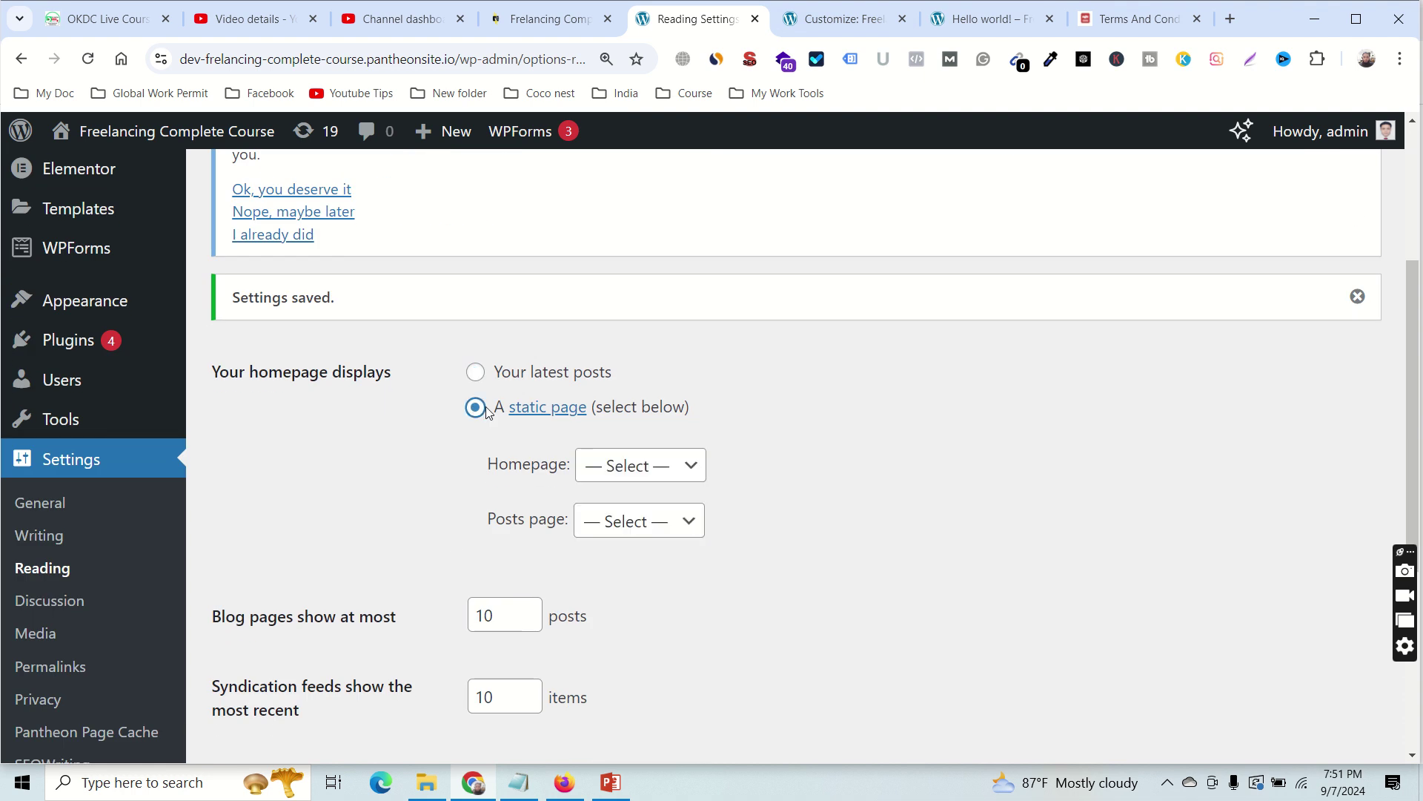
click(633, 466)
click(634, 587)
scroll(344, 629, down, 5)
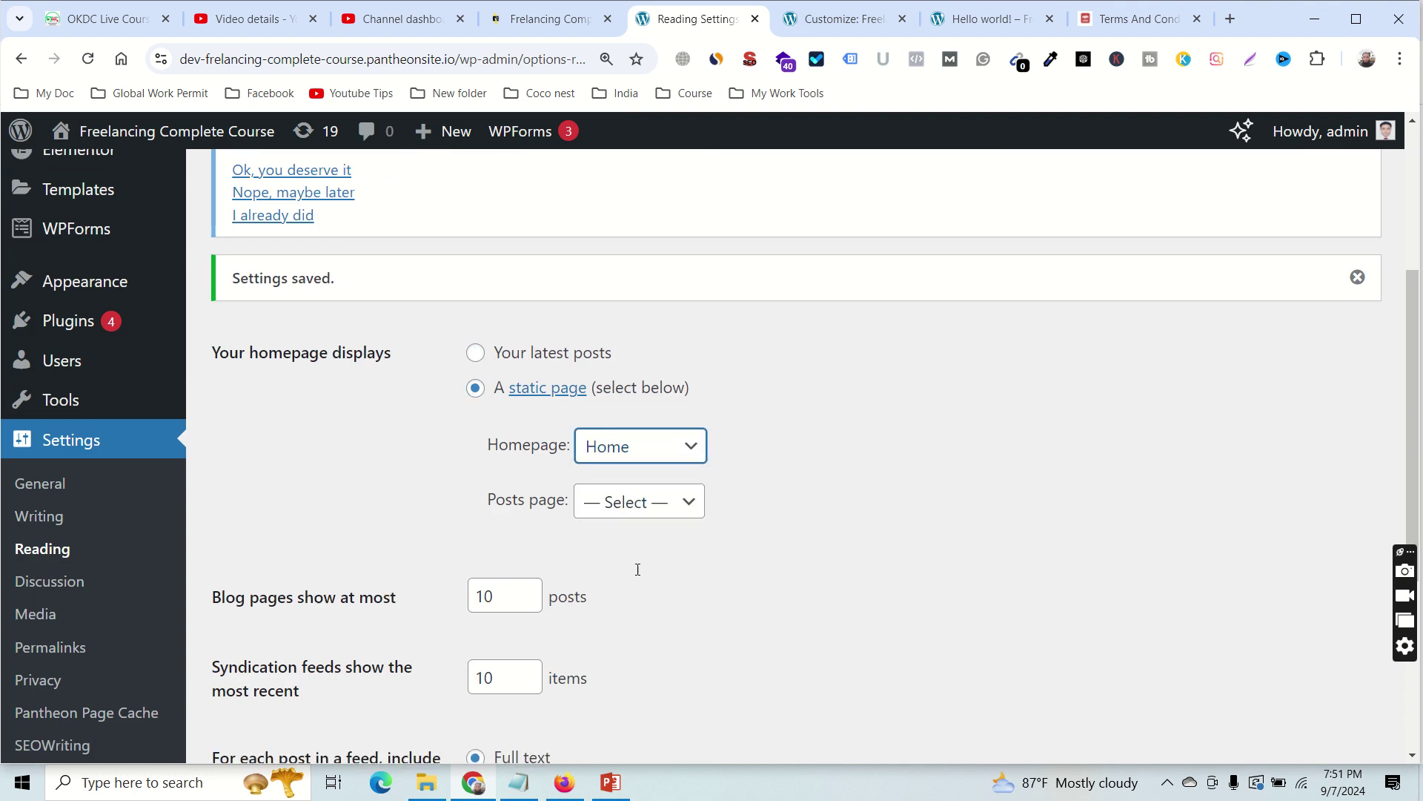
click(315, 639)
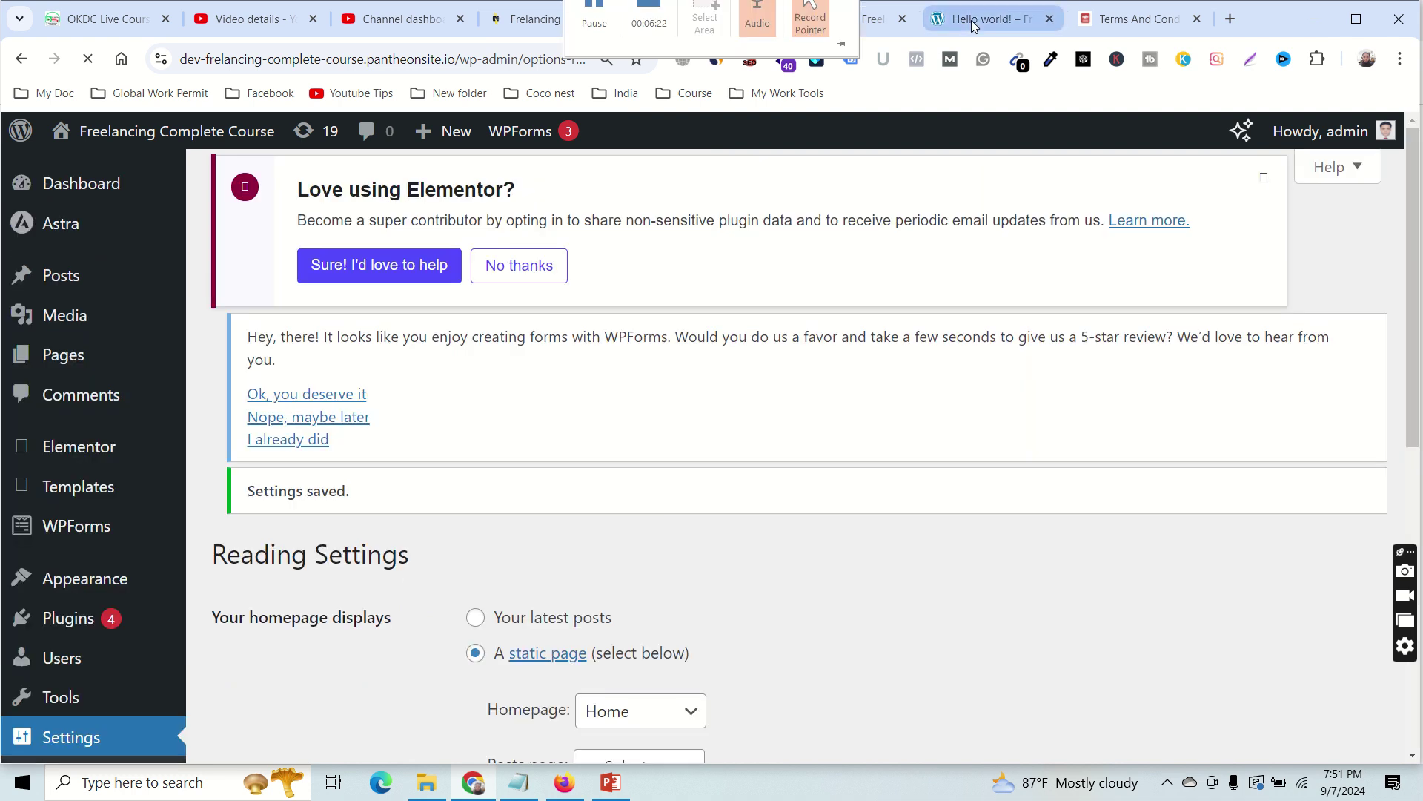
click(975, 20)
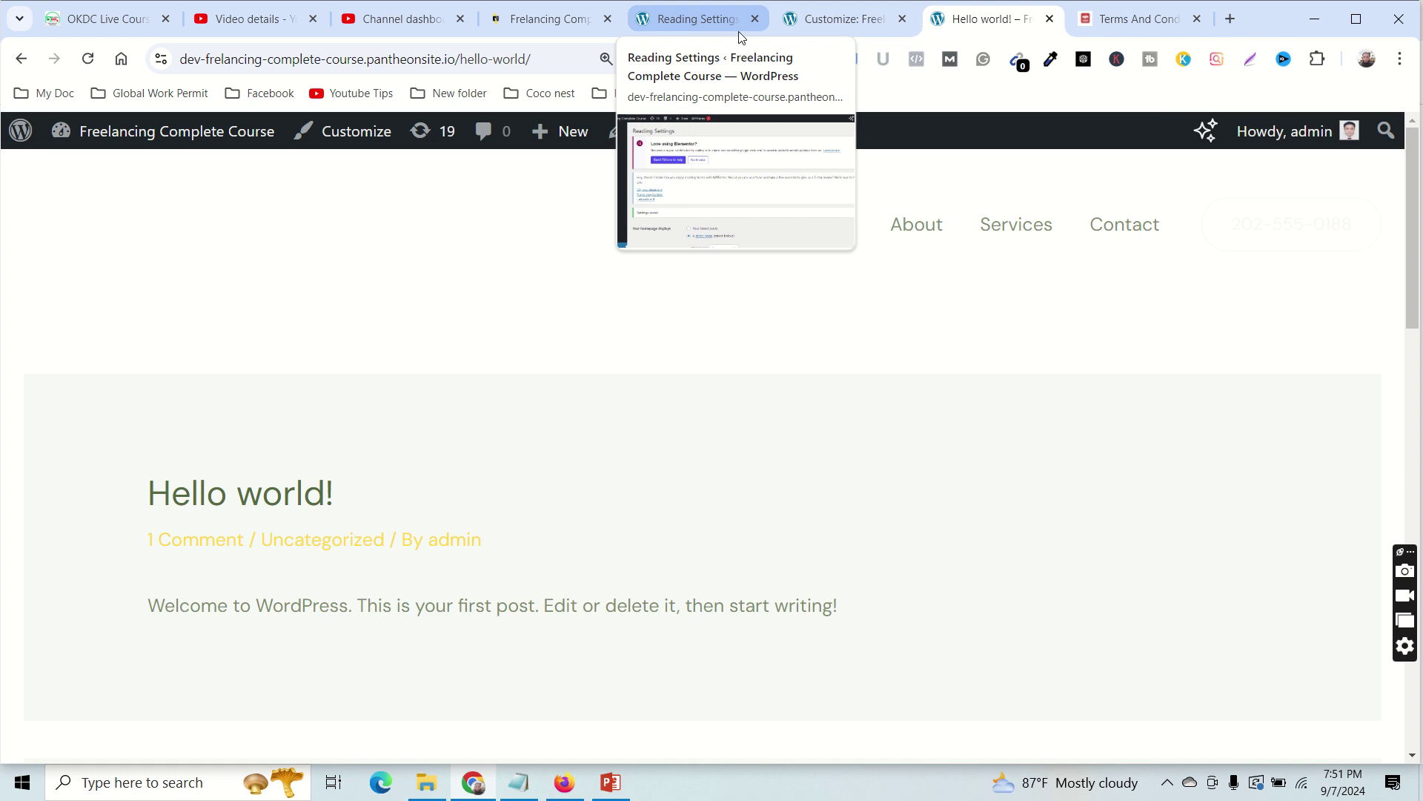
Open the editor for adding a new post in a separate browser tab from the WordPress dashboard.
click(709, 21)
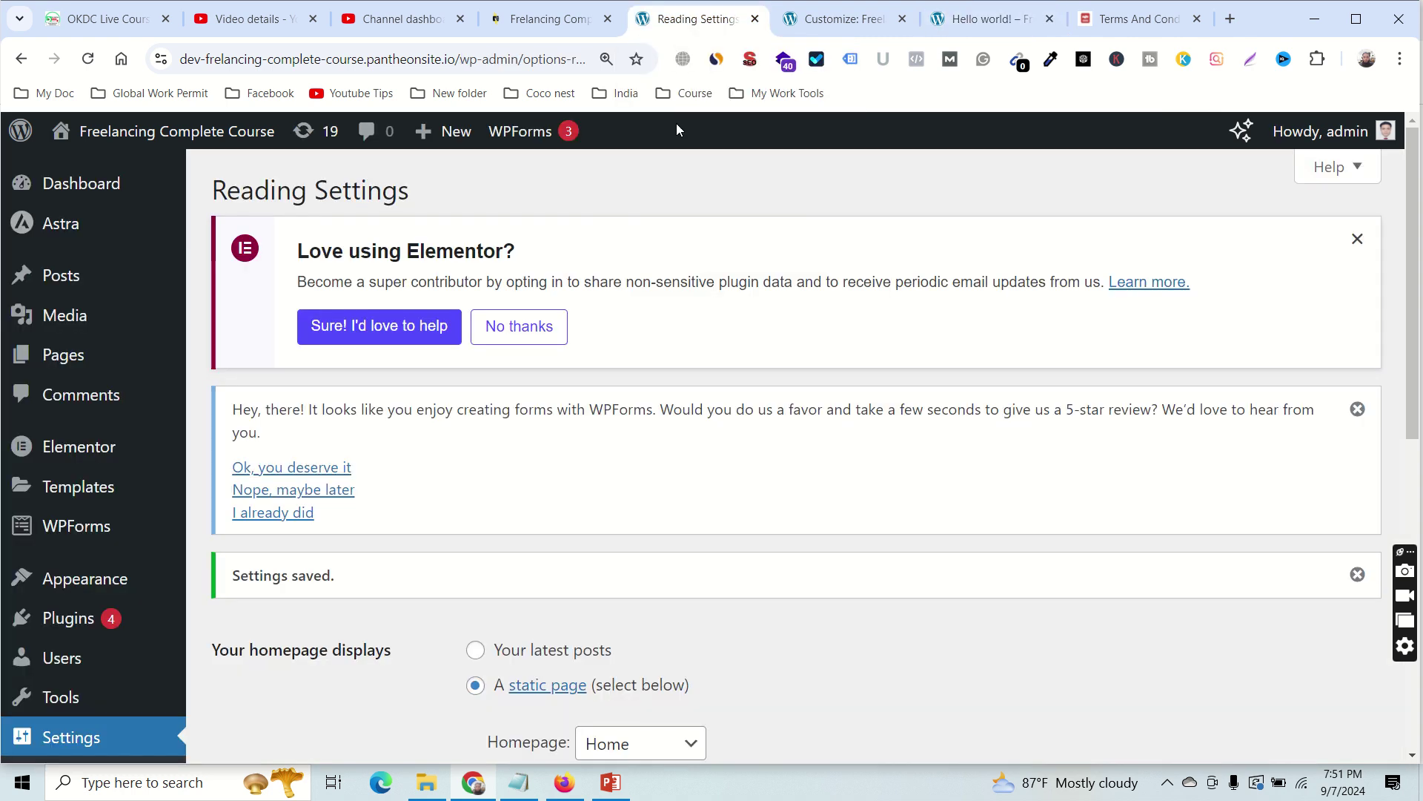
mouse_move(72, 289)
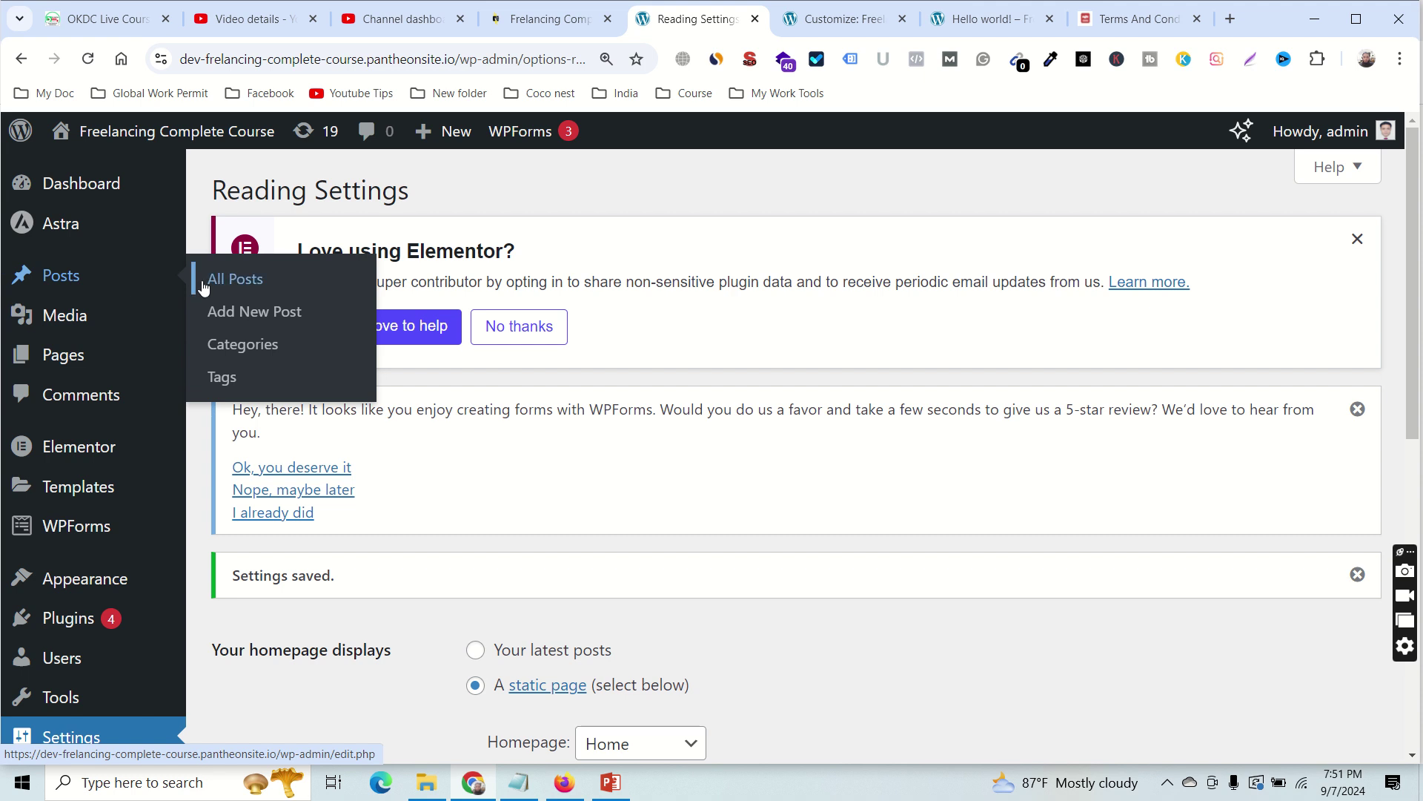
right_click(258, 321)
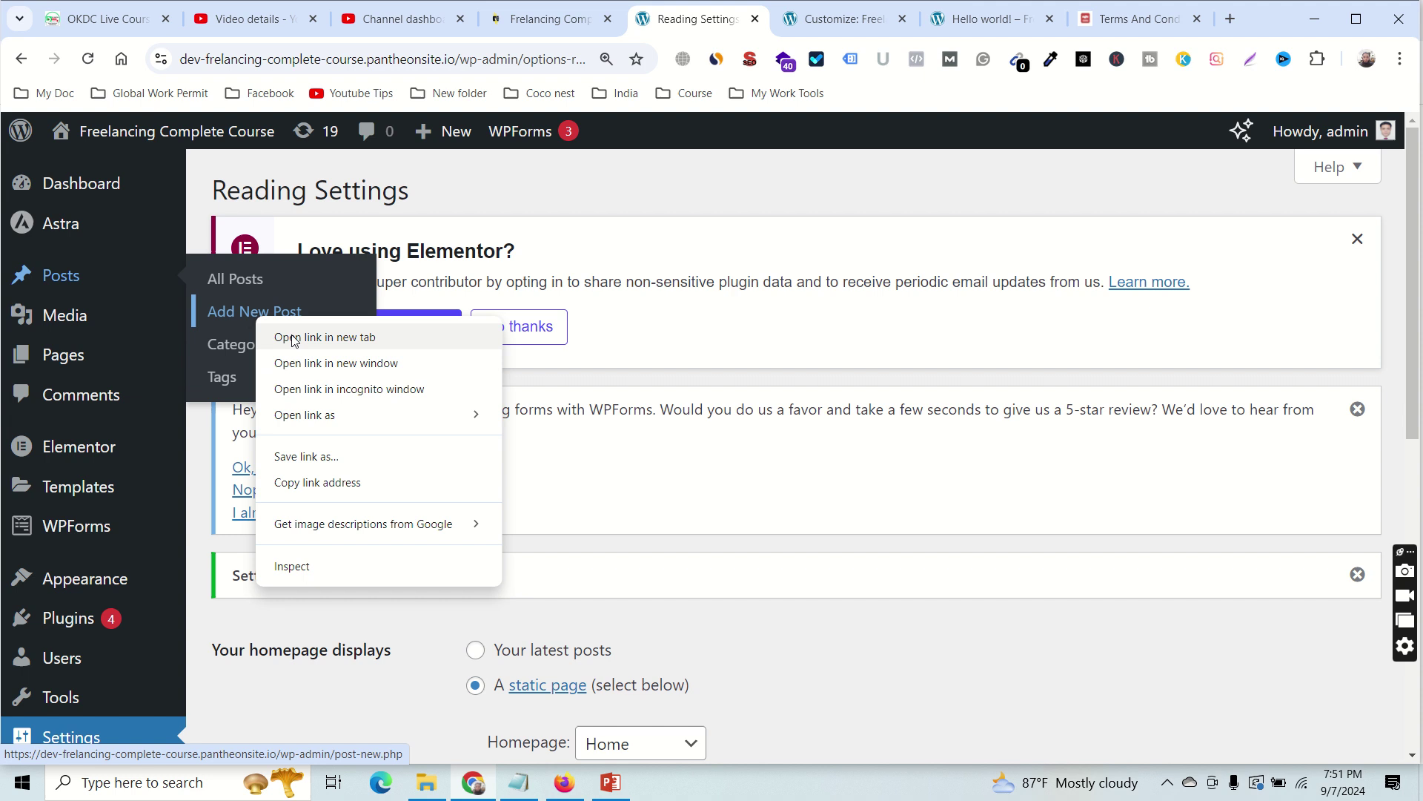
click(288, 339)
click(986, 19)
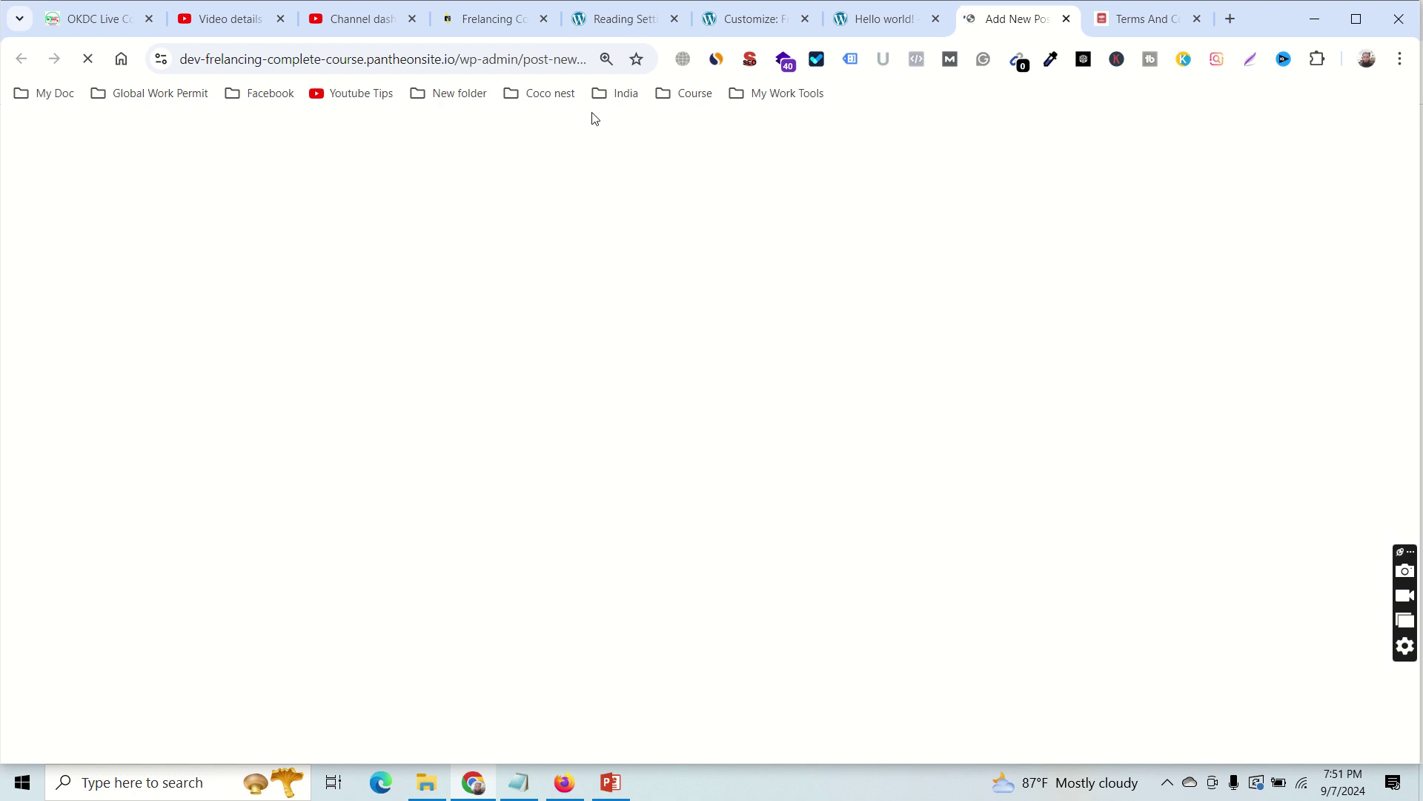
Copy the full salad article from Notepad and paste it into the new post, starting at its title.
mouse_move(560, 4)
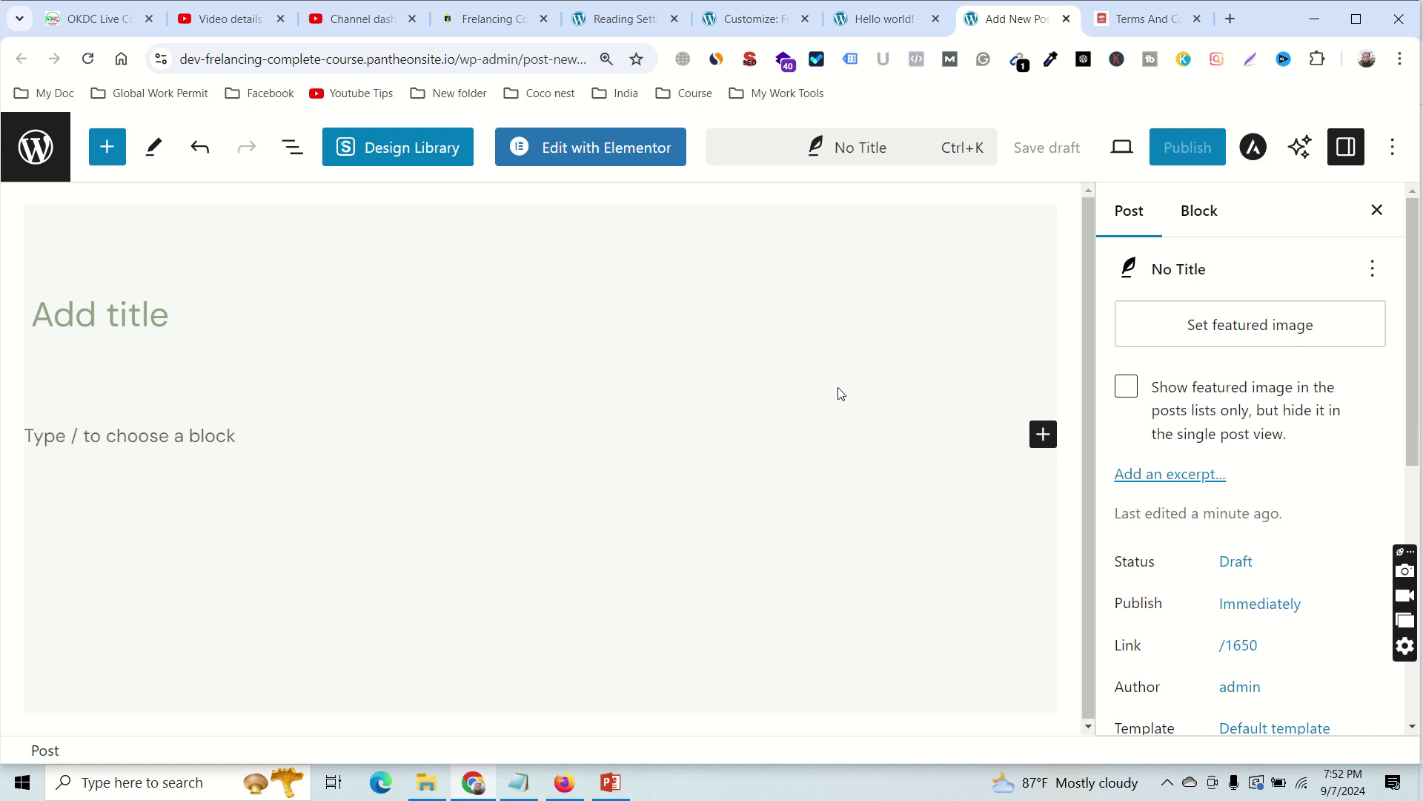
mouse_move(615, 6)
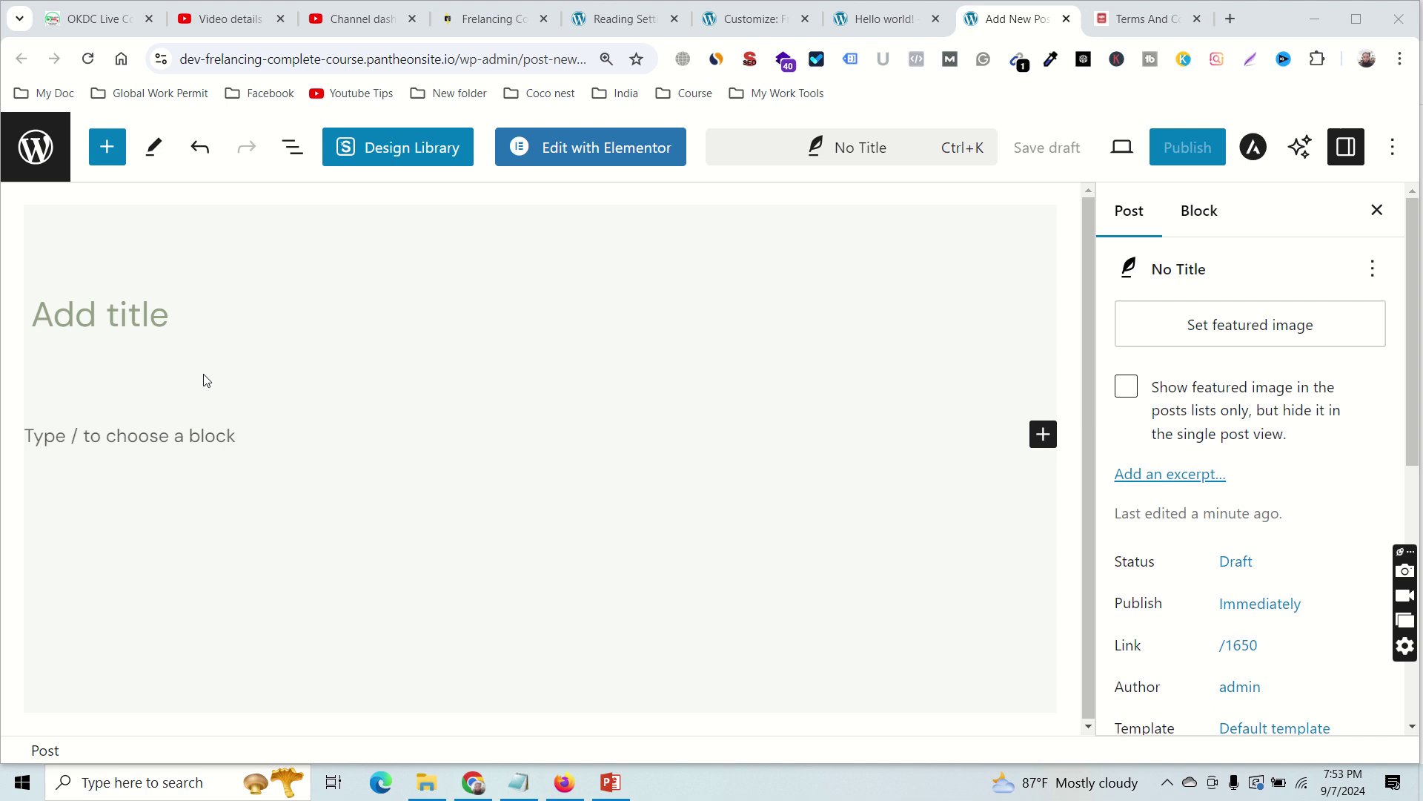
click(519, 782)
click(828, 491)
key(ctrl+shift+End)
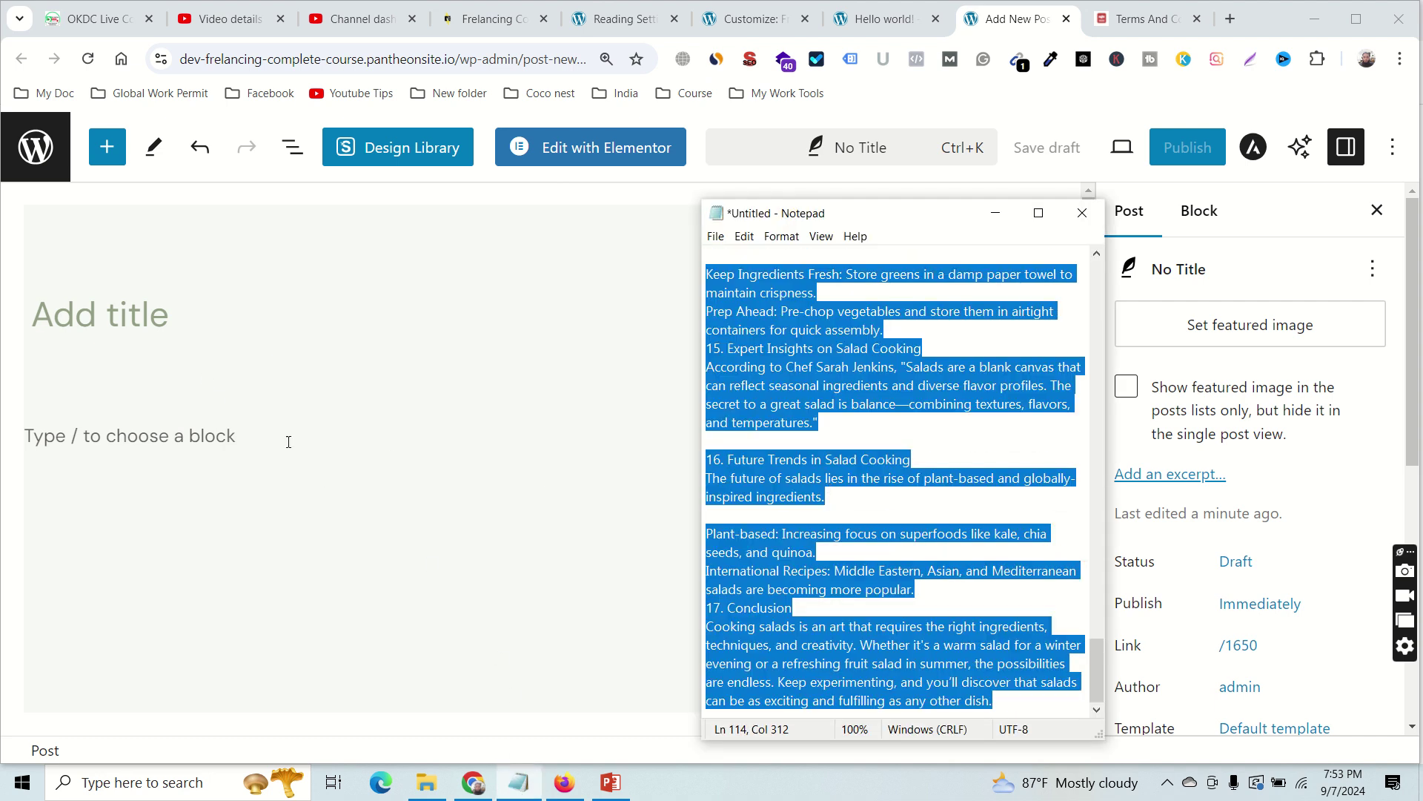
click(202, 321)
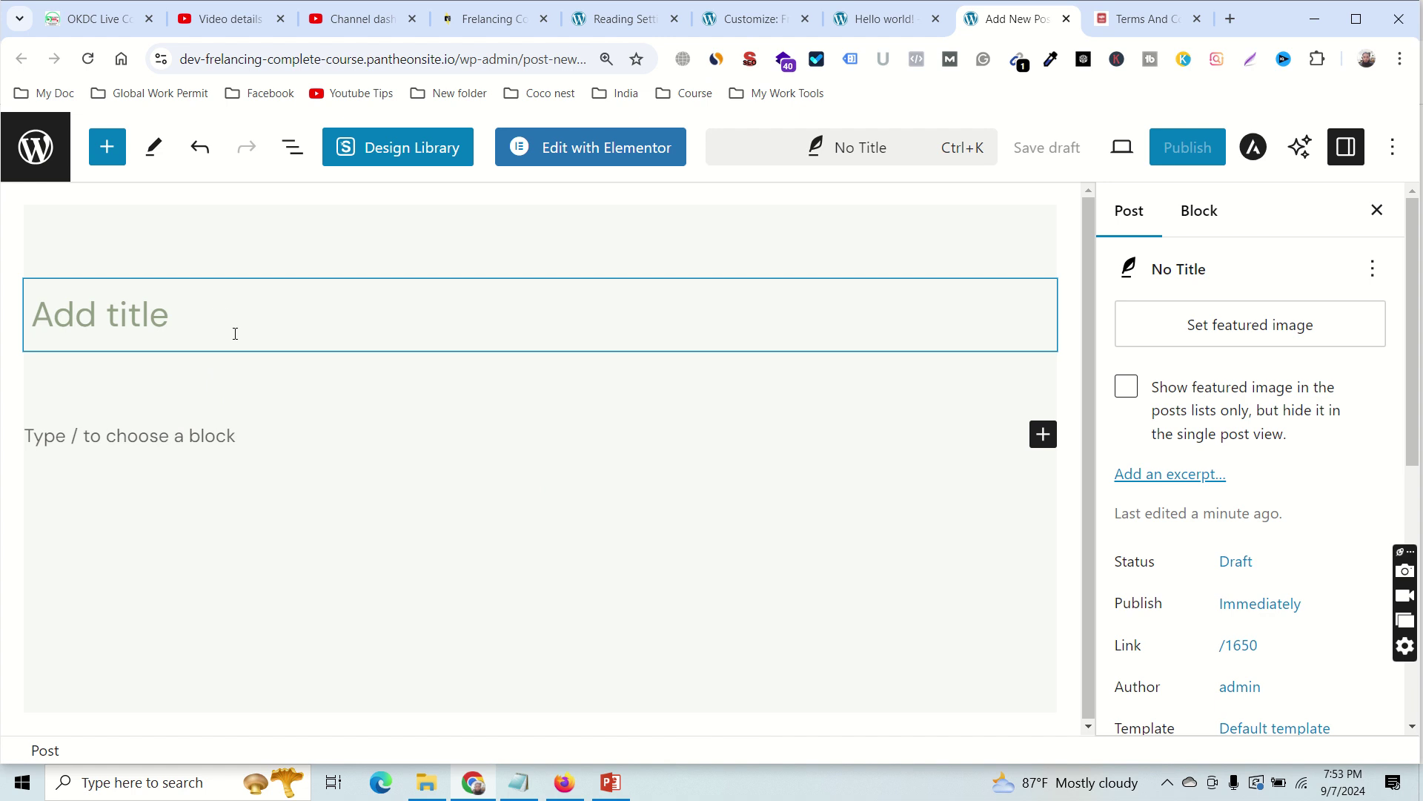
key(ctrl+v)
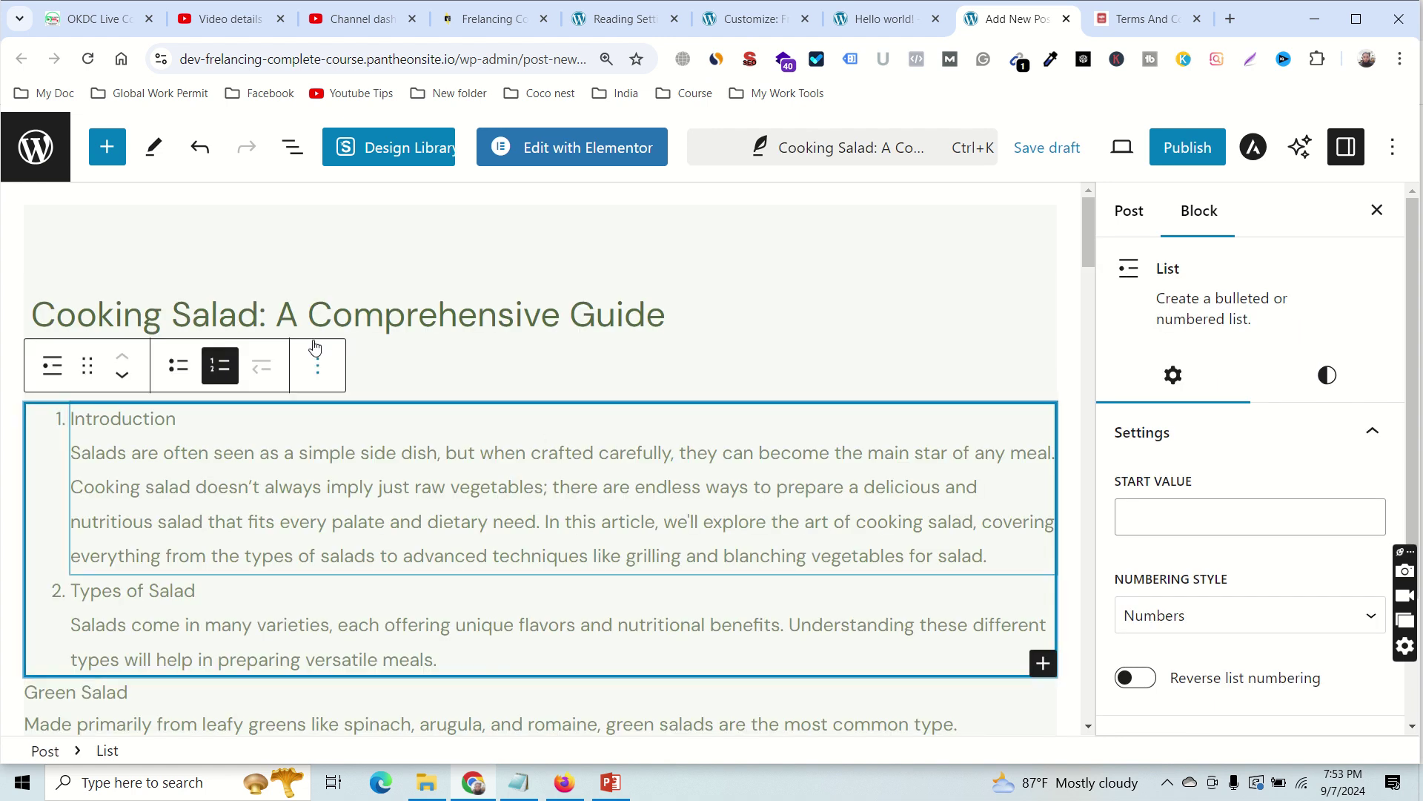
click(425, 321)
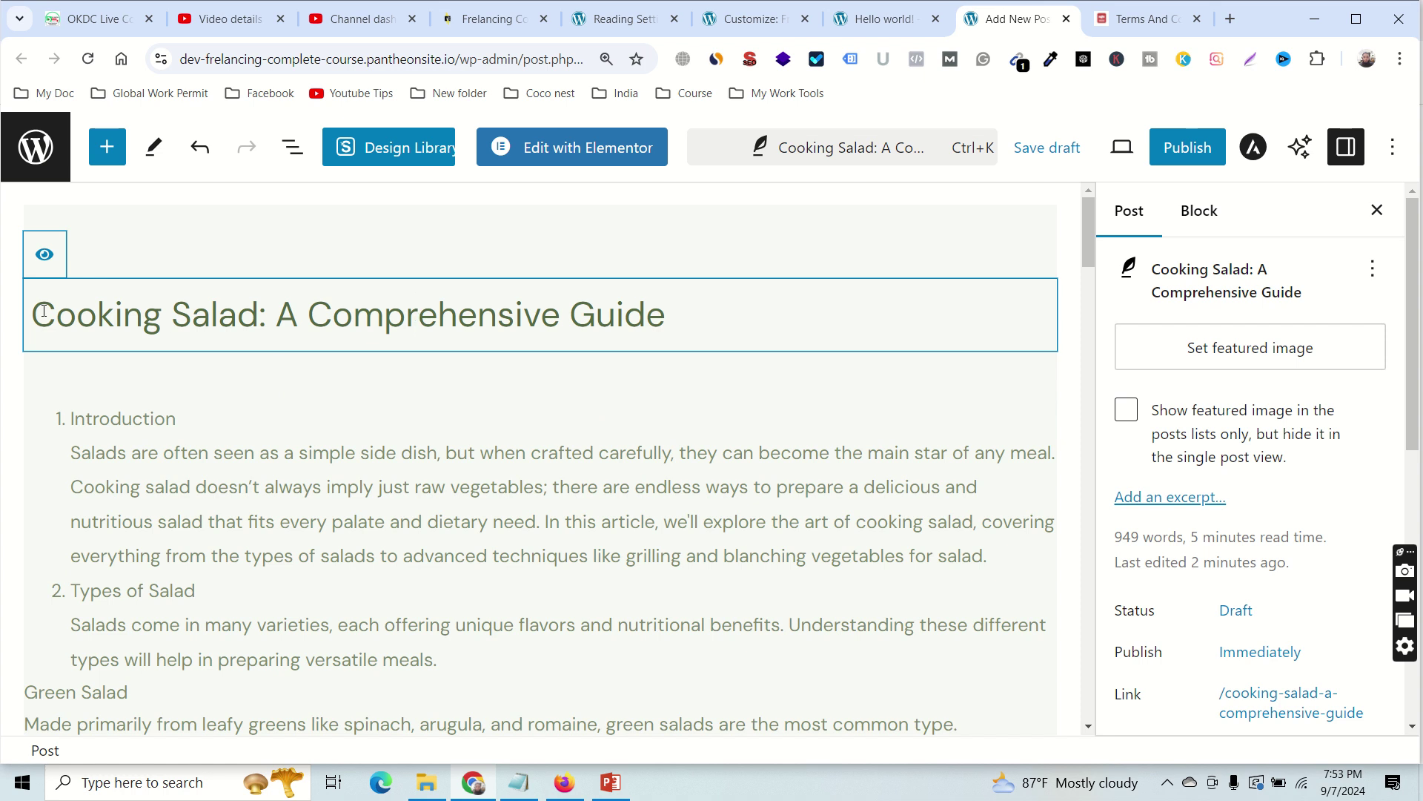
drag(44, 312, 77, 312)
drag(67, 312, 258, 343)
key(ctrl+z)
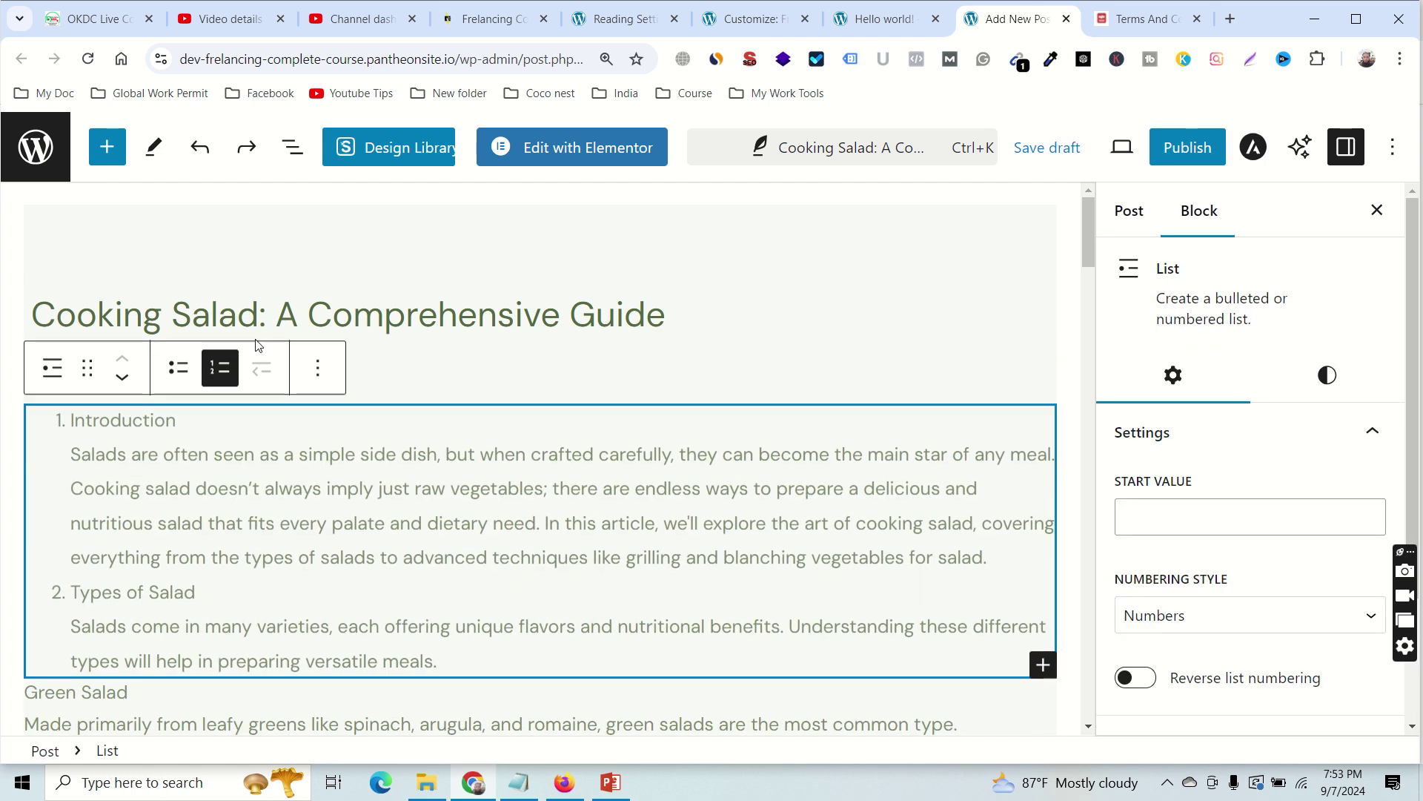
Select the whole post title and look through the pasted article from the introduction to the conclusion.
click(295, 346)
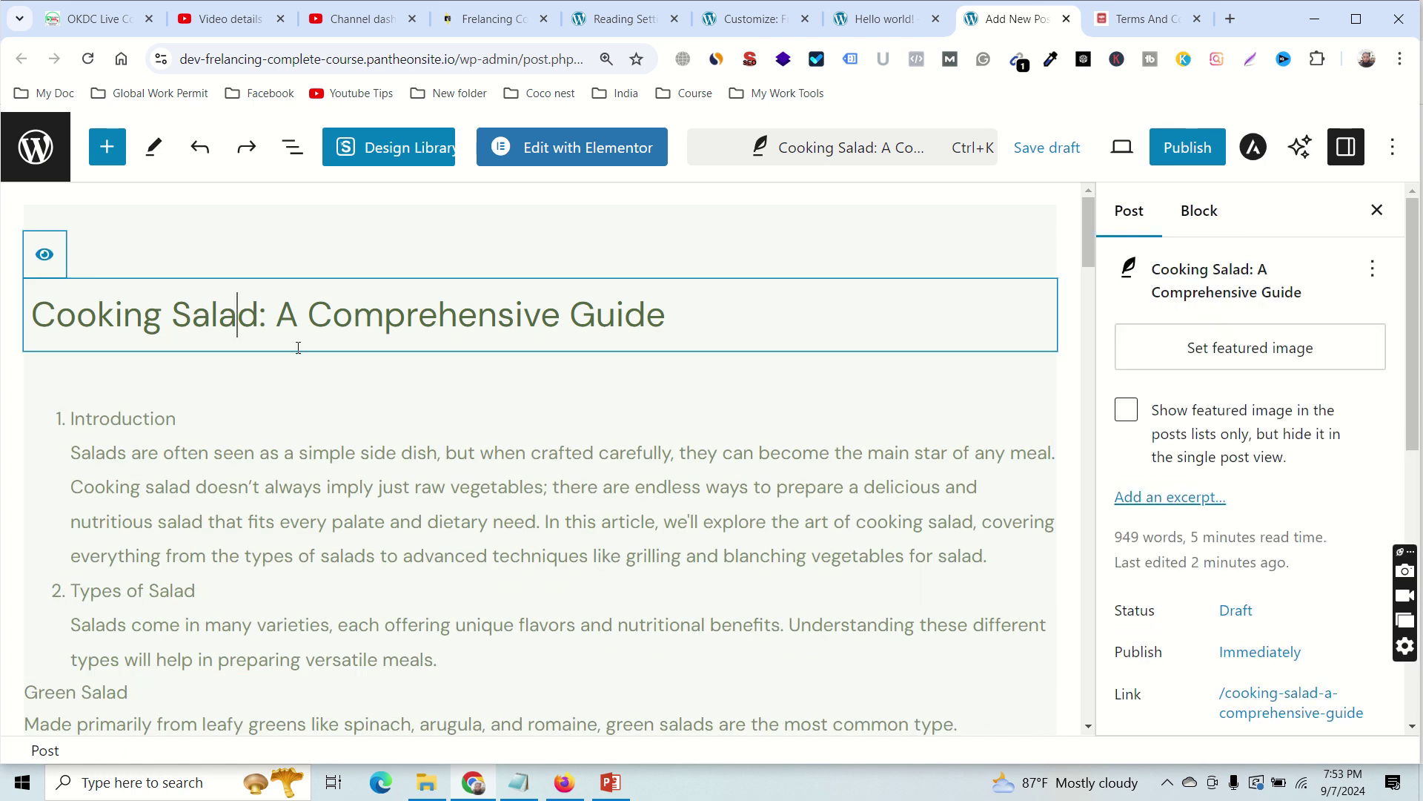
click(699, 312)
triple_click(338, 328)
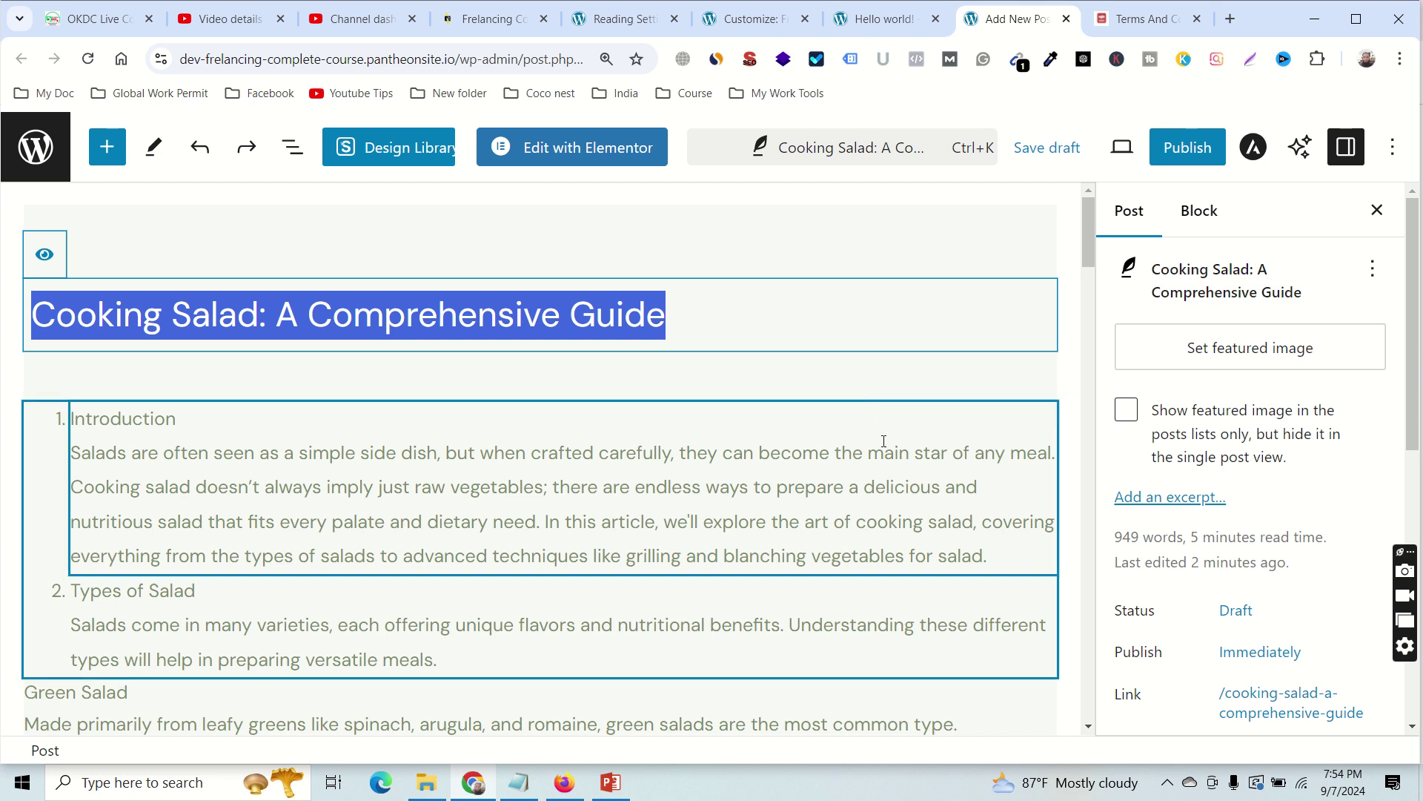
mouse_move(600, 20)
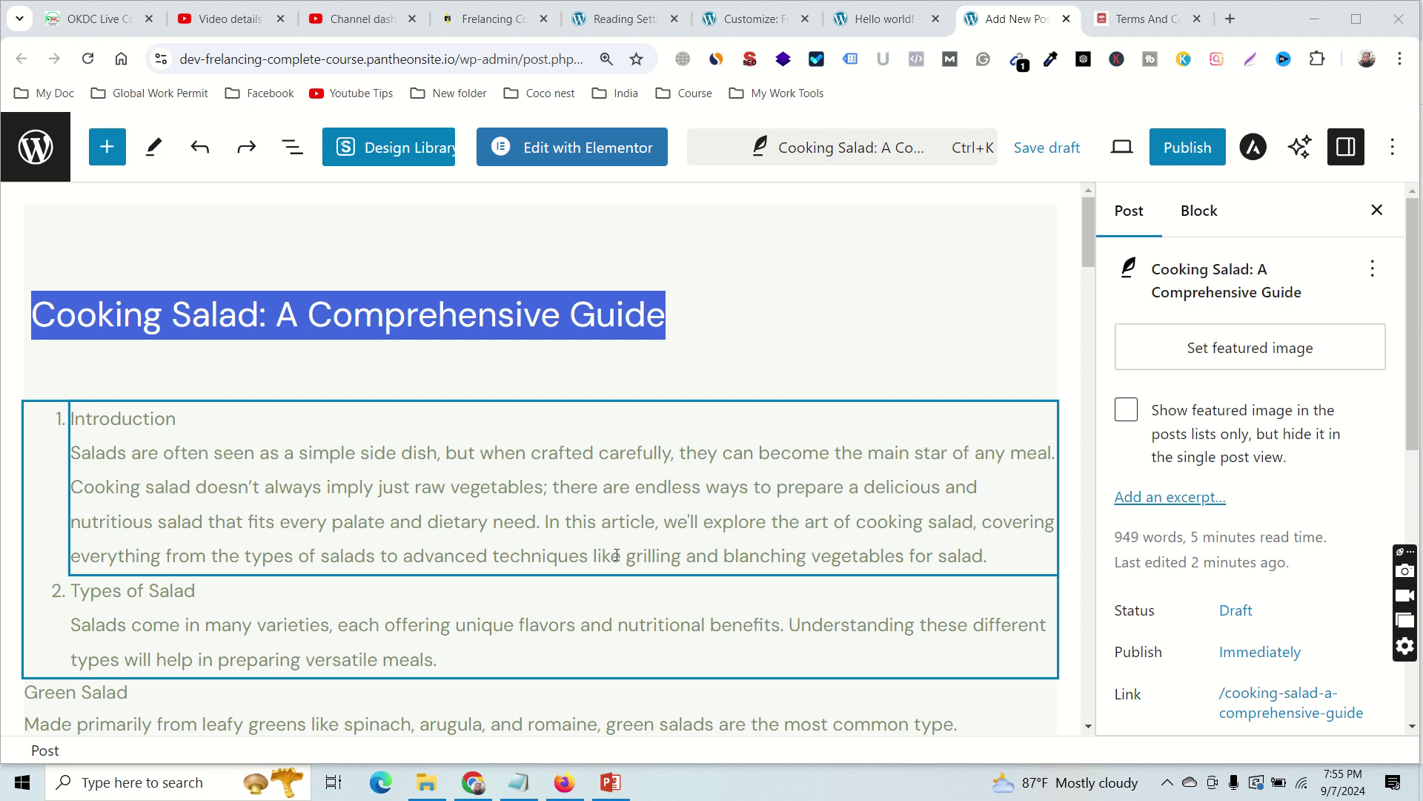
scroll(547, 408, down, 15)
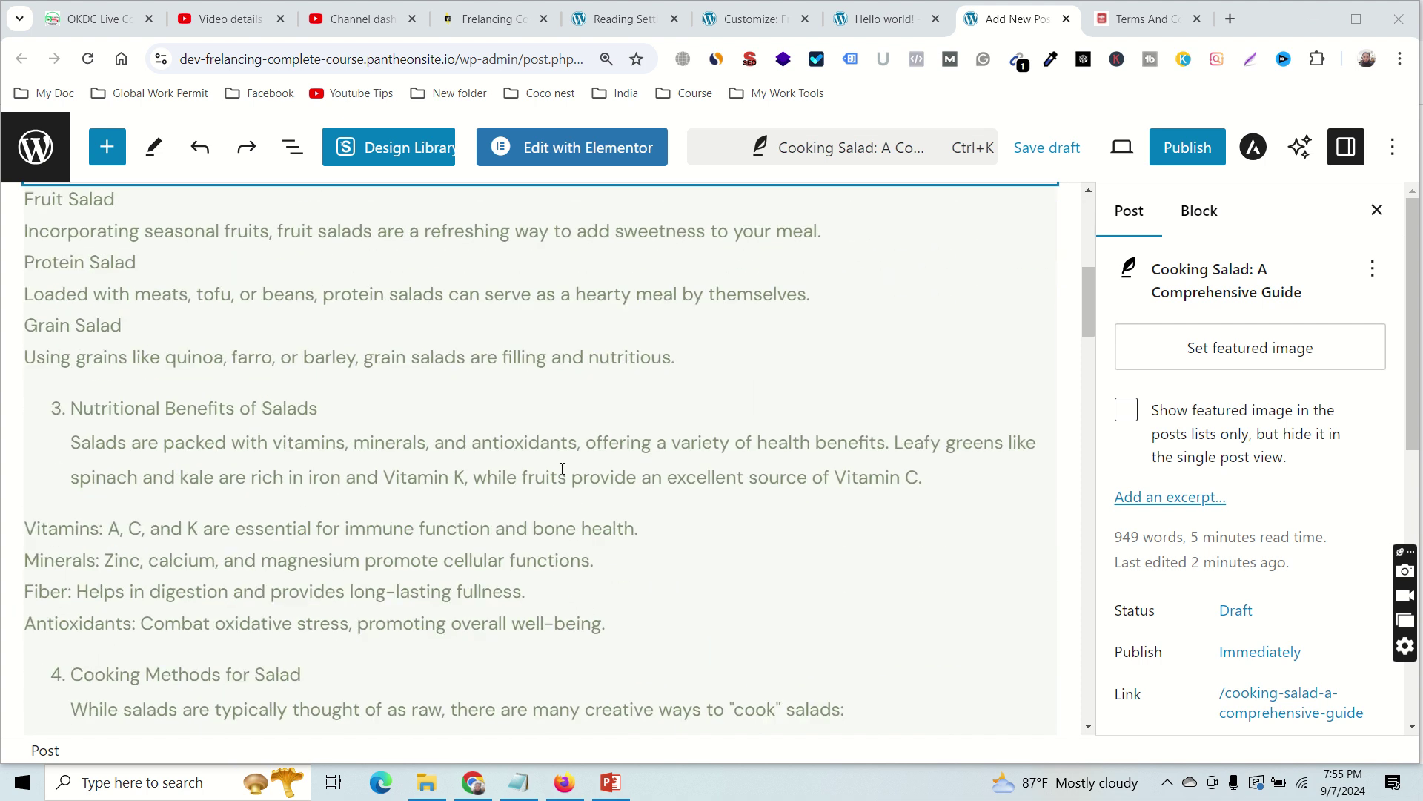
scroll(428, 476, down, 12)
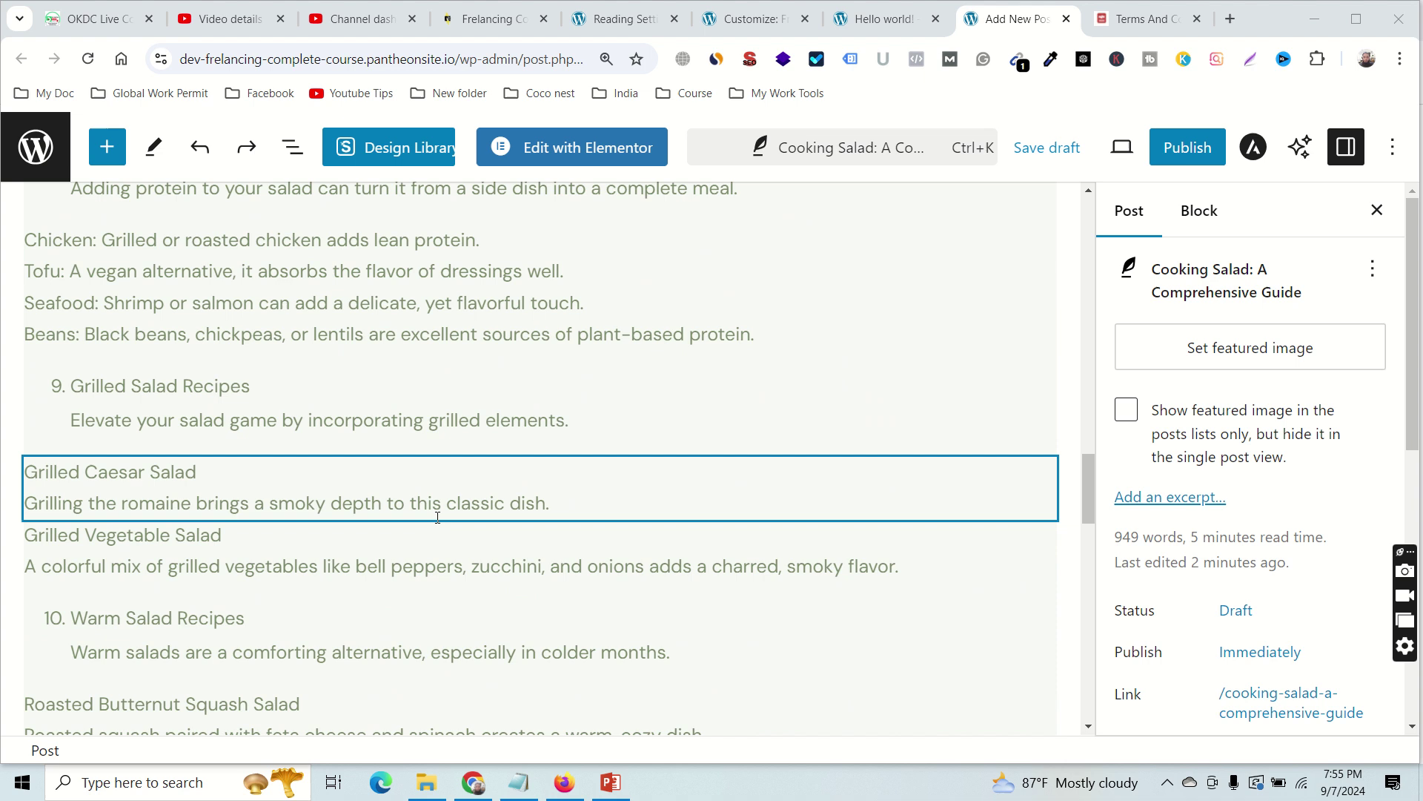
scroll(437, 517, down, 10)
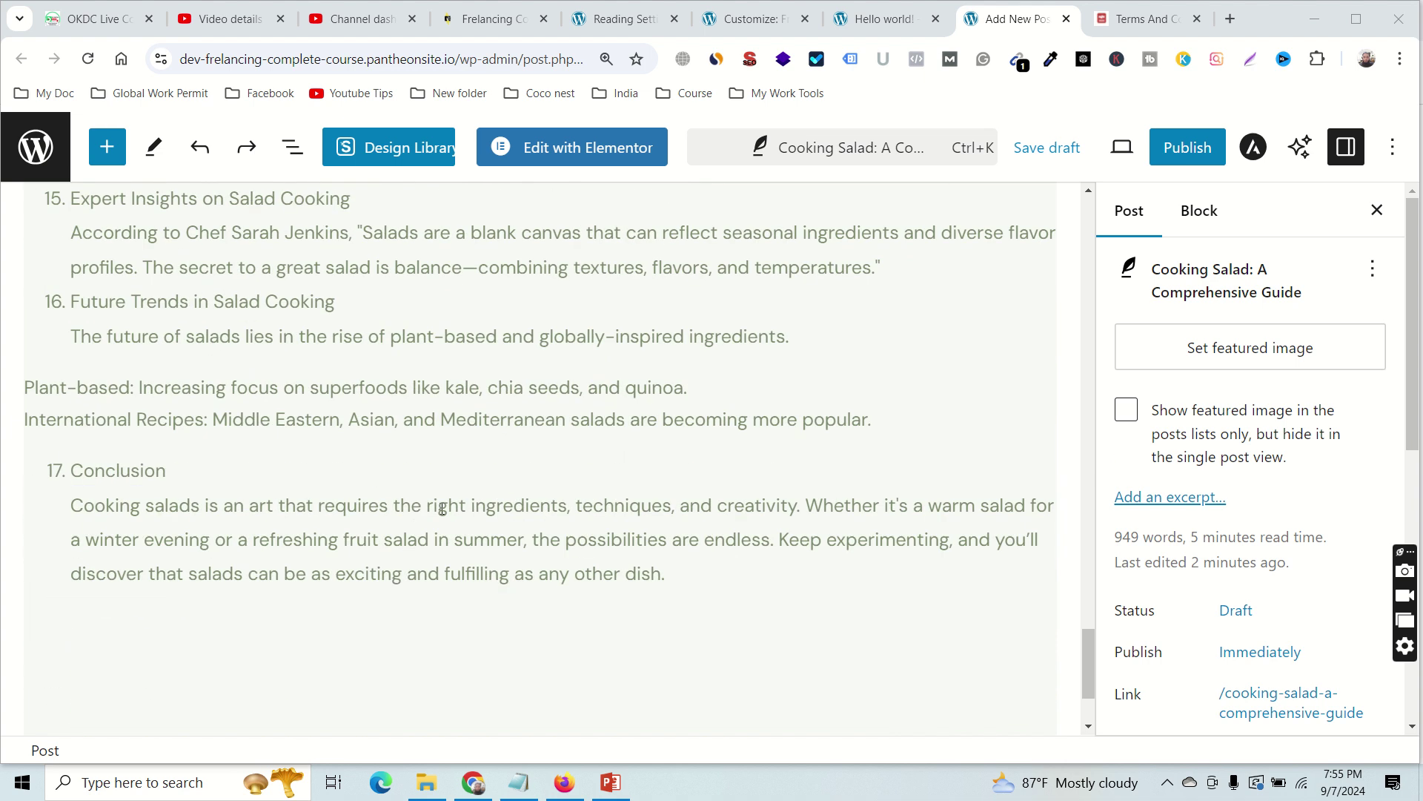
scroll(414, 513, up, 20)
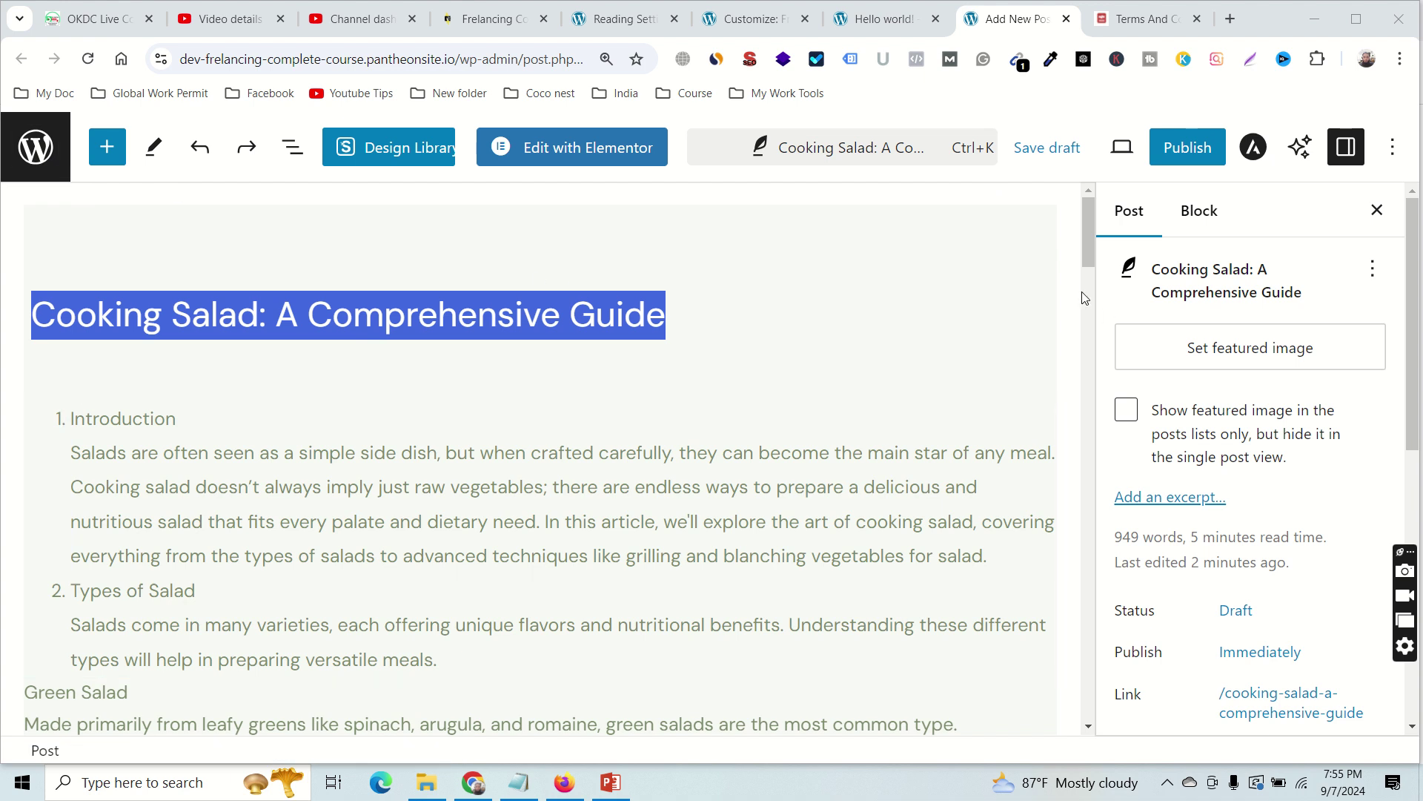
scroll(1084, 298, down, 1)
scroll(1084, 299, up, 1)
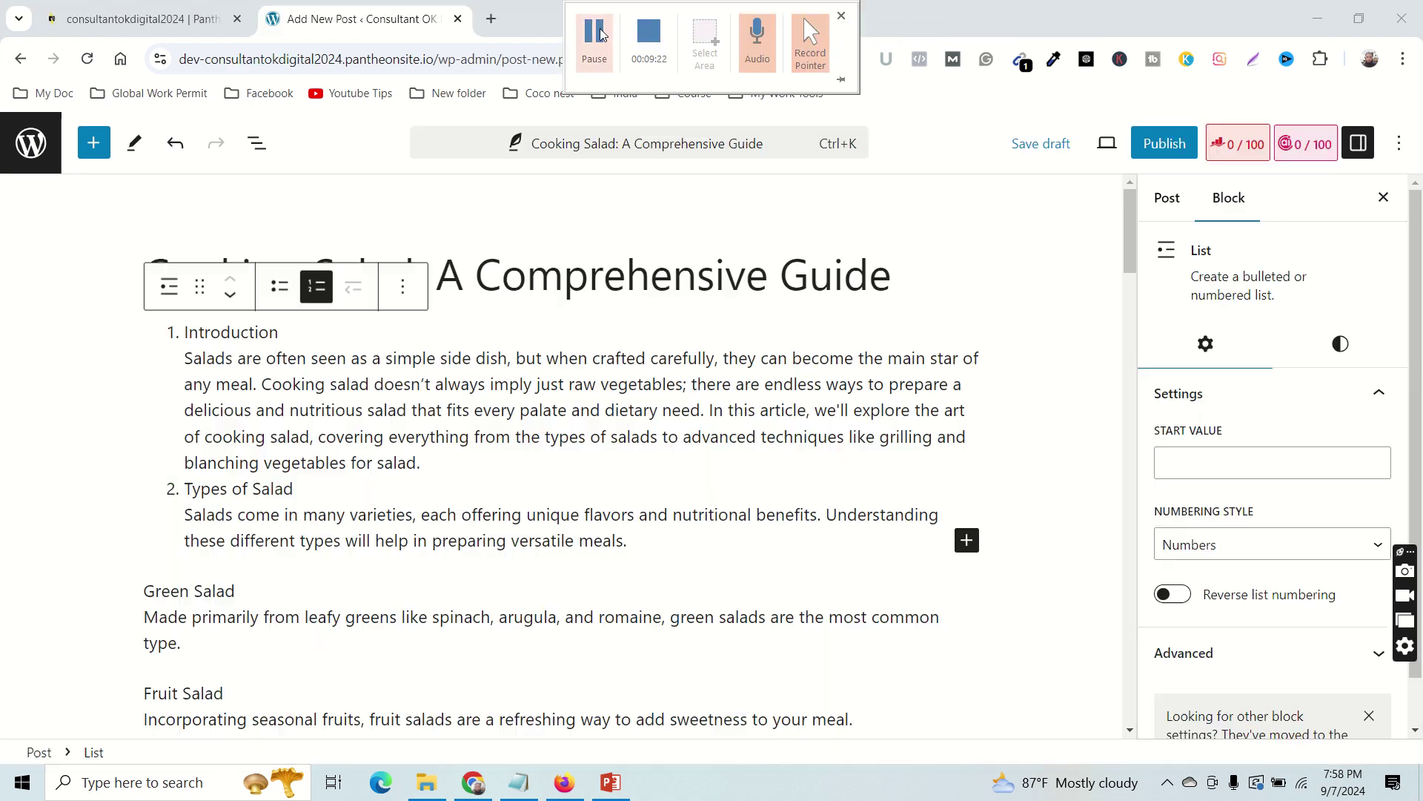
Open the Rank Math SEO settings for the "Cooking Salad: A Comprehensive Guide" post and enlarge the page for reading.
click(1060, 366)
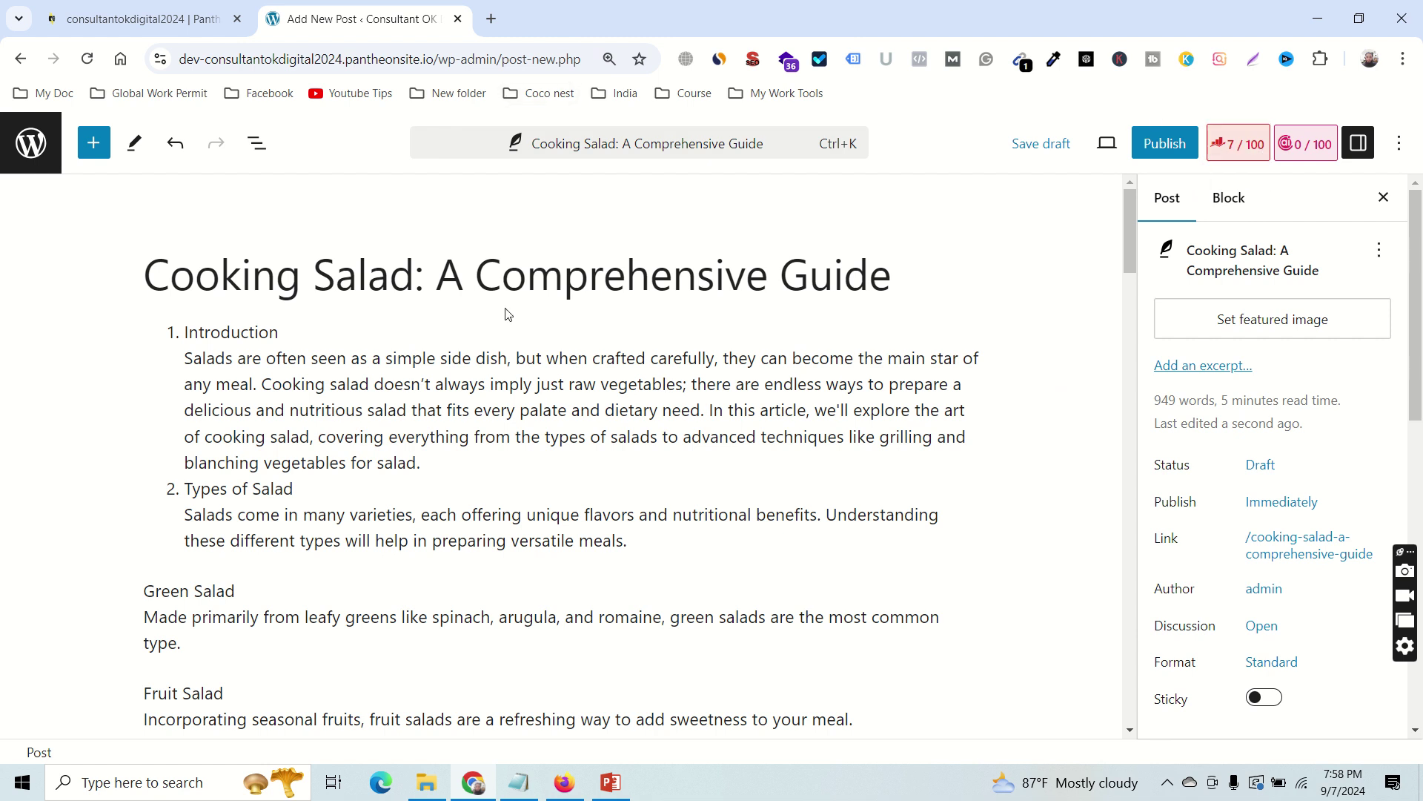
click(1233, 153)
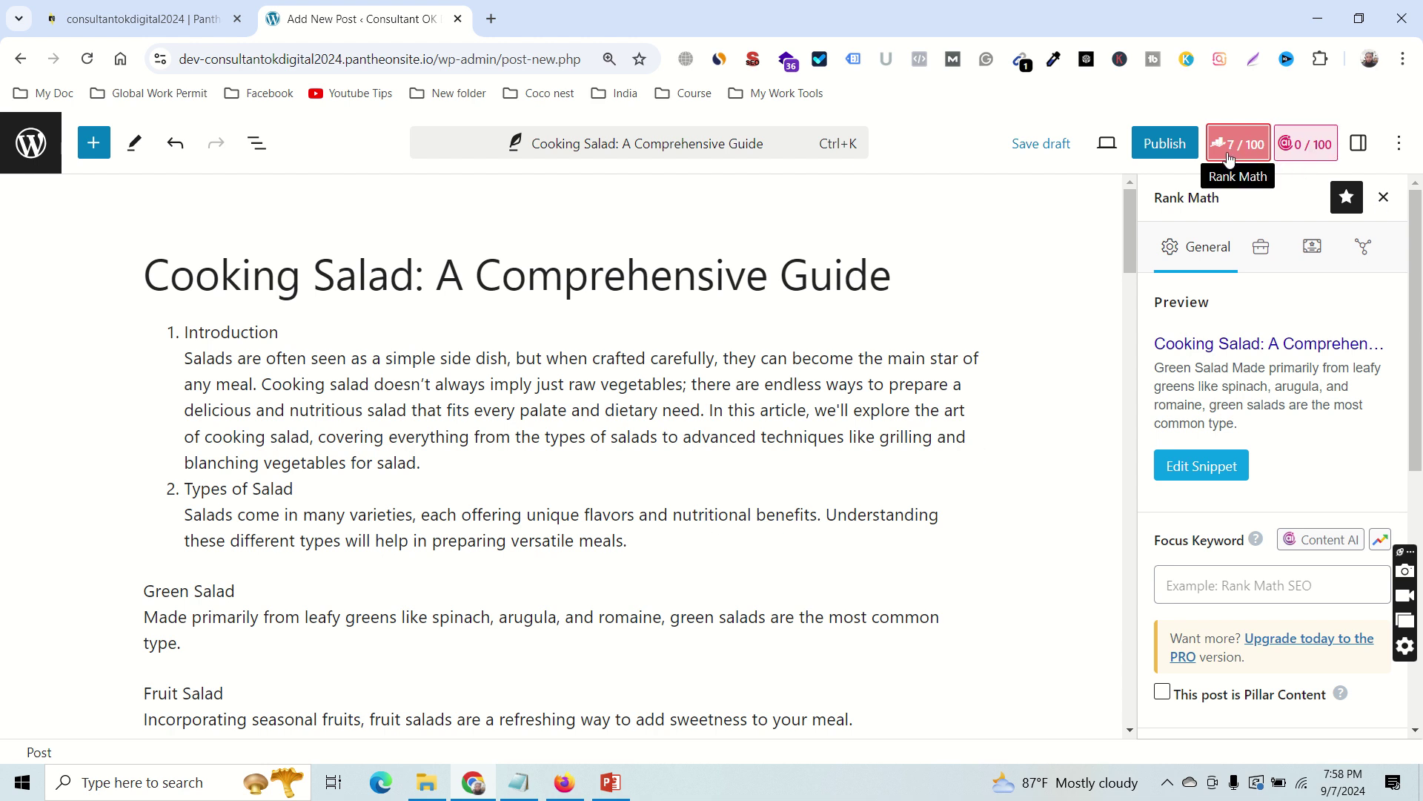
key(ctrl+plus)
key(ctrl+plus)
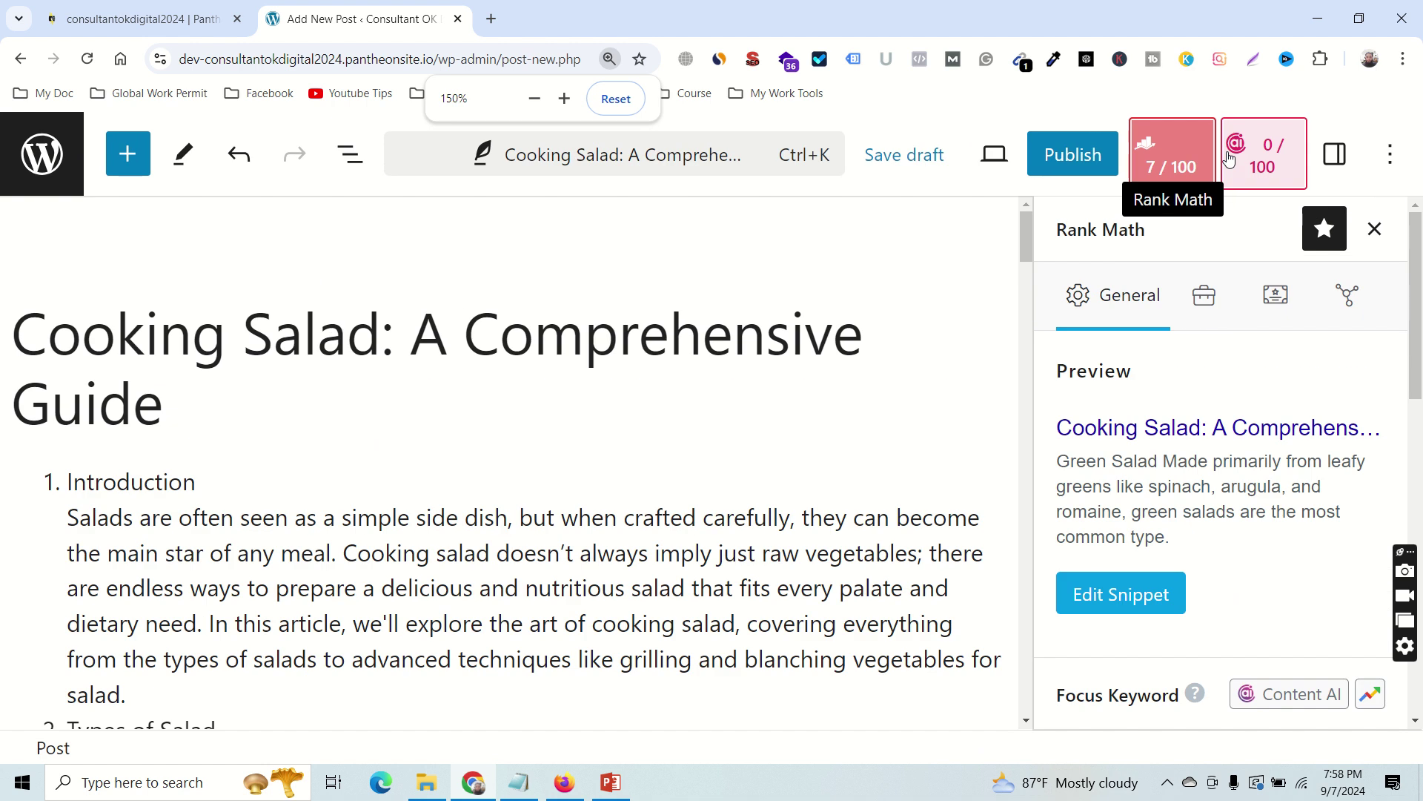
key(ctrl+plus)
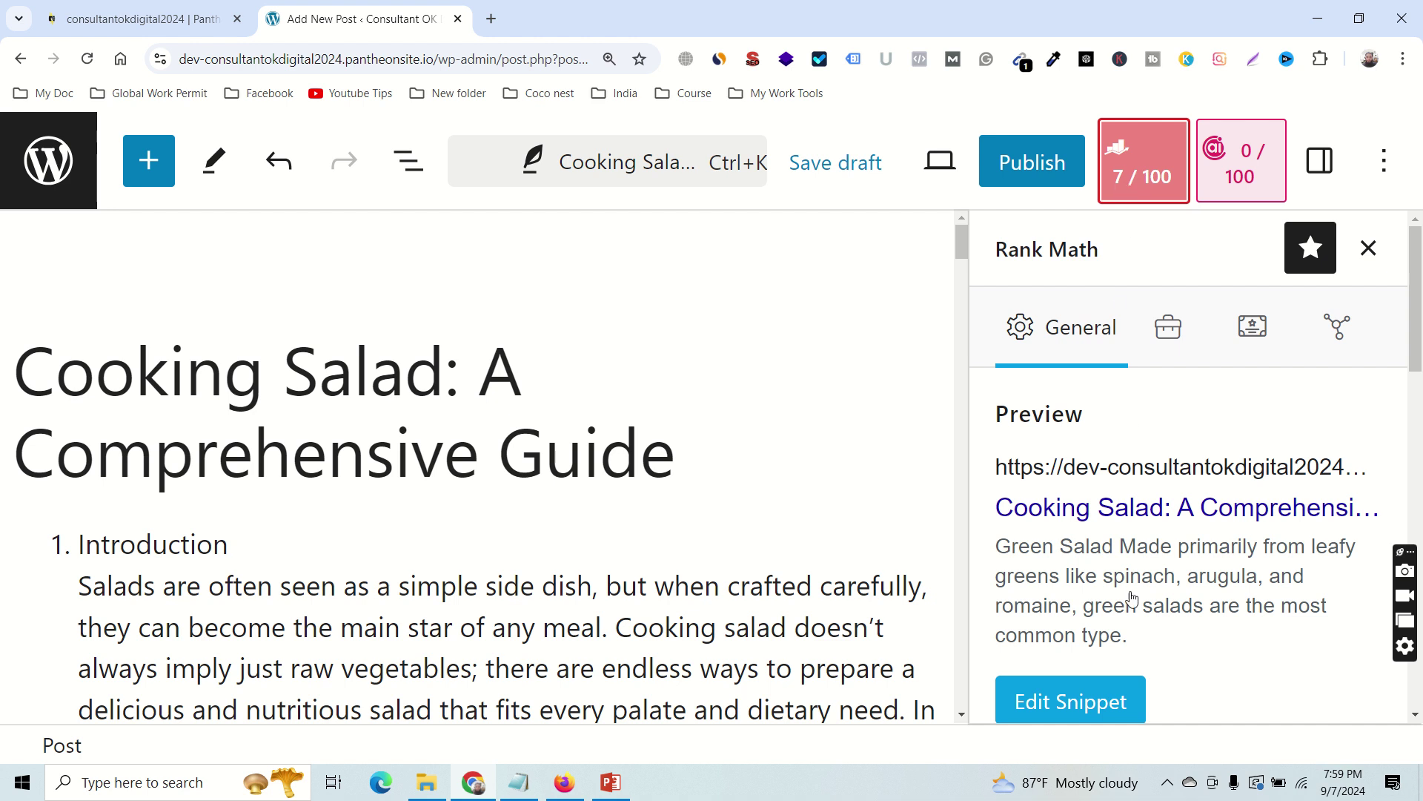
Examine the focus keyword setting and Basic SEO checks in Rank Math, and expand the Additional checks.
scroll(1287, 412, down, 5)
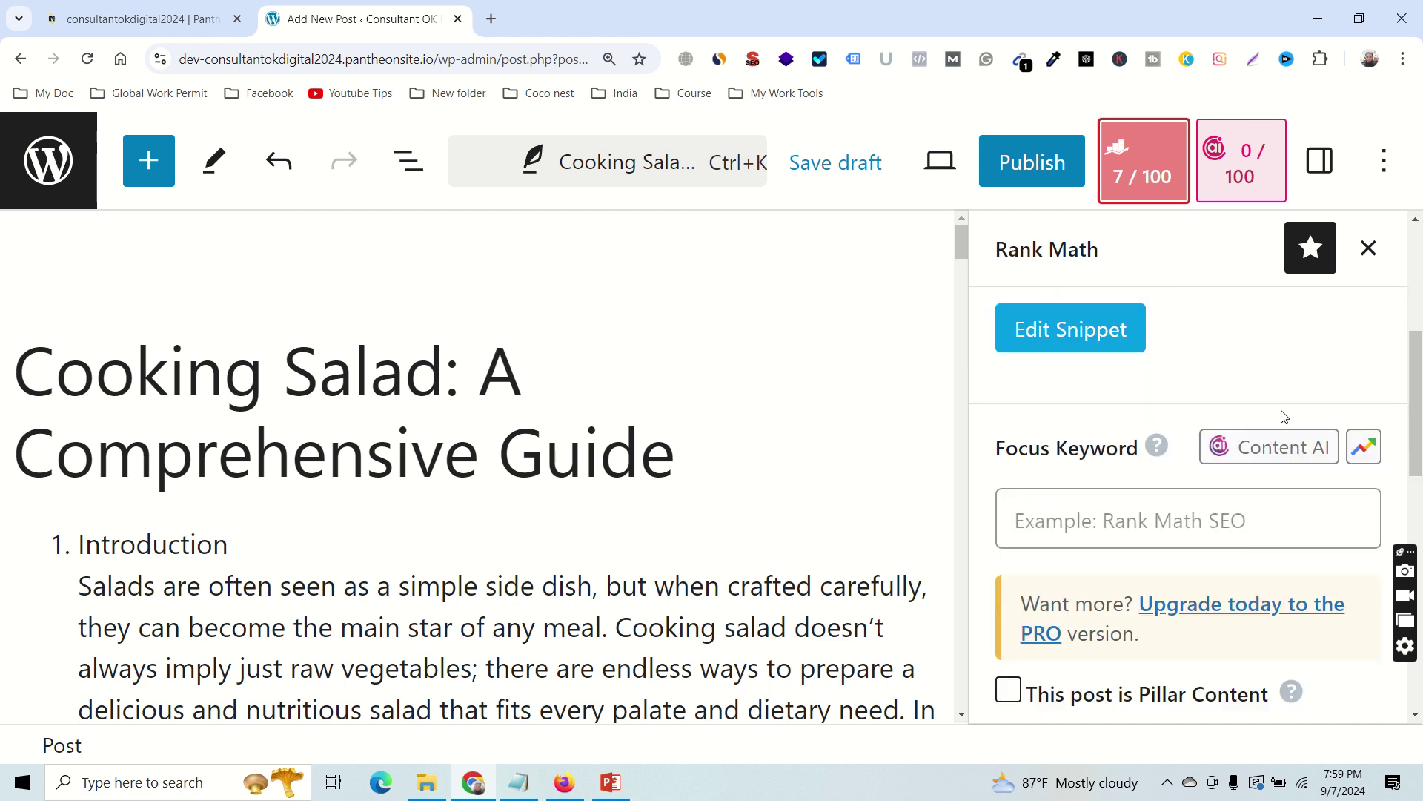
scroll(1285, 416, down, 7)
key(ctrl+minus)
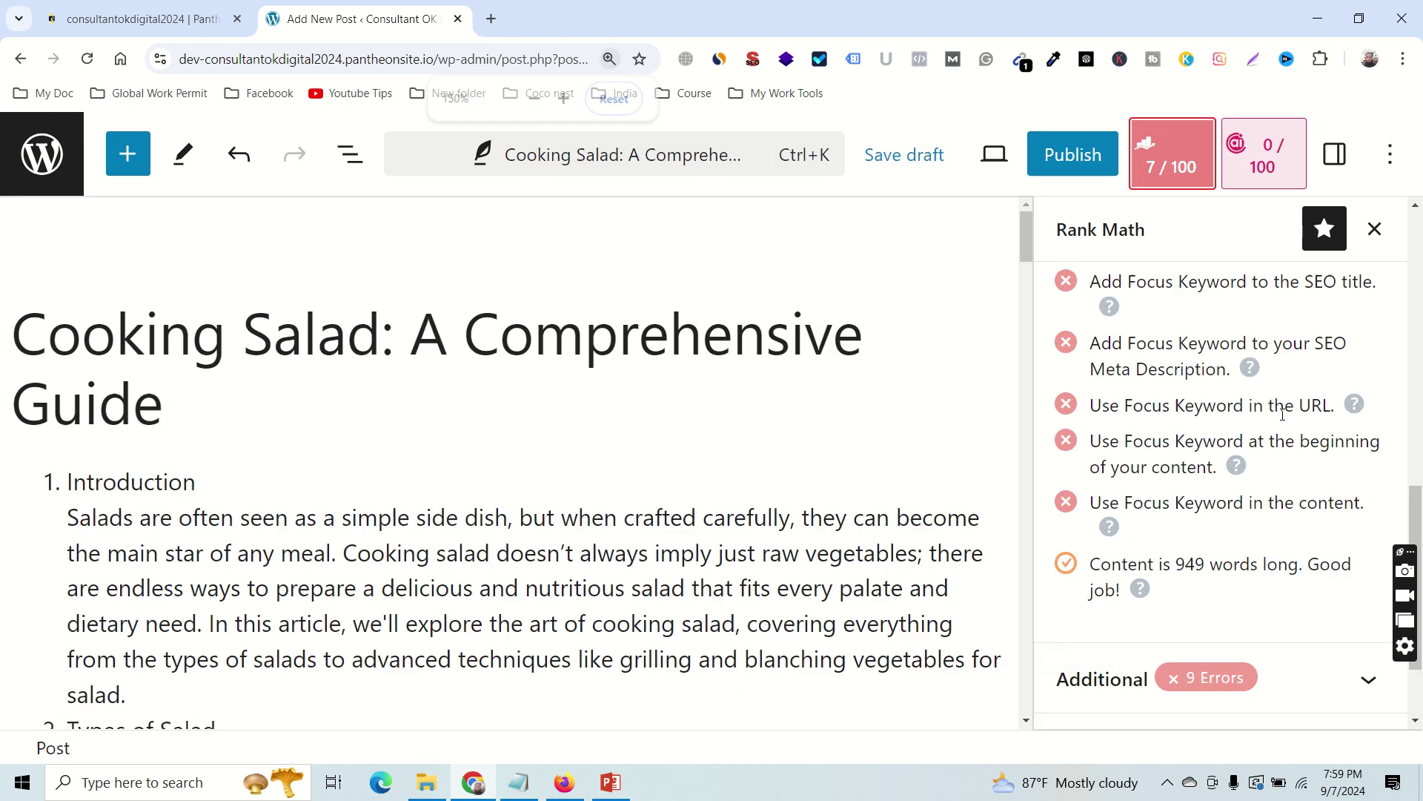
scroll(1257, 492, up, 2)
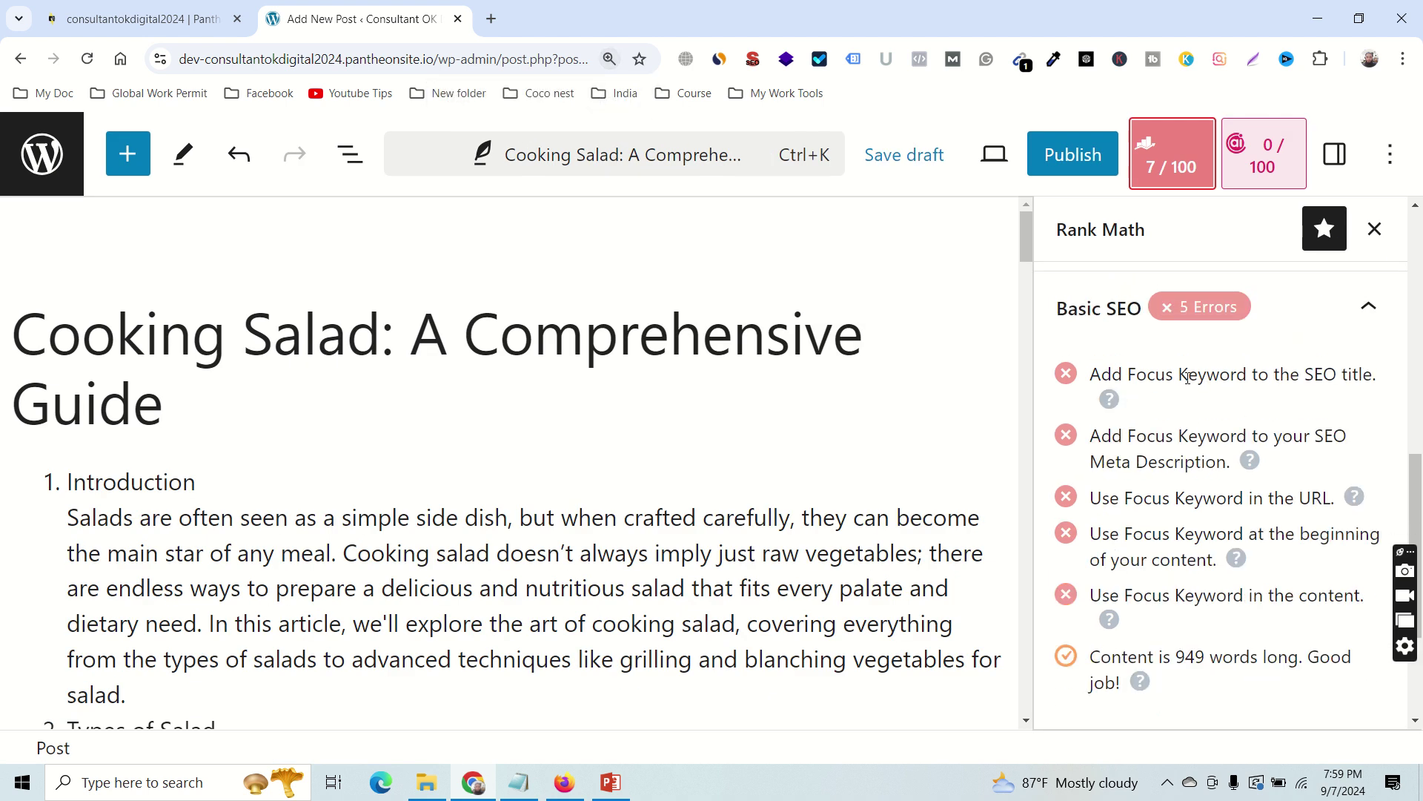
scroll(1198, 381, down, 4)
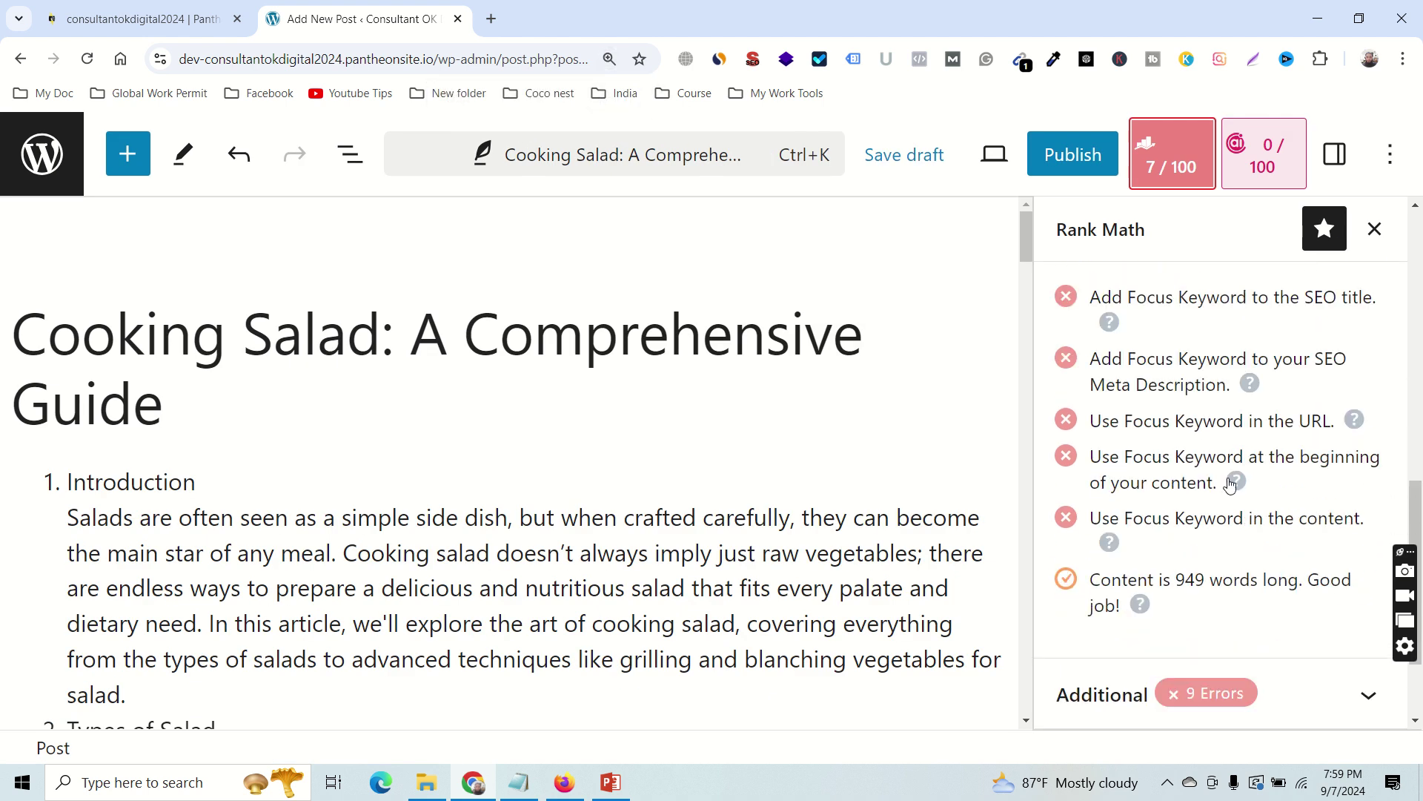
click(1214, 539)
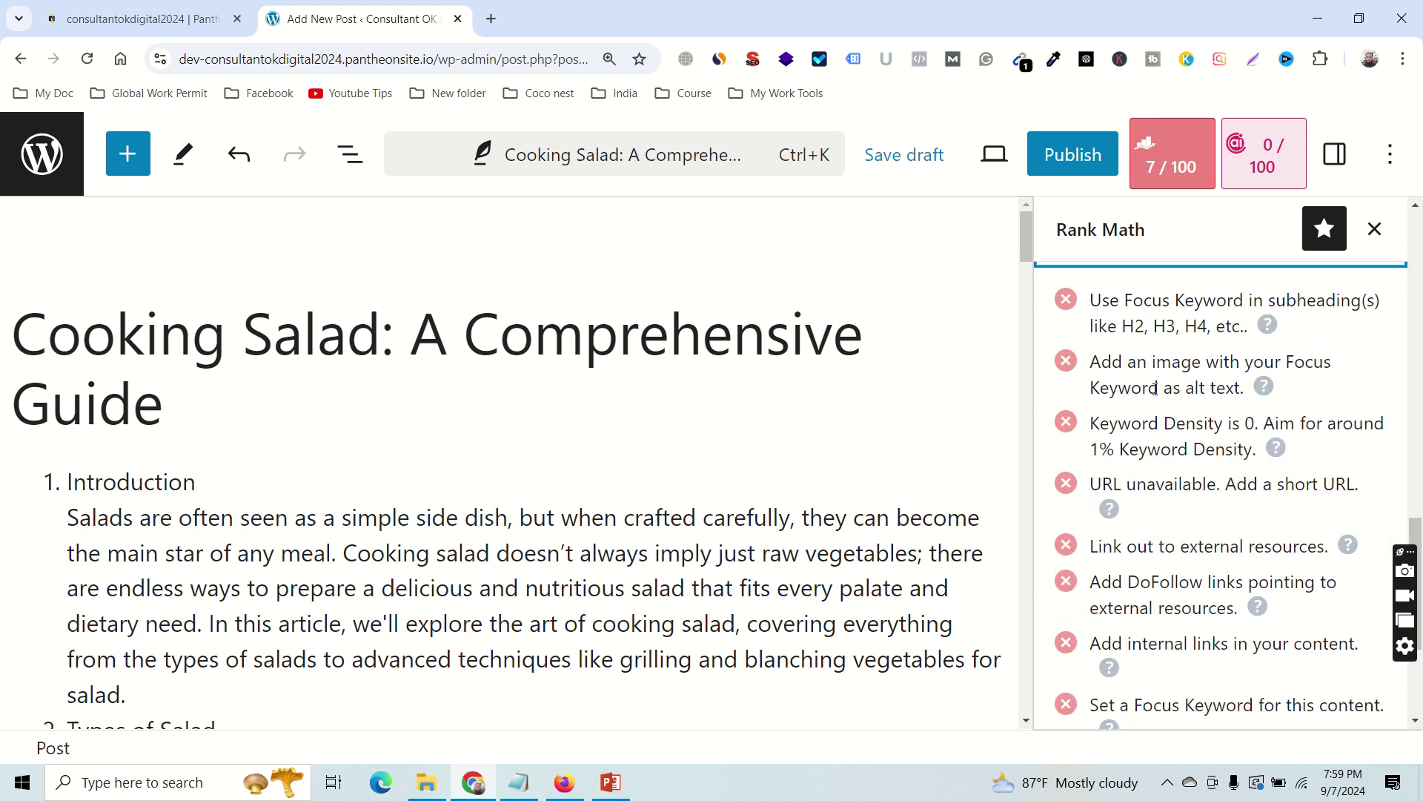
scroll(1198, 558, up, 3)
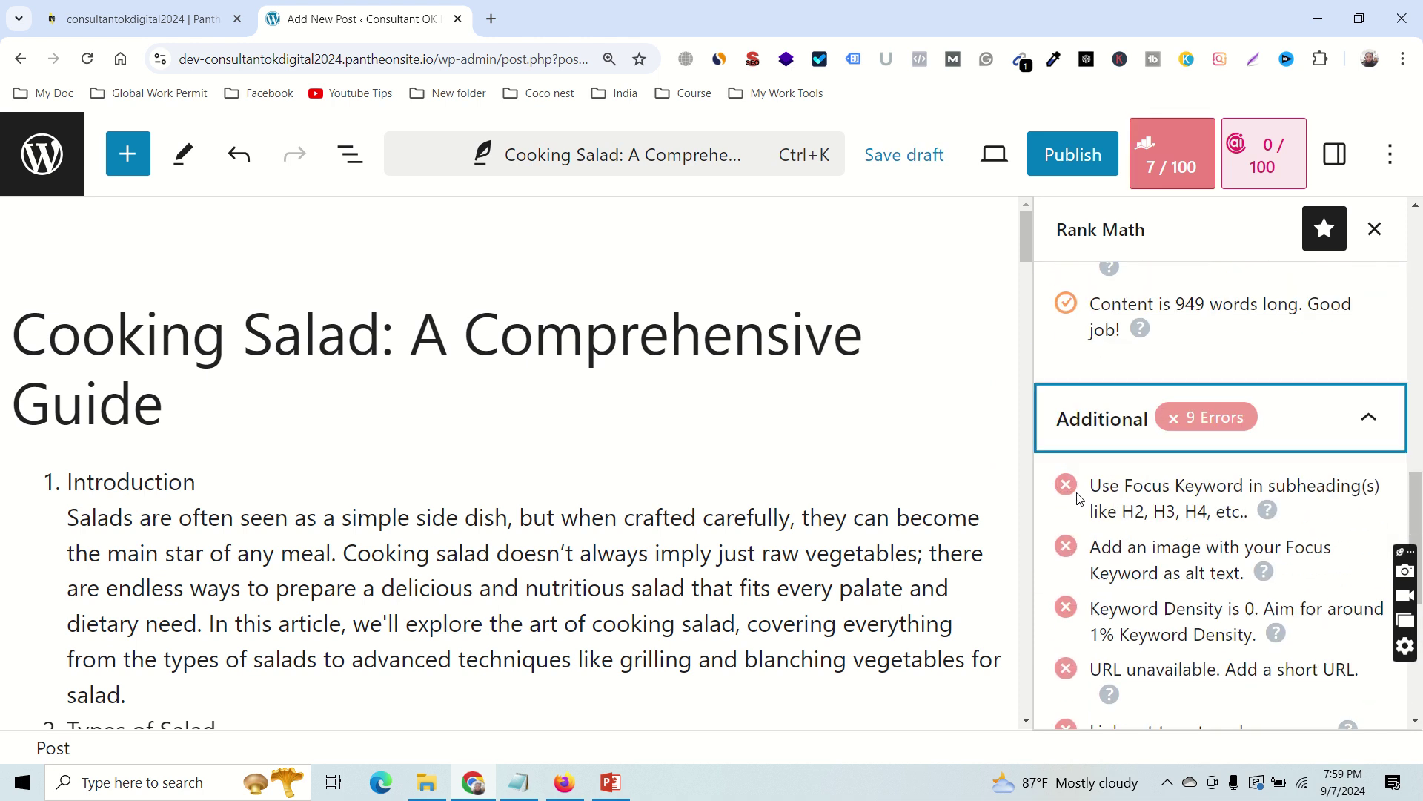
Copy "Cooking Salad" from the post title and paste it in as the Rank Math focus keyword.
scroll(1156, 484, up, 1)
scroll(1120, 504, up, 2)
scroll(1094, 474, up, 3)
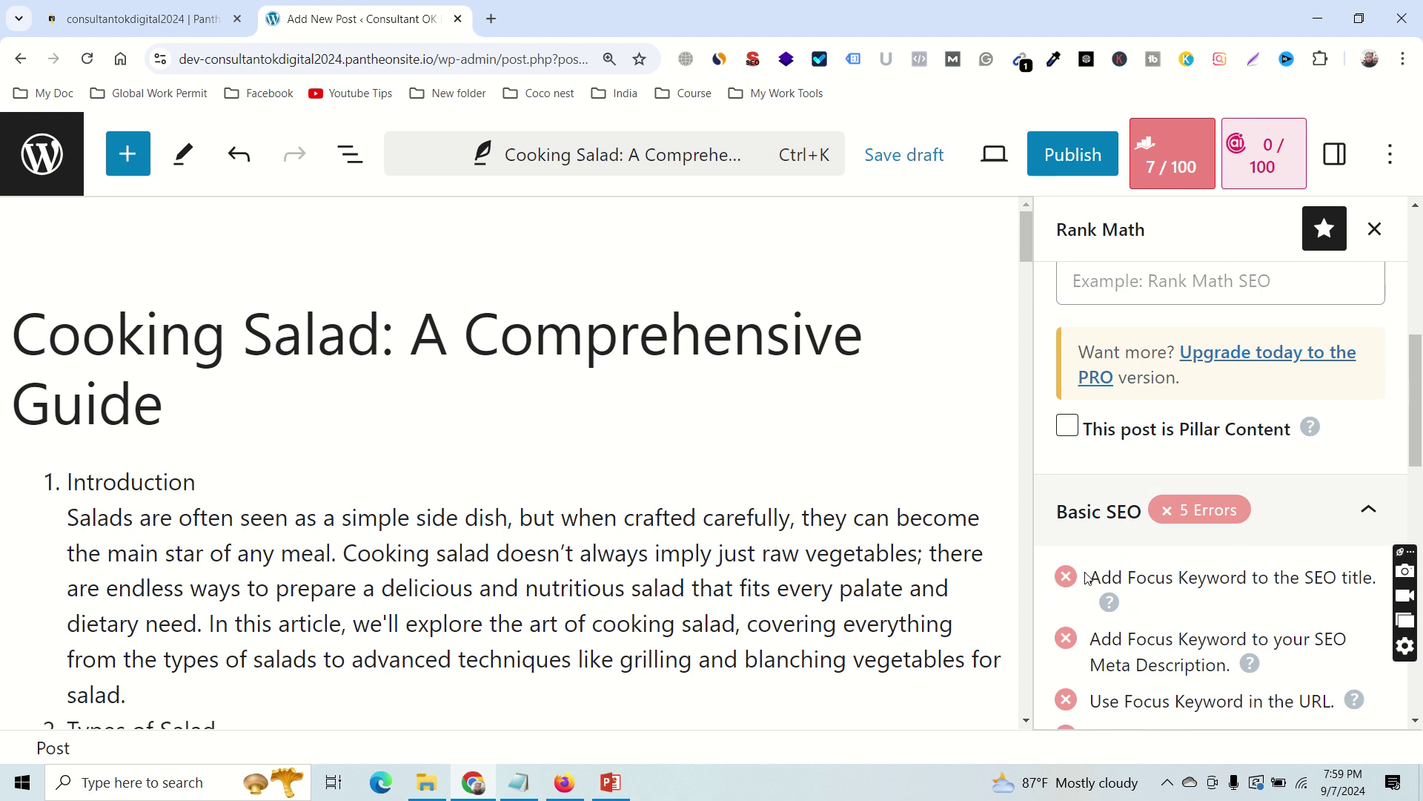
scroll(1124, 513, up, 3)
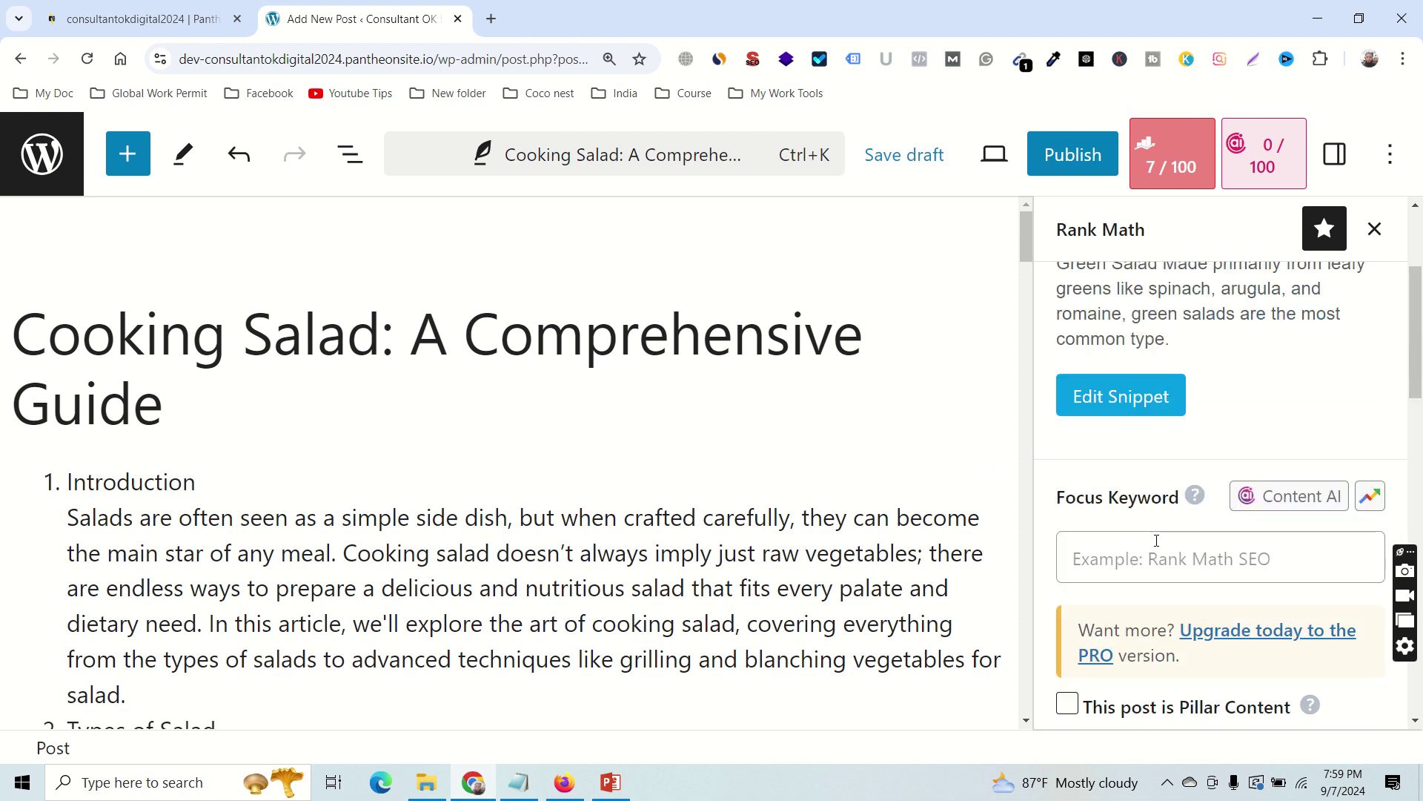
click(1132, 550)
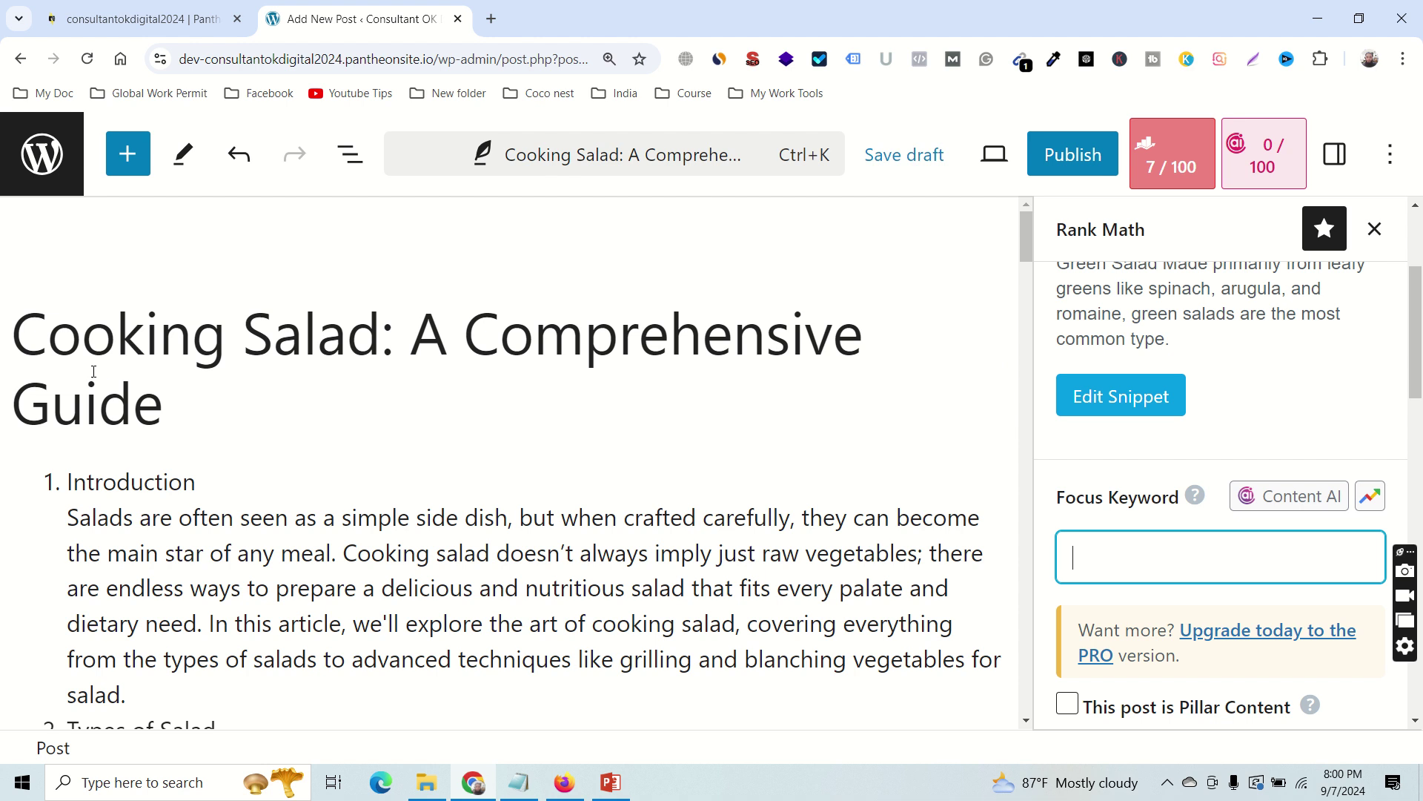
drag(29, 337, 216, 338)
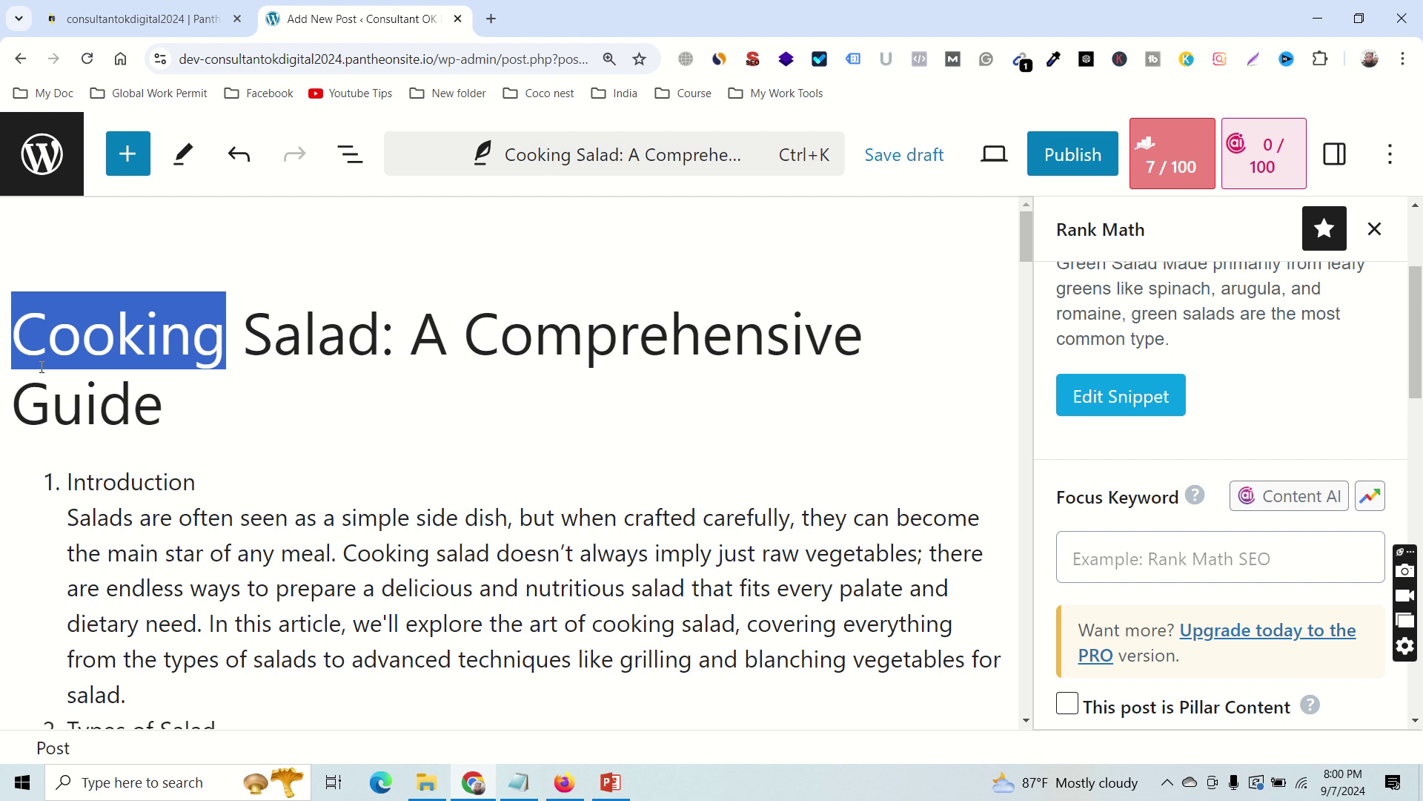
drag(243, 335, 381, 334)
click(284, 368)
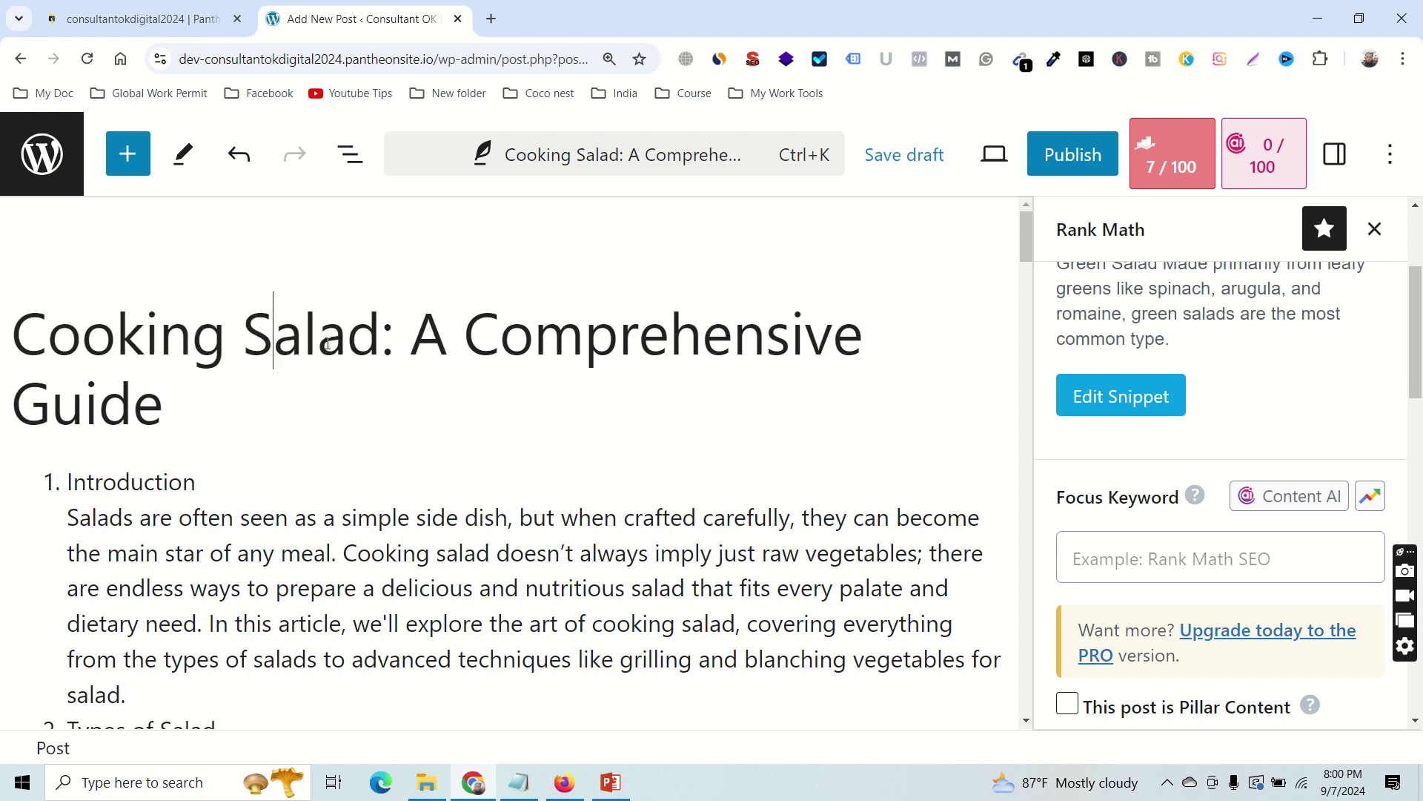
click(382, 345)
click(17, 329)
drag(17, 330, 381, 330)
key(ctrl+c)
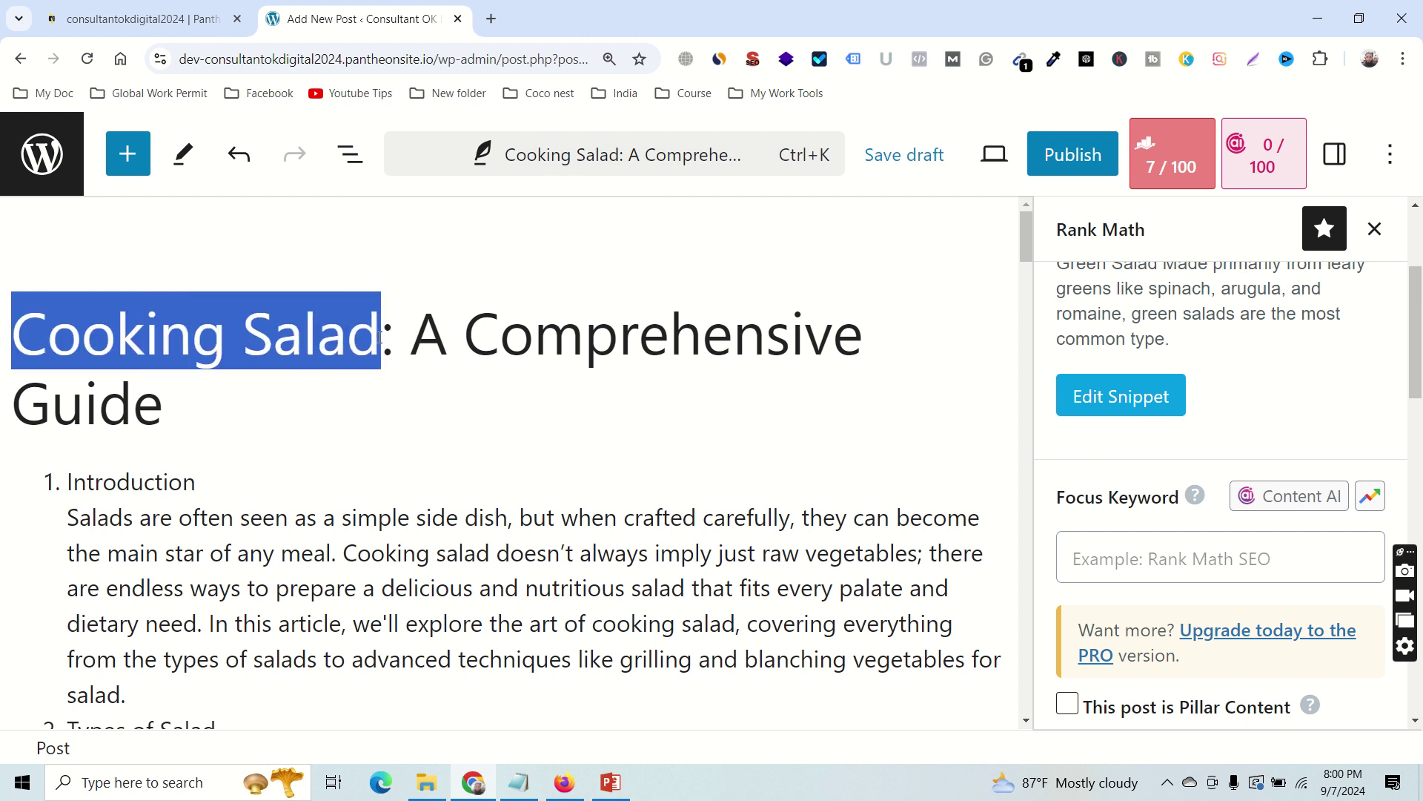
click(1119, 553)
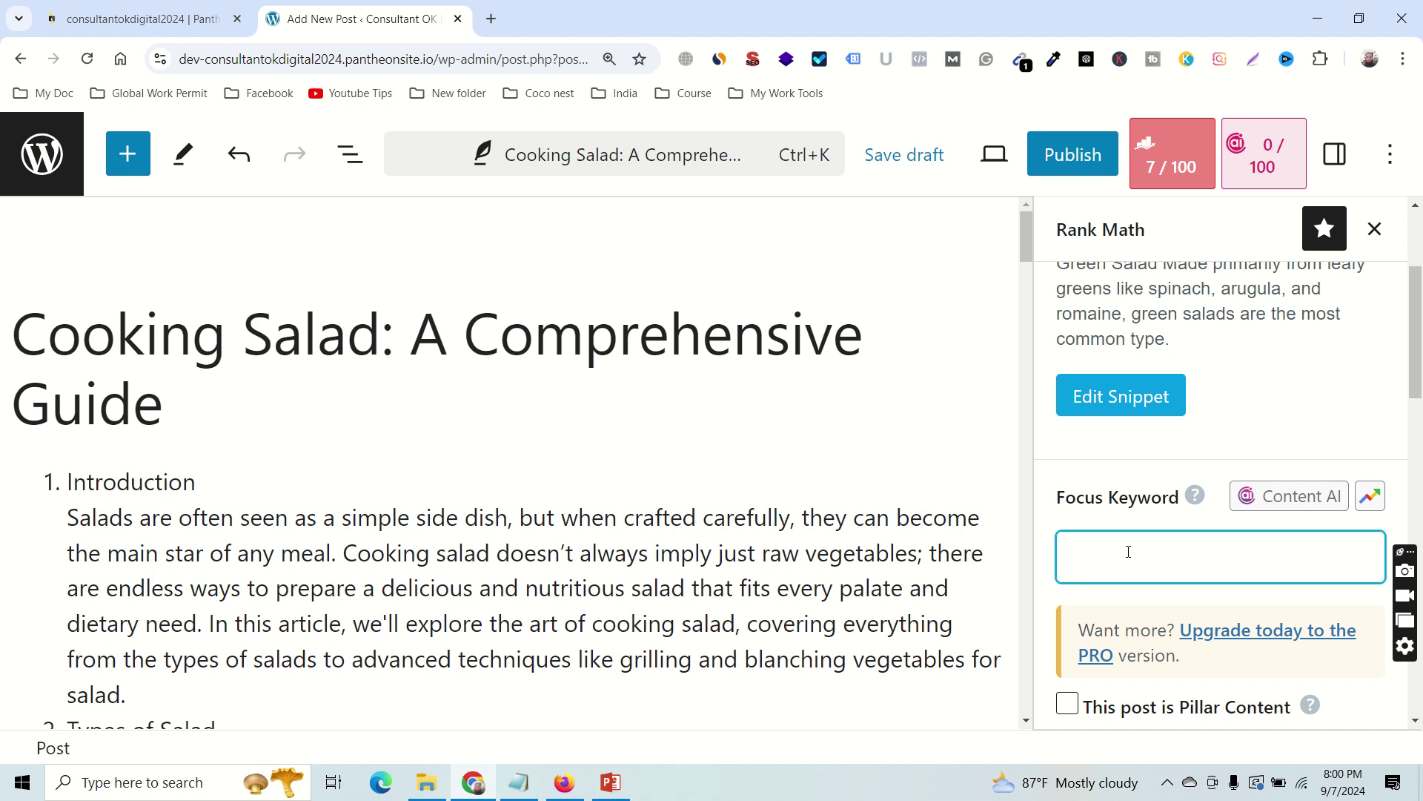
key(ctrl+v)
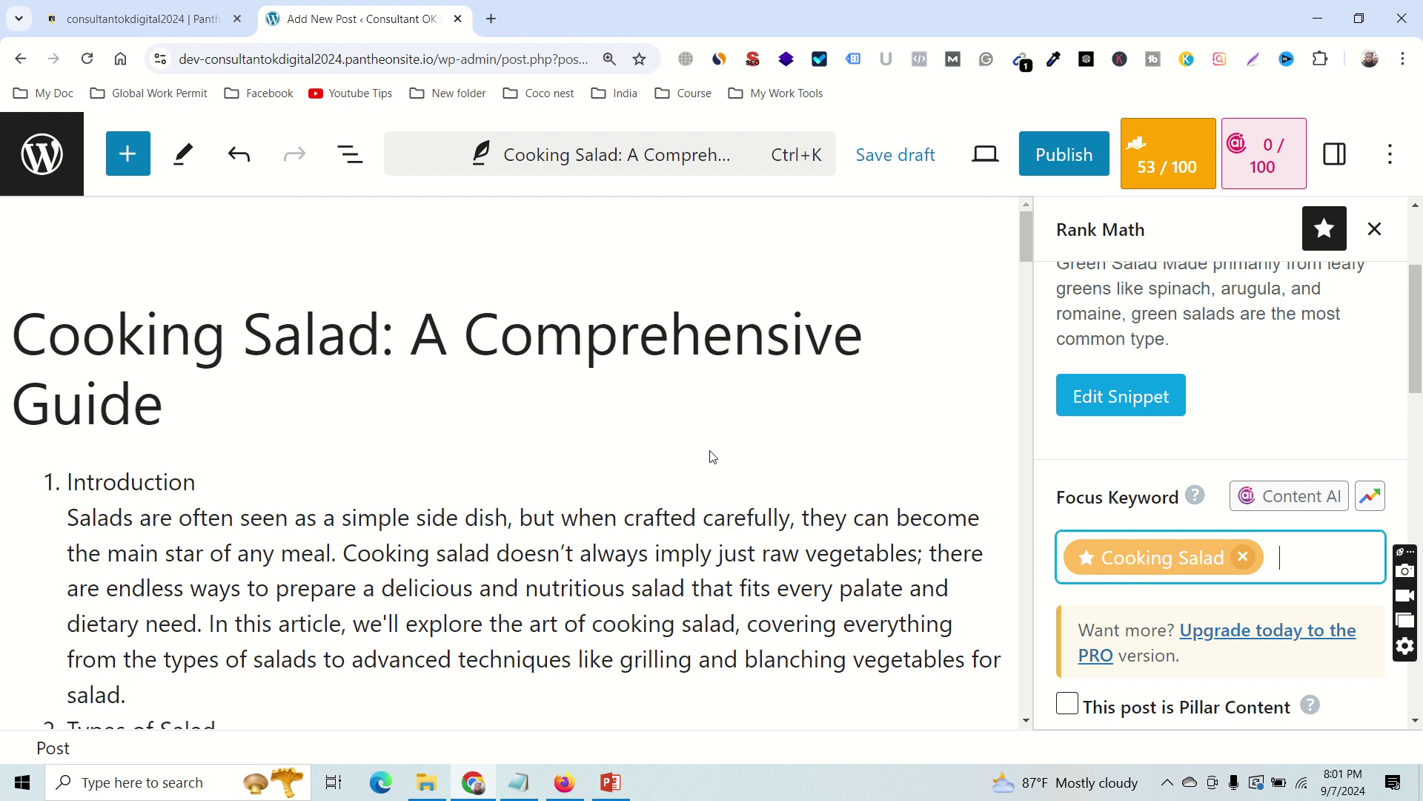
Copy the full post title and replace the snippet's SEO title variables with "Cooking Salad: A Comprehensive Guide".
scroll(518, 434, down, 1)
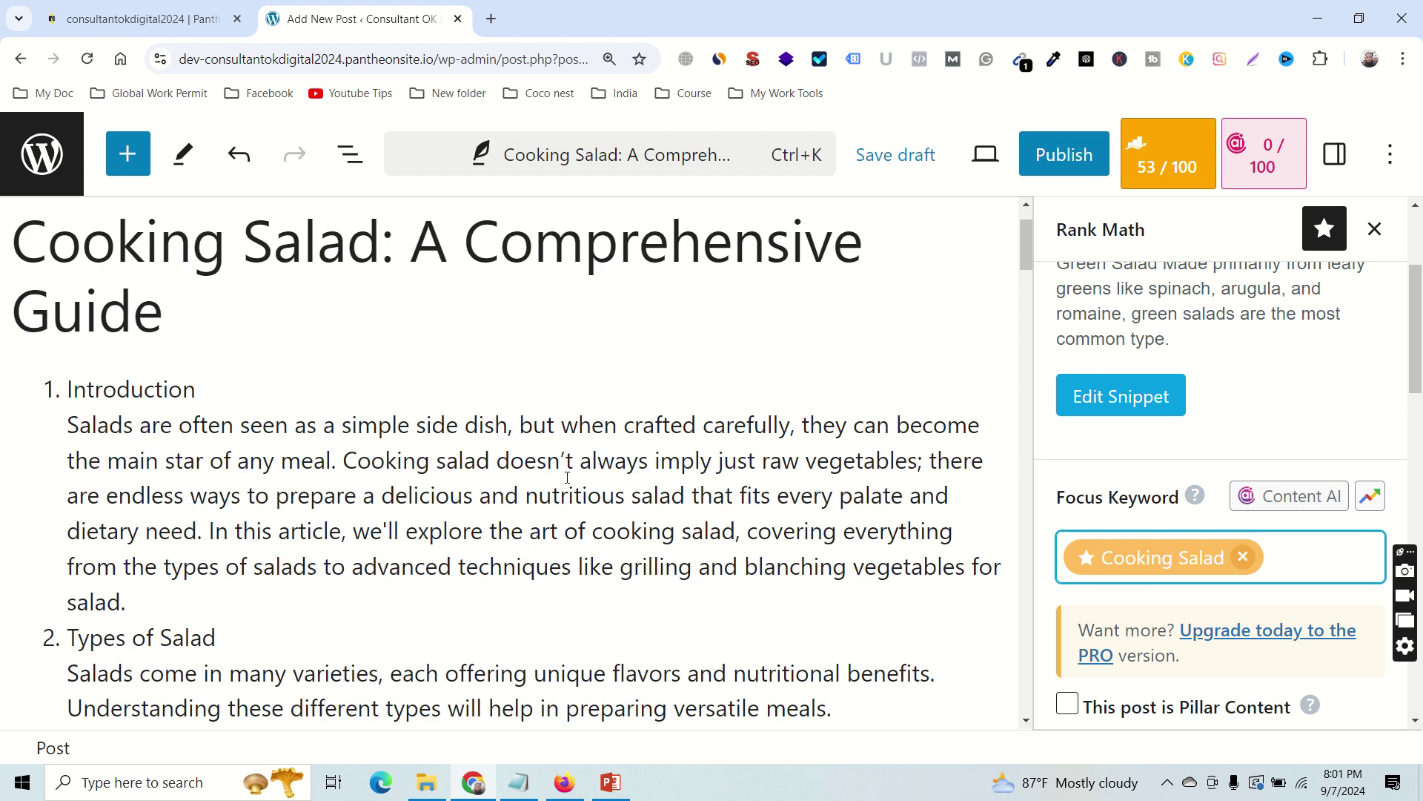
scroll(1062, 521, down, 1)
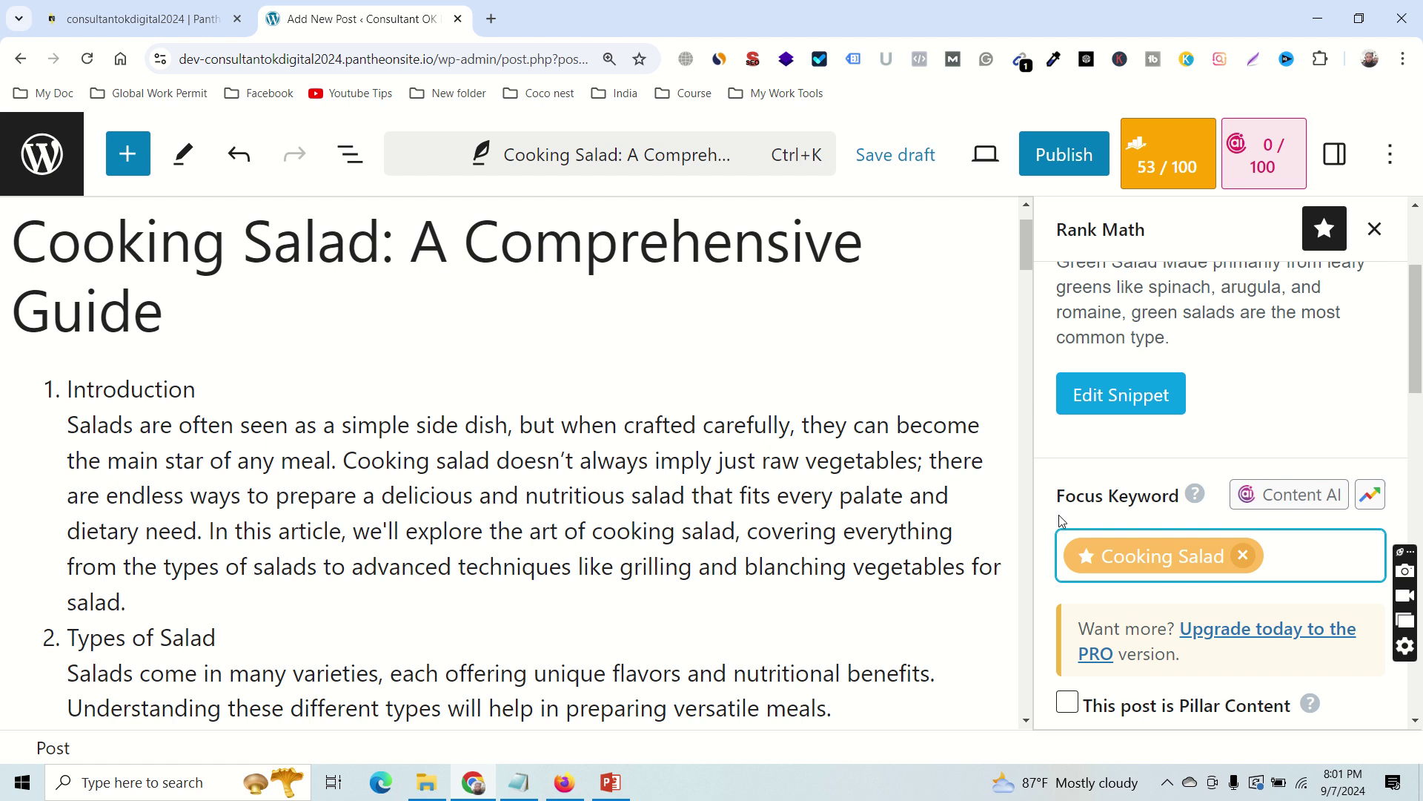
scroll(1061, 521, down, 1)
scroll(1150, 436, up, 2)
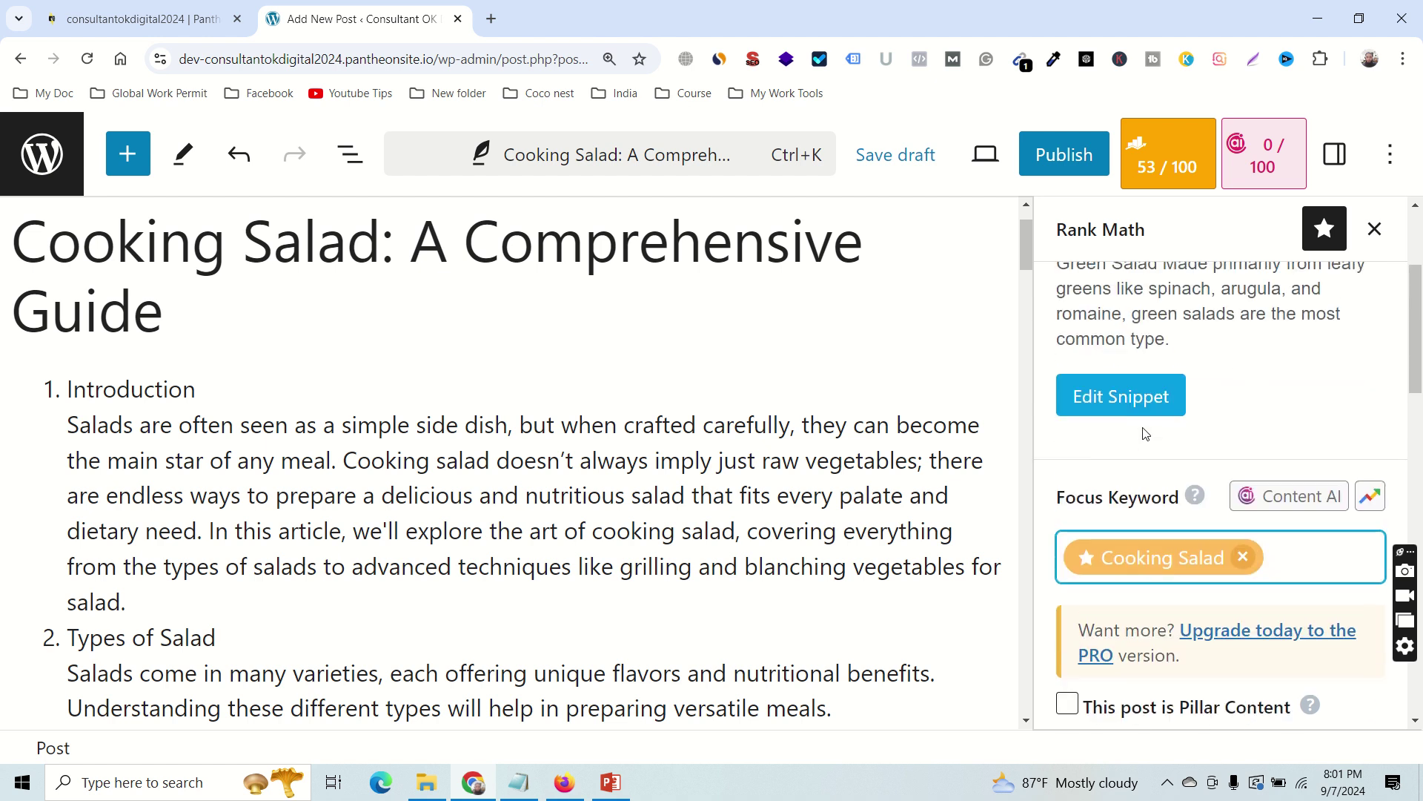
scroll(1146, 434, up, 1)
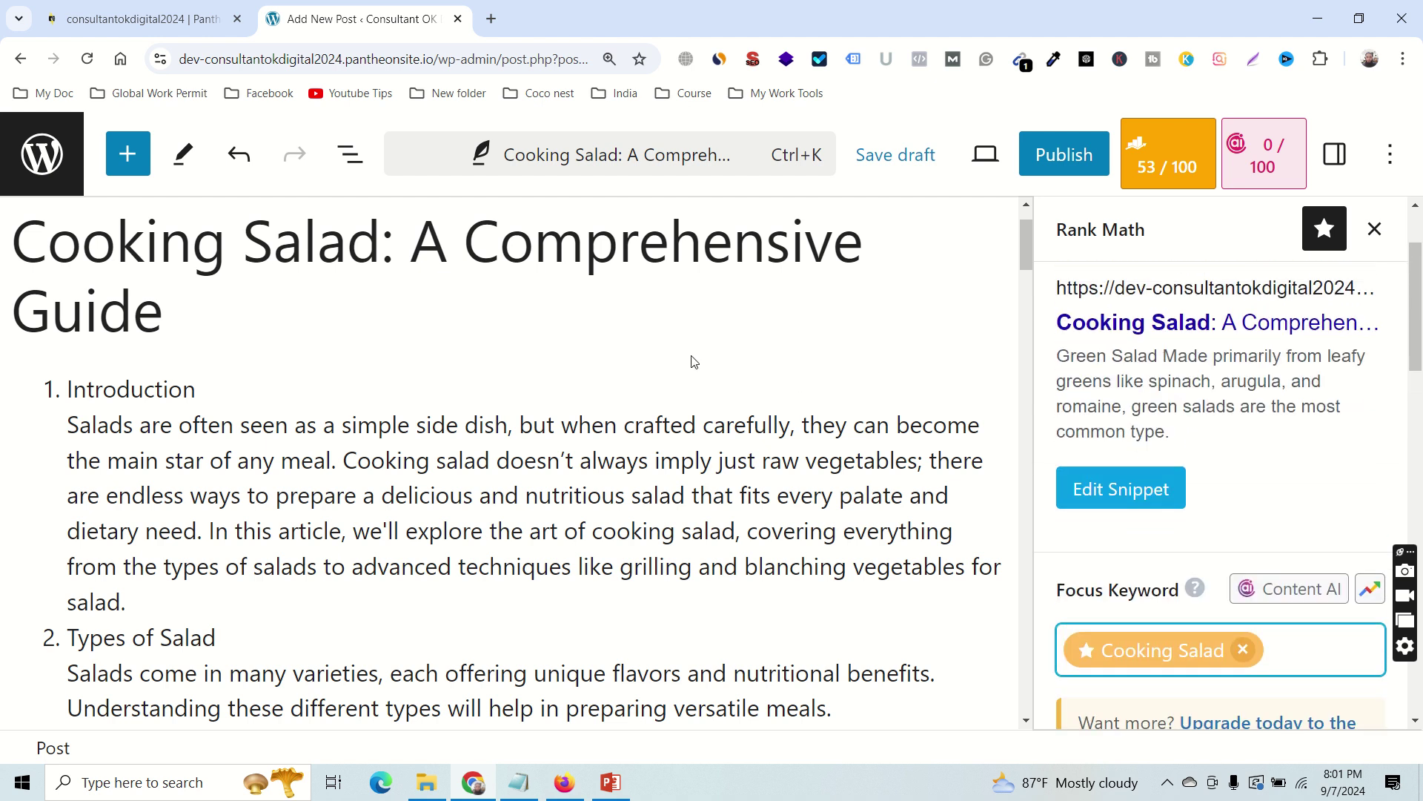
scroll(696, 356, up, 1)
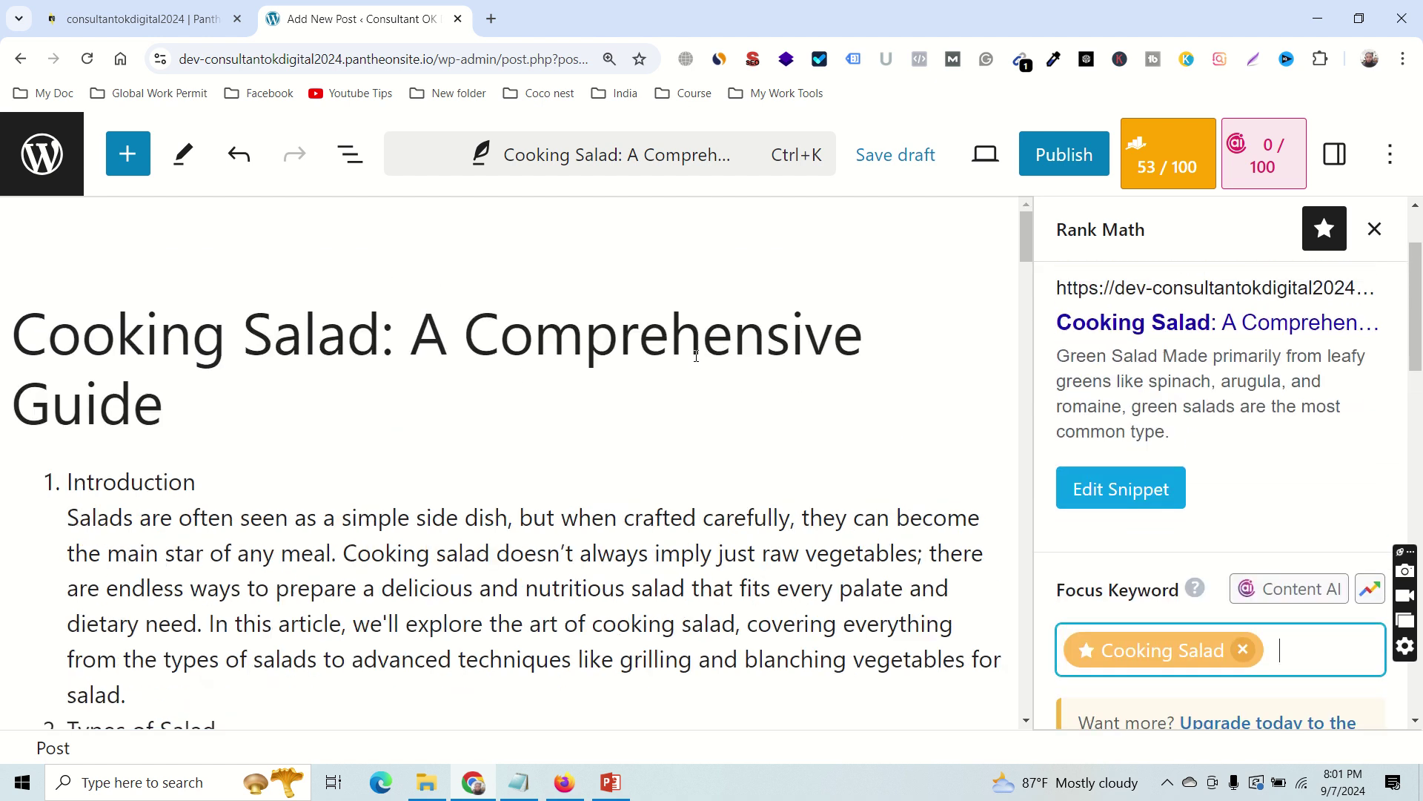
triple_click(144, 339)
key(ctrl+c)
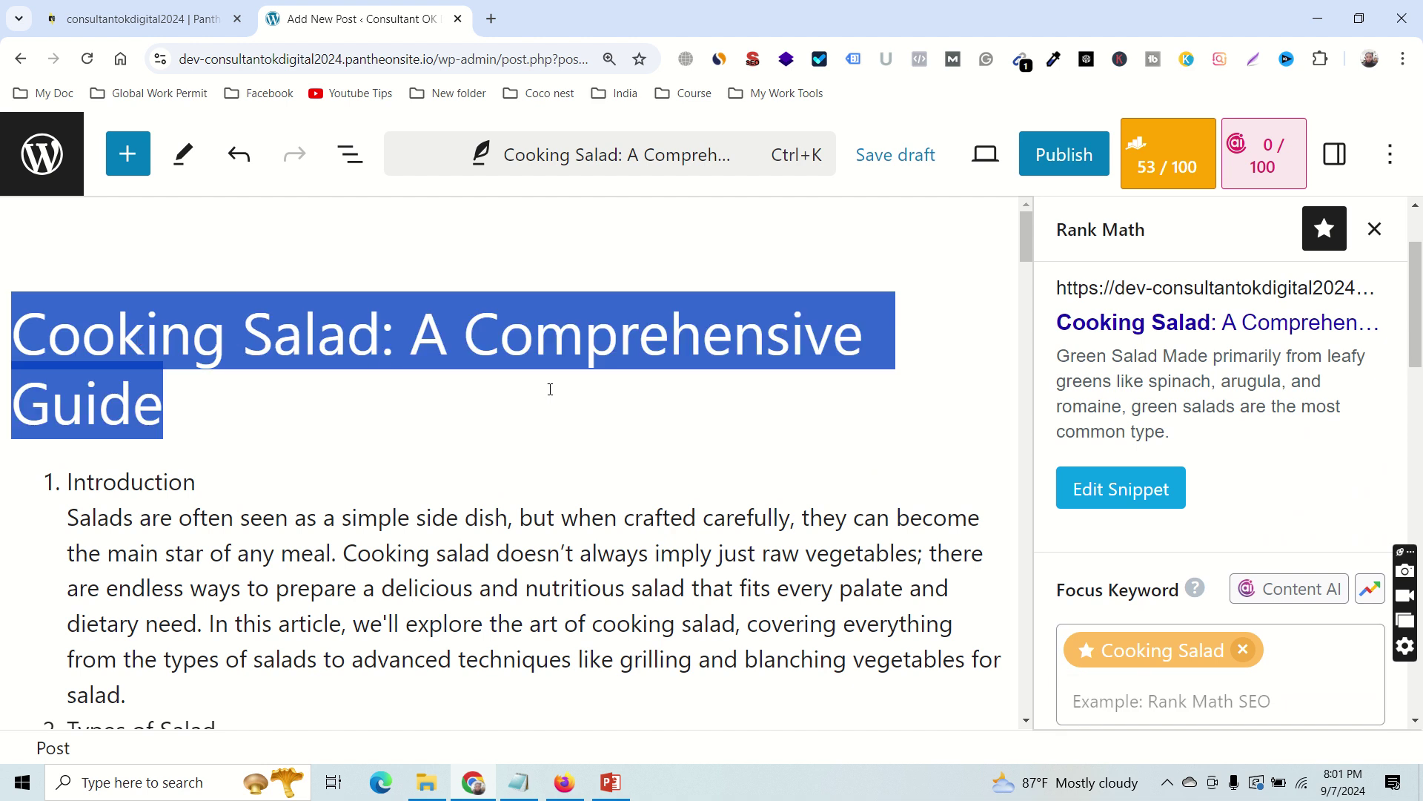
scroll(1164, 408, up, 1)
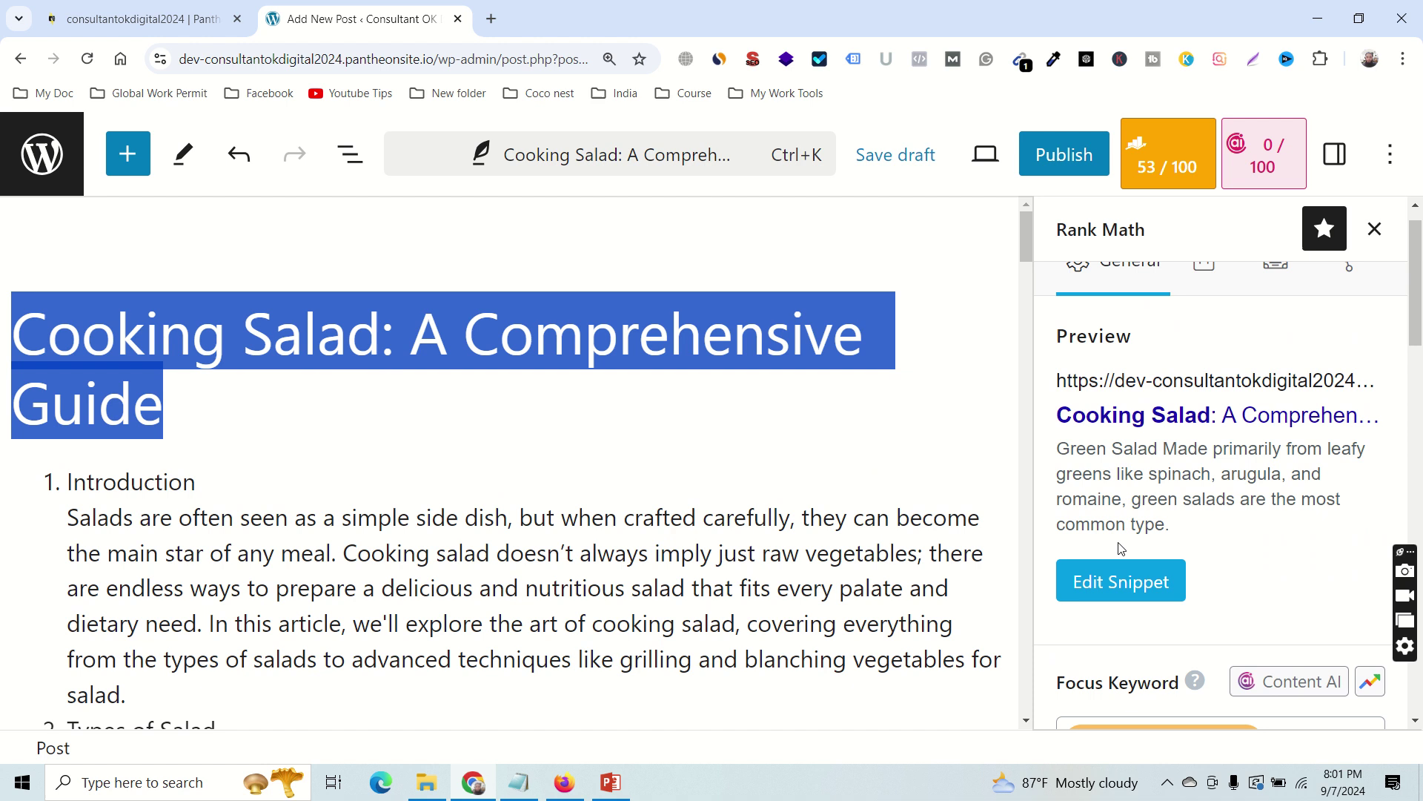
click(1116, 582)
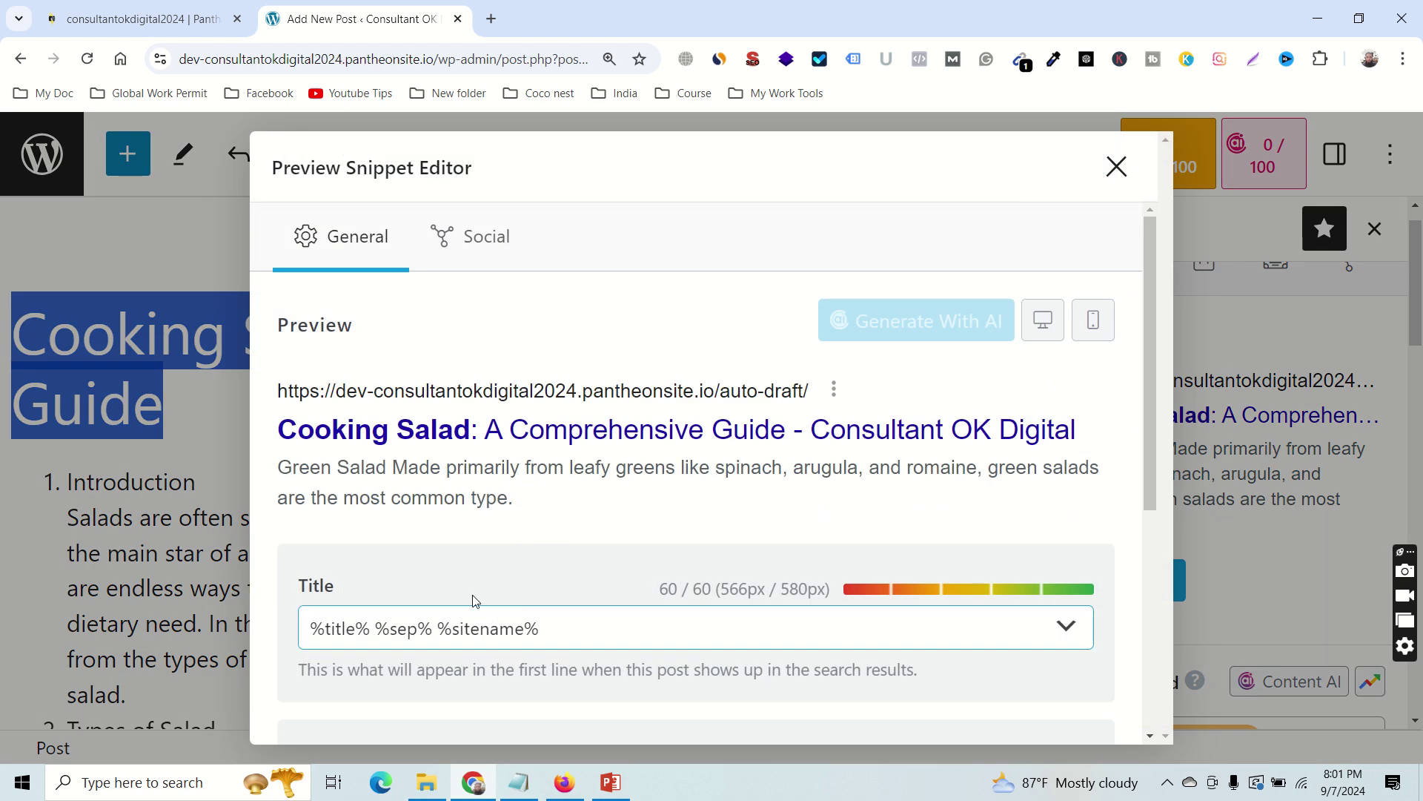
click(512, 626)
key(ctrl+a)
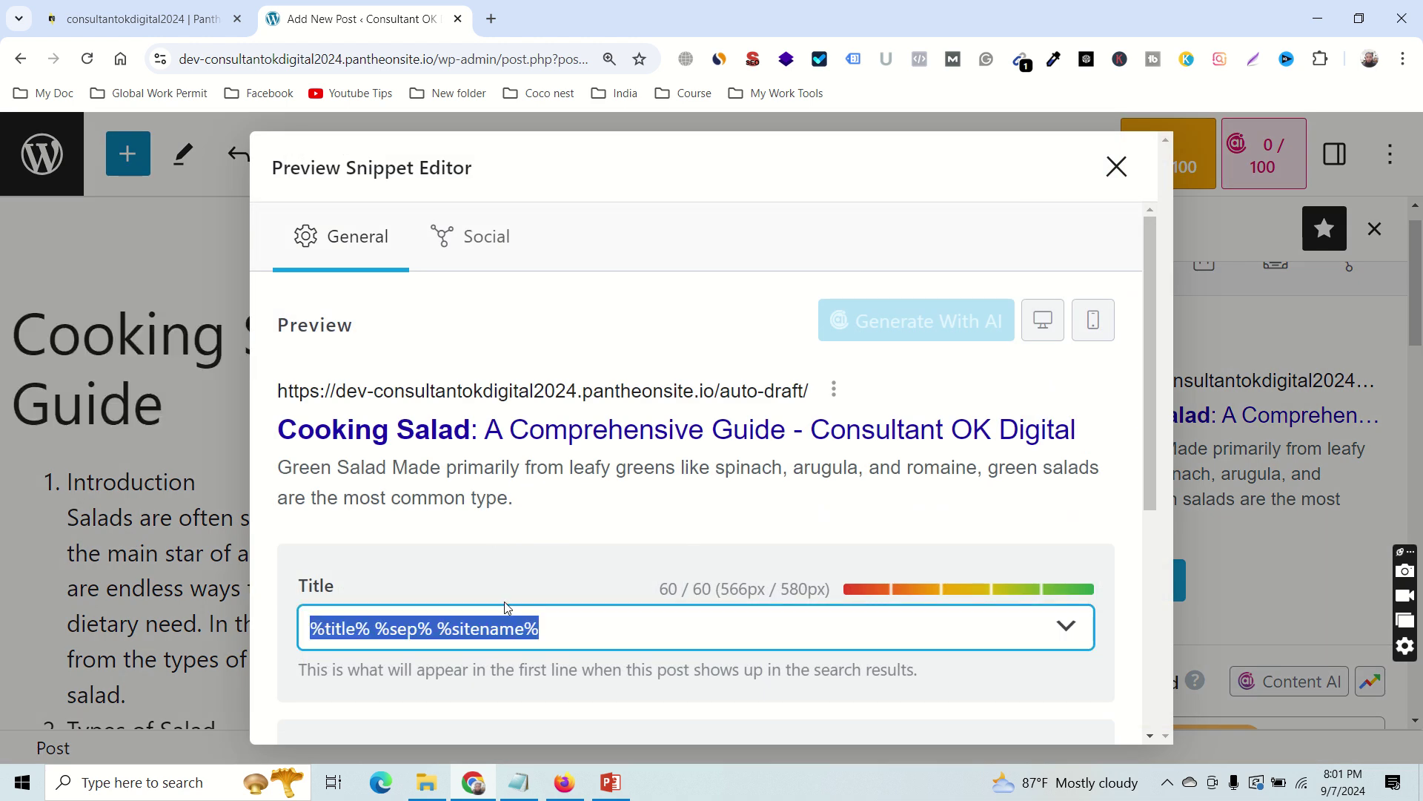
key(ctrl+v)
scroll(638, 530, down, 1)
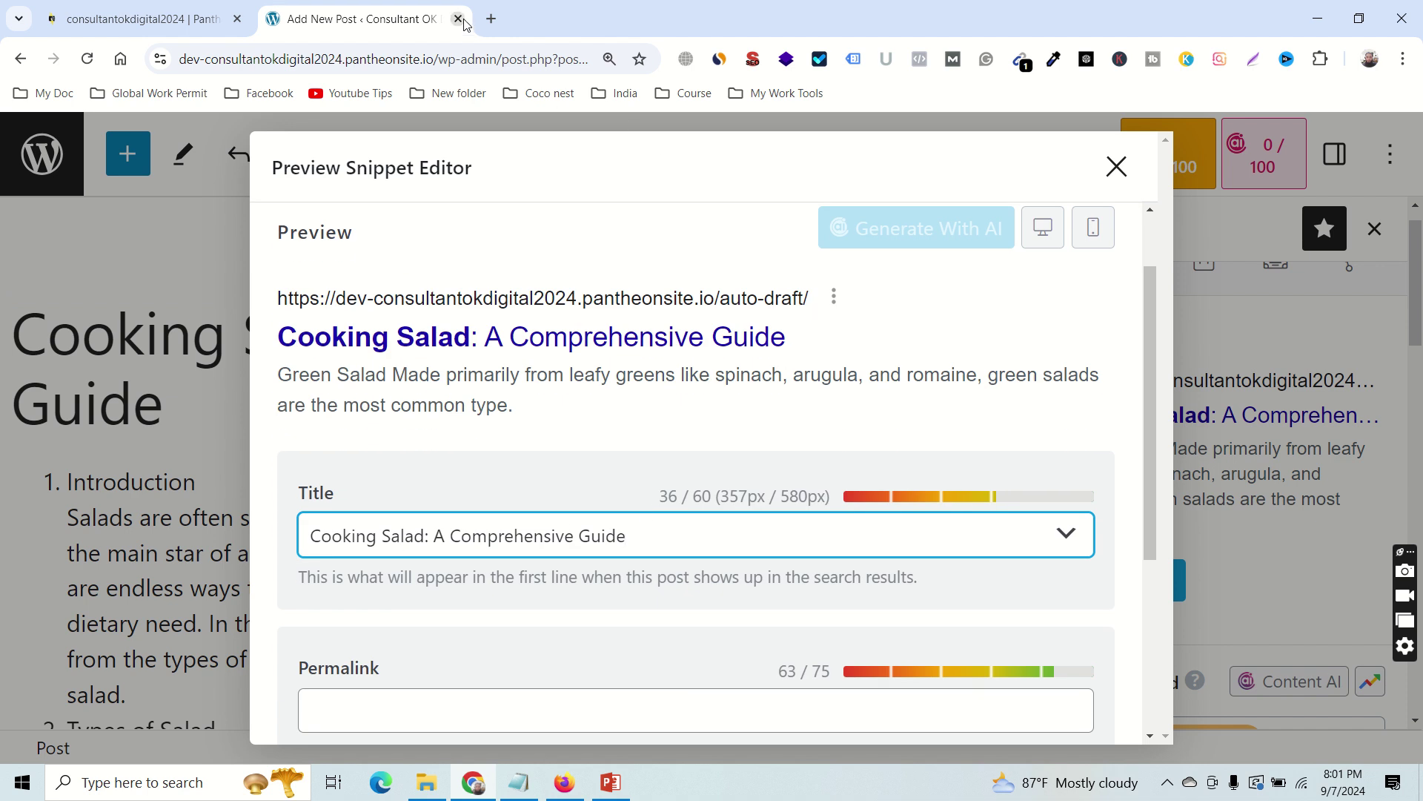
Open Google in a new browser tab and return to the post editor.
click(491, 19)
click(429, 19)
click(567, 22)
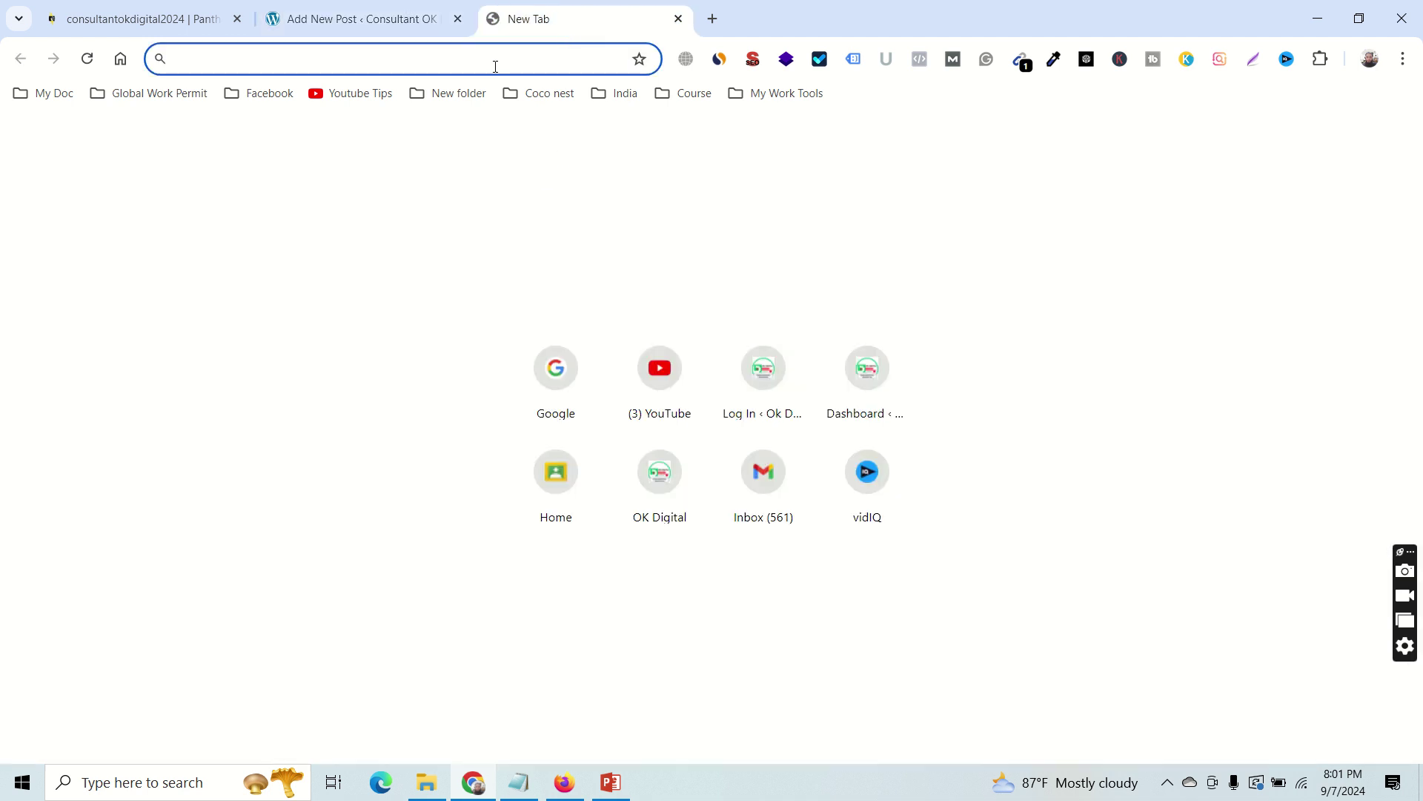
text(goo)
key(Return)
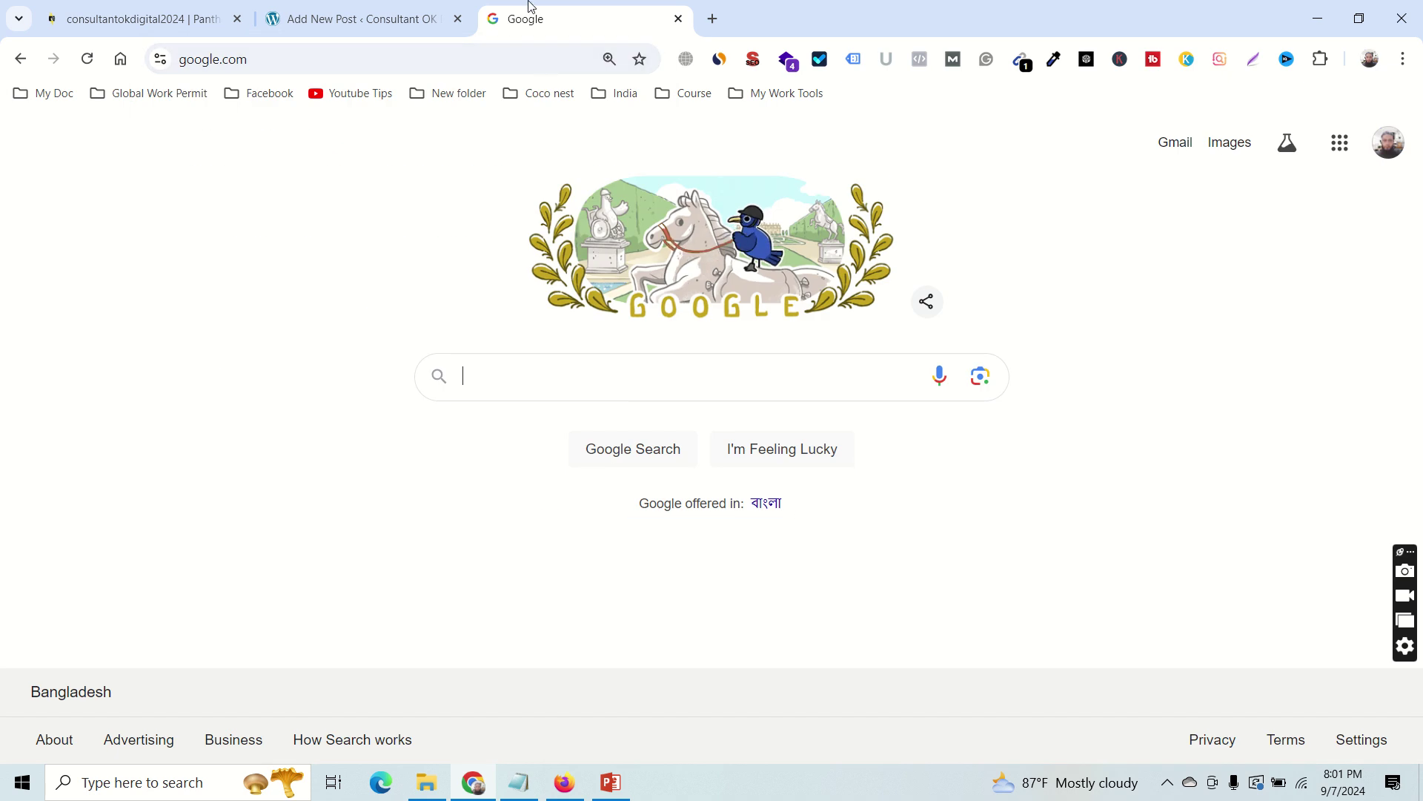
click(264, 20)
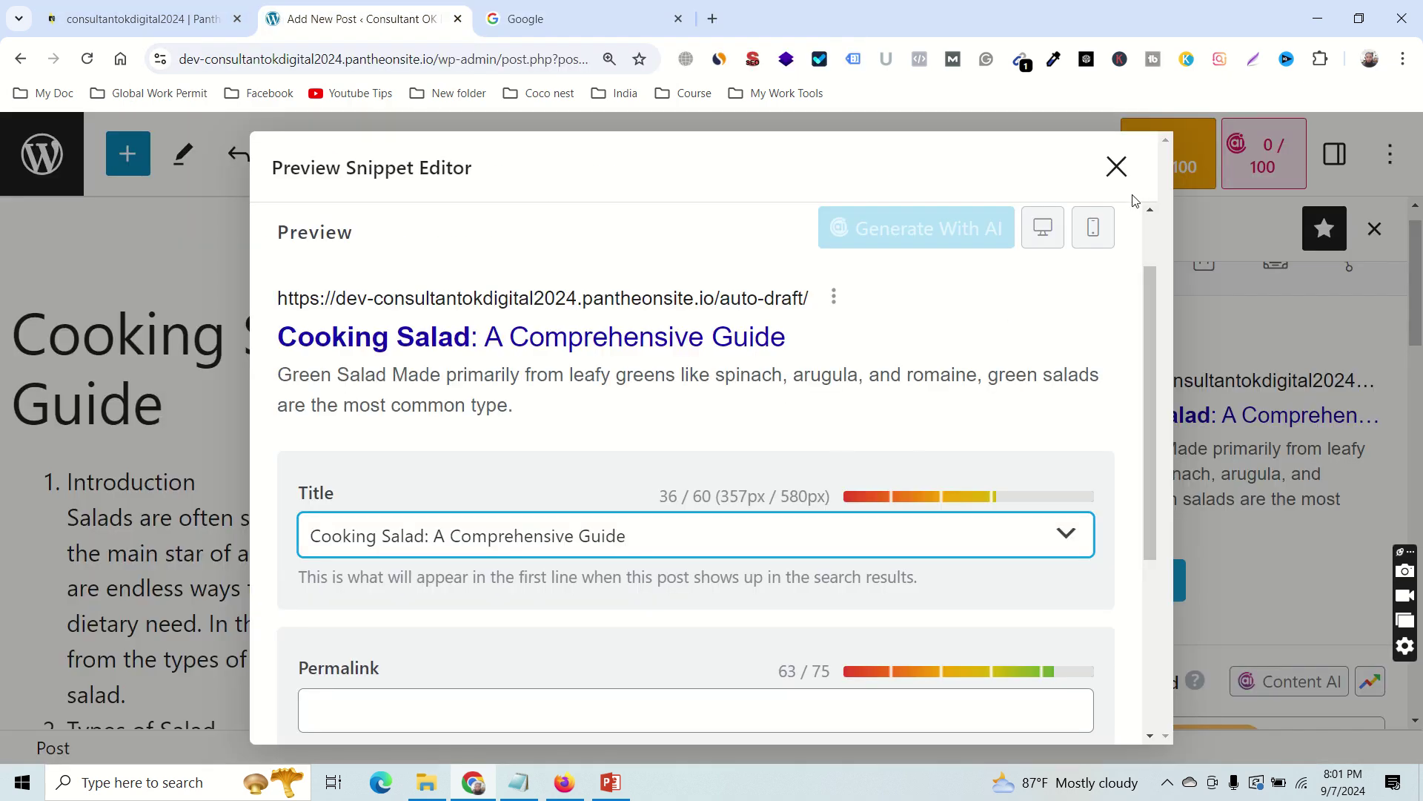
Close and reopen the snippet editor, and look through its preview, title, permalink and description fields.
click(1113, 178)
scroll(1186, 549, down, 3)
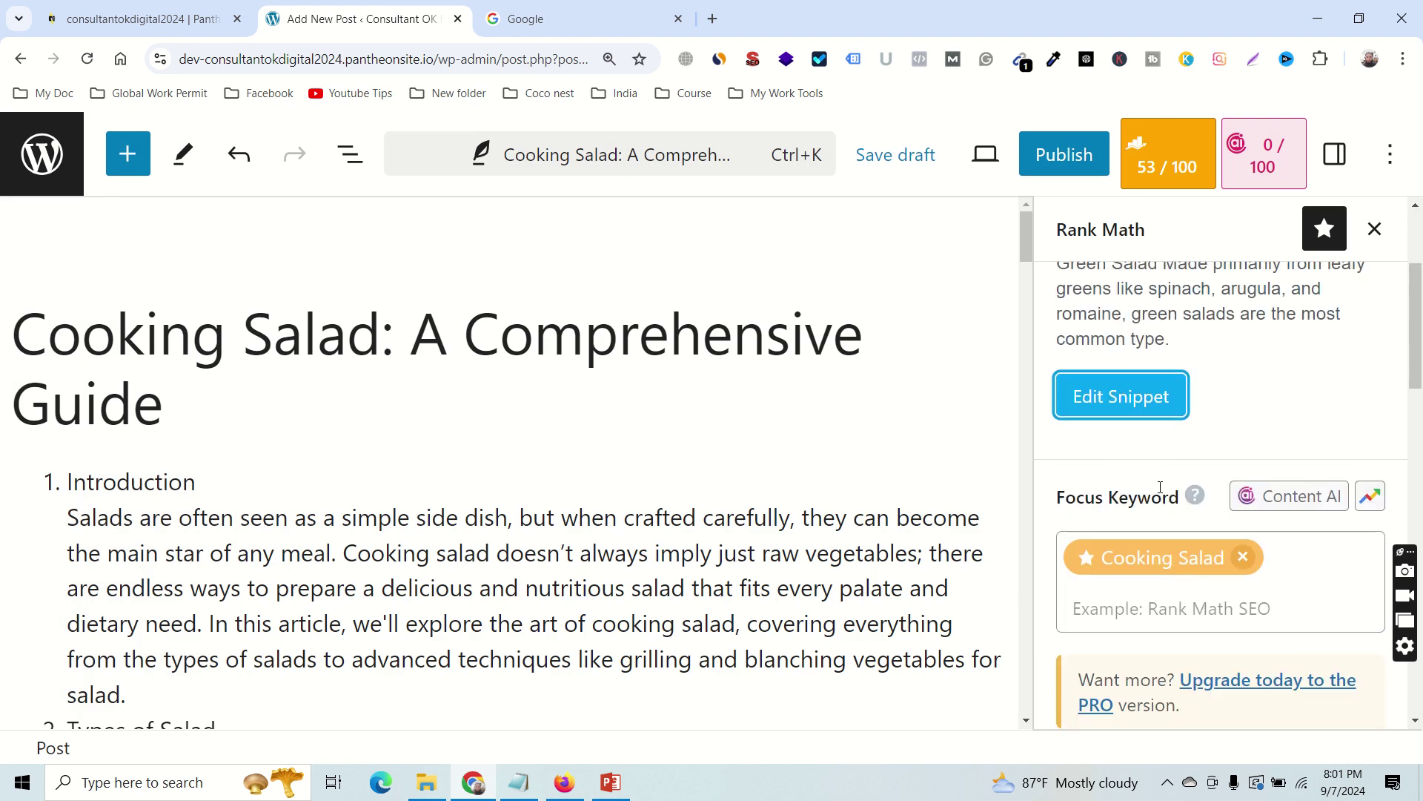
scroll(1161, 488, up, 1)
click(1134, 494)
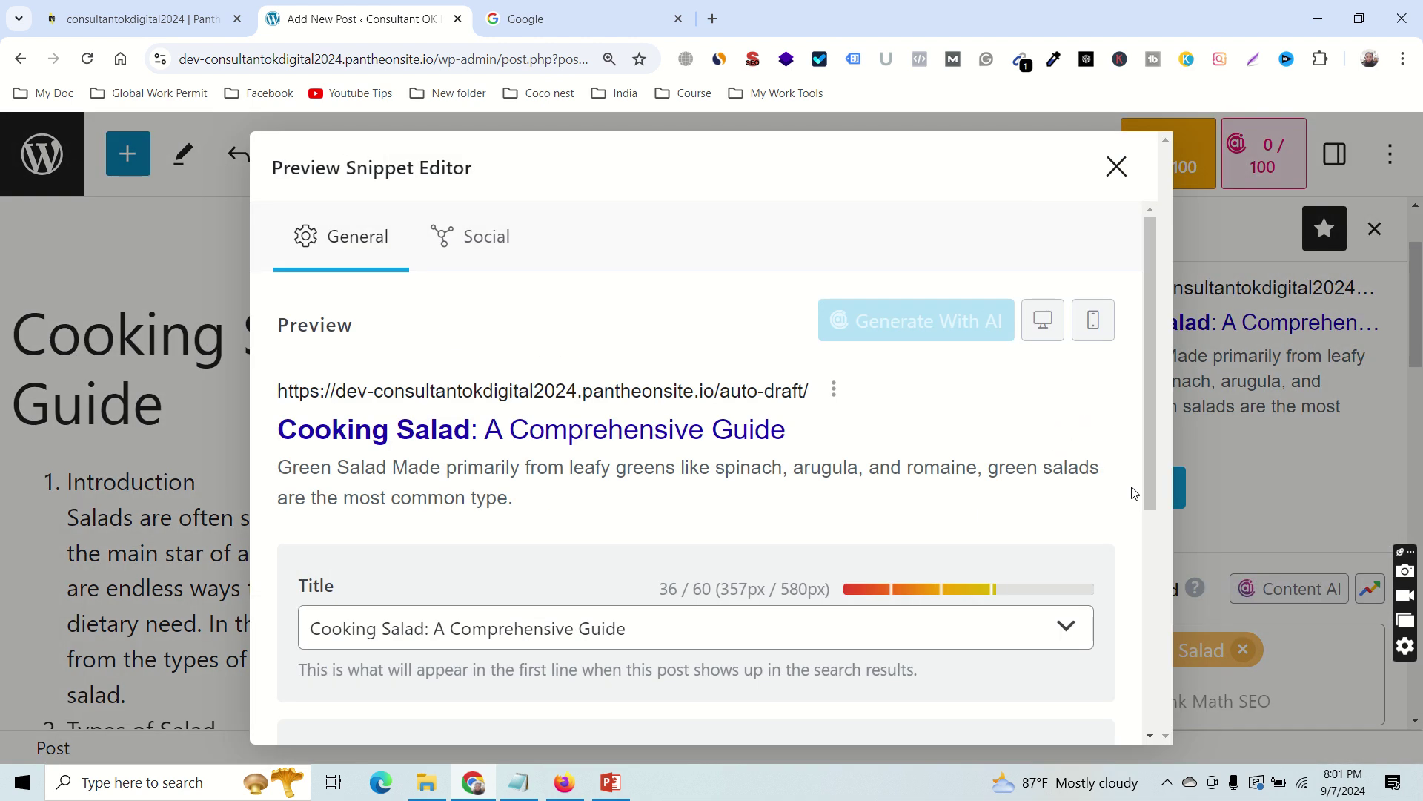
scroll(580, 573, down, 2)
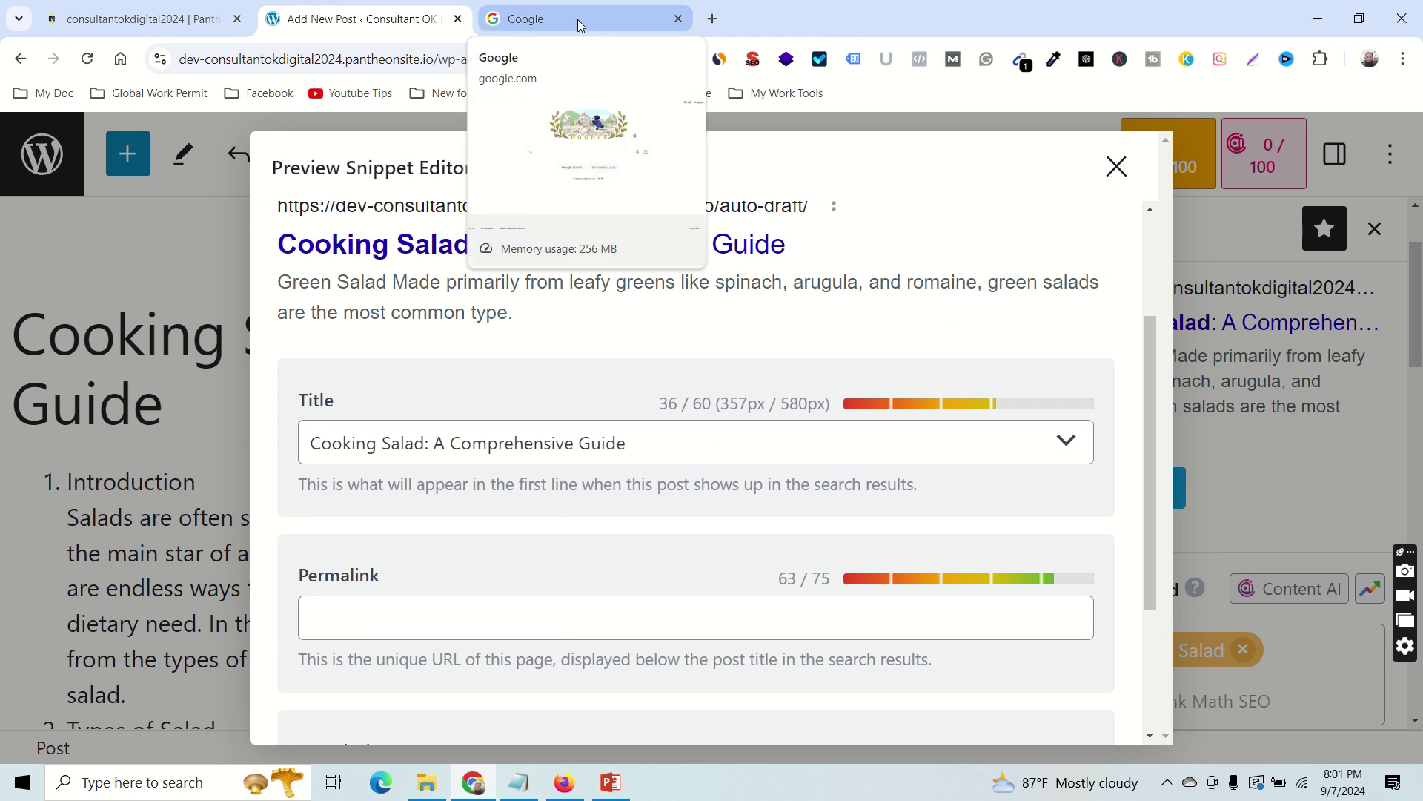
scroll(668, 620, down, 3)
click(659, 597)
scroll(746, 516, up, 5)
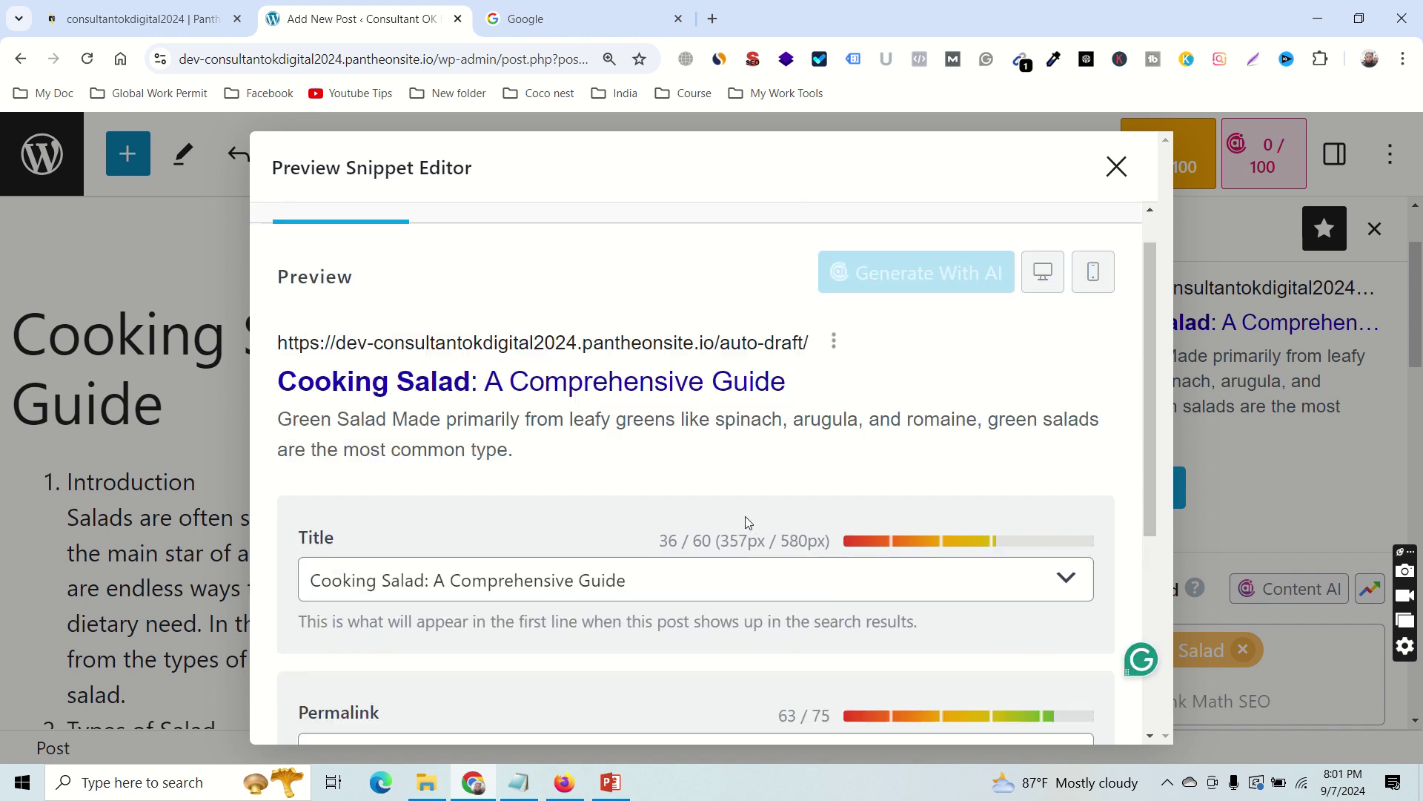
scroll(715, 505, down, 1)
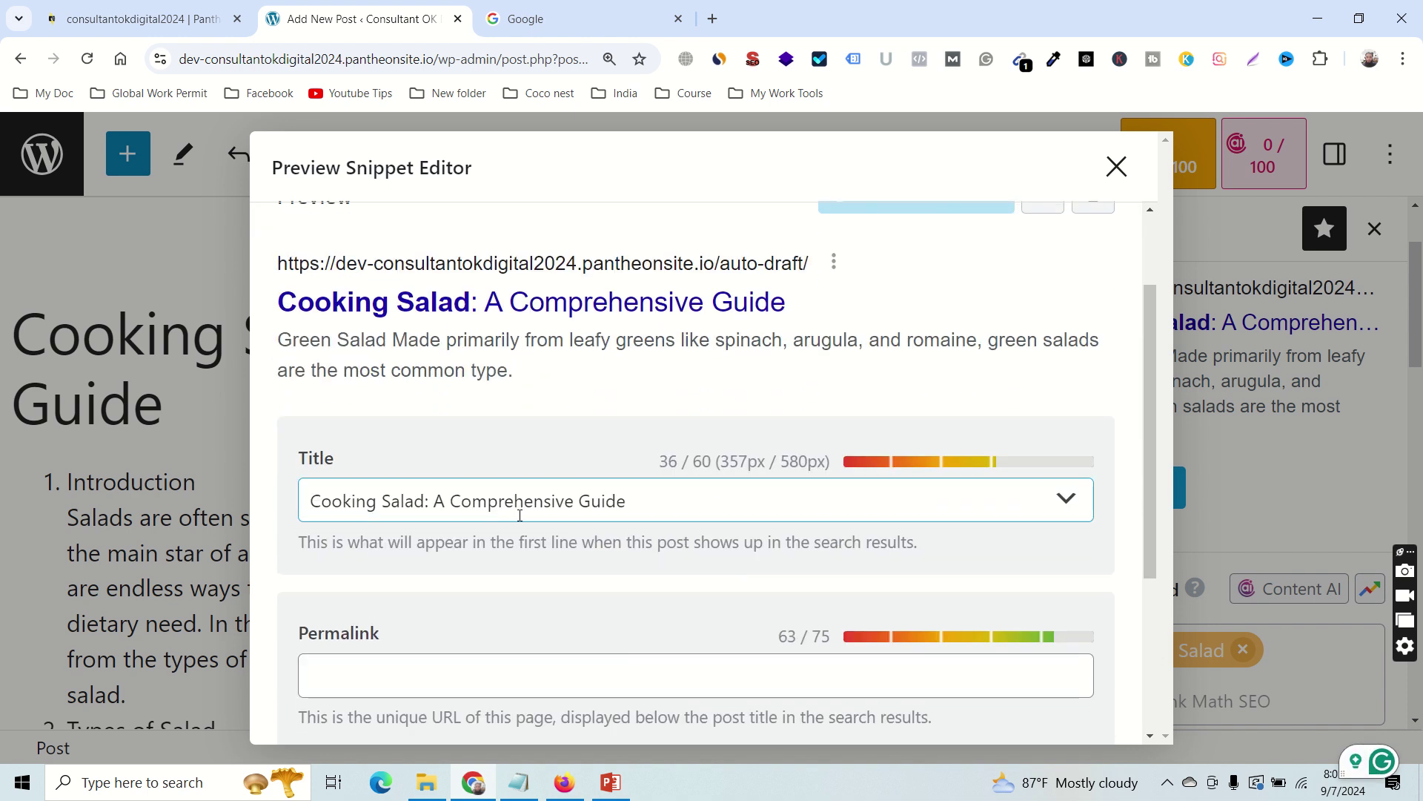
scroll(505, 497, down, 2)
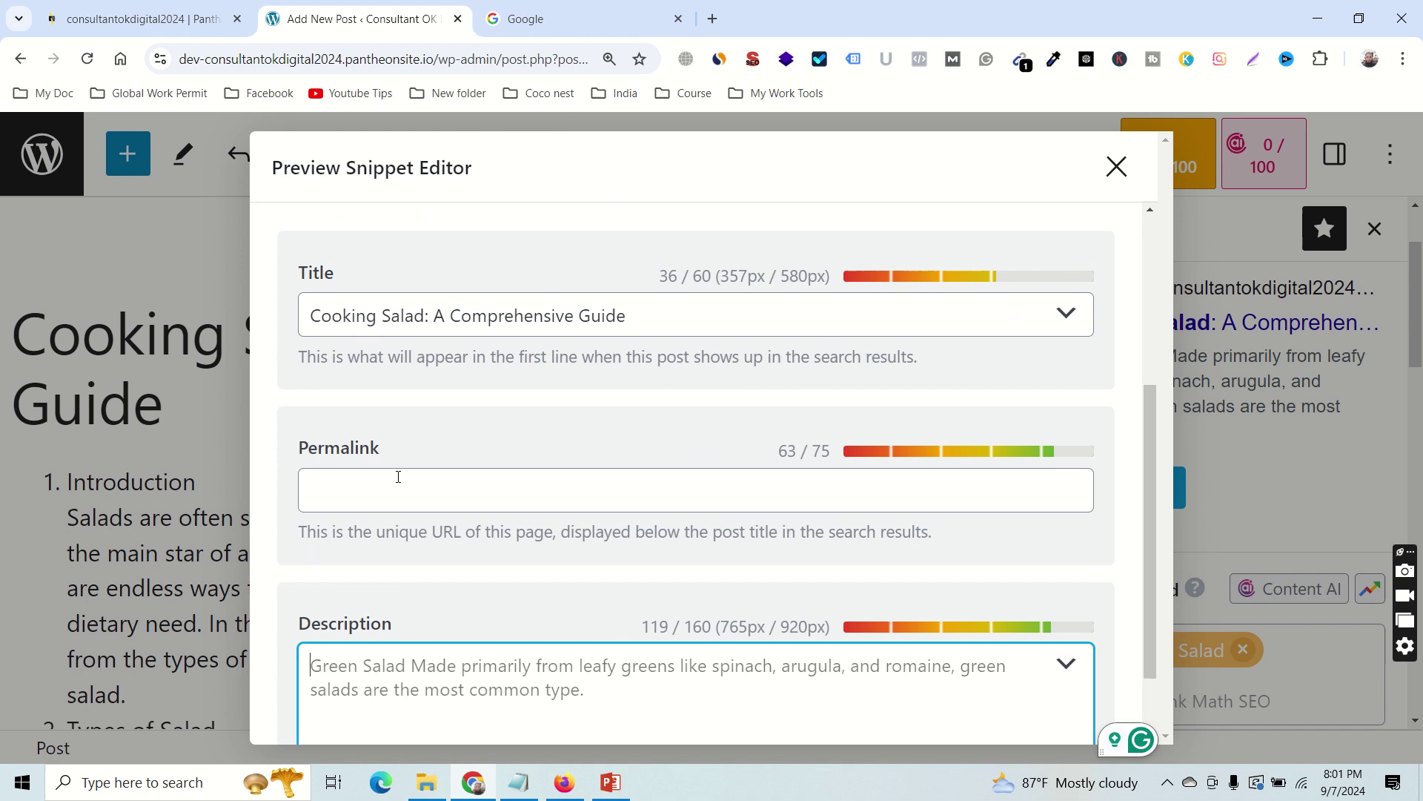
Examine the keyword in the SEO title, the permalink field and the title's character counter.
drag(310, 315, 425, 315)
click(478, 494)
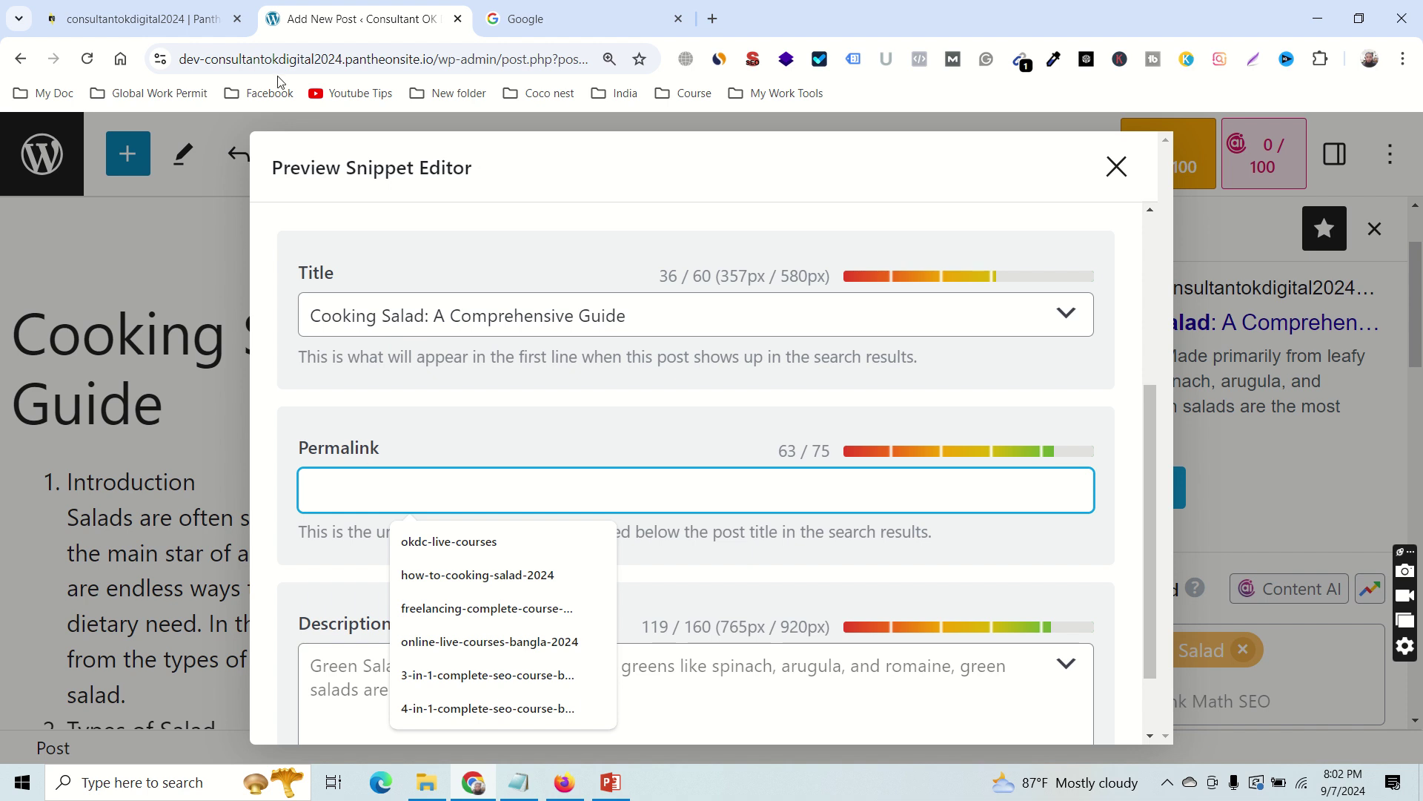
mouse_move(601, 15)
click(597, 45)
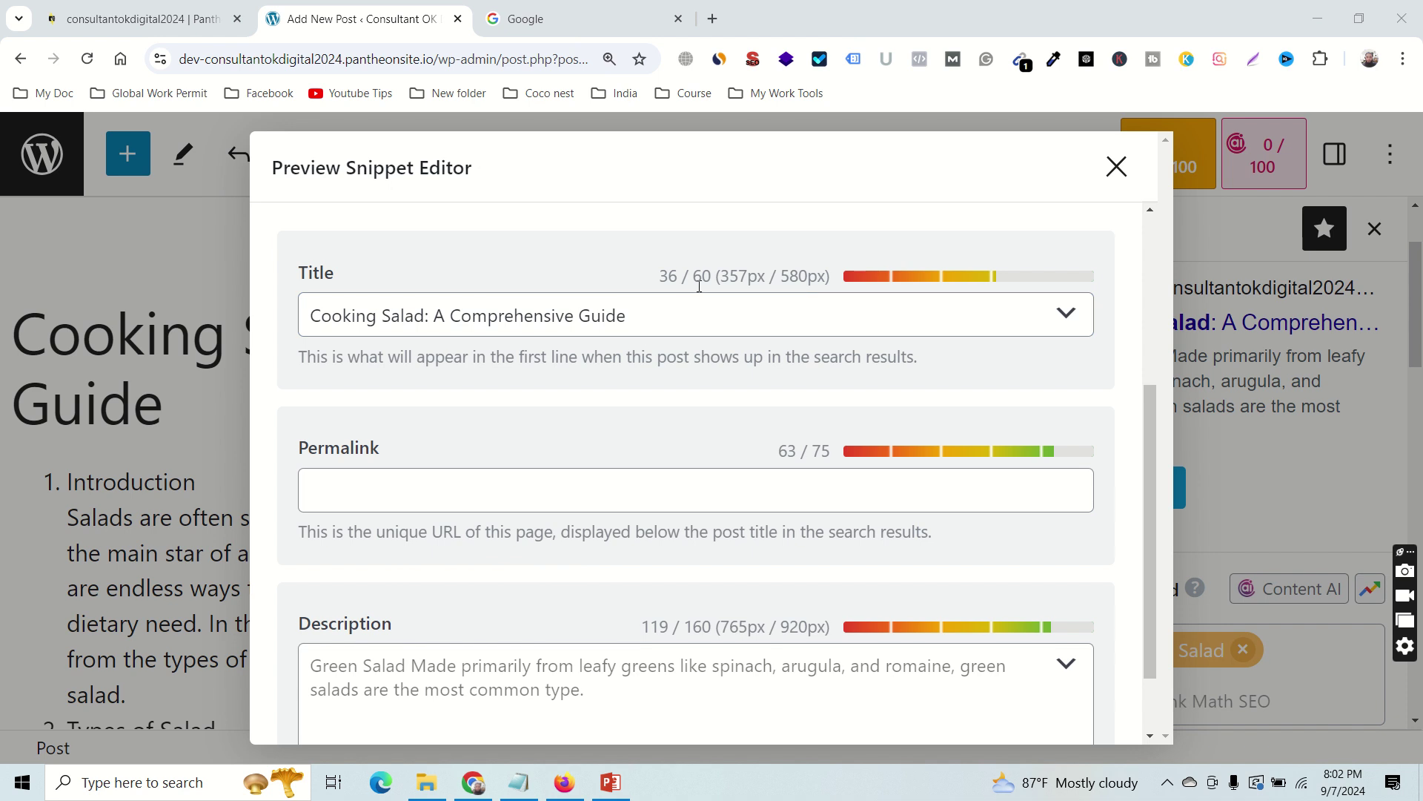
drag(660, 277, 716, 277)
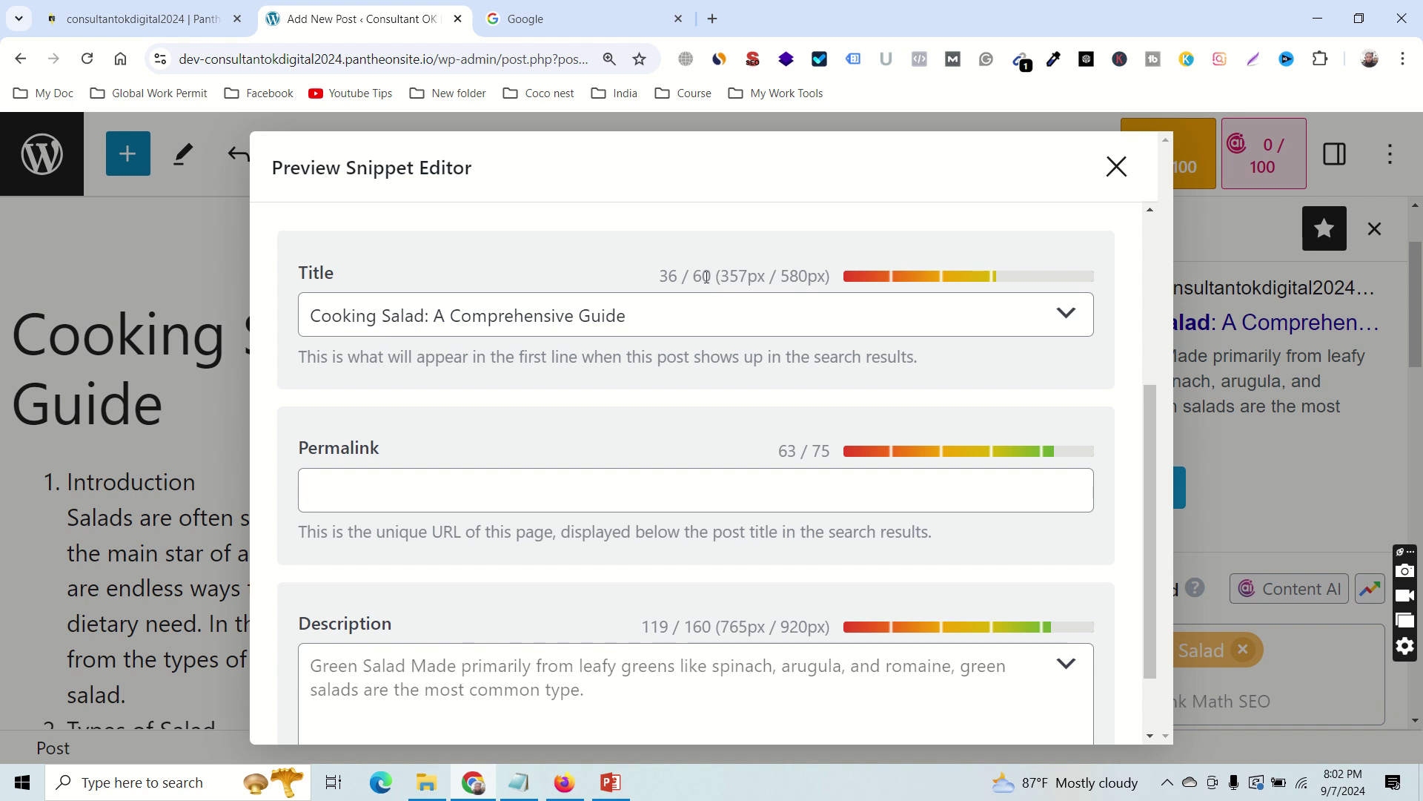
drag(709, 276, 666, 276)
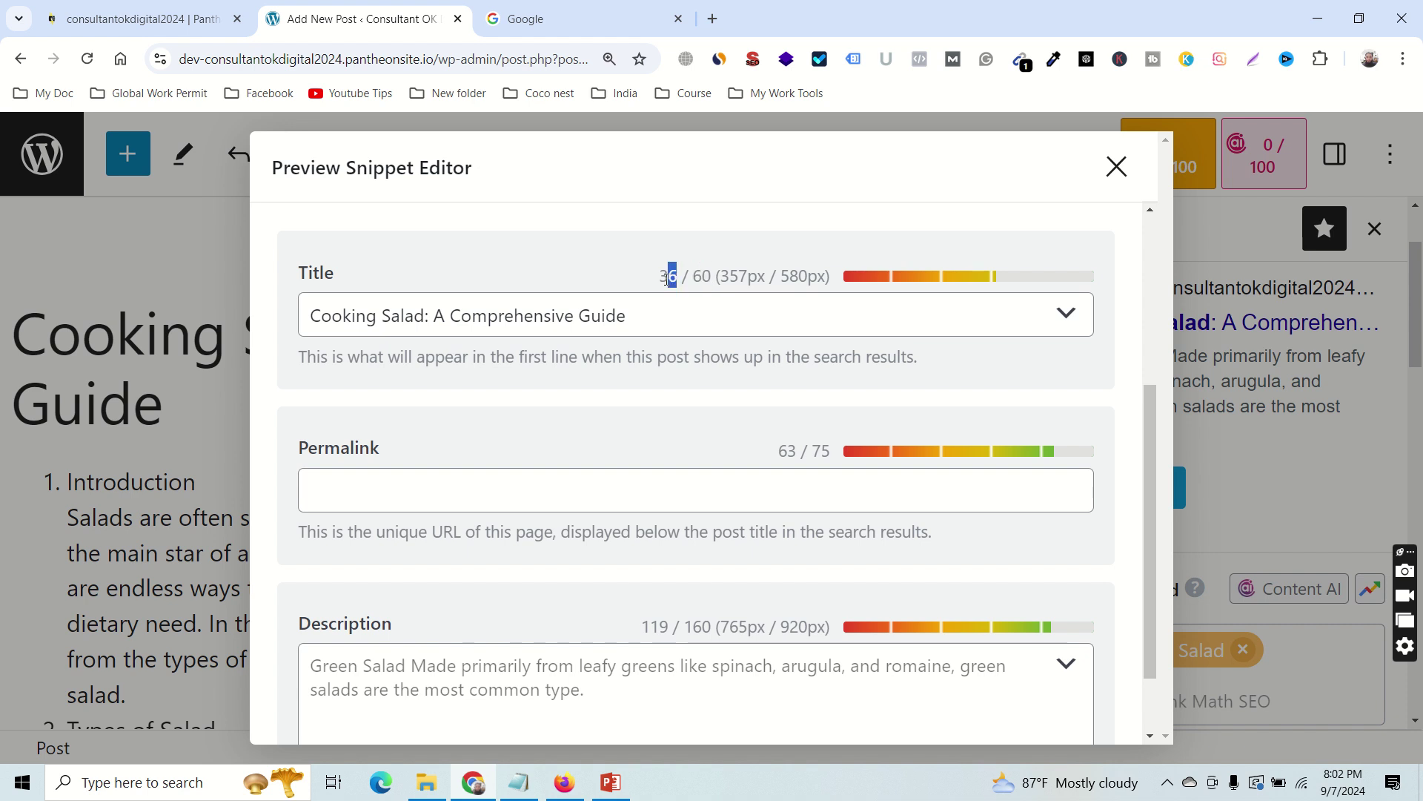
Append "By OK Digital Consultant" to the end of the snippet's SEO title.
click(647, 316)
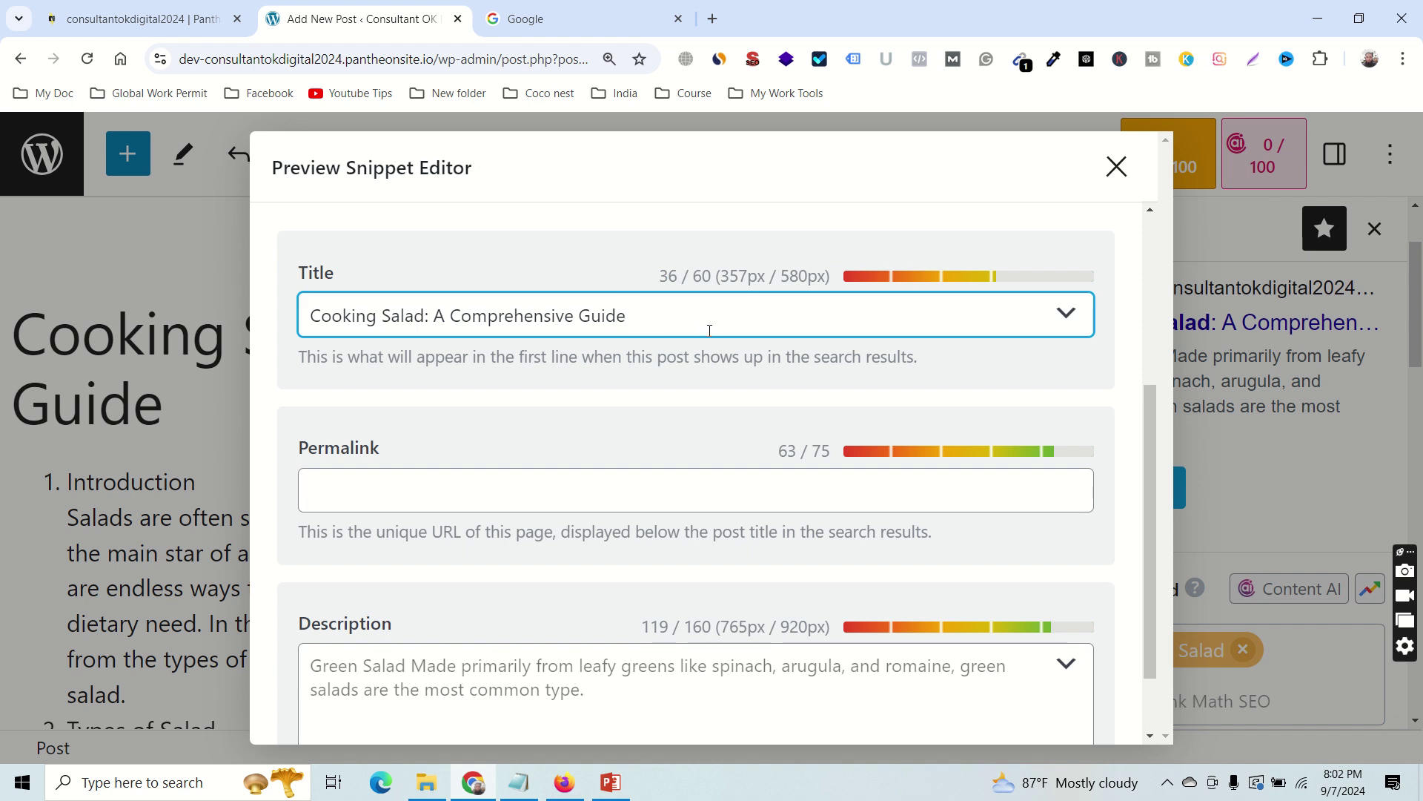
text(By OK Digital)
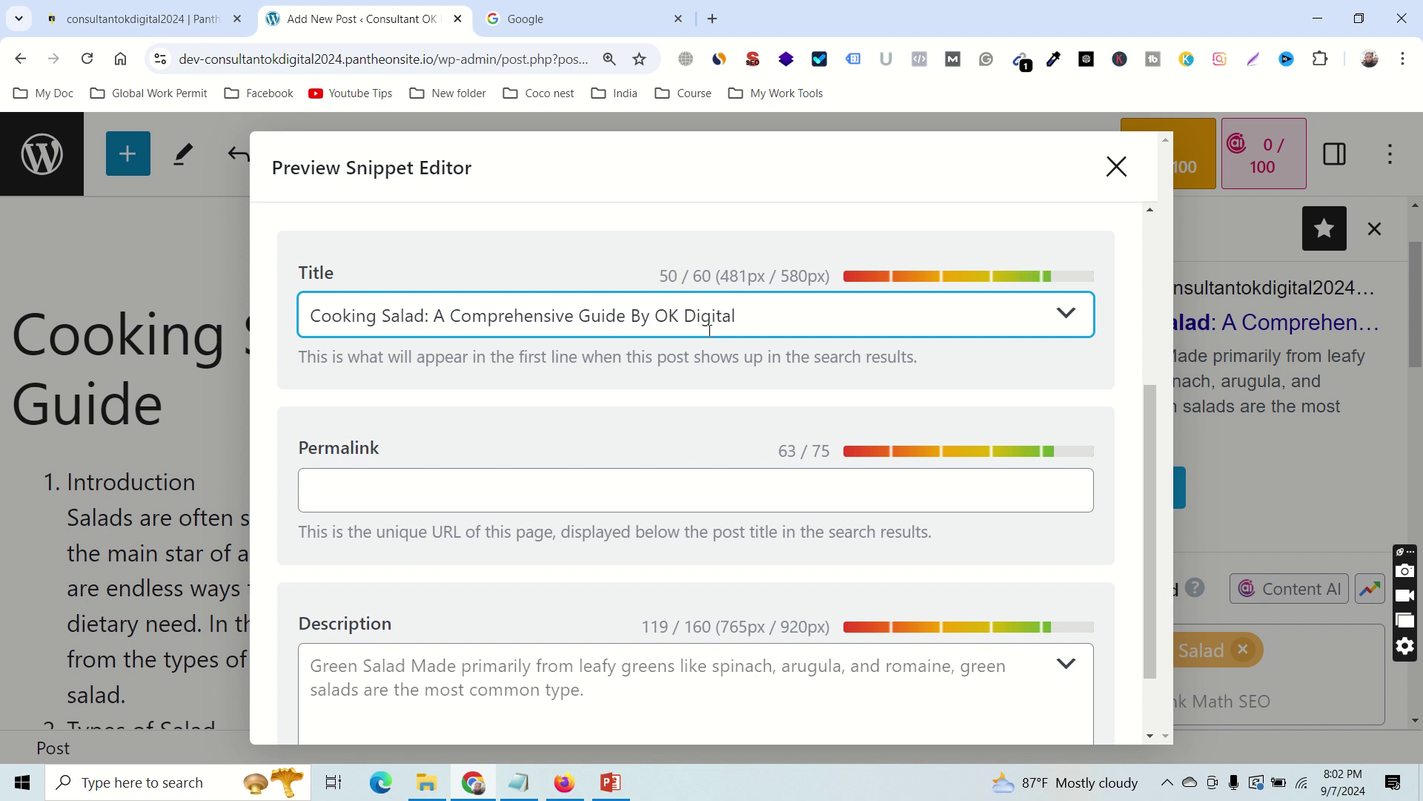
text( Cons)
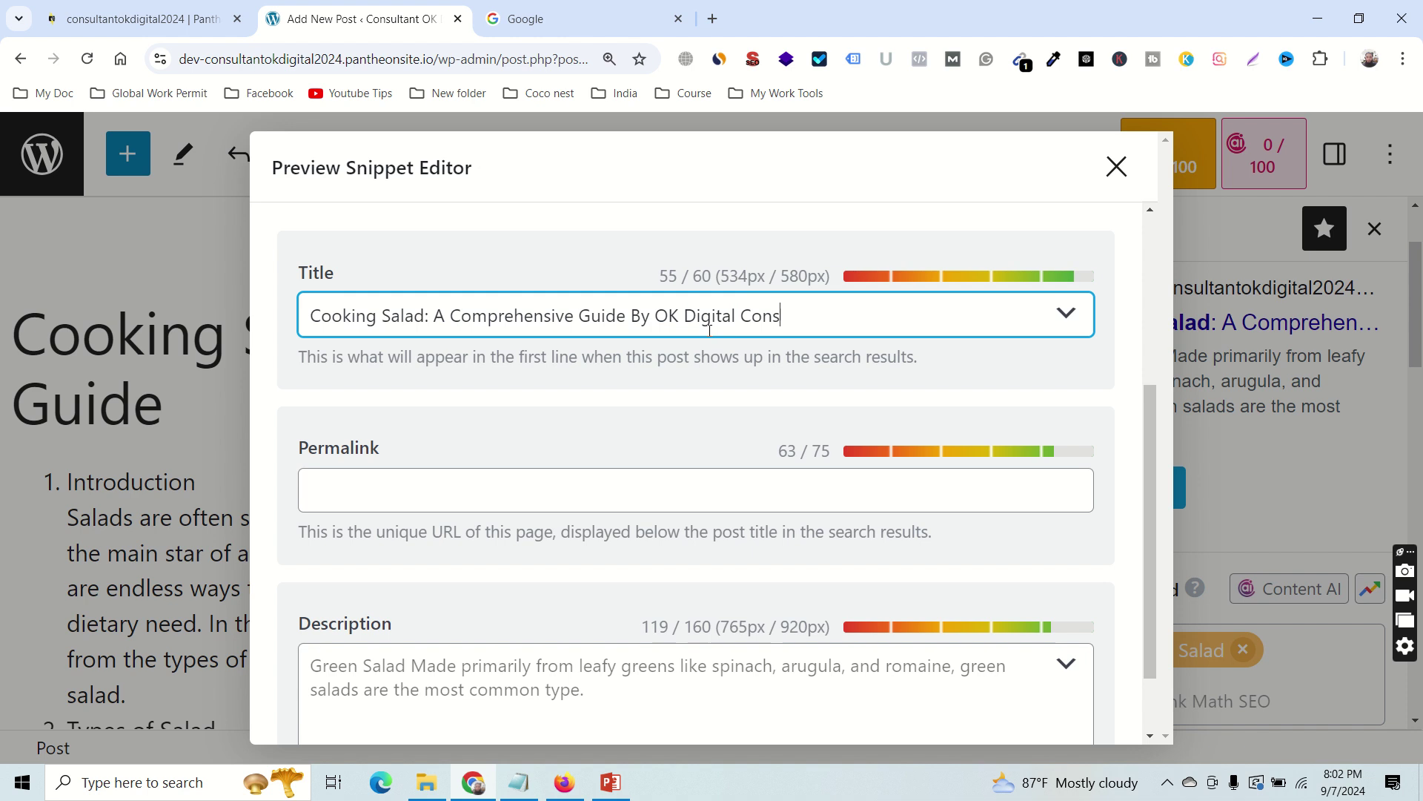
text(ultant)
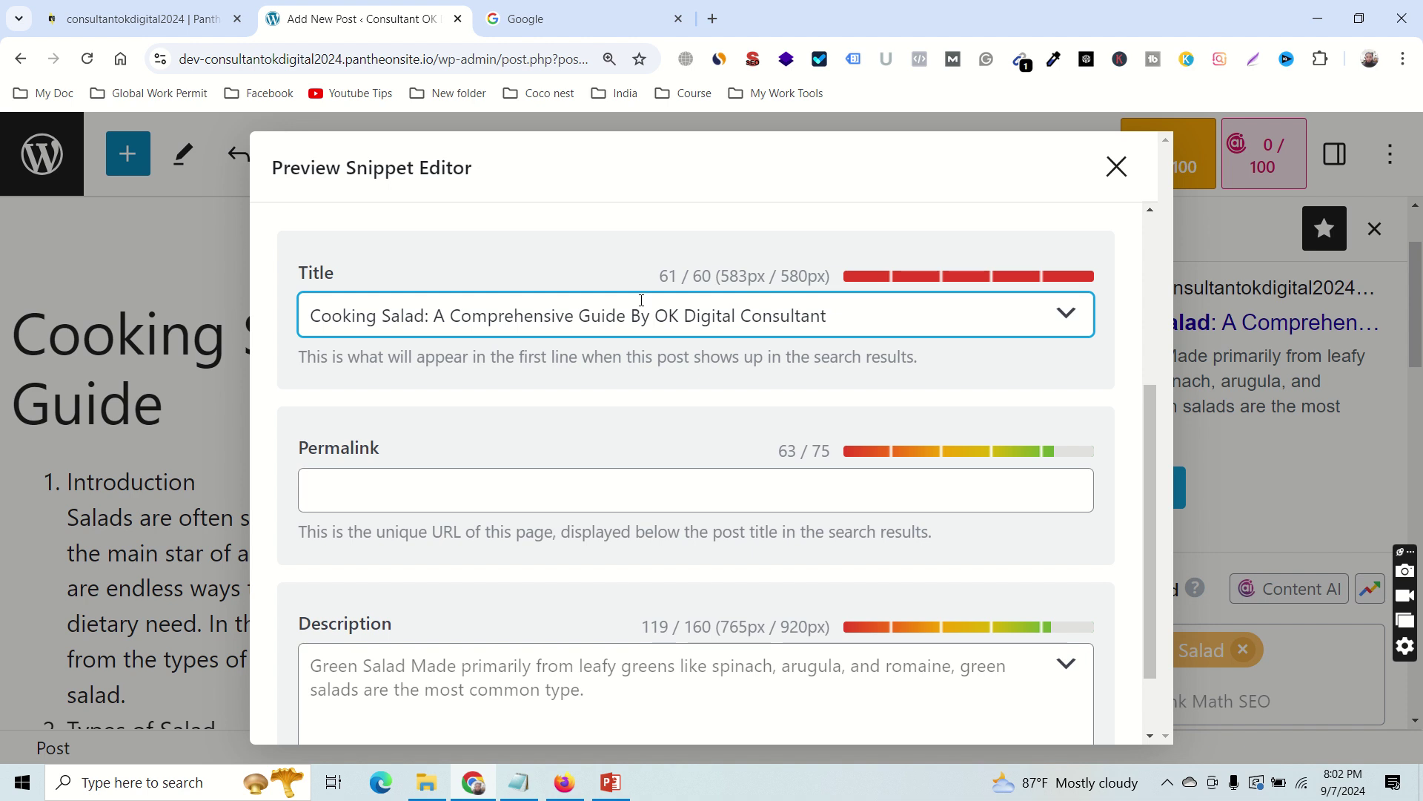
Replace the word "By" with a "|" separator before "OK Digital Consultant" in the snippet's SEO title.
key(BackSpace)
key(BackSpace)
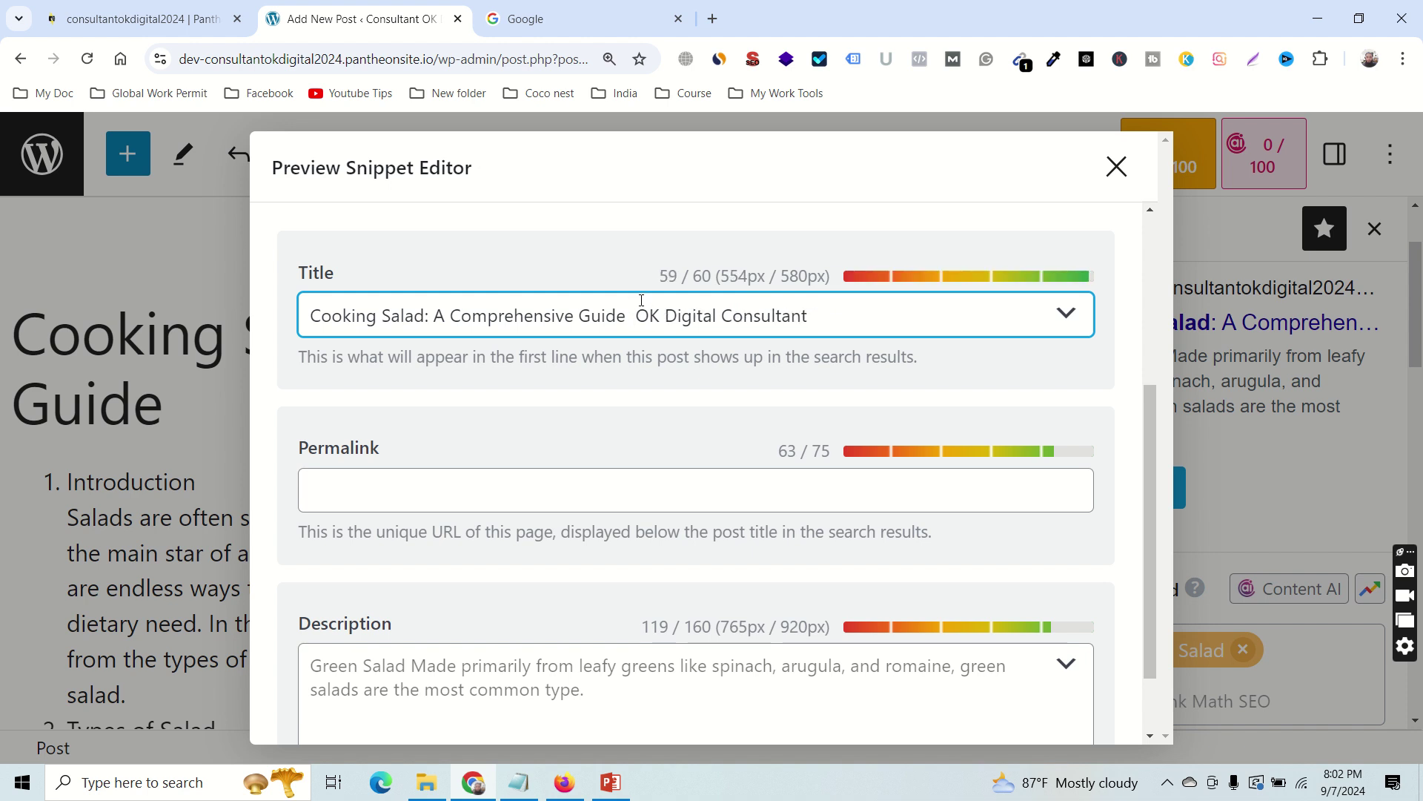
text(|)
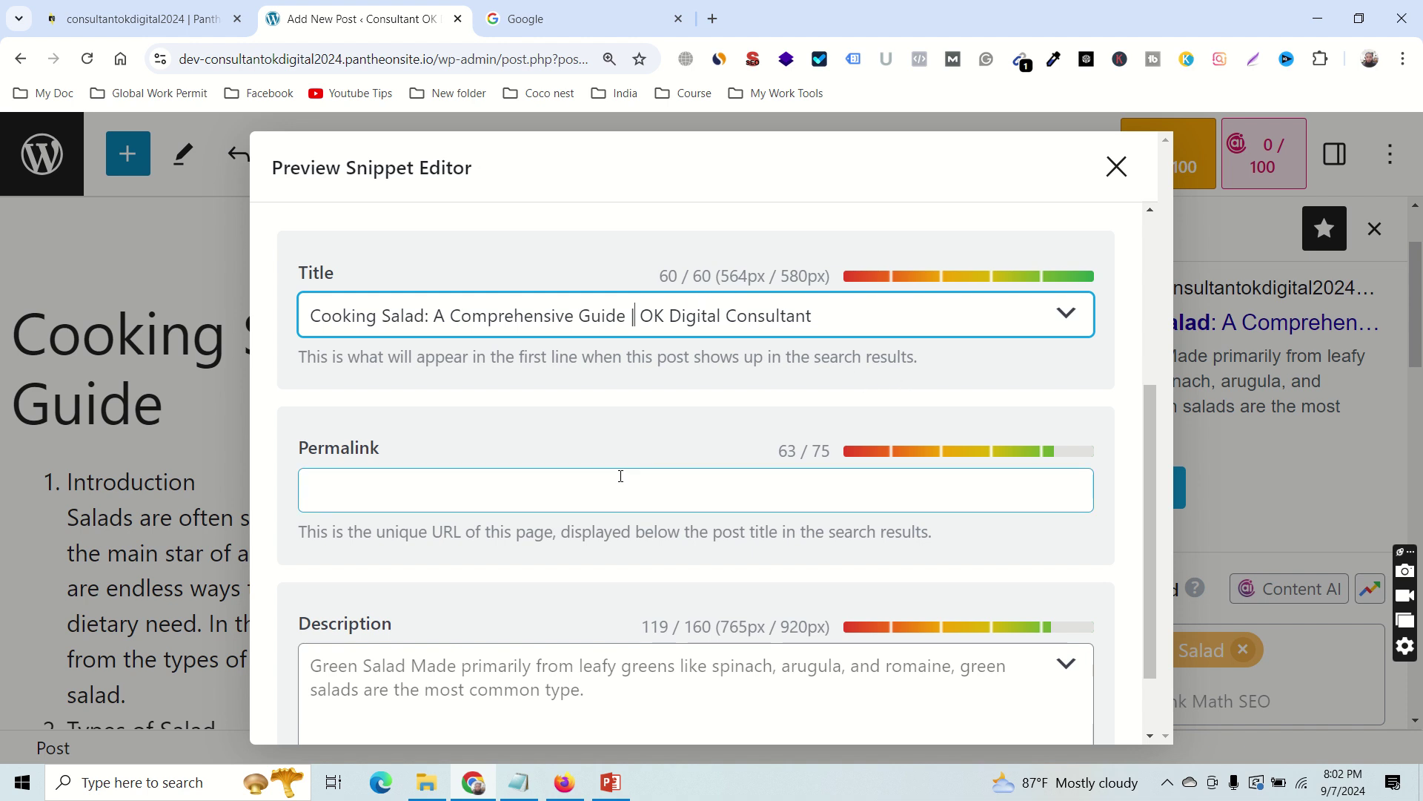
scroll(620, 476, down, 1)
scroll(532, 493, up, 1)
click(141, 18)
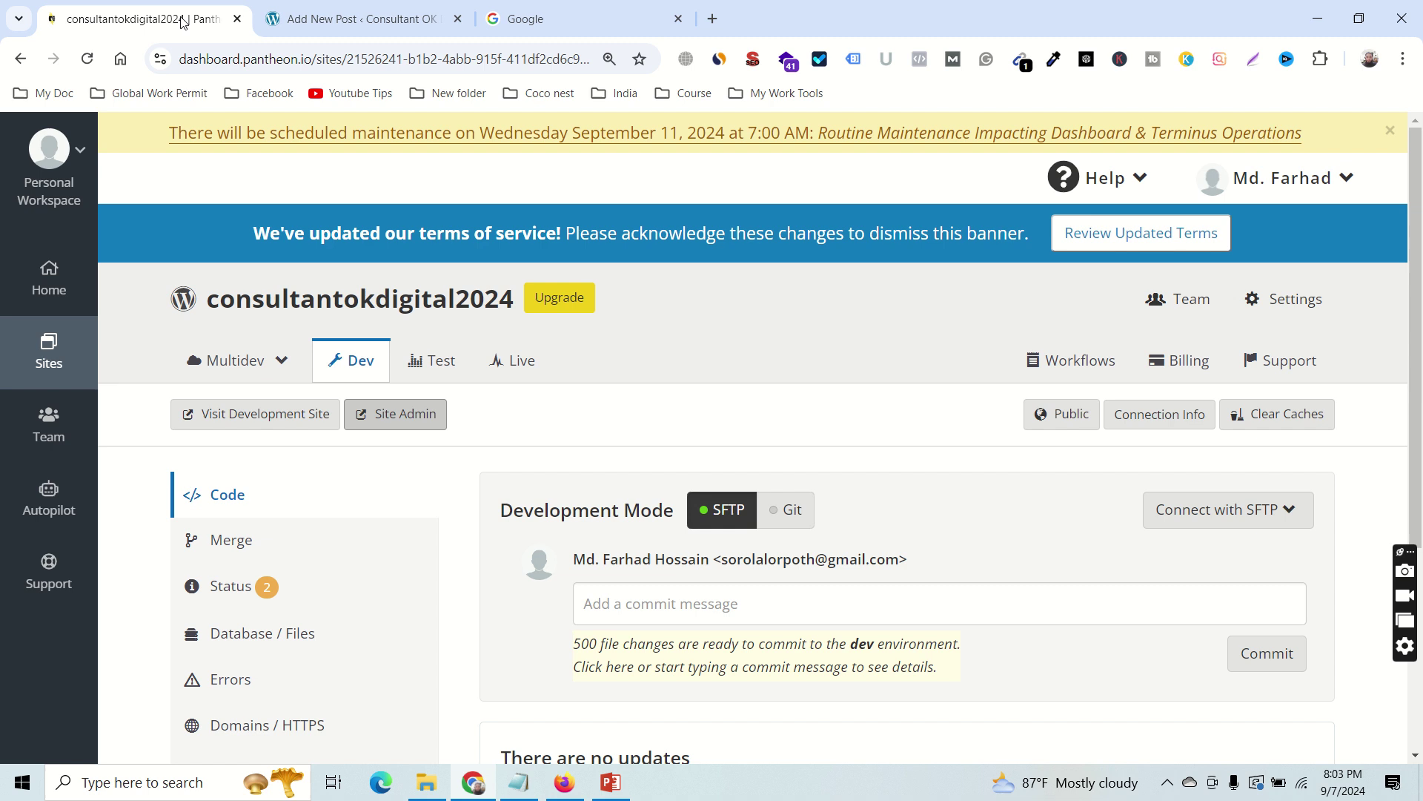
click(352, 21)
right_click(49, 163)
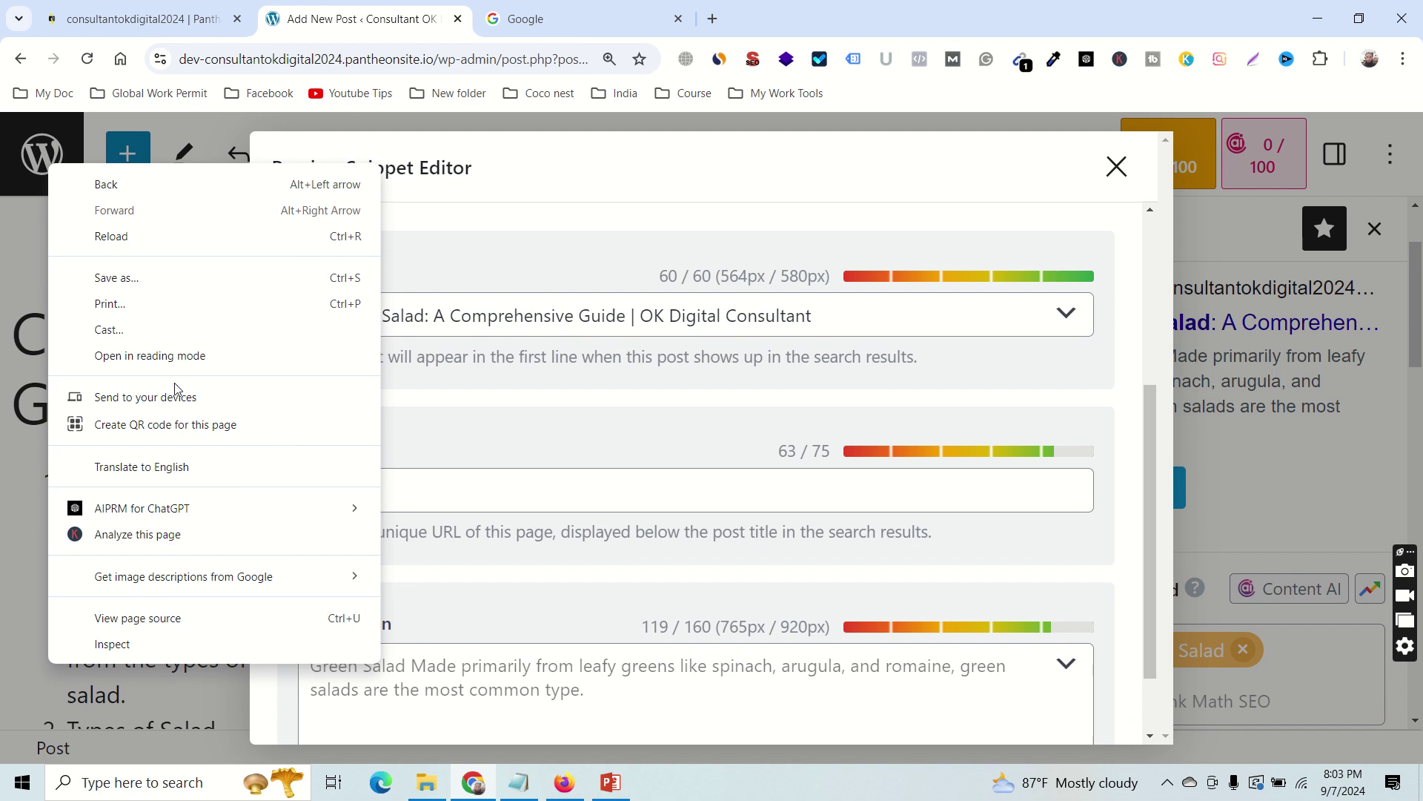
click(793, 154)
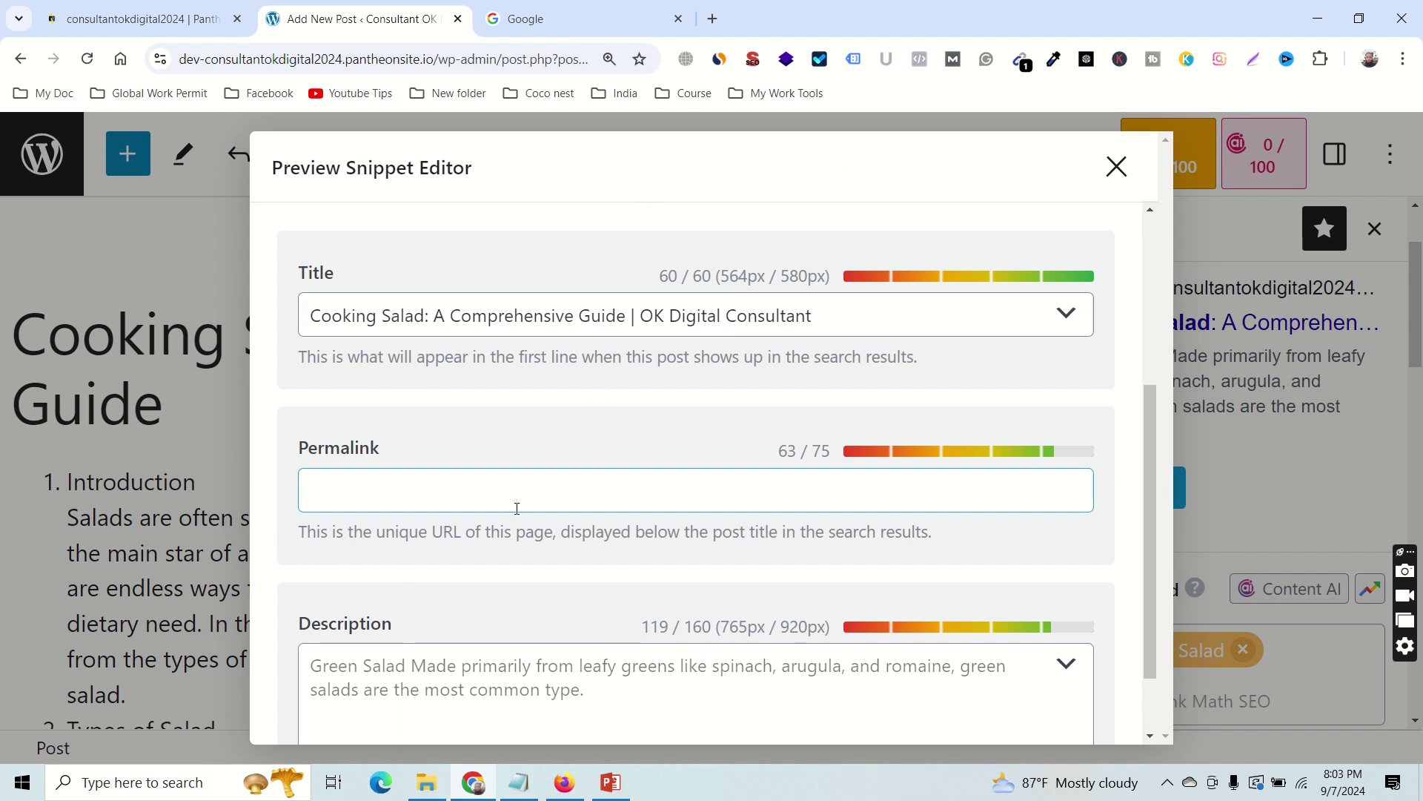
Copy "Cooking Salad" from the SEO title into the permalink as cooking-salad, and check the permalink's character counter.
click(413, 481)
drag(309, 317, 425, 314)
key(ctrl+c)
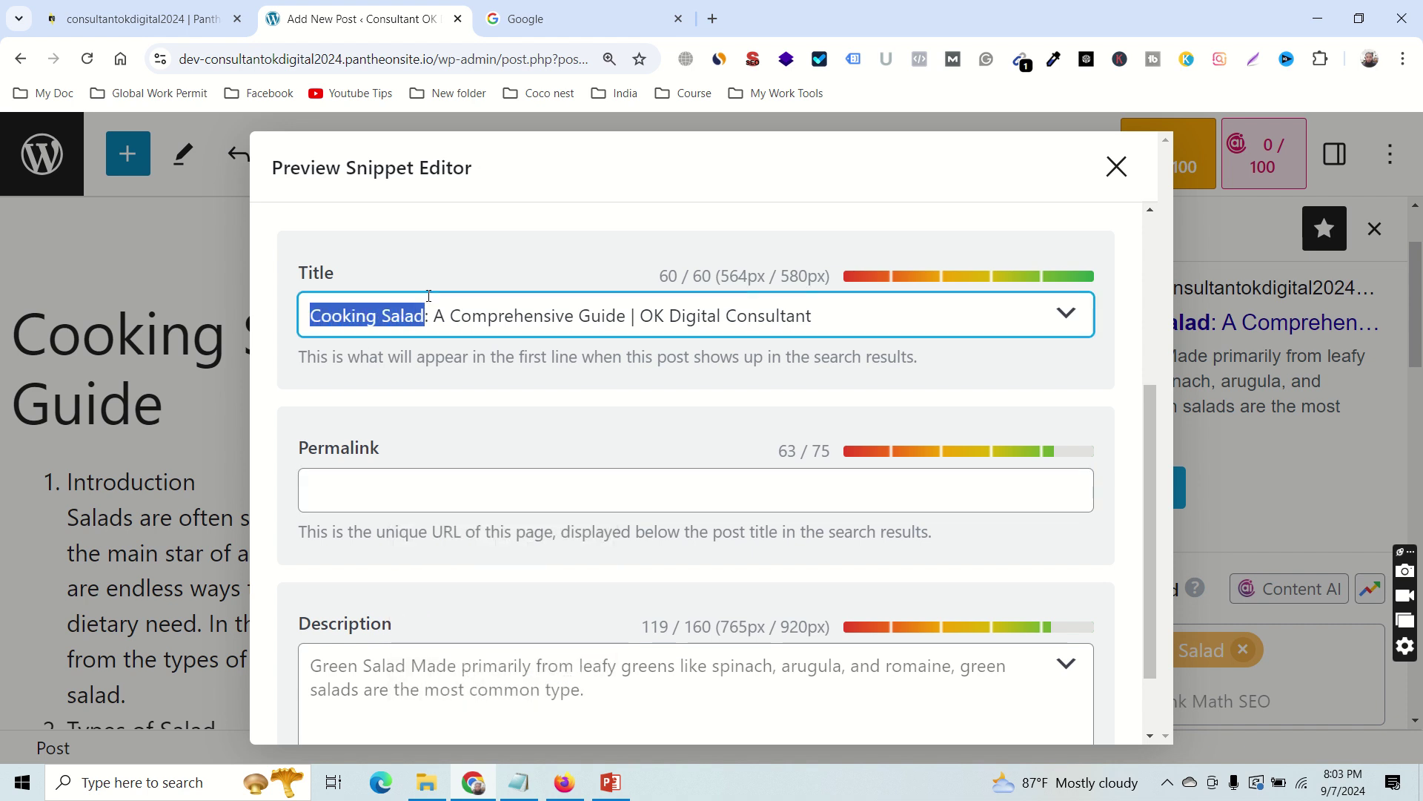
click(400, 480)
key(ctrl+v)
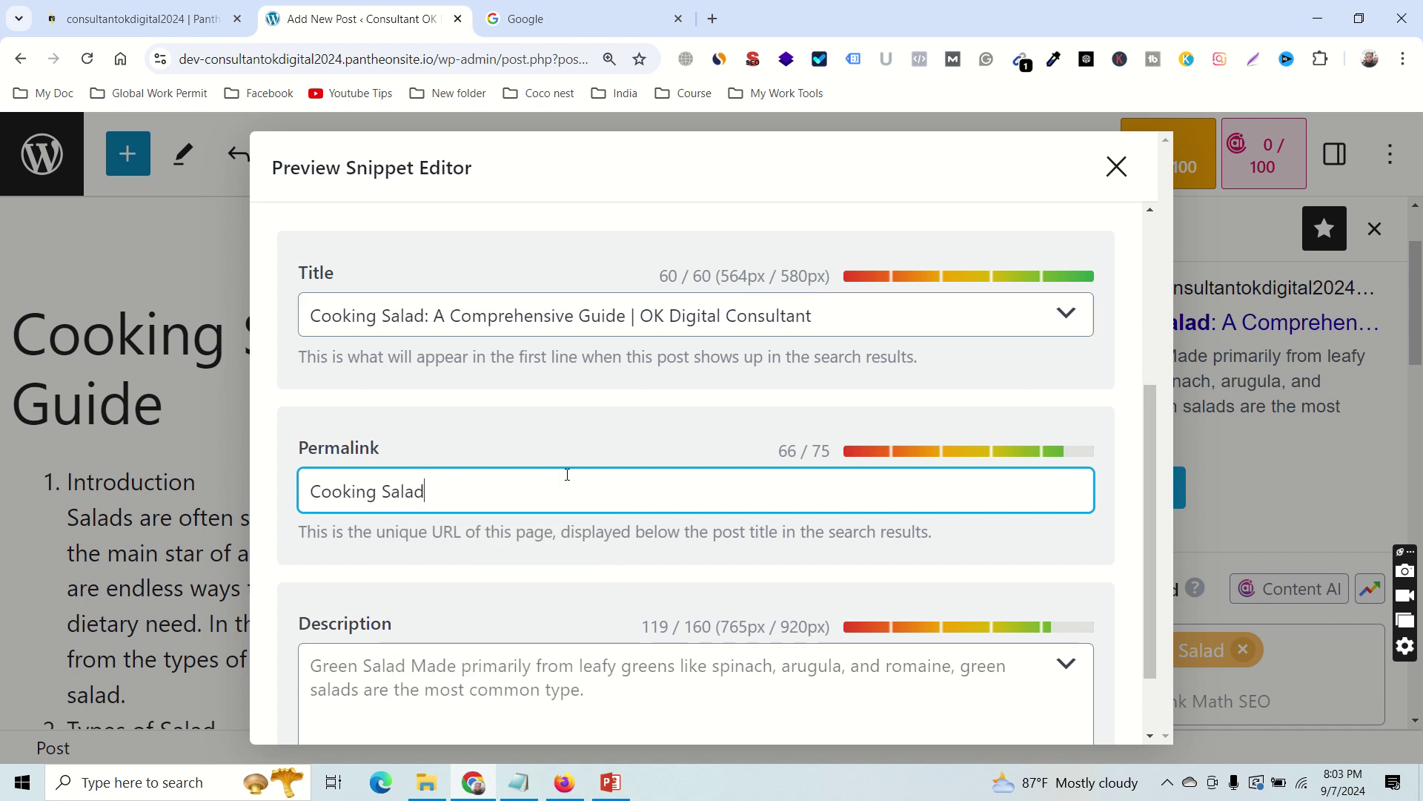
double_click(780, 451)
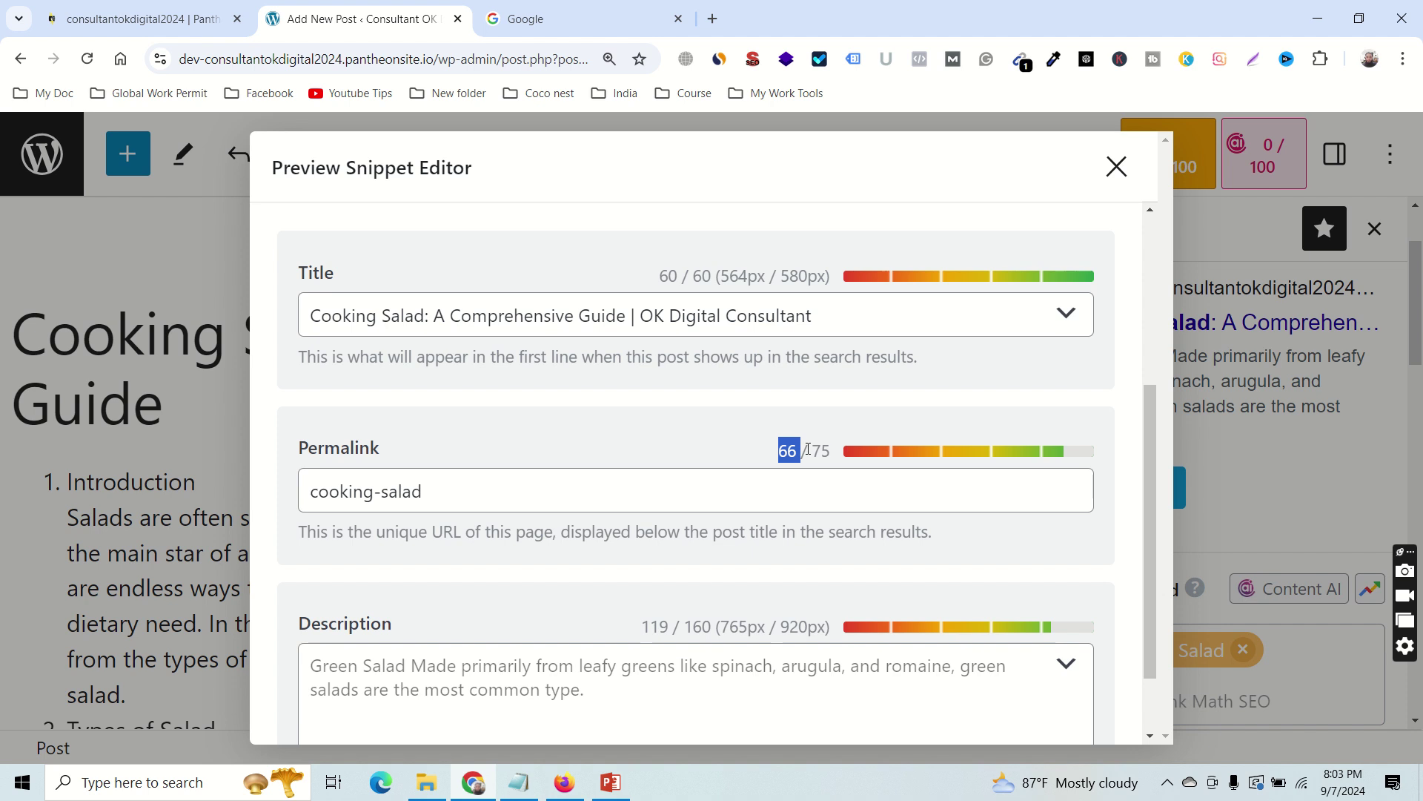
drag(813, 449, 840, 451)
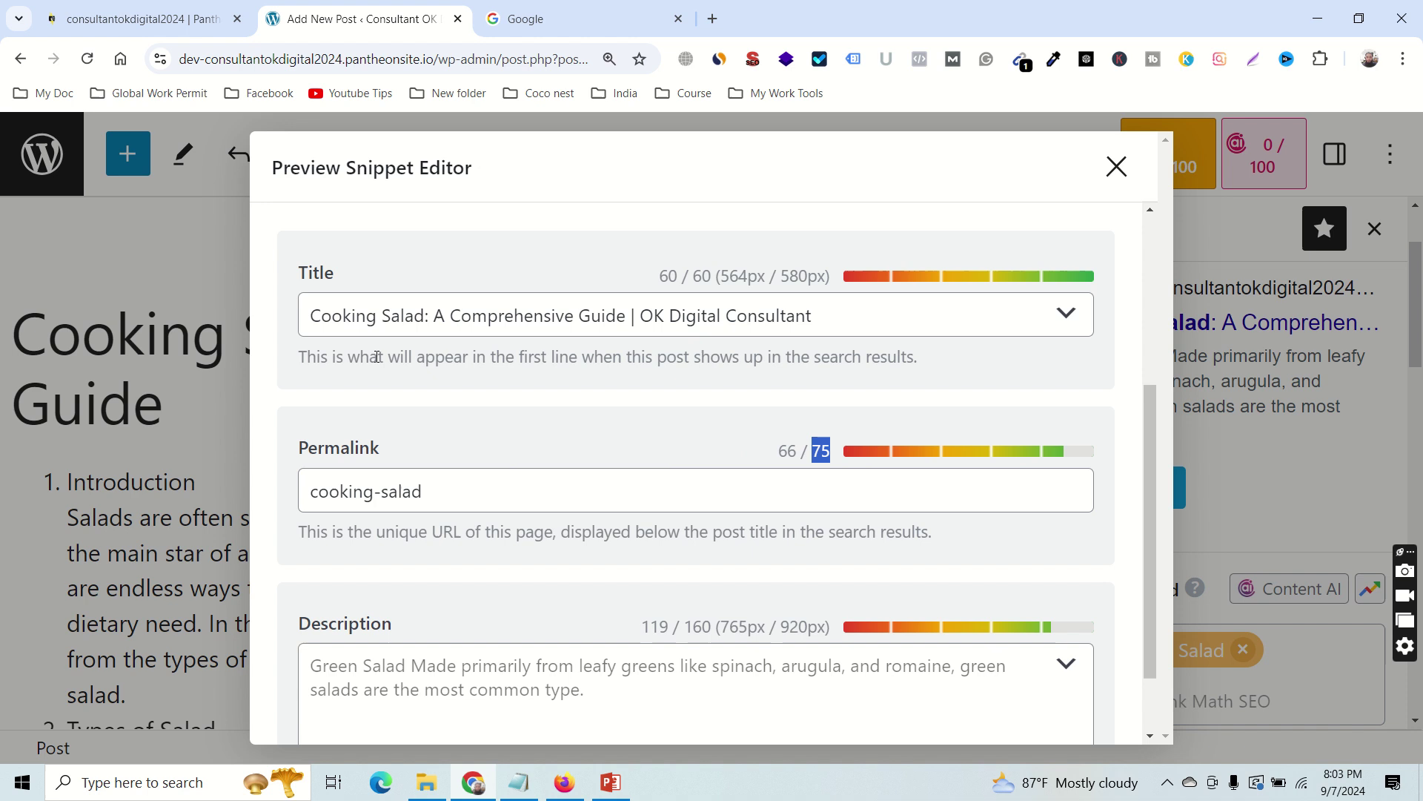
click(448, 492)
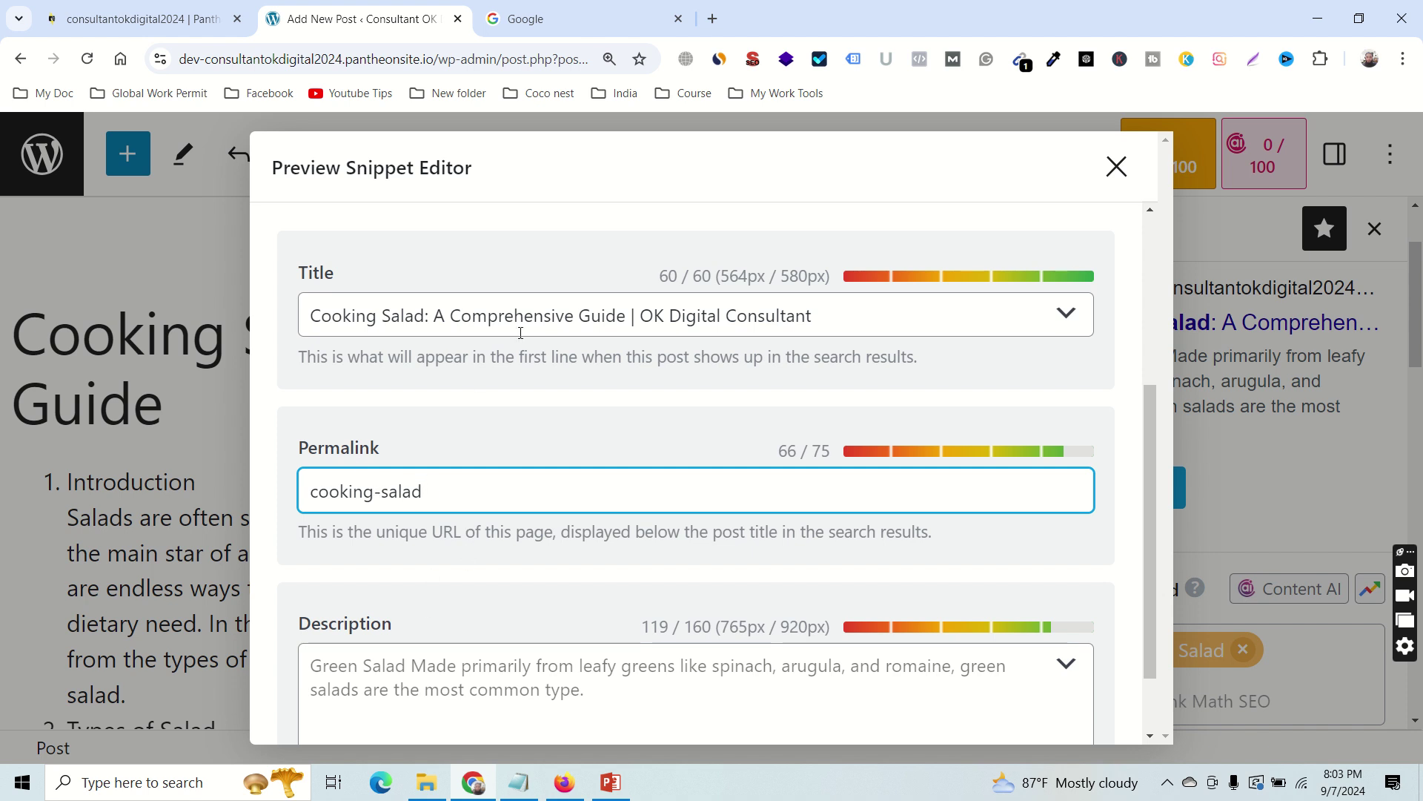
Copy the full SEO title "Cooking Salad: A Comprehensive Guide | OK Digital Consultant" into the snippet's description and close the snippet editor.
drag(833, 315, 309, 320)
key(ctrl+c)
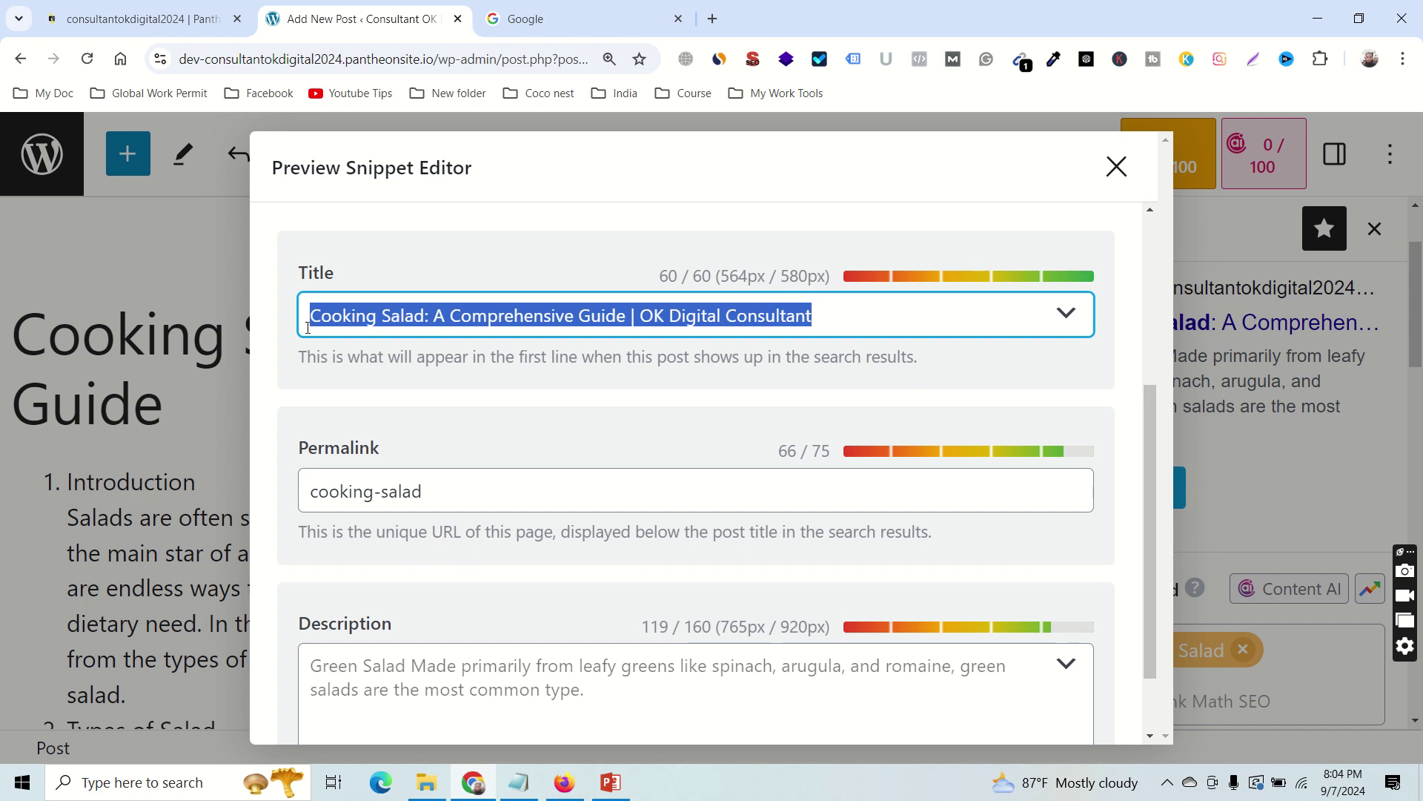
click(398, 667)
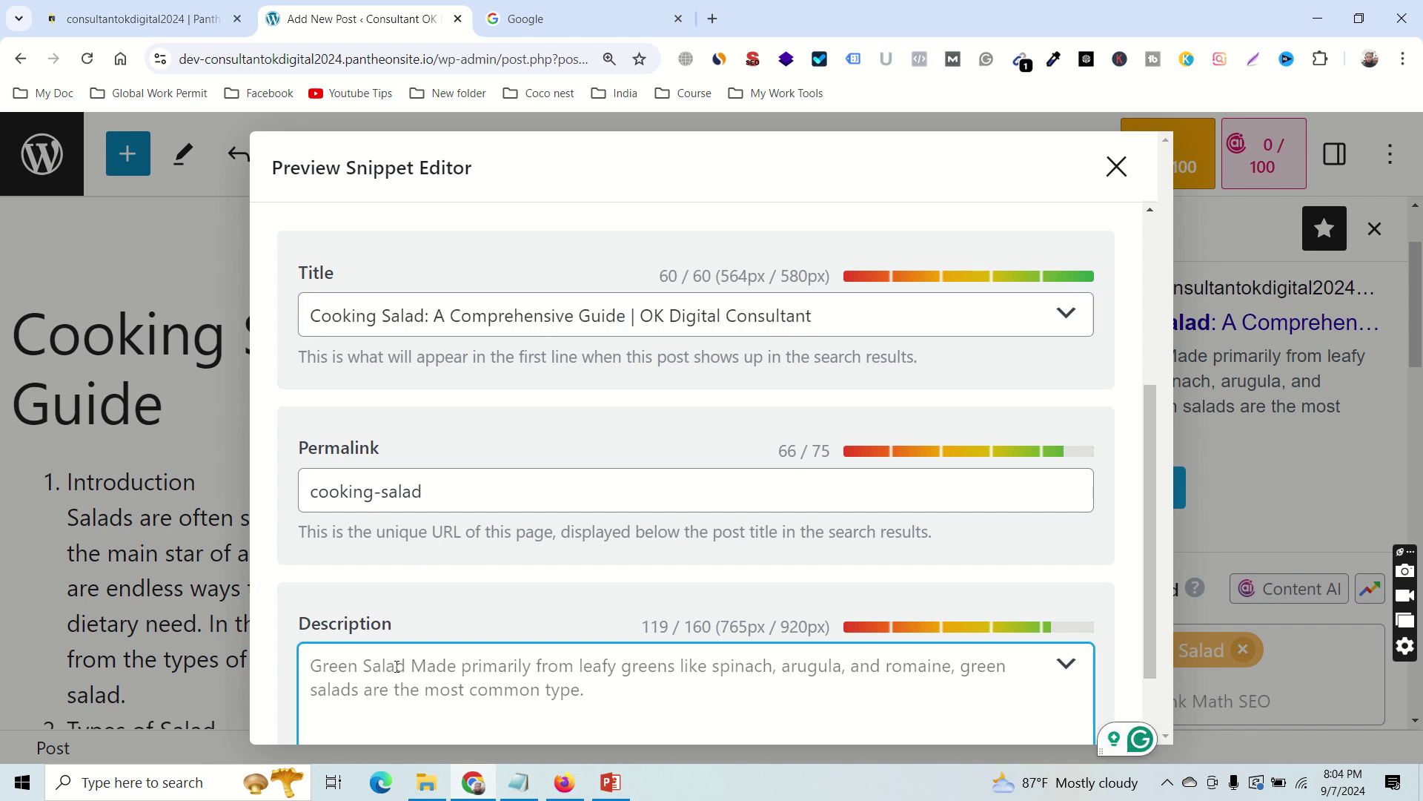
key(ctrl+v)
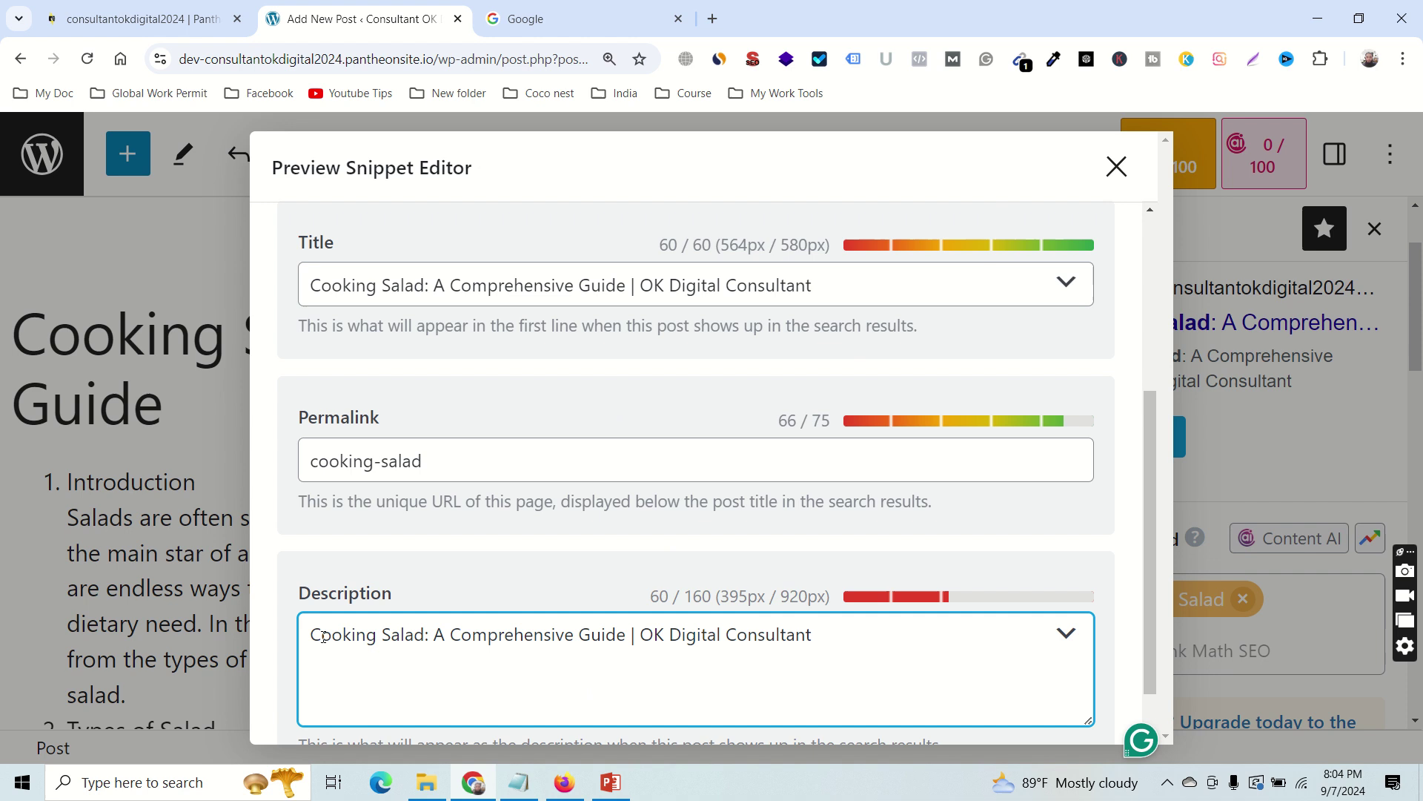
click(1116, 168)
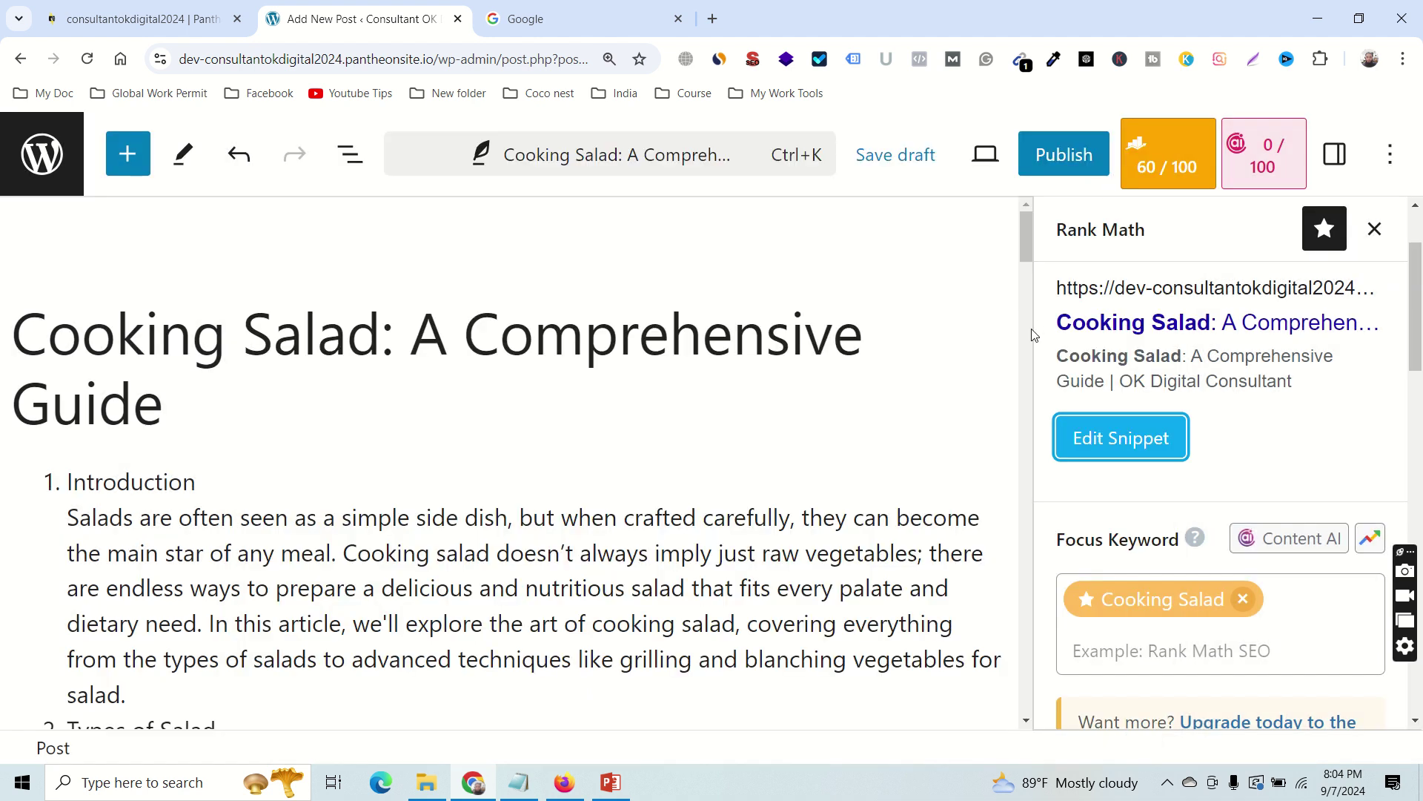
Switch to the open Google page and search for "cooling salad".
click(639, 26)
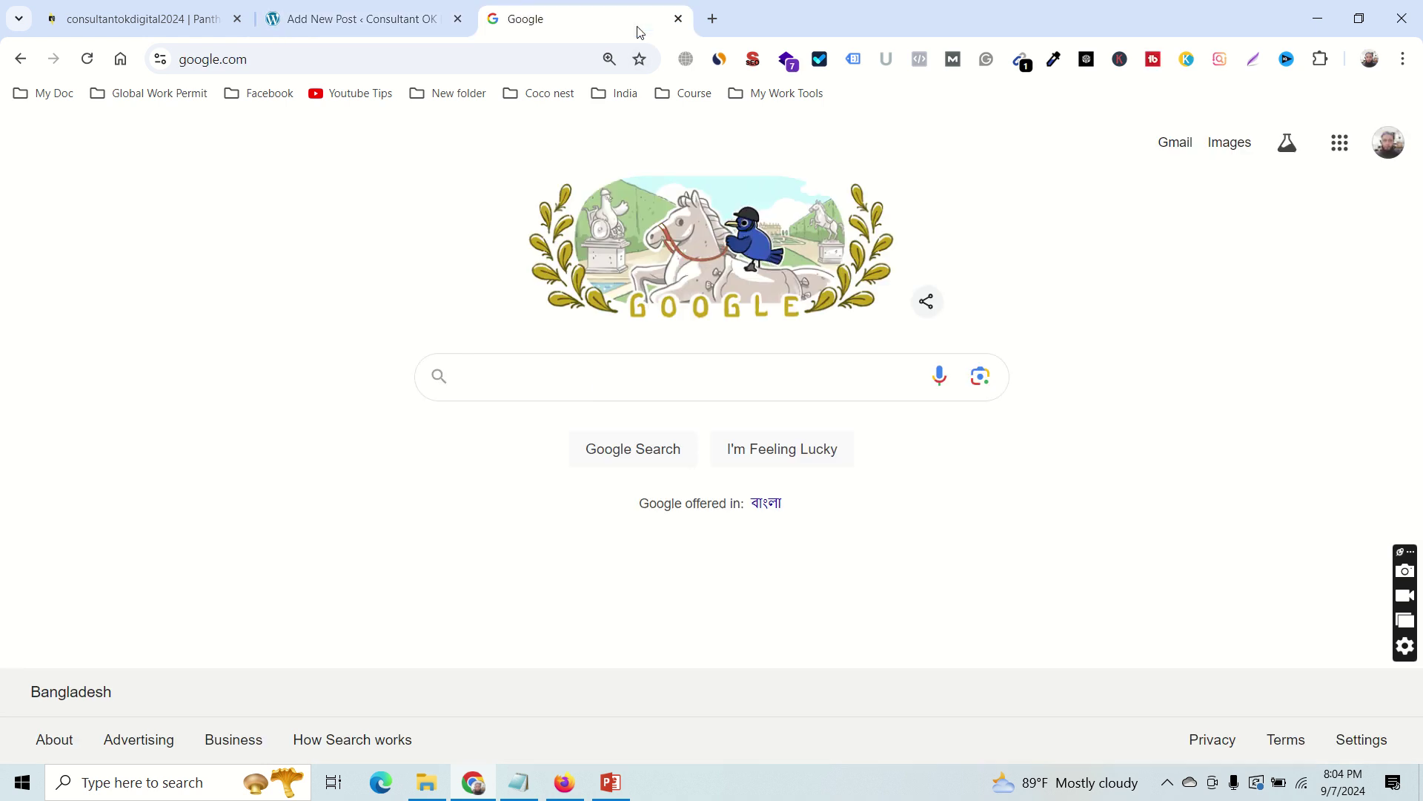
click(582, 377)
text(co)
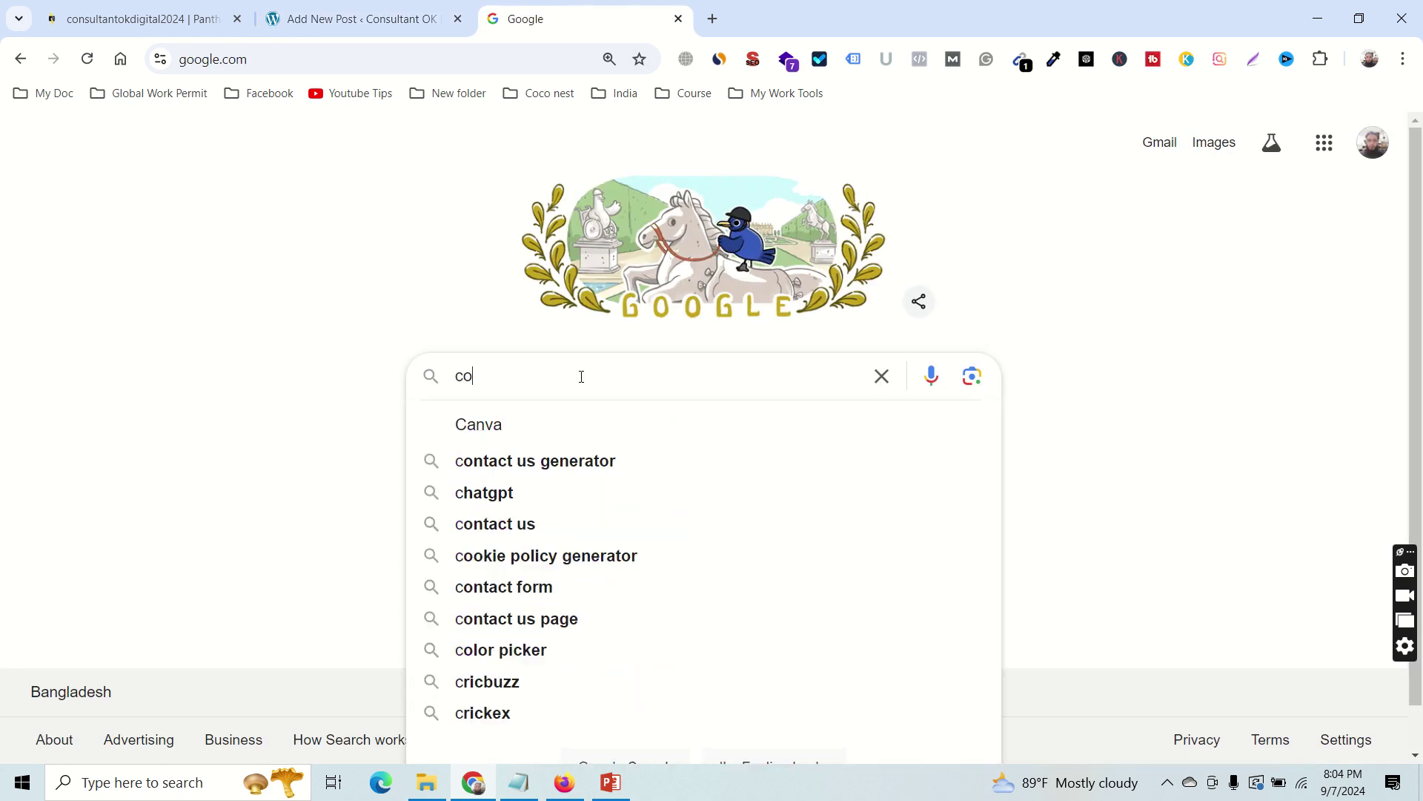
text(oling salad)
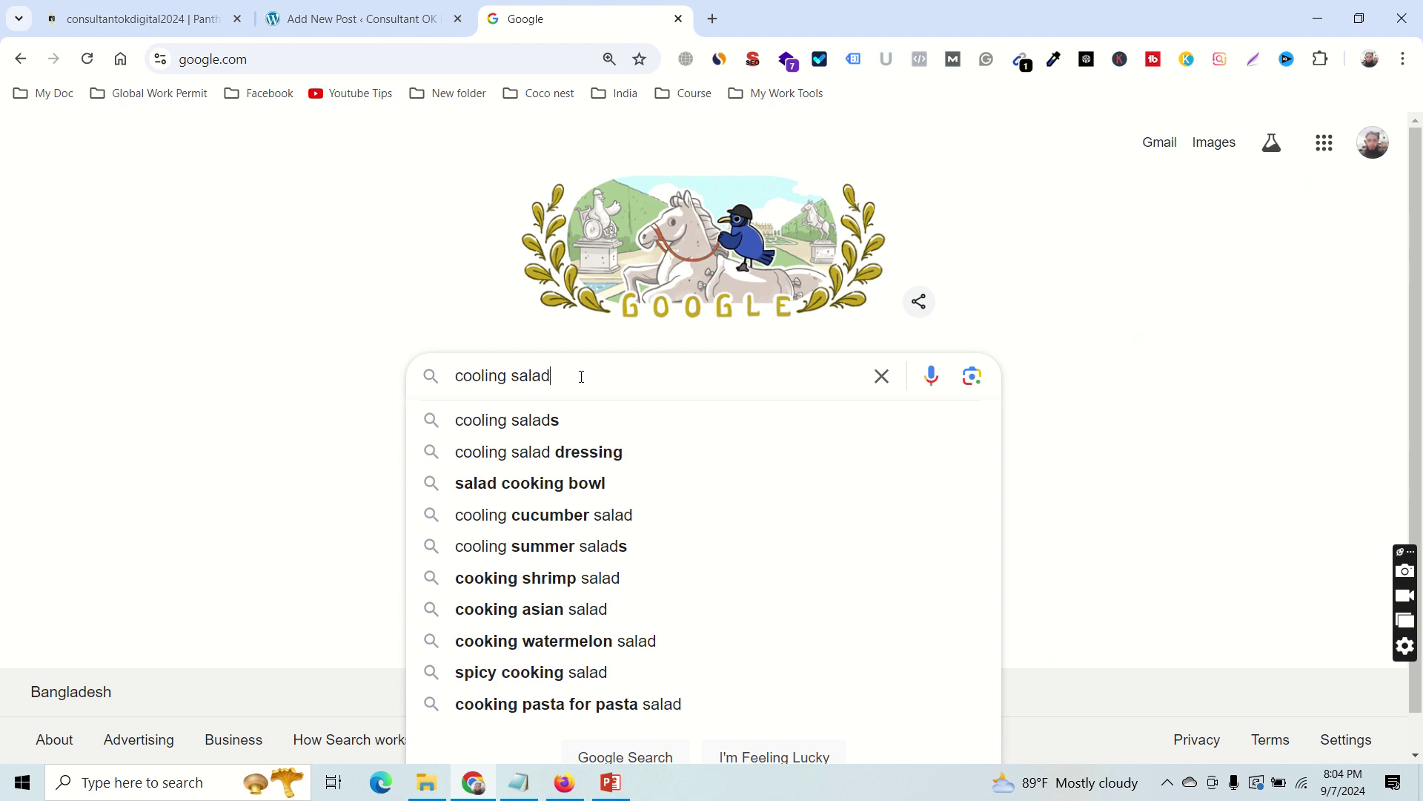
key(Return)
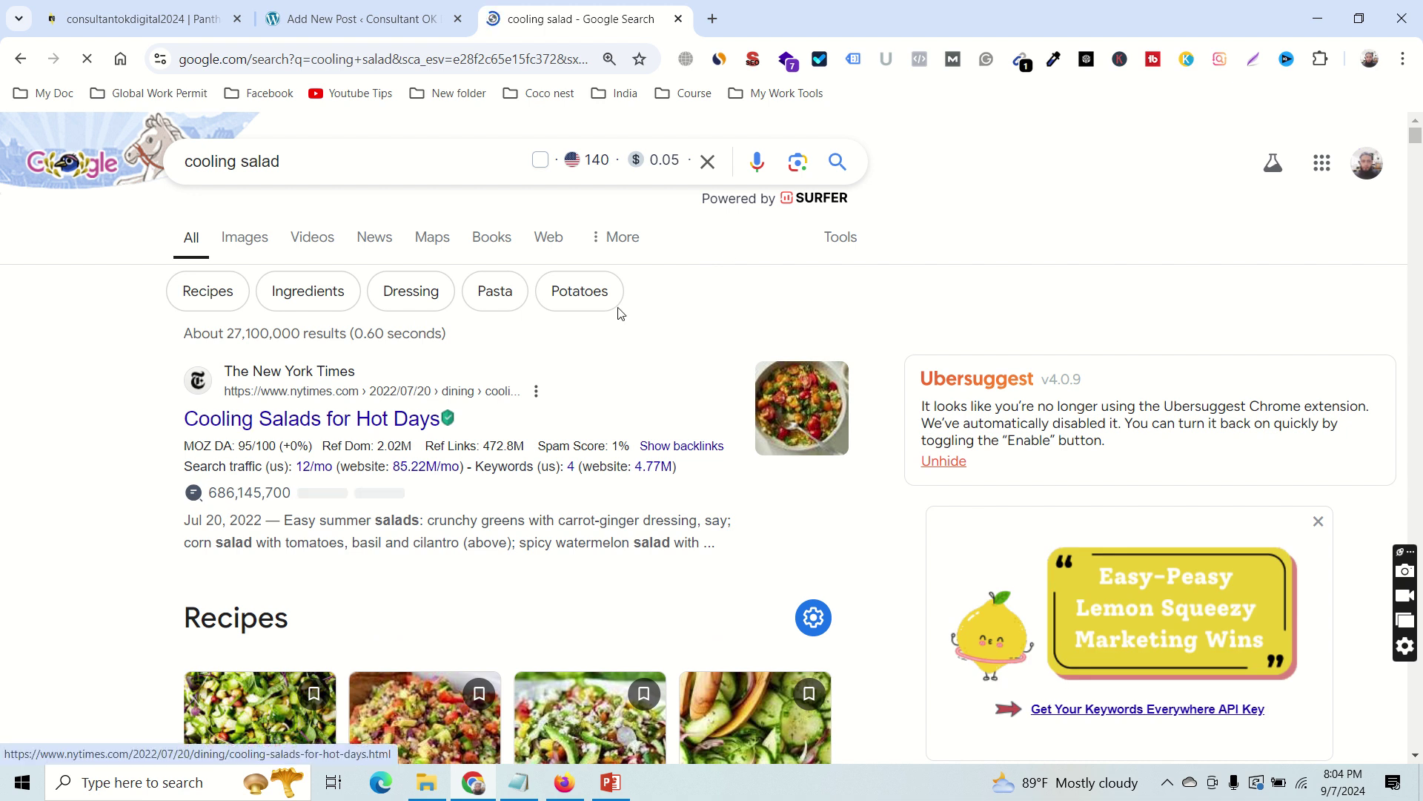
Examine the first search result from The New York Times, highlighting its title.
scroll(620, 311, down, 1)
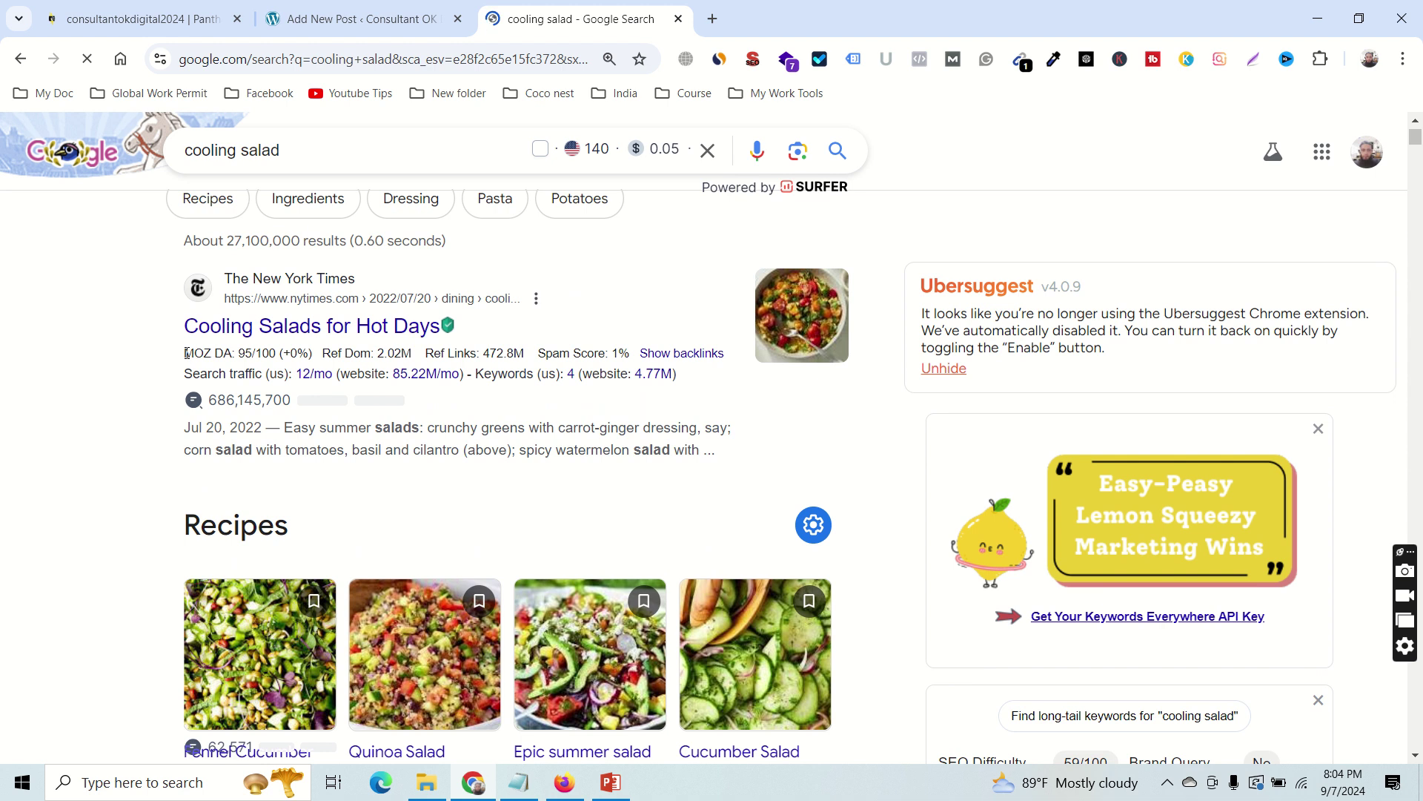
mouse_move(187, 353)
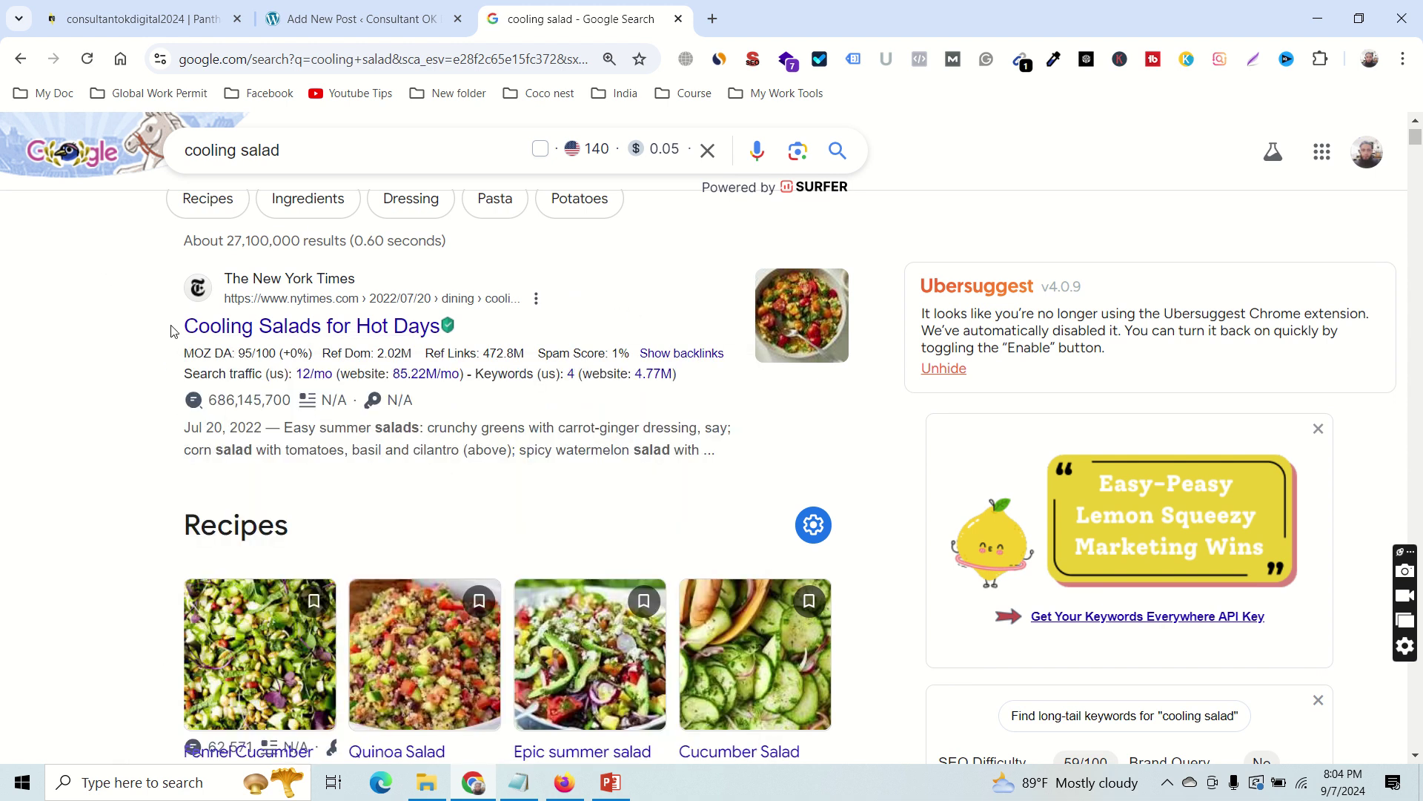
drag(187, 326, 561, 333)
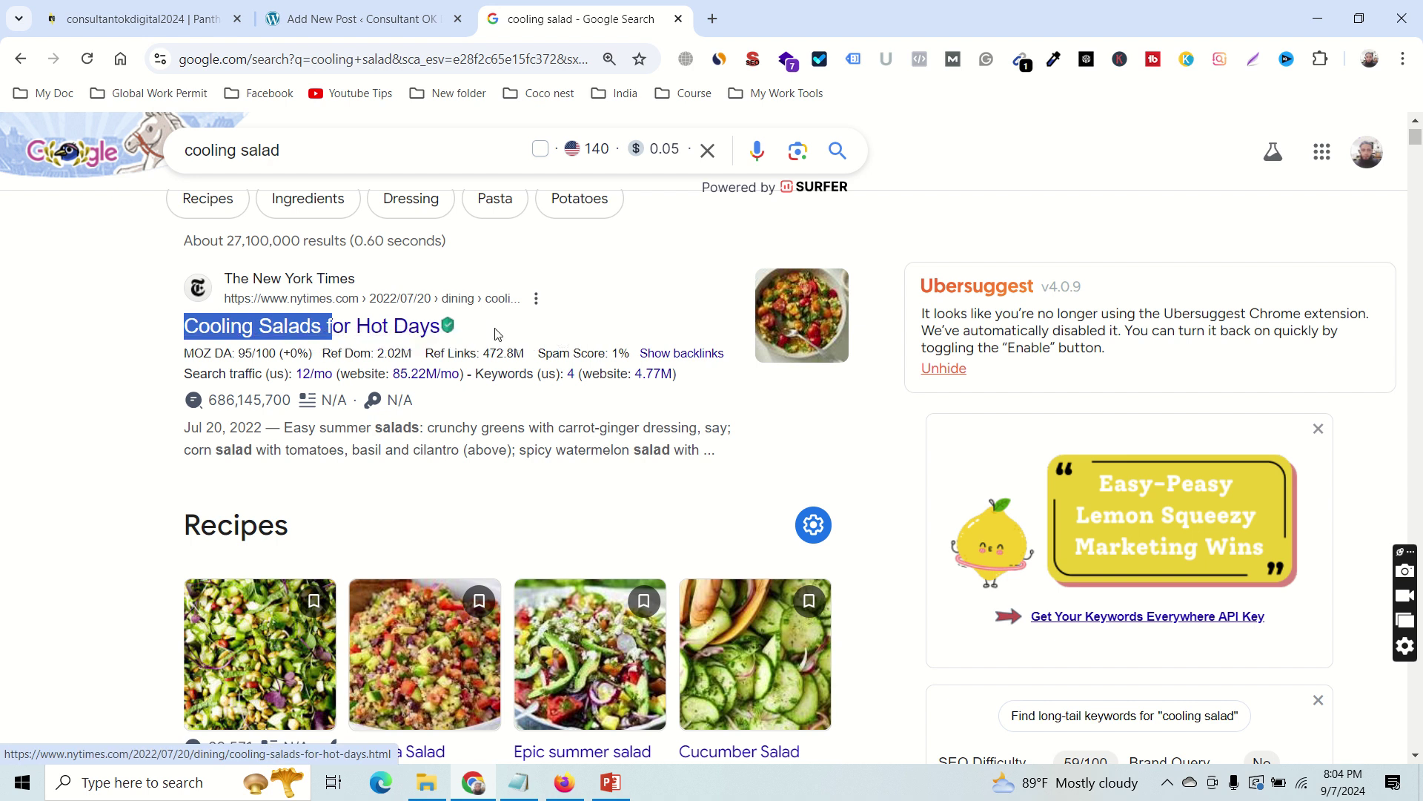
drag(454, 330, 158, 321)
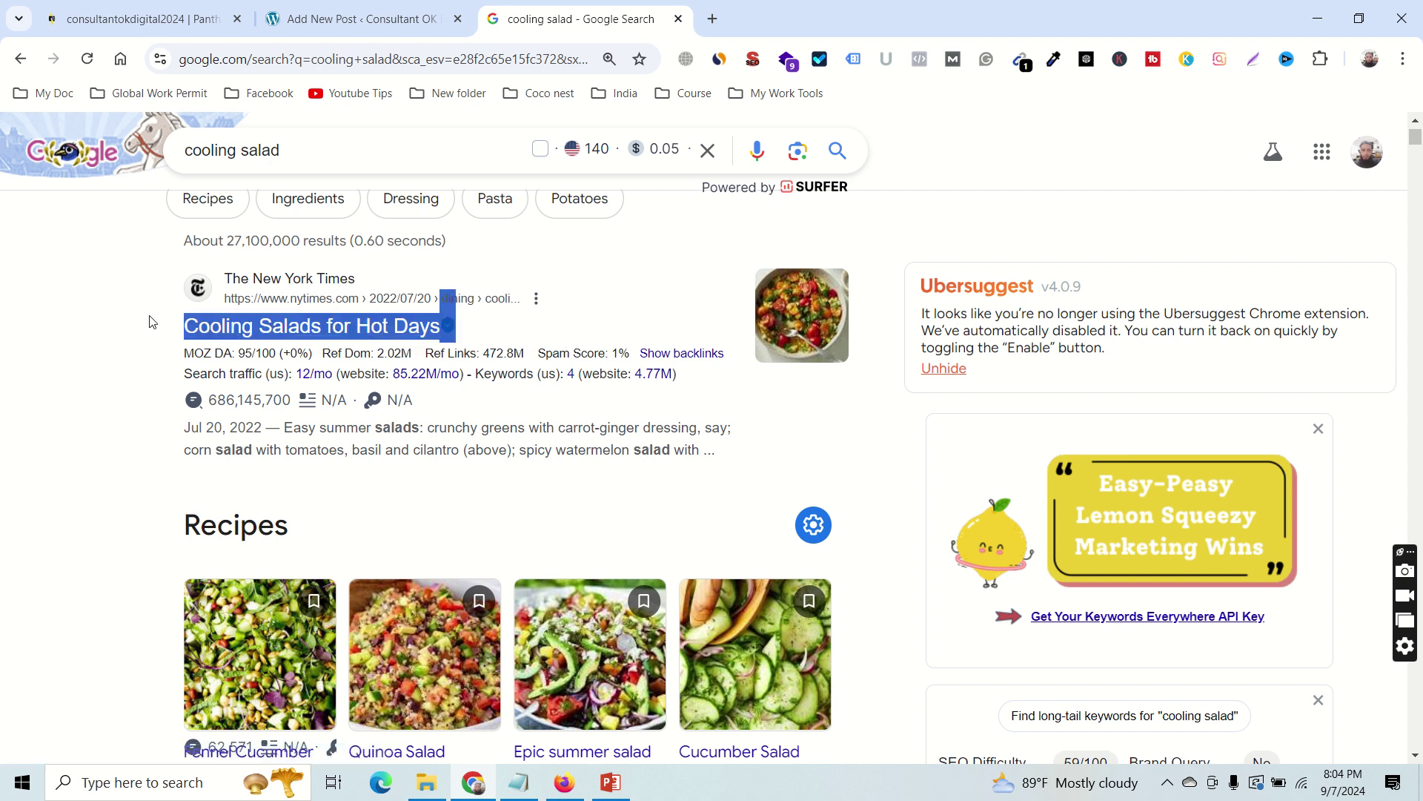
click(153, 321)
Look through the titles and descriptions of the further search results, and highlight the bonappetit.com result's description text.
scroll(764, 453, down, 10)
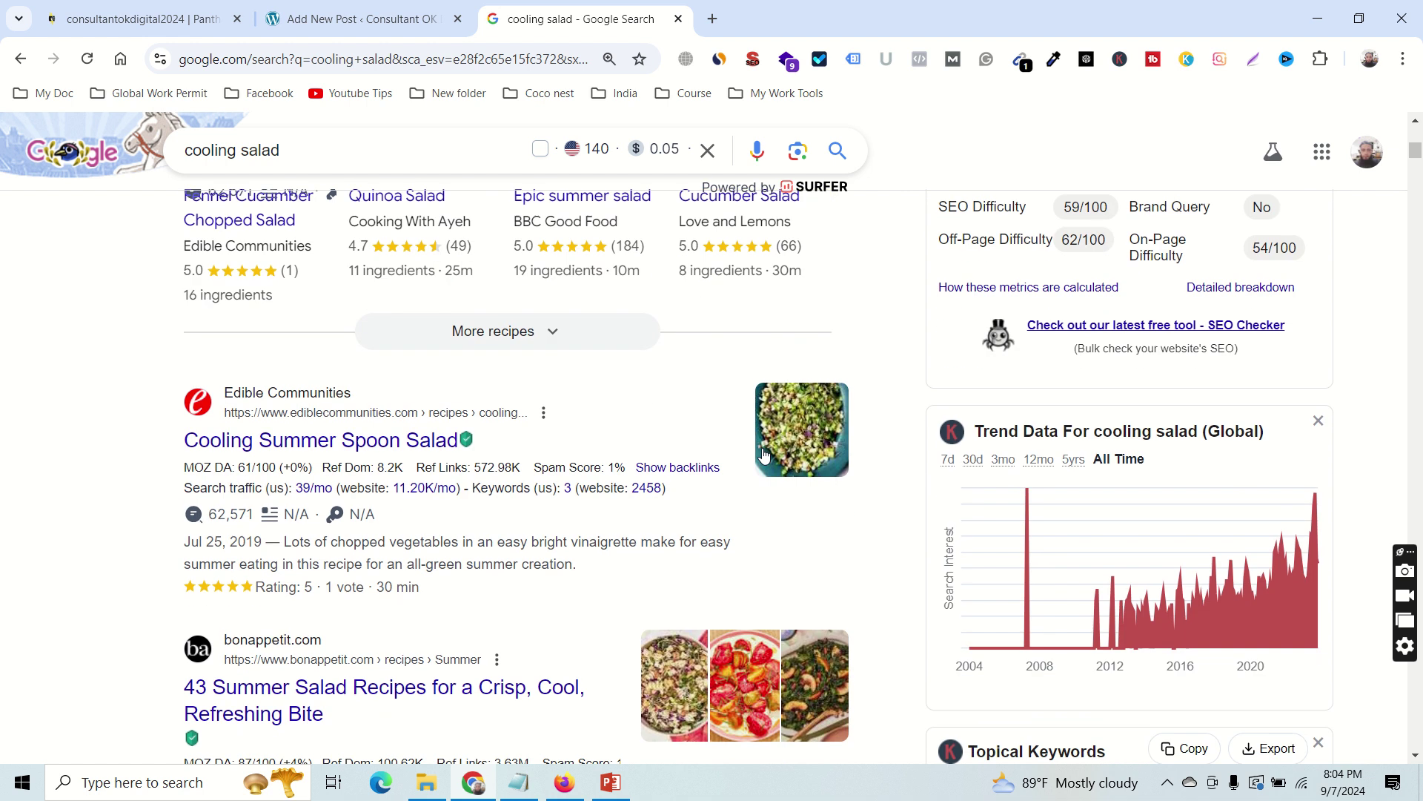
scroll(764, 453, up, 2)
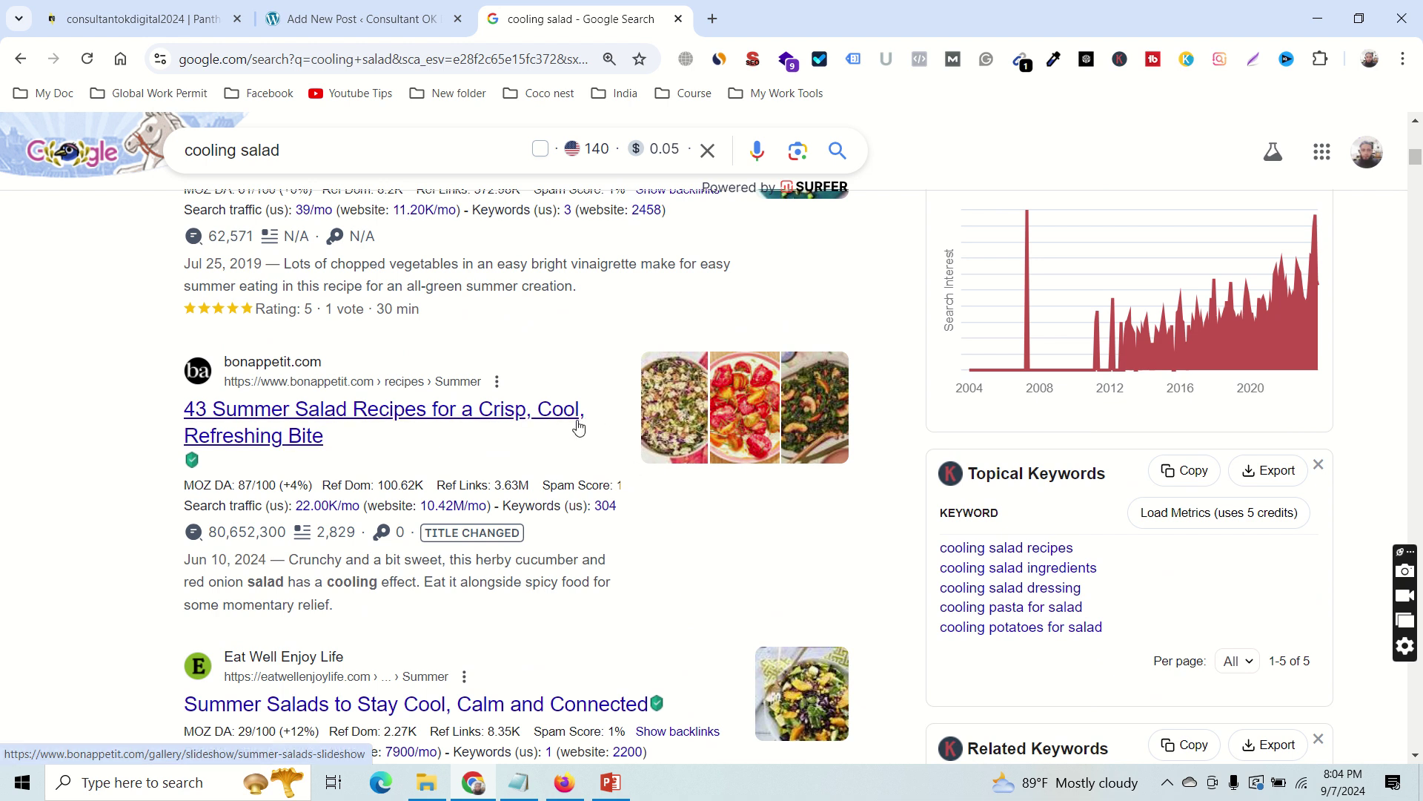
scroll(547, 403, up, 4)
scroll(548, 400, down, 1)
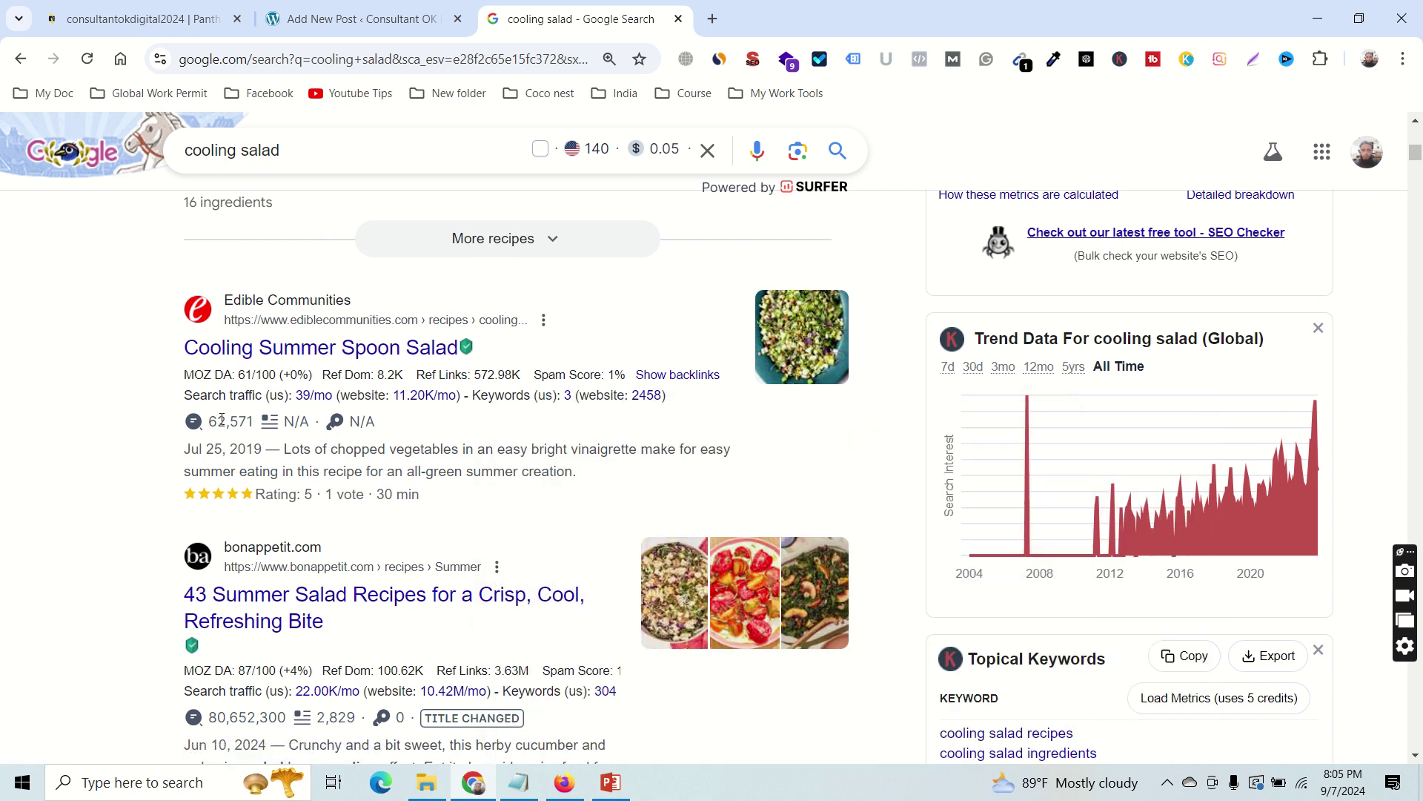
scroll(423, 449, down, 3)
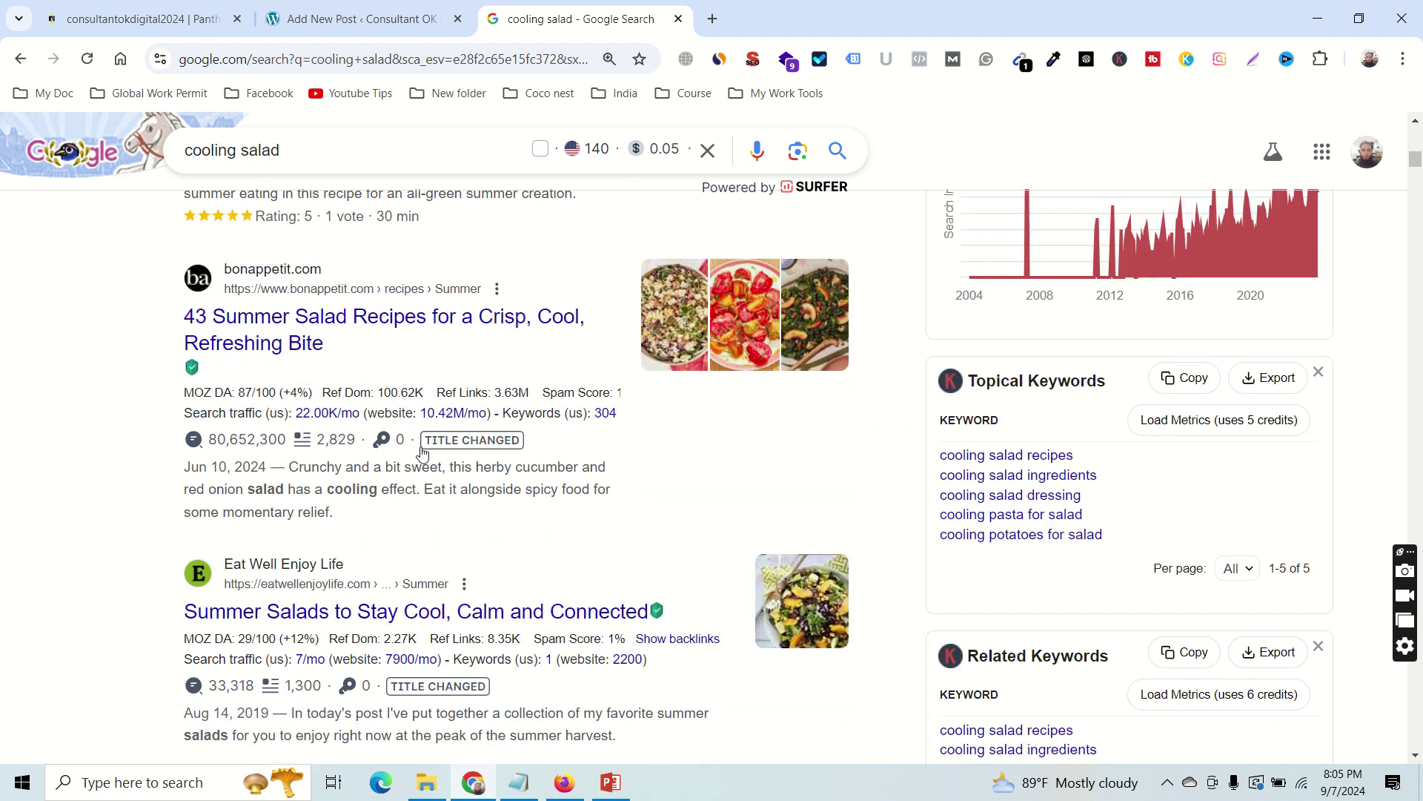
scroll(423, 450, down, 2)
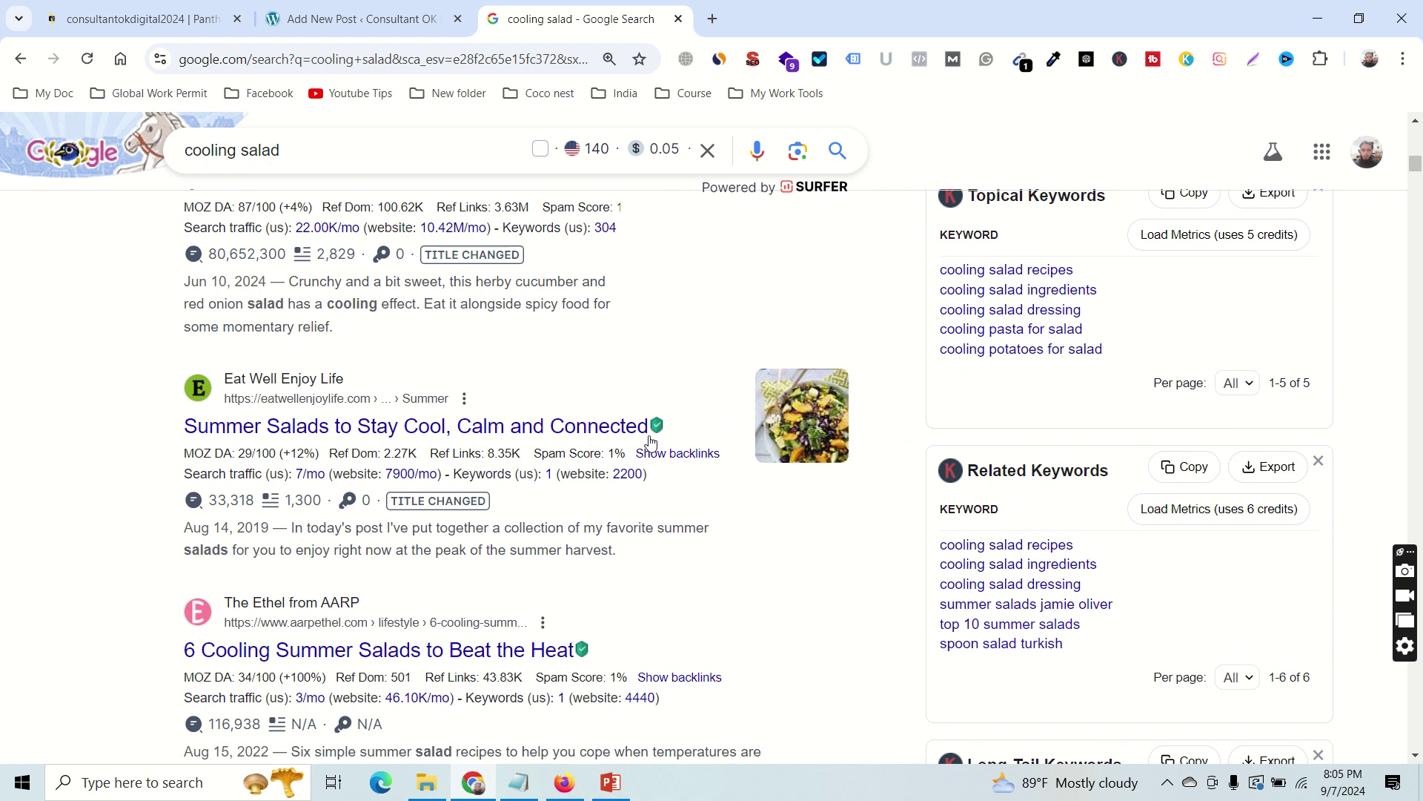
scroll(645, 444, up, 4)
scroll(518, 452, down, 6)
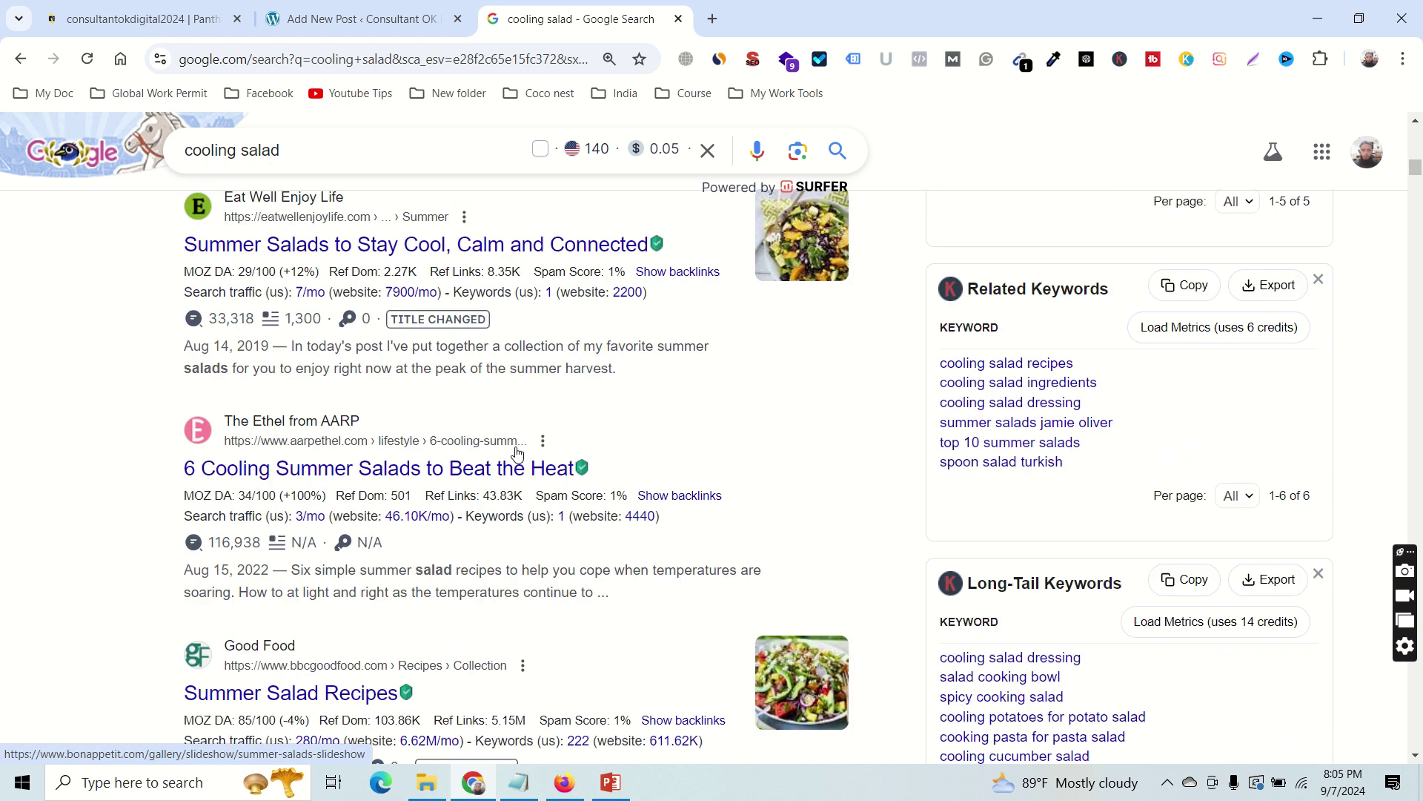
scroll(517, 453, down, 3)
scroll(483, 443, up, 3)
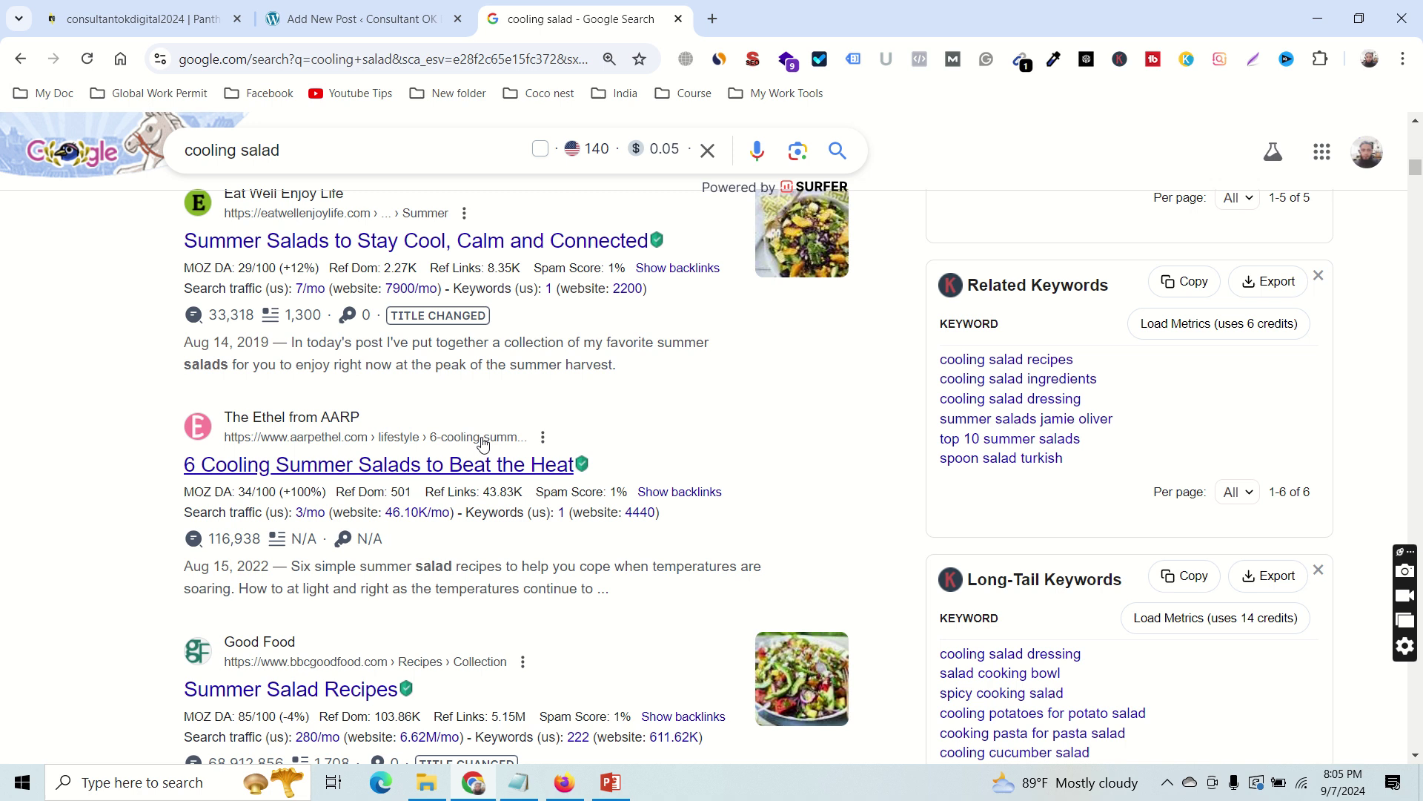
scroll(484, 443, up, 6)
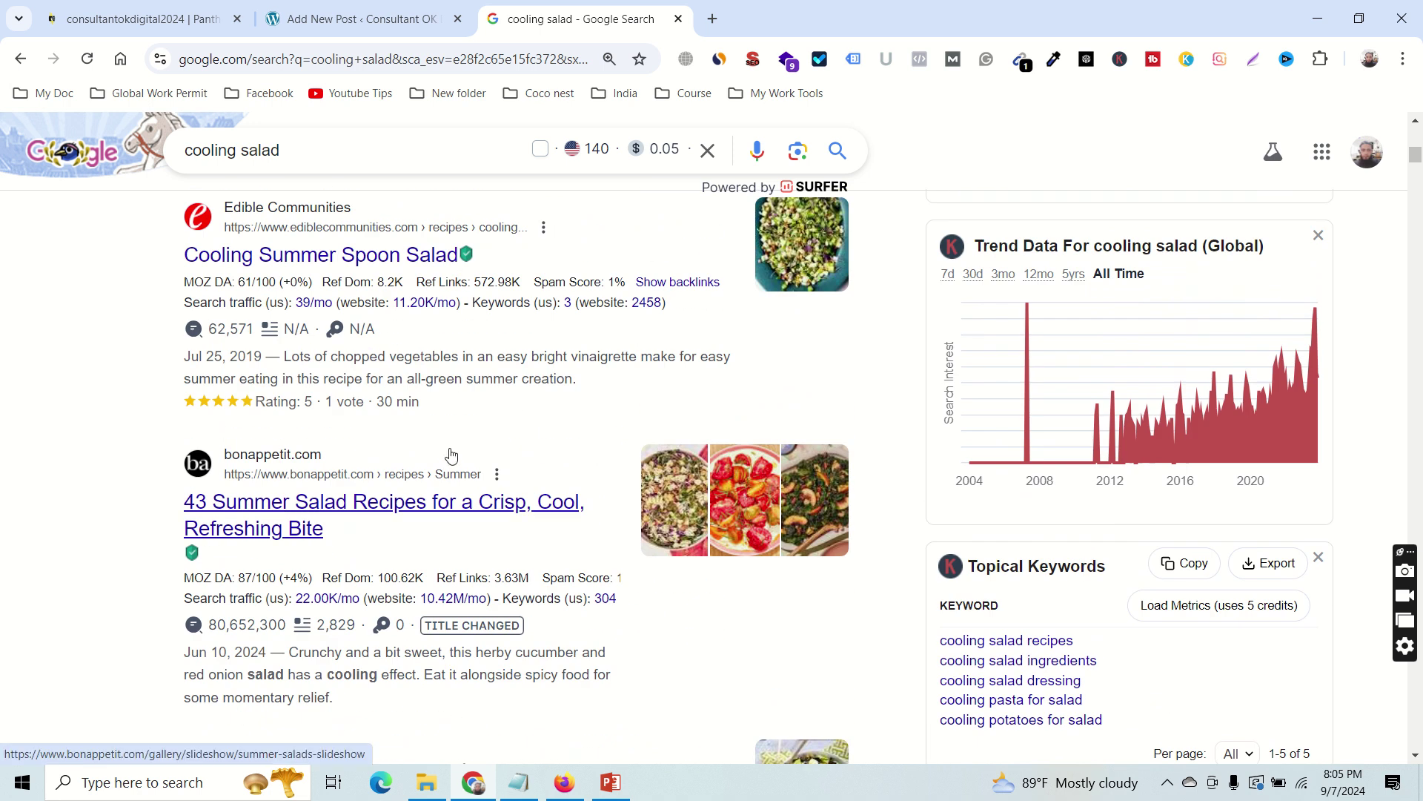
scroll(607, 444, down, 1)
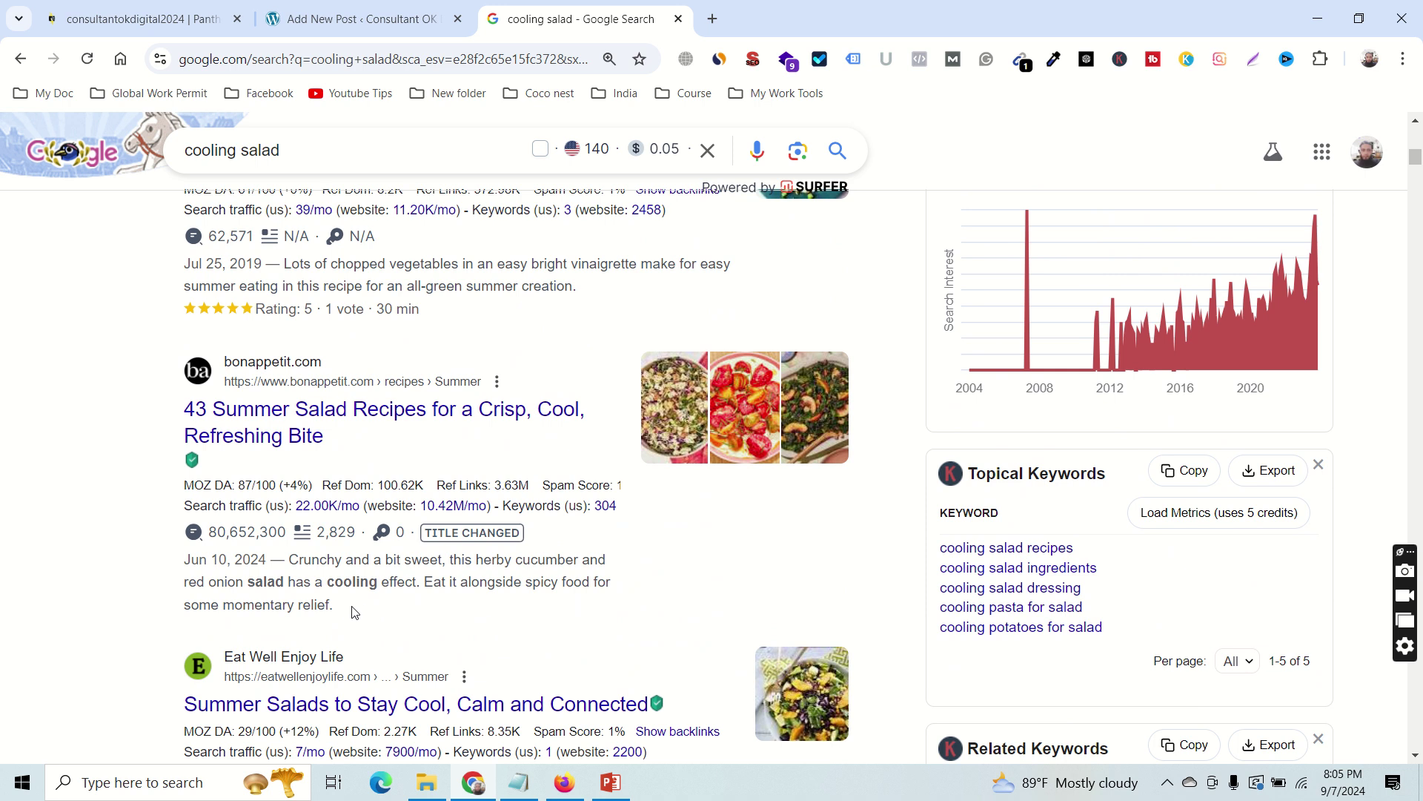
drag(335, 607, 290, 568)
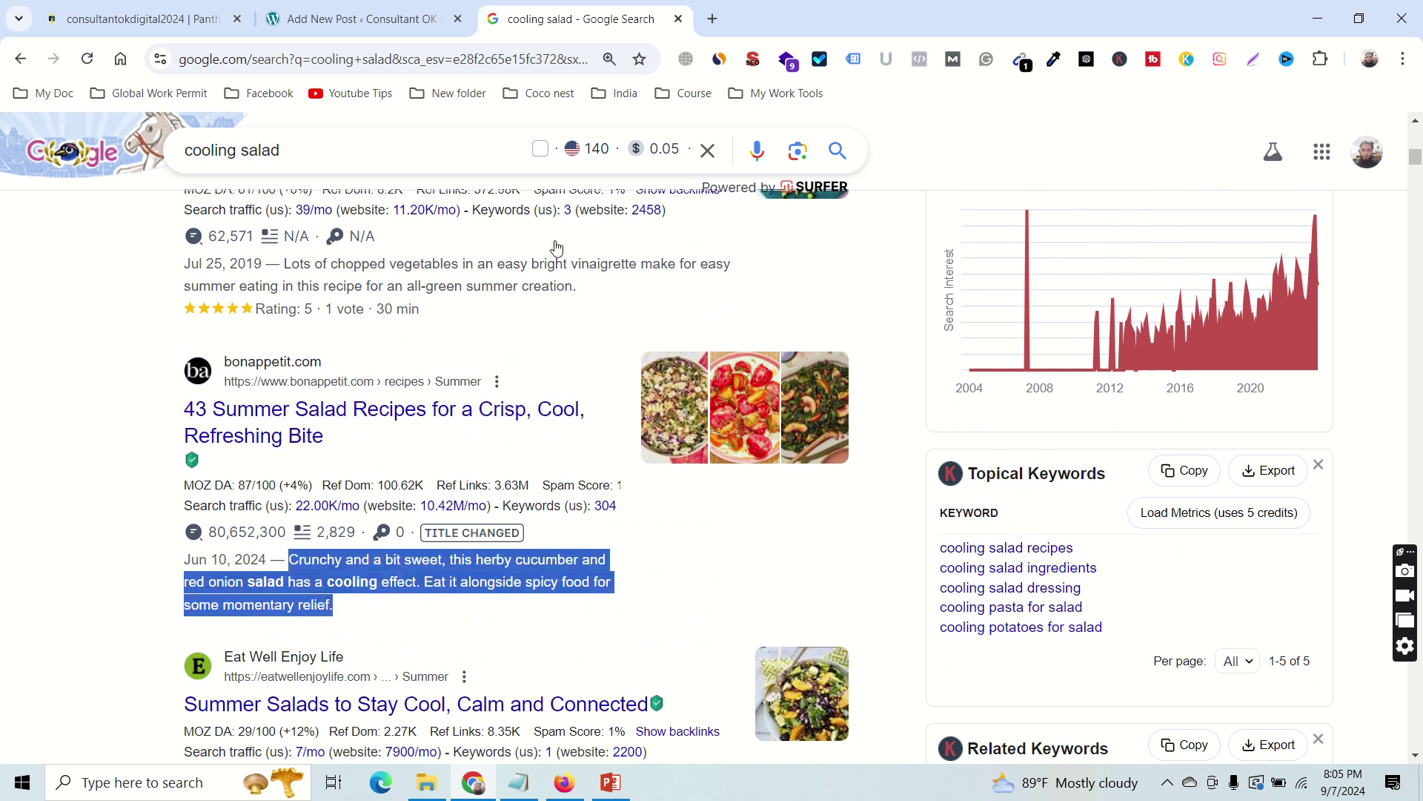
Return to the post editor and reopen the Rank Math snippet editor at its description field.
click(356, 19)
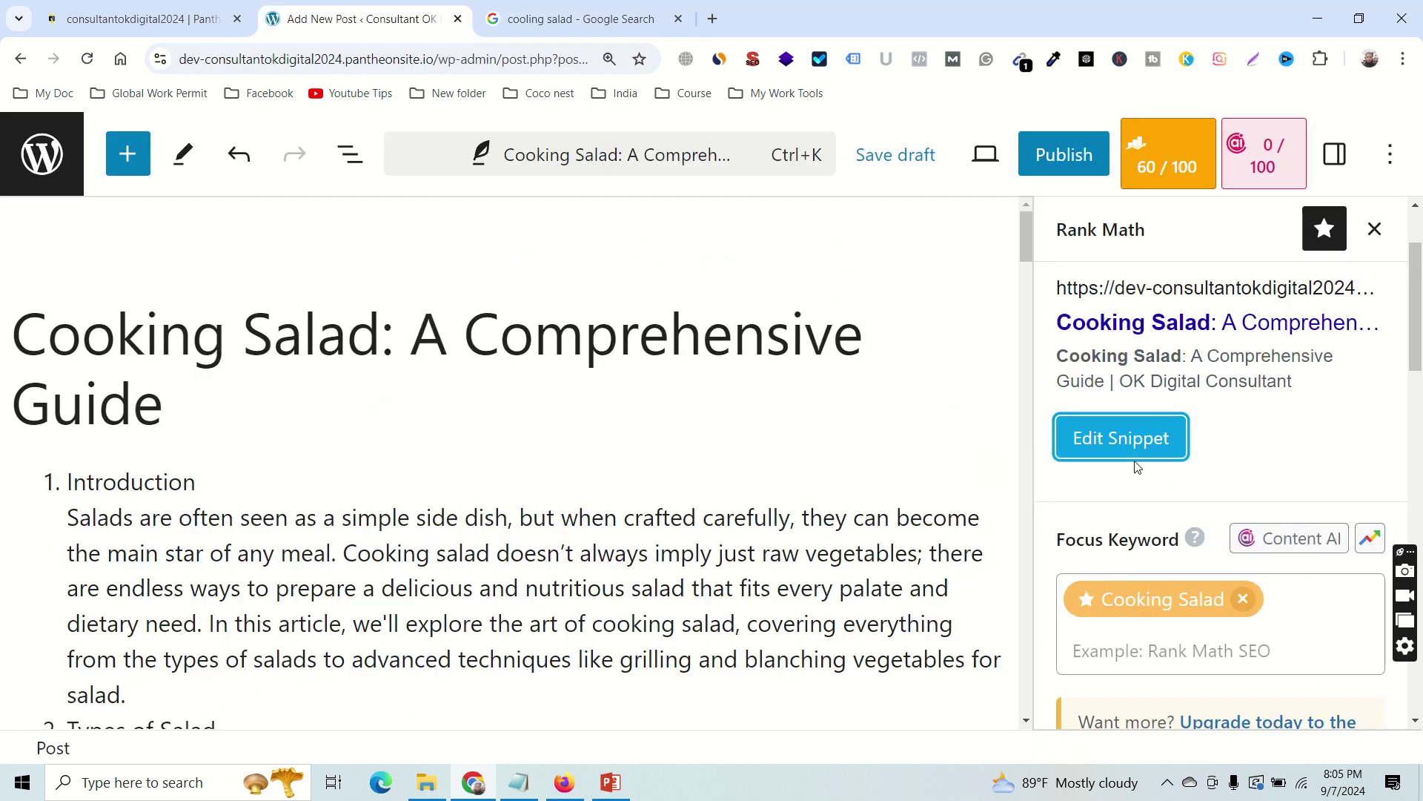
click(1108, 443)
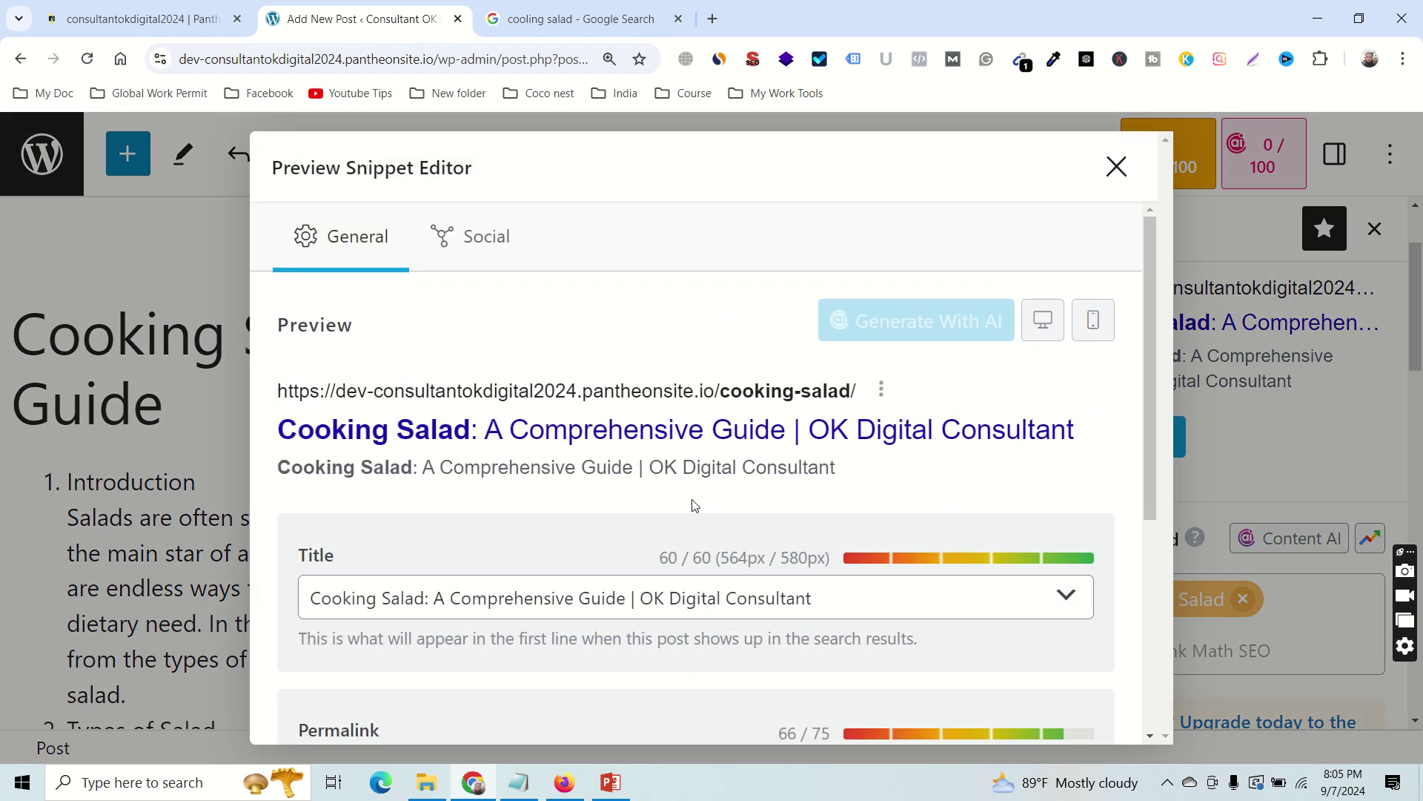
scroll(692, 502, down, 5)
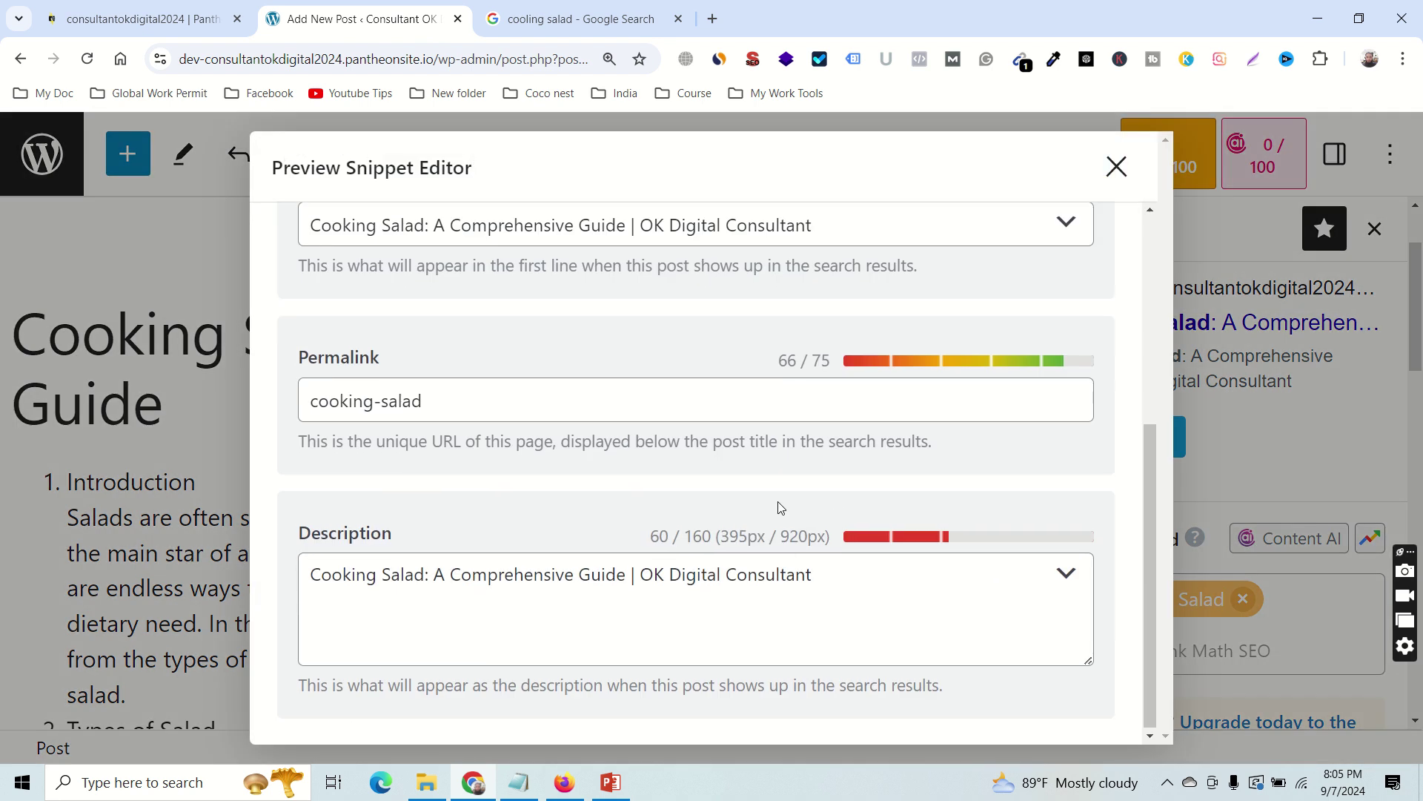
Check the snippet description's length counter, and return to the Google results to view the result from The Ethel from AARP enlarged.
drag(691, 535, 717, 535)
click(689, 532)
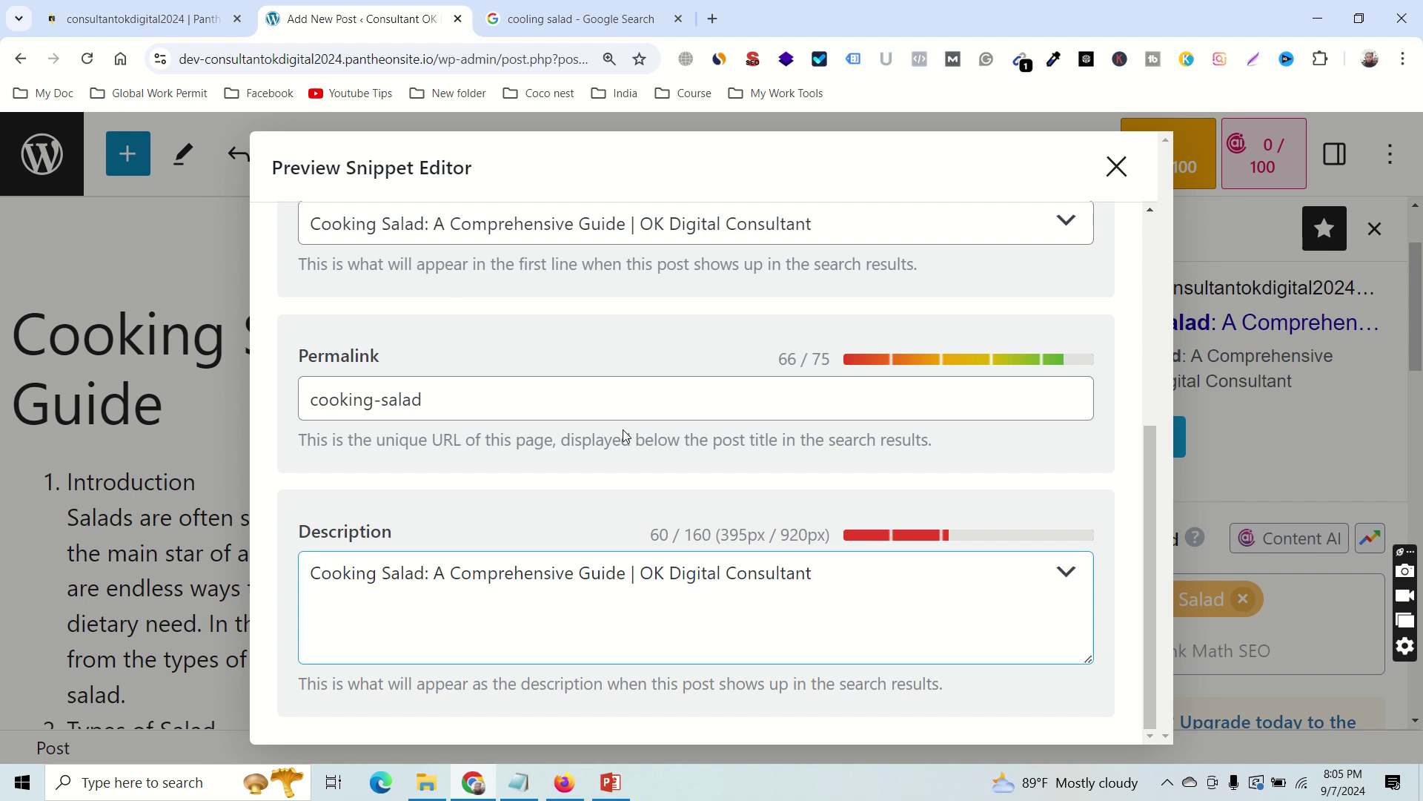
click(578, 24)
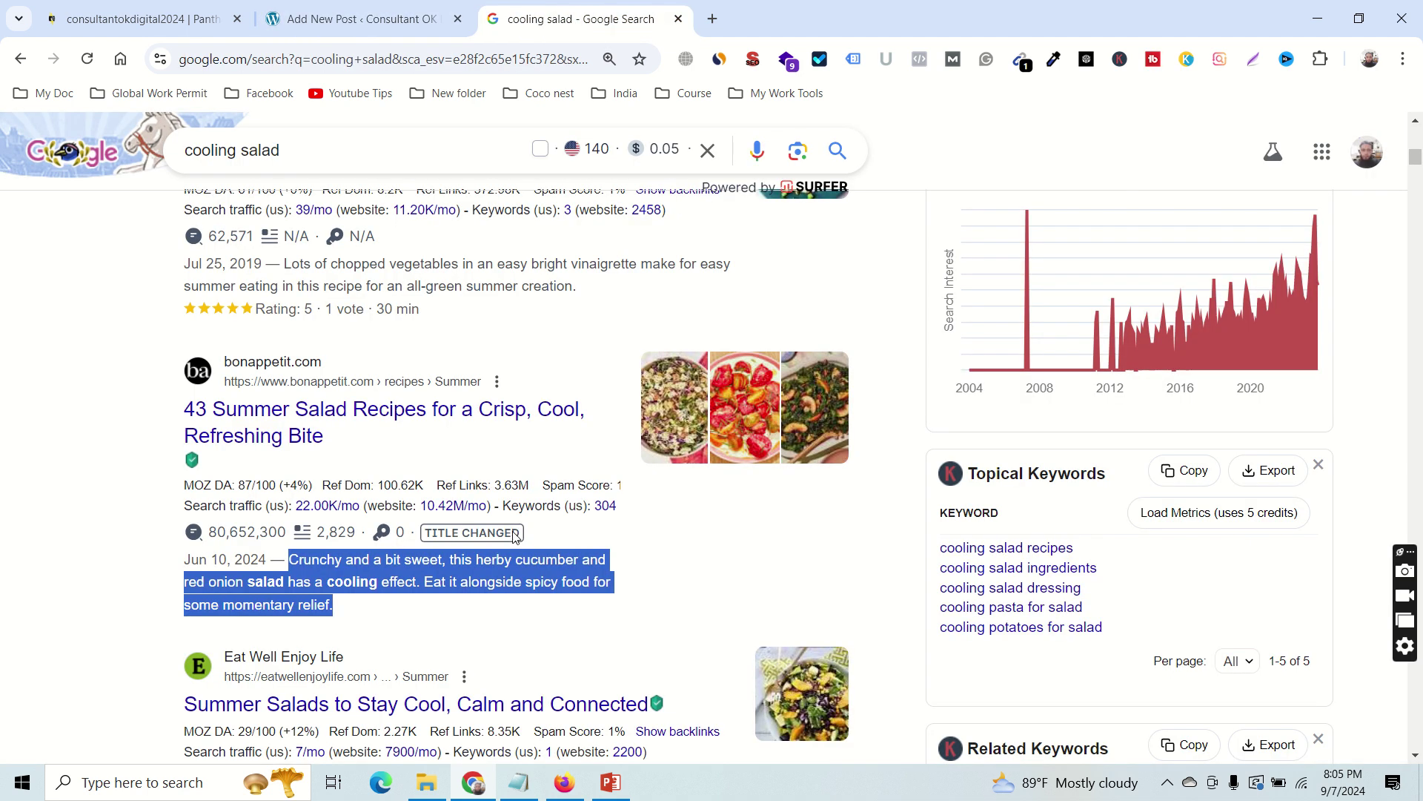
click(438, 360)
scroll(606, 350, down, 3)
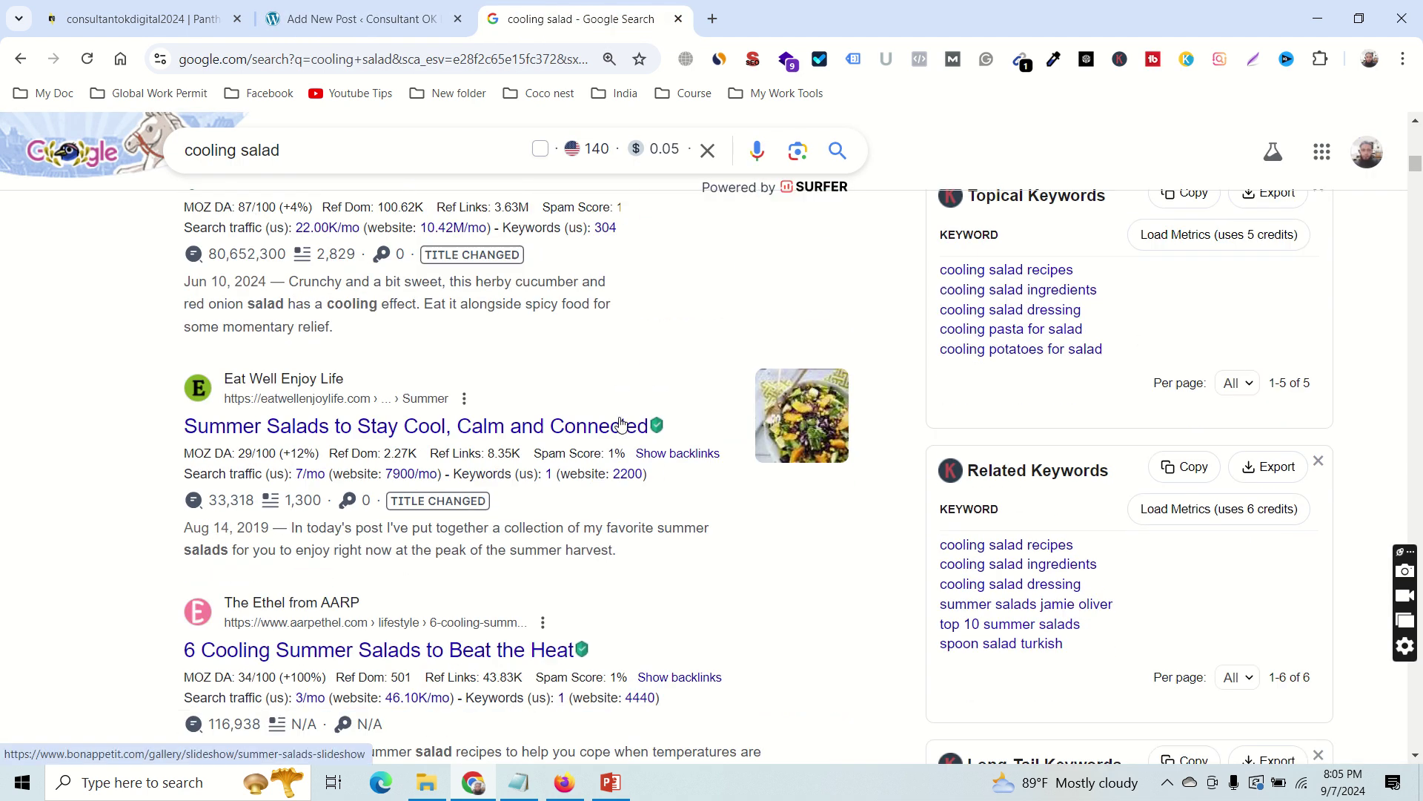
scroll(687, 551, down, 3)
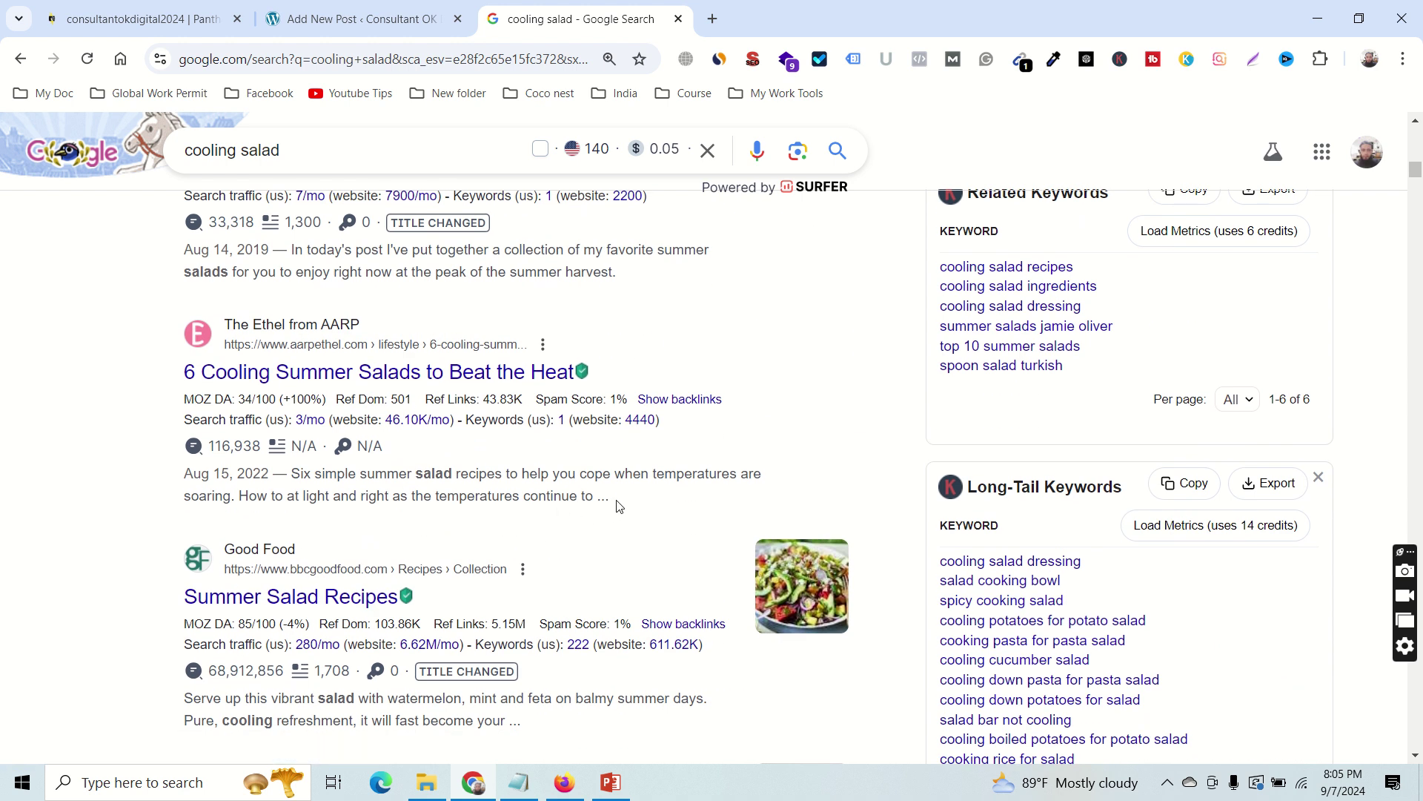
key(ctrl+plus)
key(ctrl+plus)
key(ctrl+plus)
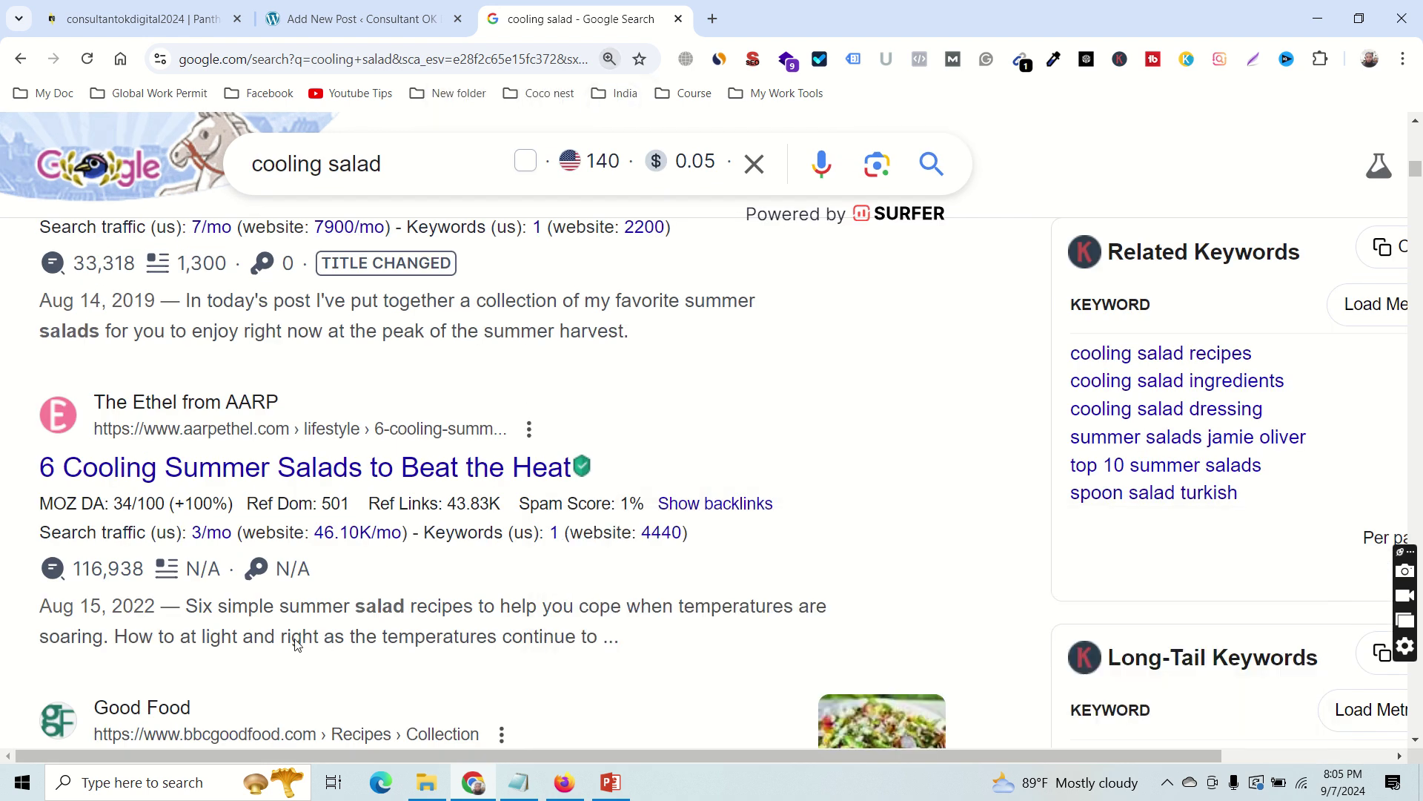
Examine the AARP result's description, highlighting its cut-off ending, its opening words and the full snippet text.
drag(629, 652, 600, 640)
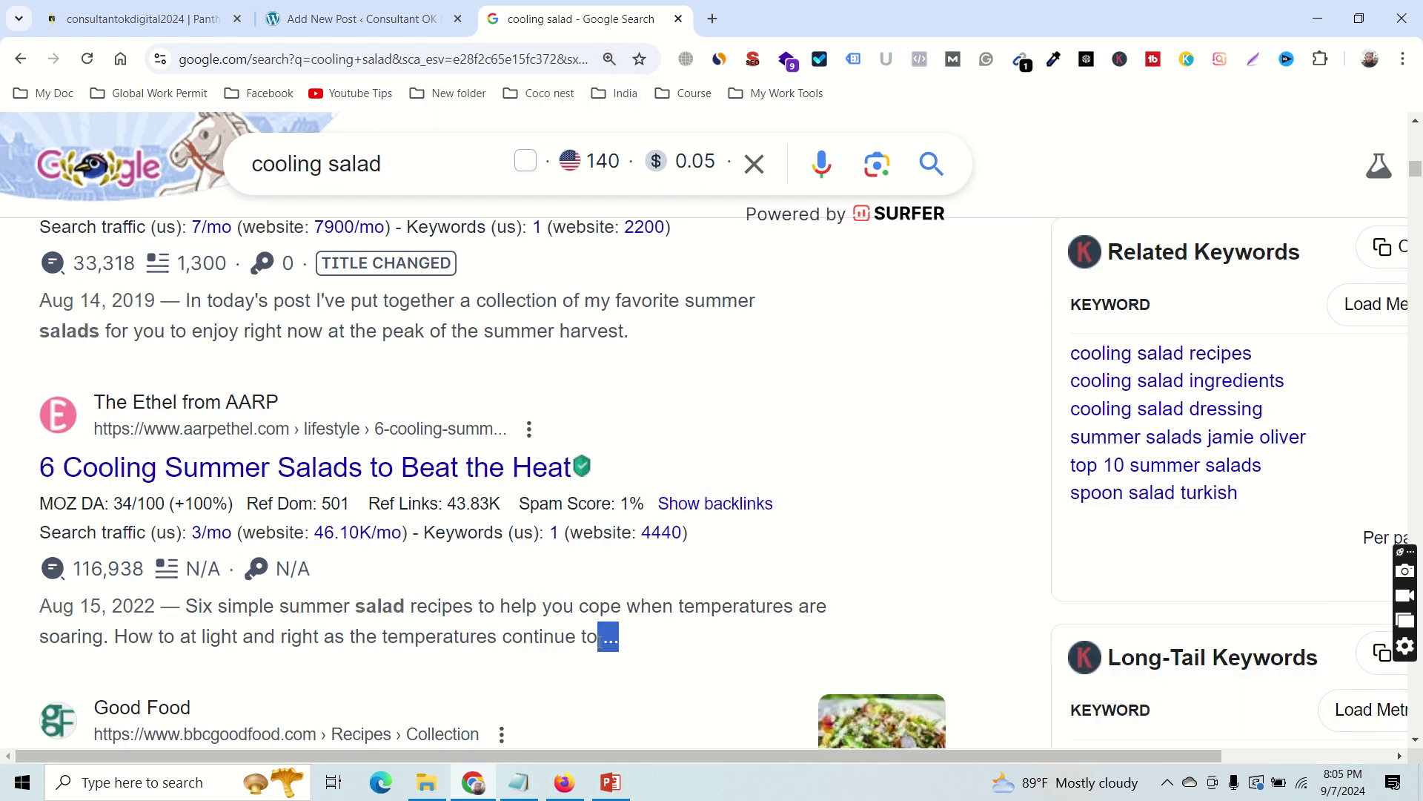
click(650, 646)
drag(603, 638, 555, 637)
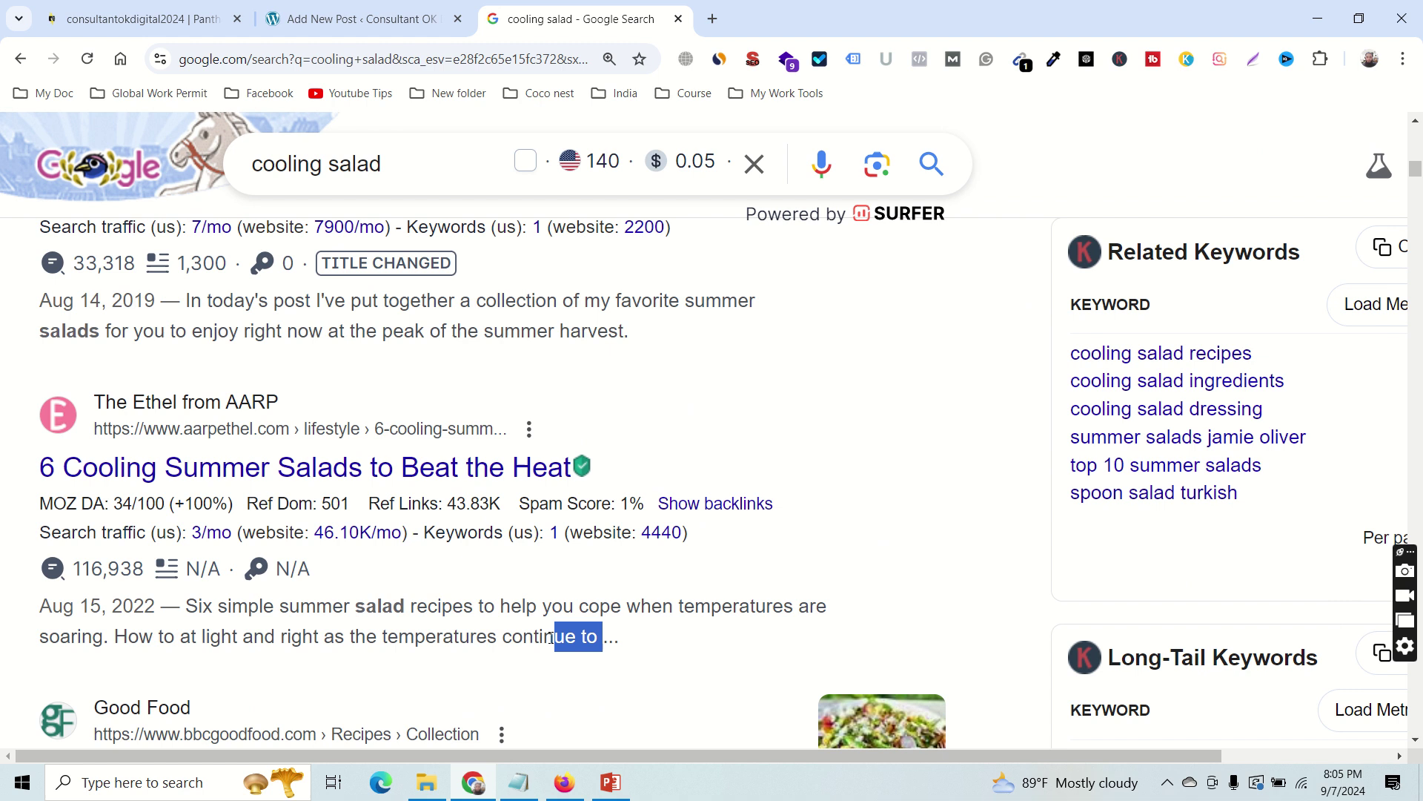
drag(479, 324, 190, 304)
click(670, 348)
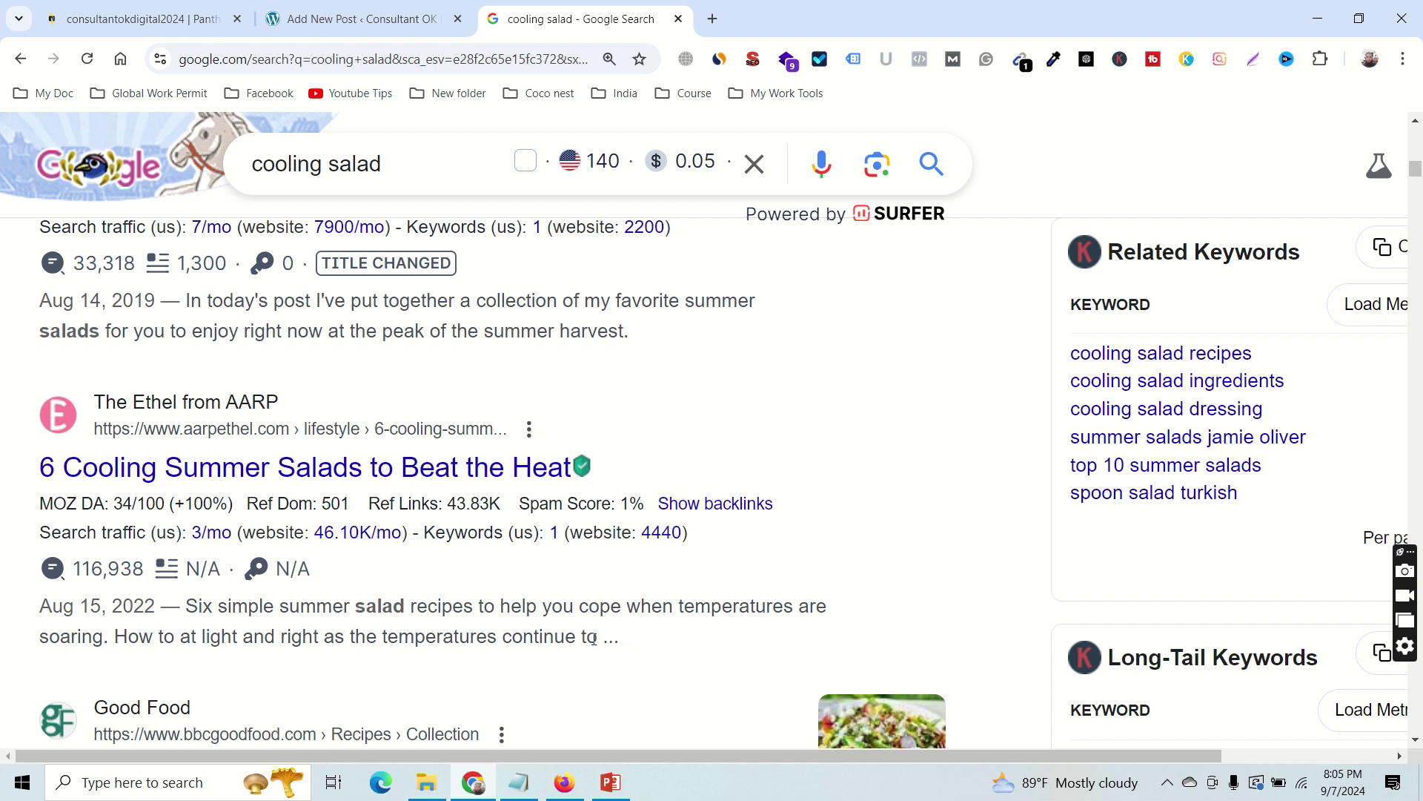
drag(190, 605, 416, 608)
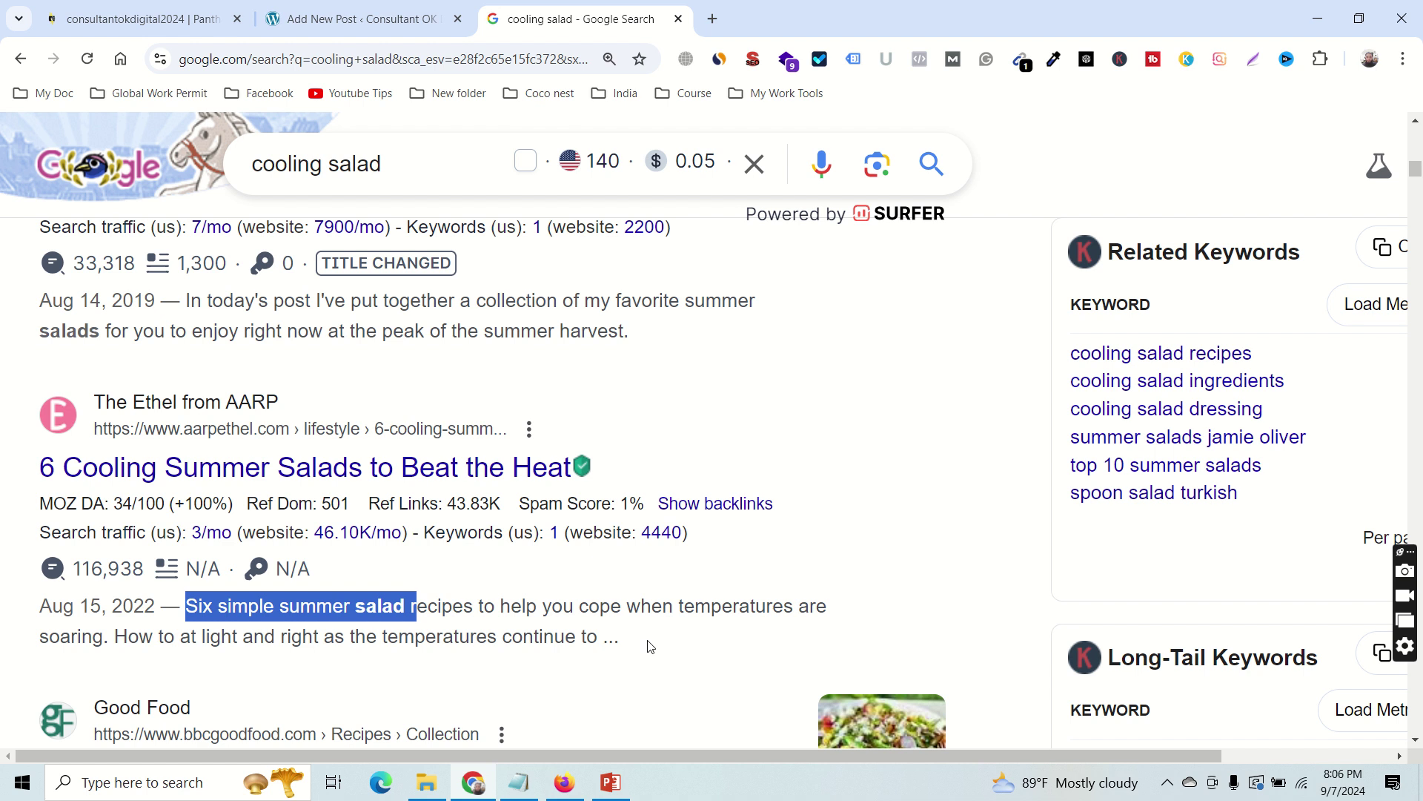
click(651, 647)
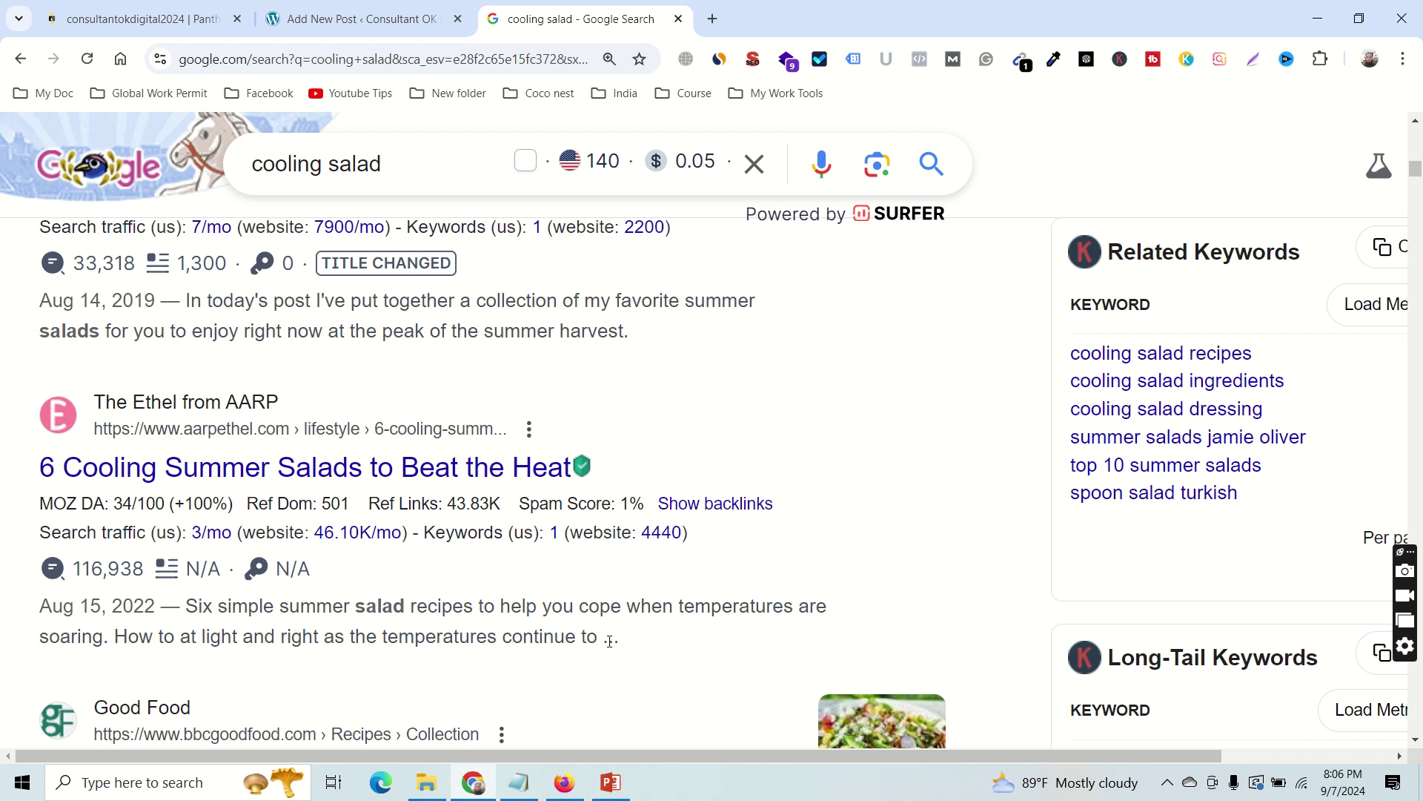
drag(603, 639, 202, 609)
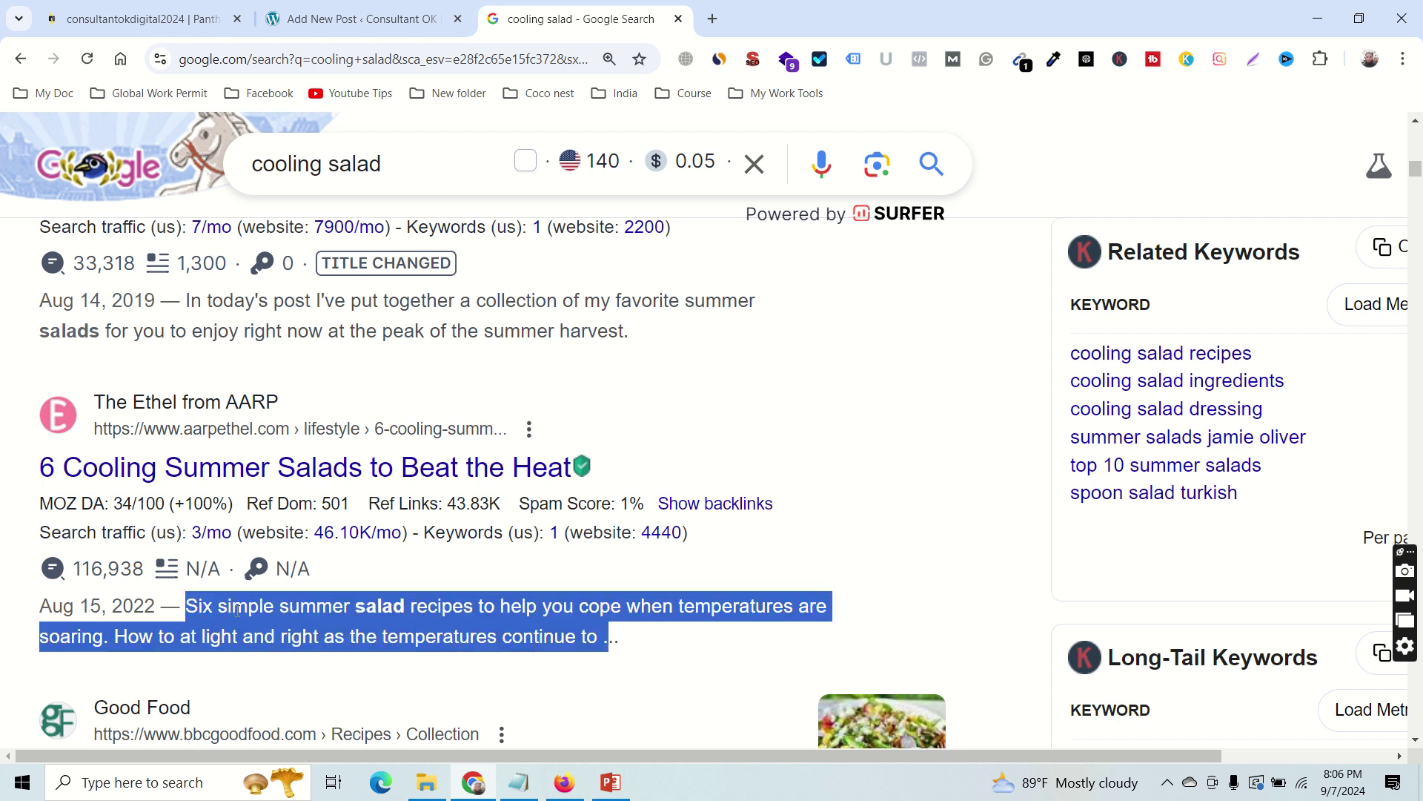
click(299, 621)
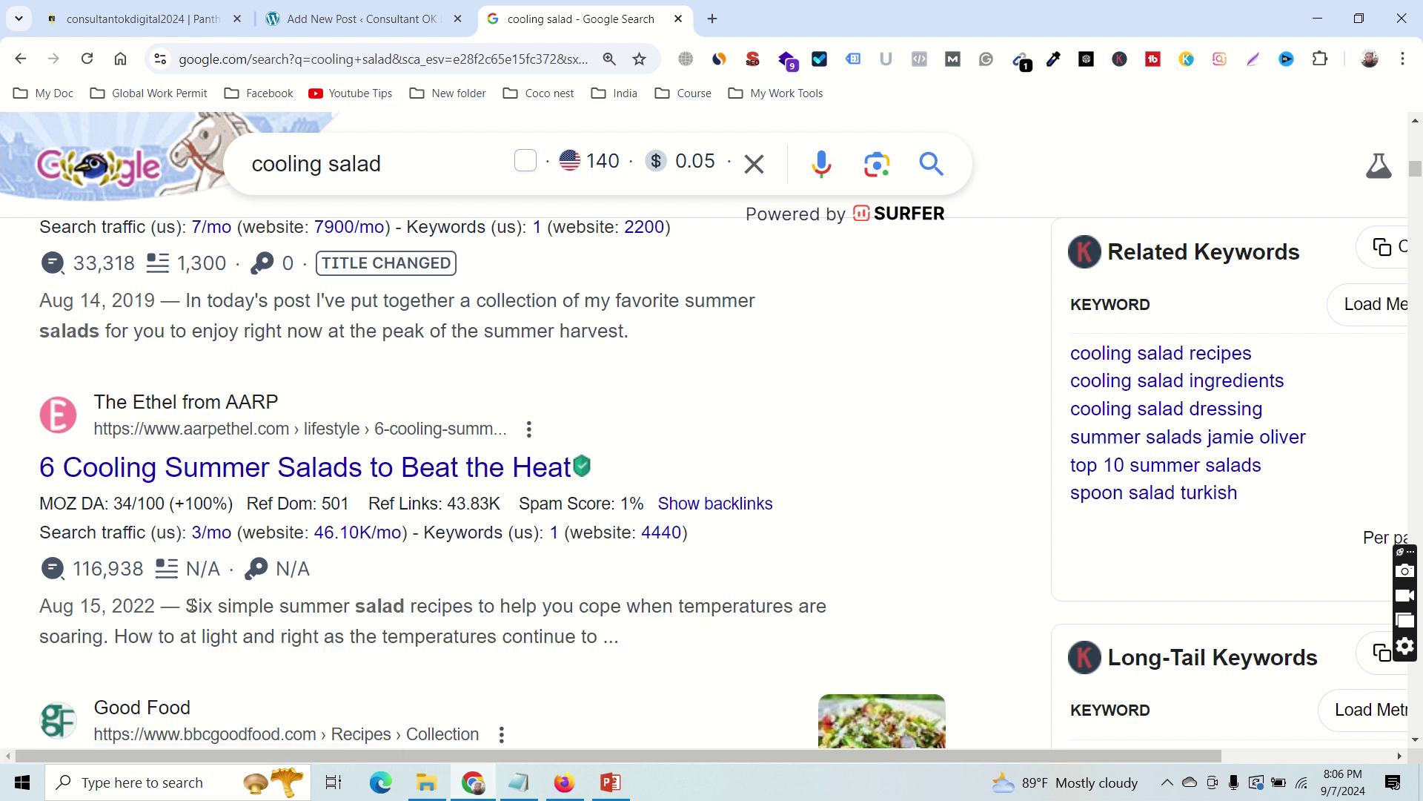
drag(187, 605, 583, 636)
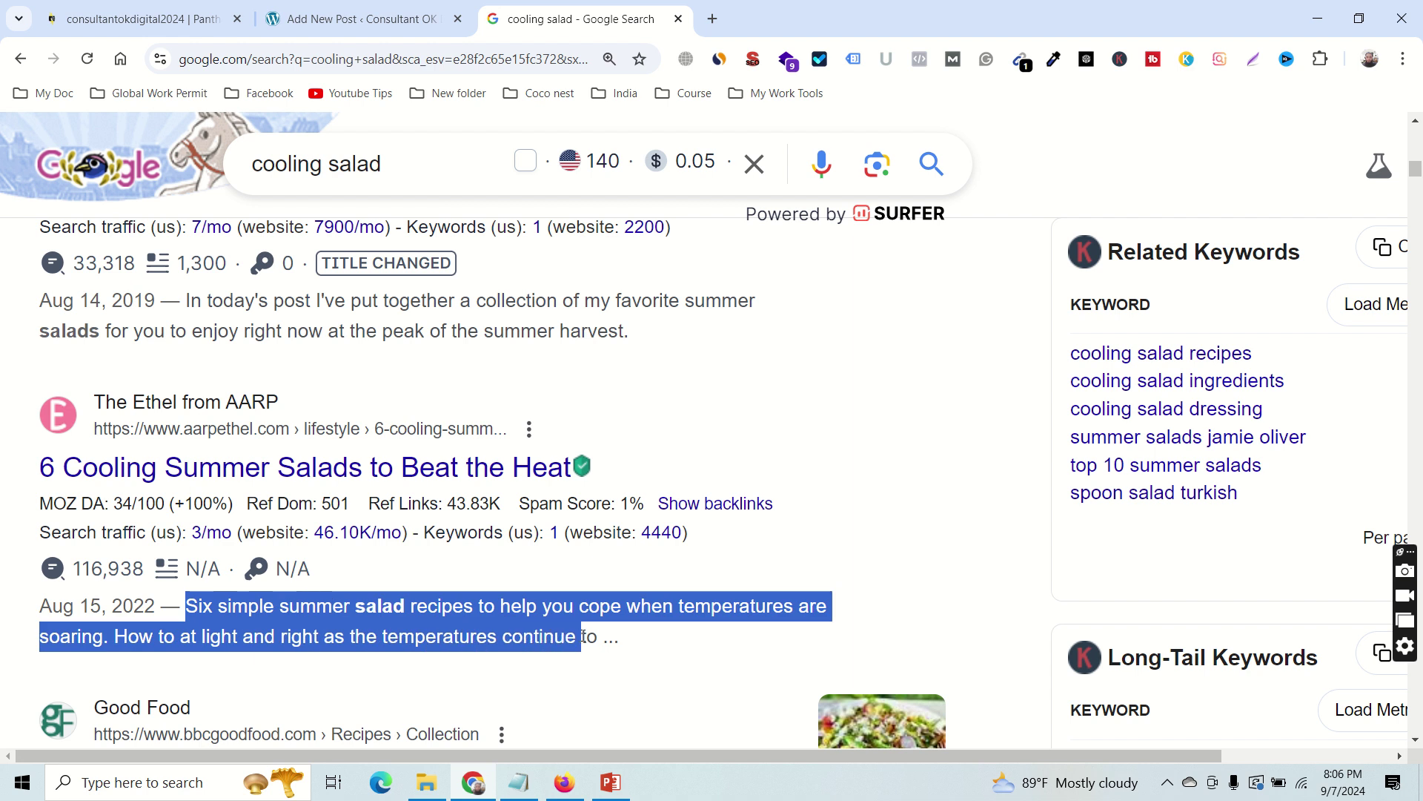
Return to the post editor and review the snippet's title, permalink and description fields with their length indicators.
click(388, 26)
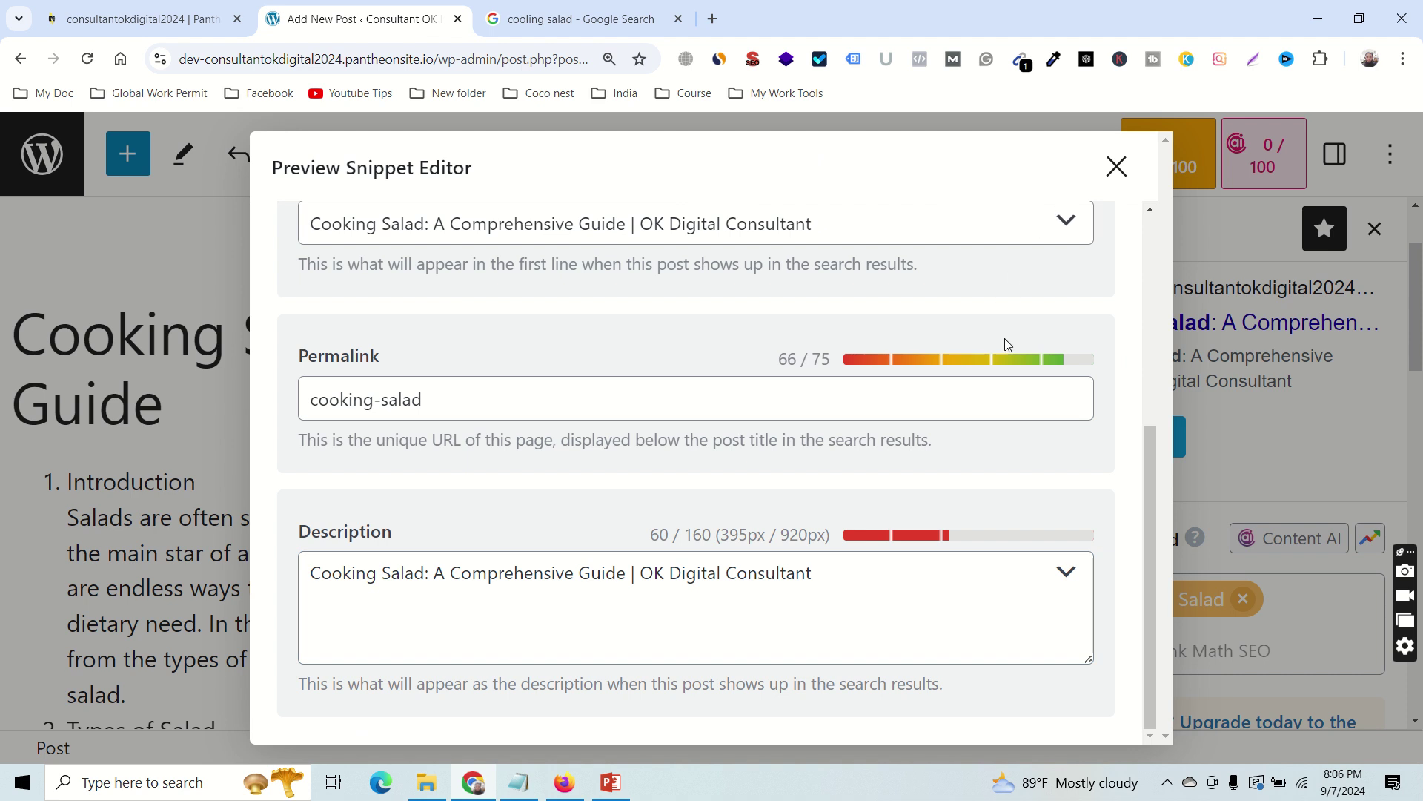
scroll(1019, 312, up, 5)
scroll(855, 428, down, 2)
scroll(856, 428, down, 1)
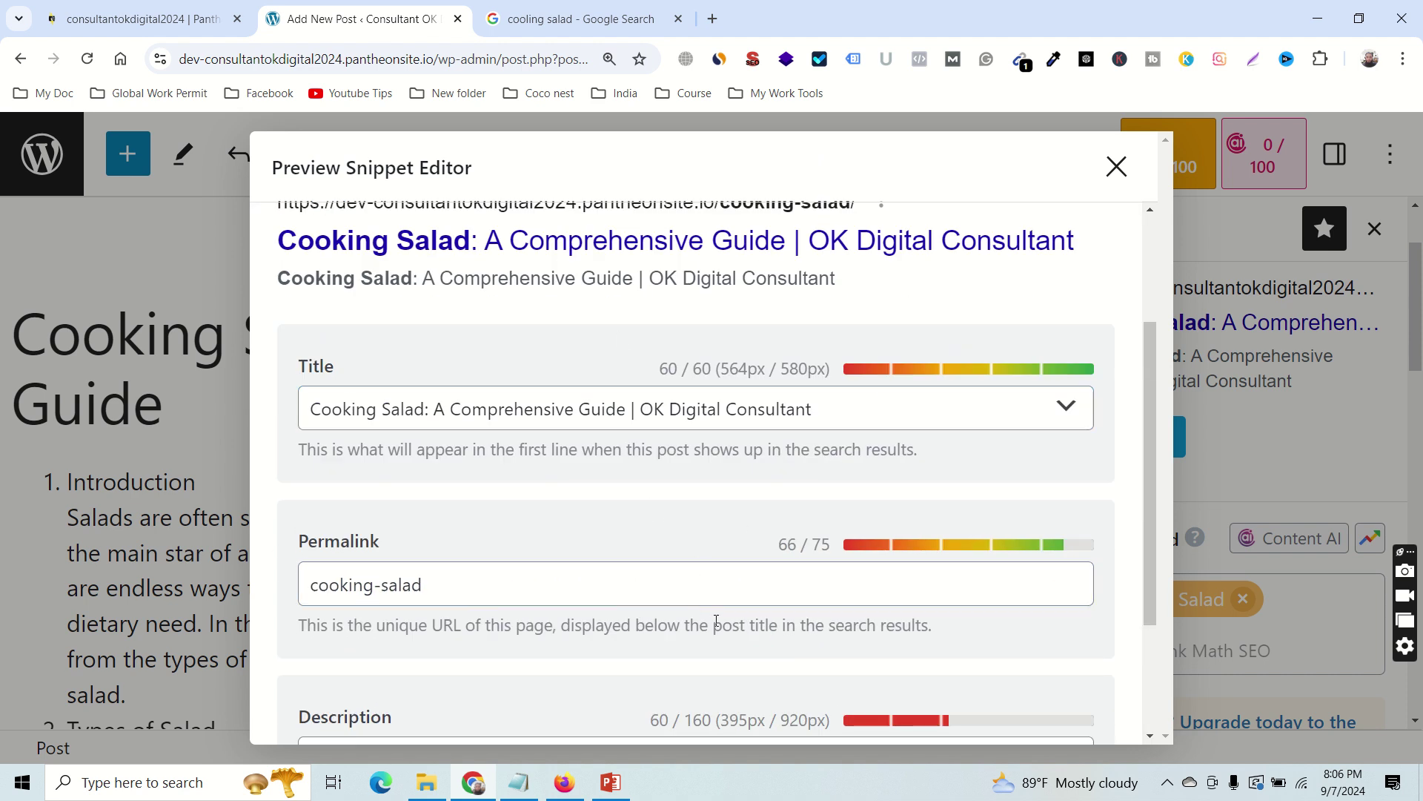
scroll(717, 622, down, 3)
scroll(756, 621, up, 5)
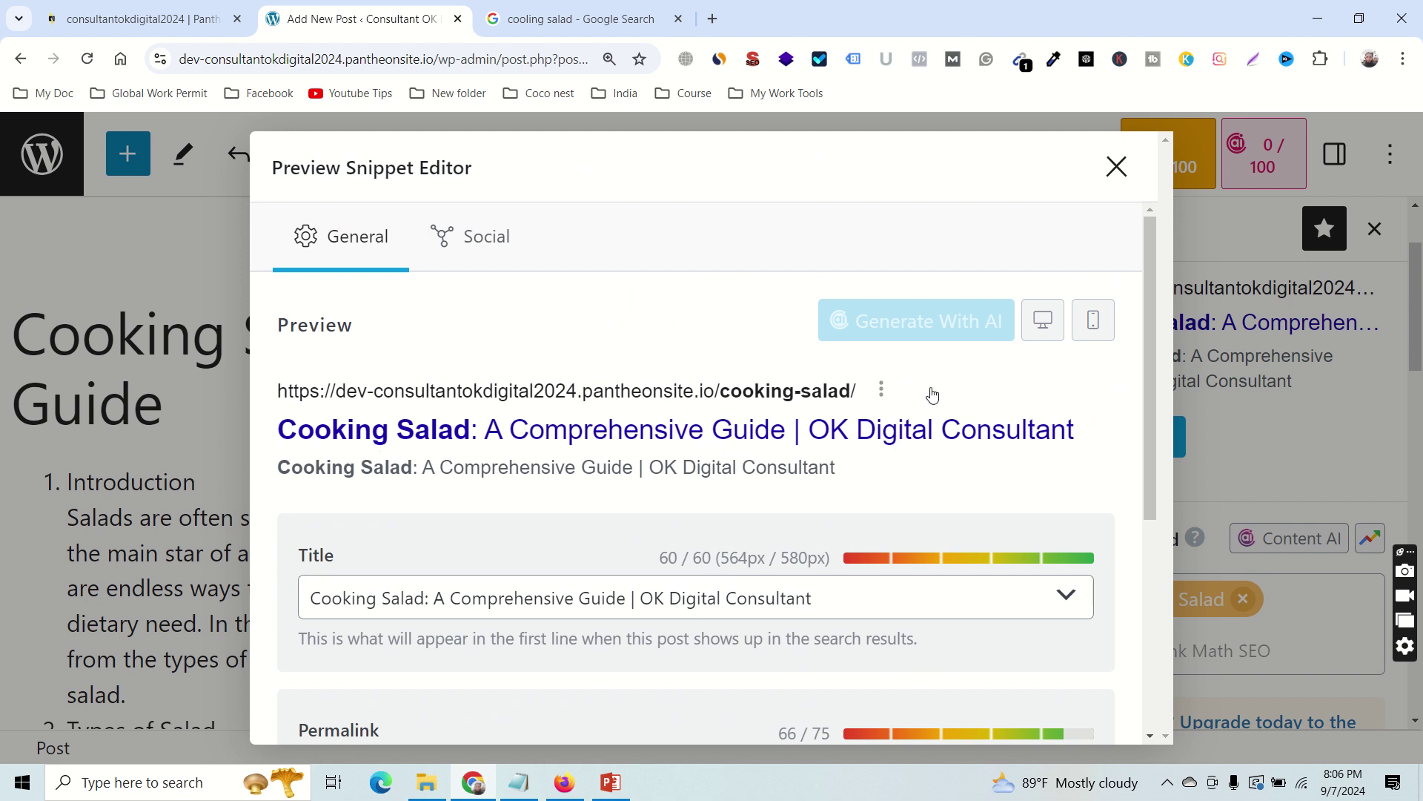
Reopen the snippet editor, look over its preview, title and permalink once more, and close it.
click(1117, 166)
click(1142, 459)
scroll(563, 620, down, 2)
scroll(603, 578, up, 2)
scroll(820, 588, down, 5)
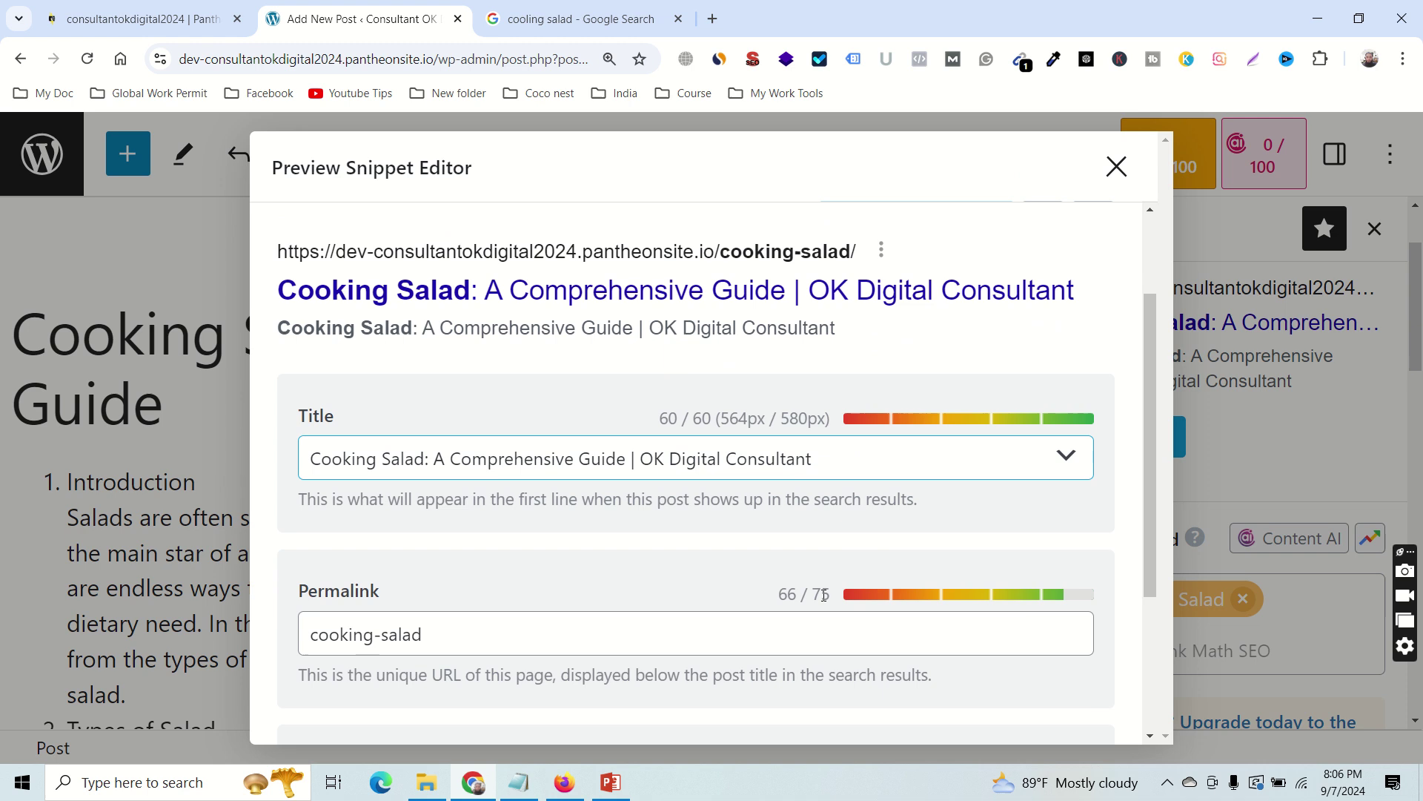
scroll(783, 419, up, 5)
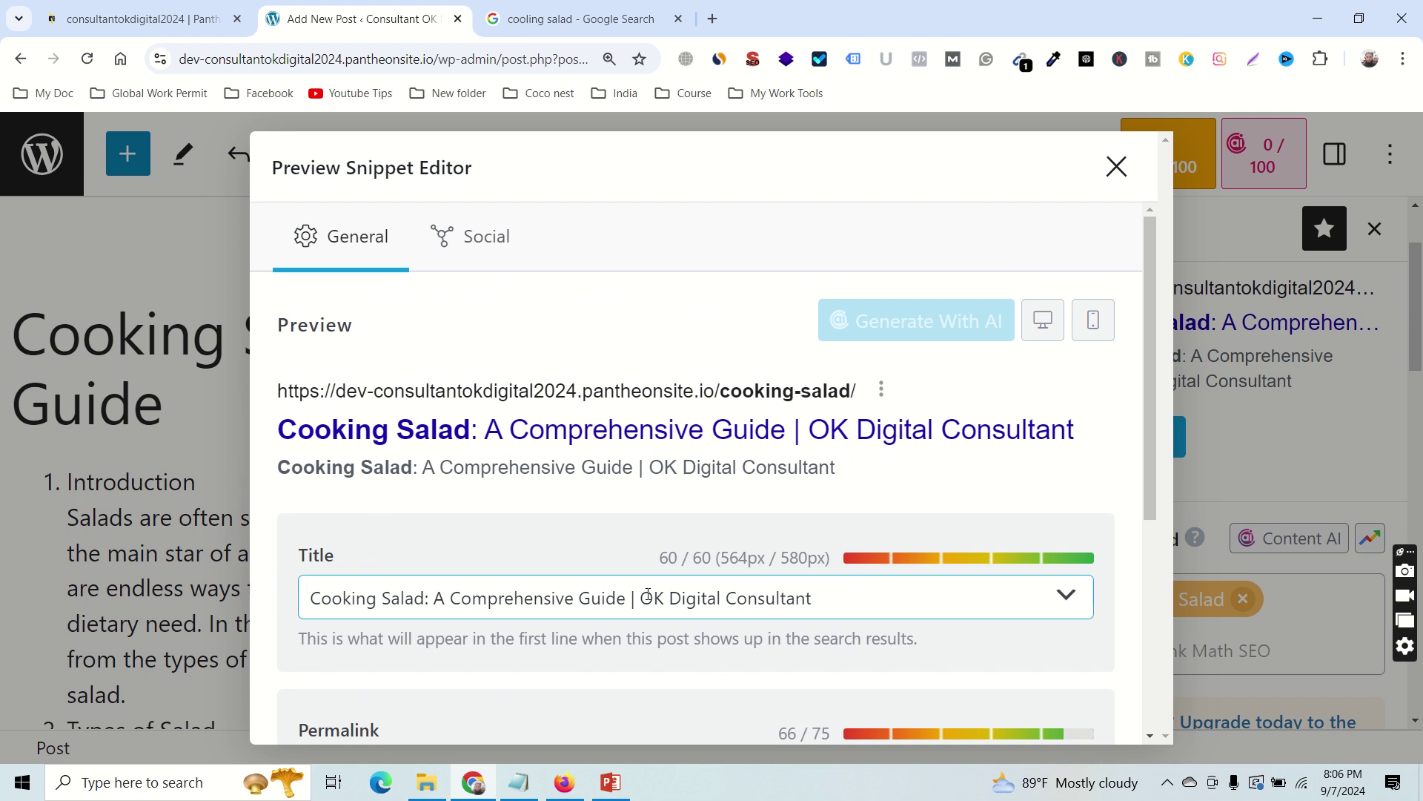
scroll(674, 594, down, 3)
scroll(797, 532, up, 3)
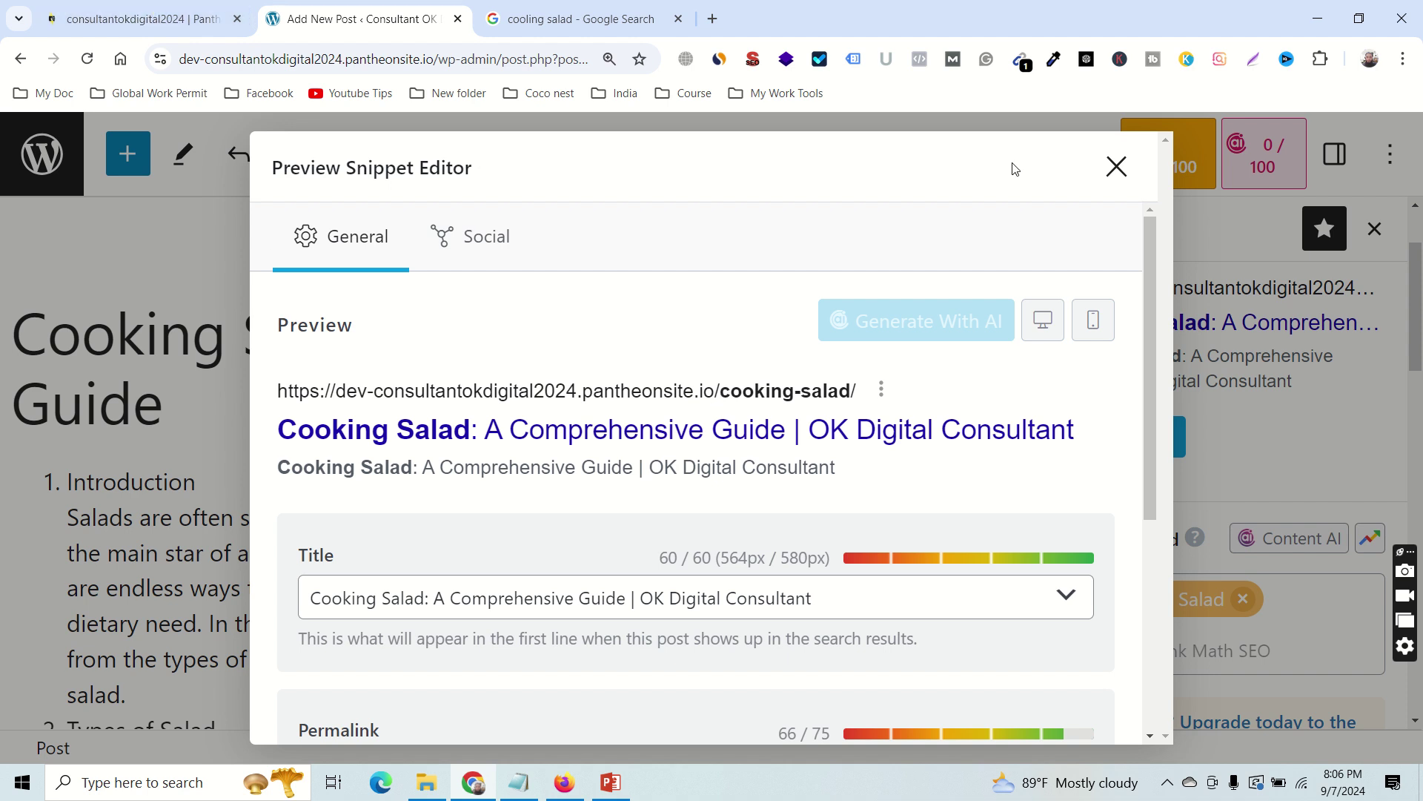
click(1115, 166)
Open the WordPress posts list in a new tab and go from there to the Permalink Settings page.
right_click(57, 175)
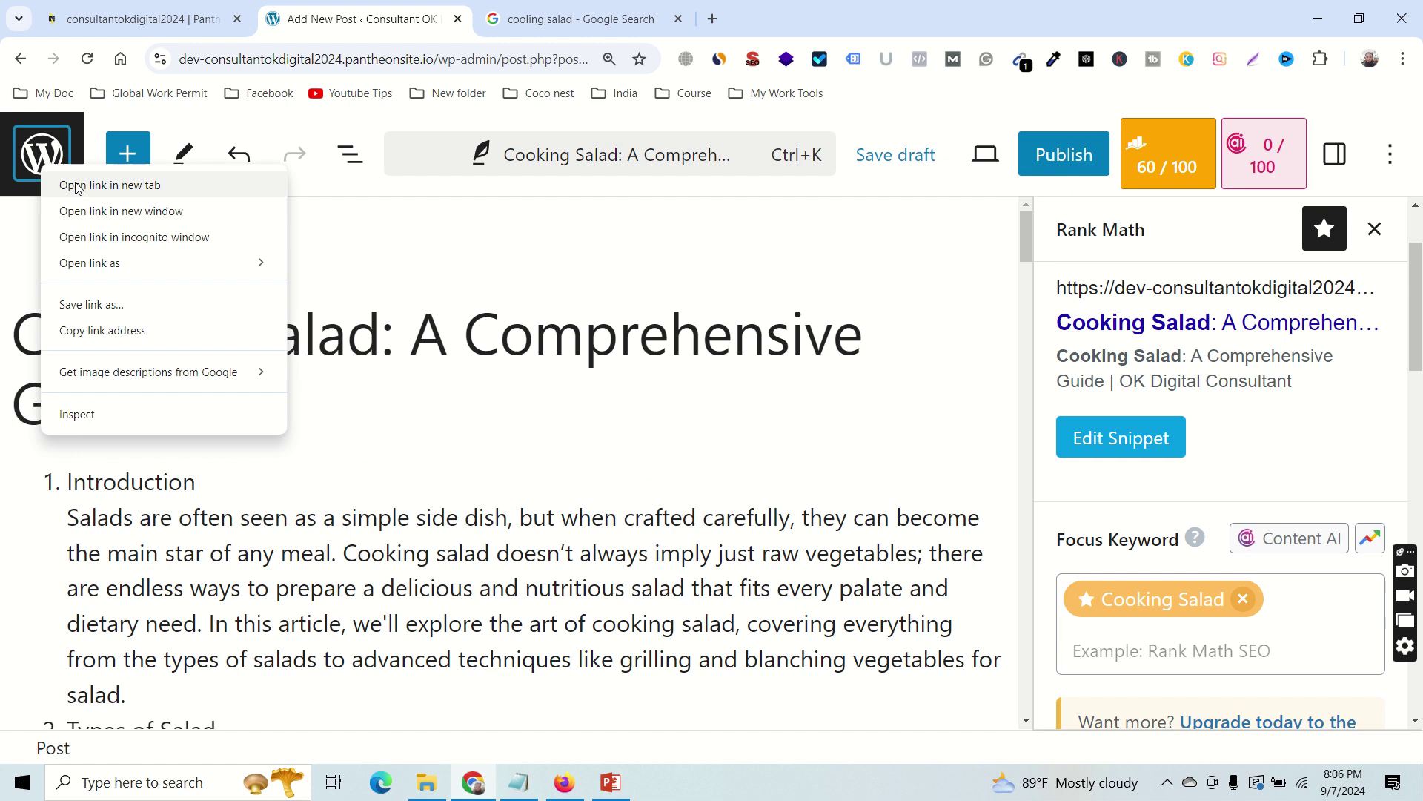
click(80, 185)
click(579, 34)
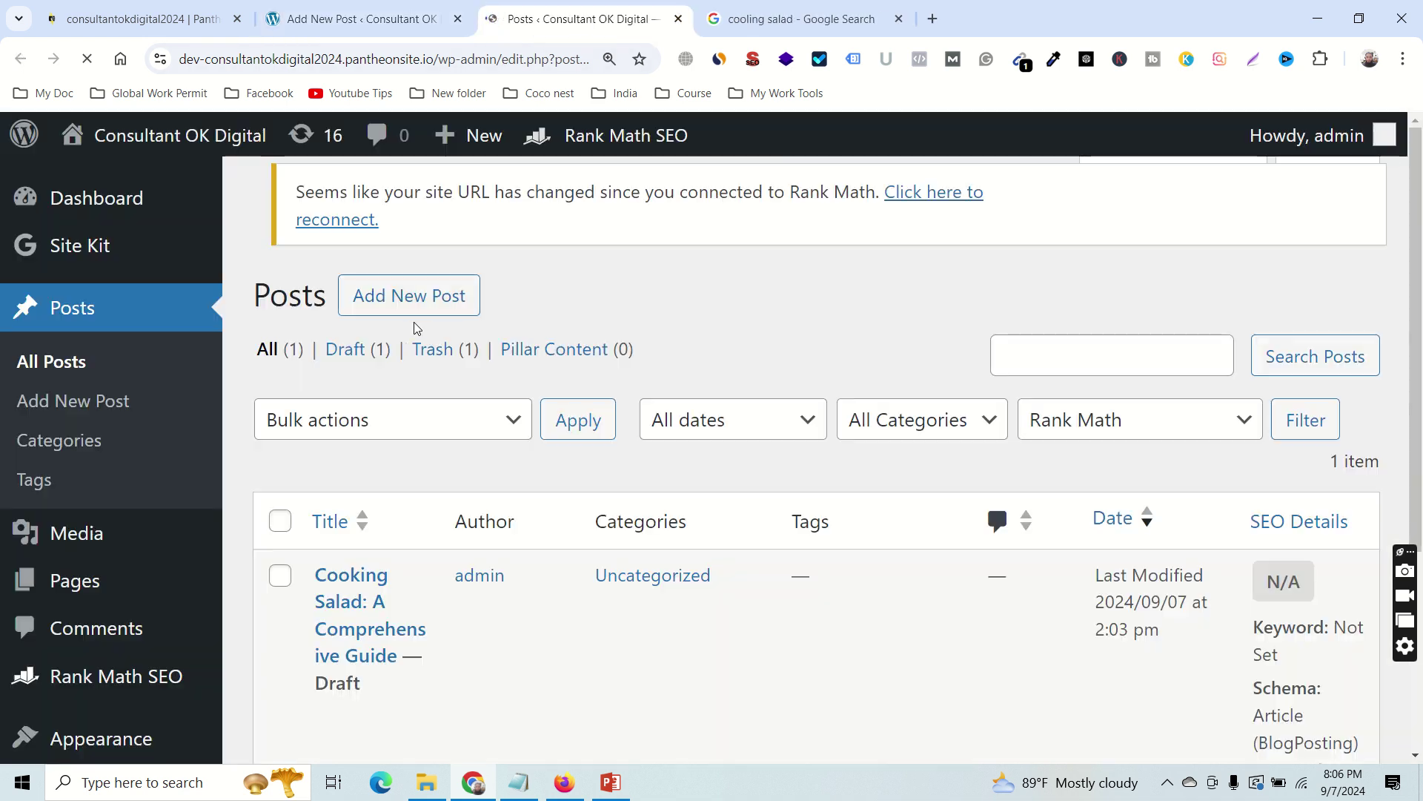
scroll(73, 635, down, 1)
scroll(72, 634, down, 3)
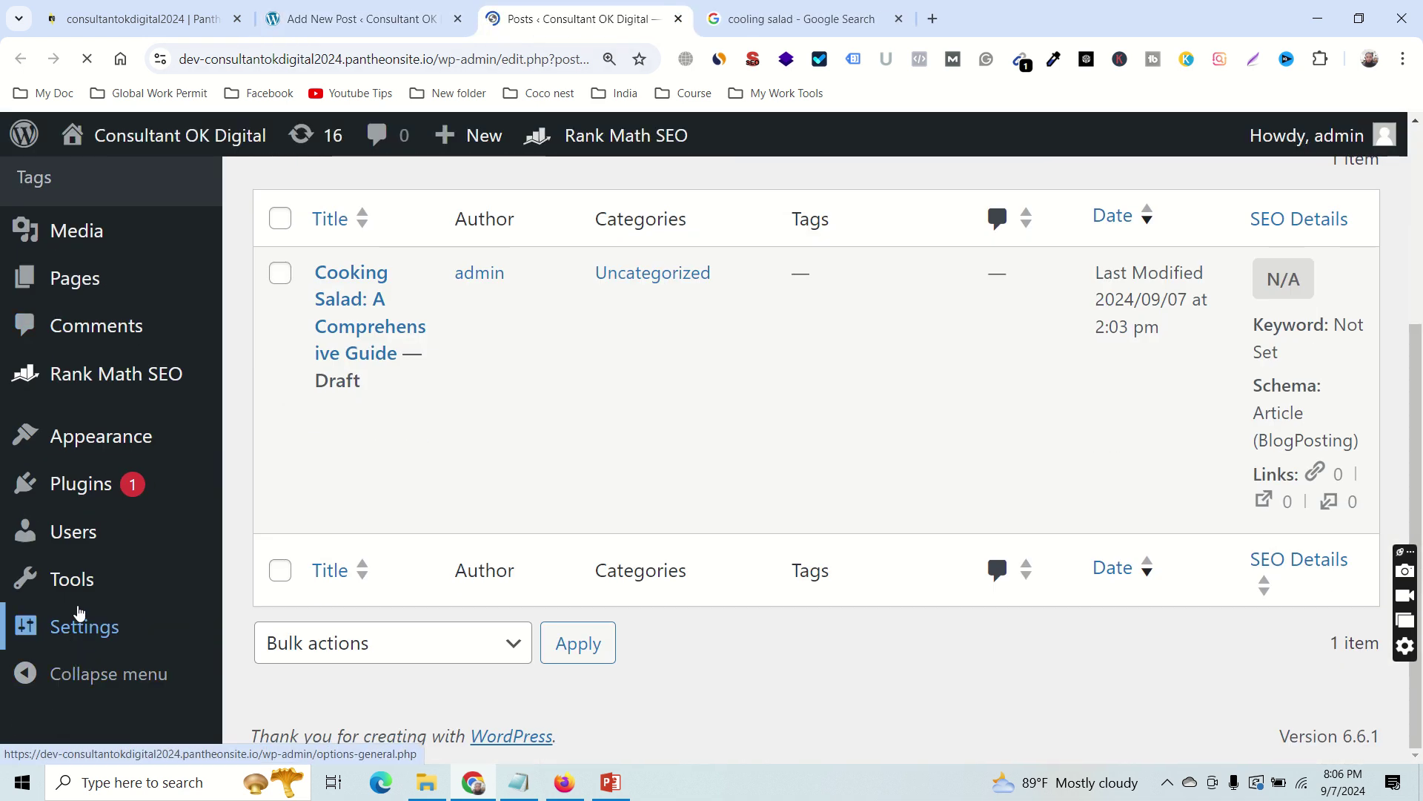
mouse_move(82, 634)
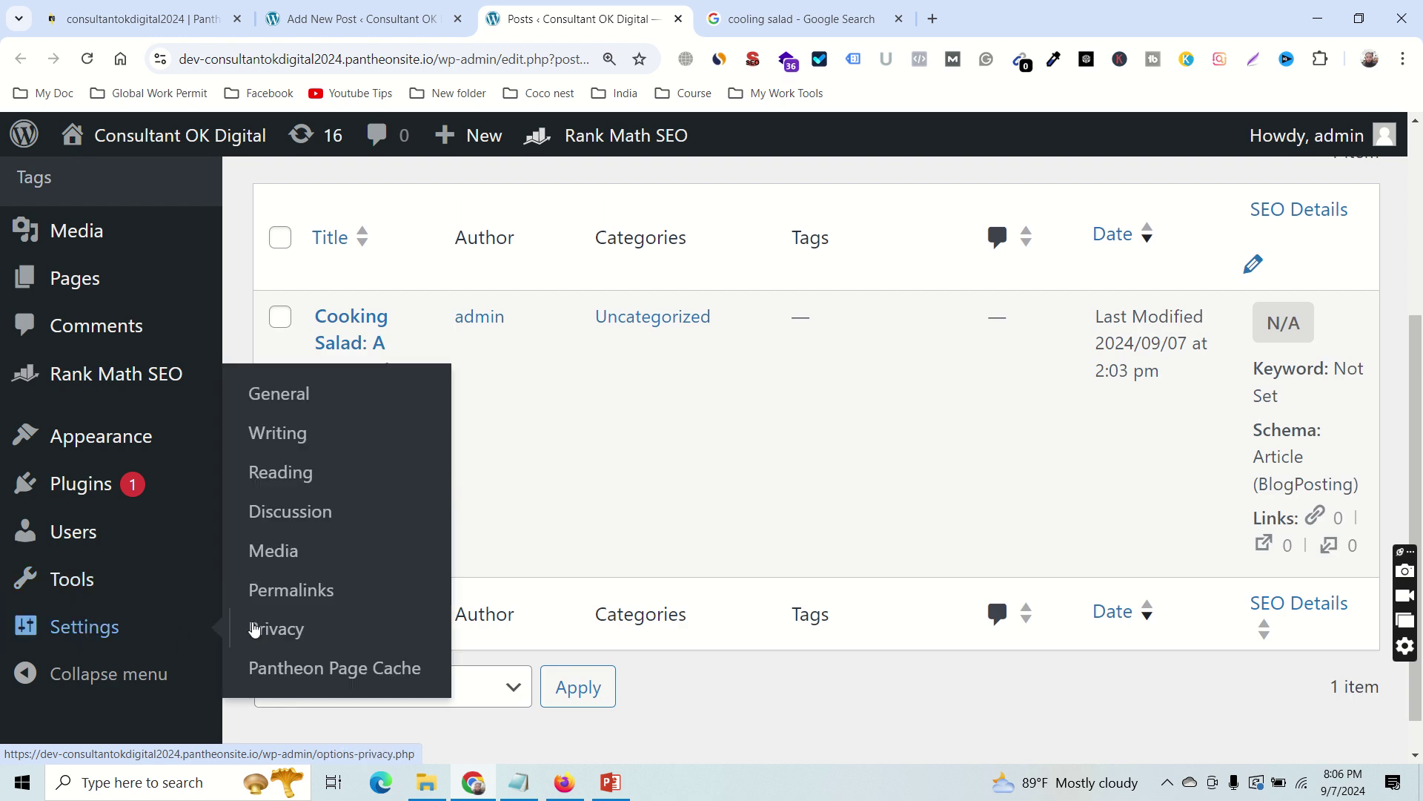
click(291, 591)
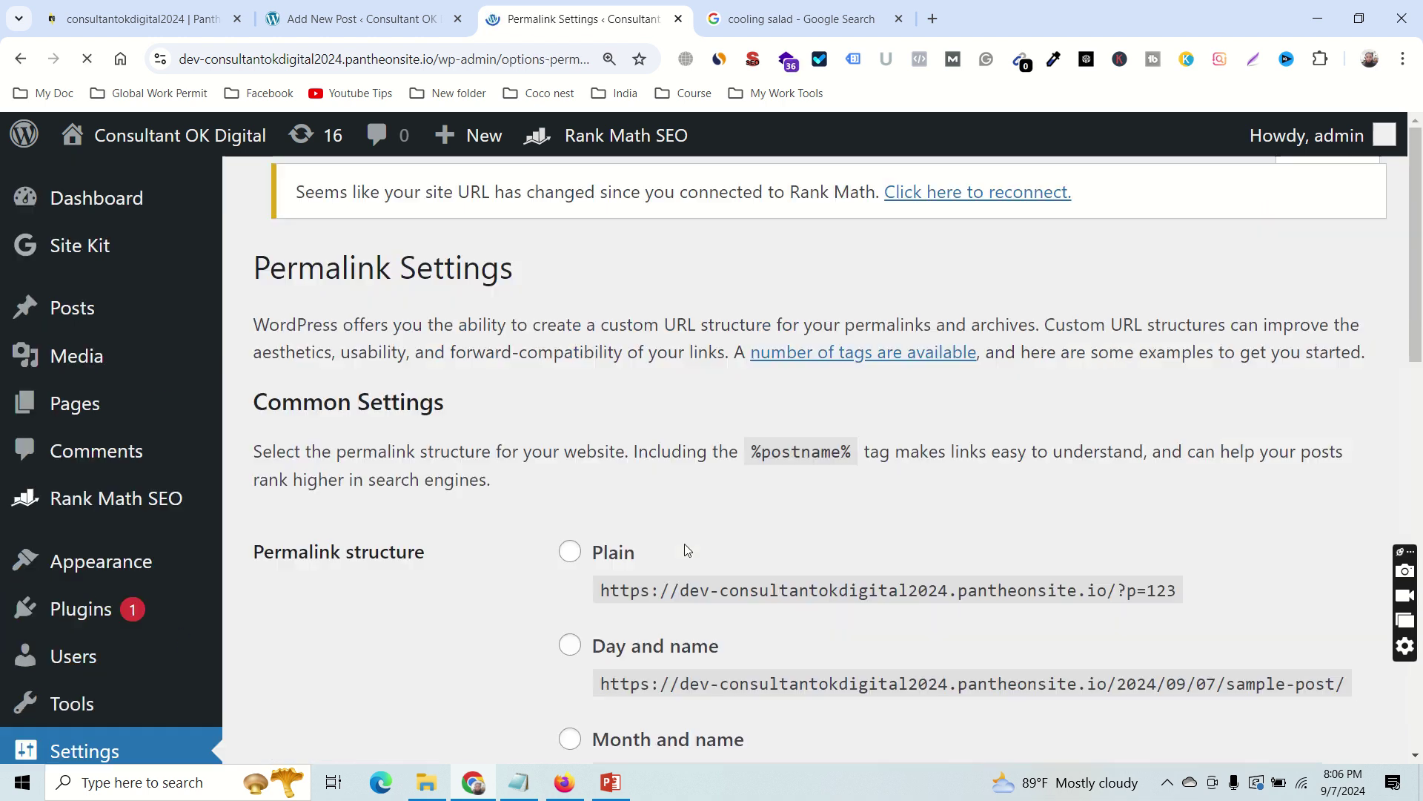
Examine the permalink structure options, comparing Post name with the plain, date-based and numeric formats.
scroll(708, 549, down, 4)
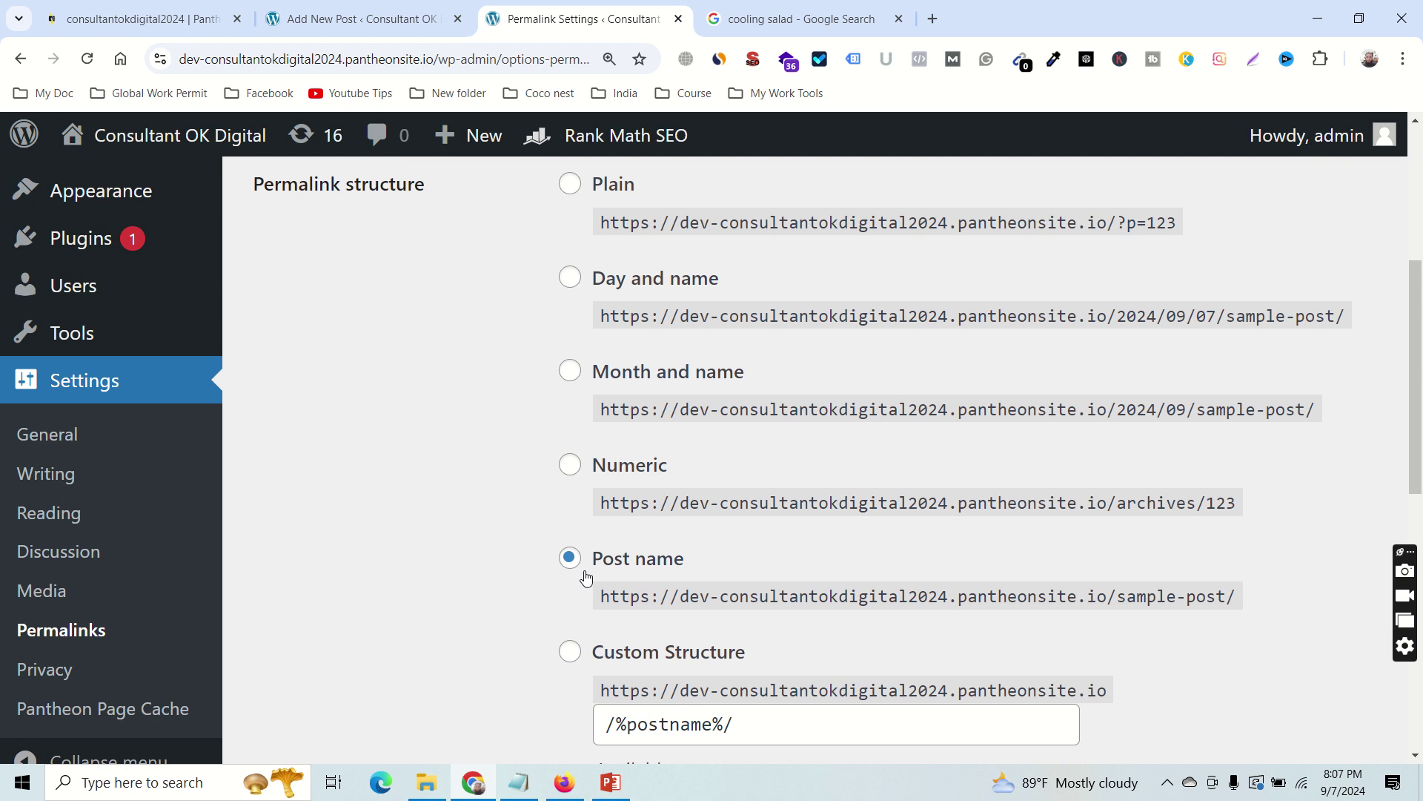
scroll(593, 571, down, 1)
scroll(598, 533, up, 2)
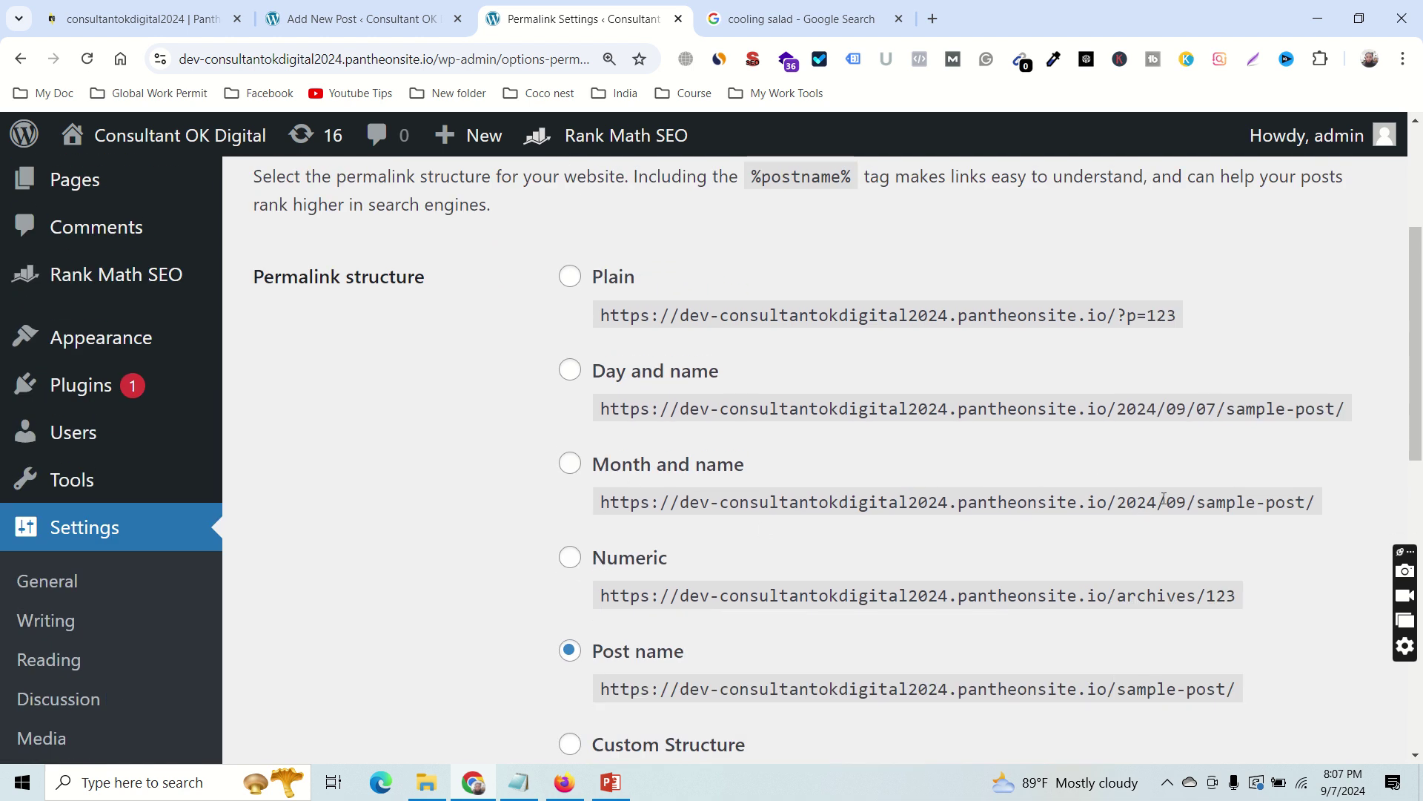
scroll(1110, 559, down, 1)
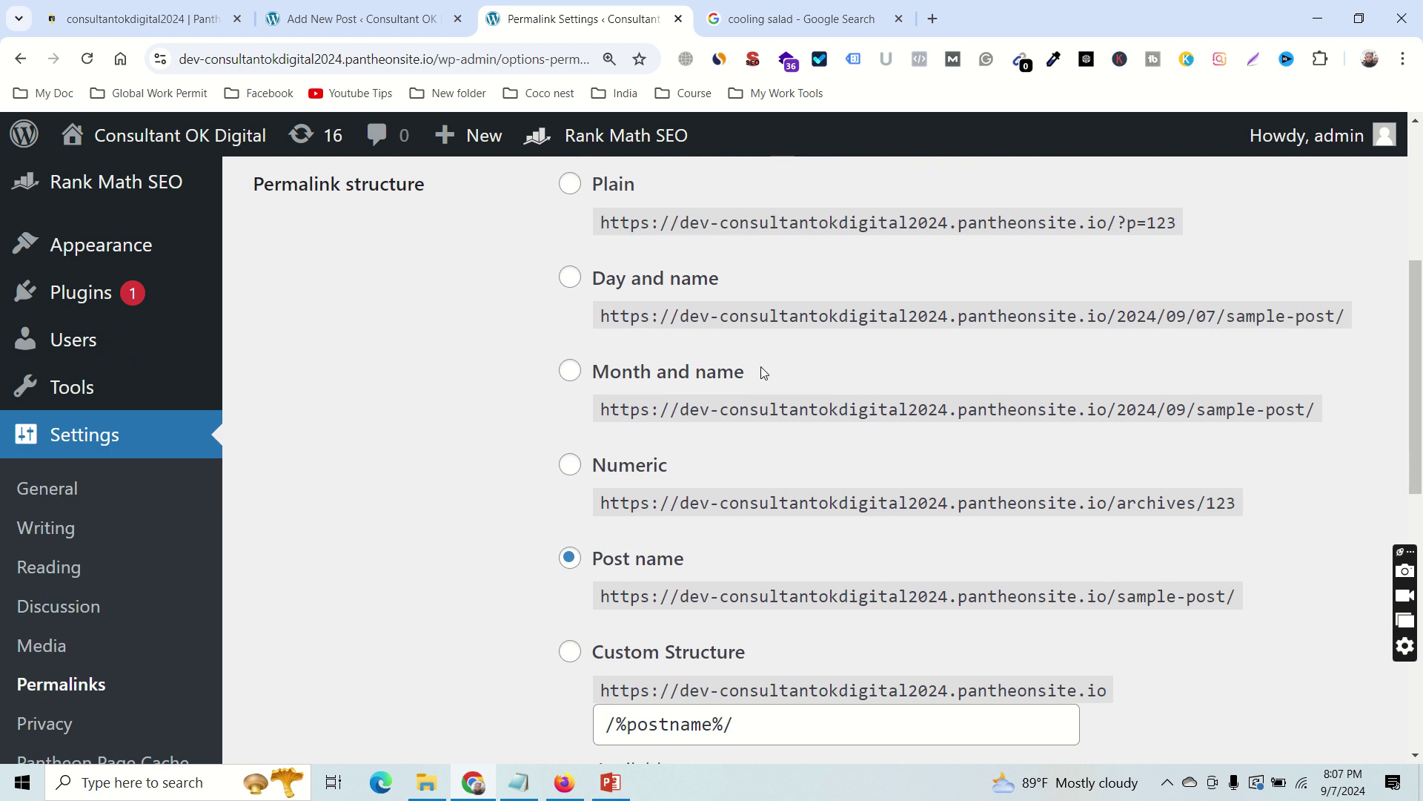
Return to the post editor, view the post's URL in the snippet preview, and close the snippet editor.
click(362, 18)
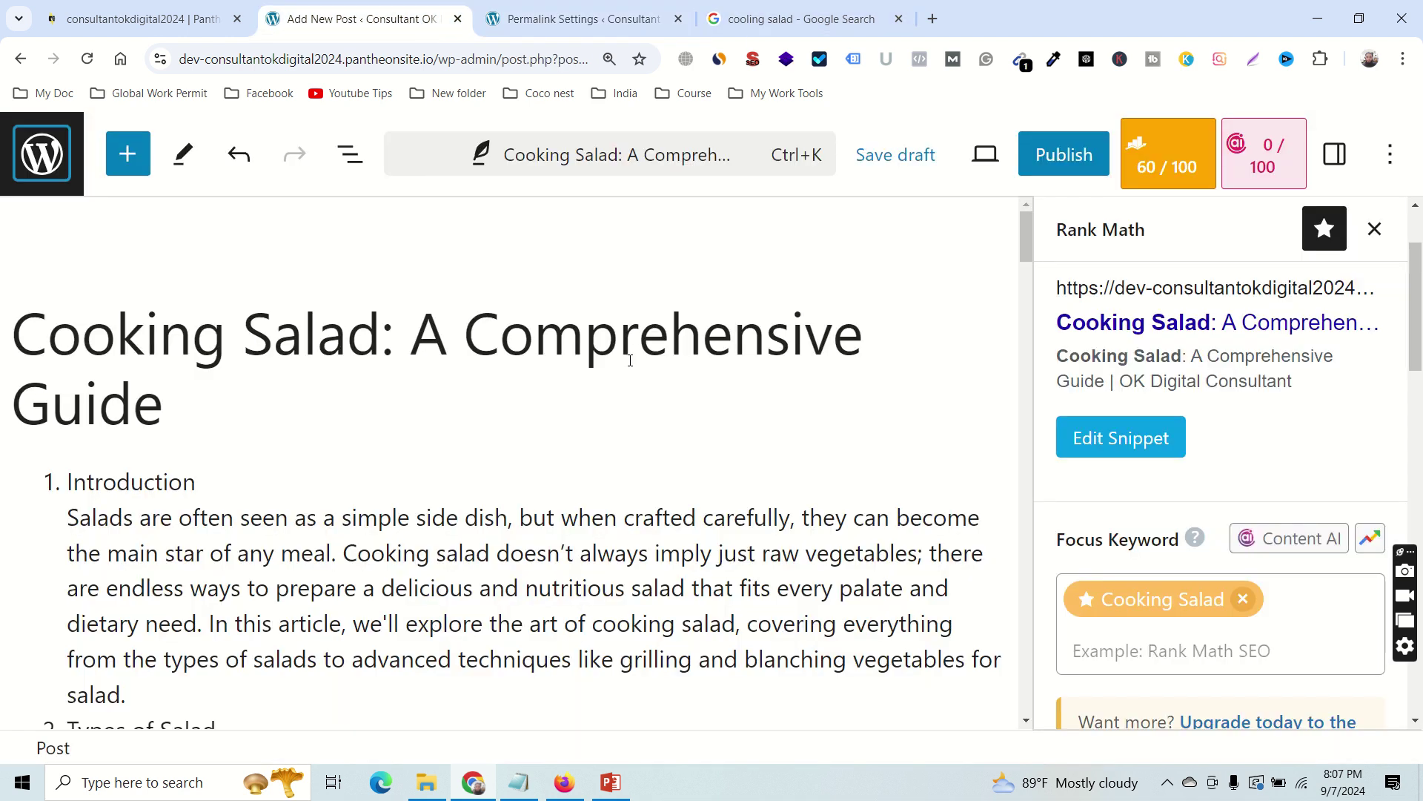
click(1128, 444)
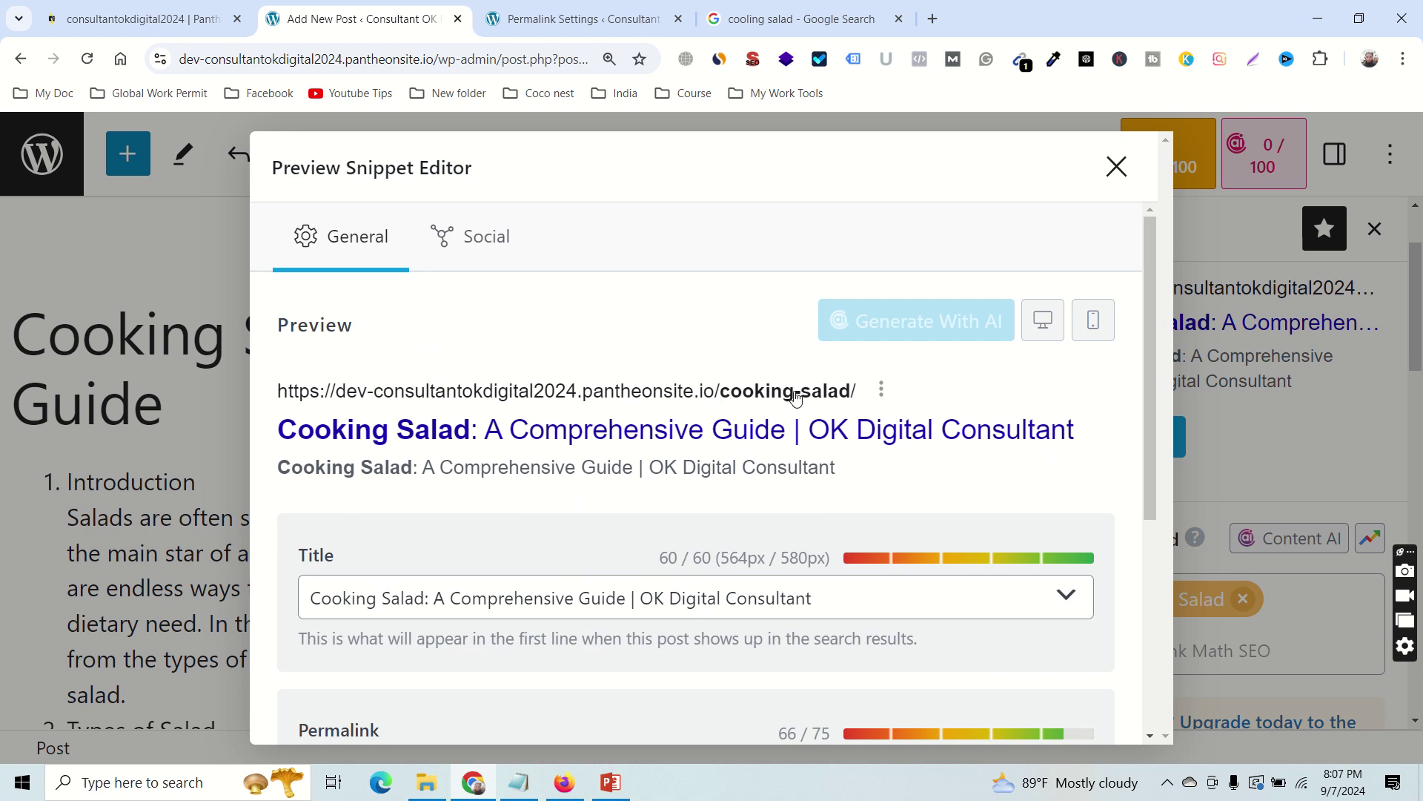
click(1117, 166)
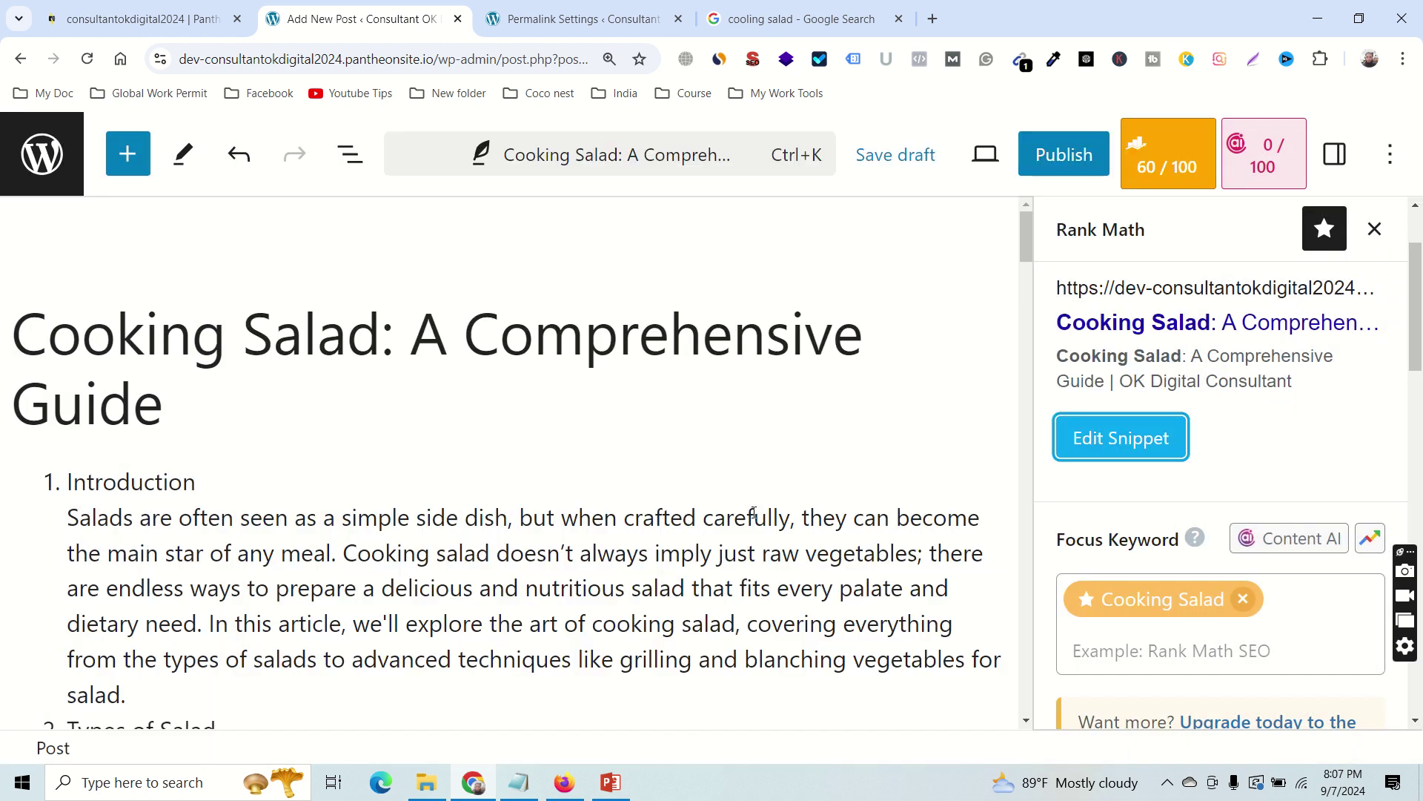
Examine Rank Math's Basic SEO checks, relating the URL and first-10%-of-content keyword checks to the post's introduction.
click(253, 400)
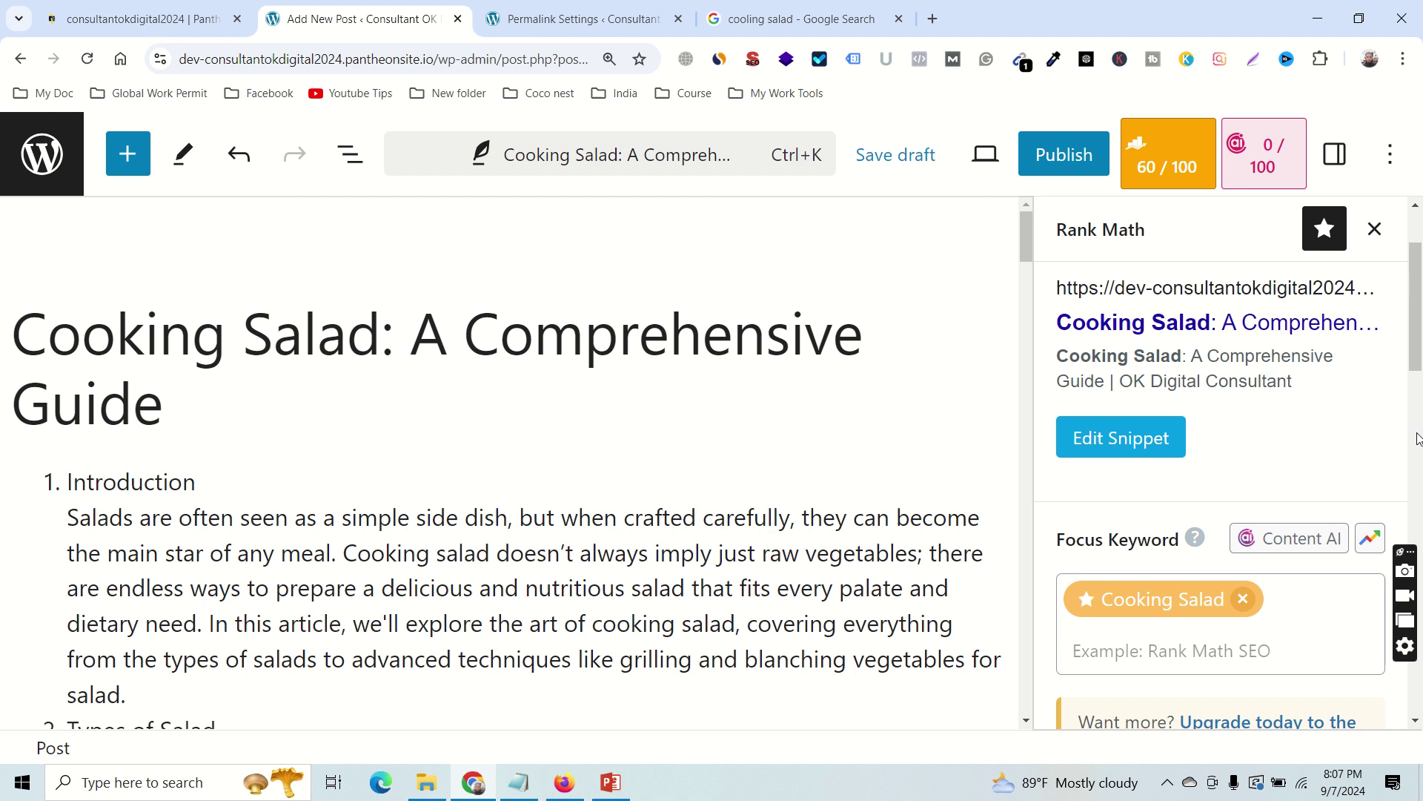
scroll(1418, 438, down, 6)
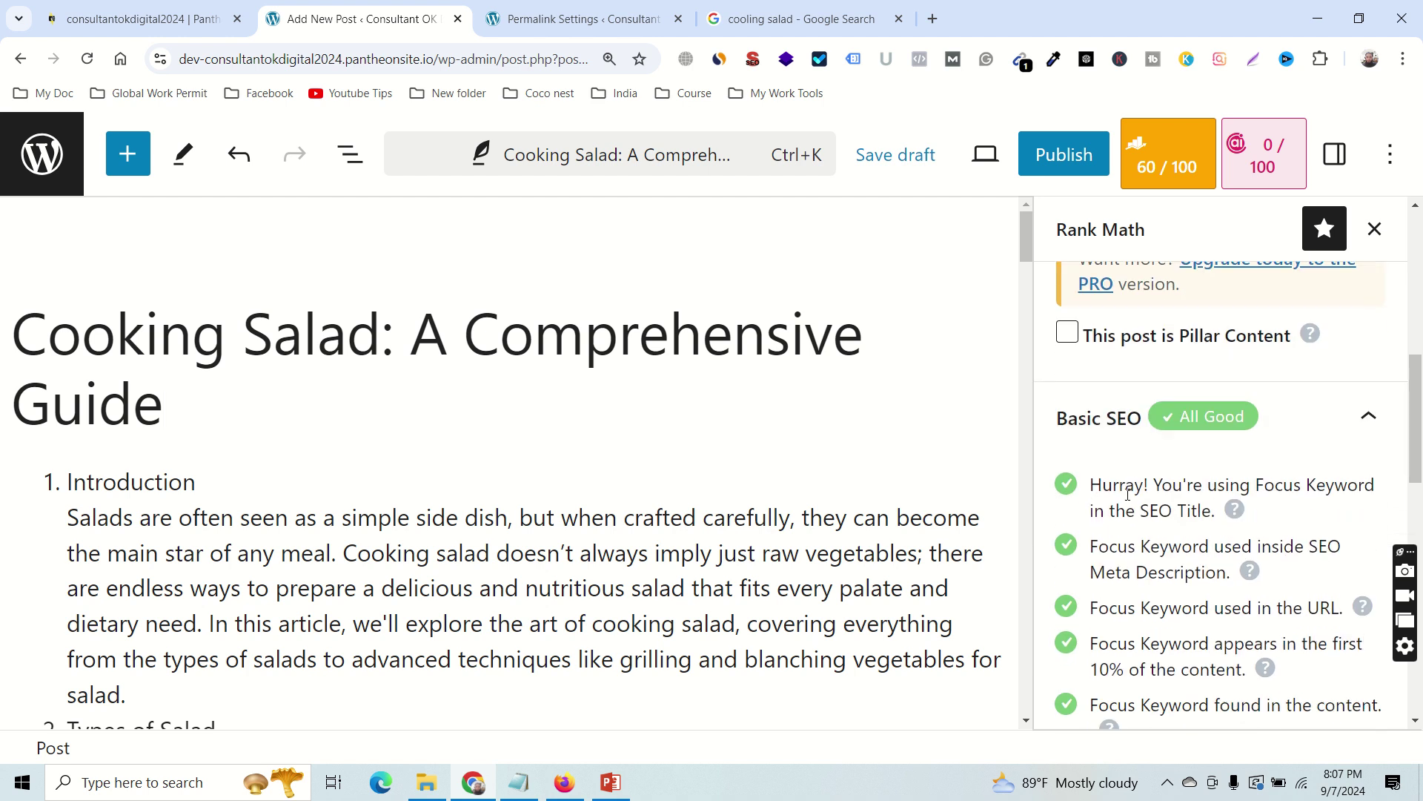
scroll(1322, 506, down, 2)
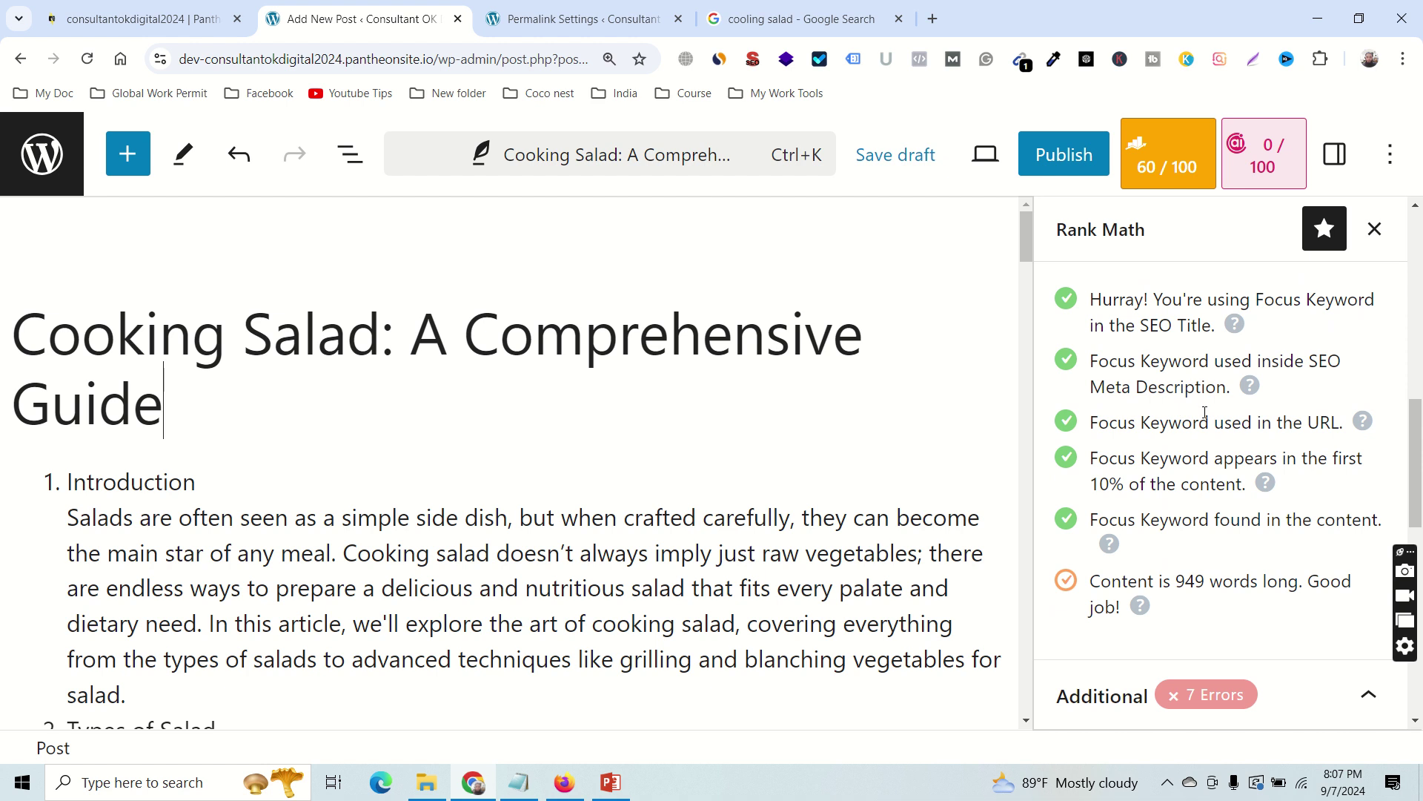
drag(1140, 421, 1343, 422)
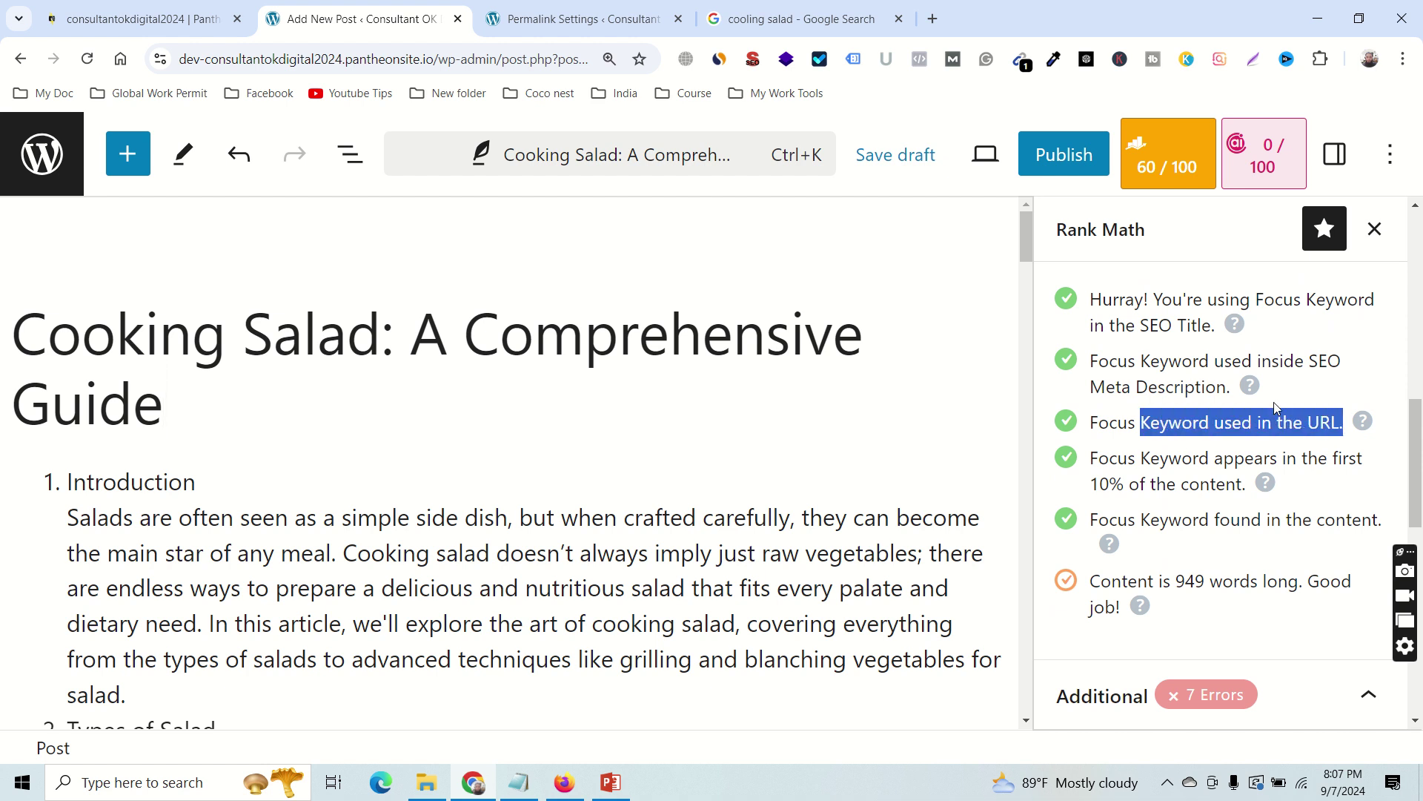
scroll(1236, 391, up, 3)
scroll(1235, 385, down, 3)
drag(1139, 460, 1192, 461)
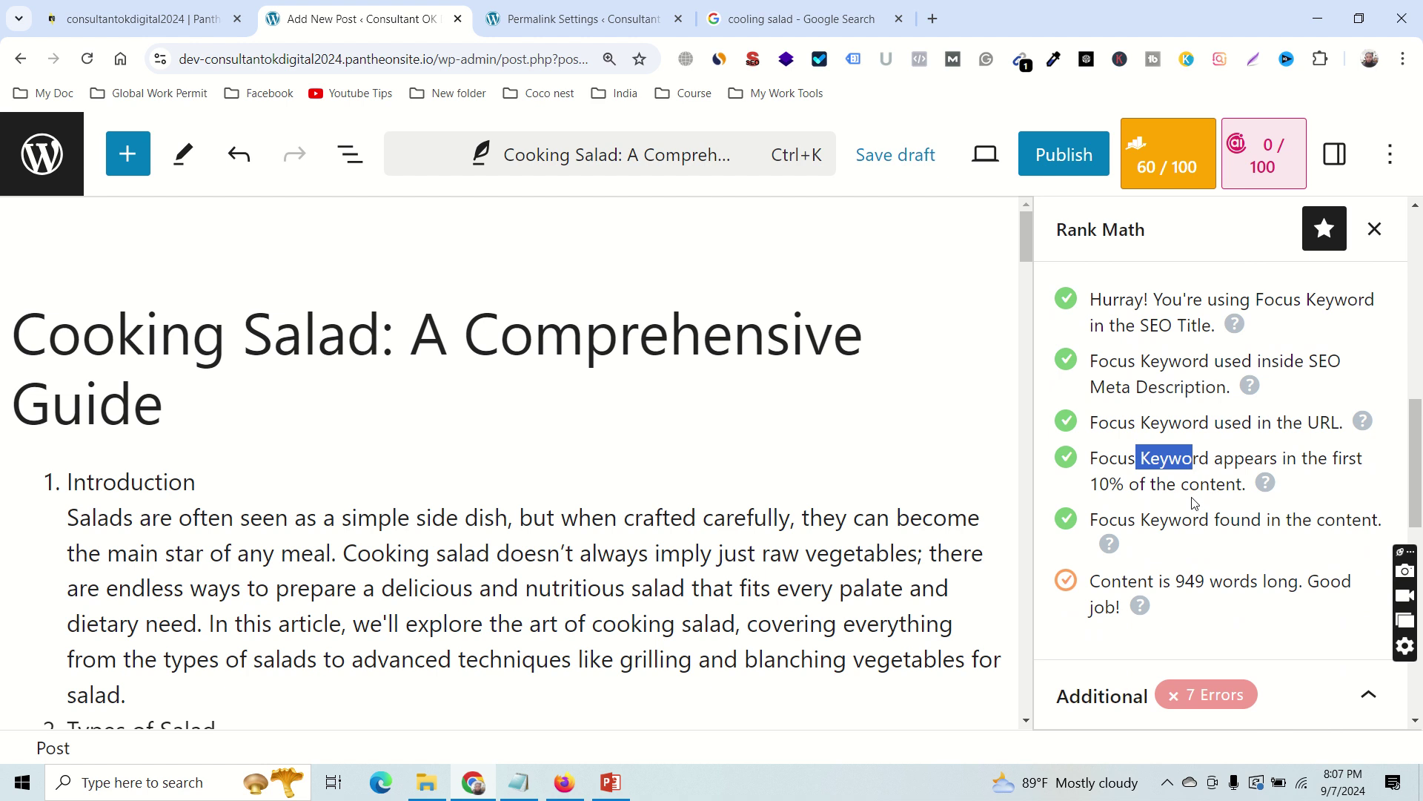
scroll(1195, 504, up, 2)
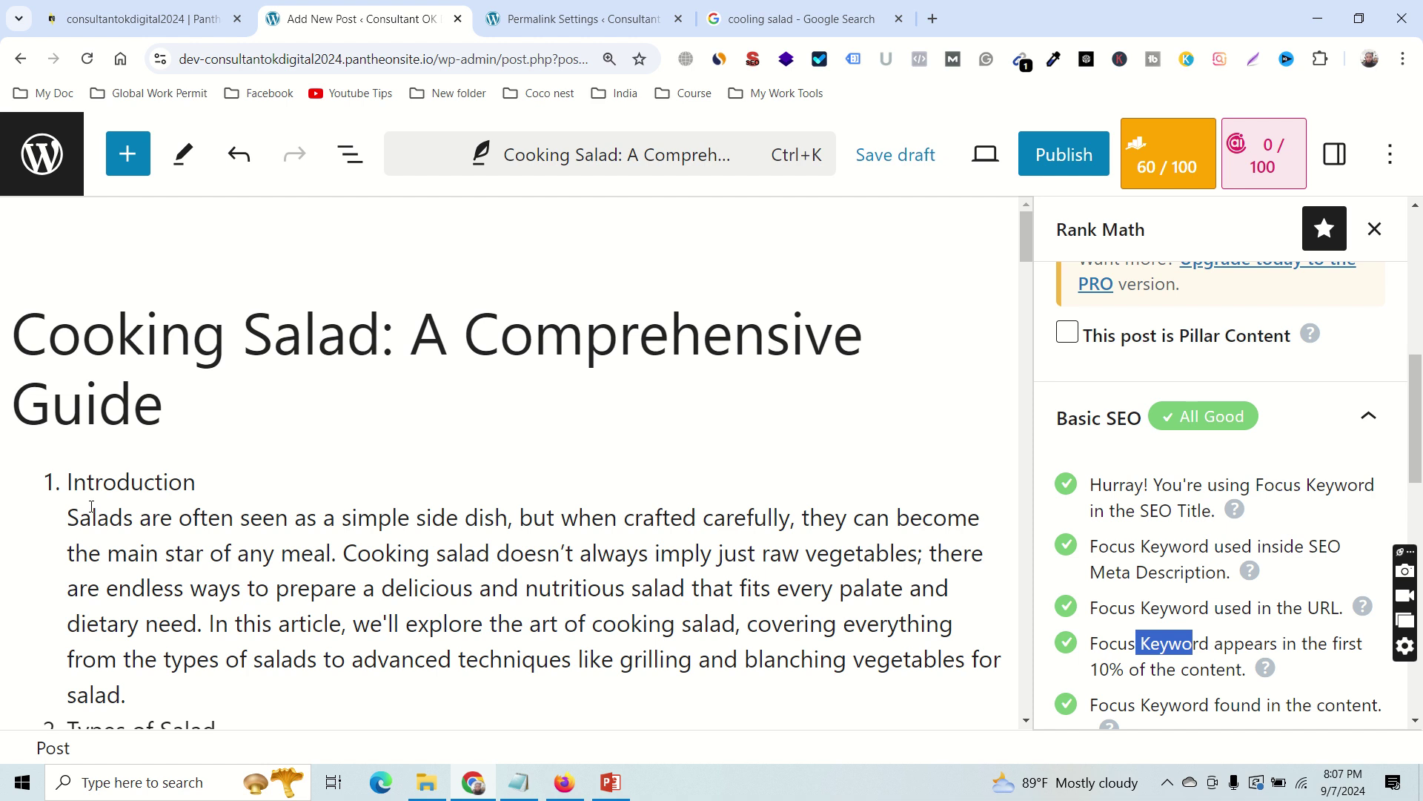
scroll(196, 481, down, 2)
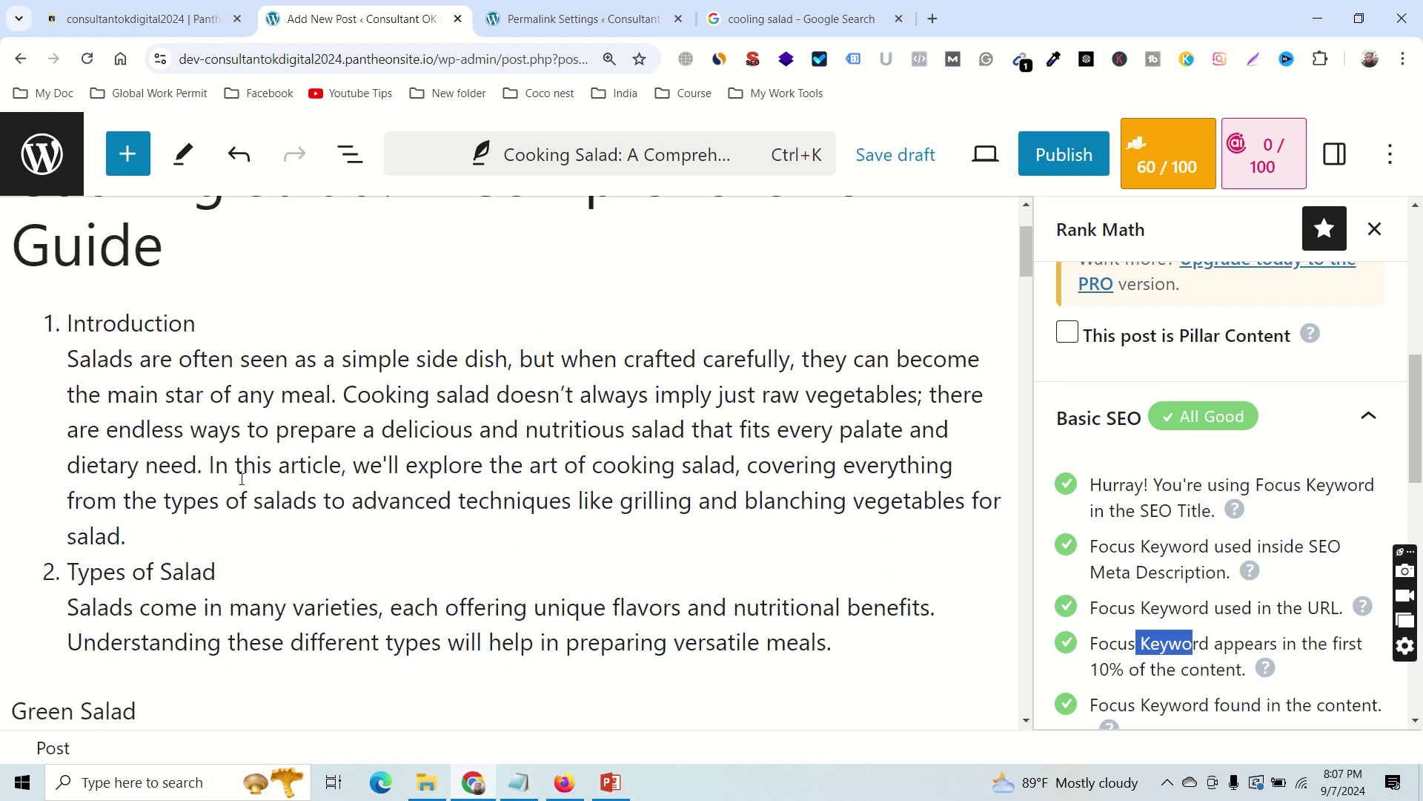
scroll(244, 478, up, 2)
click(69, 481)
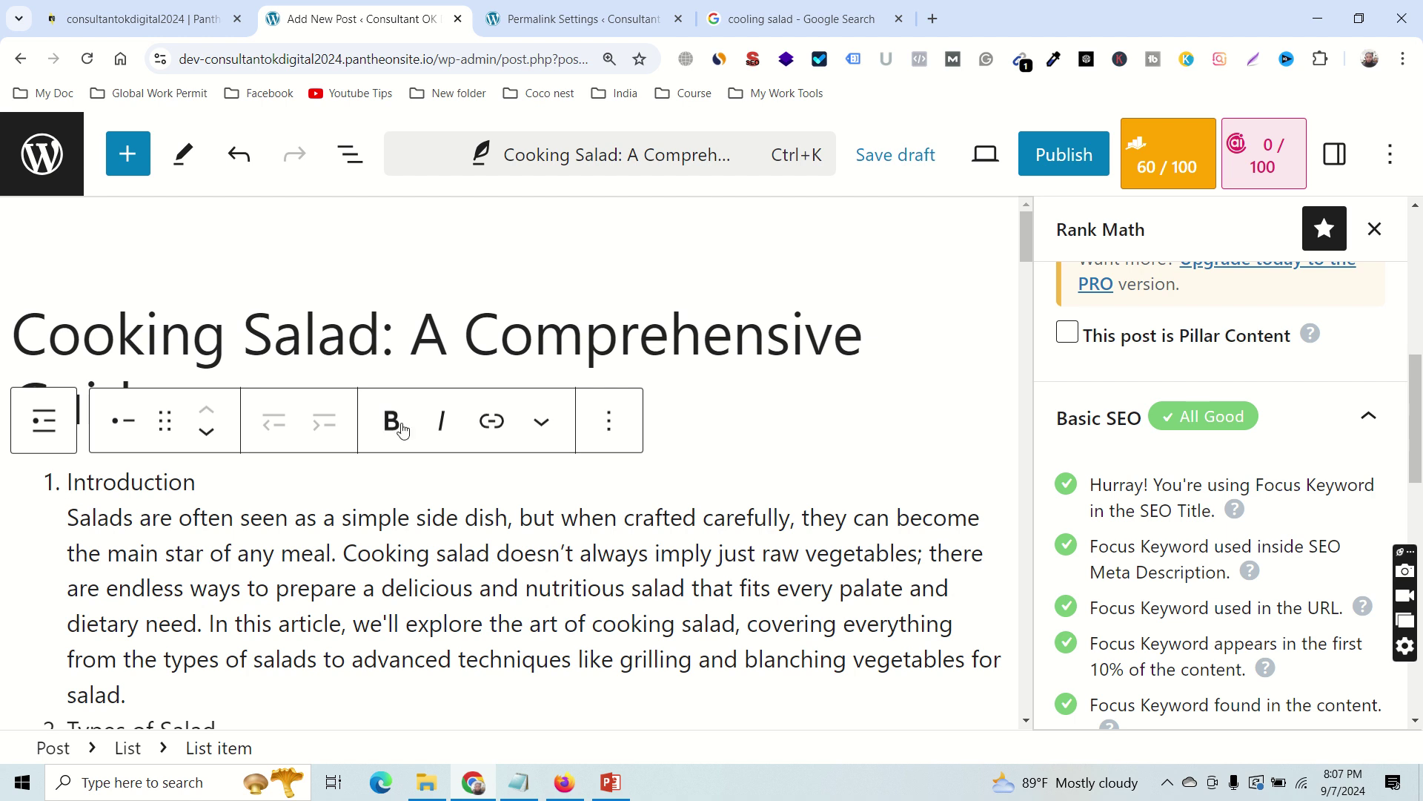
mouse_move(584, 6)
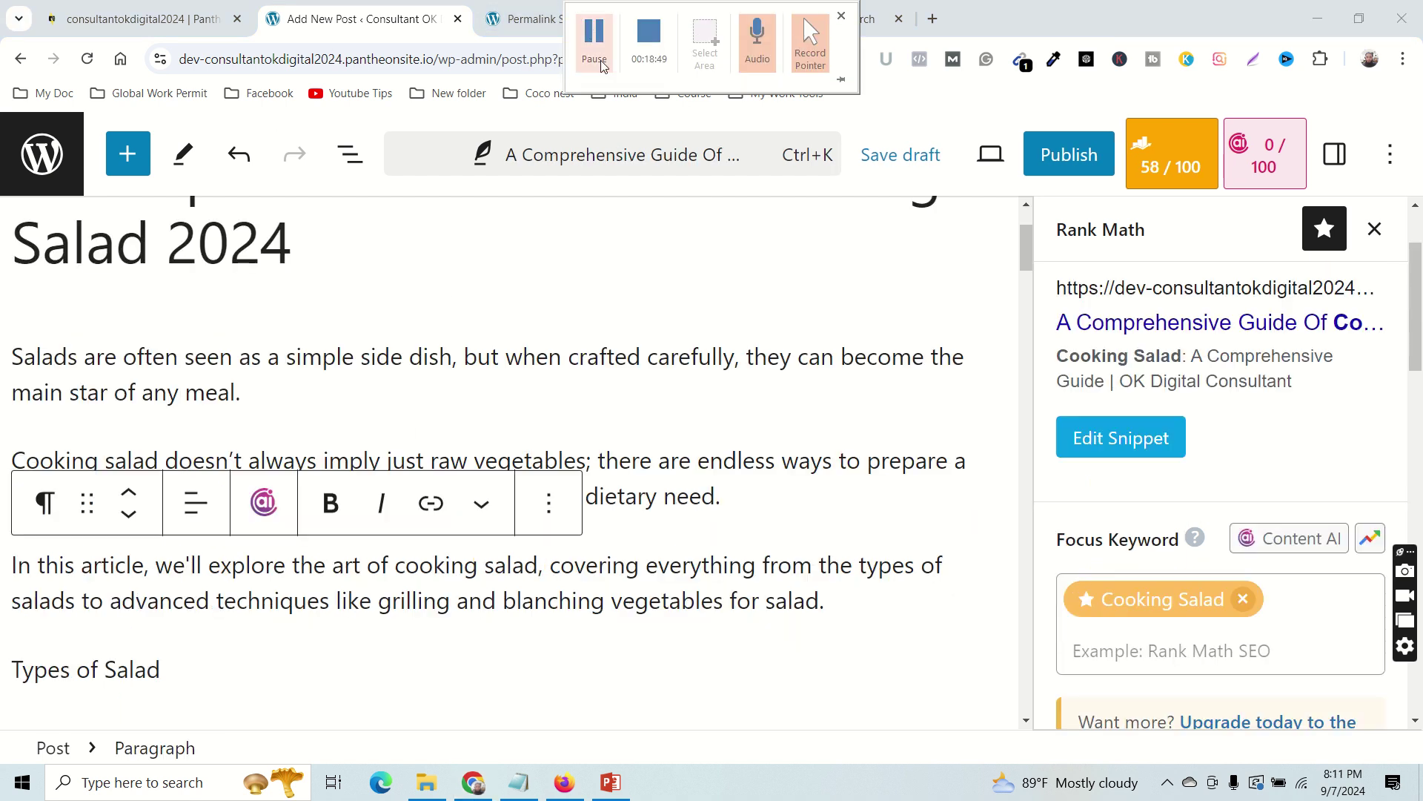
Review the post title "A Comprehensive Guide Of Cooking Salad 2024", view it in the snippet editor's preview, and close the editor.
scroll(667, 356, up, 2)
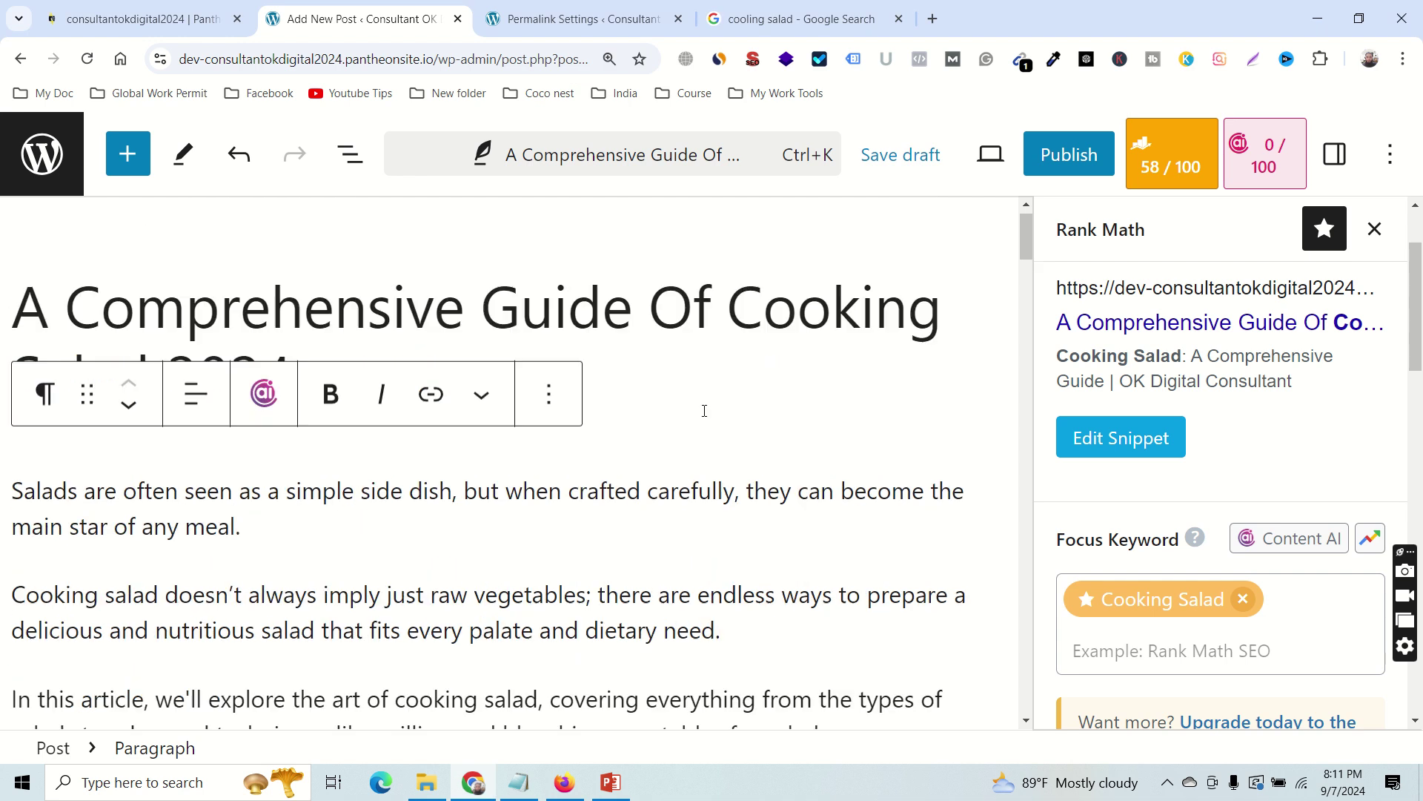
click(518, 327)
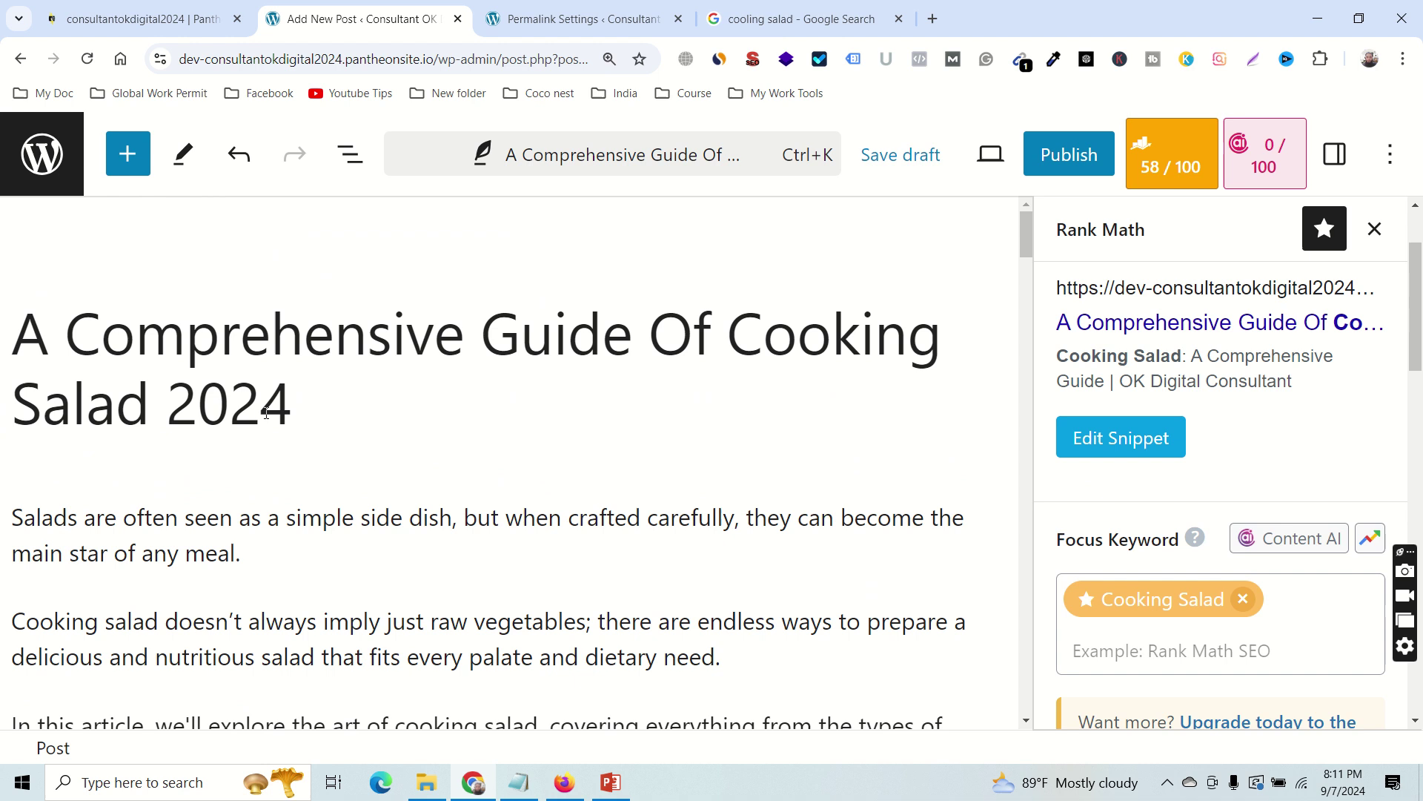
drag(293, 404, 9, 349)
click(1105, 437)
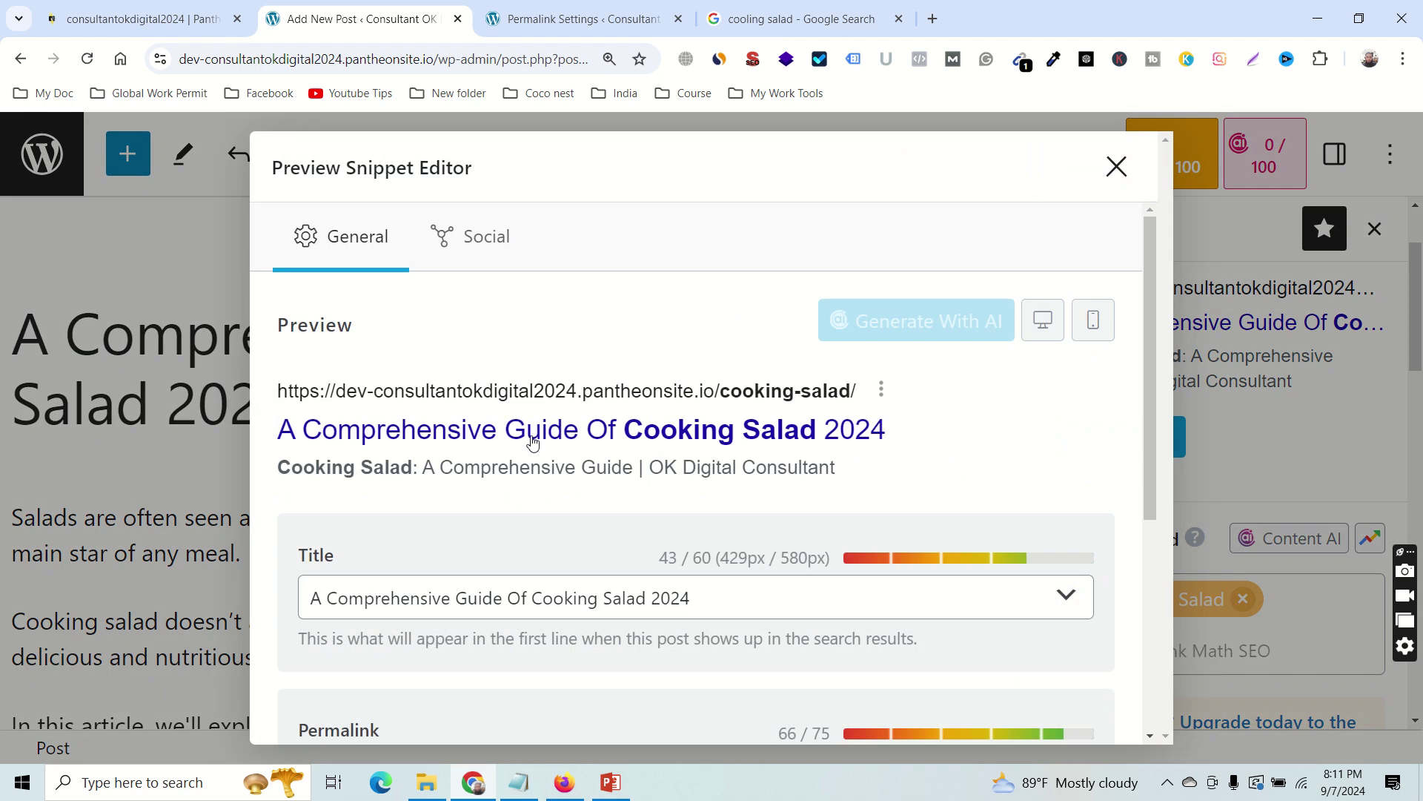
click(1115, 166)
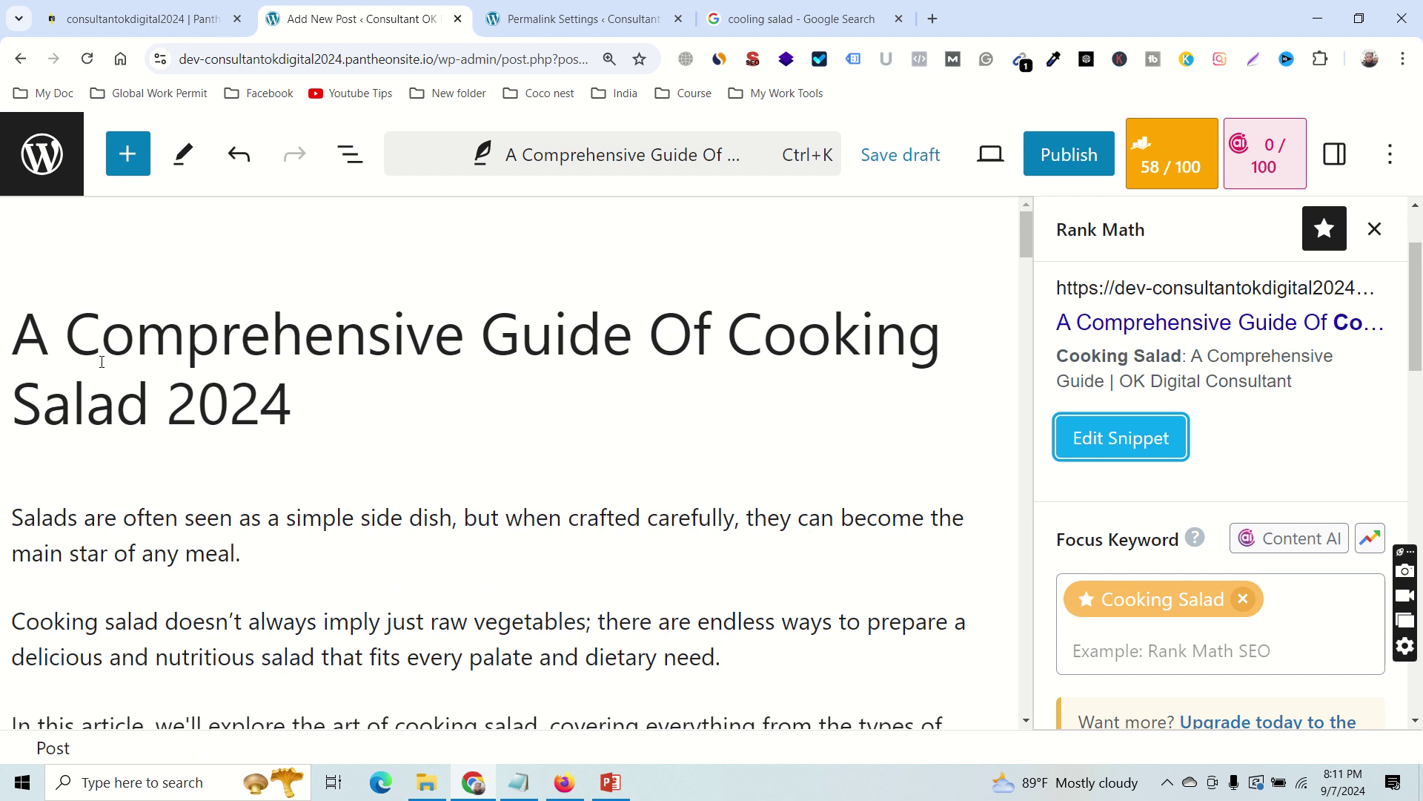
Read through the article body from the introduction down to the Future Trends in Salad Cooking section, checking how its paragraphs are split.
click(67, 522)
scroll(244, 417, down, 3)
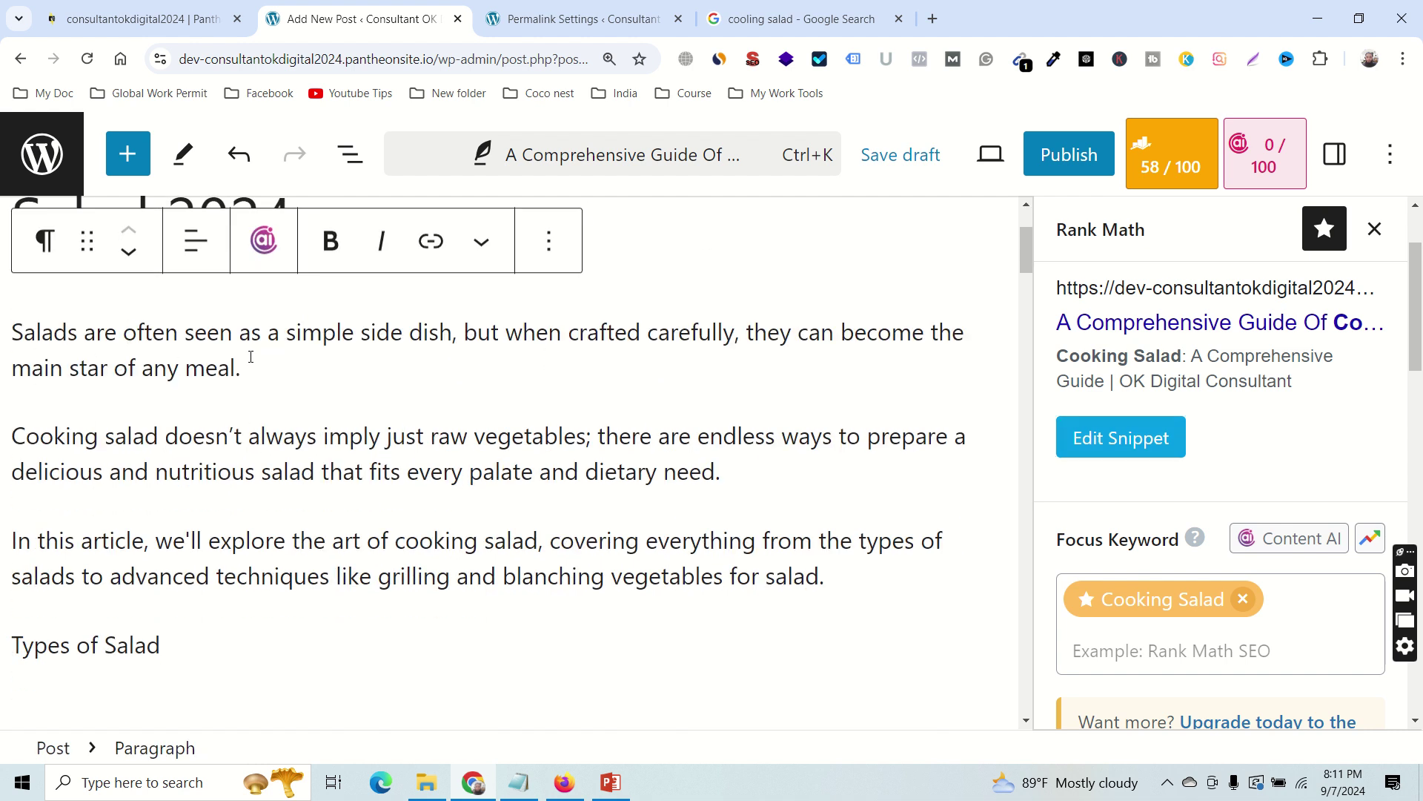
scroll(396, 561, down, 5)
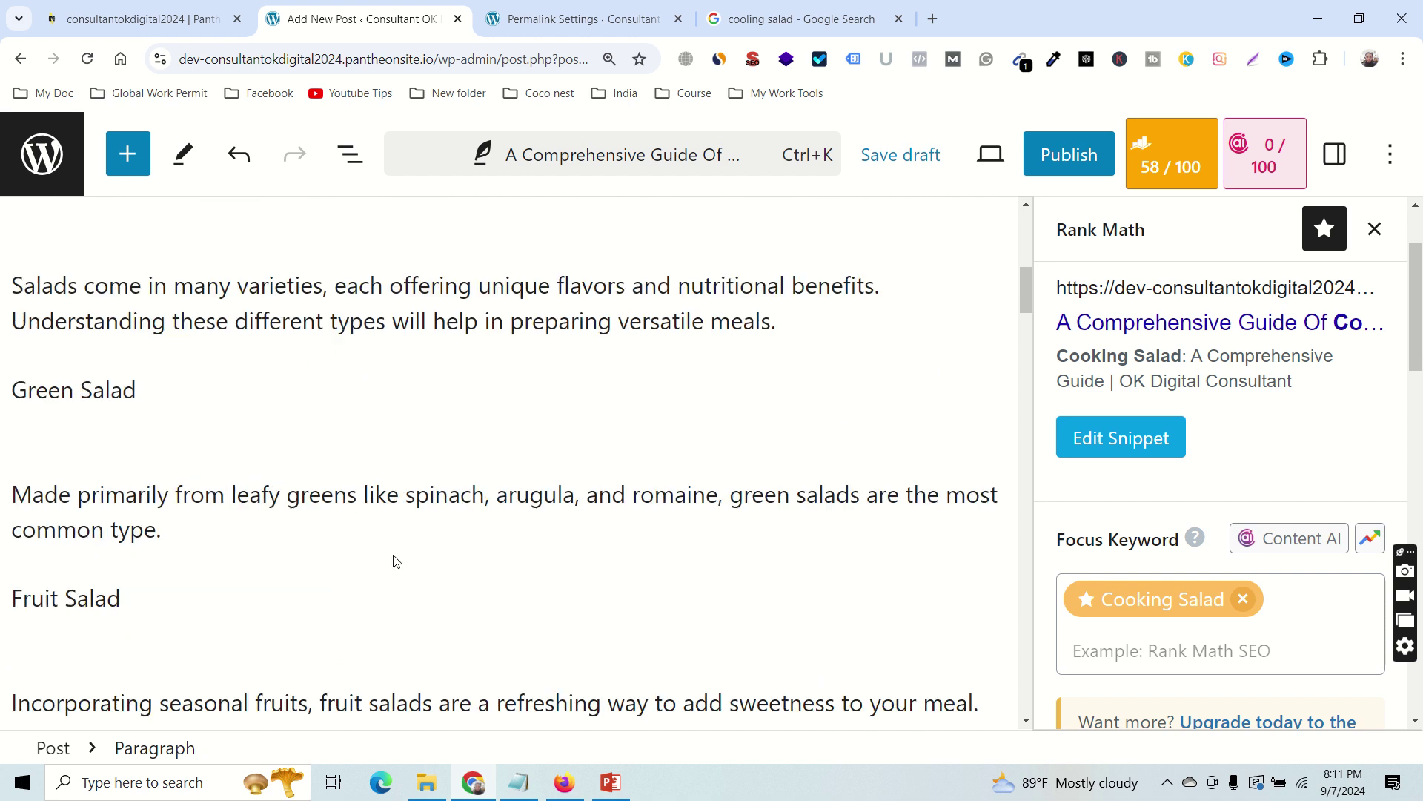
scroll(395, 561, down, 9)
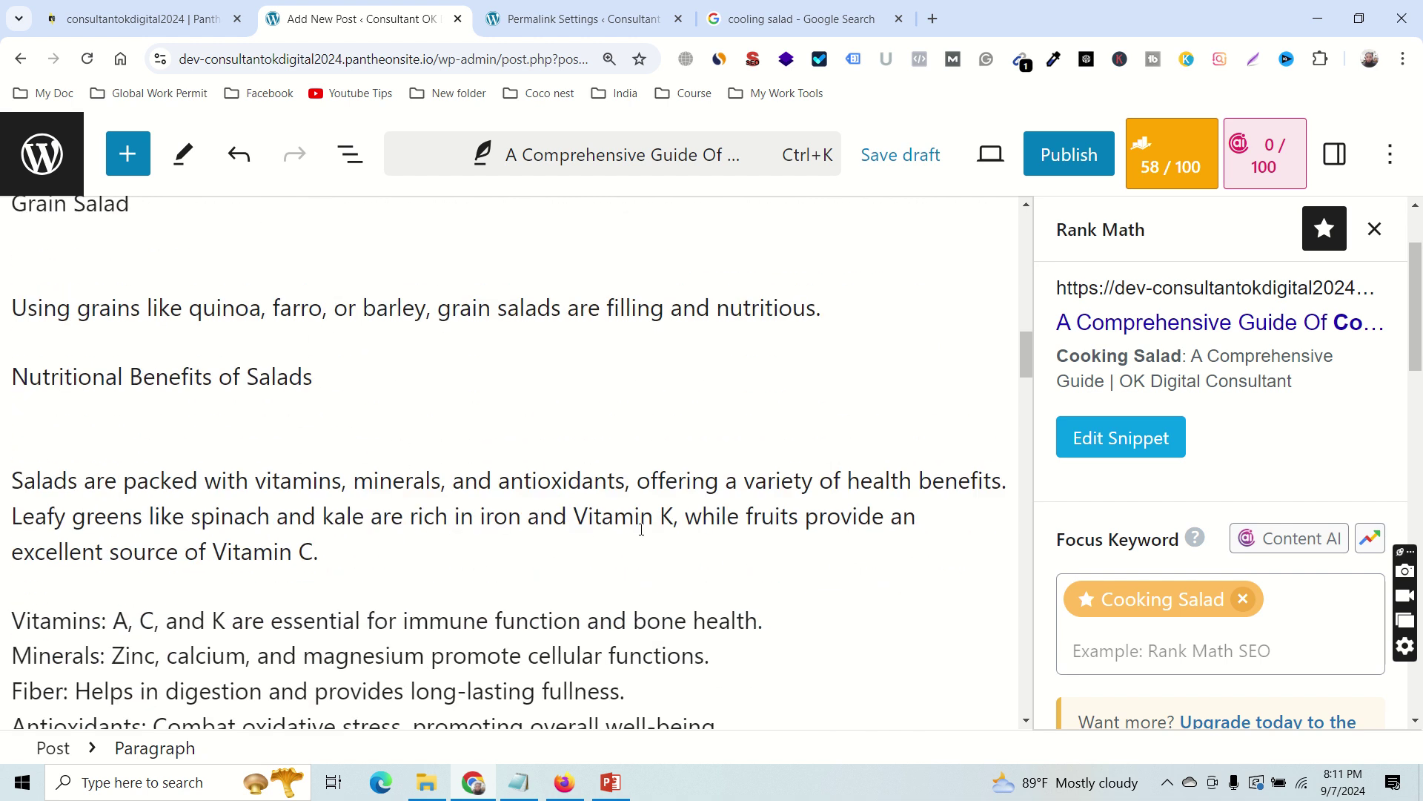
click(642, 527)
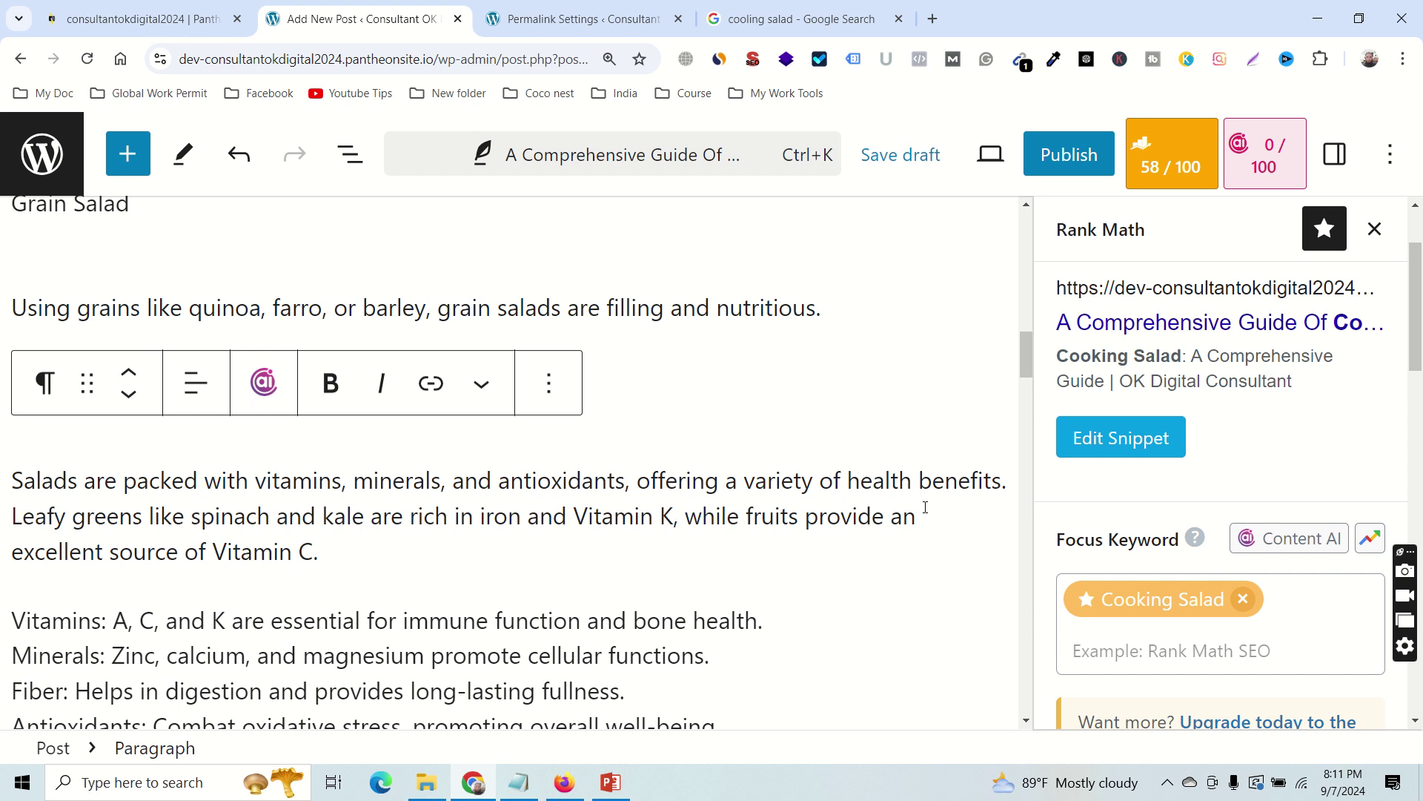
scroll(659, 546, down, 12)
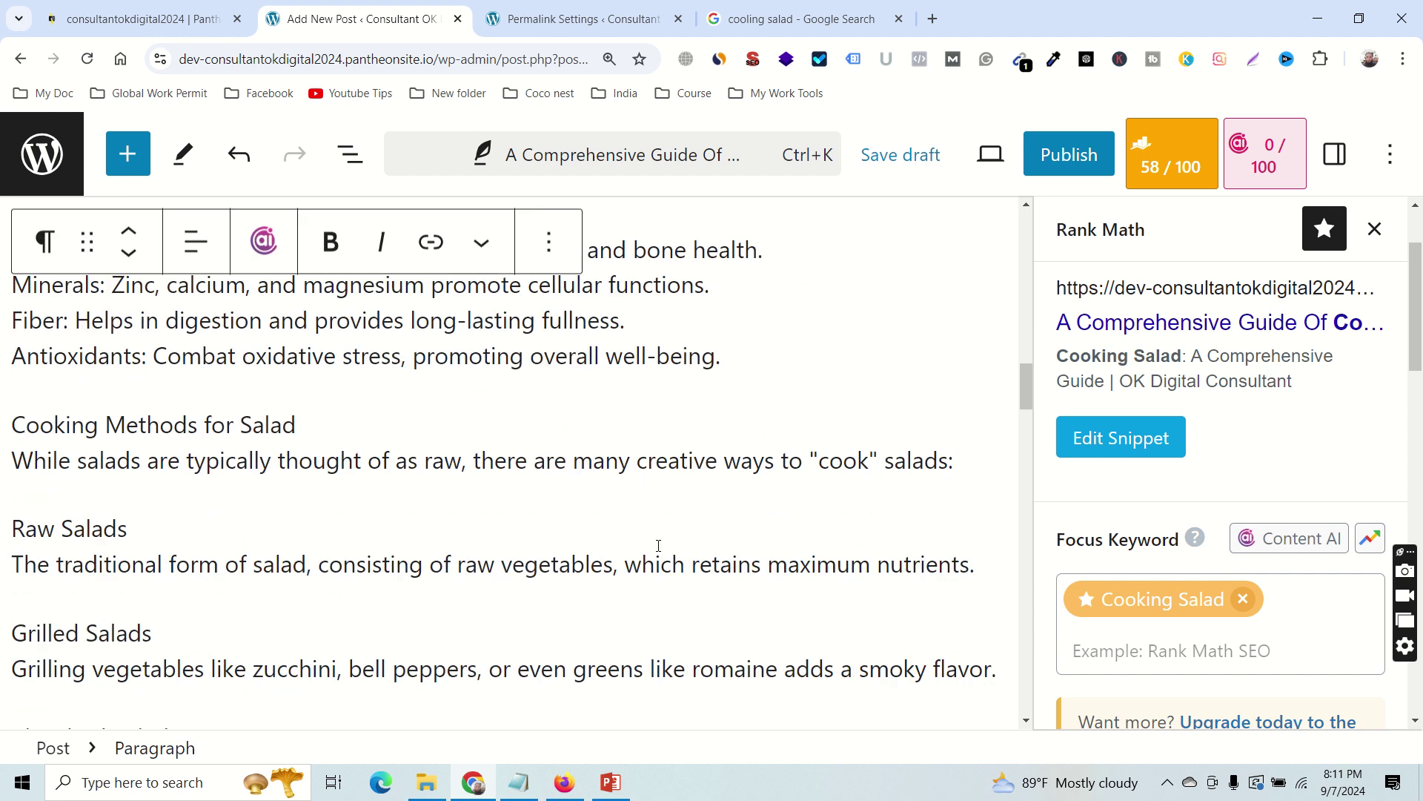
scroll(658, 546, down, 9)
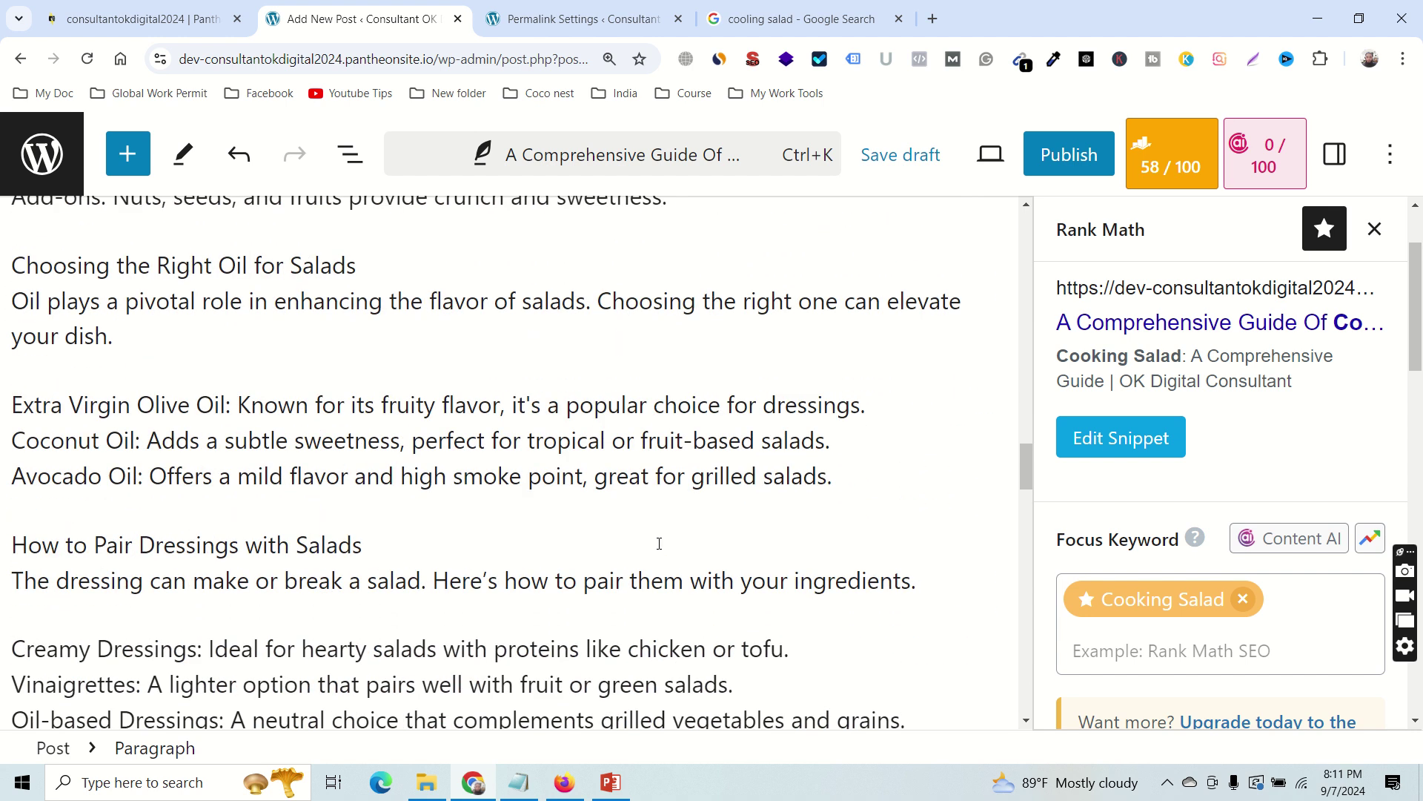
scroll(593, 533, down, 5)
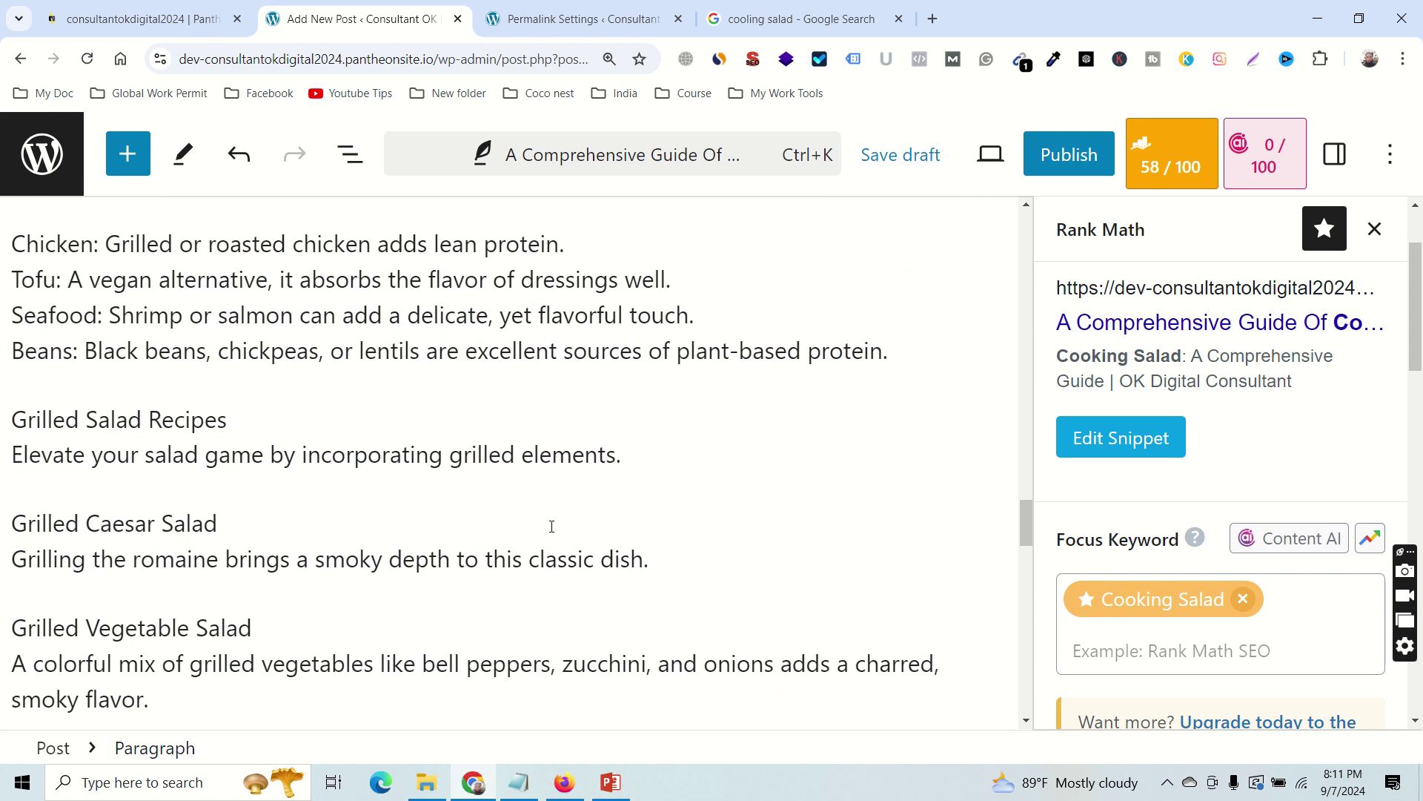
scroll(552, 527, down, 5)
scroll(466, 496, down, 5)
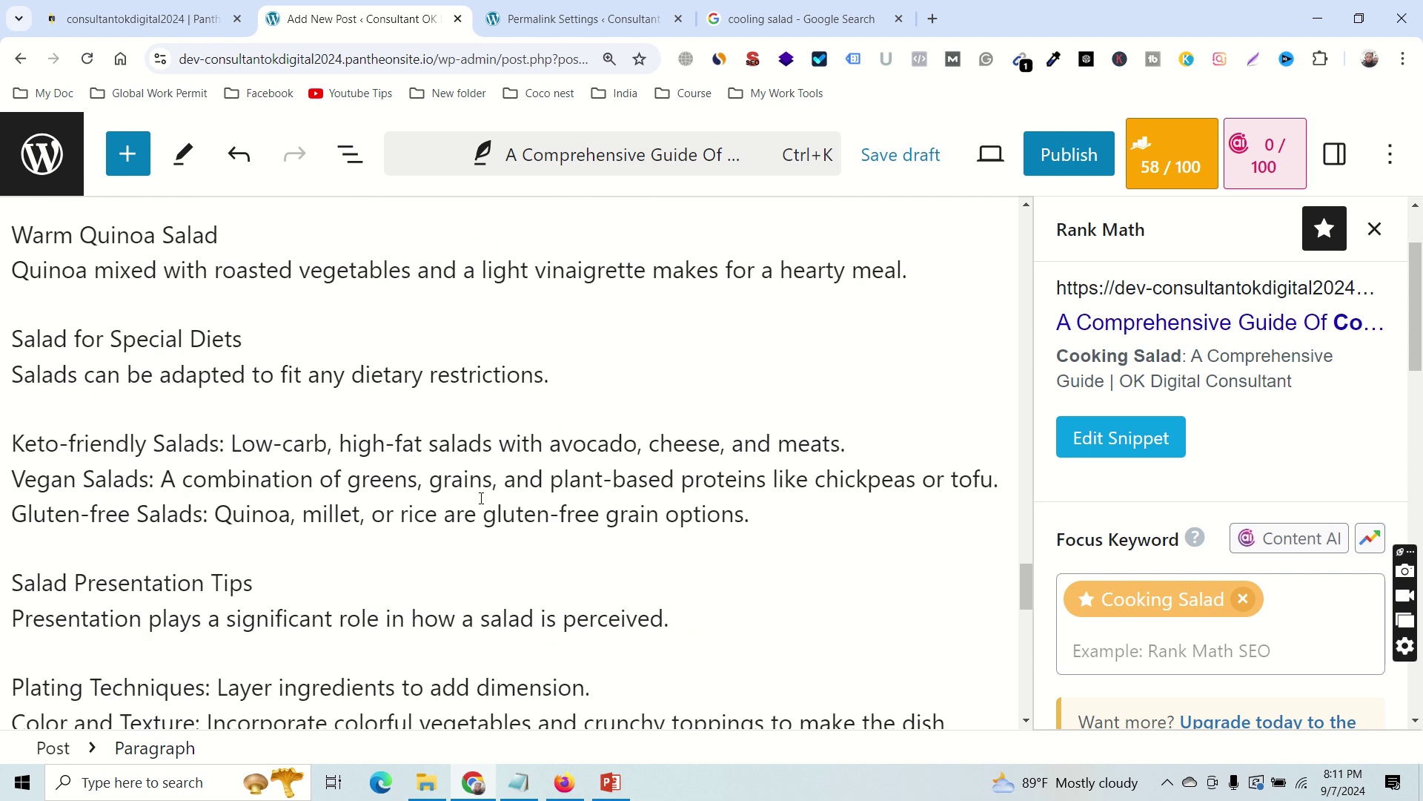
scroll(512, 487, down, 4)
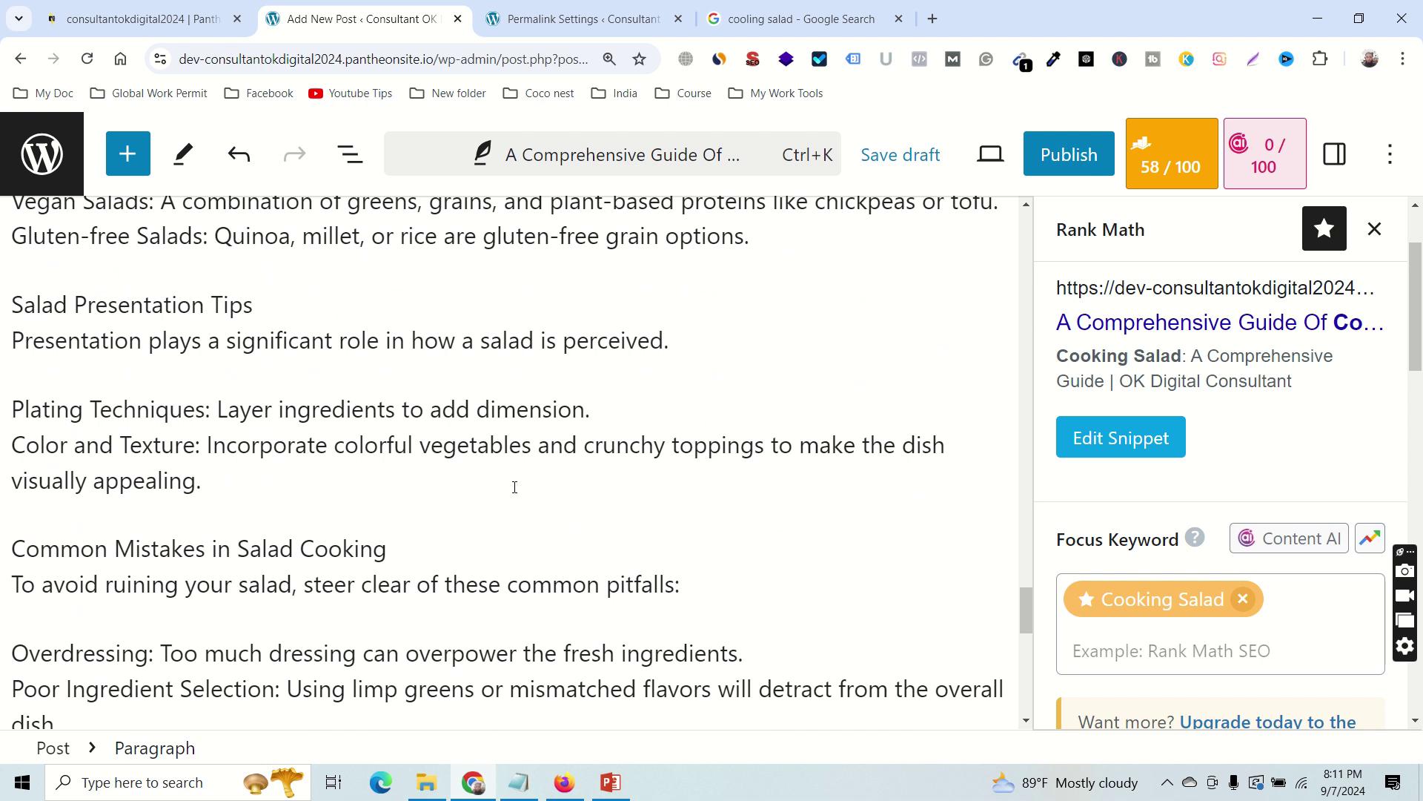
scroll(516, 487, down, 10)
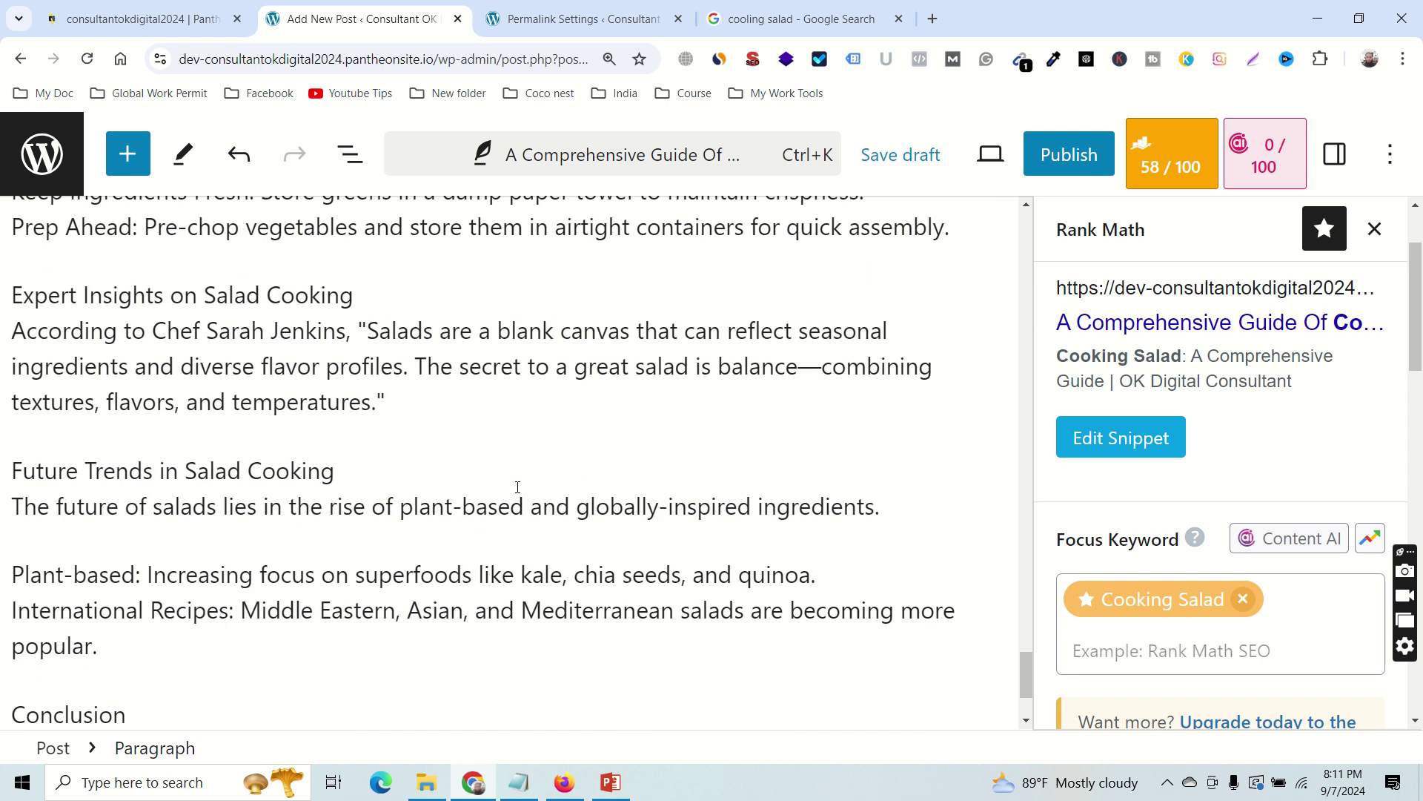
Split the Expert Insights on Salad Cooking paragraph so that "The secret to a great salad" starts a new paragraph.
scroll(517, 485, up, 1)
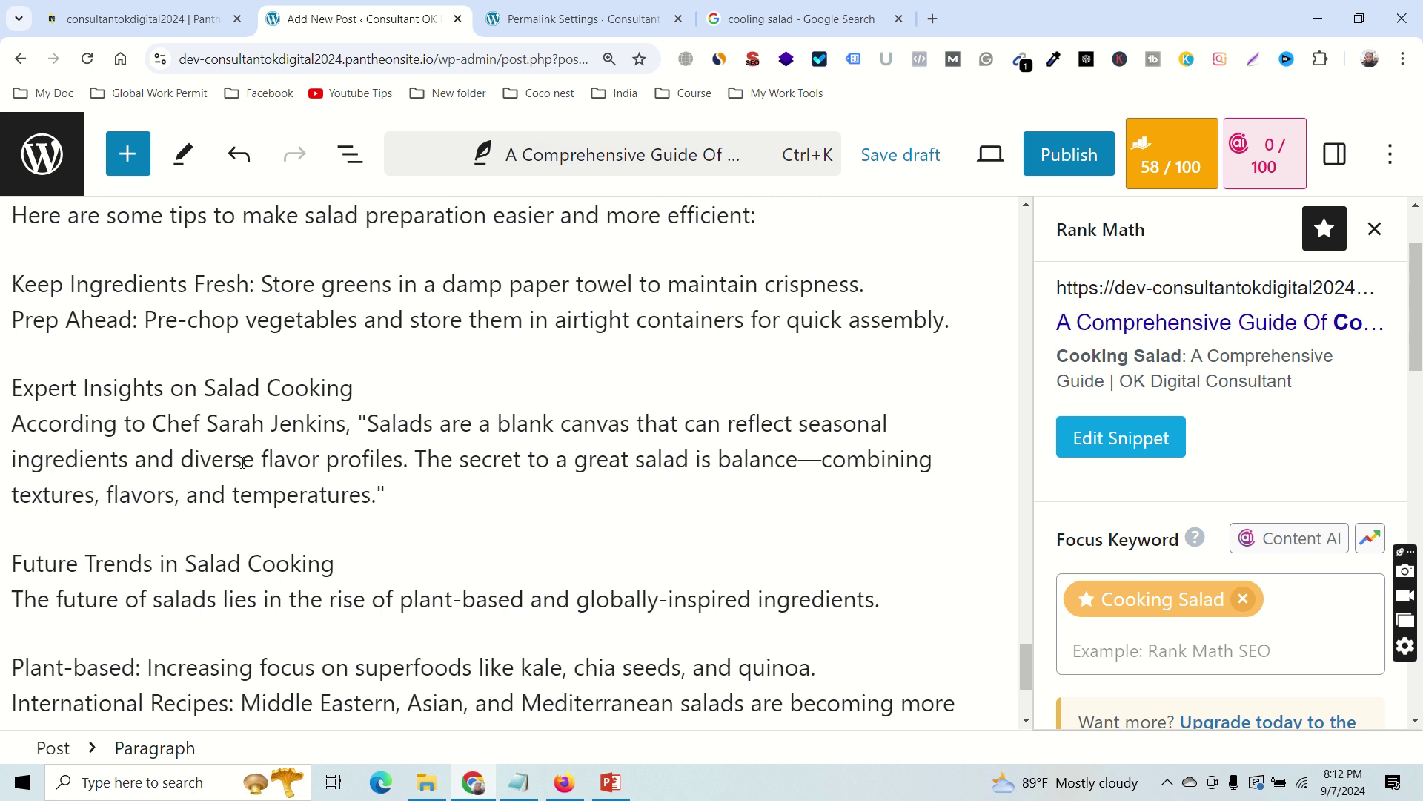
click(413, 462)
key(Return)
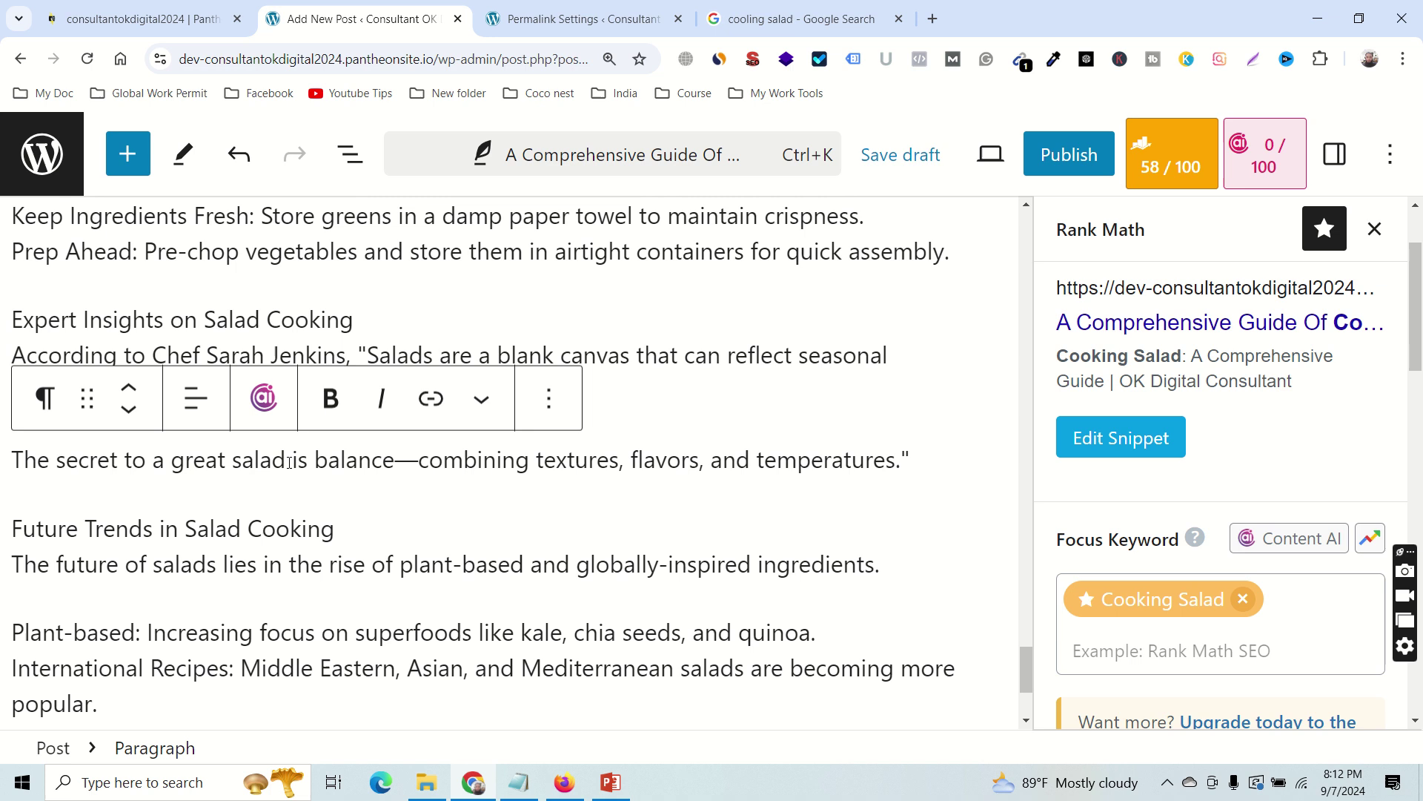
Split the Conclusion text so that "Keep experimenting" starts a new paragraph.
scroll(550, 496, down, 2)
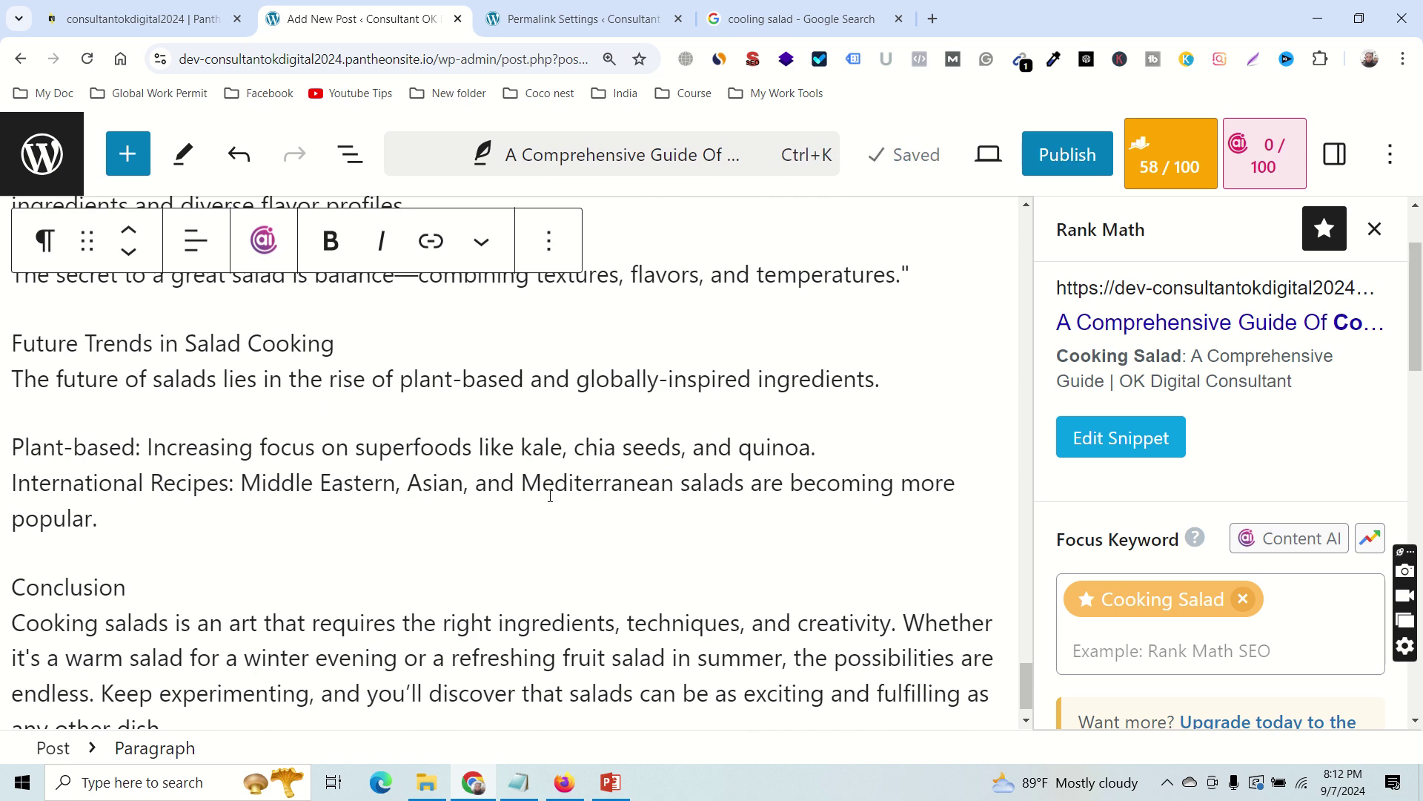
scroll(414, 593, down, 1)
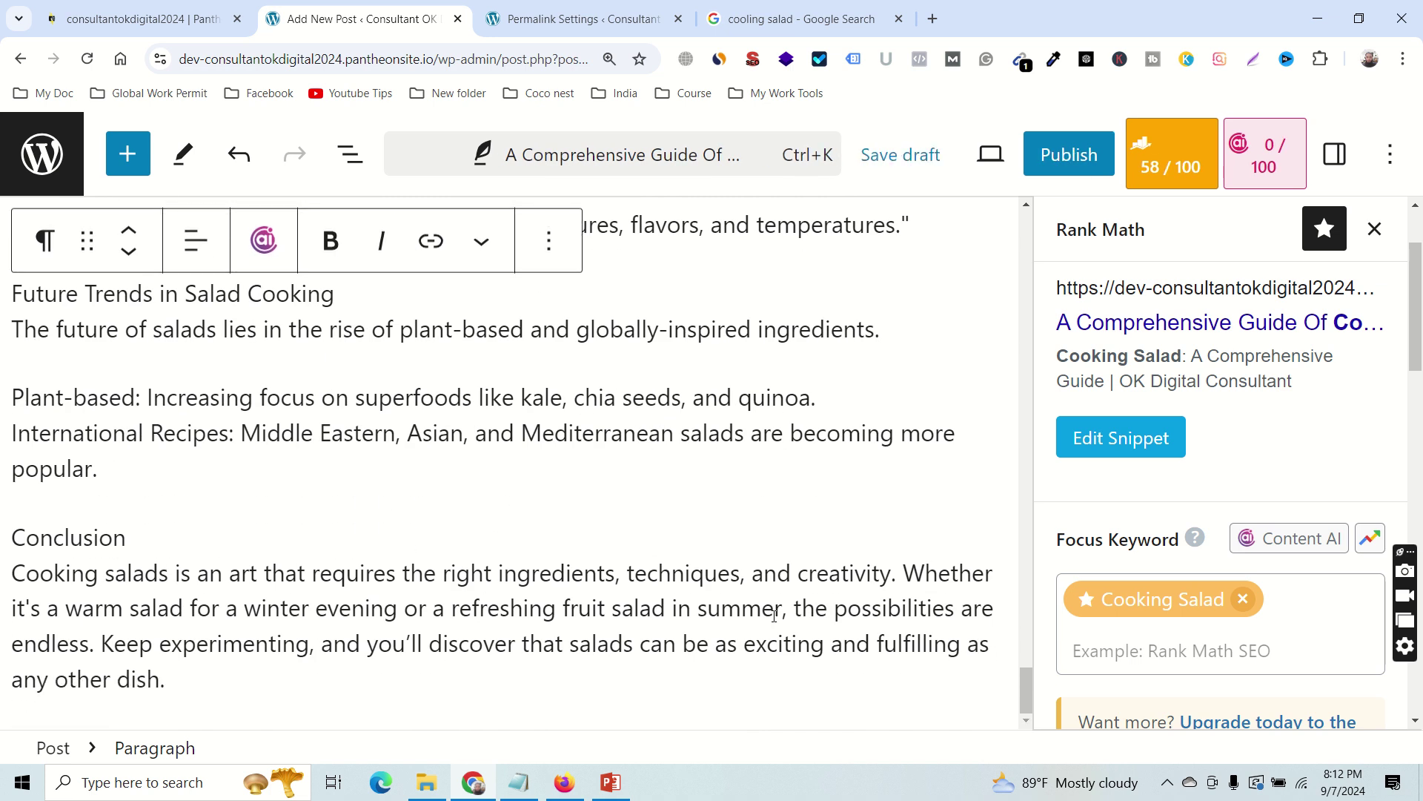
click(101, 645)
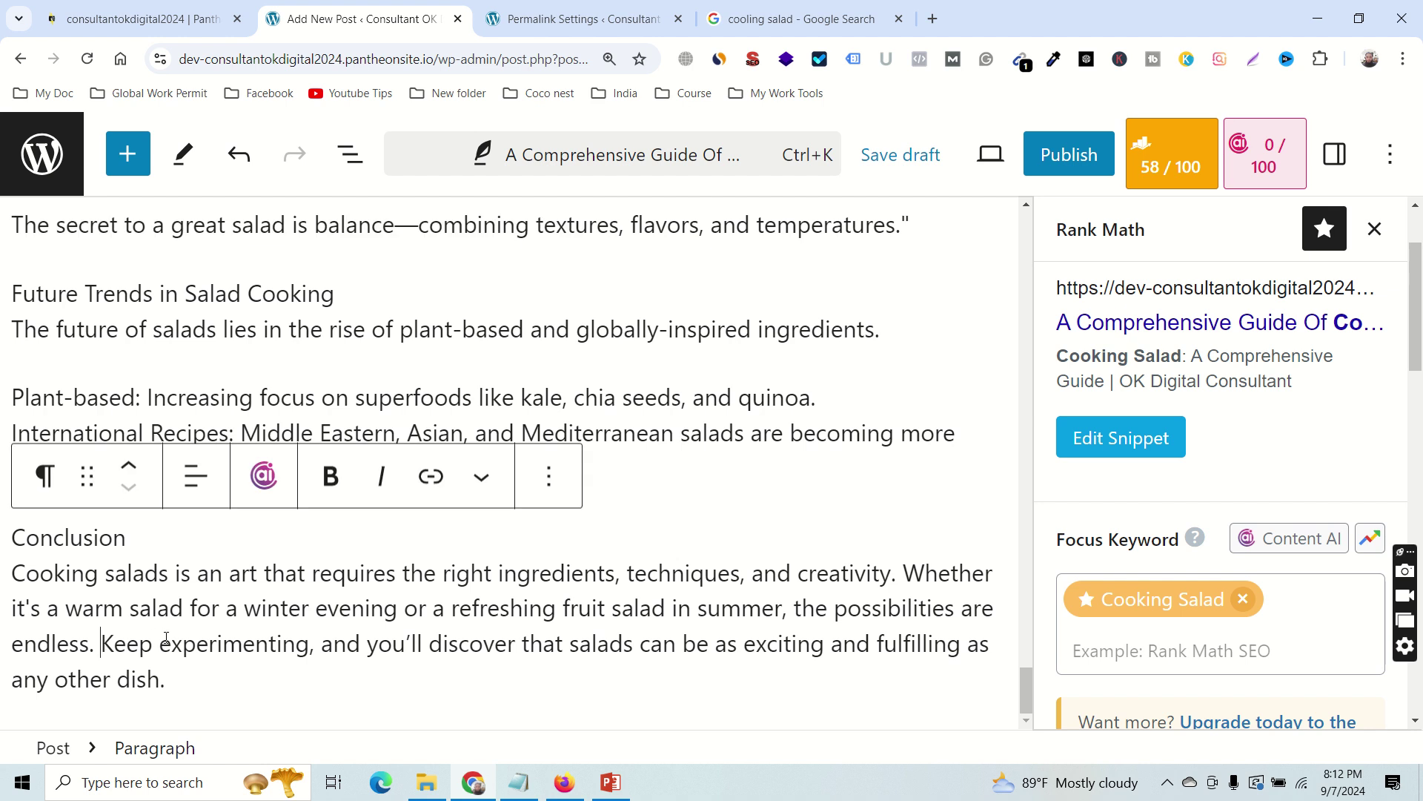
key(Return)
click(789, 528)
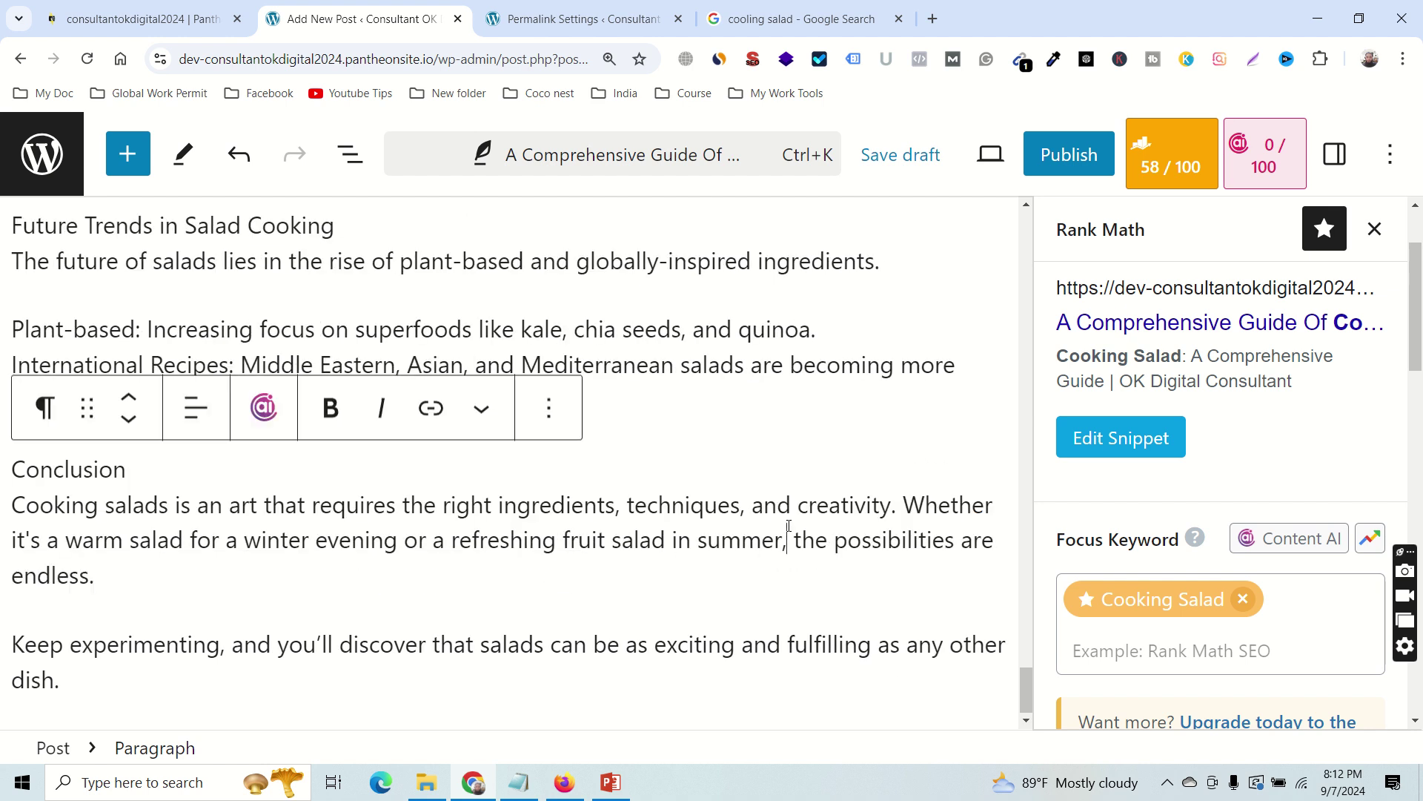
Return to the beginning of the article and review its title and the short introductory paragraphs.
scroll(741, 586, up, 20)
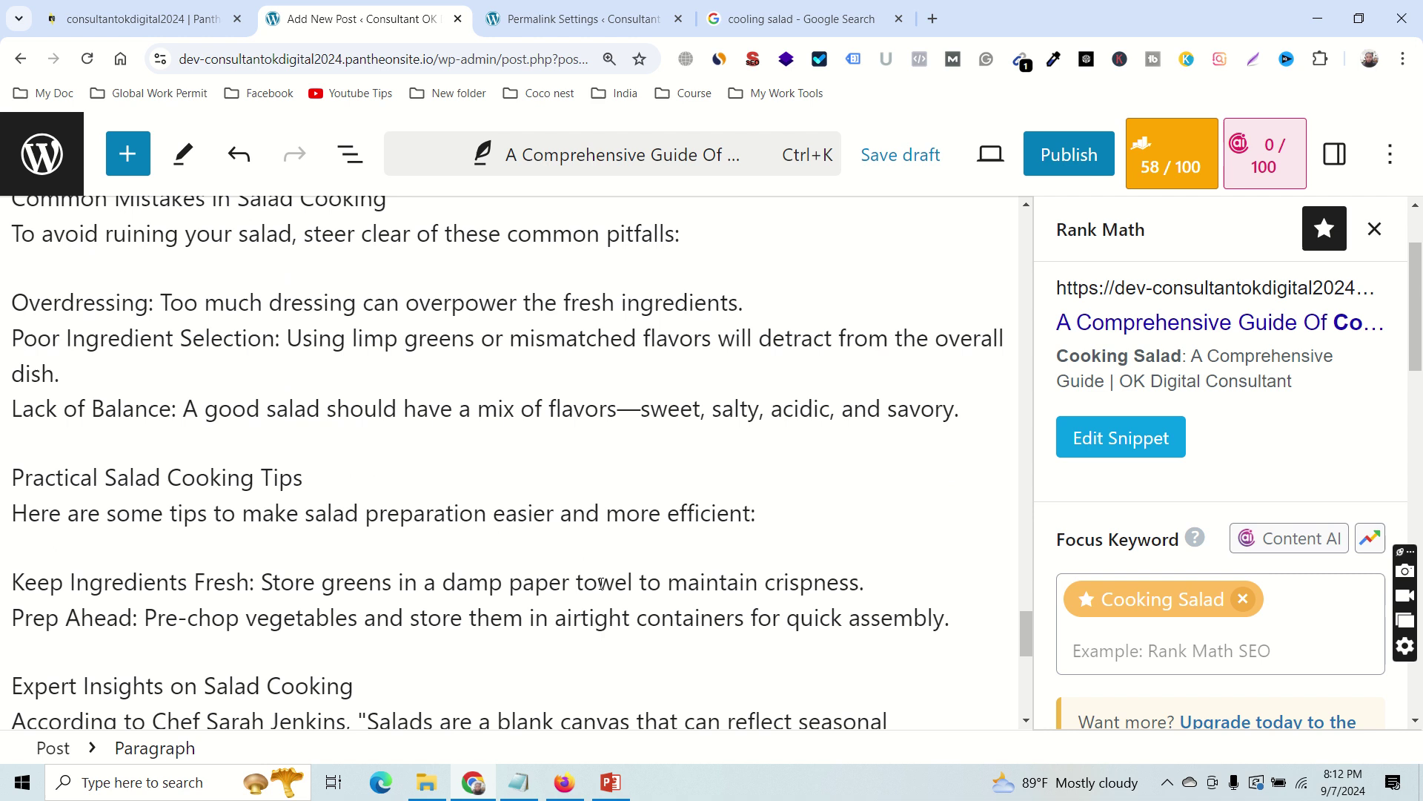
drag(1030, 553, 1025, 223)
scroll(325, 551, down, 2)
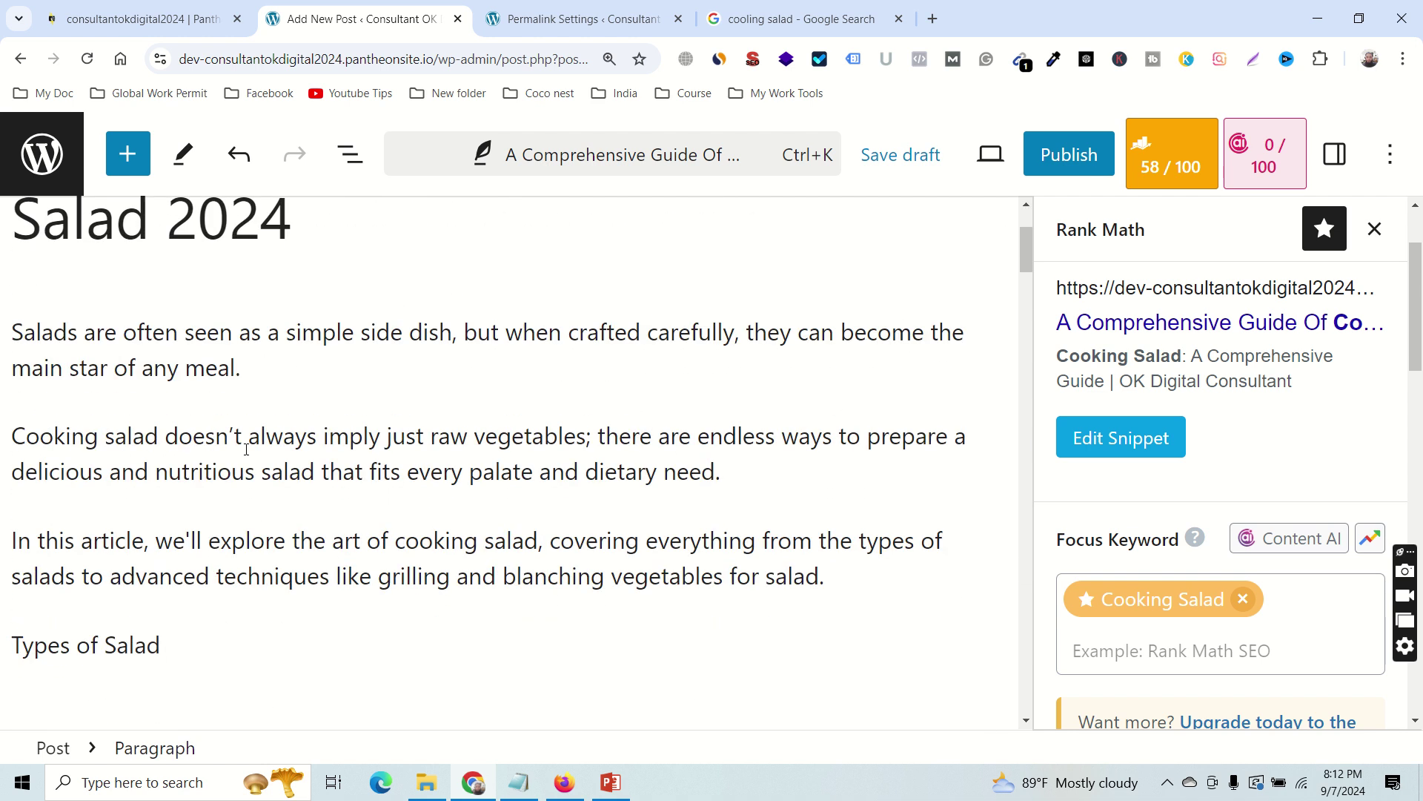
scroll(268, 489, up, 1)
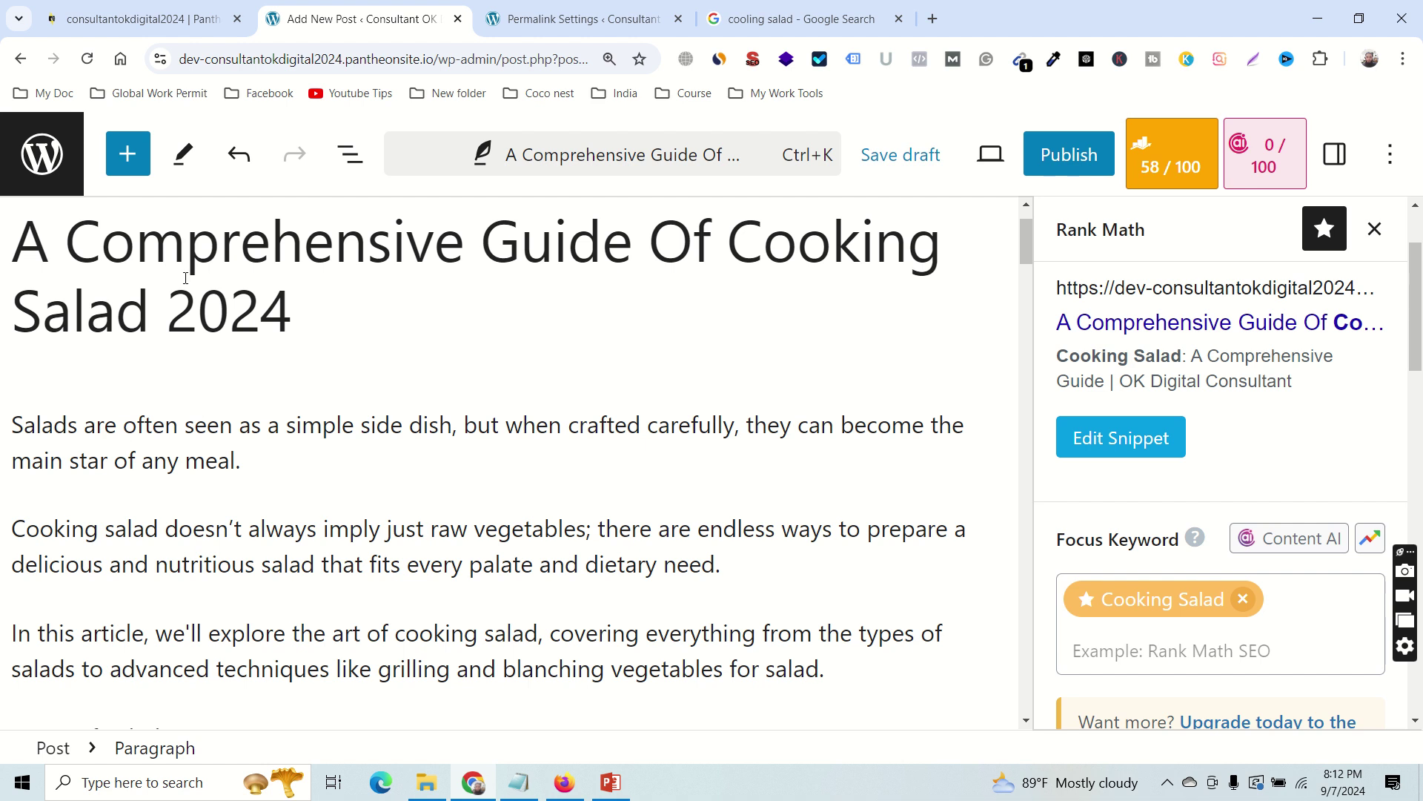
click(196, 306)
key(ctrl+a)
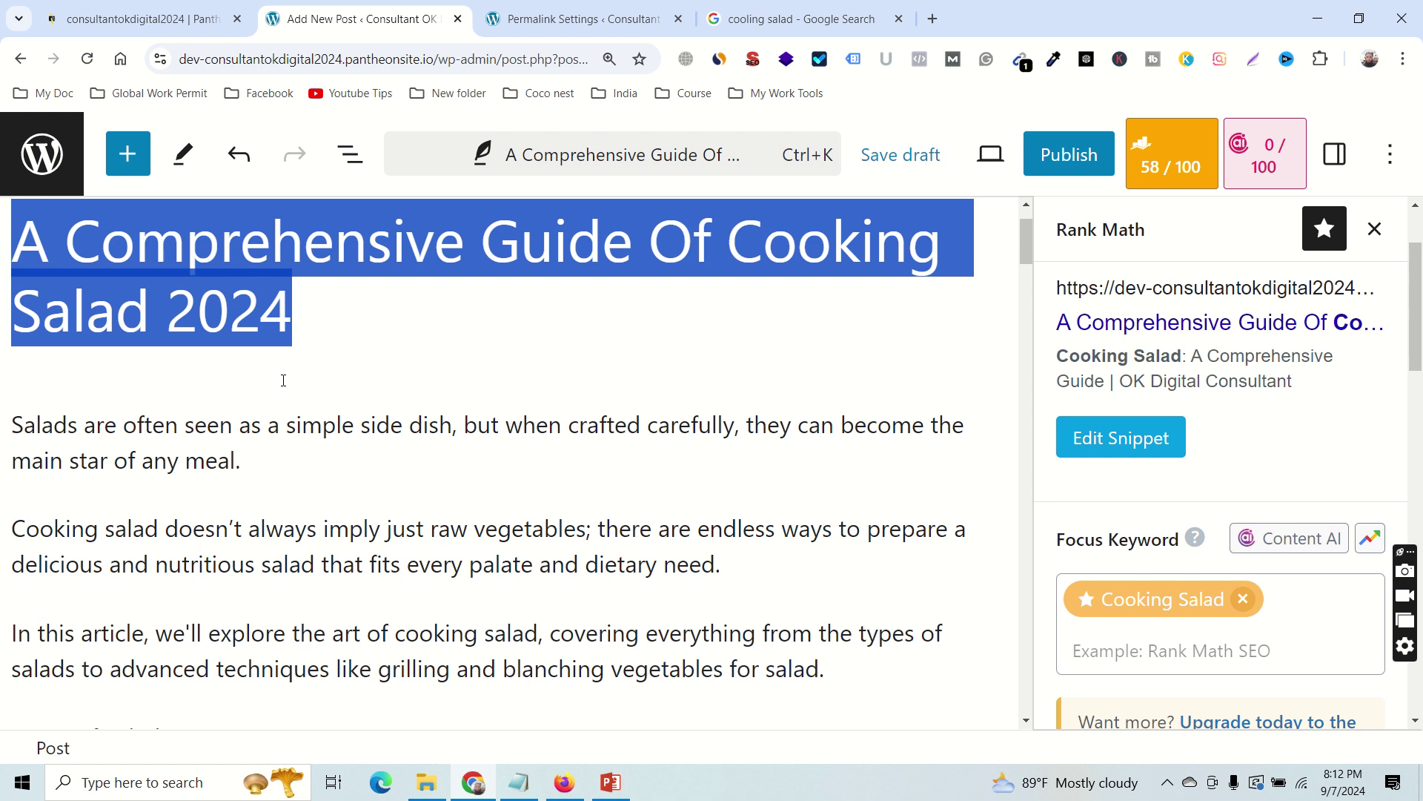
scroll(284, 380, up, 1)
scroll(260, 382, down, 2)
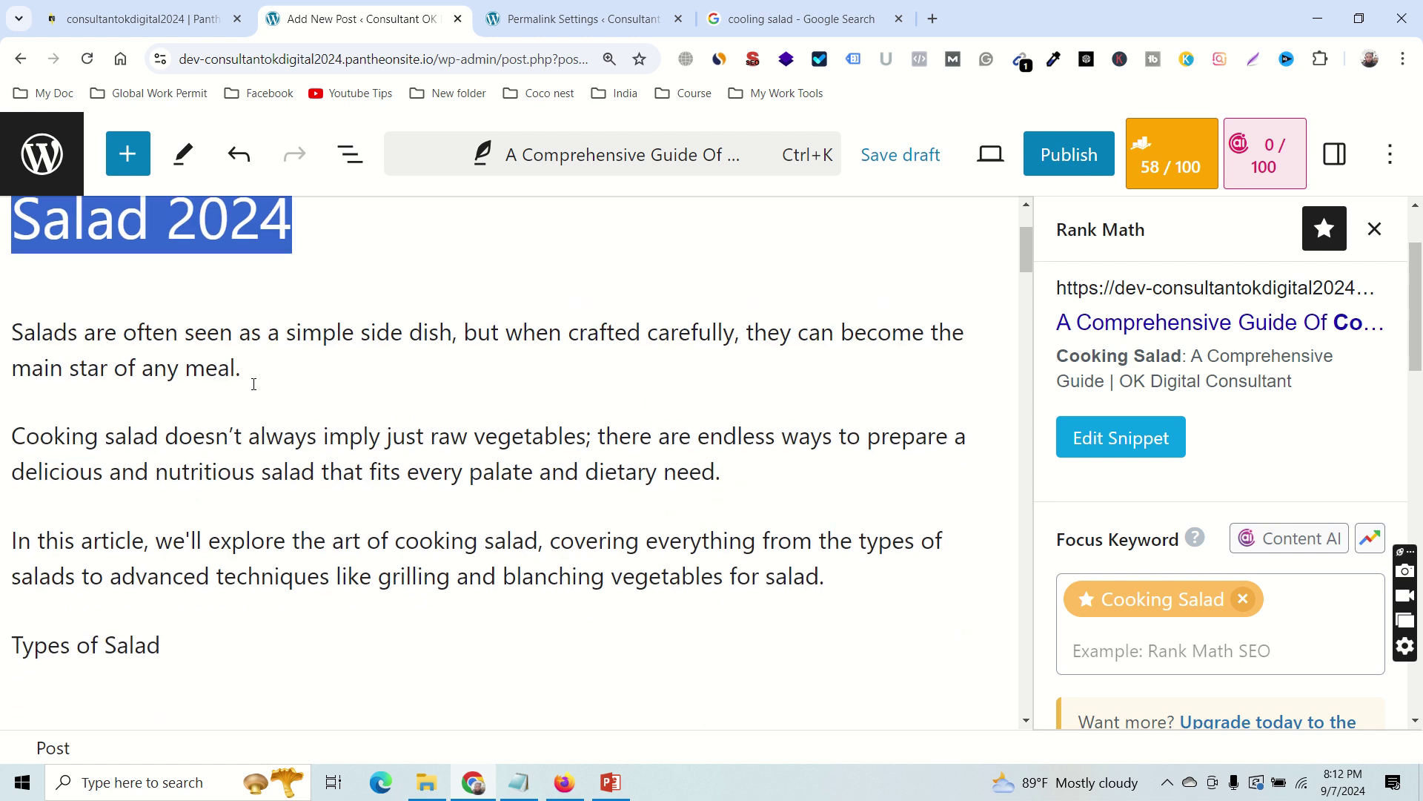
scroll(254, 384, up, 1)
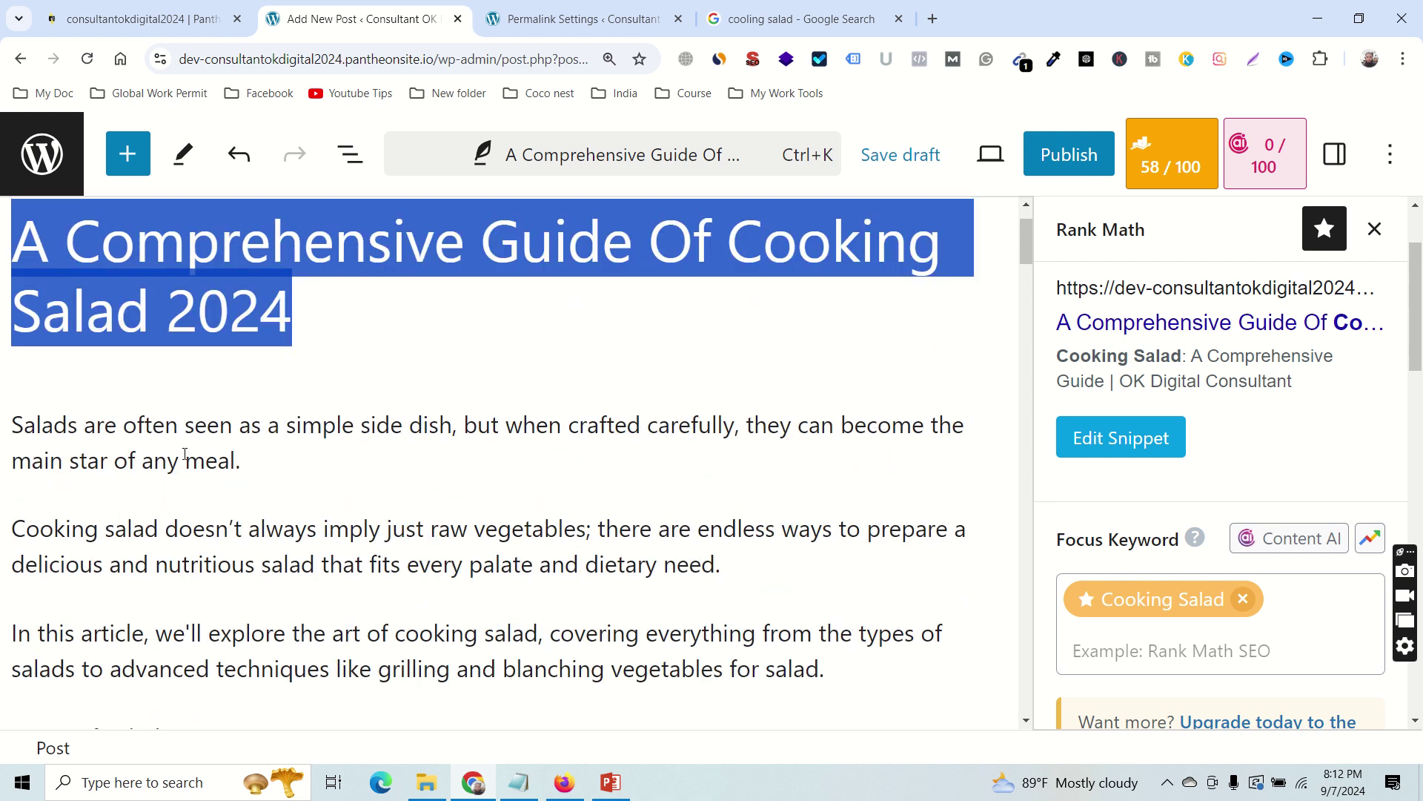
Add "In Cooking Salads article you might know" before the first introductory sentence and make its original first word lowercase "salads".
click(113, 429)
click(241, 249)
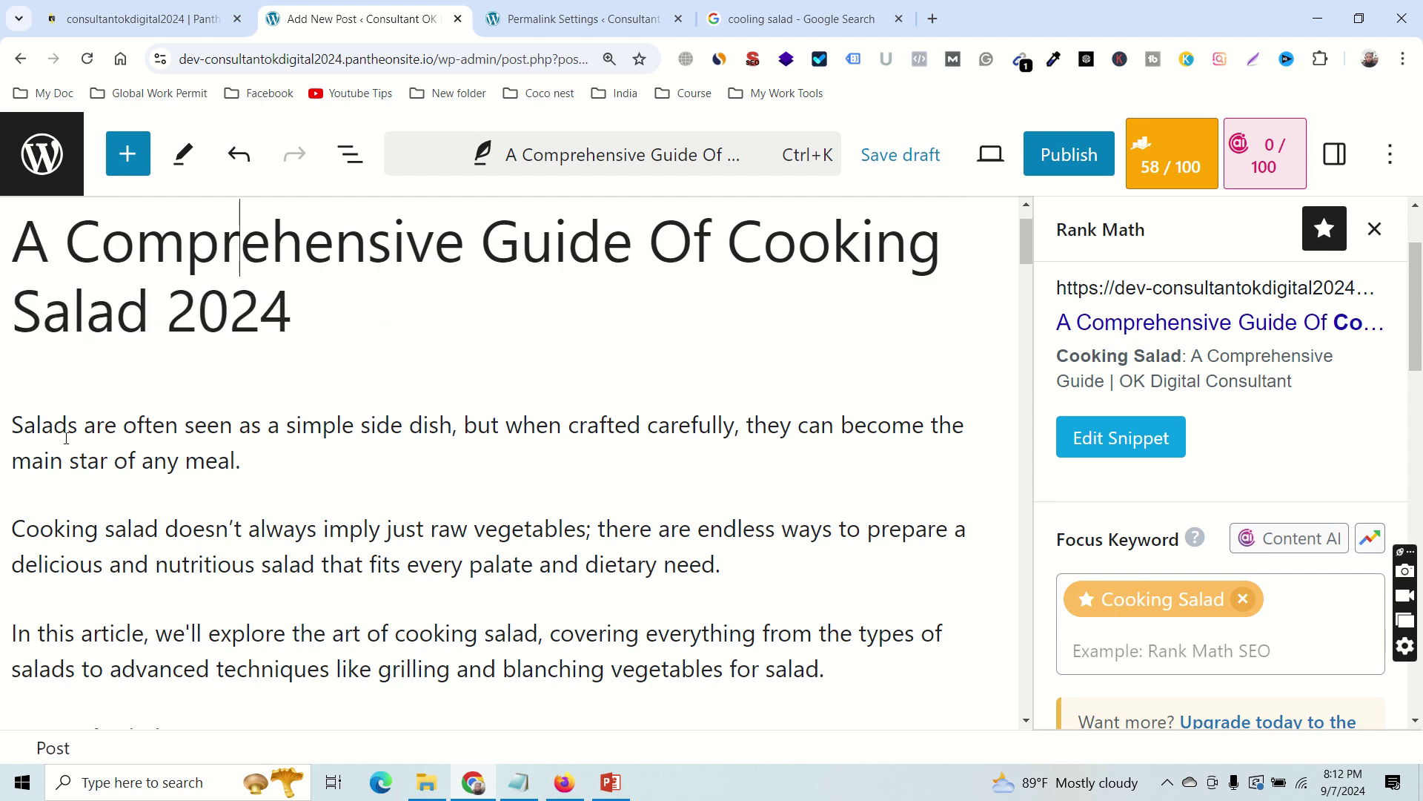
drag(12, 434, 259, 458)
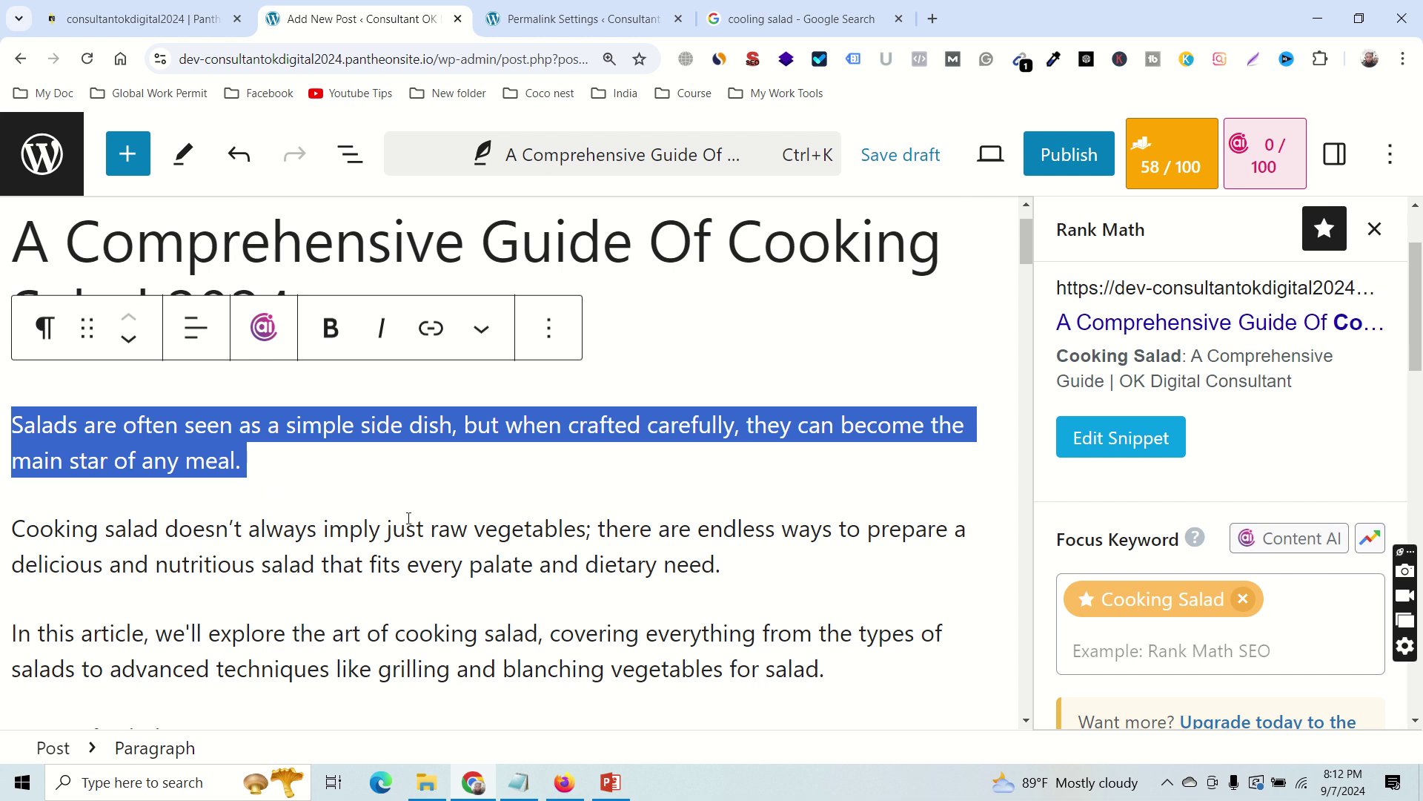
click(19, 424)
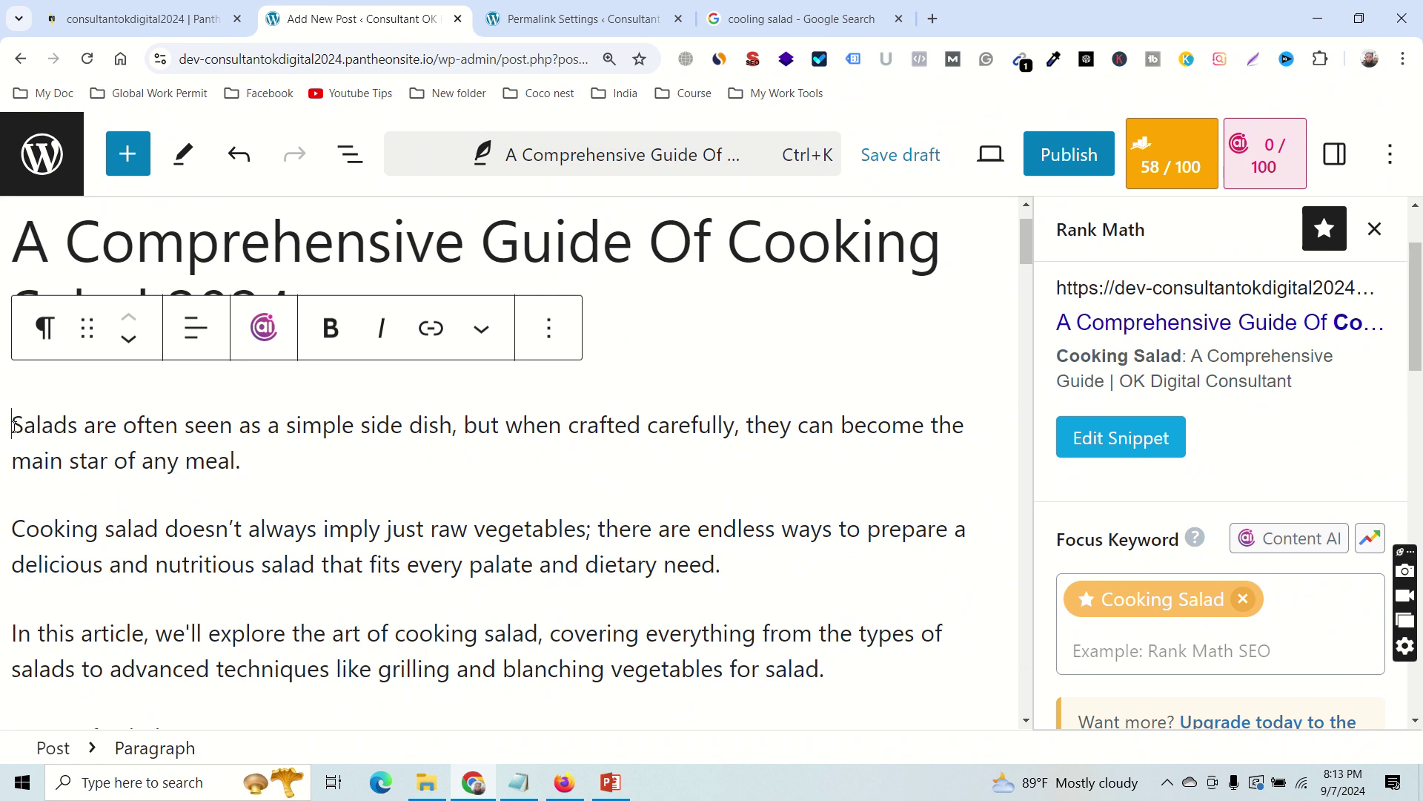
text(In Coo)
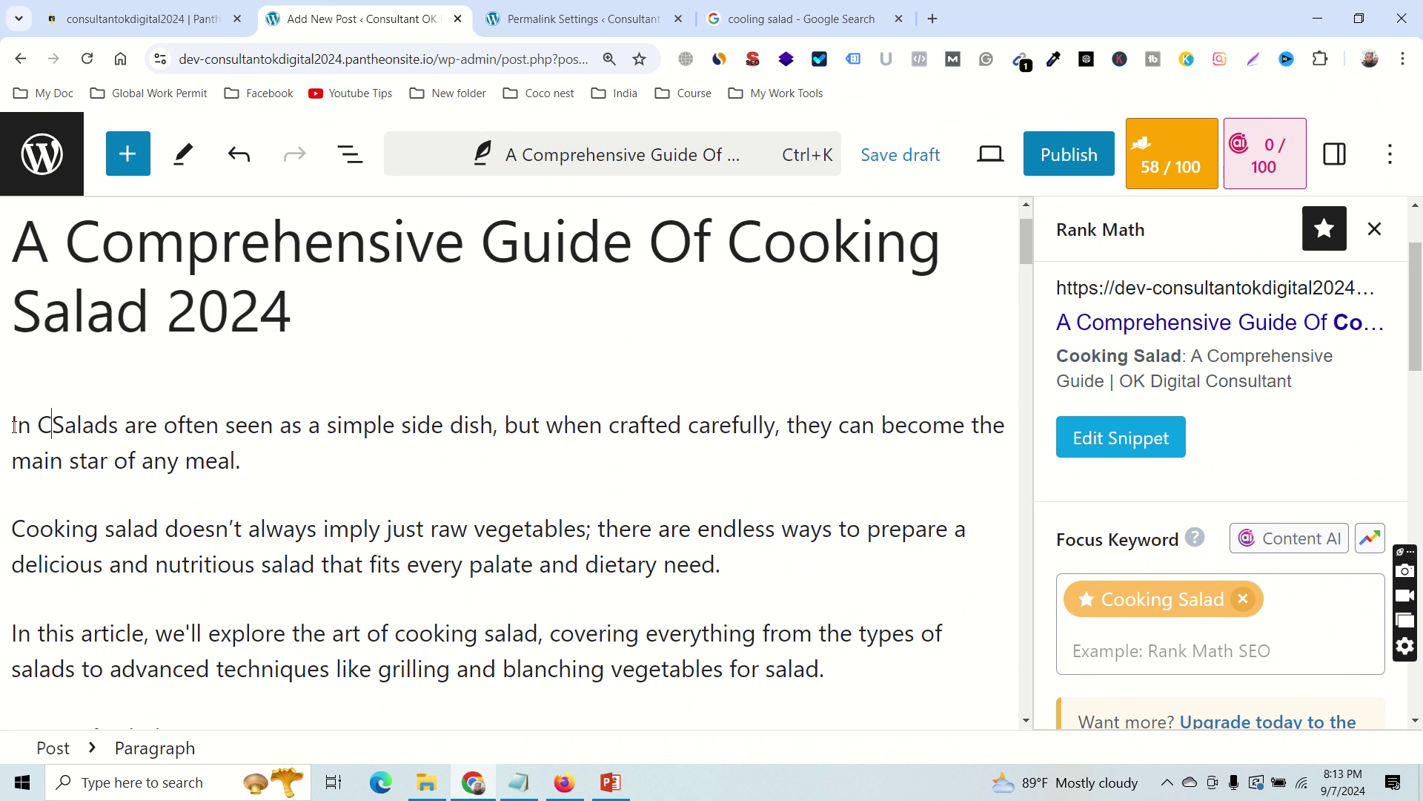
text(king Sal)
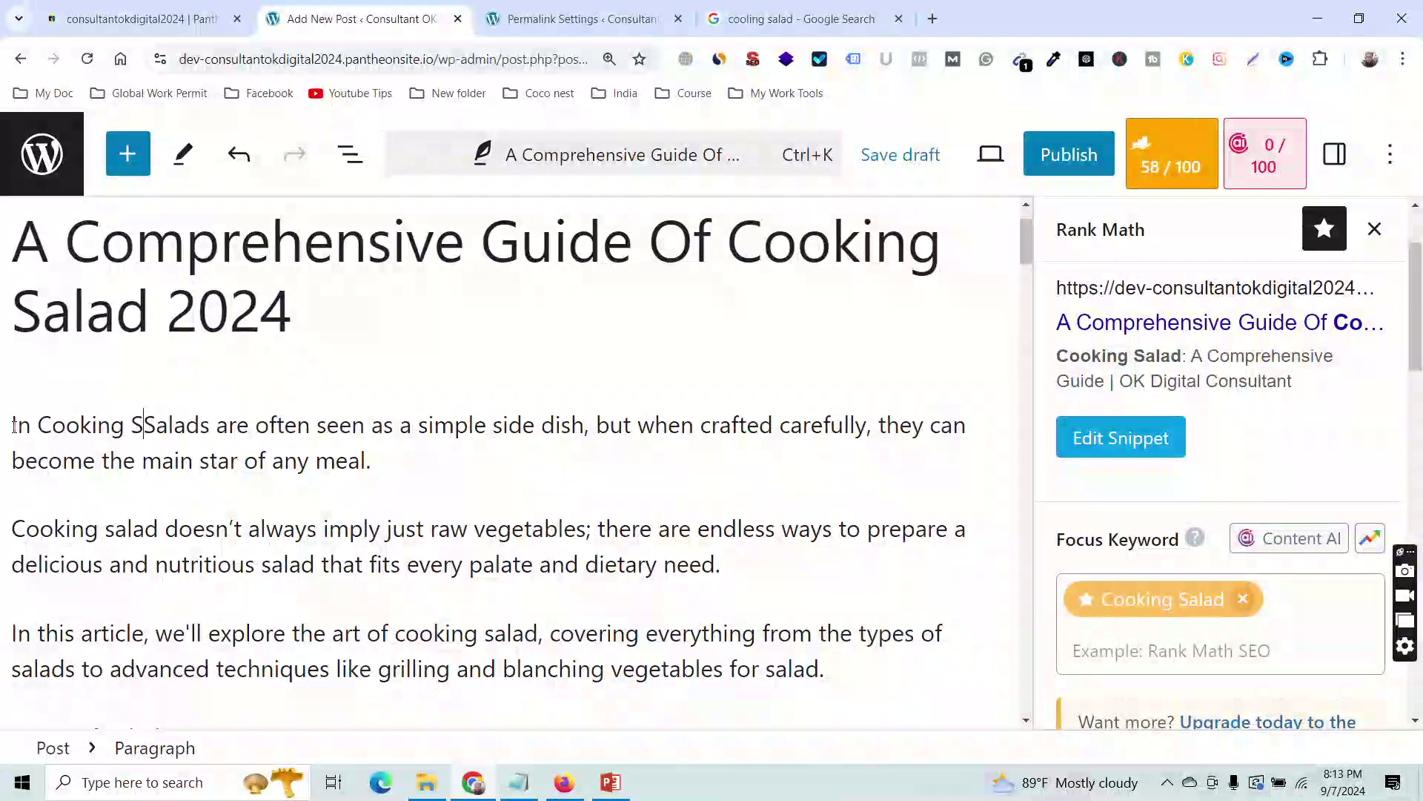
text(ads ar)
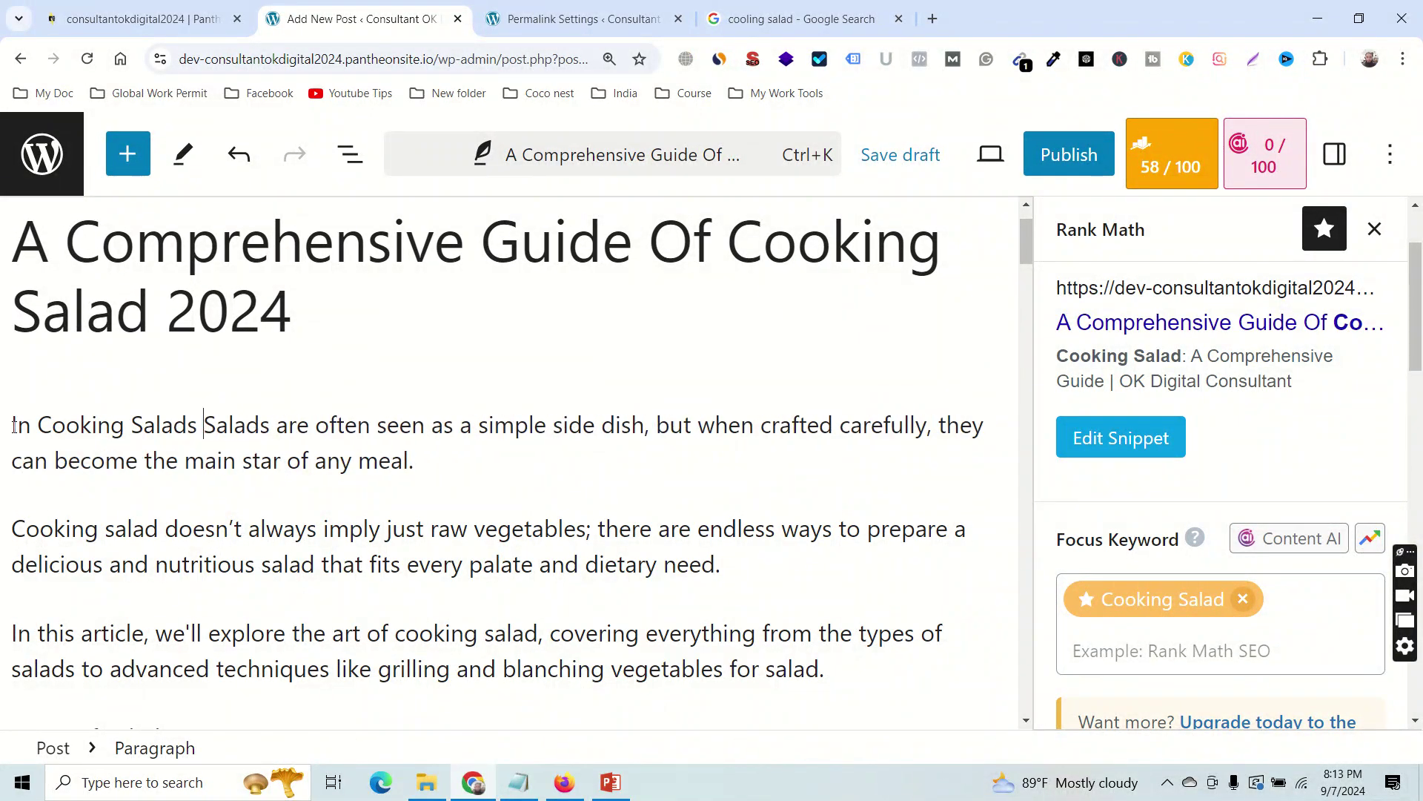
text(ticle )
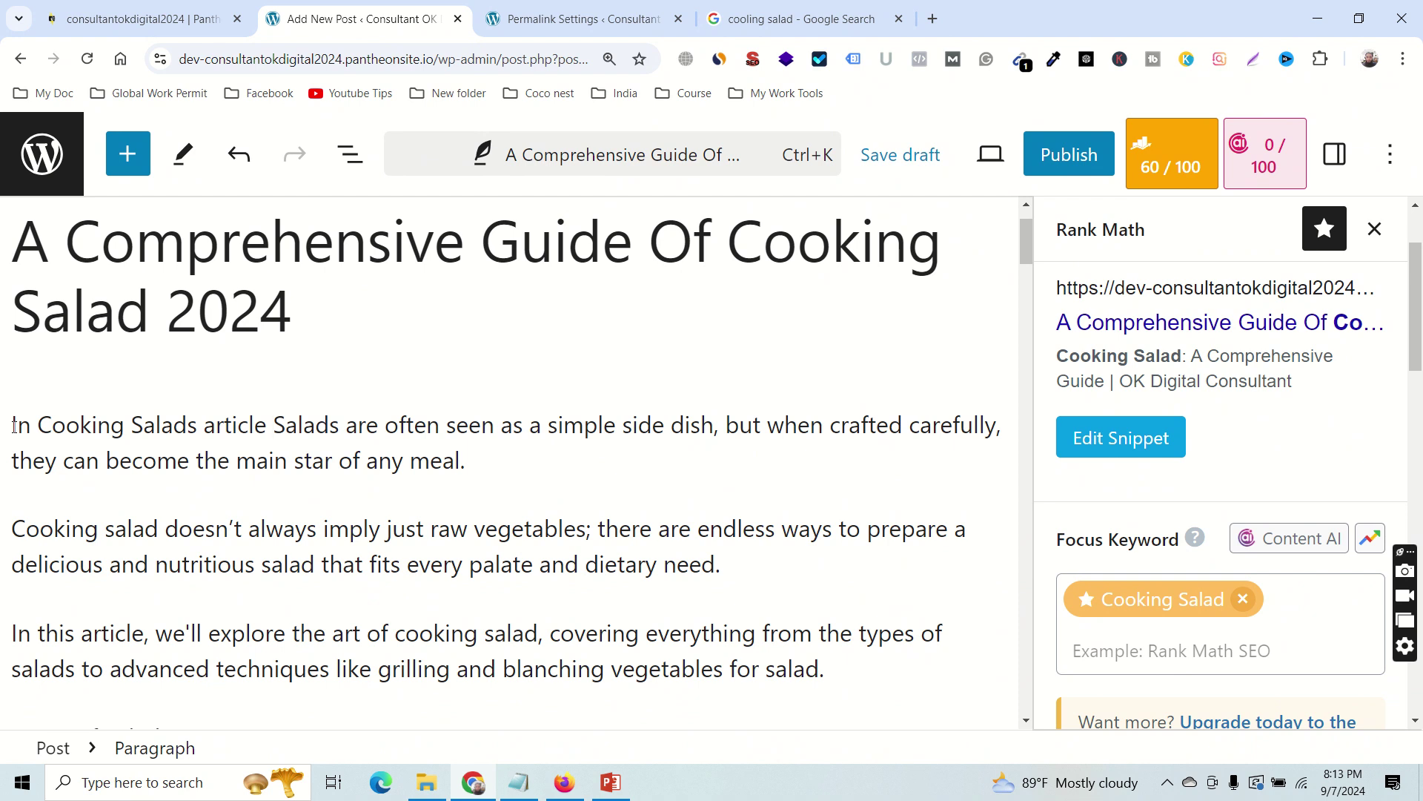
text(you might)
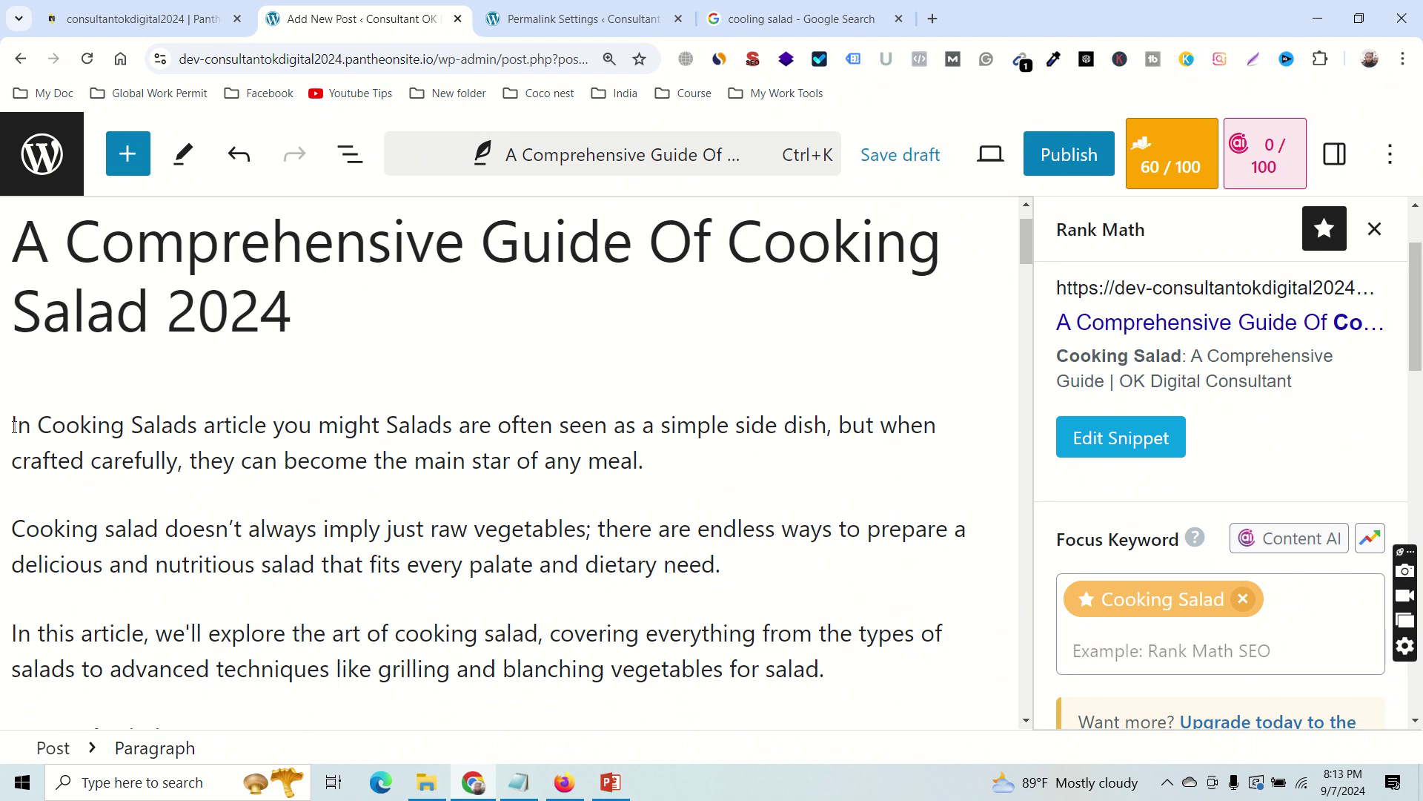
text( know)
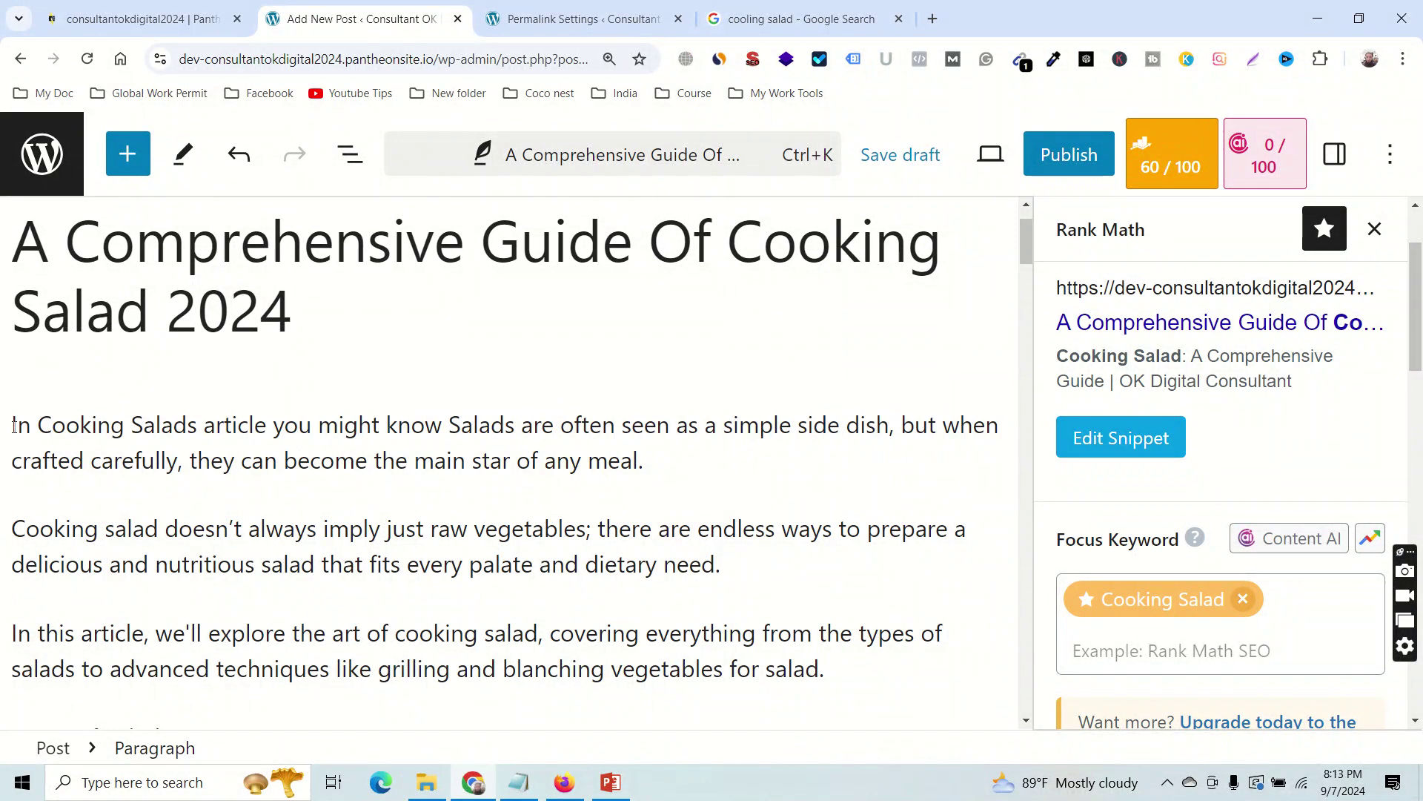
key(Delete)
text(s)
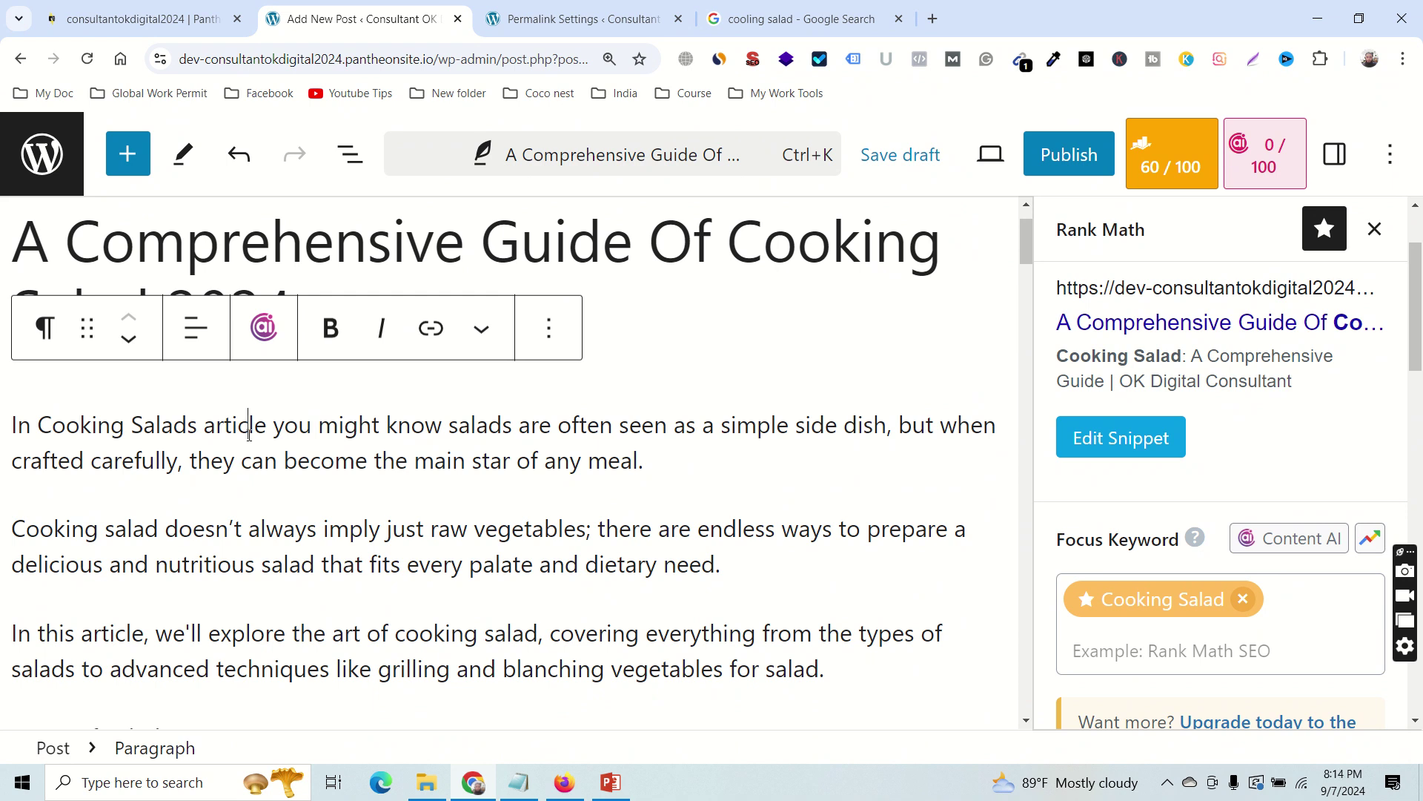
Copy the whole first introductory paragraph and use it to replace the description in the Rank Math snippet.
triple_click(338, 449)
key(ctrl+c)
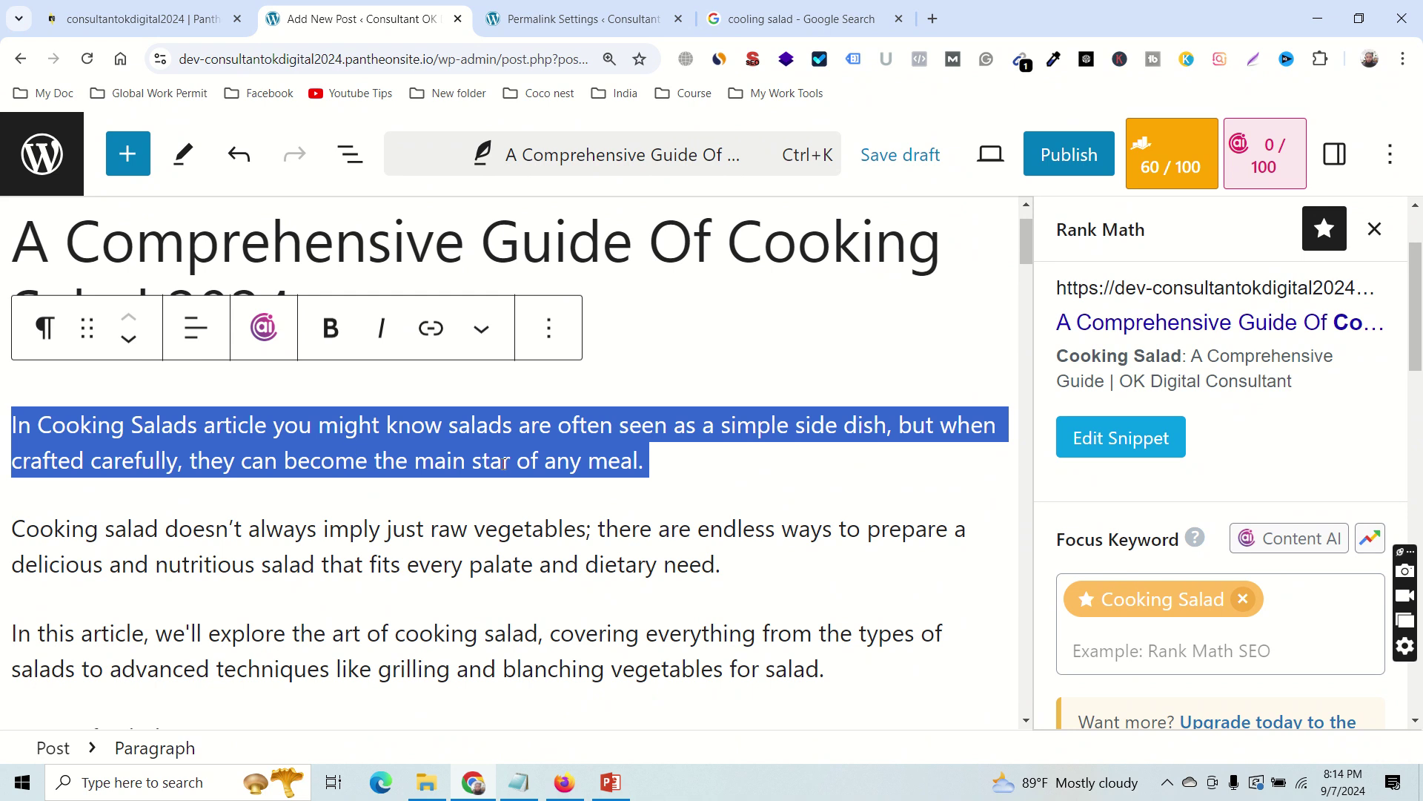
click(1119, 449)
scroll(478, 576, down, 5)
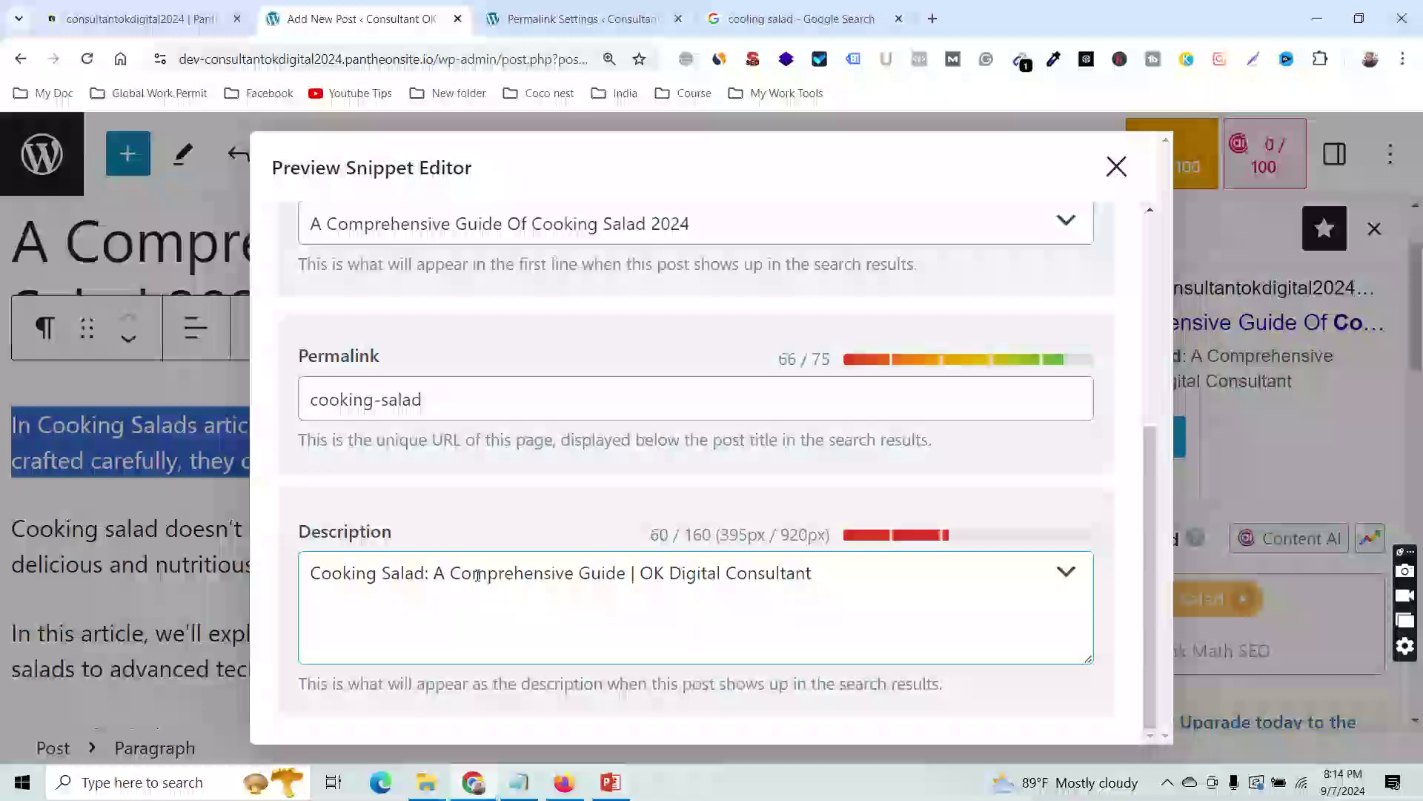
click(477, 575)
key(ctrl+a)
key(ctrl+v)
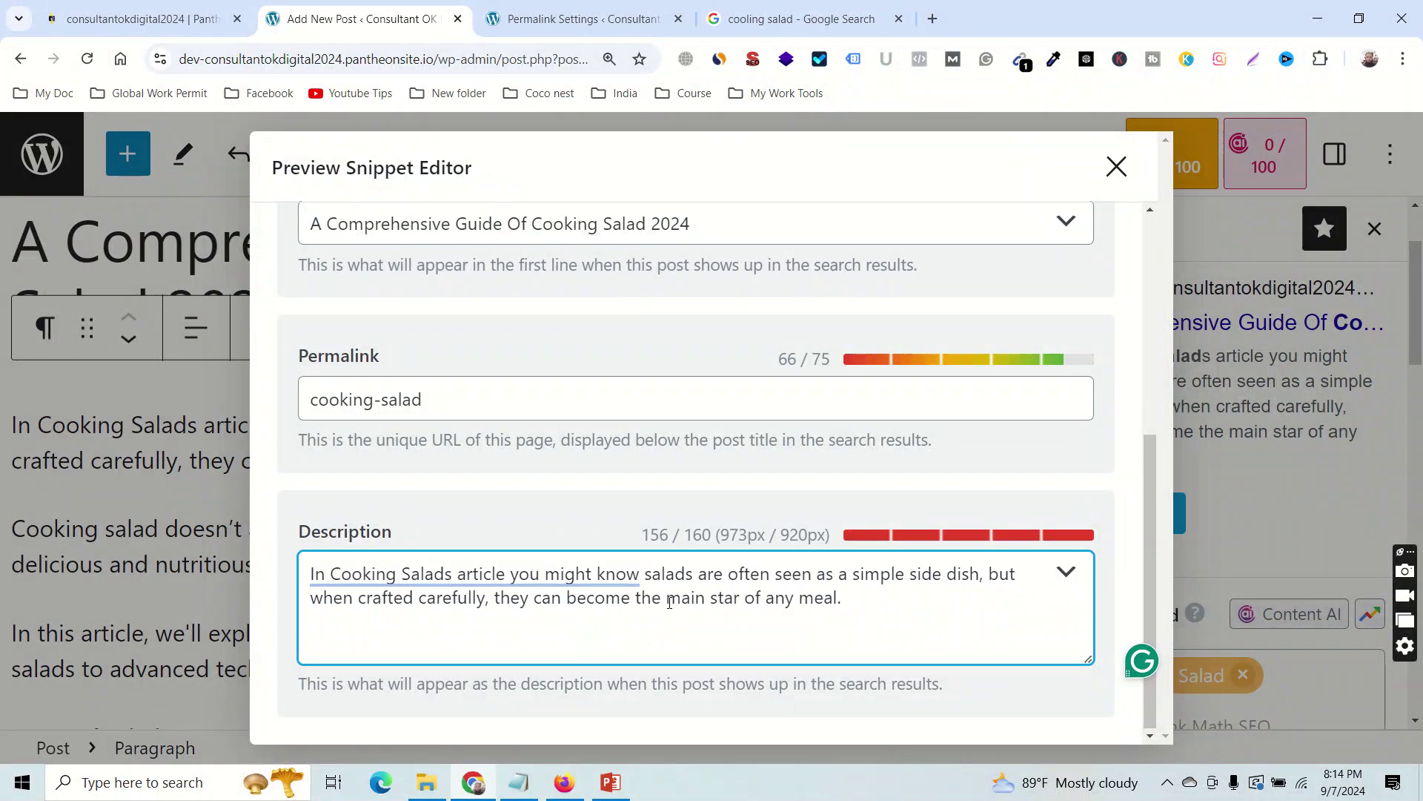
mouse_move(561, 578)
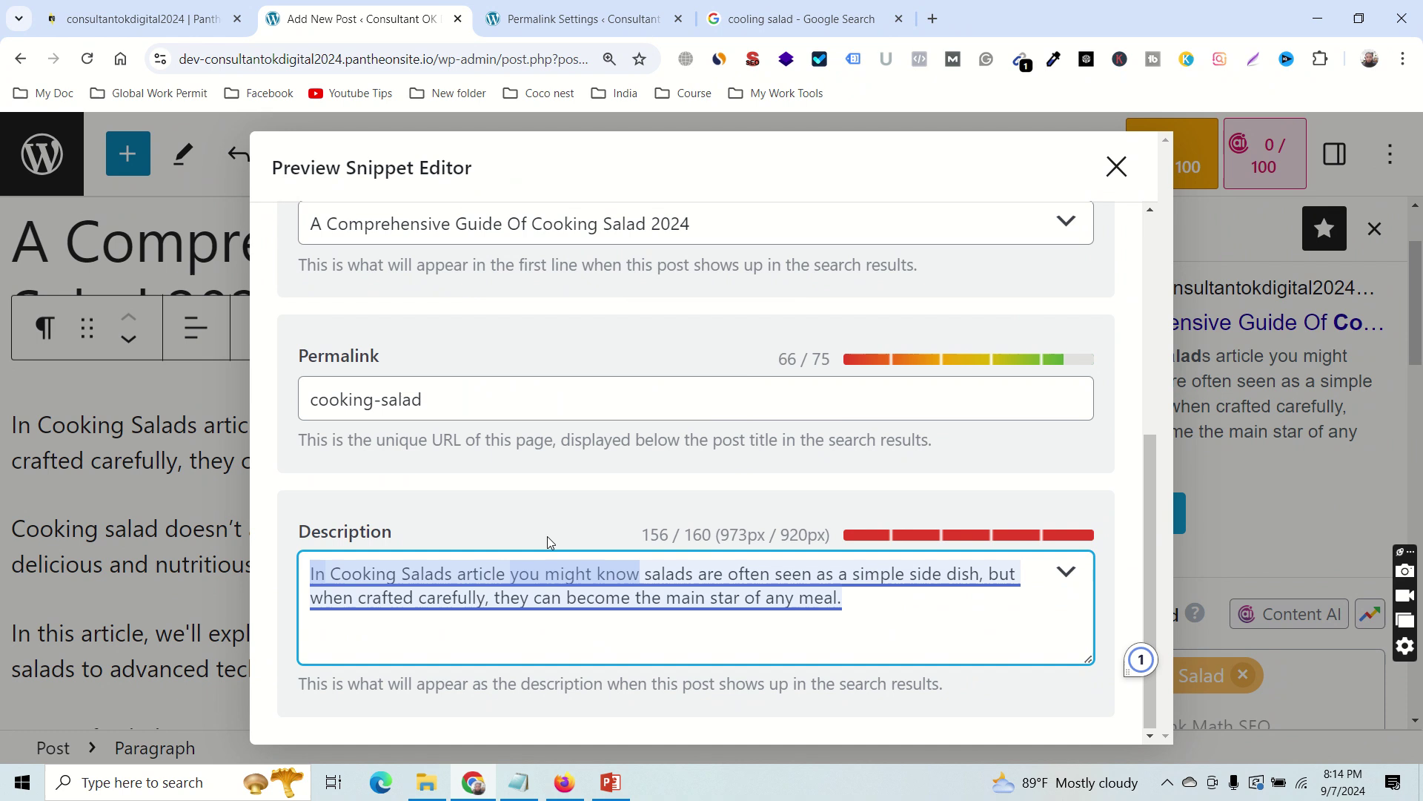
click(1116, 166)
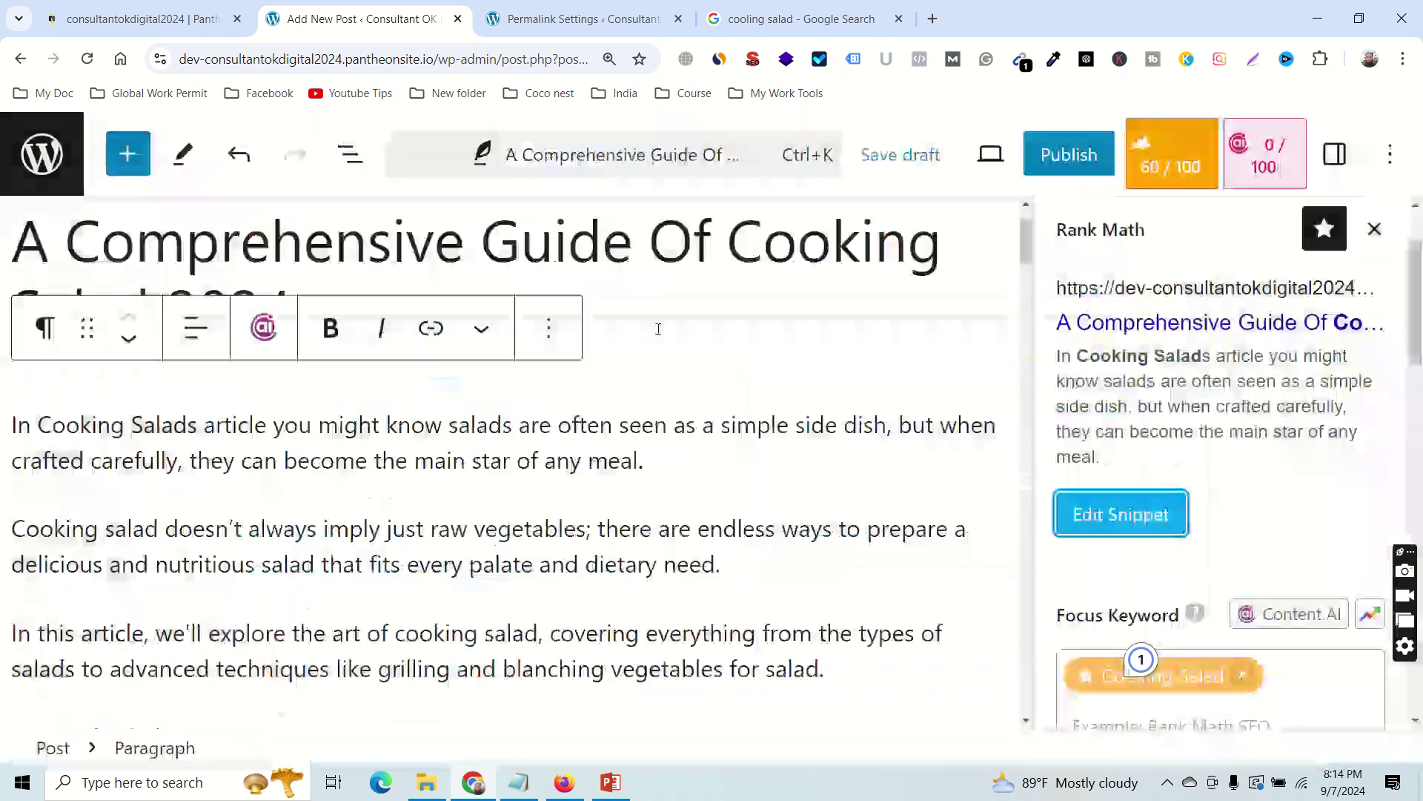
Reopen the snippet editor and review the search preview, title, permalink and description with their length indicators.
click(1138, 520)
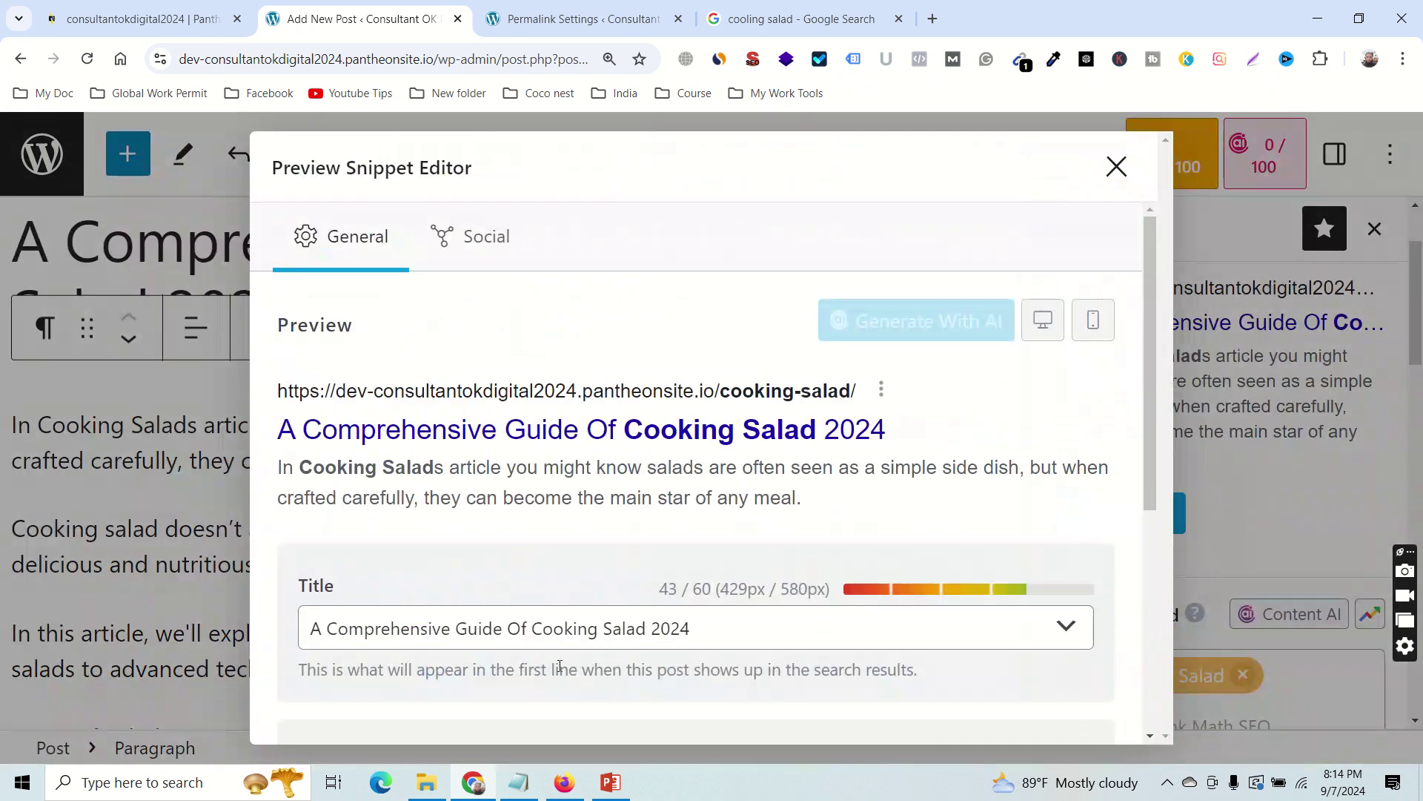
scroll(648, 604, down, 4)
scroll(636, 629, down, 1)
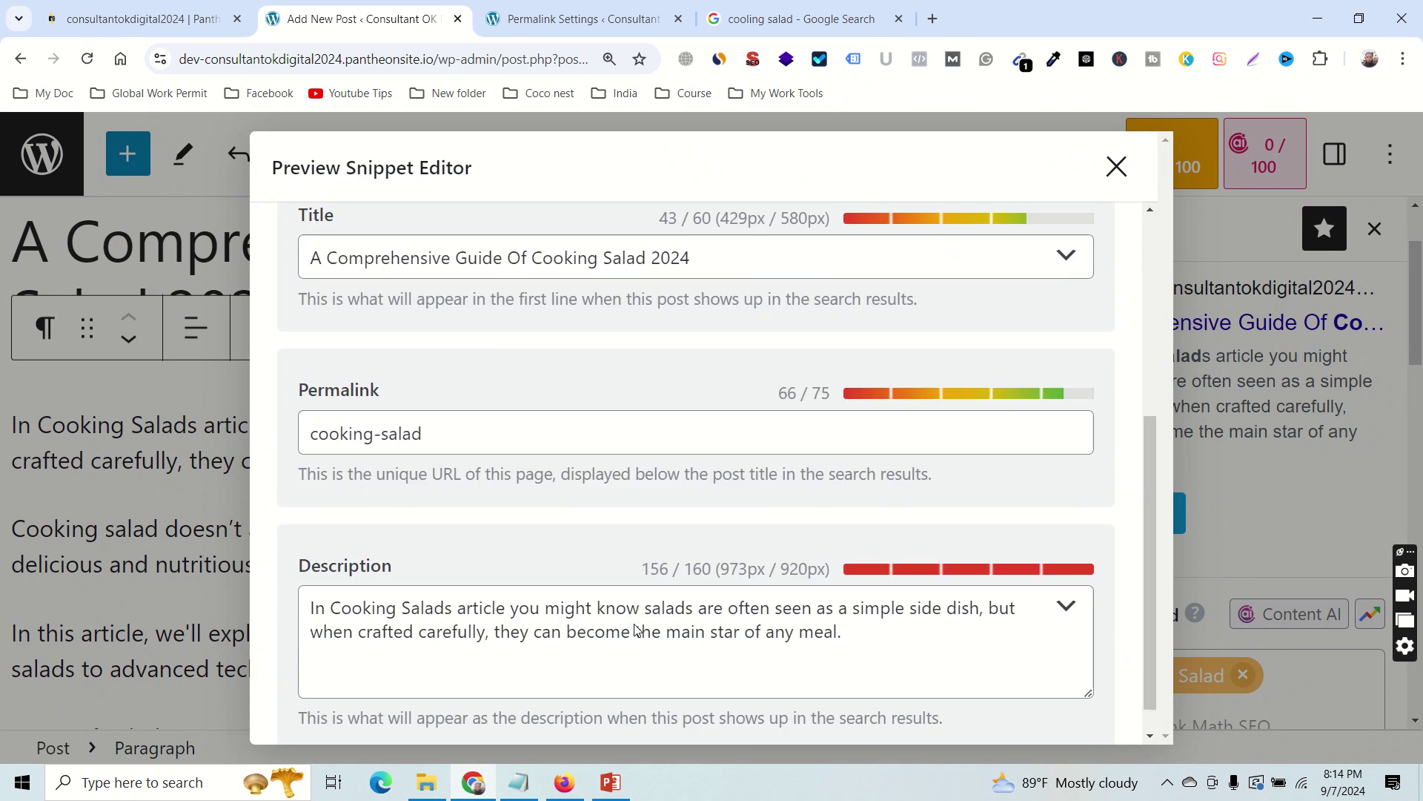
scroll(623, 616, up, 3)
click(460, 598)
scroll(646, 622, down, 2)
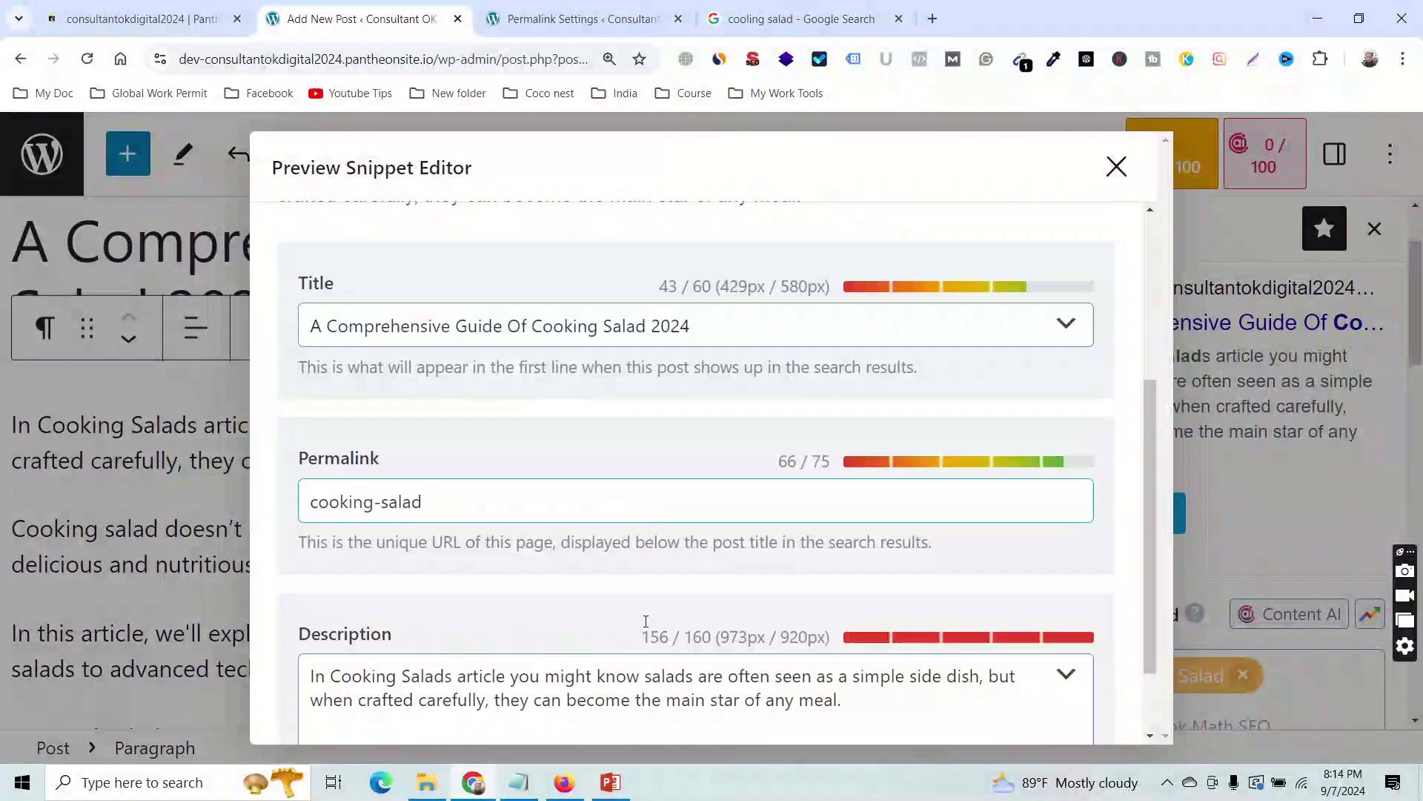
scroll(671, 581, up, 5)
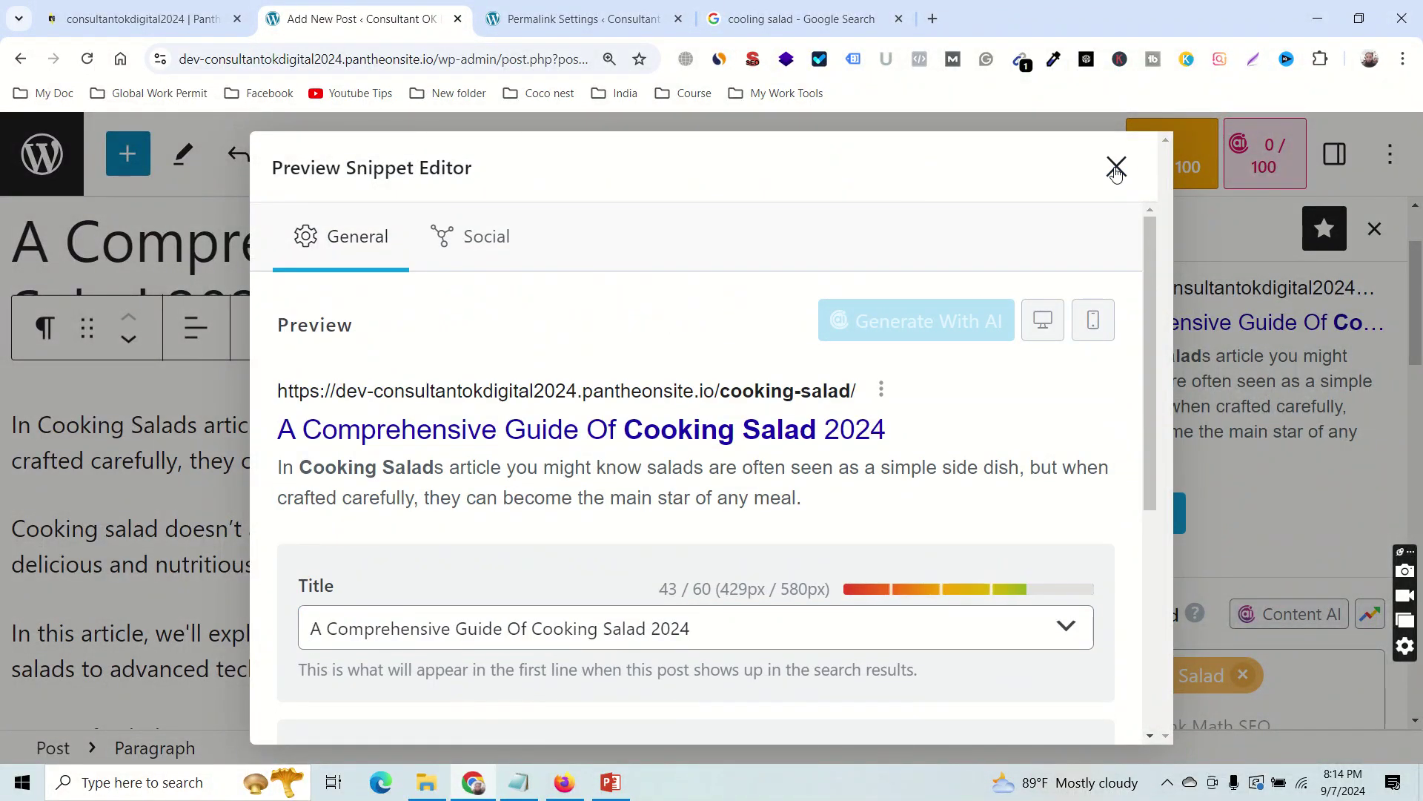
click(1116, 168)
Review the introductory paragraphs for uses of the focus keyword "Cooking Salad", from the title to the Types of Salad line.
click(480, 241)
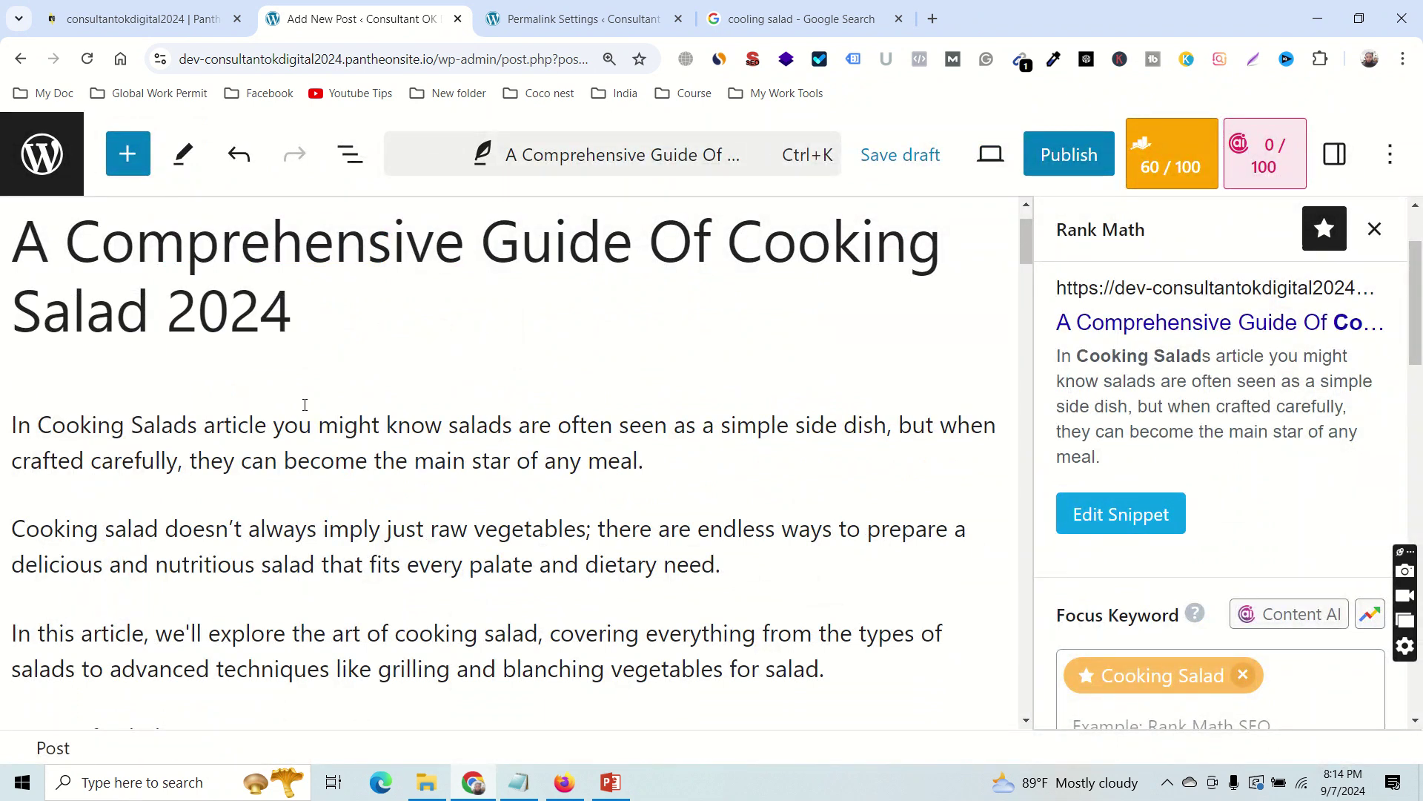
scroll(335, 345, down, 2)
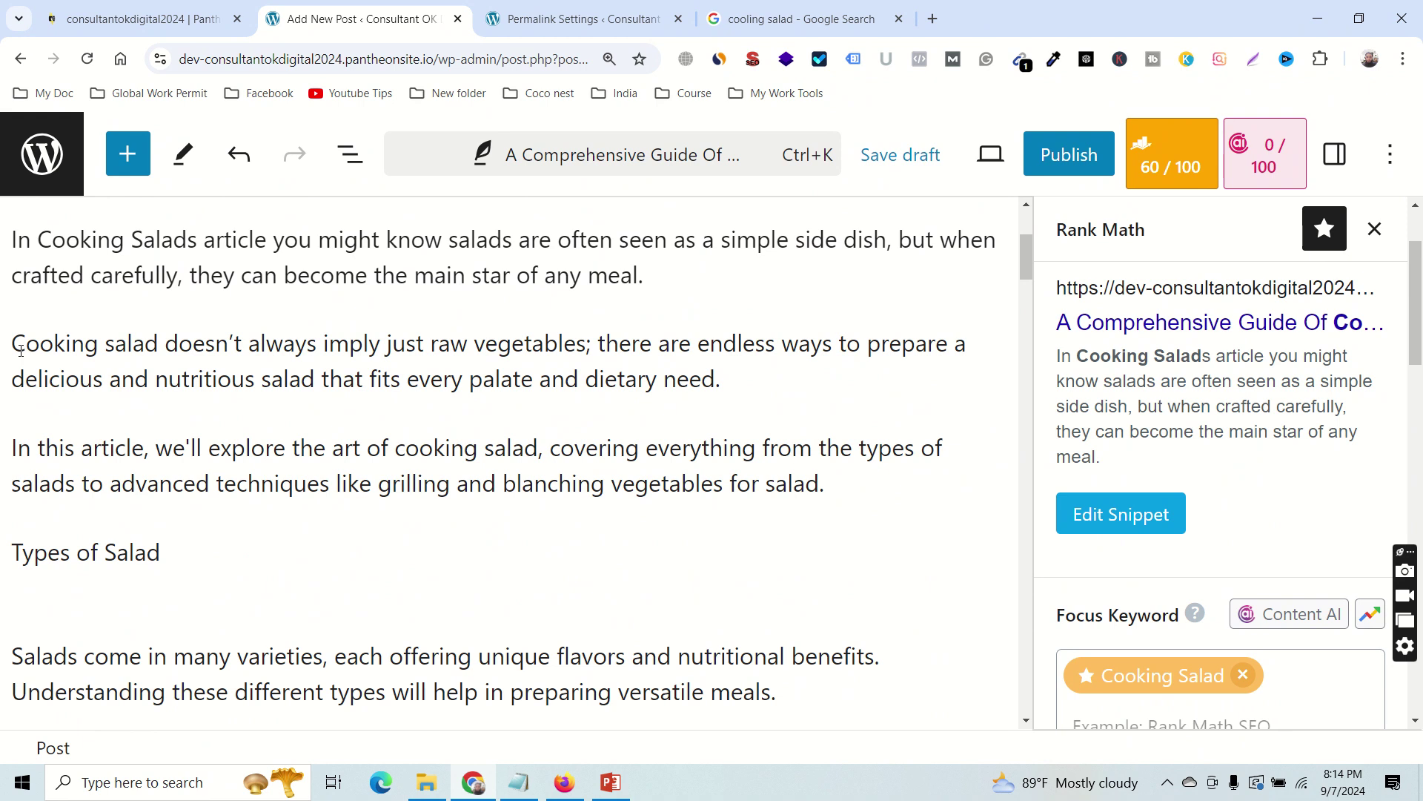
drag(28, 350, 145, 350)
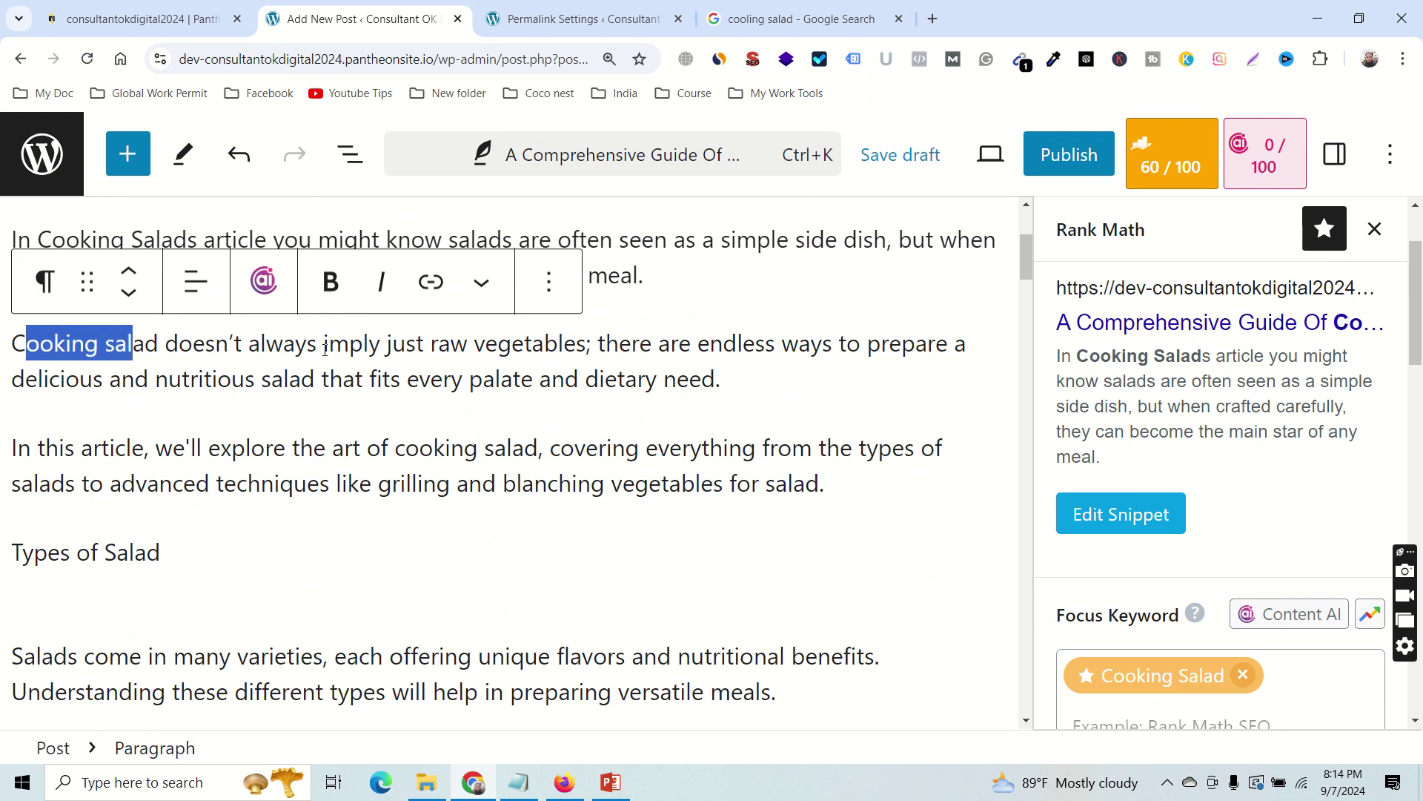
click(369, 345)
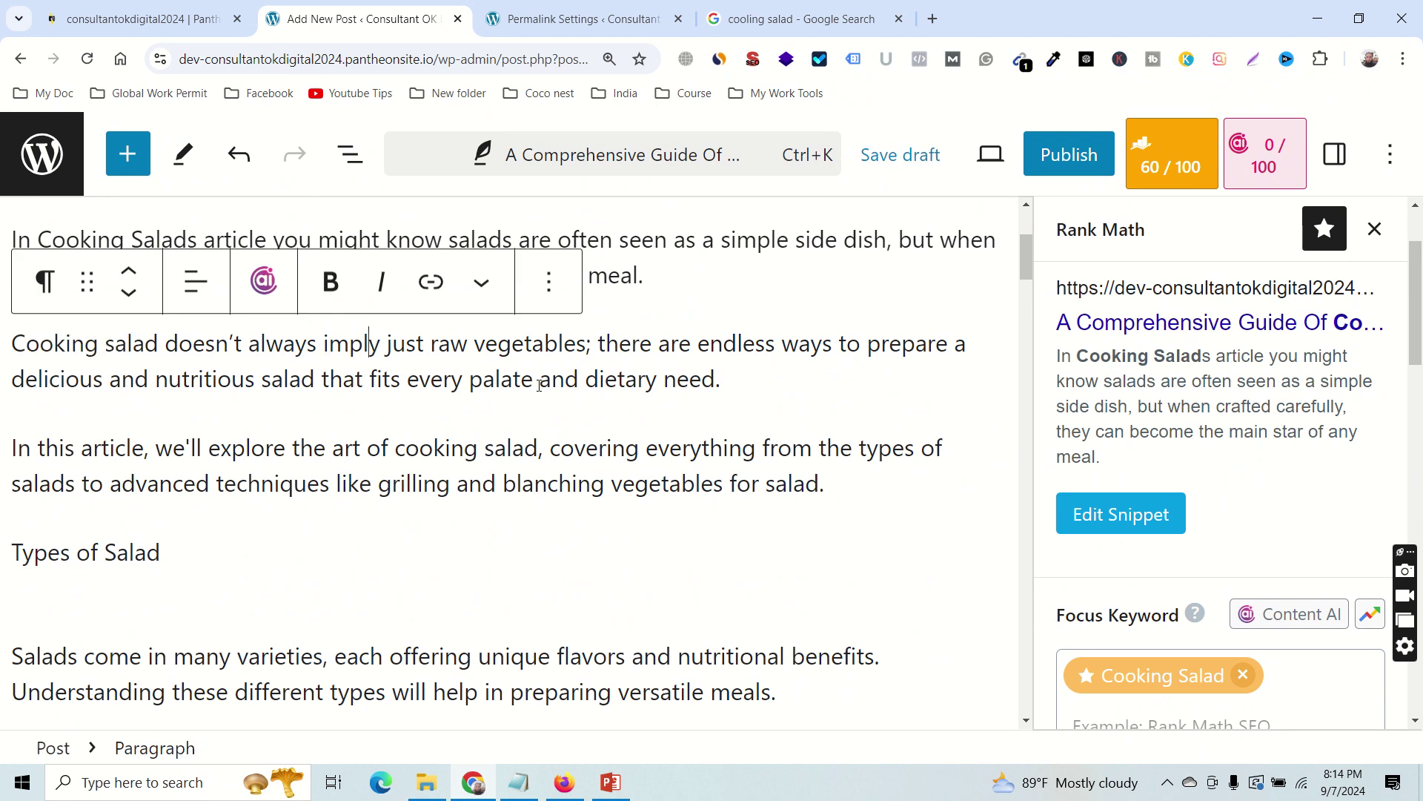
click(676, 279)
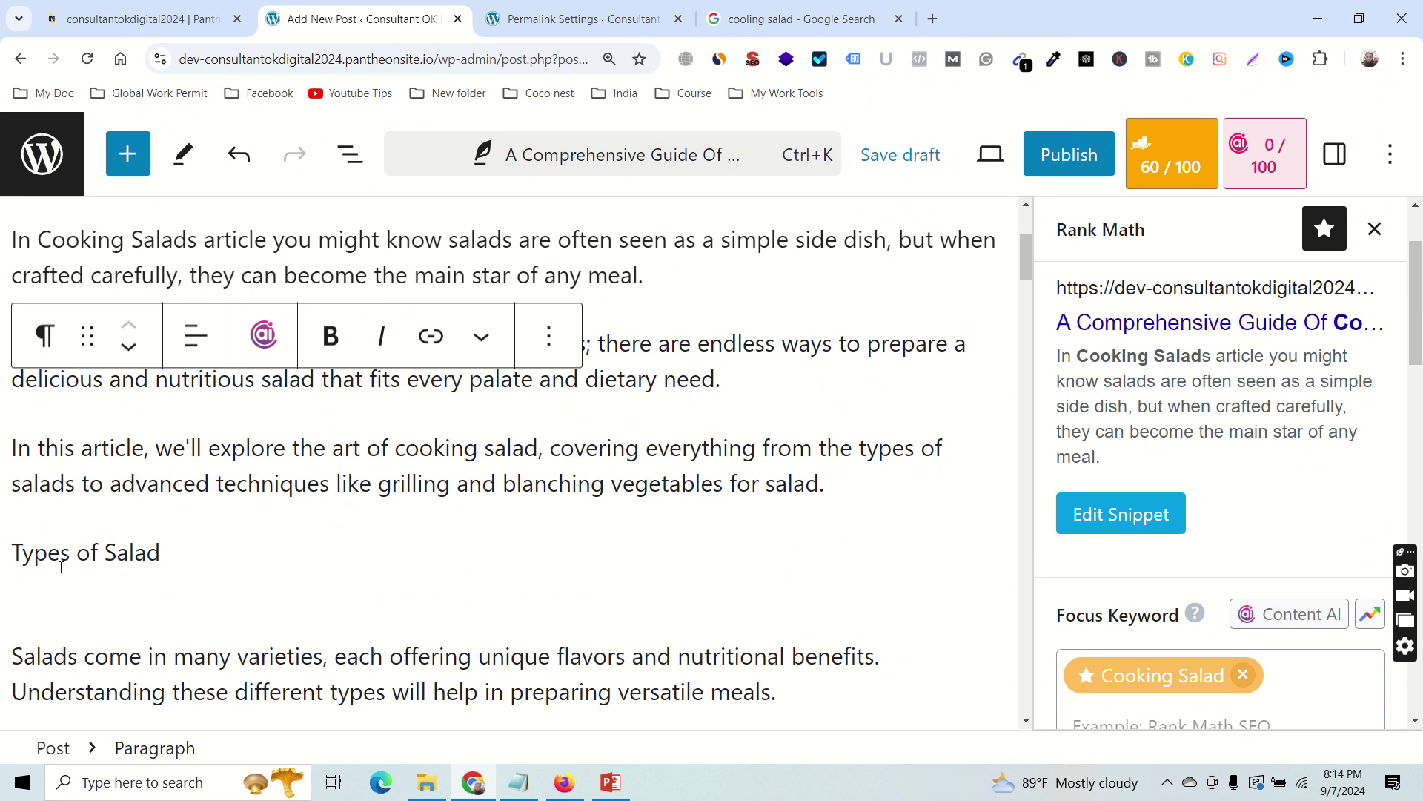
scroll(520, 606, up, 1)
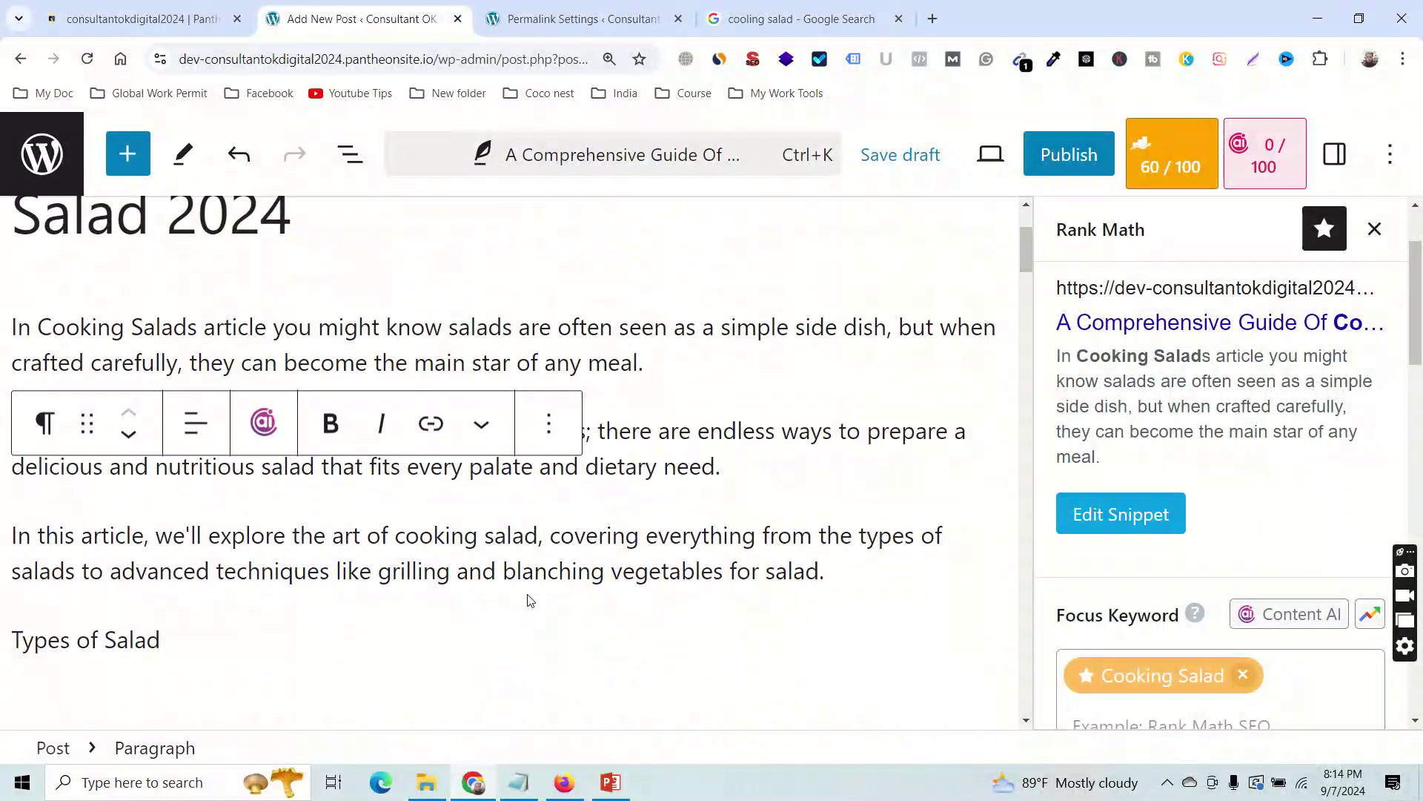
scroll(526, 597, down, 2)
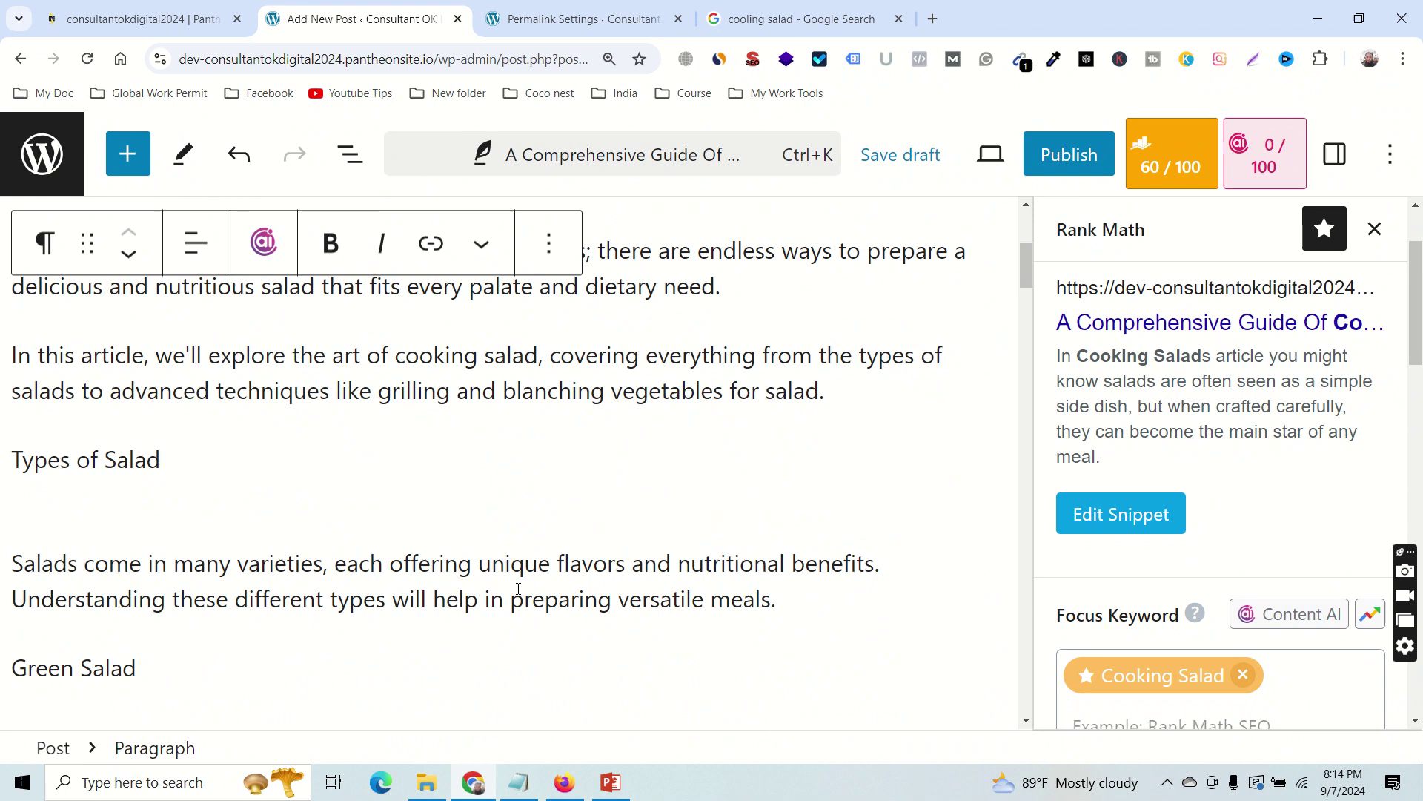
scroll(344, 563, up, 3)
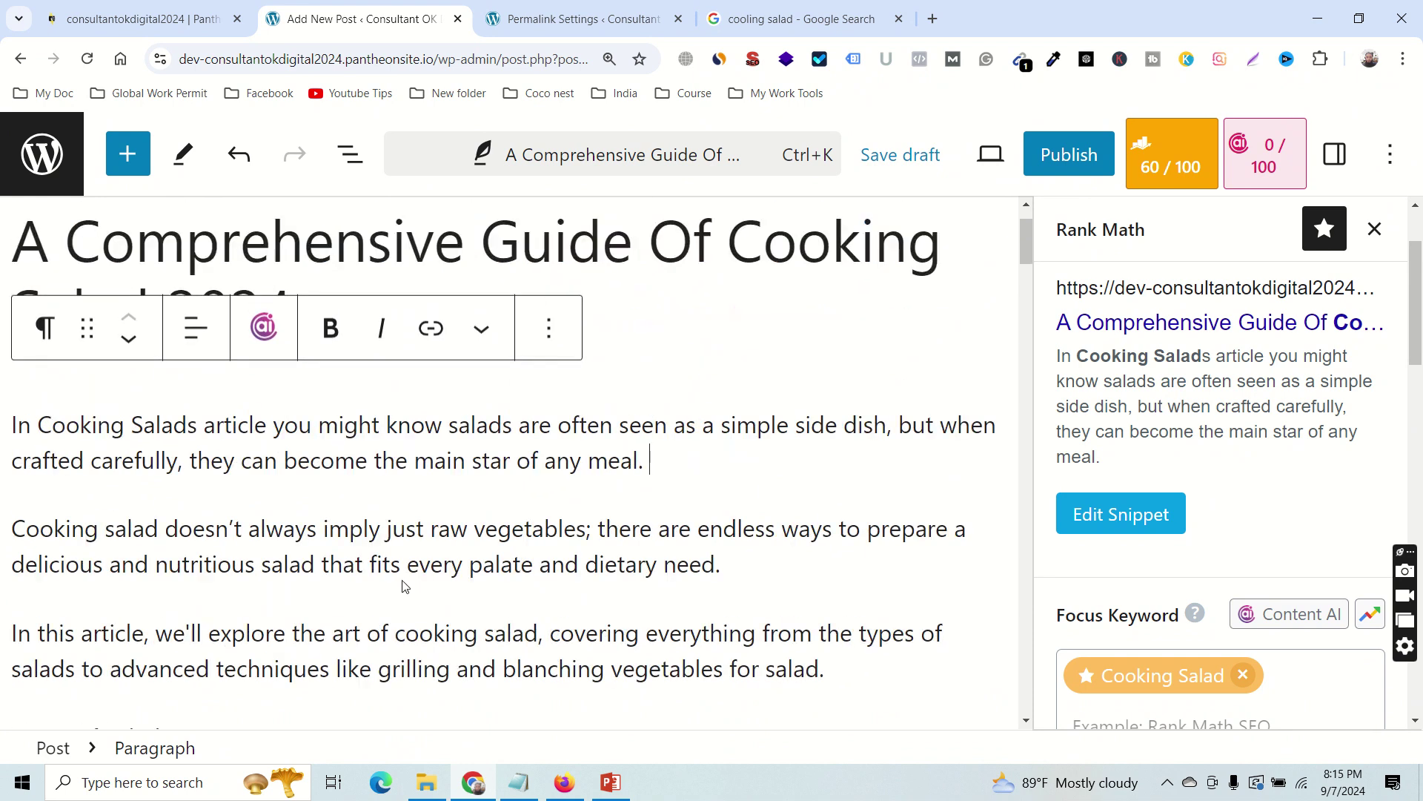
Convert the "Types of Salad" paragraph below the introduction into a level 2 heading.
scroll(438, 552, down, 1)
scroll(466, 551, down, 3)
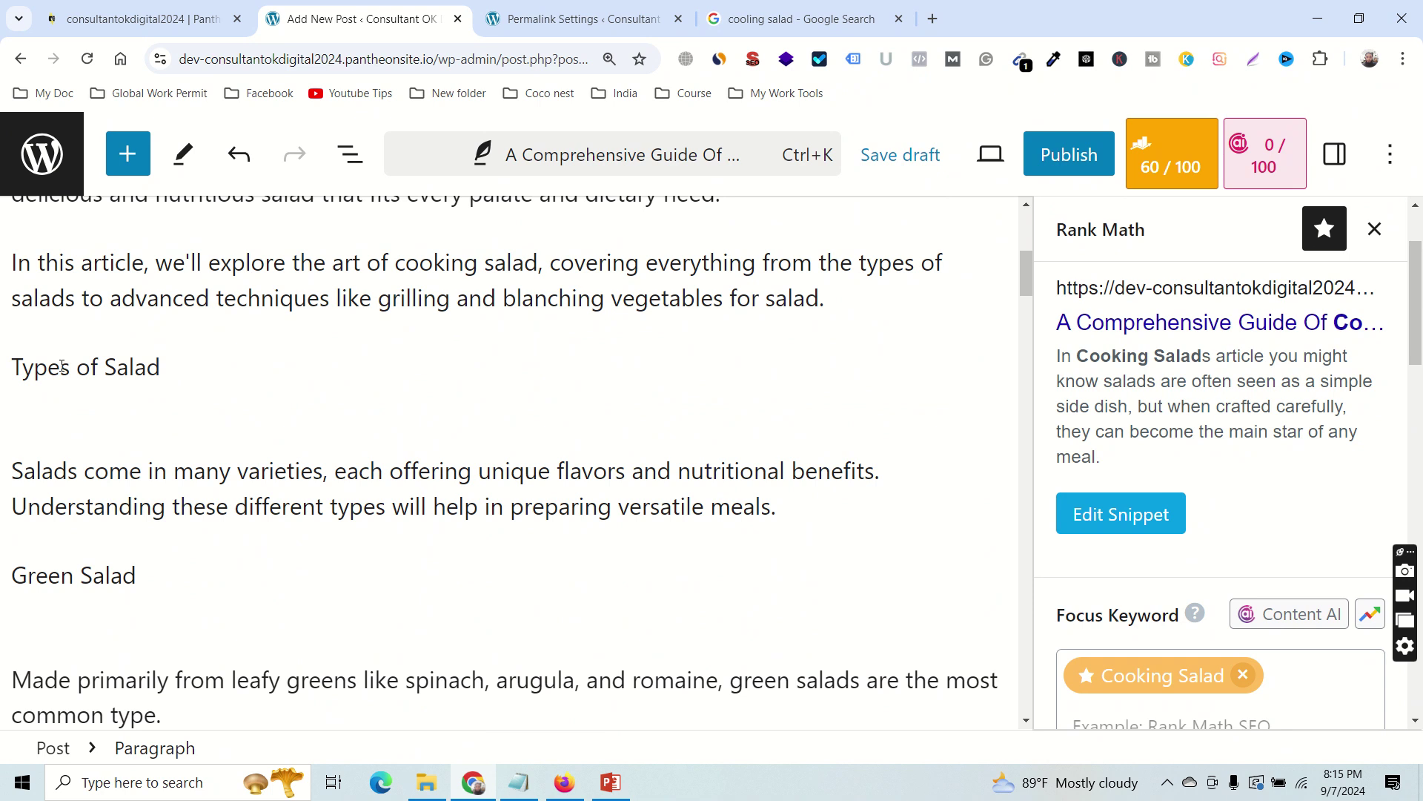
triple_click(62, 366)
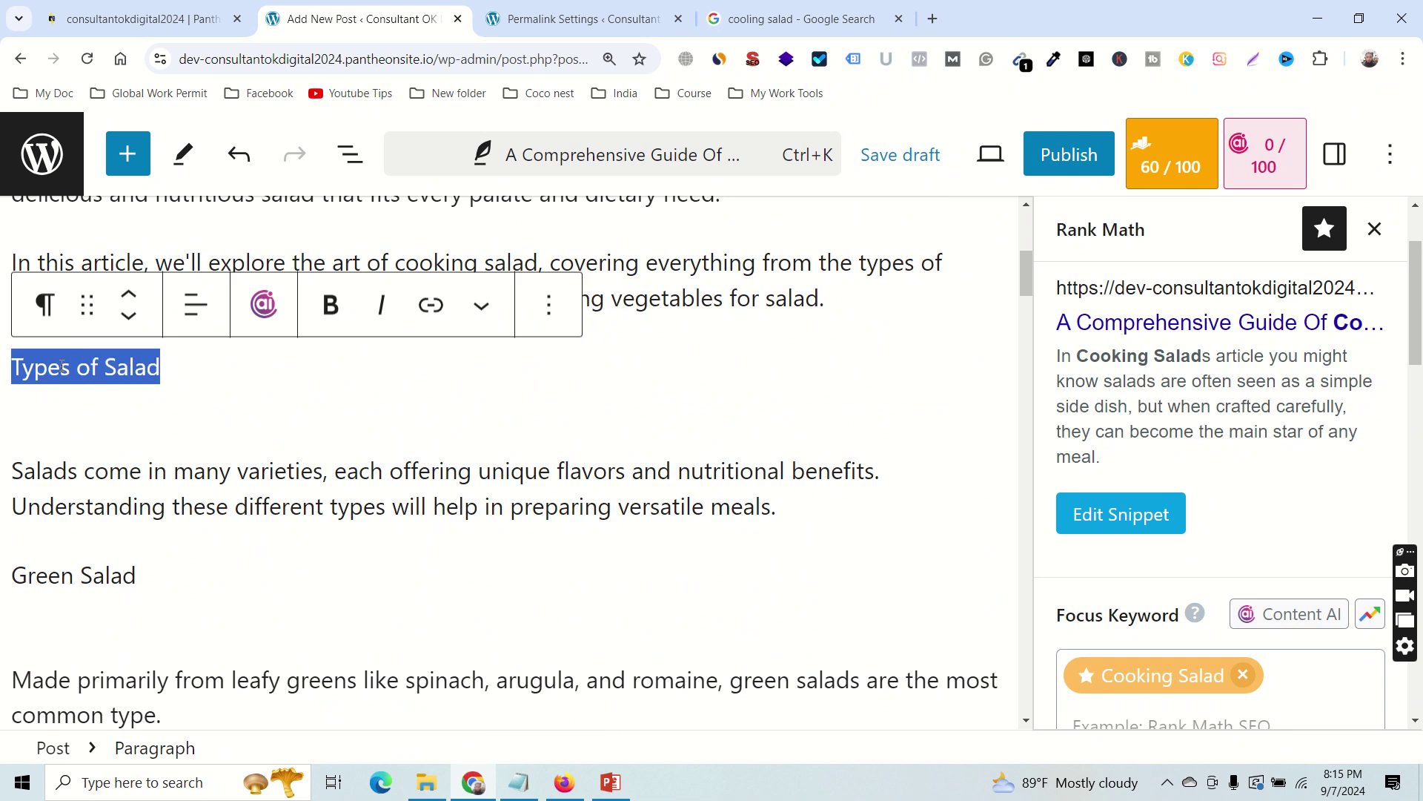
click(102, 369)
triple_click(98, 367)
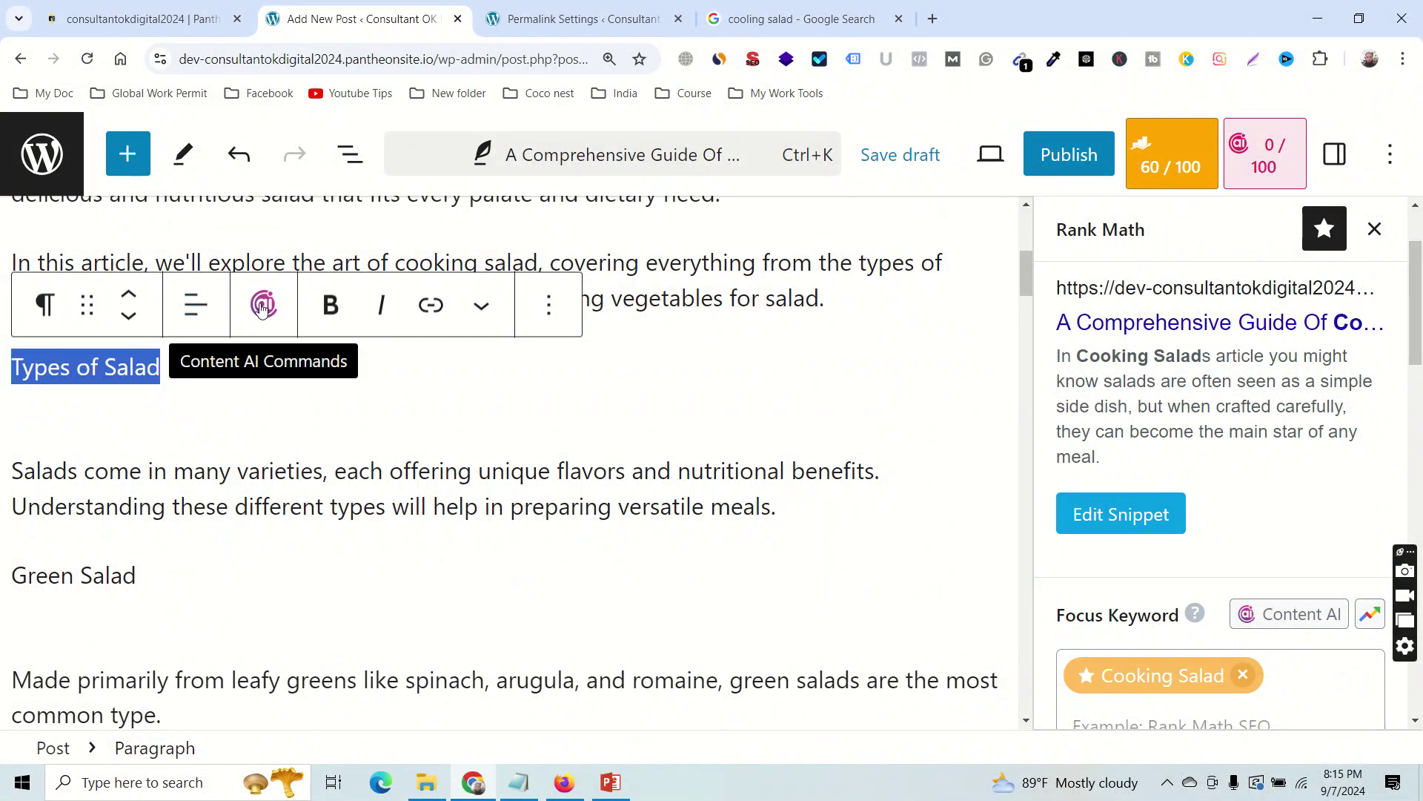
click(127, 368)
scroll(345, 424, up, 1)
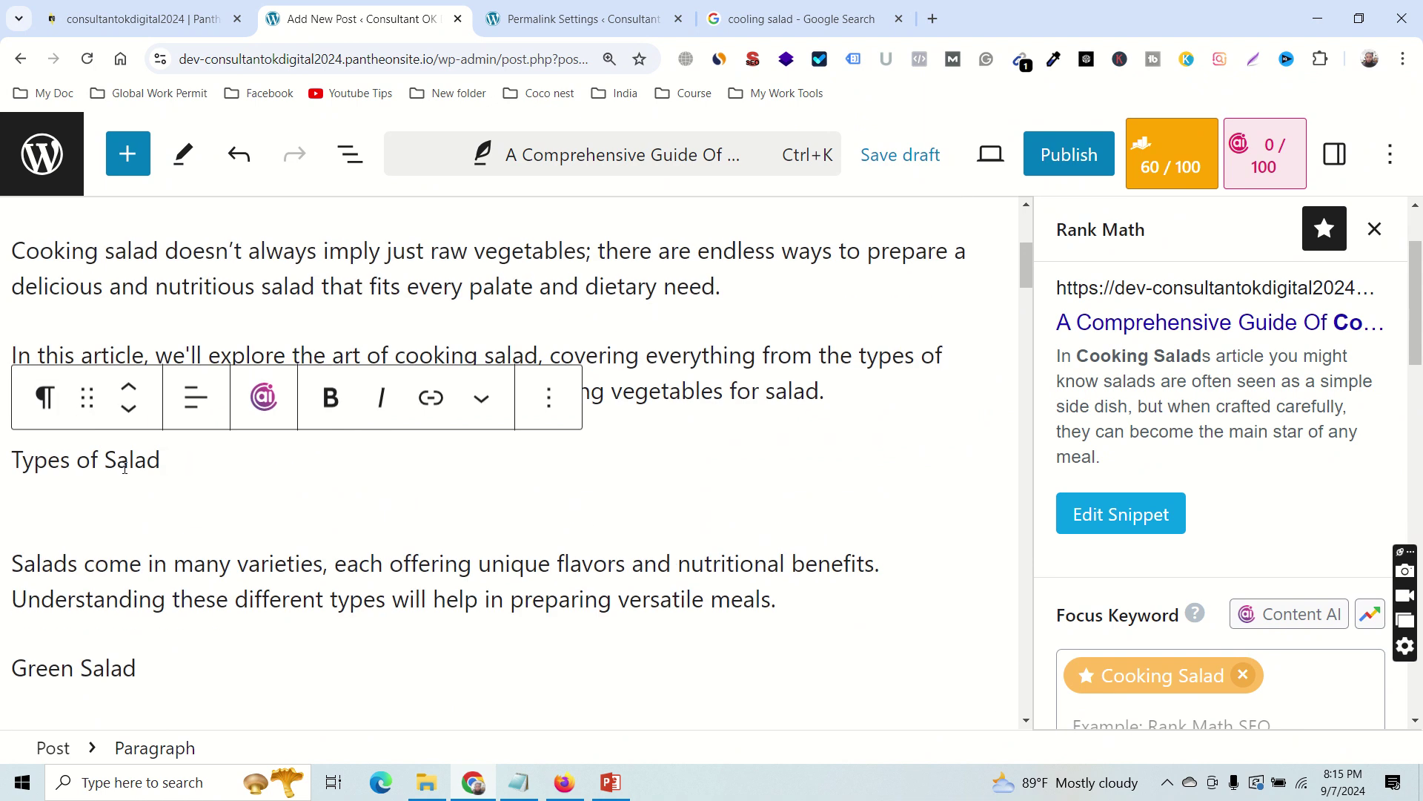
triple_click(59, 460)
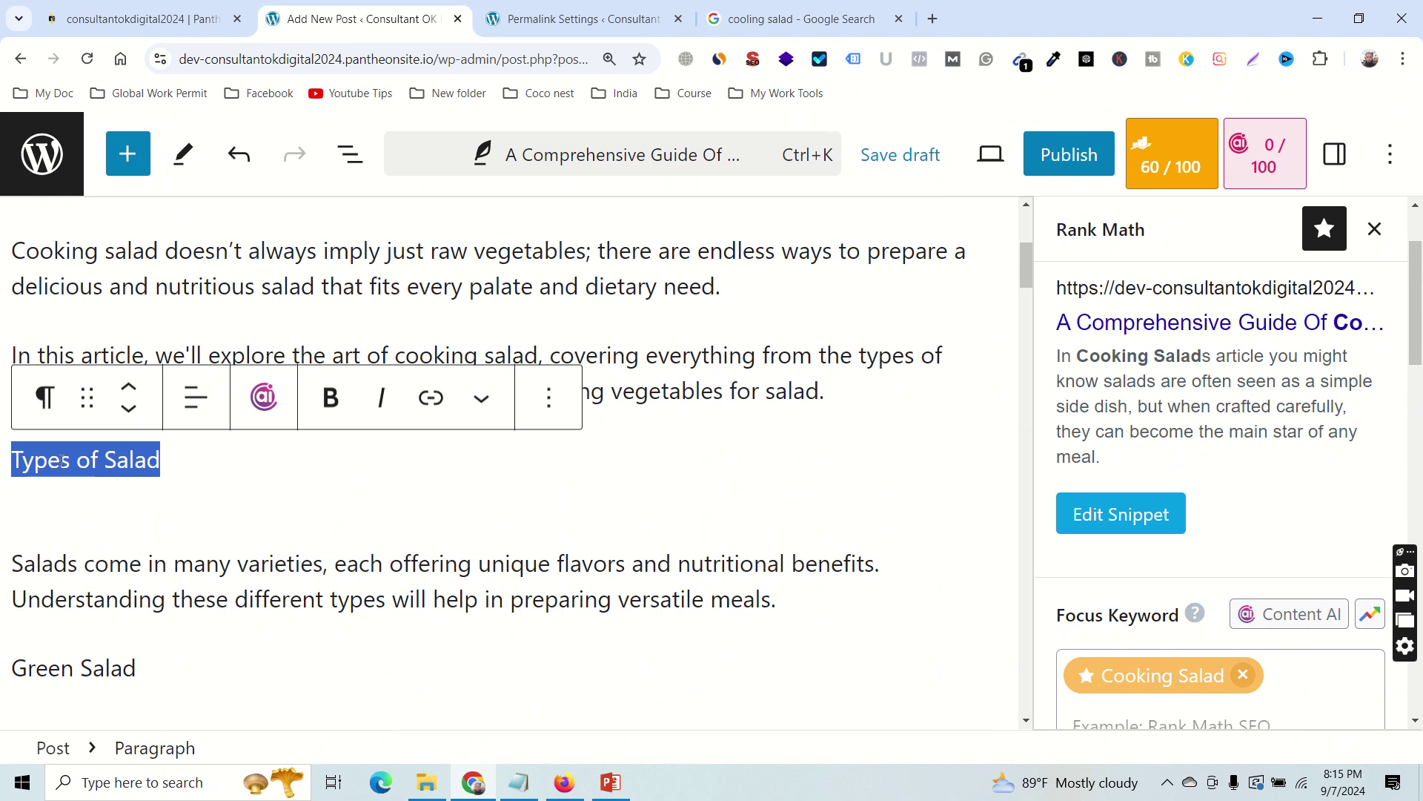
click(42, 401)
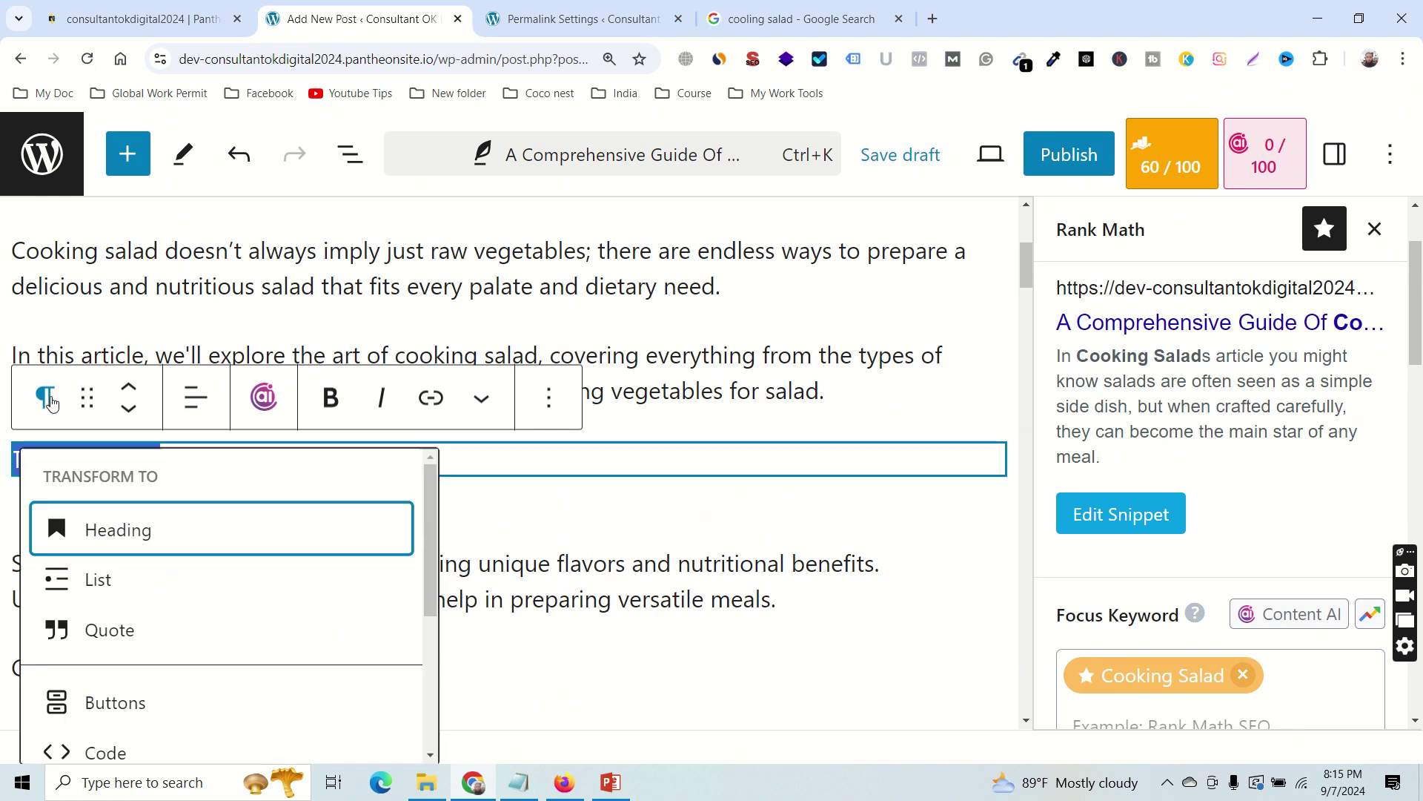
click(144, 540)
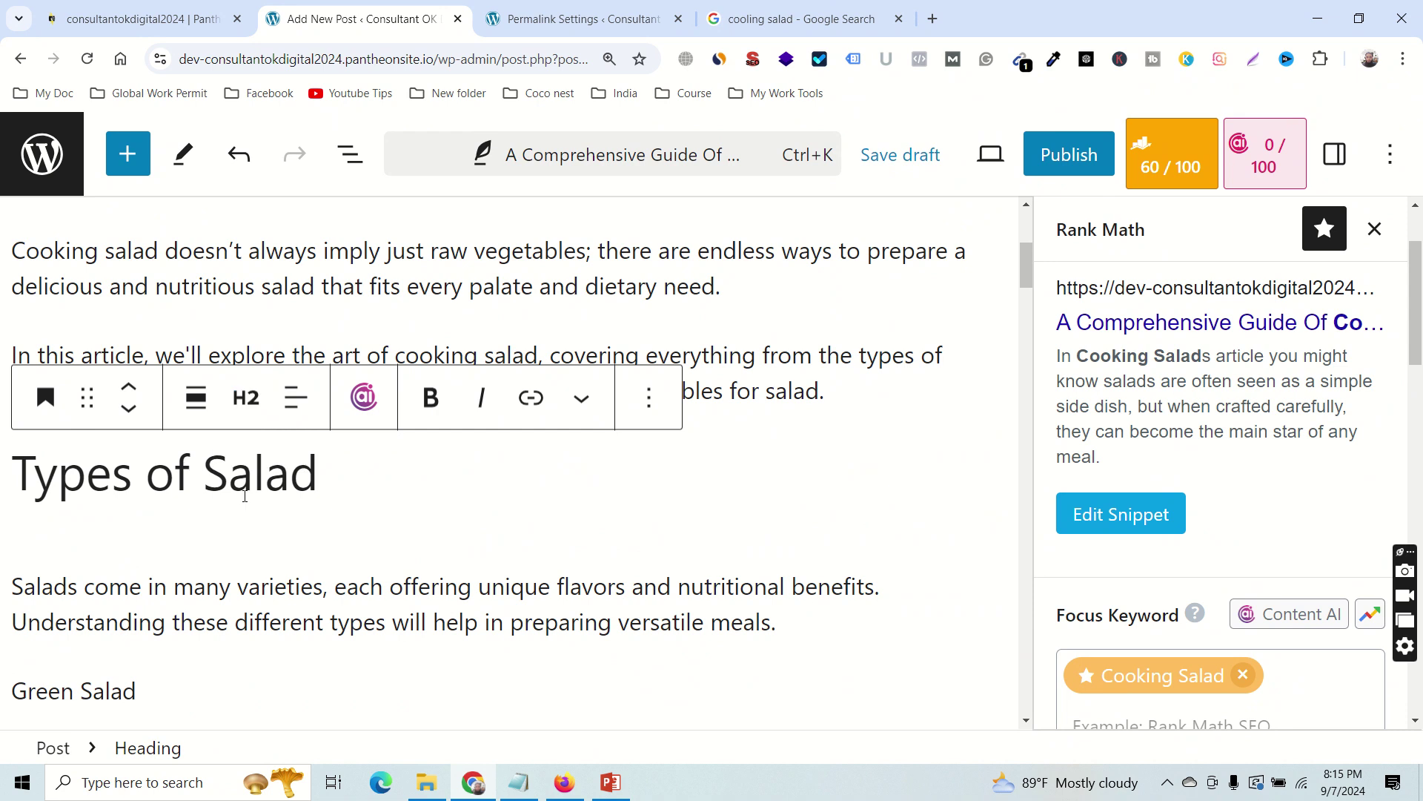
click(247, 401)
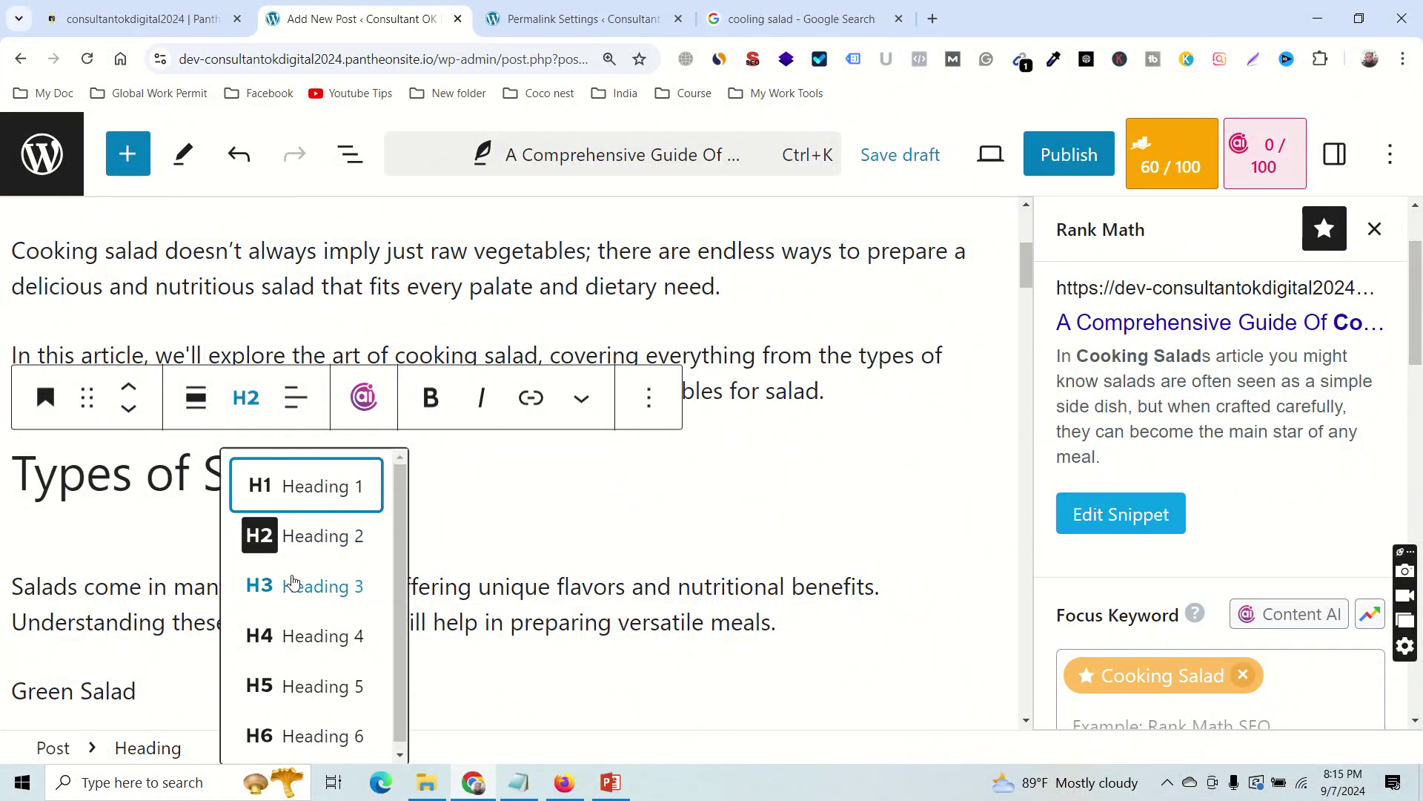
click(491, 469)
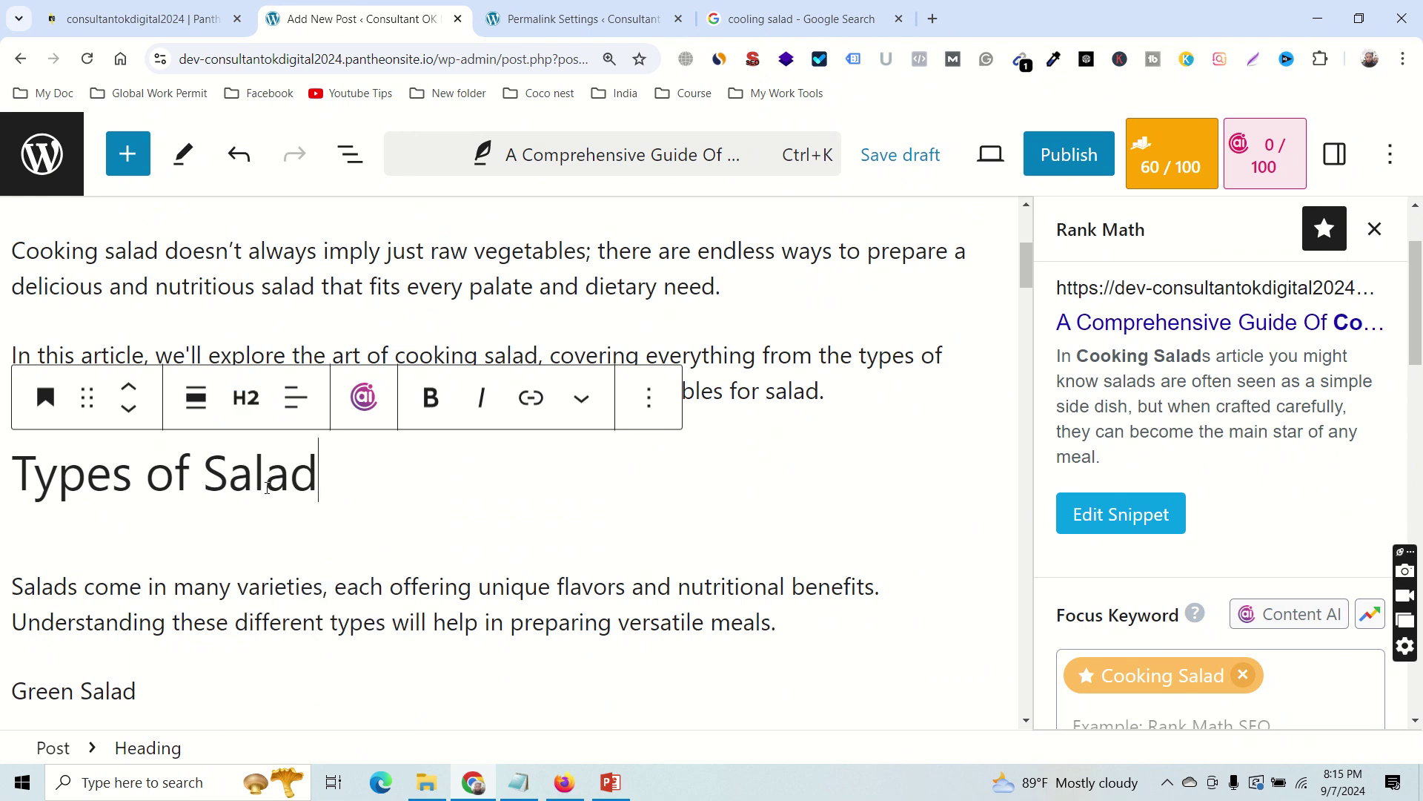
Review the post's structure from the title through the Types of Salad heading to the Green Salad and Fruit Salad lines.
scroll(708, 493, up, 5)
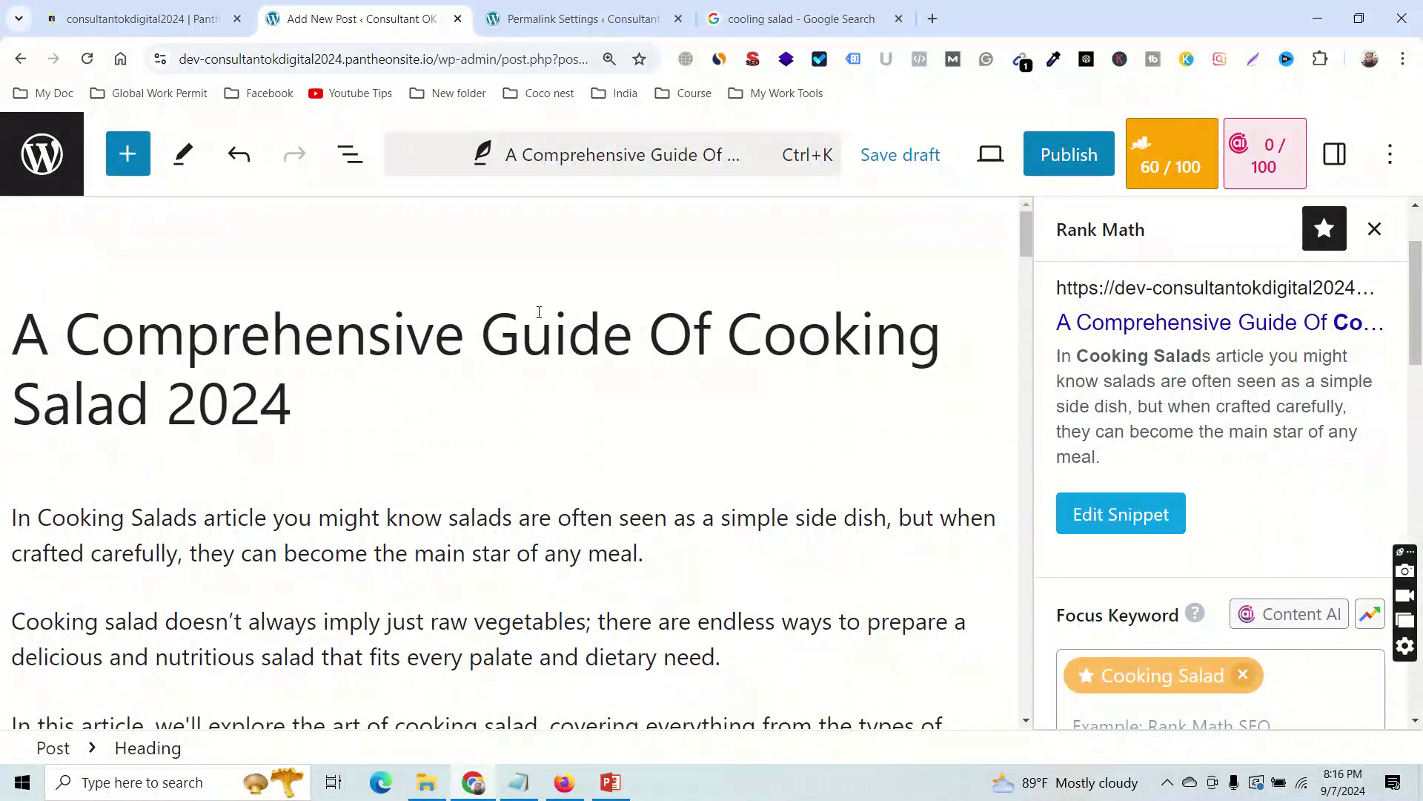
click(638, 375)
scroll(556, 460, down, 6)
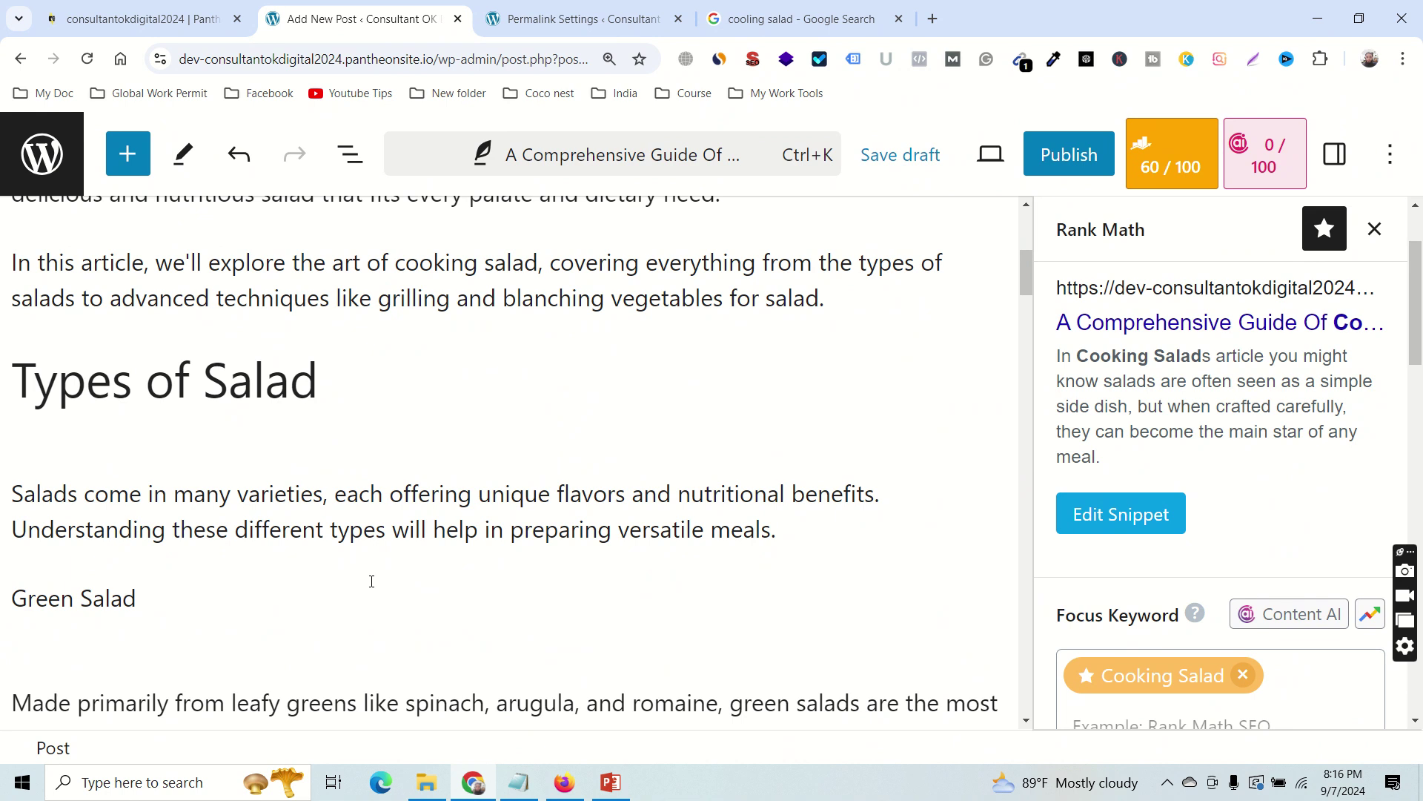
mouse_move(373, 586)
scroll(158, 492, down, 2)
scroll(175, 471, up, 1)
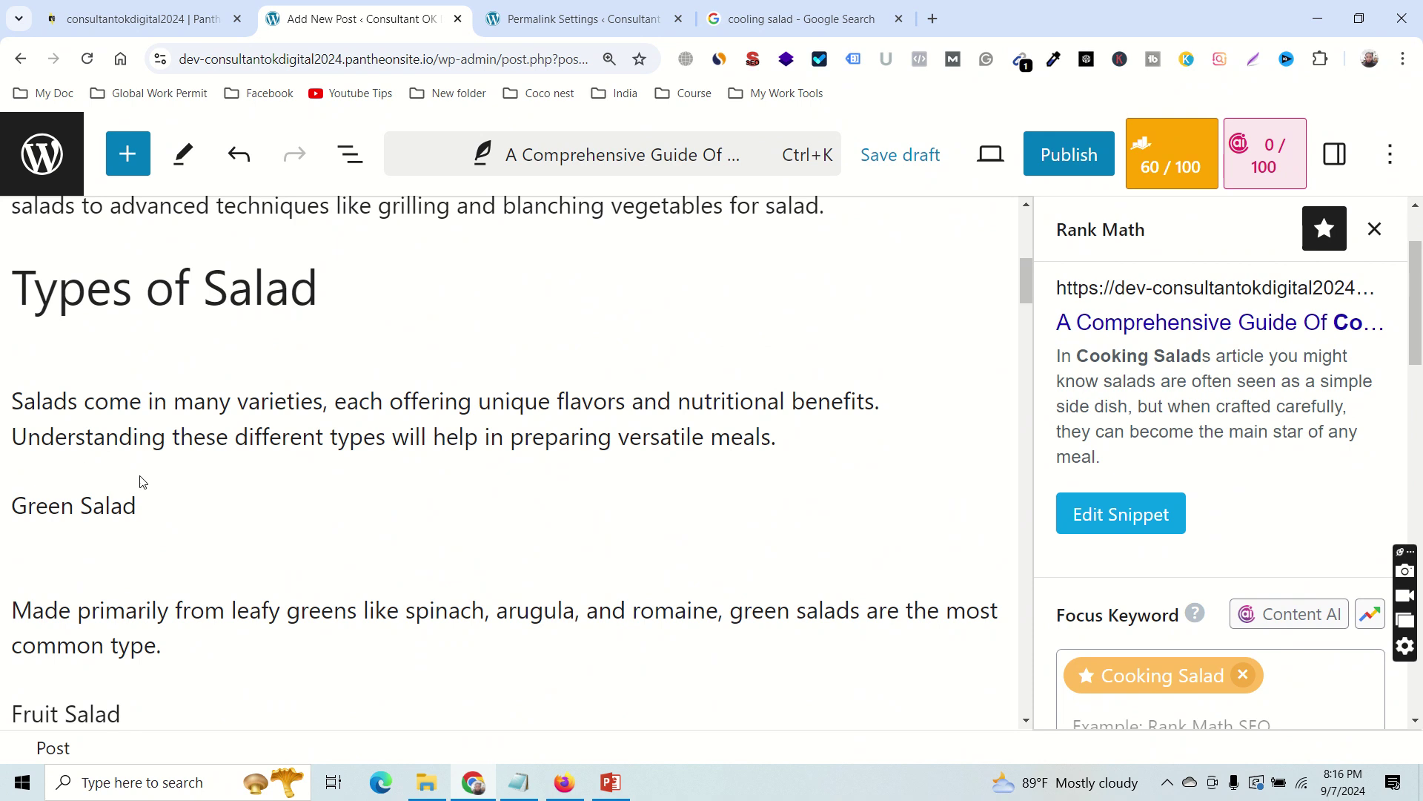
double_click(67, 508)
scroll(126, 670, down, 2)
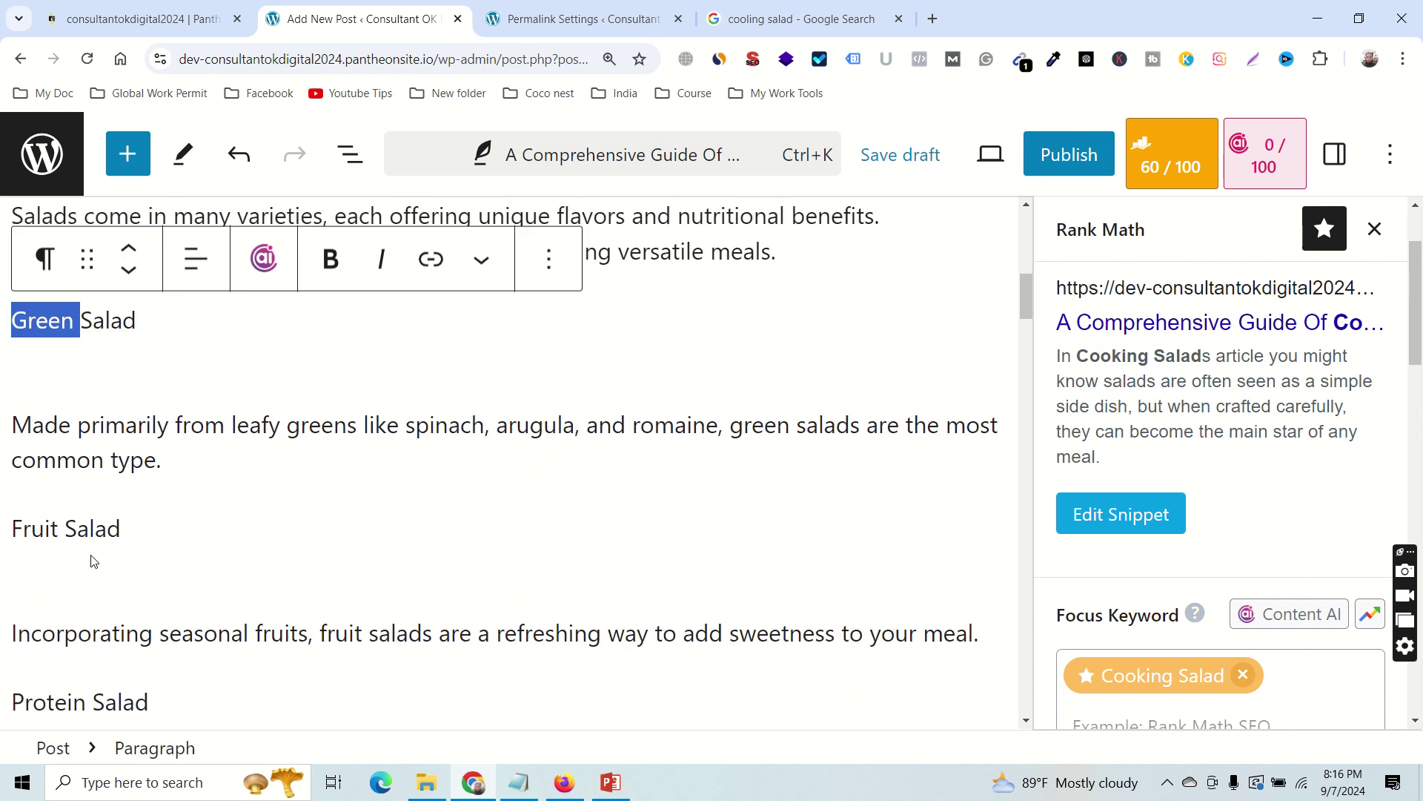
click(80, 535)
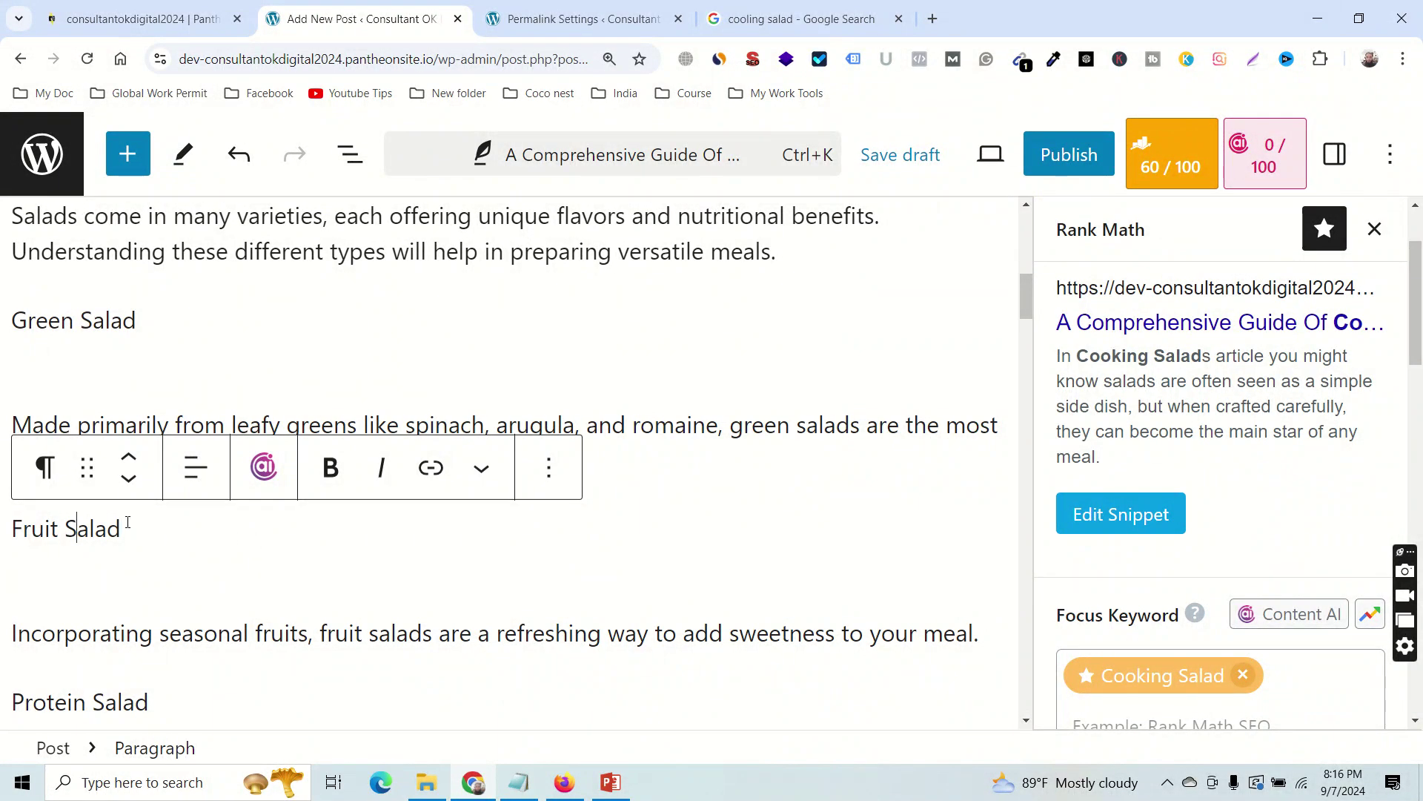
Convert the "Green Salad" paragraph under Types of Salad into a level 3 heading.
triple_click(96, 315)
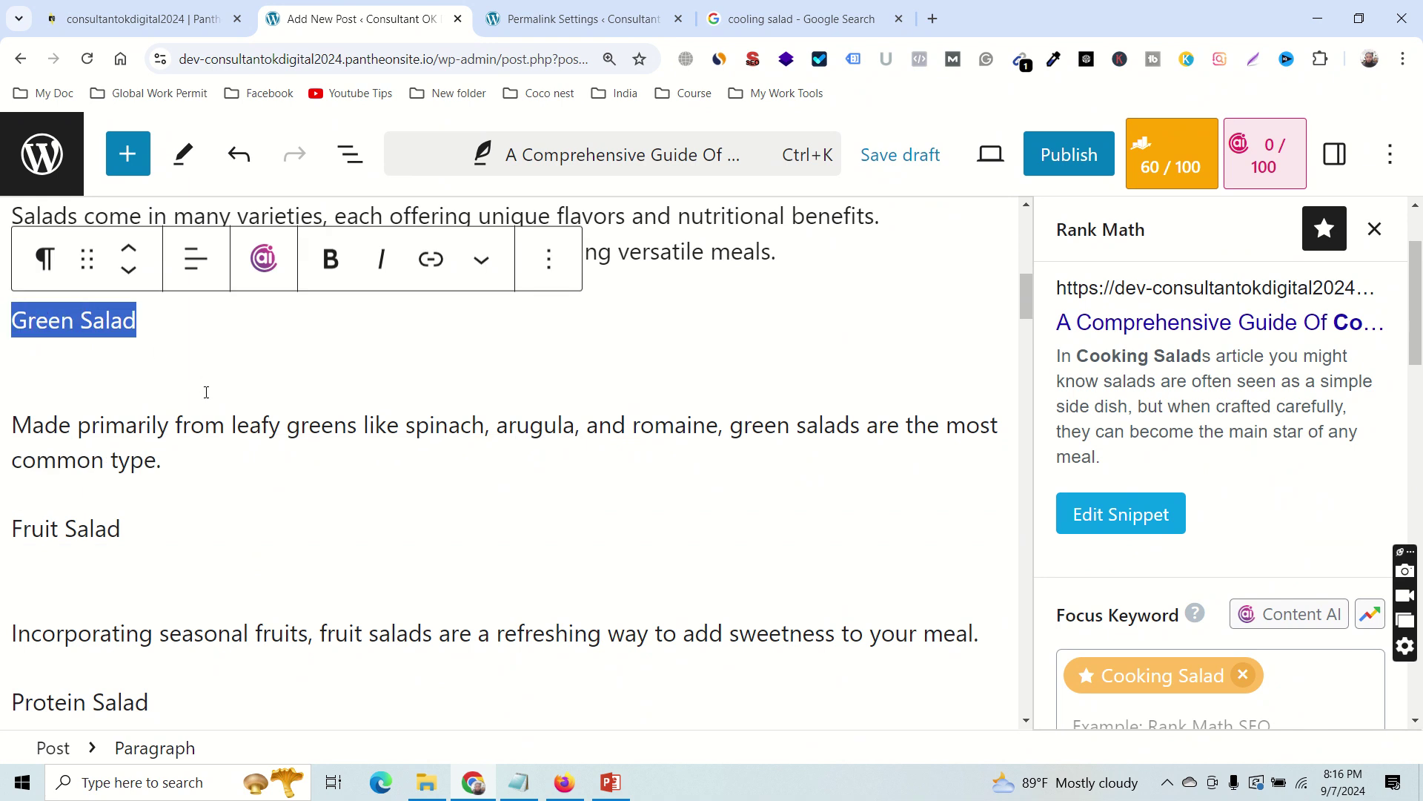
scroll(71, 360, up, 2)
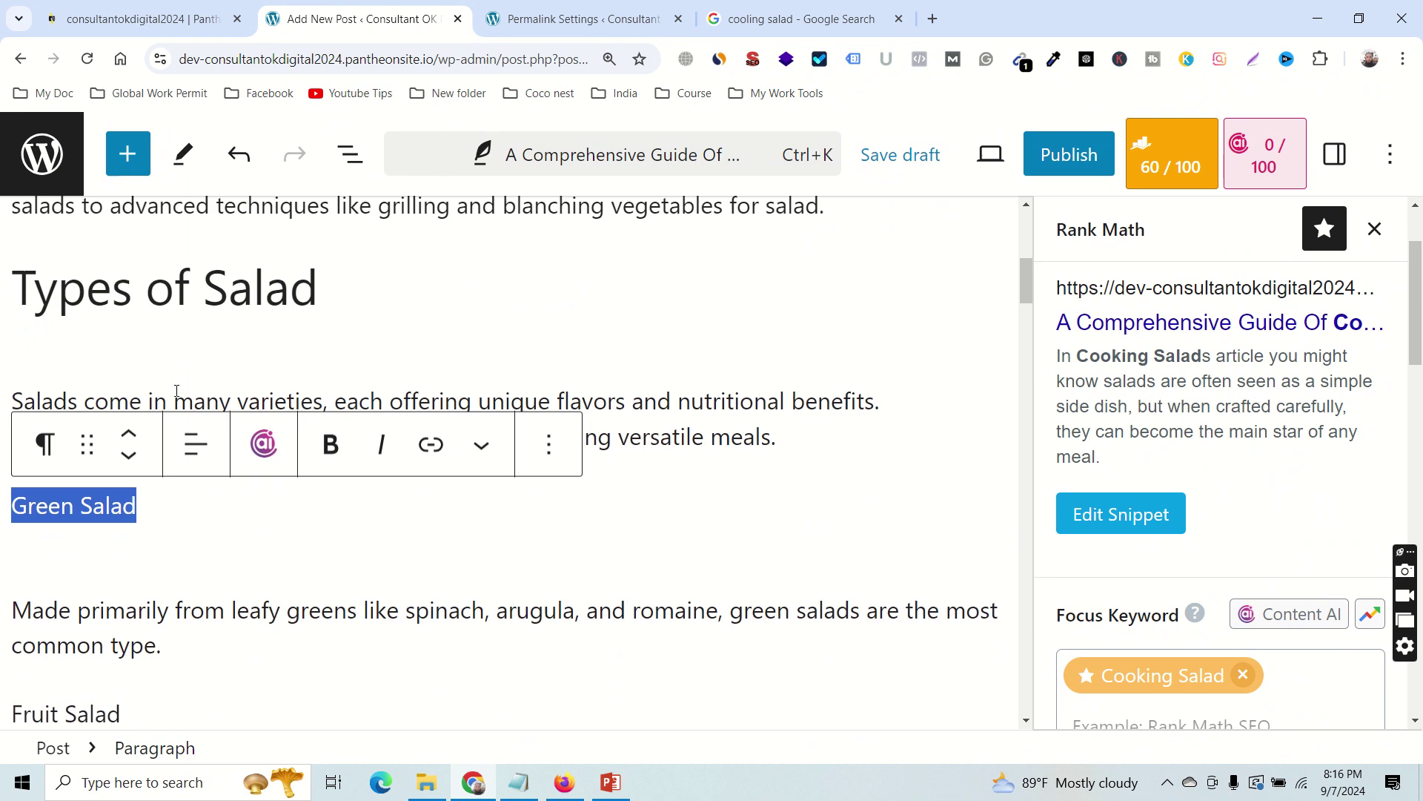
scroll(87, 529, down, 2)
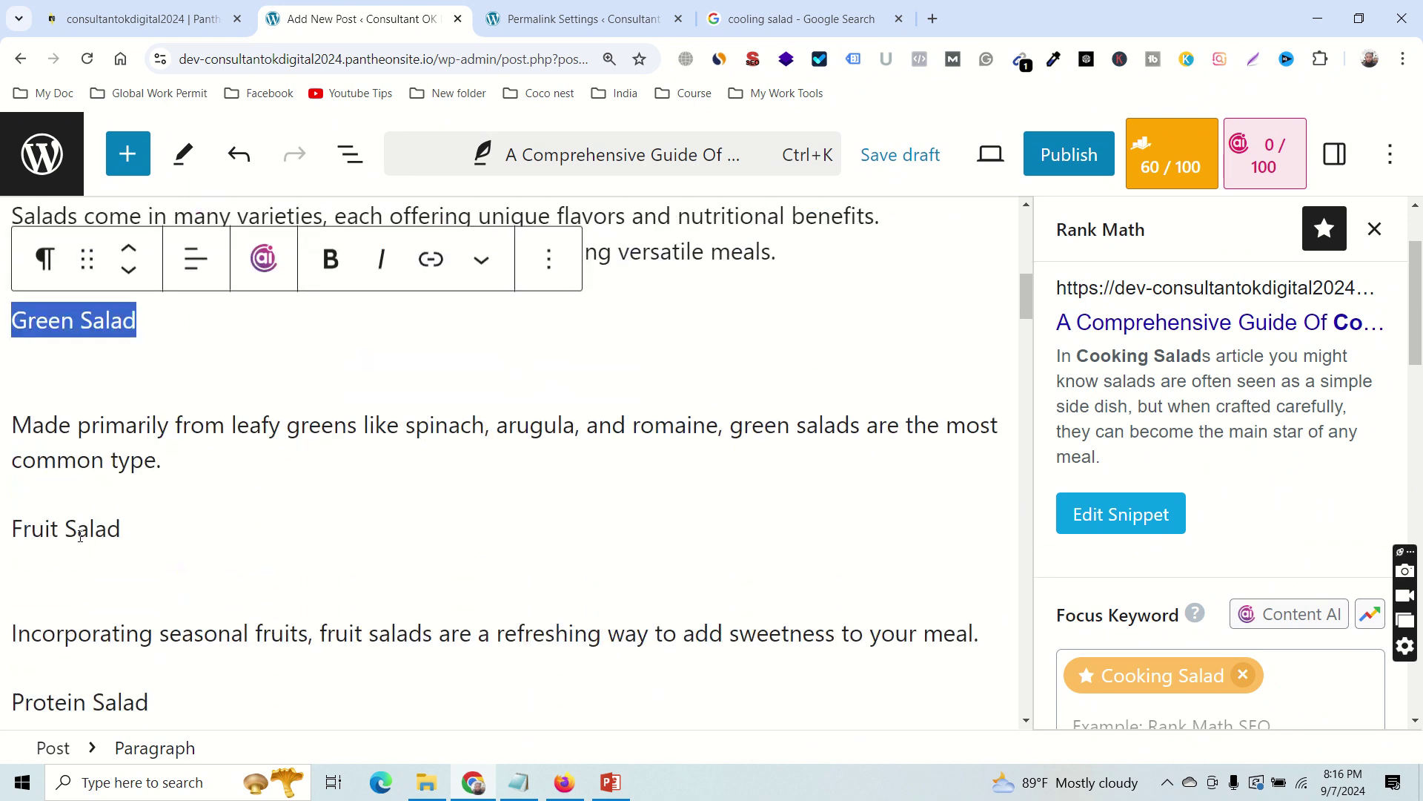
scroll(183, 516, up, 2)
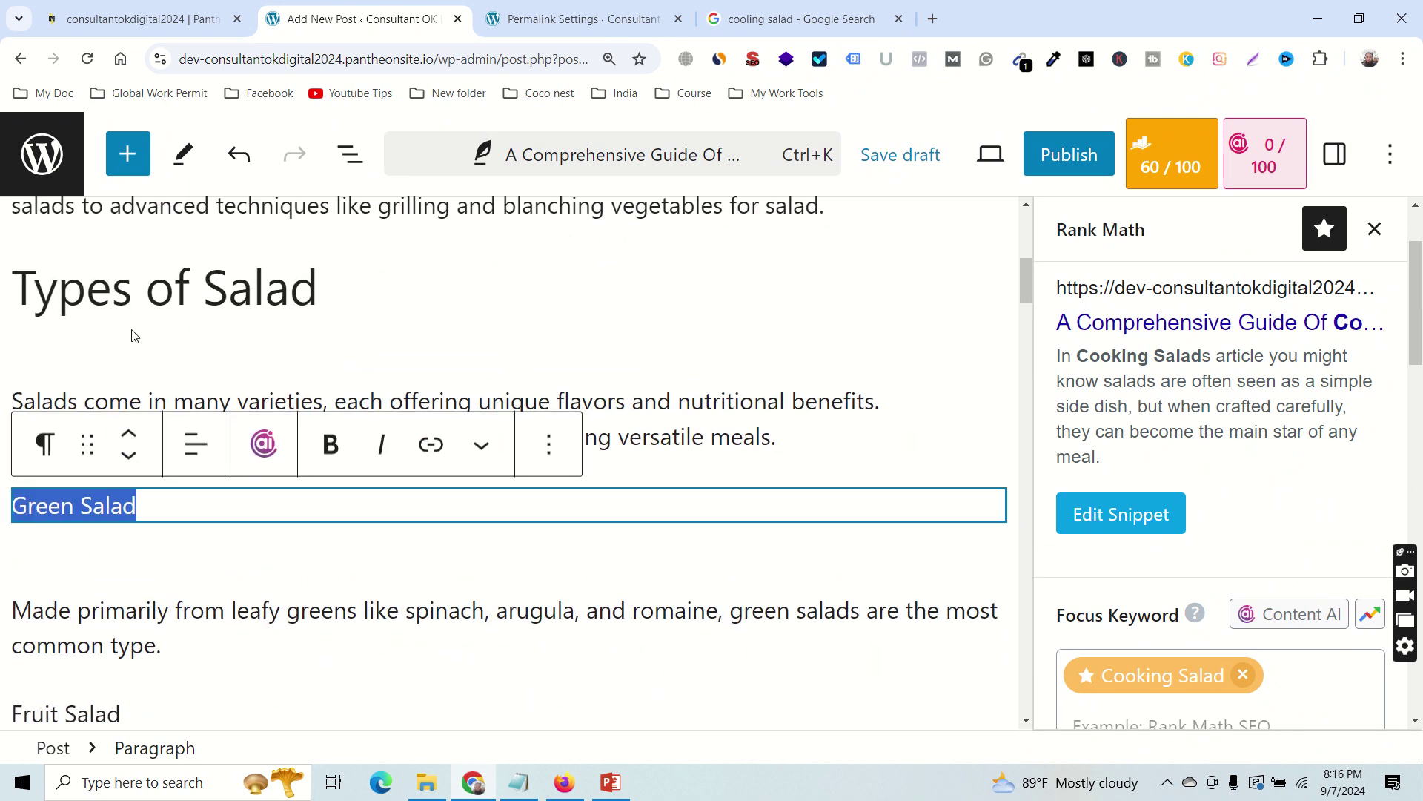
click(59, 454)
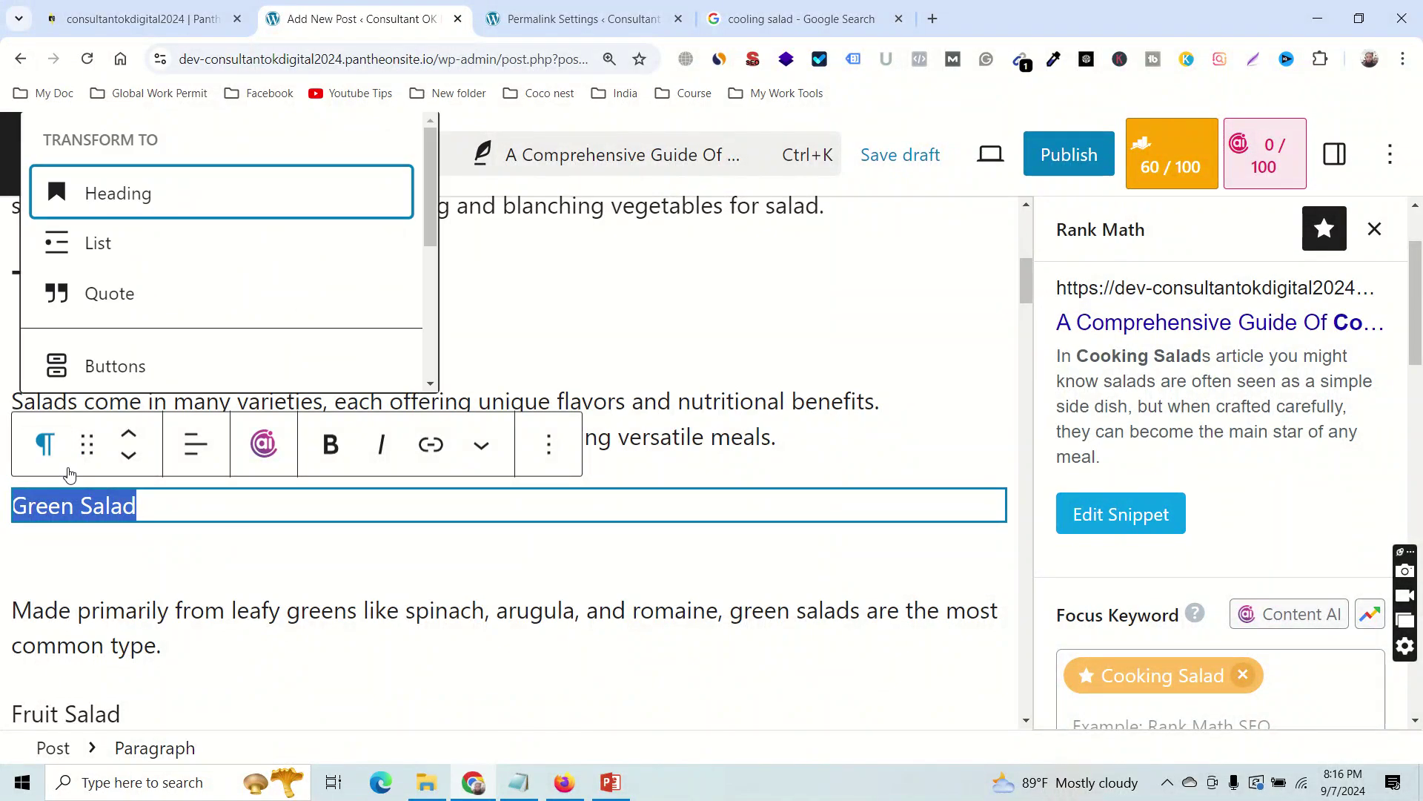
click(115, 194)
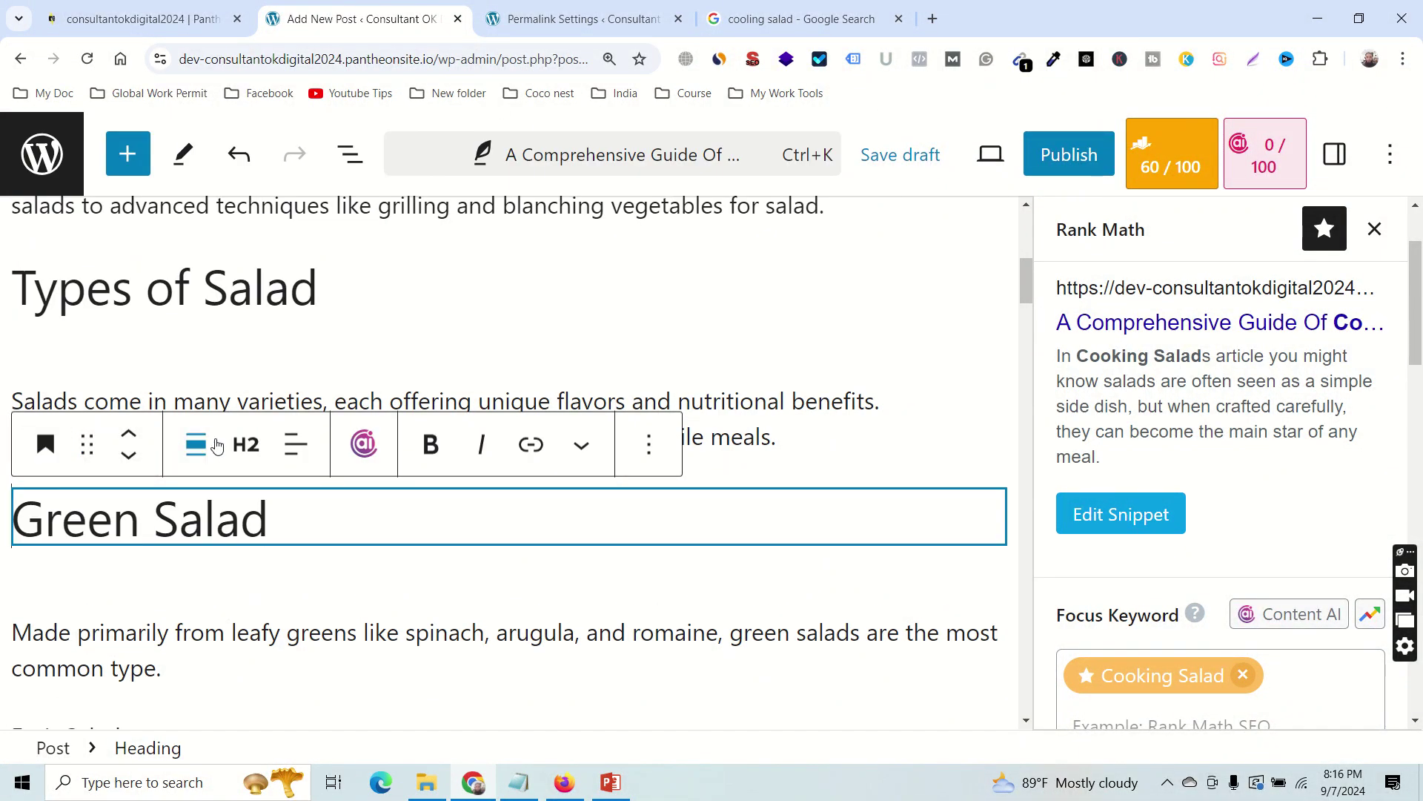
click(244, 444)
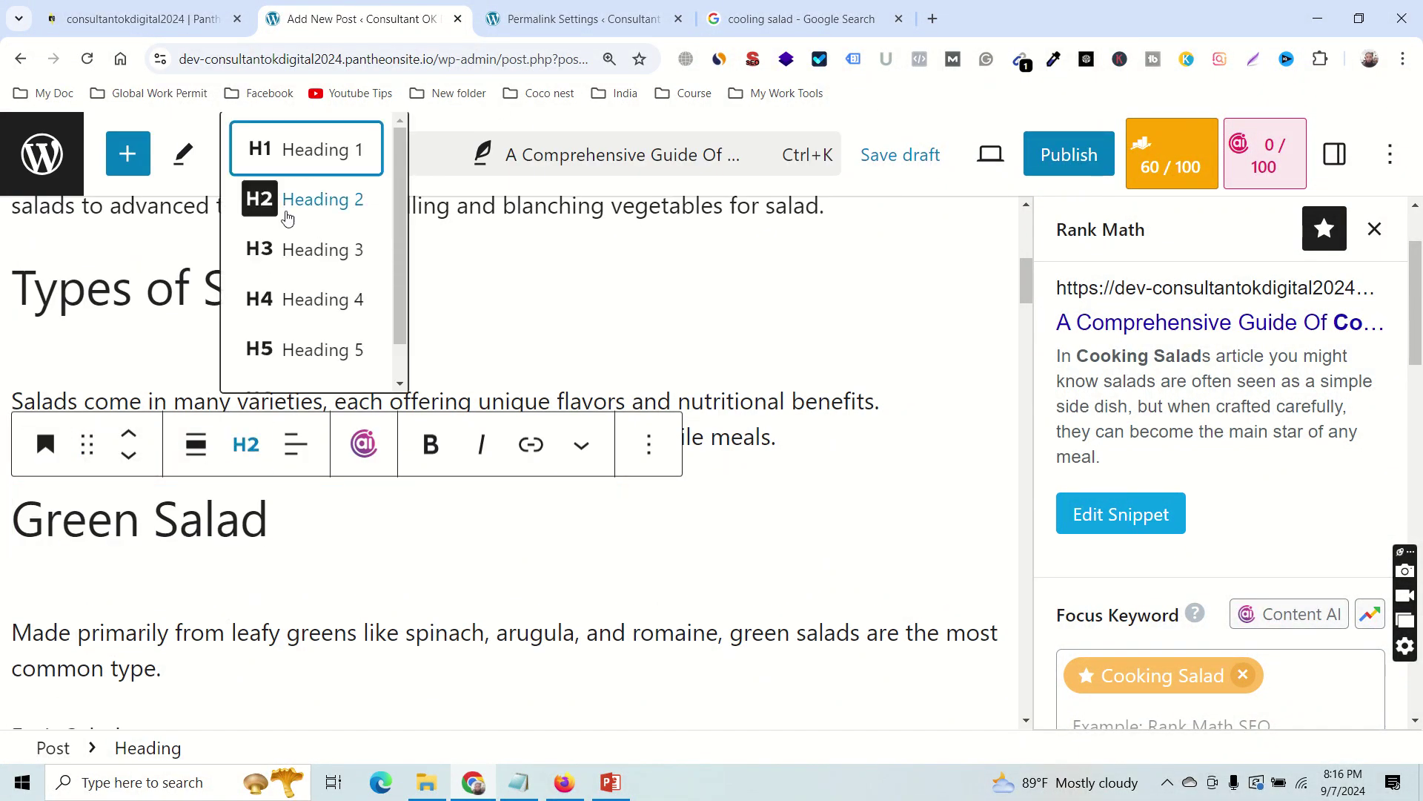
click(286, 256)
Convert the "Fruit Salad" paragraph into a level 3 heading.
scroll(315, 486, down, 1)
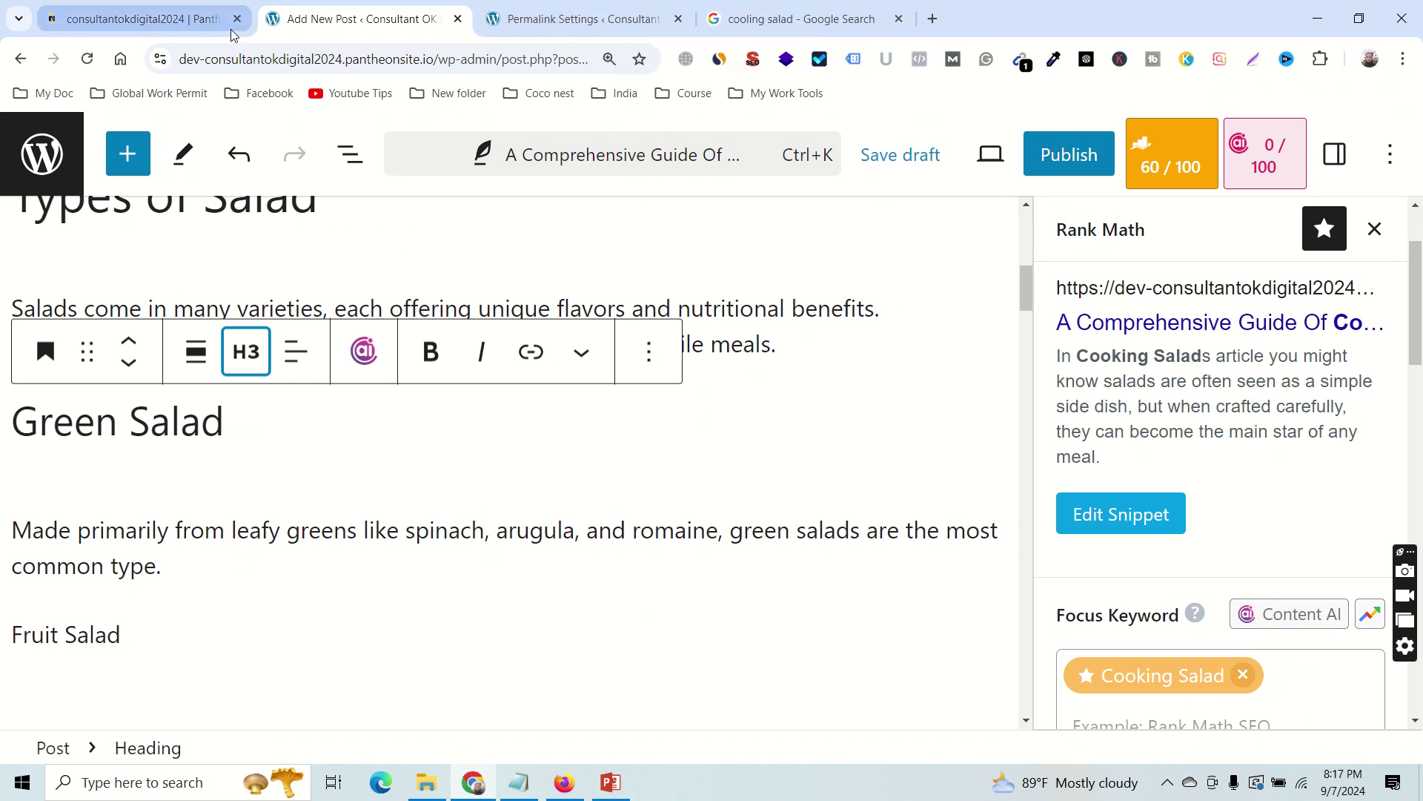
mouse_move(235, 35)
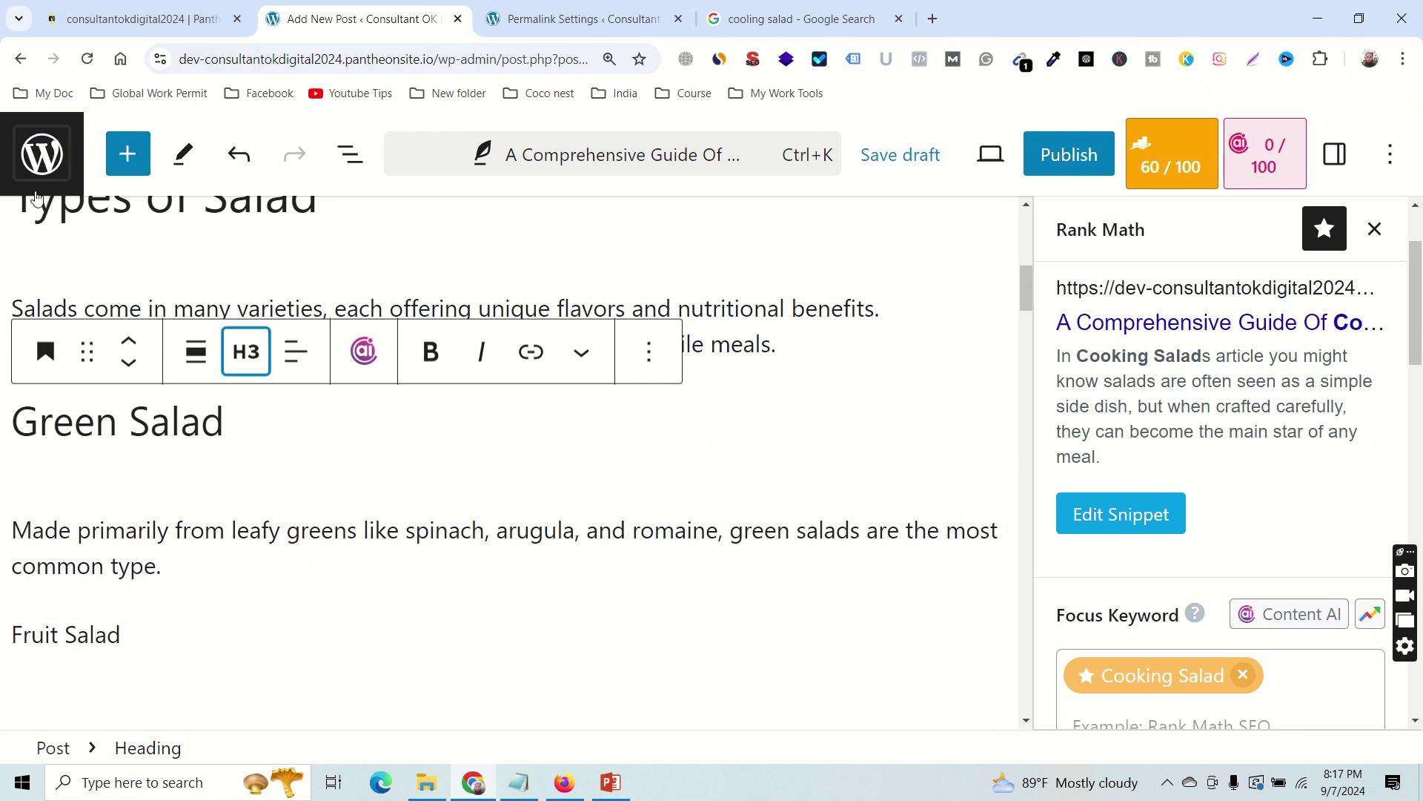
triple_click(62, 647)
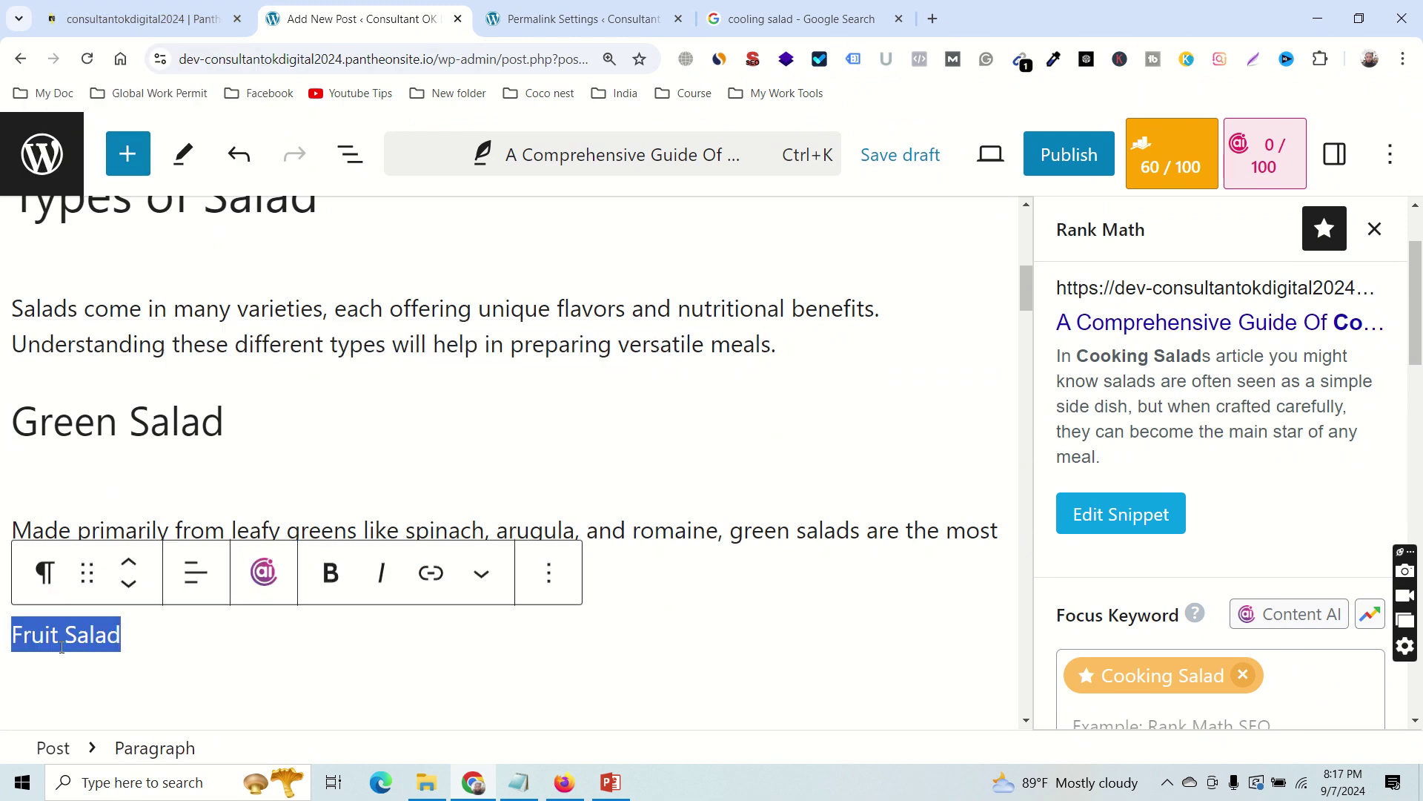
click(44, 573)
click(141, 217)
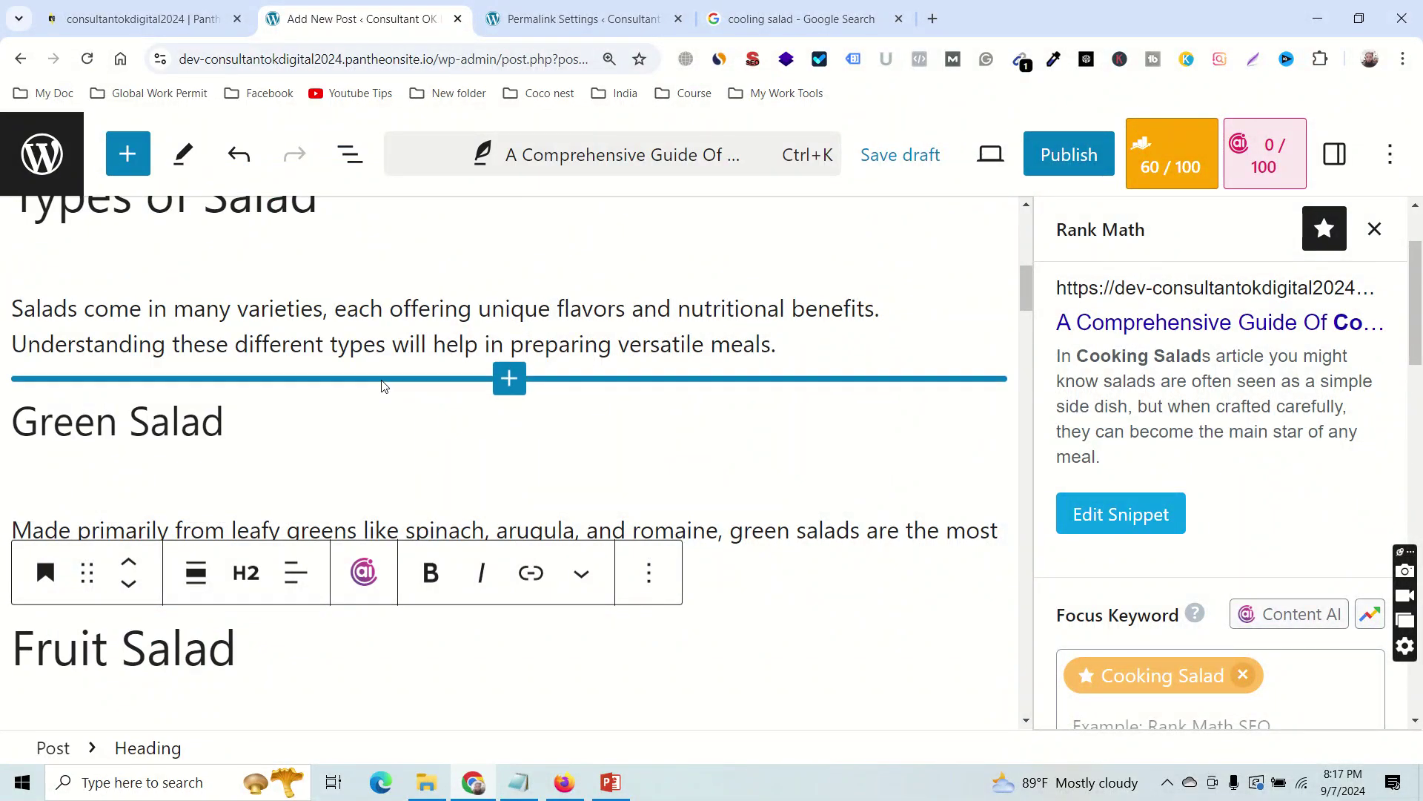
click(272, 579)
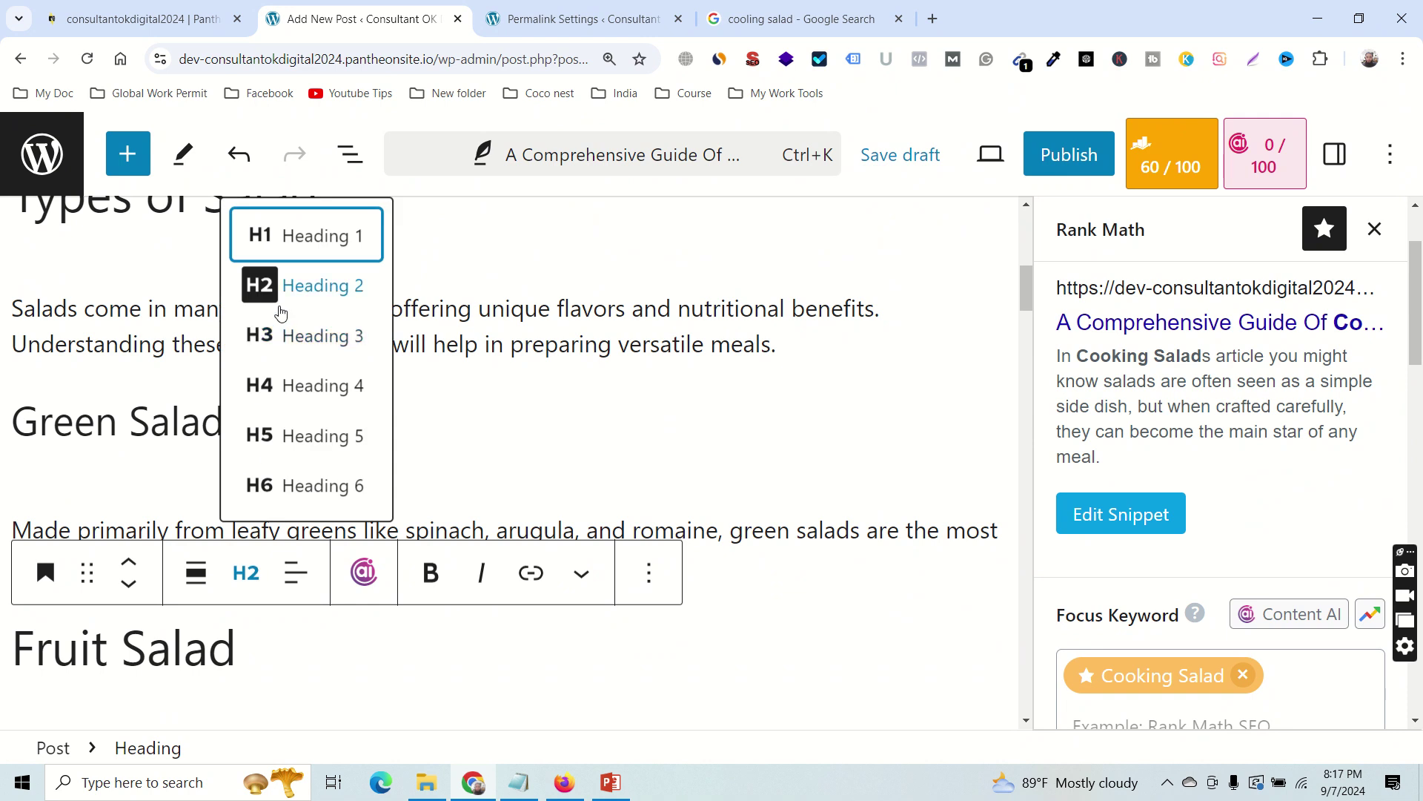
click(291, 336)
scroll(330, 505, down, 2)
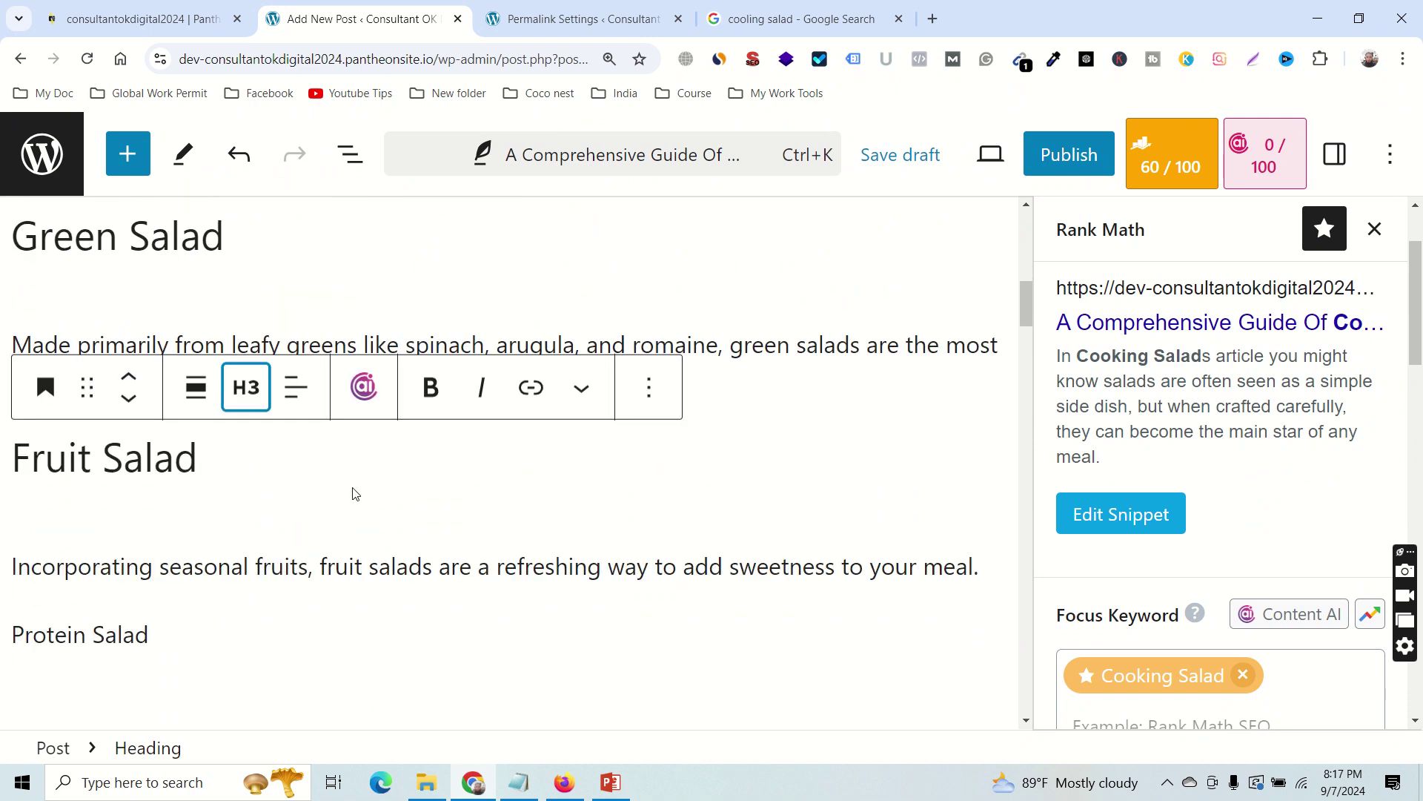
Make the "Green Salad" heading text bold.
scroll(327, 451, up, 2)
triple_click(156, 418)
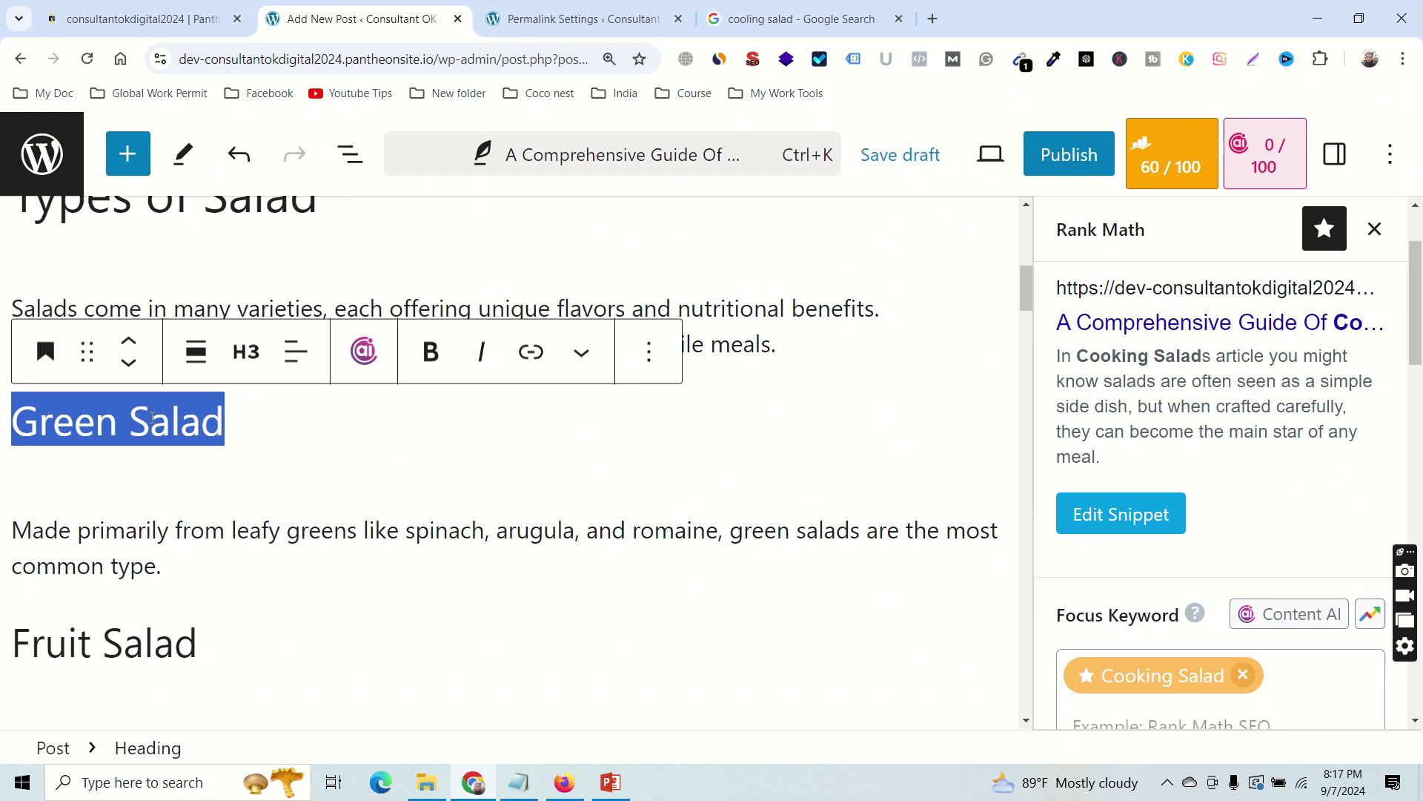
click(433, 355)
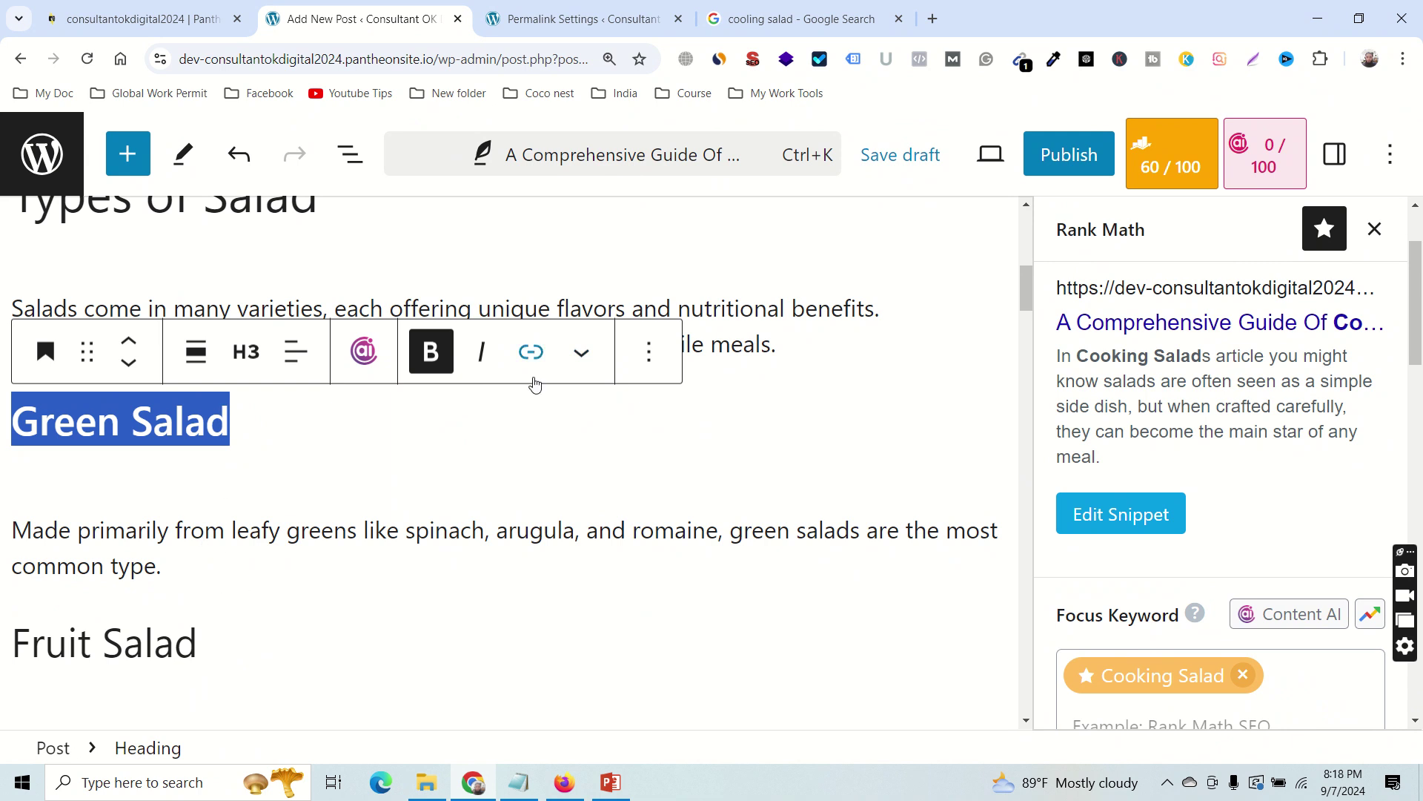
Move the Green Salad heading down one block and return it to its original place above its paragraph.
click(581, 354)
click(579, 354)
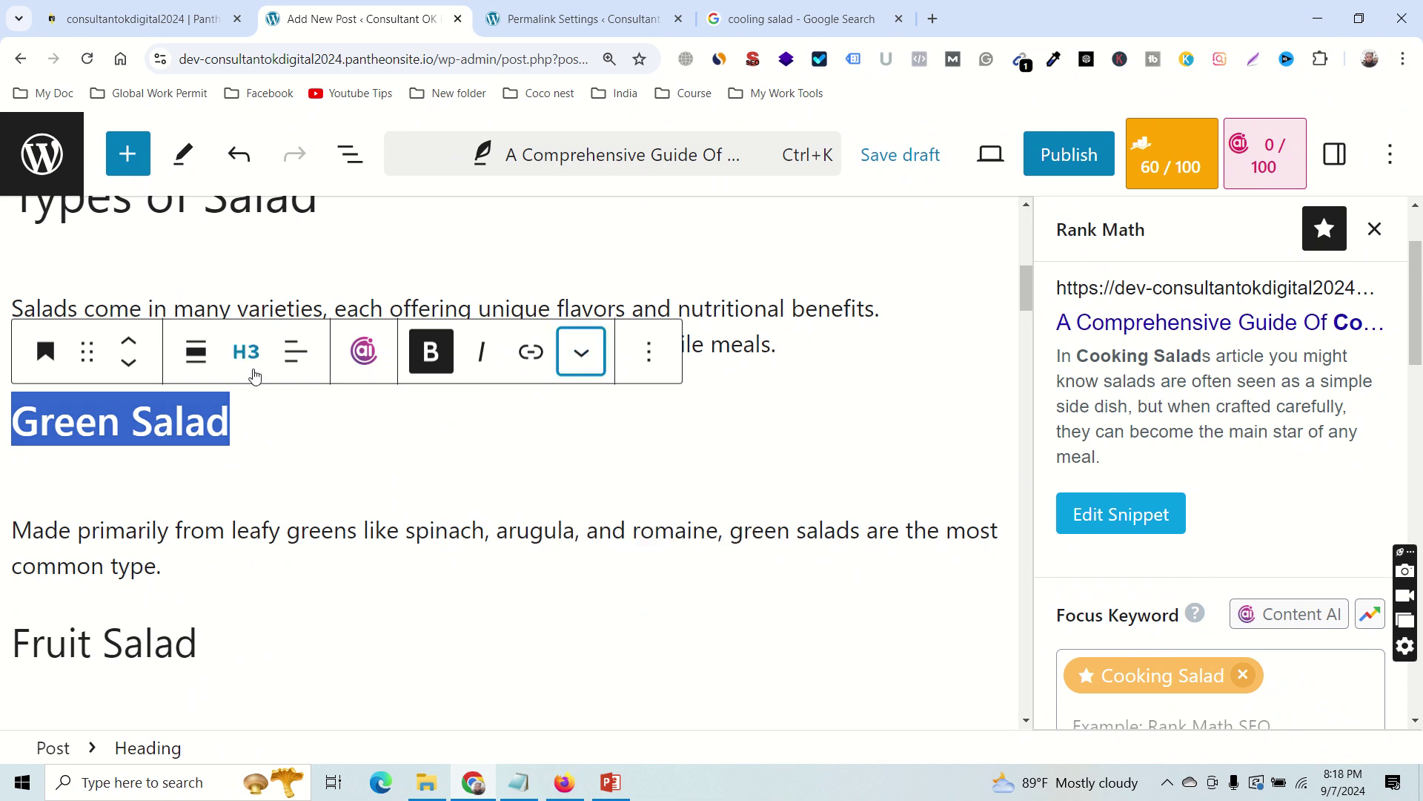
click(129, 363)
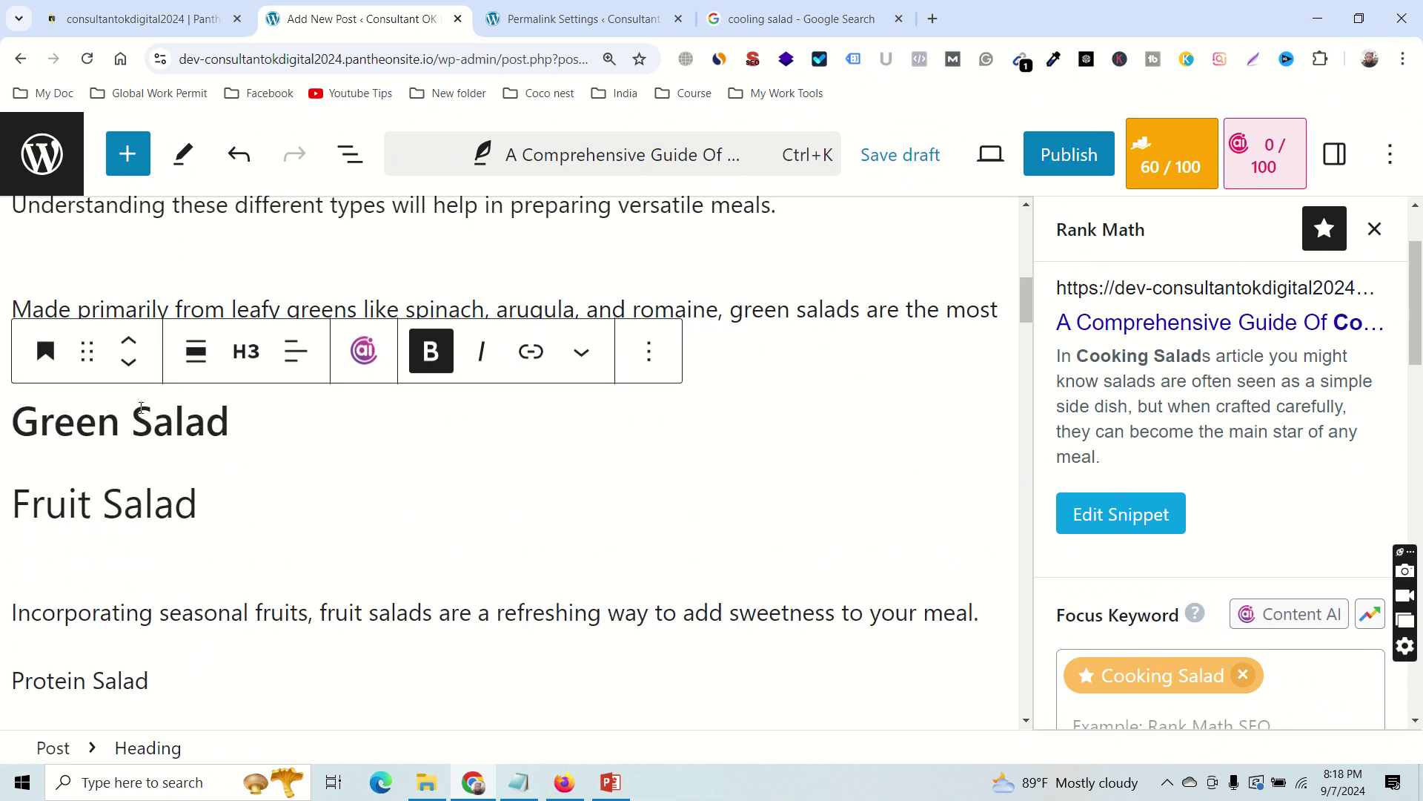
click(131, 343)
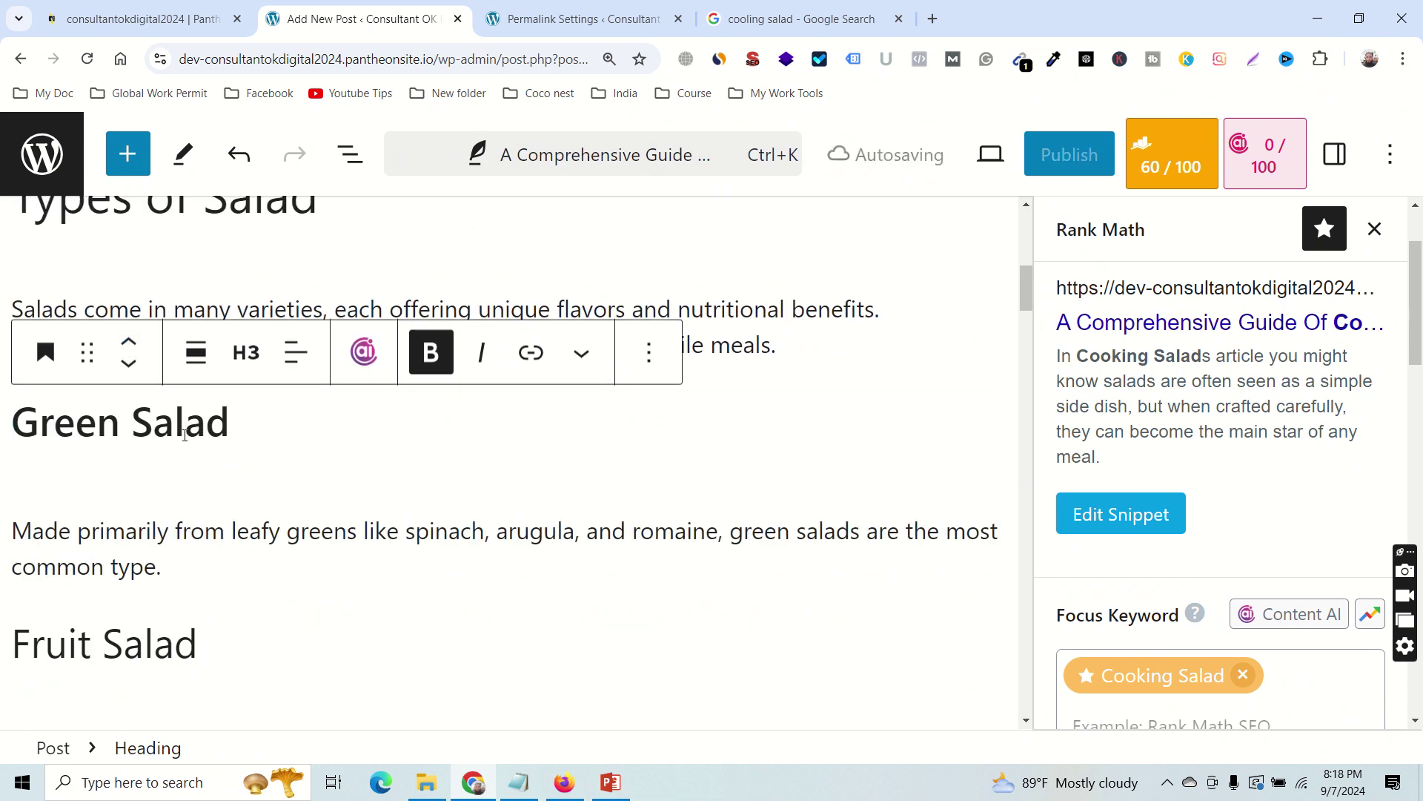
Compare the Green Salad and Fruit Salad subheadings and the paragraph between them.
scroll(227, 476, down, 2)
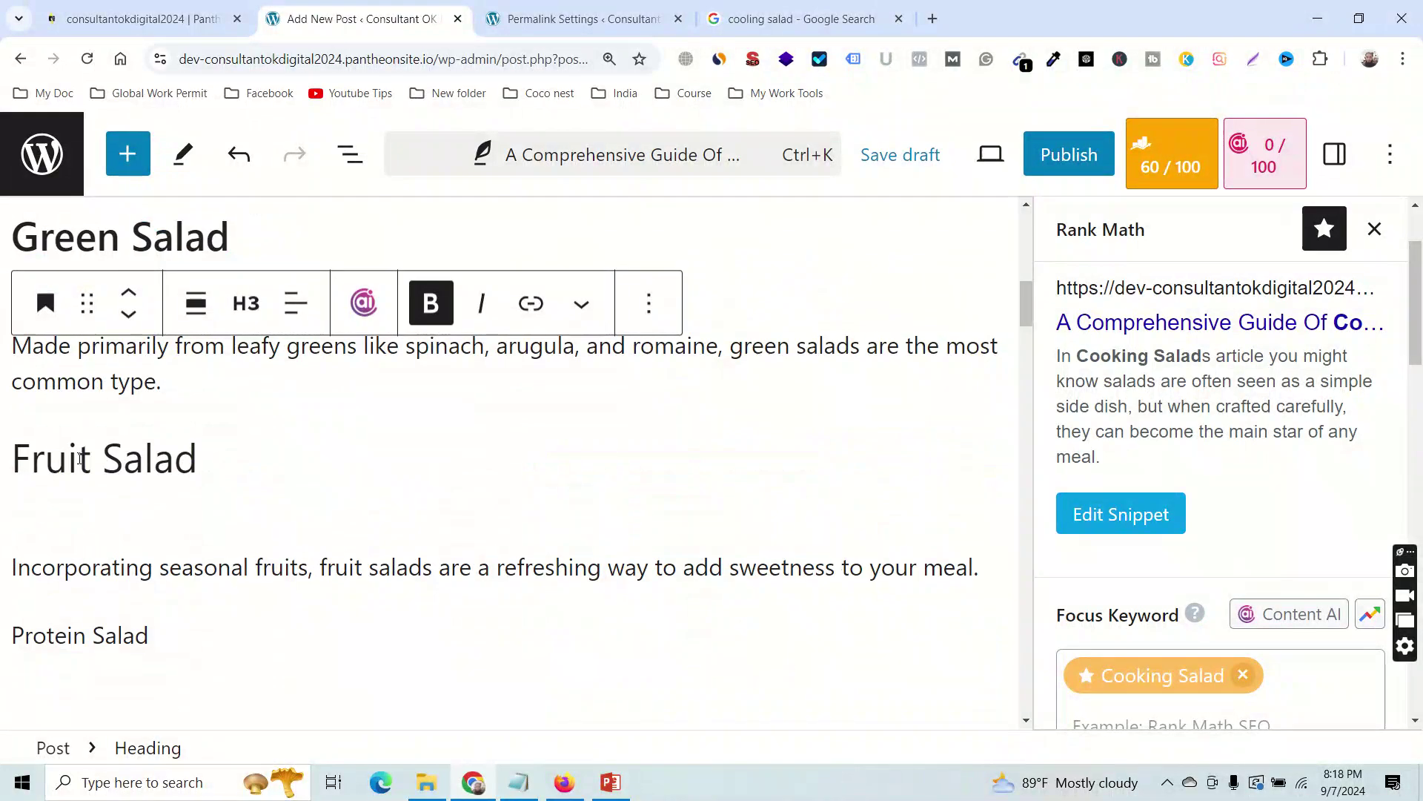
drag(12, 460, 198, 463)
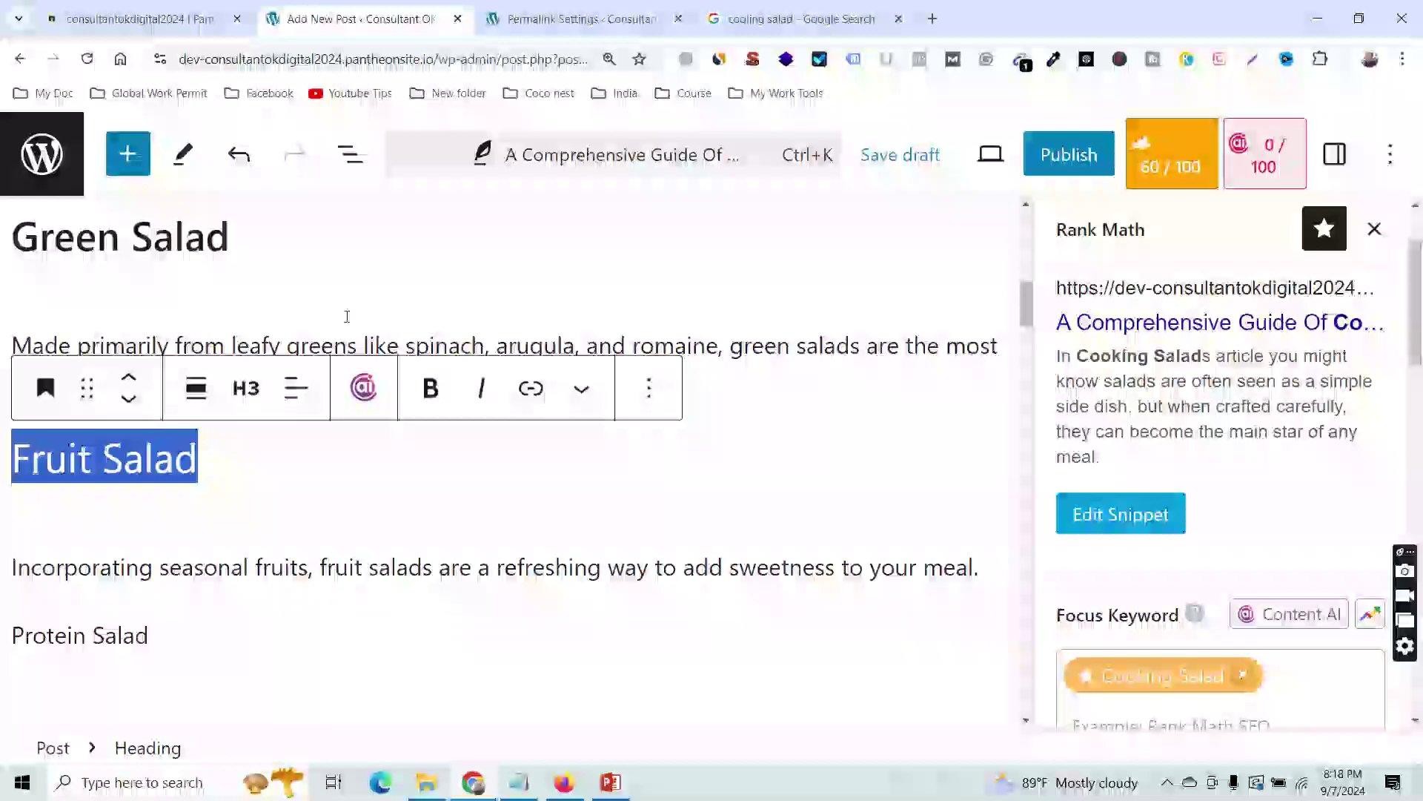
drag(12, 243, 171, 383)
click(207, 245)
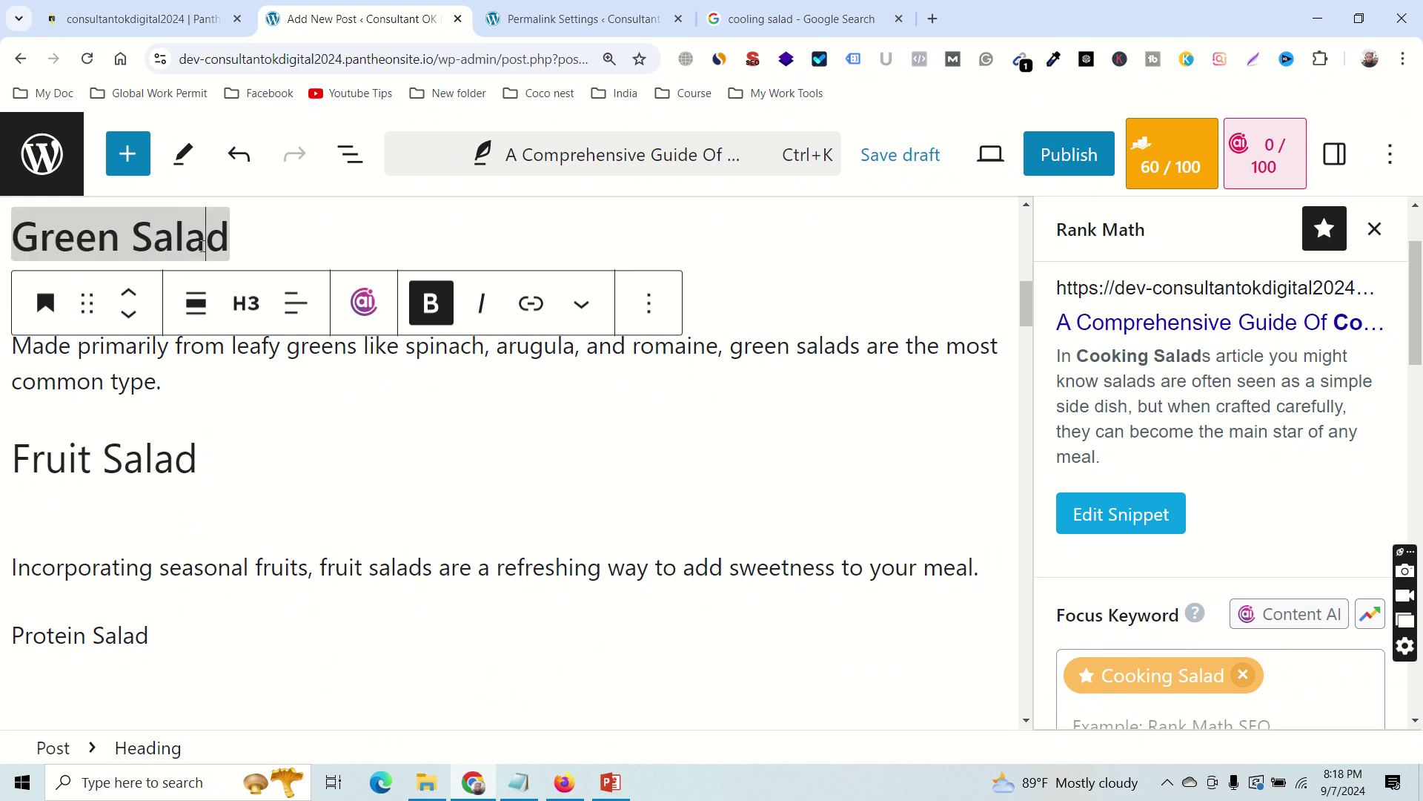
Move the Green Salad heading below the Fruit Salad heading, with the leafy greens paragraph directly beneath Green Salad.
click(132, 317)
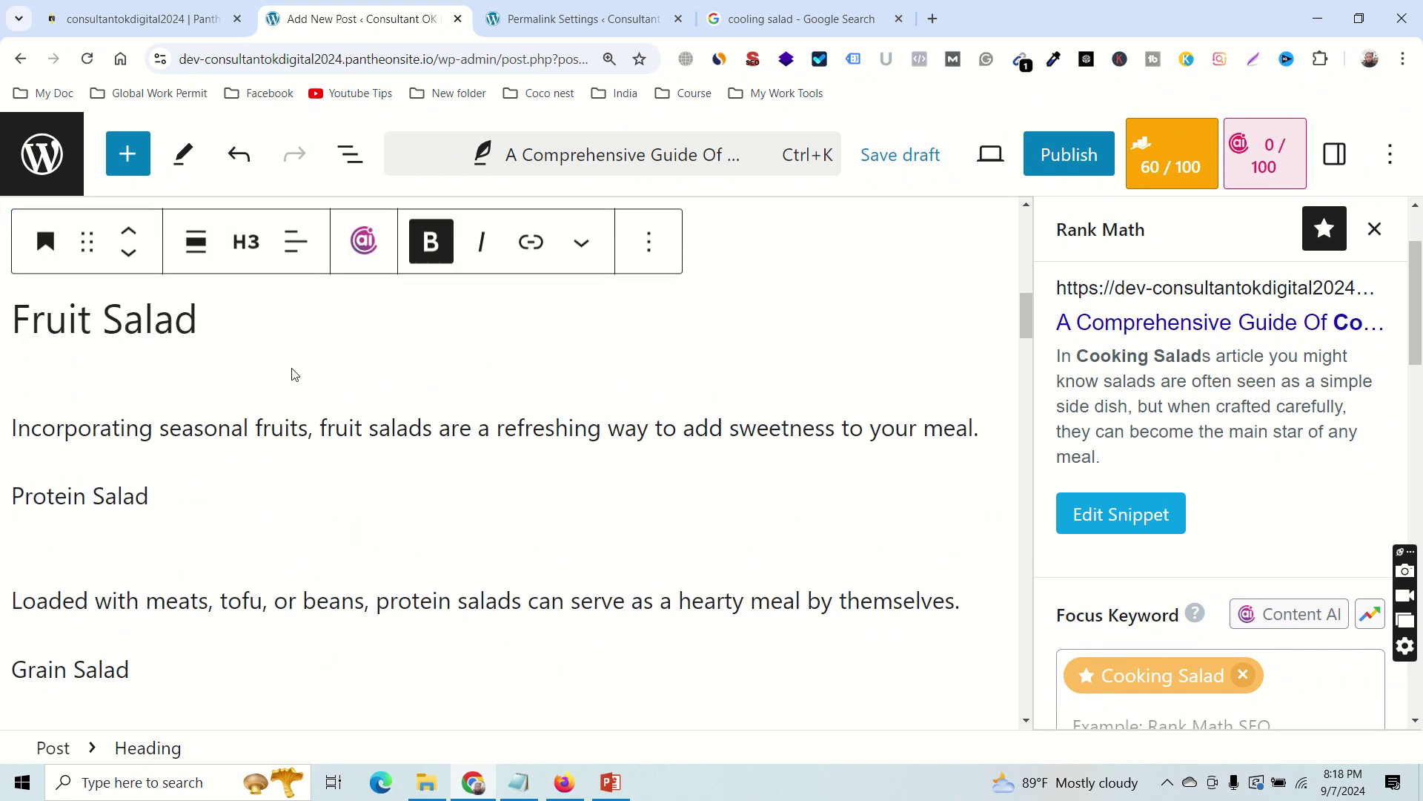
scroll(290, 374, up, 2)
click(129, 362)
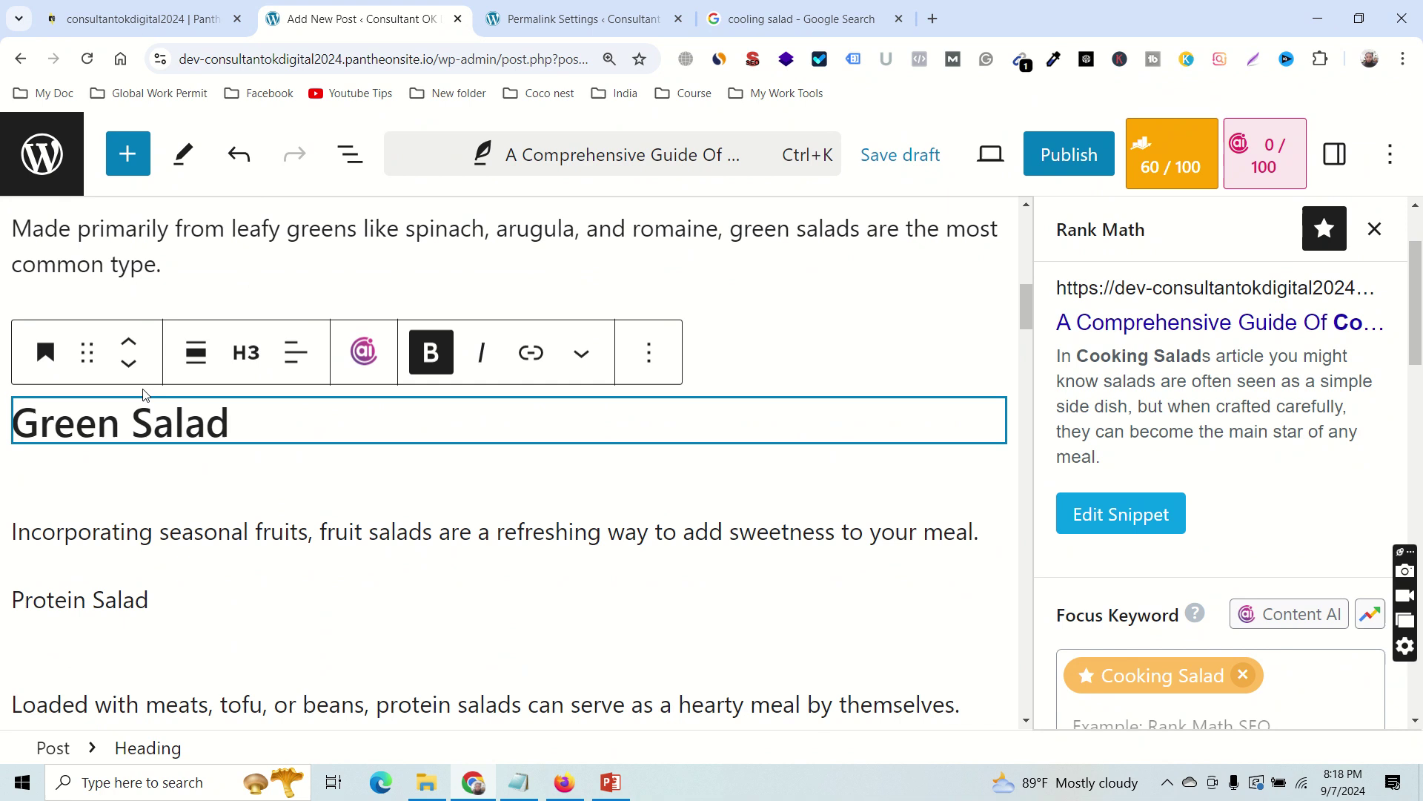
click(137, 338)
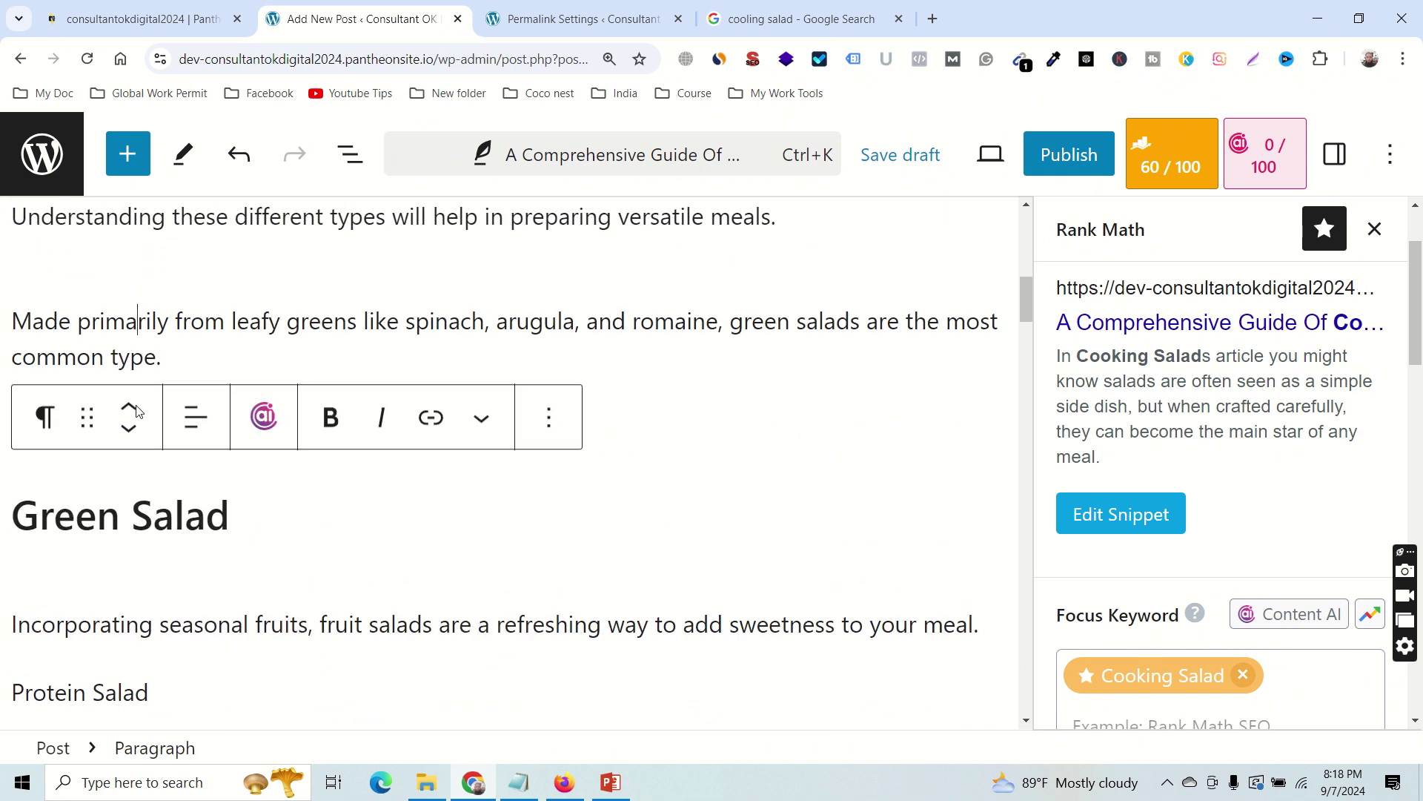
click(129, 430)
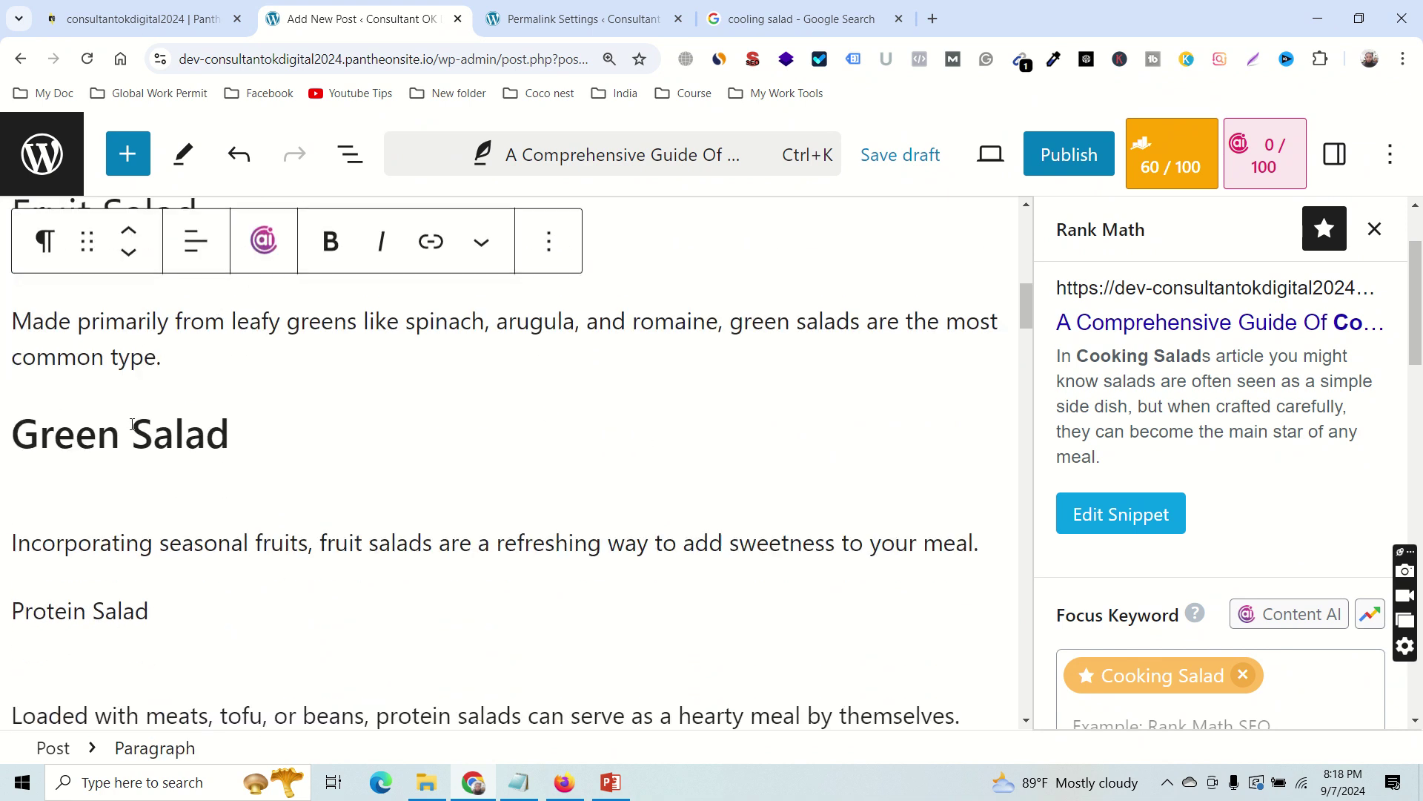
click(129, 253)
scroll(178, 318, up, 2)
scroll(148, 312, up, 1)
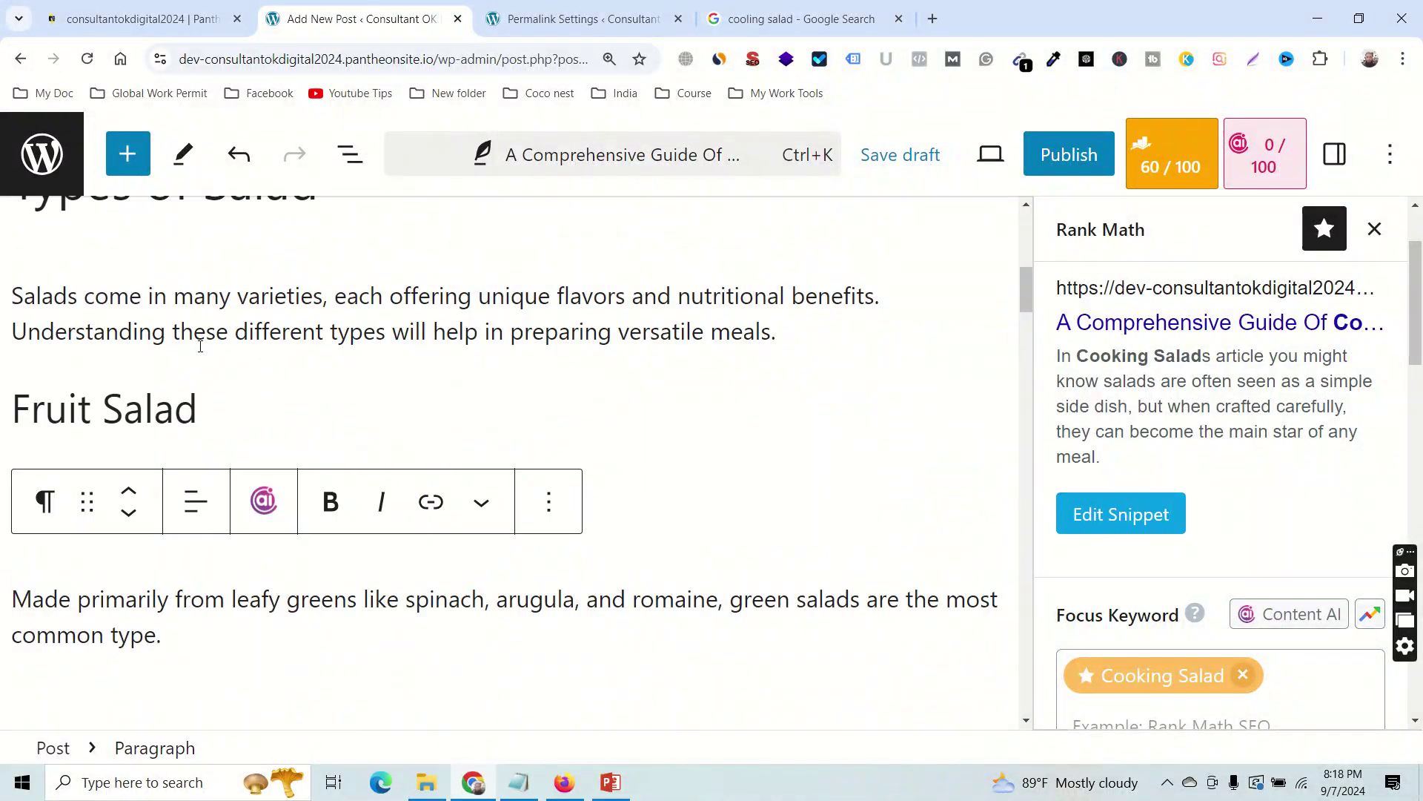
Move the Fruit Salad heading up one block, above the paragraph about the many varieties of salad.
click(297, 400)
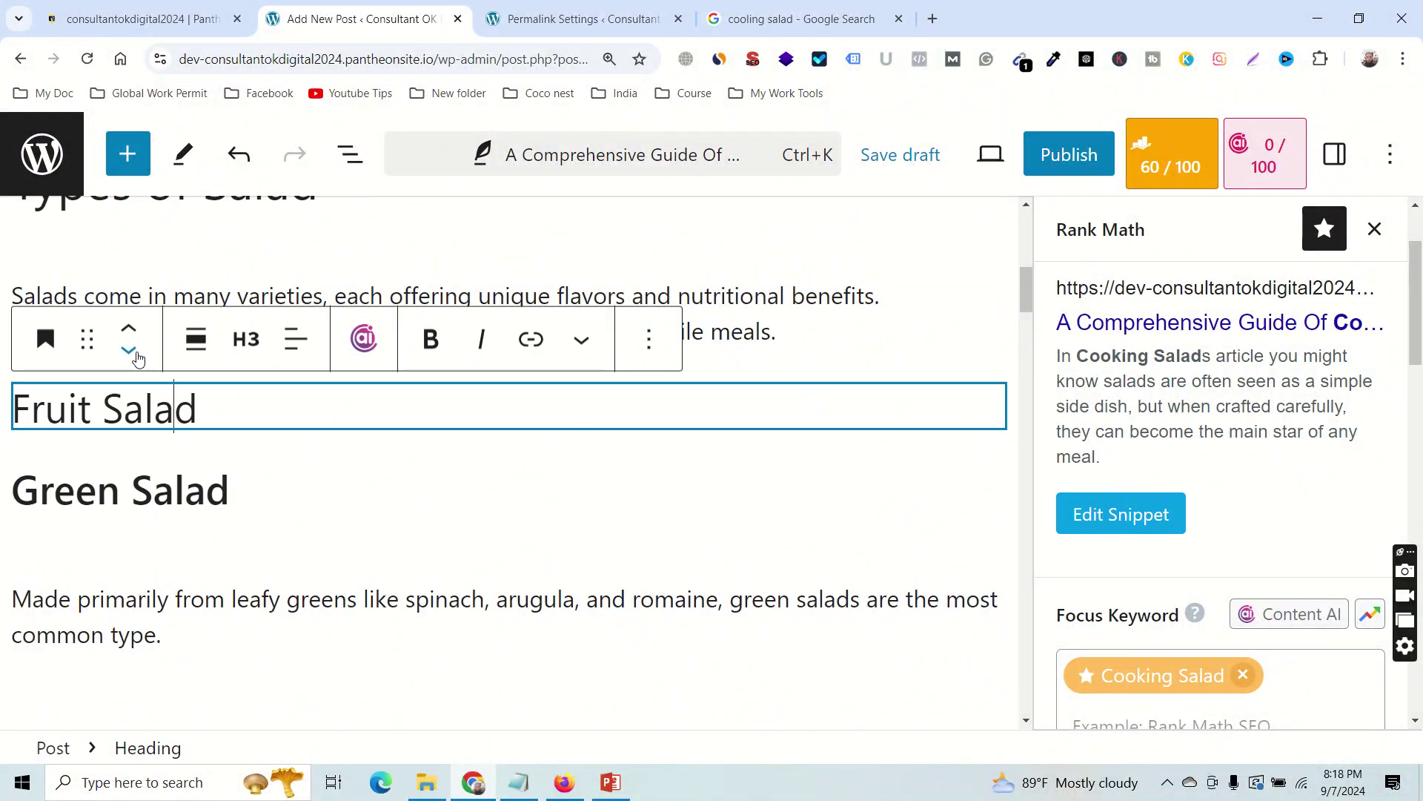
click(128, 329)
scroll(183, 502, down, 2)
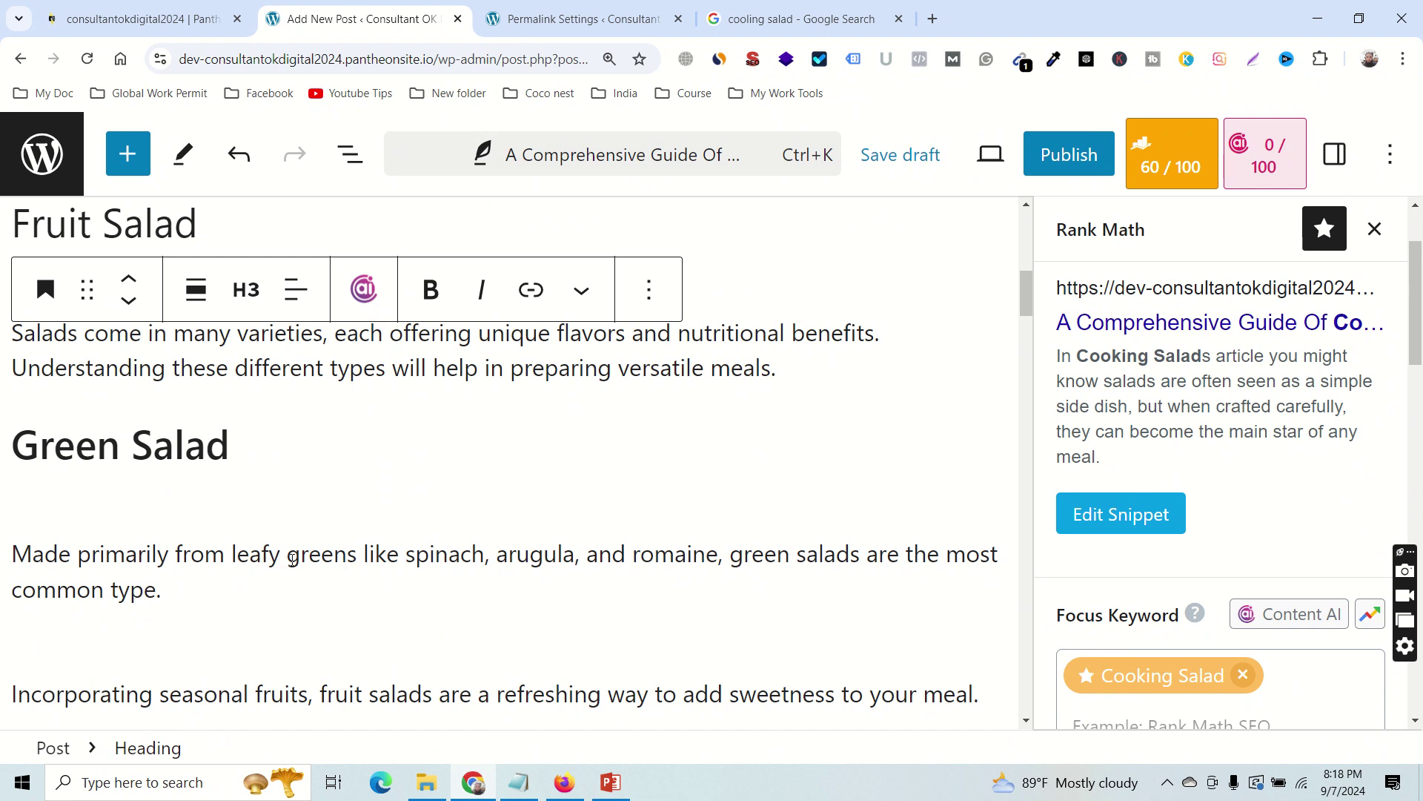
Center the leafy greens paragraph and set its text alignment back to left.
drag(289, 557, 331, 513)
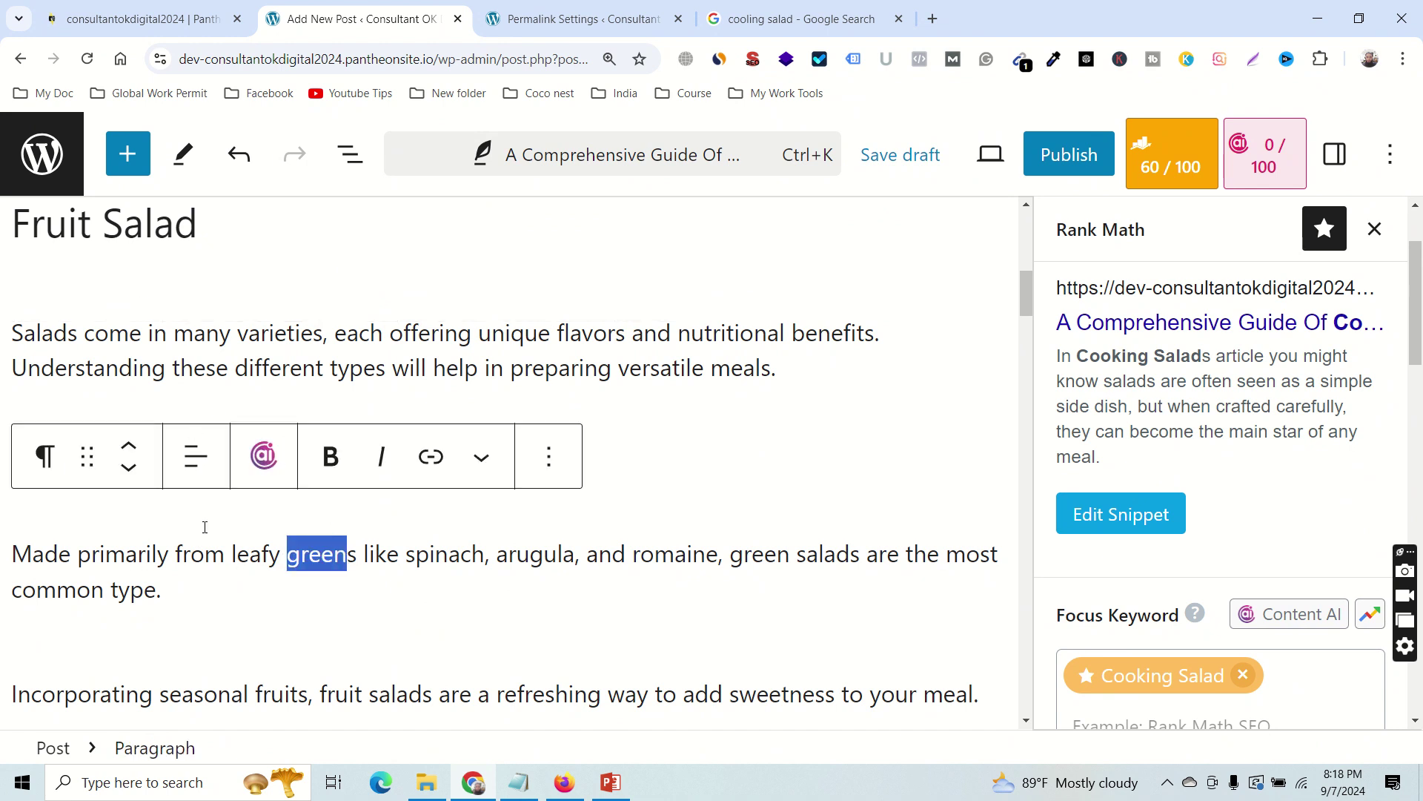
scroll(232, 565, down, 3)
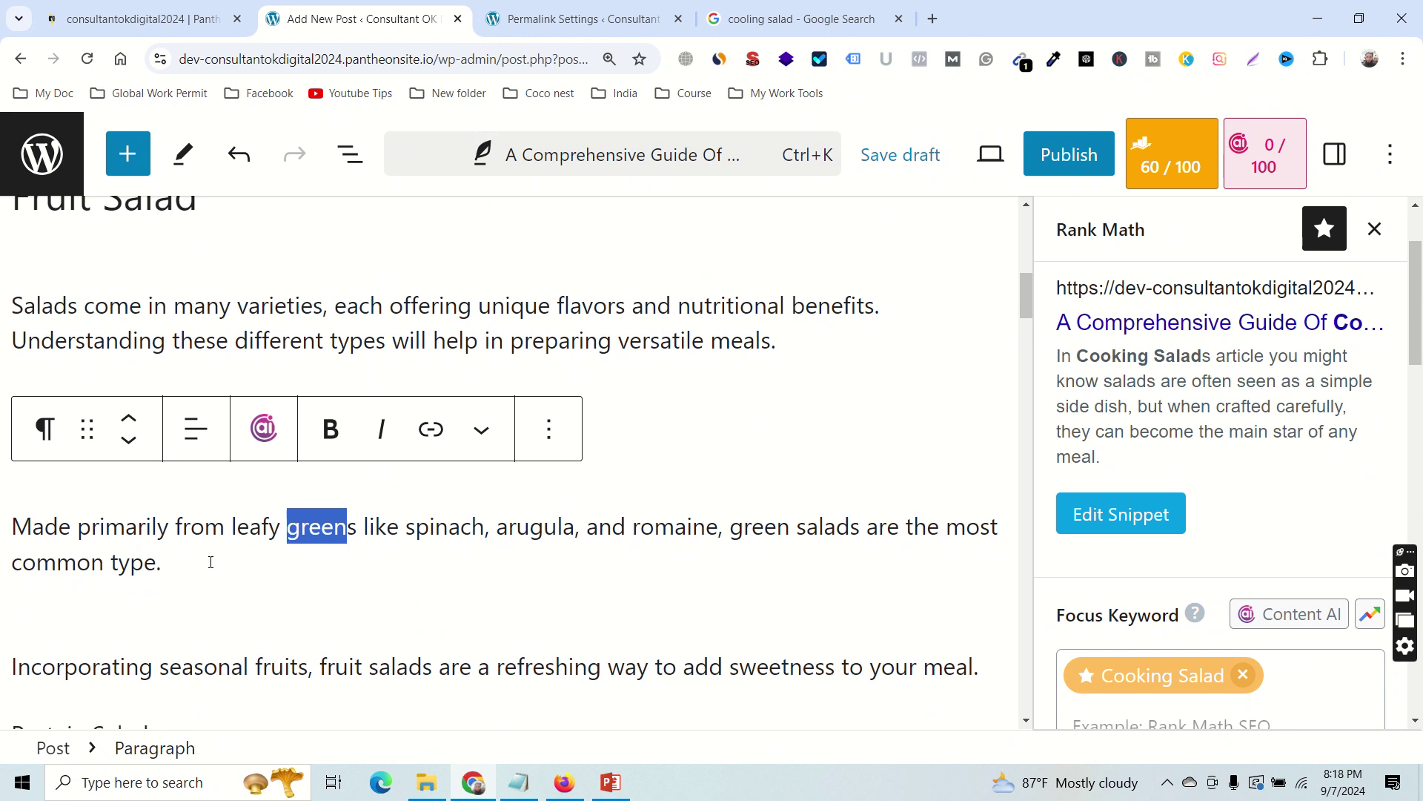
scroll(215, 561, up, 4)
scroll(246, 550, down, 1)
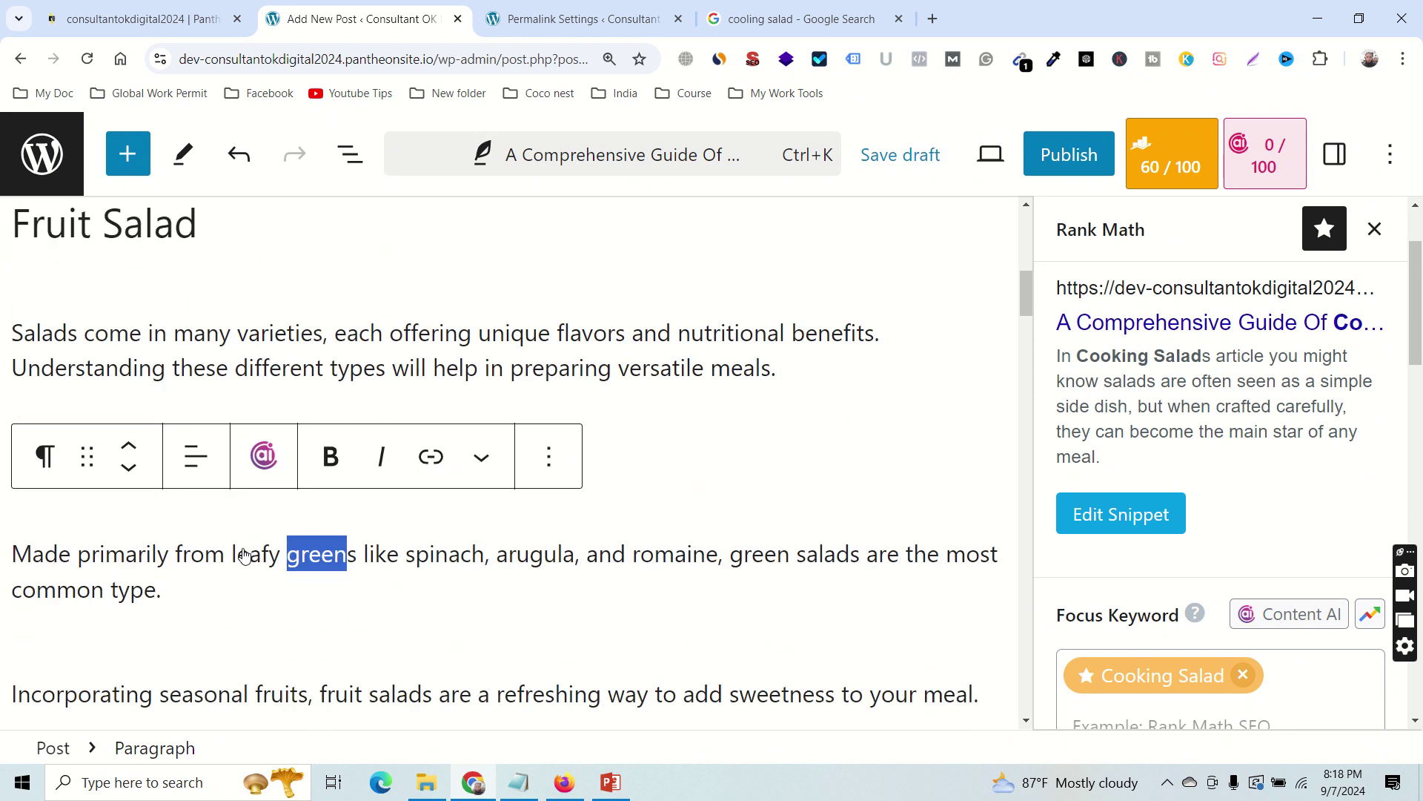
scroll(219, 505, up, 6)
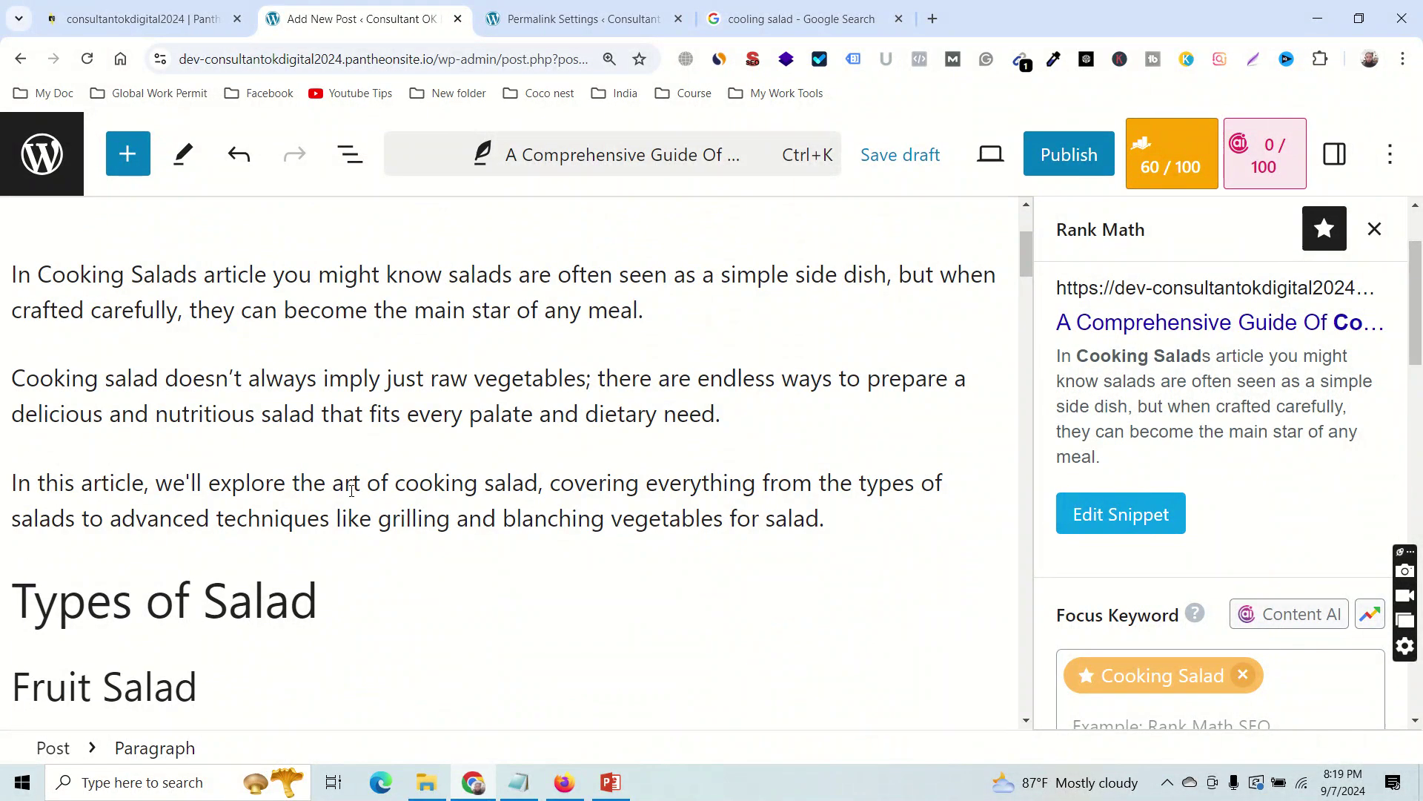
scroll(351, 489, down, 4)
scroll(276, 489, down, 2)
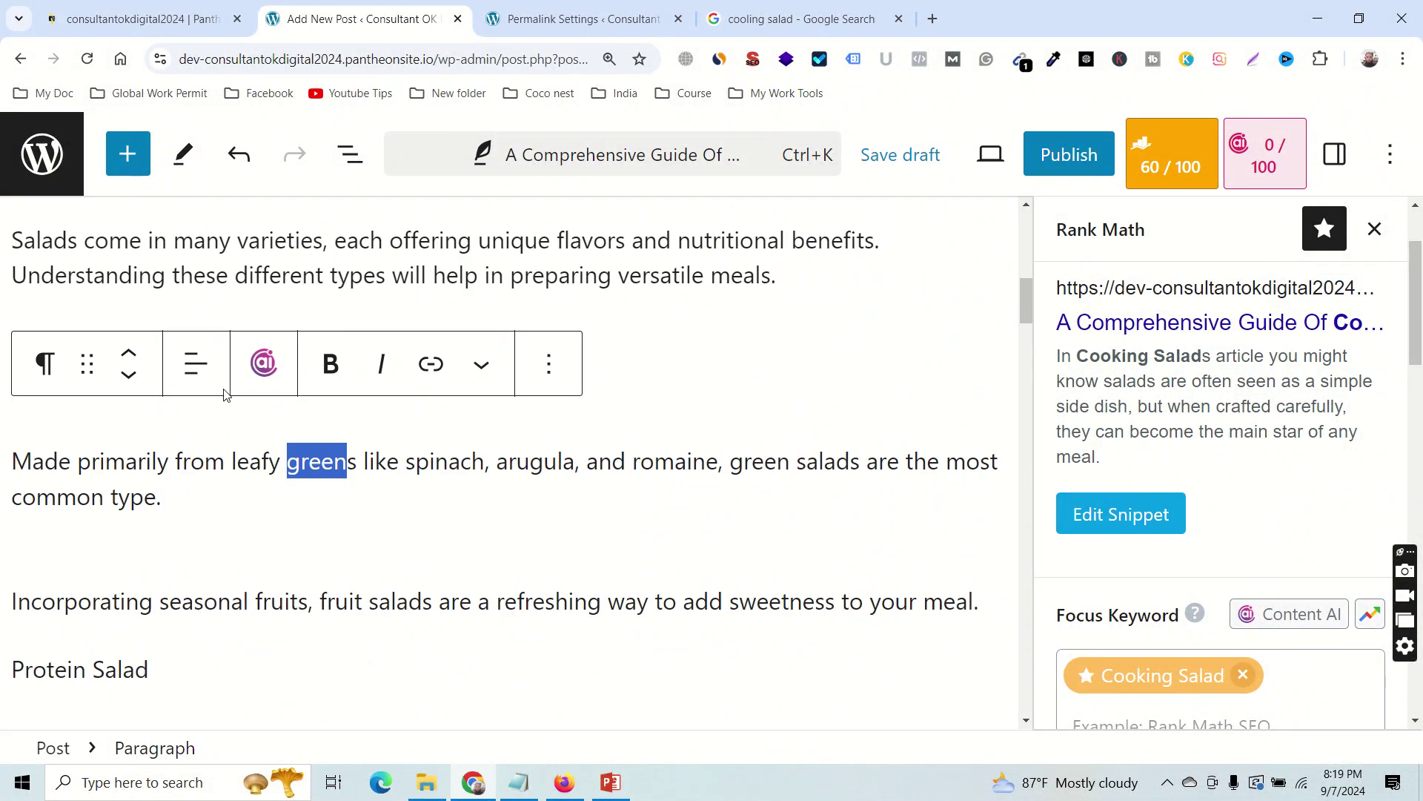
click(197, 367)
click(248, 505)
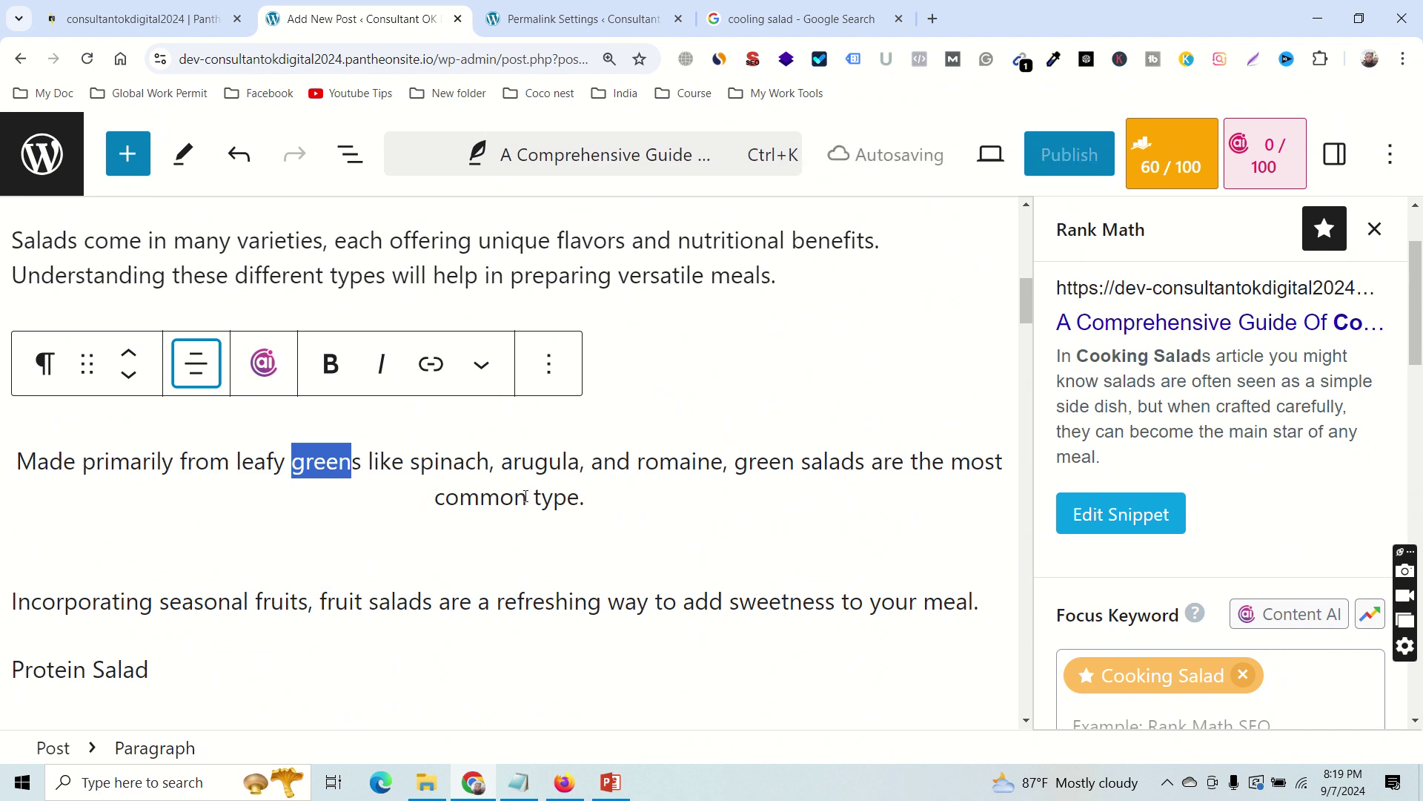
click(192, 363)
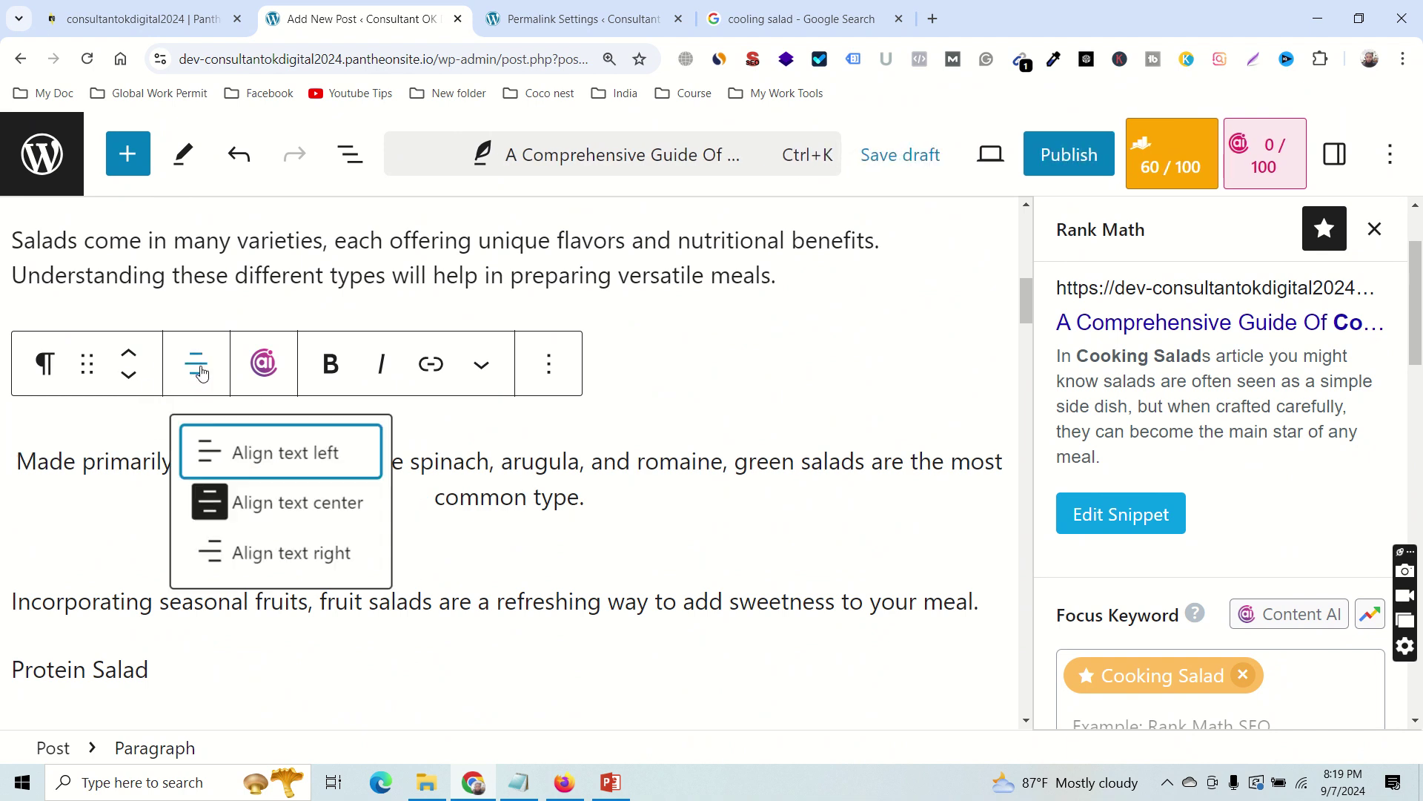
click(232, 450)
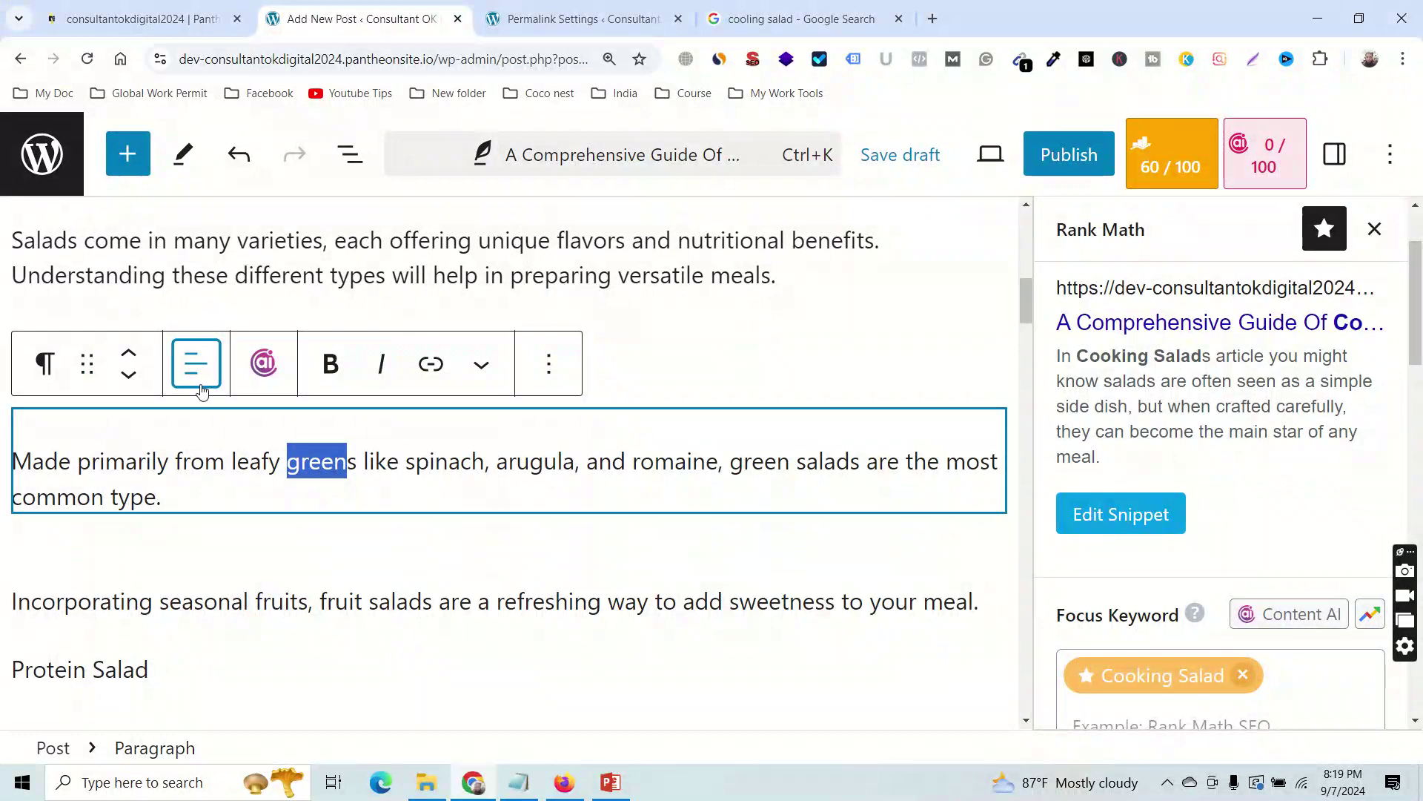
Check the heading levels of Types of Salad, Fruit Salad and Green Salad.
scroll(222, 454, up, 4)
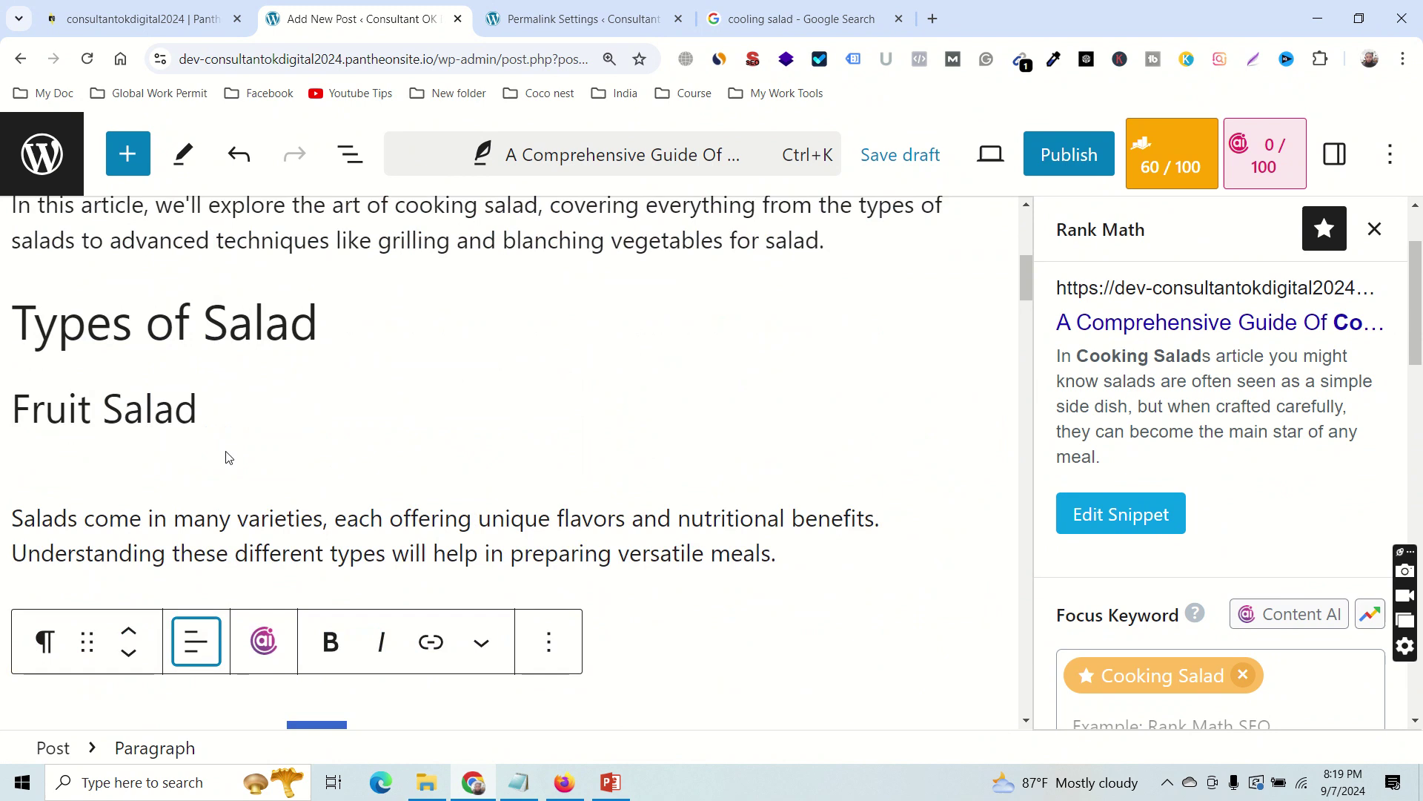
click(142, 344)
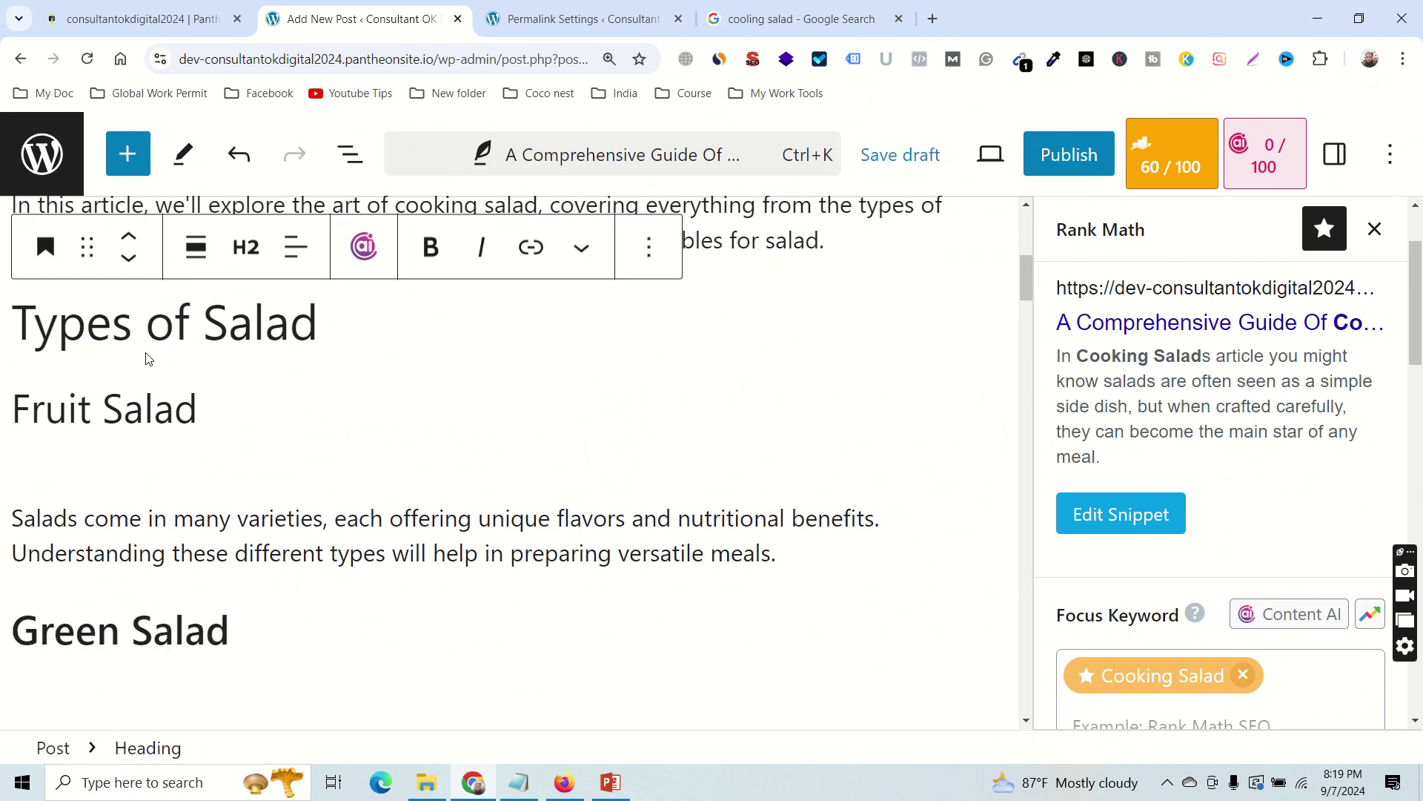
click(144, 407)
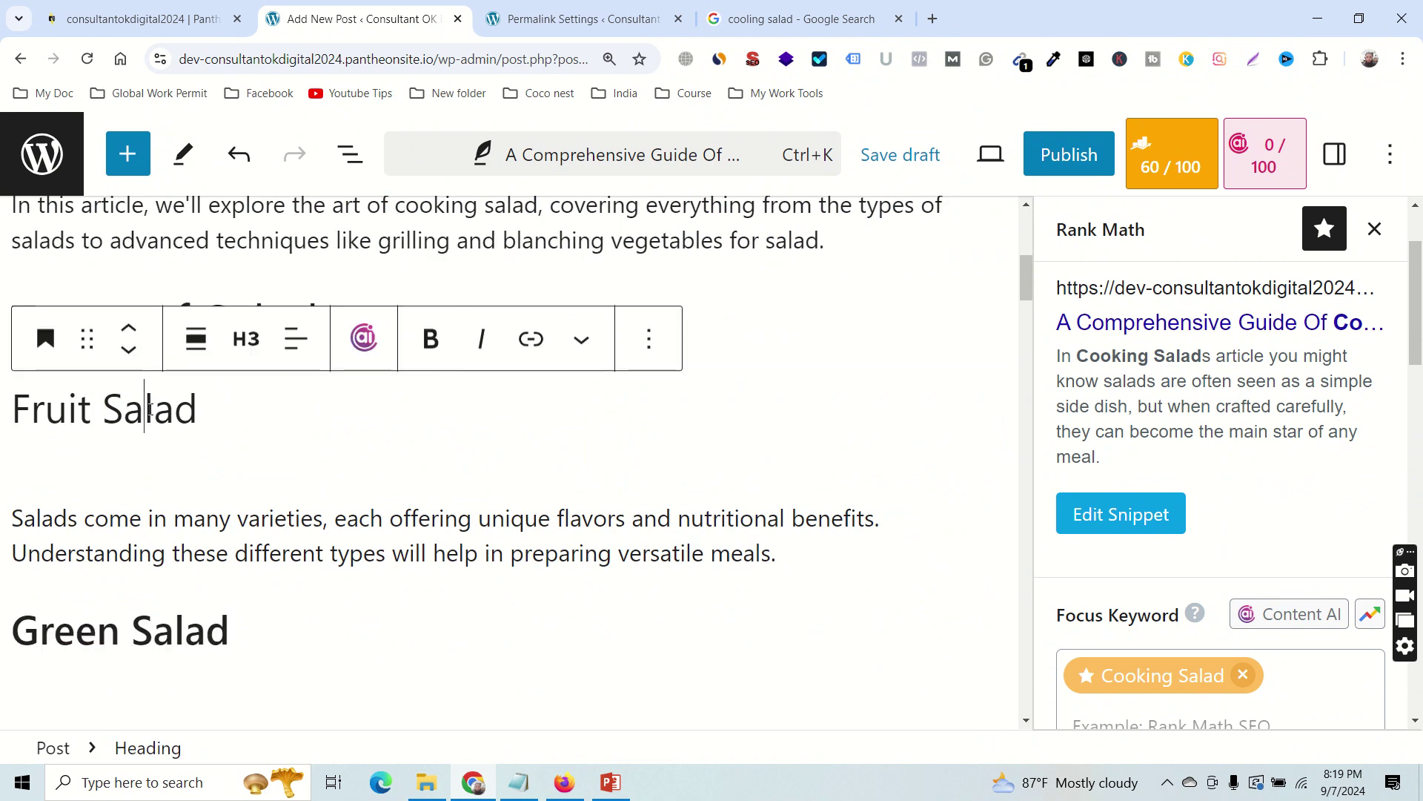
scroll(185, 555, down, 2)
triple_click(165, 451)
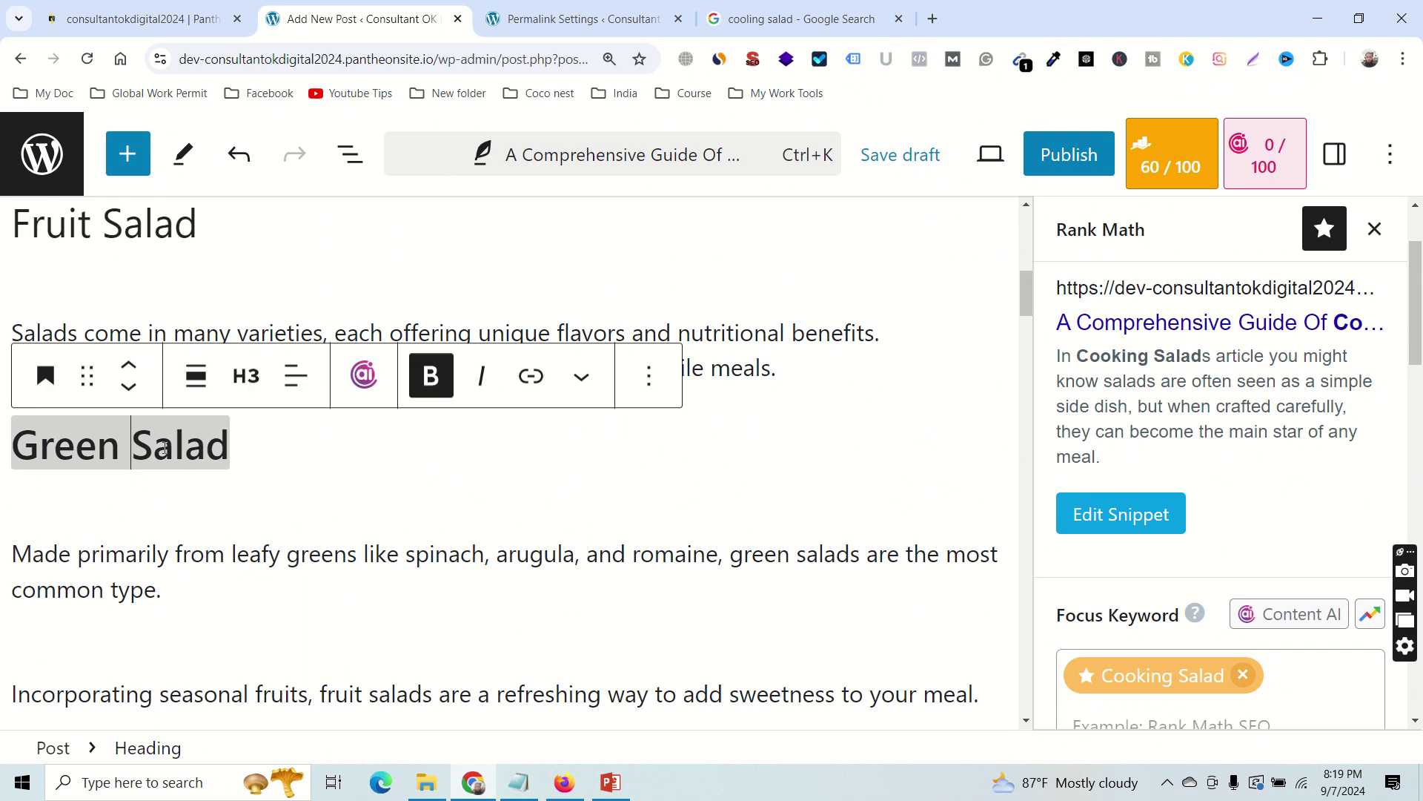
scroll(267, 493, down, 3)
Convert the "Protein Salad" paragraph into a level 3 heading.
click(93, 499)
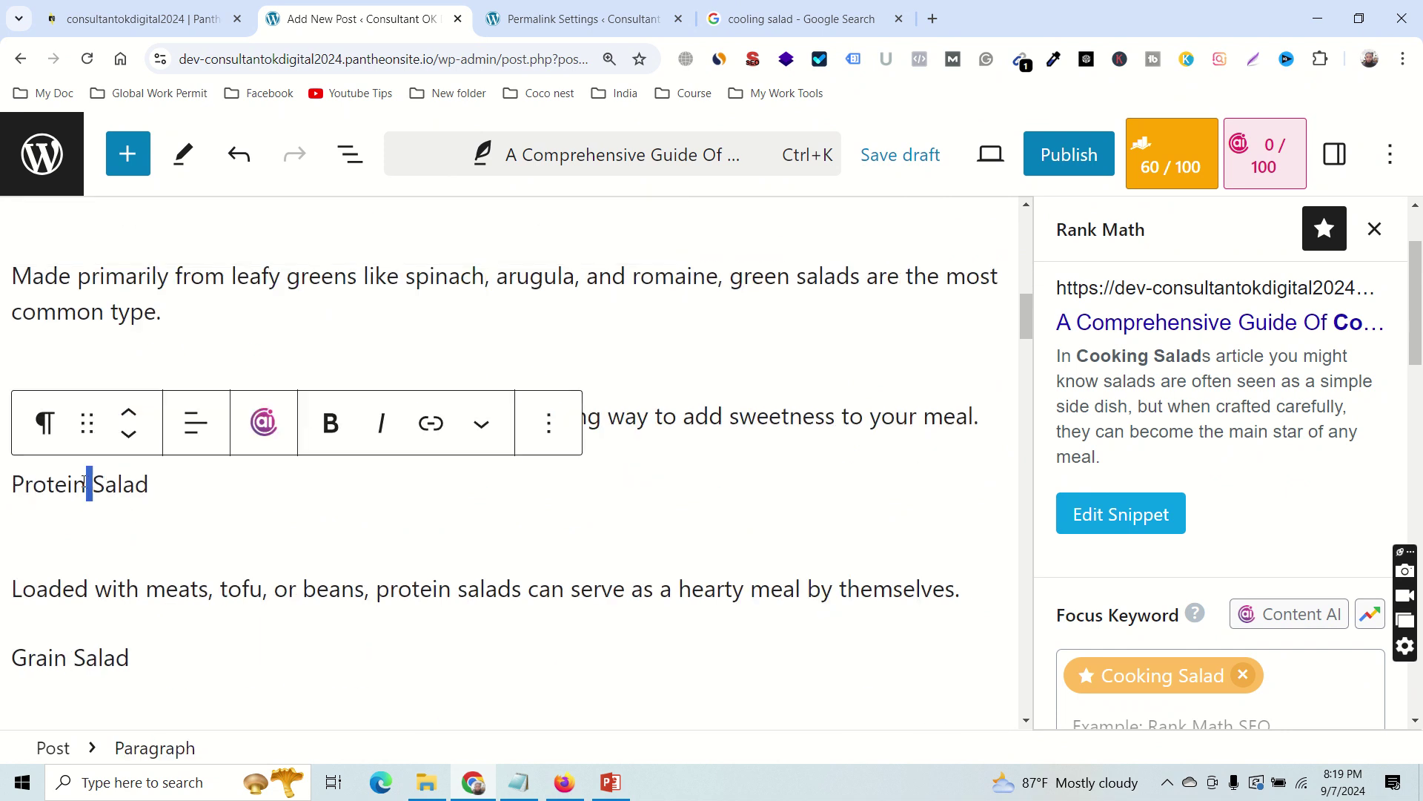
drag(12, 485, 165, 482)
scroll(218, 382, up, 5)
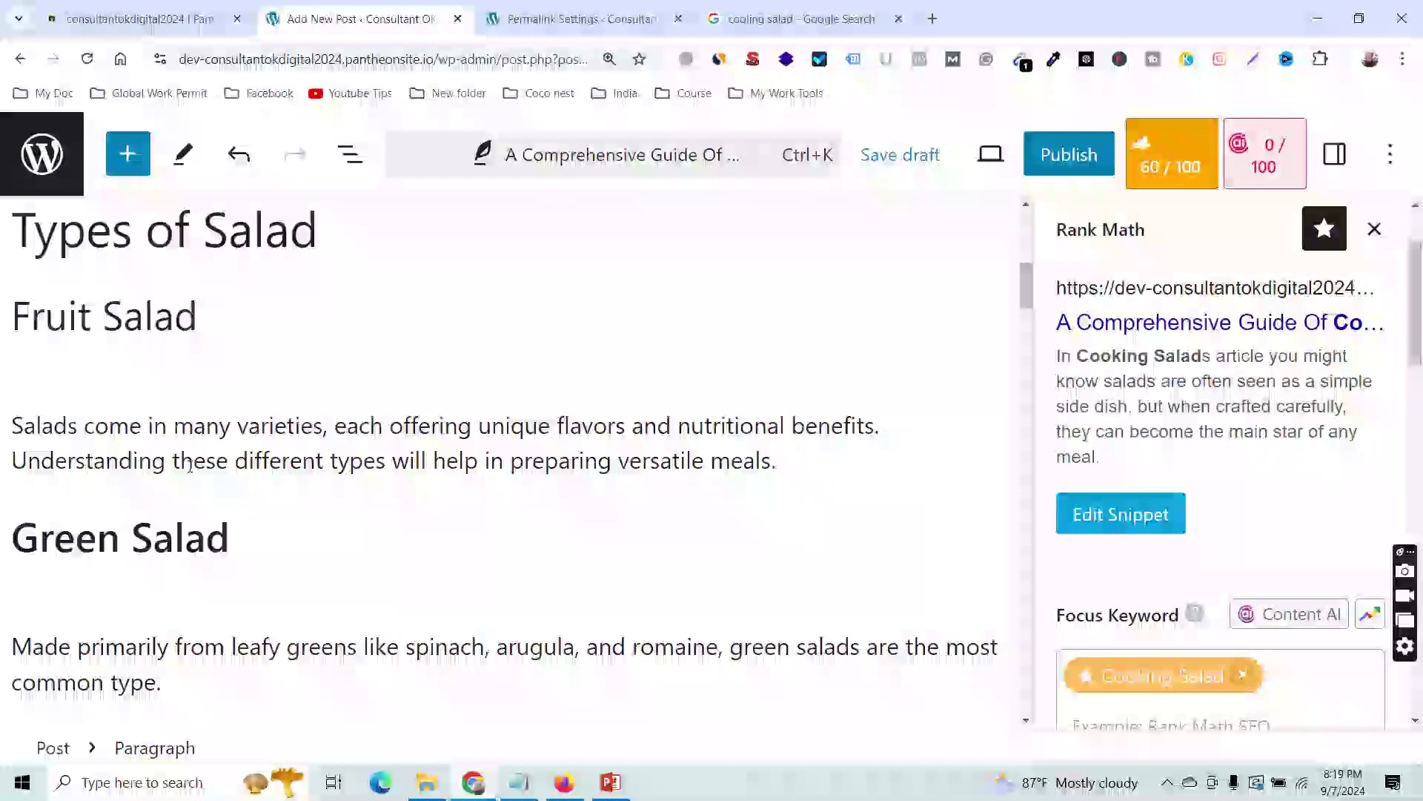
scroll(111, 415, down, 5)
click(44, 422)
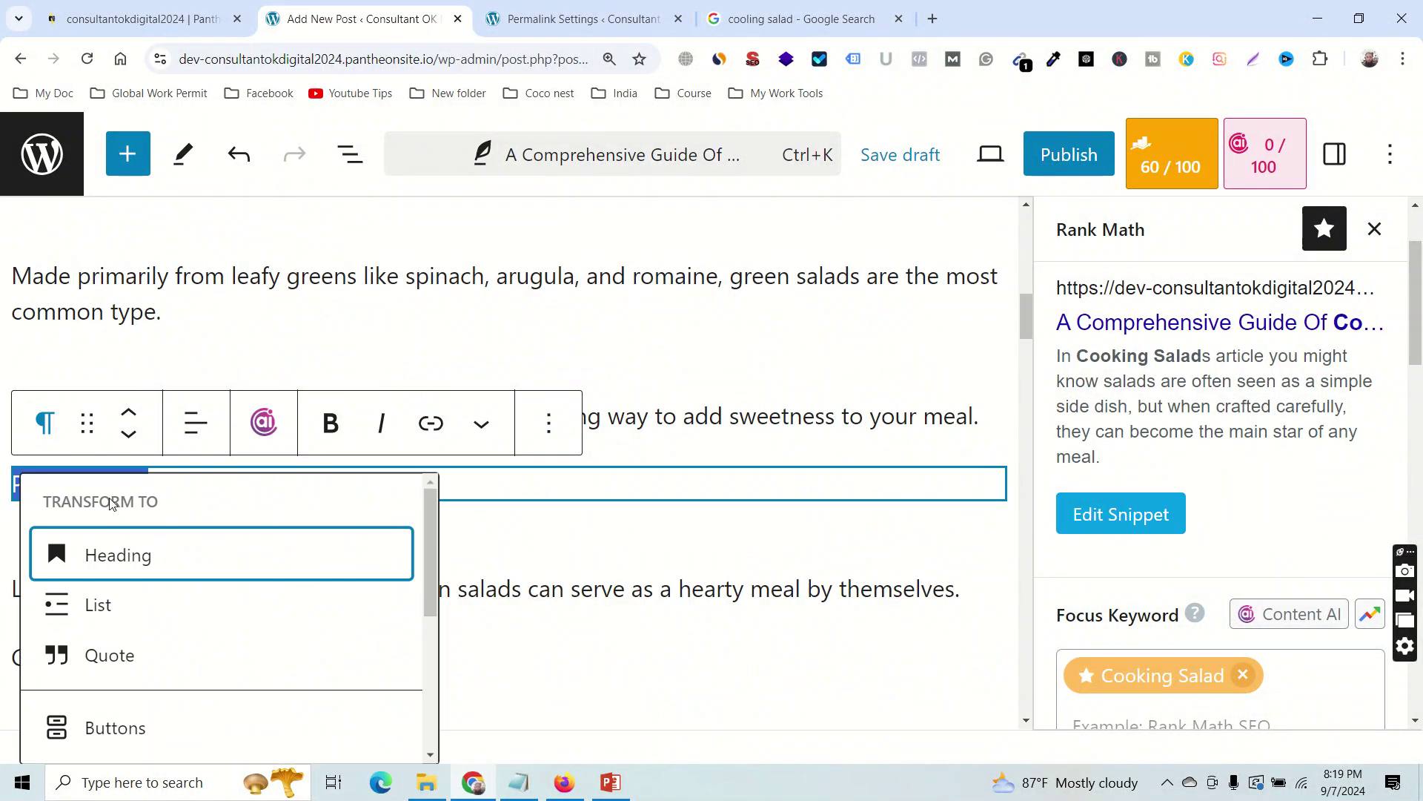
click(112, 554)
click(245, 422)
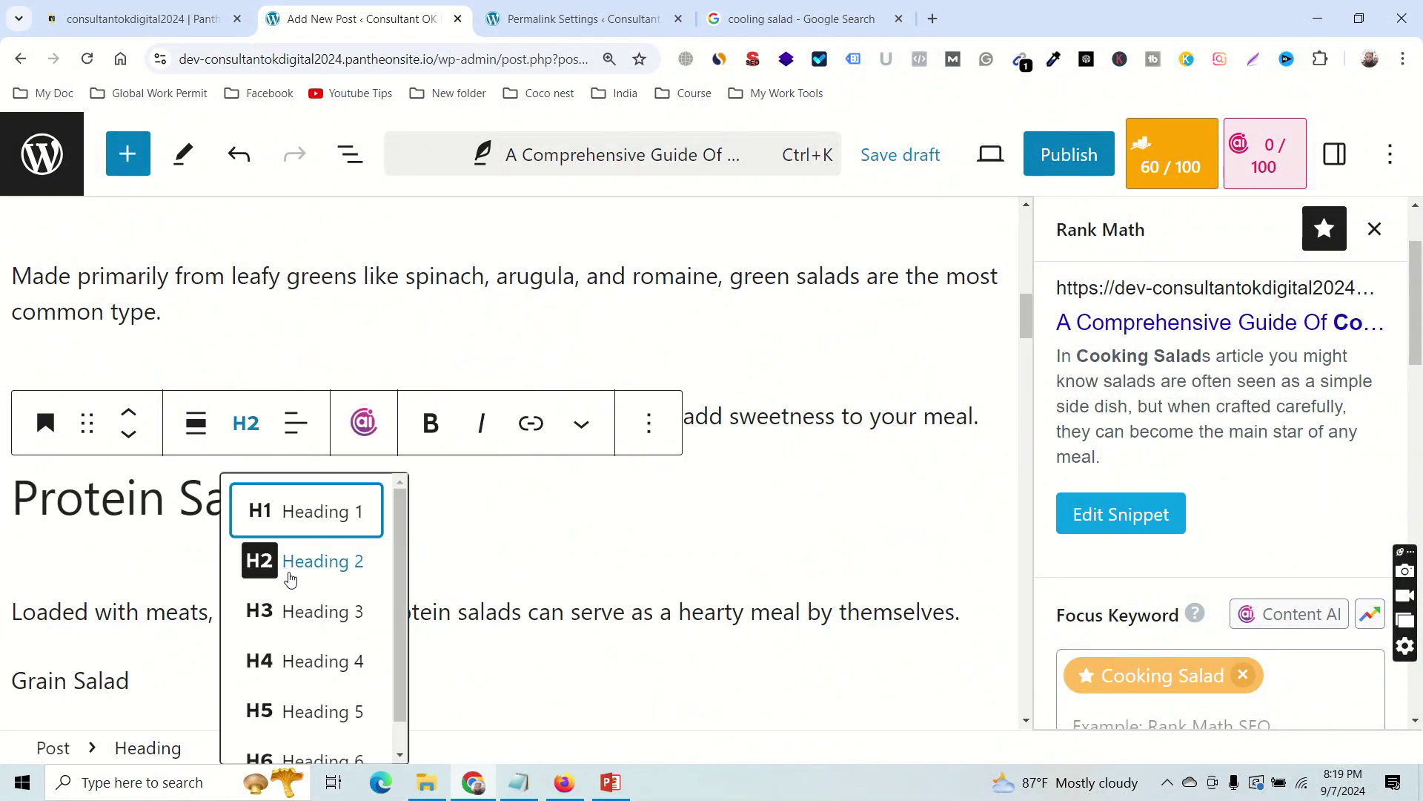
click(287, 610)
Make the "Protein Salad" heading text bold.
scroll(174, 341, down, 2)
click(165, 308)
triple_click(165, 307)
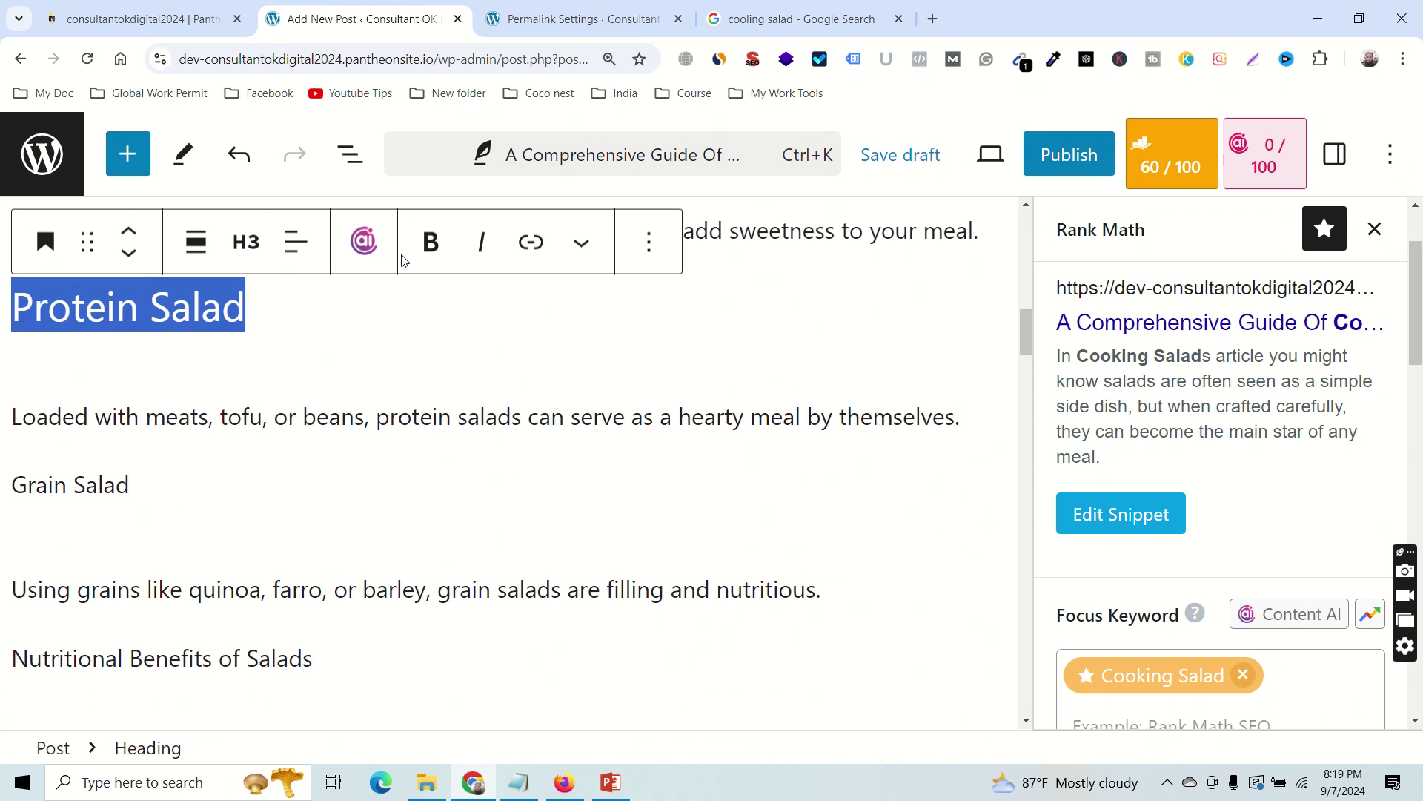
click(431, 242)
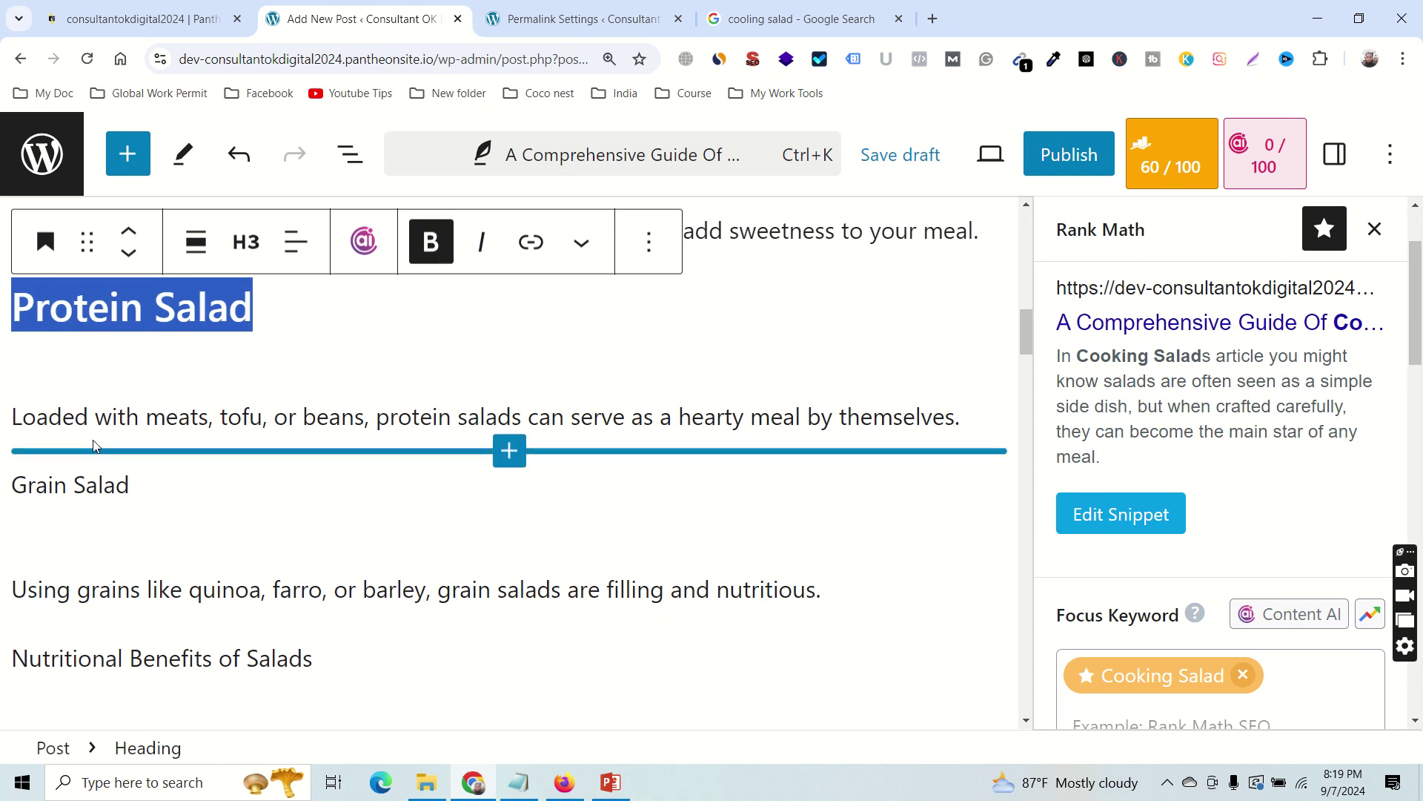
Convert the "Grain Salad" paragraph into a level 3 heading and make its text bold.
triple_click(69, 484)
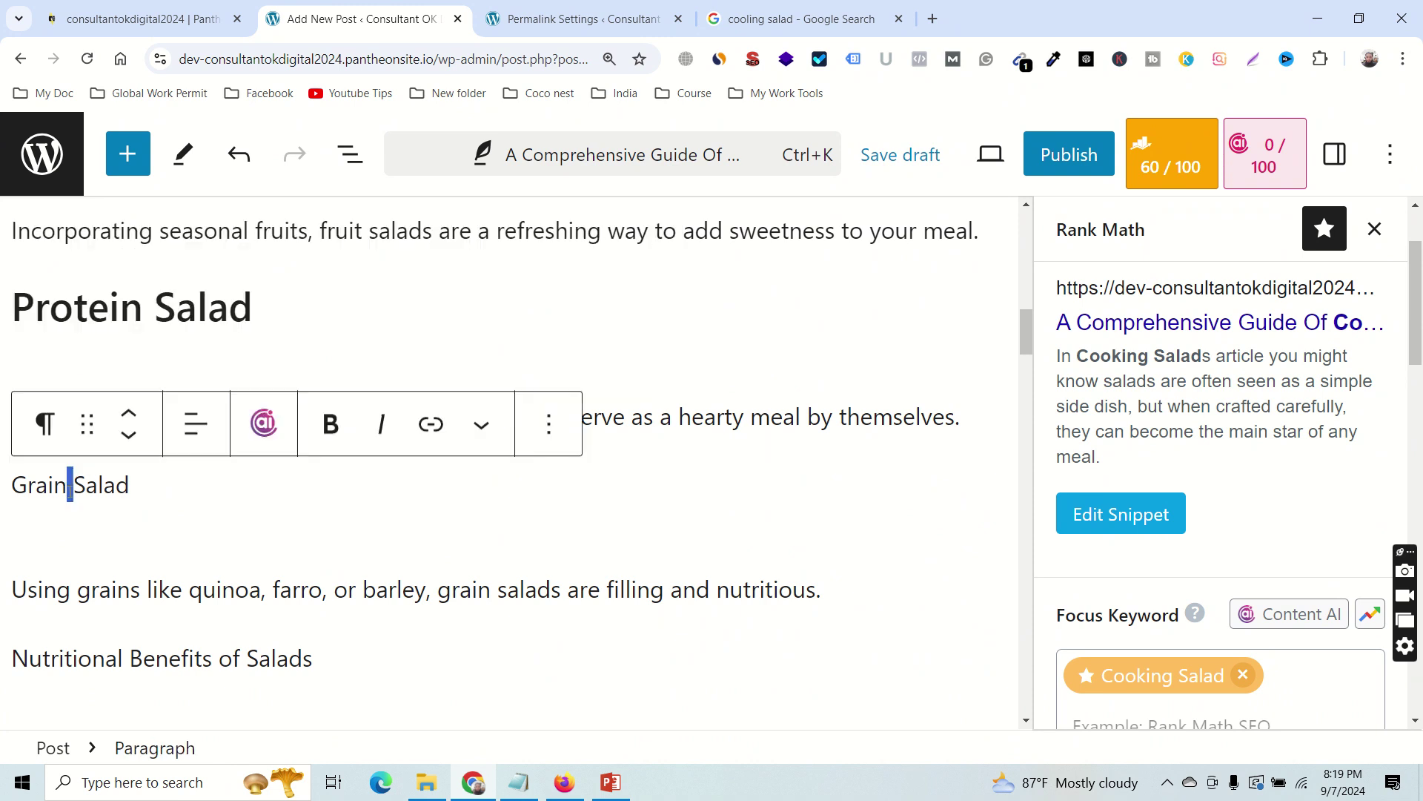
click(46, 424)
click(98, 558)
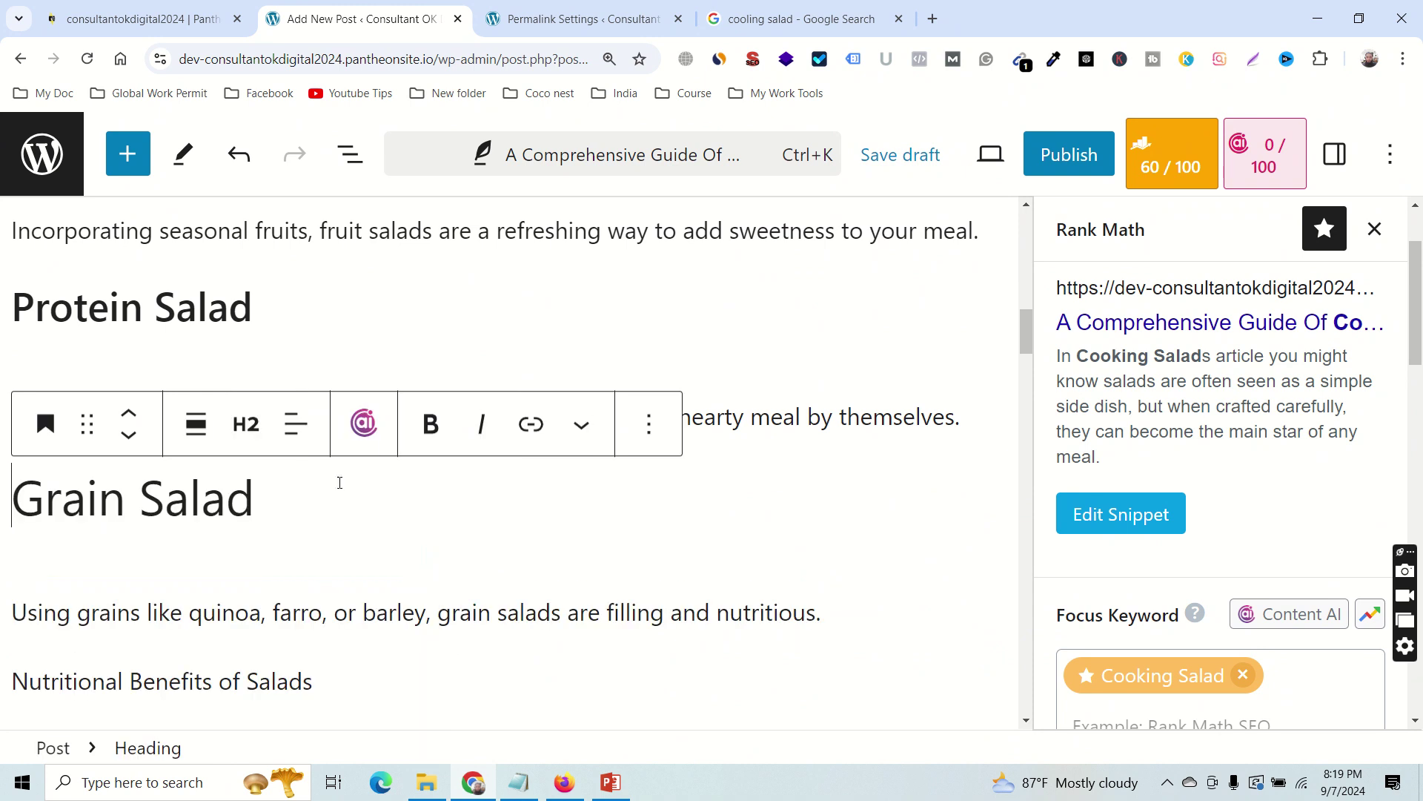
click(246, 424)
click(264, 610)
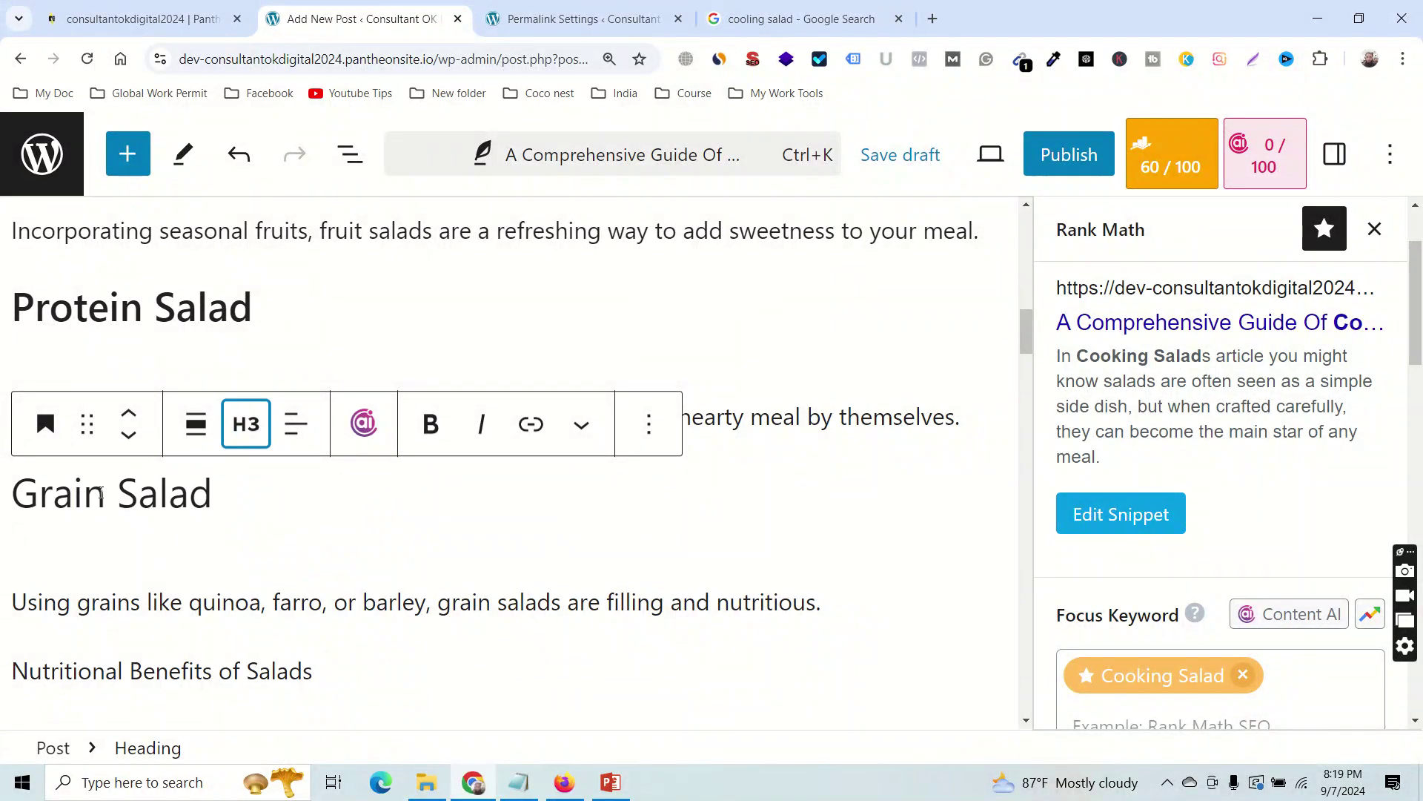
triple_click(189, 494)
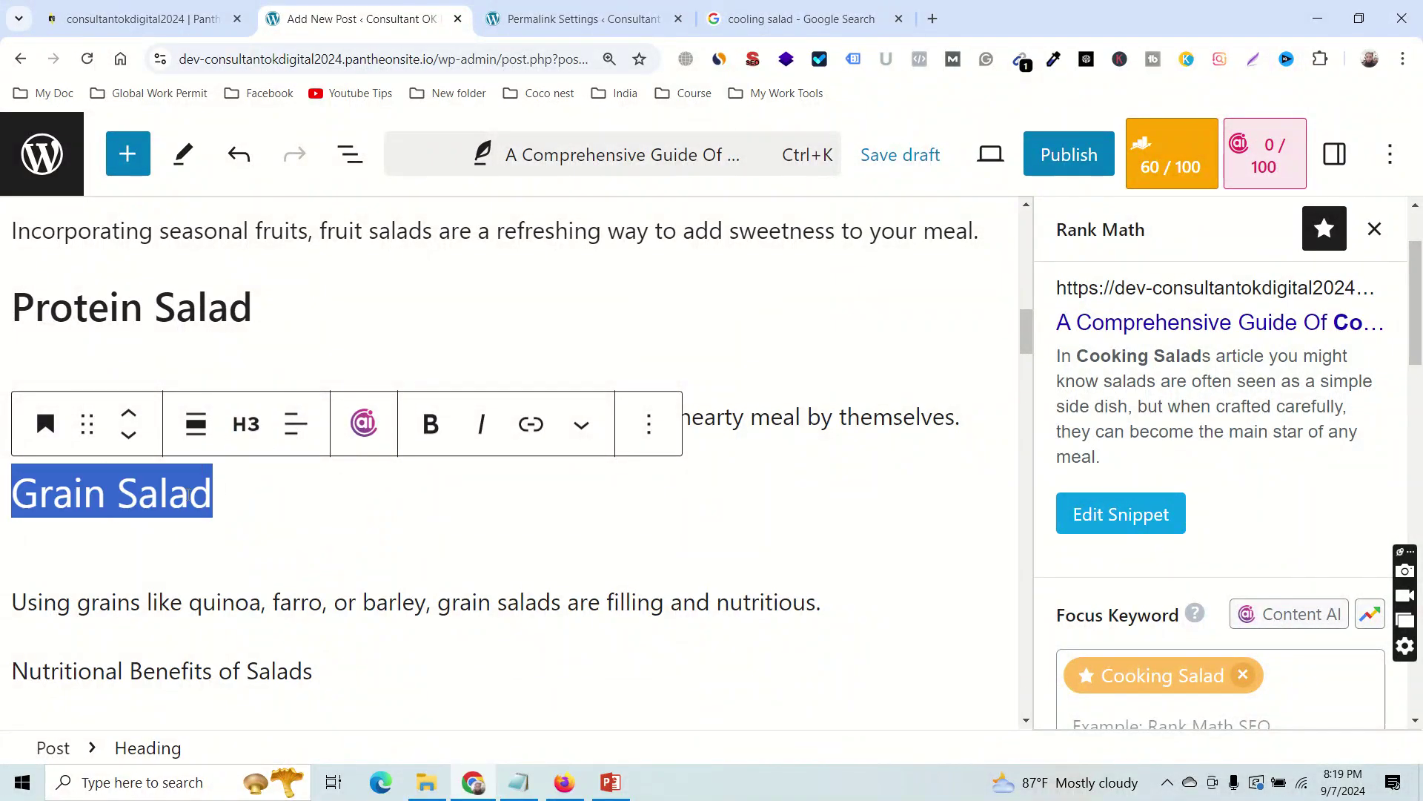
click(431, 424)
Convert the "Nutritional Benefits of Salads" paragraph into a level 2 heading and make its text bold.
scroll(218, 535, down, 3)
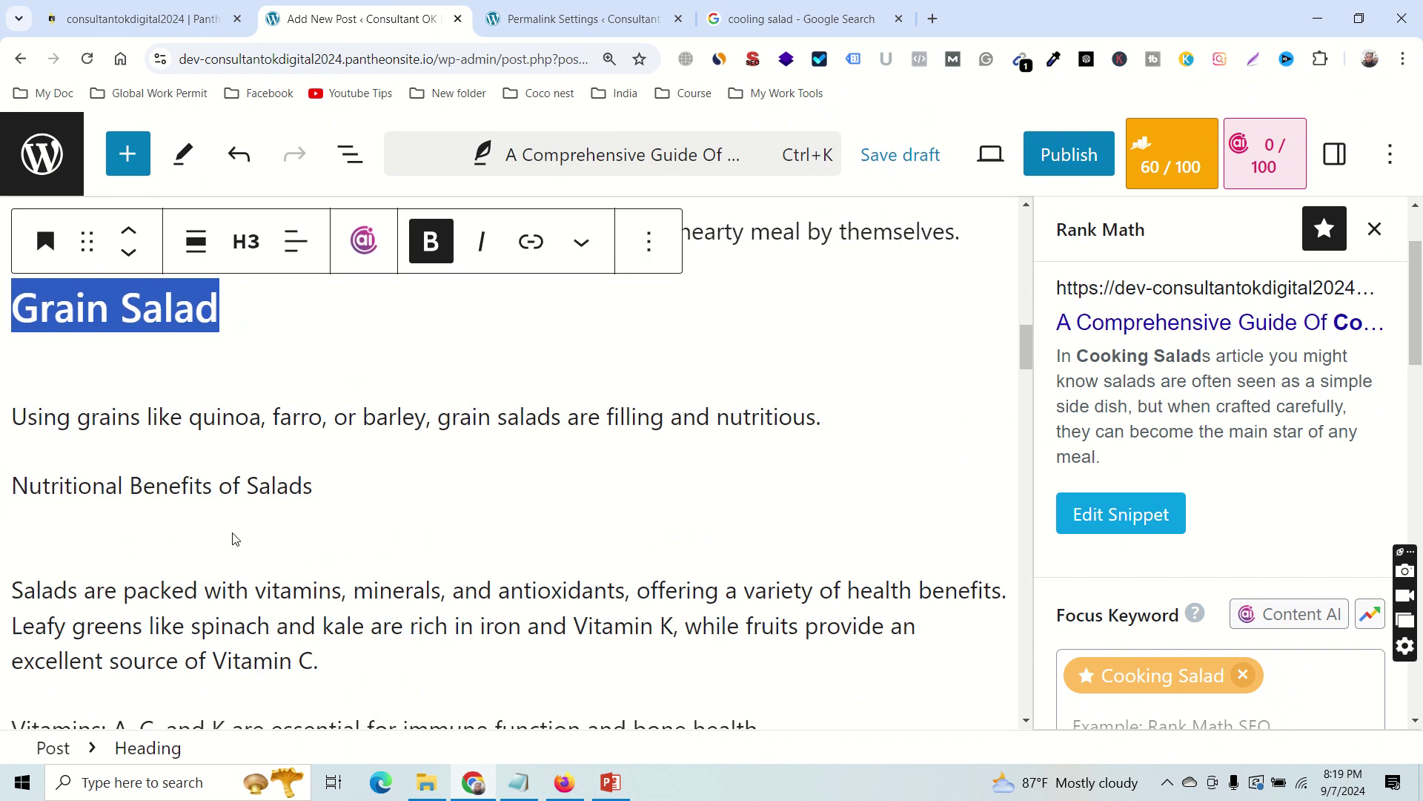
click(122, 488)
triple_click(122, 487)
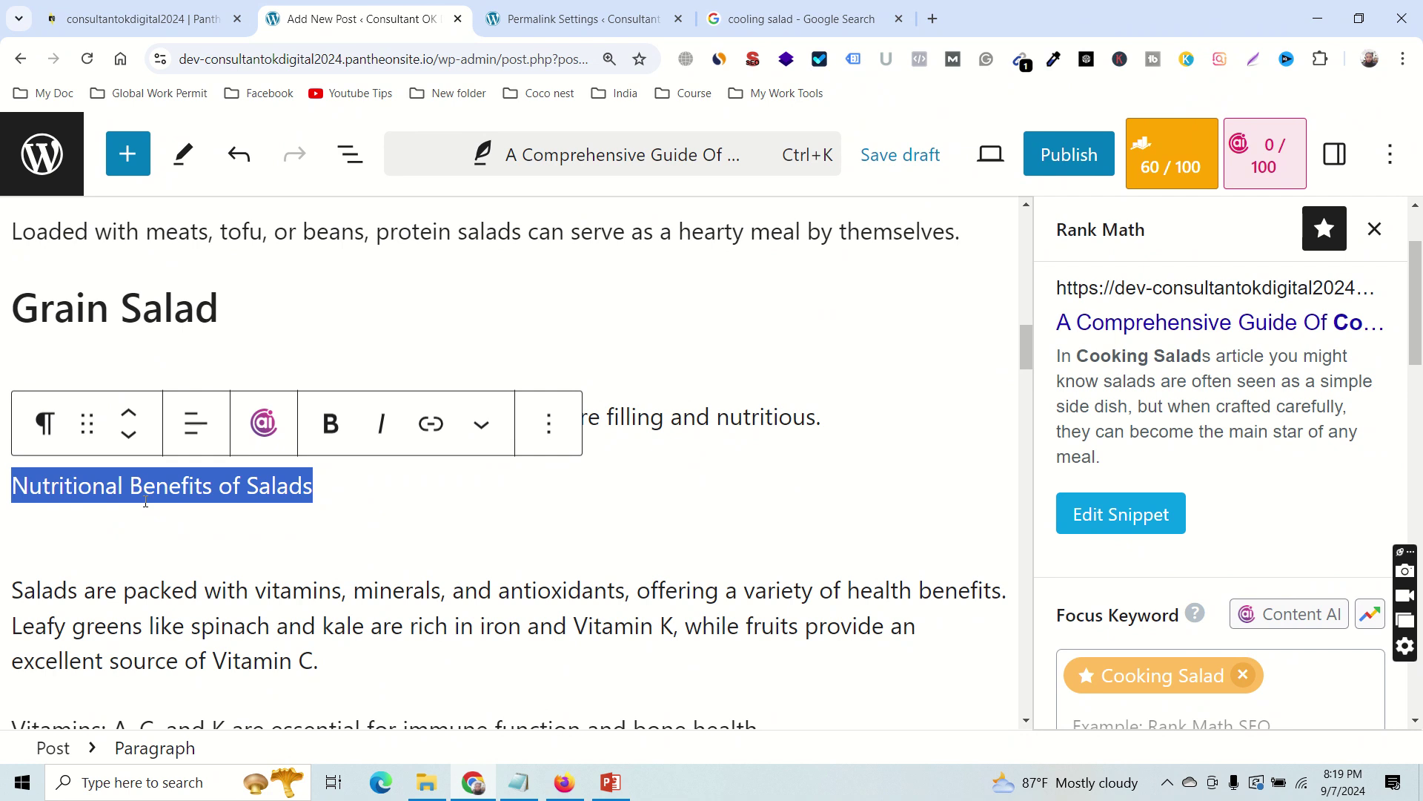
click(45, 422)
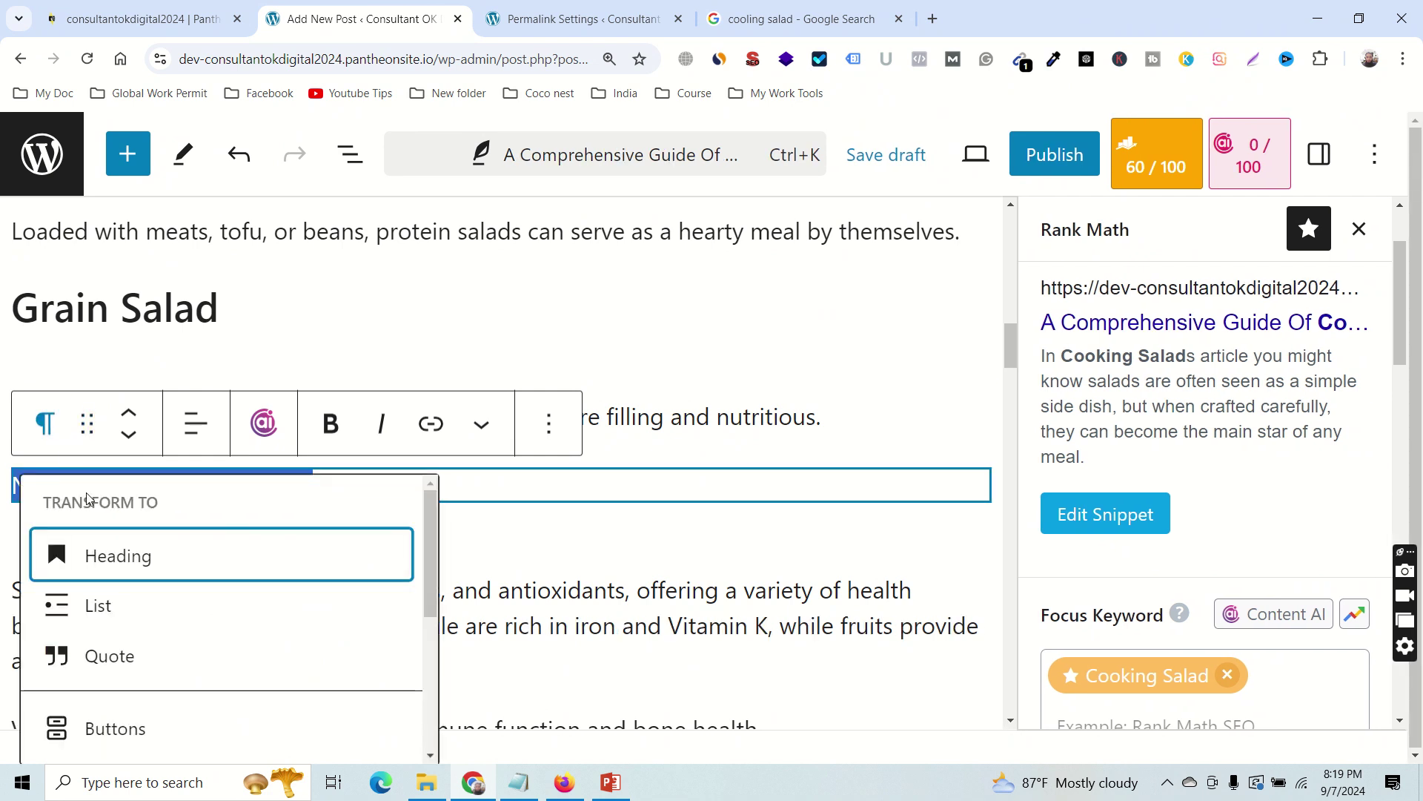
click(118, 558)
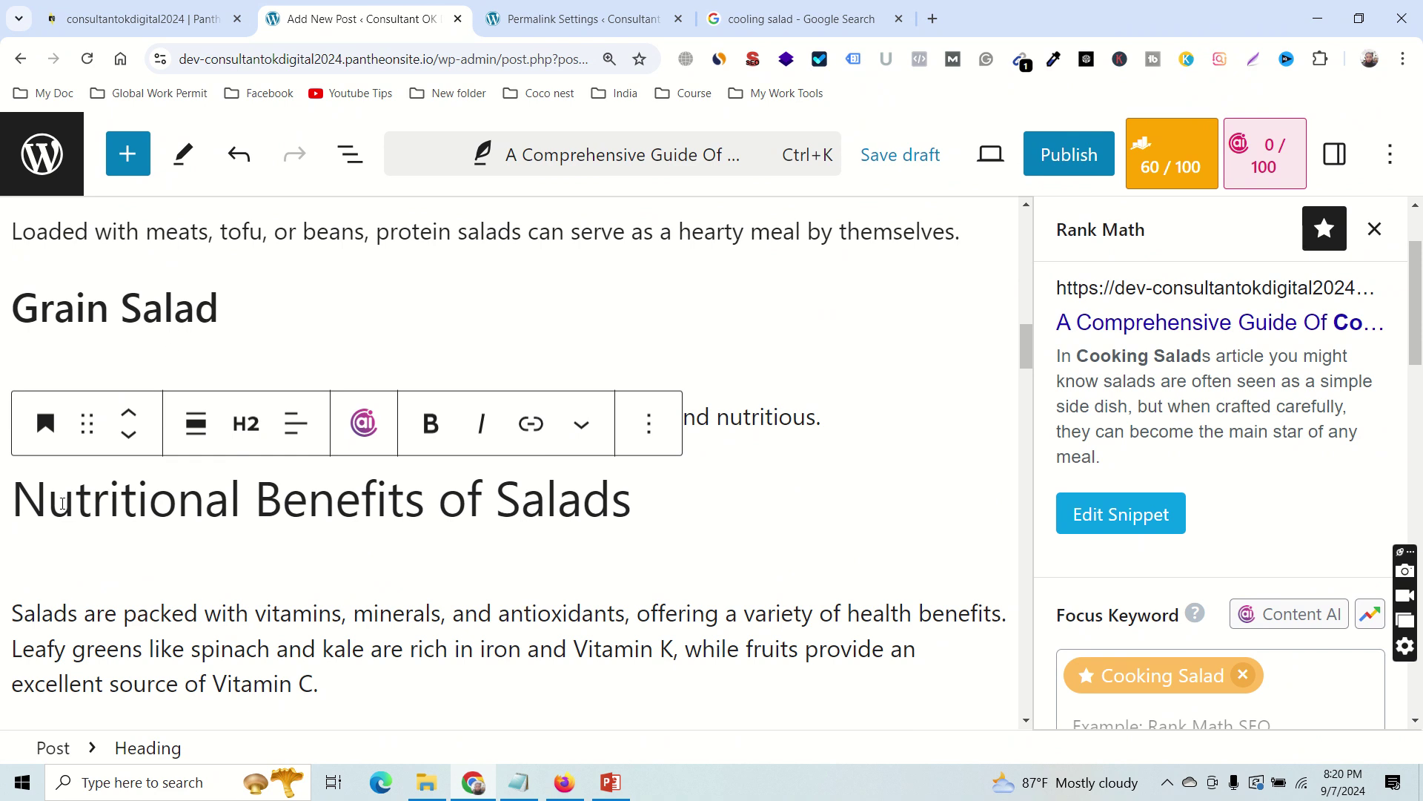
key(shift+End)
click(431, 423)
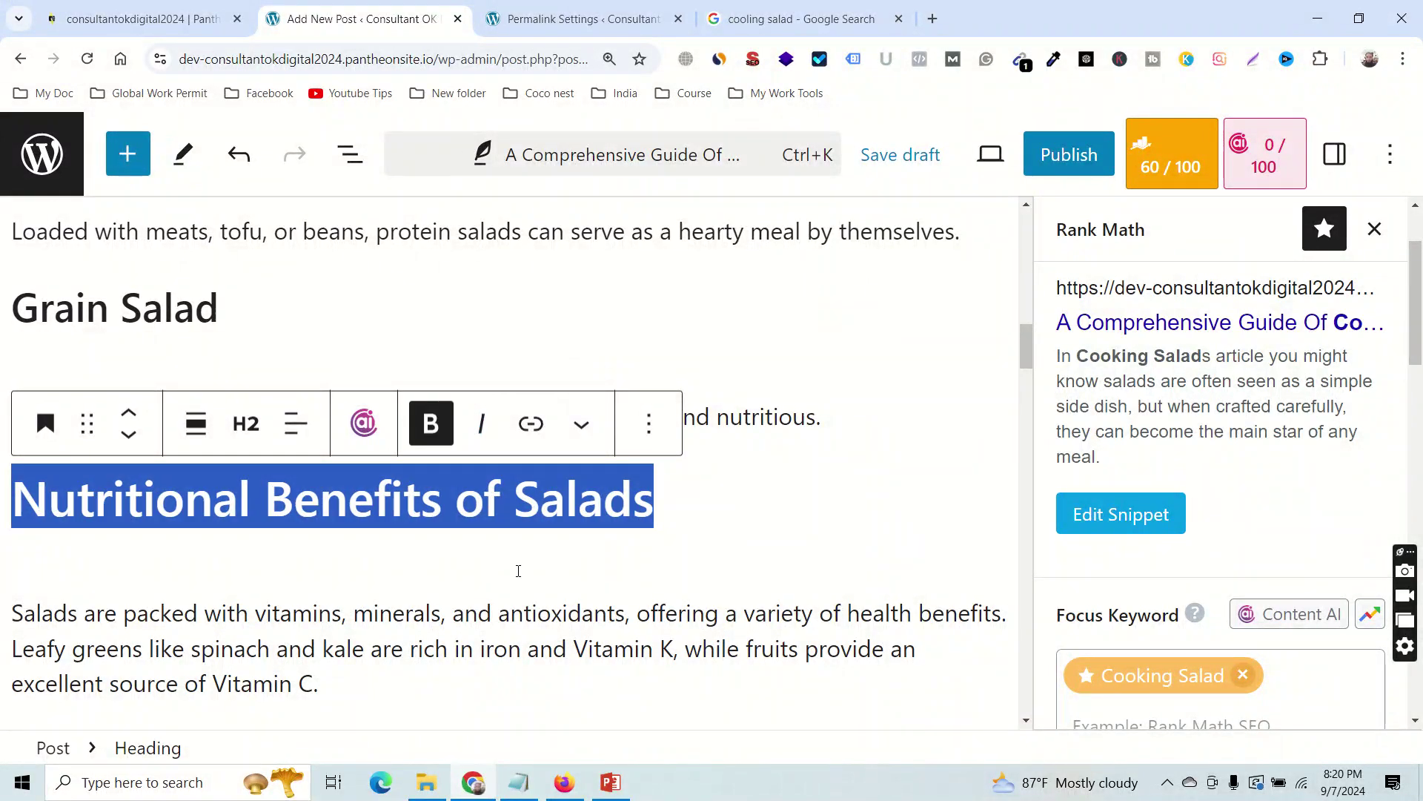
scroll(464, 533, down, 3)
scroll(464, 533, up, 2)
scroll(387, 528, down, 1)
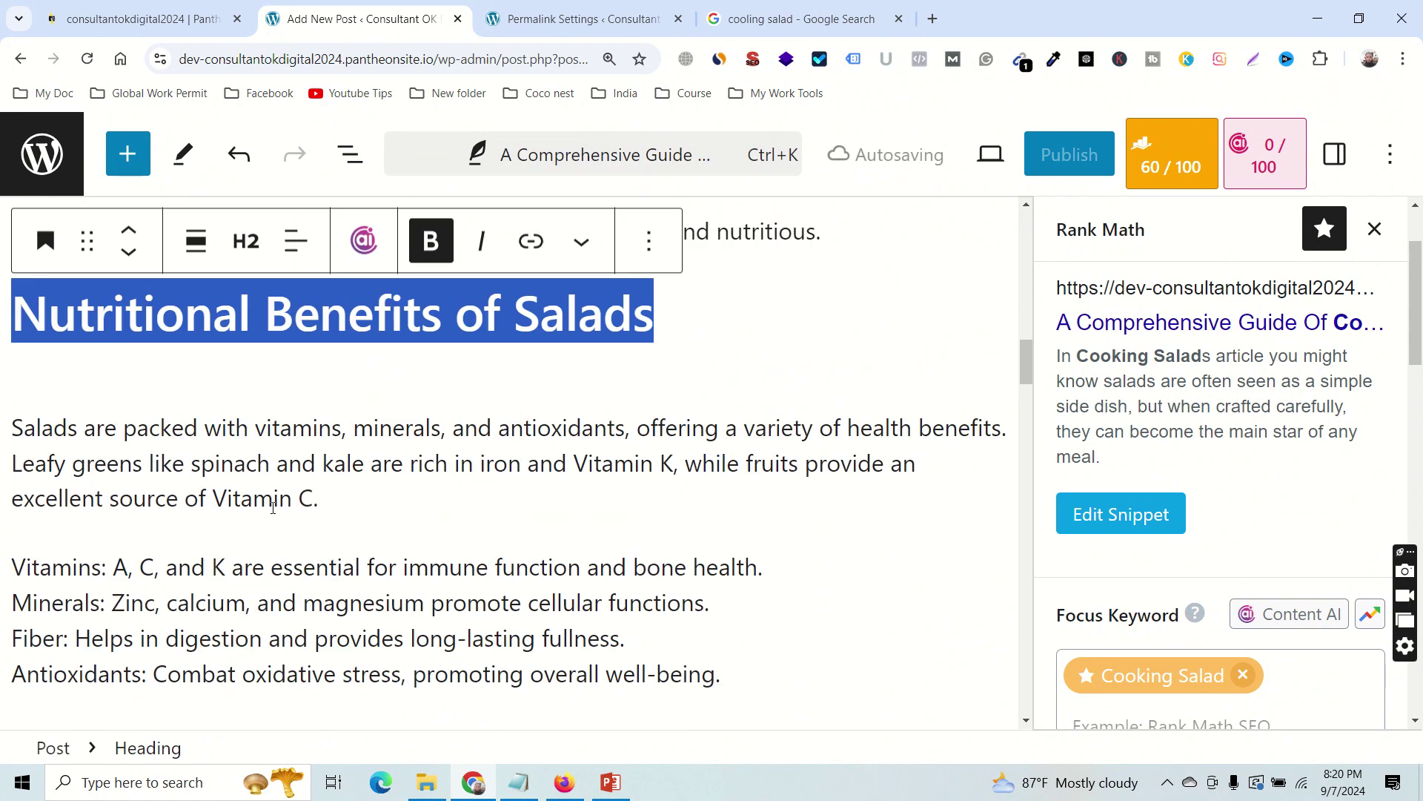
Convert the paragraph listing Vitamins, Minerals, Fiber and Antioxidants under "Nutritional Benefits of Salads" into a bulleted list.
scroll(387, 528, down, 2)
scroll(229, 470, up, 1)
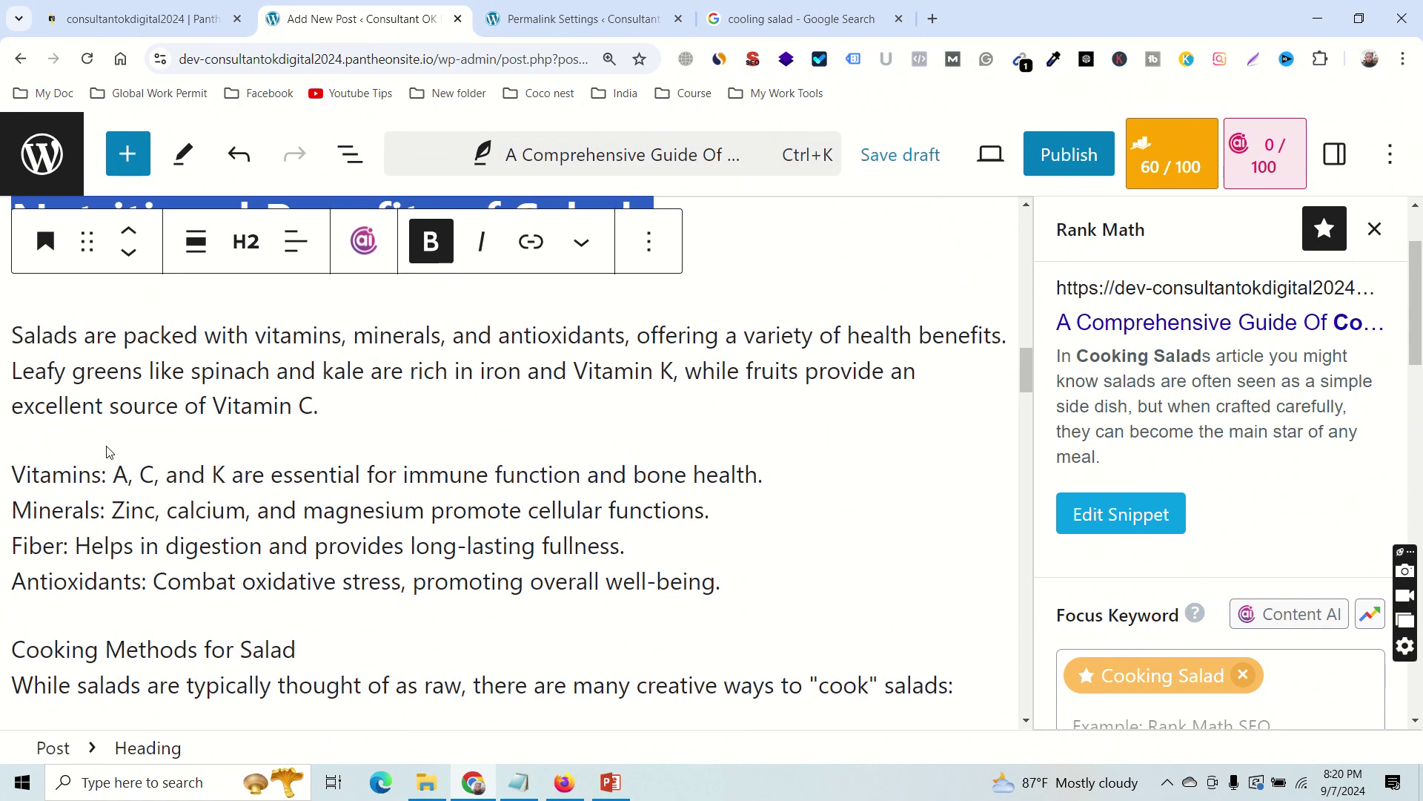
scroll(111, 448, up, 1)
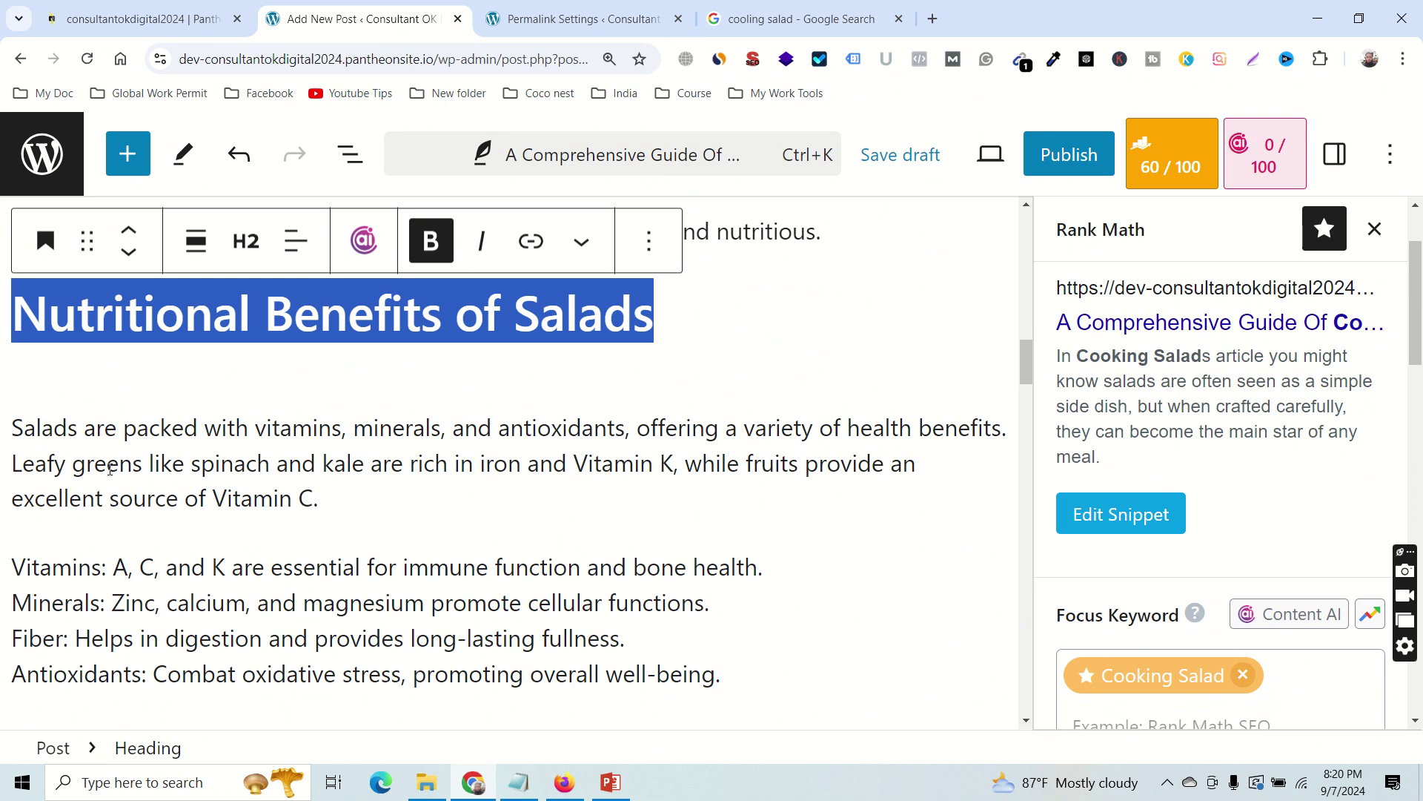
scroll(329, 558, down, 1)
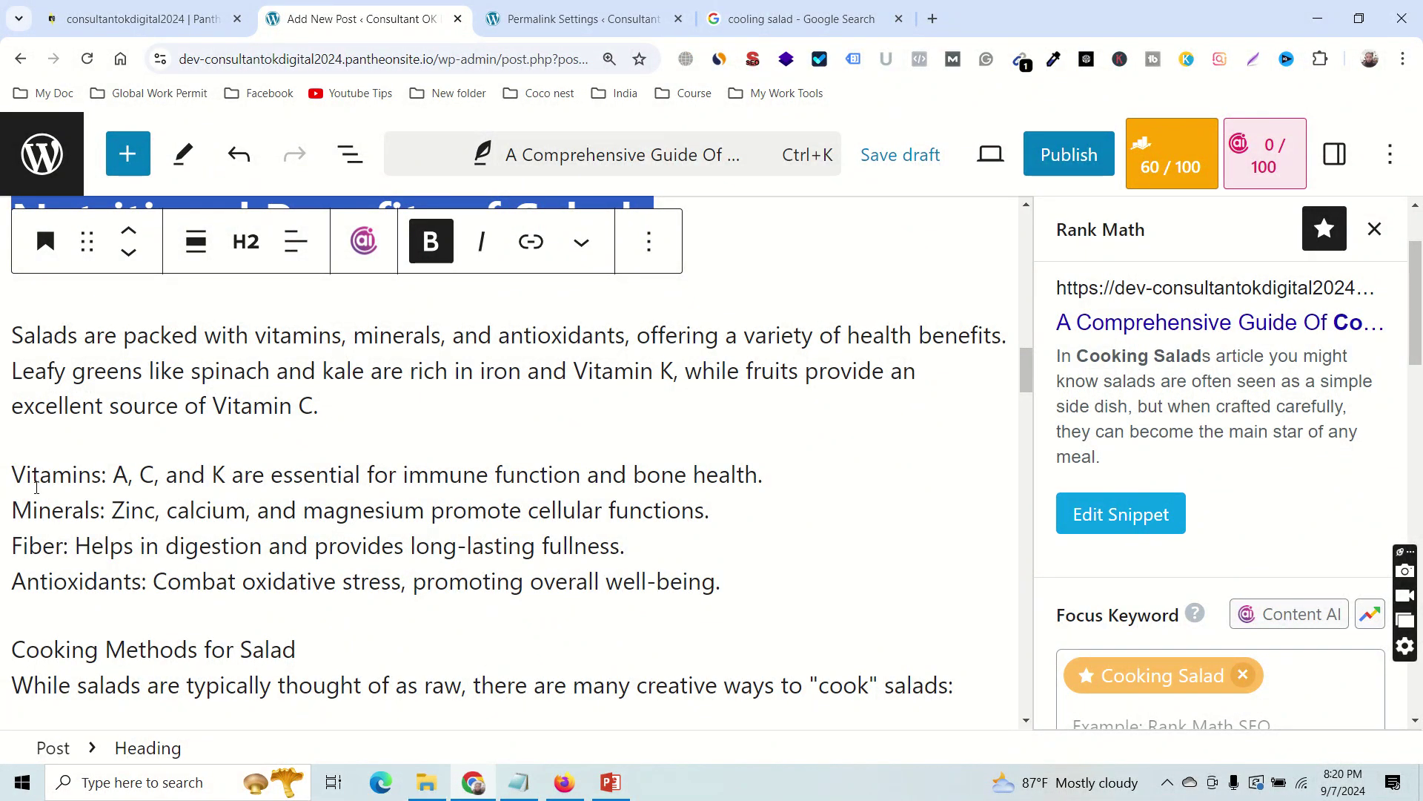
drag(13, 469, 728, 590)
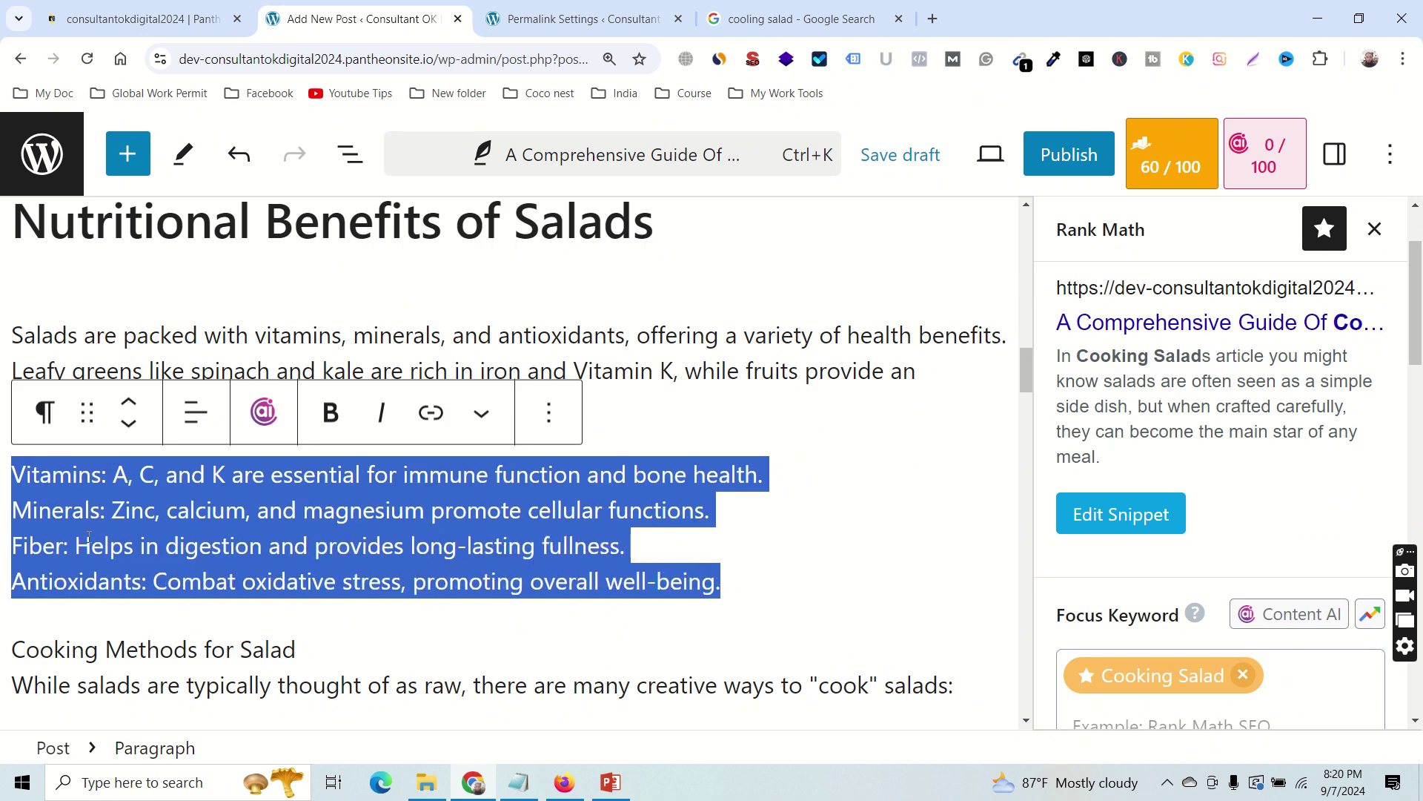
click(44, 412)
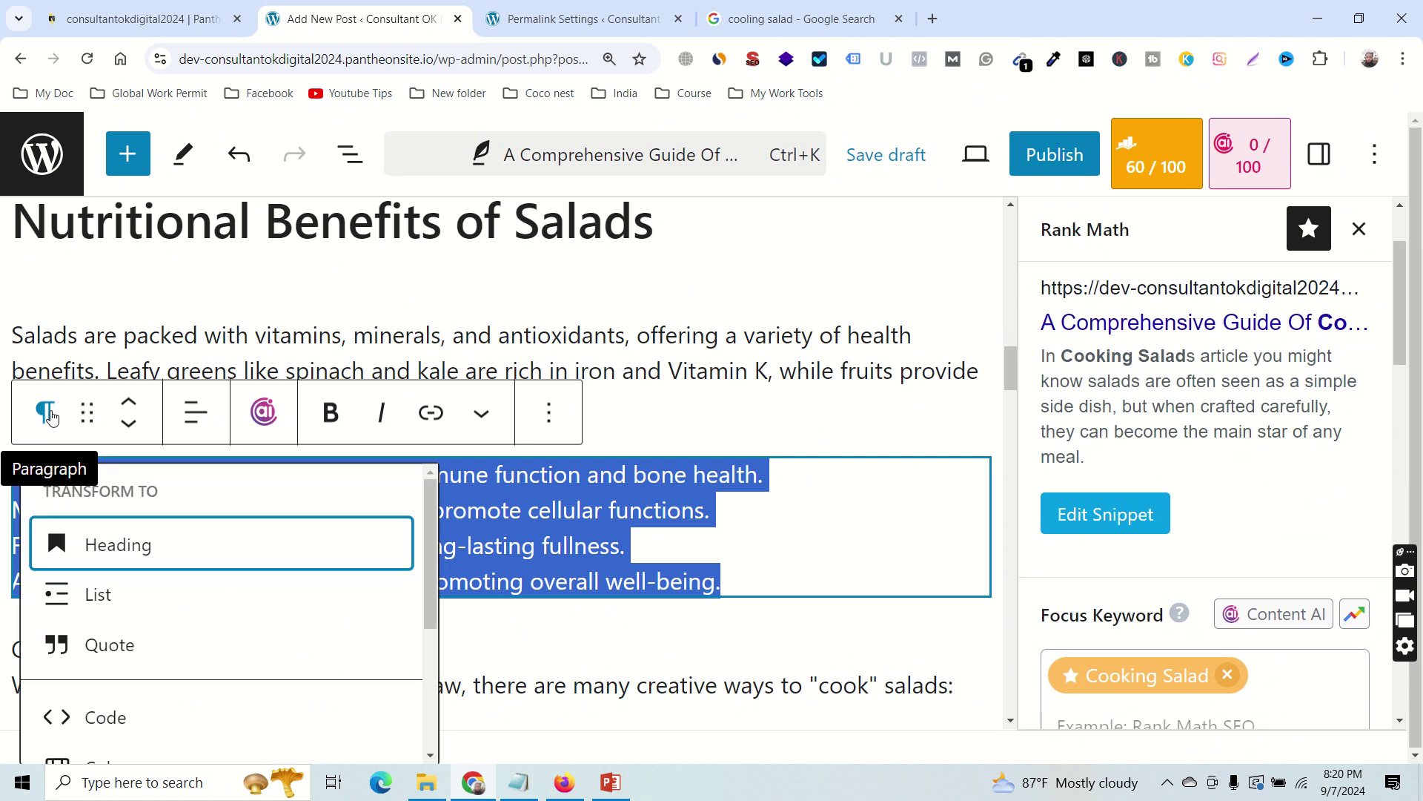
click(86, 610)
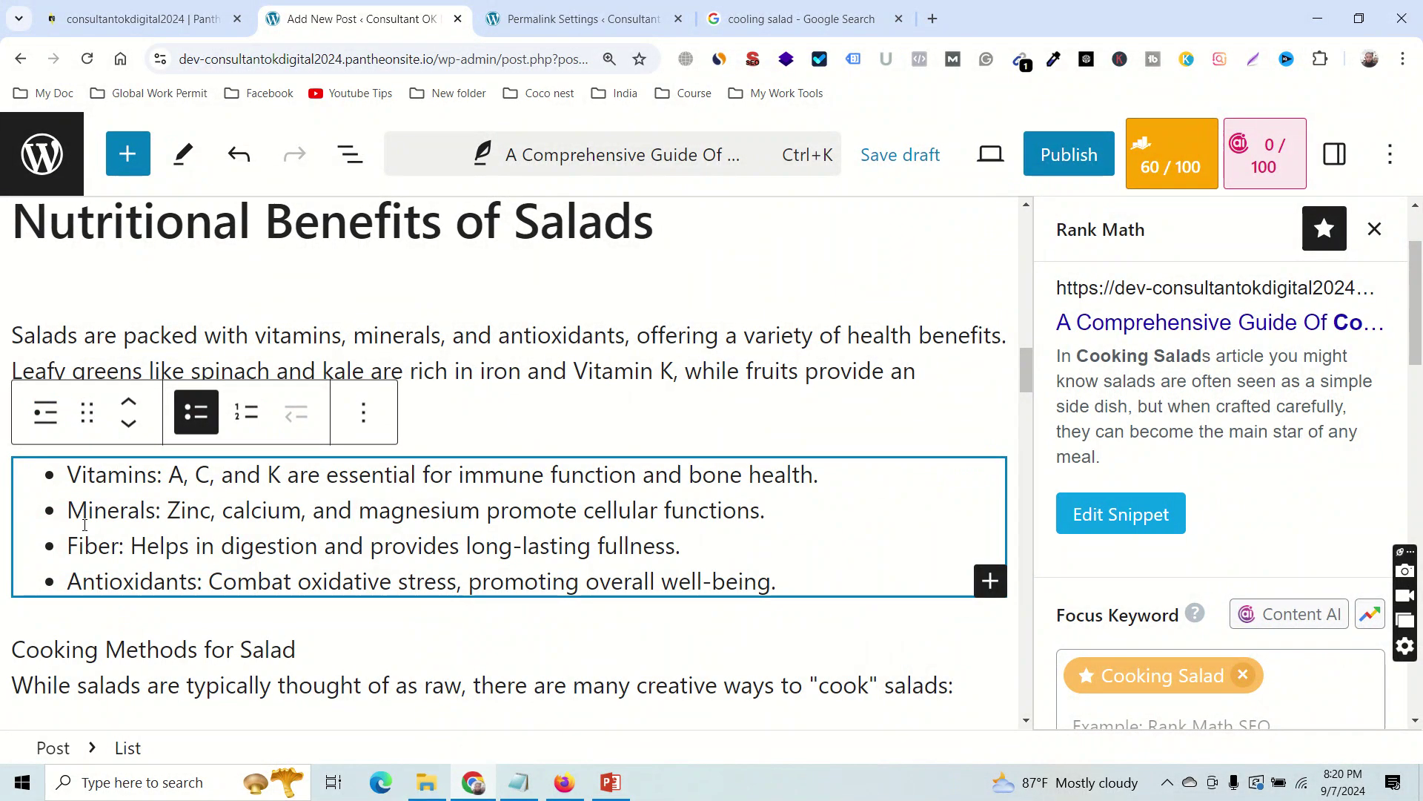
click(302, 625)
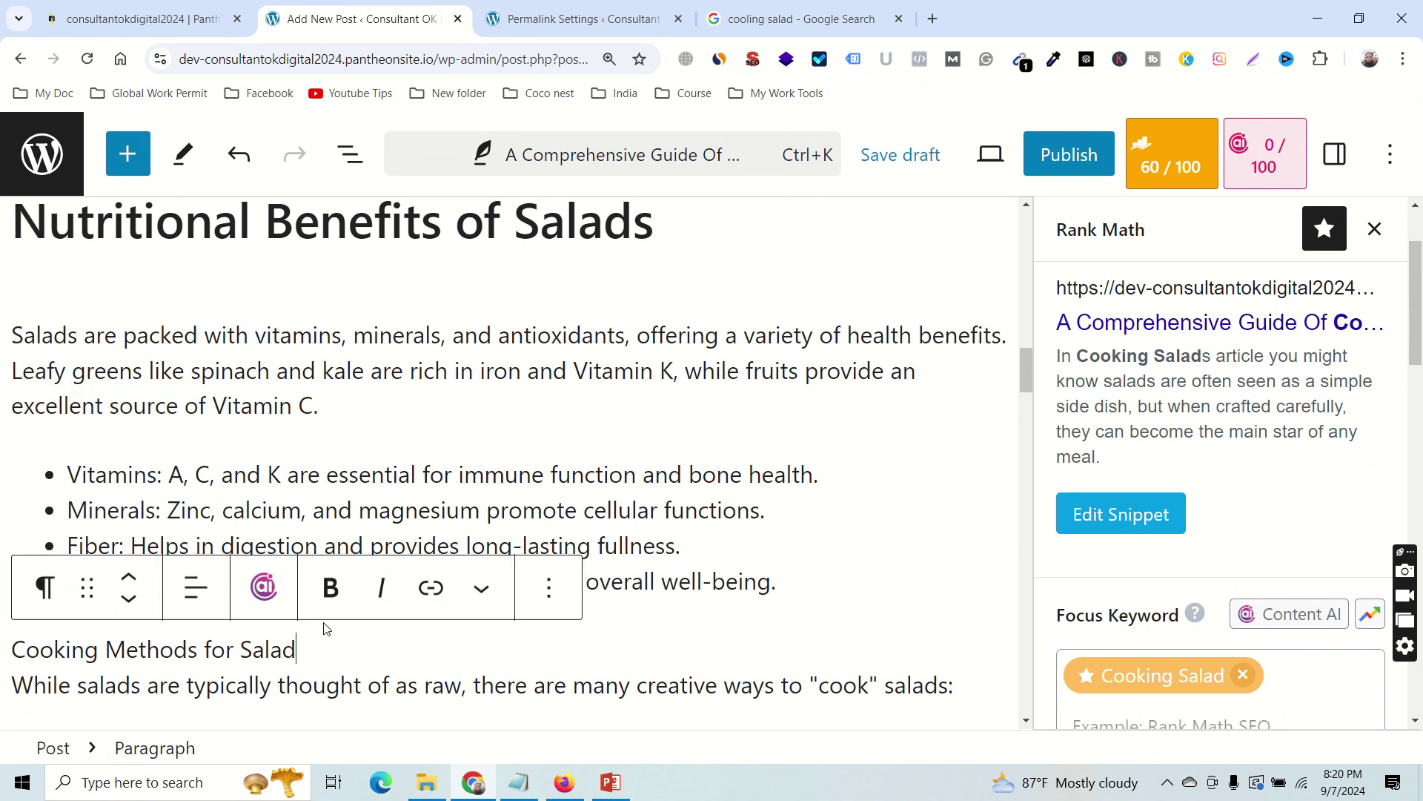
Try converting the nutrients list back into separate paragraphs and undo that conversion.
click(314, 509)
click(49, 423)
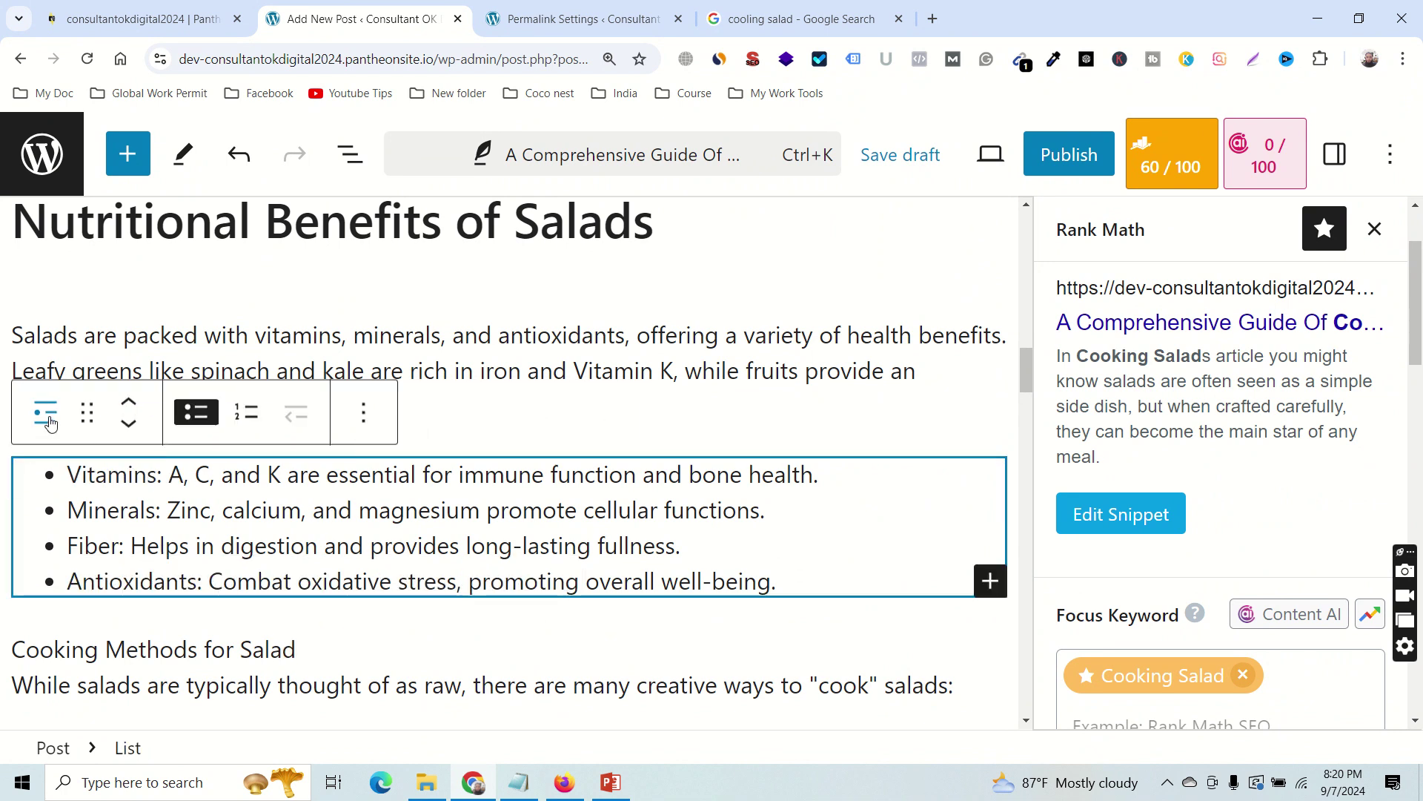
click(45, 415)
click(78, 547)
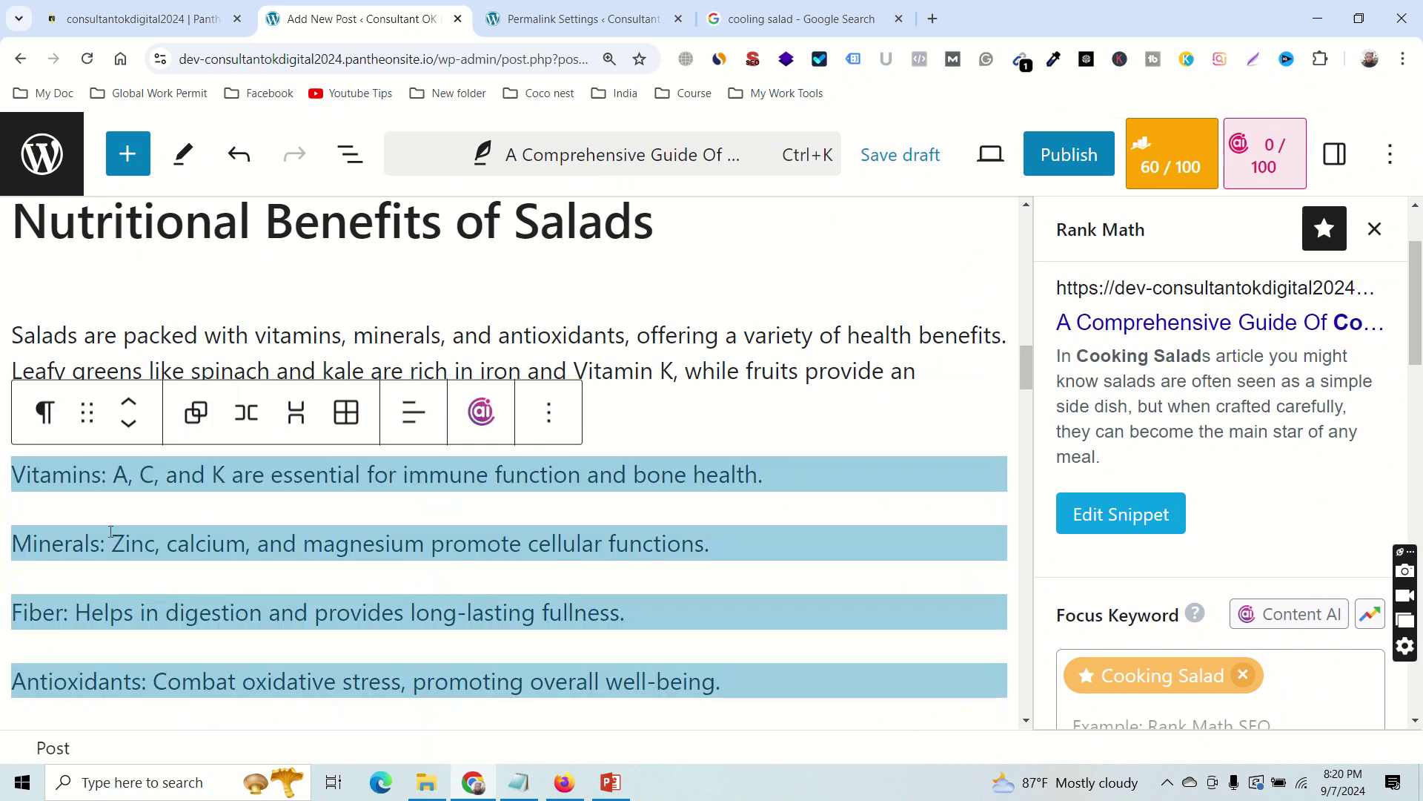
click(131, 474)
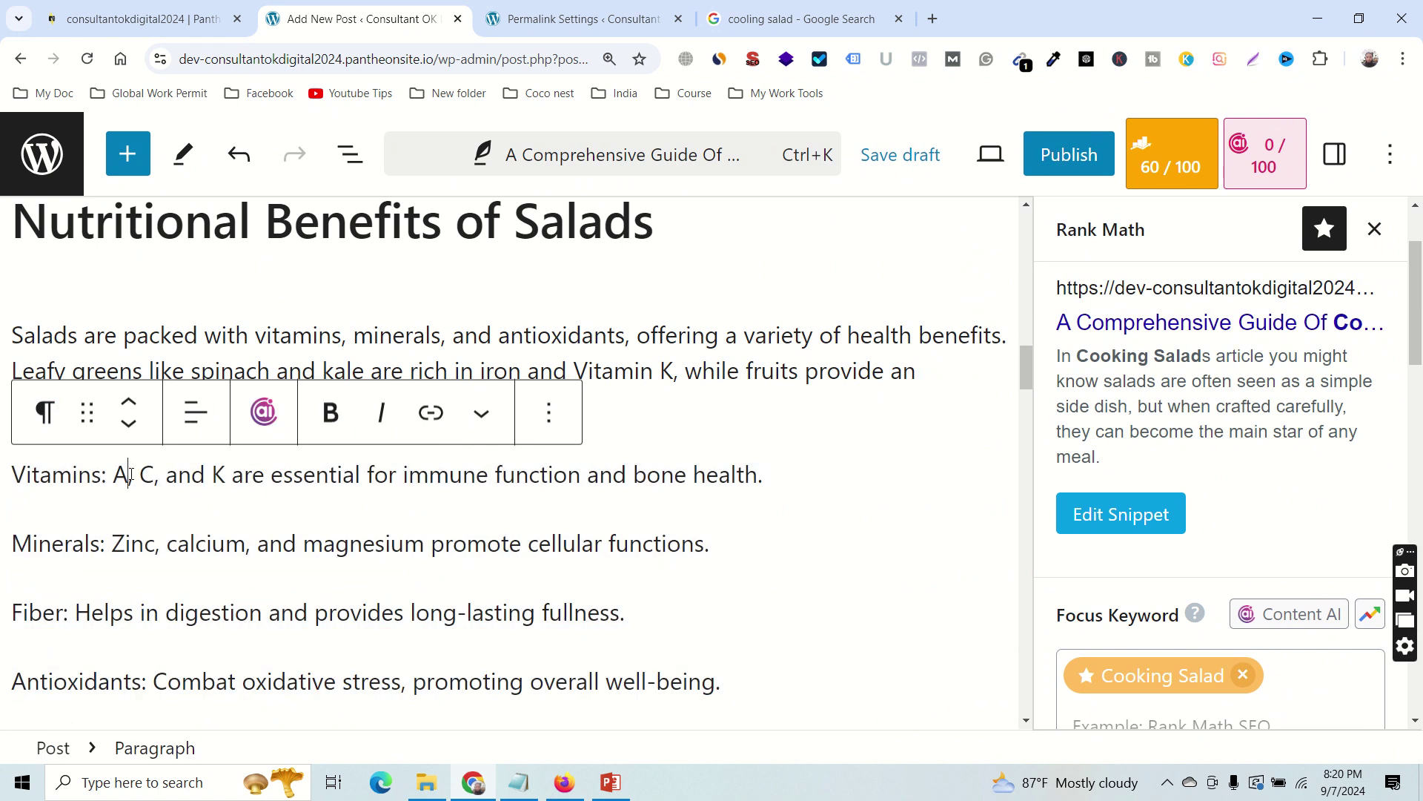
key(ctrl+z)
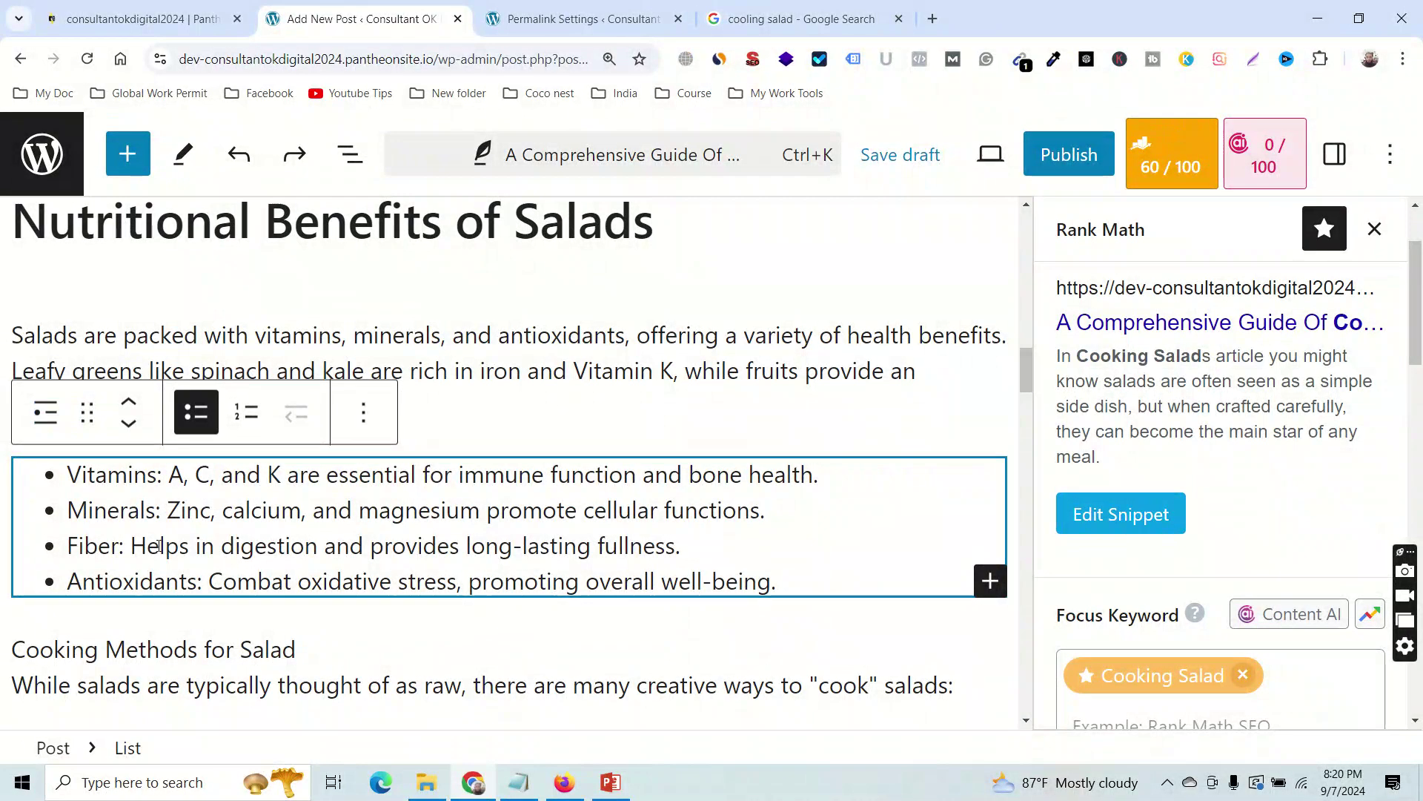
scroll(371, 548, up, 3)
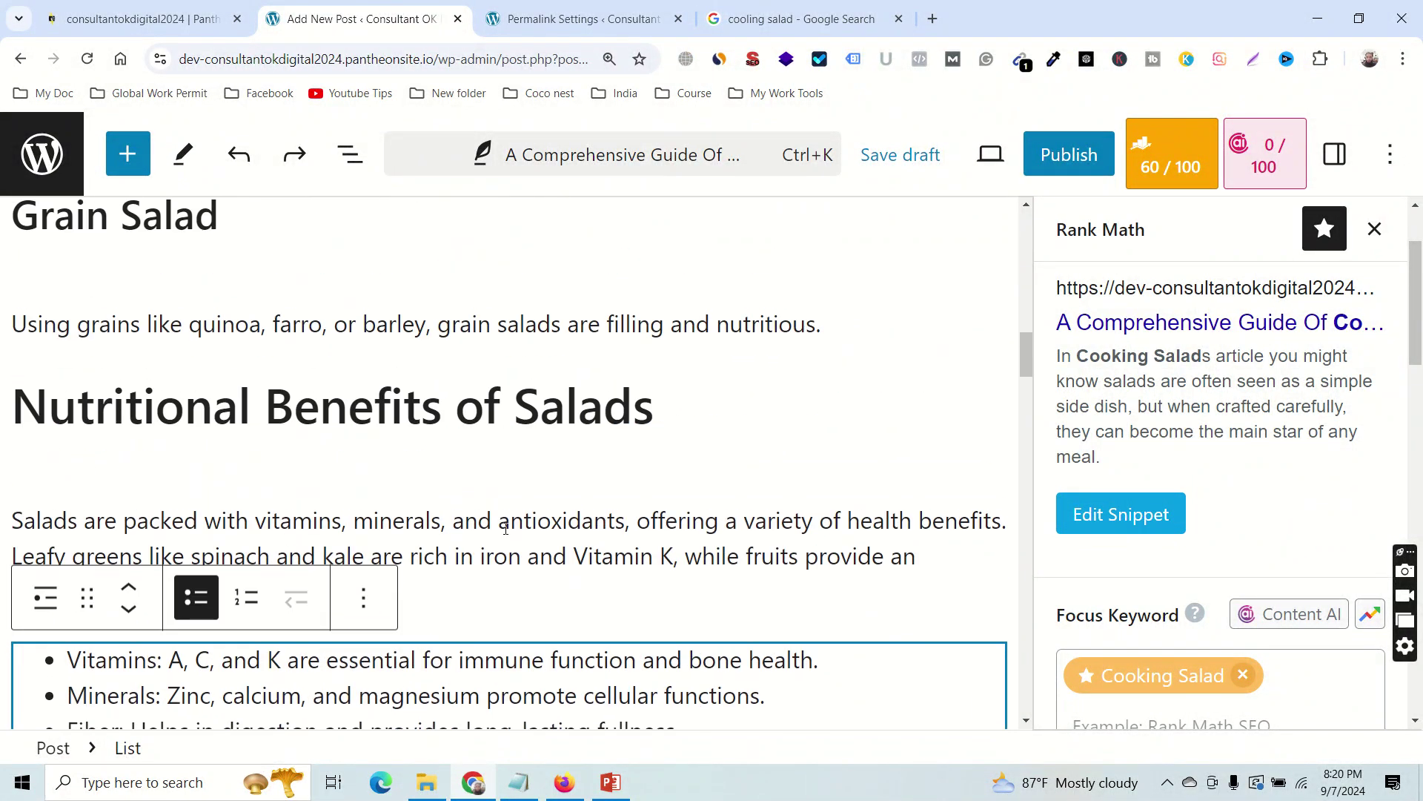
click(500, 523)
scroll(195, 497, down, 3)
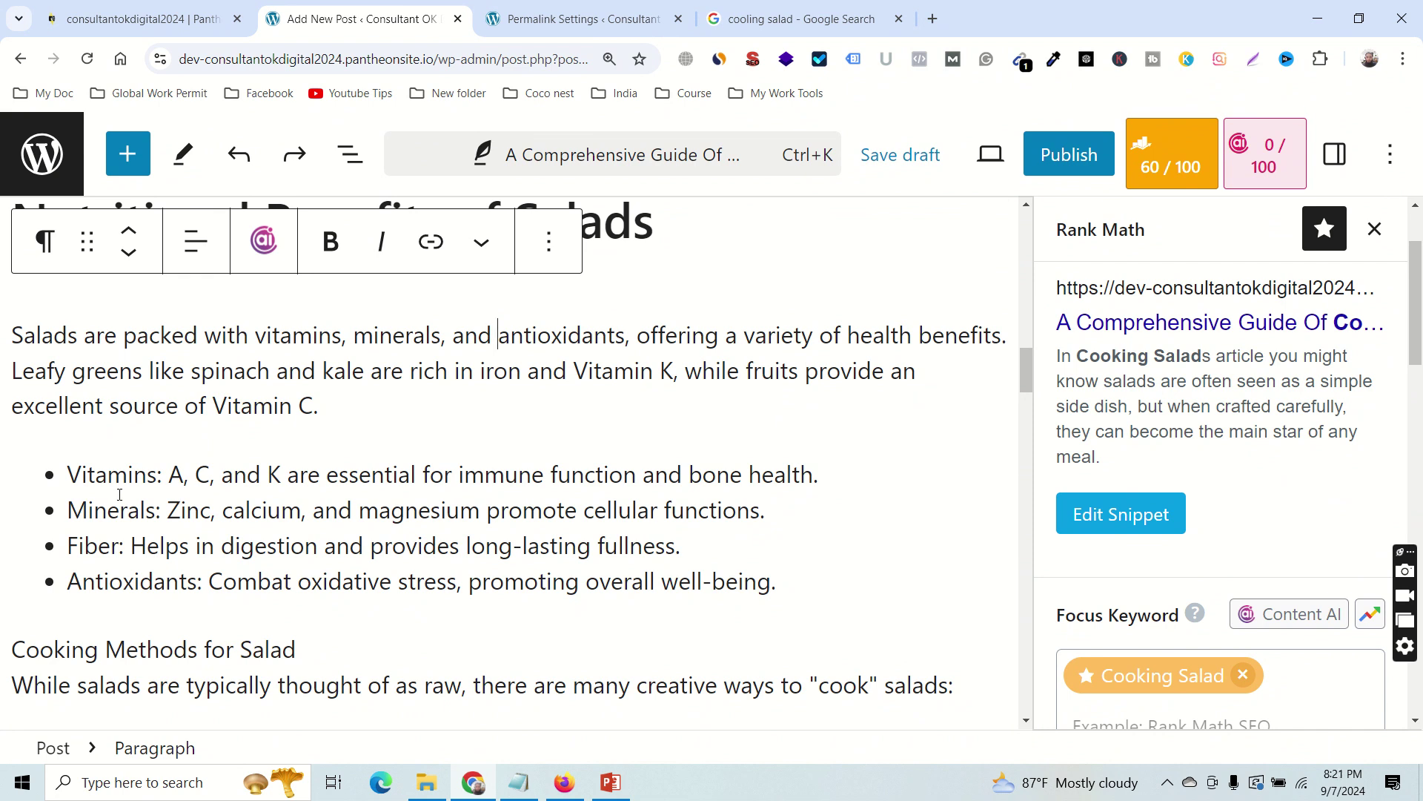
scroll(149, 489, down, 2)
scroll(218, 468, up, 4)
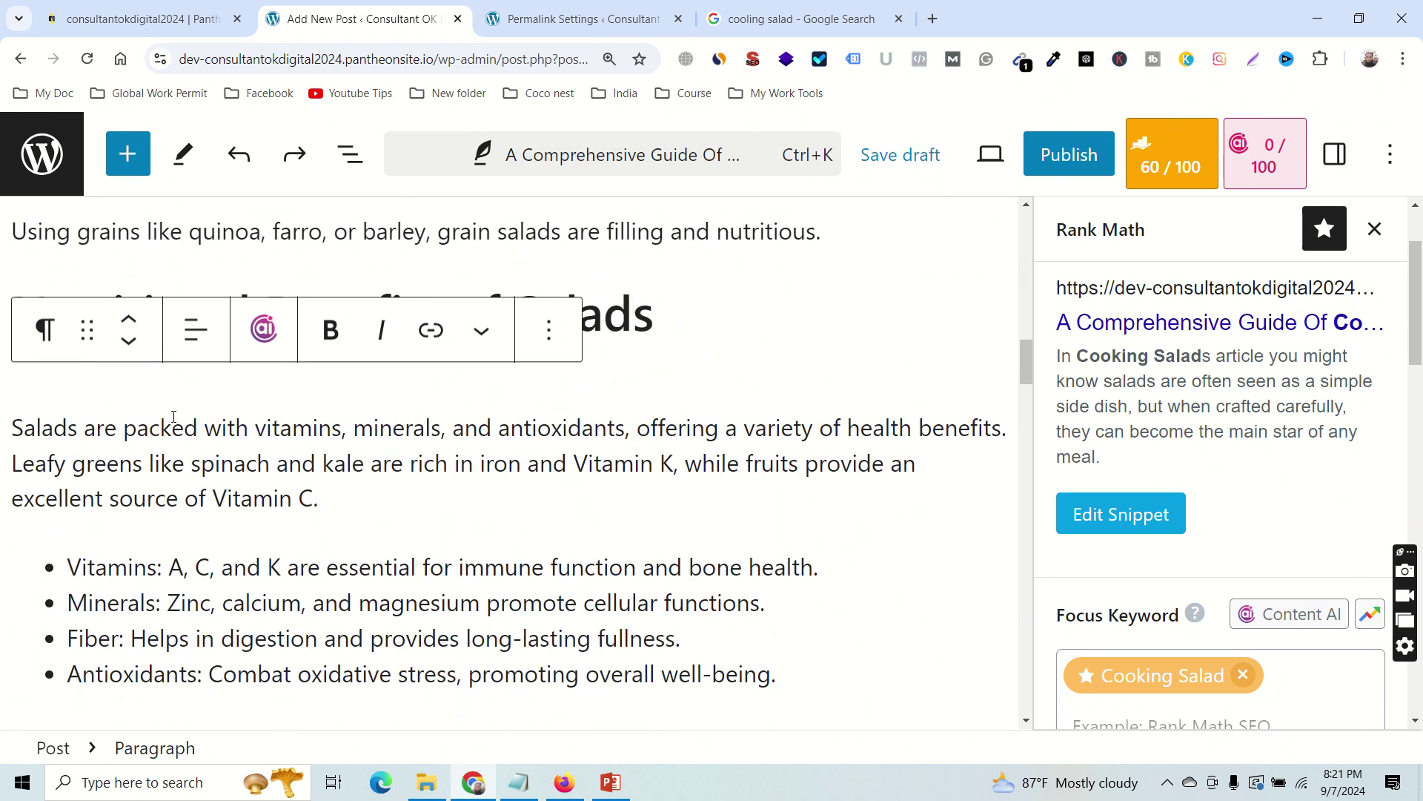
triple_click(626, 412)
Try to convert the paragraph starting with "Cooking Methods for Salad" into a heading and undo the conversion.
scroll(370, 530, down, 3)
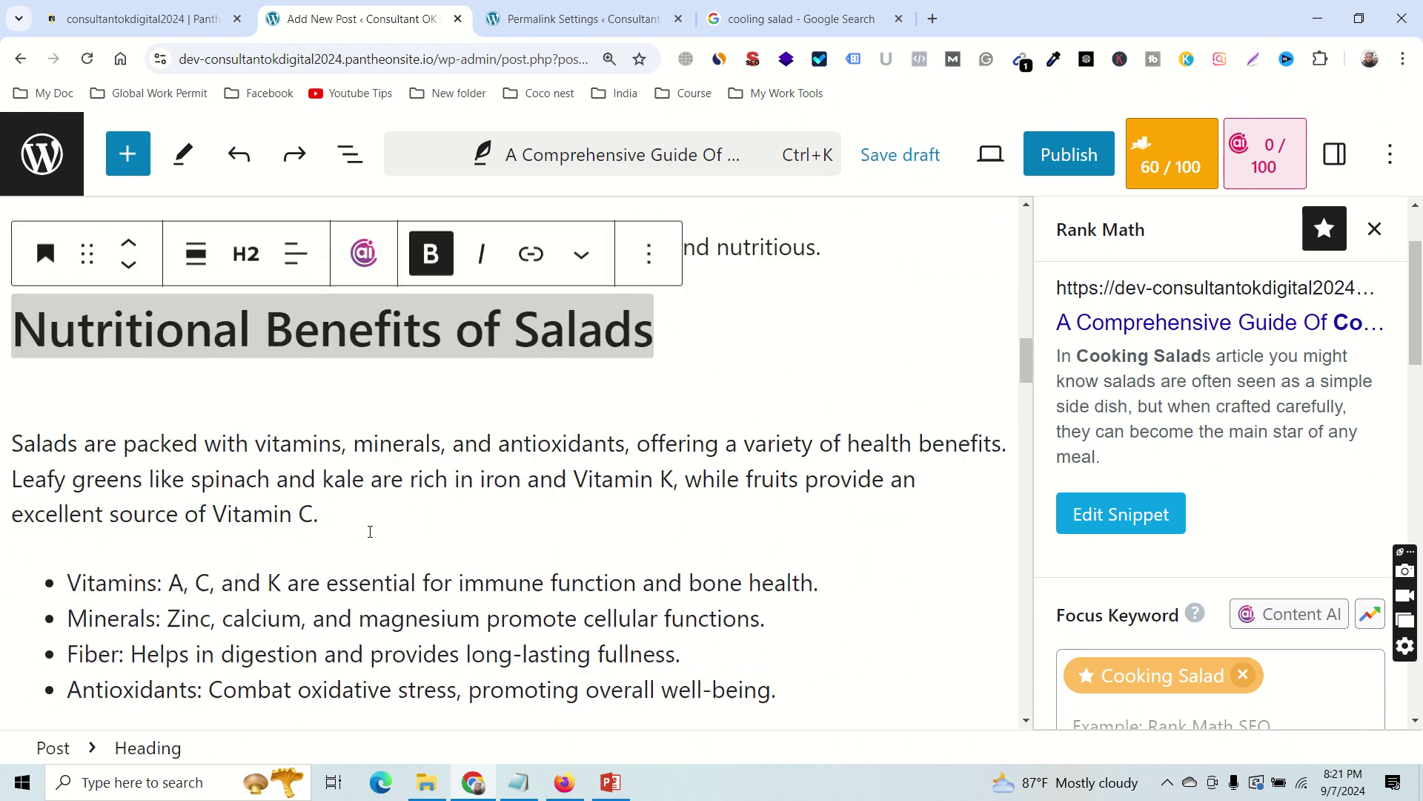
triple_click(132, 563)
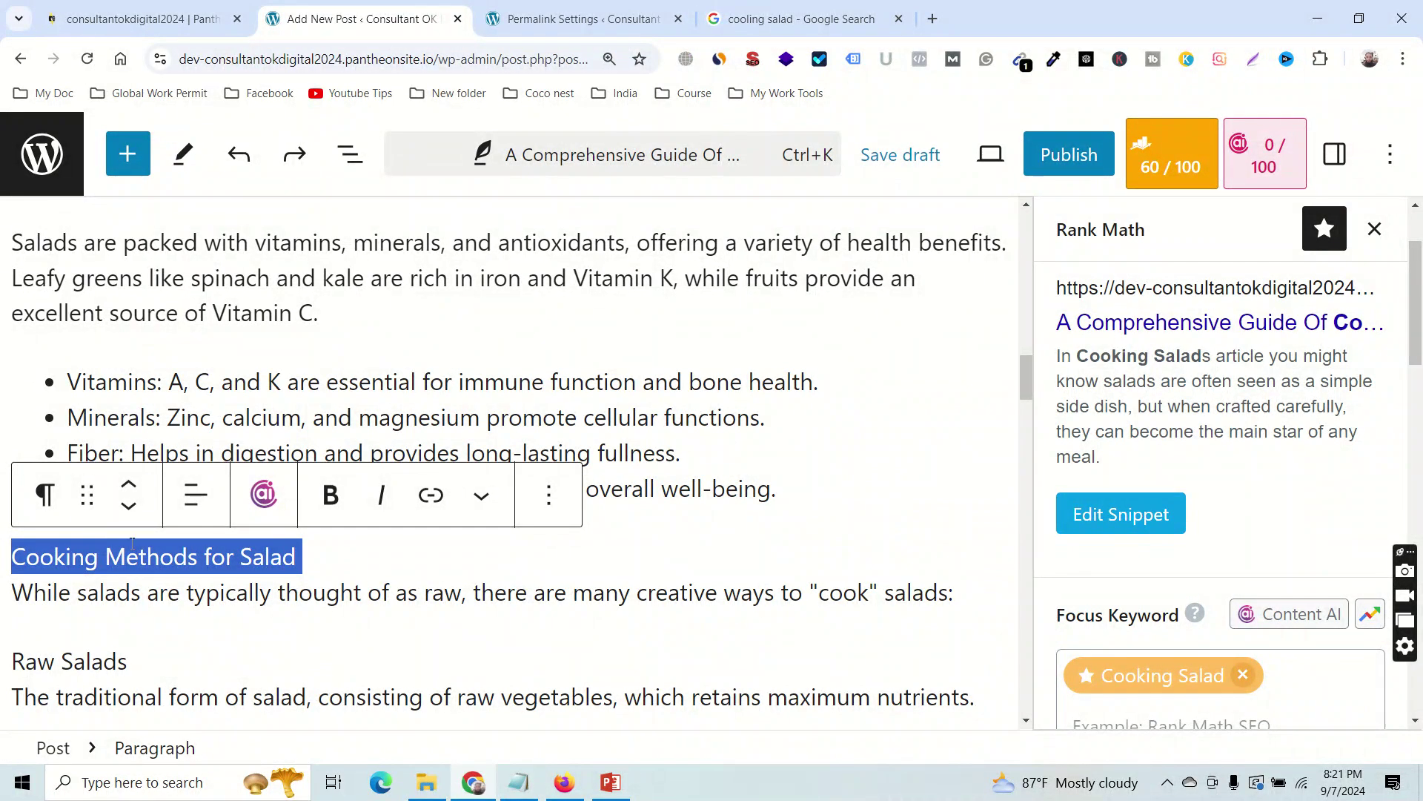
click(58, 512)
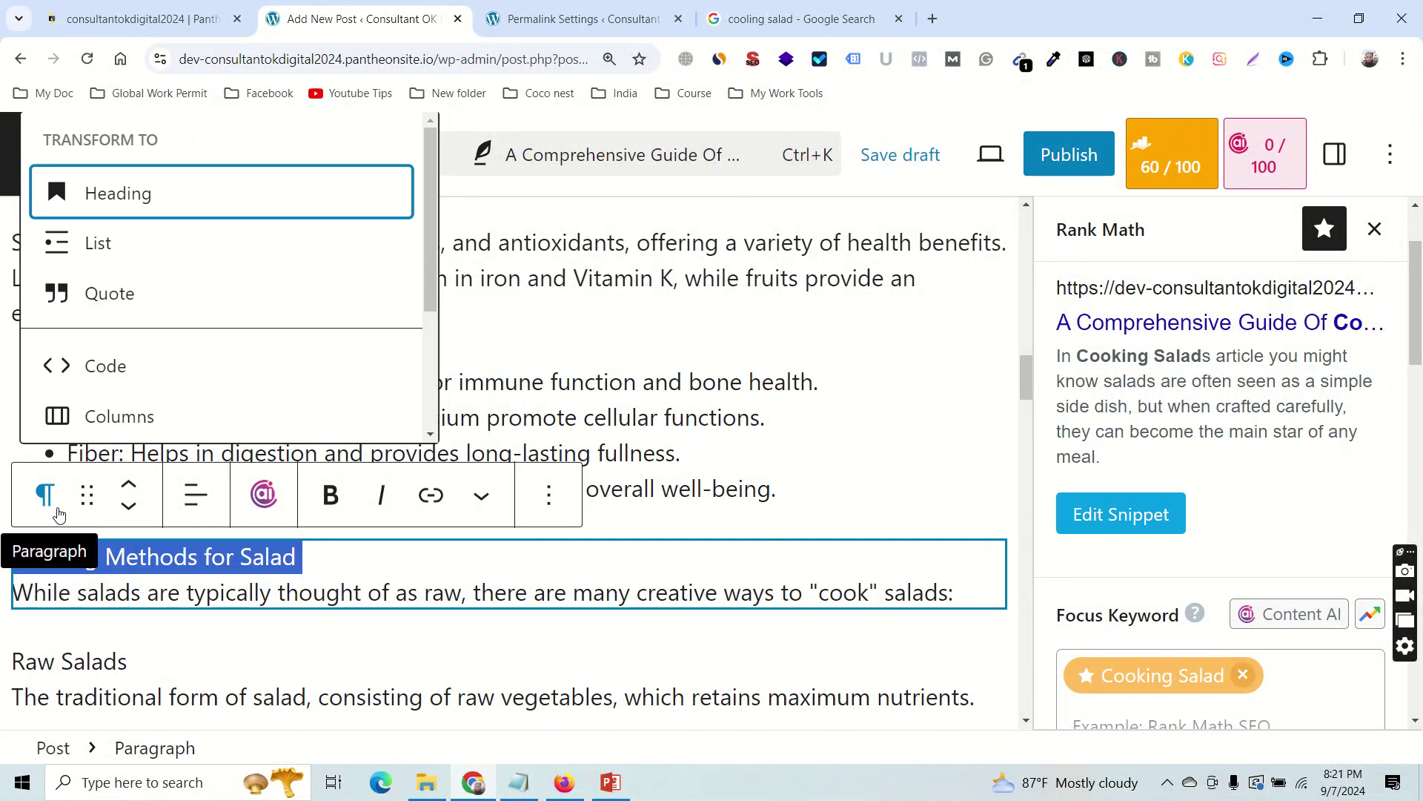
click(95, 198)
scroll(451, 529, down, 2)
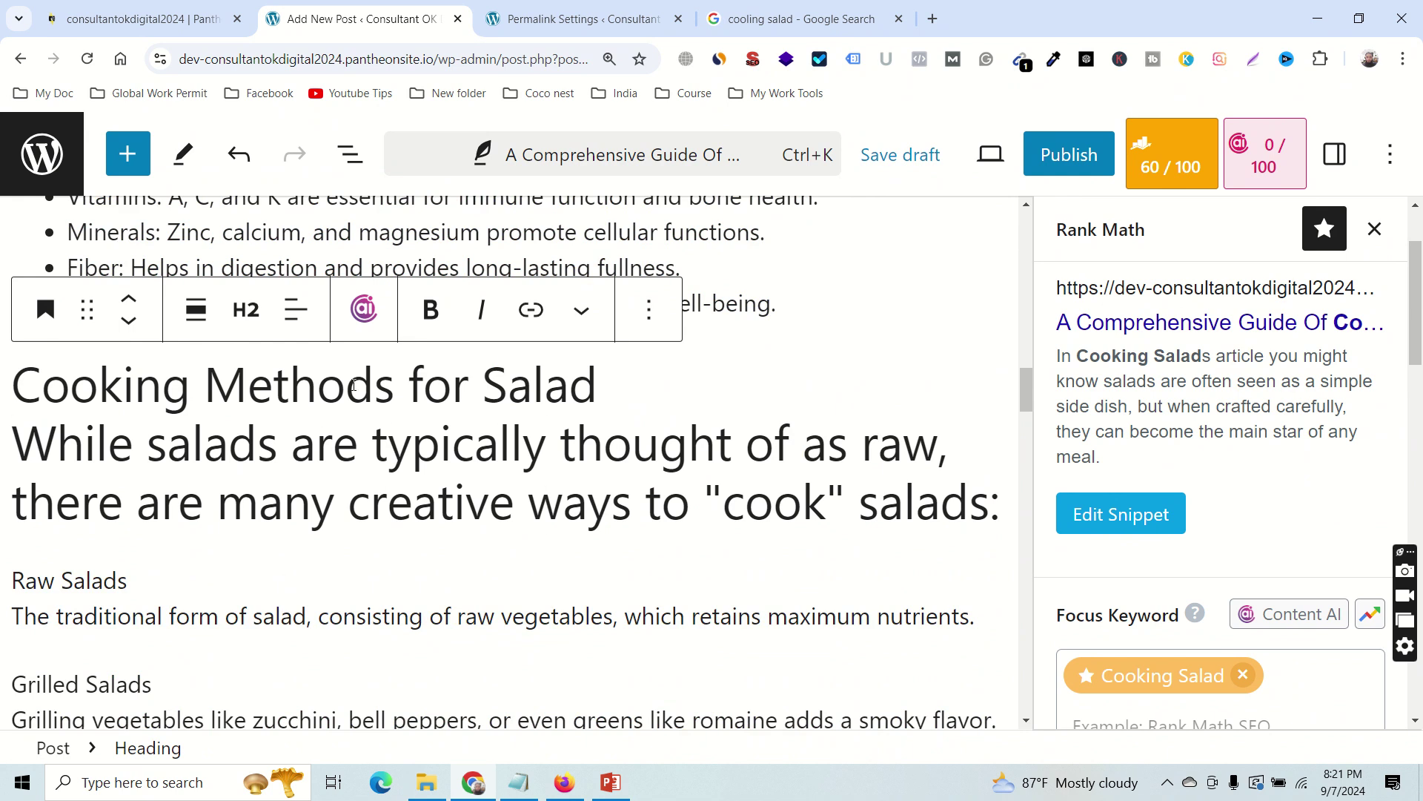
key(ctrl+z)
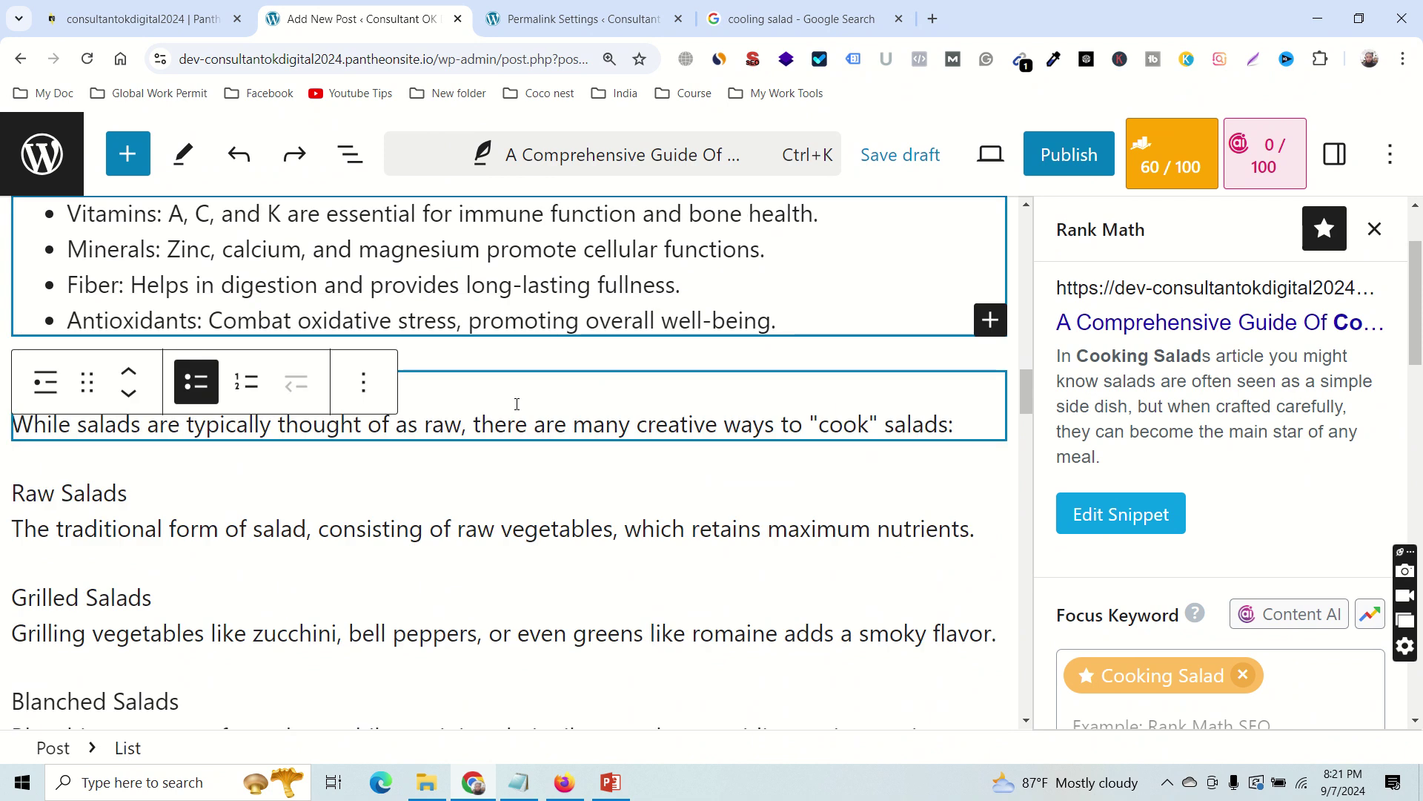
Split "Cooking Methods for Salad" from the text that follows it and convert that line into a heading.
click(346, 532)
click(286, 391)
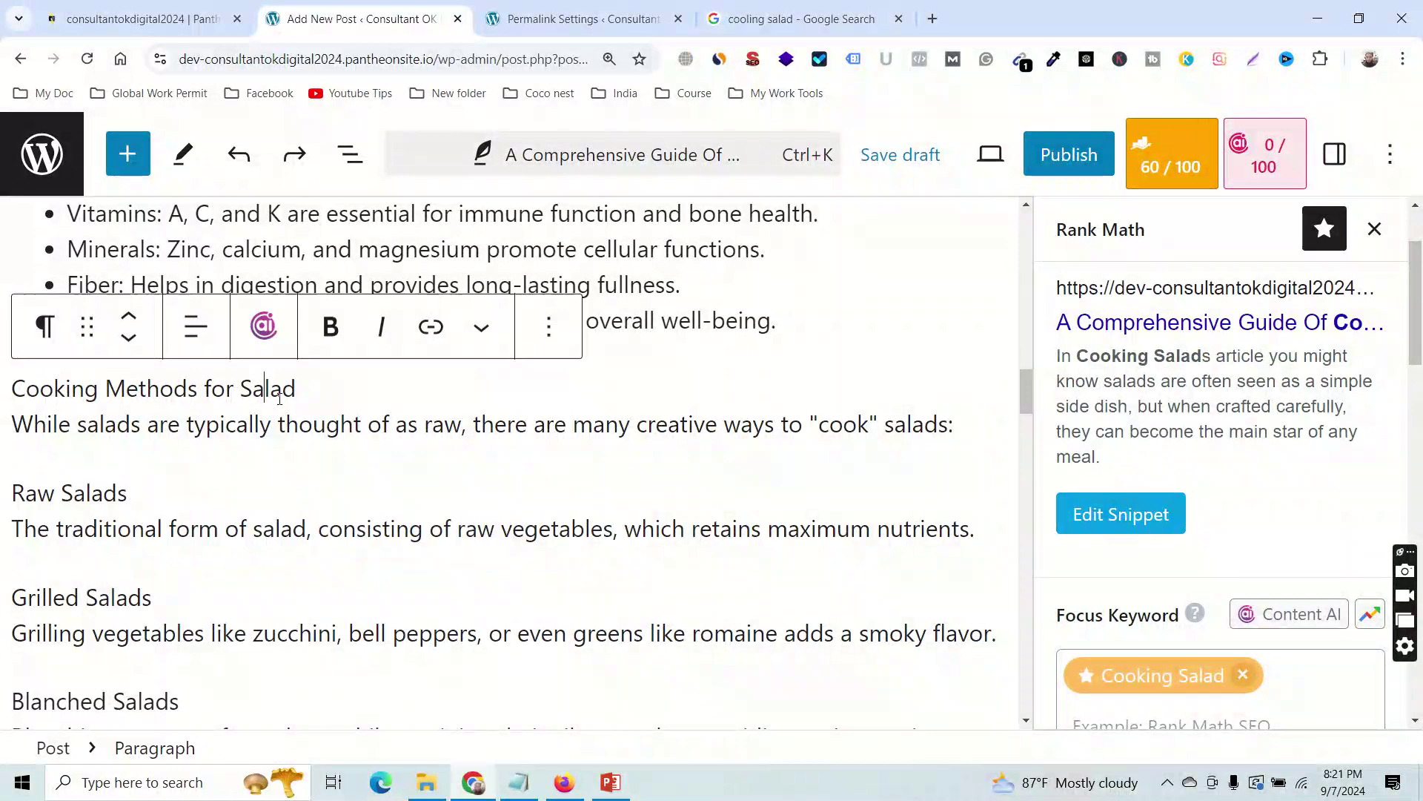
click(310, 389)
key(Return)
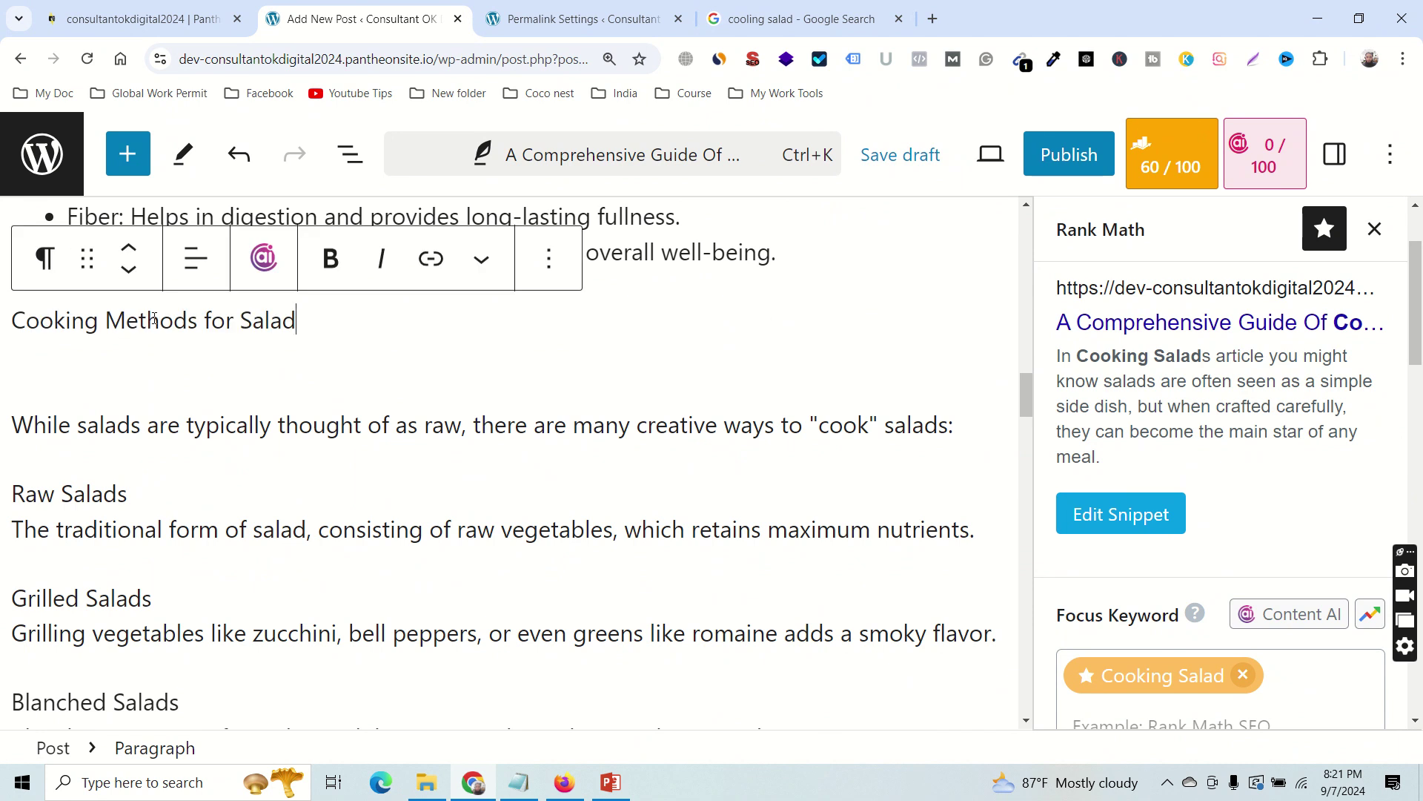
triple_click(154, 319)
click(45, 257)
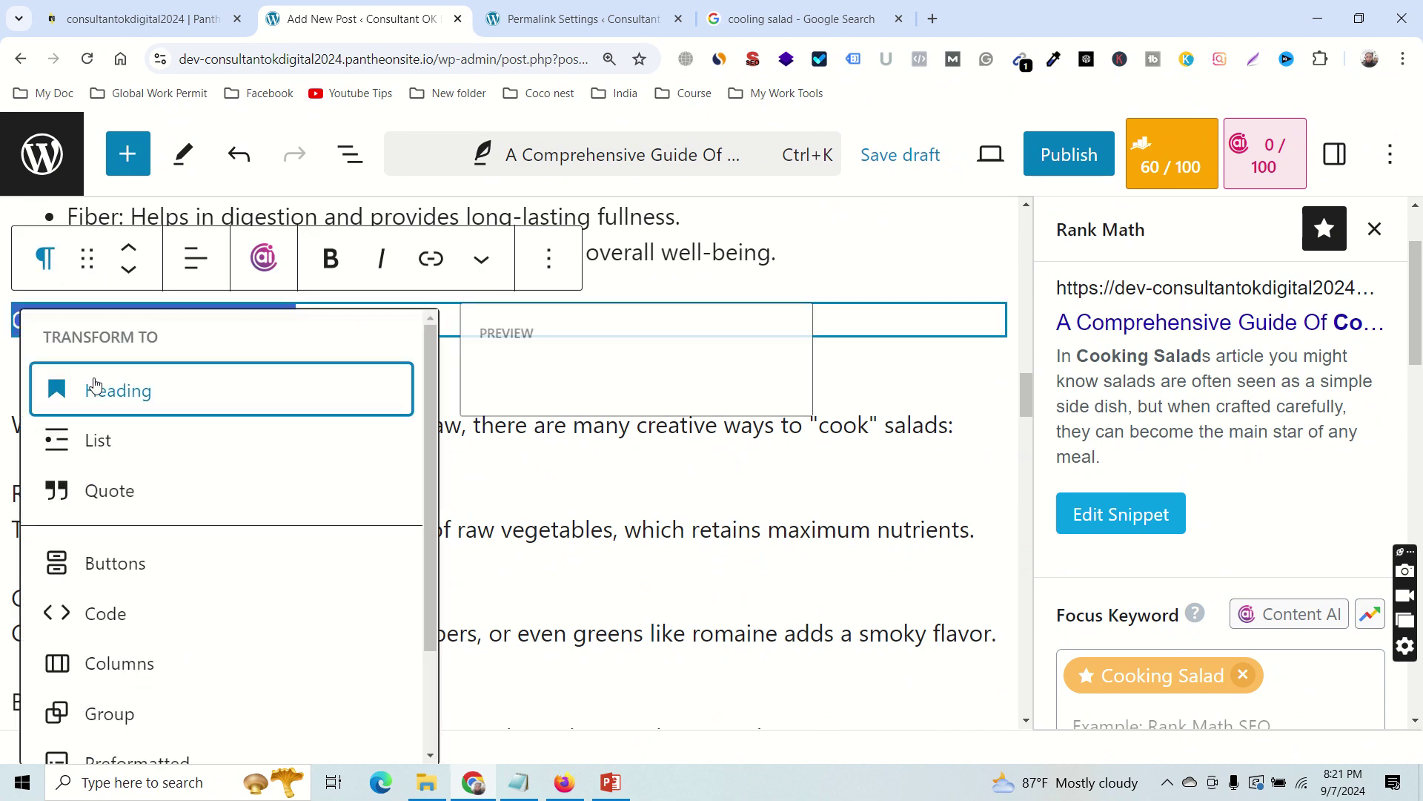
click(97, 387)
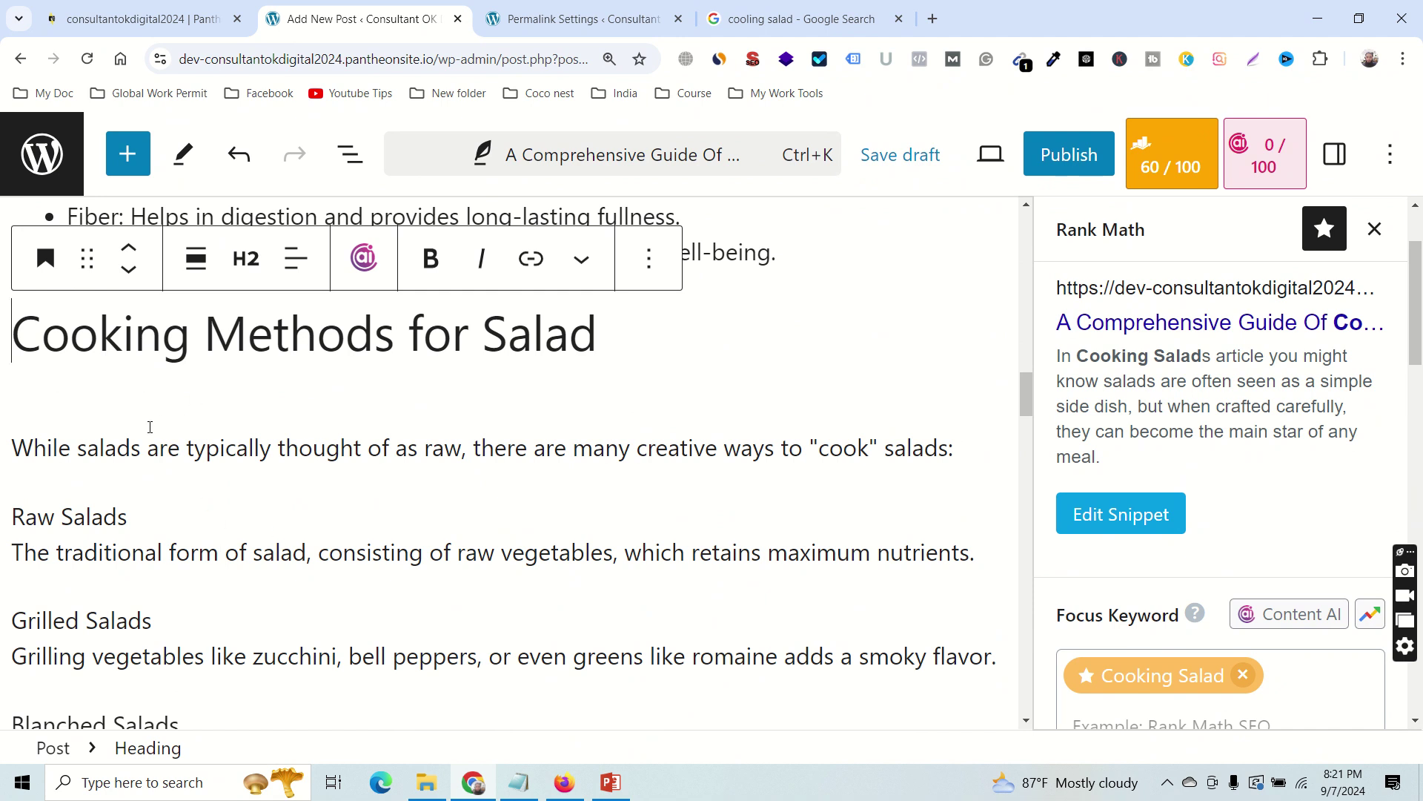
Set the "Cooking Methods for Salad" heading to level 2 and make its text bold.
triple_click(192, 335)
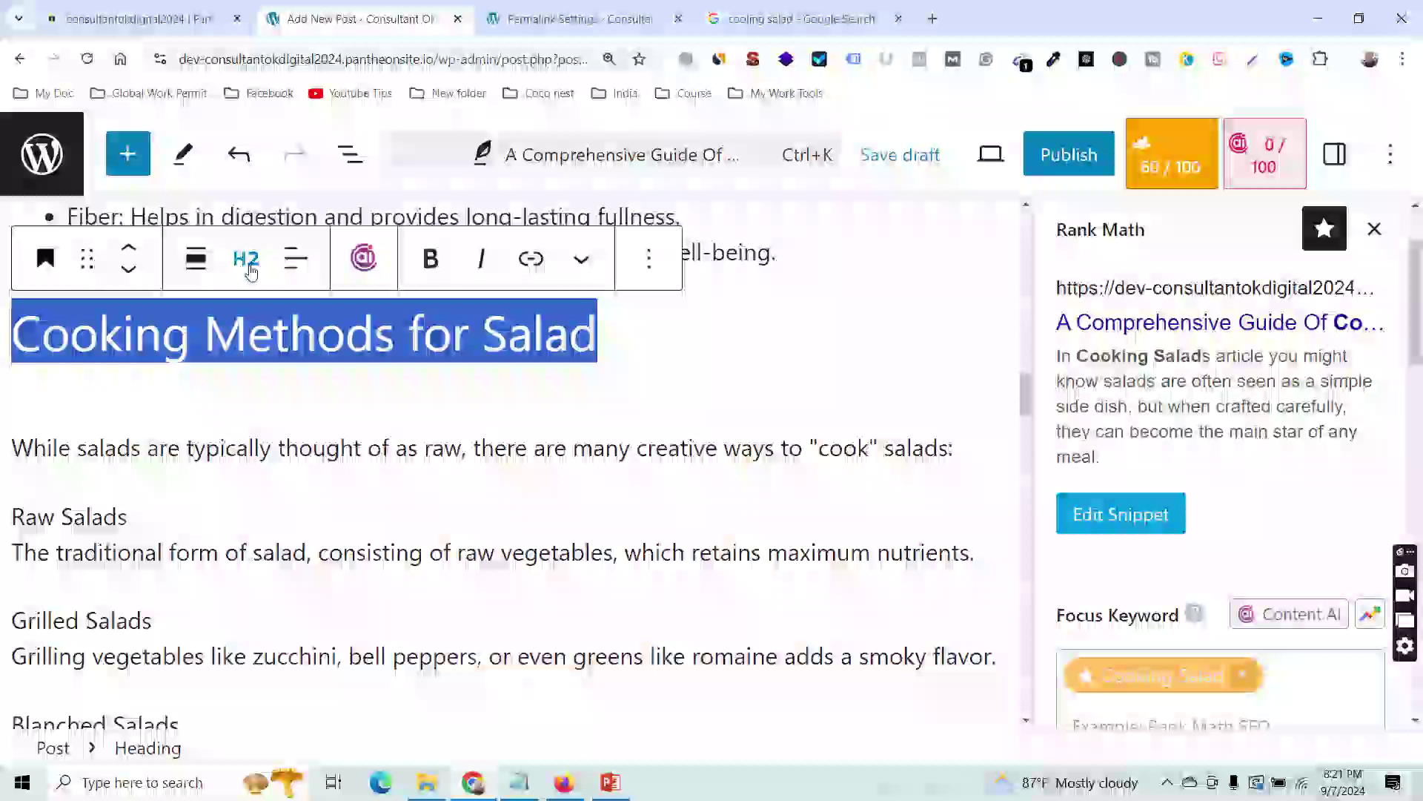
click(246, 258)
click(271, 400)
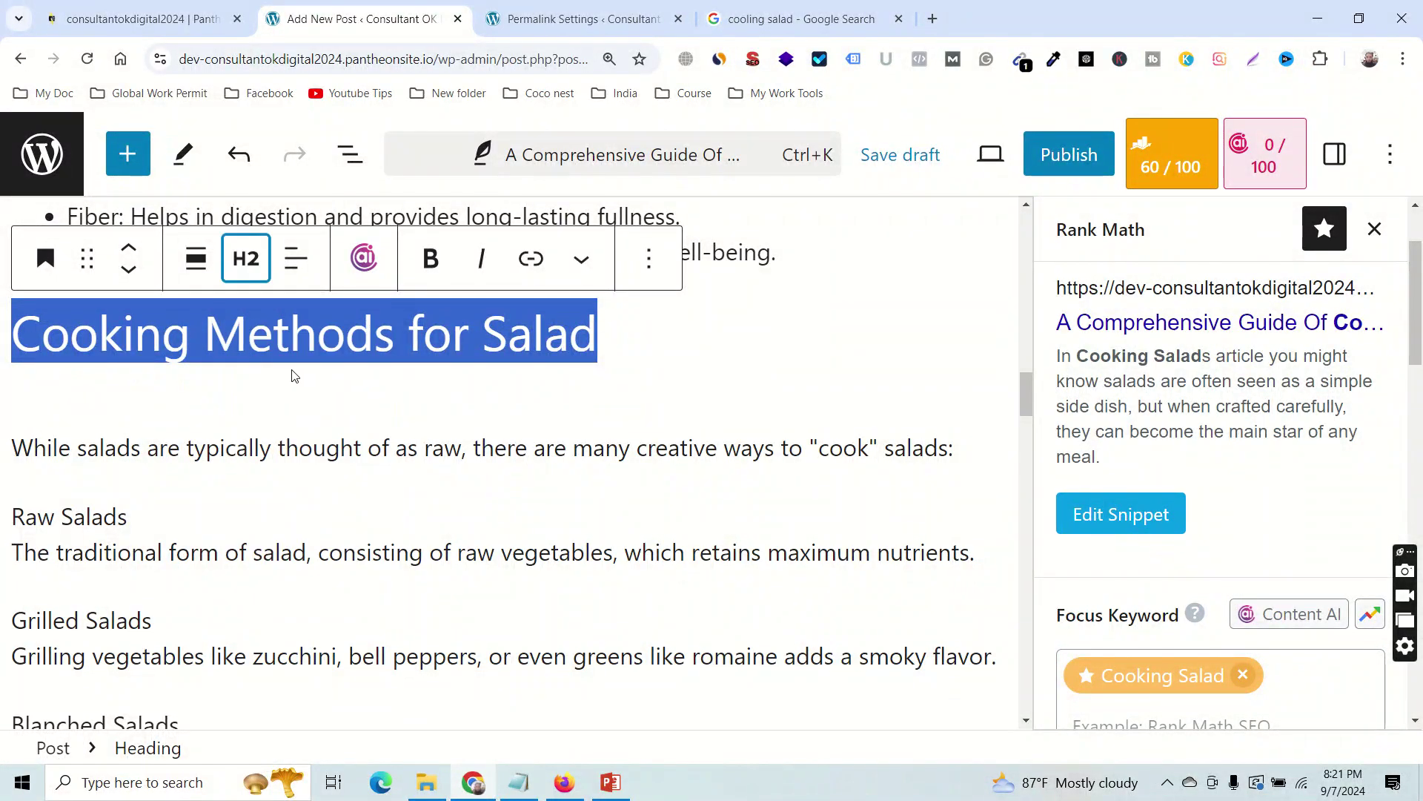
click(430, 258)
click(122, 379)
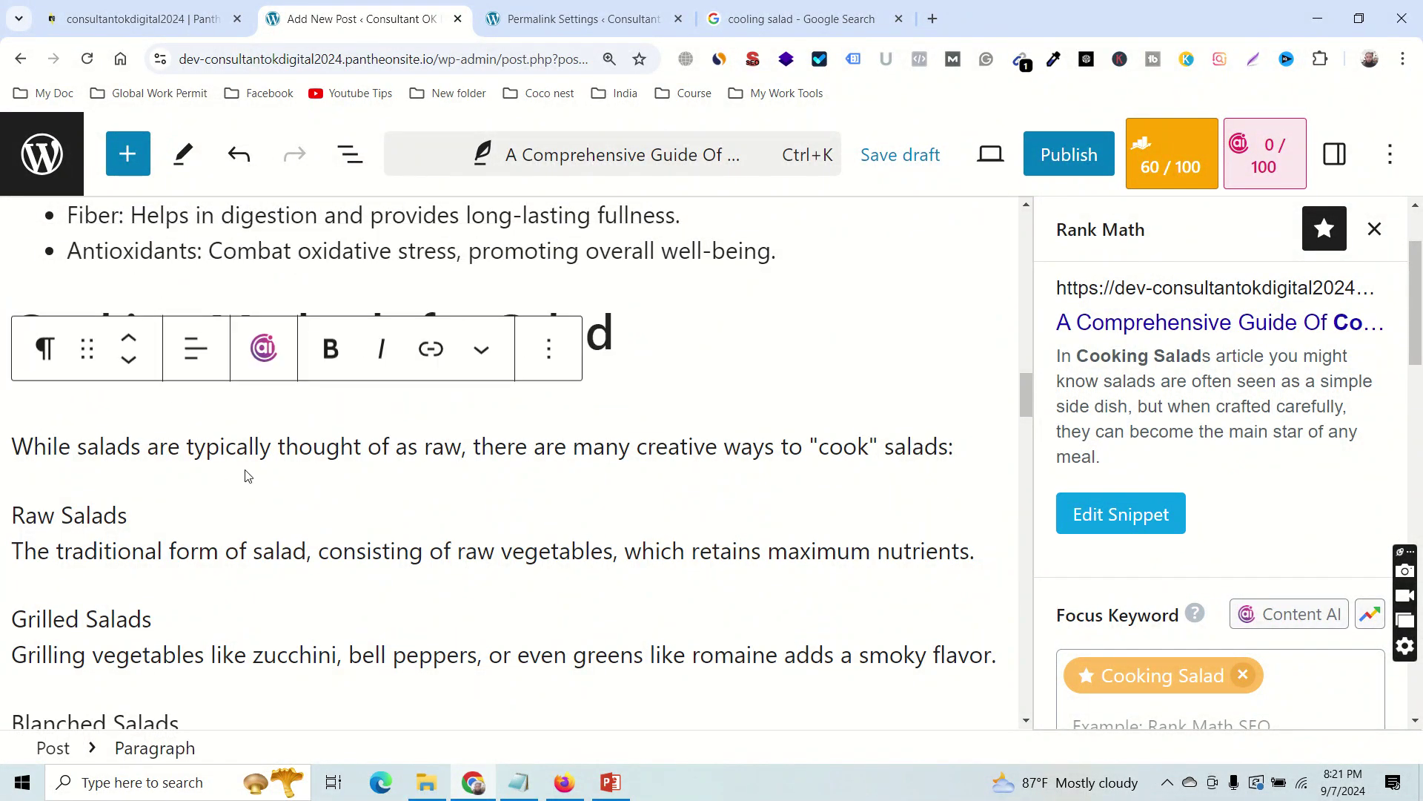
scroll(245, 474, down, 3)
scroll(263, 409, up, 2)
scroll(263, 409, up, 2)
triple_click(445, 430)
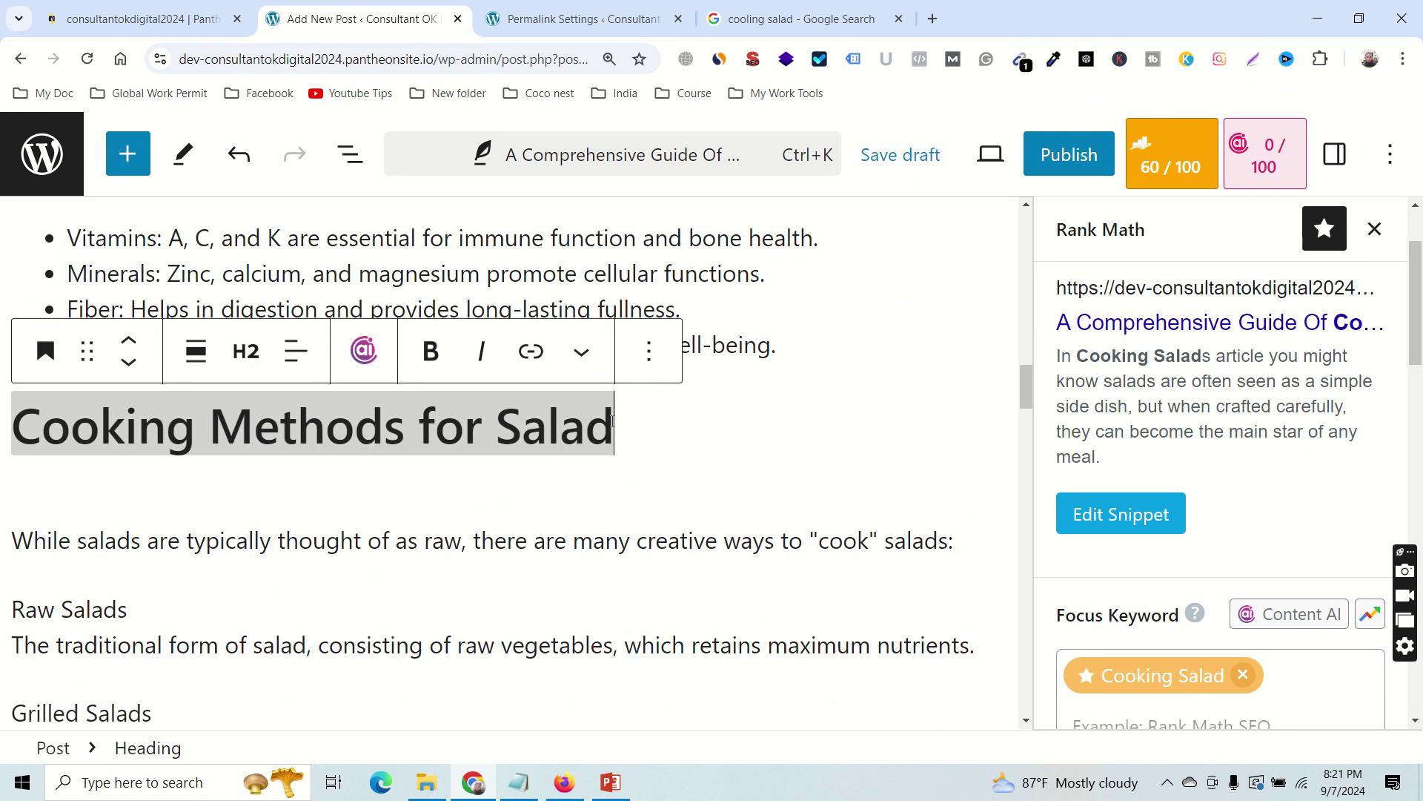
key(Right)
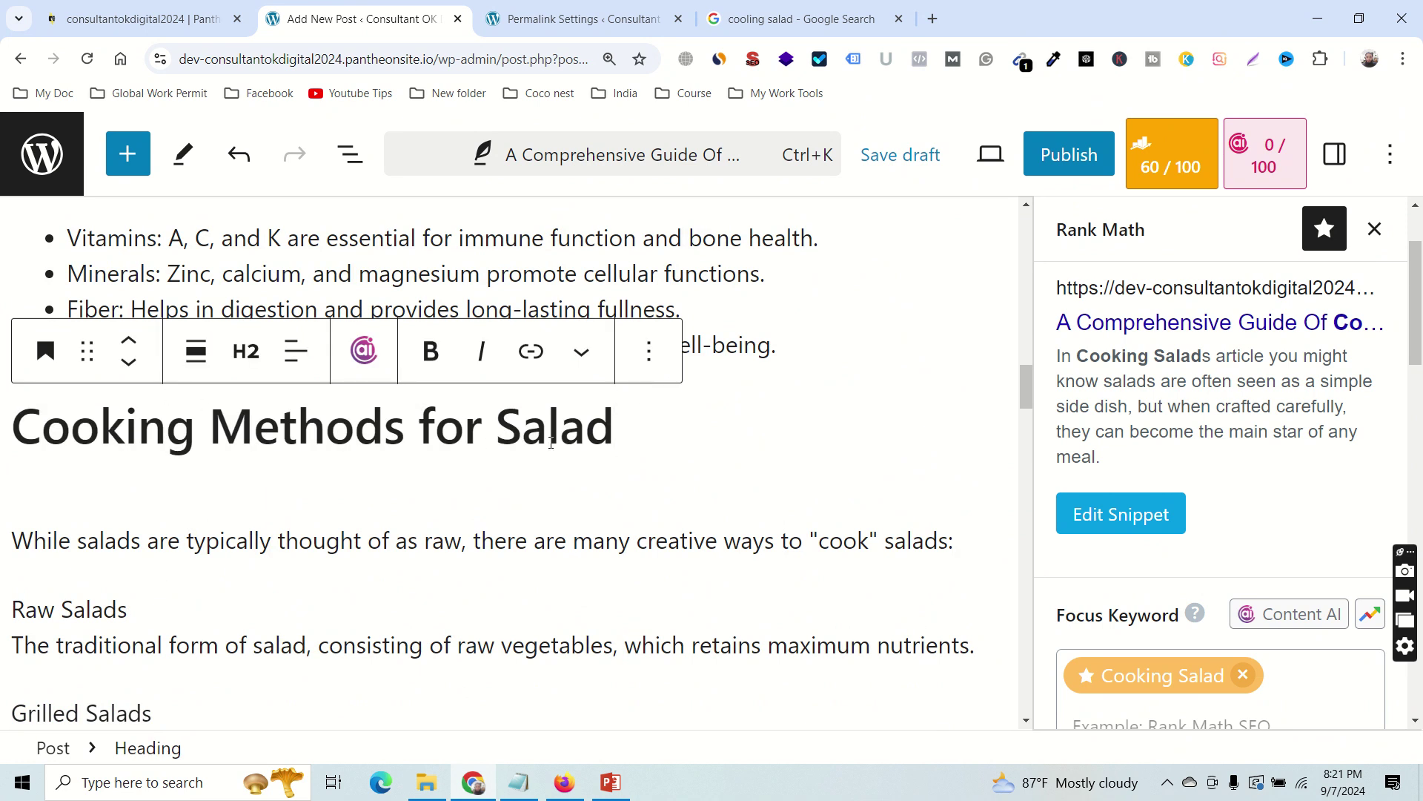
Split "Raw Salads" from its description and convert the line into a level 3 heading.
scroll(223, 467, down, 1)
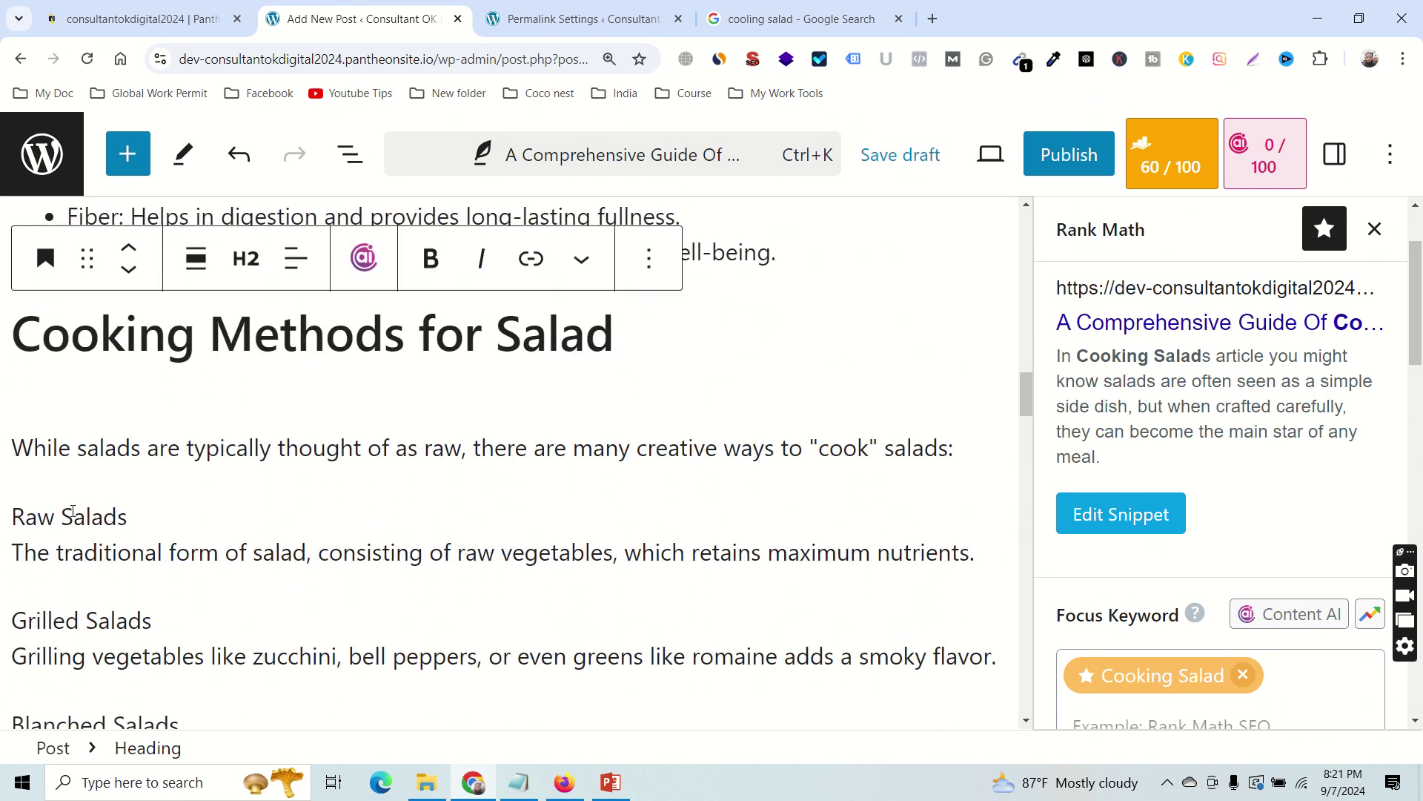
click(155, 516)
key(Return)
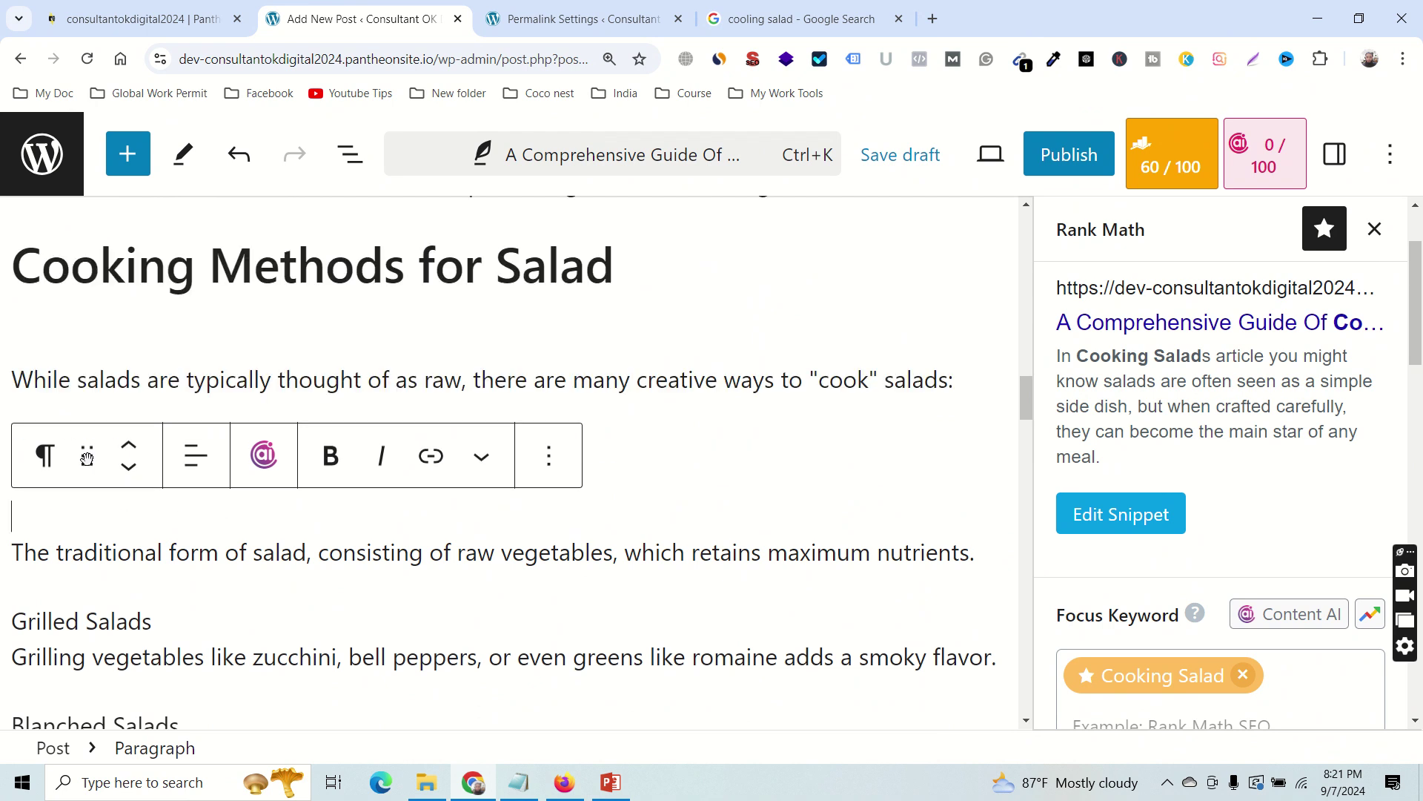
click(503, 449)
triple_click(17, 453)
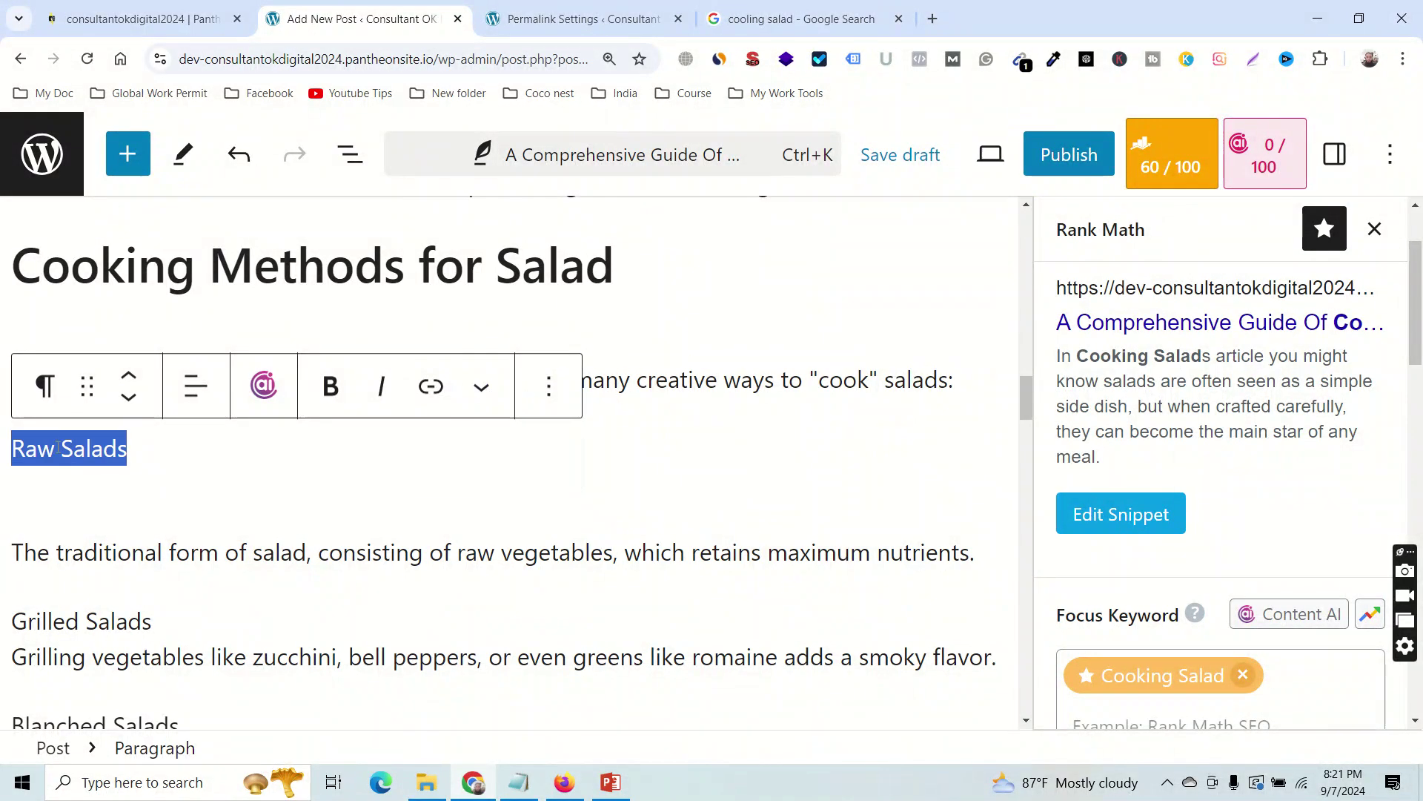
click(45, 386)
click(106, 526)
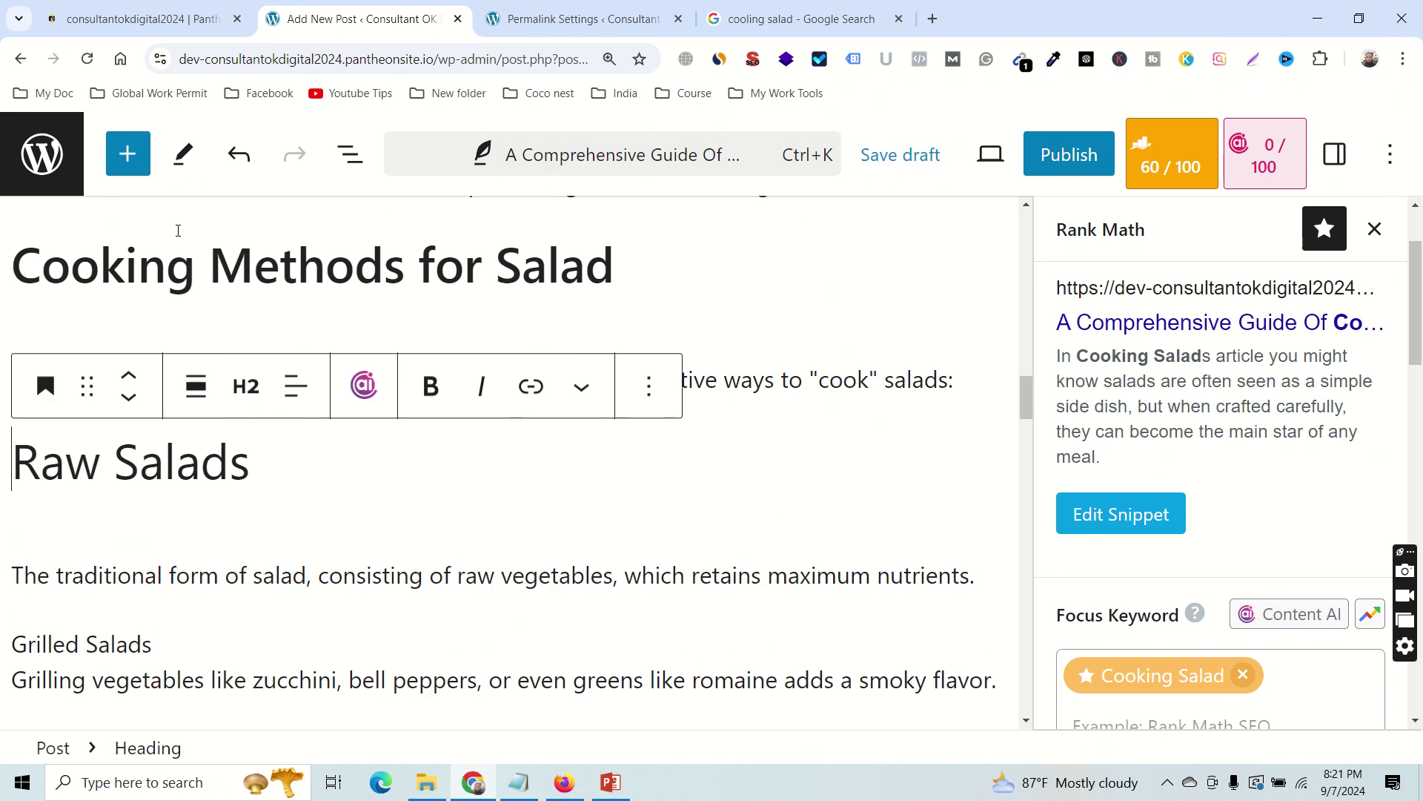
click(246, 386)
click(296, 570)
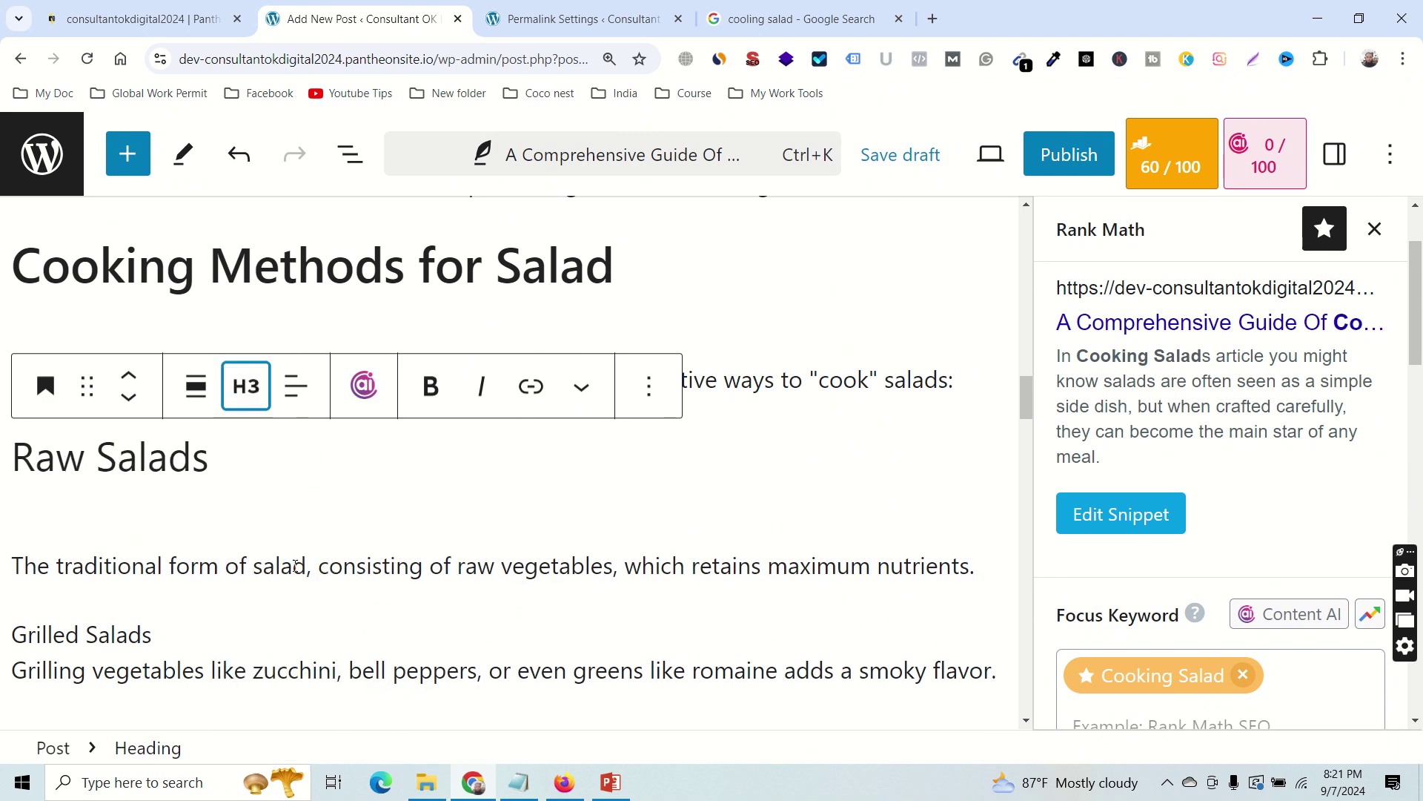
scroll(282, 515, down, 2)
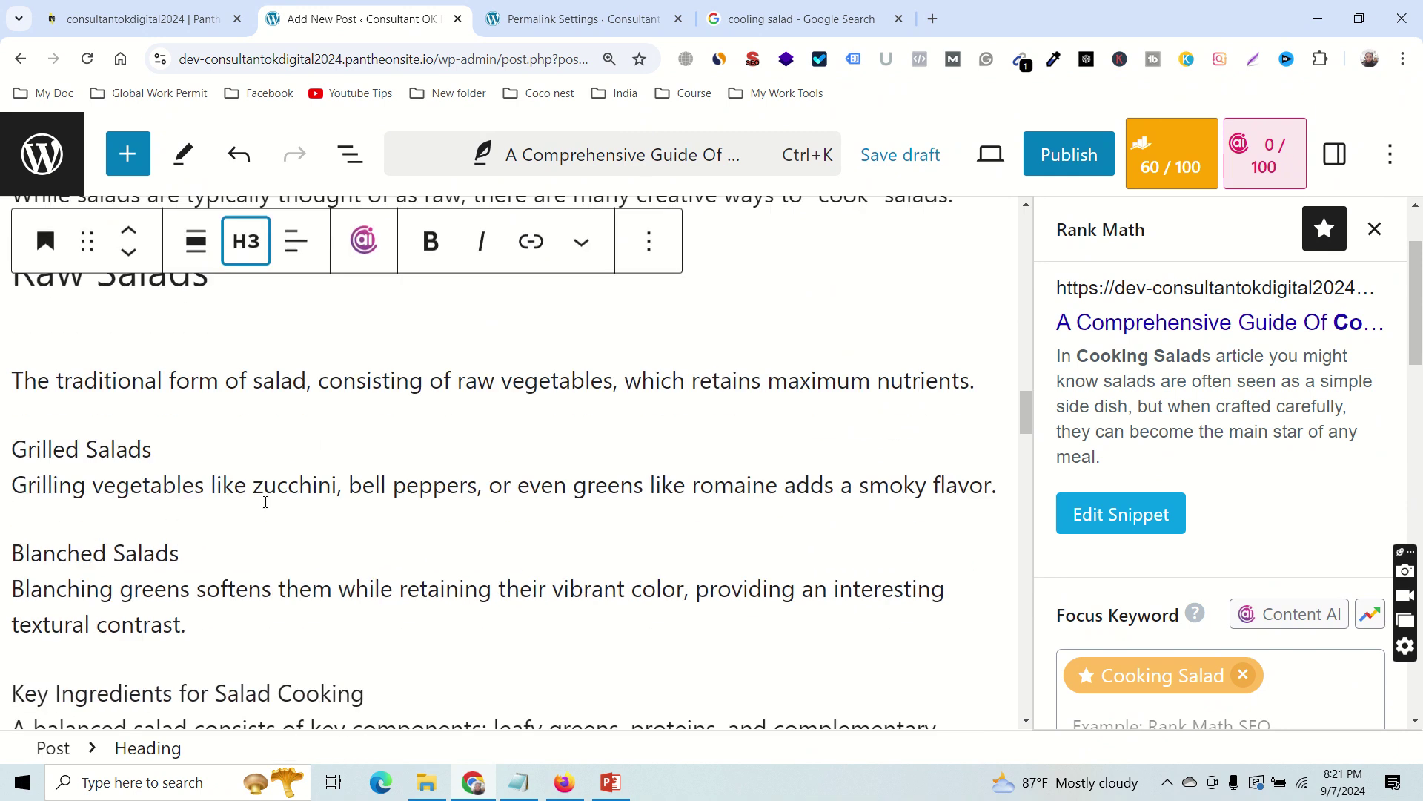
scroll(264, 499, up, 2)
scroll(216, 515, down, 1)
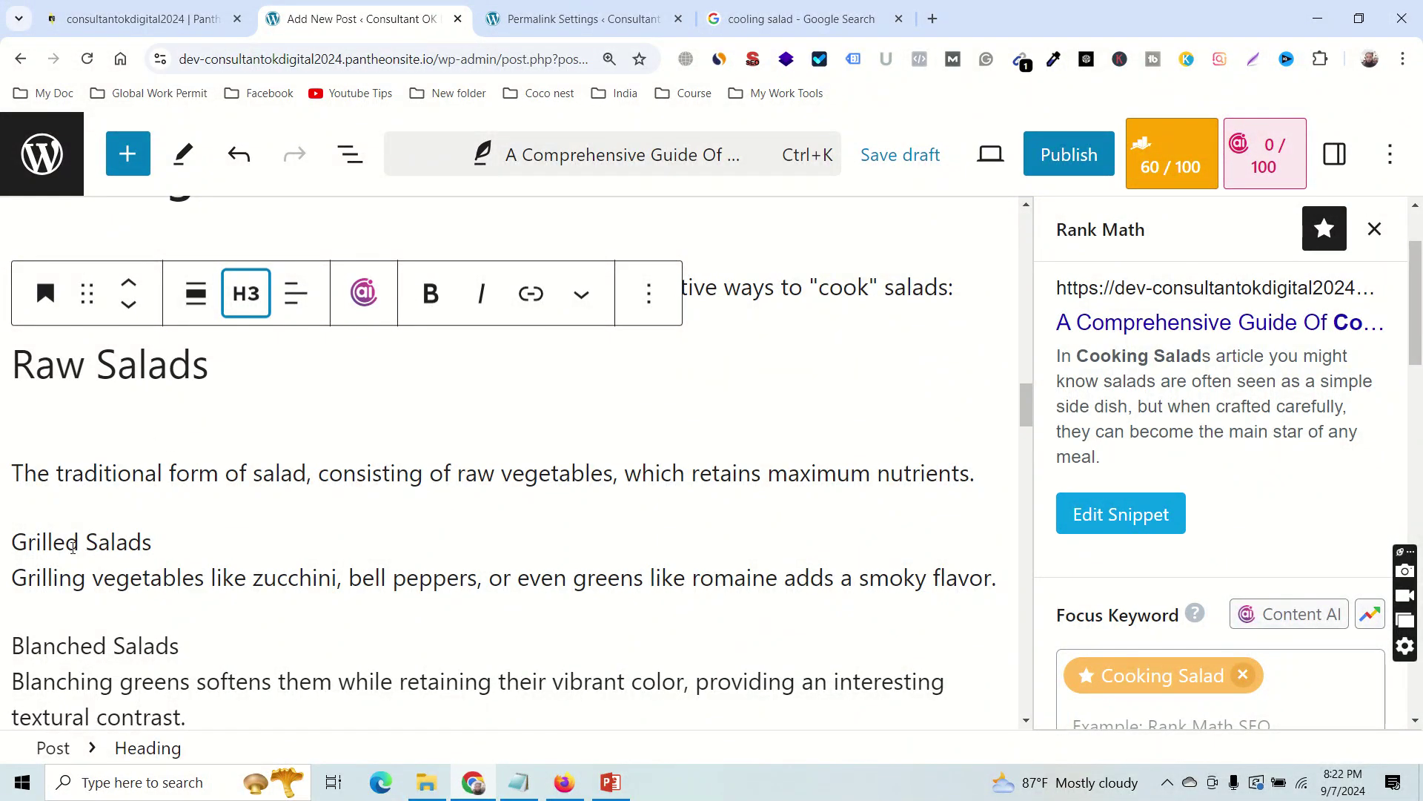
Split "Grilled Salads" from its description and convert that line into a heading.
click(142, 542)
key(Return)
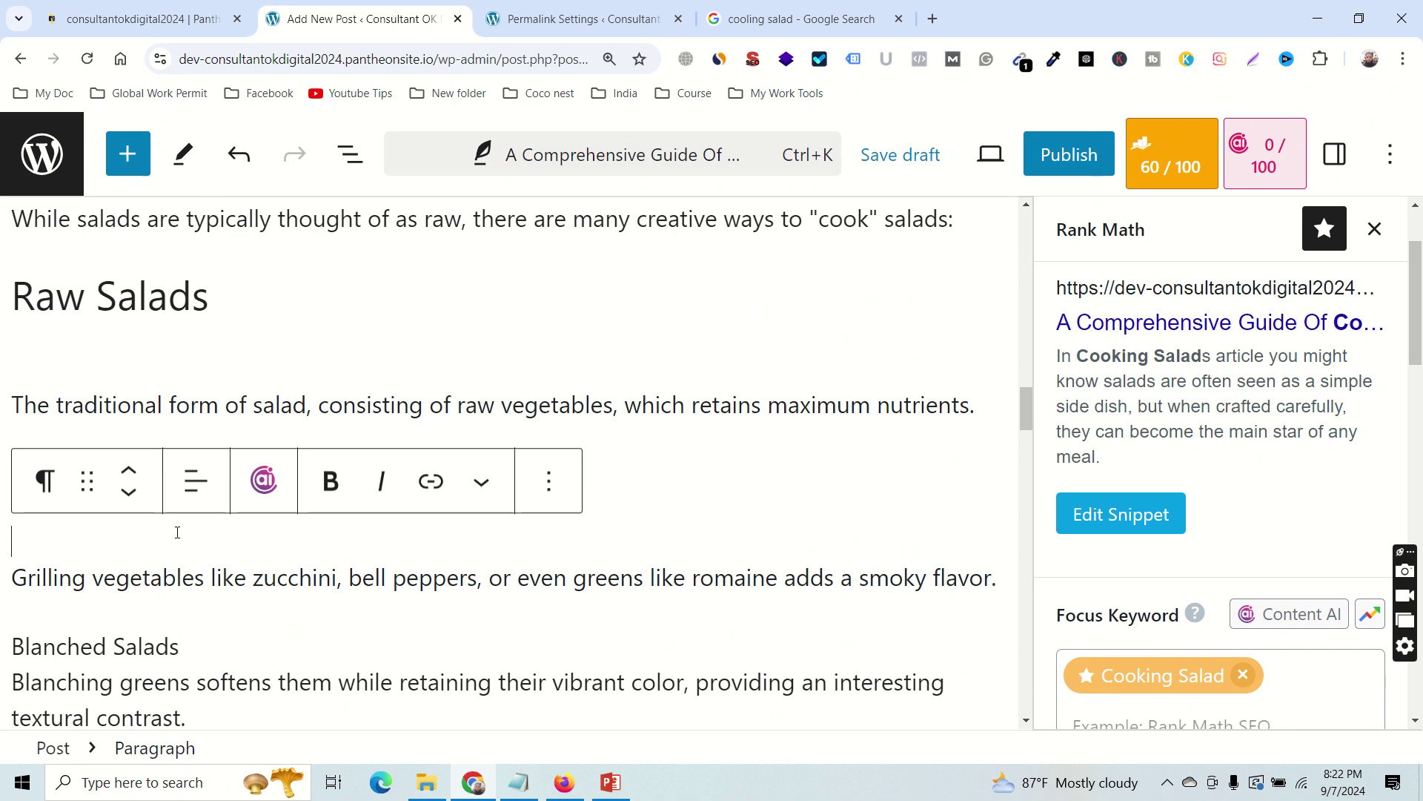
click(162, 478)
triple_click(162, 478)
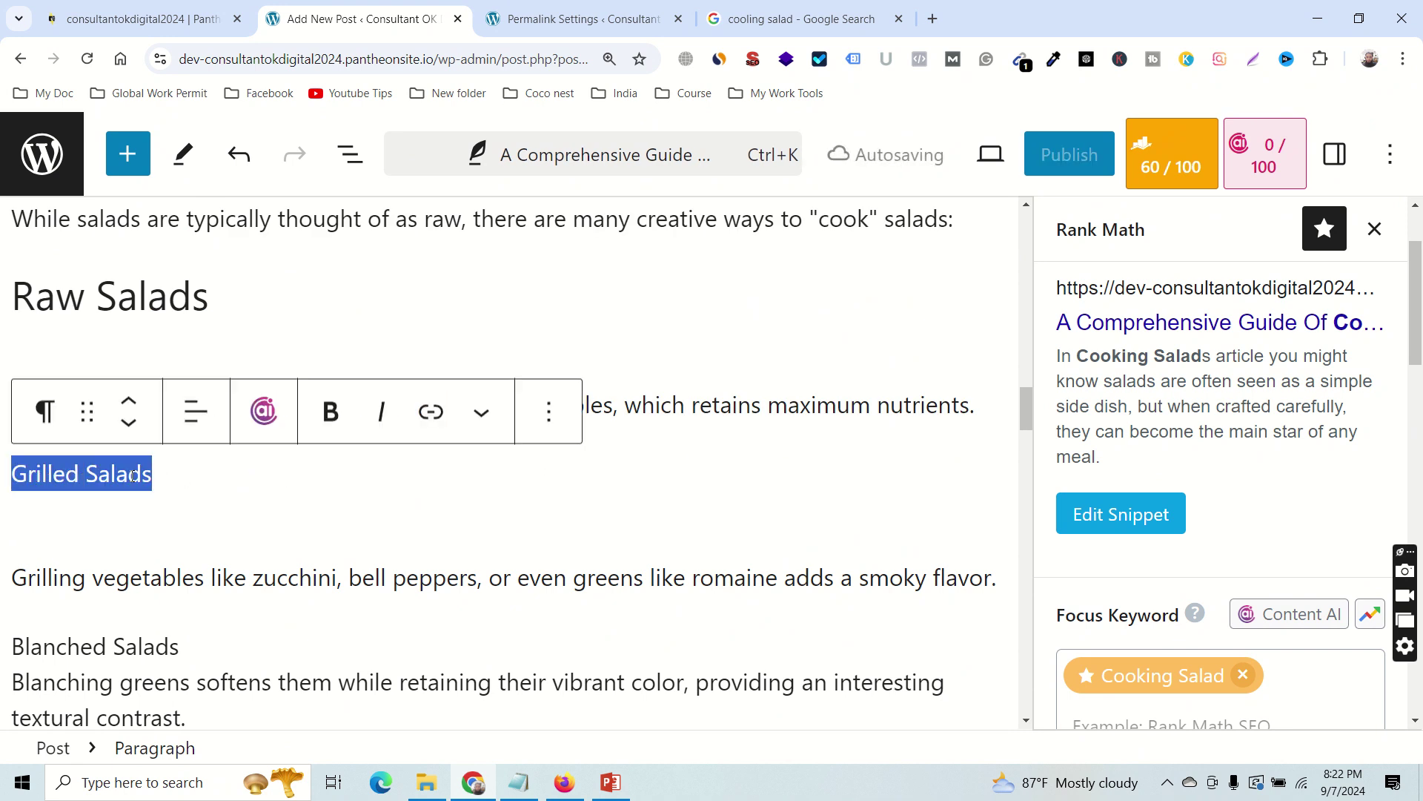
click(45, 411)
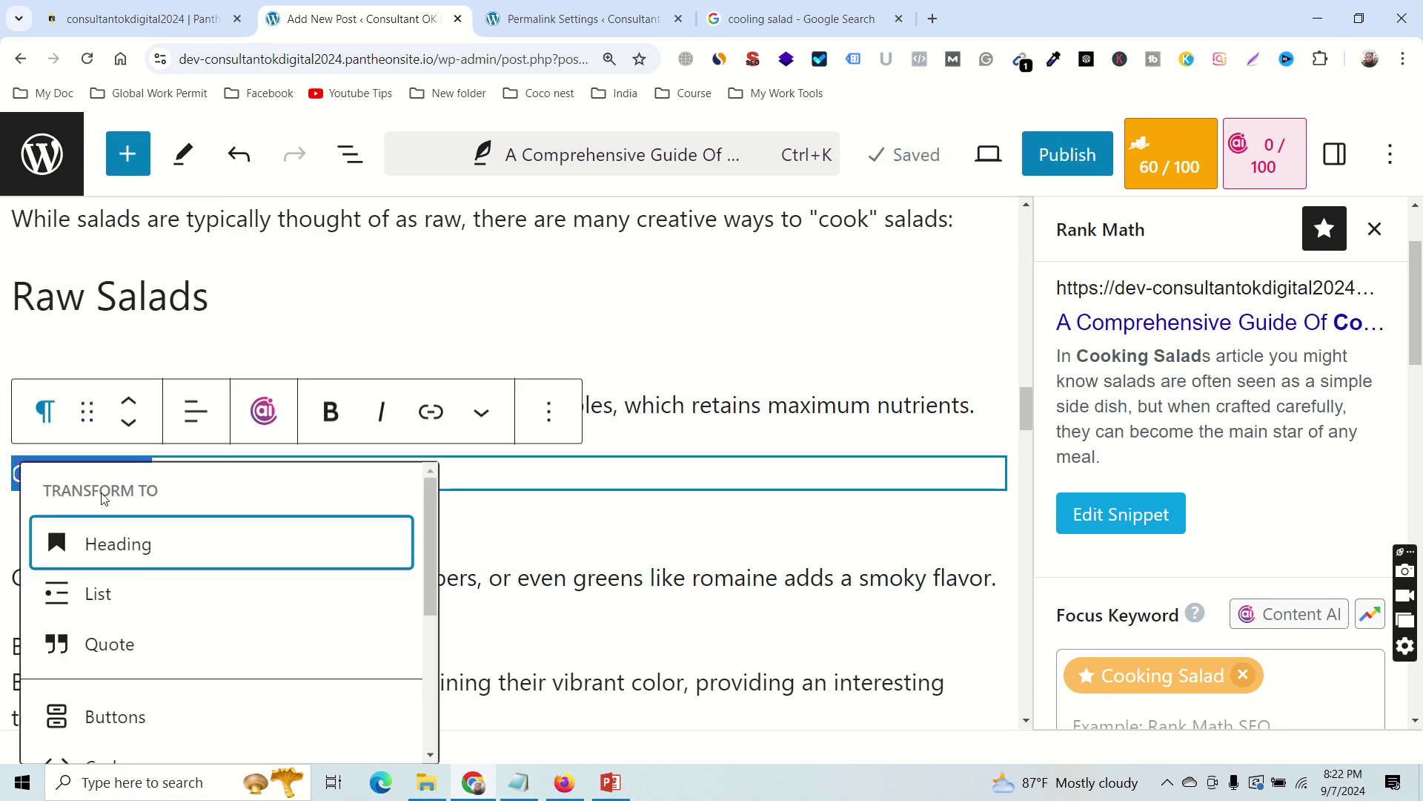
click(115, 549)
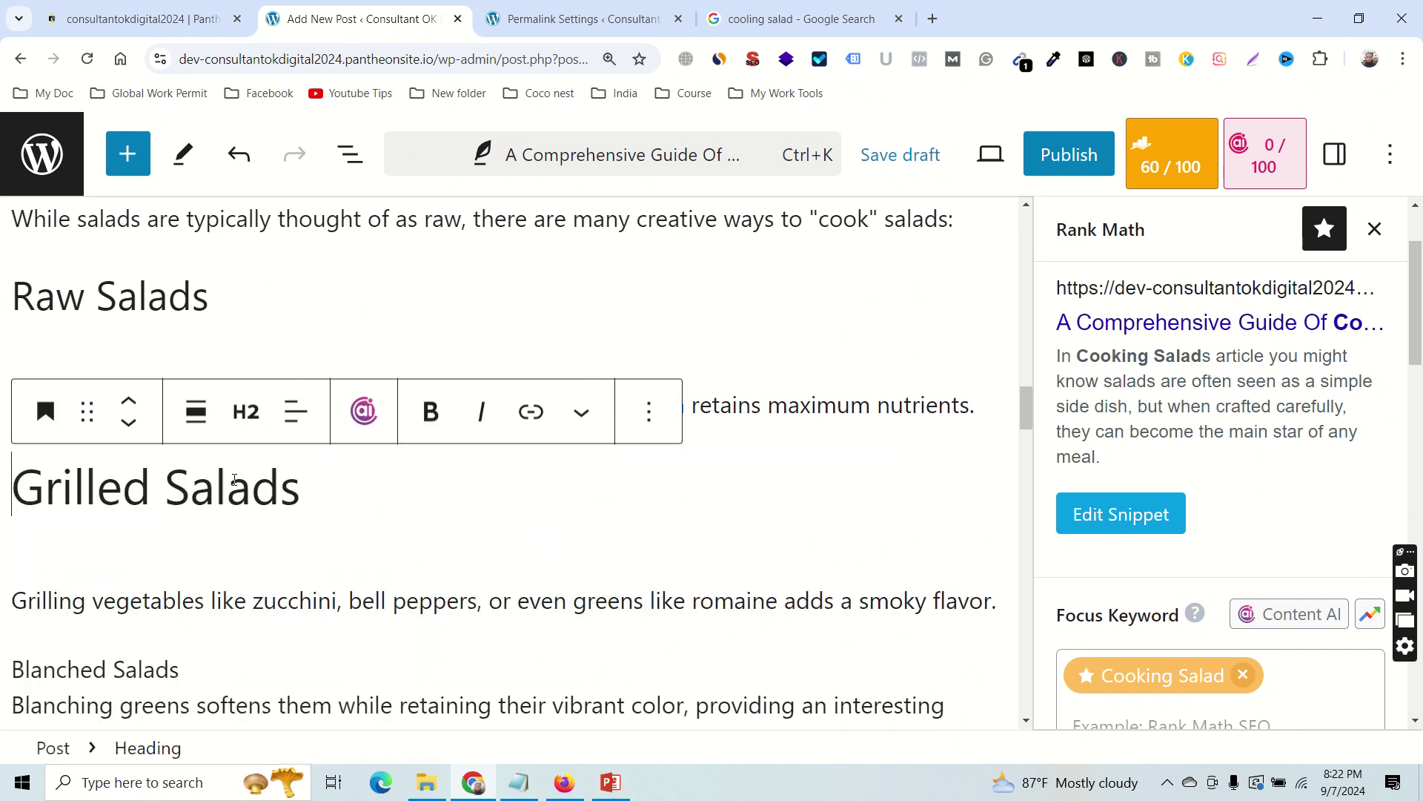
Set the "Grilled Salads" heading to level 3 and make its text bold.
click(245, 412)
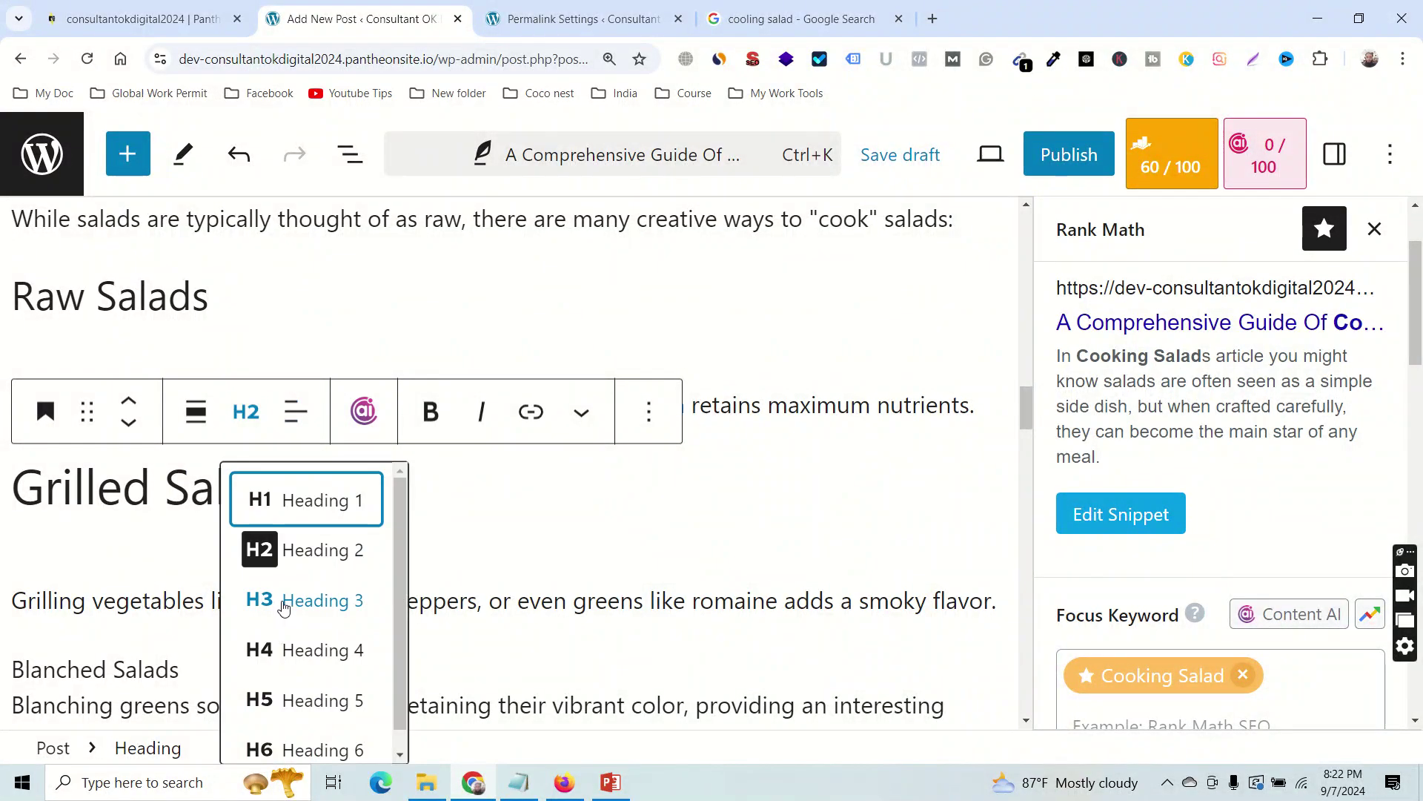
click(281, 602)
click(139, 489)
triple_click(140, 489)
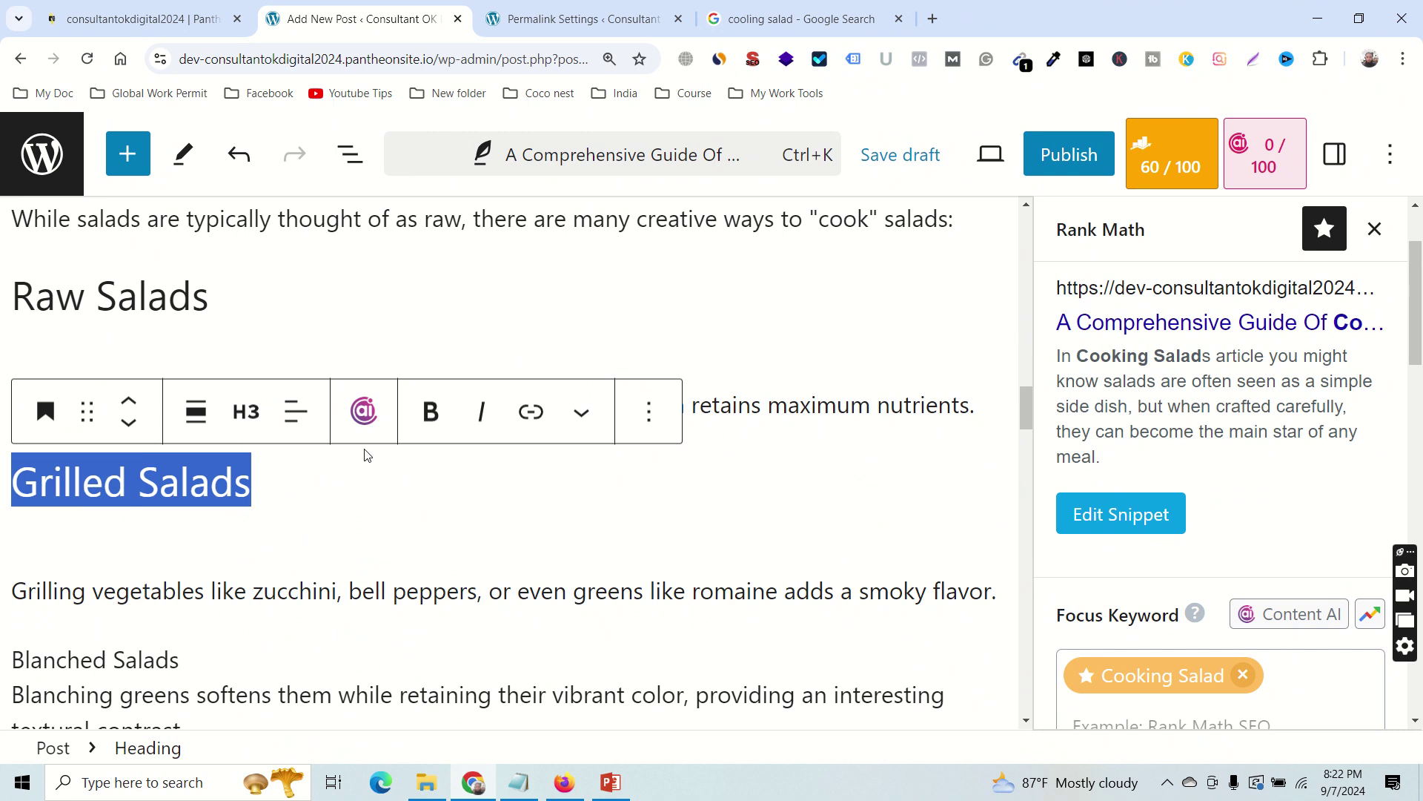
click(431, 411)
Split "Blanched Salads" from its description into a separate paragraph and select that line.
scroll(292, 581, down, 1)
click(207, 564)
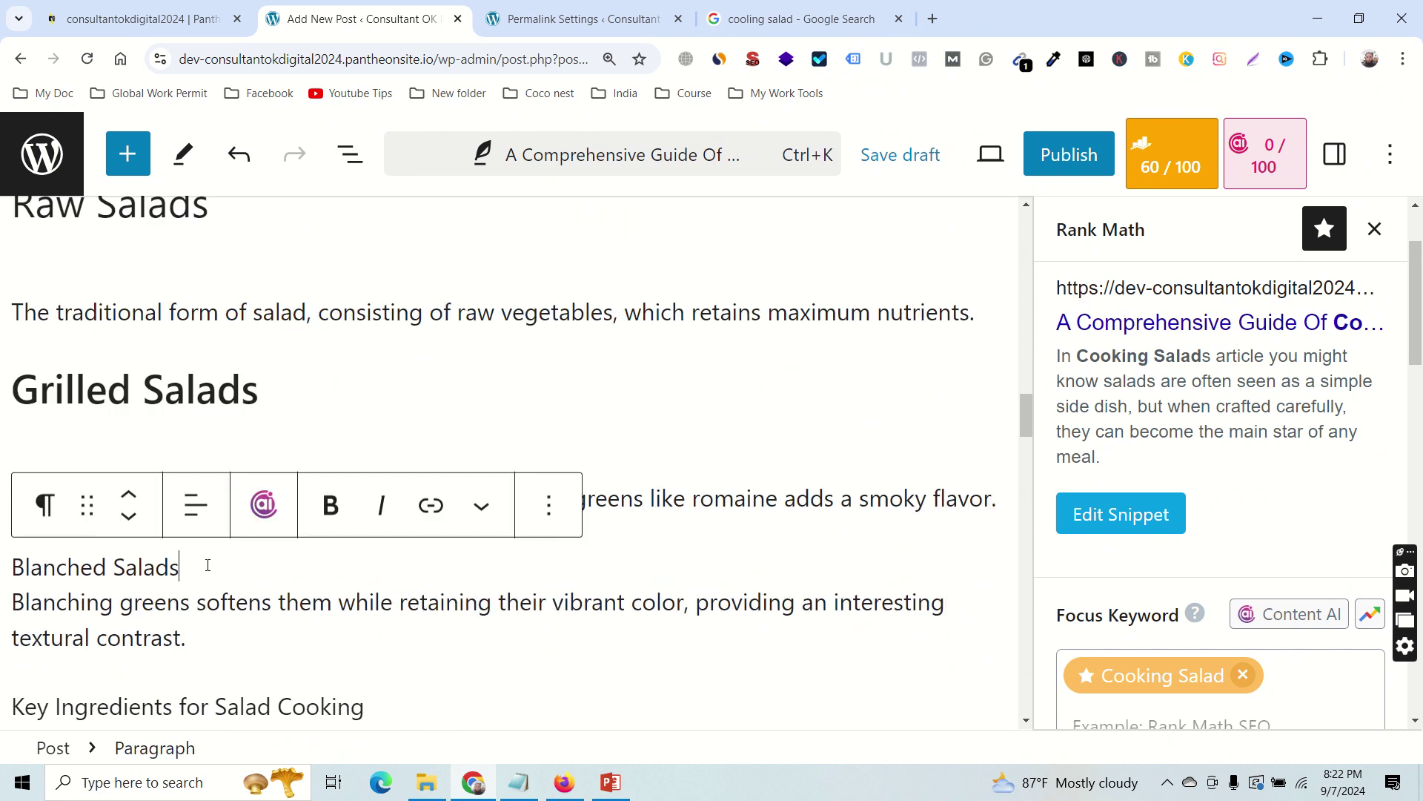
key(Return)
click(406, 430)
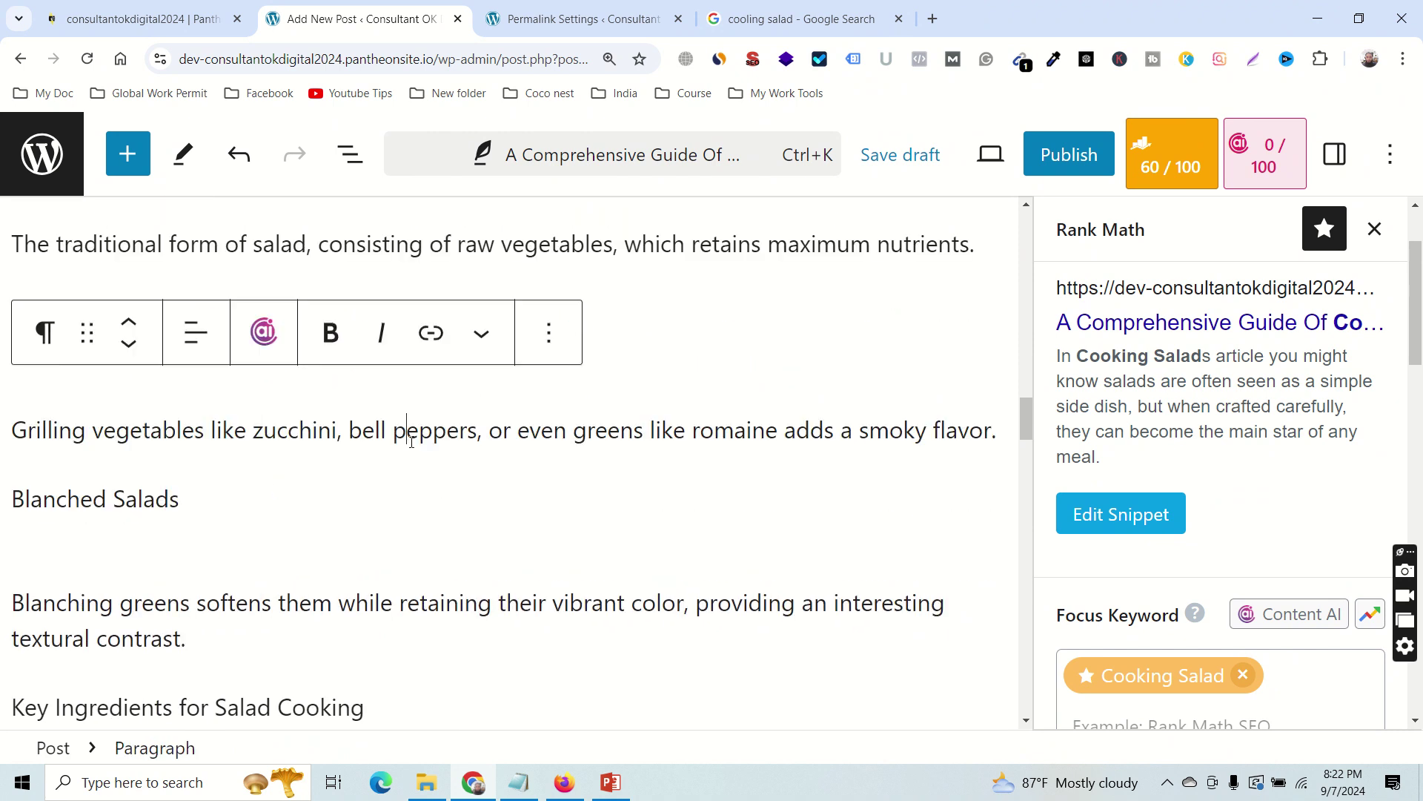
triple_click(146, 500)
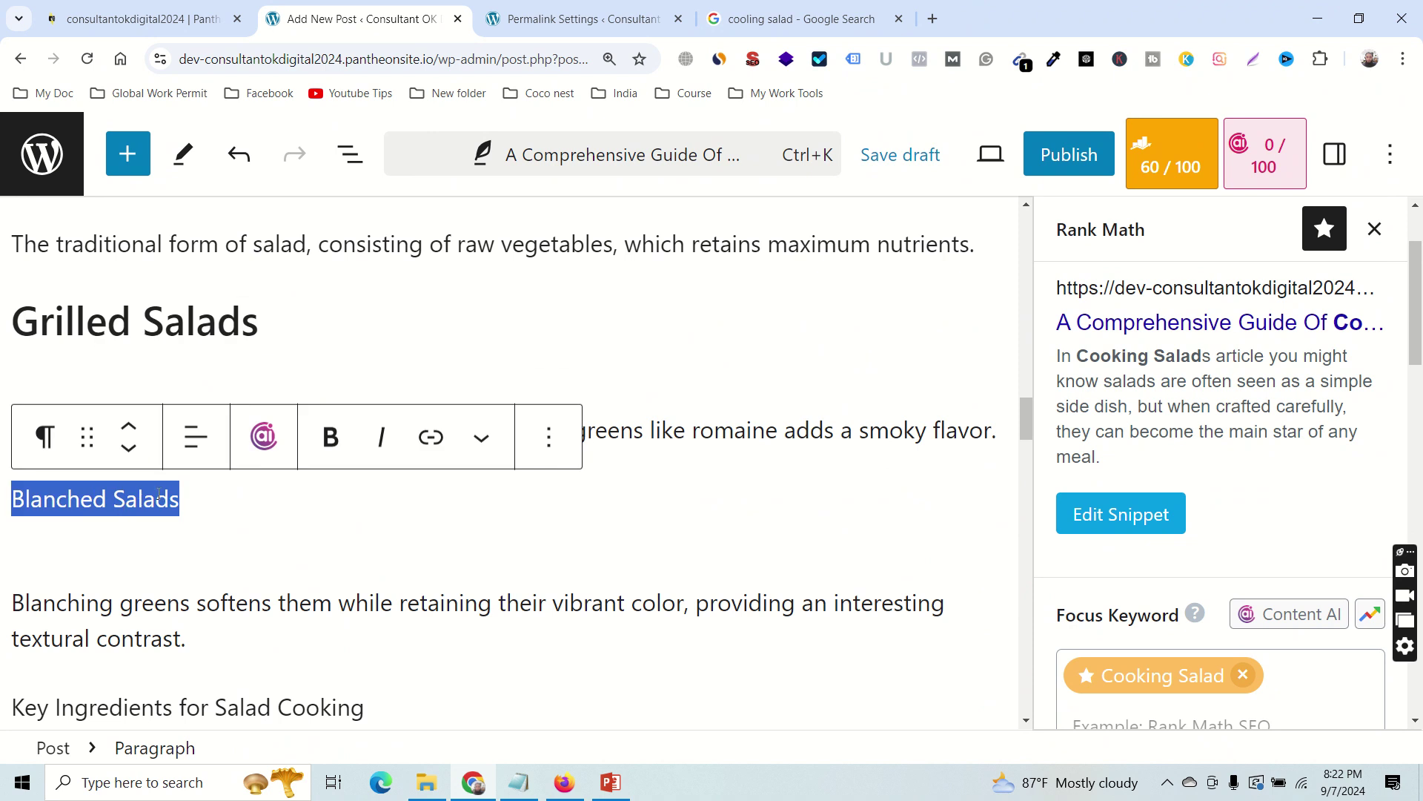
Convert the "Blanched Salads" line to a Heading 3 and make its text bold.
click(45, 437)
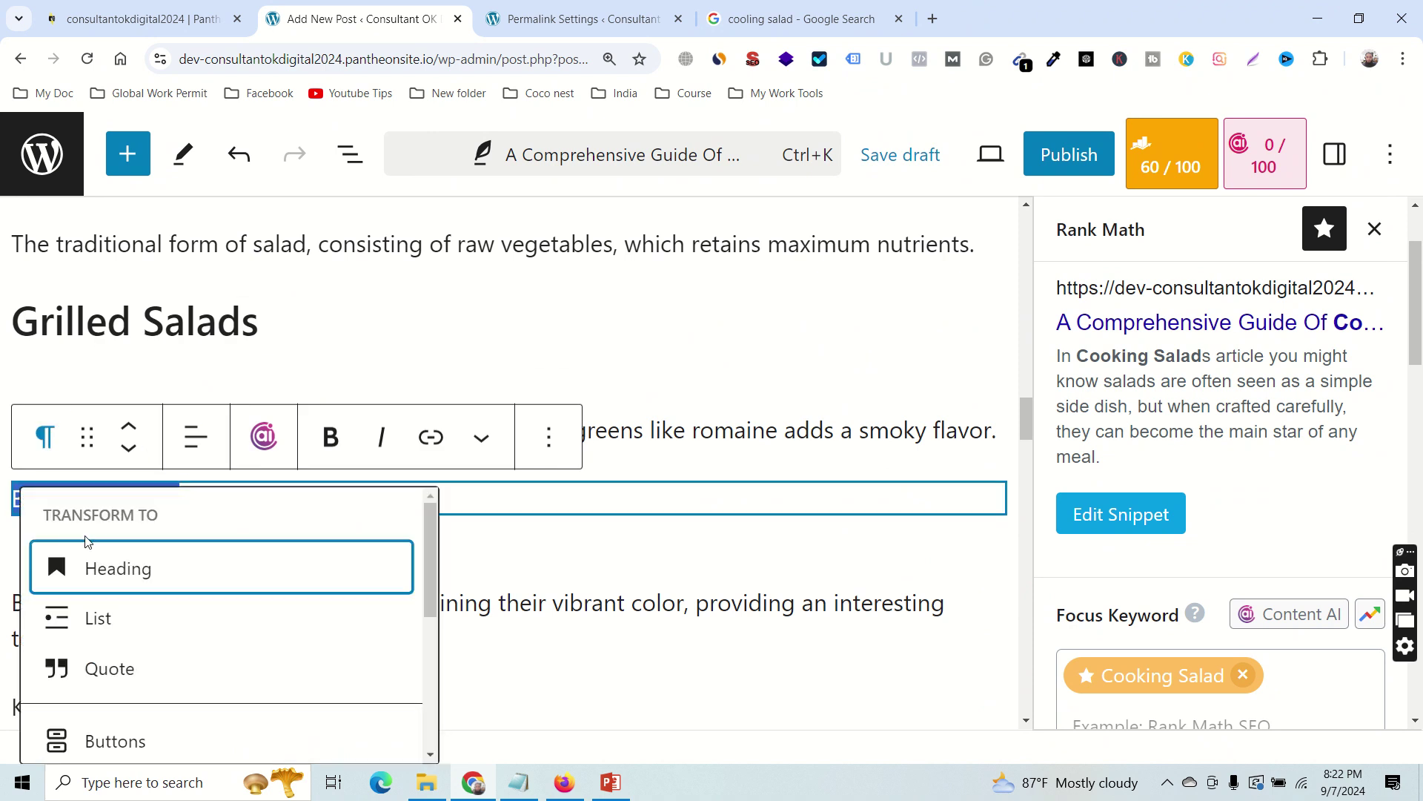
click(90, 569)
click(245, 437)
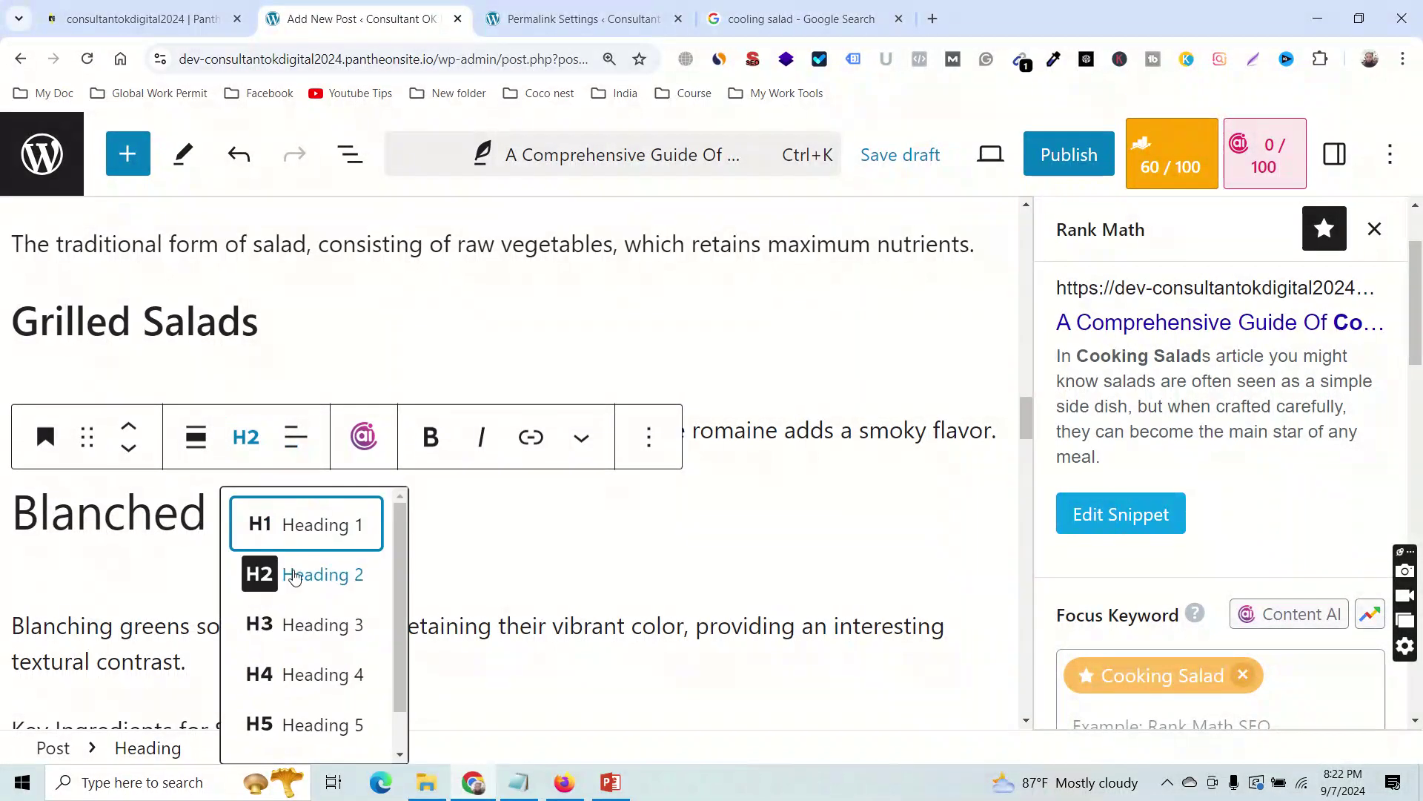
click(293, 624)
triple_click(153, 499)
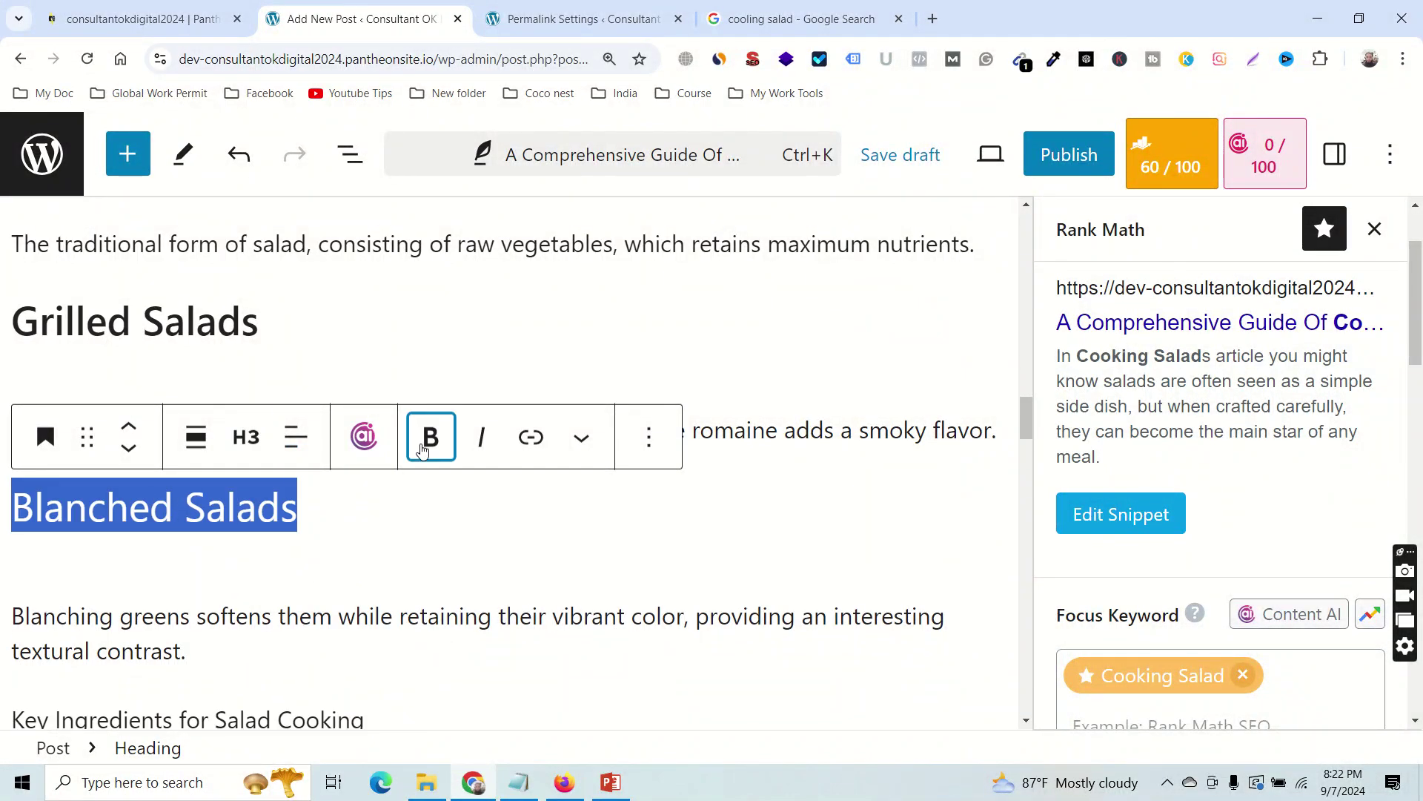
click(430, 437)
Split "Key Ingredients for Salad Cooking" from the text that follows it so it stands as its own block.
scroll(294, 559, down, 2)
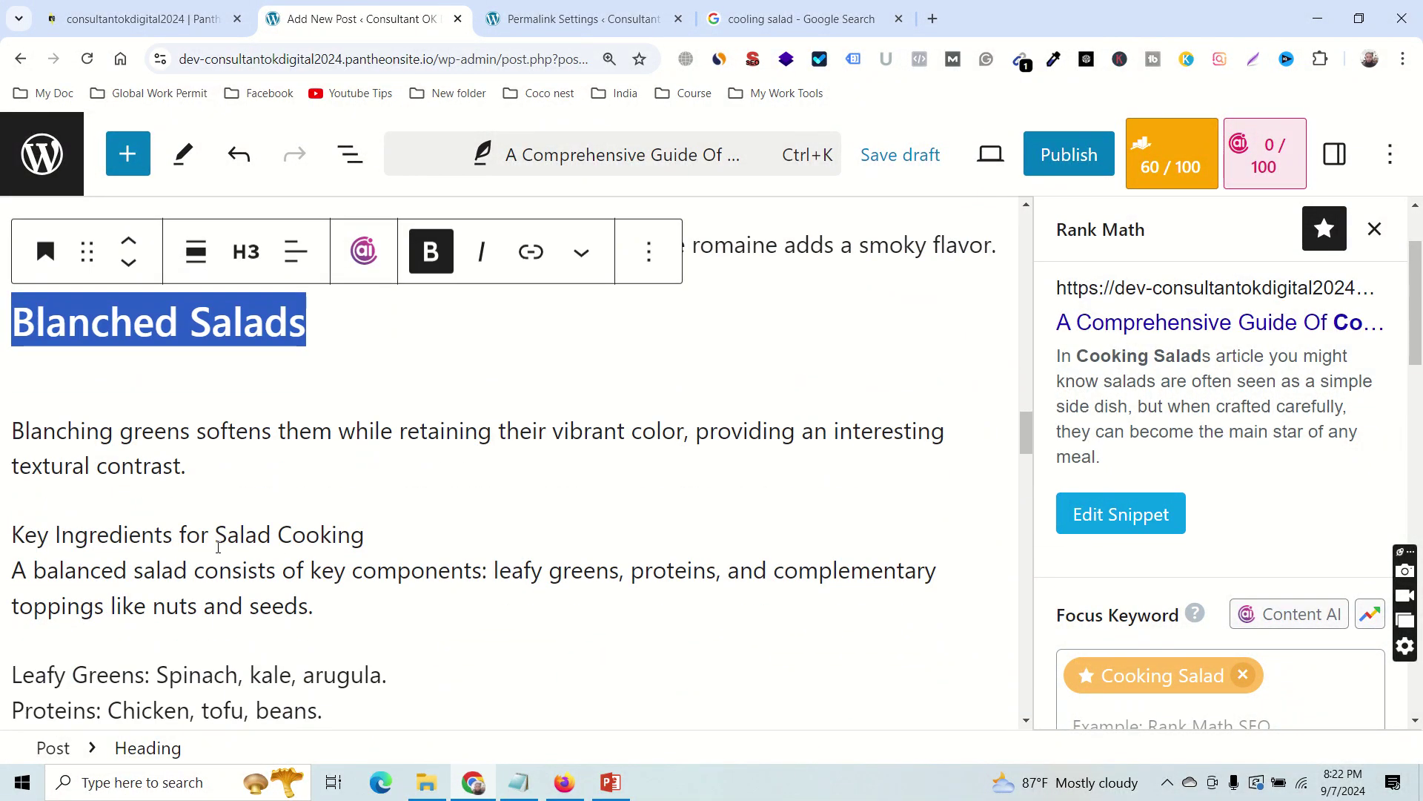
click(214, 535)
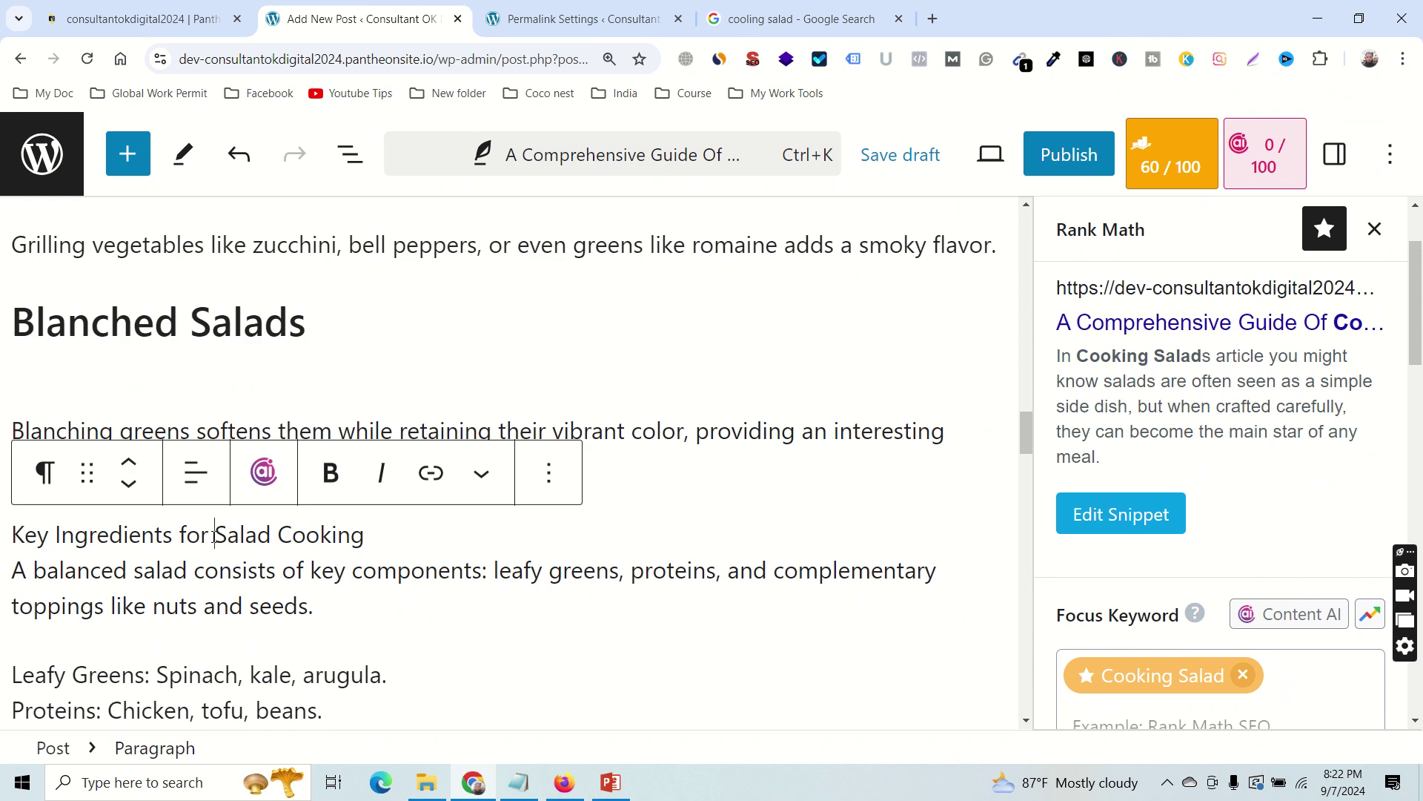
click(430, 536)
scroll(478, 456, down, 1)
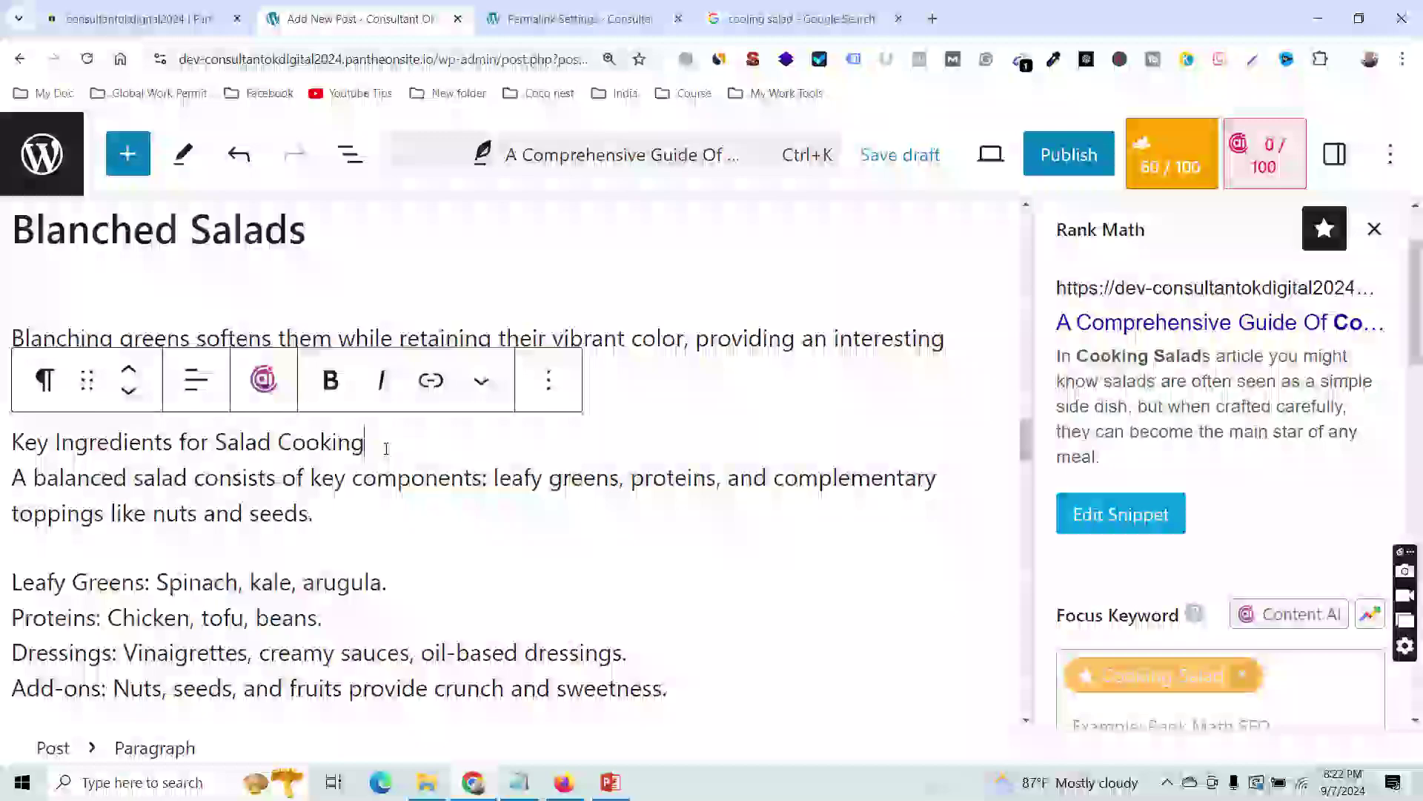
key(Return)
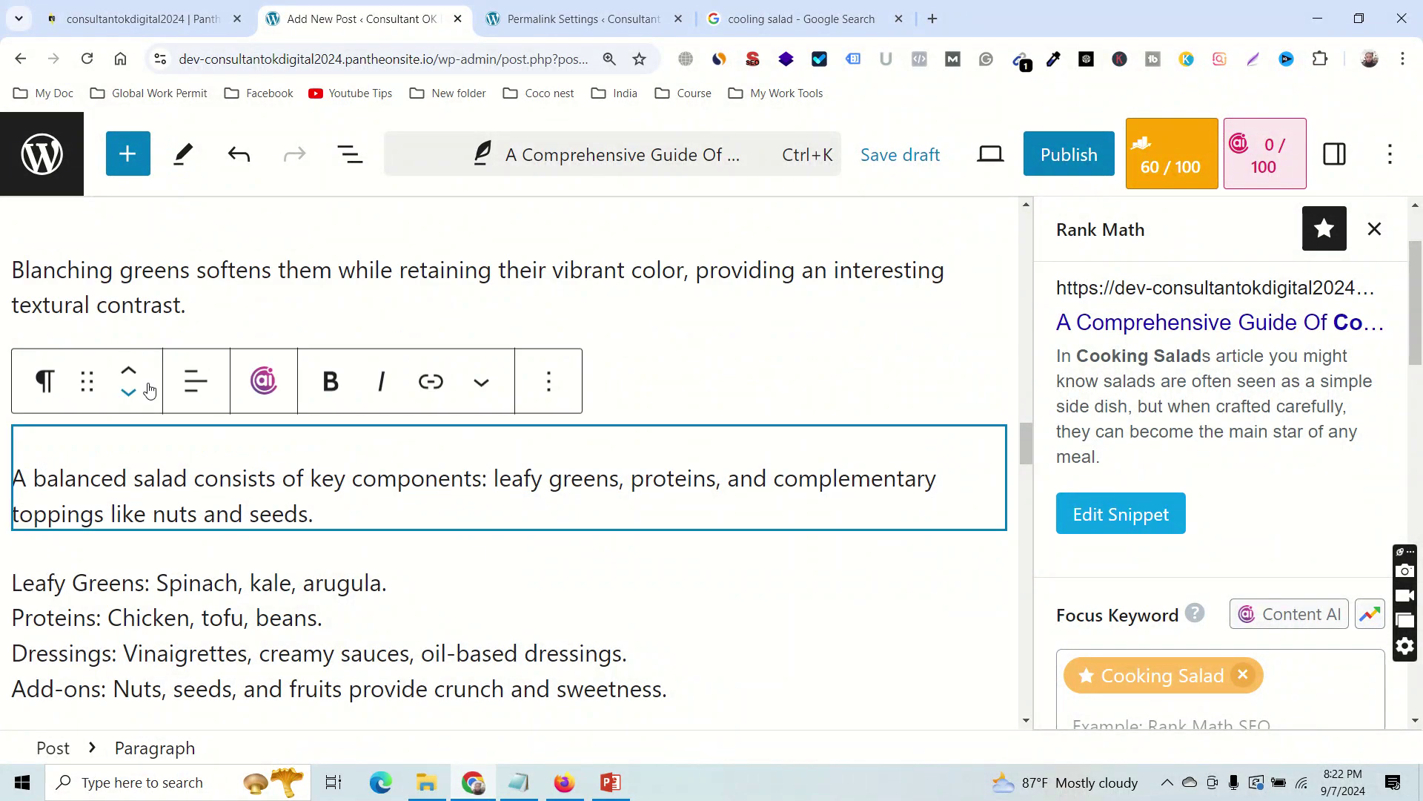
click(645, 376)
Convert "Key Ingredients for Salad Cooking" to a Heading 2 and make its text bold.
click(180, 378)
triple_click(180, 378)
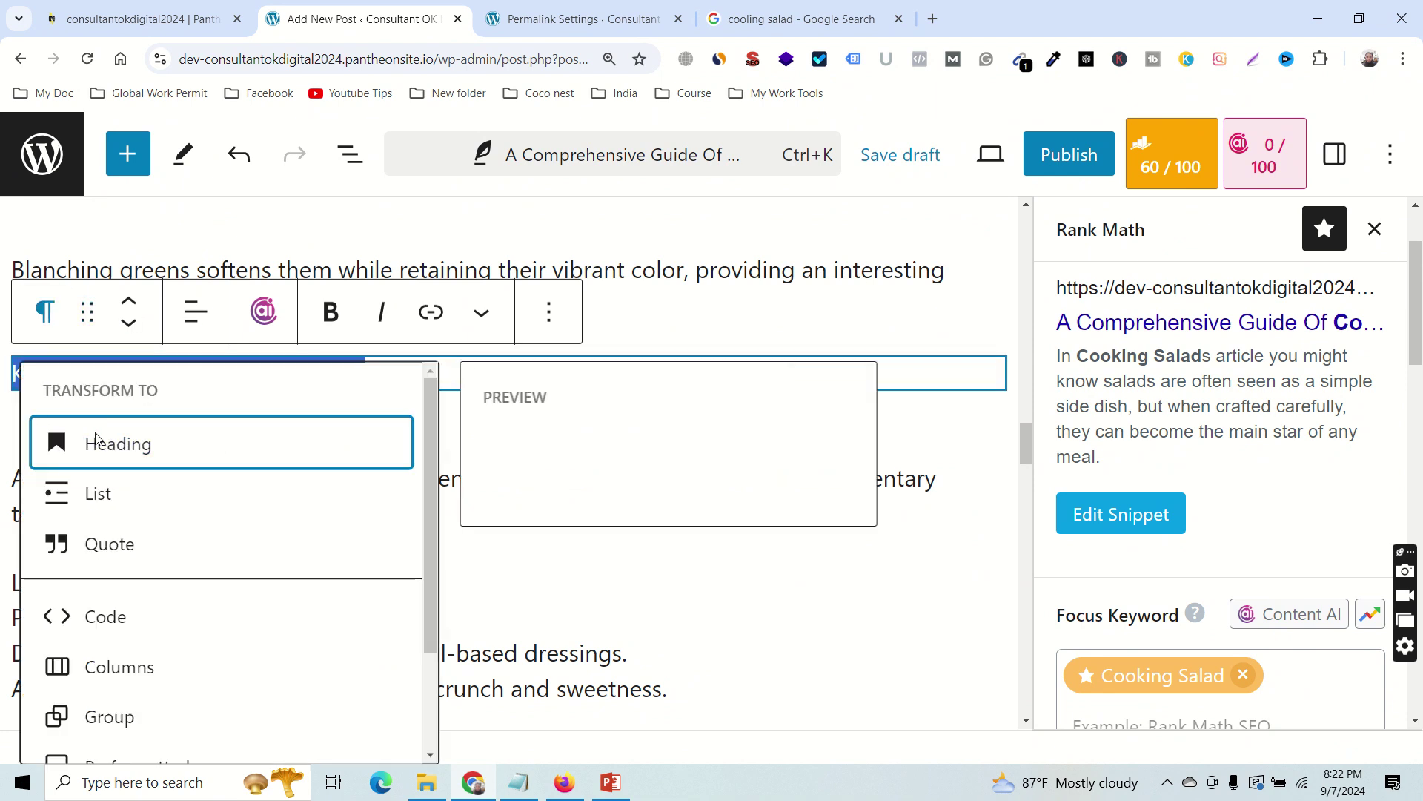
click(83, 438)
triple_click(187, 398)
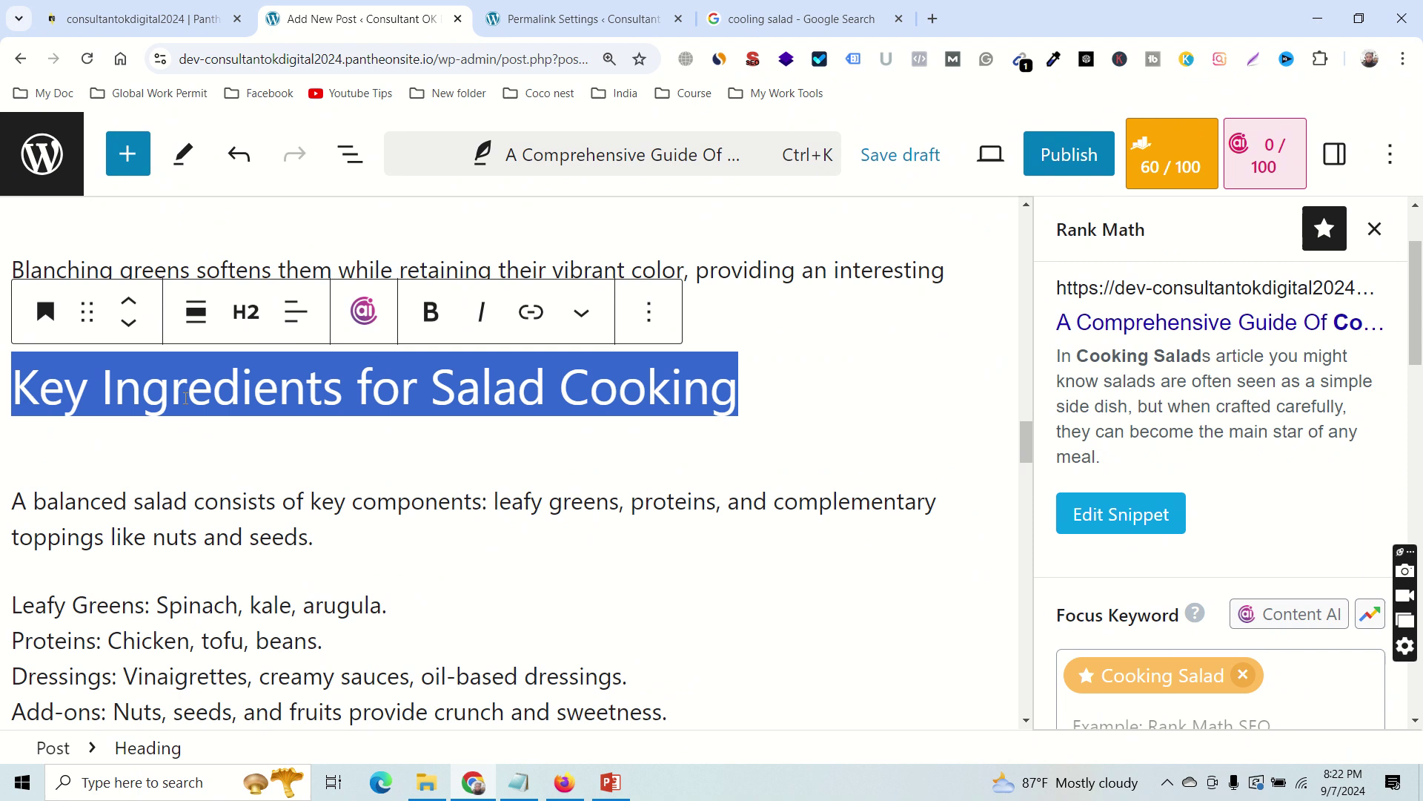
click(429, 321)
Turn the four ingredient lines from "Leafy Greens" to "Add-ons" into a list.
click(298, 537)
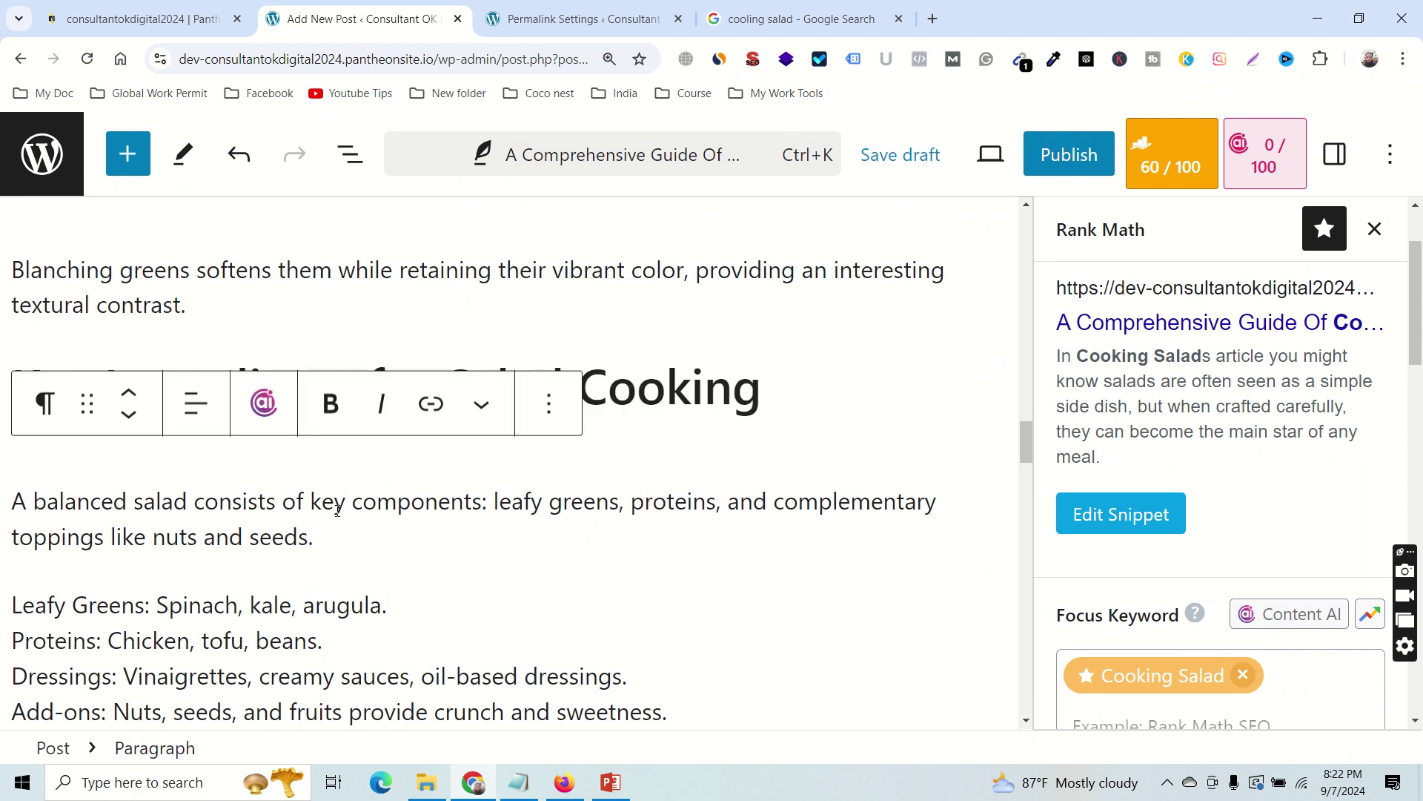
click(149, 629)
scroll(313, 551, down, 1)
click(722, 404)
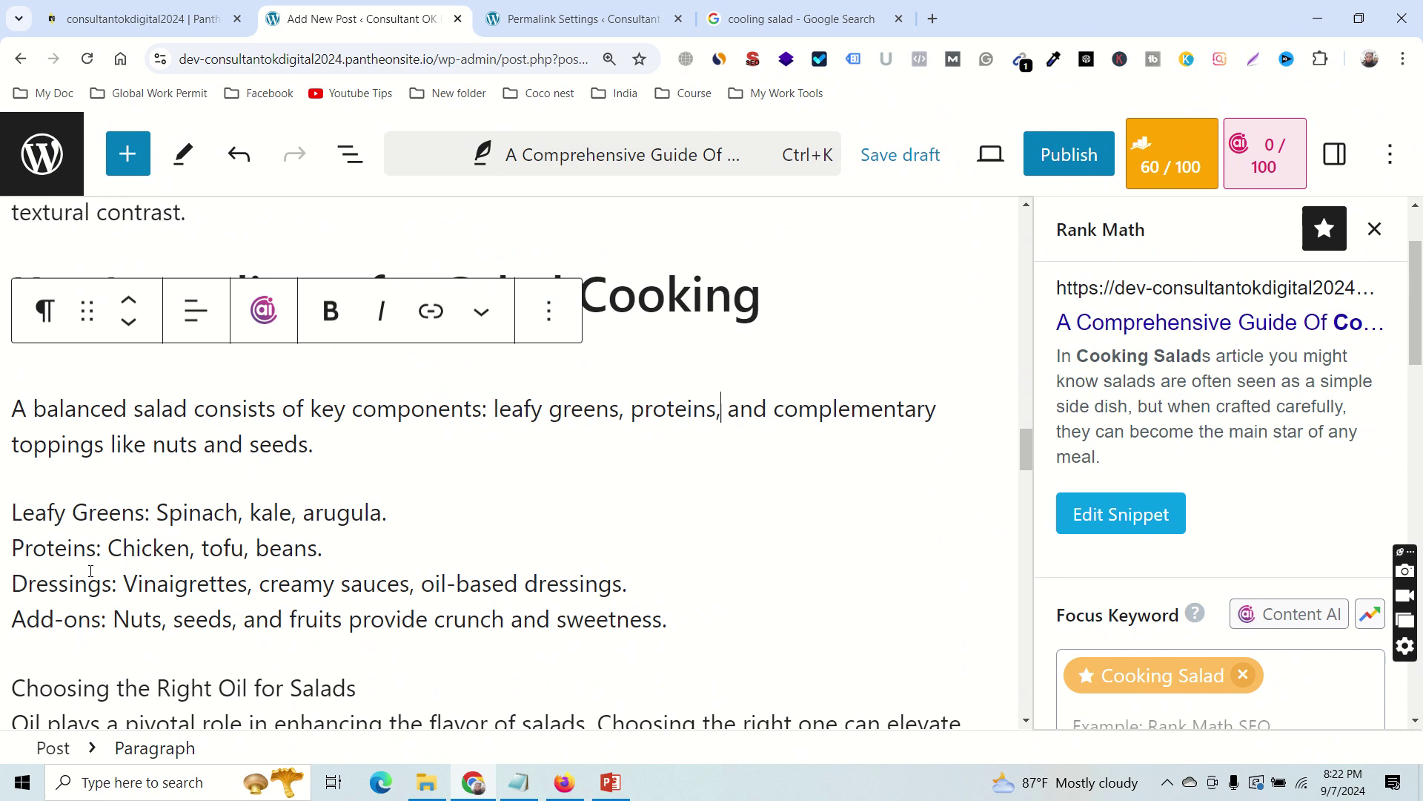
drag(15, 519, 674, 630)
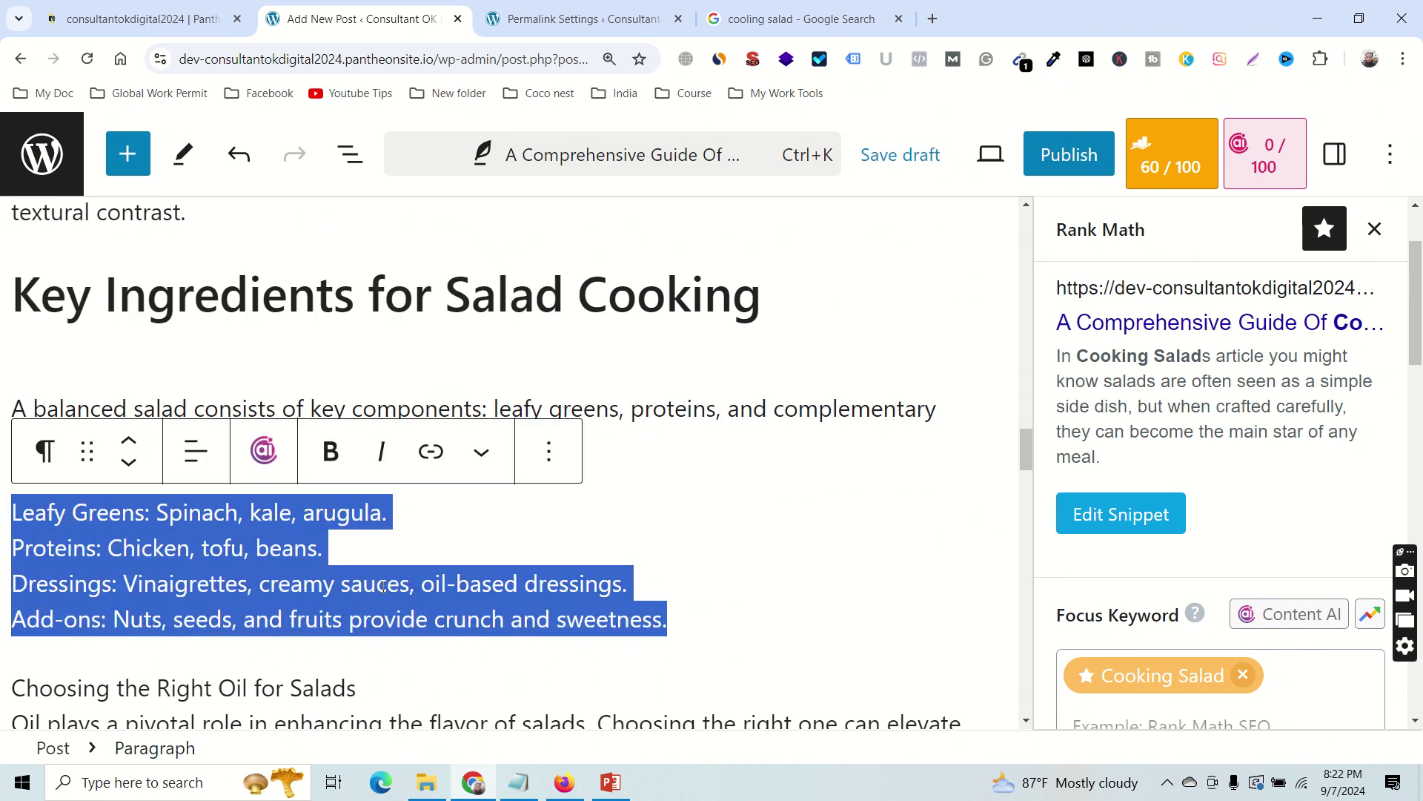
click(44, 451)
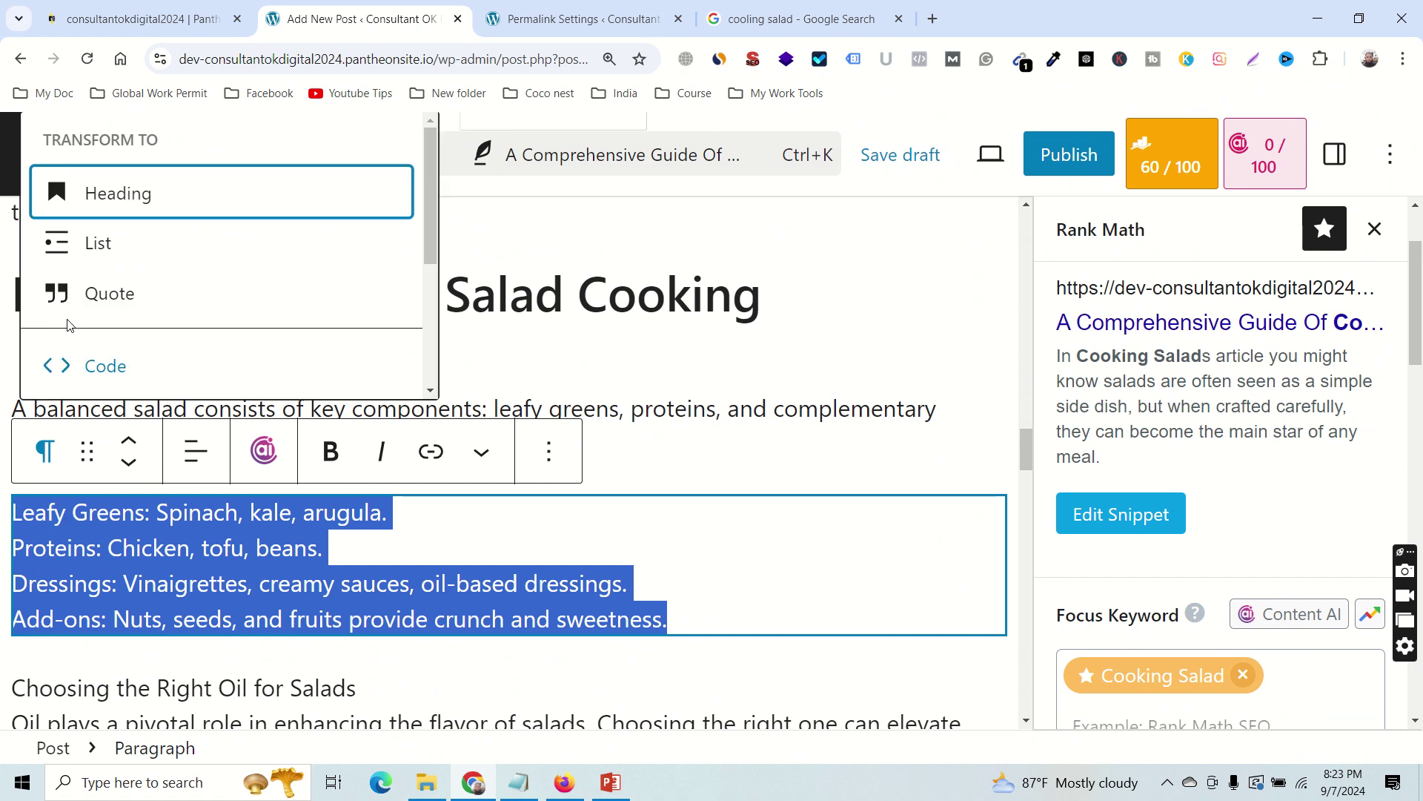
click(97, 244)
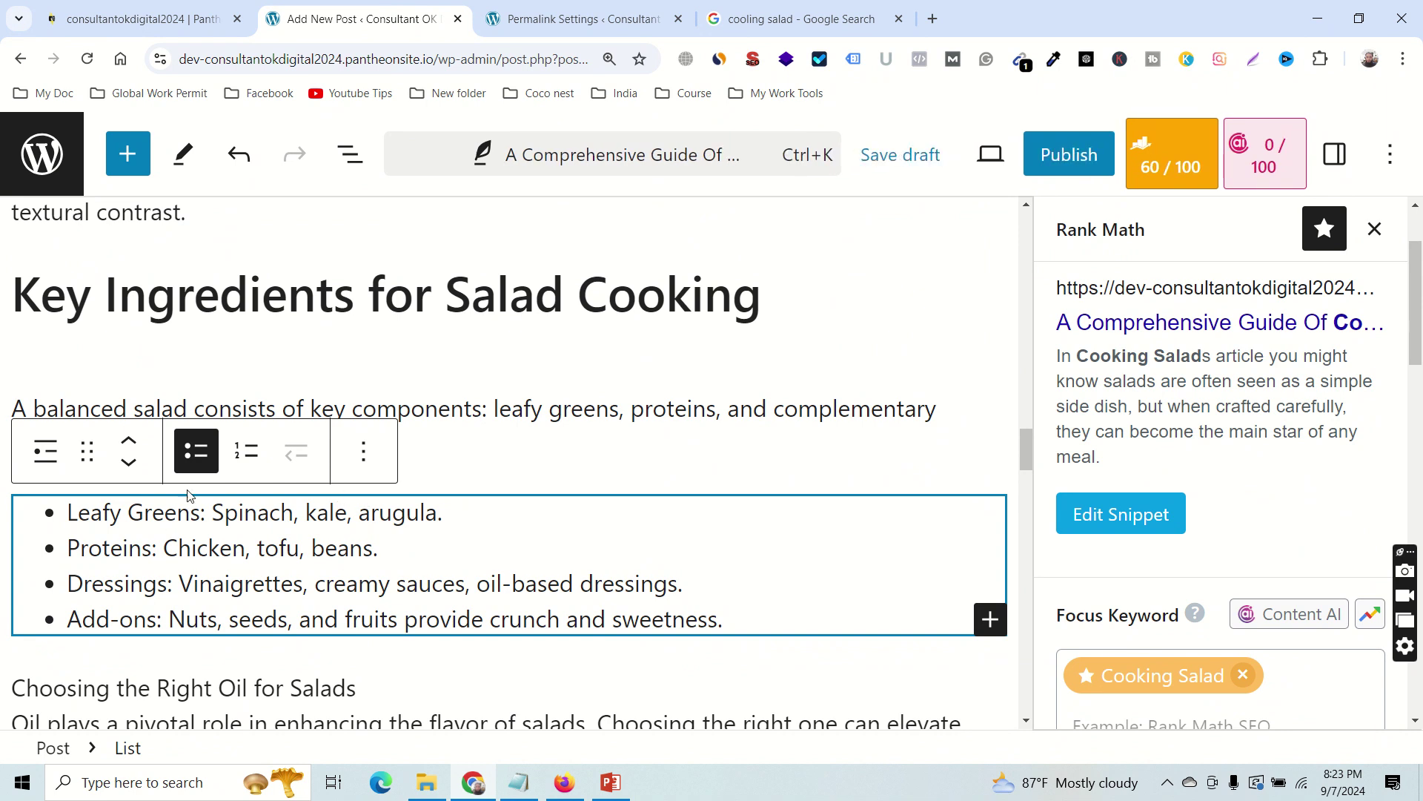
Try the numbered and bulleted styles on the ingredients list and keep it as a numbered list.
click(246, 461)
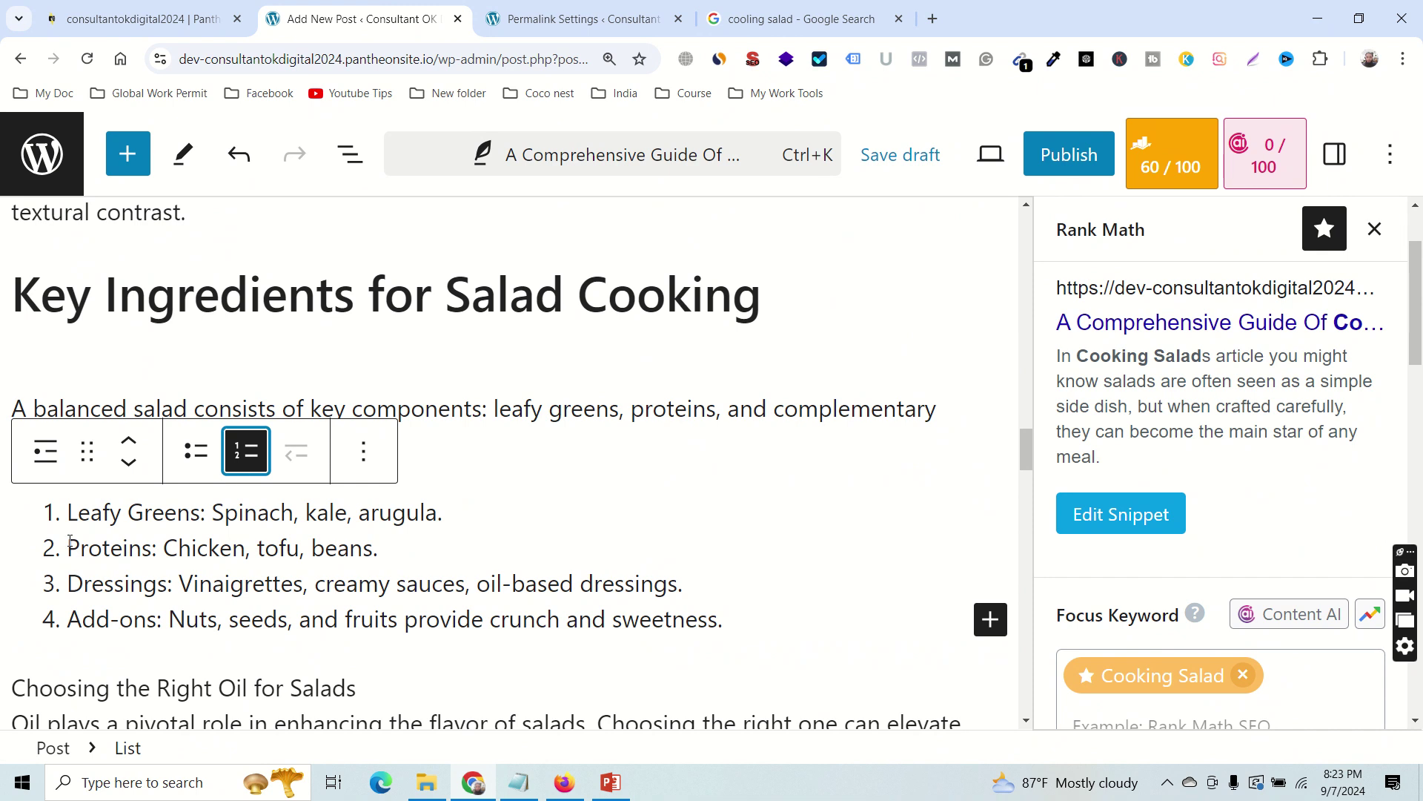
click(208, 456)
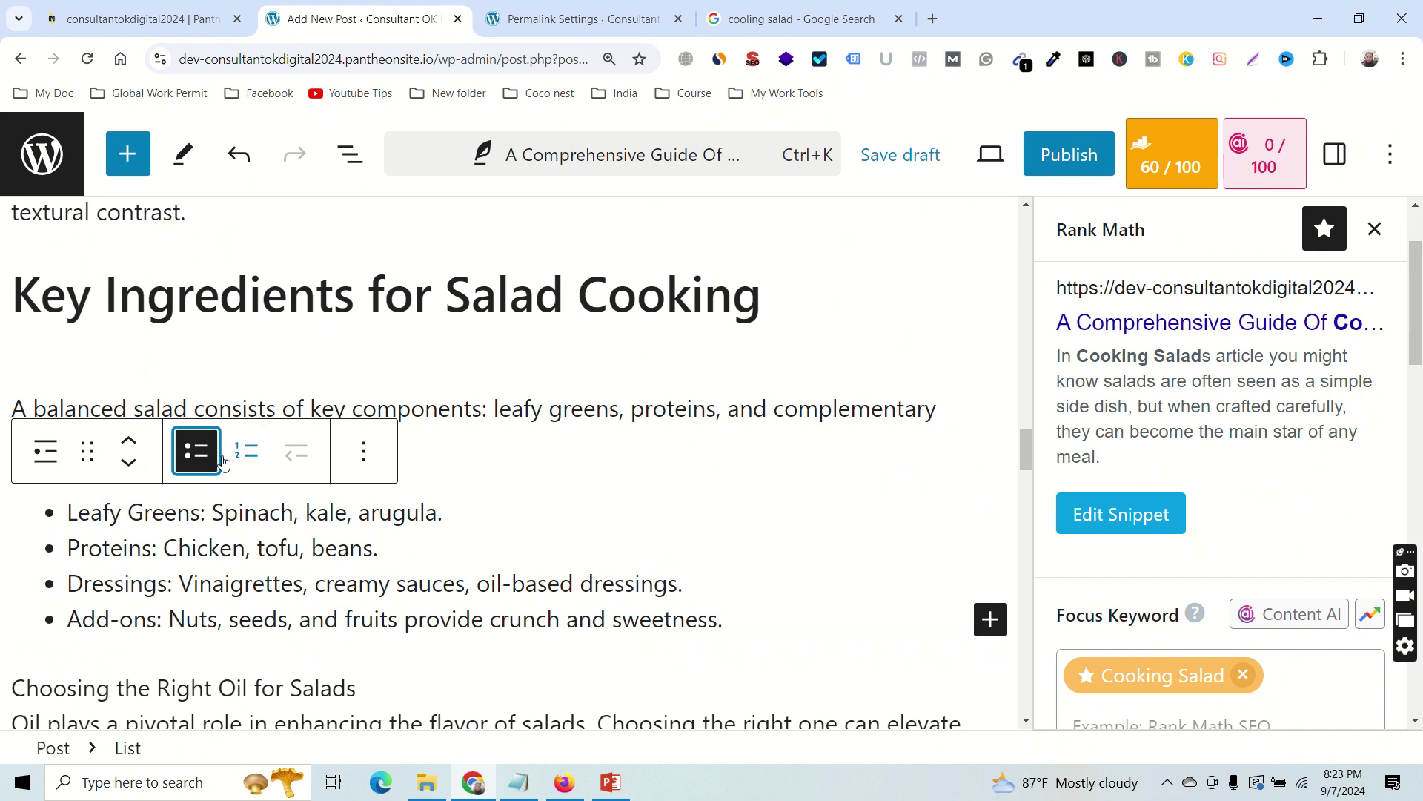
click(244, 456)
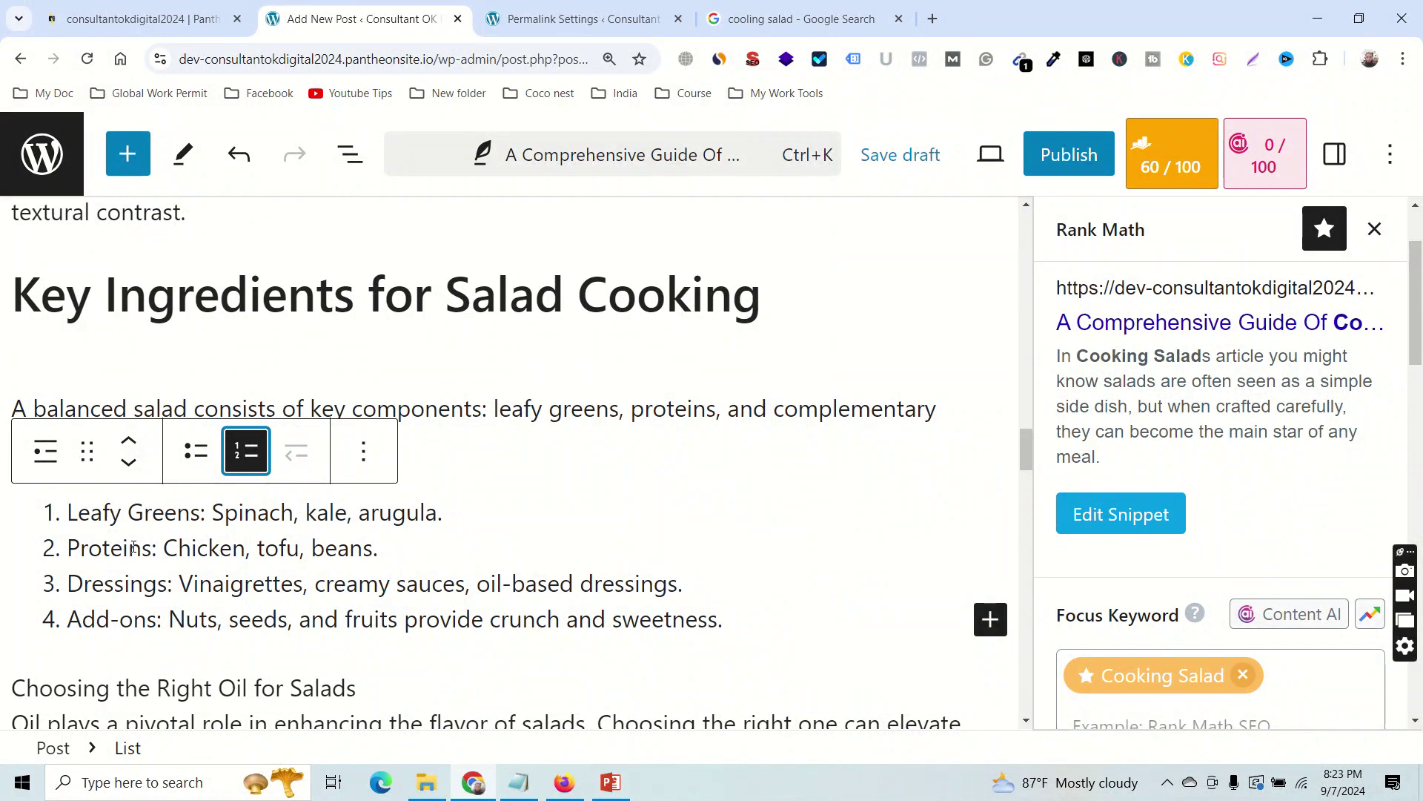
click(304, 461)
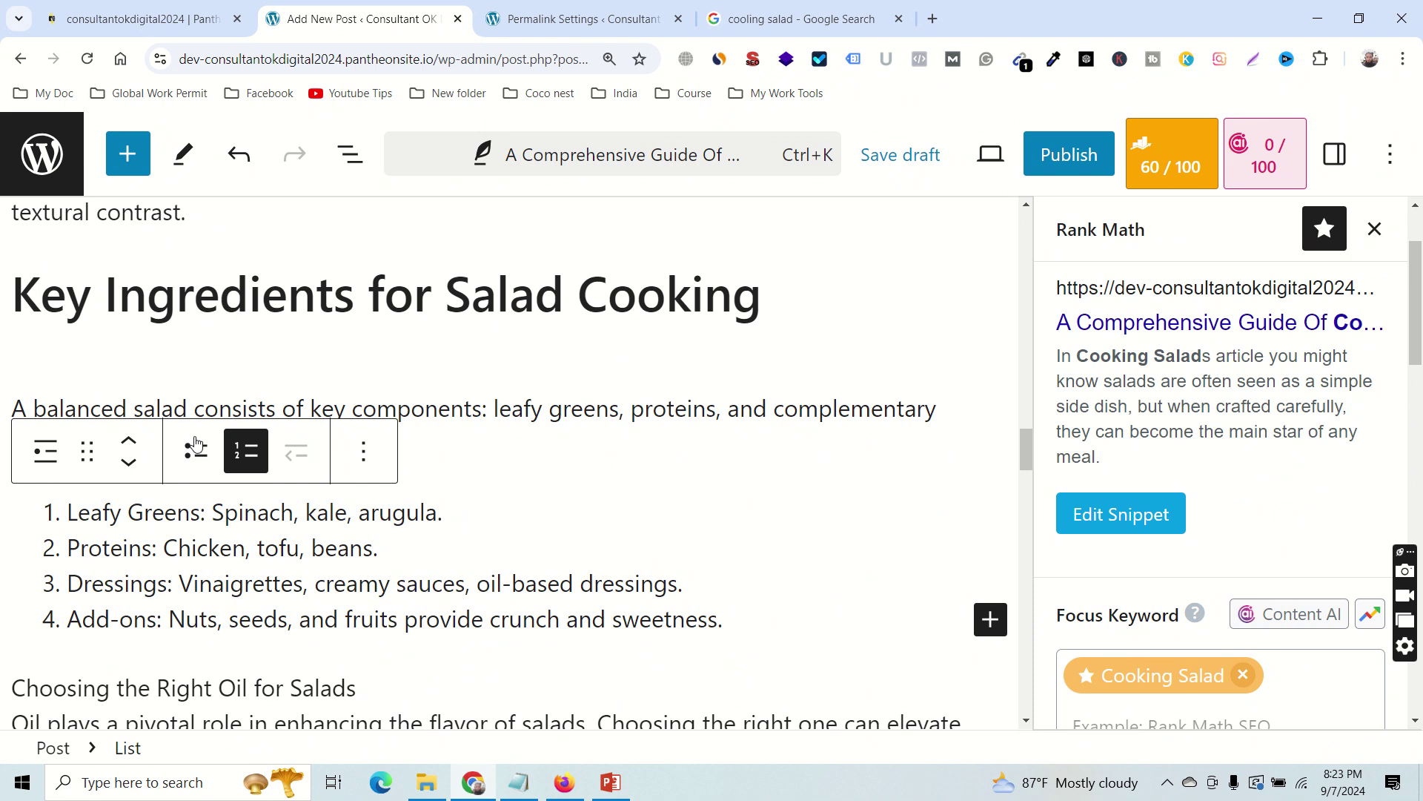
Review the formatted headings and lists from the vitamins and minerals list down to the salad oil section.
click(104, 412)
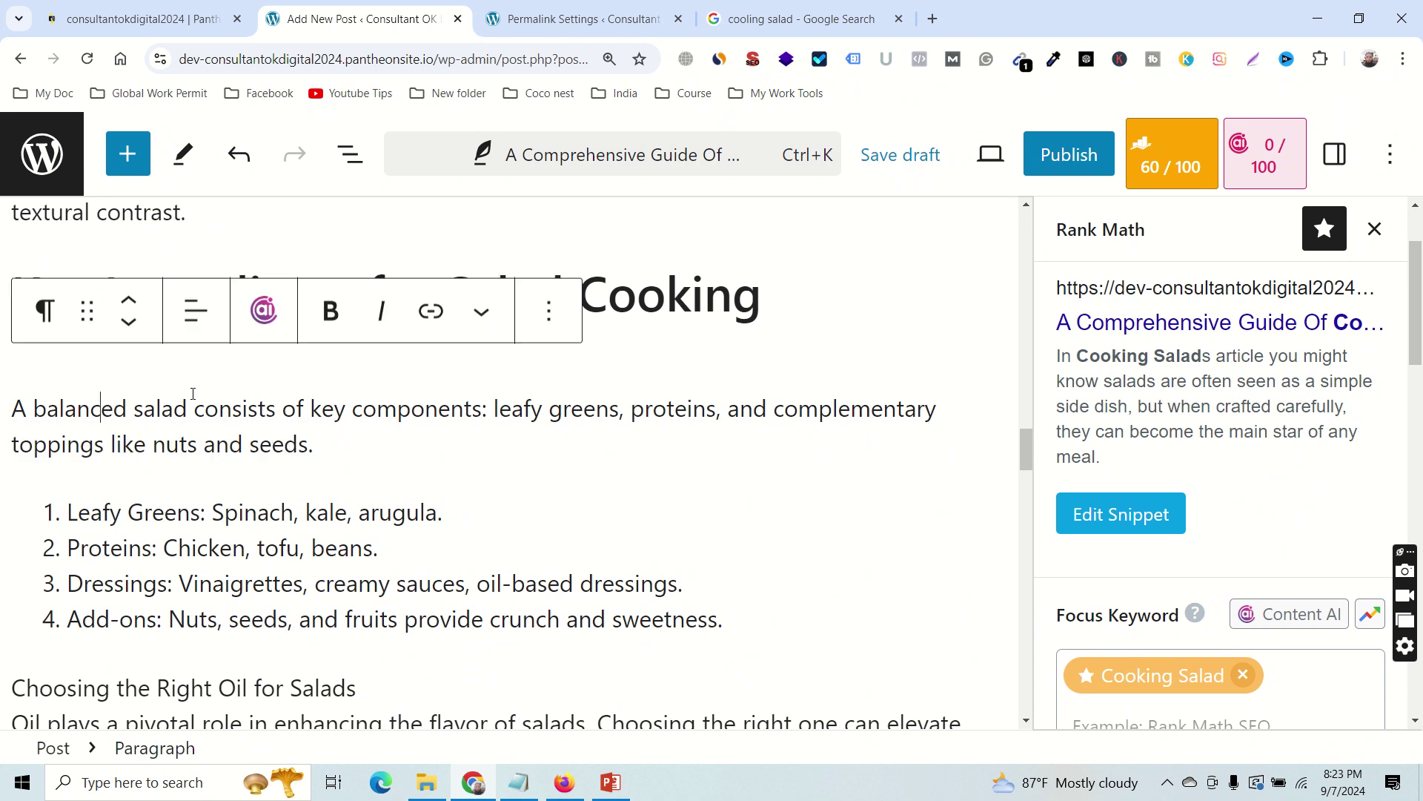
click(129, 549)
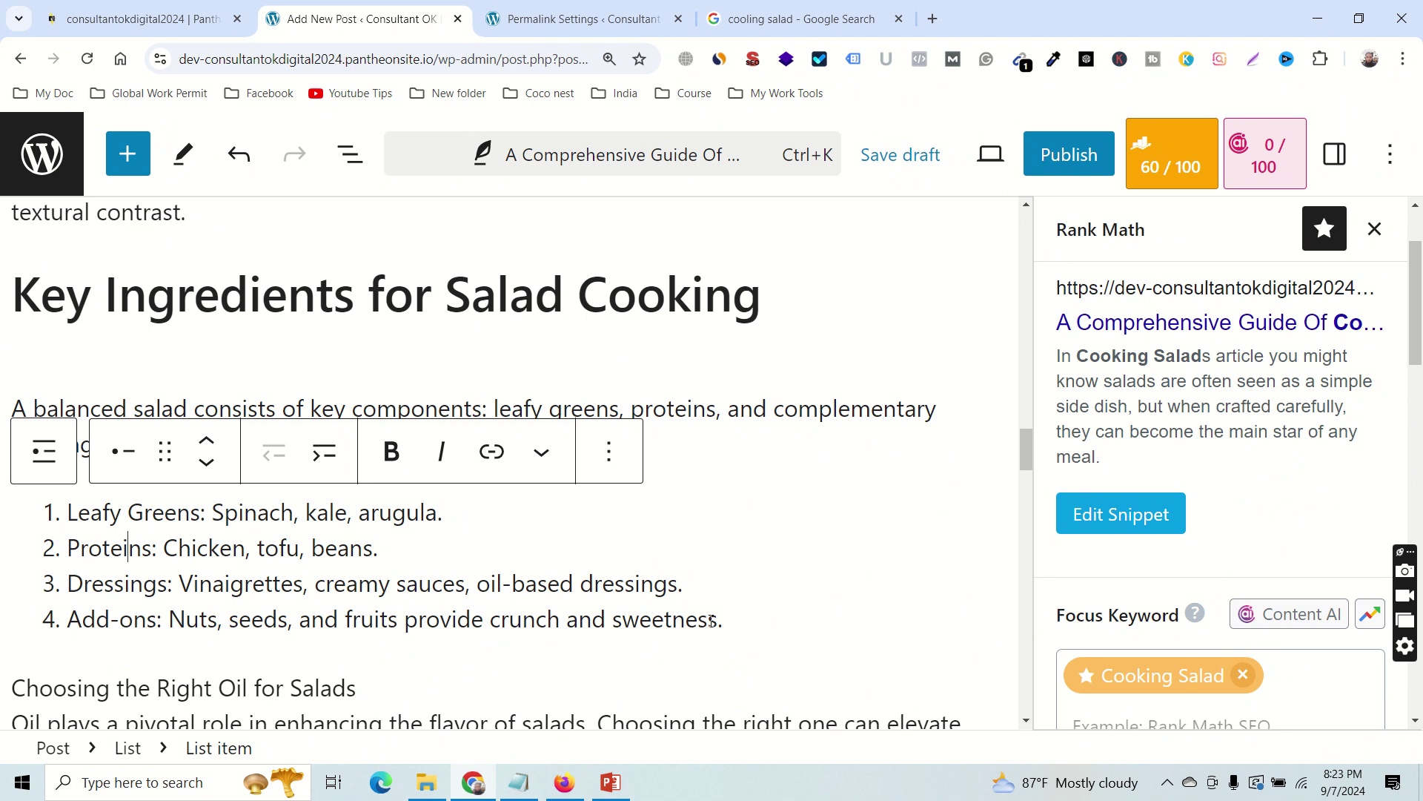
drag(760, 634, 69, 512)
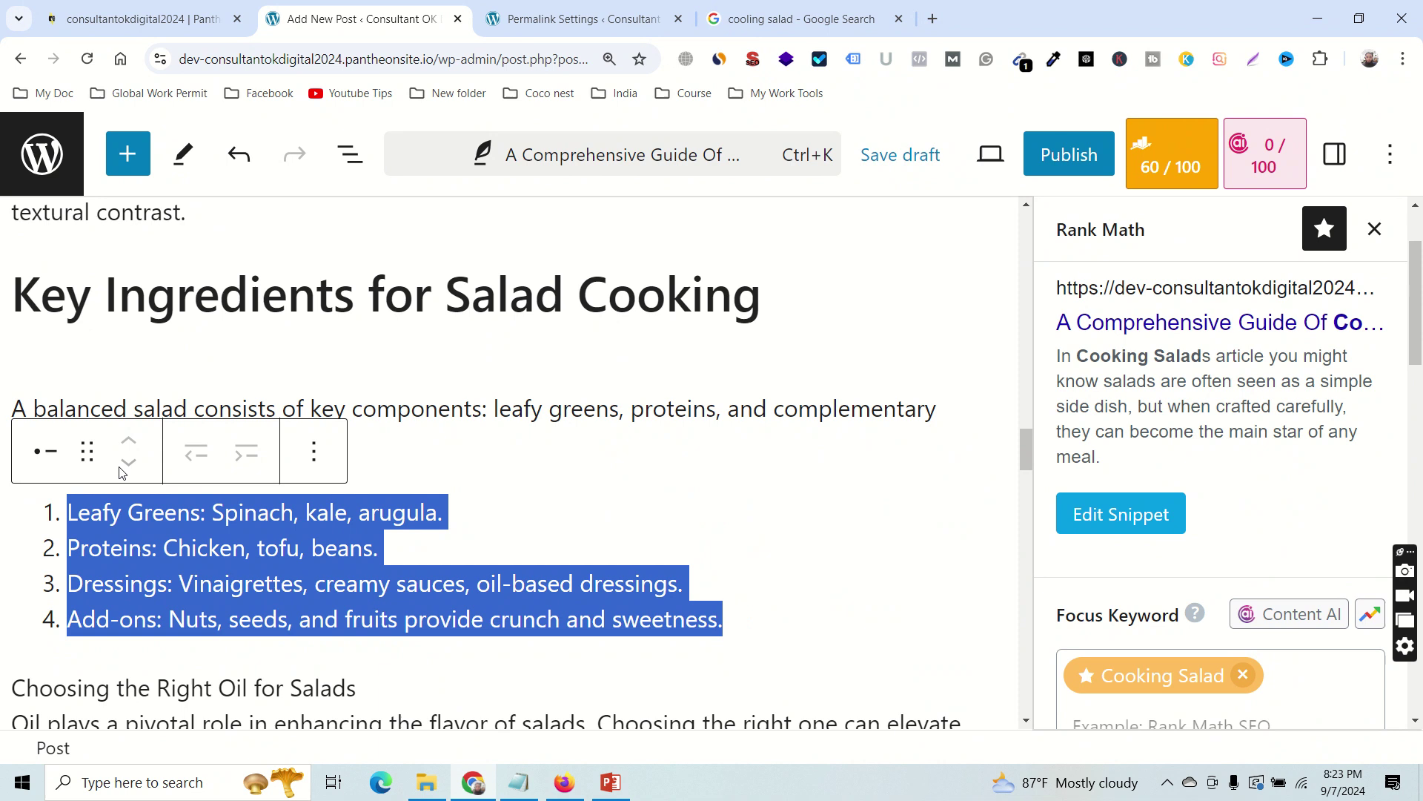
click(476, 410)
scroll(357, 456, up, 2)
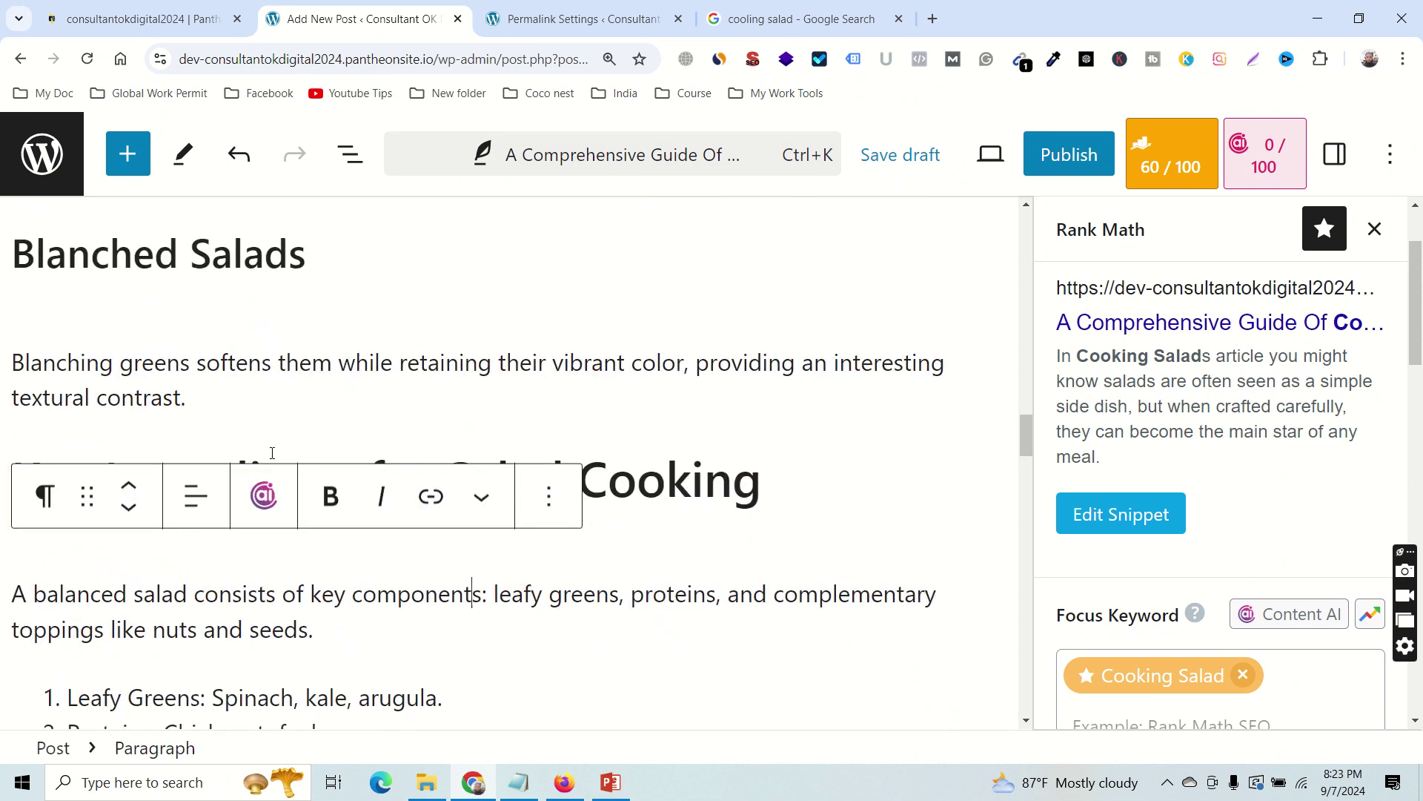
scroll(475, 489, down, 2)
scroll(162, 424, up, 4)
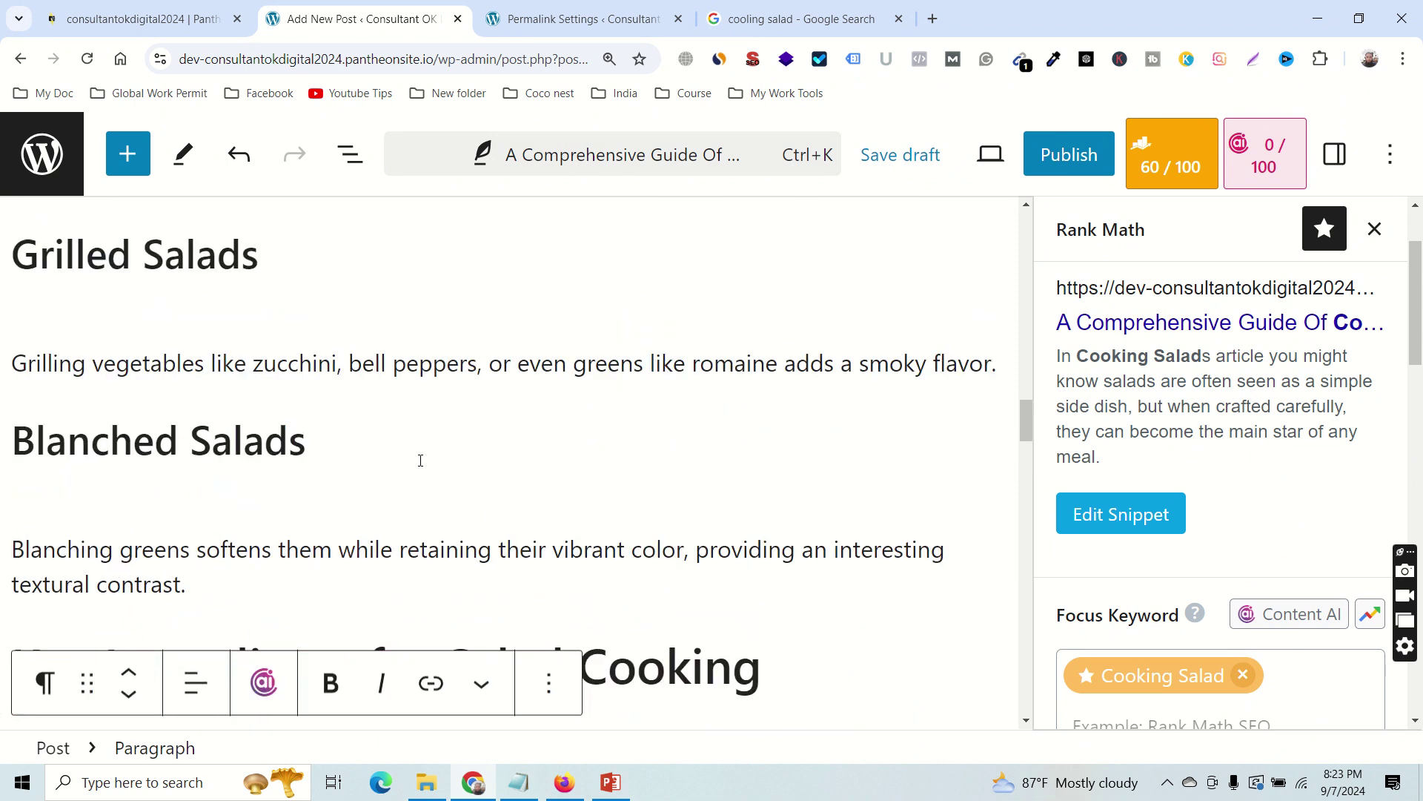
scroll(310, 452, up, 8)
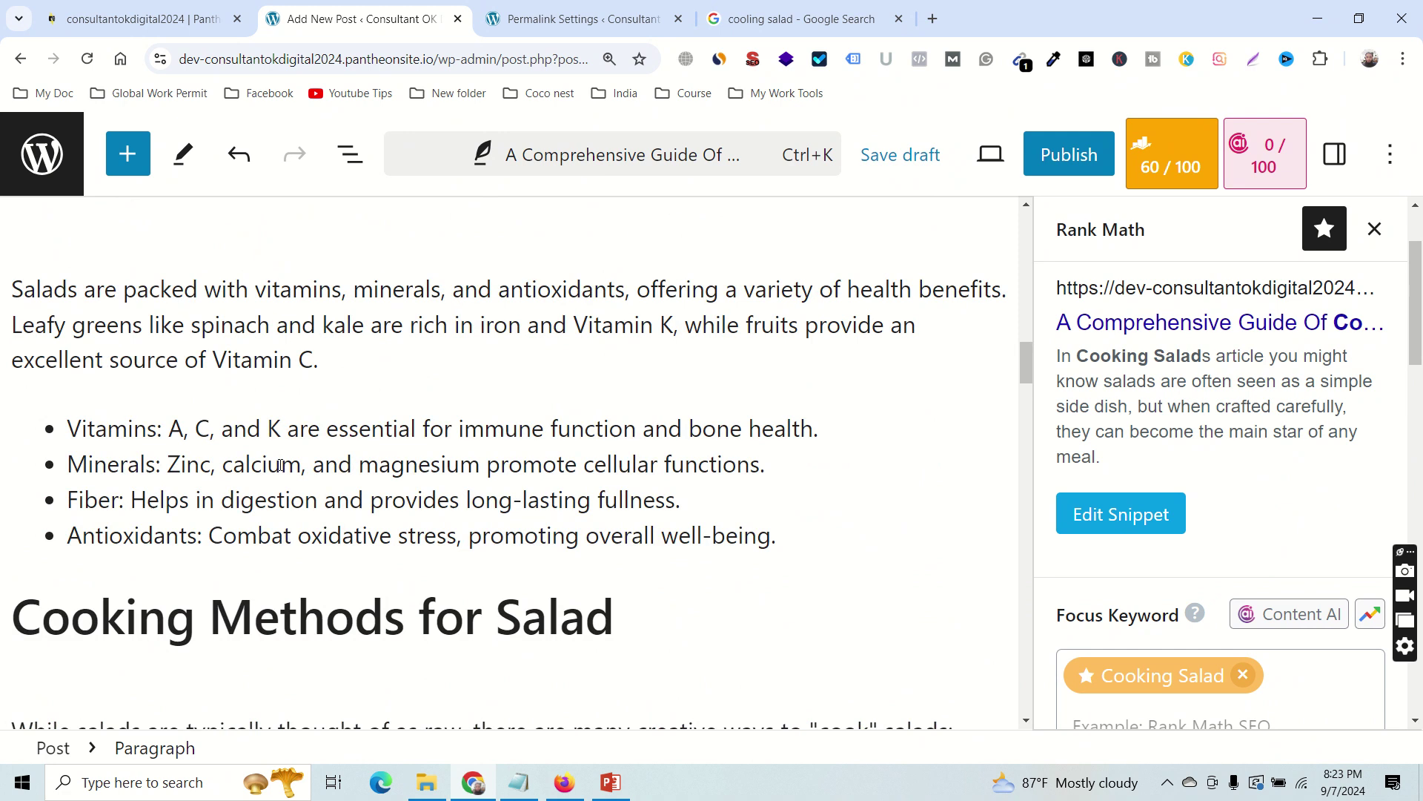
scroll(281, 465, down, 8)
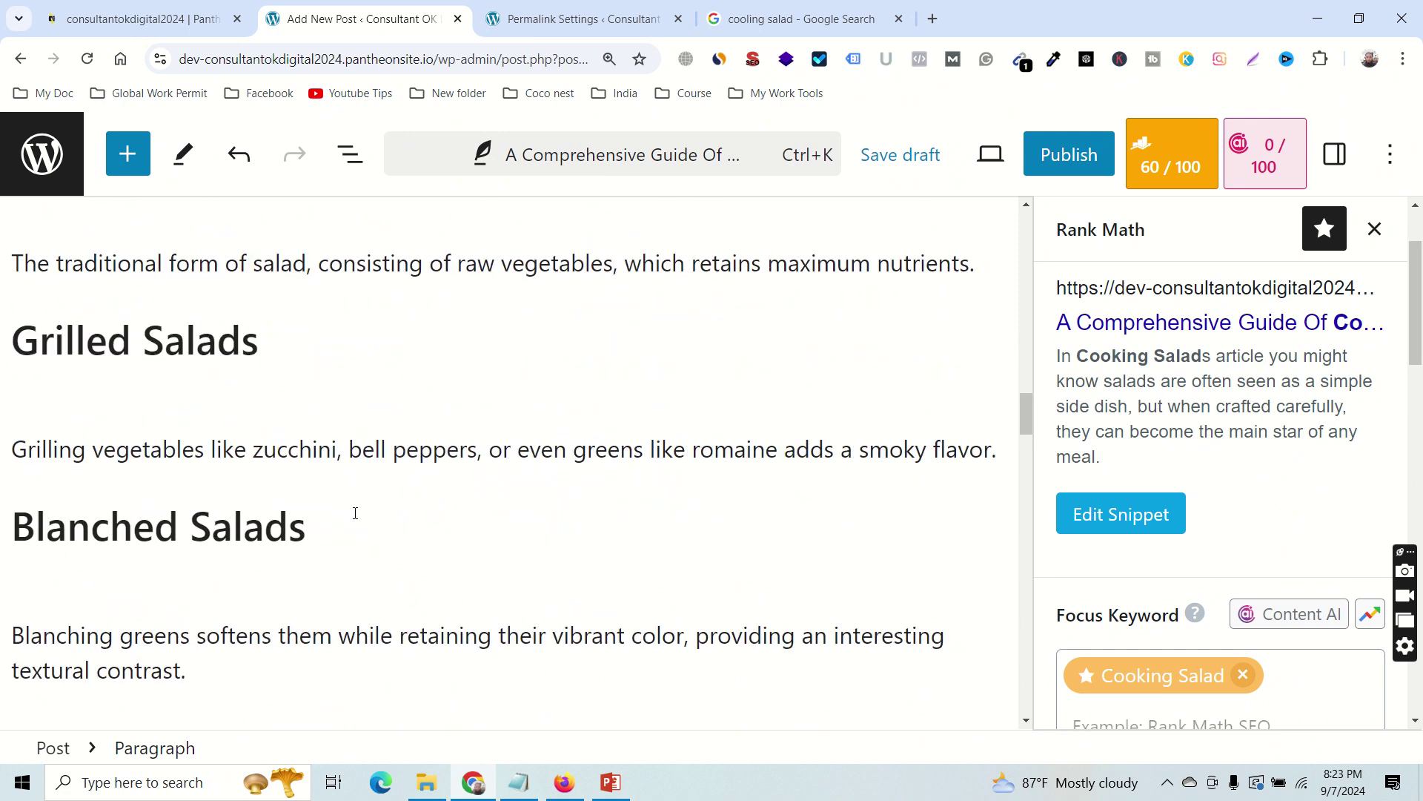
scroll(353, 511, down, 3)
scroll(355, 513, down, 7)
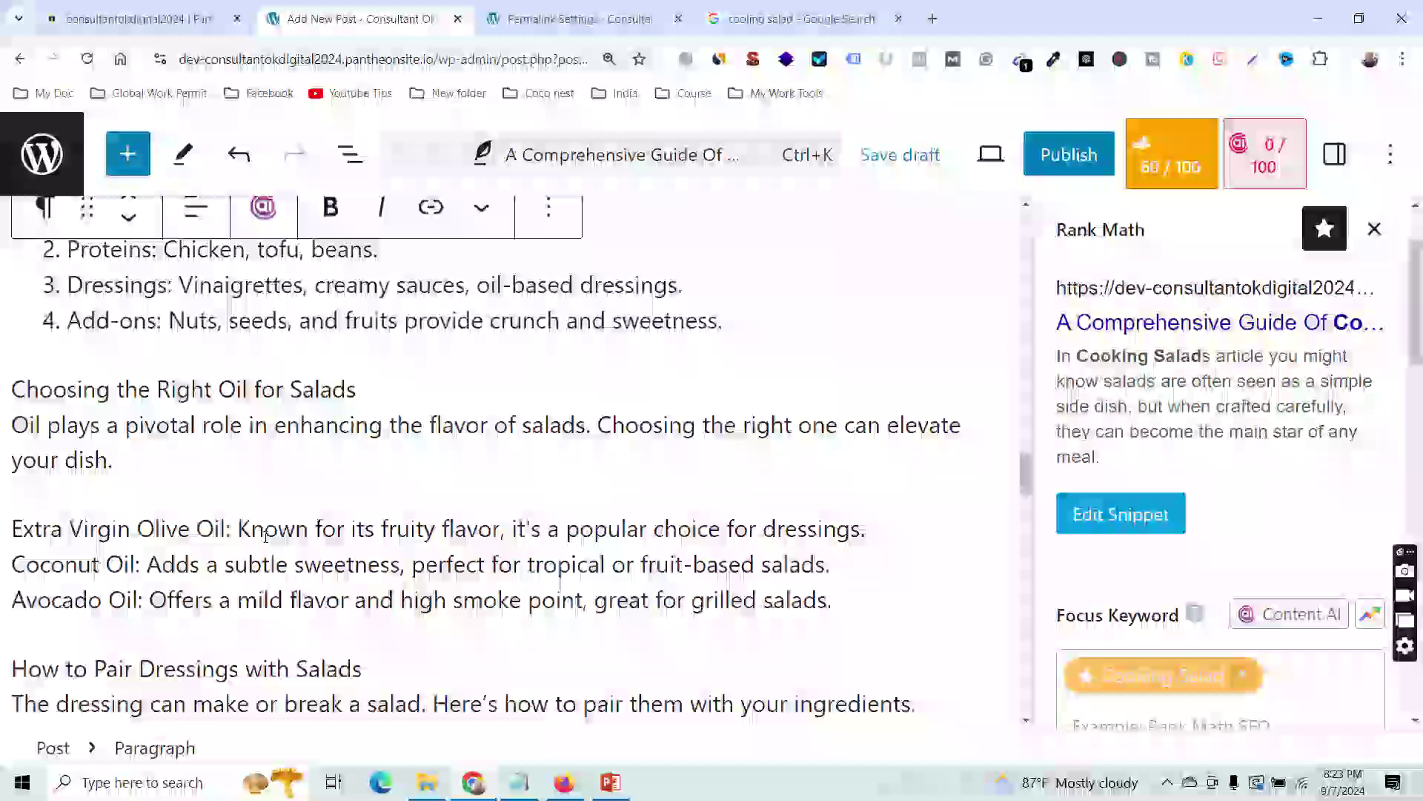
Separate "Choosing the Right Oil for Salads" from the paragraph about oil that follows it.
scroll(358, 486, up, 2)
click(365, 502)
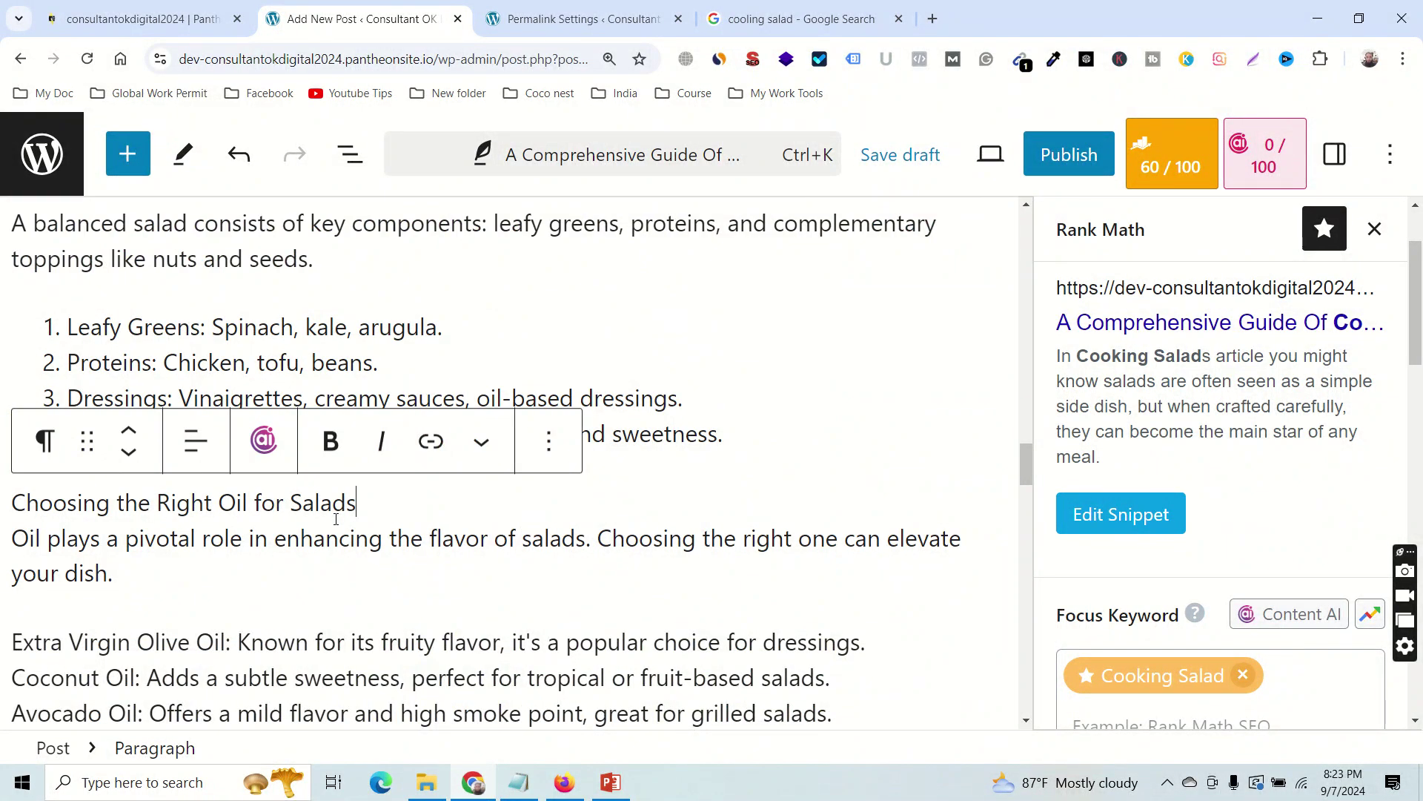
key(Return)
Convert "Choosing the Right Oil for Salads" to a Heading 3 and make its text bold.
scroll(442, 537, up, 4)
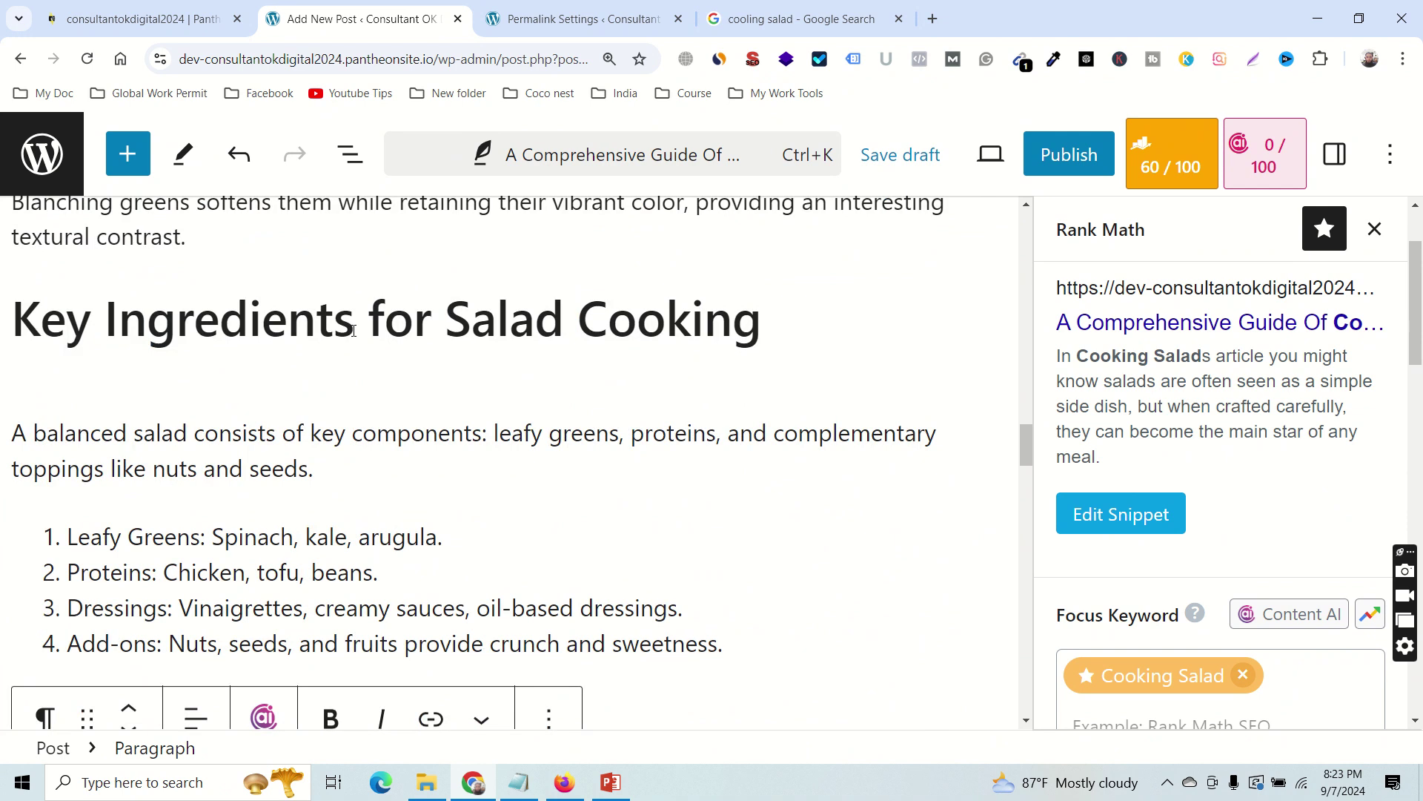
scroll(153, 549, down, 4)
click(653, 447)
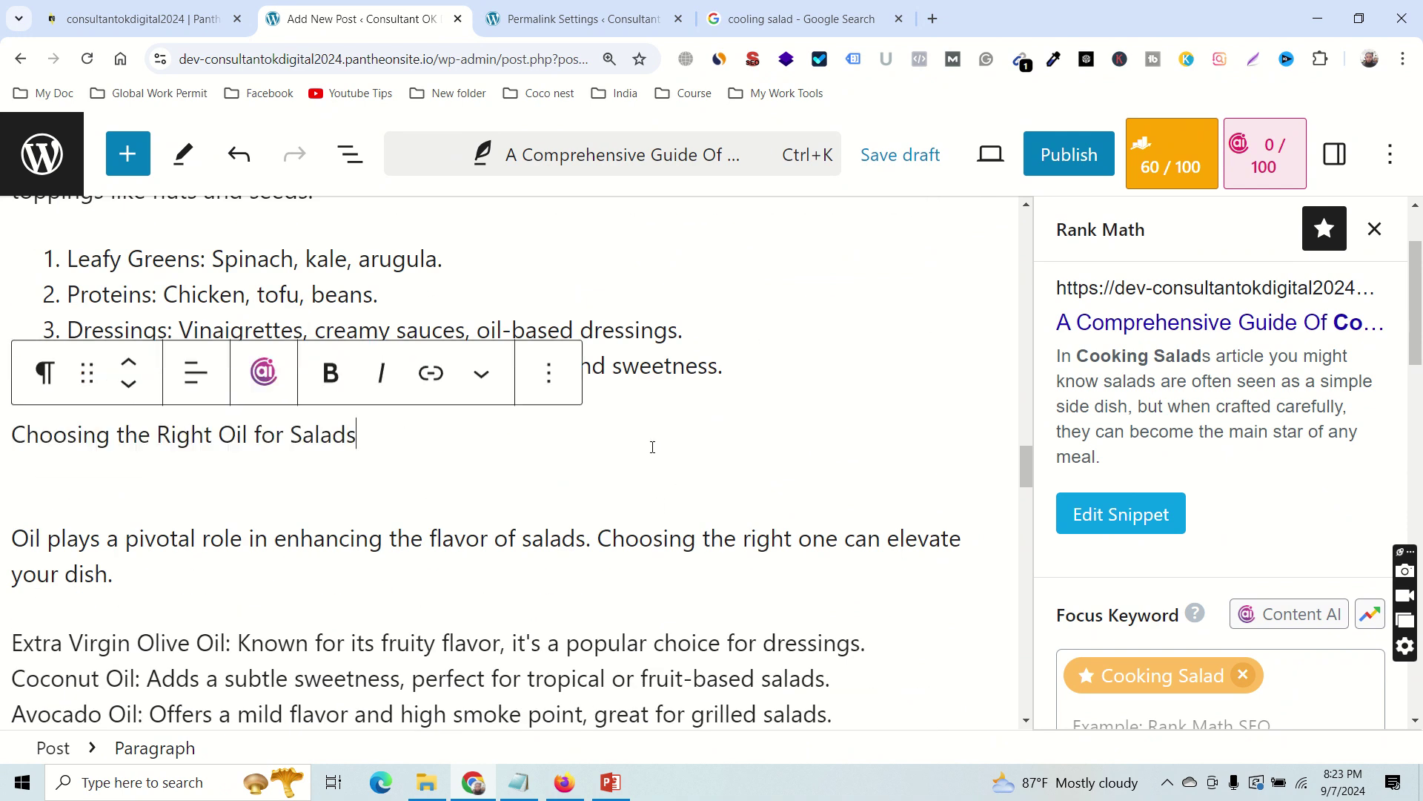
triple_click(181, 436)
click(45, 373)
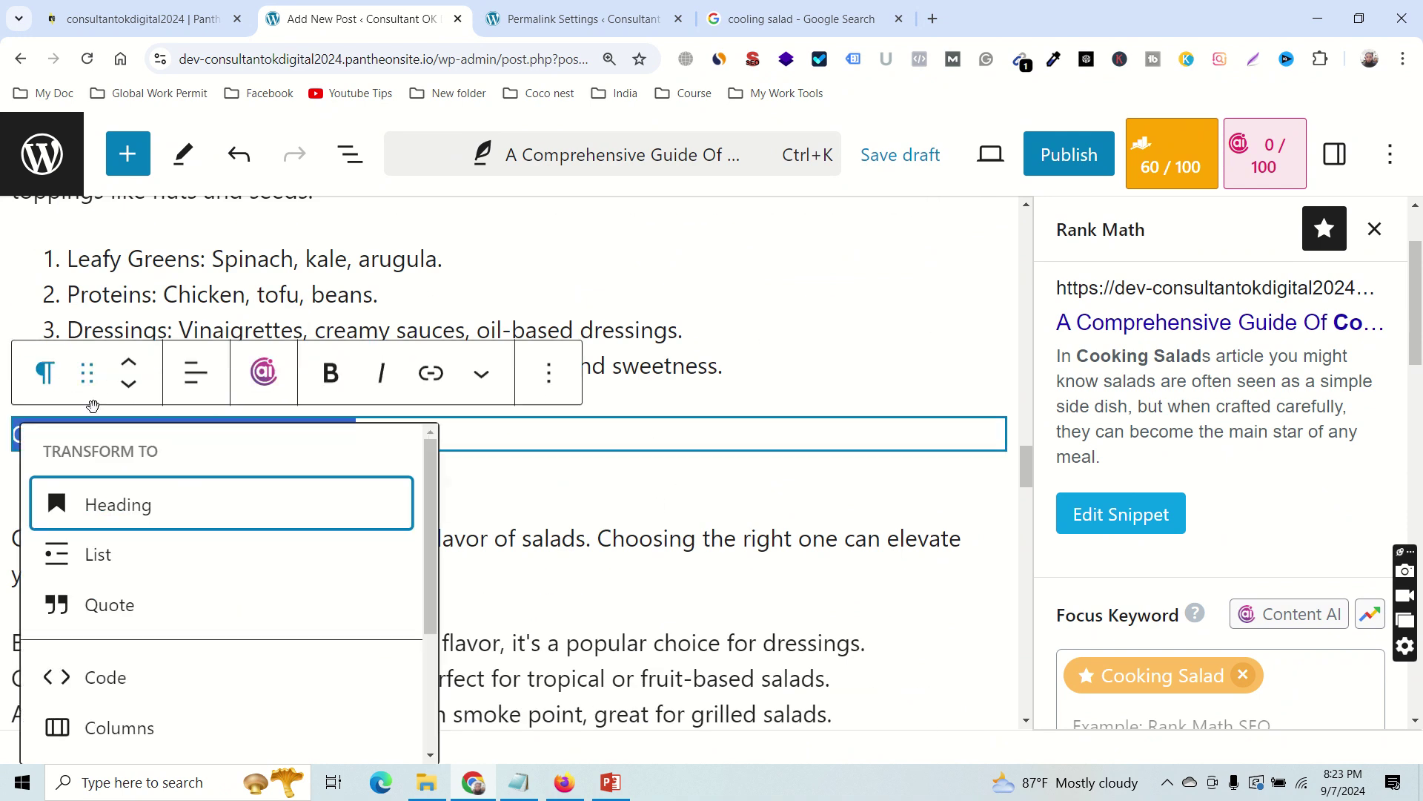
click(120, 505)
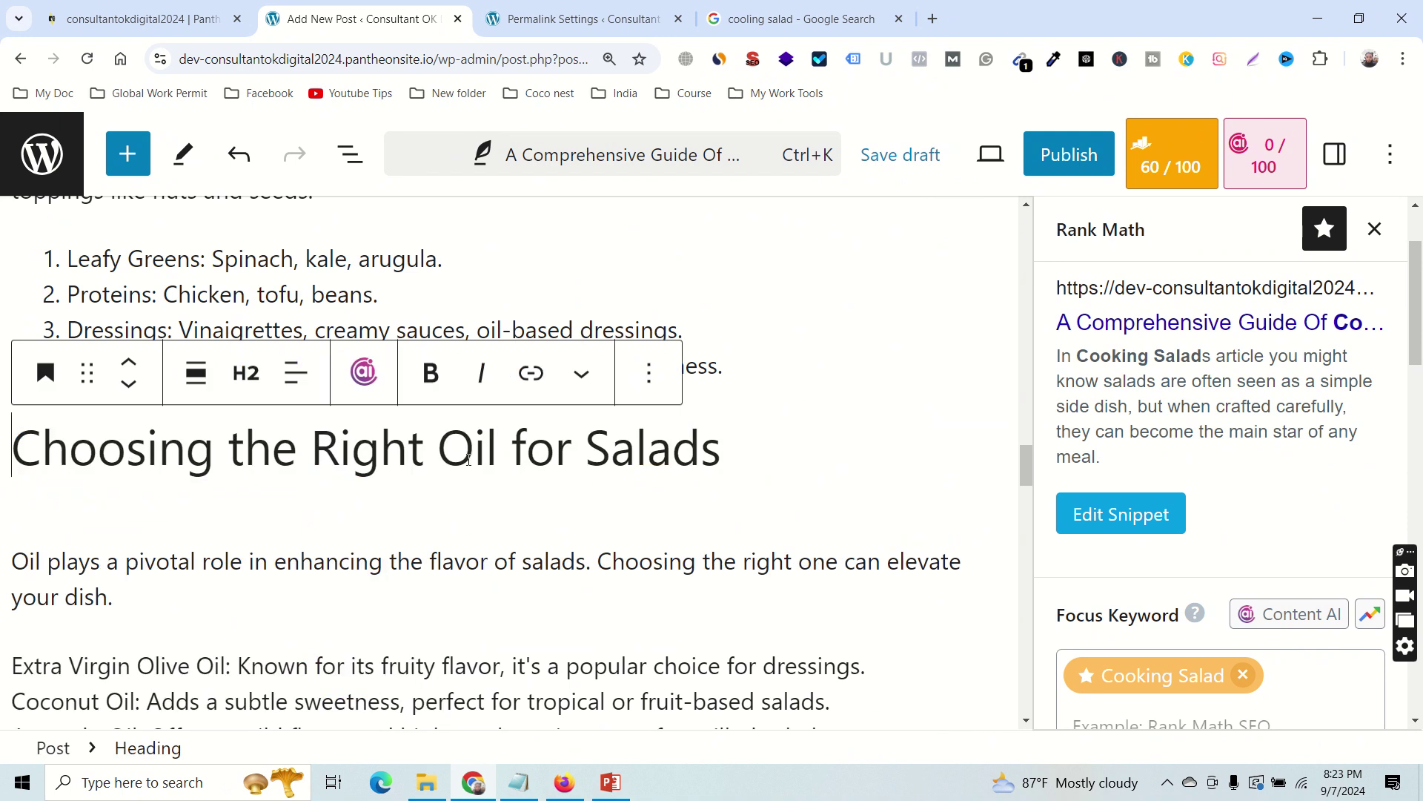
click(245, 372)
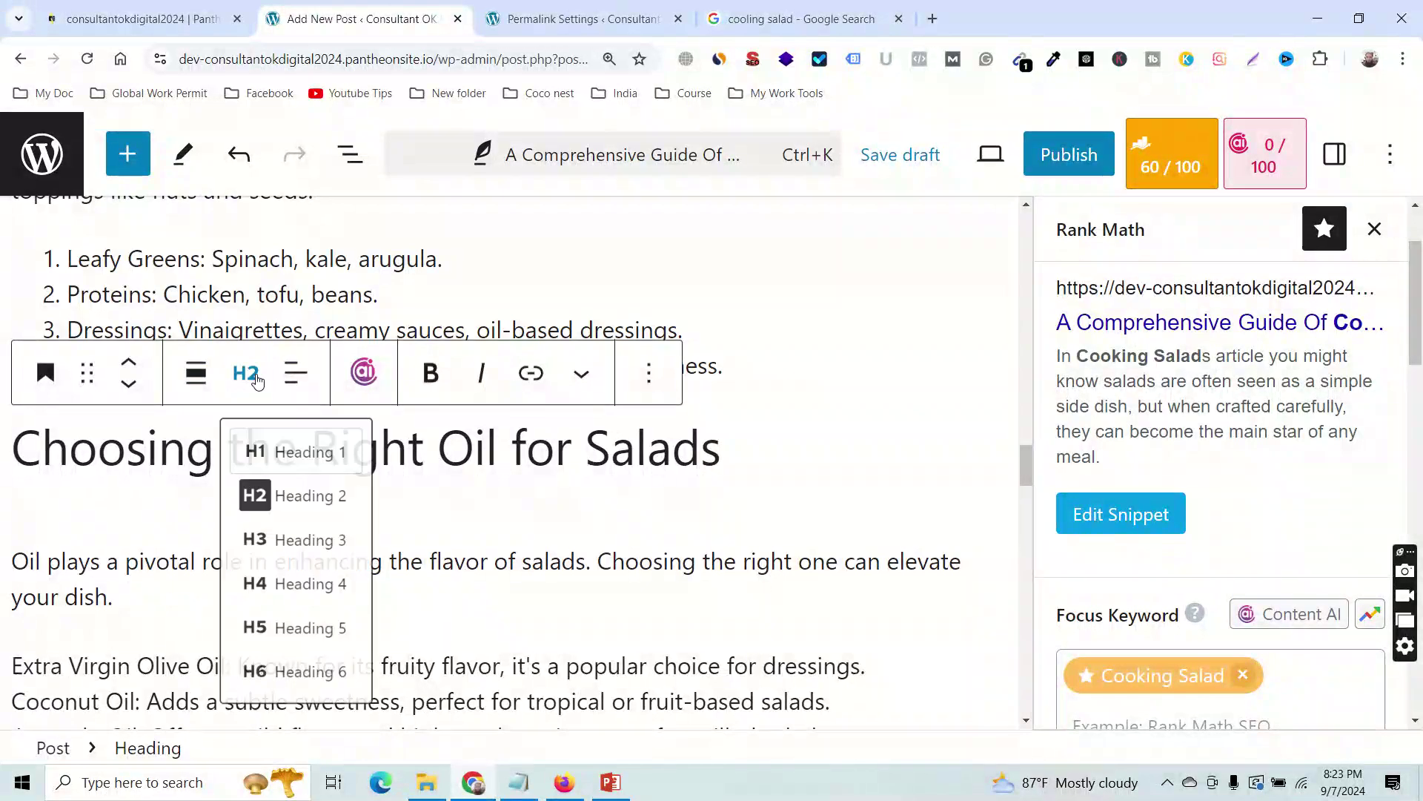
click(293, 558)
triple_click(219, 442)
key(ctrl+b)
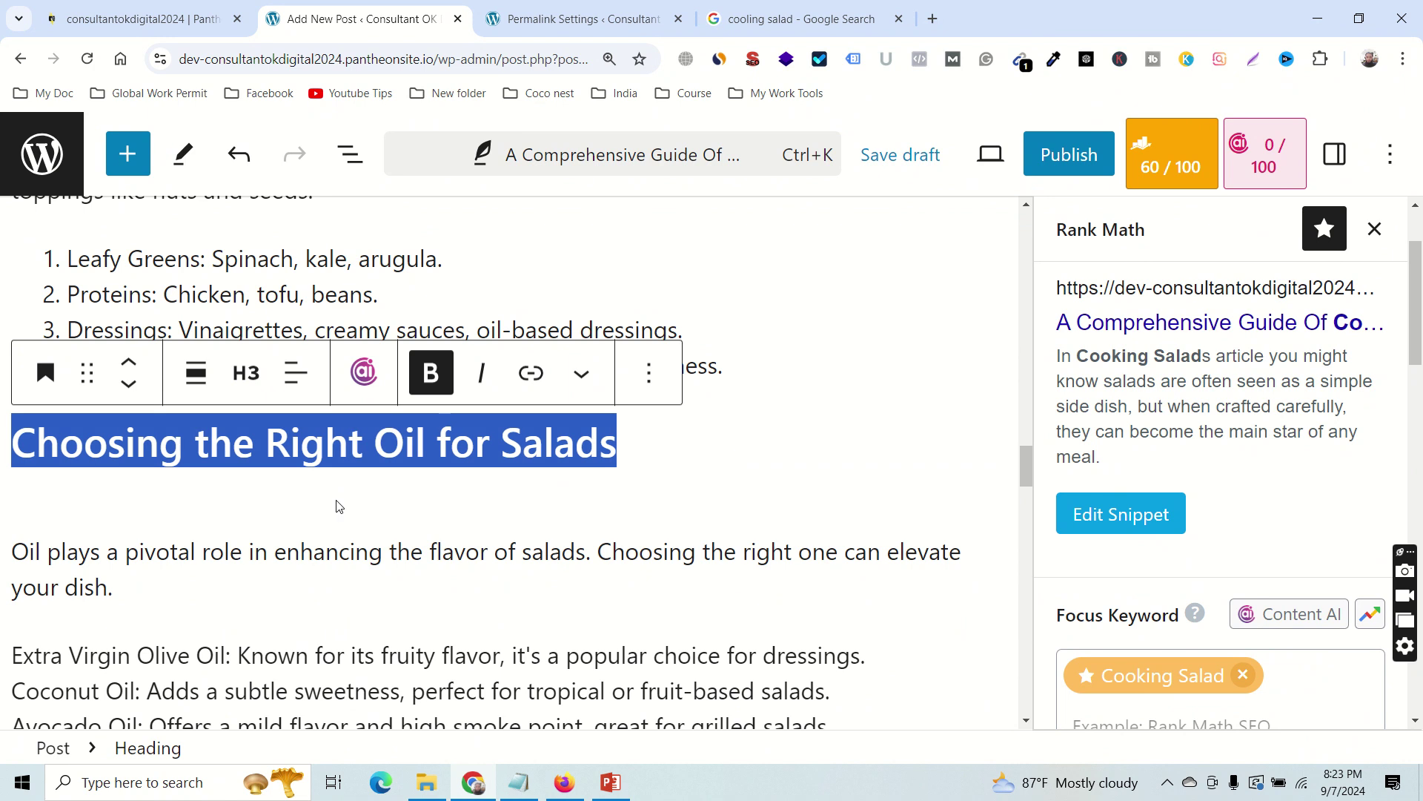
Convert the olive, coconut and avocado oil lines into a bulleted list.
scroll(267, 567, down, 2)
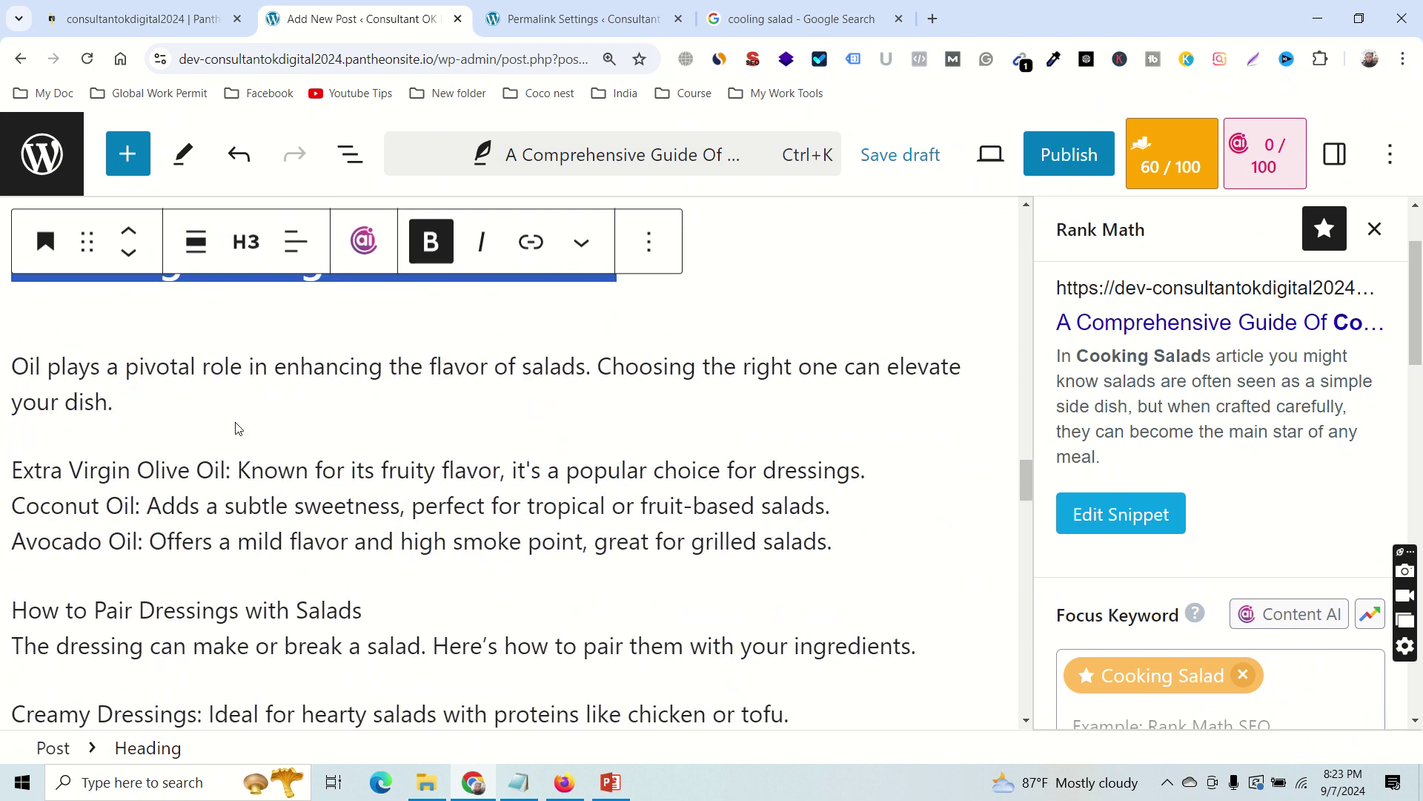
scroll(261, 459, up, 1)
scroll(323, 524, down, 1)
drag(874, 542, 15, 469)
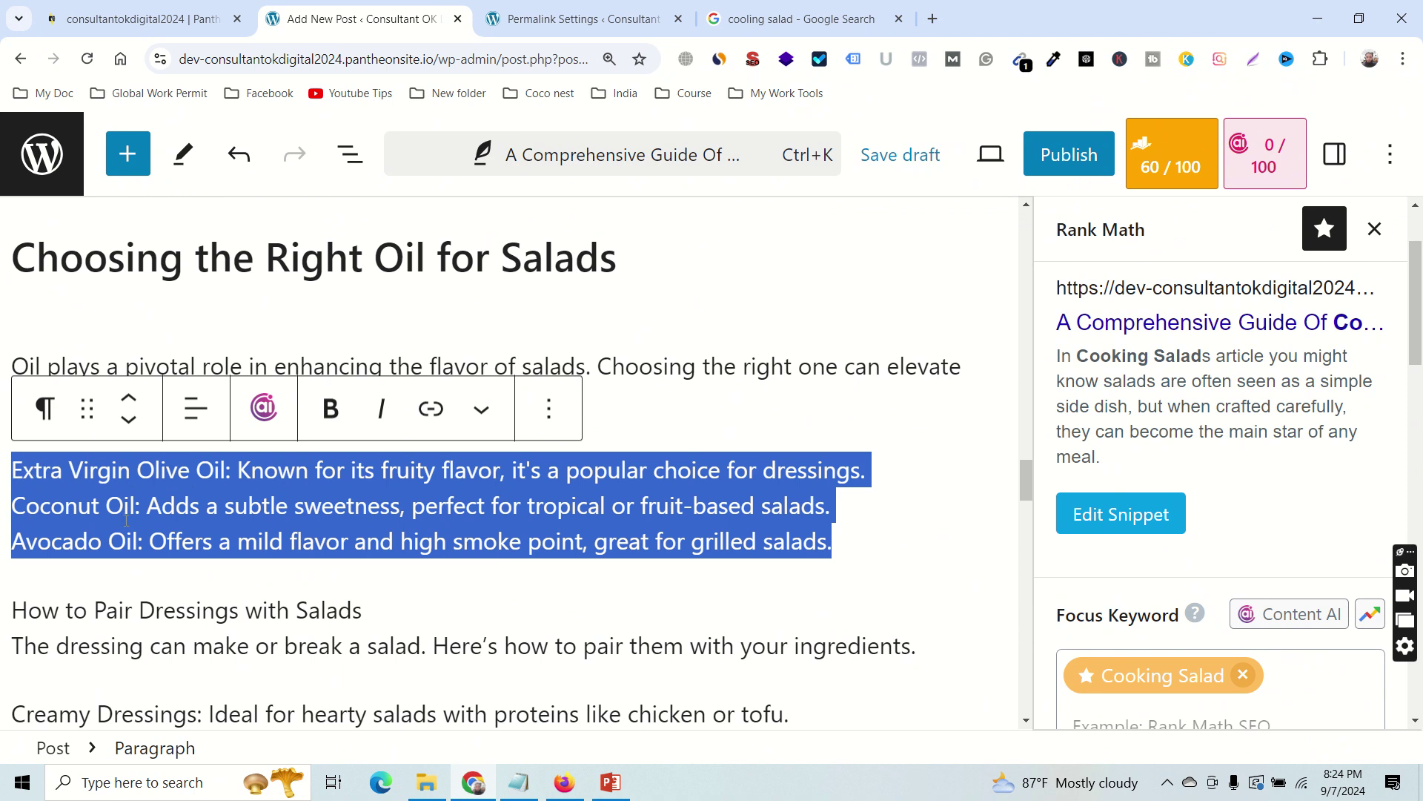
click(44, 409)
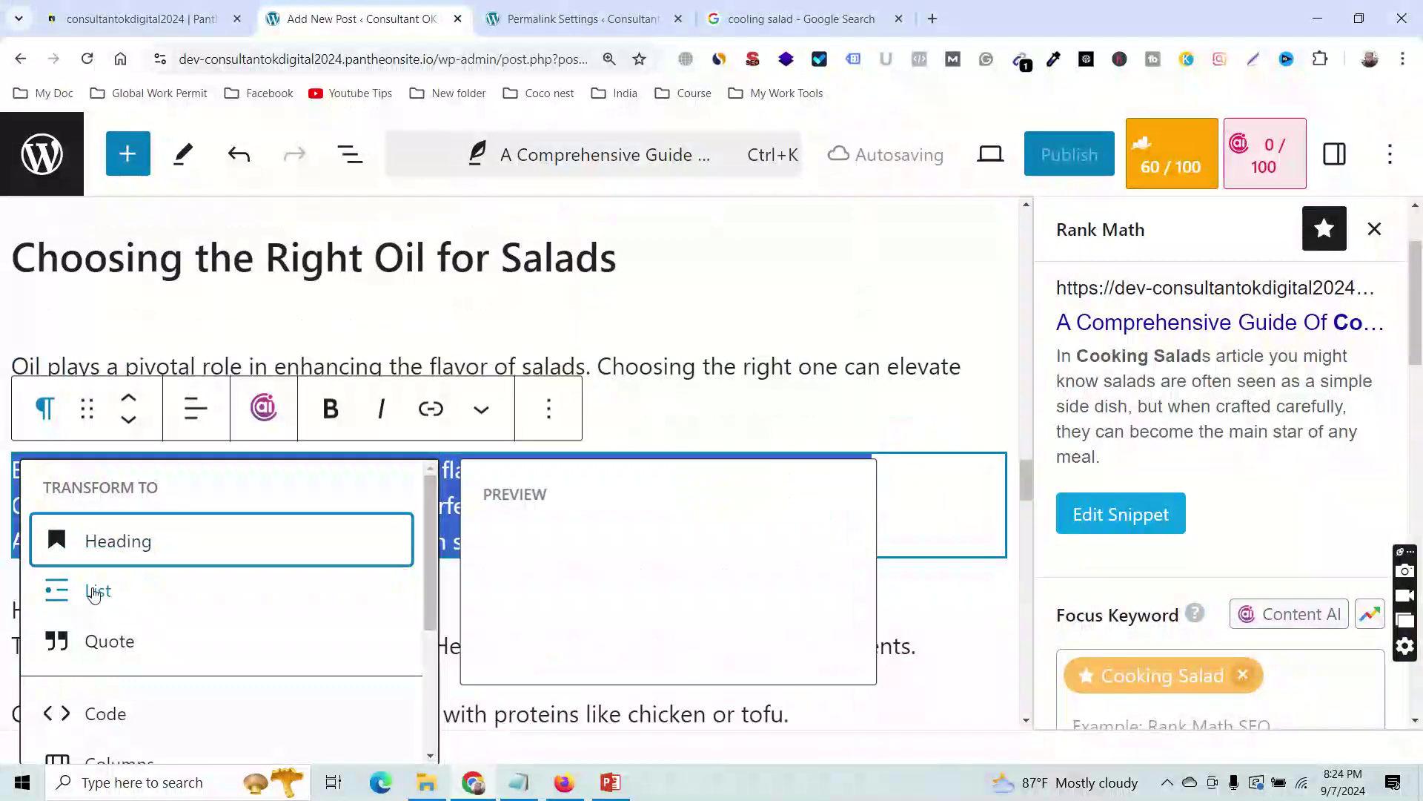
click(94, 592)
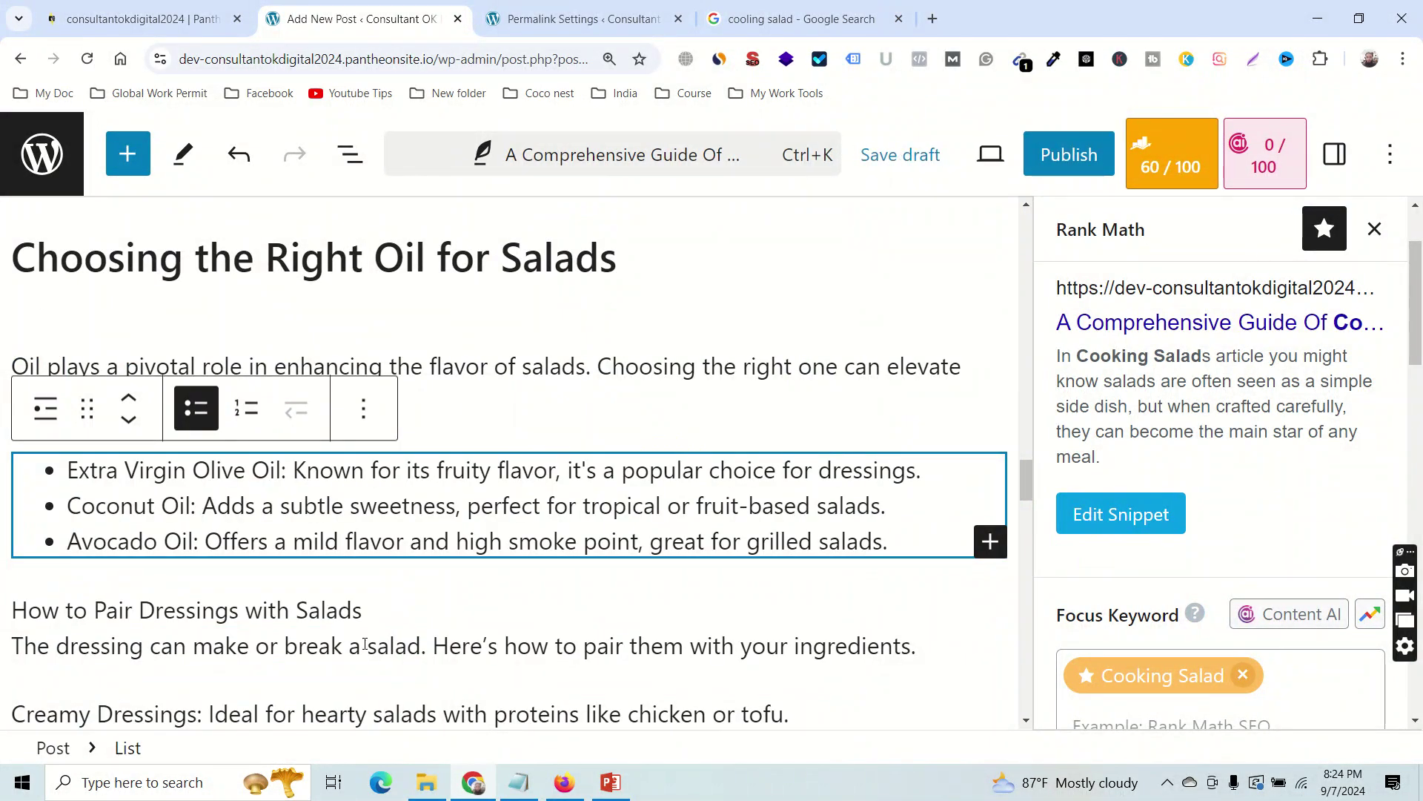
Separate "How to Pair Dressings with Salads" from the dressing paragraph that follows it.
scroll(296, 557, down, 1)
click(81, 529)
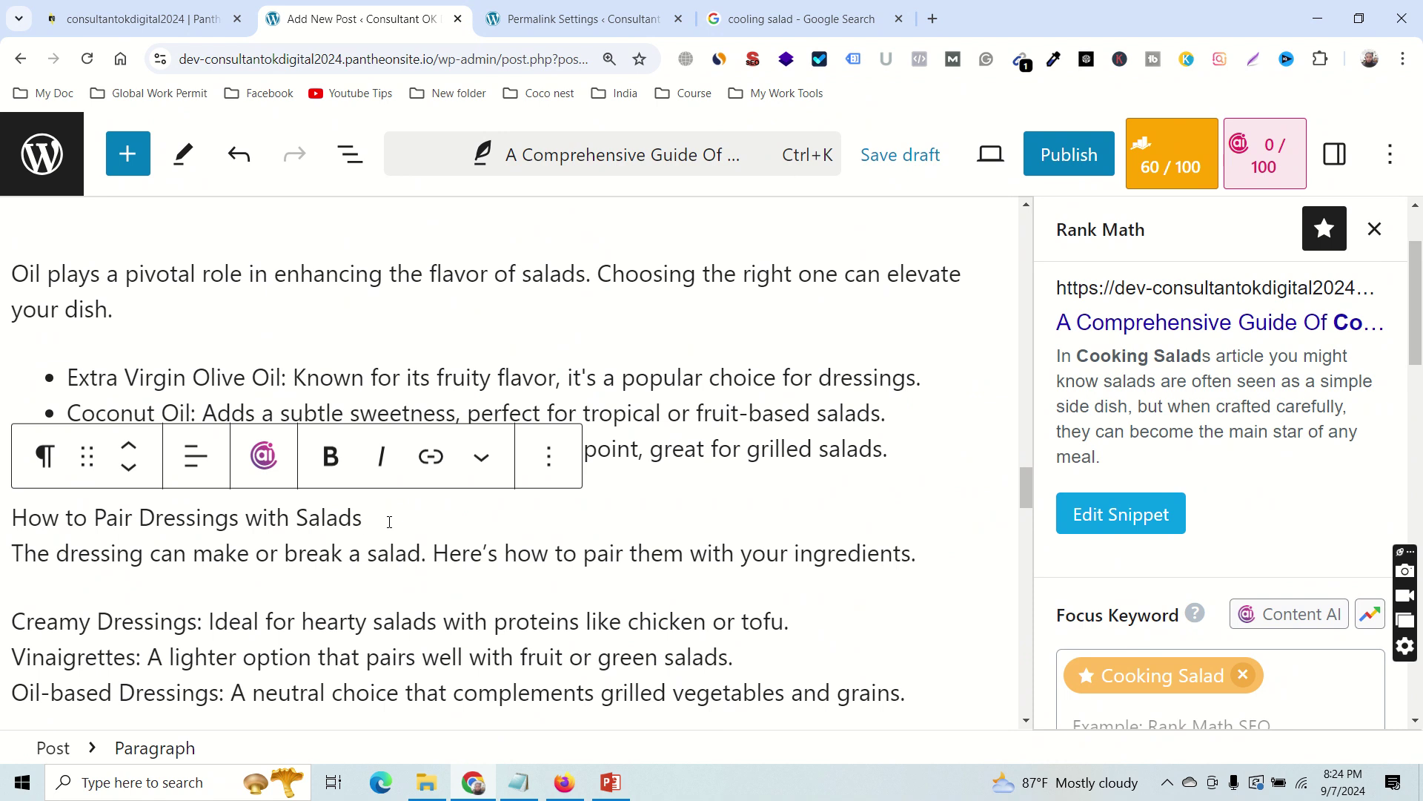
key(ctrl+a)
key(BackSpace)
key(ctrl+z)
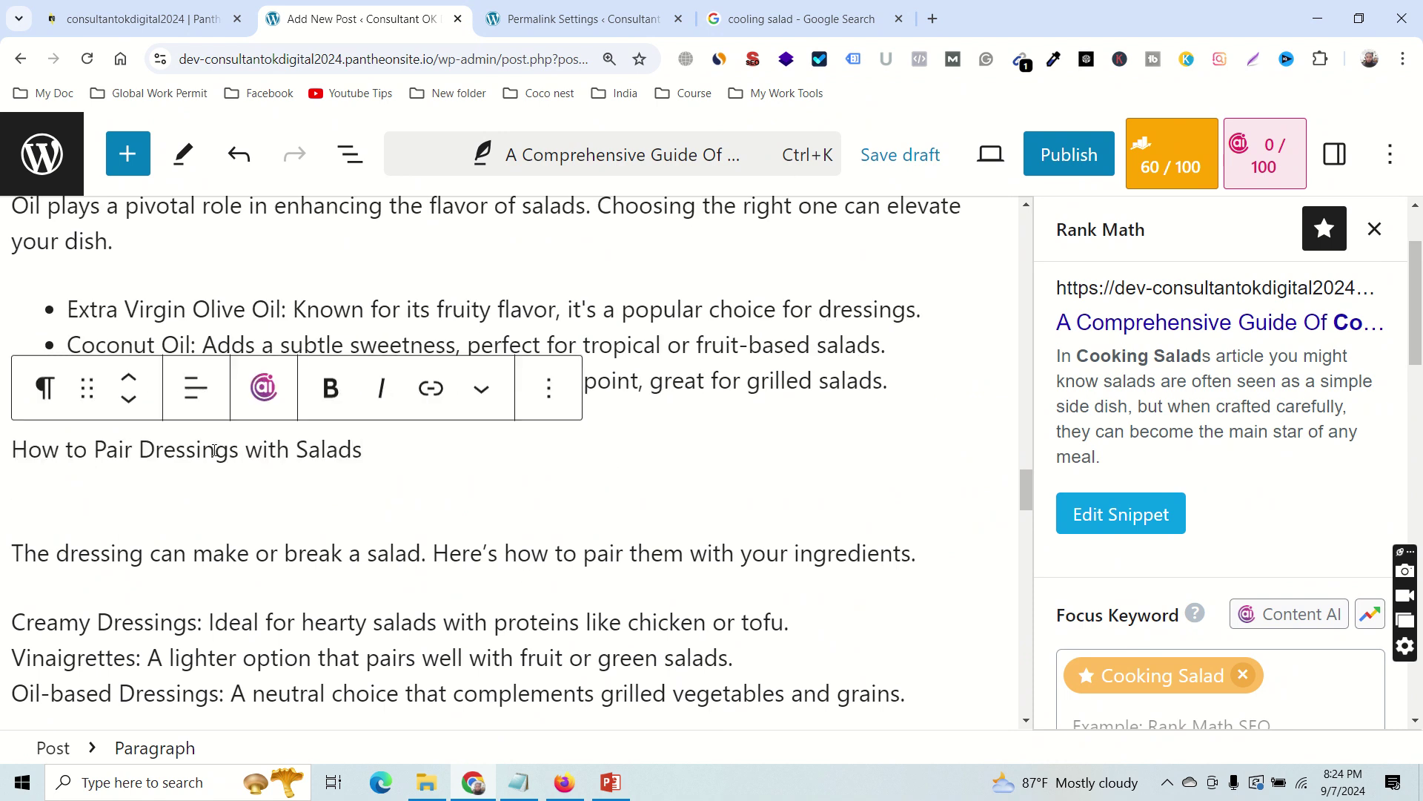
Convert "How to Pair Dressings with Salads" to a Heading 2 and make its text bold.
triple_click(213, 450)
click(44, 387)
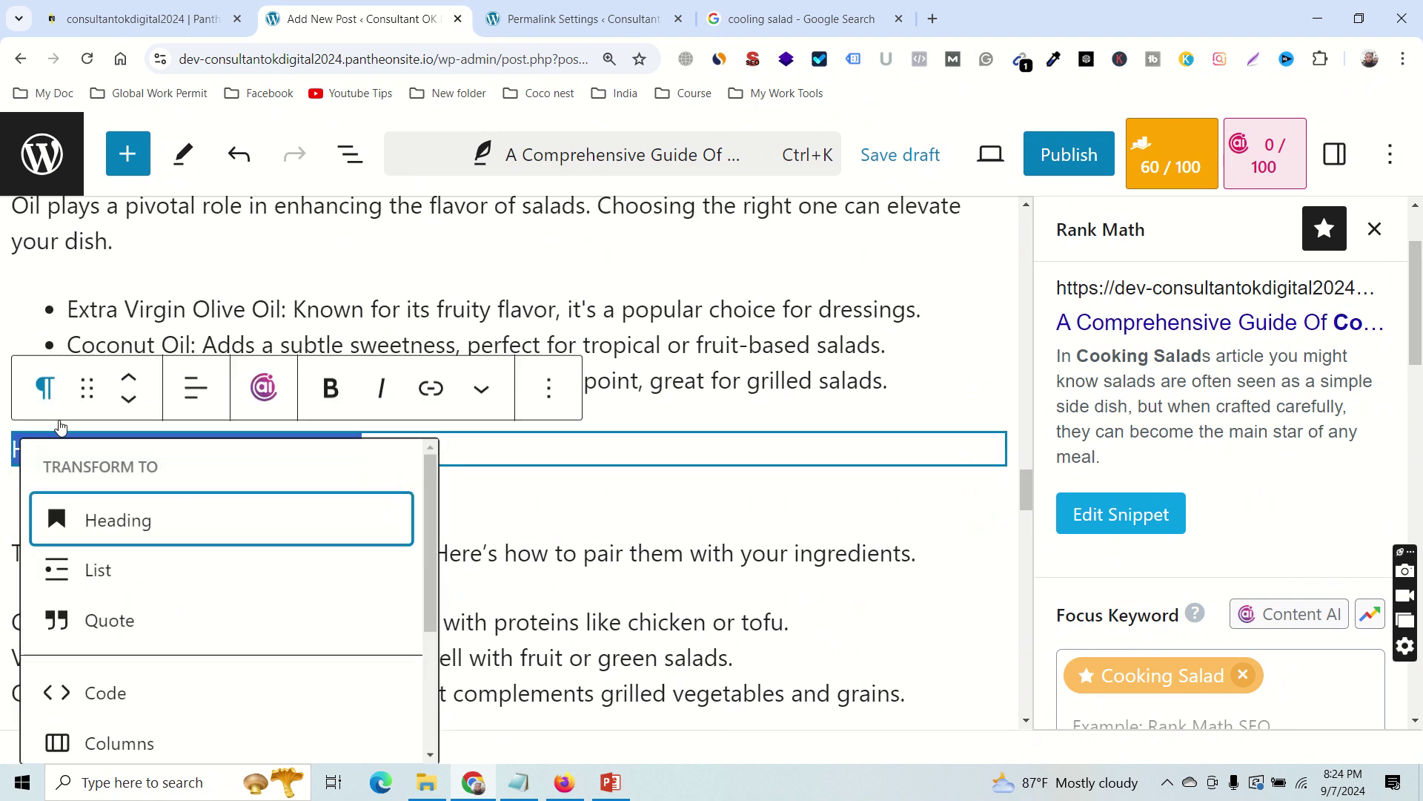
click(100, 519)
triple_click(229, 461)
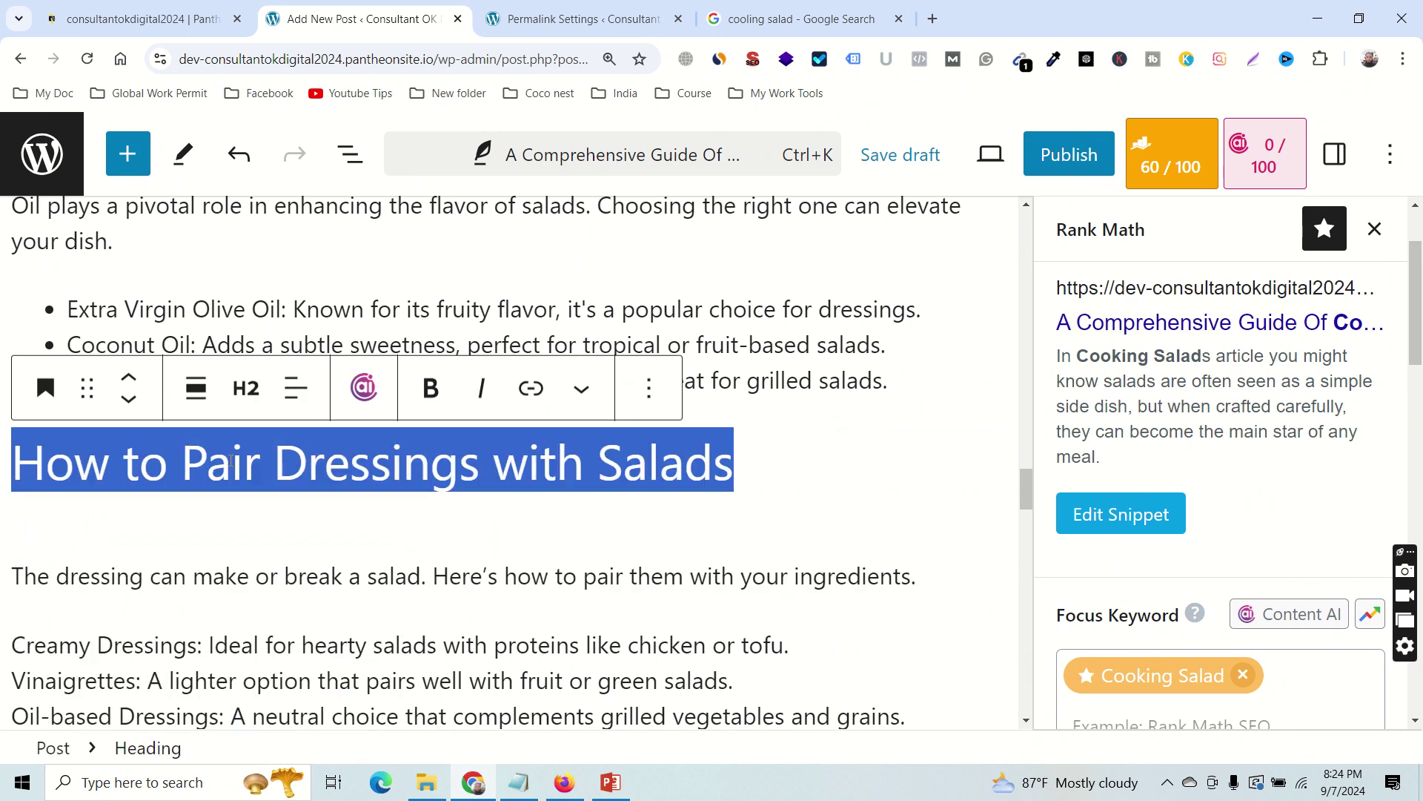
click(431, 388)
click(795, 477)
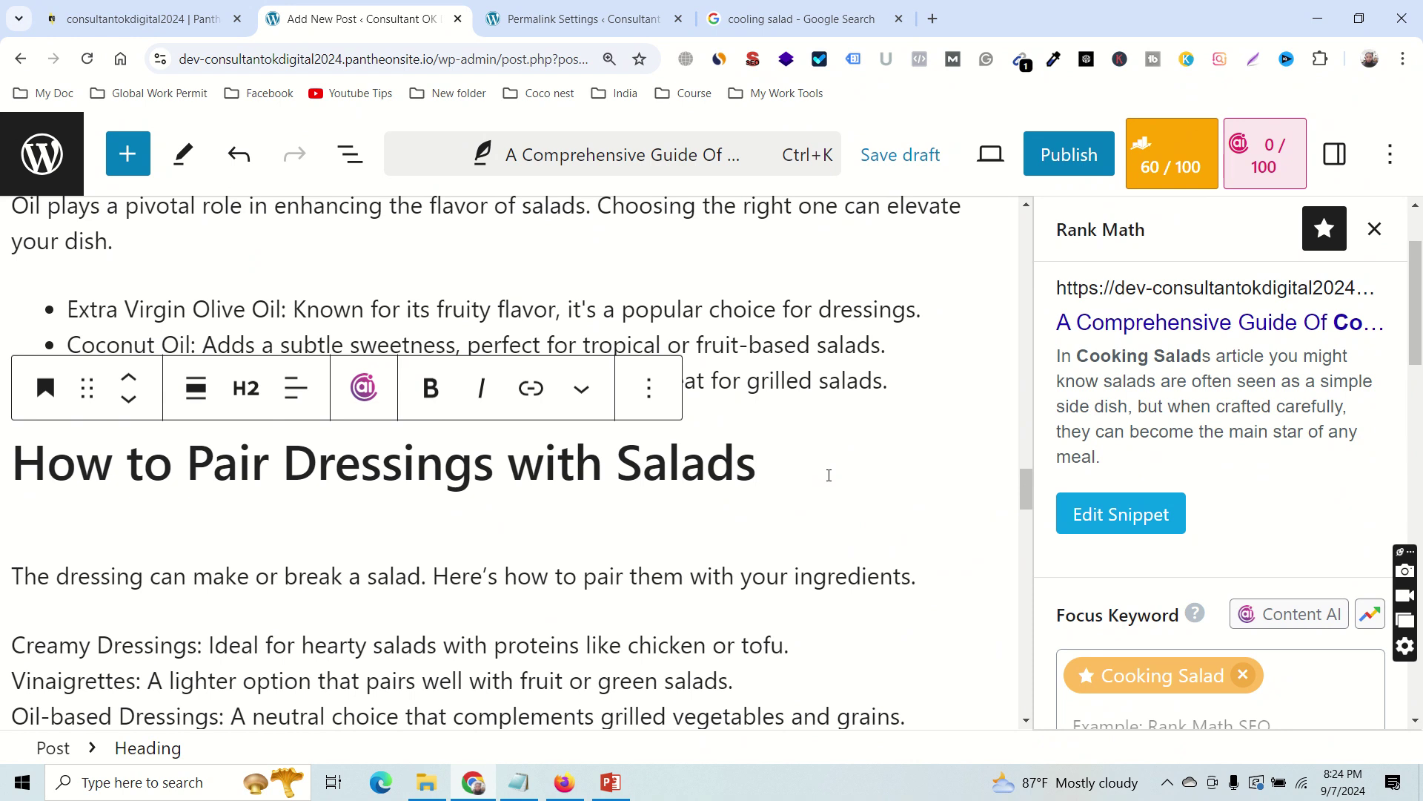
Convert the creamy, vinaigrette and oil-based dressing lines into a bulleted list.
scroll(737, 478, up, 20)
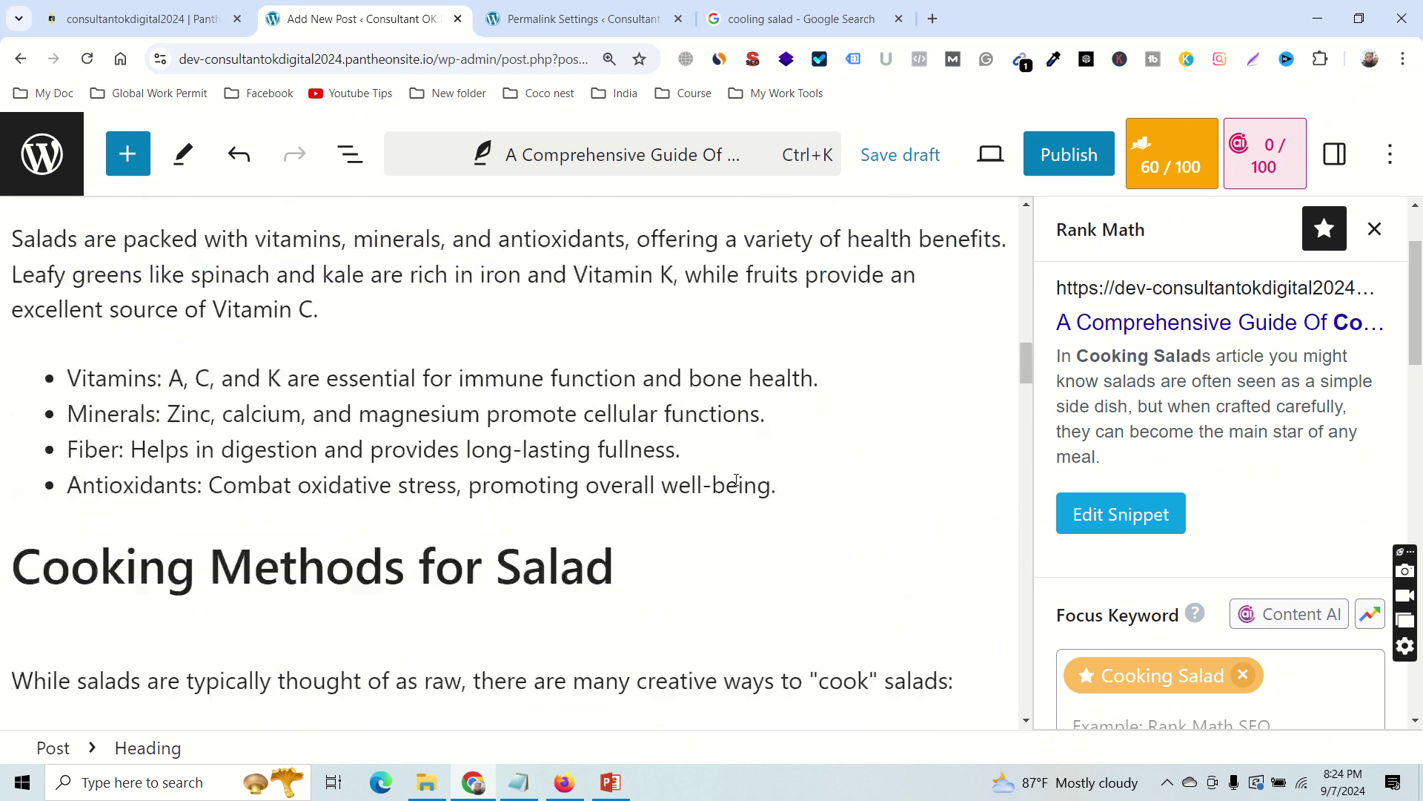
scroll(736, 479, up, 10)
click(392, 331)
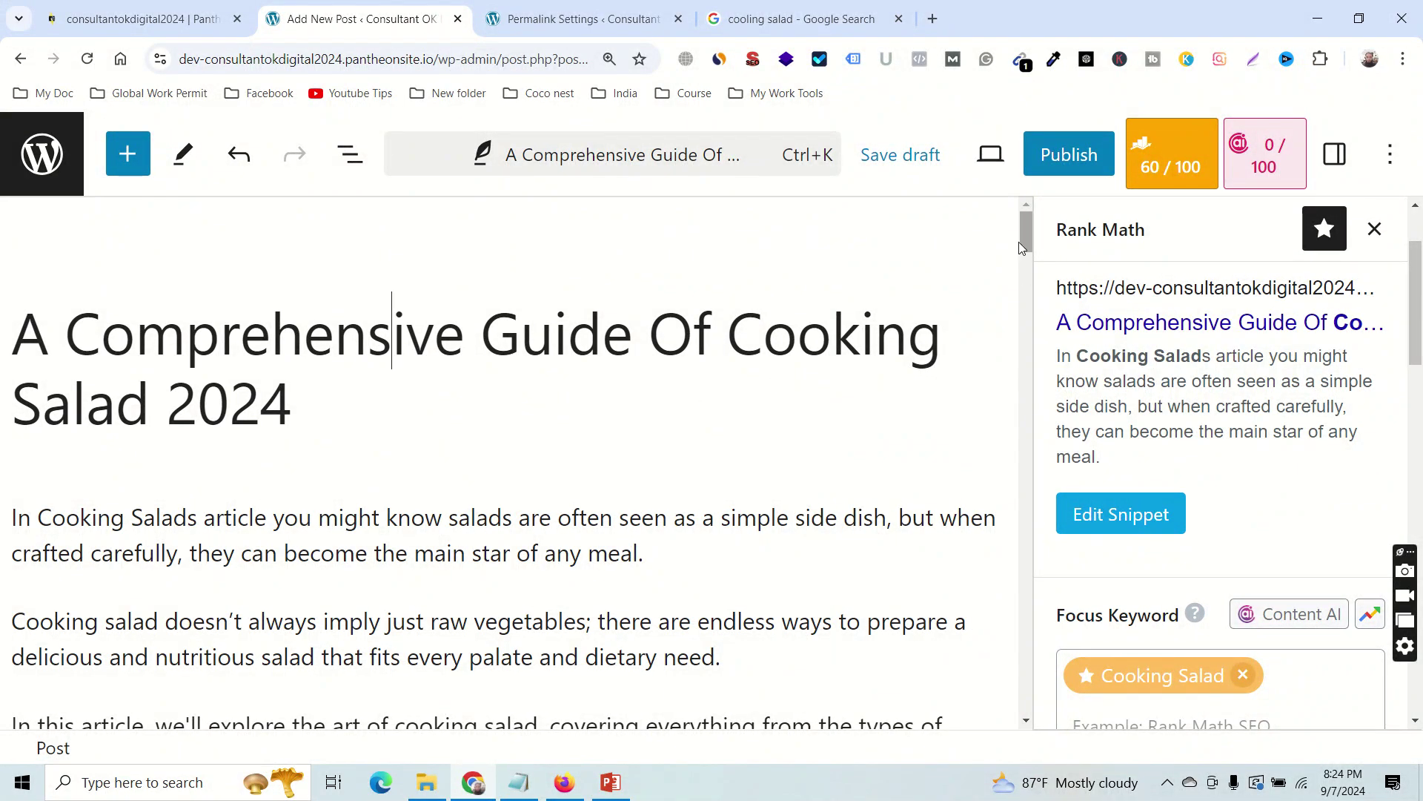
drag(1024, 232, 1033, 281)
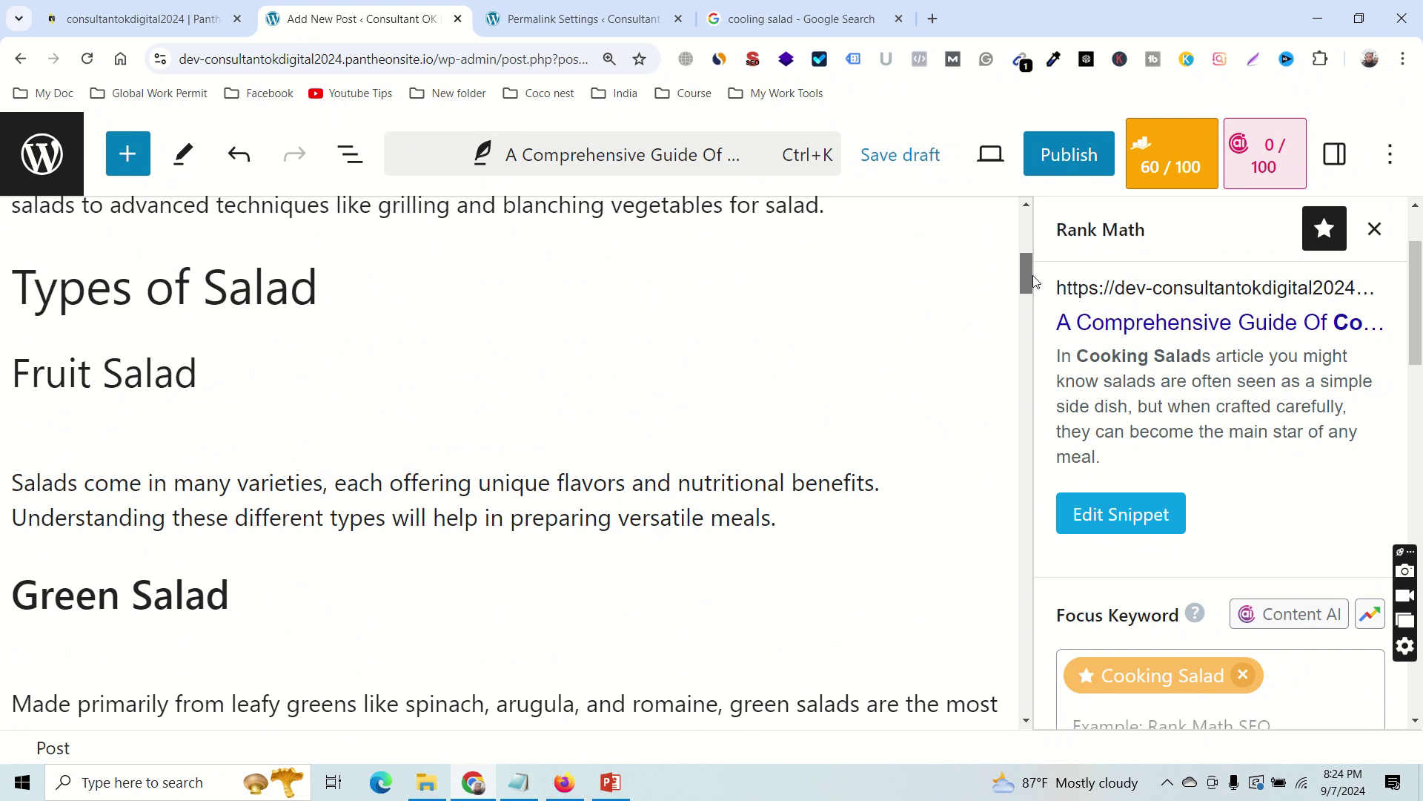
drag(1035, 281, 1053, 499)
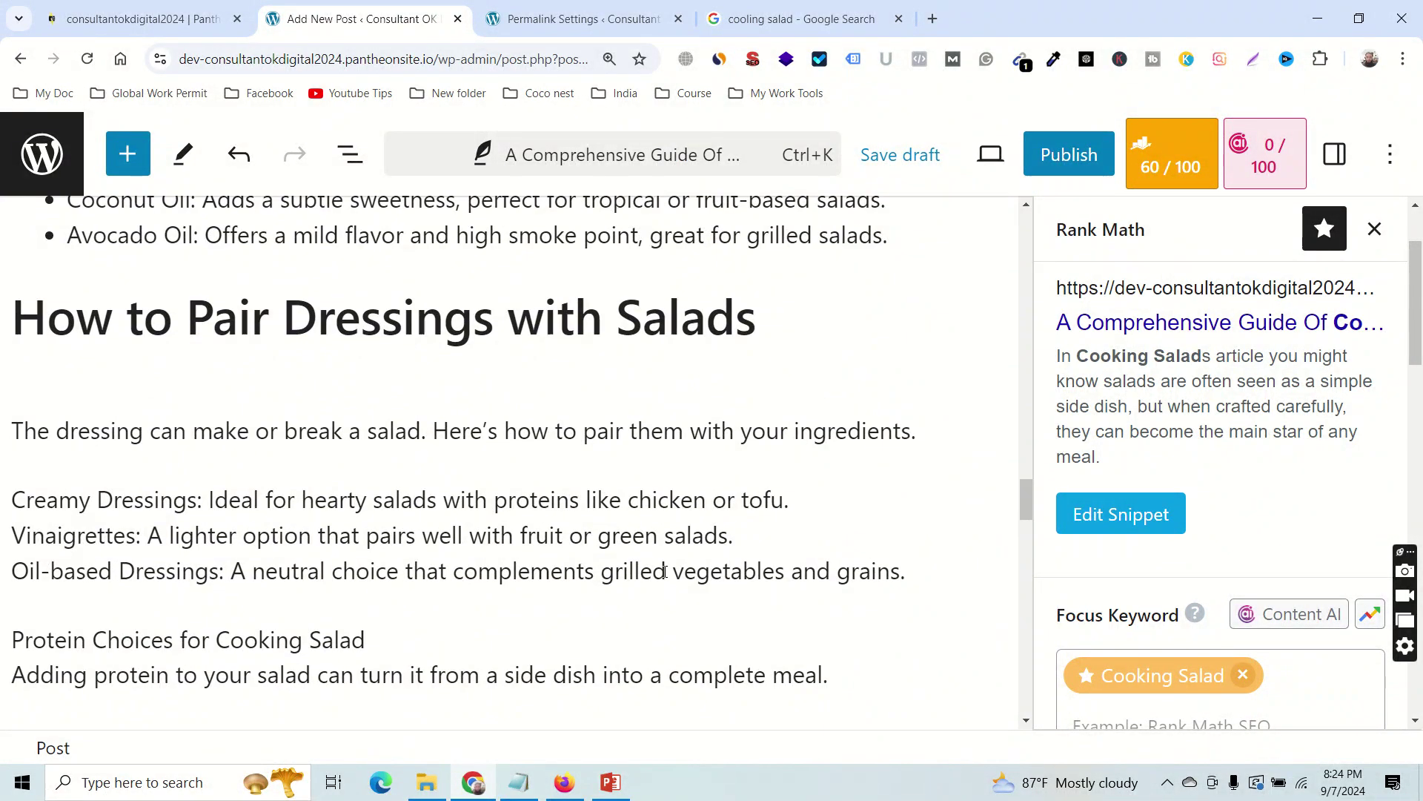
click(740, 430)
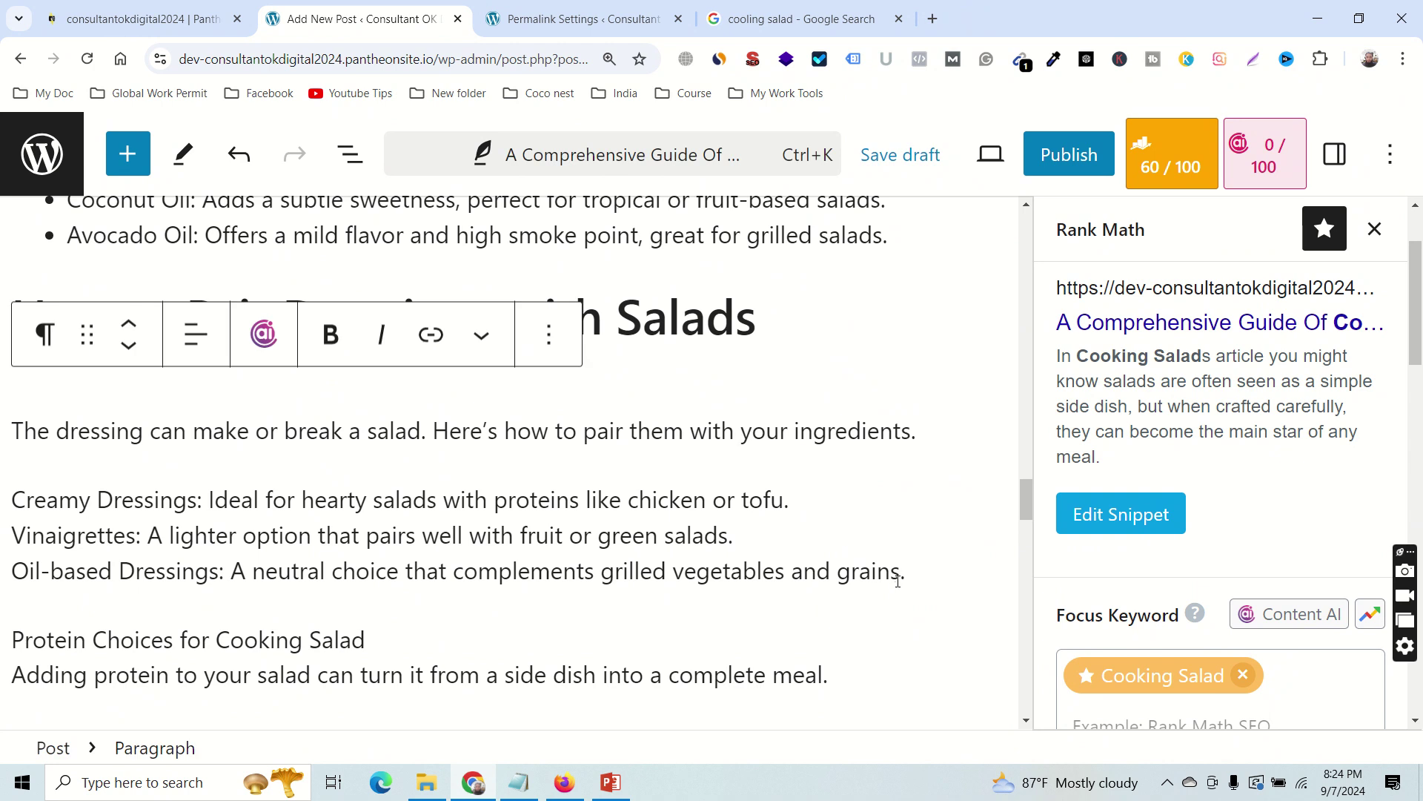
drag(905, 579, 61, 447)
click(61, 448)
click(95, 241)
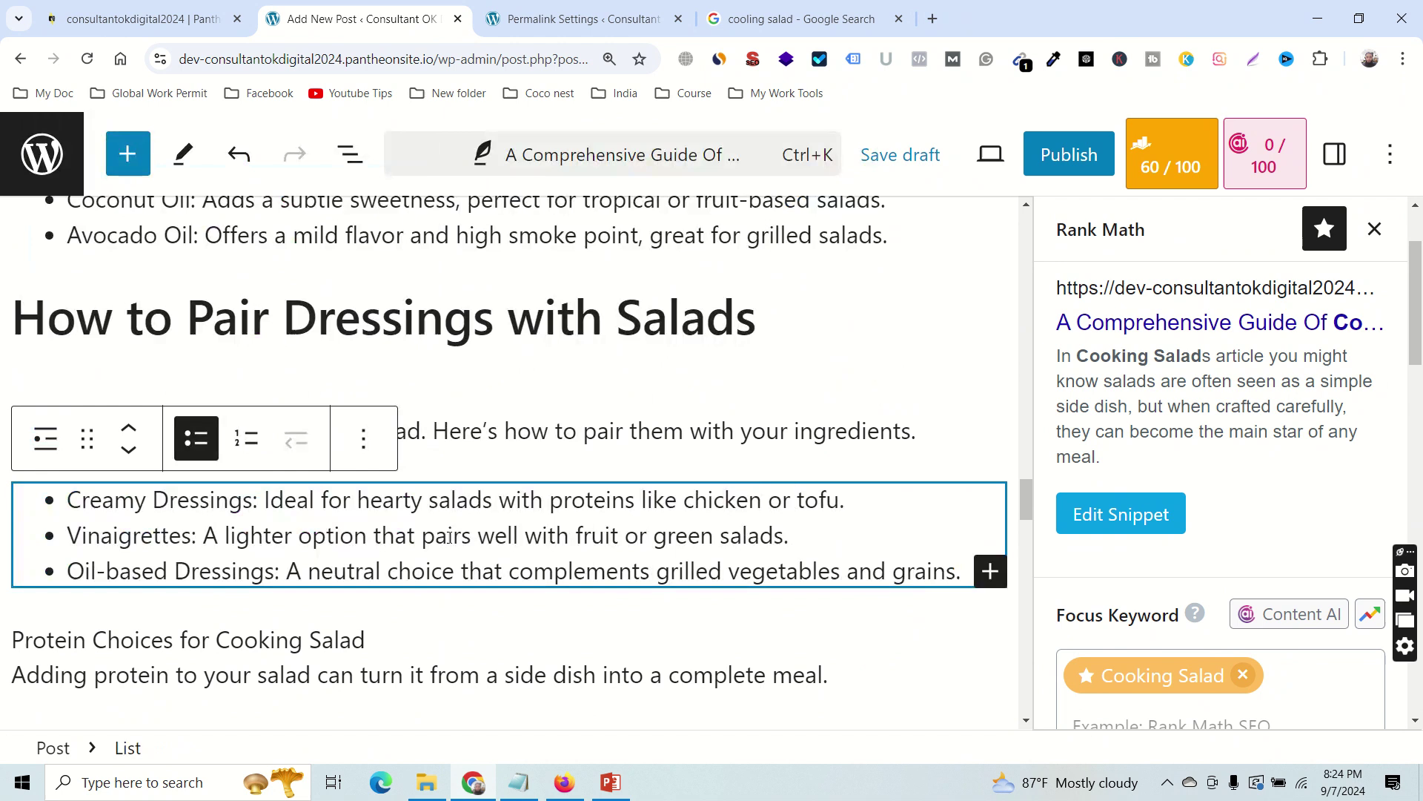
Try transforming the bulleted dressings list back into paragraphs.
scroll(658, 586, down, 2)
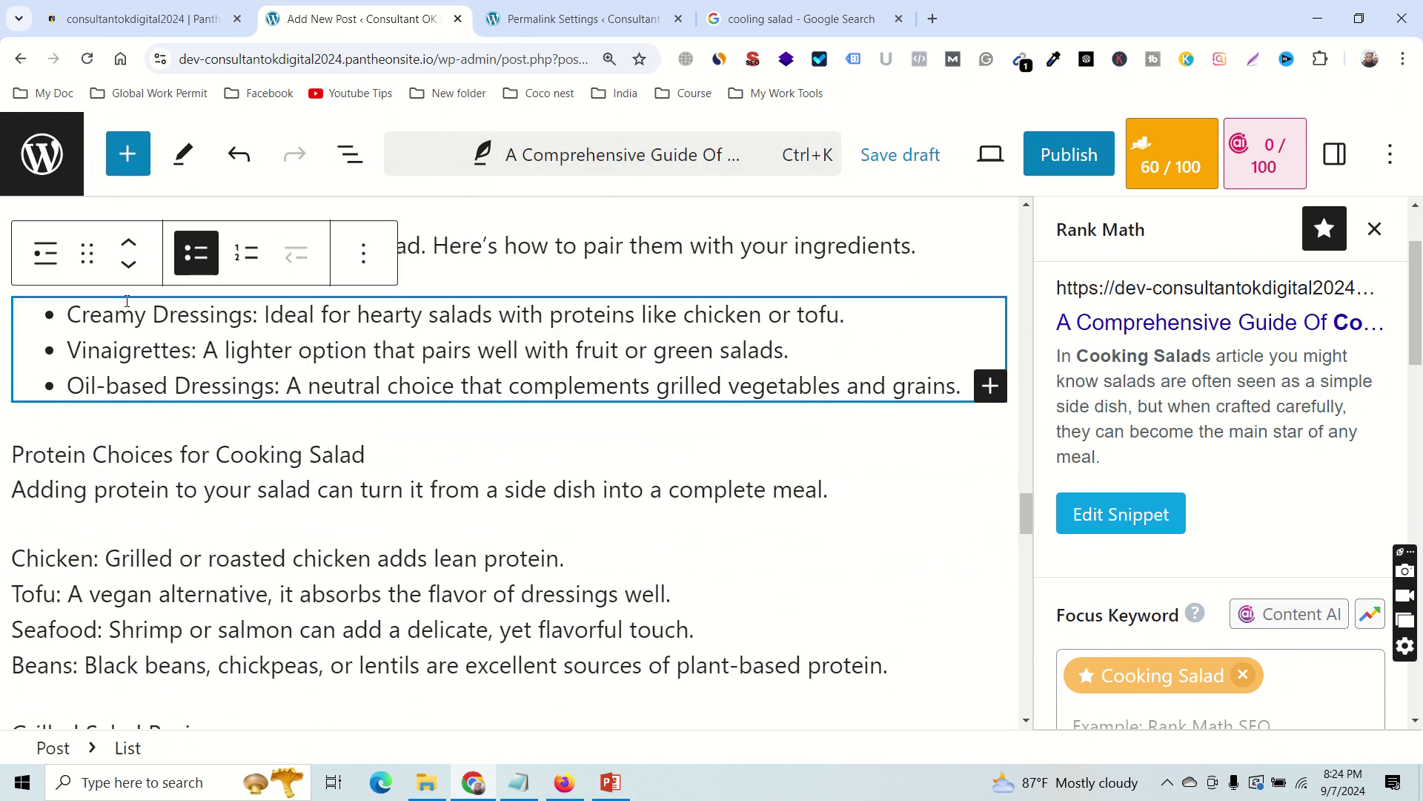
click(45, 253)
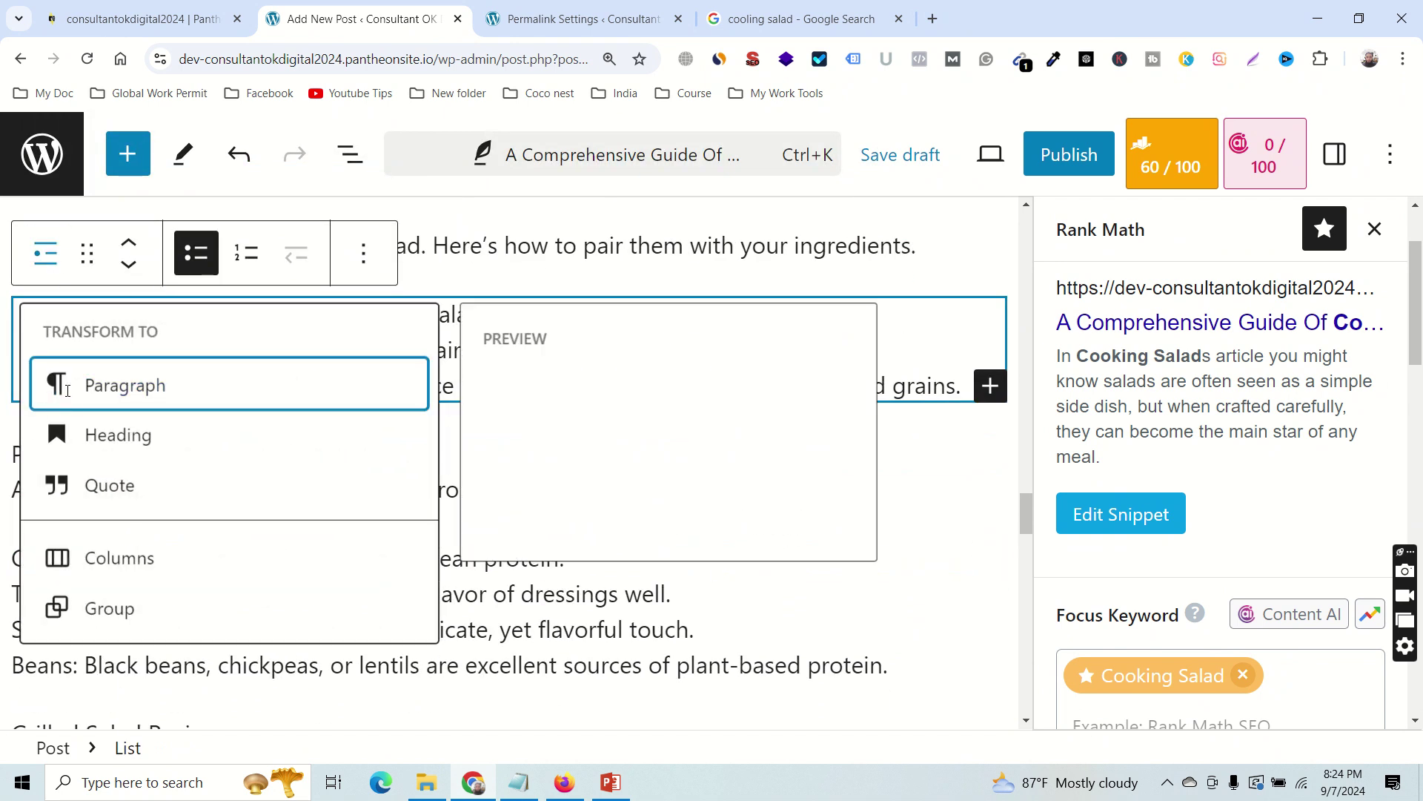
click(87, 385)
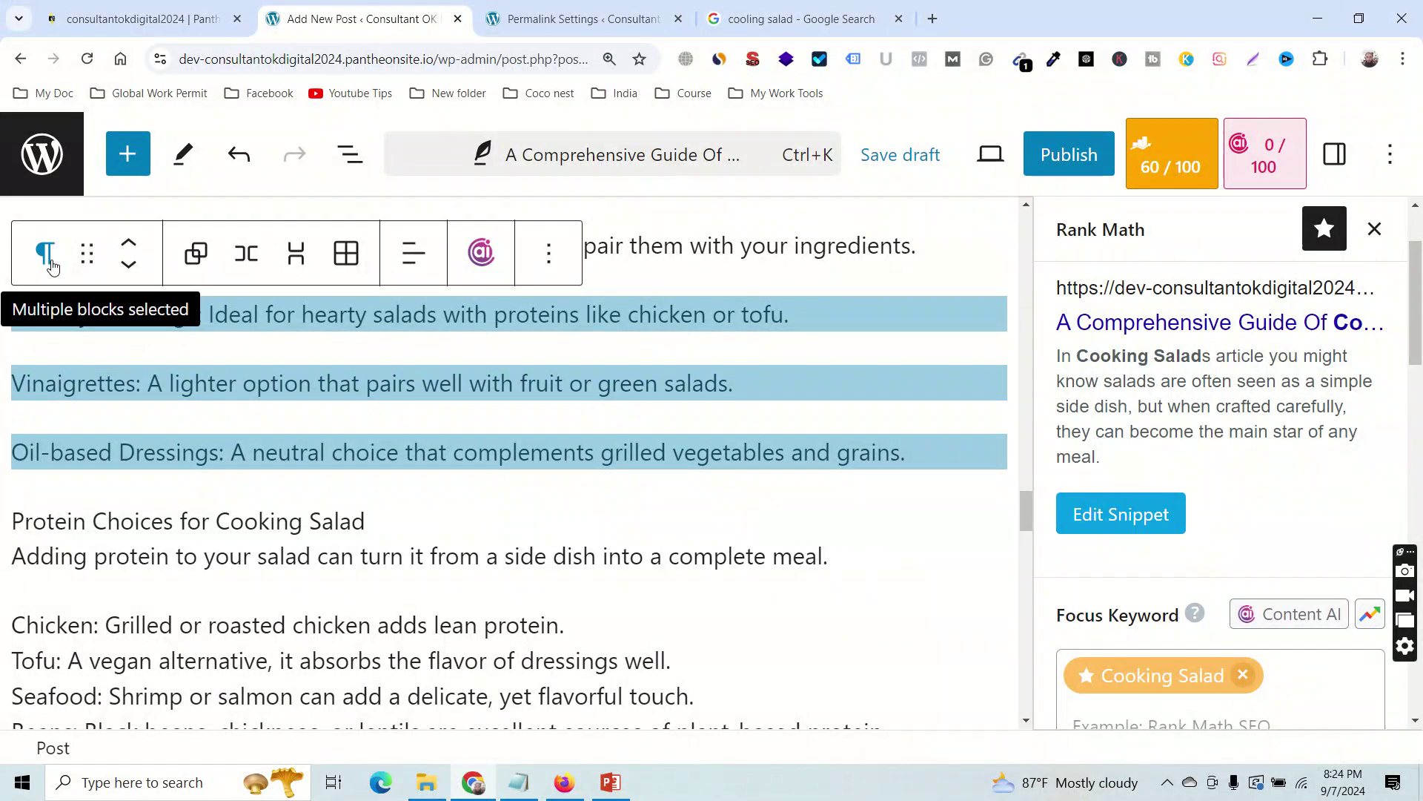
Undo the dressings list conversions and the bold heading formatting of "How to Pair Dressings with Salads".
key(ctrl+z)
key(ctrl+z)
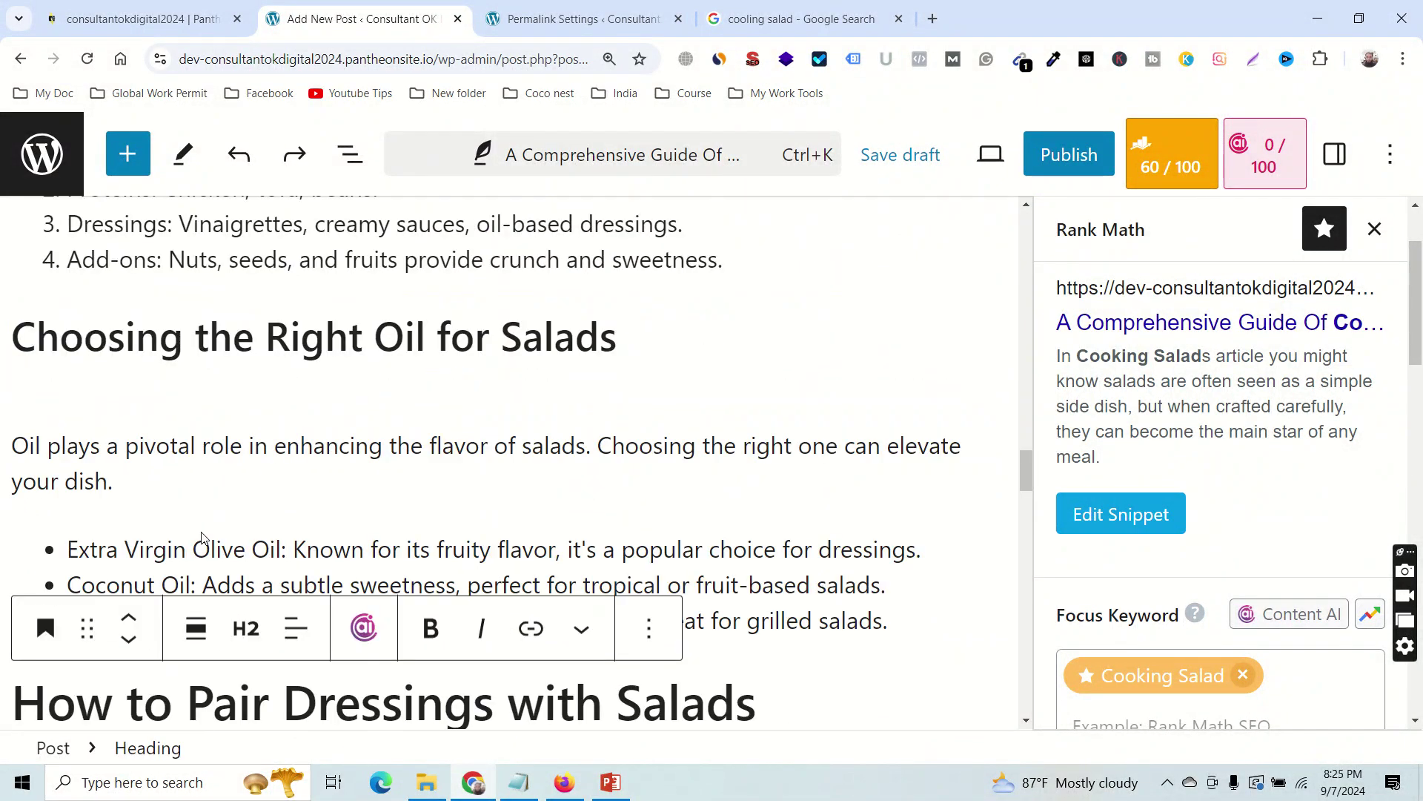
key(ctrl+z)
key(ctrl+z)
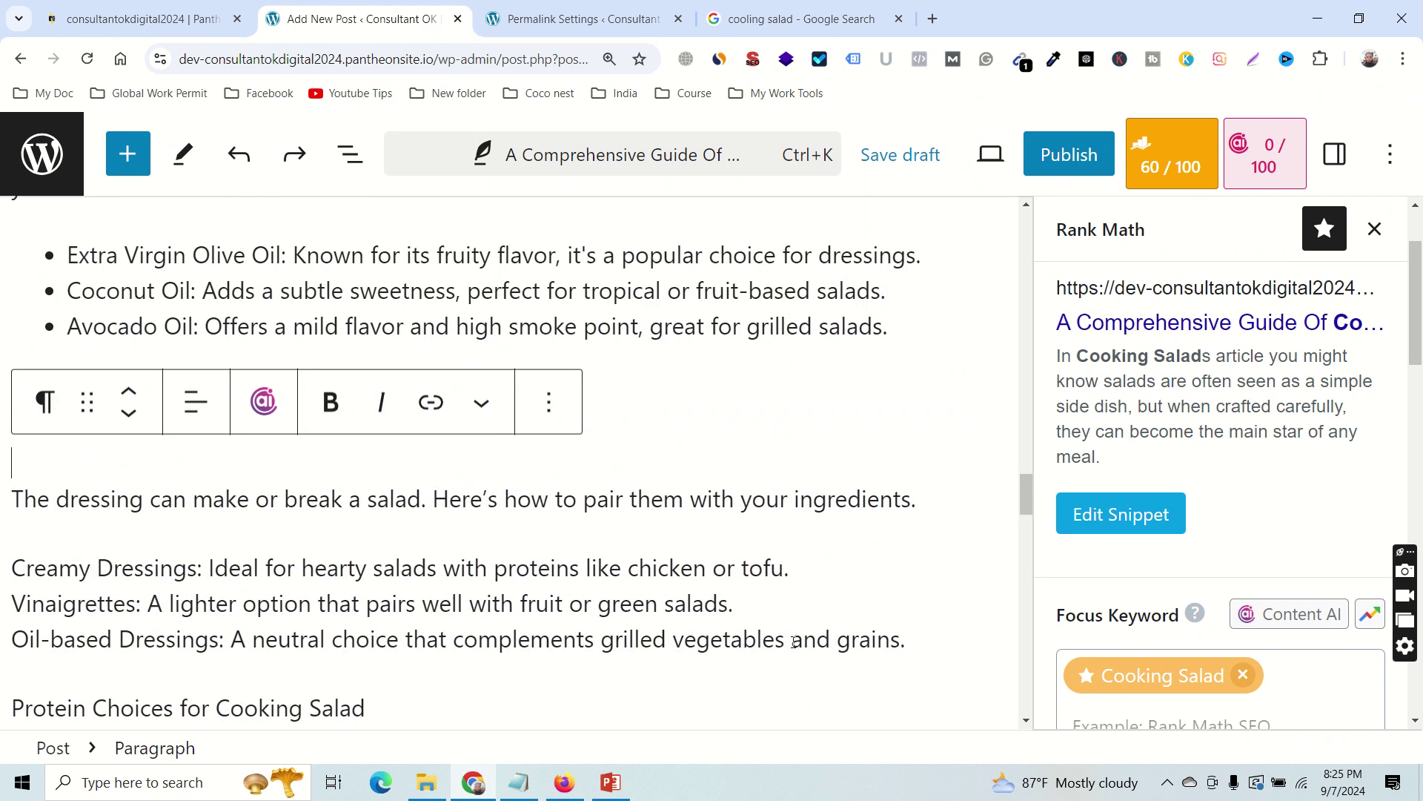
Format the plain "How to Pair Dressings with Salads" line as a bold Heading 2.
click(792, 640)
triple_click(189, 396)
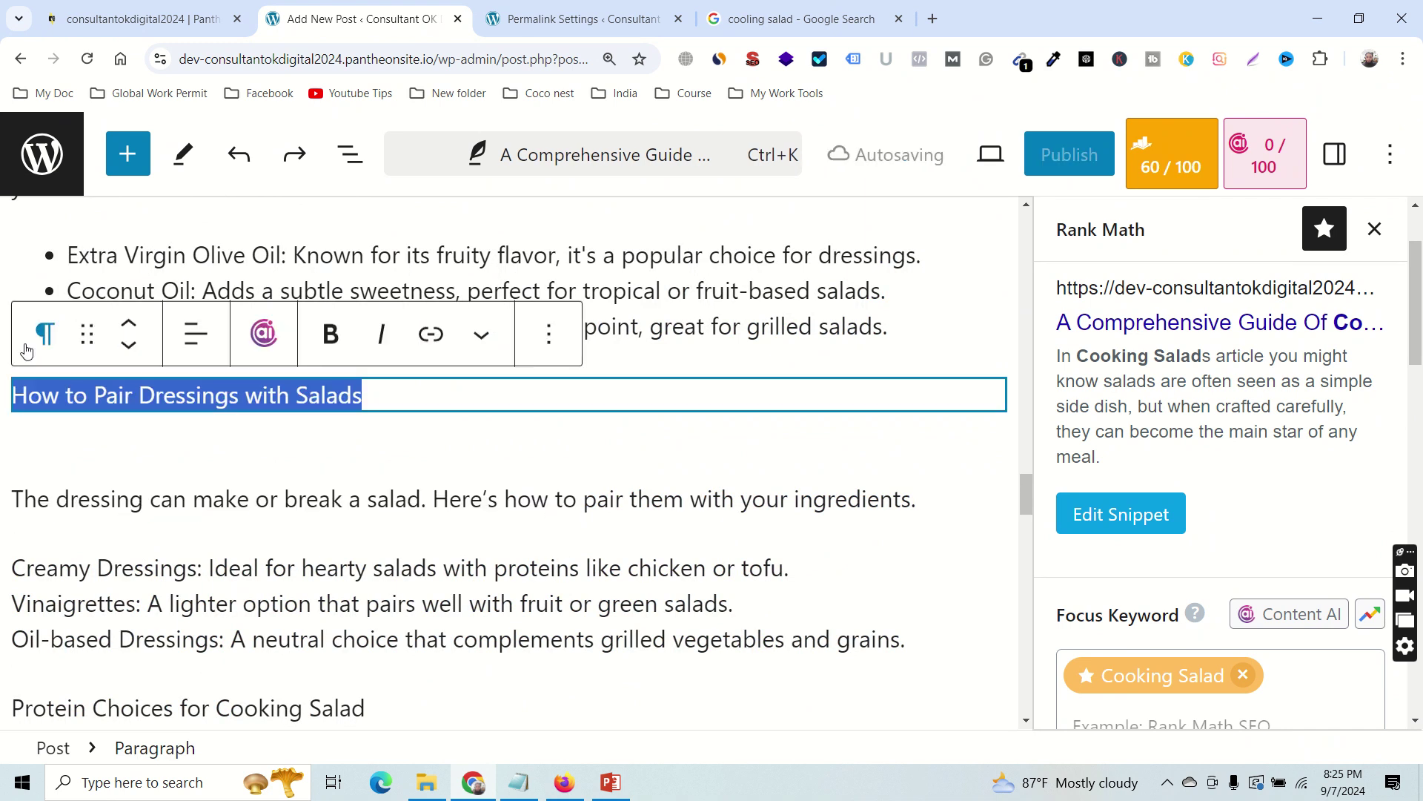
click(44, 333)
click(99, 469)
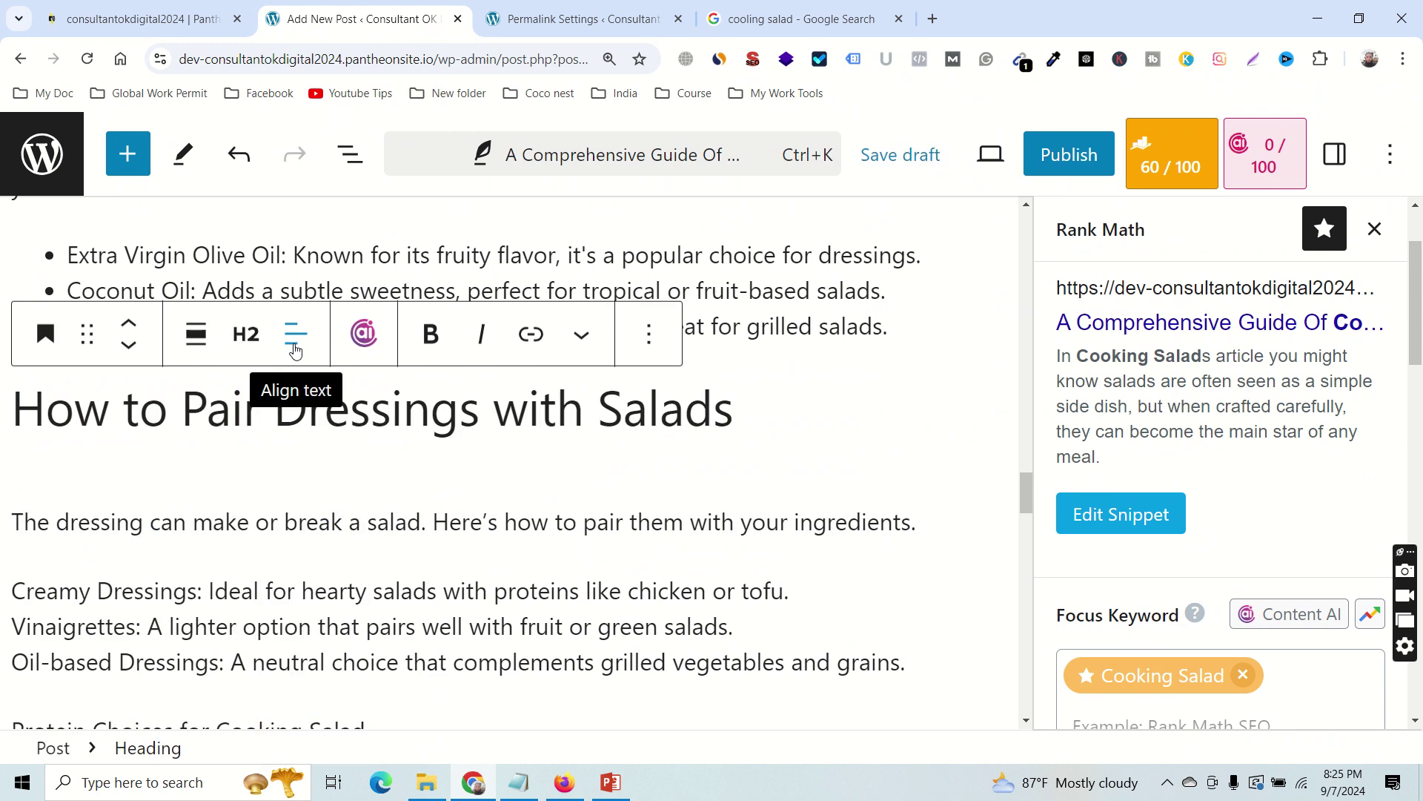
triple_click(209, 379)
click(431, 334)
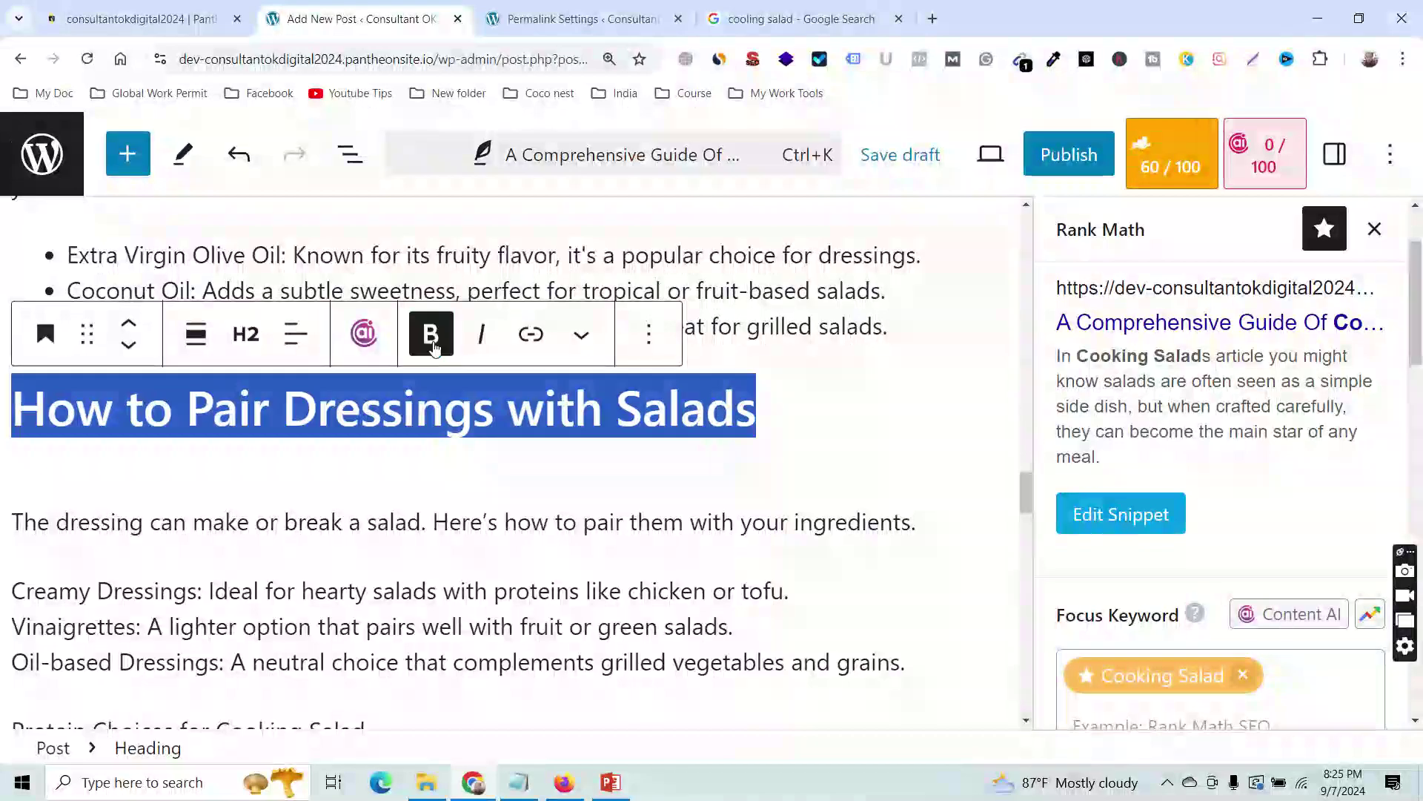
Try transforming the three dressing lines into a quote block.
click(680, 591)
drag(923, 667, 5, 590)
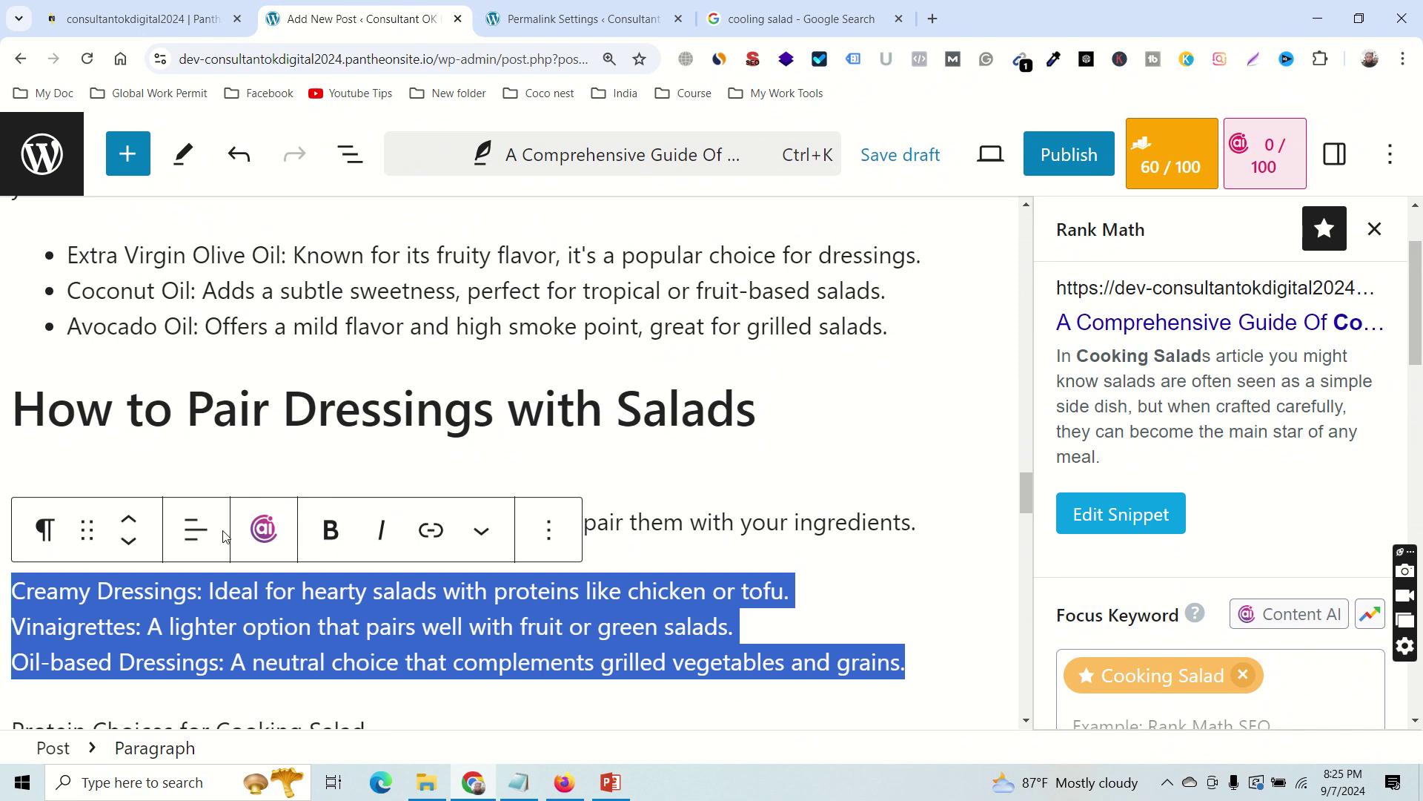
click(46, 540)
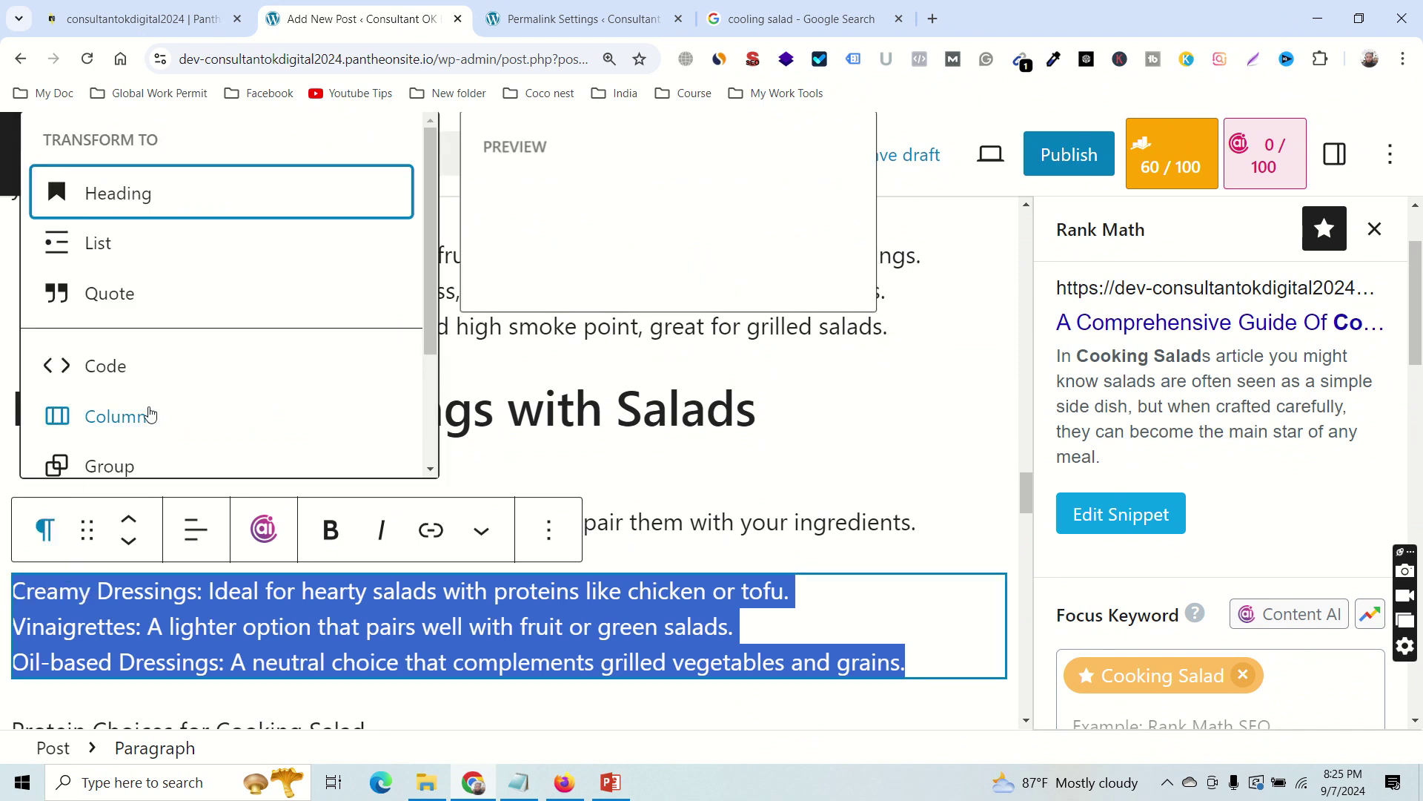
click(86, 302)
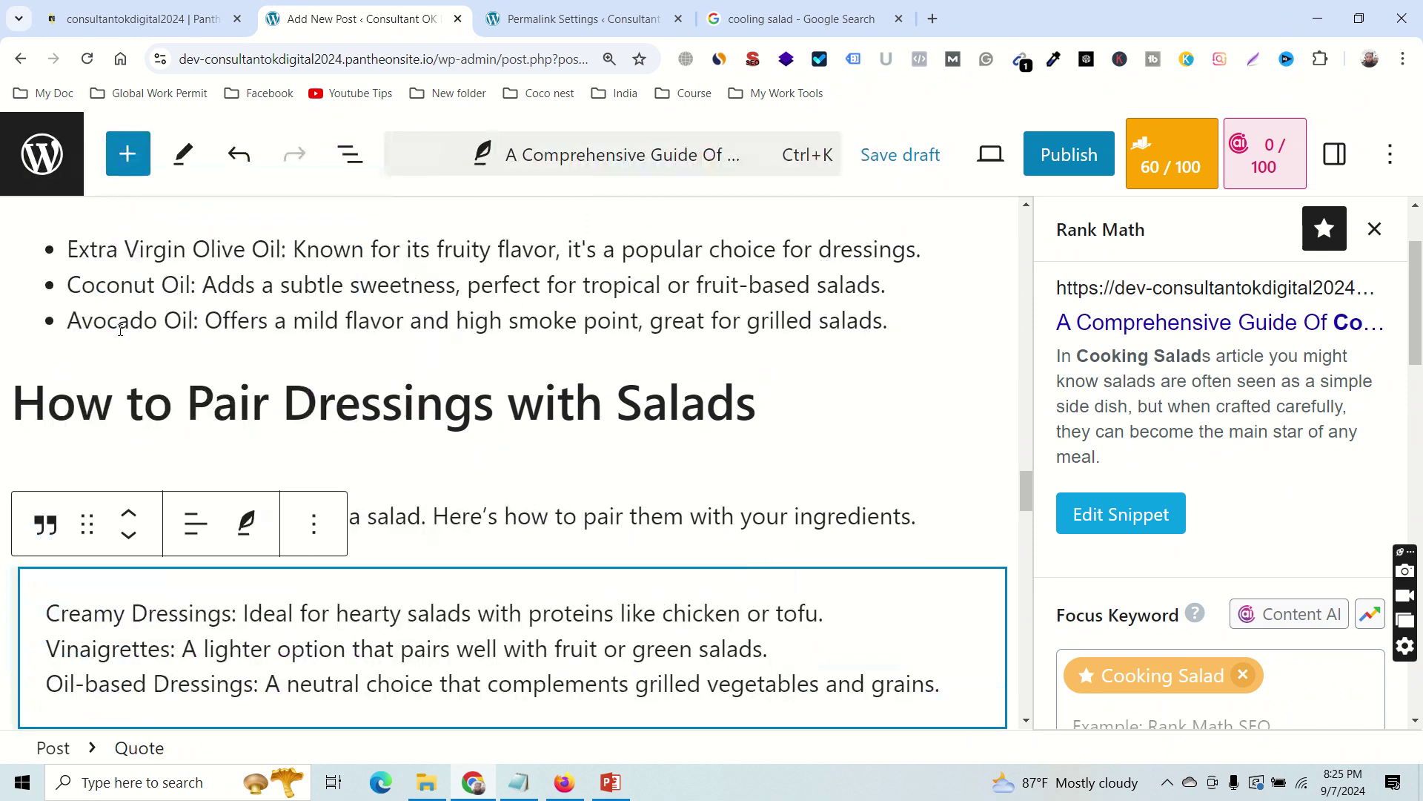
scroll(312, 519, down, 3)
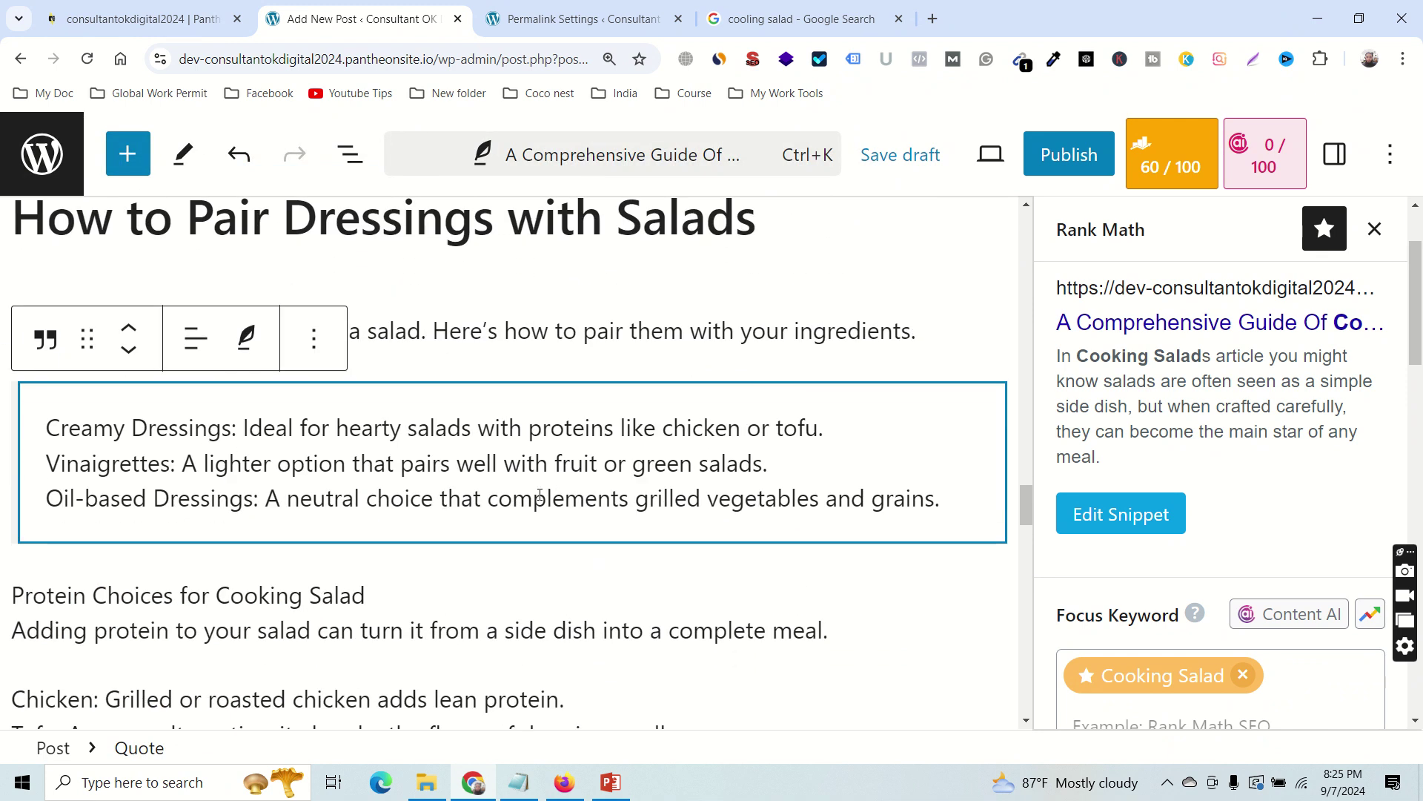
Transform the dressings quote block back into a paragraph.
click(420, 608)
click(127, 431)
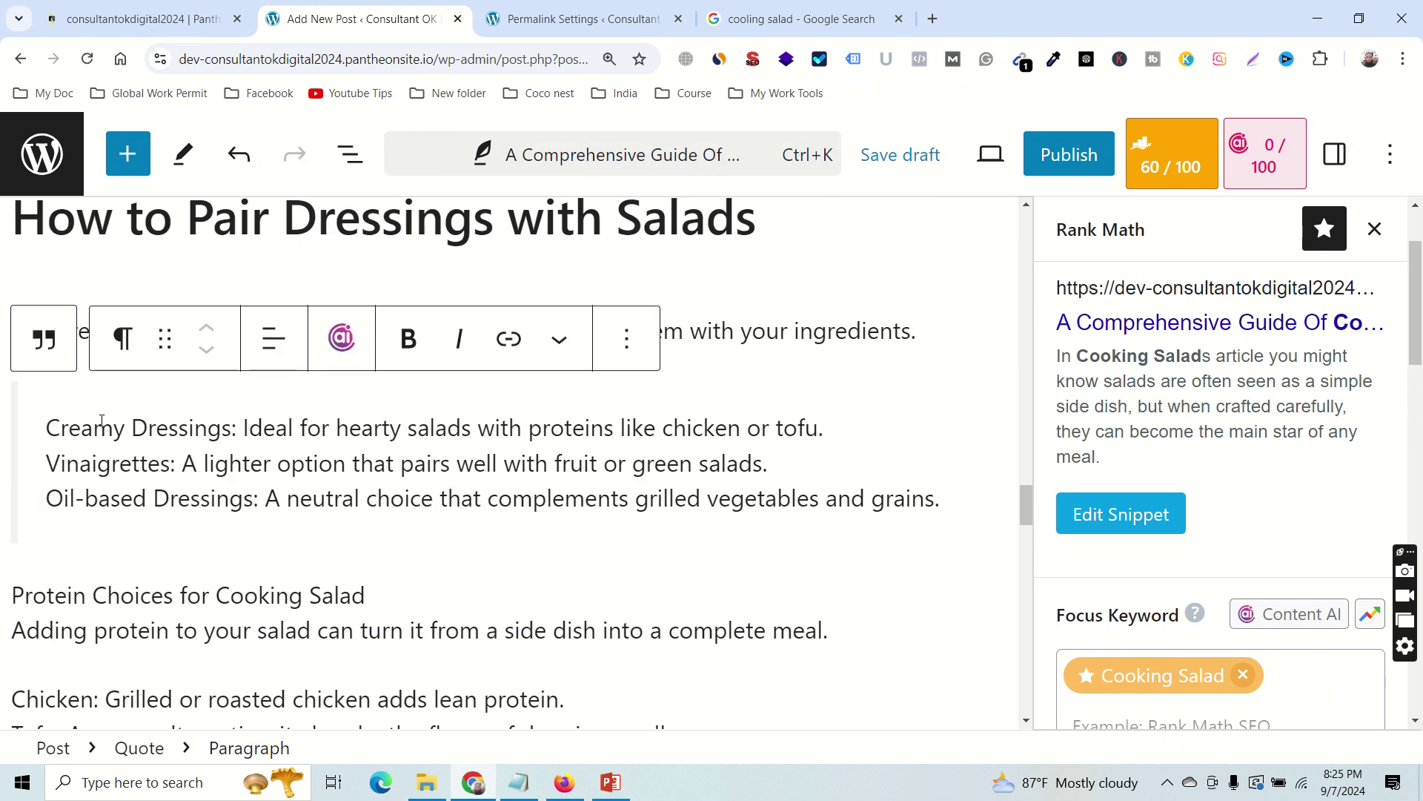
click(45, 346)
click(44, 342)
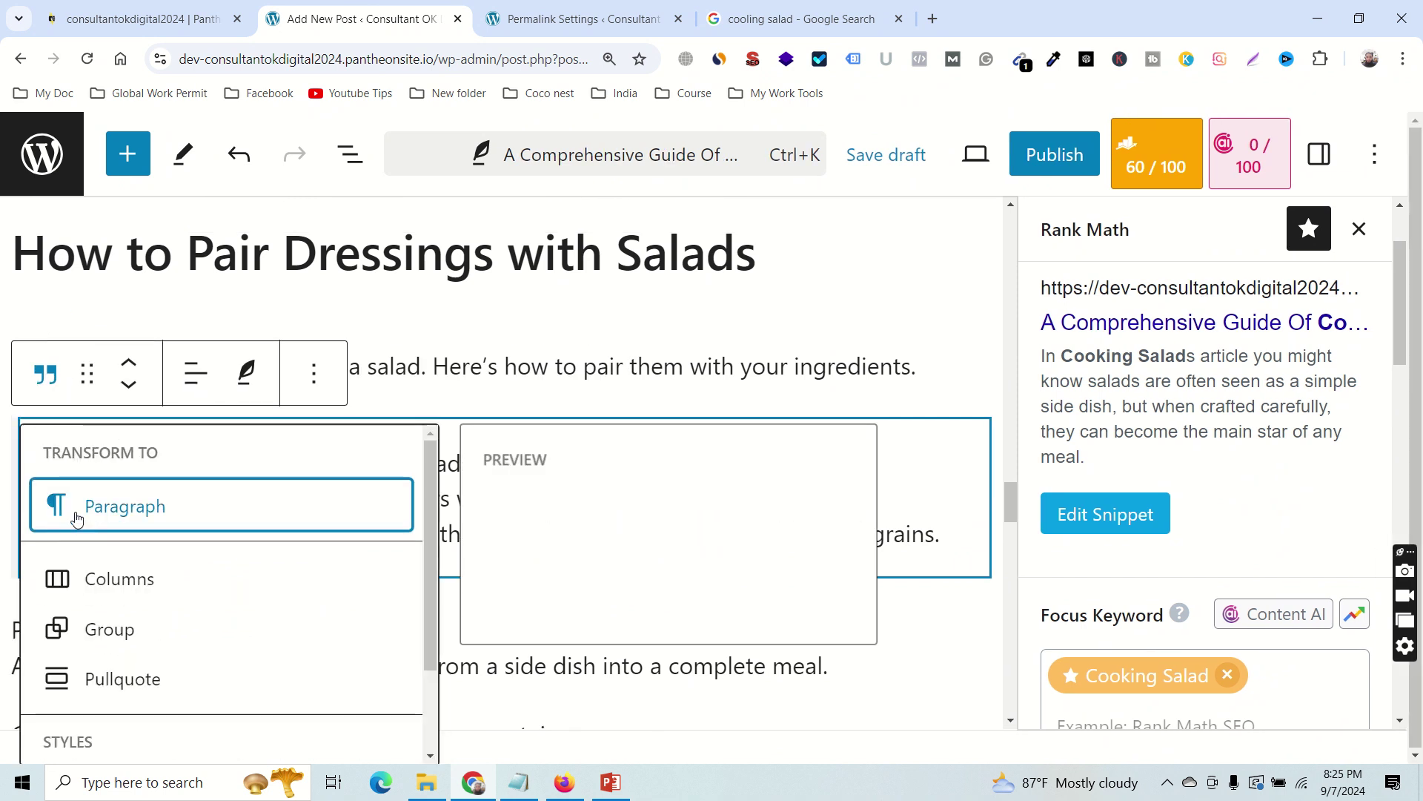
click(76, 518)
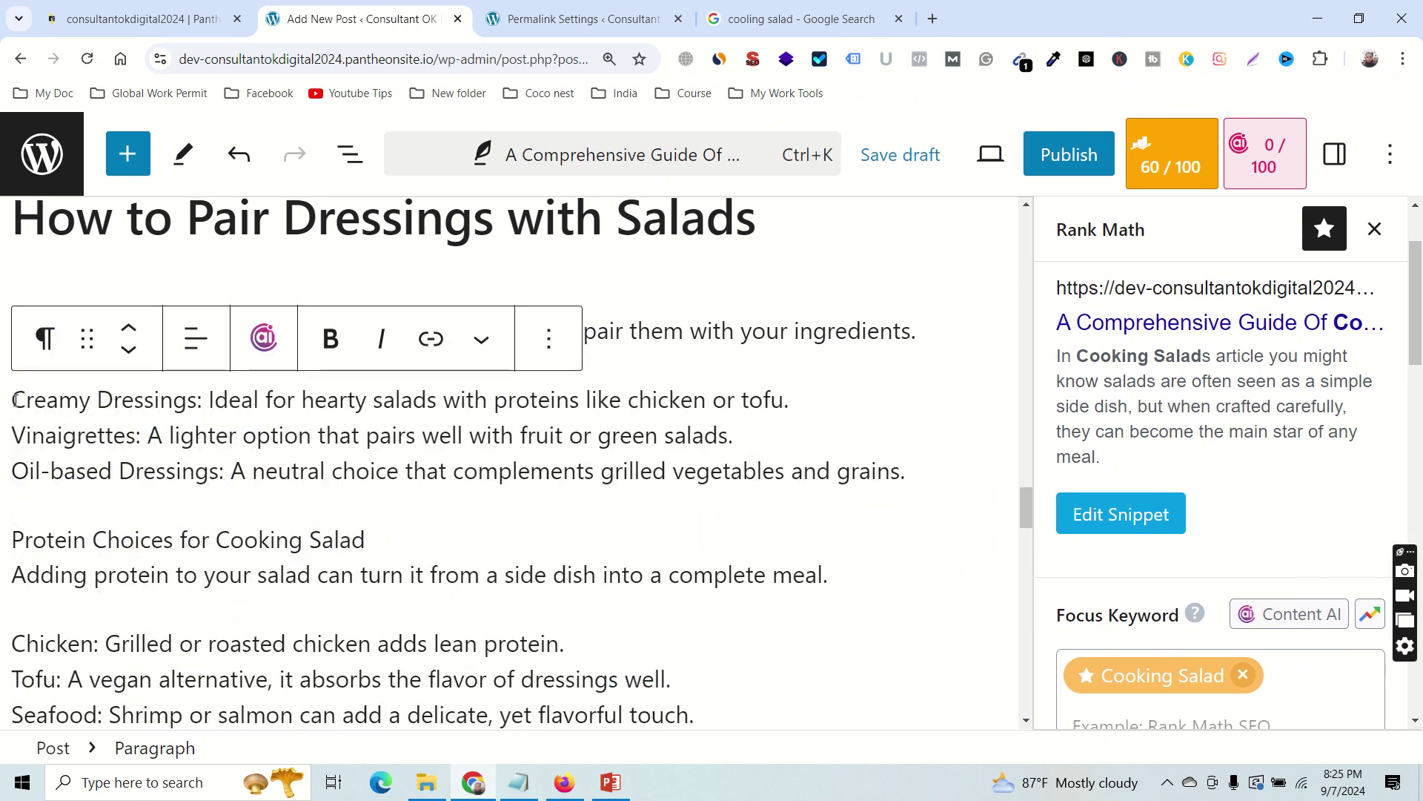
Try the Quote format on the dressing lines once more and return them to a paragraph.
drag(15, 400, 921, 468)
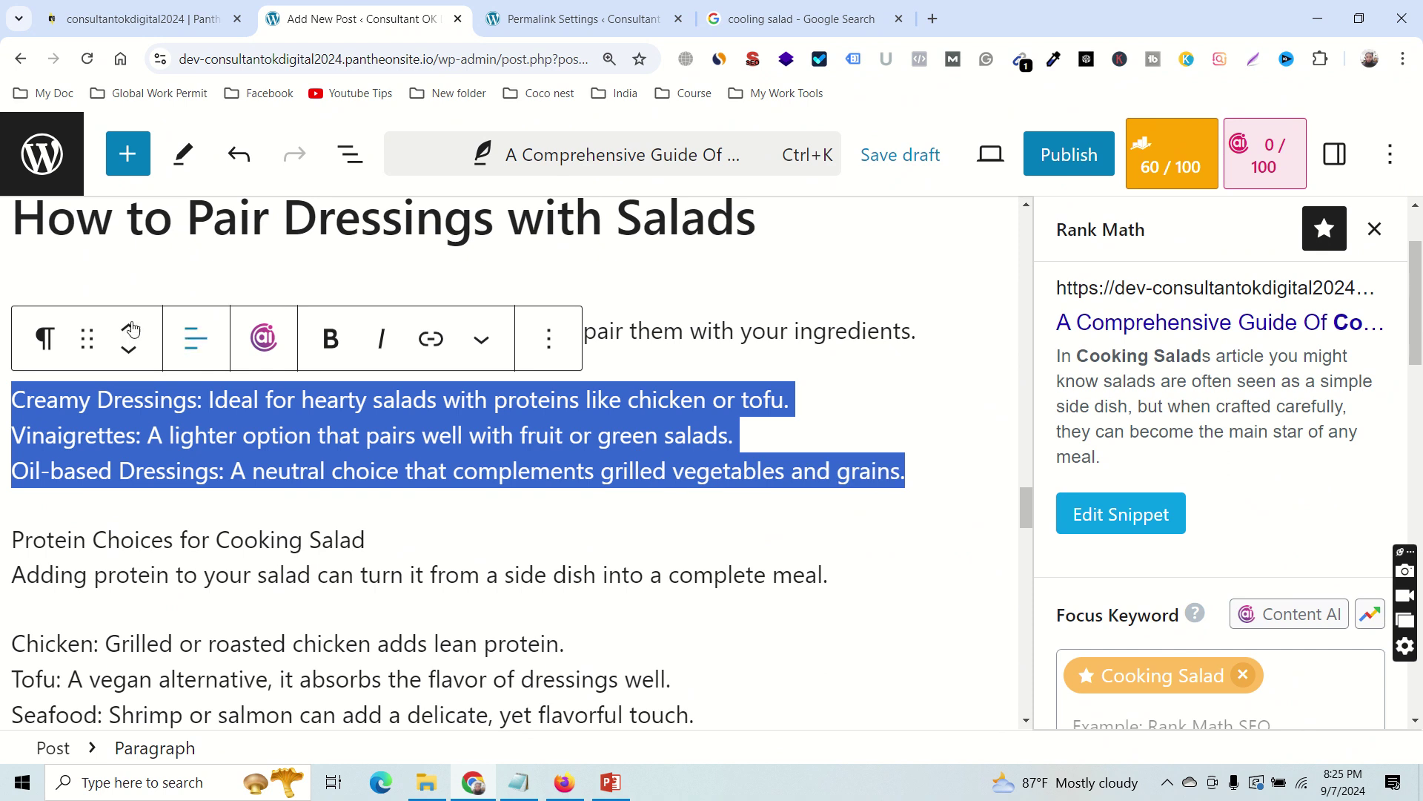
click(44, 337)
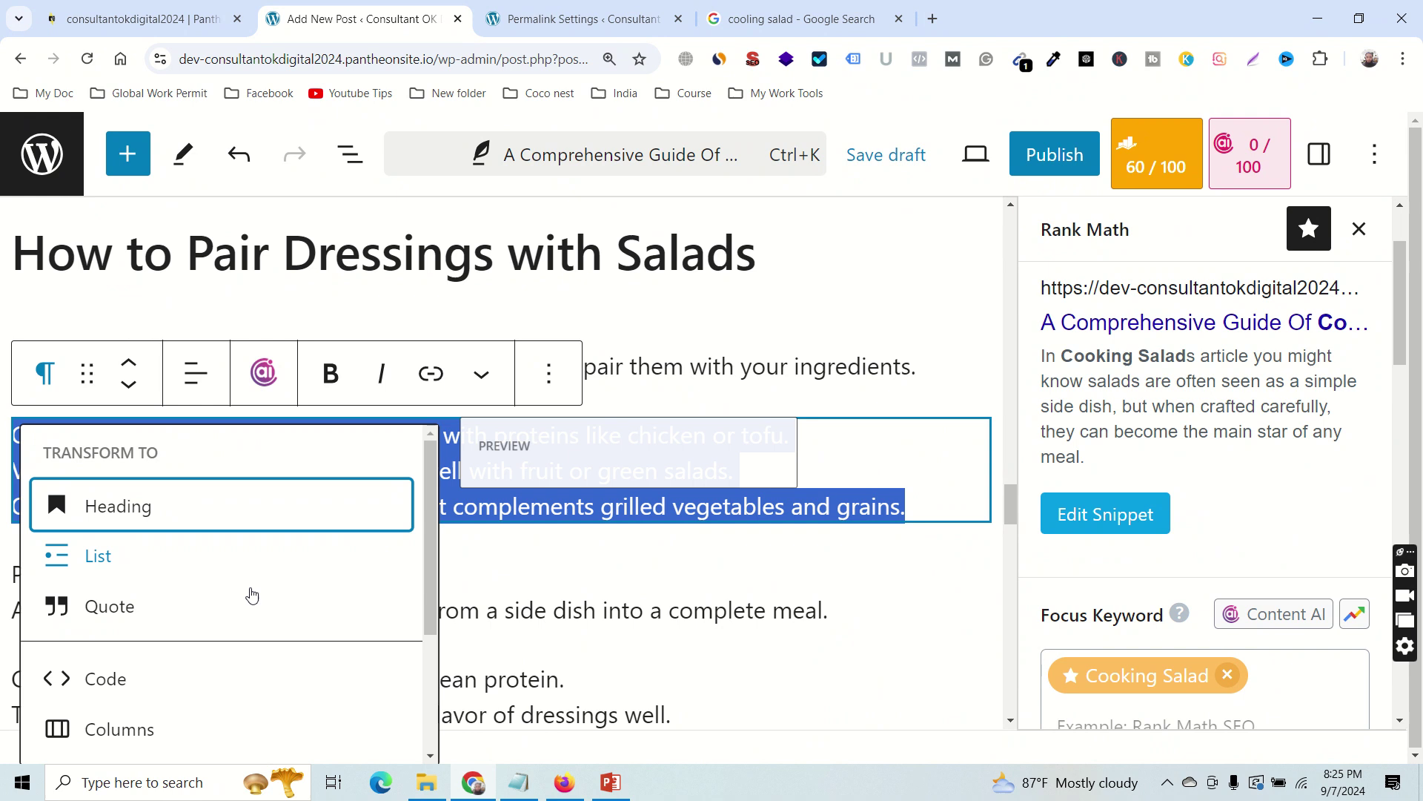
click(95, 617)
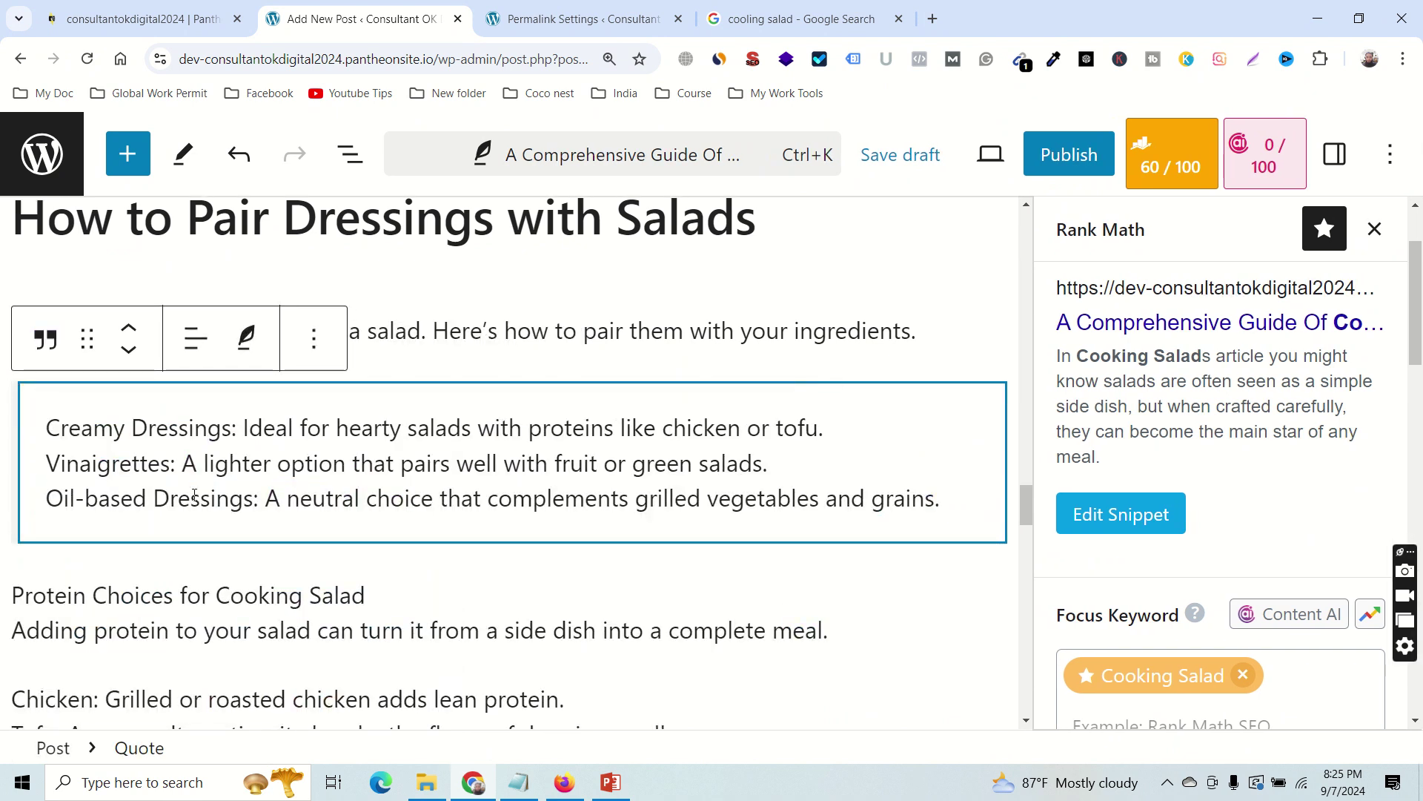
click(45, 340)
click(83, 509)
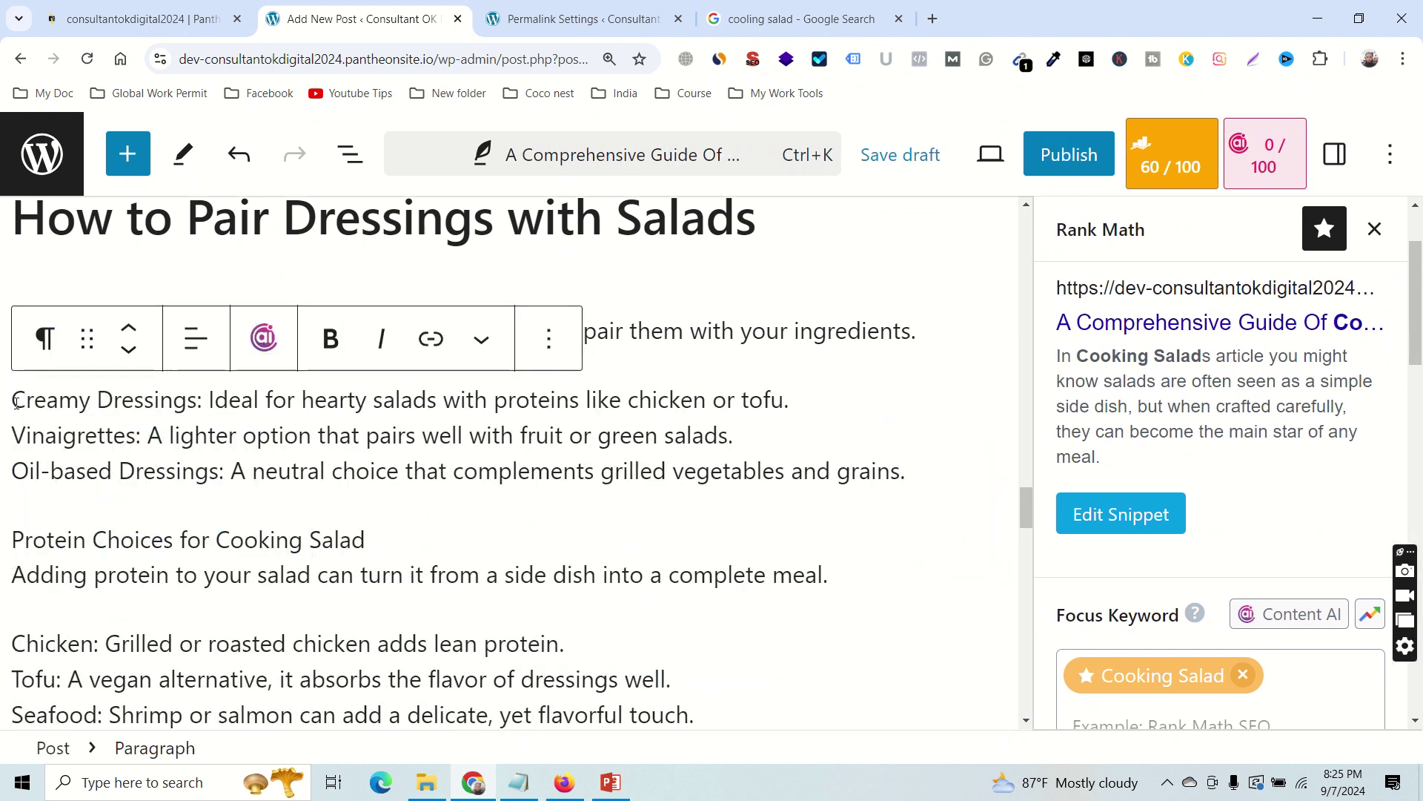
Convert the three dressing lines, from Creamy Dressings to Oil-based Dressings, into a bulleted list.
drag(11, 400, 908, 476)
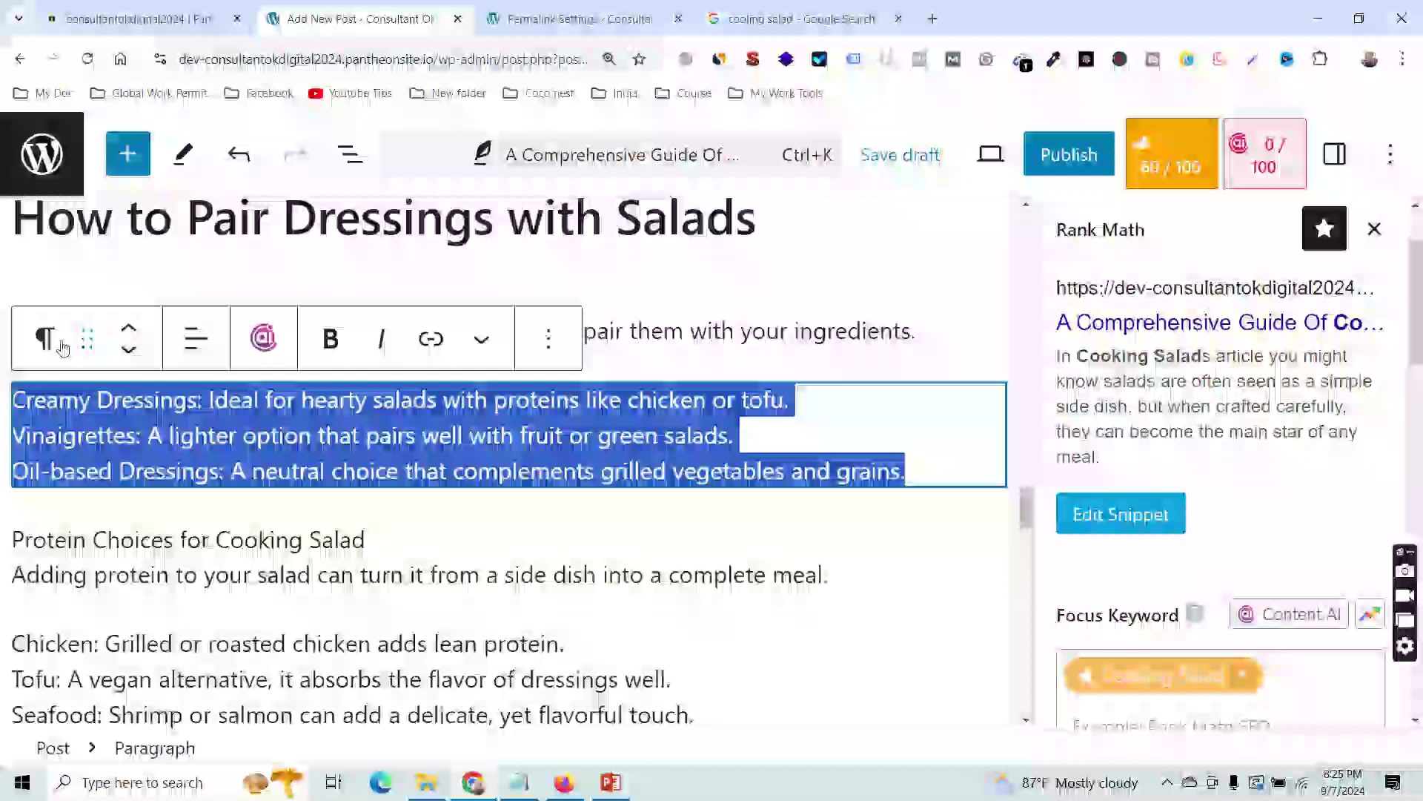
click(45, 338)
click(98, 555)
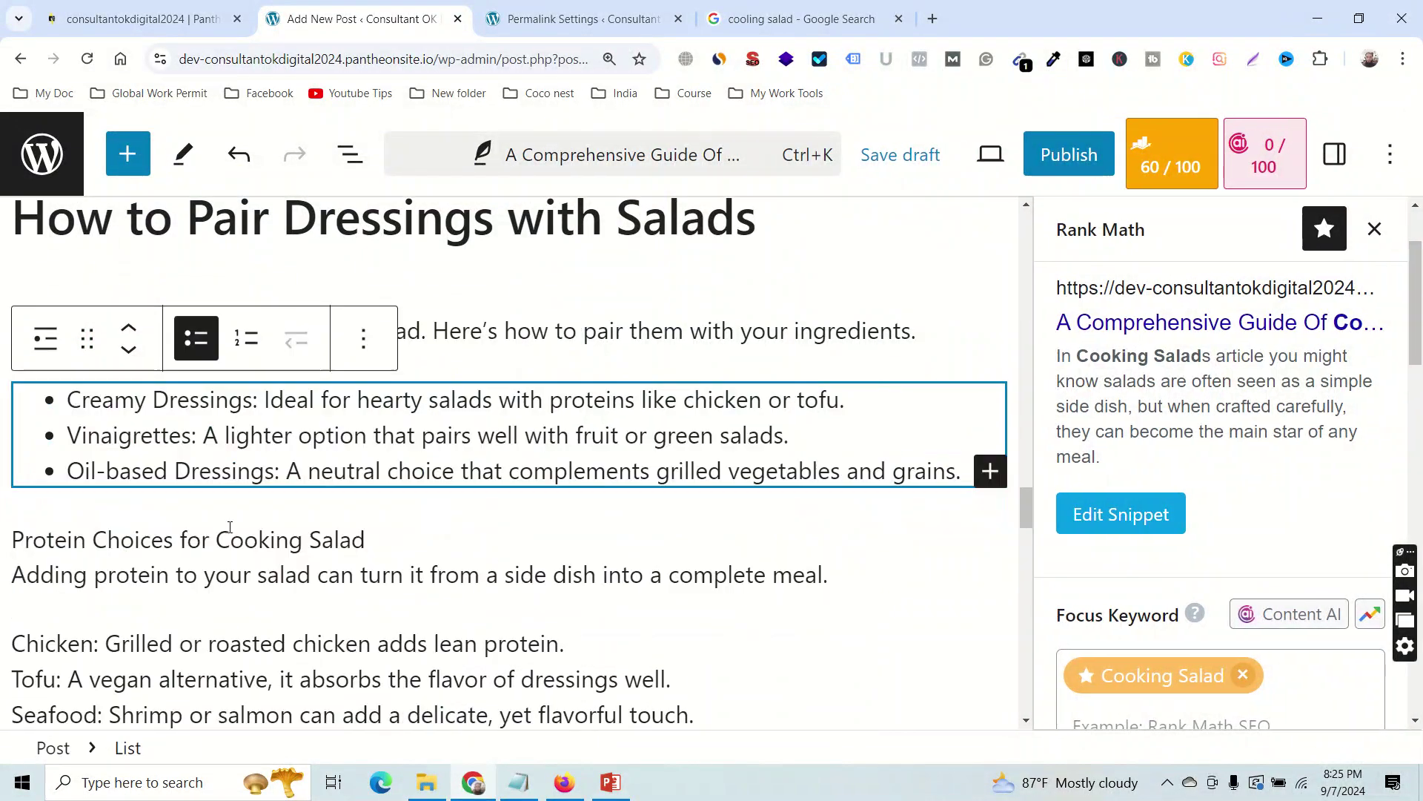
Separate the "Protein Choices for Cooking Salad" line from the sentence below it so it stands as its own paragraph.
scroll(359, 480, down, 2)
click(440, 369)
scroll(440, 369, up, 5)
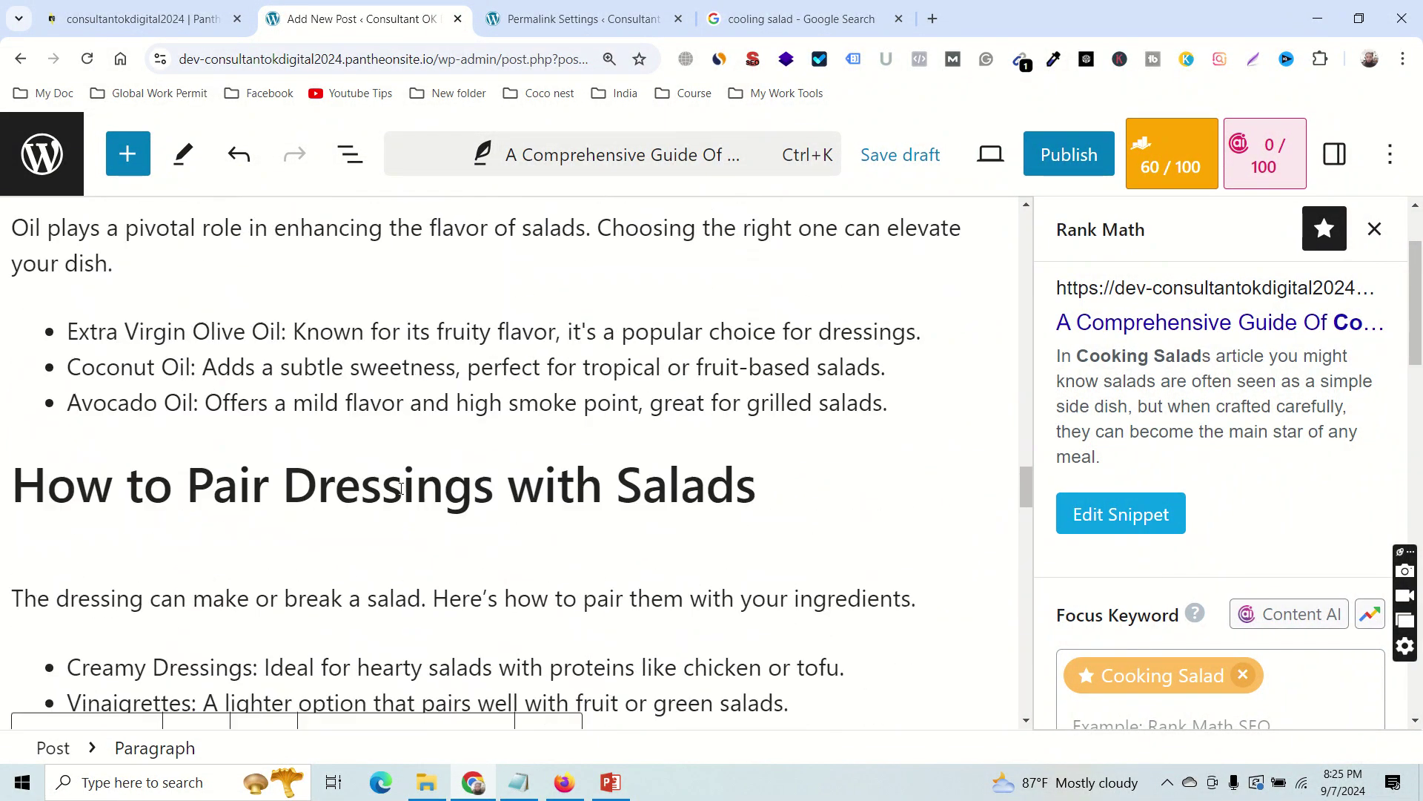
scroll(274, 558, down, 3)
scroll(273, 558, down, 2)
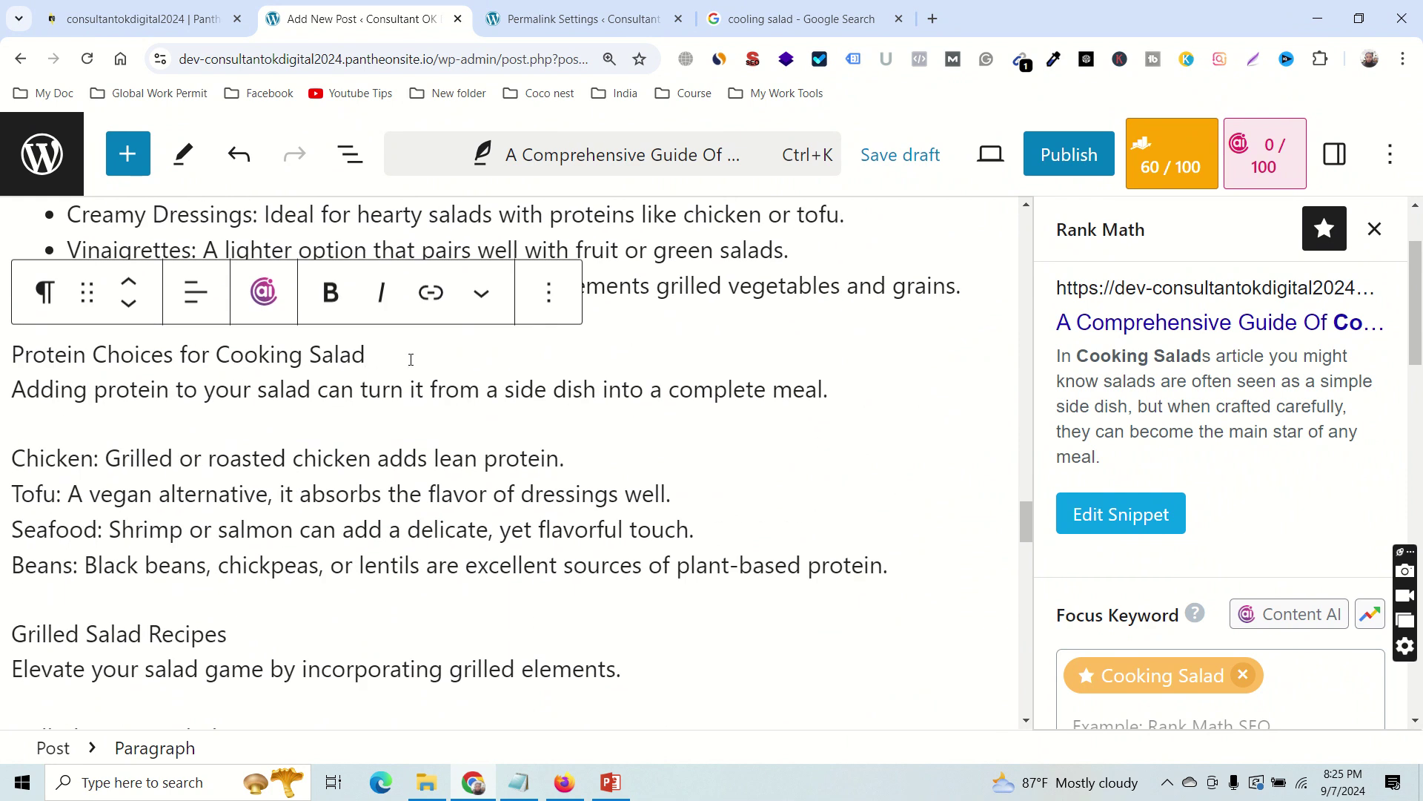
key(Return)
scroll(410, 360, up, 3)
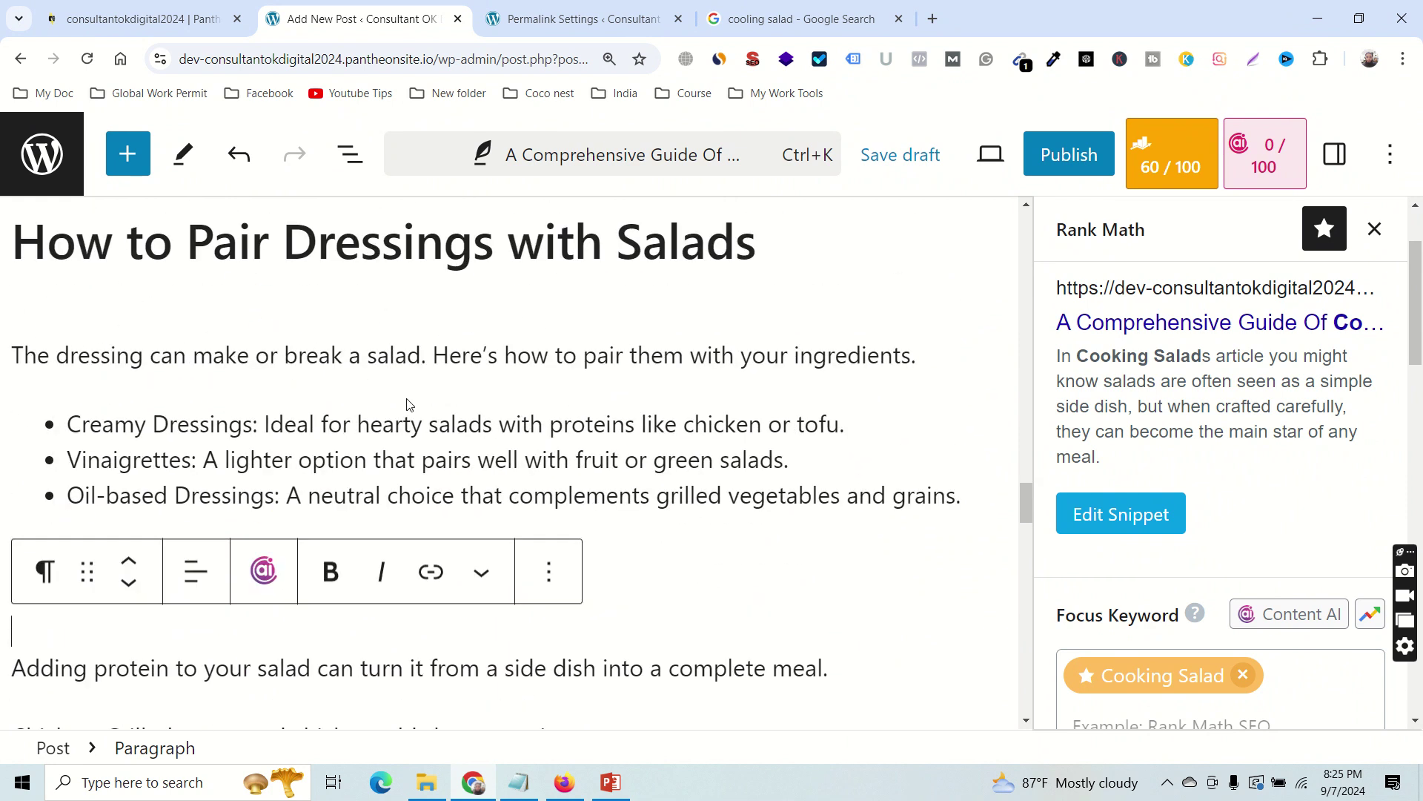
scroll(407, 397, down, 3)
scroll(635, 356, up, 1)
click(625, 400)
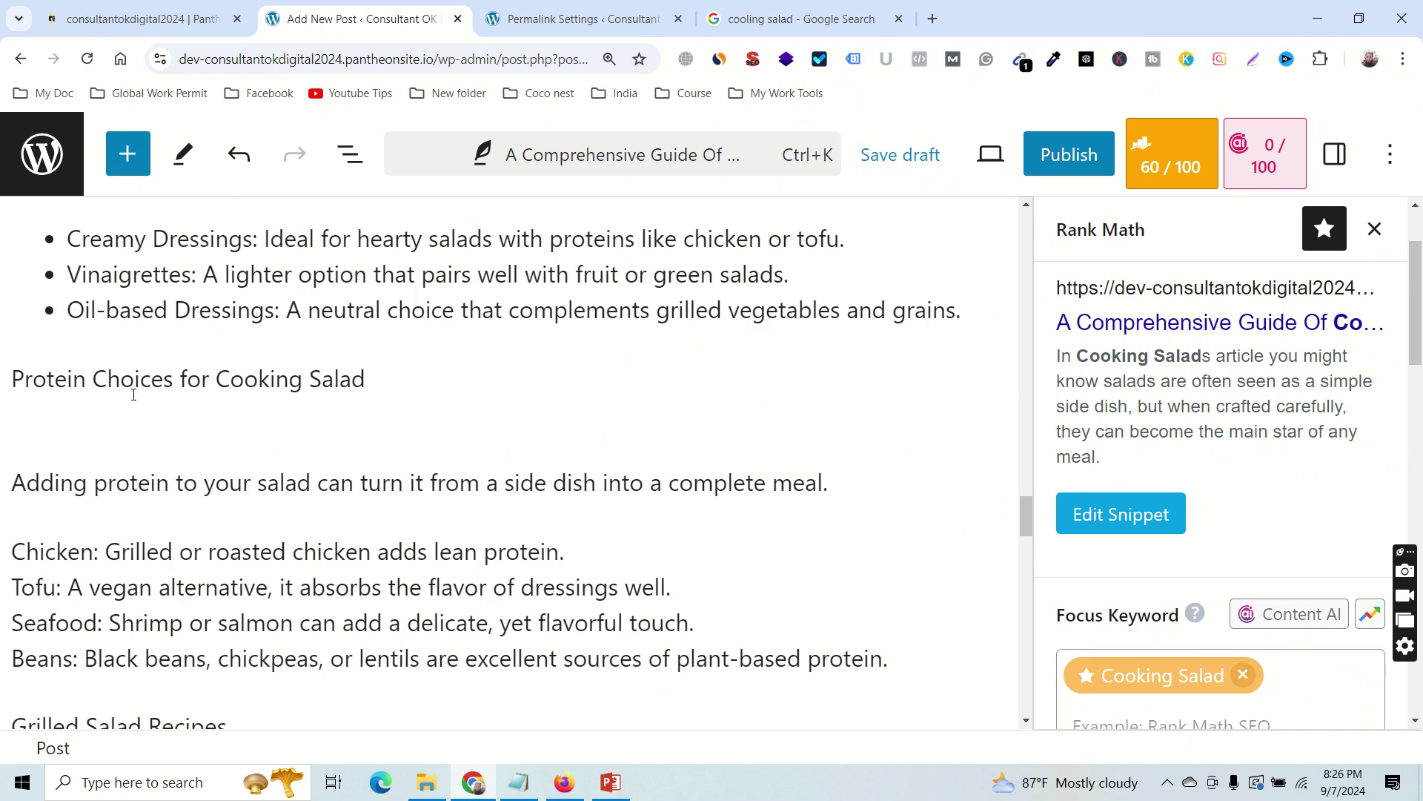
Format the "Protein Choices for Cooking Salad" line as a bold Heading 3.
triple_click(141, 373)
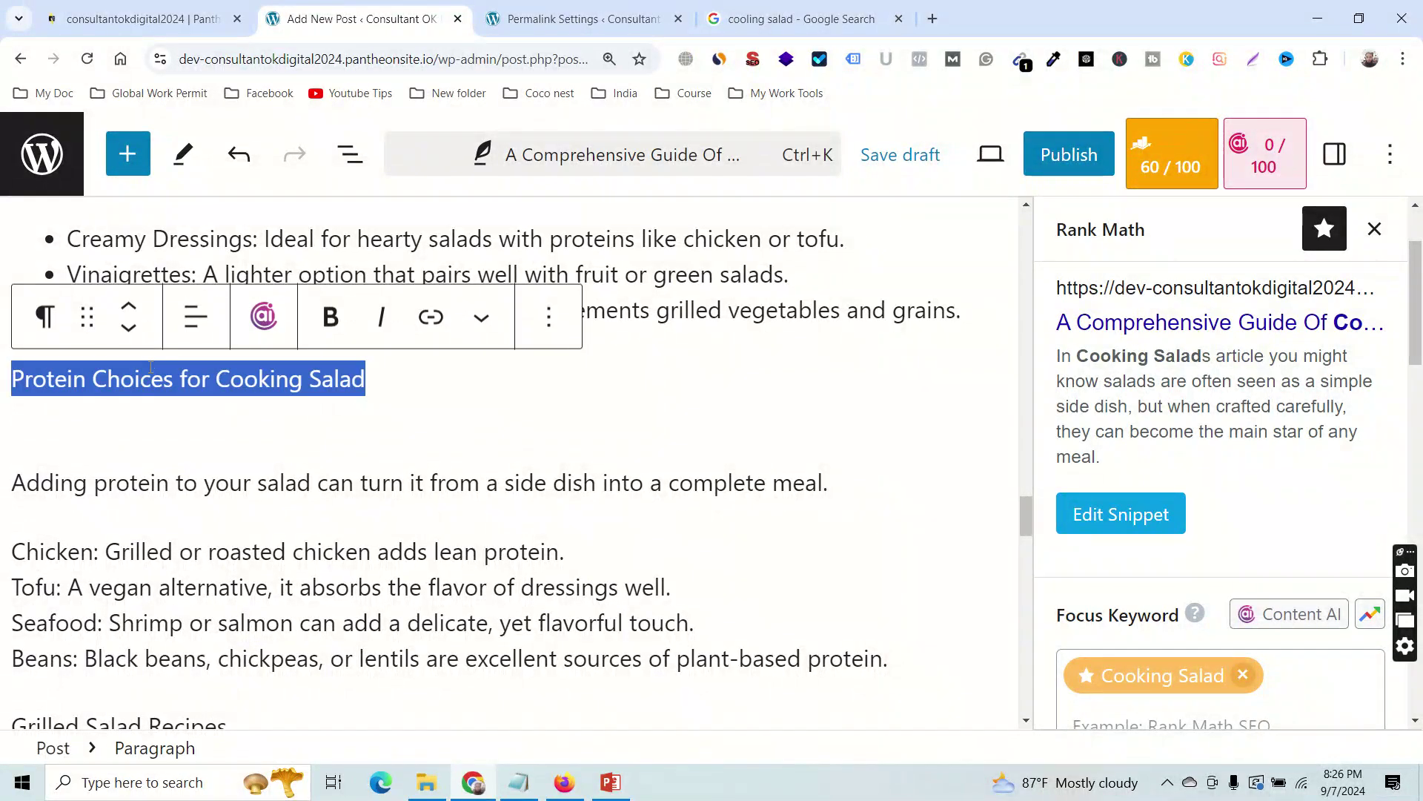
scroll(168, 375, up, 4)
scroll(267, 386, down, 3)
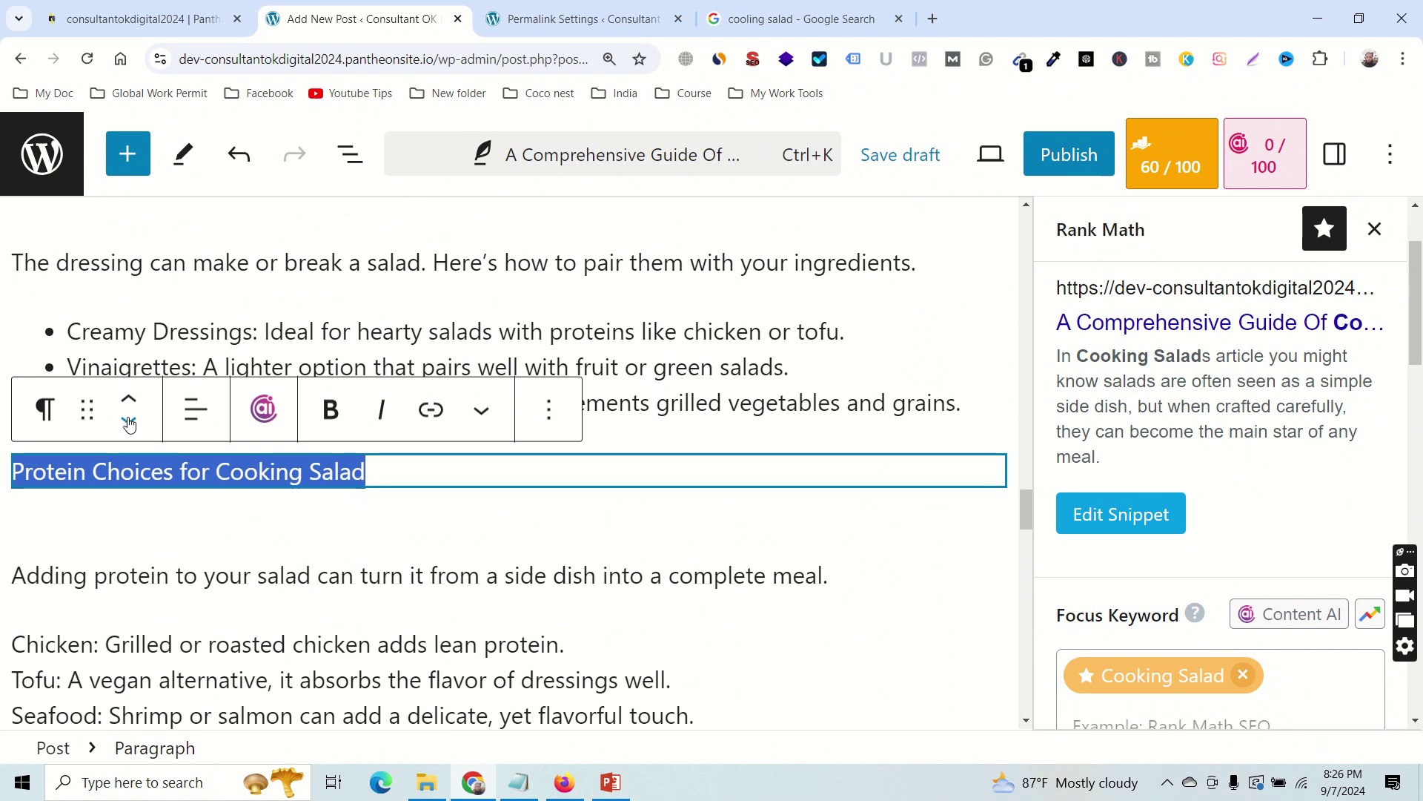
click(45, 409)
click(119, 541)
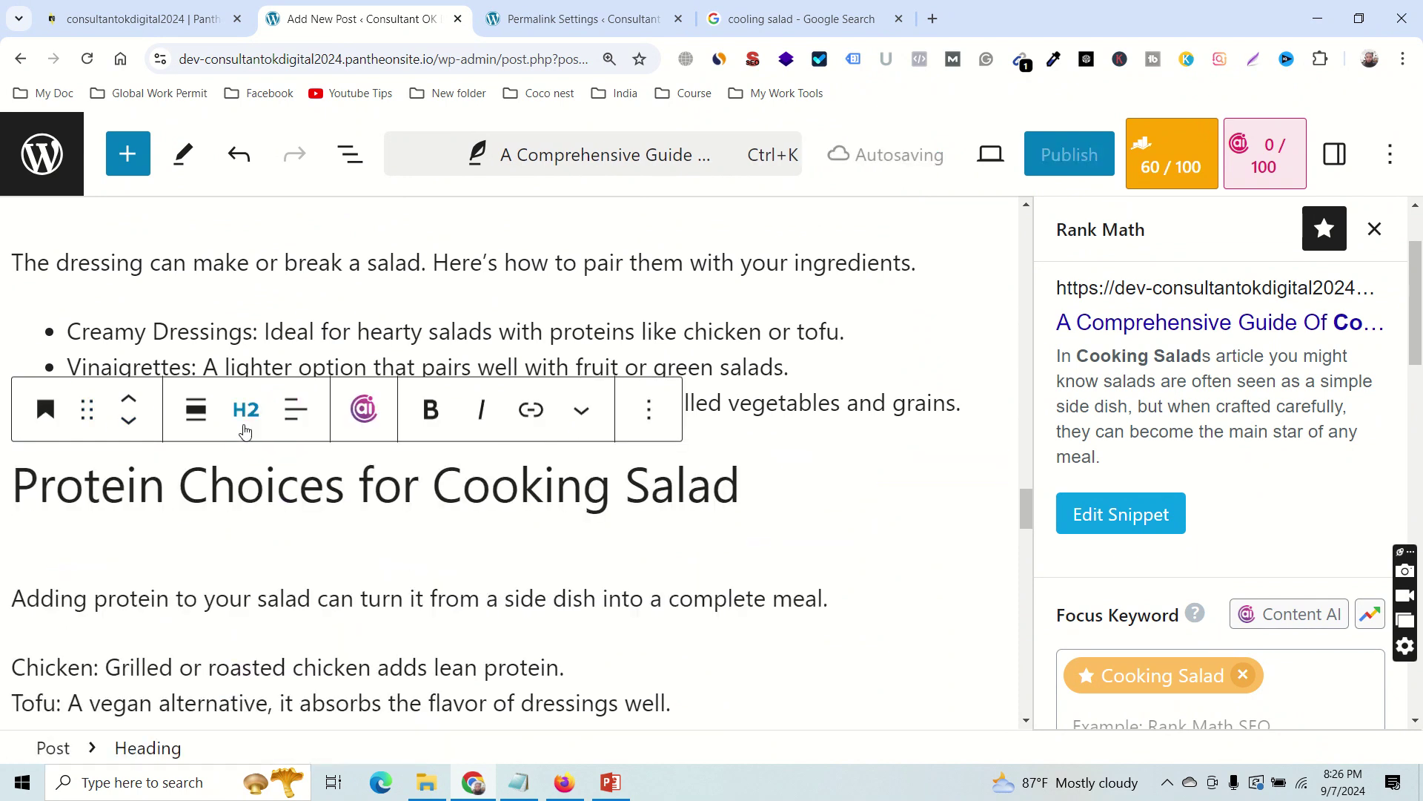
click(246, 409)
click(291, 597)
triple_click(189, 484)
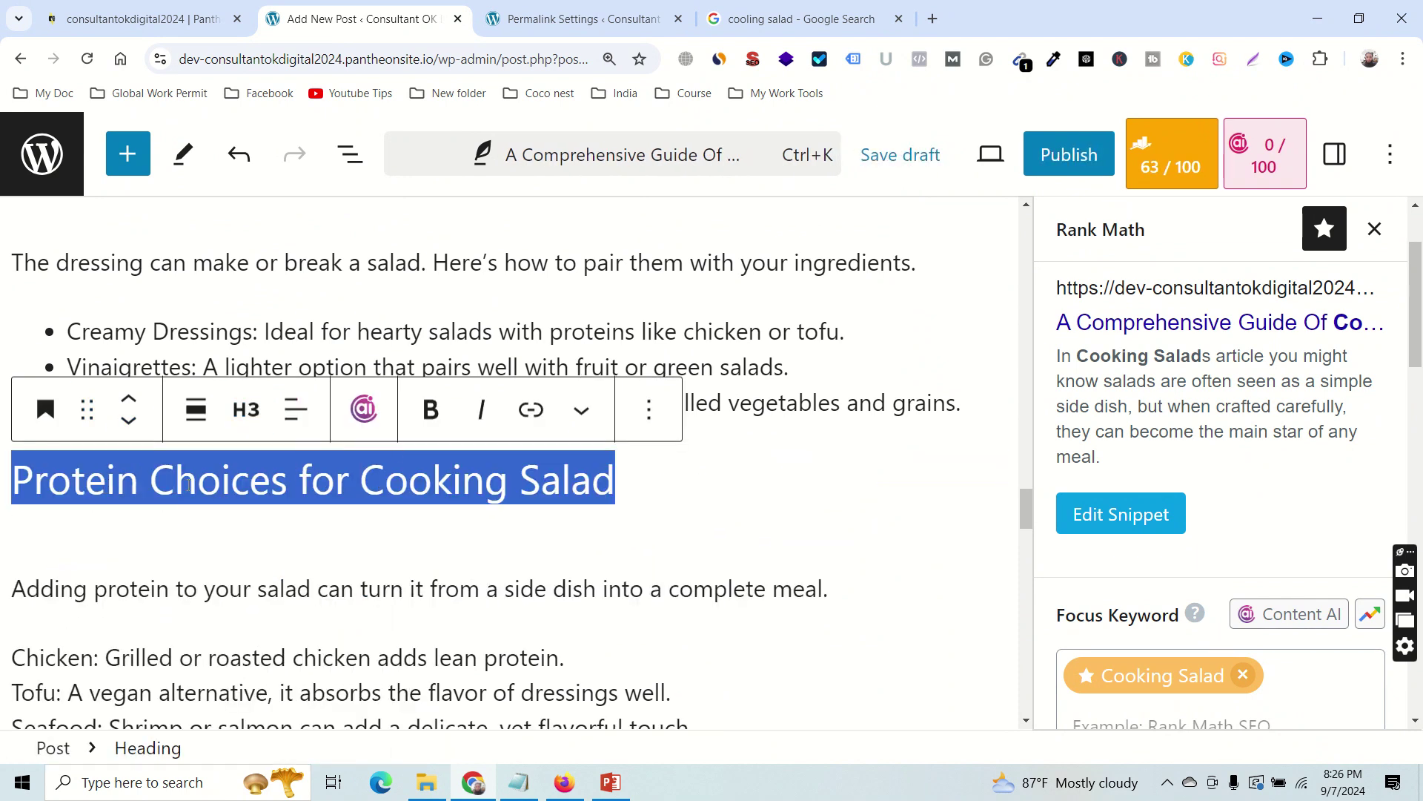
click(428, 410)
Convert the four protein lines, from Chicken to Beans, into a bulleted list.
scroll(221, 513, down, 3)
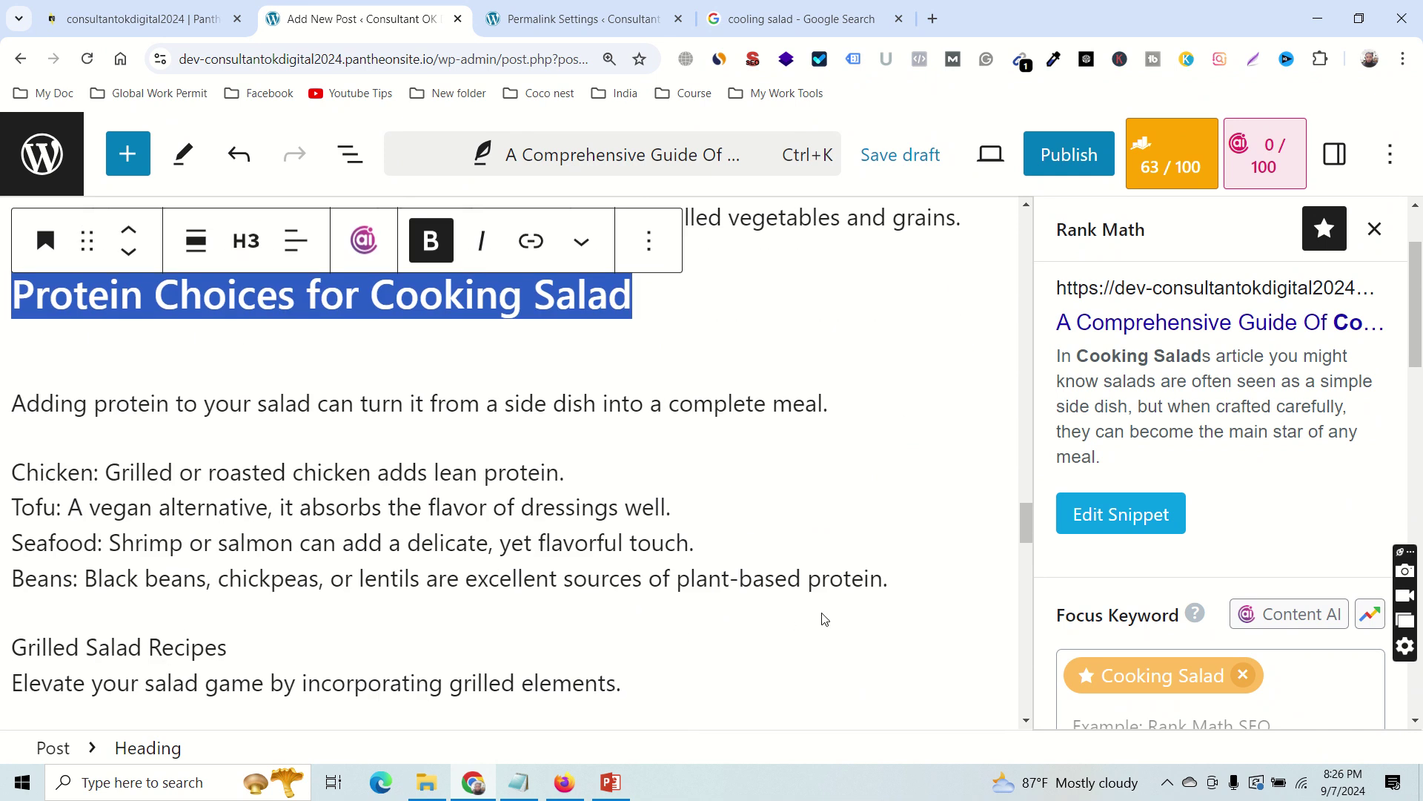
drag(909, 583, 21, 481)
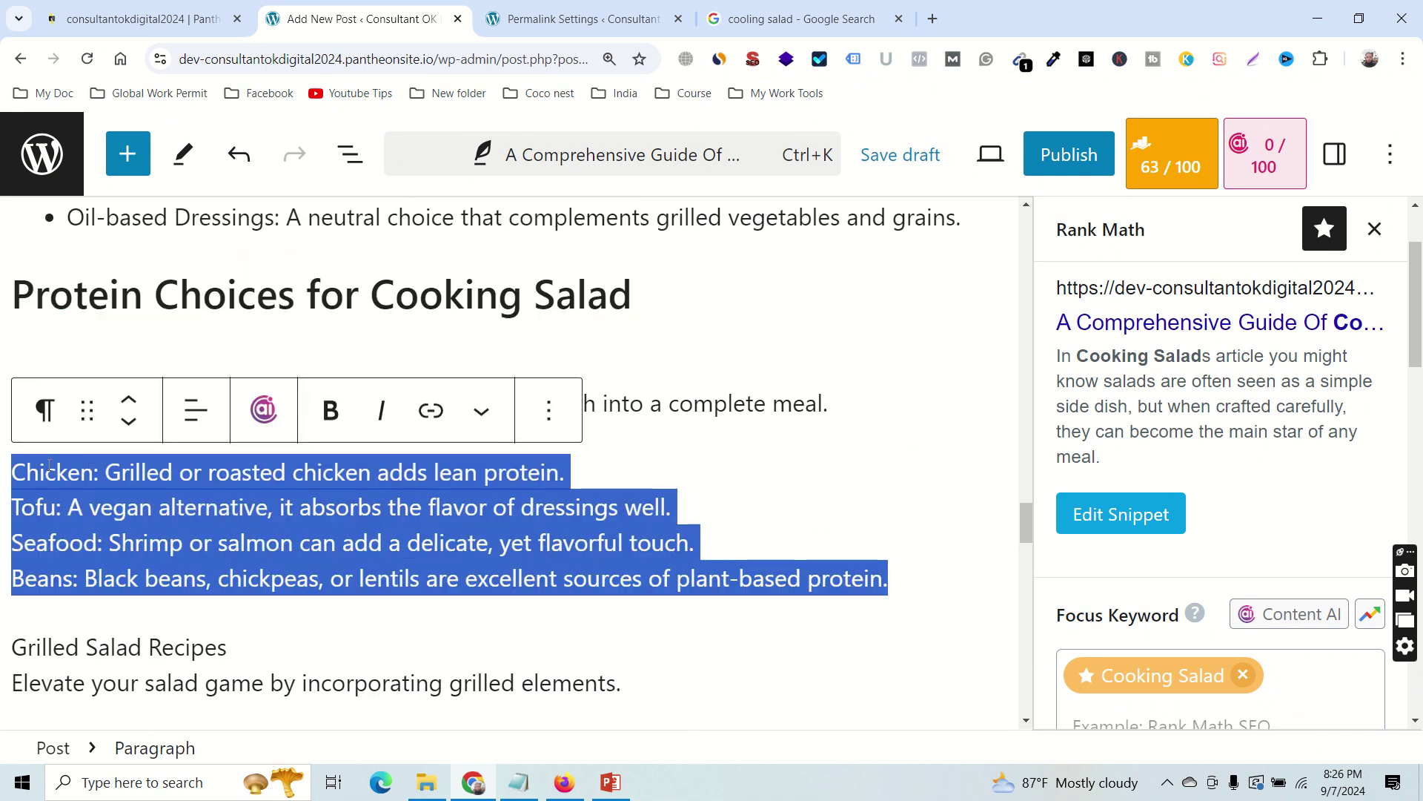
click(45, 409)
click(104, 591)
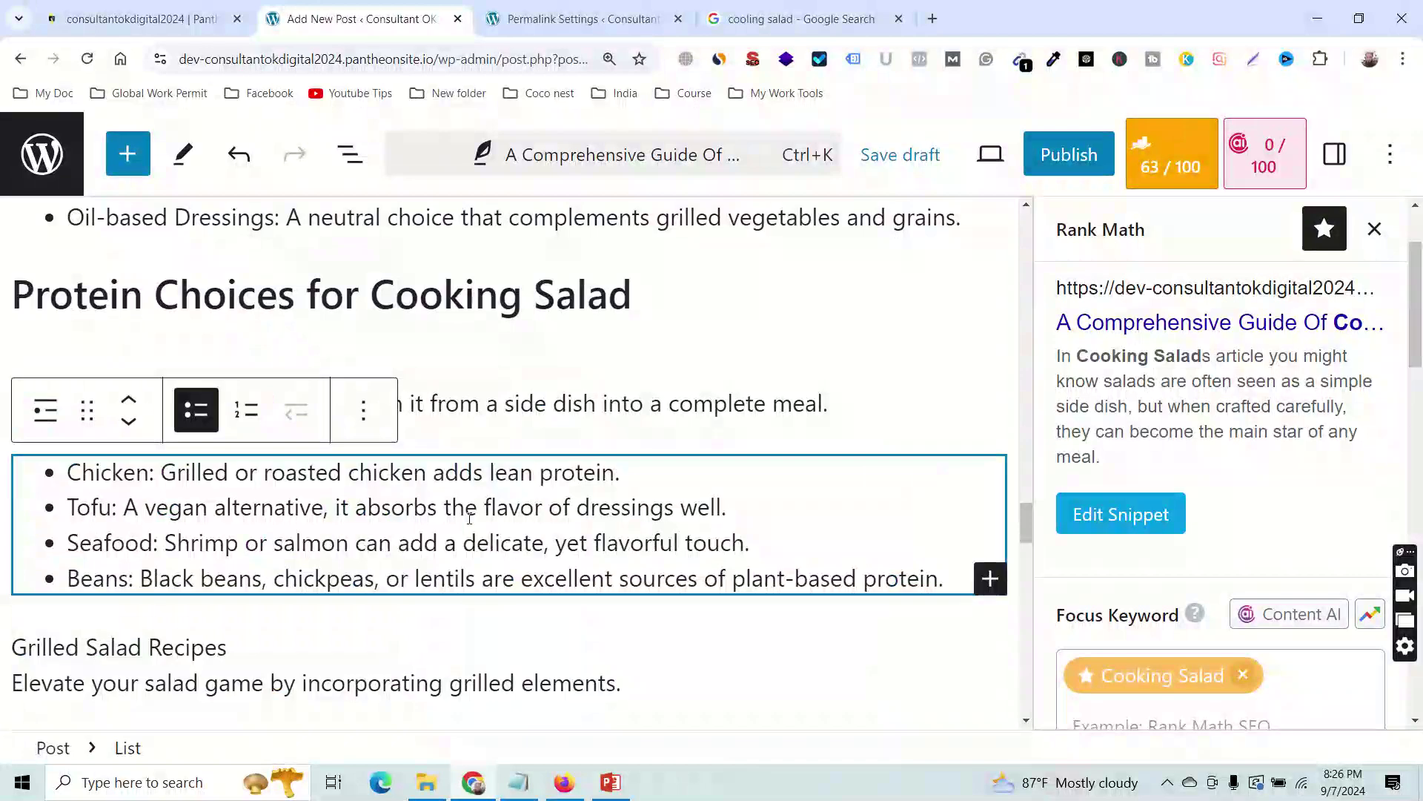
Split the "Grilled Salad Recipes" line into its own block and format it as a bold Heading 2.
scroll(470, 519, down, 3)
click(257, 460)
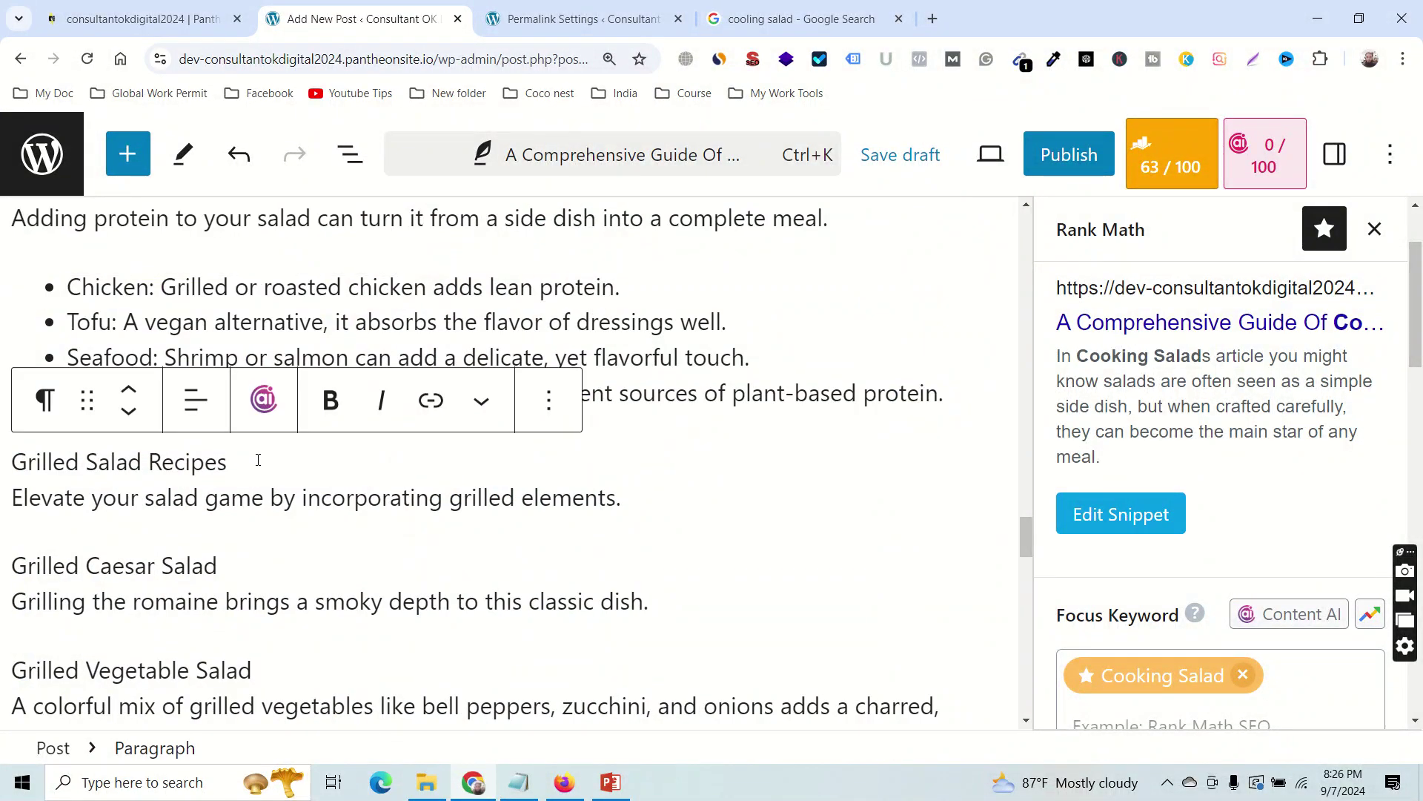
key(Return)
click(690, 401)
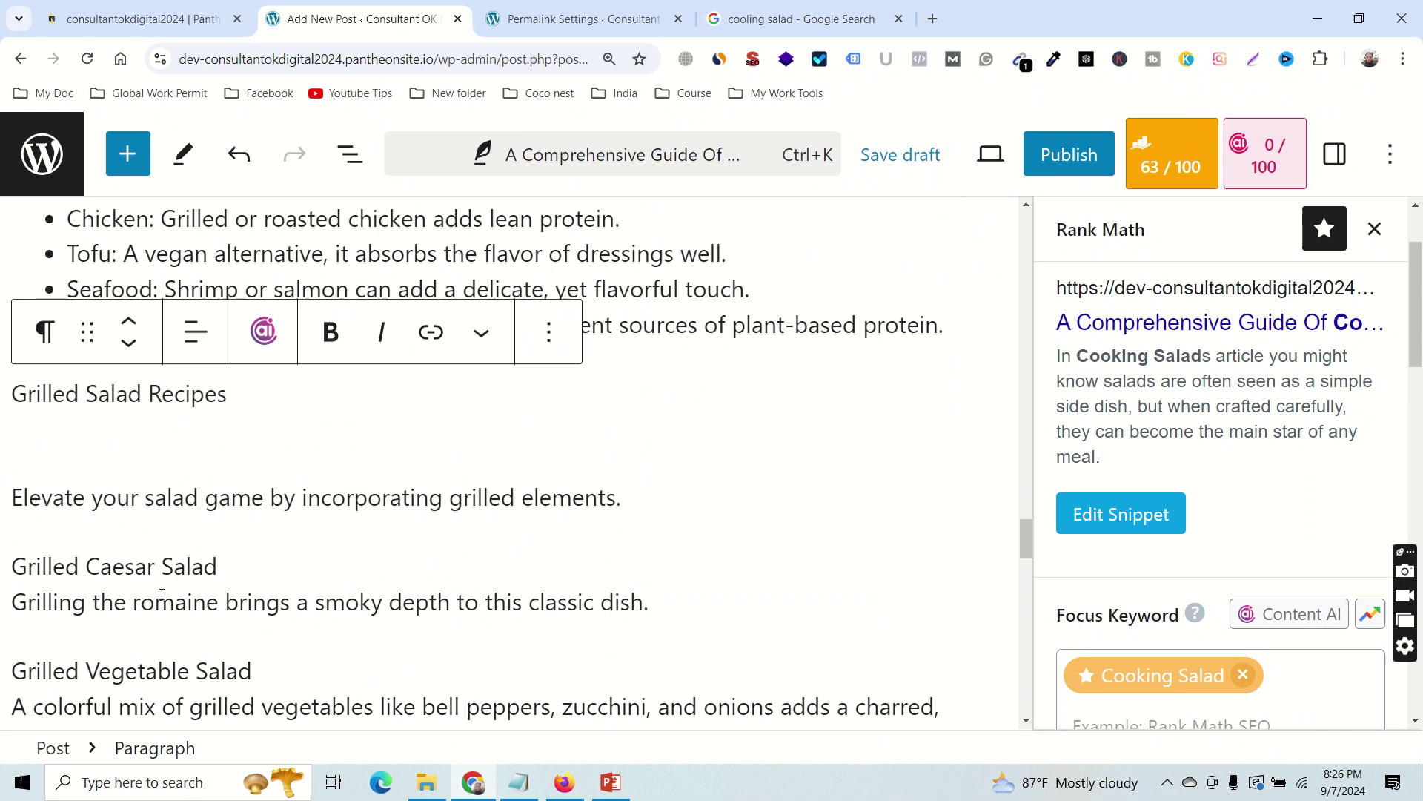
triple_click(158, 397)
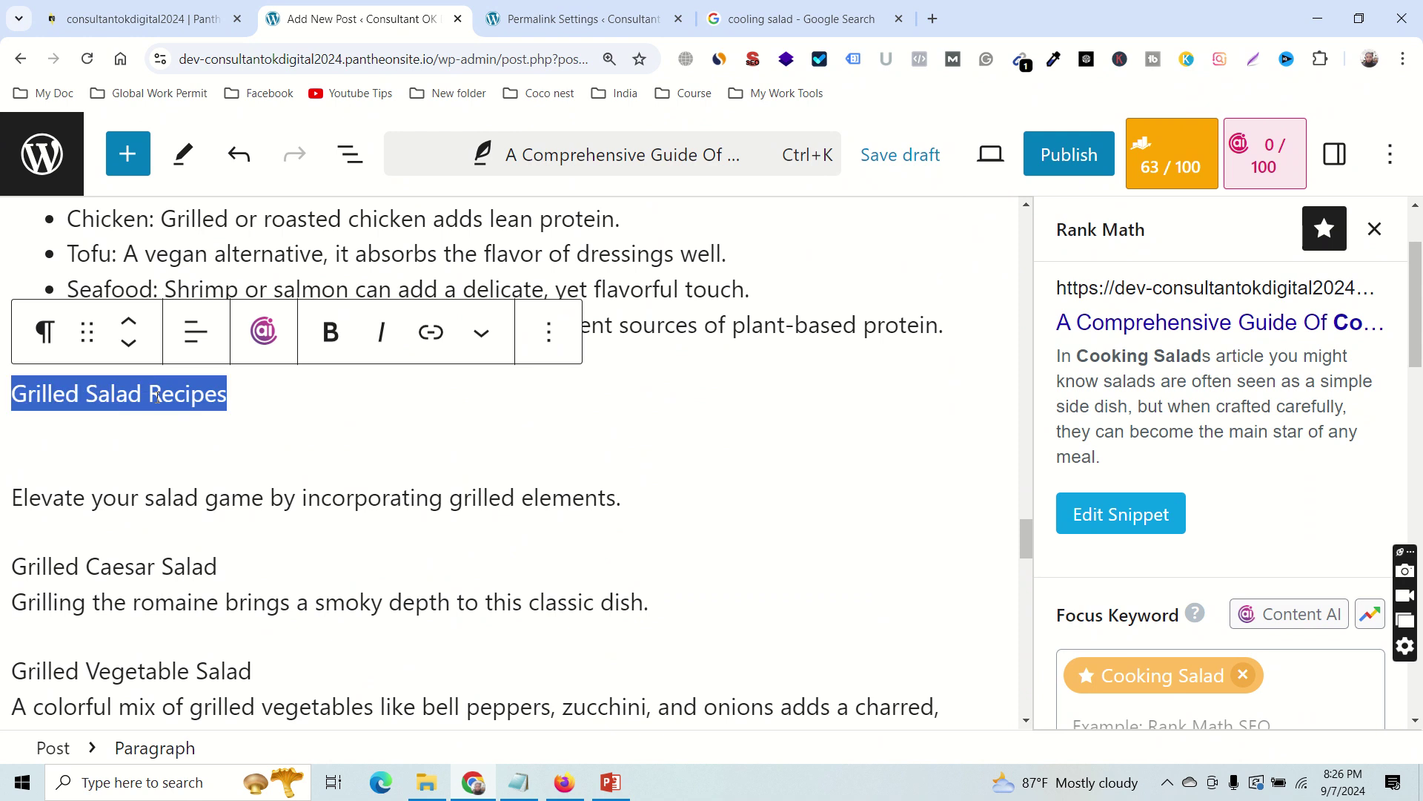
click(44, 331)
click(122, 474)
triple_click(171, 412)
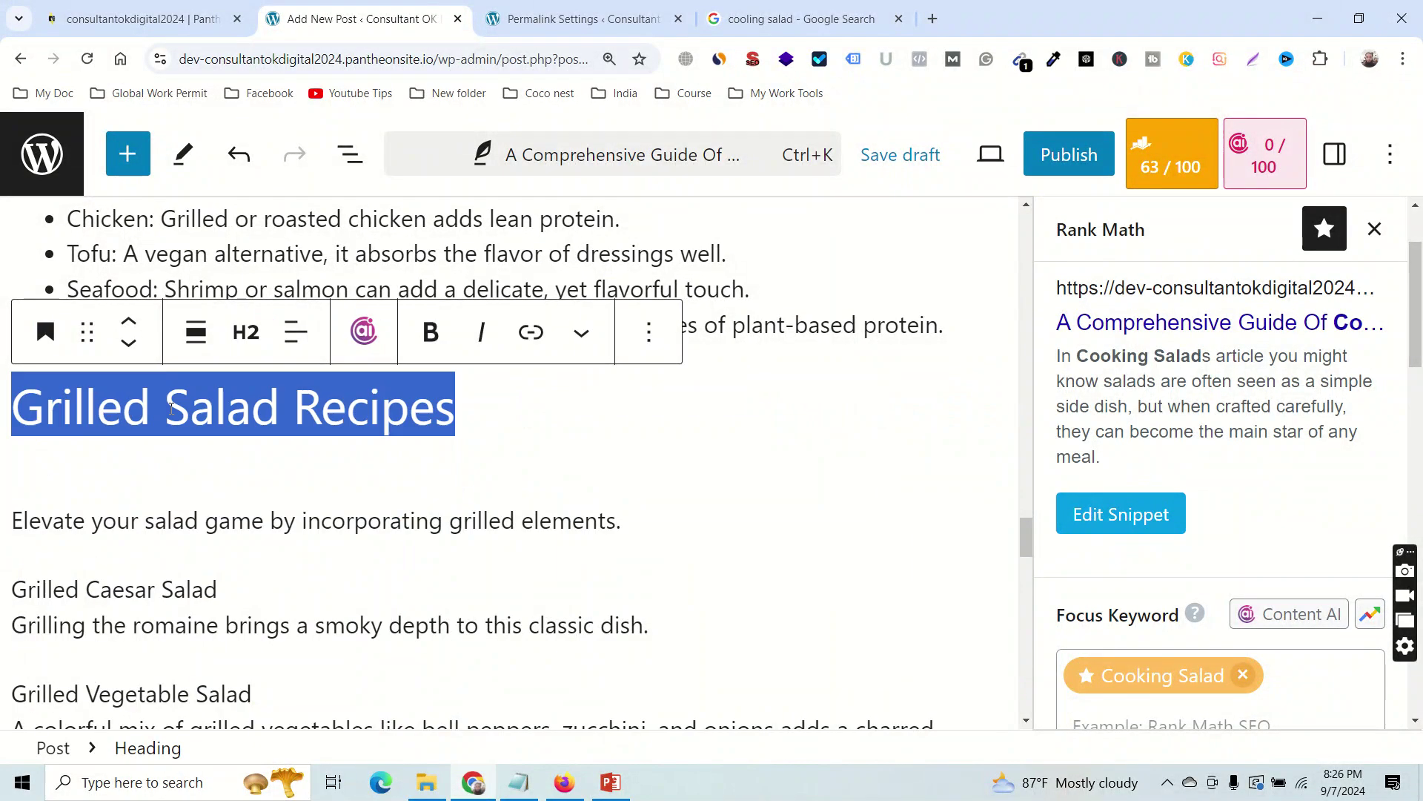
click(430, 331)
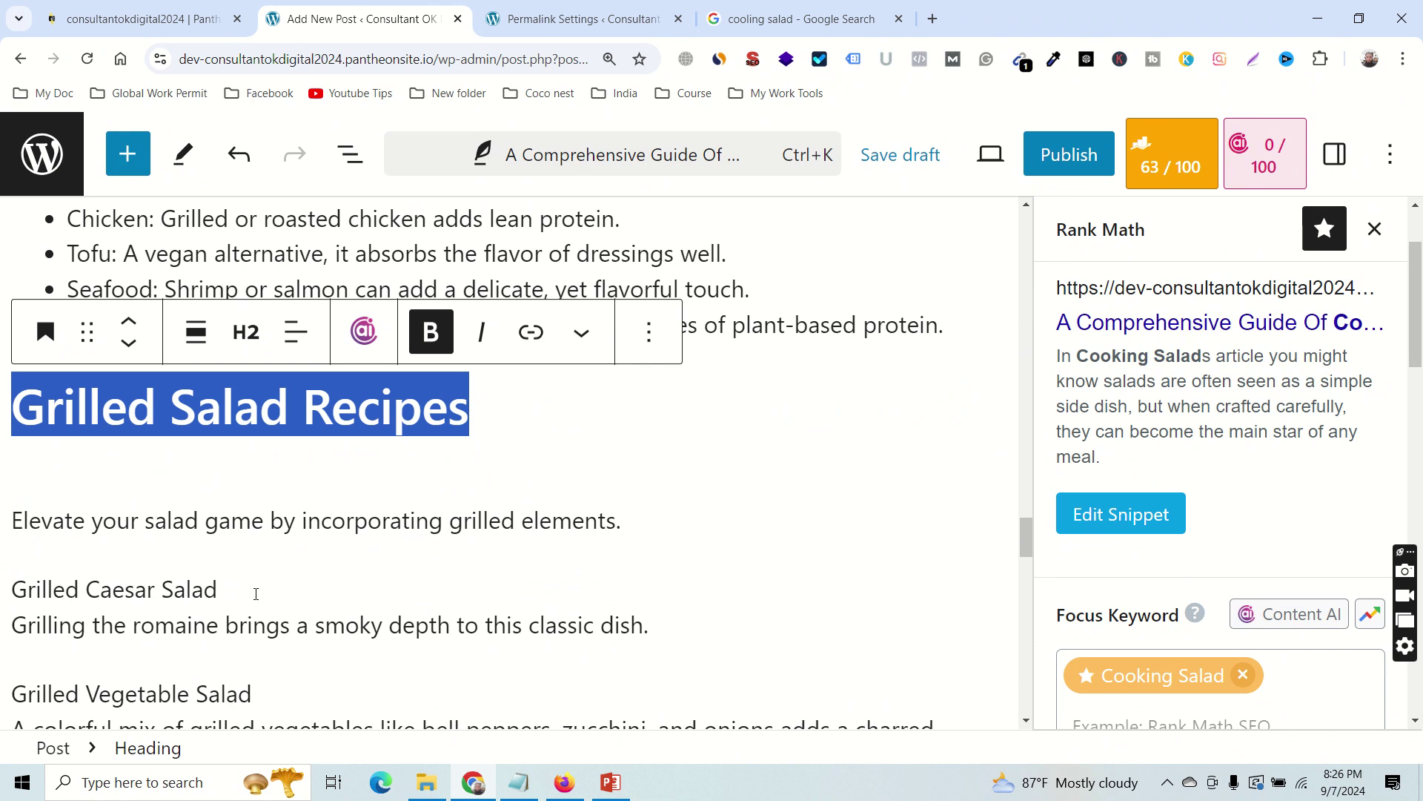
Split the "Grilled Caesar Salad" line into its own block and format it as a Heading 3.
click(257, 593)
key(Return)
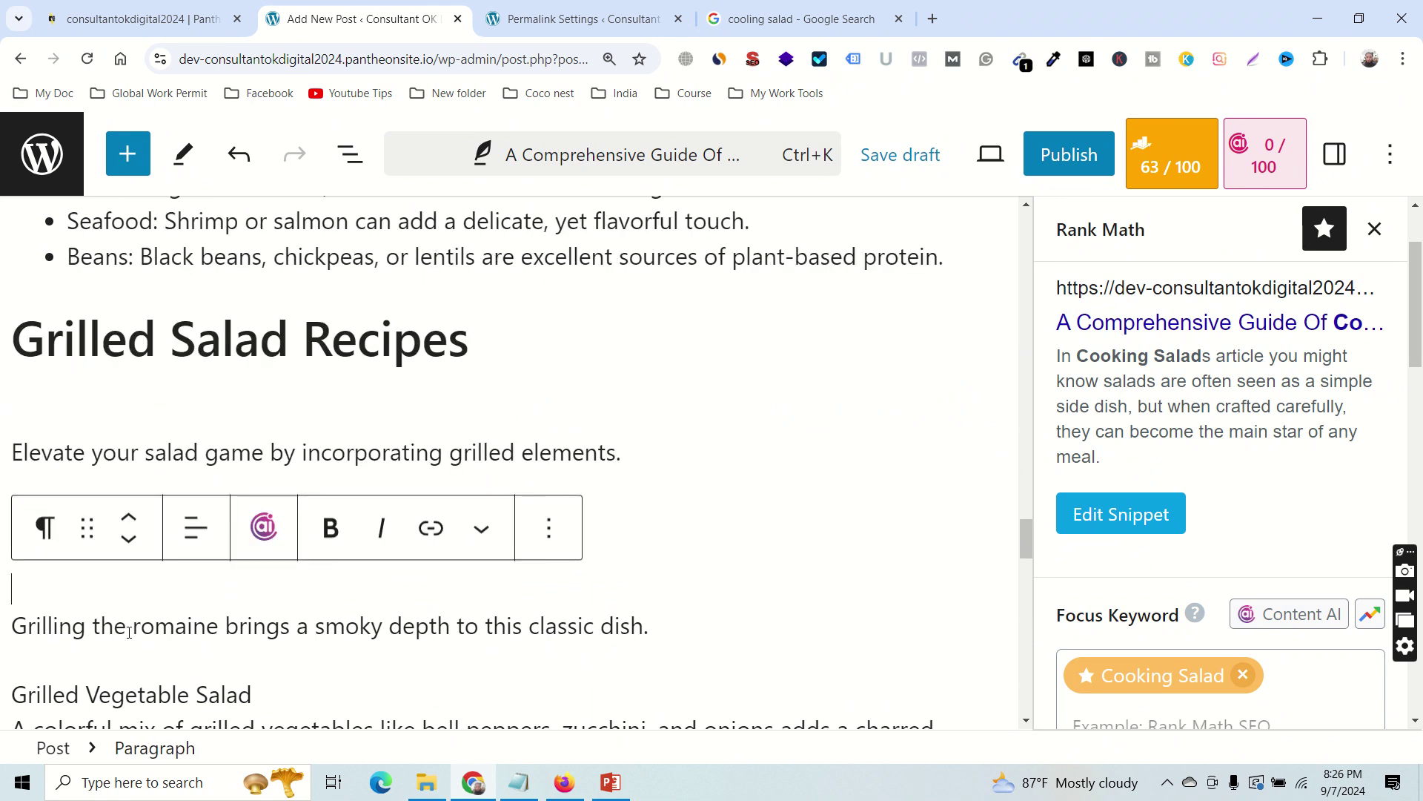
click(310, 518)
triple_click(156, 520)
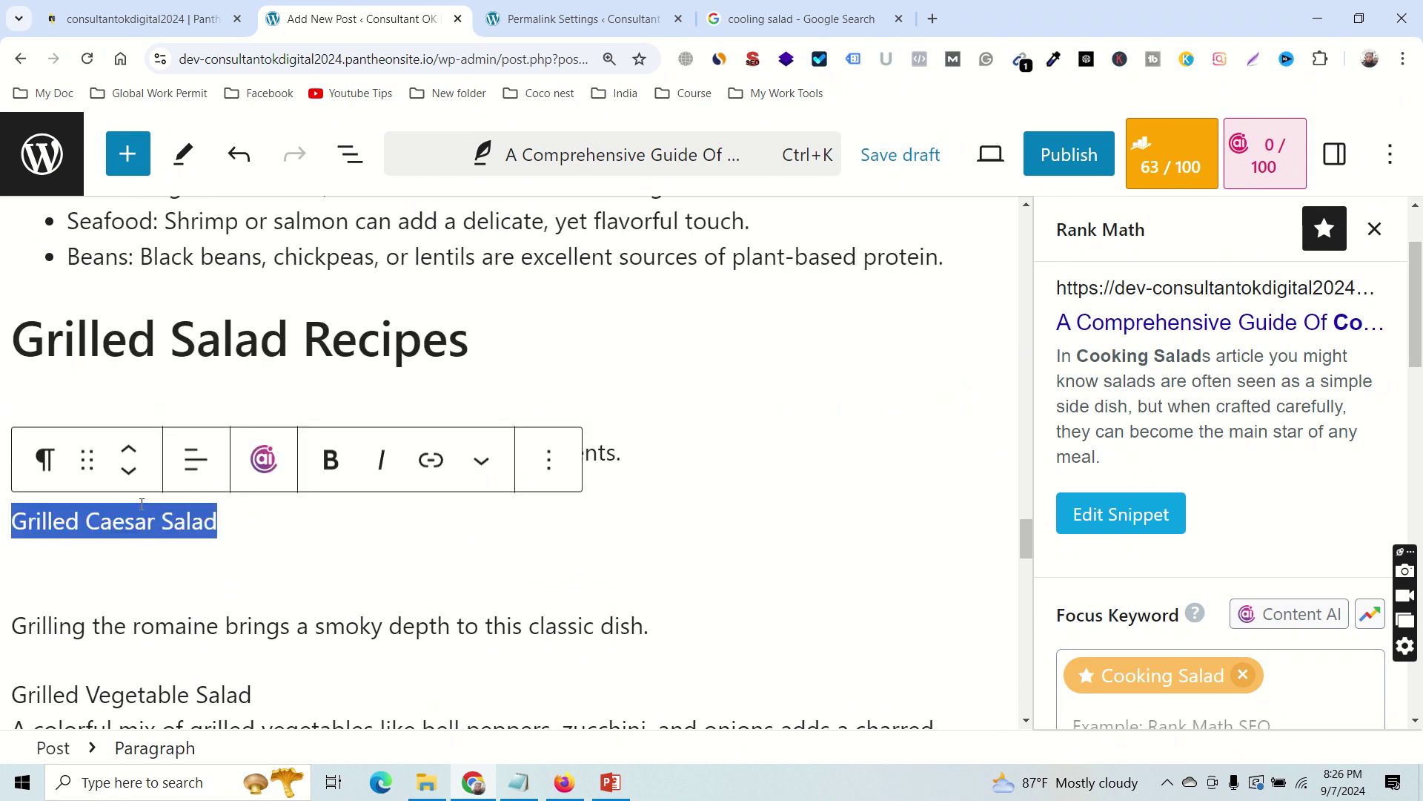
click(46, 461)
click(116, 194)
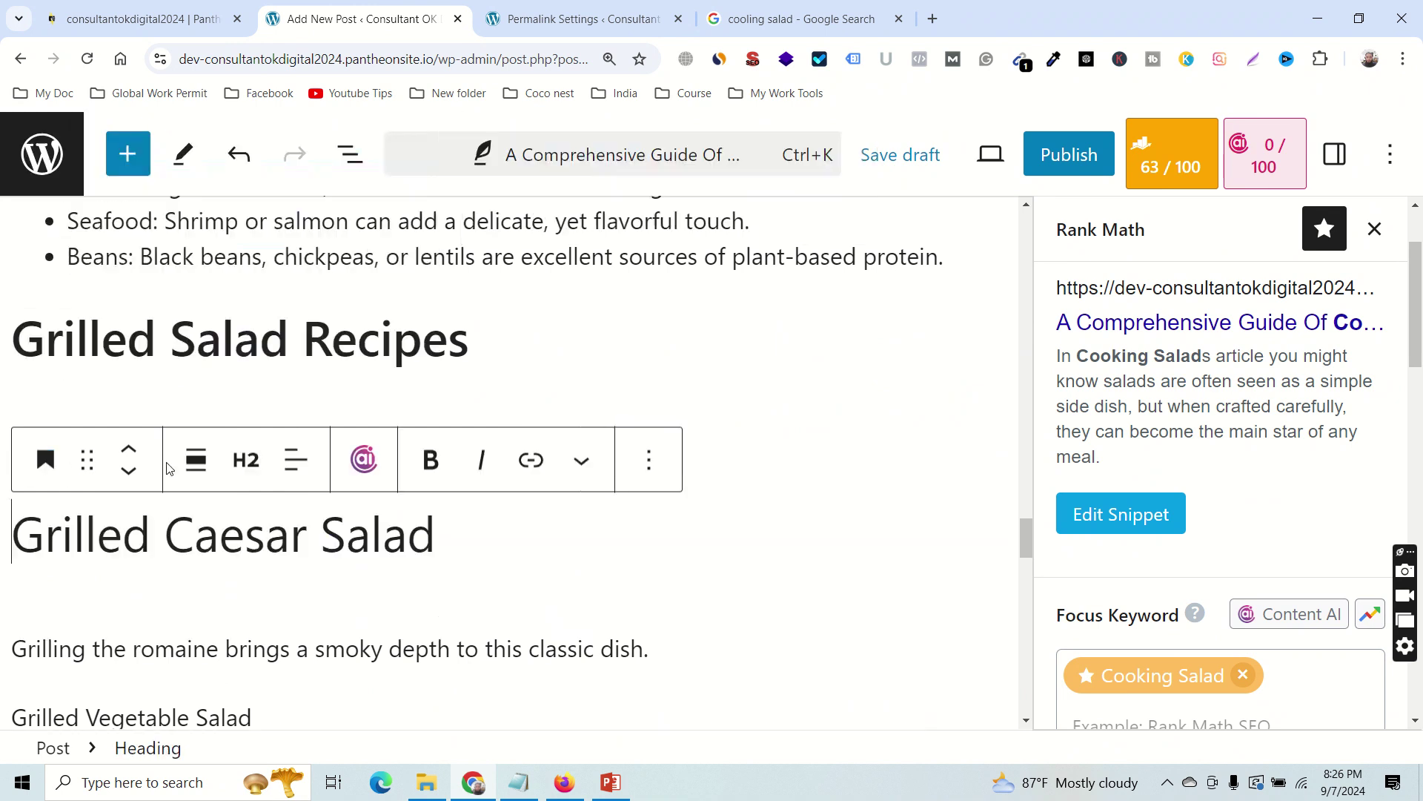
click(245, 461)
click(303, 251)
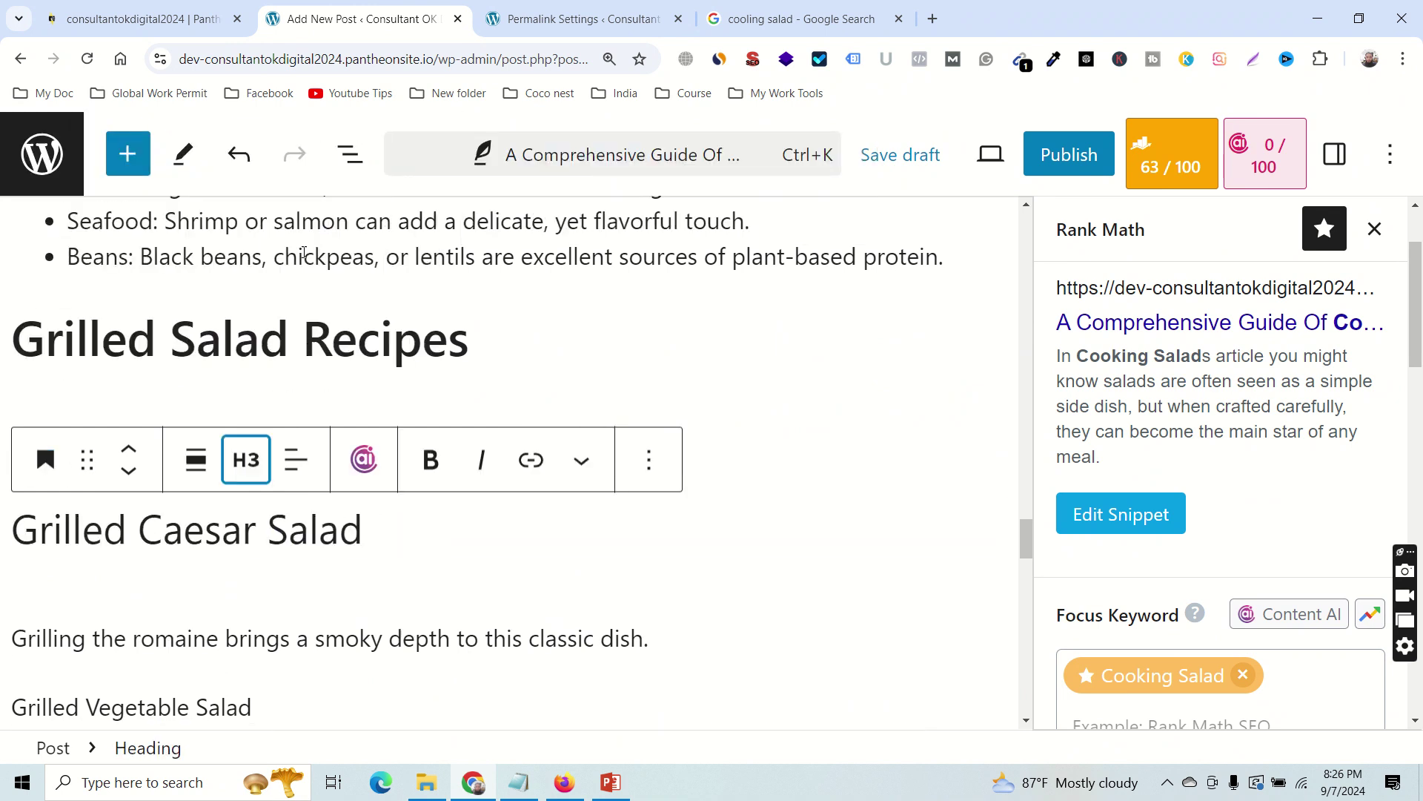
Split the "Grilled Vegetable Salad" line into its own block and format it as a bold Heading 3.
scroll(149, 626, down, 3)
click(297, 516)
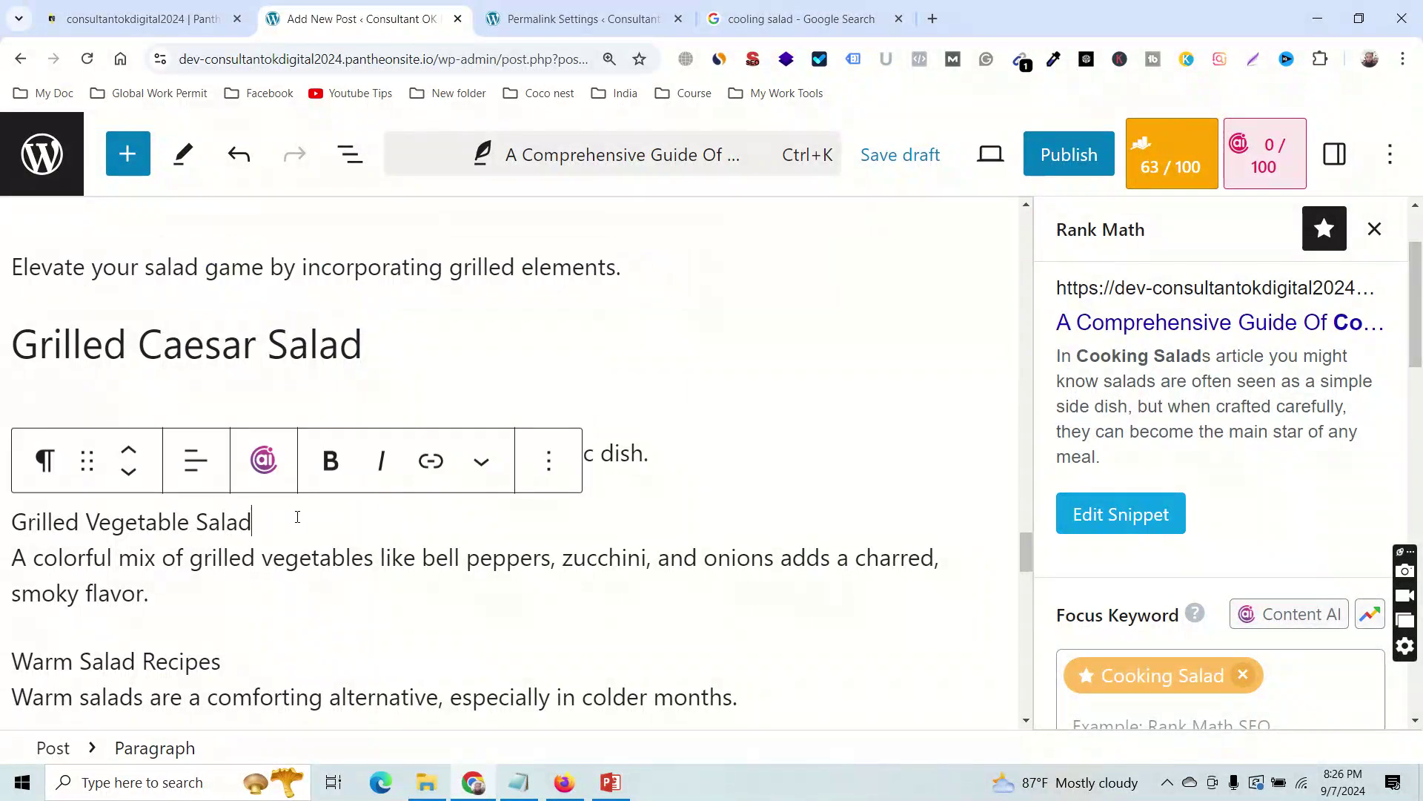
key(Return)
key(Left)
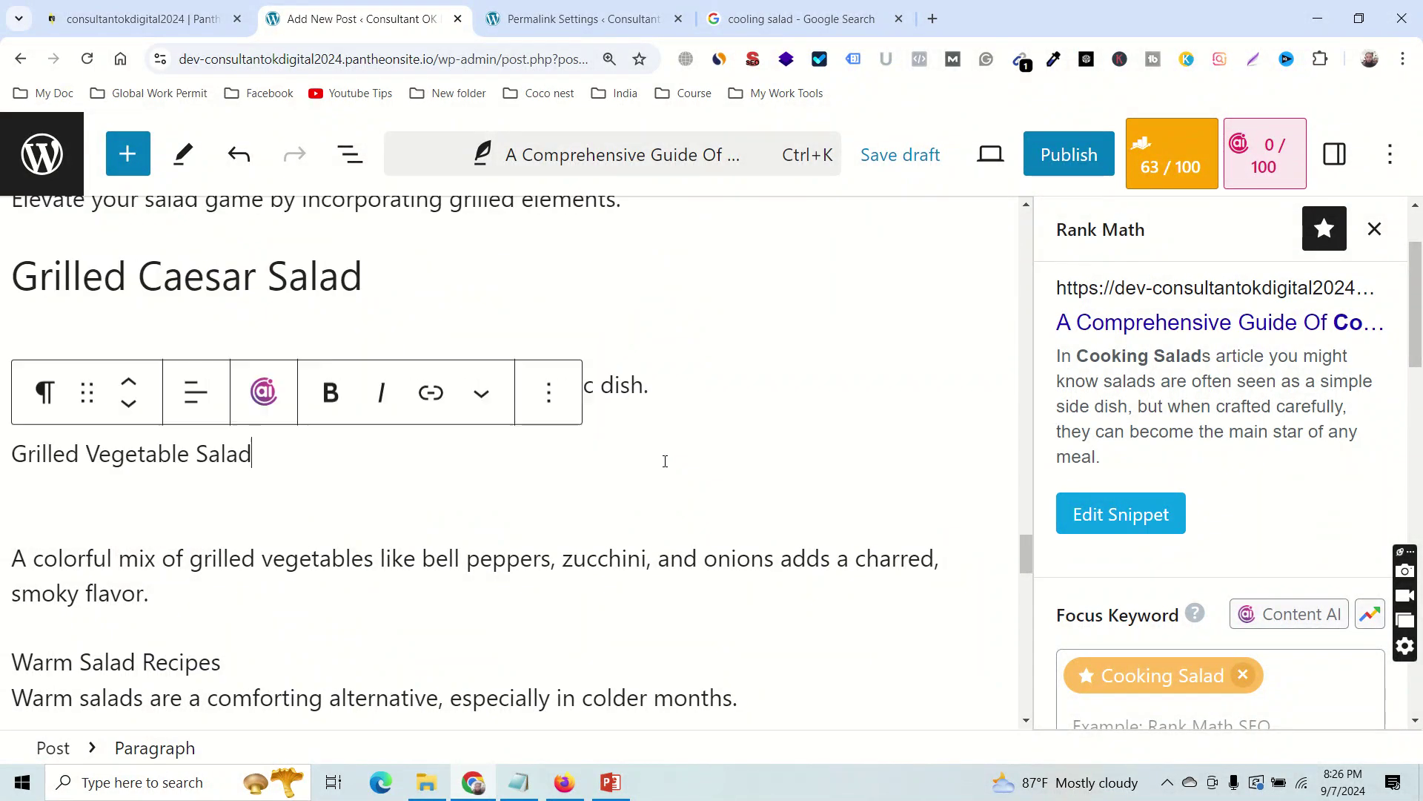
key(shift+Home)
click(43, 391)
click(104, 520)
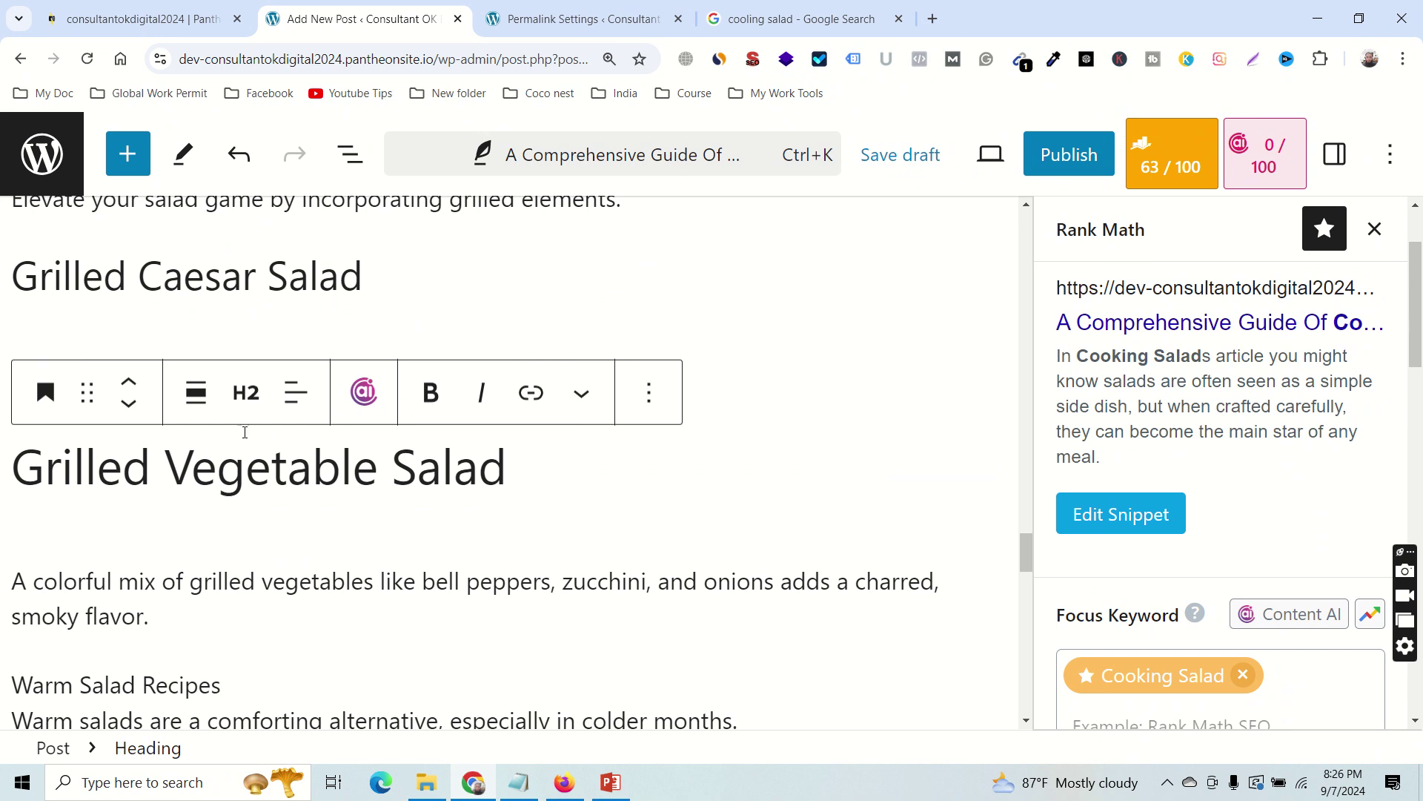
click(244, 393)
click(304, 580)
drag(327, 475, 309, 474)
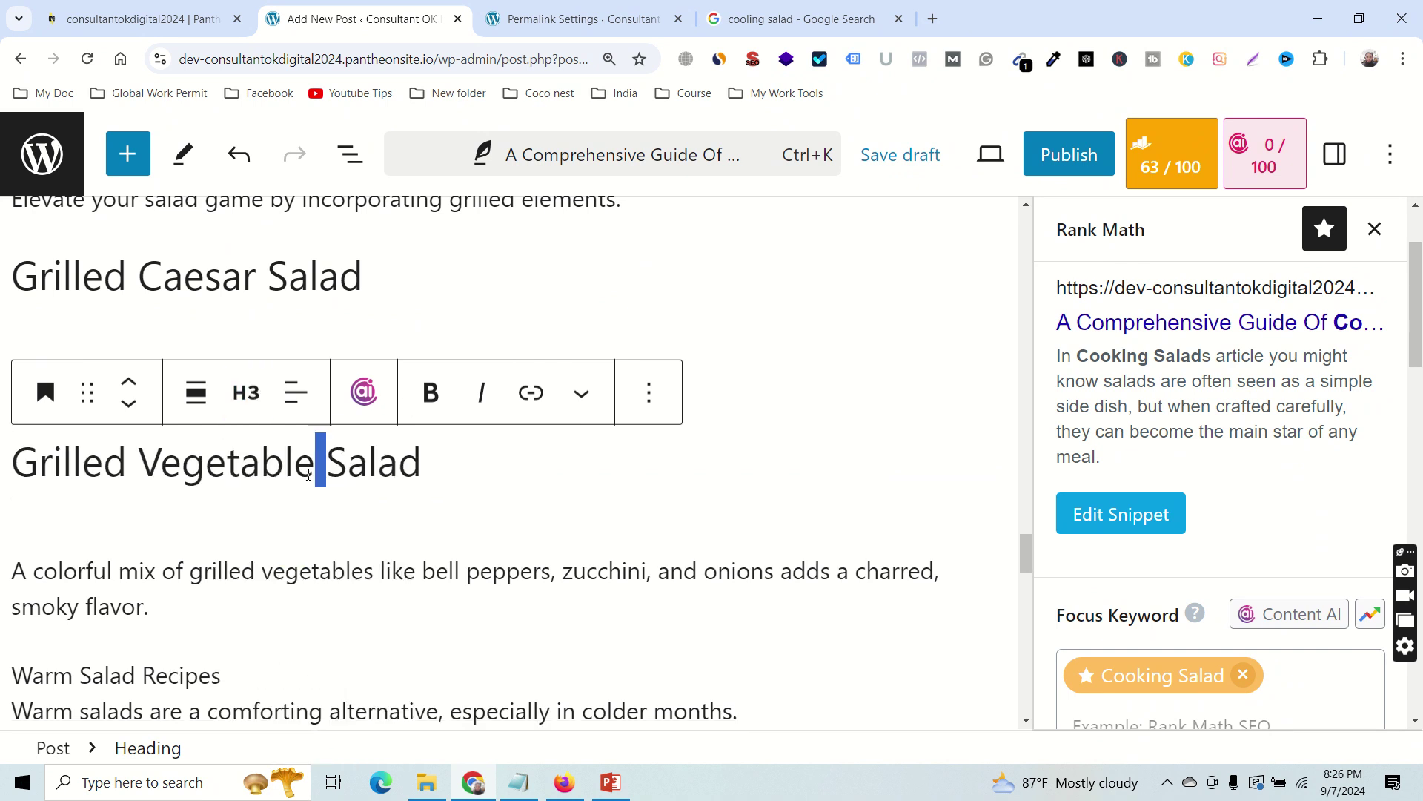
triple_click(309, 474)
click(431, 392)
Transform the paragraph block containing "Warm Salad Recipes" and the sentence below it into a heading.
scroll(318, 516, down, 3)
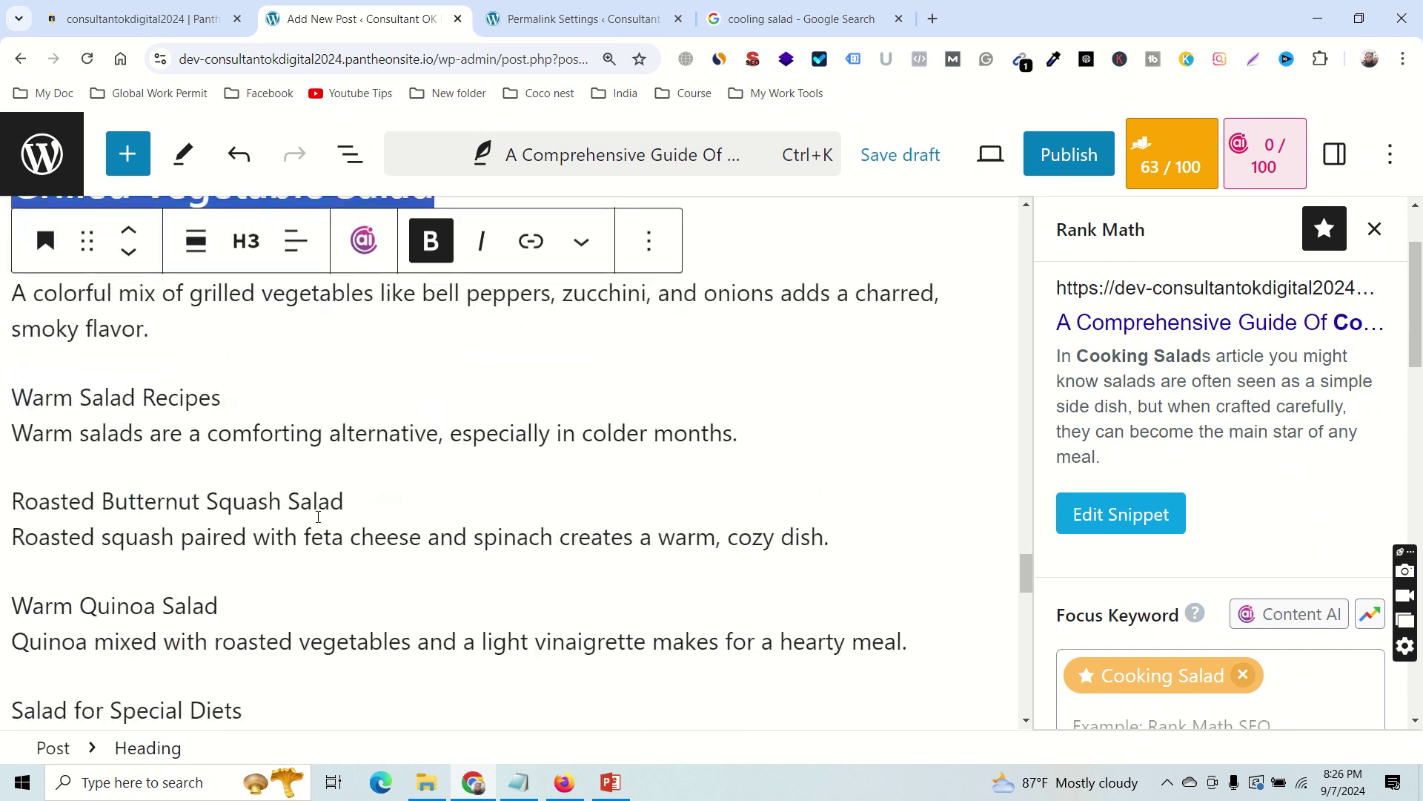
click(263, 401)
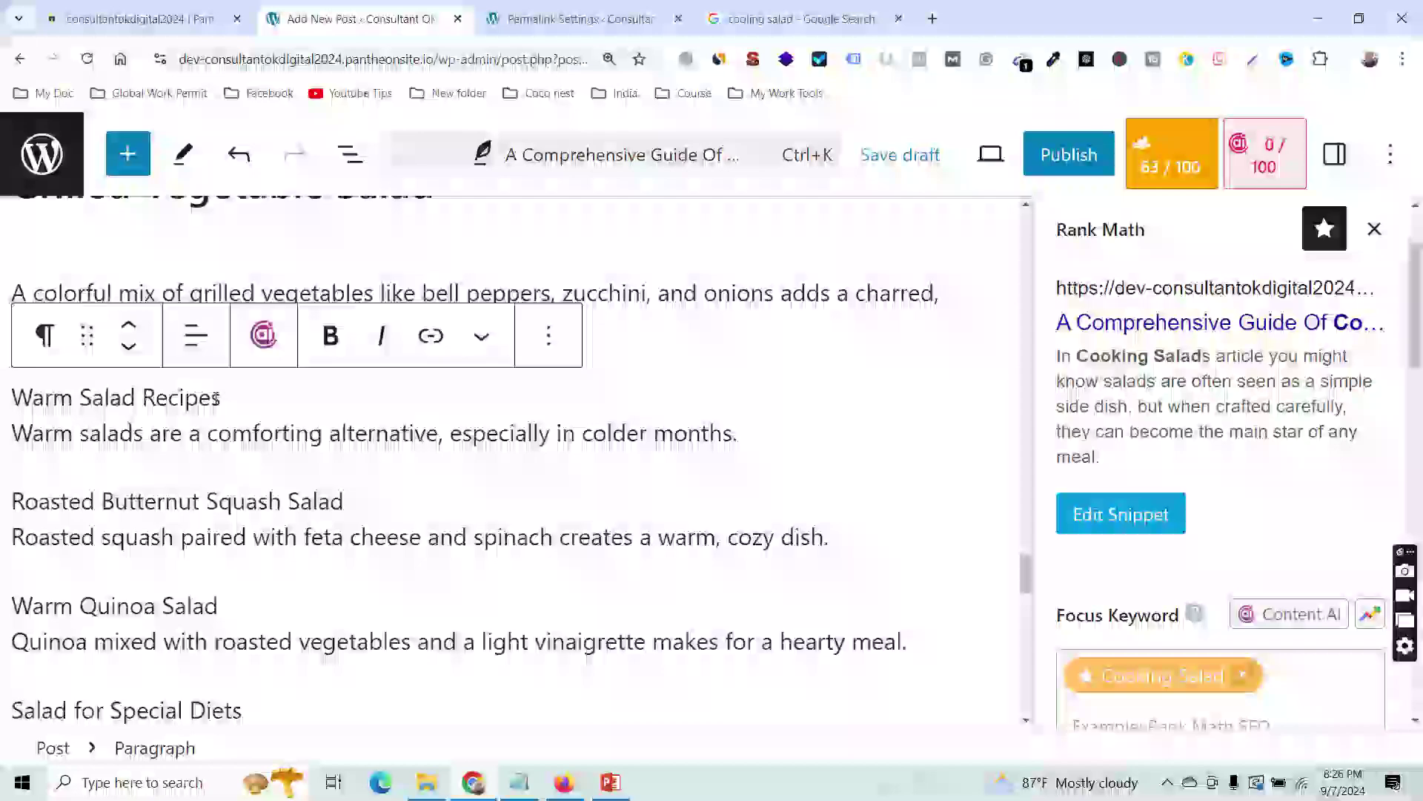
triple_click(154, 409)
key(ctrl+c)
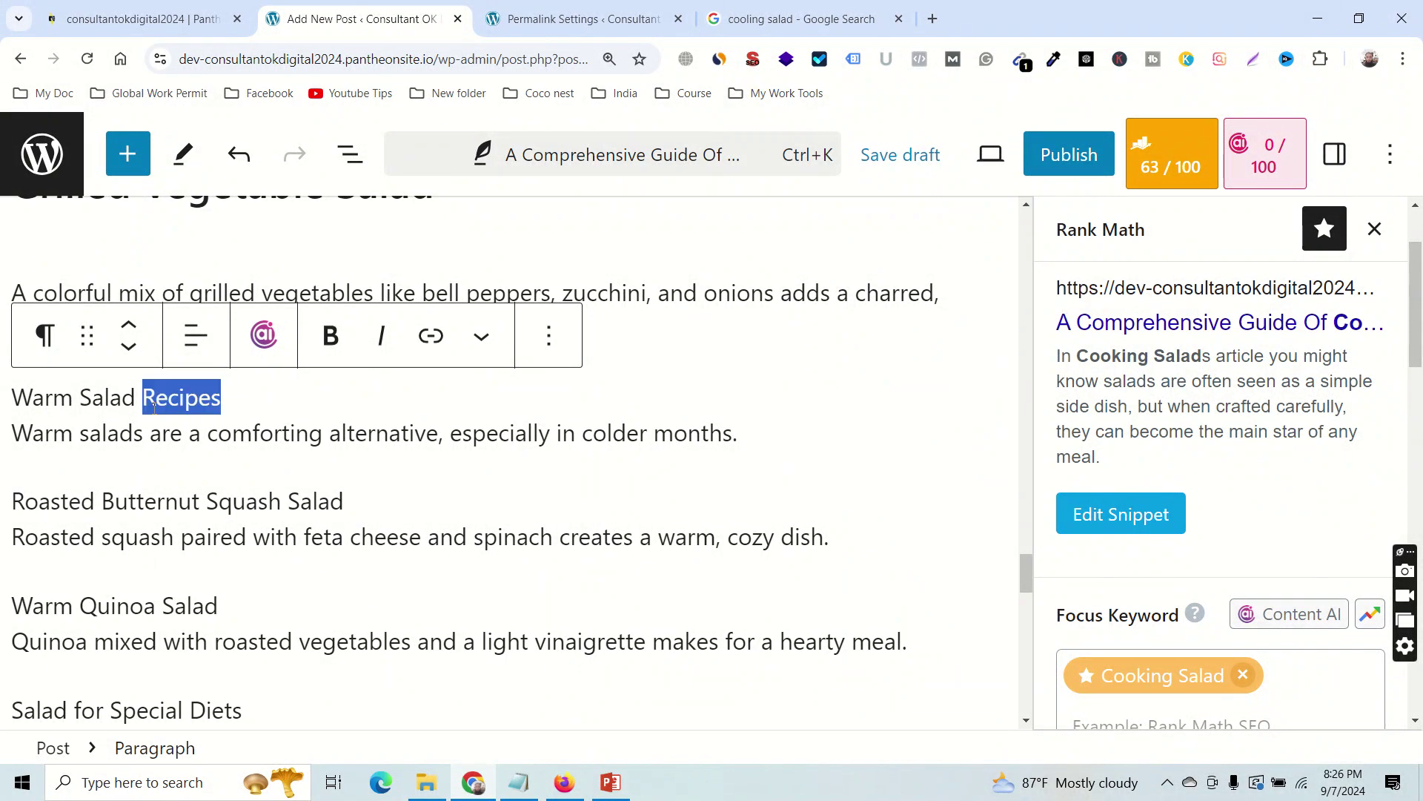
click(46, 337)
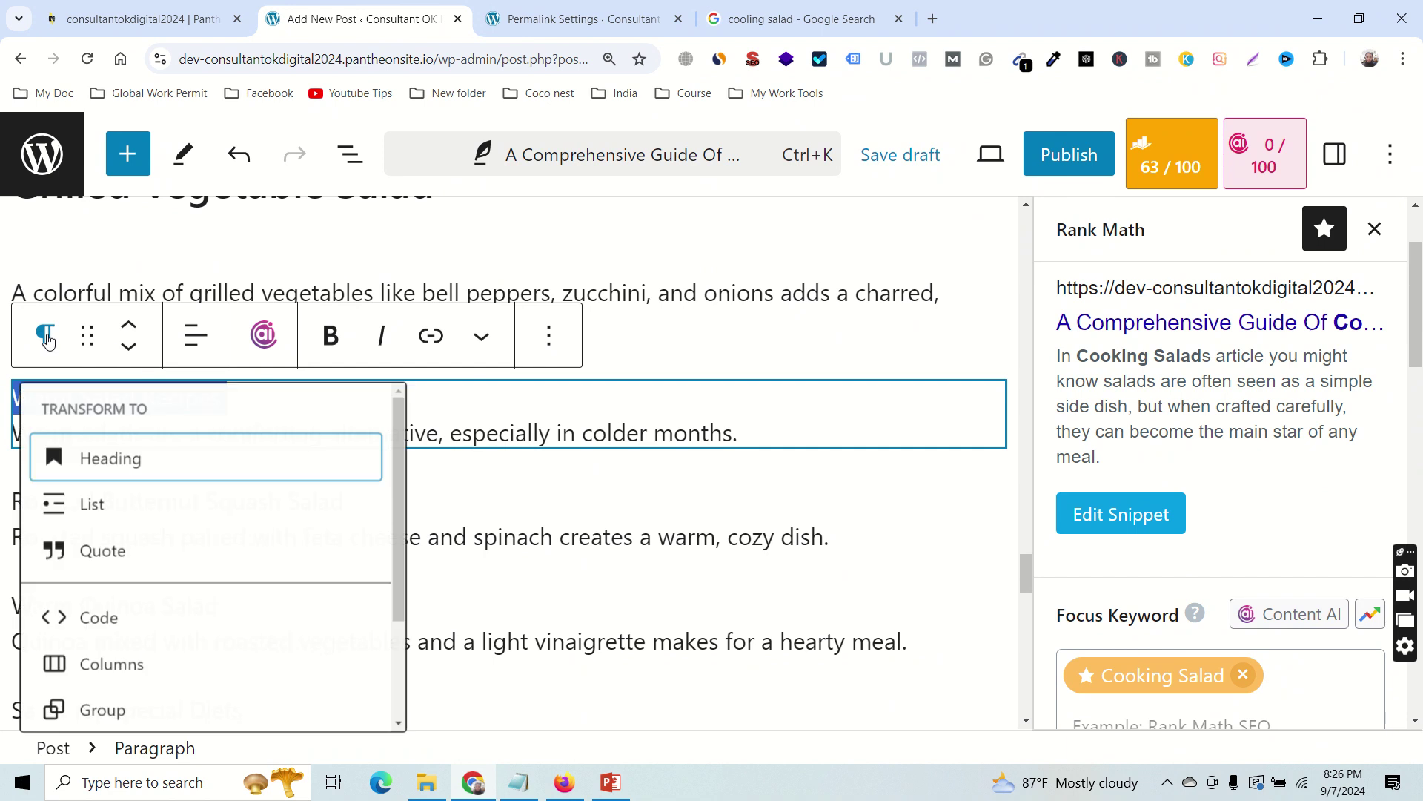
click(84, 473)
Review the formatted headings and lists from the dressings section through the grilled salad recipes.
scroll(418, 513, up, 5)
scroll(418, 513, up, 10)
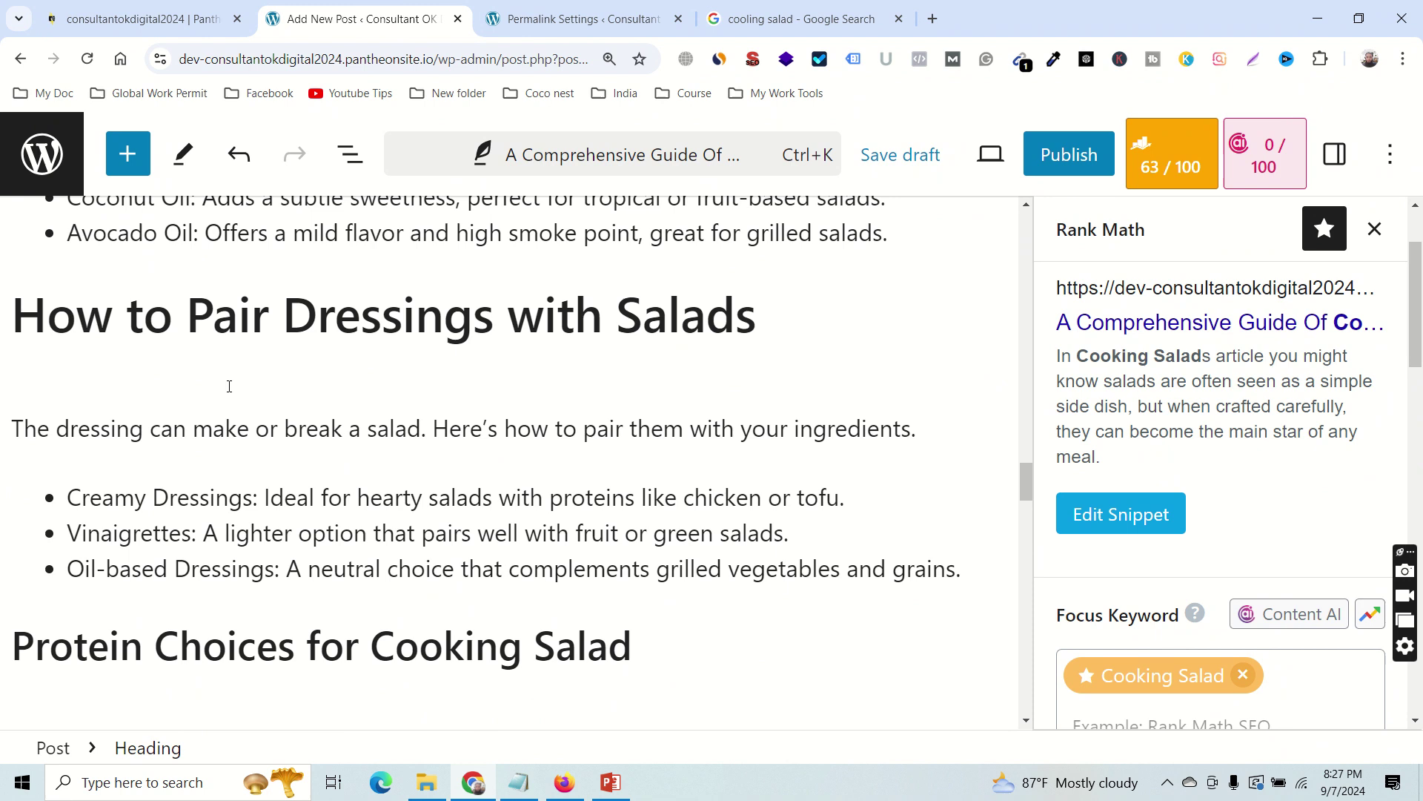
scroll(414, 445, down, 3)
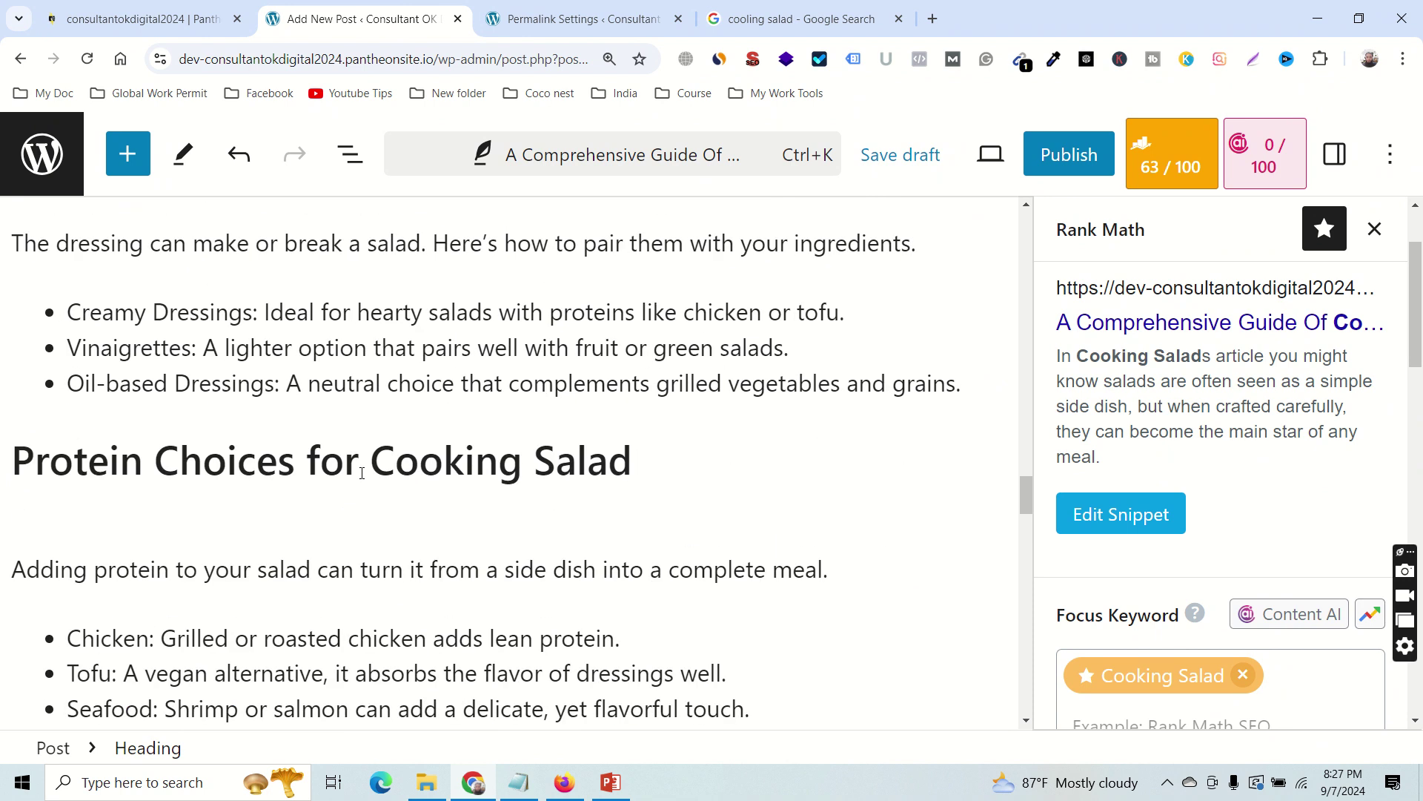
scroll(509, 477, down, 9)
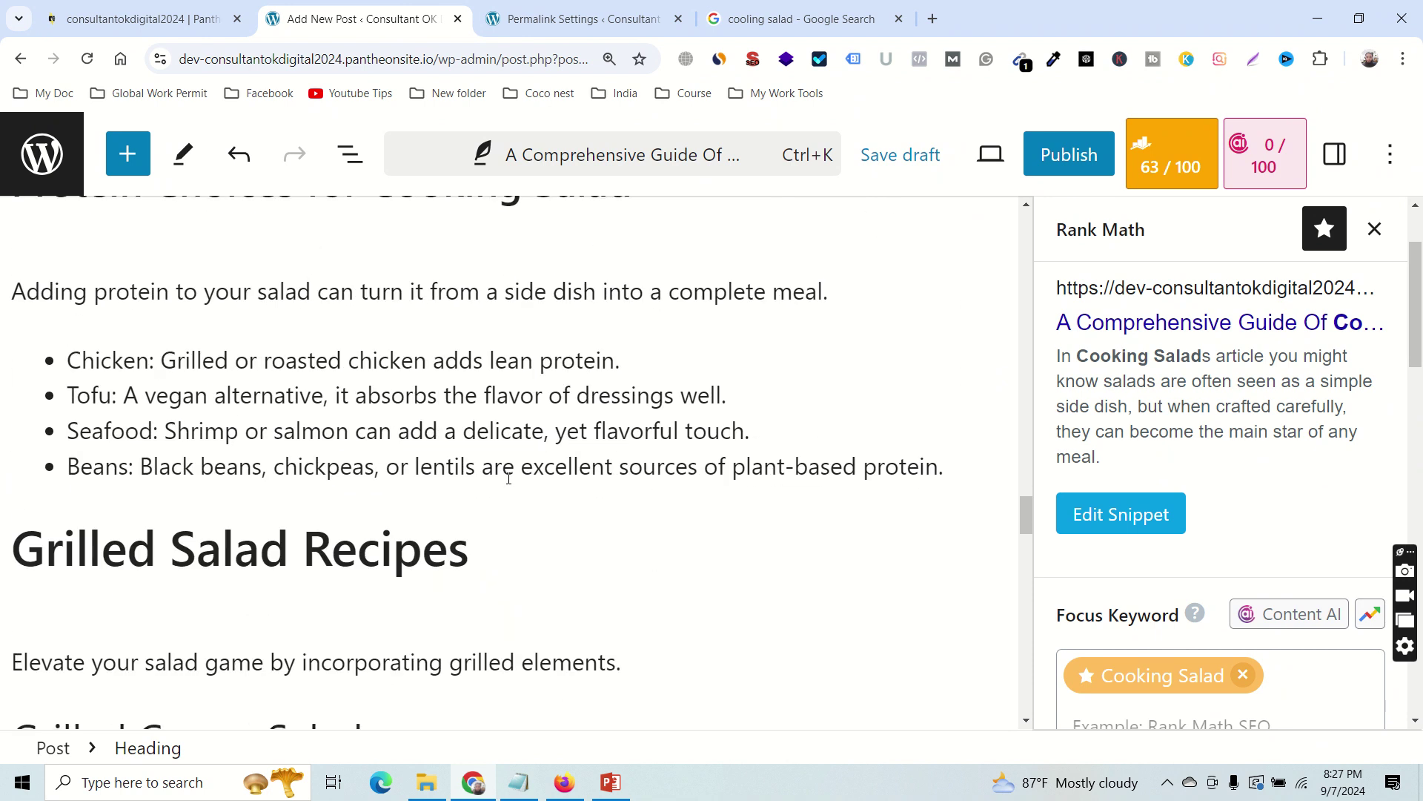
scroll(311, 430, up, 3)
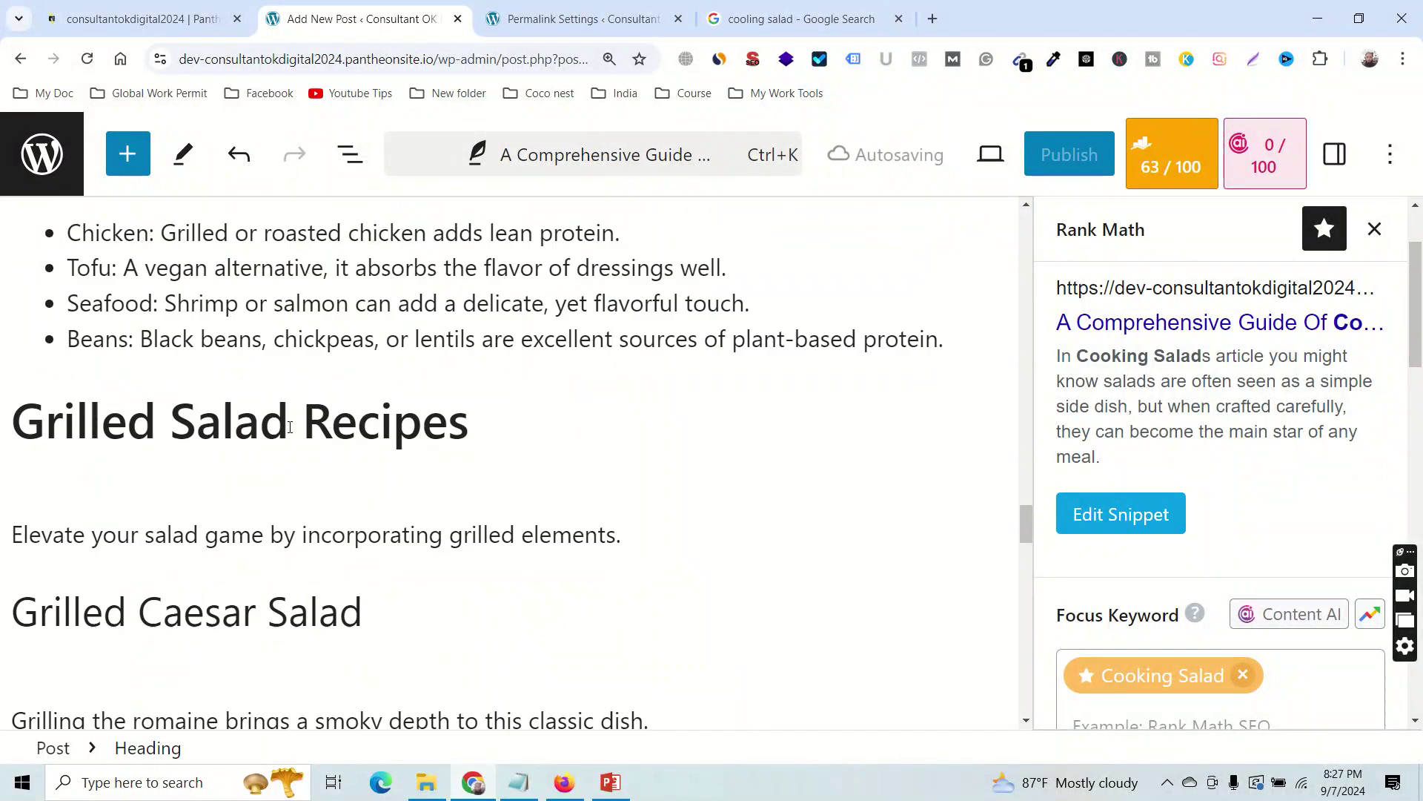
scroll(381, 545, down, 5)
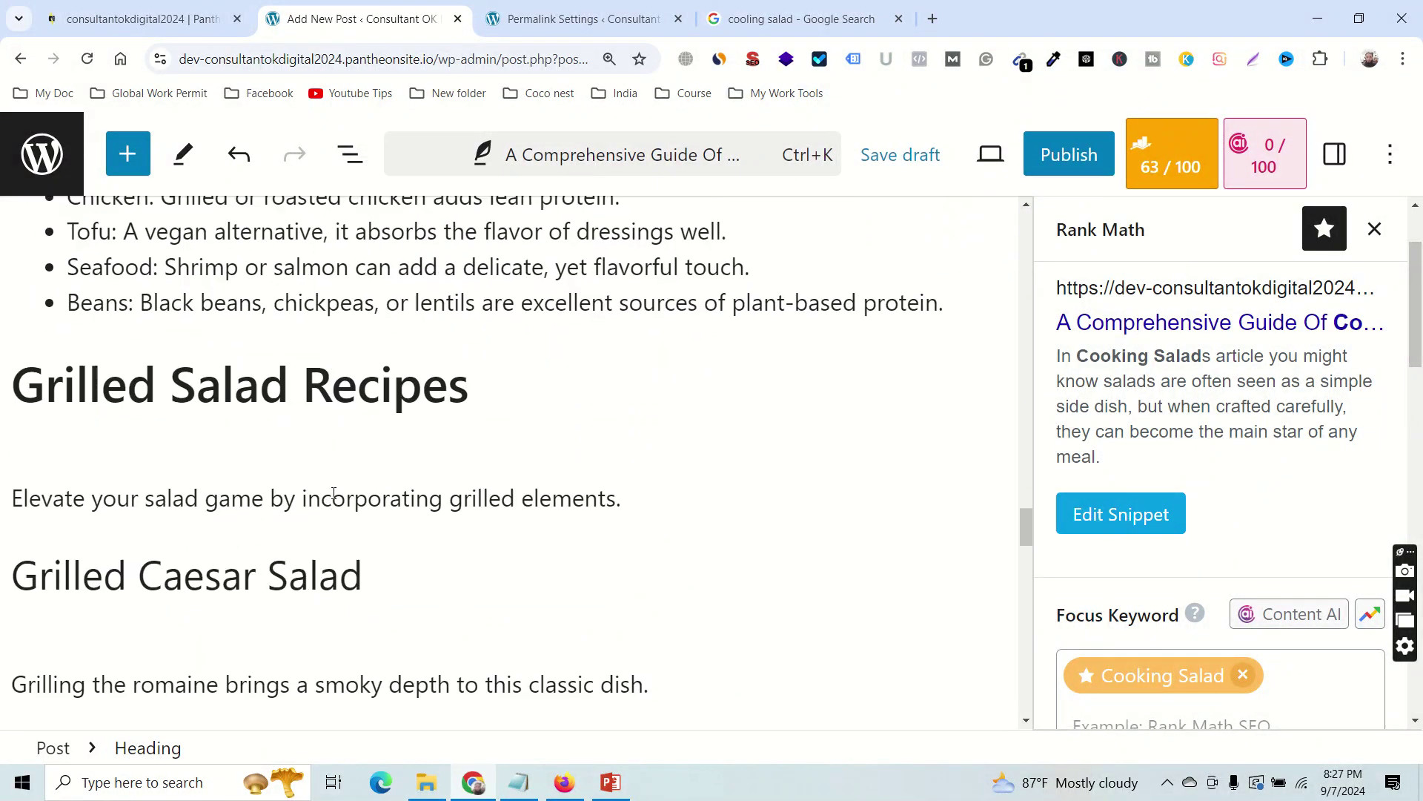
Undo the heading transformation of the block containing "Warm Salad Recipes" and the sentence below it.
scroll(316, 562, down, 5)
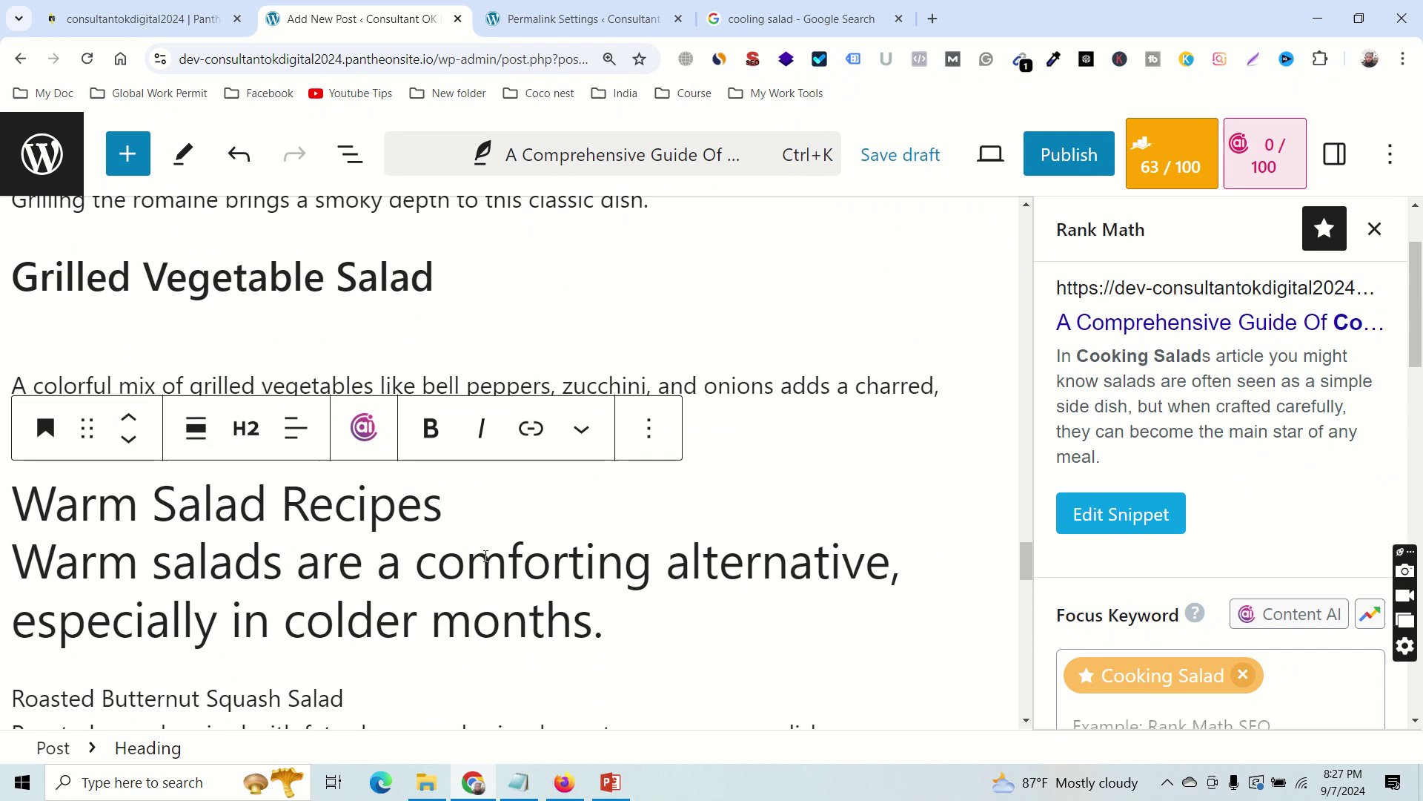
key(ctrl+z)
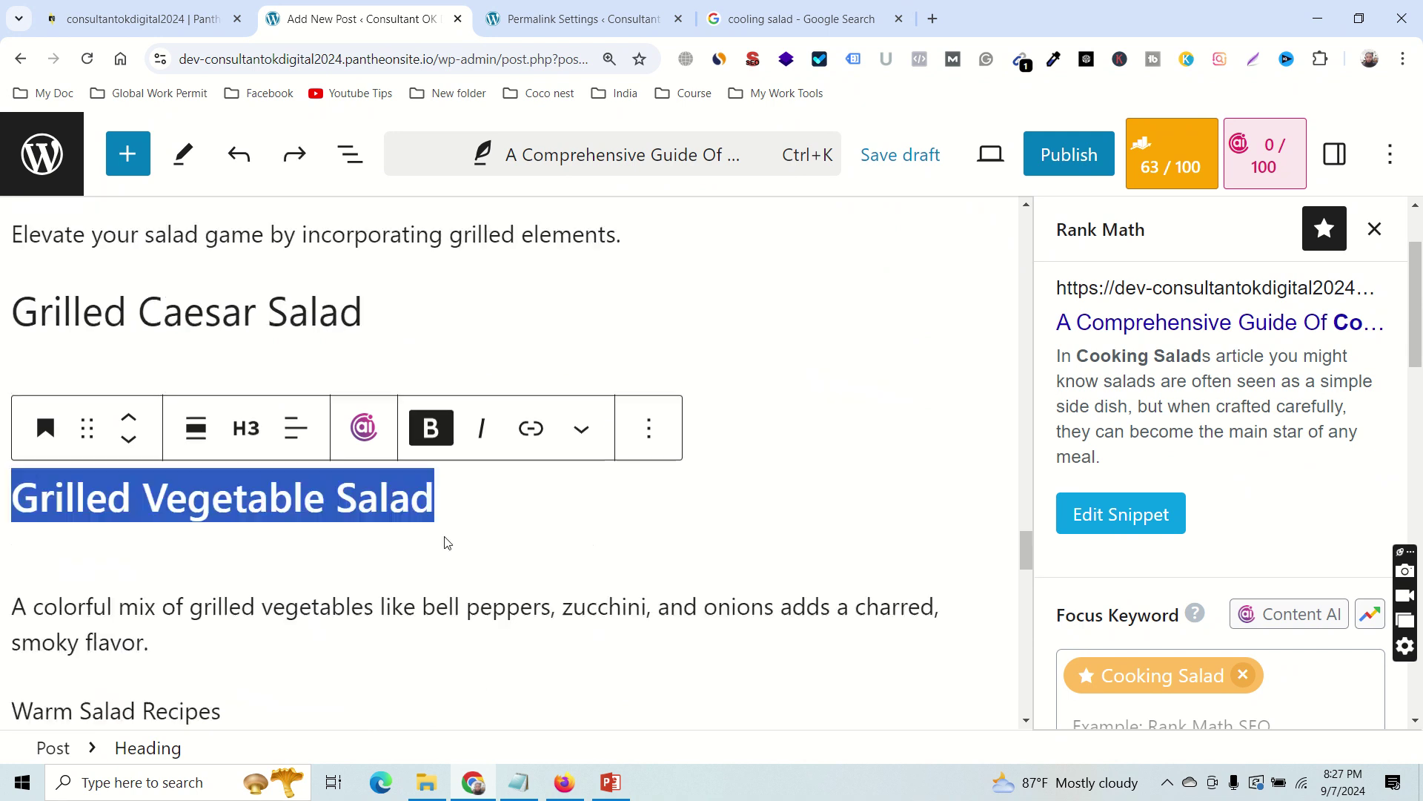
scroll(479, 531, down, 5)
Split the "Warm Salad Recipes" line into its own block and format it as a Heading 3.
click(279, 437)
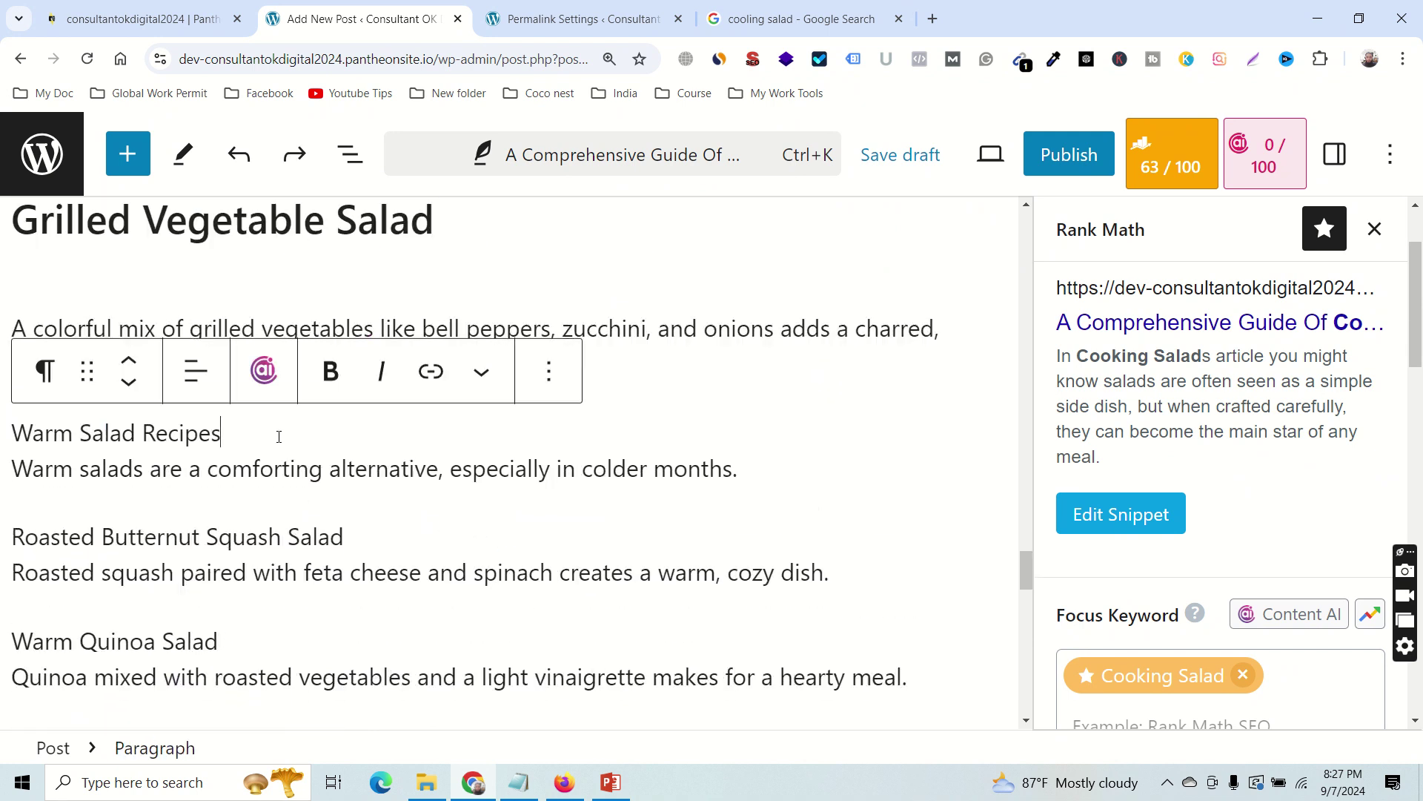
key(shift+Home)
key(BackSpace)
scroll(623, 438, up, 3)
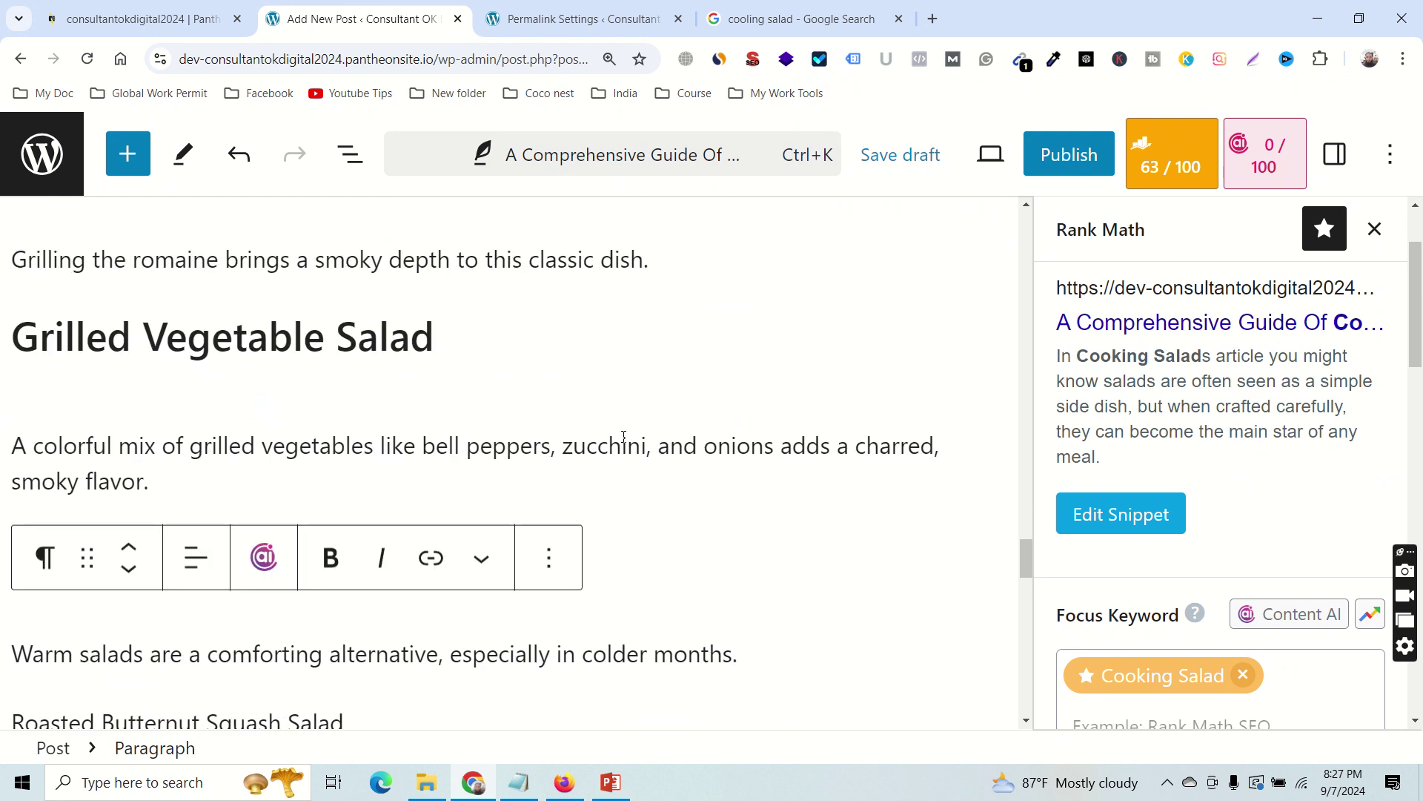
key(ctrl+v)
triple_click(178, 553)
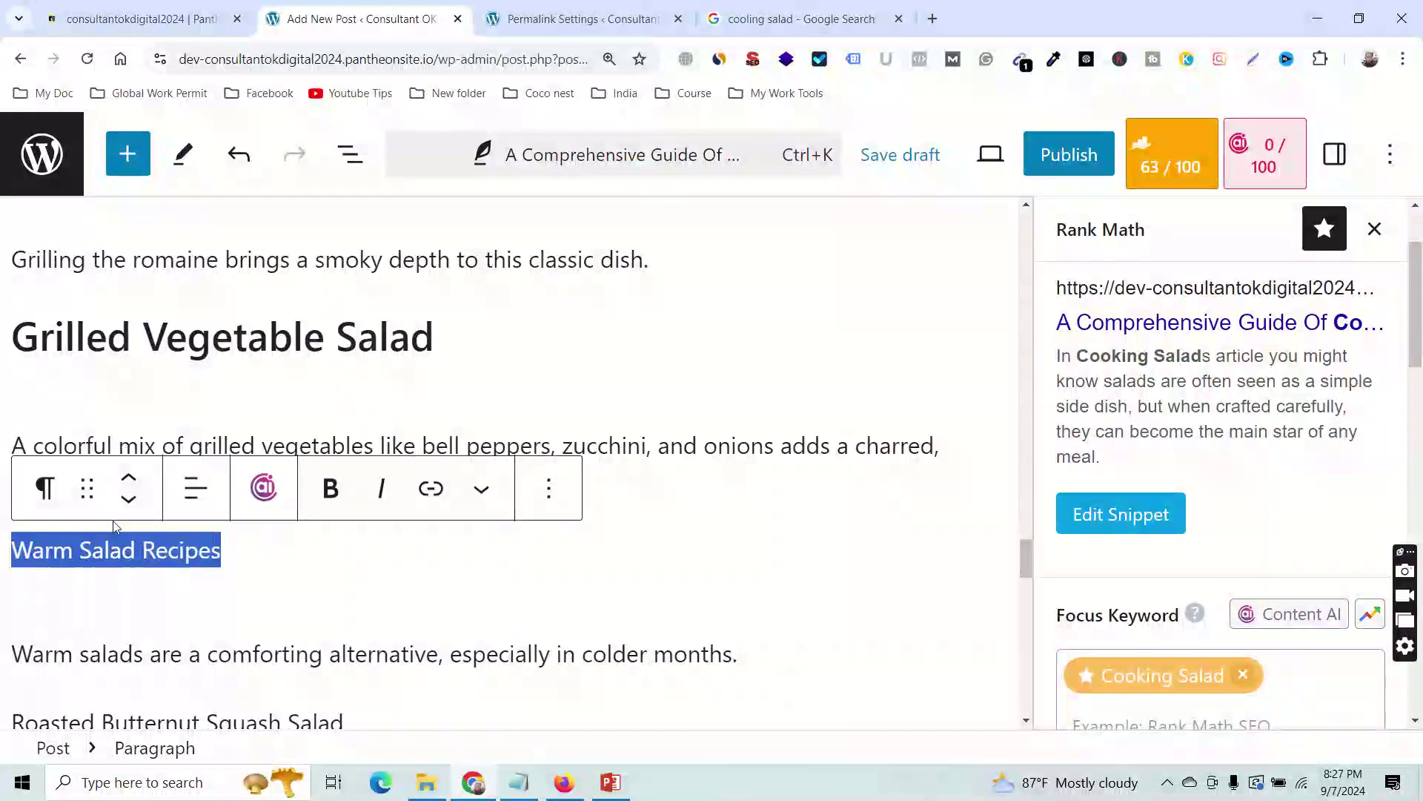
click(44, 488)
click(129, 193)
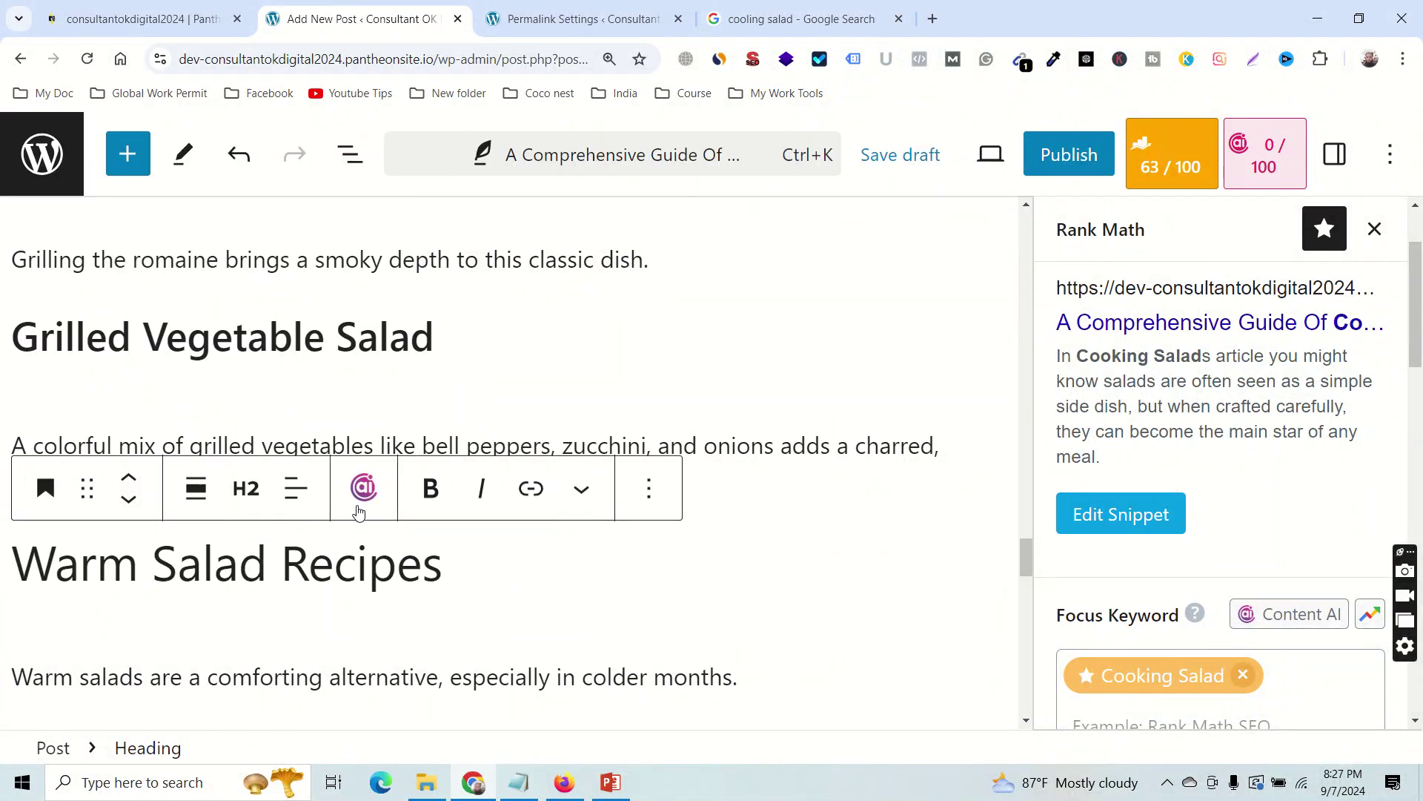
click(245, 487)
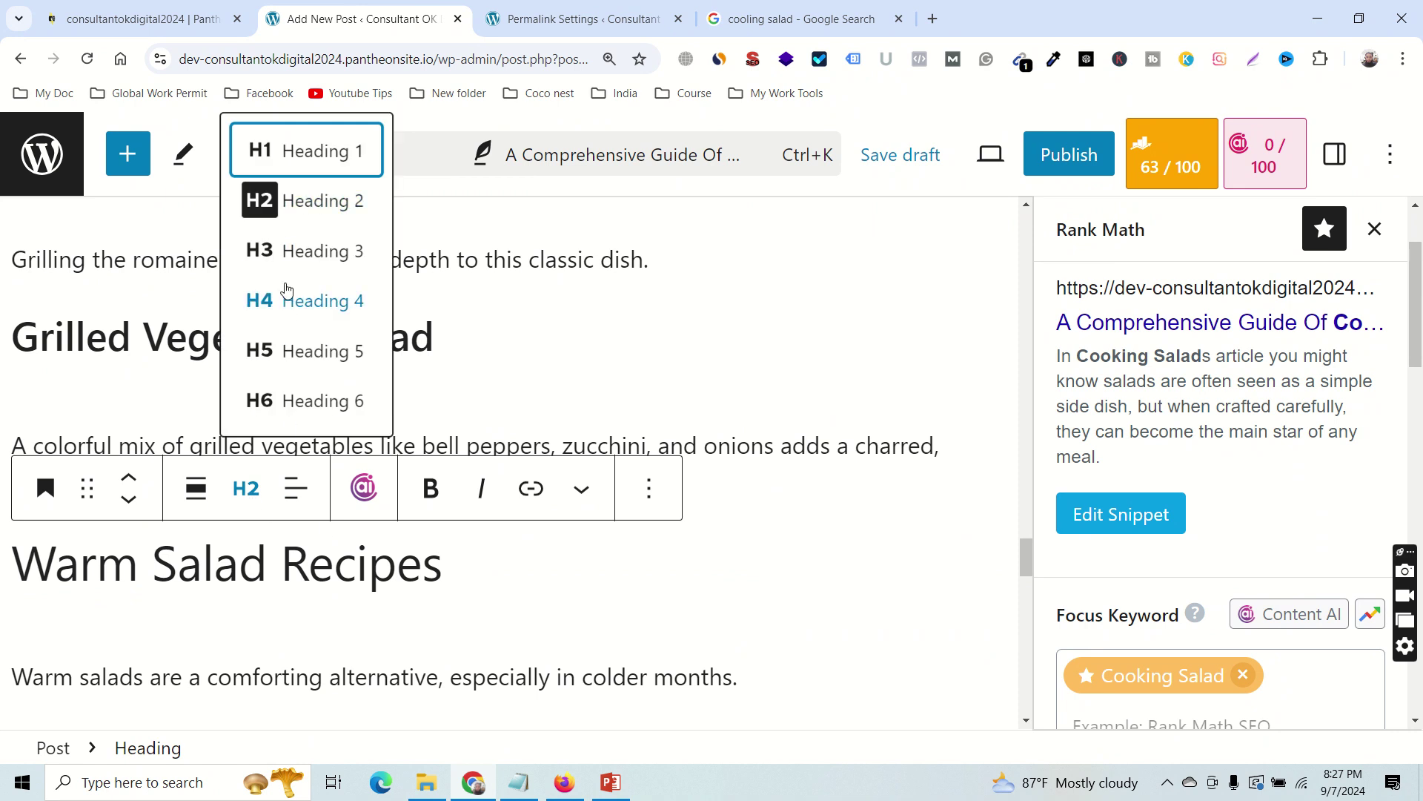
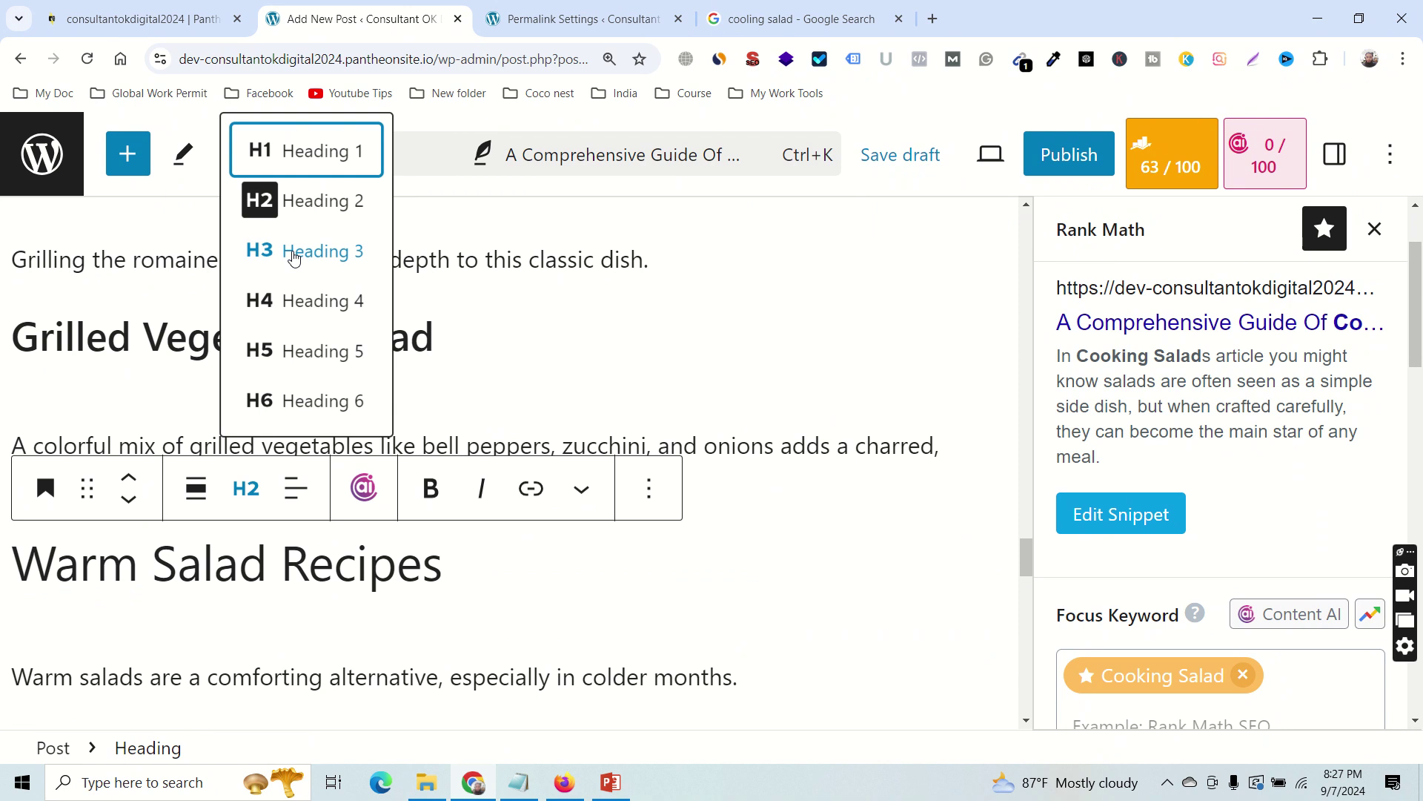
click(293, 252)
Separate the "Salad Presentation Tips" line from the paragraph text around it into its own block.
scroll(629, 600, down, 5)
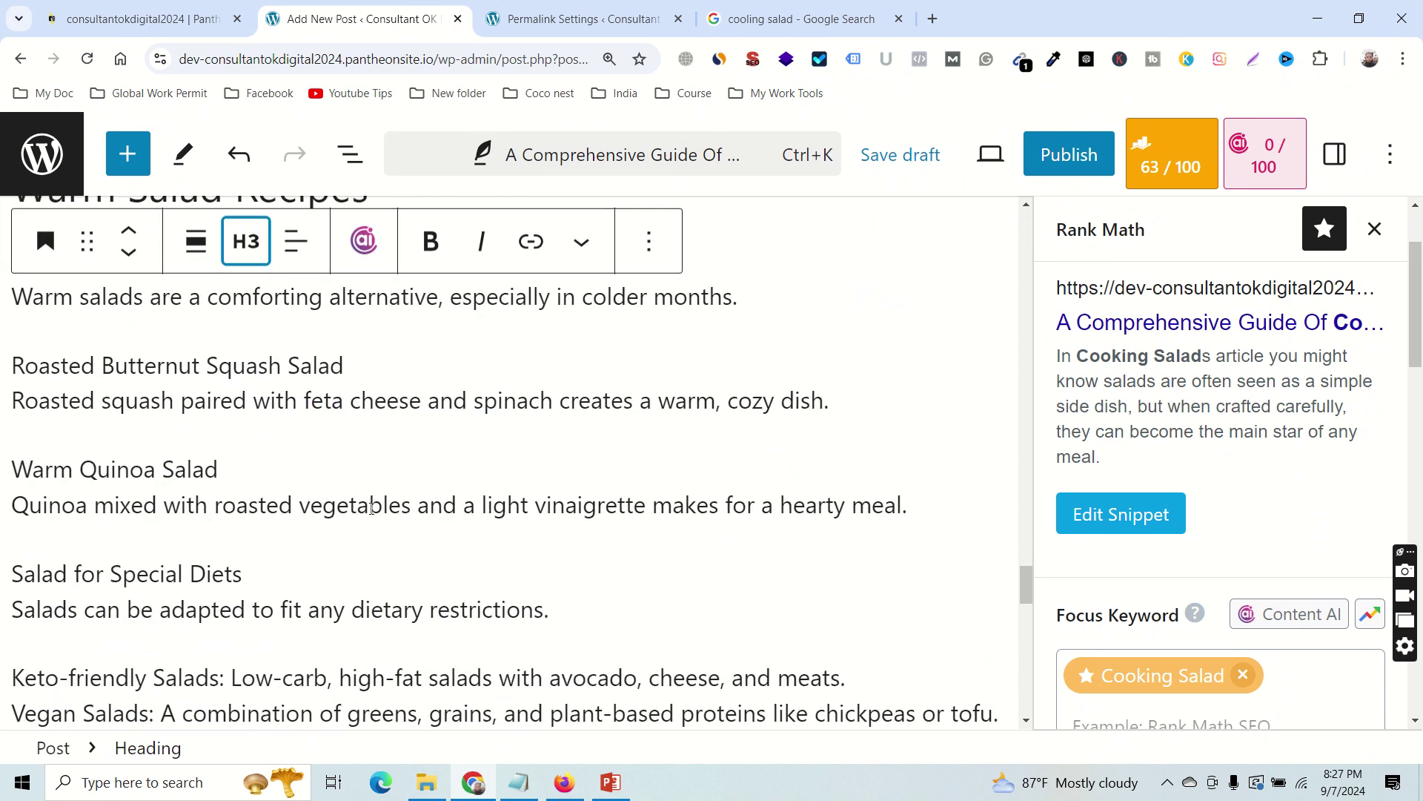
scroll(357, 518, down, 3)
scroll(357, 517, up, 1)
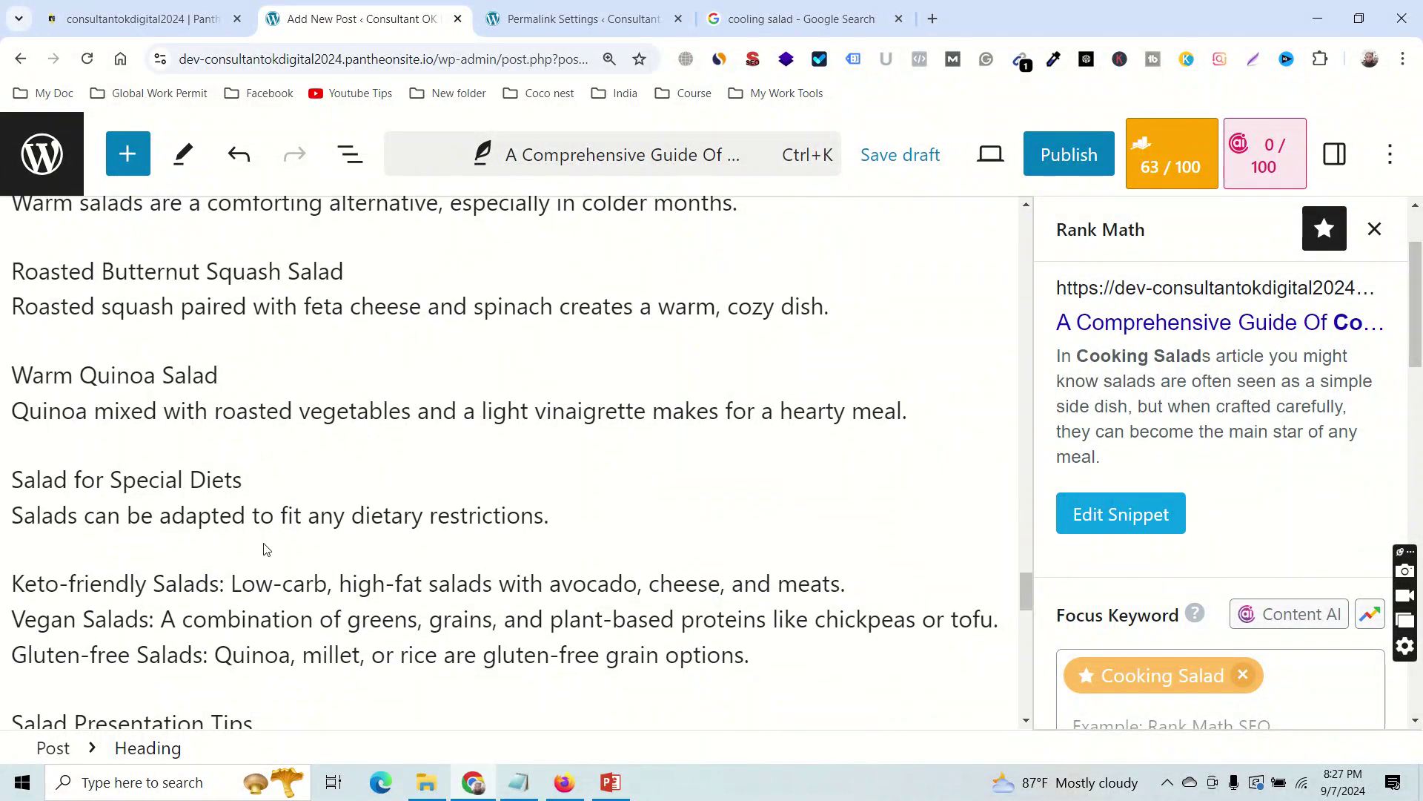
scroll(207, 445, down, 5)
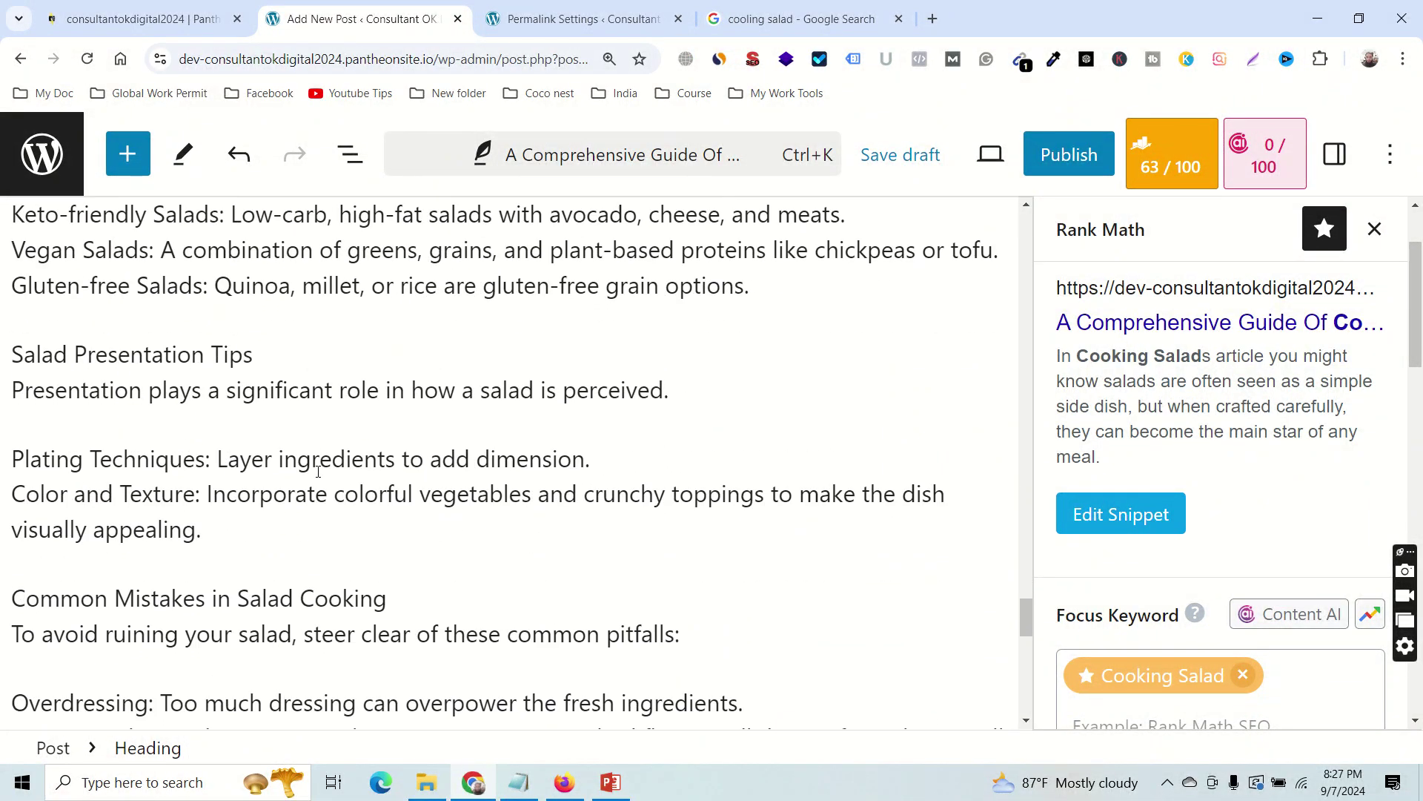
scroll(320, 463, up, 6)
scroll(306, 499, down, 4)
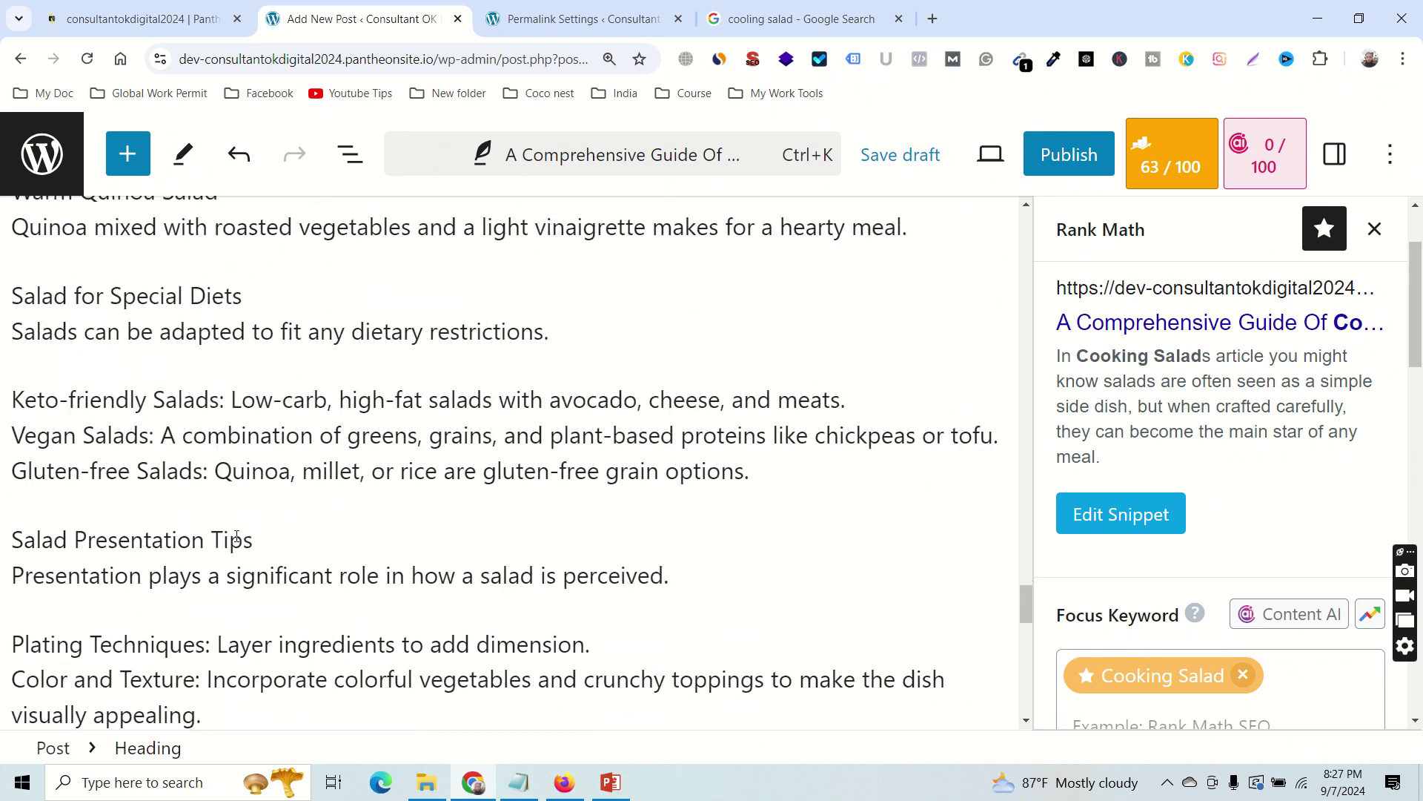
triple_click(175, 540)
key(ctrl+c)
click(283, 544)
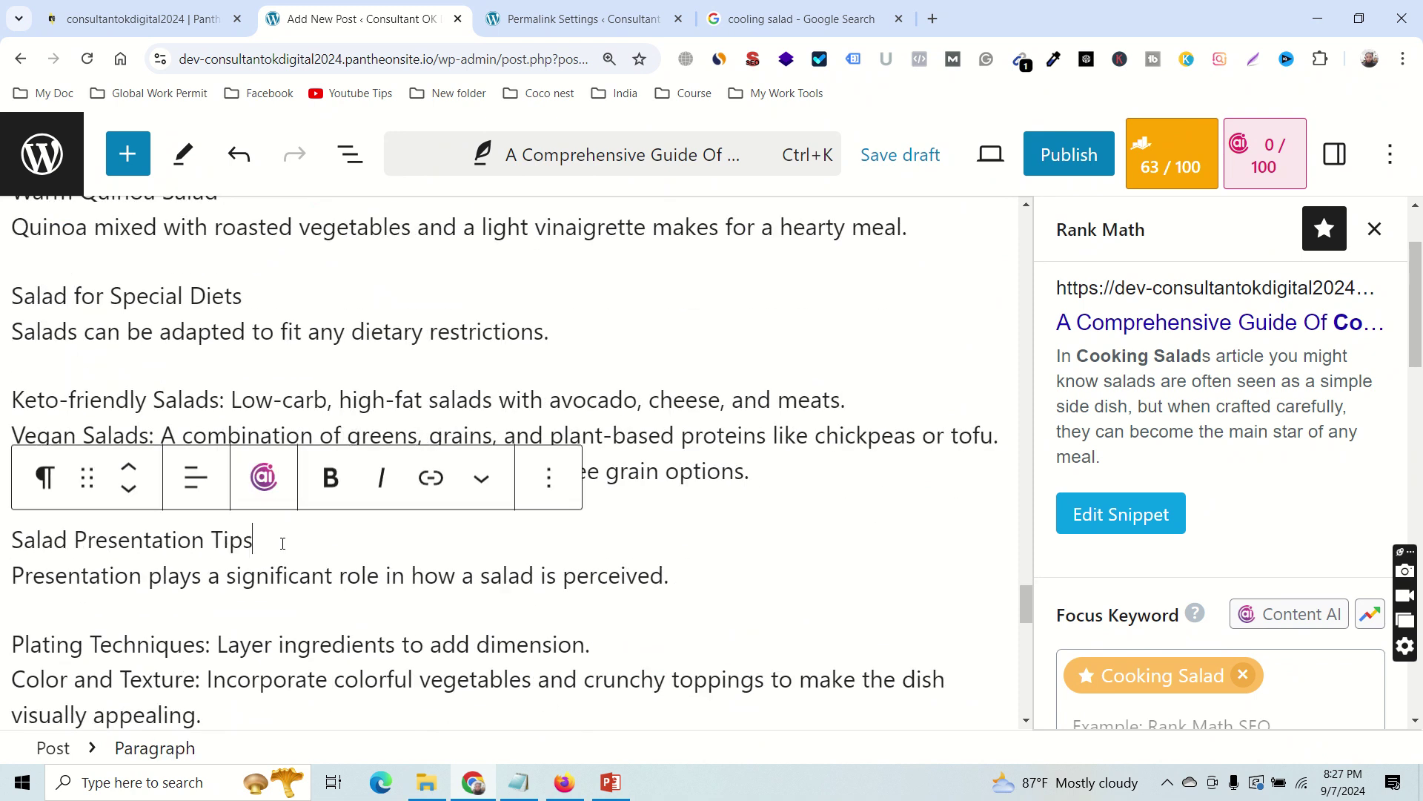
key(ctrl+BackSpace)
key(ctrl+BackSpace)
key(ctrl+BackSpace)
scroll(584, 676, up, 3)
key(ctrl+v)
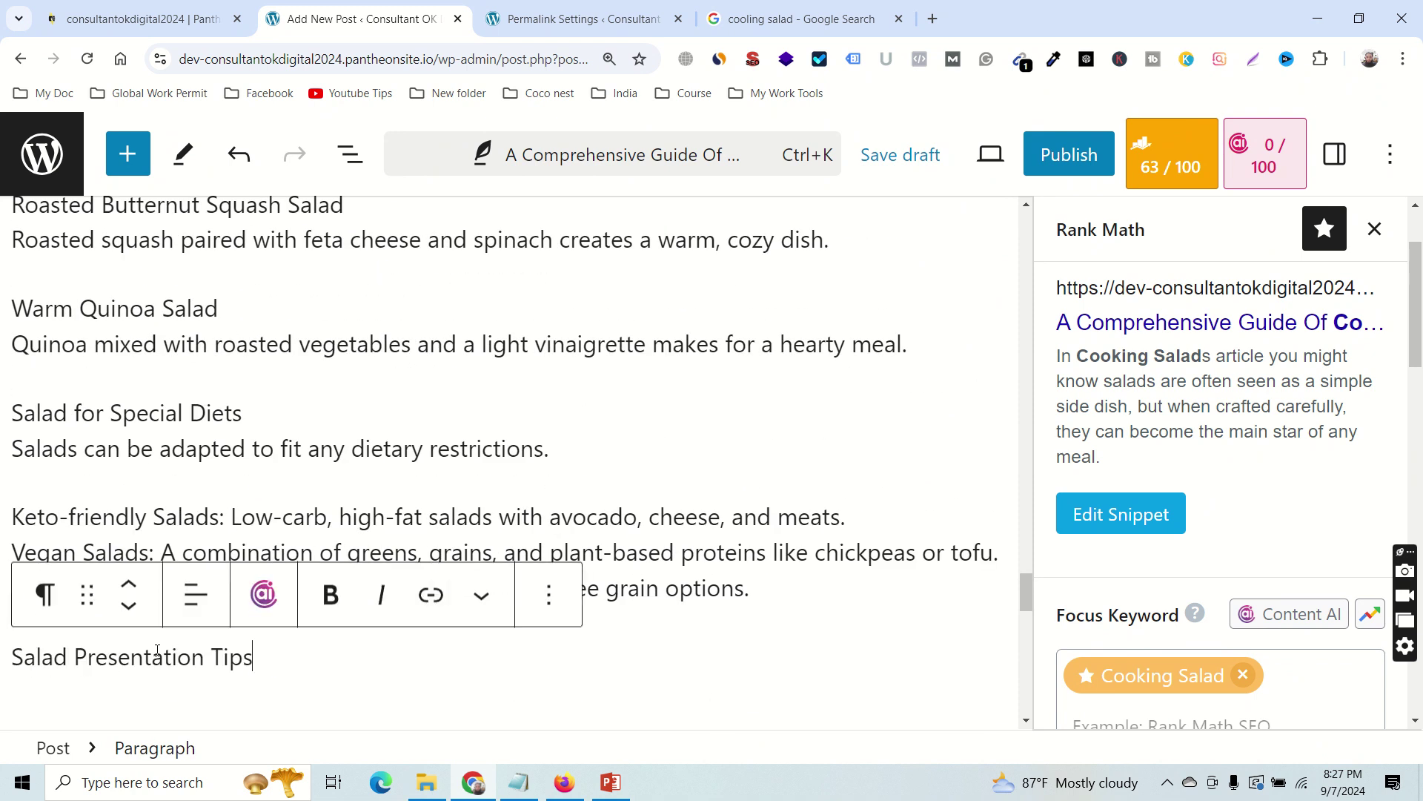
Format the "Salad Presentation Tips" line as a bold Heading 2.
key(shift+Home)
click(45, 595)
click(134, 194)
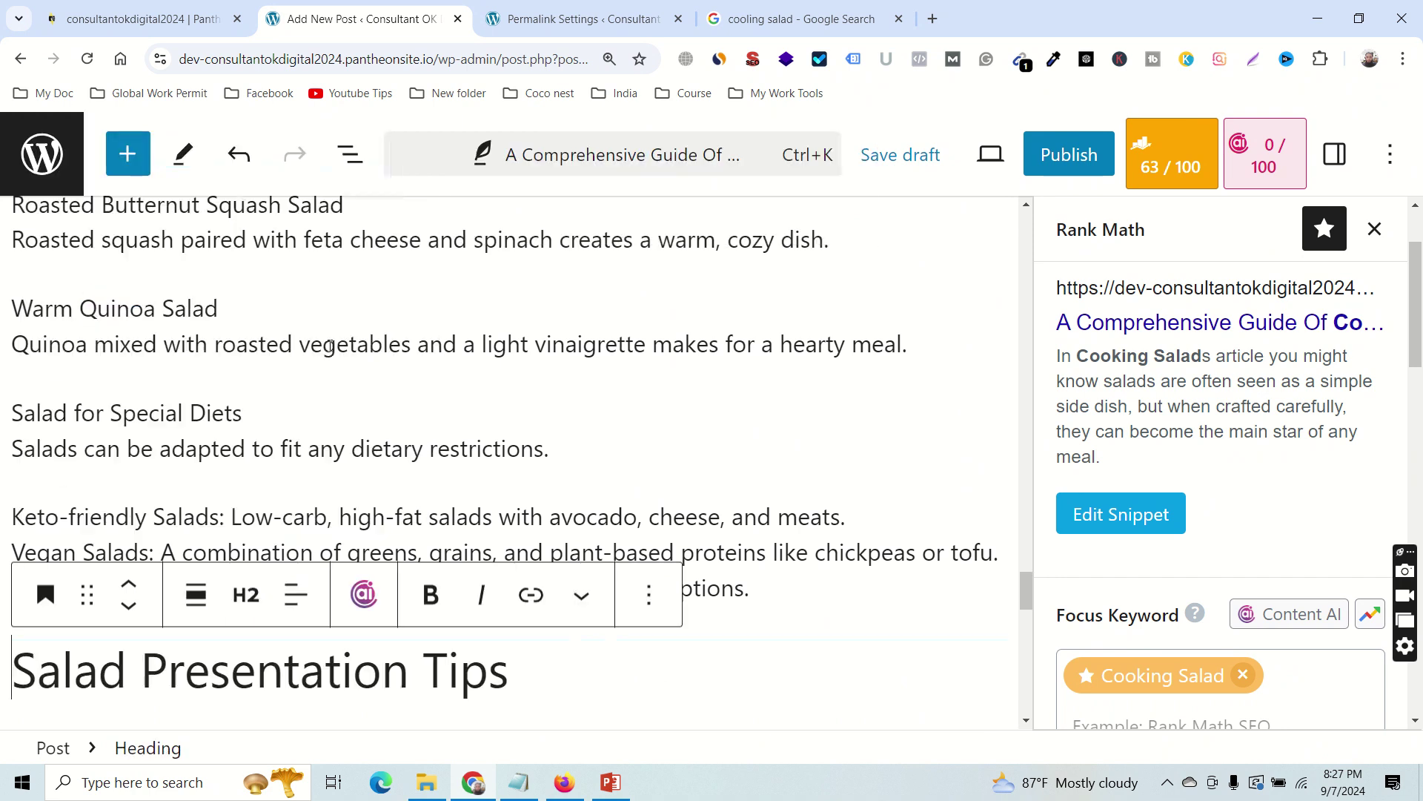
triple_click(282, 671)
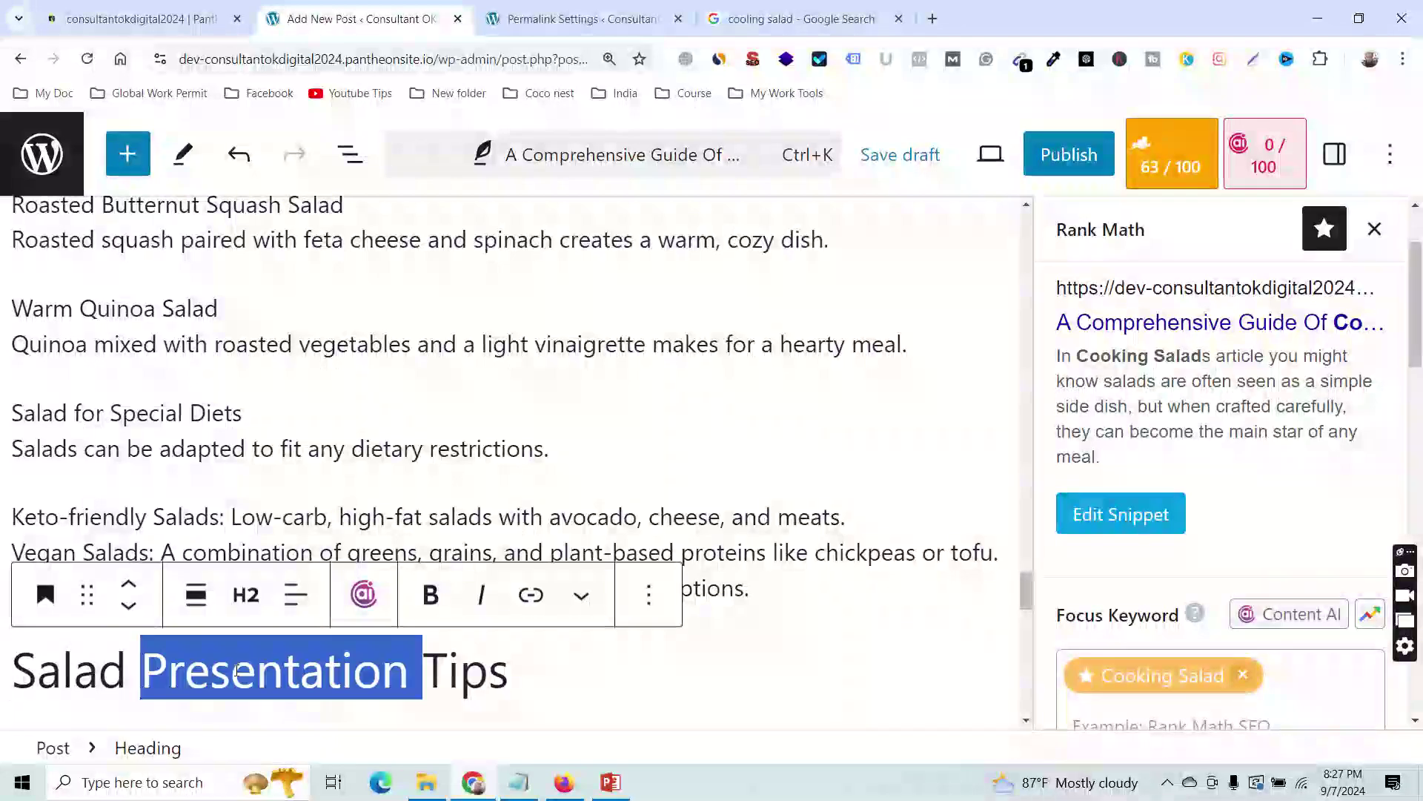
click(431, 595)
Convert the "Plating Techniques" and "Color and Texture" lines into a bulleted list.
scroll(677, 660, down, 5)
scroll(741, 671, up, 3)
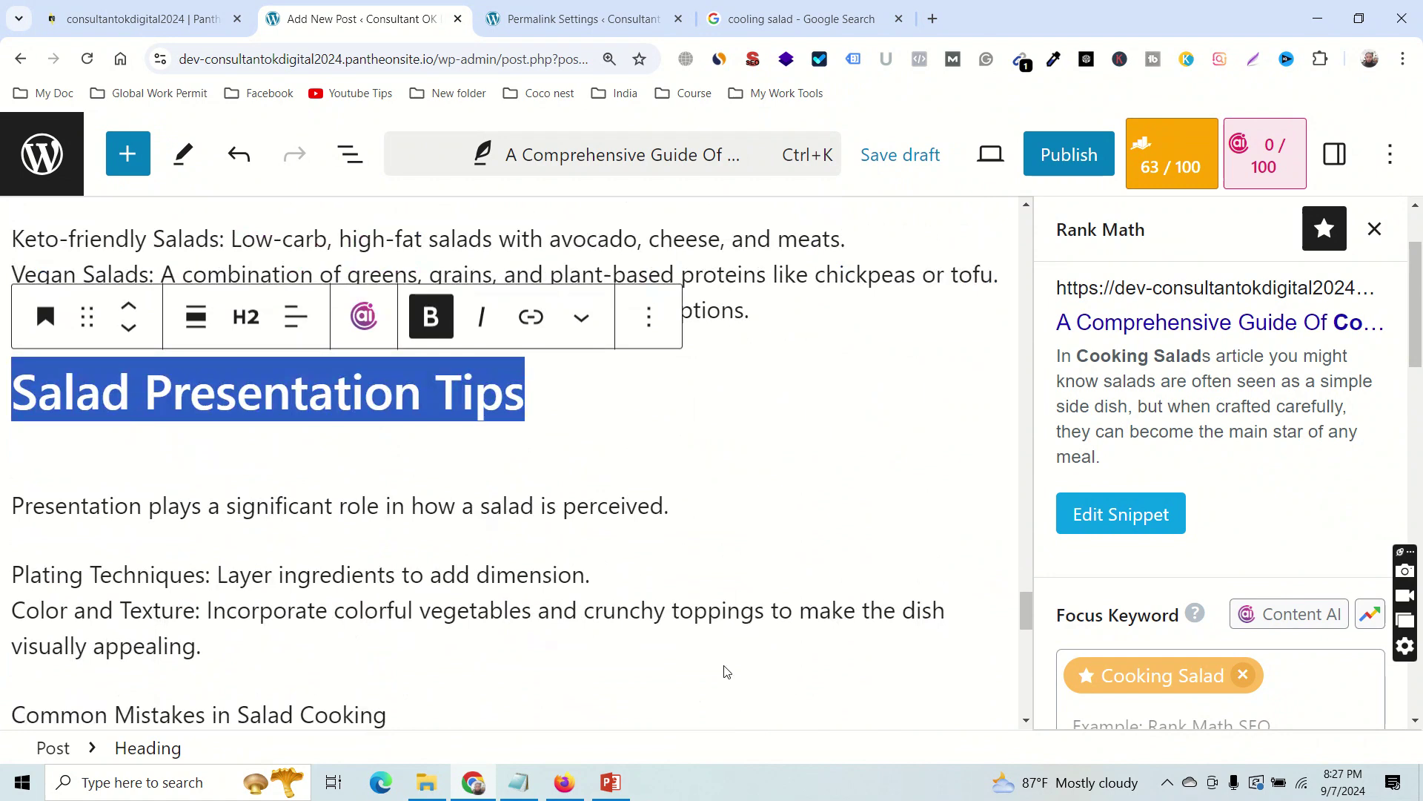
click(212, 649)
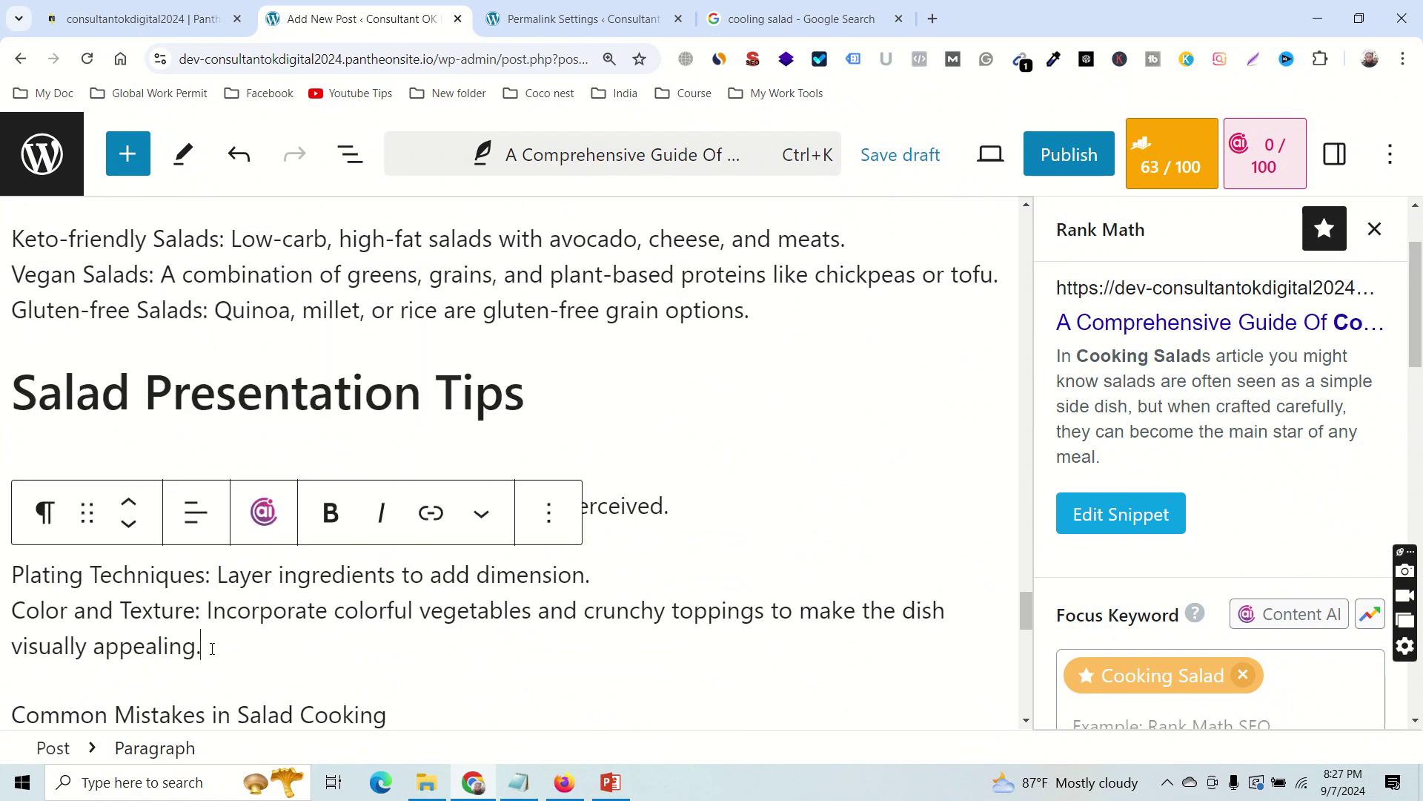
drag(211, 650, 13, 575)
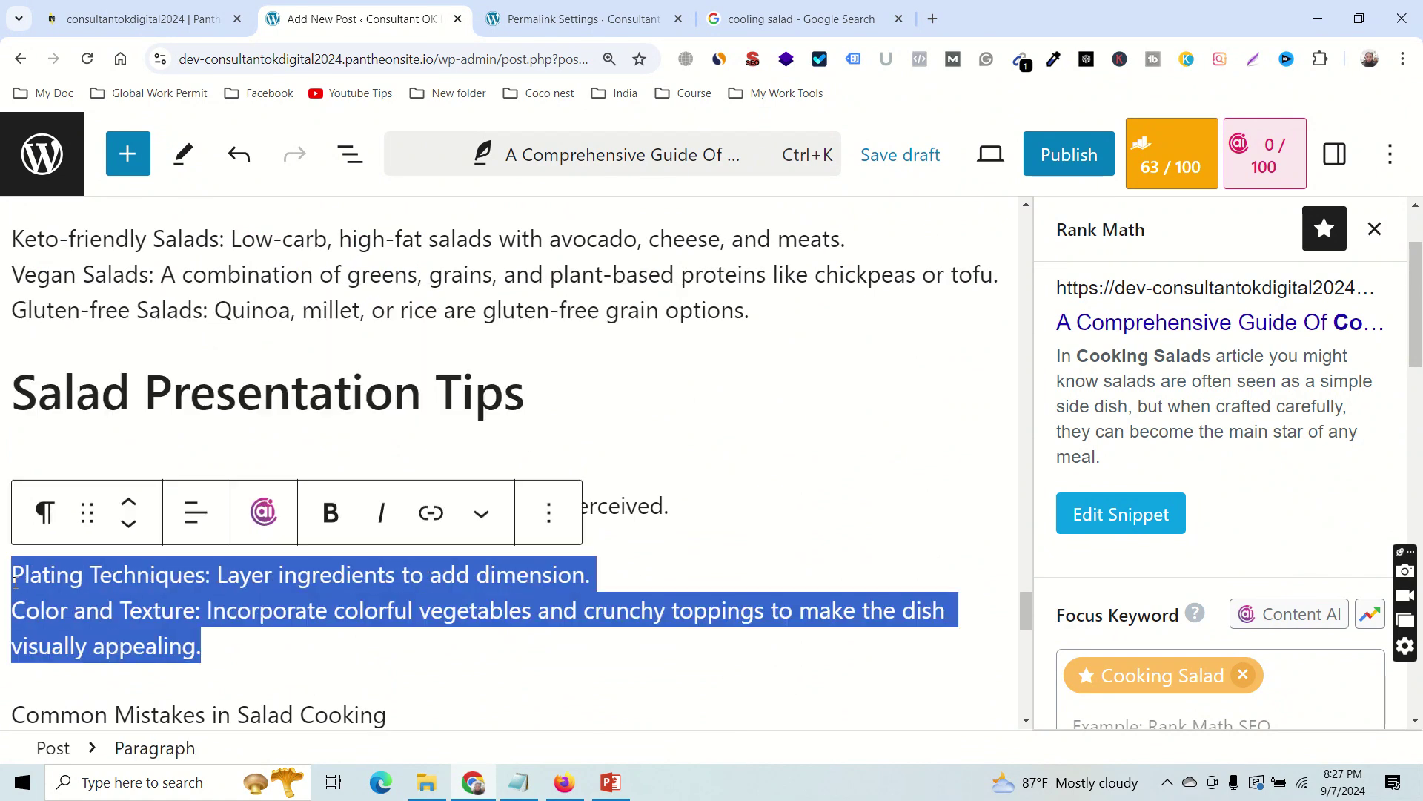
click(45, 512)
click(88, 245)
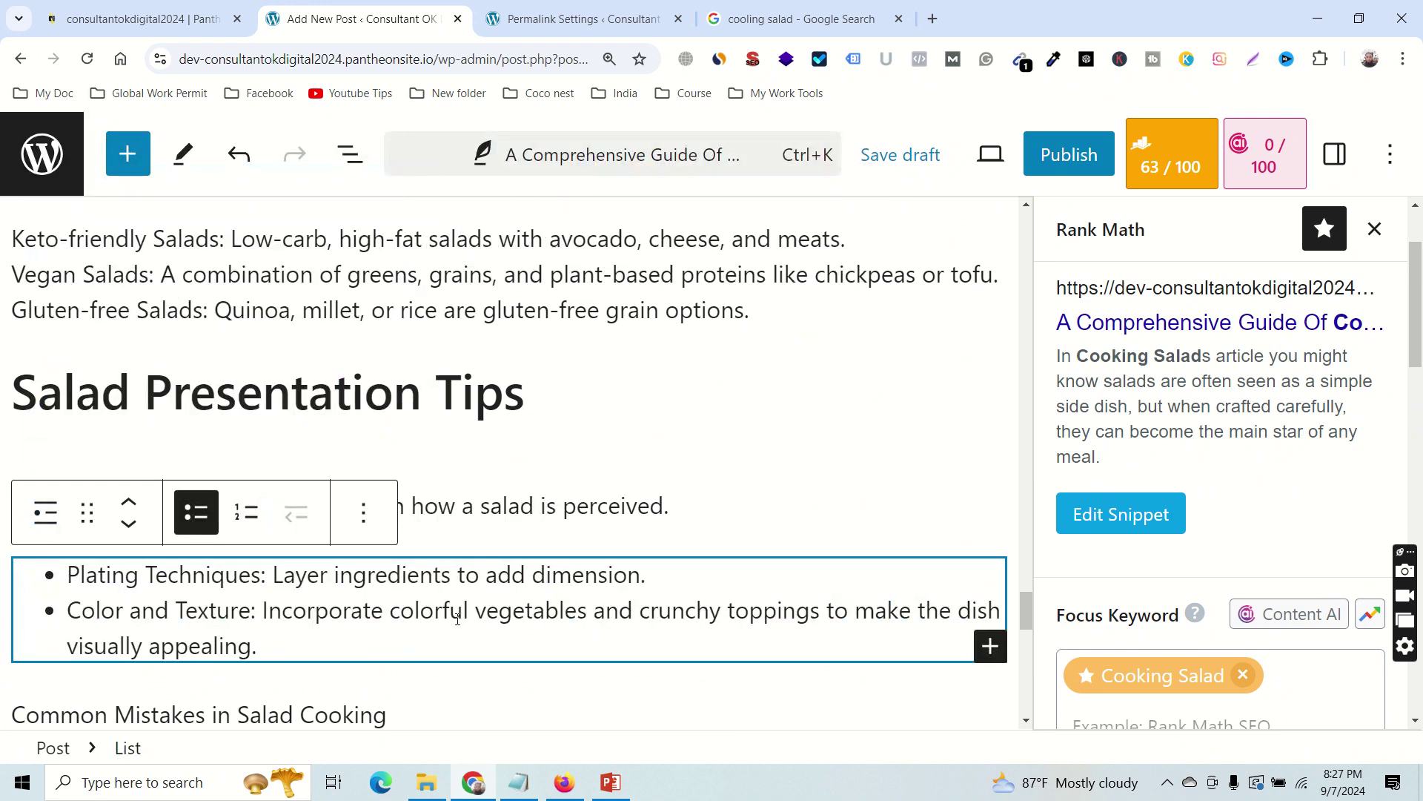
Split the "Common Mistakes in Salad Cooking" line into its own block and format it as a Heading 2.
scroll(470, 616, down, 3)
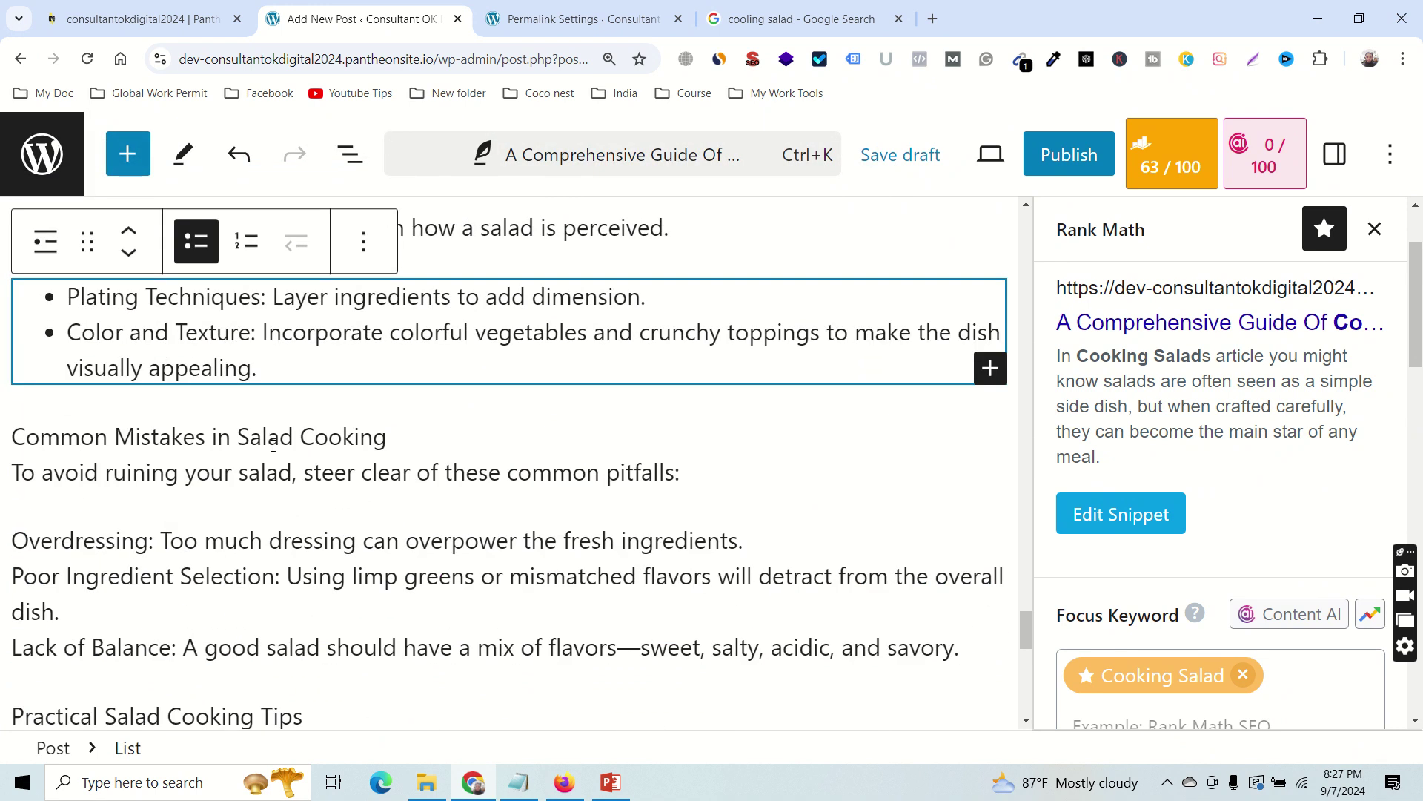
scroll(377, 502, down, 1)
scroll(377, 502, up, 1)
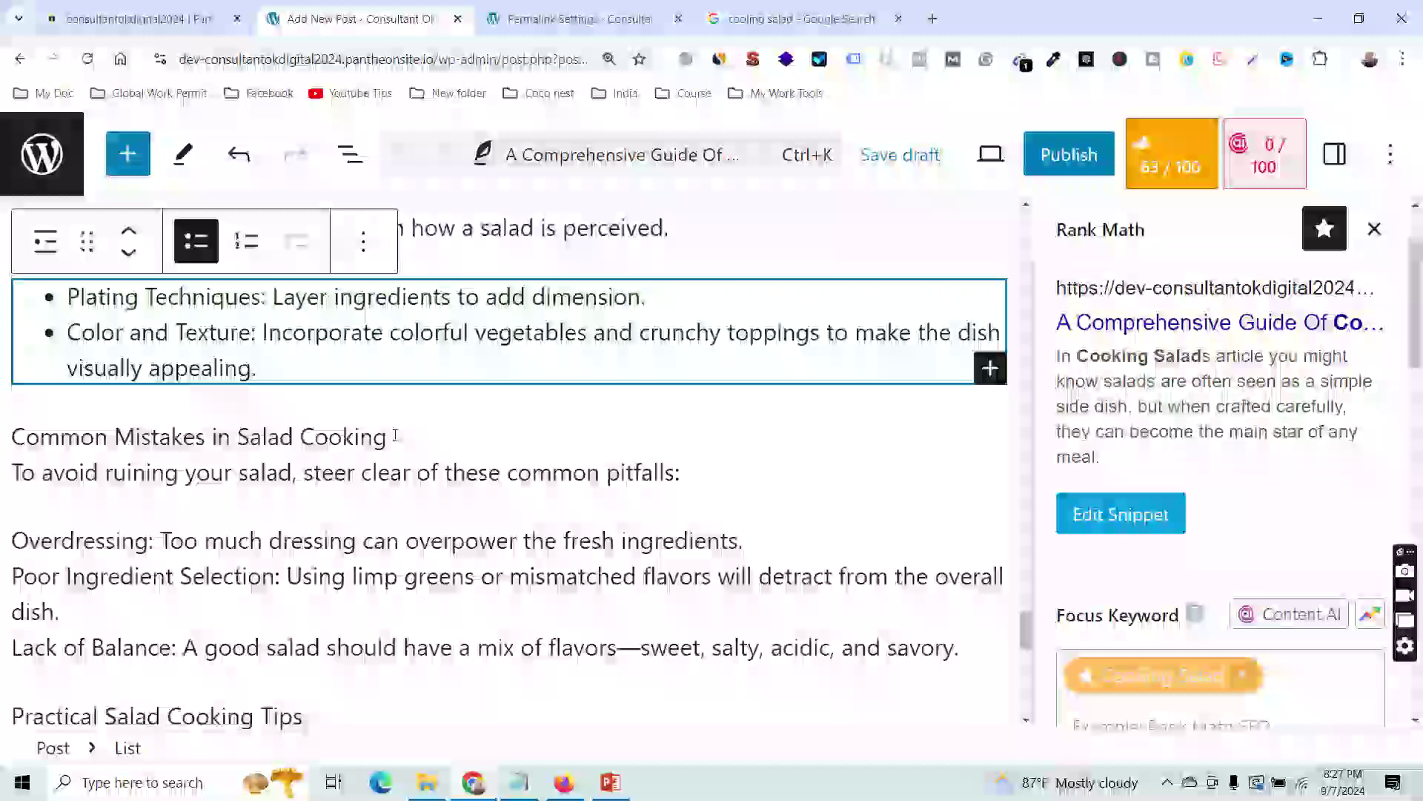
click(395, 436)
scroll(395, 436, up, 2)
scroll(297, 430, down, 2)
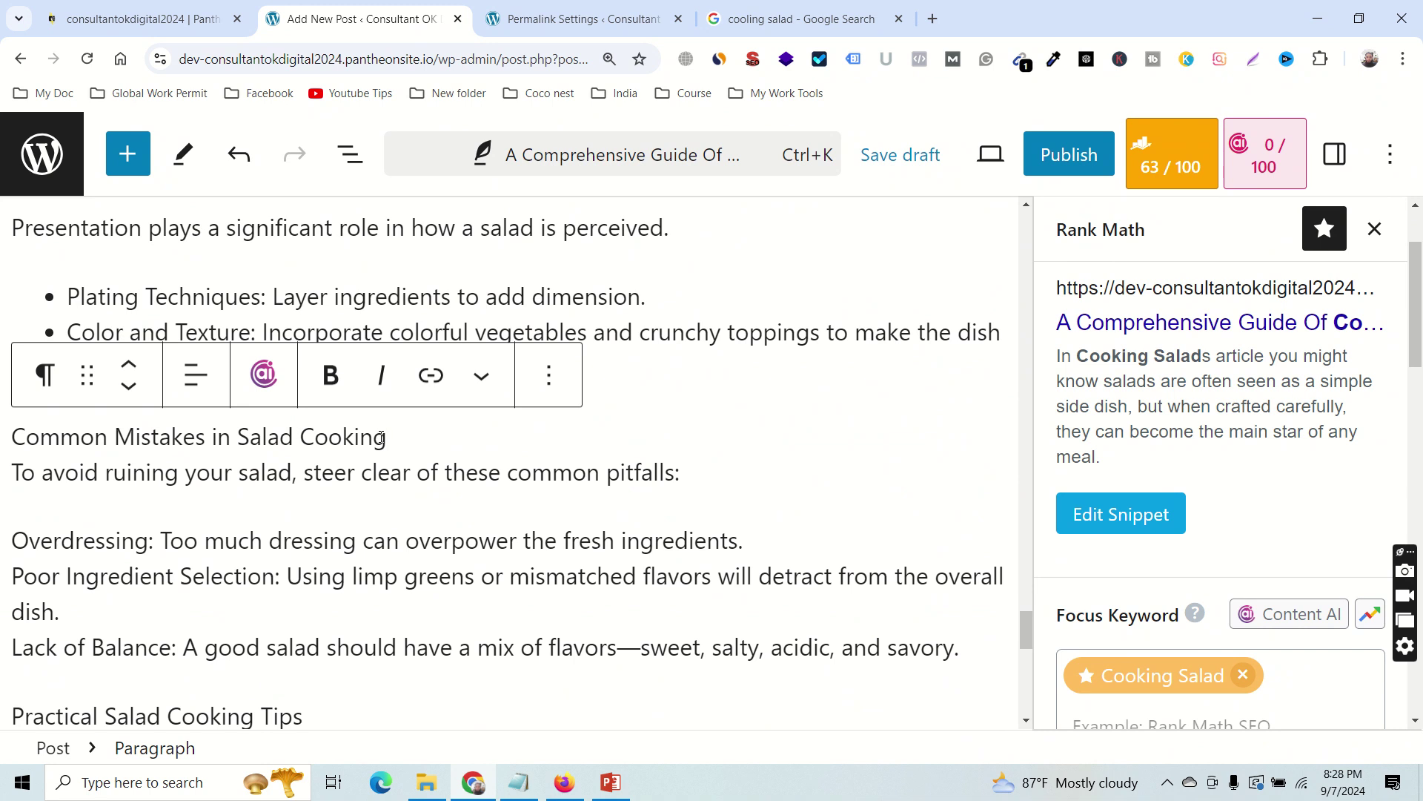
key(Return)
scroll(636, 531, up, 2)
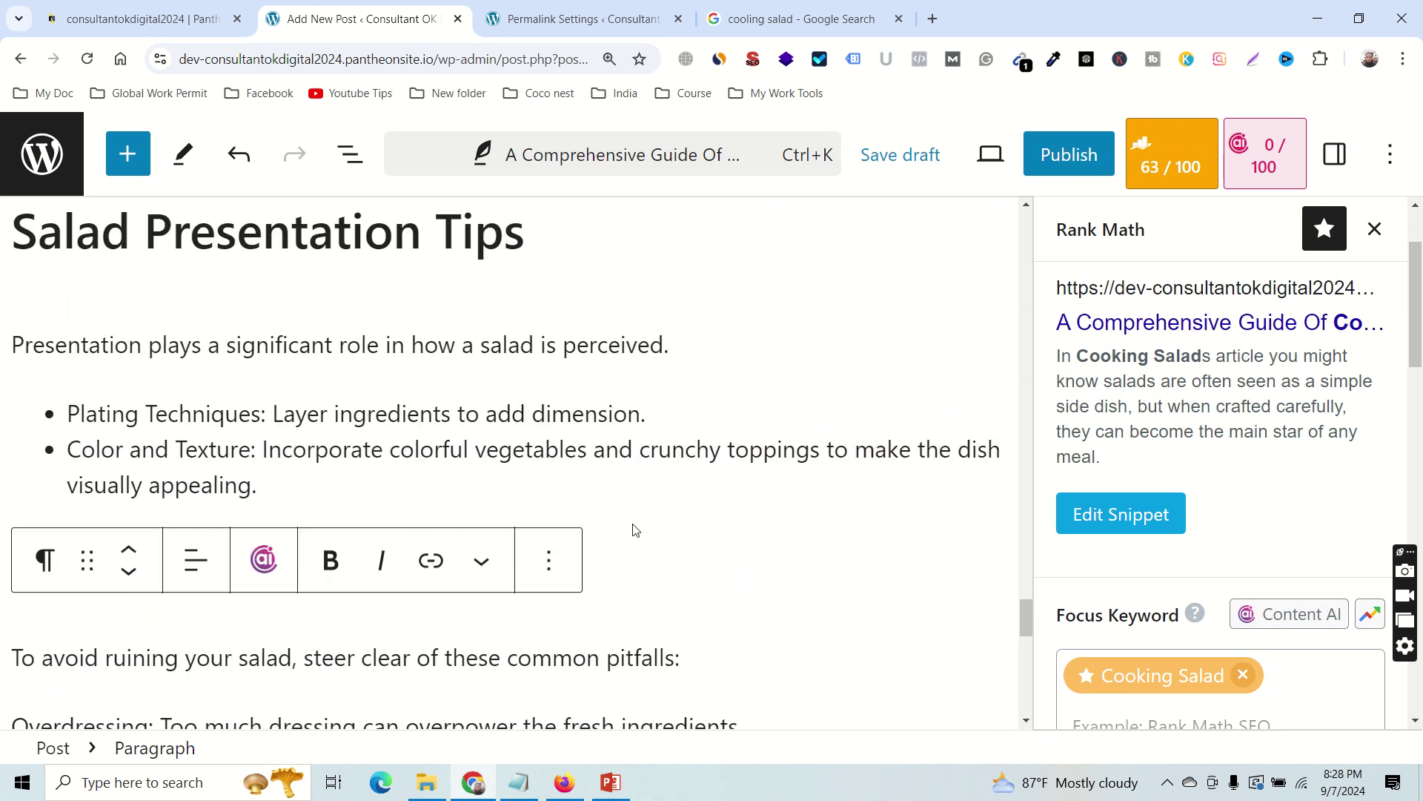
click(655, 562)
triple_click(132, 558)
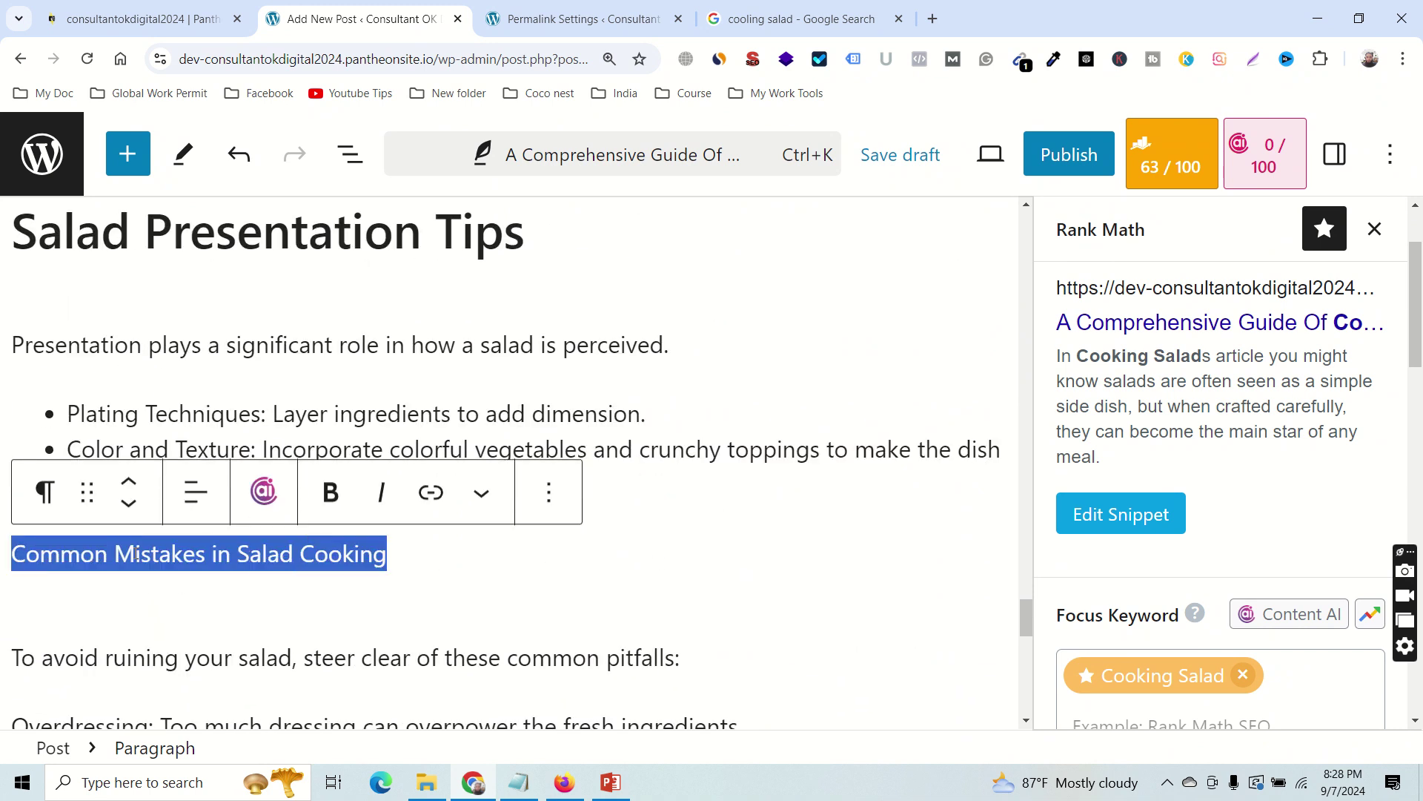
click(45, 491)
click(109, 194)
Split "Overdressing:" from its description so that it stands in its own paragraph block.
scroll(165, 549, down, 2)
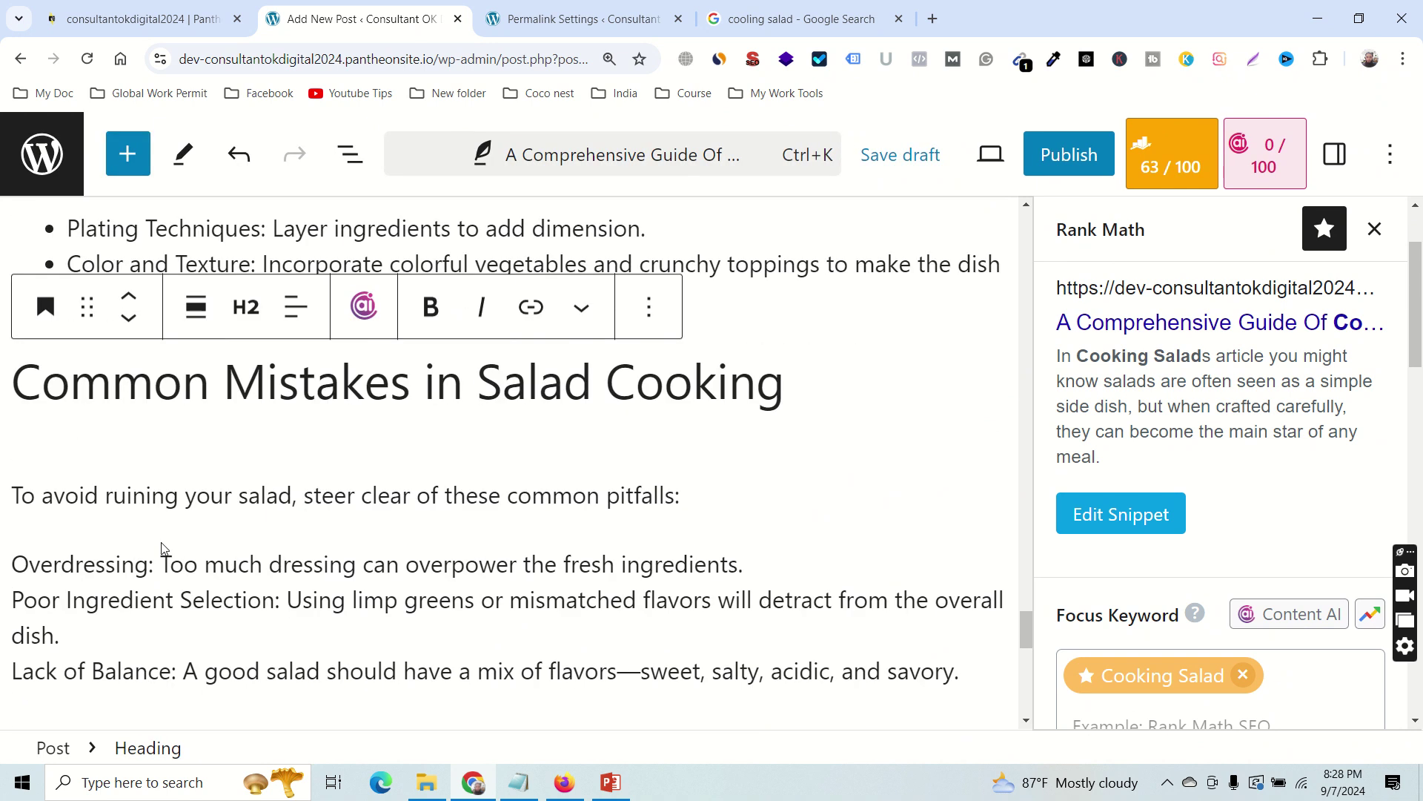
click(169, 565)
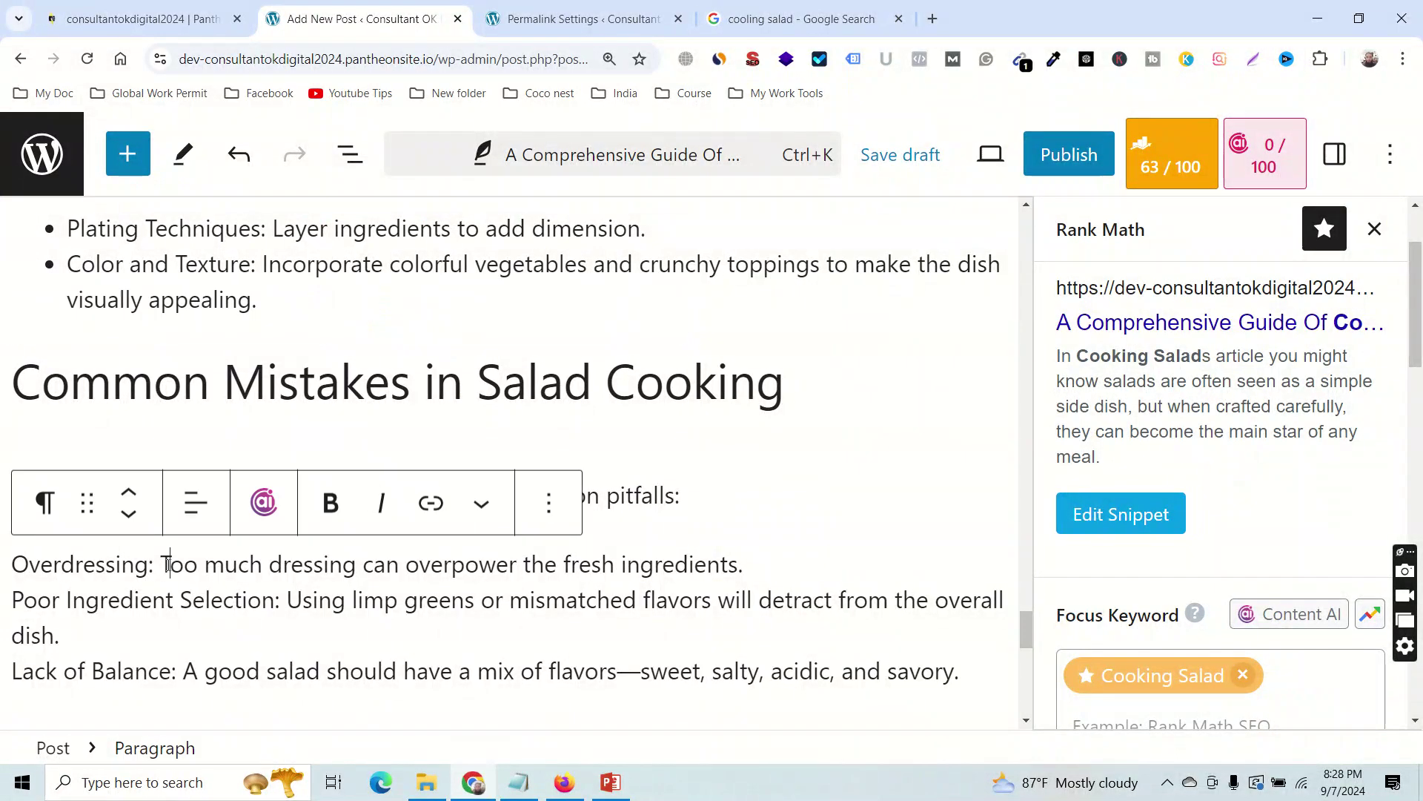
key(Return)
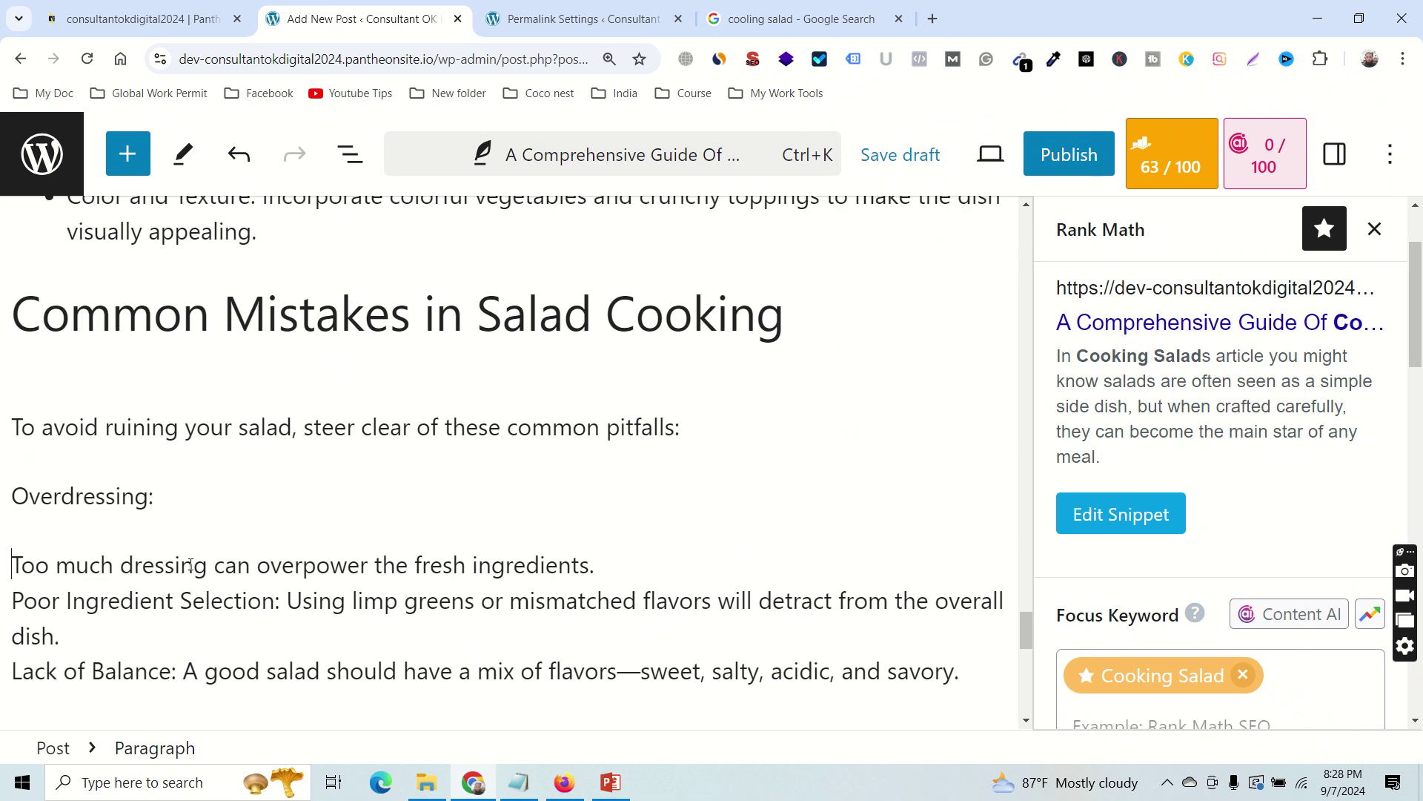
click(613, 497)
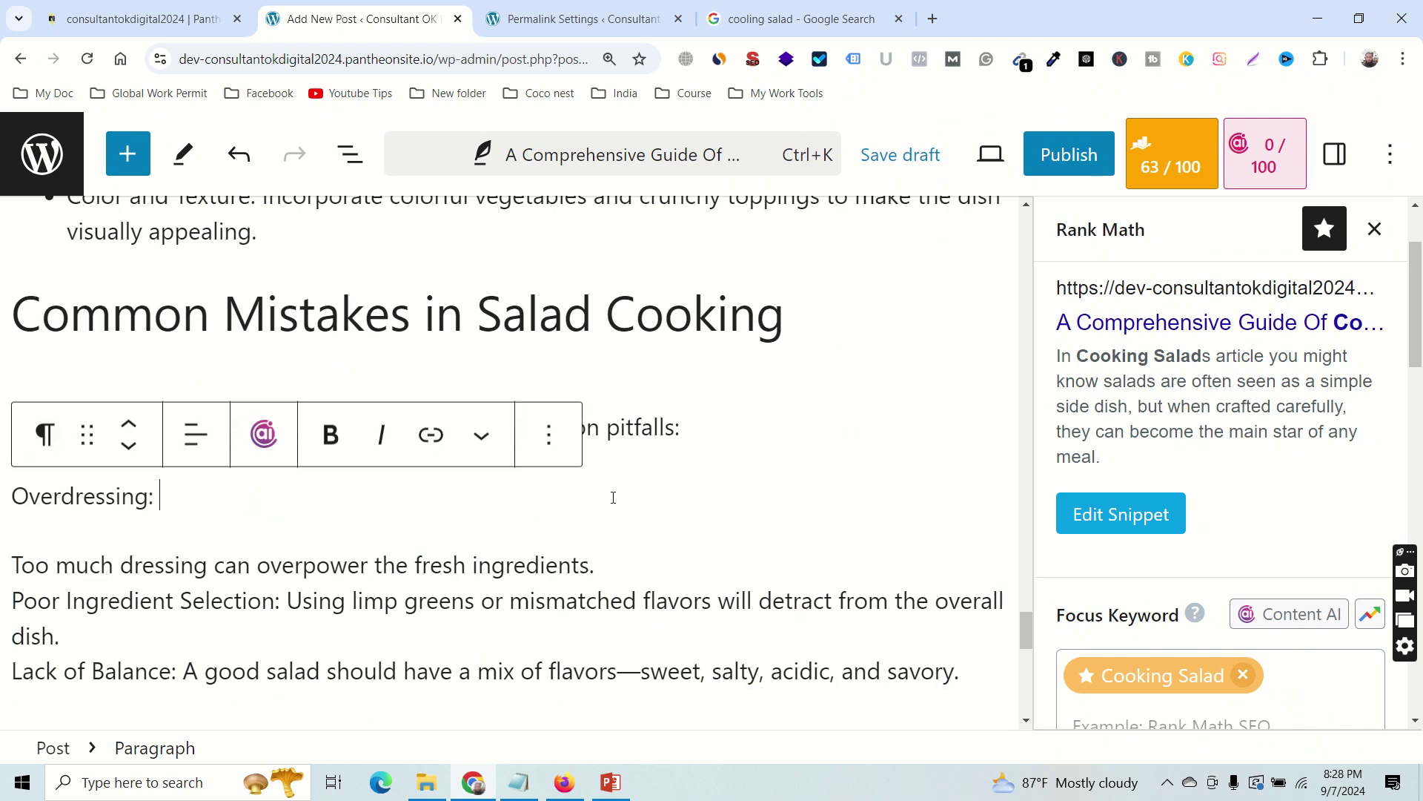
triple_click(99, 505)
click(45, 434)
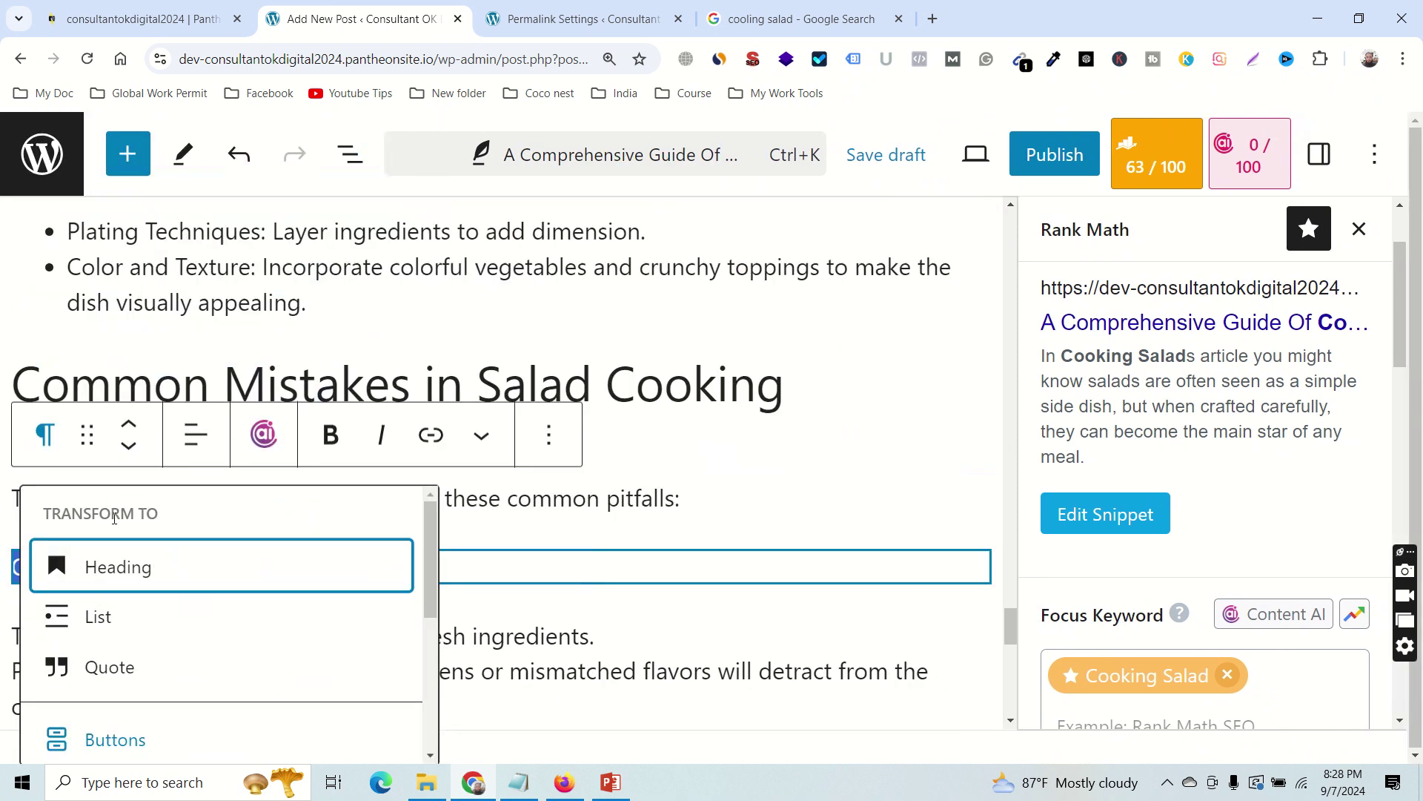
click(817, 427)
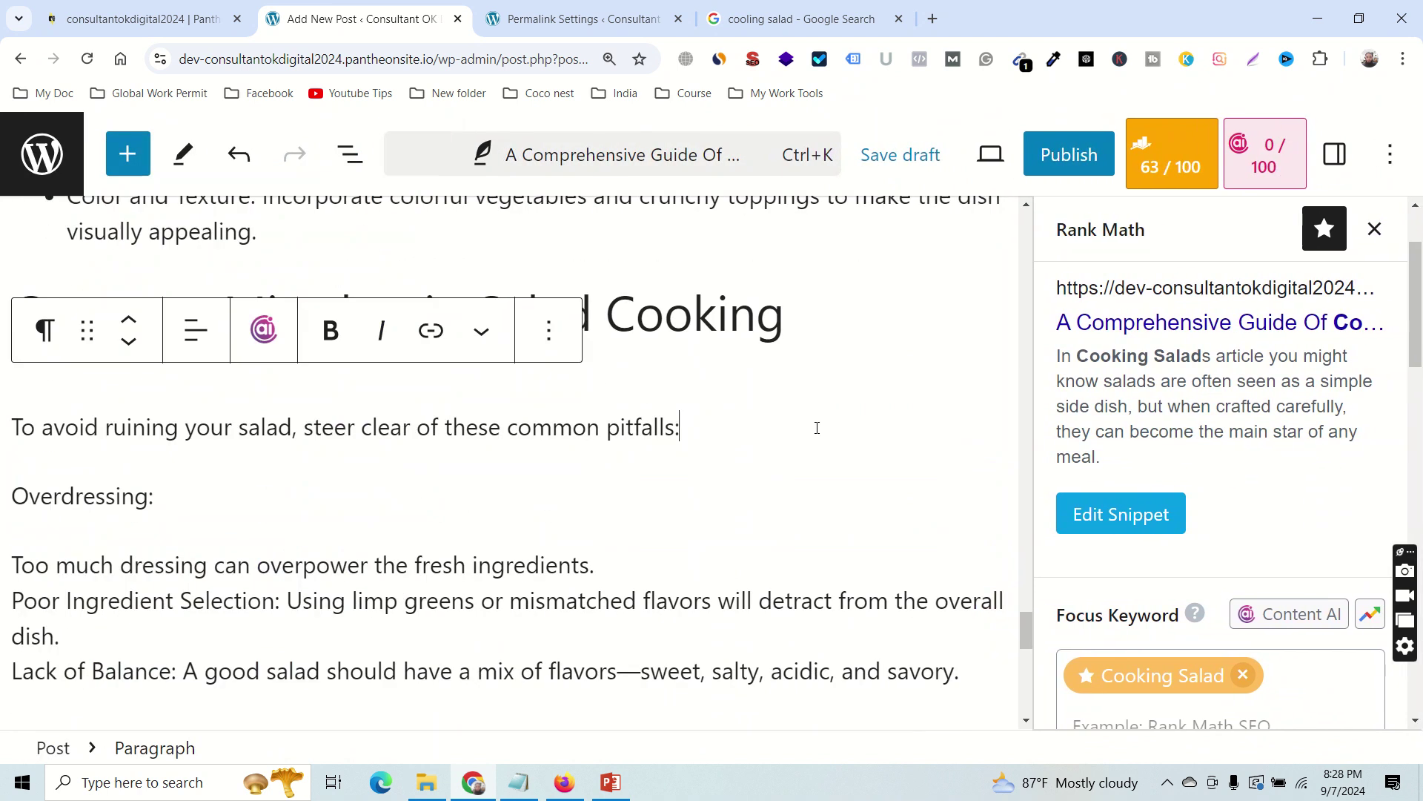
Format the "Overdressing:" paragraph under Common Mistakes in Salad Cooking as a Heading 3.
scroll(801, 422, down, 3)
scroll(286, 394, up, 1)
triple_click(121, 404)
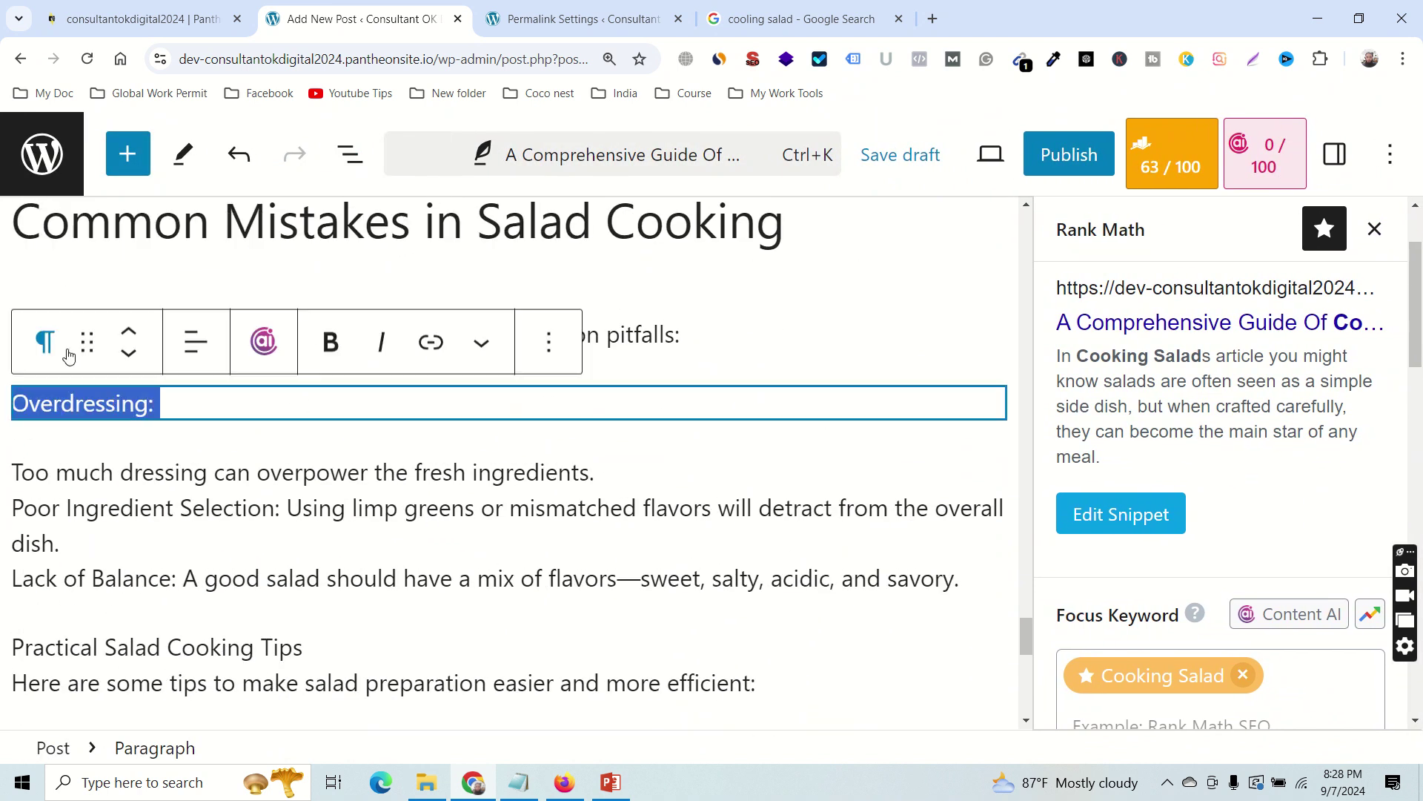
click(67, 354)
click(166, 481)
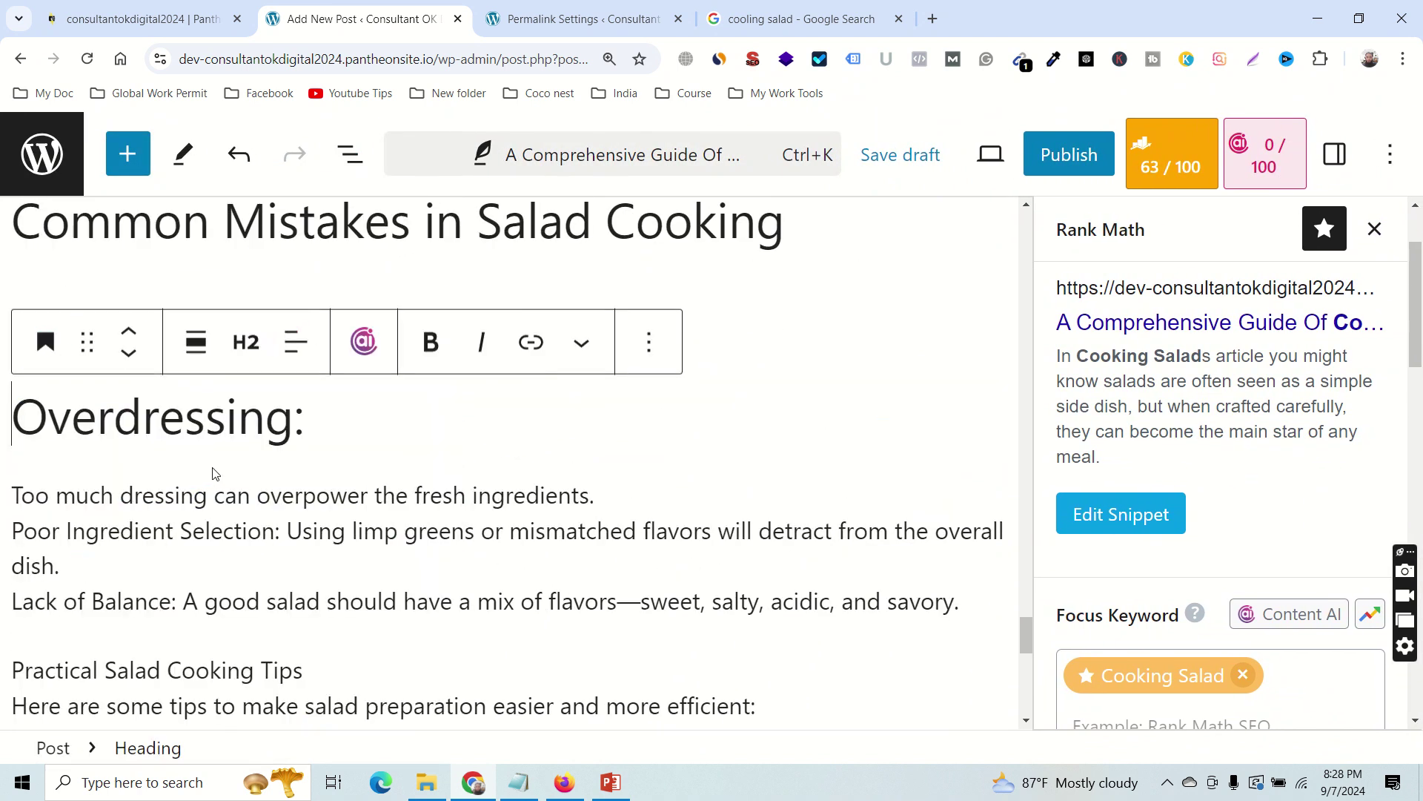
click(247, 342)
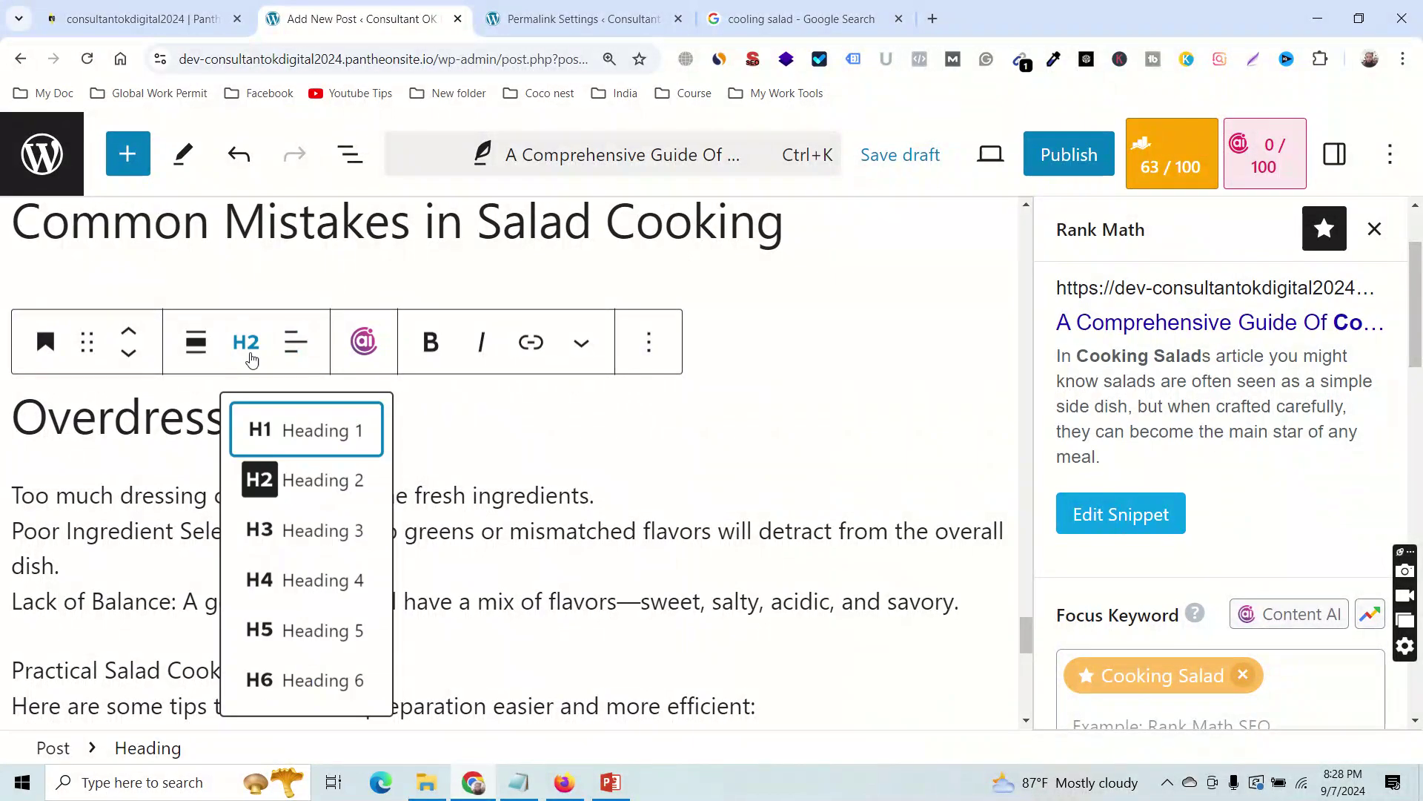
click(284, 536)
scroll(563, 499, up, 5)
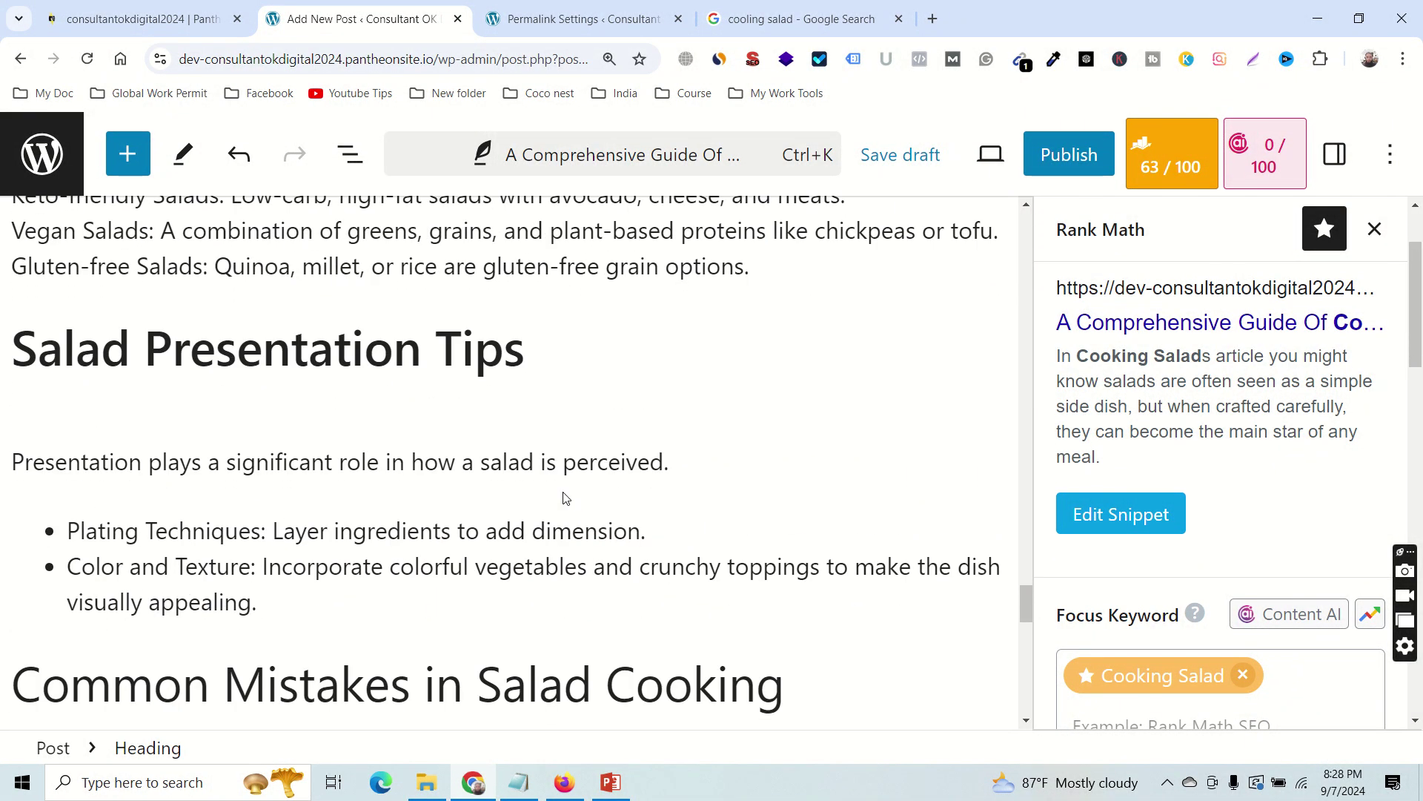
Change the "Common Mistakes in Salad Cooking" heading to Heading 3.
scroll(566, 495, down, 3)
scroll(453, 470, up, 3)
scroll(454, 470, down, 1)
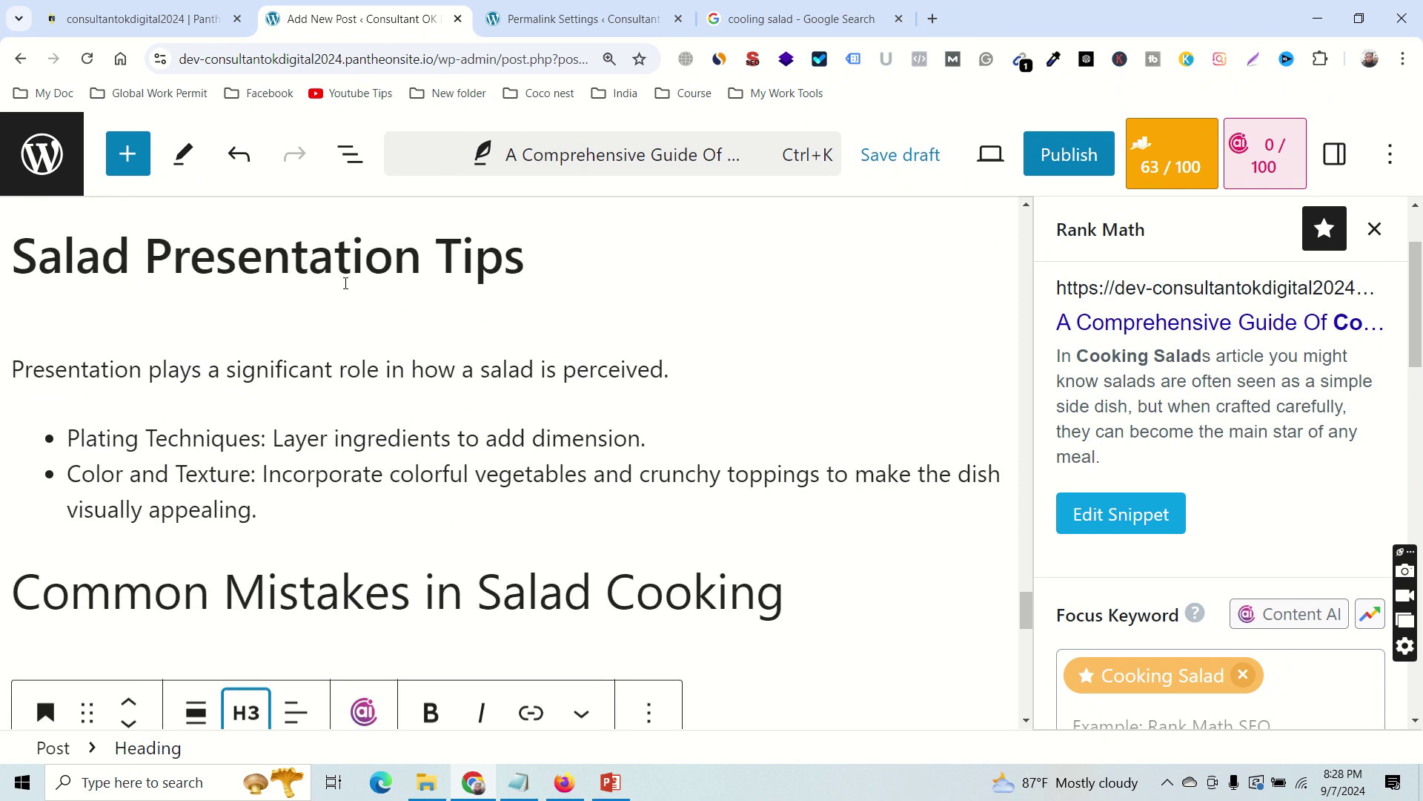
click(280, 582)
click(246, 517)
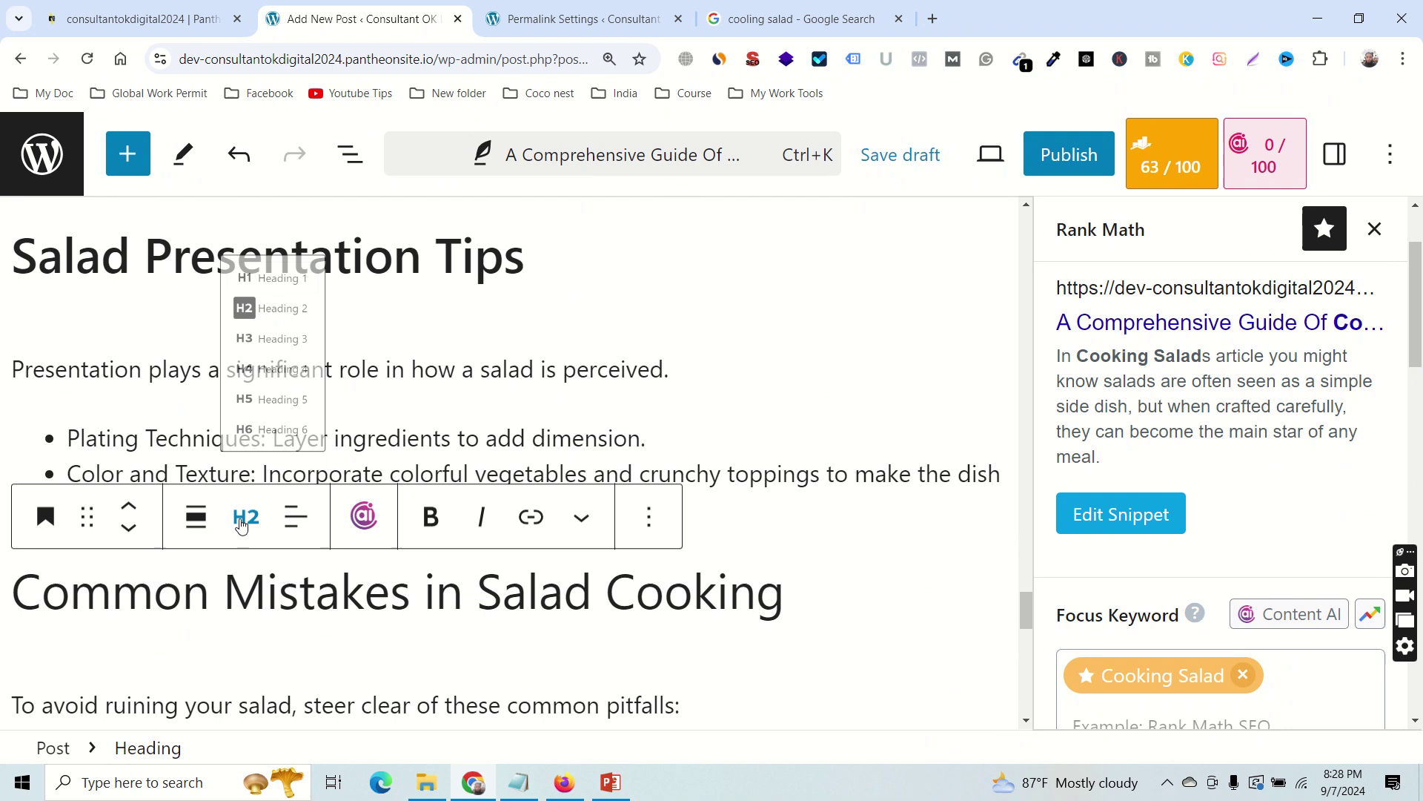
click(288, 279)
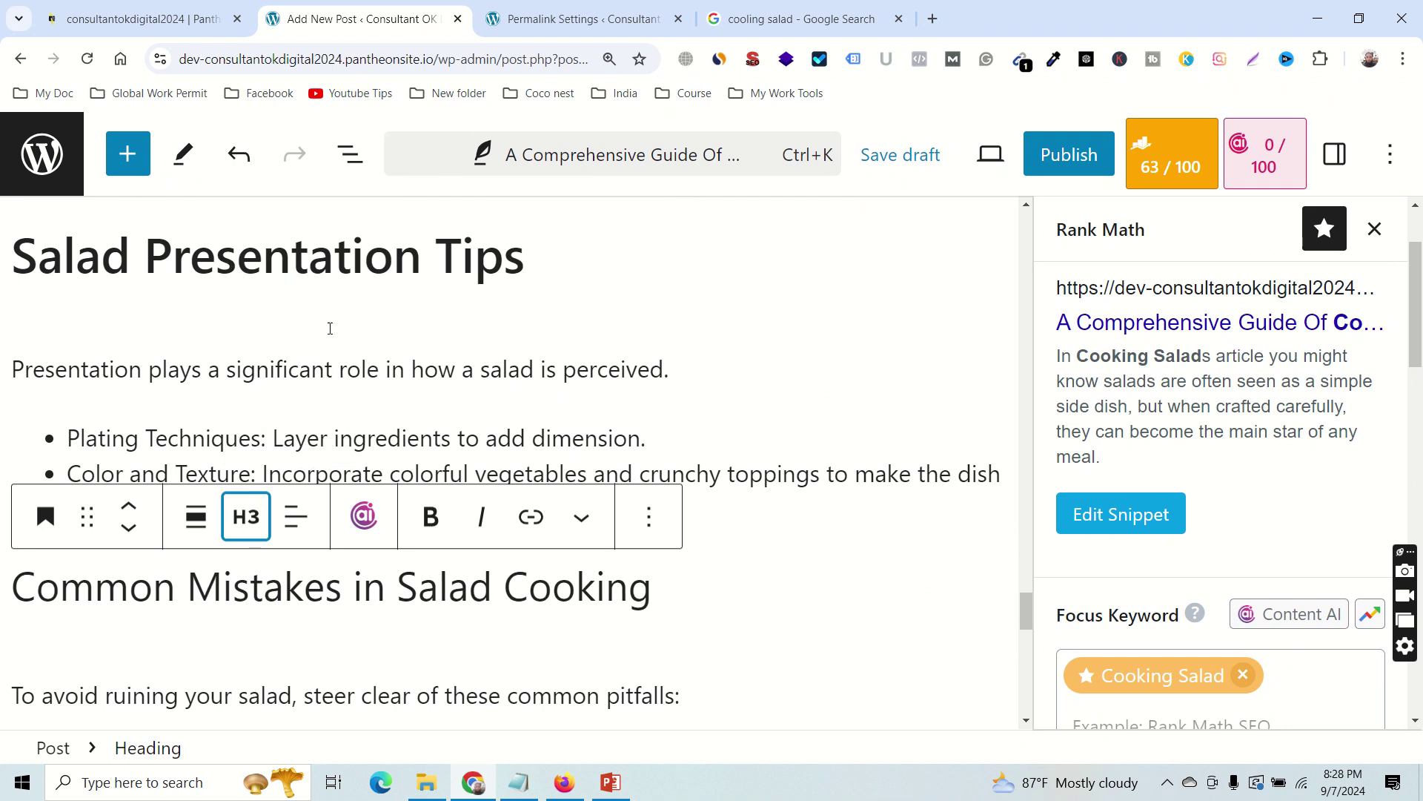
triple_click(161, 597)
Change the "Overdressing:" subheading to Heading 4.
scroll(340, 494, down, 2)
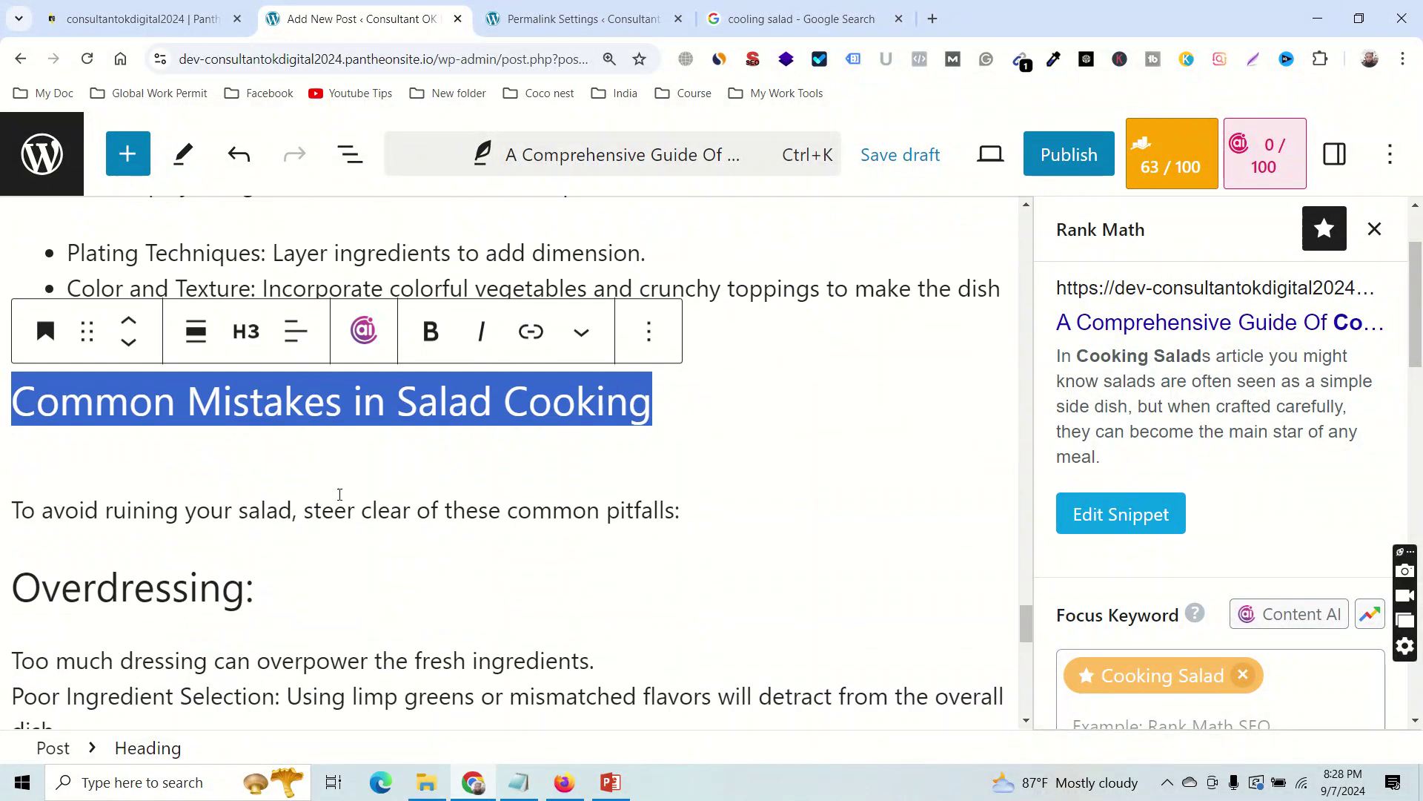
scroll(340, 495, down, 1)
triple_click(149, 495)
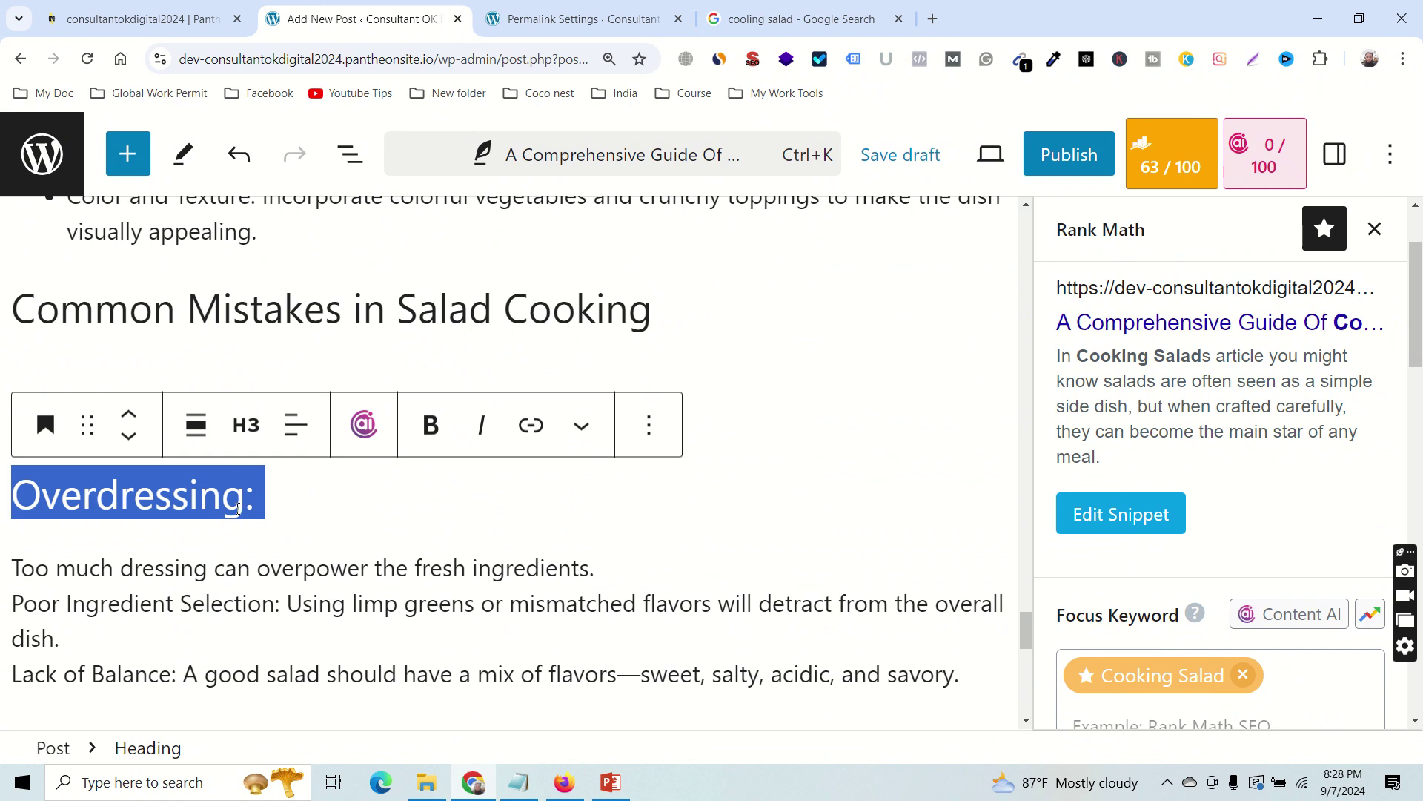
click(246, 424)
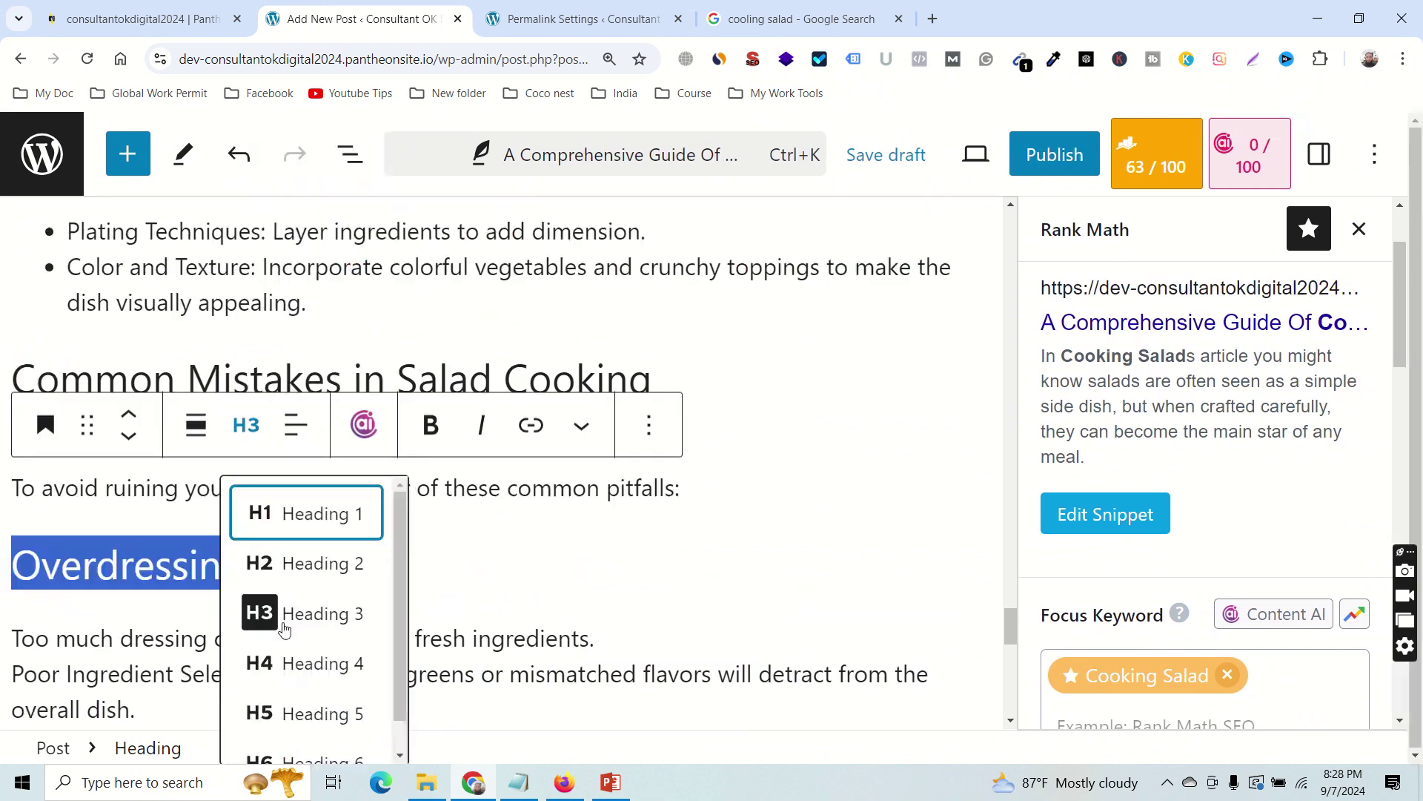
click(629, 436)
scroll(724, 404, down, 2)
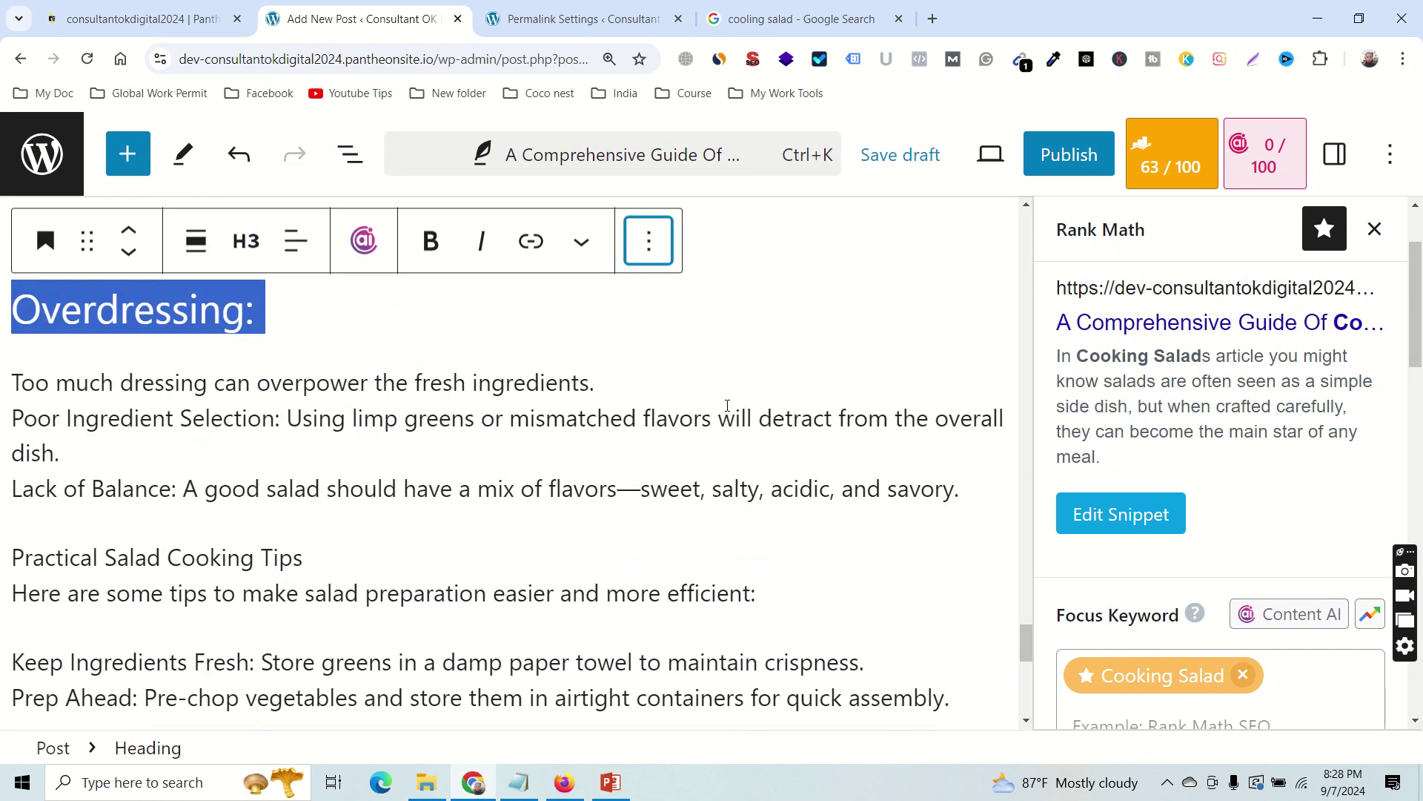
click(248, 253)
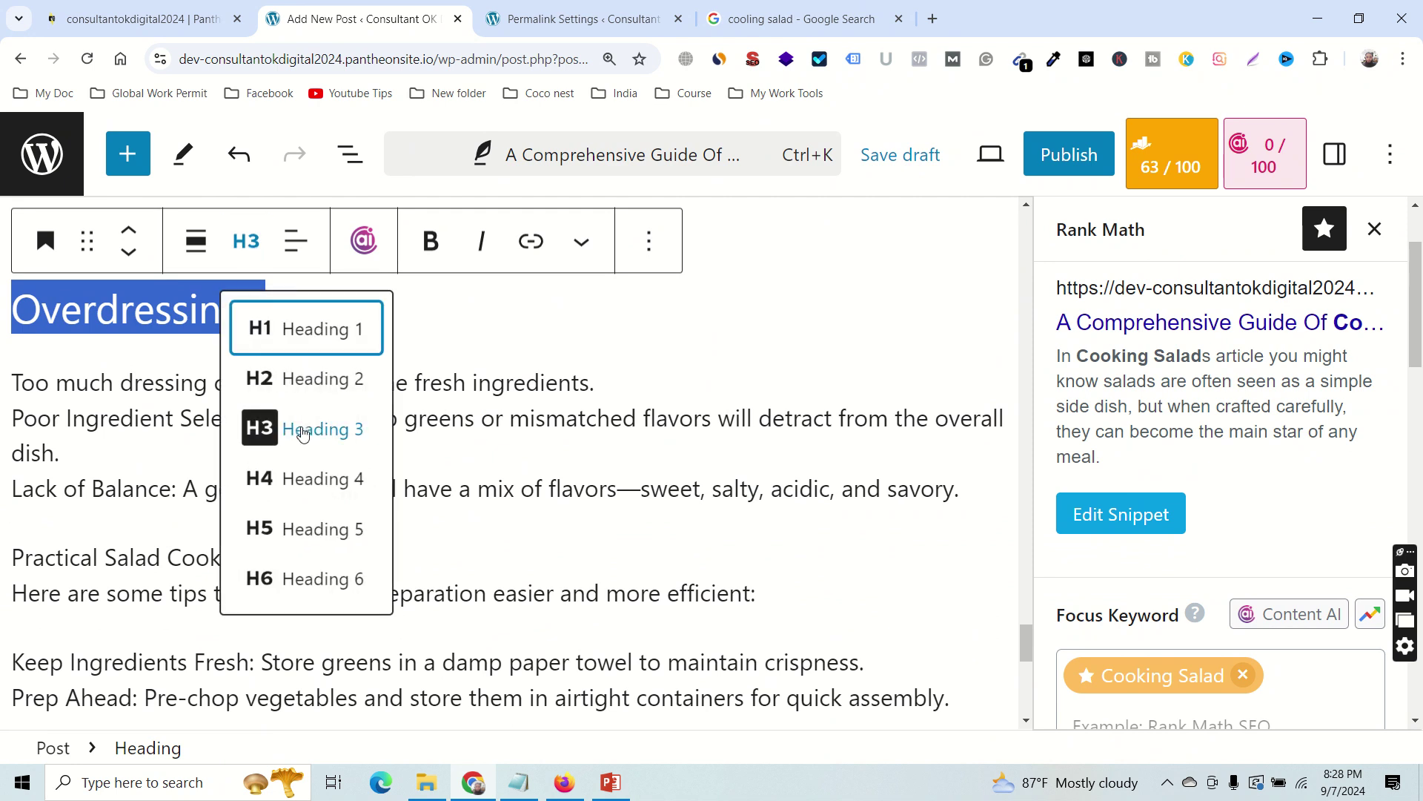
click(300, 475)
scroll(381, 503, up, 1)
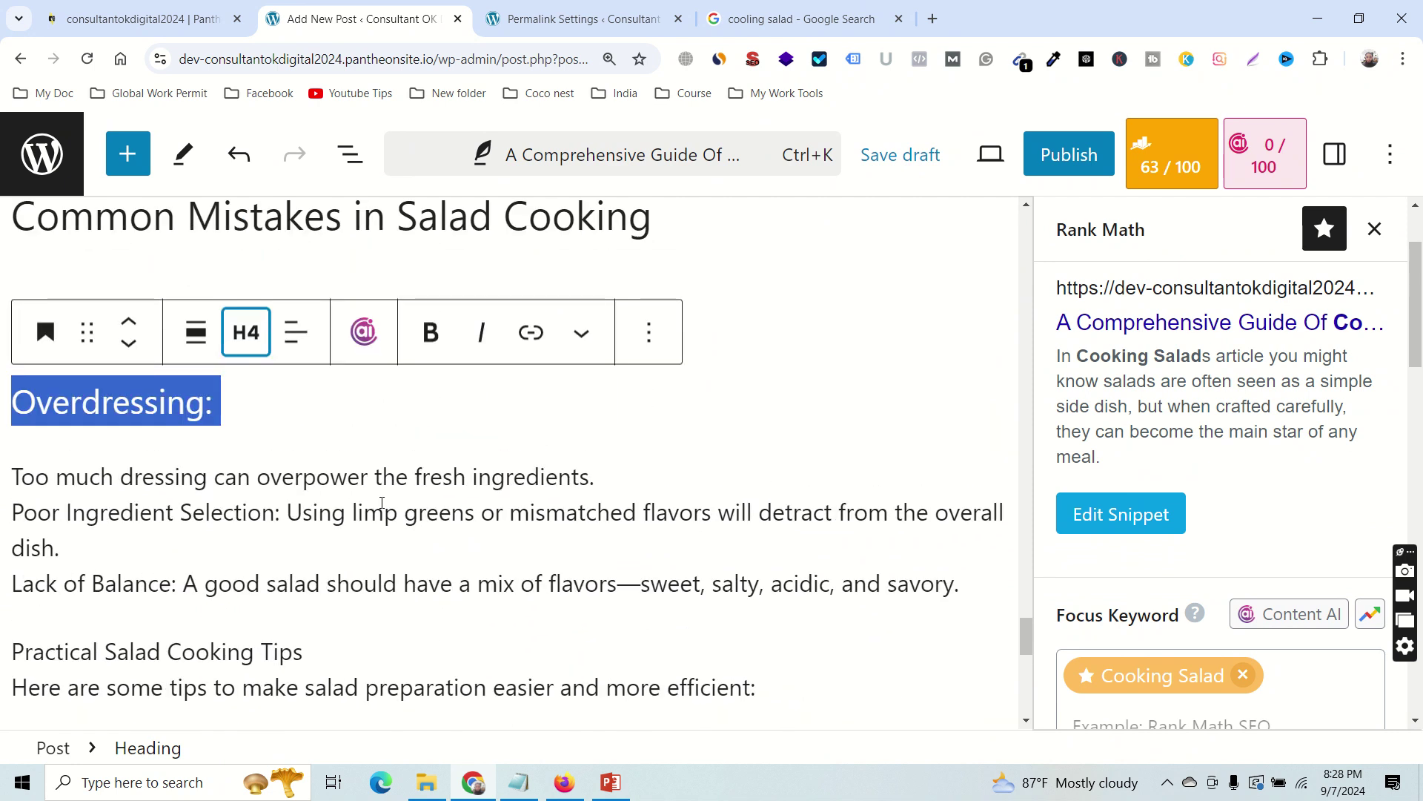
click(585, 422)
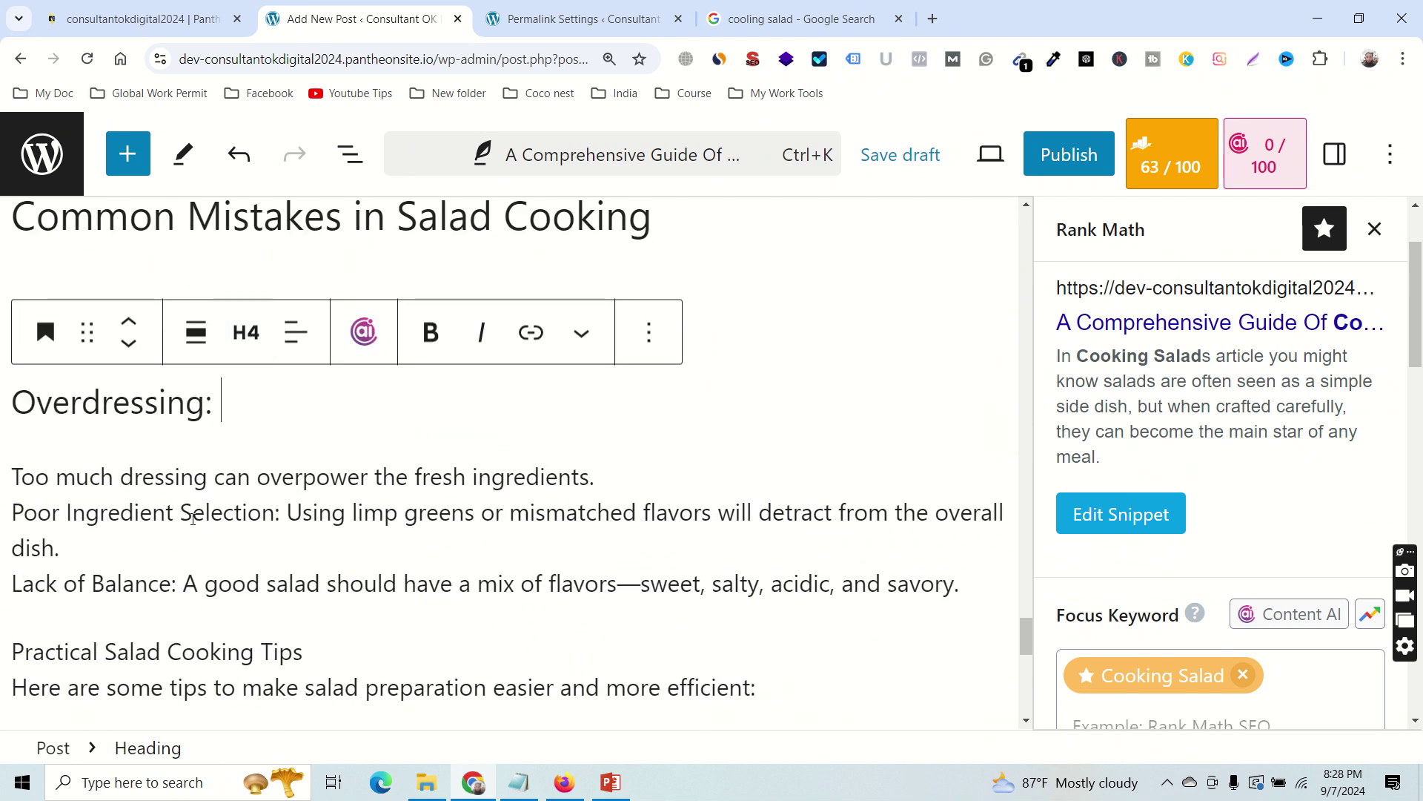
Split "Lack of Balance" from the text before and after it into its own paragraph block and remove its trailing colon.
click(184, 586)
key(Return)
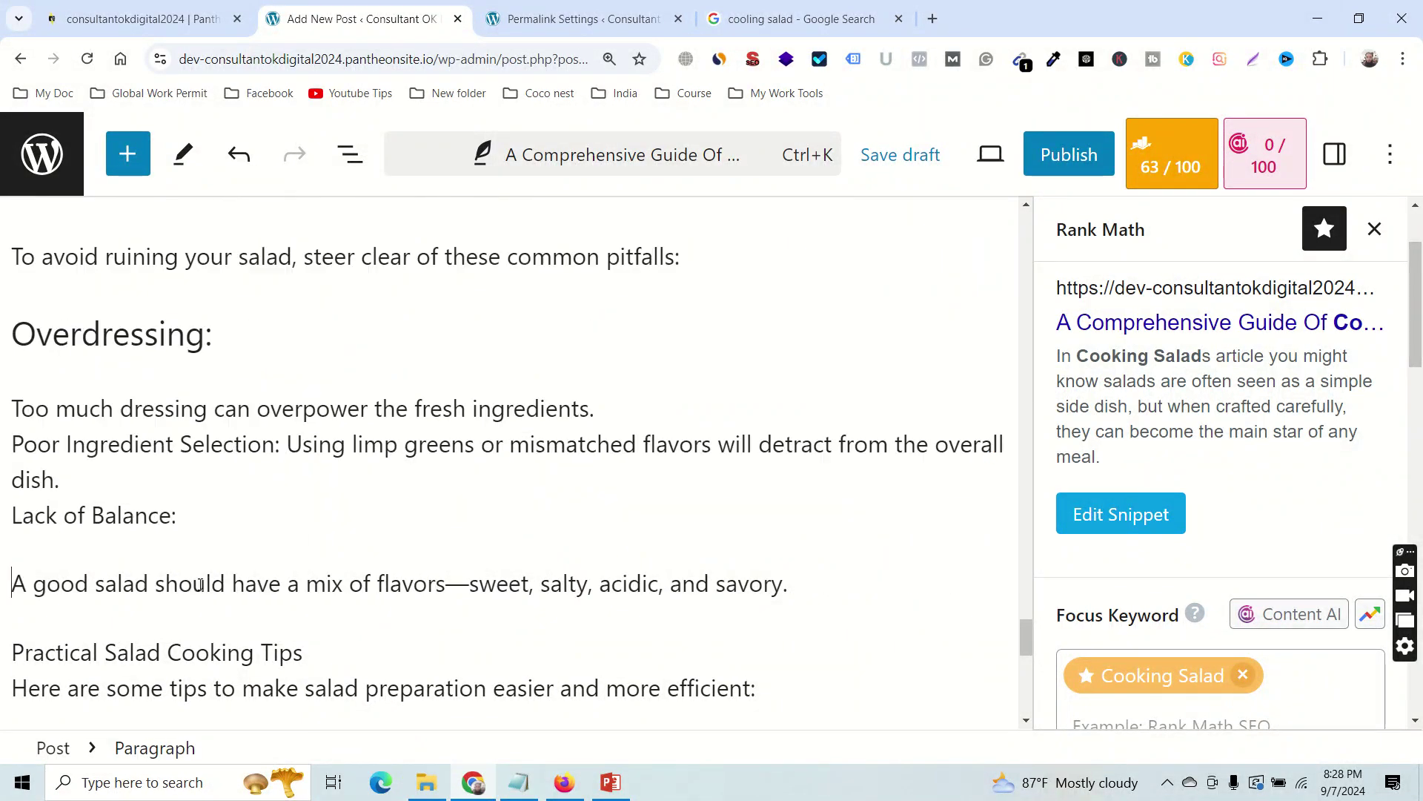
click(620, 508)
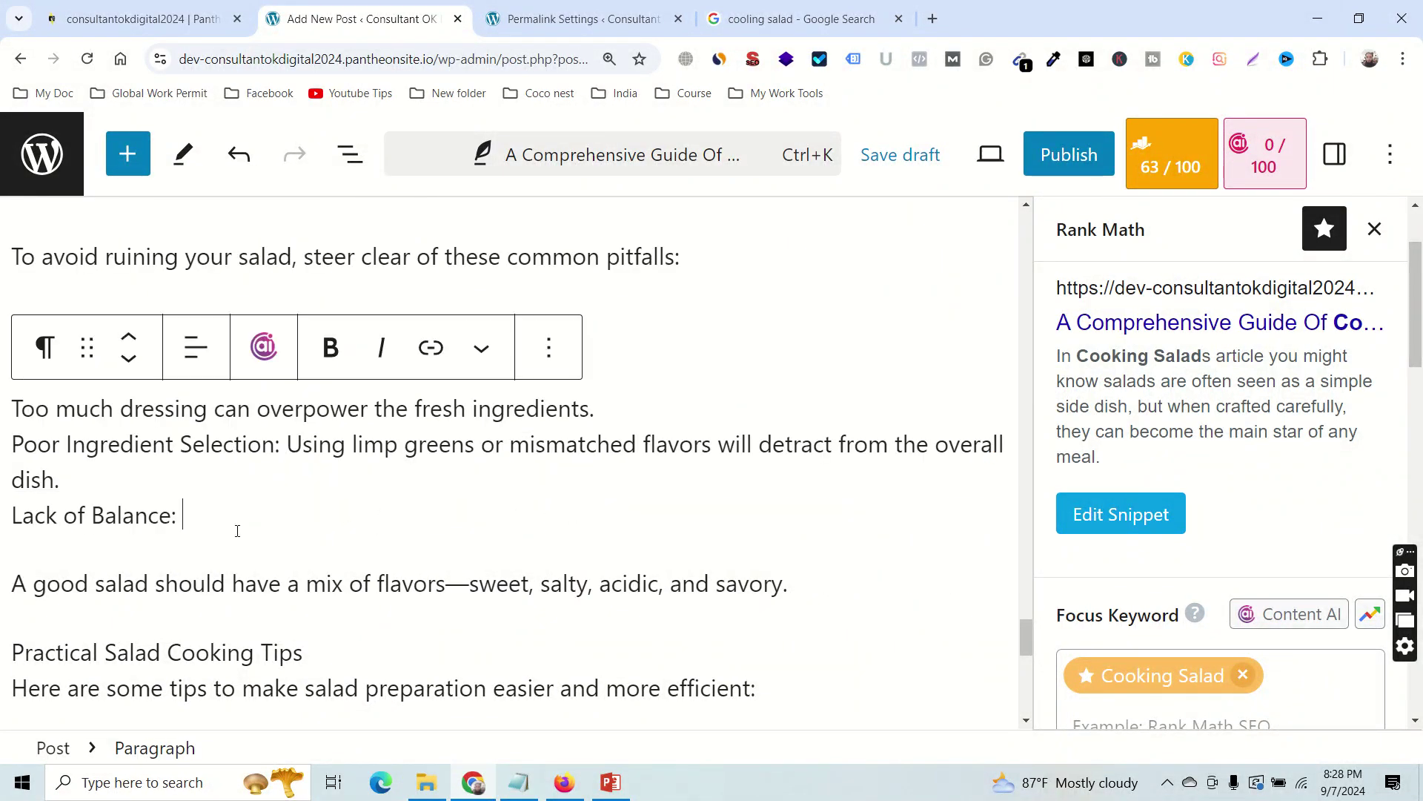
key(BackSpace)
click(75, 482)
key(Return)
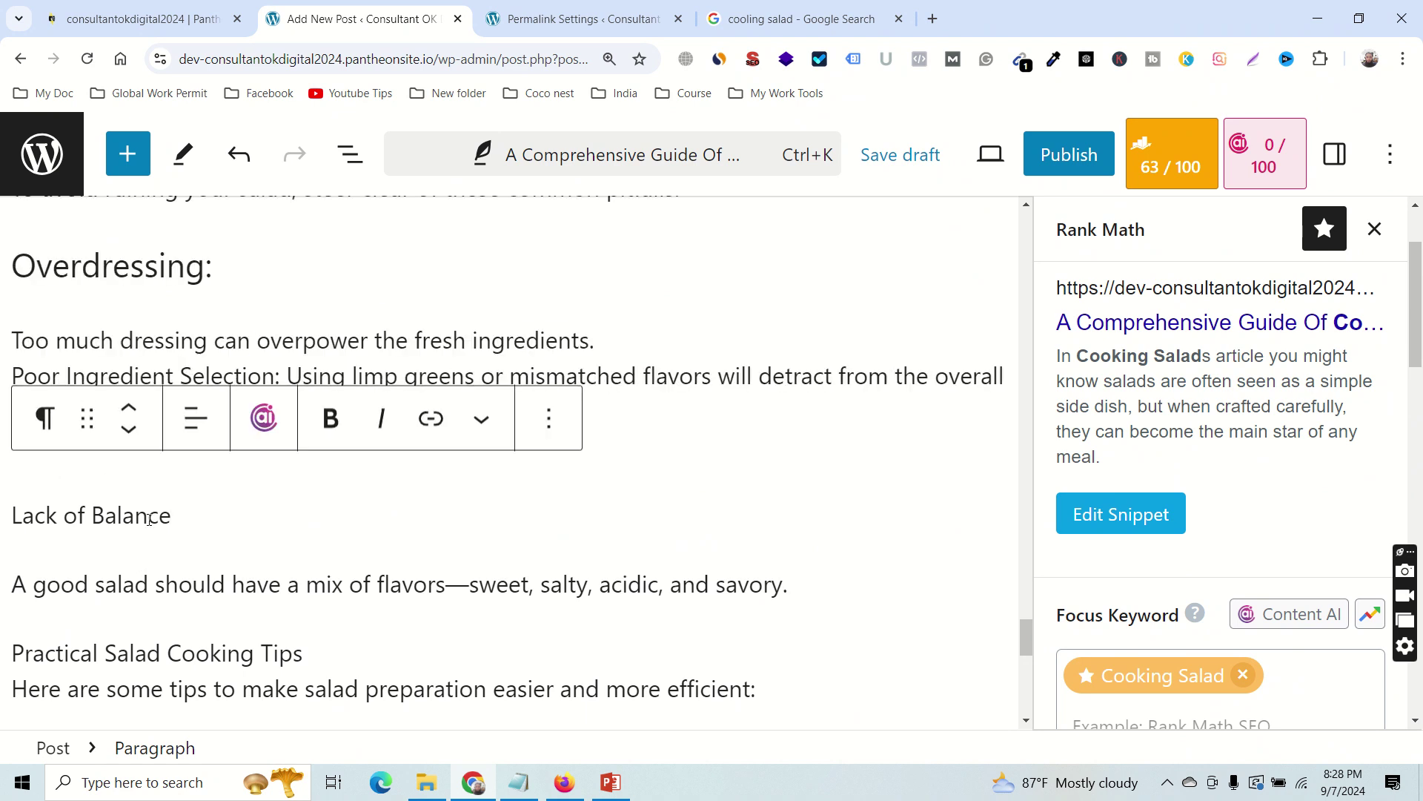
Convert the "Lack of Balance" paragraph into a heading and set it to Heading 4.
drag(172, 516, 11, 515)
click(46, 419)
click(115, 550)
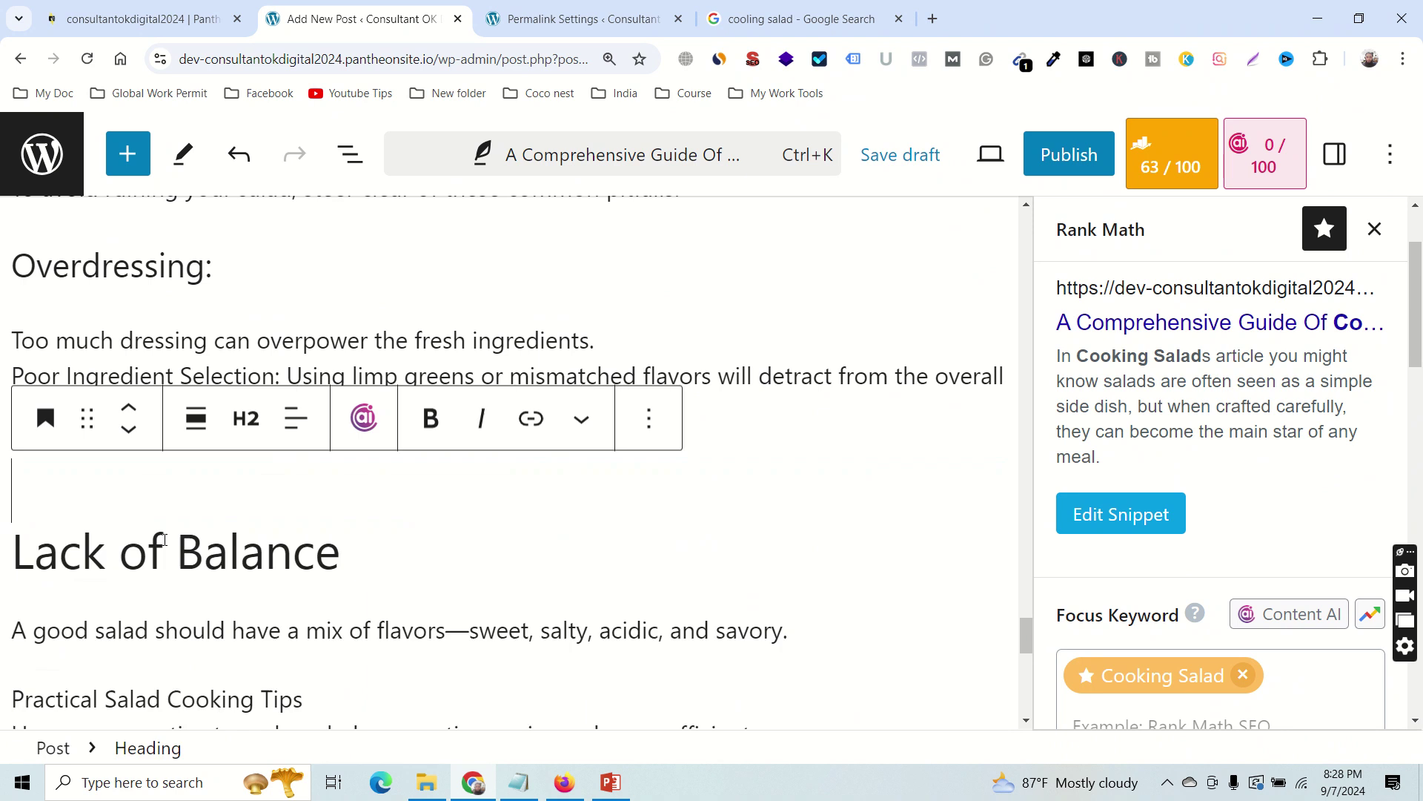
double_click(288, 550)
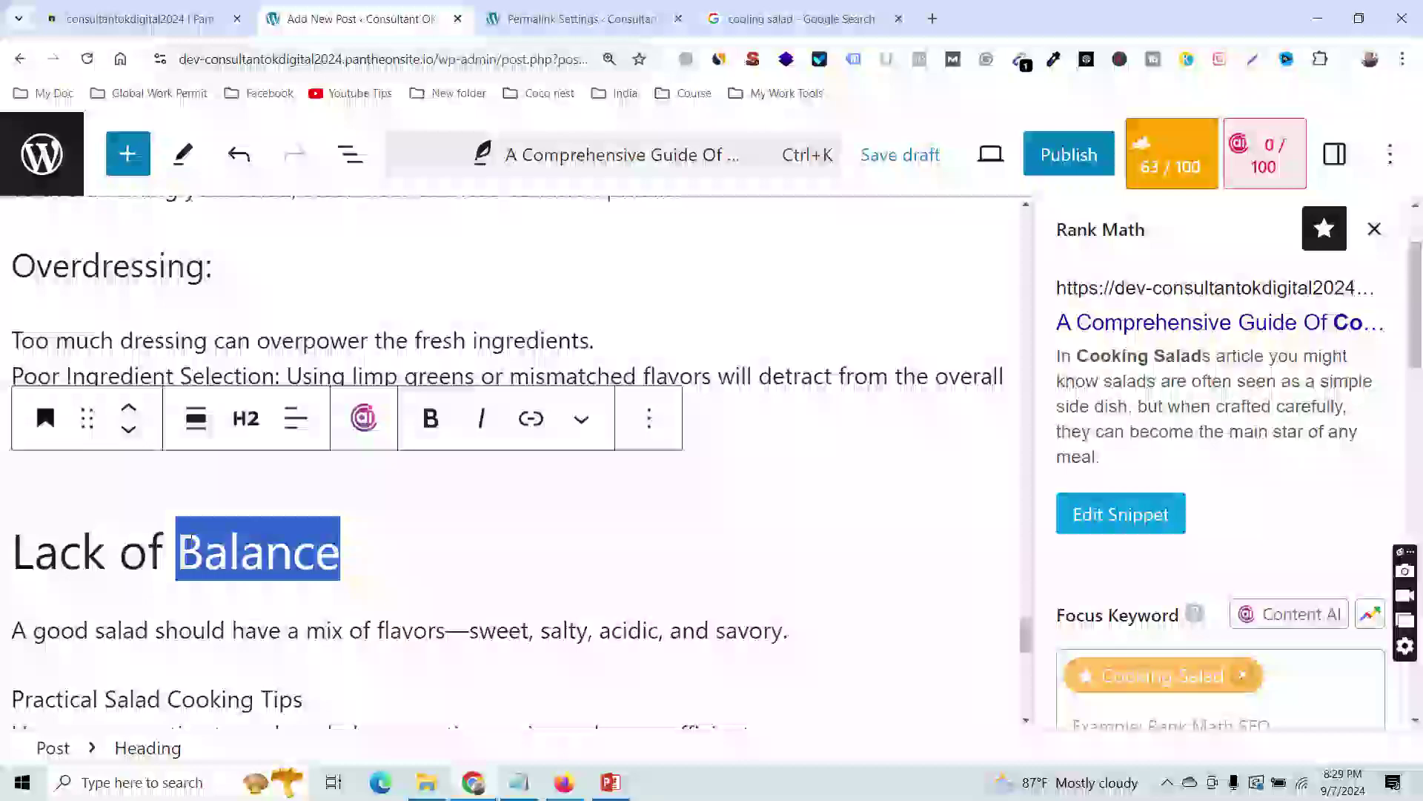
key(ctrl+a)
click(243, 426)
click(276, 656)
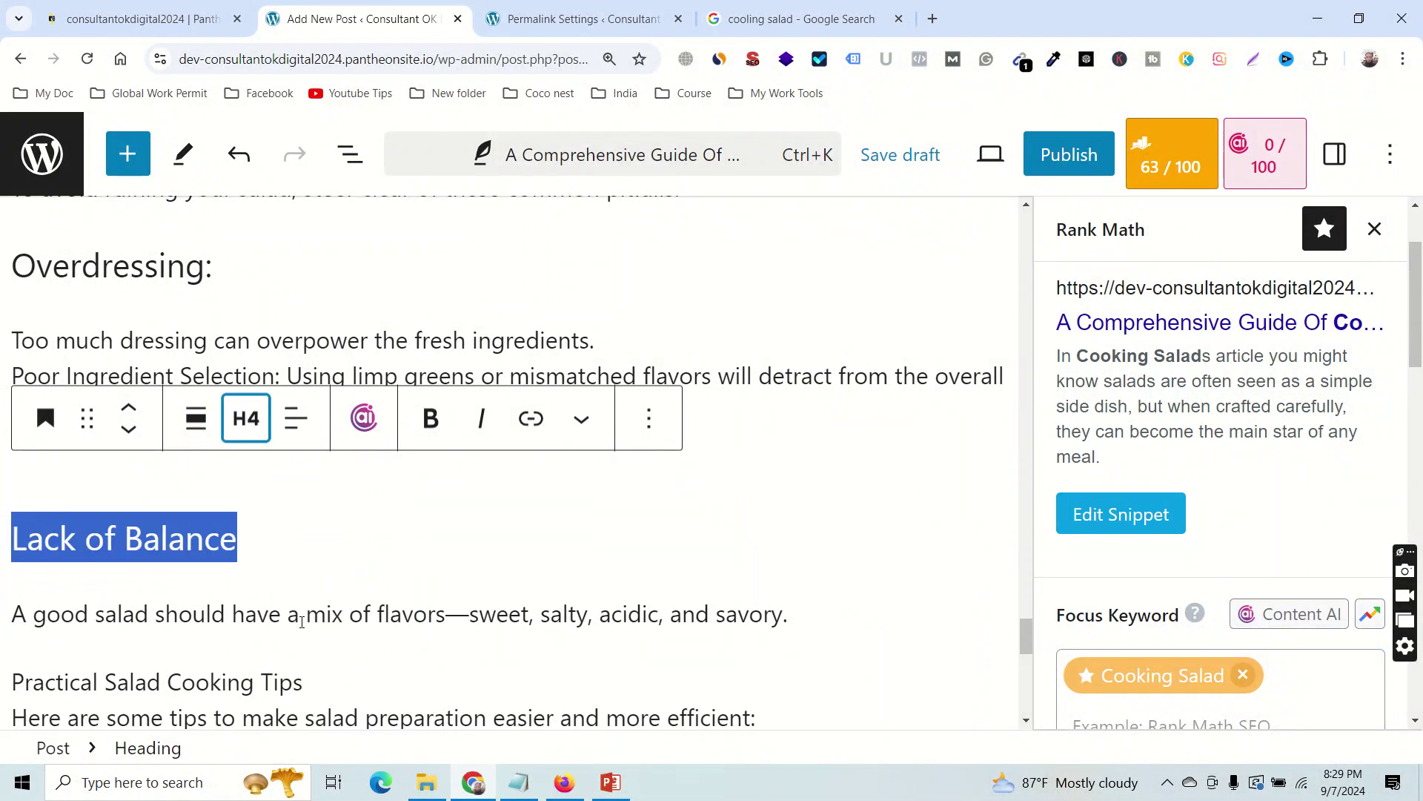
Split the "Practical Salad Cooking Tips" line from its intro sentence so it stands in its own paragraph block.
scroll(367, 561, down, 2)
click(332, 501)
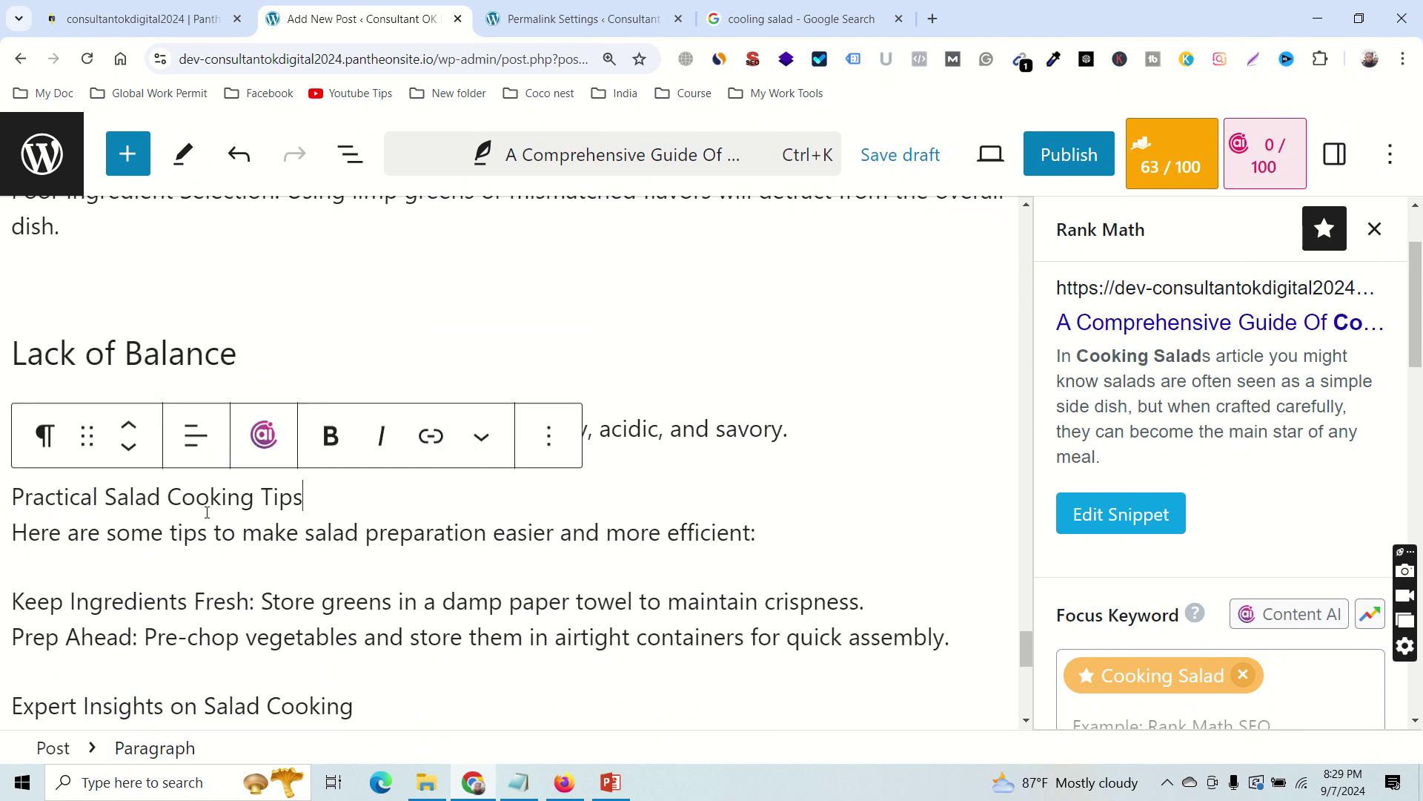
triple_click(127, 501)
click(332, 497)
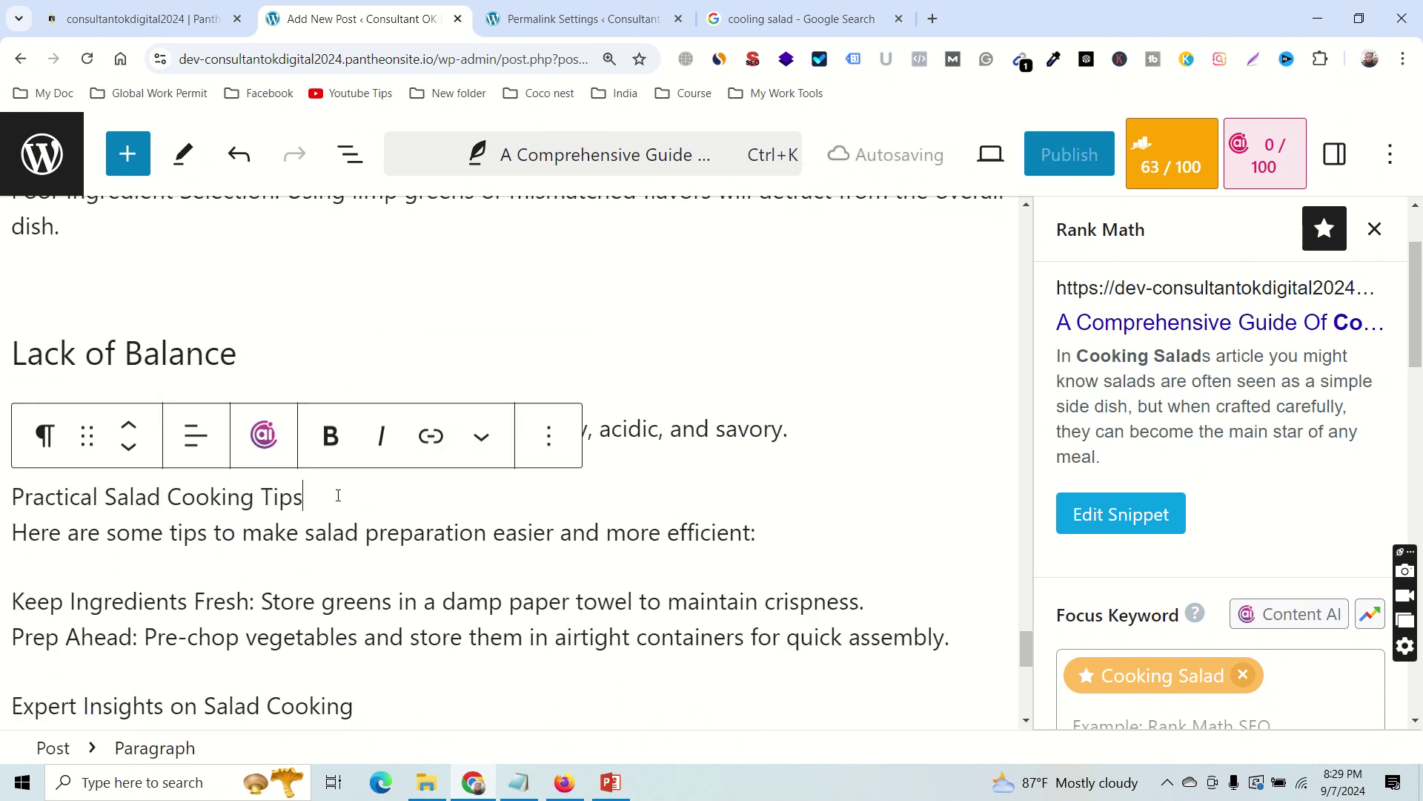
key(Return)
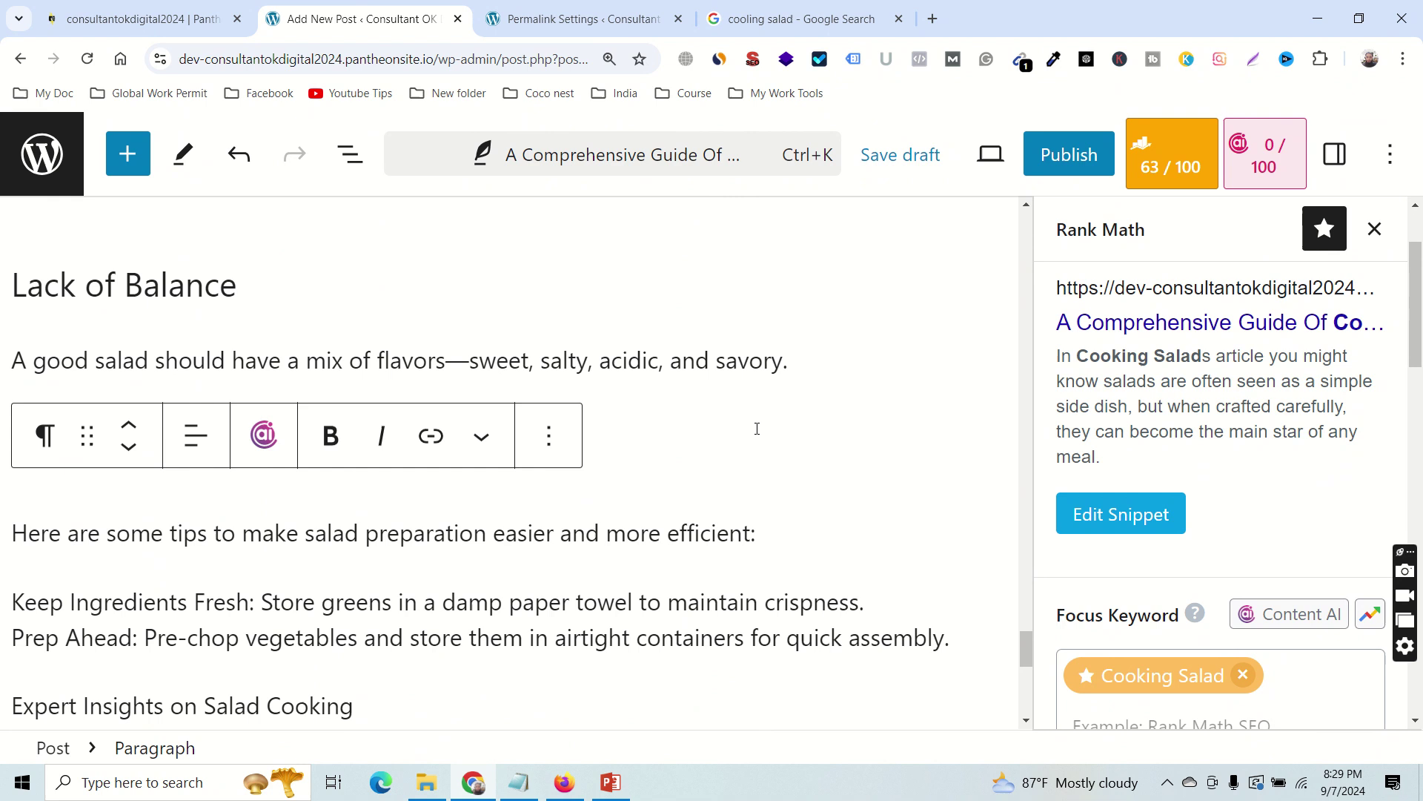
Format the "Practical Salad Cooking Tips" paragraph as a Heading 2 and make its text bold.
triple_click(757, 428)
click(61, 370)
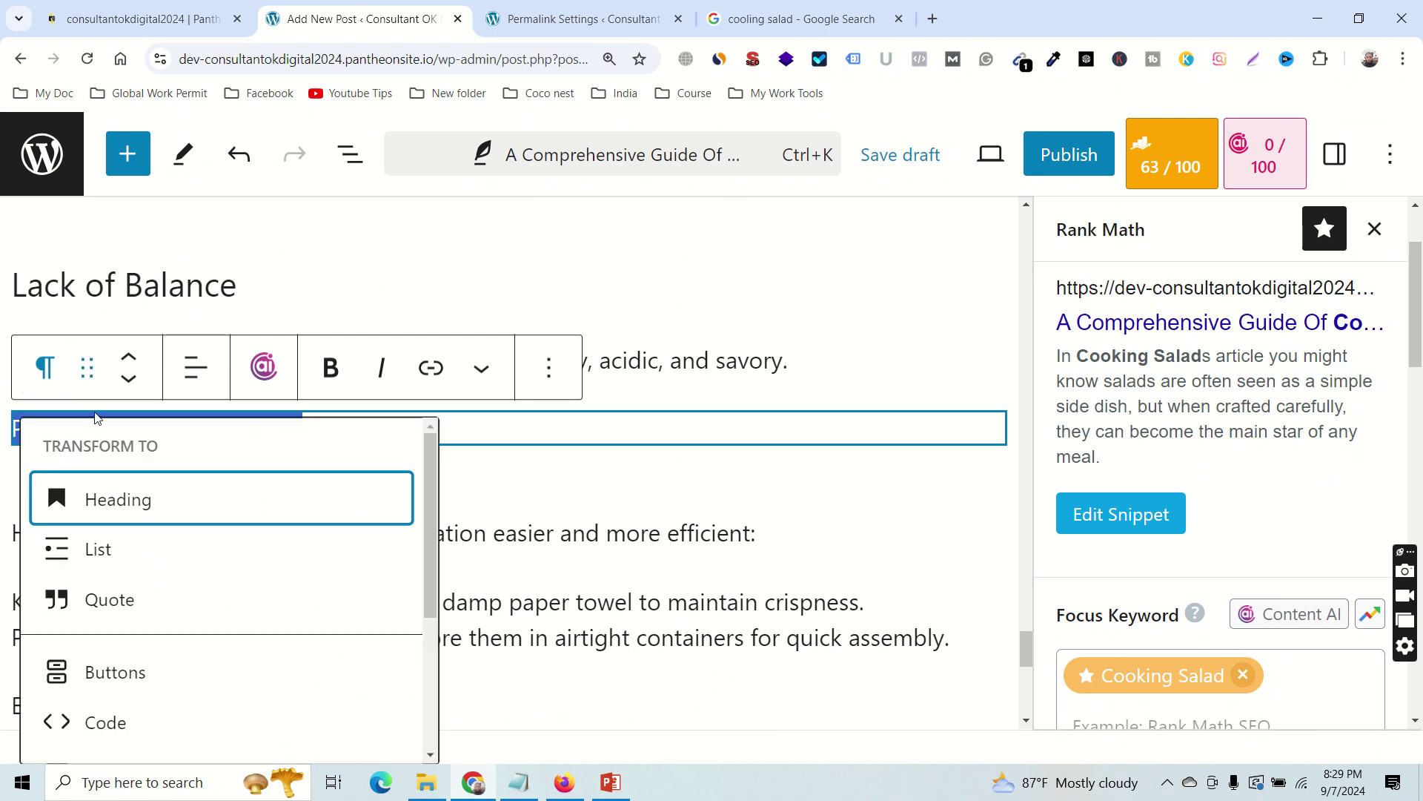
click(112, 497)
click(250, 369)
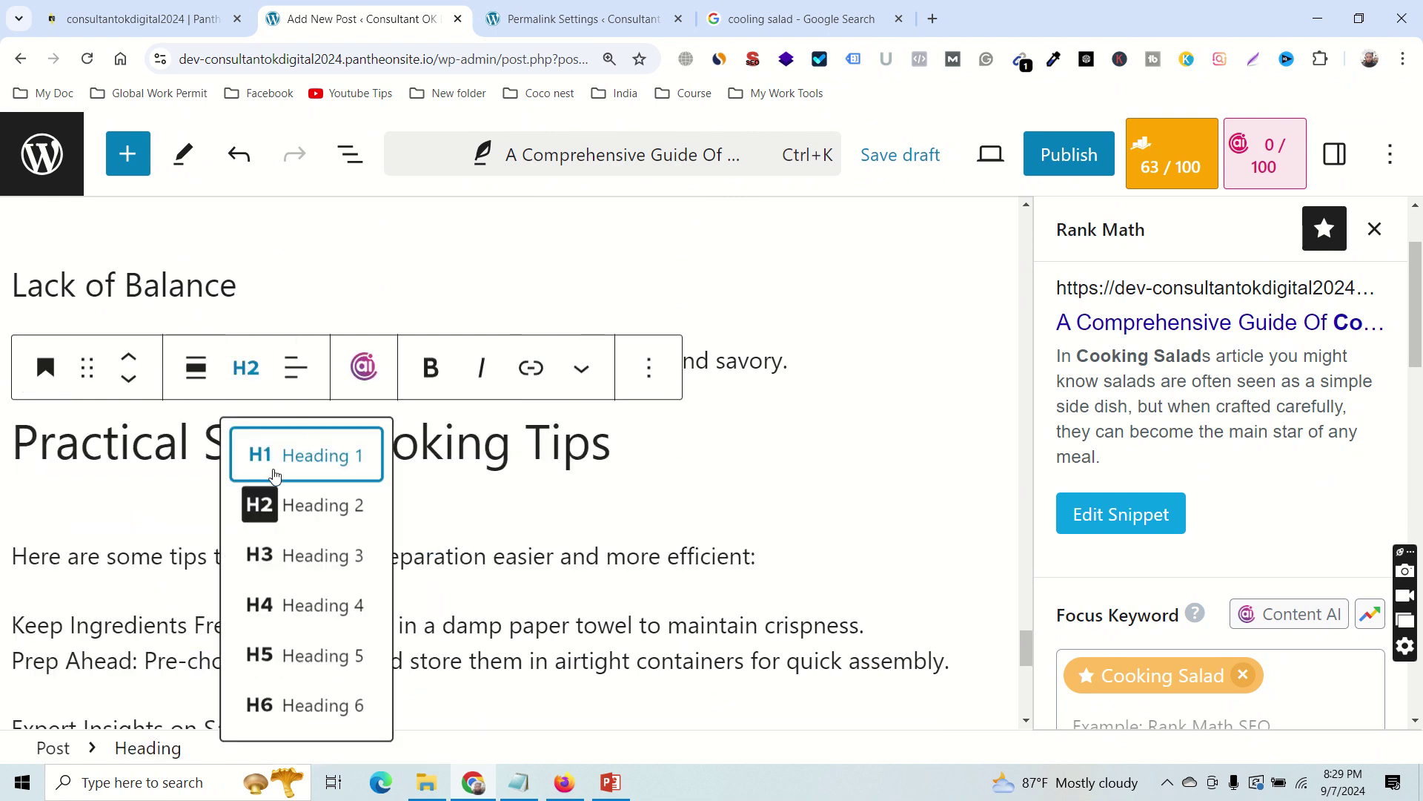
triple_click(168, 451)
click(430, 369)
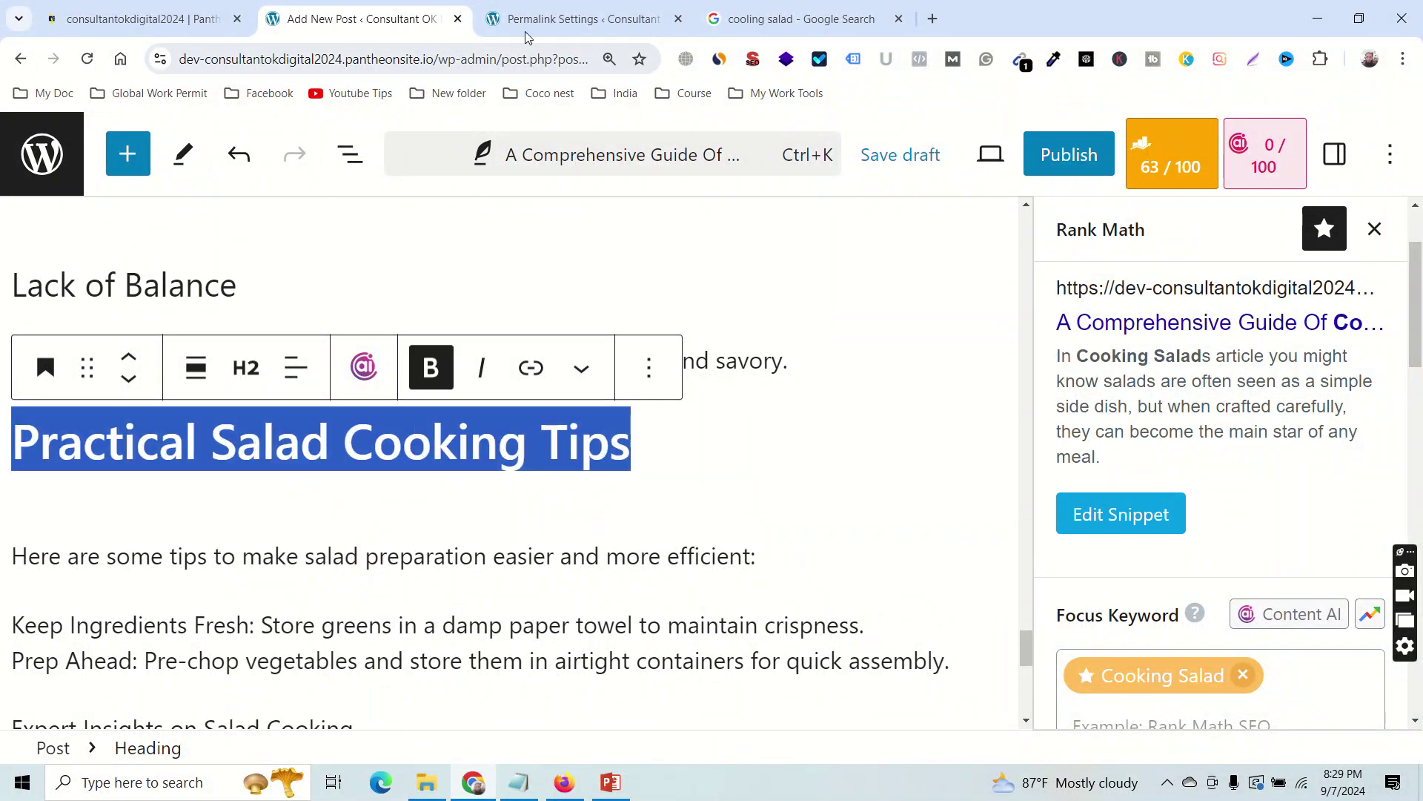
Check the content length among Rank Math's Basic SEO results and look over the formatted sections of the post.
mouse_move(585, 35)
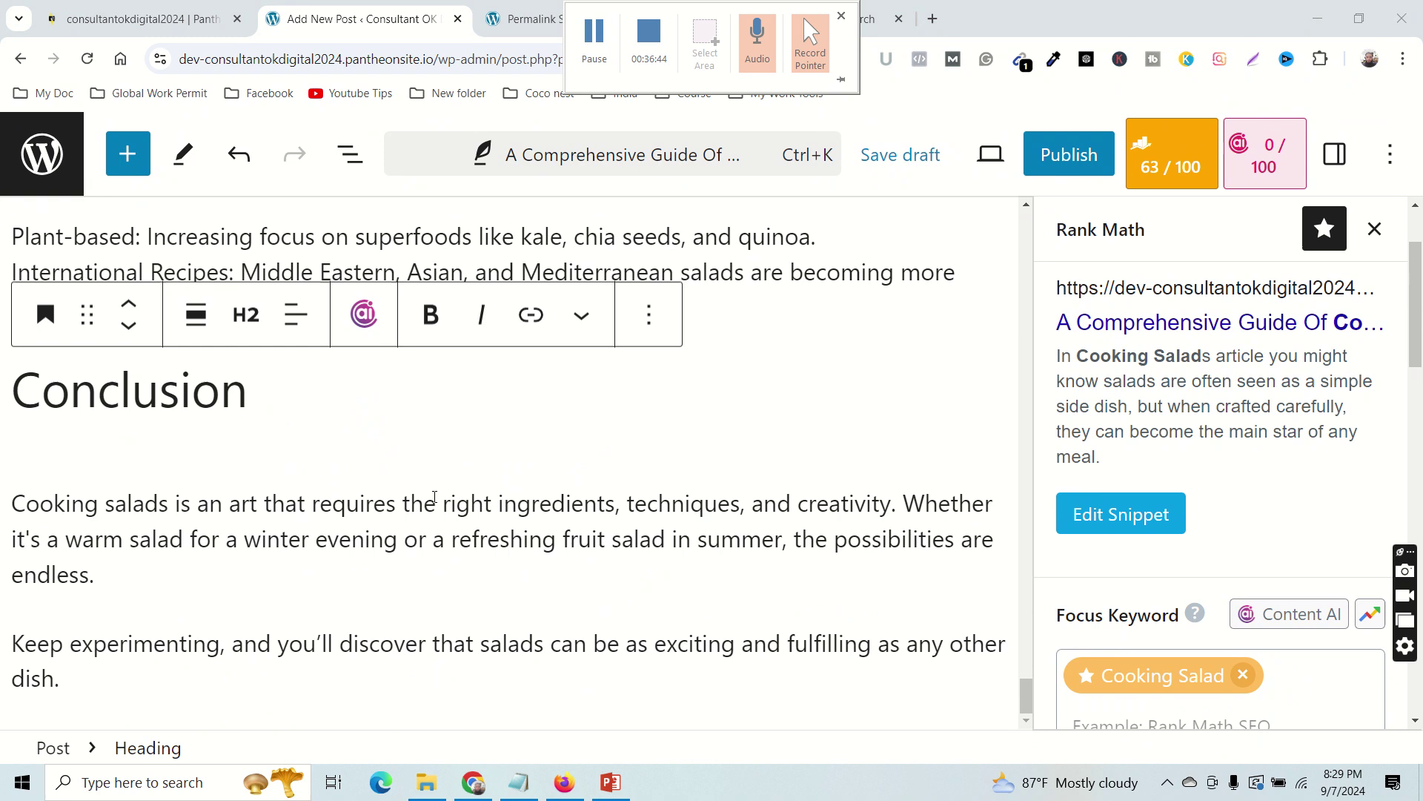
click(435, 499)
scroll(949, 516, up, 1)
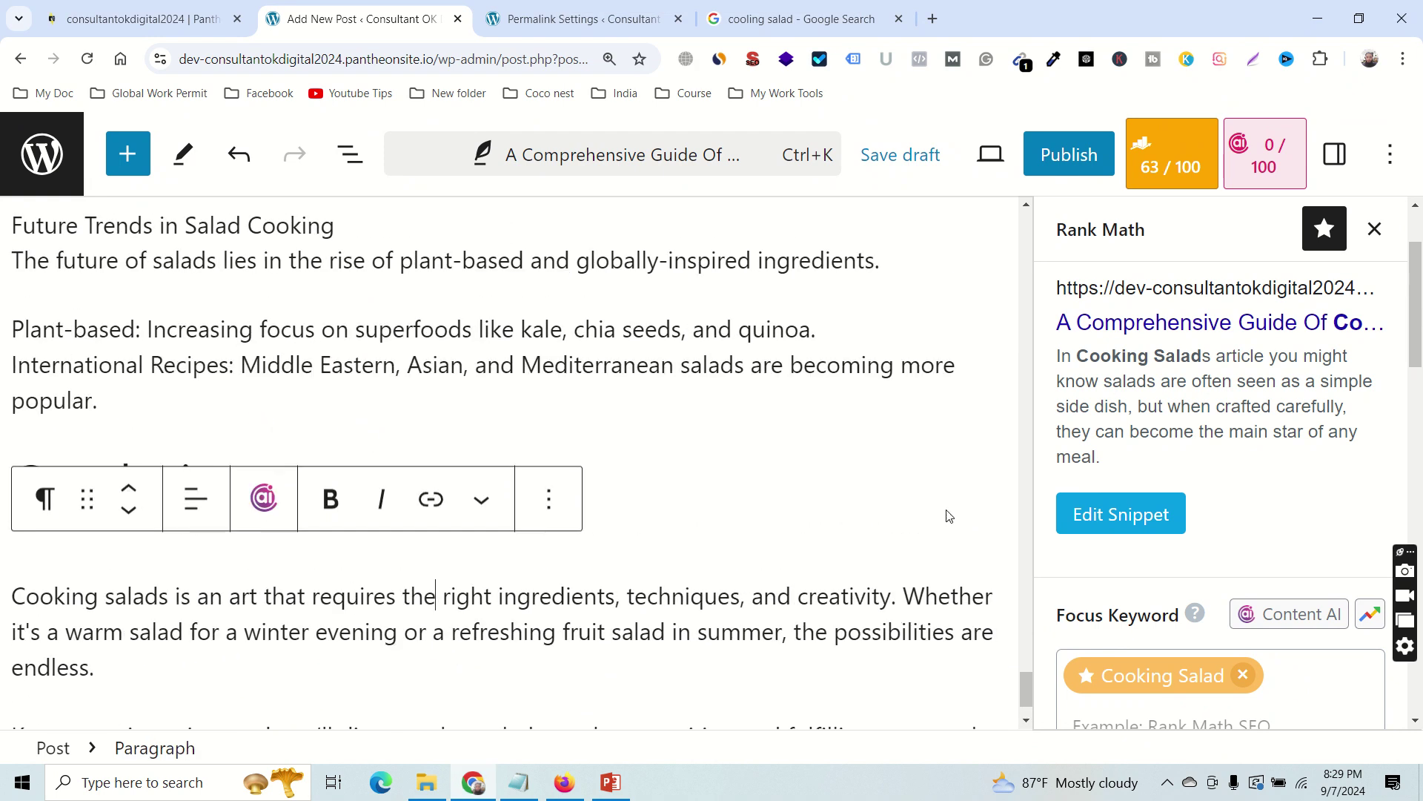
scroll(1242, 519, down, 7)
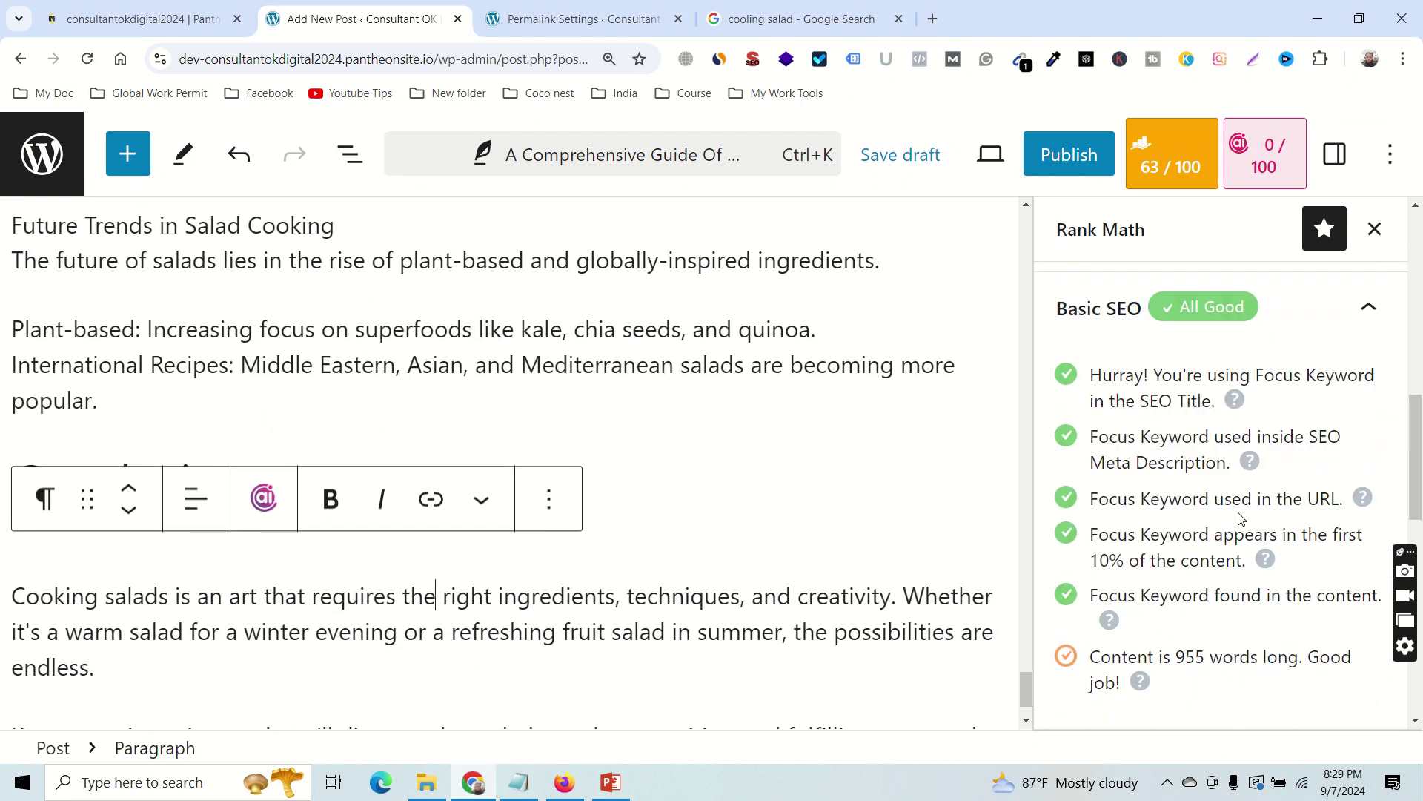
drag(1177, 567, 1205, 568)
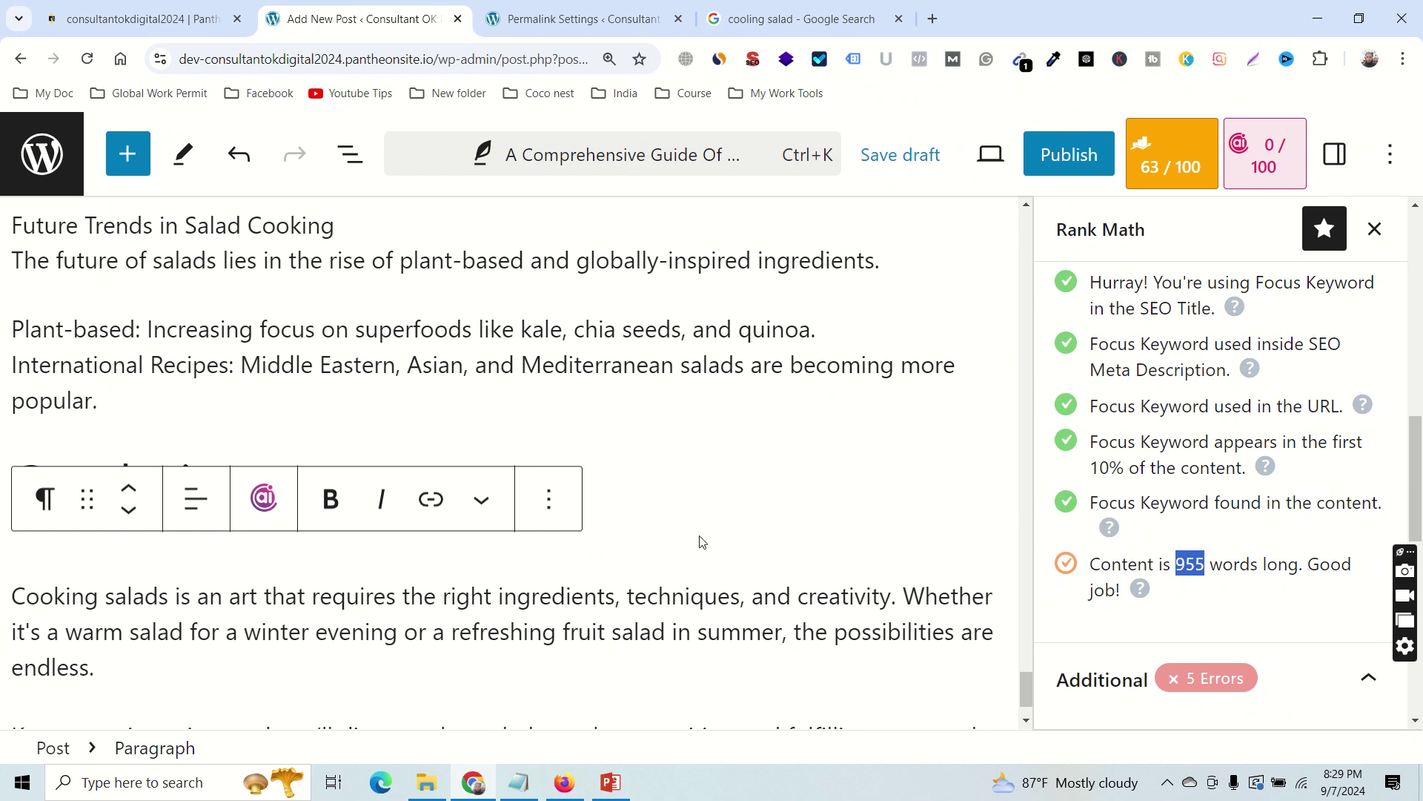
scroll(770, 565, up, 3)
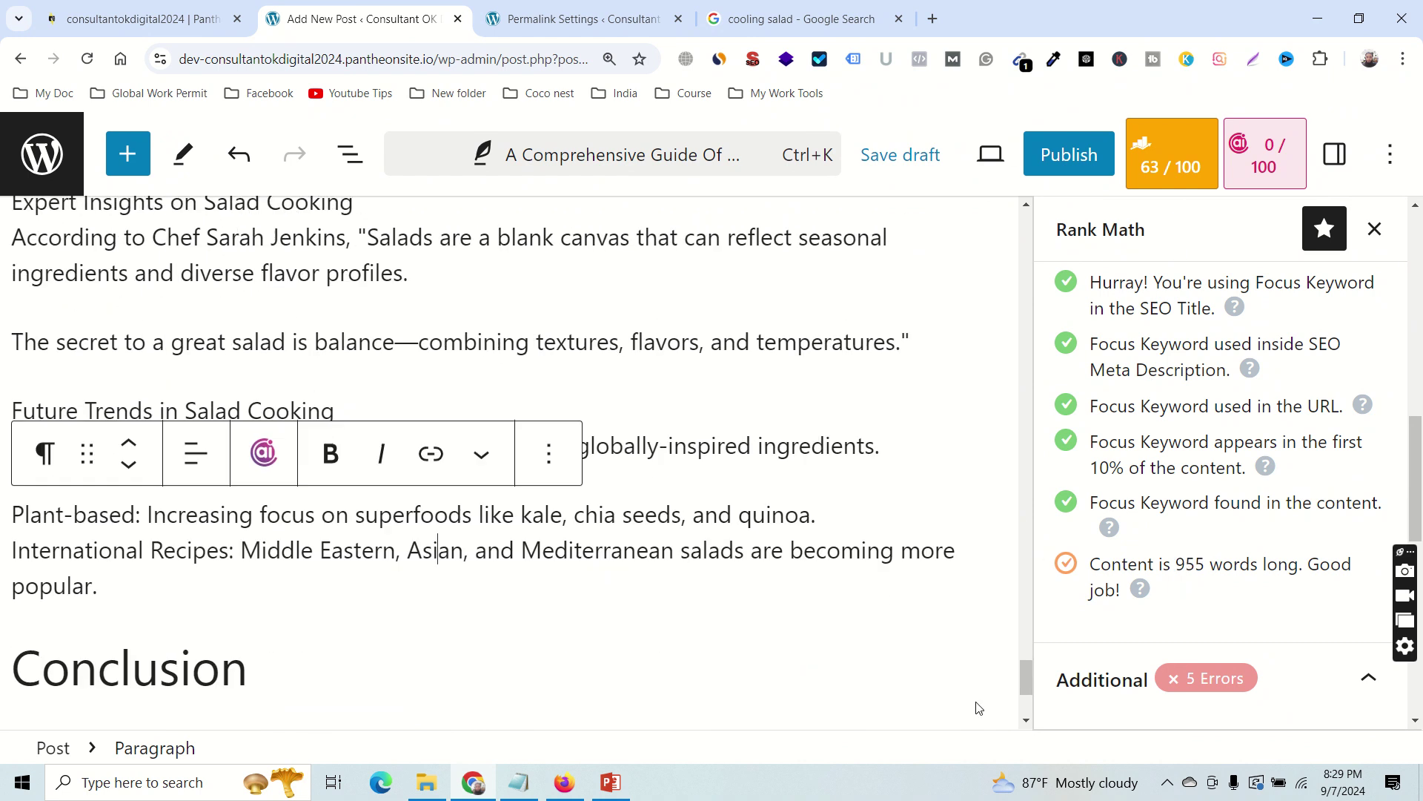
drag(1027, 692, 1018, 529)
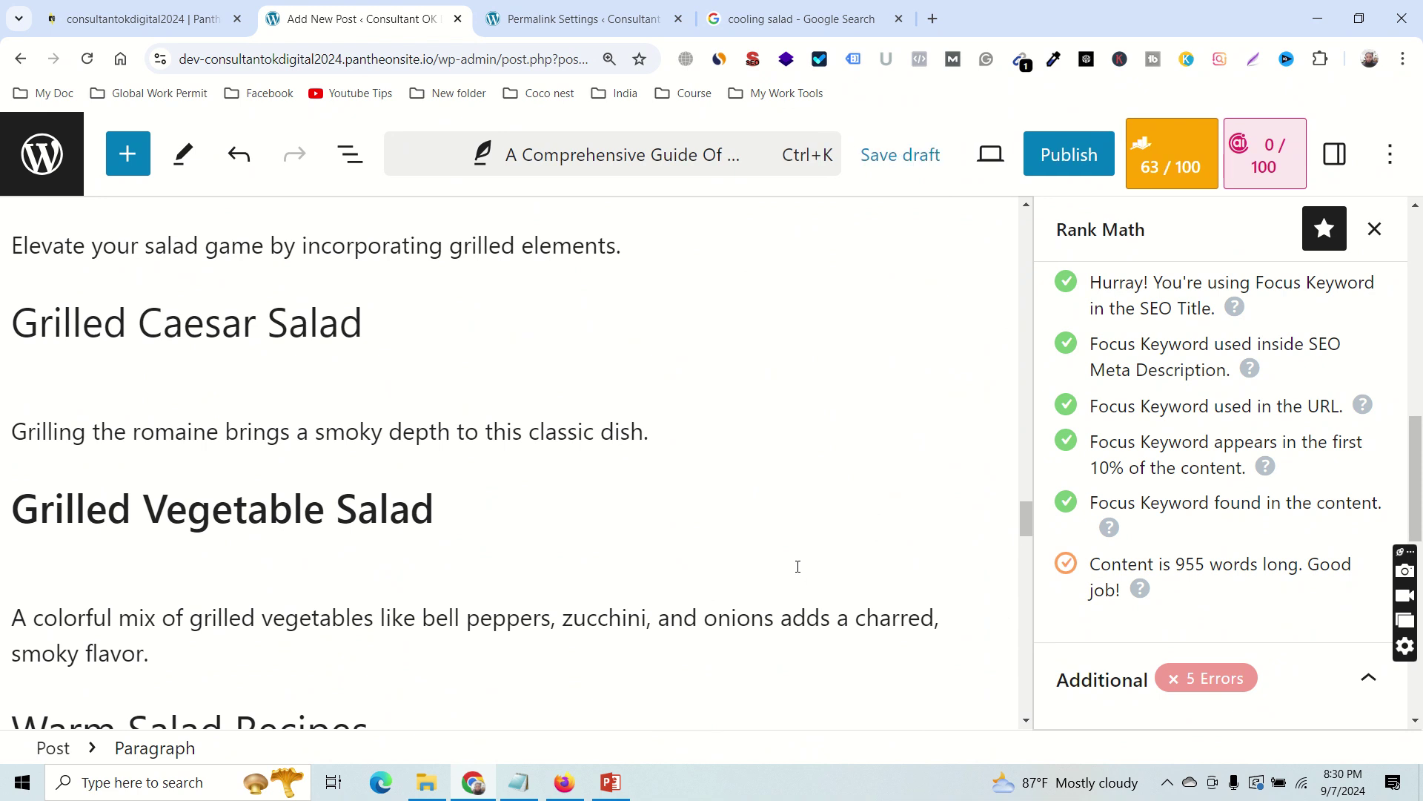
scroll(591, 428, up, 5)
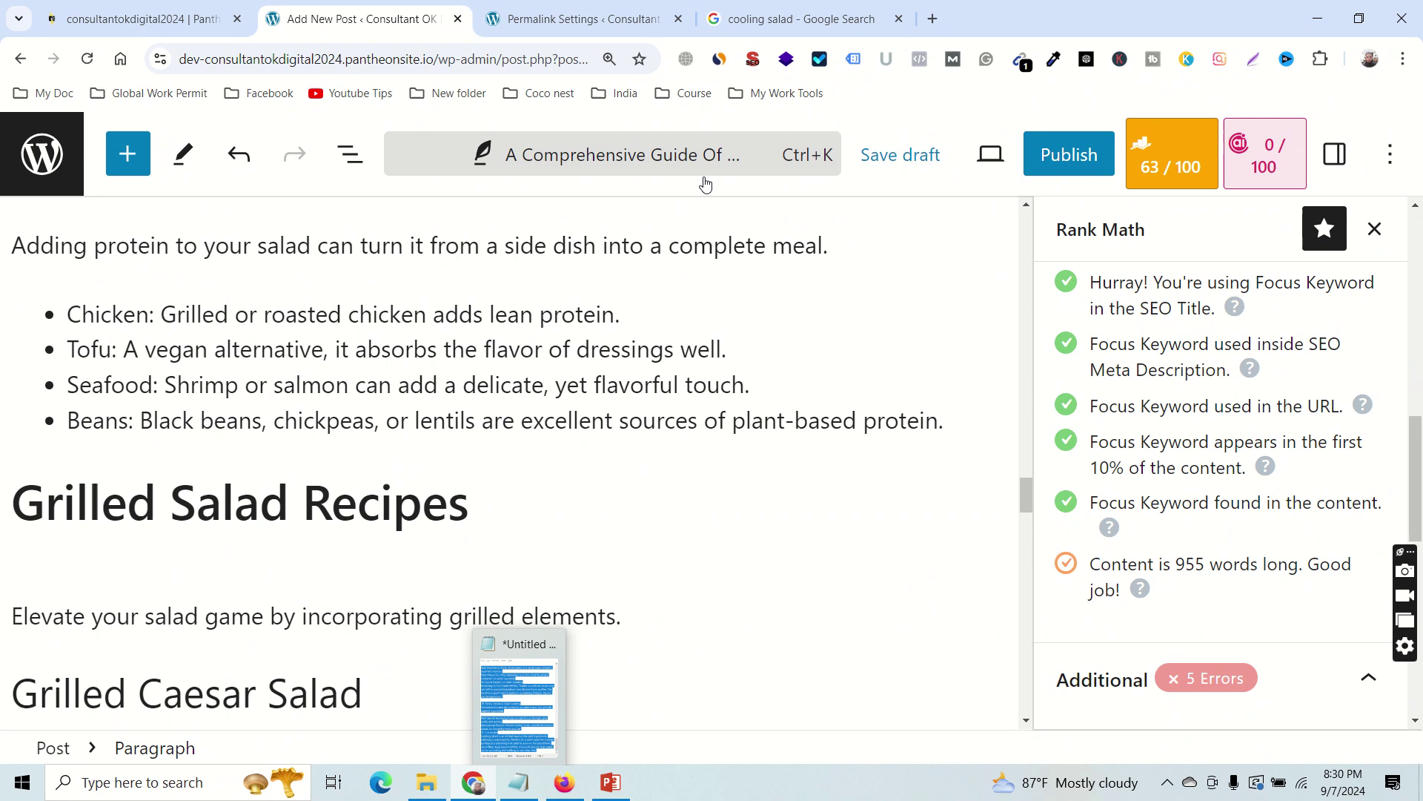
mouse_move(513, 791)
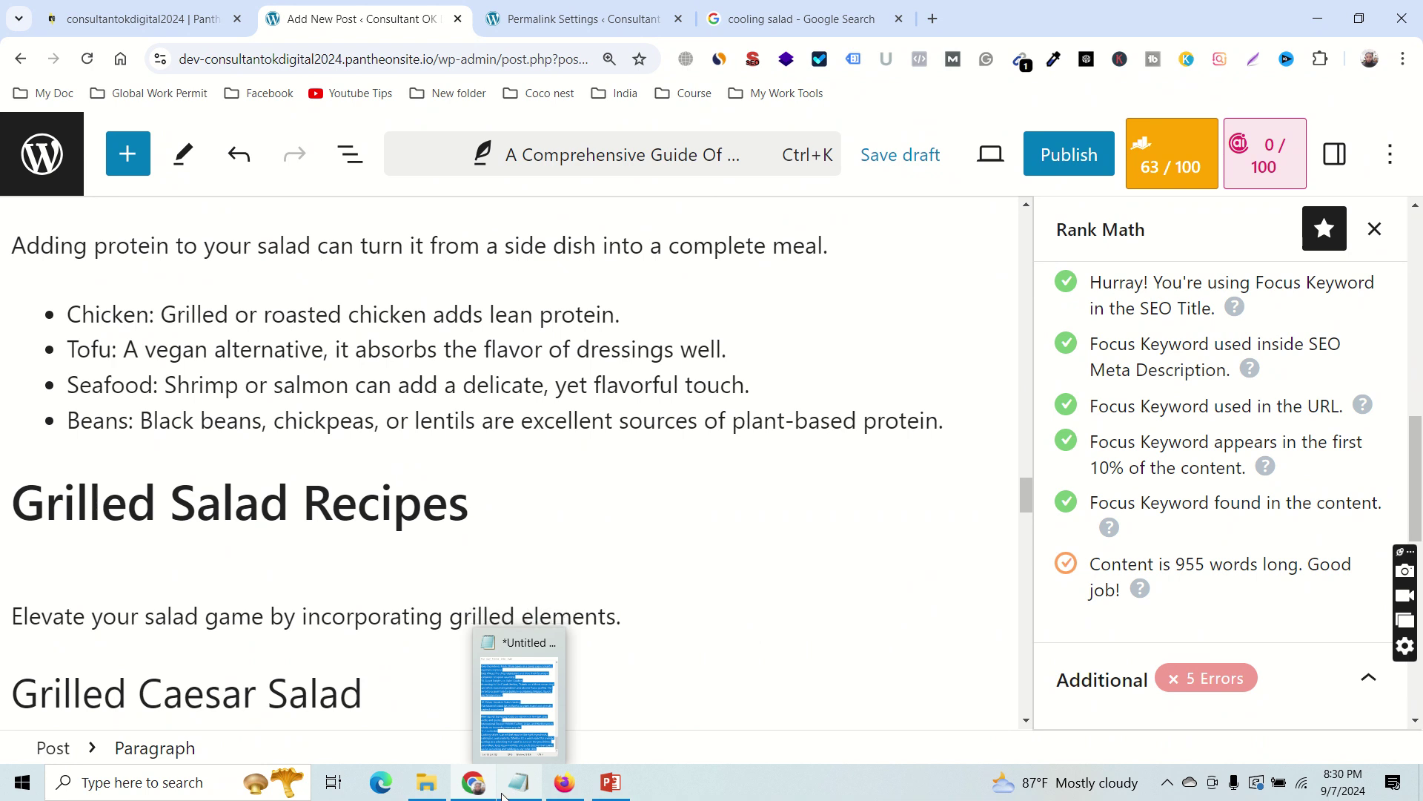
Open ChatGPT in a new browser tab and submit the prompt: please give me 5 faq about "cooking salad".
click(933, 21)
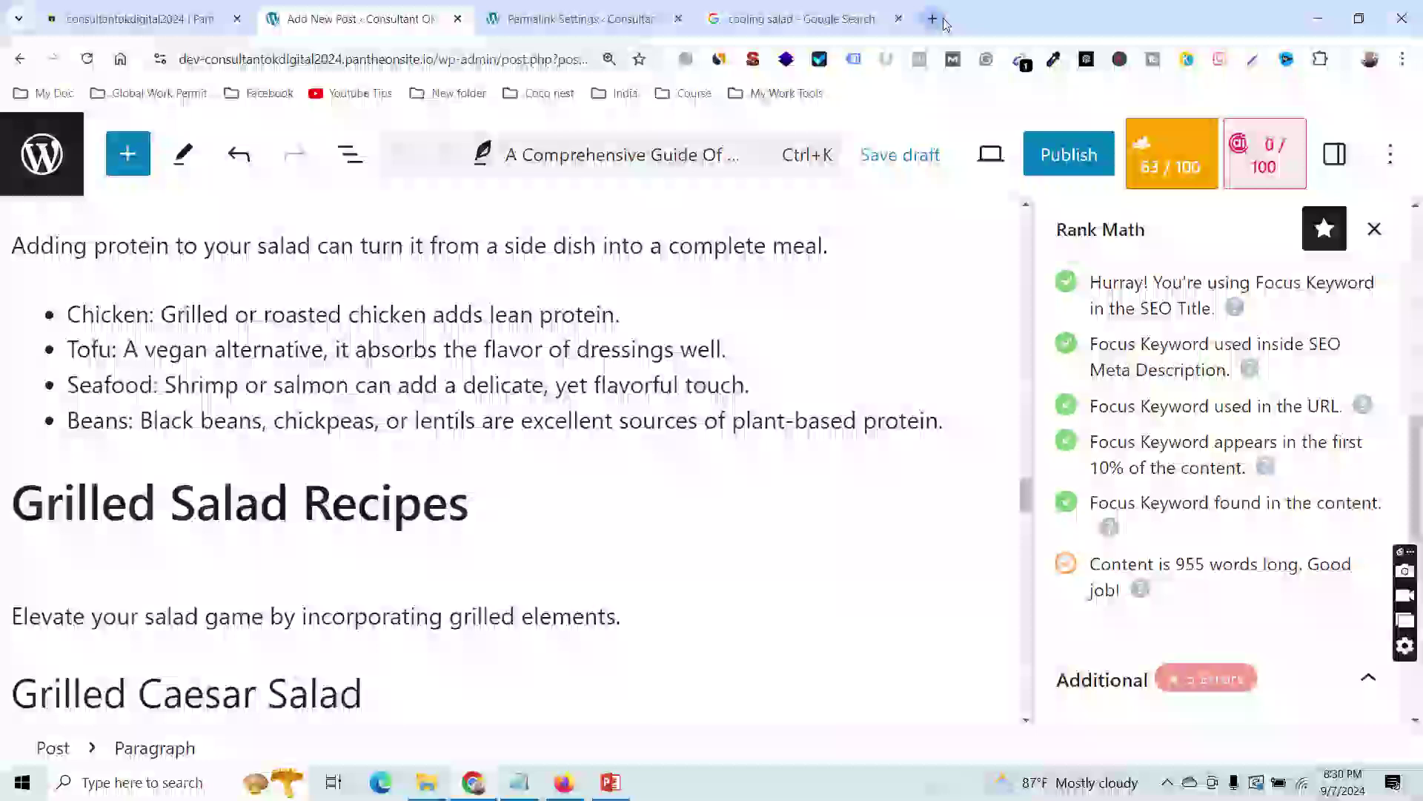
click(34, 95)
click(92, 335)
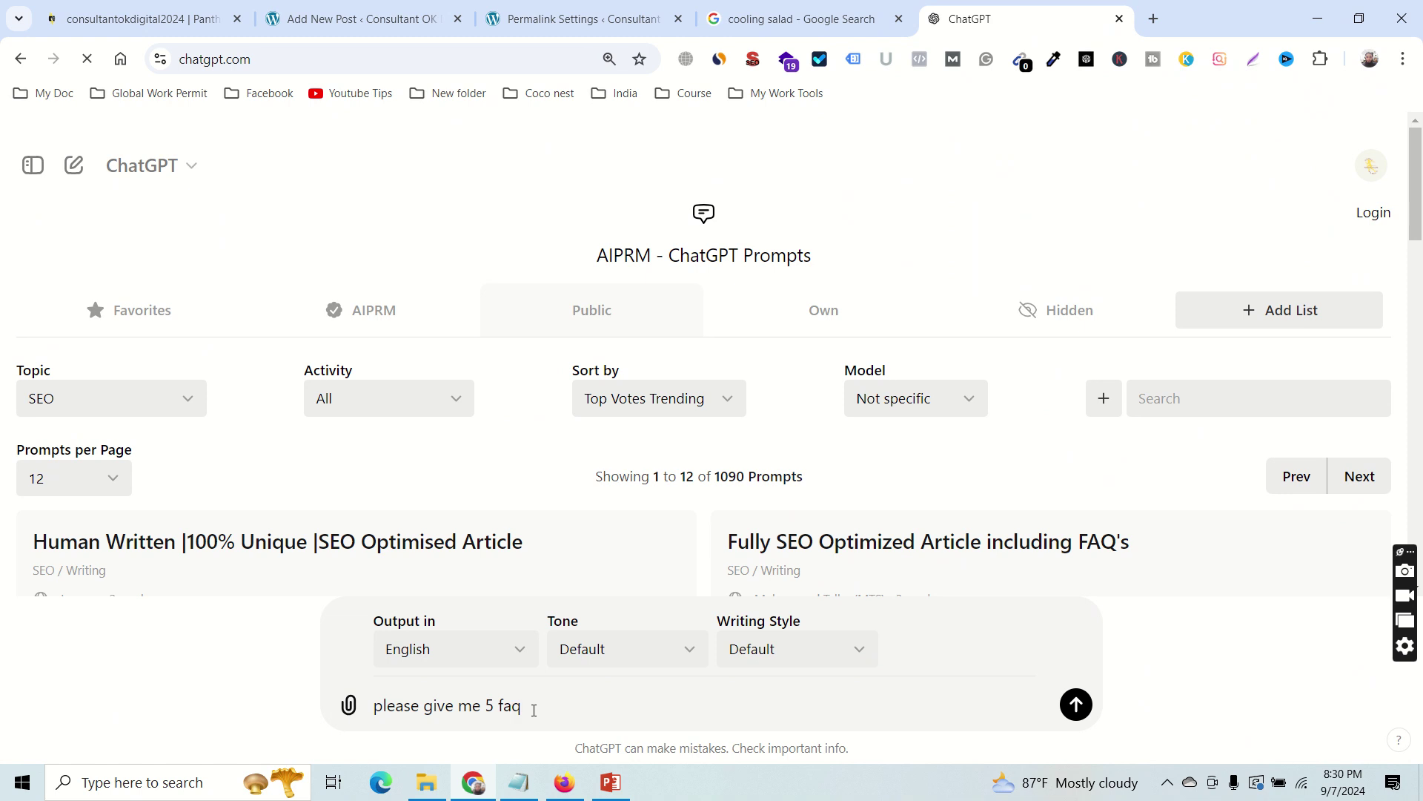
text(about "cooking salad)
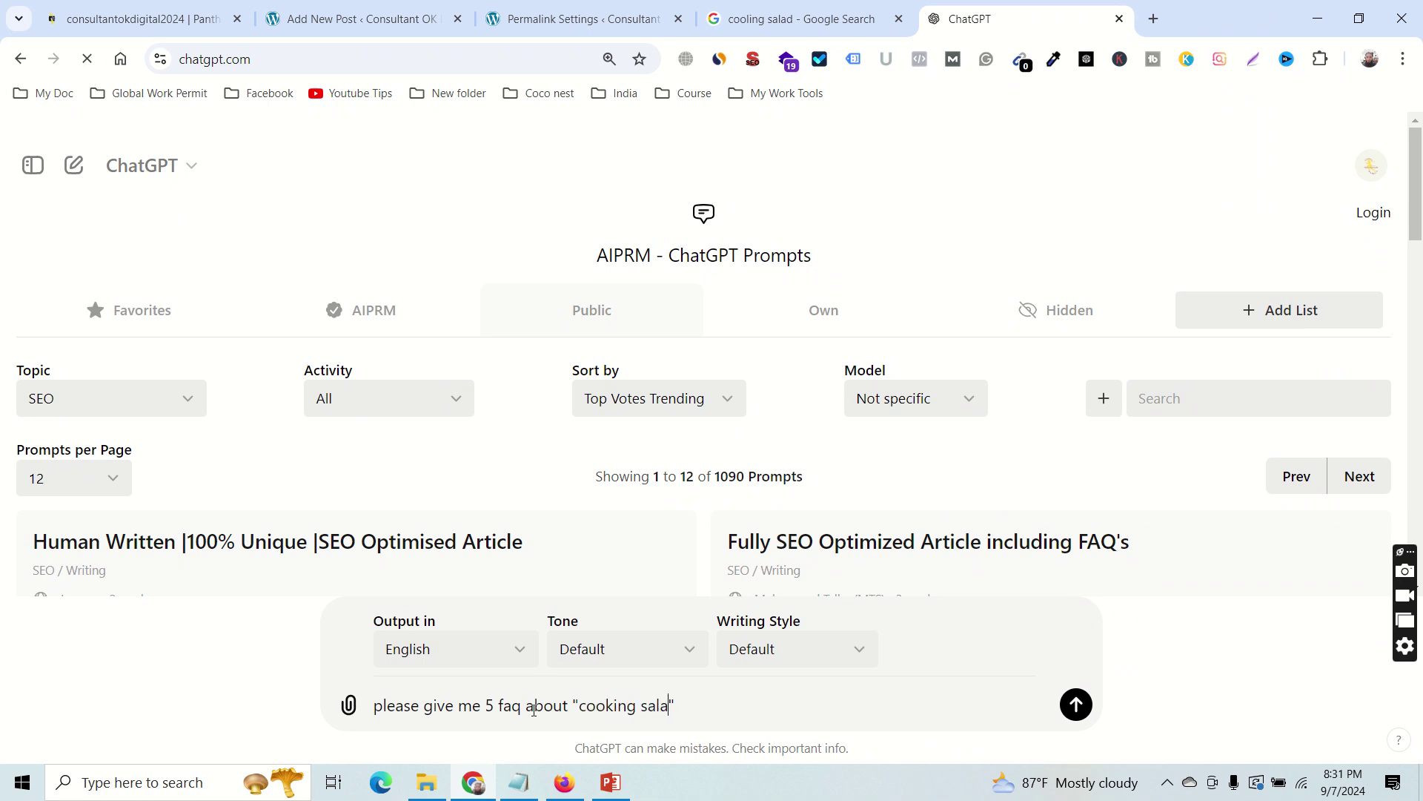
key(Return)
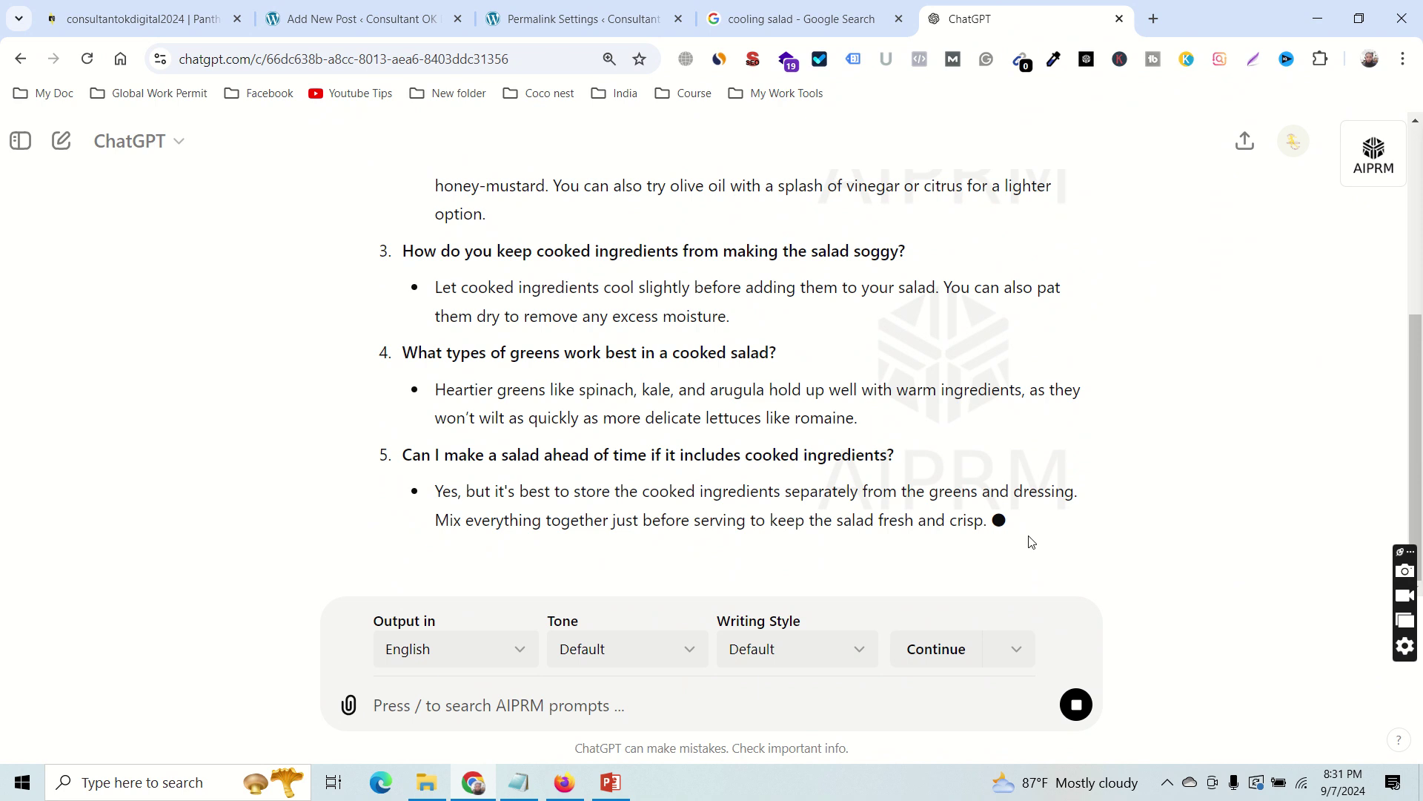
Copy the five FAQs with their answers from ChatGPT and paste them below the last Conclusion paragraph of the post.
drag(1016, 480, 411, 333)
key(alt+Tab)
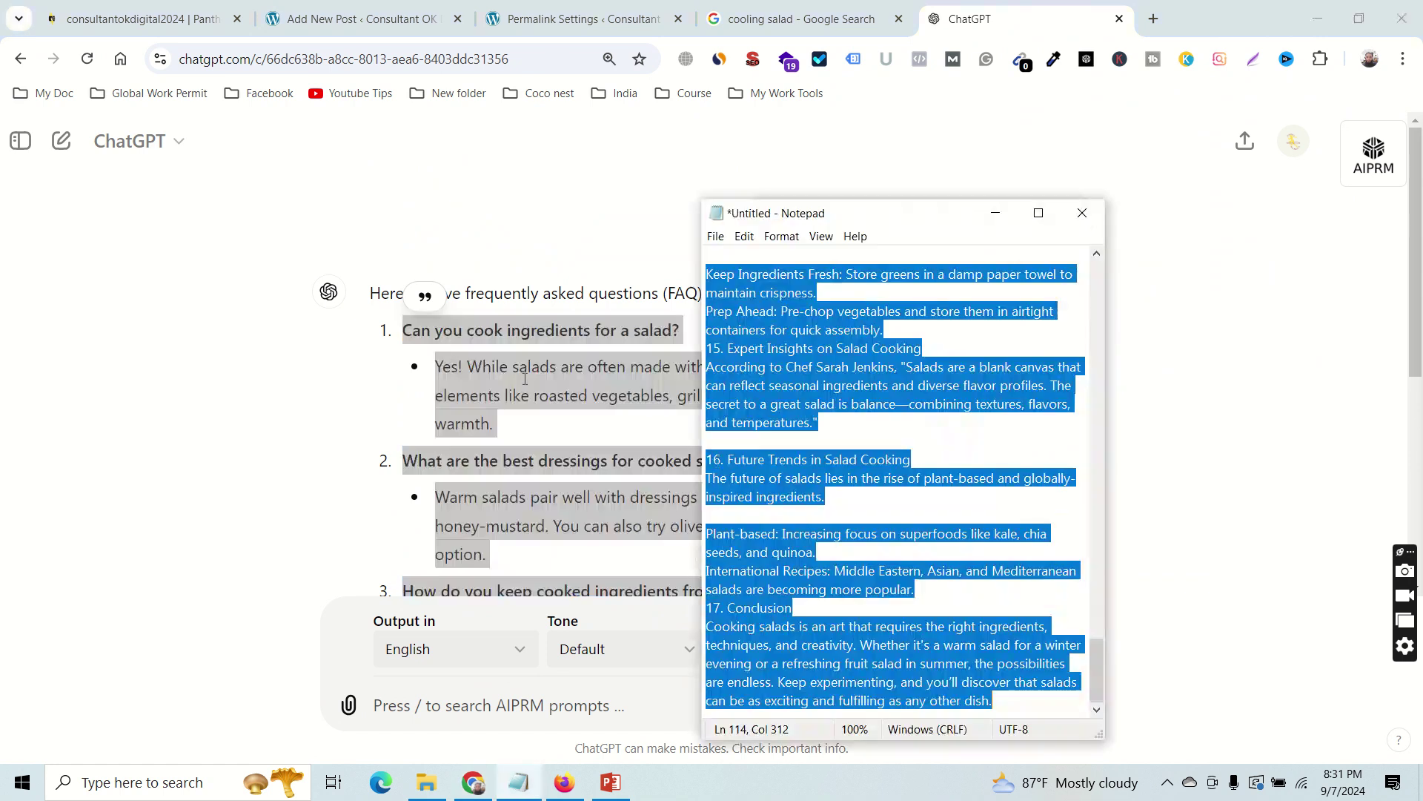
key(alt+Tab)
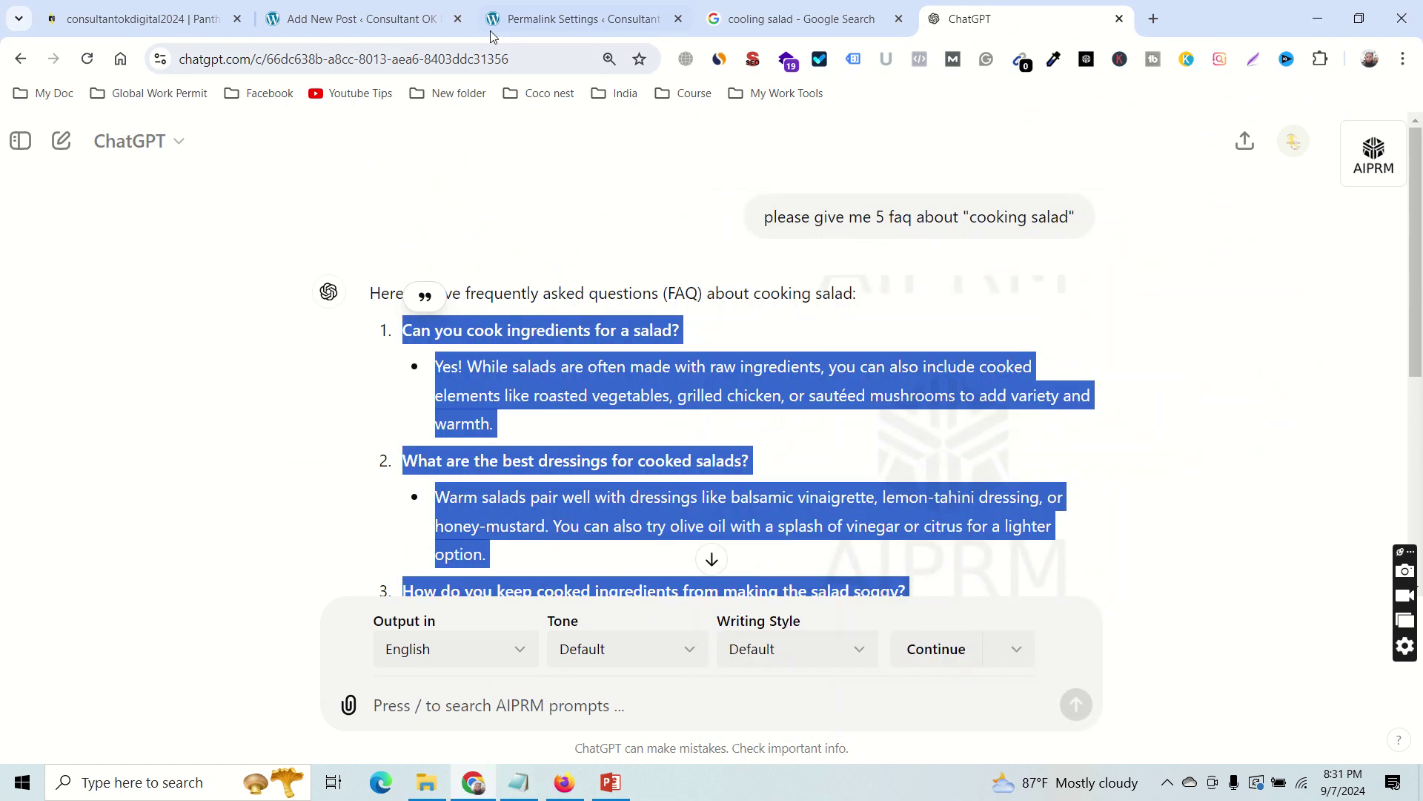
click(362, 18)
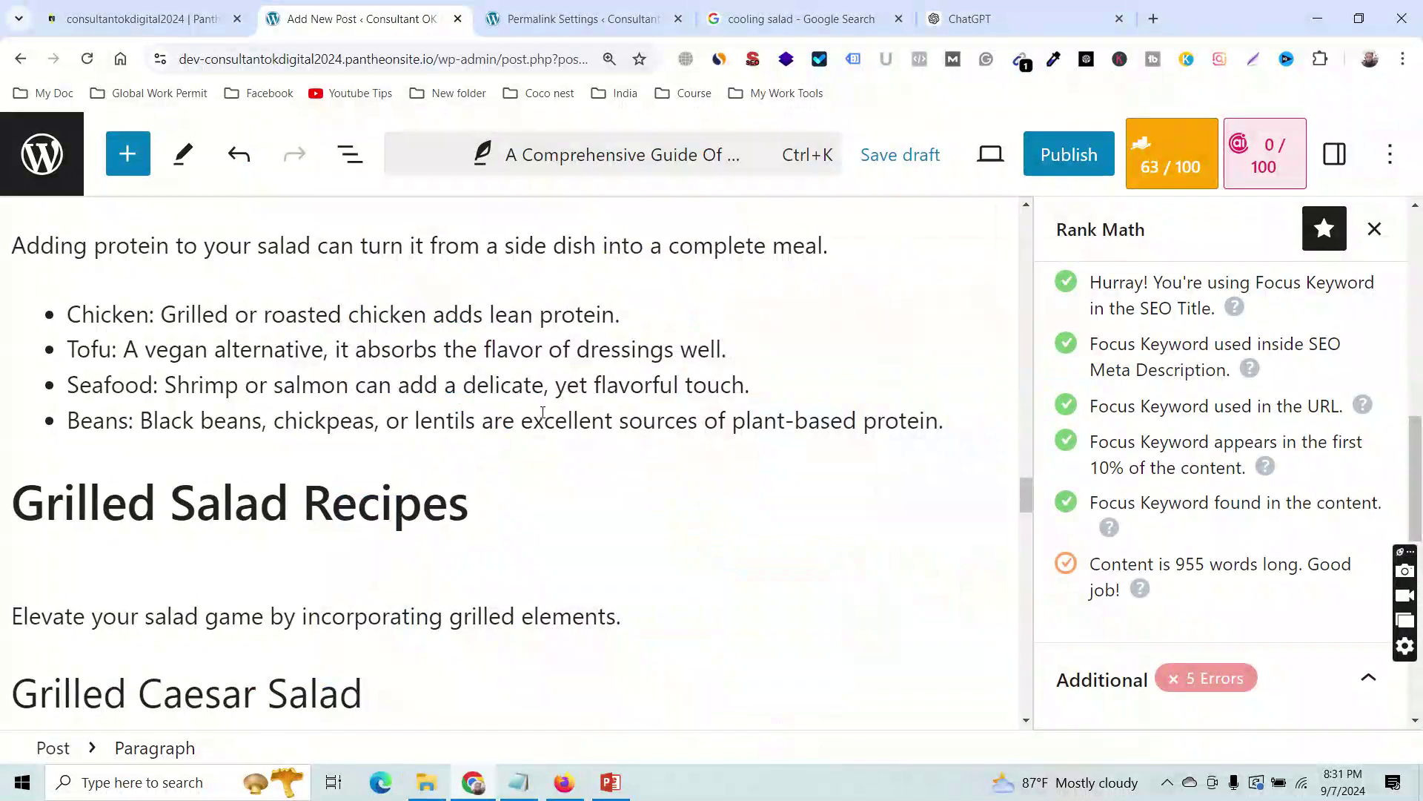
scroll(548, 413, down, 15)
scroll(548, 413, down, 15)
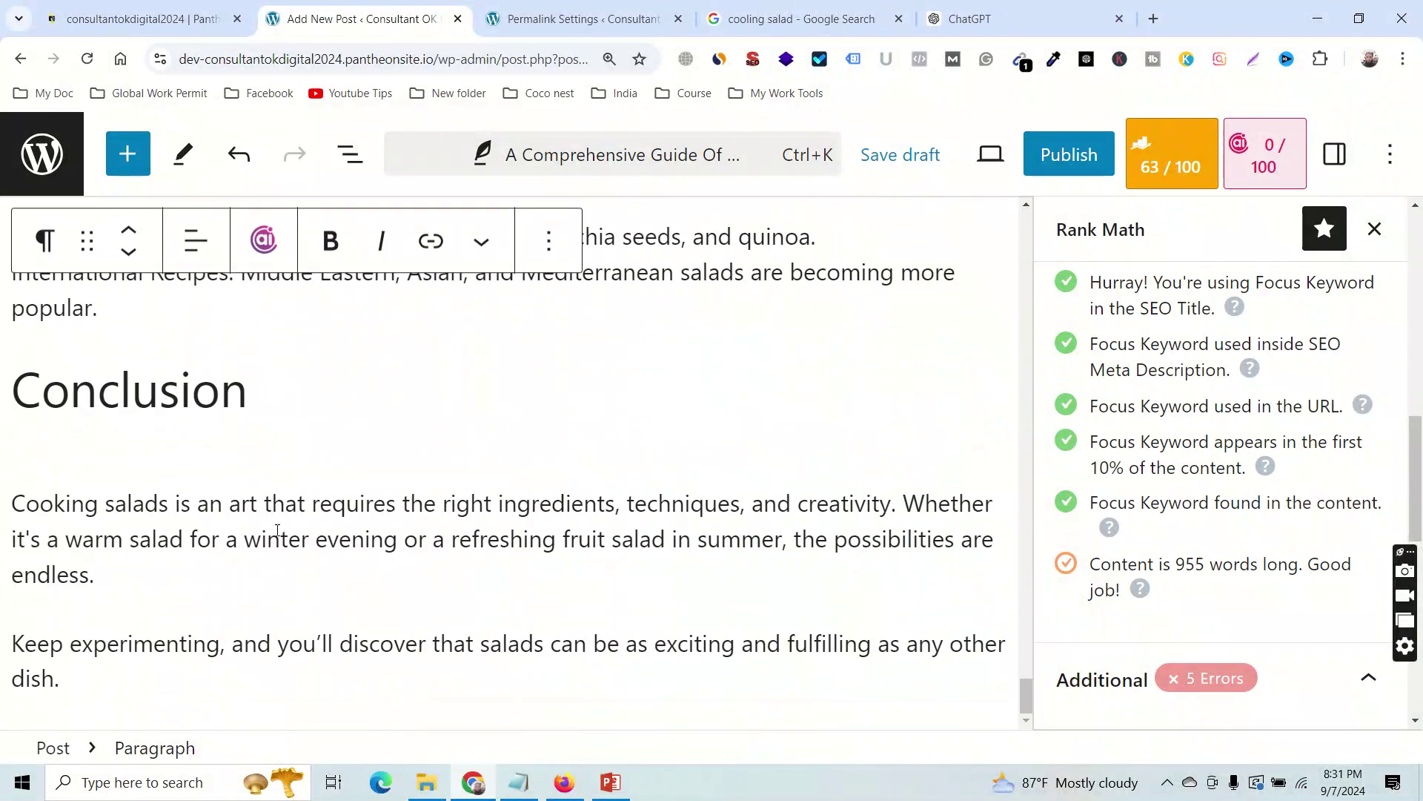
click(206, 685)
key(Return)
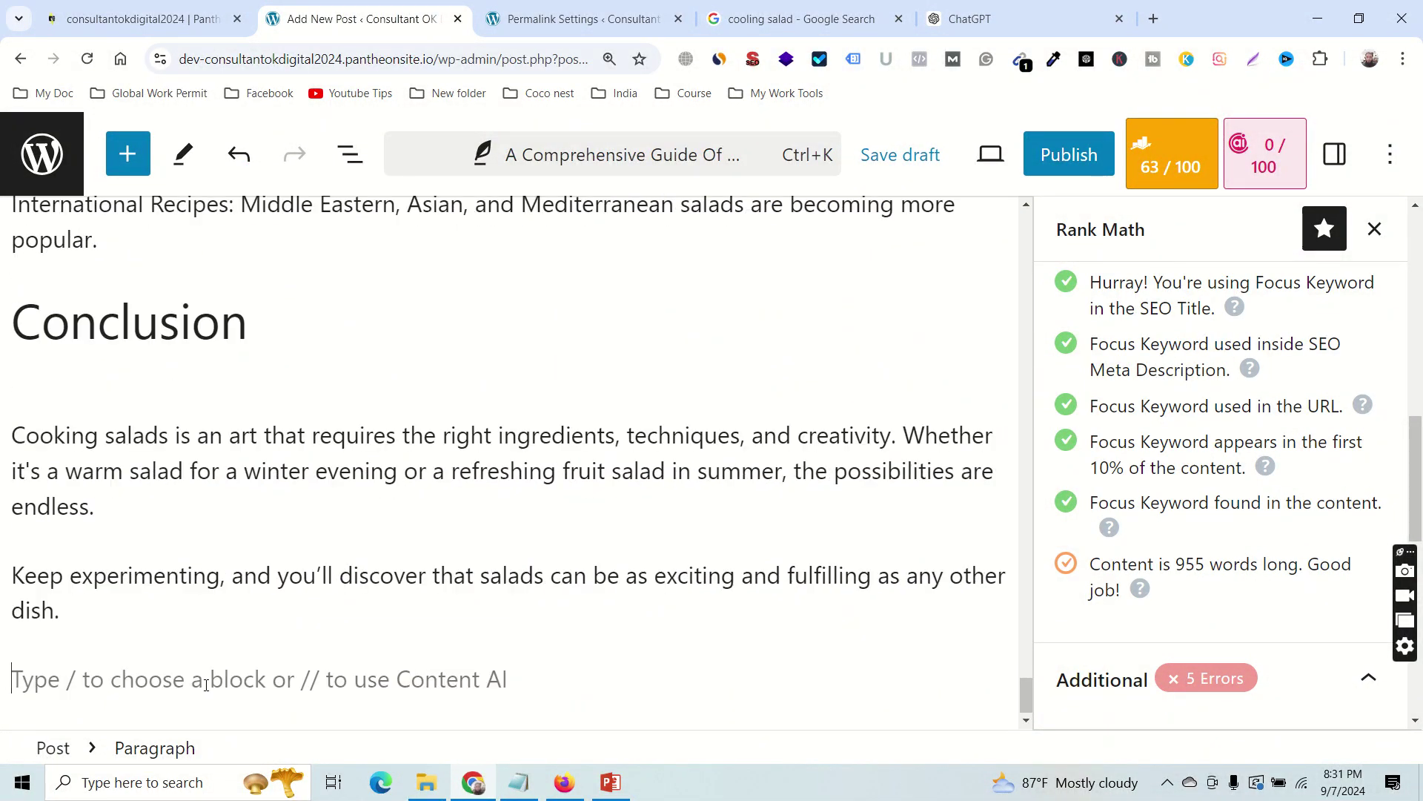
key(ctrl+v)
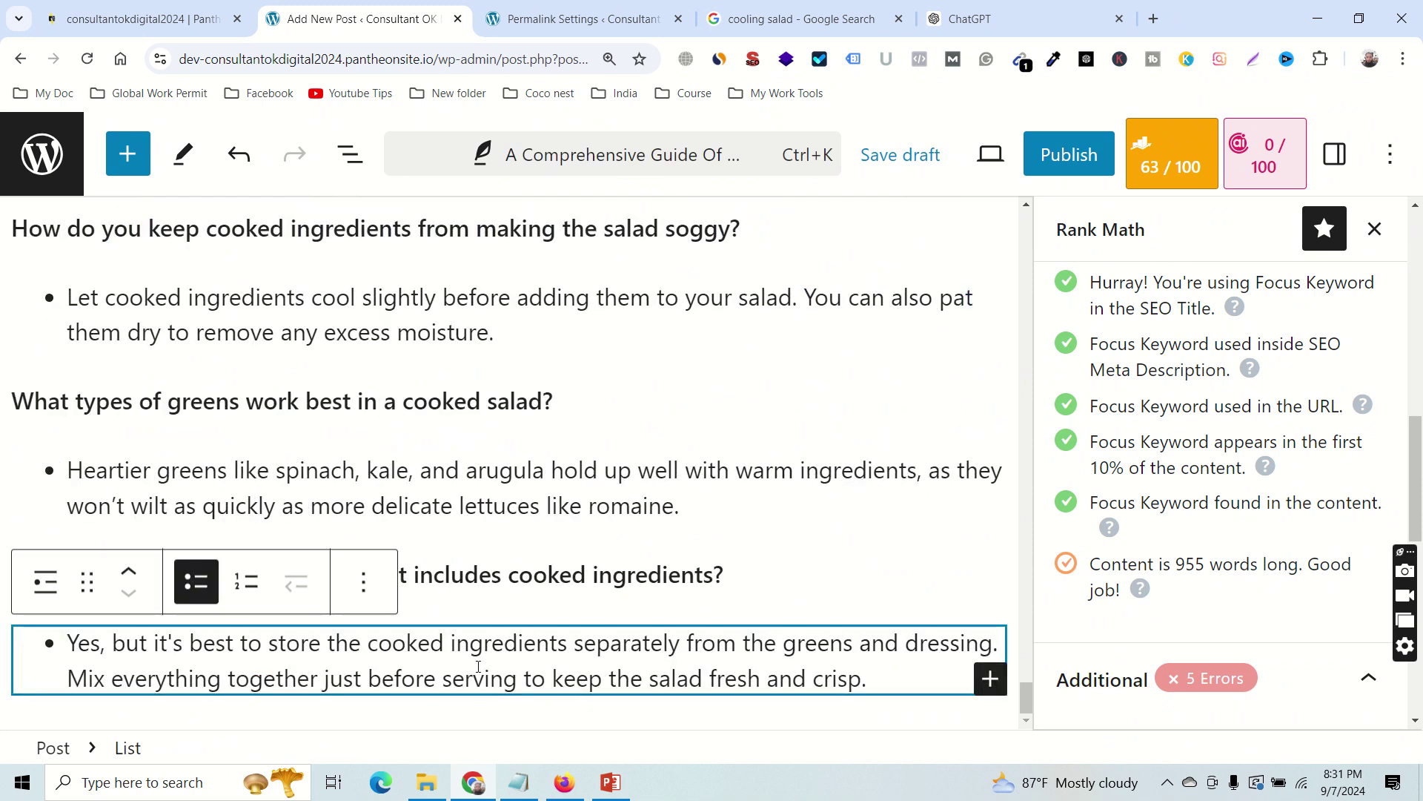
Look over the pasted FAQ questions and answers below the conclusion and check the content length among Rank Math's Basic SEO results.
scroll(478, 666, up, 7)
scroll(481, 668, up, 7)
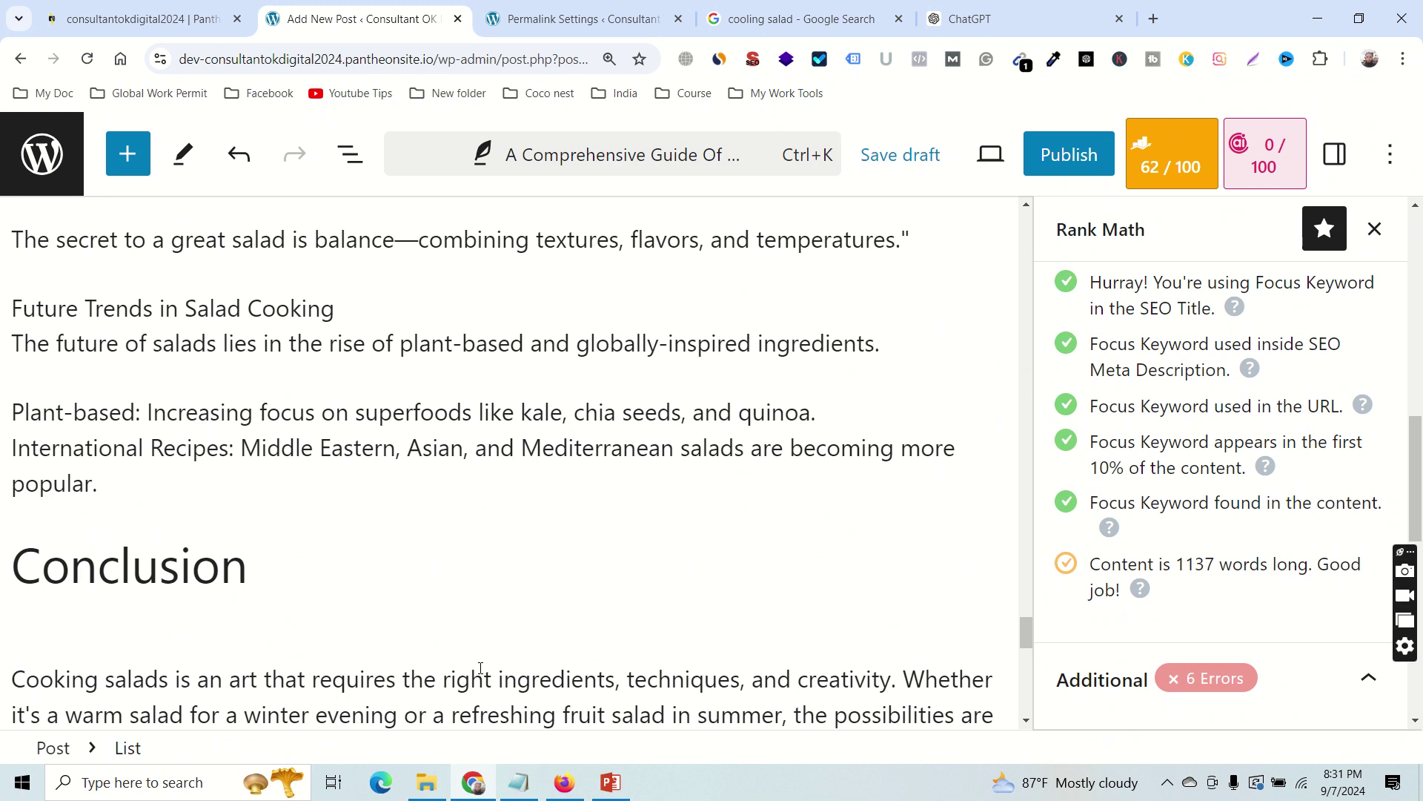
scroll(445, 682, down, 6)
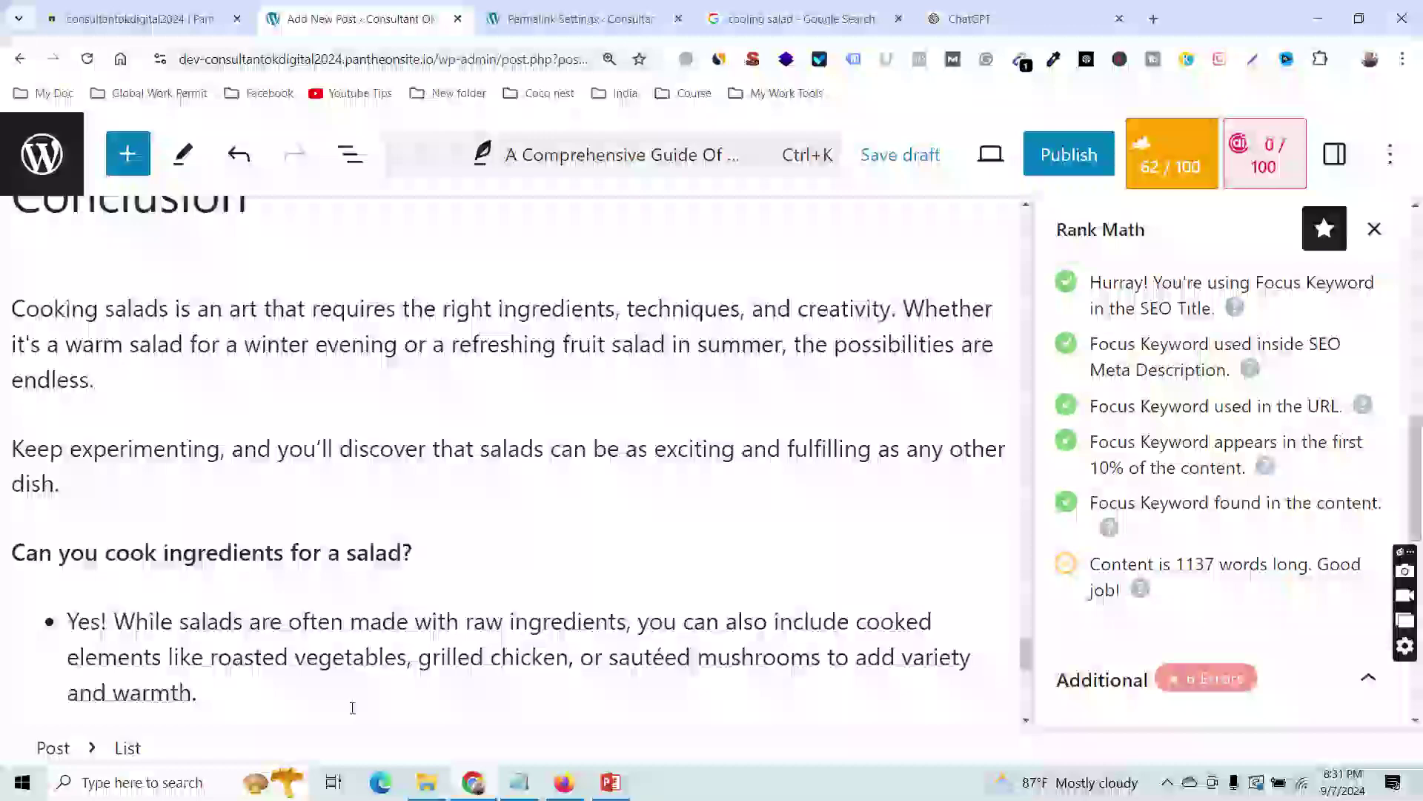
scroll(355, 682, down, 1)
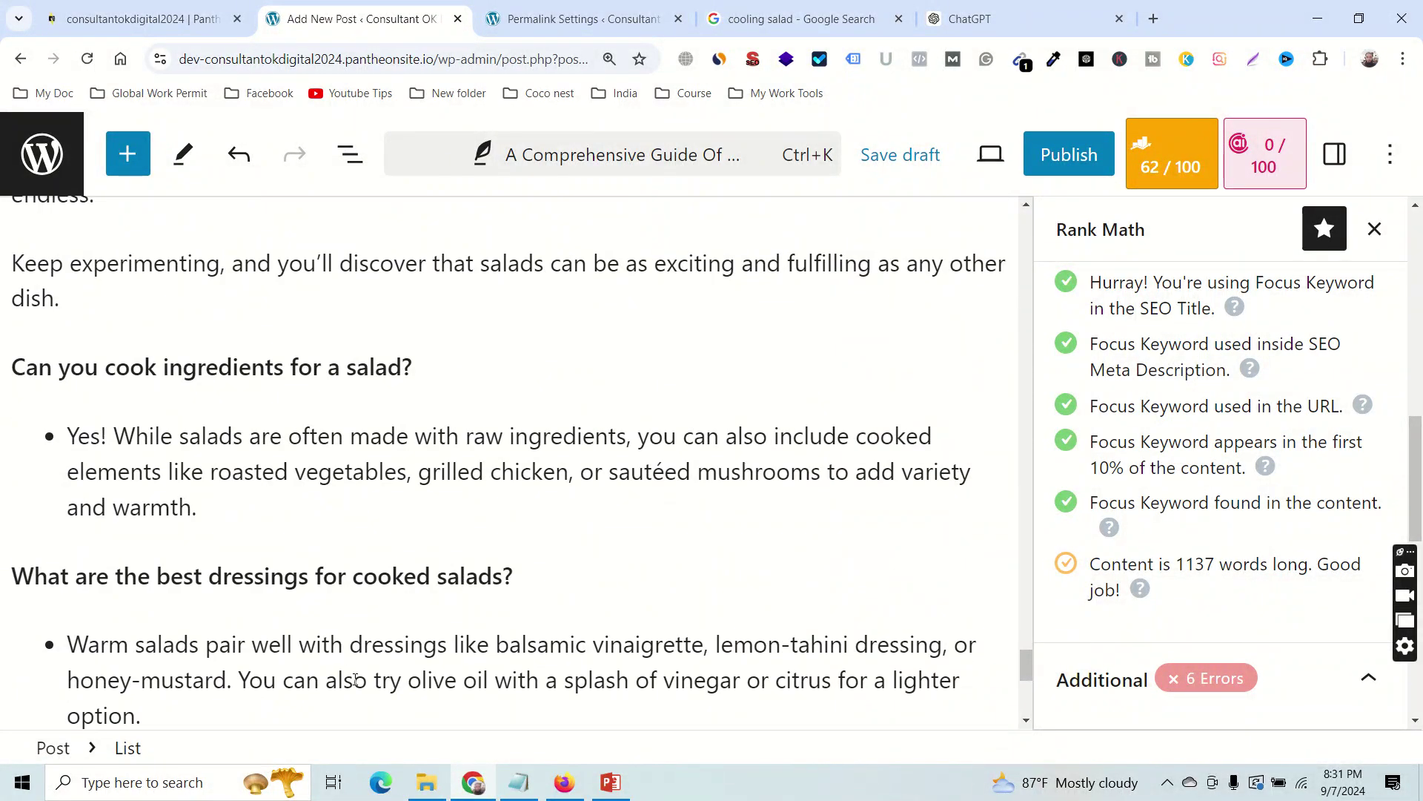
scroll(355, 680, down, 3)
scroll(356, 648, up, 5)
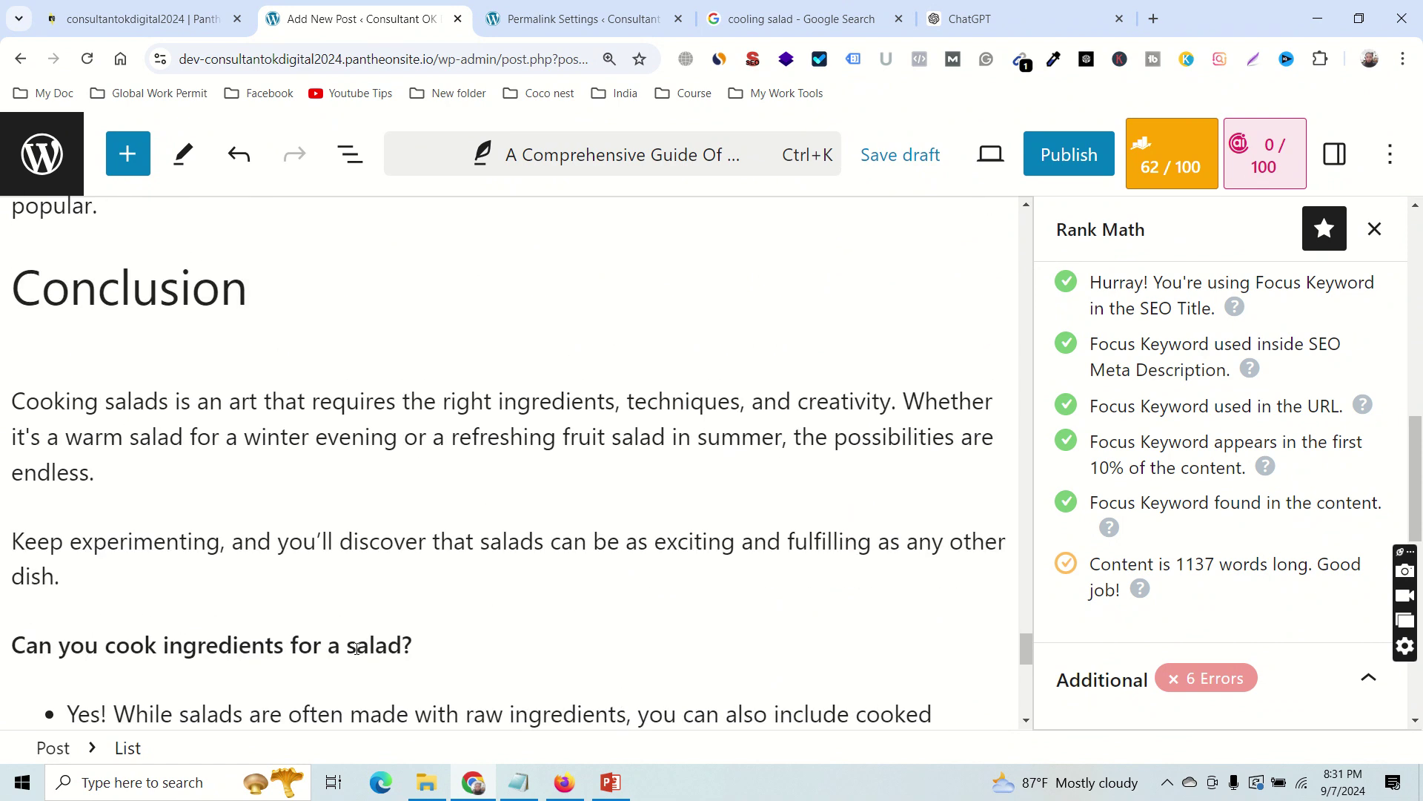
click(148, 582)
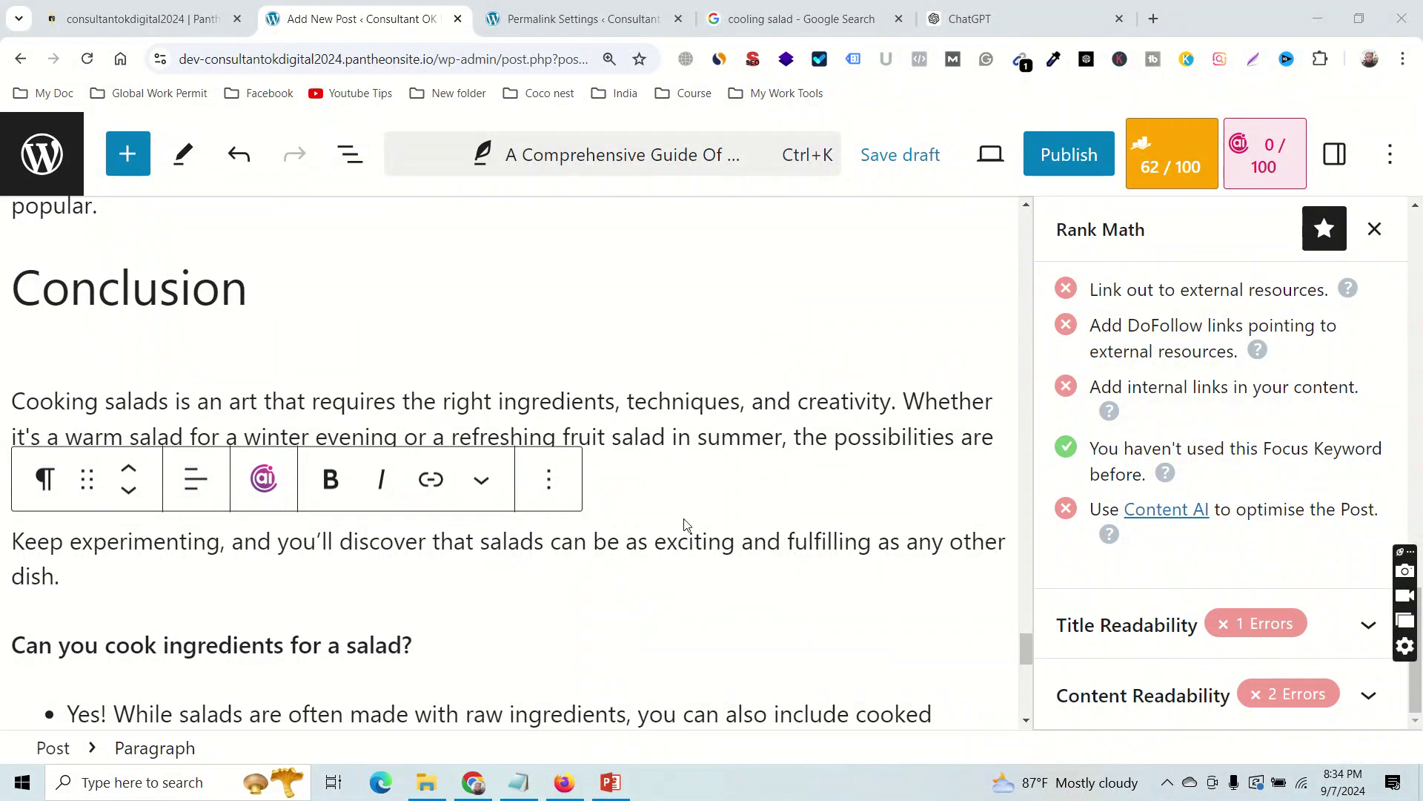
Try the medium, large and small text sizes on the first Conclusion paragraph, and undo the size change.
click(578, 436)
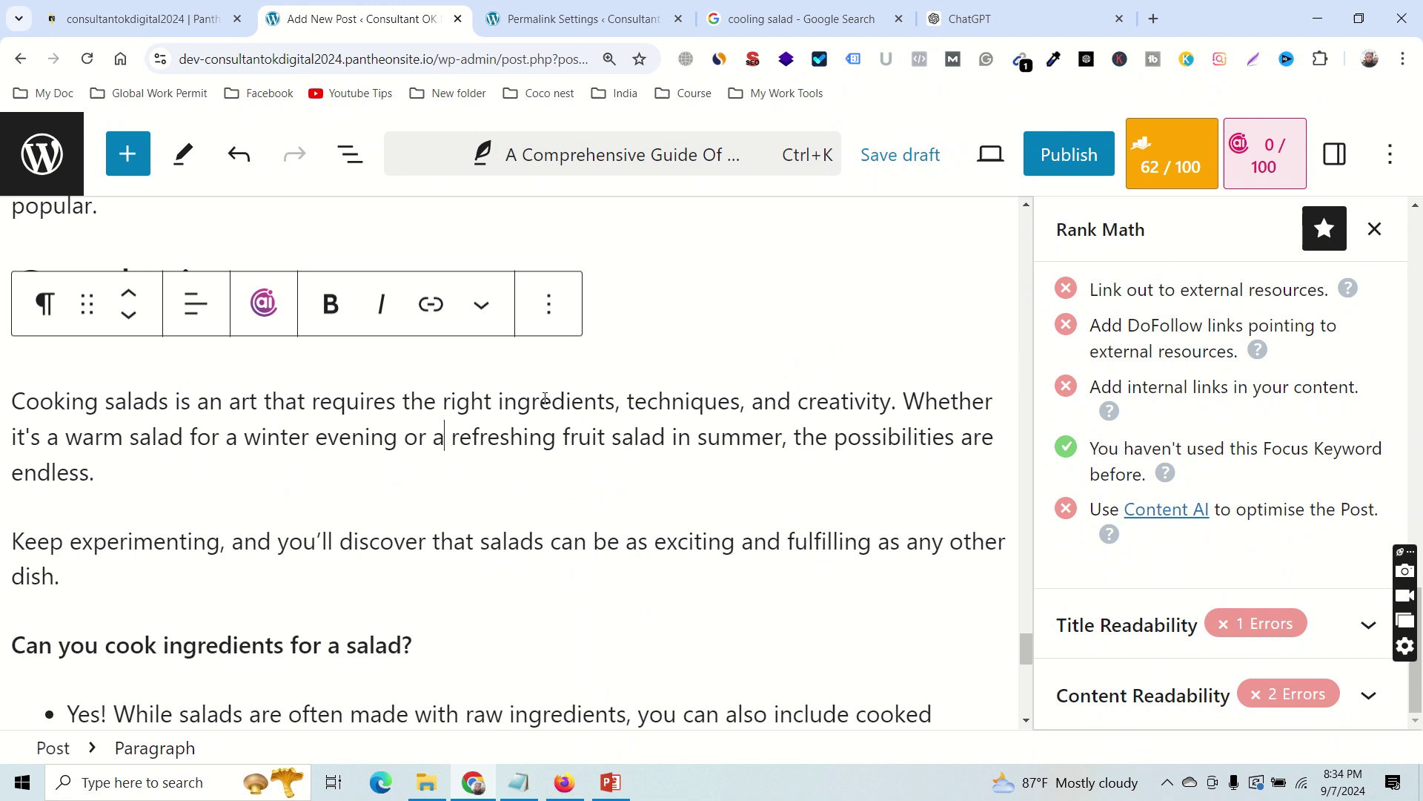
click(1335, 154)
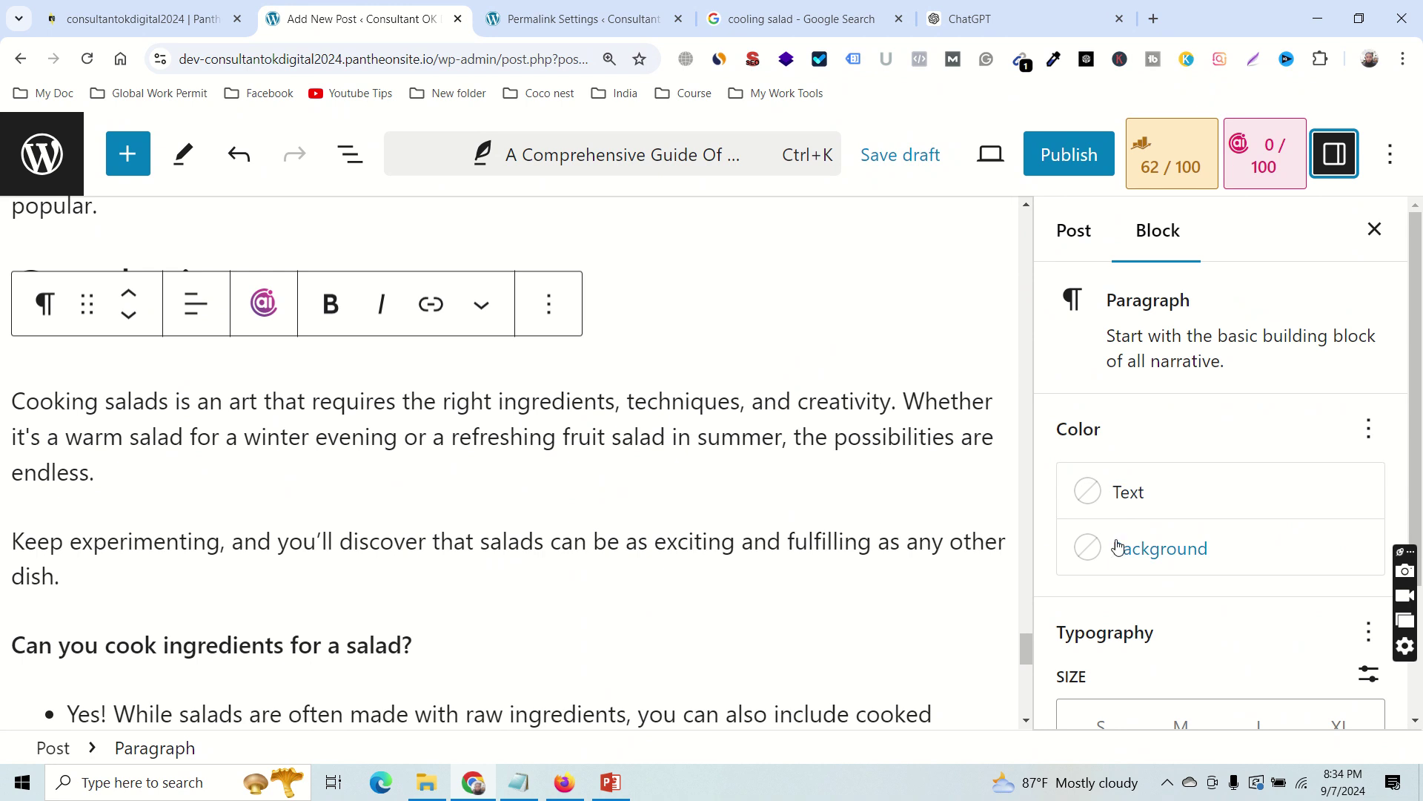
scroll(1127, 546, down, 3)
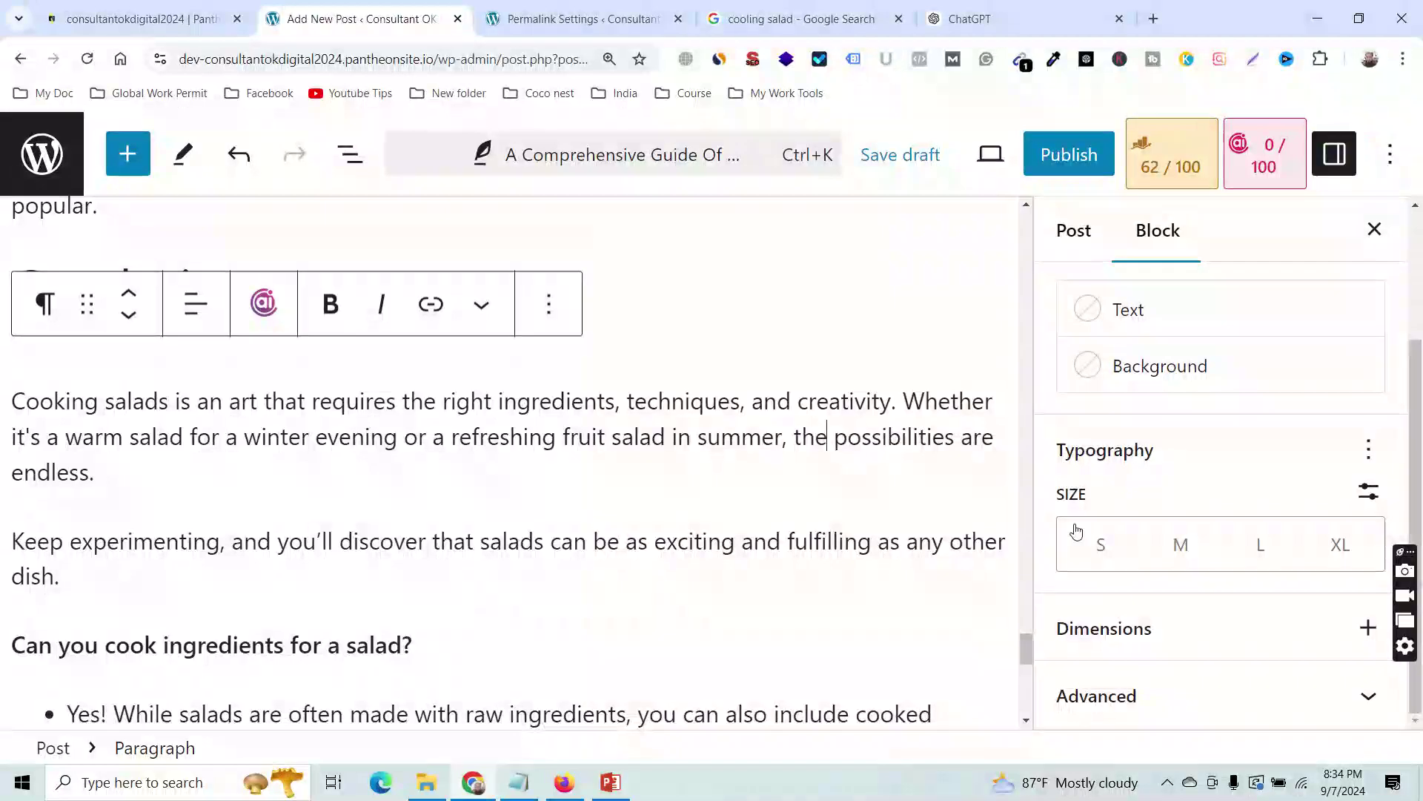
click(1181, 546)
click(1259, 546)
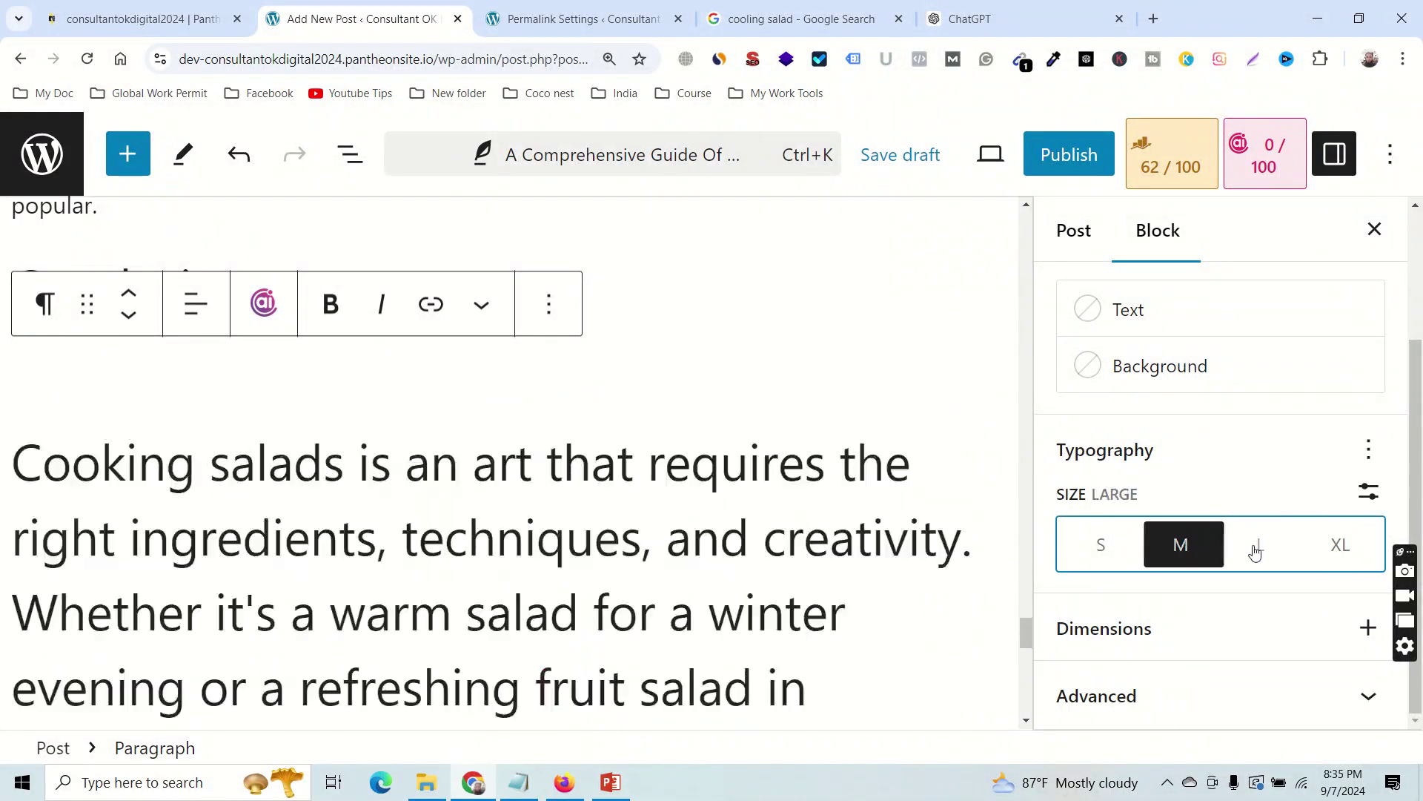
click(1106, 550)
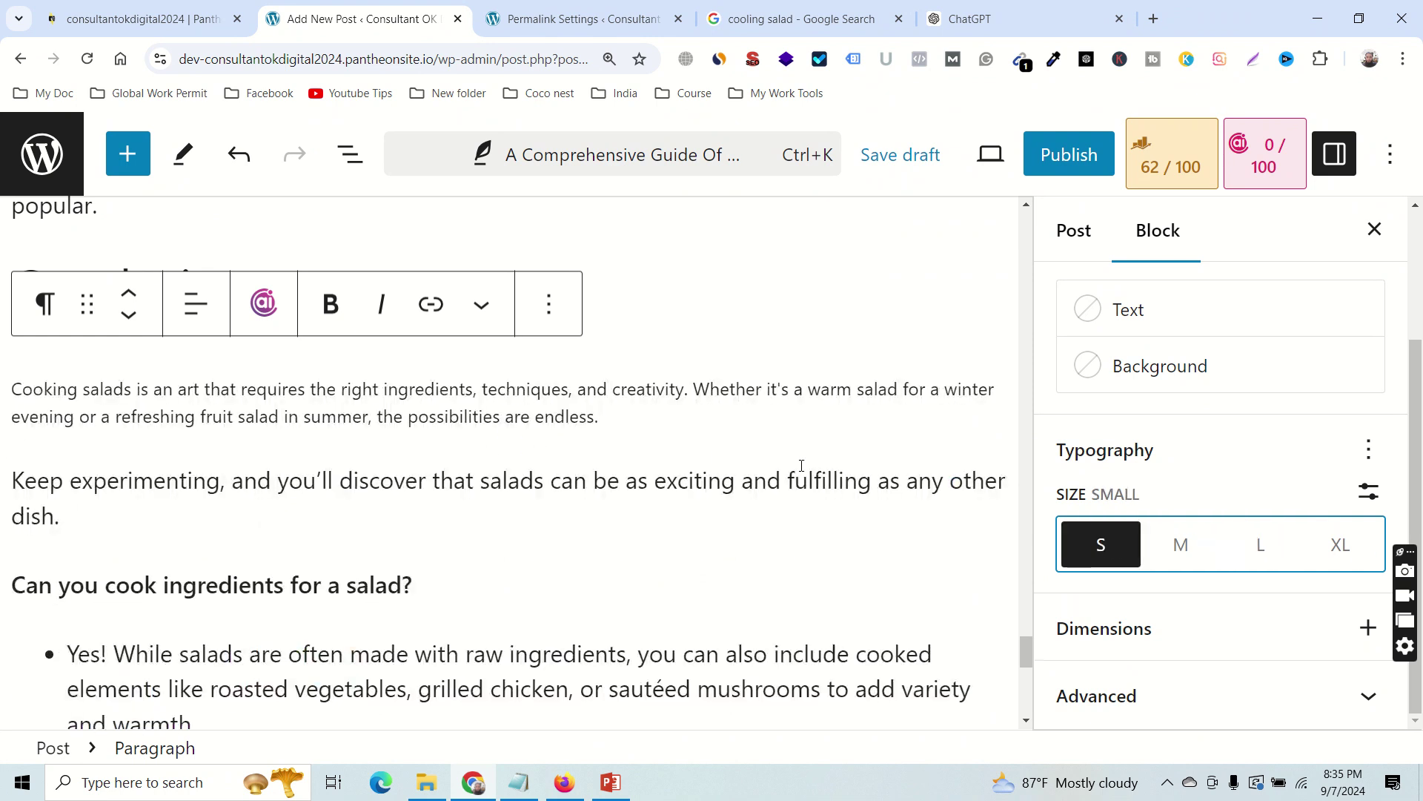
key(ctrl+z)
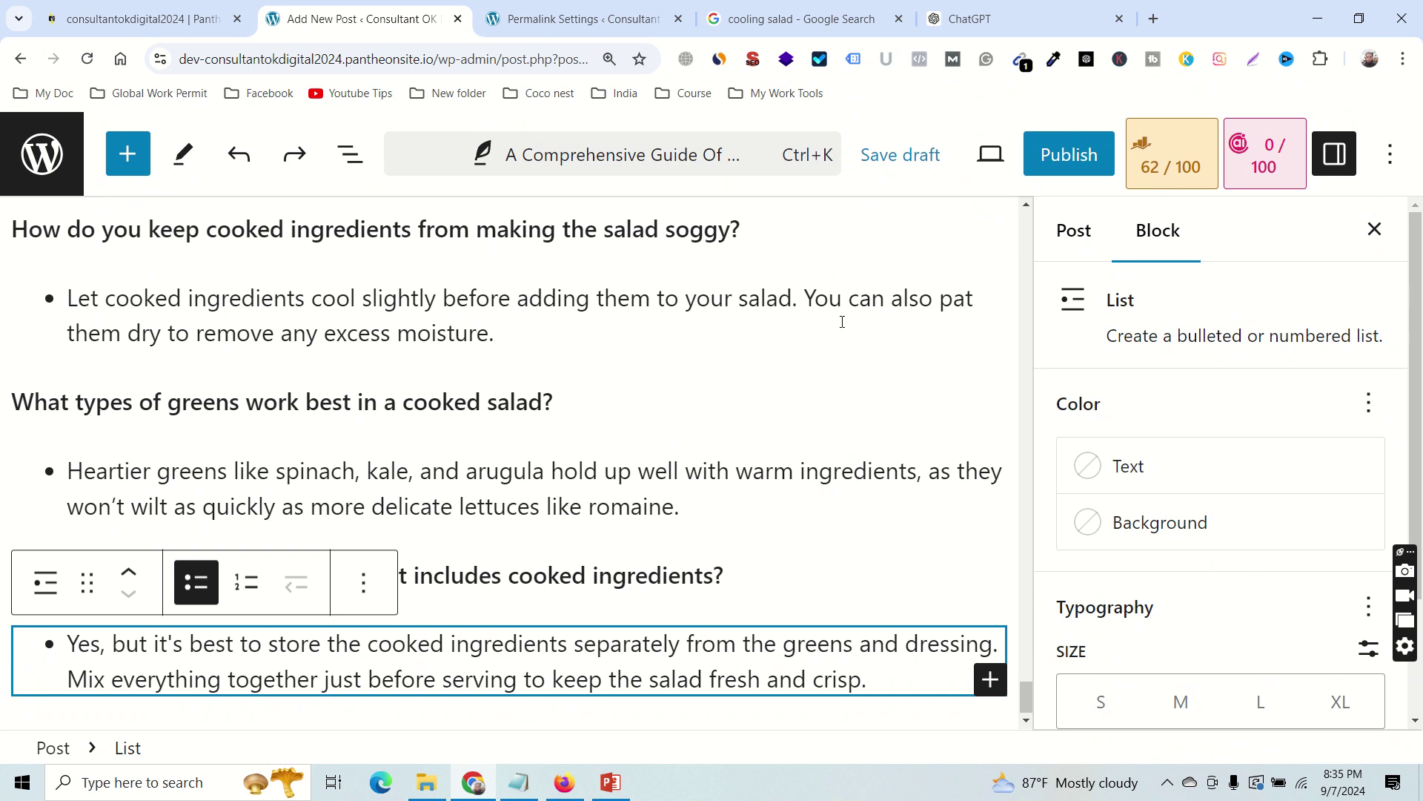
Insert a new paragraph reading "FAQ" between the last Conclusion paragraph and the first FAQ question.
click(599, 47)
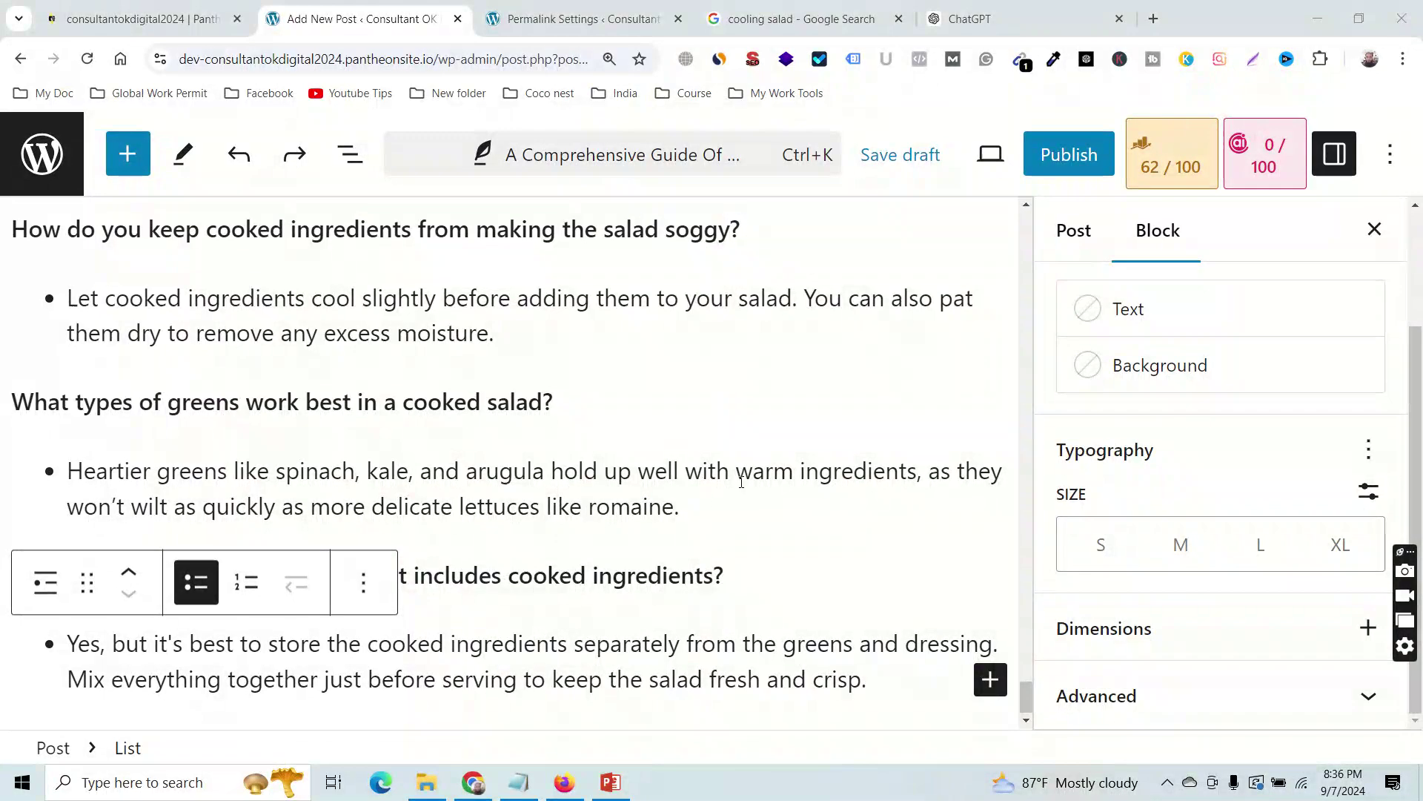
scroll(741, 482, up, 10)
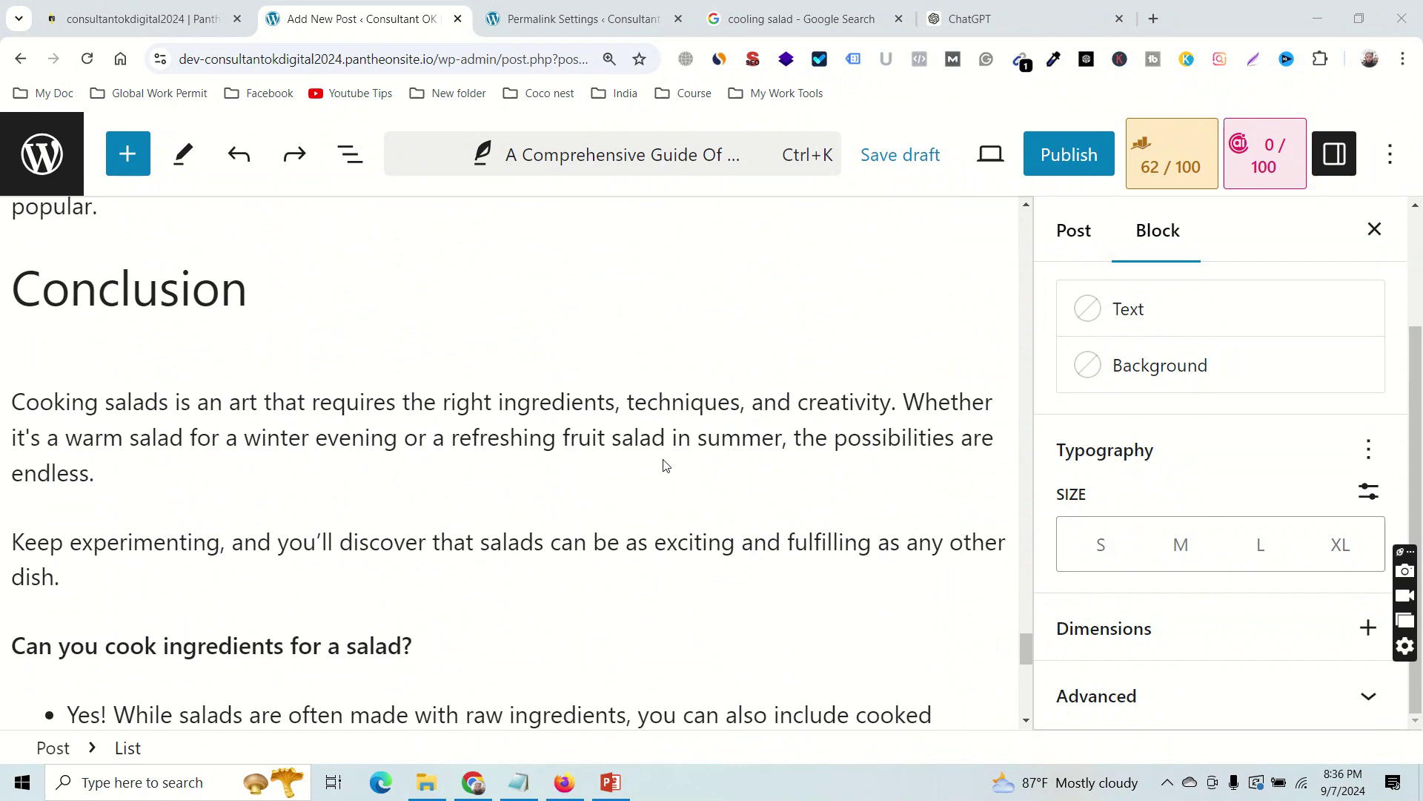
scroll(665, 465, down, 3)
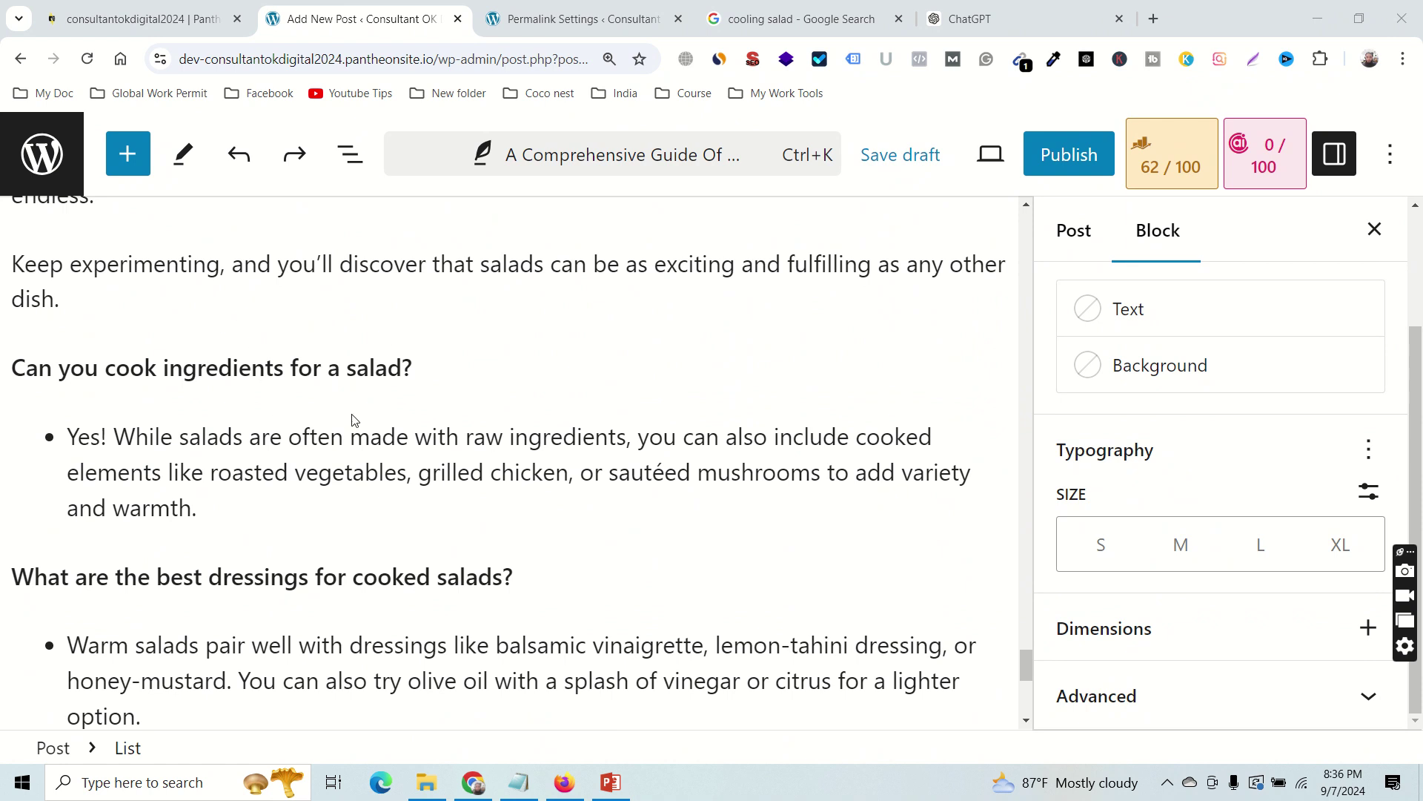
click(126, 299)
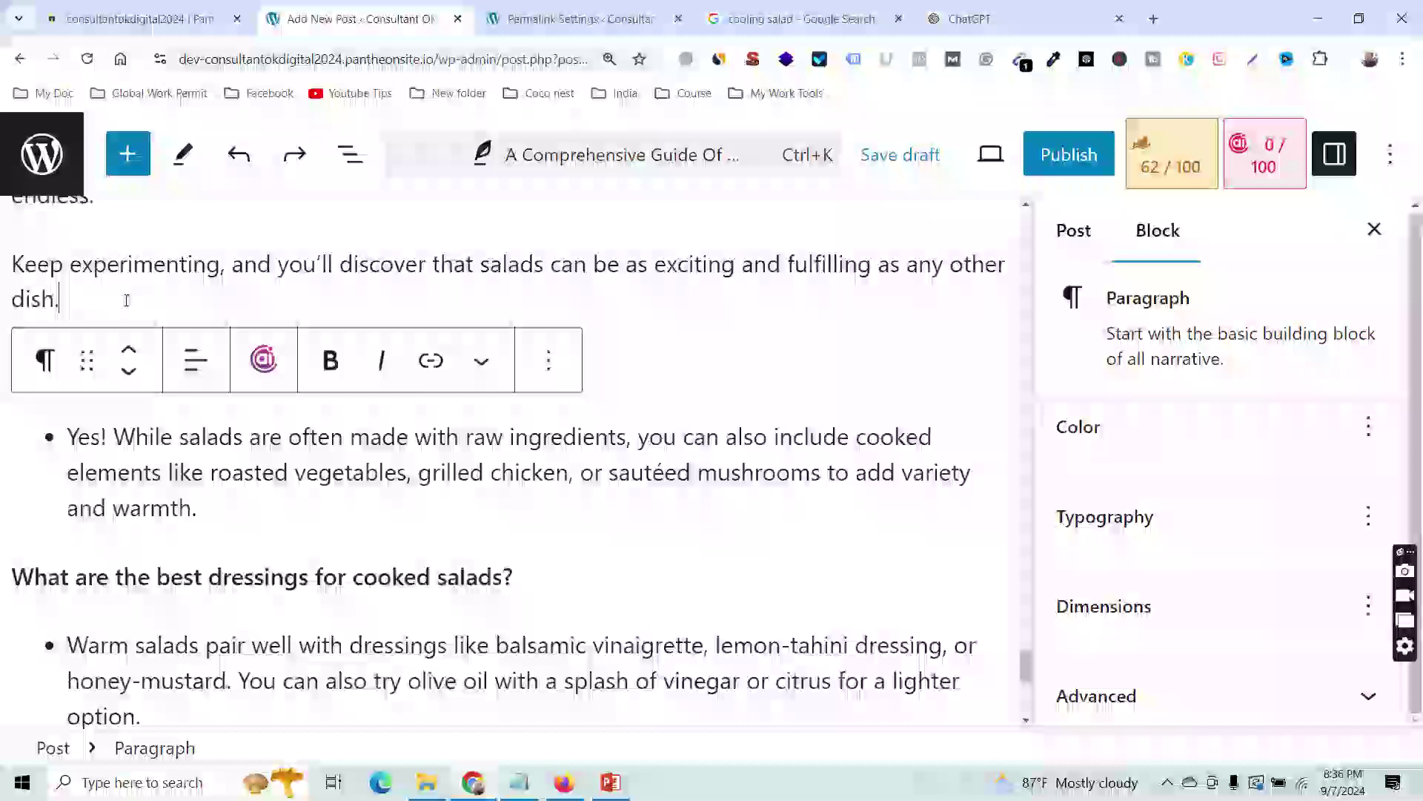
key(Return)
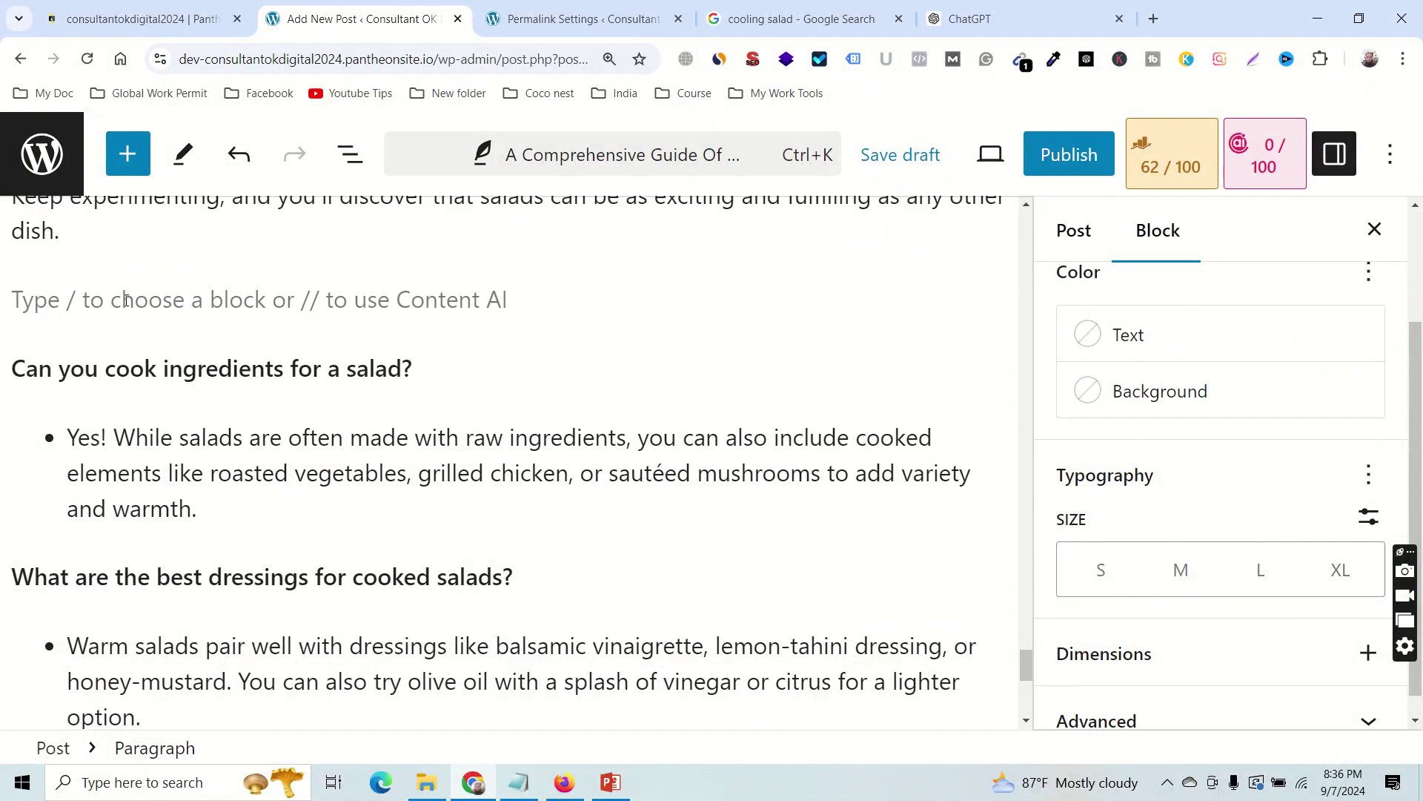
text(FAQ)
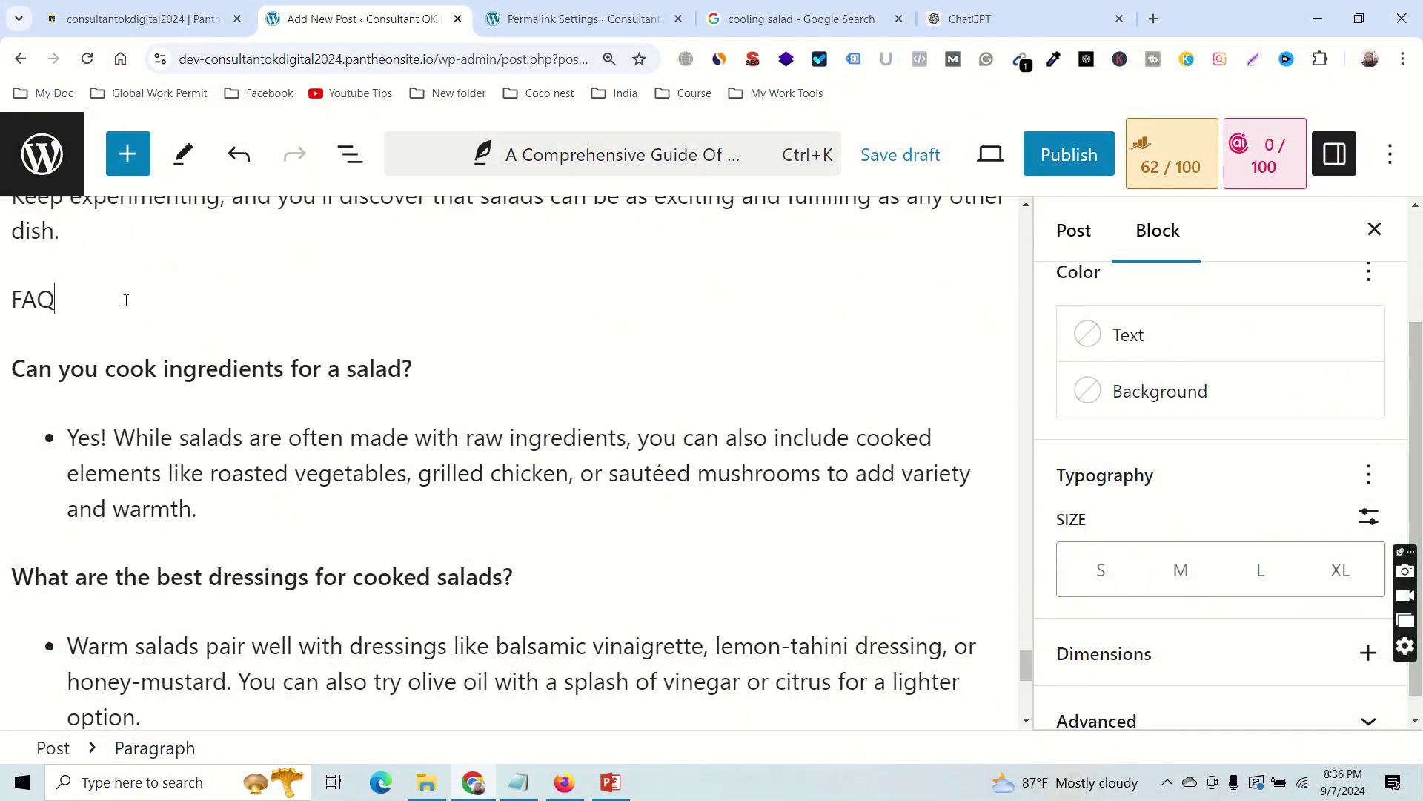
Convert the "FAQ" paragraph to a Heading 2 and make its text bold.
key(ctrl+a)
click(67, 363)
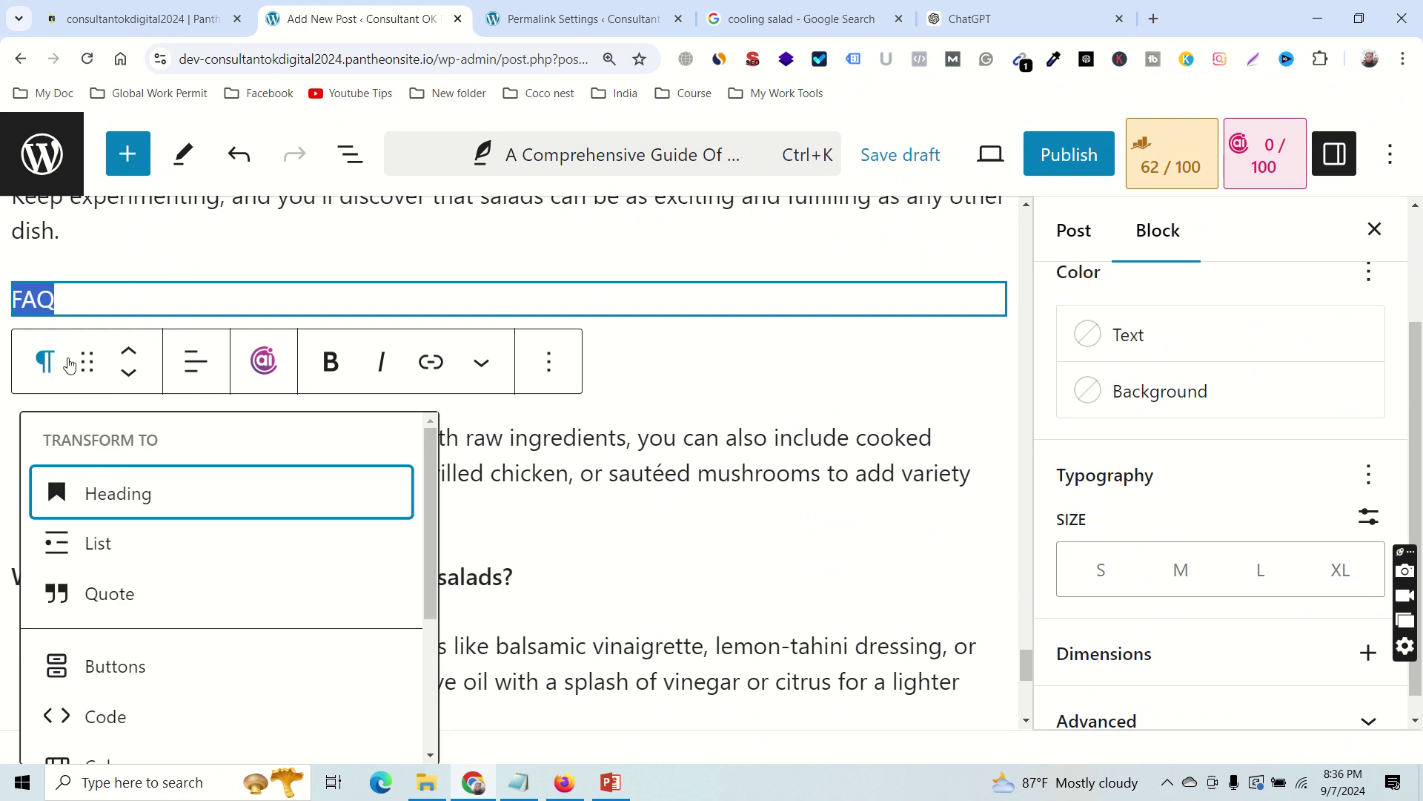
click(96, 495)
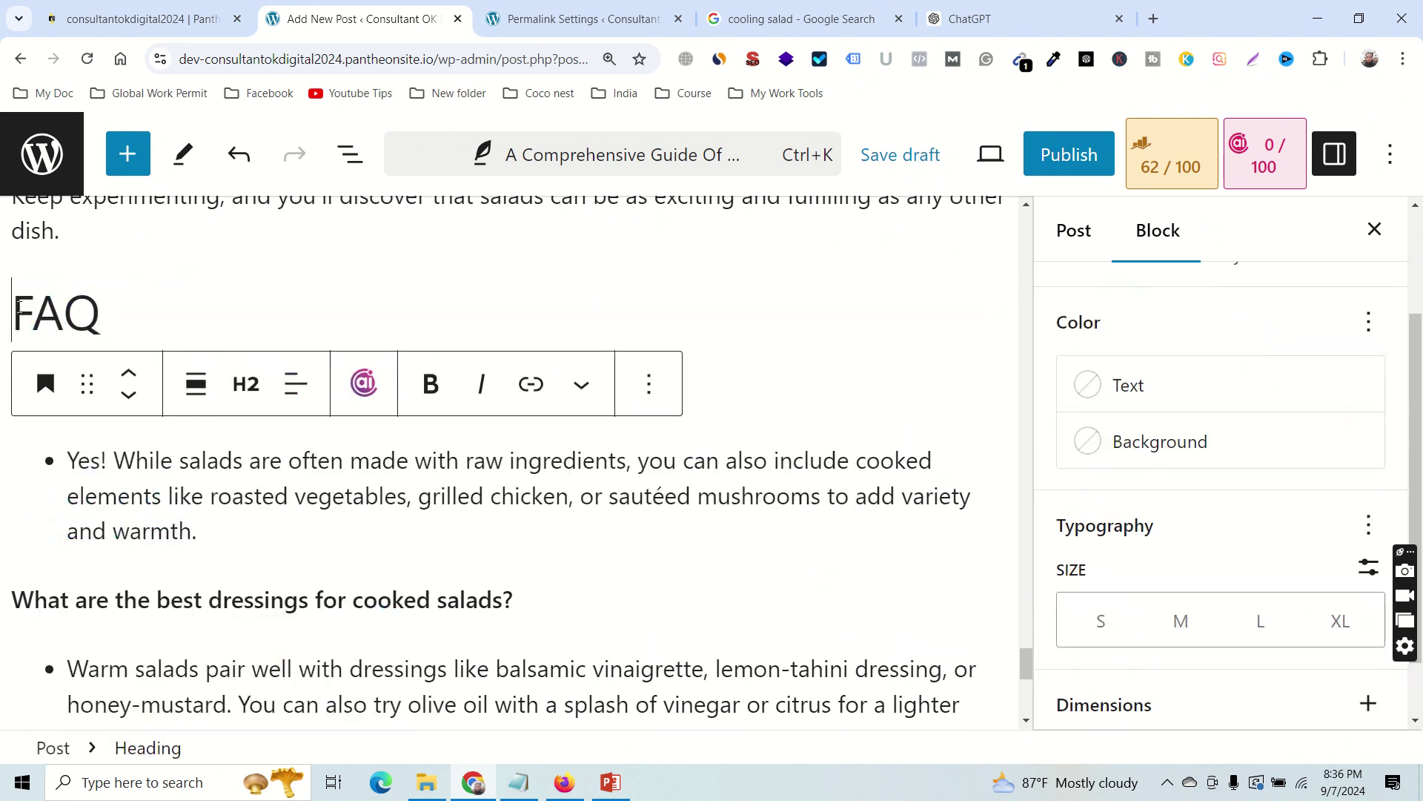
key(ctrl+a)
click(430, 383)
click(544, 497)
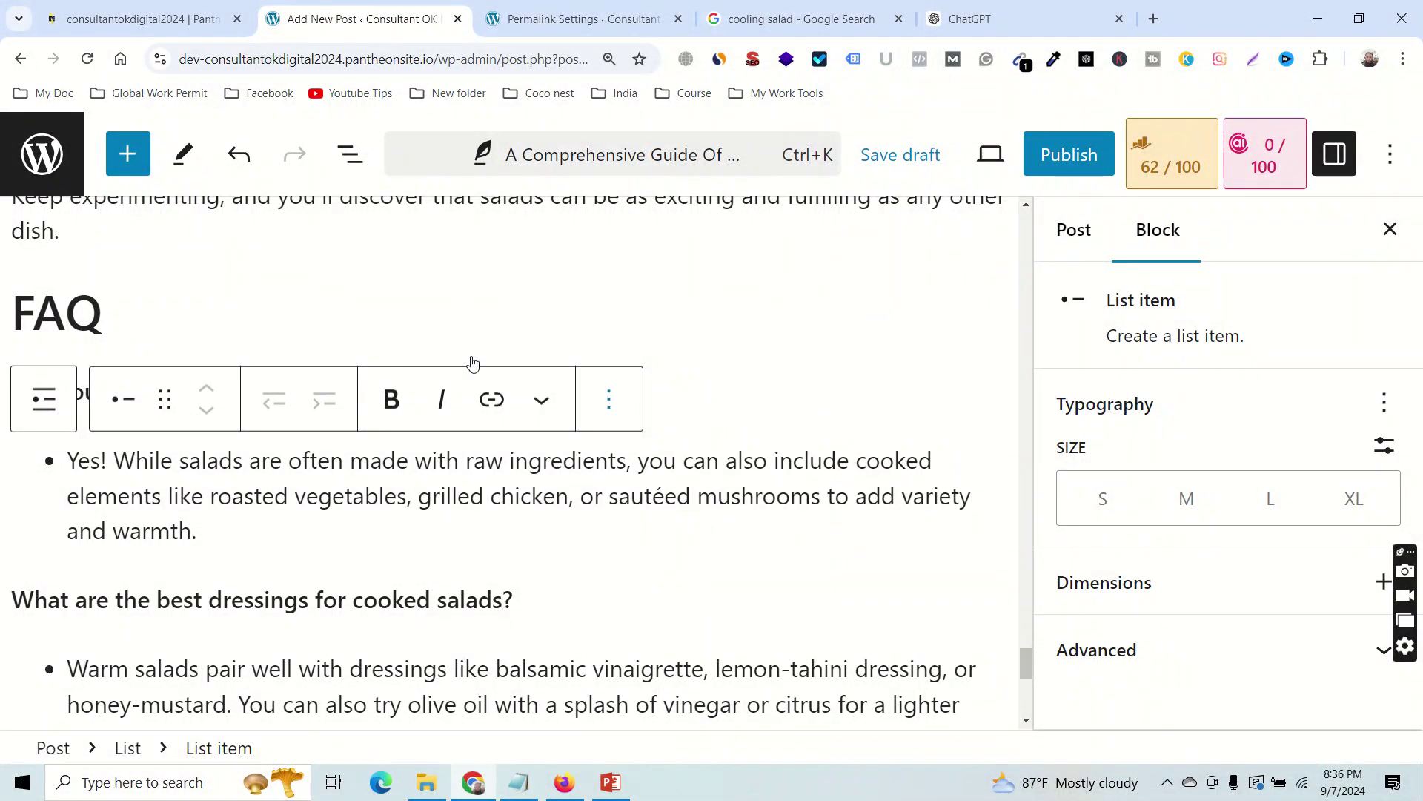
Make the "Common Mistakes in Salad Cooking" heading underlined, italic and bold.
scroll(779, 447, up, 9)
scroll(784, 444, down, 15)
scroll(787, 443, down, 2)
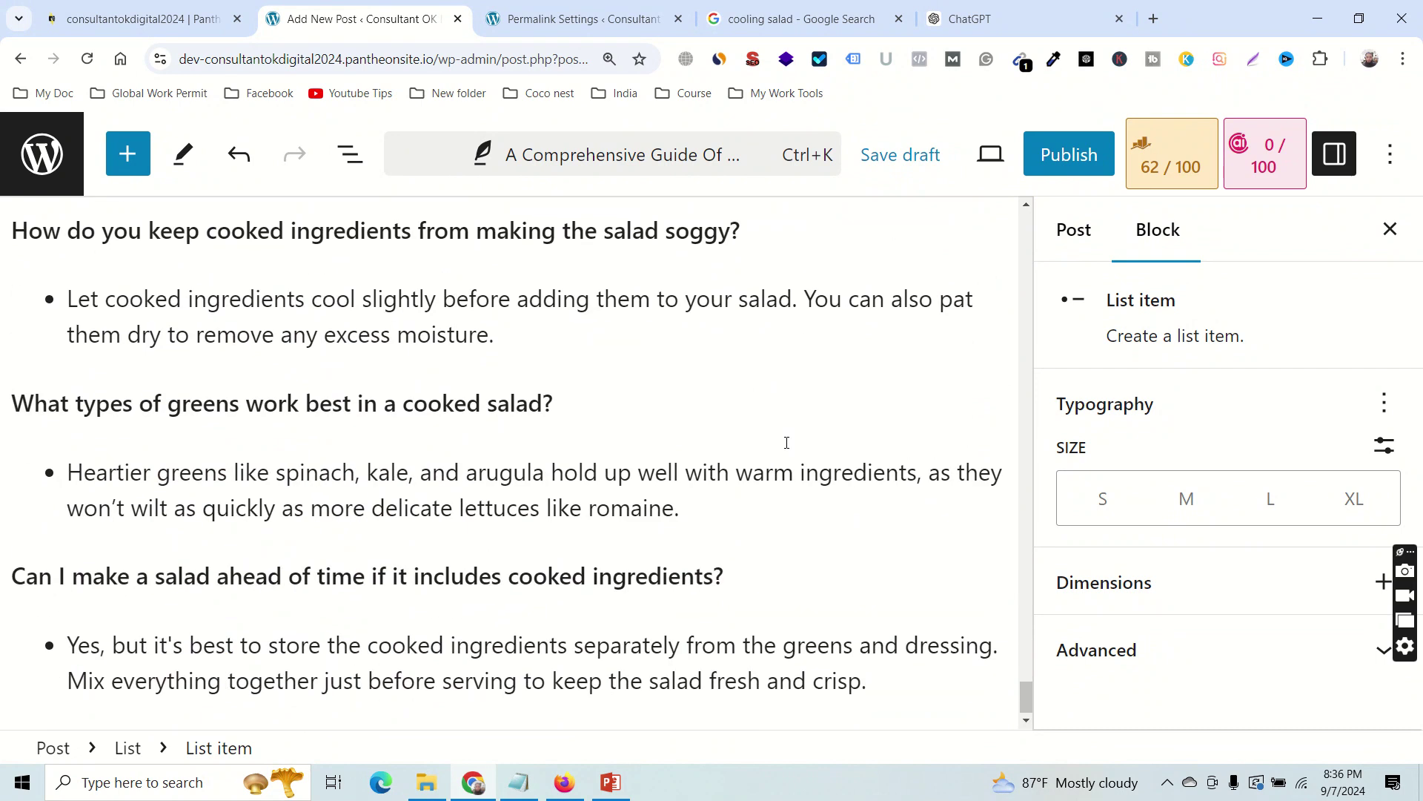
scroll(787, 443, up, 12)
scroll(787, 442, up, 6)
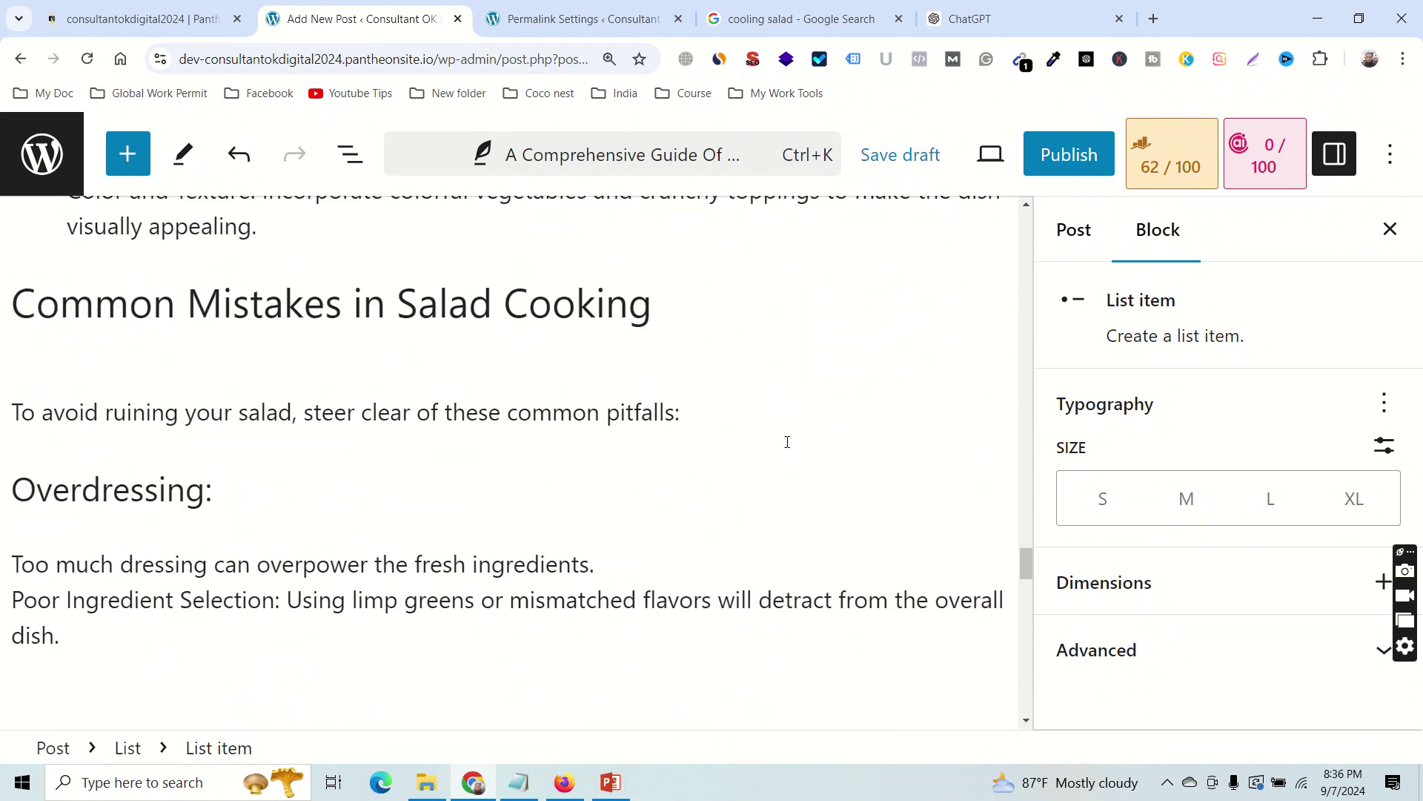
scroll(785, 442, down, 1)
scroll(785, 442, up, 1)
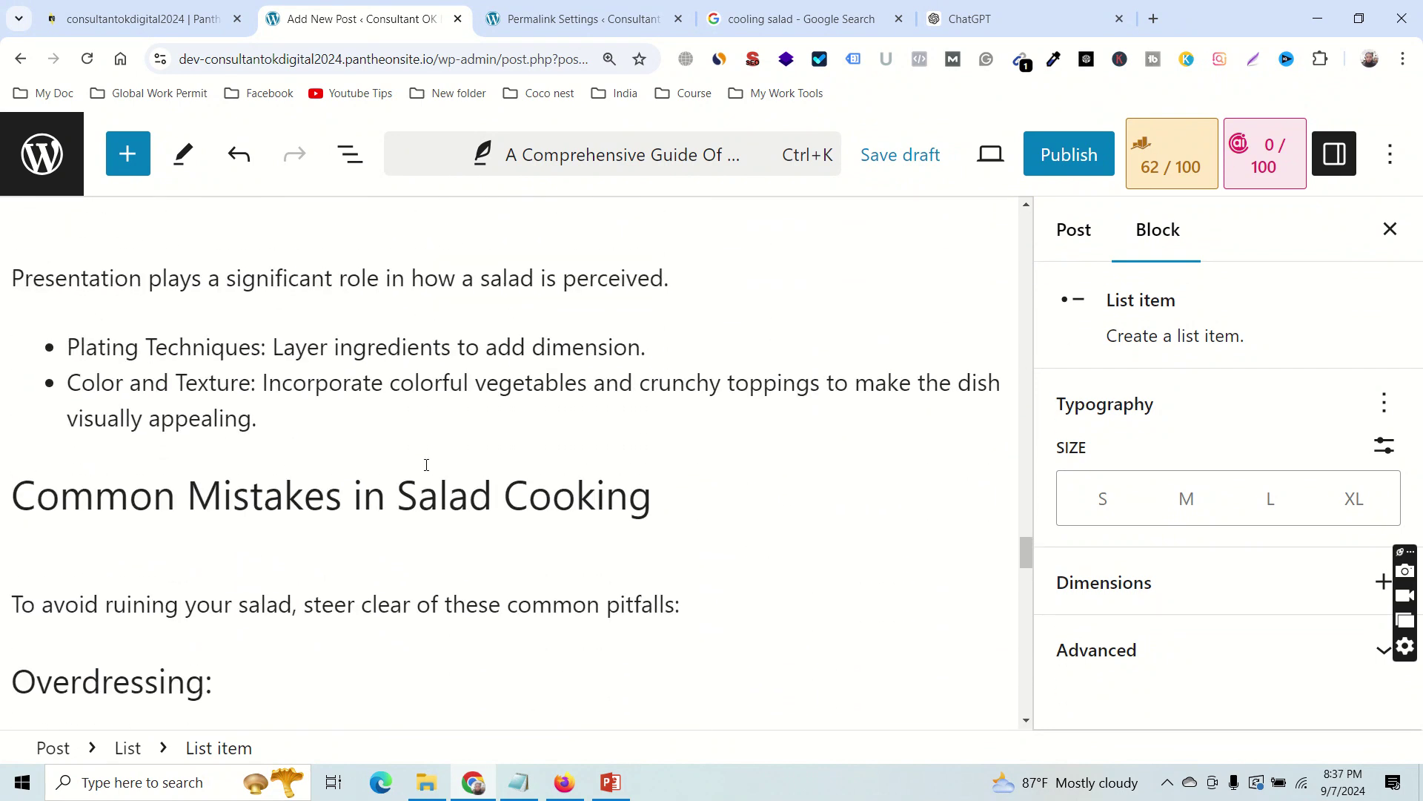
triple_click(224, 499)
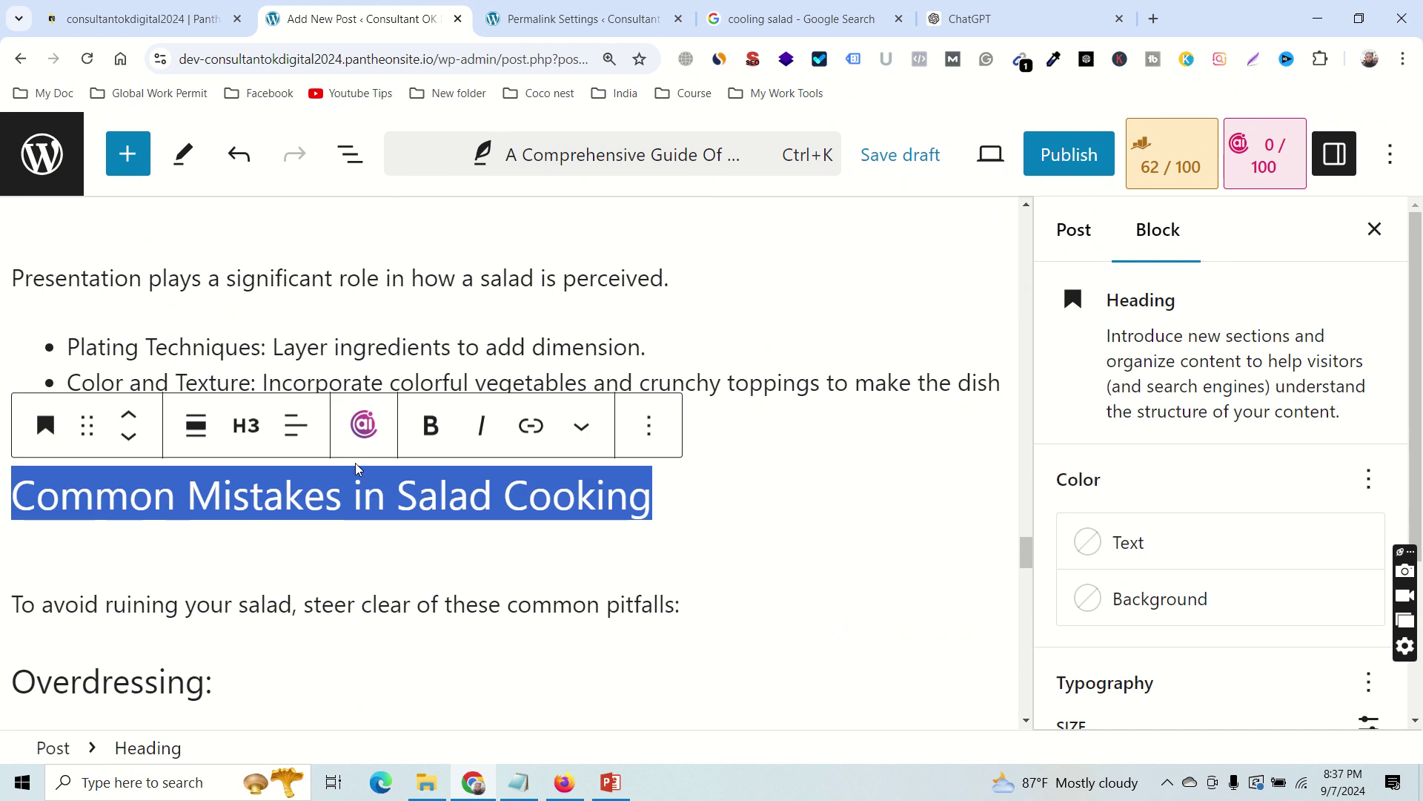
click(514, 432)
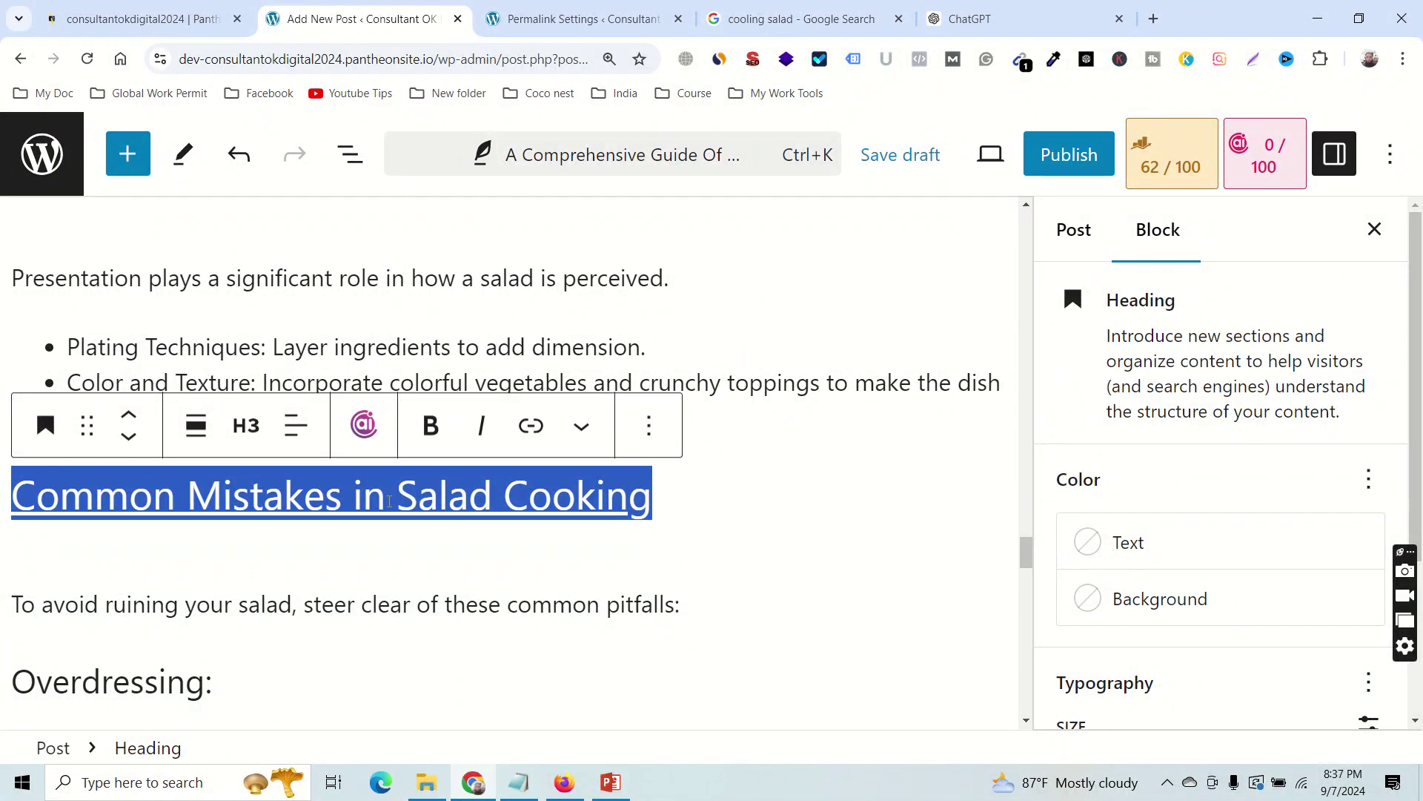
key(ctrl+i)
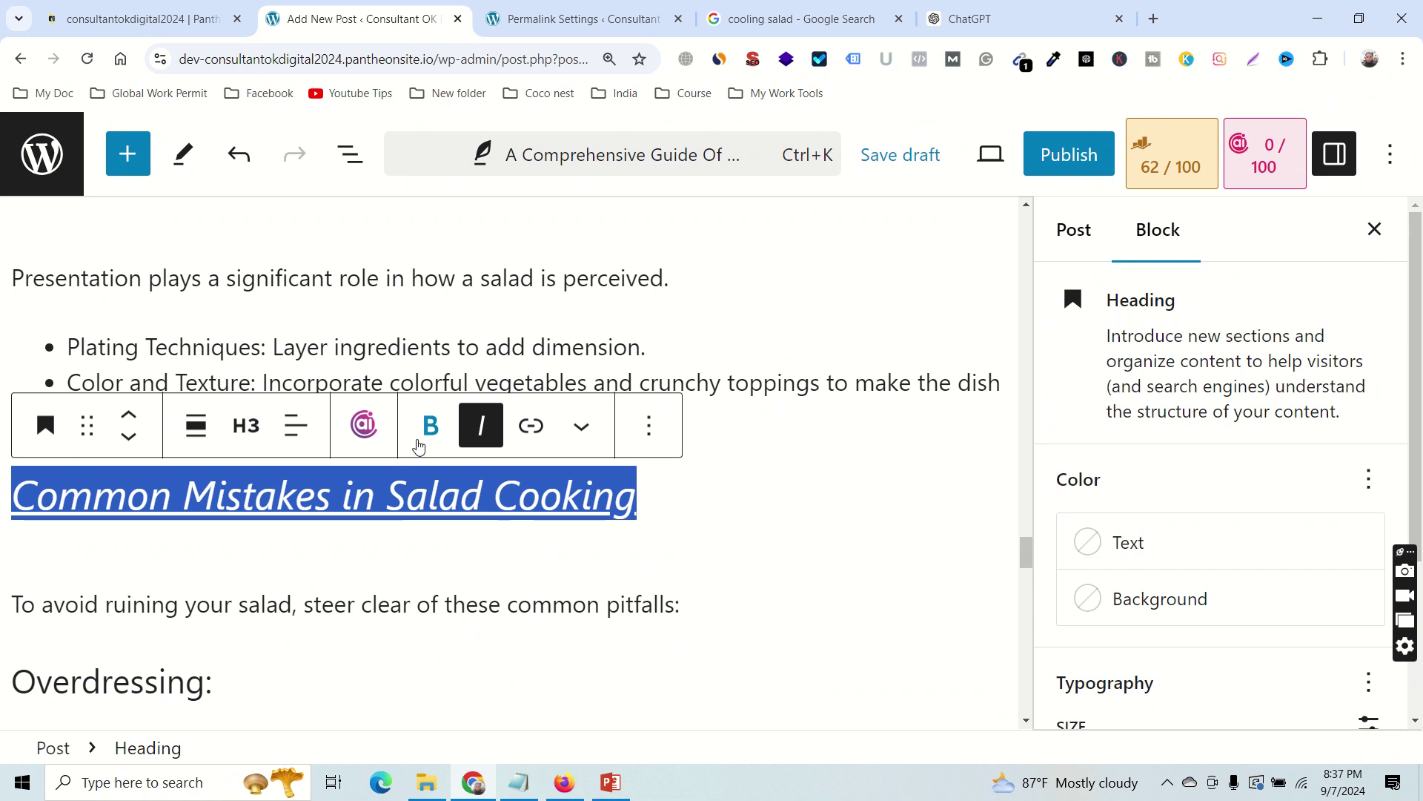
click(440, 438)
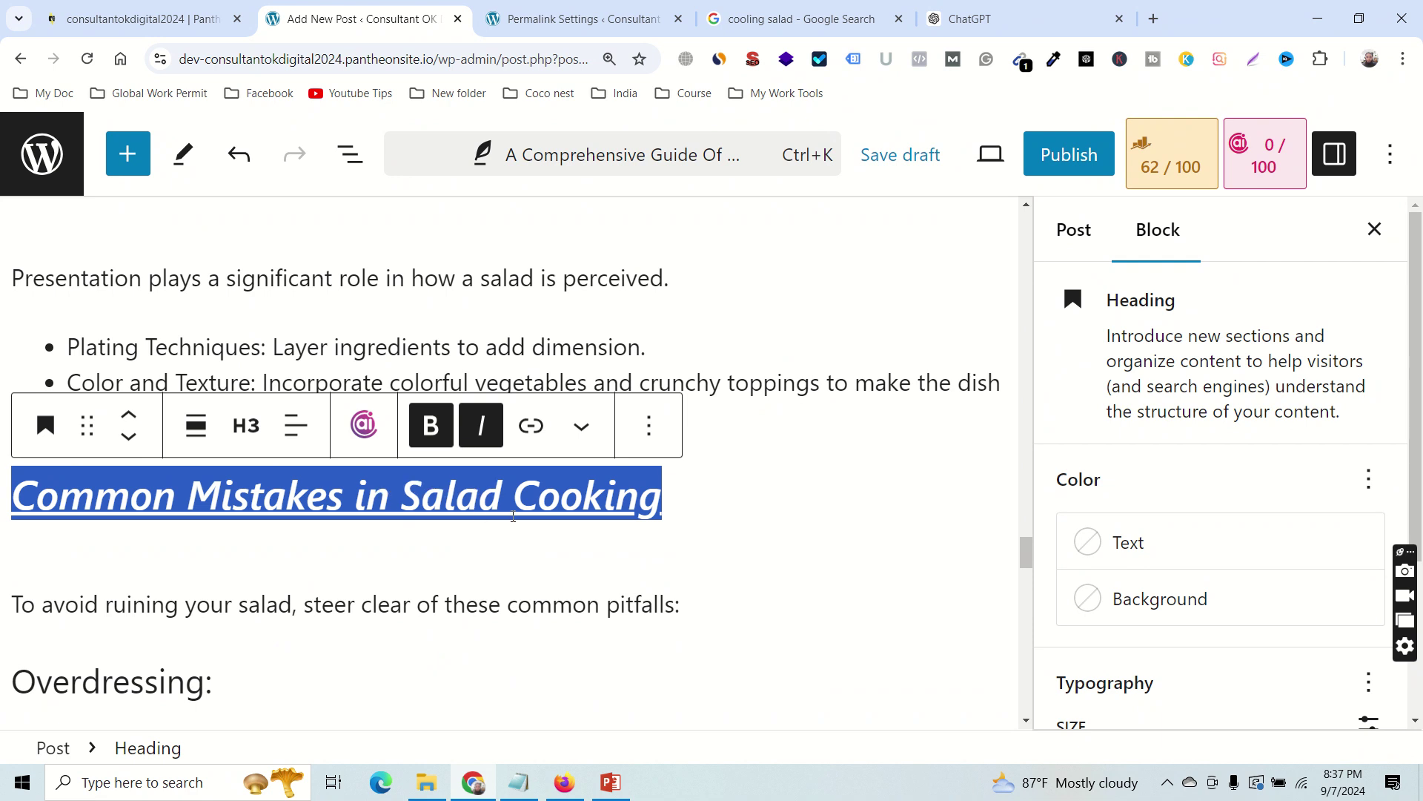
Underline the "Overdressing:" subheading in the Common Mistakes section.
scroll(513, 517, down, 3)
triple_click(170, 512)
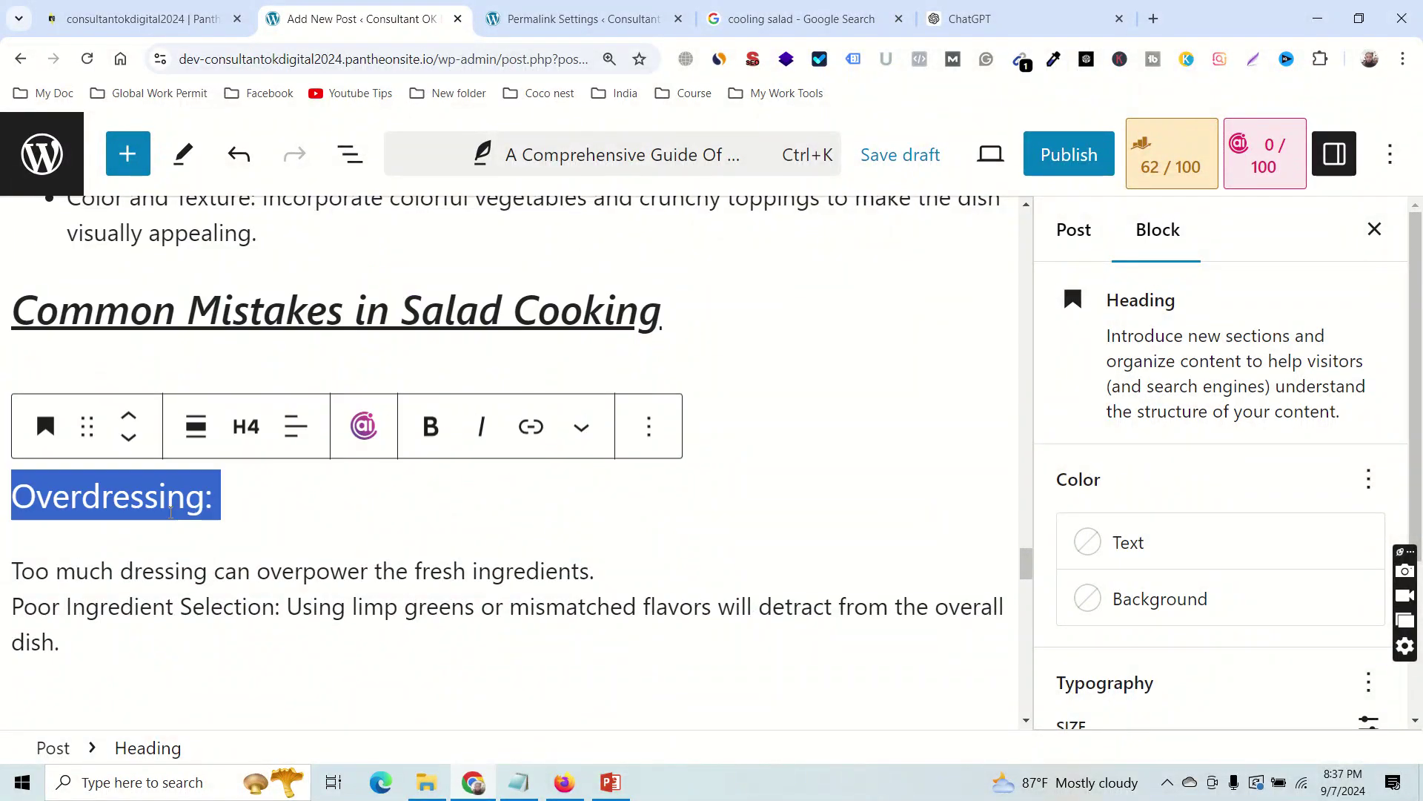
key(ctrl+u)
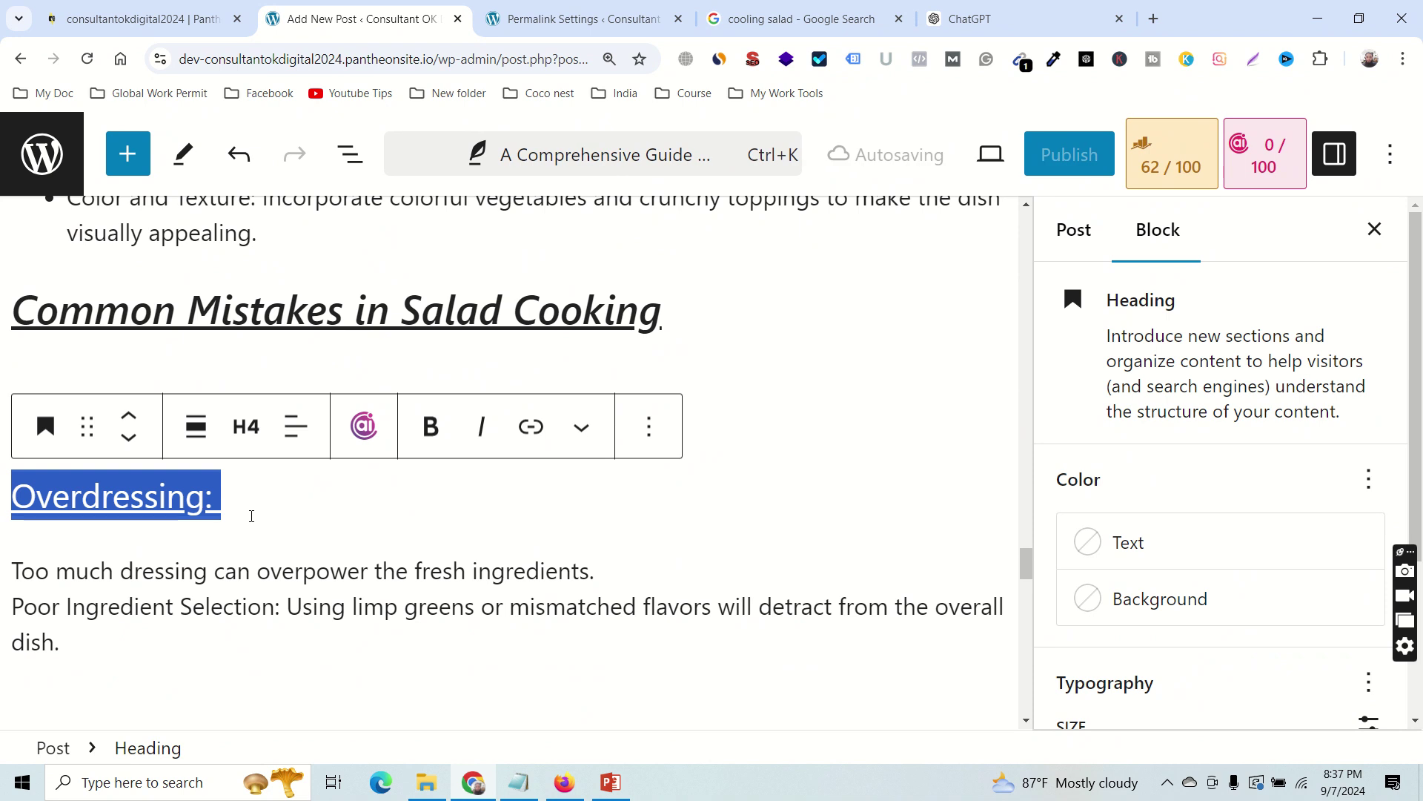
Italicize the "Overdressing:" subheading in the Common Mistakes section.
key(ctrl+i)
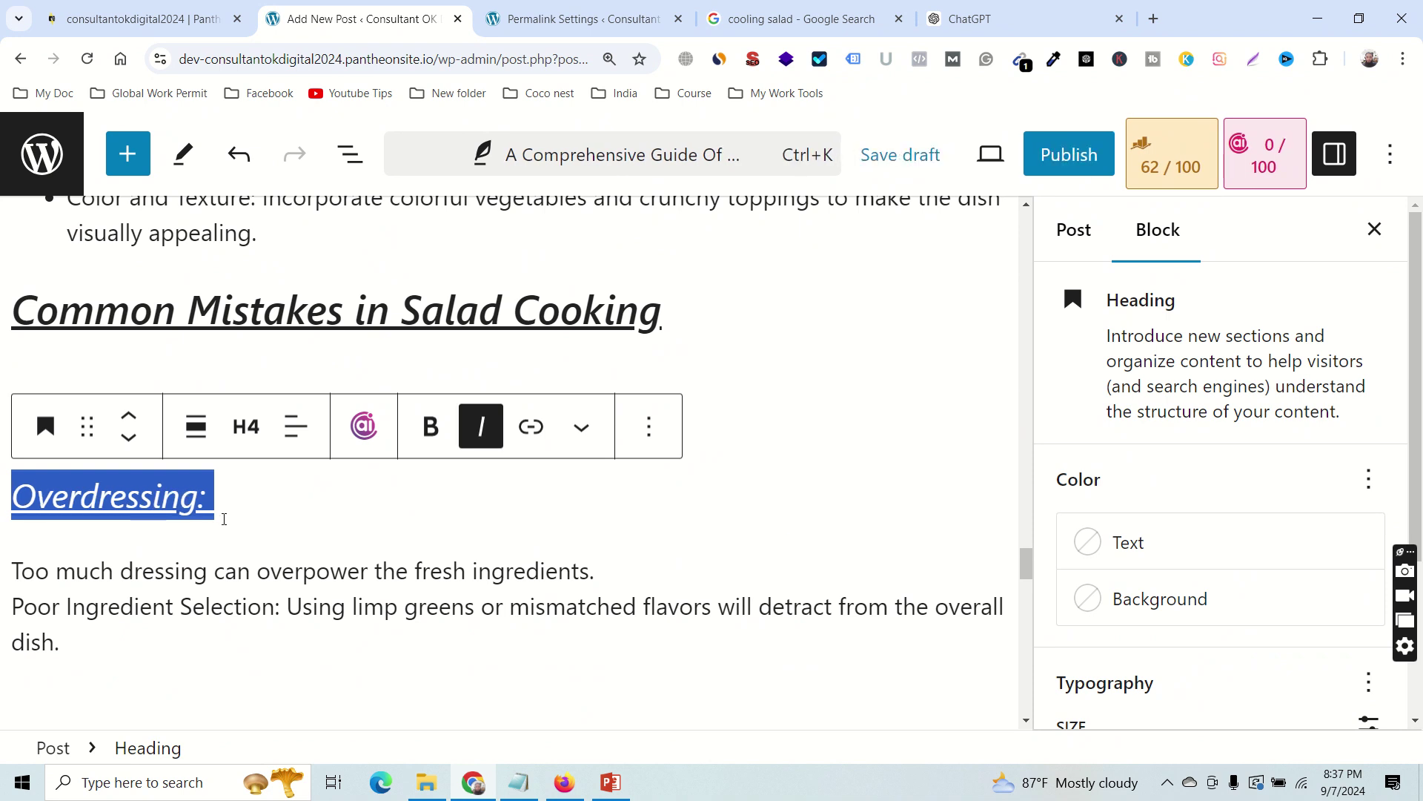
click(357, 502)
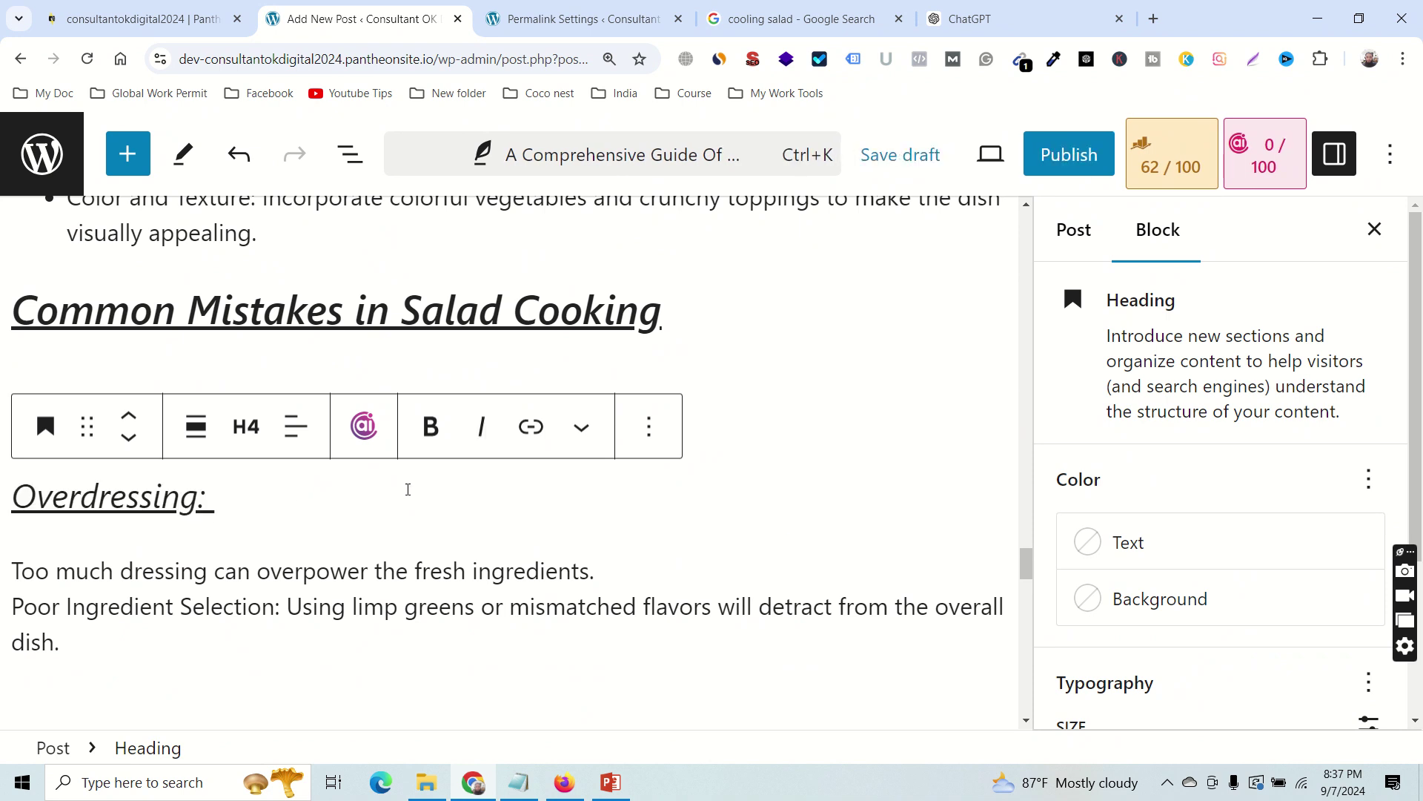
scroll(445, 488, up, 3)
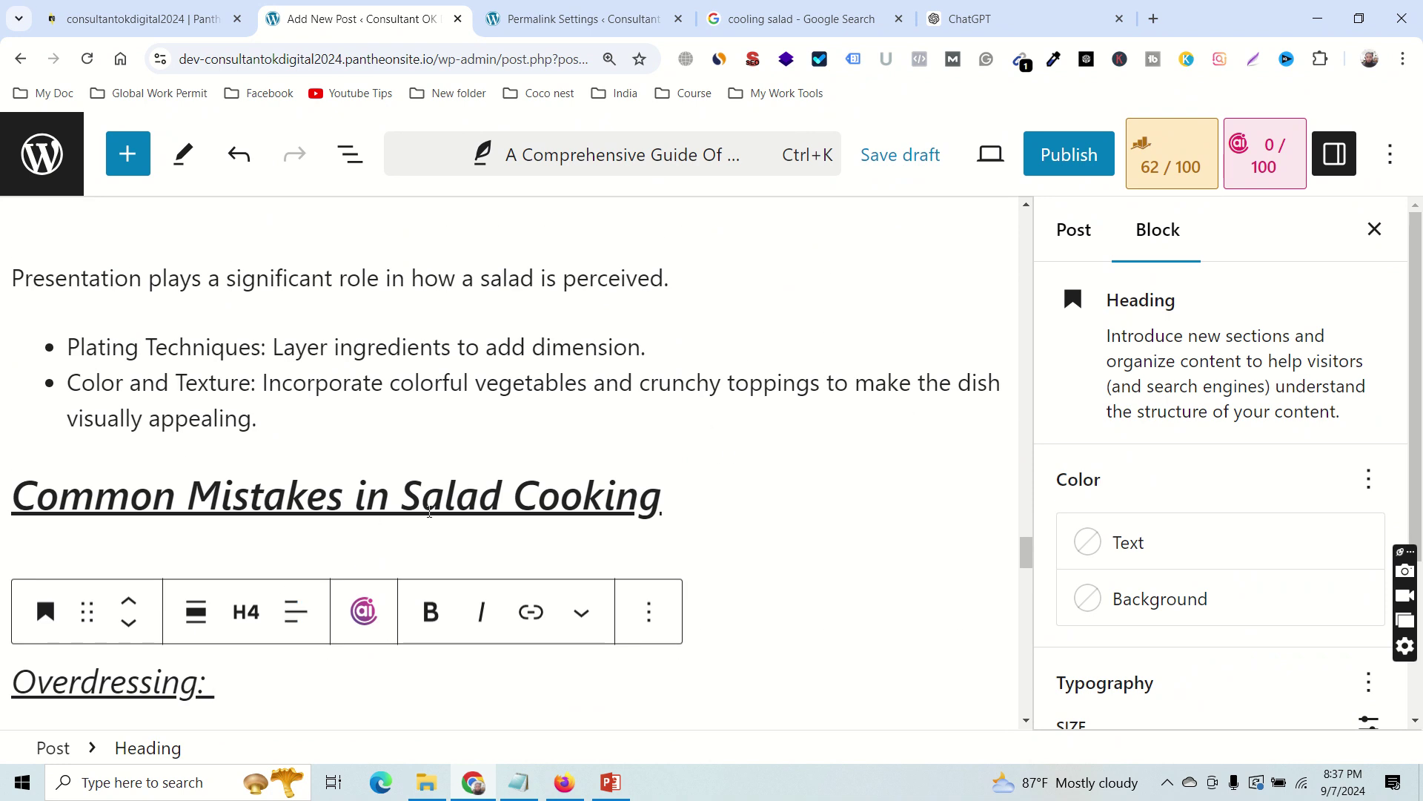
scroll(536, 483, down, 3)
Open the Rank Math SEO analysis for the post and review the Basic SEO checks, including the content length.
scroll(677, 486, up, 10)
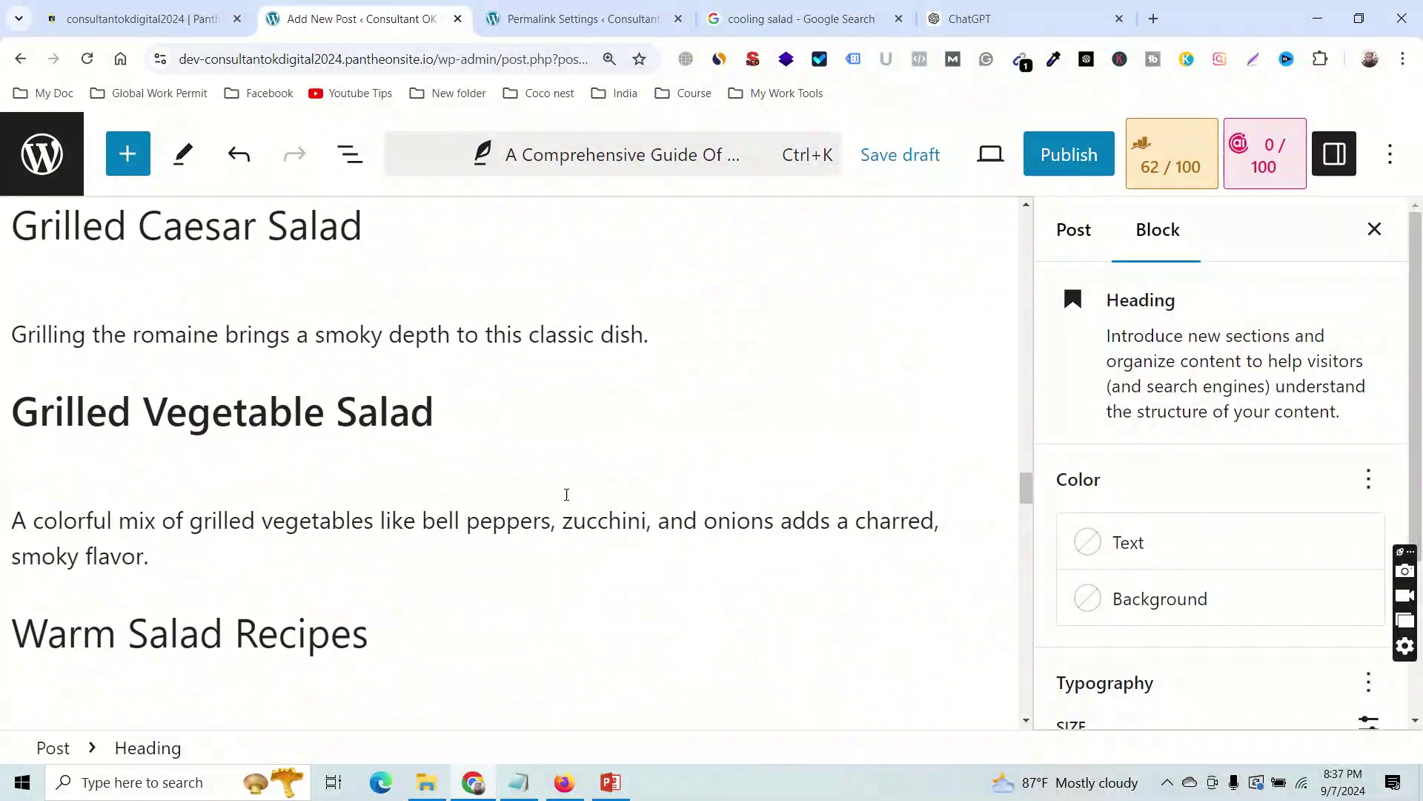
scroll(567, 495, up, 15)
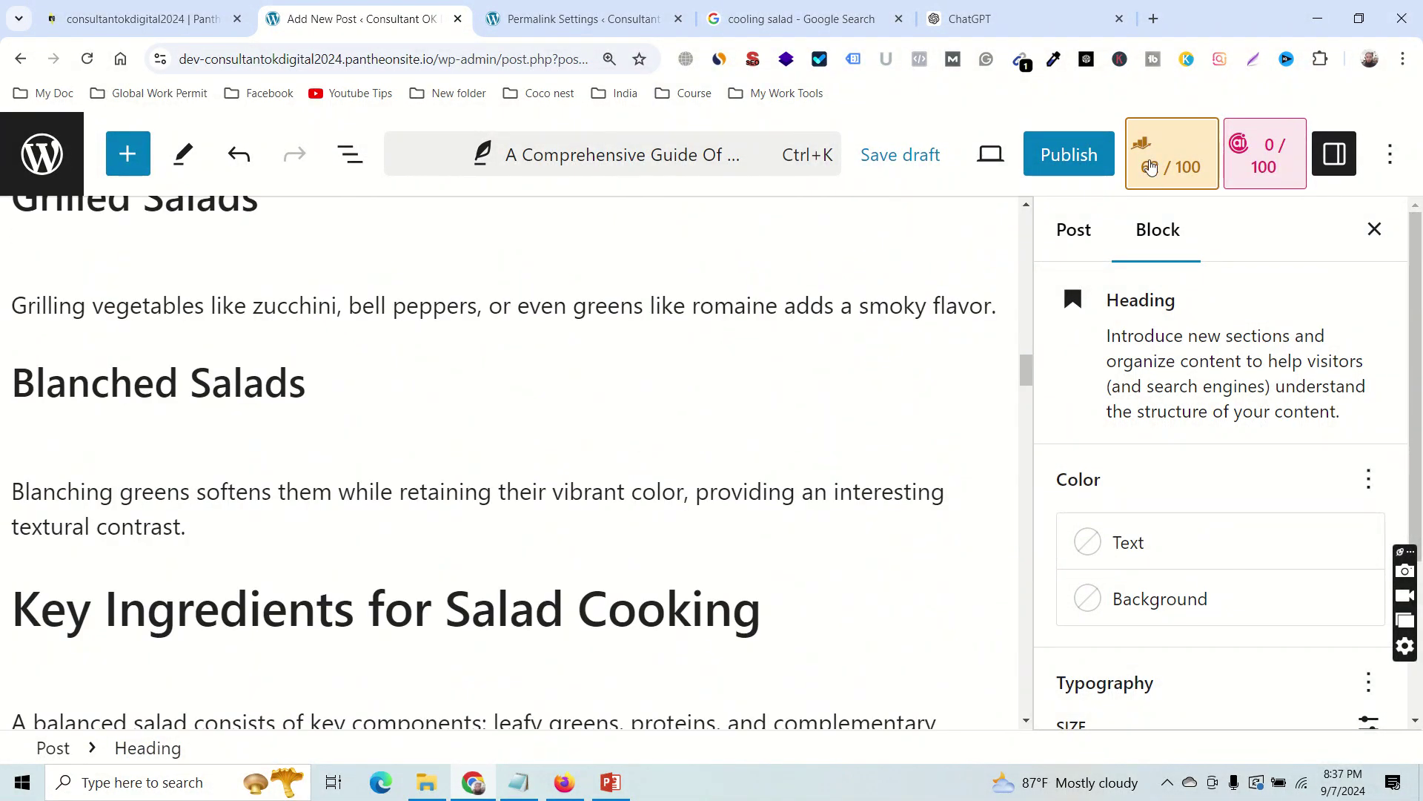
click(1152, 169)
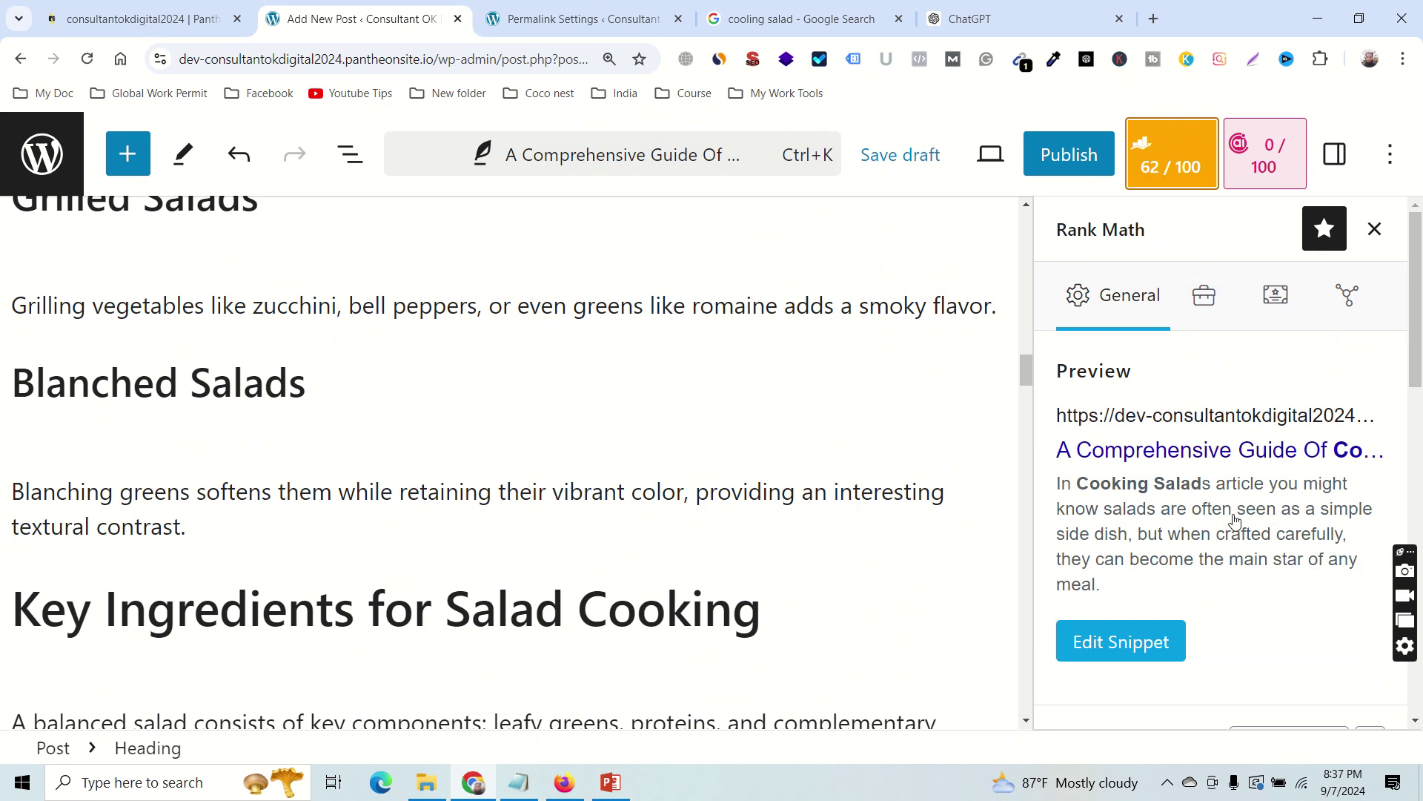
scroll(1242, 515, down, 7)
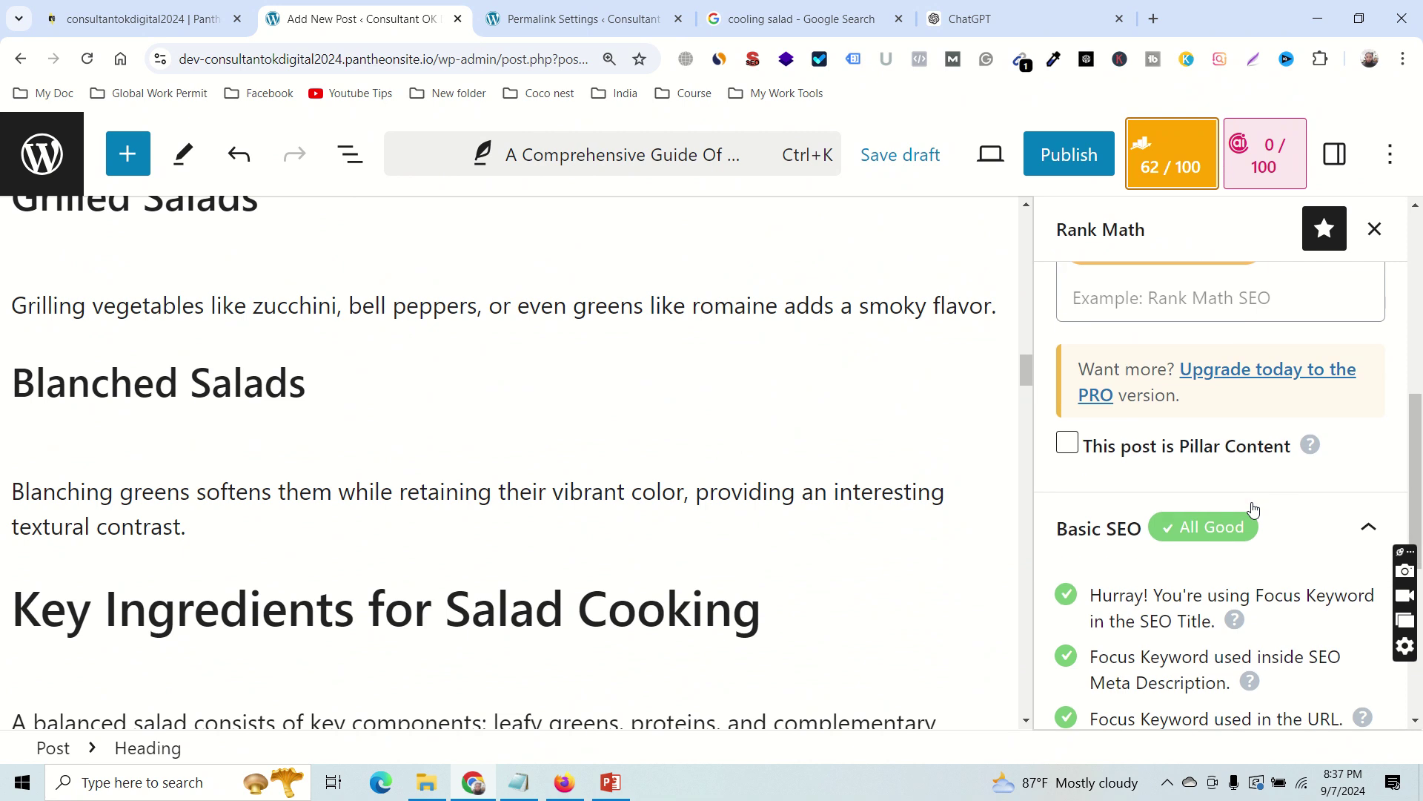
scroll(1253, 509, down, 4)
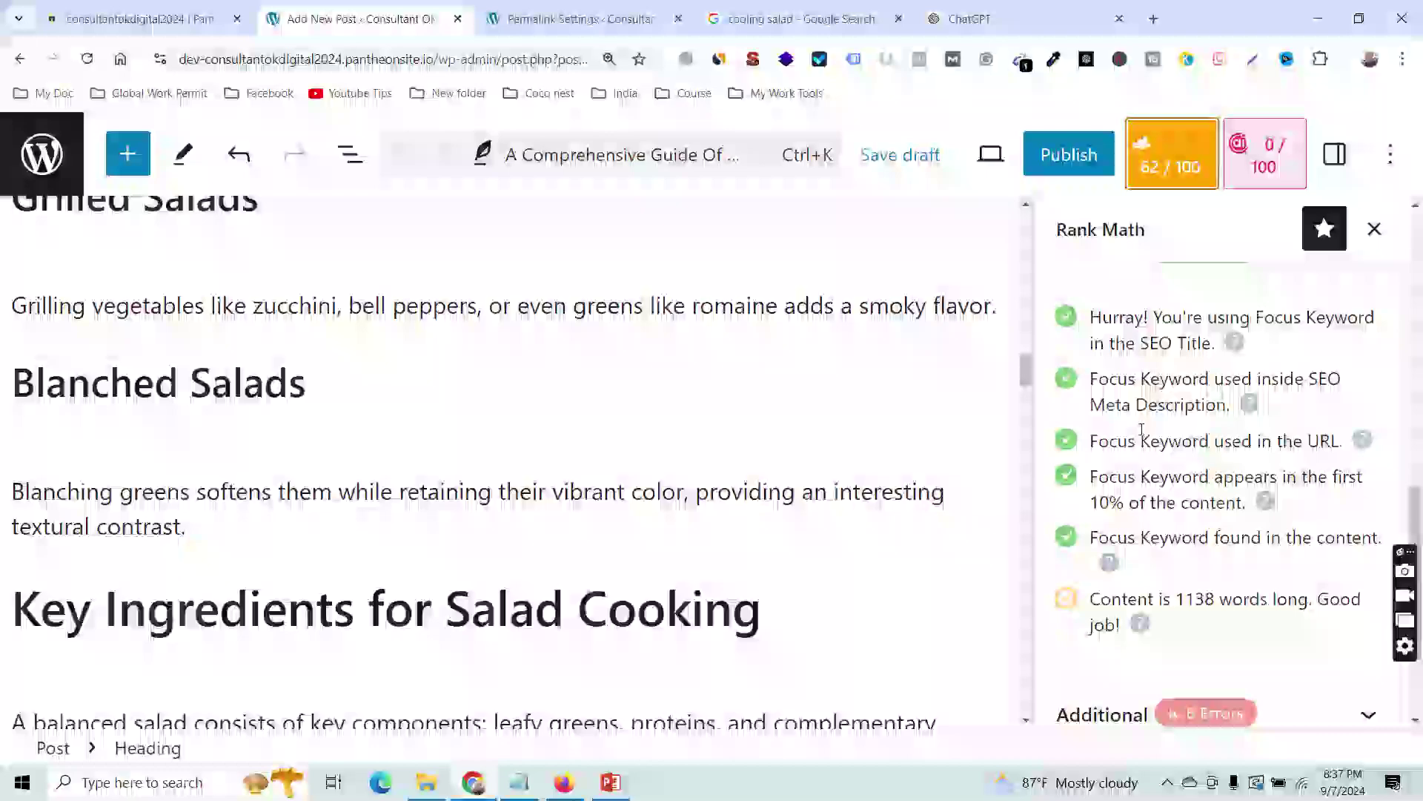
scroll(1142, 430, down, 2)
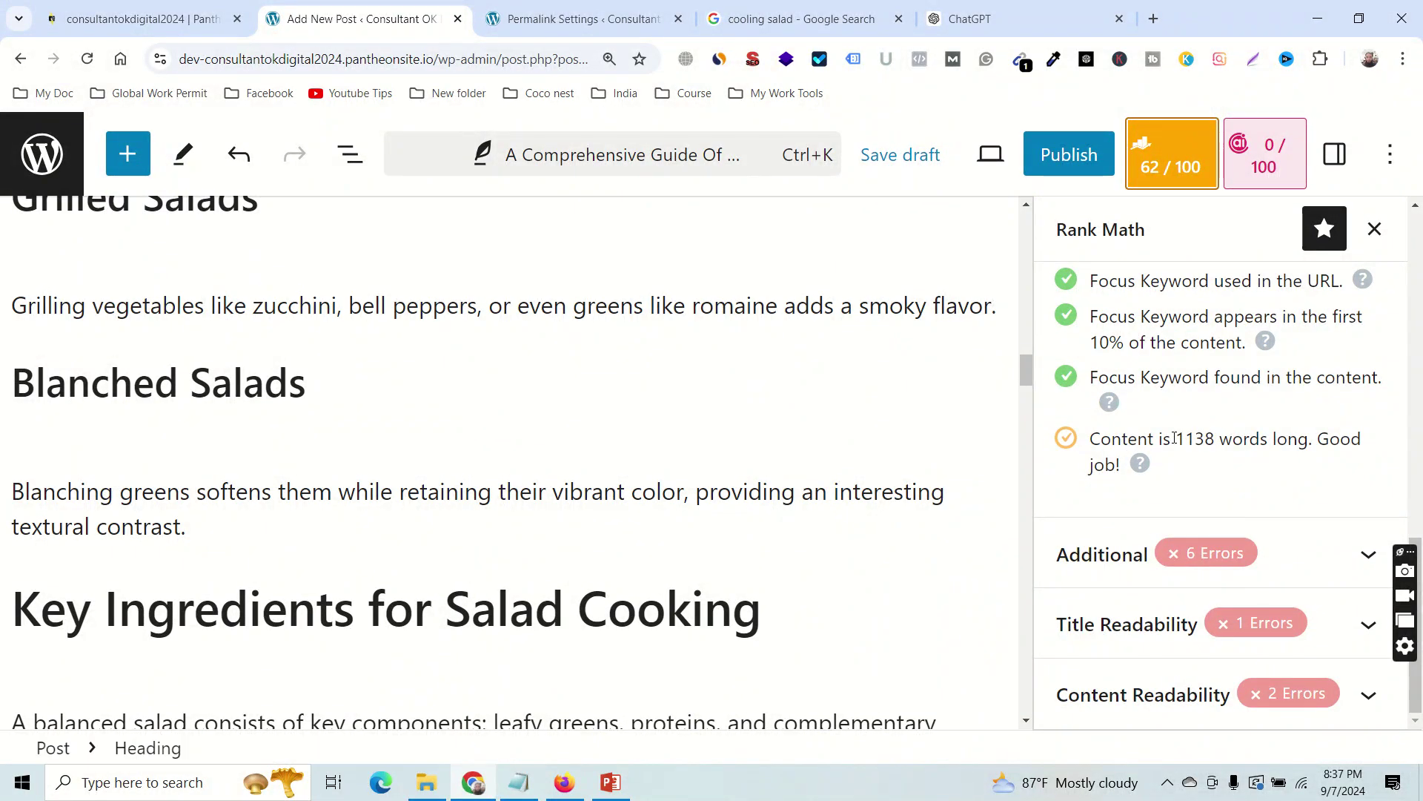
drag(1176, 438, 1205, 439)
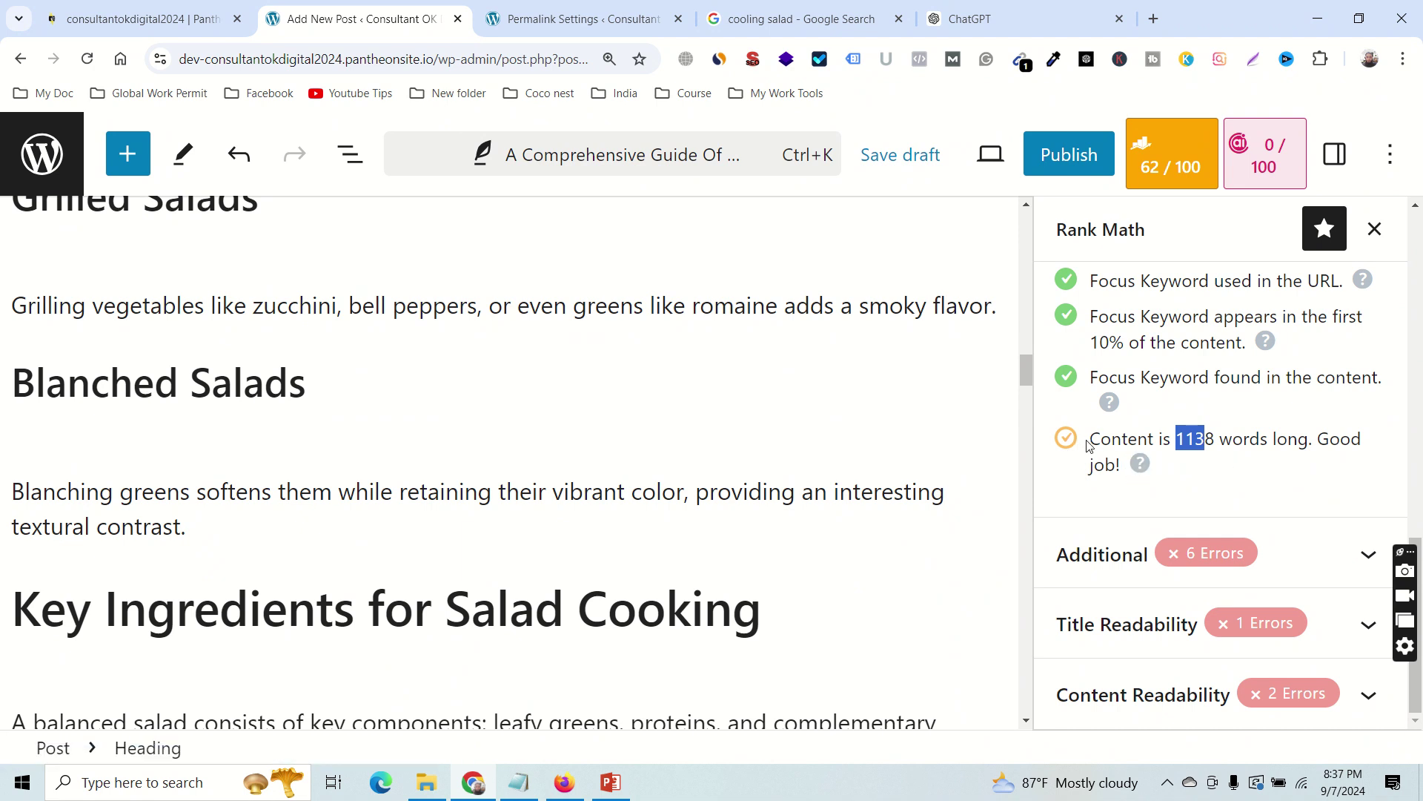
Expand the Additional SEO checks and read the items on subheadings, image alt text and keyword density.
click(1280, 559)
scroll(1145, 449, up, 1)
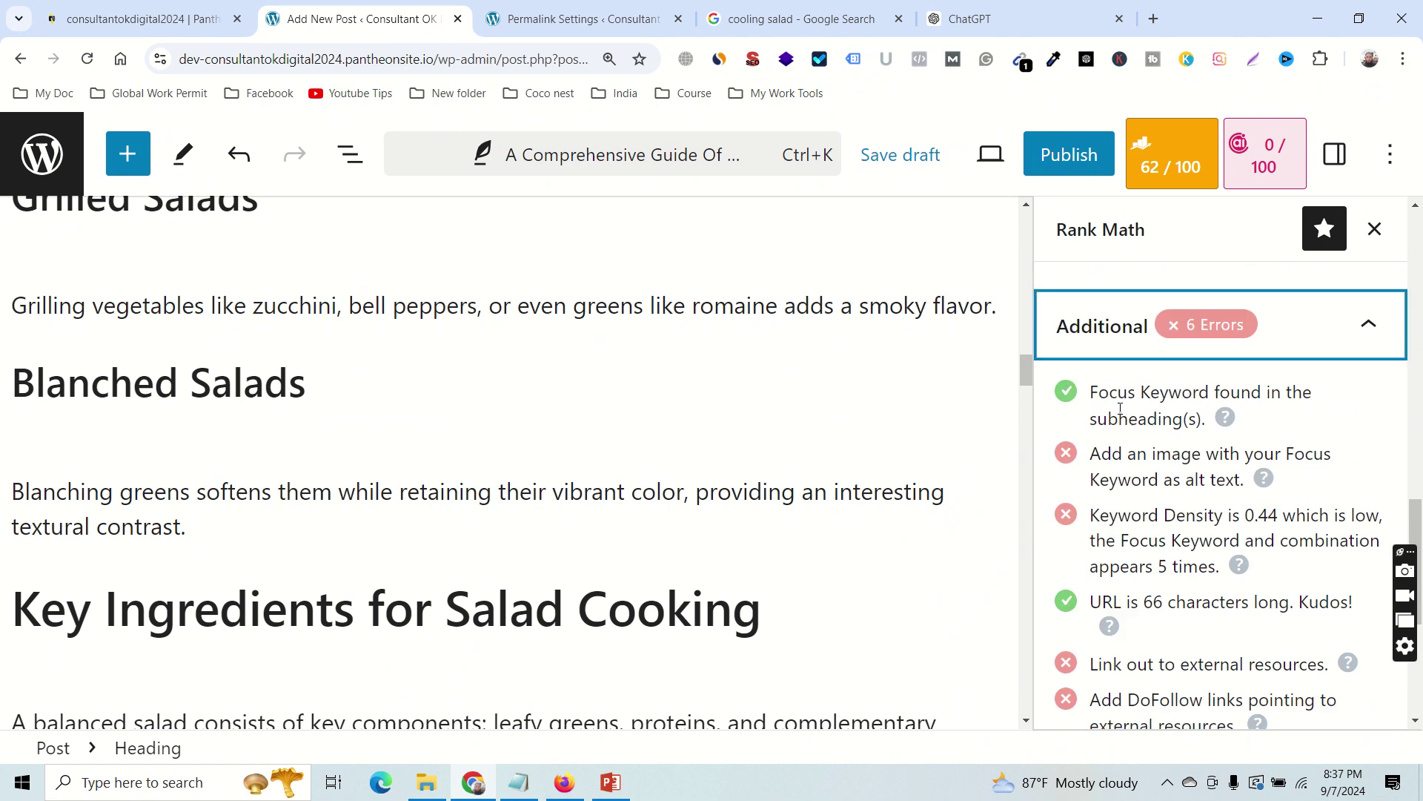
drag(1120, 407, 1229, 400)
drag(1110, 455, 1285, 455)
click(1153, 473)
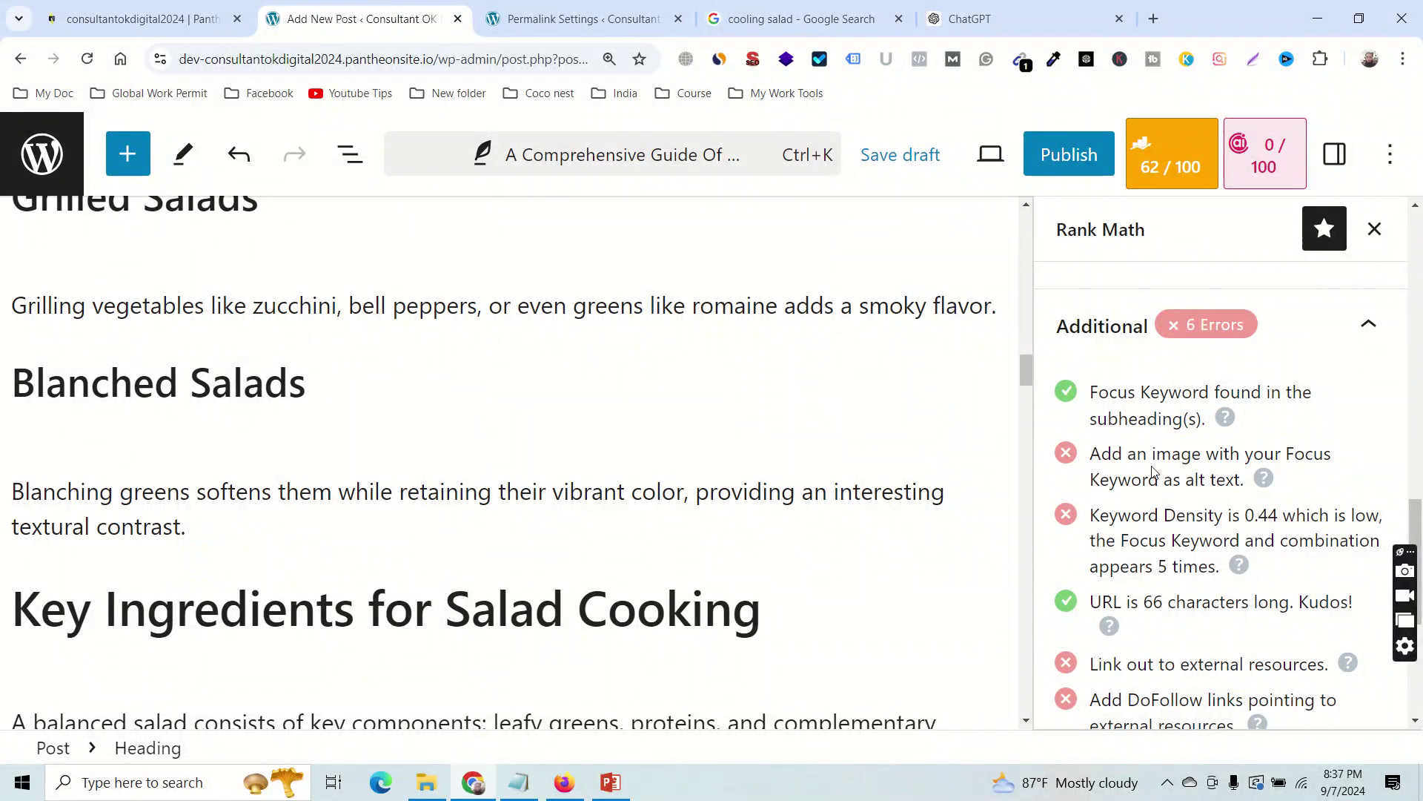
drag(1156, 482, 1220, 480)
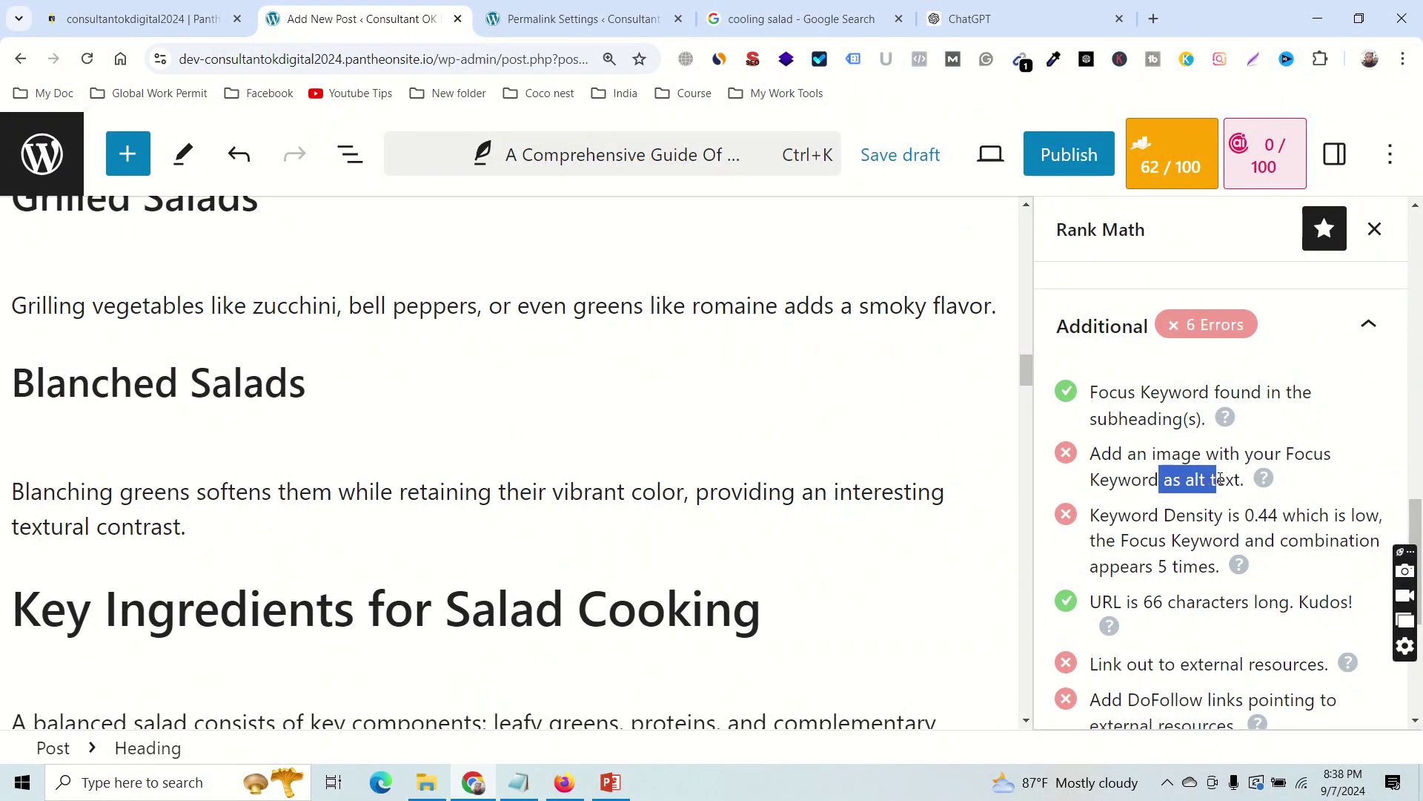
scroll(1158, 505, down, 1)
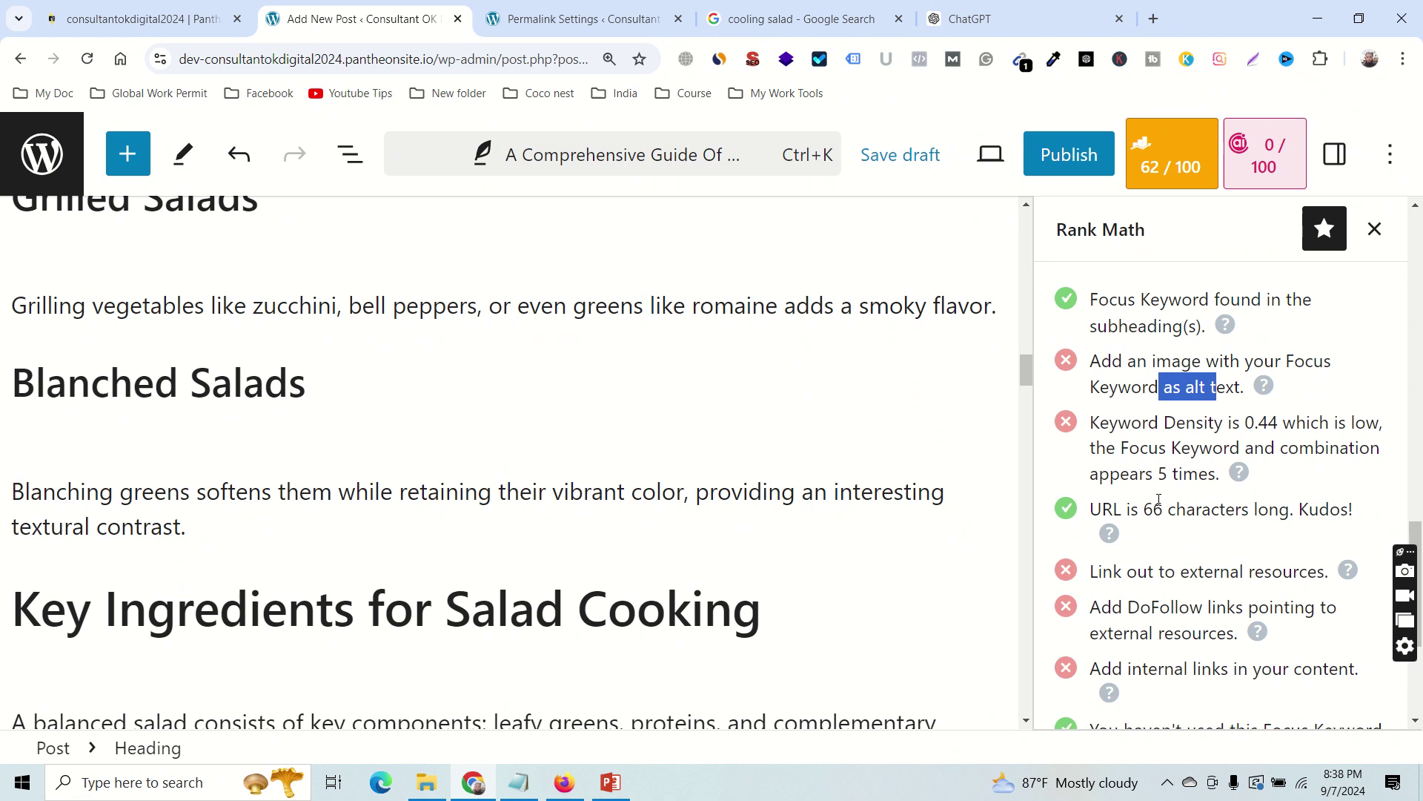
drag(1120, 424, 1264, 429)
Check which focus keyword is set and reread the keyword density item in the Additional checks.
scroll(1174, 453, up, 10)
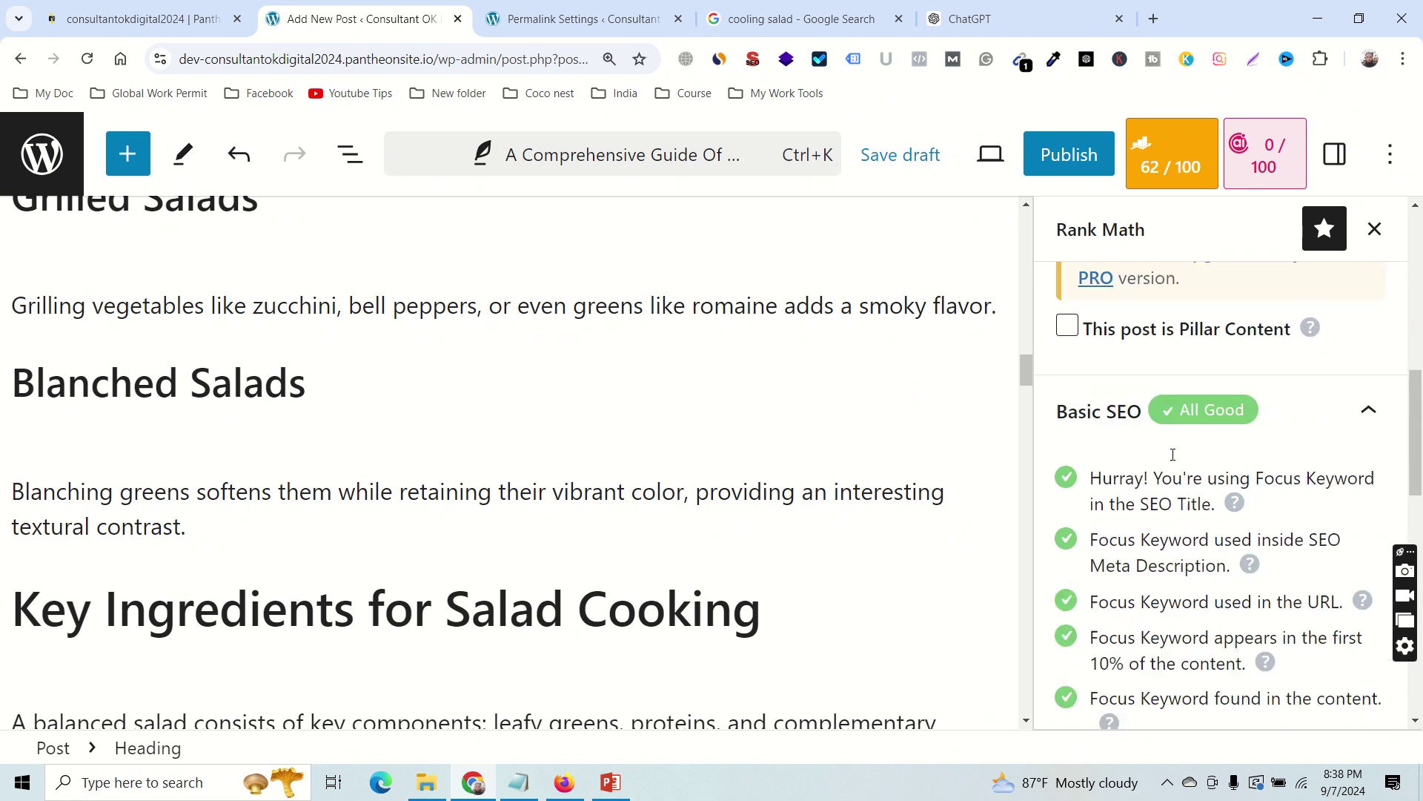
scroll(1216, 531, down, 2)
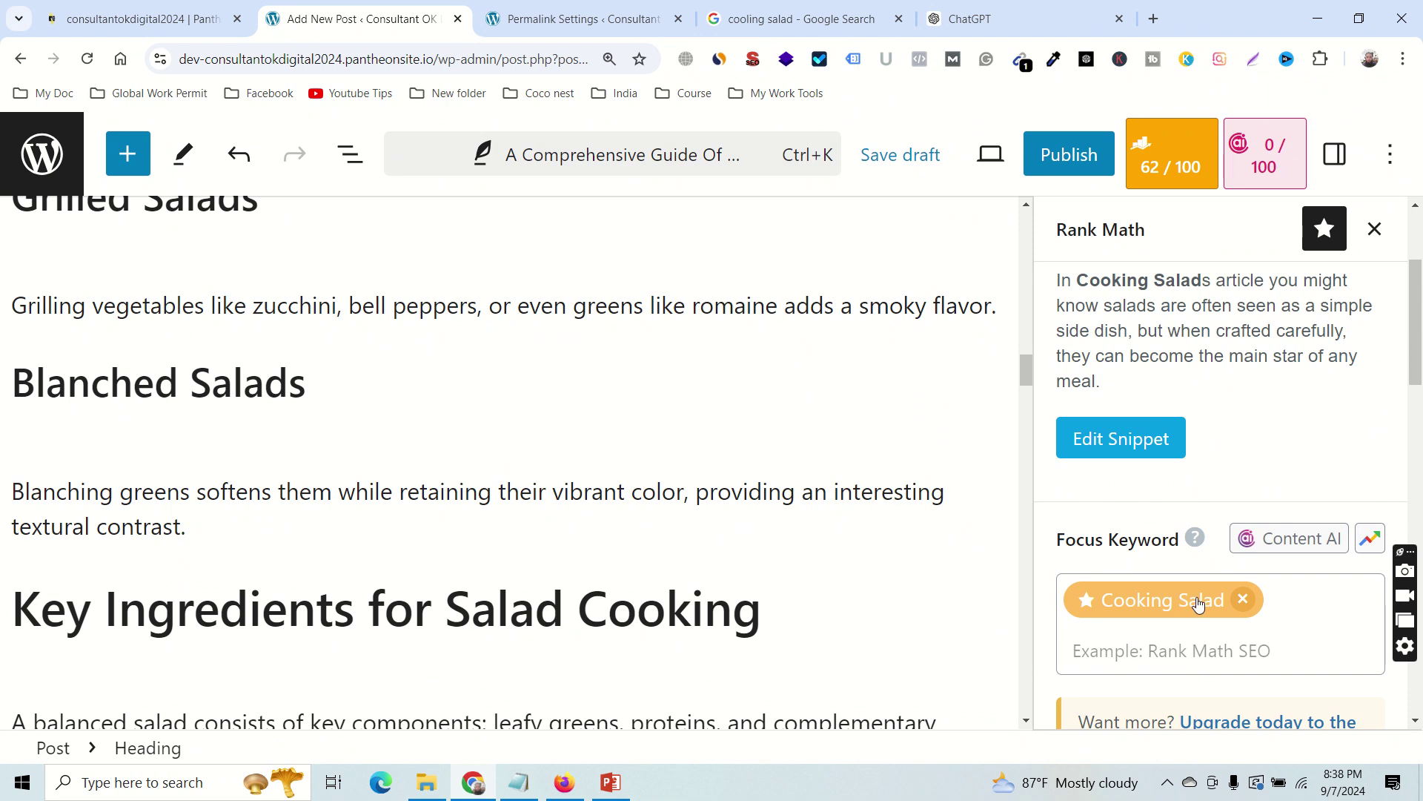
scroll(1179, 597, down, 5)
scroll(1187, 549, down, 9)
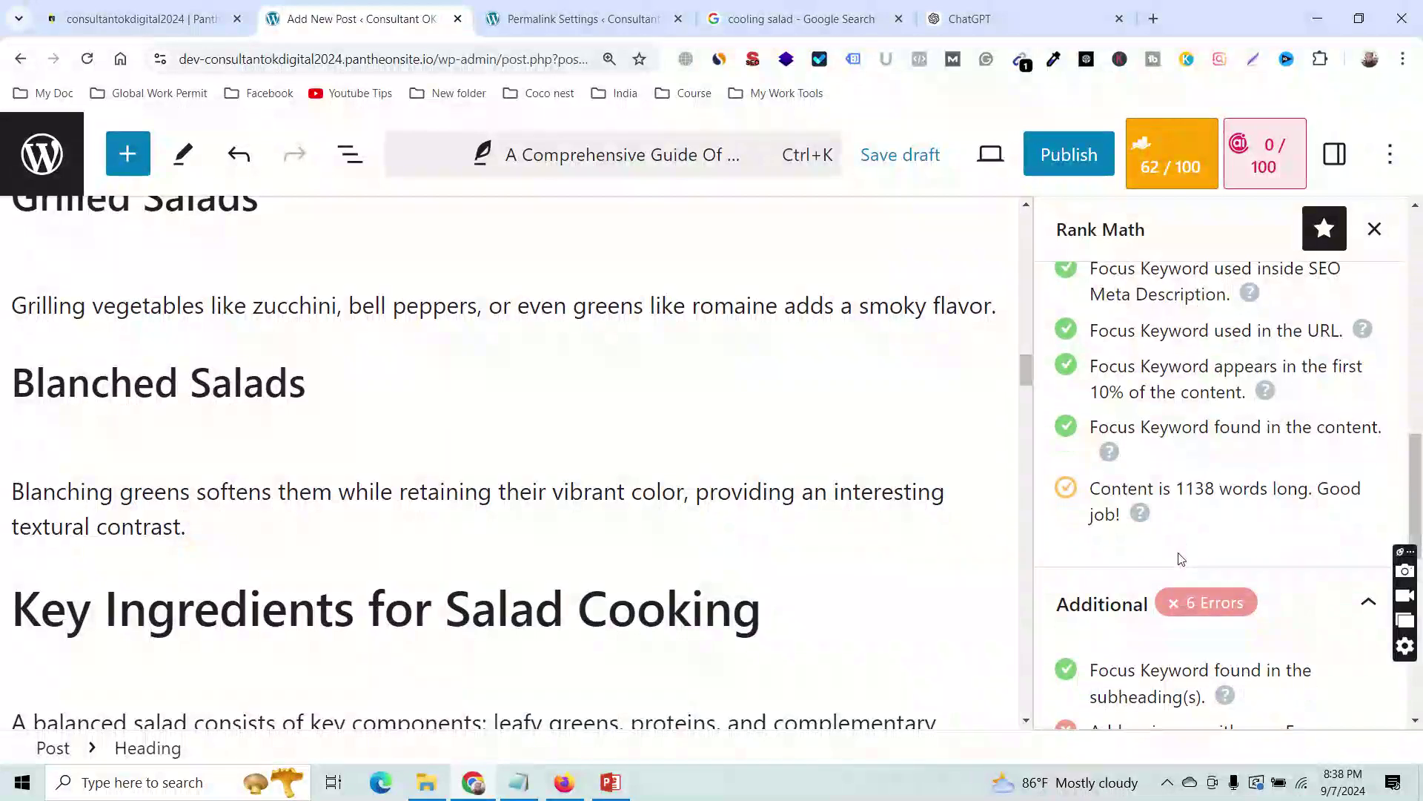
click(1262, 516)
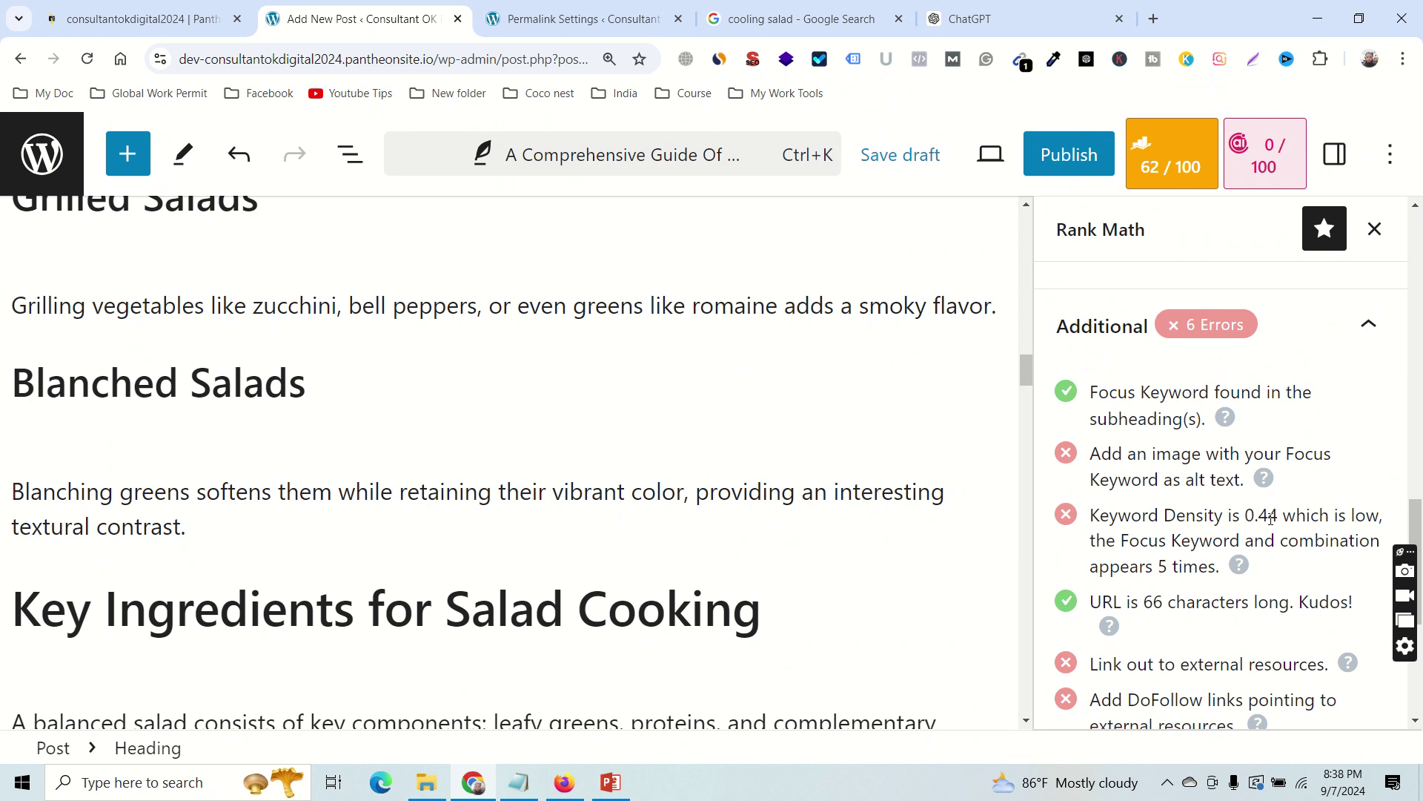
drag(1306, 518, 1383, 517)
drag(1245, 515, 1284, 515)
Examine the post from its title through the "Types of Salad" and nutrition sections for headings that could take the focus keyword.
scroll(659, 469, up, 8)
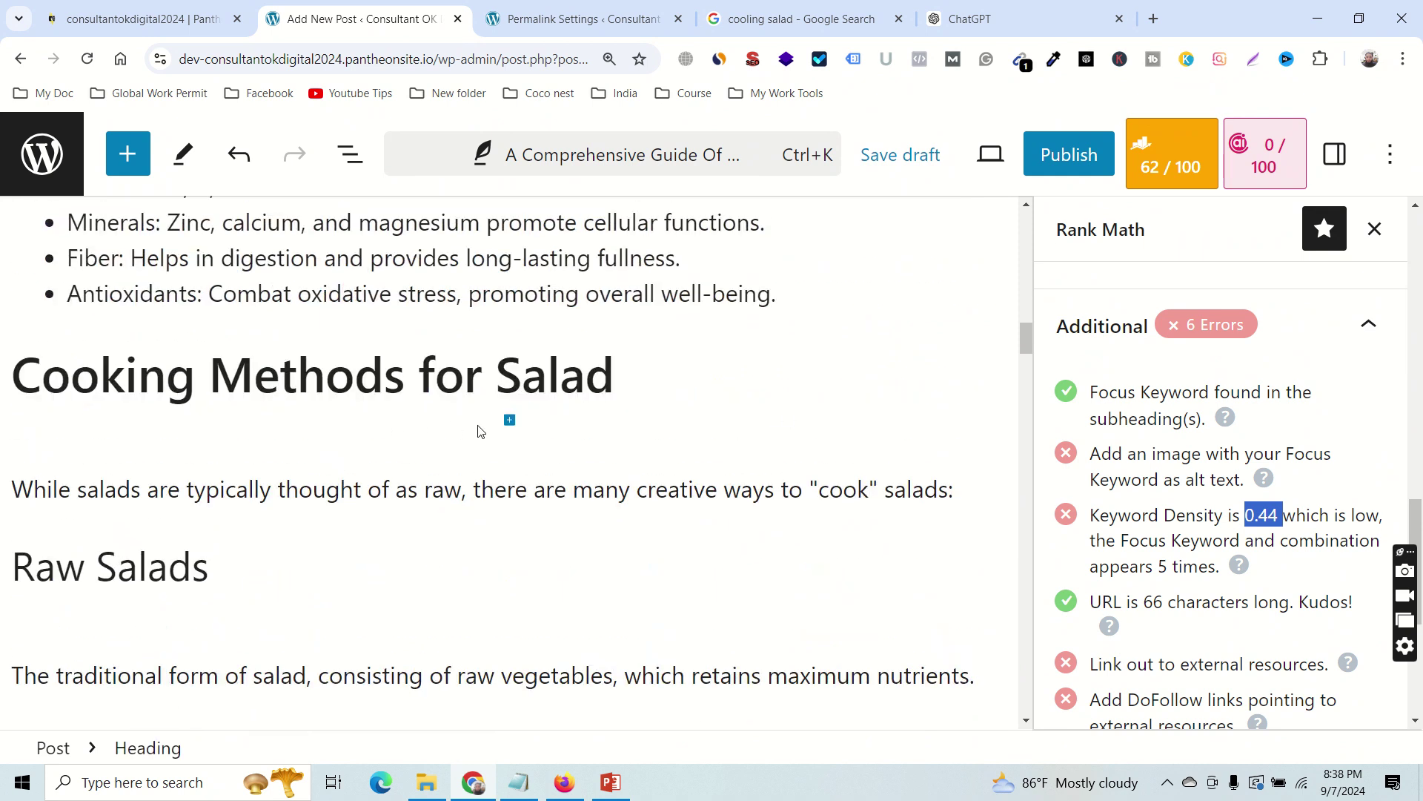
scroll(728, 351, up, 5)
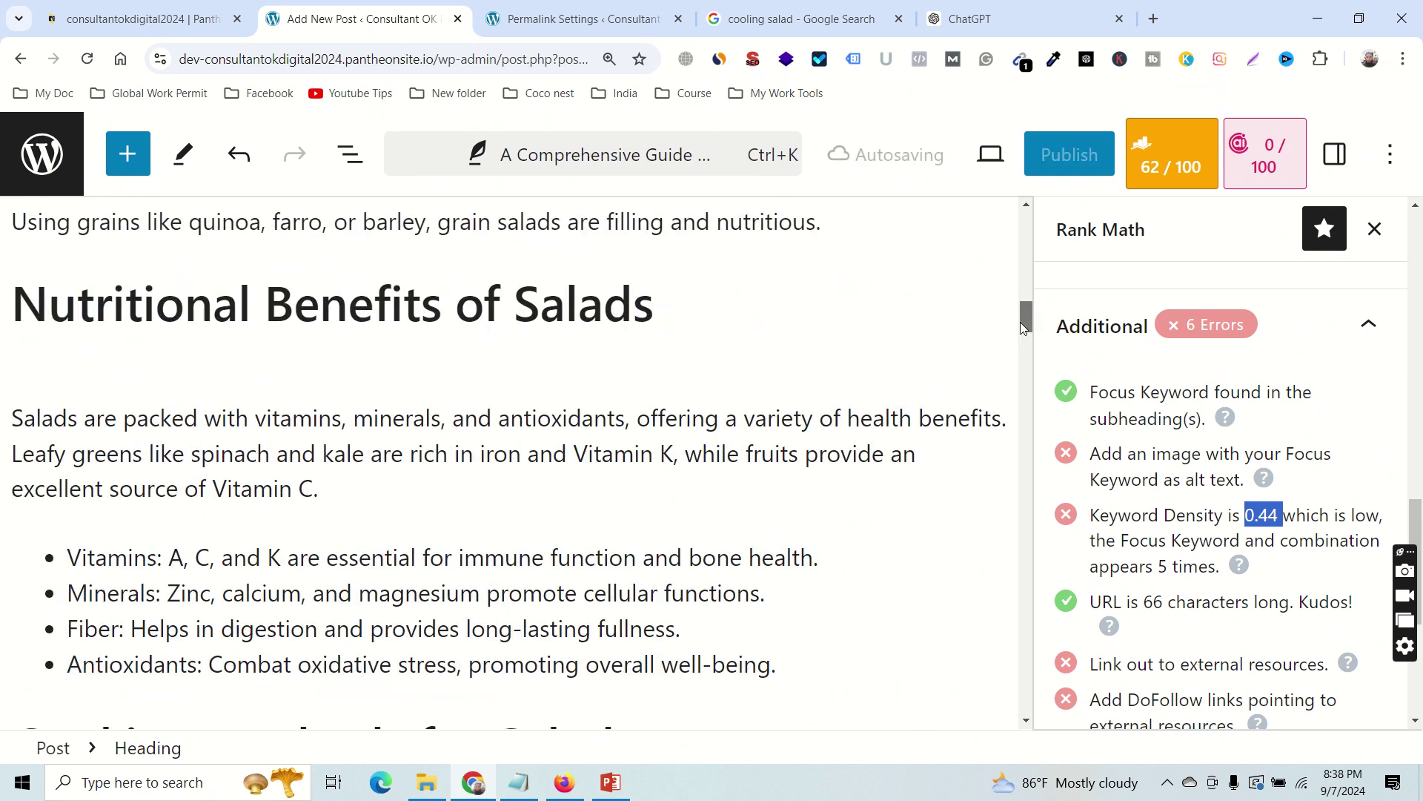
drag(1022, 327, 1035, 232)
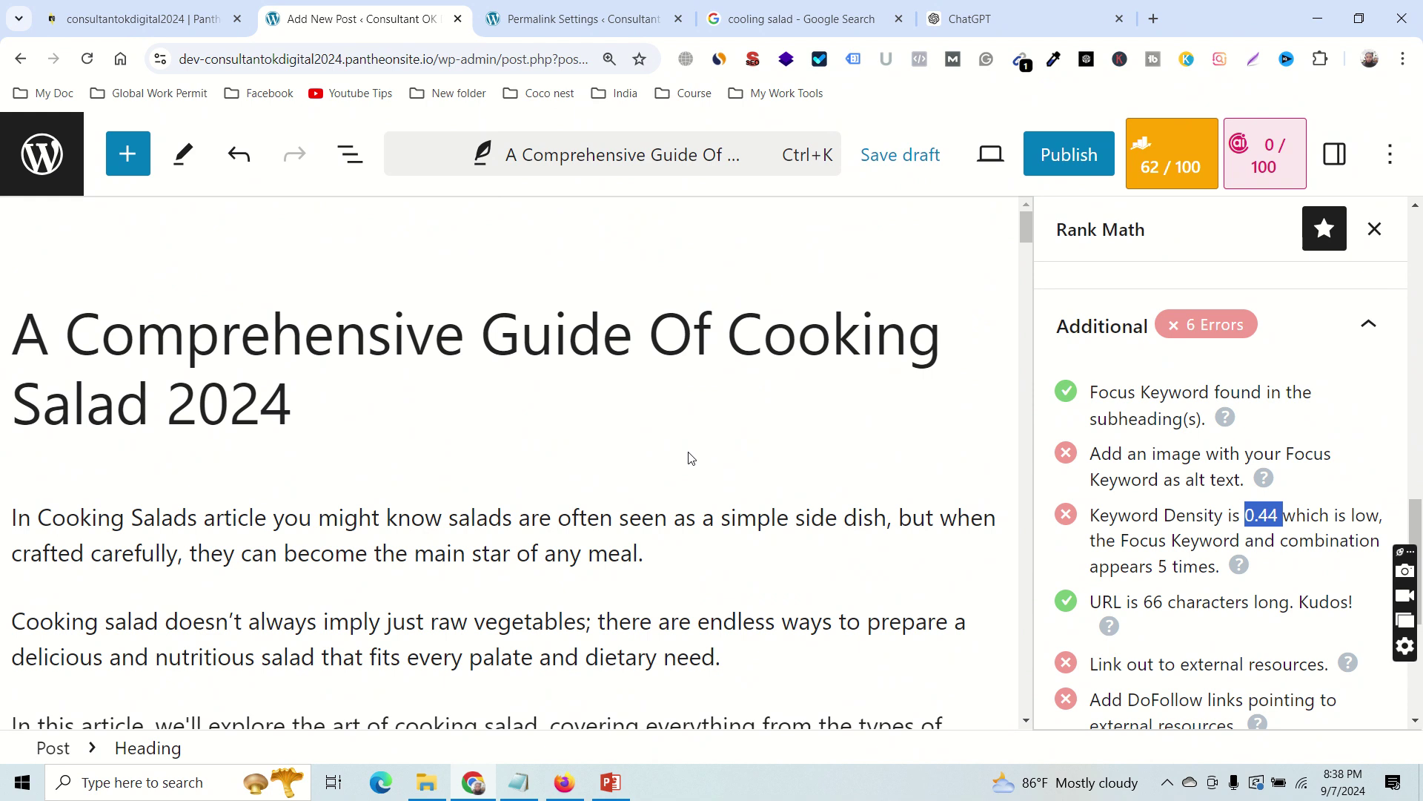
scroll(691, 458, down, 9)
scroll(635, 470, up, 4)
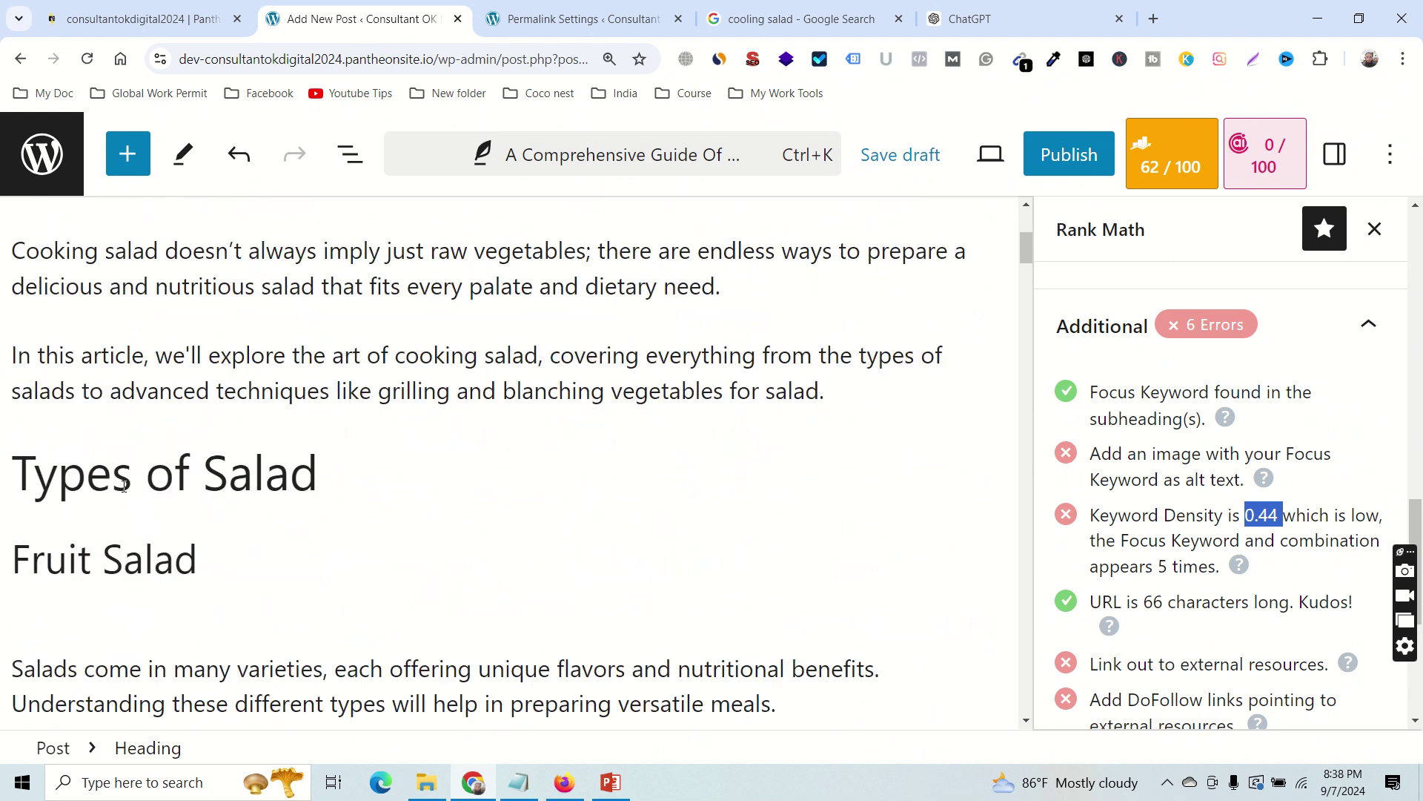
click(326, 476)
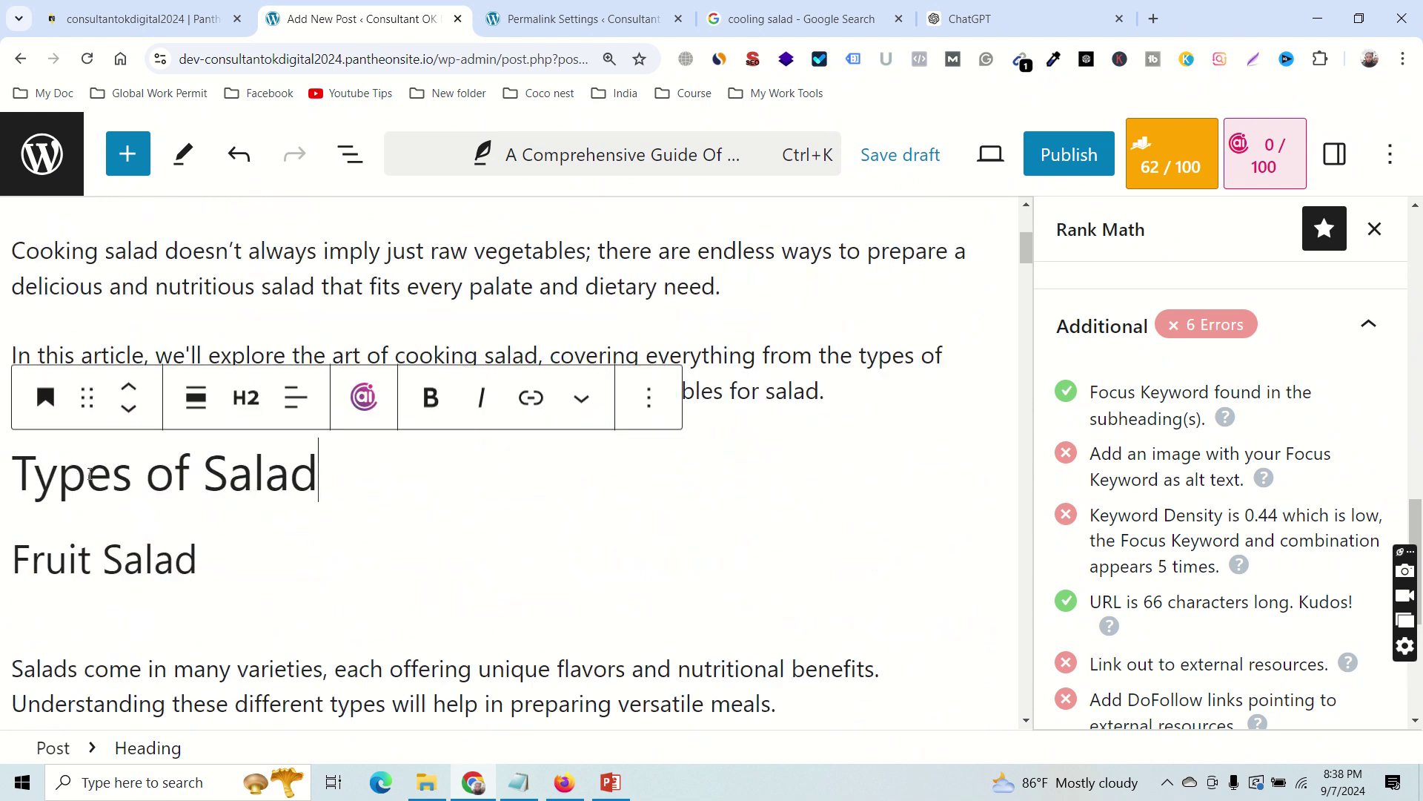
key(Left)
key(Left)
key(Left)
key(Left)
scroll(341, 519, down, 9)
scroll(389, 557, down, 5)
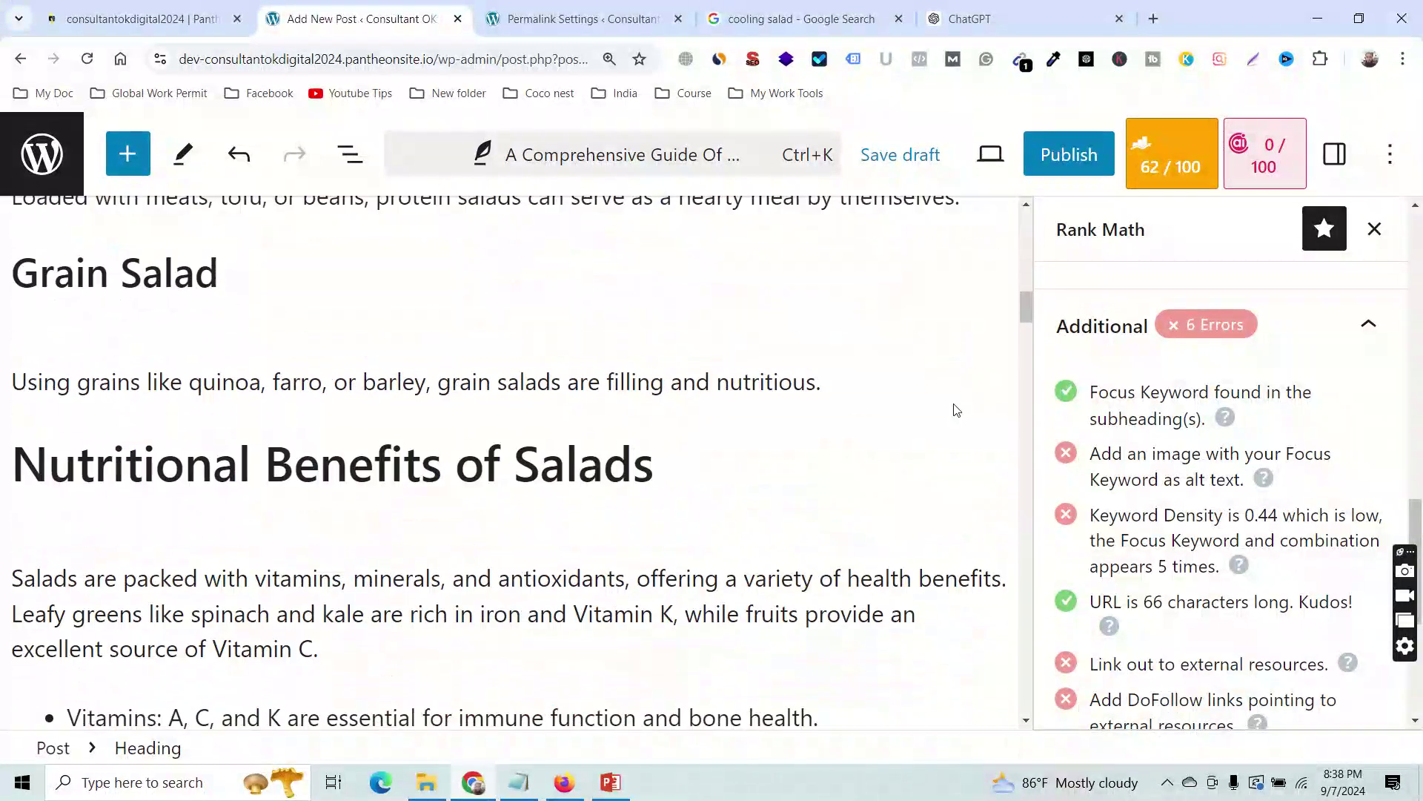
Extend the "FAQ" heading after the Conclusion to read "FAQ Of Cooking Salad".
drag(1025, 308, 1026, 675)
scroll(709, 546, up, 10)
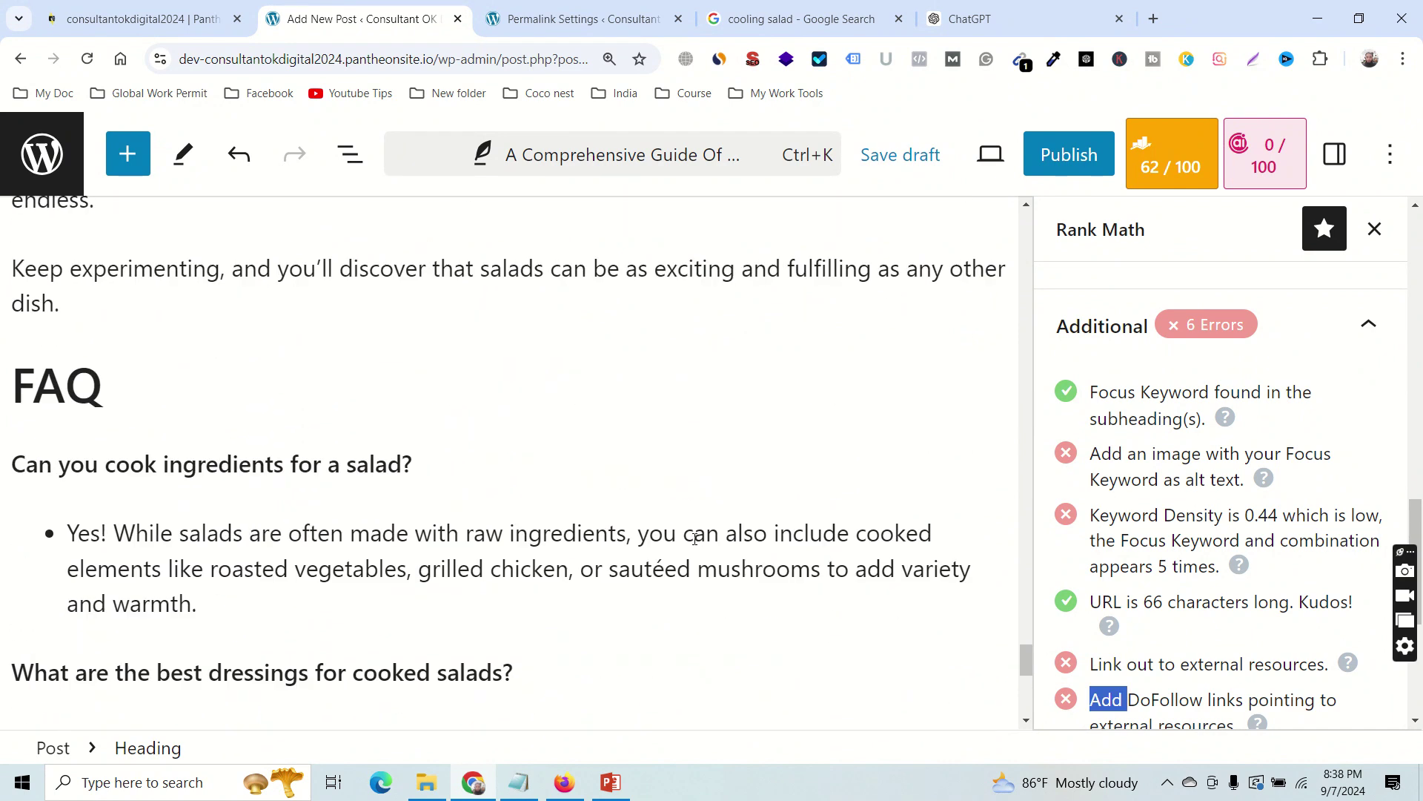
click(156, 571)
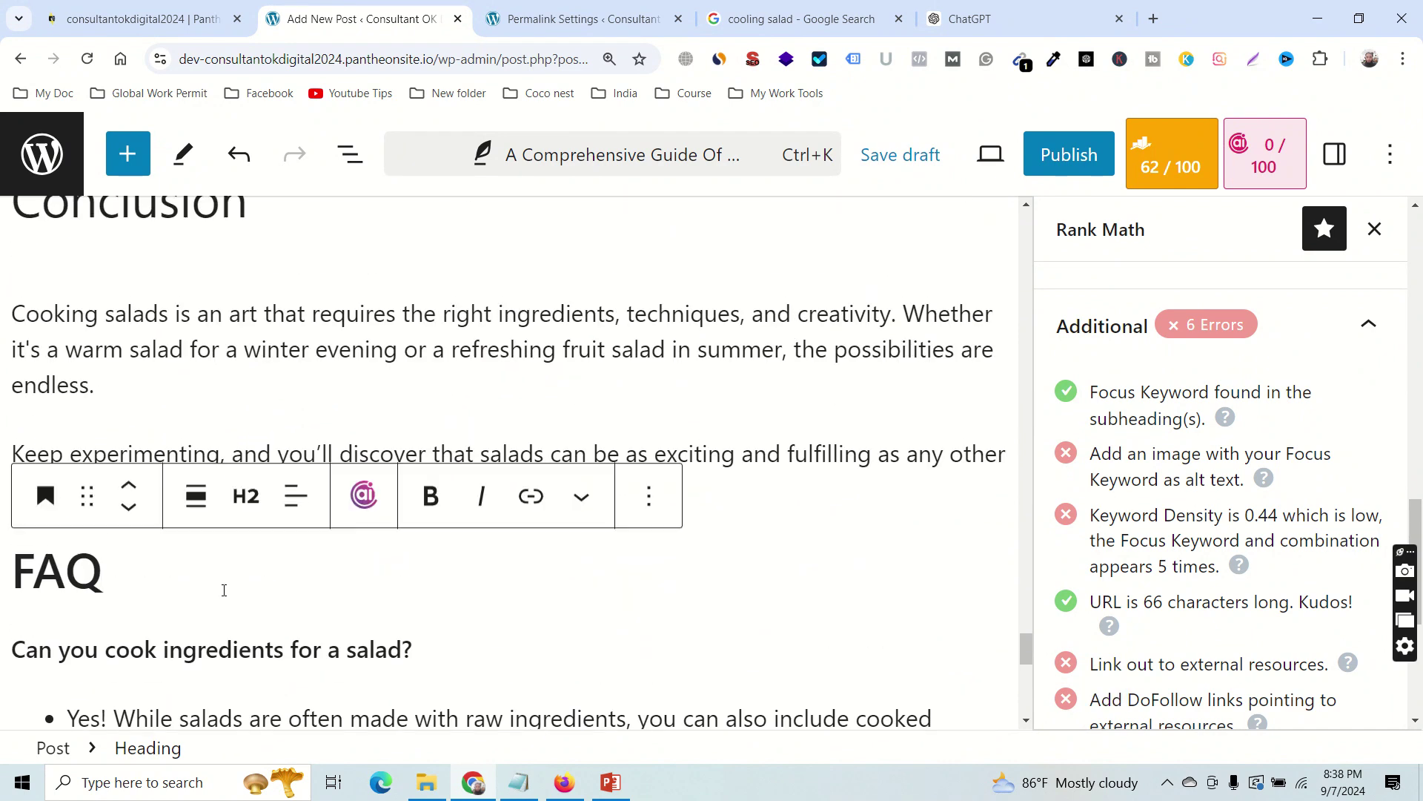
text(Of Coo)
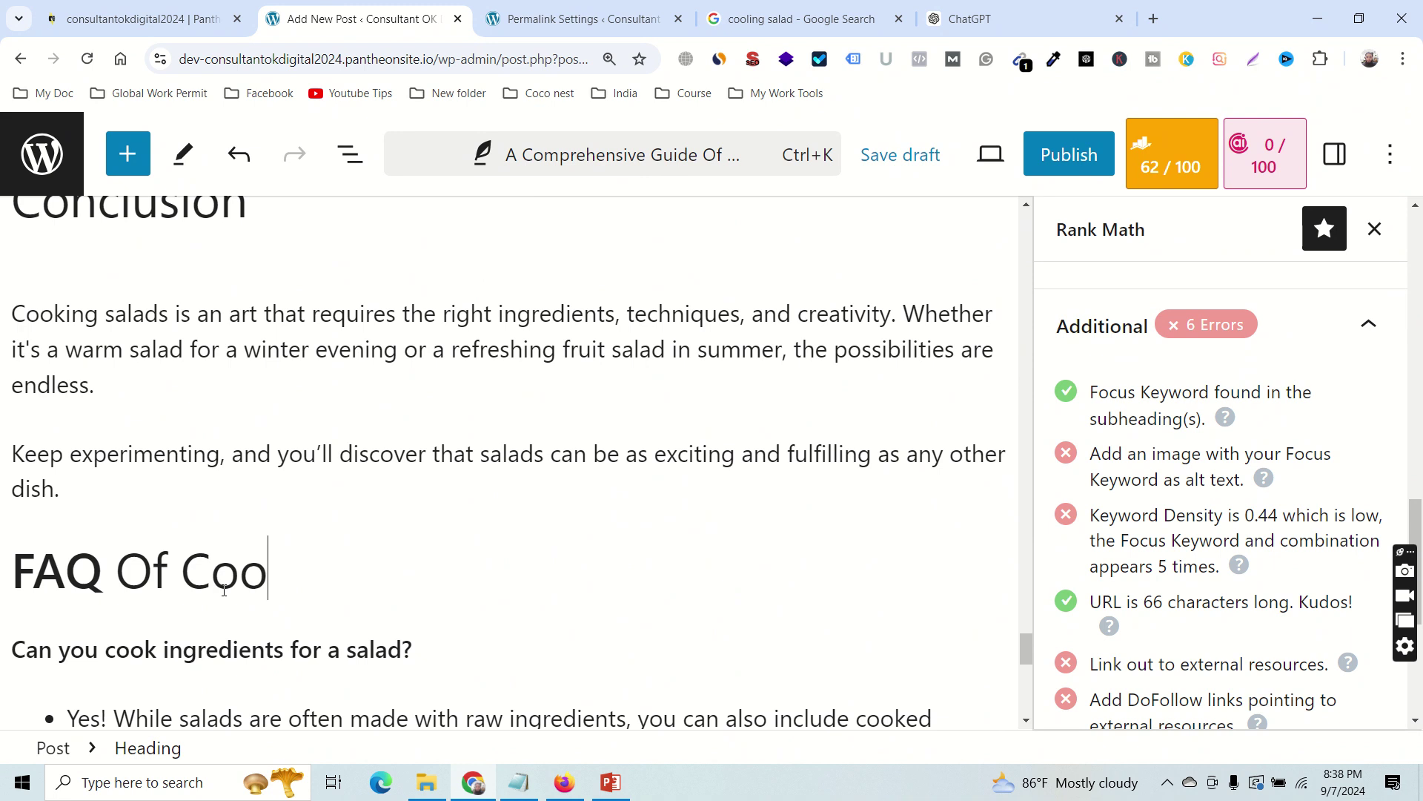
text(king Sal)
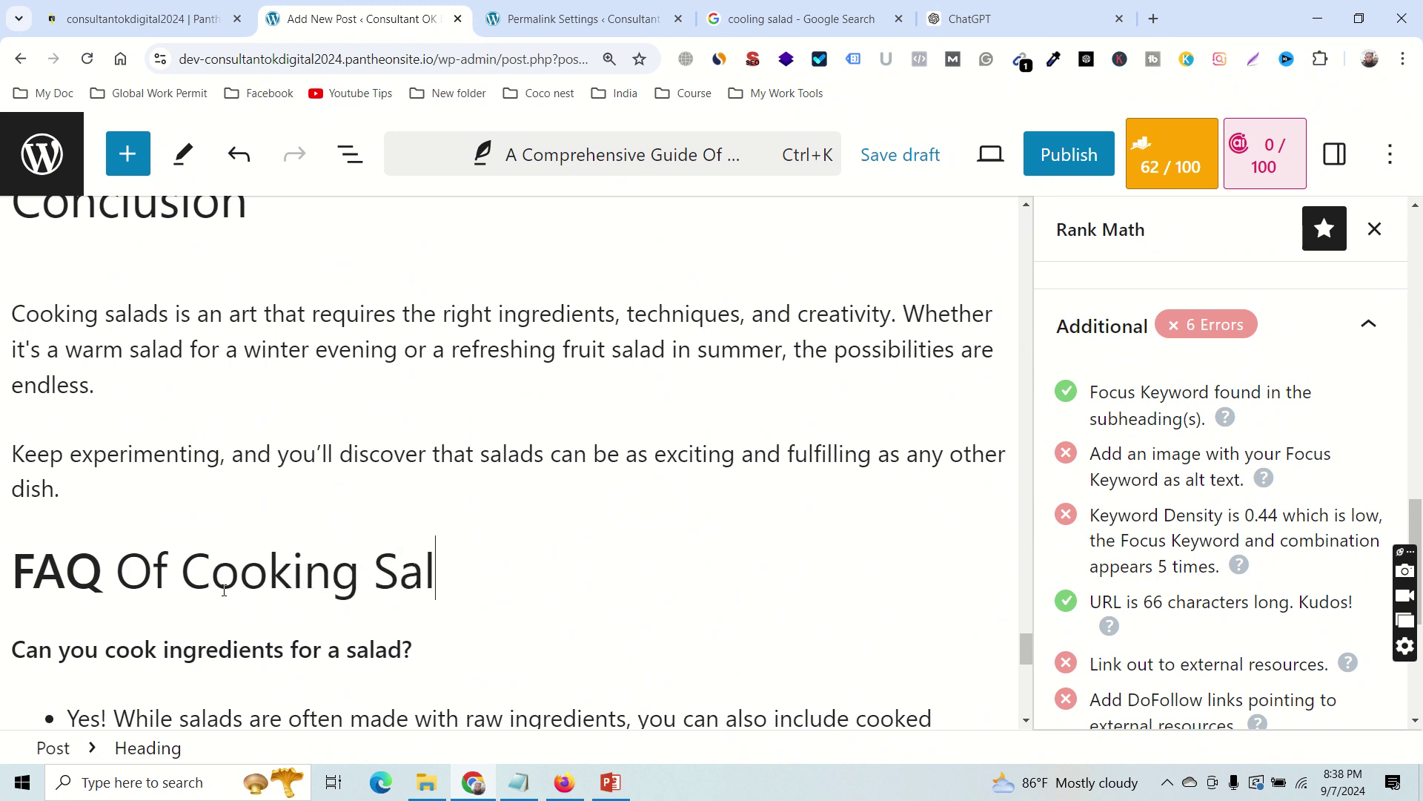
text(ad)
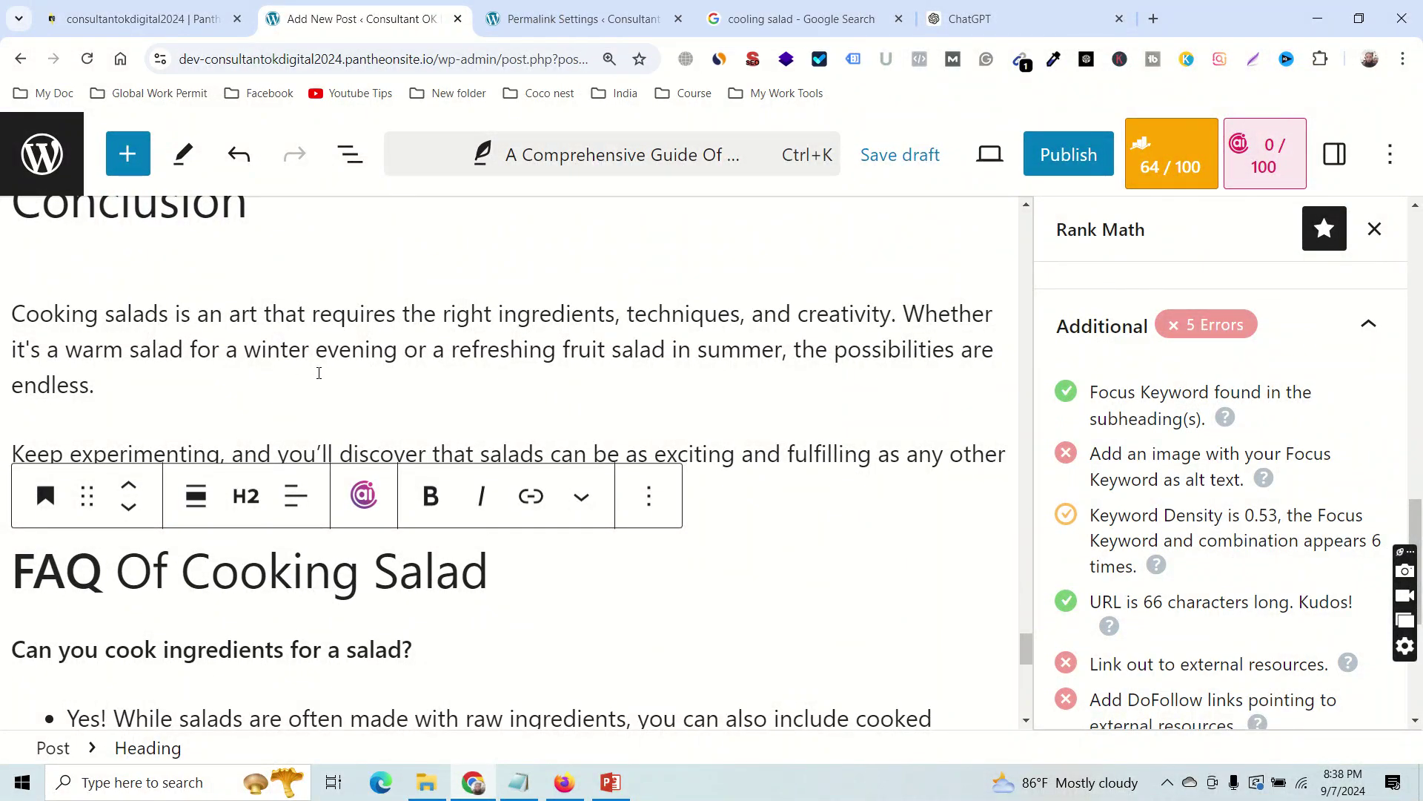
Reword the "Common Mistakes in Salad Cooking" heading as "Common Mistakes in Cooking Salad" and recheck the keyword density item.
scroll(326, 423, up, 4)
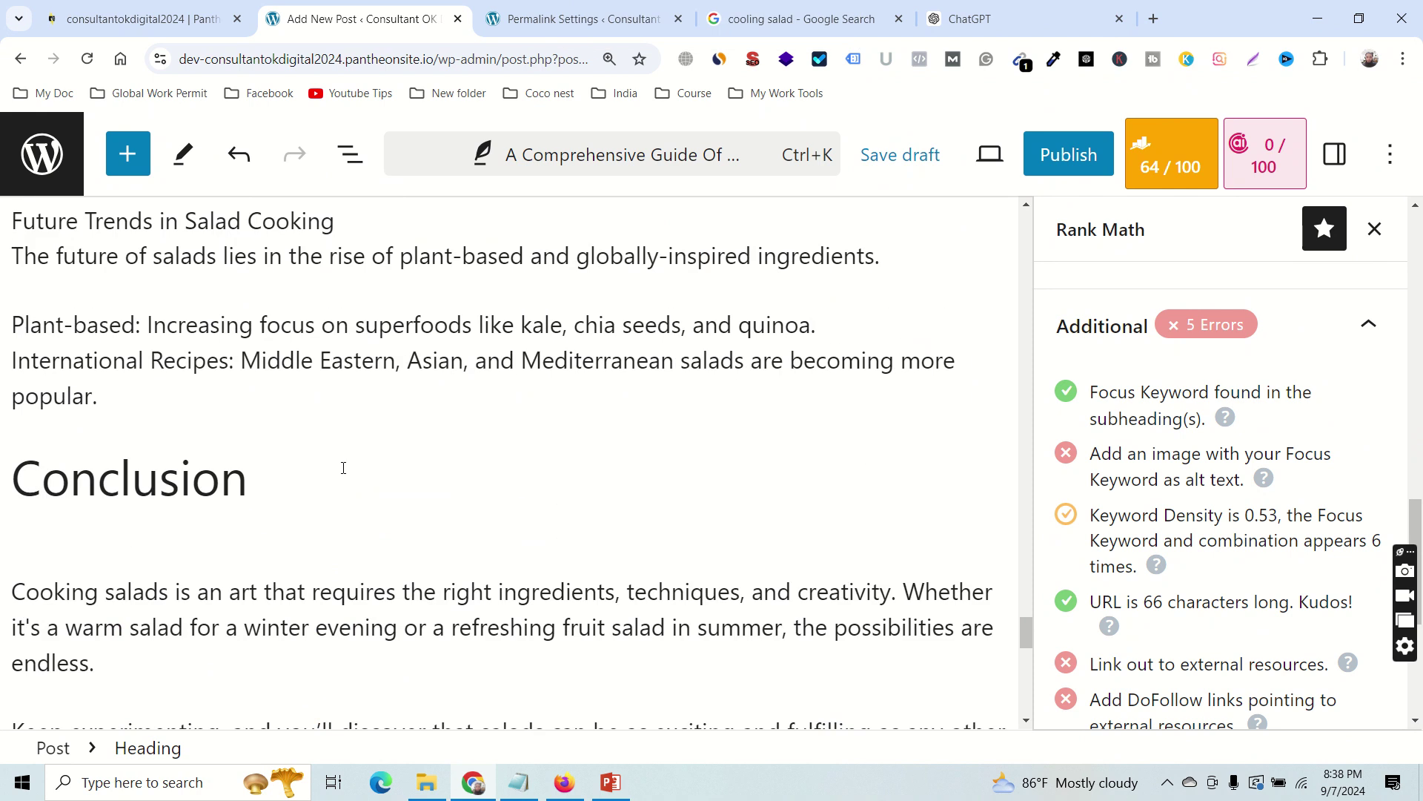
scroll(247, 477, up, 3)
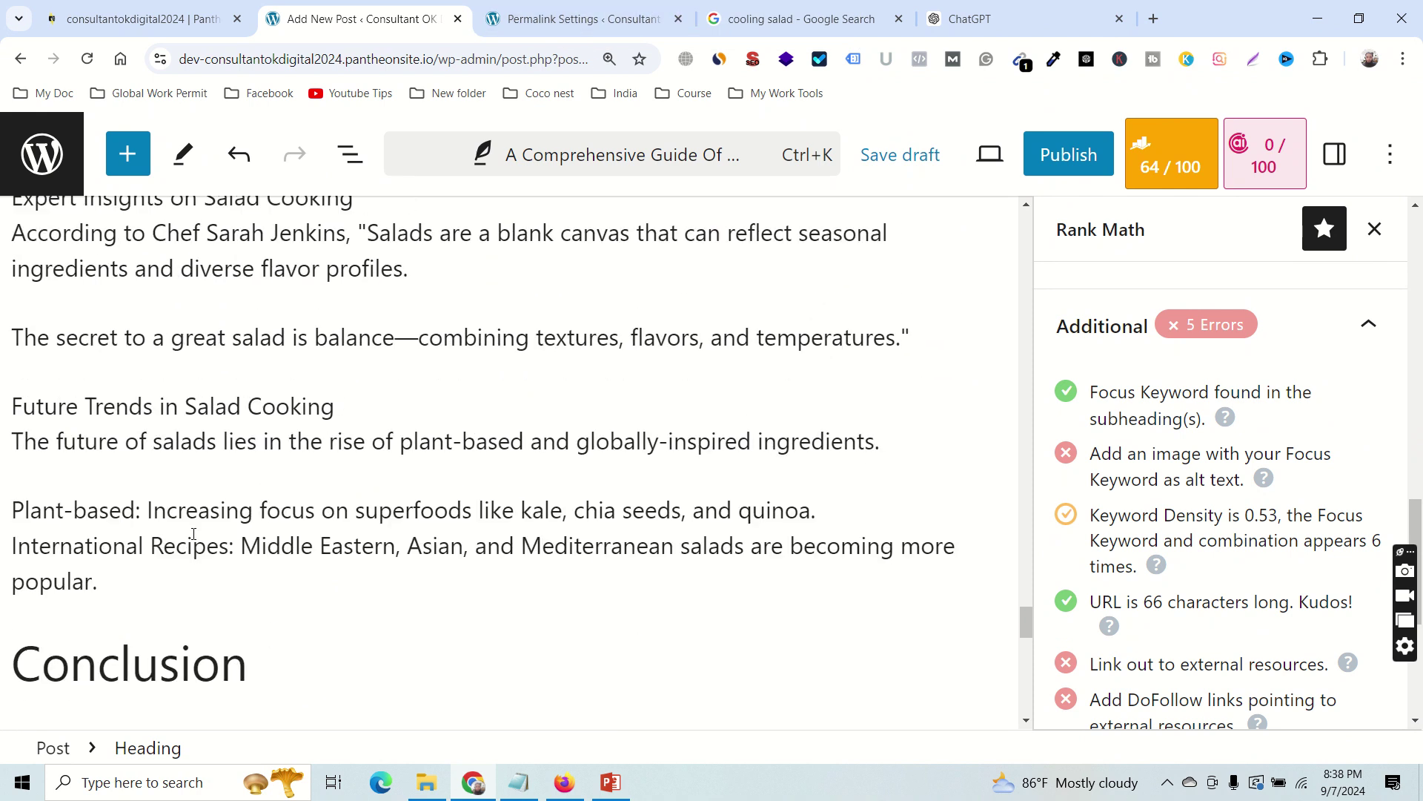
scroll(369, 516, down, 2)
scroll(369, 516, up, 10)
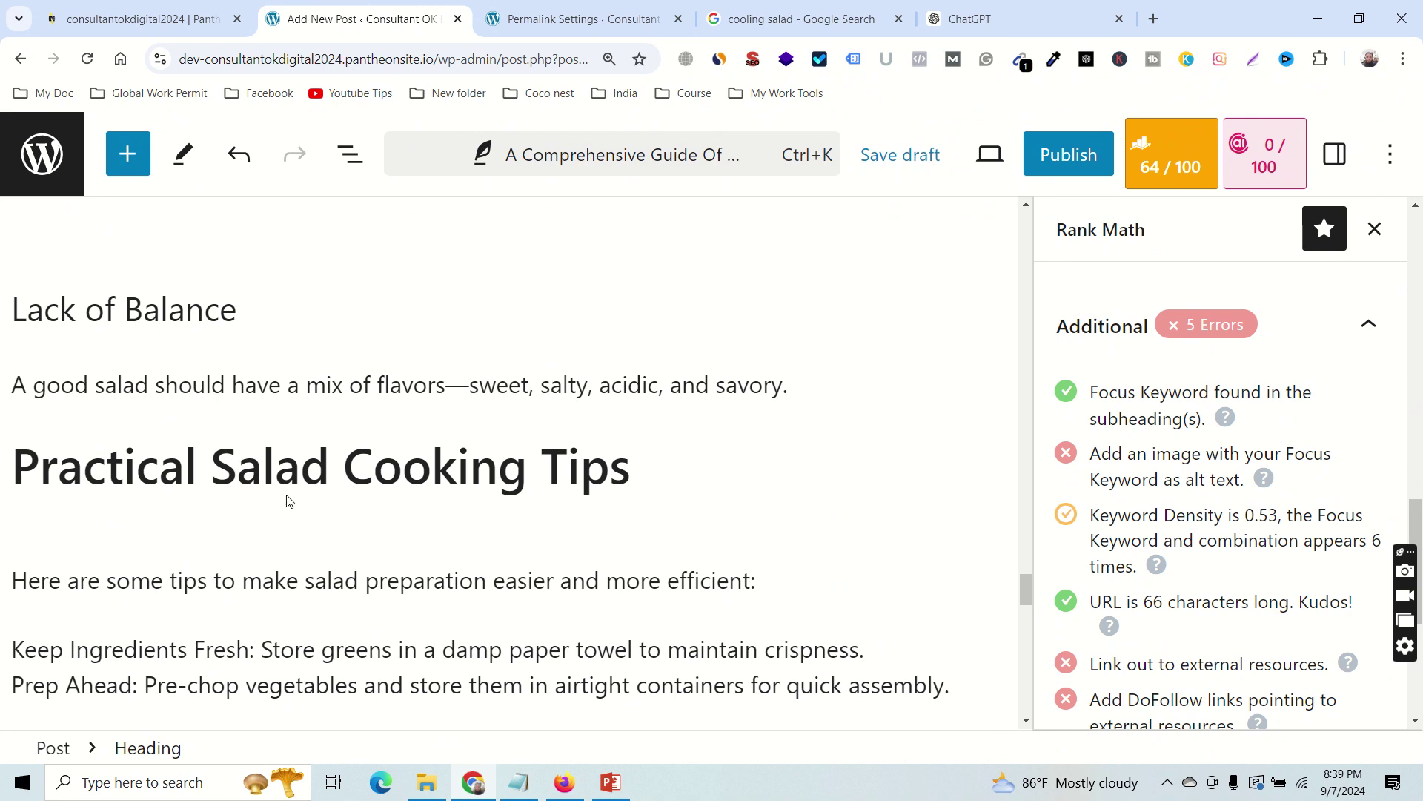
mouse_move(289, 501)
scroll(434, 534, up, 9)
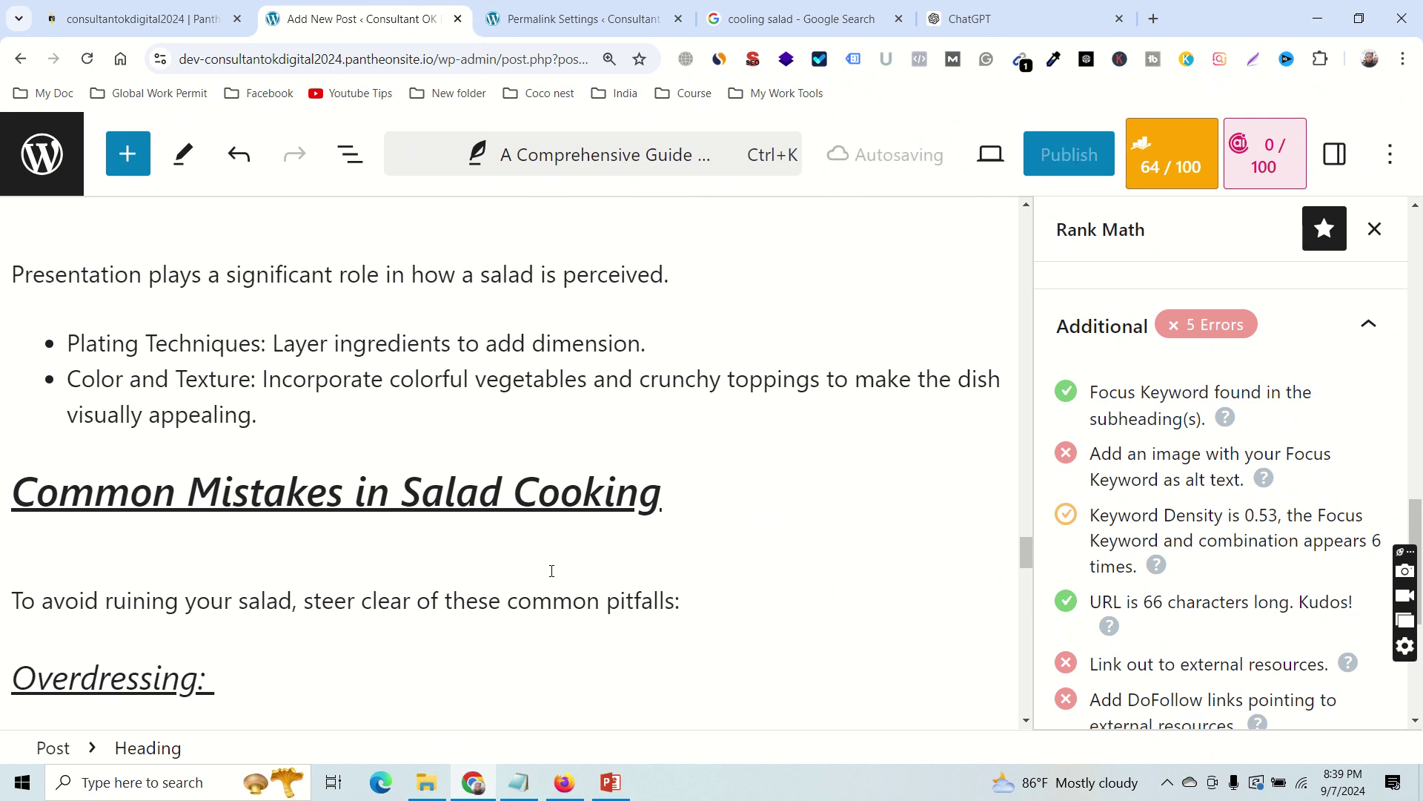
scroll(550, 572, down, 8)
scroll(500, 442, up, 5)
scroll(500, 443, up, 2)
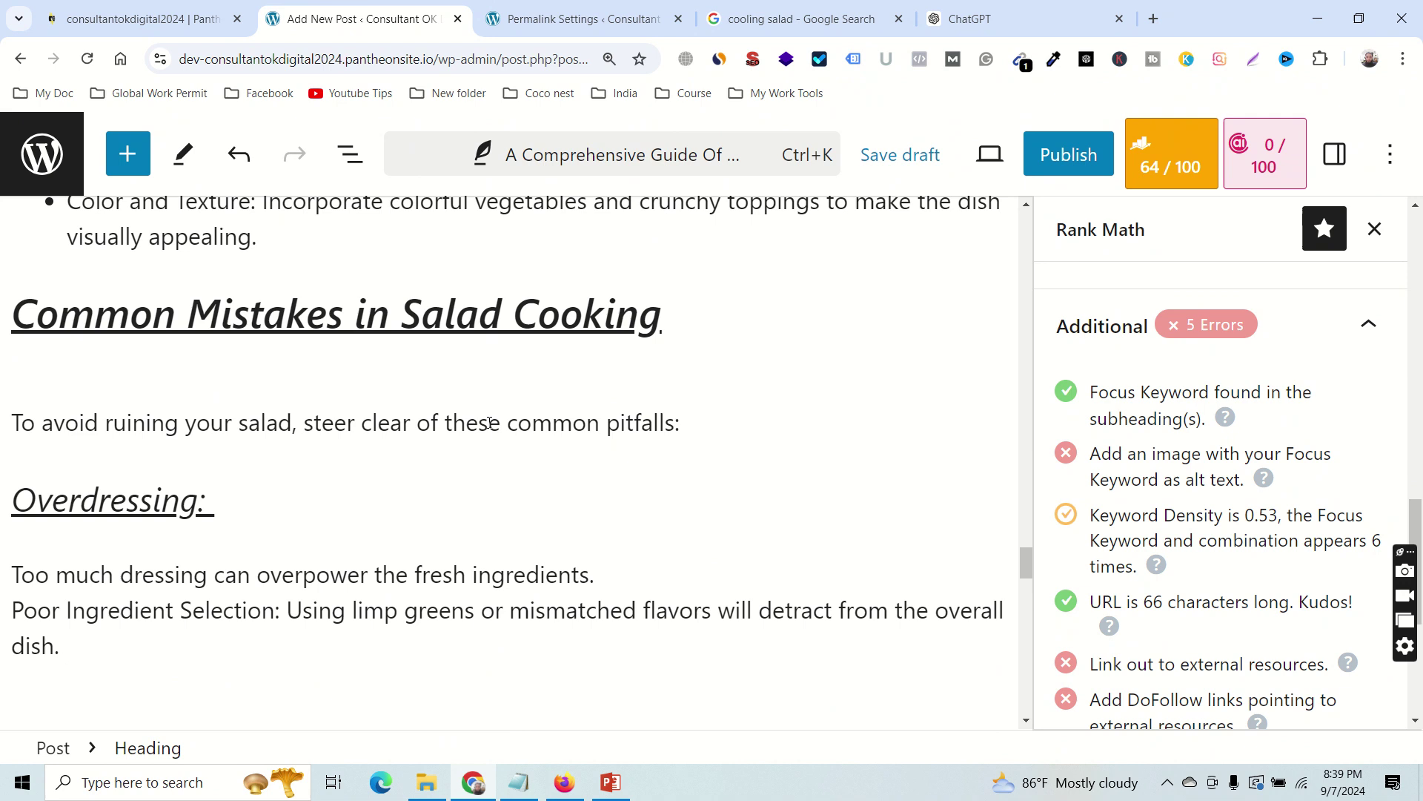
drag(502, 316, 410, 327)
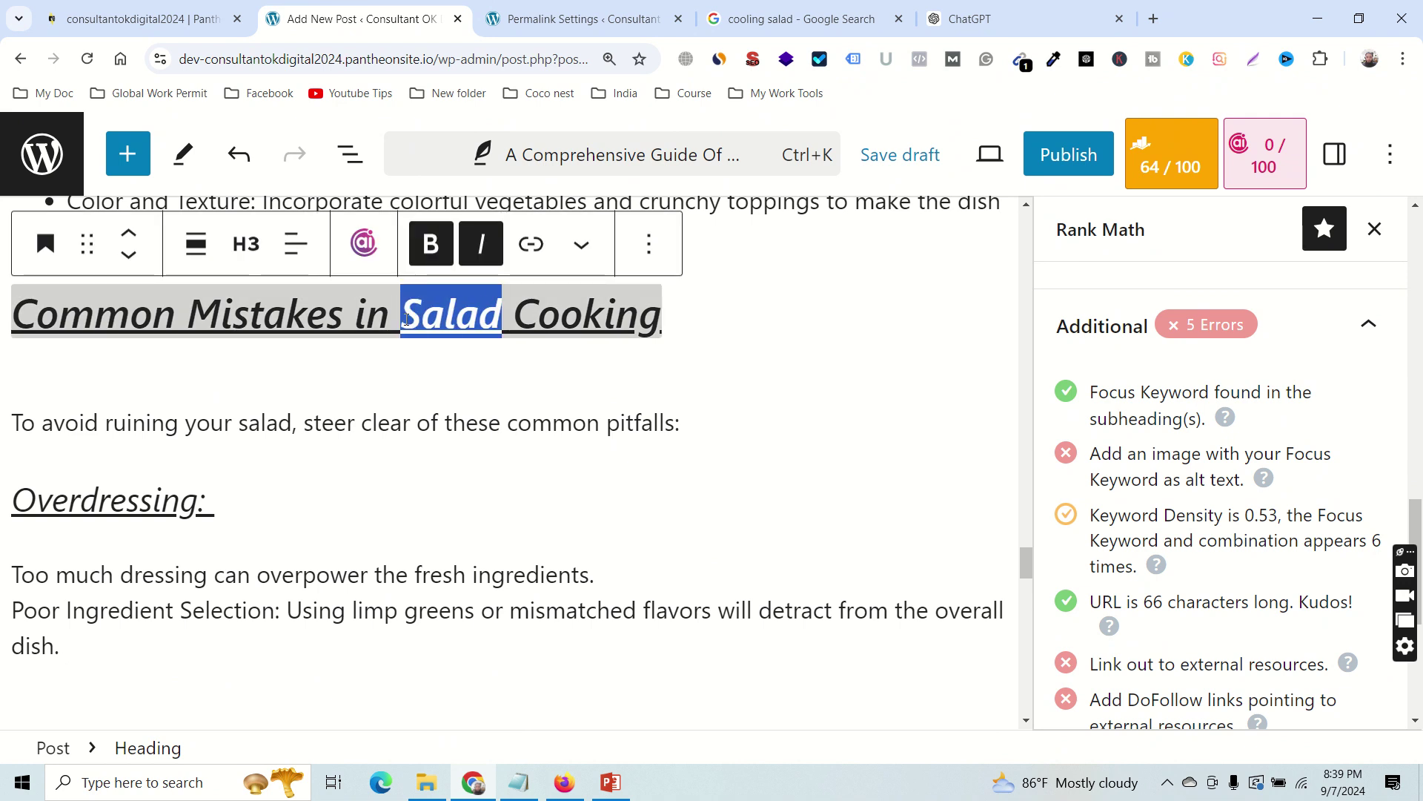
key(BackSpace)
key(BackSpace)
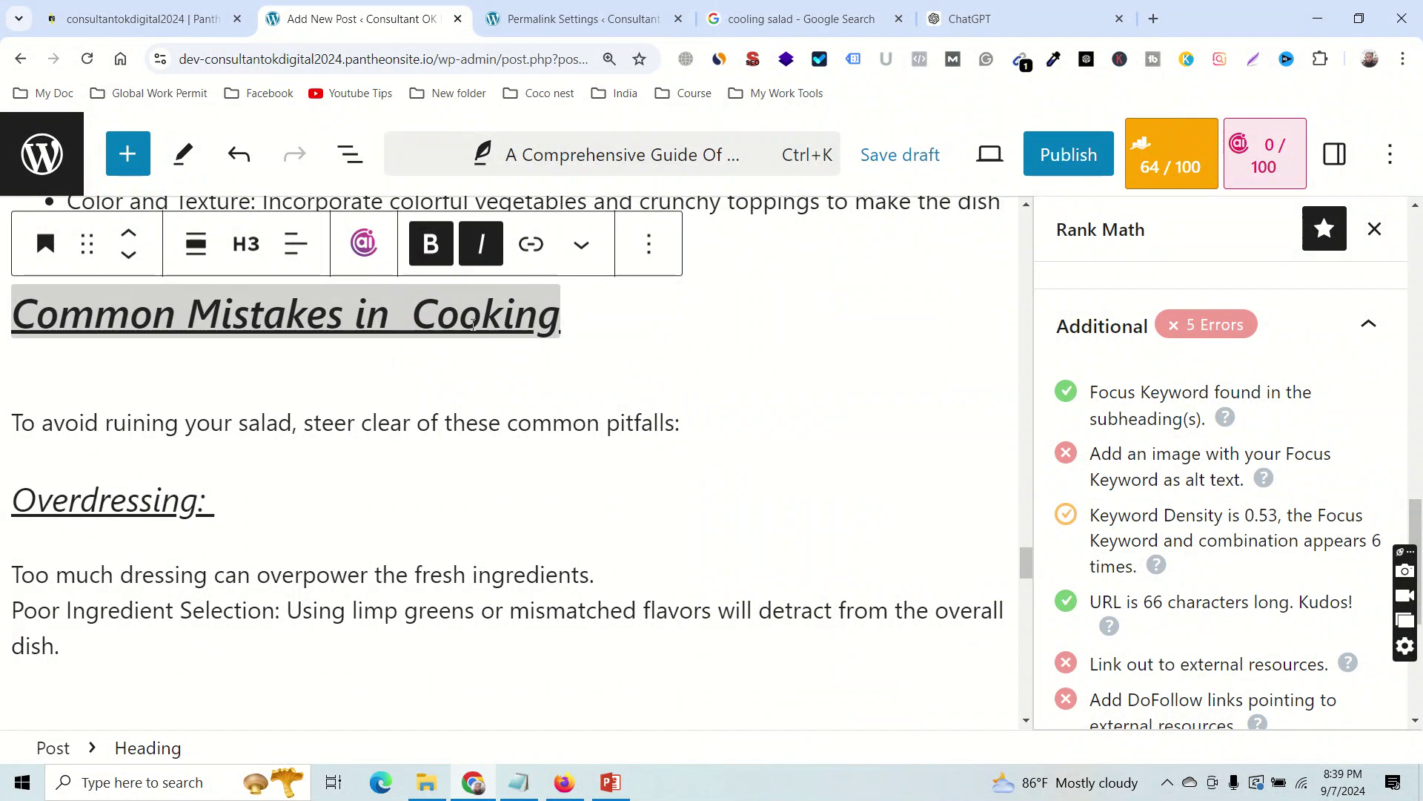
key(ctrl+i)
key(ctrl+b)
text(Salad)
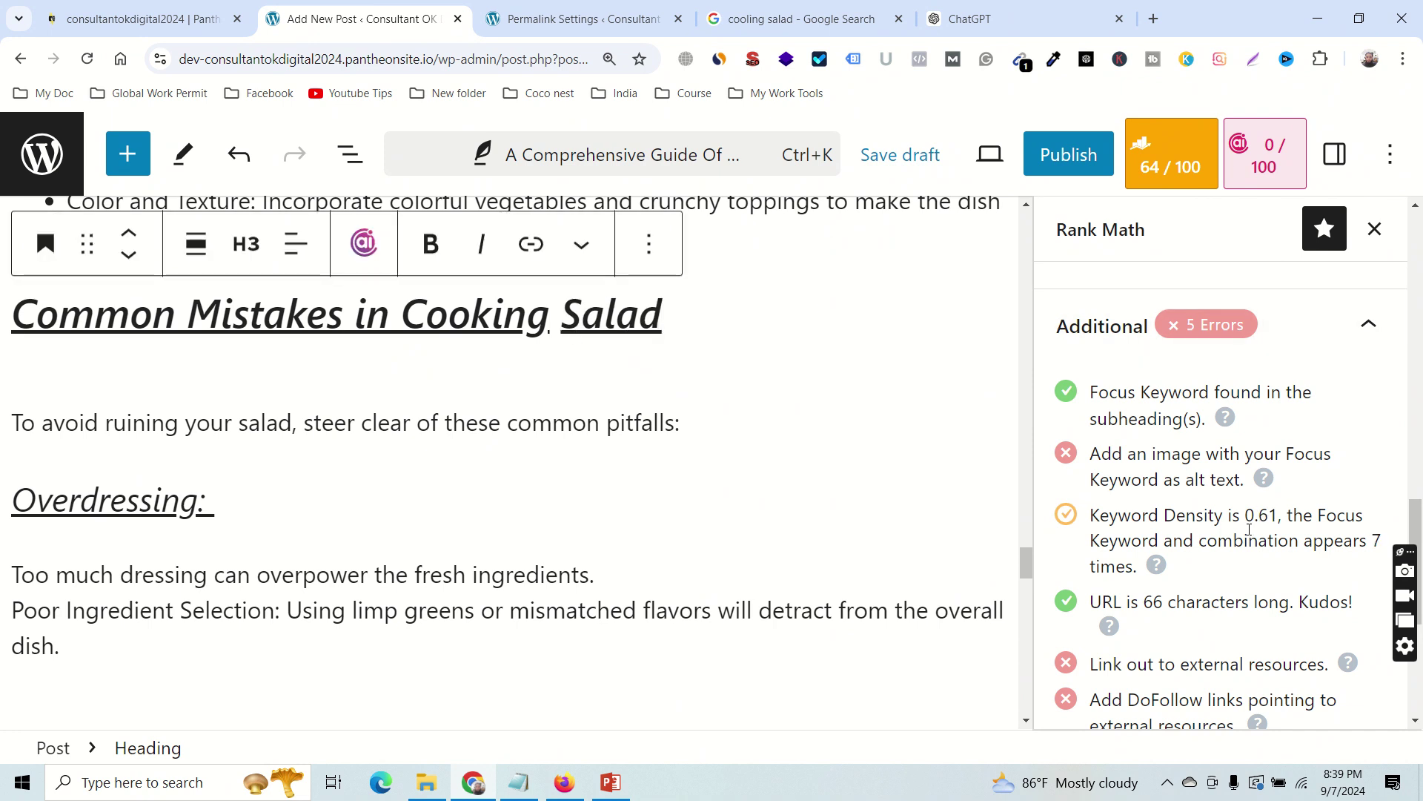
drag(1256, 515, 1278, 515)
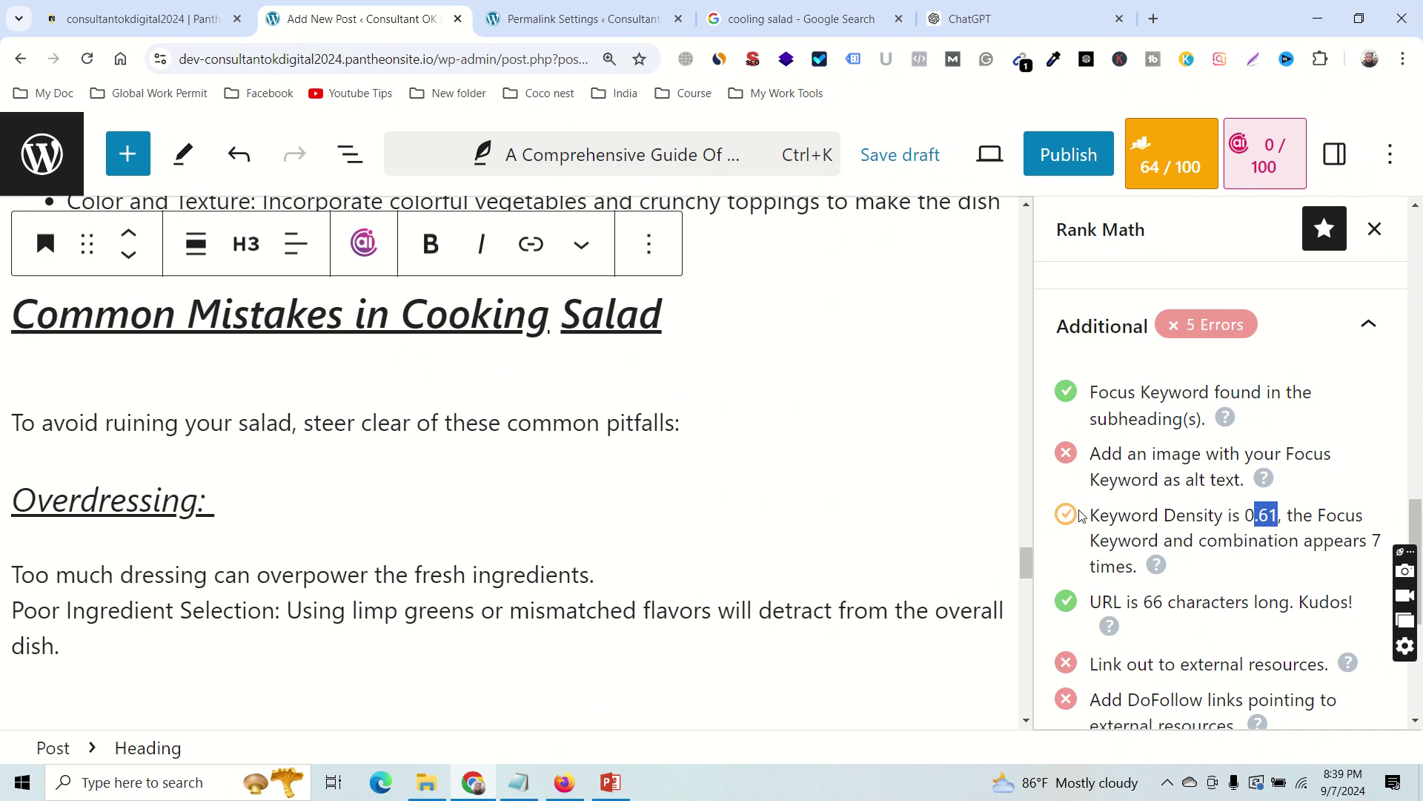
Extend the "Conclusion" heading to read "Conclusion Of Cooking Salad".
scroll(820, 508, down, 1)
scroll(820, 509, up, 3)
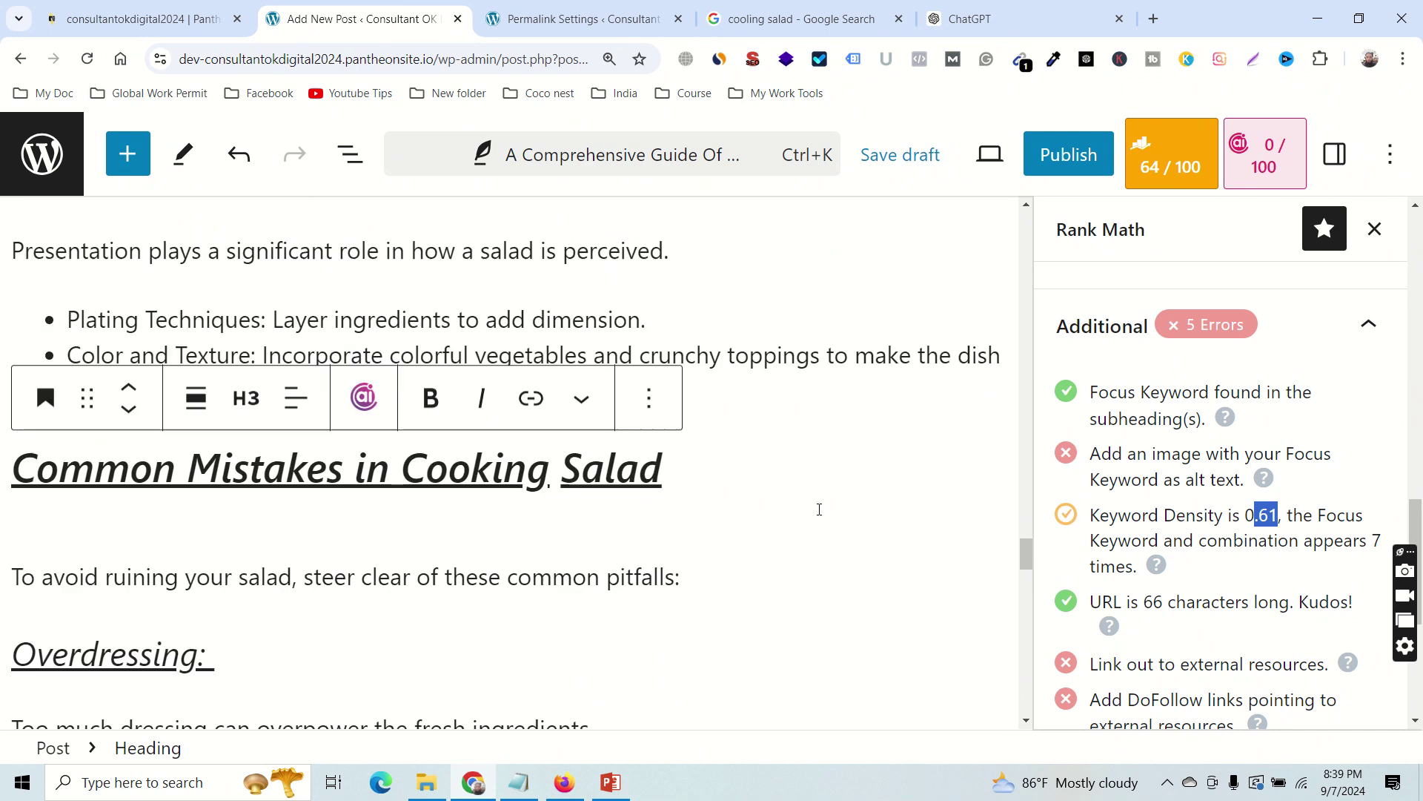
scroll(820, 510, down, 15)
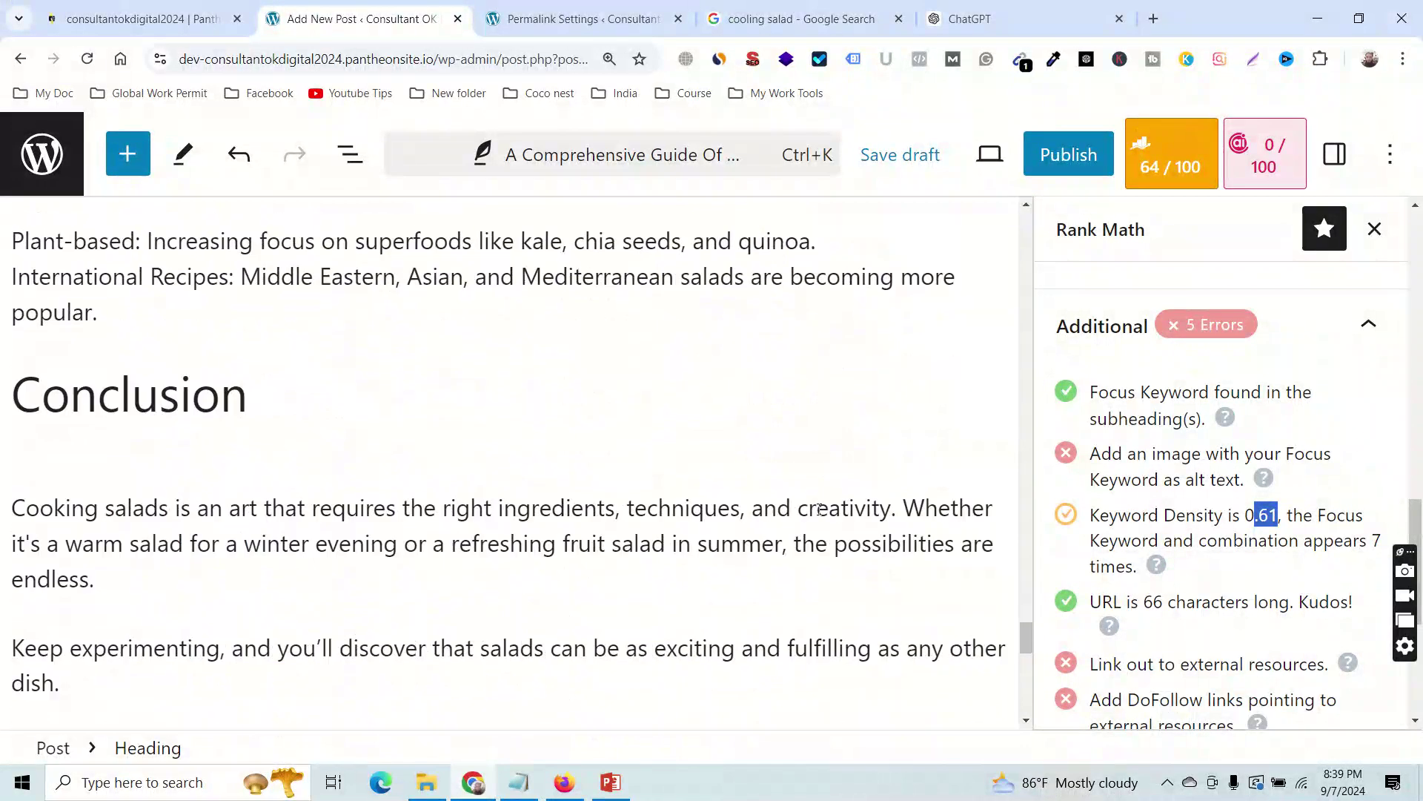
scroll(366, 422, up, 2)
click(349, 391)
text(Of )
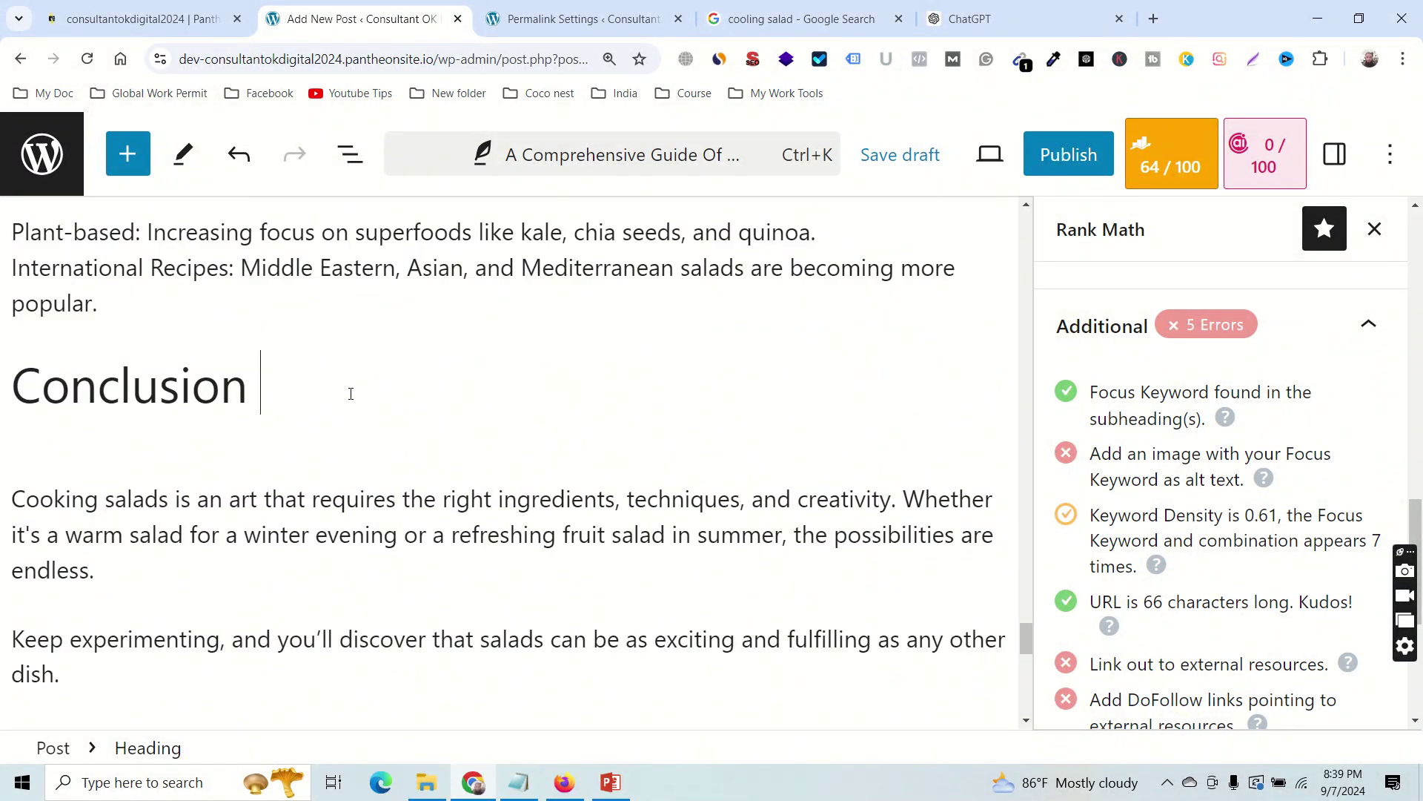
text(Coon)
key(BackSpace)
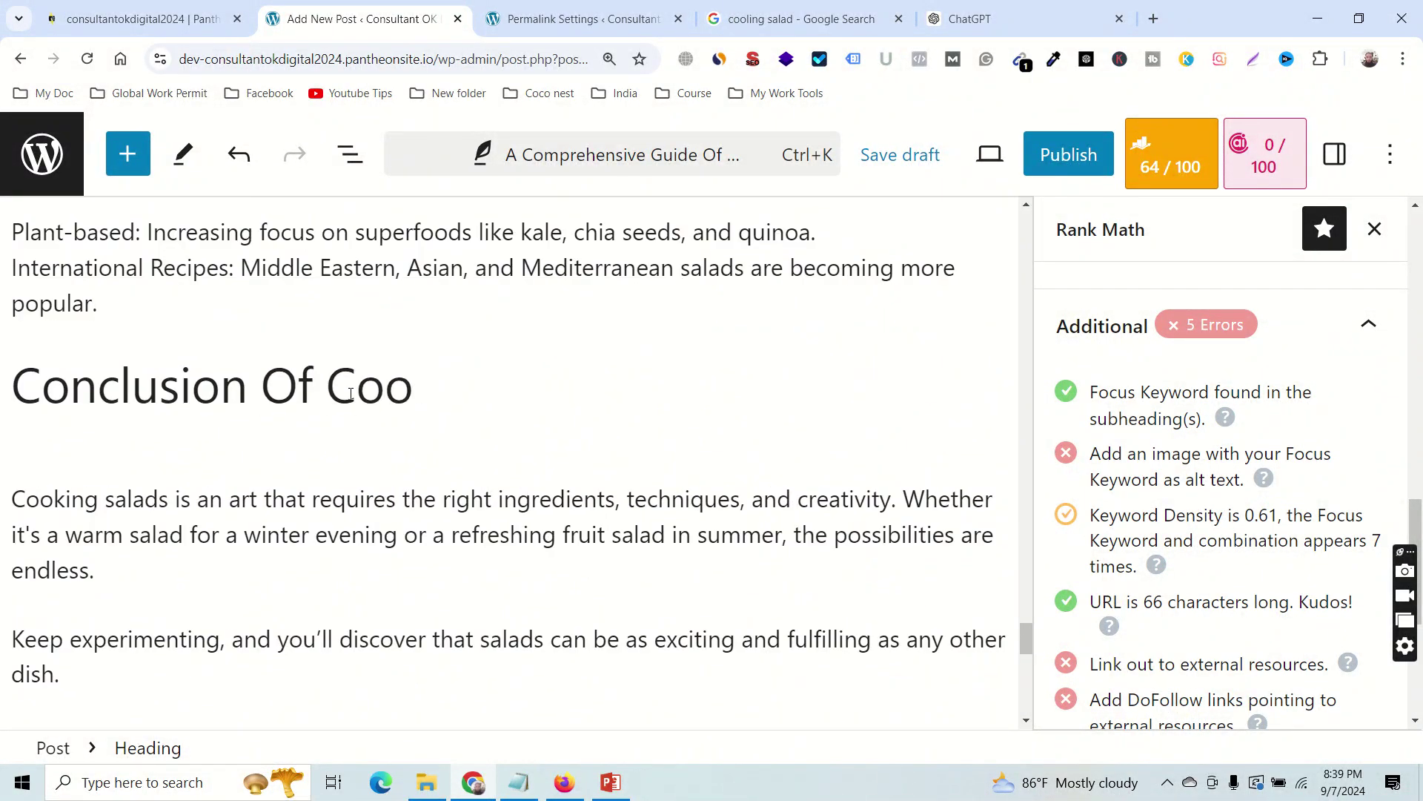
text(king Salad)
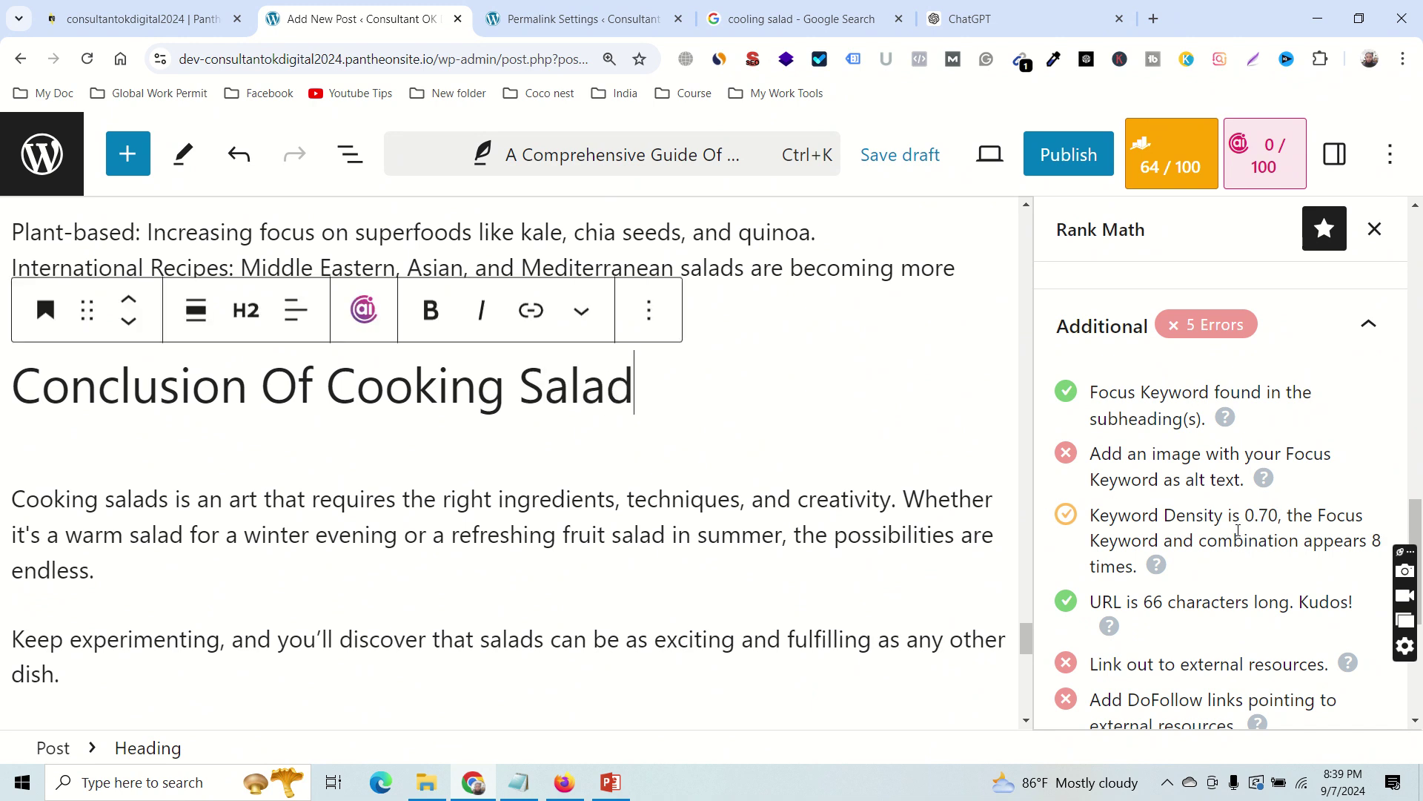
Insert "Cooking" into the "Grilled Salad Recipes" heading so it reads "Grilled Cooking Salad Recipes".
scroll(785, 451, up, 20)
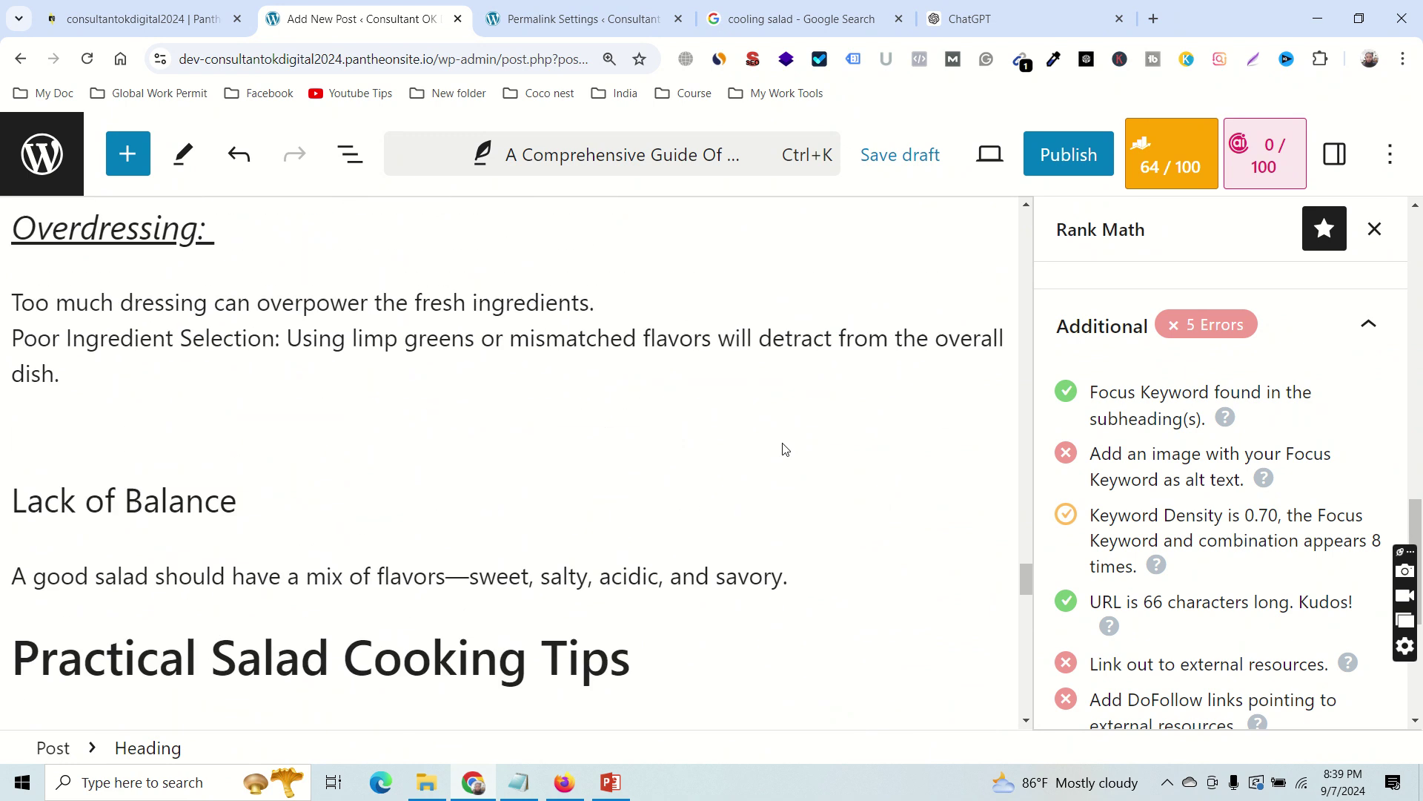
scroll(784, 443, up, 9)
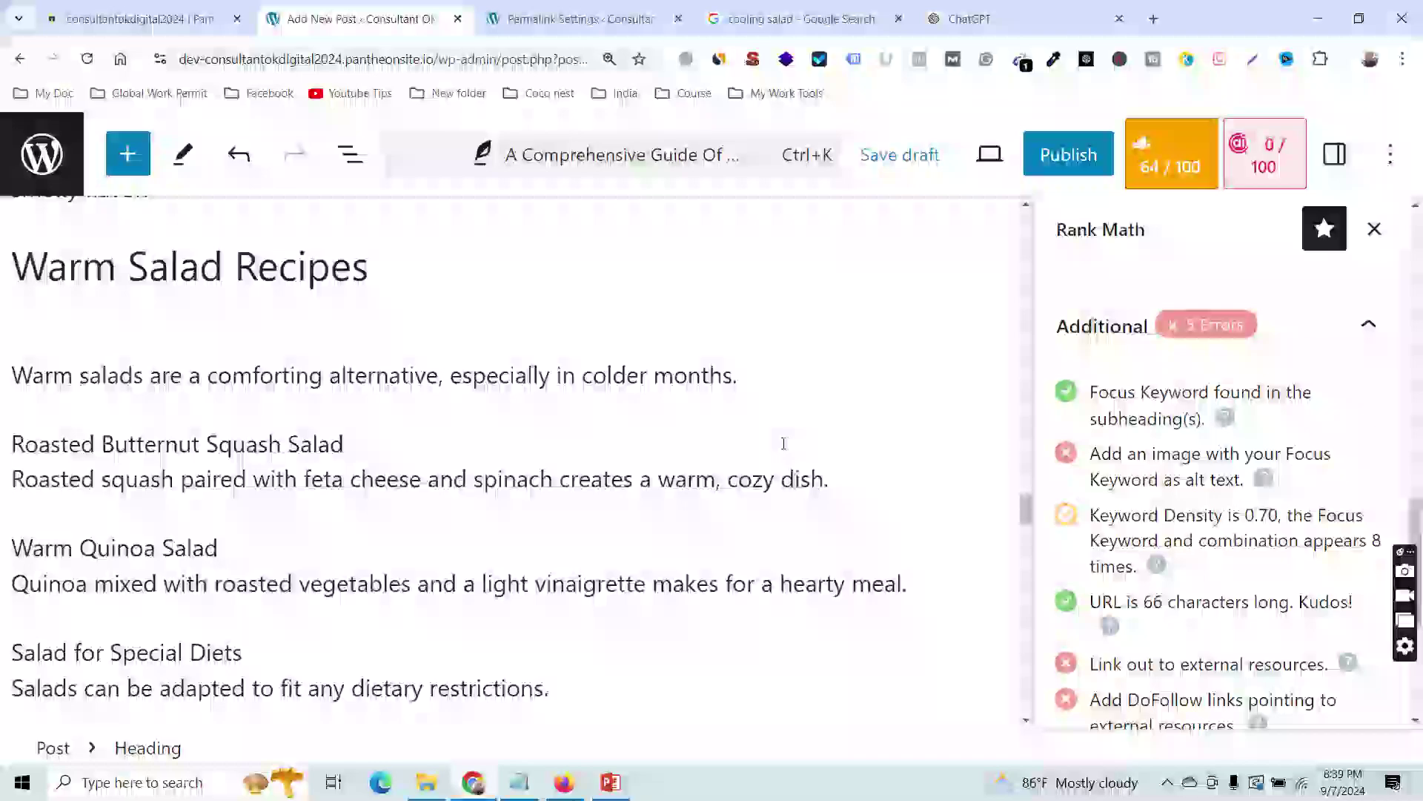
scroll(784, 444, up, 5)
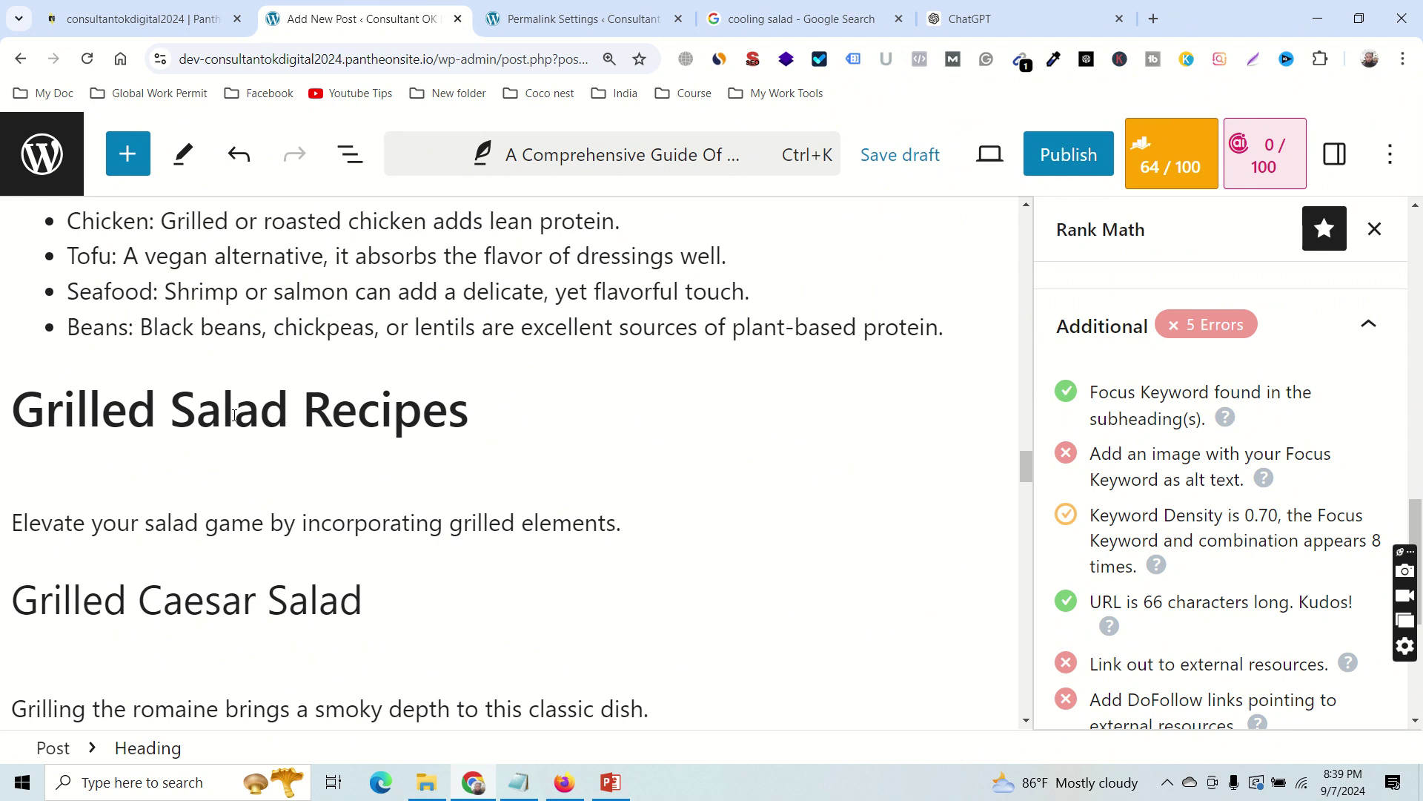
triple_click(315, 431)
scroll(522, 458, up, 5)
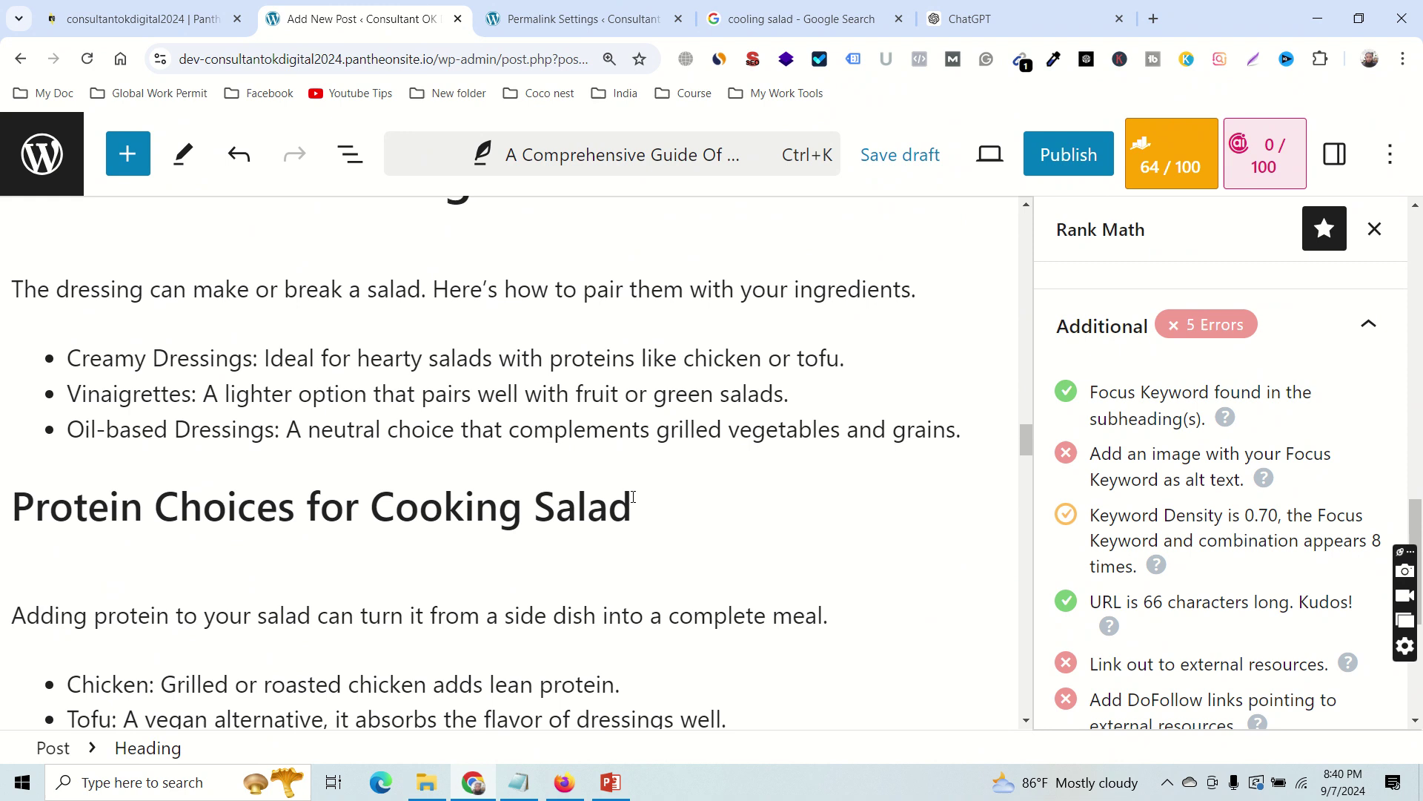
scroll(632, 497, down, 4)
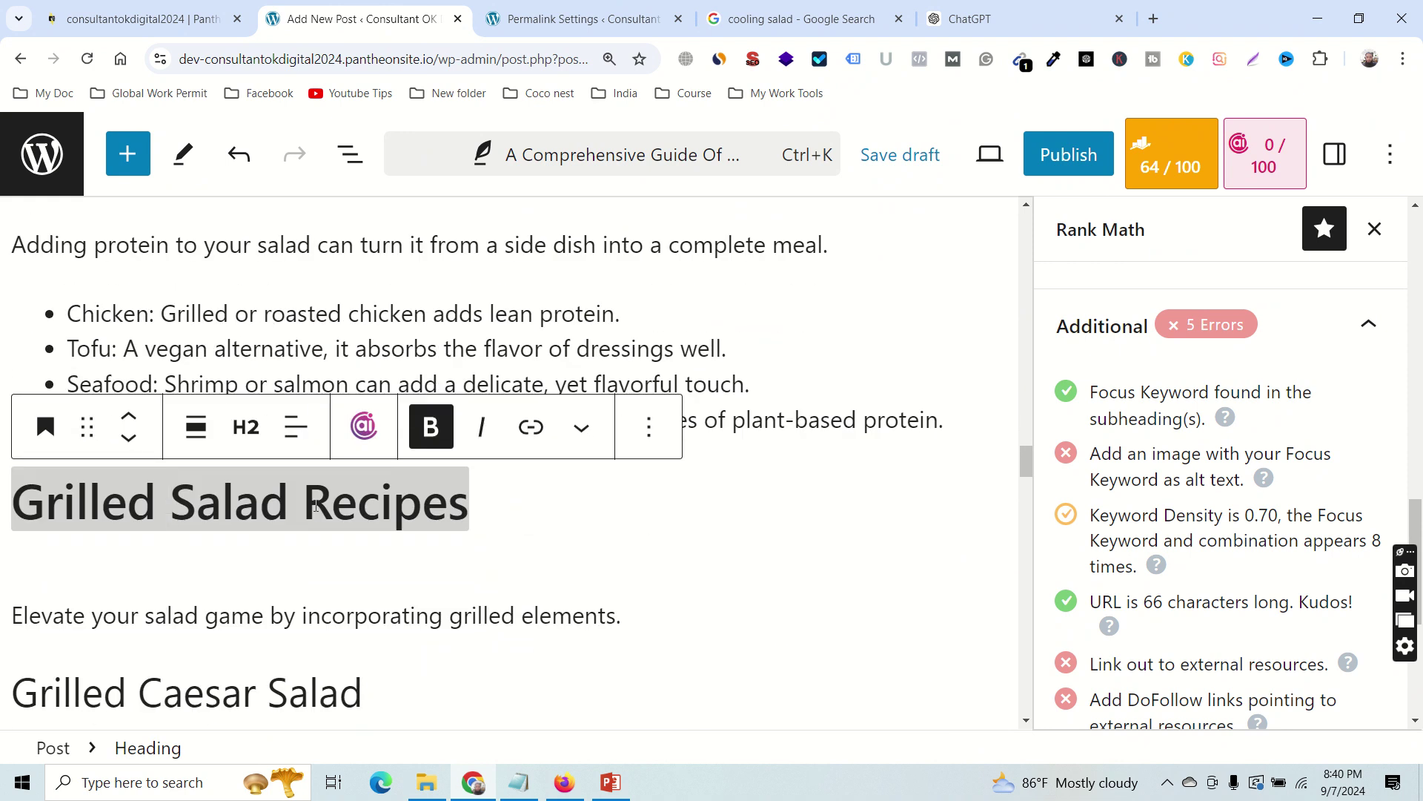
text(Cooking)
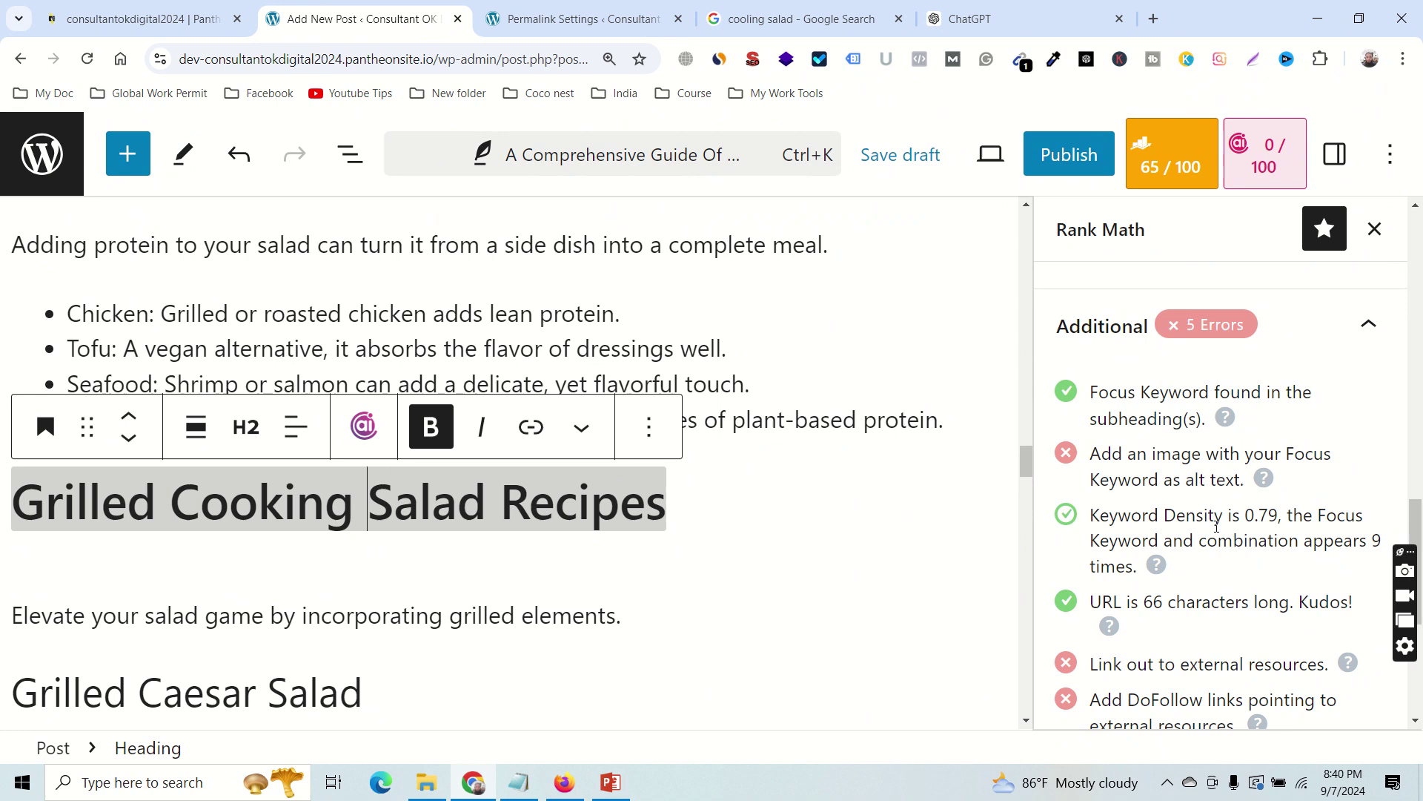
Review the keyword density item and the remaining Additional checks, including the one on linking out to external resources.
drag(1216, 516, 1282, 516)
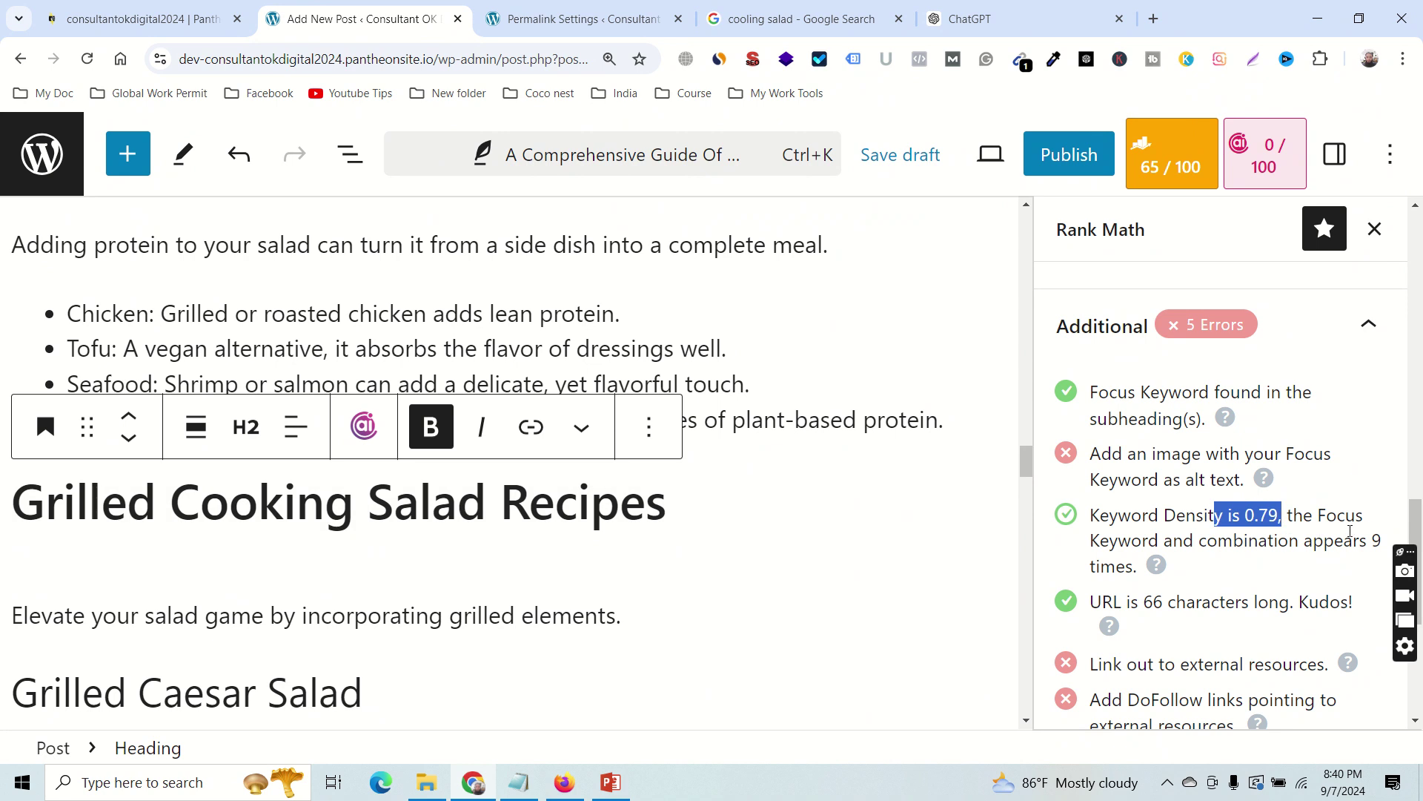
drag(1374, 537, 1246, 544)
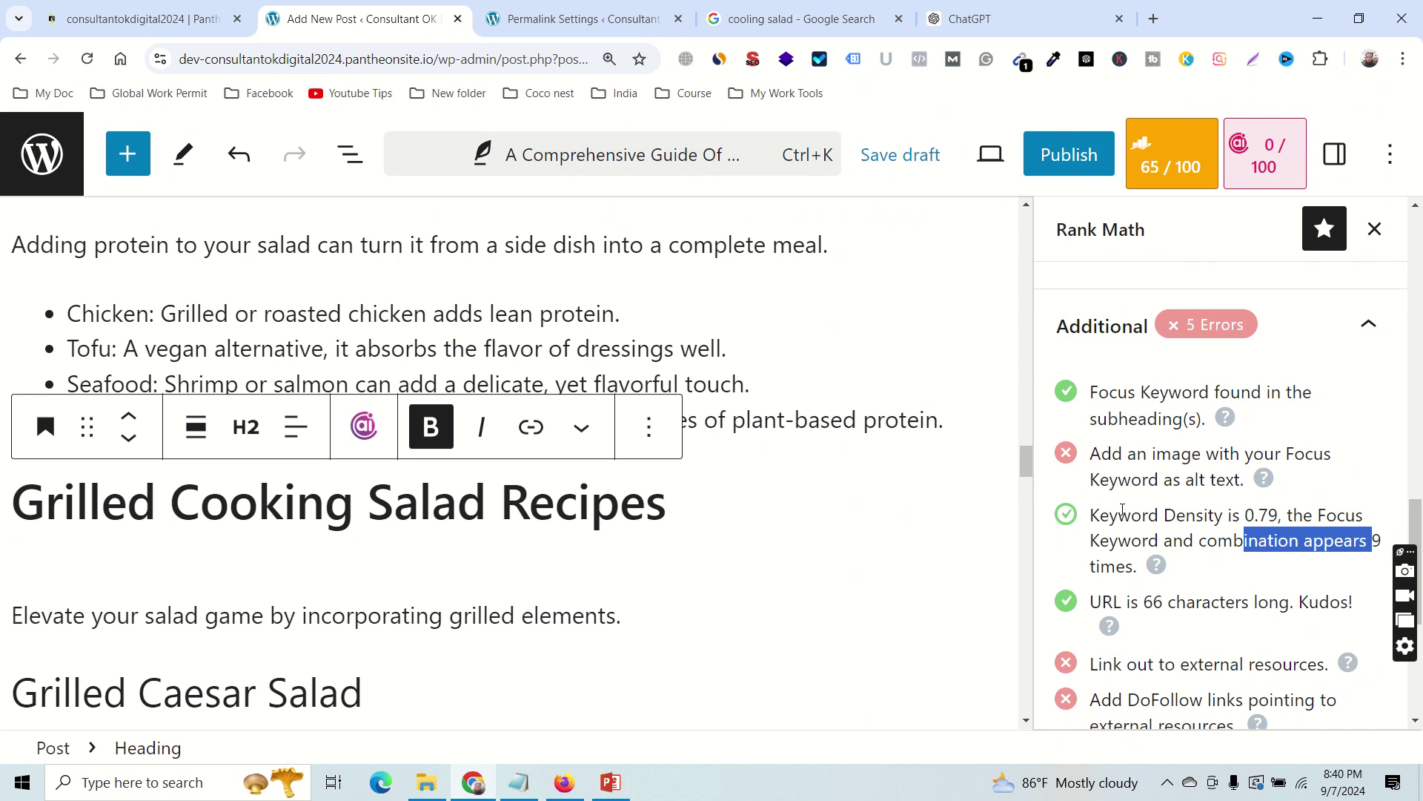
scroll(1166, 504, down, 2)
scroll(1171, 489, up, 1)
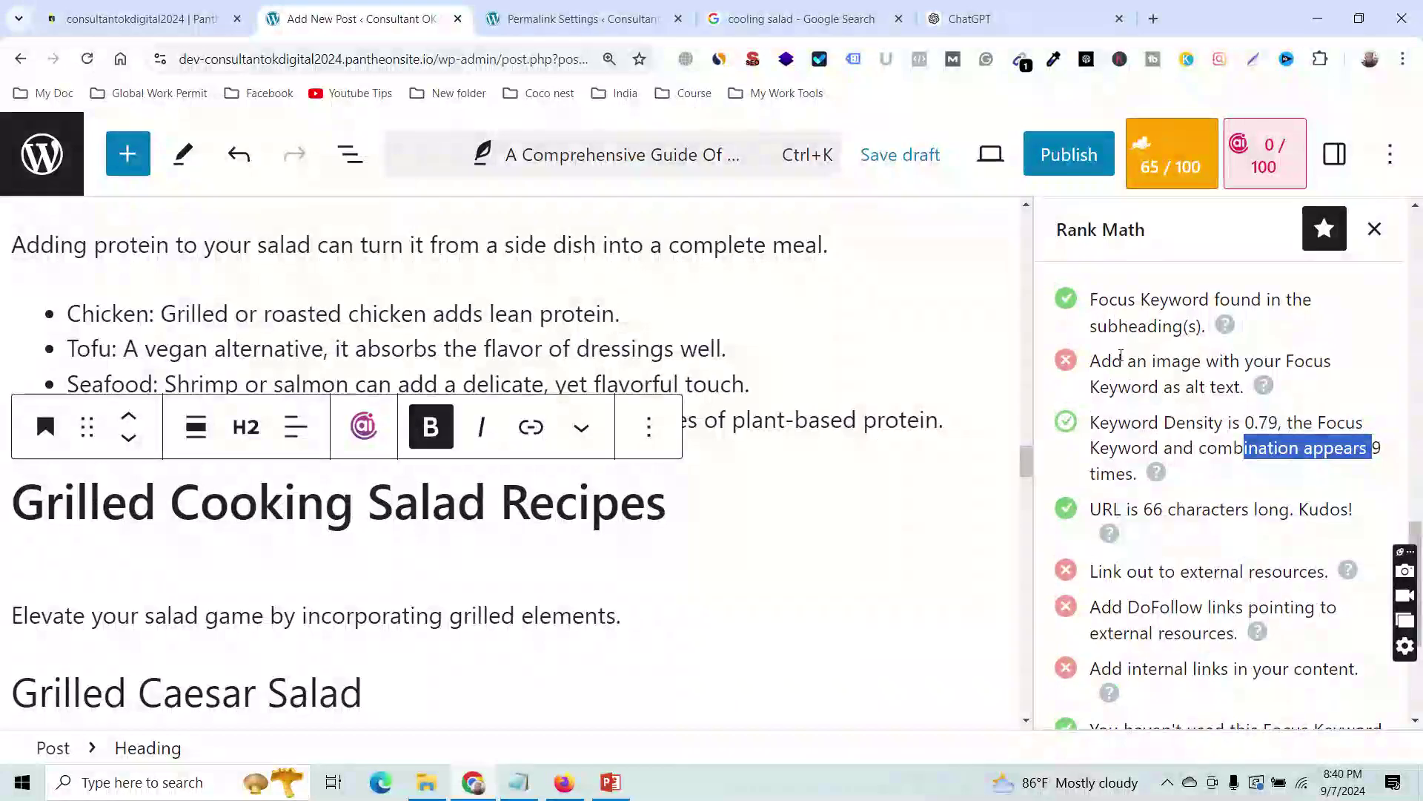
scroll(1144, 467, down, 1)
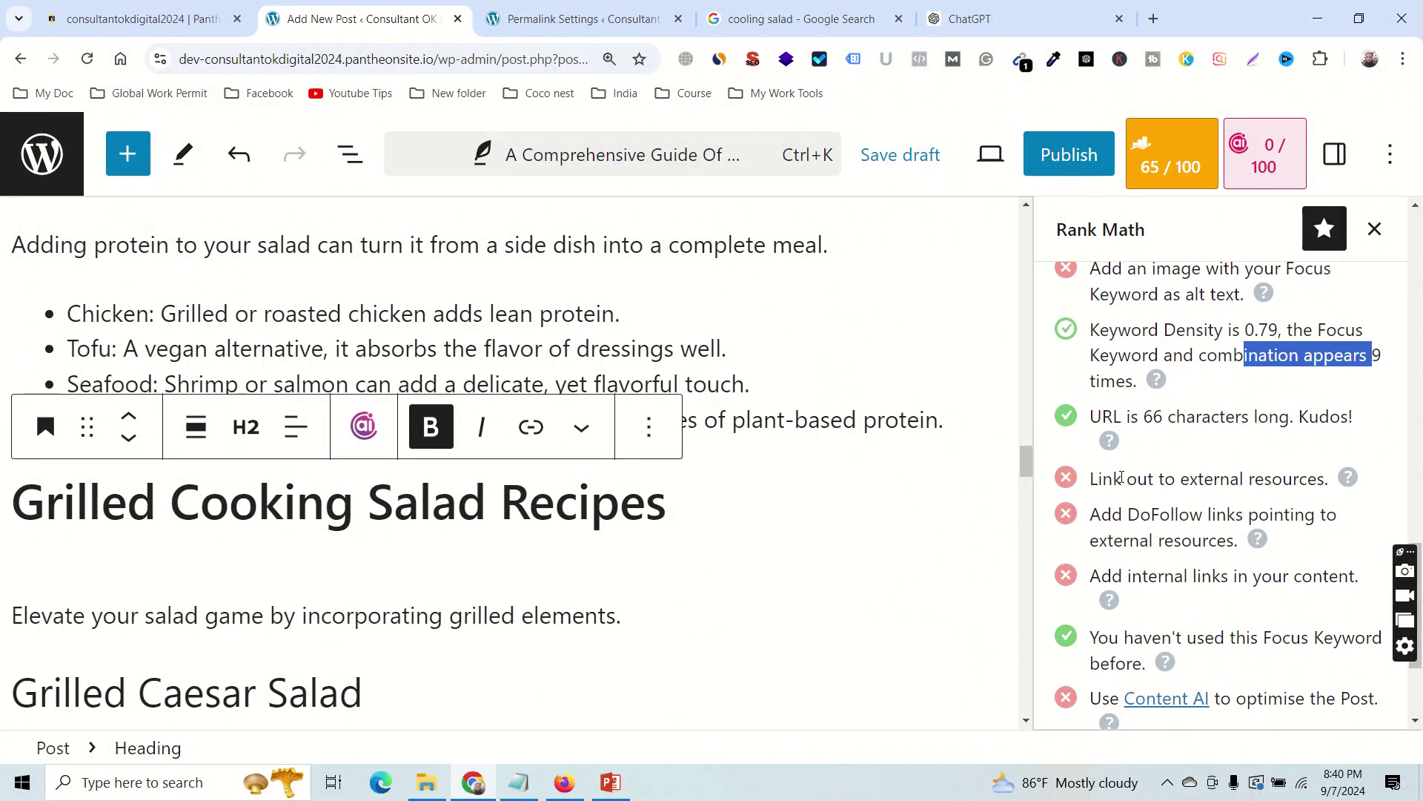
drag(1121, 478, 1283, 481)
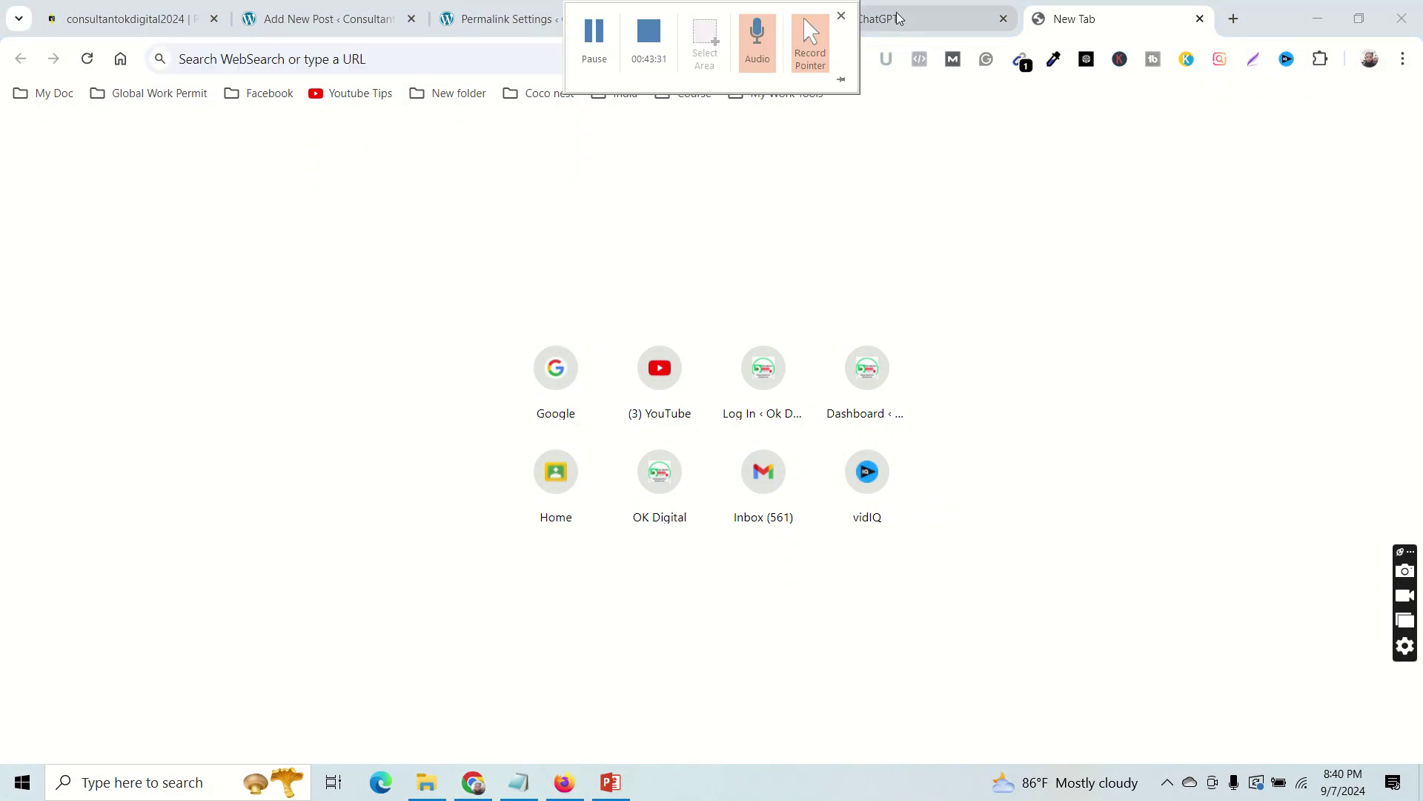
From the Google results for "cooling salad", open the New York Times article "Cooling Salads for Hot Days" in a new tab.
click(731, 18)
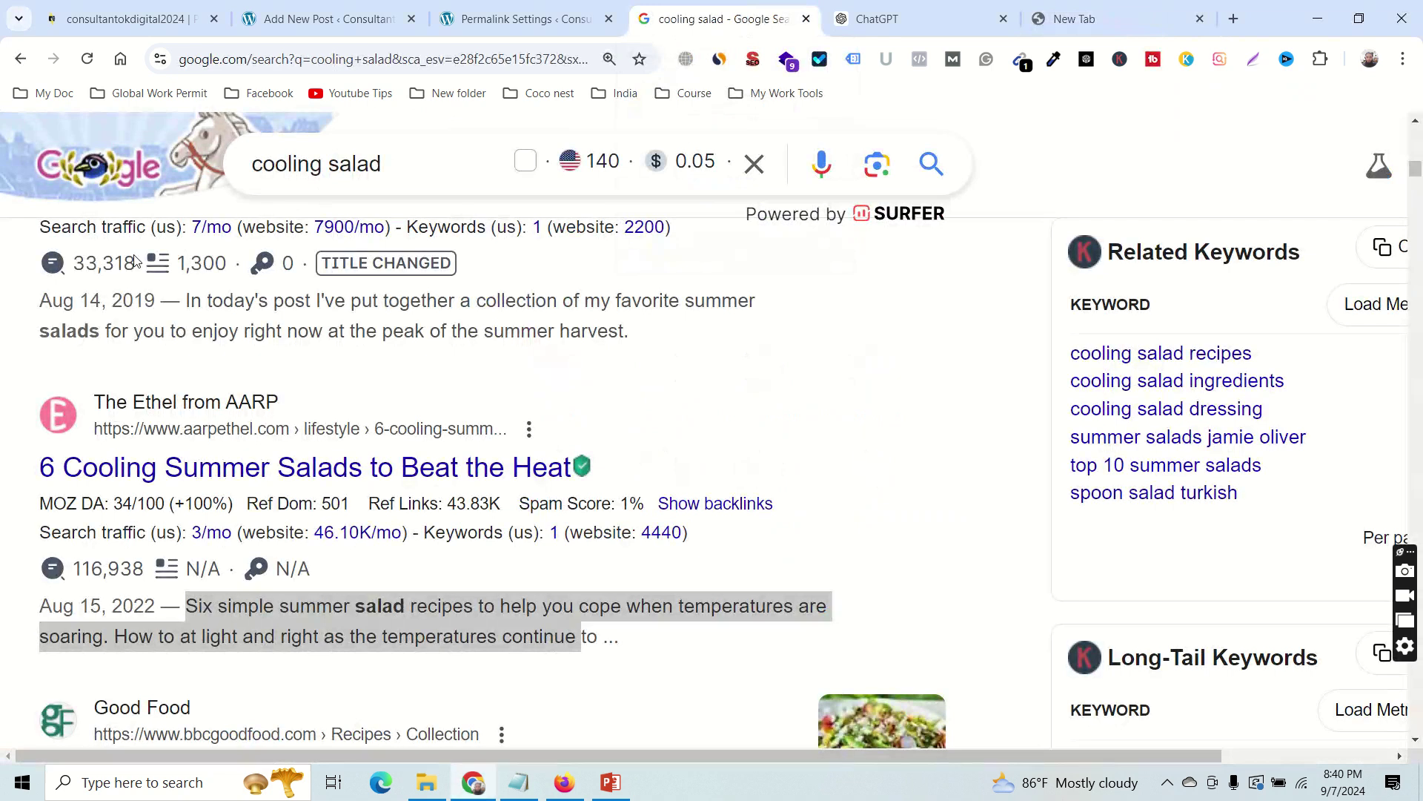
scroll(252, 225, up, 10)
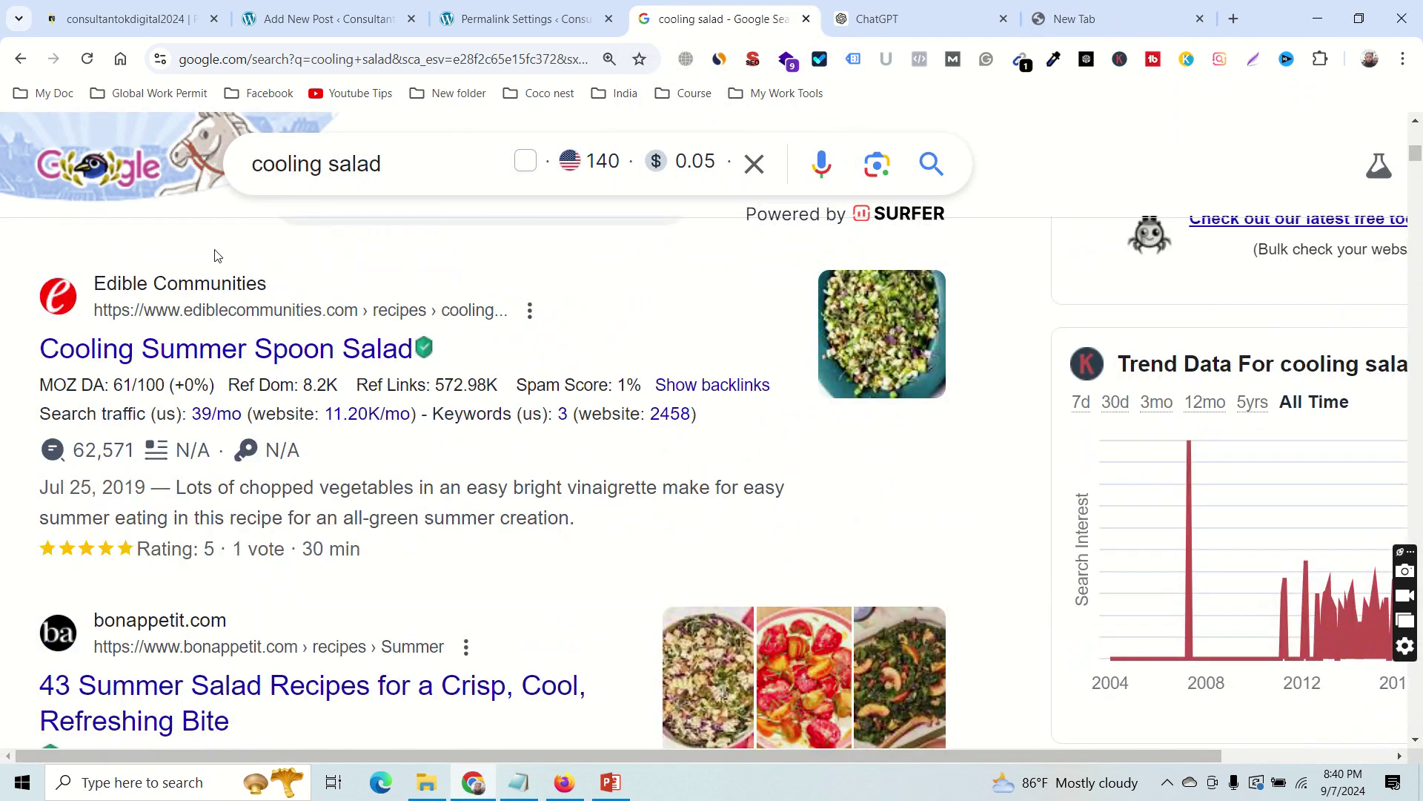
scroll(212, 254, up, 10)
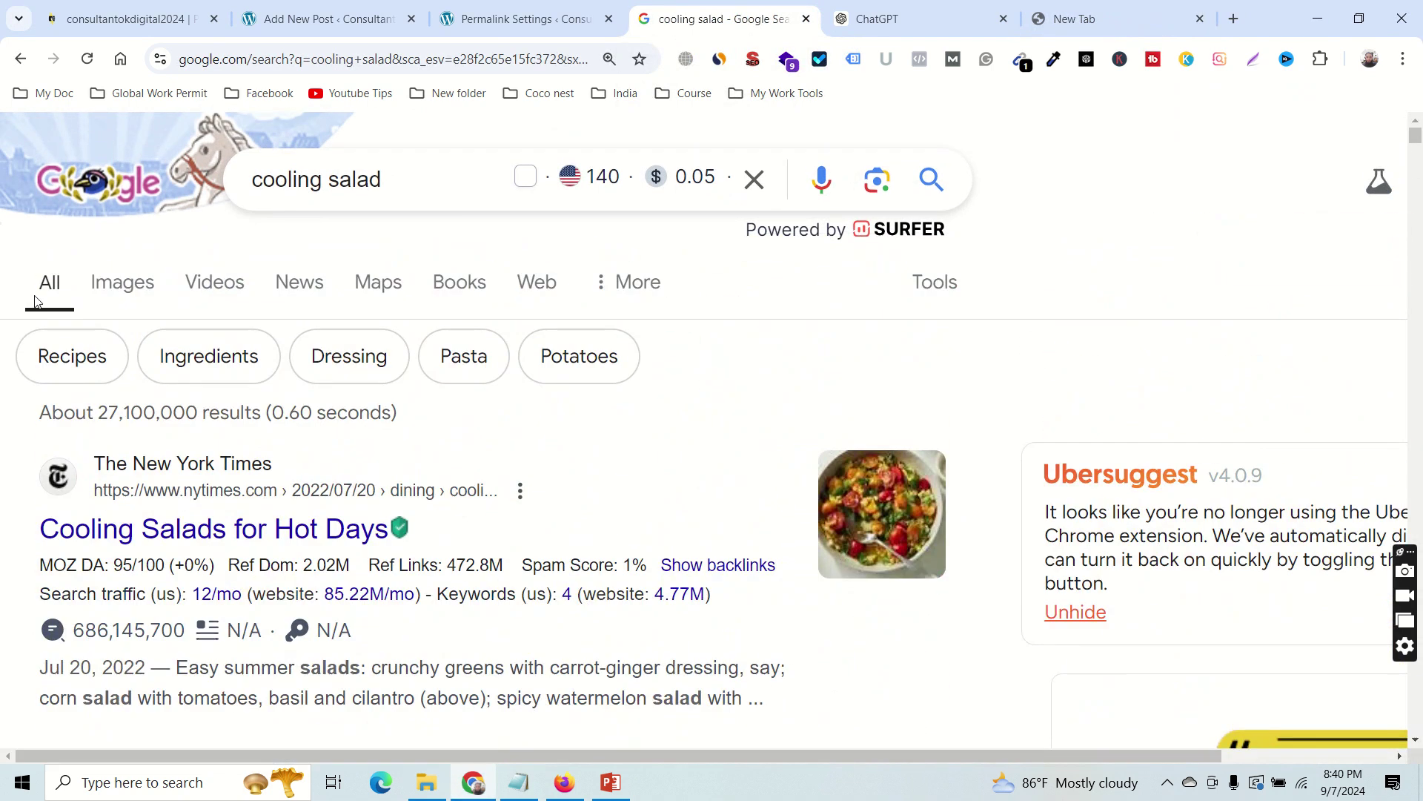
scroll(286, 519, down, 1)
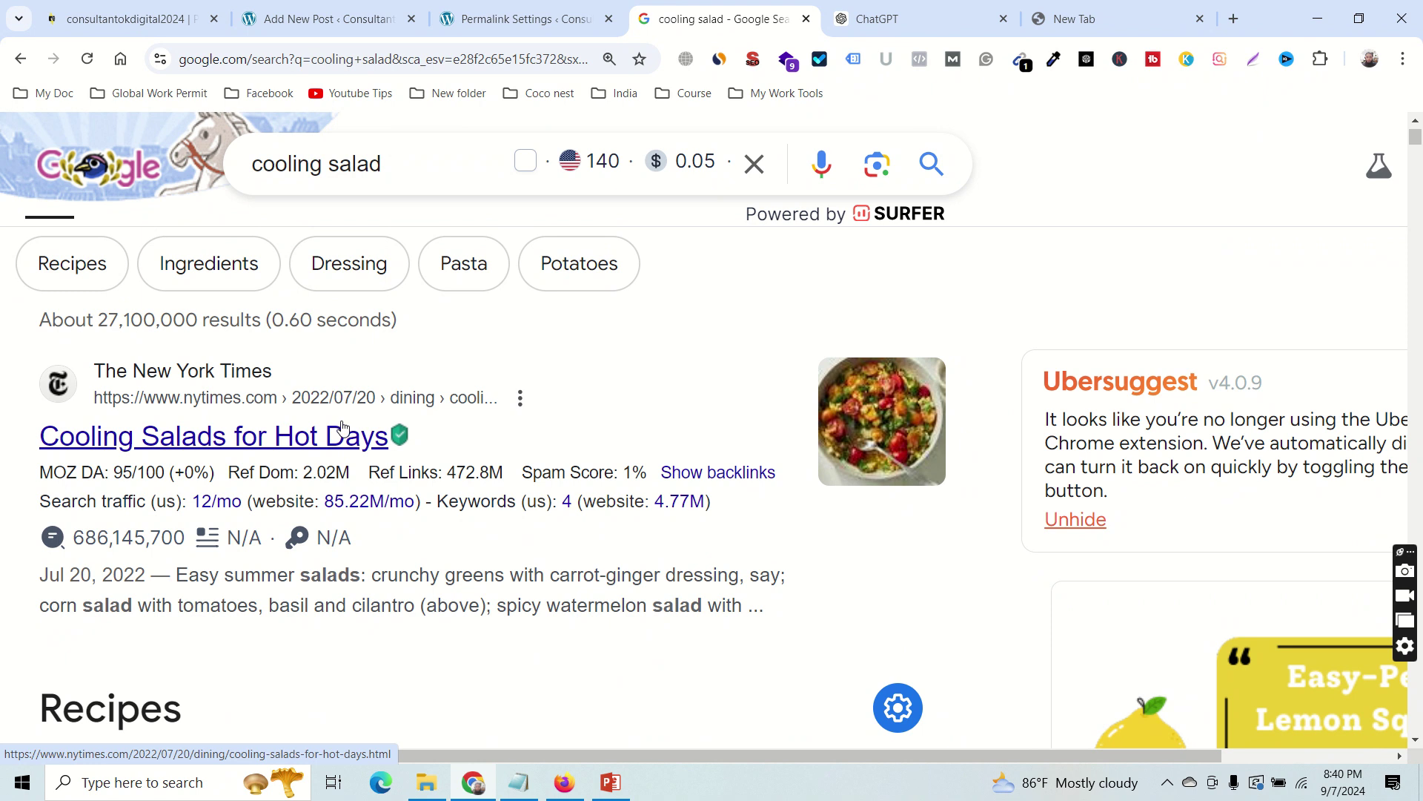
mouse_move(311, 493)
right_click(196, 442)
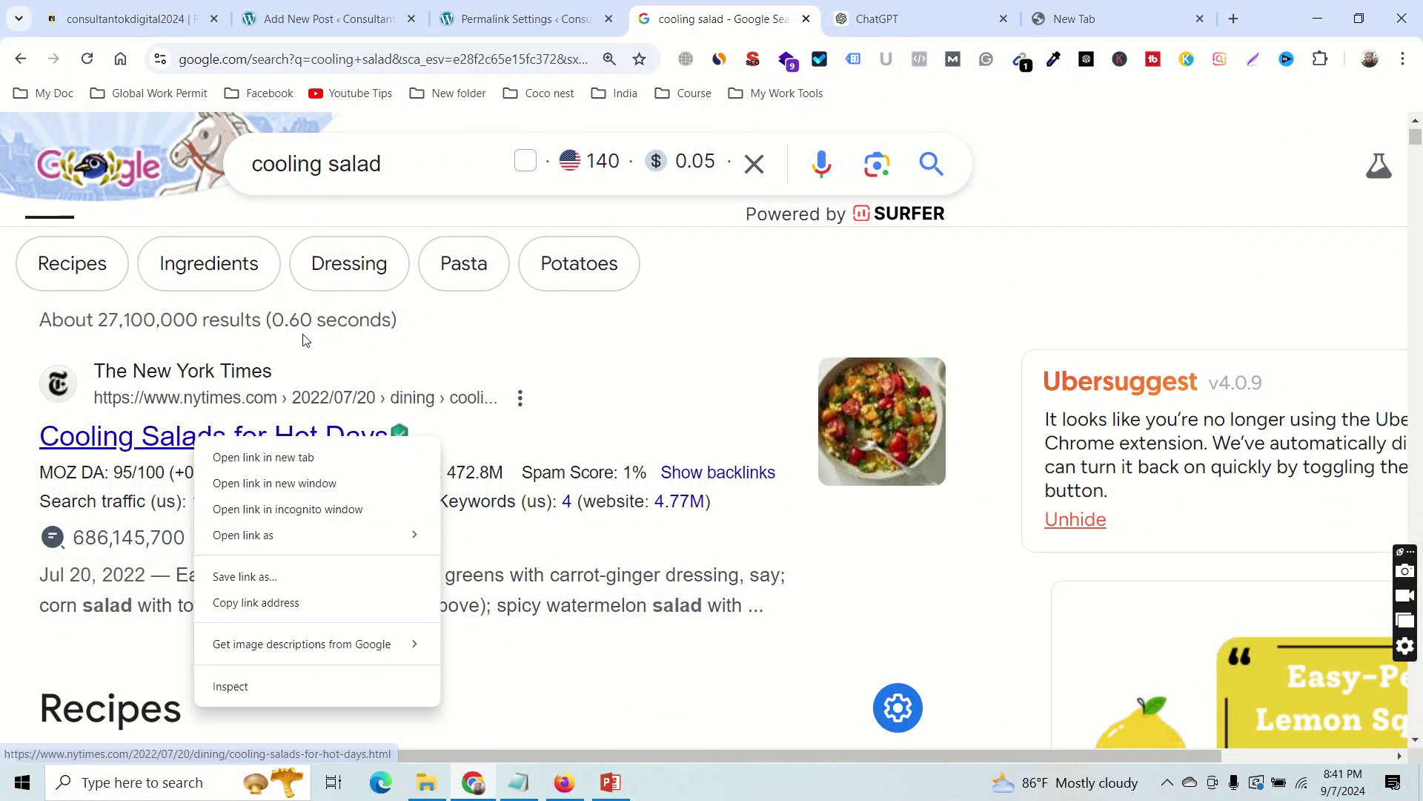
click(287, 457)
click(793, 19)
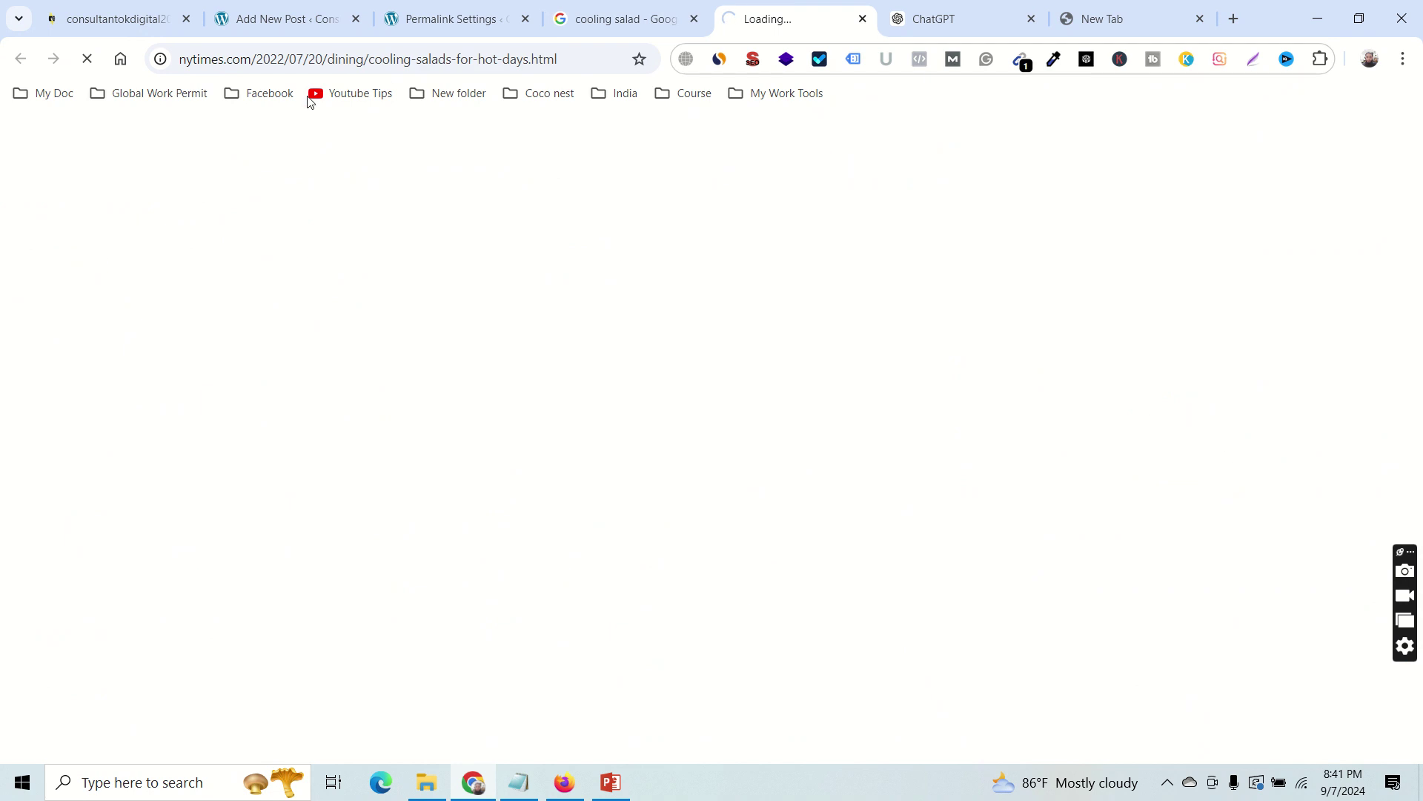
Copy the web address of the New York Times salad article and return to the WordPress post draft.
click(315, 61)
key(ctrl+c)
key(ctrl+shift+Tab)
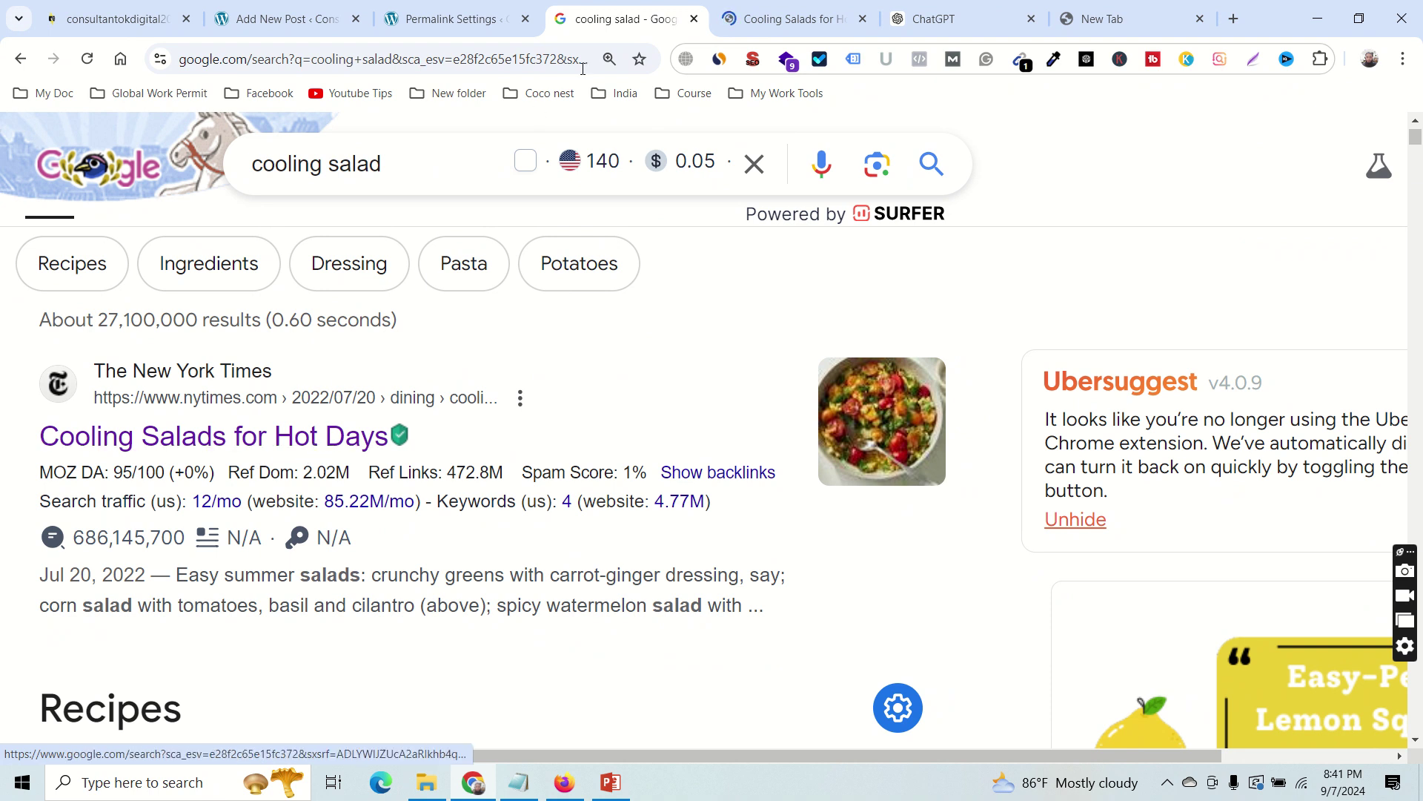
click(767, 25)
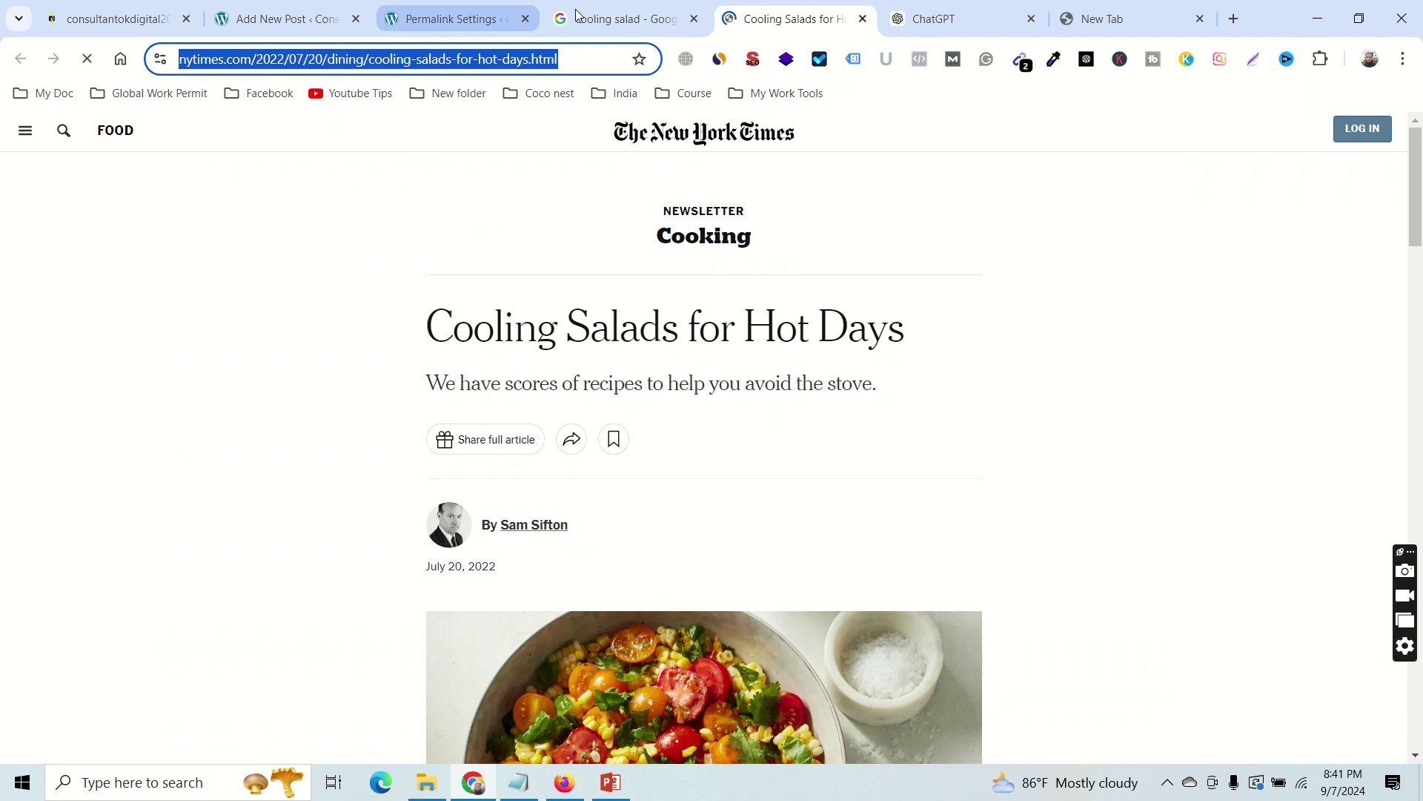
click(286, 25)
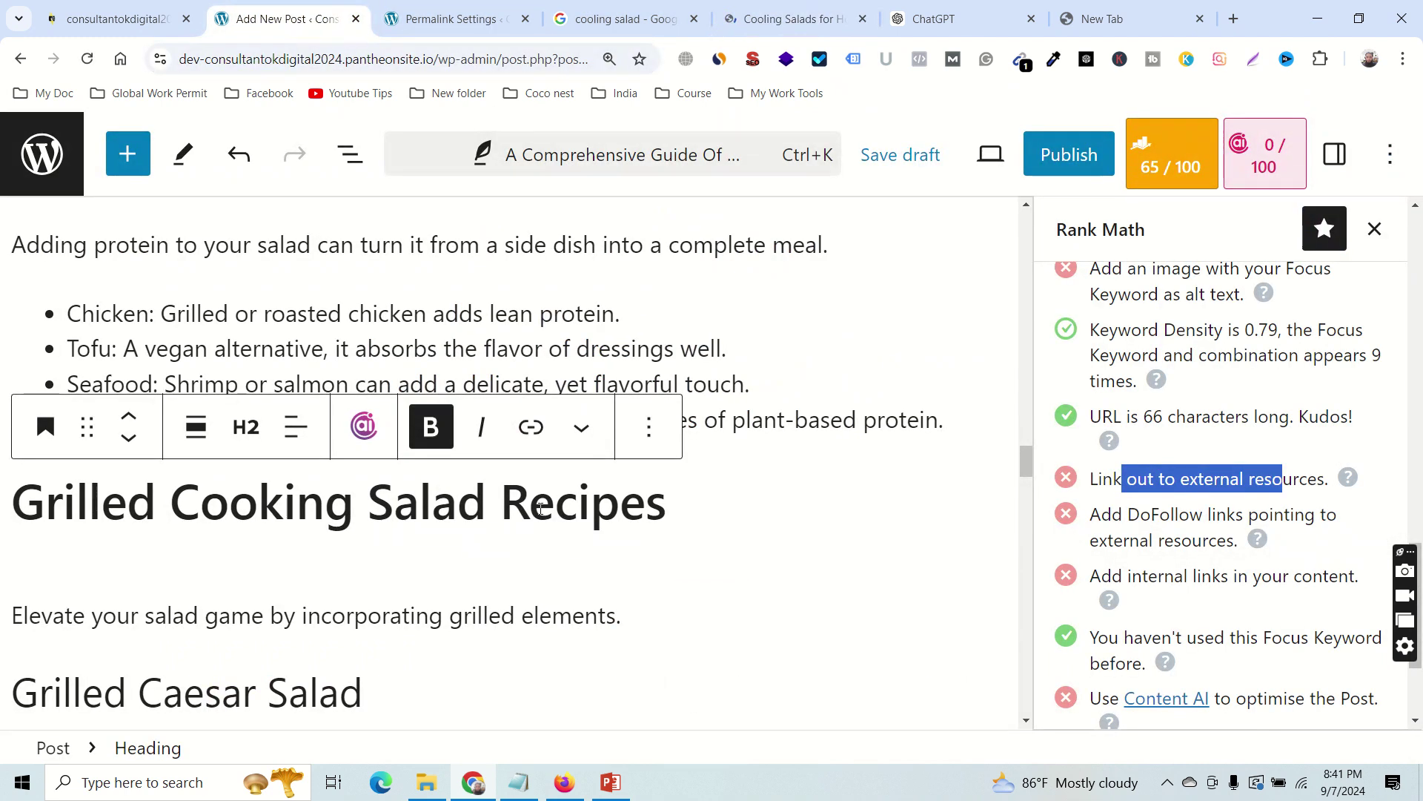
scroll(559, 514, up, 10)
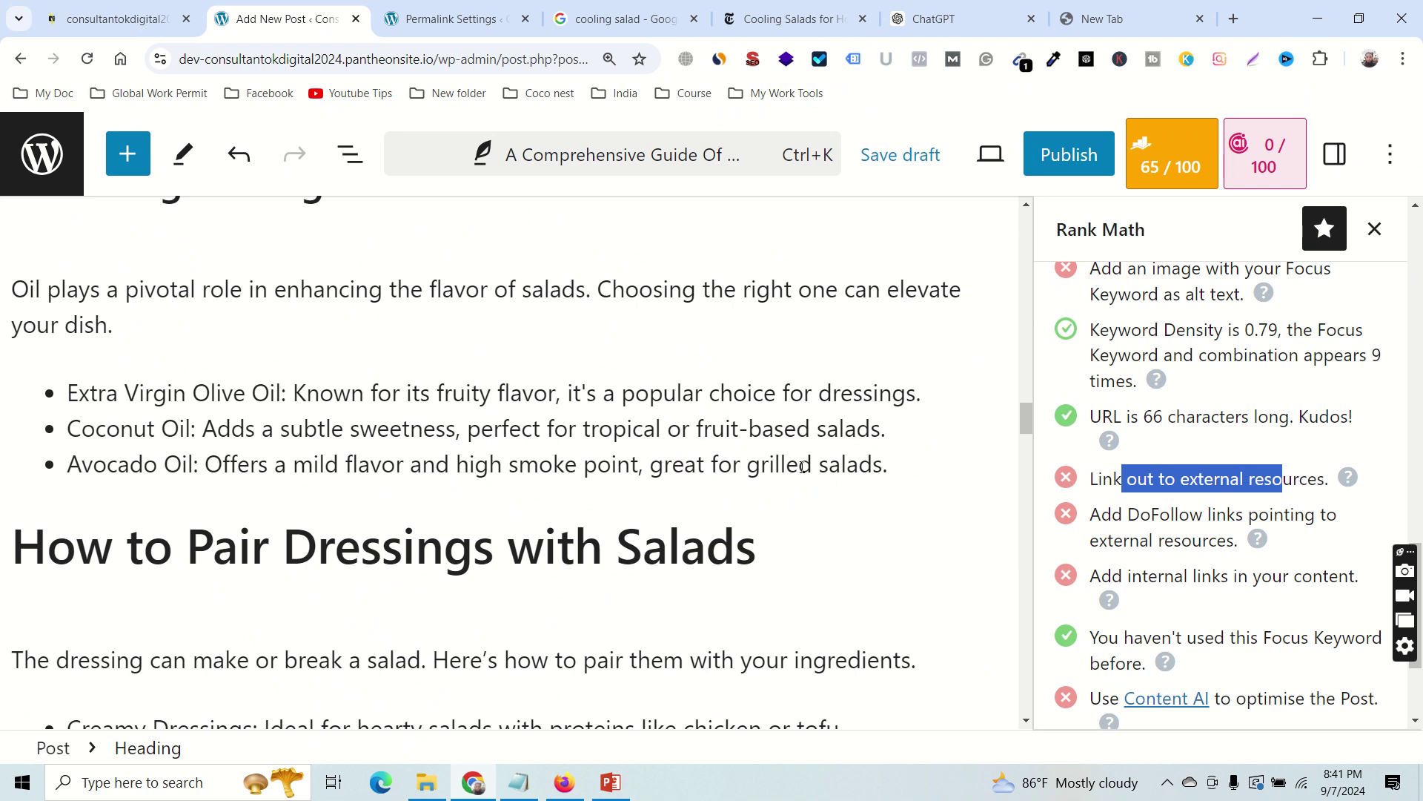
Search the post for "cooking" and go to the match in the line "Expert Insights on Salad Cooking".
mouse_move(549, 503)
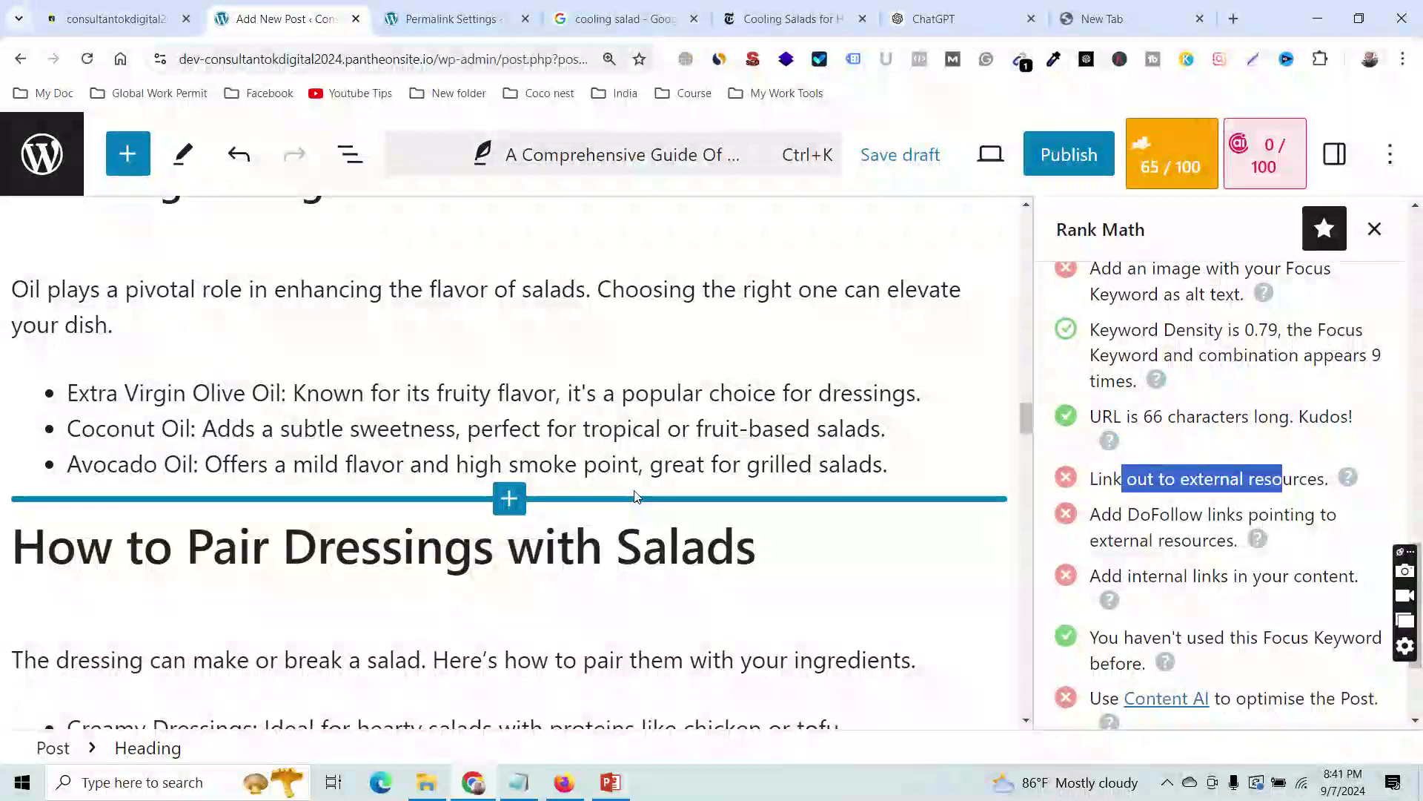
click(541, 437)
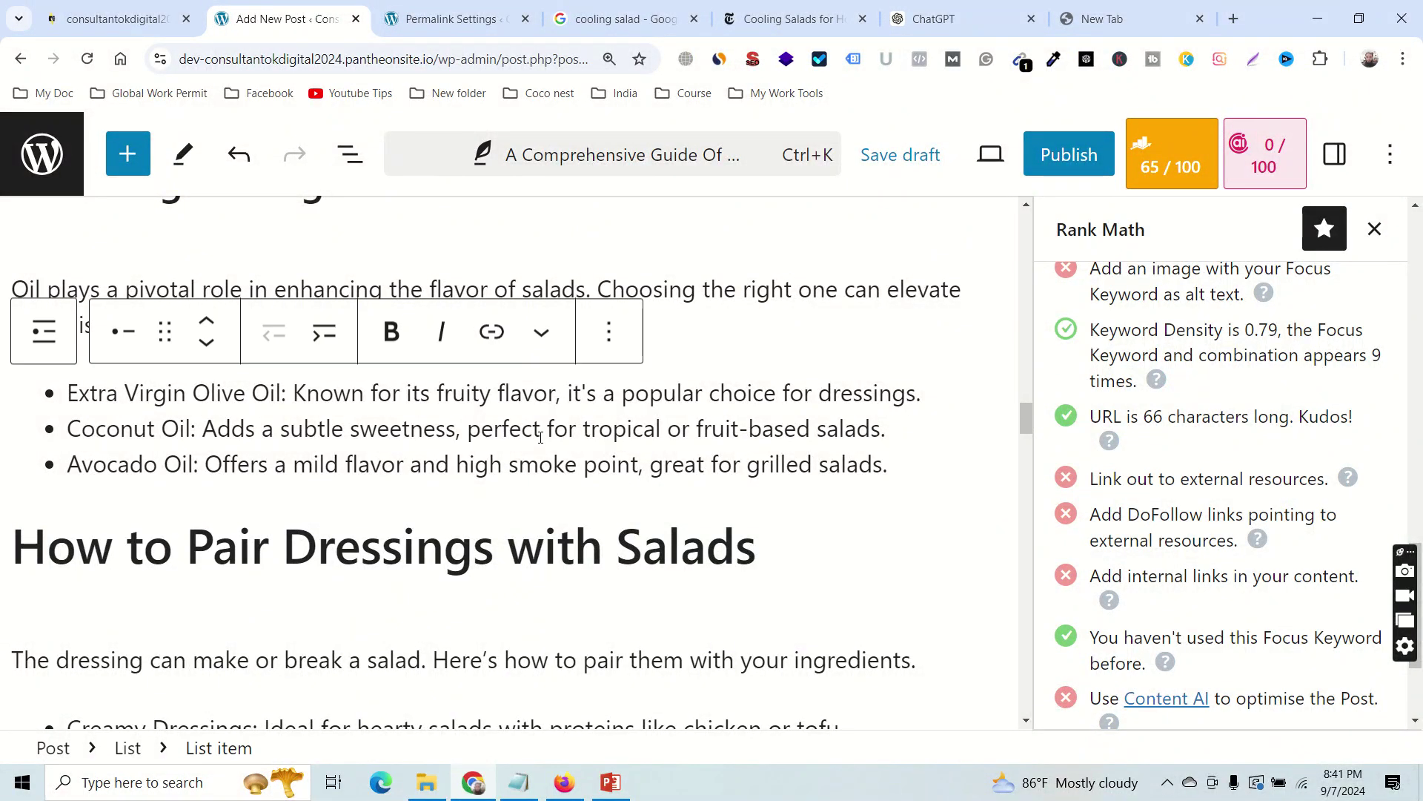
key(ctrl+f)
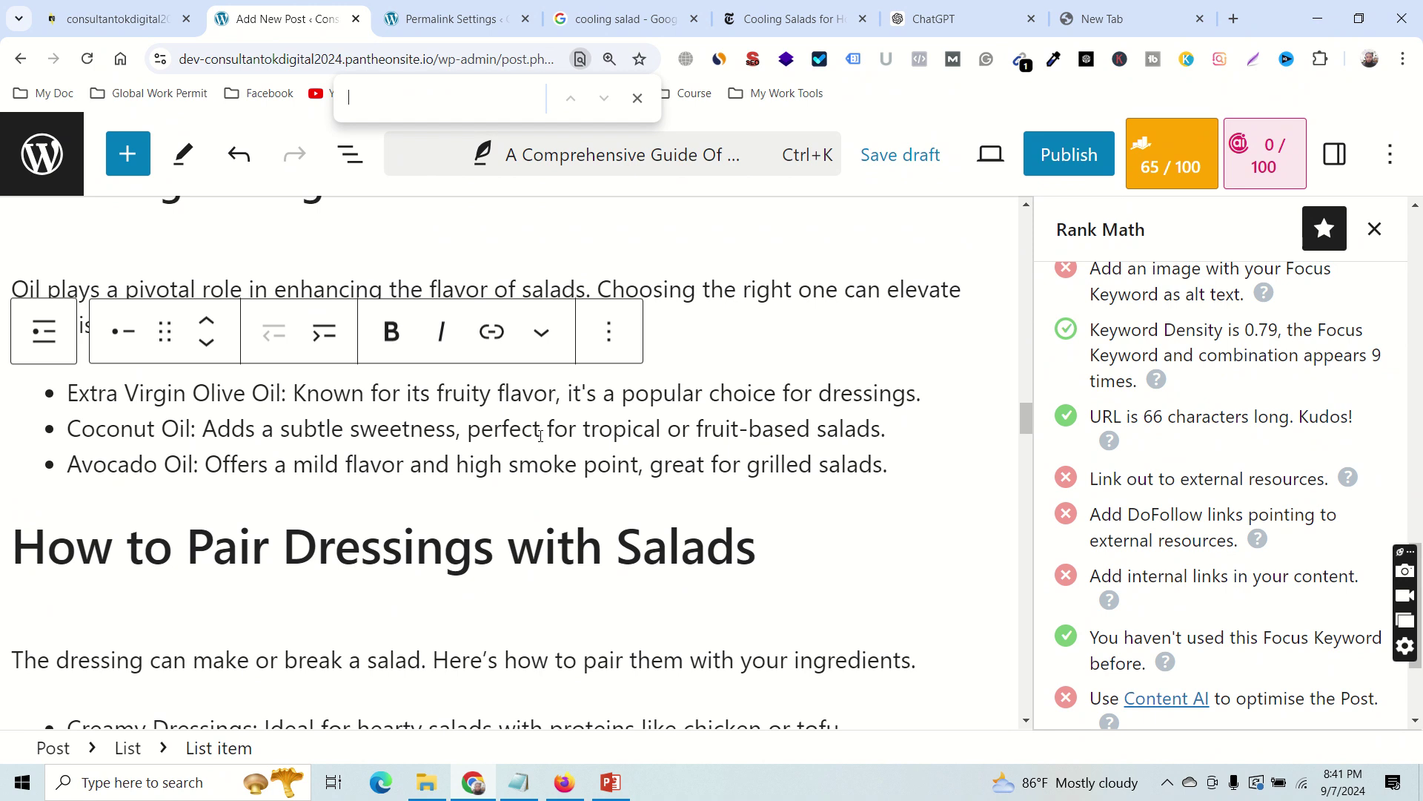
text(cooking)
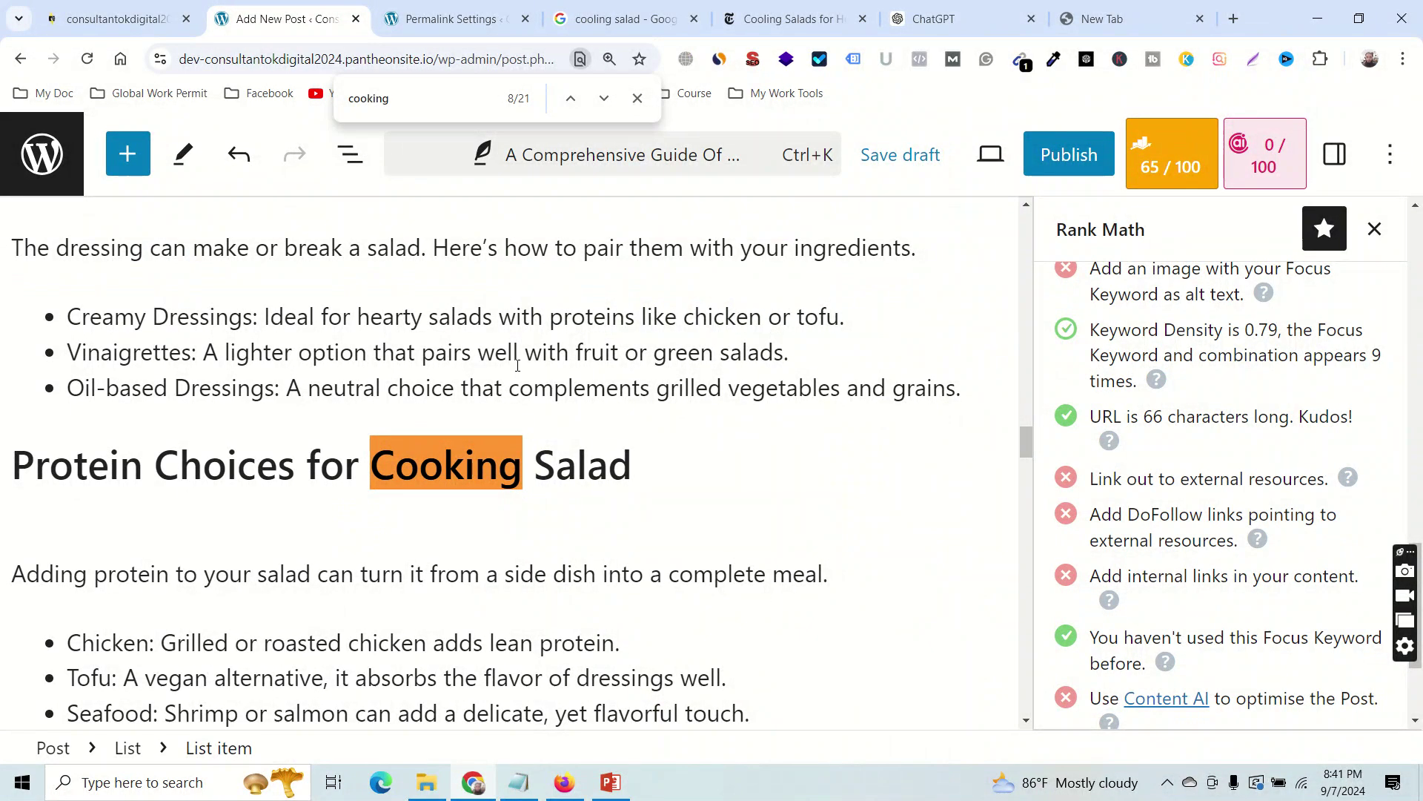
scroll(534, 482, down, 2)
scroll(571, 455, up, 3)
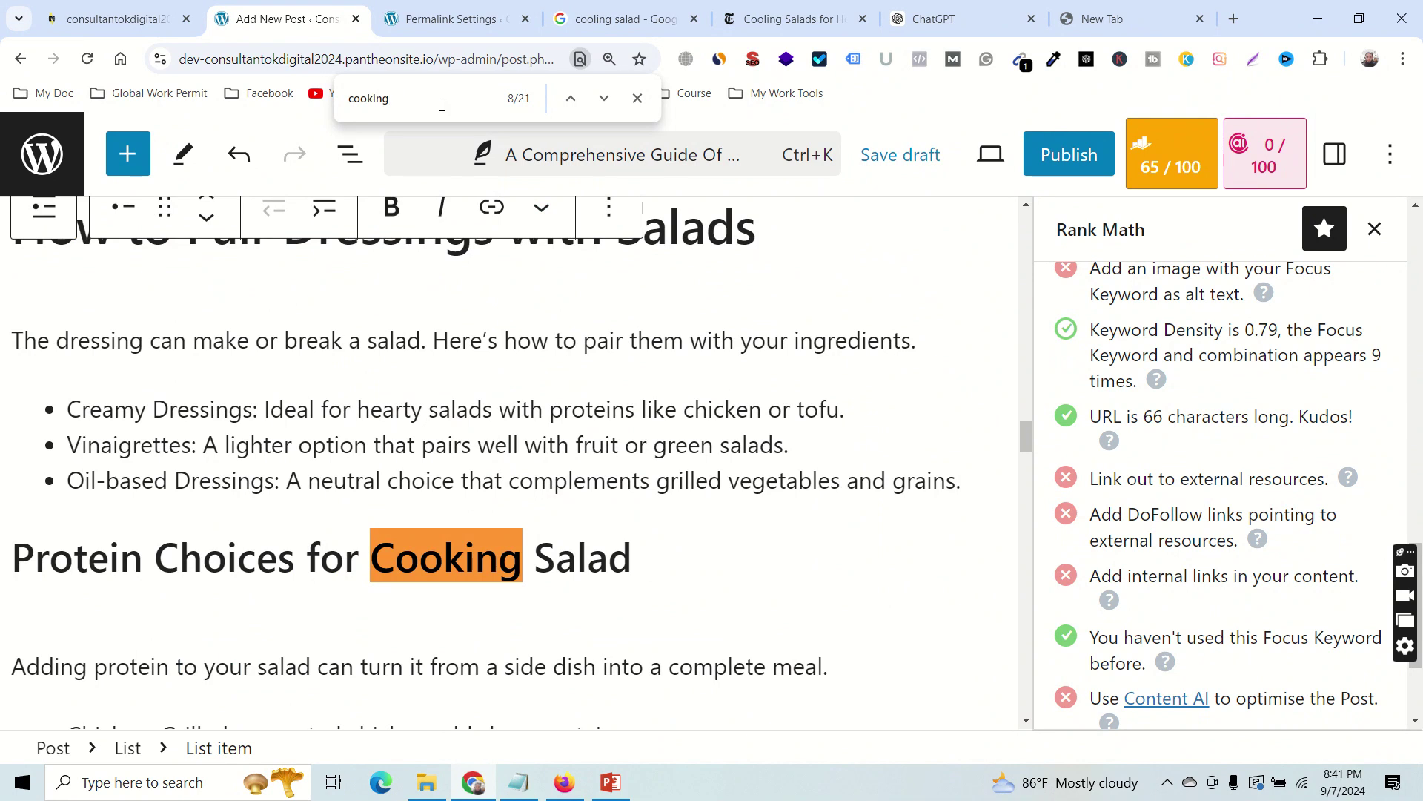
key(Return)
key(Return)
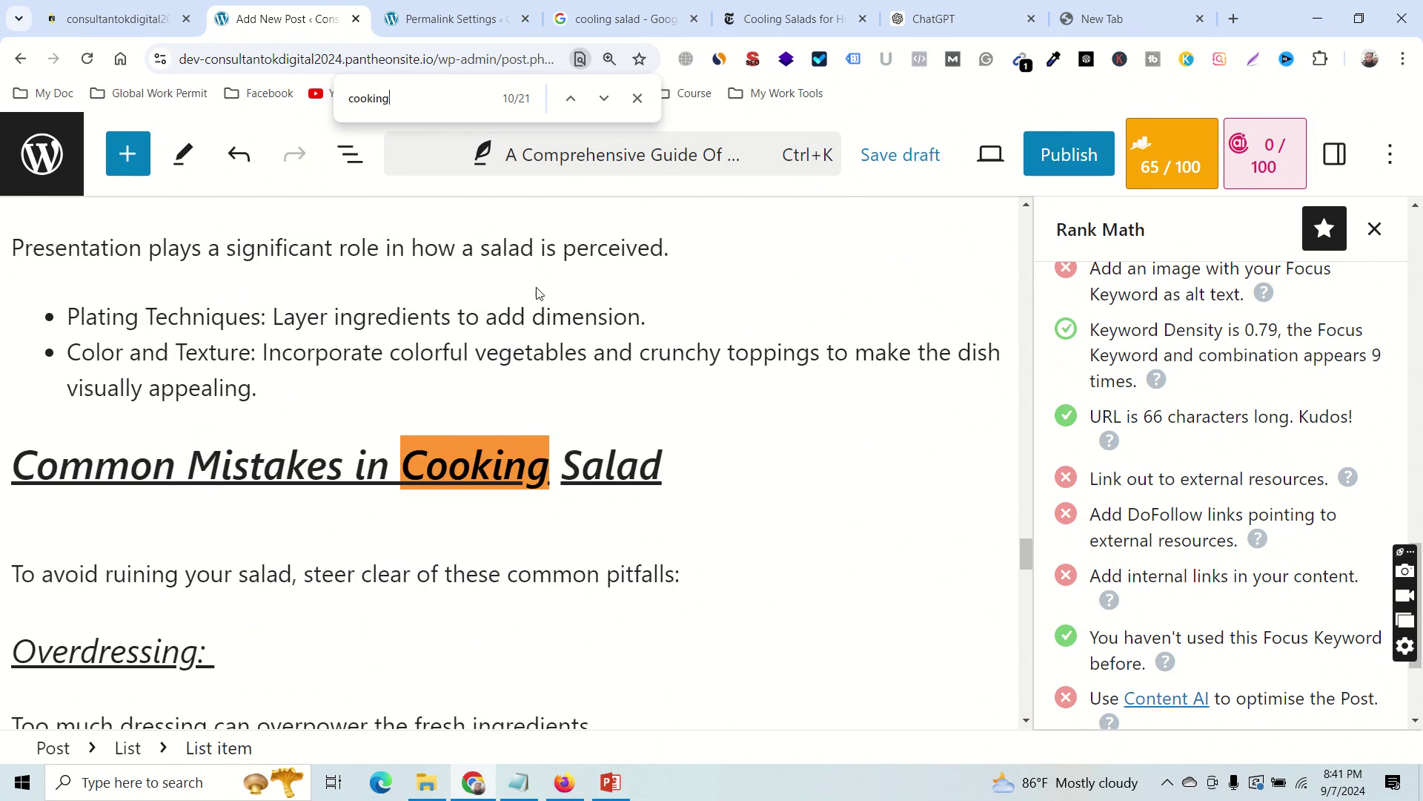
key(Return)
key(Return)
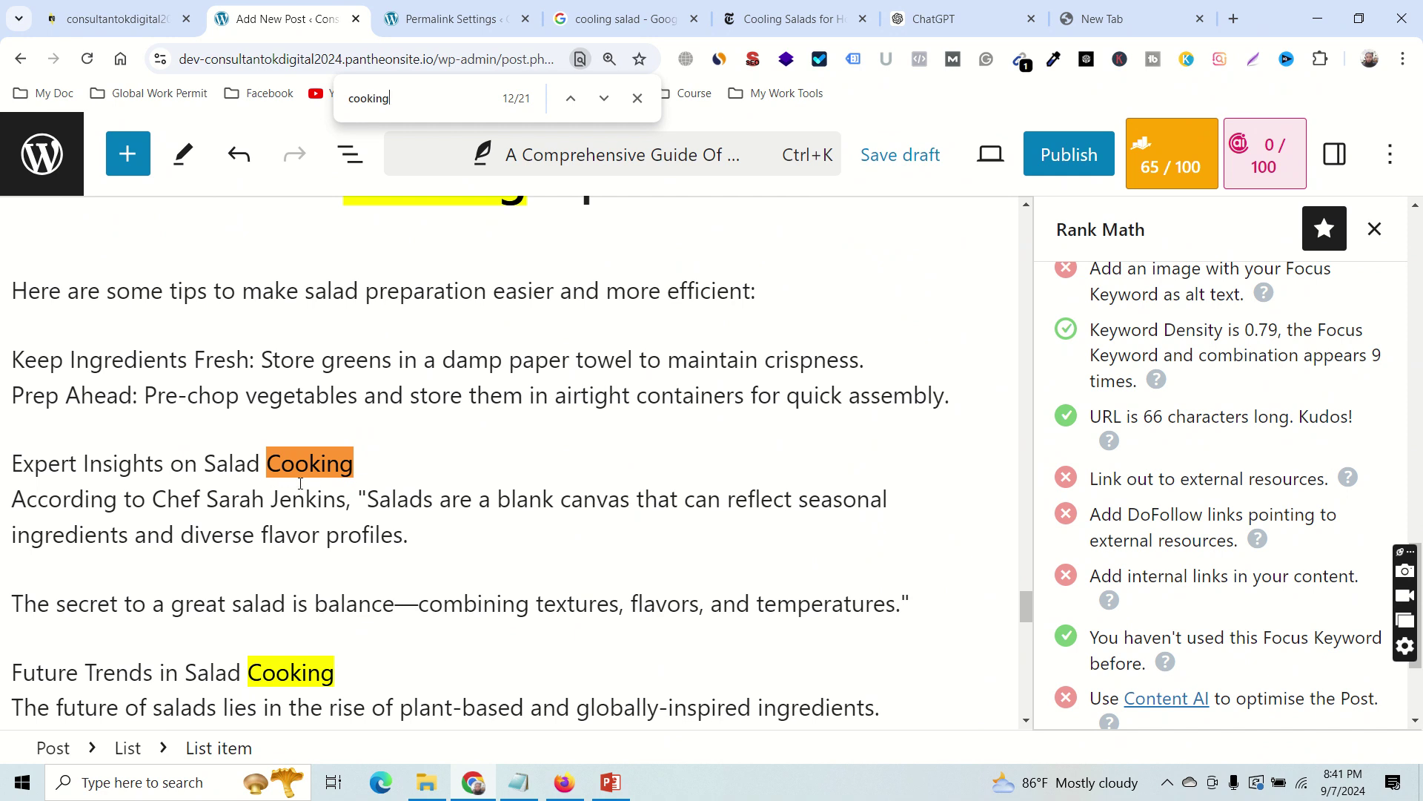
Convert the "Expert Insights on Salad Cooking" paragraph, including the chef's quote below it, into a bulleted list.
drag(431, 536, 11, 463)
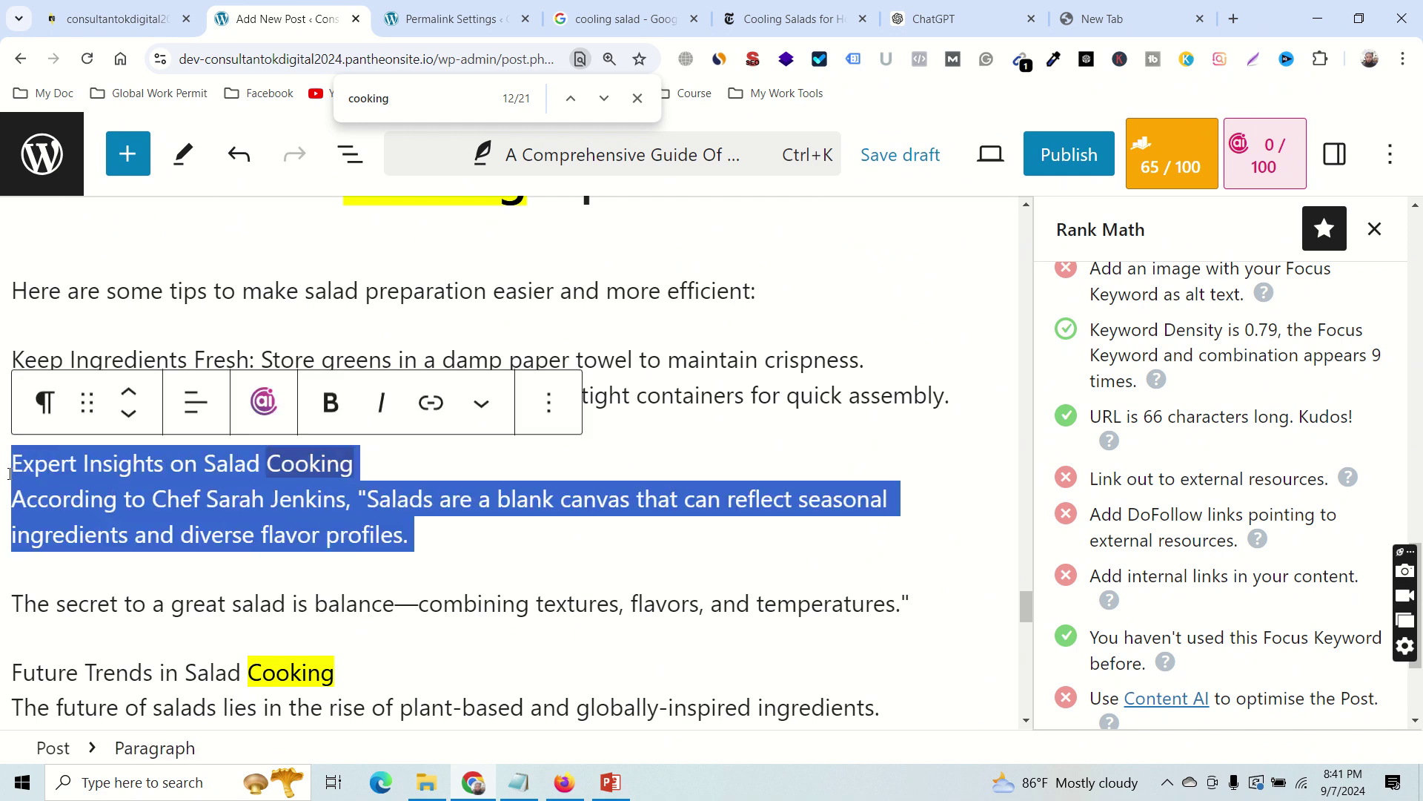
click(45, 403)
click(111, 583)
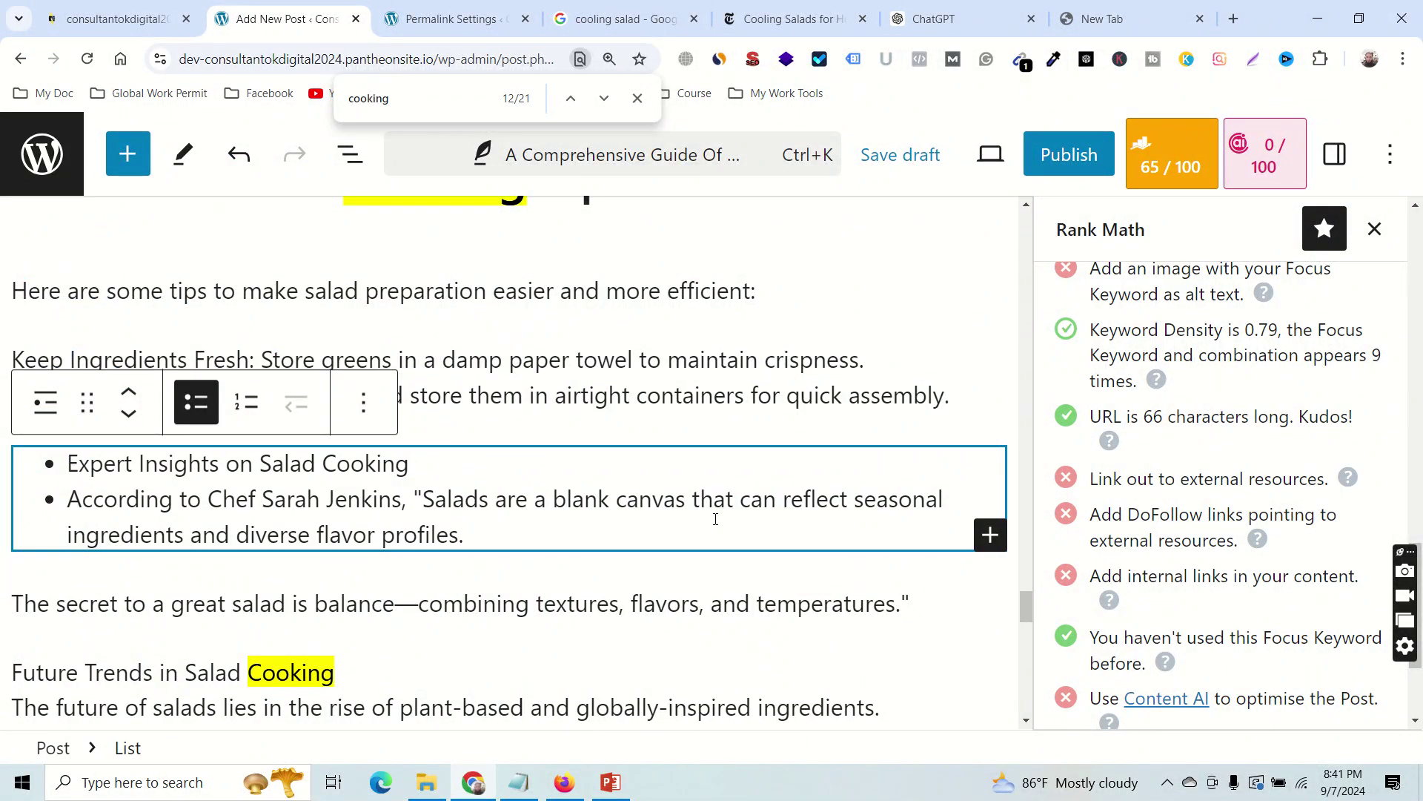
Link the words "Salad Cooking" in the first bullet to the copied New York Times cooling salads article.
click(300, 466)
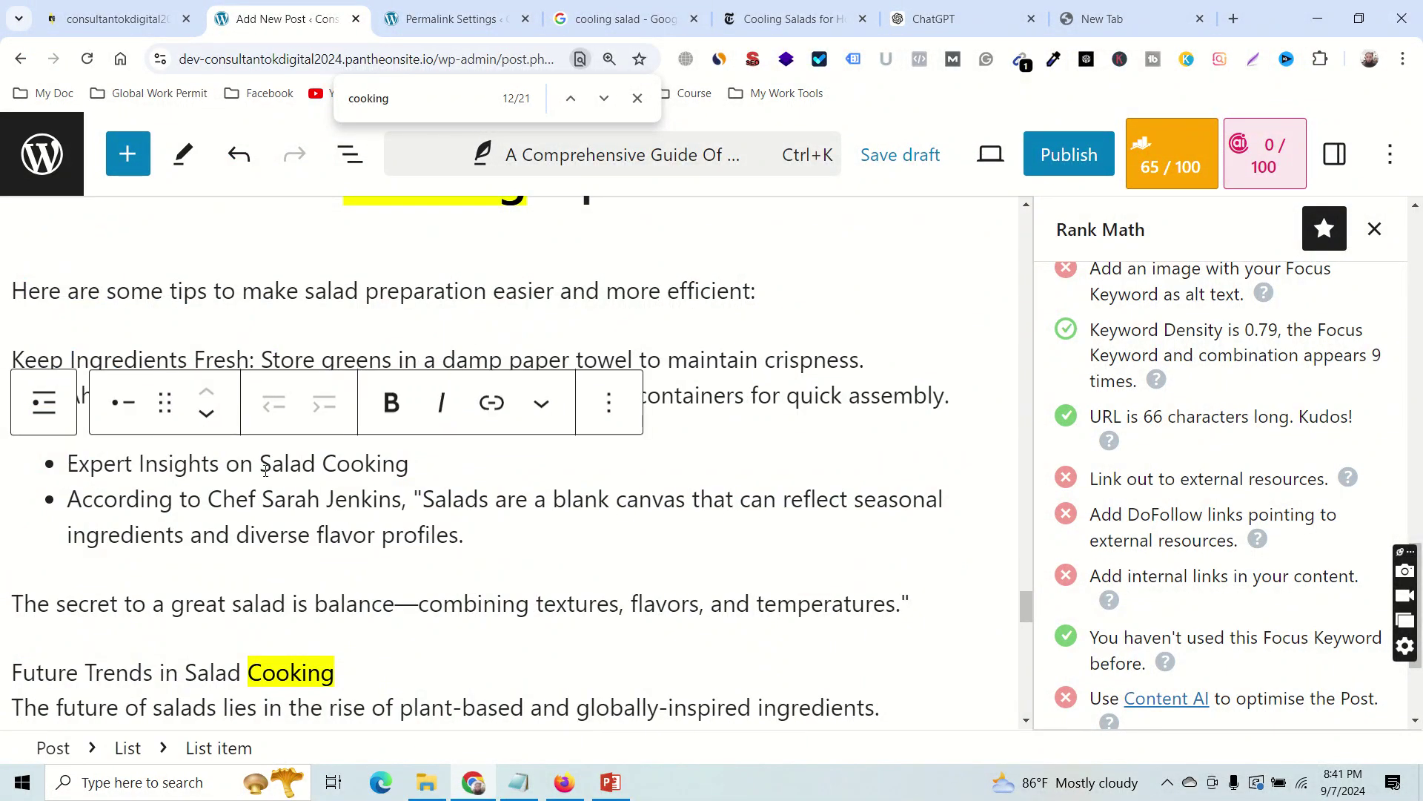
drag(265, 472, 410, 467)
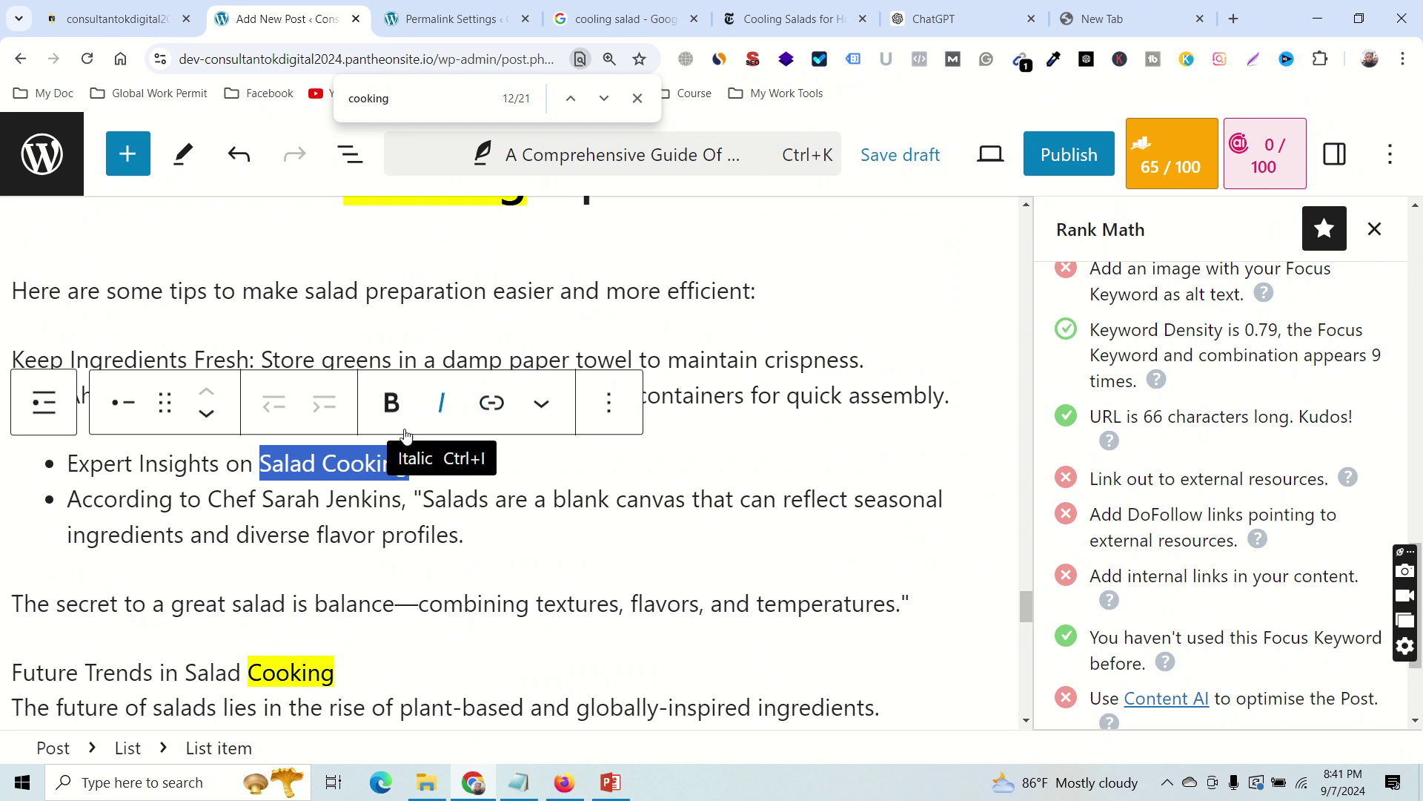
click(501, 406)
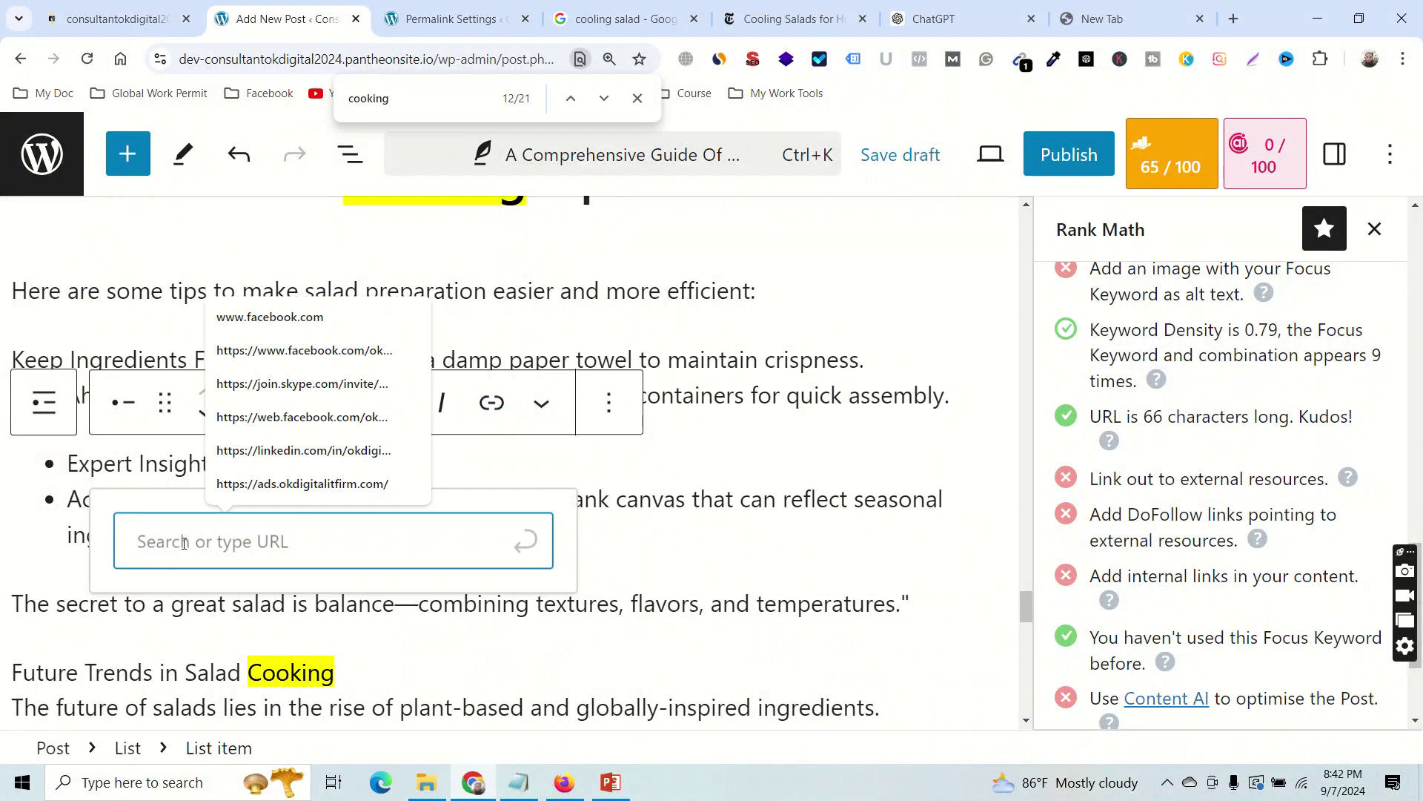
key(ctrl+v)
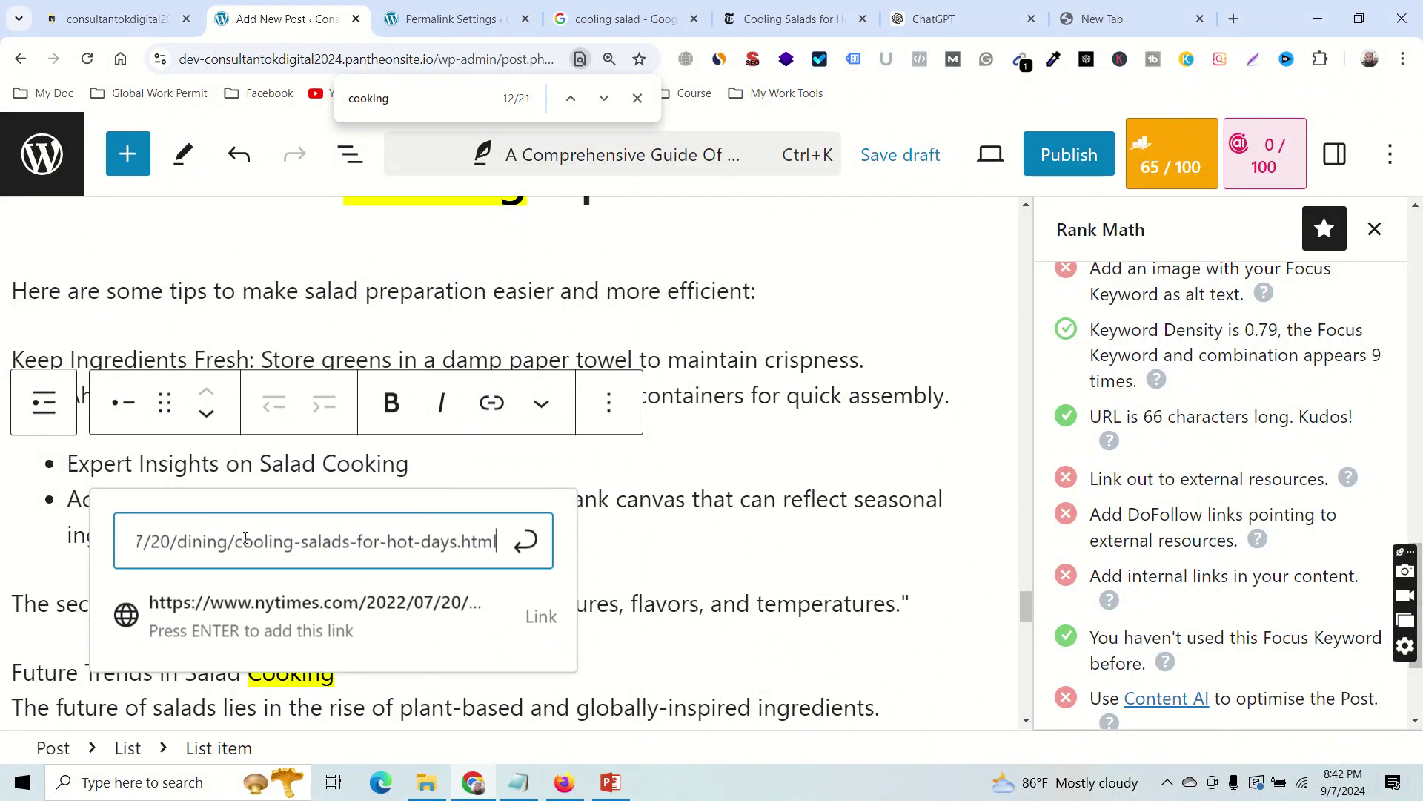
click(527, 547)
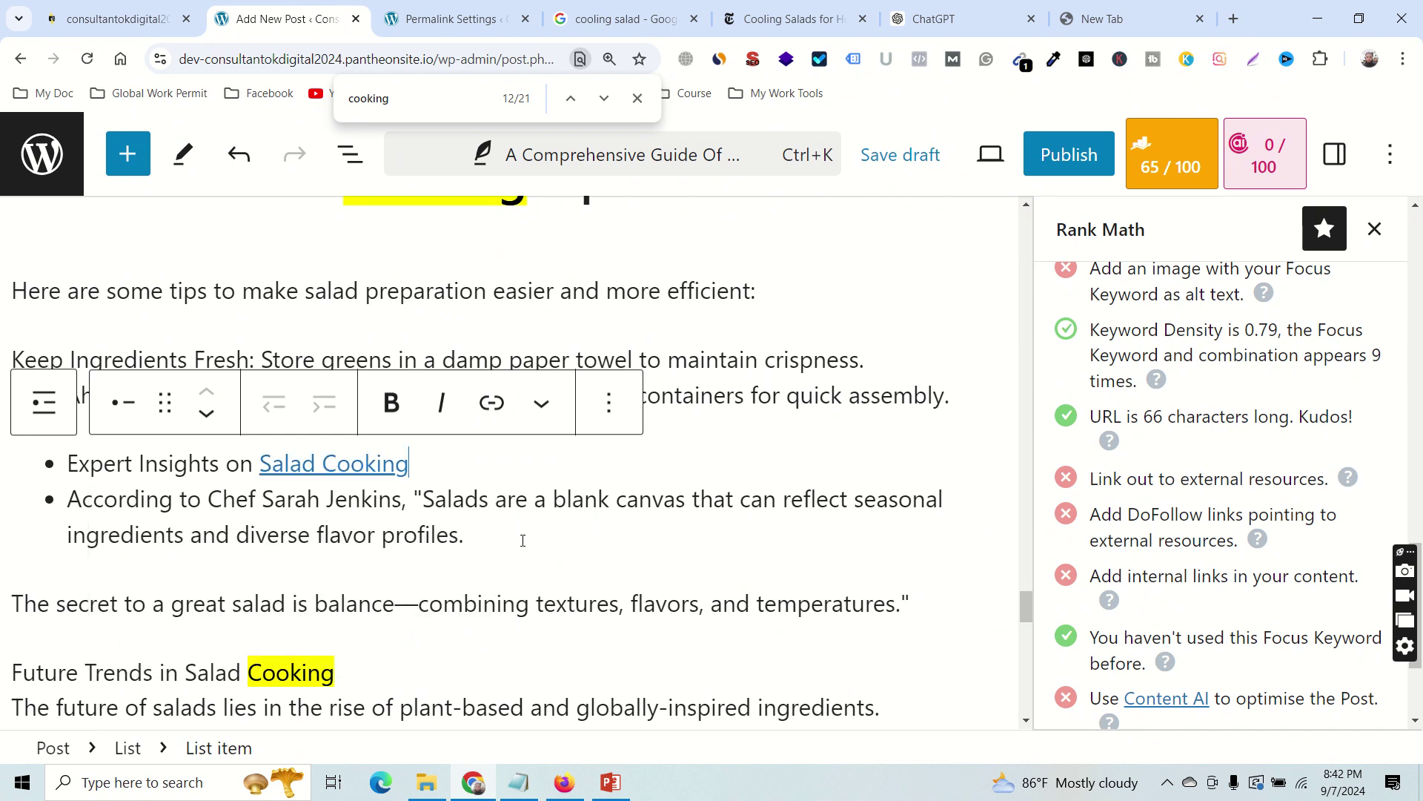
Set the "Salad Cooking" link to open in a new tab and save the link settings.
click(324, 465)
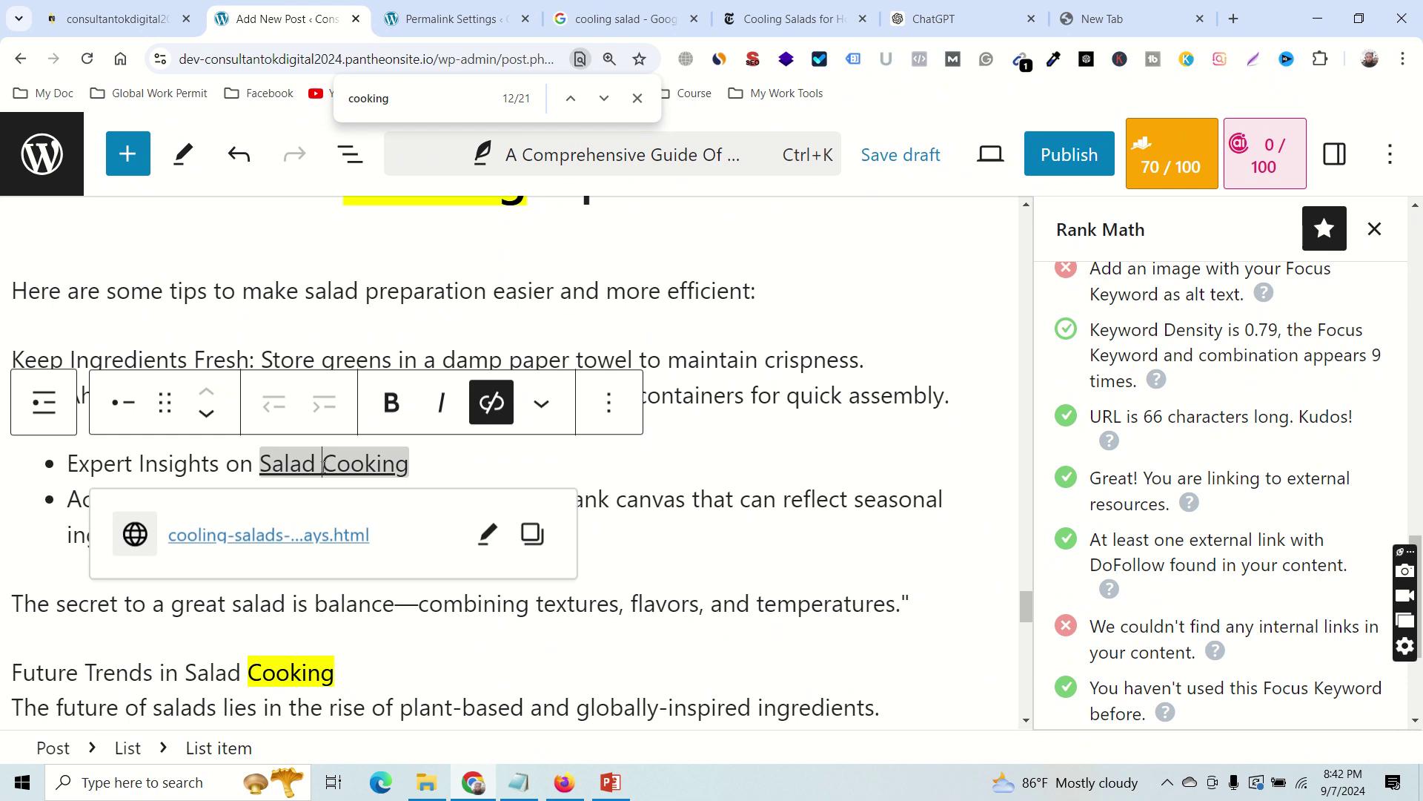
click(486, 534)
click(128, 606)
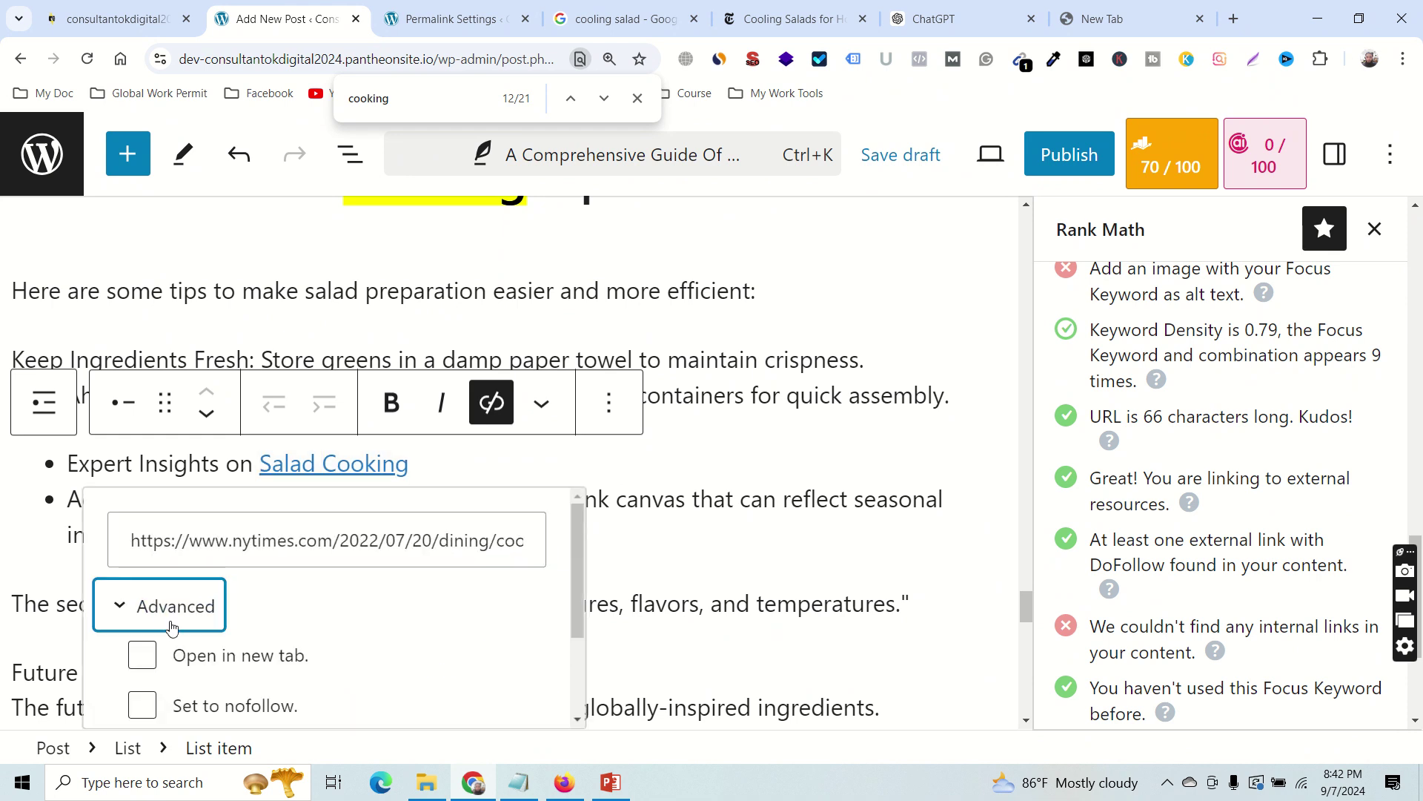
click(144, 655)
scroll(445, 600, down, 2)
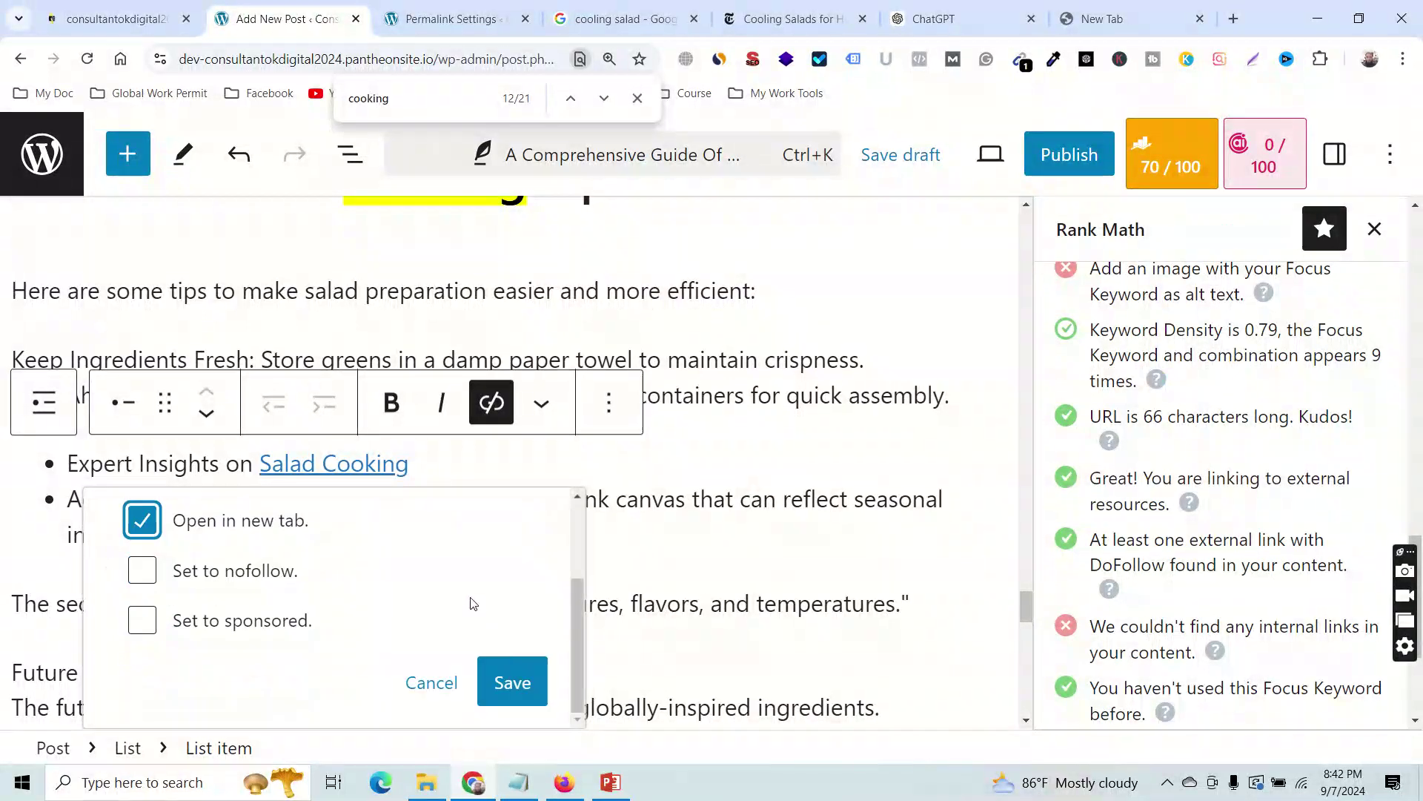
click(509, 680)
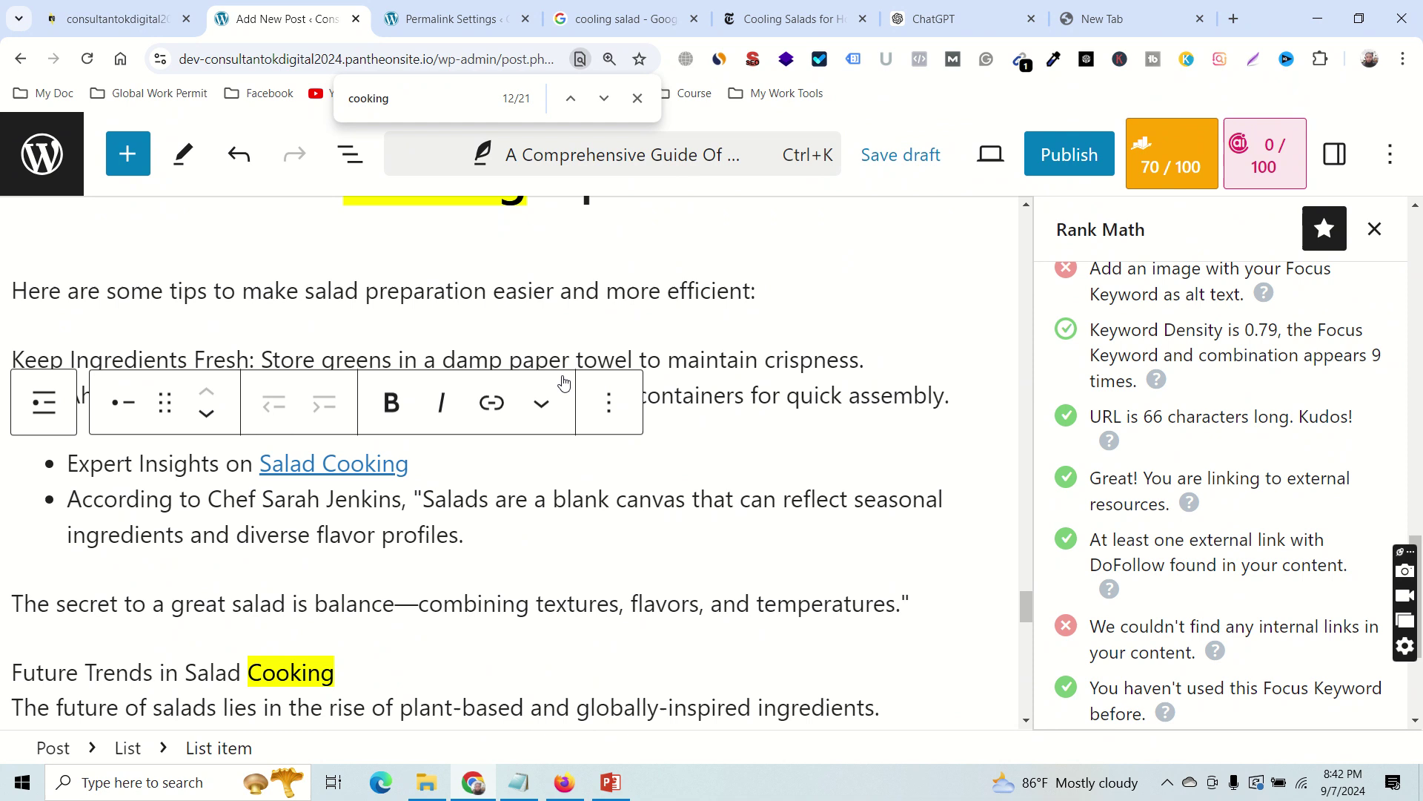
Check the advanced options of the "Salad Cooking" link, then close them without changes.
click(342, 467)
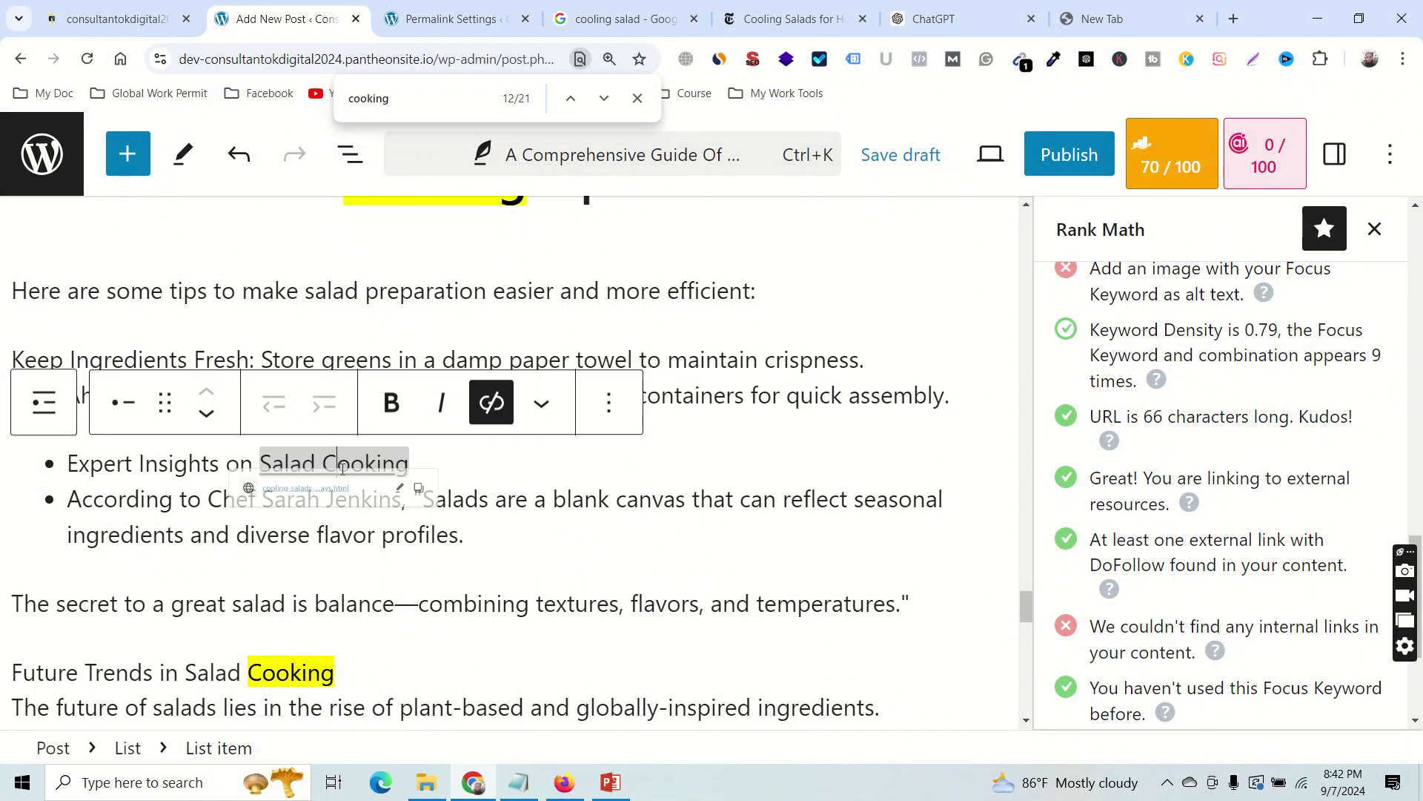
click(487, 534)
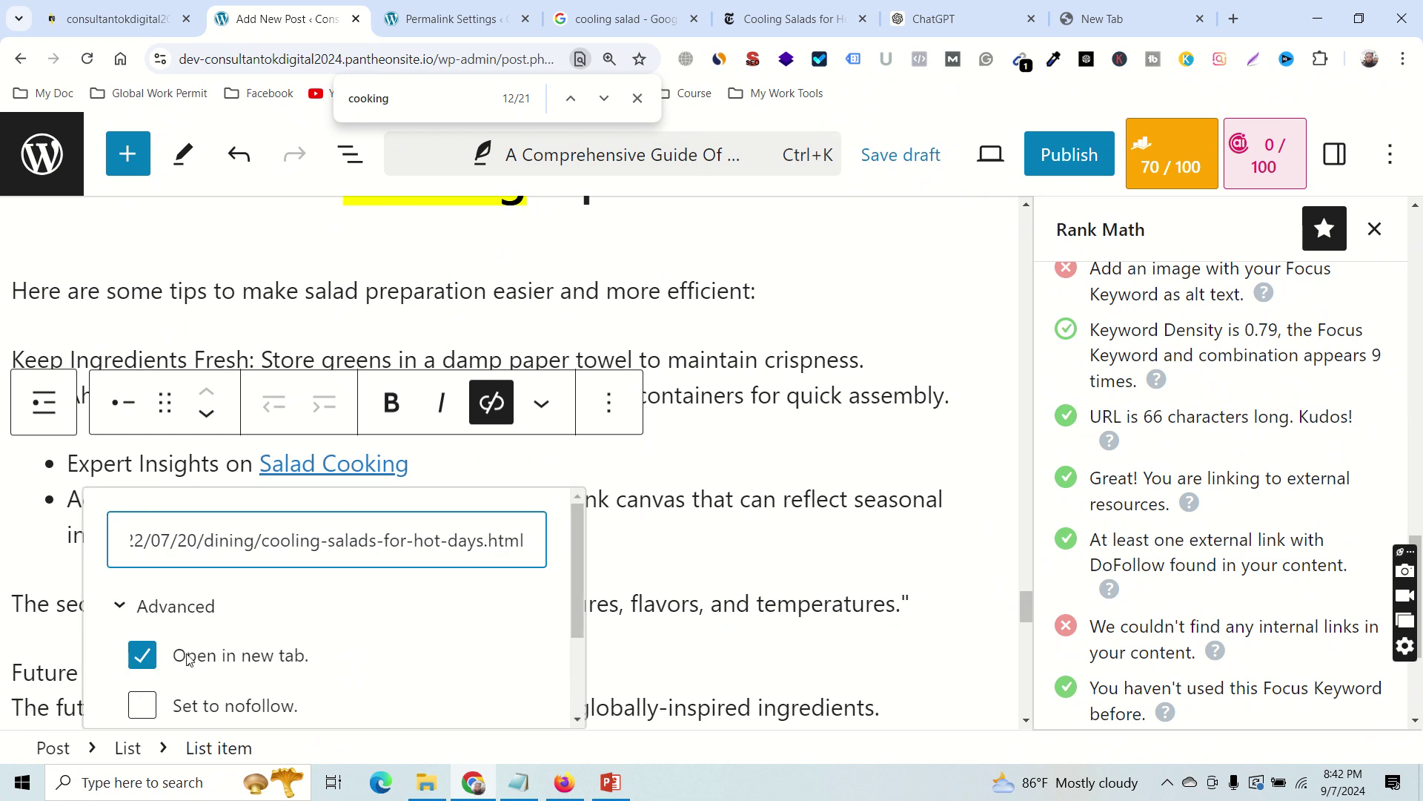
click(607, 466)
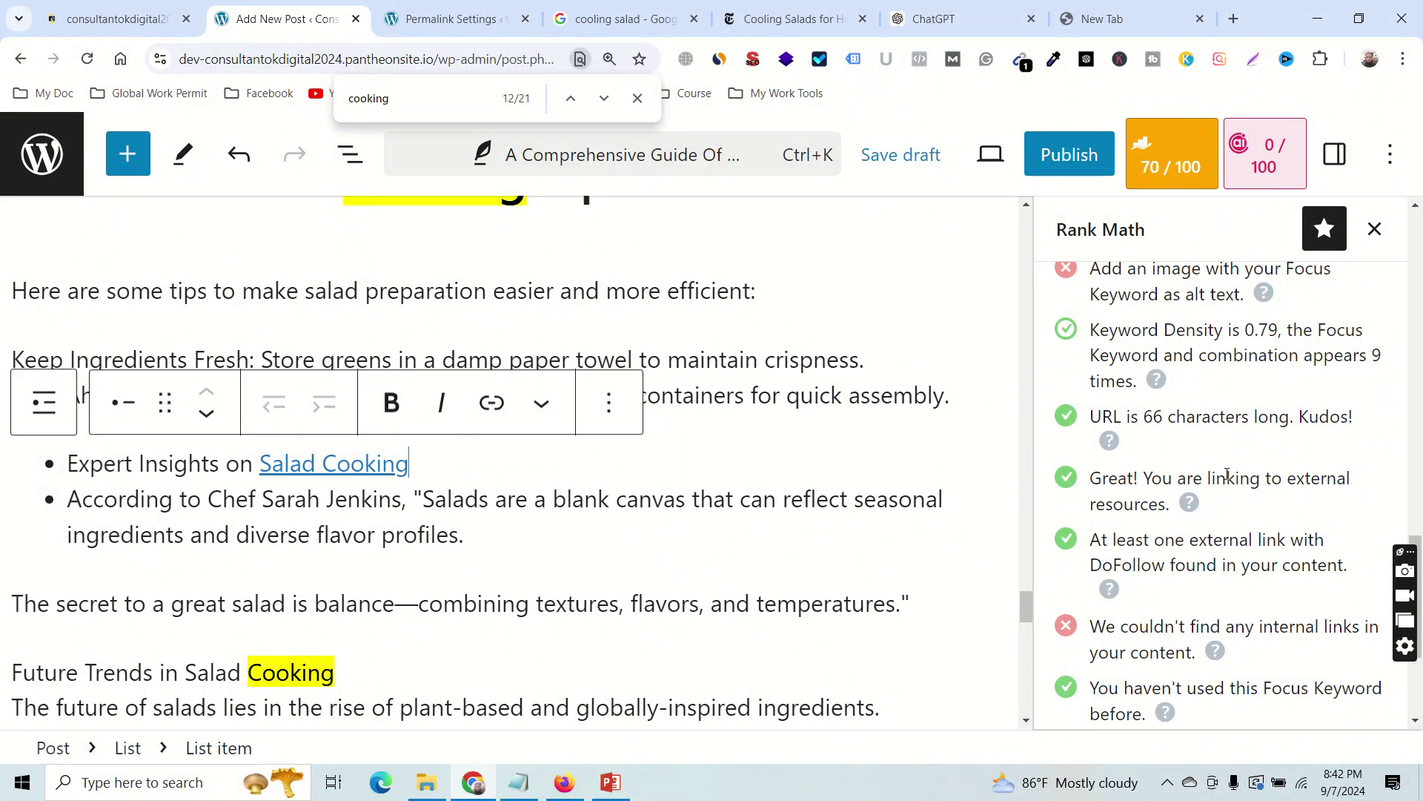
Review the Rank Math checks on external links, DoFollow links and internal links.
drag(1297, 483, 1158, 505)
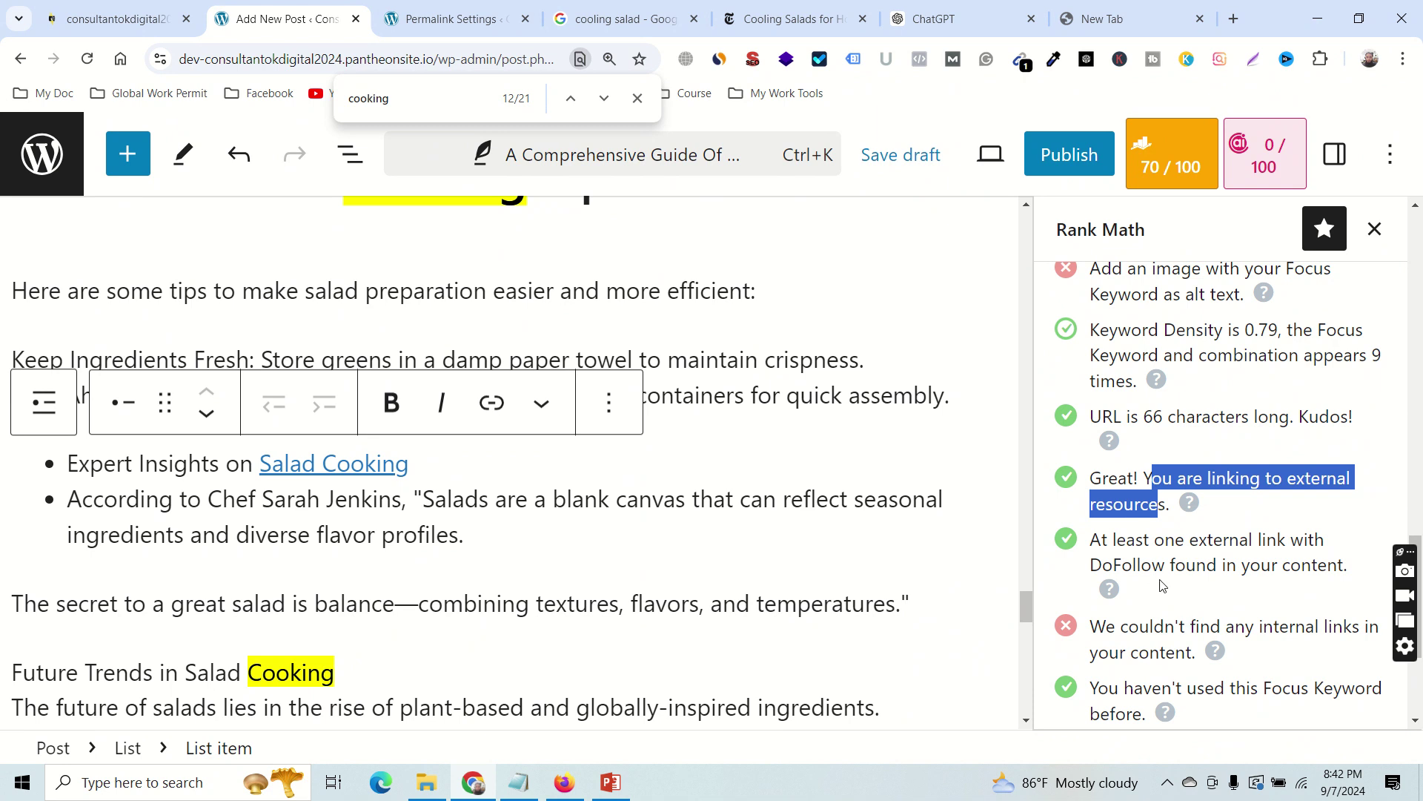
drag(1146, 547, 1200, 572)
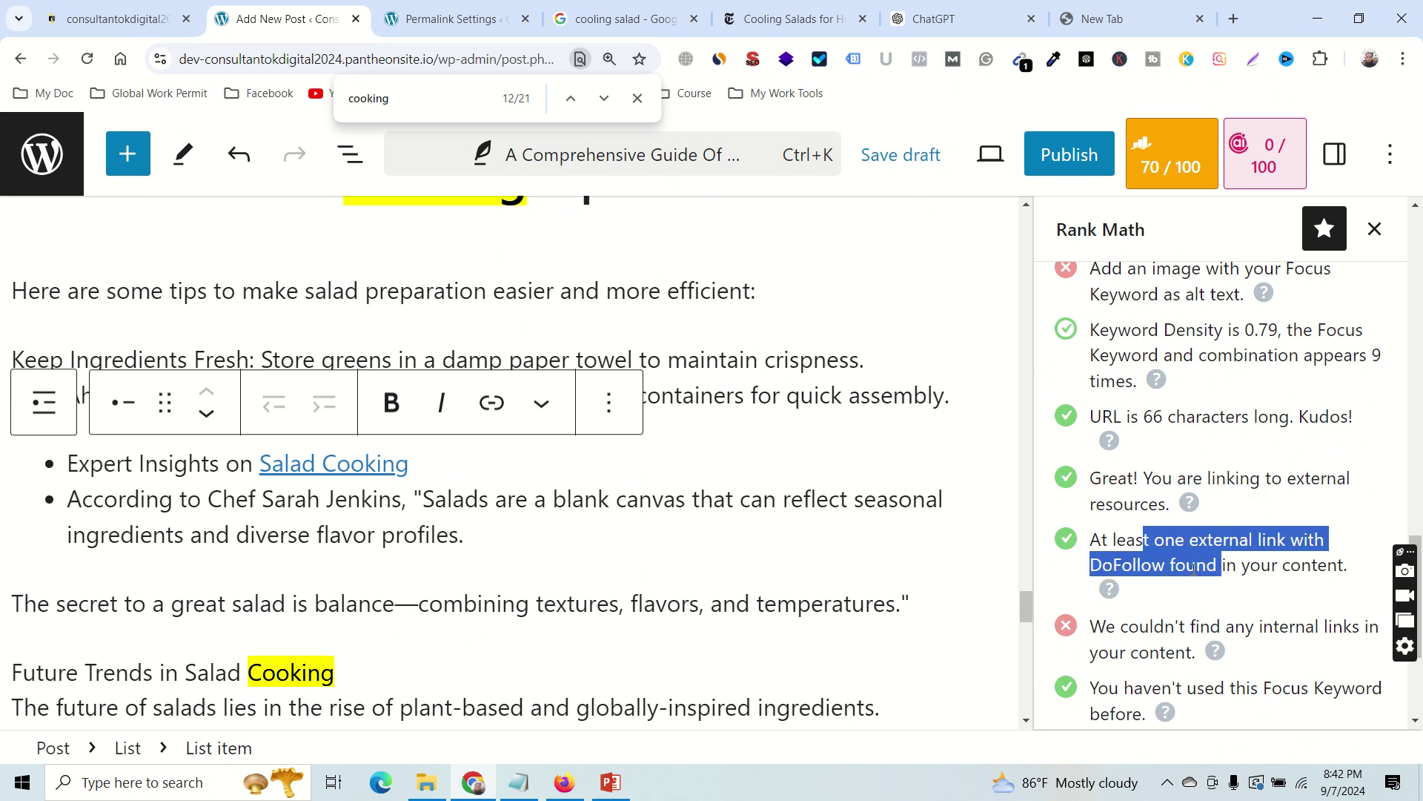
click(1170, 568)
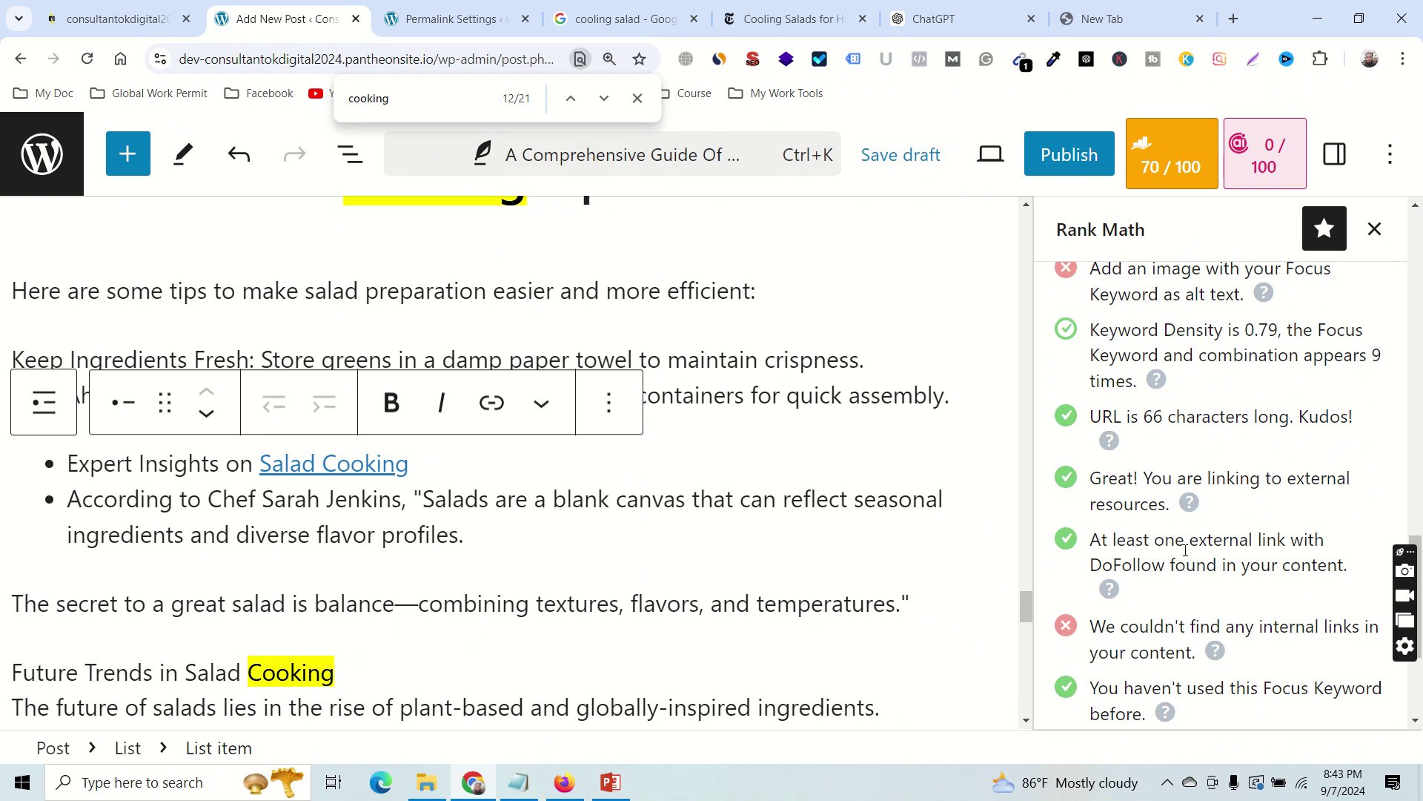
drag(1161, 541, 1237, 567)
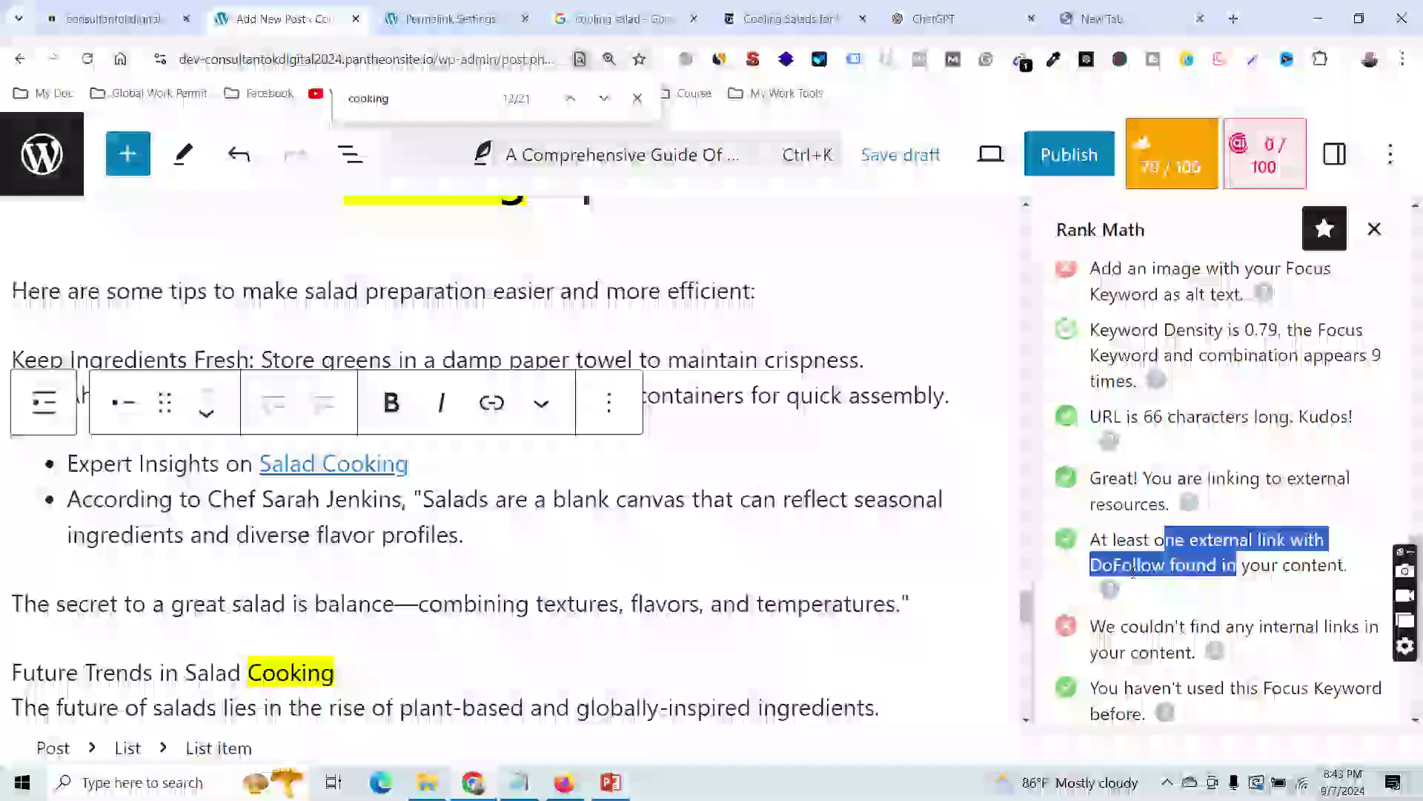
drag(1155, 627, 1311, 629)
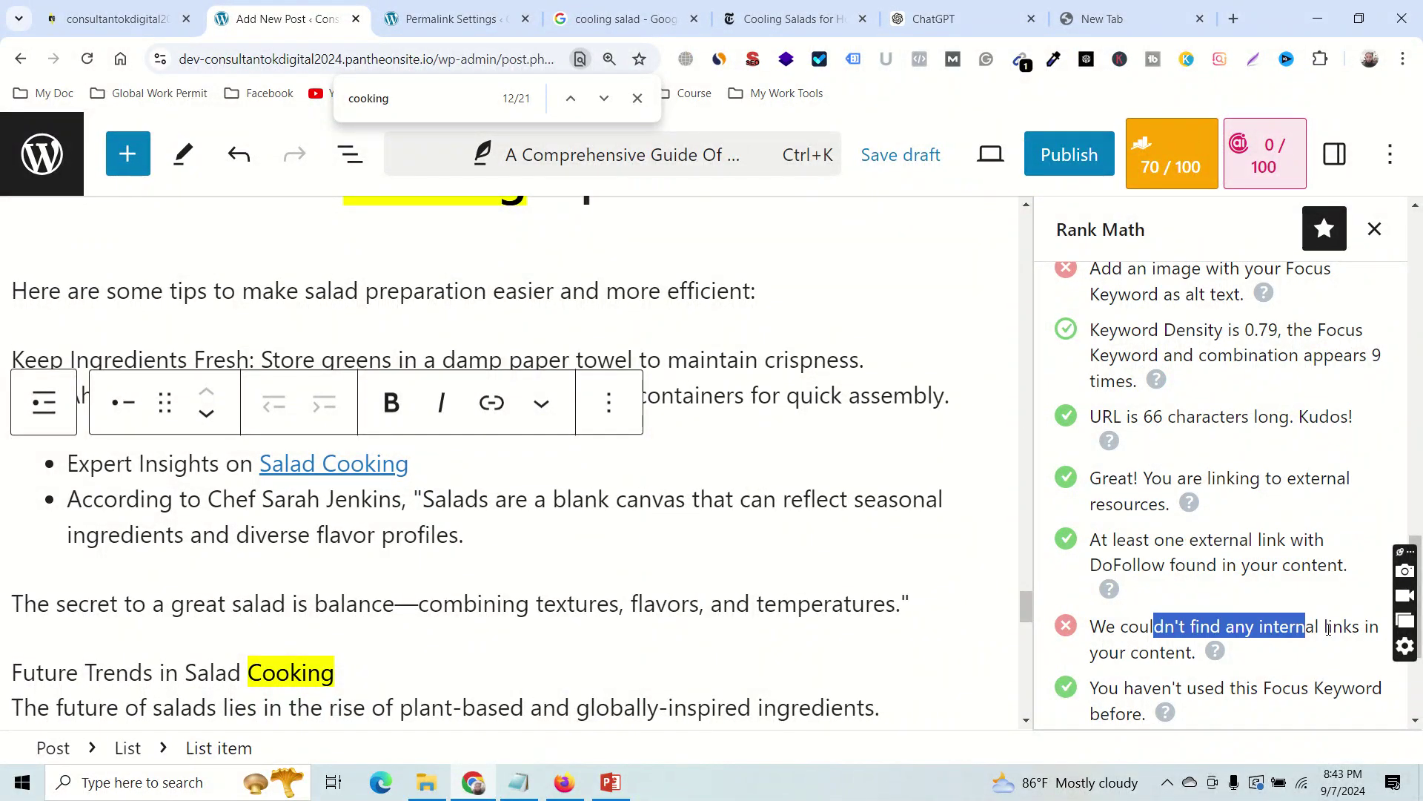
click(1161, 630)
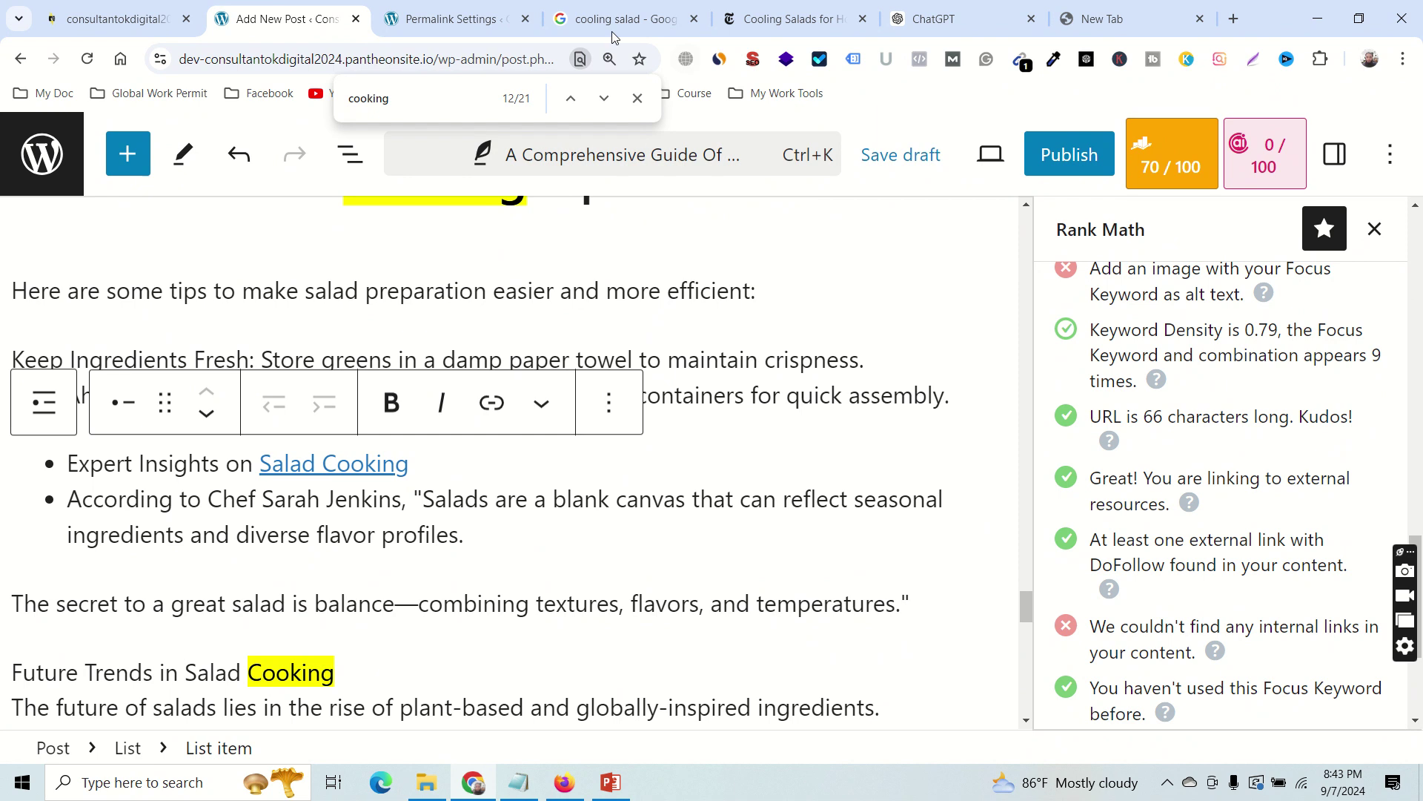
Open the Consultant OK Digital site's homepage in a new tab from the Permalink Settings page and return to the post draft.
click(452, 19)
mouse_move(58, 140)
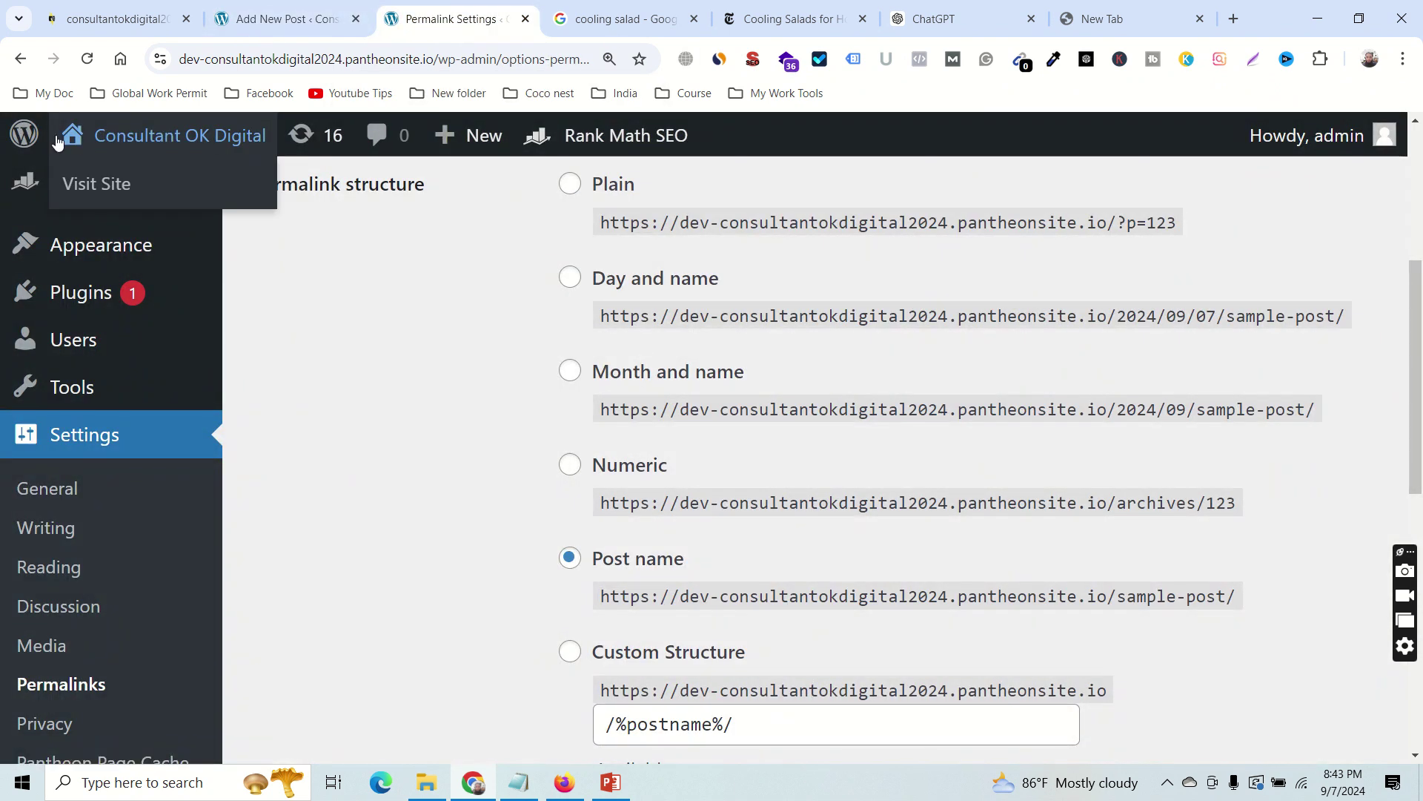
right_click(84, 184)
click(128, 196)
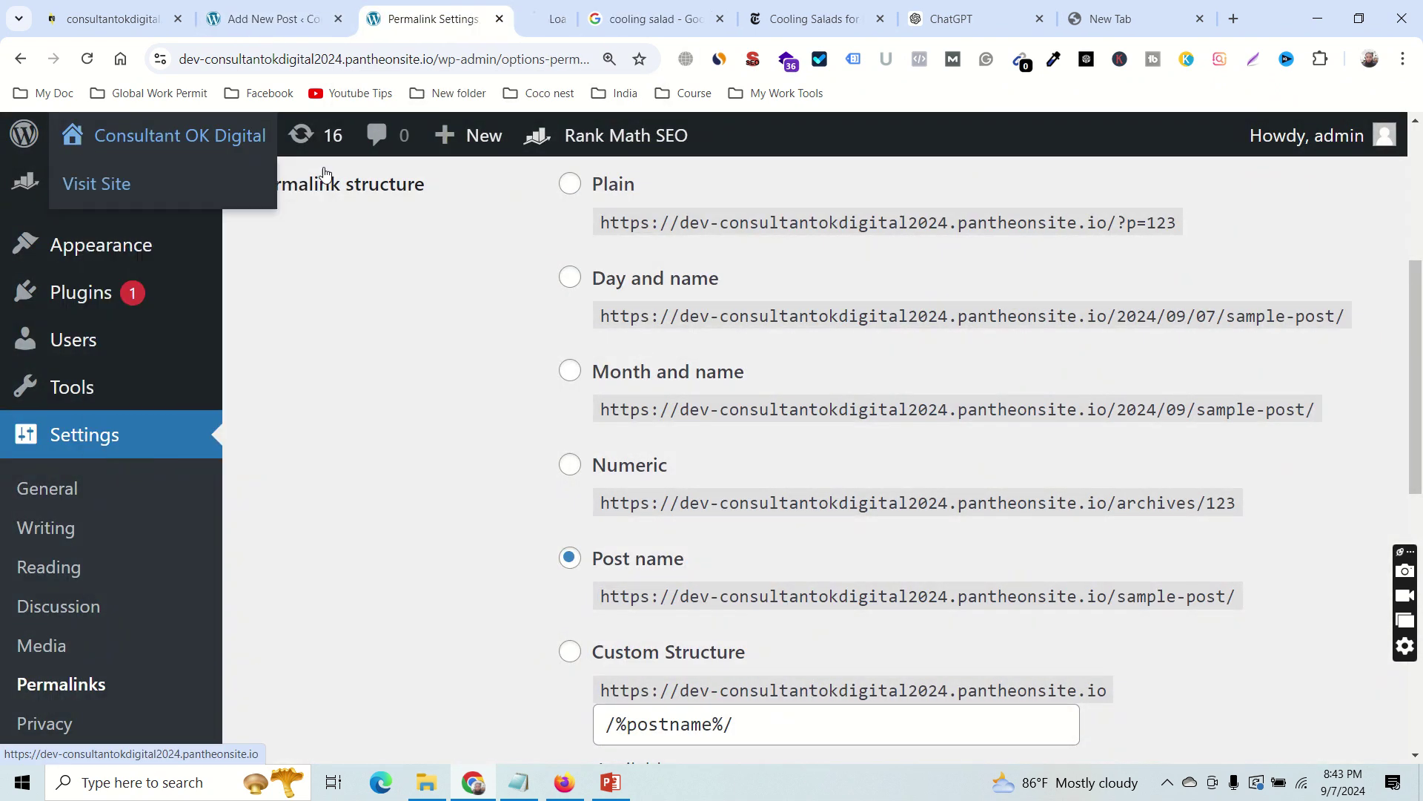
click(549, 19)
click(406, 23)
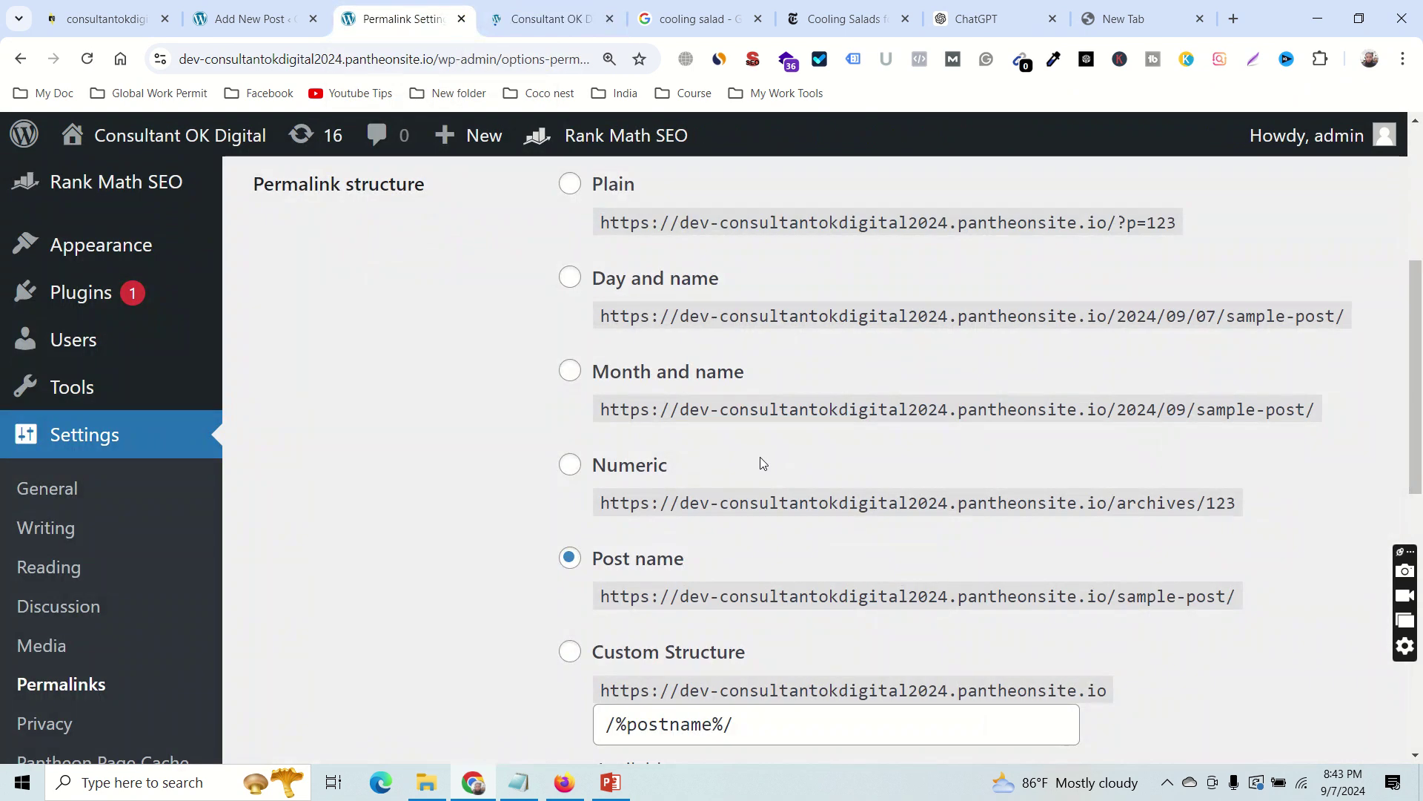
click(278, 30)
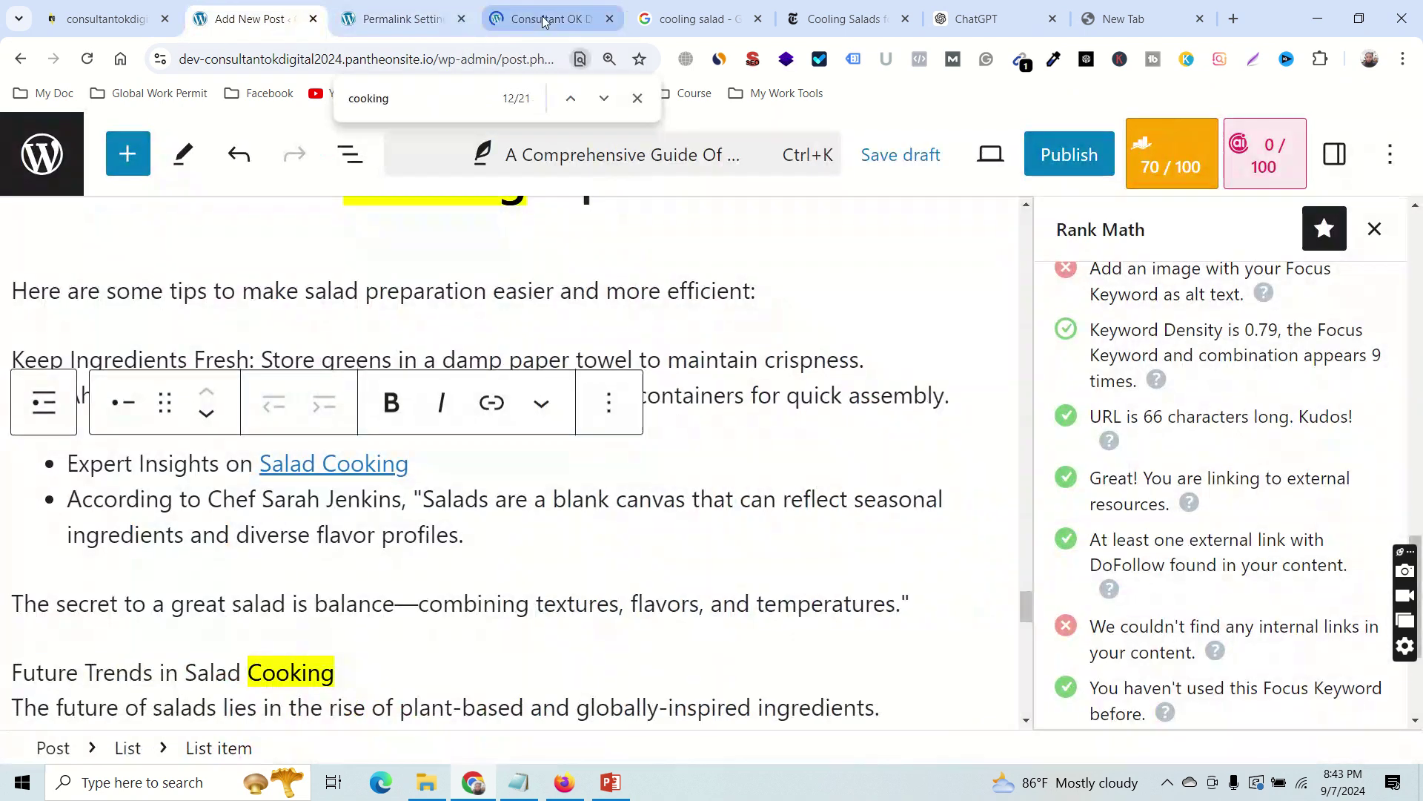
Bold the word "salads" in the last conclusion paragraph and link it to the Consultant OK Digital homepage, dev-consultantokdigital2024.pantheonsite.io.
scroll(678, 546, down, 10)
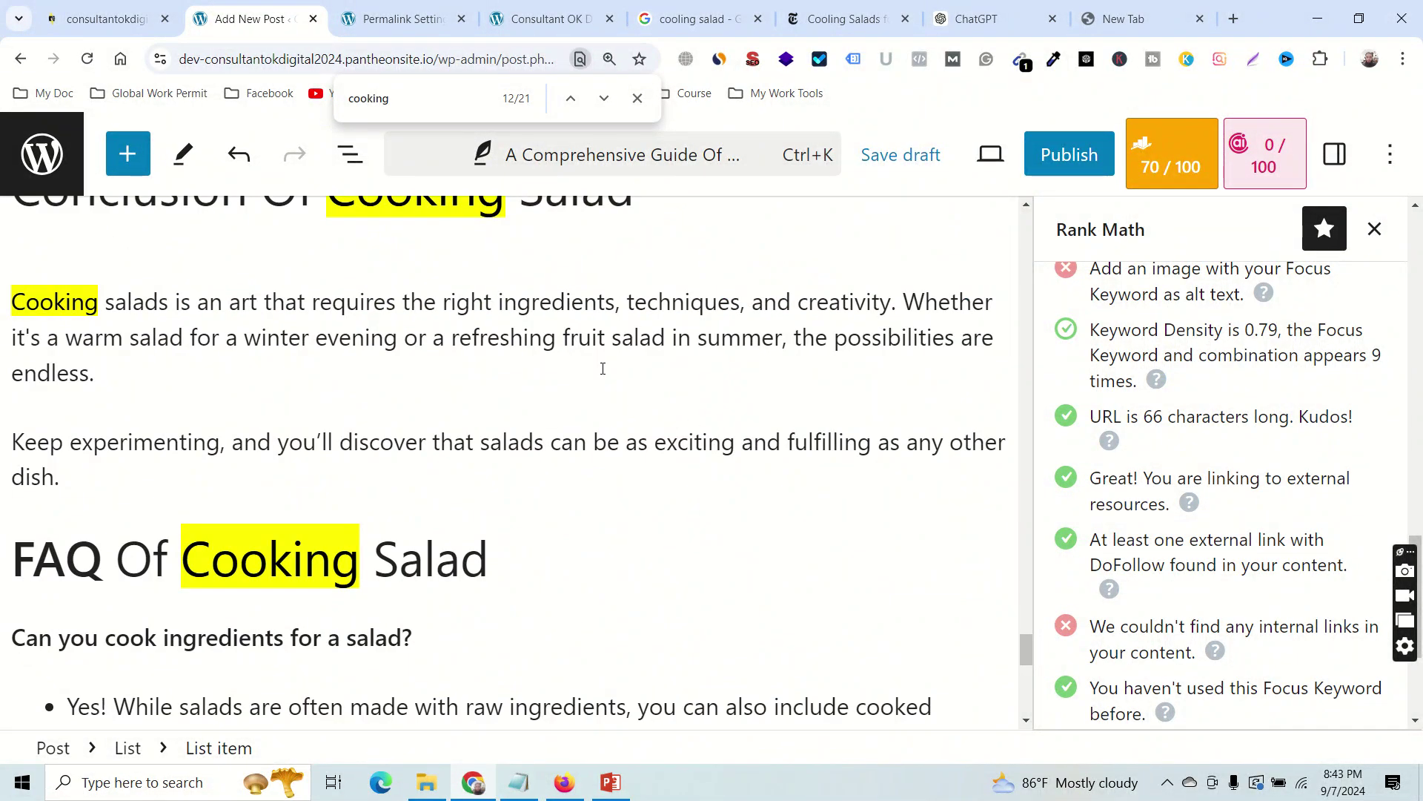
drag(481, 443, 546, 443)
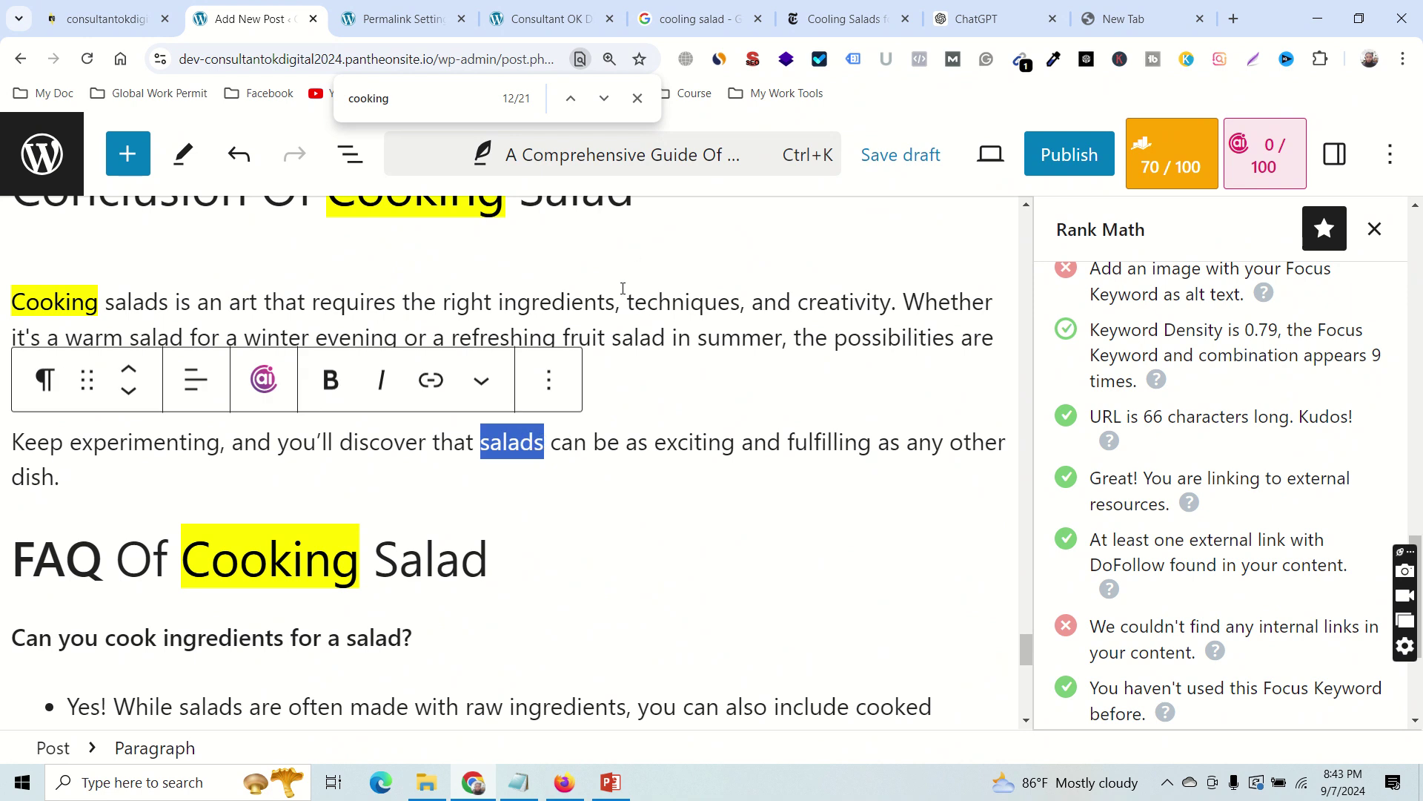
click(331, 380)
click(431, 381)
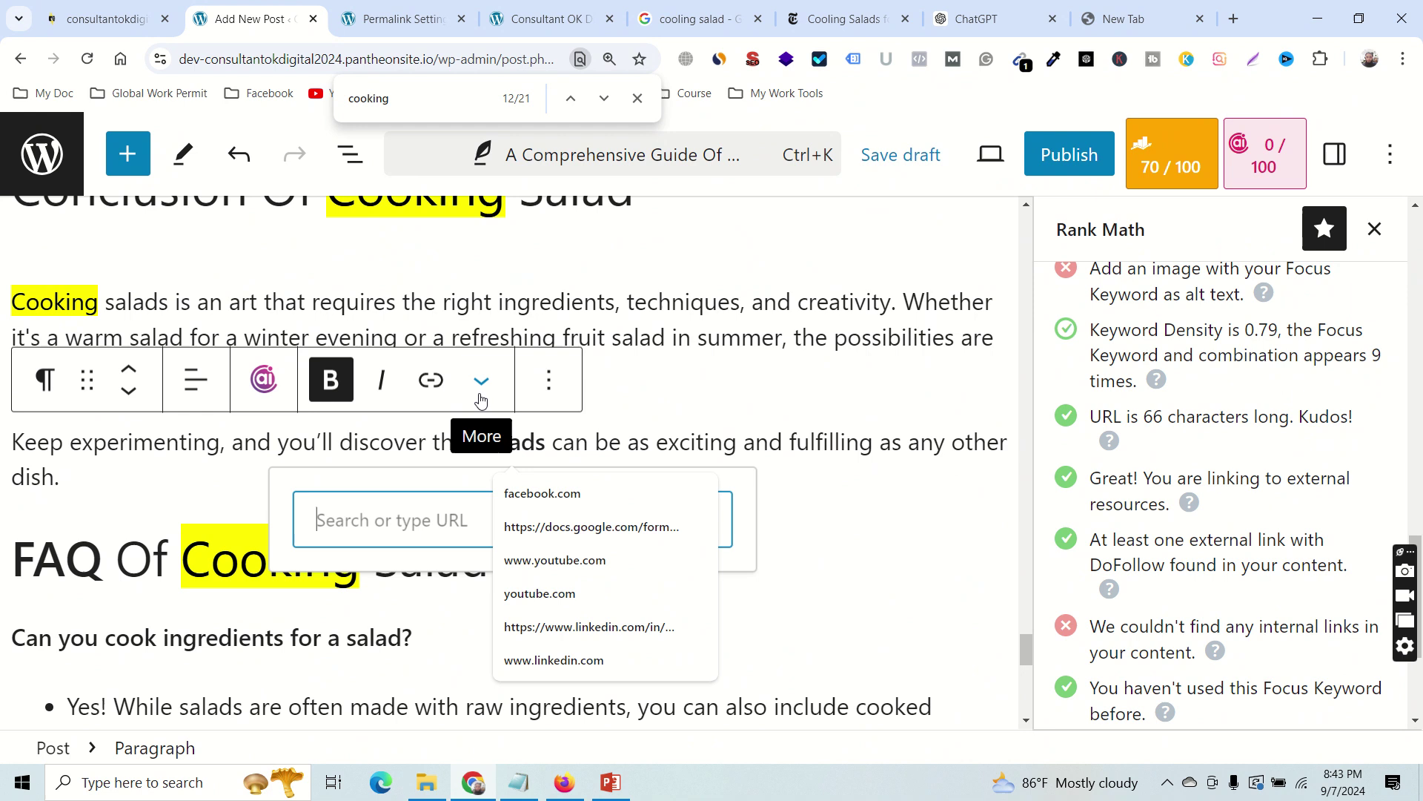
click(545, 18)
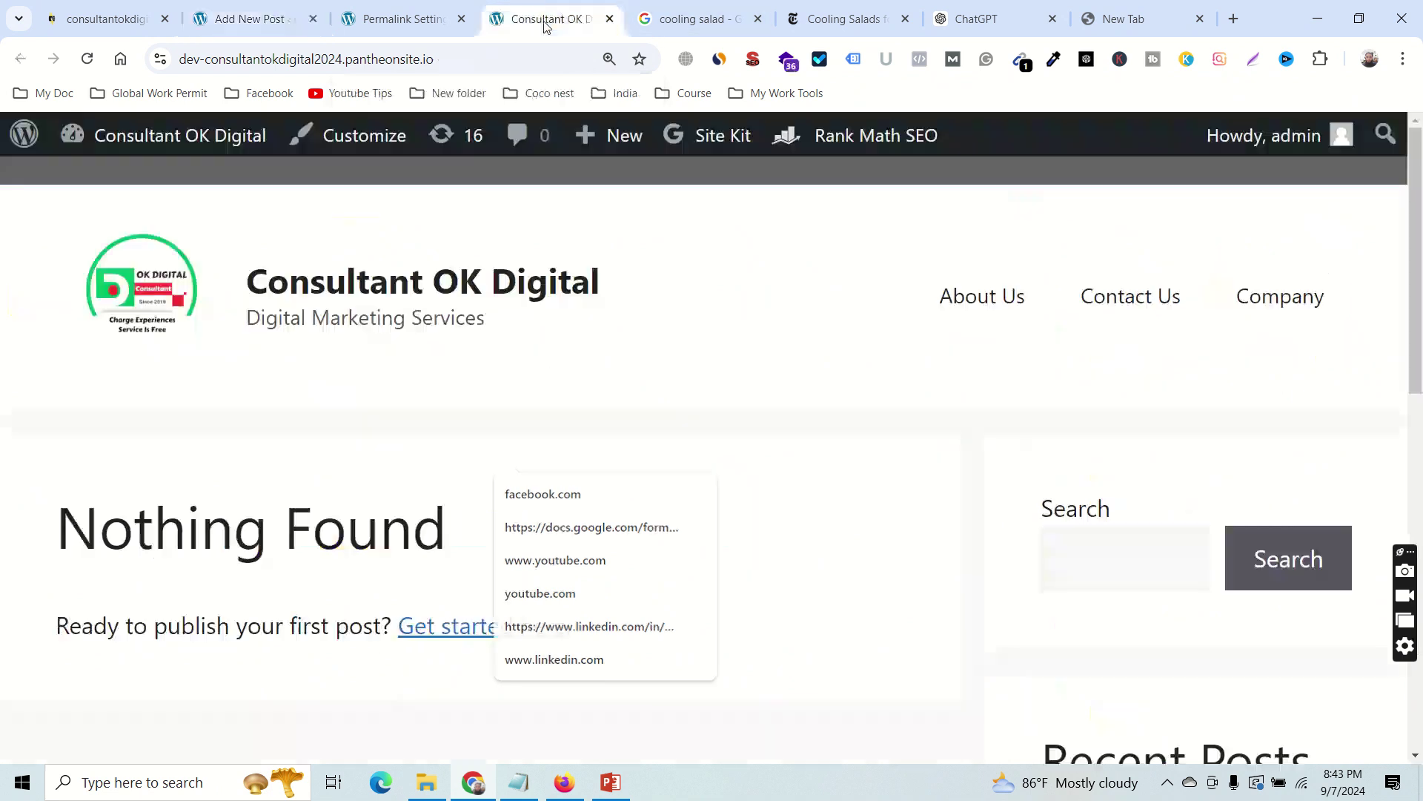
click(410, 61)
key(ctrl+c)
click(248, 18)
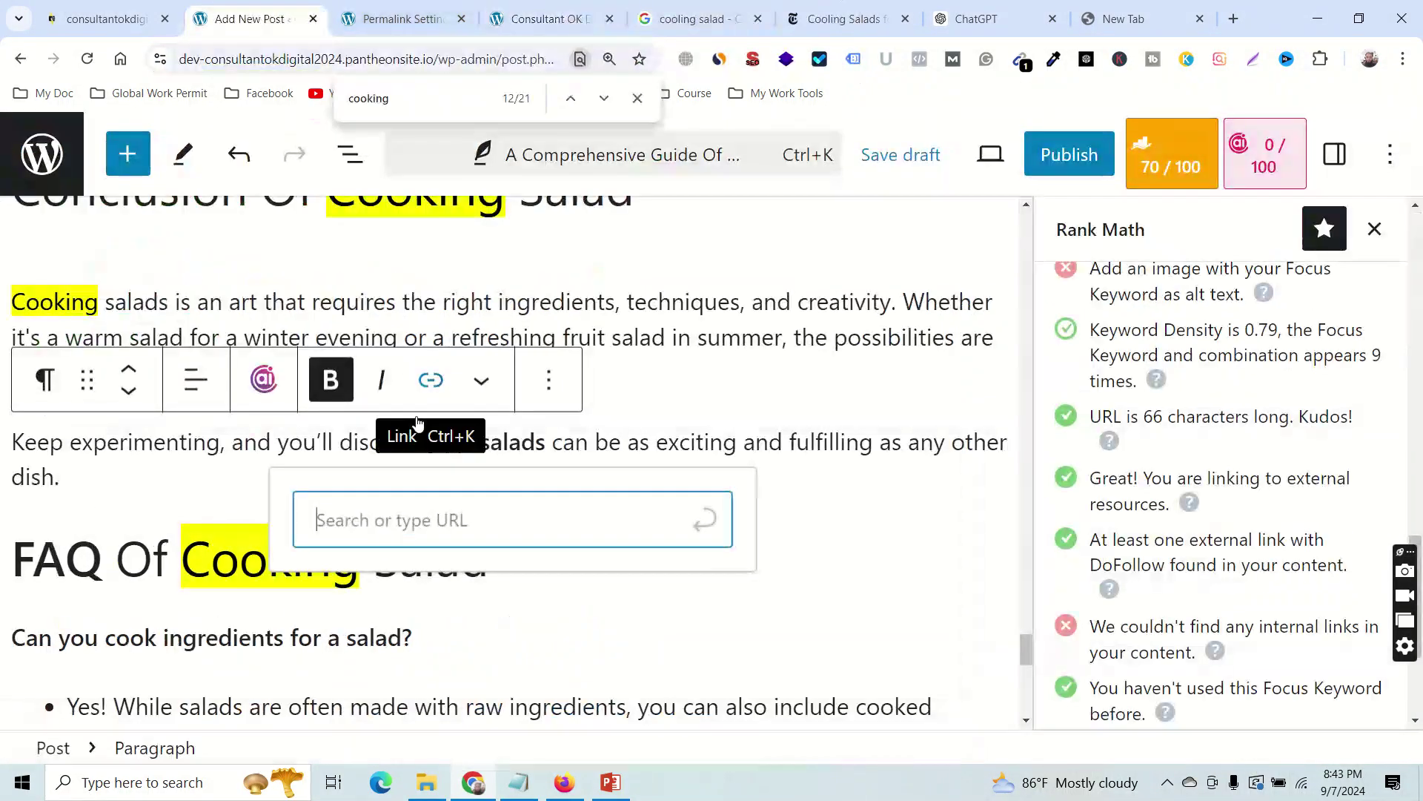
key(ctrl+v)
key(Return)
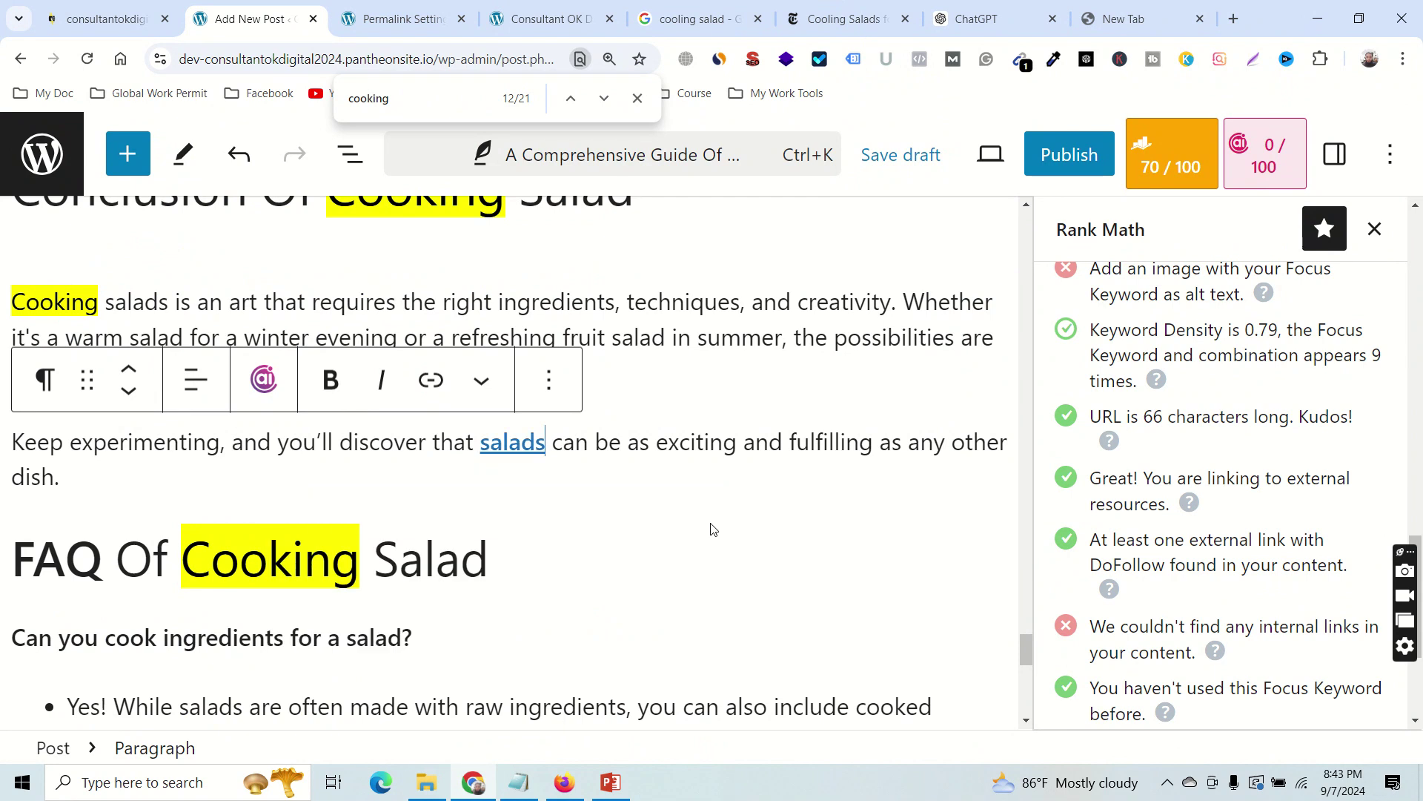
Set the "salads" link in the conclusion to open in a new tab and save the link settings.
click(517, 447)
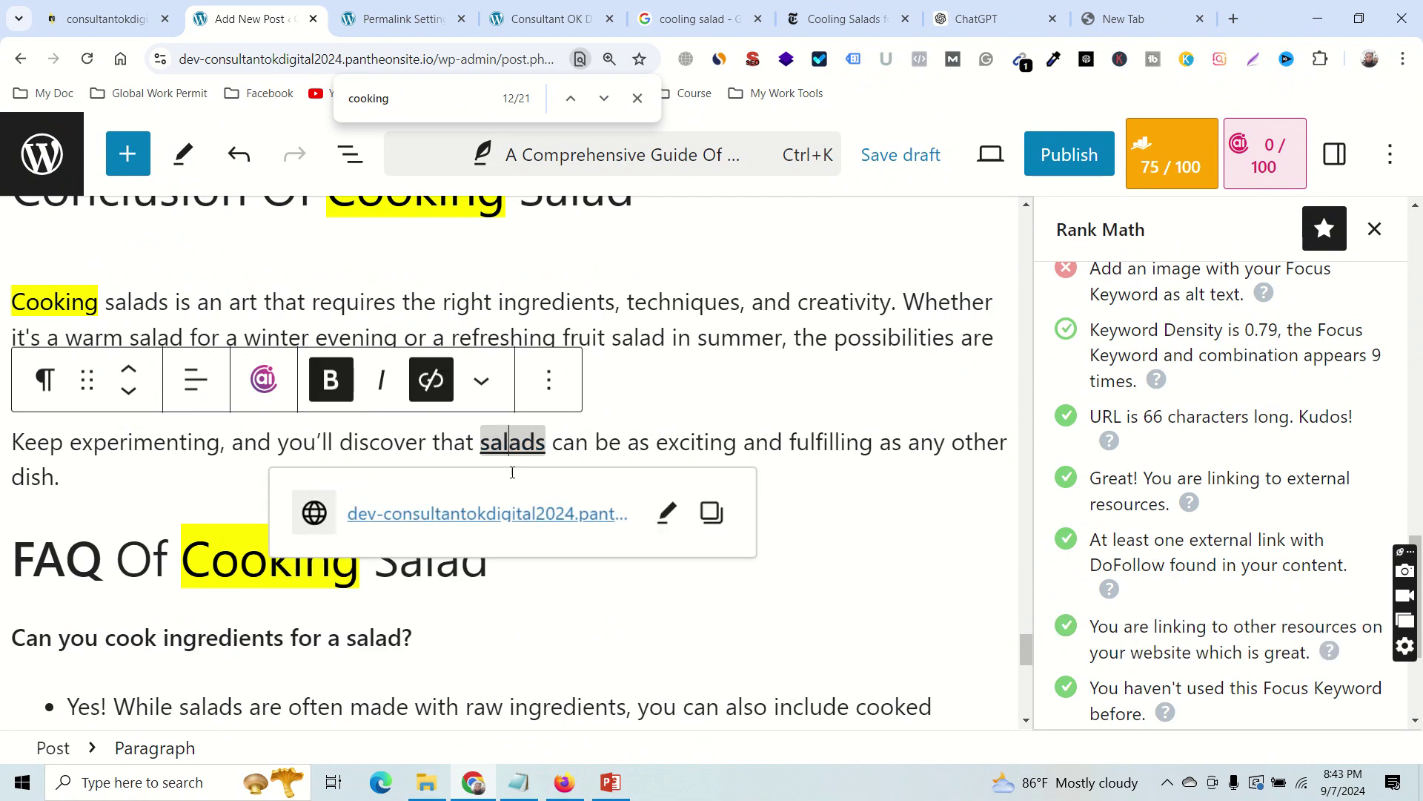
click(665, 514)
scroll(643, 639, down, 3)
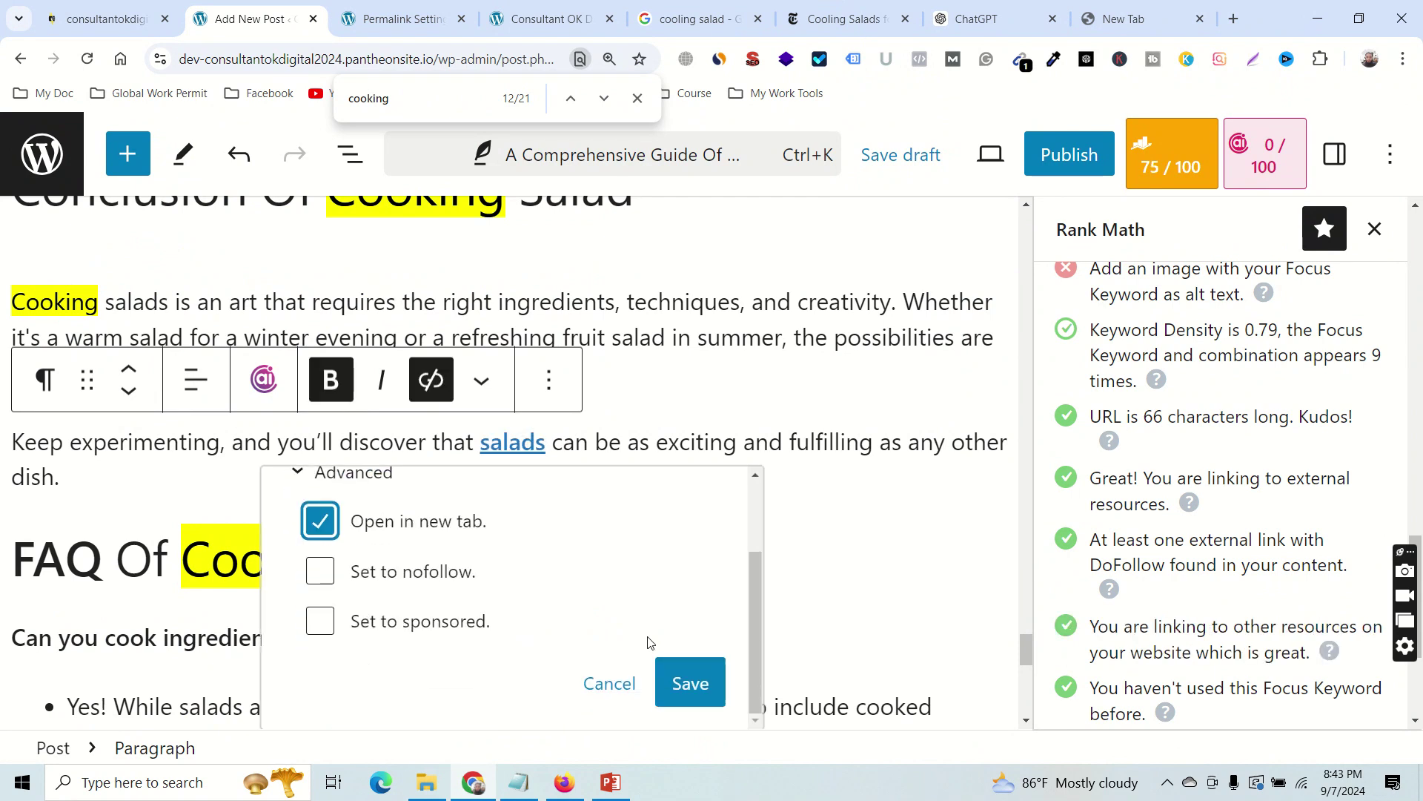
click(699, 688)
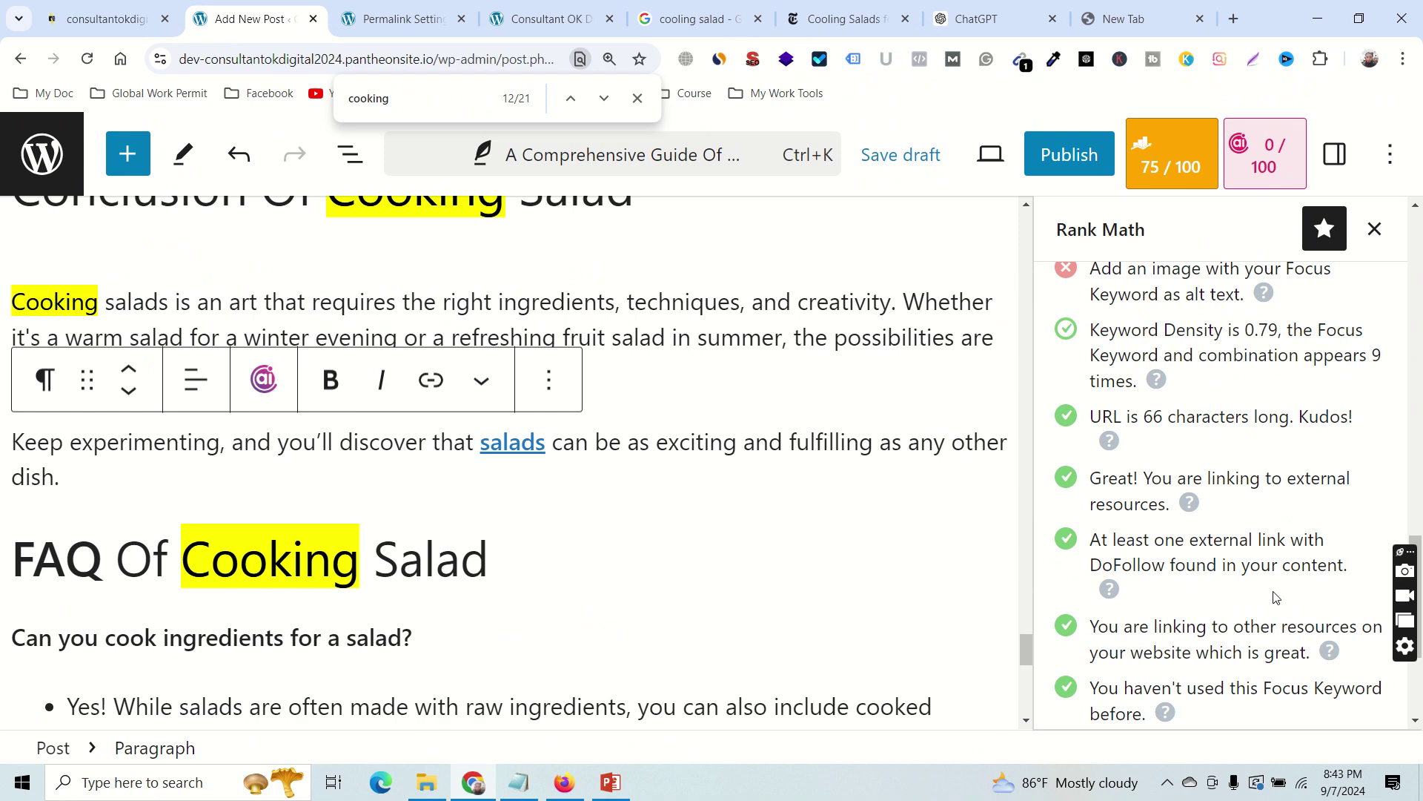
Review the remaining Rank Math checks and the FAQ answers on cooked ingredients and dressings.
scroll(1218, 567, down, 2)
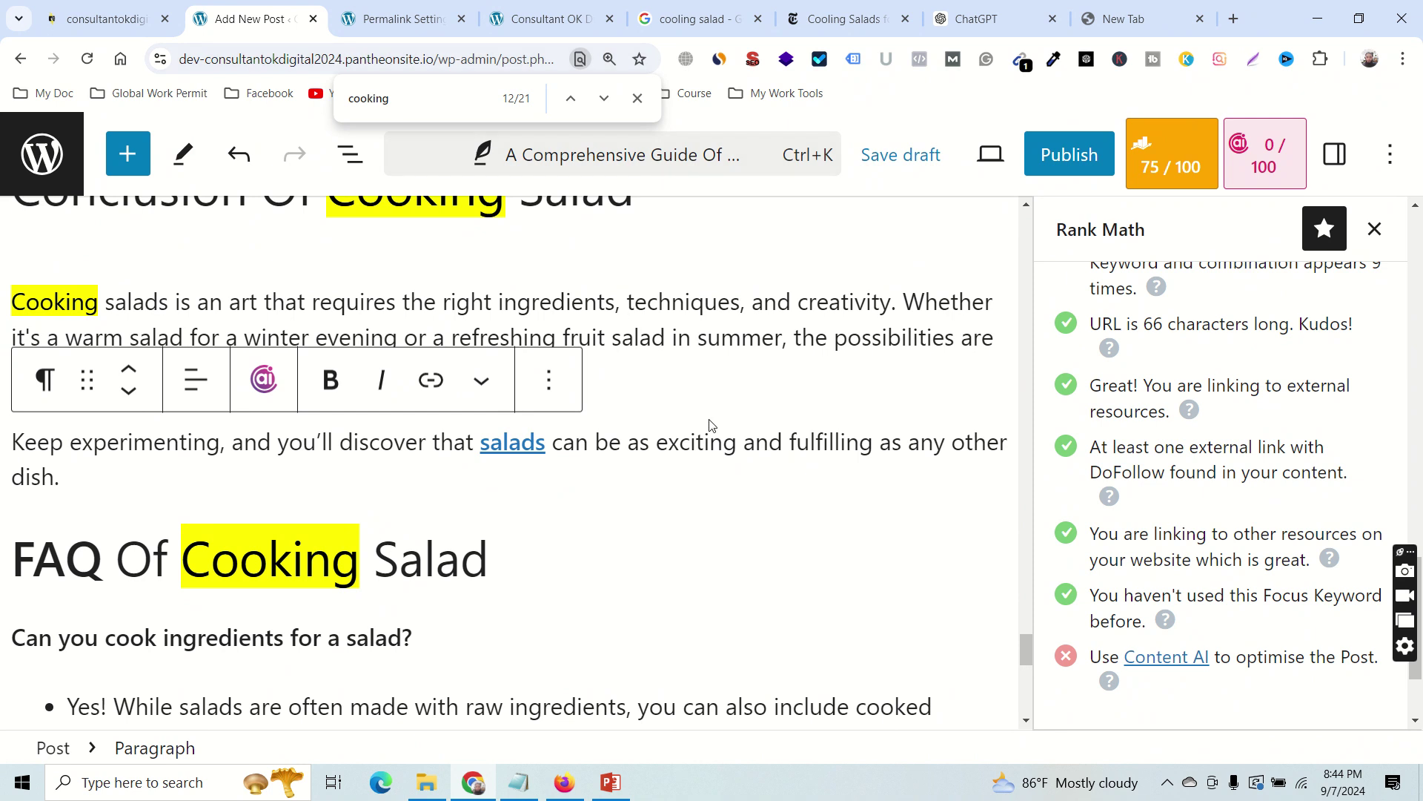
scroll(741, 422, down, 3)
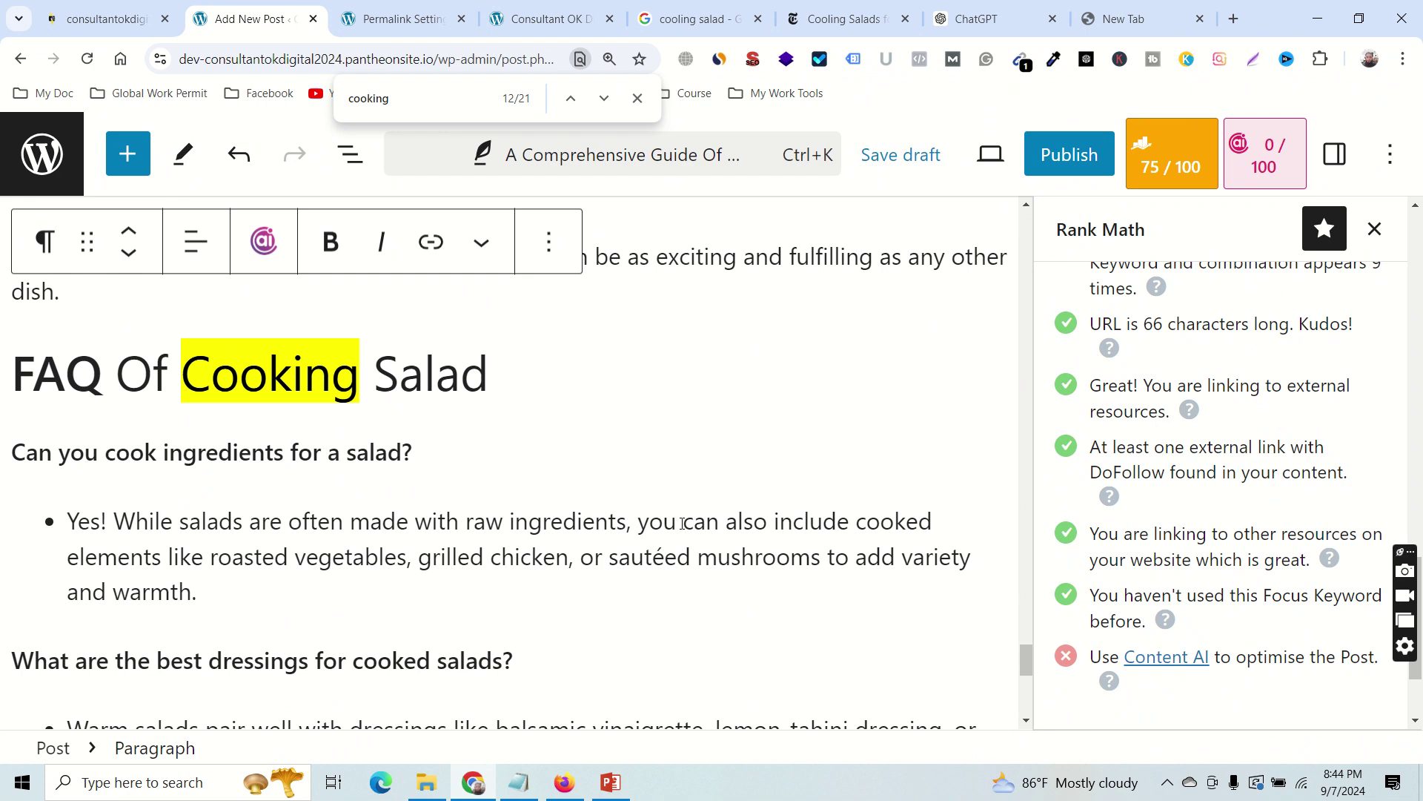
drag(213, 558, 406, 559)
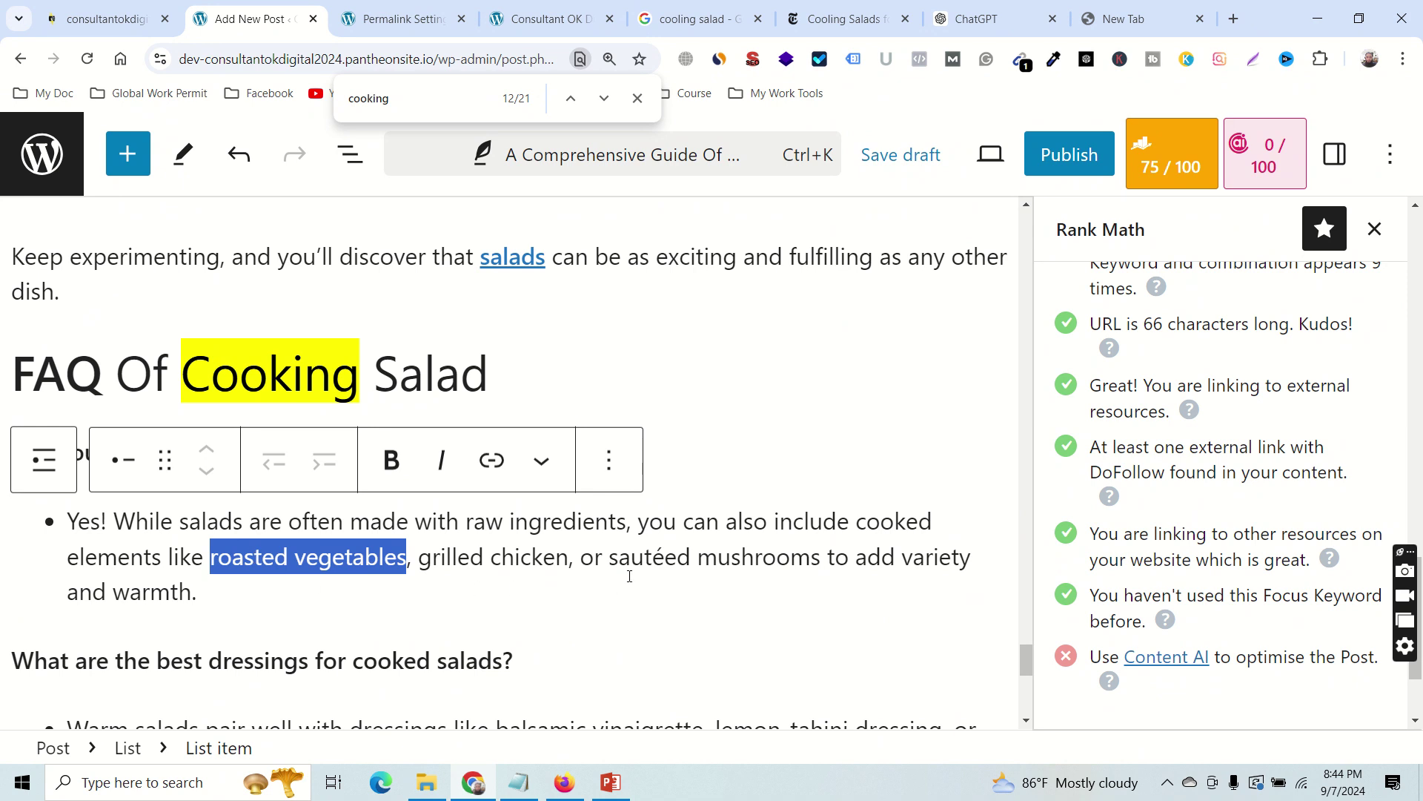
scroll(781, 548, down, 3)
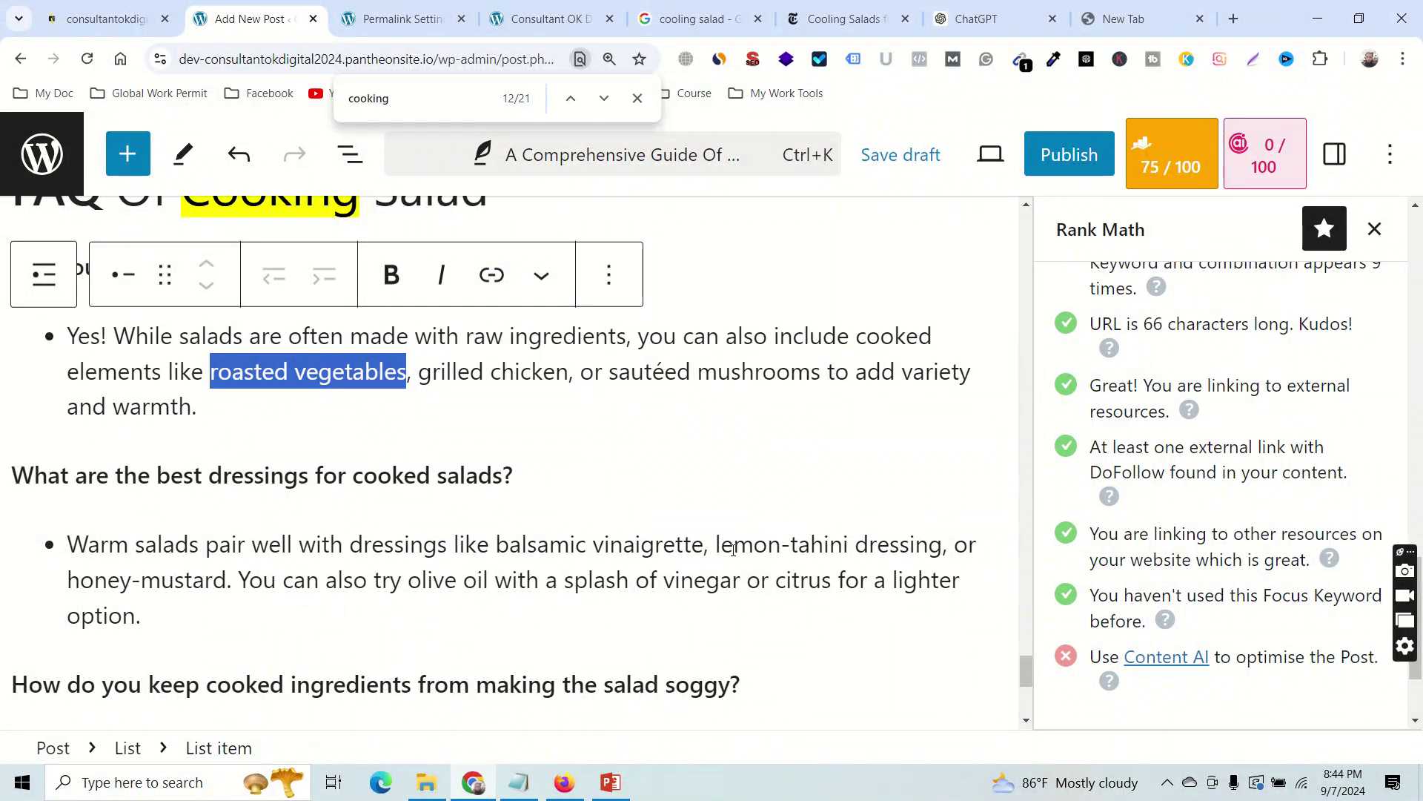
mouse_move(475, 504)
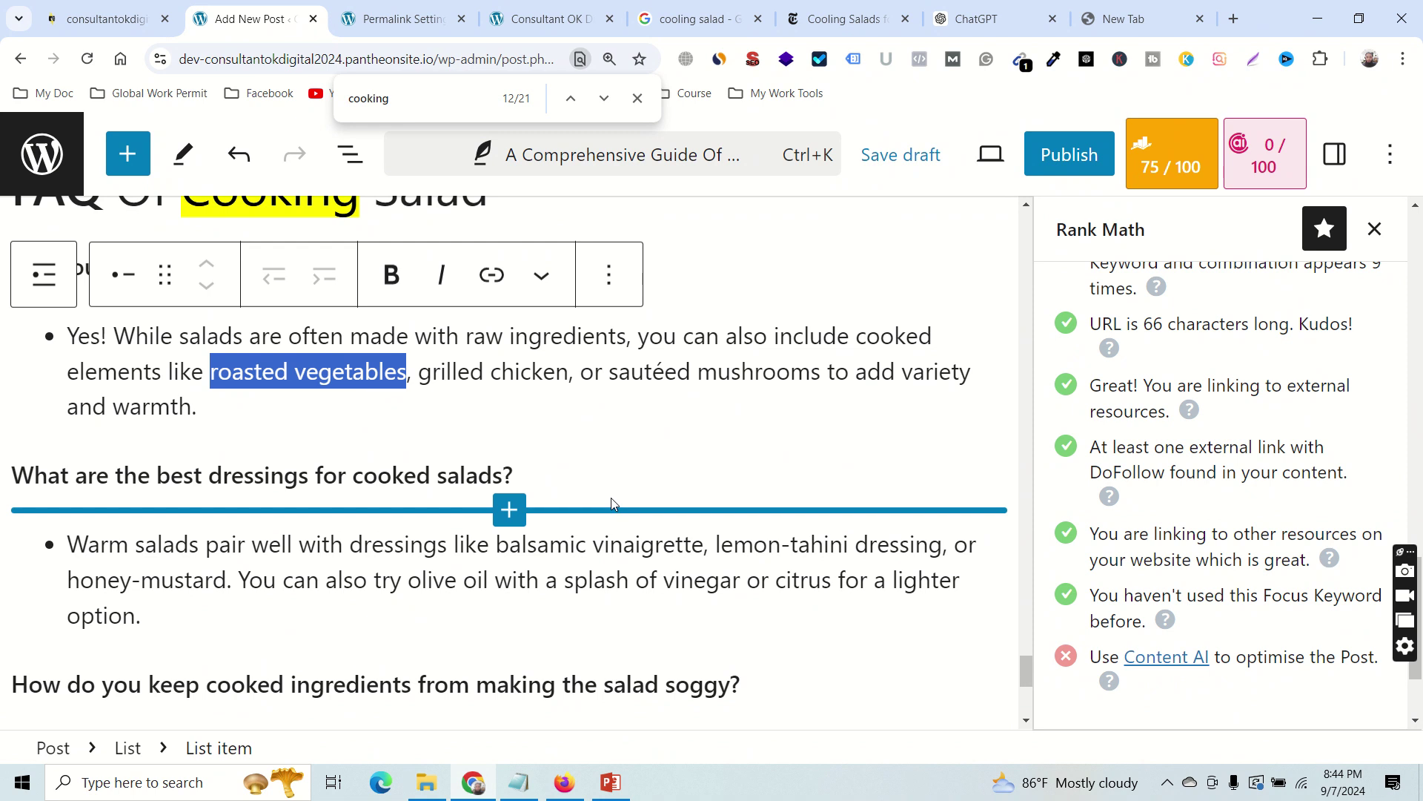
Look over the New York Times salad article, the "cooling salad" search results and the Permalink Settings page, then return to the draft.
click(849, 20)
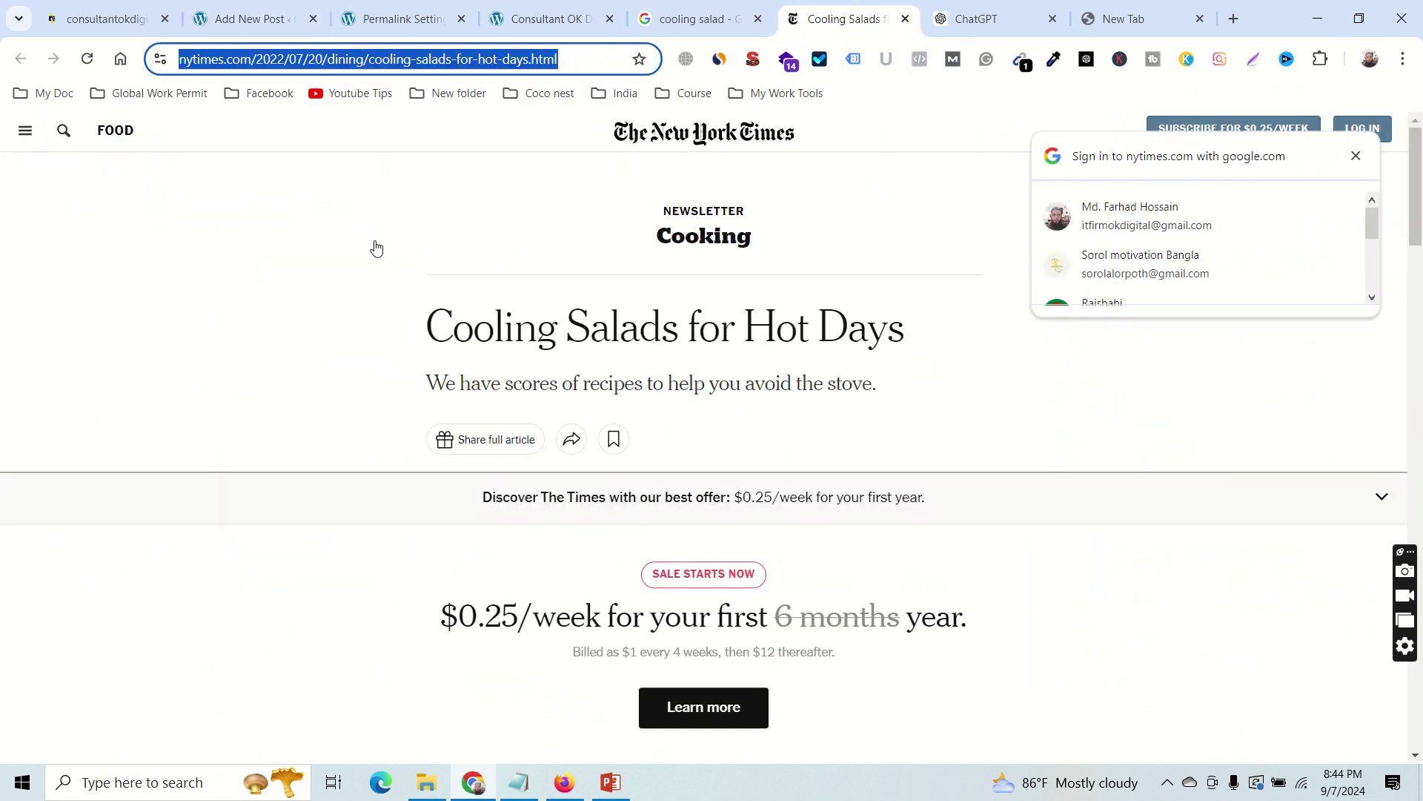
click(706, 18)
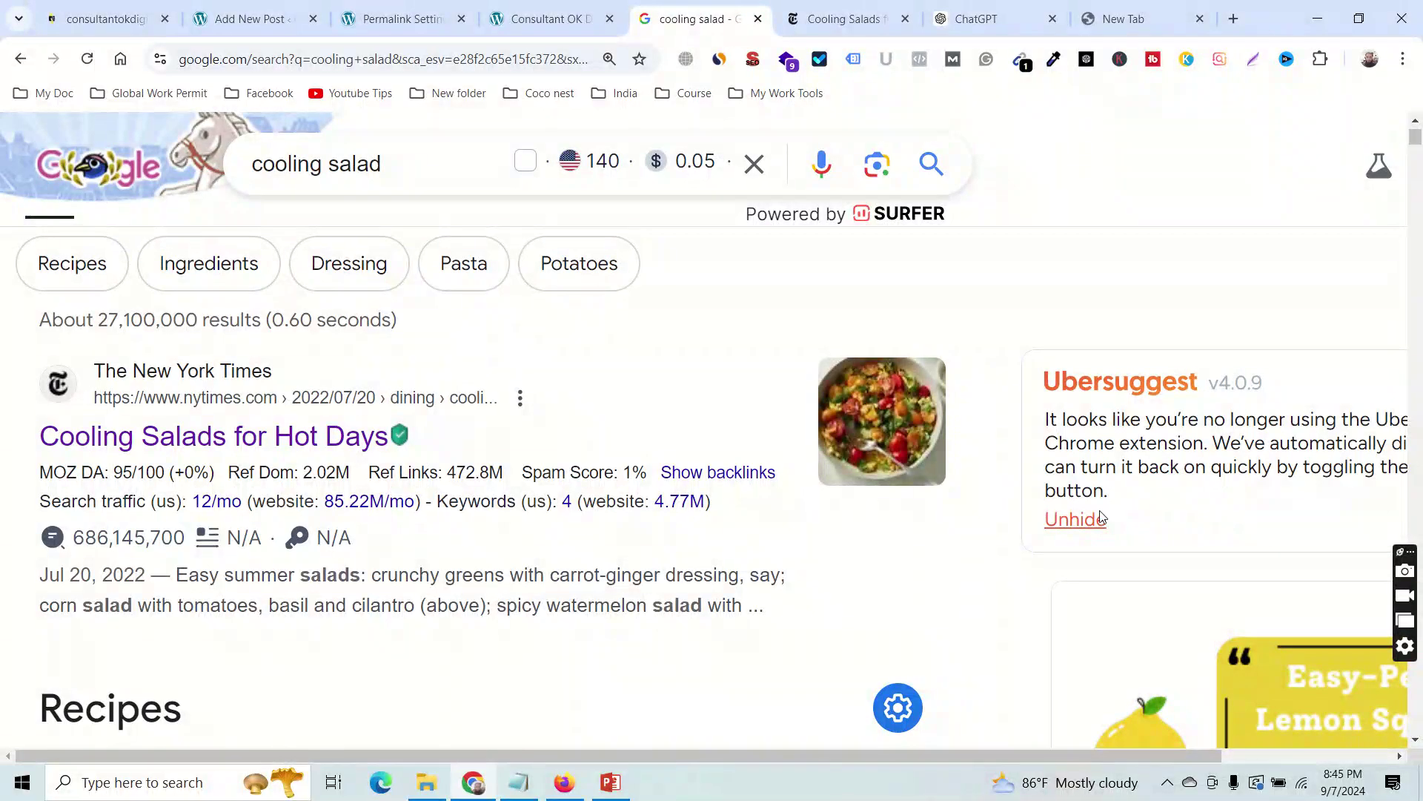
scroll(1101, 517, down, 8)
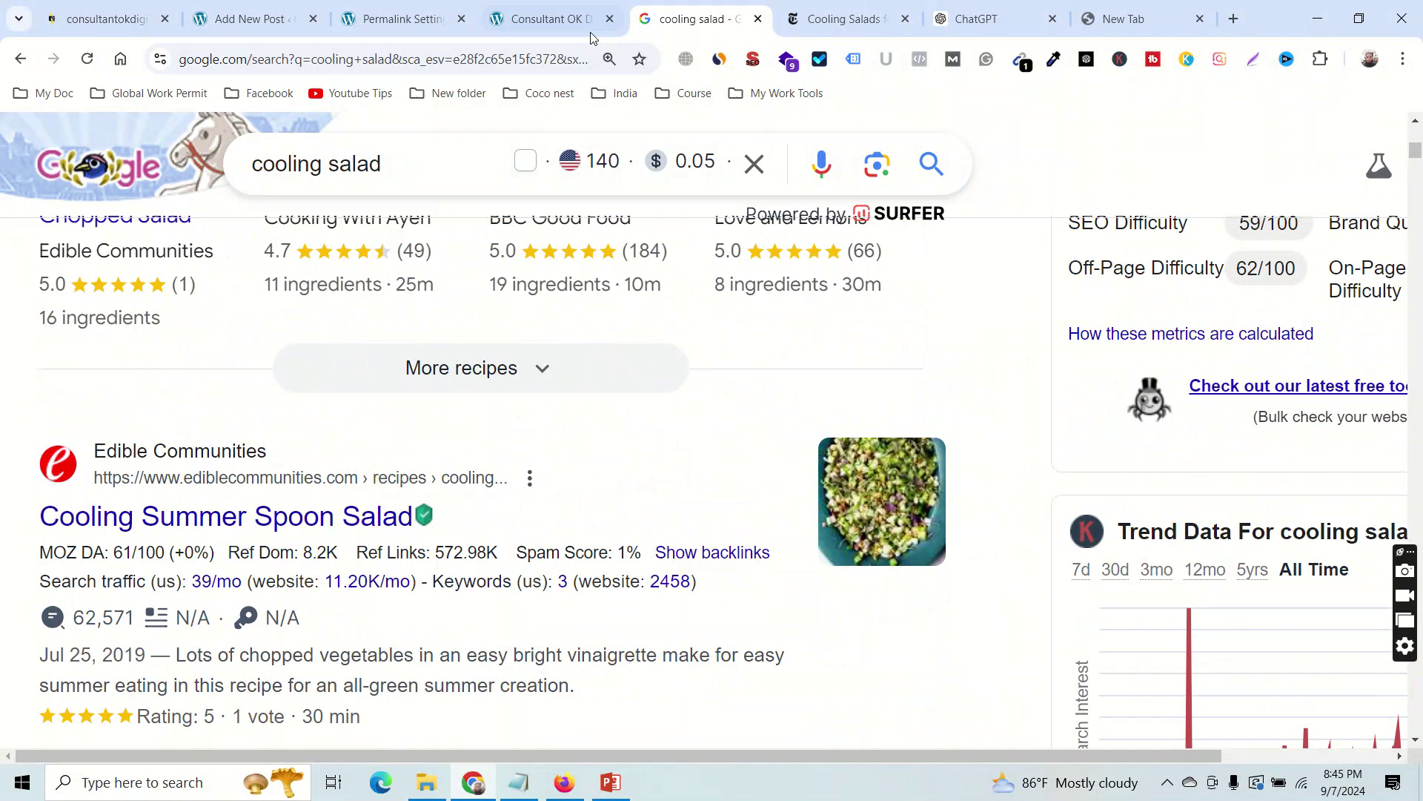
click(407, 28)
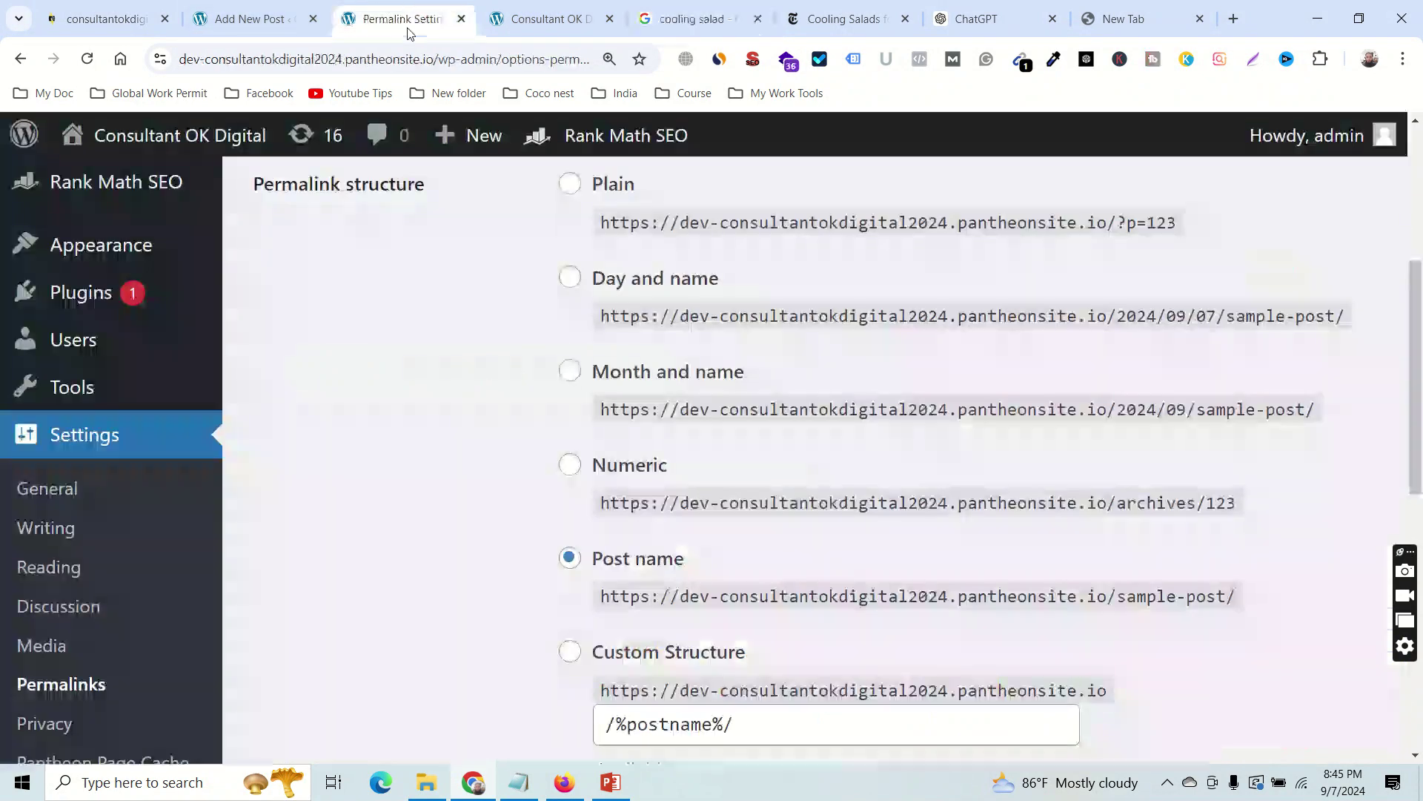
click(249, 19)
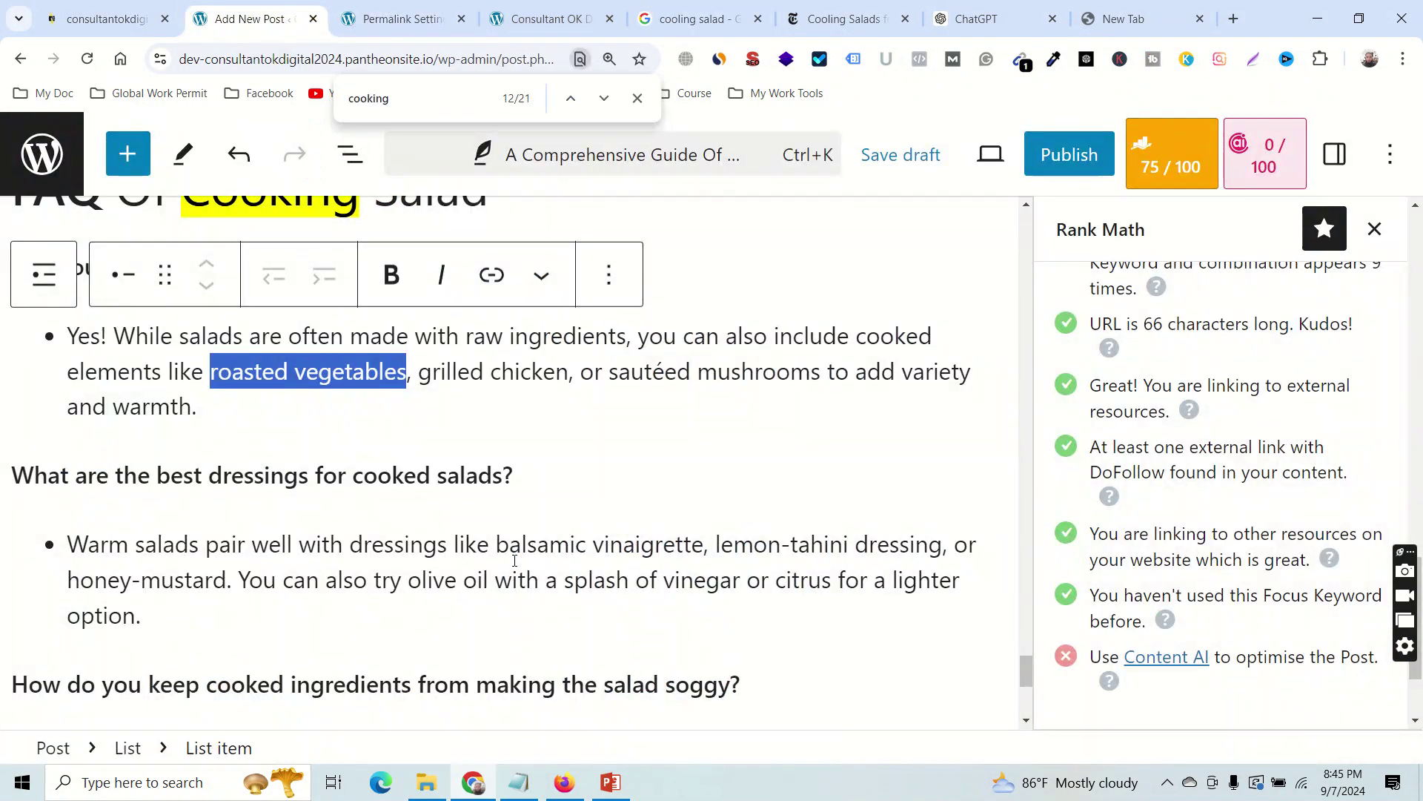
Examine the FAQ and conclusion text for phrases that could carry links, such as "balsamic" and "summer".
drag(492, 546, 539, 546)
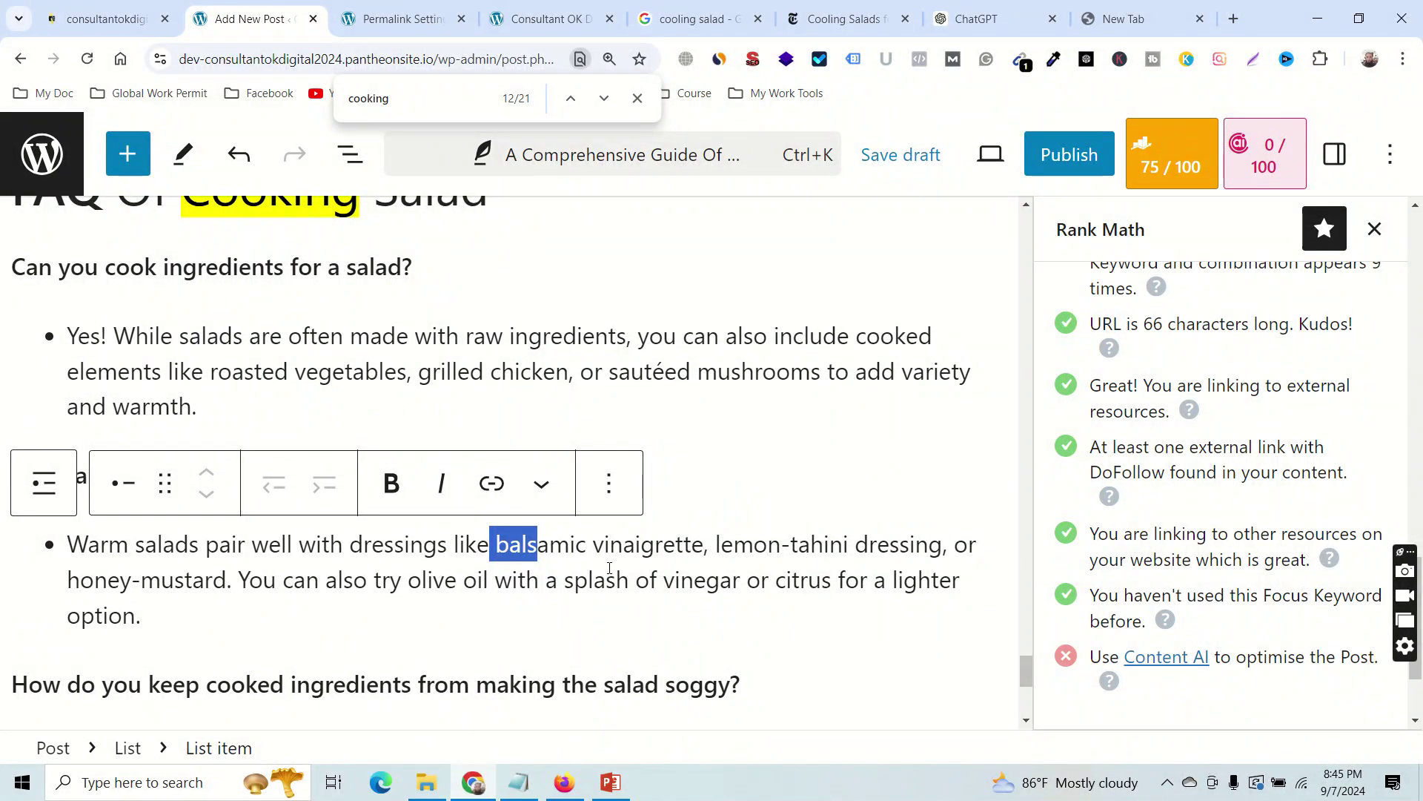
scroll(703, 556, up, 3)
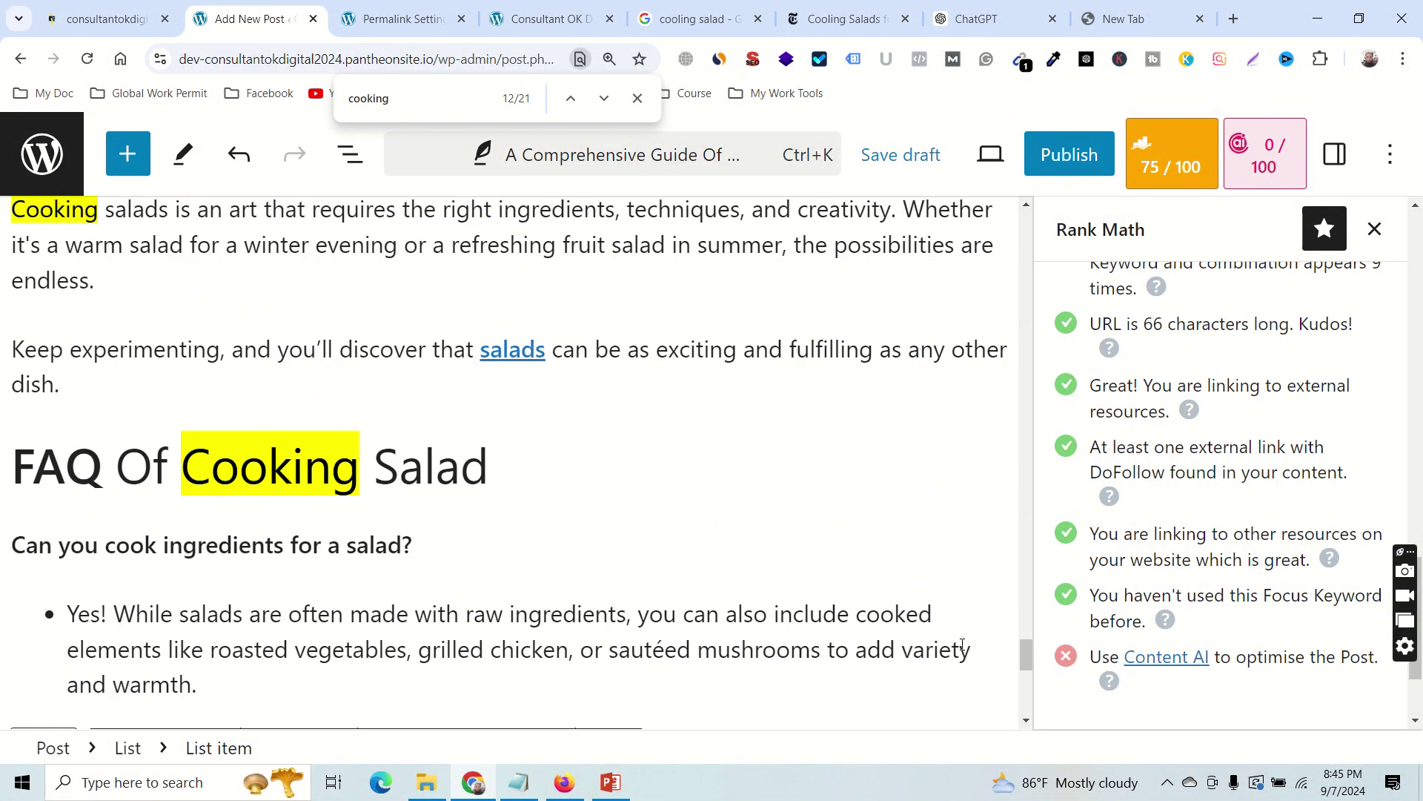
drag(1026, 655, 1026, 642)
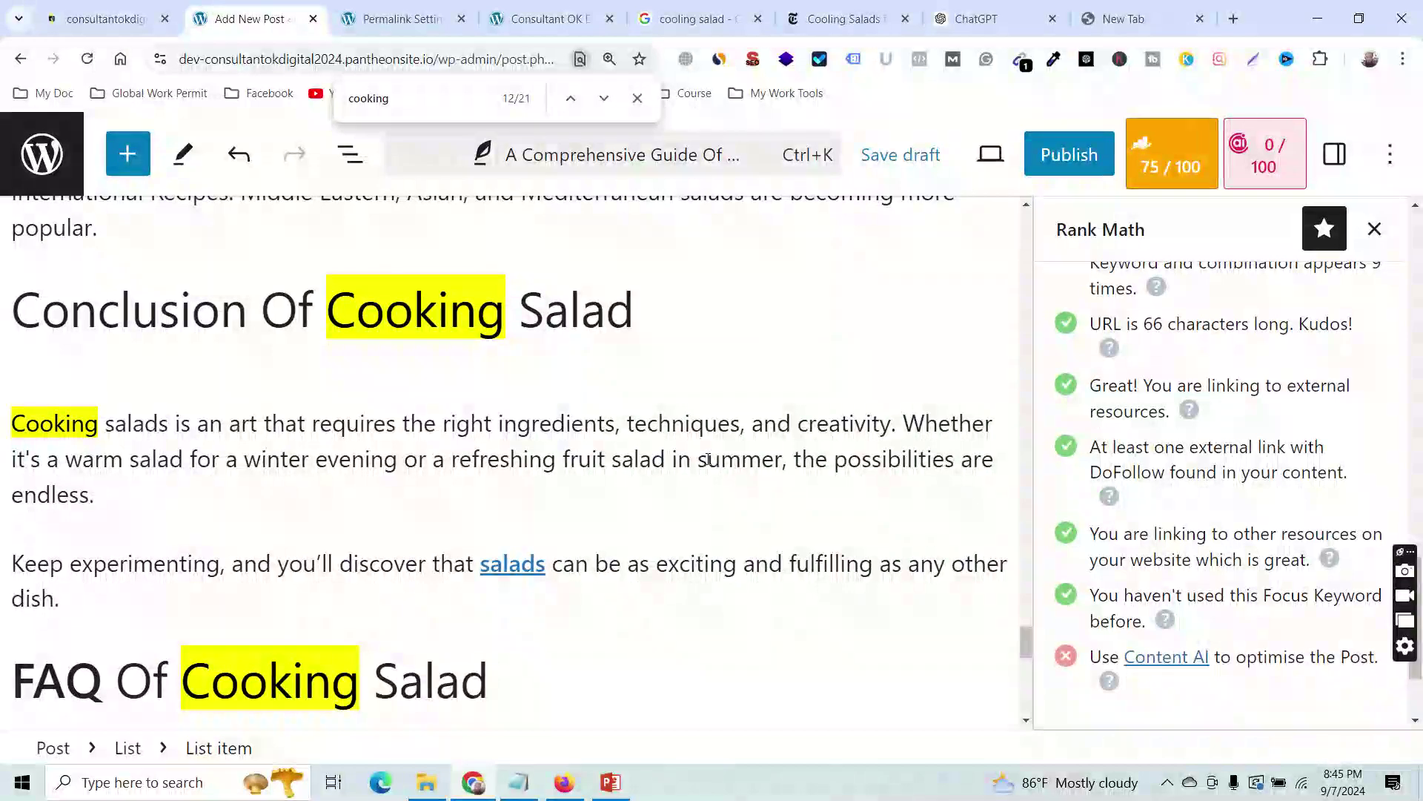
drag(698, 459, 782, 461)
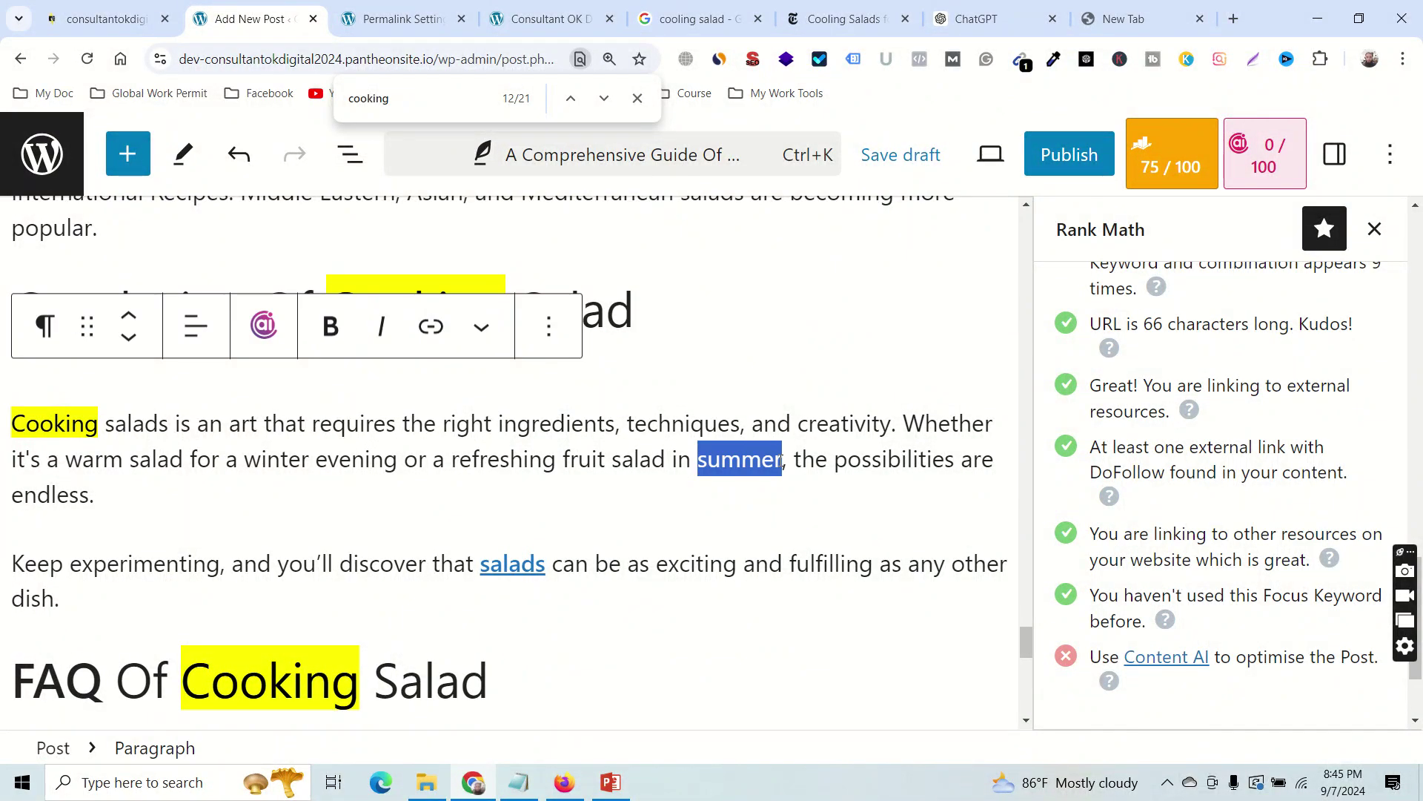
Add a new paragraph reading "Related Post:" after the first paragraph of the conclusion.
click(275, 499)
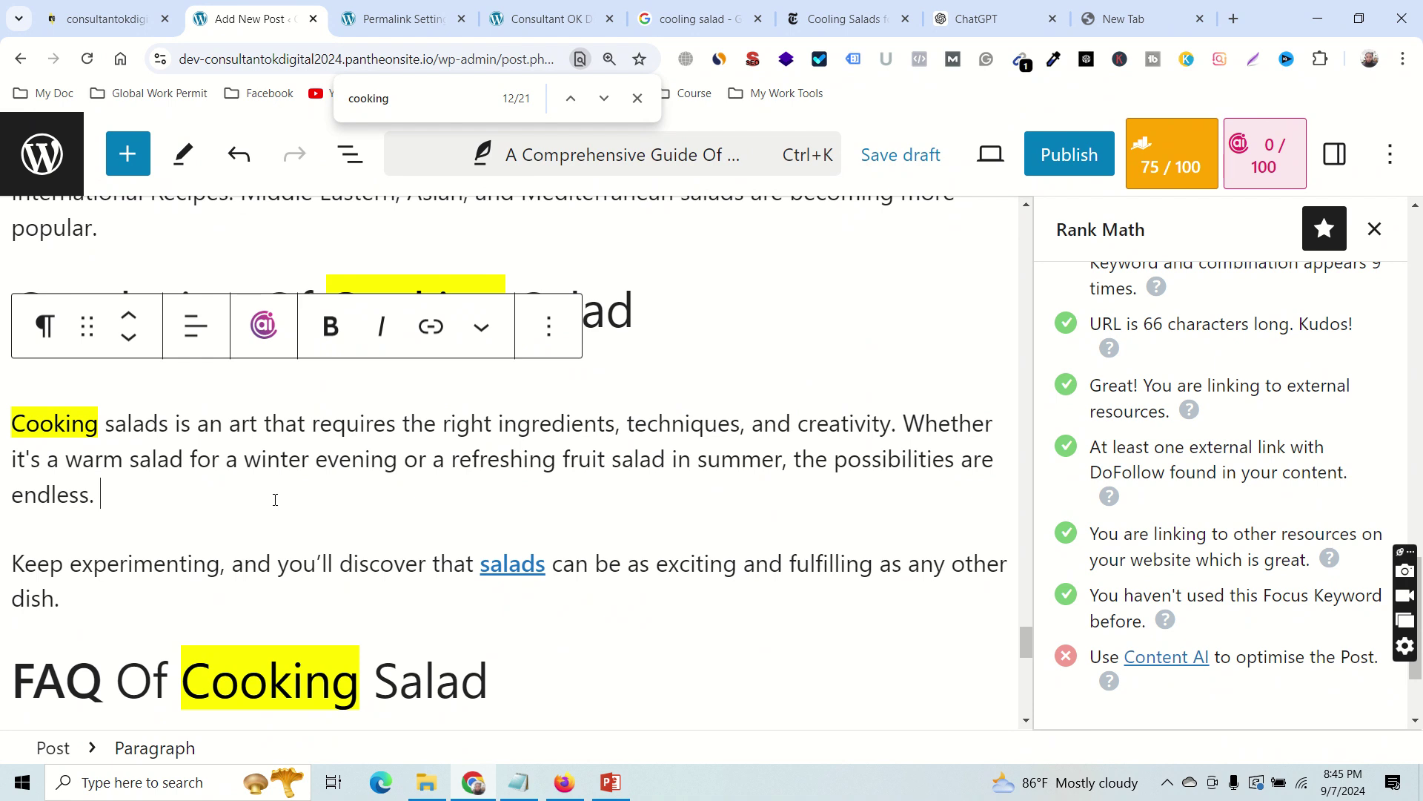
key(Return)
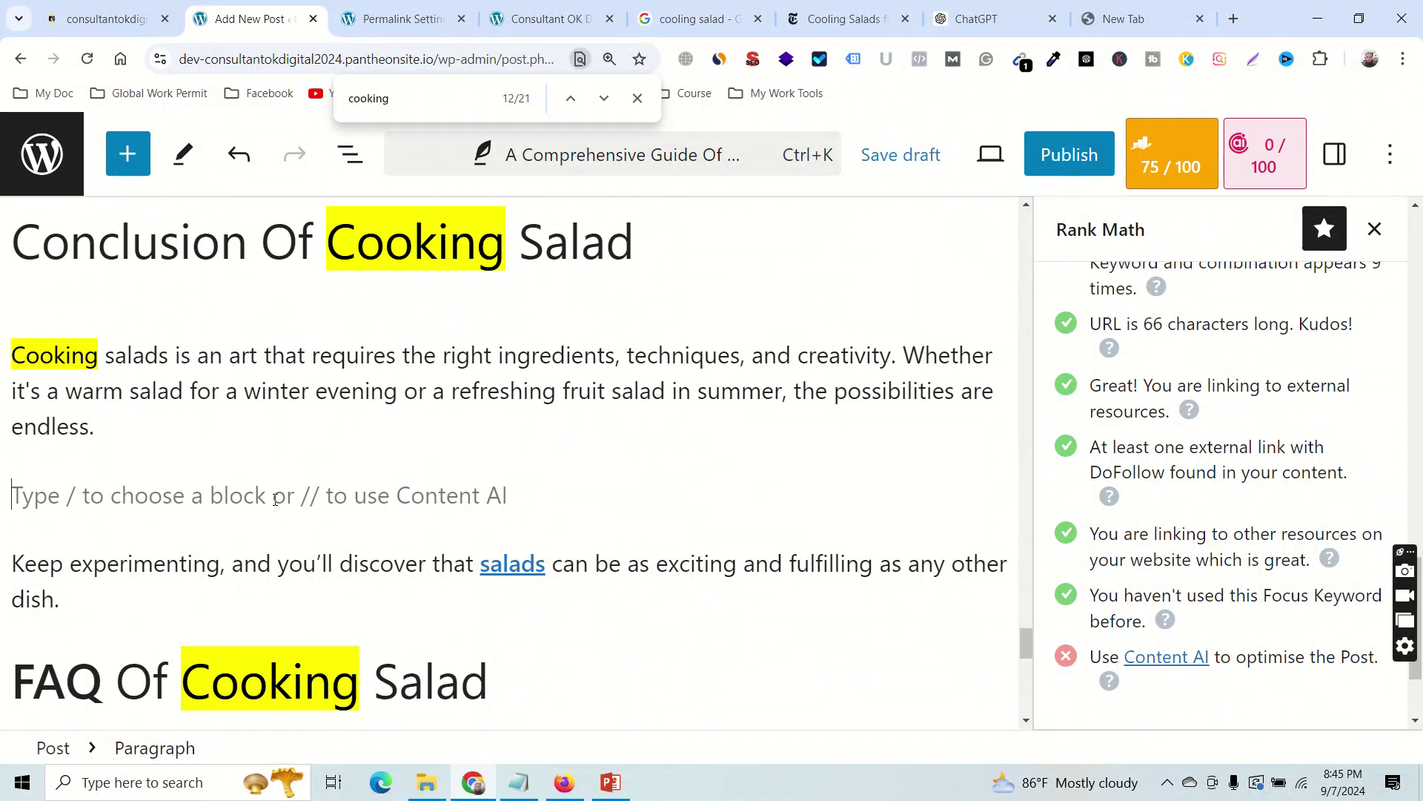
text(Ra)
key(BackSpace)
text(e)
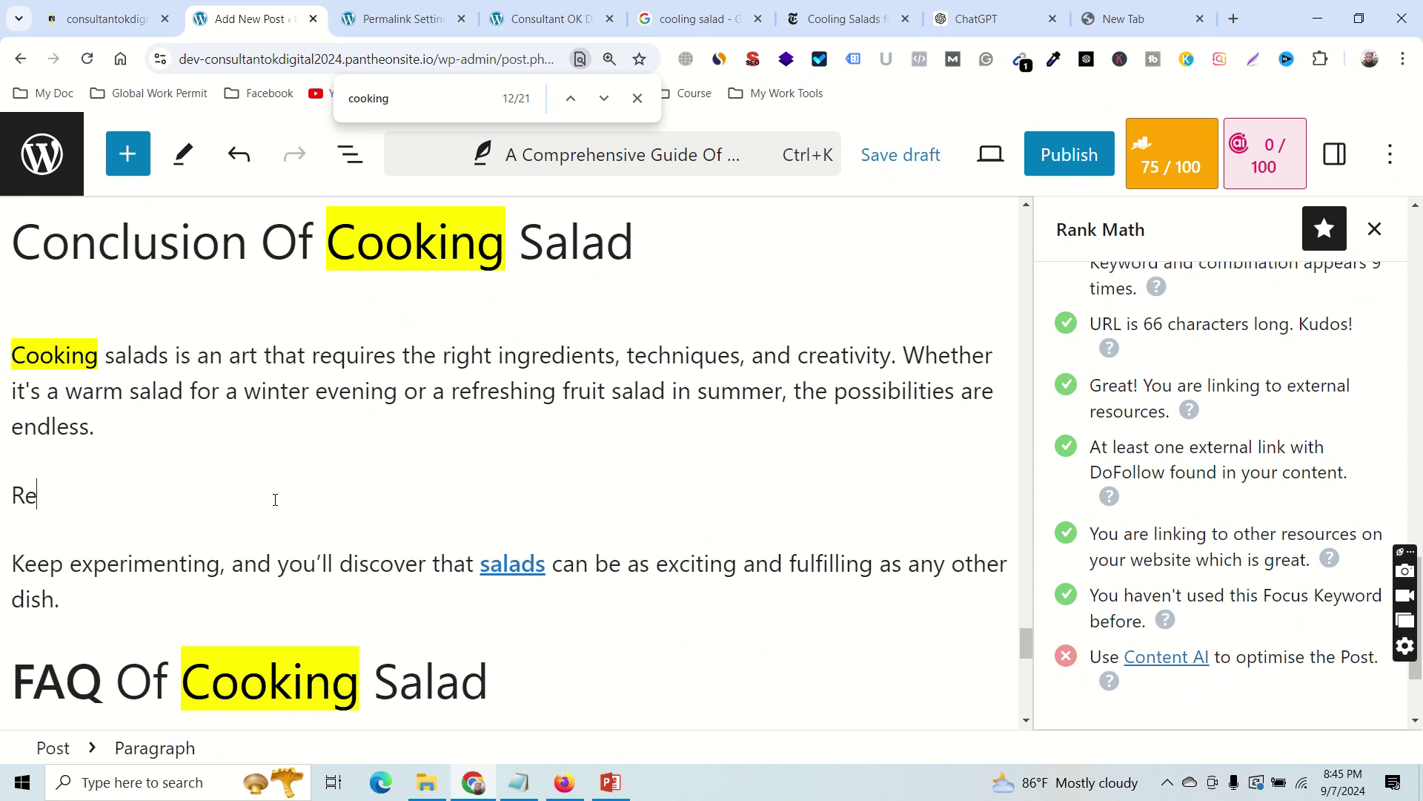
text(lateed)
key(BackSpace)
key(BackSpace)
key(BackSpace)
text(e)
key(BackSpace)
text(d Post:)
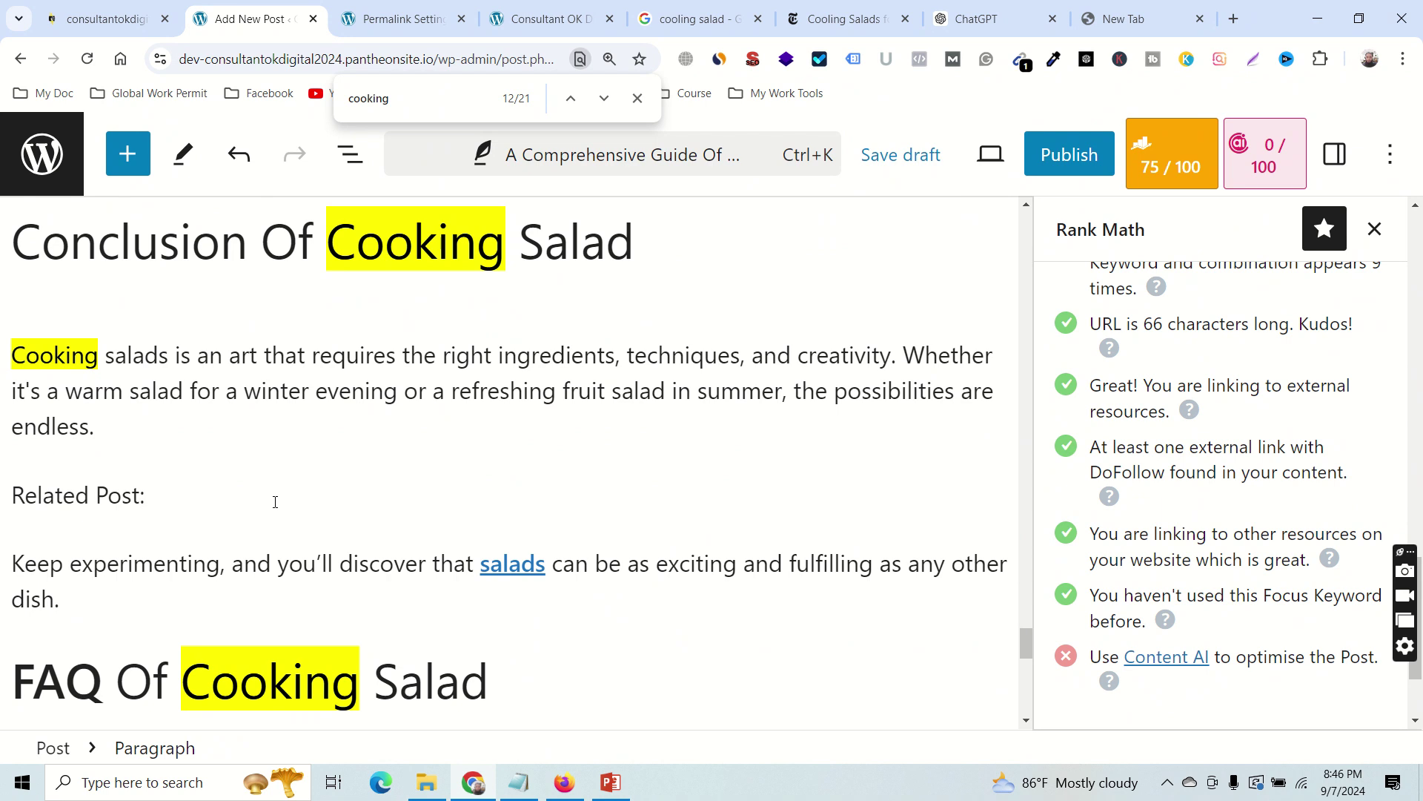
Copy the "Nothing Found" heading from the site's homepage and paste it after "Related Post:".
click(545, 22)
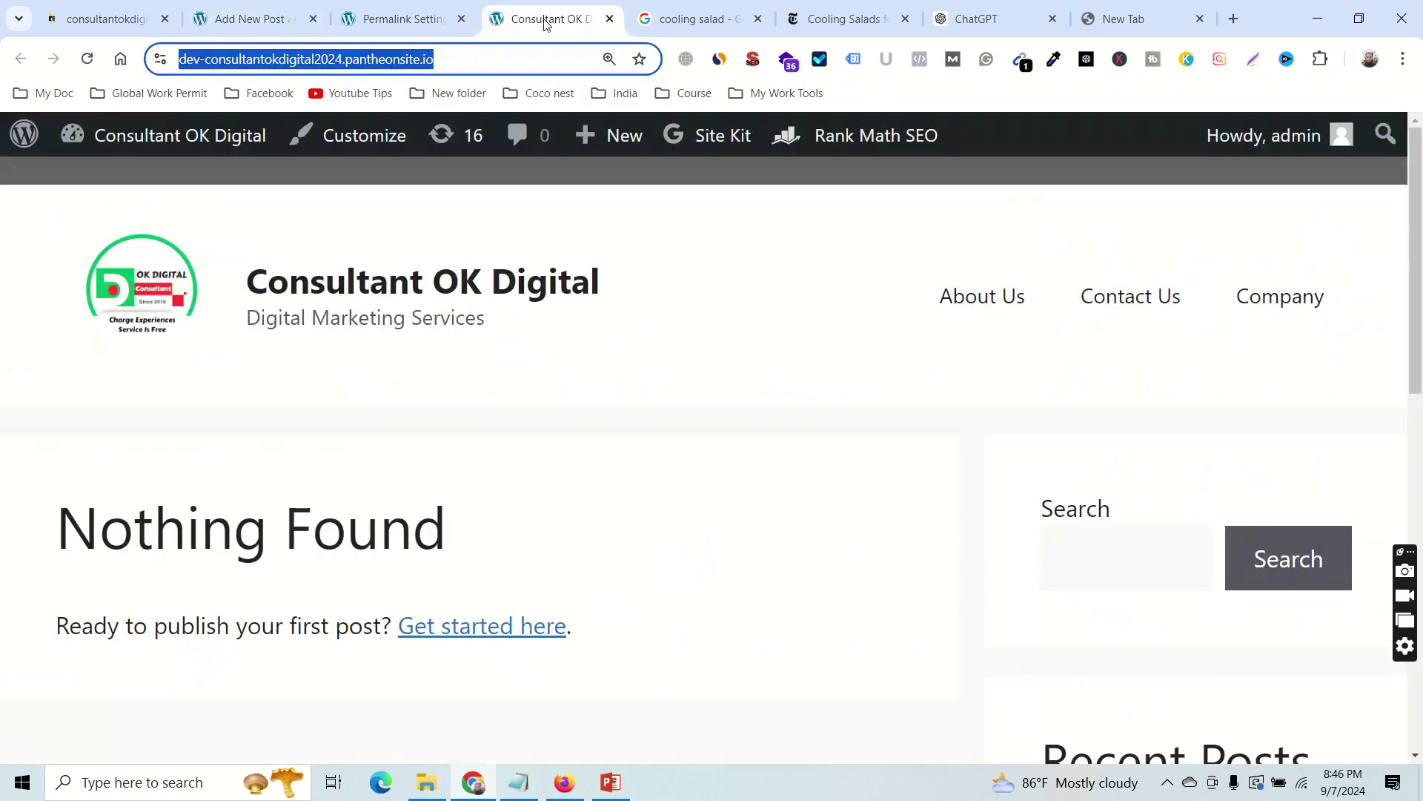
drag(58, 527, 450, 543)
key(ctrl+c)
click(293, 29)
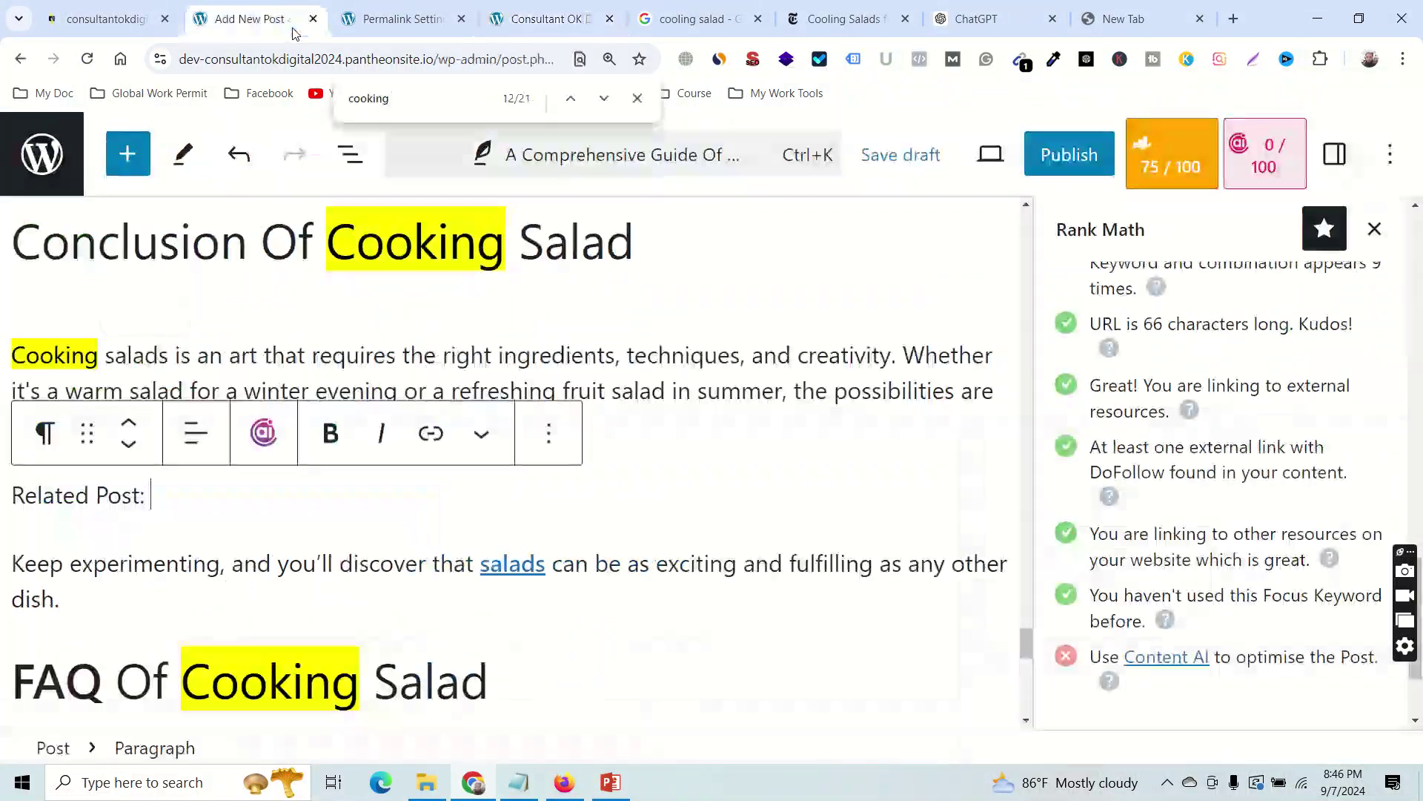
key(ctrl+v)
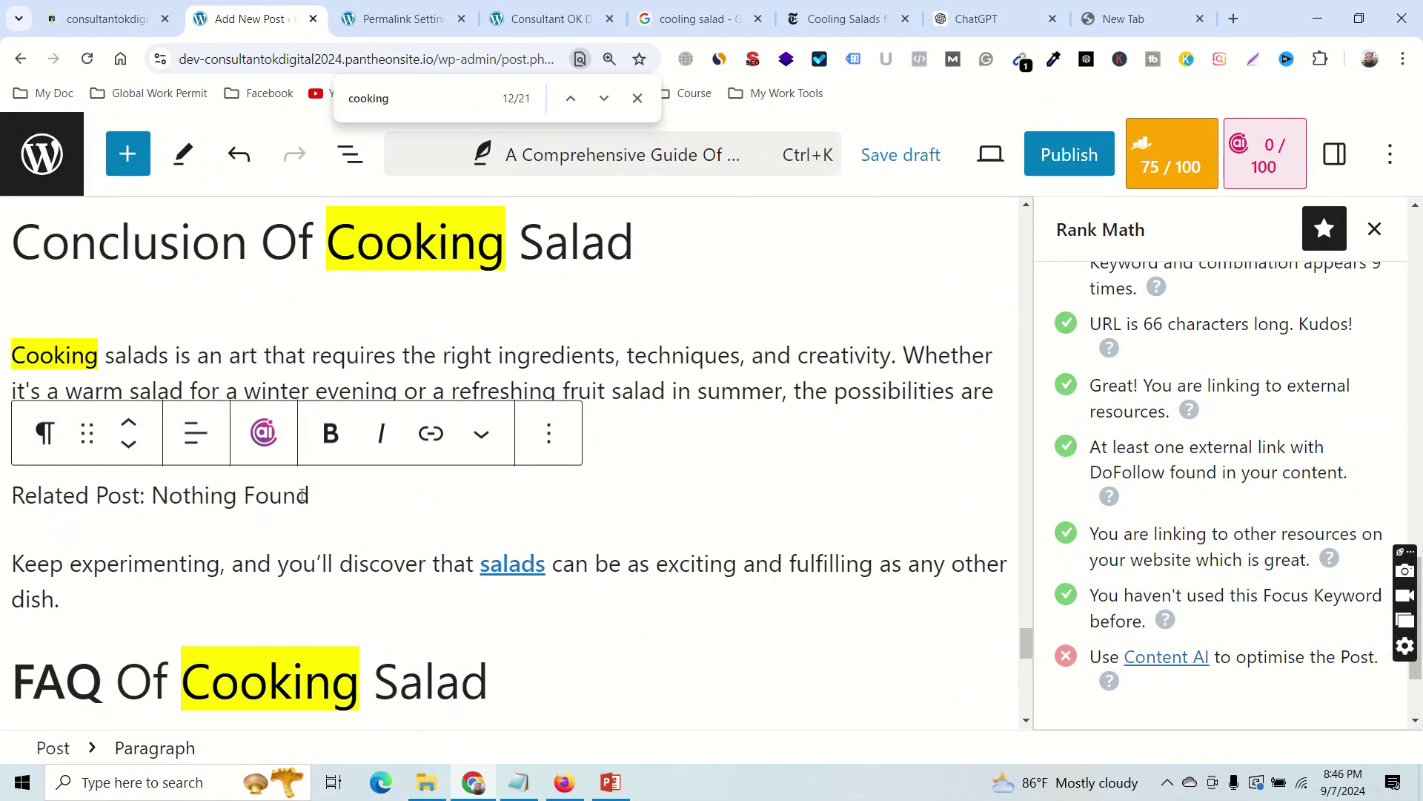
Bold "Nothing Found" in the Related Post line, open its link entry, and close it without adding a URL.
drag(309, 496, 151, 495)
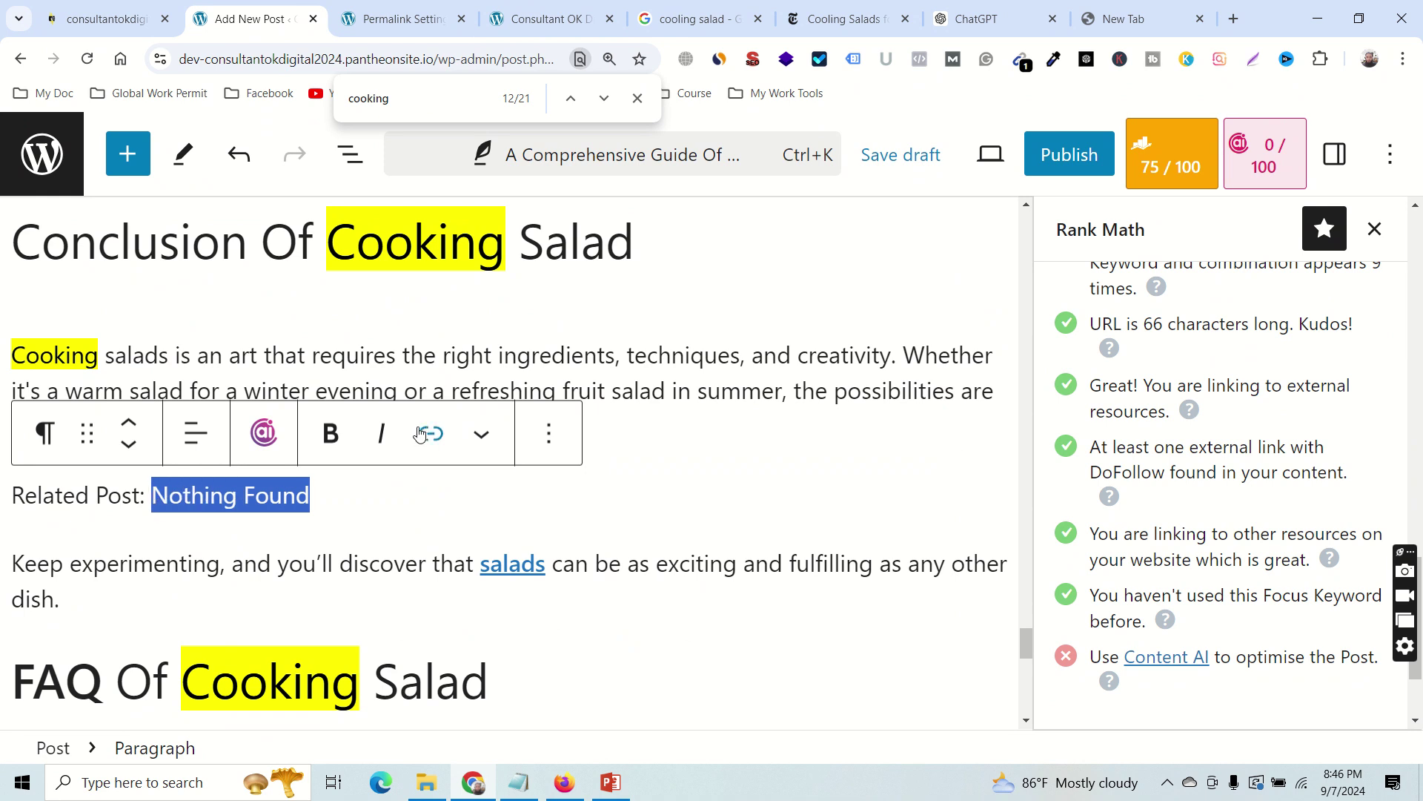
click(331, 433)
click(429, 434)
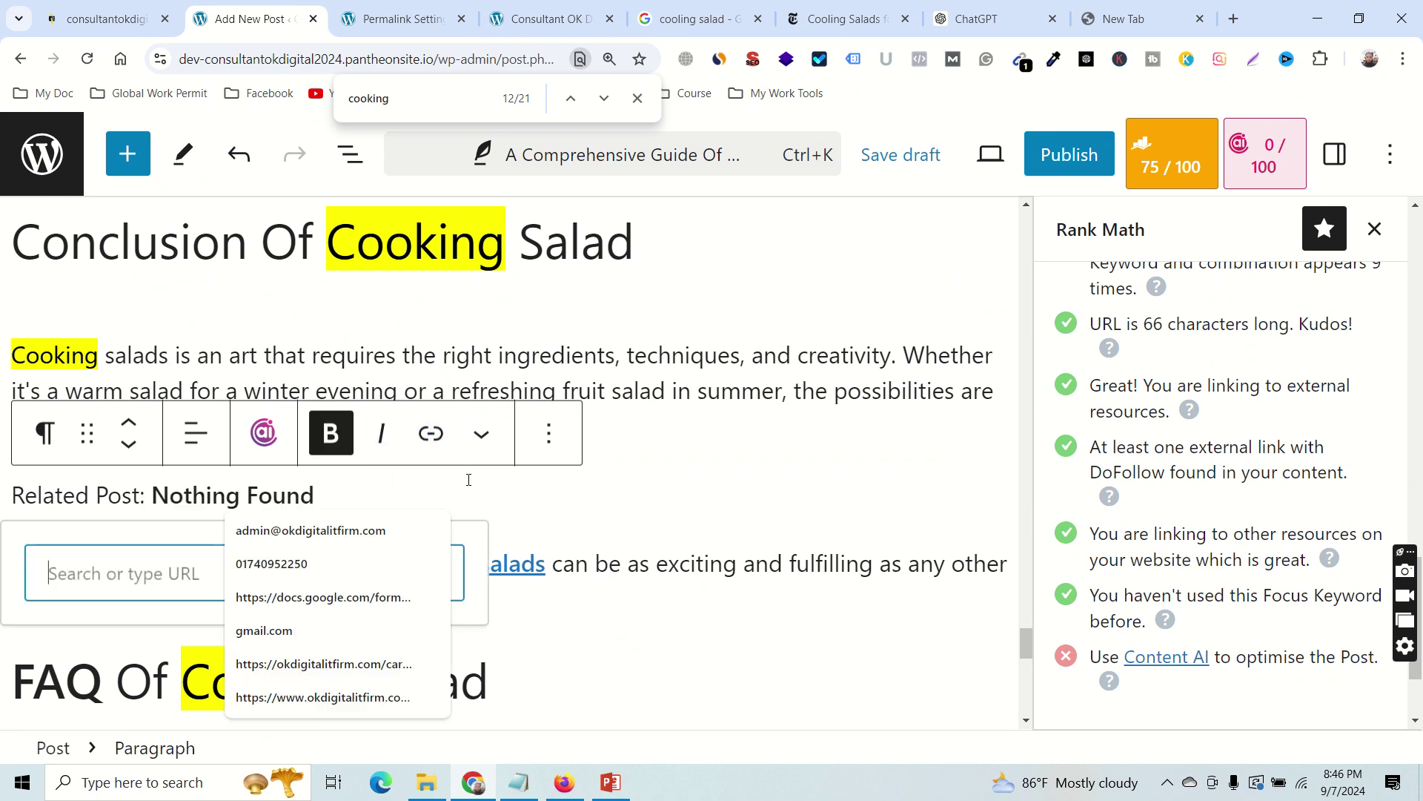
click(545, 18)
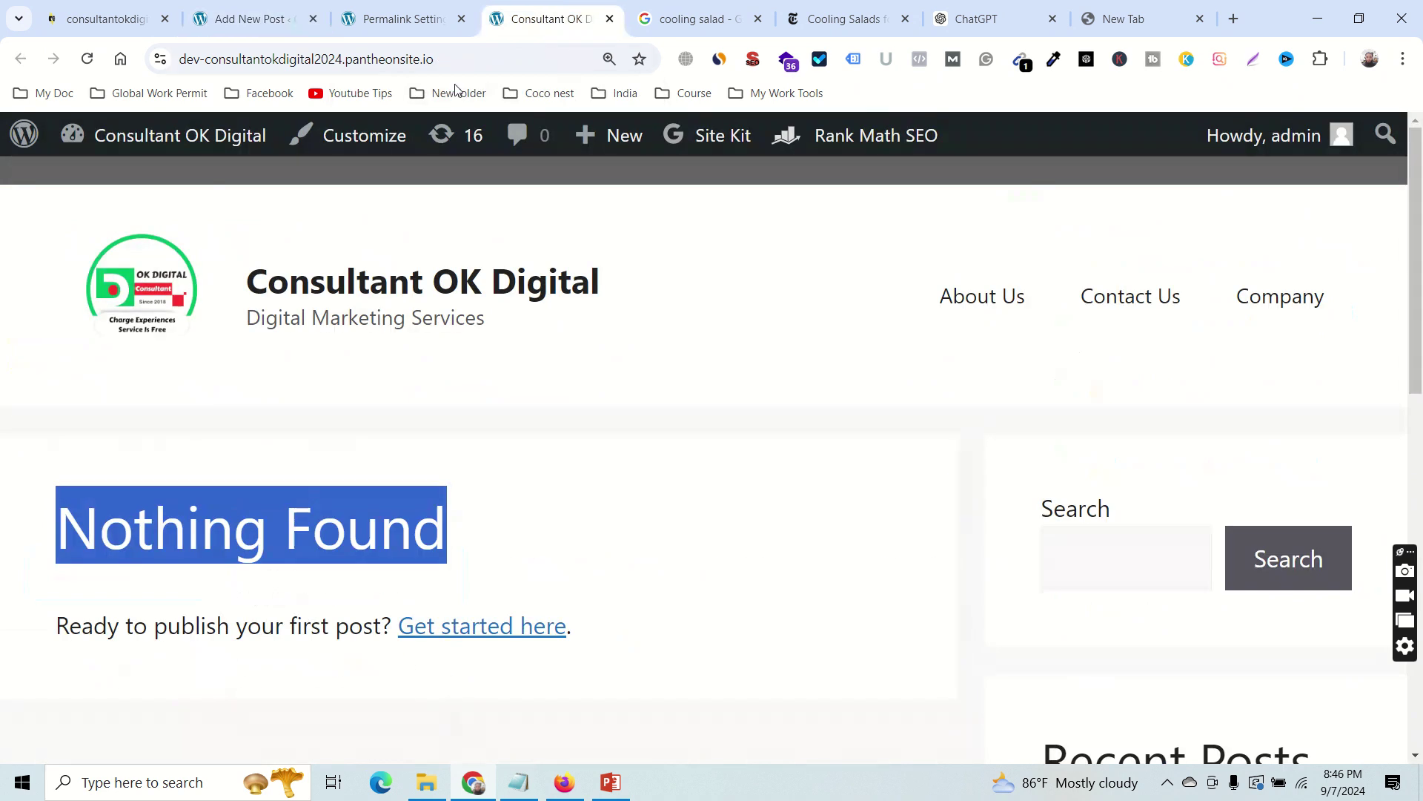
click(284, 22)
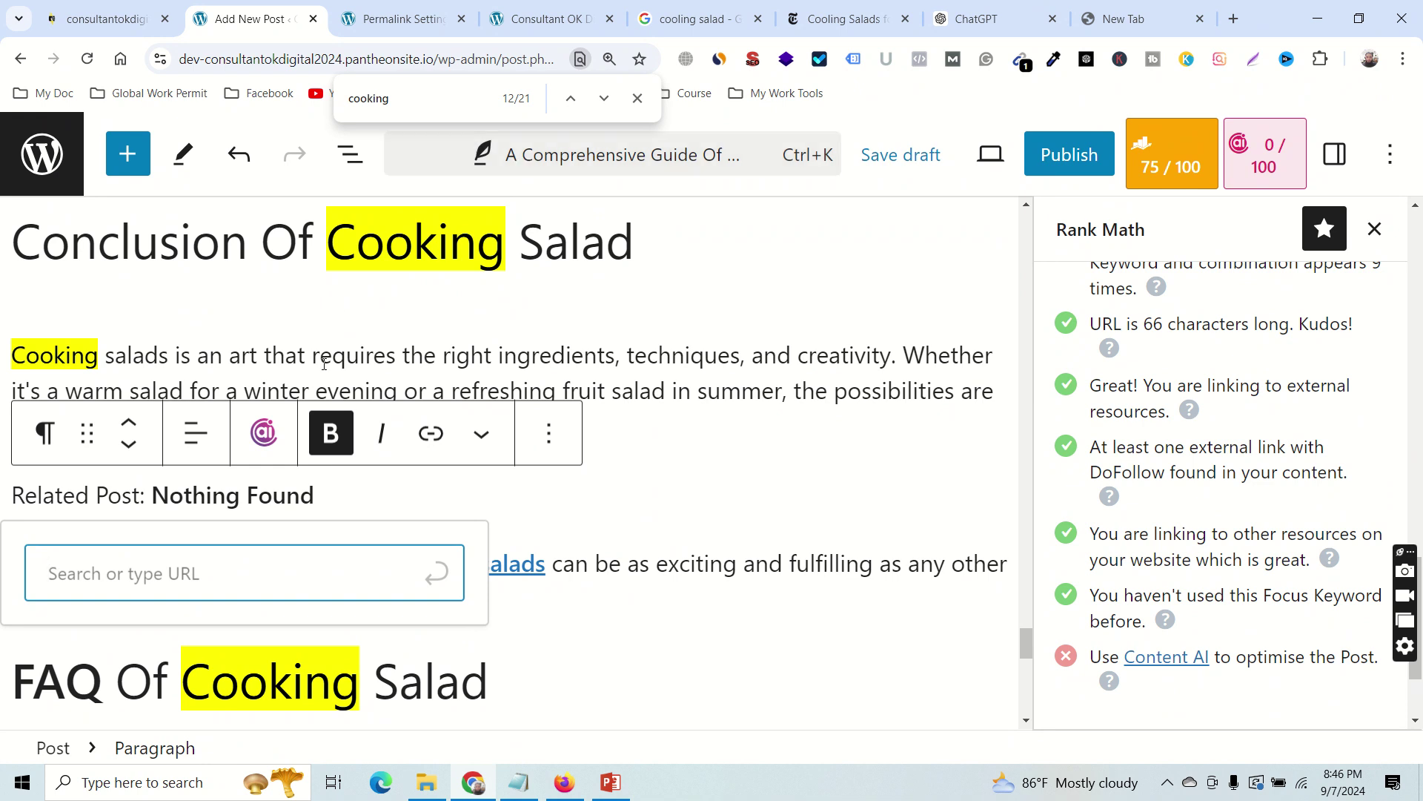
click(573, 568)
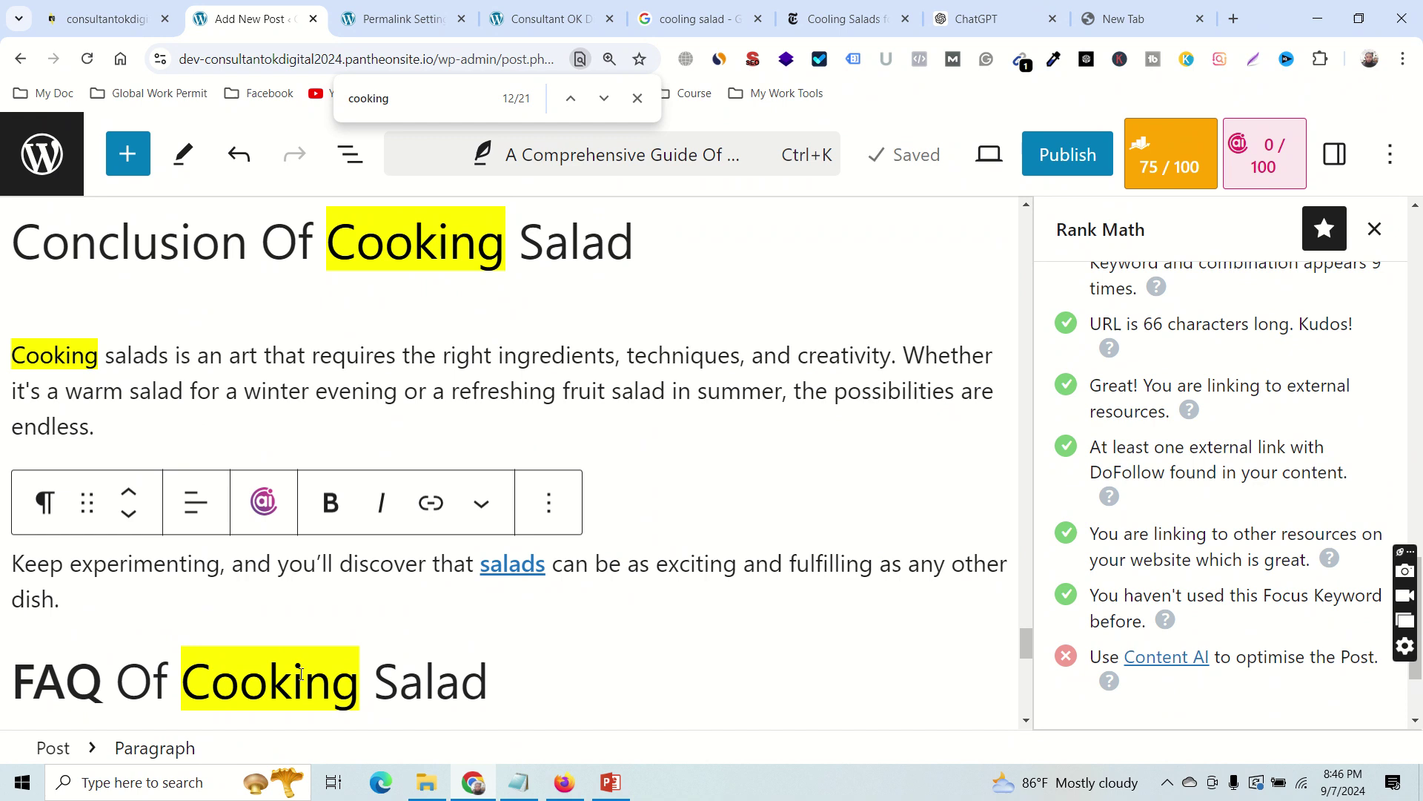
Delete the "Related Post: Nothing Found" paragraph from the conclusion.
click(633, 490)
triple_click(135, 492)
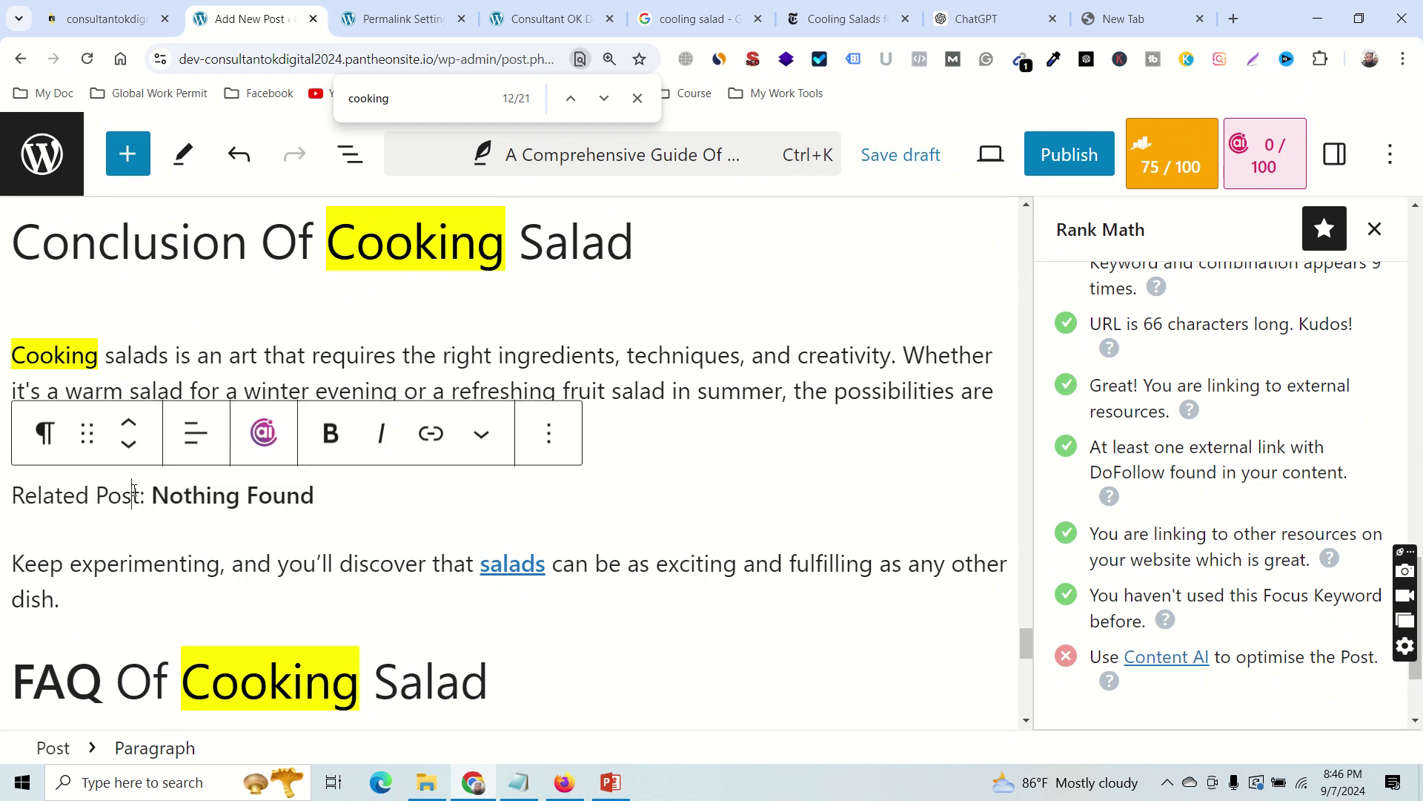
key(BackSpace)
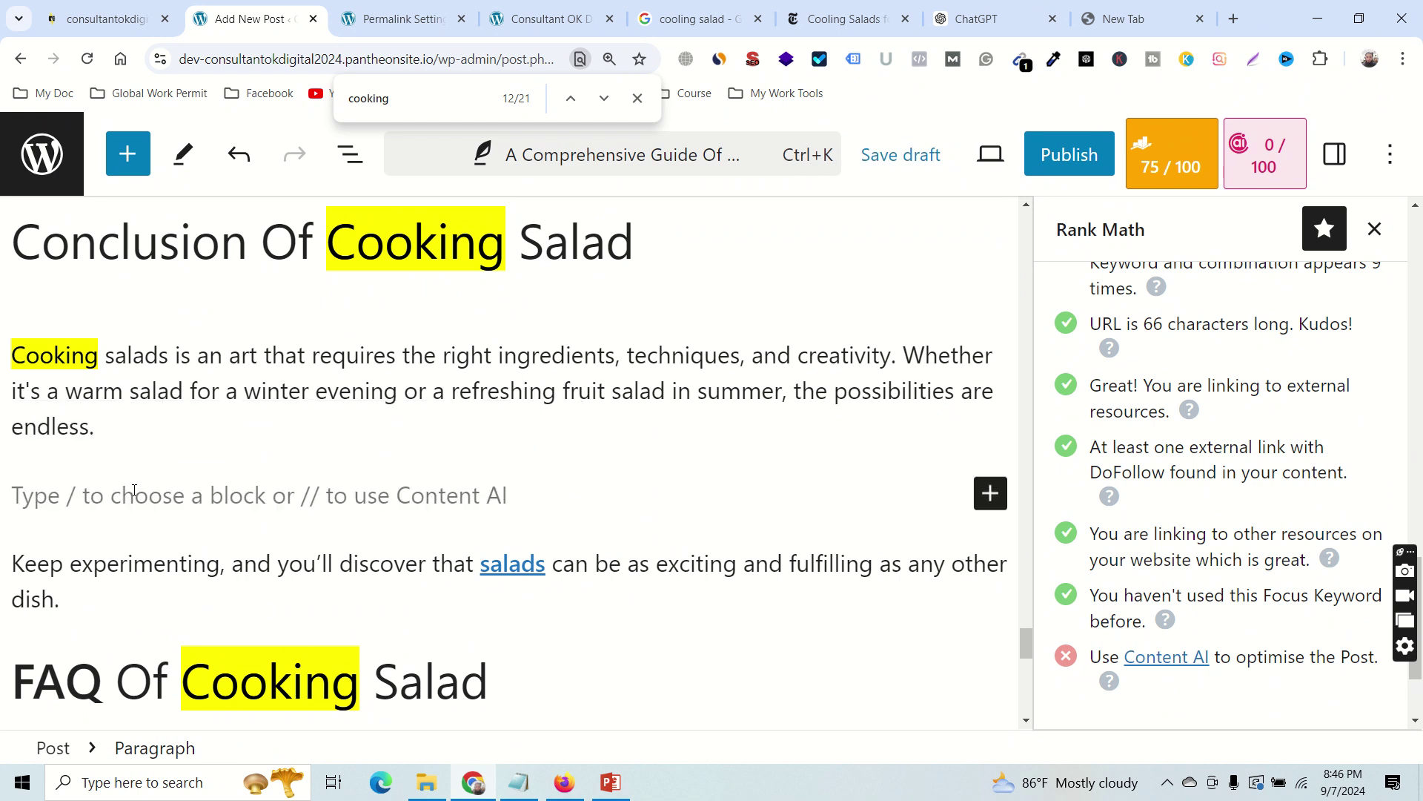
key(BackSpace)
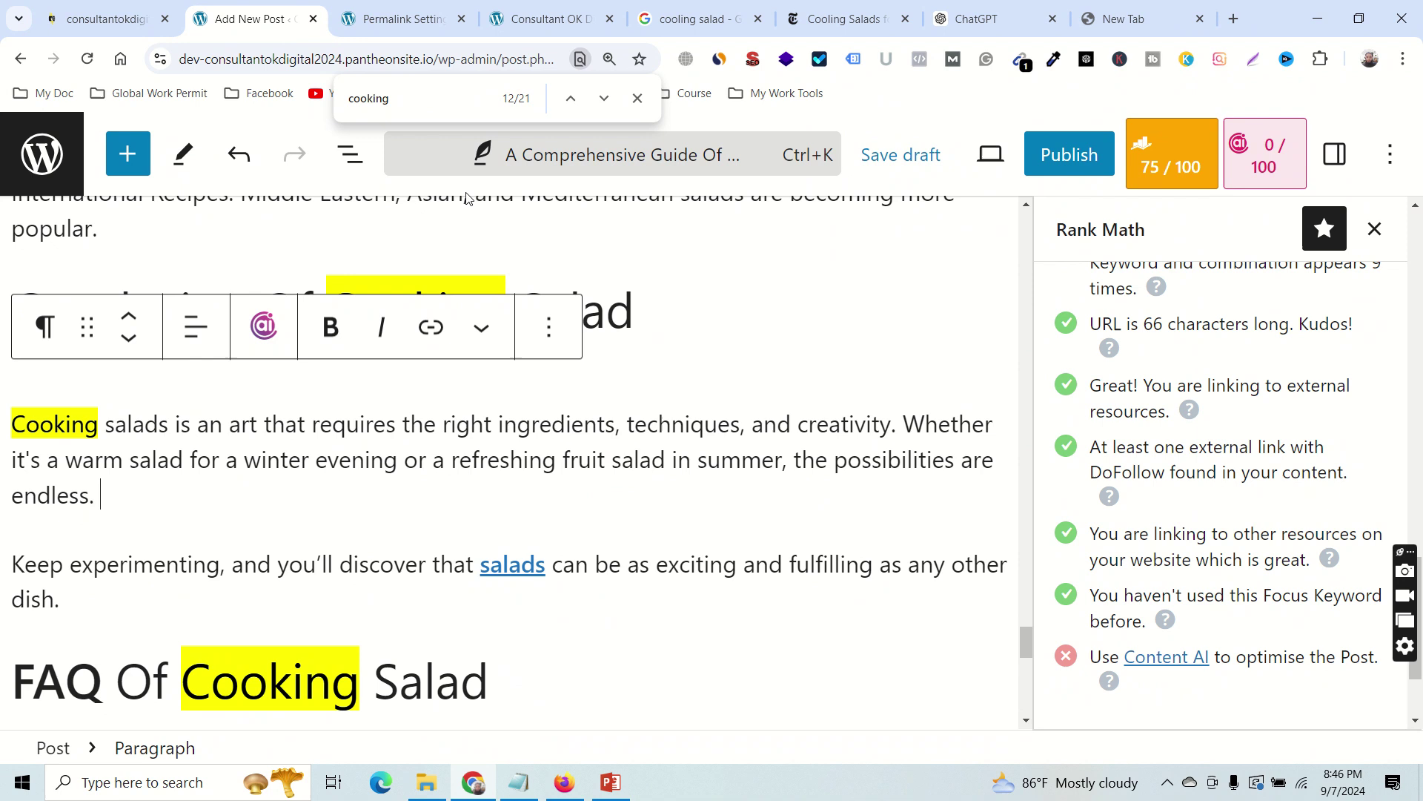
Examine the failed checks in the Additional SEO section and expand the Title Readability checks.
scroll(1223, 533, down, 1)
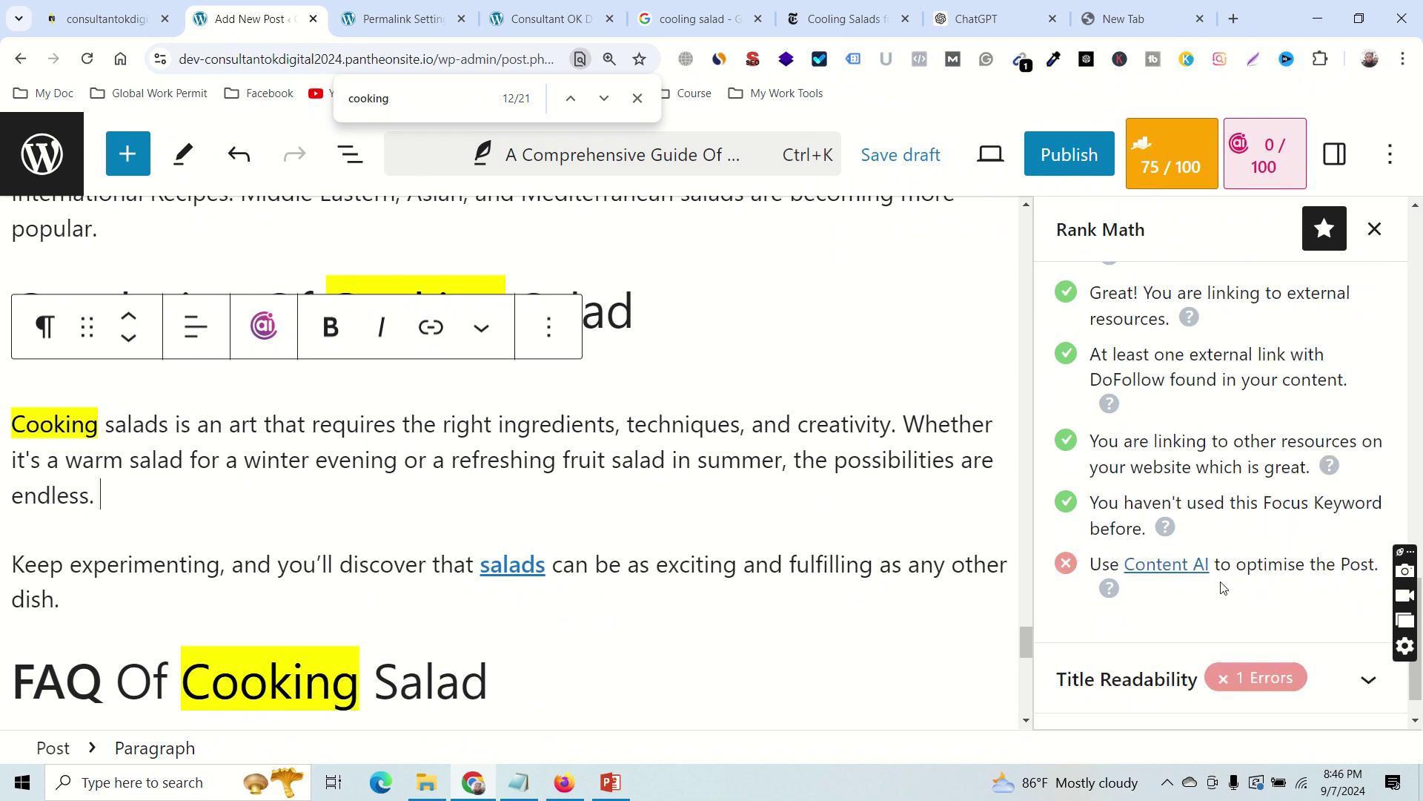
drag(1094, 565, 1319, 560)
click(1319, 560)
scroll(1328, 556, up, 3)
scroll(1287, 541, up, 3)
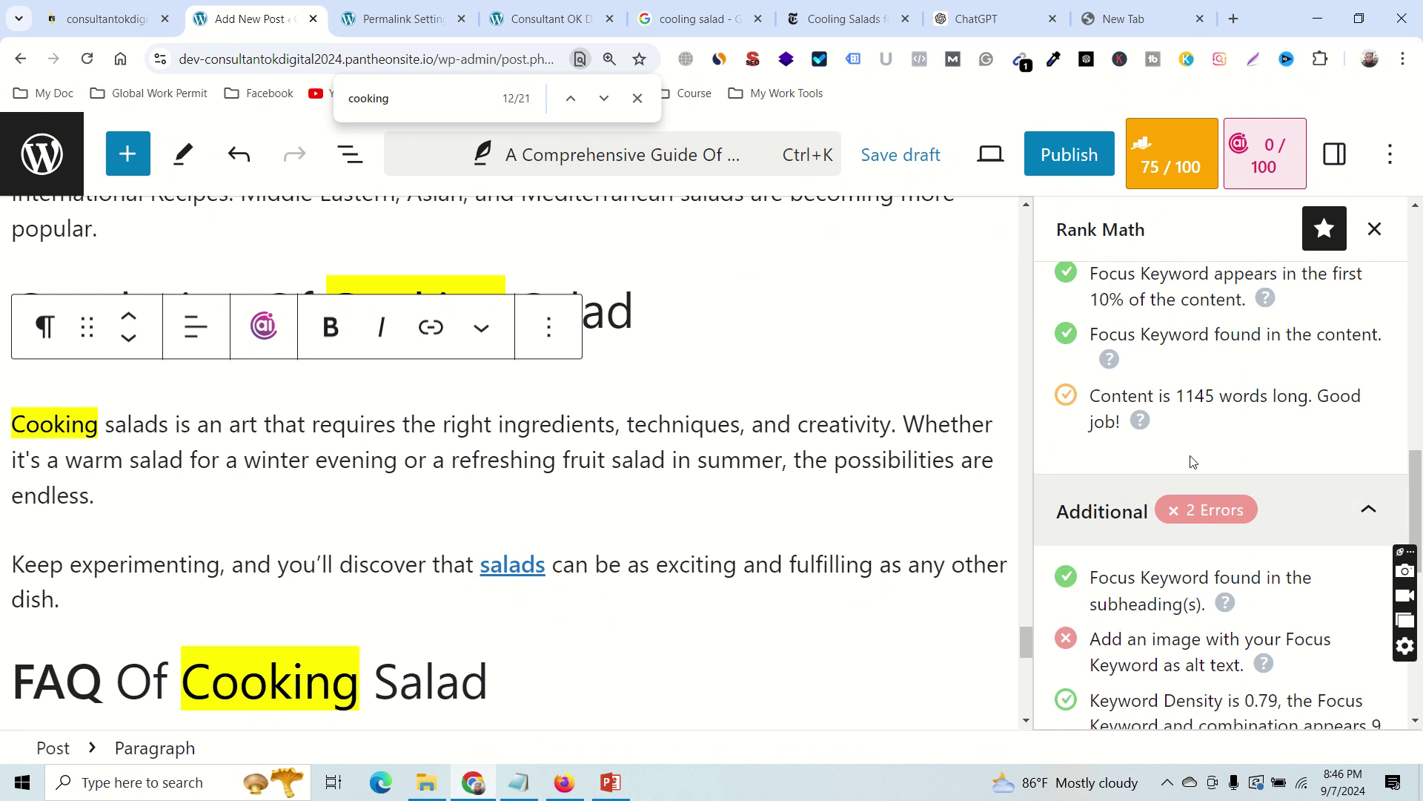
scroll(1225, 486, down, 2)
drag(1137, 455, 1173, 482)
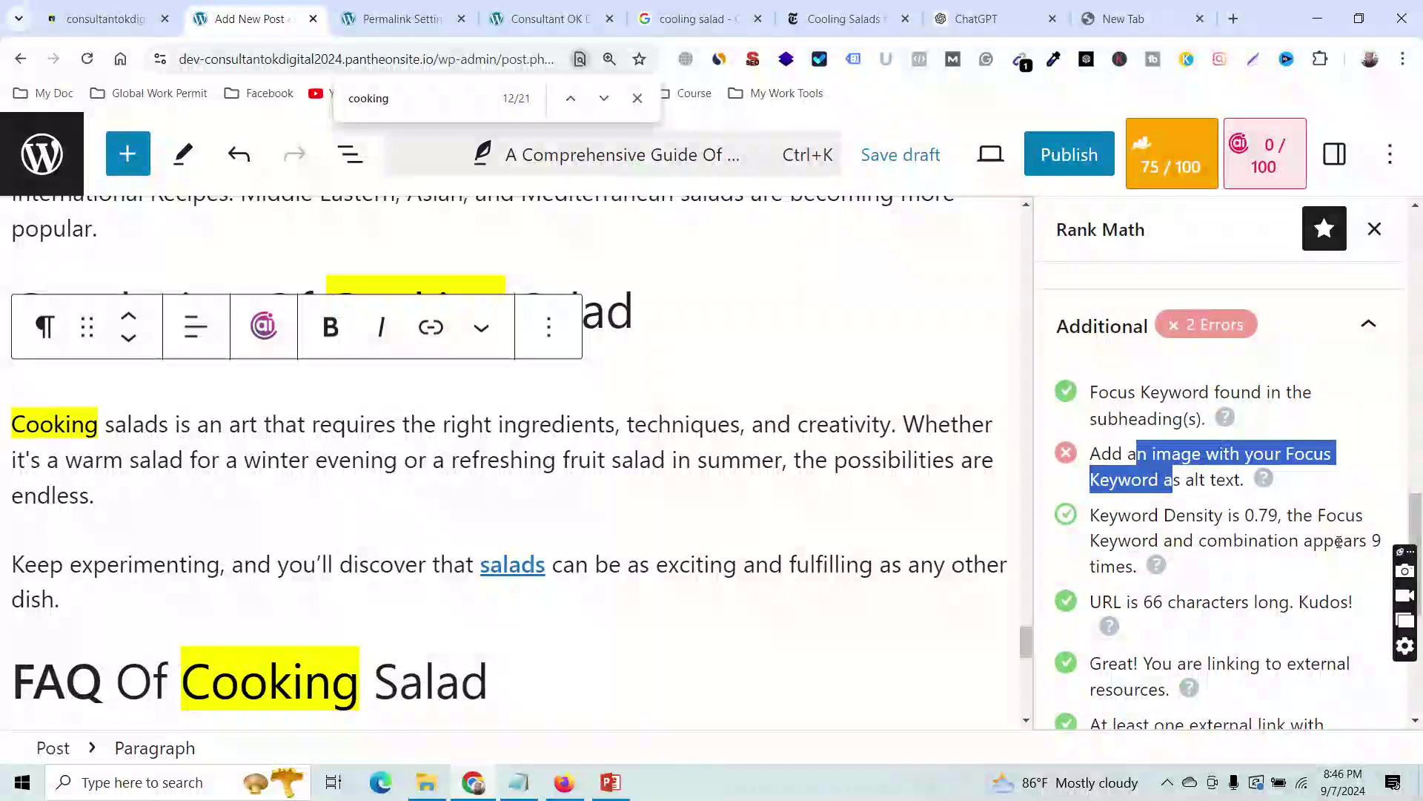
click(1323, 562)
scroll(1325, 567, down, 5)
click(1169, 626)
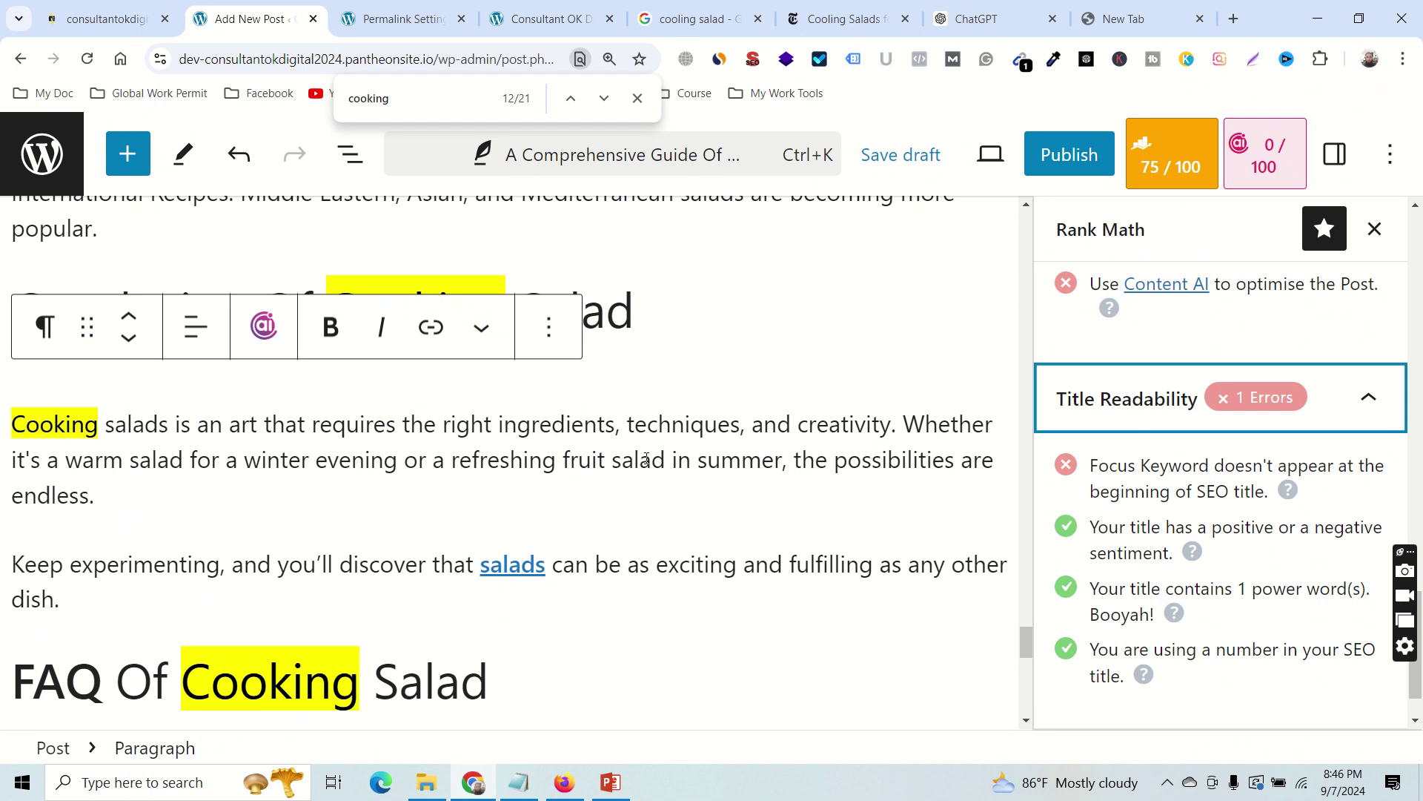
Open the Rank Math snippet editor and move "Cooking Salad" to the beginning of the SEO title.
scroll(647, 460, up, 12)
scroll(1025, 572, up, 5)
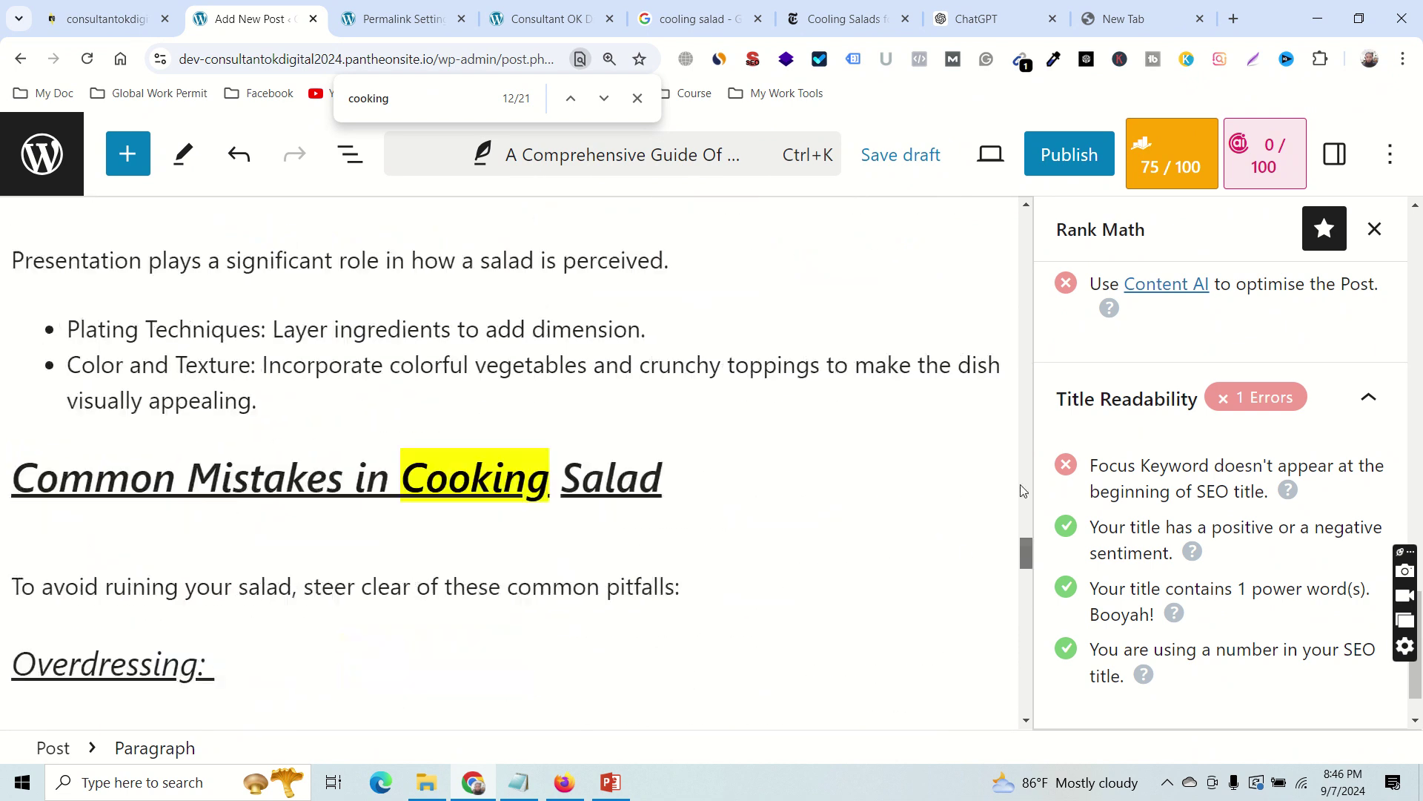
drag(1023, 490, 1025, 227)
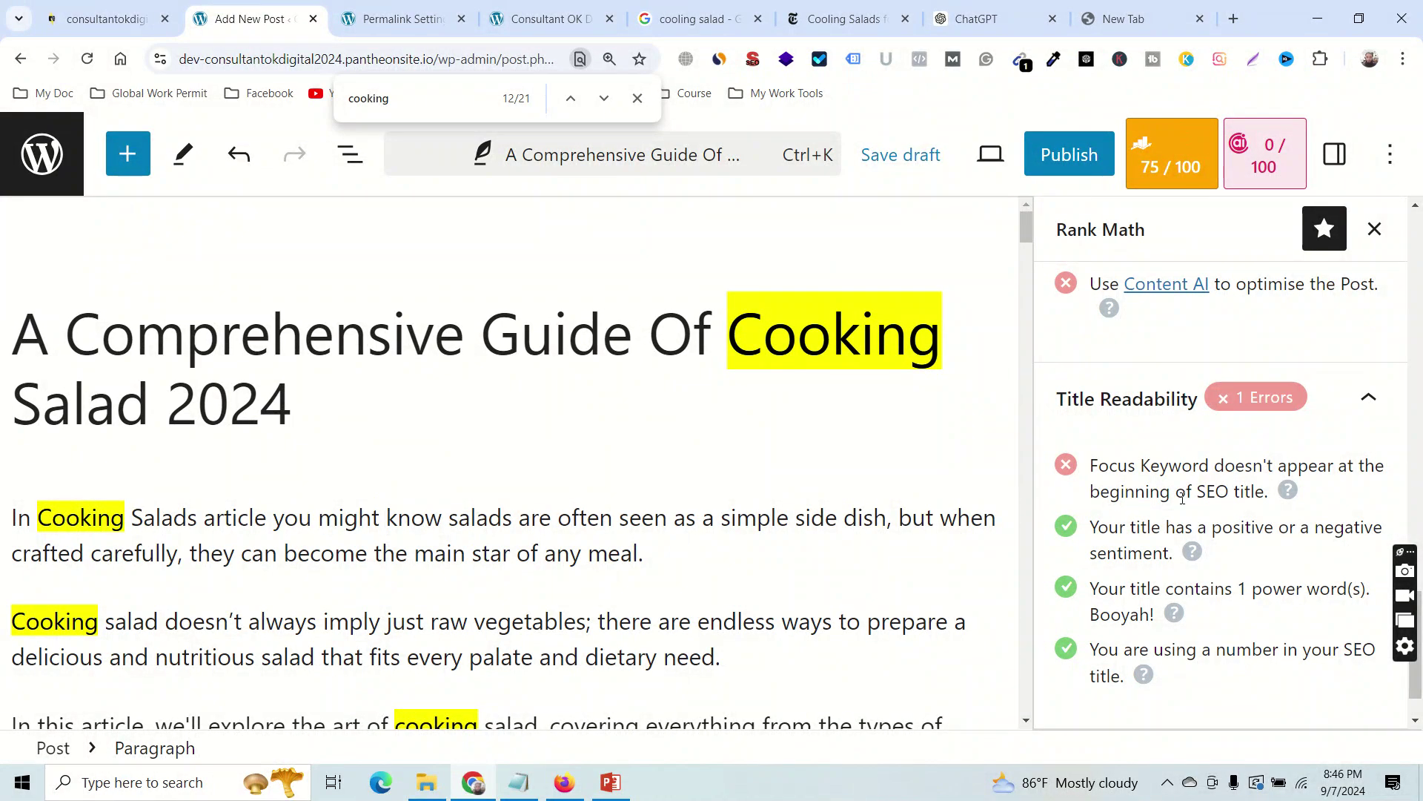
scroll(1201, 493, up, 10)
scroll(1180, 501, up, 8)
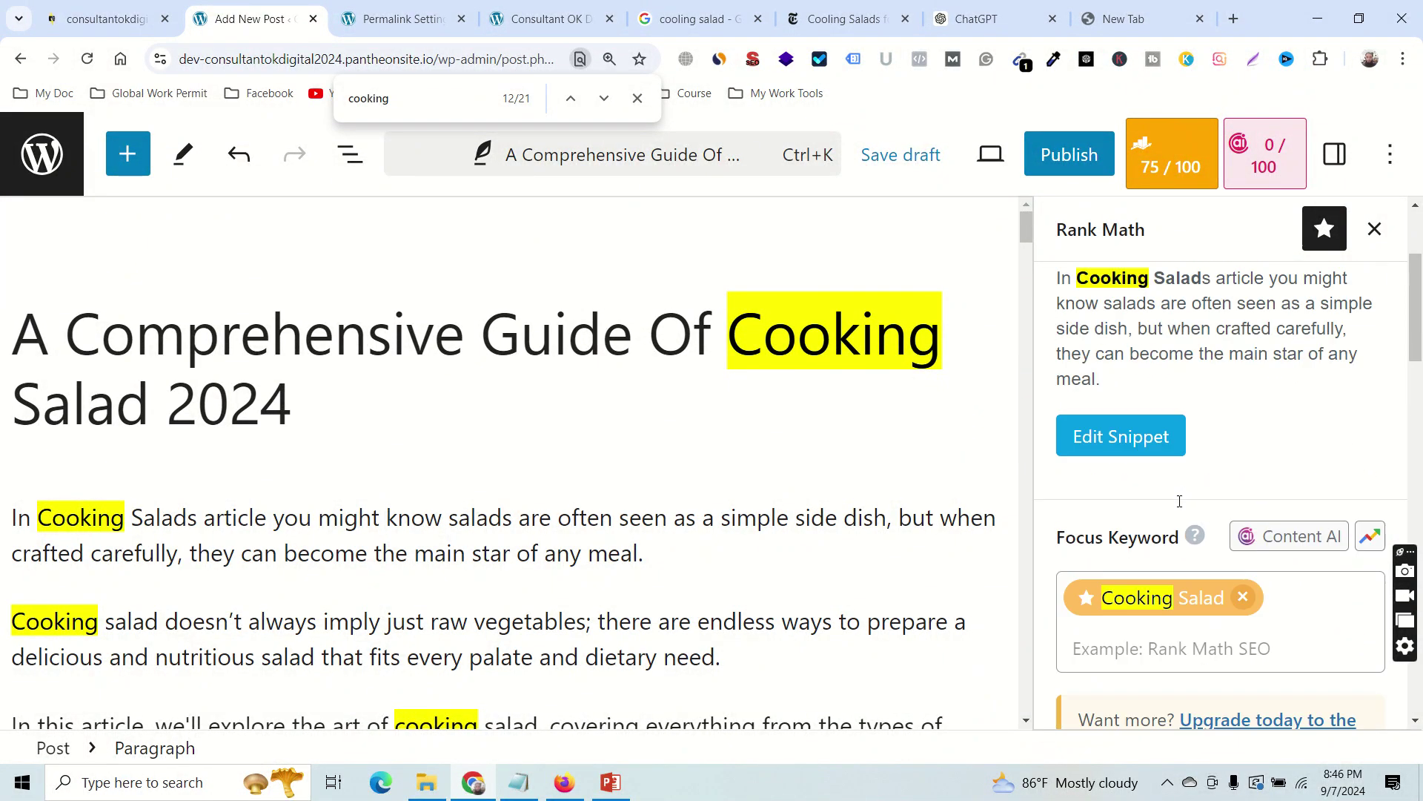
scroll(1150, 461, up, 2)
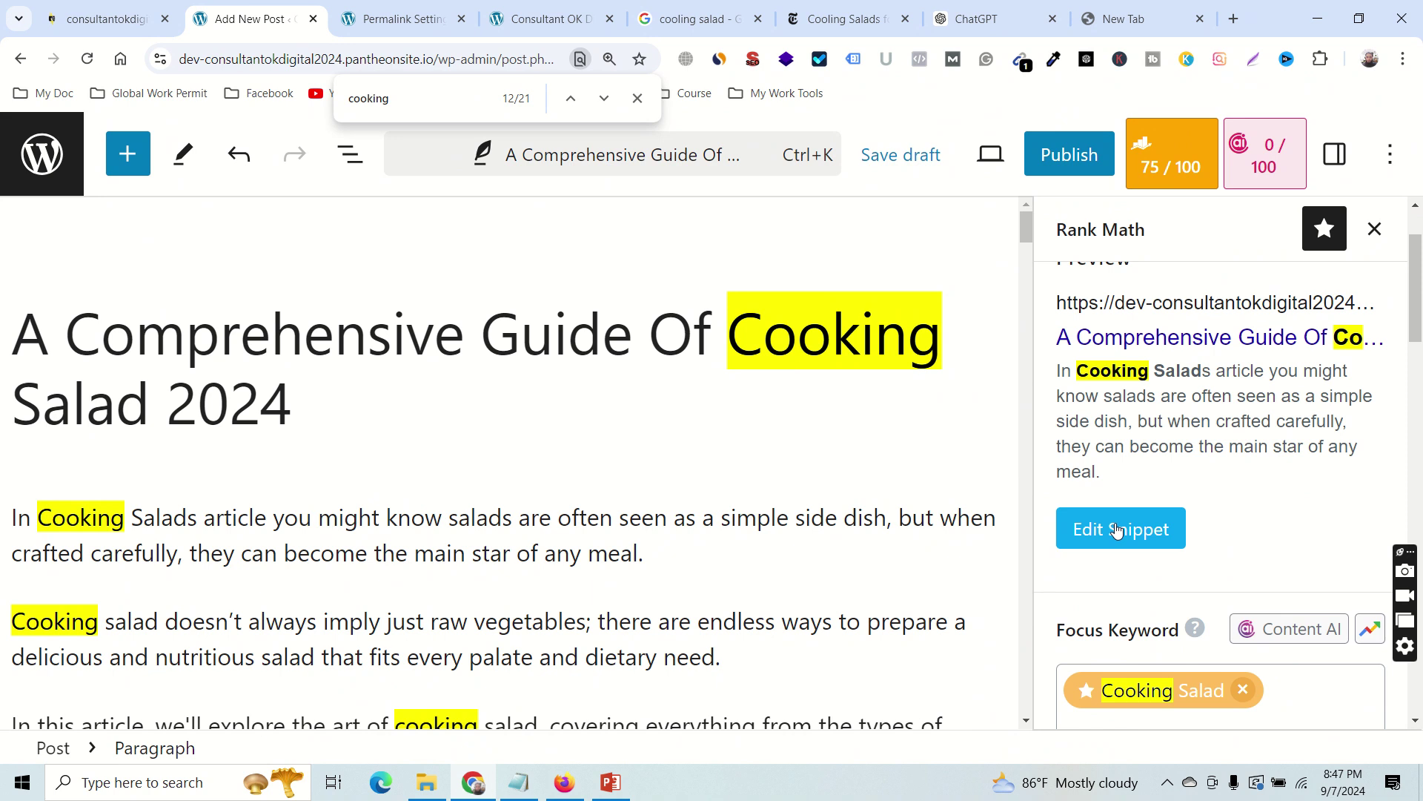
click(1117, 530)
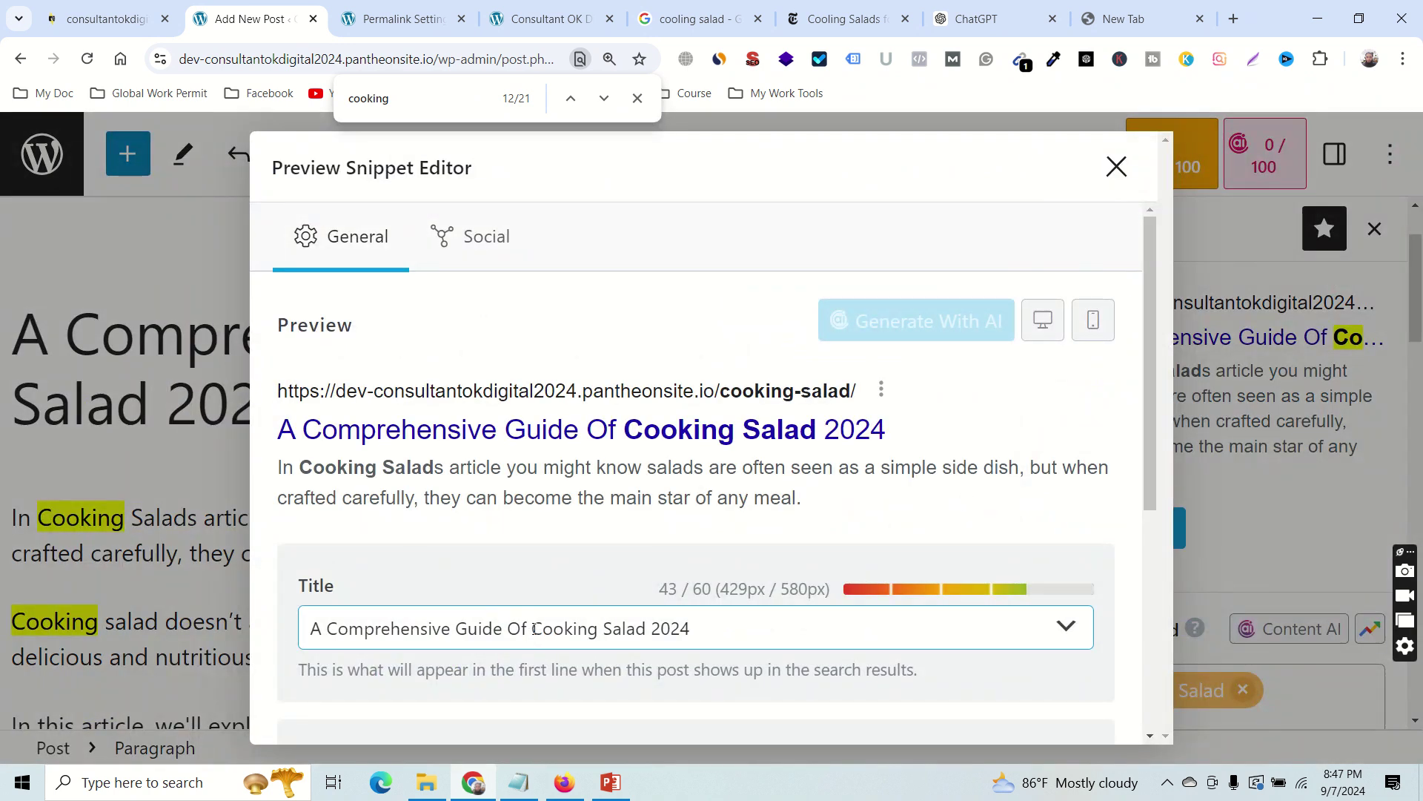
drag(535, 628, 588, 628)
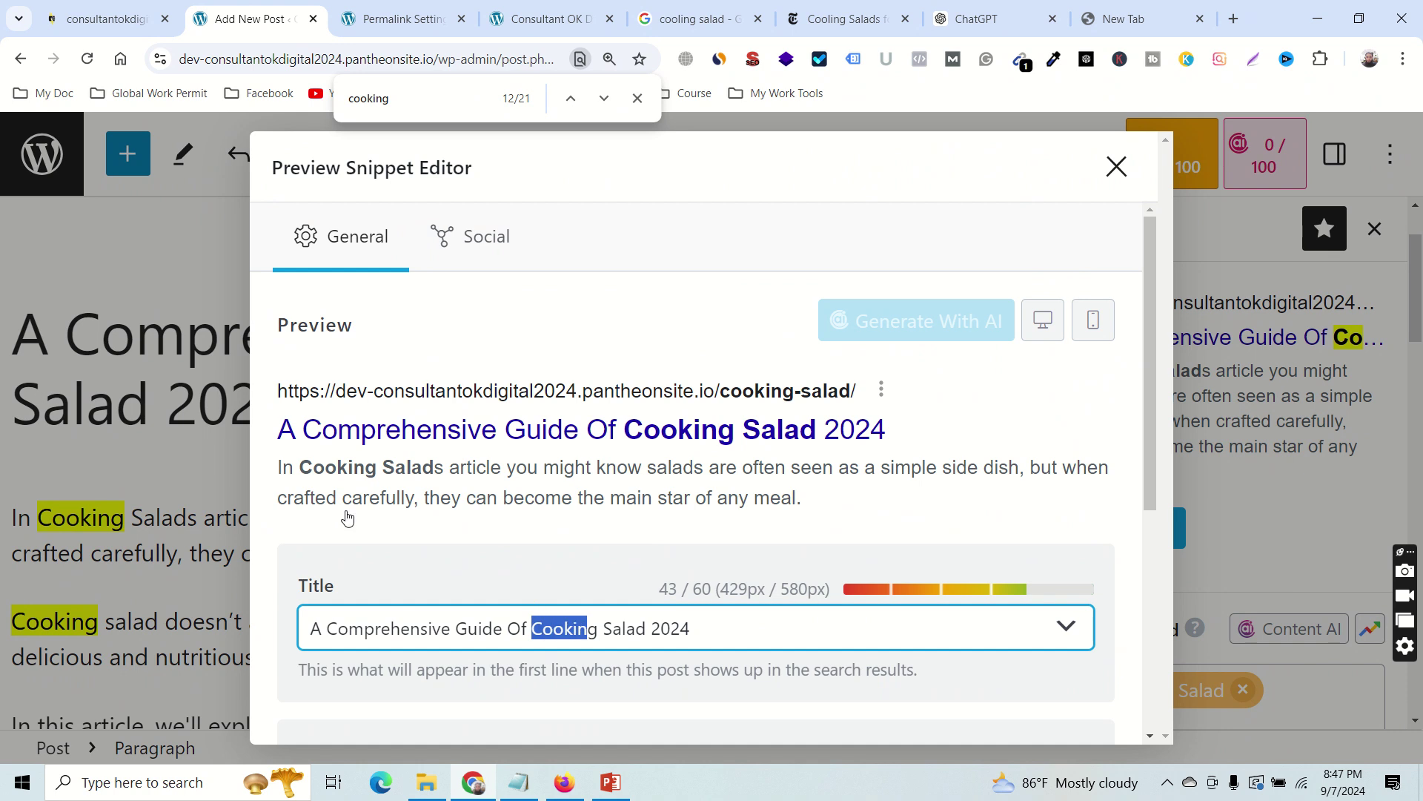
click(531, 628)
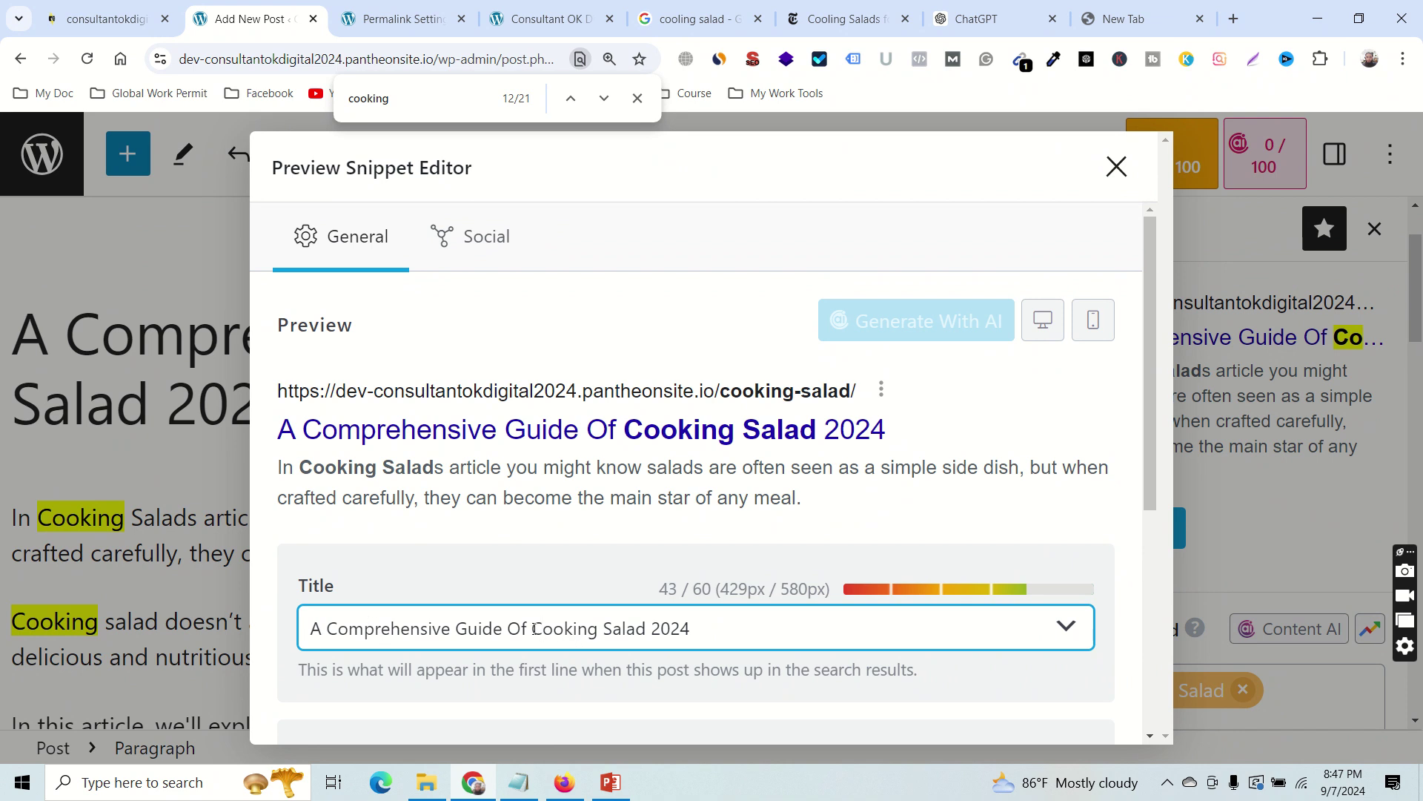
drag(533, 630, 649, 628)
key(ctrl+c)
key(BackSpace)
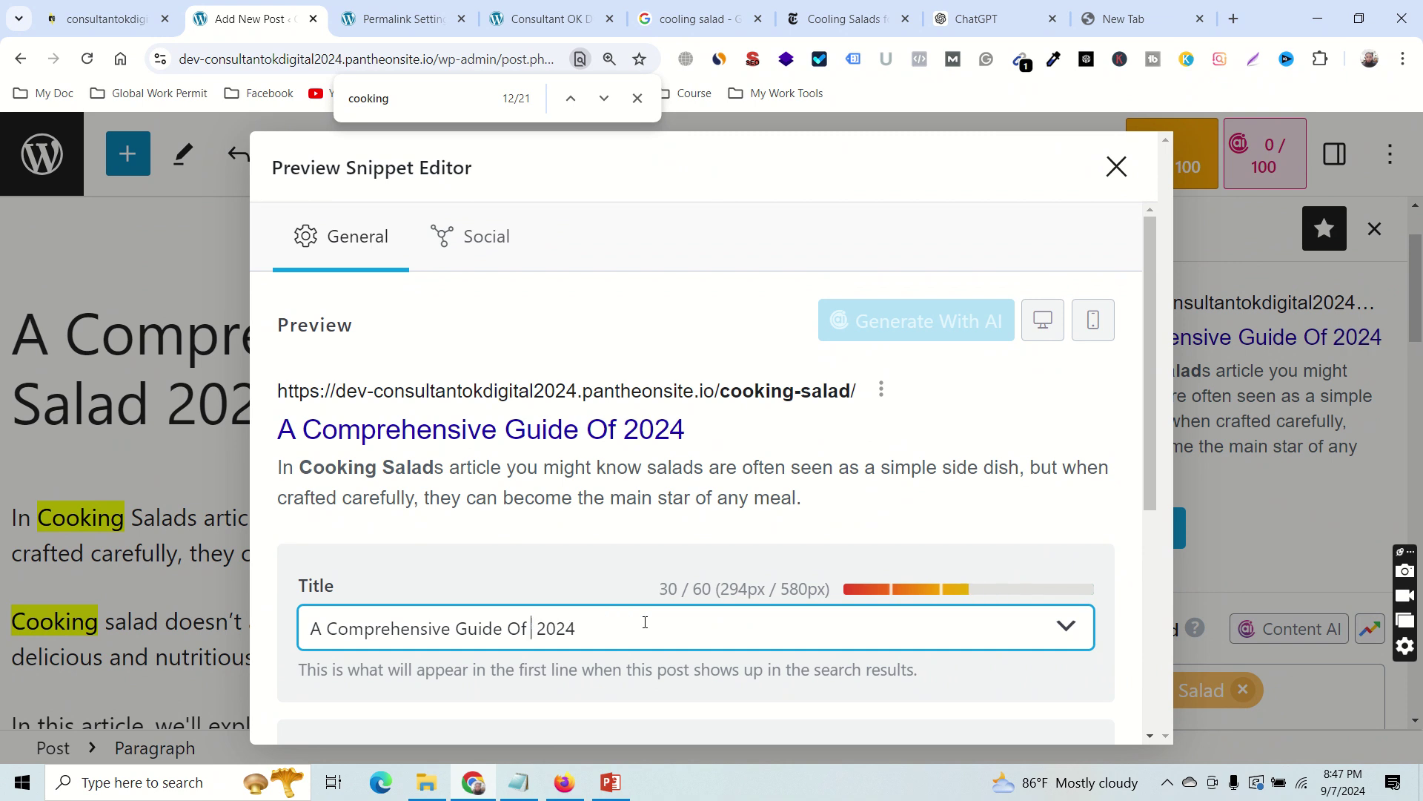
key(ctrl+v)
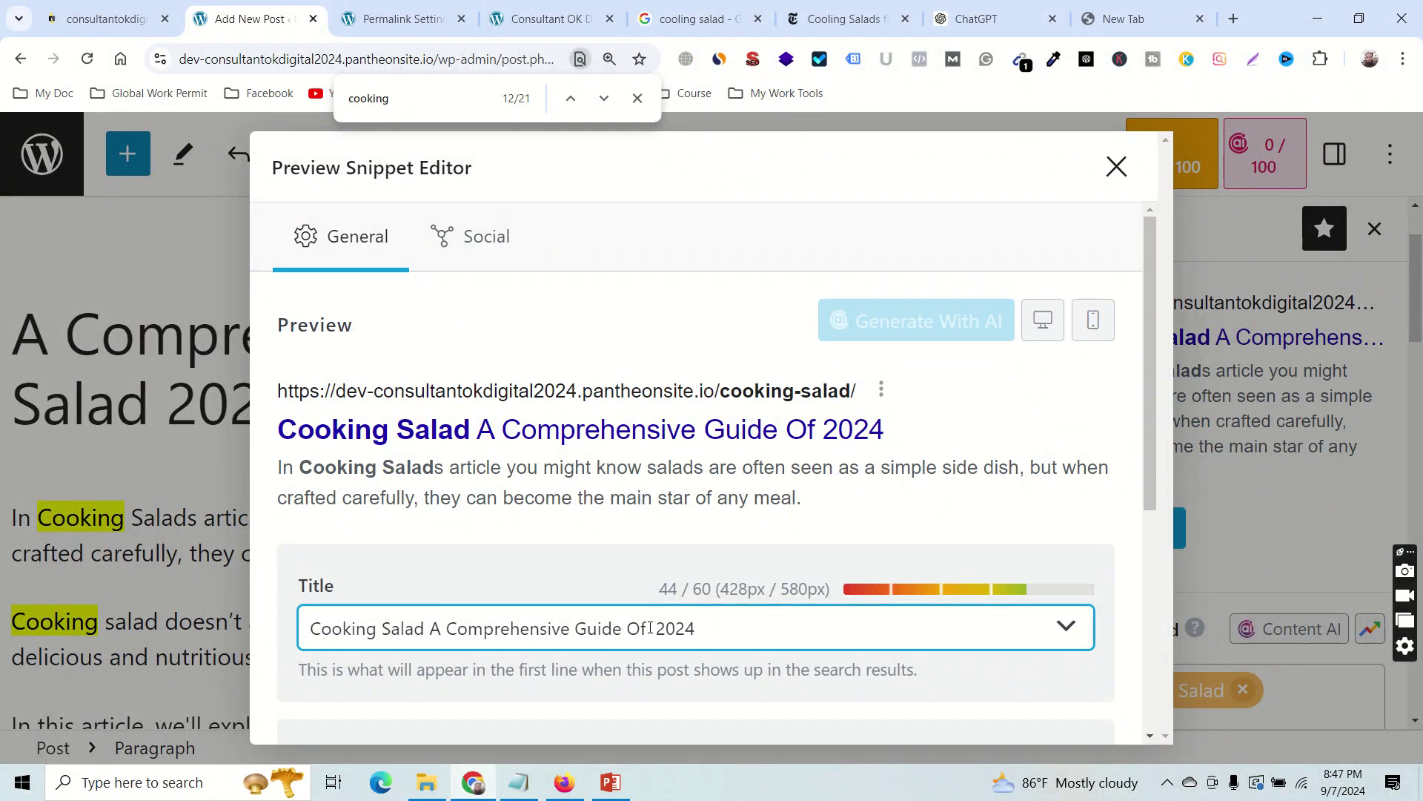
Remove "Of" so the SEO title reads "Cooking Salad A Comprehensive Guide 2024", and close the snippet editor.
key(BackSpace)
key(BackSpace)
key(BackSpace)
key(BackSpace)
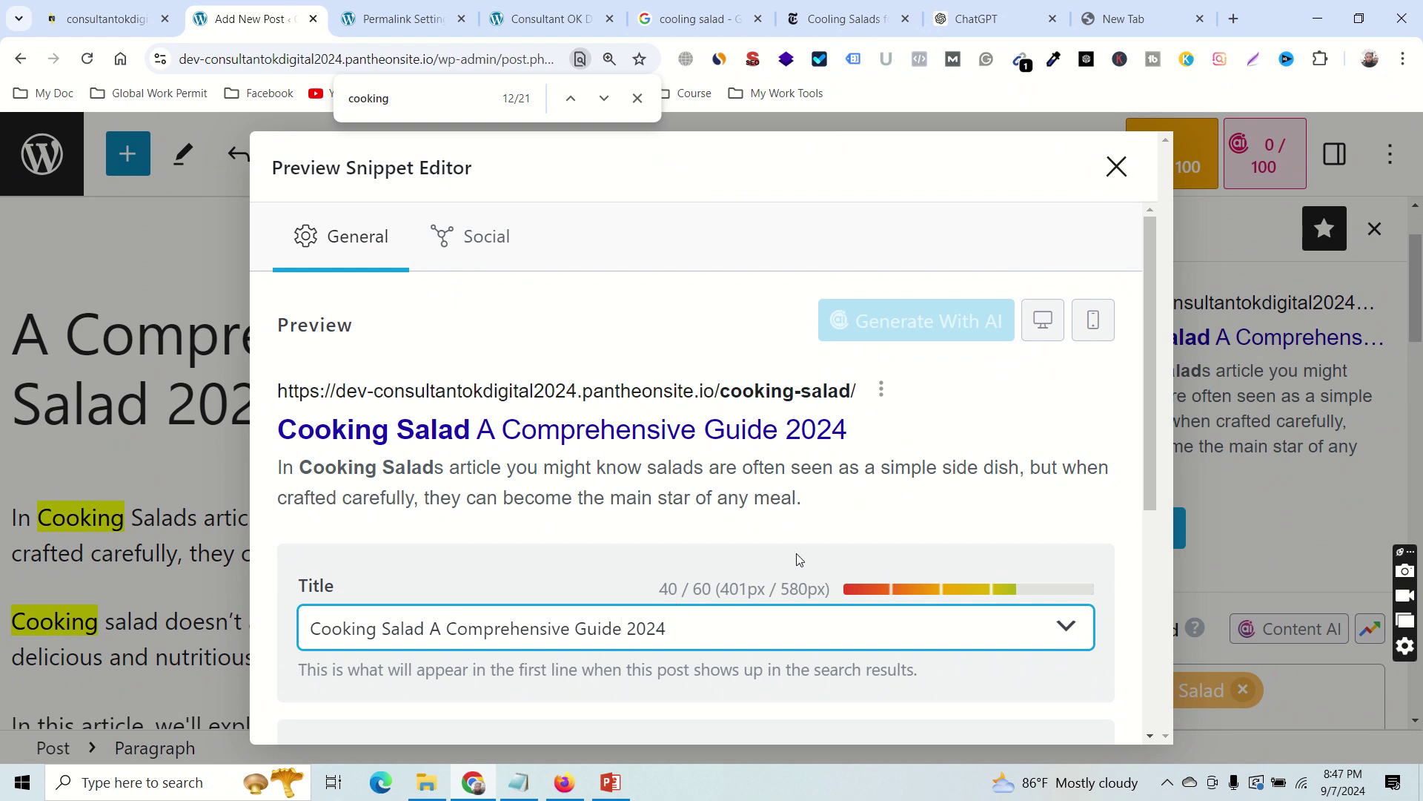
click(703, 18)
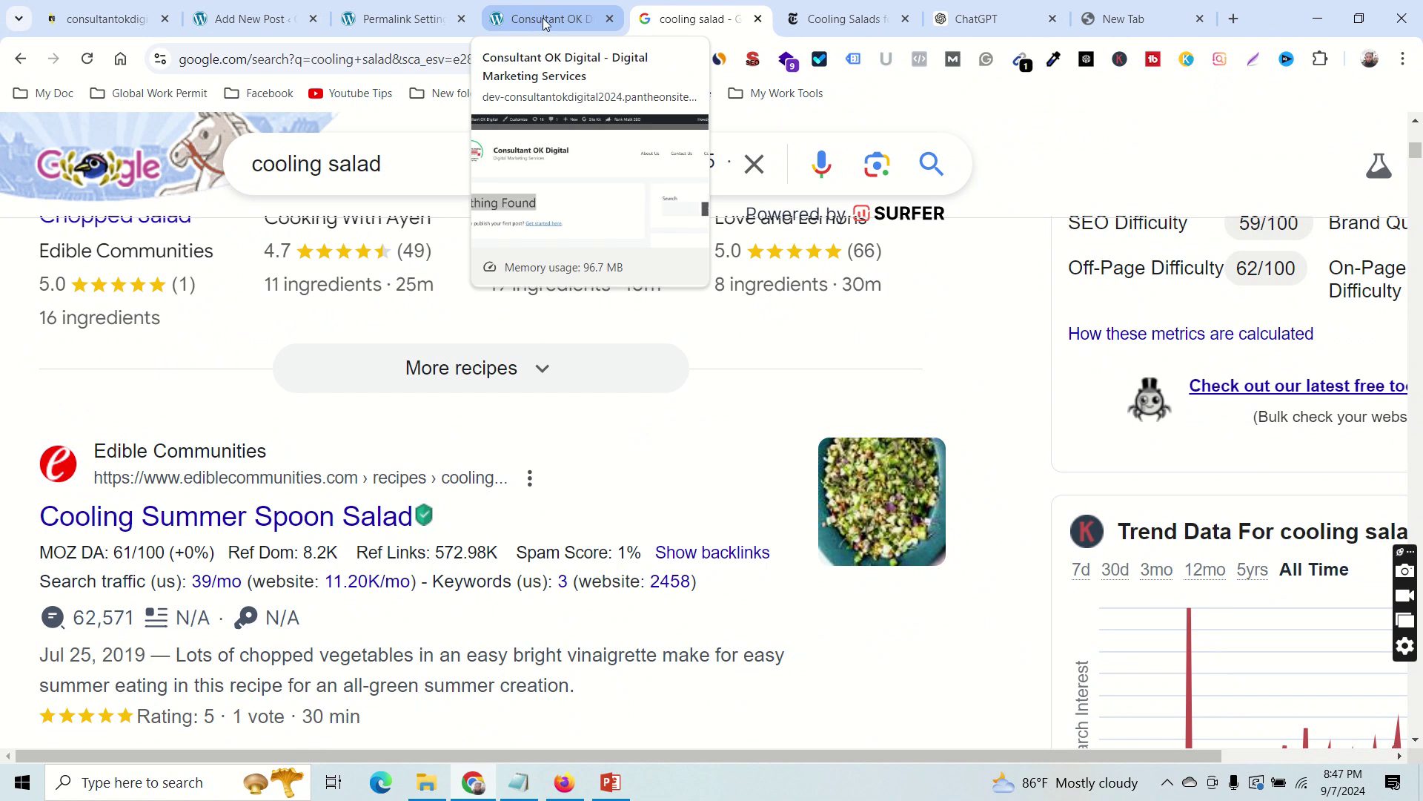
click(249, 18)
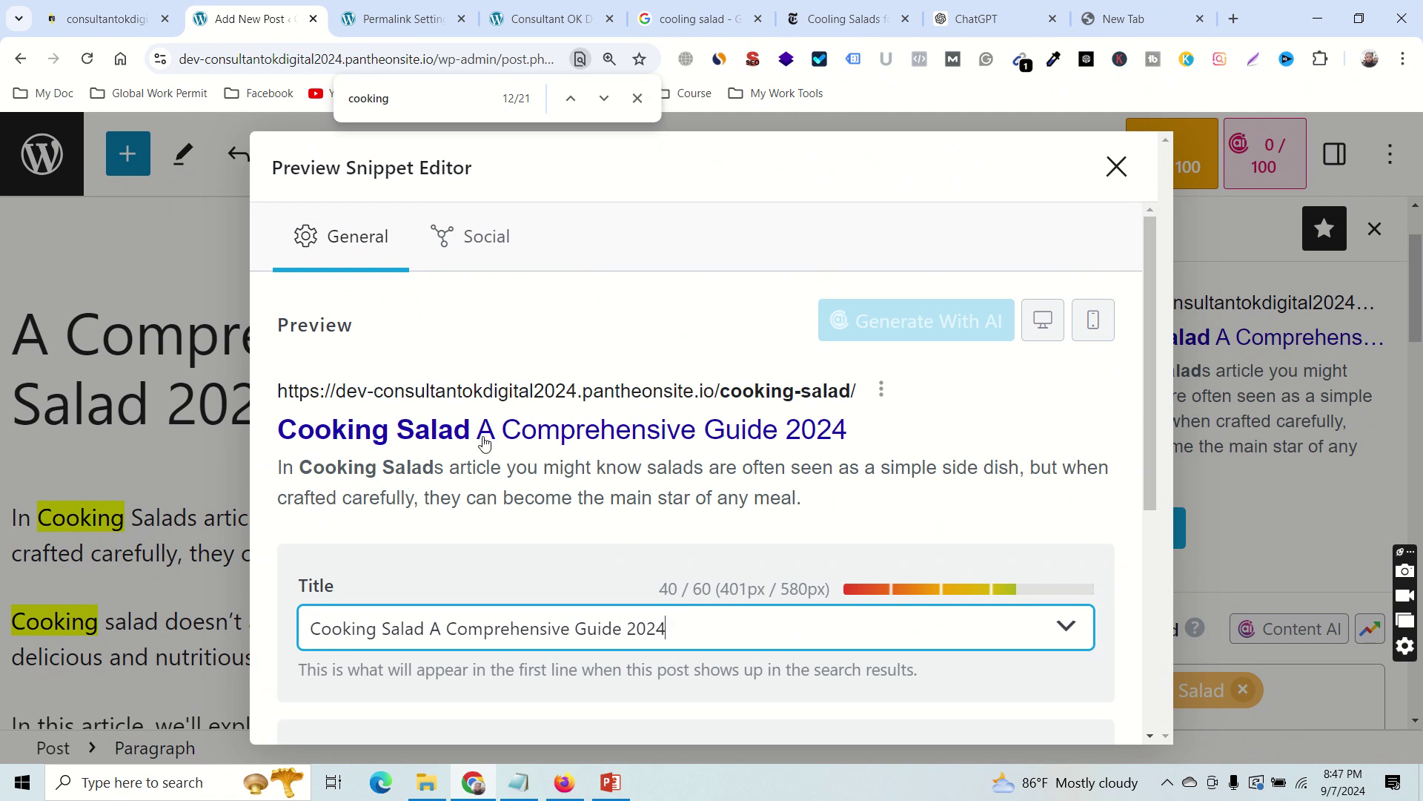
click(1112, 167)
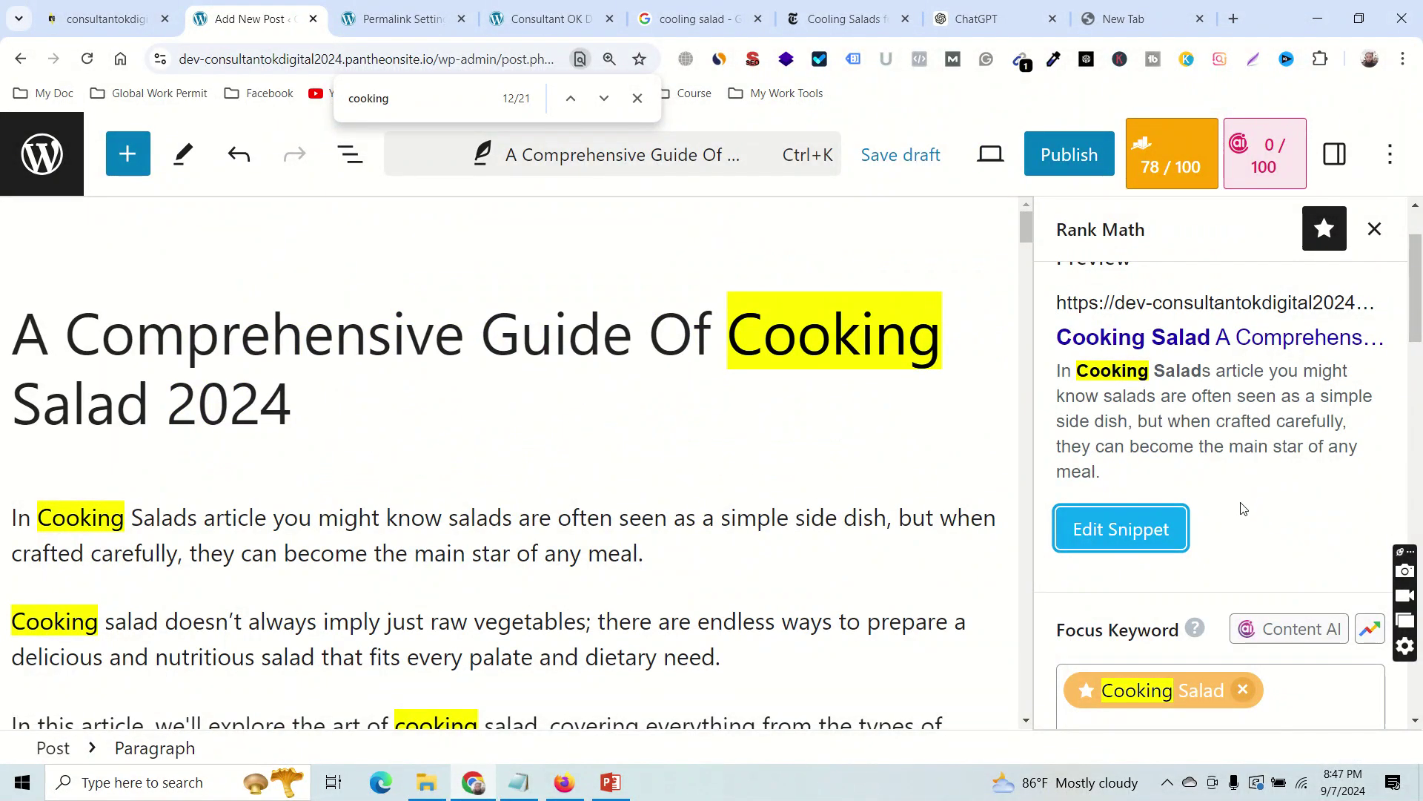
Review the Title Readability check for the focus keyword at the beginning of the SEO title, and the overall score.
scroll(1229, 548, down, 3)
scroll(1229, 547, down, 10)
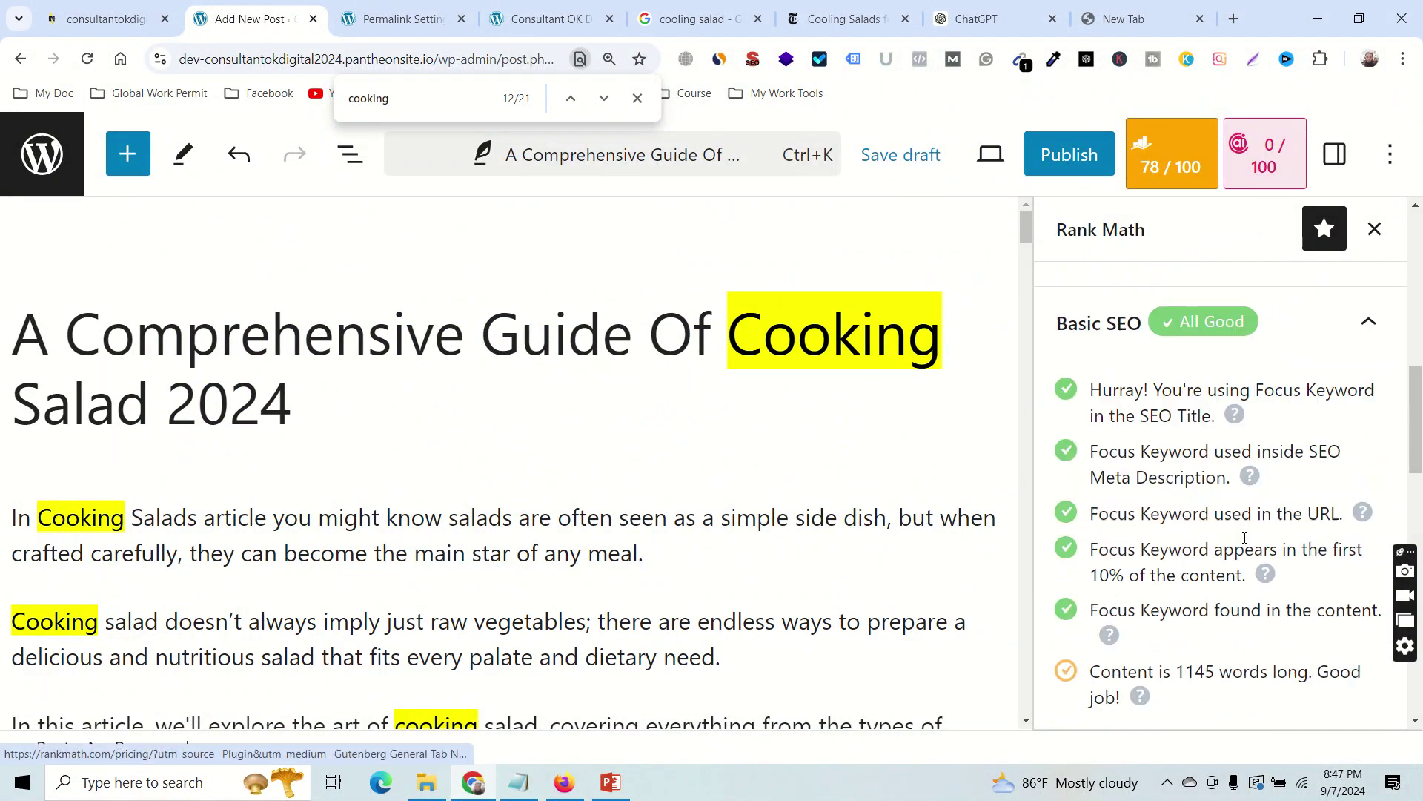
scroll(1251, 535, down, 5)
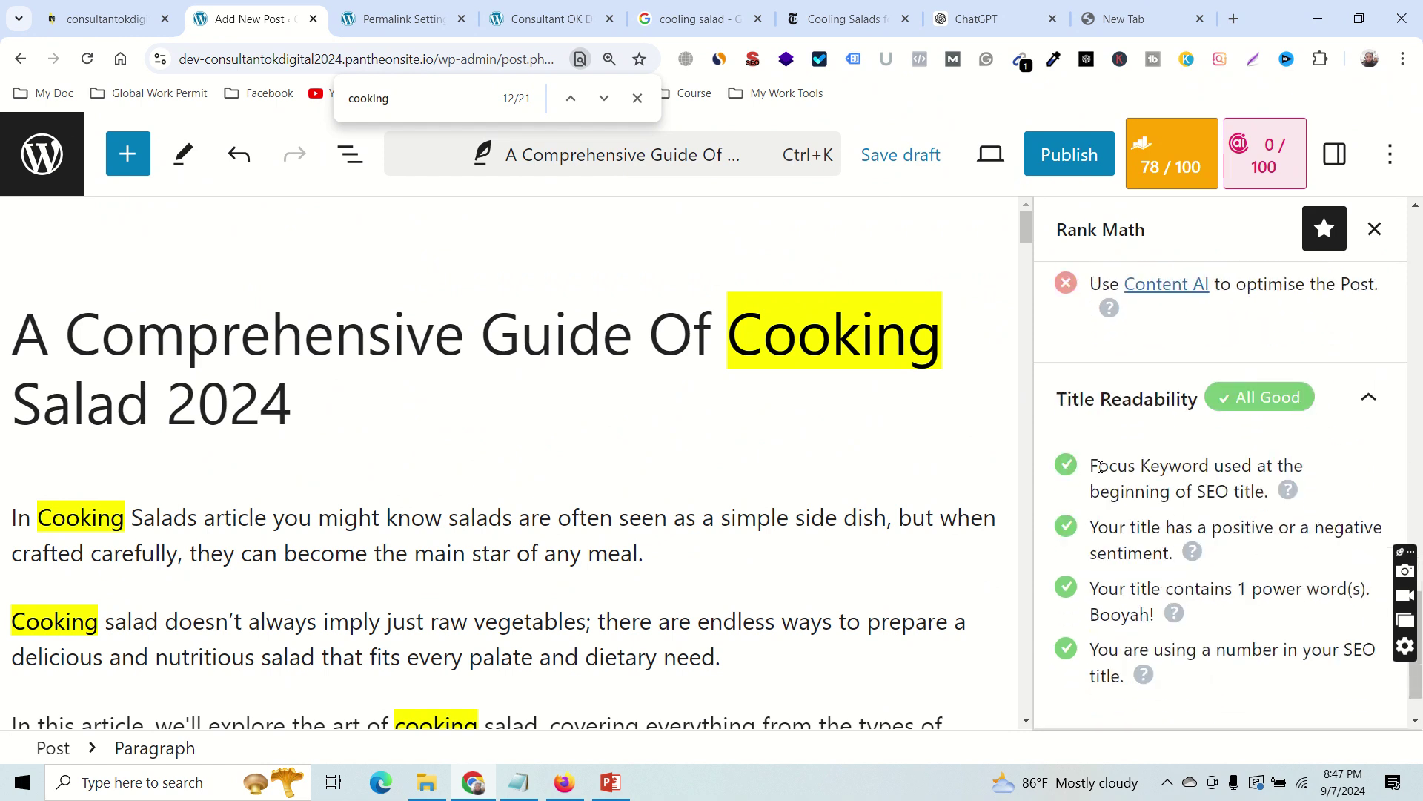
drag(1101, 467, 1230, 491)
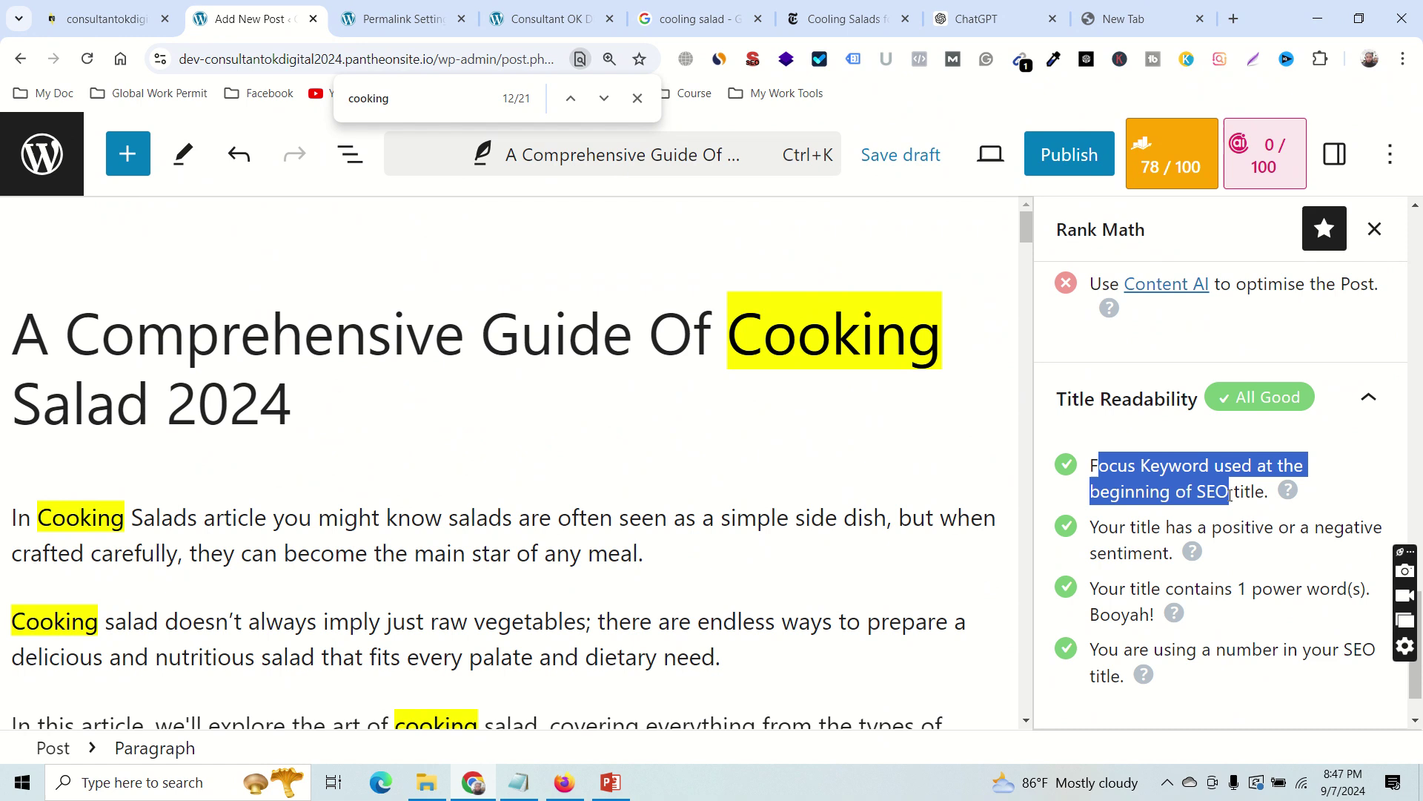
click(1216, 458)
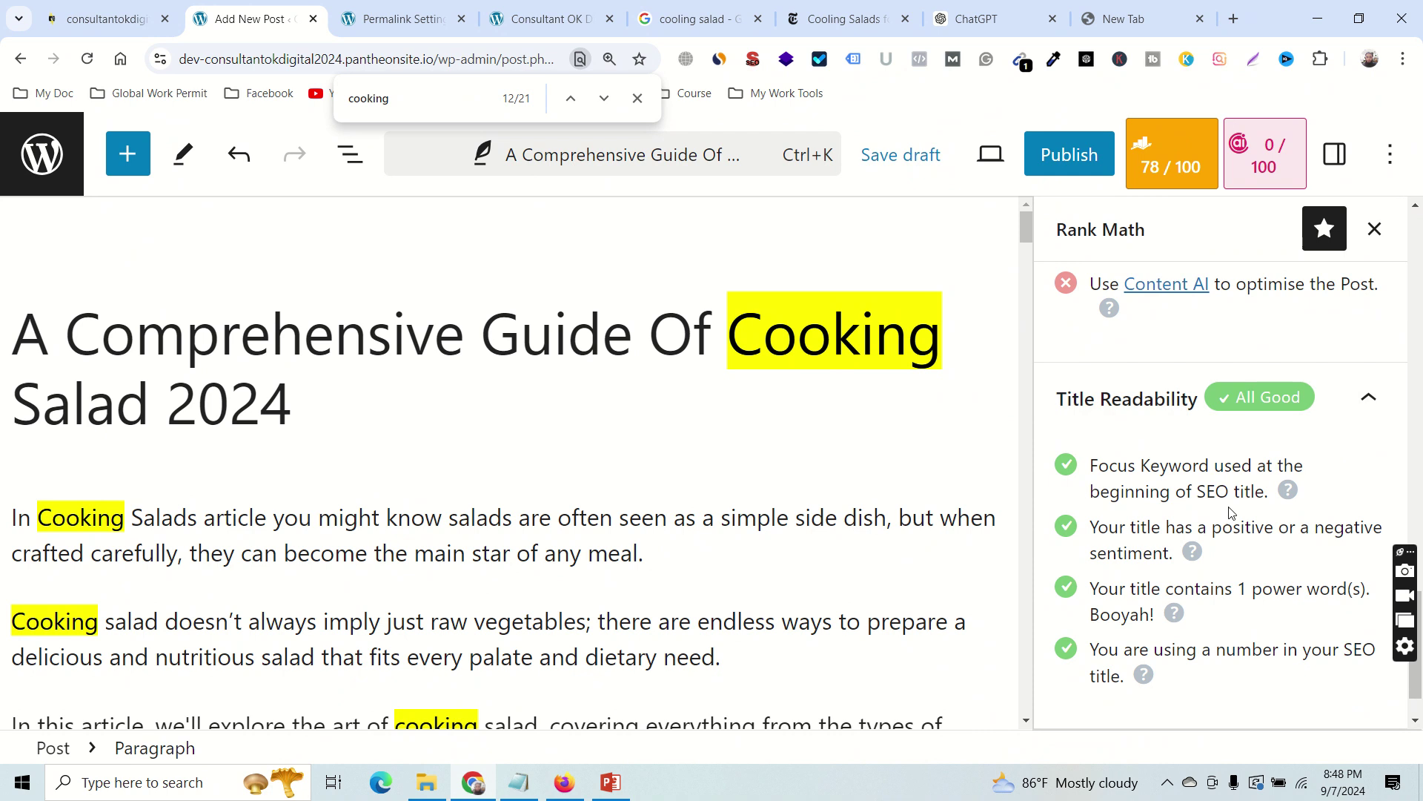
scroll(1224, 520, down, 1)
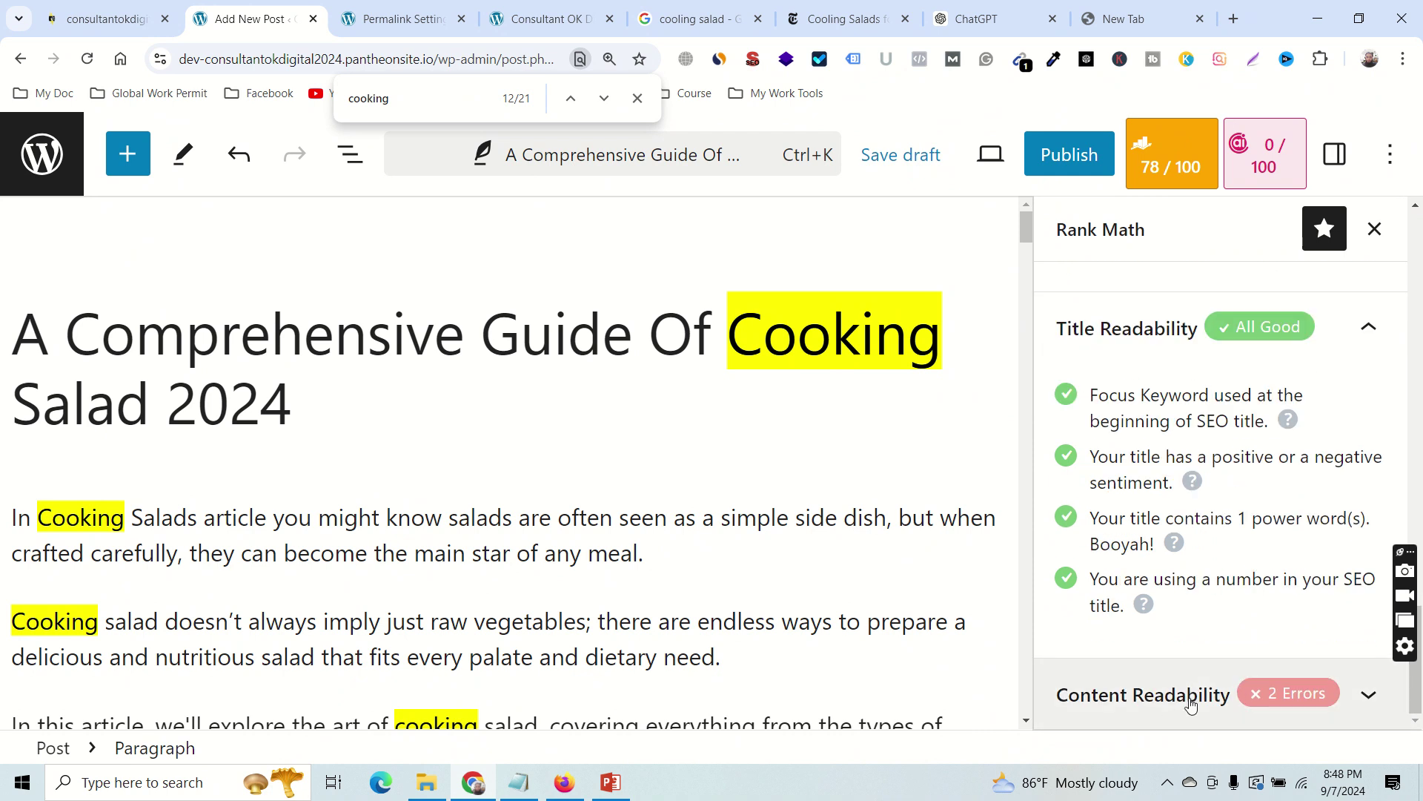
scroll(1187, 495, up, 5)
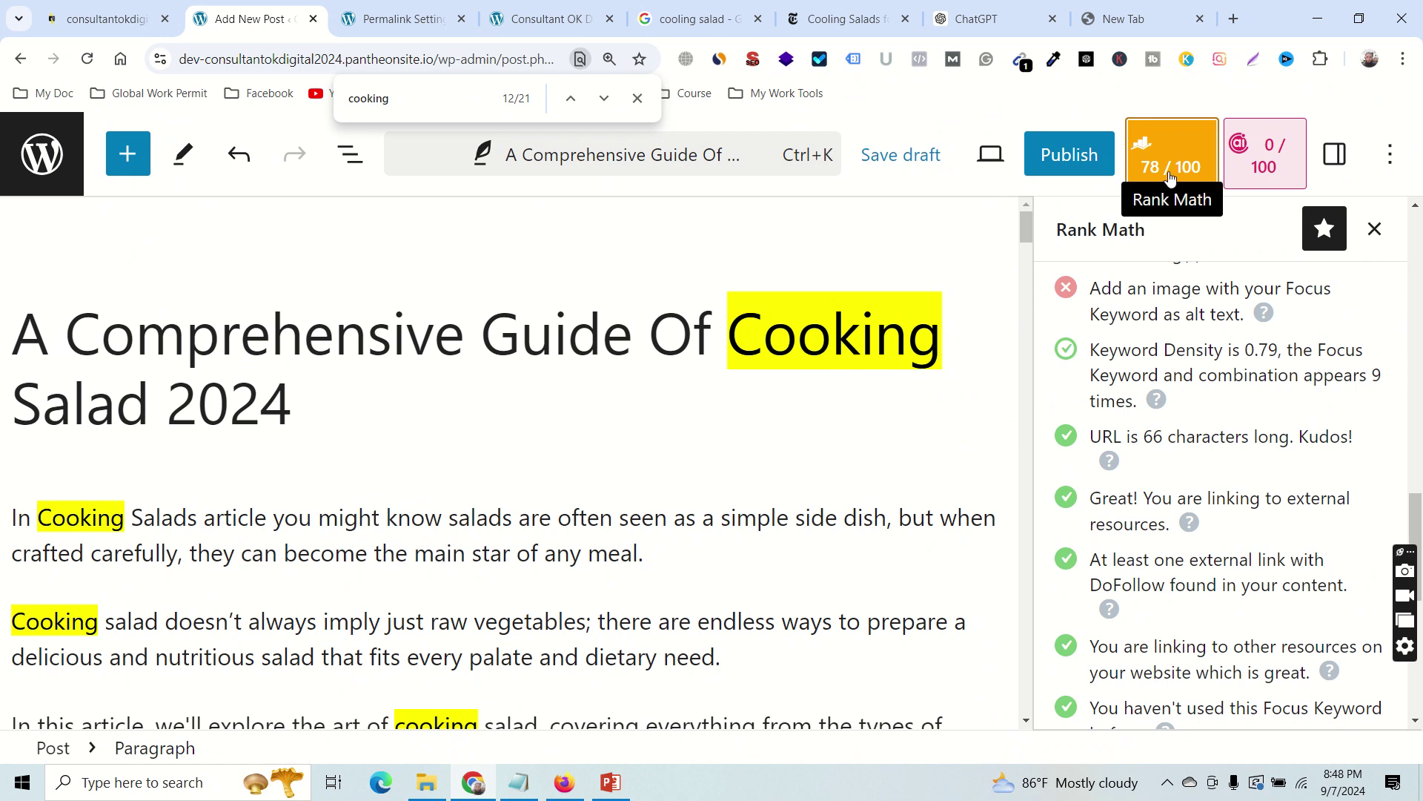
scroll(1224, 585, down, 5)
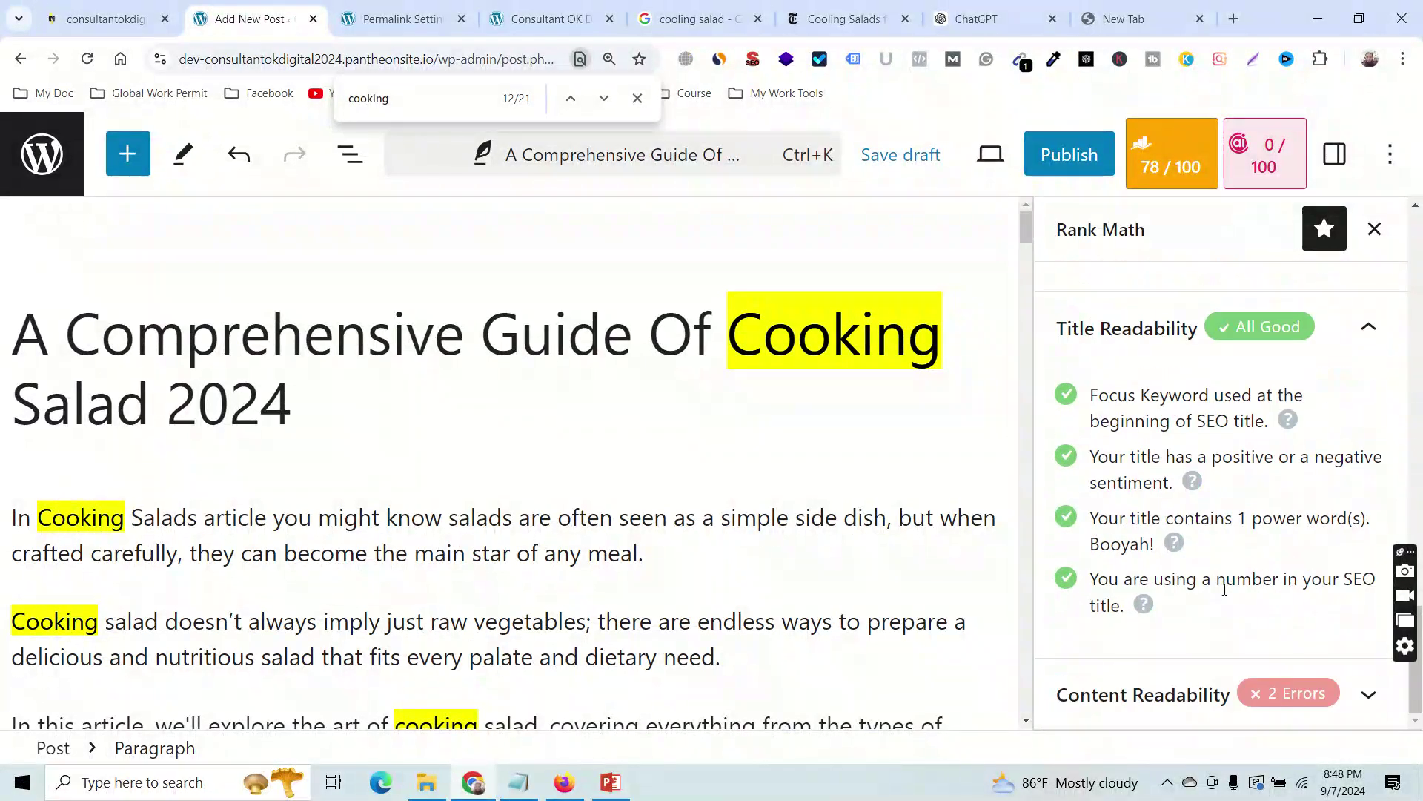
Expand the Content Readability section and examine its table of contents, paragraph length and rich media checks.
click(1209, 688)
scroll(1201, 564, down, 3)
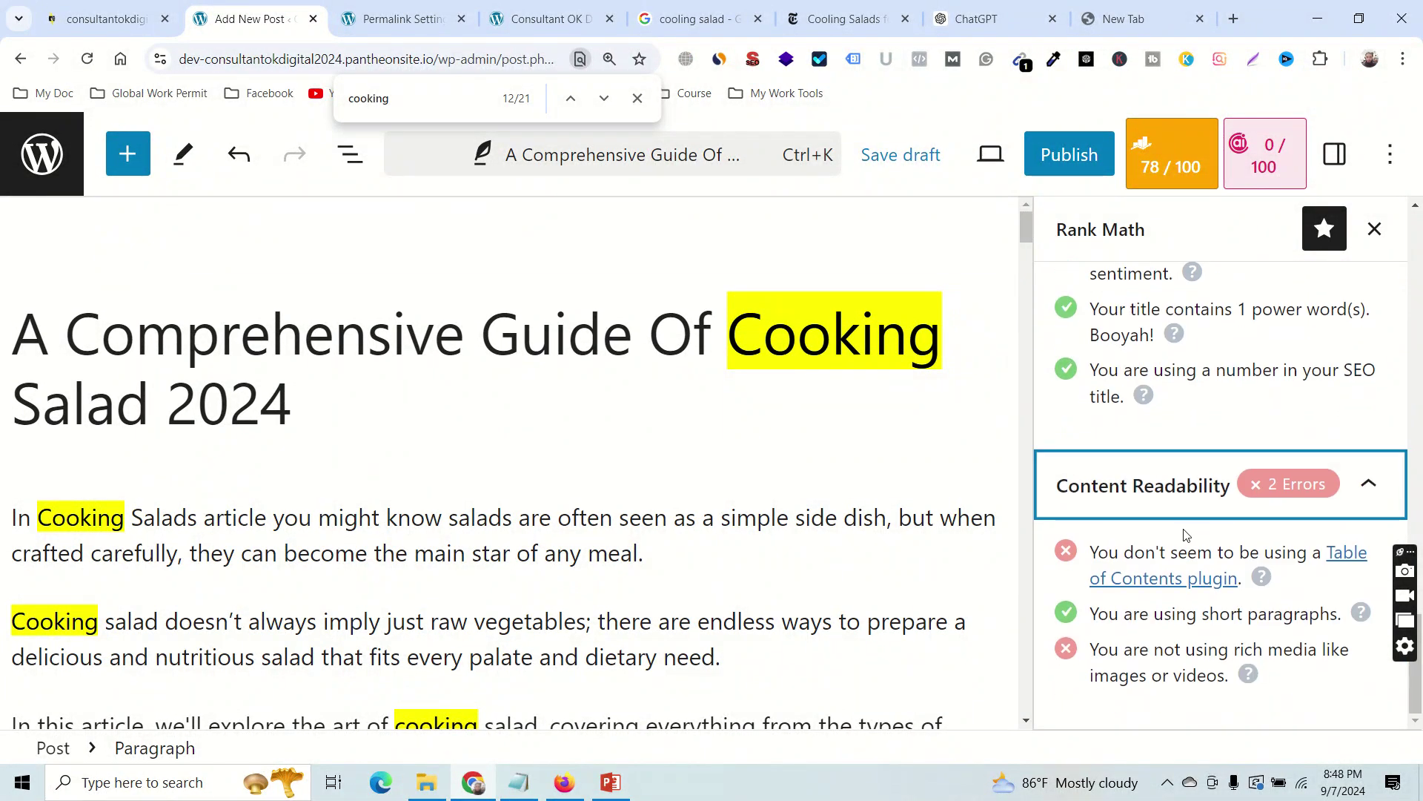
scroll(1184, 501, up, 3)
scroll(1184, 501, up, 3)
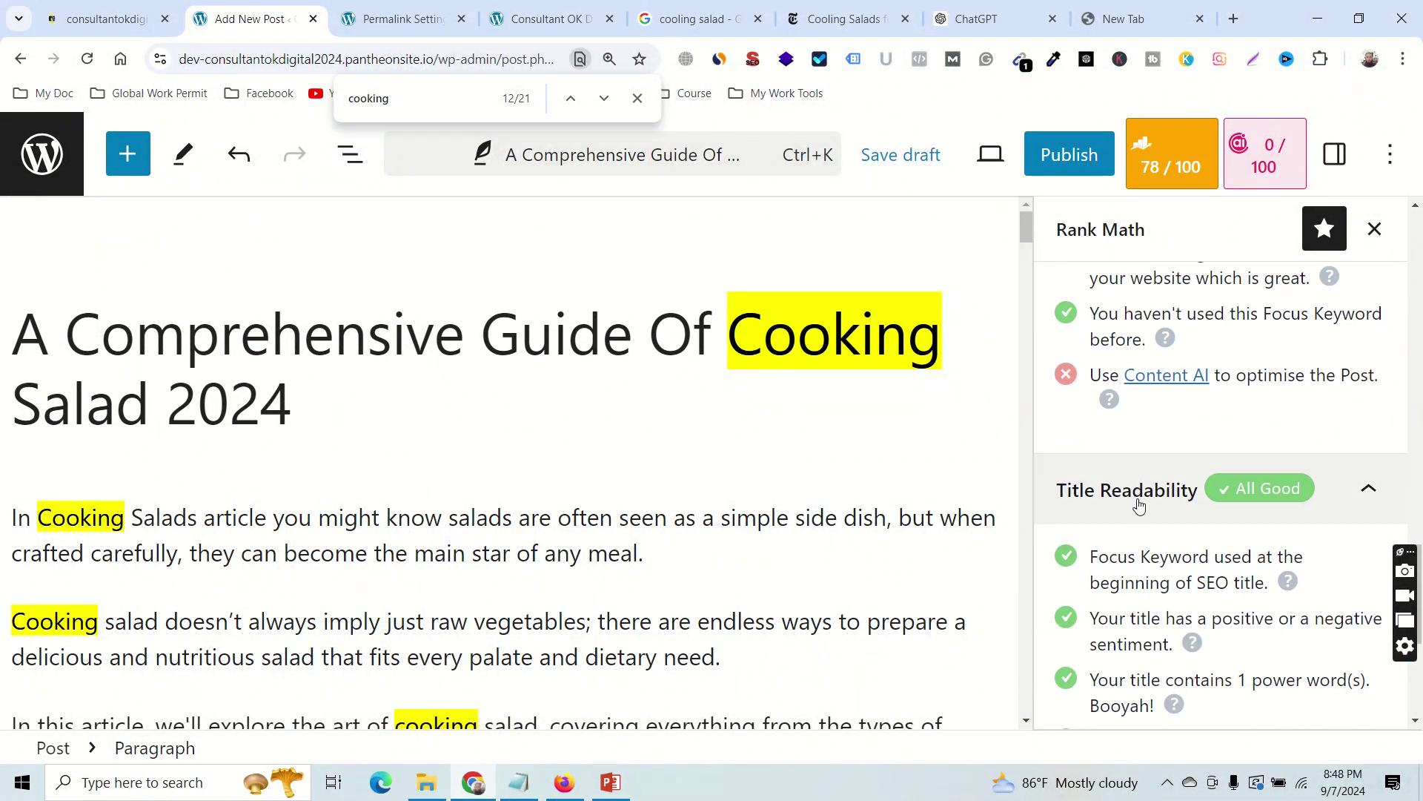
scroll(1283, 609, down, 4)
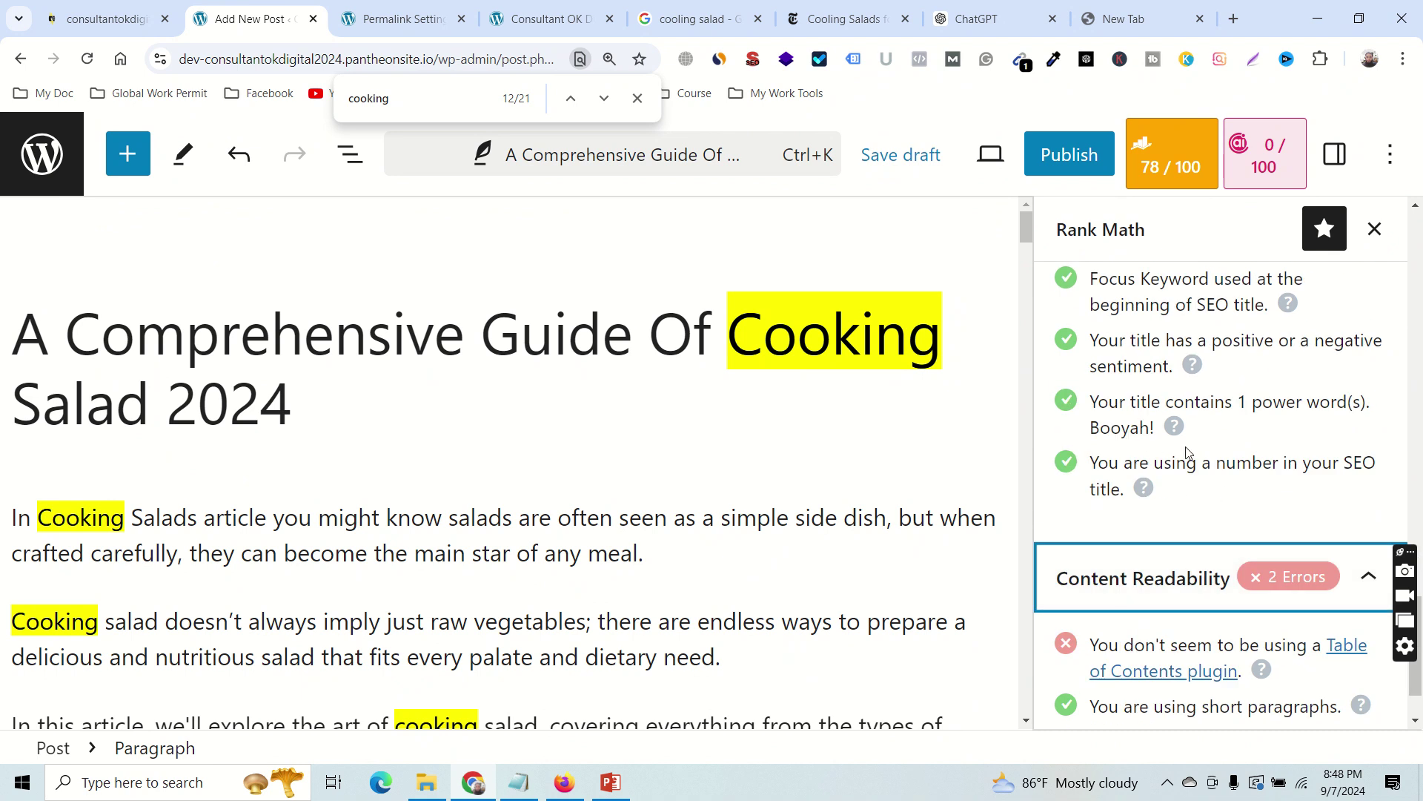
Compare the Title Readability checks for power words and keyword position with the wording of the post title.
scroll(1189, 461, up, 2)
scroll(1041, 483, down, 1)
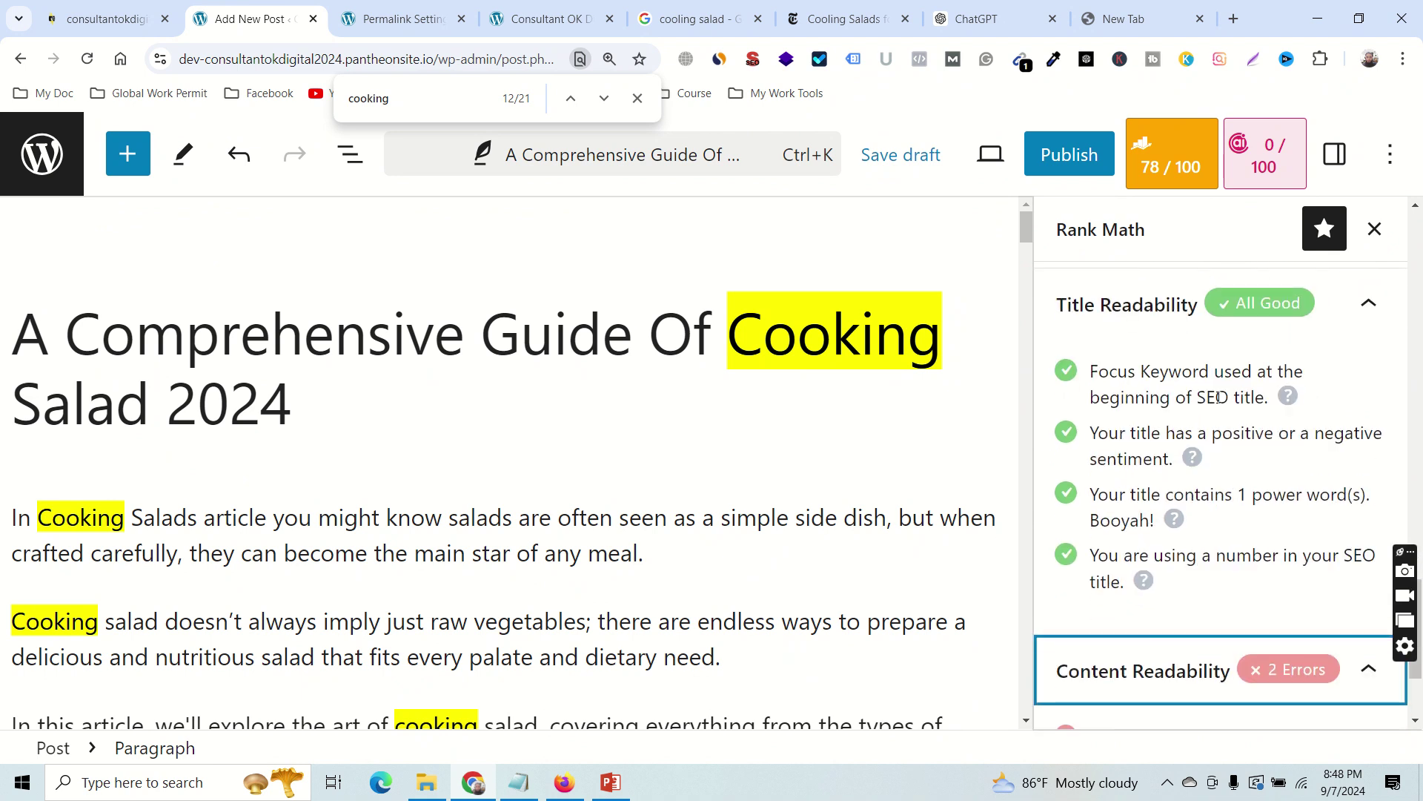
drag(1238, 494, 1332, 498)
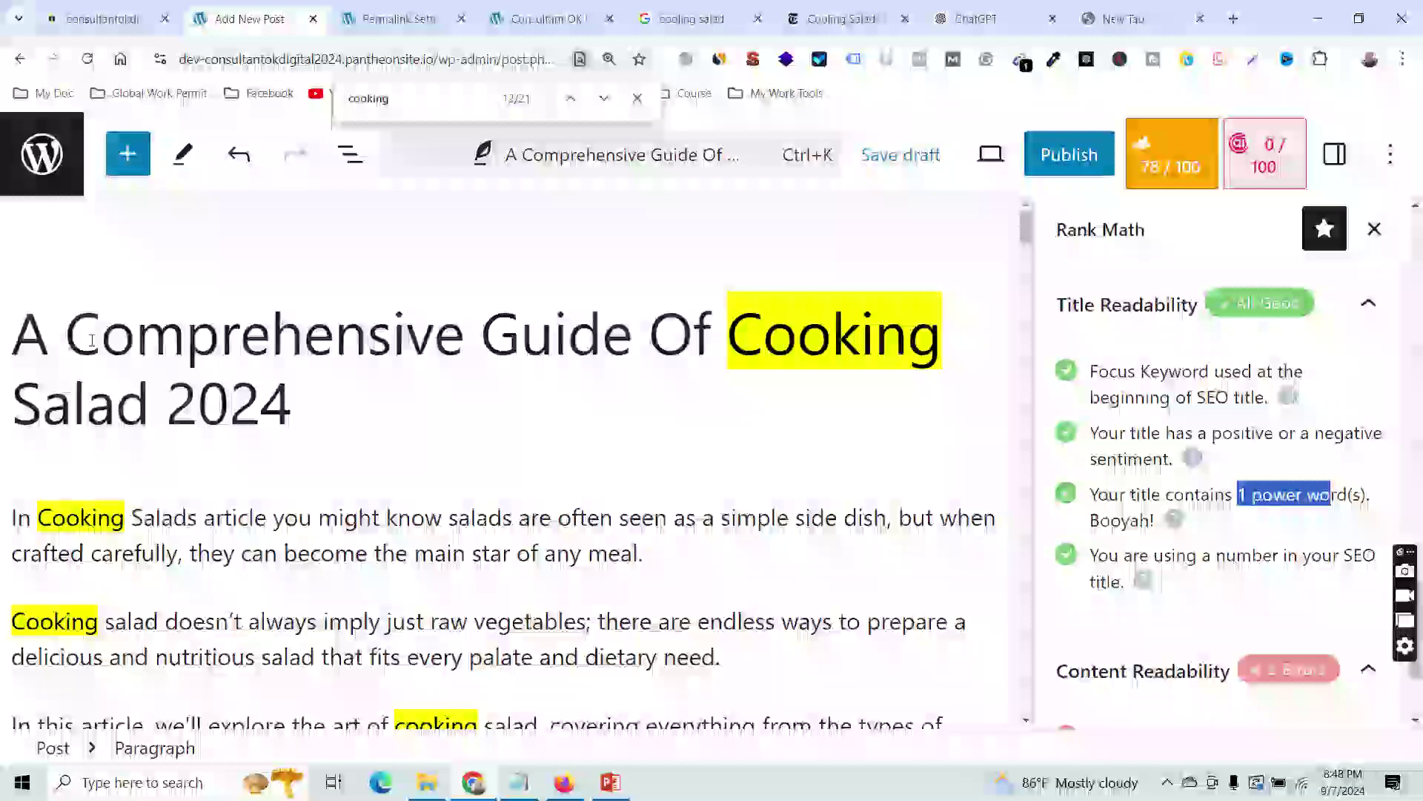
drag(102, 337, 434, 338)
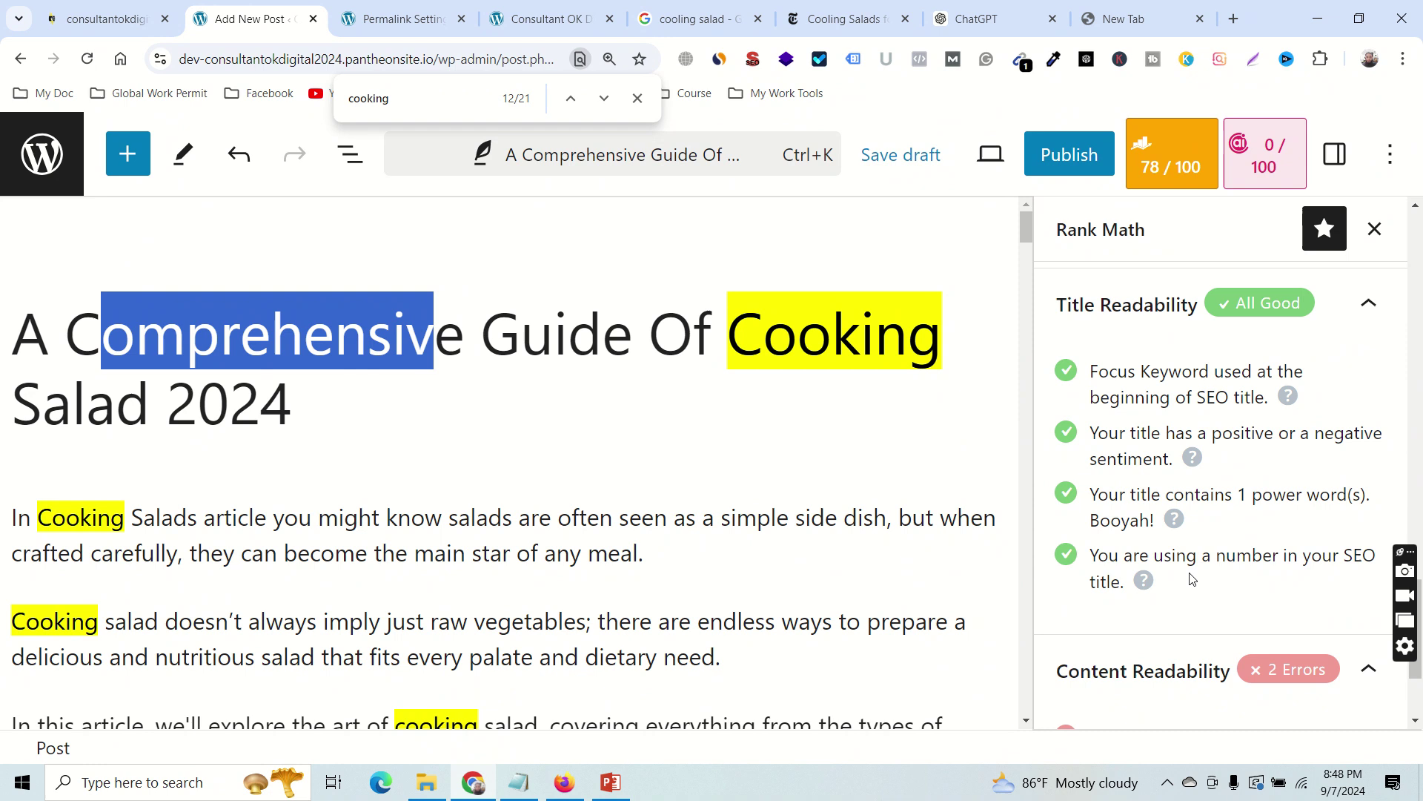
drag(1118, 371, 1221, 395)
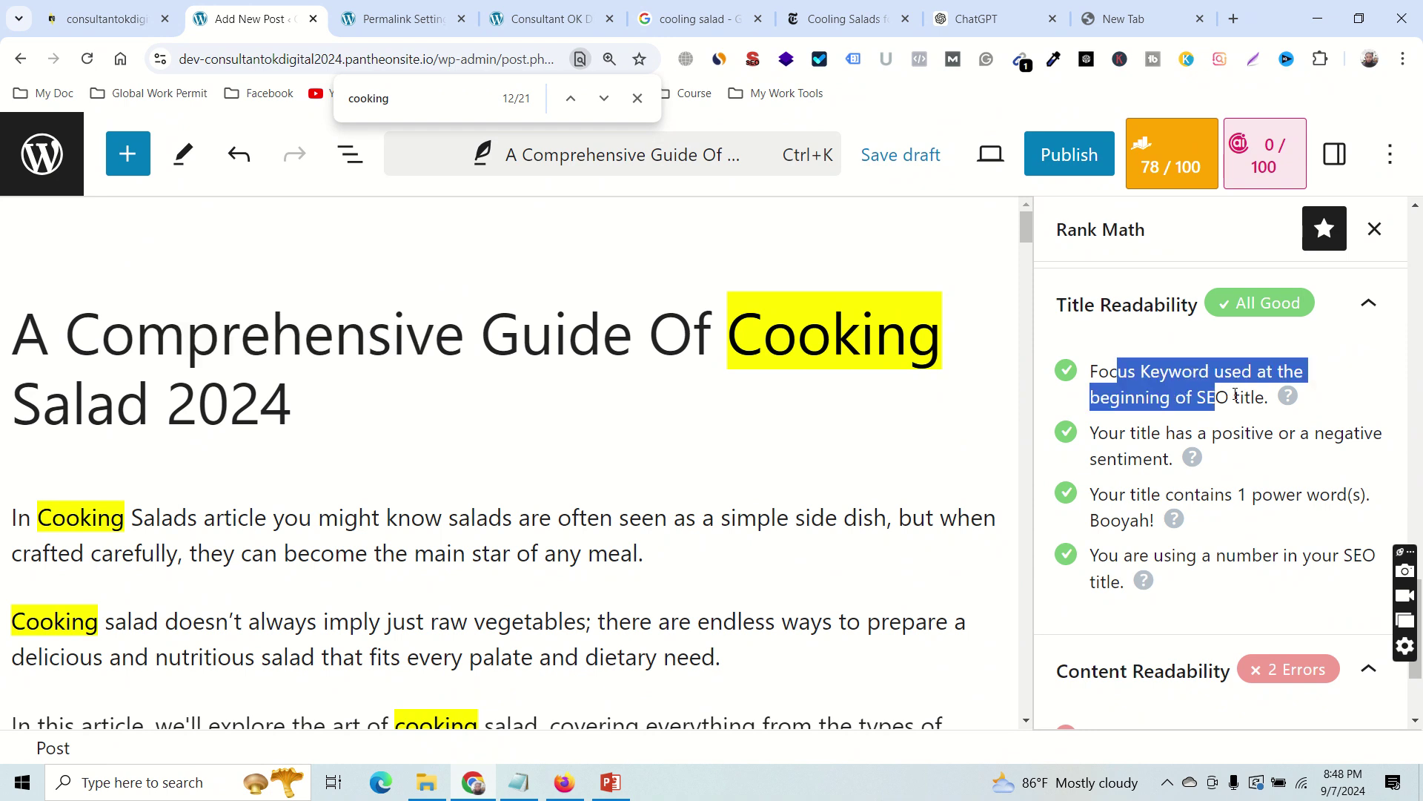
click(1236, 395)
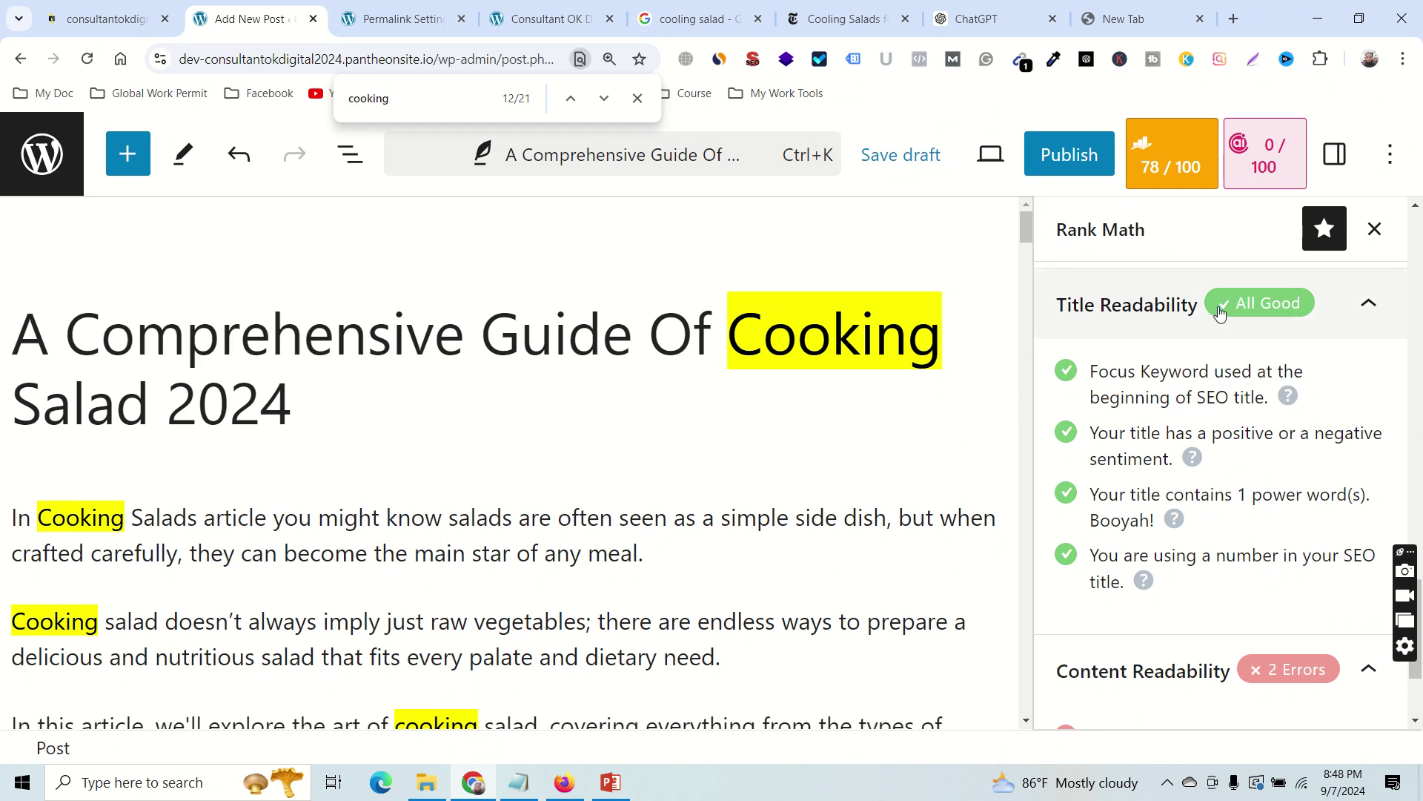
Compare the Title Readability check for using a number in the SEO title with "2024" in the post title.
drag(1177, 556, 1087, 560)
click(1258, 560)
drag(327, 427, 178, 415)
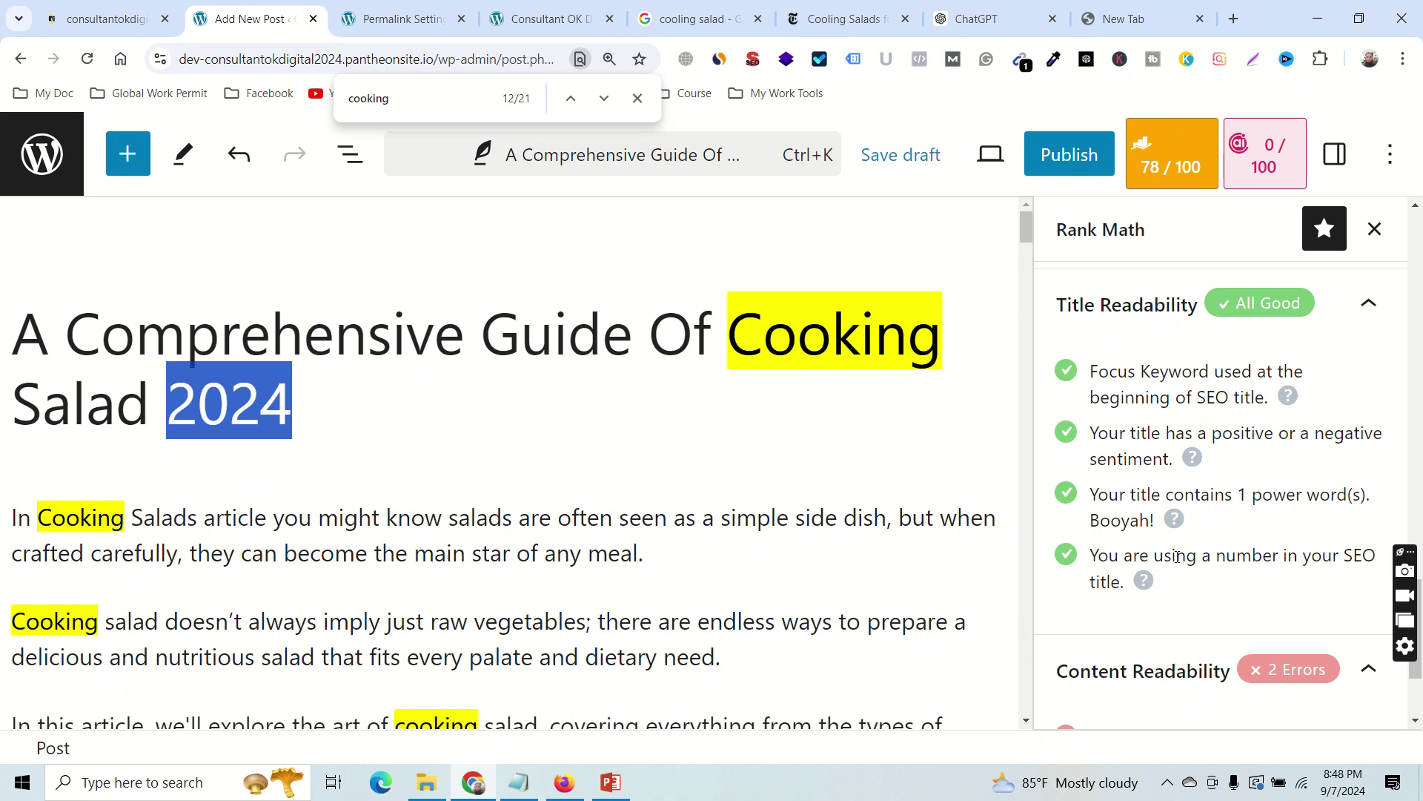
drag(1177, 558, 1208, 576)
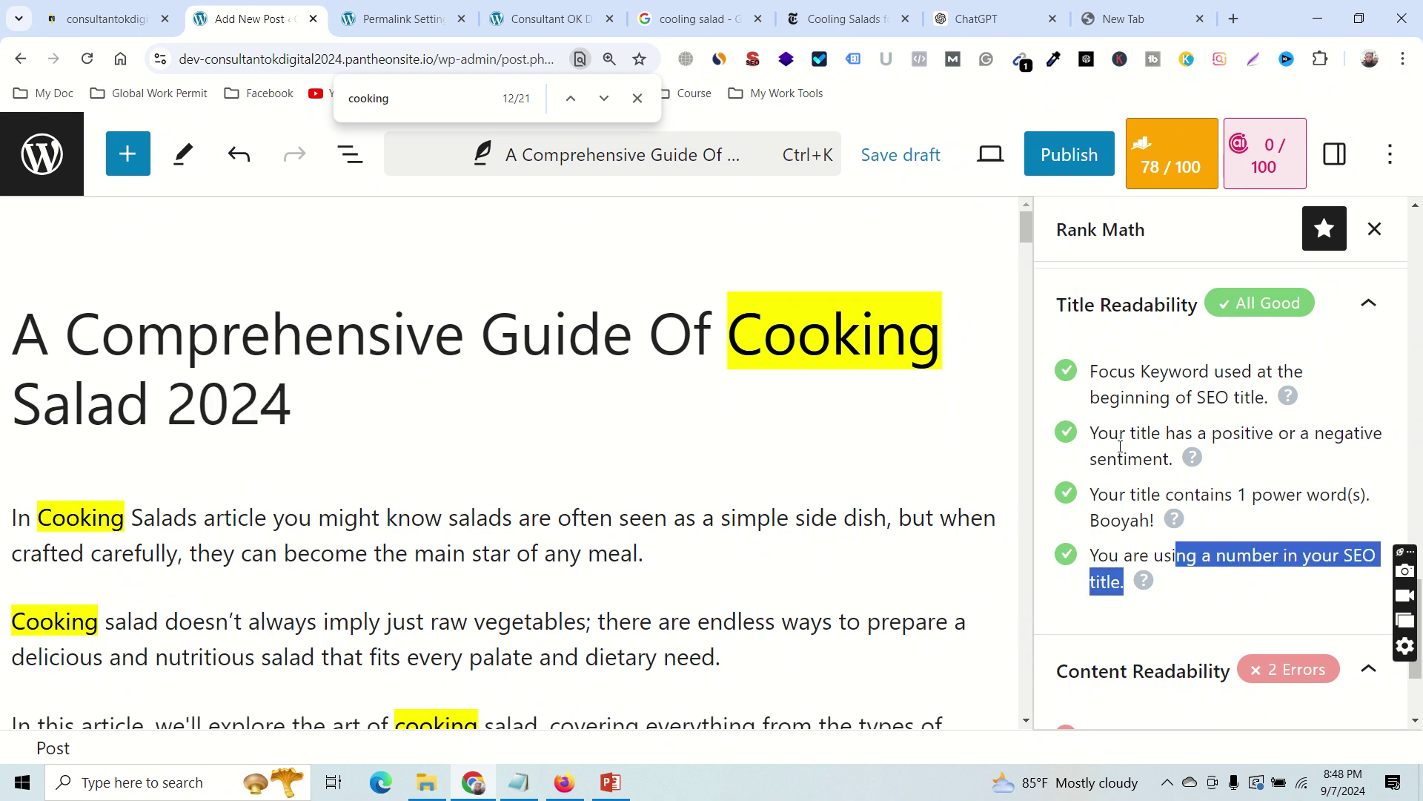
Review the Title Readability checks for sentiment, focus keyword position, number and power words, and bring up the Content Readability checks.
drag(1243, 437, 1257, 456)
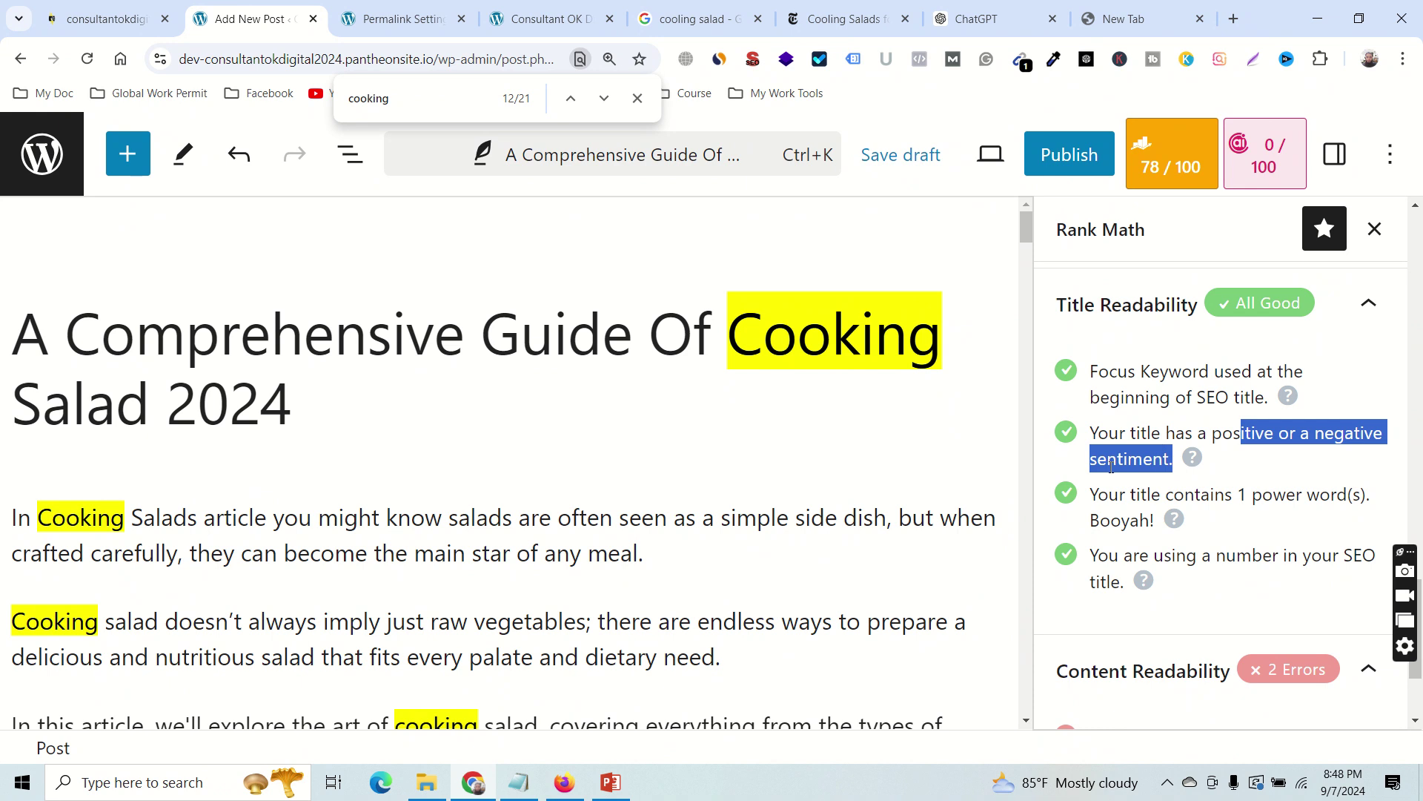
click(1252, 437)
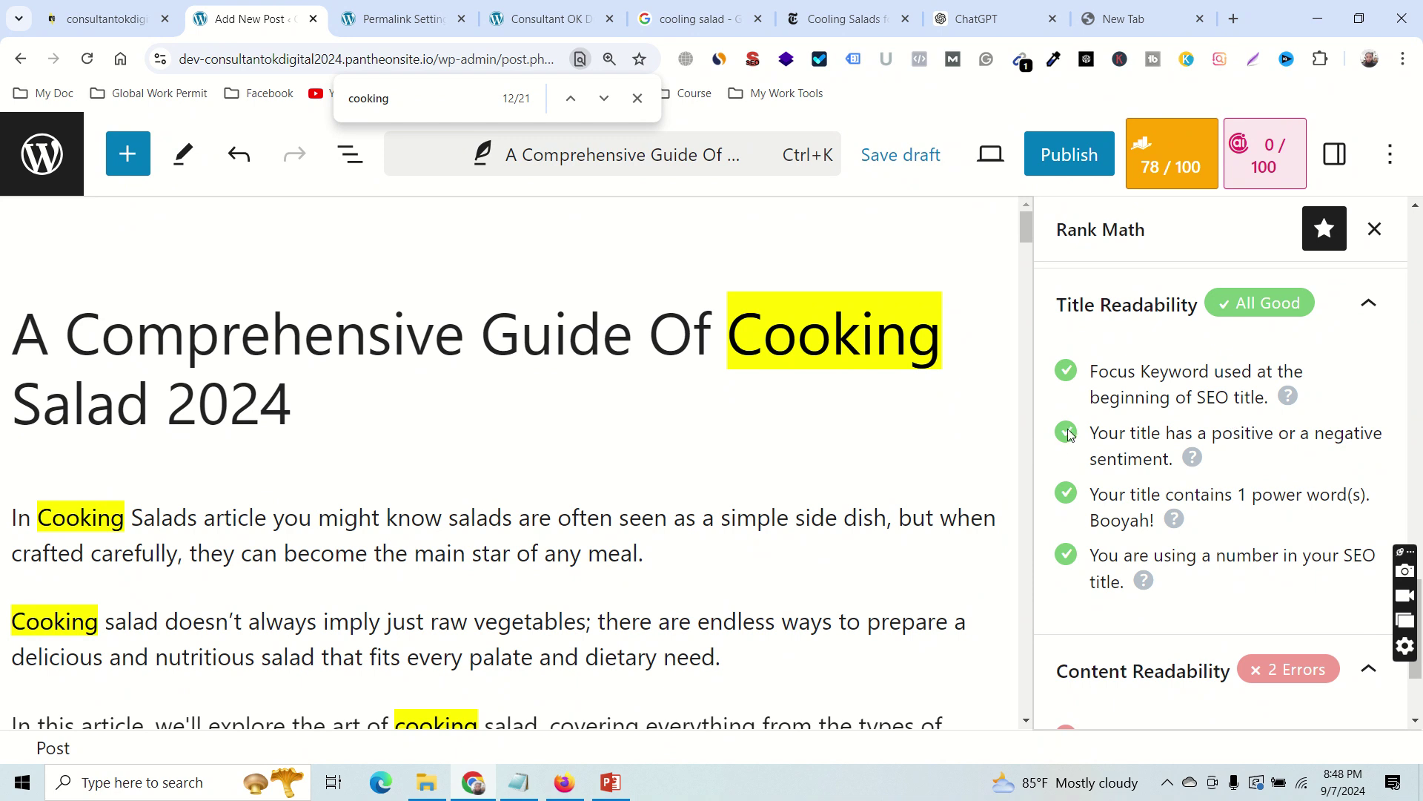
drag(1123, 378, 1216, 404)
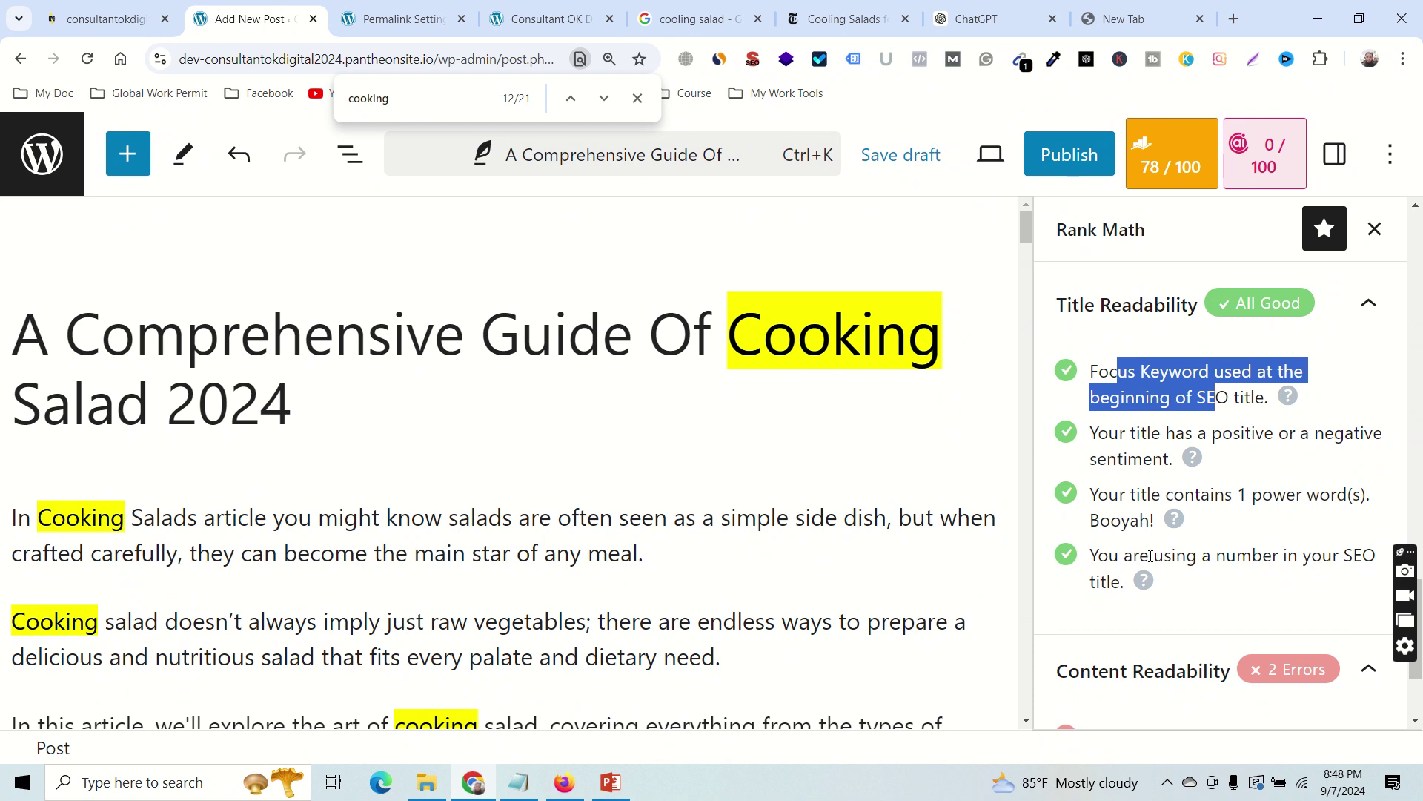
drag(1151, 556, 1198, 575)
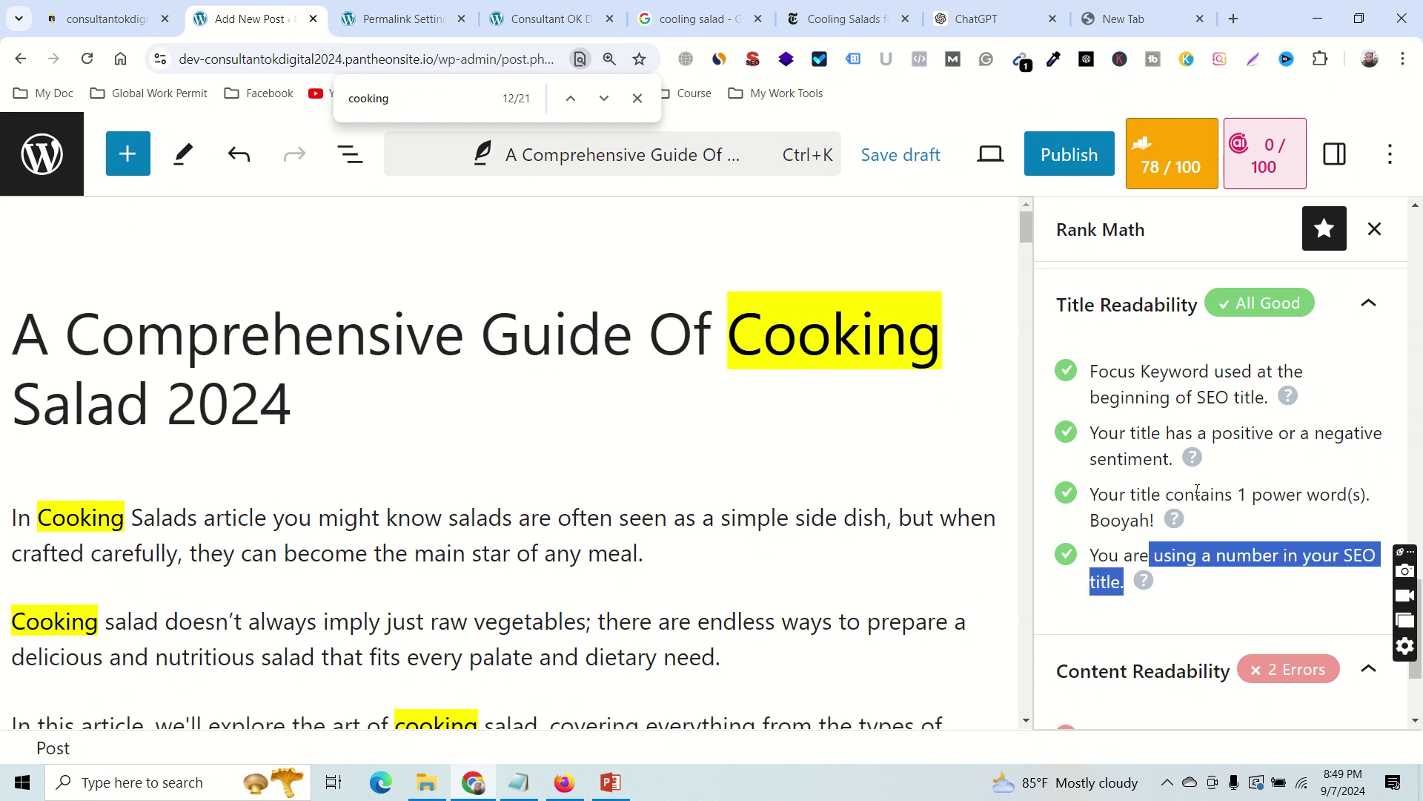
drag(1233, 494, 1263, 494)
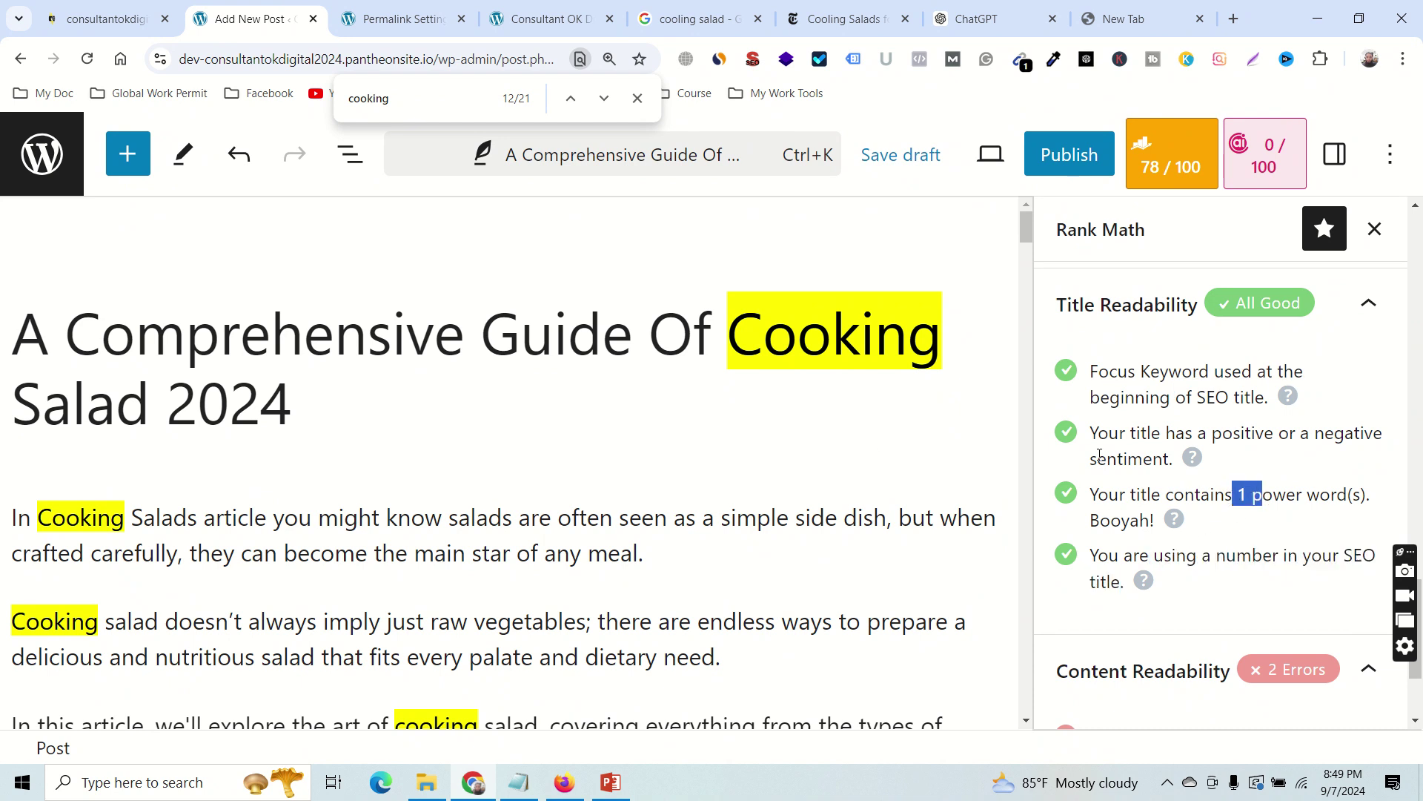
scroll(1234, 560, down, 3)
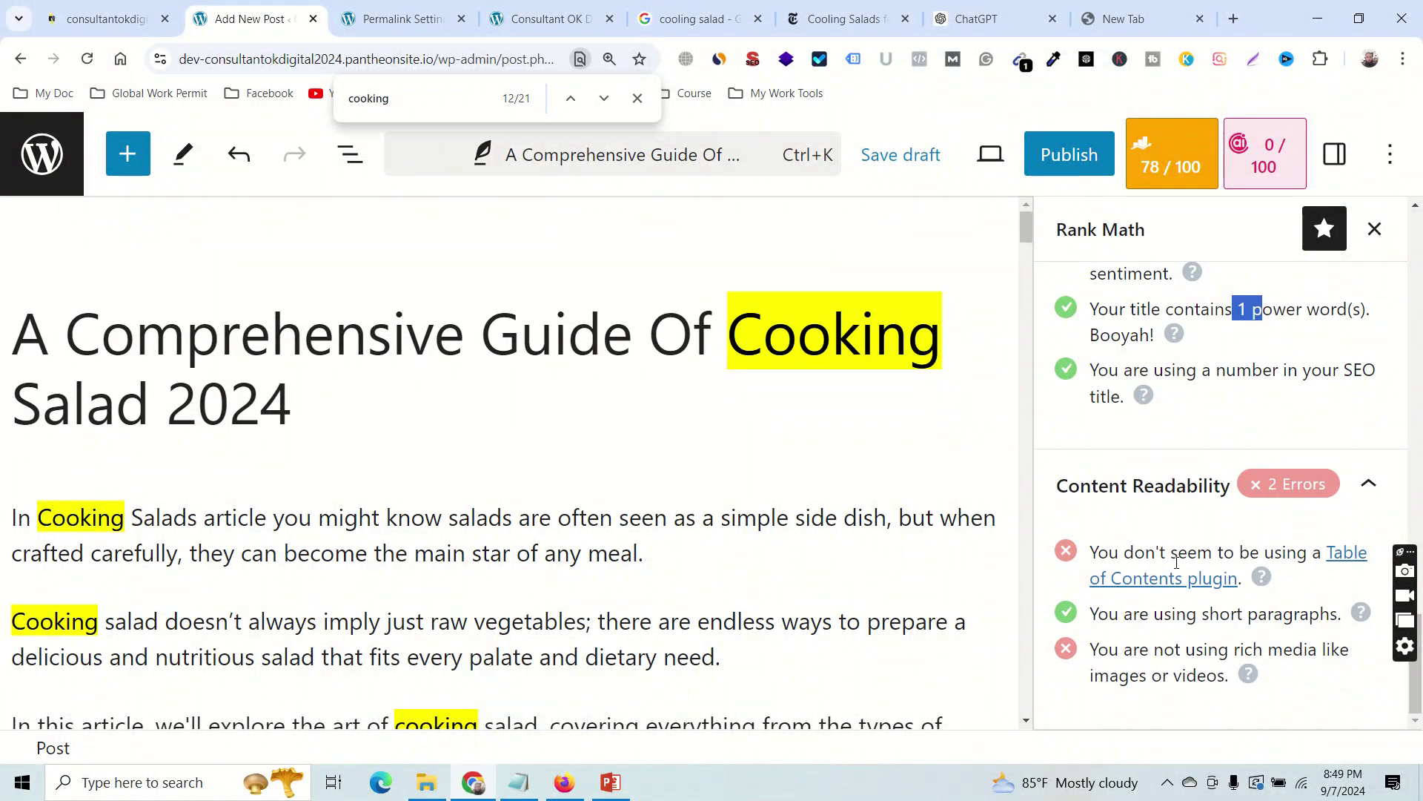
Insert a Table of Contents by Rank Math block between the introduction's last paragraph and the Types of Salad heading.
drag(1109, 553, 1231, 552)
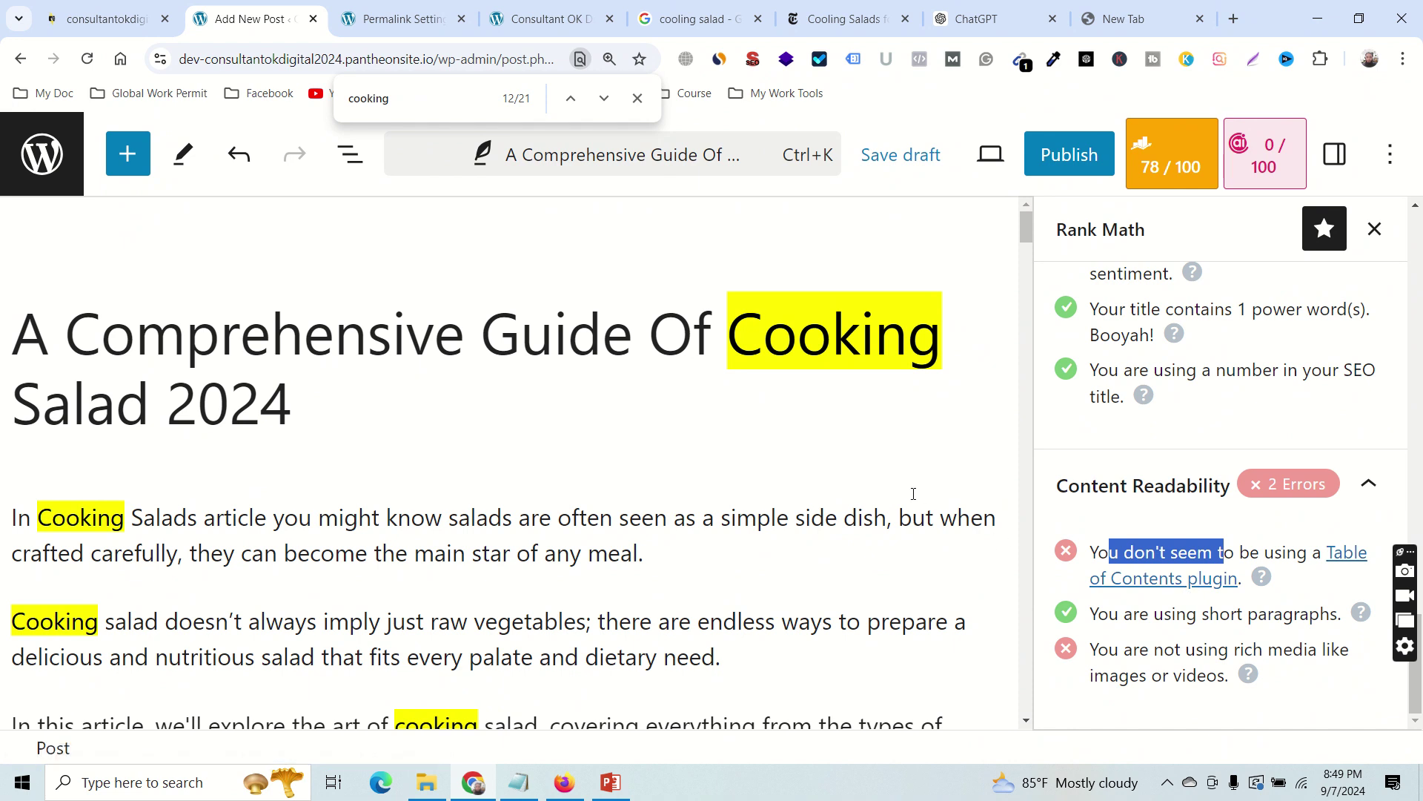
scroll(700, 433, down, 7)
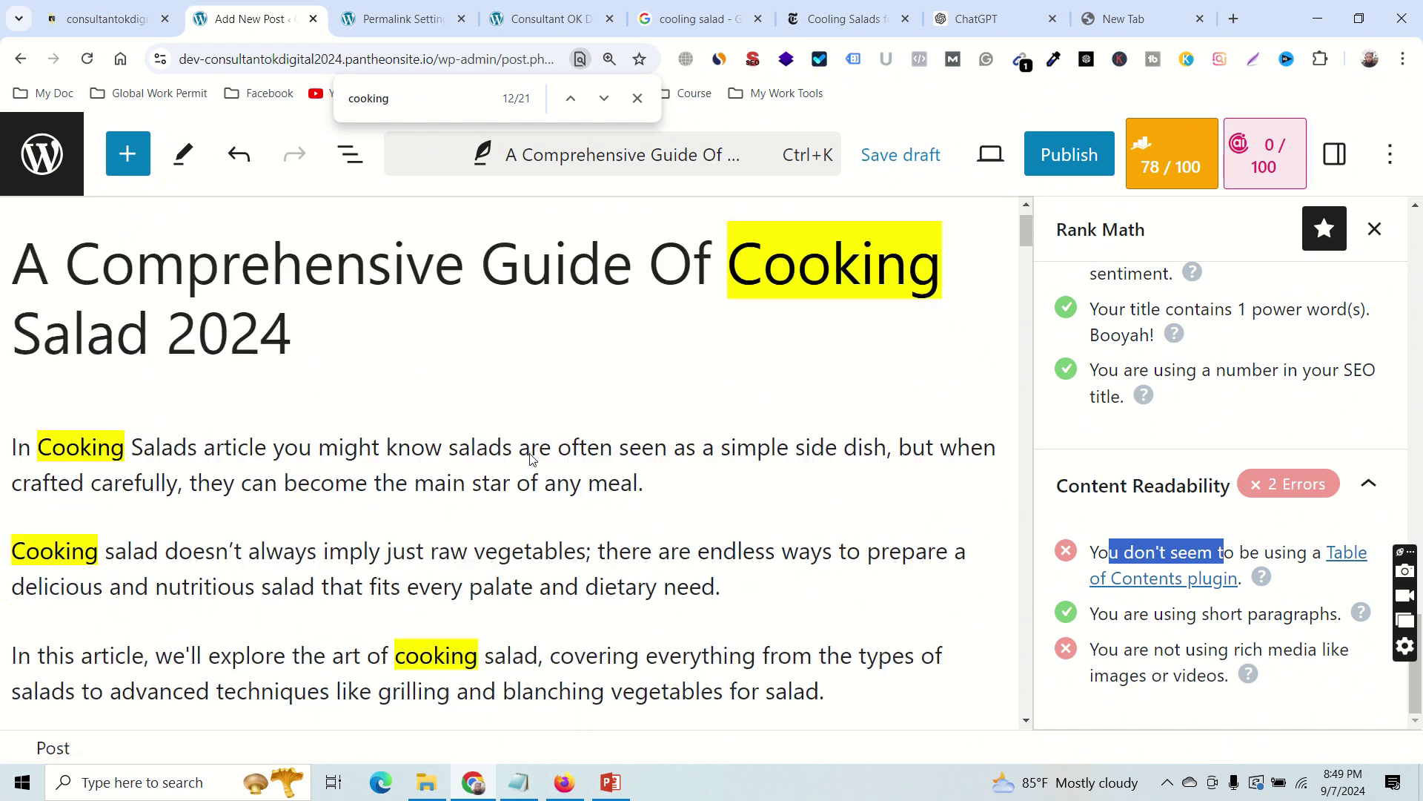
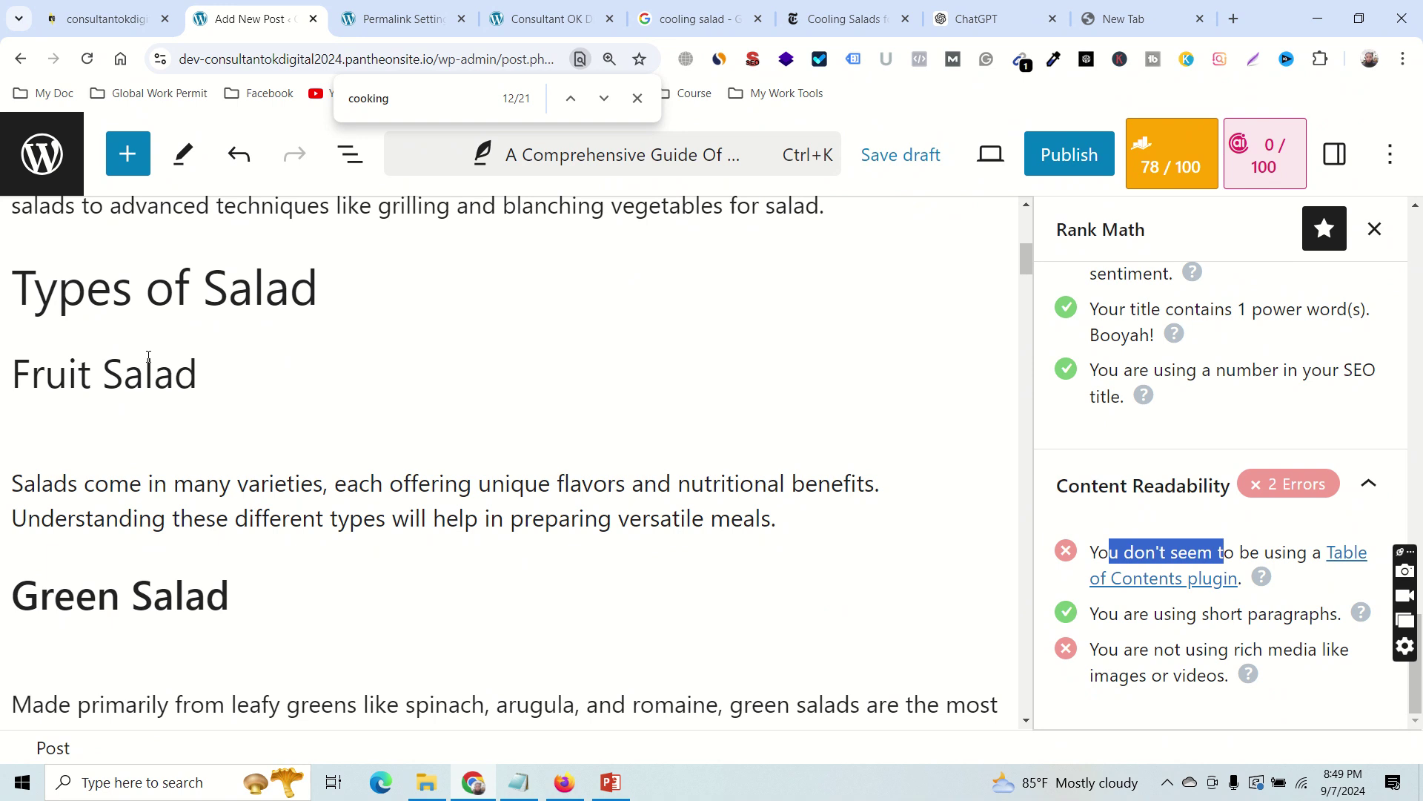
scroll(120, 359, up, 4)
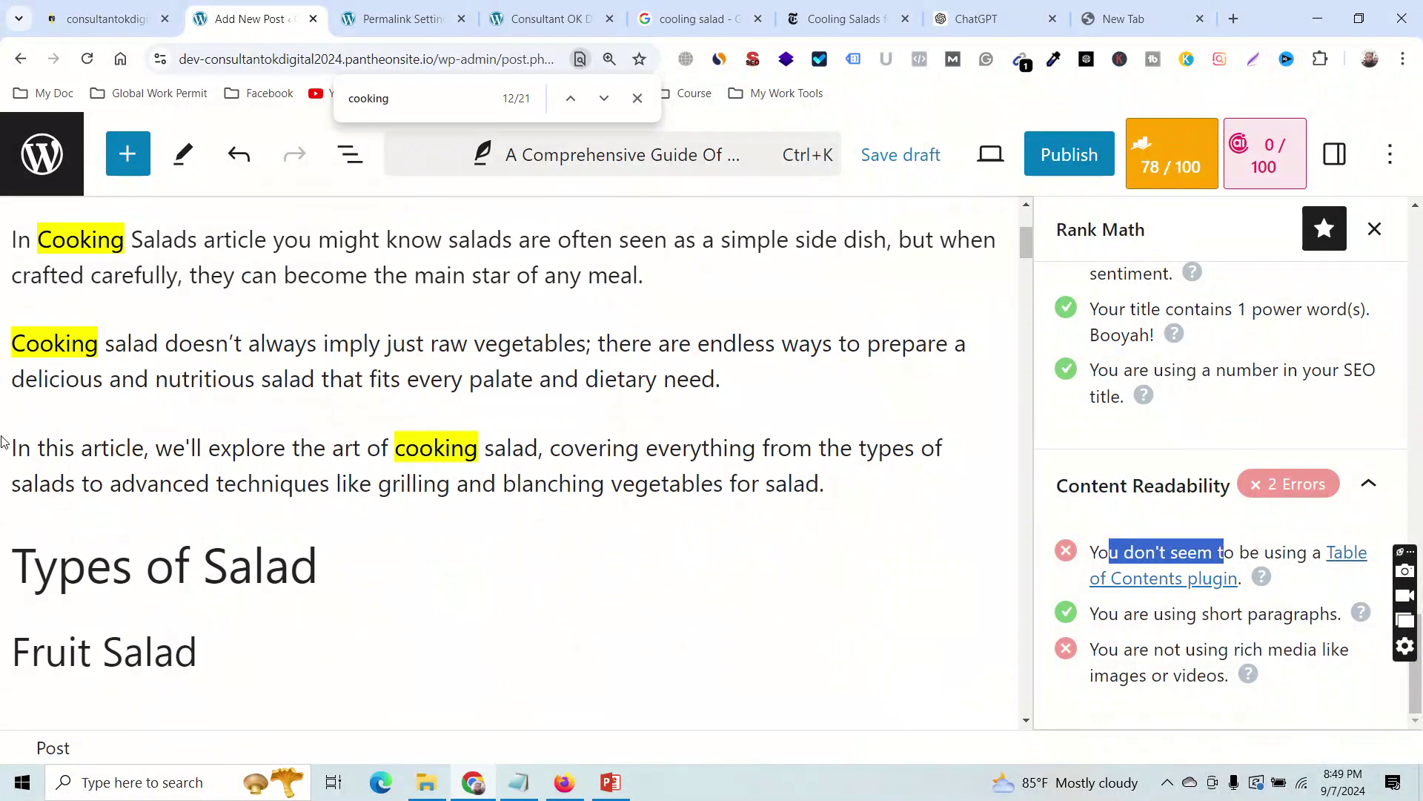
click(883, 483)
scroll(883, 483, up, 2)
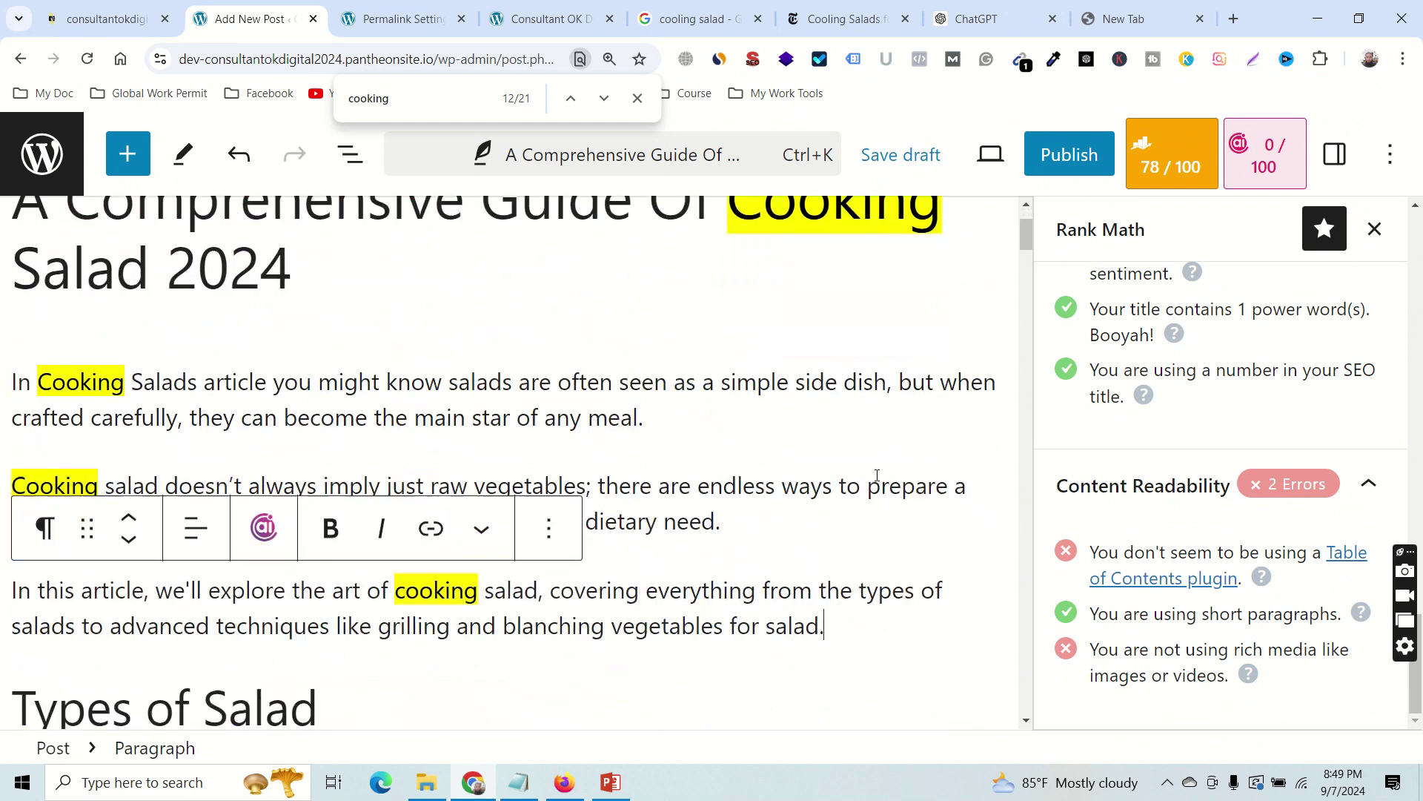
scroll(693, 453, down, 2)
scroll(693, 453, up, 3)
scroll(628, 428, down, 5)
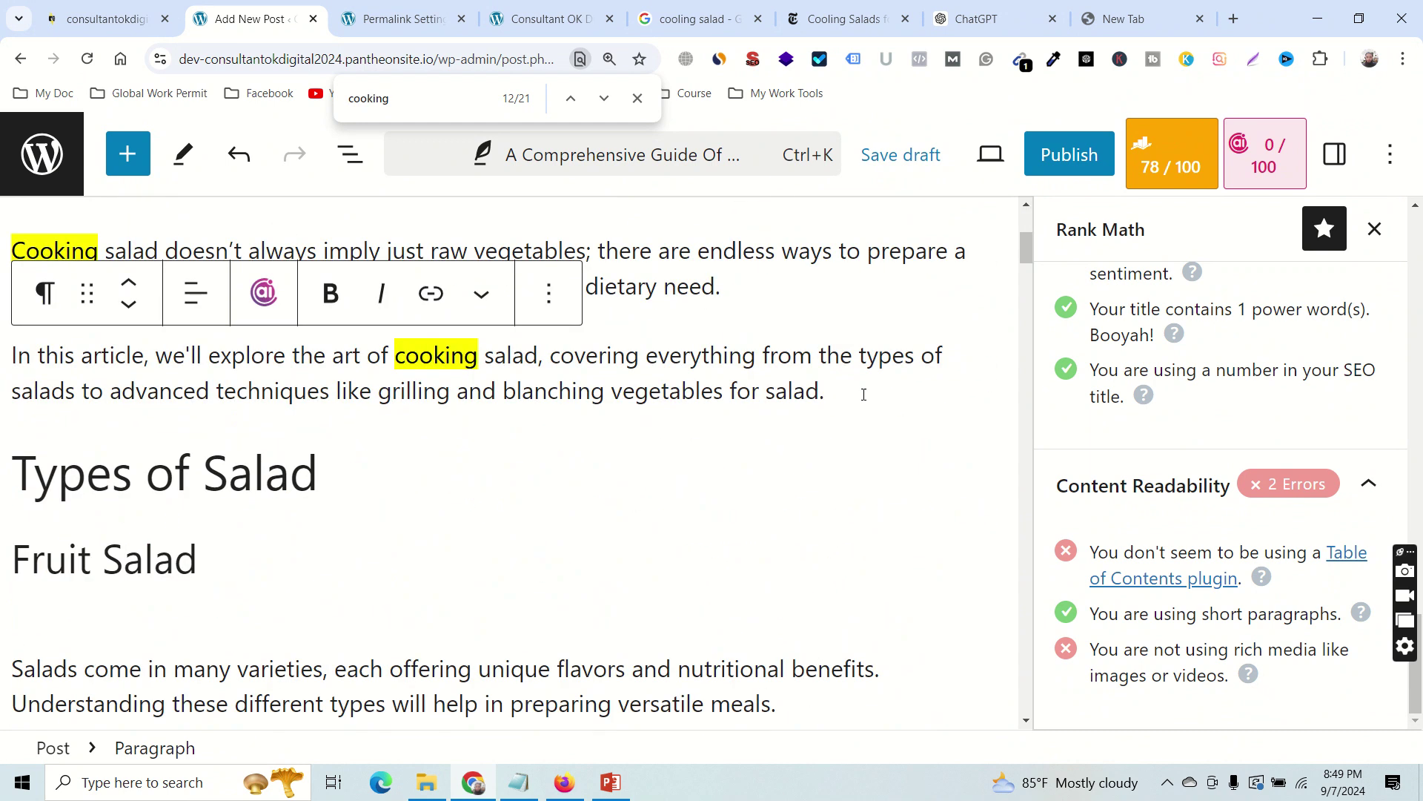
key(Return)
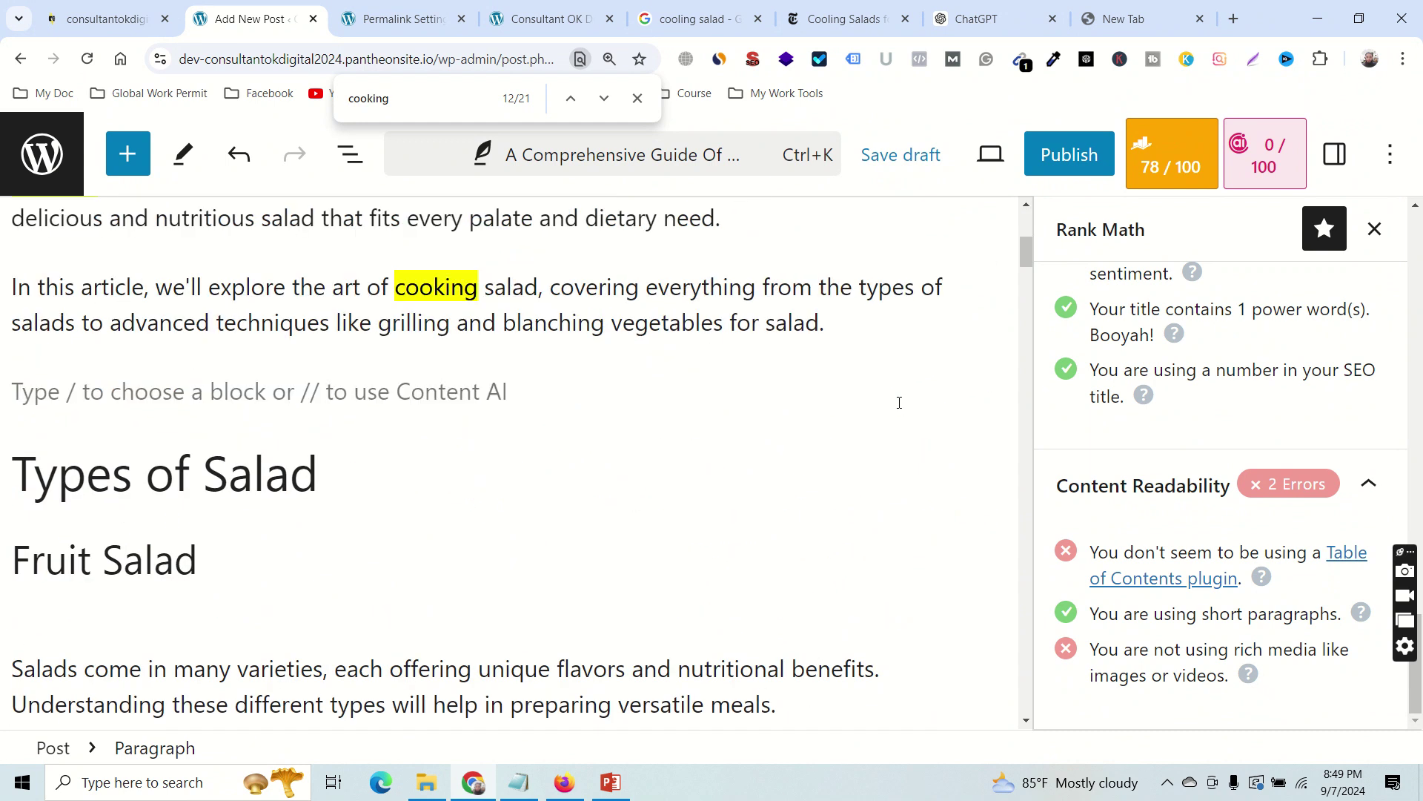
click(990, 390)
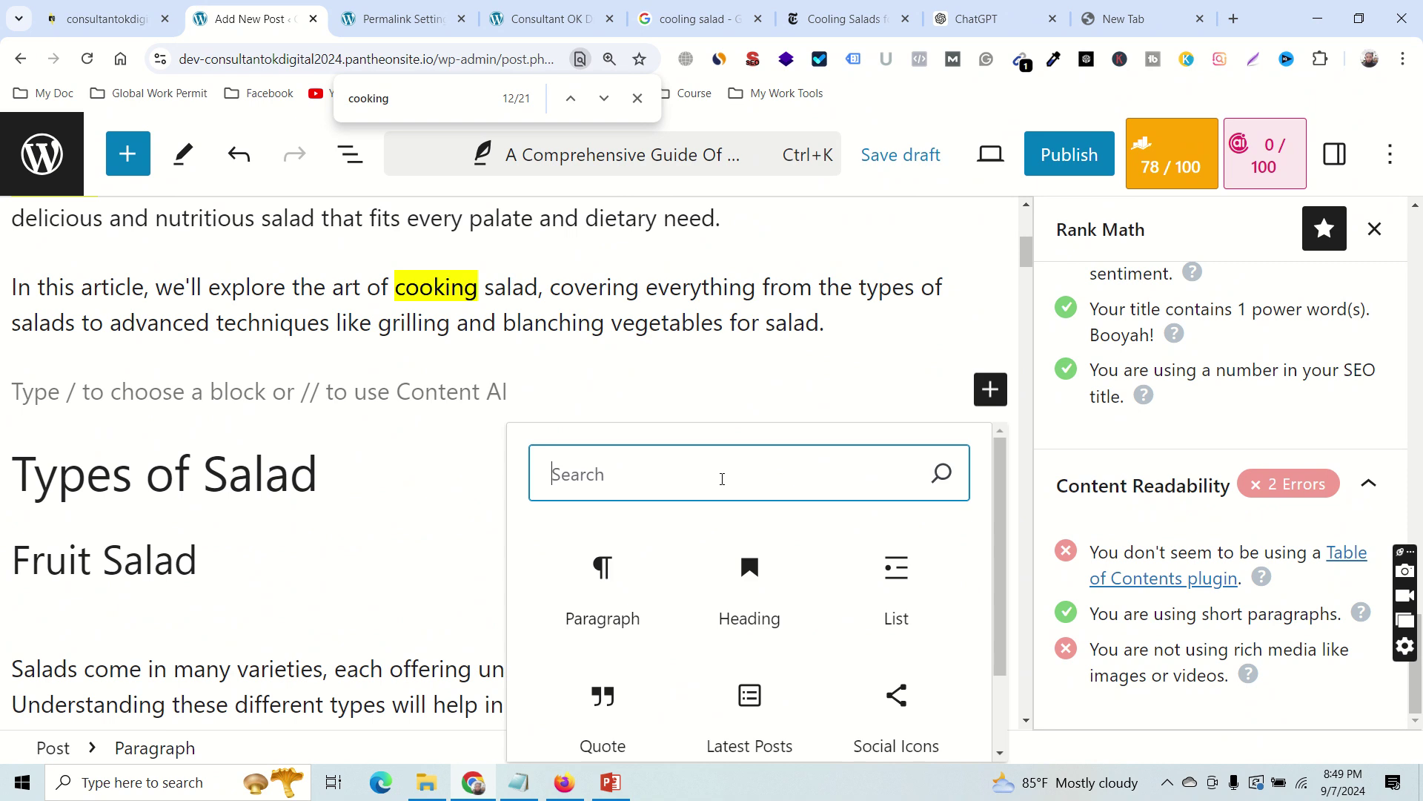
text(table)
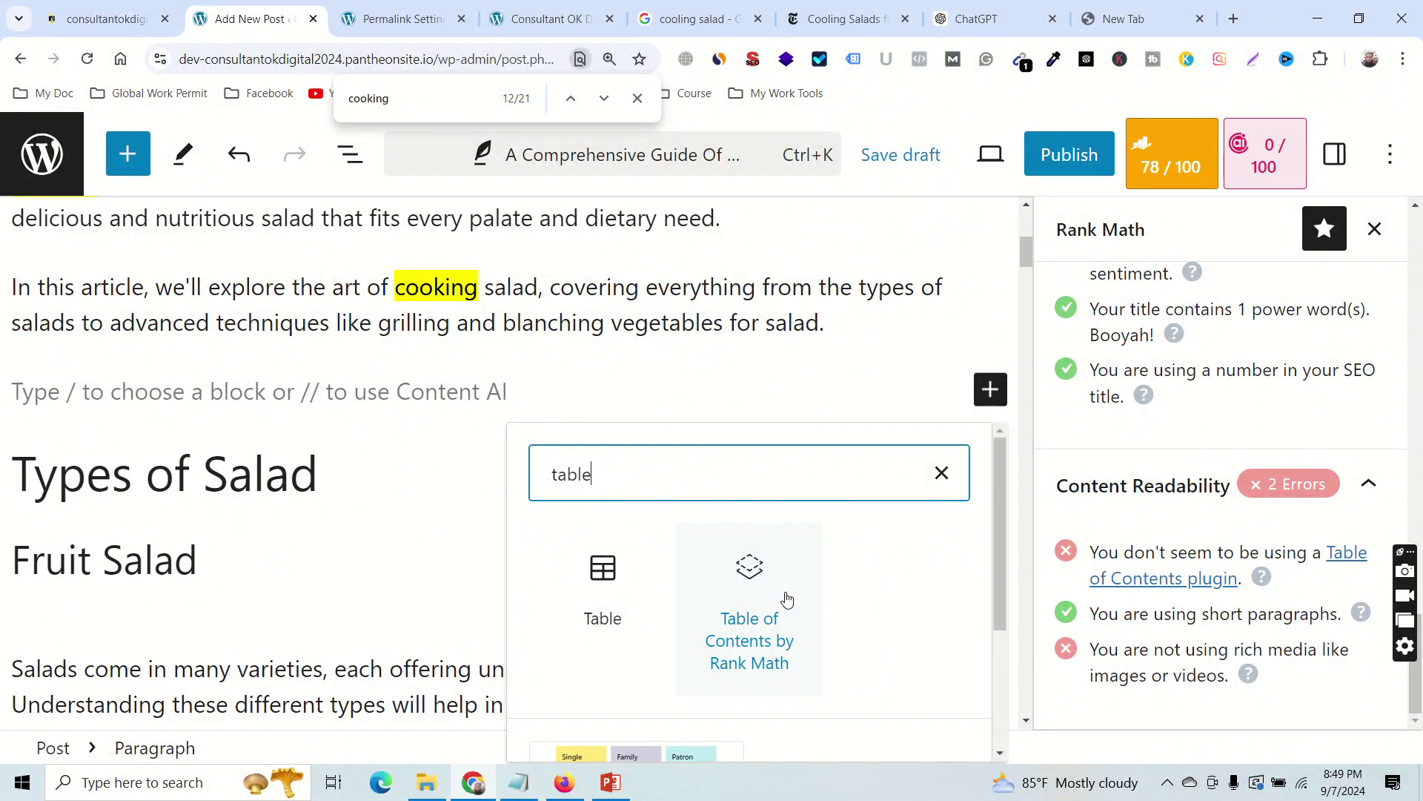
click(753, 643)
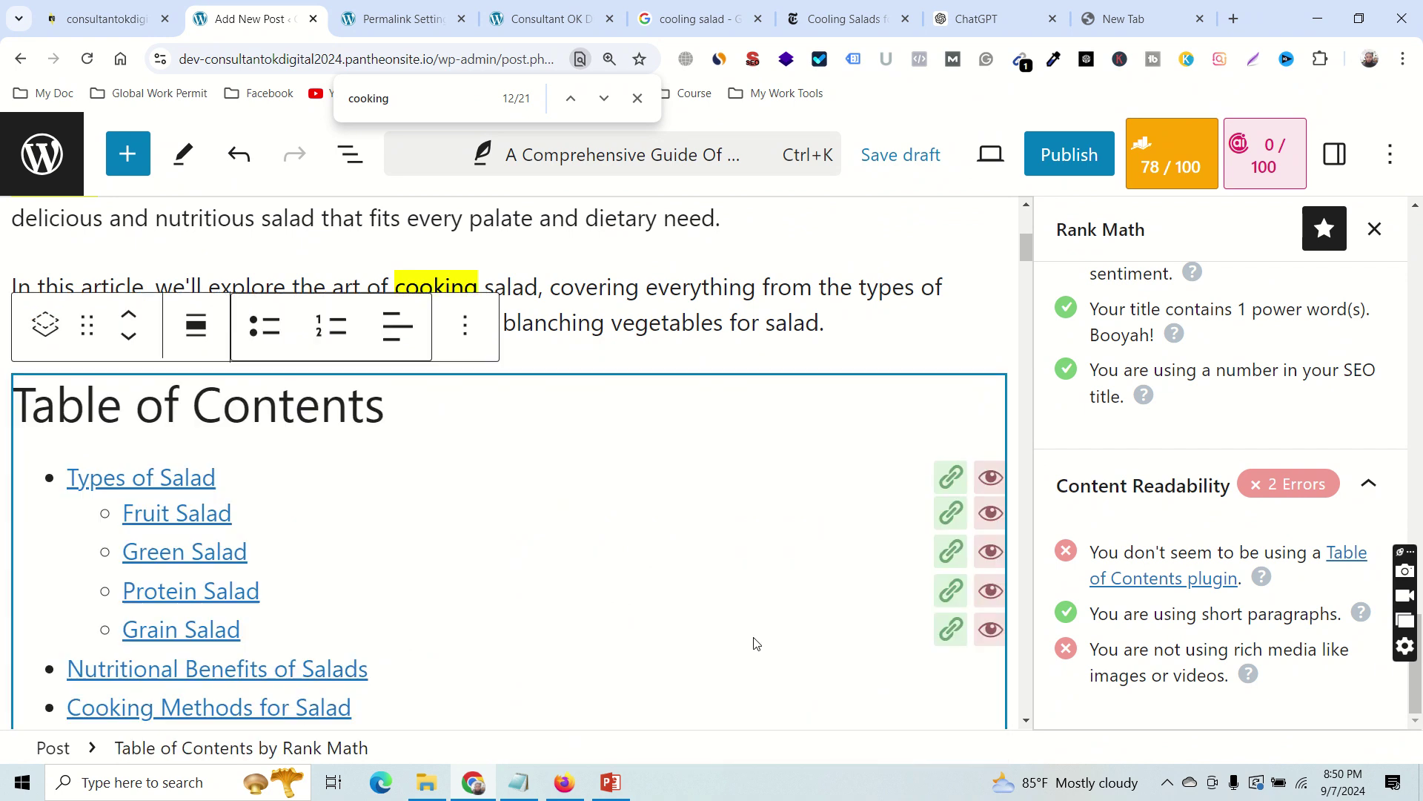
Look over the entries of the inserted table of contents and publish the post.
scroll(630, 374, down, 3)
scroll(254, 426, up, 1)
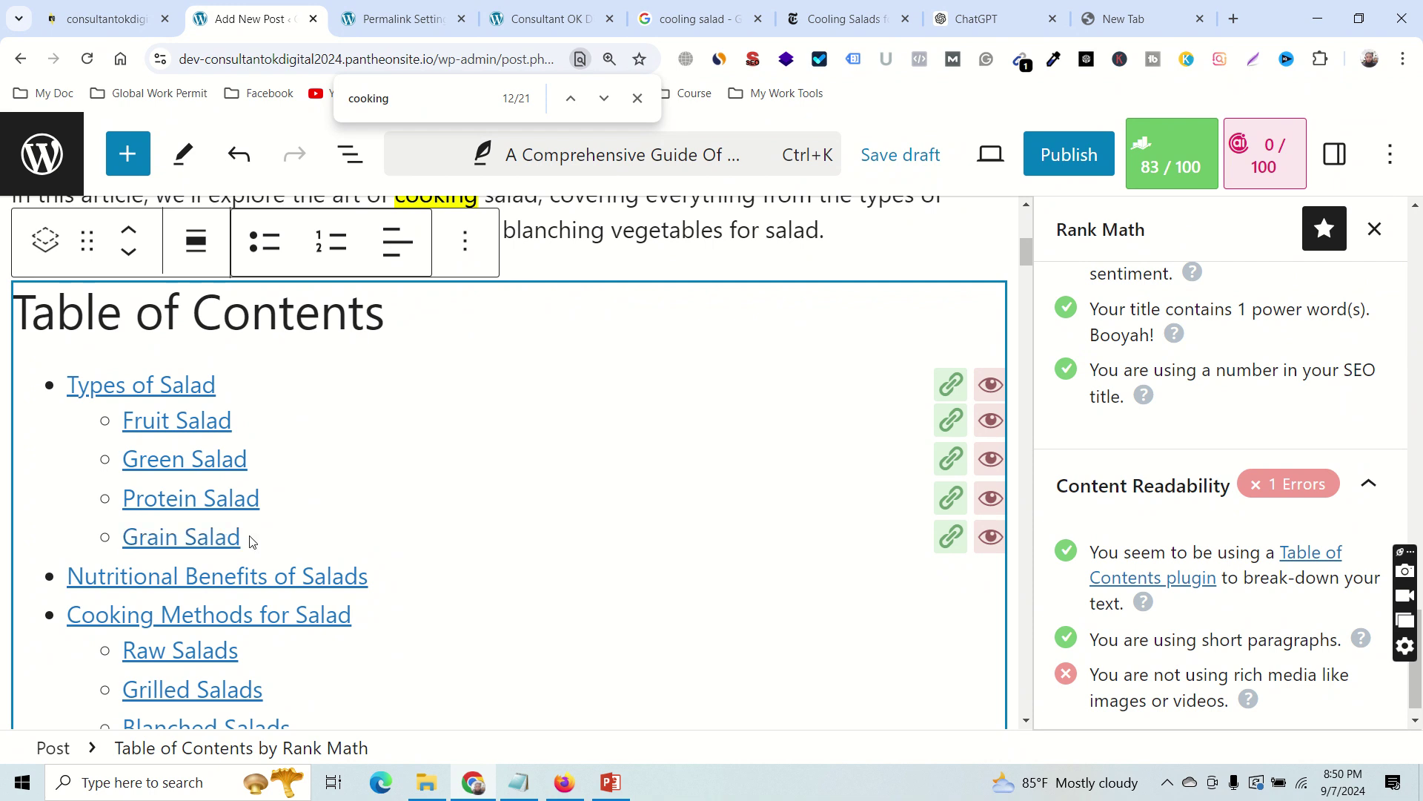
scroll(254, 543, down, 3)
scroll(295, 567, up, 3)
scroll(312, 560, down, 1)
scroll(323, 556, down, 1)
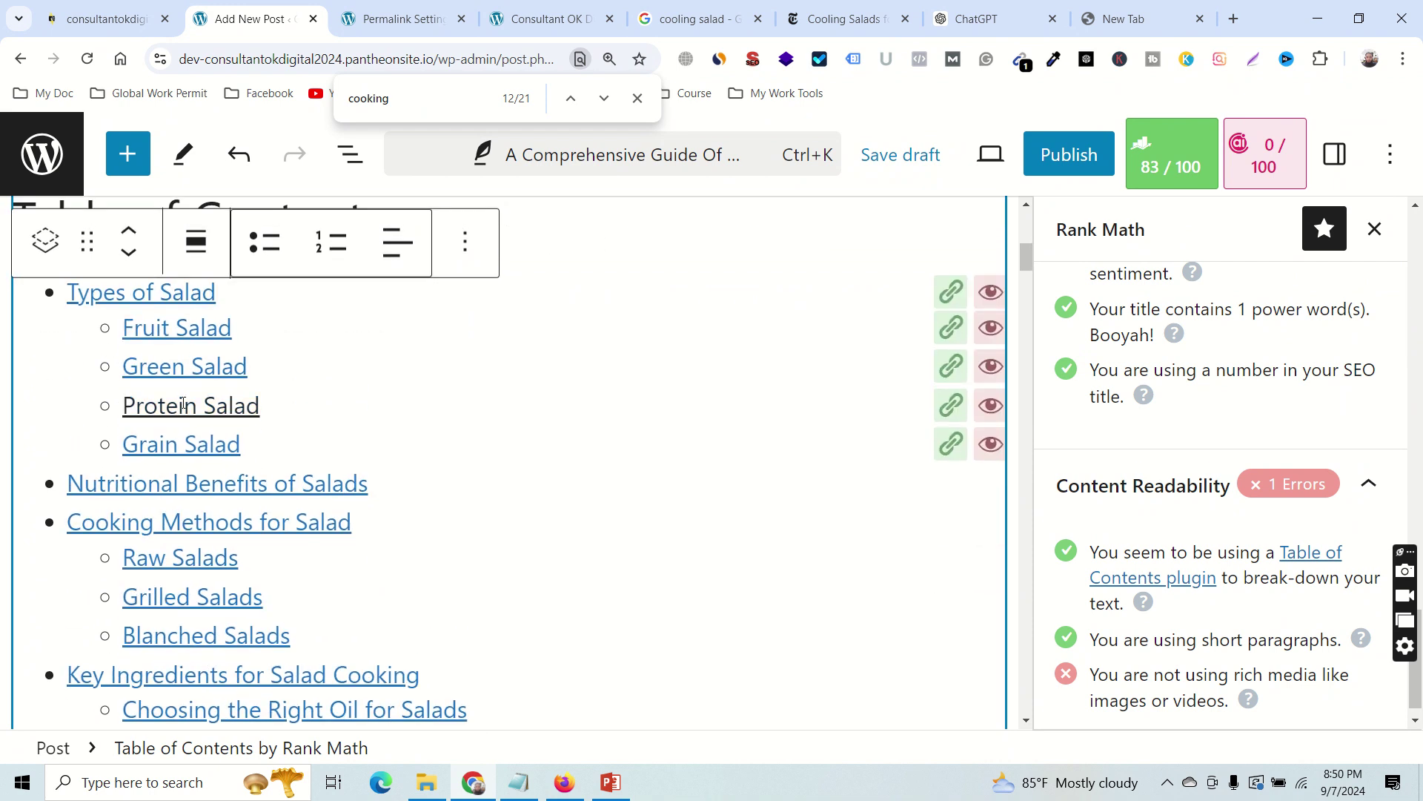
click(184, 406)
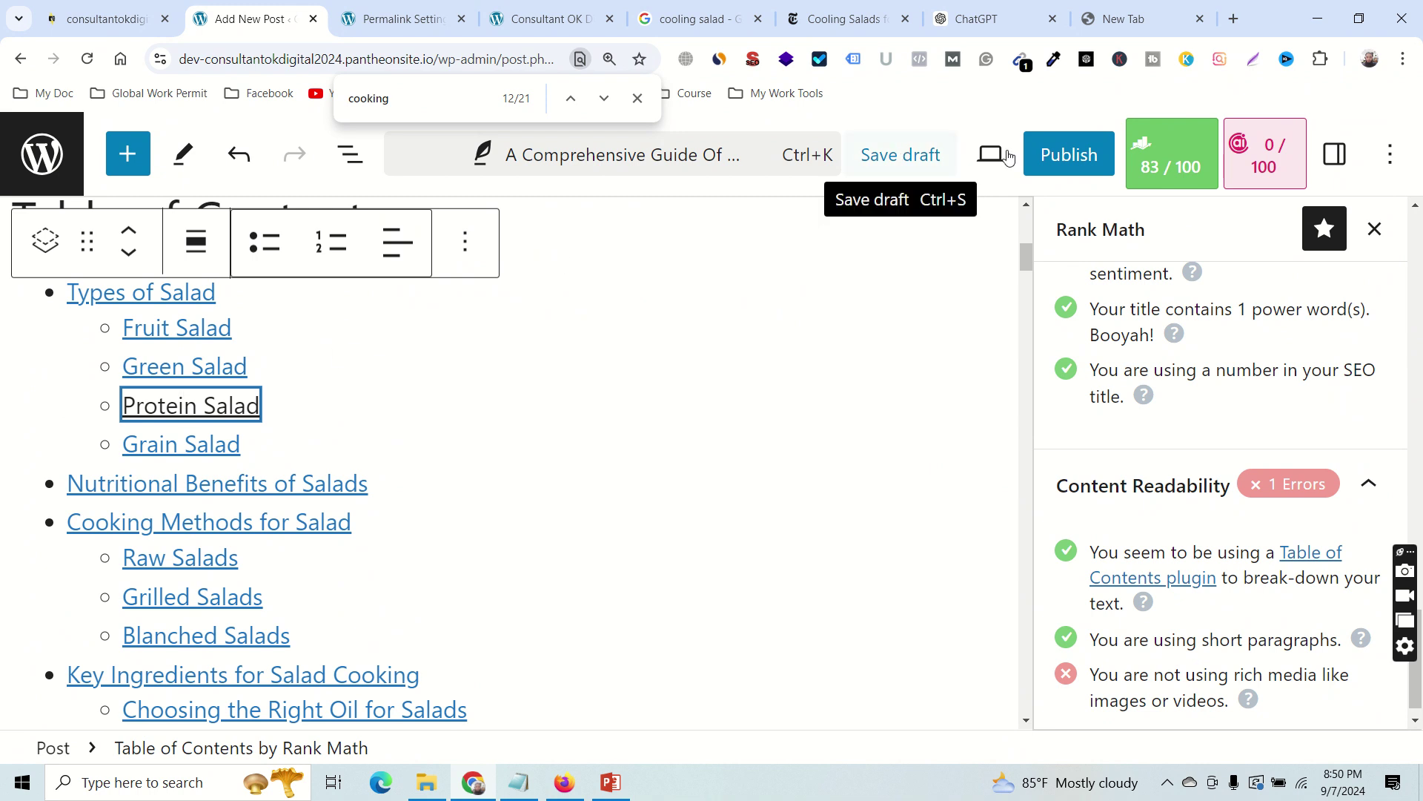
click(1055, 162)
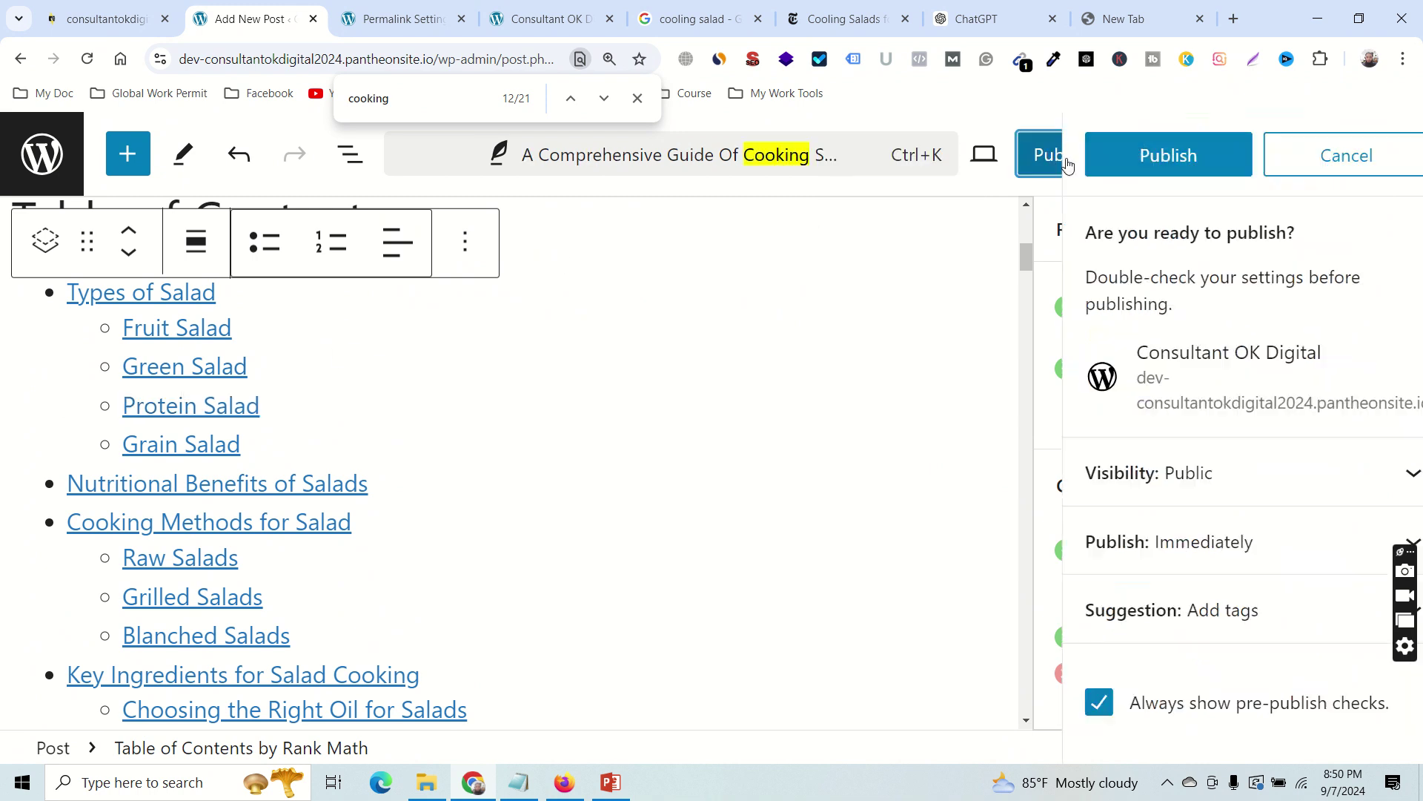
click(1112, 157)
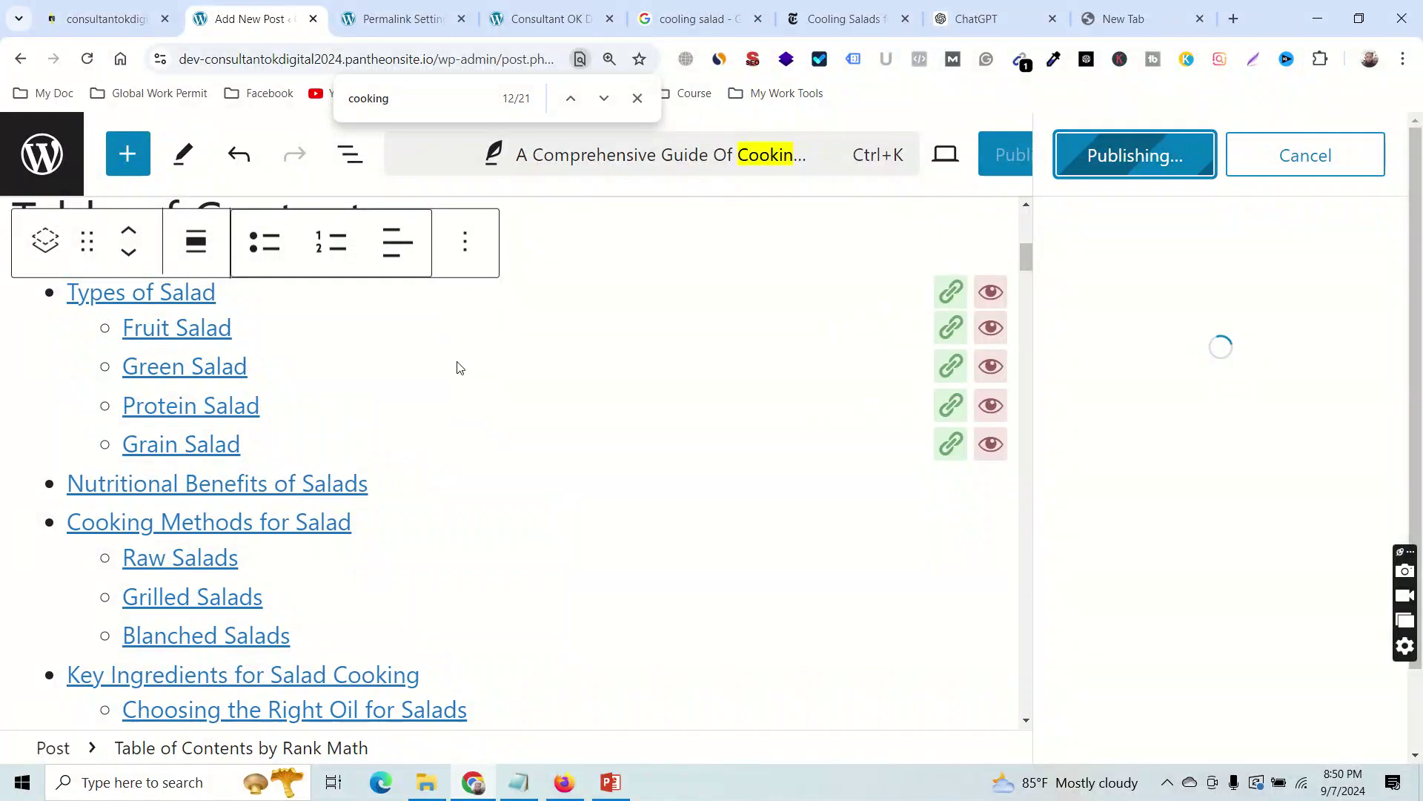
Close the post-publish summary and save the post again.
scroll(478, 364, down, 3)
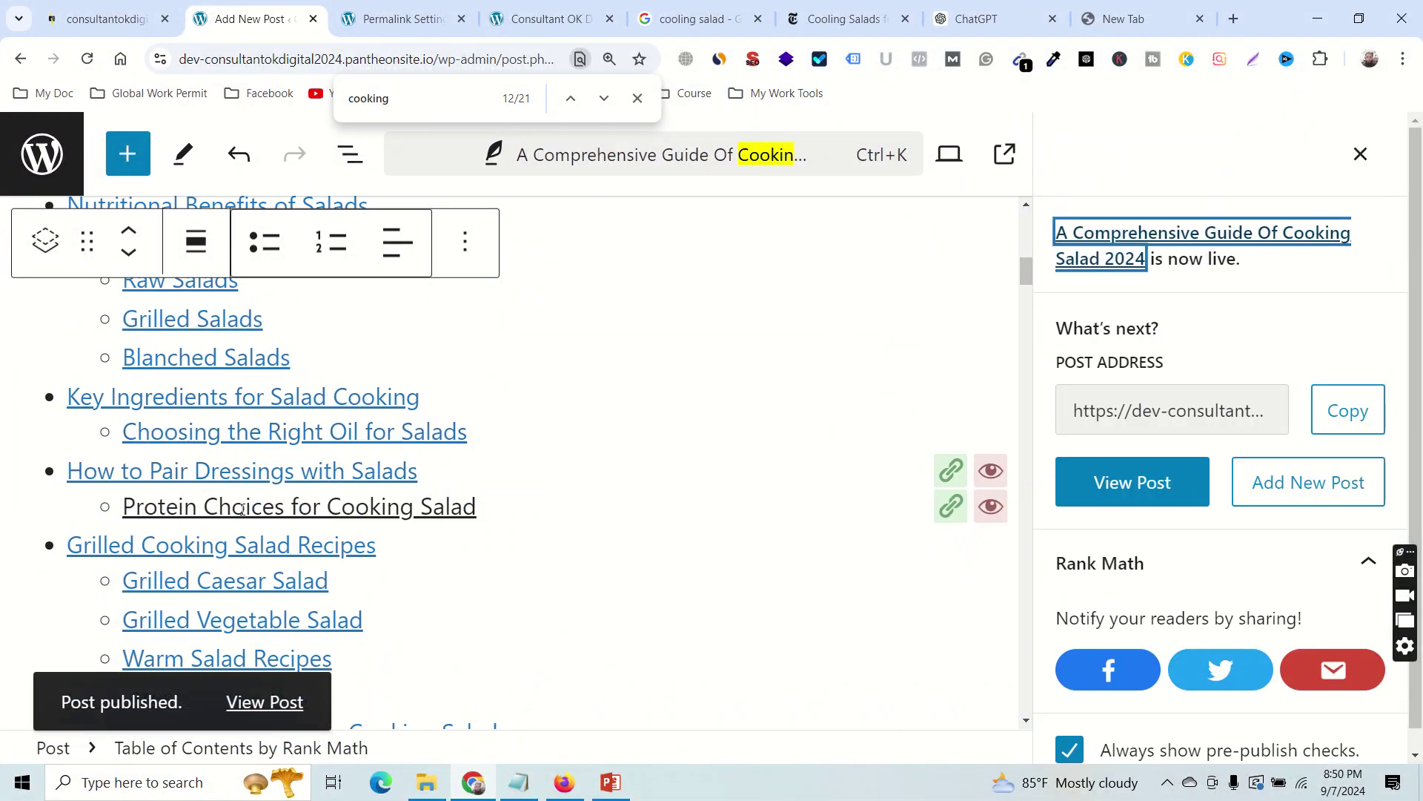
scroll(193, 475, down, 2)
scroll(205, 493, down, 1)
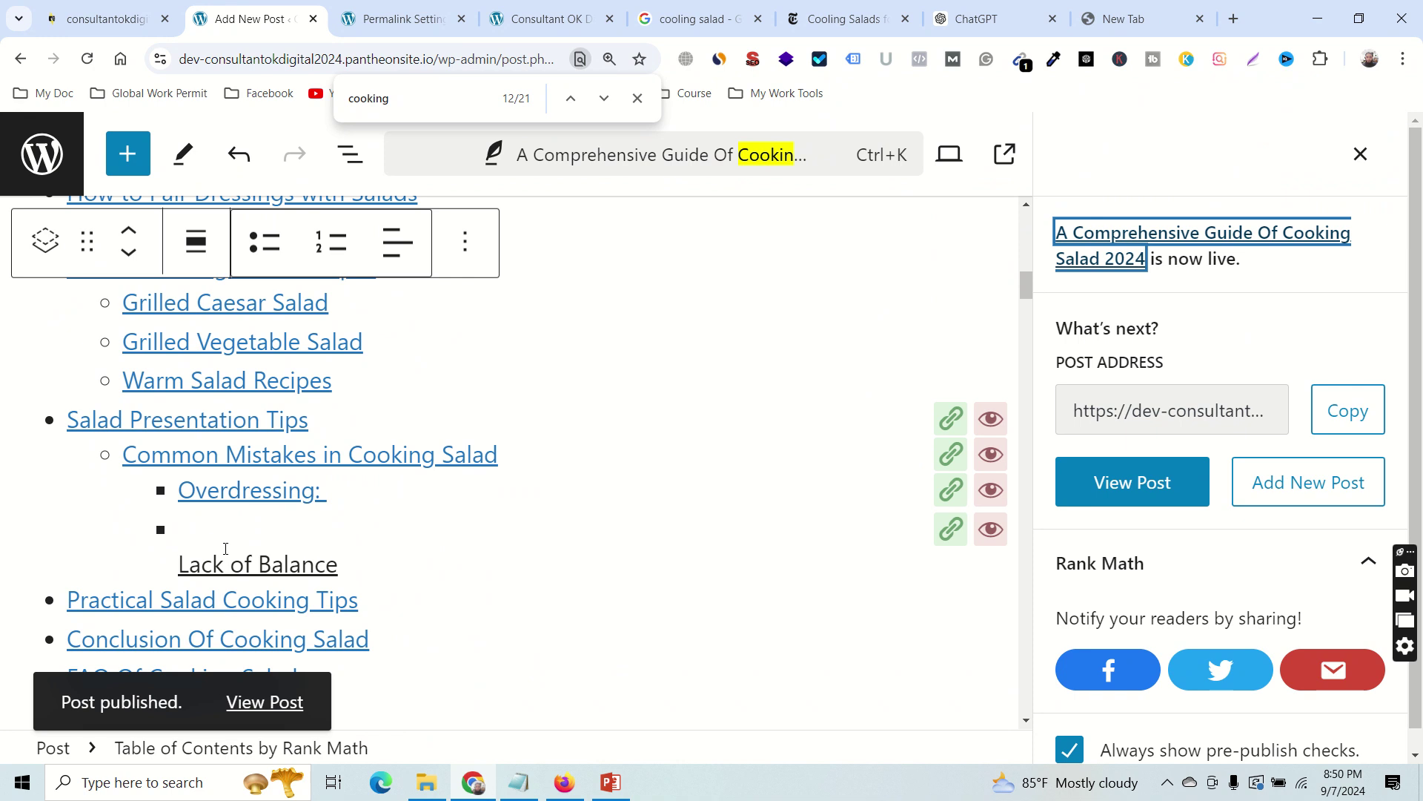
scroll(232, 572, down, 2)
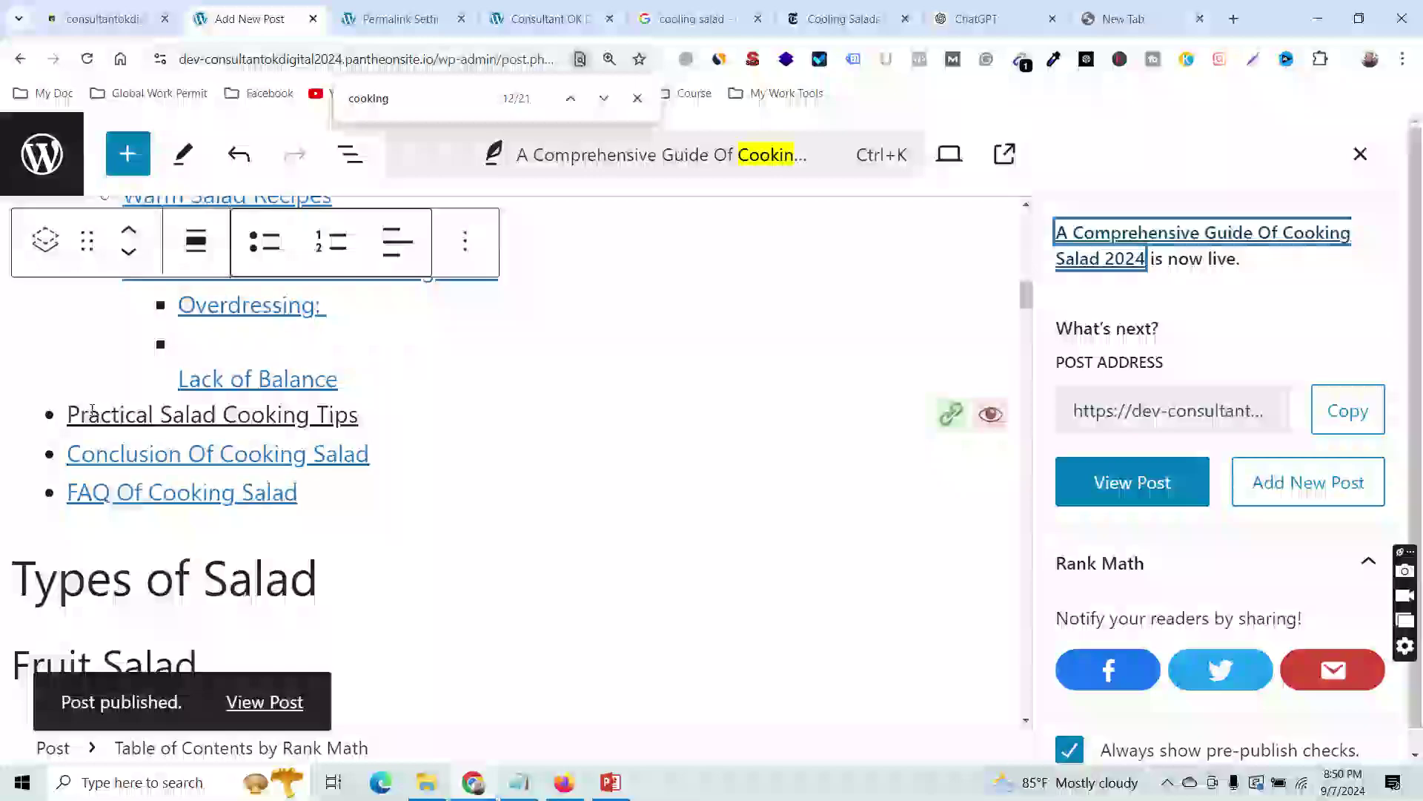
scroll(57, 482, up, 9)
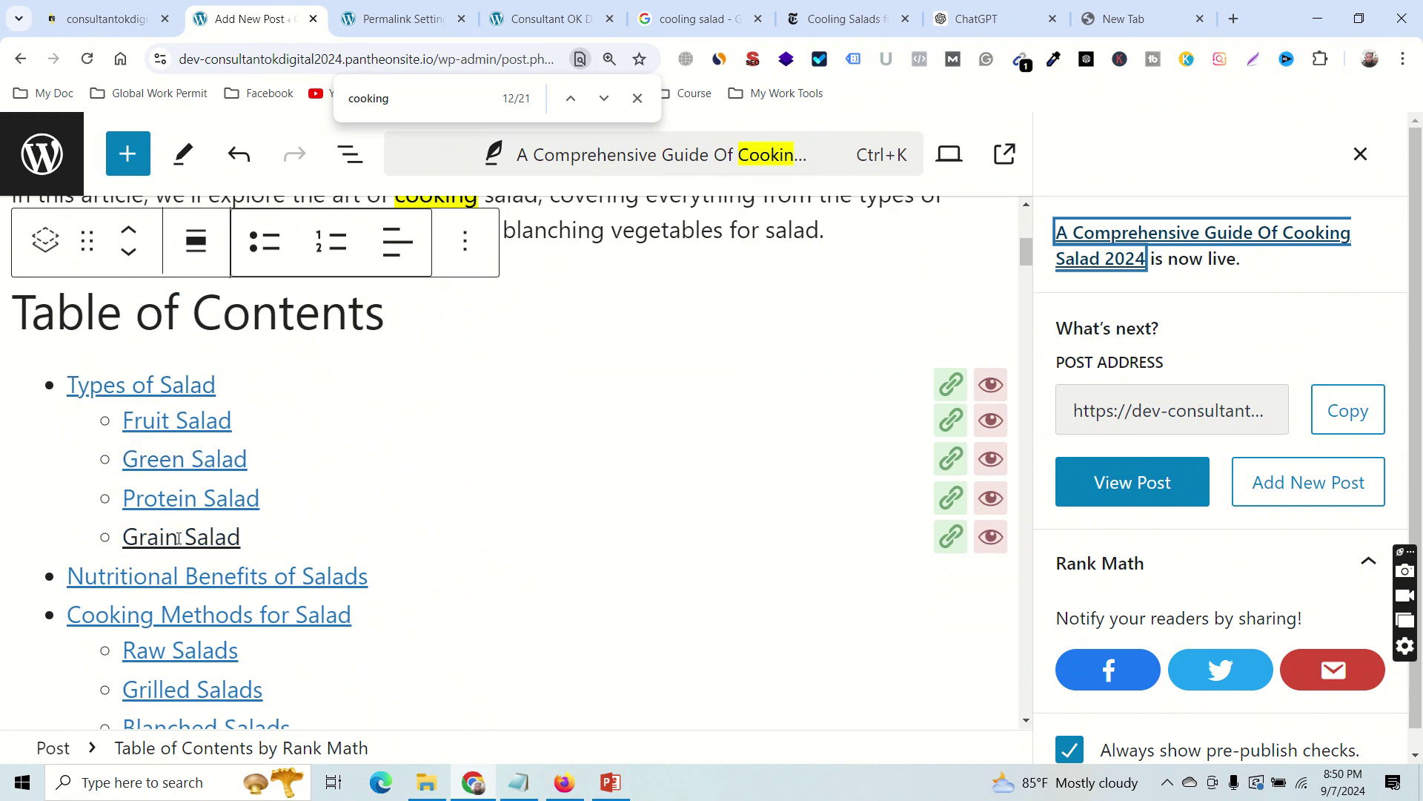
scroll(163, 537, down, 2)
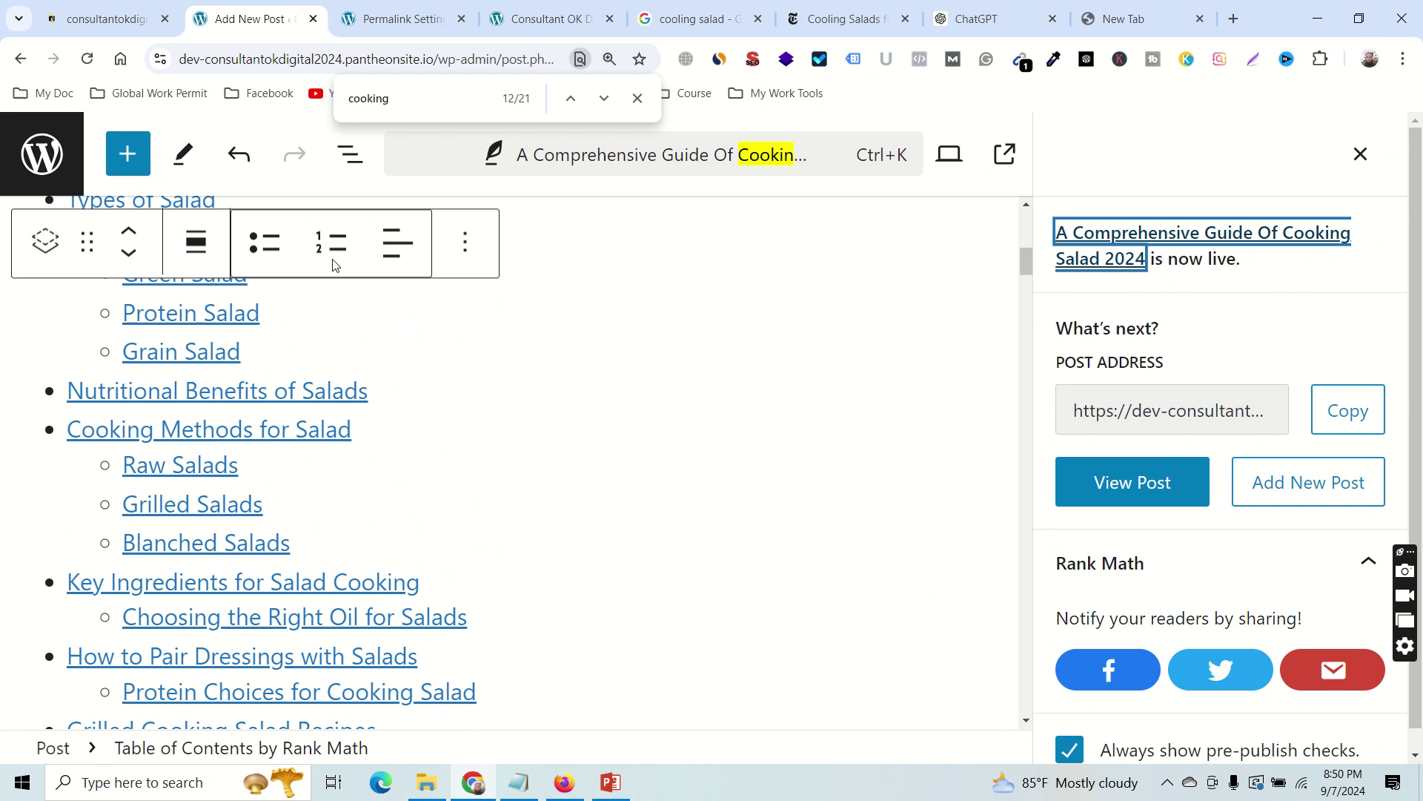
click(1361, 154)
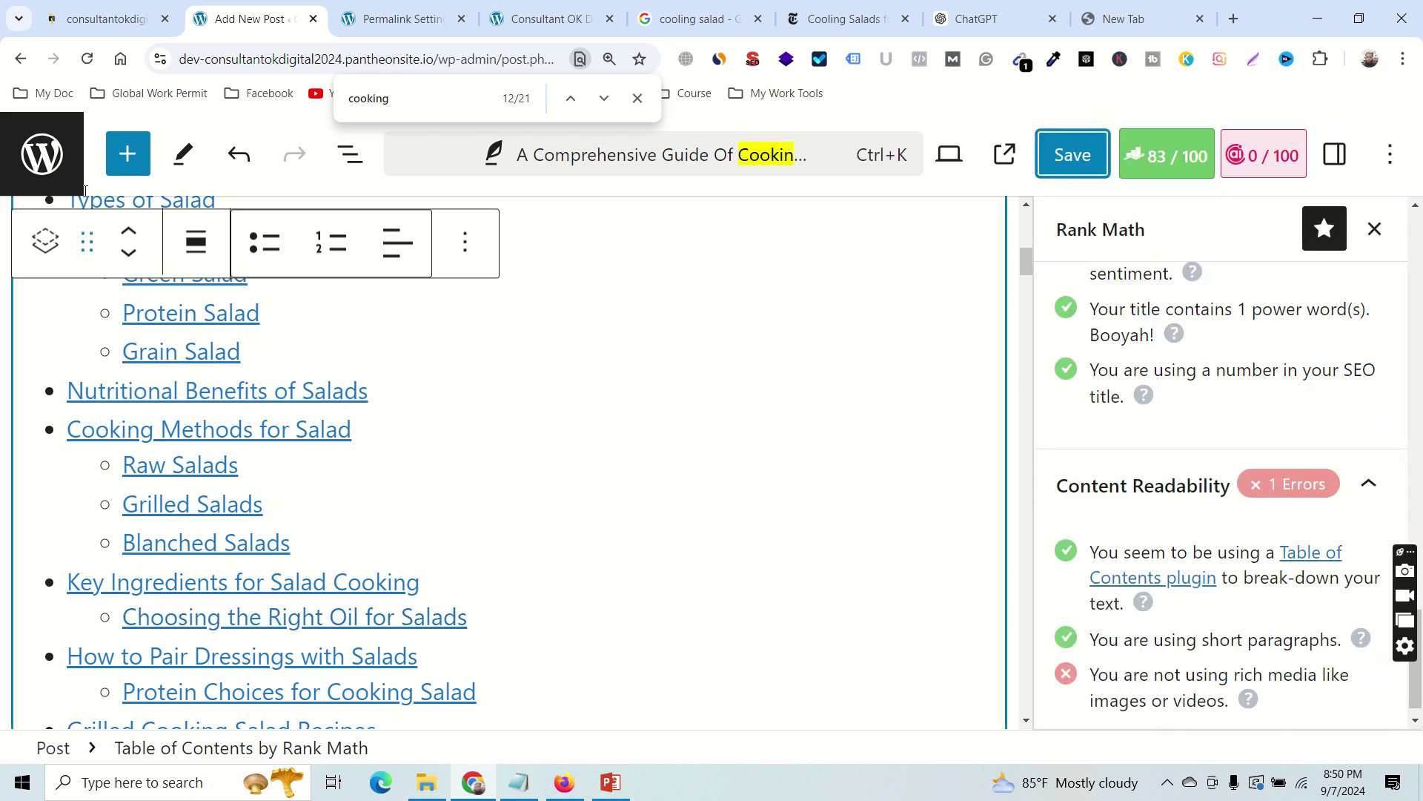
click(1088, 165)
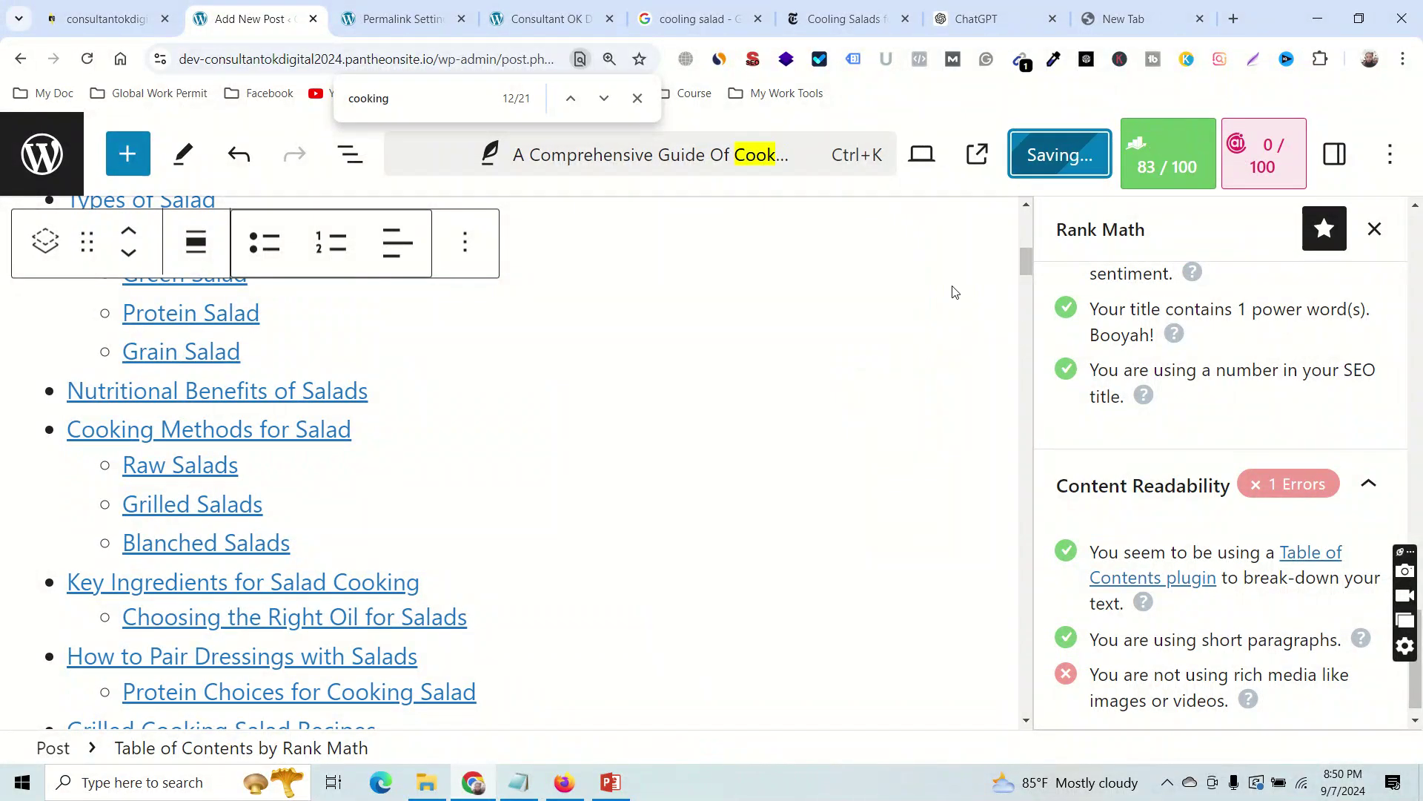
Open the published cooking salad post in a new browser tab and switch to it.
right_click(978, 159)
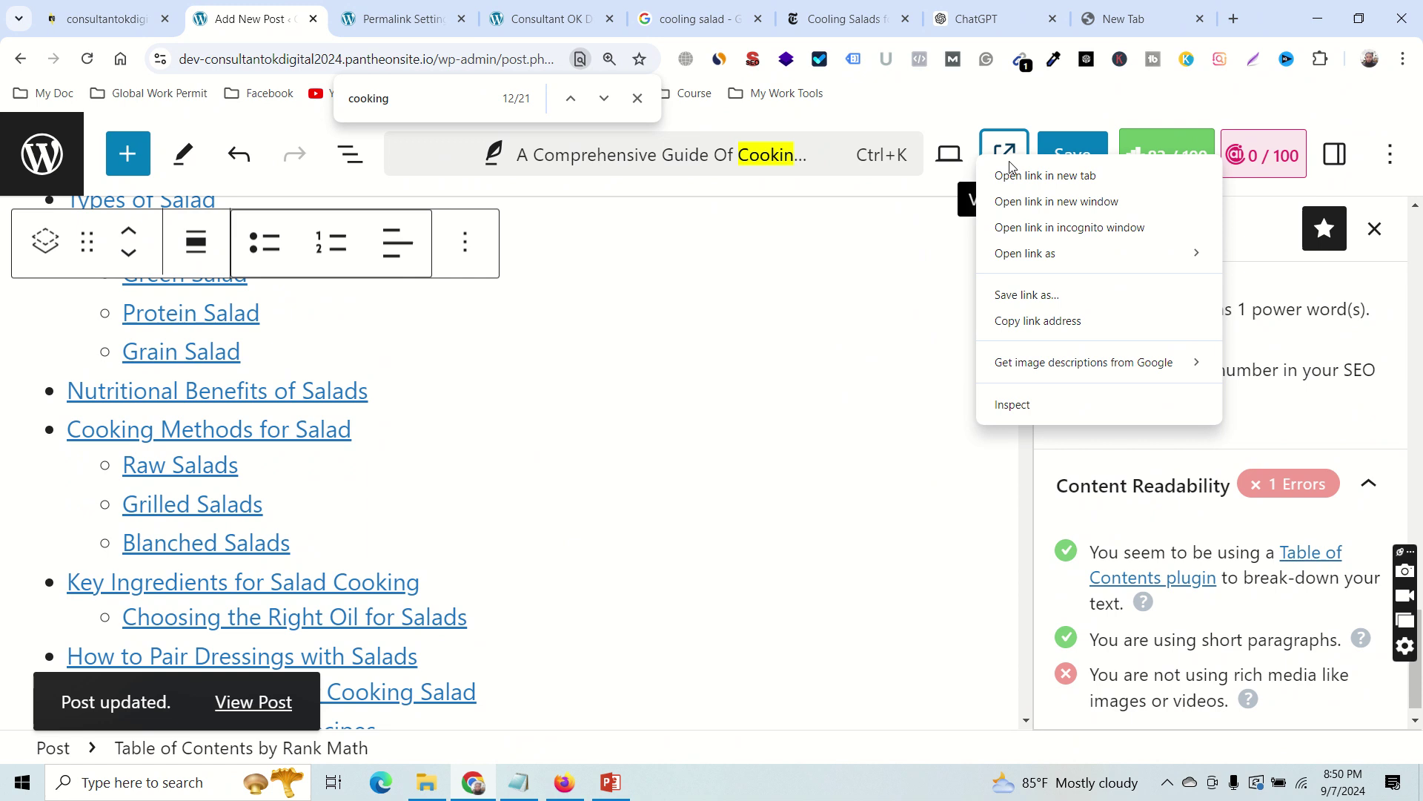
click(1014, 170)
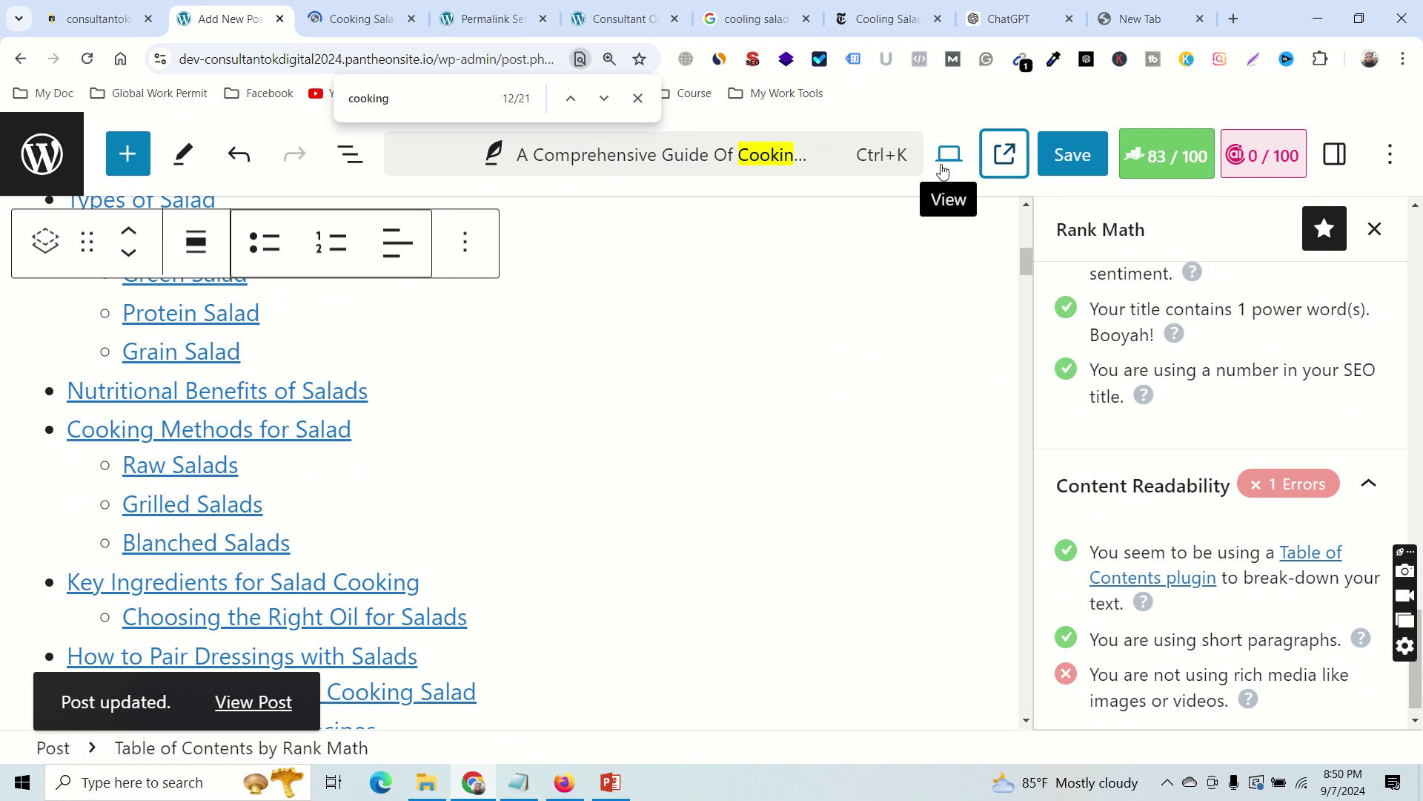
click(402, 24)
click(226, 19)
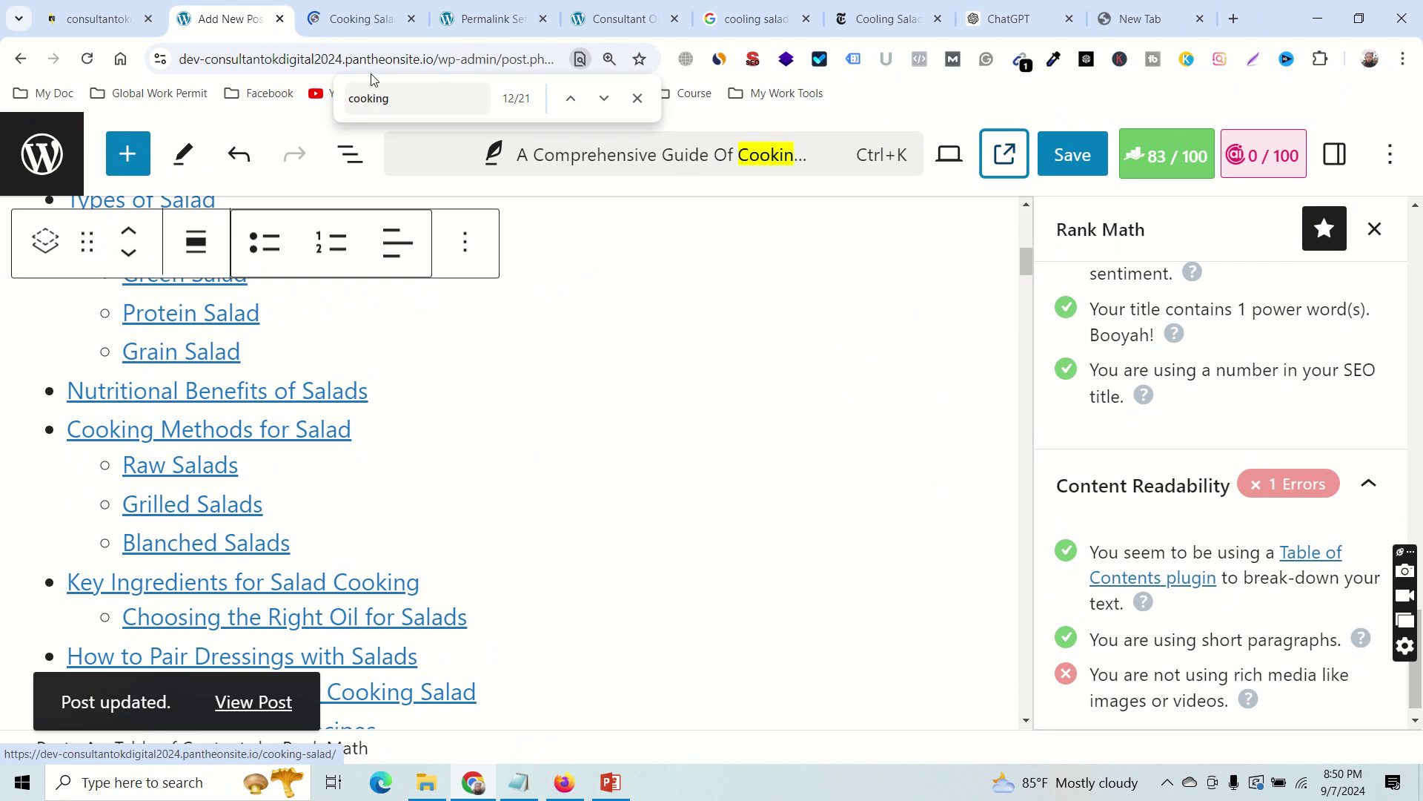
click(363, 28)
Examine the published post's introduction and its table of contents down to the FAQ Of Cooking Salad entry.
scroll(547, 422, down, 5)
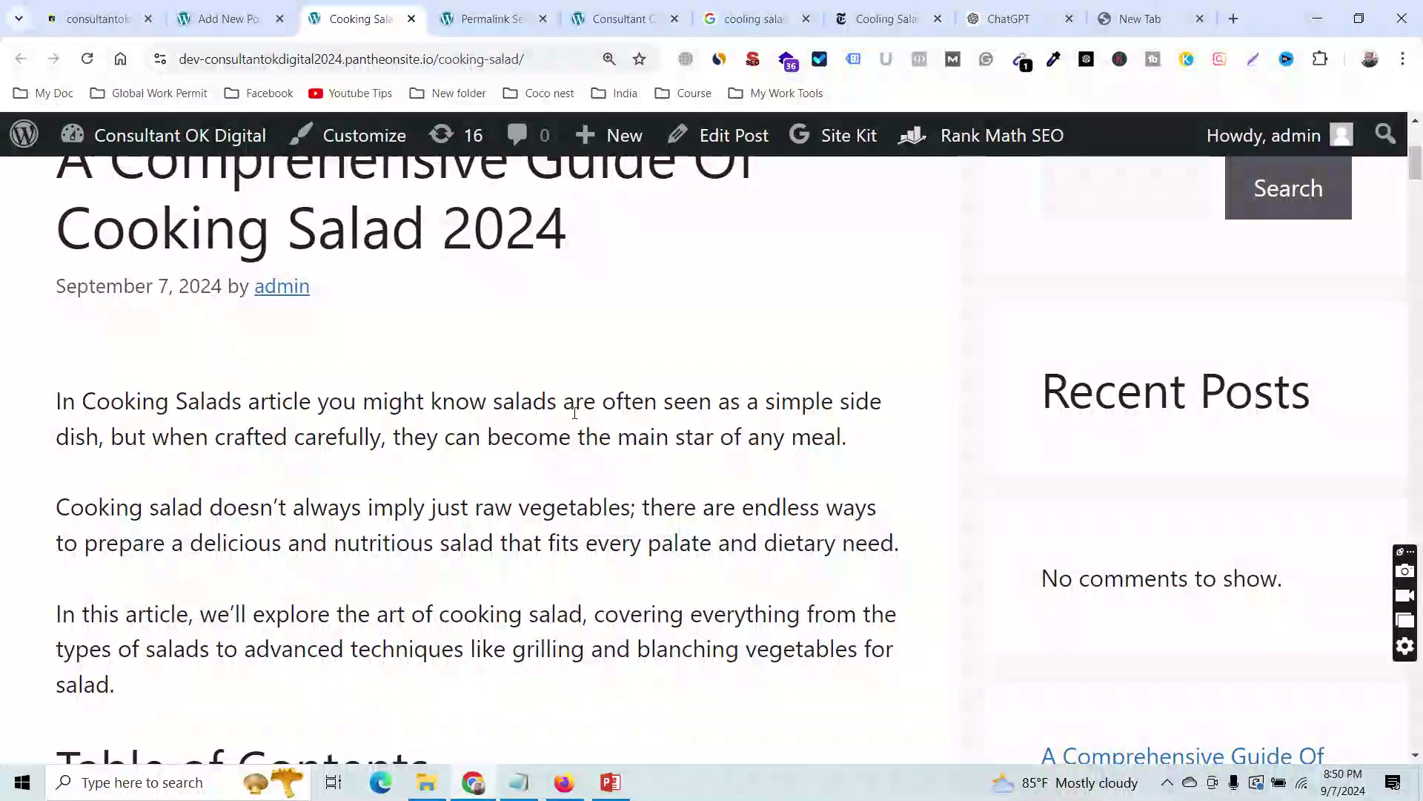
scroll(575, 440, up, 4)
scroll(544, 423, down, 10)
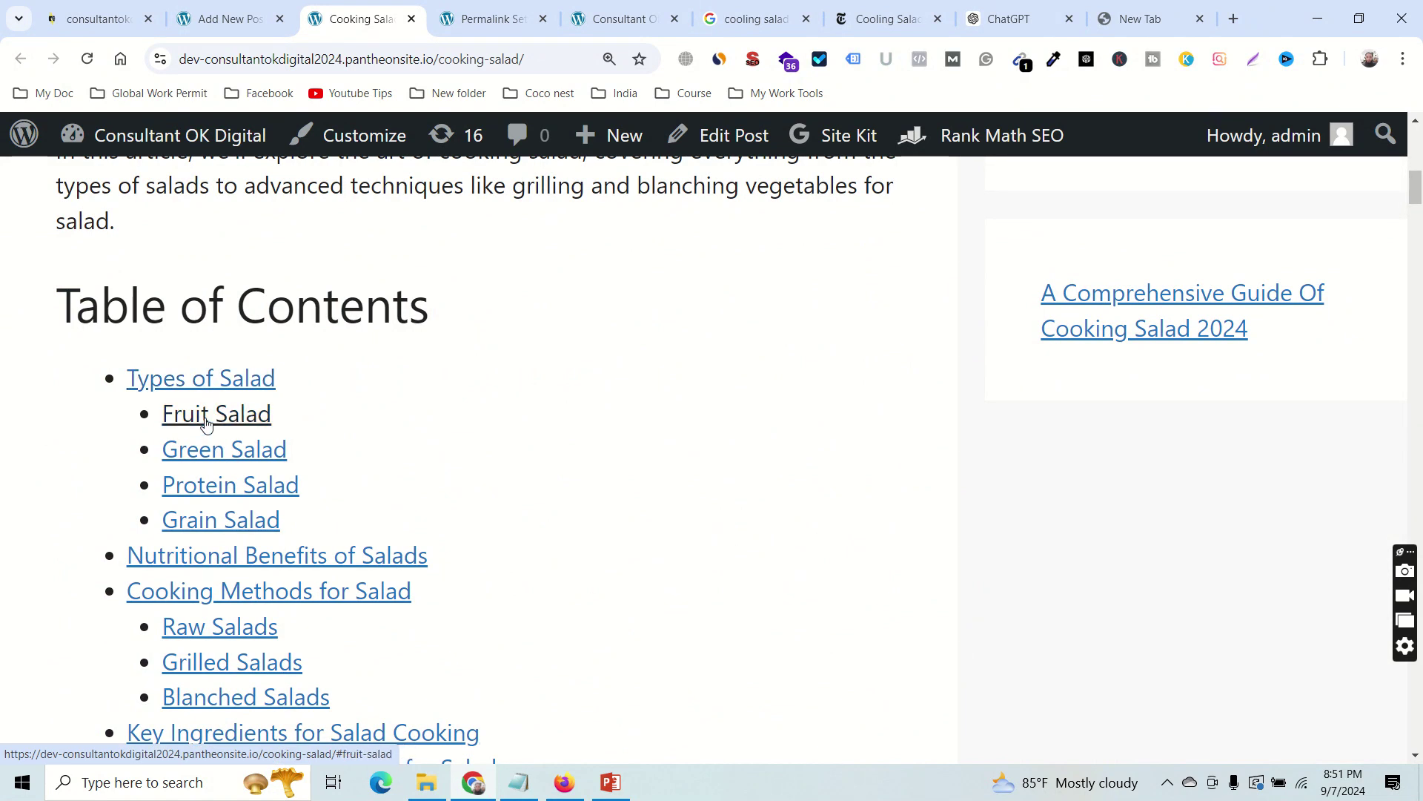
scroll(547, 550, down, 4)
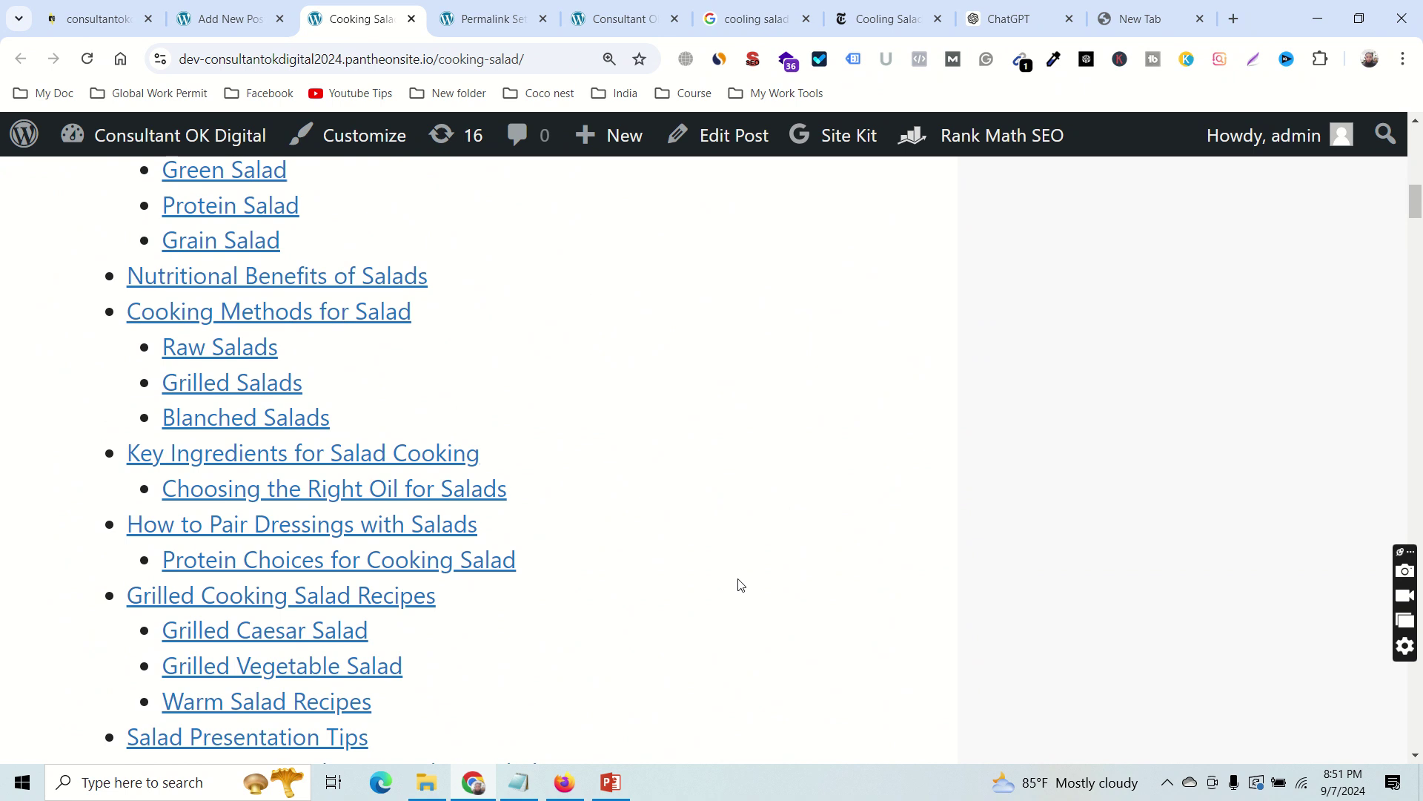
scroll(738, 585, down, 10)
scroll(738, 582, up, 5)
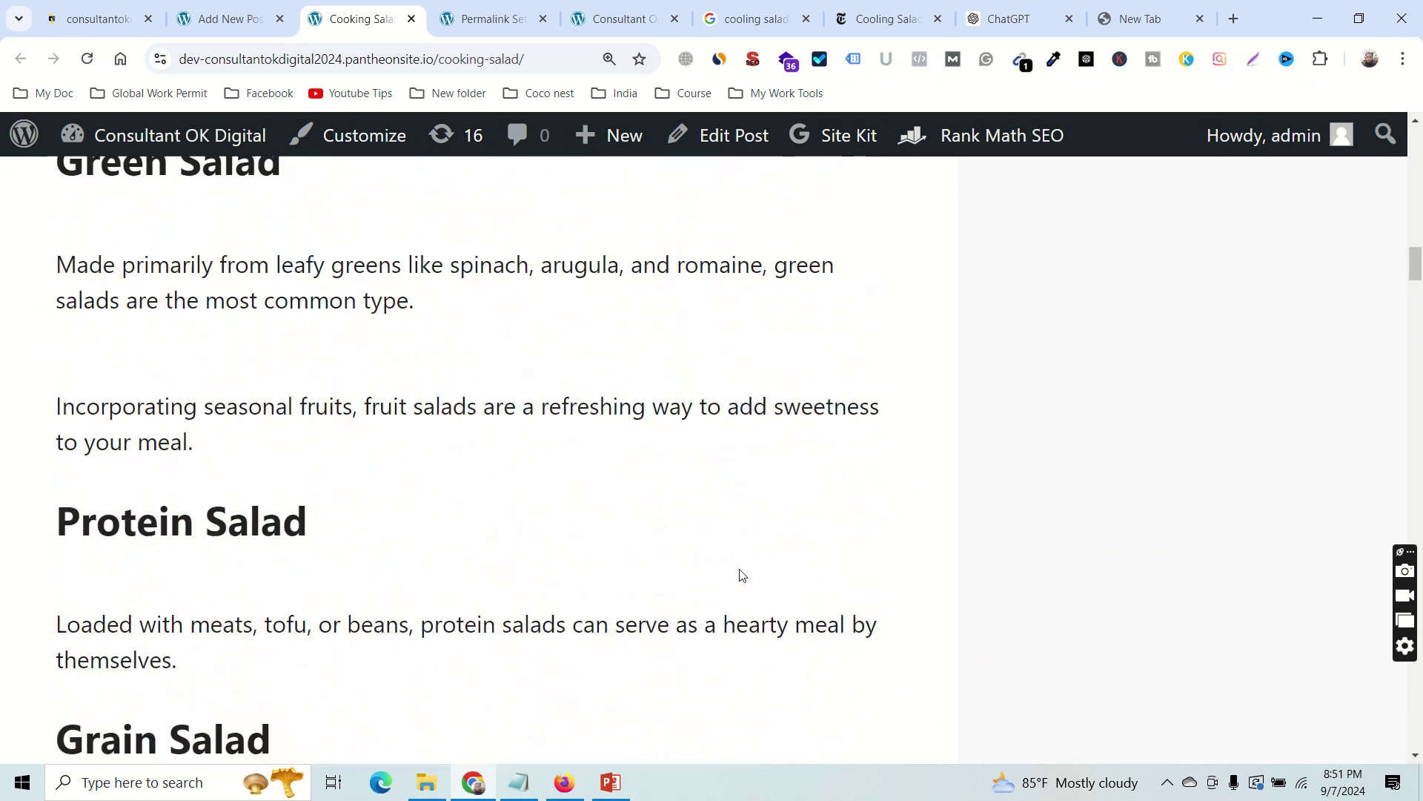
scroll(738, 576, up, 10)
scroll(738, 572, down, 4)
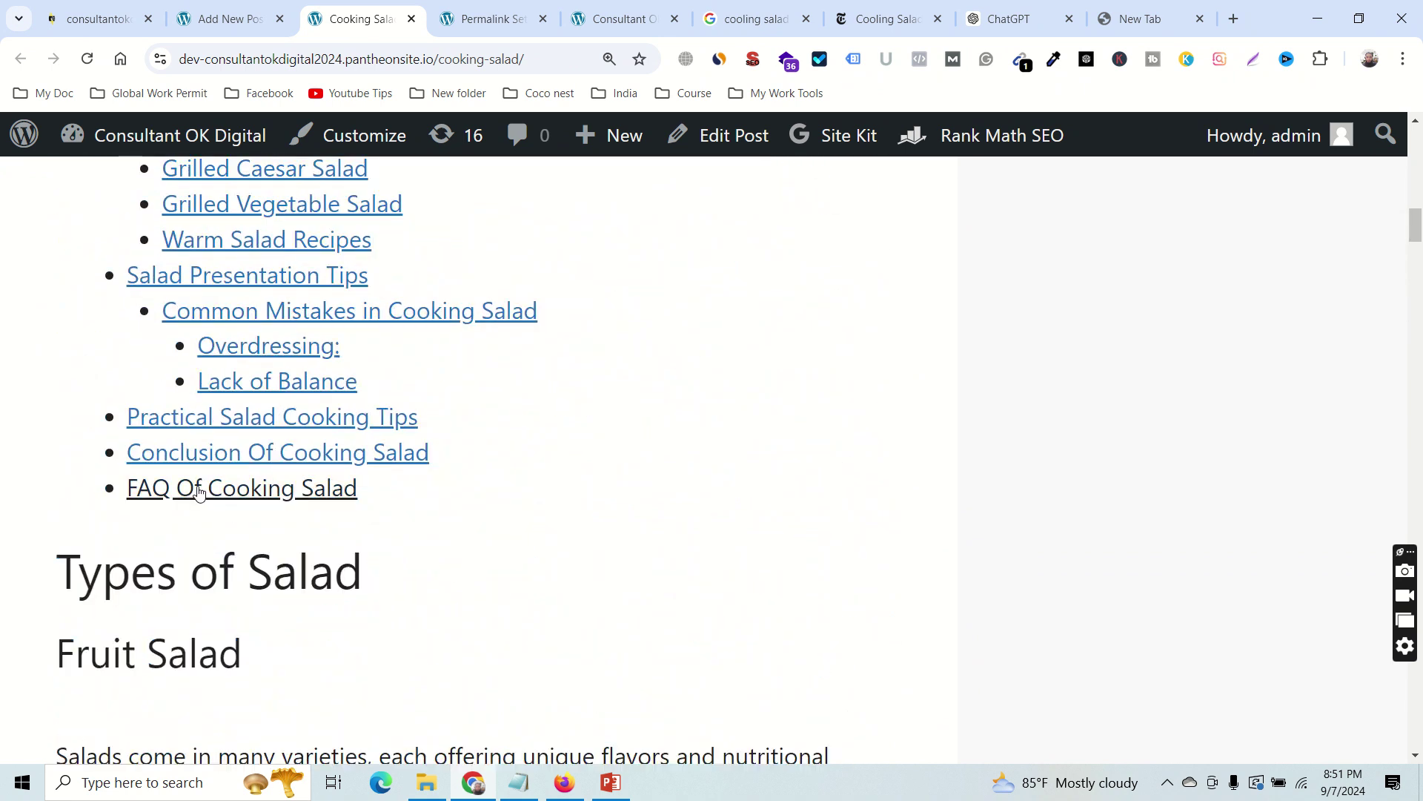
Test the Conclusion Of Cooking Salad link in the table of contents and return to the list.
click(208, 454)
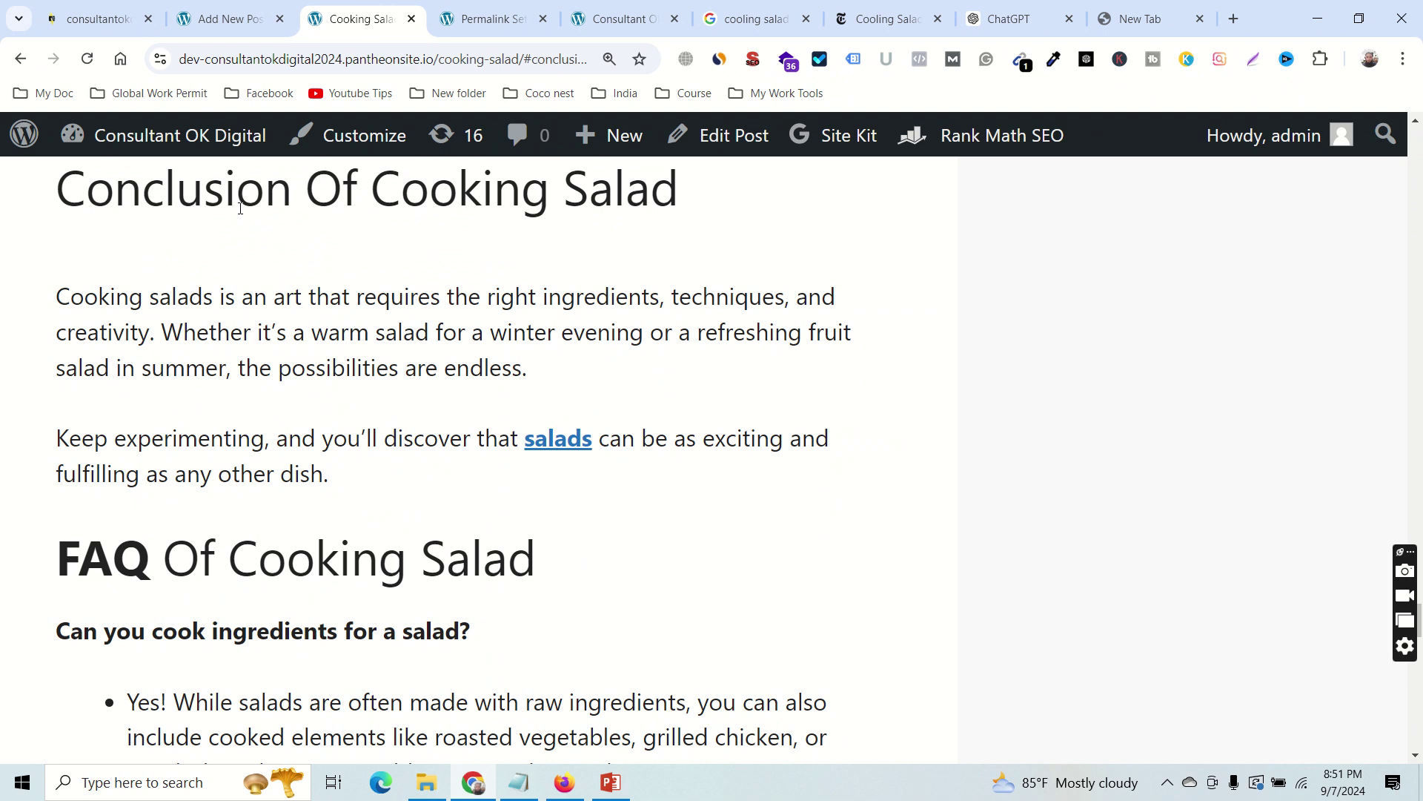
scroll(242, 208, up, 6)
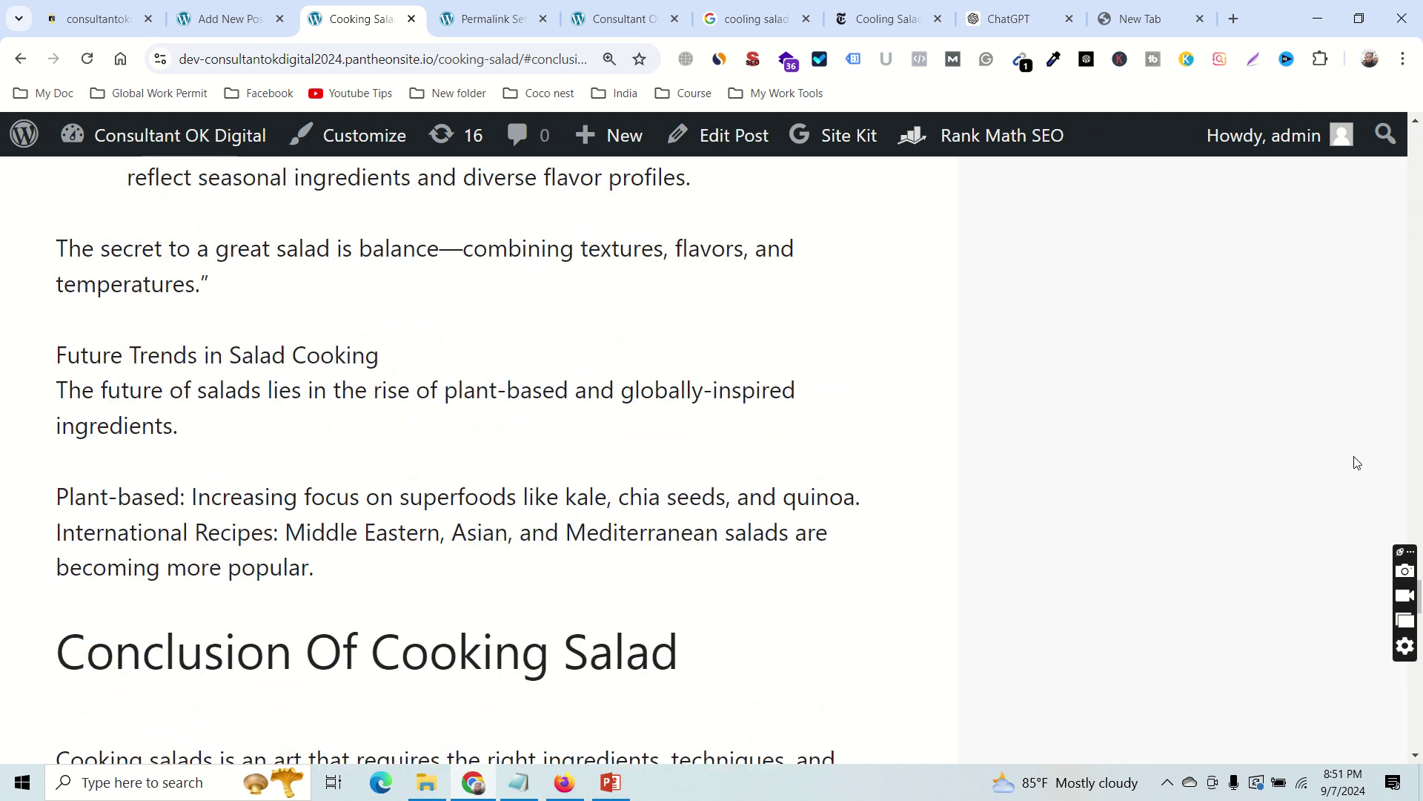
scroll(1356, 463, up, 20)
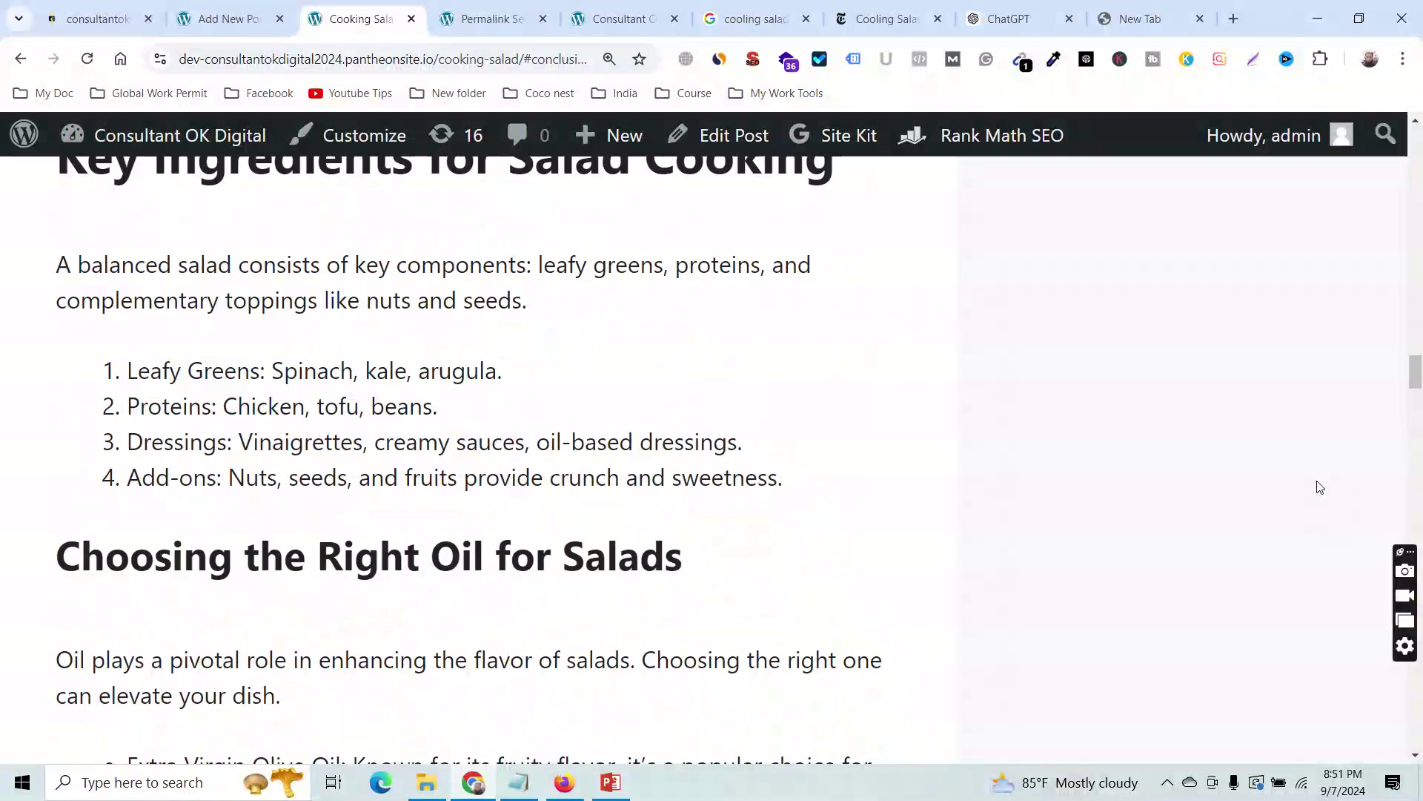
scroll(1322, 490, up, 20)
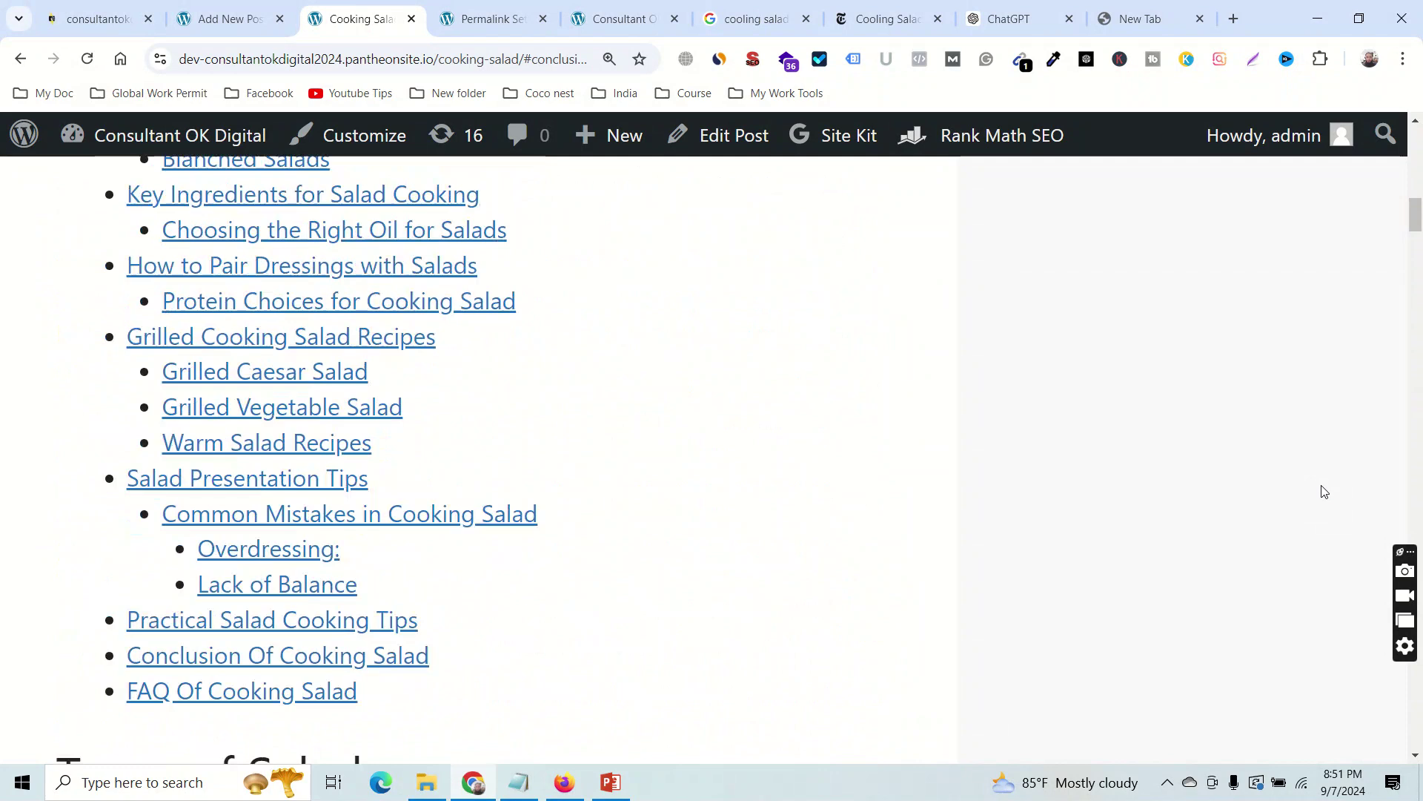
scroll(1322, 489, up, 2)
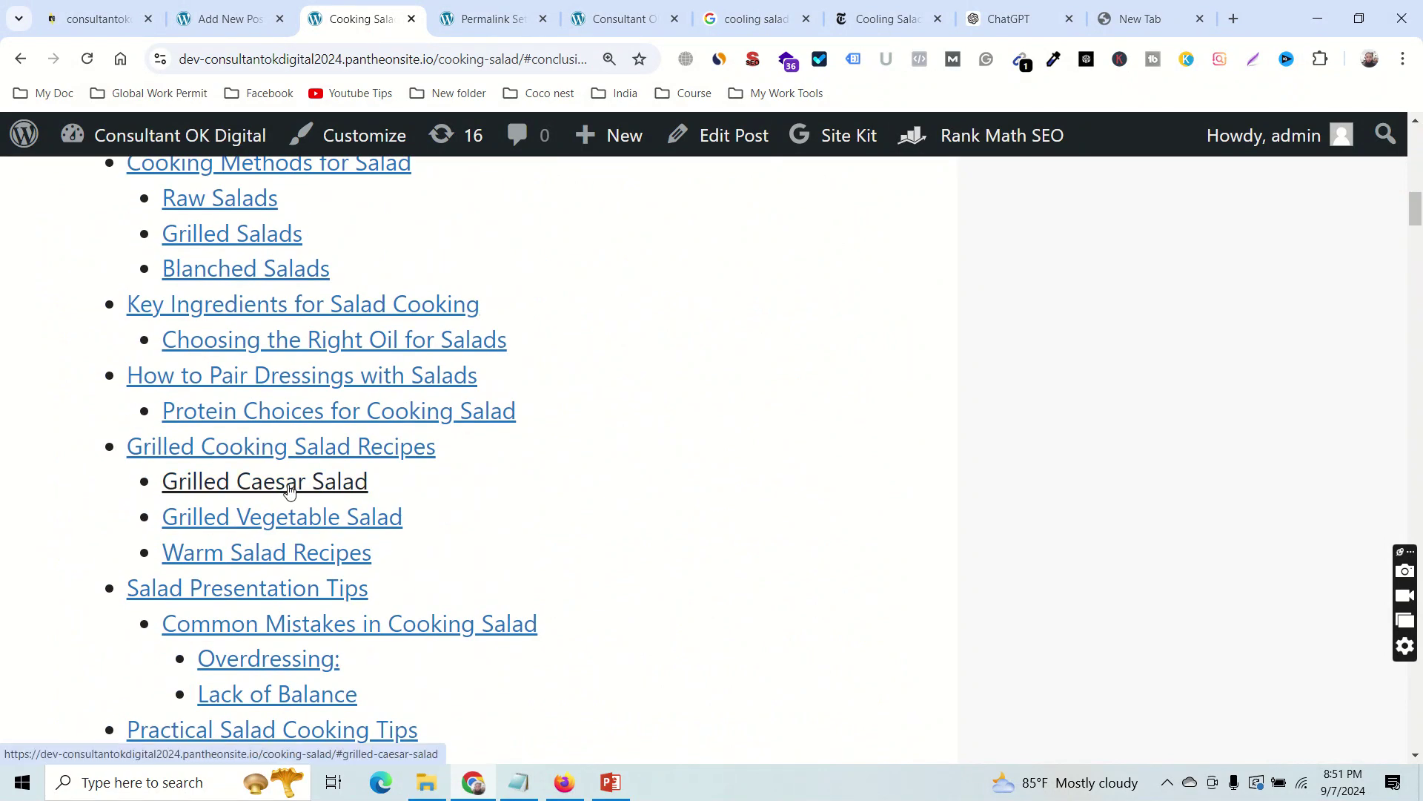
Review the published post's introduction and the upper entries of its table of contents.
scroll(311, 378, up, 8)
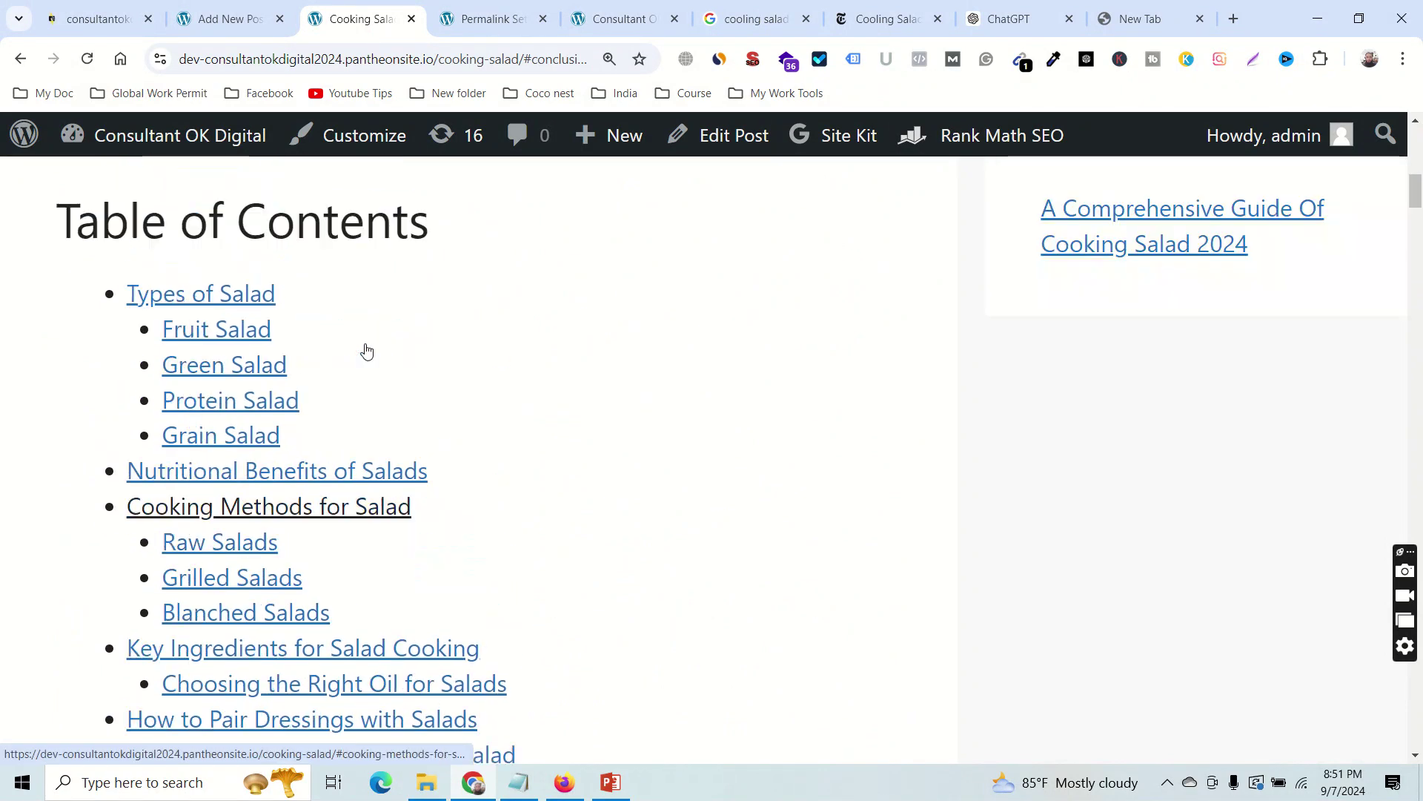
scroll(311, 378, up, 4)
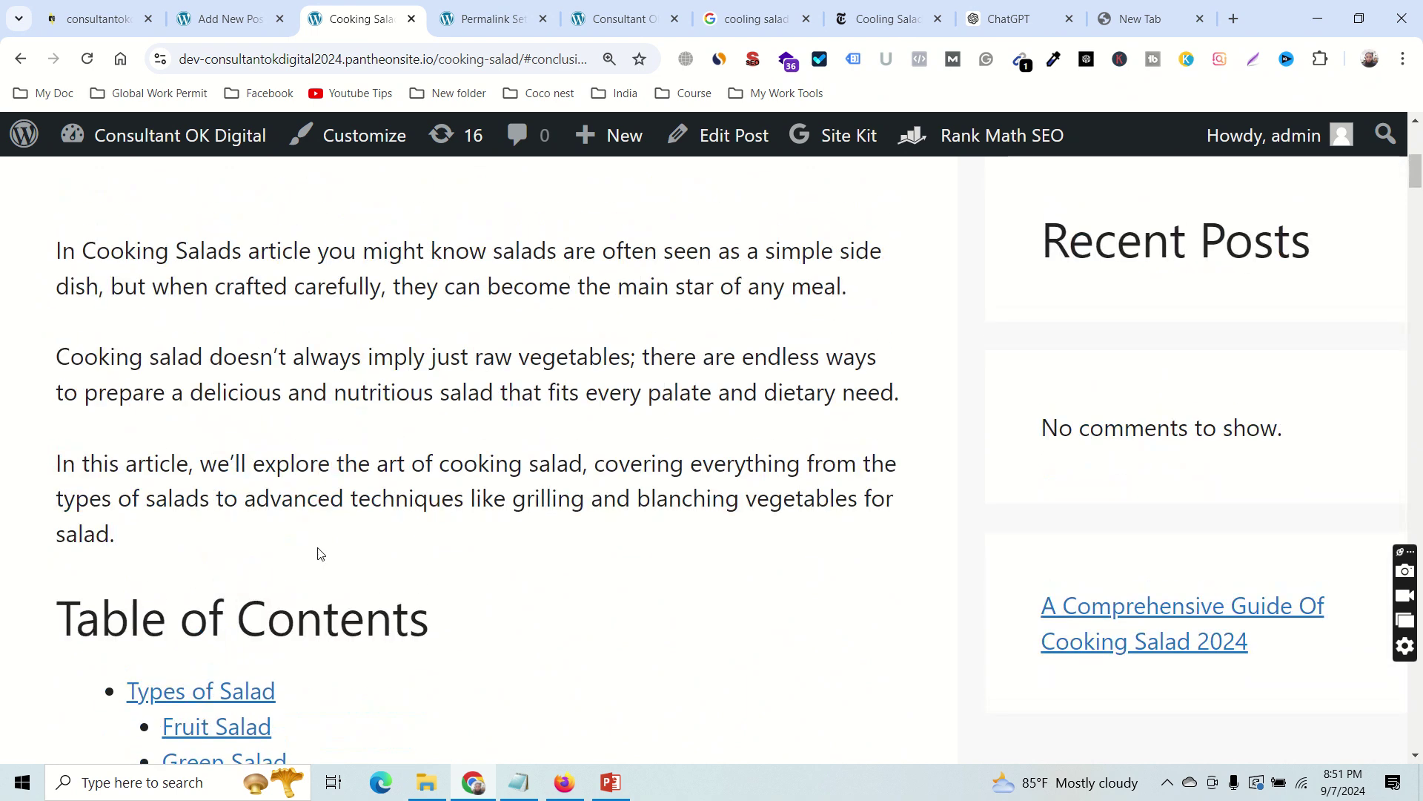
scroll(318, 552, down, 4)
scroll(302, 604, down, 3)
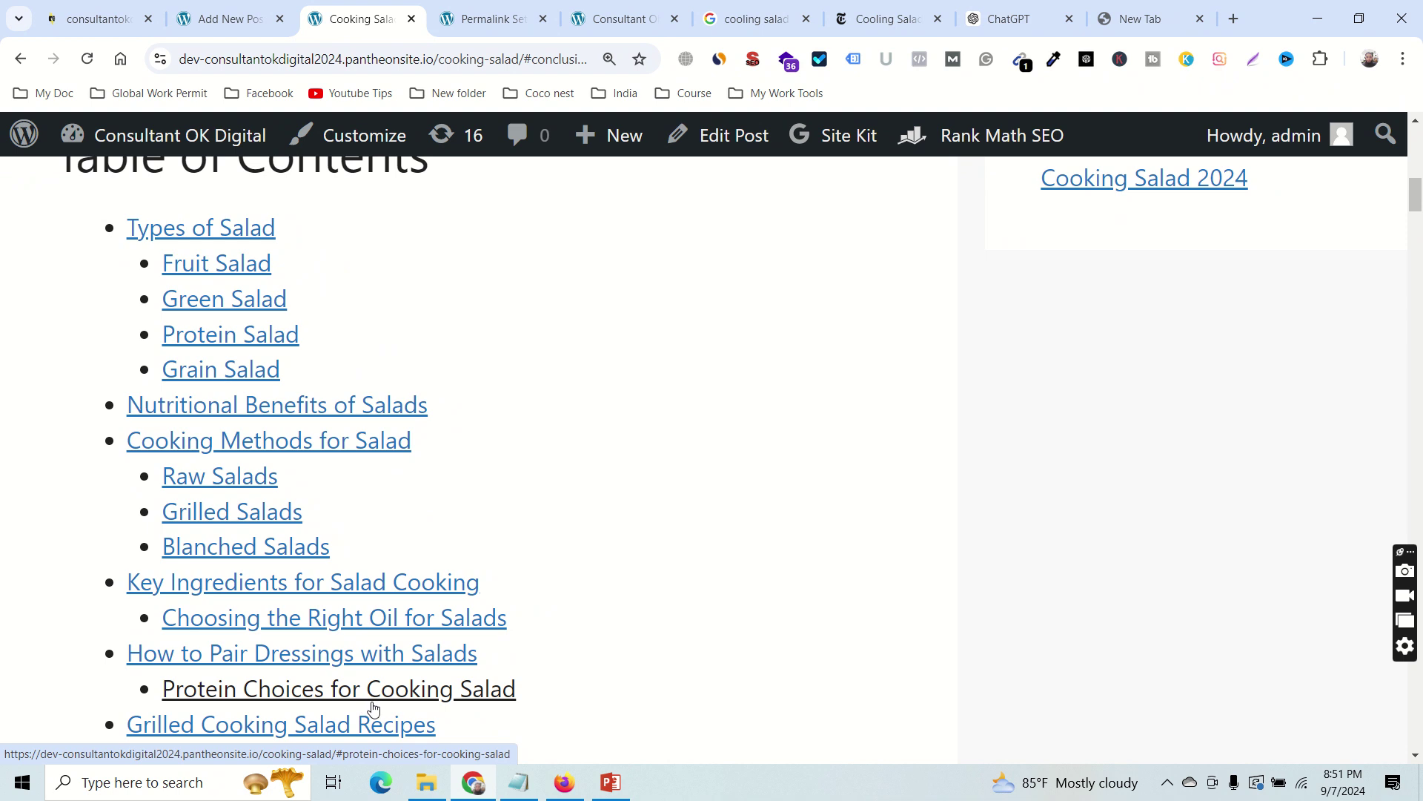
mouse_move(606, 7)
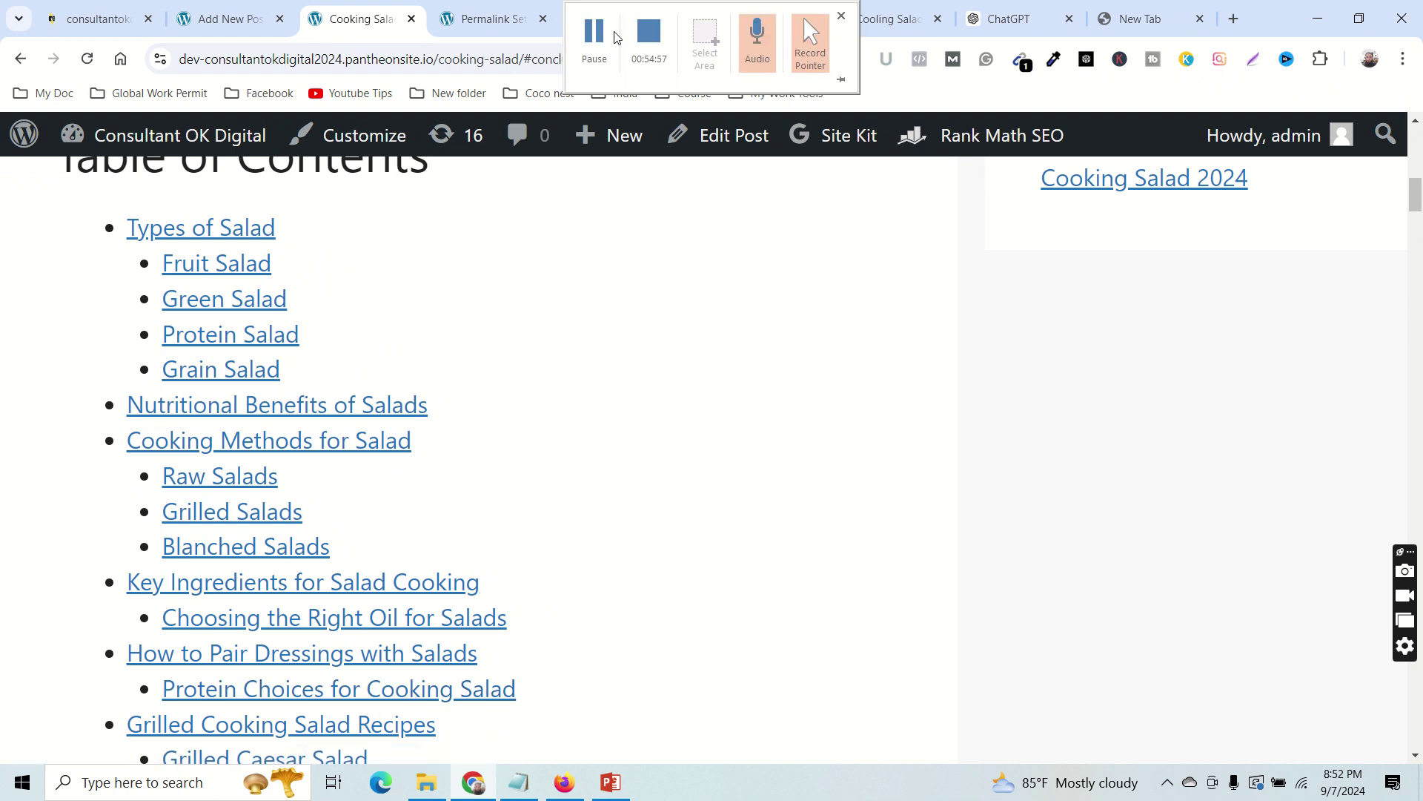
click(485, 18)
click(365, 20)
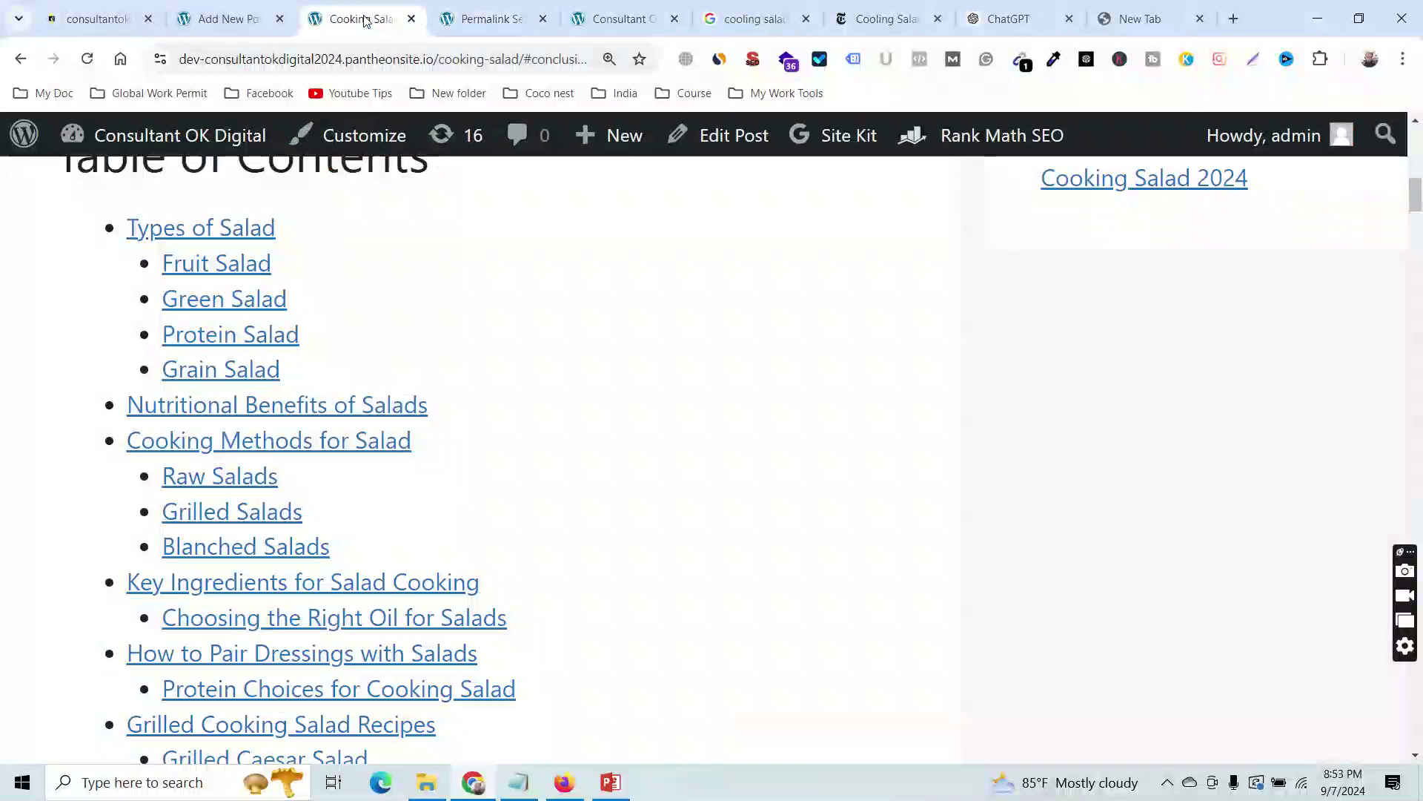
Return to the cooking salad post's editor and open the site's posts list in a new browser tab.
click(226, 19)
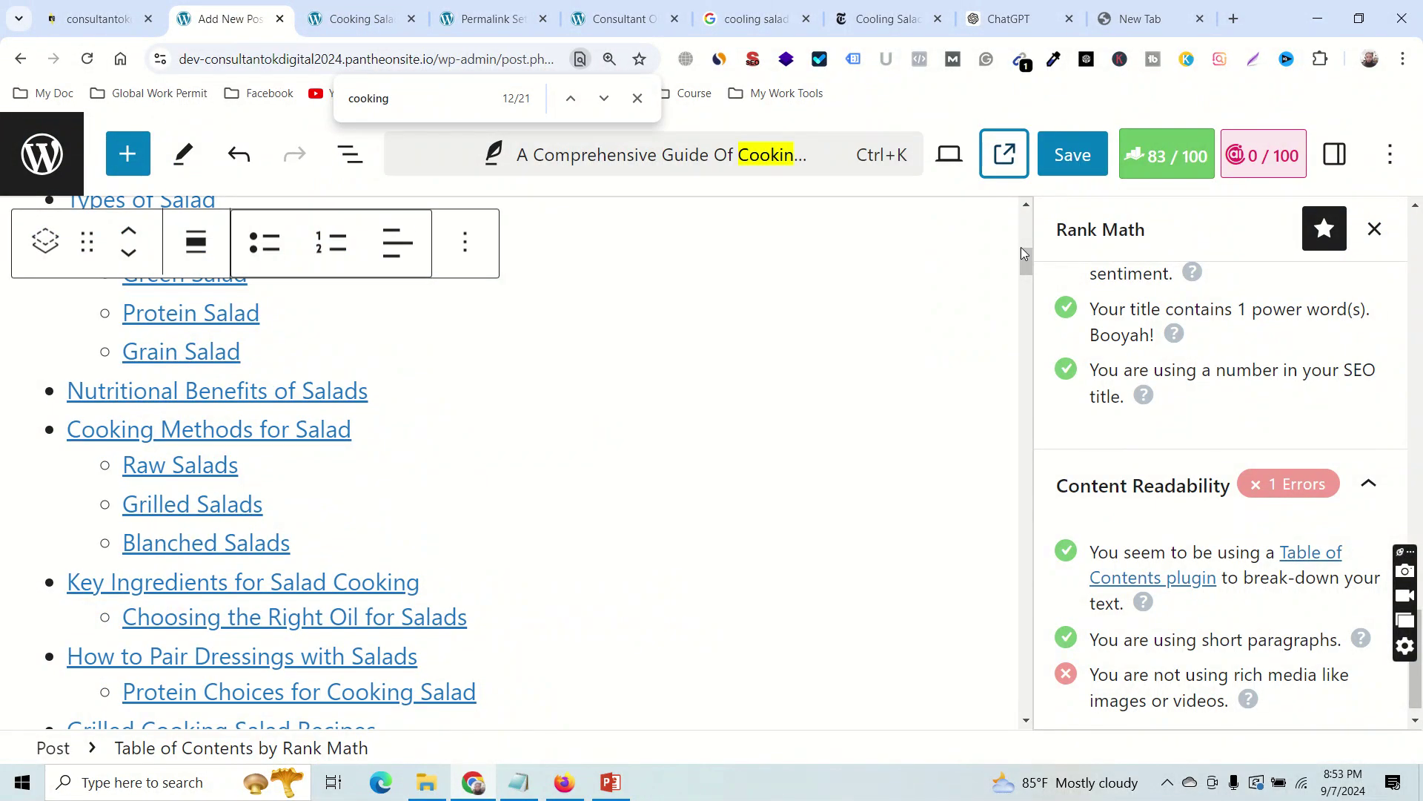
right_click(41, 169)
click(97, 181)
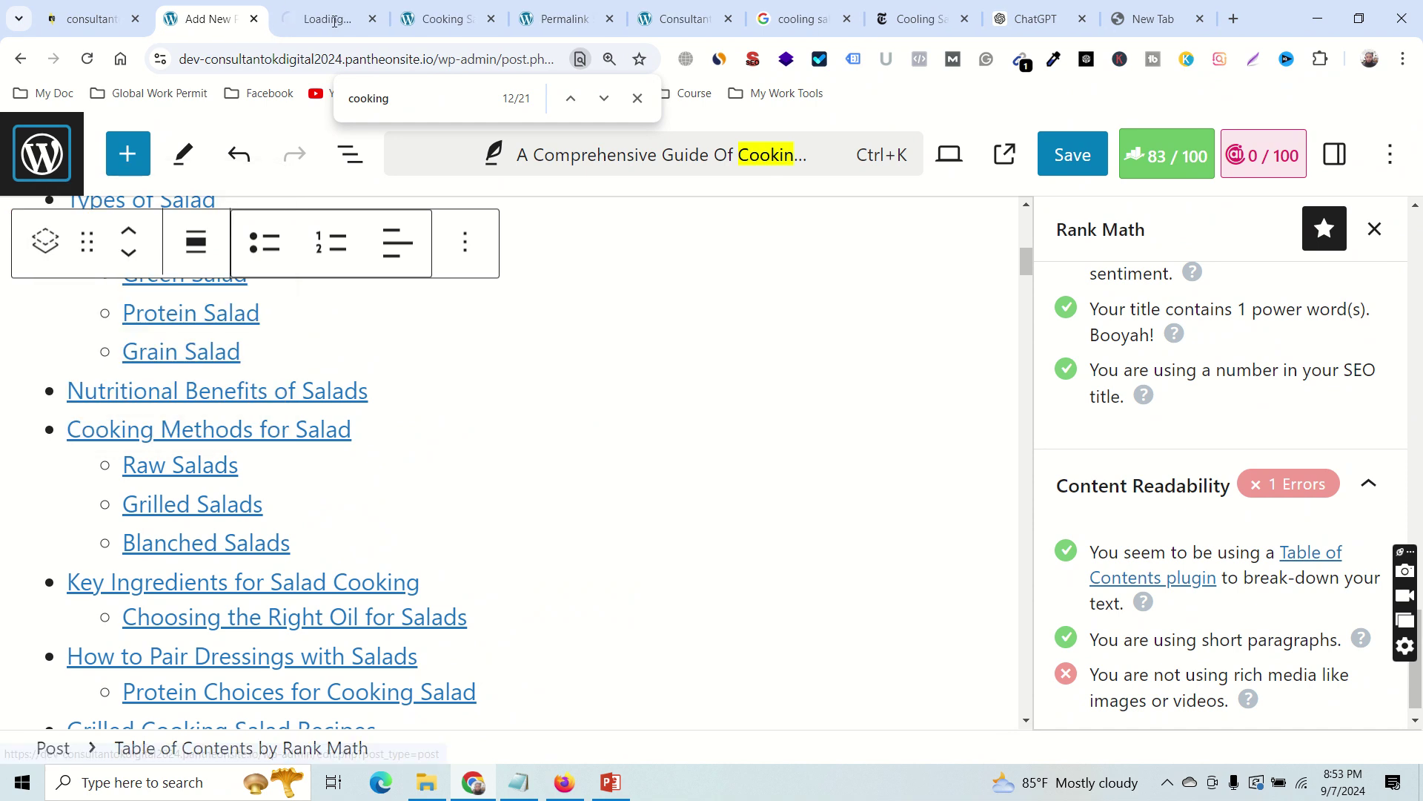
click(327, 22)
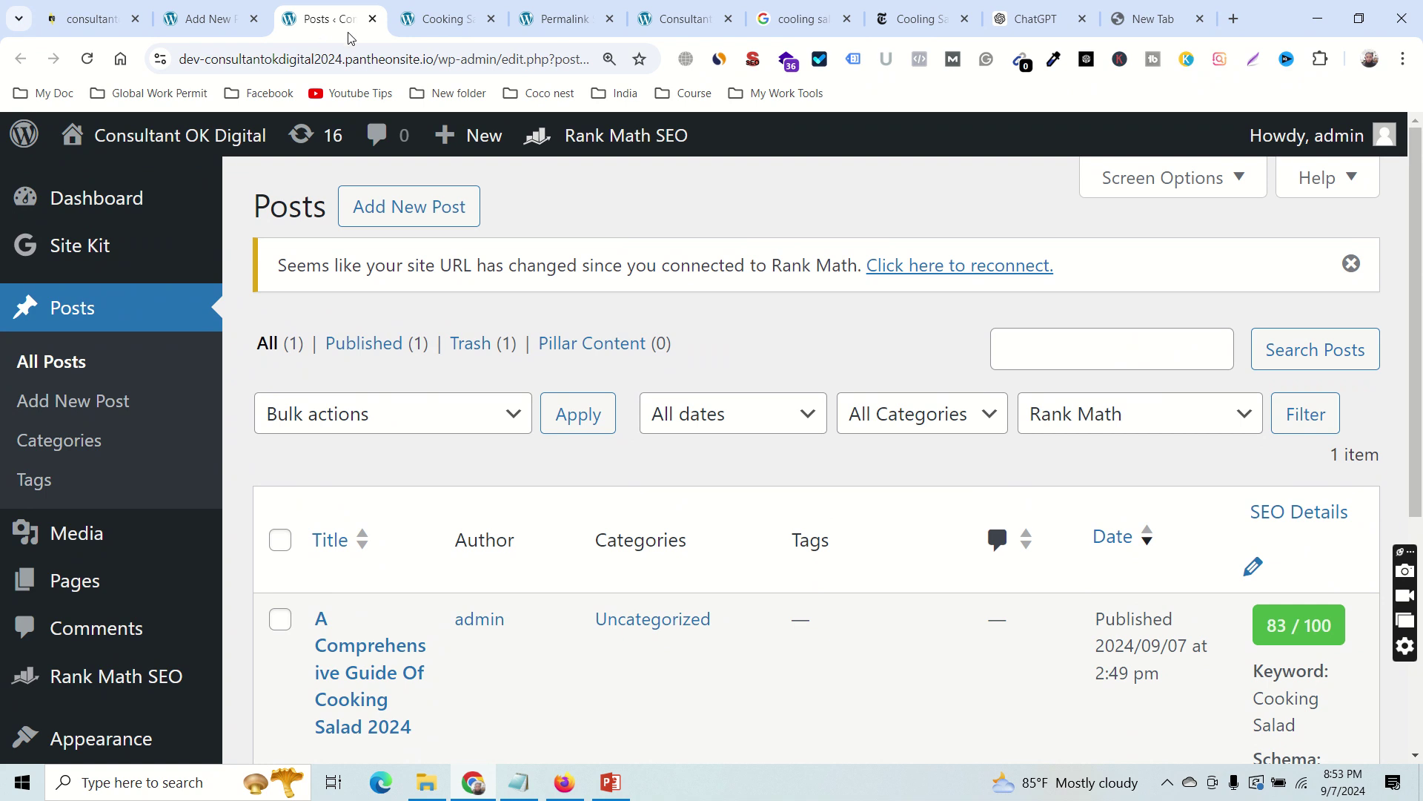
Open the Add New Post page in a new browser tab and switch to it.
right_click(78, 403)
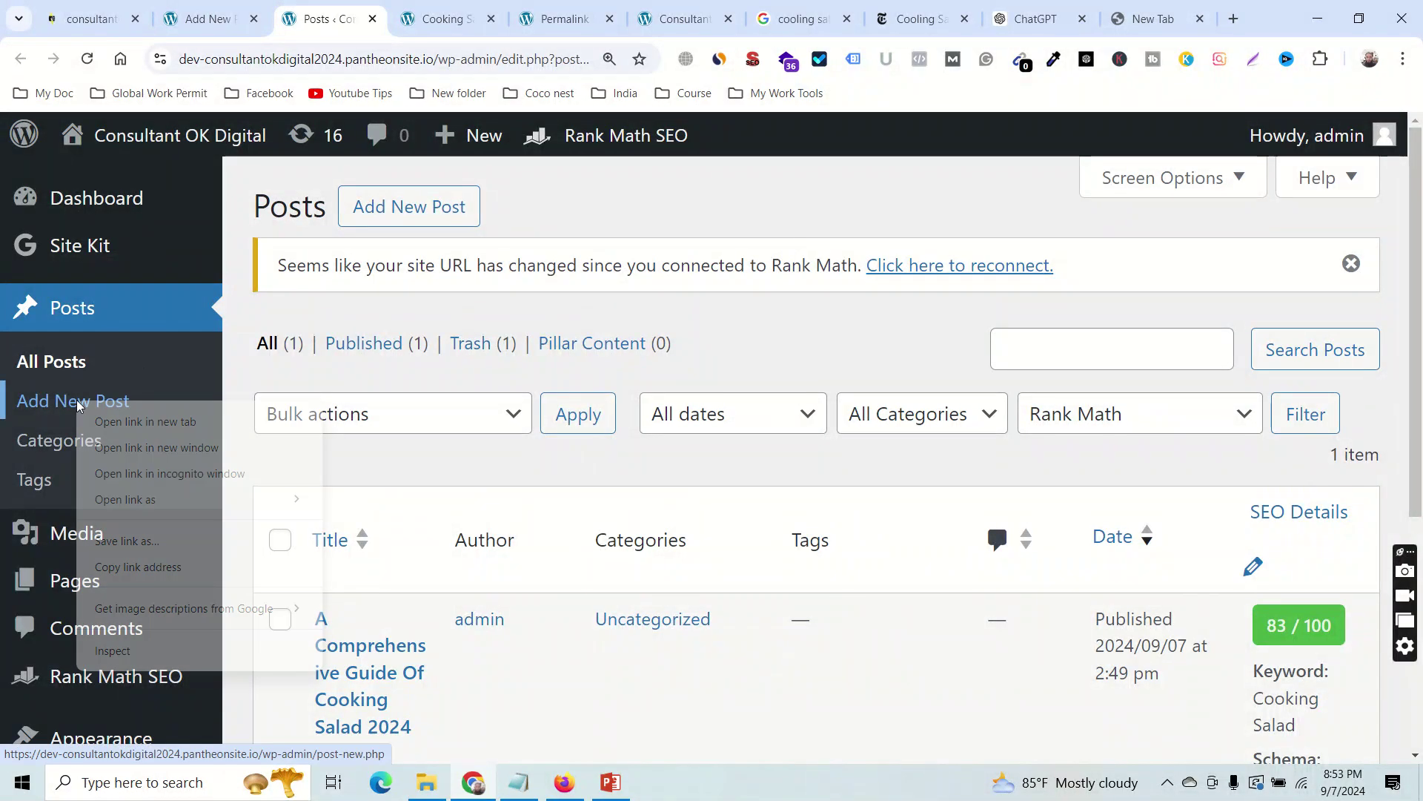
click(136, 423)
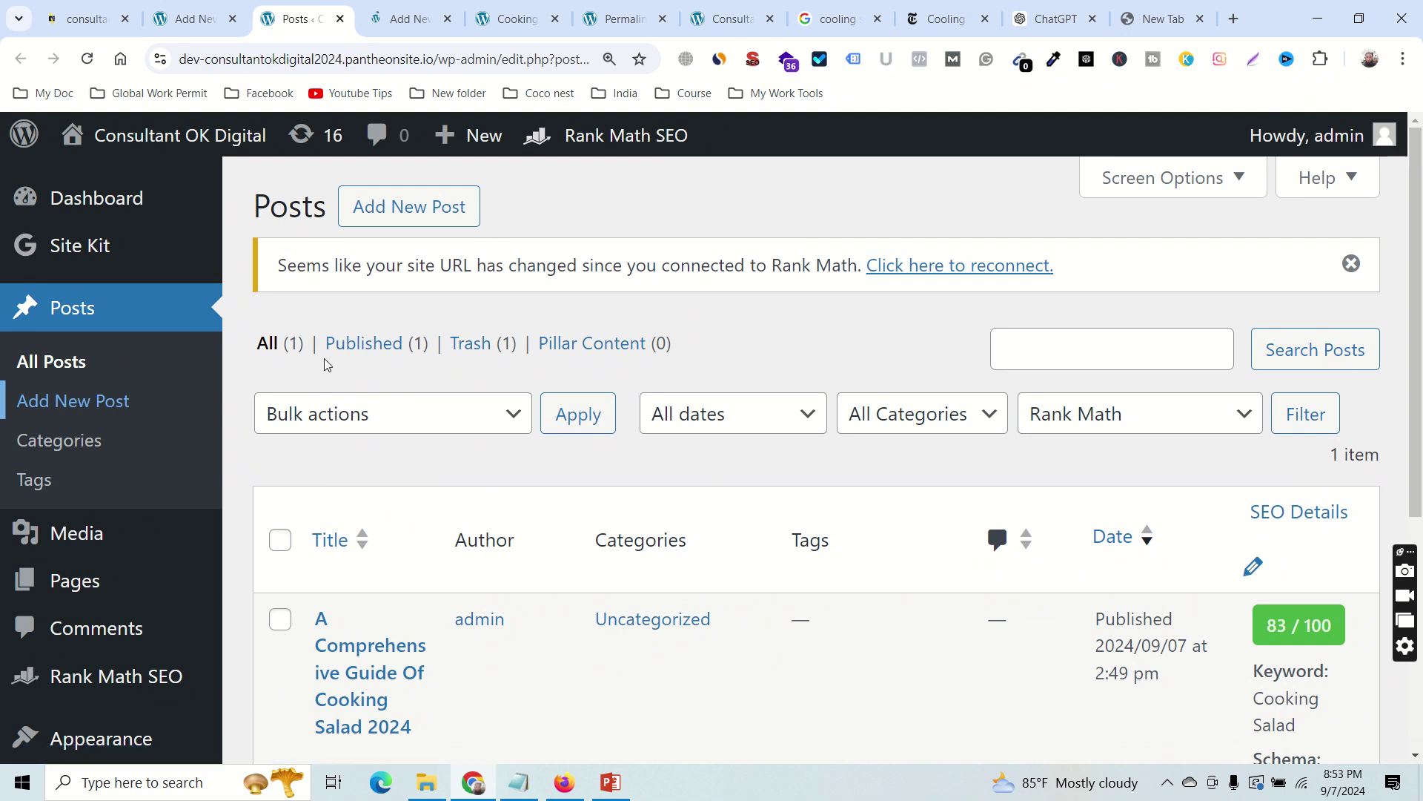
click(388, 16)
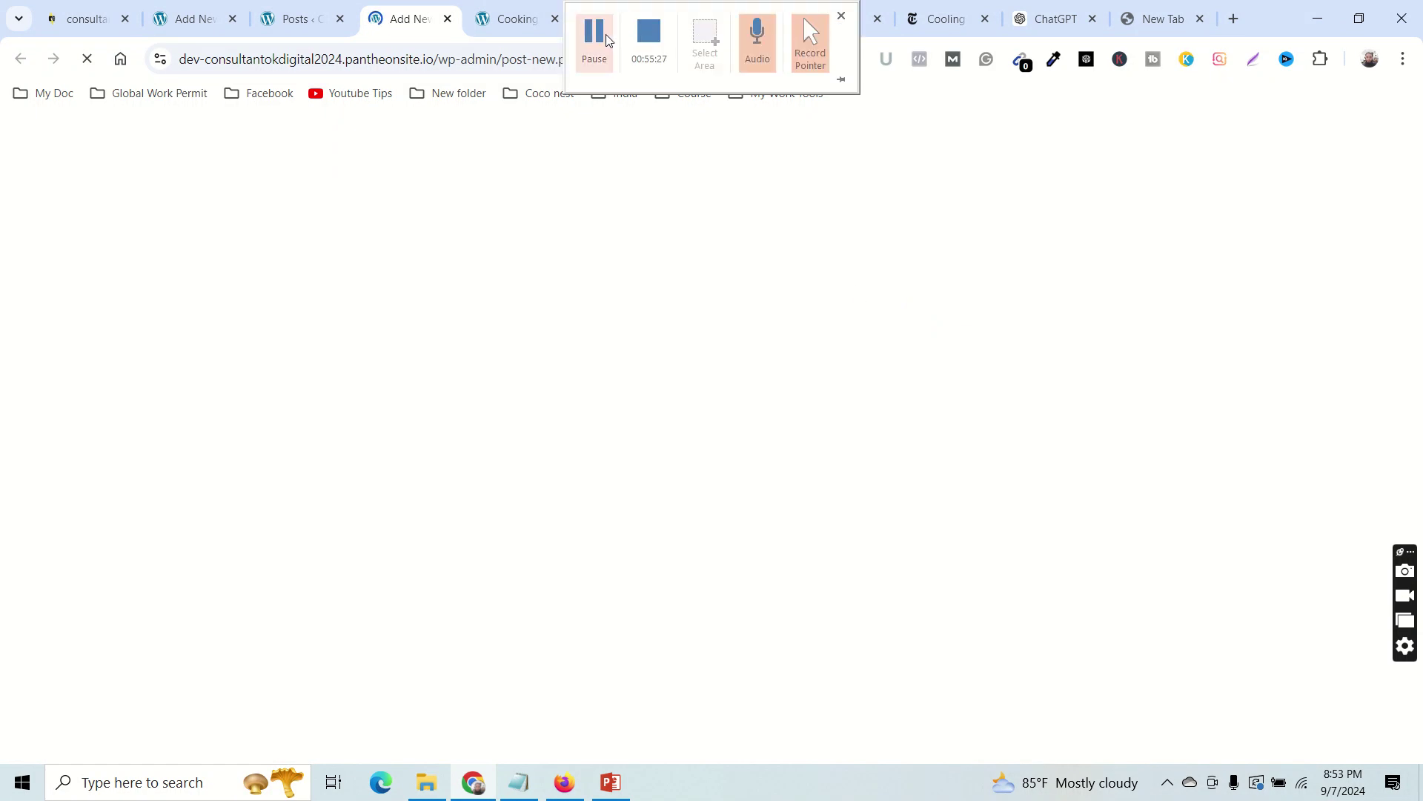
Revisit the cooking salad post's editor and look over the table of contents on its published page.
click(315, 20)
click(189, 19)
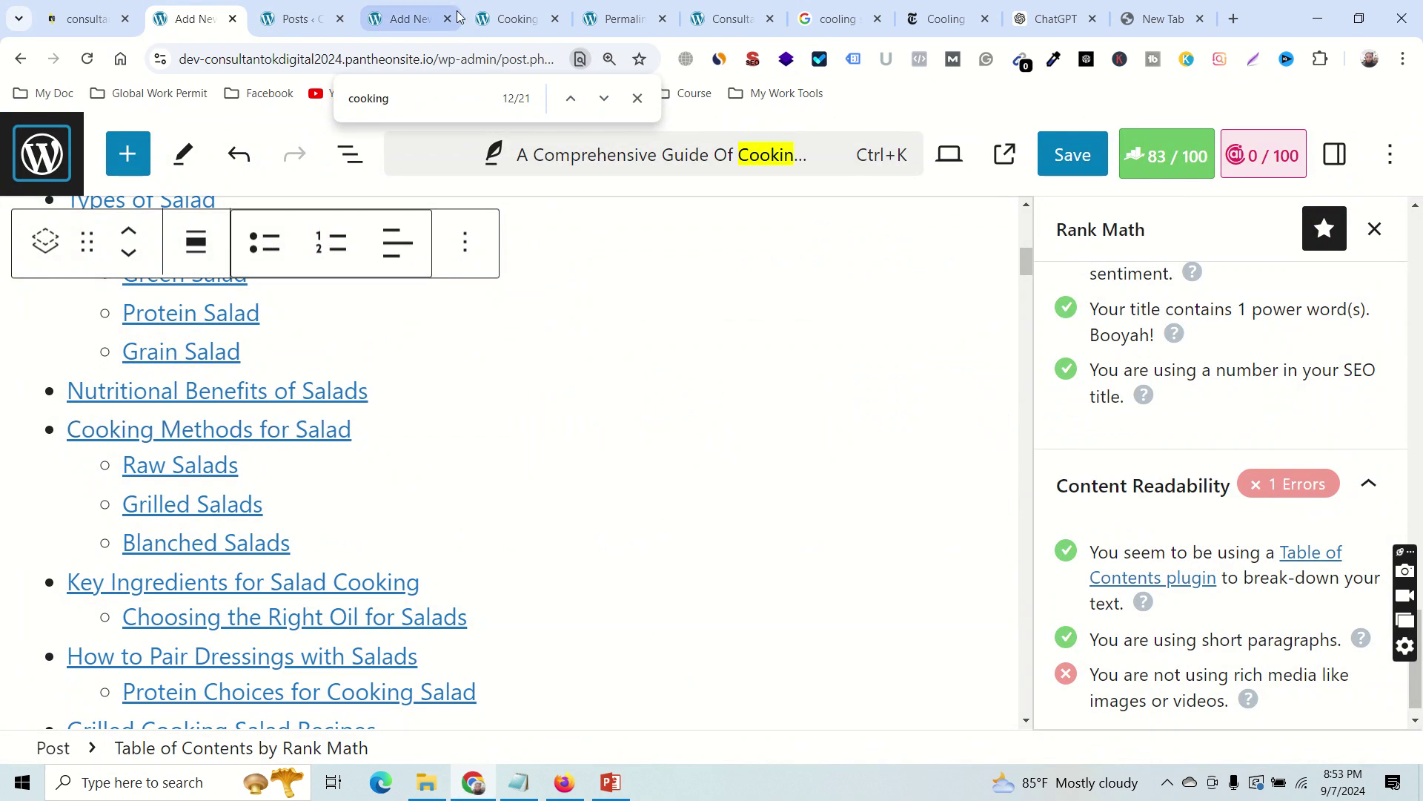
click(500, 18)
scroll(297, 338, down, 3)
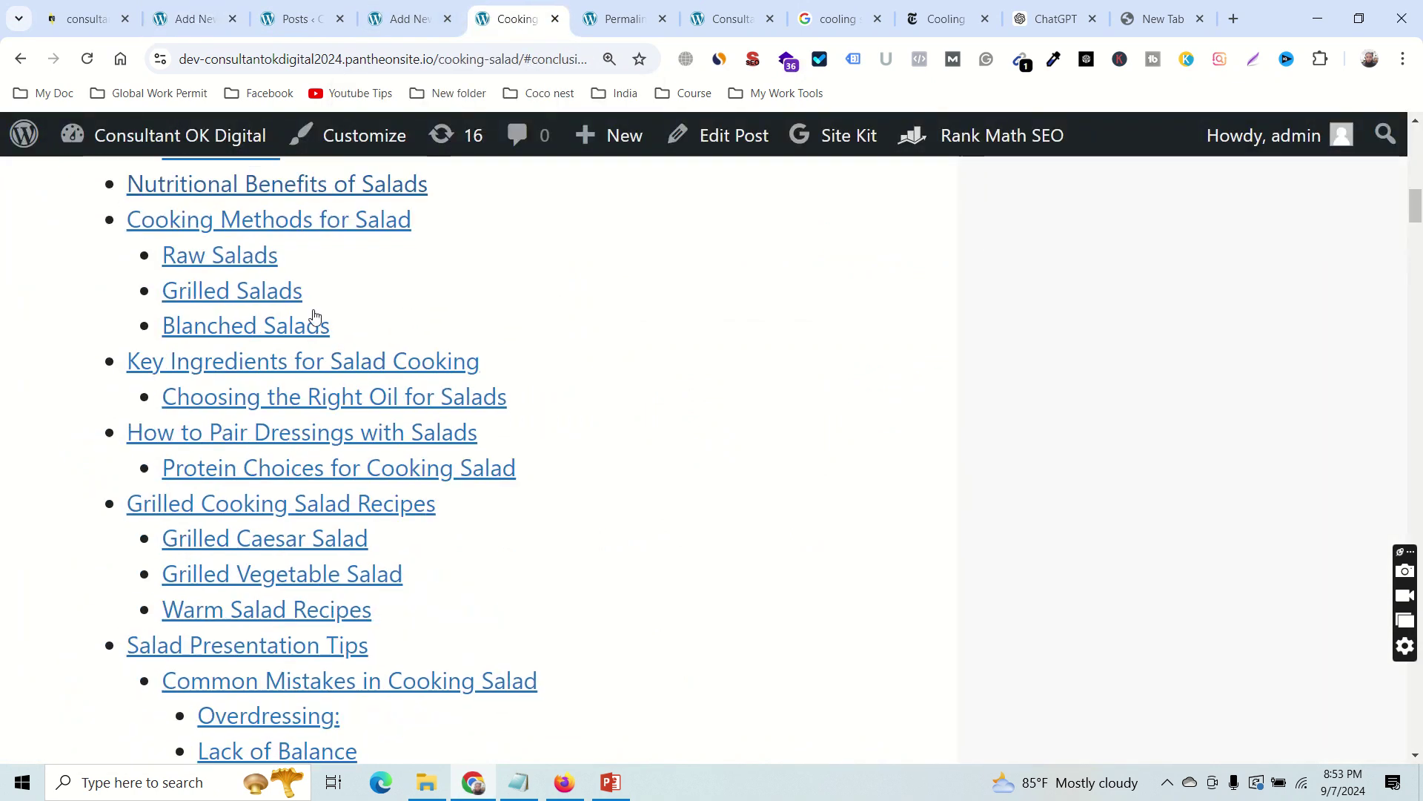
scroll(318, 319, up, 4)
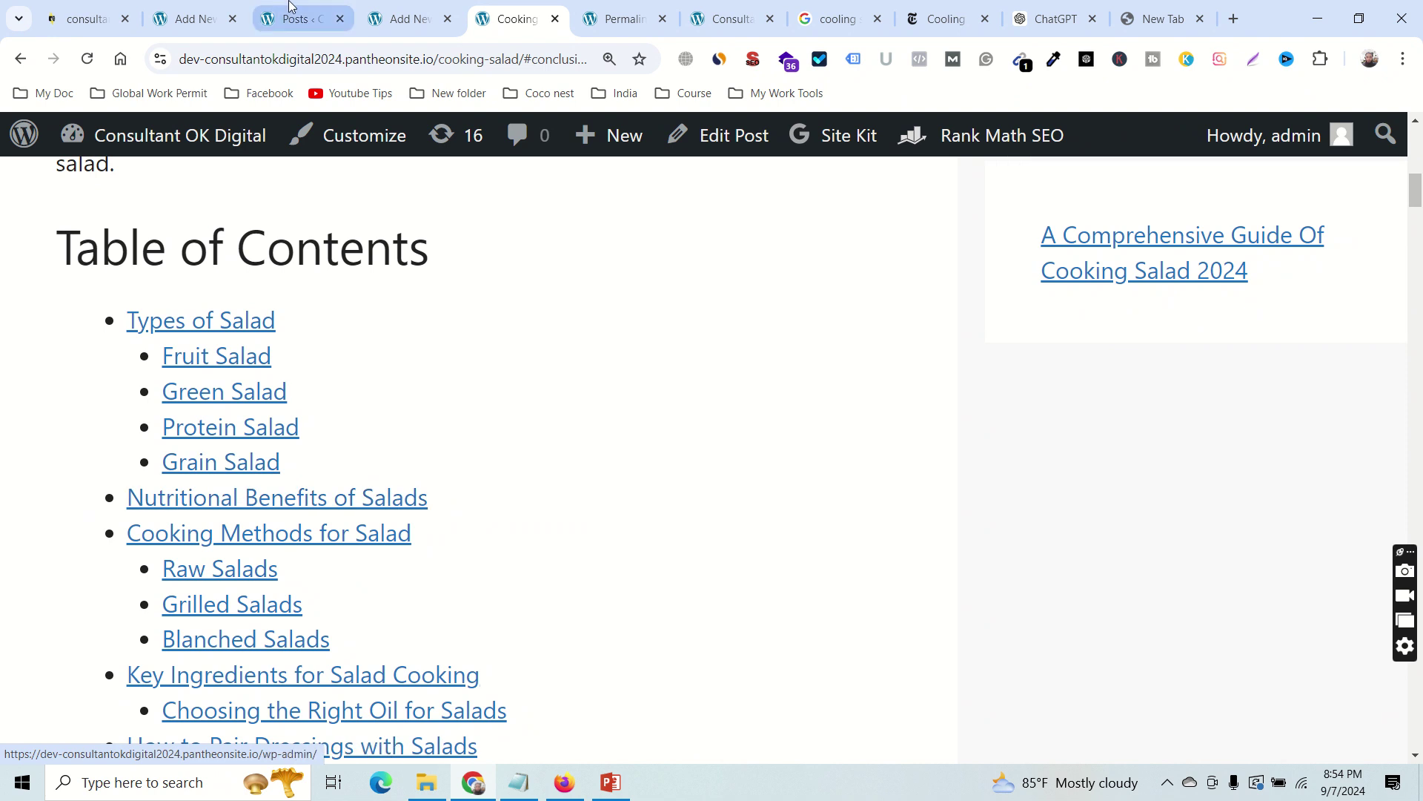
Create a new post titled "jfjalfjaff" with the paragraph "faffa" and save it as a draft.
click(397, 18)
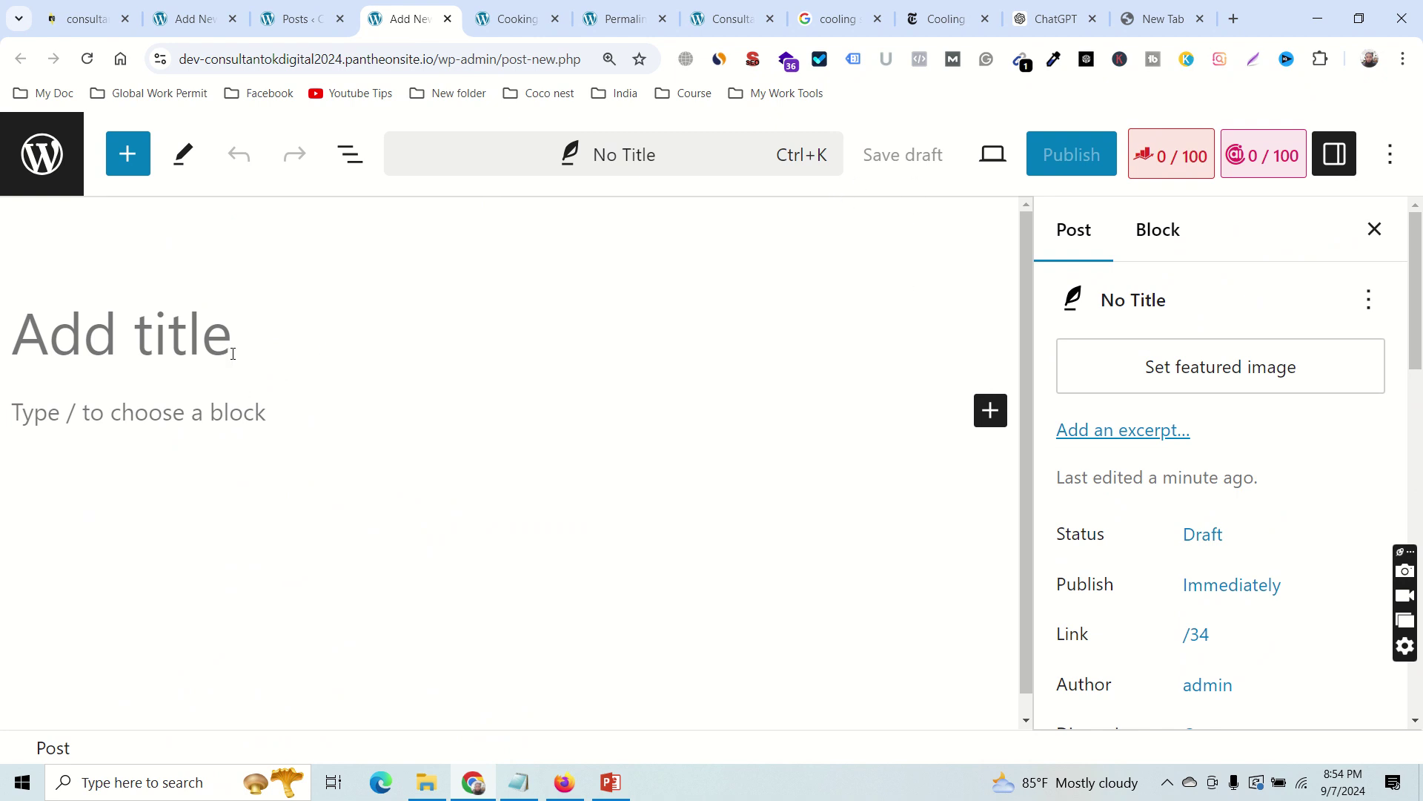
text(jfjalfjaff)
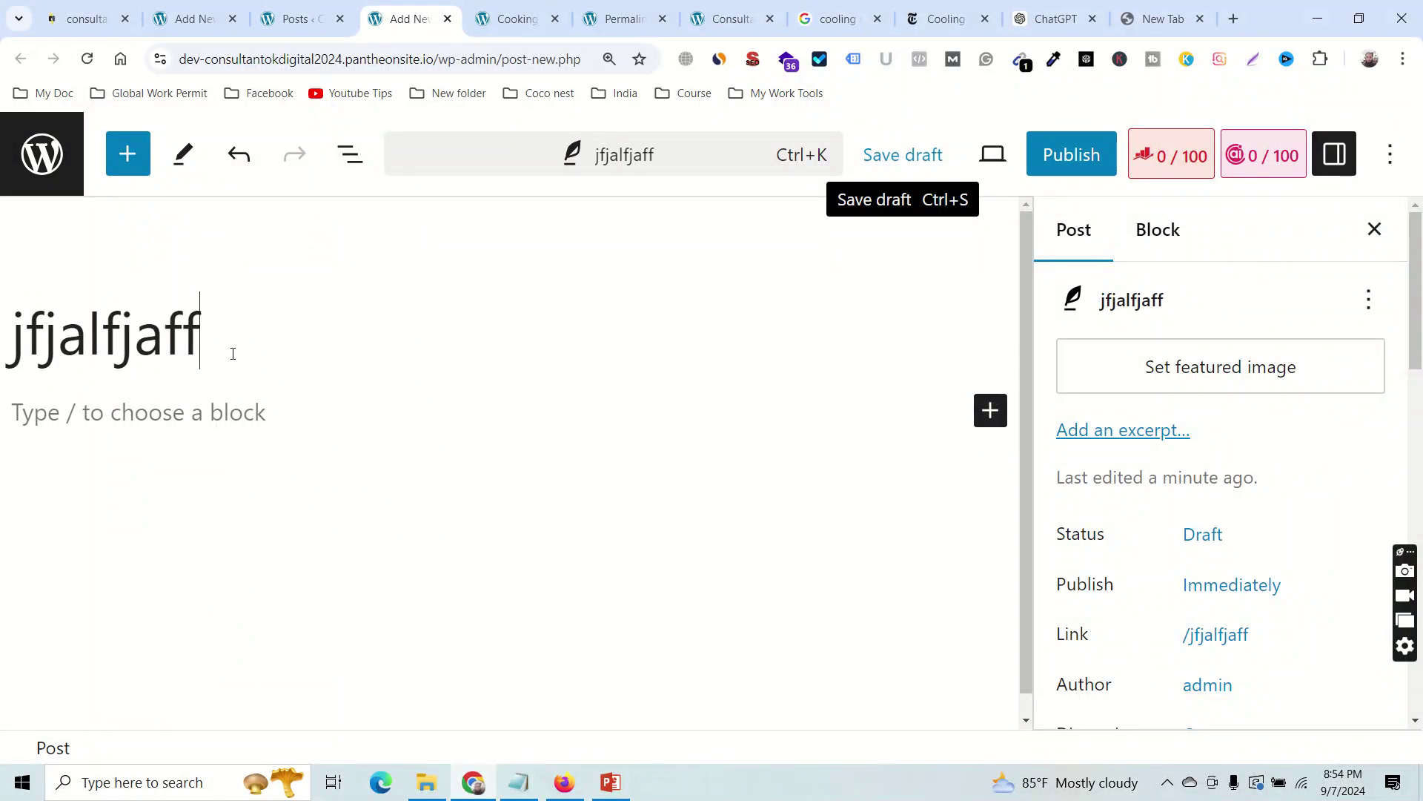
click(334, 406)
text(faffa)
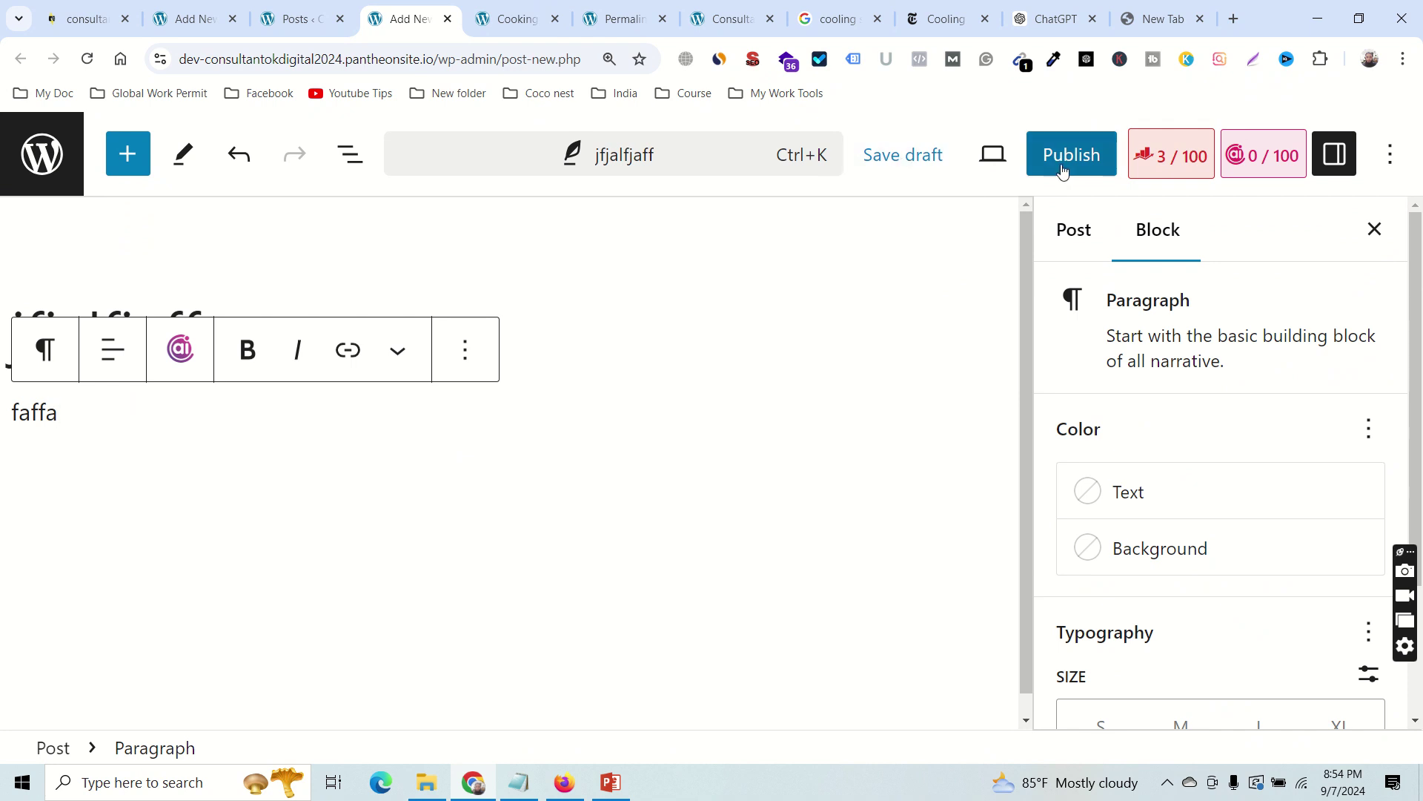
click(905, 156)
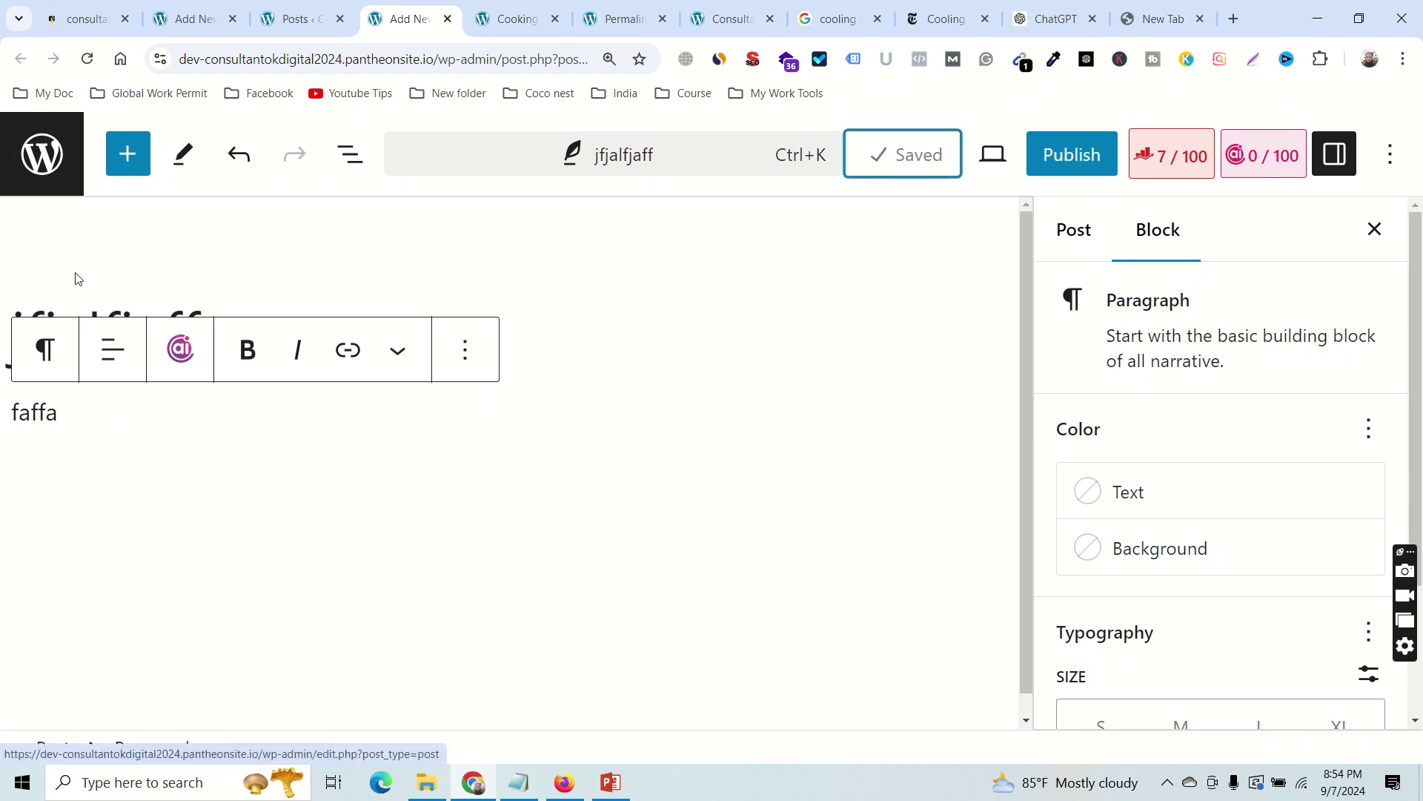
Go back to the posts list and reload it.
click(189, 24)
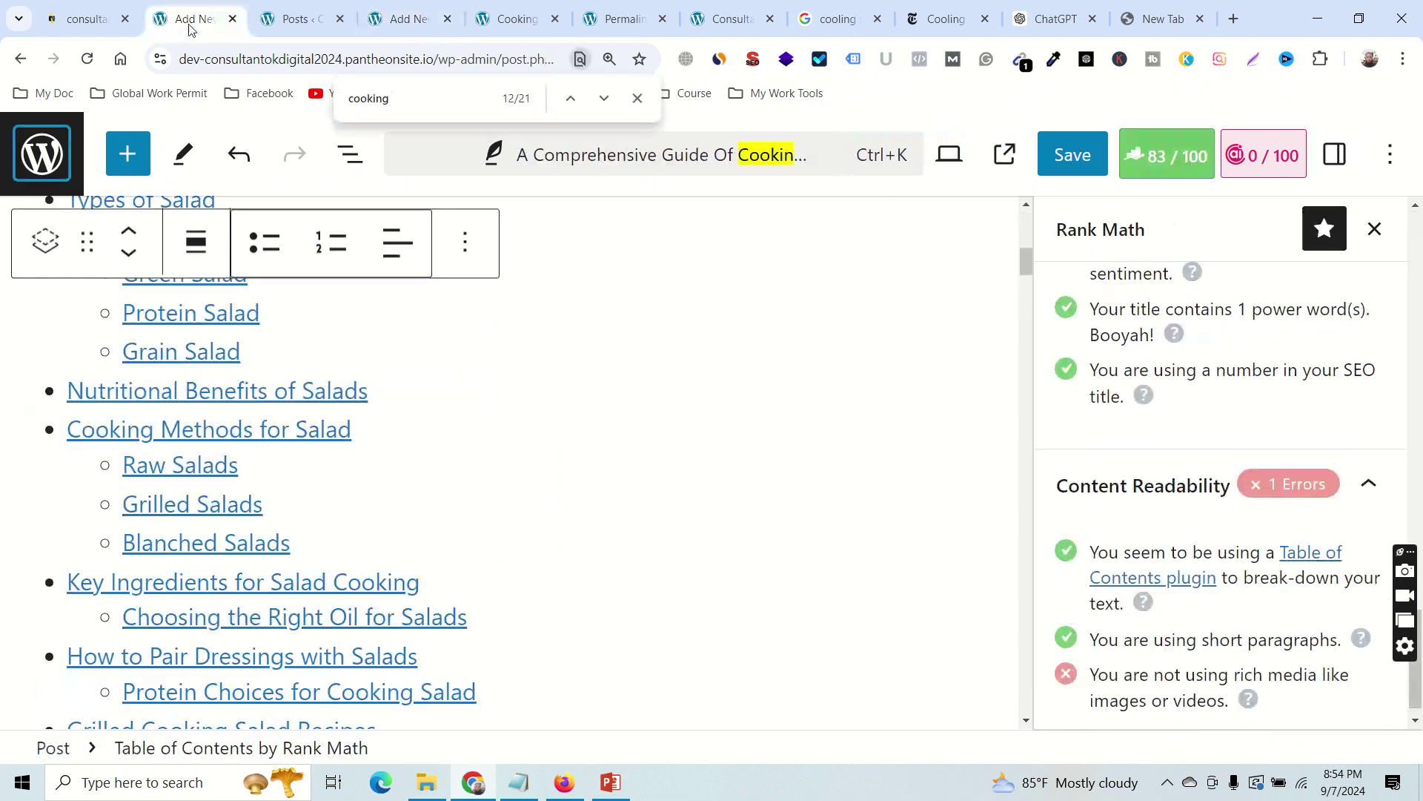
click(271, 20)
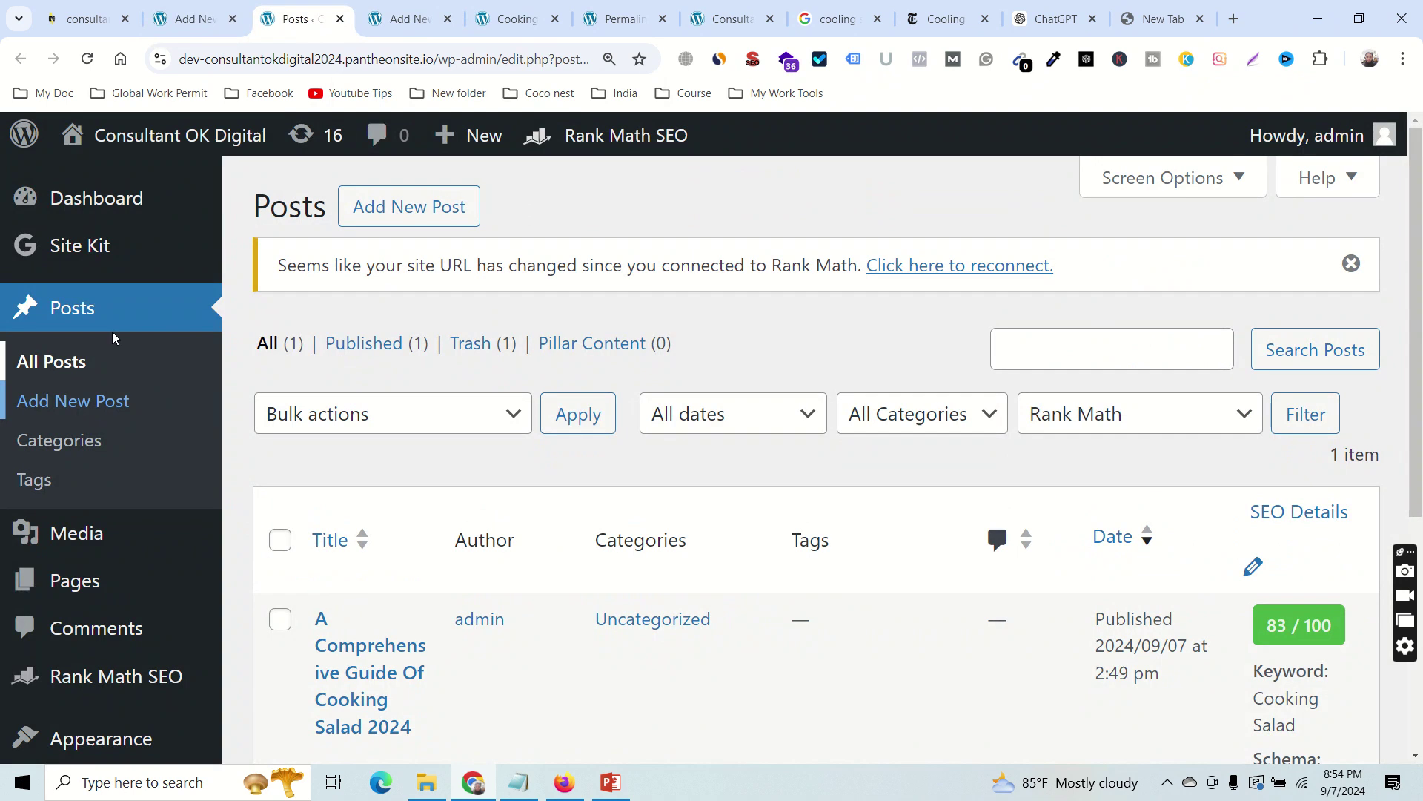
click(87, 58)
Compare the status and available actions of the jfjalfjaff draft and the published cooking salad post.
scroll(452, 519, down, 5)
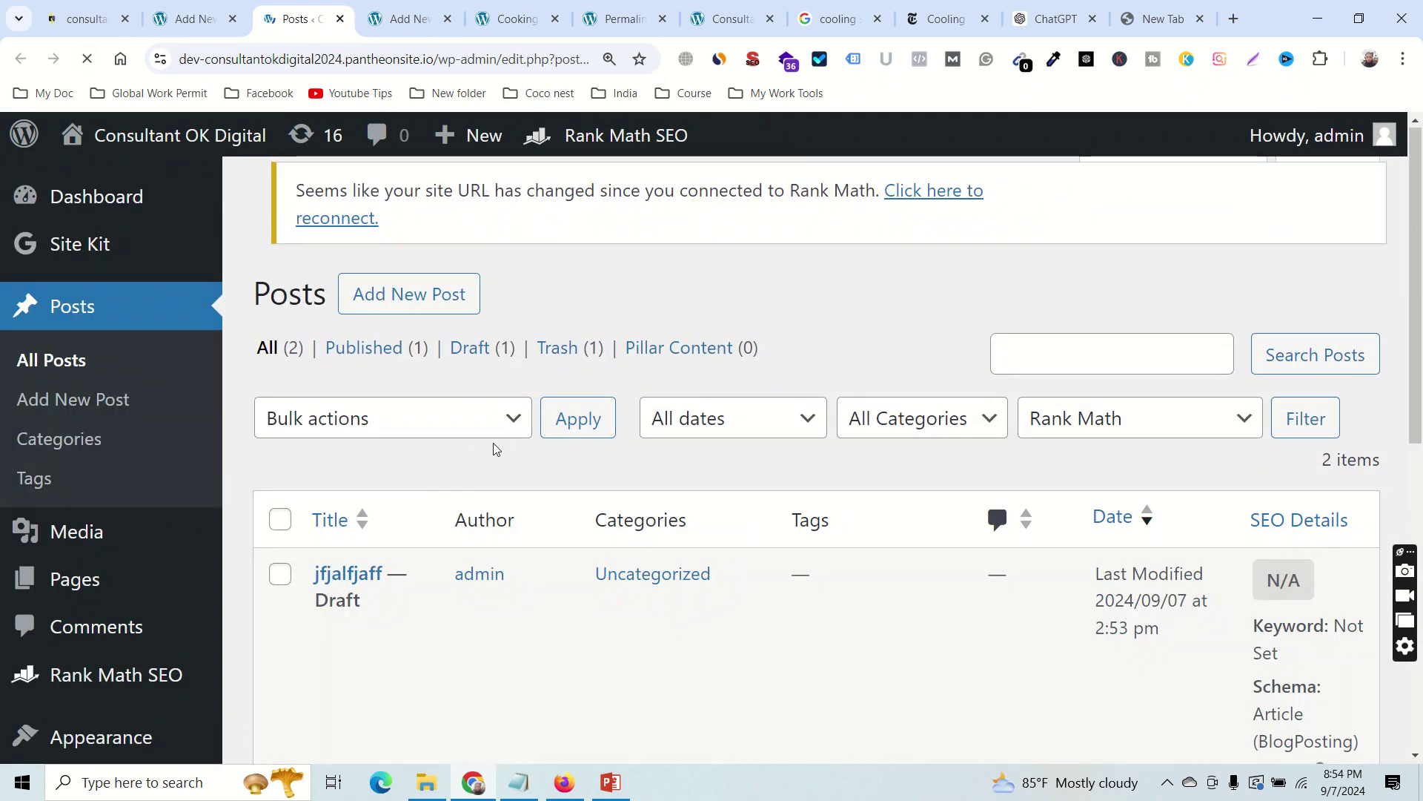
scroll(492, 442, down, 3)
scroll(504, 453, down, 2)
scroll(454, 422, up, 2)
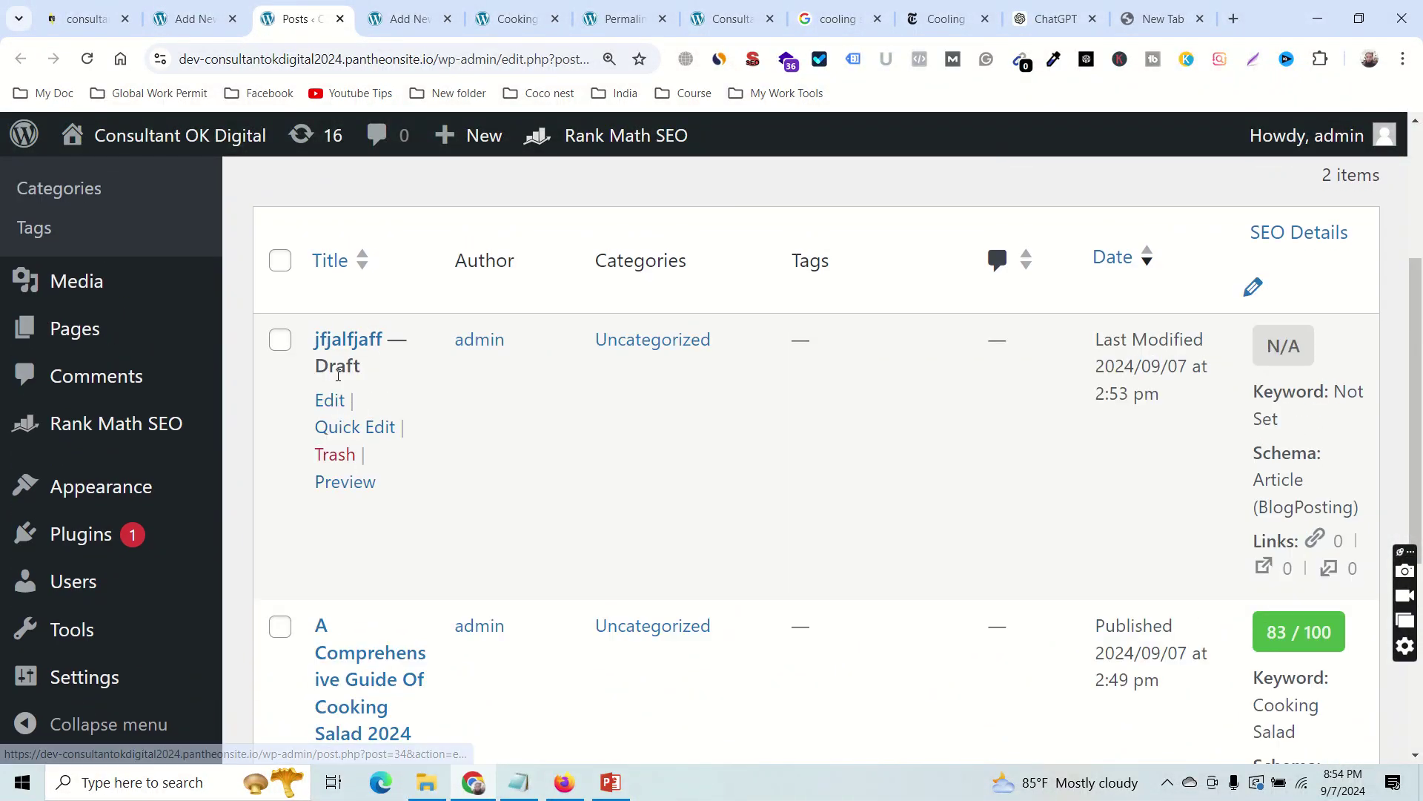
scroll(353, 576, down, 2)
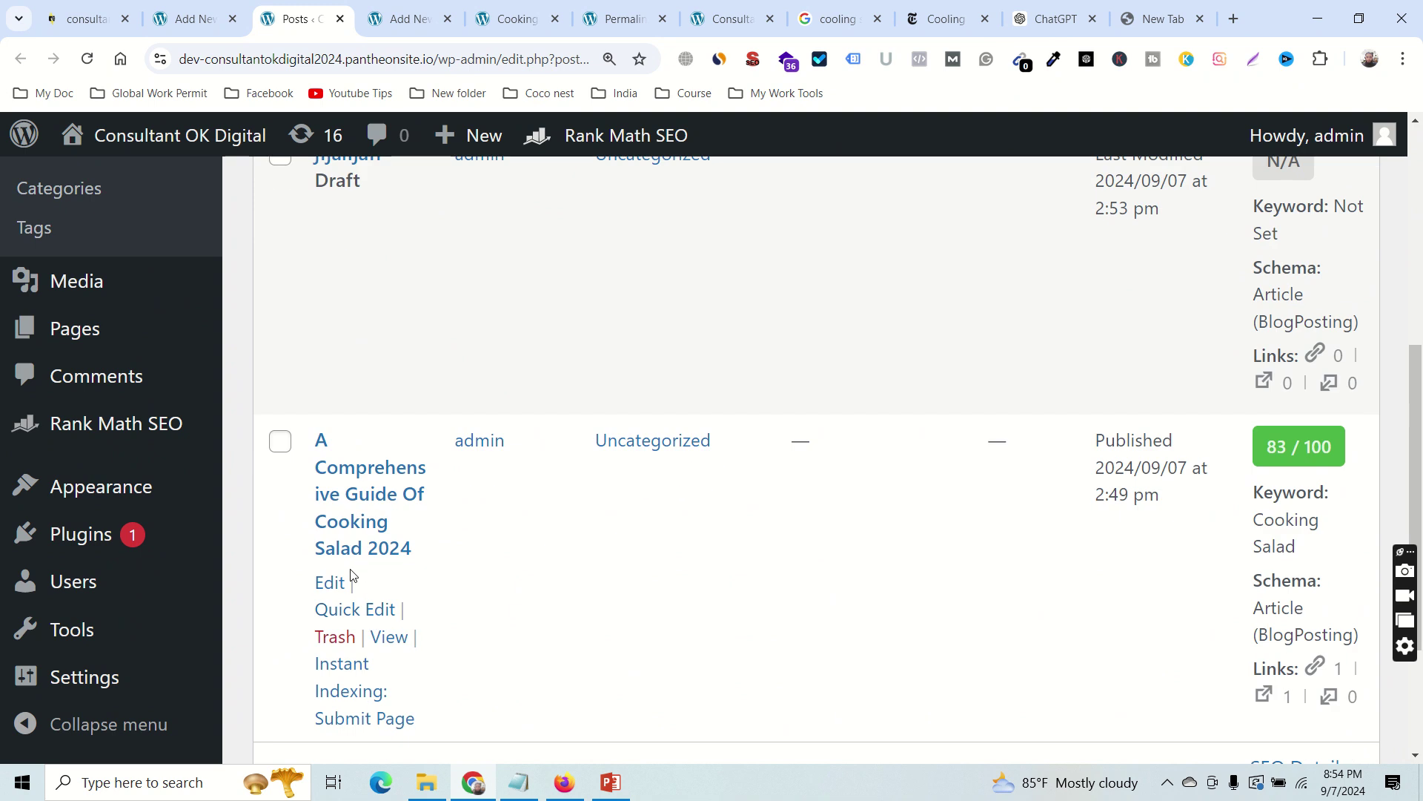
scroll(374, 572, up, 3)
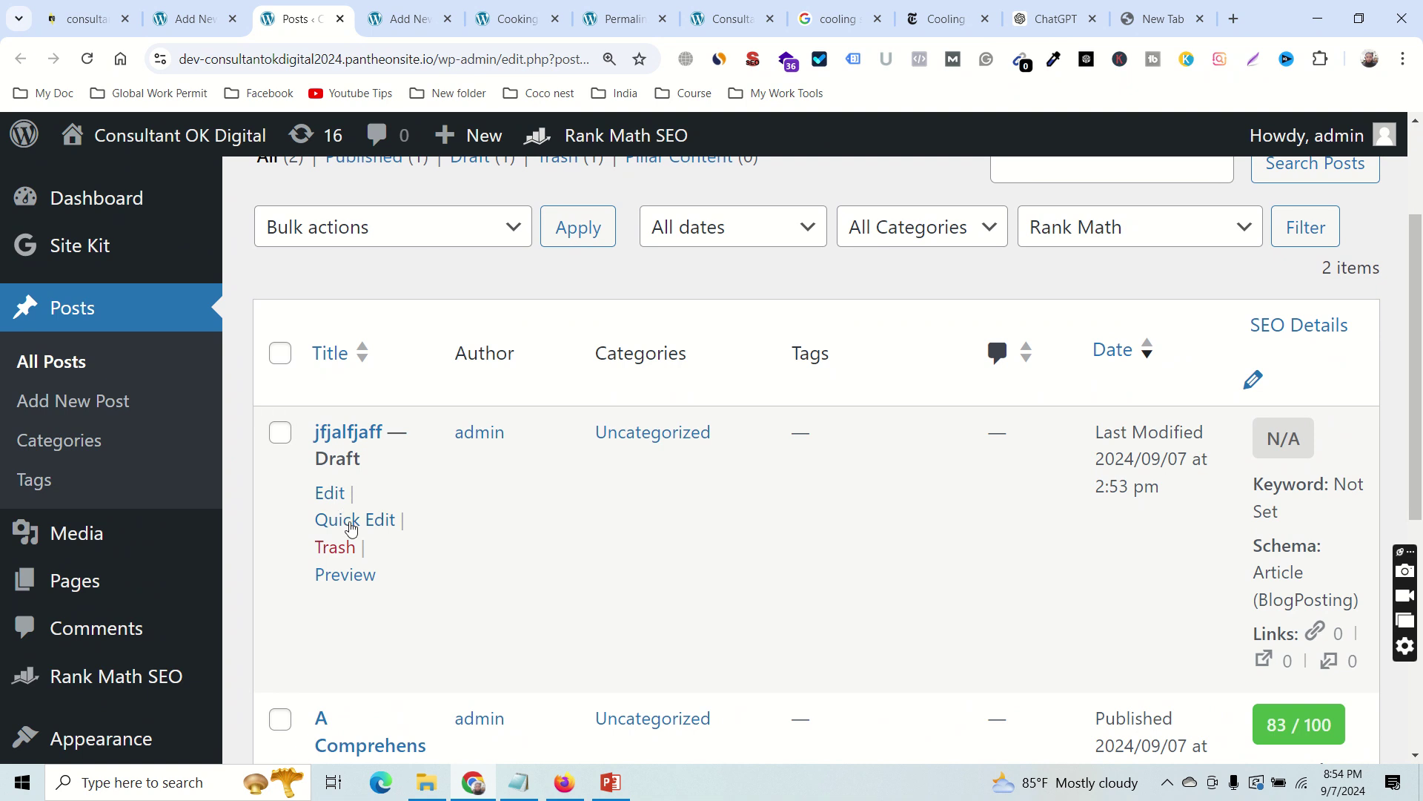
scroll(533, 528, down, 5)
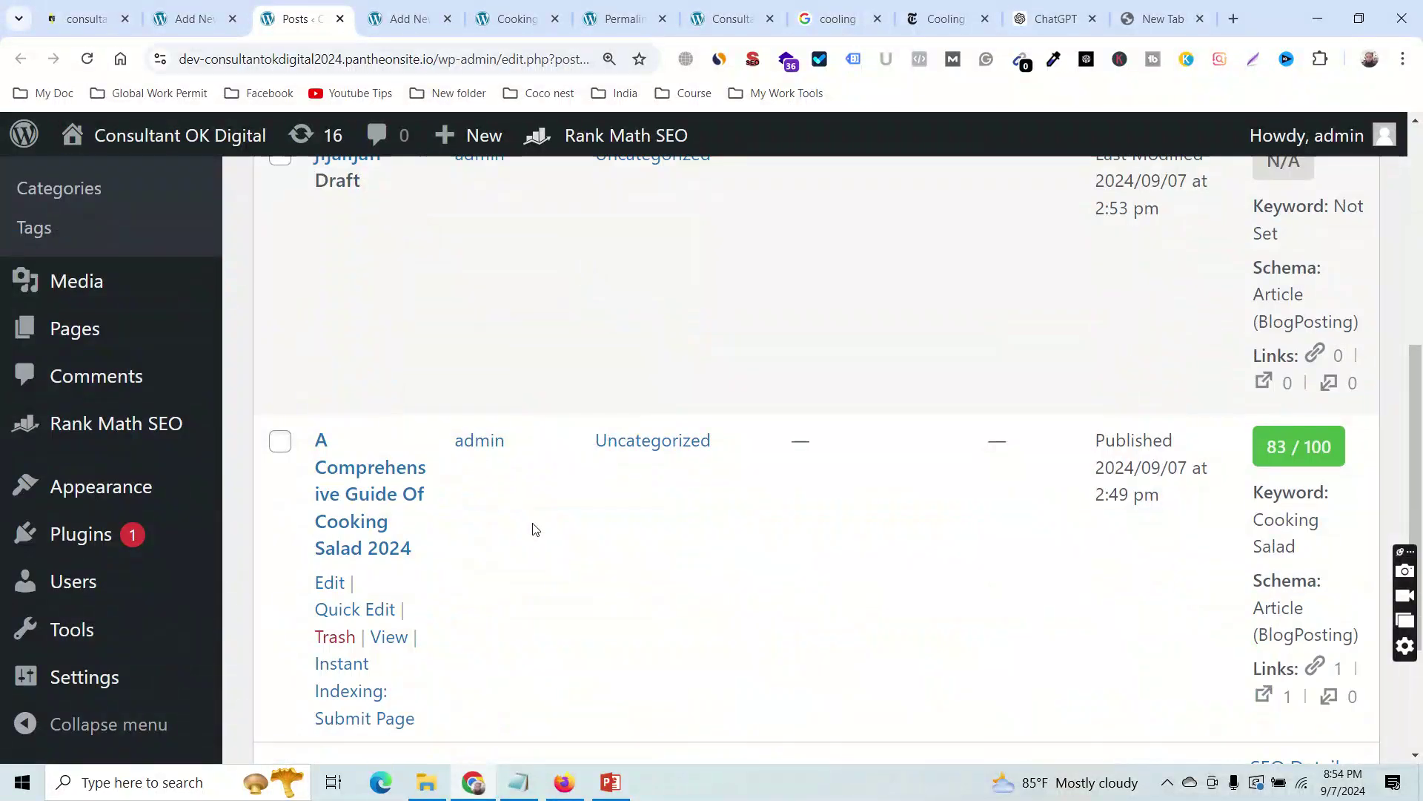
scroll(534, 527, up, 3)
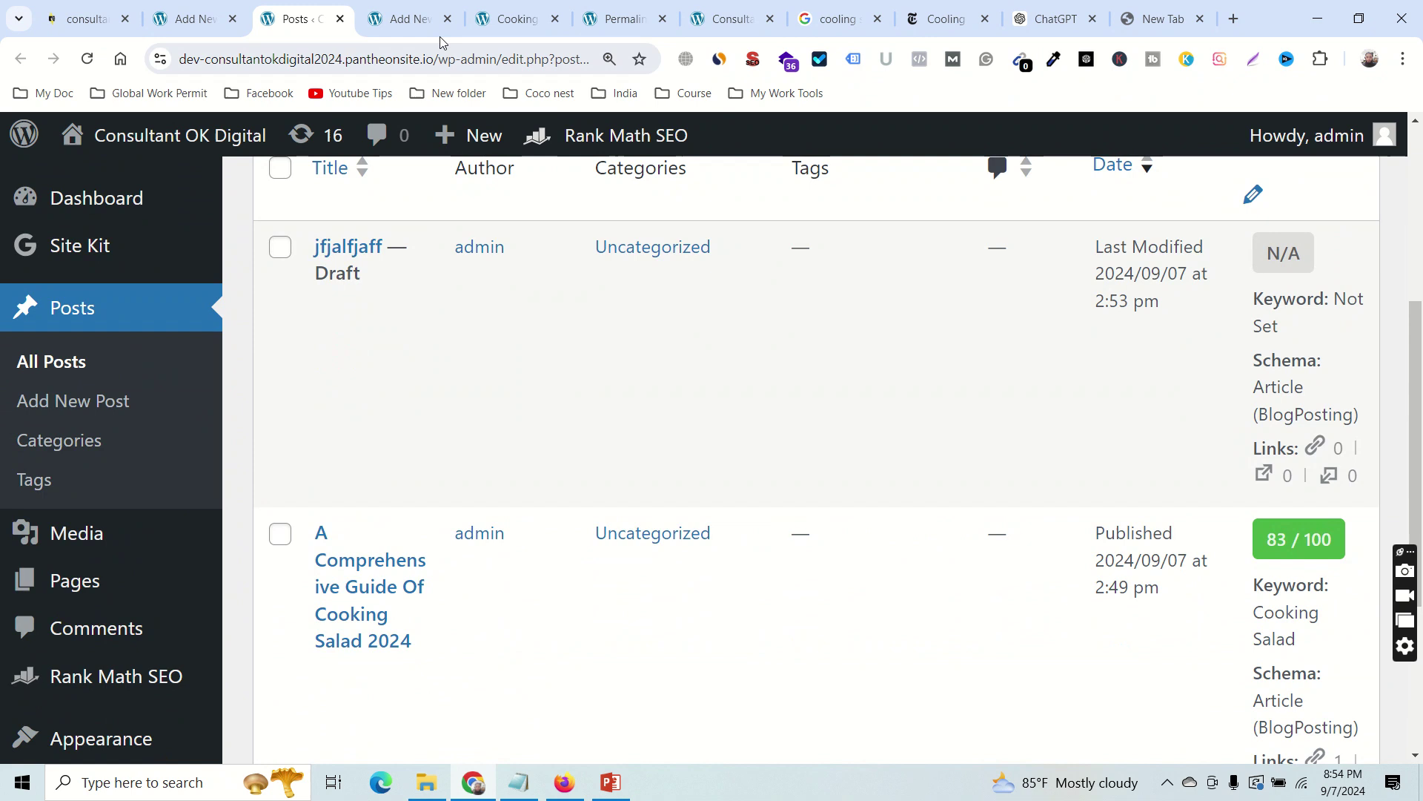
Check the jfjalfjaff draft's editor, then return to the cooking salad post's editor and bring up its Rank Math snippet preview.
click(404, 18)
mouse_move(304, 22)
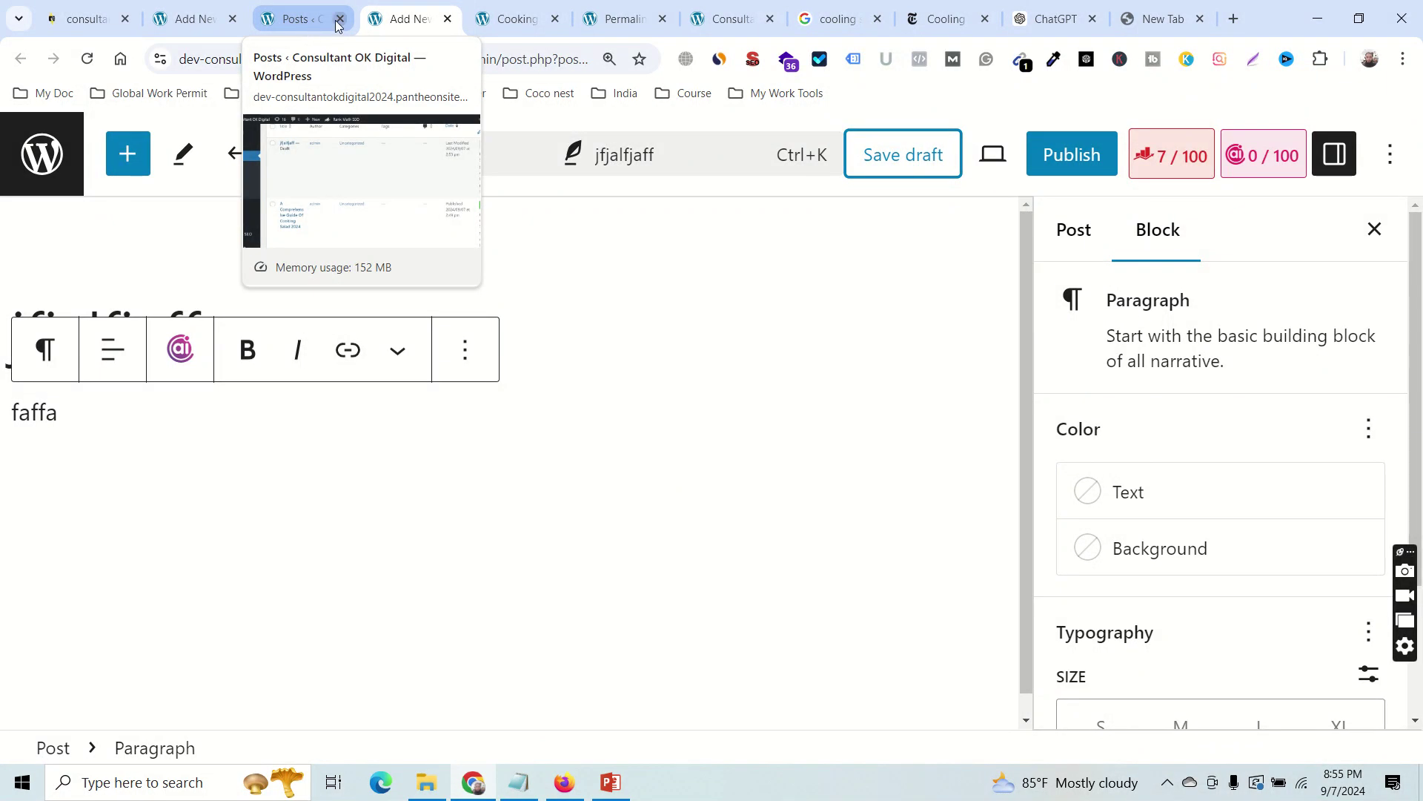
click(296, 26)
click(222, 24)
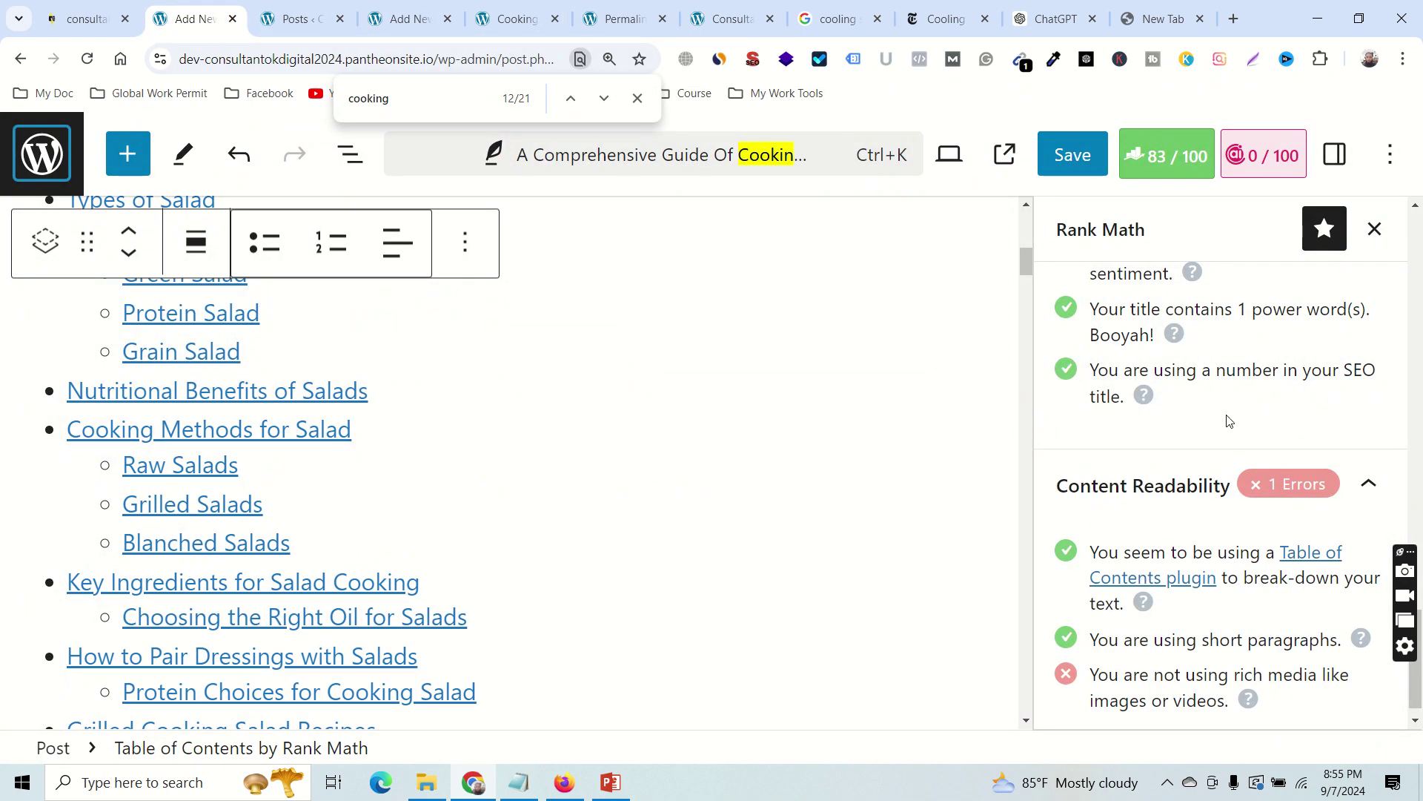
scroll(1296, 399, up, 15)
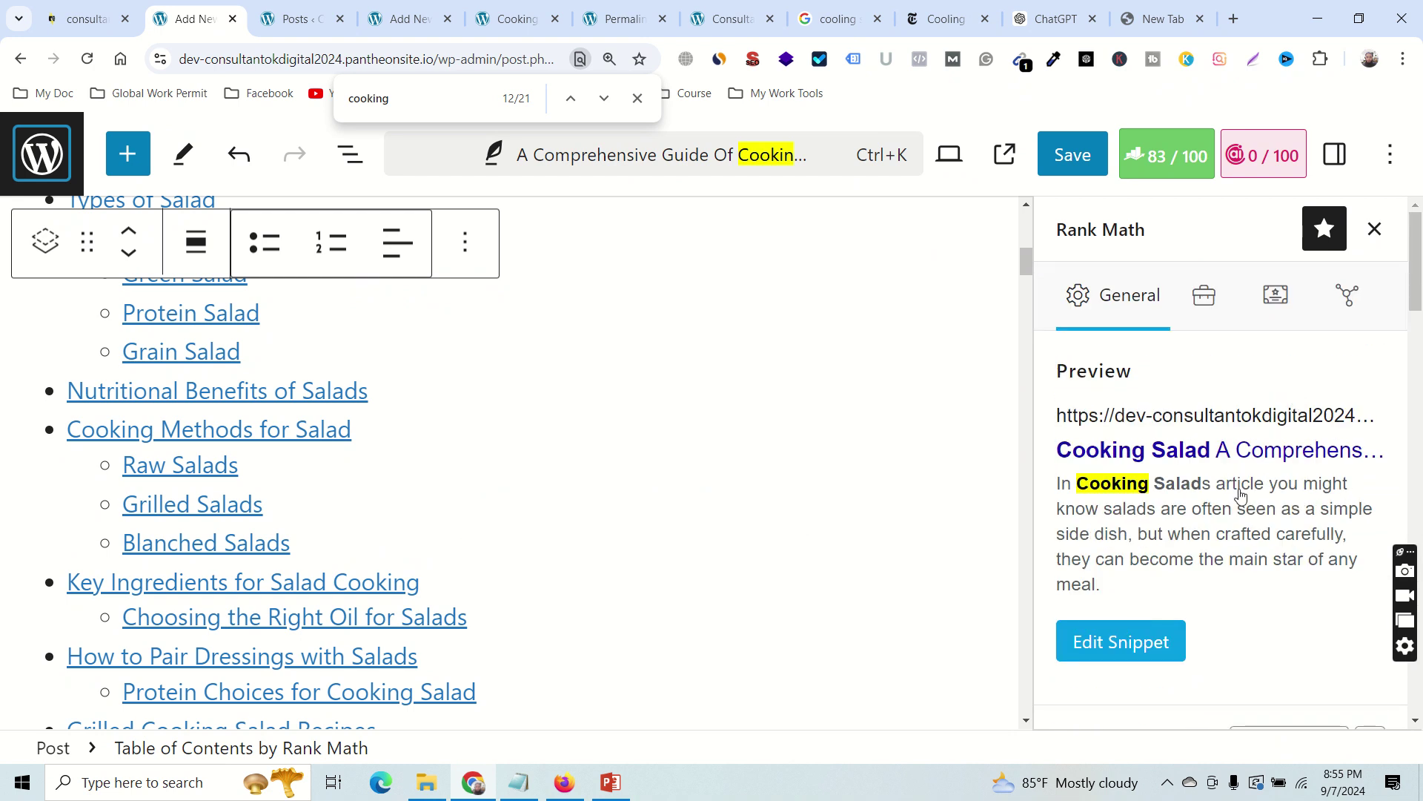
scroll(1120, 504, down, 1)
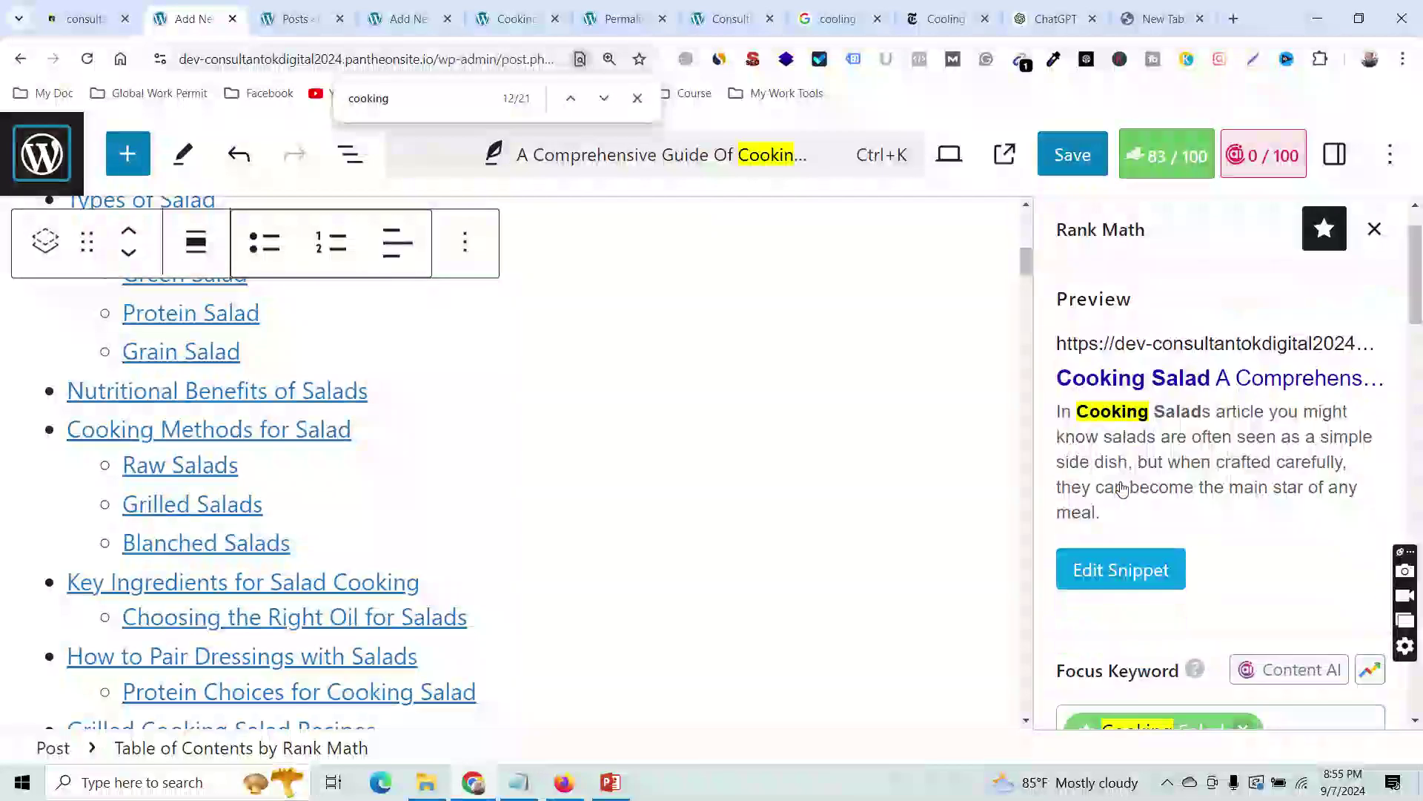
click(1110, 550)
click(1114, 170)
scroll(1169, 423, down, 3)
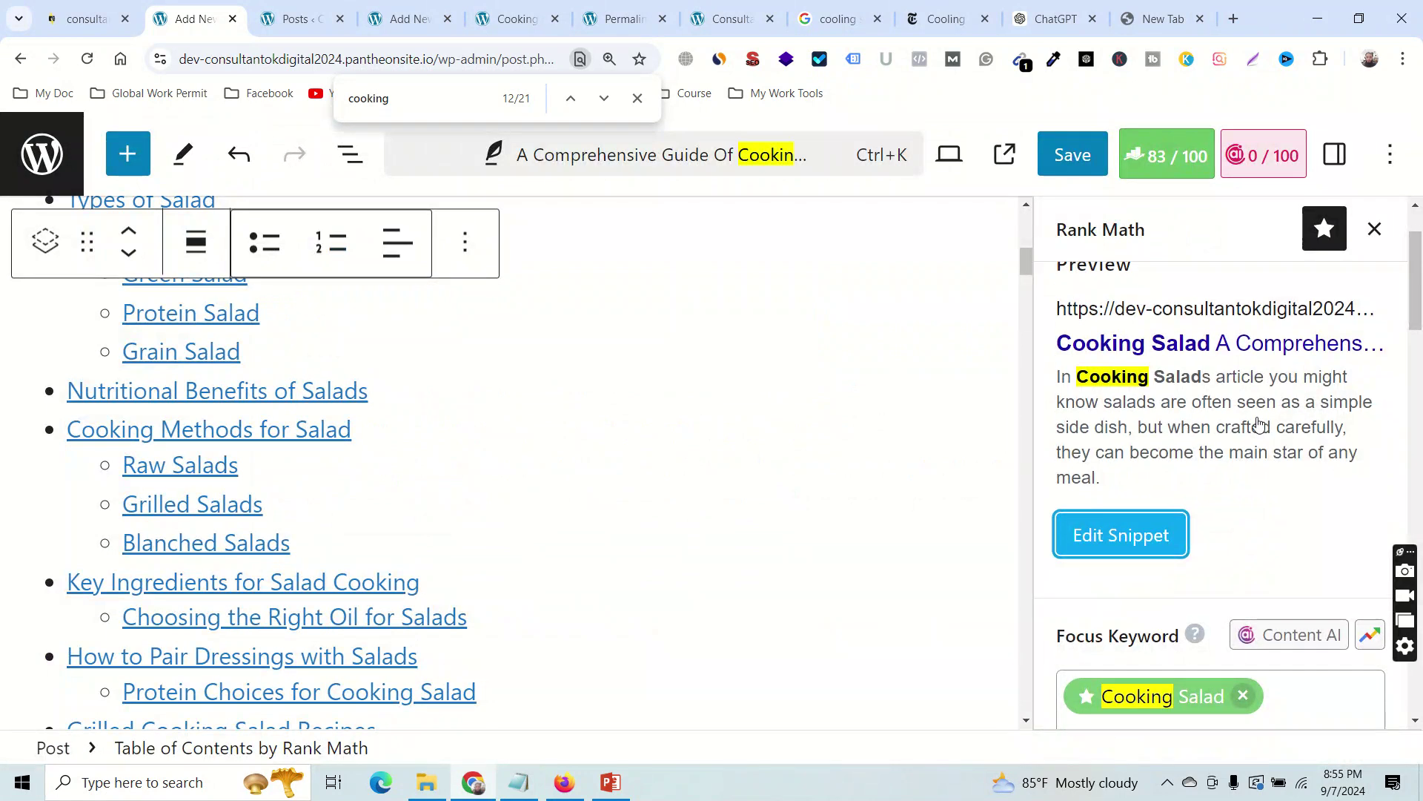
scroll(1135, 533, up, 3)
Change the permalink in the Rank Math snippet editor to cooking-salad-2024 and close the editor.
click(1130, 554)
scroll(728, 553, down, 5)
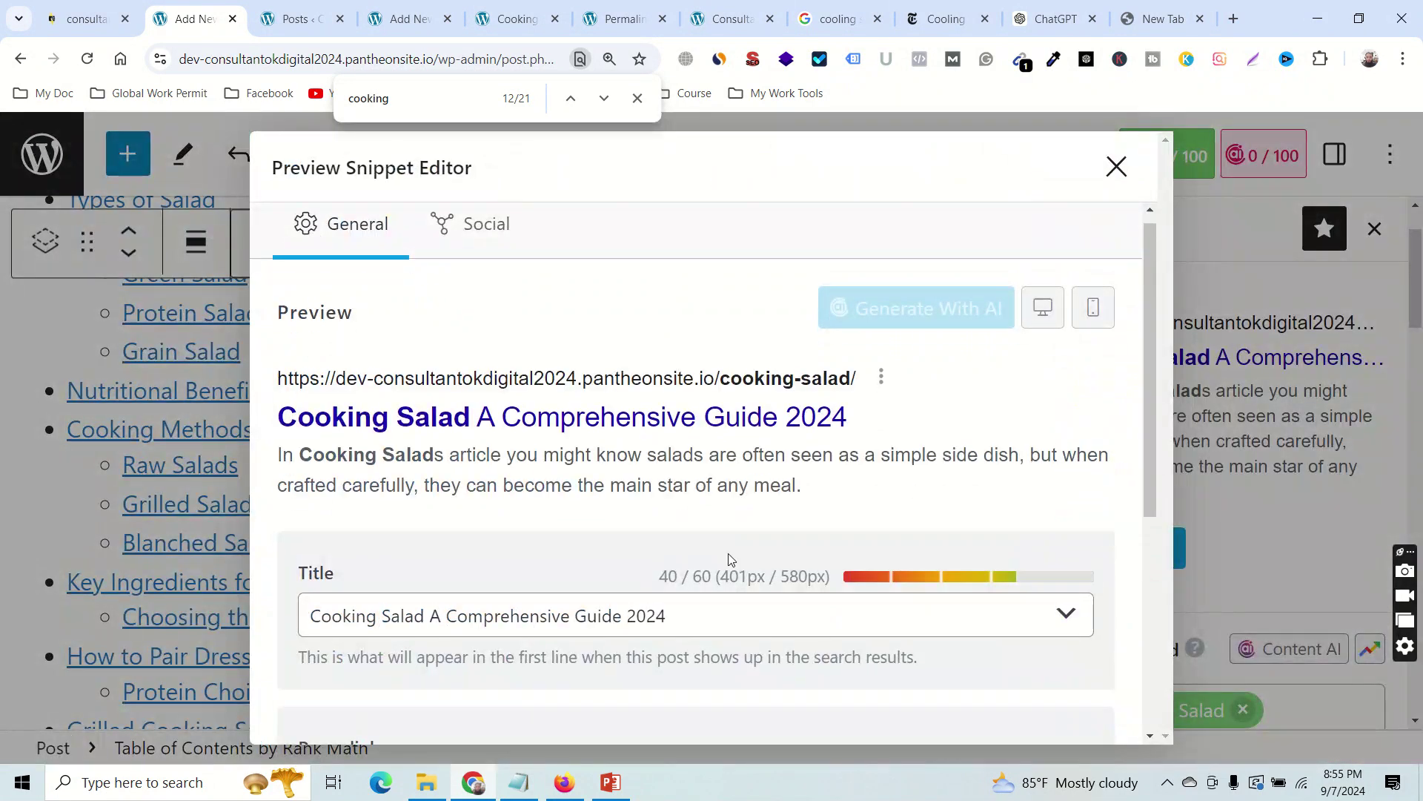
click(458, 442)
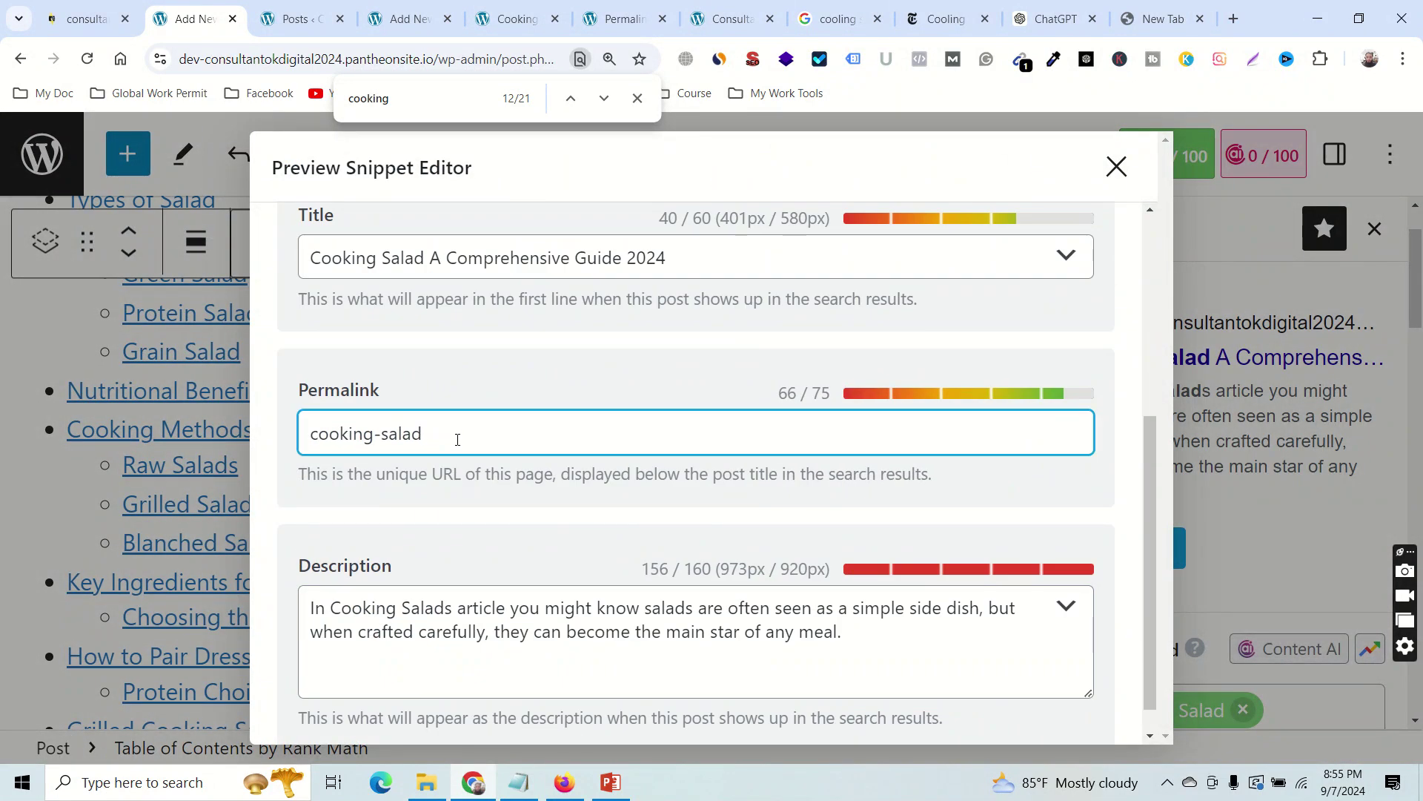
text(-204)
key(BackSpace)
text(4)
key(BackSpace)
text(24)
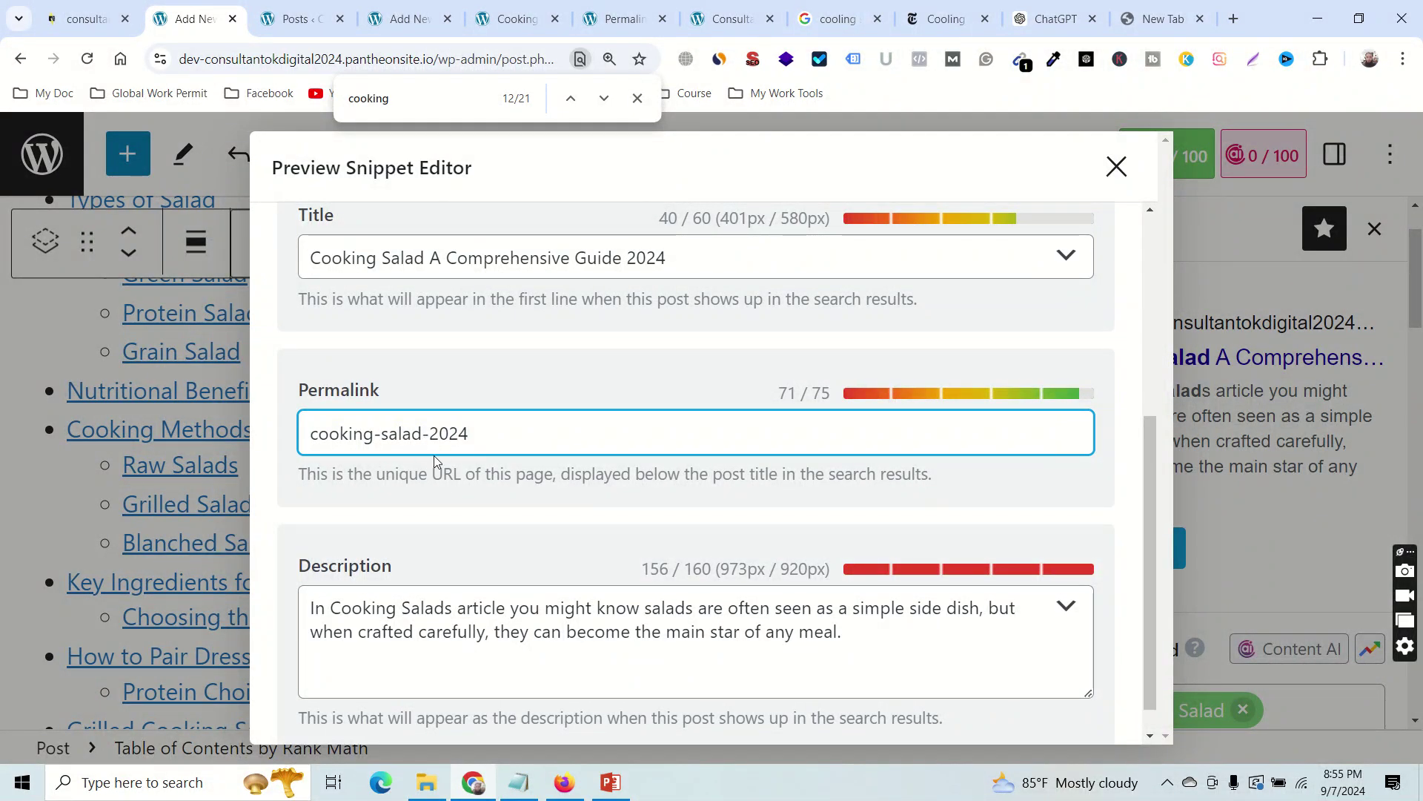
click(1115, 166)
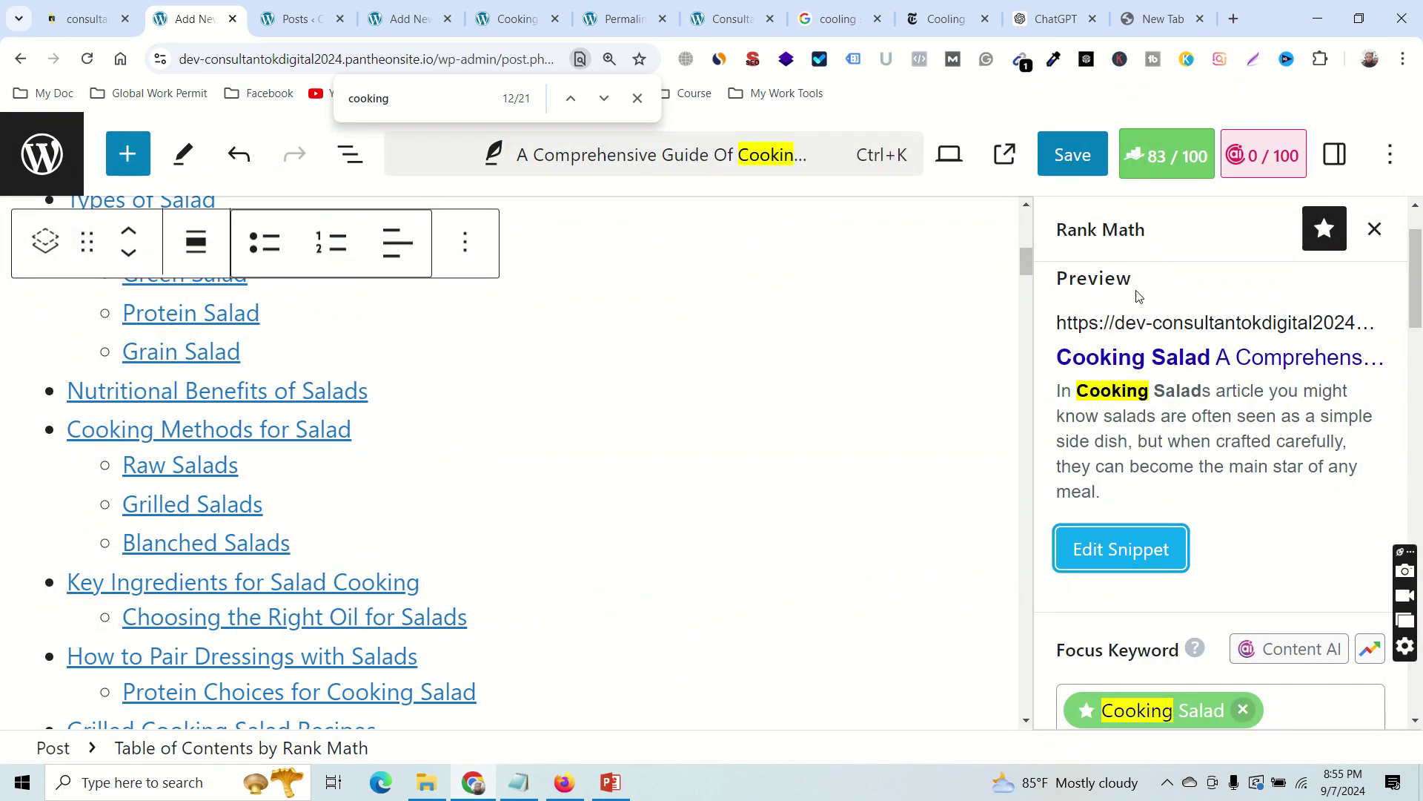
Save the post and shorten its permalink to cooking-salad in the Rank Math snippet editor, closing the editor.
click(1073, 157)
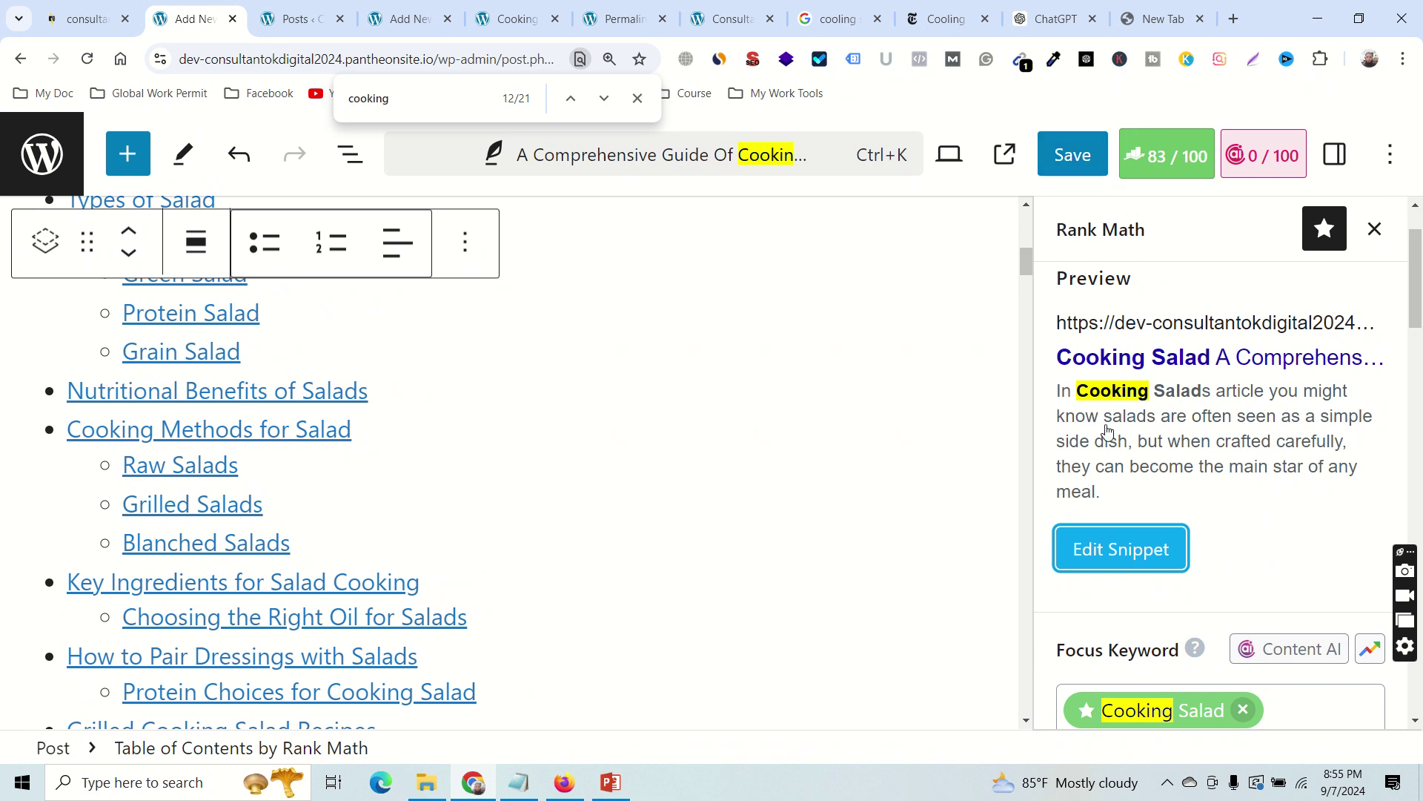
scroll(1265, 461, down, 3)
scroll(1269, 461, up, 1)
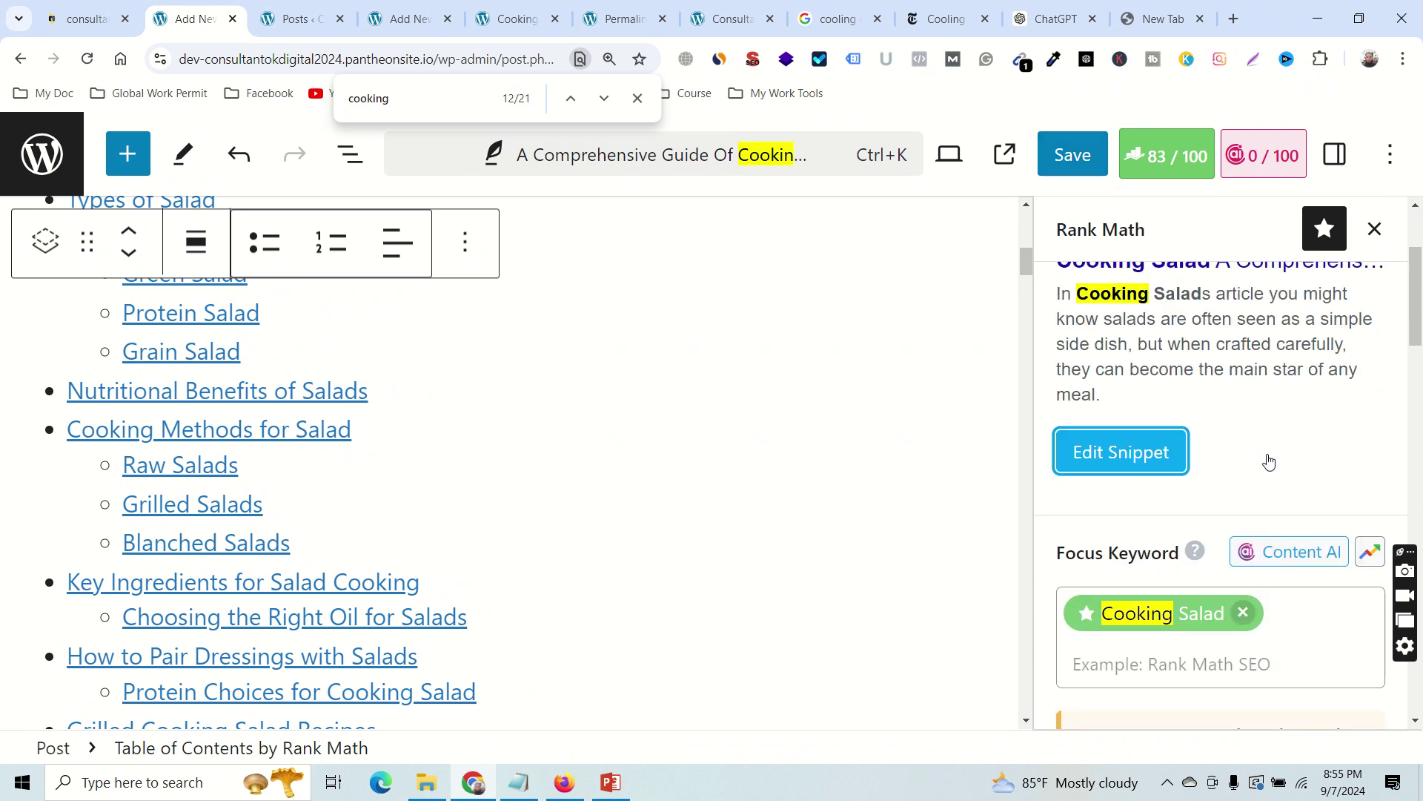
click(1173, 459)
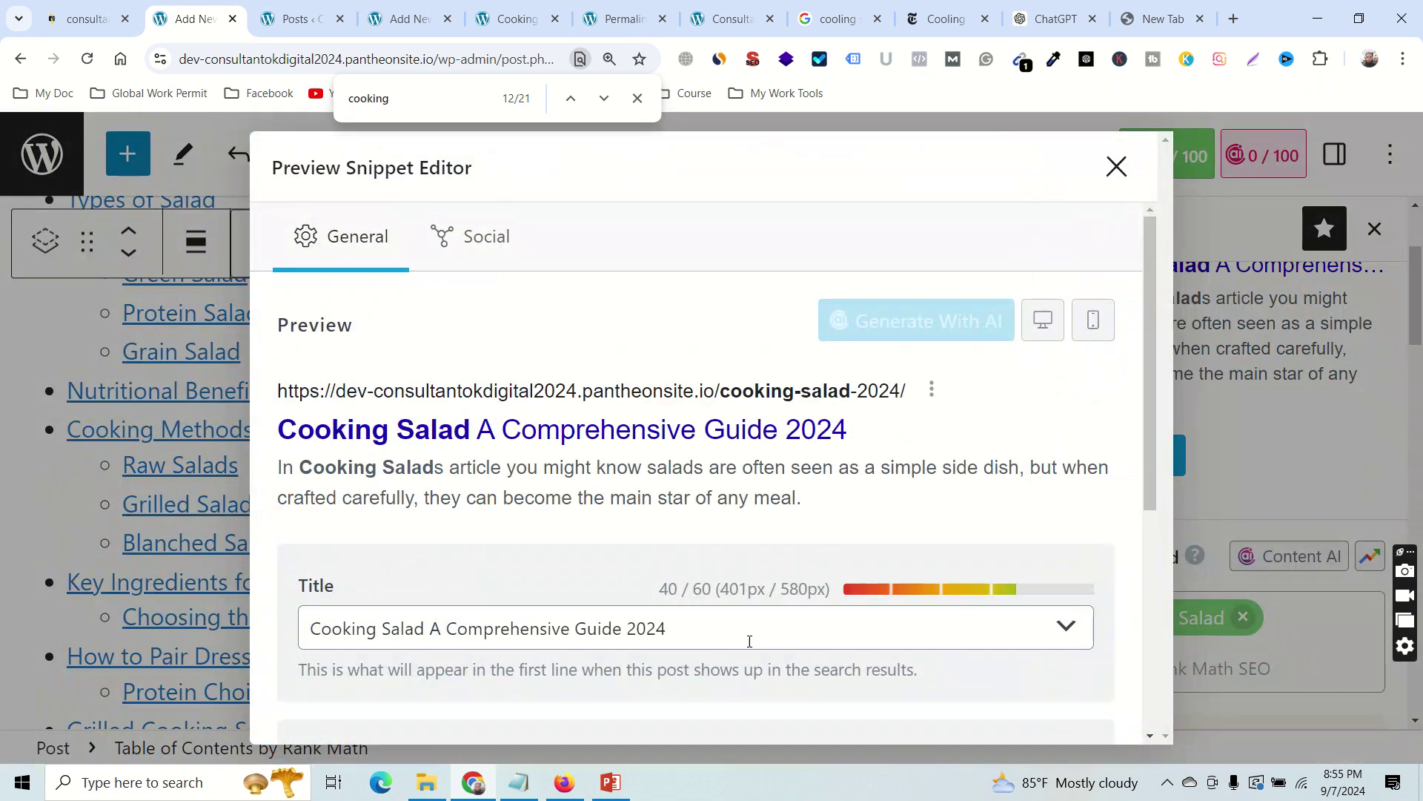
scroll(741, 578, down, 2)
click(648, 621)
key(BackSpace)
key(BackSpace)
key(BackSpace)
key(BackSpace)
key(BackSpace)
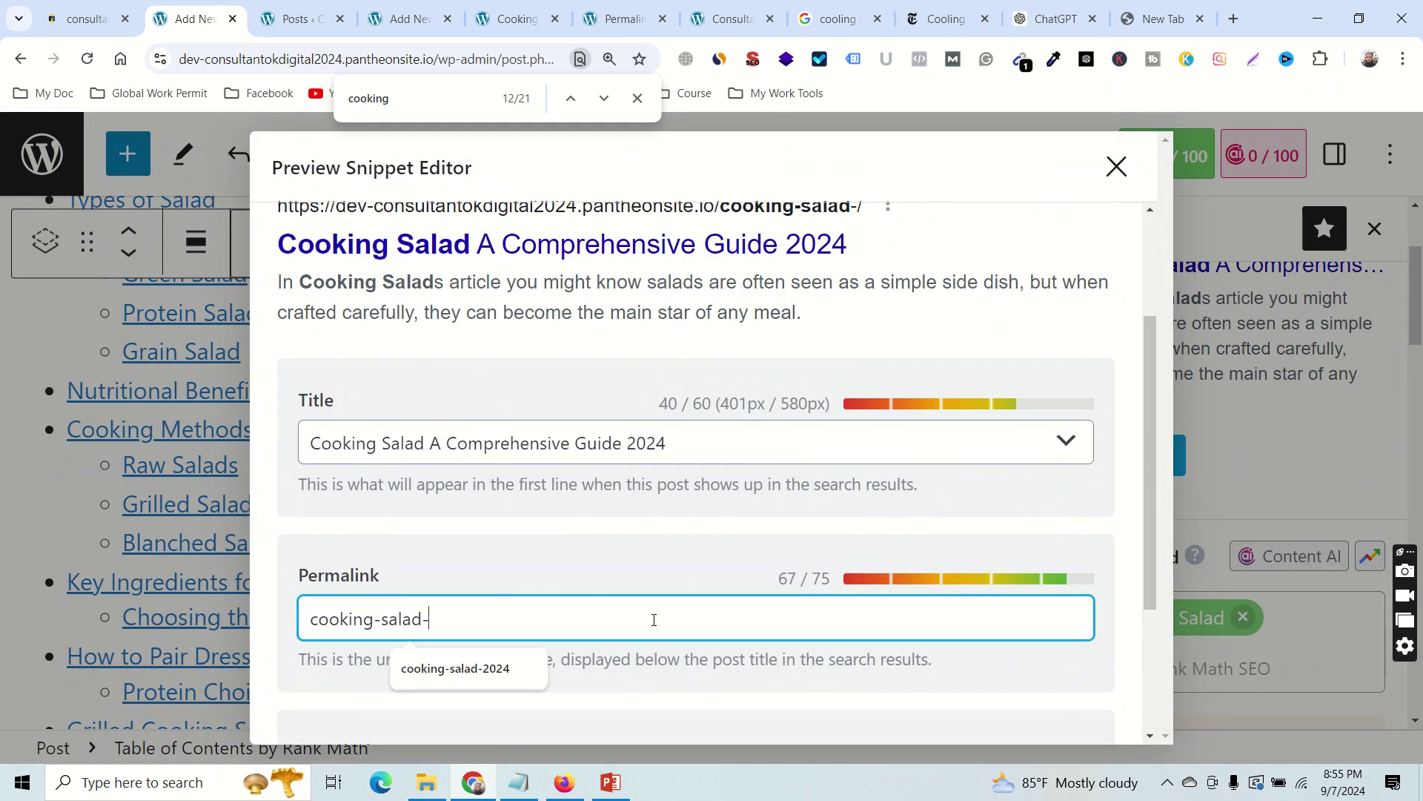
click(1115, 165)
Check Rank Math's image alt text recommendation and switch to the healthy foods thumbnail design in Canva.
scroll(1224, 482, down, 10)
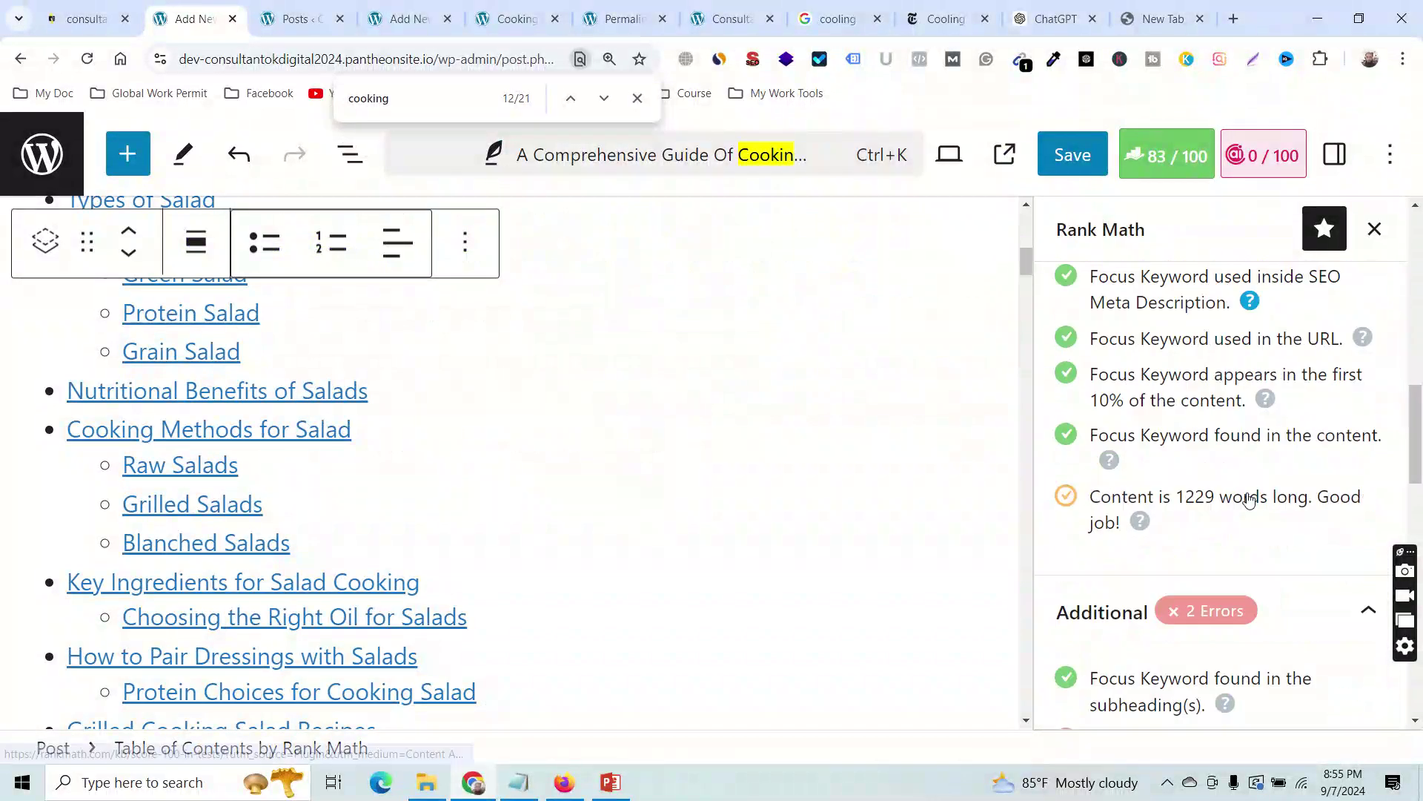
drag(1166, 395, 1153, 379)
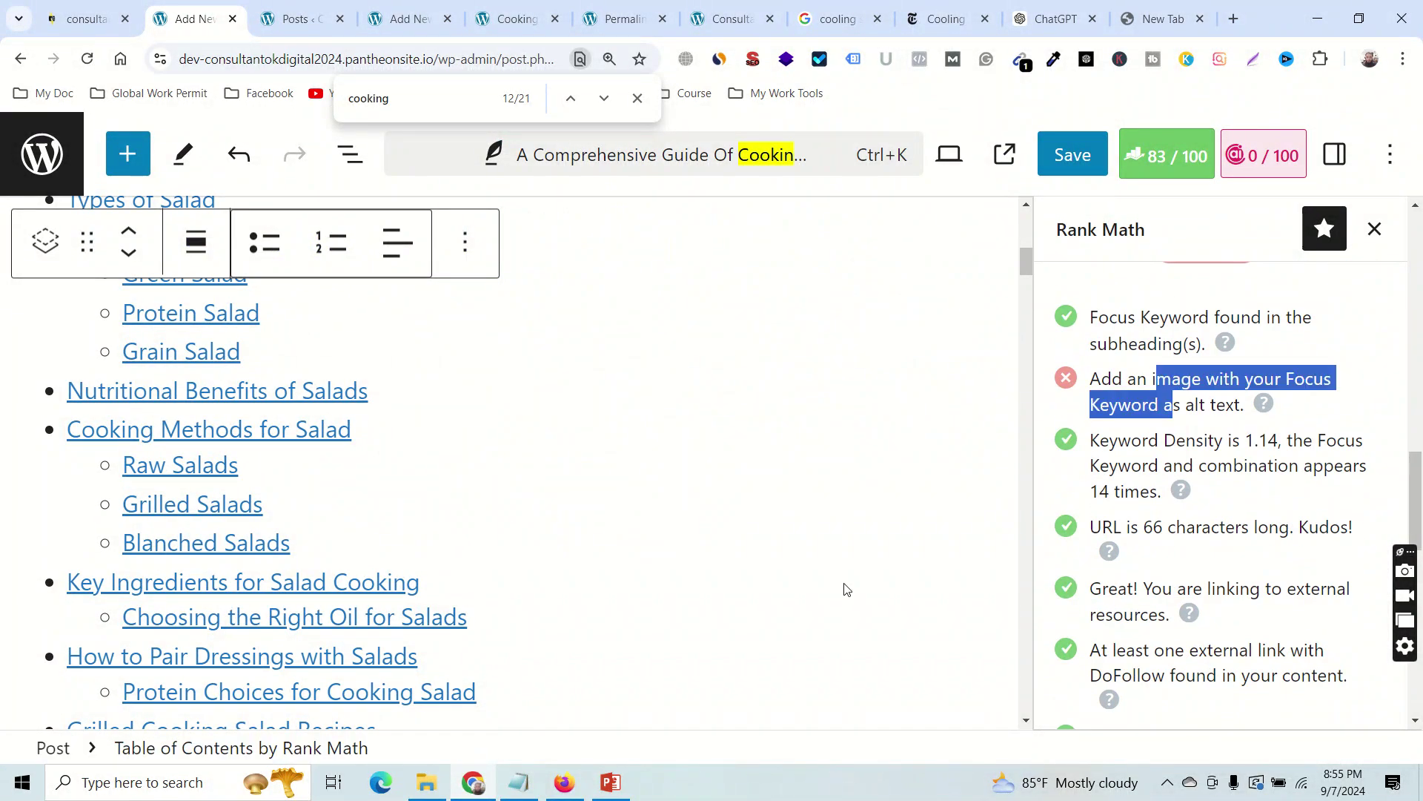
click(564, 782)
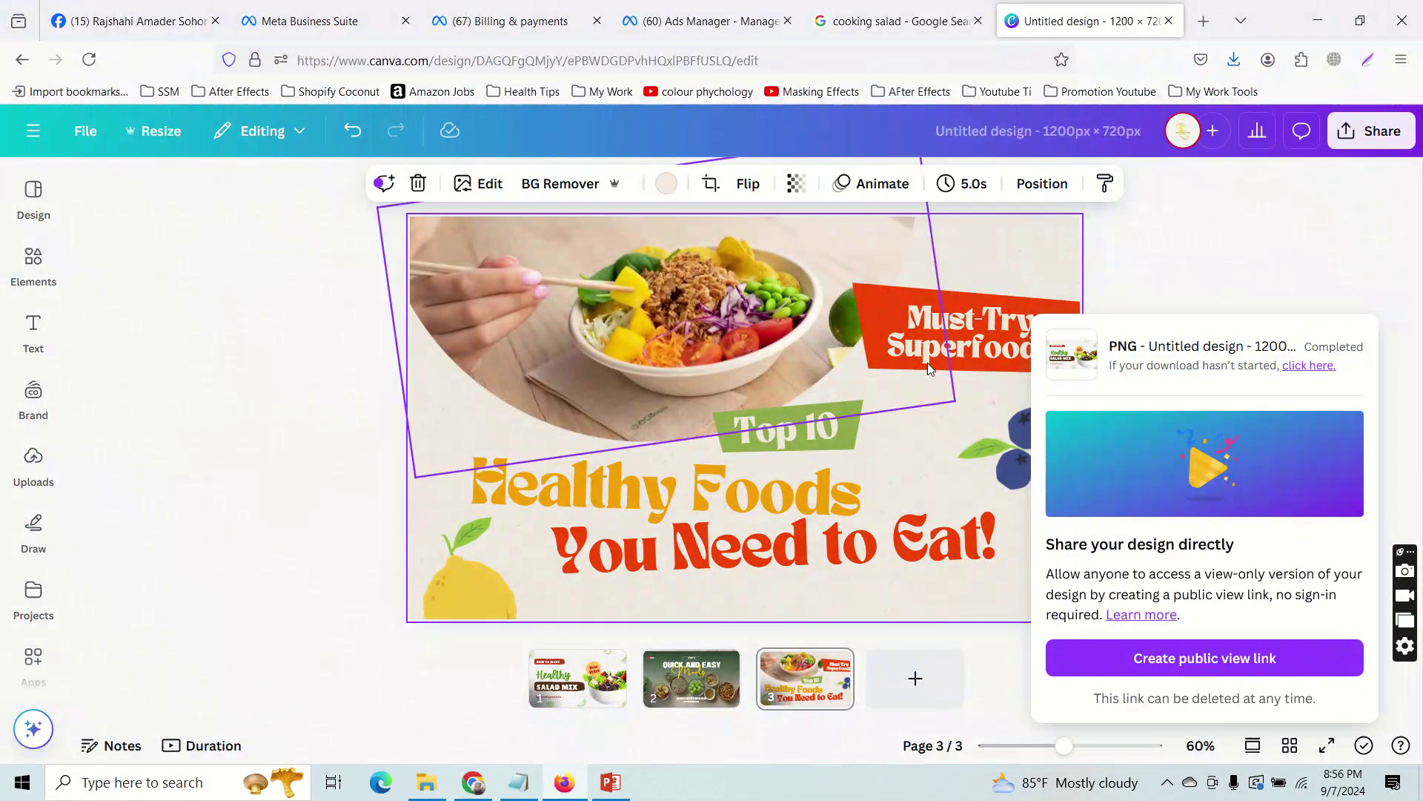
click(314, 356)
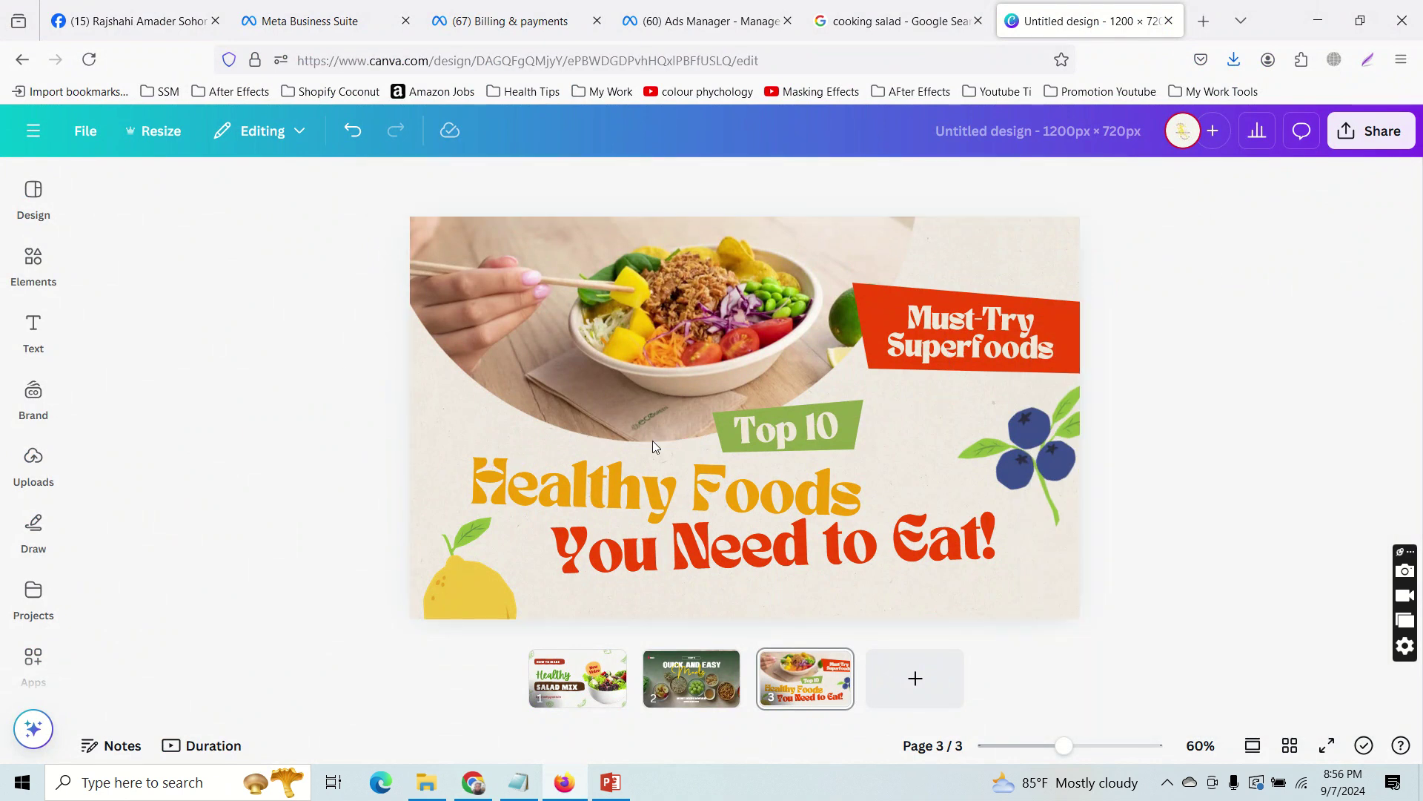
Look through the design templates and the elements that Canva offers for the healthy foods thumbnail.
click(34, 285)
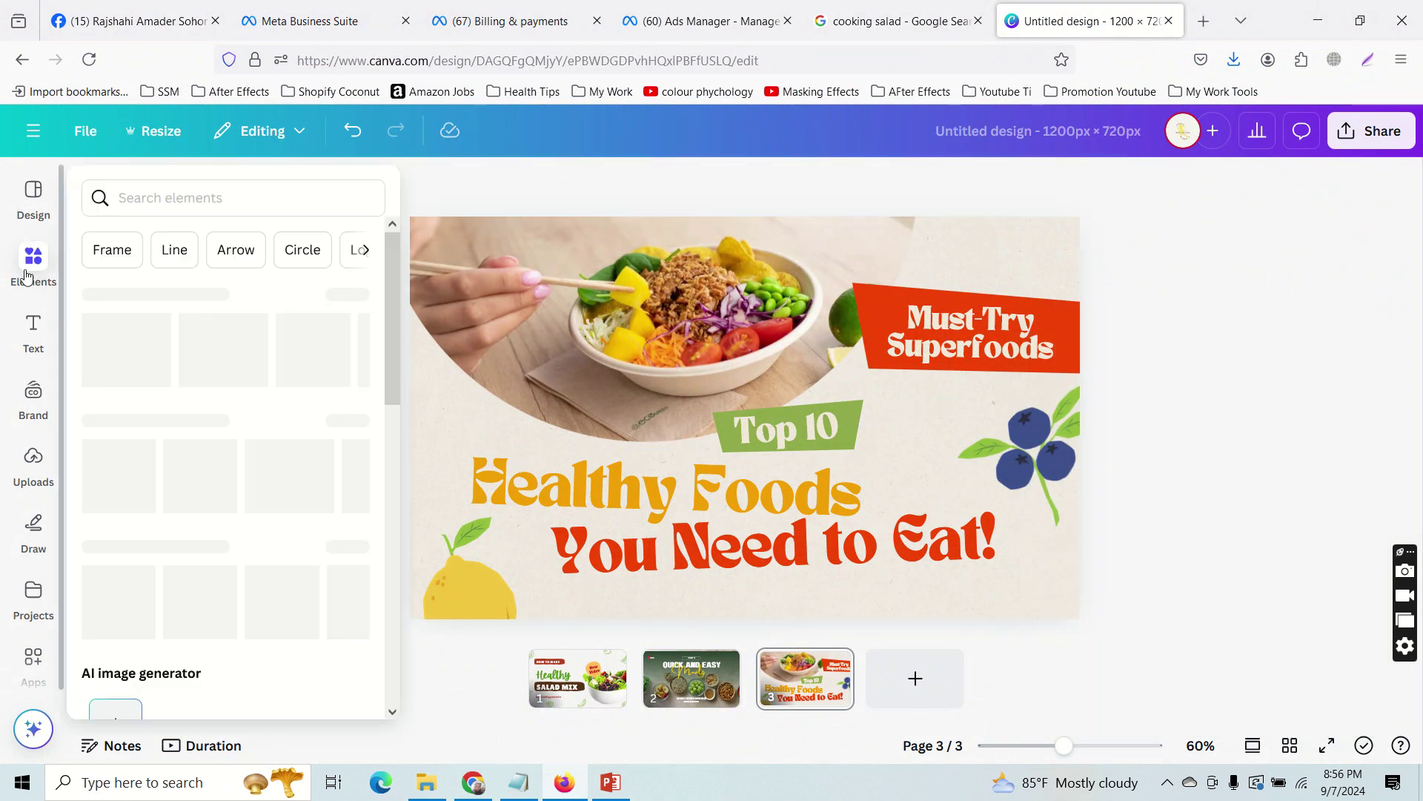
click(44, 210)
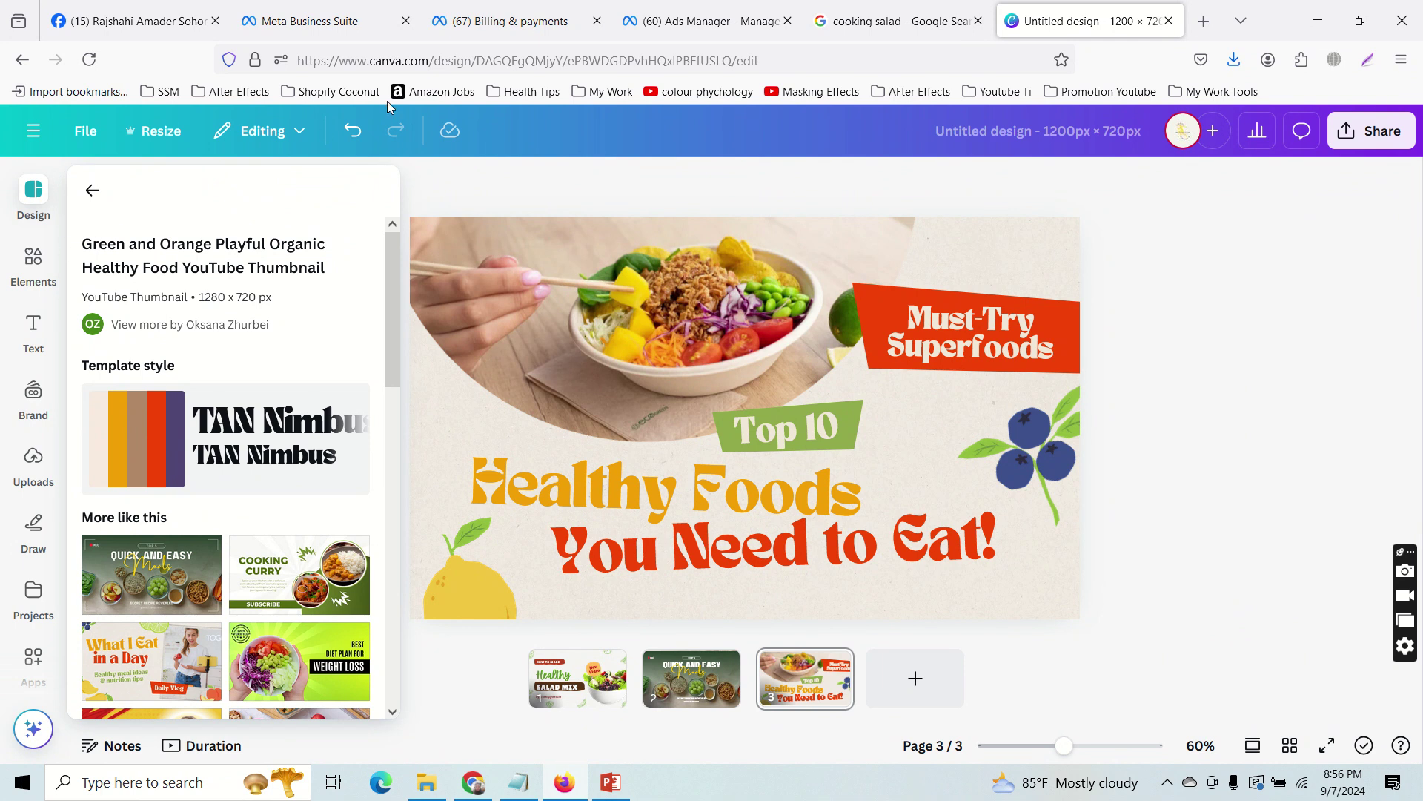
mouse_move(295, 29)
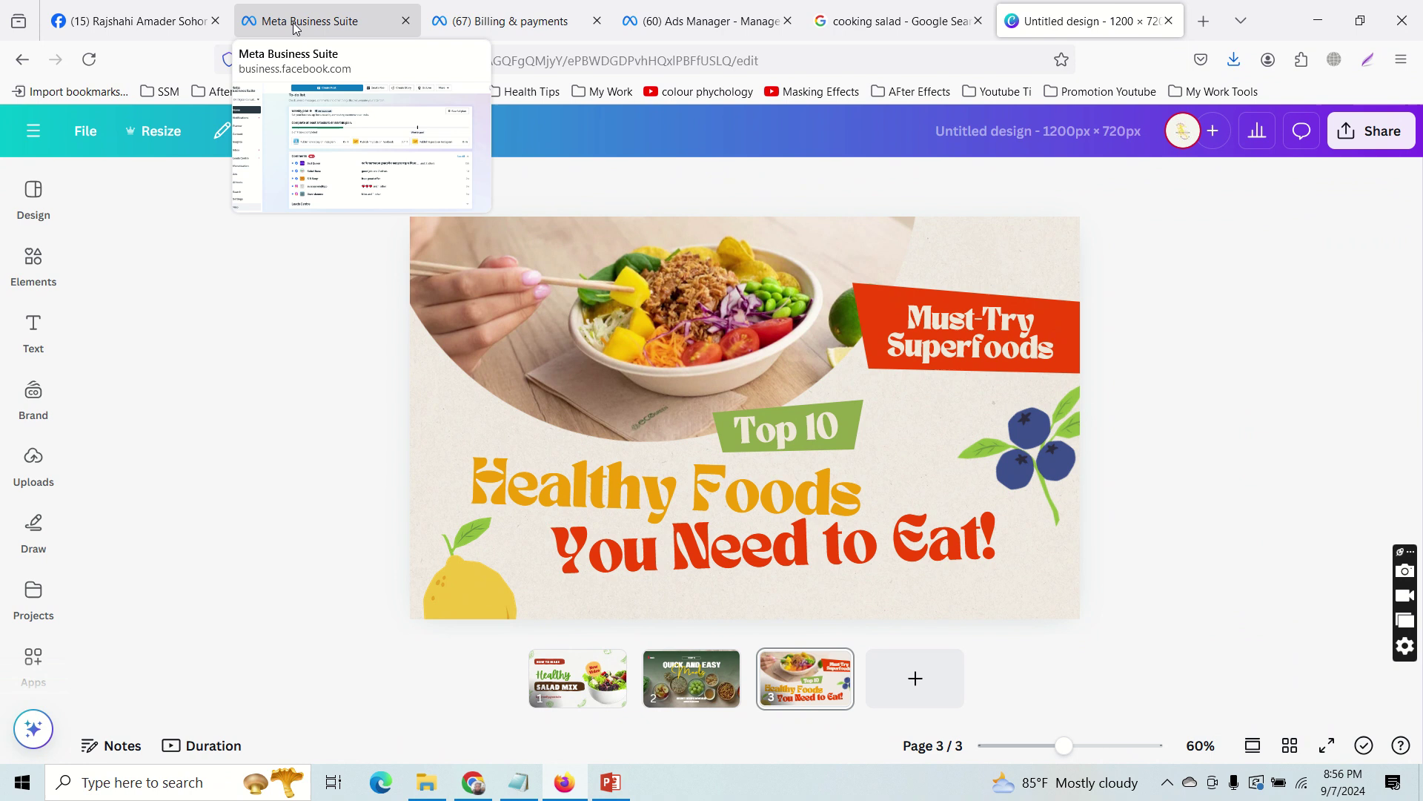
mouse_move(633, 6)
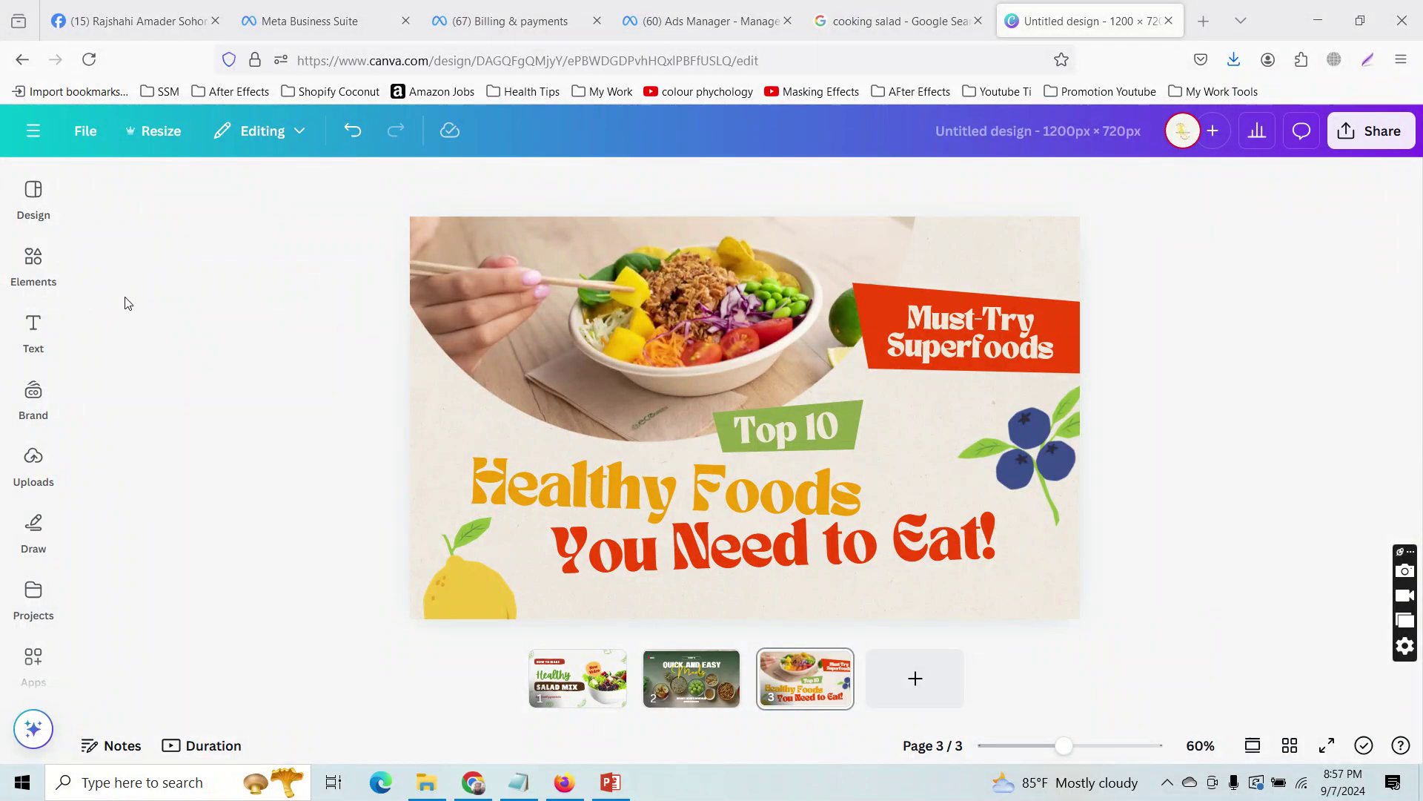
click(33, 195)
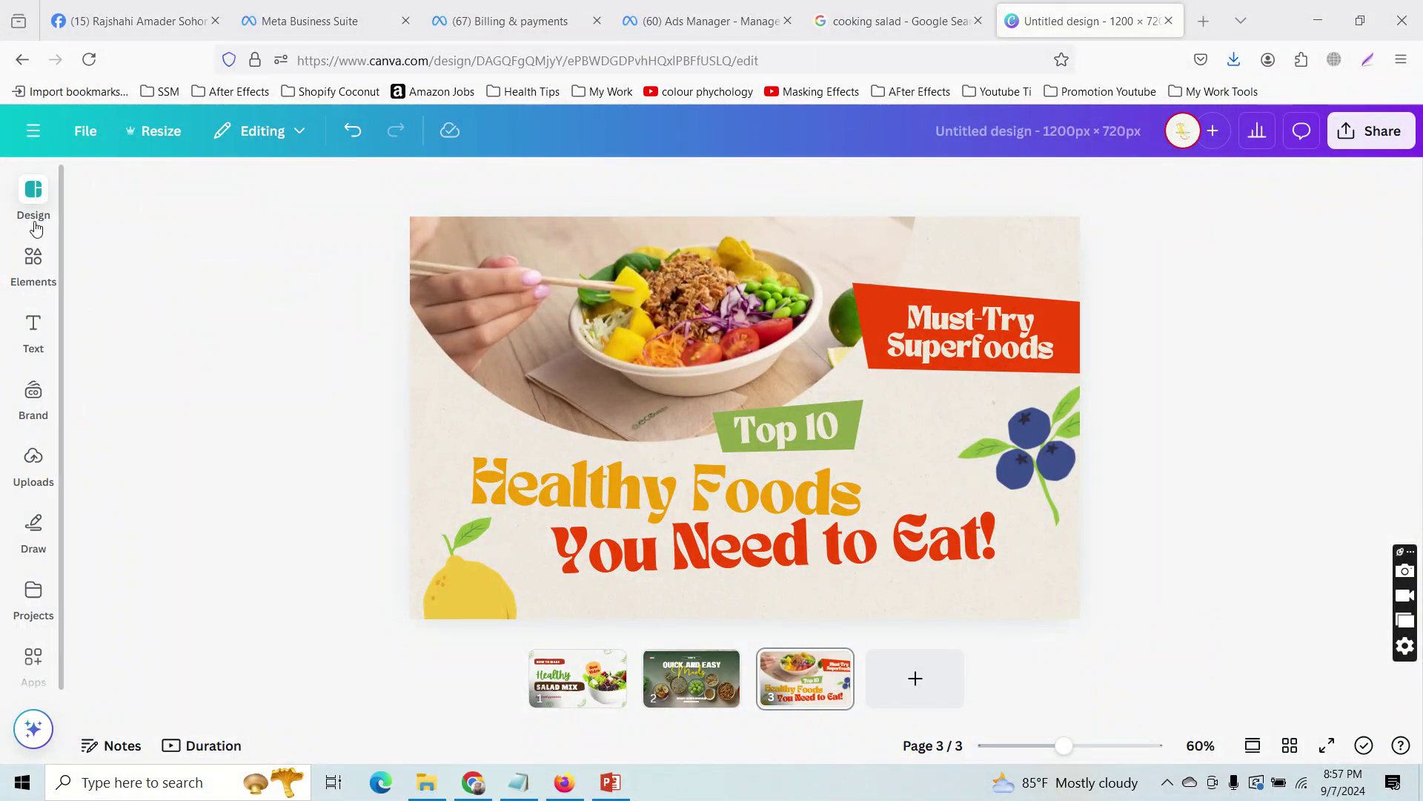
click(34, 260)
click(65, 215)
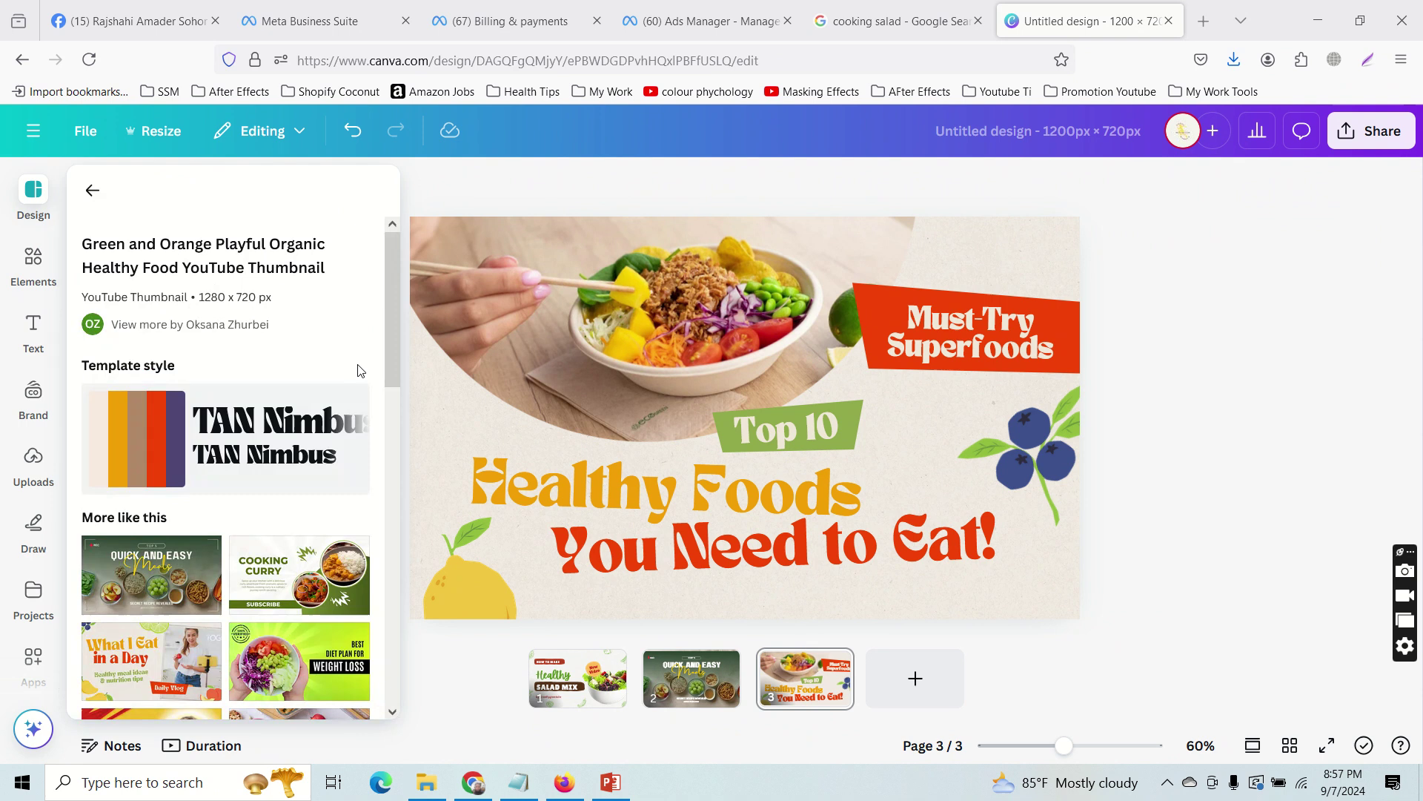
mouse_move(475, 791)
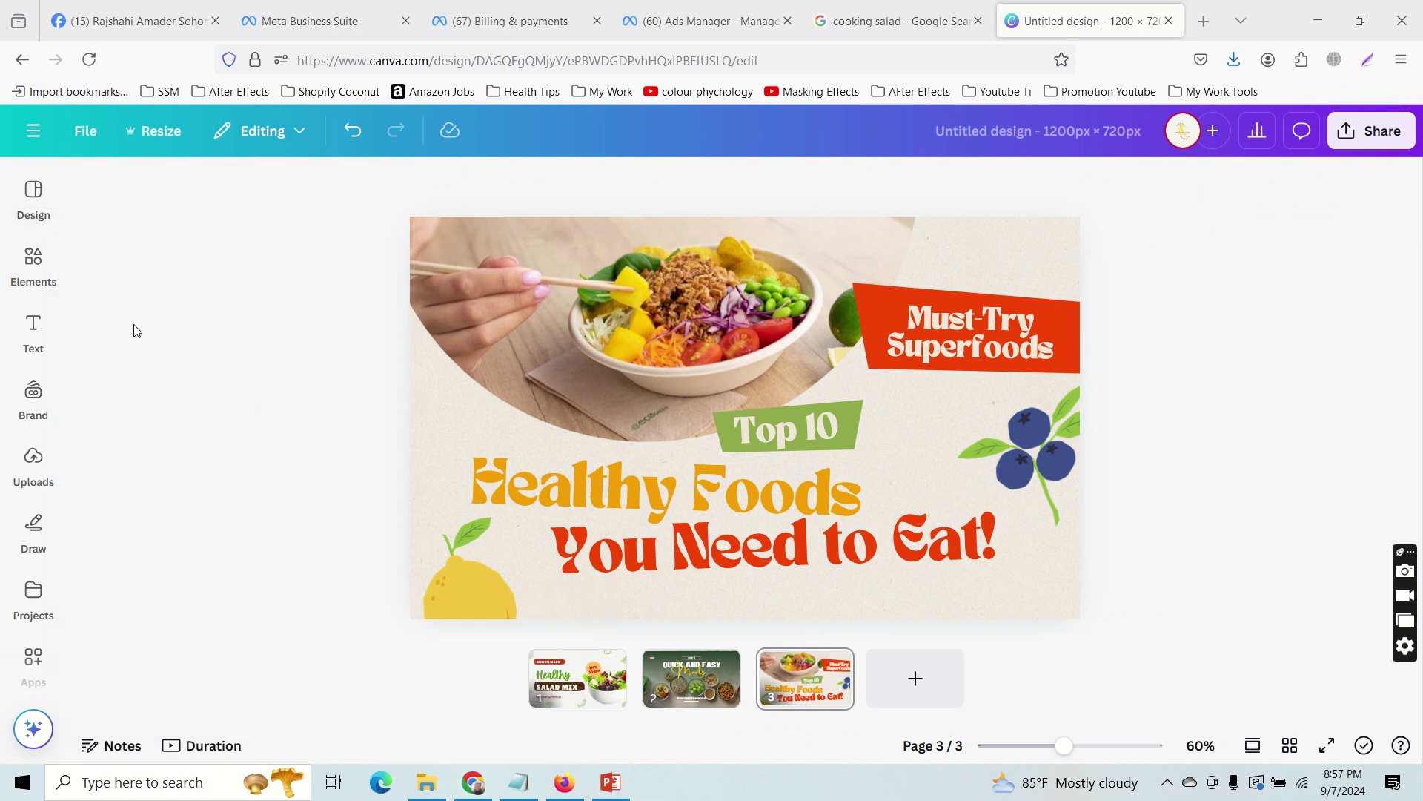
click(34, 271)
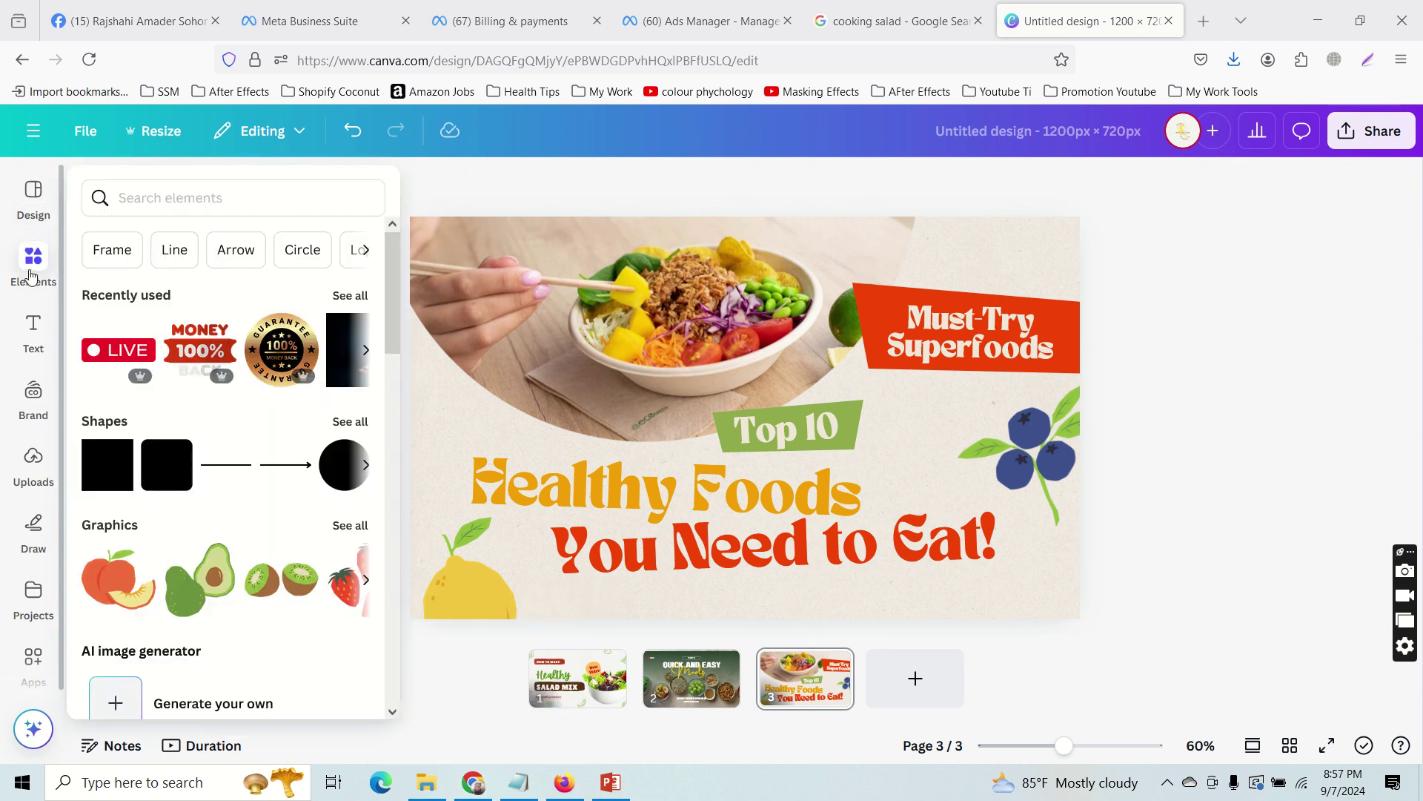
click(33, 197)
View the custom size options for creating a new Canva design and close them without creating one.
click(33, 131)
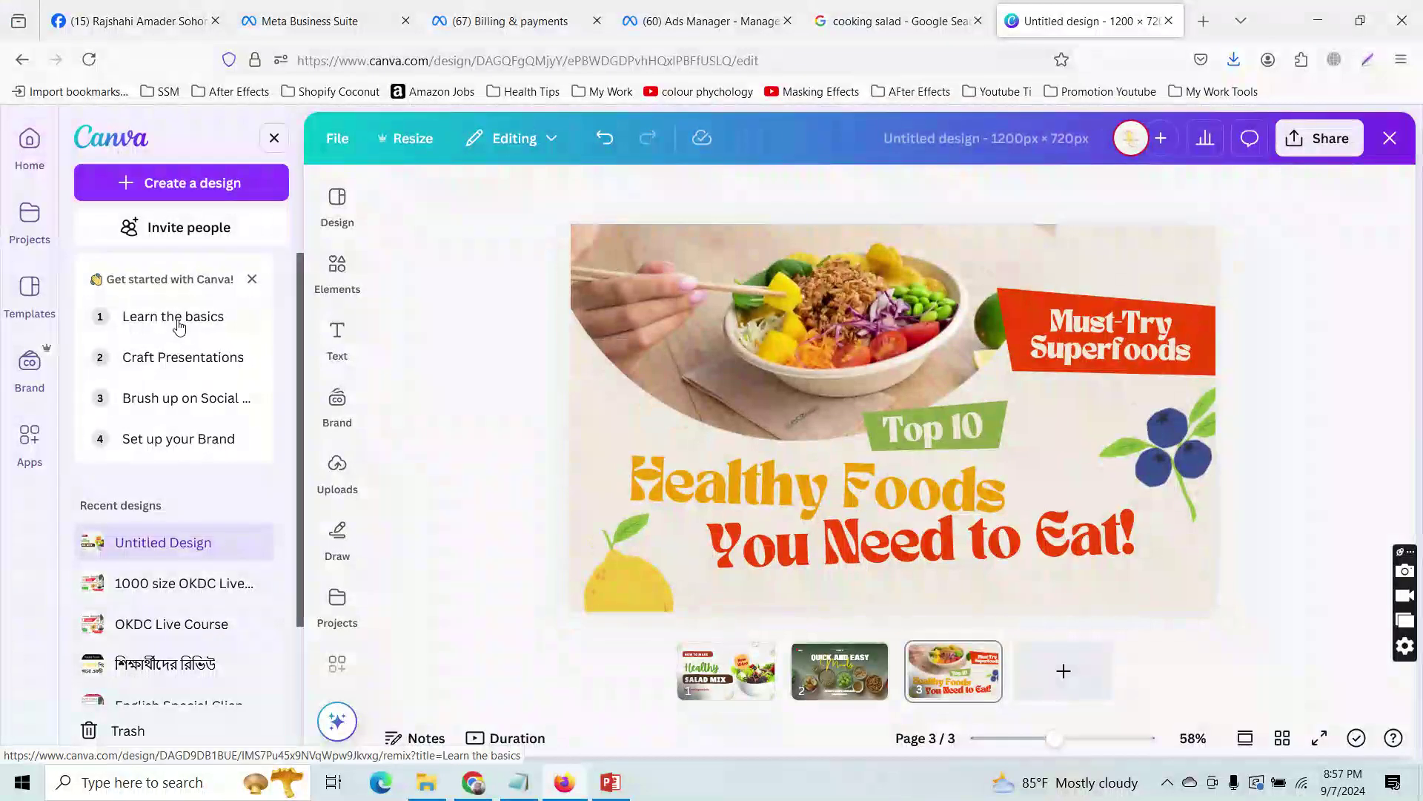
click(175, 184)
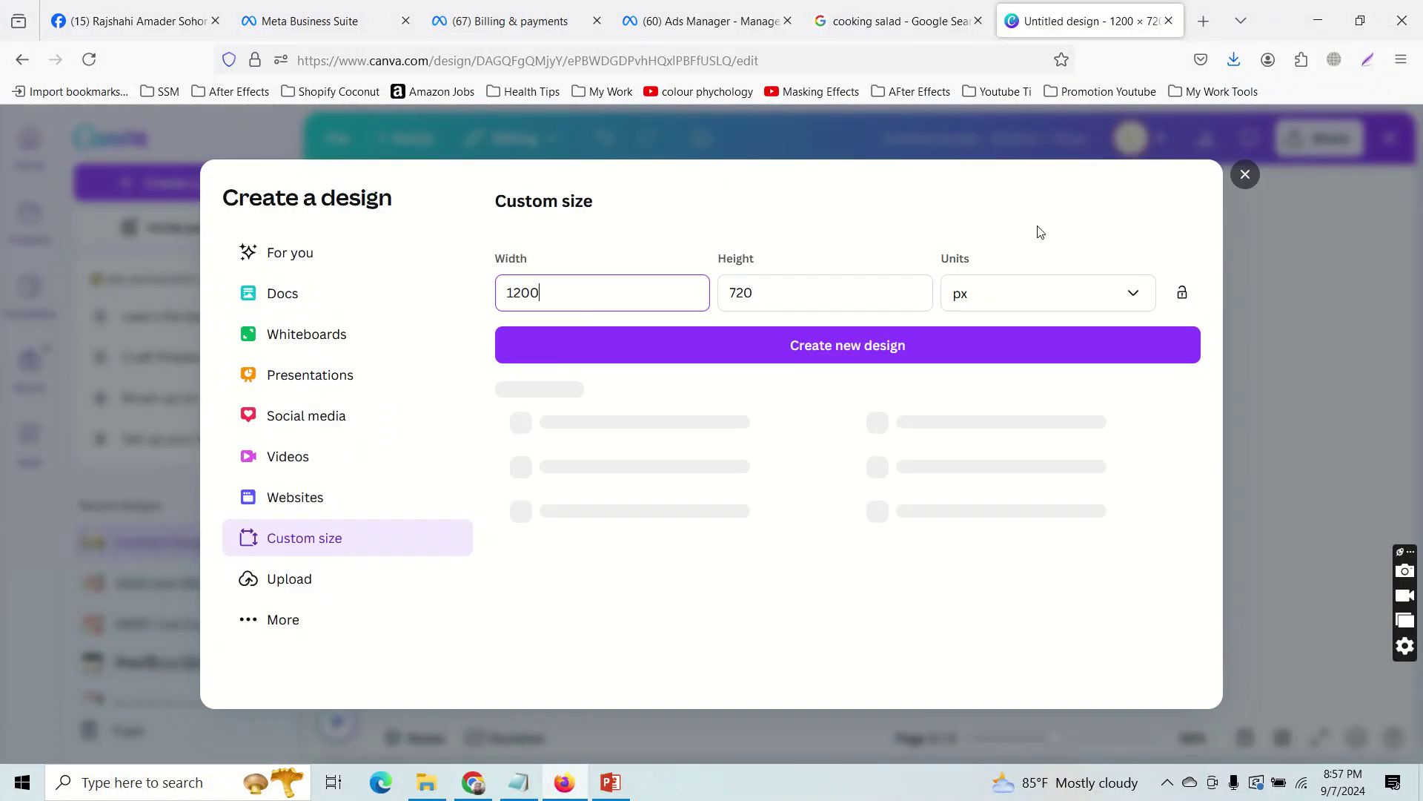
click(1250, 180)
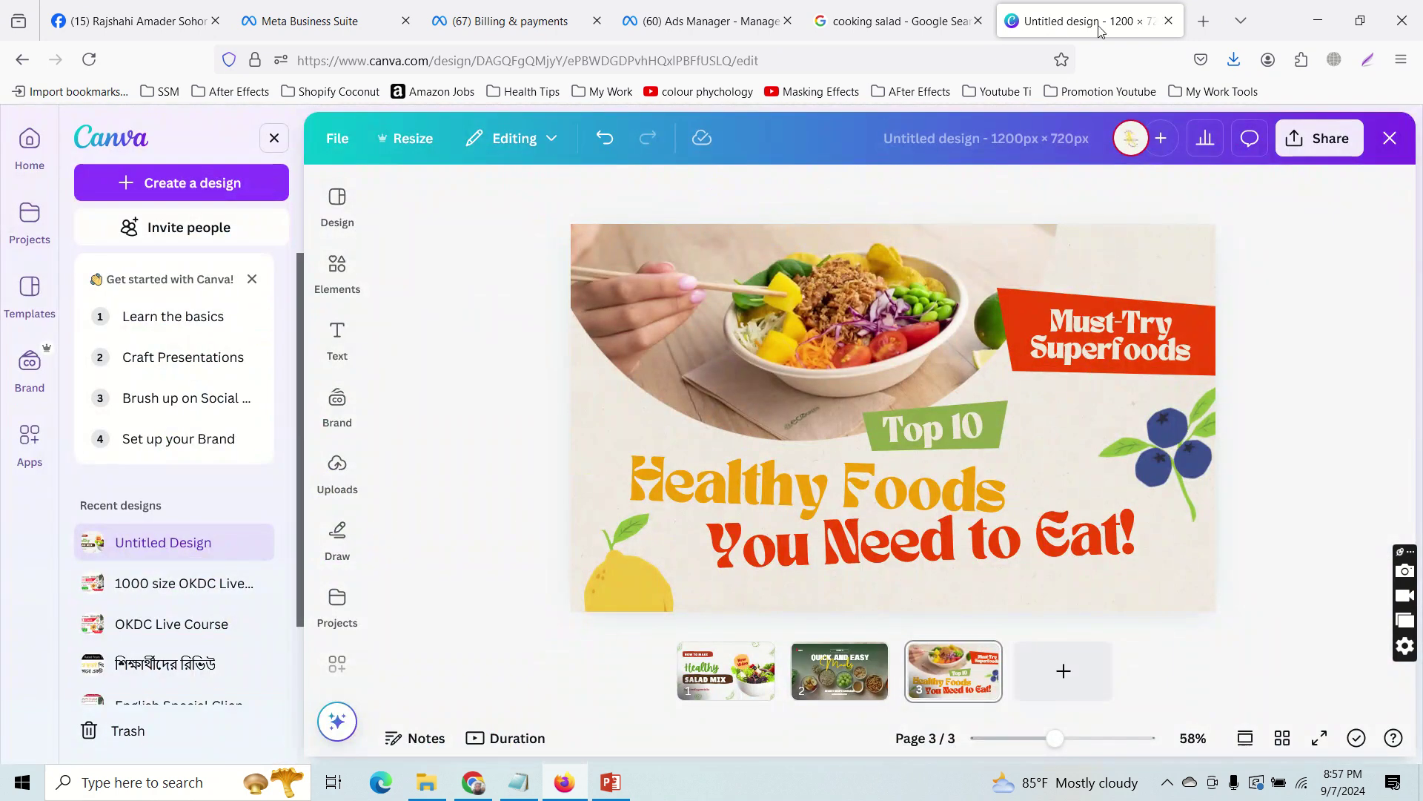
Switch back to the WordPress cooking salad post and review its Rank Math SEO checks.
click(478, 780)
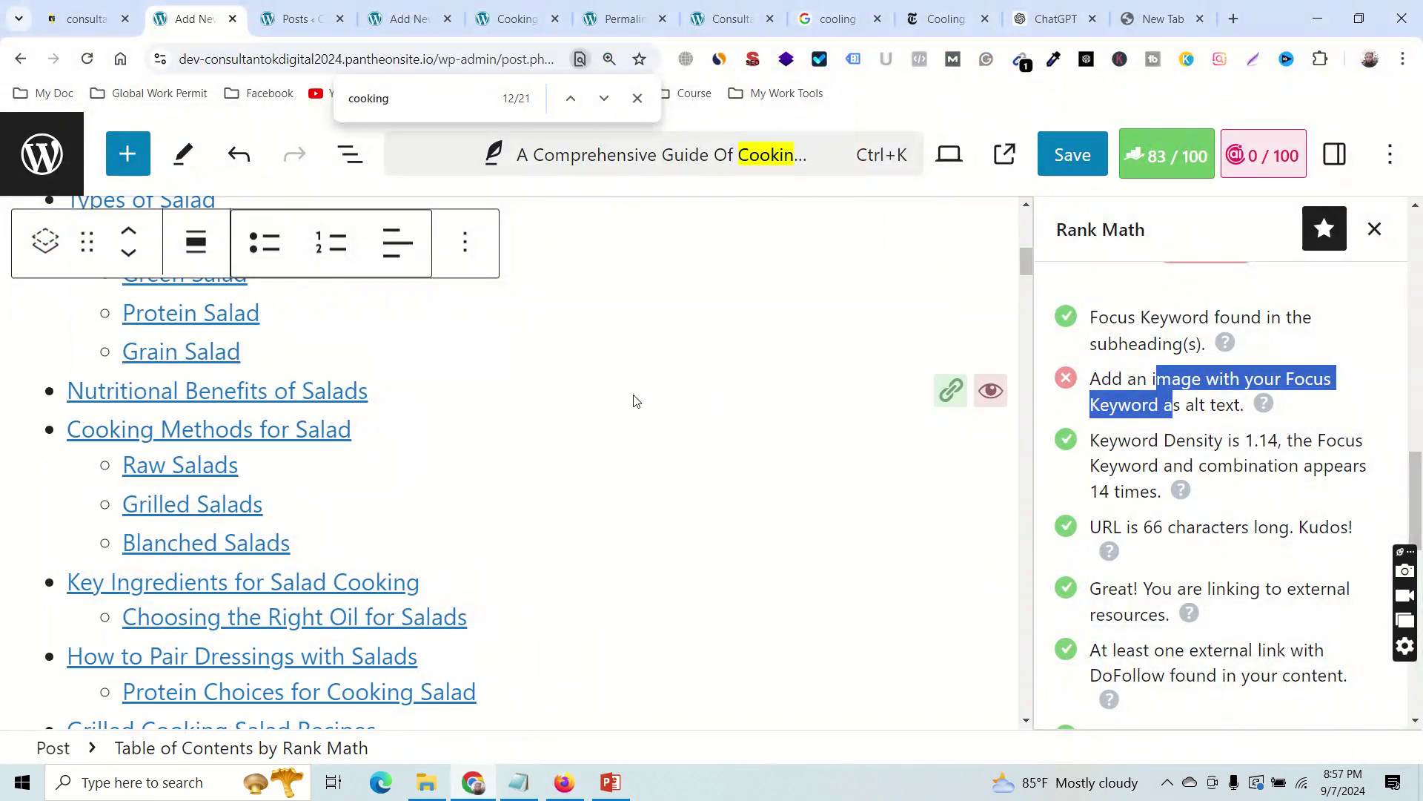
scroll(979, 406, up, 10)
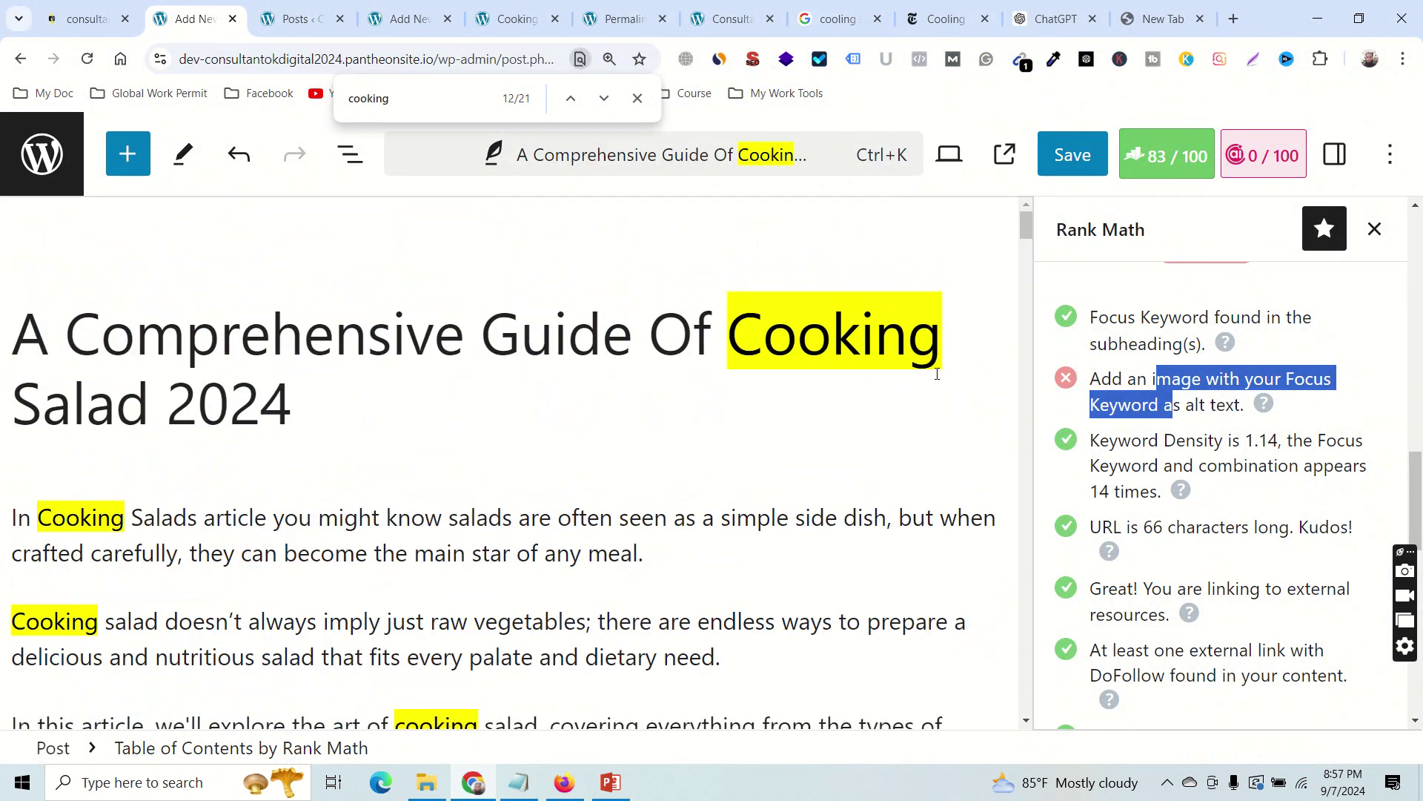
scroll(1297, 404, down, 7)
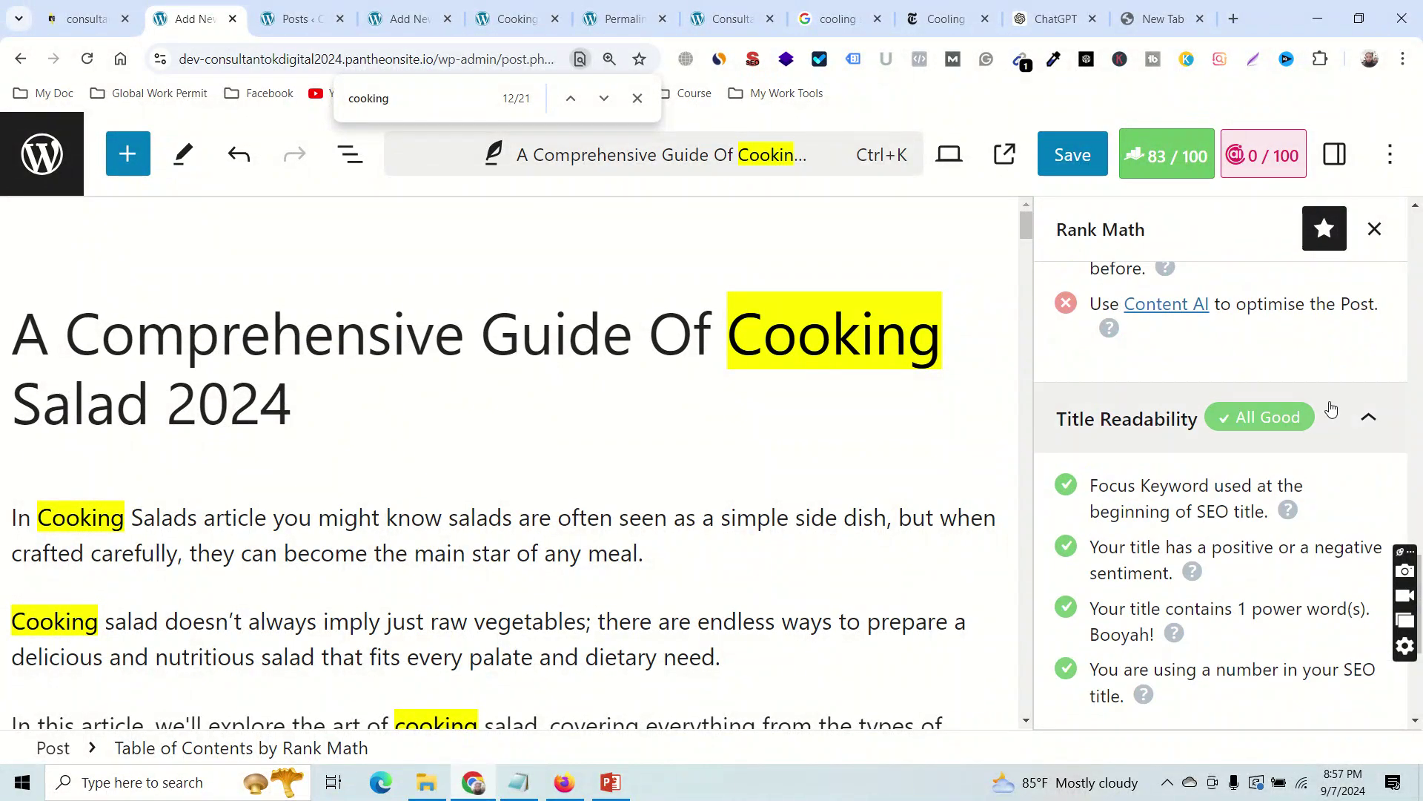
scroll(1285, 237, up, 6)
scroll(1290, 421, down, 8)
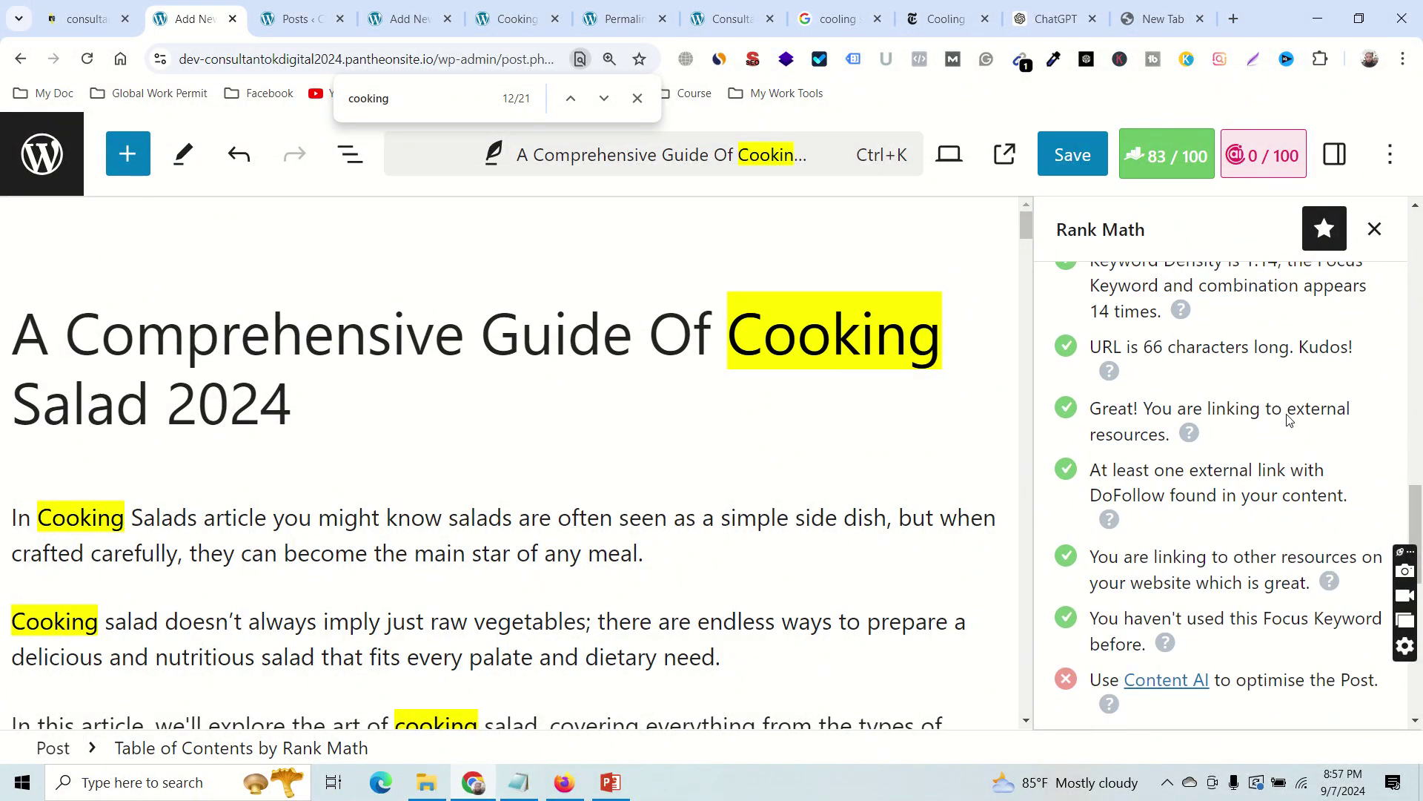
scroll(1275, 430, up, 15)
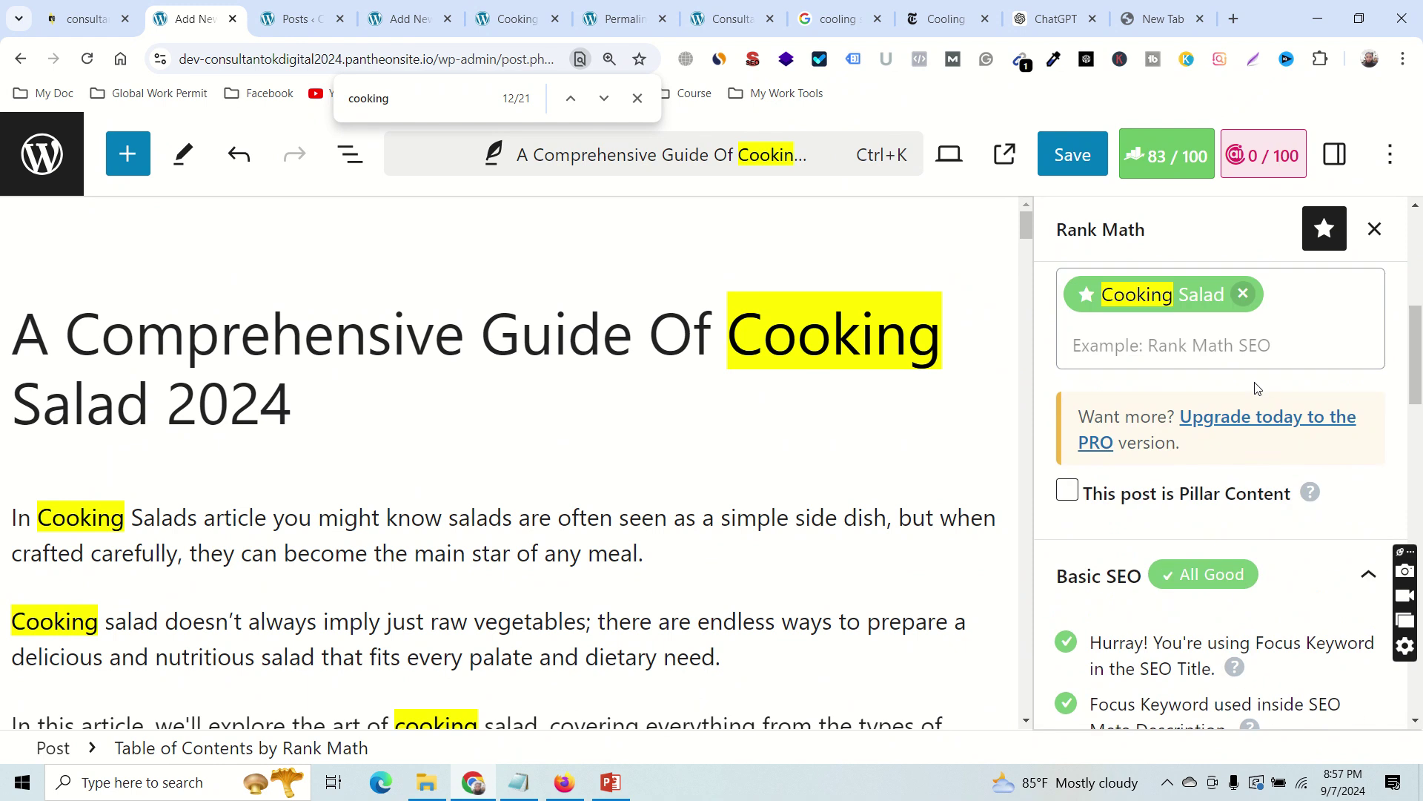
Show the cooking salad post's own settings in place of the block settings and find its category options.
click(1335, 154)
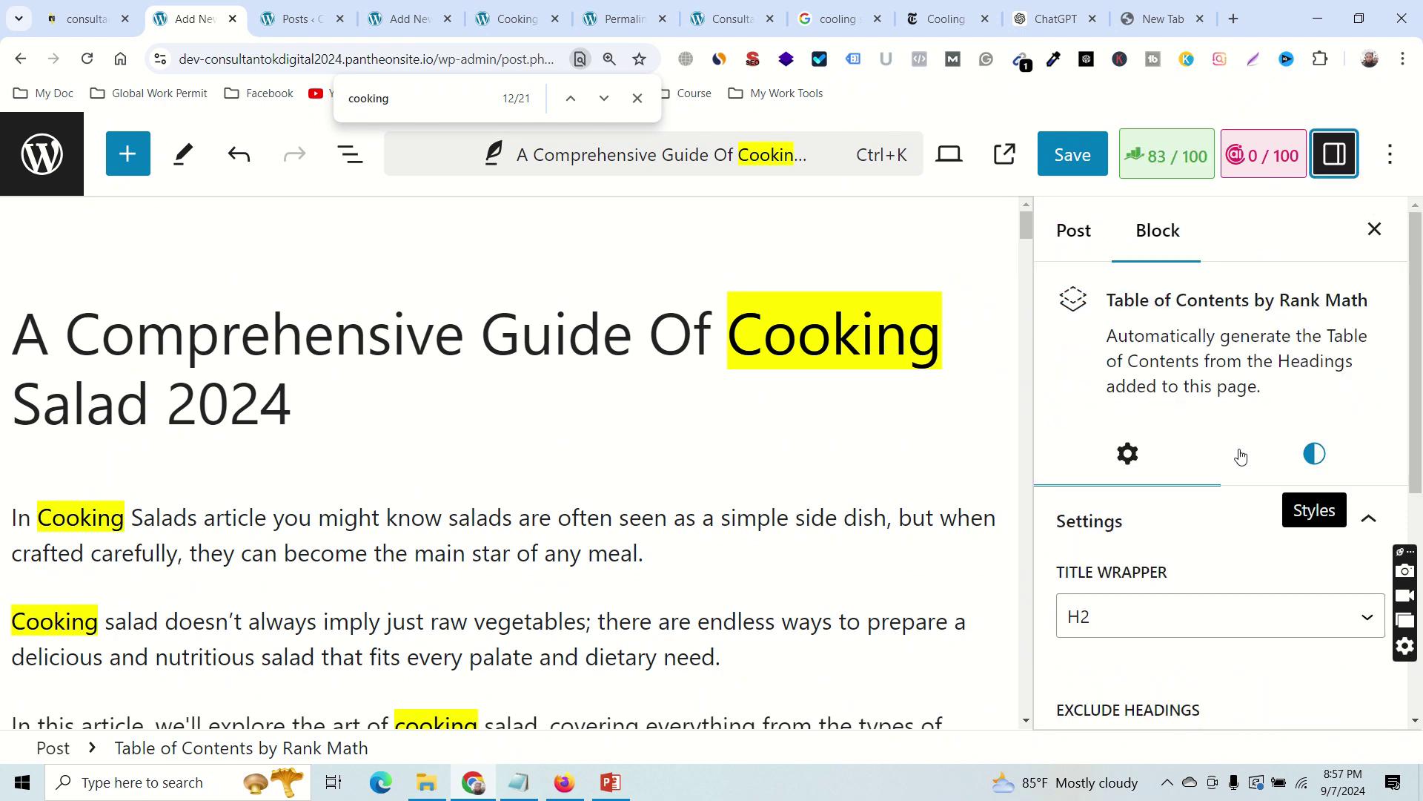
key(ctrl+minus)
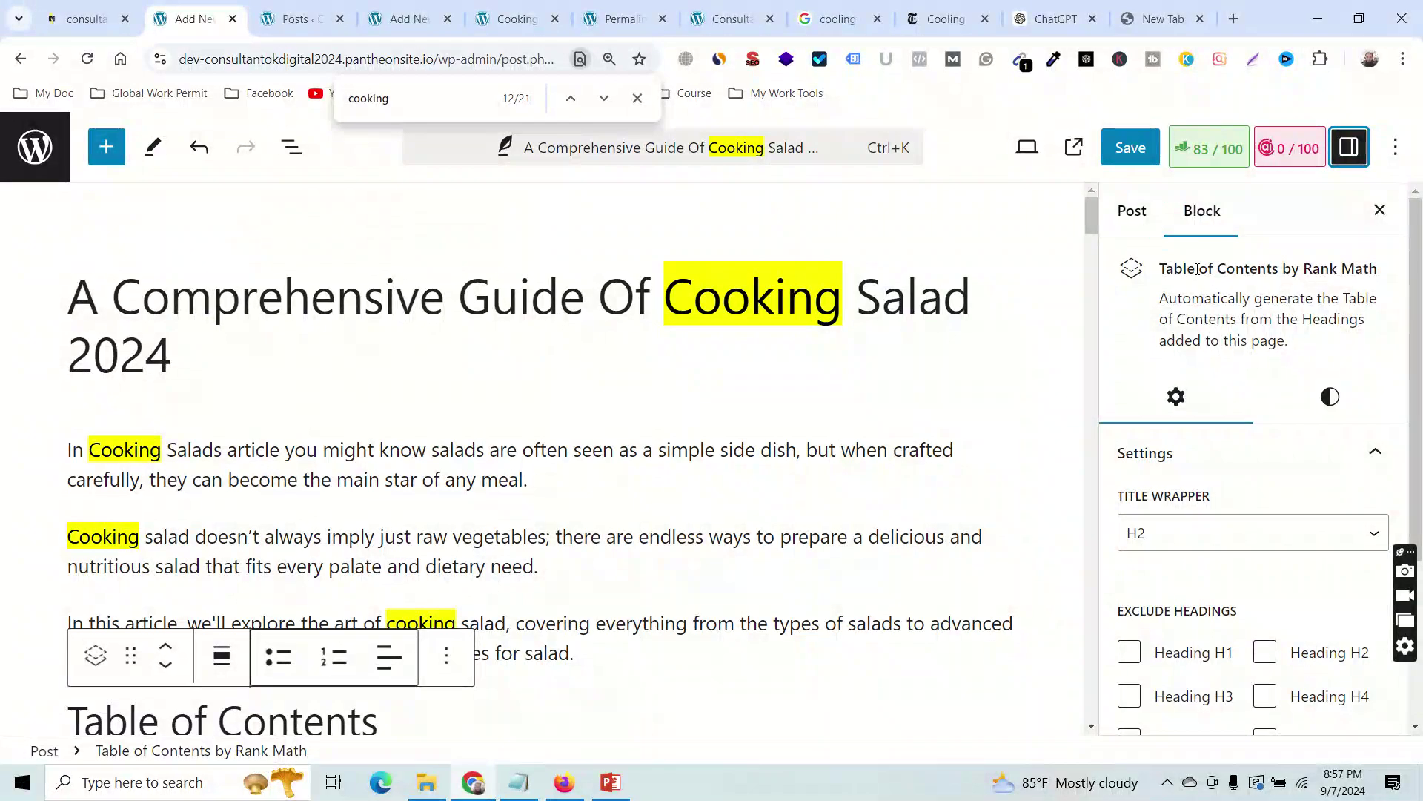
click(1141, 231)
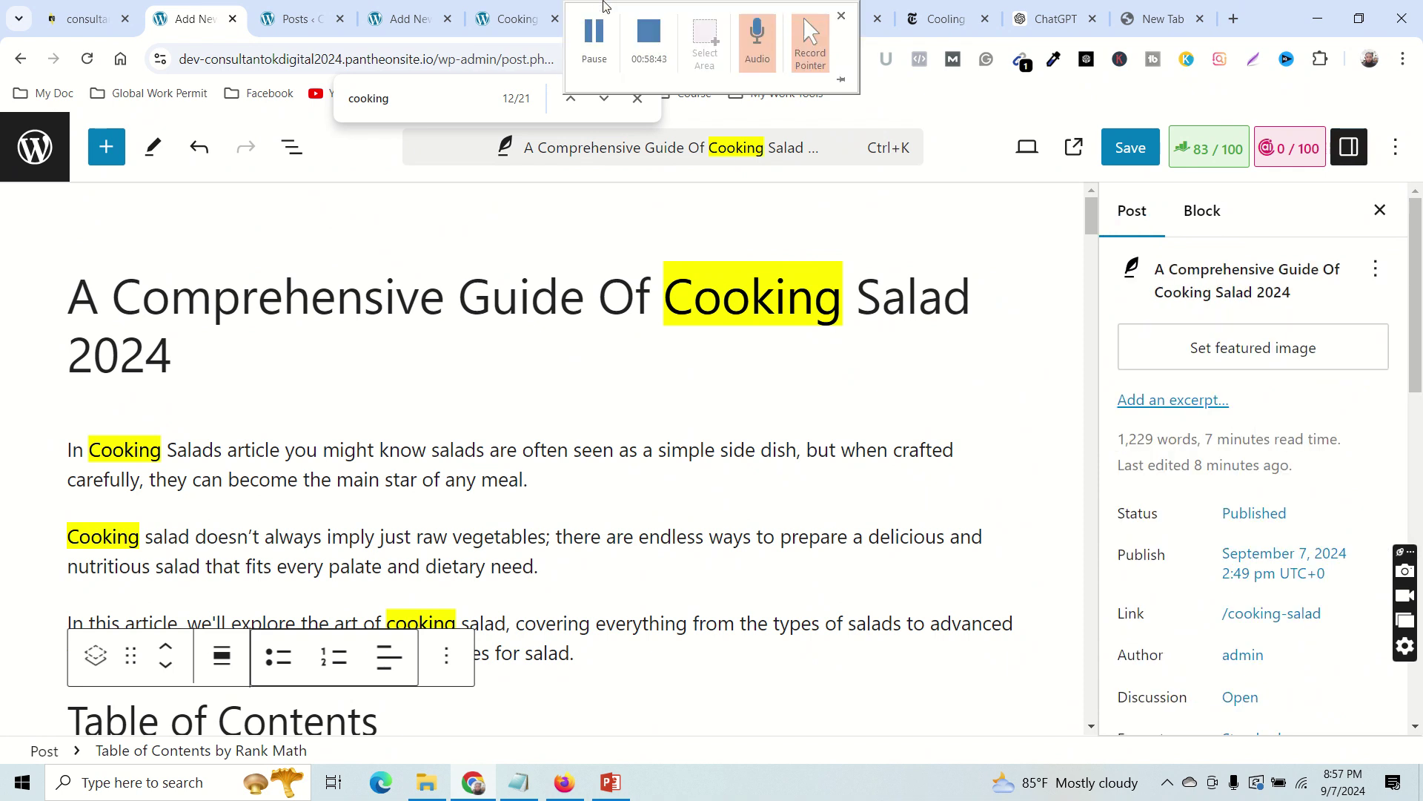
scroll(1342, 469, down, 5)
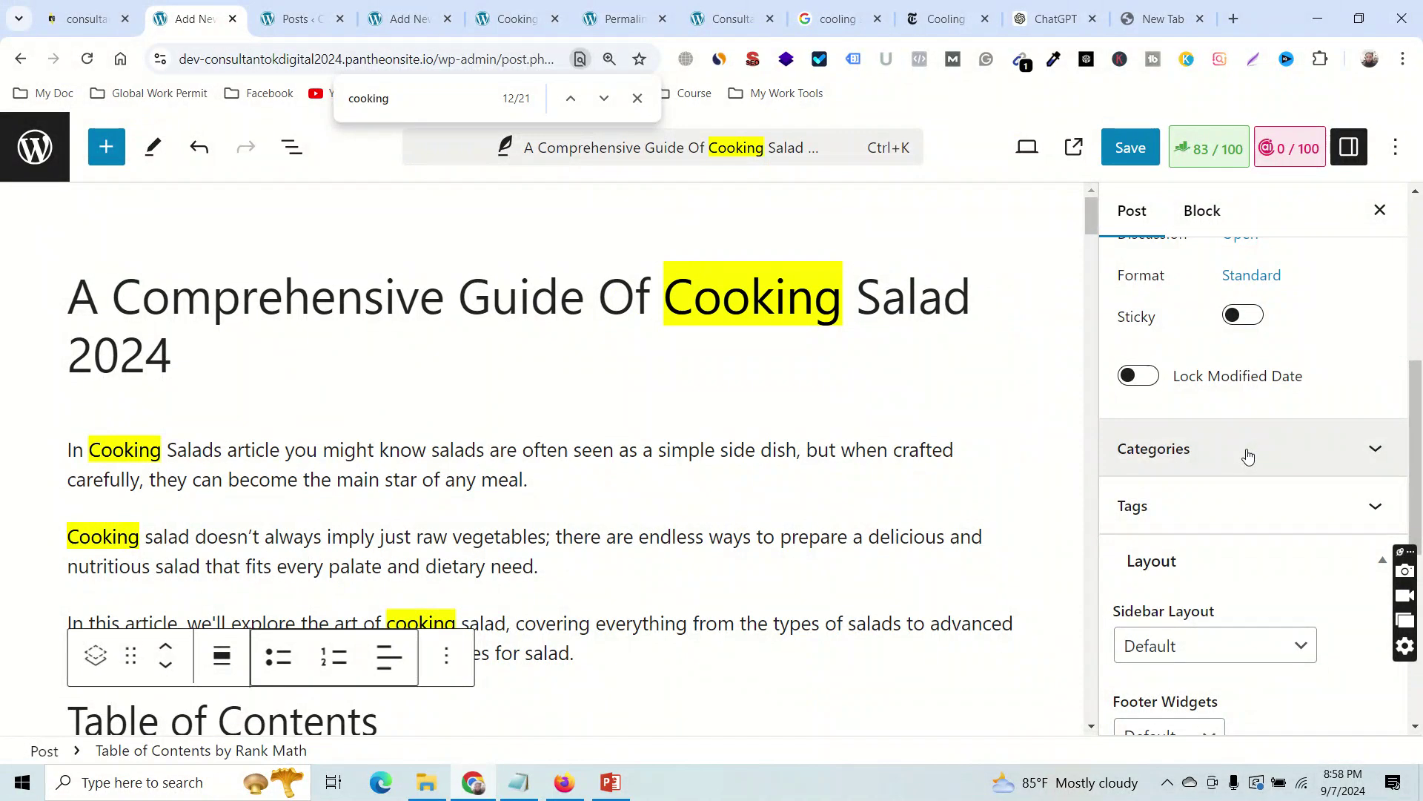
Remove the Uncategorized category from the post and open the form for adding a new category.
click(1339, 452)
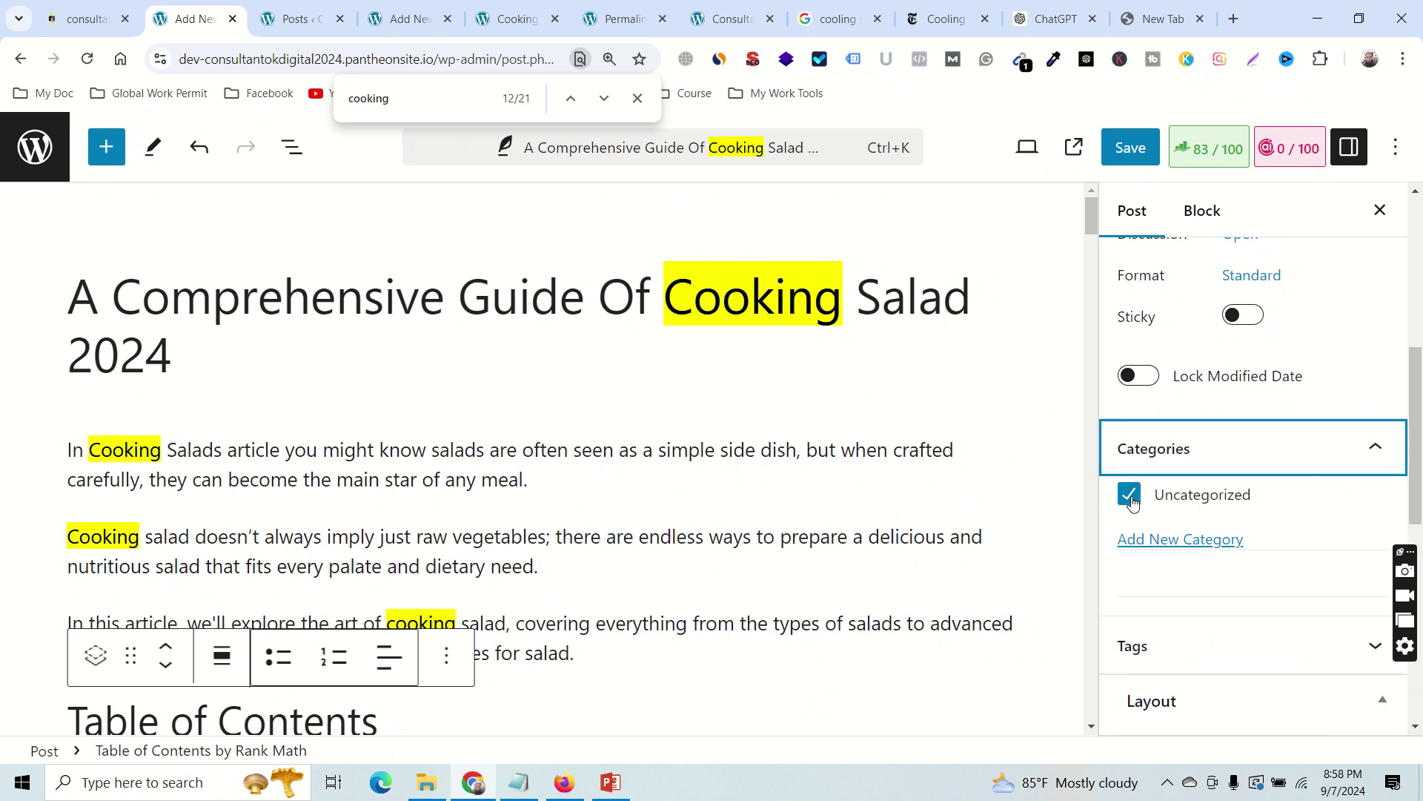
click(1132, 503)
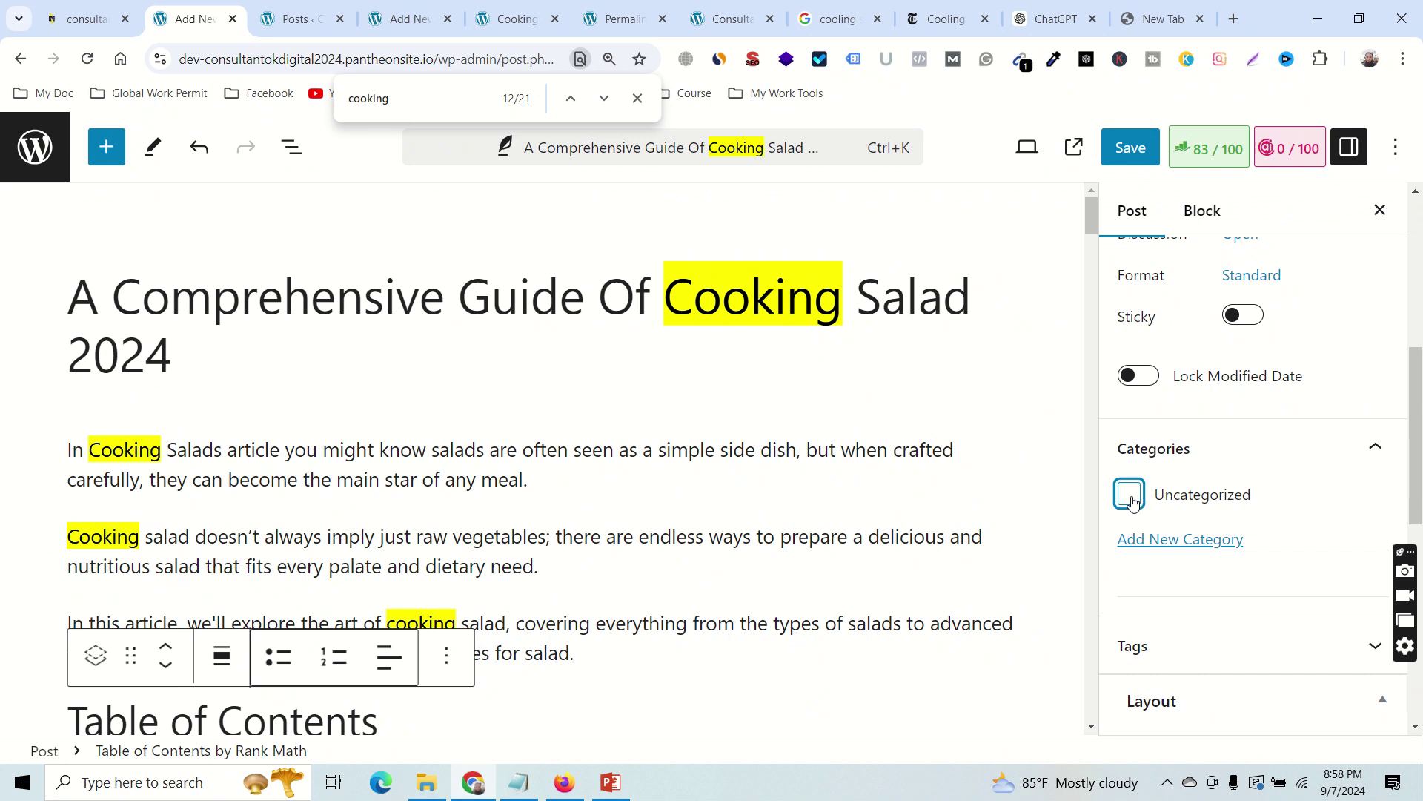
click(1160, 548)
scroll(1273, 506, down, 1)
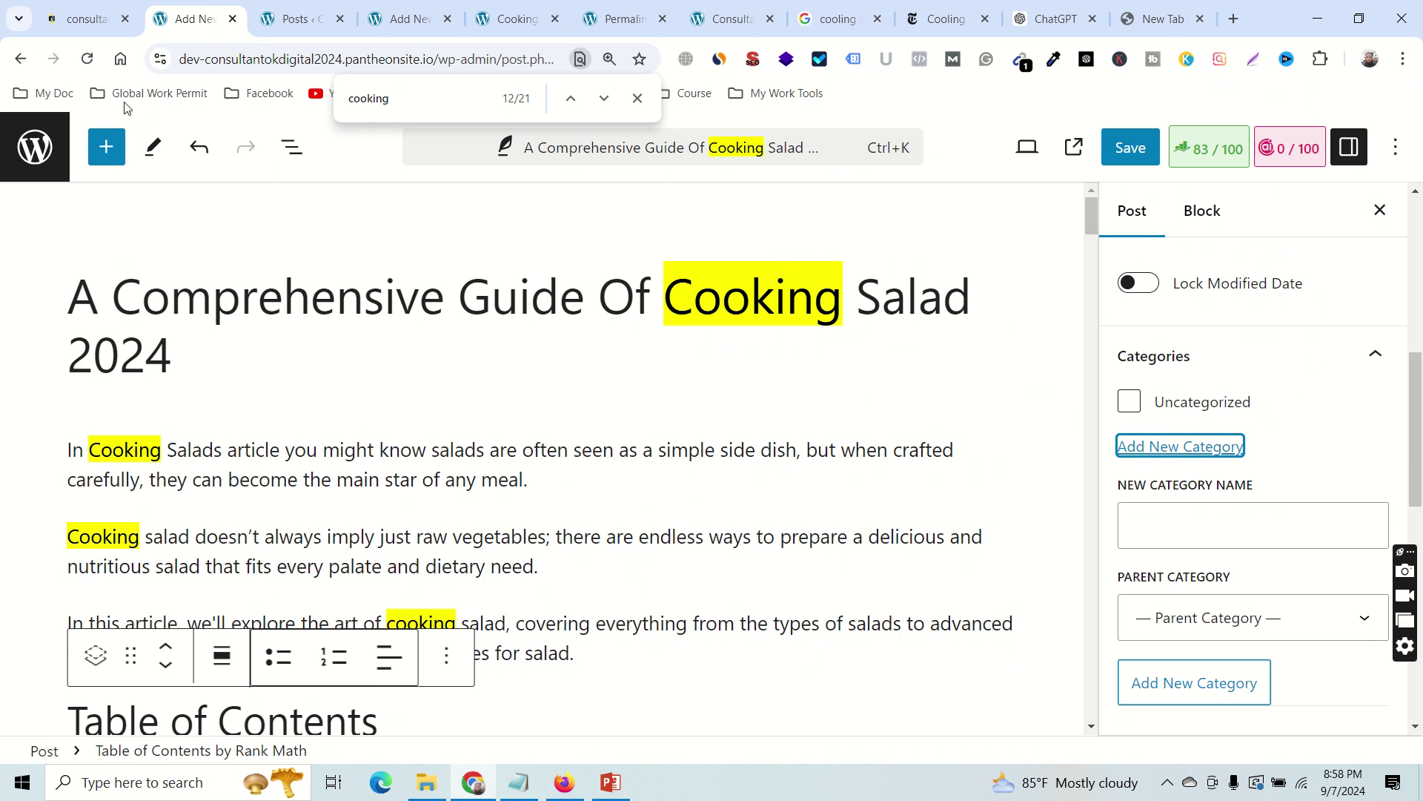
View the site's Categories management page from the posts list and return to the cooking salad post's editor.
click(293, 19)
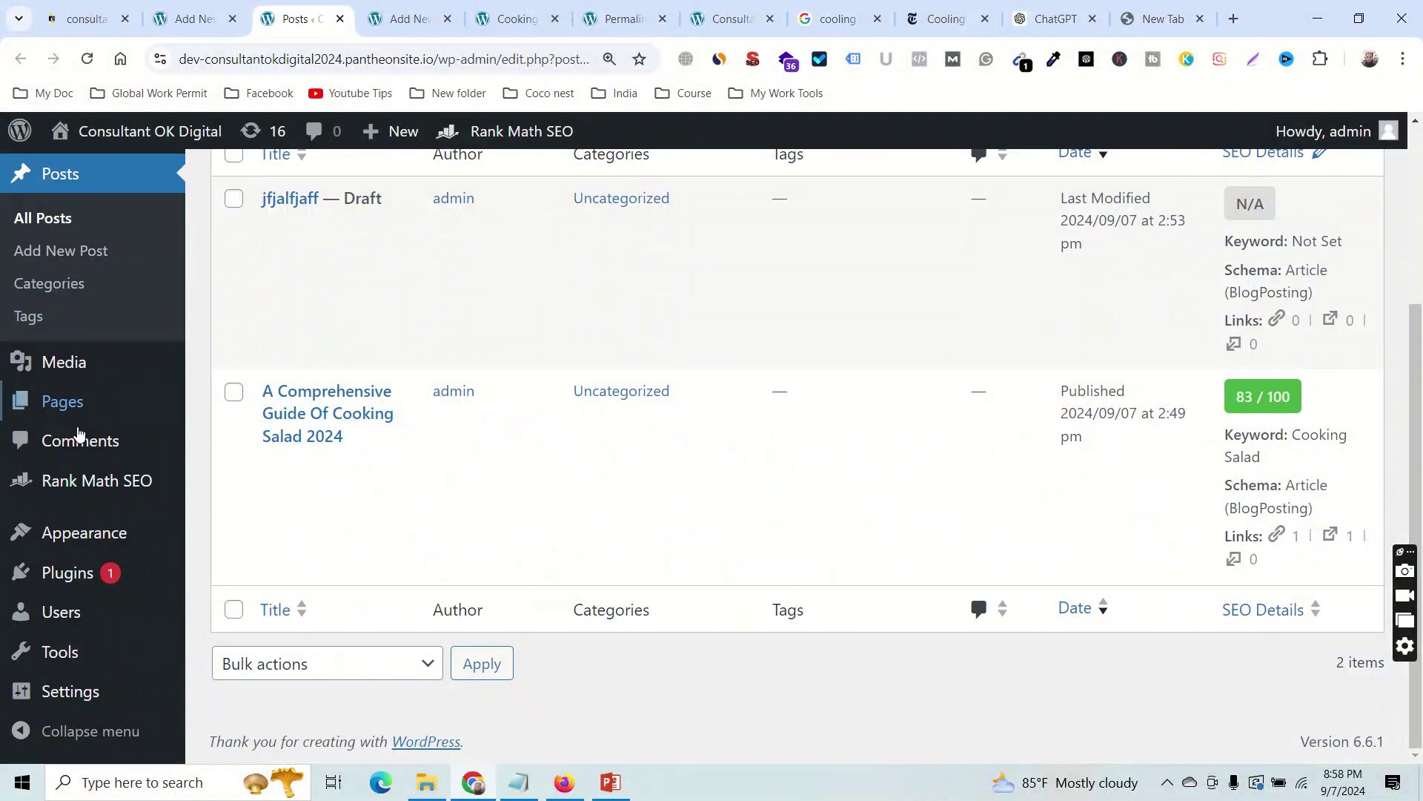
scroll(75, 412, up, 3)
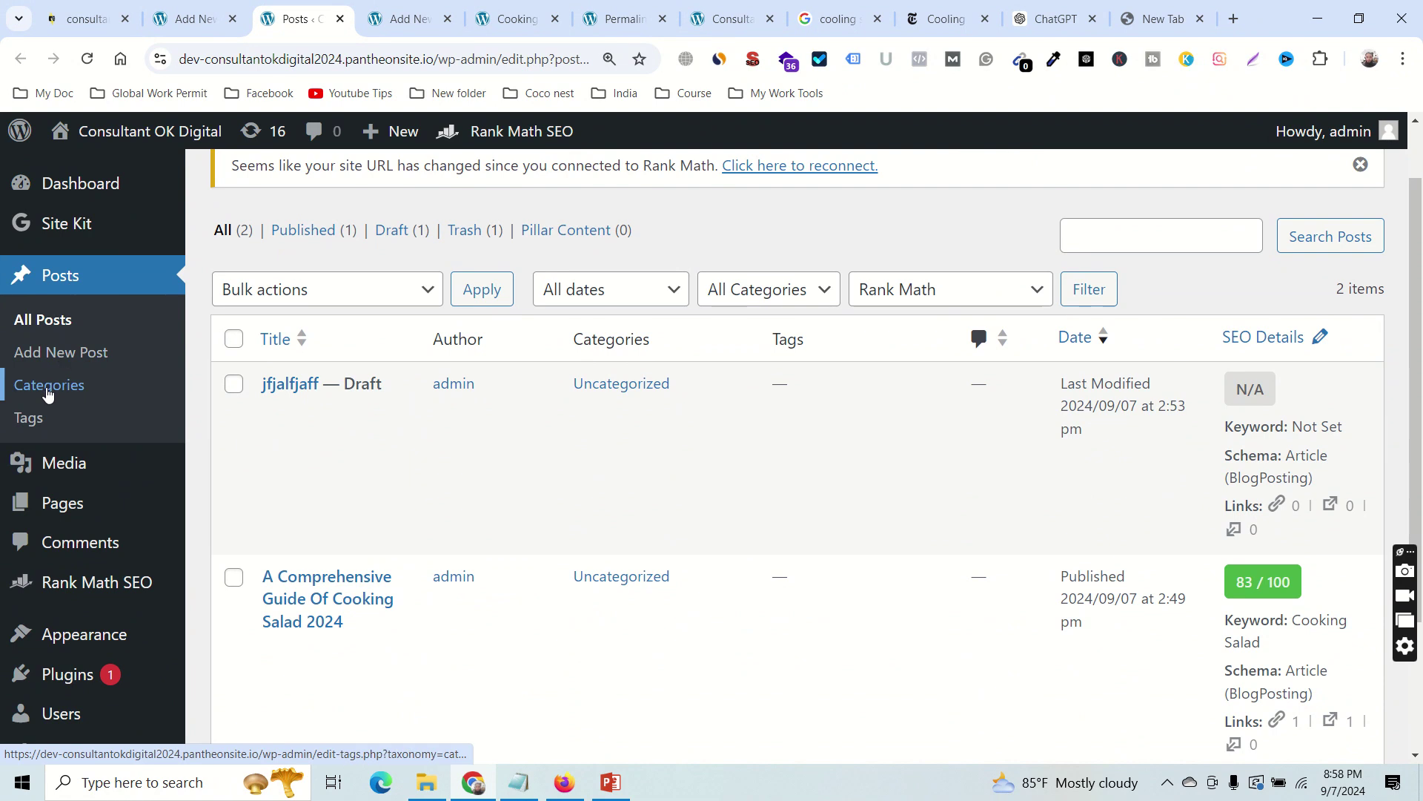
click(48, 392)
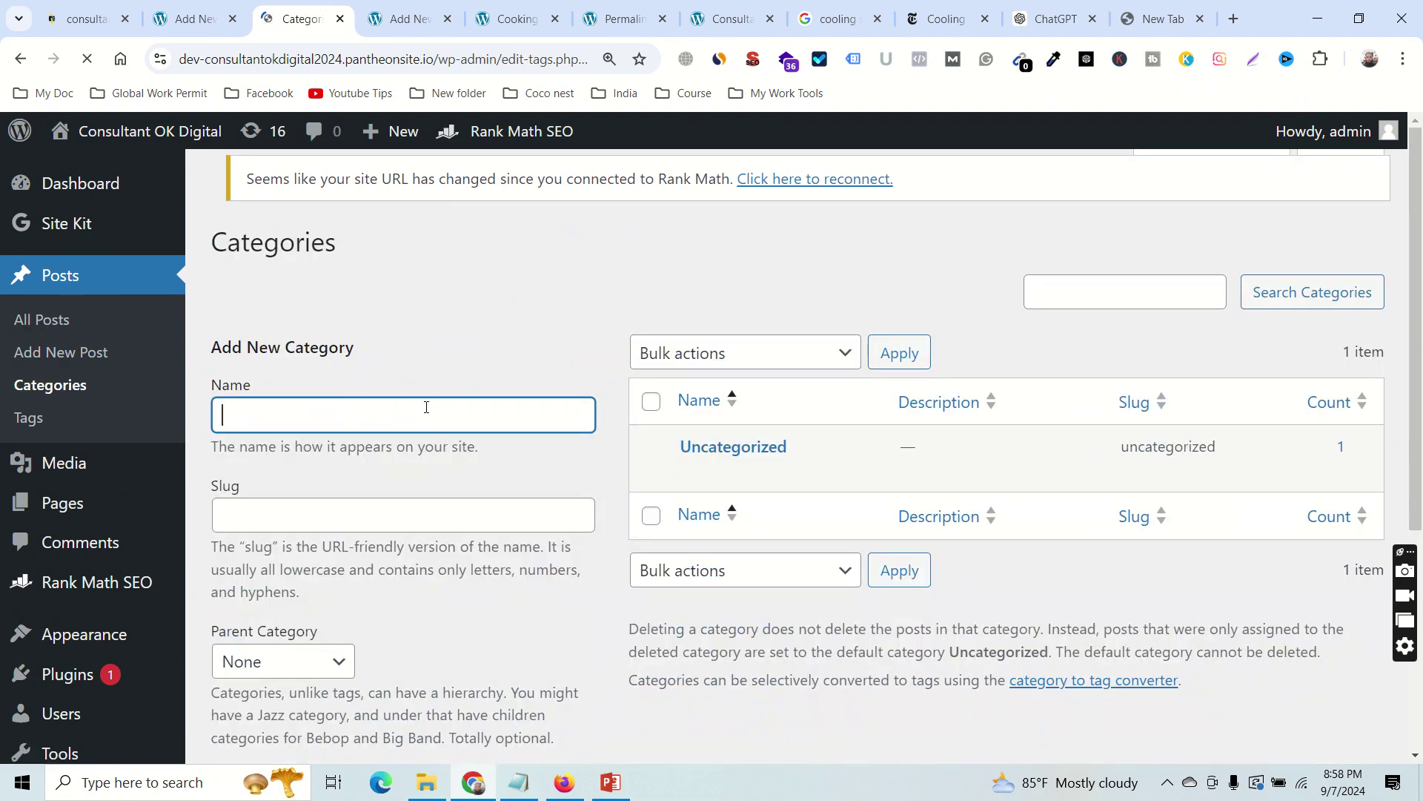
key(ctrl+shift+Tab)
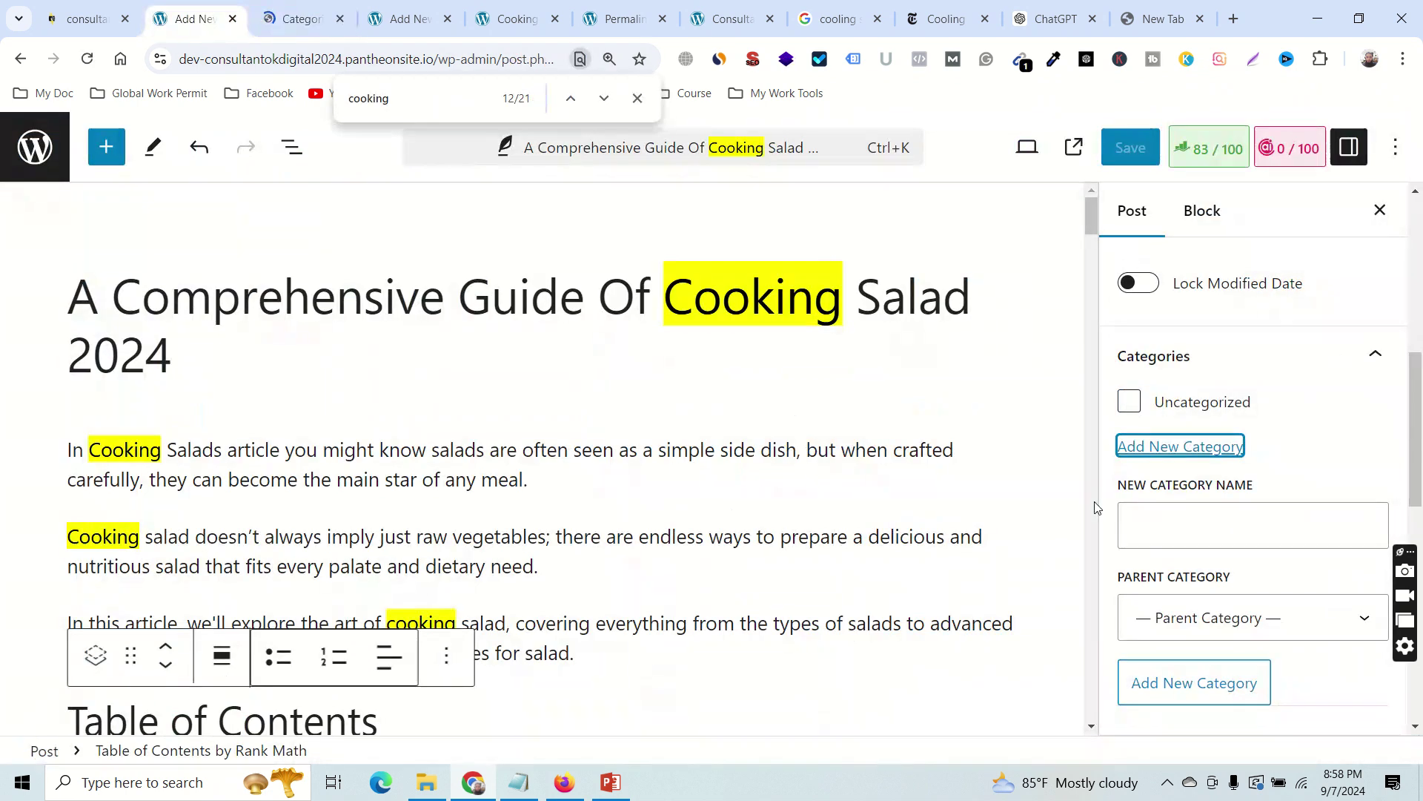
Create a new category named Salad from the post's category settings, with no parent category.
click(1225, 534)
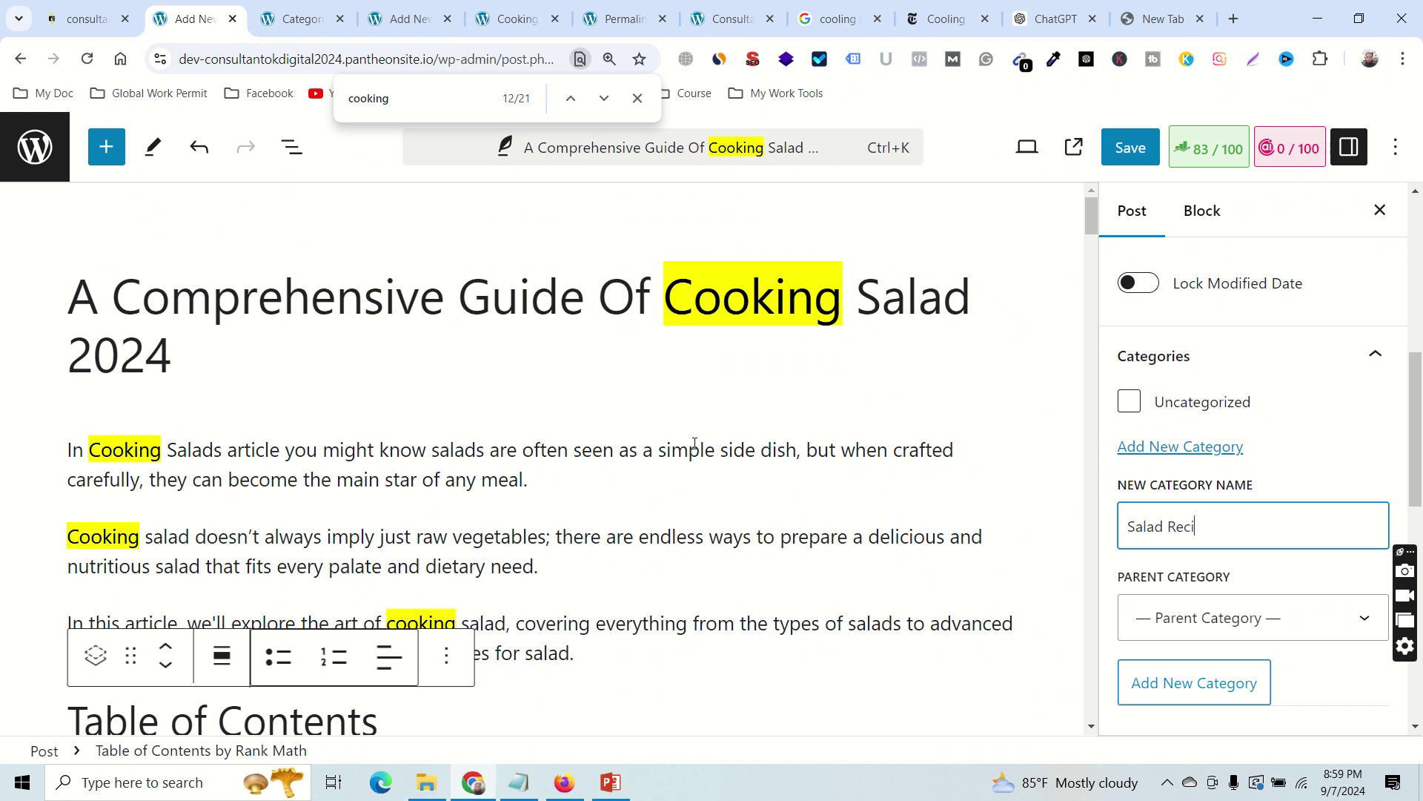
text(p)
drag(1206, 527, 1169, 527)
key(BackSpace)
click(1180, 689)
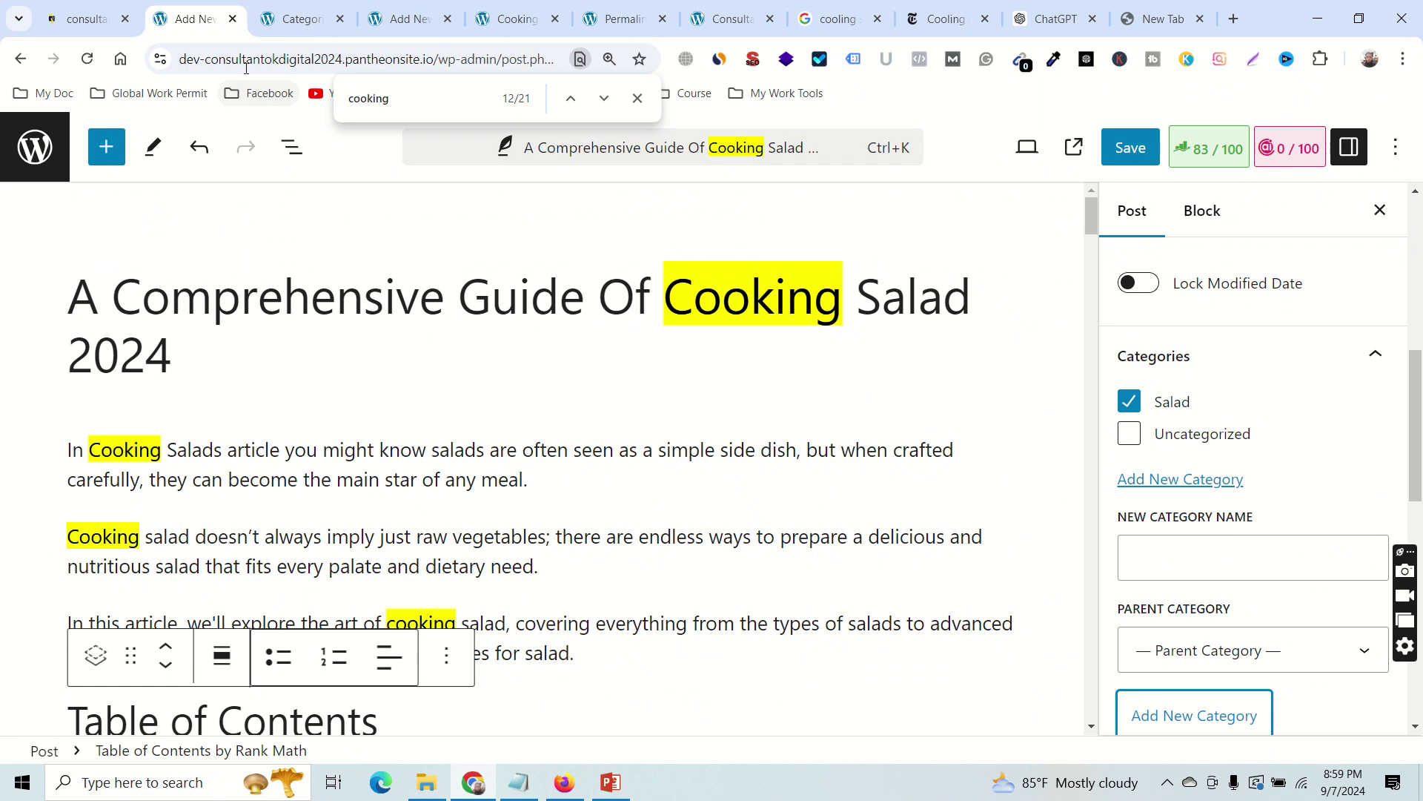
Add a category named Salad 1 on the site's Categories page and reload the page to refresh the category list.
click(301, 20)
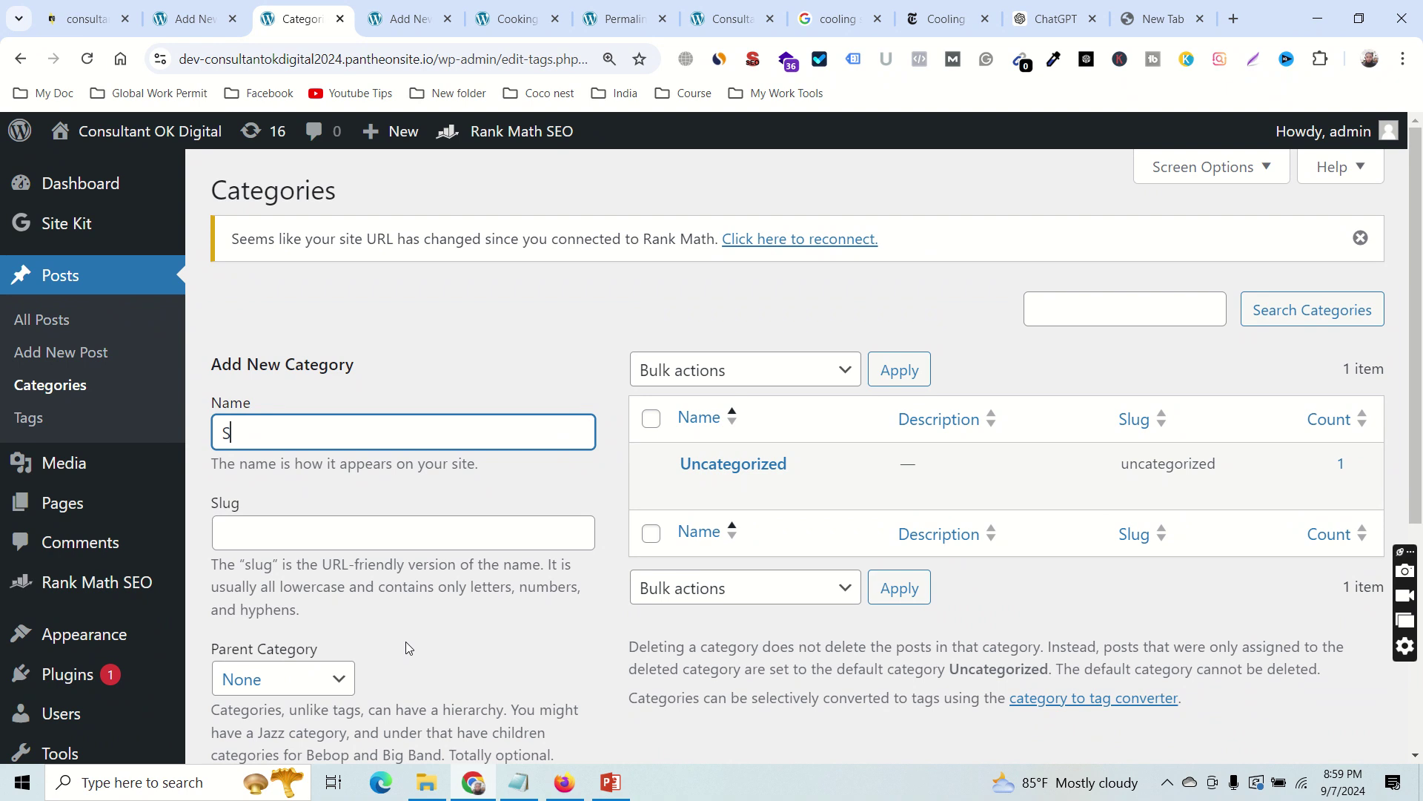
text(alad 1)
scroll(625, 603, down, 1)
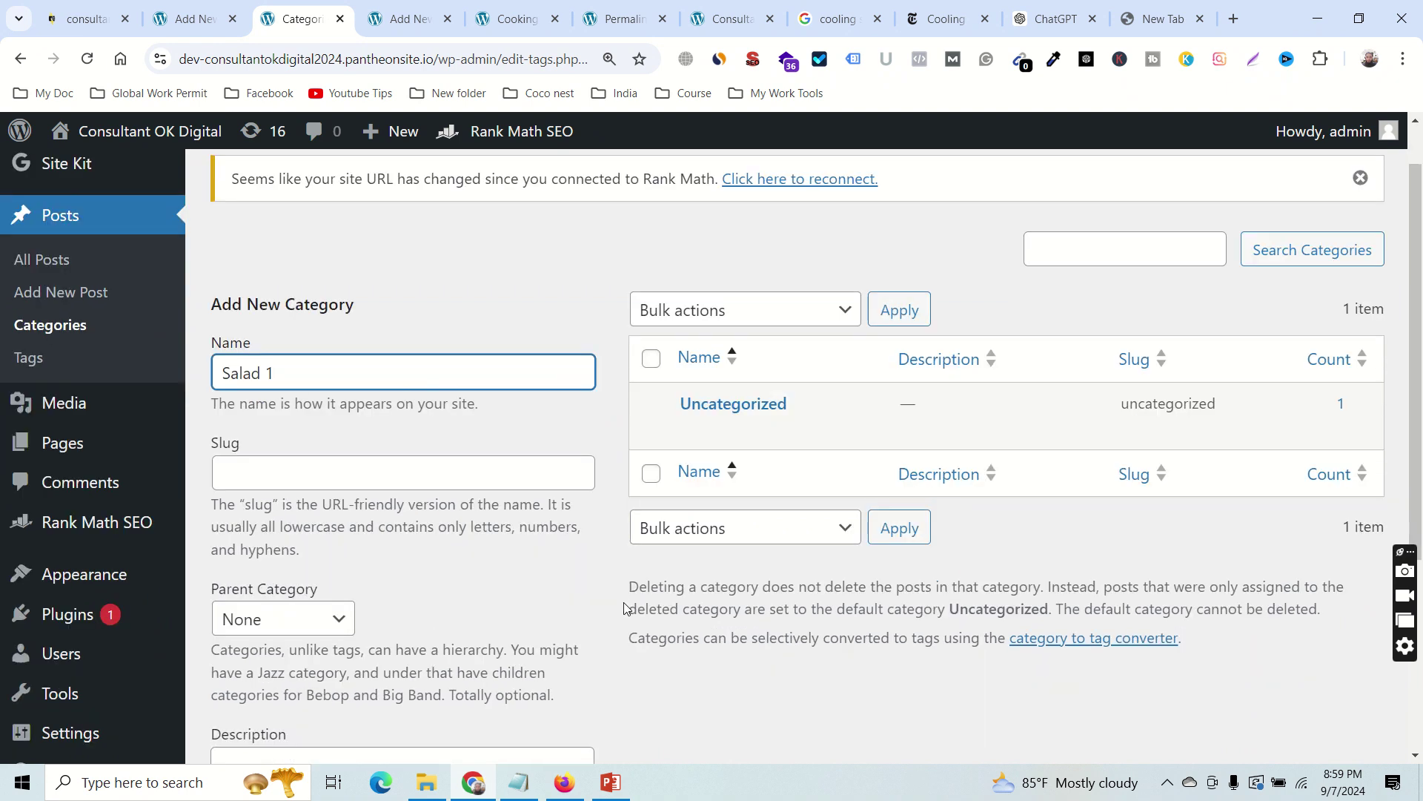
scroll(625, 603, up, 1)
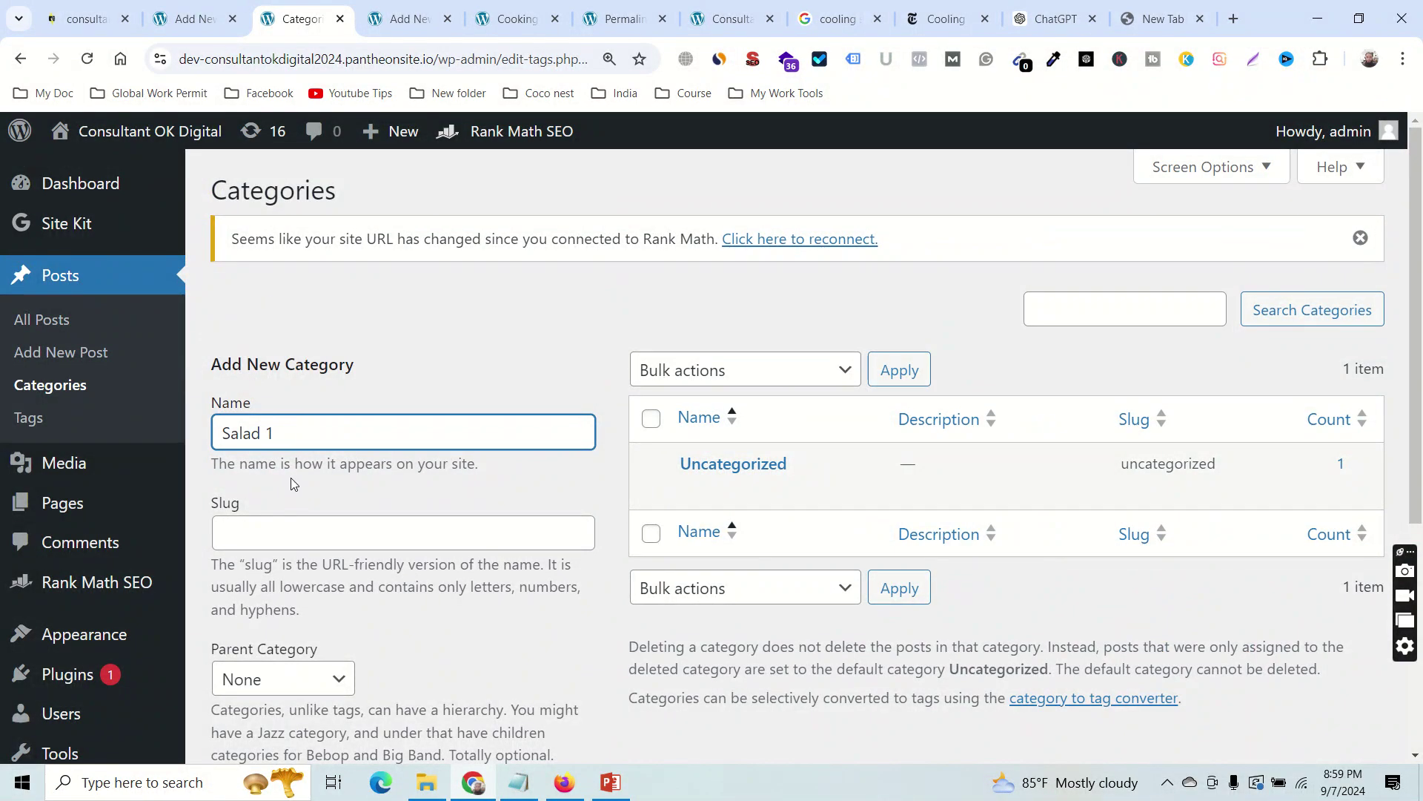
scroll(289, 689, down, 4)
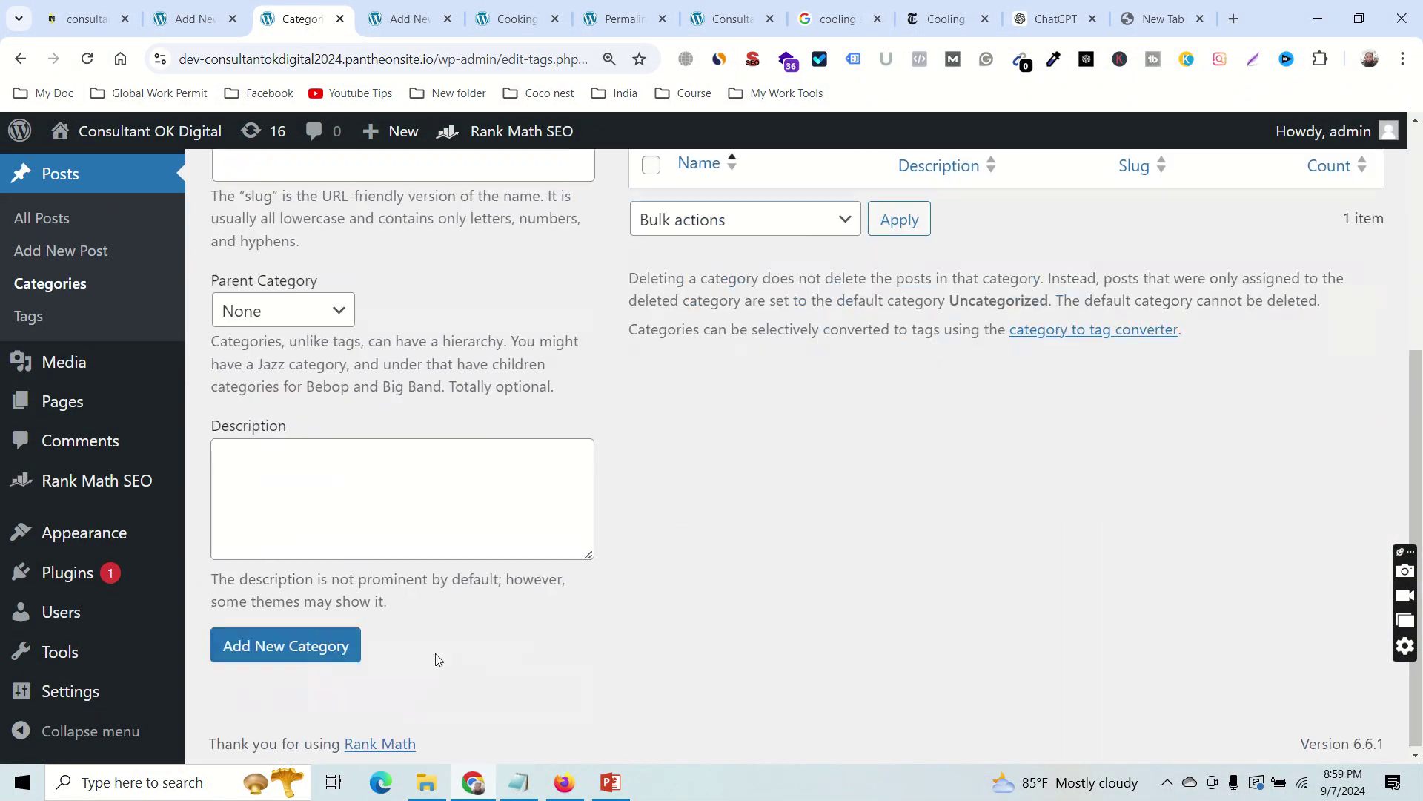
click(309, 644)
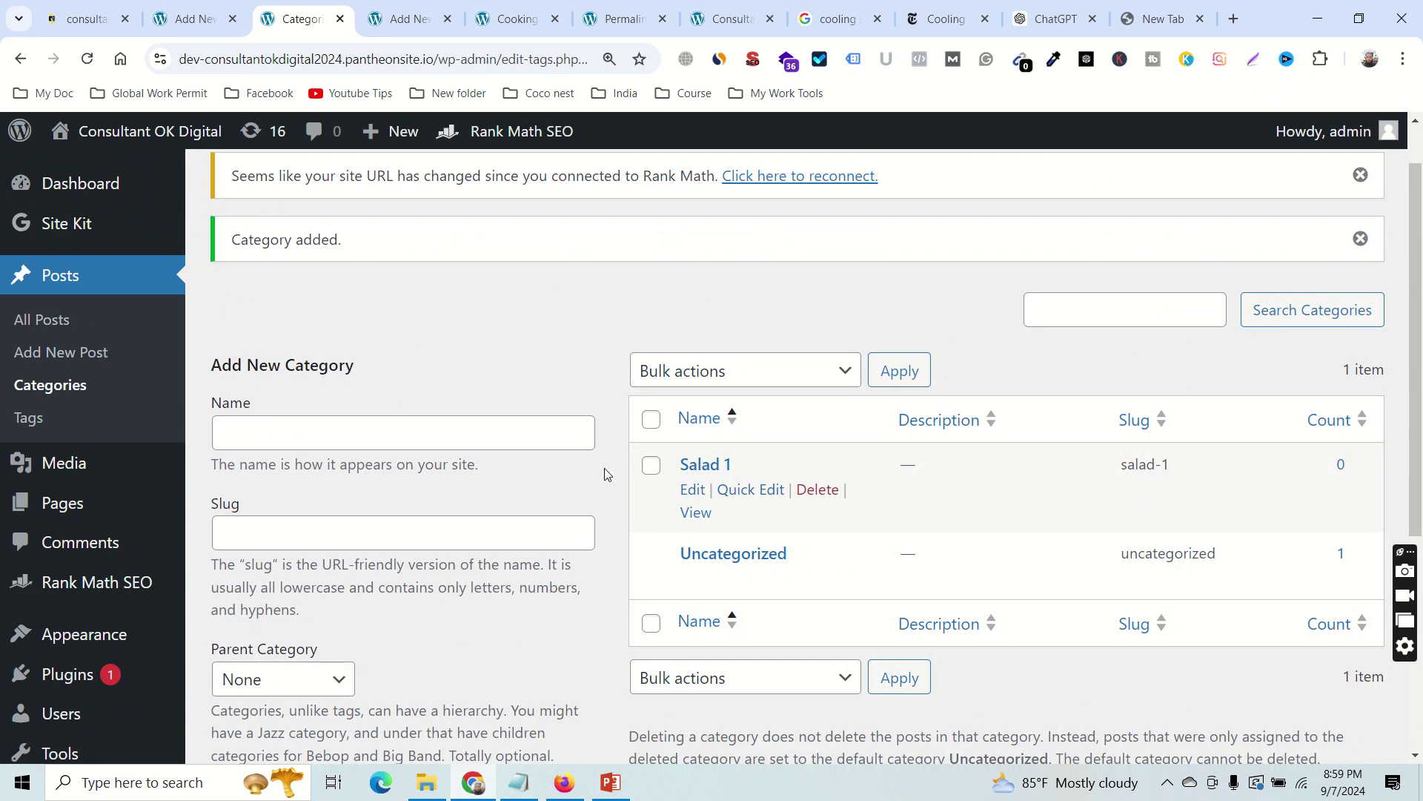
click(88, 63)
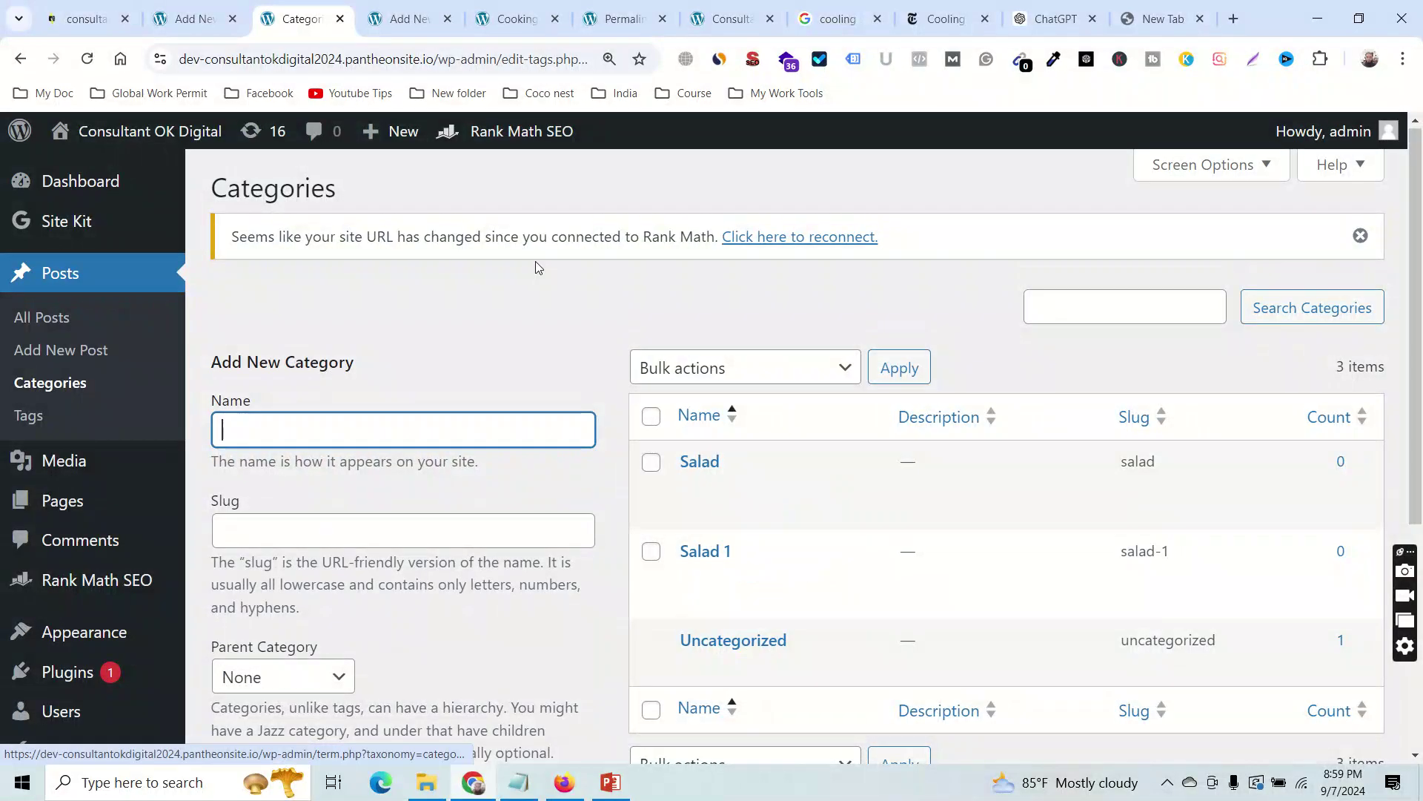
Return to the cooking salad post, save its category change, and reload the editor to check the updated category options.
click(199, 22)
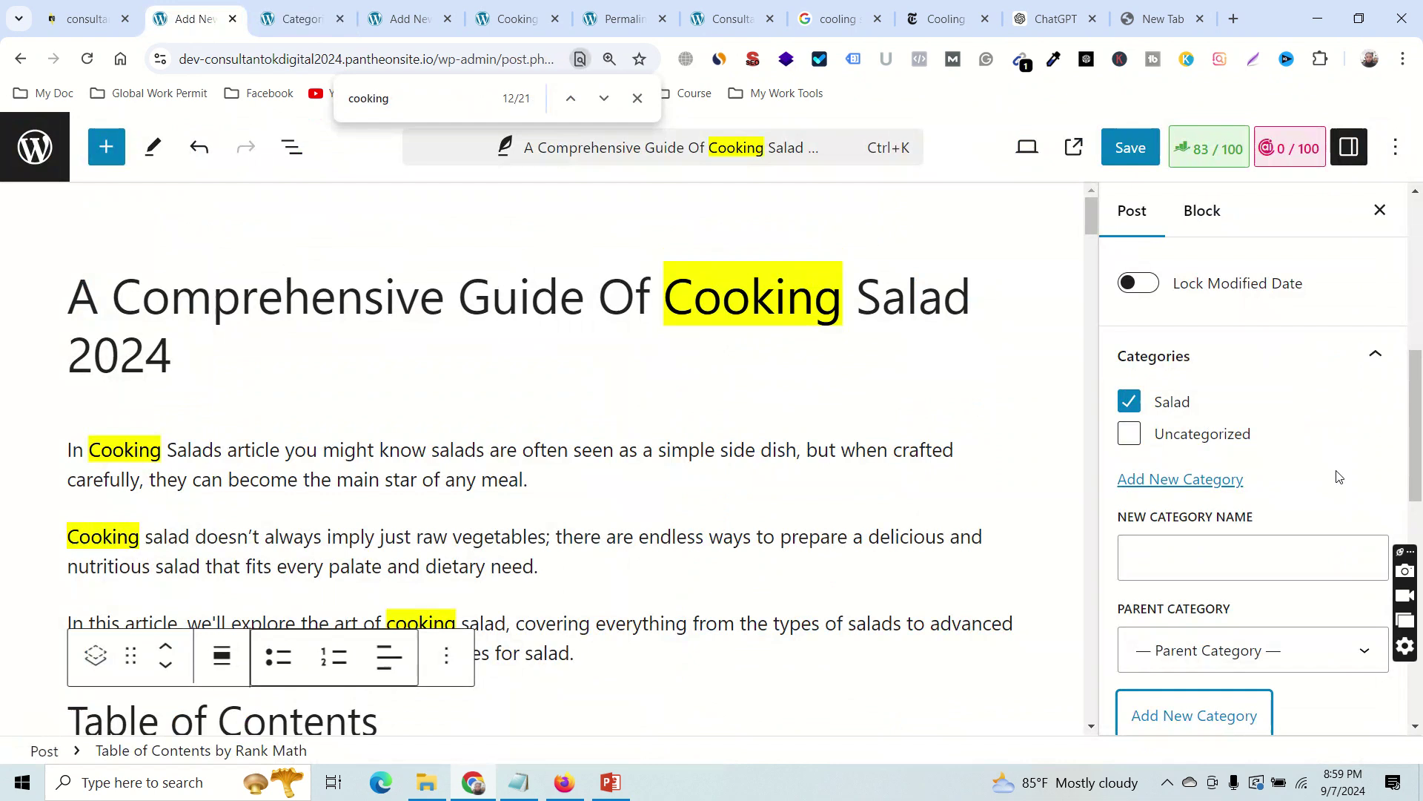
scroll(1339, 476, down, 3)
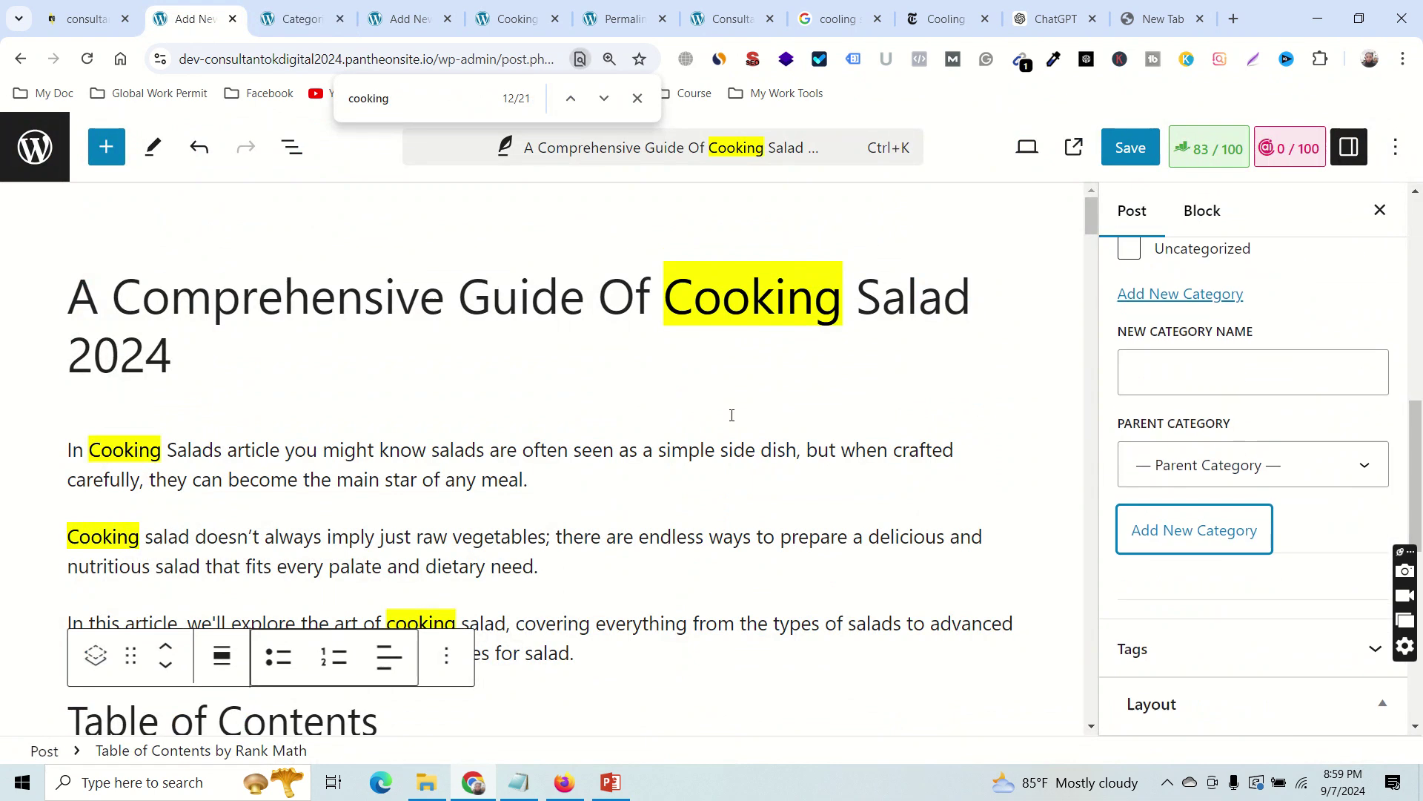
click(1123, 157)
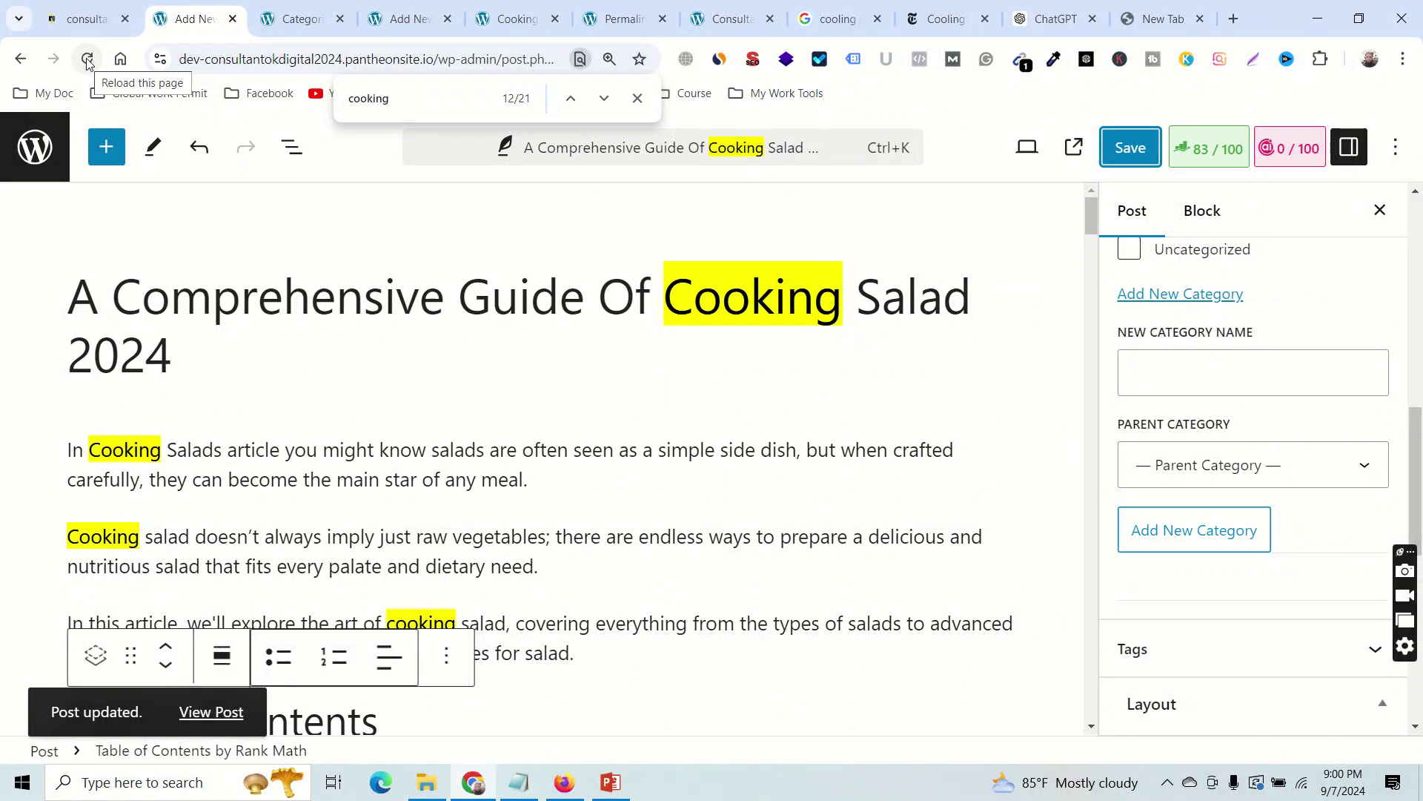
click(87, 62)
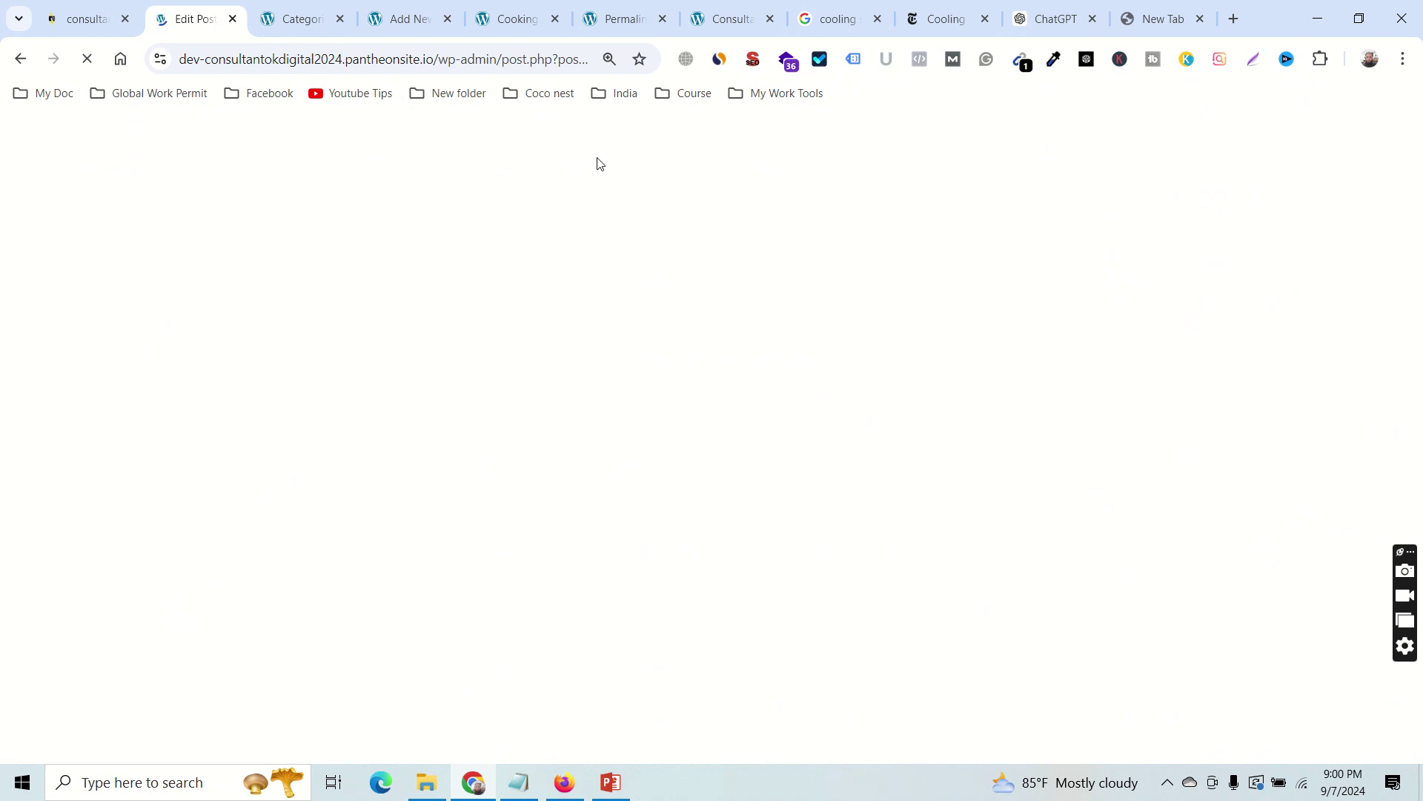
mouse_move(601, 48)
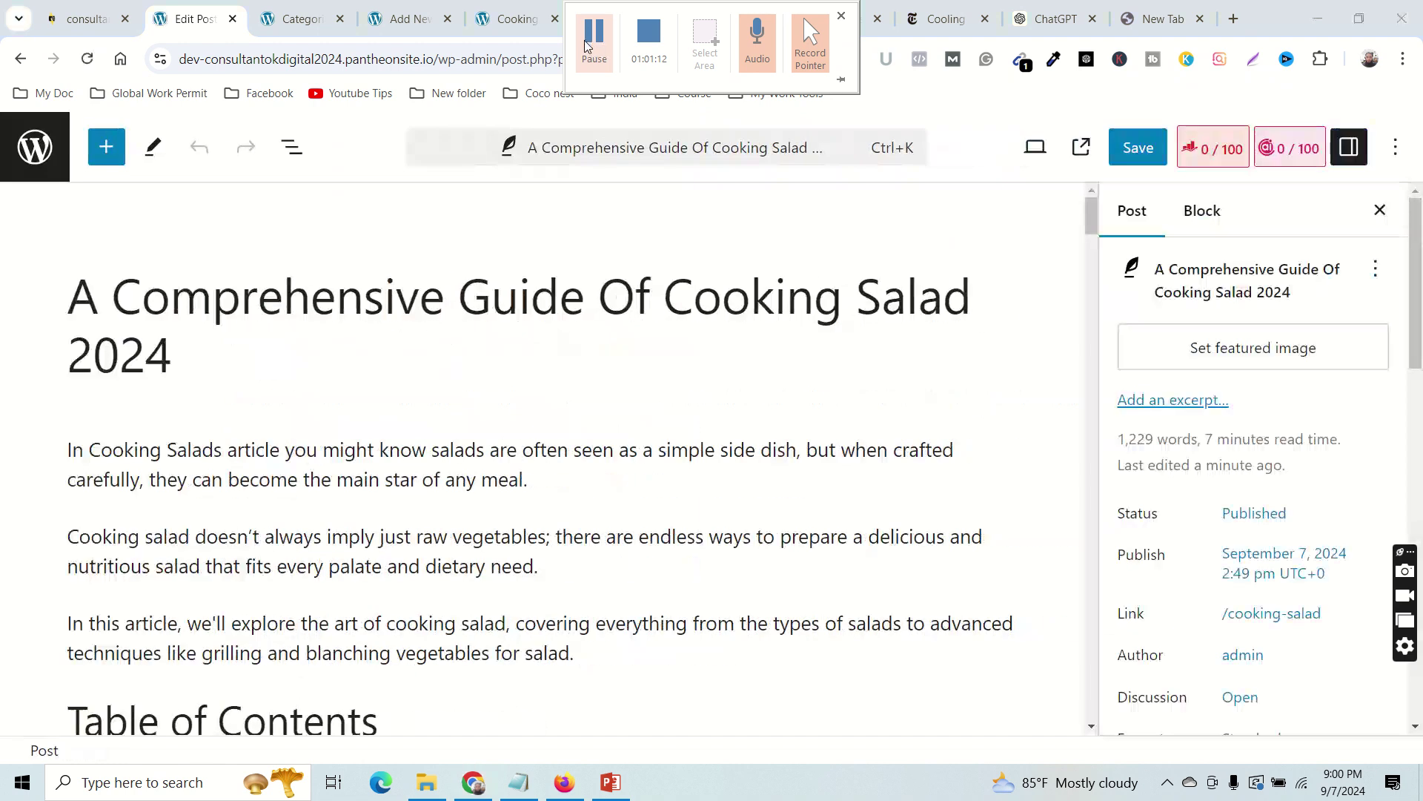
scroll(1339, 504, down, 5)
scroll(1339, 511, down, 2)
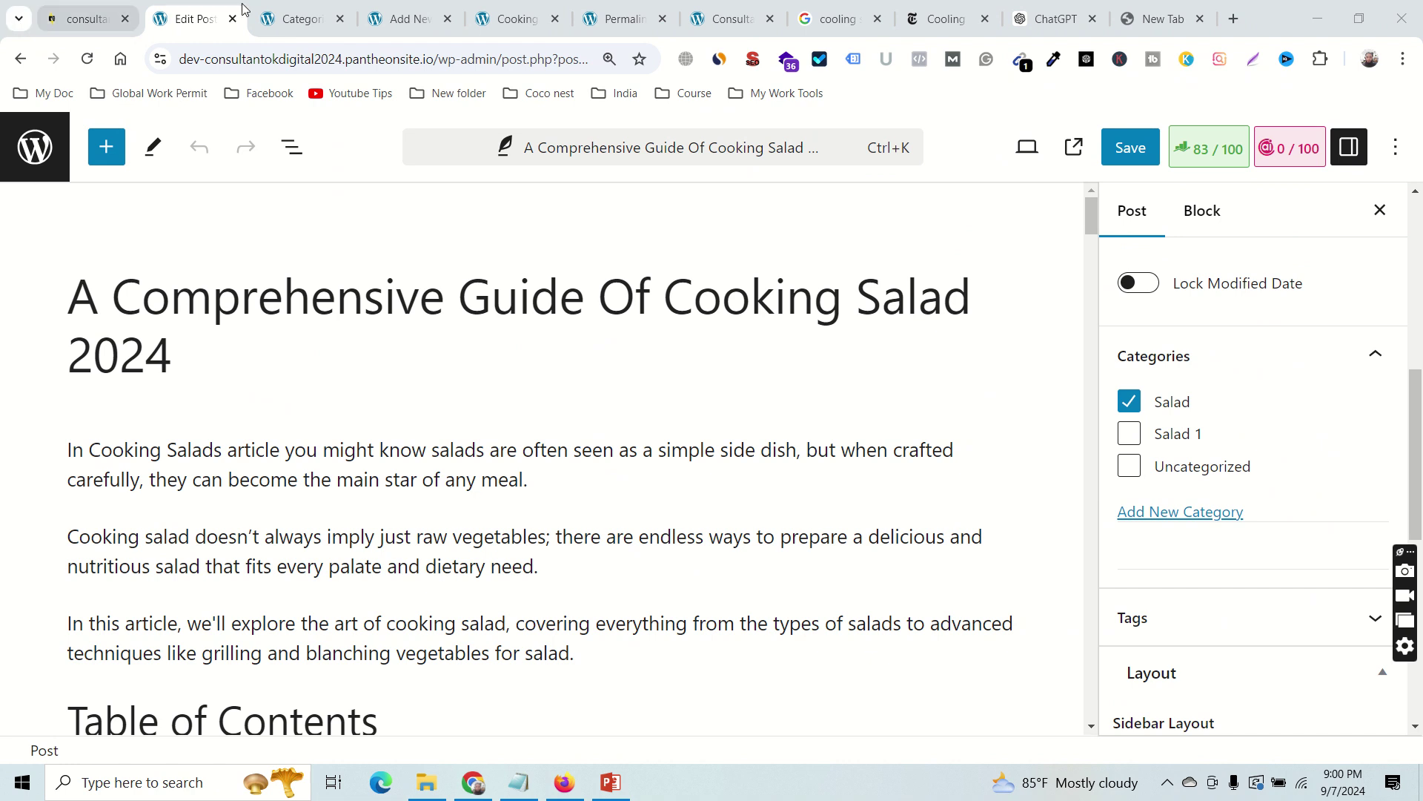
Compare the post's category options with the Categories page, trying the Salad 1 category on the post and removing it again.
click(307, 19)
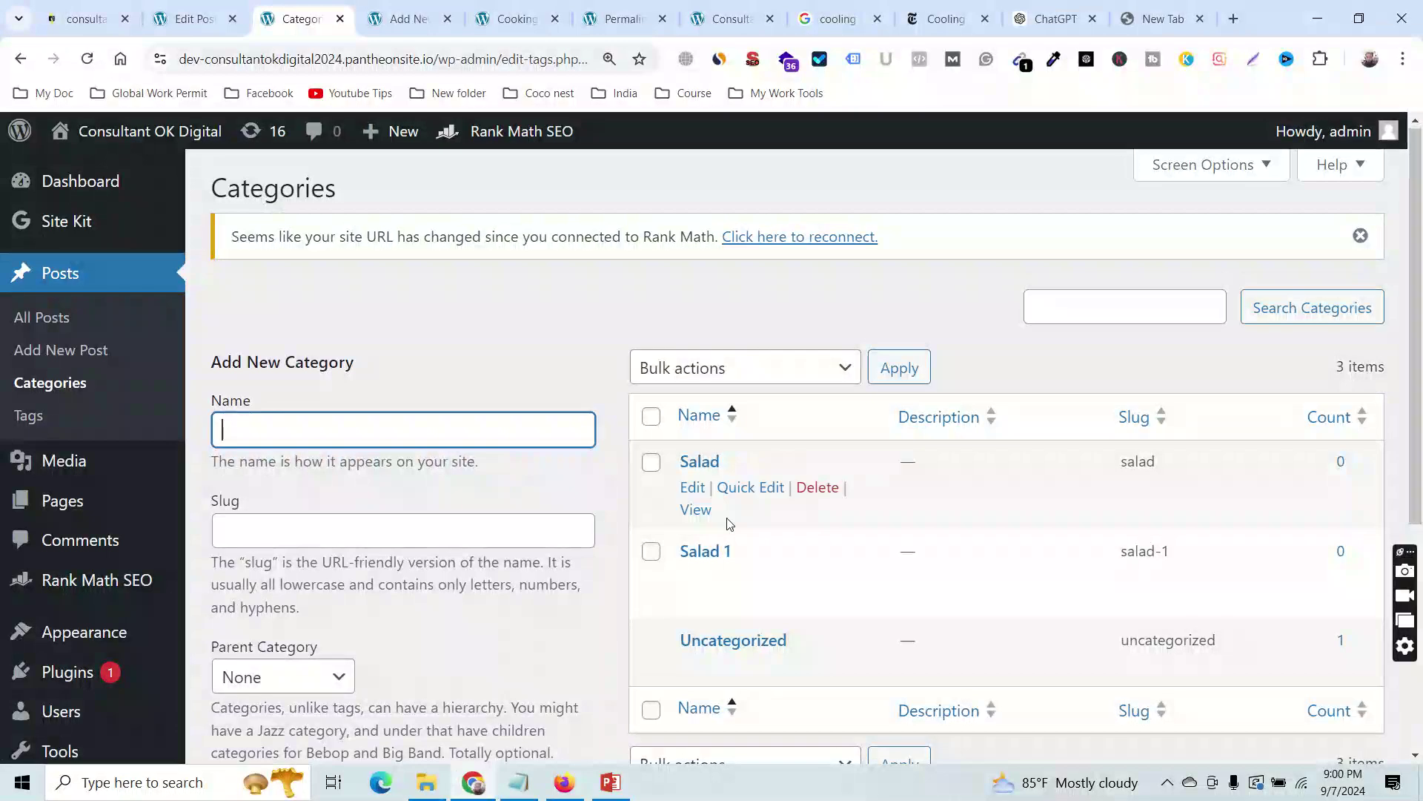
click(191, 20)
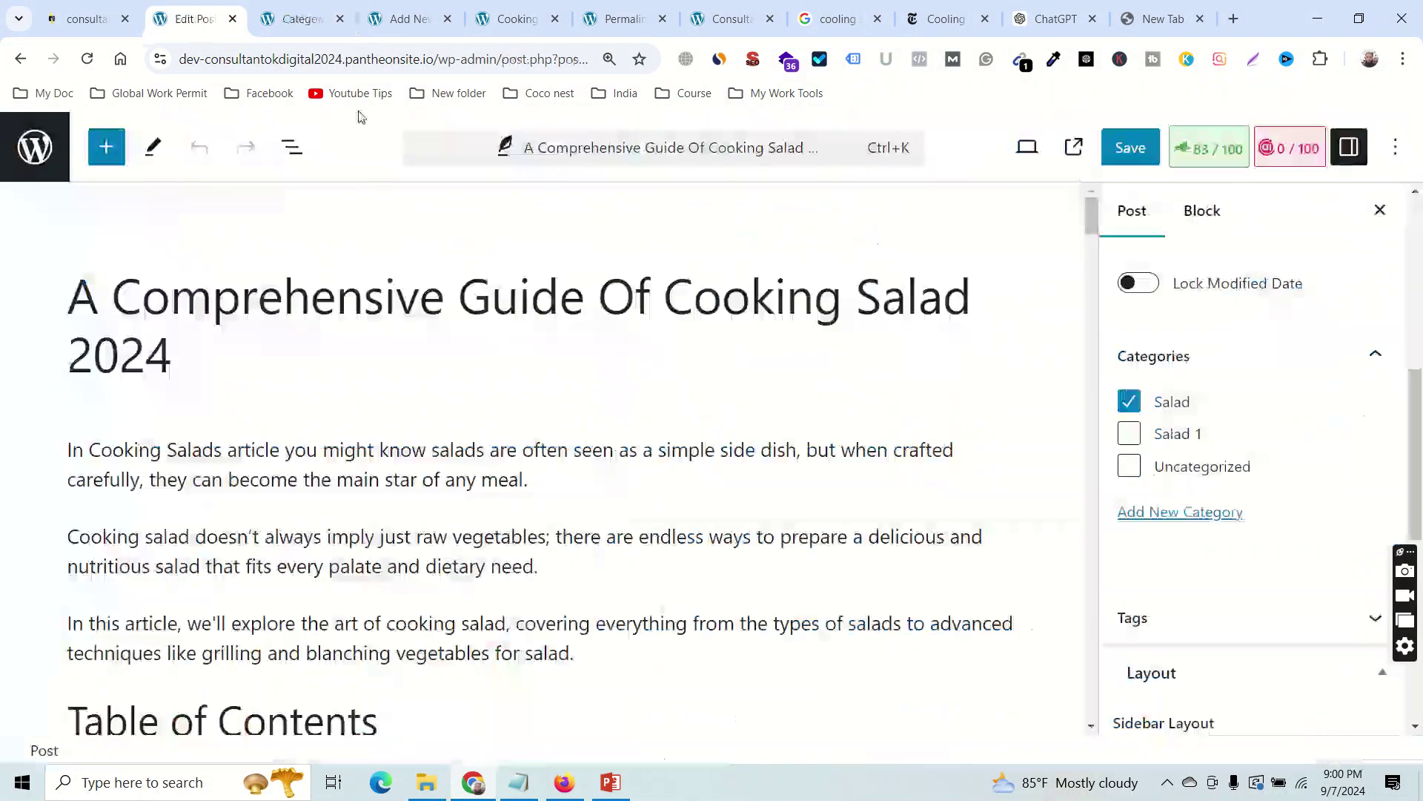
click(1129, 435)
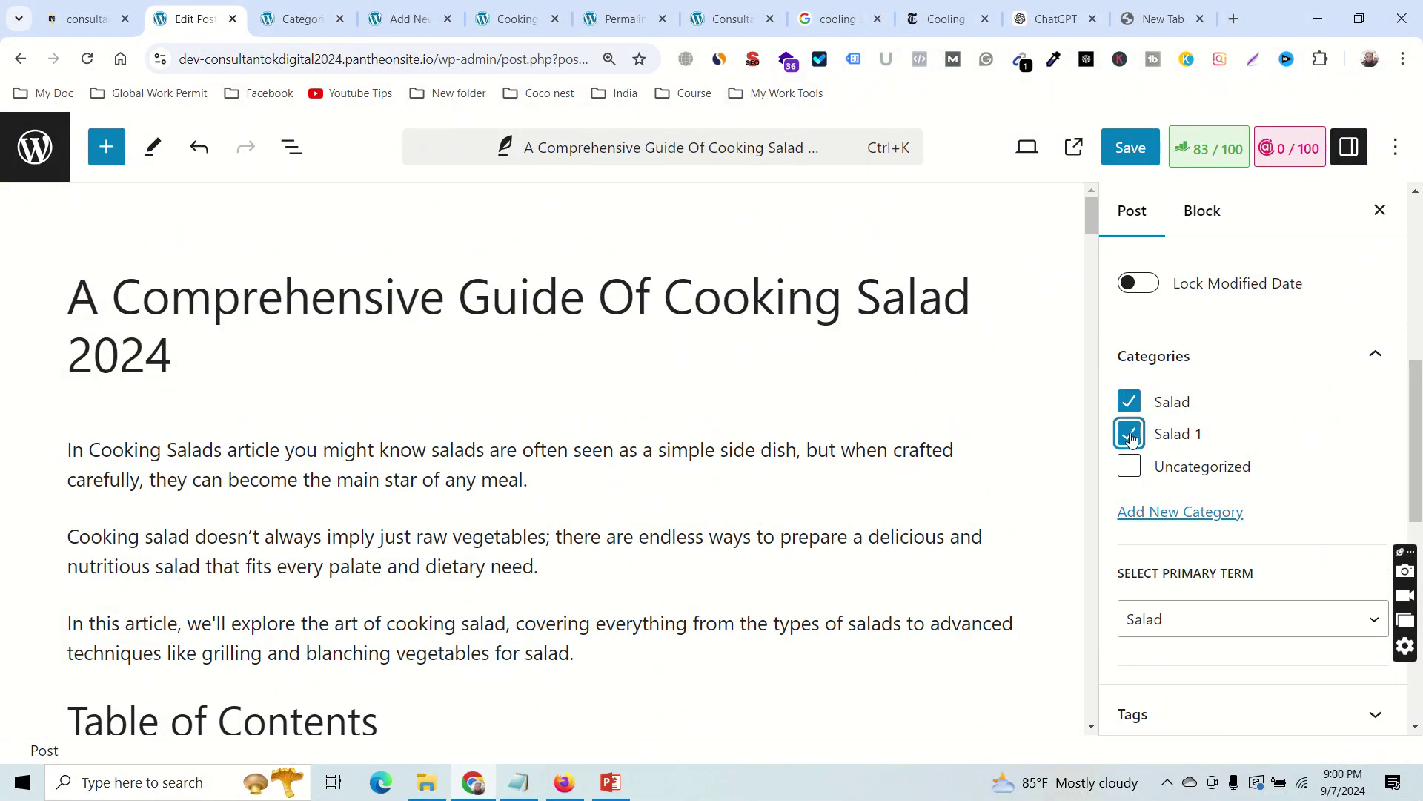
click(1129, 435)
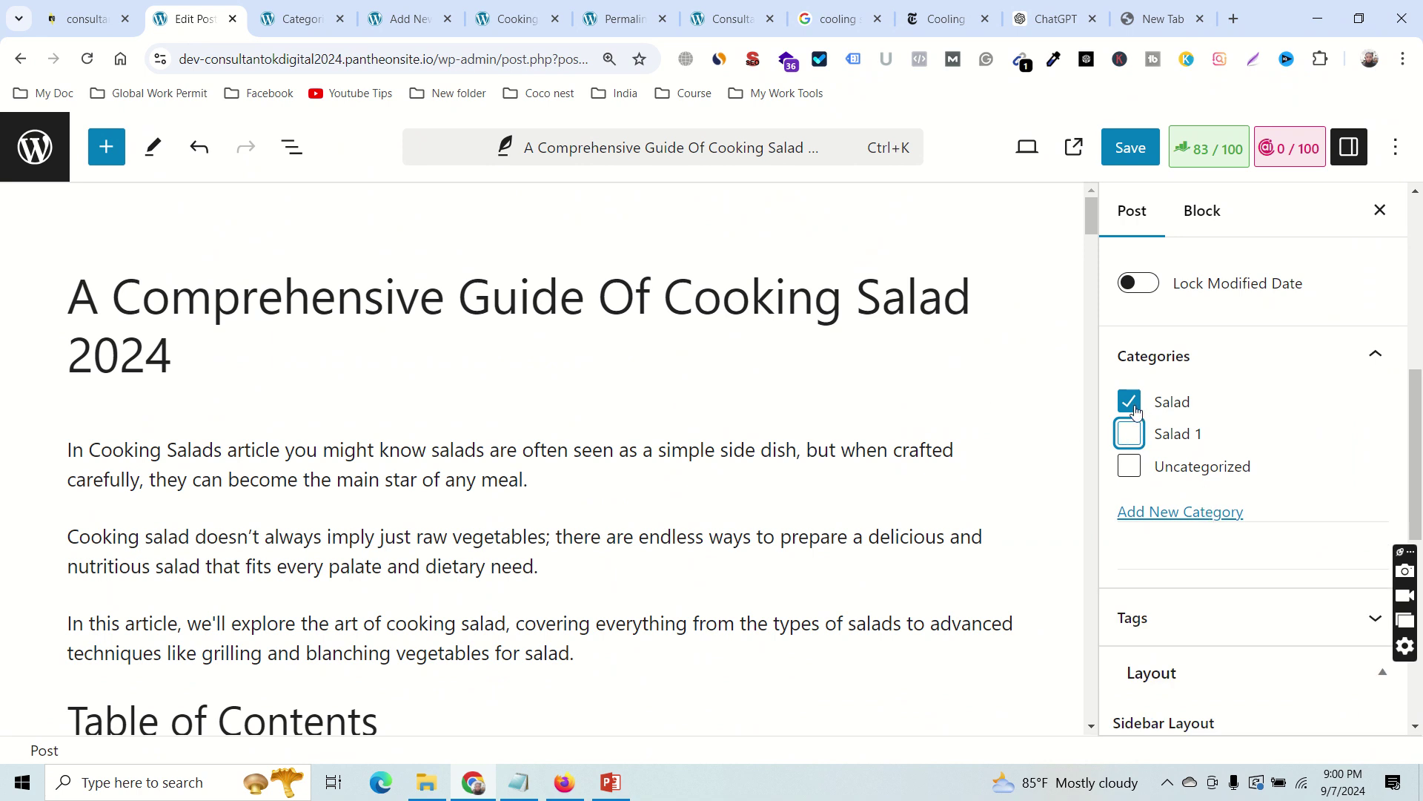
click(300, 19)
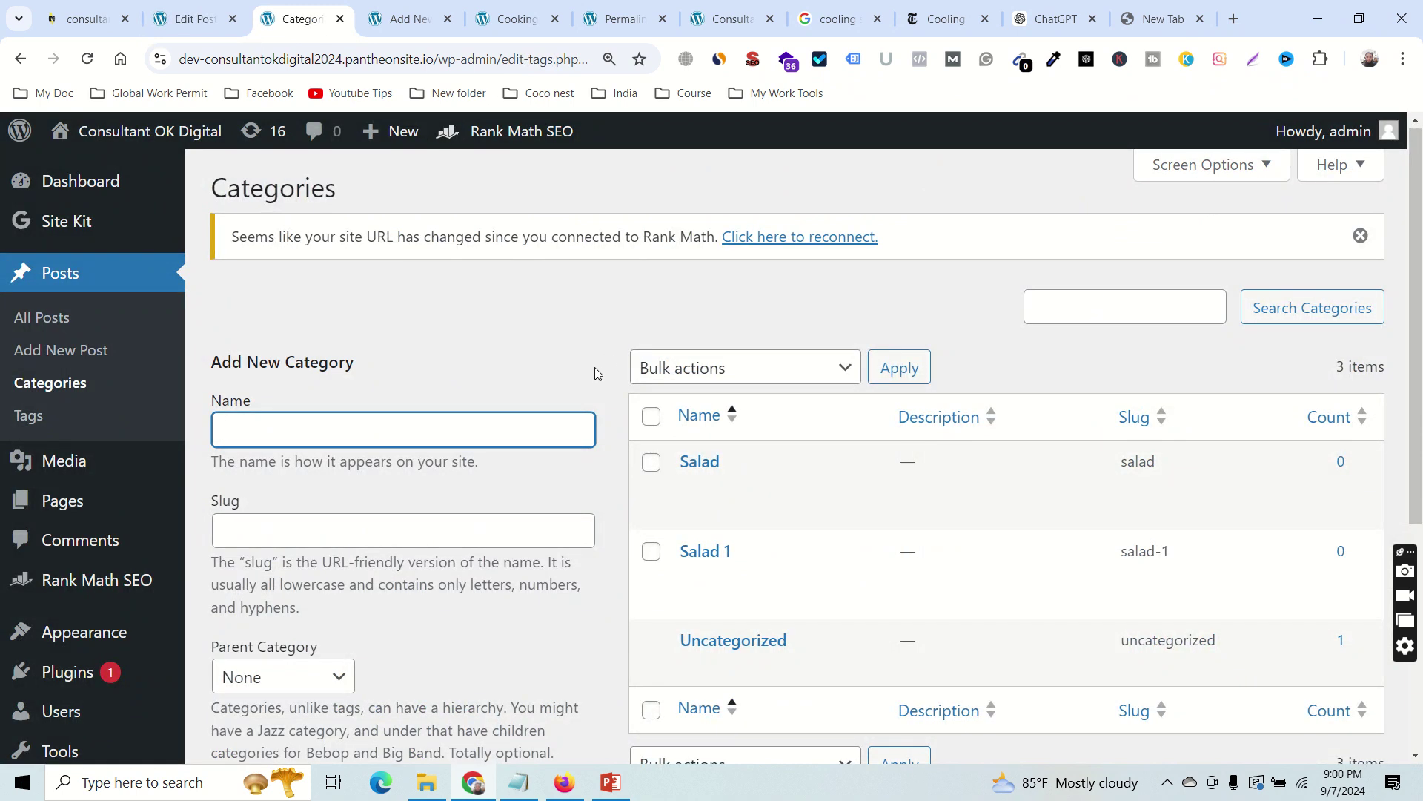
click(194, 20)
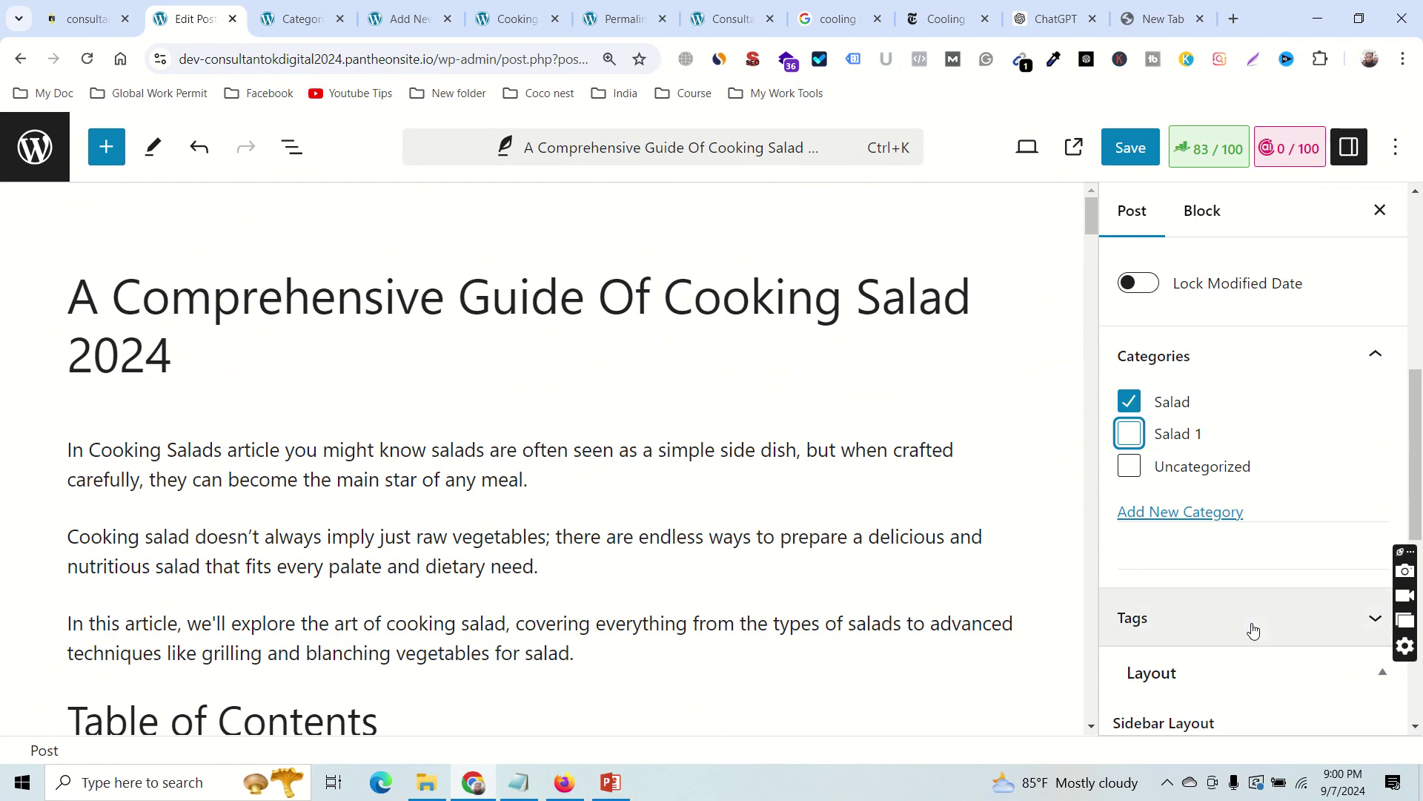
Add the tags salad, cooking salad and cooking salad 2024 to the post.
scroll(1248, 626, down, 2)
click(1327, 438)
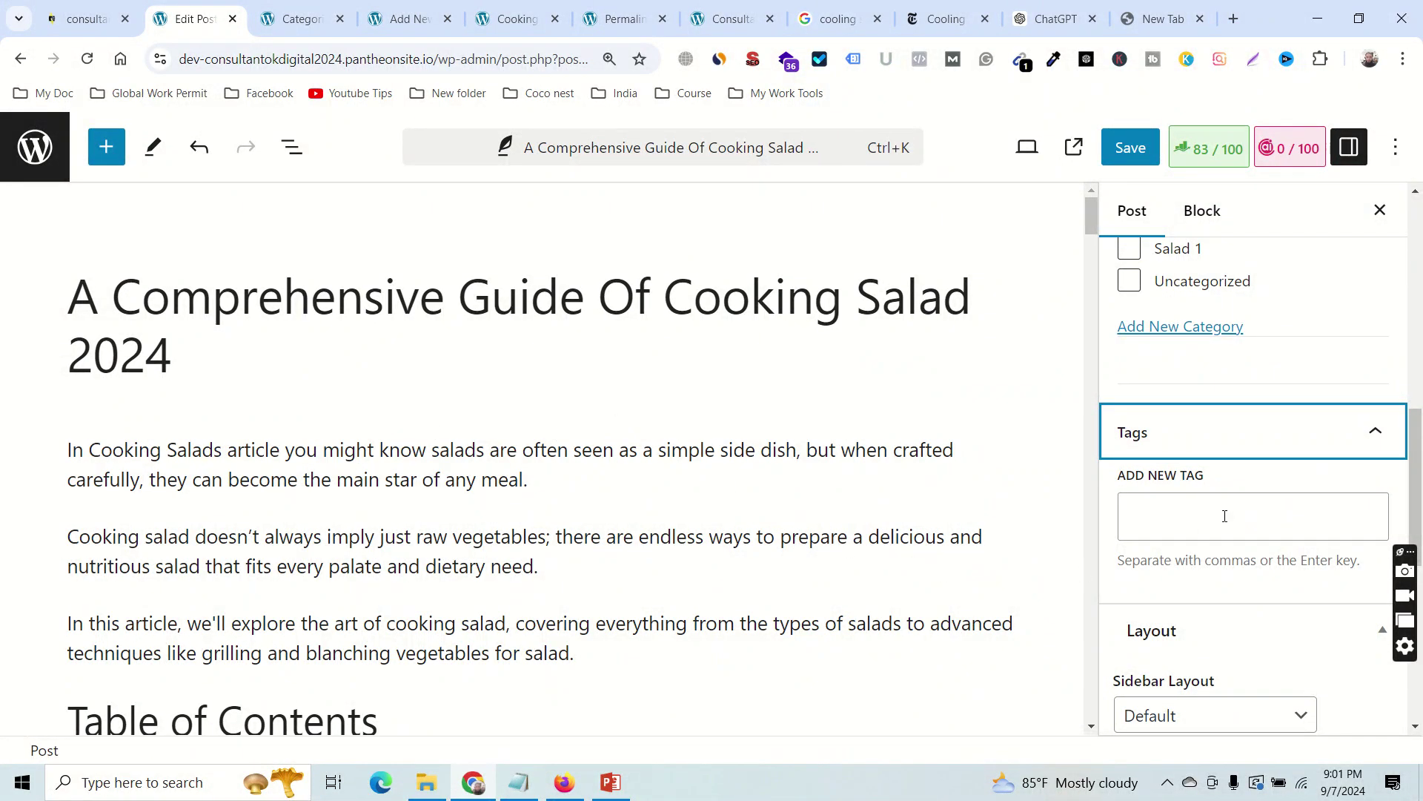
click(1225, 516)
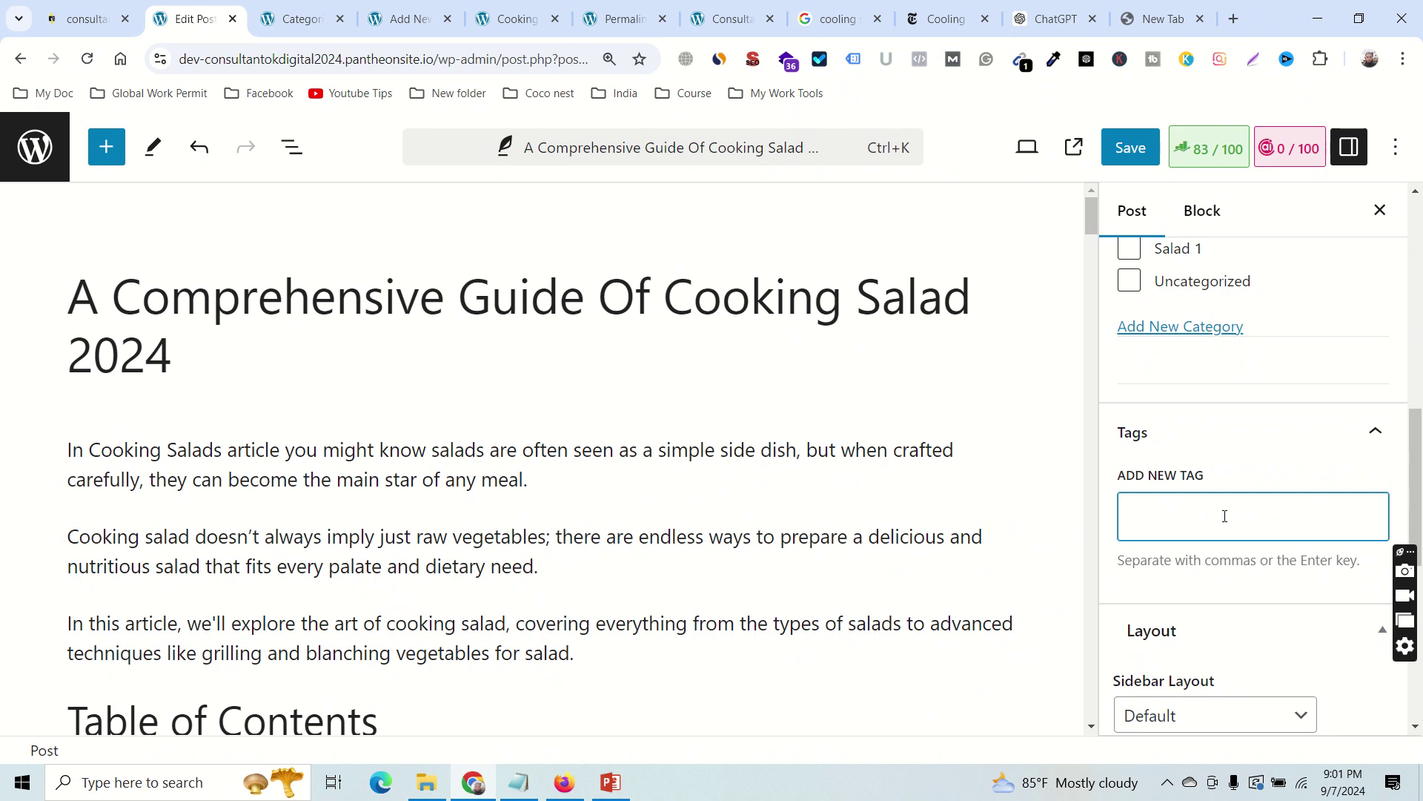
text(salad)
key(Return)
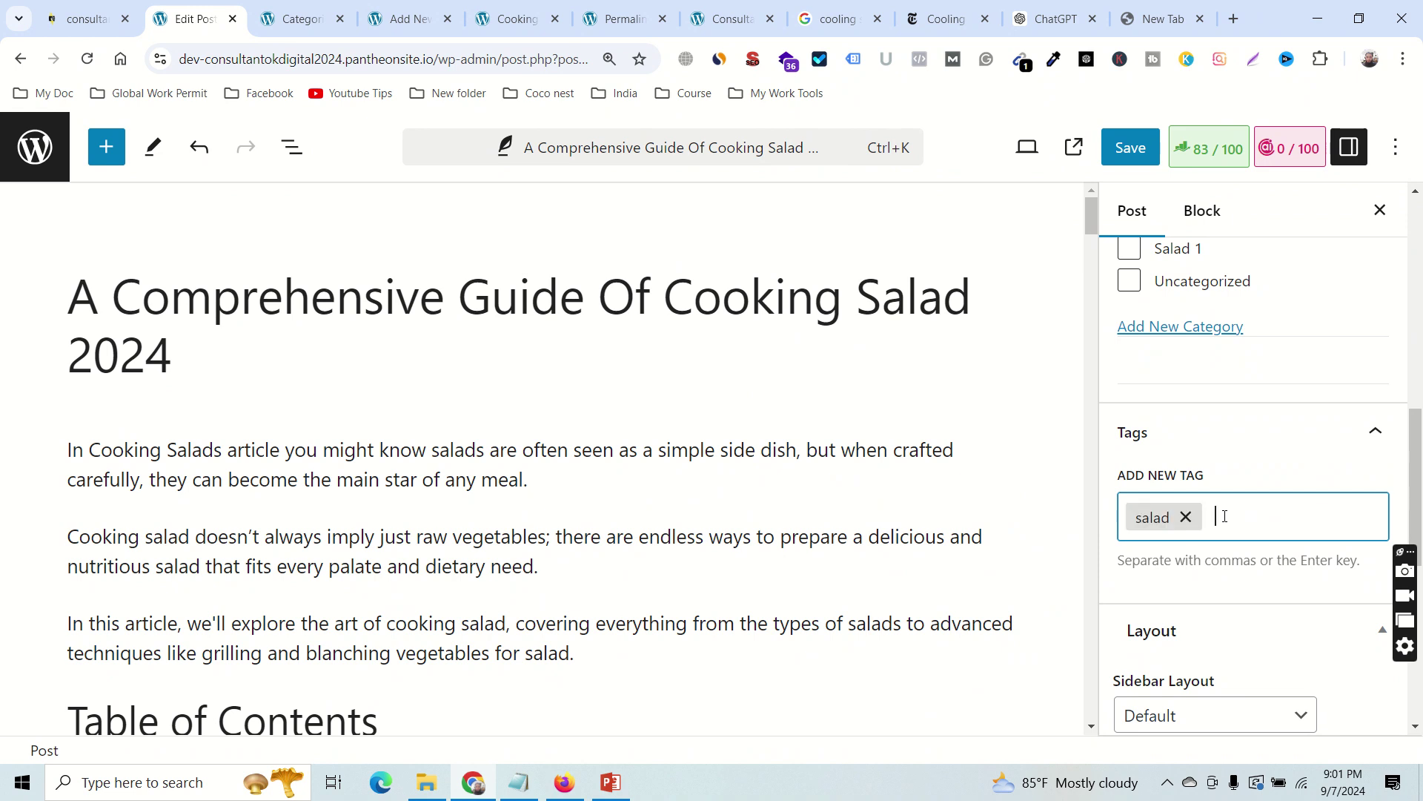
text(cooking salad)
key(Return)
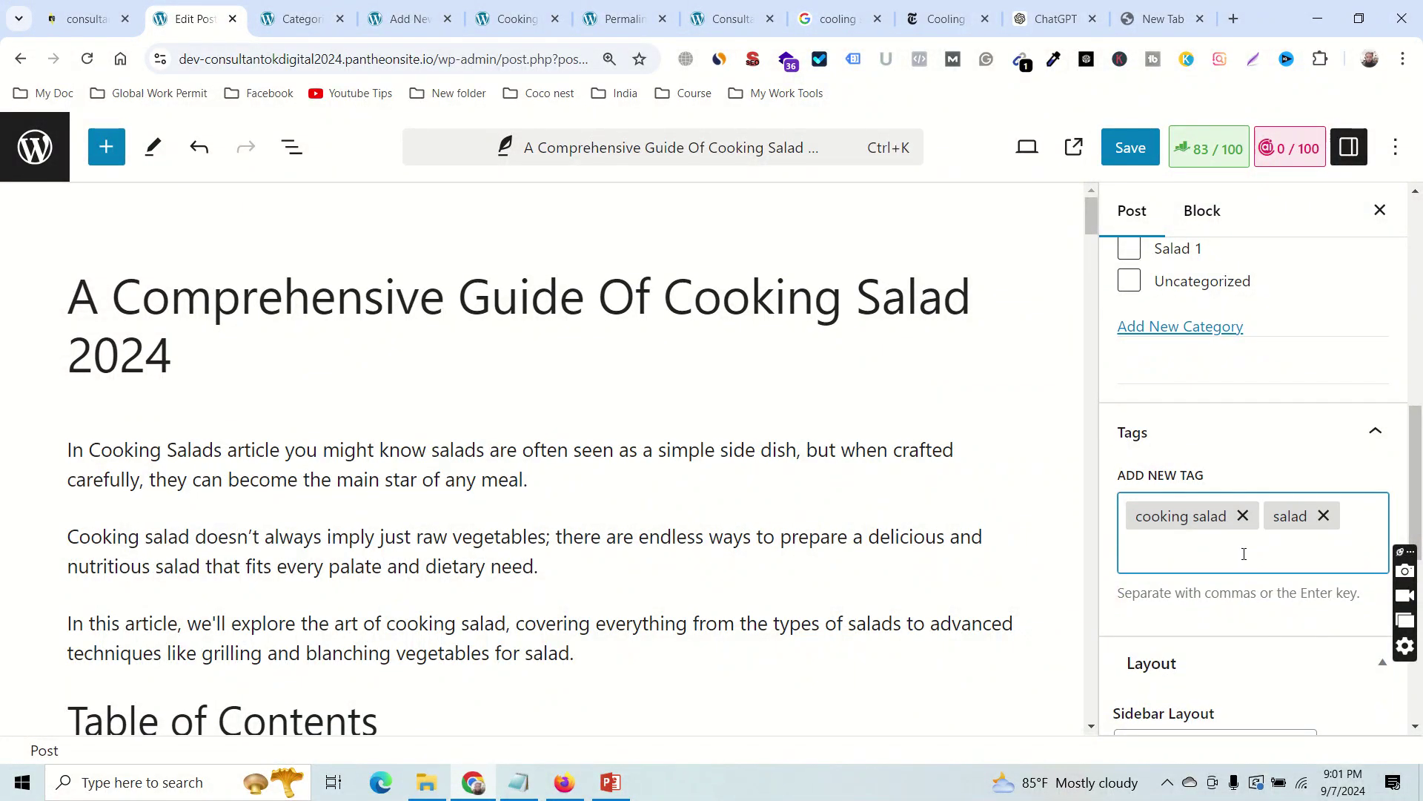
text(cooking salad 2024)
key(Return)
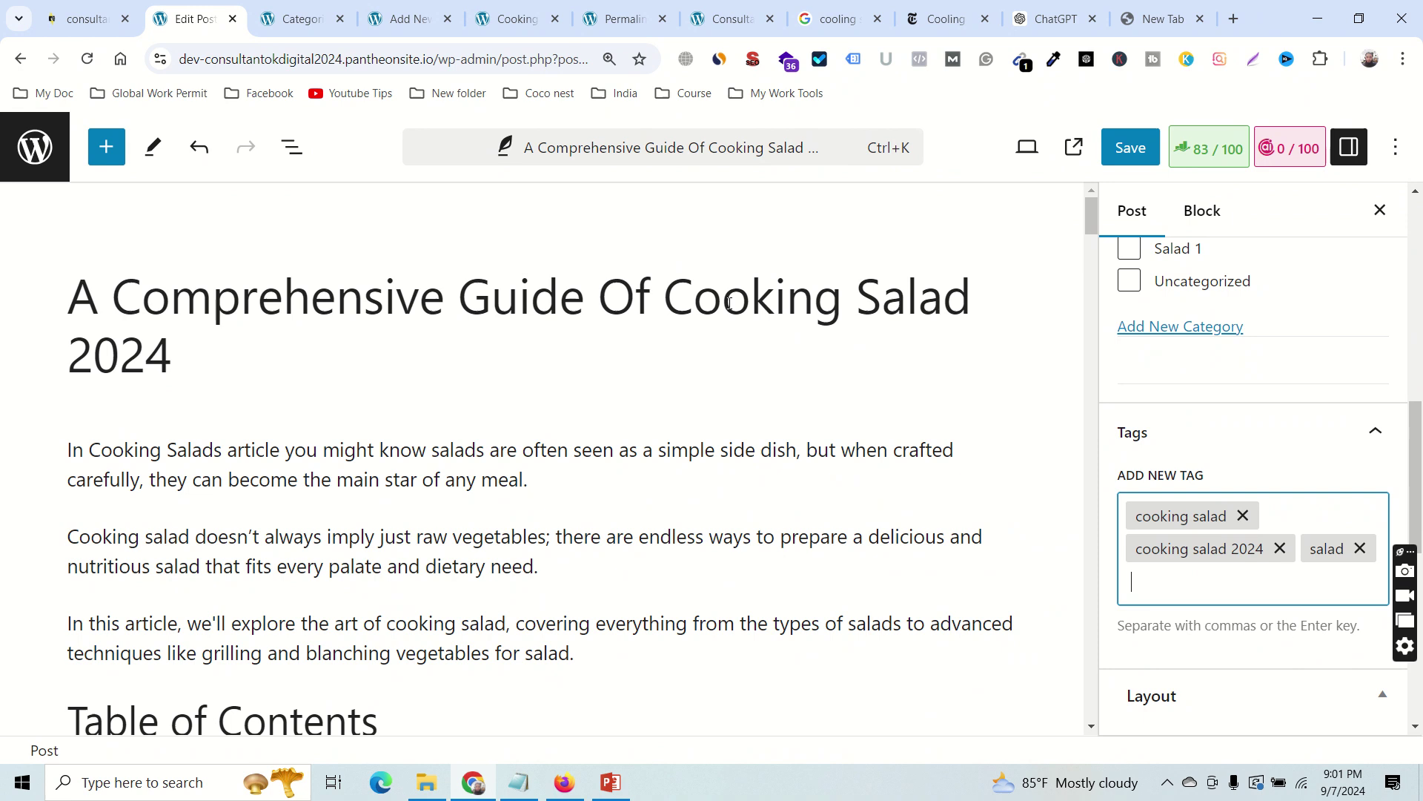
Review the post's table of contents and salad type headings for tag ideas, along with the tag and layout settings.
scroll(519, 371, down, 4)
scroll(545, 415, up, 3)
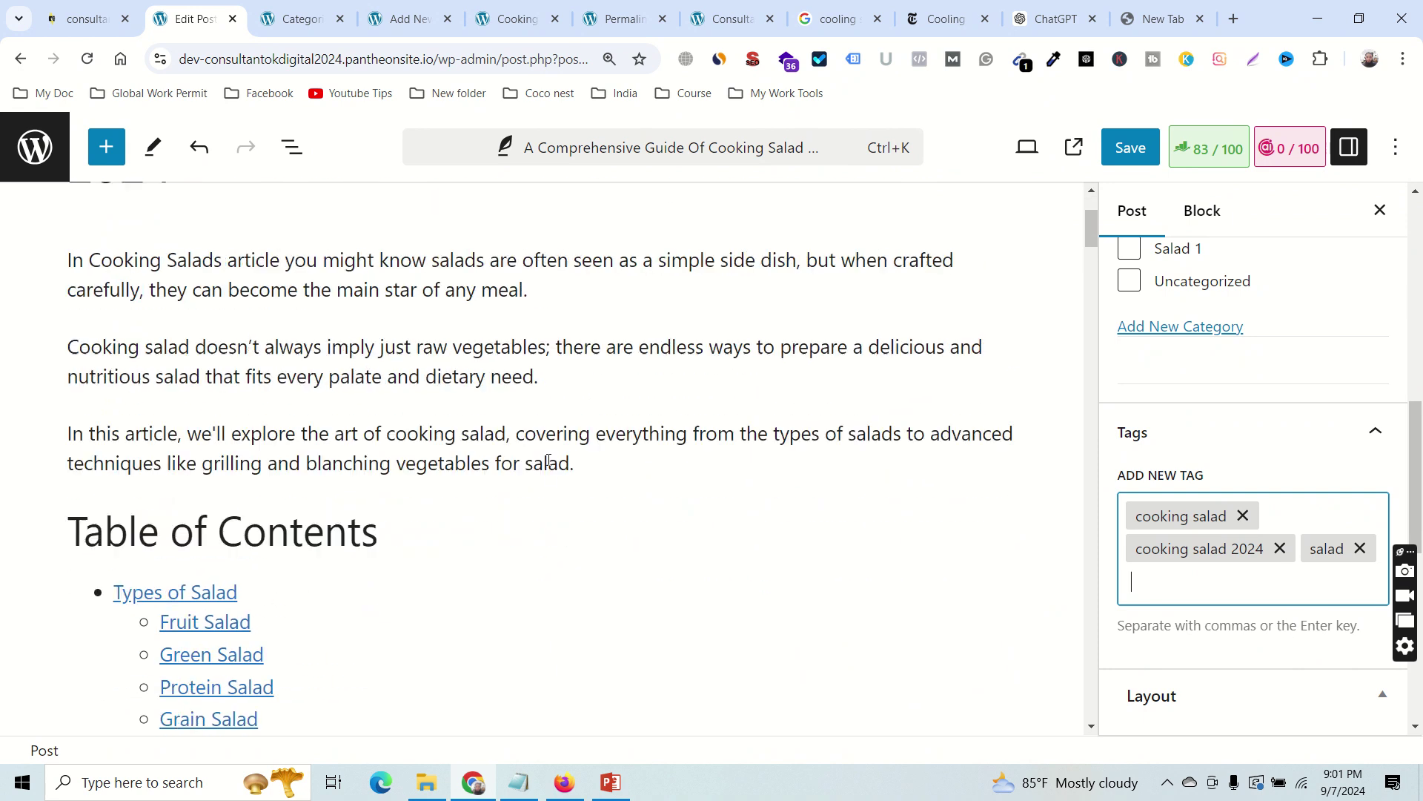
scroll(551, 458, down, 10)
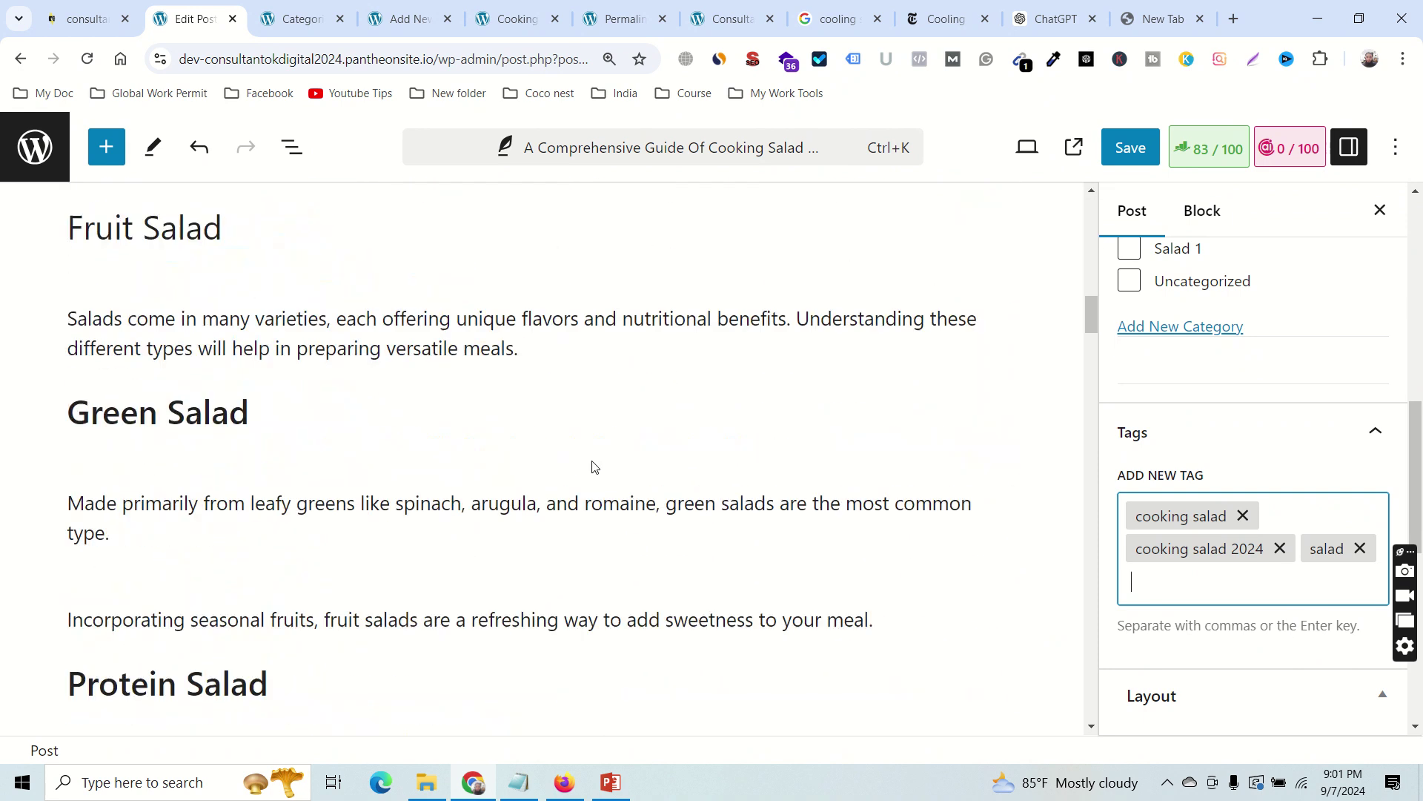
scroll(588, 464, up, 3)
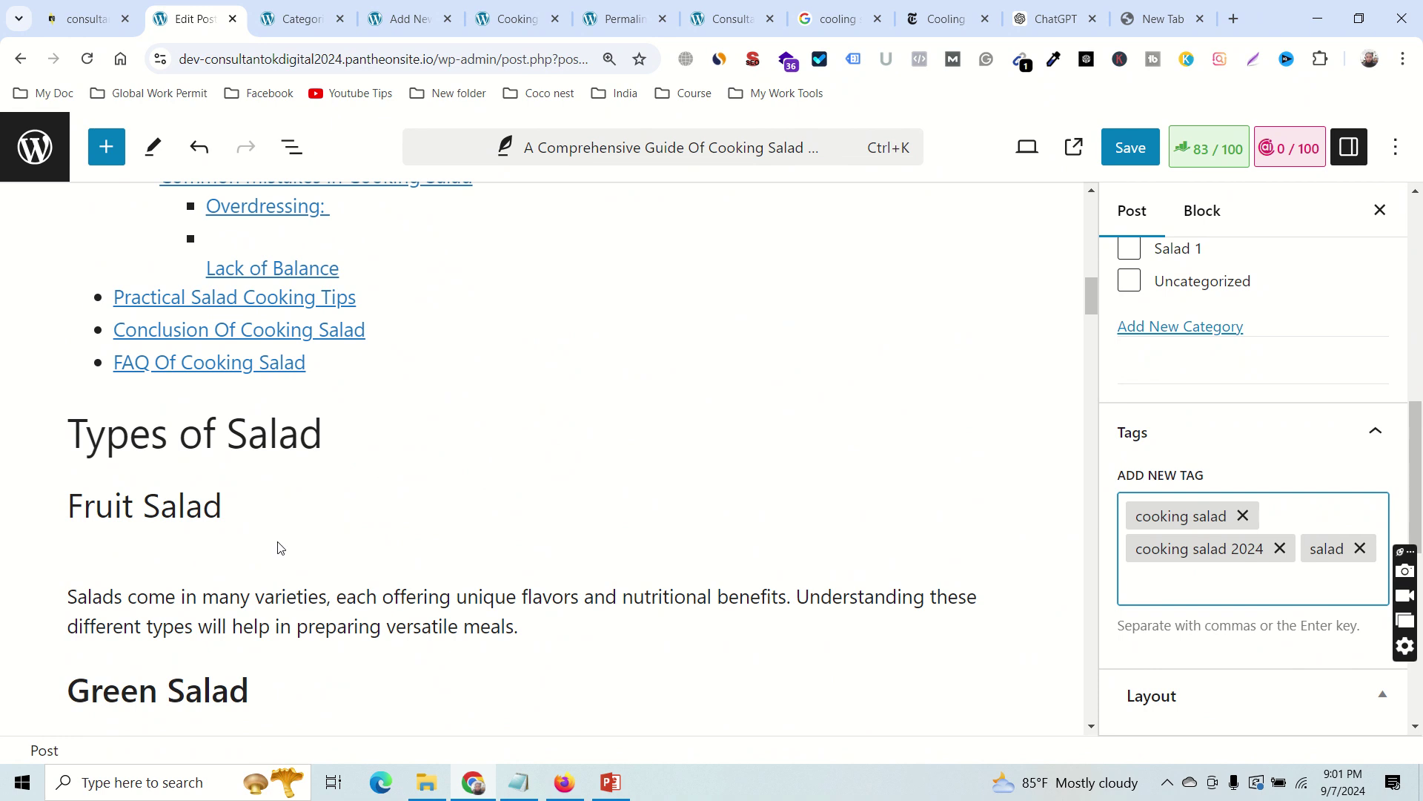
scroll(134, 416, down, 1)
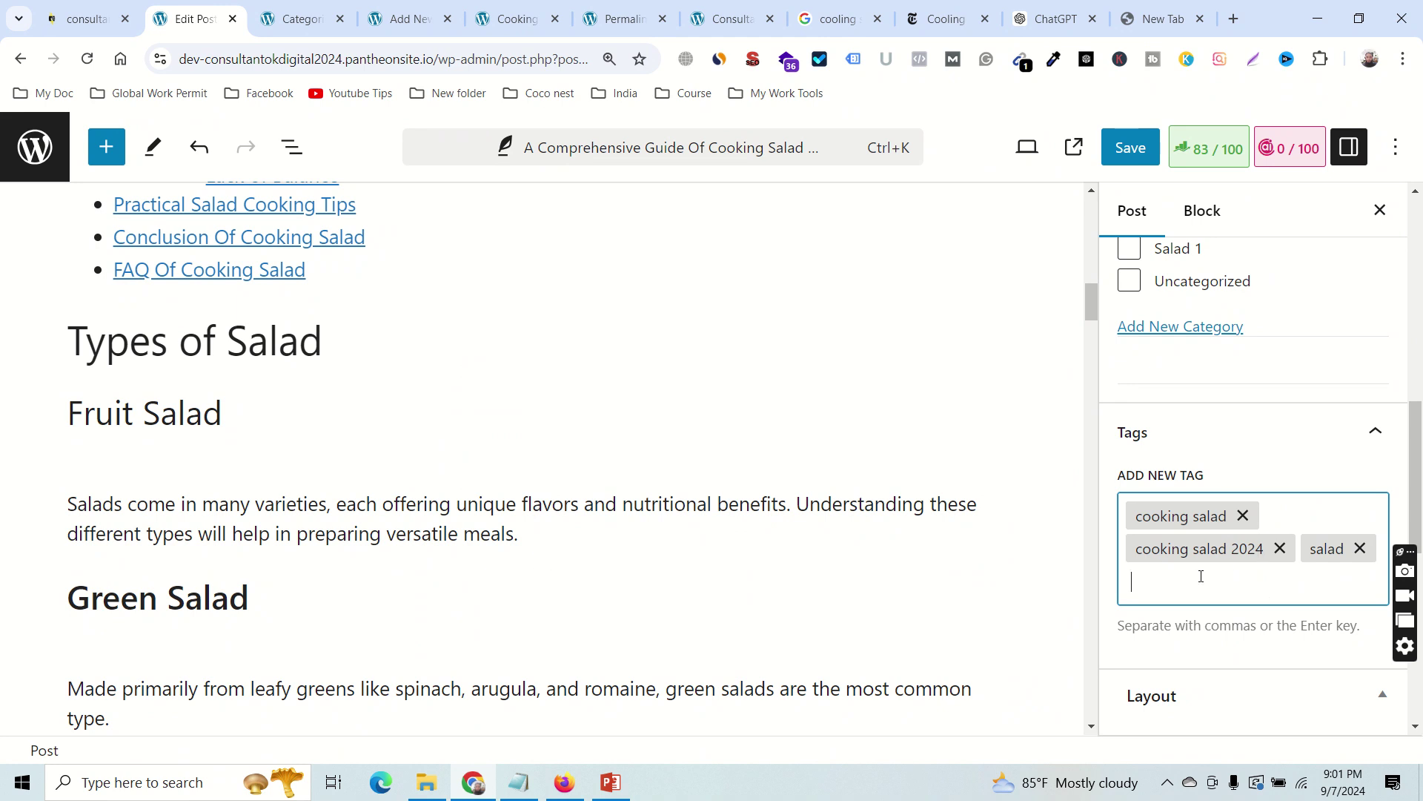
scroll(1251, 558, down, 4)
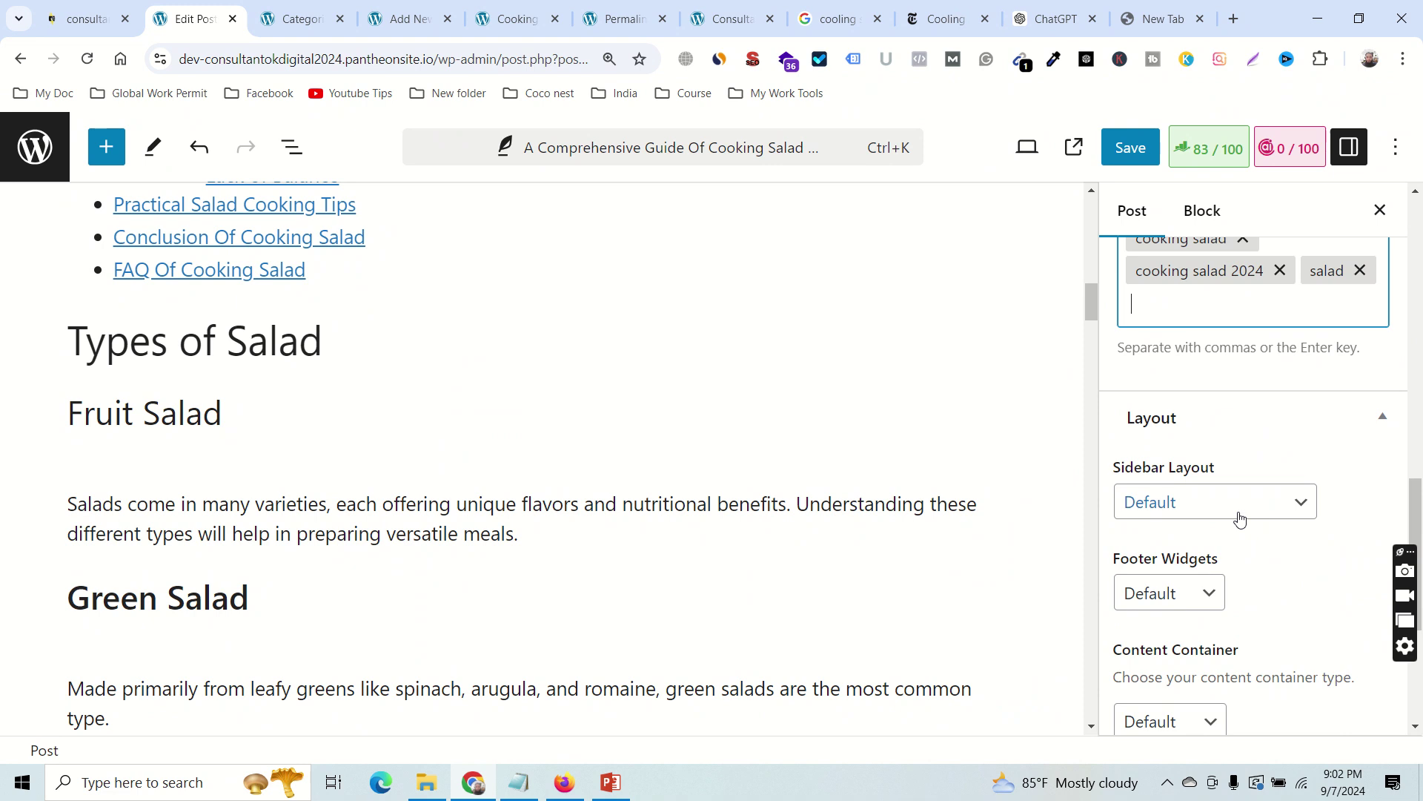
scroll(1256, 494, up, 1)
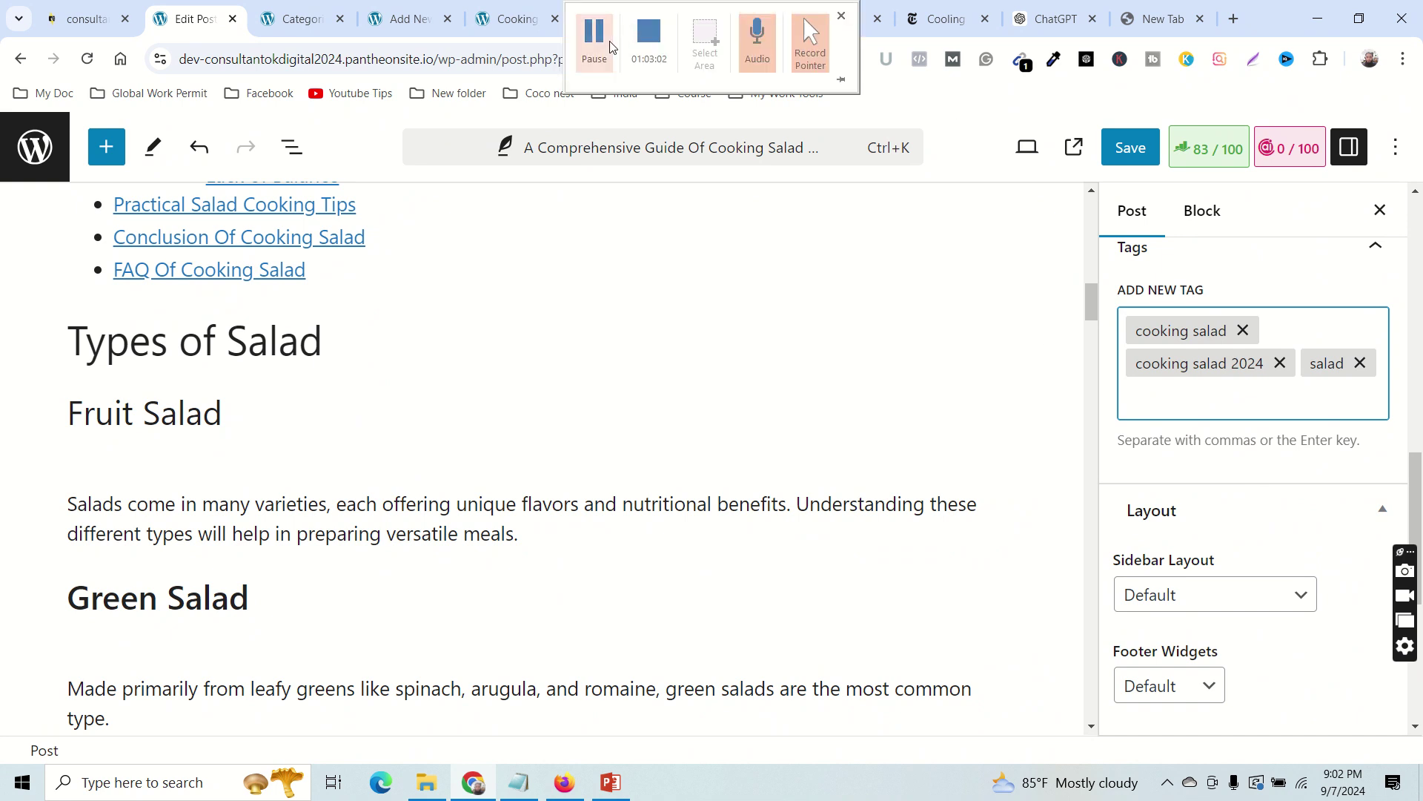
click(611, 47)
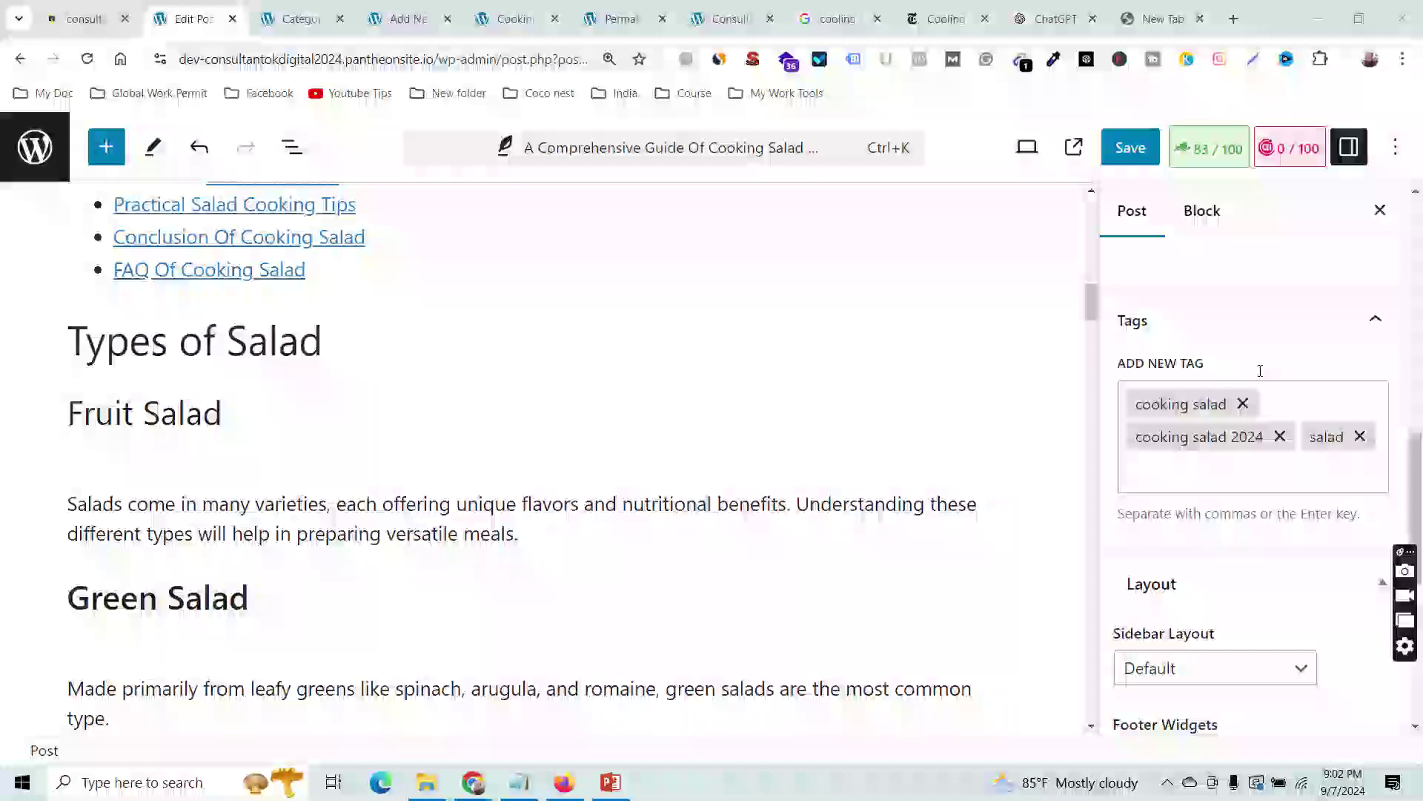
Upload images 1, 2 and 3 from the Untitled design folder in Downloads through the featured image dialog, leaving the featured image unset.
scroll(1260, 371, up, 10)
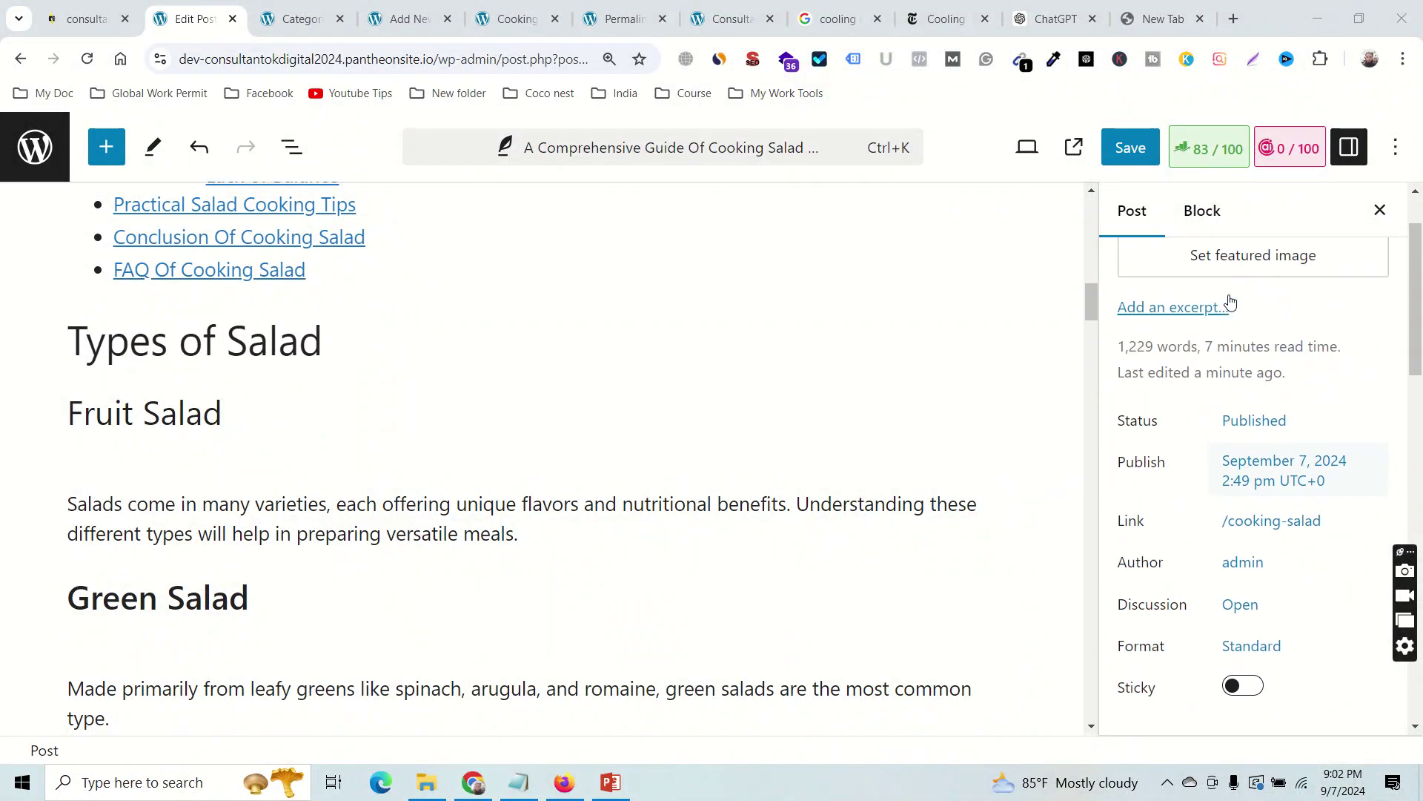
scroll(1230, 300, up, 2)
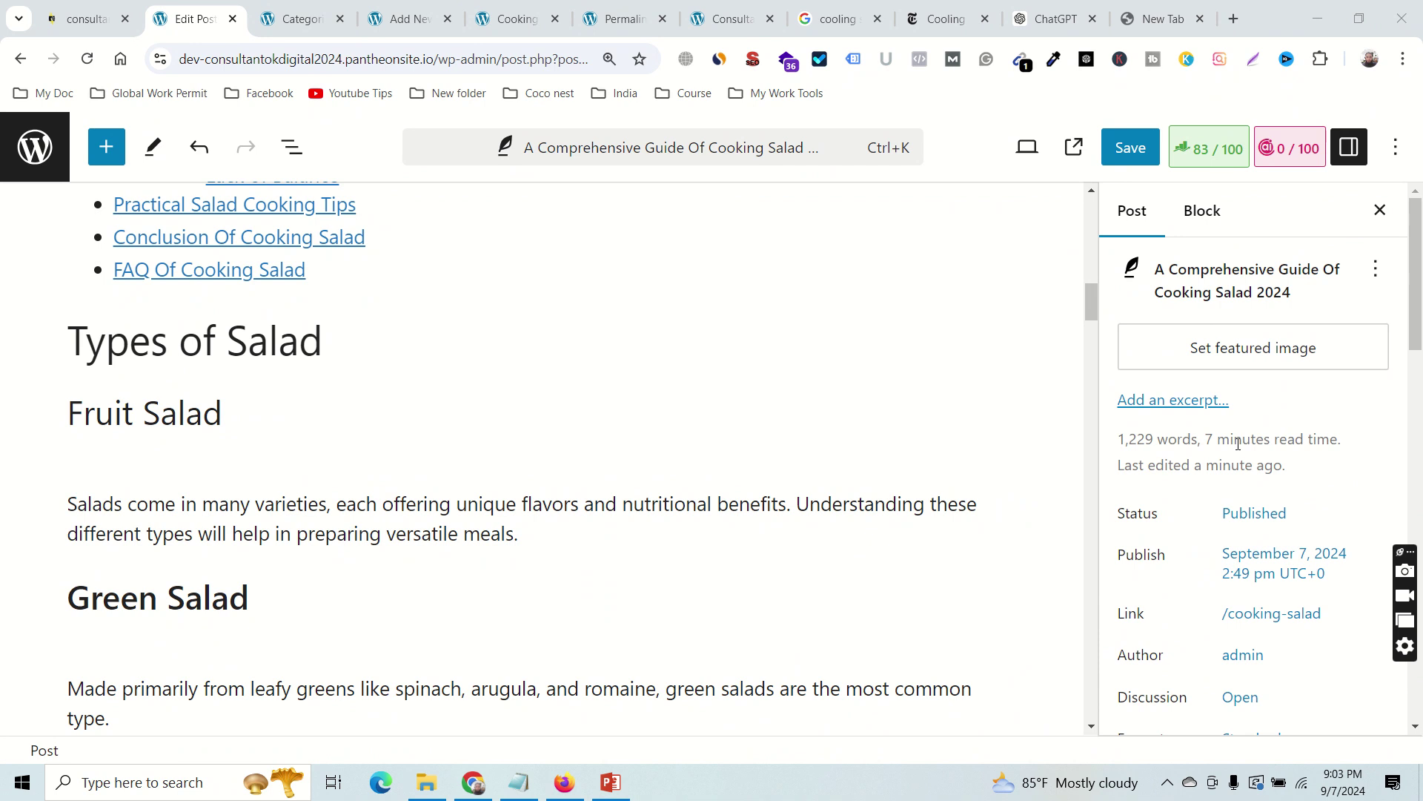
click(1232, 354)
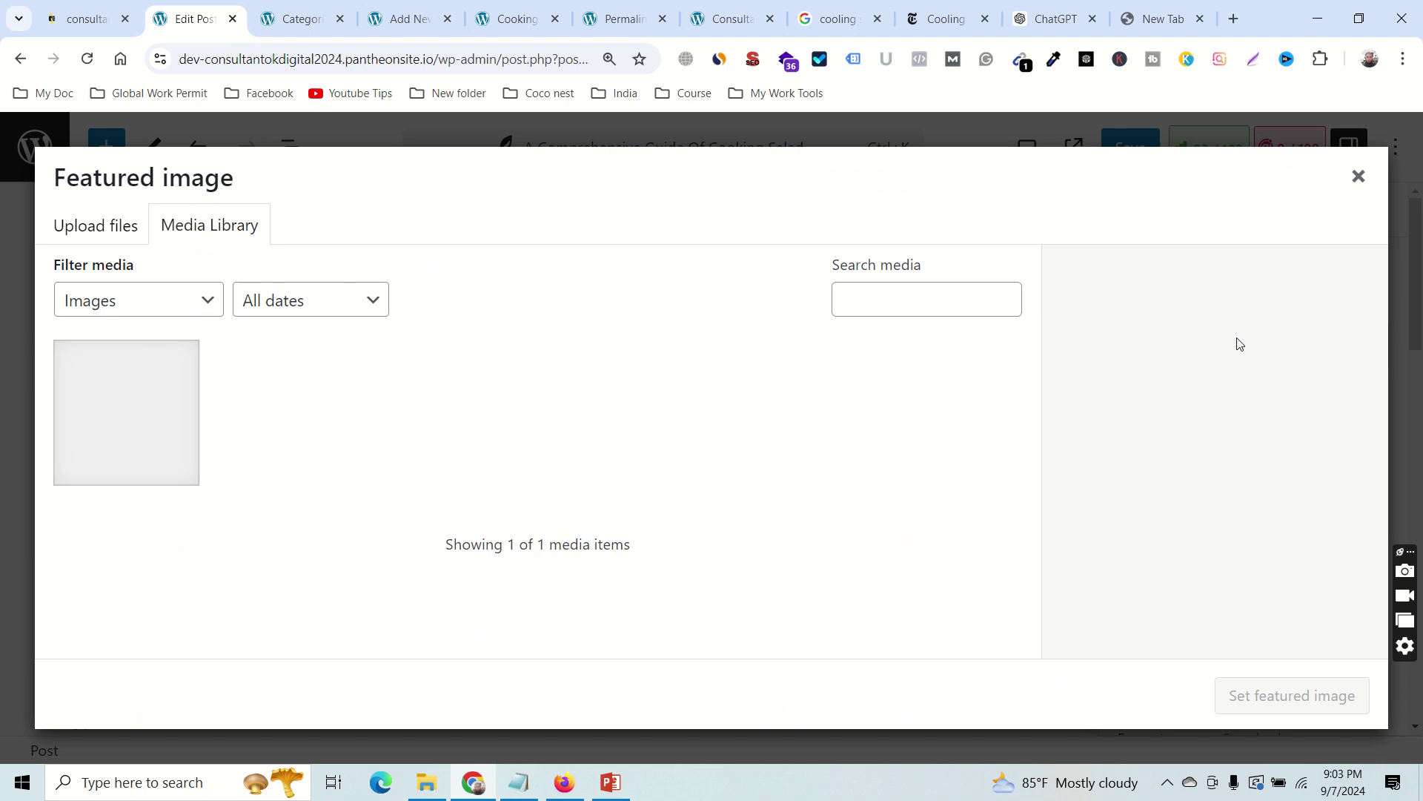
click(1358, 178)
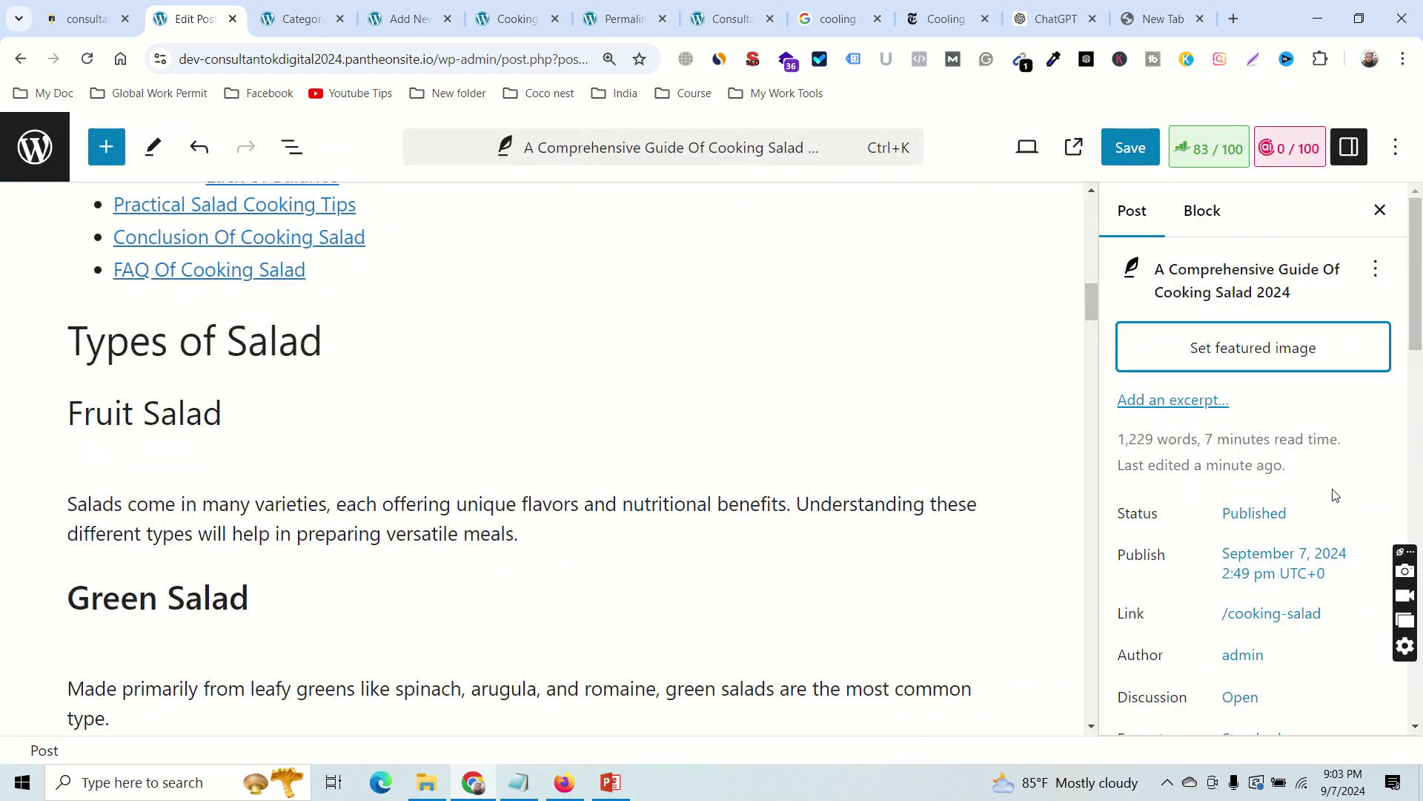
click(1267, 357)
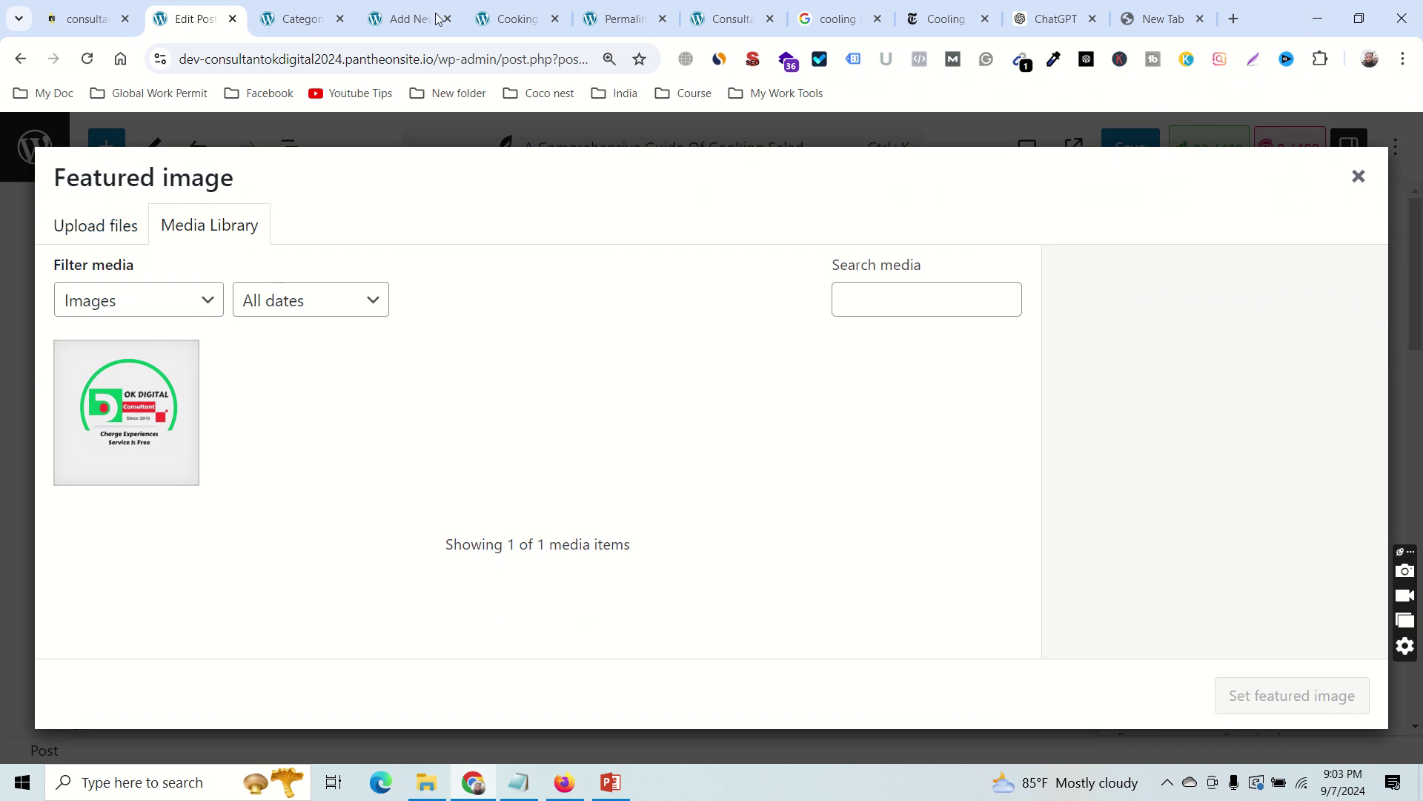
mouse_move(804, 11)
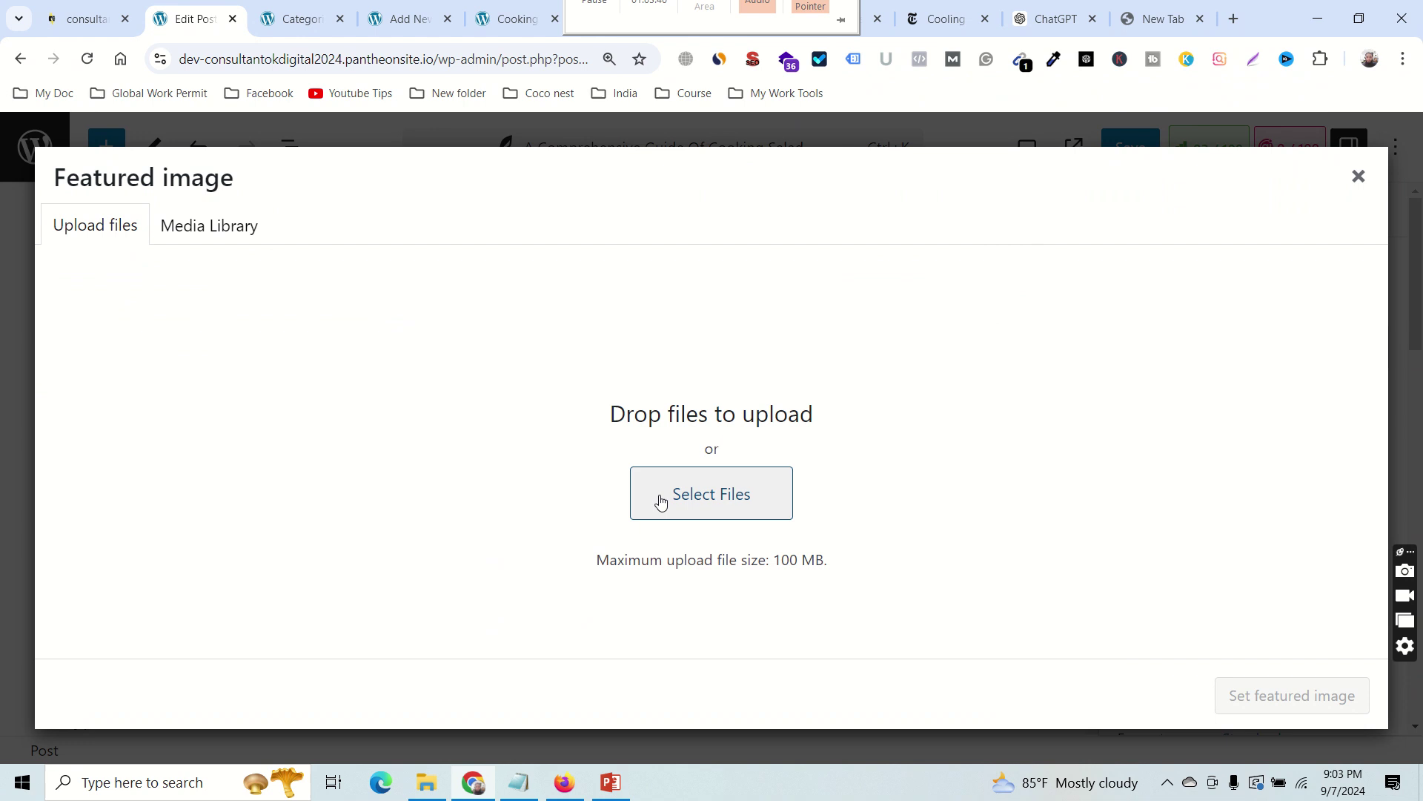
click(657, 498)
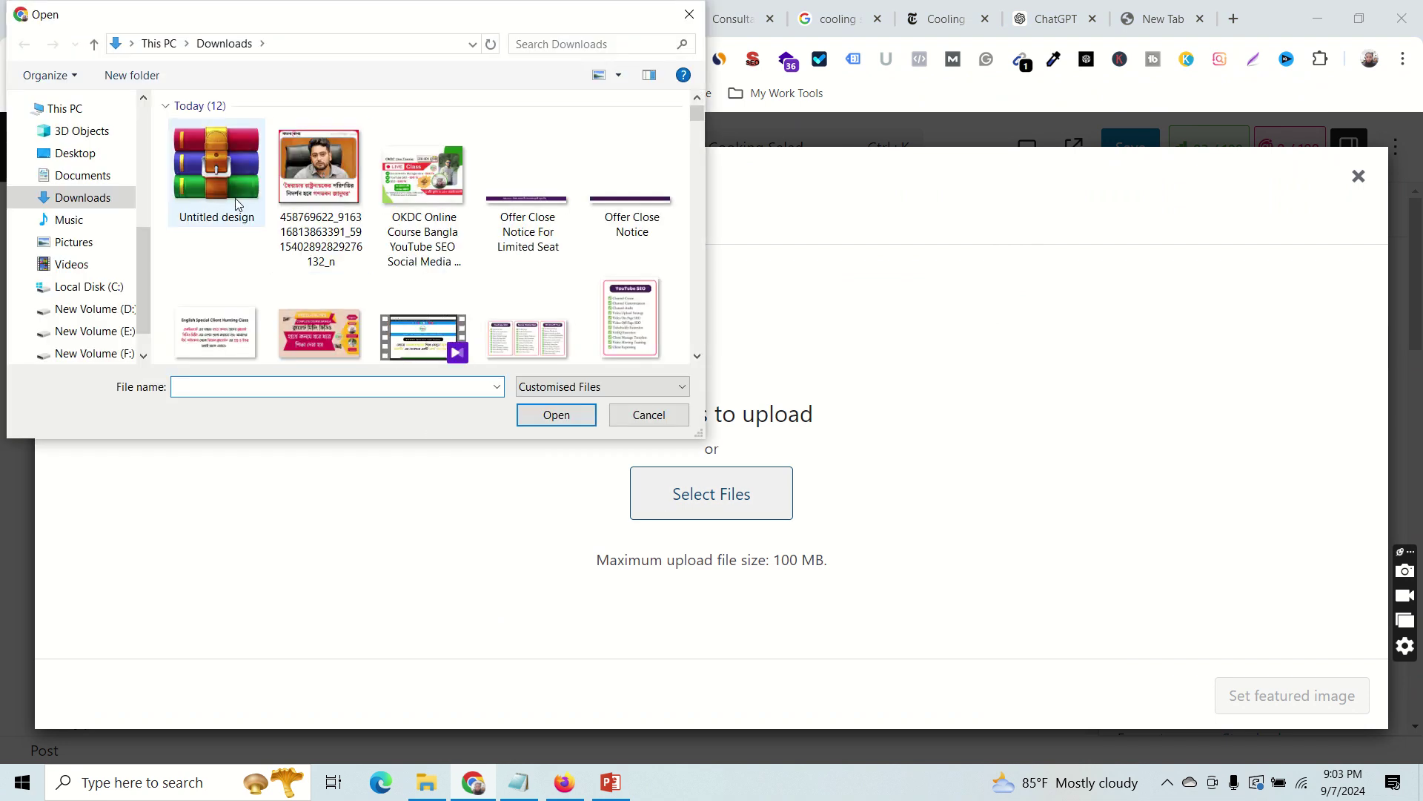
double_click(240, 212)
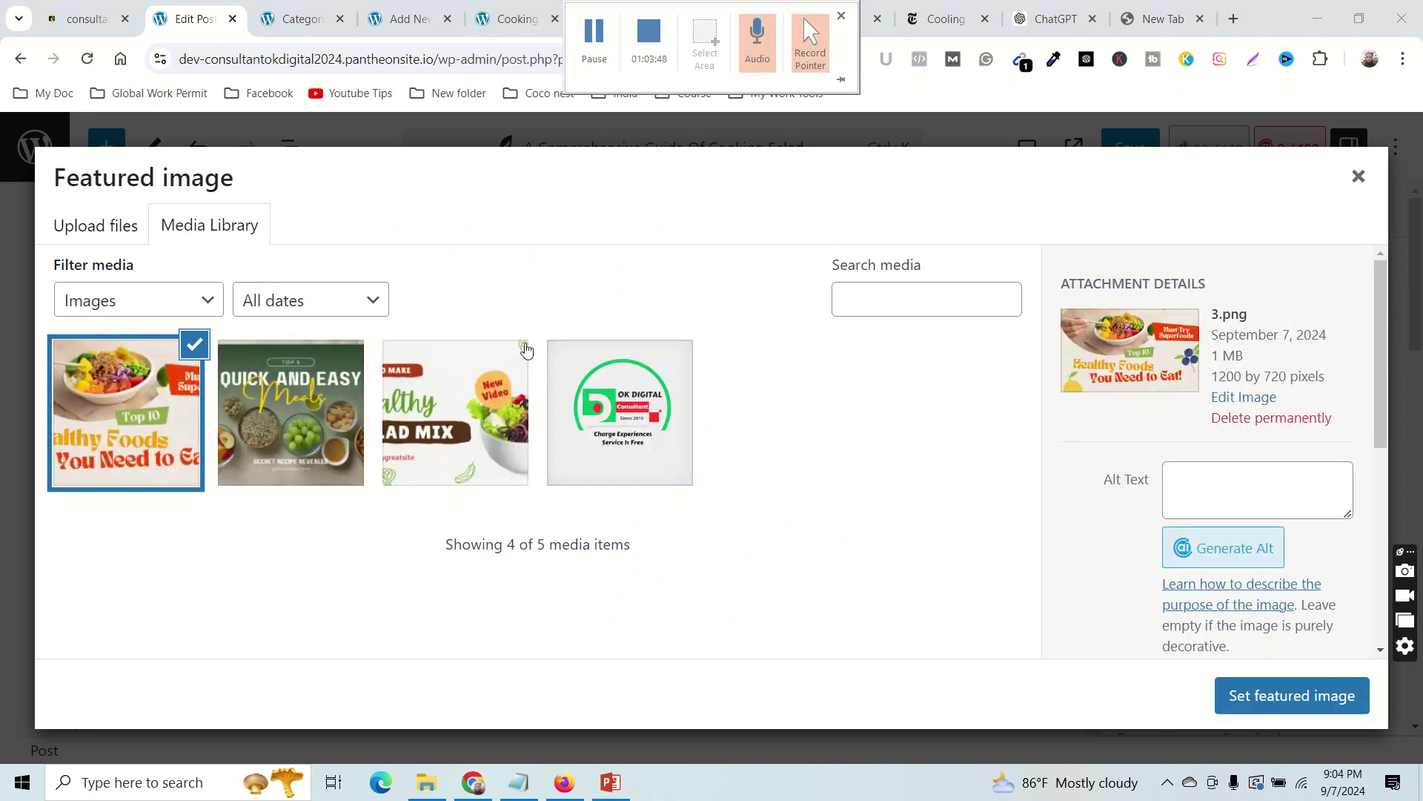
click(1358, 178)
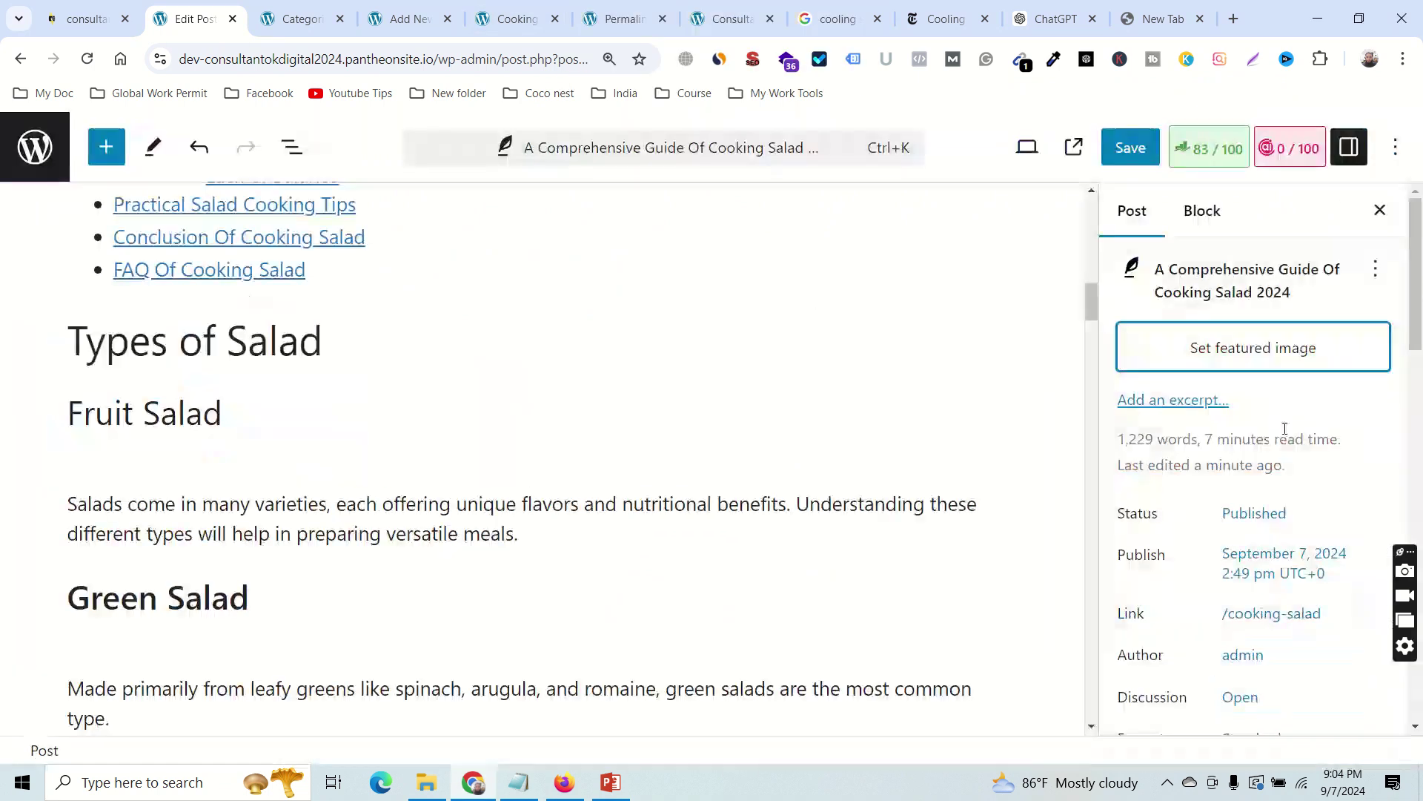
Review the uploaded images in the post's featured image media library and its file upload view, without choosing an image.
click(1265, 363)
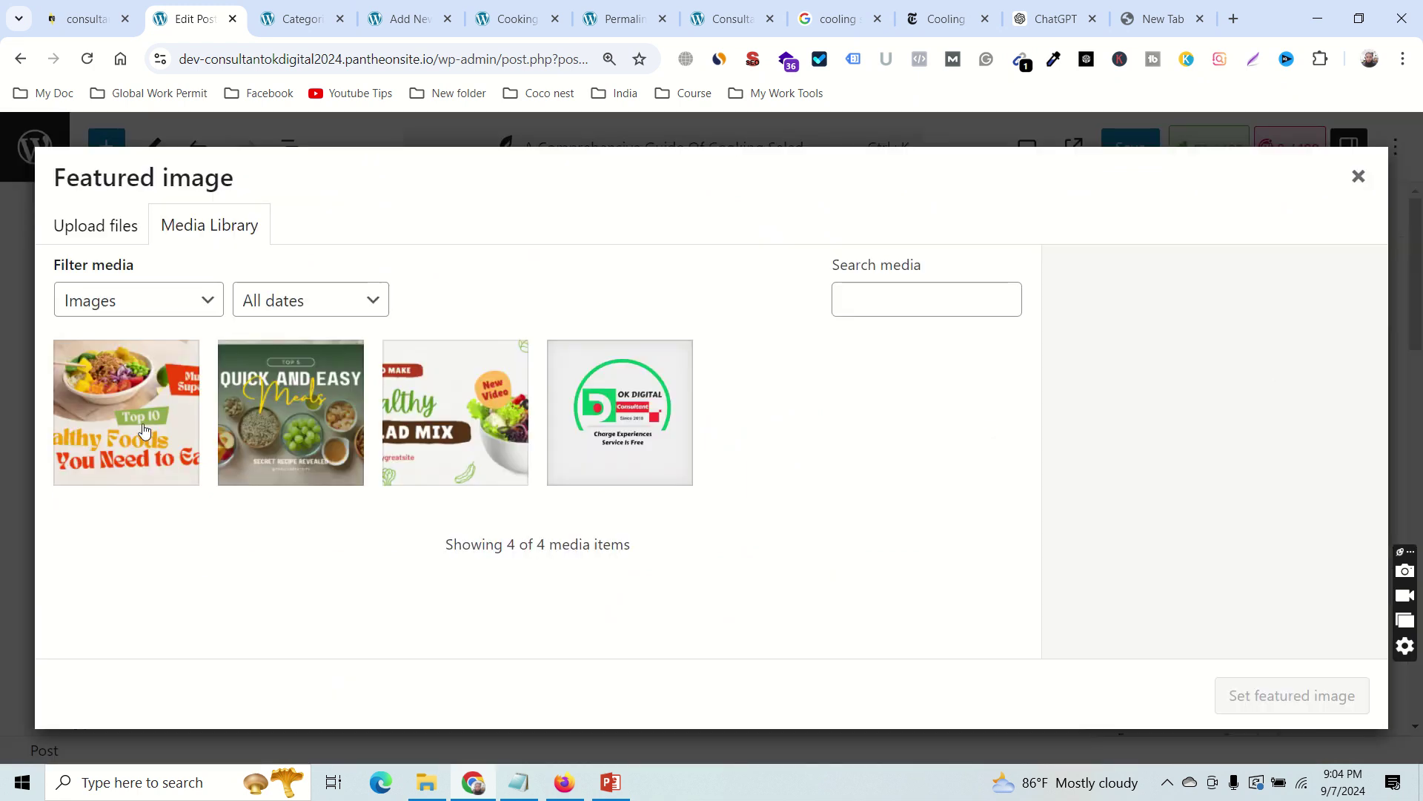
click(111, 226)
click(210, 224)
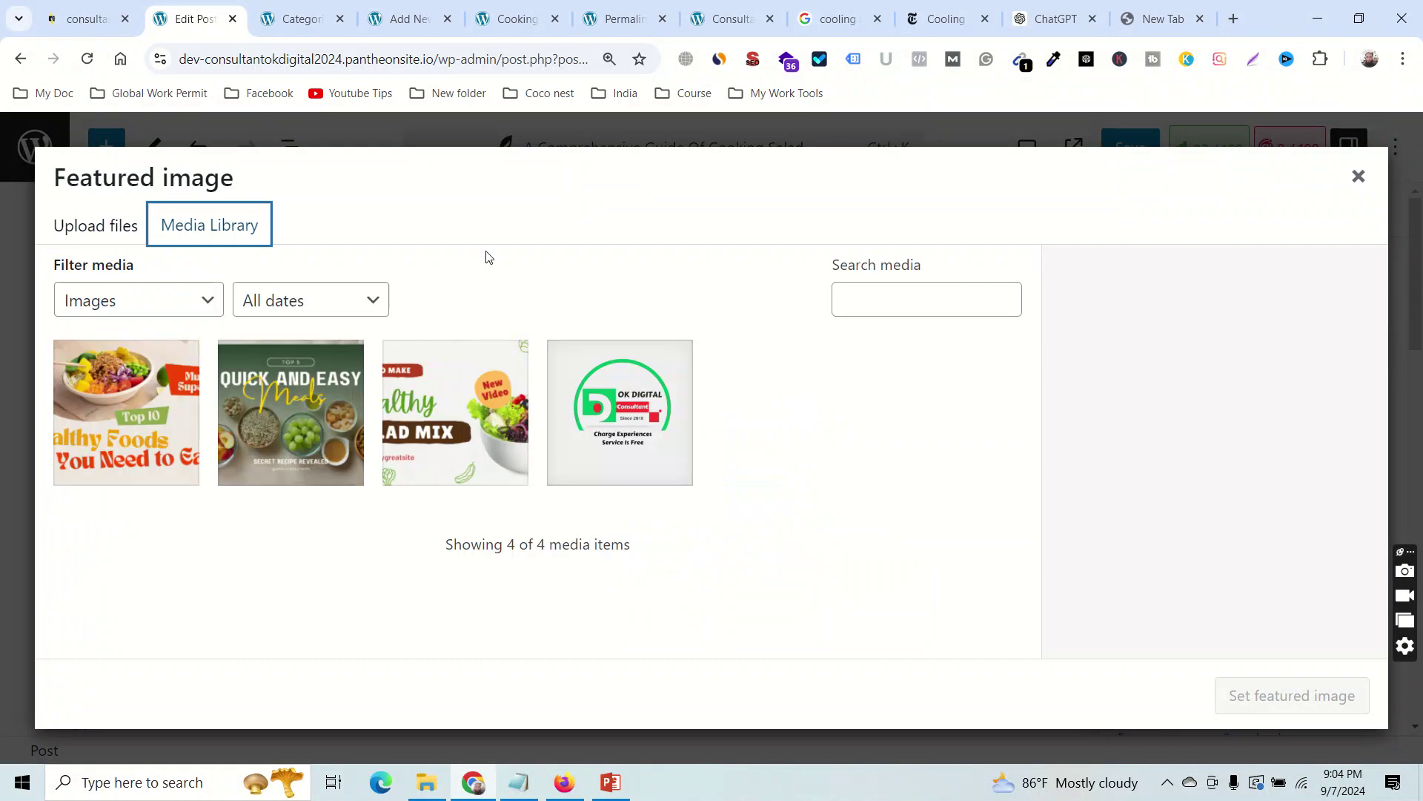
click(1357, 178)
click(1217, 363)
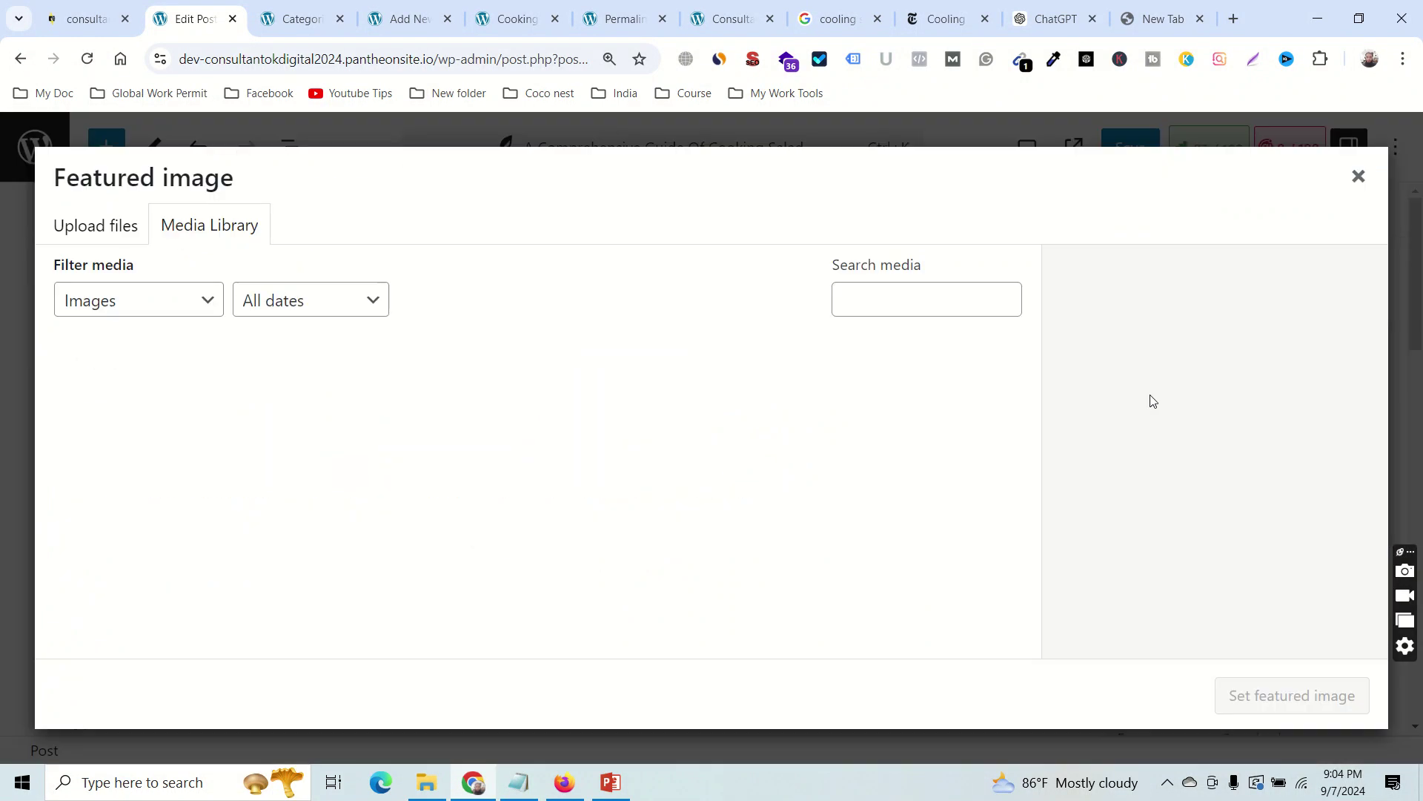
click(1358, 182)
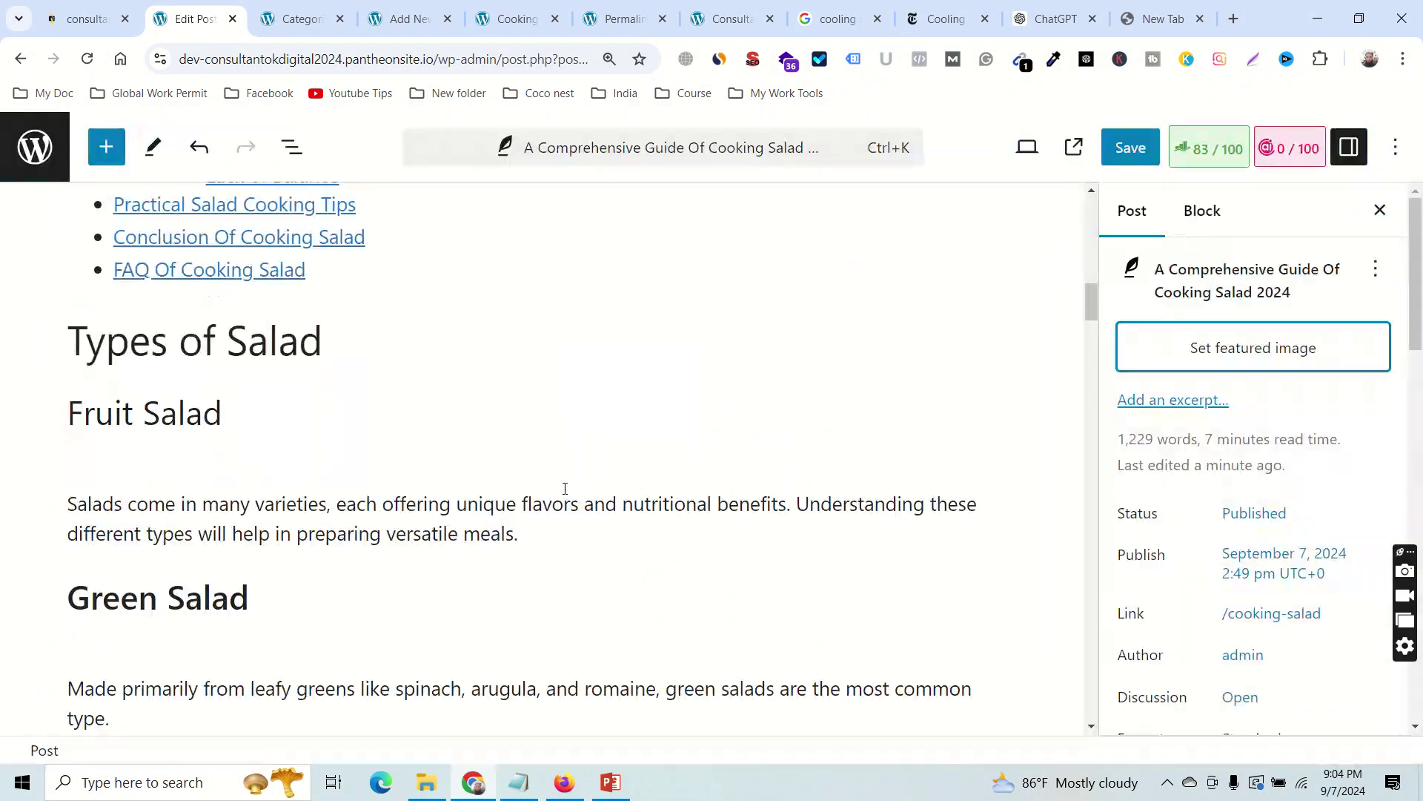
Insert an Image block directly below the Fruit Salad heading.
click(290, 444)
click(641, 419)
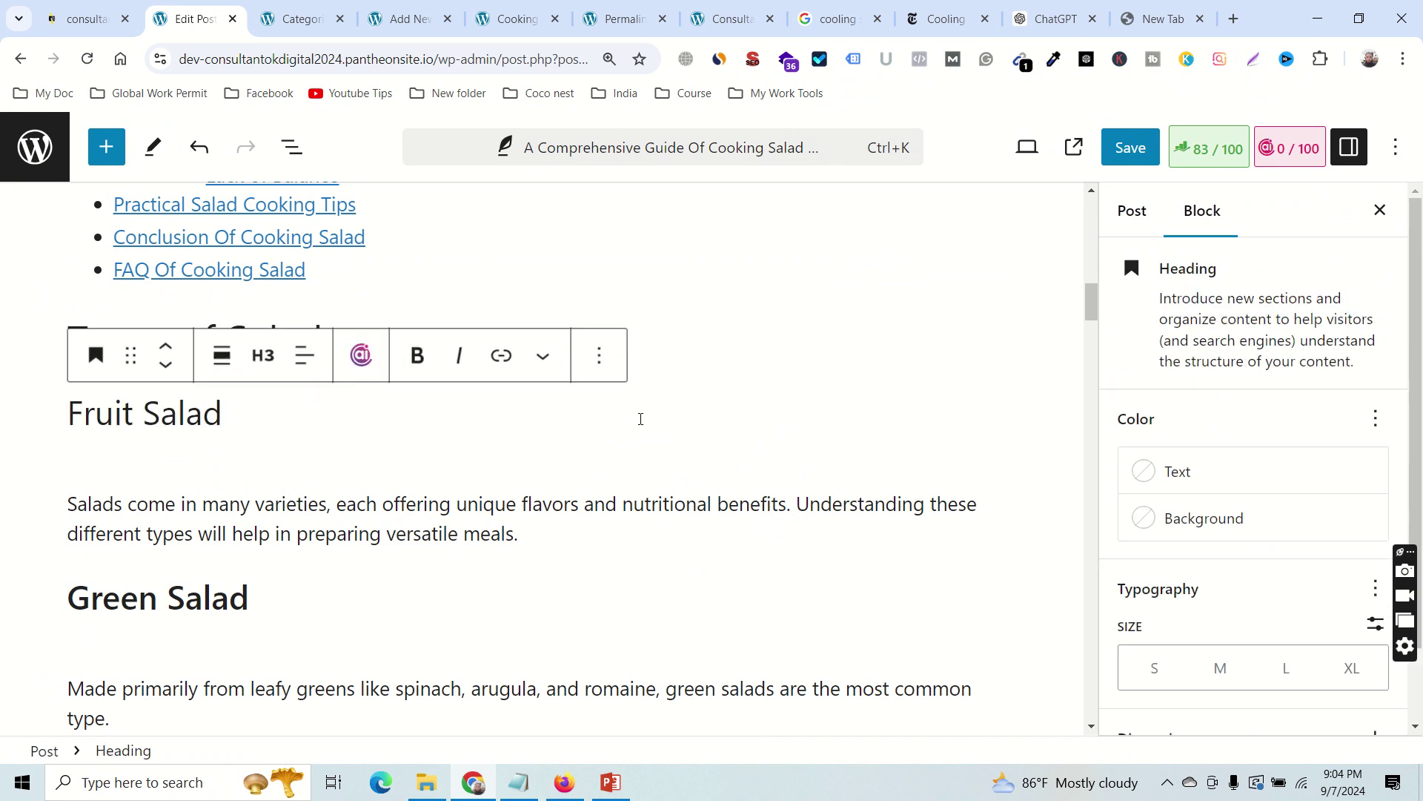
key(Return)
click(1003, 404)
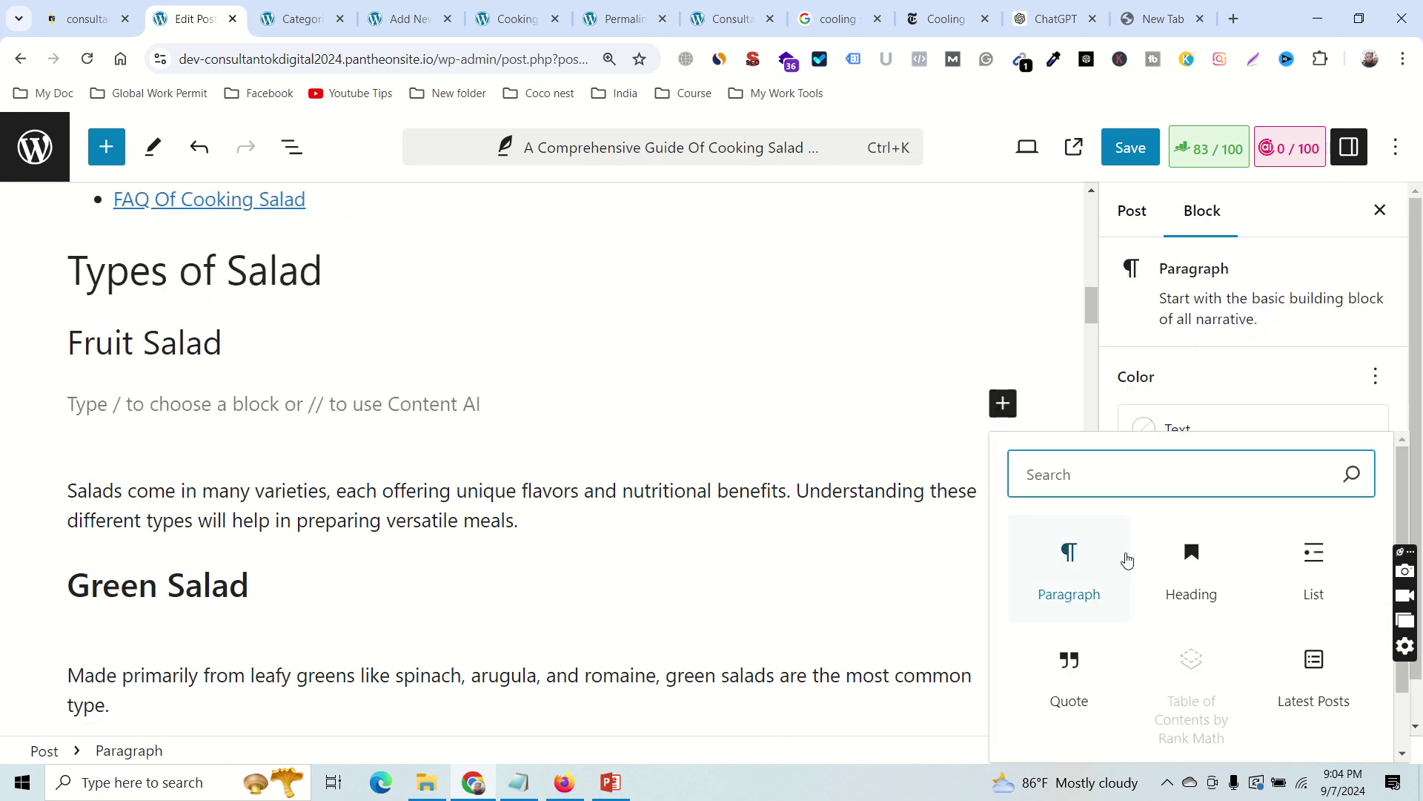
text(i)
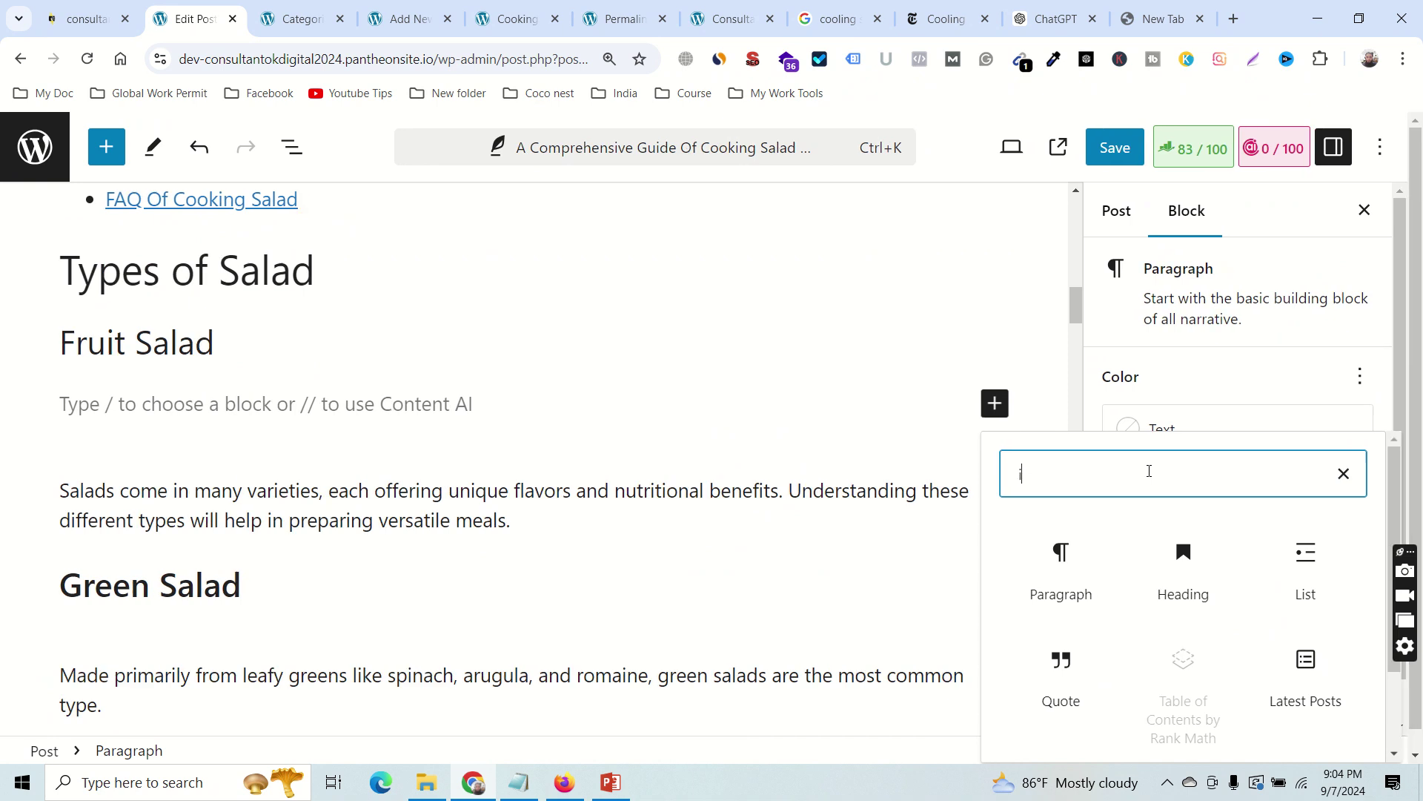
text(mage)
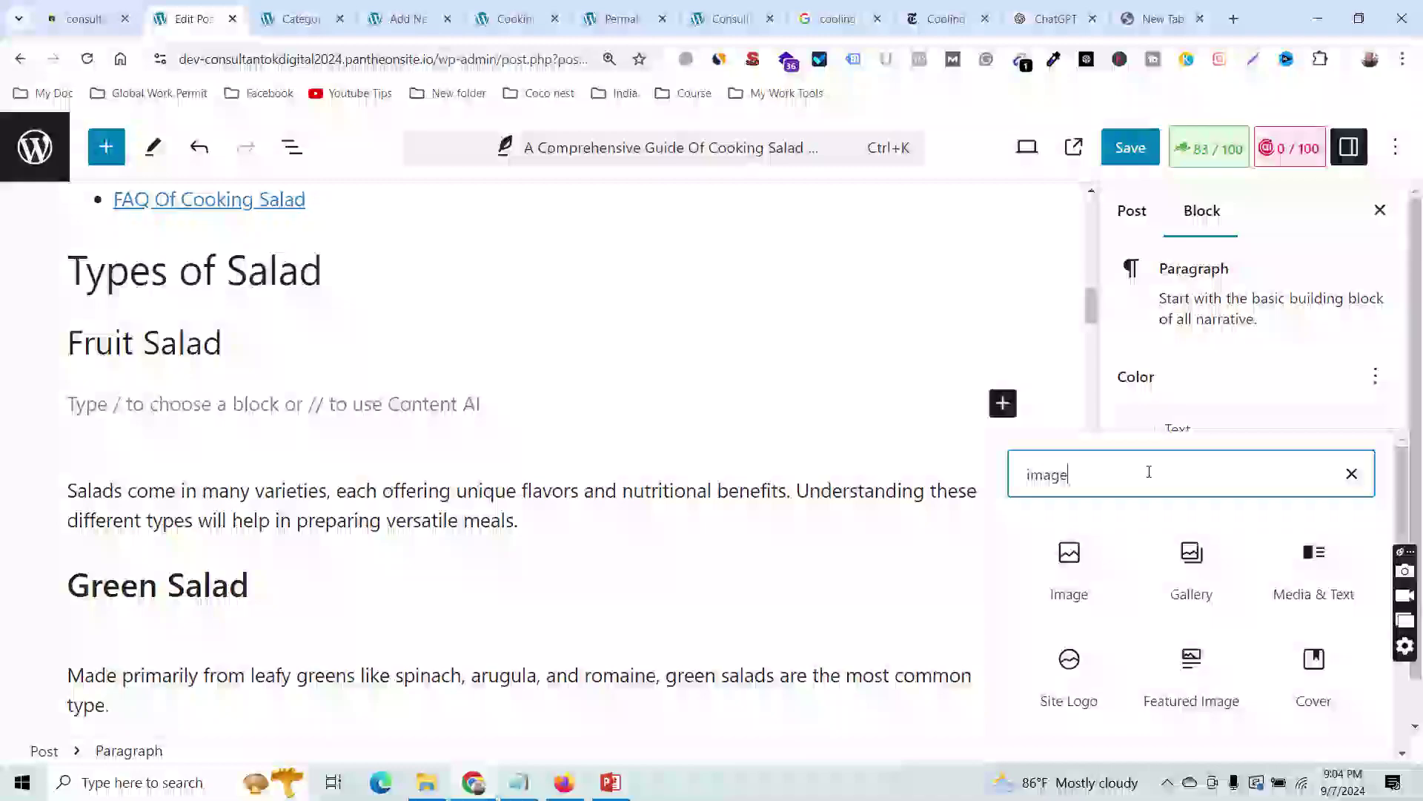
click(1072, 586)
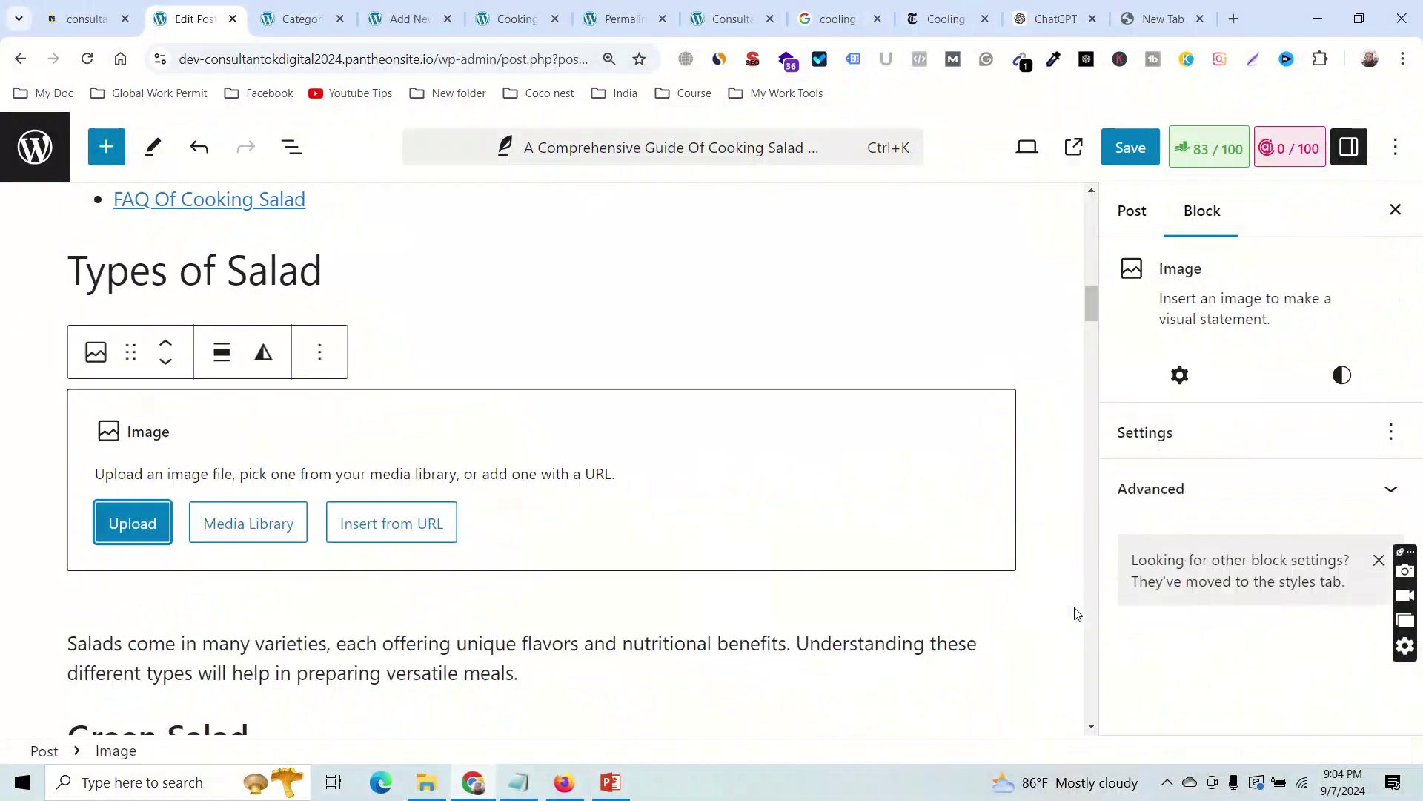
Check the new Image block's media library and the local Untitled design folder as image sources, without choosing an image.
click(238, 529)
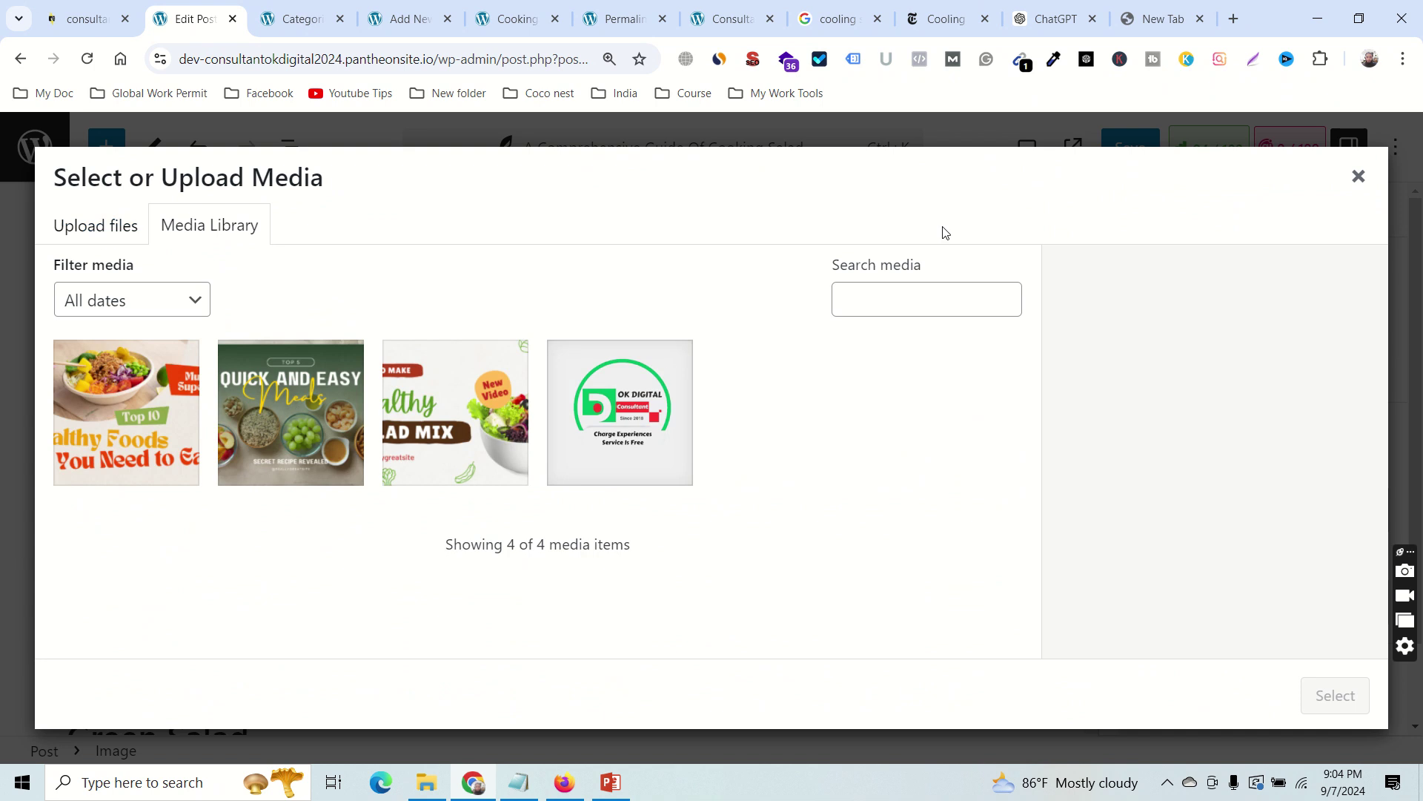
click(1359, 177)
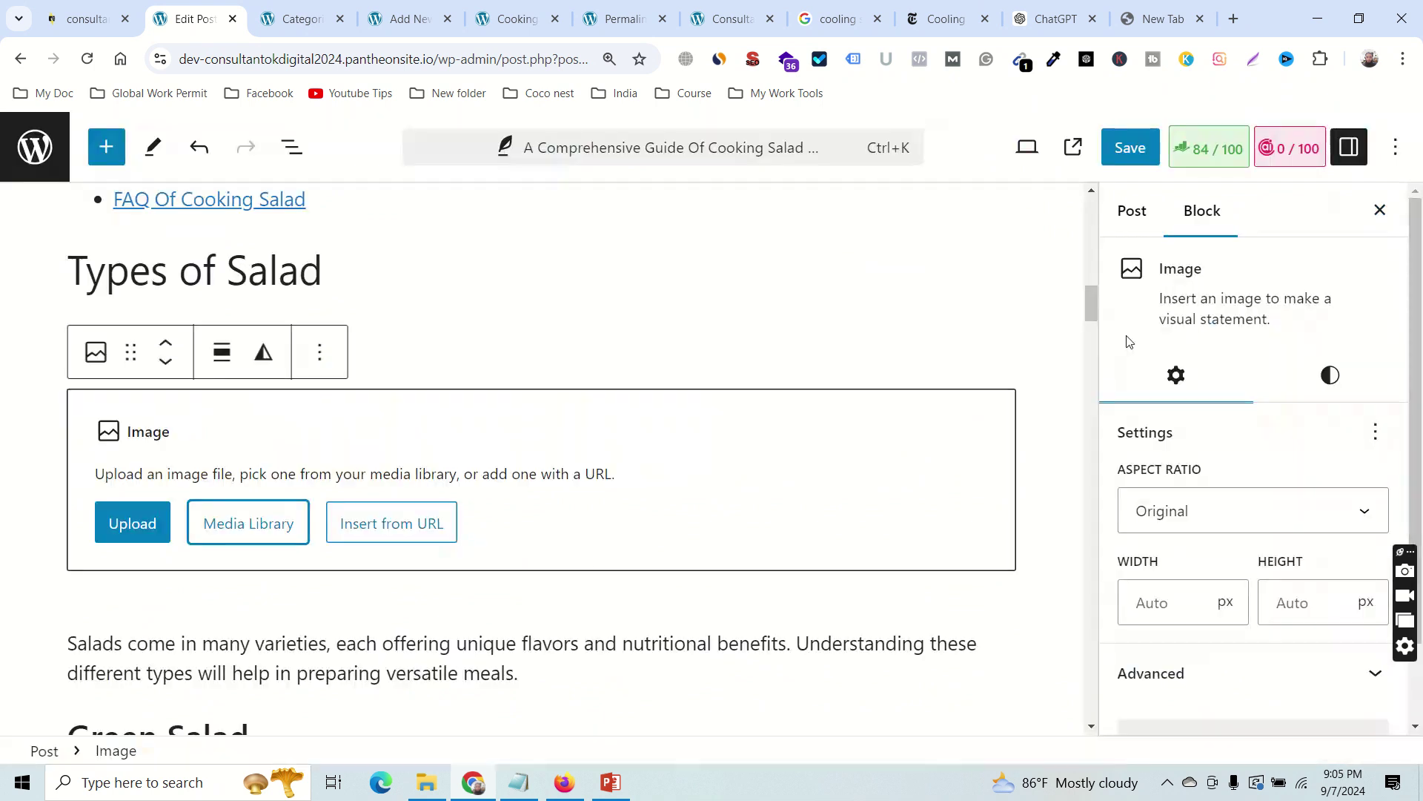
click(118, 534)
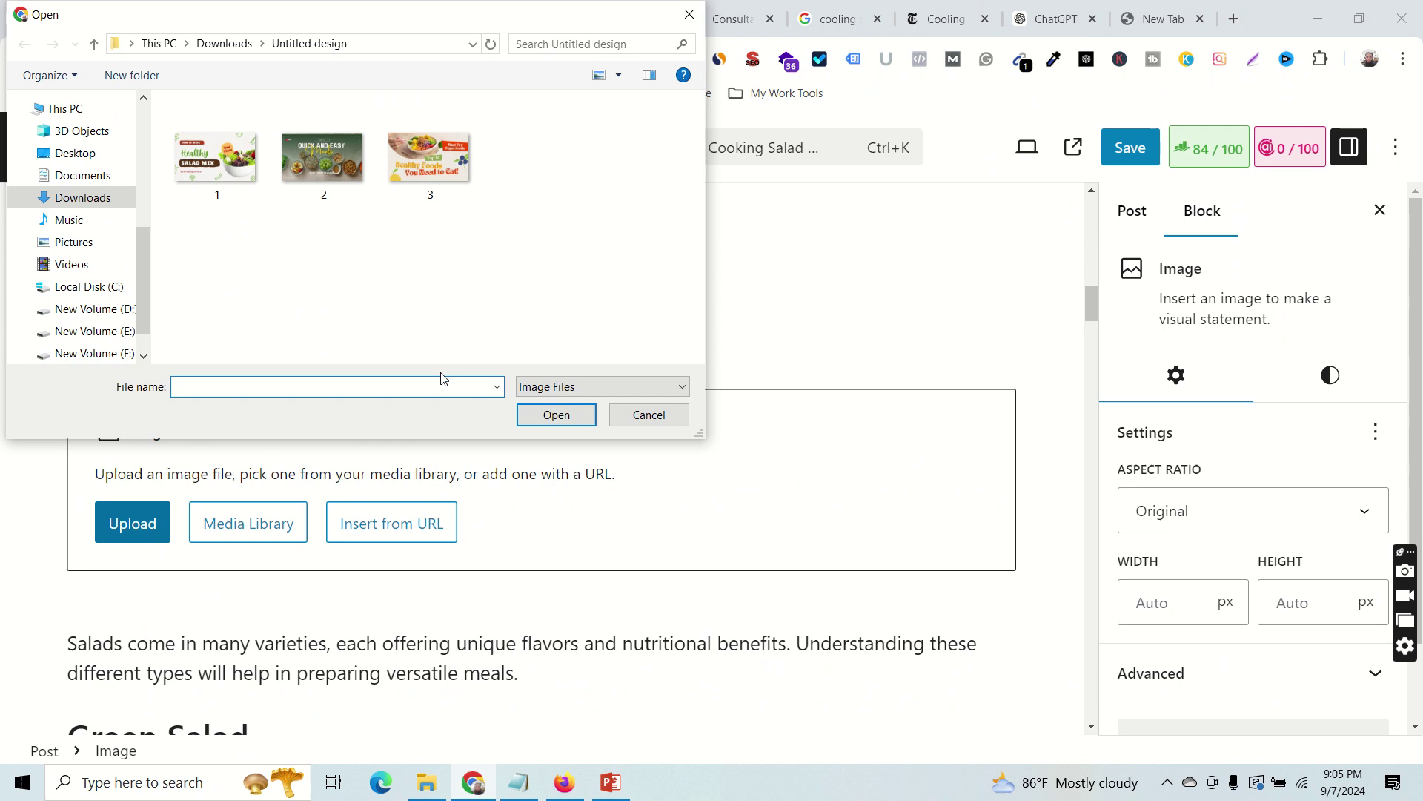
click(653, 417)
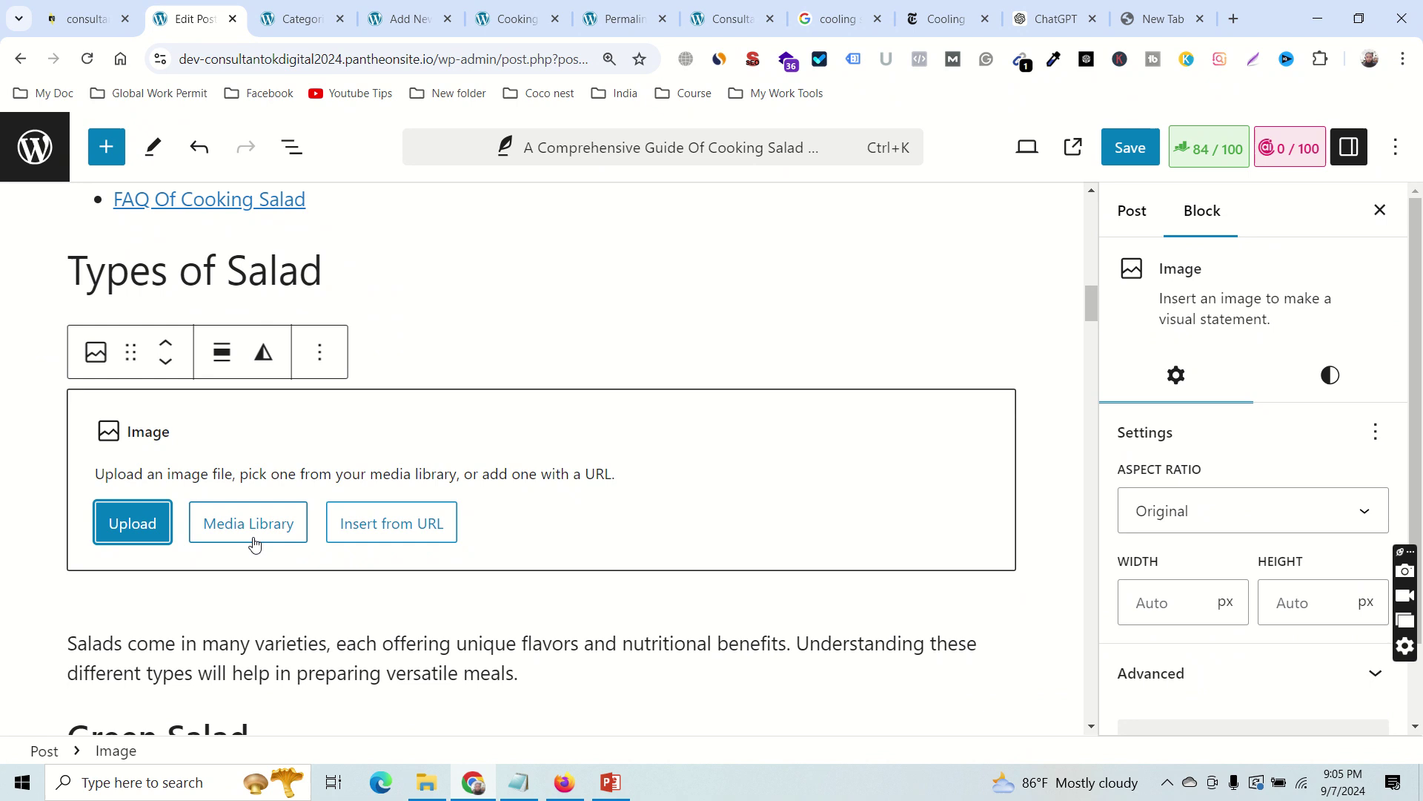
click(244, 533)
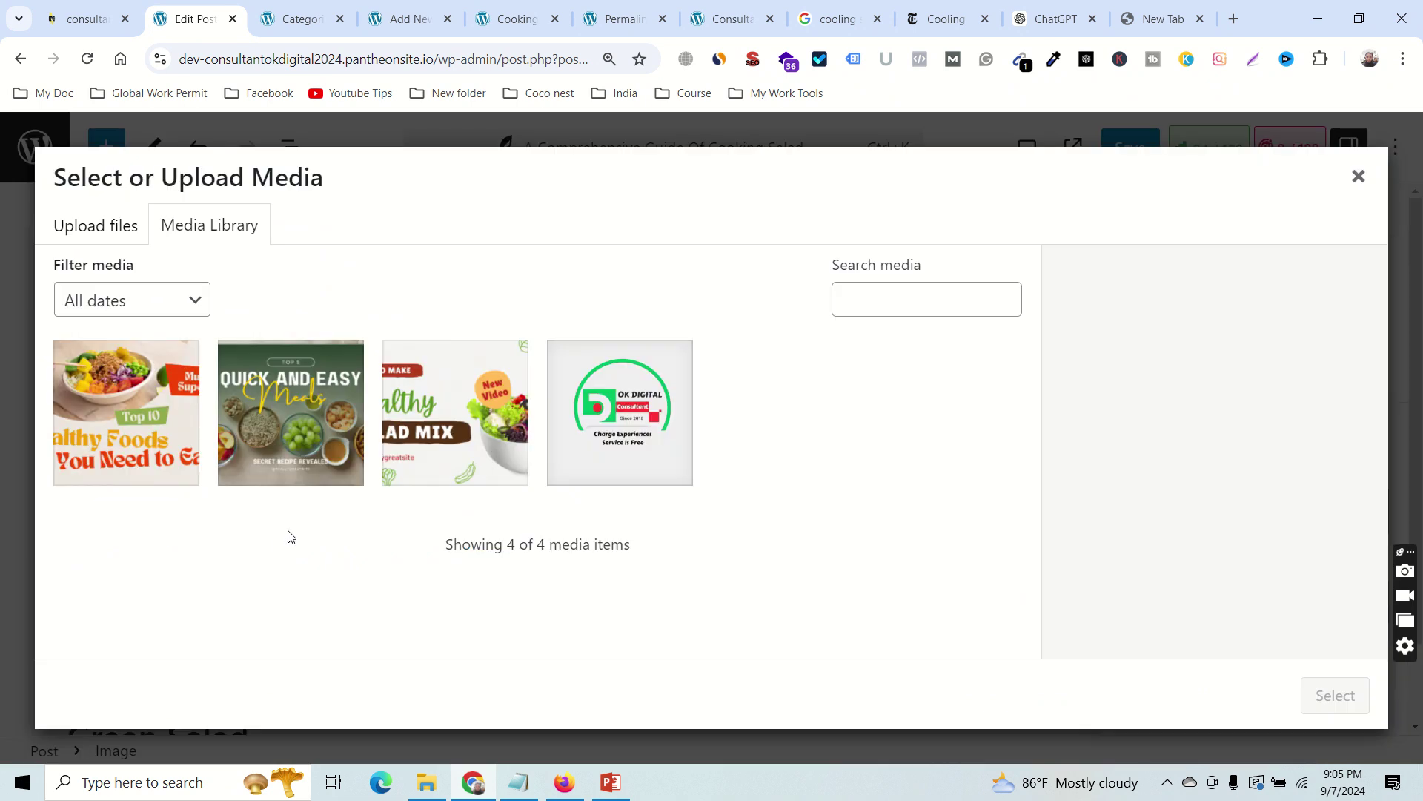
click(1358, 177)
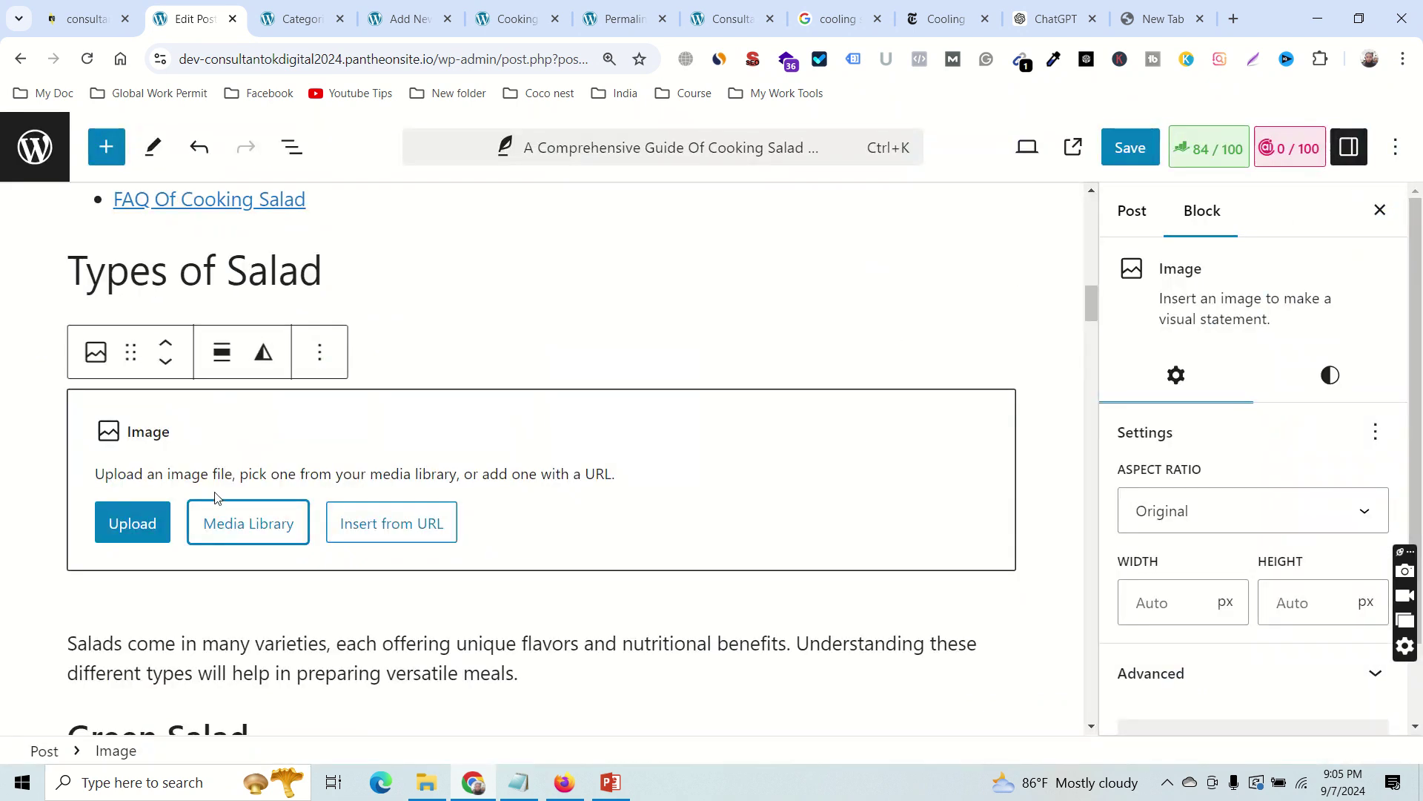
Compare the Image block's file upload and media library views, view the logo's attachment details, and leave without inserting an image.
click(230, 520)
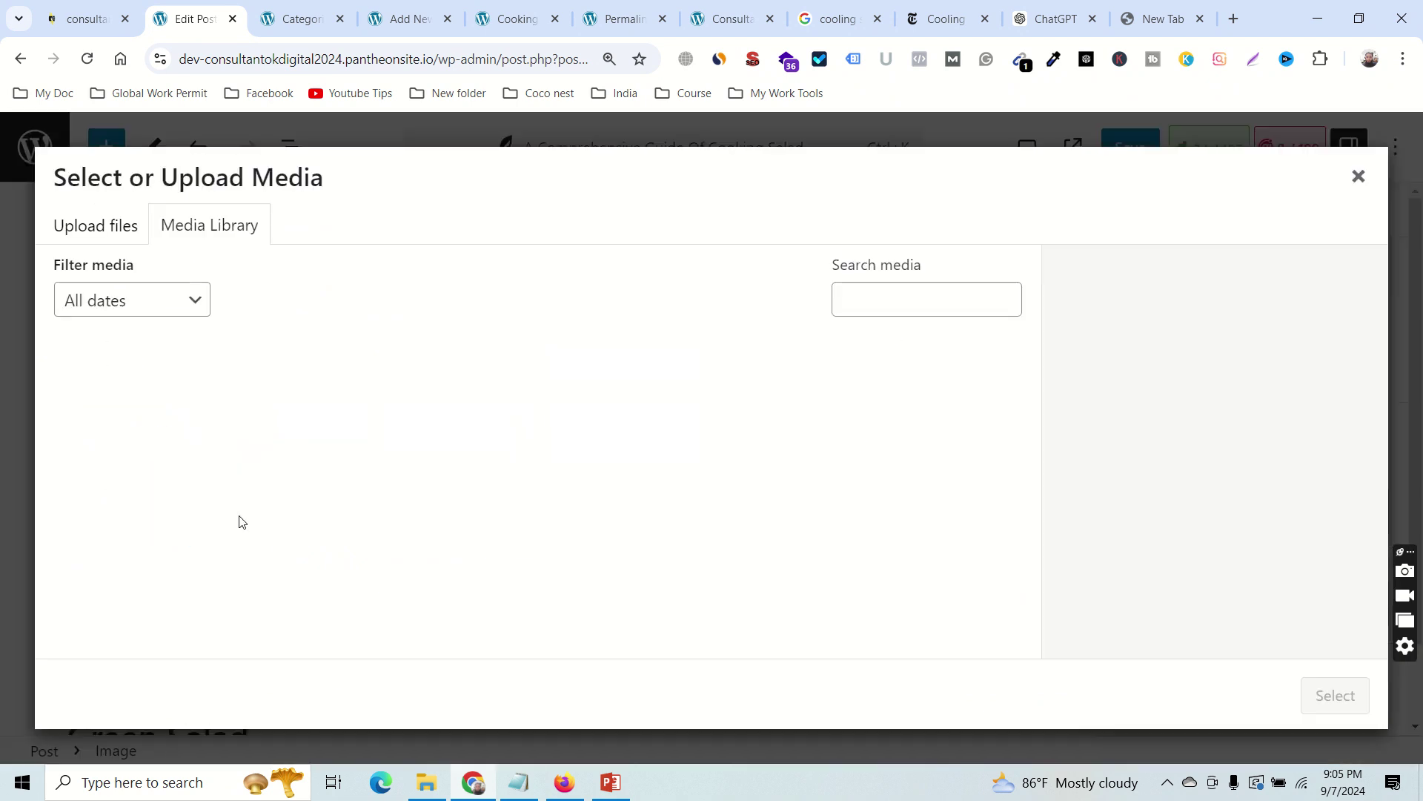
click(122, 236)
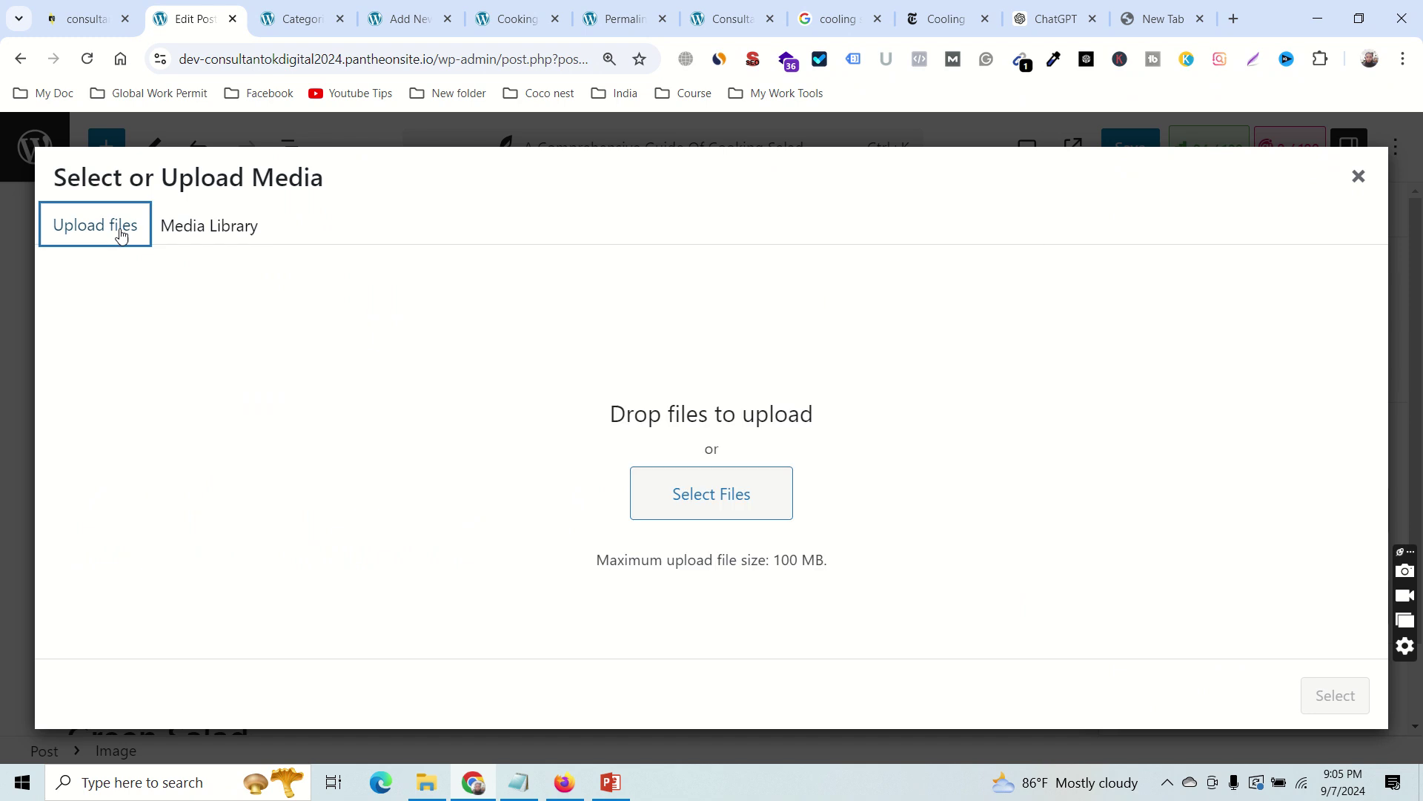
click(233, 222)
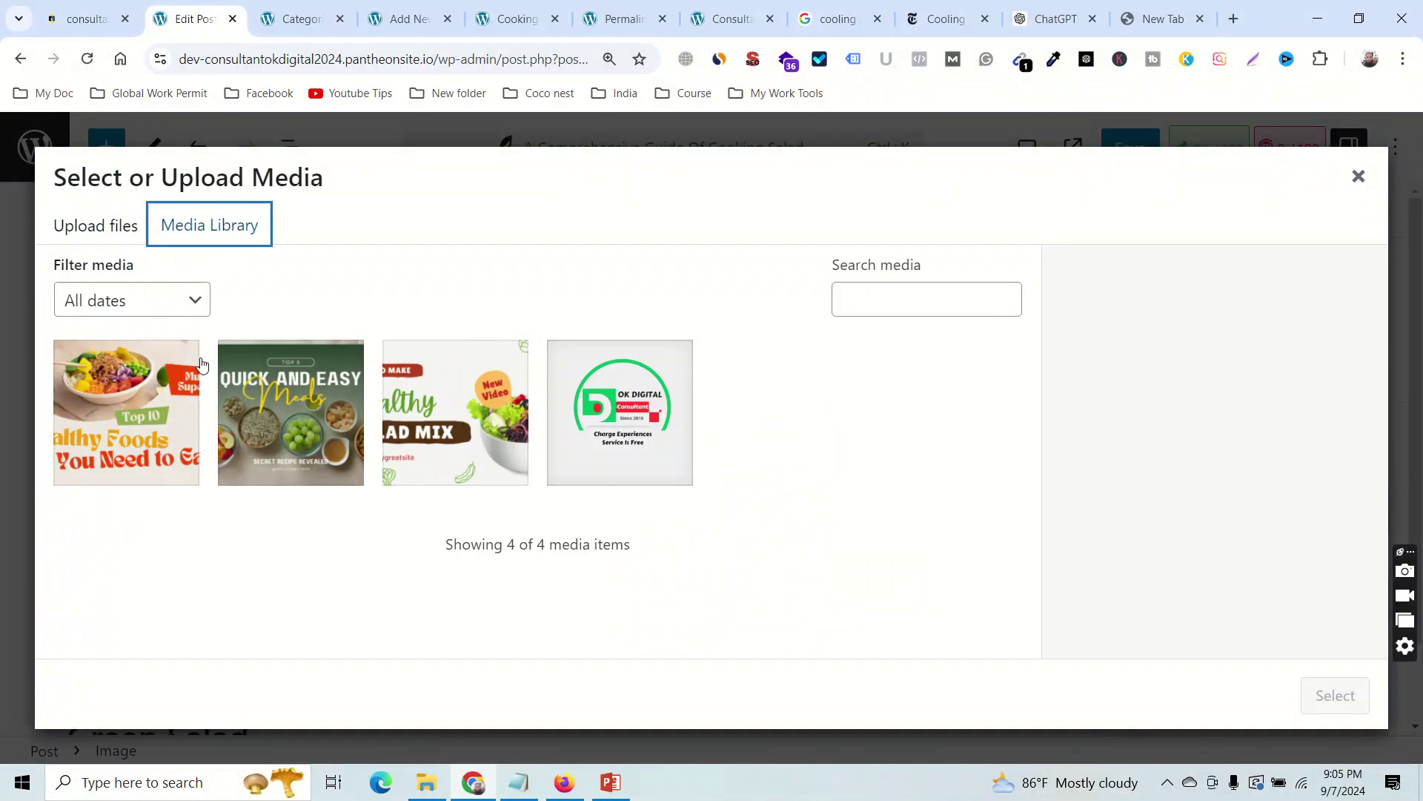
click(579, 417)
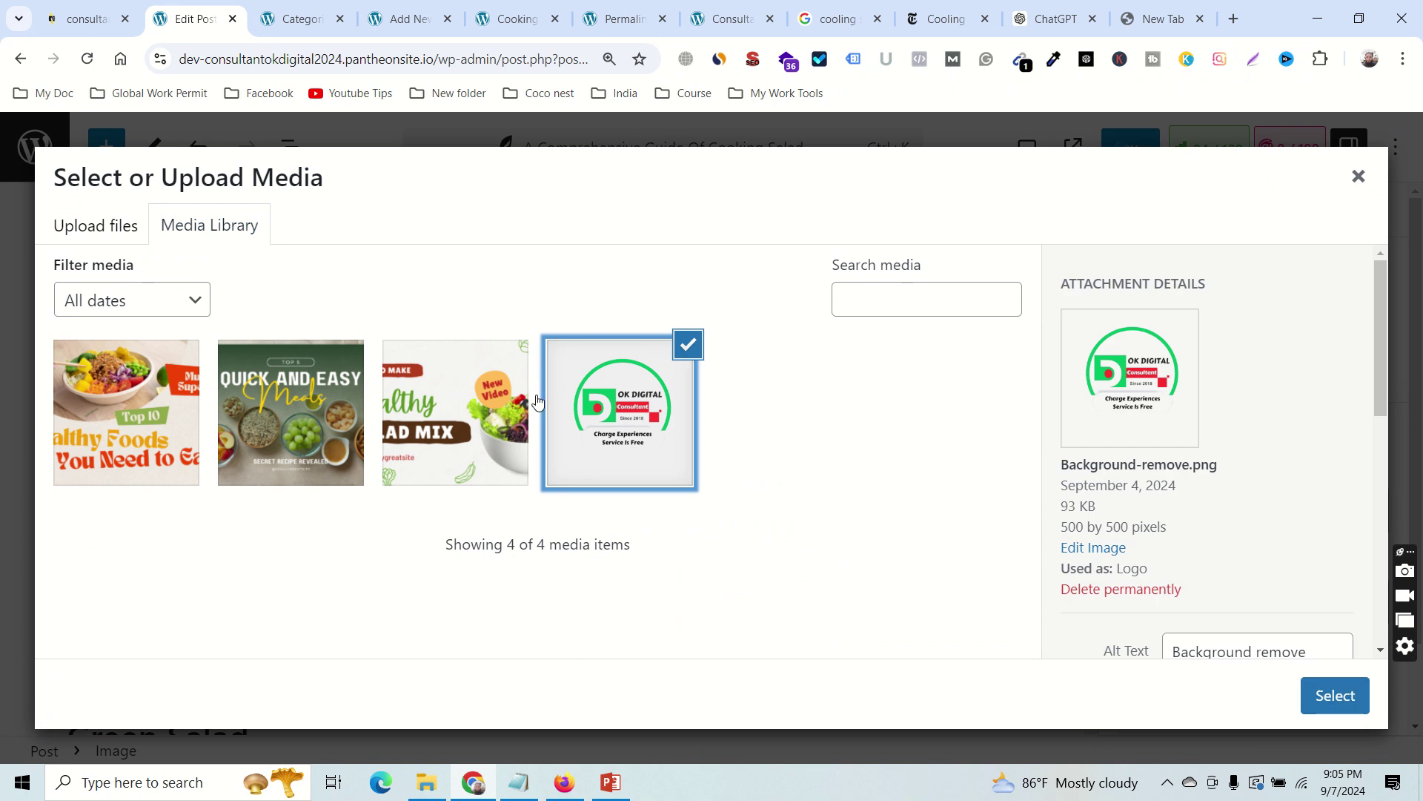
click(110, 231)
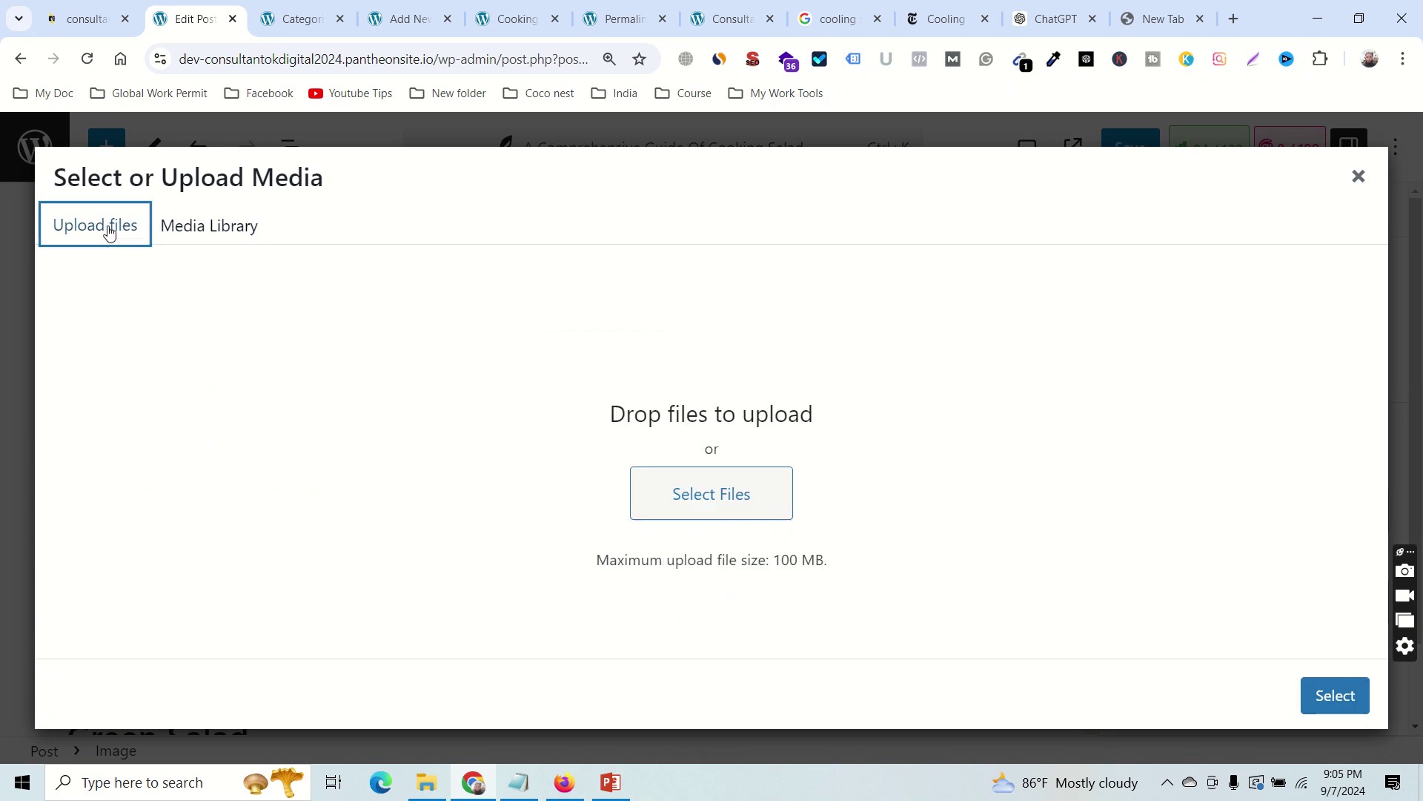
click(1361, 191)
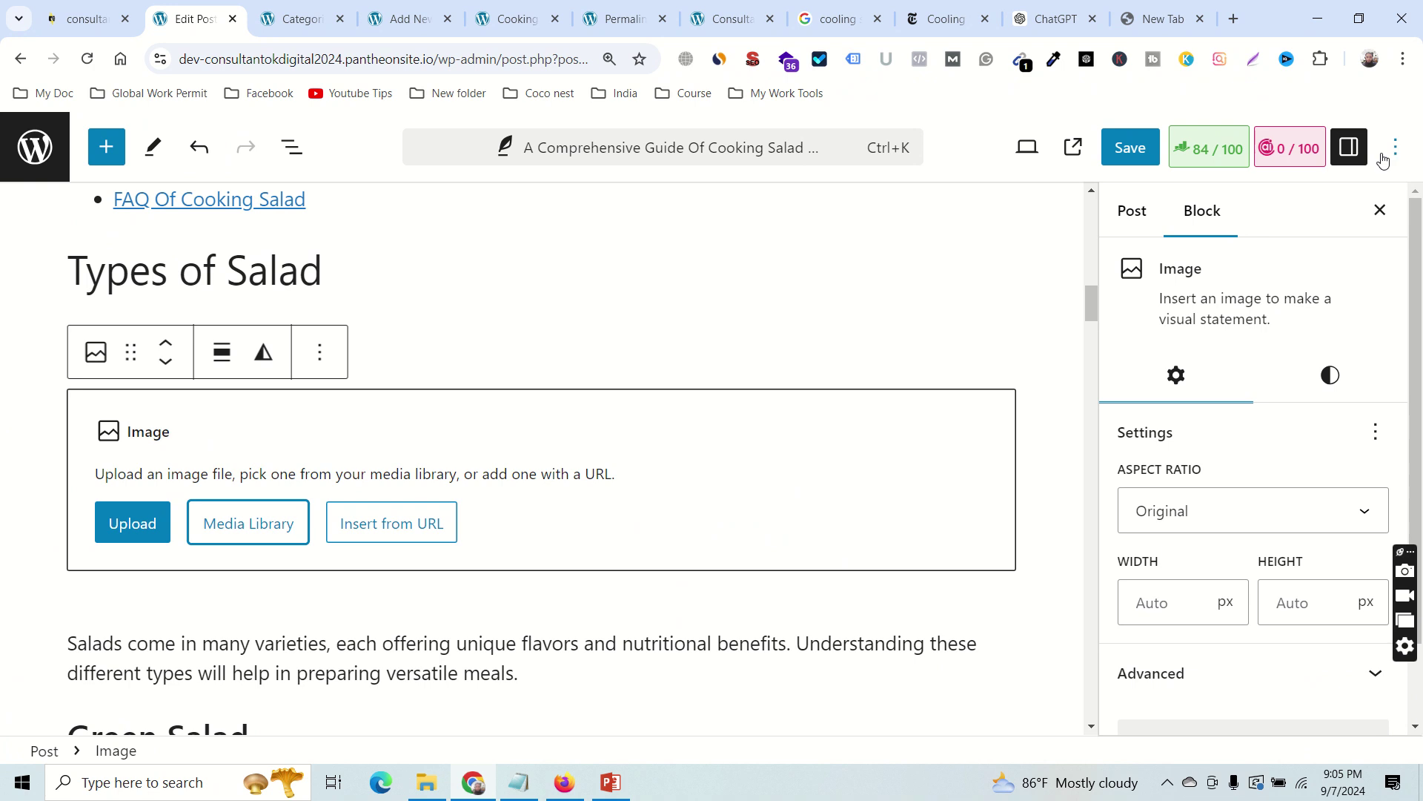
Open the post's featured image uploader and check the images in the local Untitled design folder, without uploading any.
click(1349, 146)
click(1349, 147)
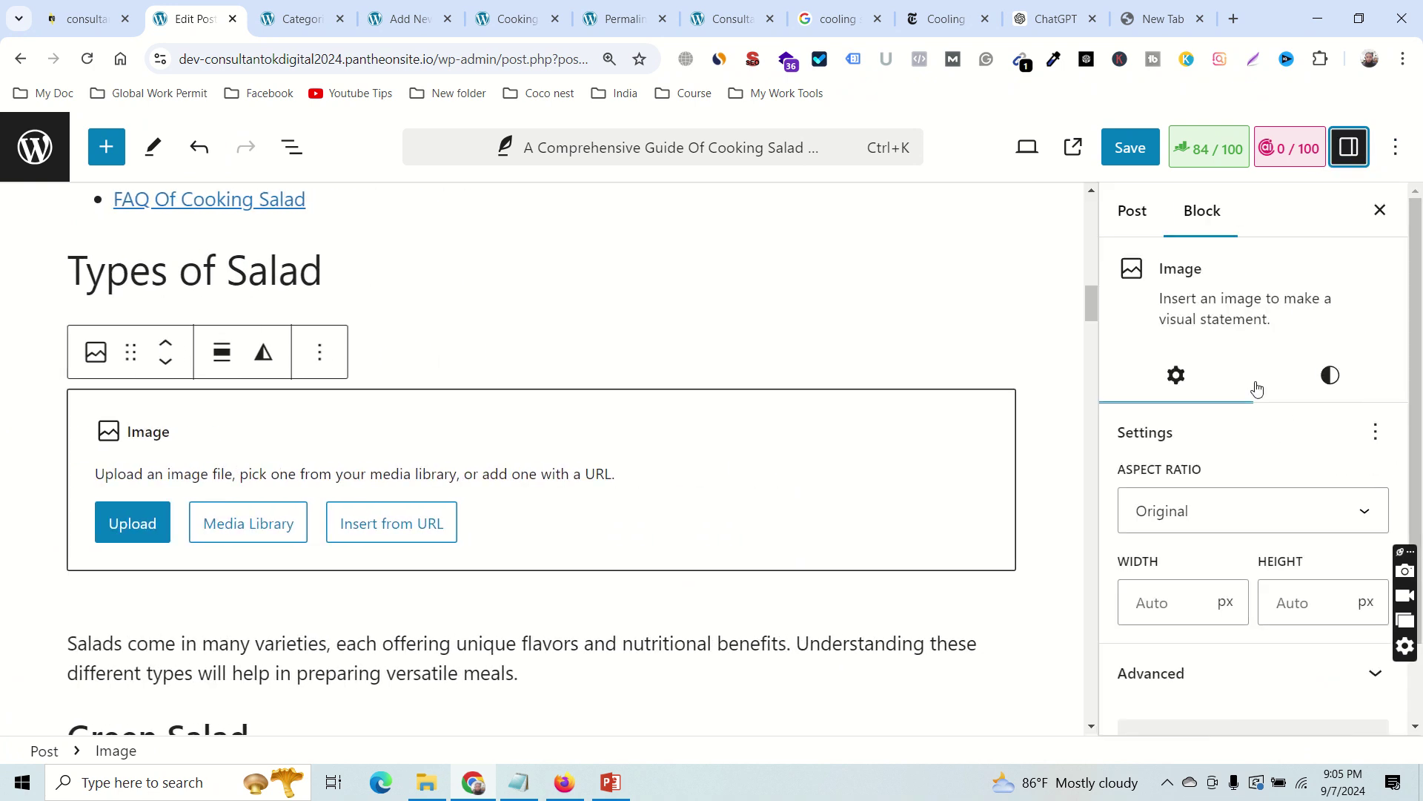
scroll(1246, 459, down, 2)
scroll(1245, 460, up, 2)
click(1133, 211)
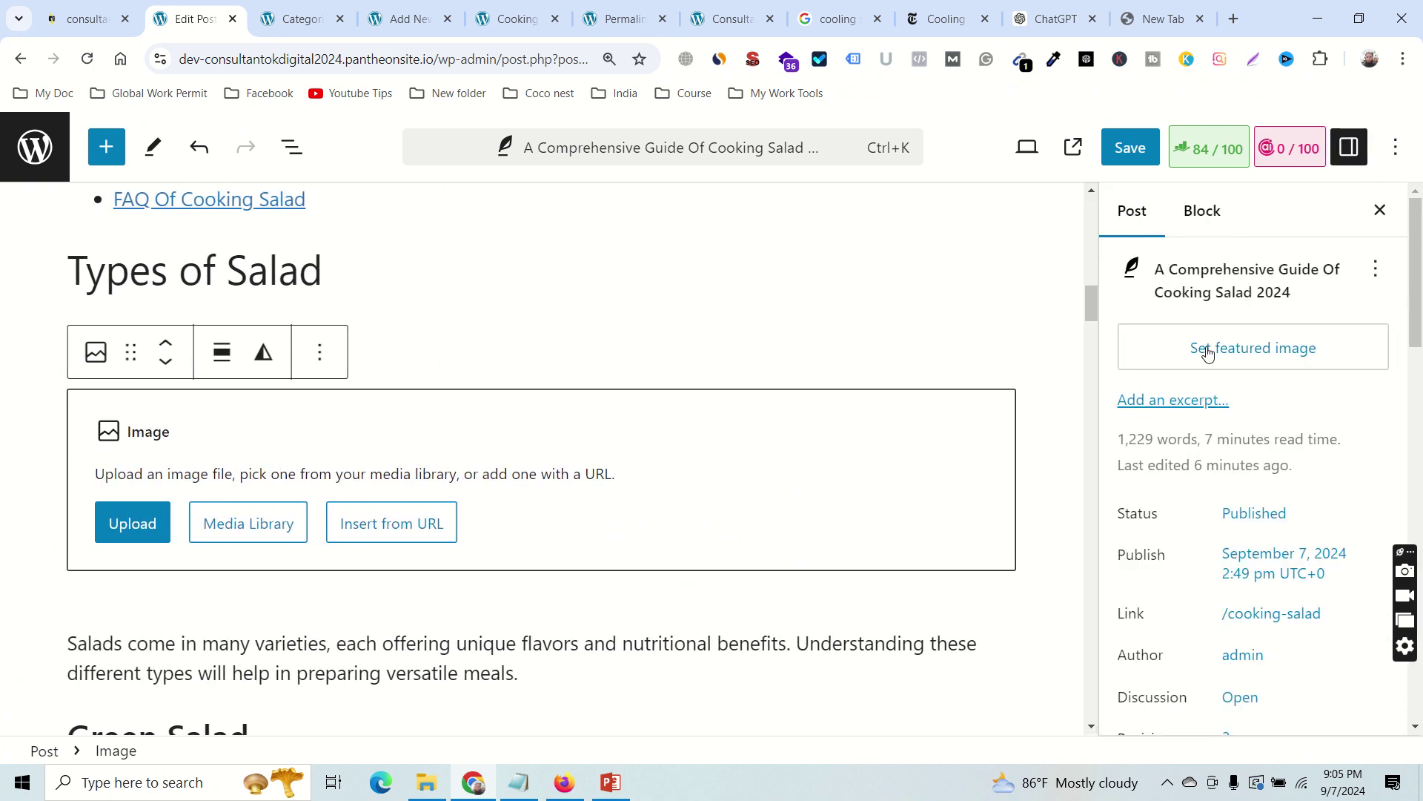
click(1207, 353)
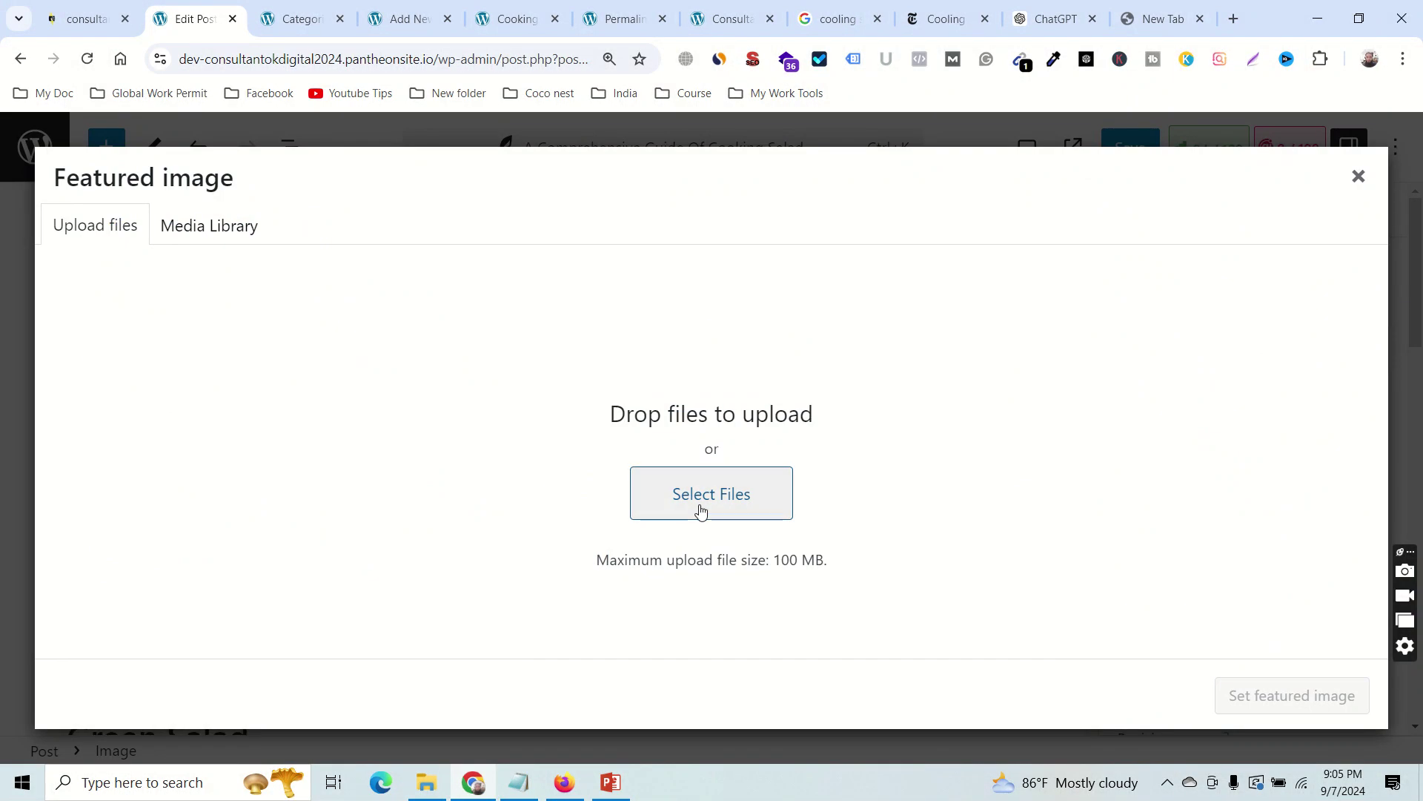
mouse_move(597, 12)
click(704, 501)
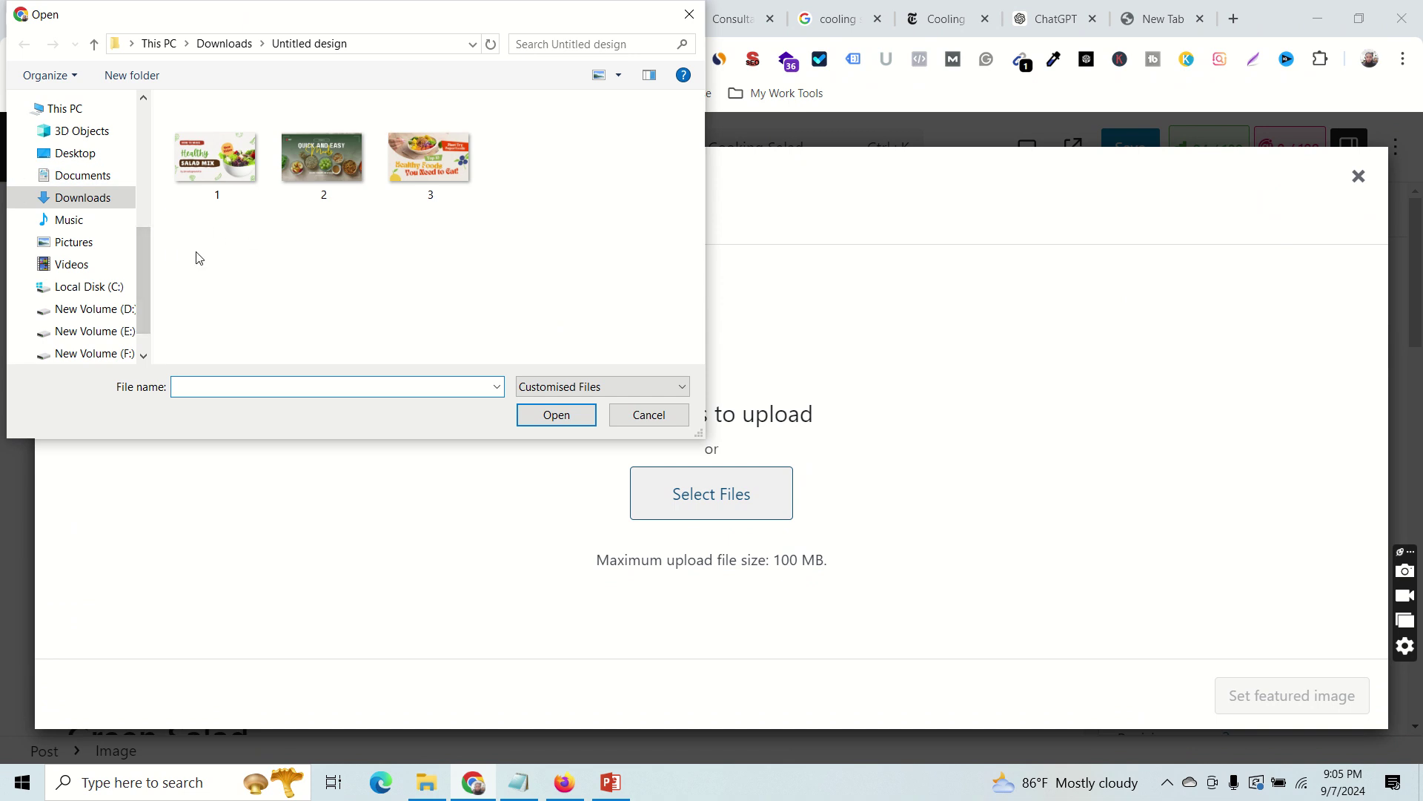
drag(198, 254, 478, 169)
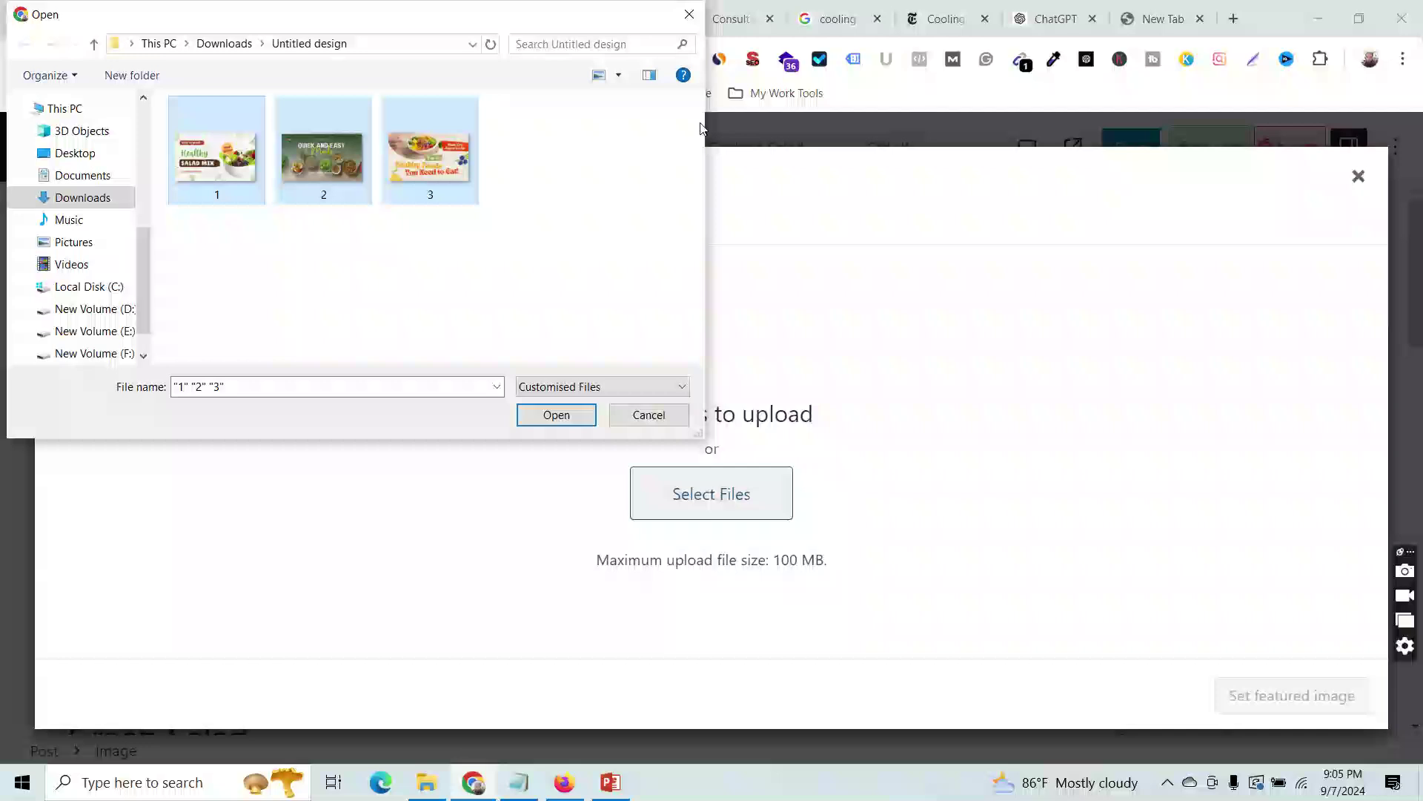
click(690, 17)
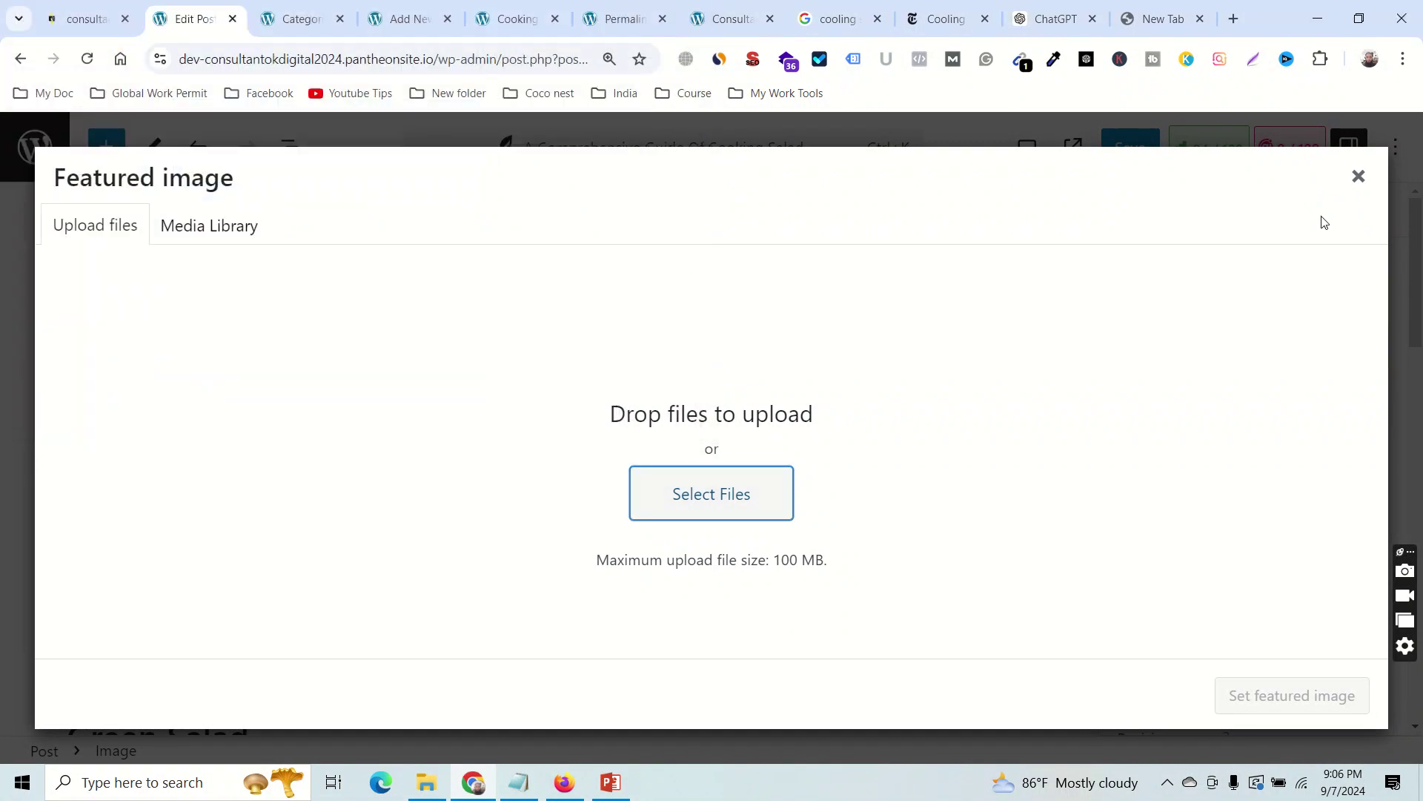
Review the featured image media library, the Canva salad design and the post's category and tag settings, without choosing an image.
click(231, 237)
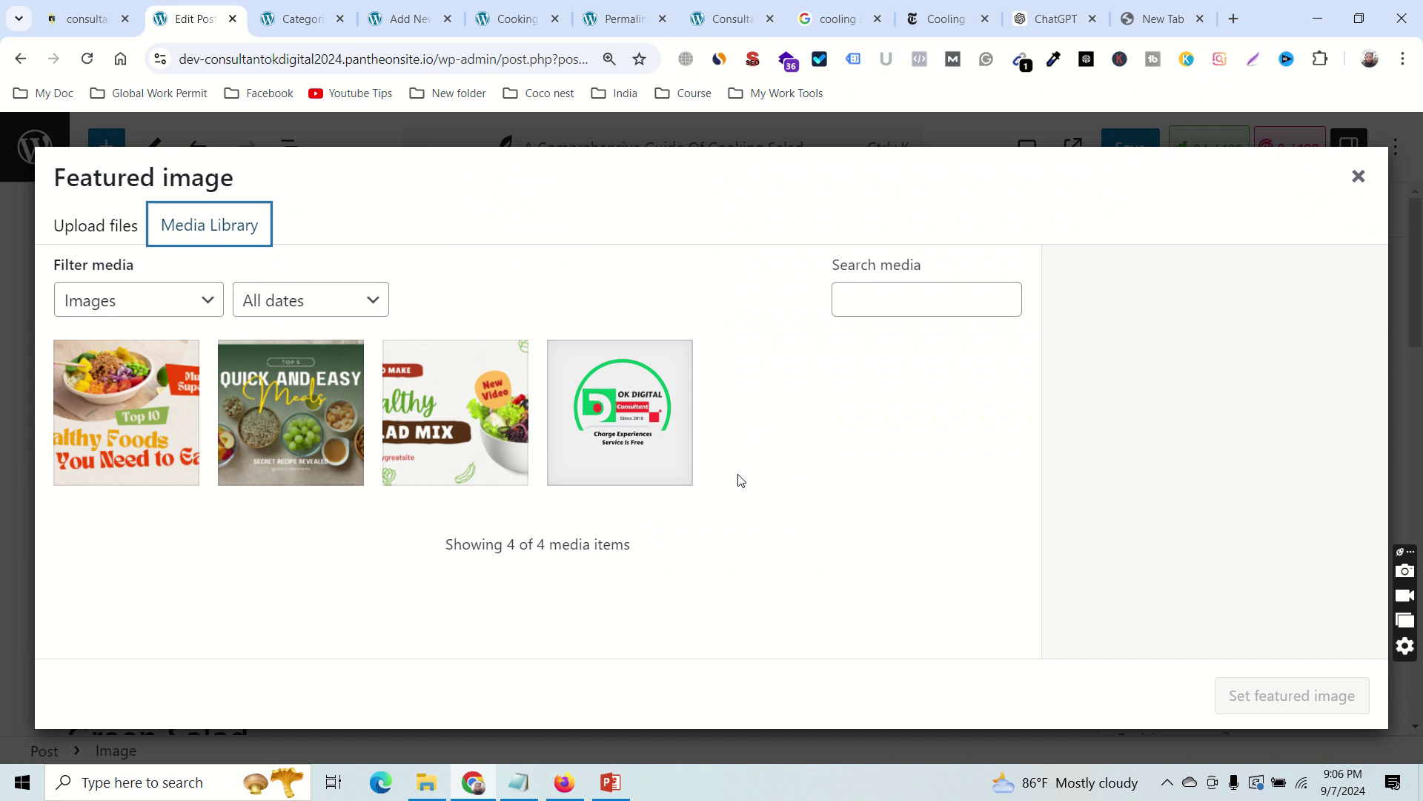
click(565, 782)
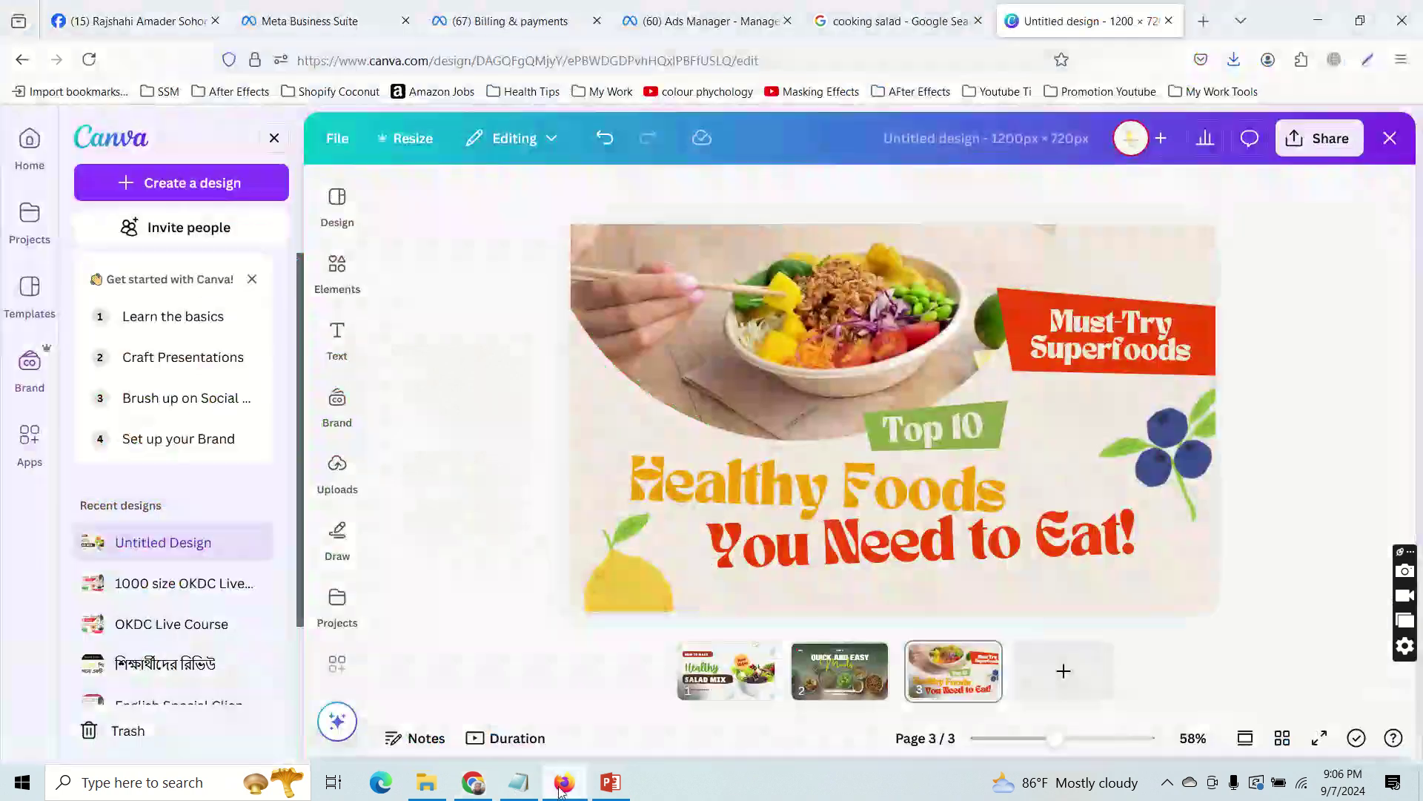
click(460, 783)
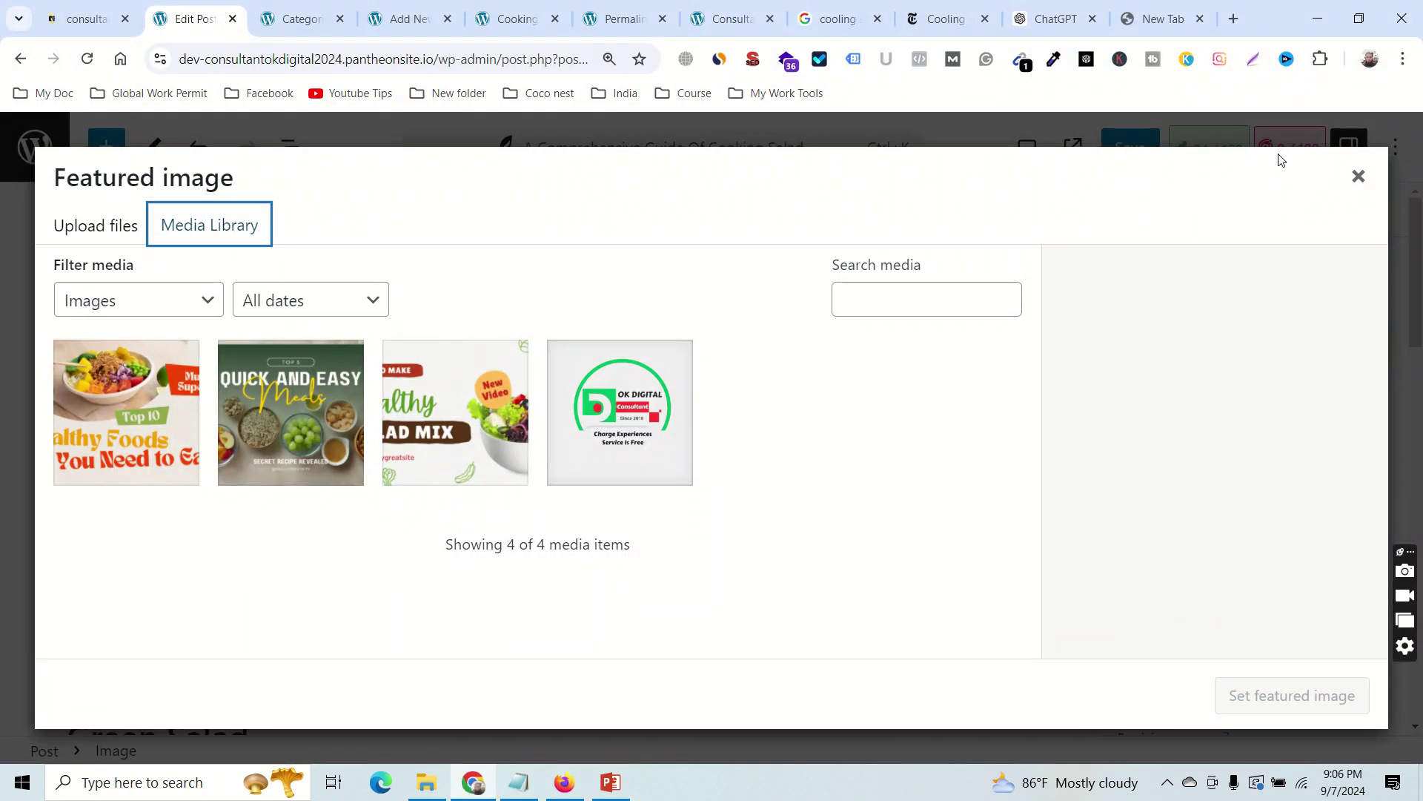
click(1359, 180)
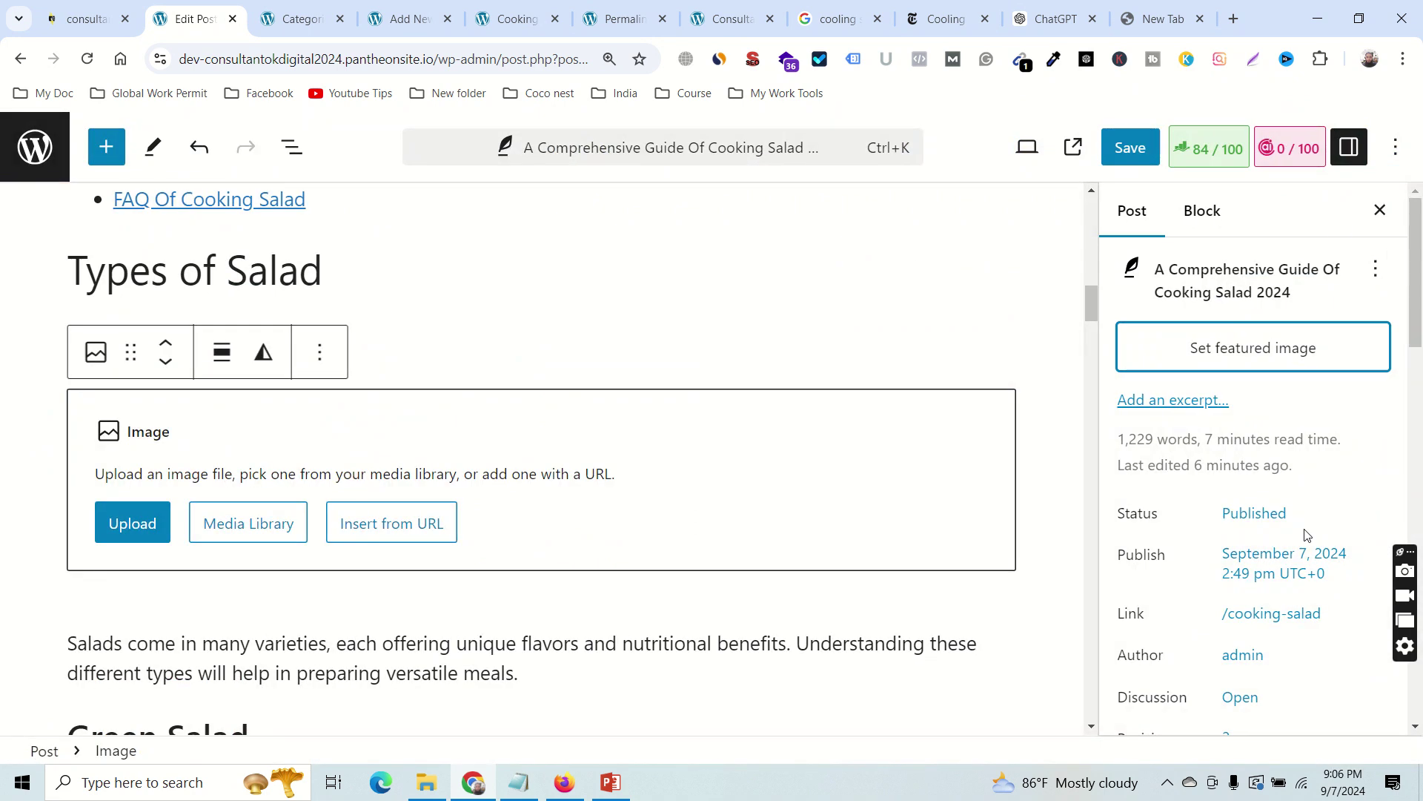
scroll(1290, 576, down, 5)
scroll(1239, 524, down, 5)
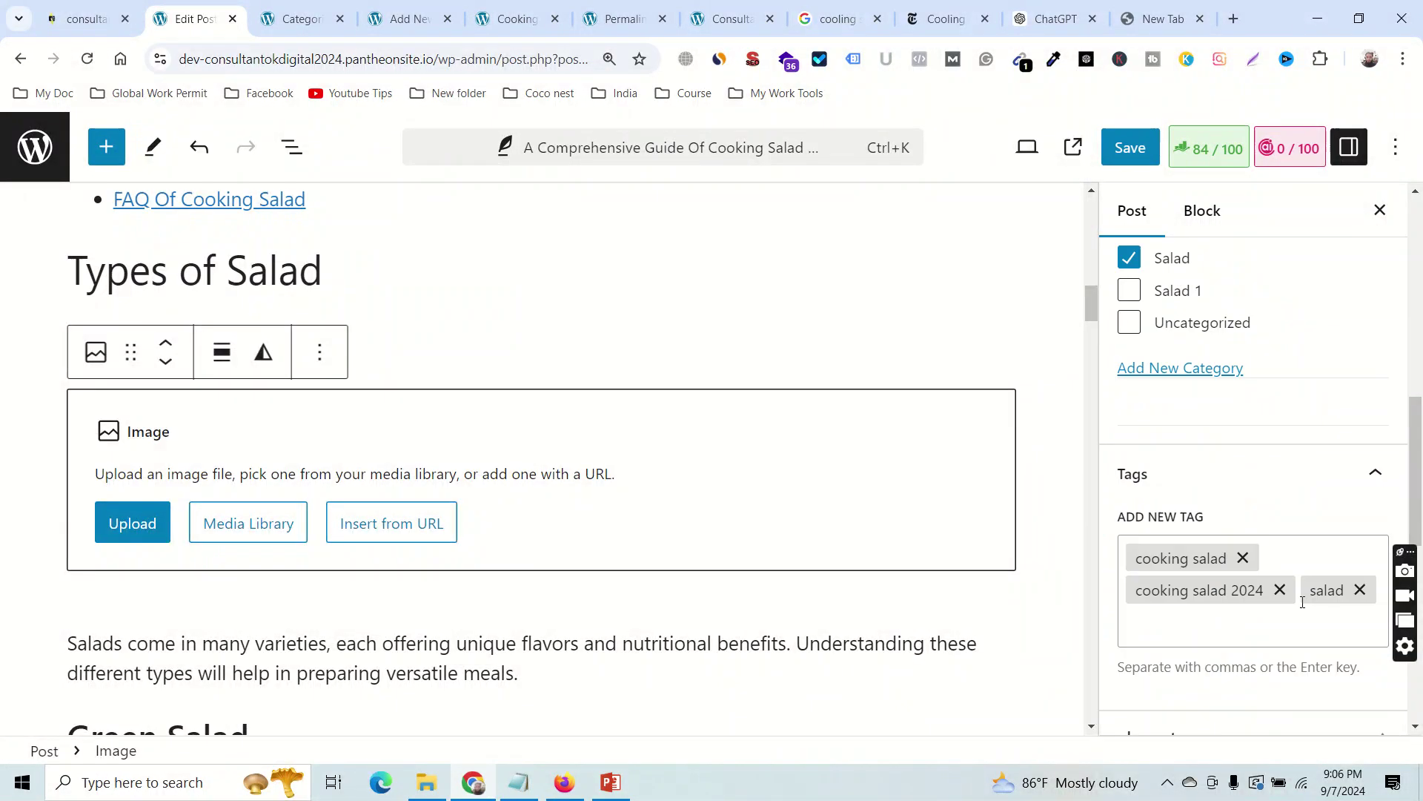
scroll(1299, 597, up, 10)
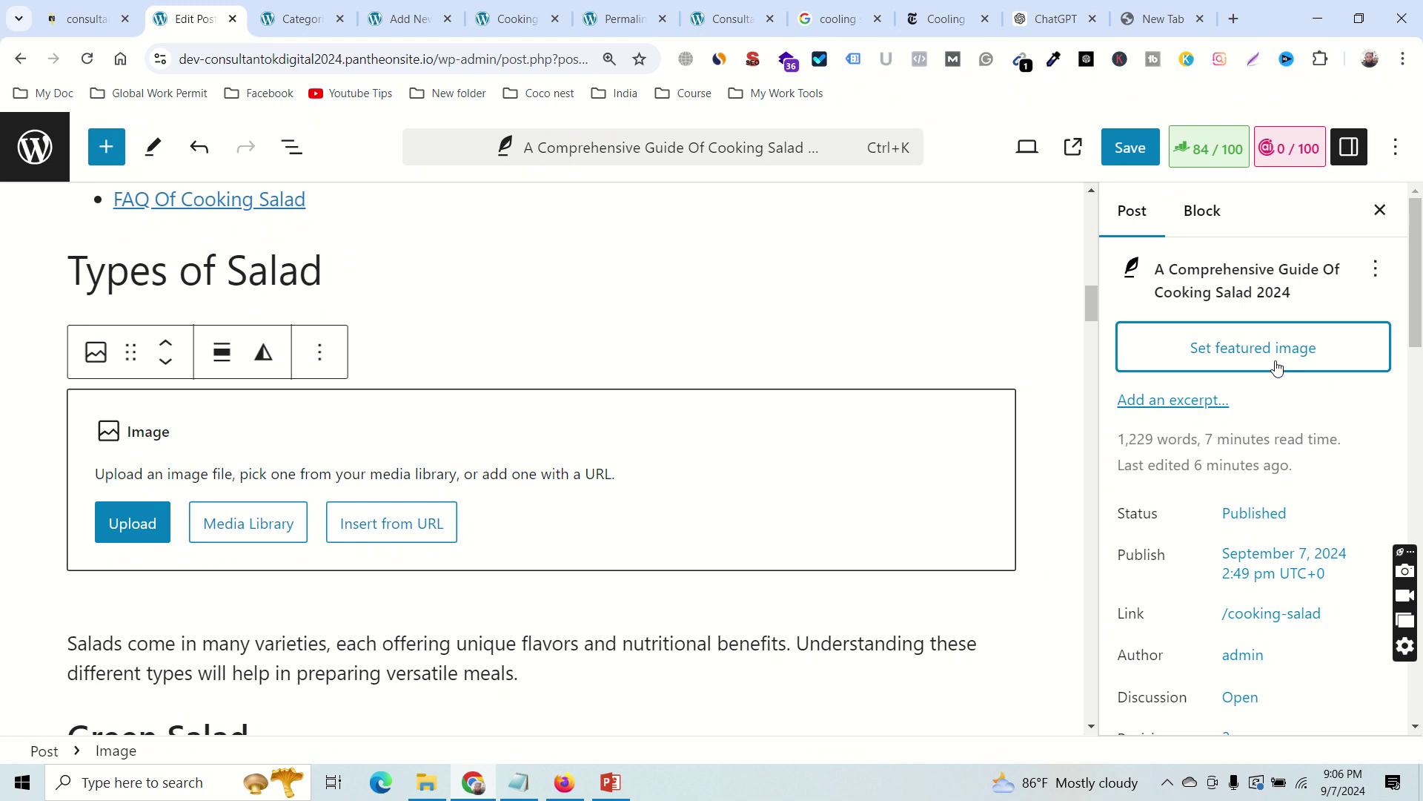
Select the Top 10 Healthy Foods image in the featured image media library and enter Coo as its title.
click(1275, 366)
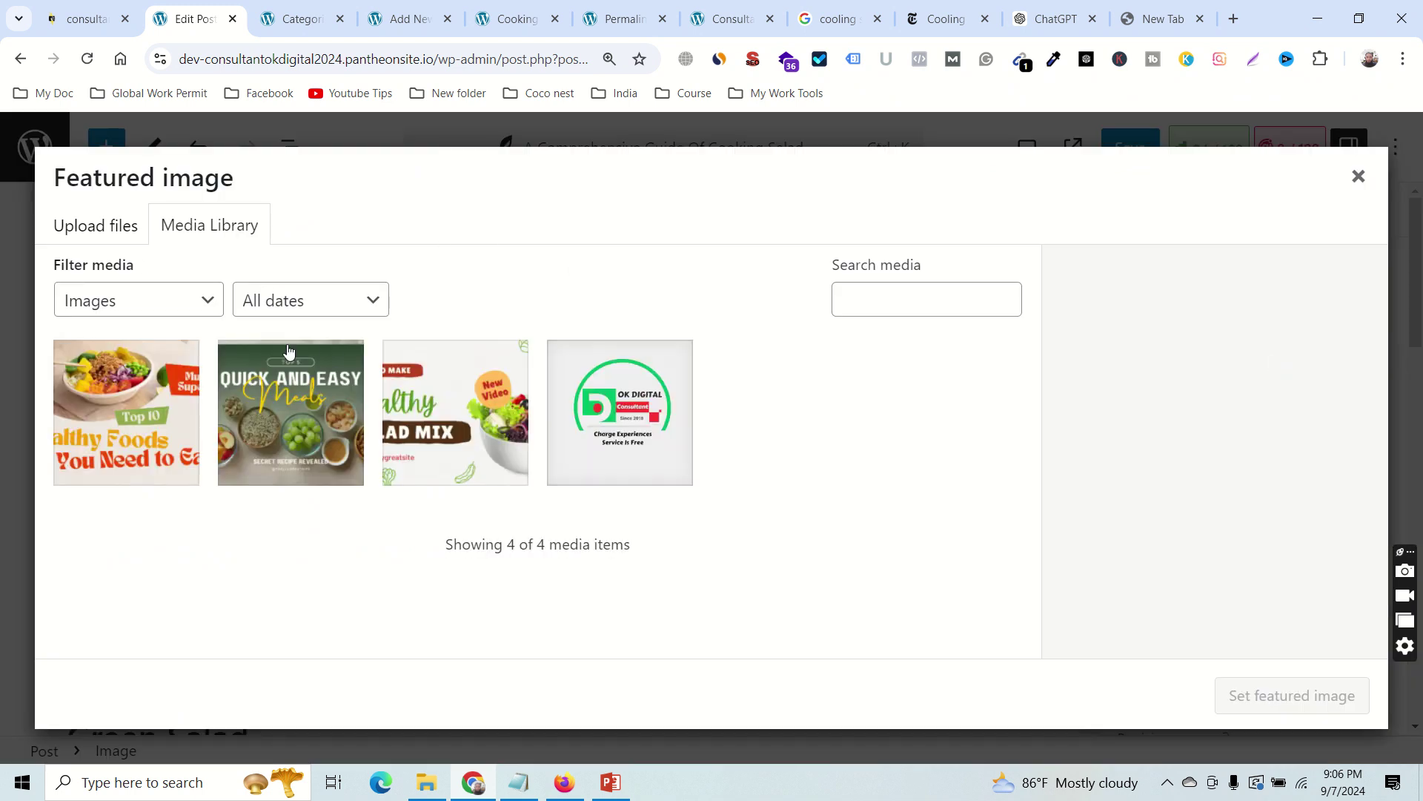
click(169, 439)
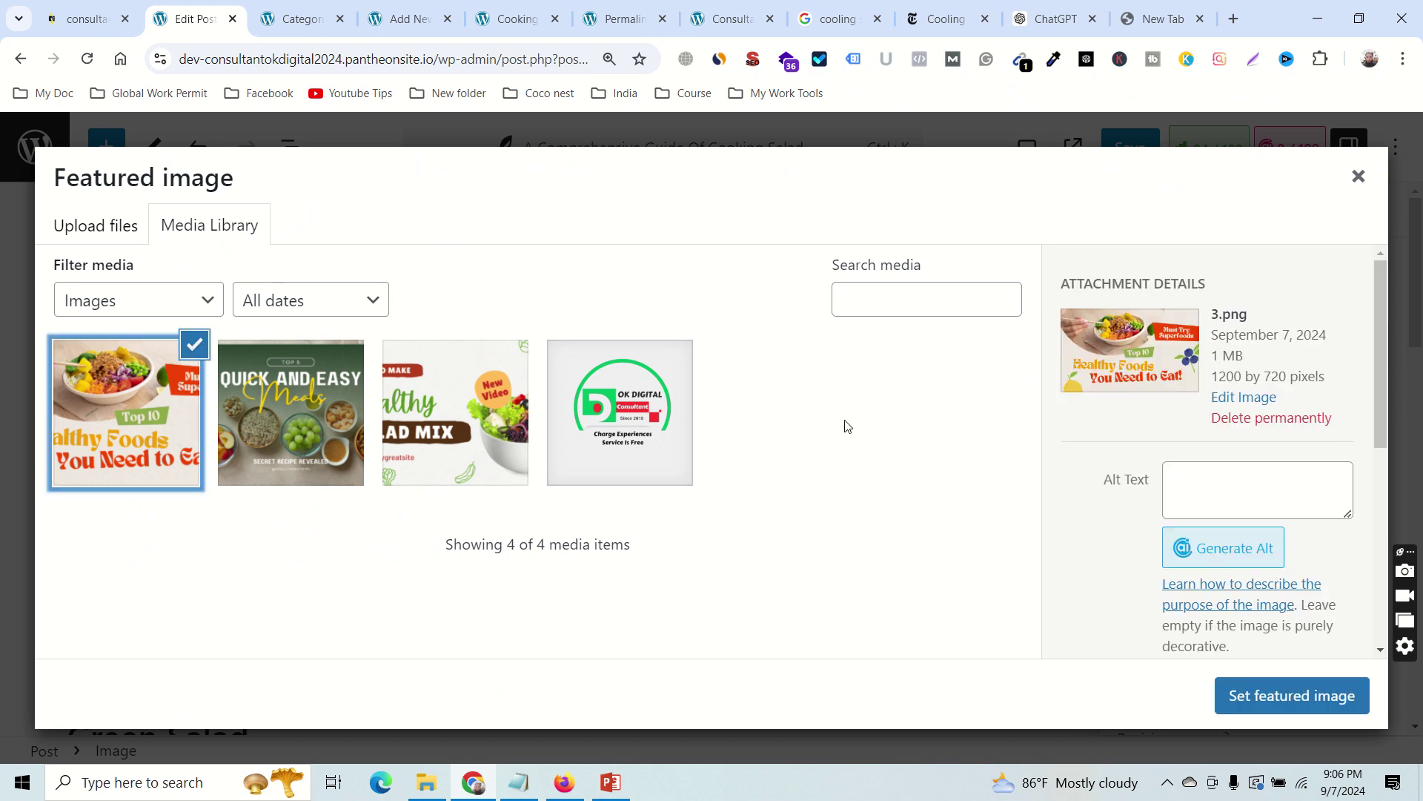
scroll(1285, 533, down, 2)
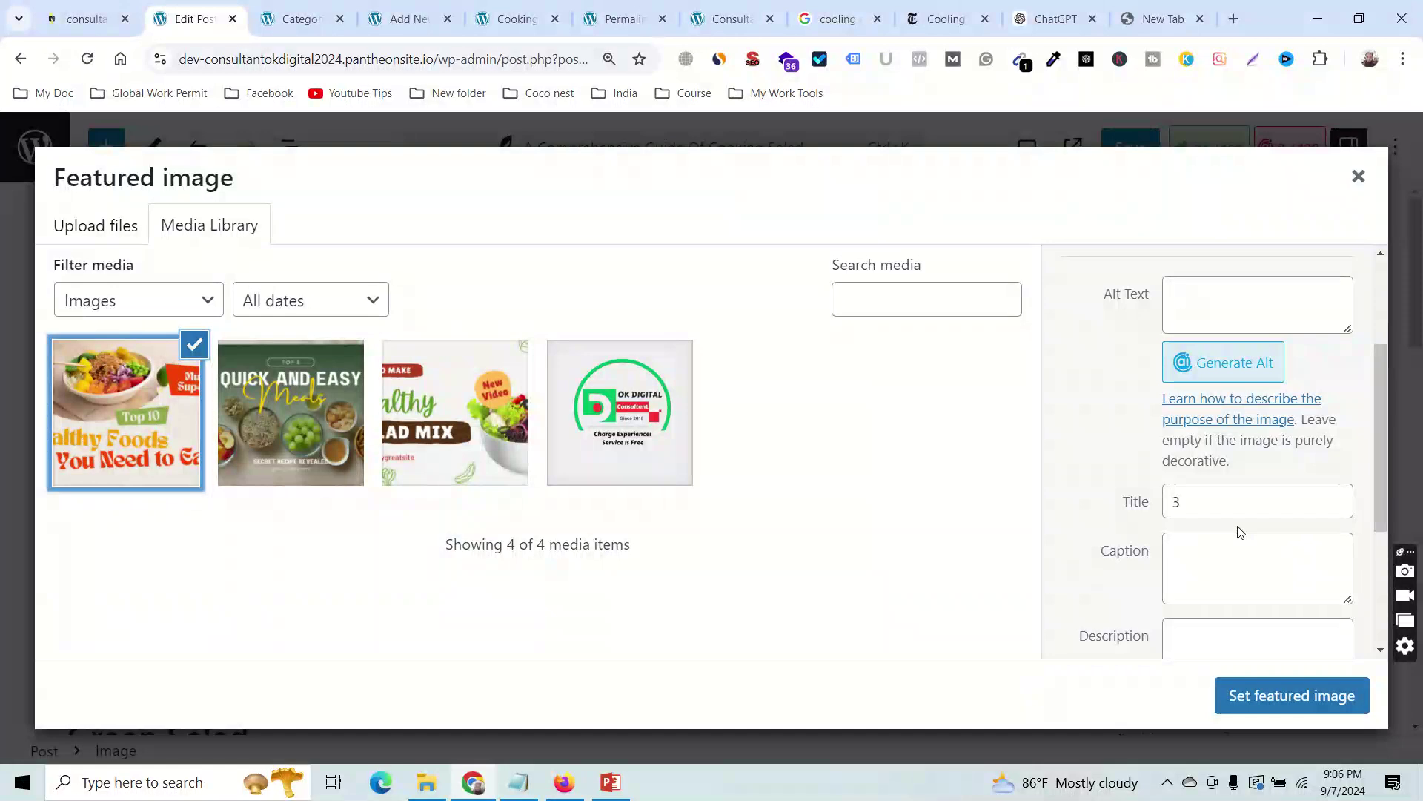
click(1216, 499)
drag(1216, 500, 1104, 509)
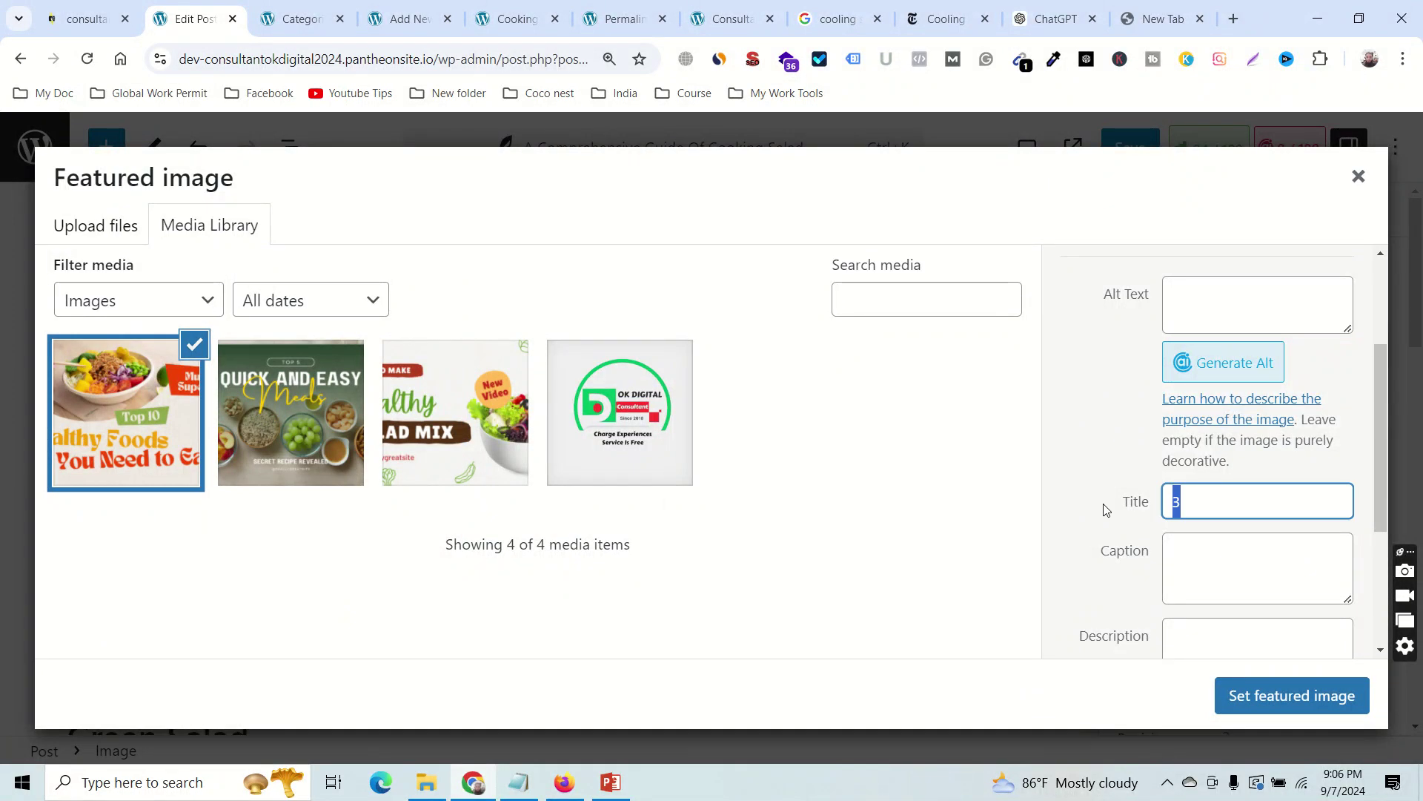
text(Coo)
Switch to File Explorer and open the Untitled design image folder inside Downloads.
click(427, 783)
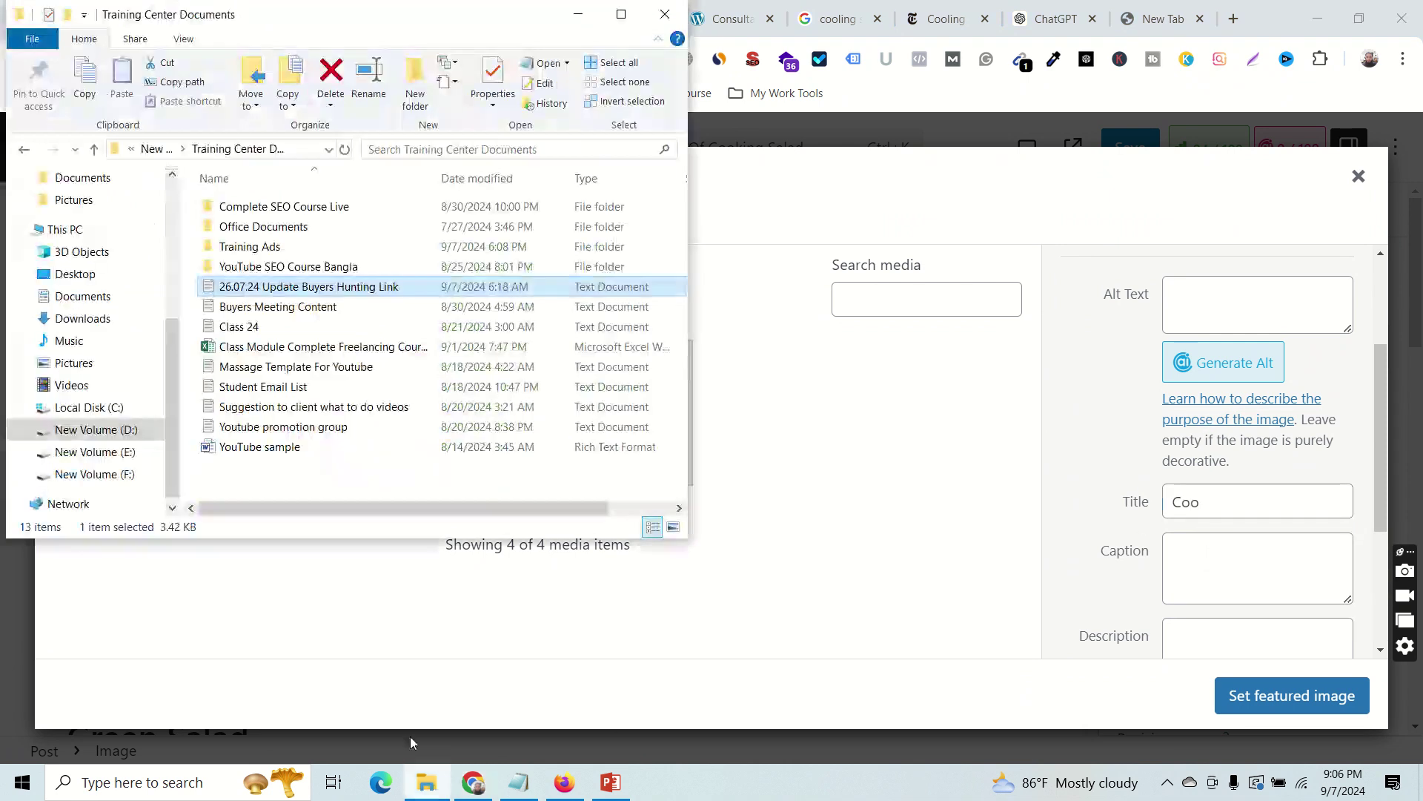
click(83, 318)
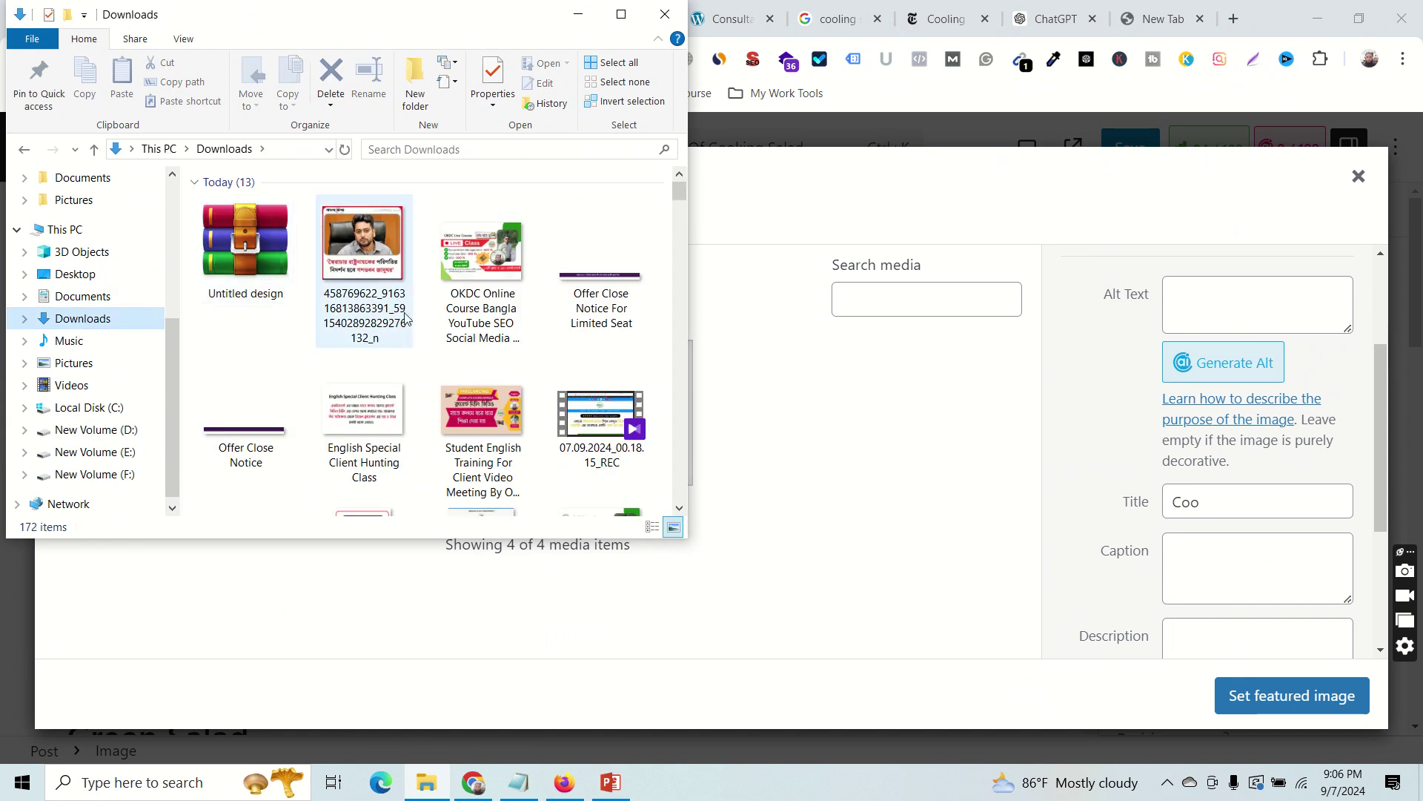
scroll(497, 356, down, 2)
scroll(497, 361, up, 2)
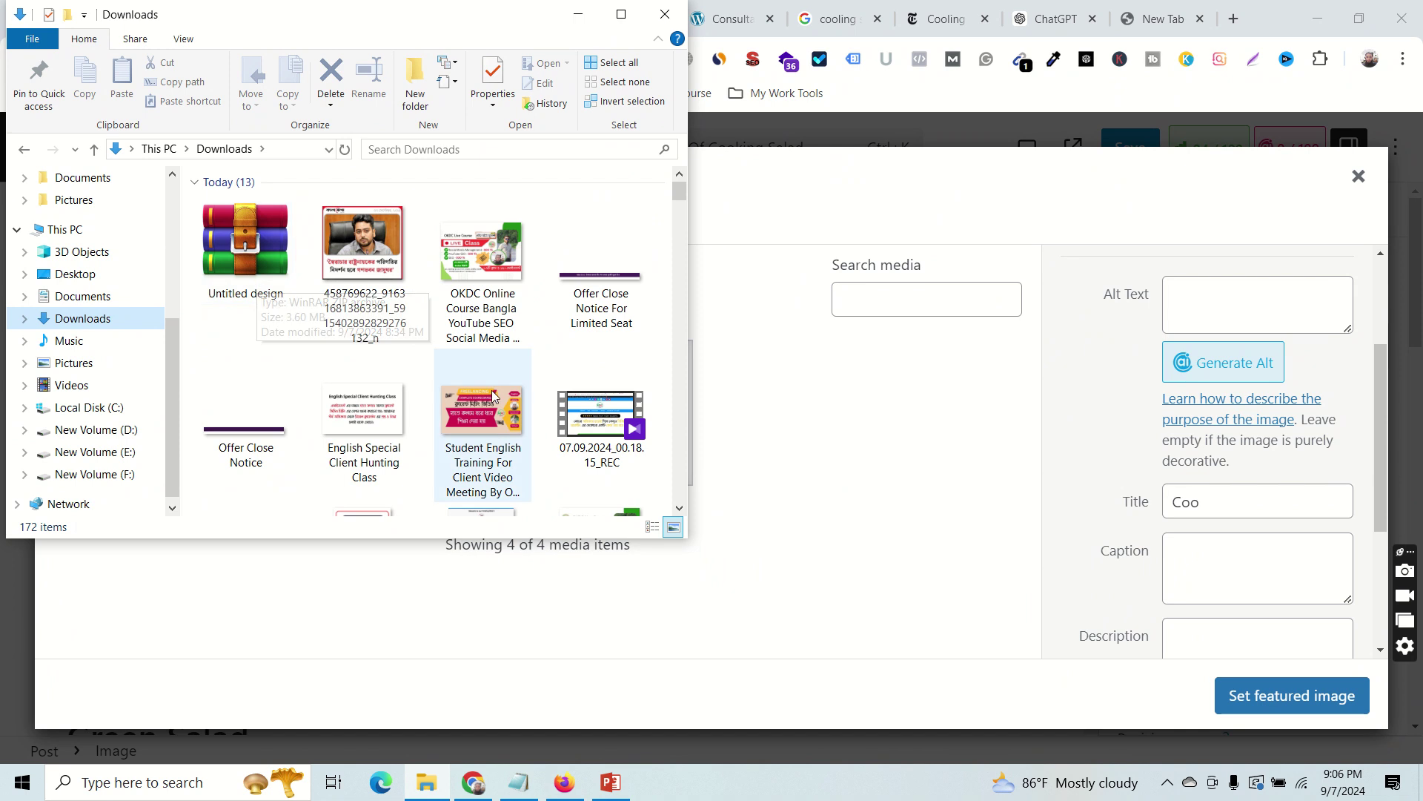
scroll(497, 397, down, 2)
scroll(496, 397, up, 2)
scroll(514, 369, down, 4)
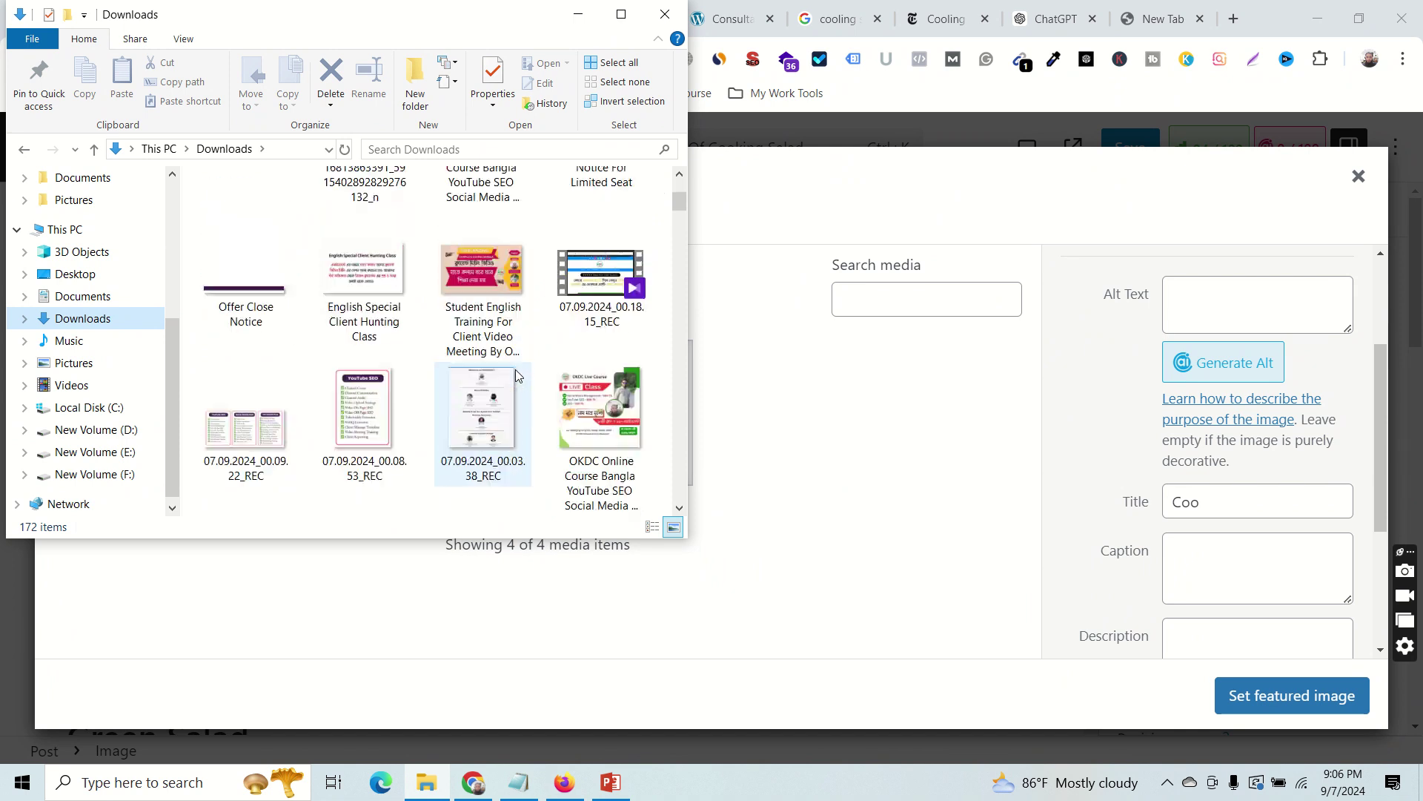
double_click(245, 434)
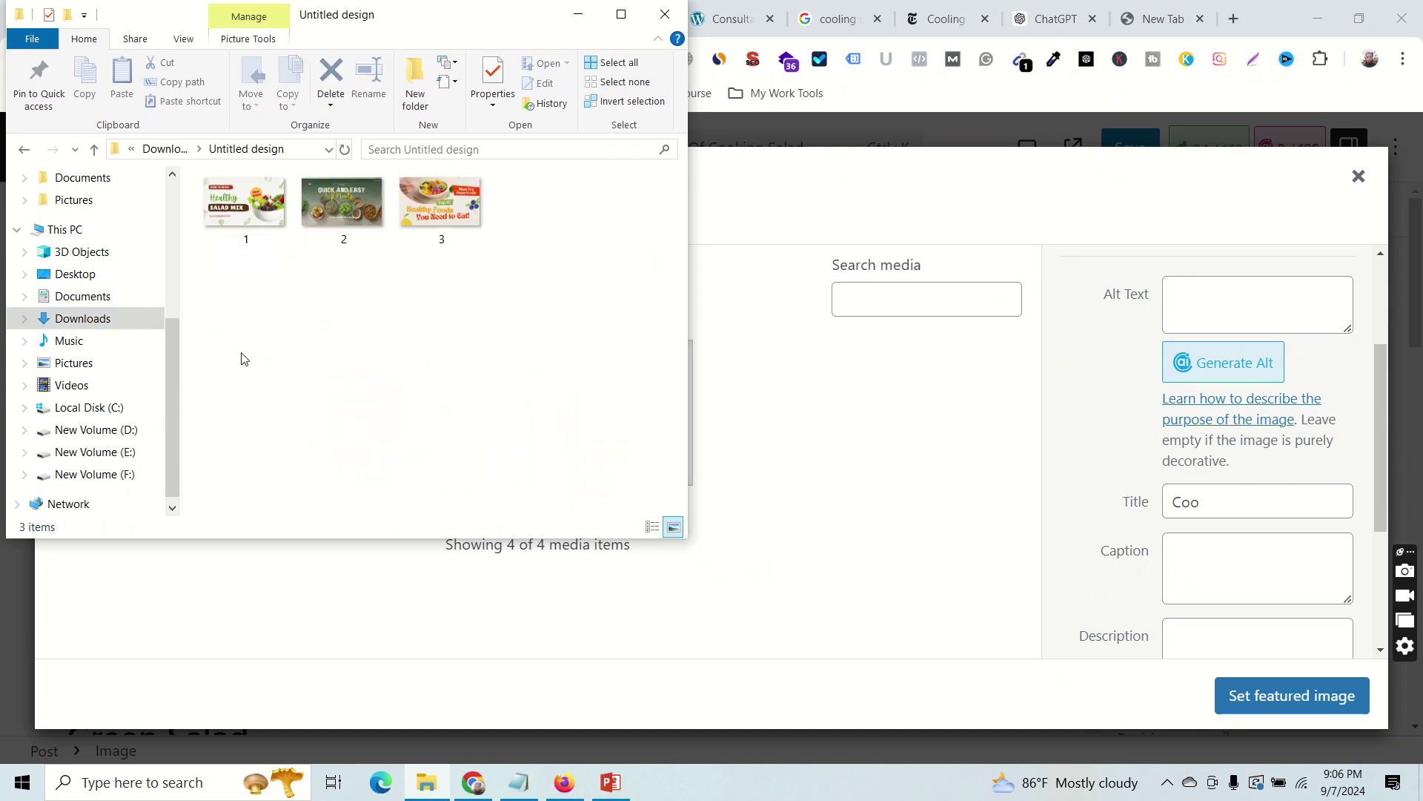
Rename the Healthy Salad Mix image file as Cooking Salad 2024 and return to the featured image dialog.
click(246, 239)
click(246, 241)
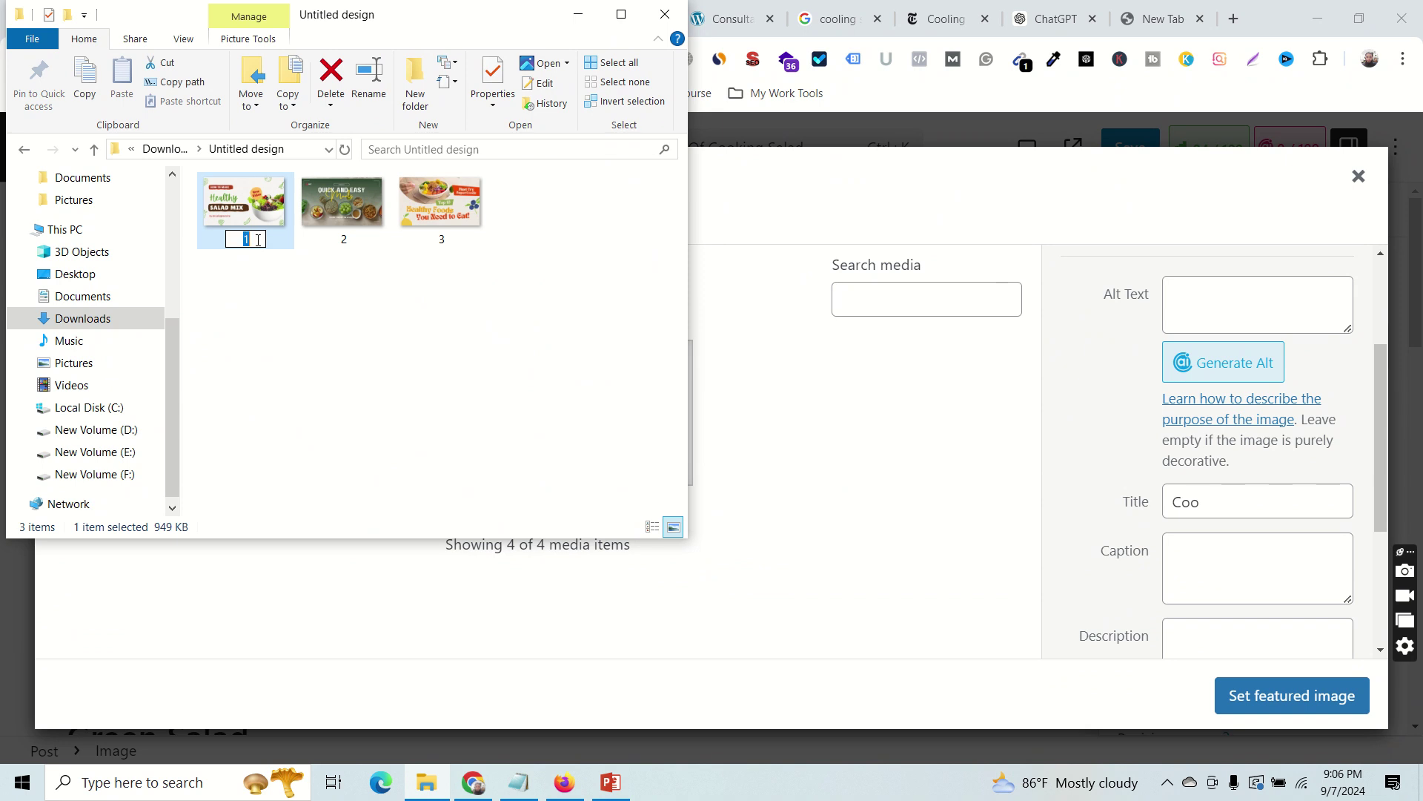
click(351, 273)
click(239, 238)
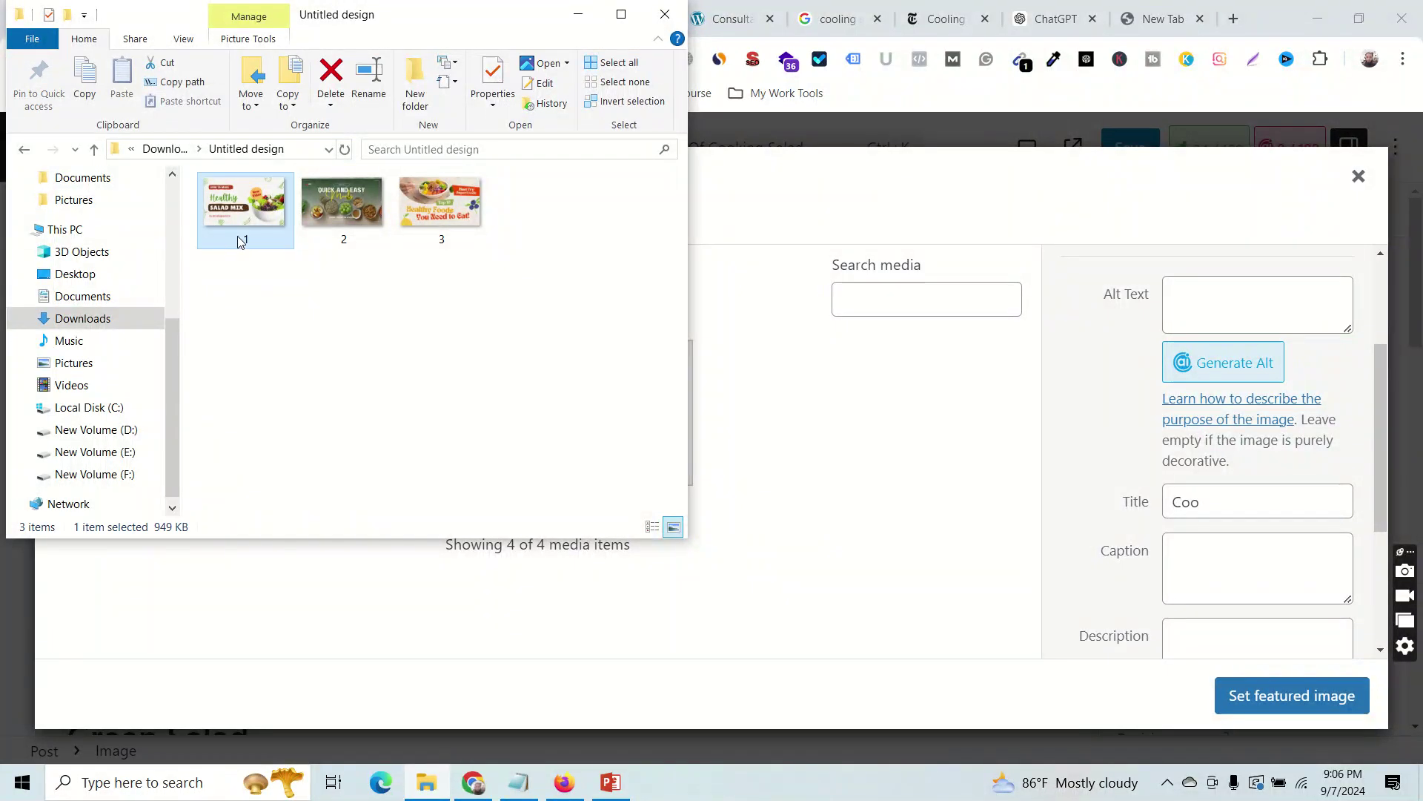
click(251, 241)
text(Cooking Salad )
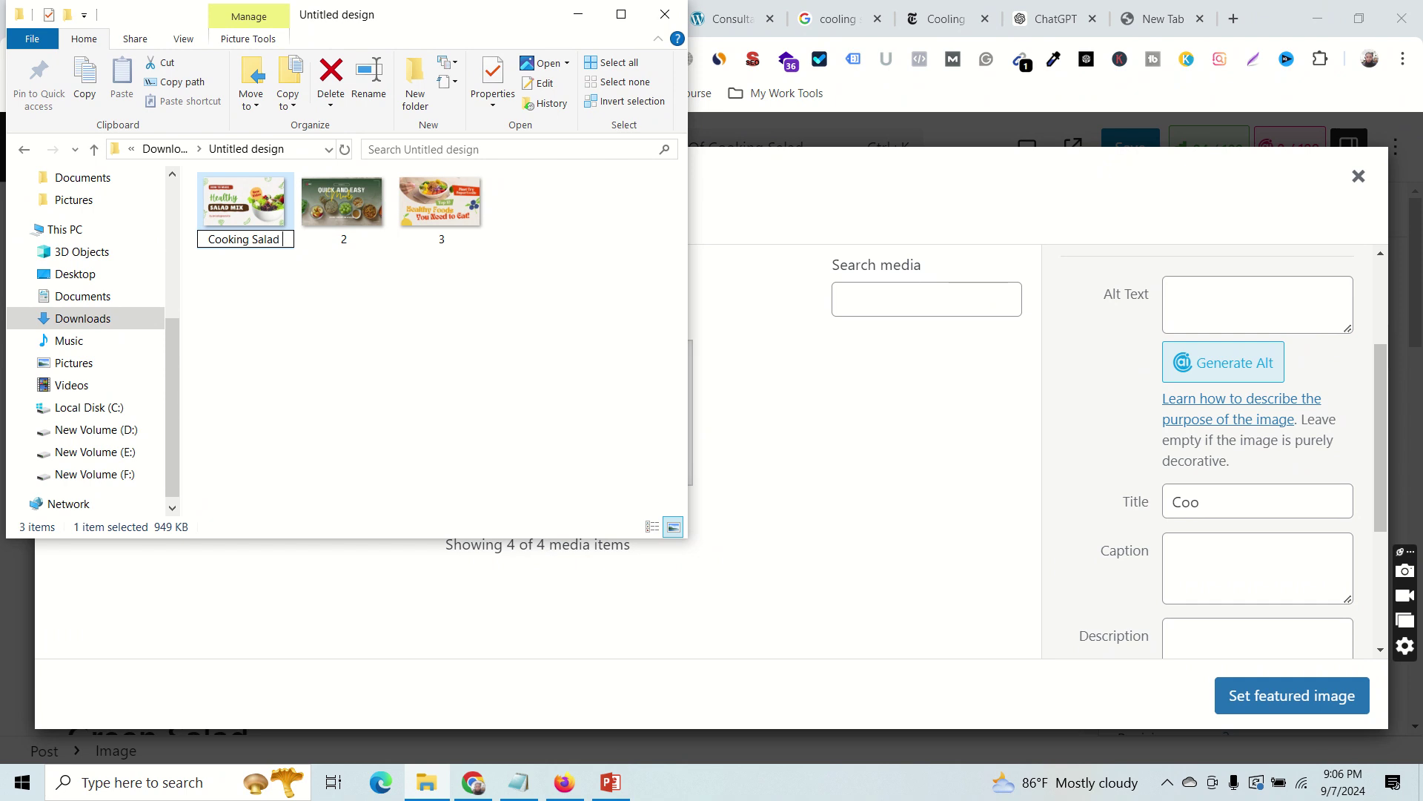
text(2024)
key(Return)
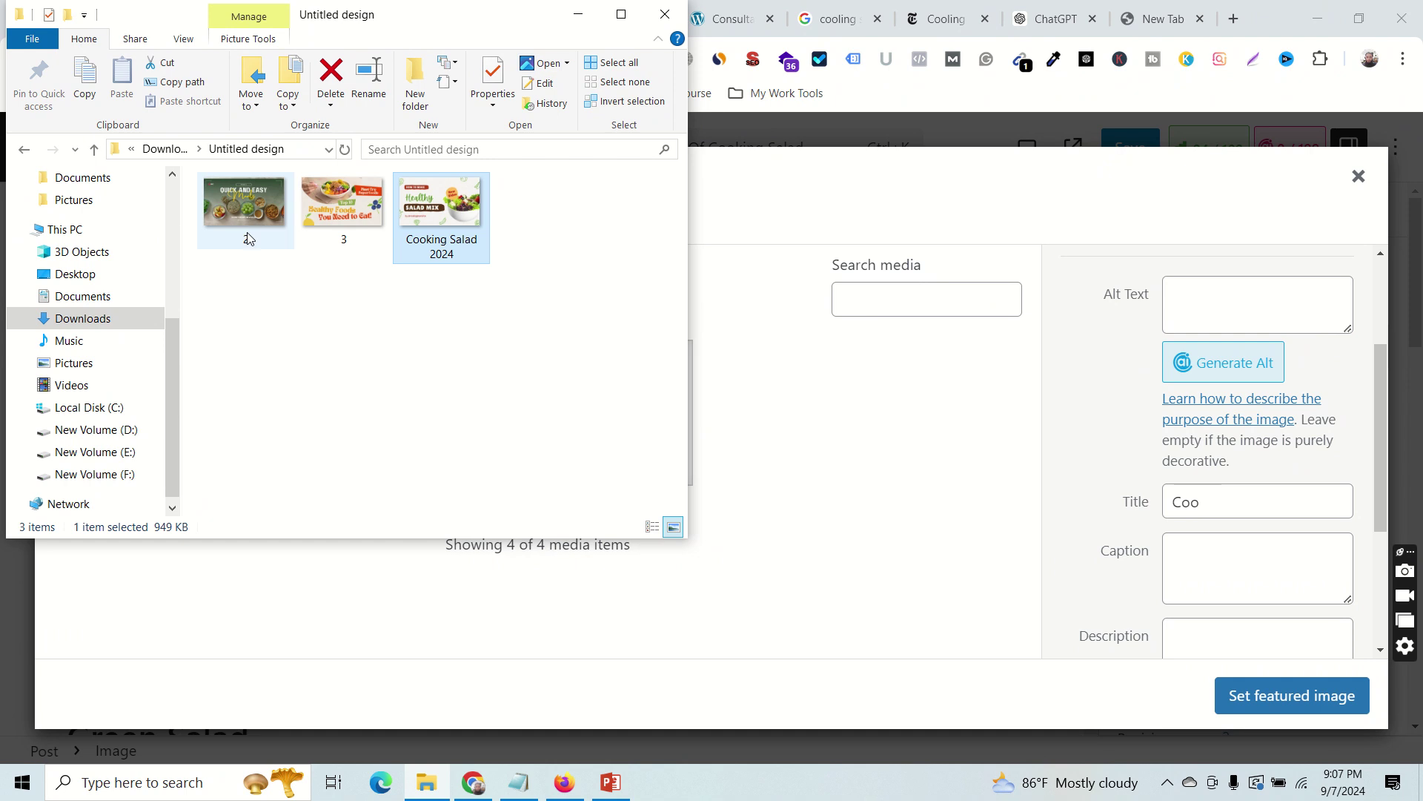
click(578, 14)
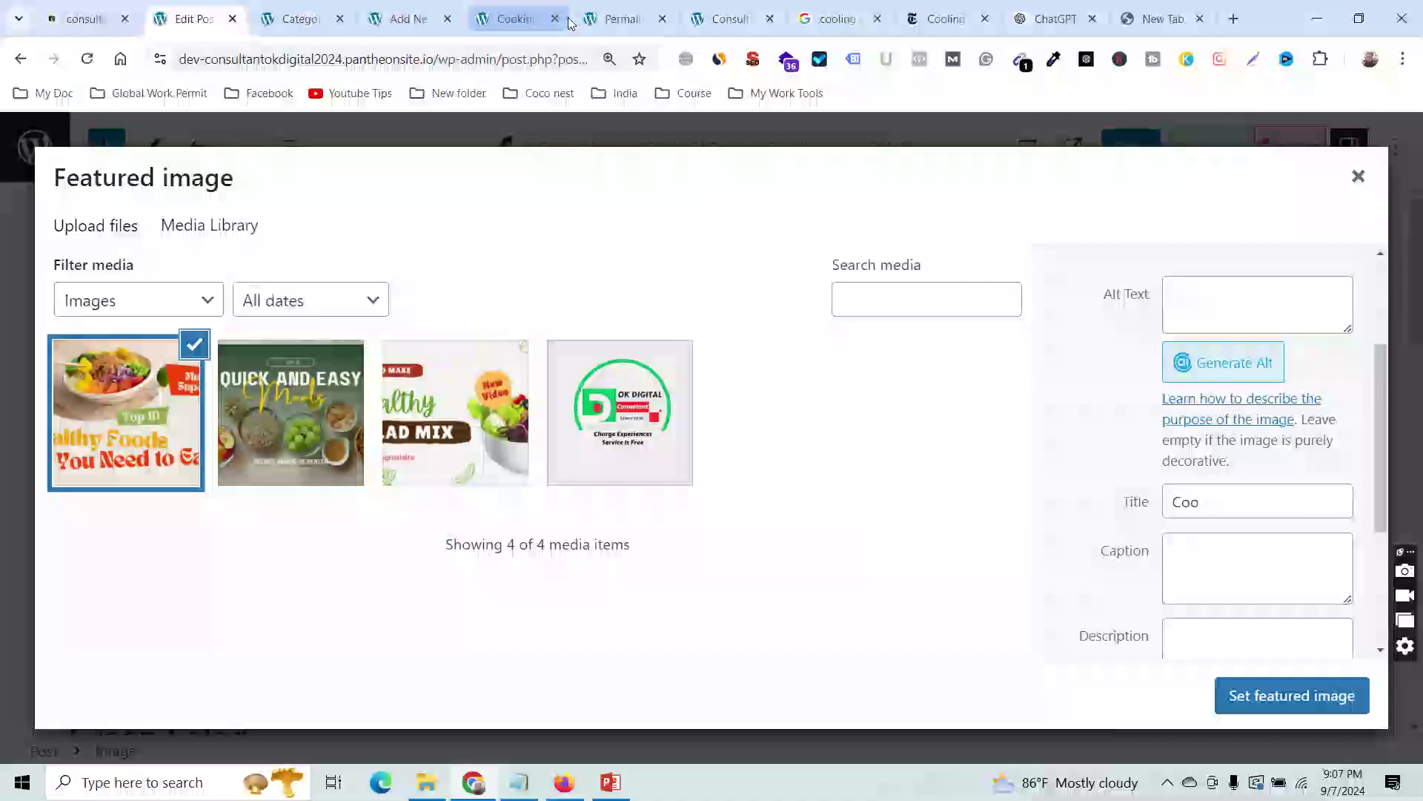
Set the title of the Top 10 Healthy Foods image to 1 in its attachment details.
click(132, 229)
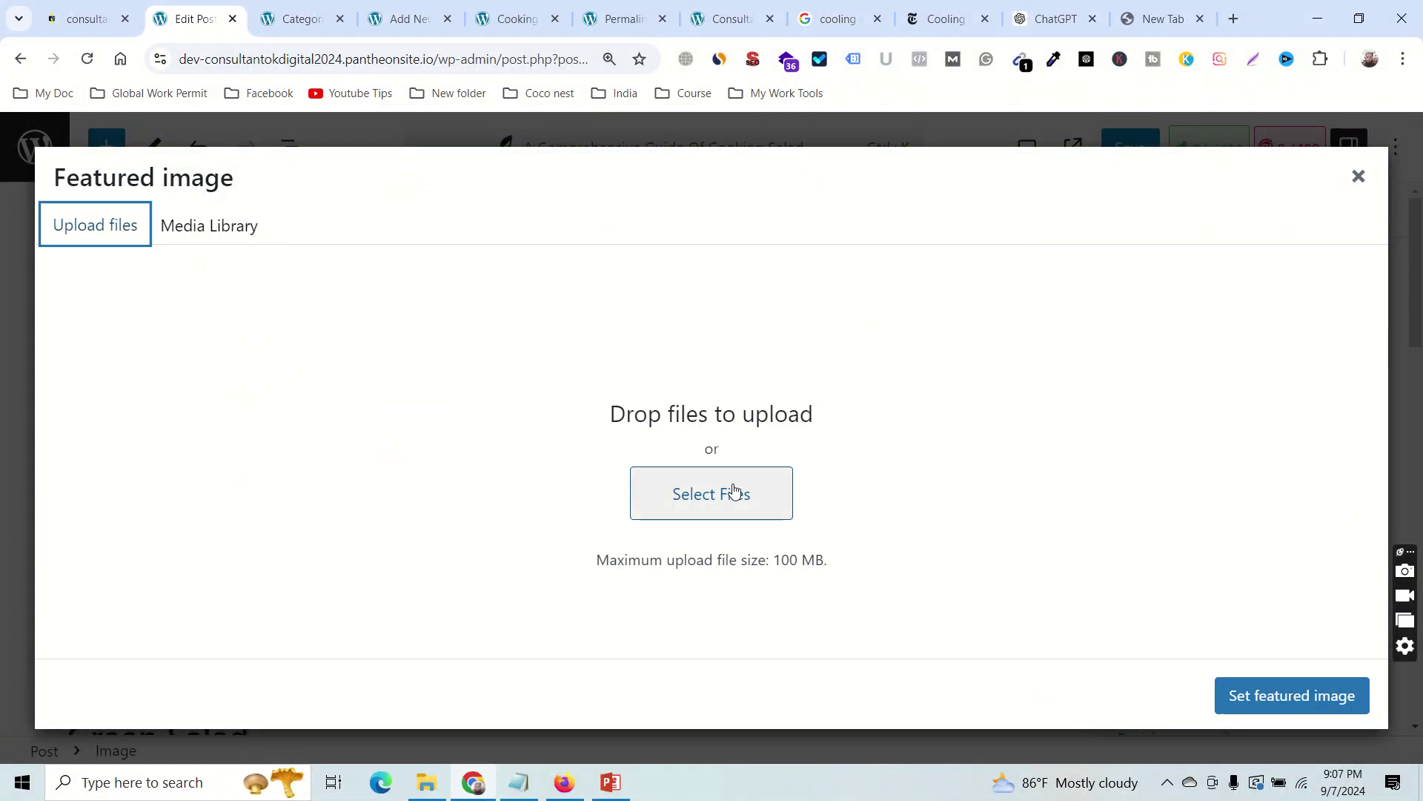
click(196, 216)
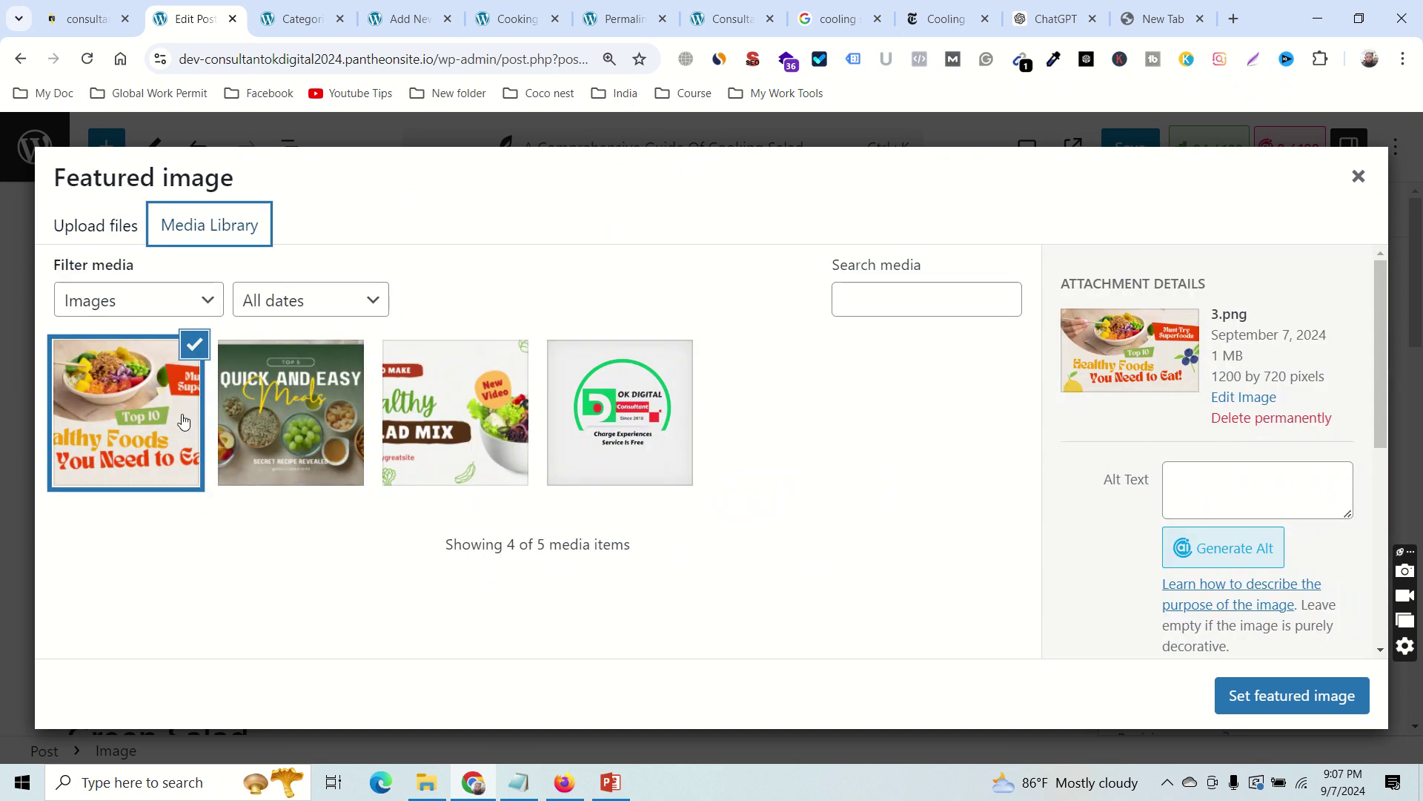
scroll(1197, 508, down, 5)
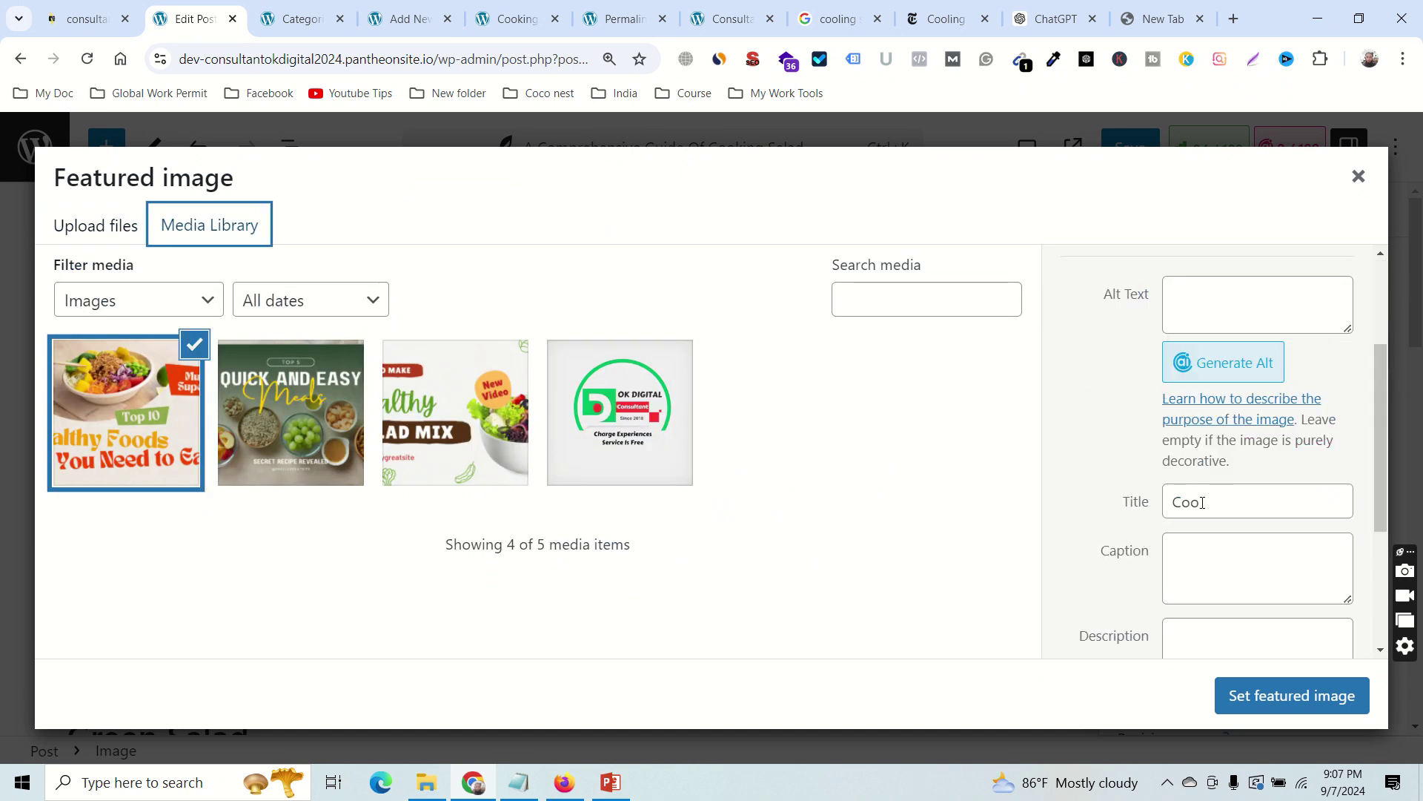
double_click(1202, 503)
key(BackSpace)
text(1)
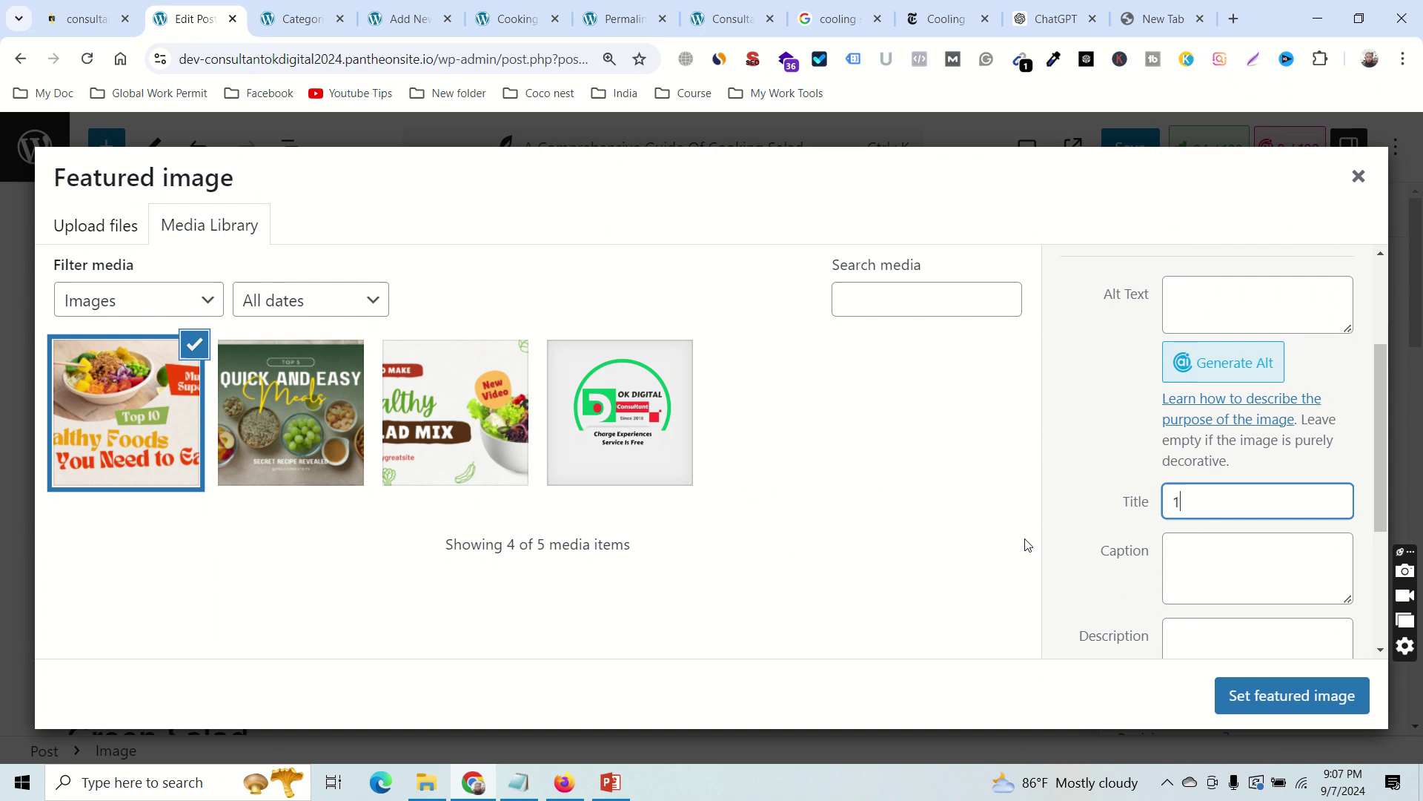
click(1023, 532)
Upload the Cooking Salad 2024 image from the Untitled design folder to the featured image library and show its attachment fields.
click(337, 437)
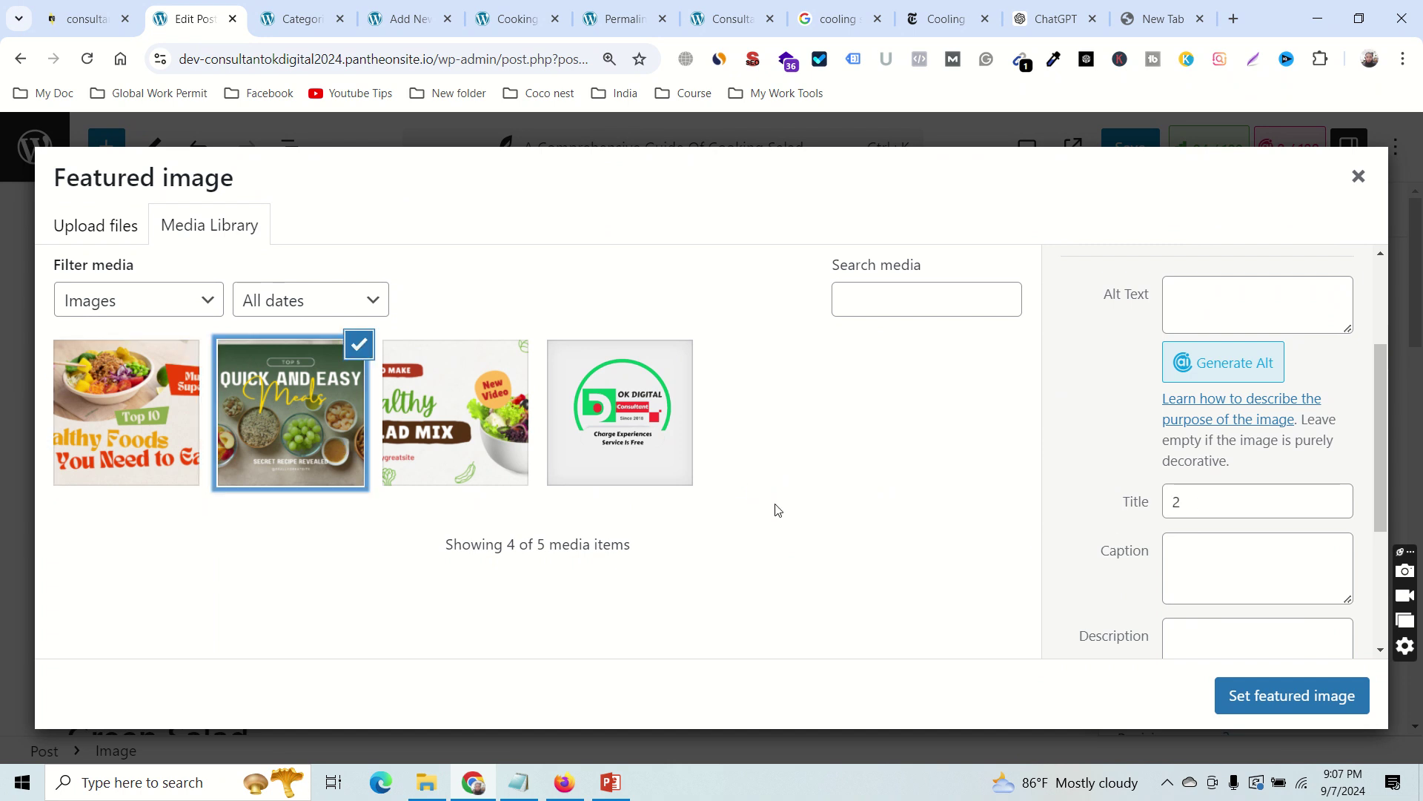
click(479, 466)
click(103, 229)
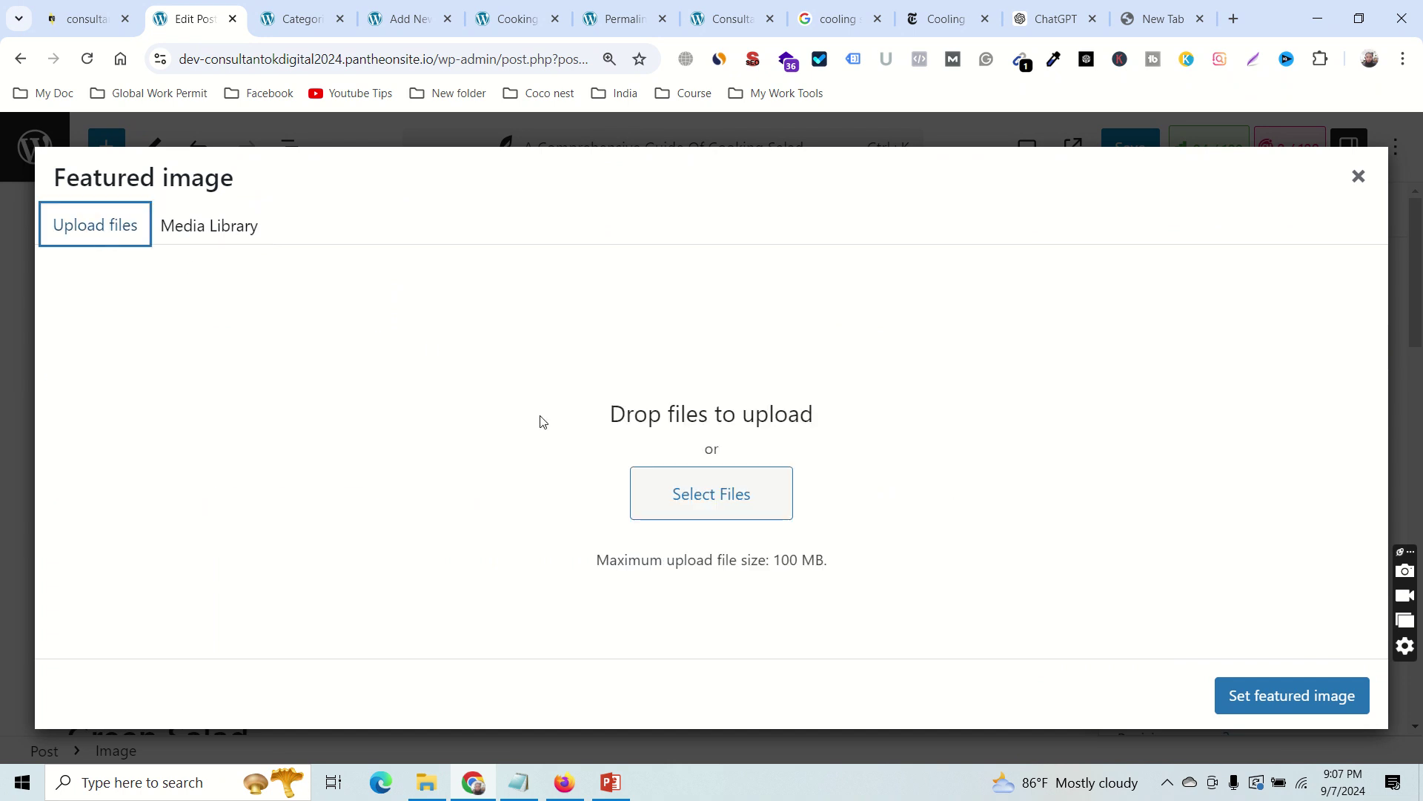
click(696, 515)
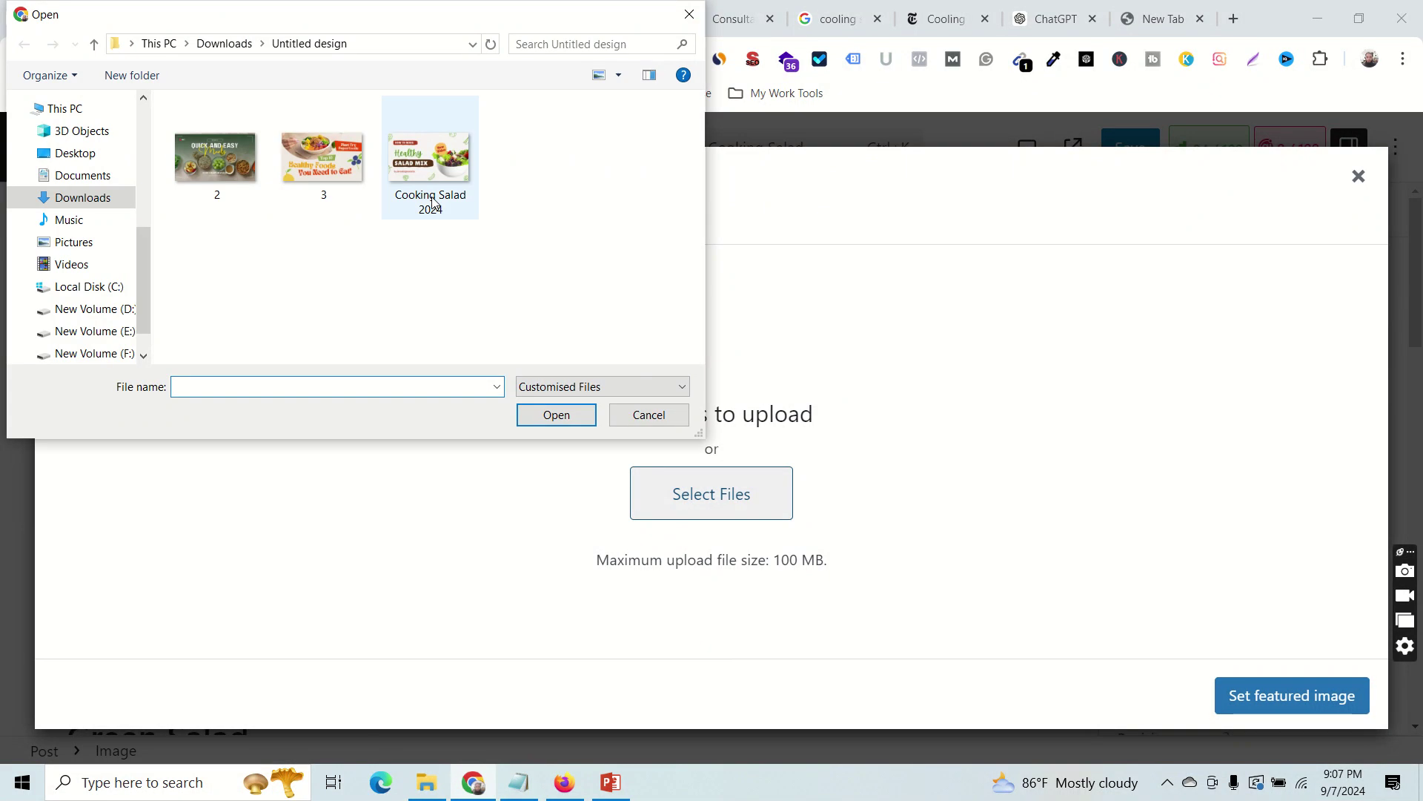
double_click(430, 163)
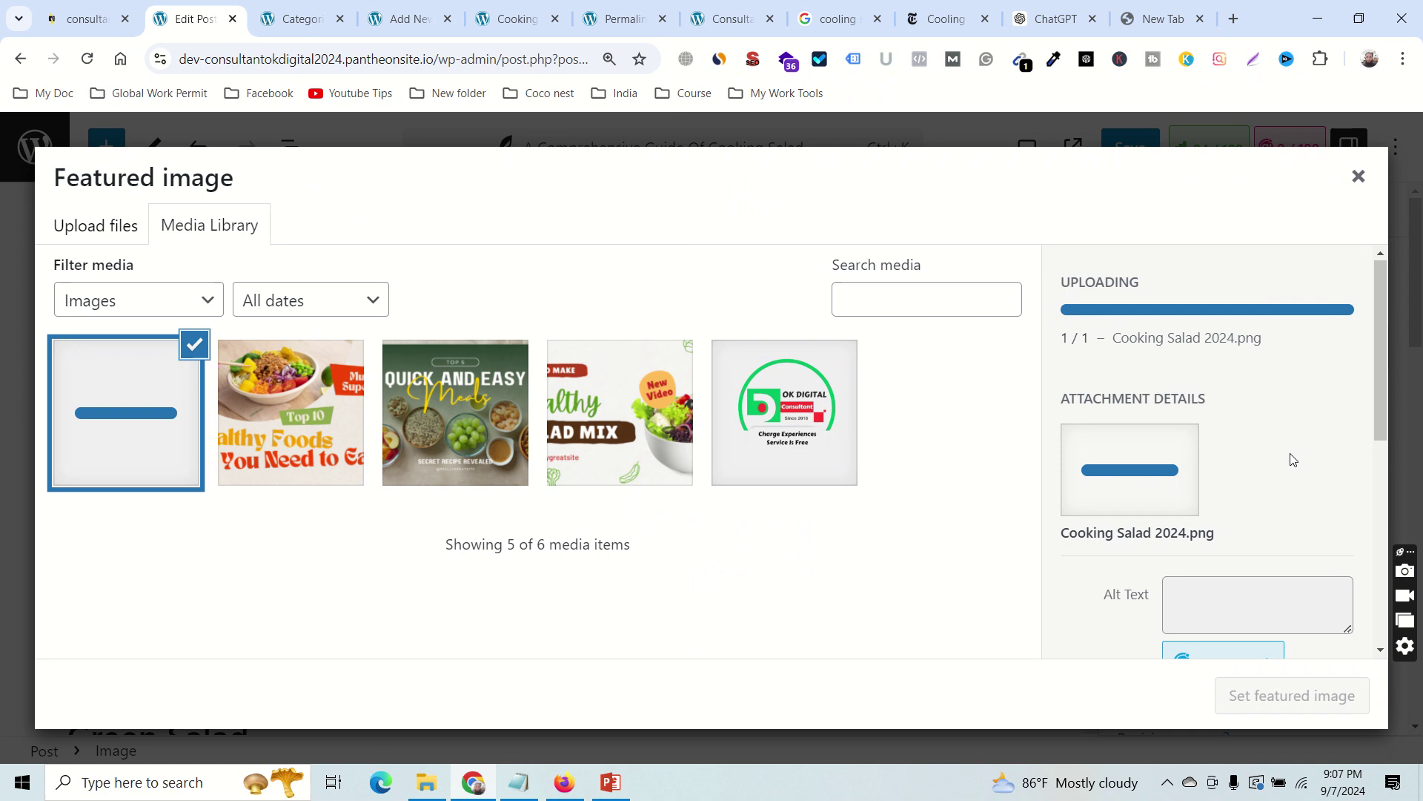
scroll(1261, 504, down, 3)
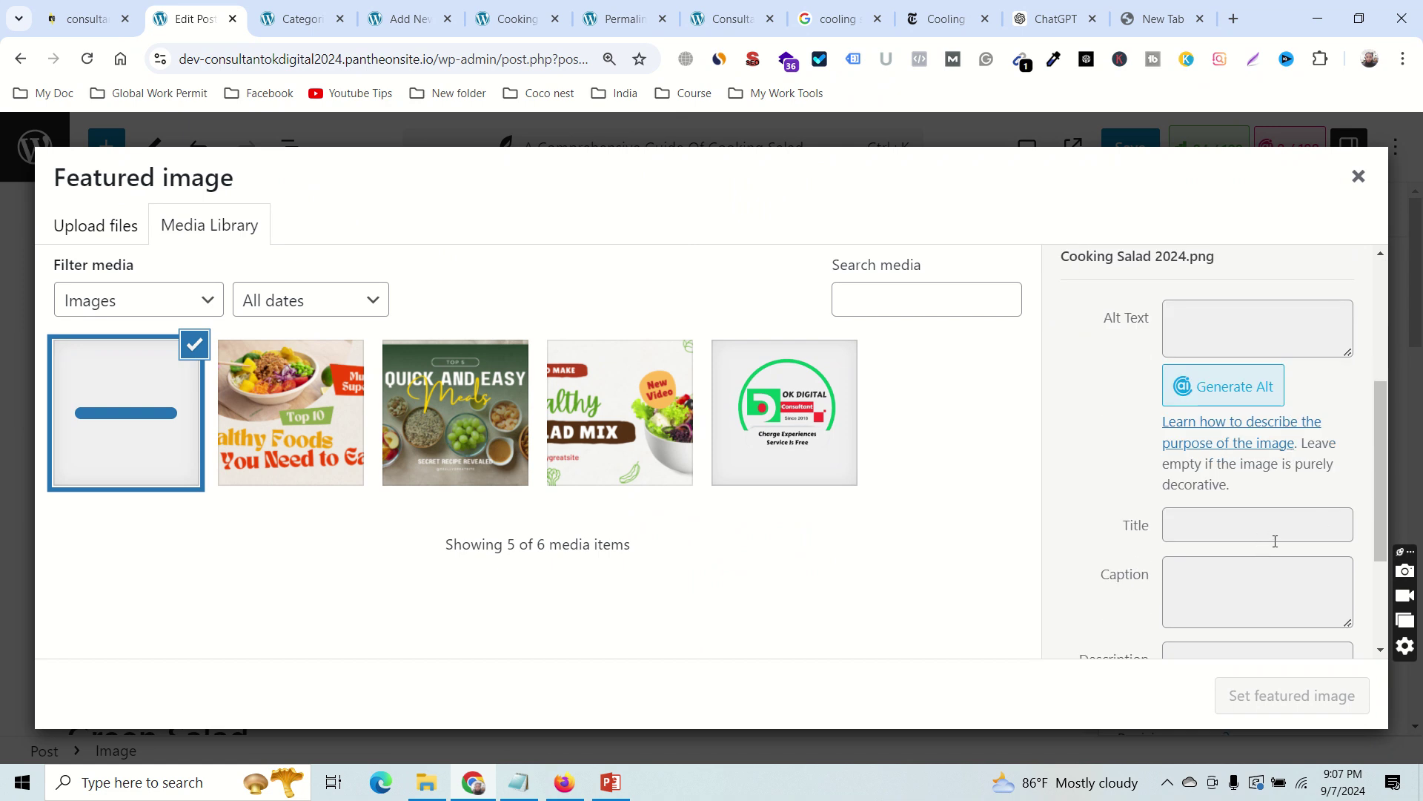
Copy the uploaded salad image's title, Cooking Salad 2024, into its alt text.
scroll(1286, 482, down, 3)
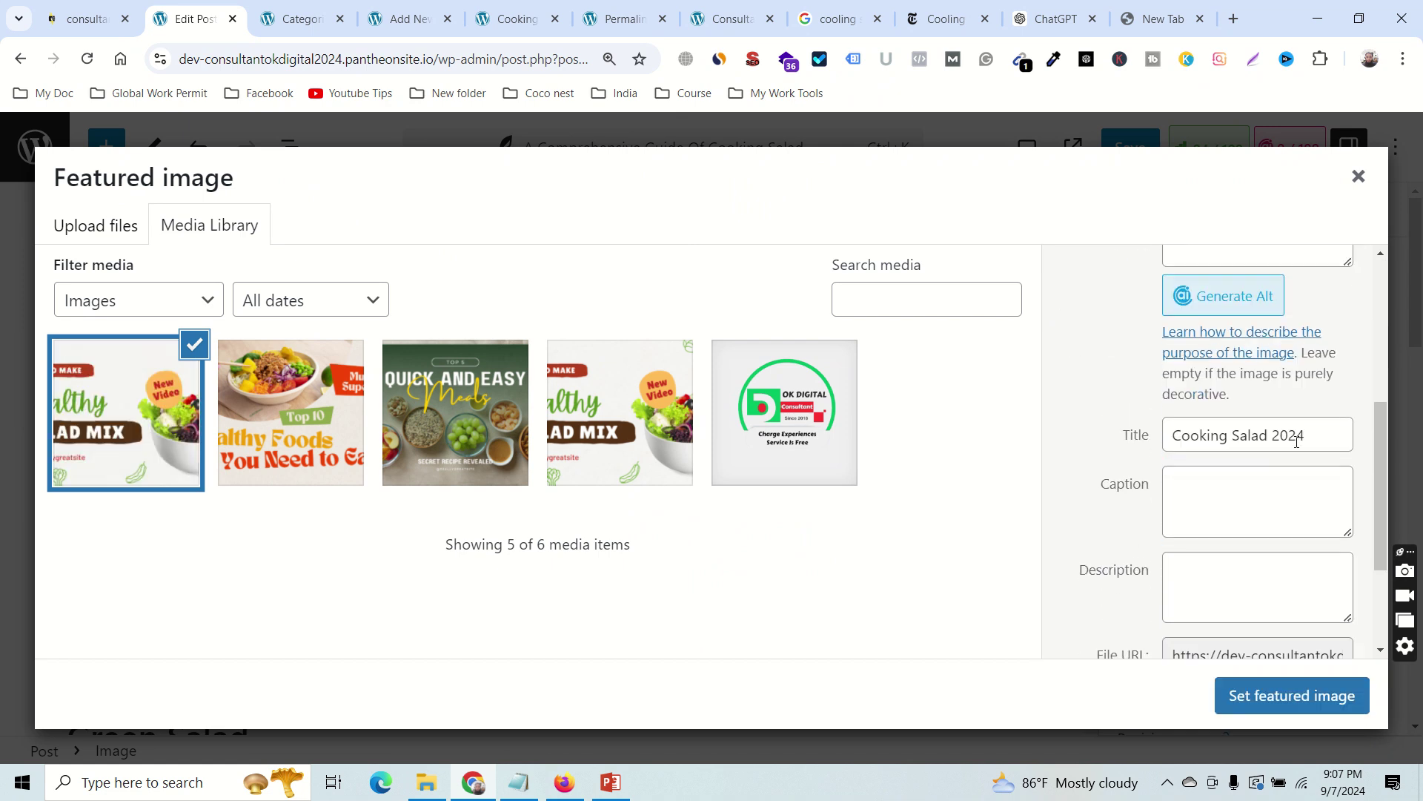
click(1303, 435)
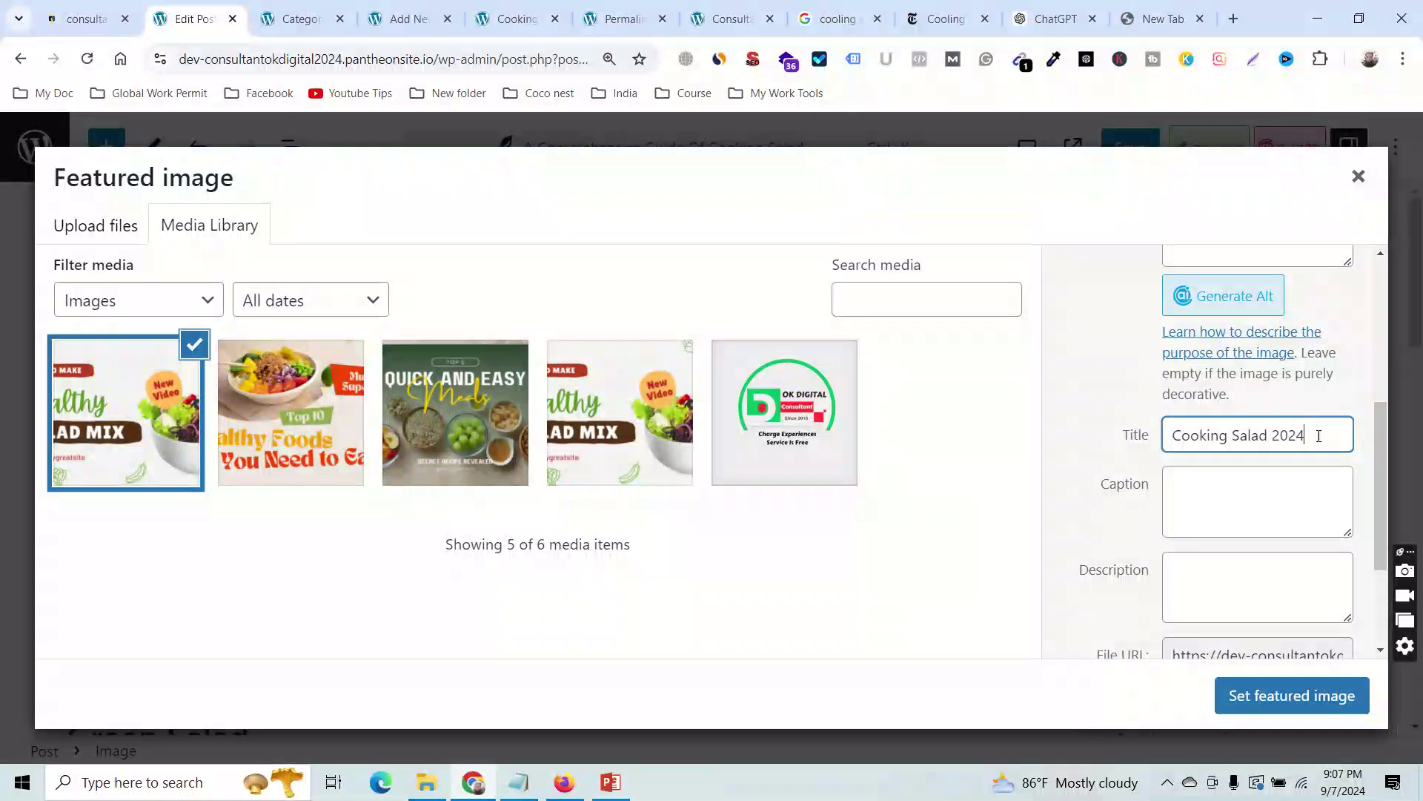
scroll(1327, 443, up, 1)
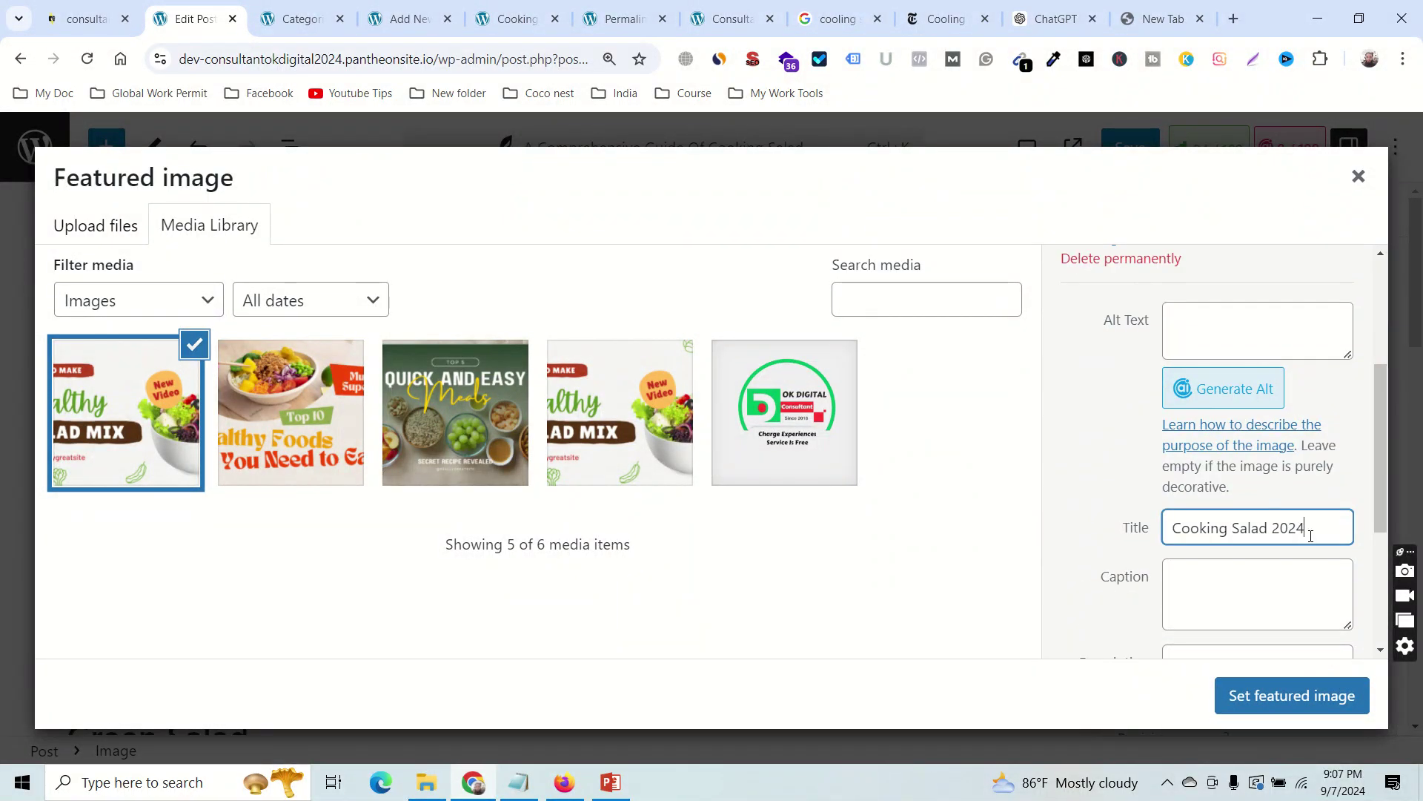
drag(1305, 528, 1154, 524)
key(ctrl+c)
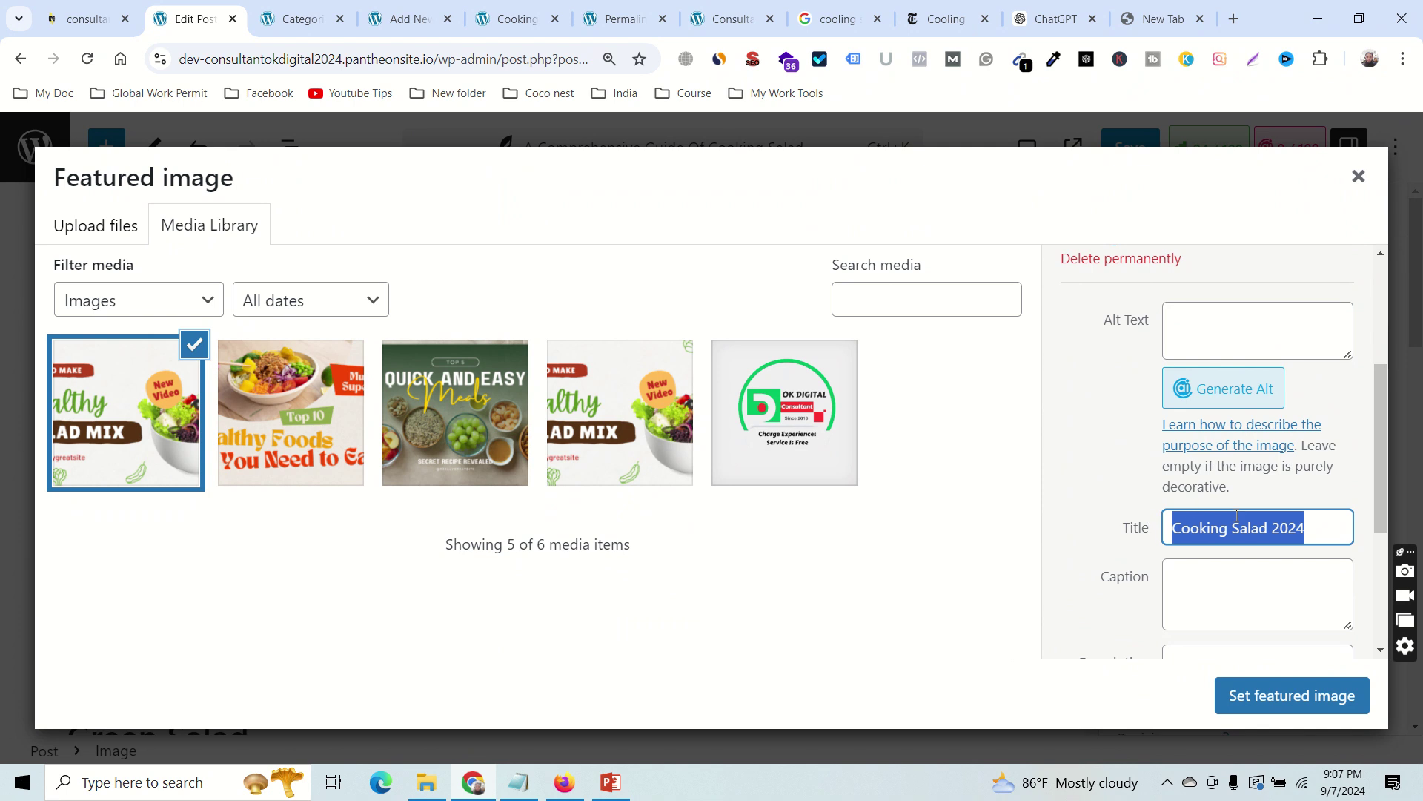
click(1227, 339)
key(ctrl+v)
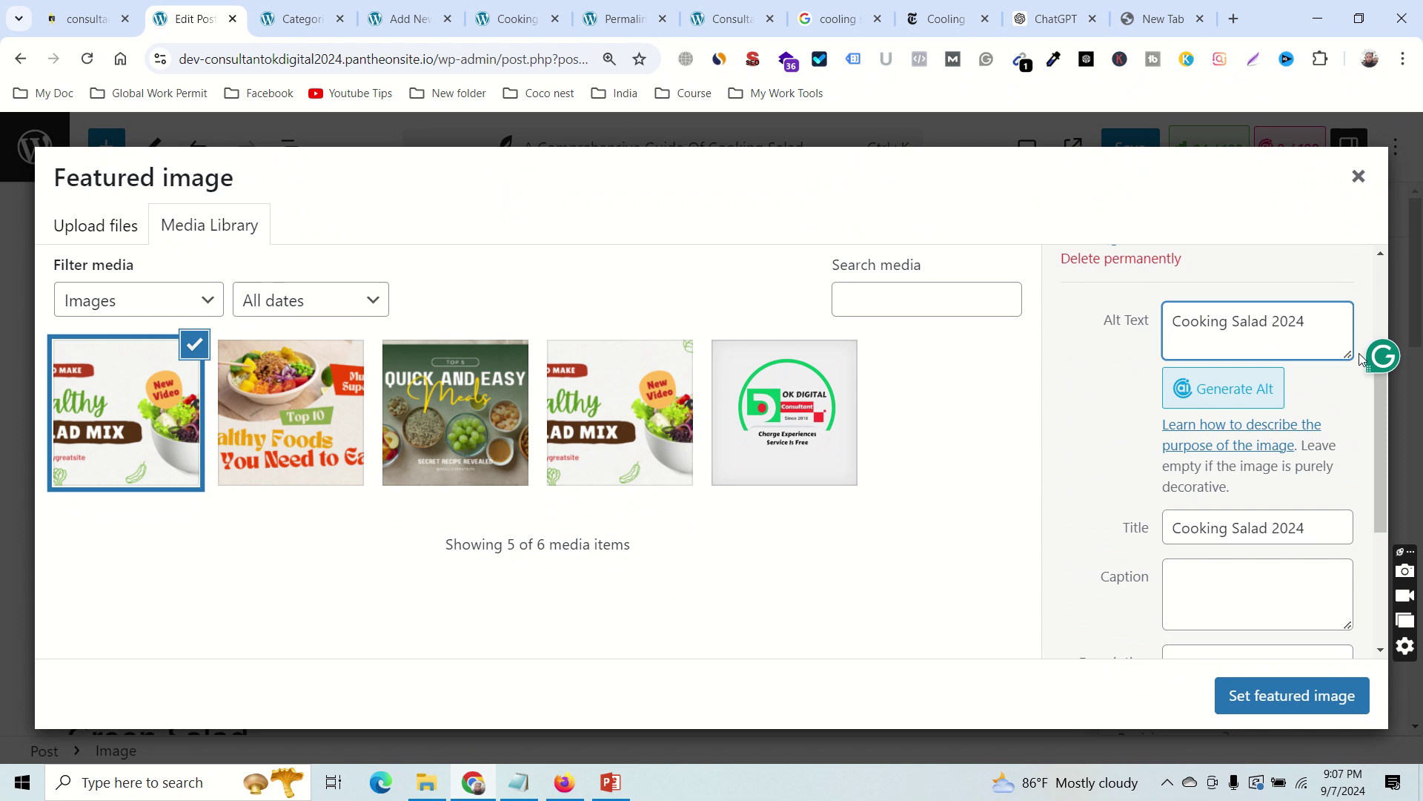
Replace the spaces in the image's alt text with hyphens so it reads Cooking-Salad-2024.
key(BackSpace)
text(-)
key(ctrl+plus)
key(ctrl+plus)
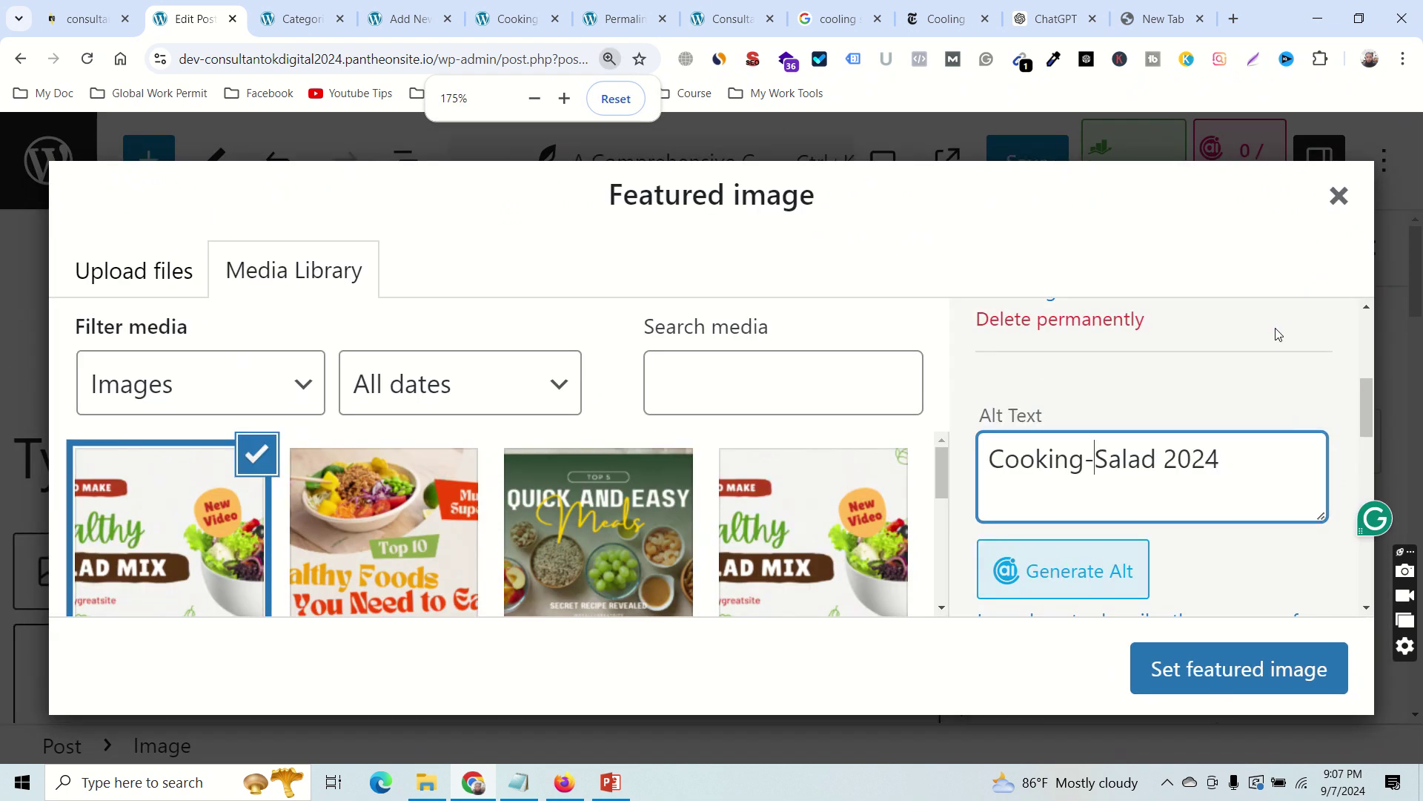
key(ctrl+Right)
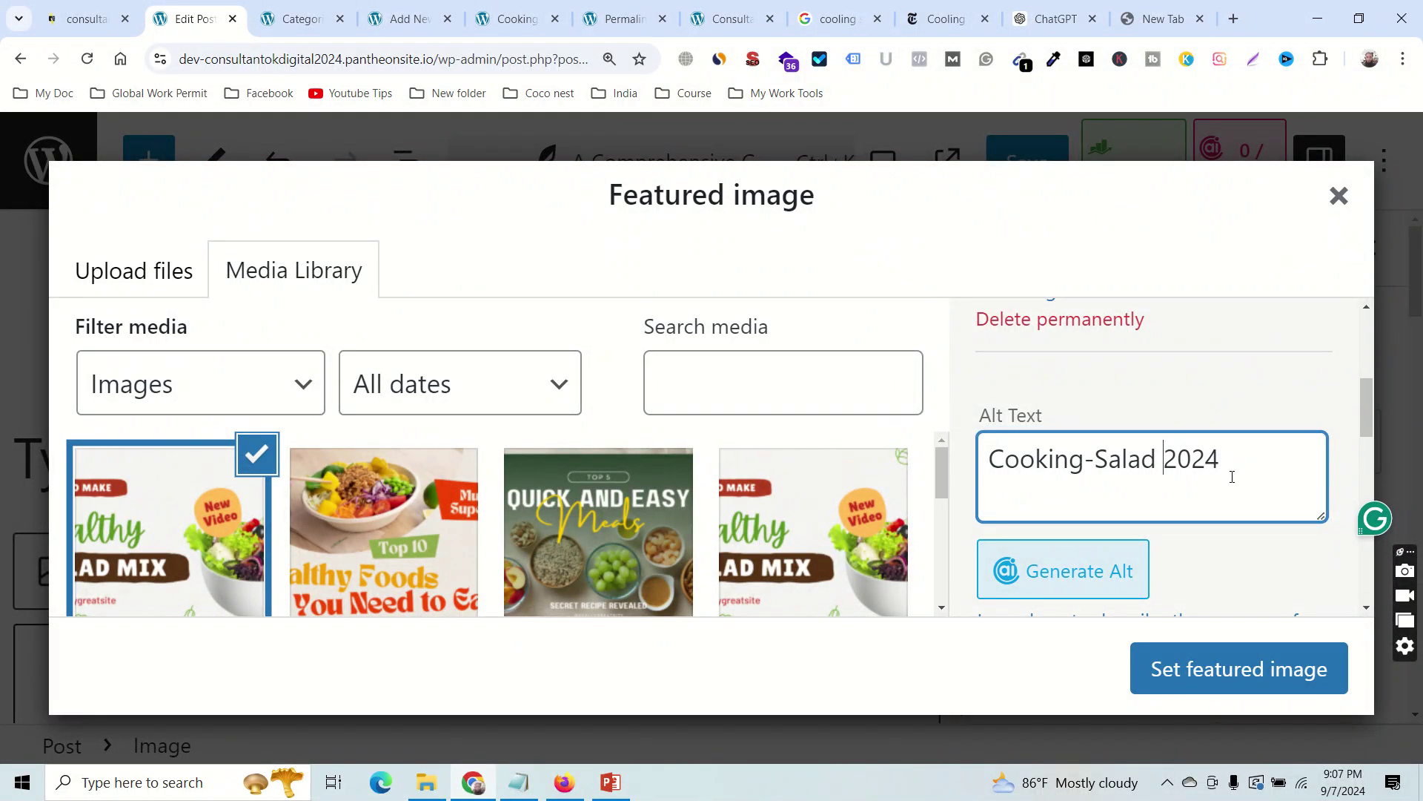
key(BackSpace)
text(-)
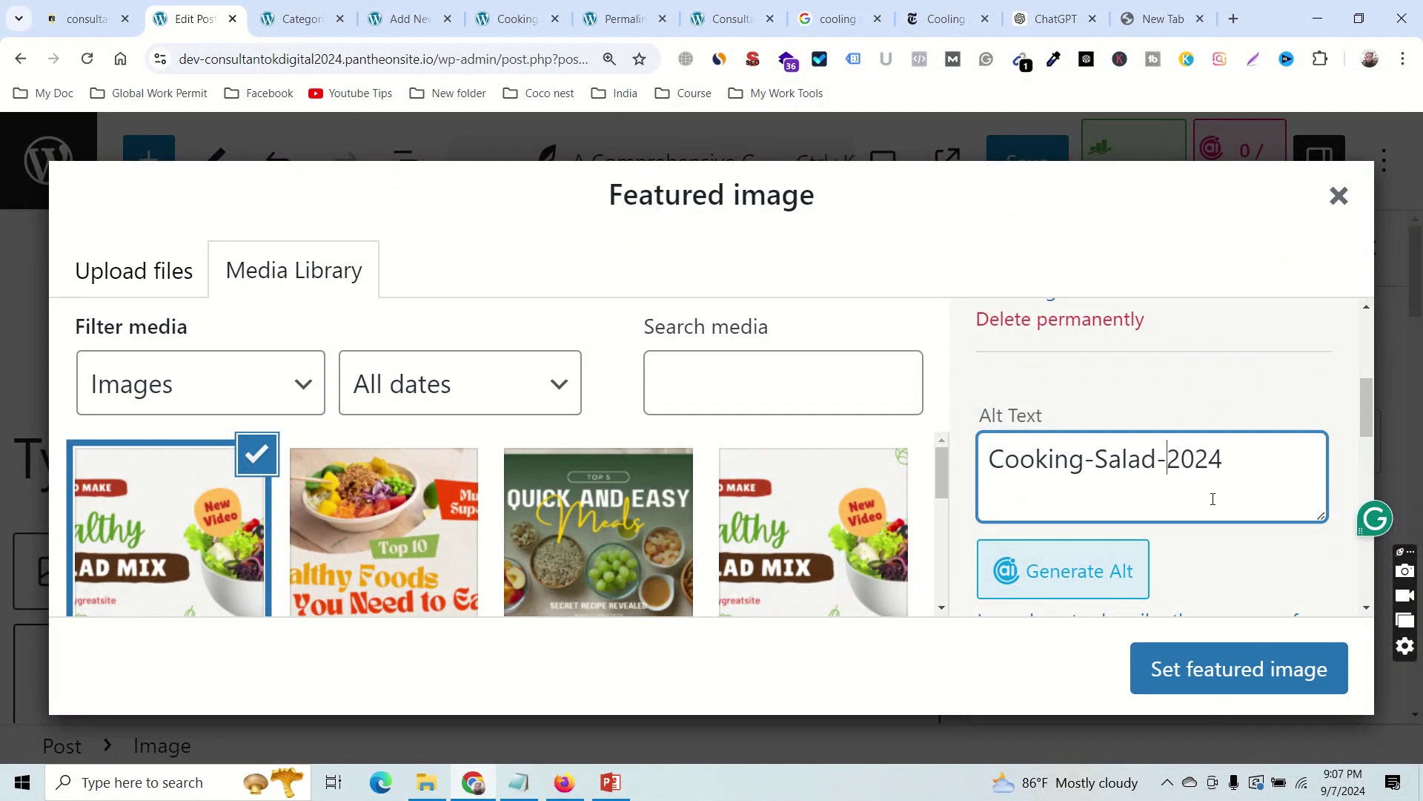
Set the Cooking Salad 2024 image as the post's featured image and save the post.
scroll(1186, 474, down, 1)
scroll(1144, 423, up, 2)
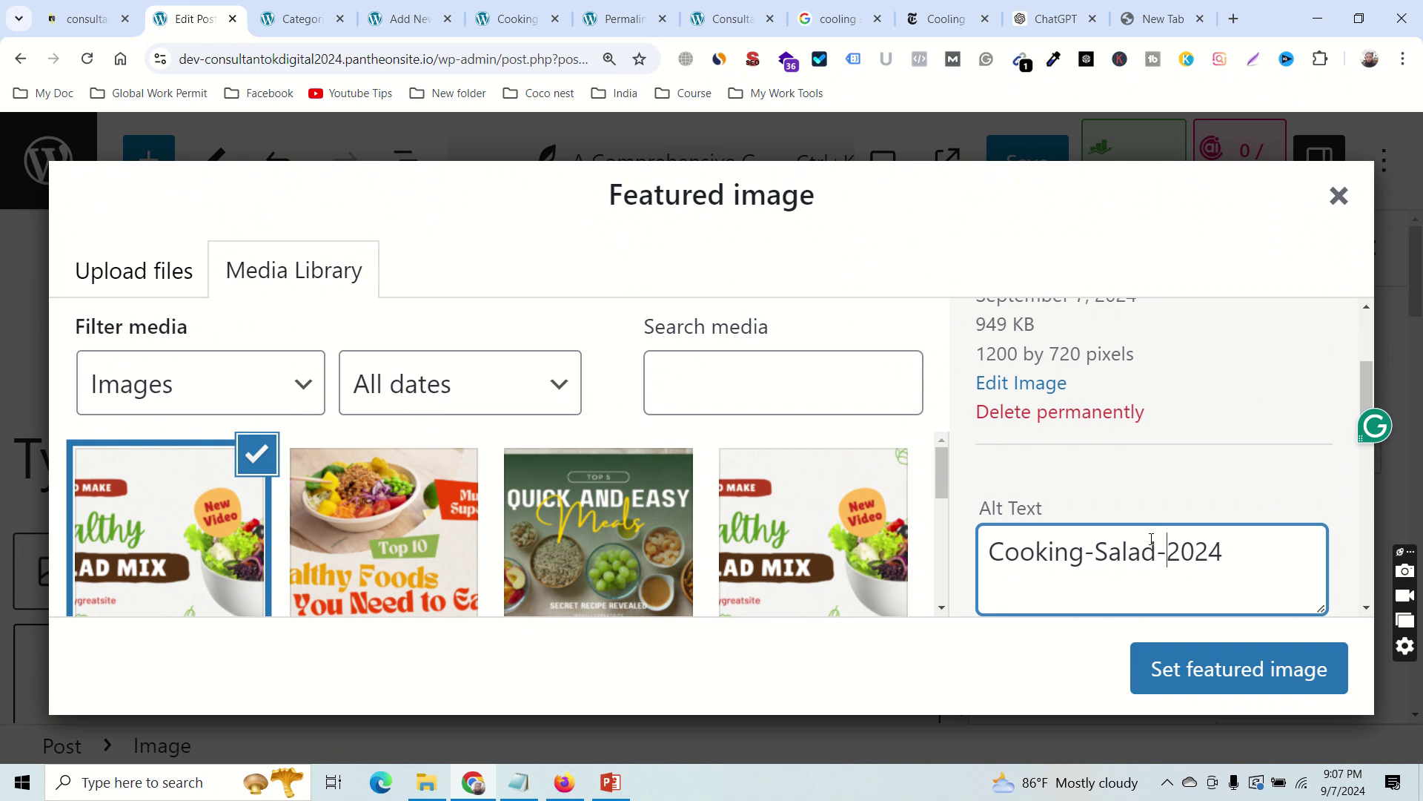
scroll(1187, 542, down, 3)
scroll(1220, 541, down, 2)
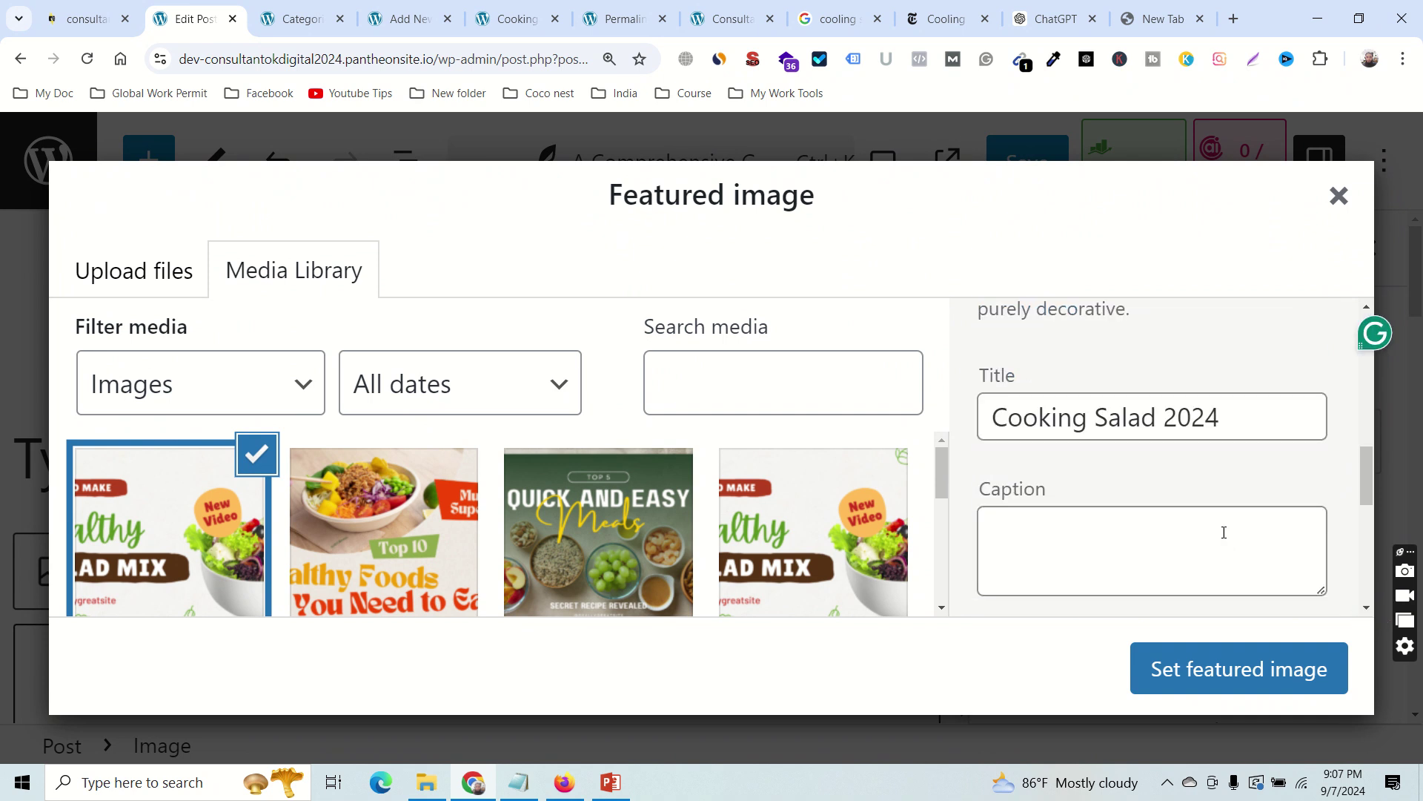
scroll(1234, 537, up, 2)
scroll(1246, 545, down, 3)
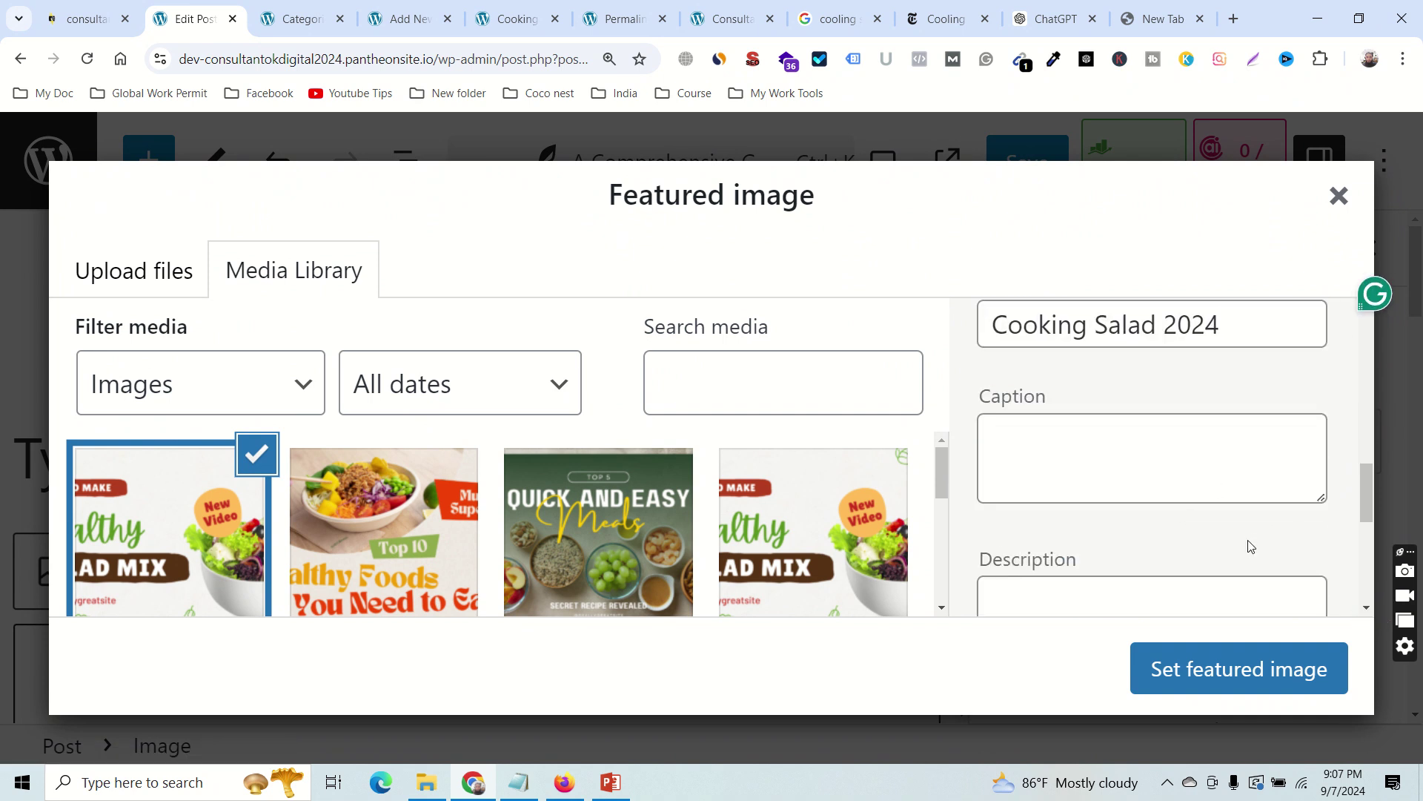
scroll(1252, 547, up, 2)
click(1214, 672)
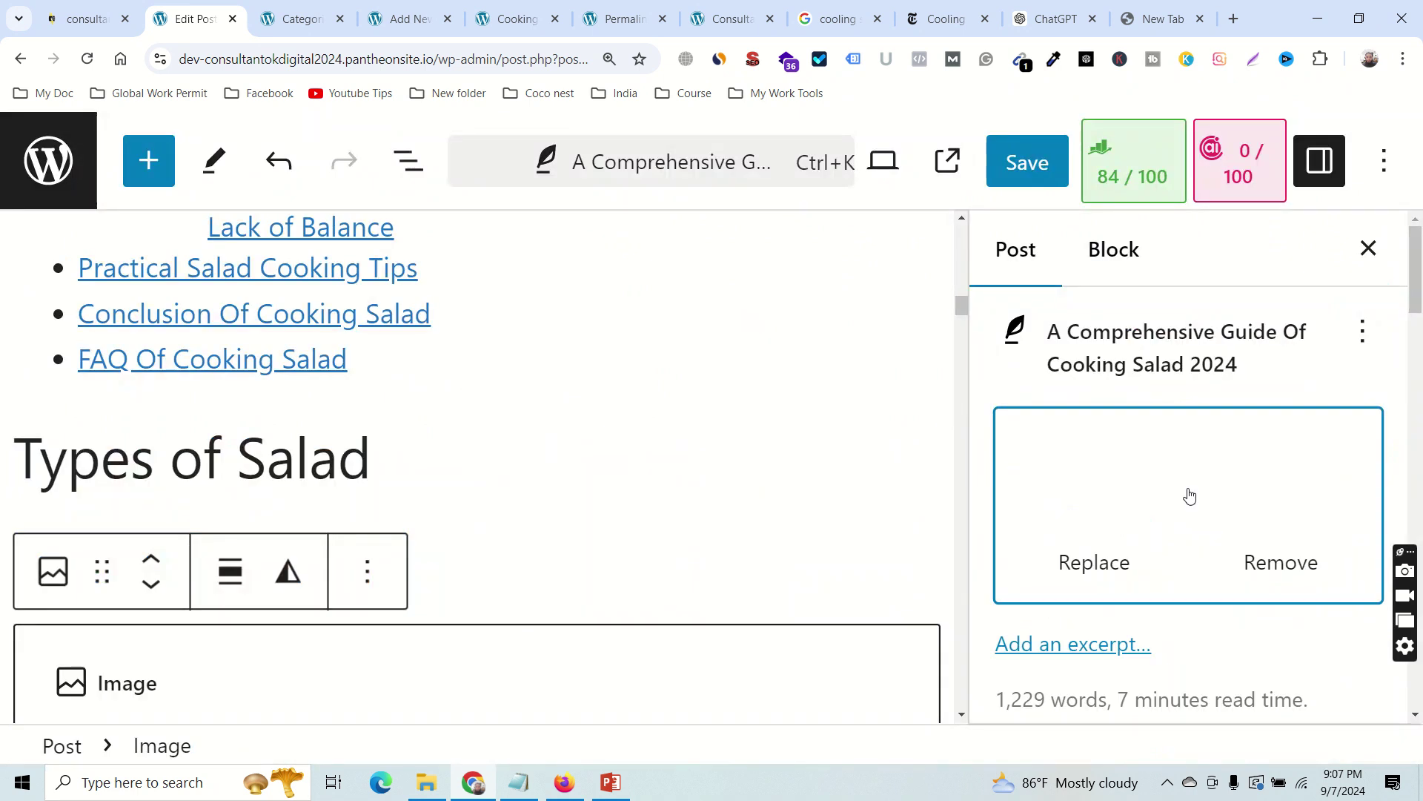
key(ctrl+minus)
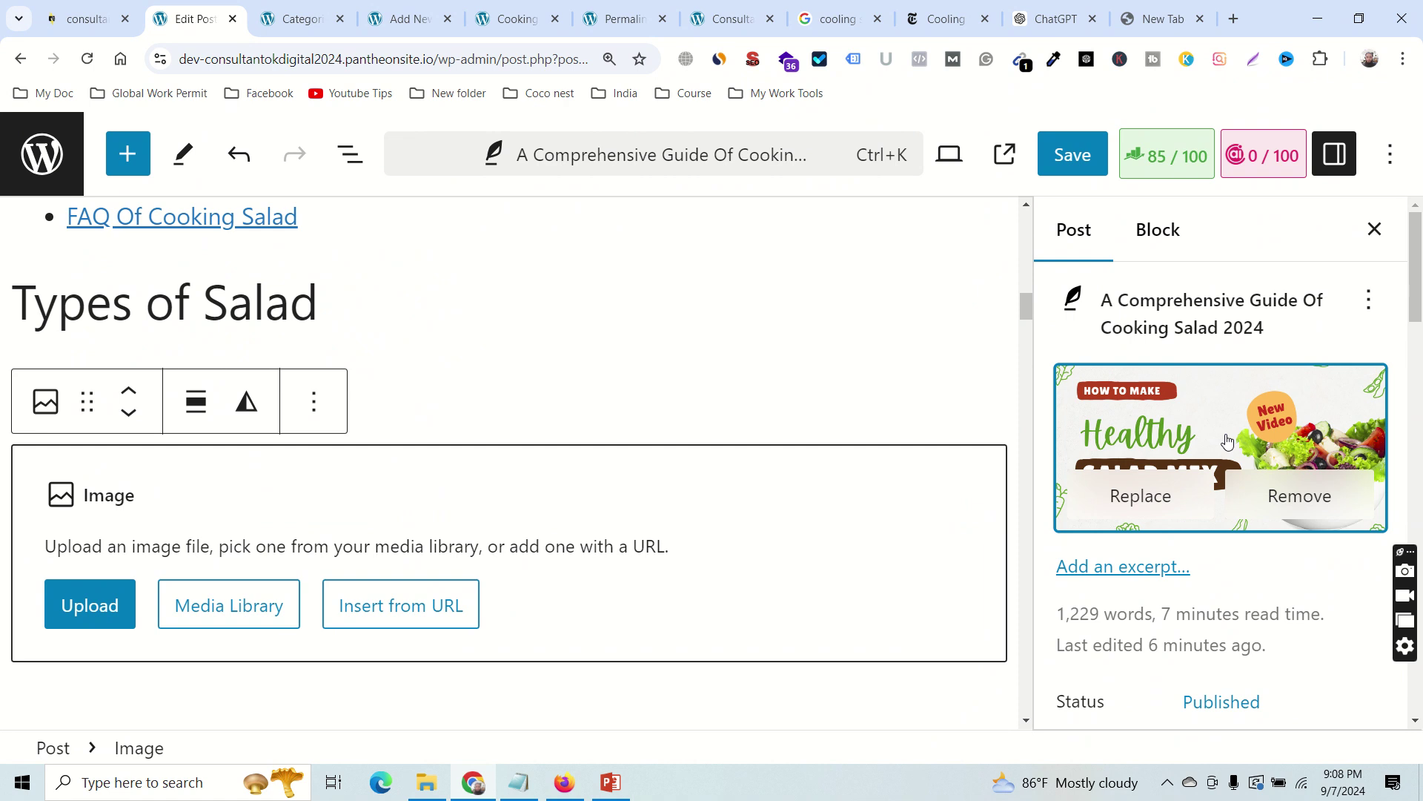
key(ctrl+s)
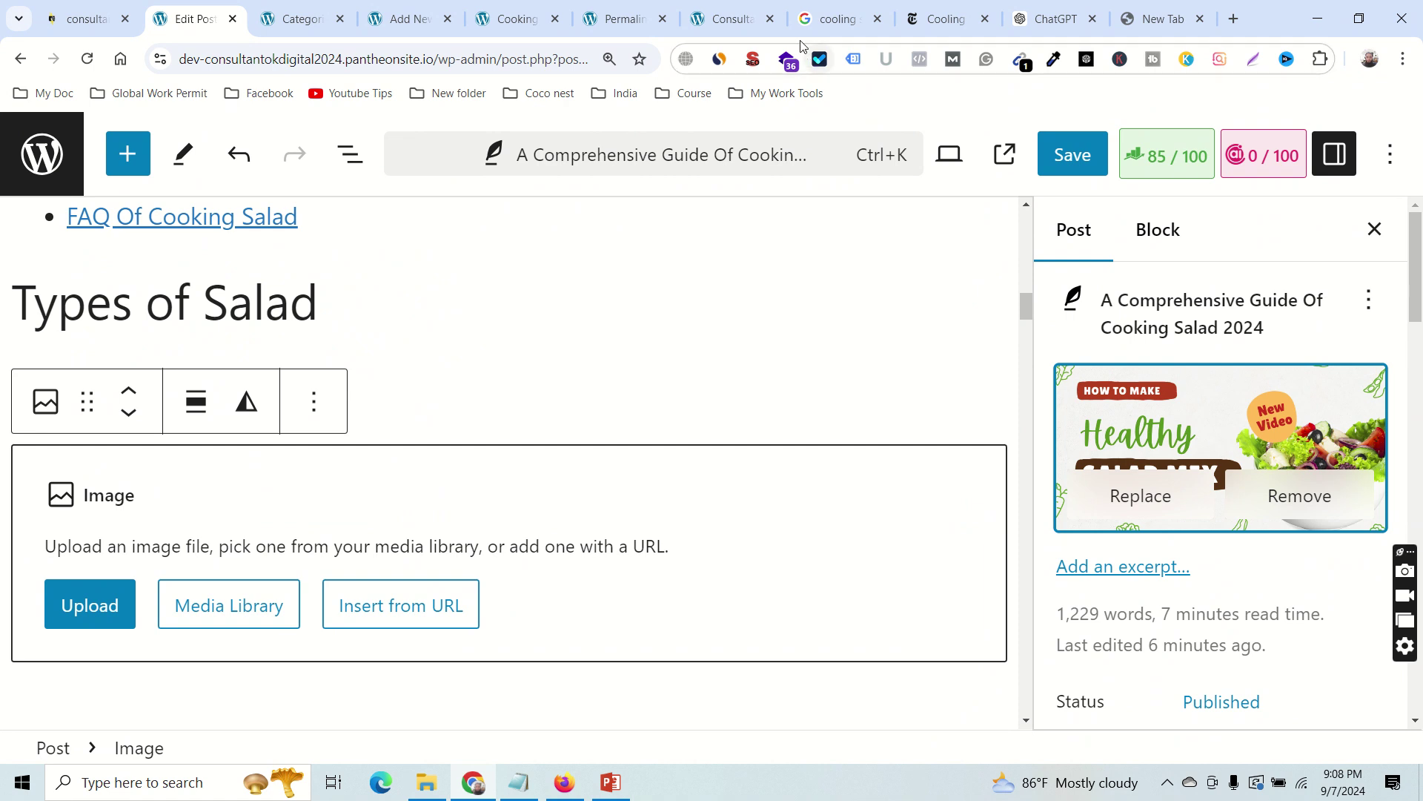
View the updated post on the live site in a separate tab and examine its featured image and title.
mouse_move(803, 17)
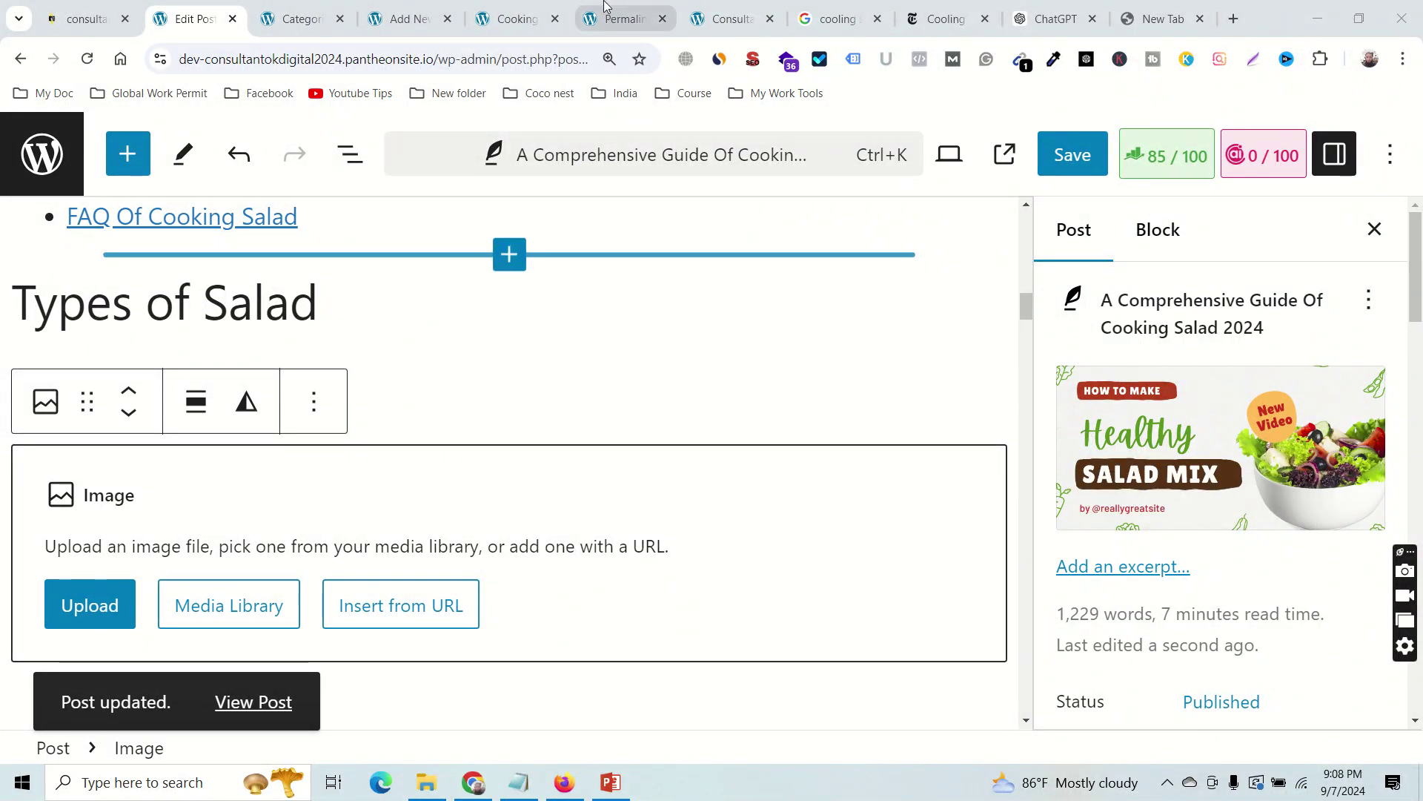
mouse_move(602, 29)
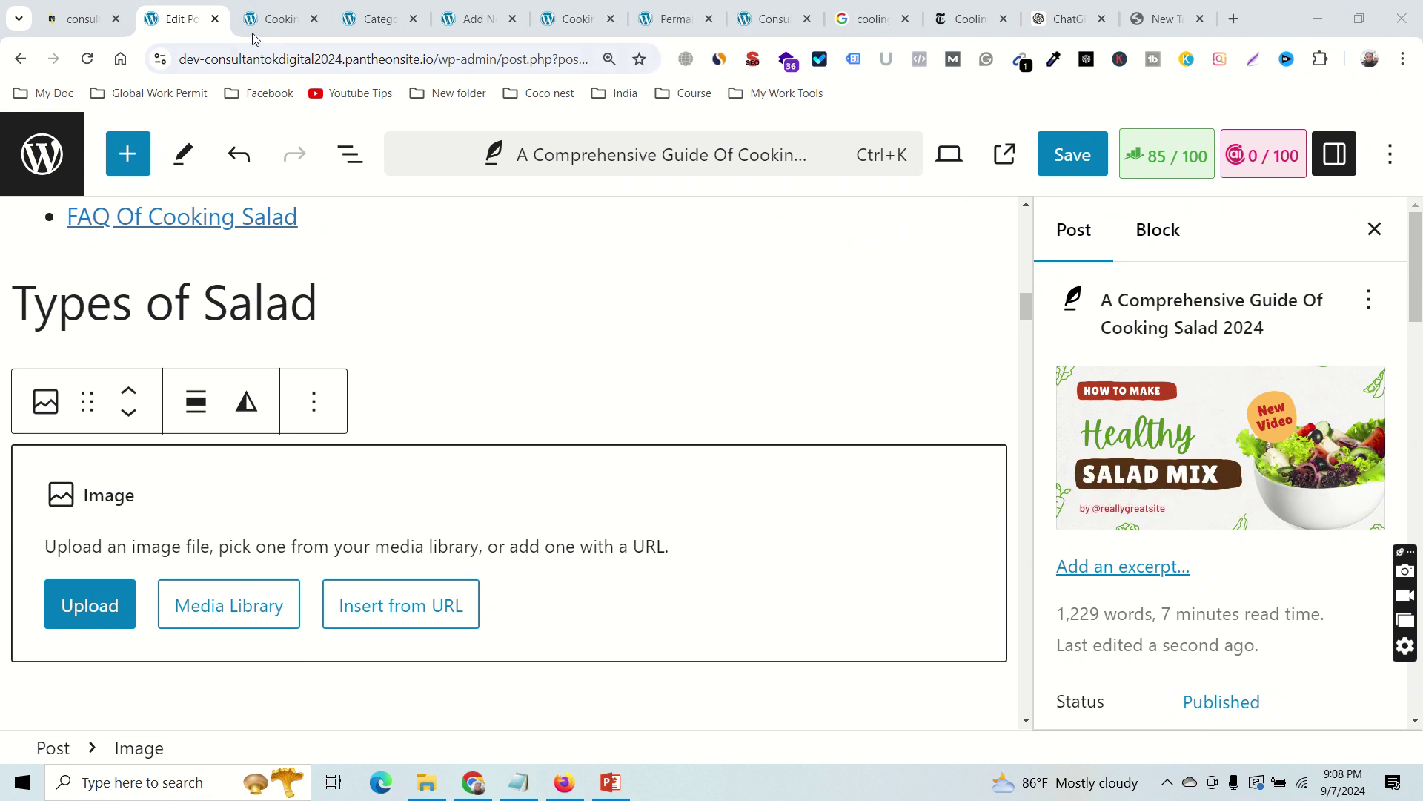
click(271, 20)
scroll(741, 430, down, 3)
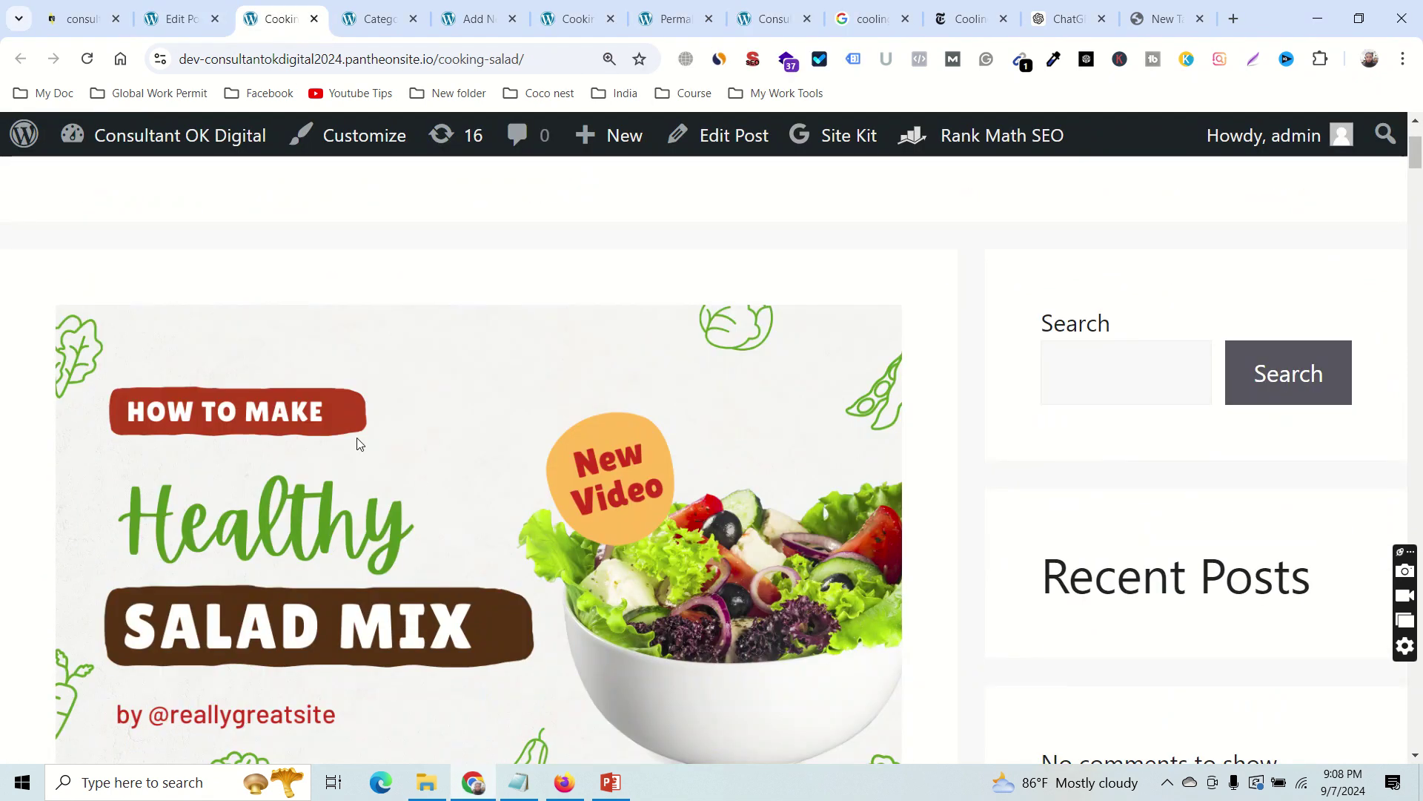
scroll(676, 499, down, 4)
scroll(719, 397, up, 3)
scroll(559, 529, down, 2)
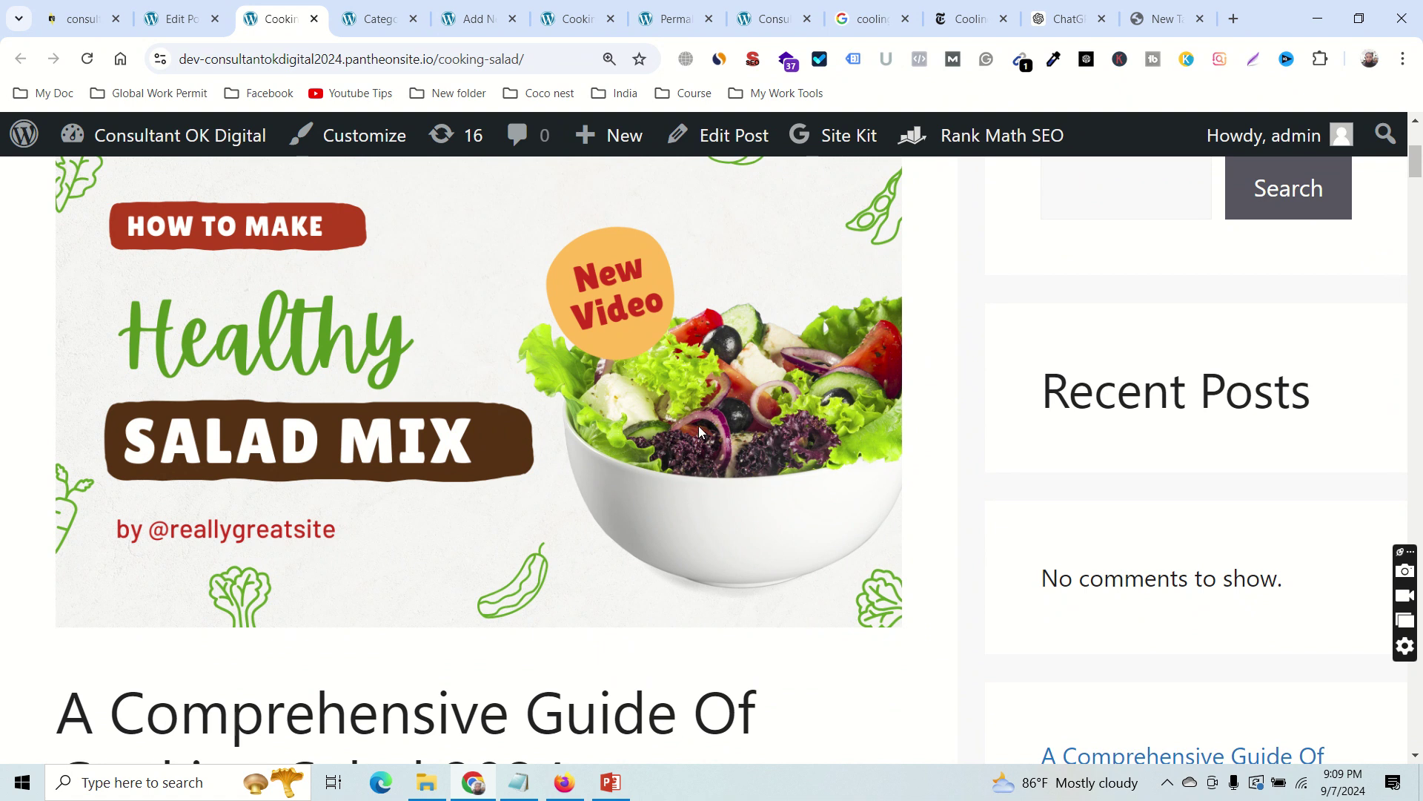
scroll(698, 425, down, 1)
scroll(649, 385, up, 4)
Return to the post editor and review the post's settings down to its tags.
click(197, 30)
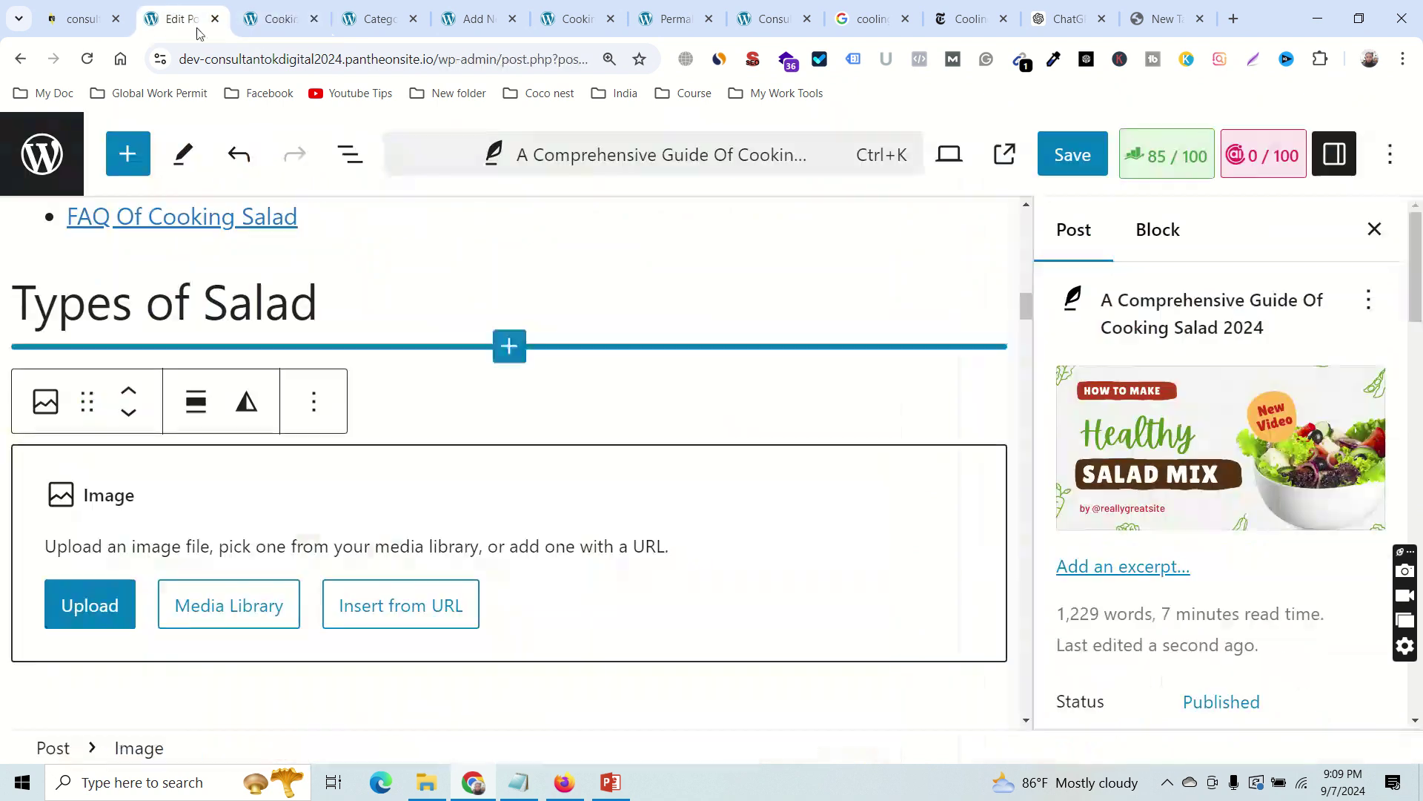
mouse_move(1257, 417)
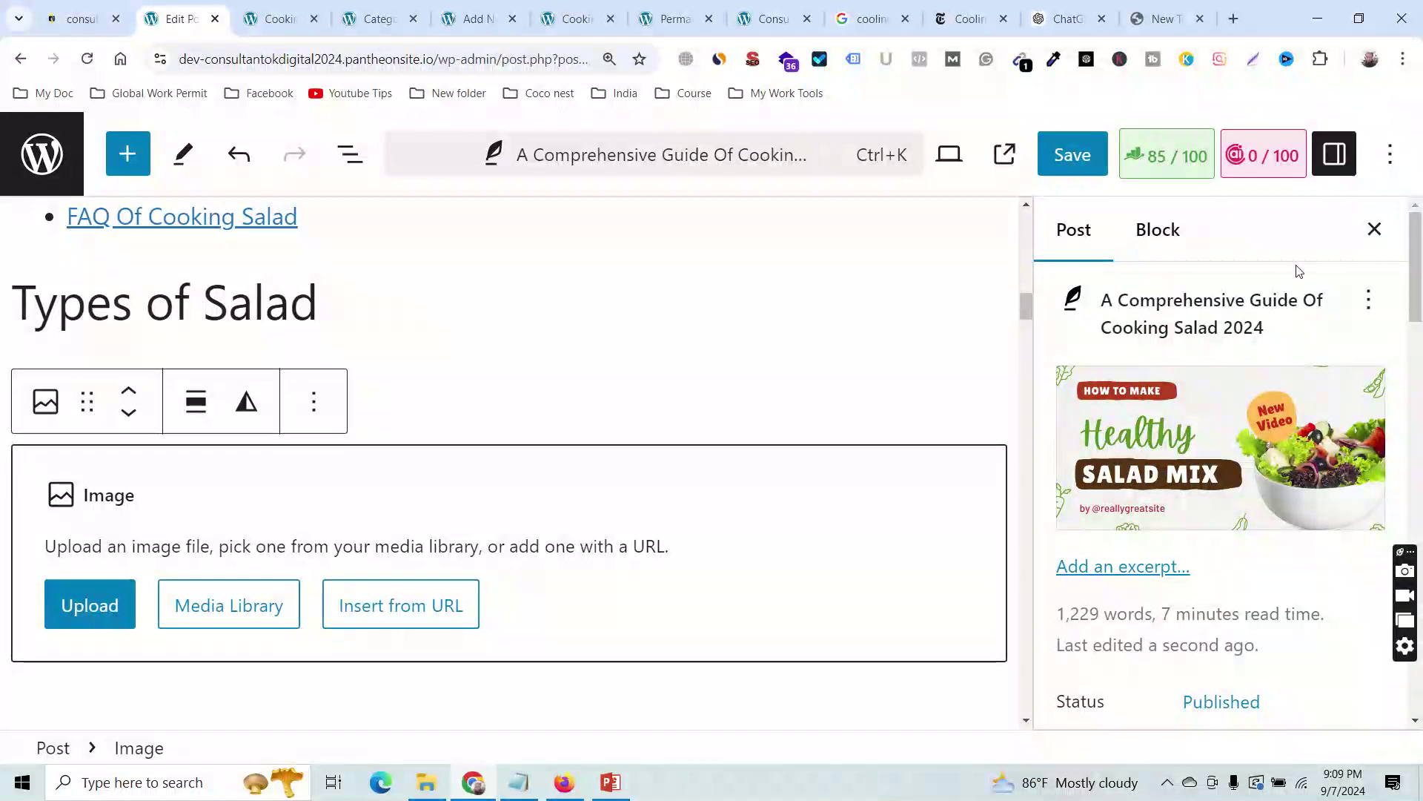
scroll(1322, 309, down, 14)
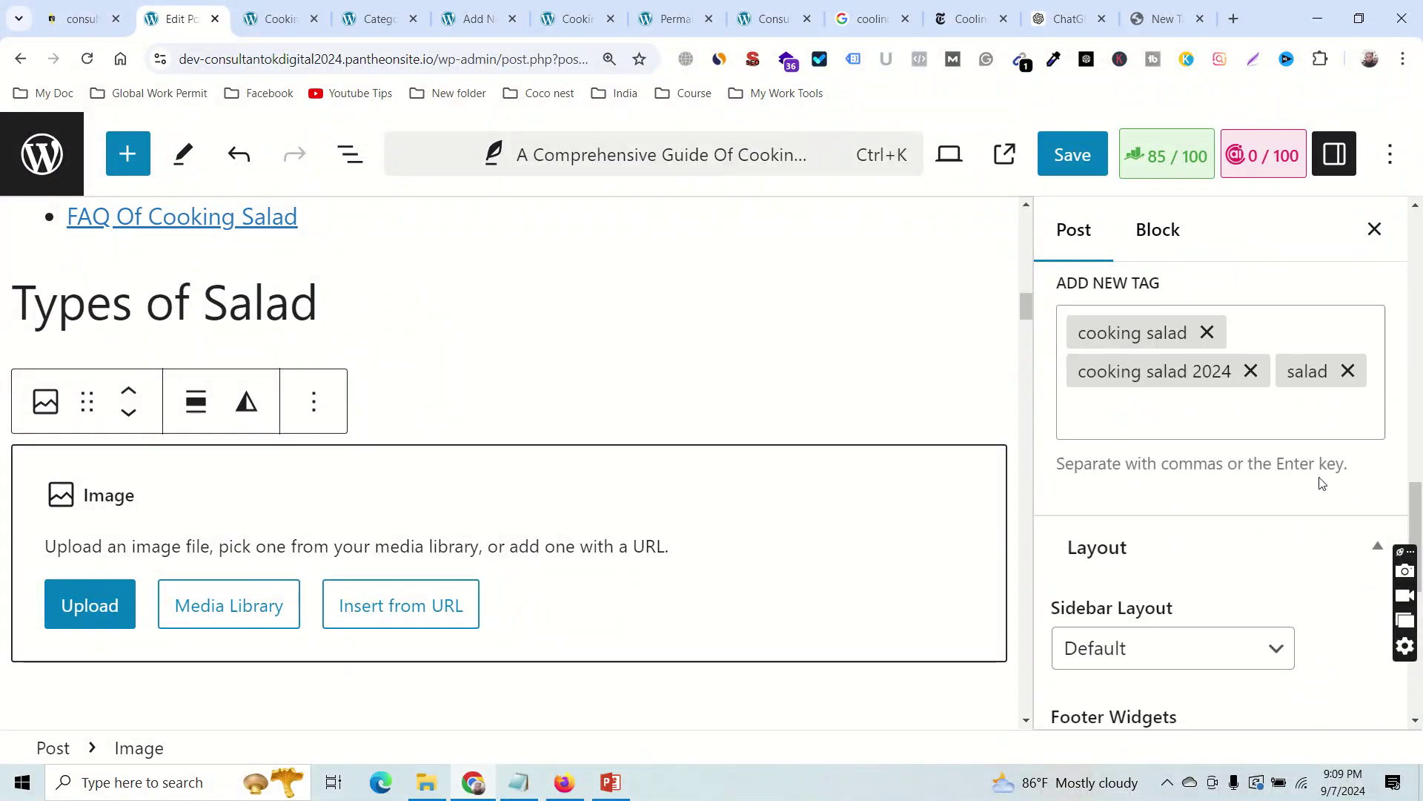
scroll(1322, 483, up, 5)
Examine the post's Rank Math SEO analysis, including the Basic SEO checks and the expanded Additional checks.
click(1166, 164)
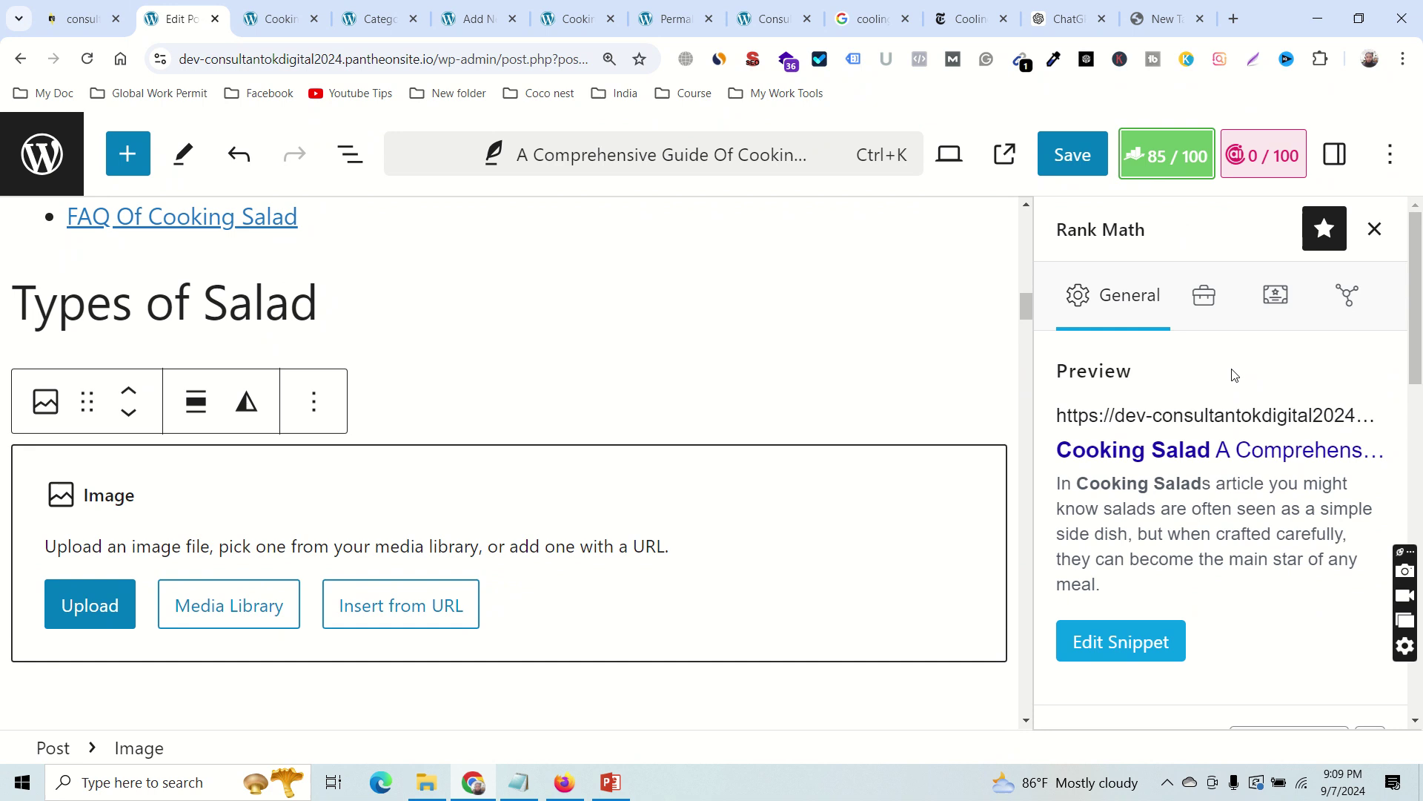
scroll(1245, 415, down, 10)
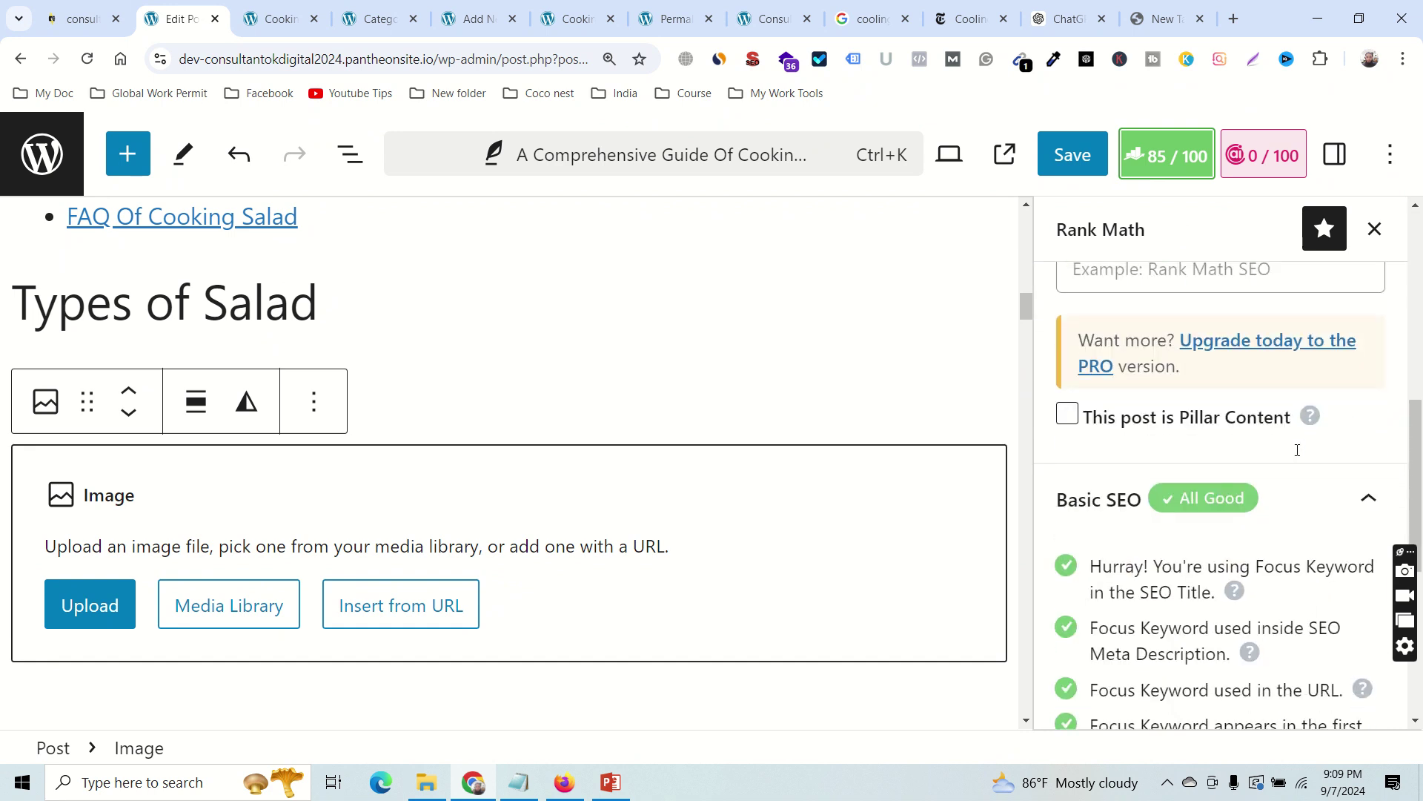
scroll(1260, 415, down, 5)
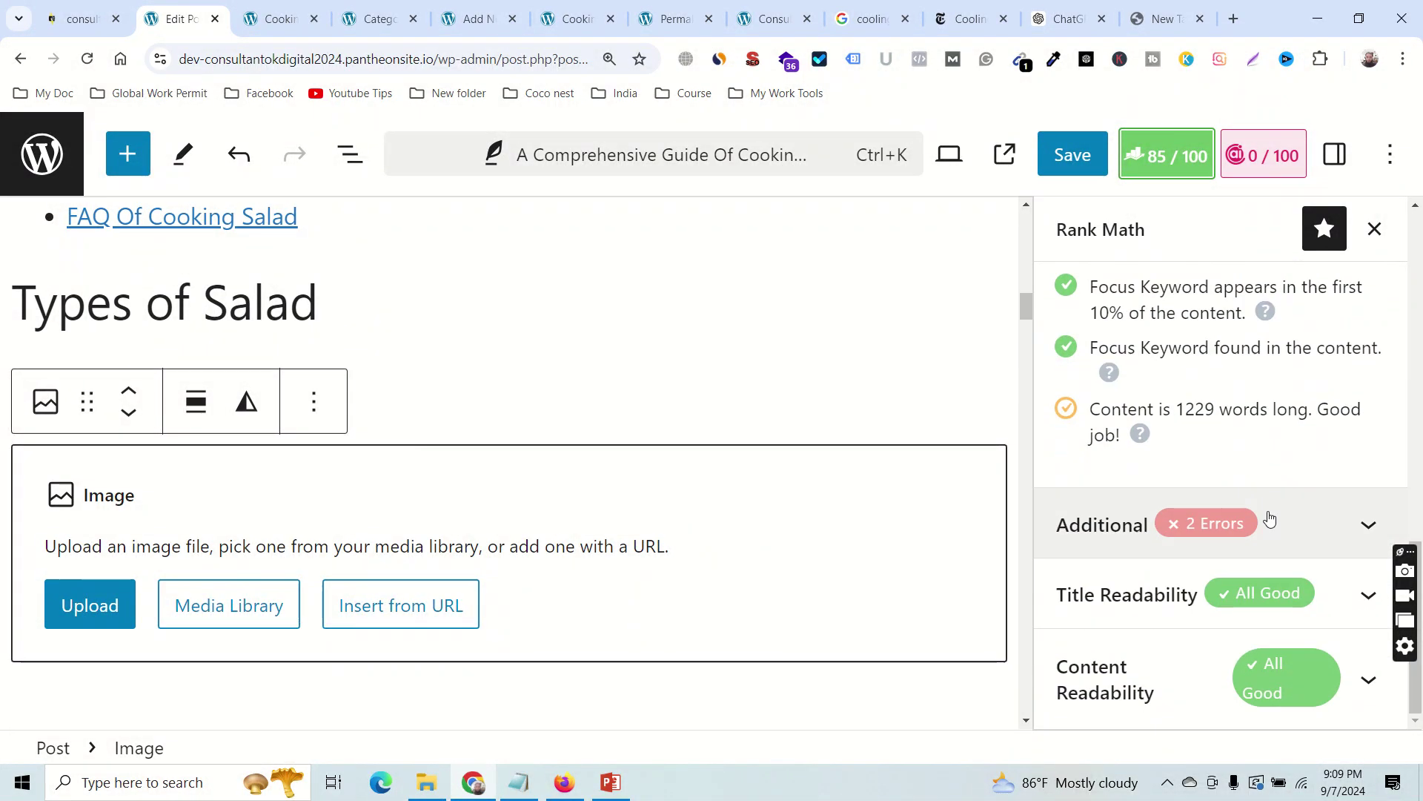
click(1264, 518)
scroll(1261, 482, down, 3)
scroll(1186, 444, up, 2)
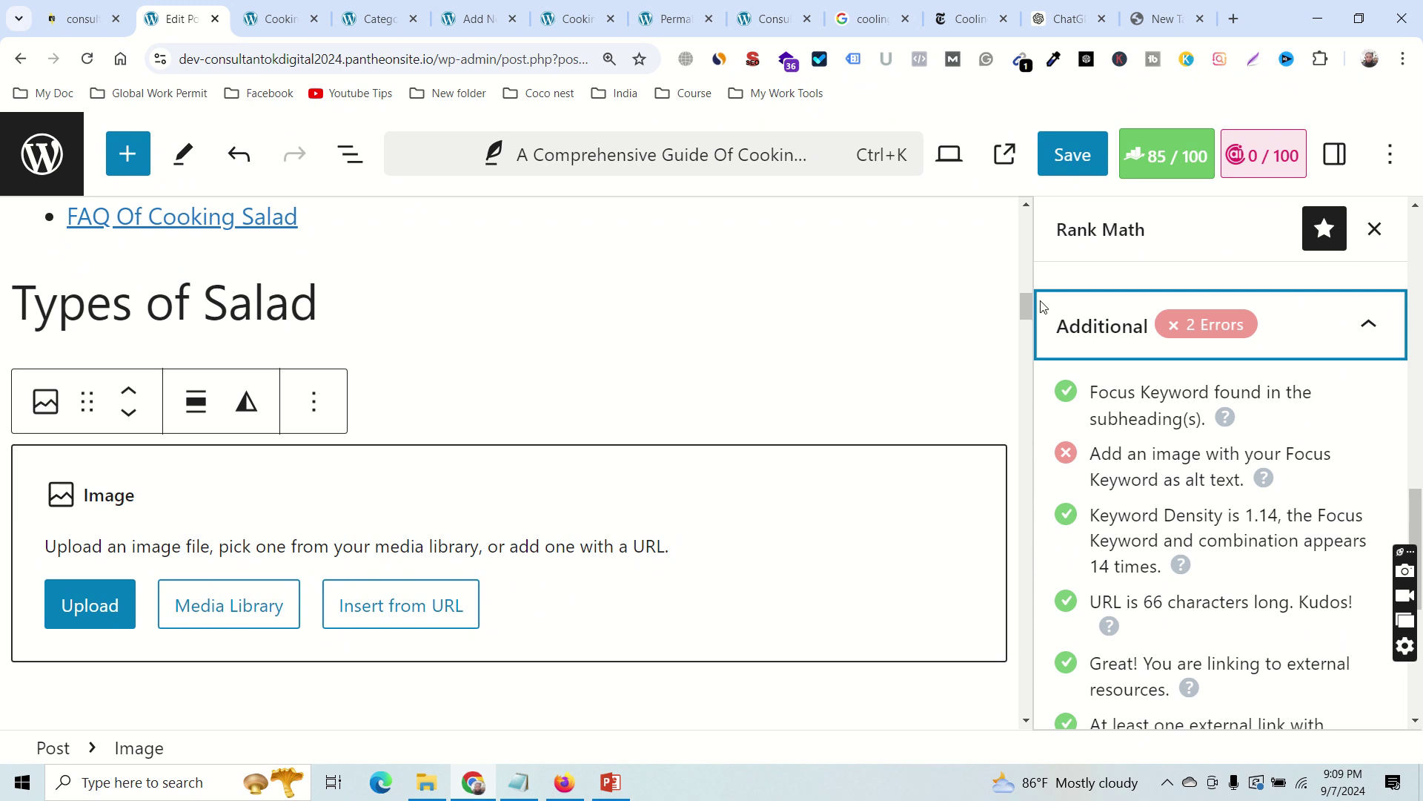
scroll(1253, 450, up, 5)
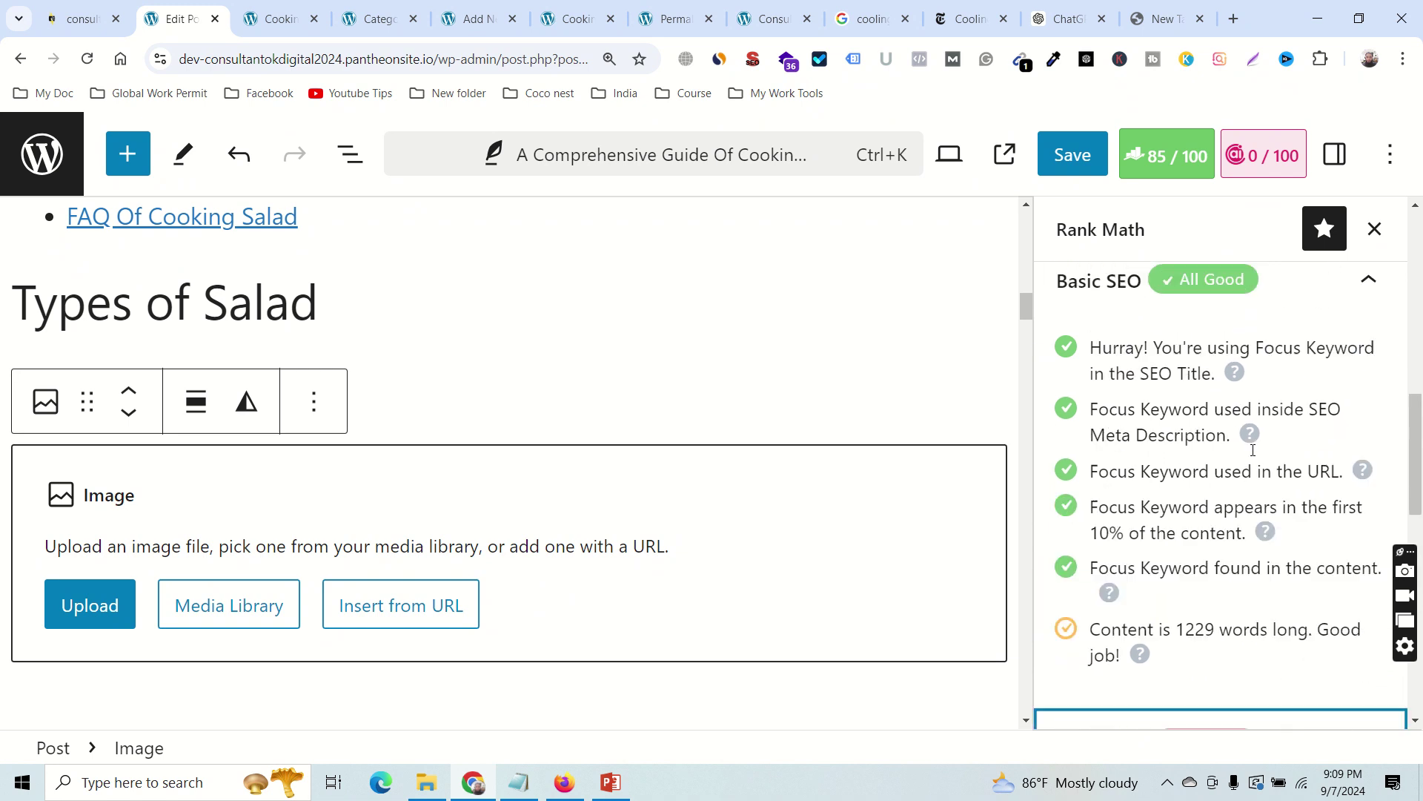
scroll(1252, 448, up, 2)
scroll(1223, 474, down, 5)
scroll(1207, 548, up, 5)
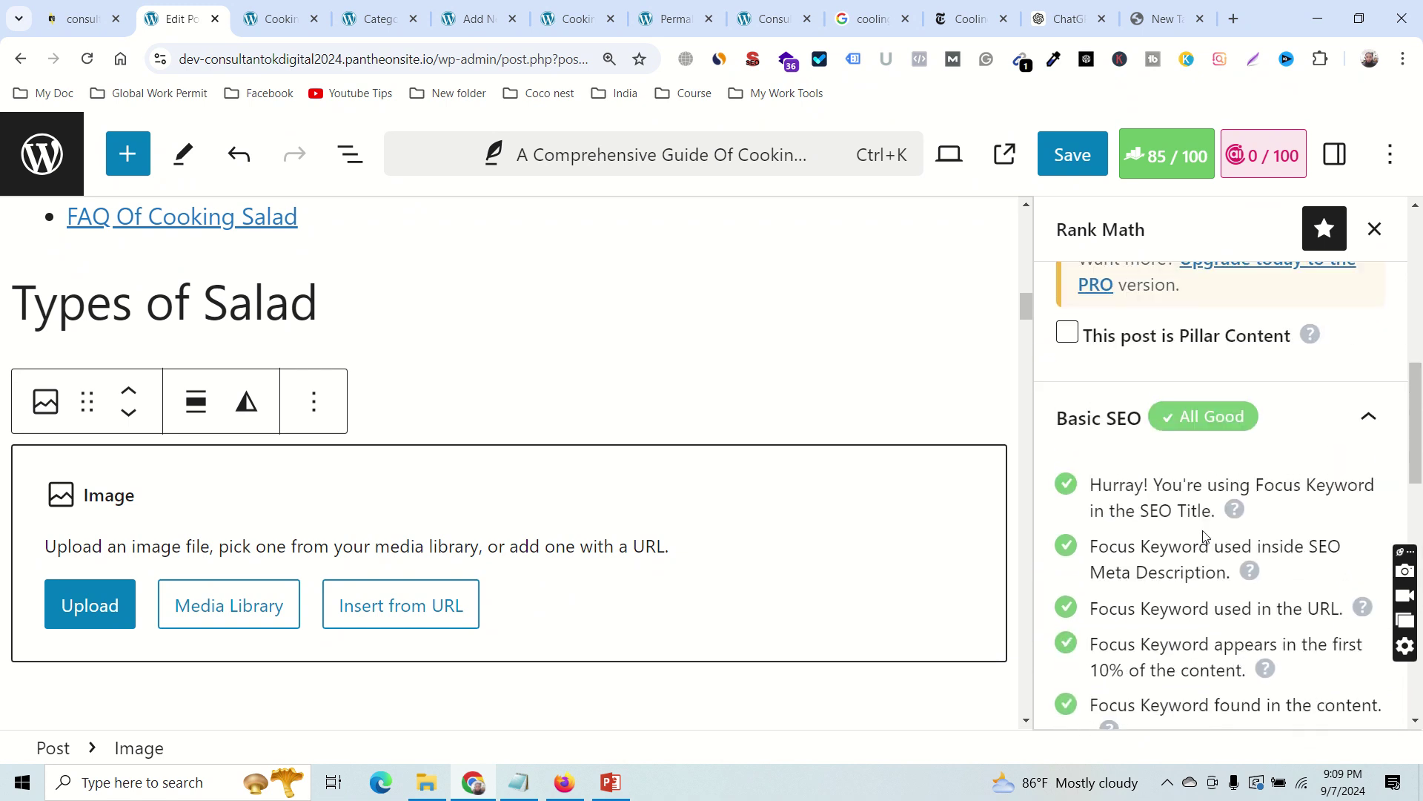
scroll(1204, 535, up, 10)
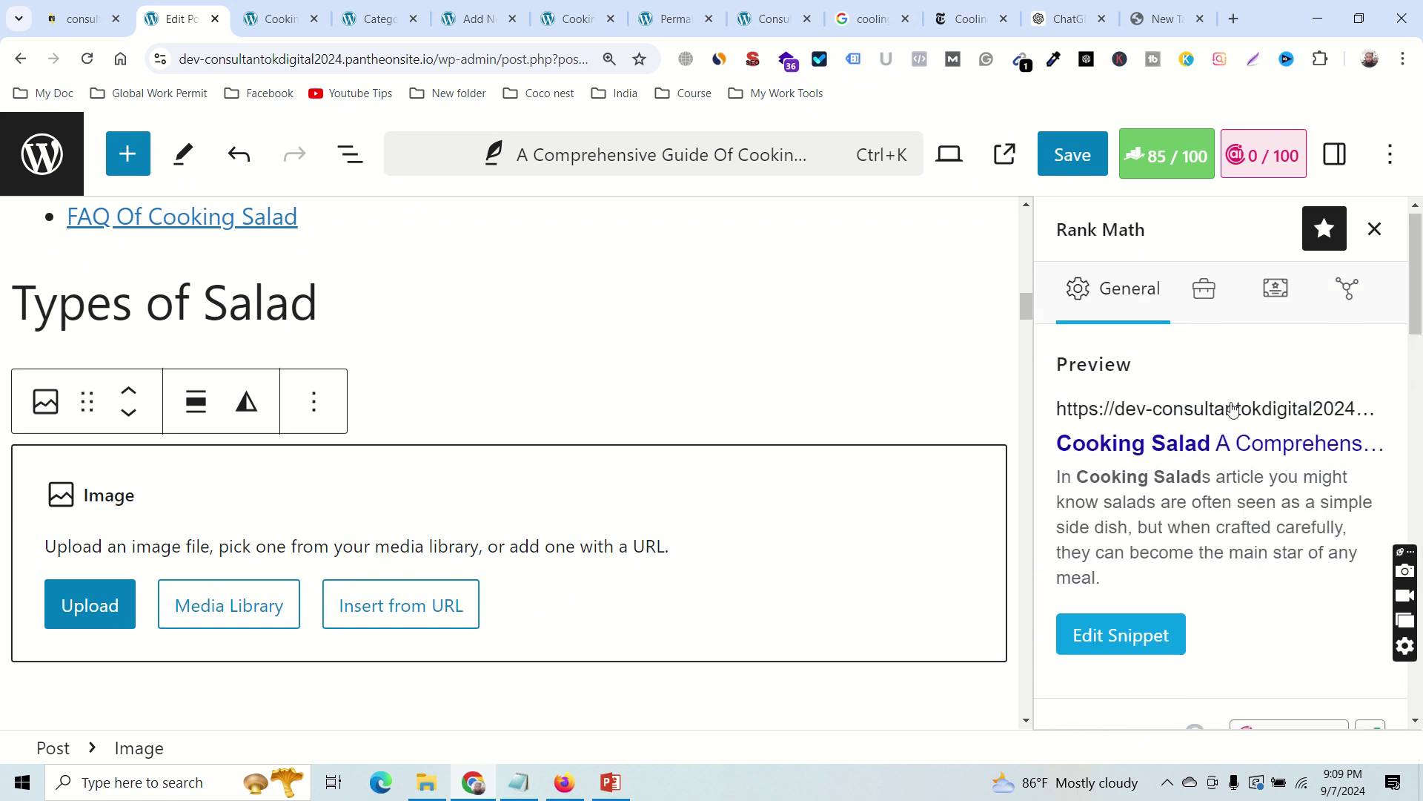
Reopen the featured image from the post settings and review its alt text, title, caption and description fields.
click(1265, 170)
click(1264, 172)
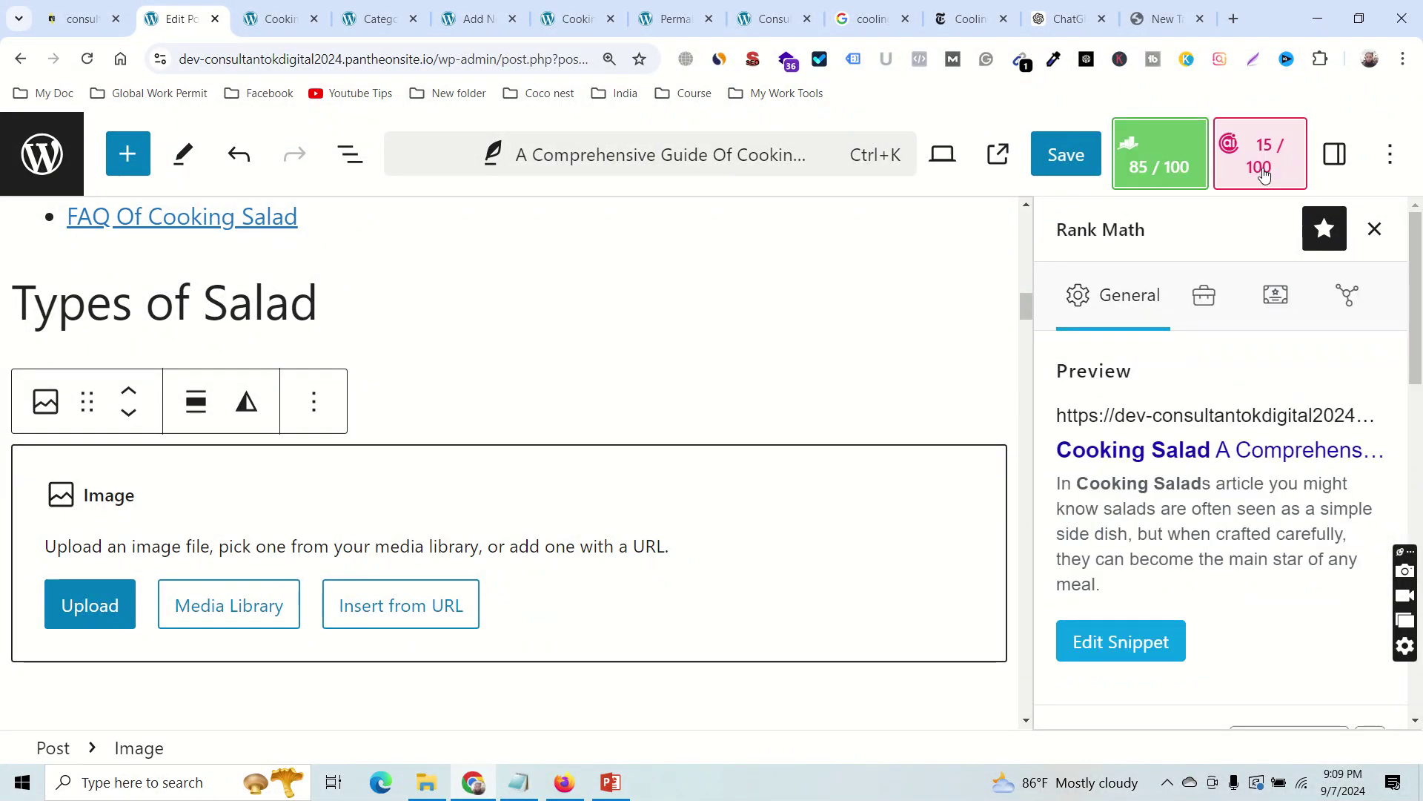
click(1334, 154)
scroll(1239, 461, down, 3)
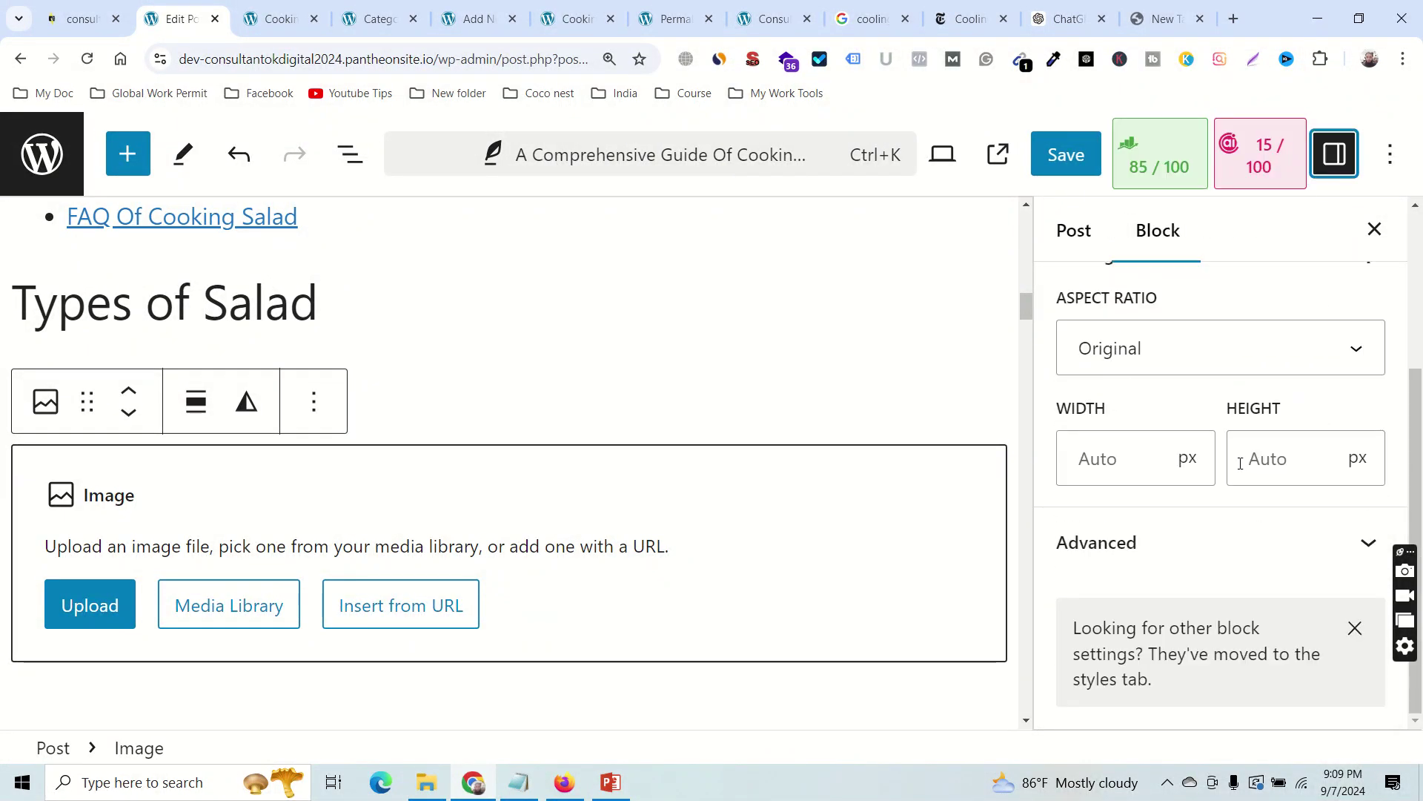
scroll(1293, 508, up, 3)
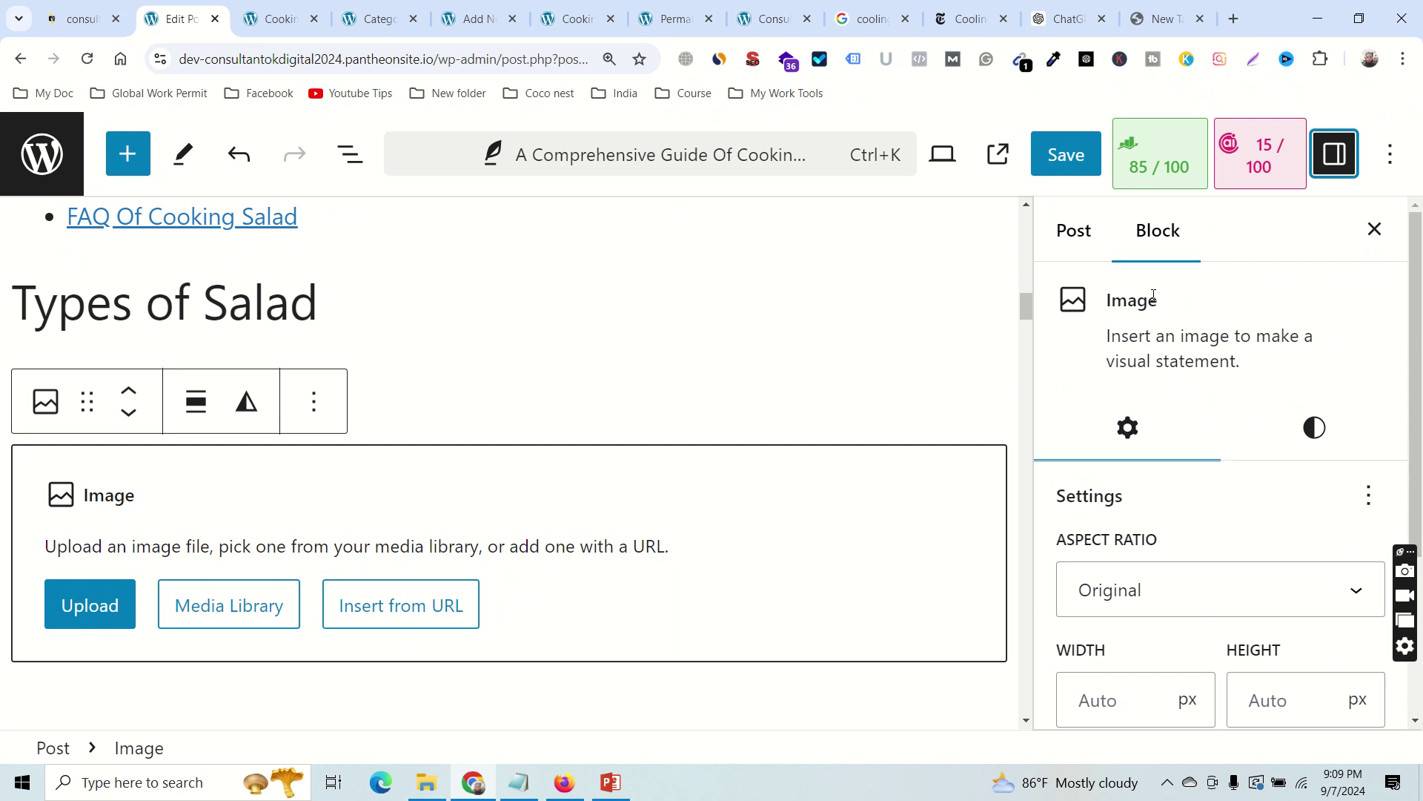
click(1075, 230)
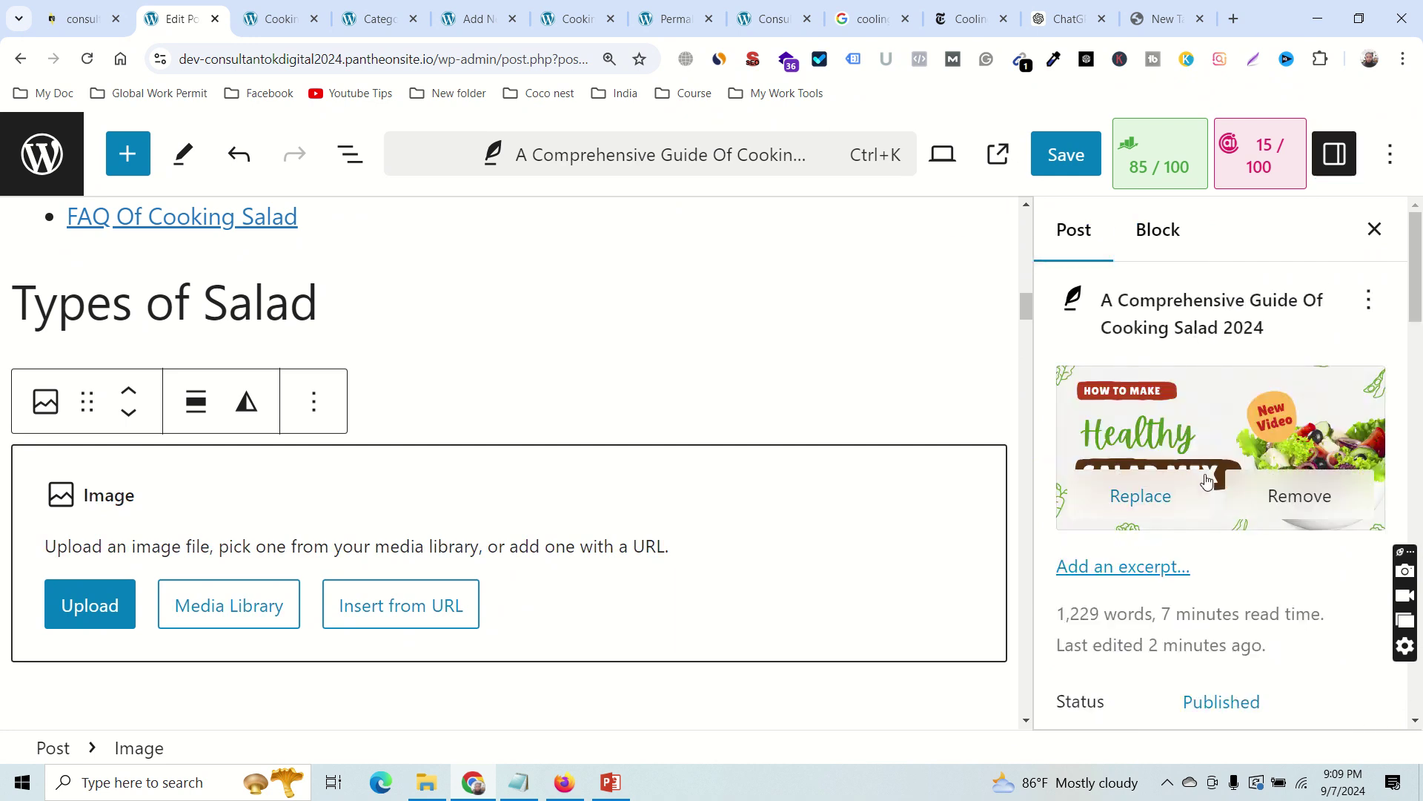
click(1223, 445)
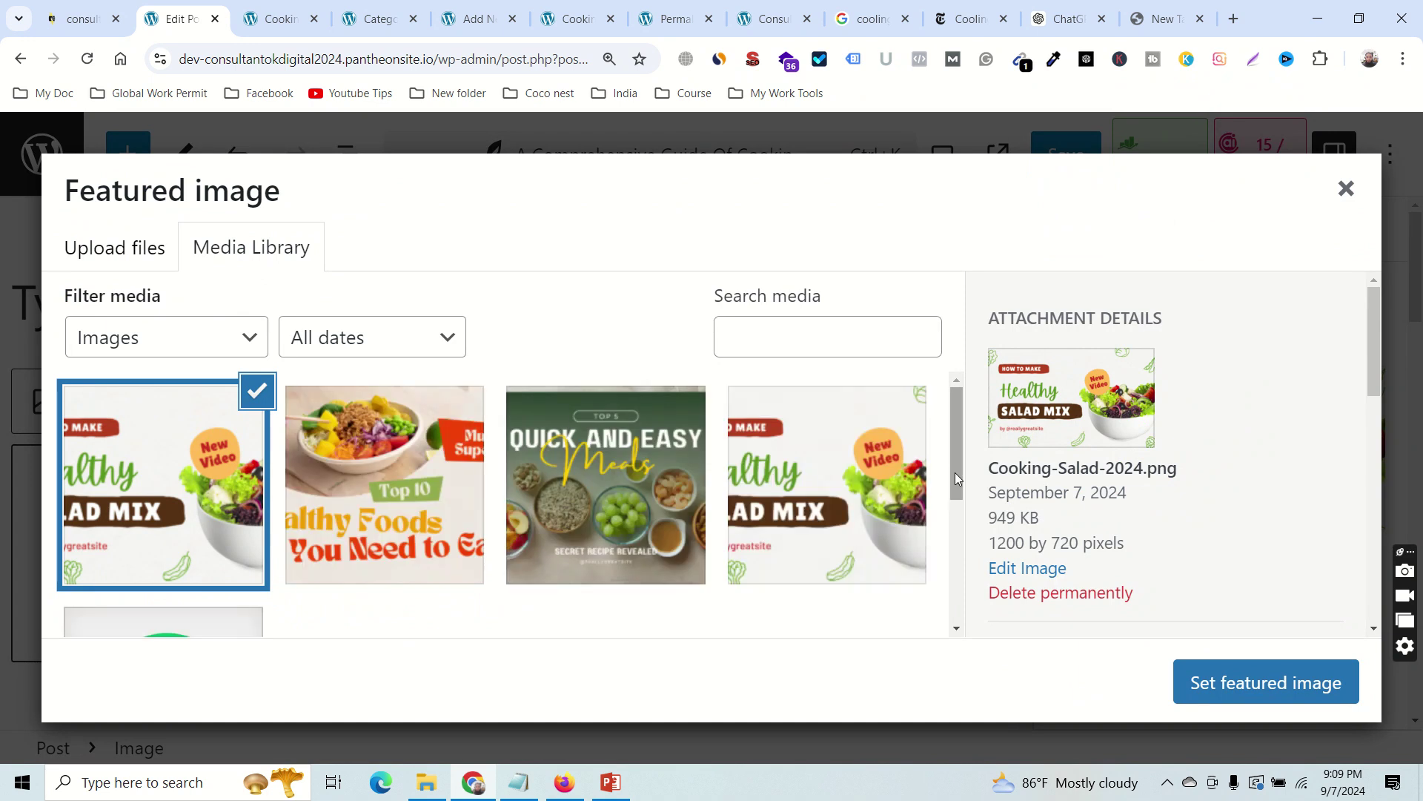
scroll(1178, 467, down, 4)
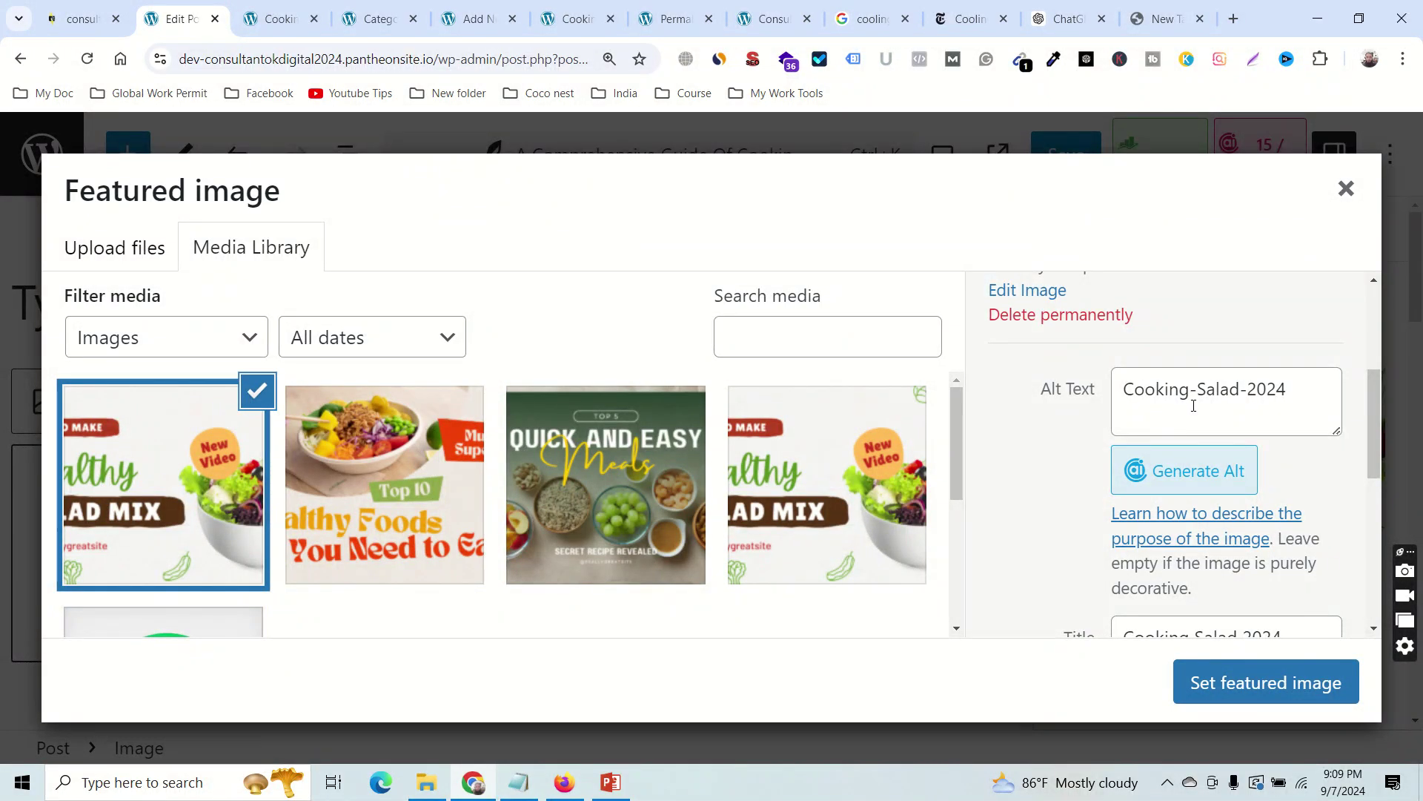
scroll(1248, 524, down, 3)
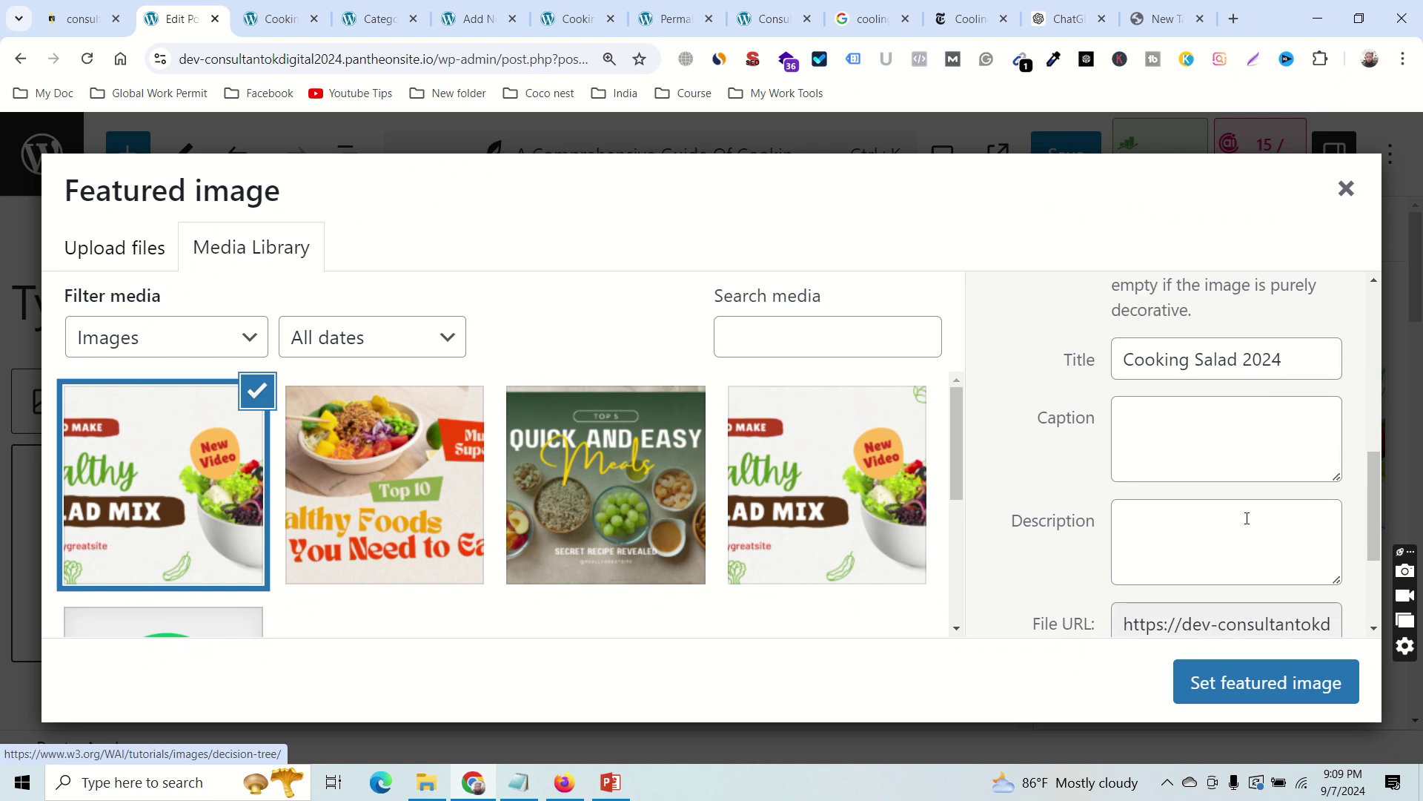
Replace the featured image's alt text with its title, "Cooking Salad 2024", and set it as the featured image.
scroll(1247, 518, up, 3)
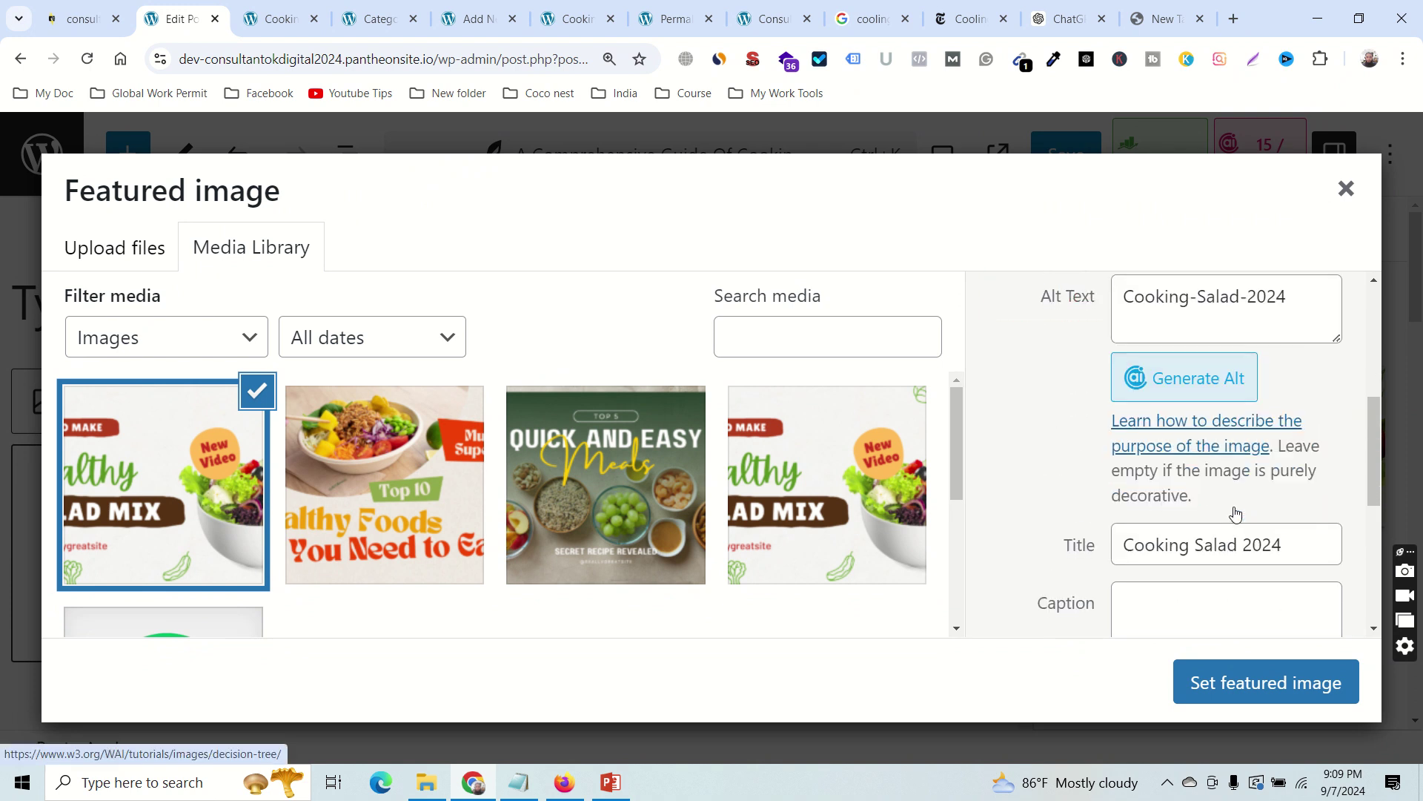
drag(1290, 545, 1114, 548)
key(ctrl+c)
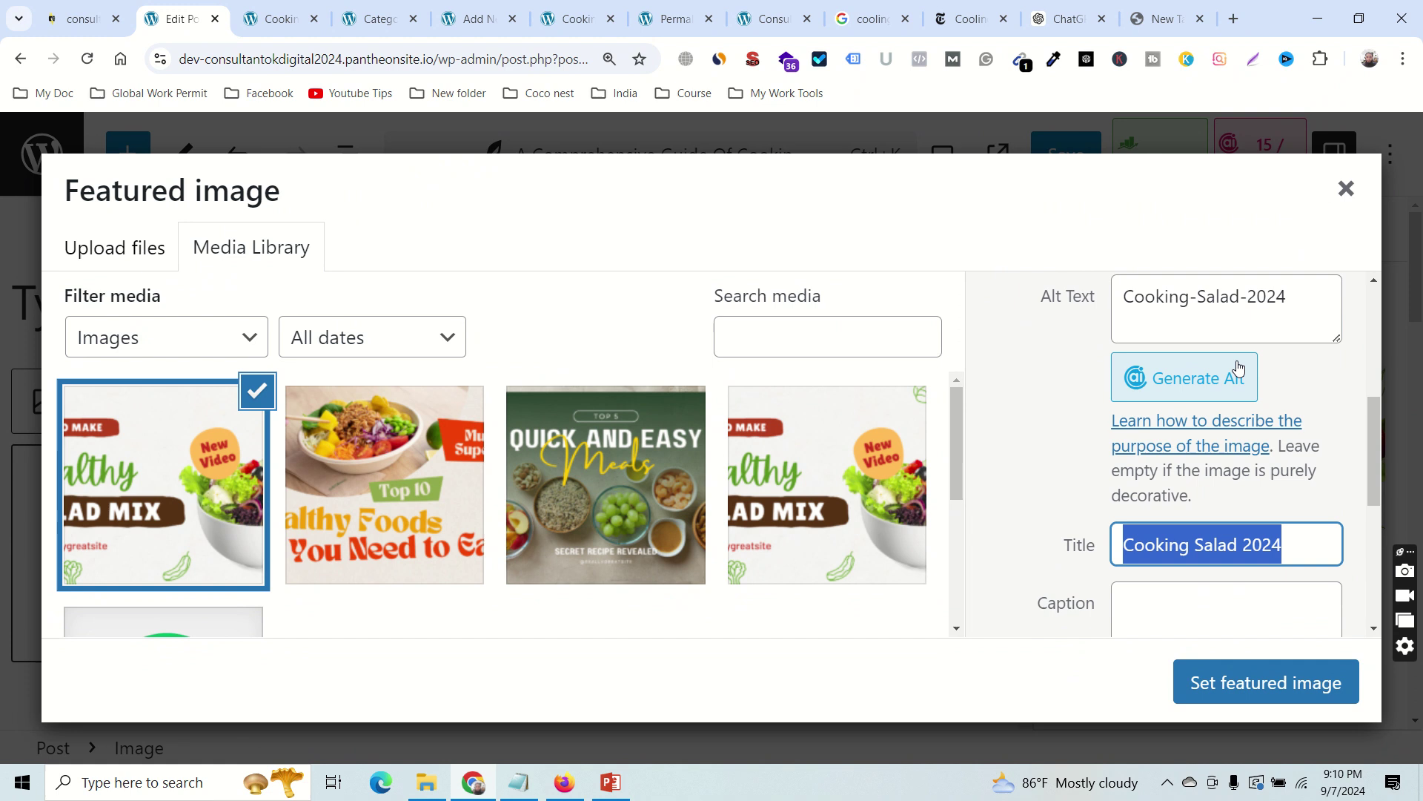
drag(1301, 298, 1049, 314)
key(ctrl+v)
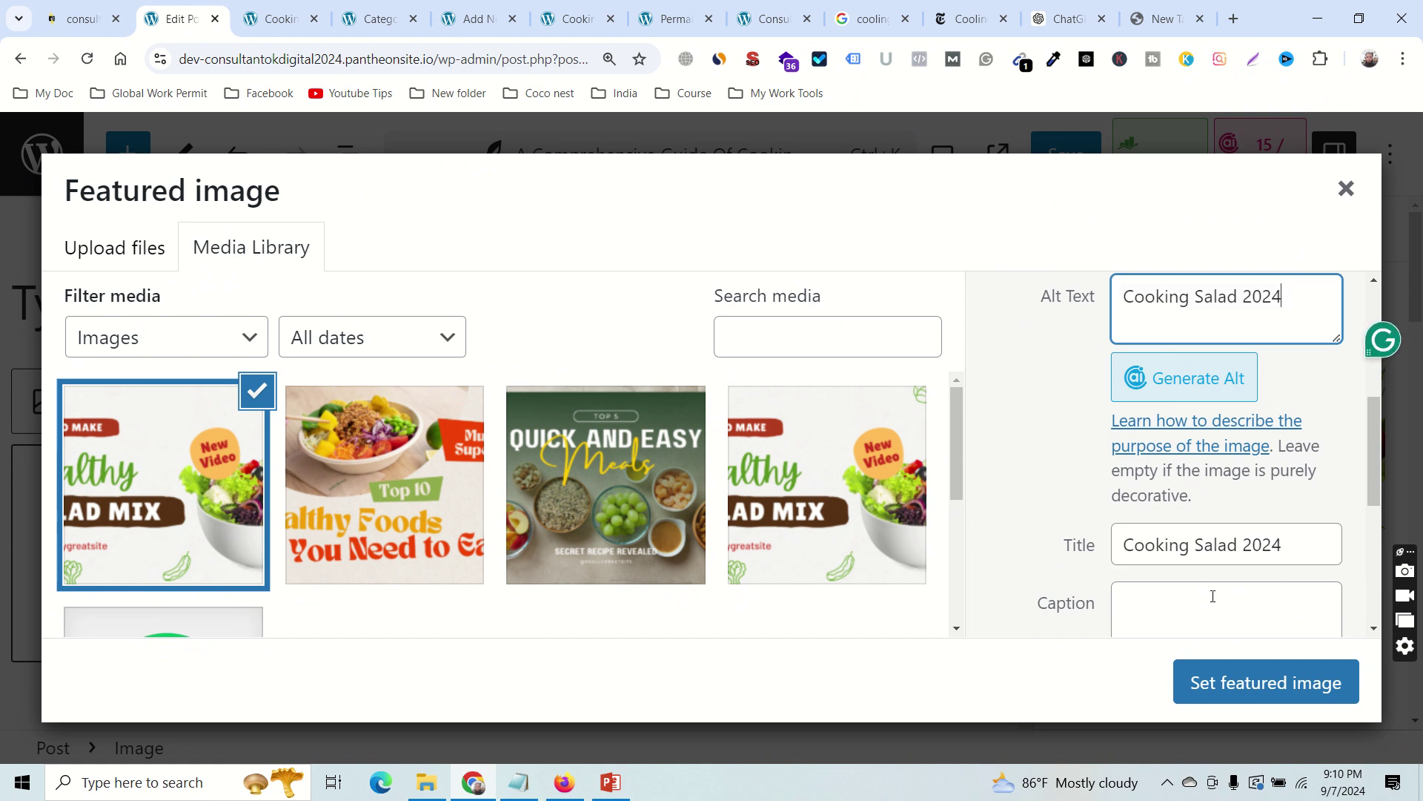
click(1248, 699)
Review the post's tags and the Rank Math Additional checks, and save the updated post.
scroll(1196, 466, down, 1)
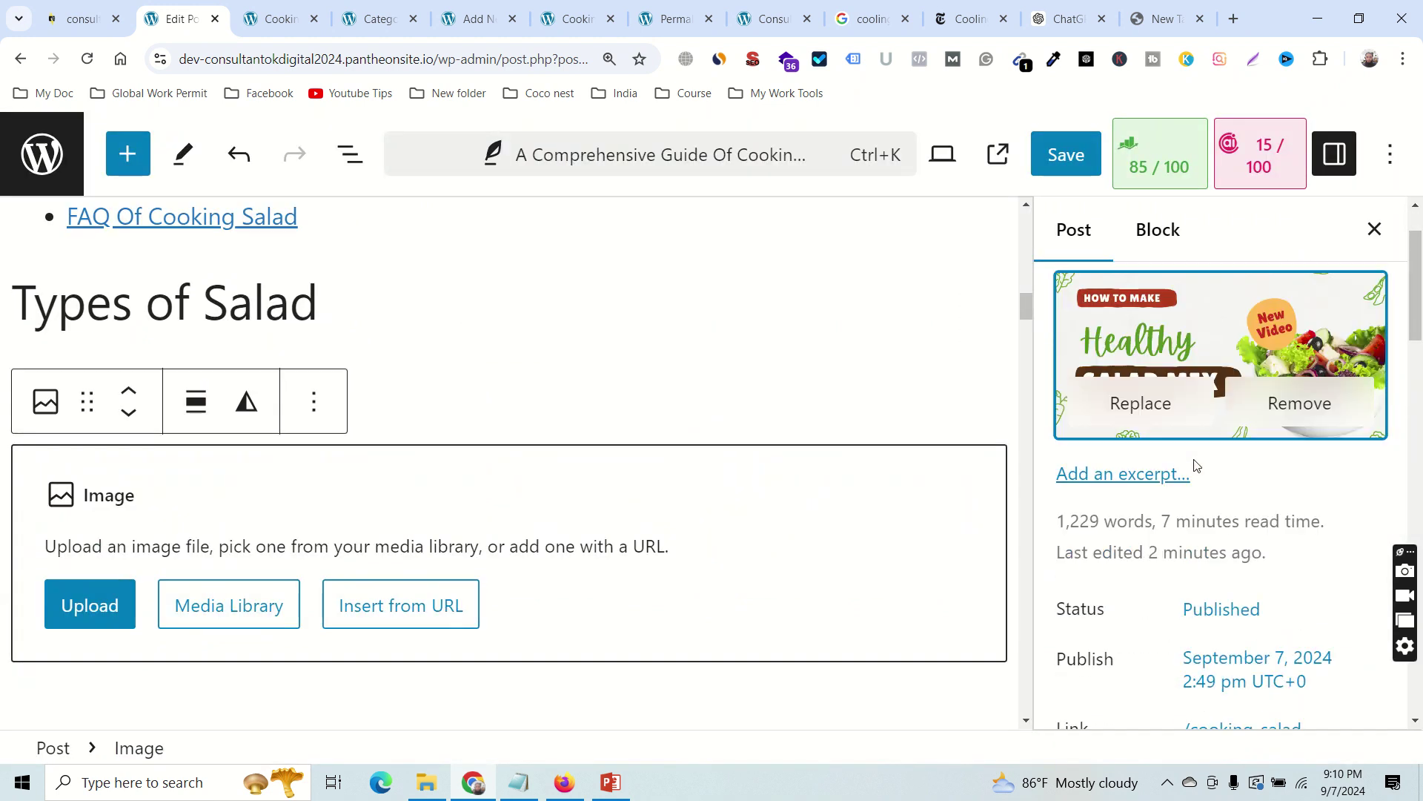
scroll(1290, 525, down, 12)
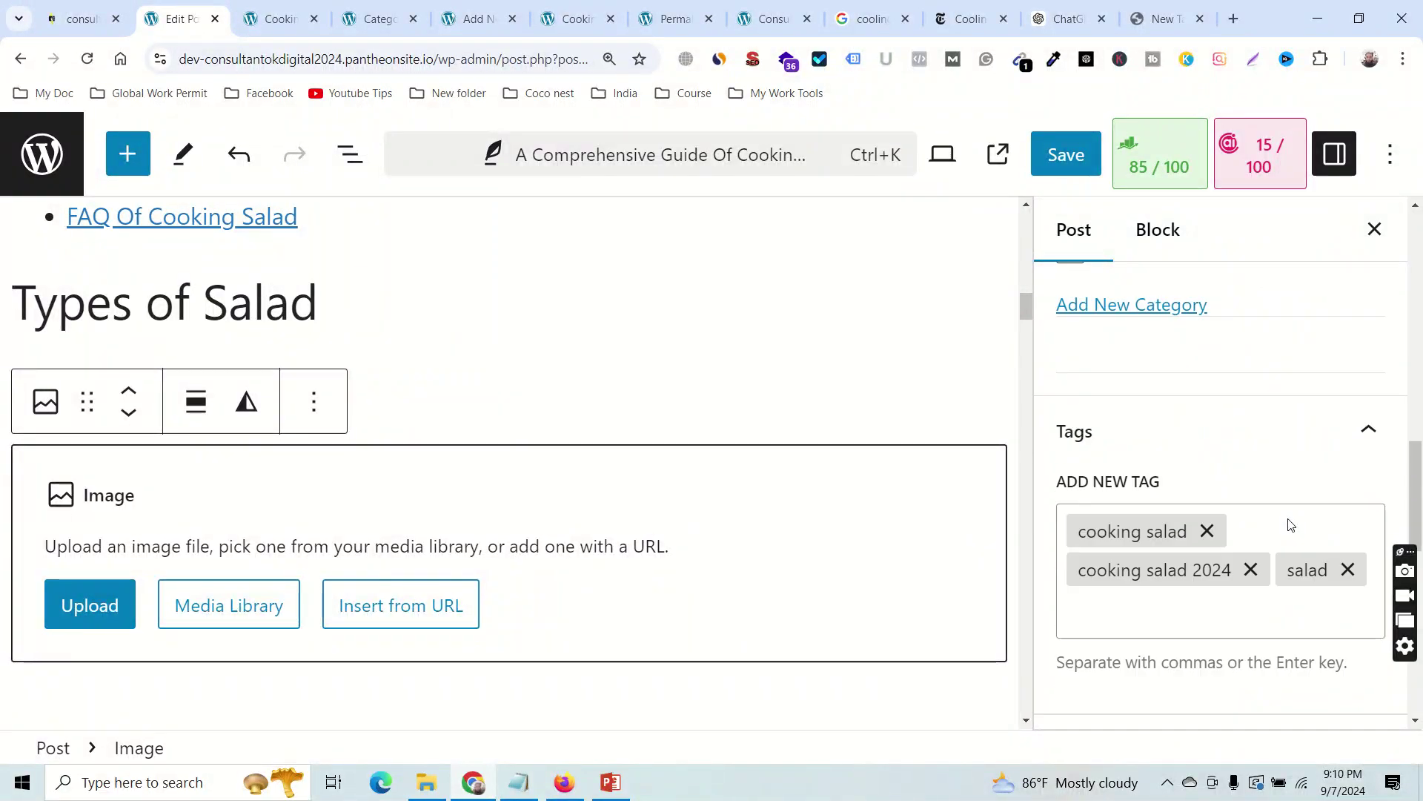
scroll(1324, 297, up, 5)
click(1156, 156)
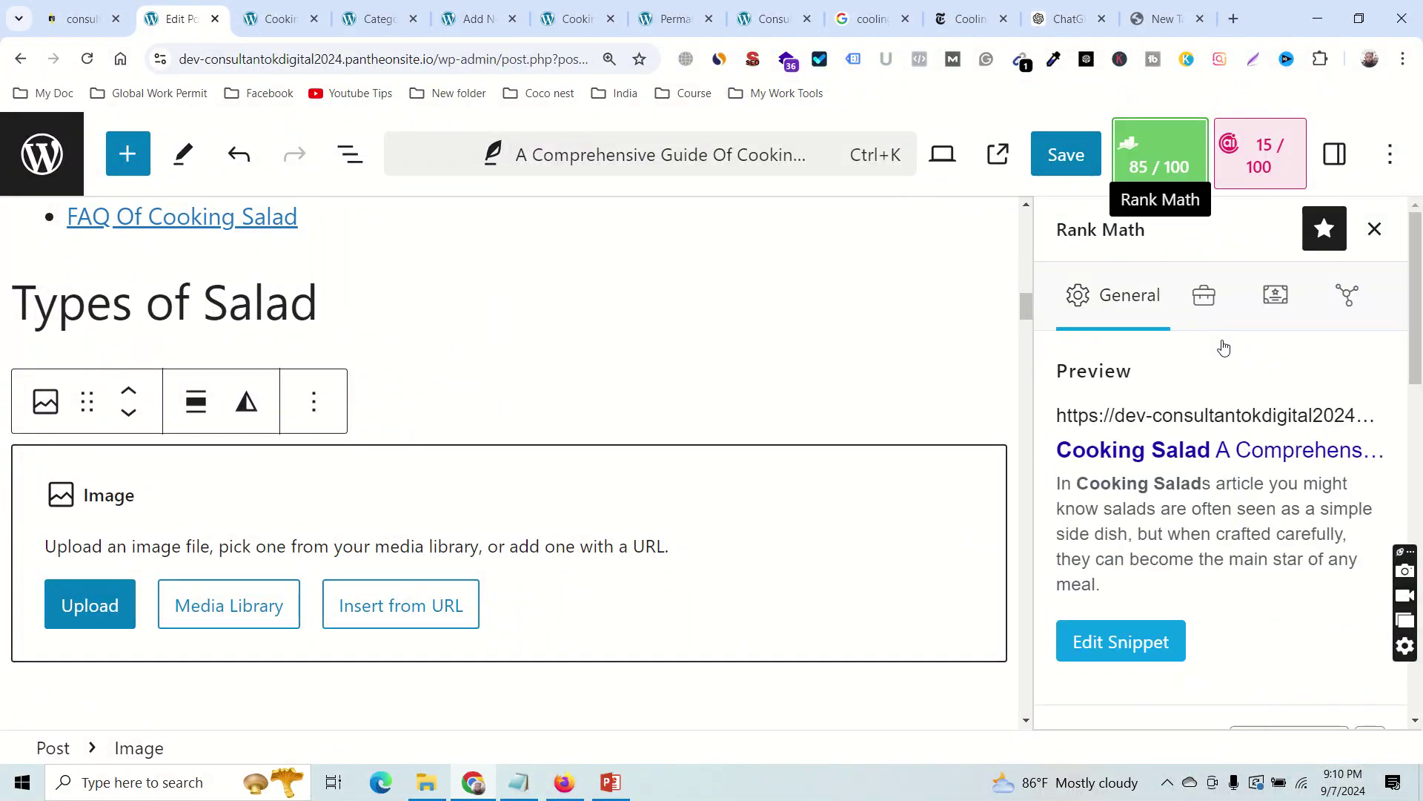
scroll(1309, 554, down, 3)
scroll(1309, 555, down, 10)
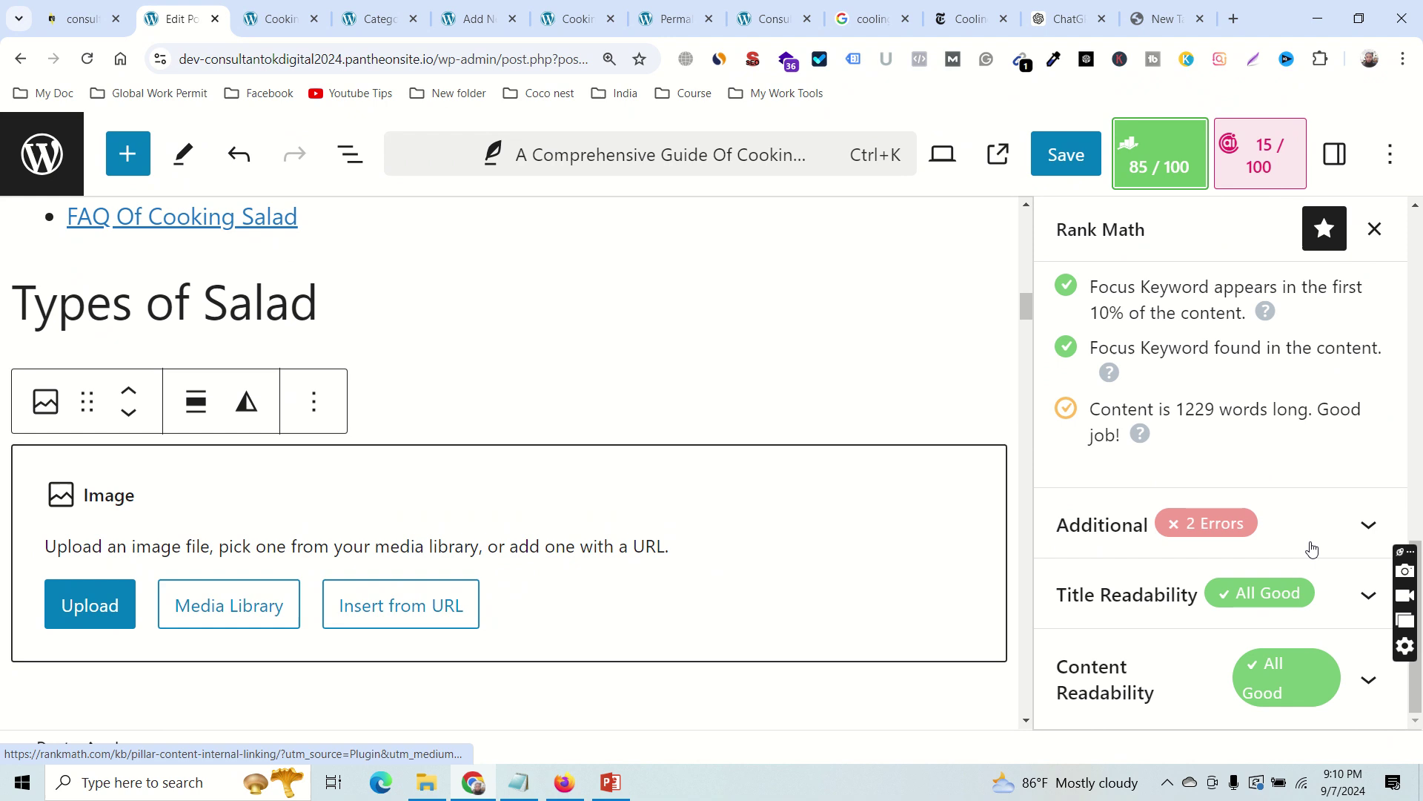
scroll(1288, 523, down, 4)
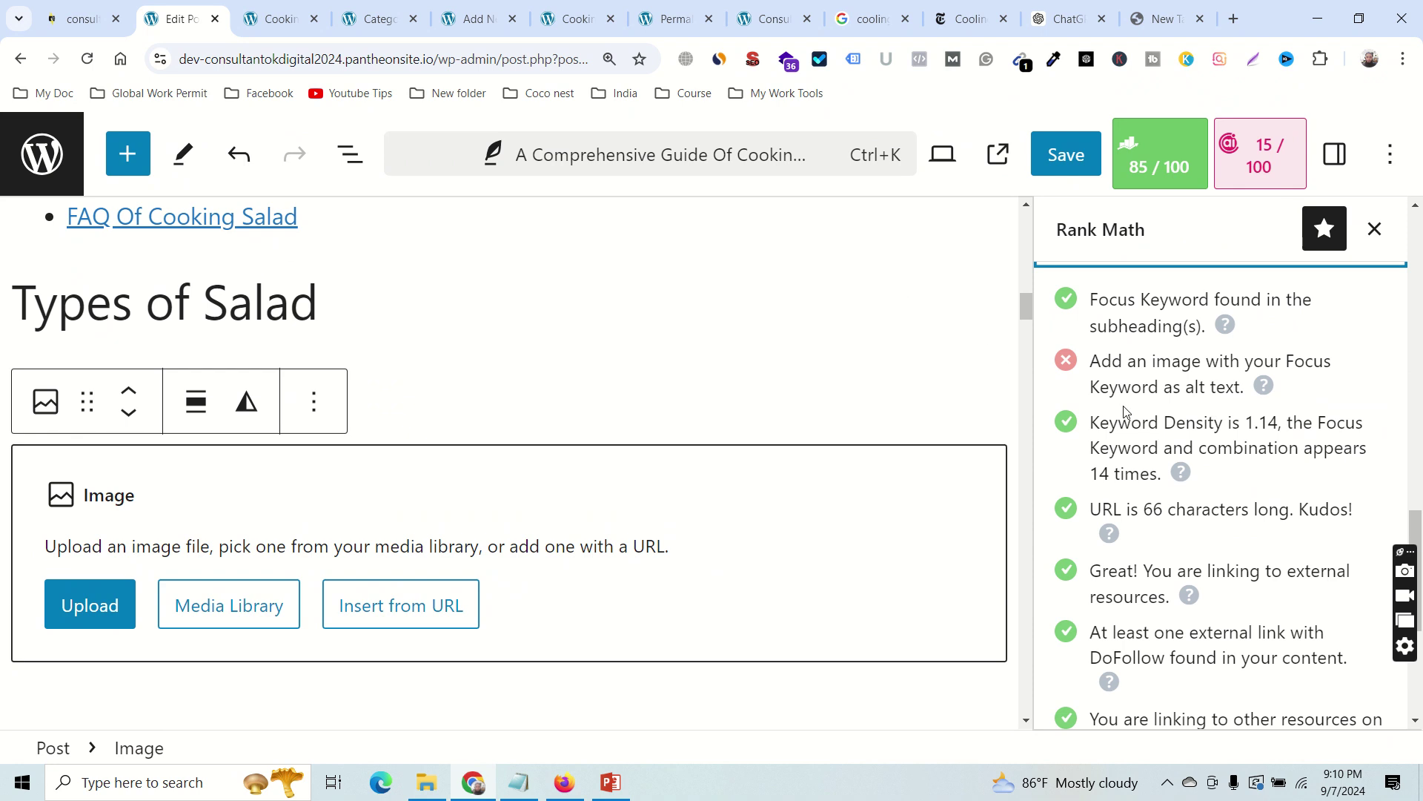
click(1062, 155)
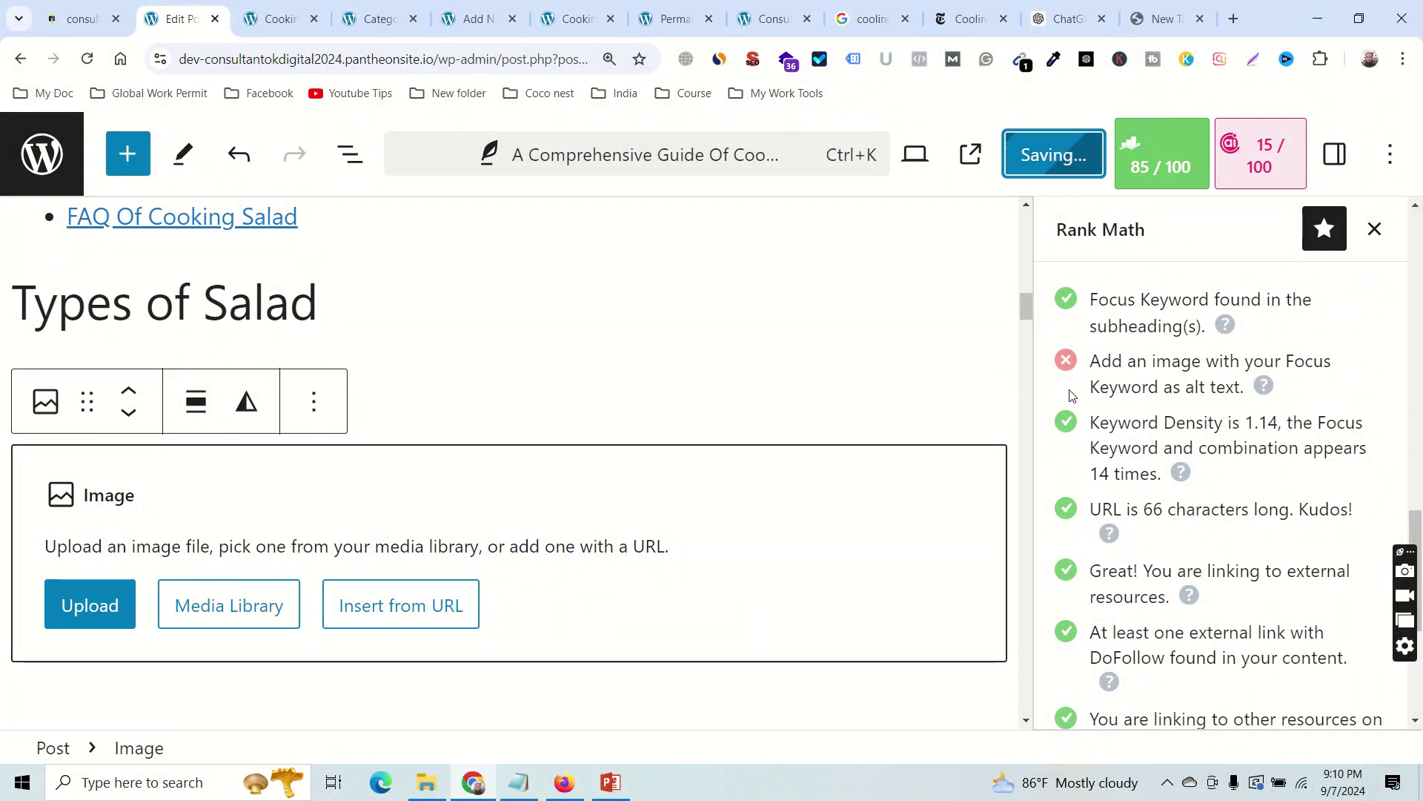
Recheck the Rank Math focus keyword, Basic SEO checks and search snippet preview.
mouse_move(570, 6)
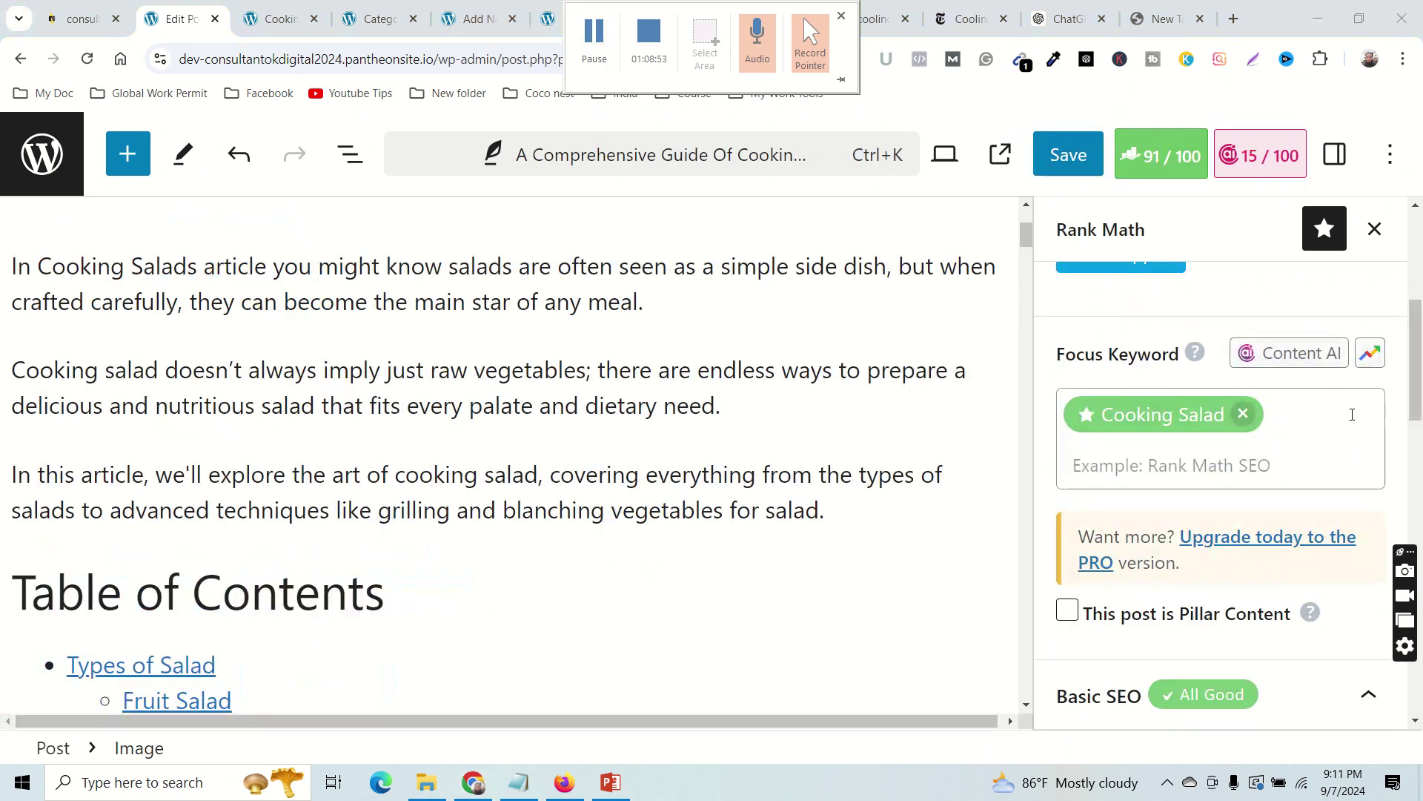
scroll(1261, 398, up, 5)
scroll(1261, 399, down, 5)
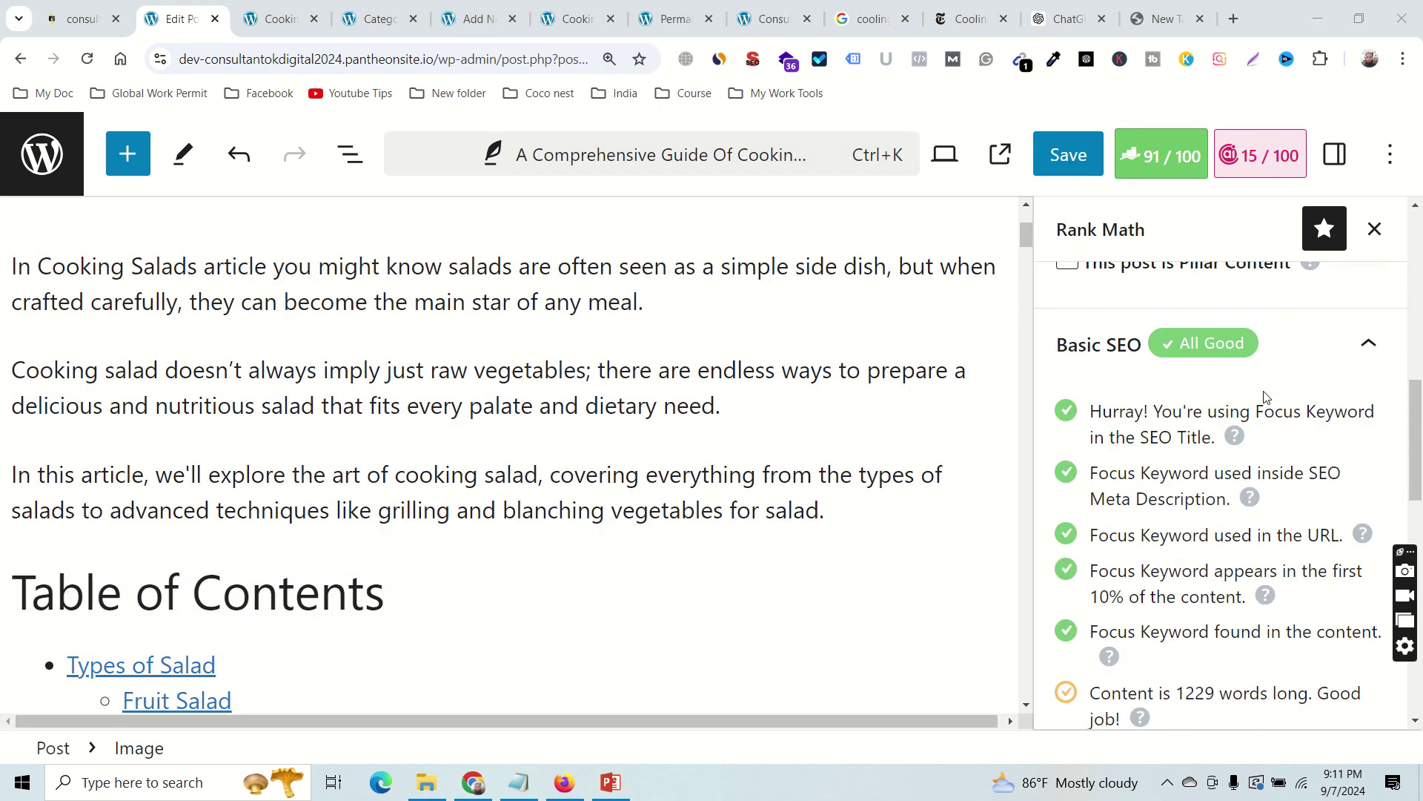
scroll(1264, 398, up, 8)
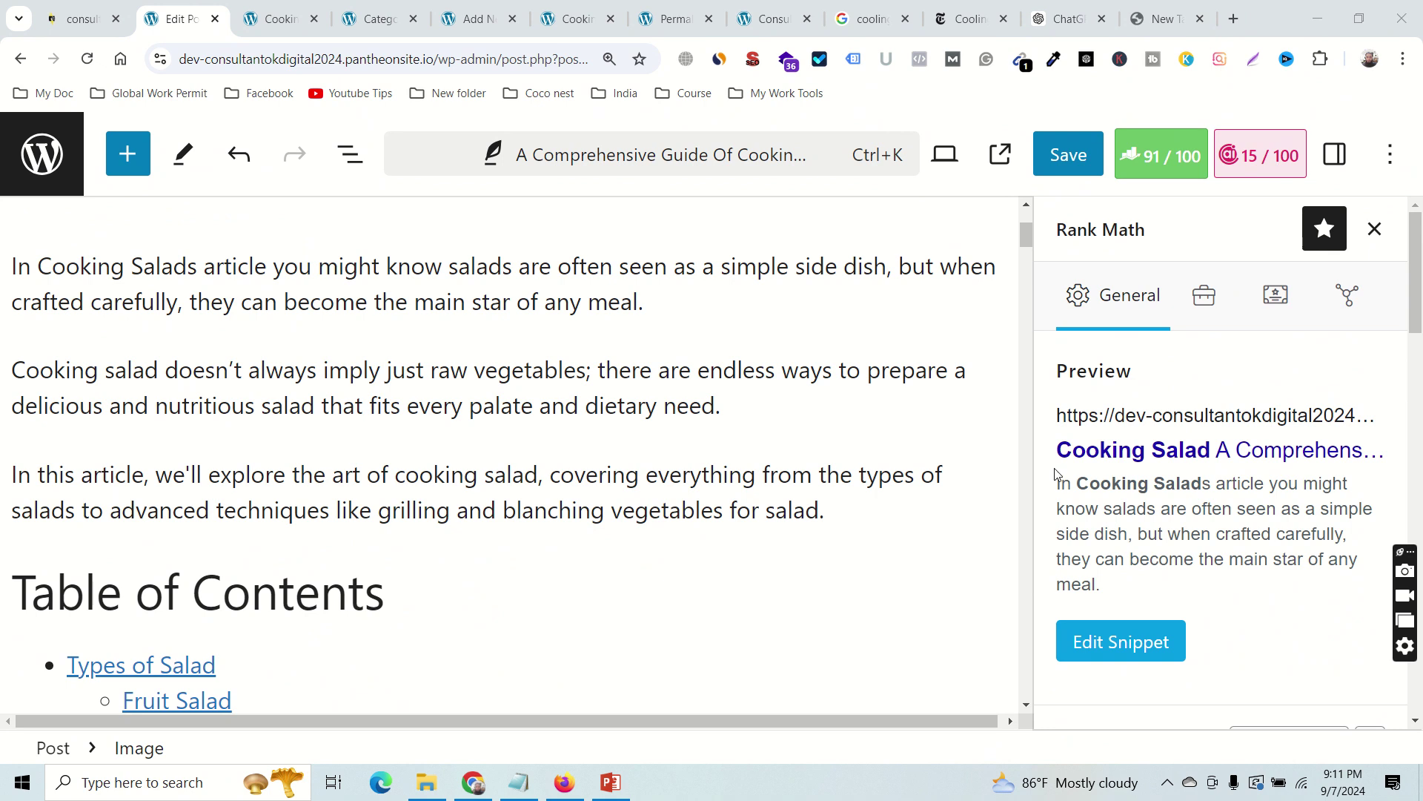
scroll(467, 497, up, 3)
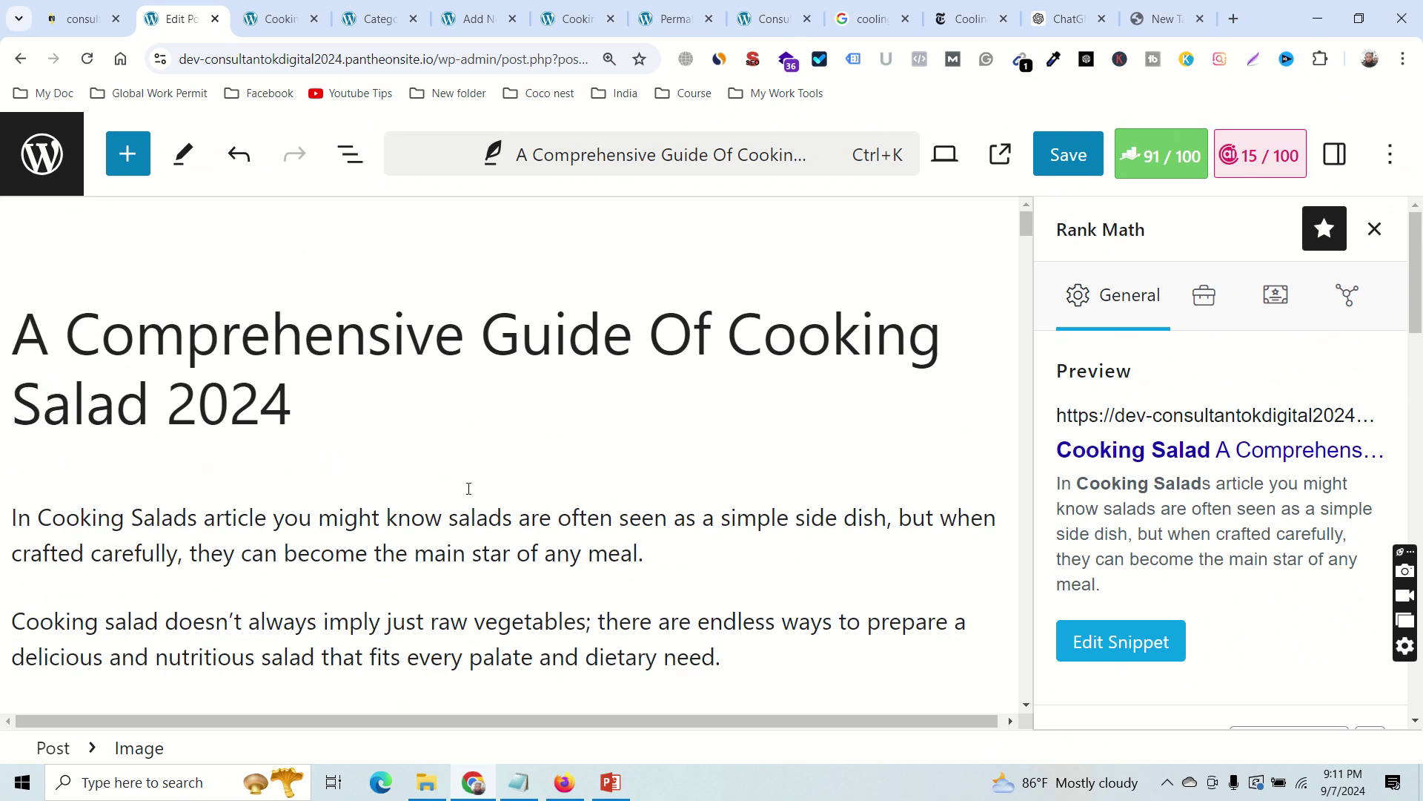
Add an empty paragraph directly below the Grain Salad heading in the post content.
scroll(466, 511, down, 4)
scroll(466, 514, down, 20)
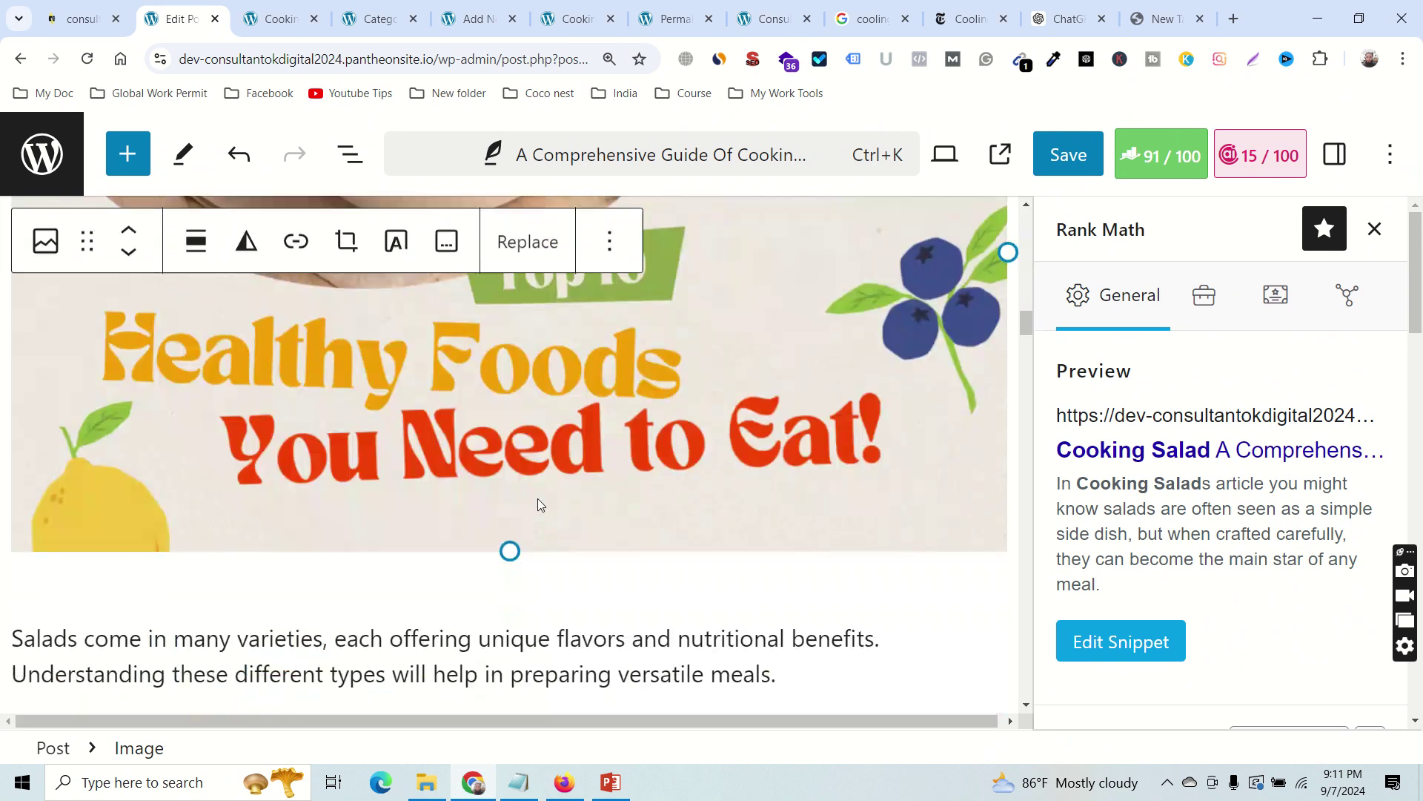
scroll(395, 493, down, 20)
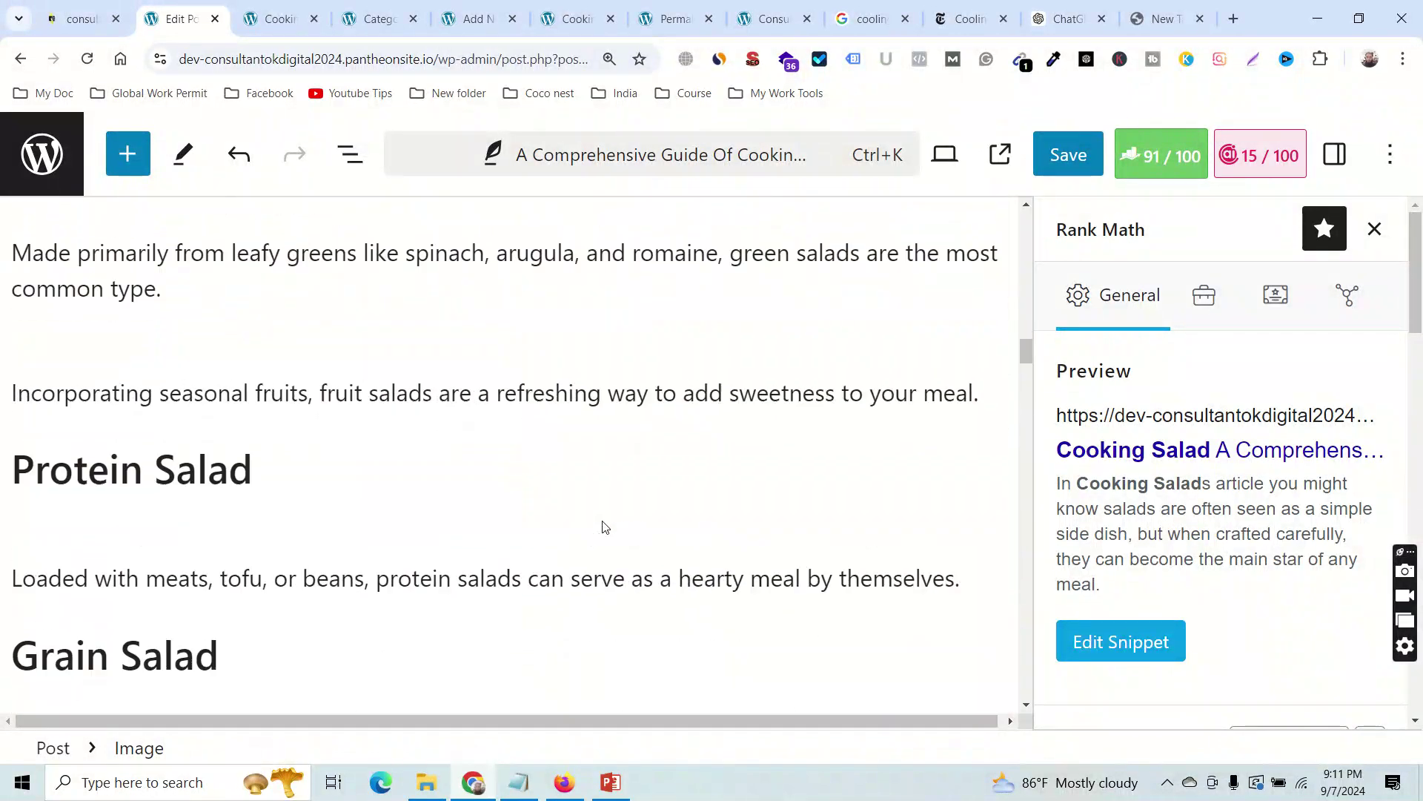
click(324, 528)
key(Return)
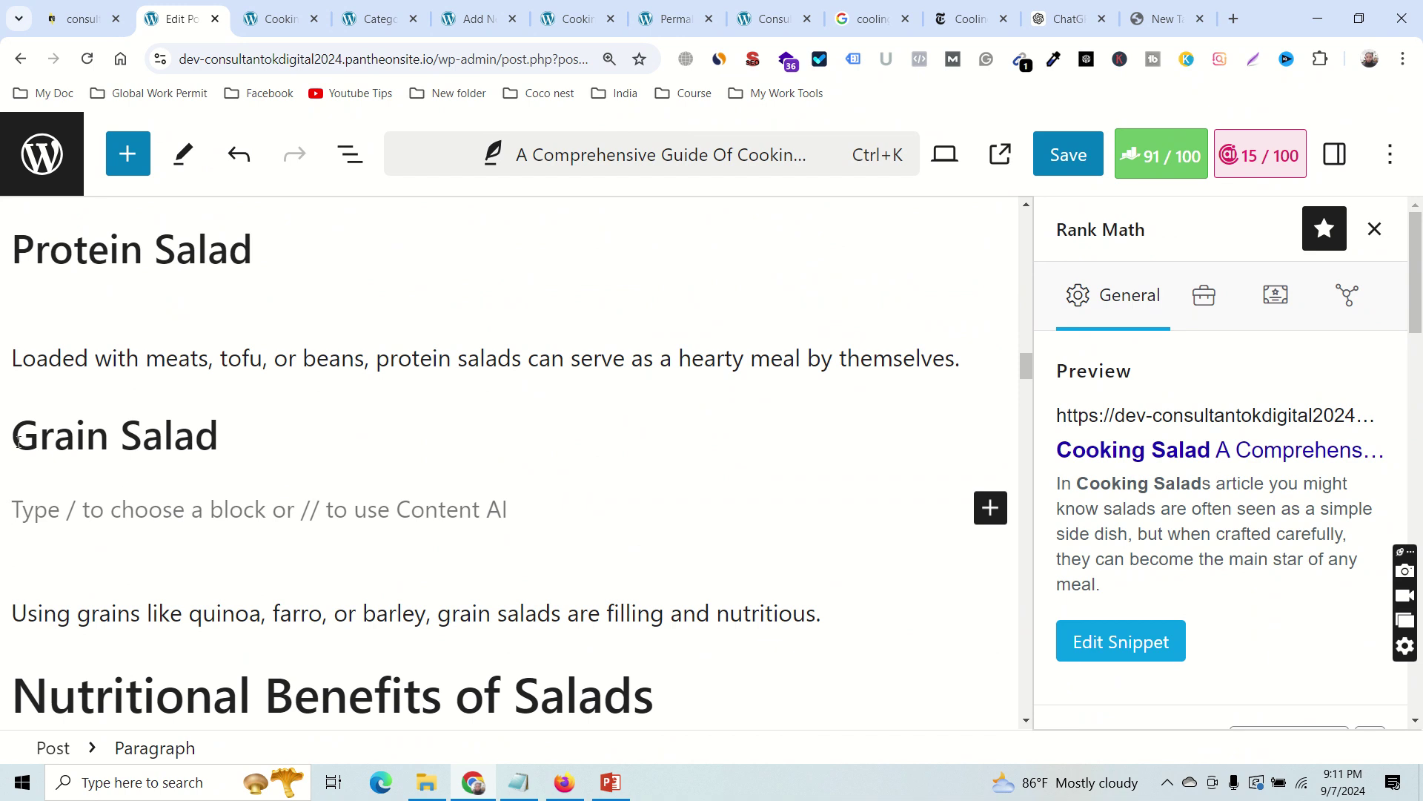
Copy the Grain Salad heading text and, in Canva, replace the "Healthy Foods" text on page 3 of the design with it.
drag(18, 442, 213, 444)
key(ctrl+c)
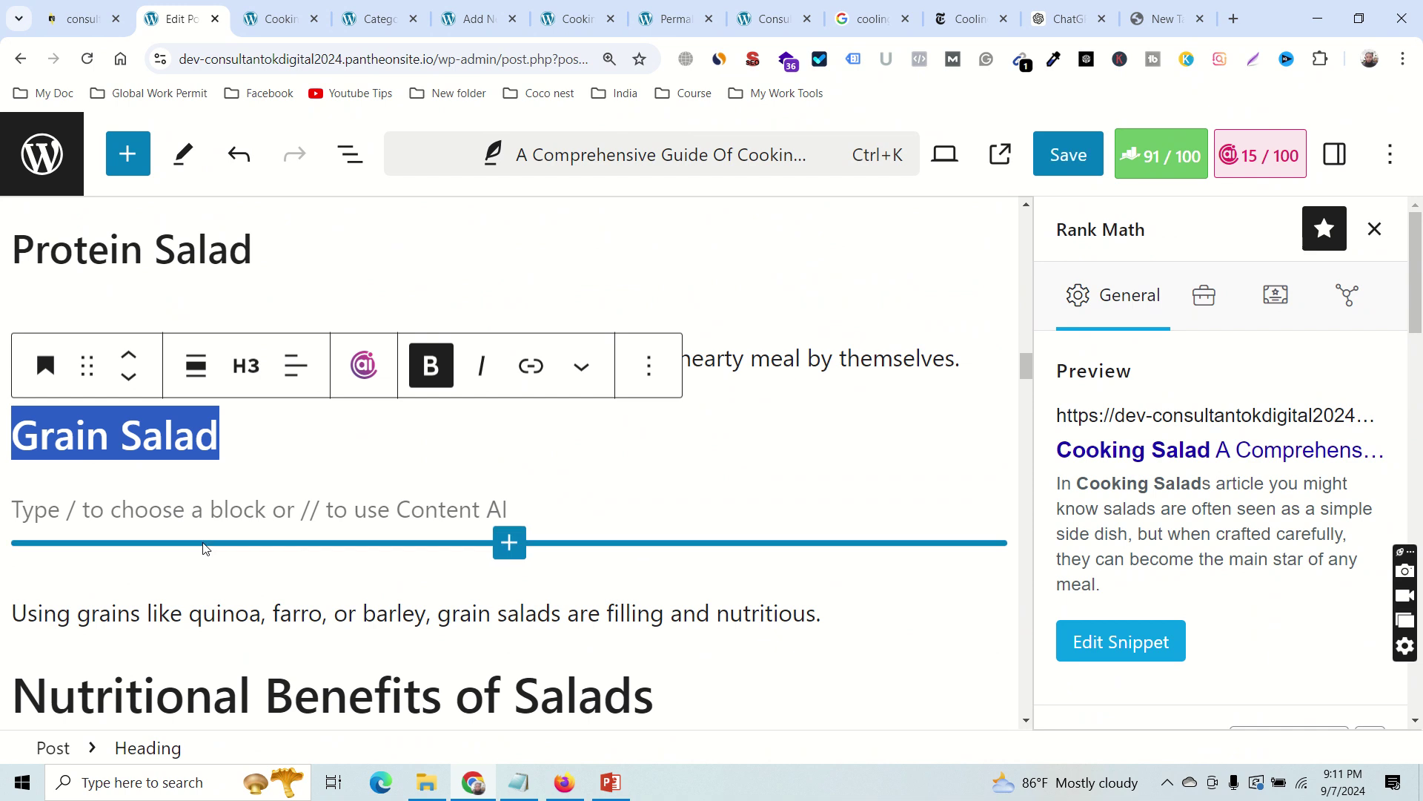
click(564, 782)
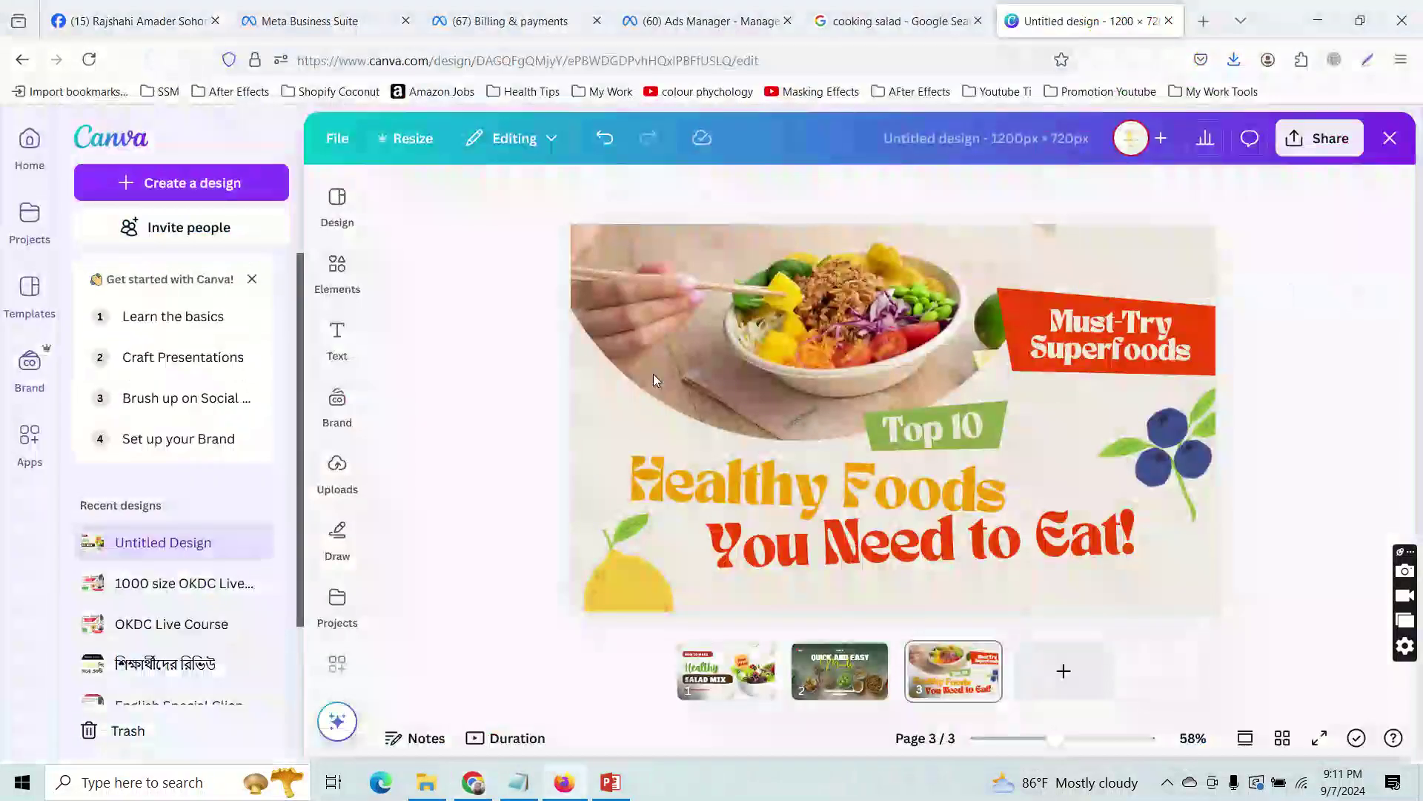
click(752, 489)
double_click(754, 486)
key(ctrl+v)
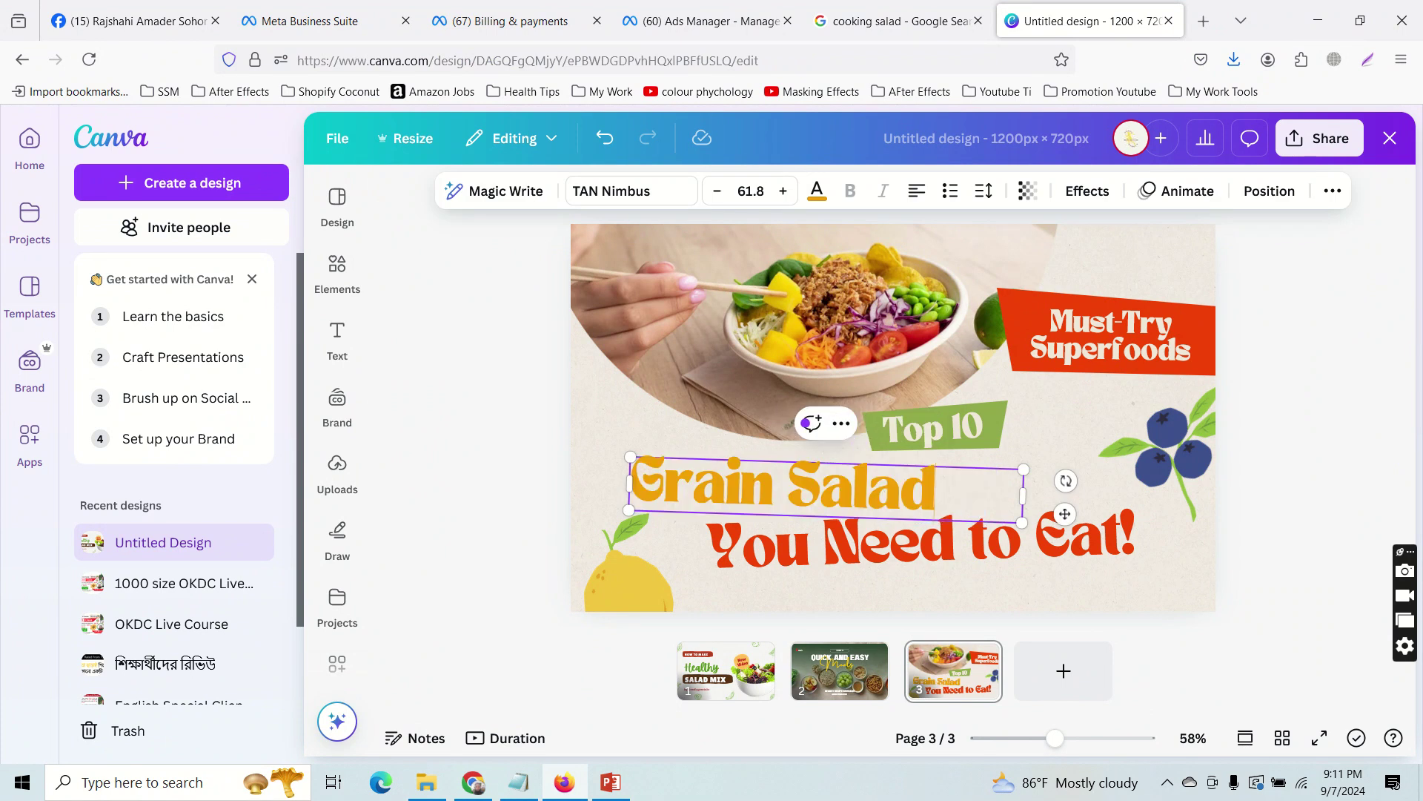
click(870, 543)
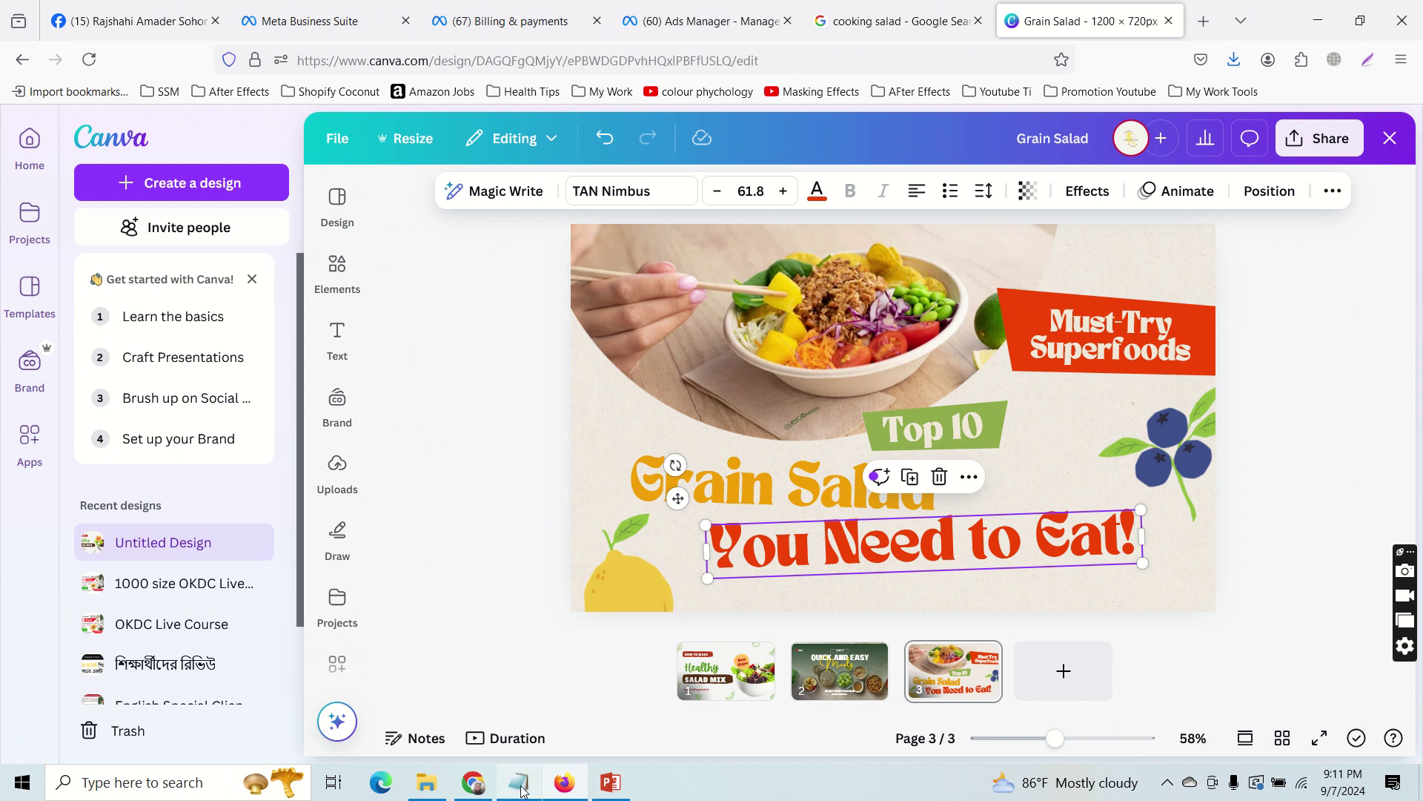
In File Explorer, rename image file 3 in the Untitled design folder as "Grain Salad" and minimize the folder window.
click(427, 782)
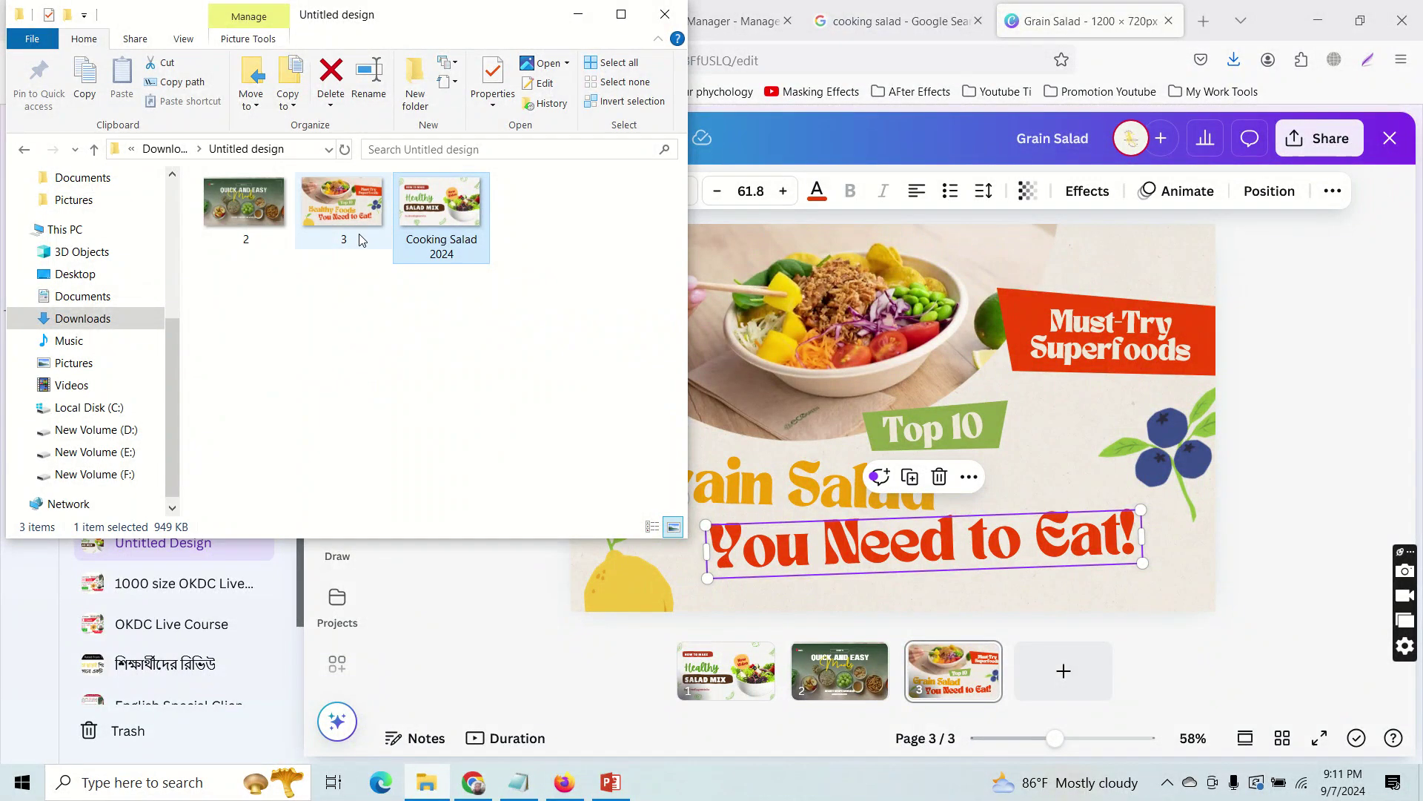
click(333, 240)
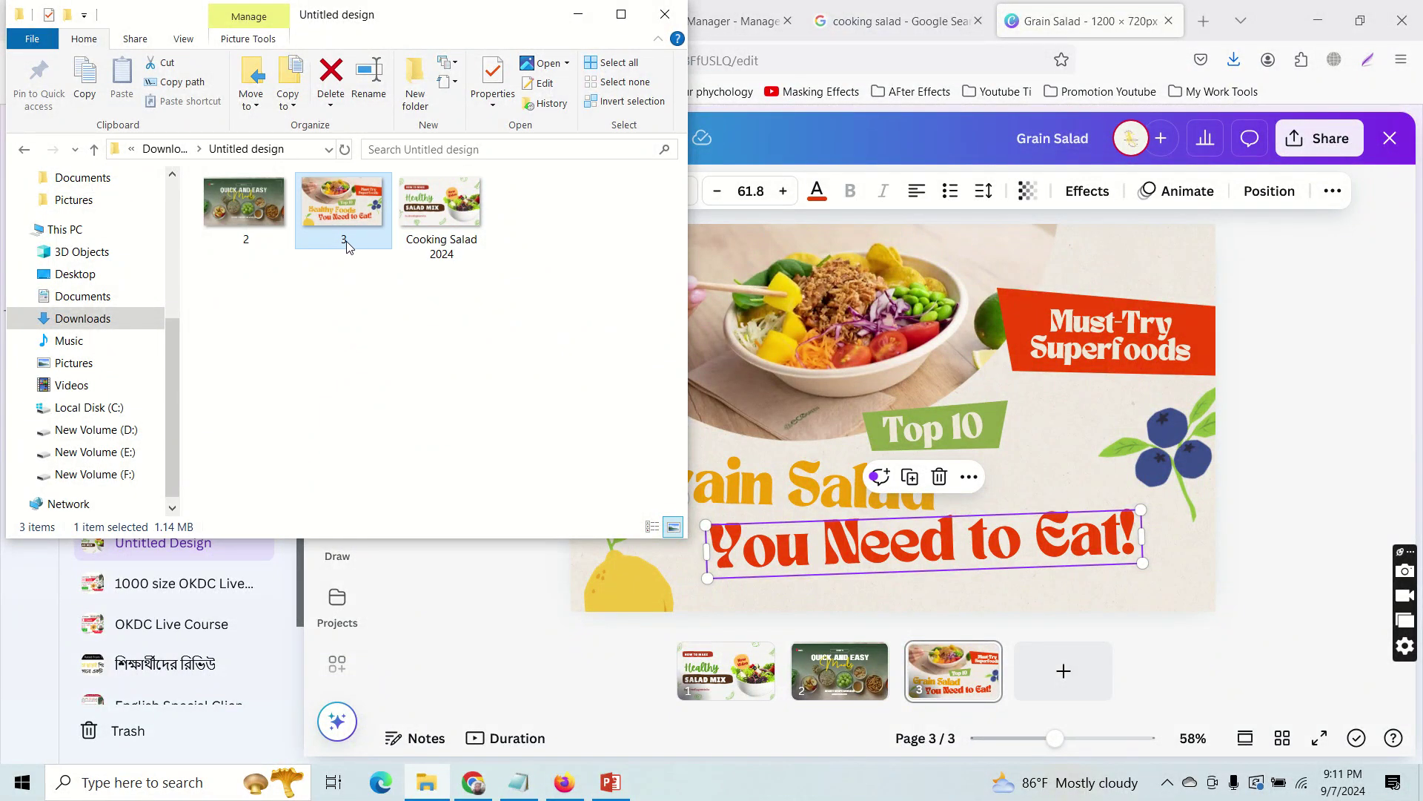
click(346, 240)
key(ctrl+v)
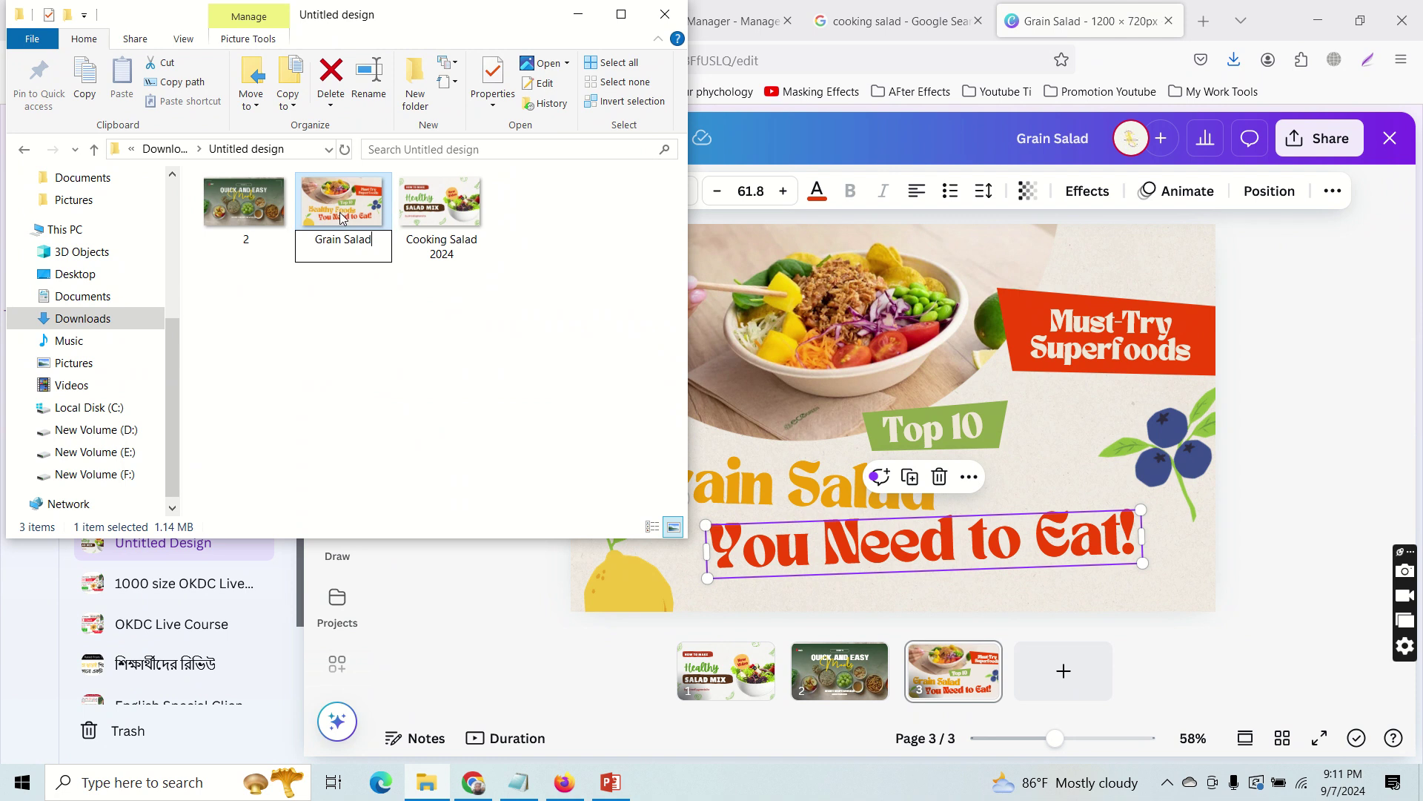
key(Return)
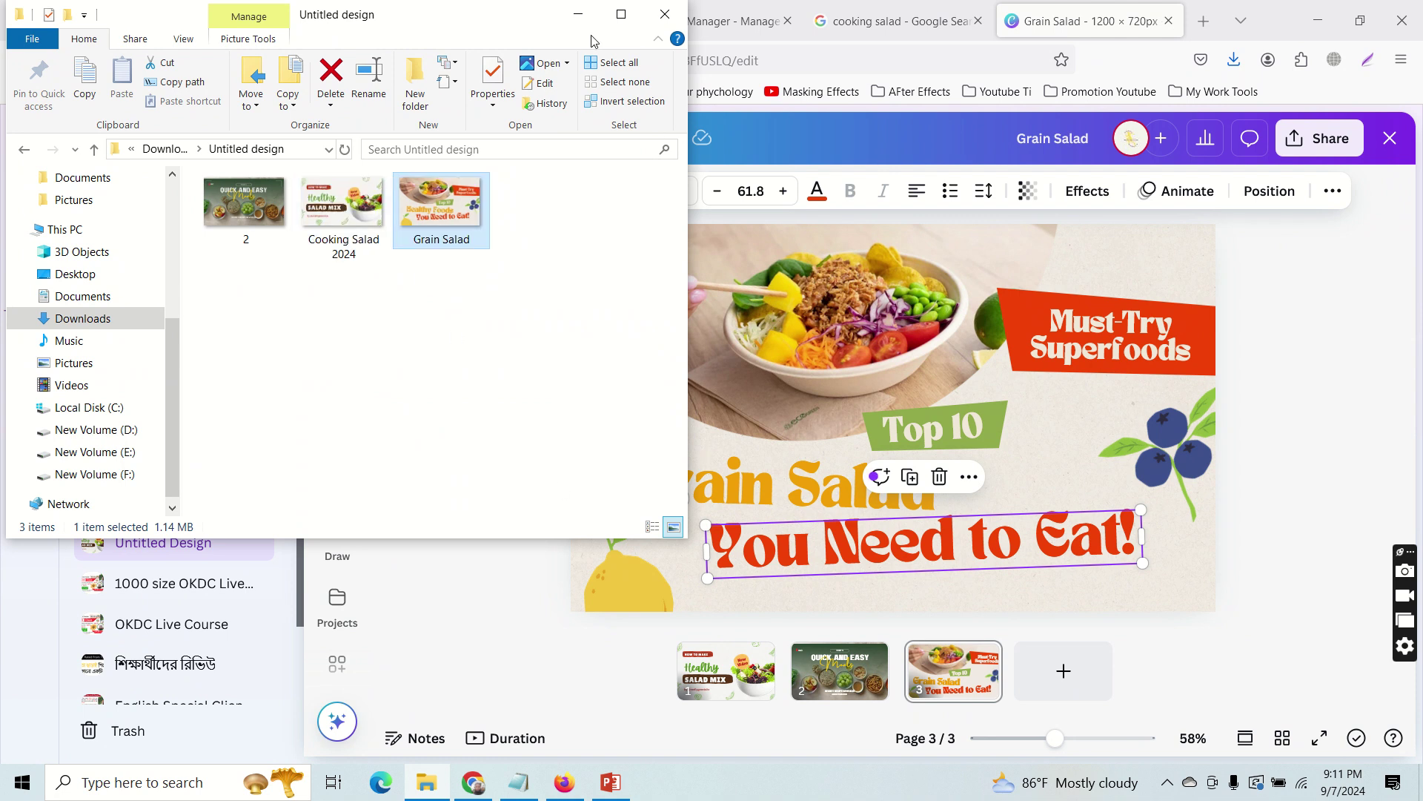
click(578, 14)
Switch back to the WordPress post editor and insert an Image block below the Grain Salad heading.
click(475, 780)
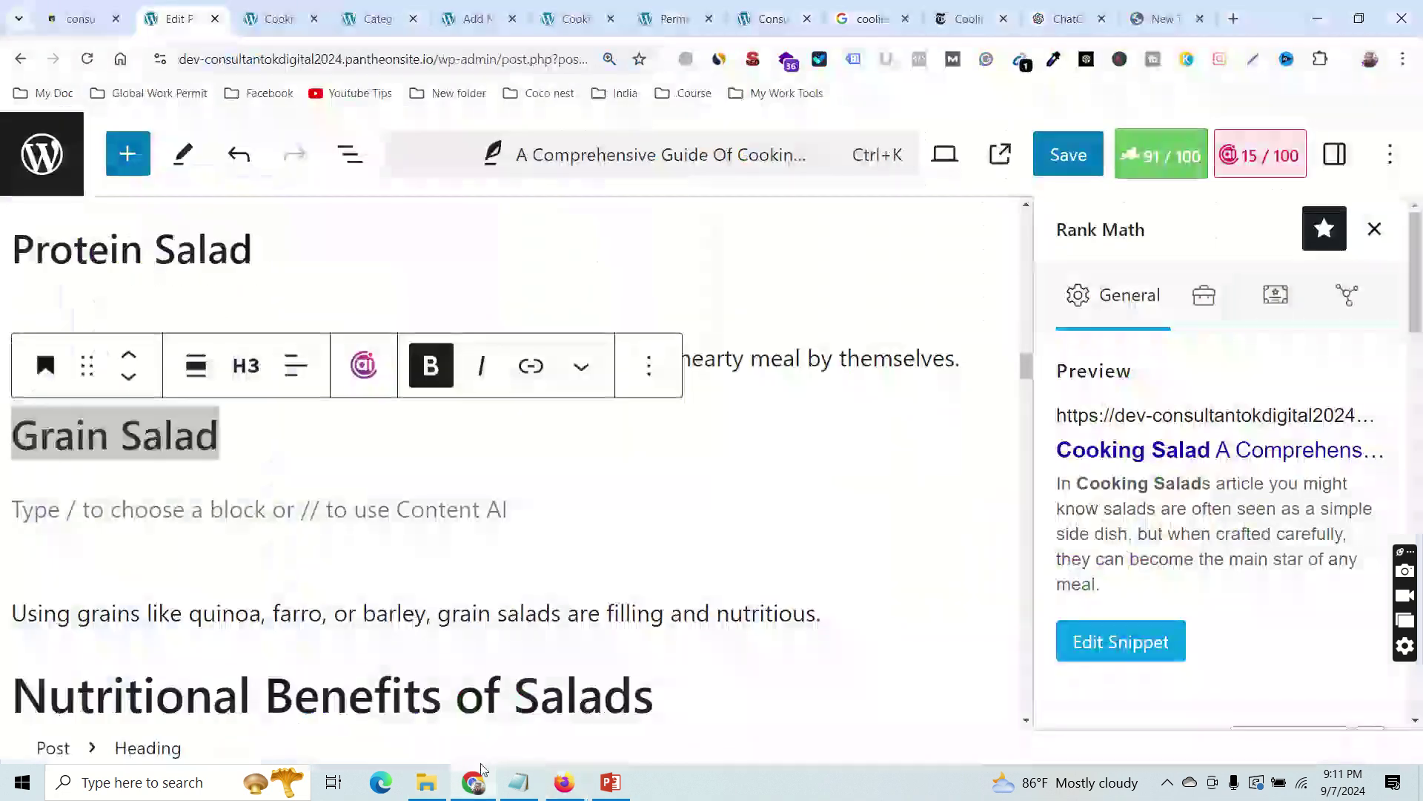
click(726, 547)
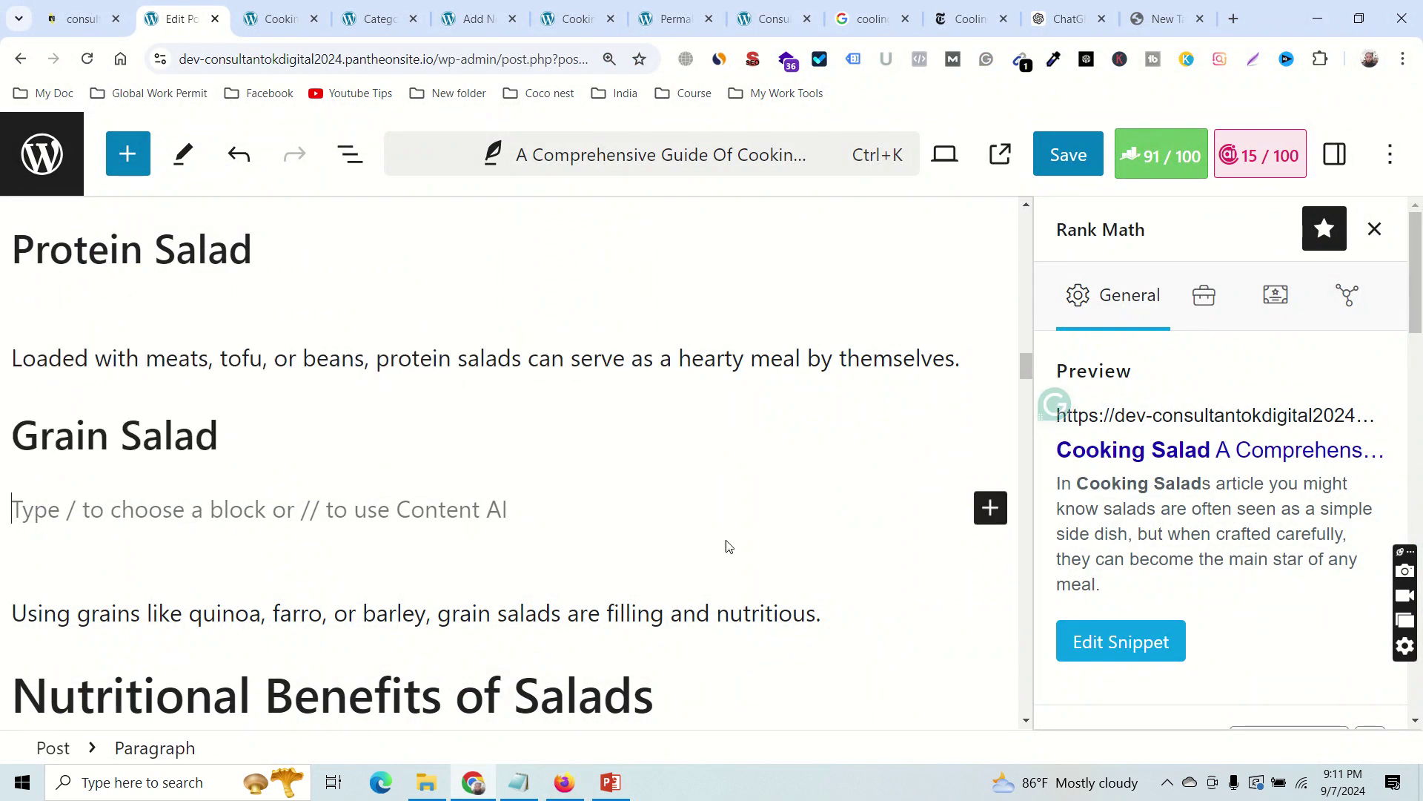
click(991, 510)
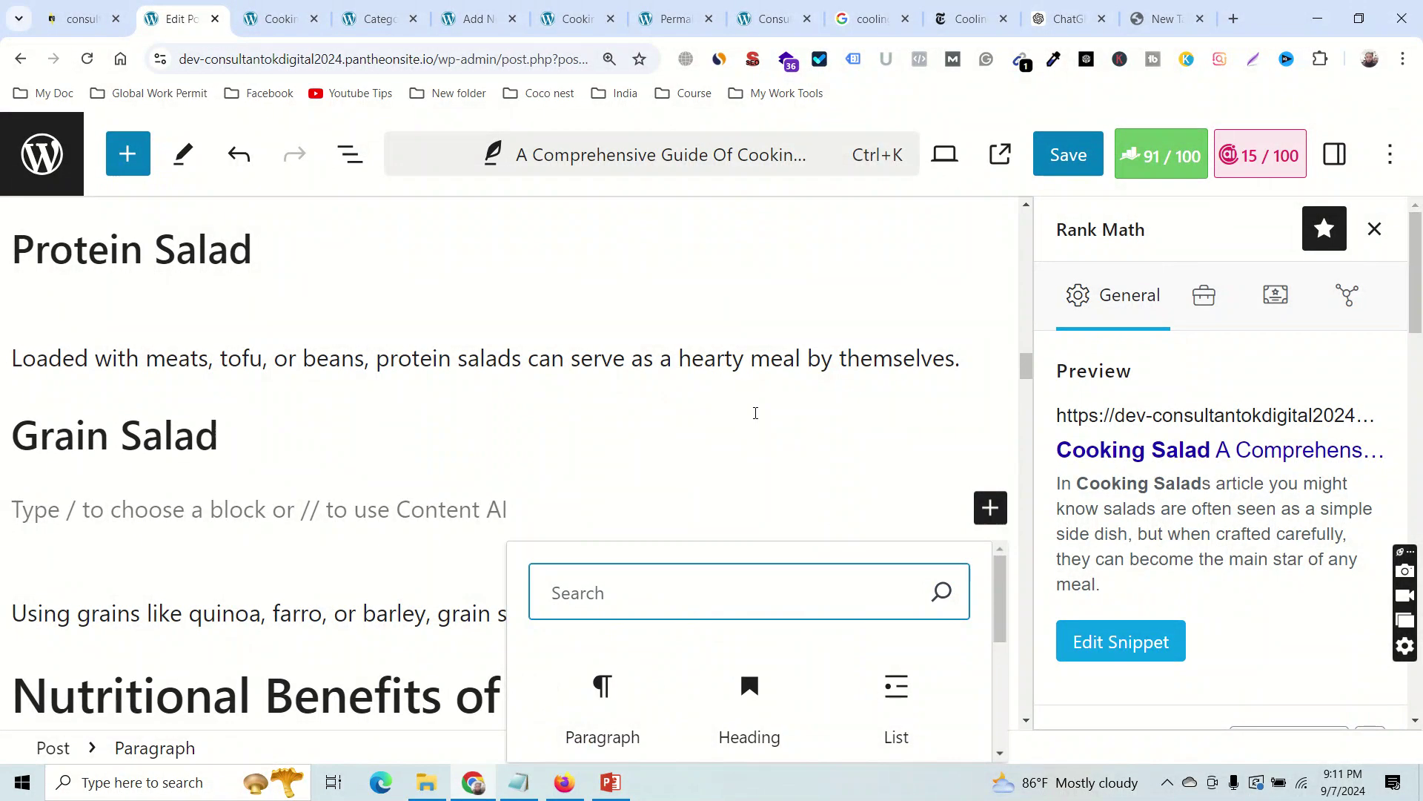
scroll(705, 412, up, 10)
scroll(707, 412, down, 10)
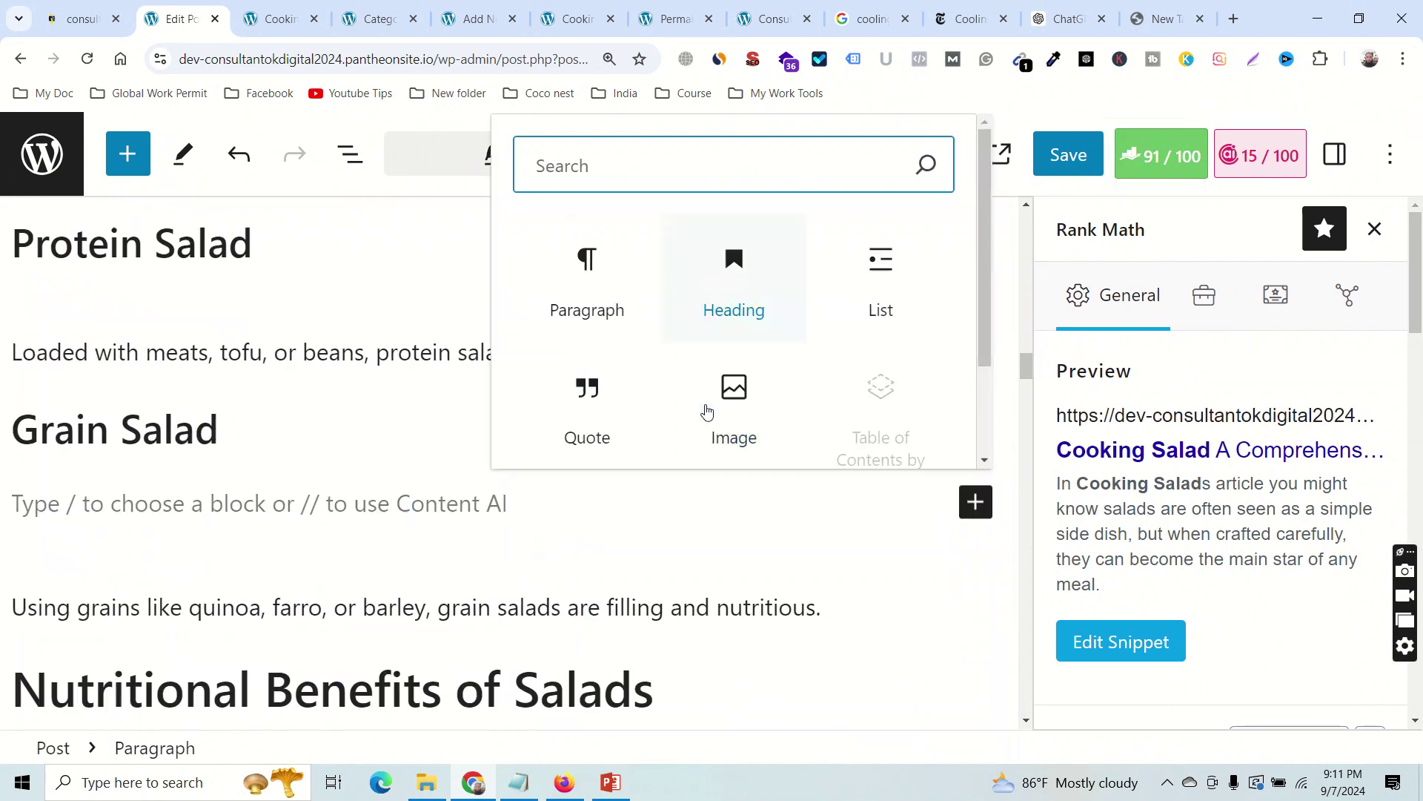
scroll(707, 412, down, 3)
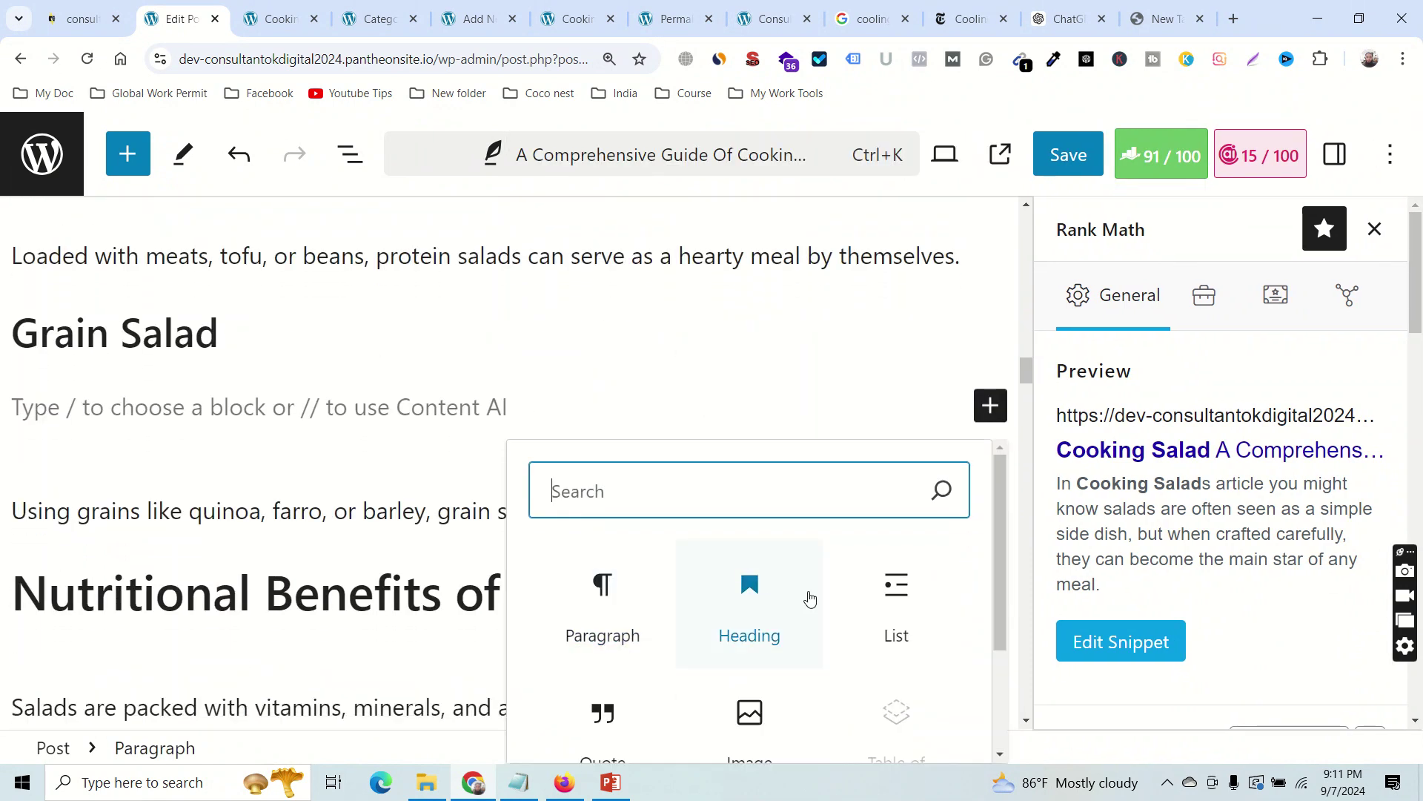
scroll(776, 594, down, 1)
click(763, 594)
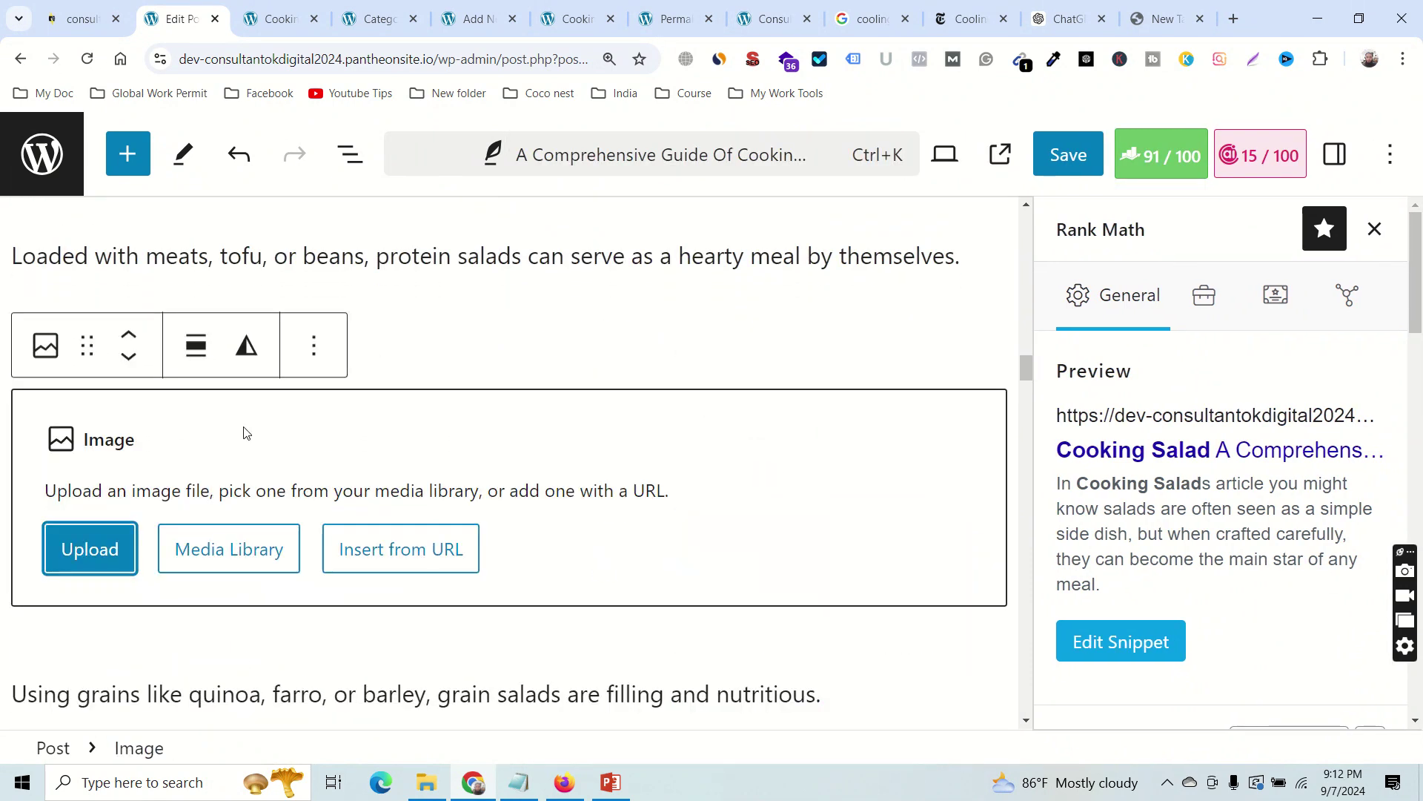
Choose the "Quick and Easy Meals" image (2.png) from the media library for the image block below Grain Salad.
click(203, 554)
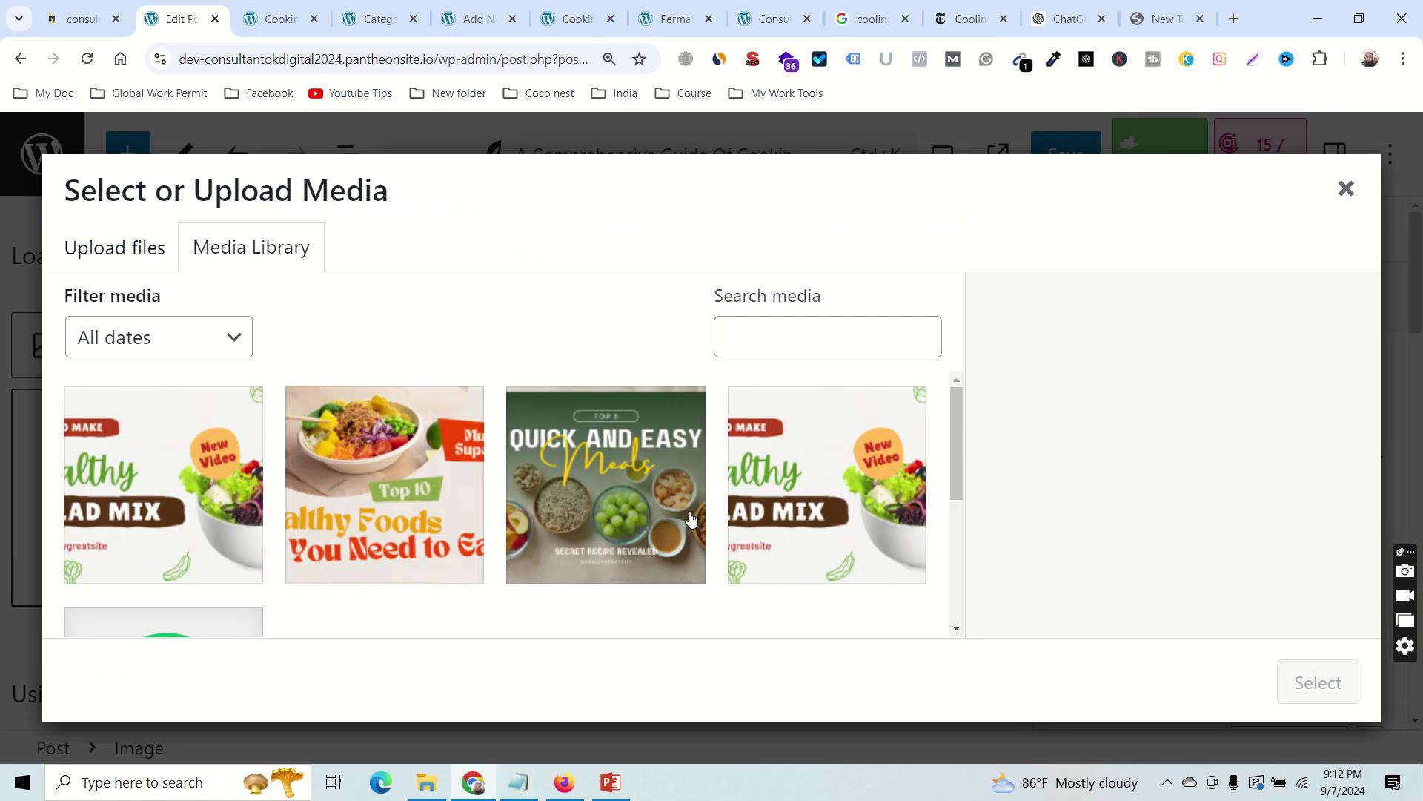
scroll(690, 517, down, 1)
click(252, 470)
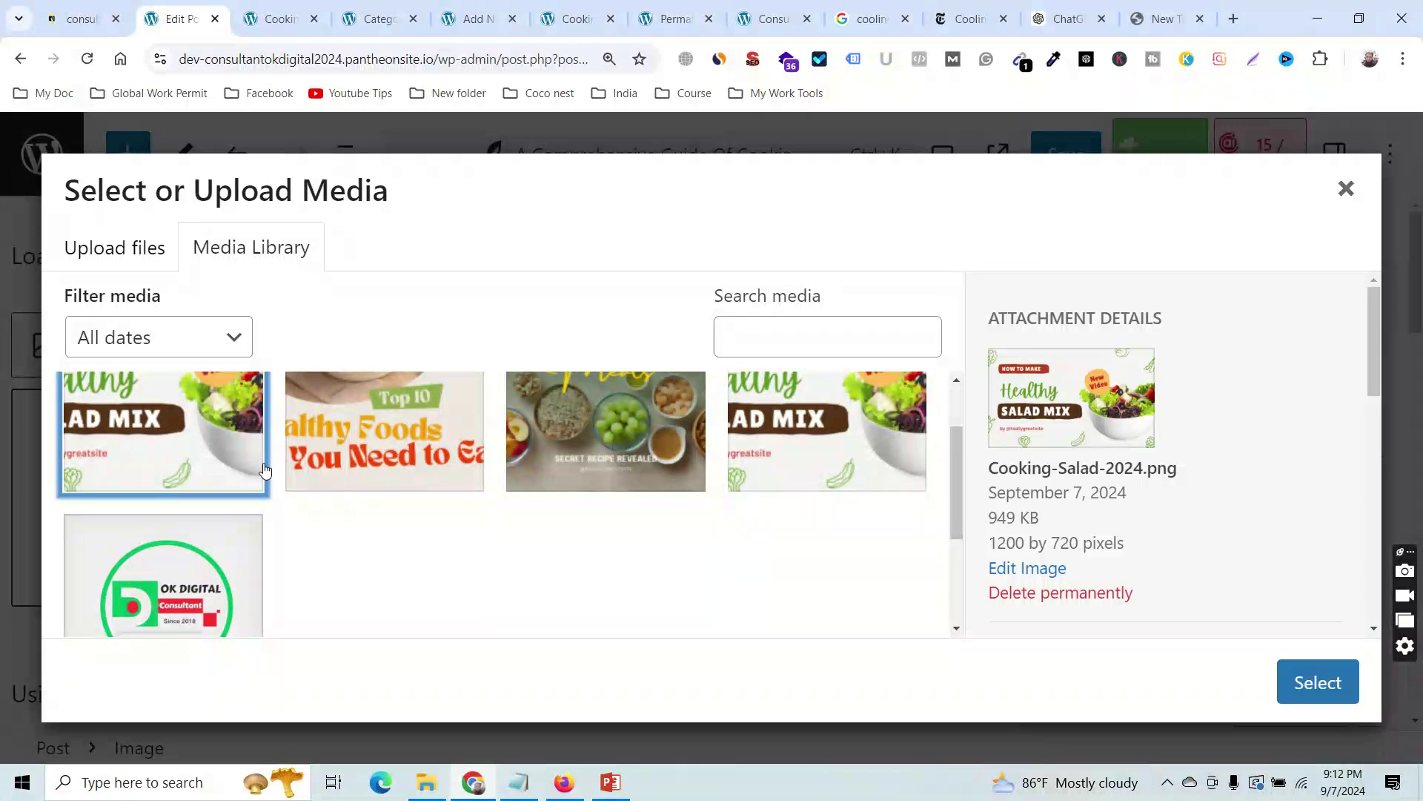
key(ctrl+minus)
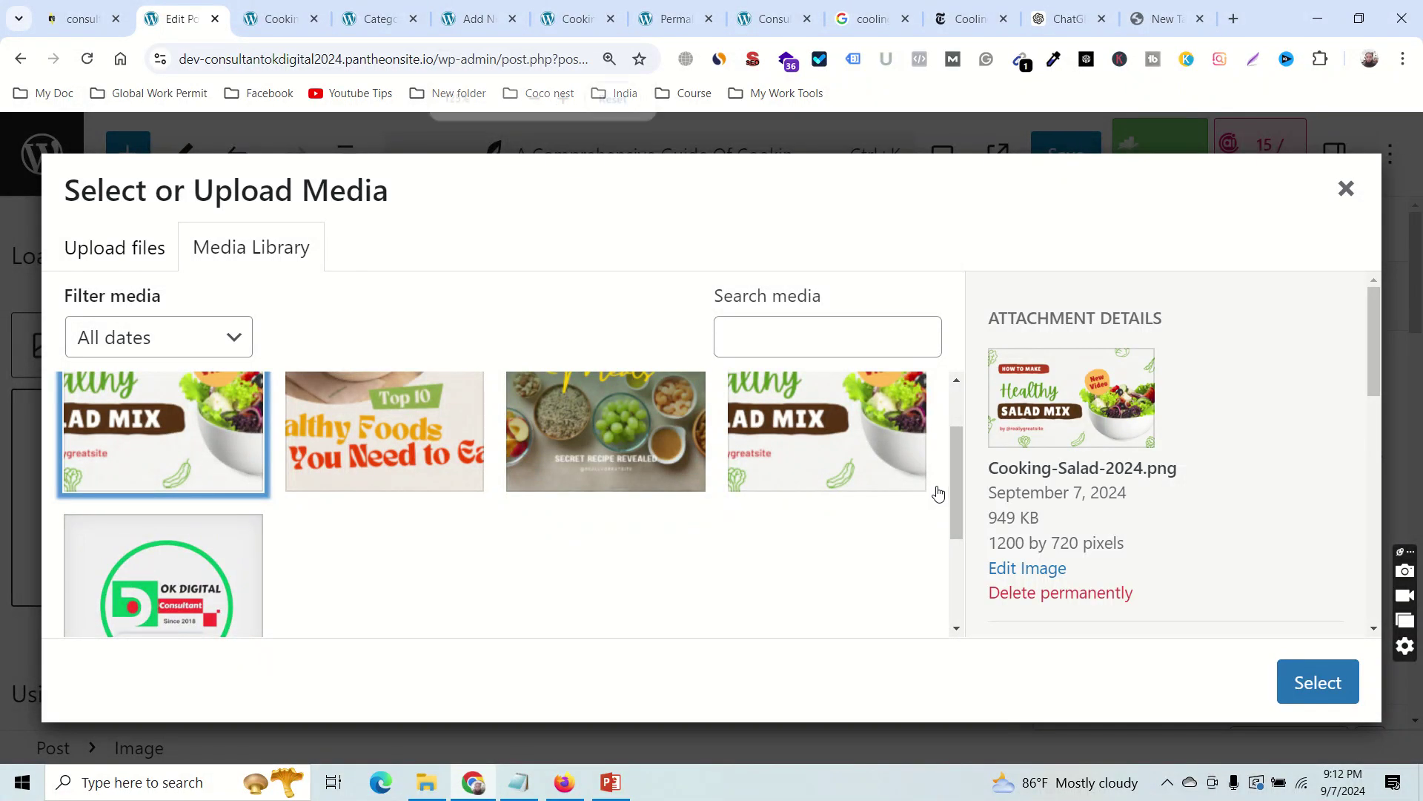
click(342, 441)
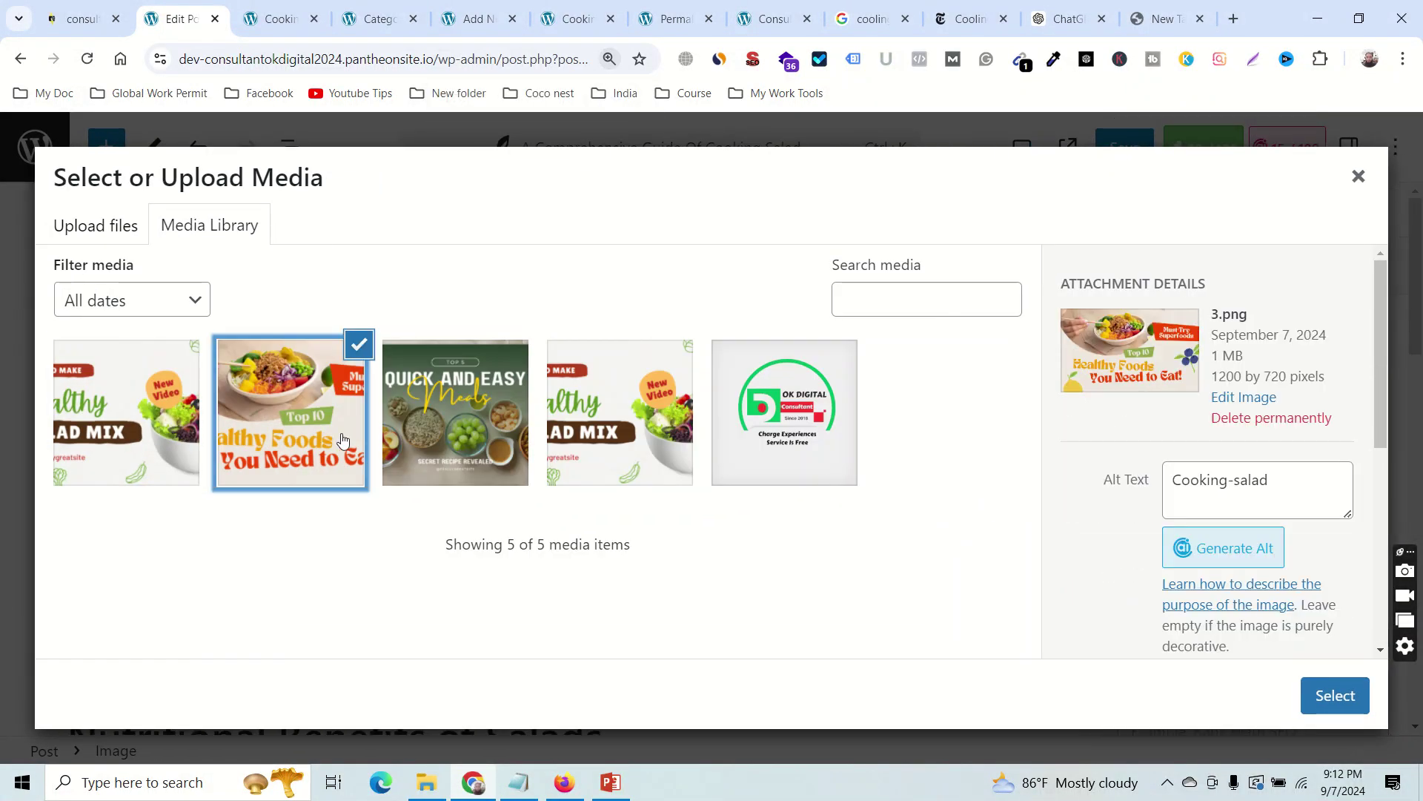
click(511, 441)
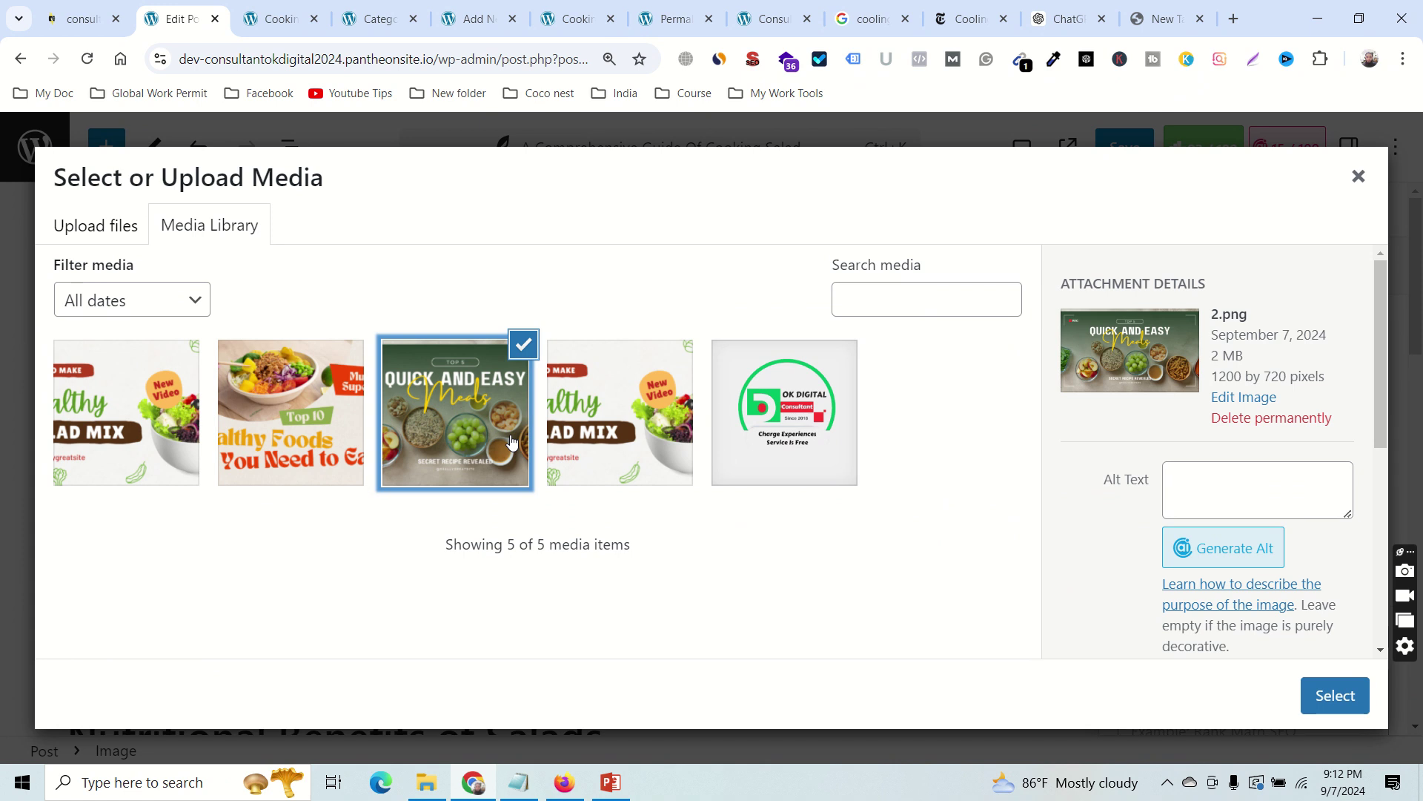
click(664, 477)
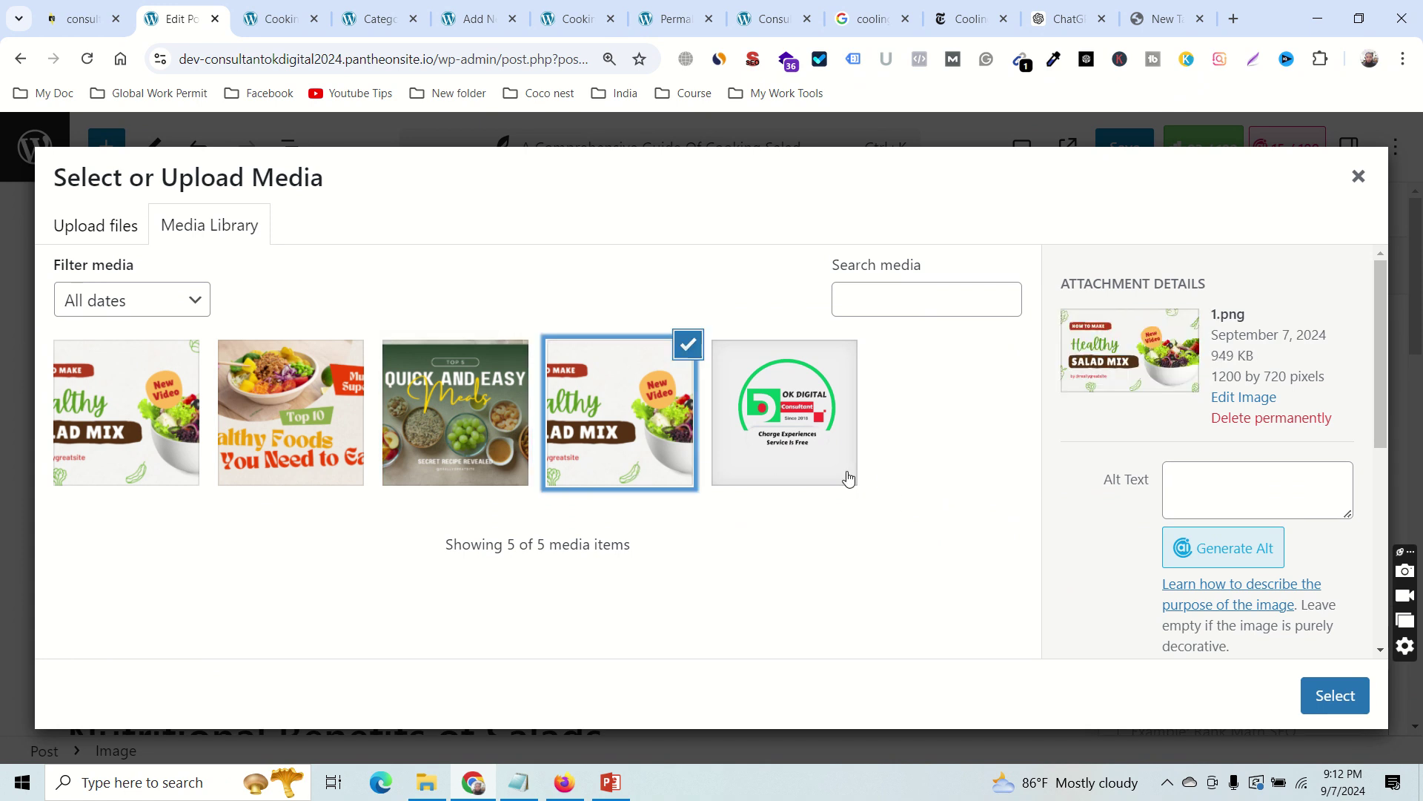
click(490, 456)
Set the alt text and title of 2.png to "Grain-salad" and insert it into the post.
click(1176, 474)
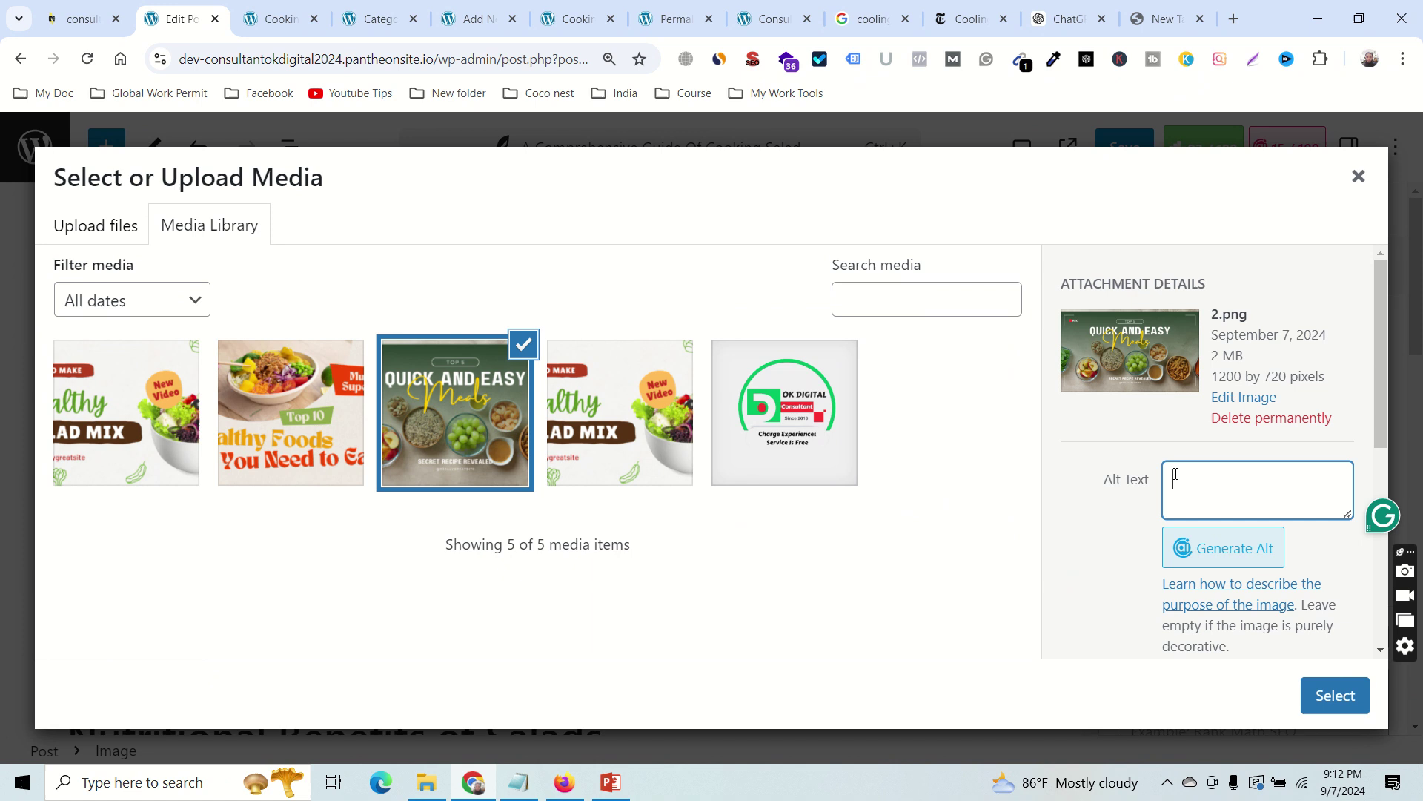
text(Gr)
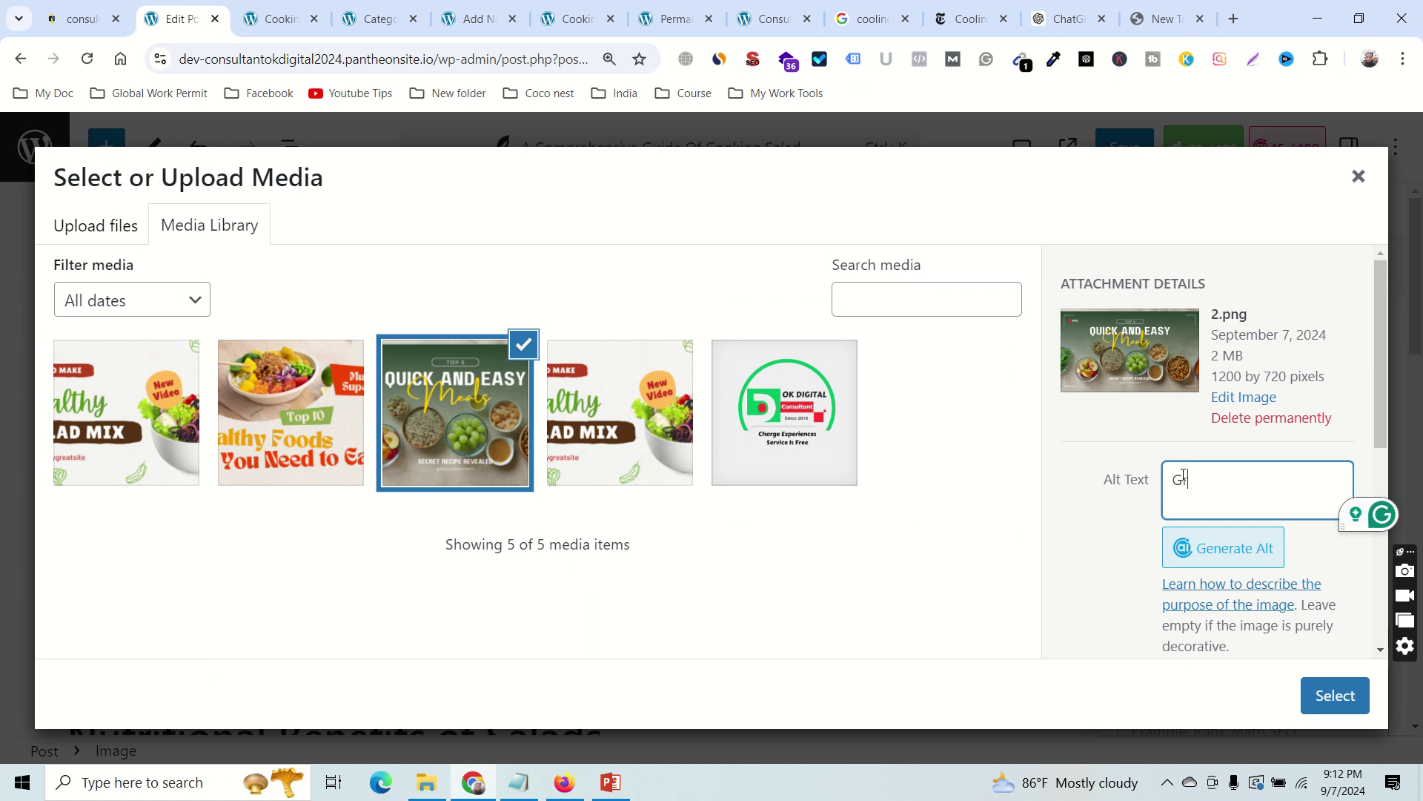
text(ain-salad)
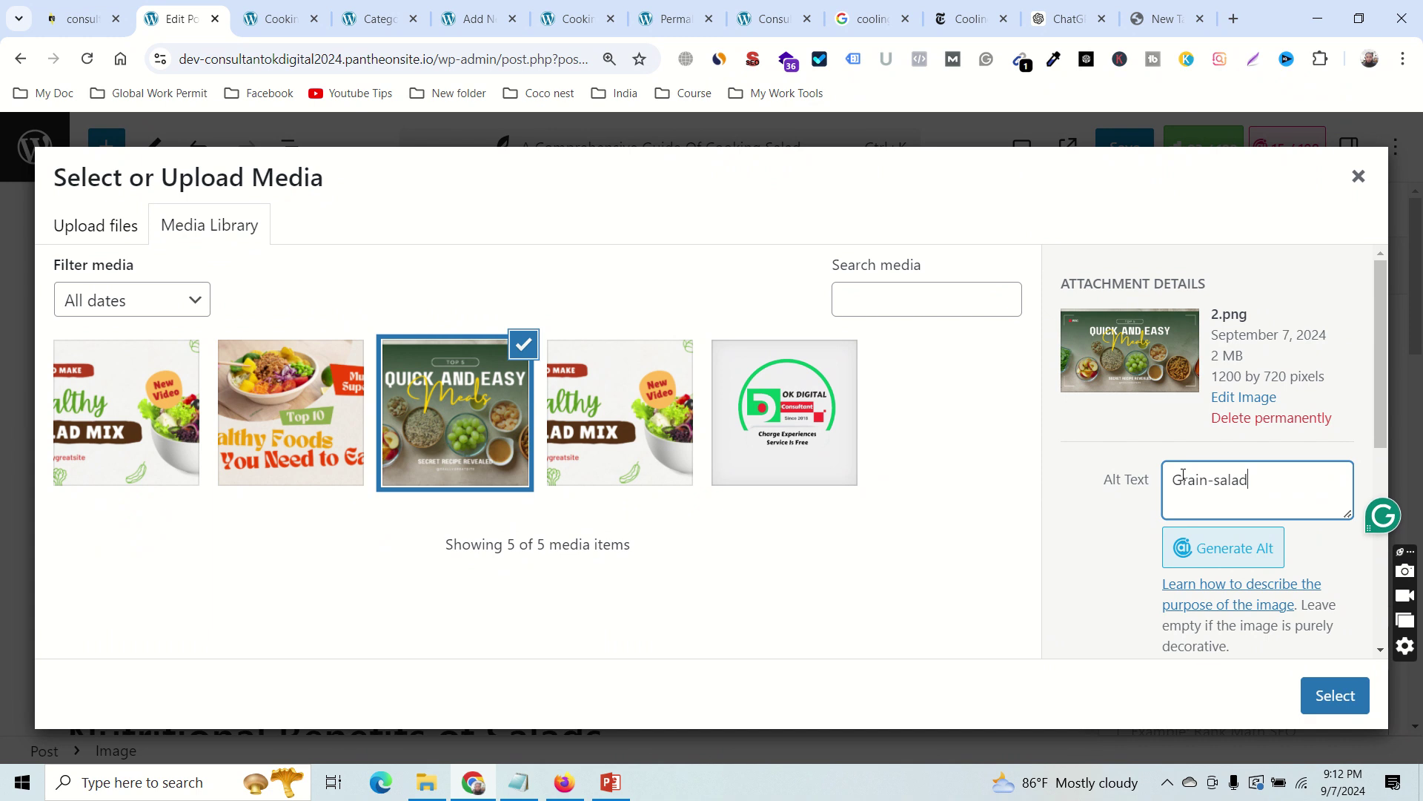
triple_click(1184, 479)
key(ctrl+c)
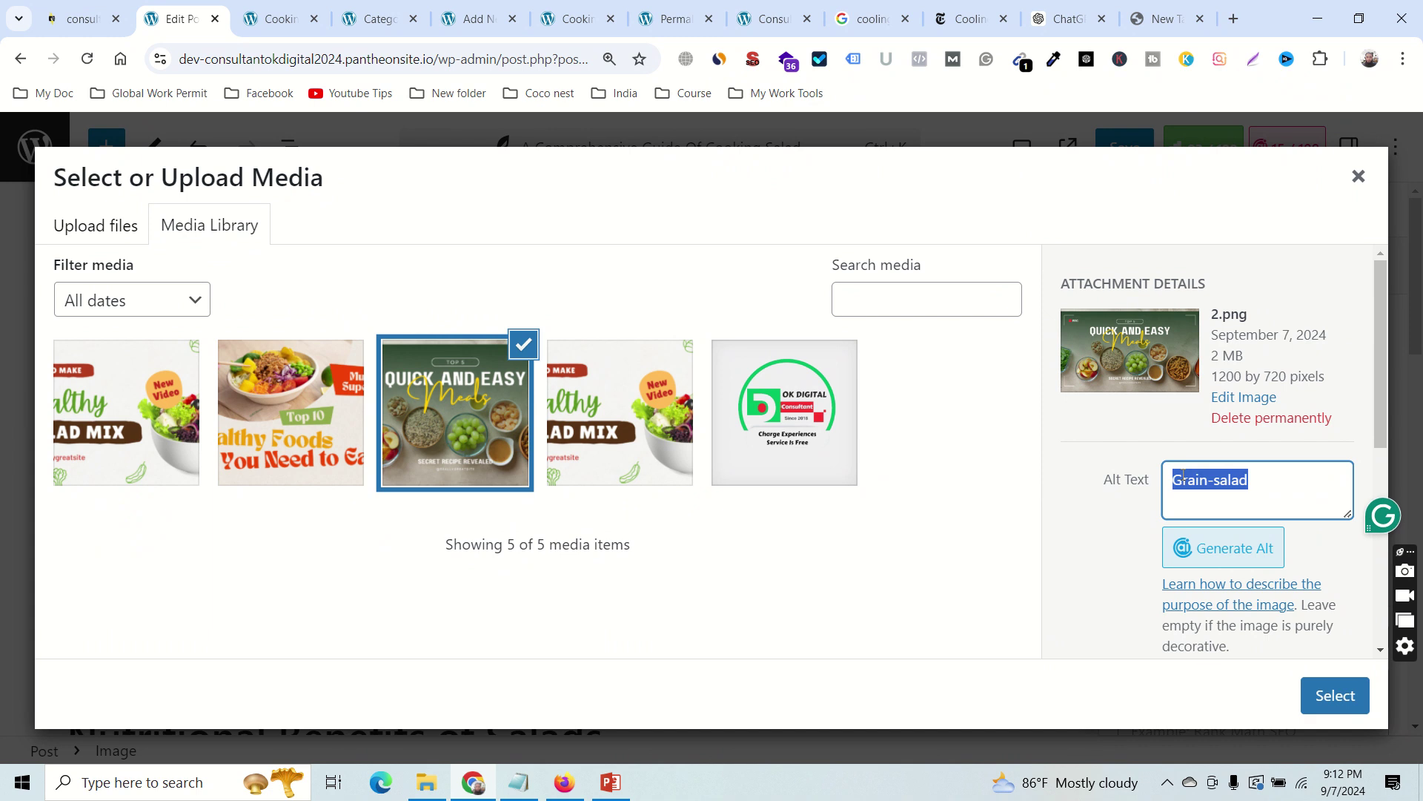
scroll(1230, 424, down, 4)
click(1228, 415)
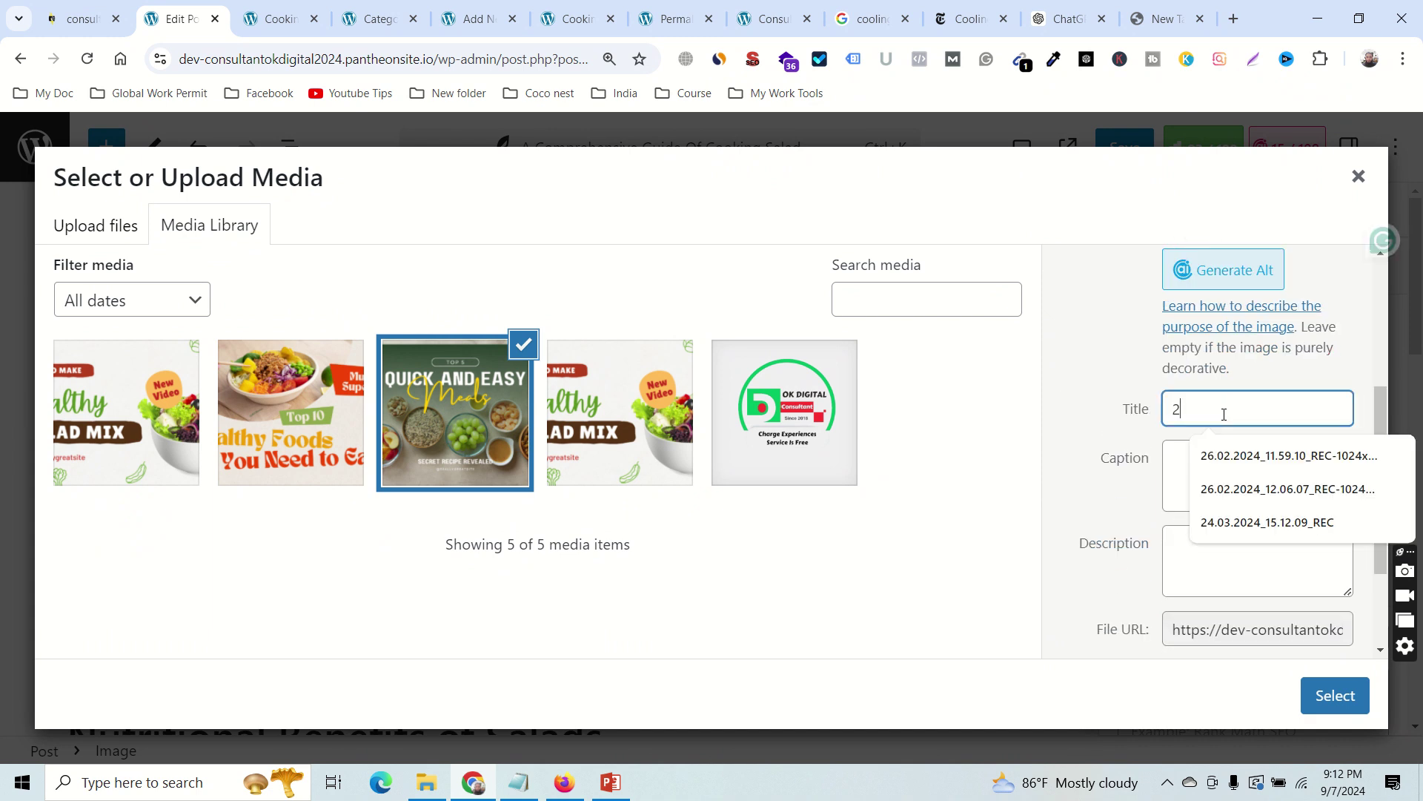
key(ctrl+a)
key(ctrl+v)
click(1327, 693)
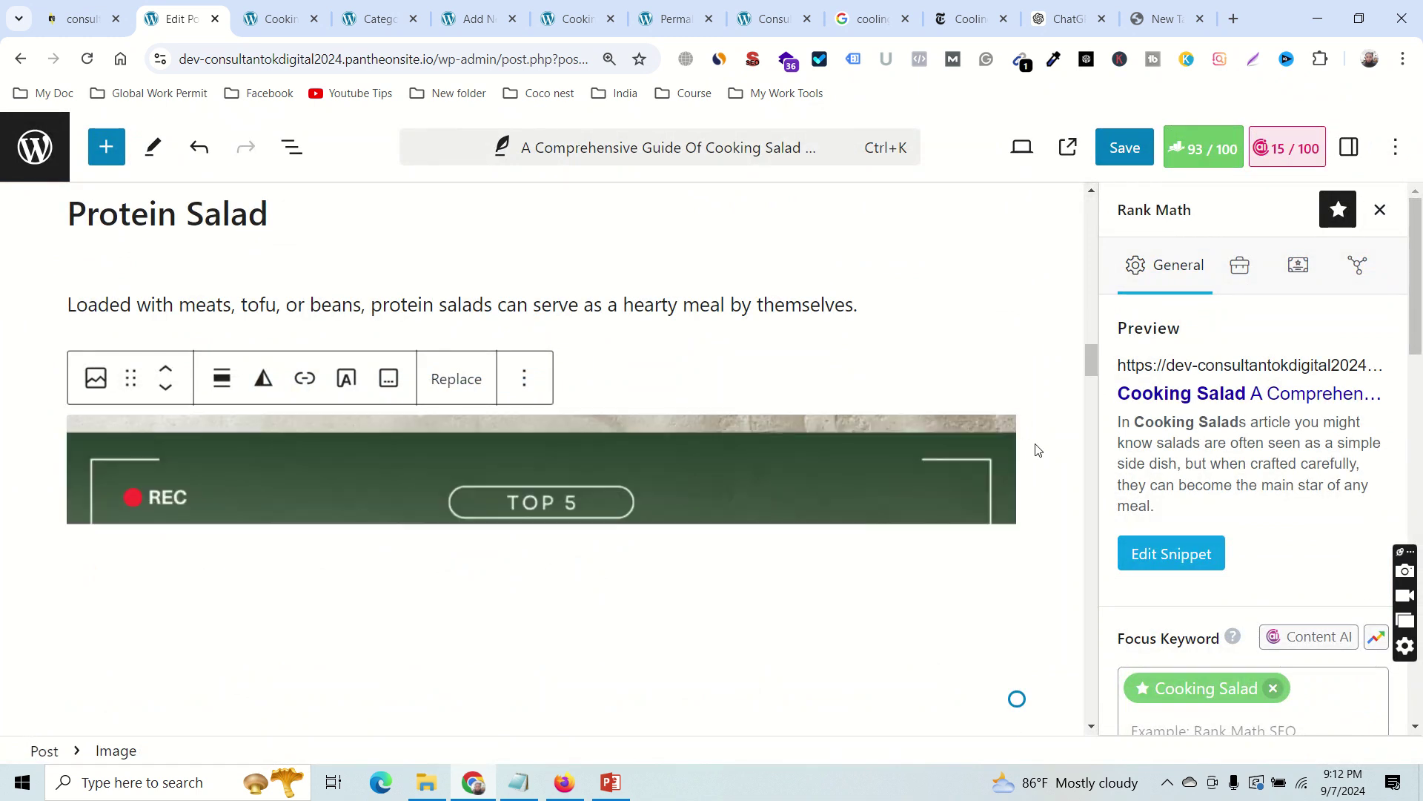
scroll(860, 443, down, 1)
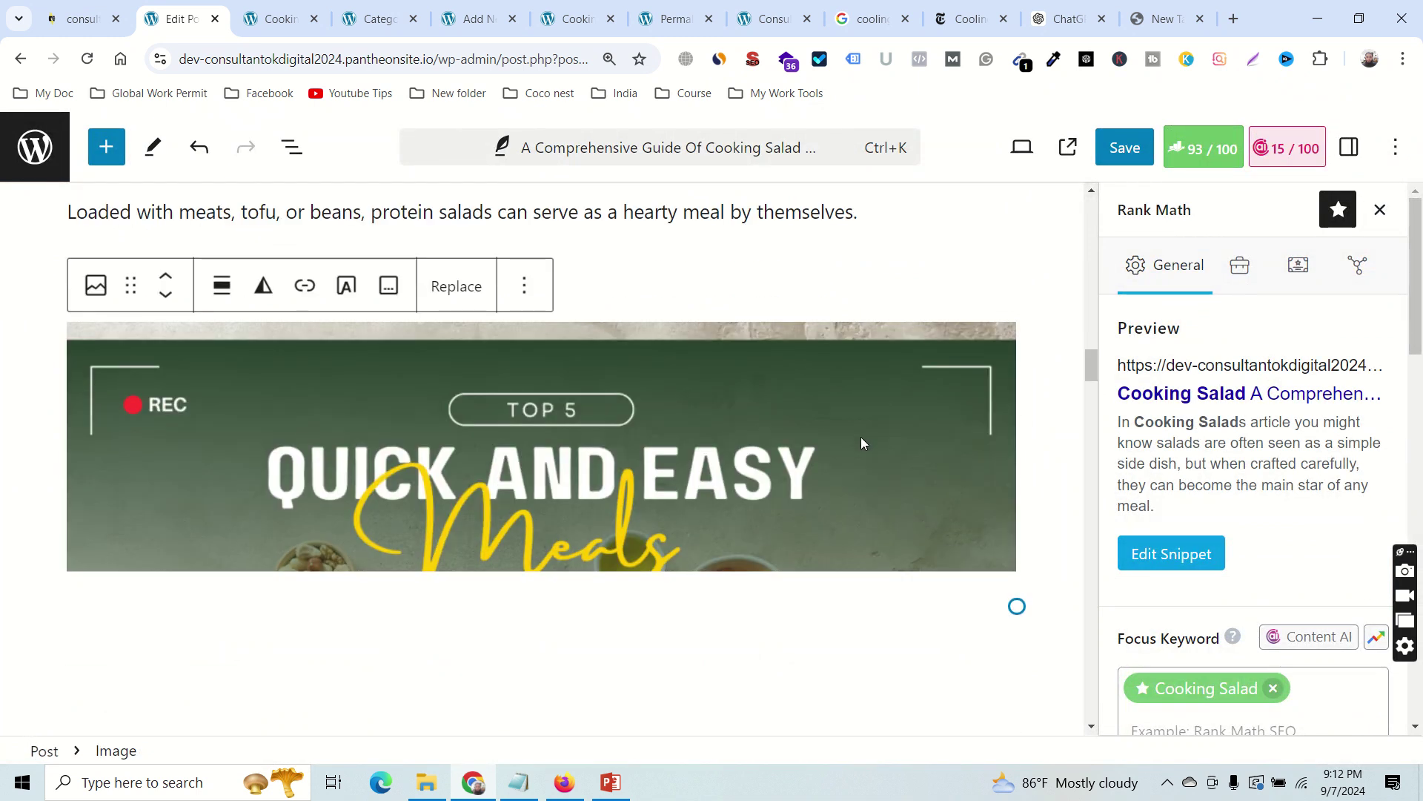
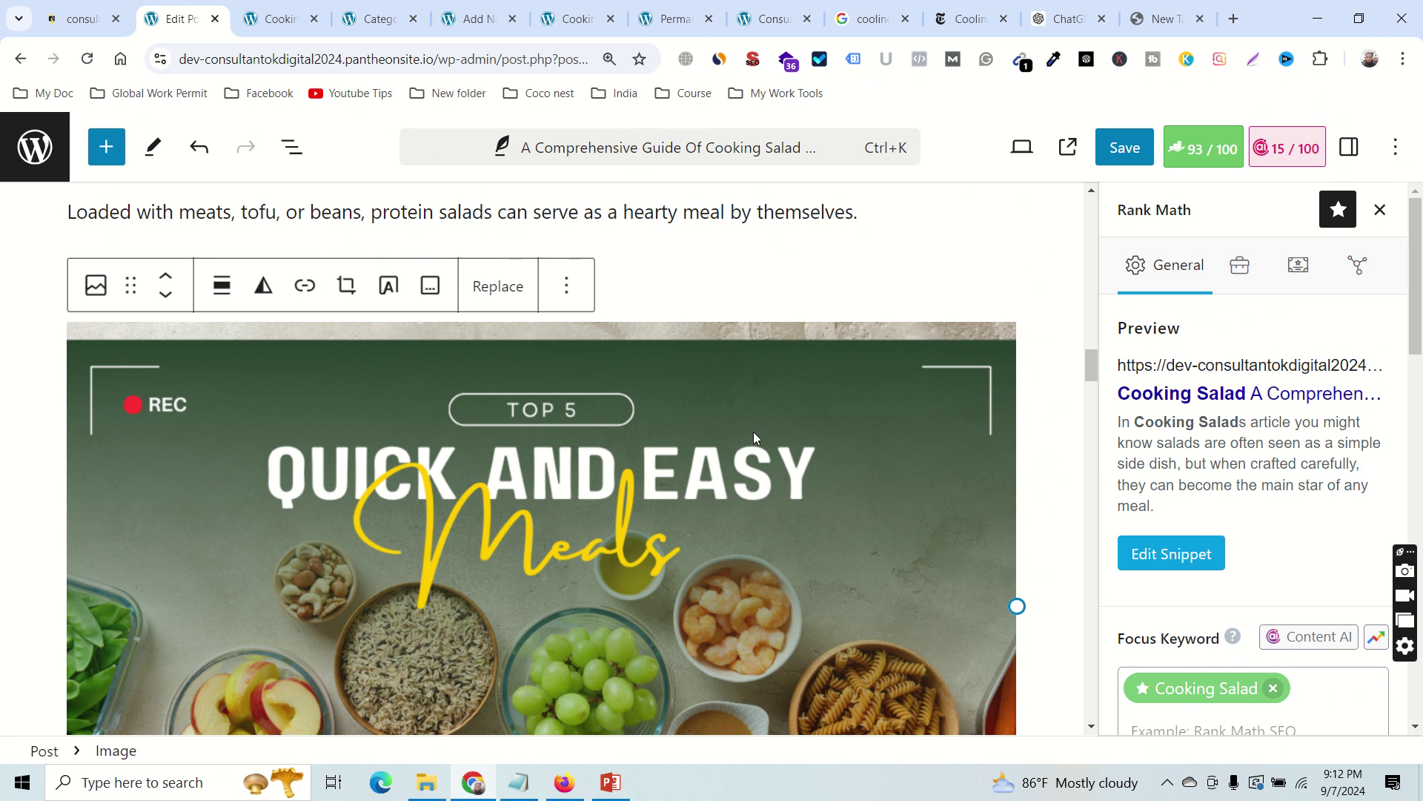
Delete the image below the Grain Salad heading to compare the Rank Math score, and undo the deletion.
key(Delete)
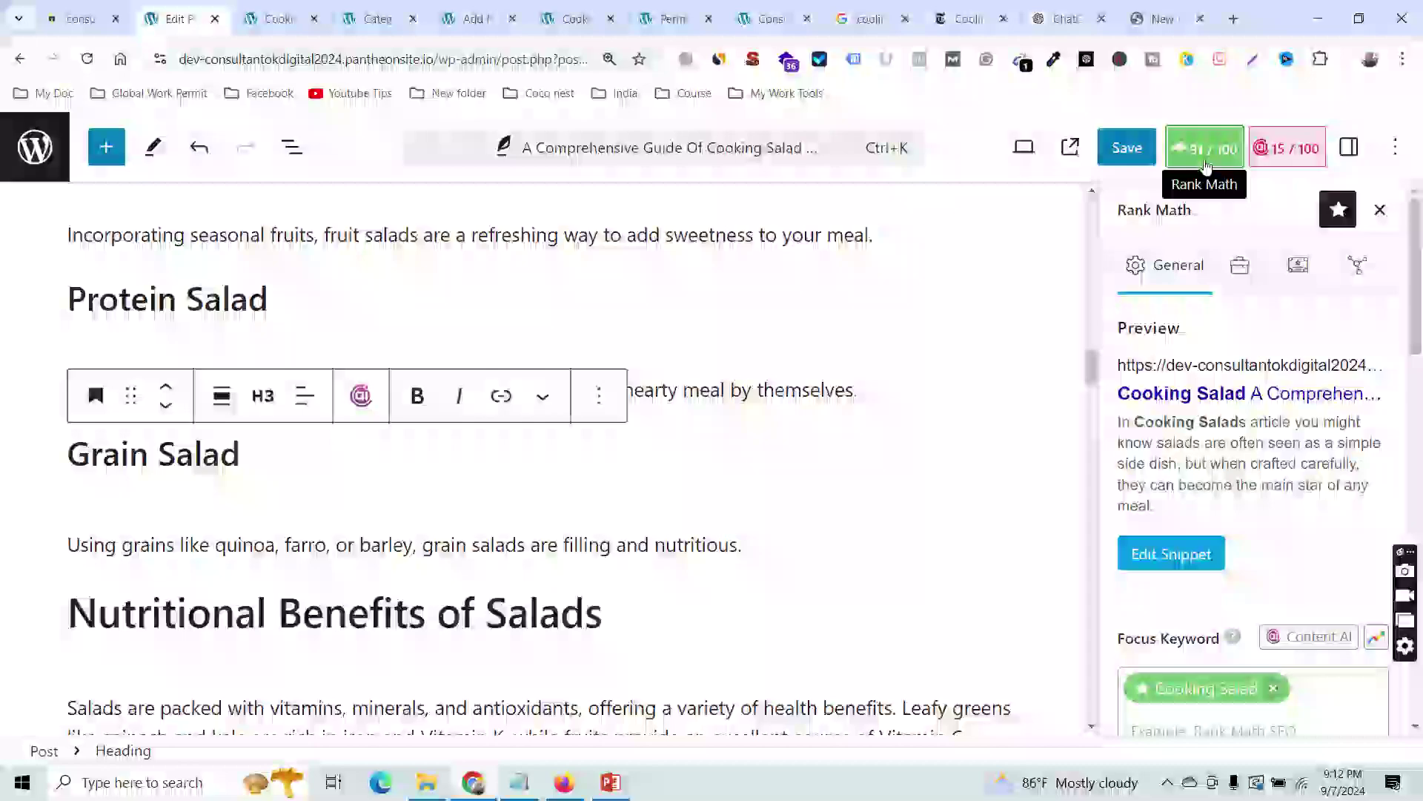
key(ctrl+plus)
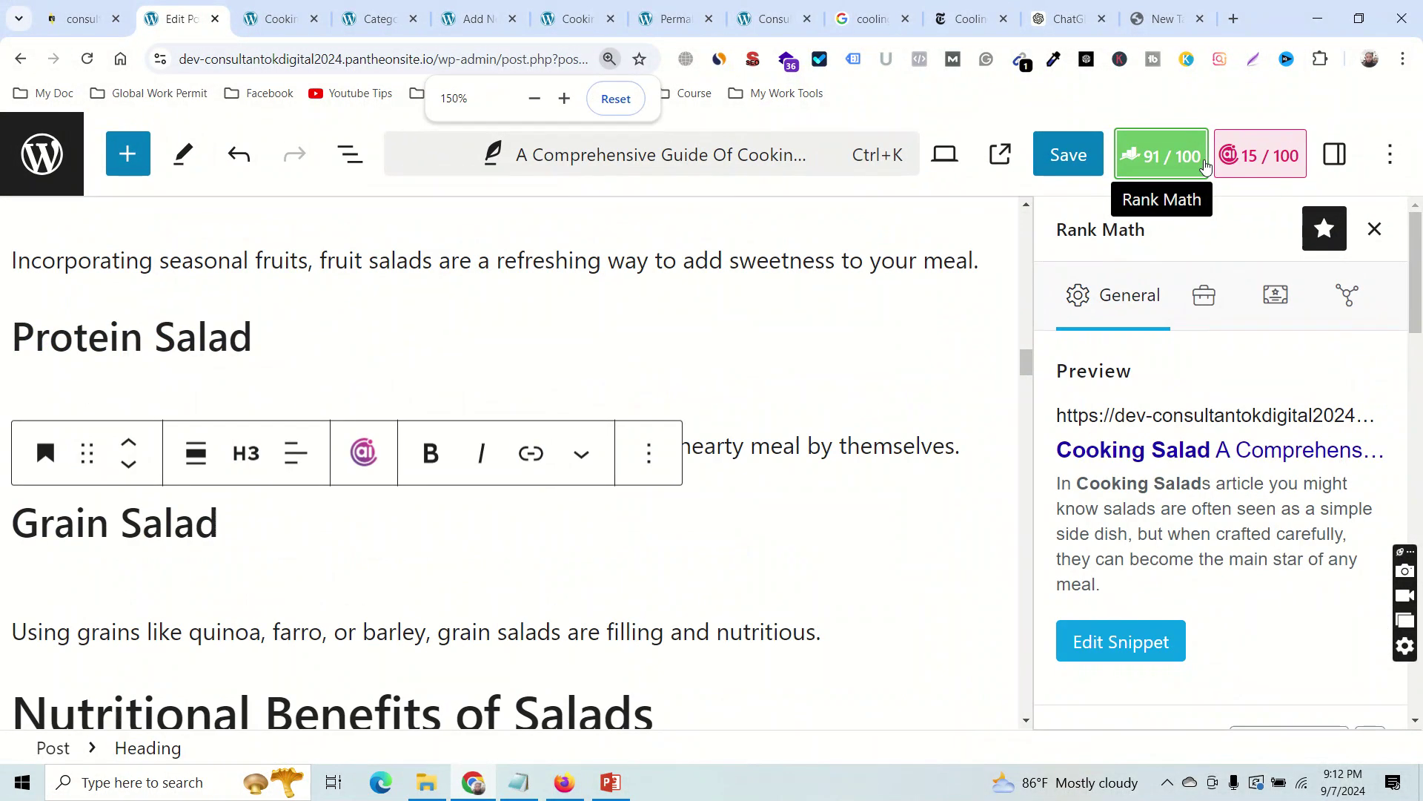
key(ctrl+plus)
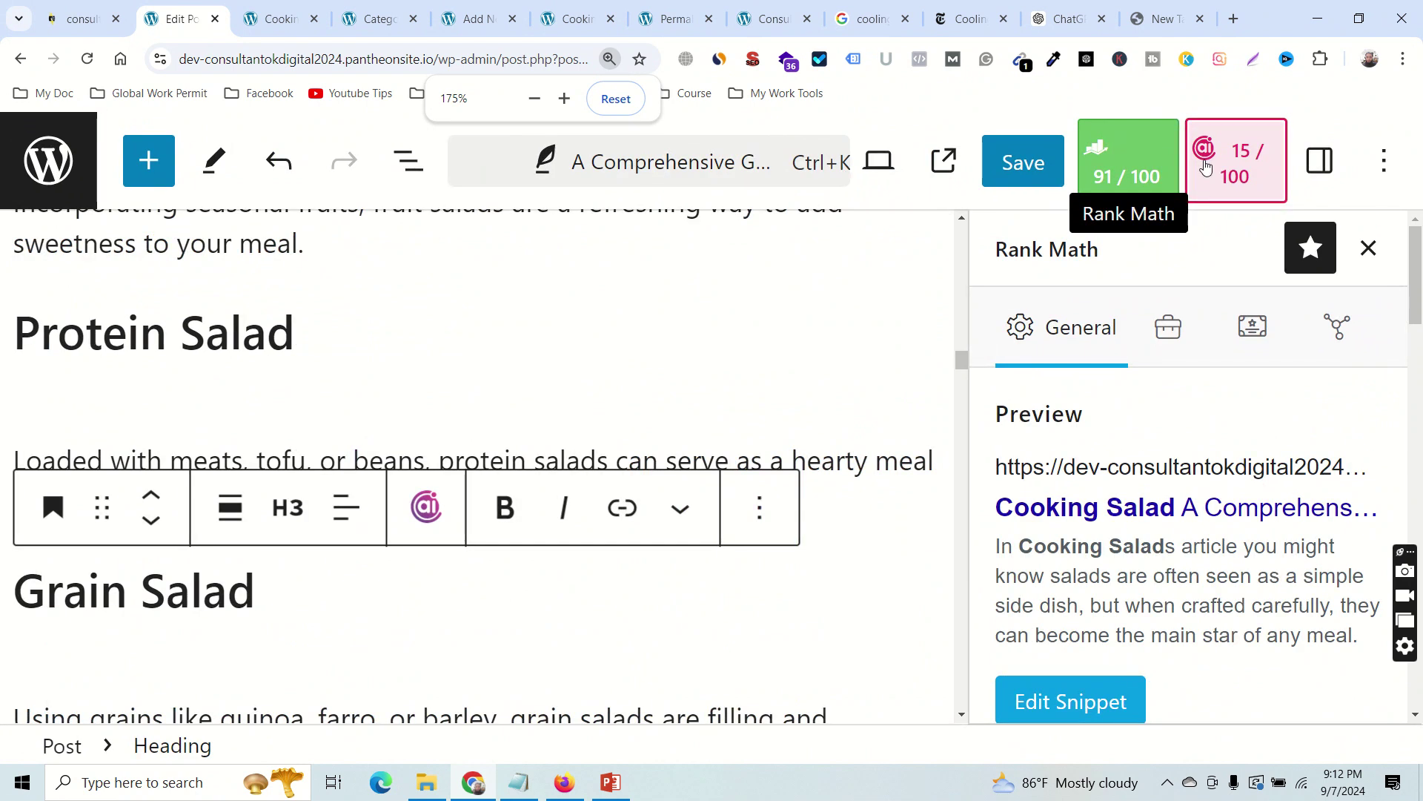
key(ctrl+z)
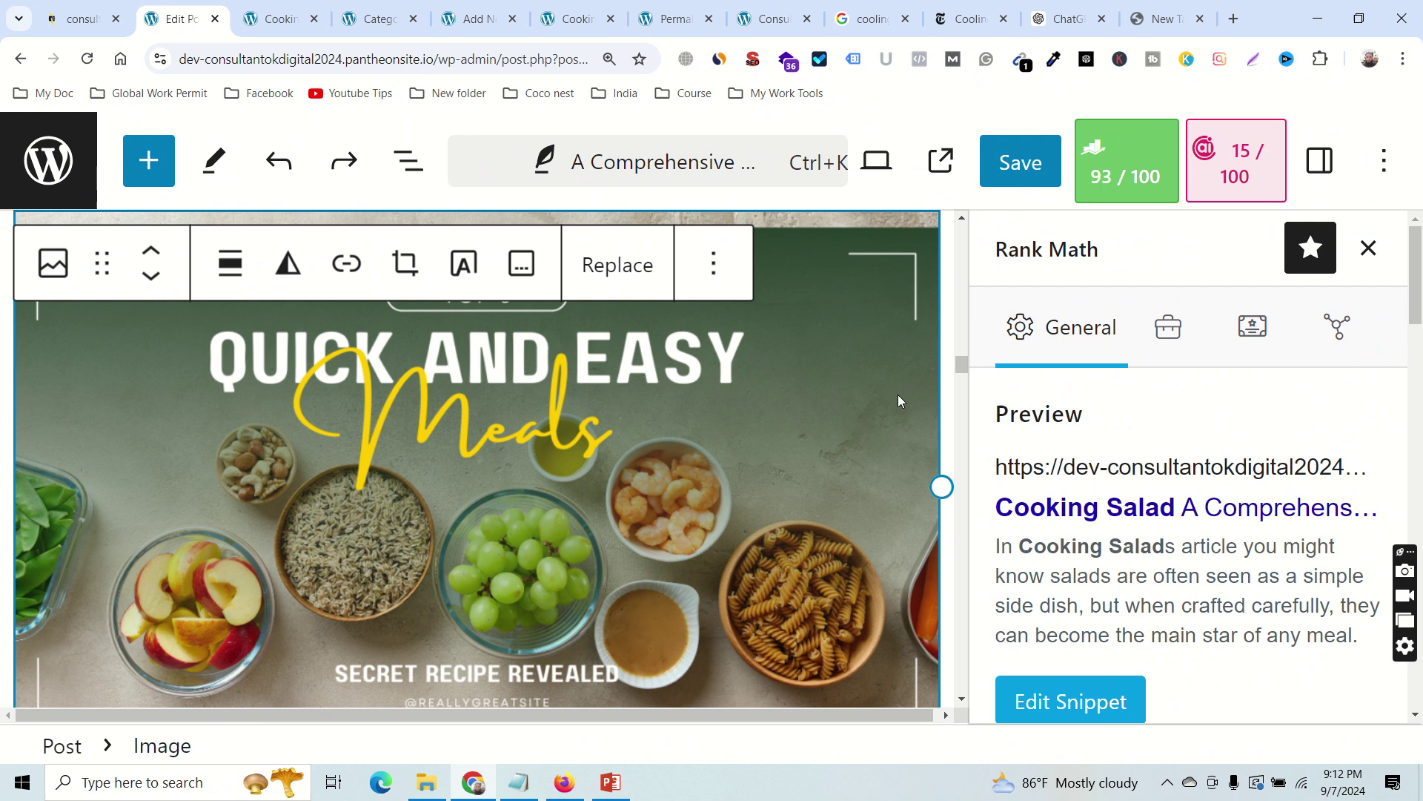
Insert an Image block directly below the "Conclusion Of Cooking Salad" heading near the end of the post.
drag(962, 365, 974, 430)
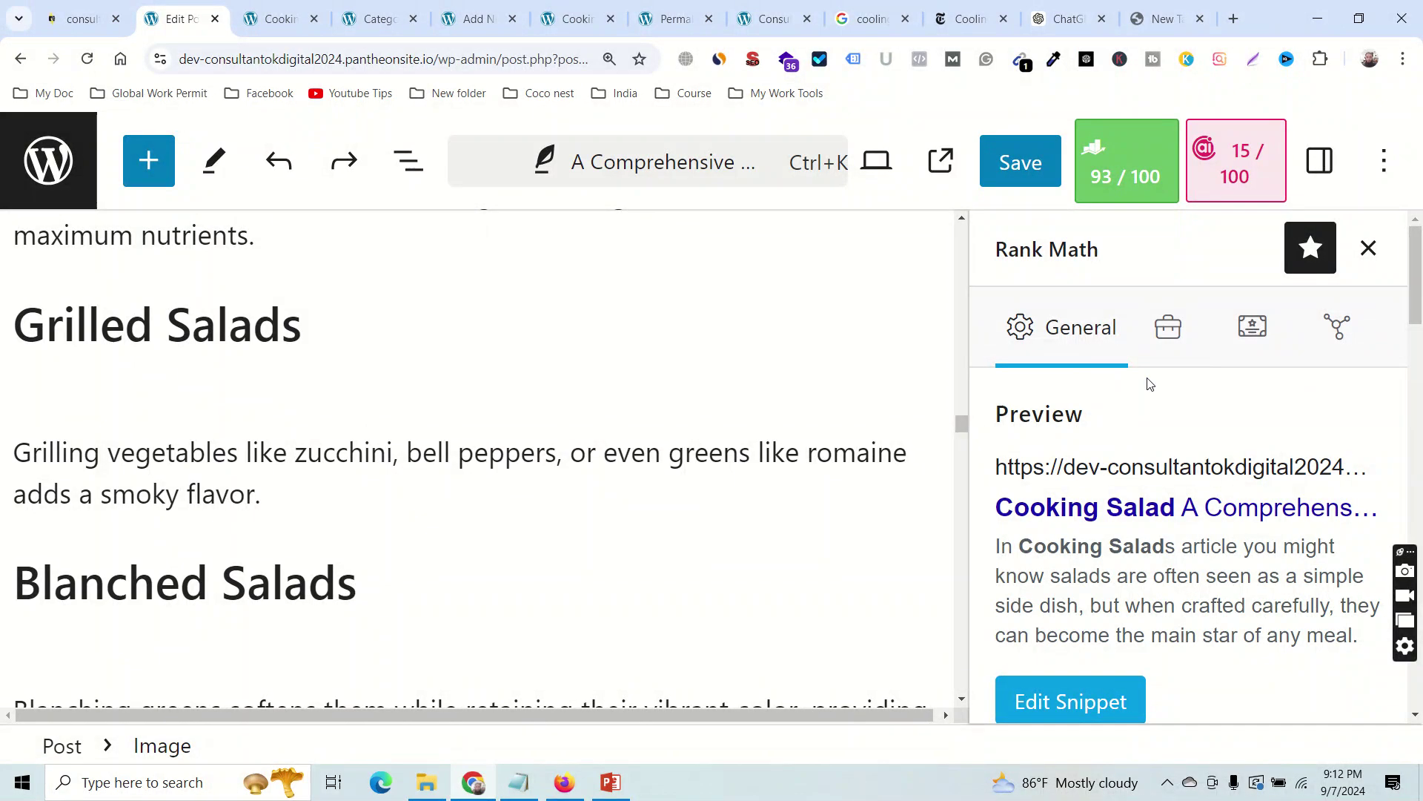
drag(964, 424, 973, 663)
scroll(974, 664, down, 12)
scroll(694, 479, up, 14)
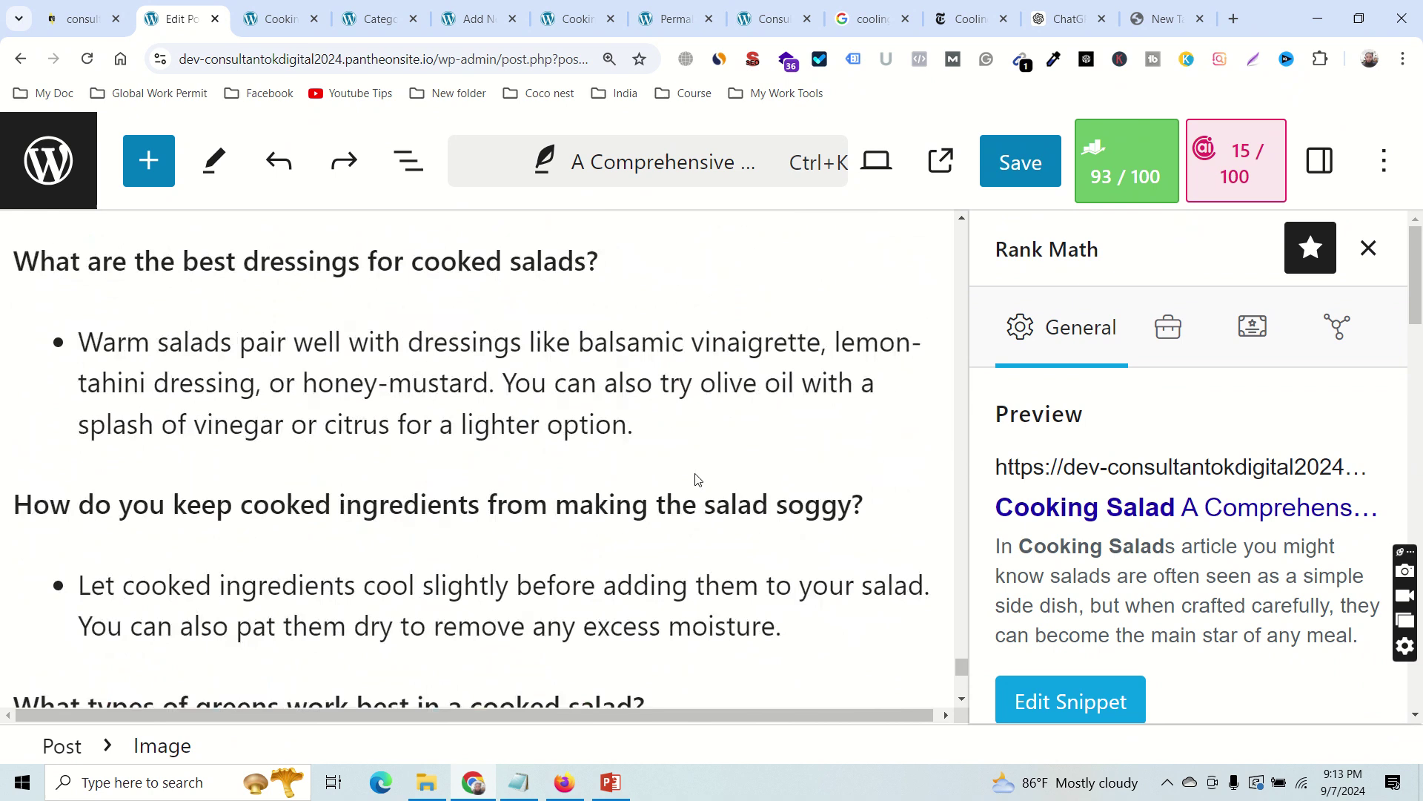
scroll(695, 479, up, 6)
scroll(711, 460, down, 1)
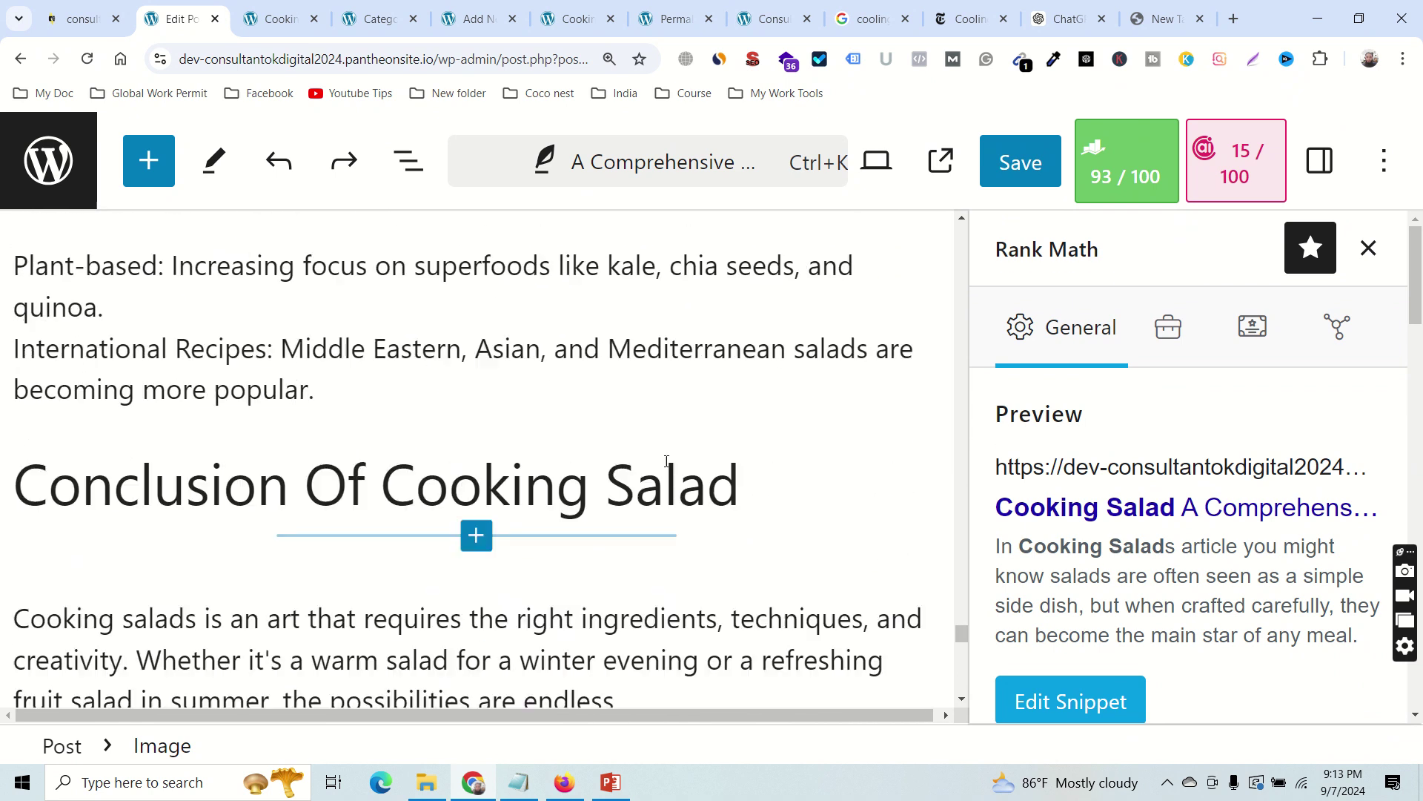
click(733, 438)
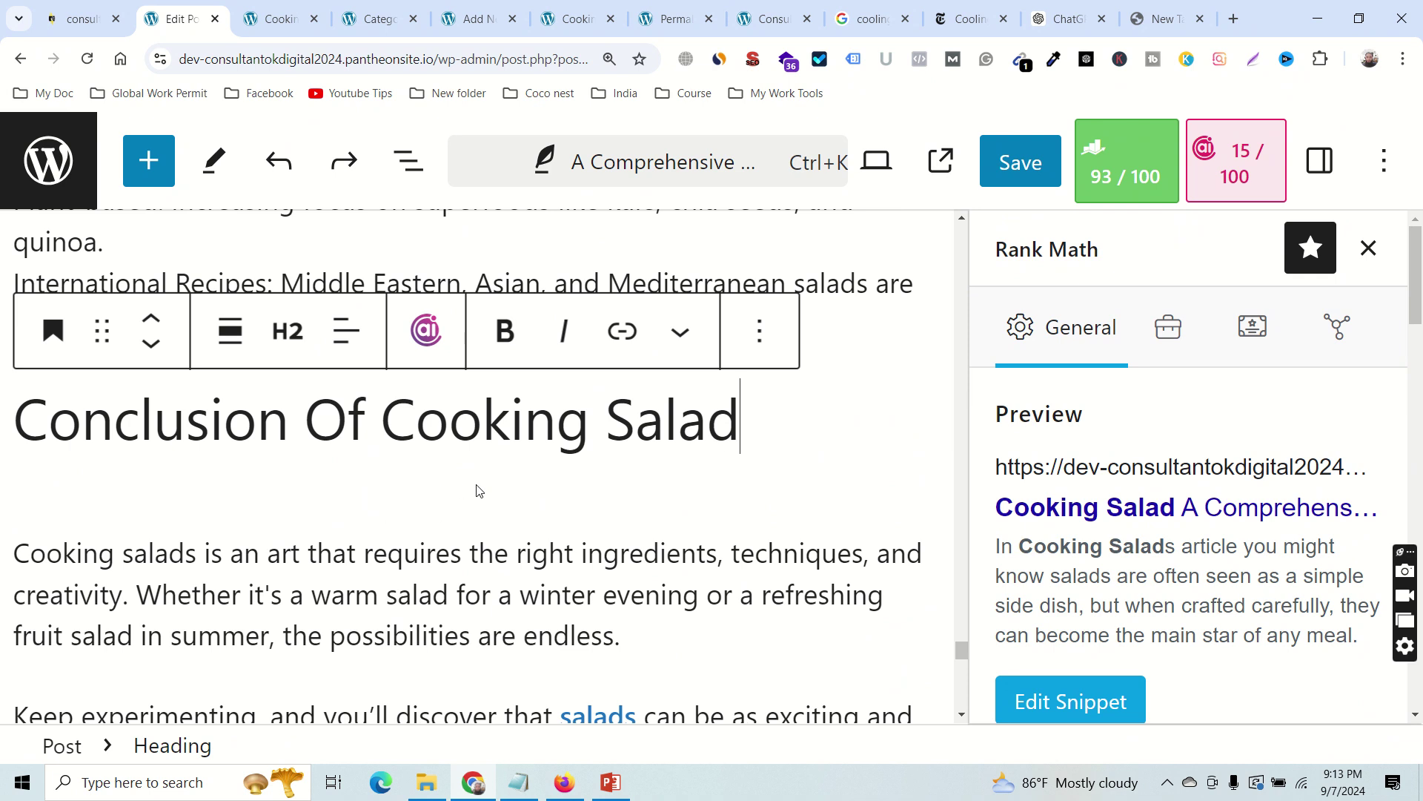
mouse_move(486, 485)
click(476, 470)
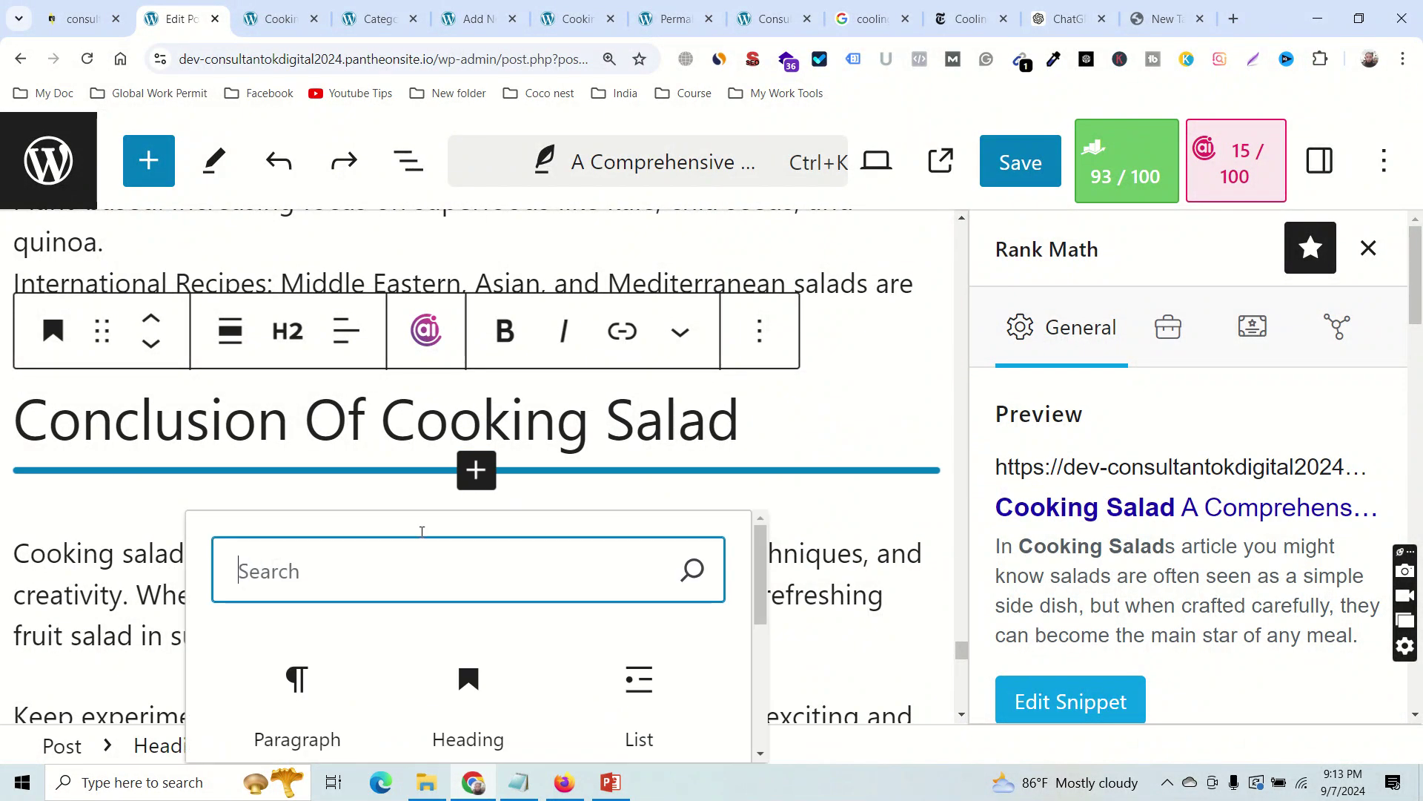
text(ima)
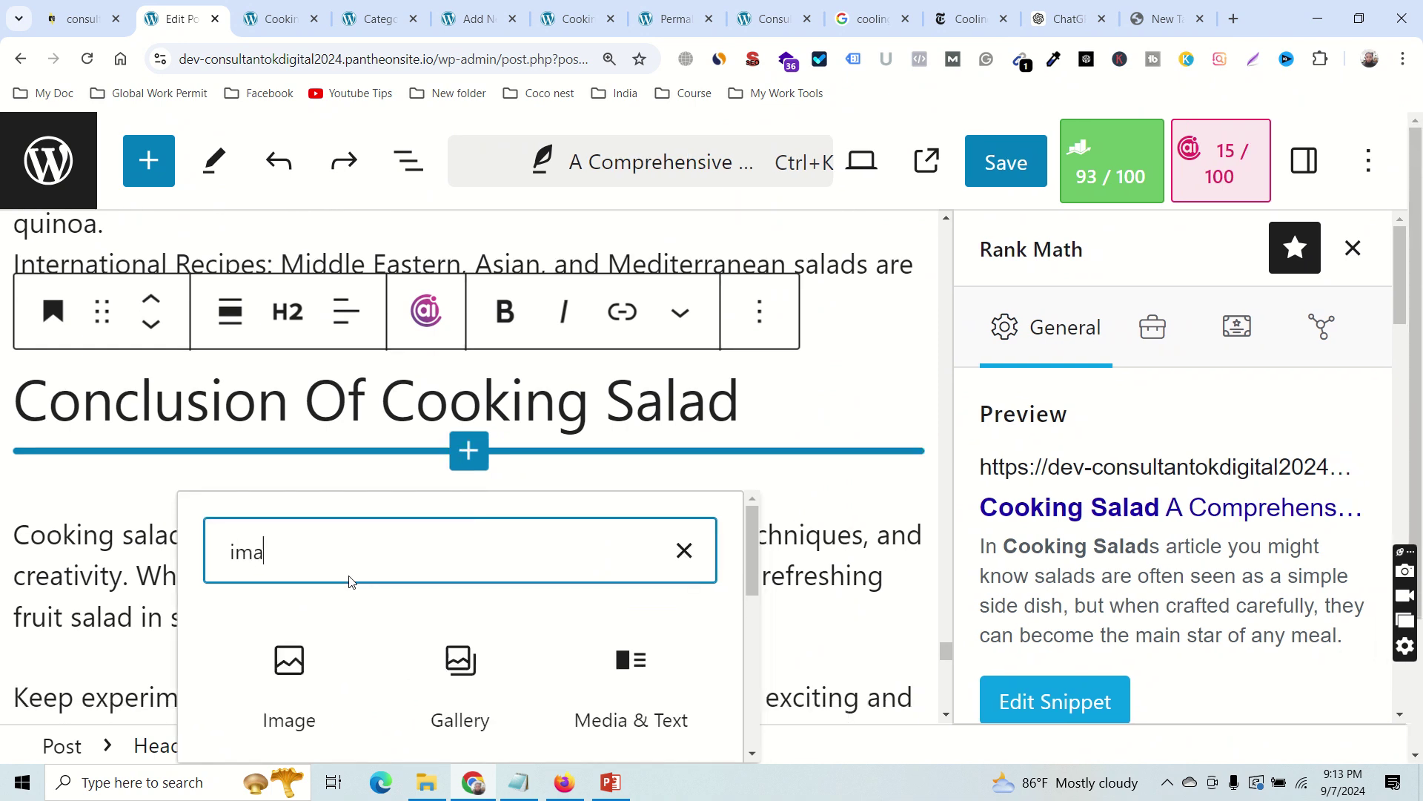
text(ge)
click(279, 669)
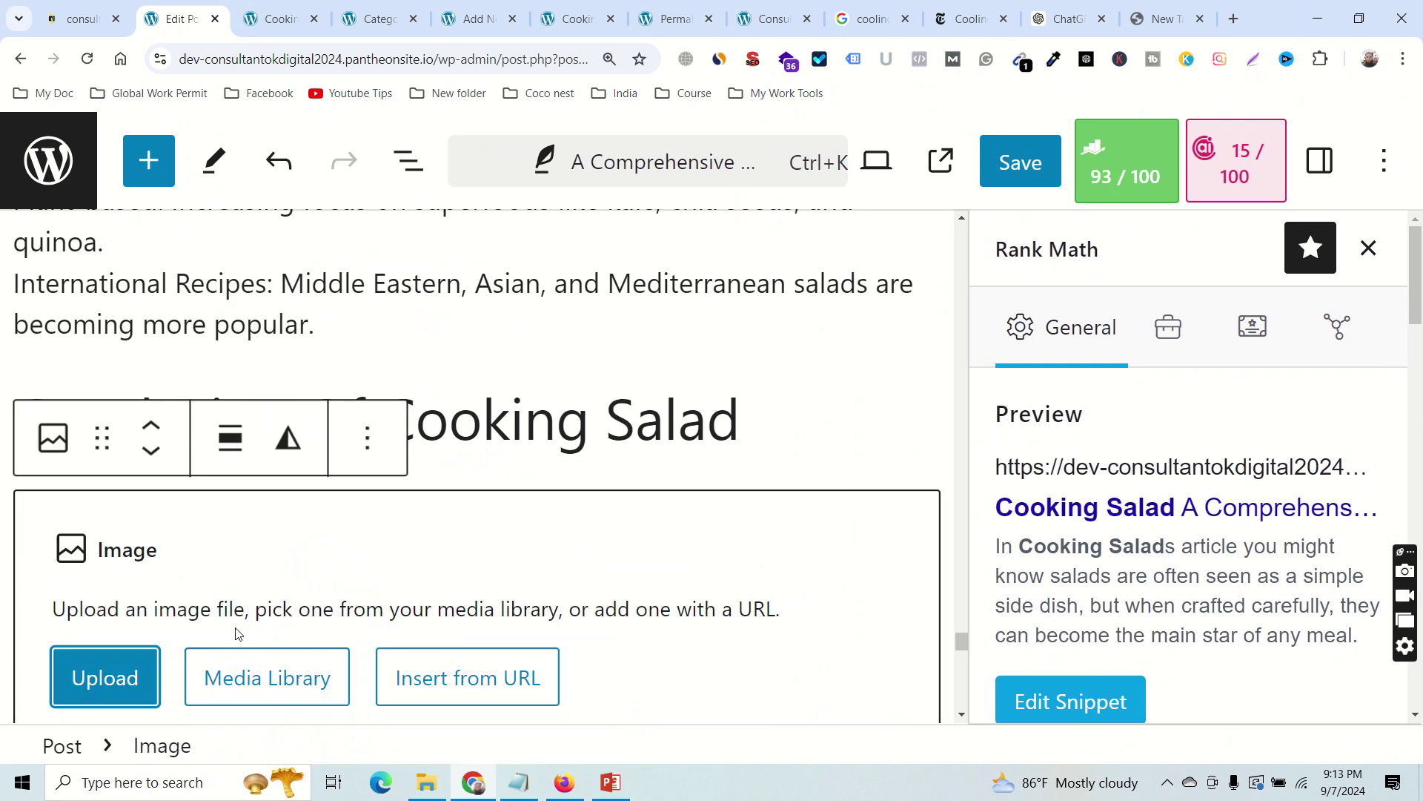
Fill the image block below the conclusion heading with Cooking-Salad-2024.png from the media library.
click(216, 666)
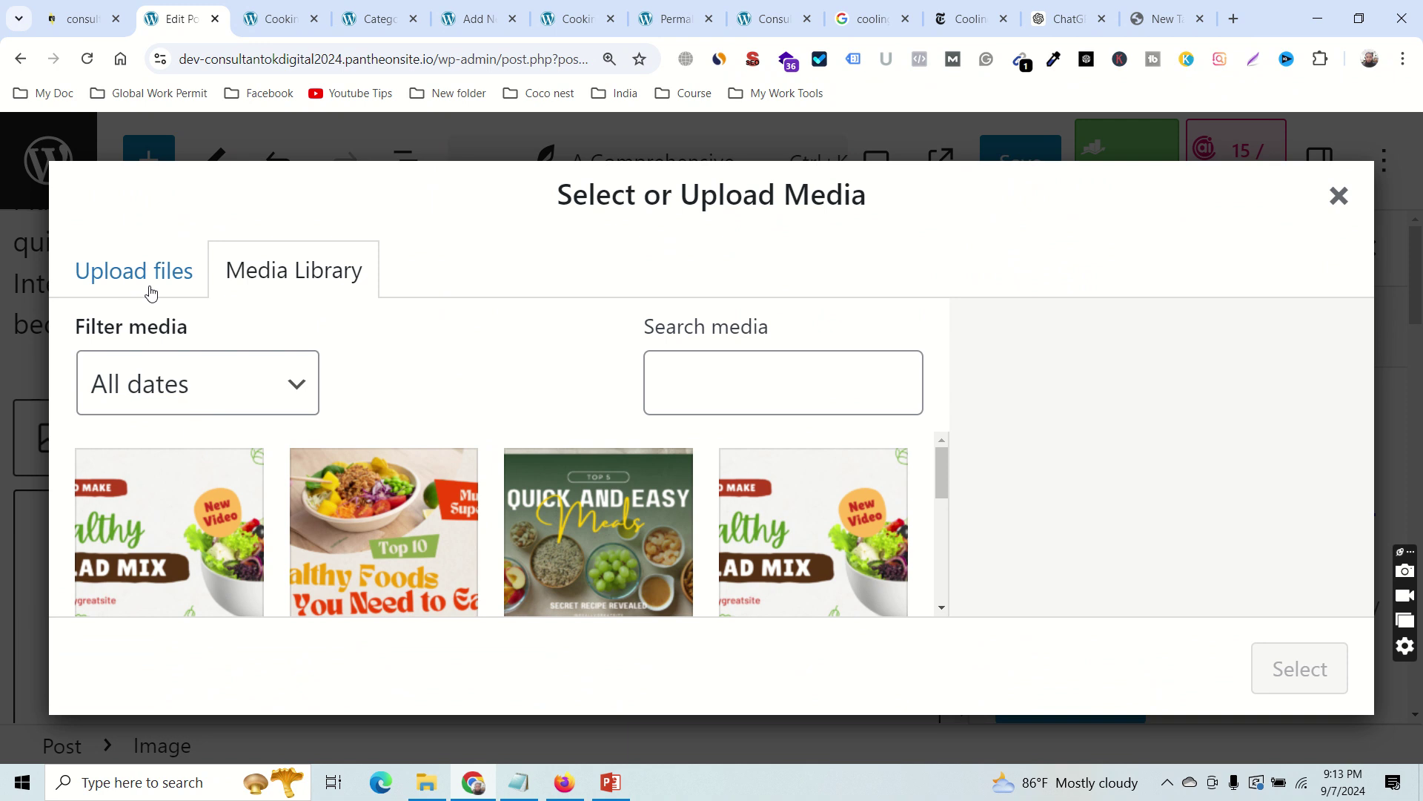
scroll(319, 467, down, 1)
click(210, 483)
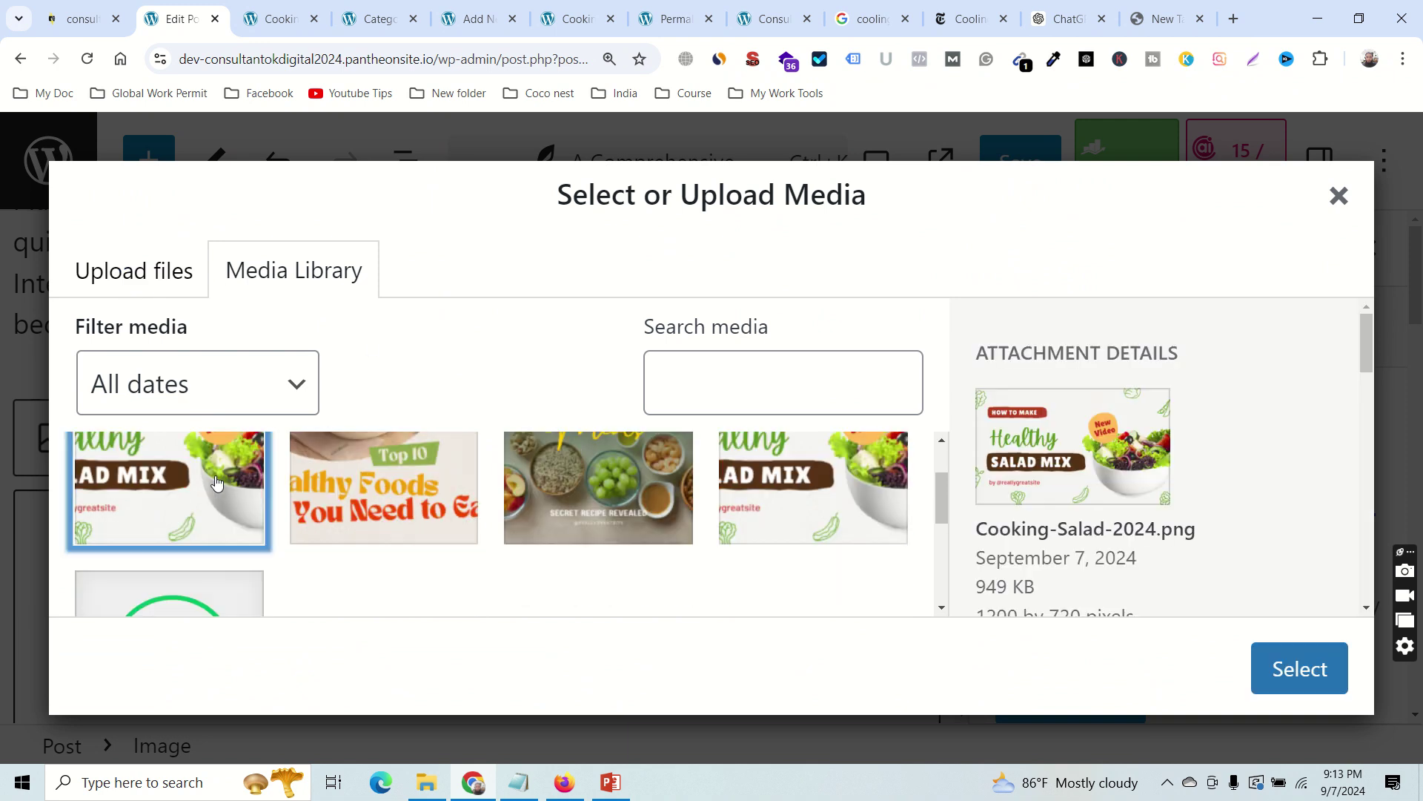
scroll(1128, 517, down, 5)
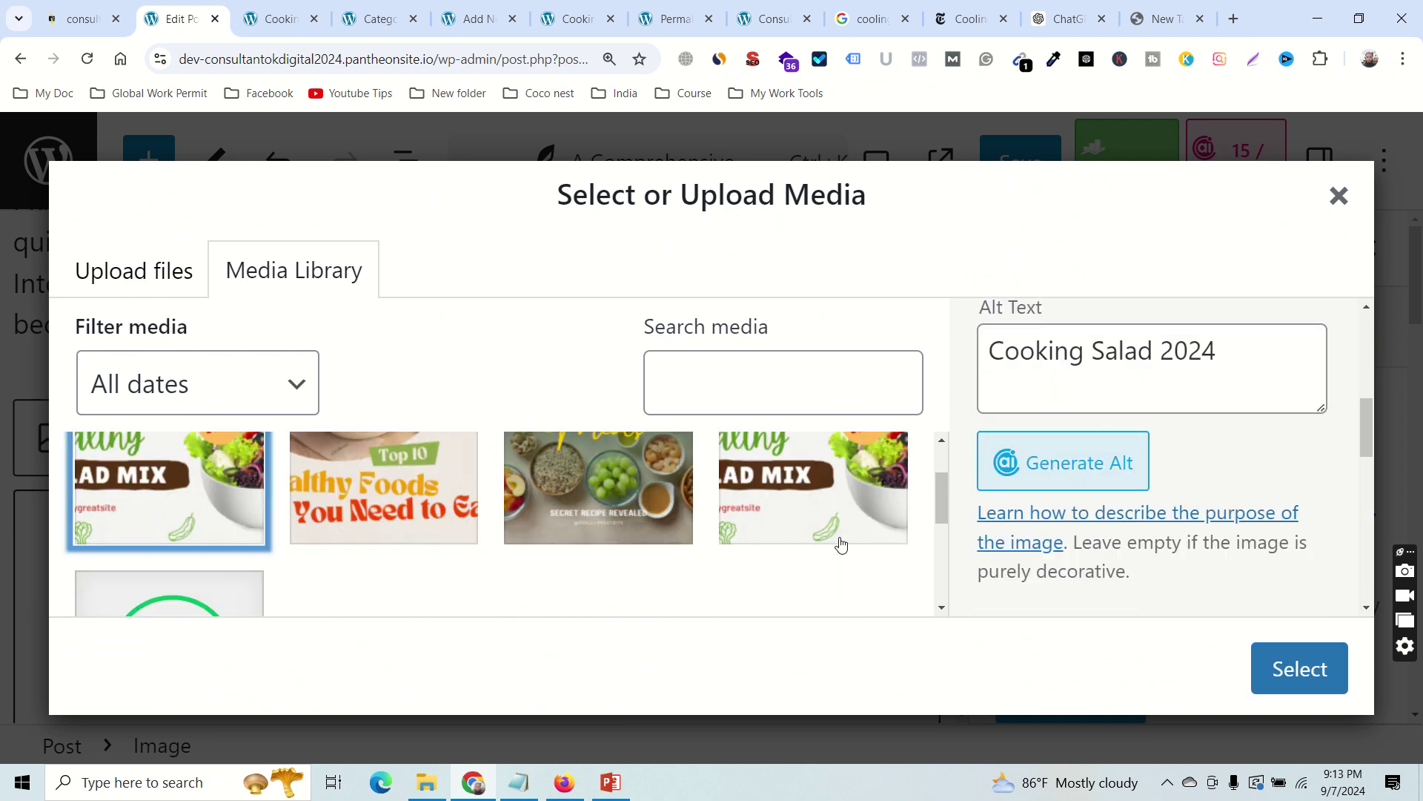
click(1311, 671)
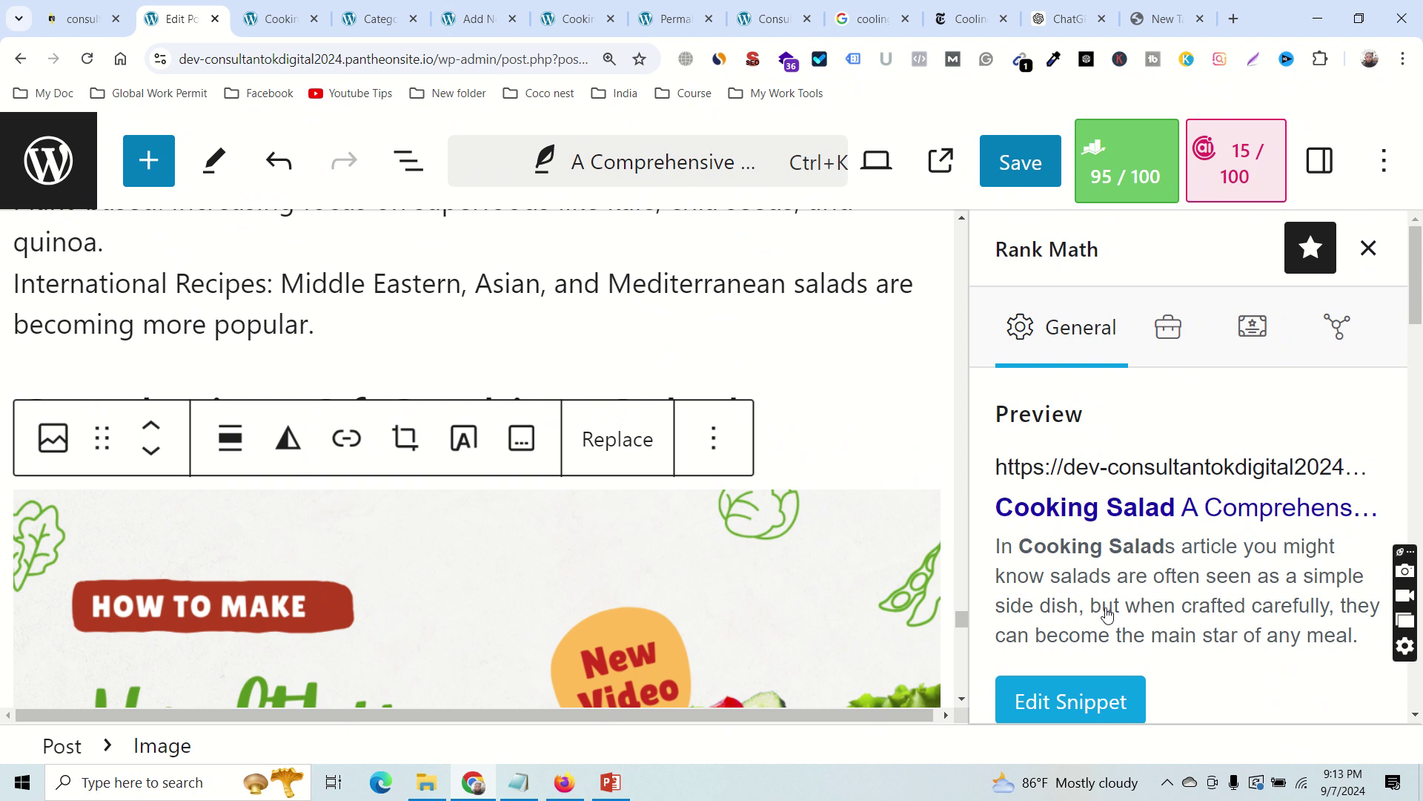
click(566, 781)
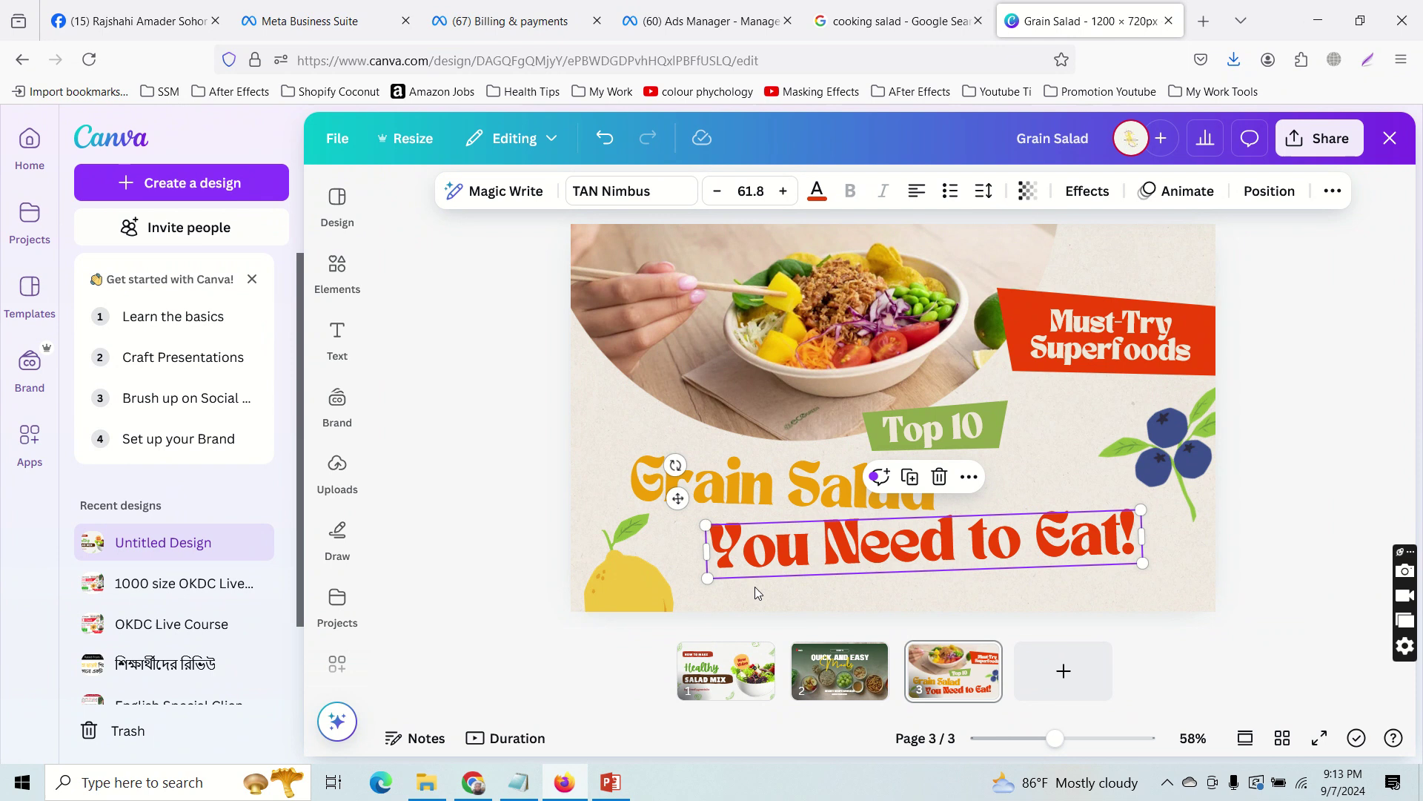
click(473, 782)
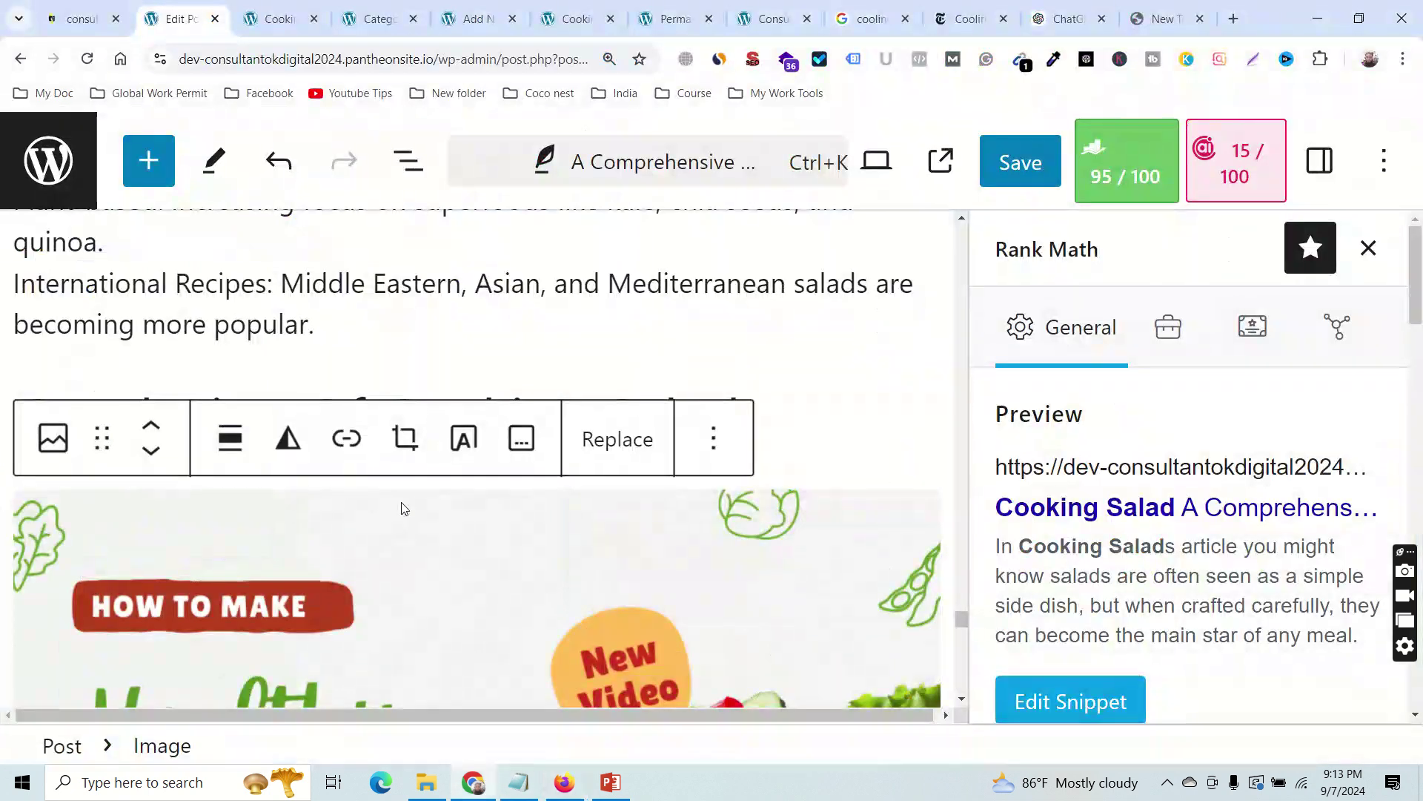
scroll(404, 508, up, 5)
scroll(404, 508, up, 8)
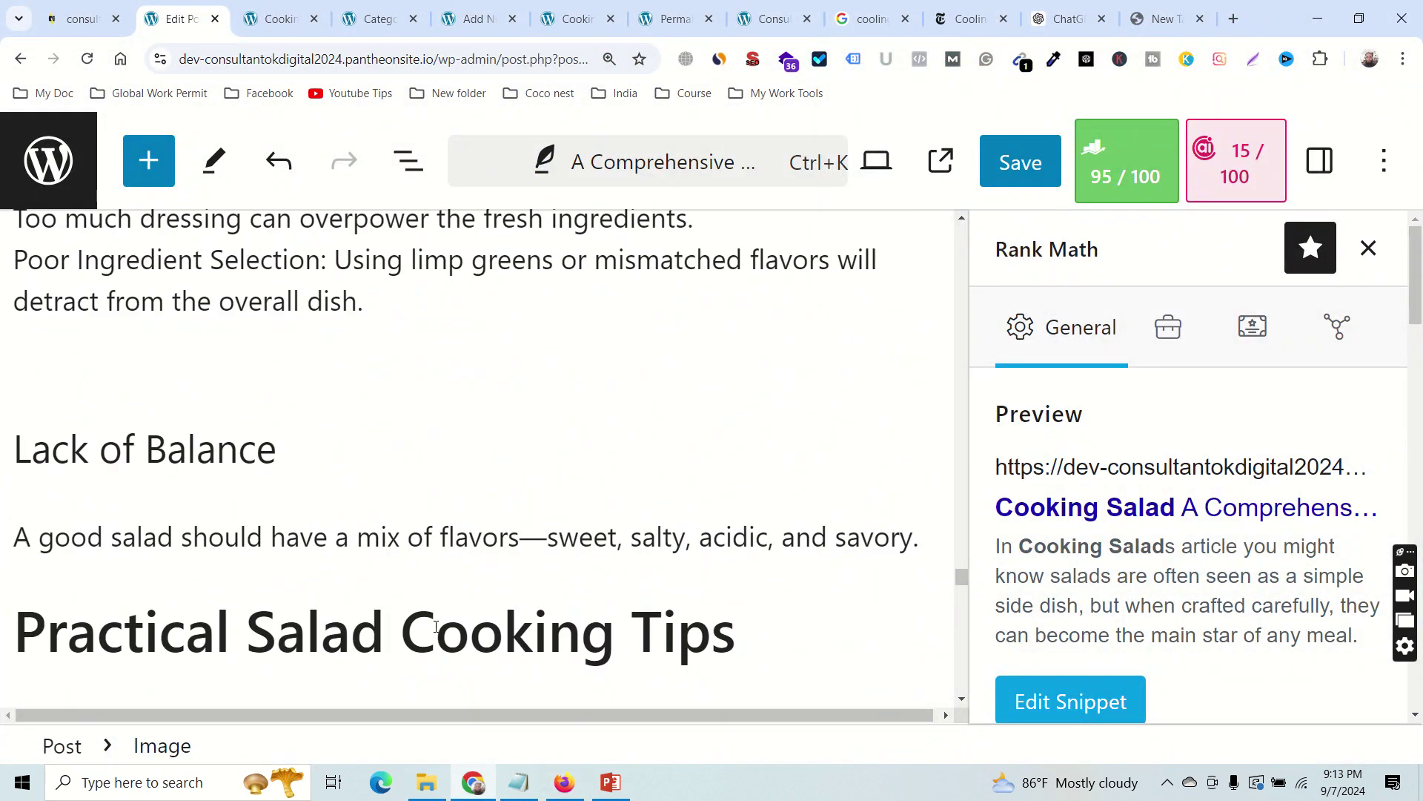
scroll(712, 615, down, 3)
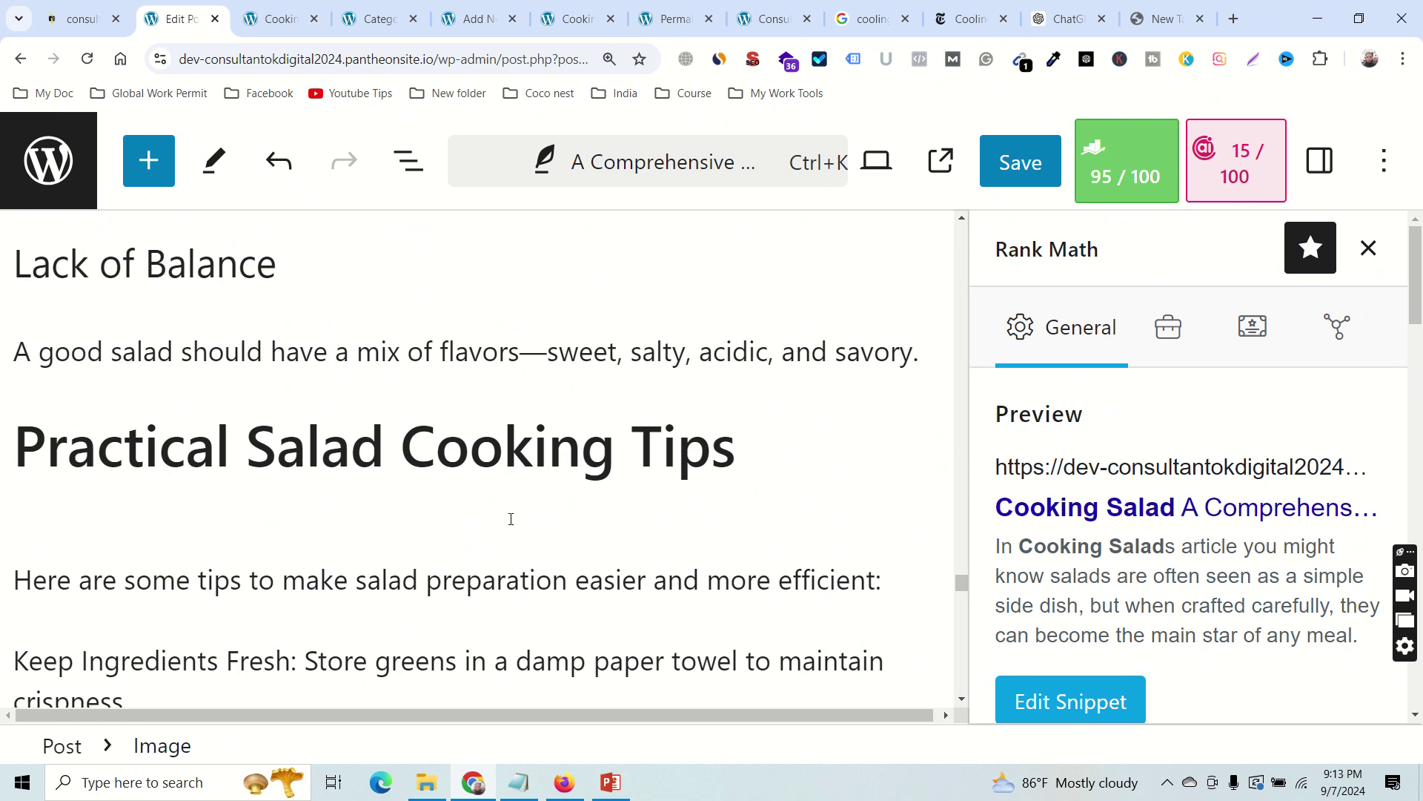
Check the file name of the second exported salad image in the Untitled design folder, then return to the post in WordPress.
click(564, 782)
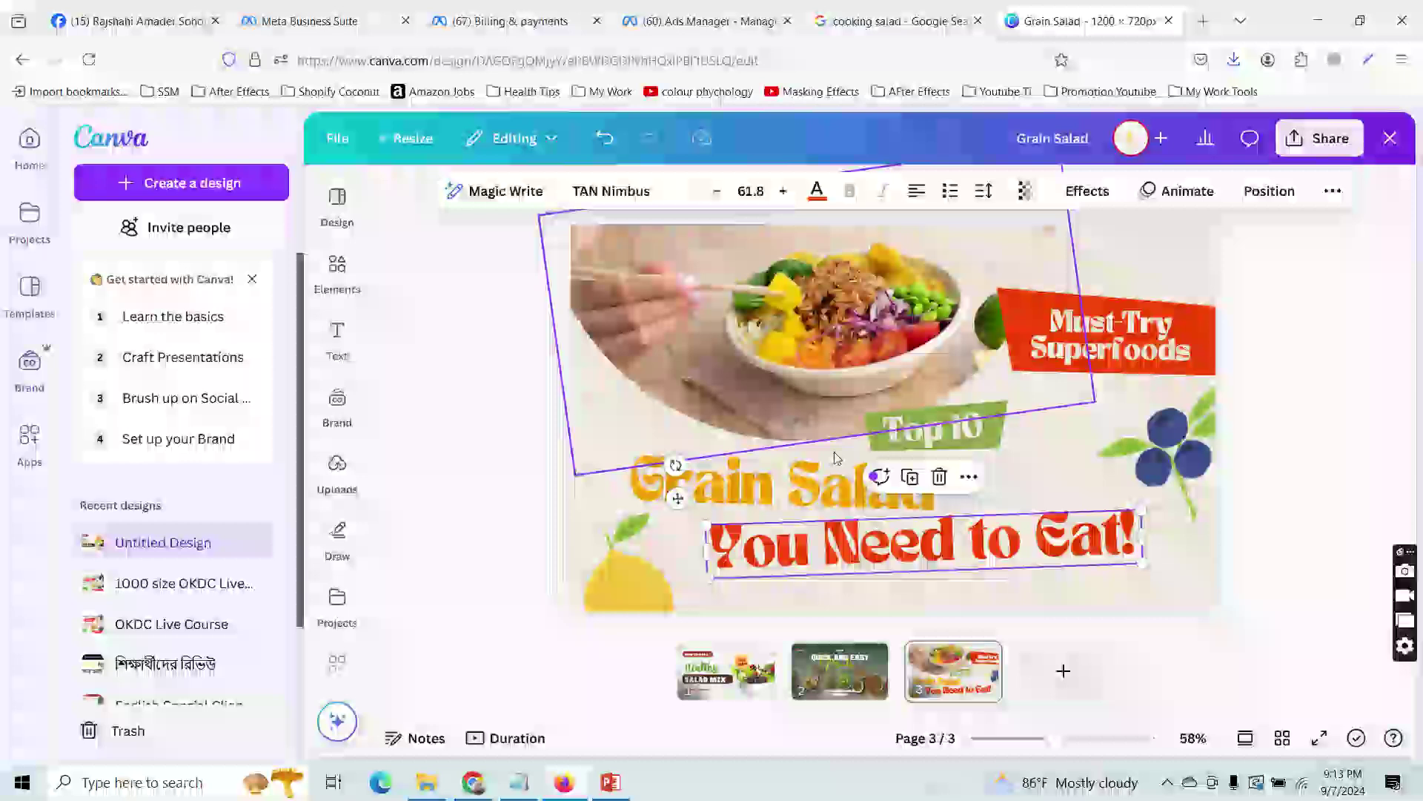
click(426, 782)
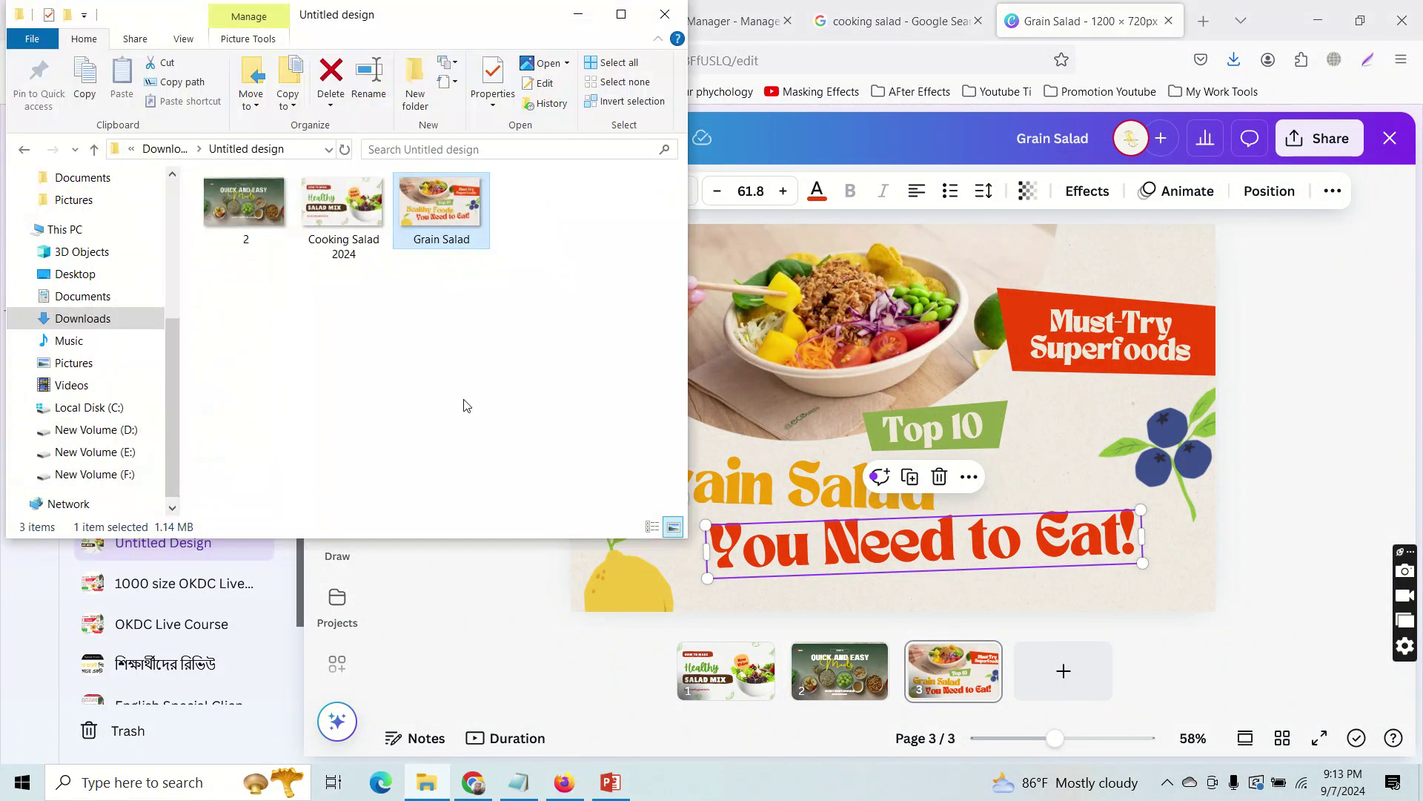
click(246, 246)
click(247, 245)
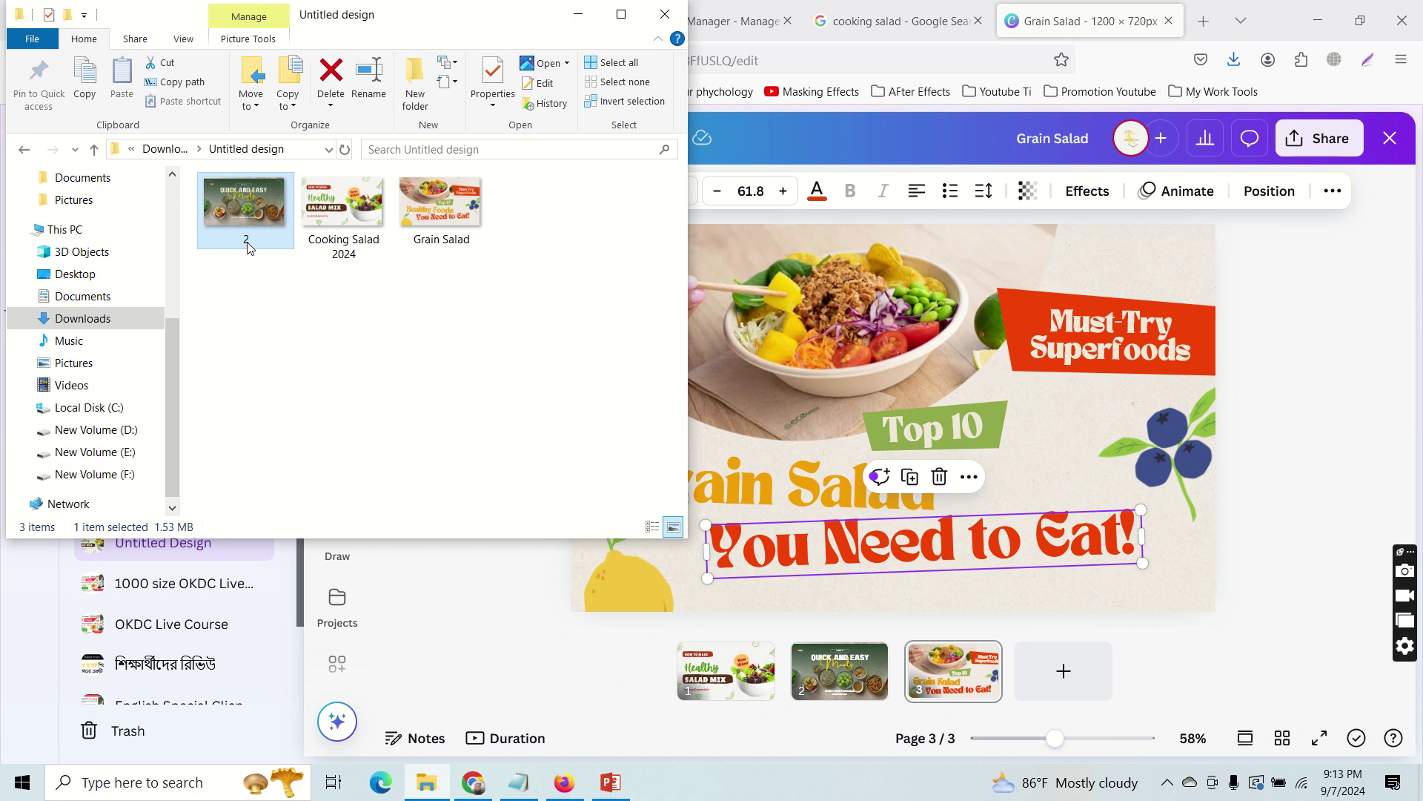
click(665, 14)
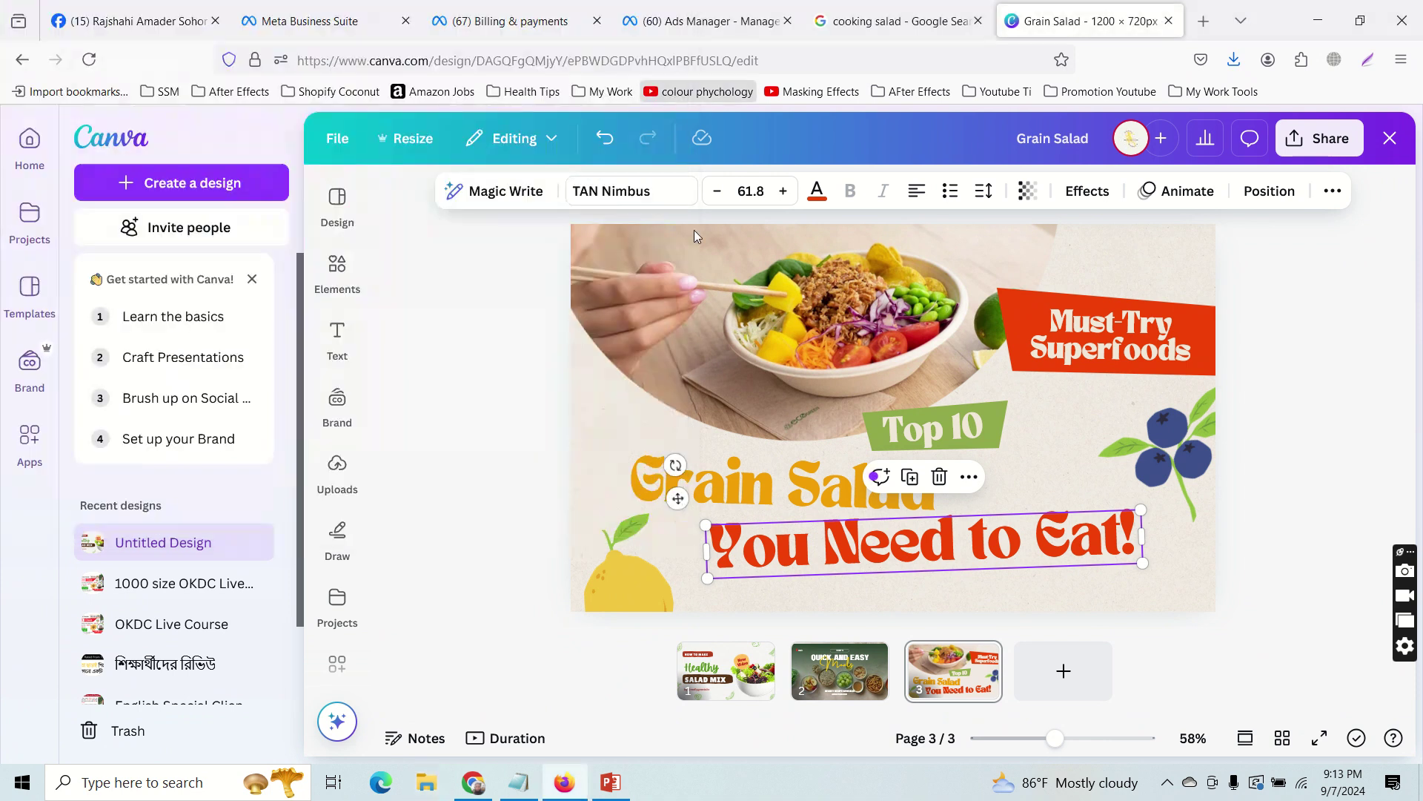
click(473, 783)
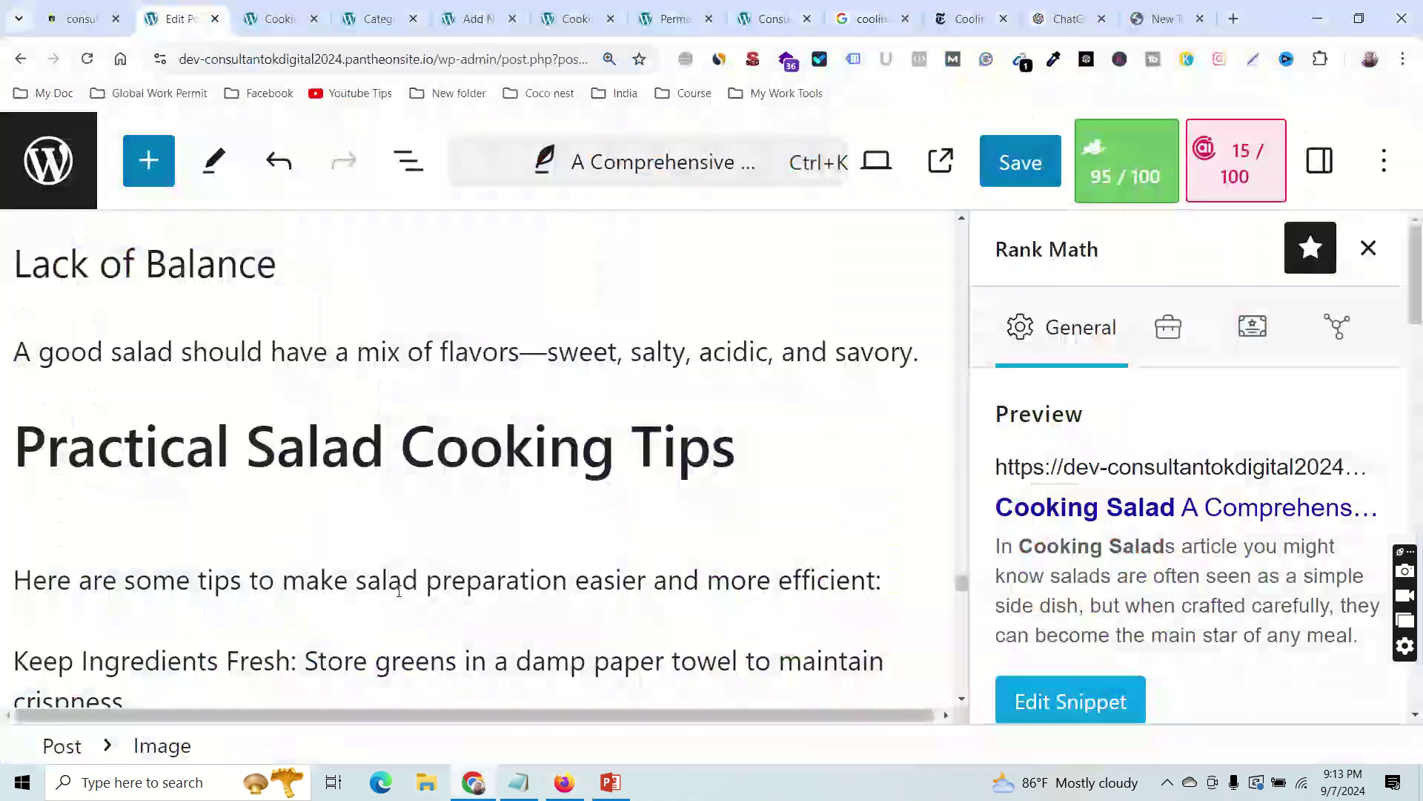
Select the salad image below the "Conclusion Of Cooking Salad" heading and examine its alternative text in the block settings.
scroll(608, 556, down, 15)
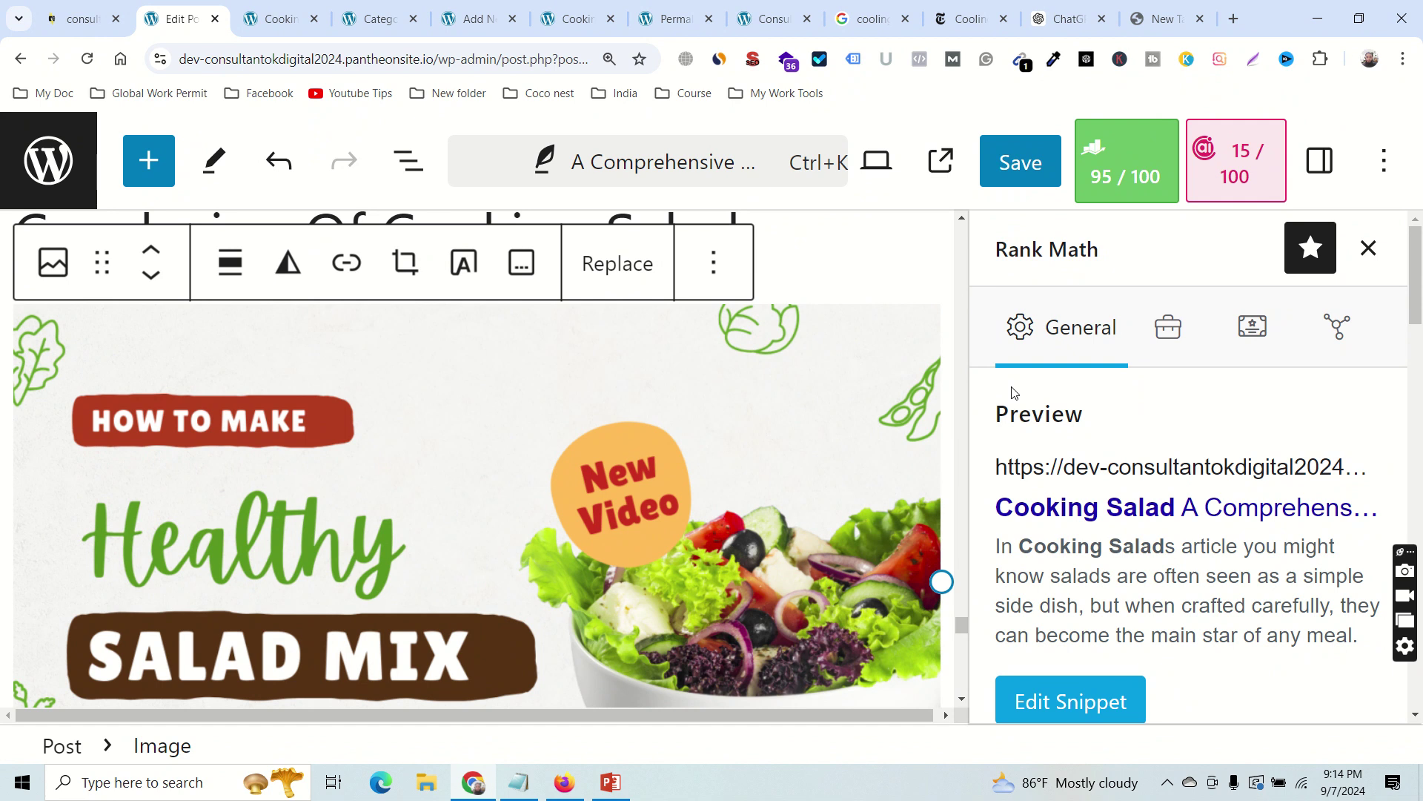
key(ctrl+minus)
key(ctrl+minus)
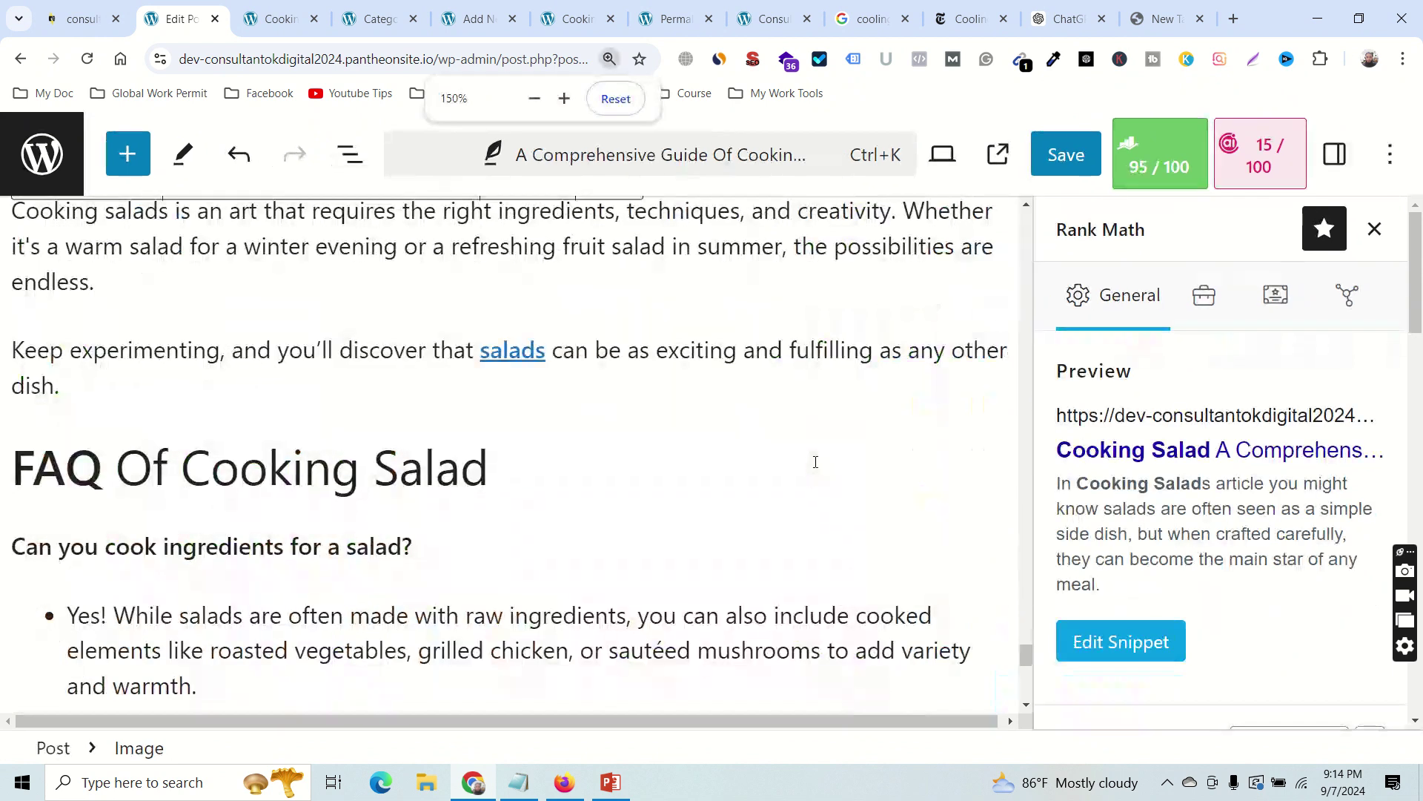
click(482, 454)
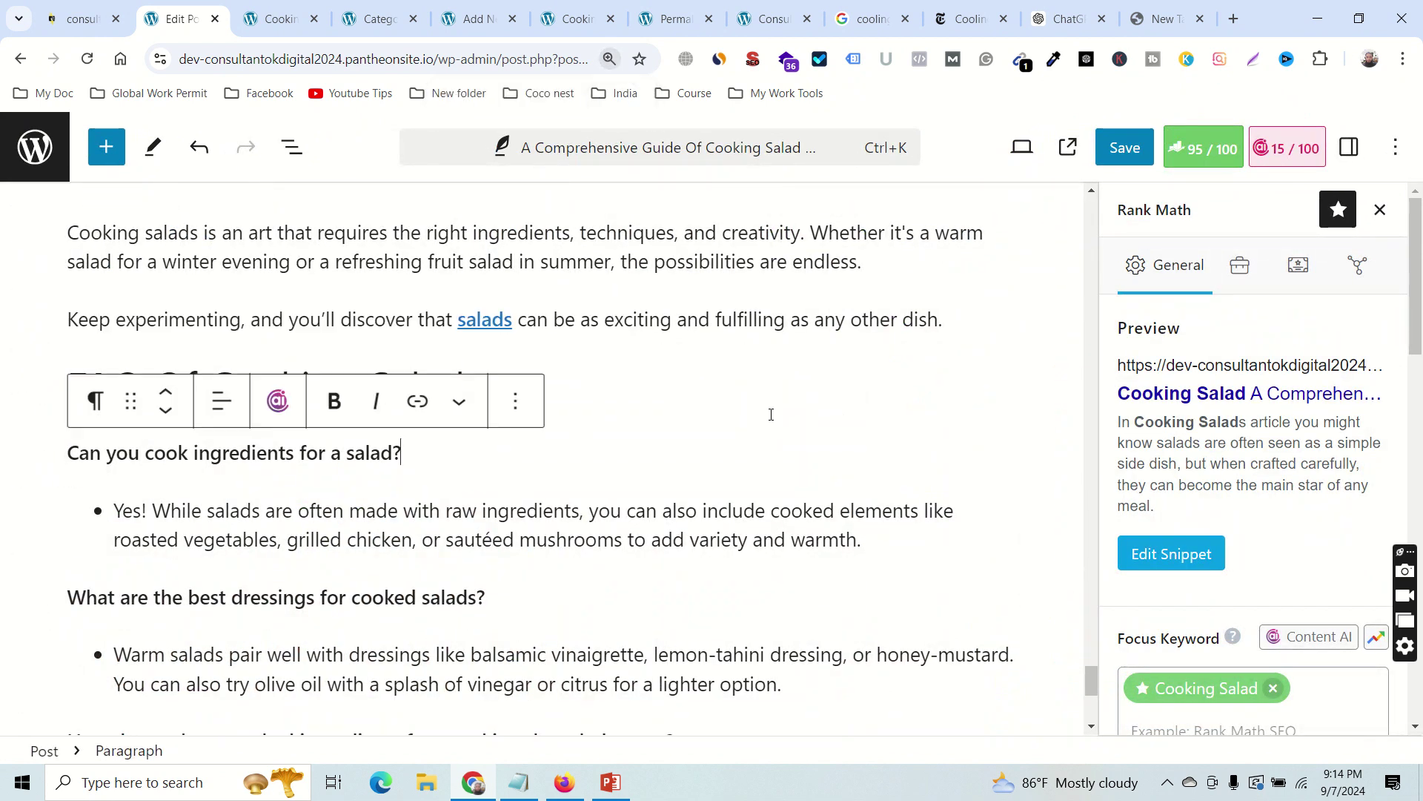
scroll(793, 430, down, 5)
scroll(791, 424, up, 10)
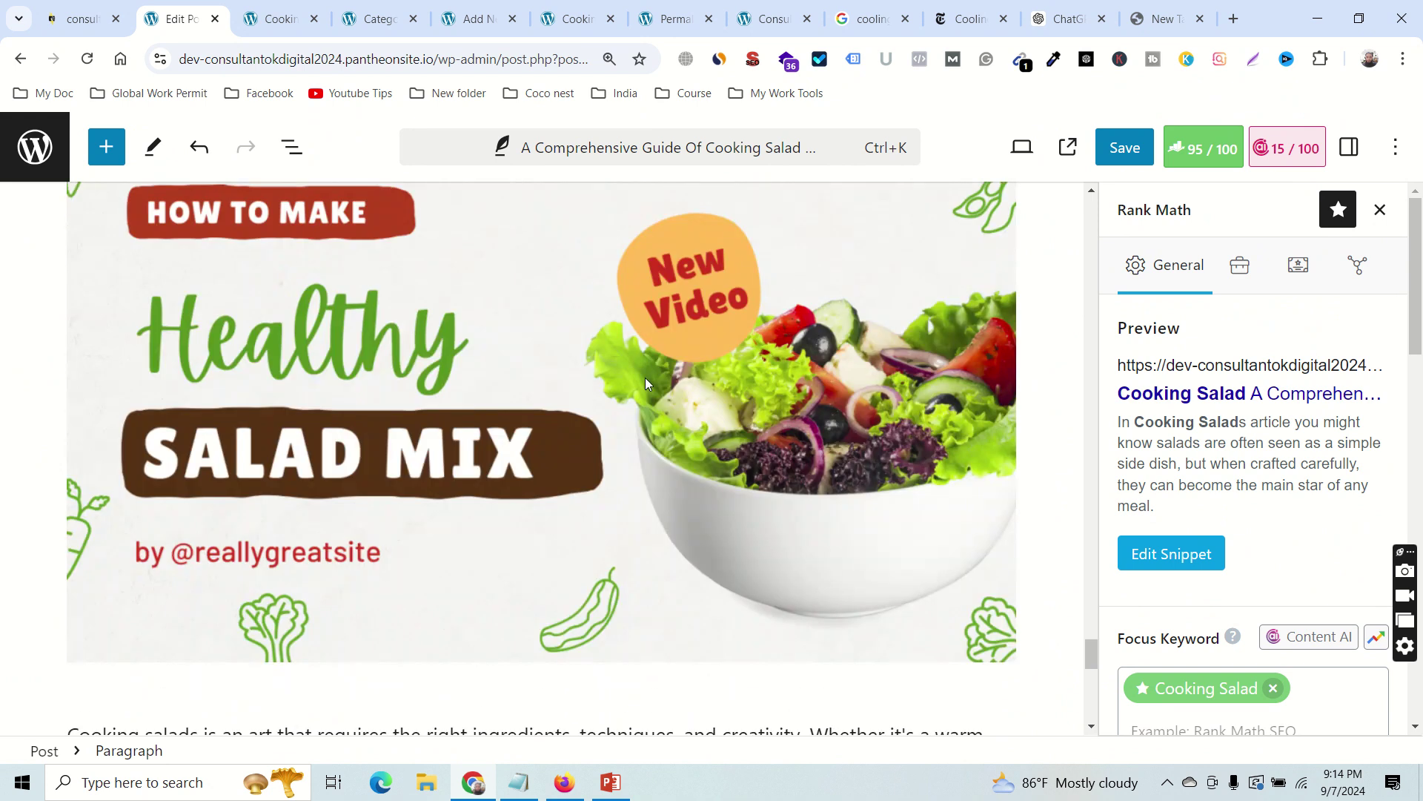
click(777, 353)
click(1349, 149)
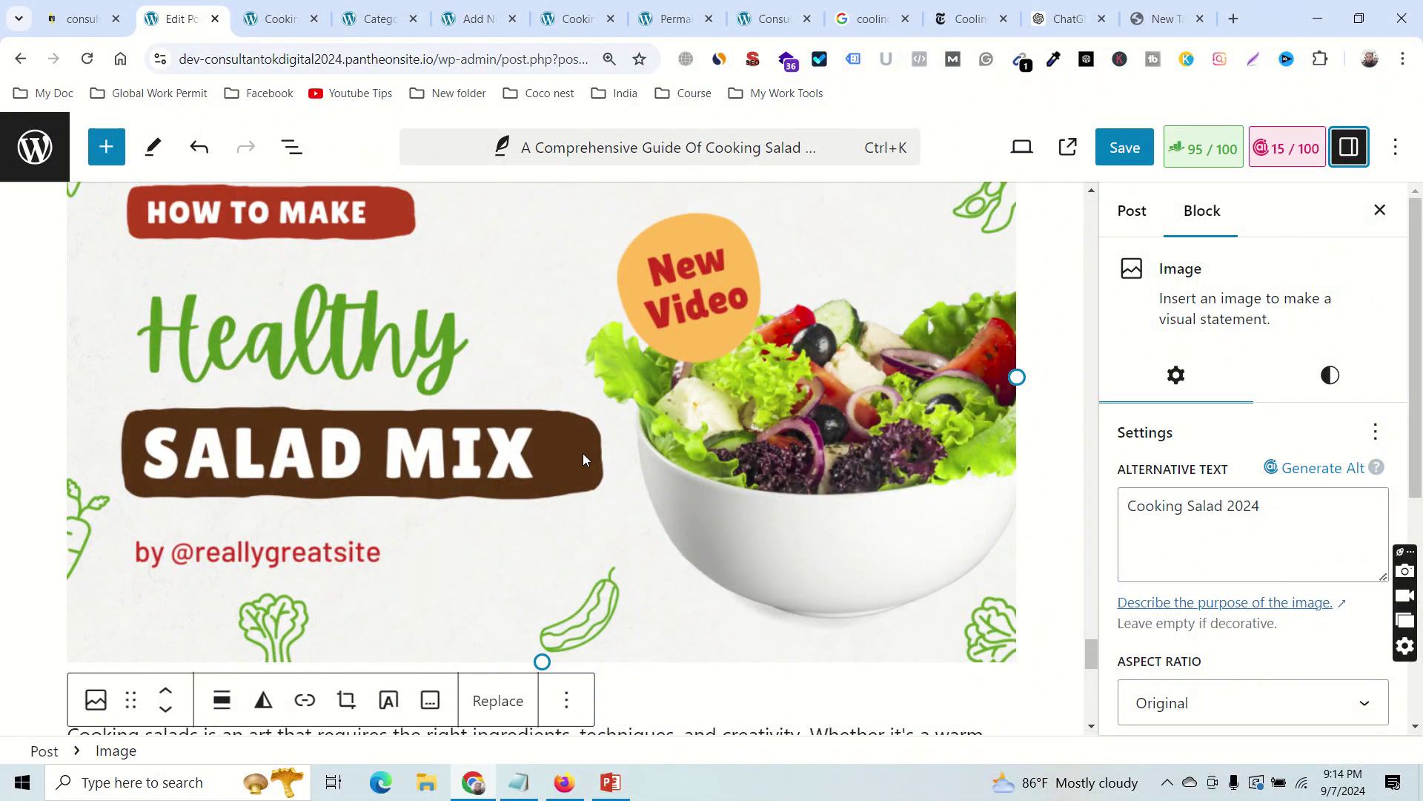
drag(1261, 505, 1122, 505)
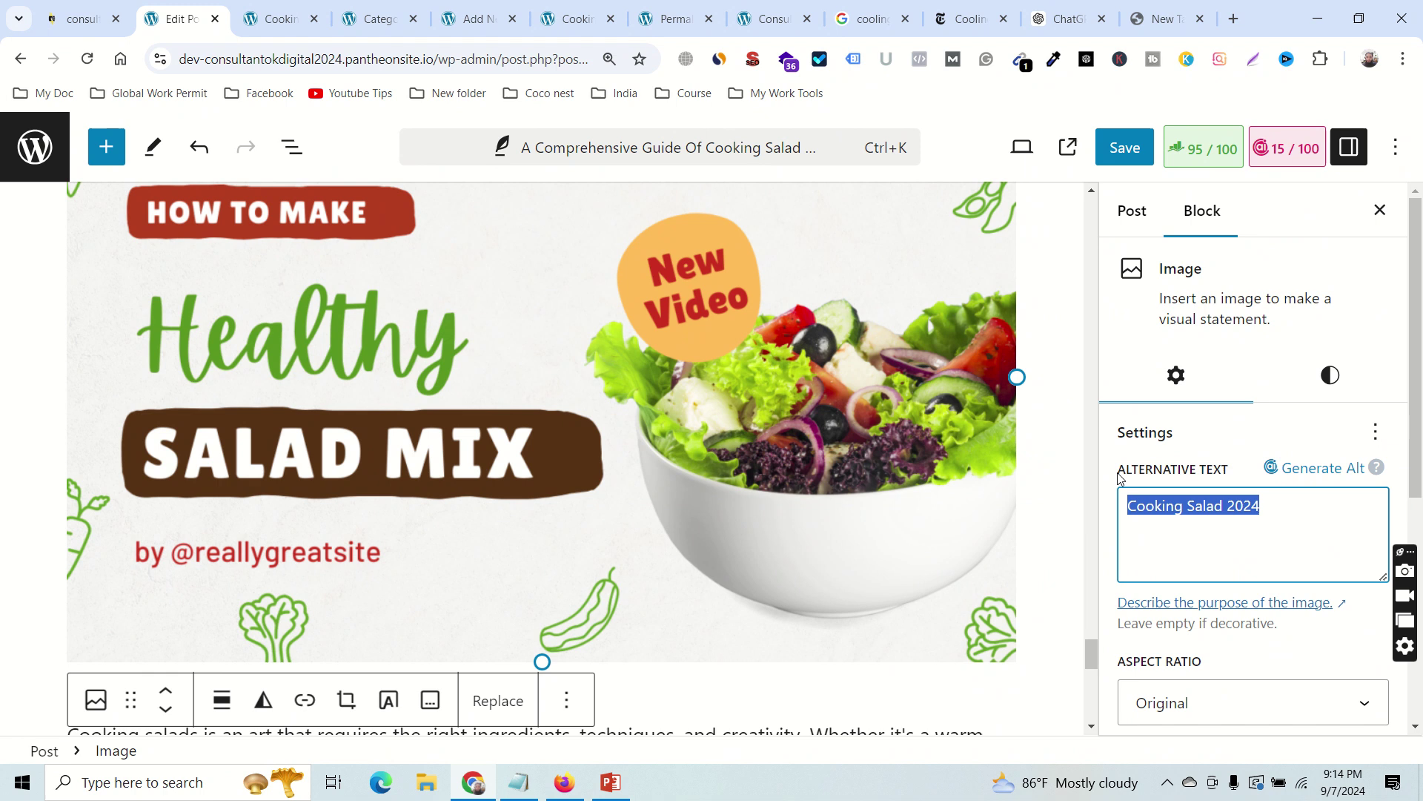
drag(1119, 474, 1134, 510)
click(1154, 511)
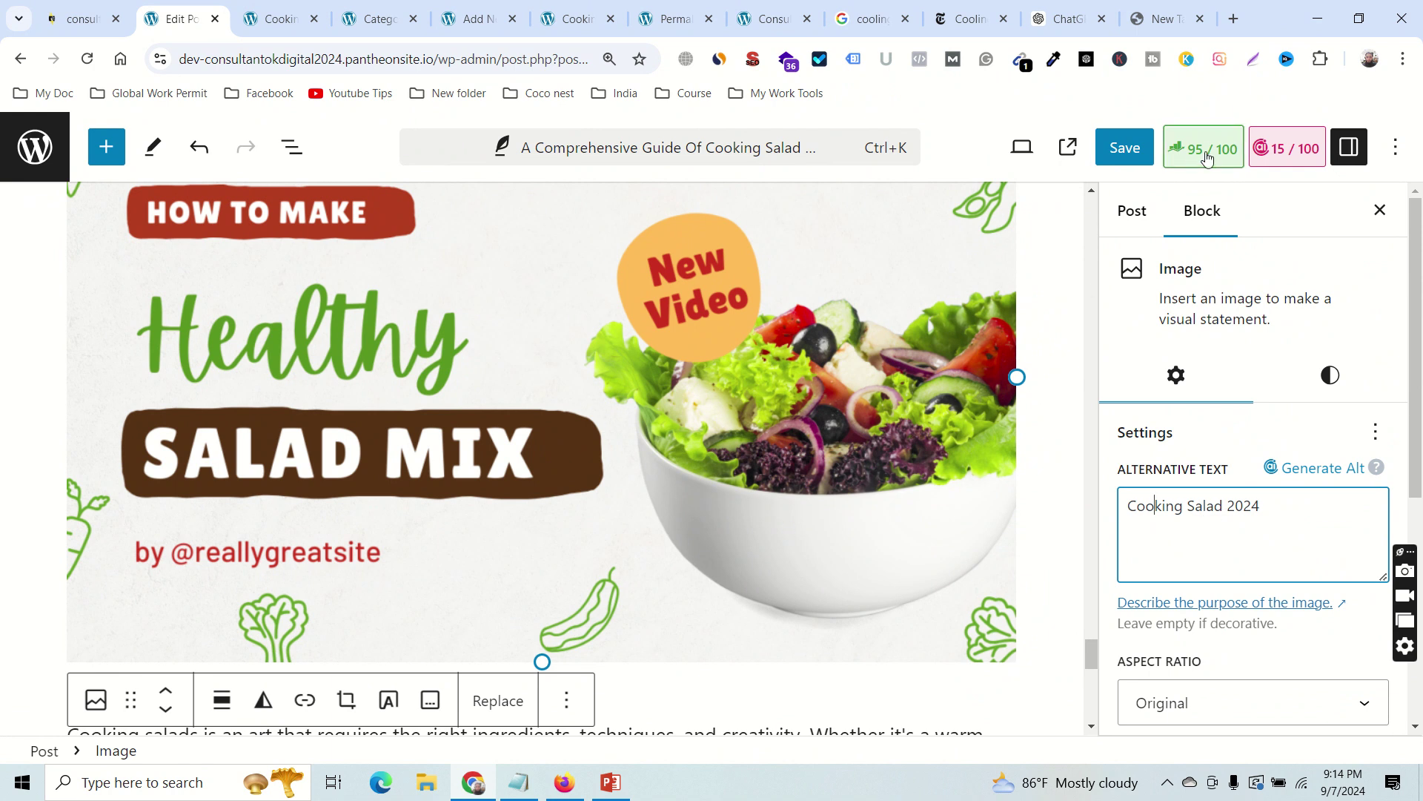
Review the whole cooking salad post, examining its section headings, image placement and text from the title to the practical tips.
key(ctrl+plus)
key(ctrl+plus)
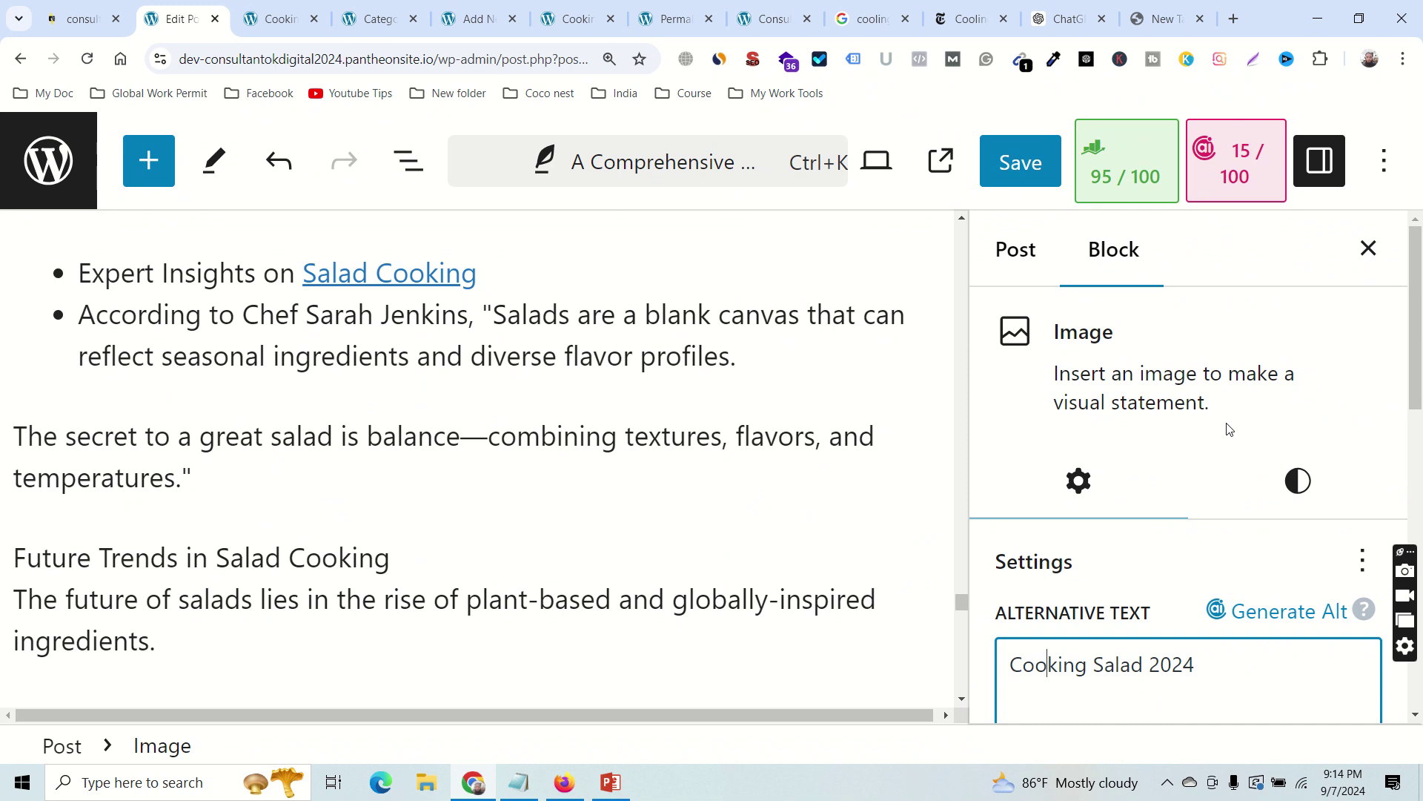
key(ctrl+minus)
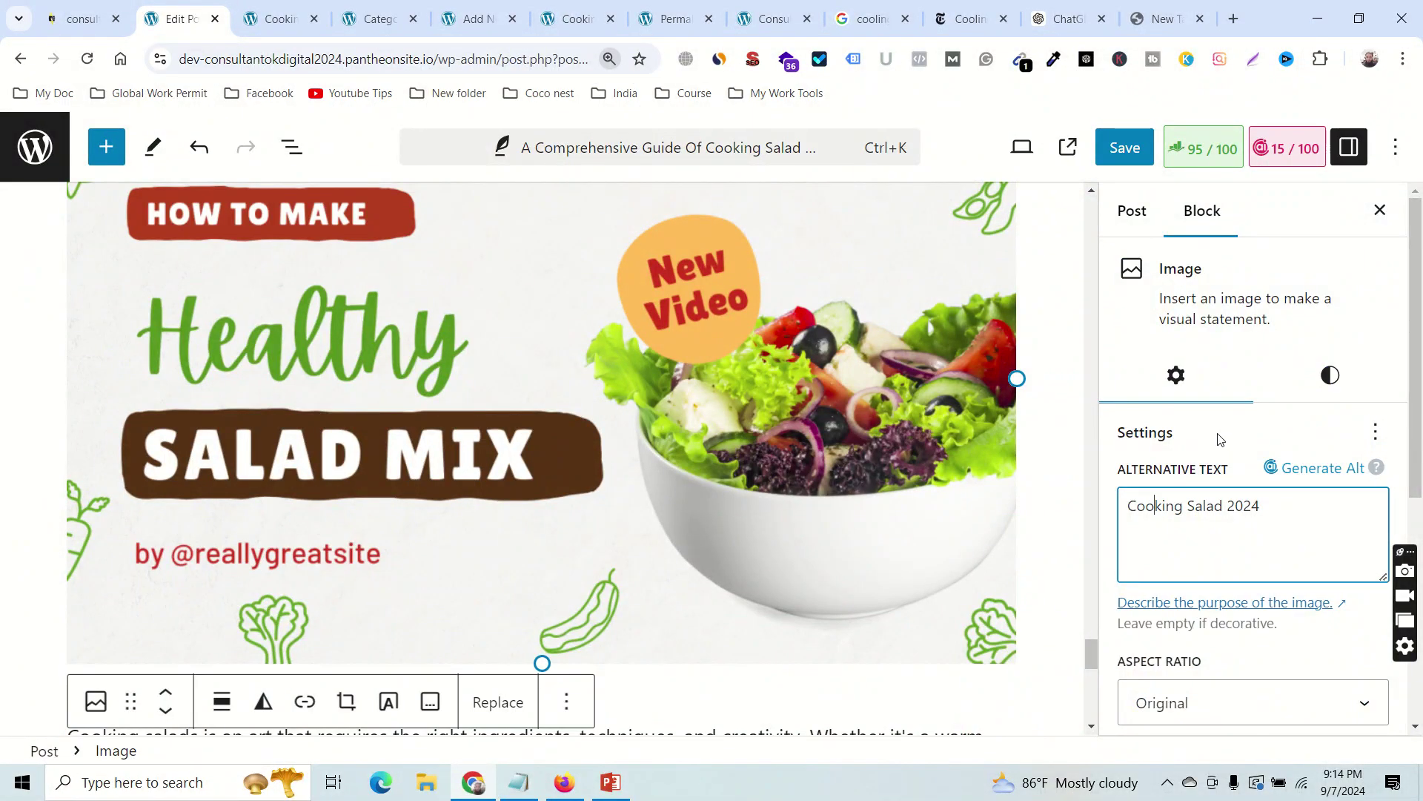
scroll(1047, 507, down, 2)
scroll(1047, 507, up, 5)
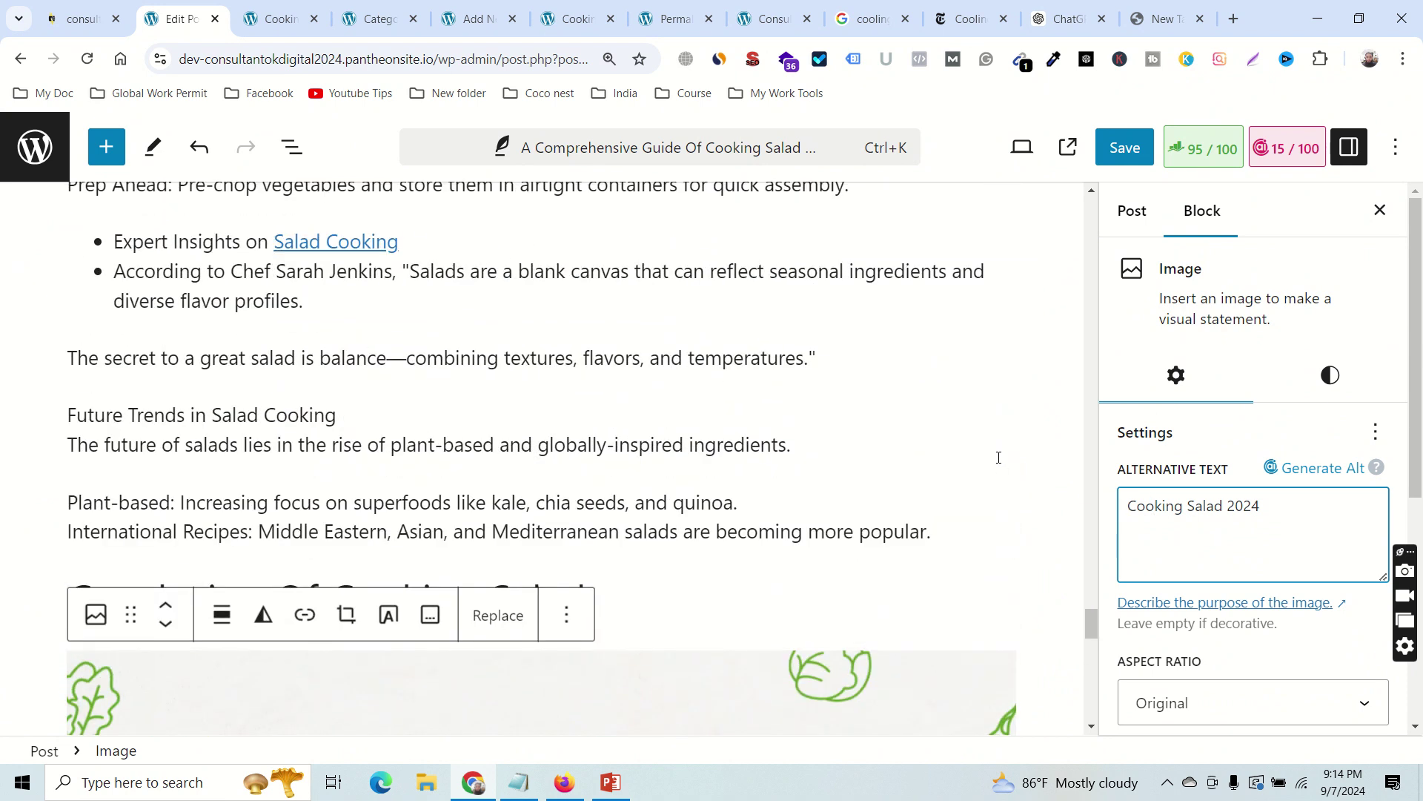
scroll(999, 458, up, 12)
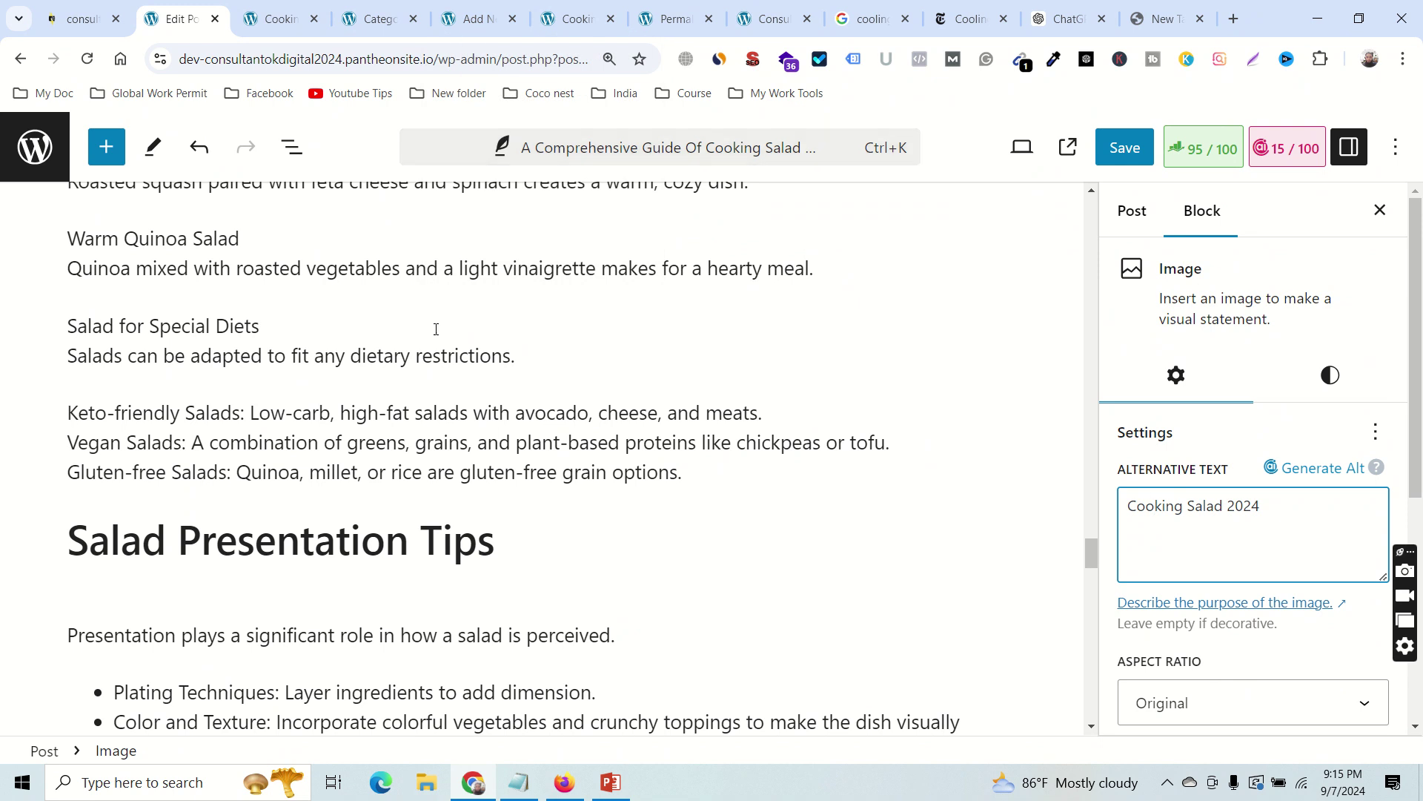
mouse_move(556, 310)
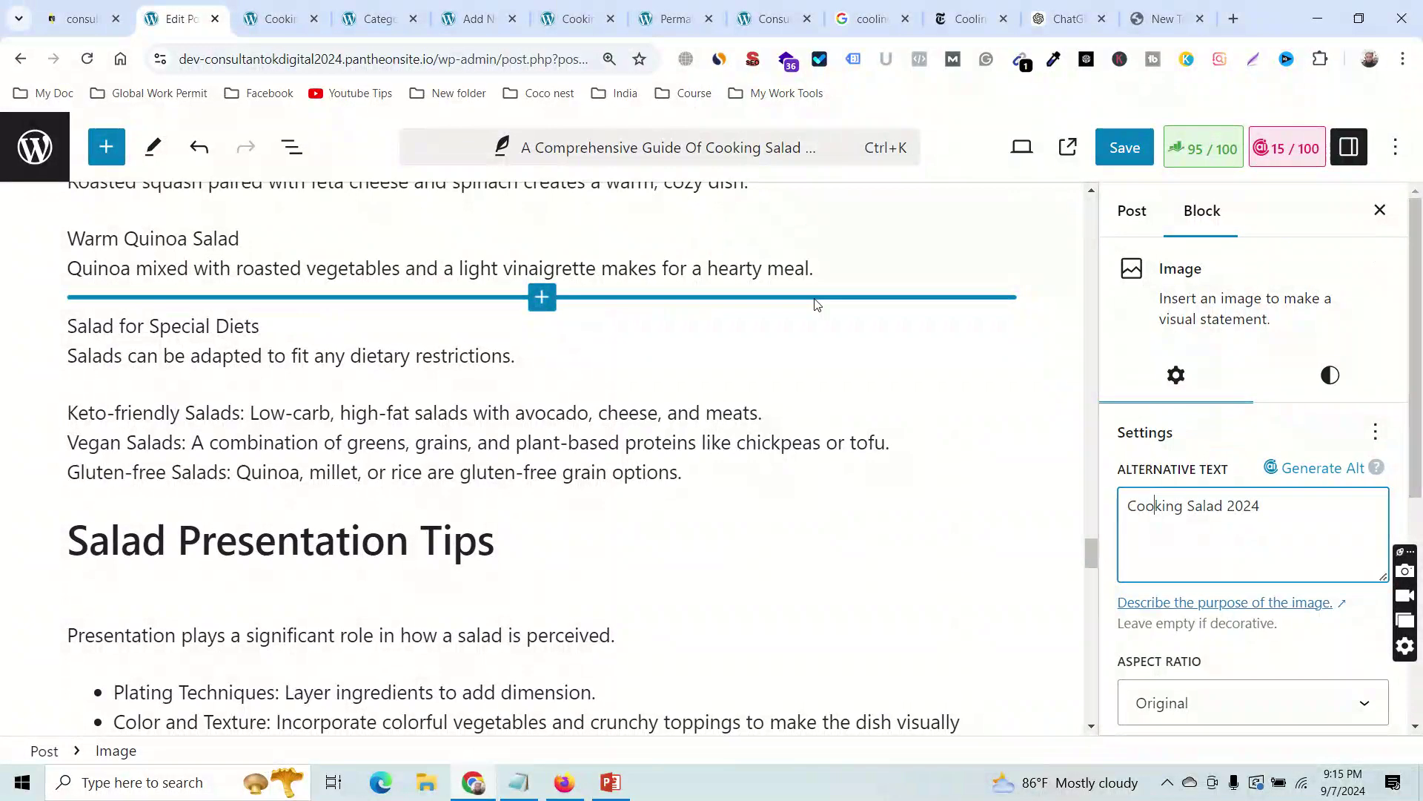
scroll(887, 422, up, 20)
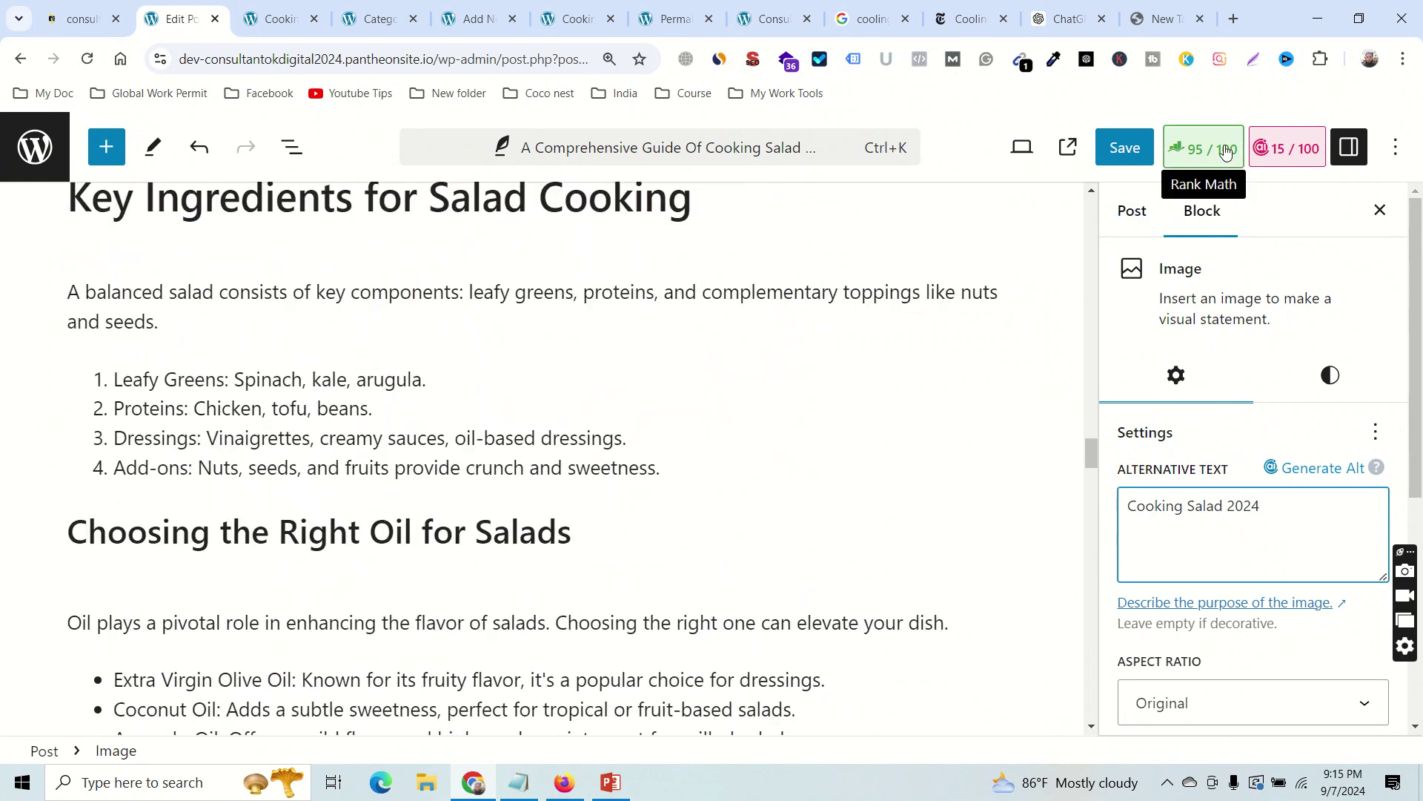
scroll(819, 472, up, 15)
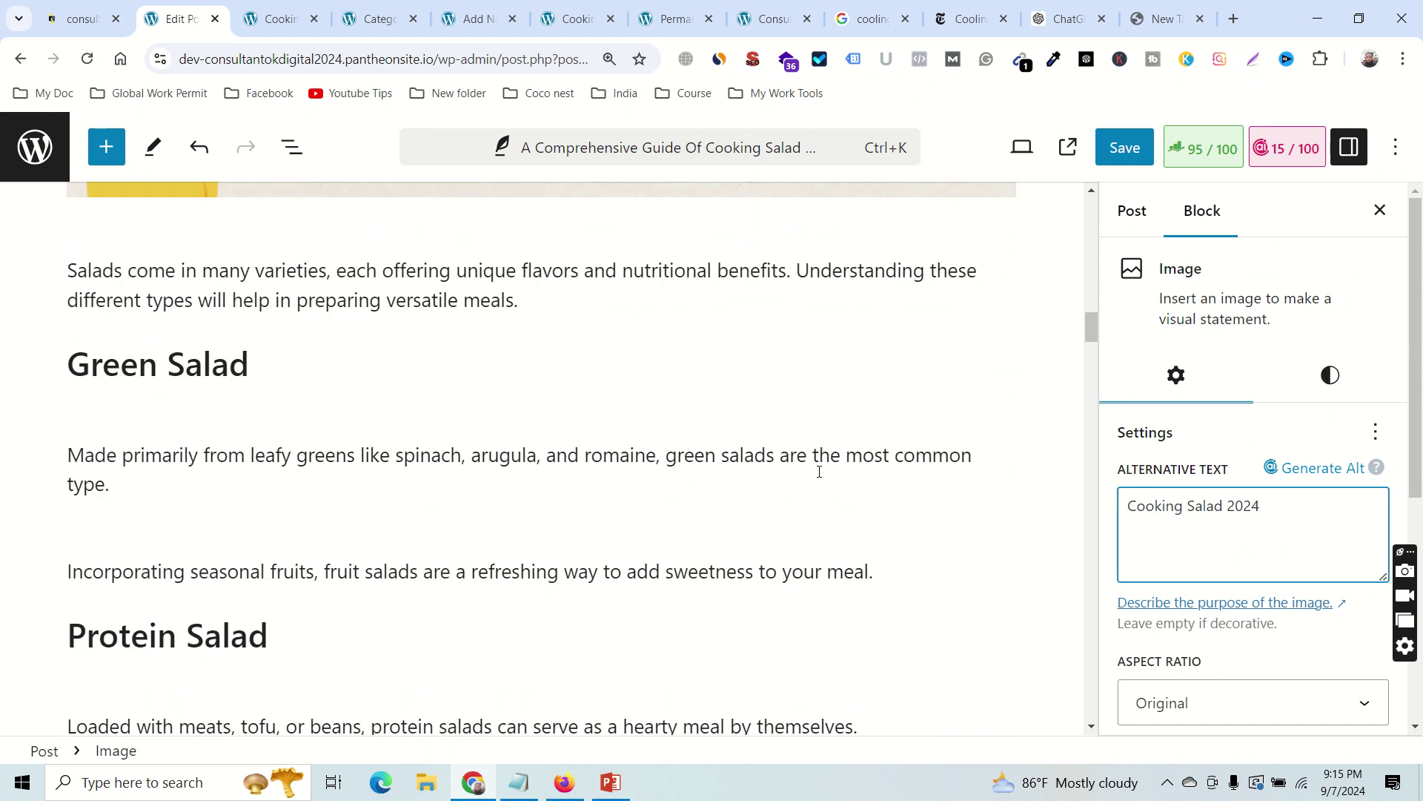
scroll(820, 472, up, 8)
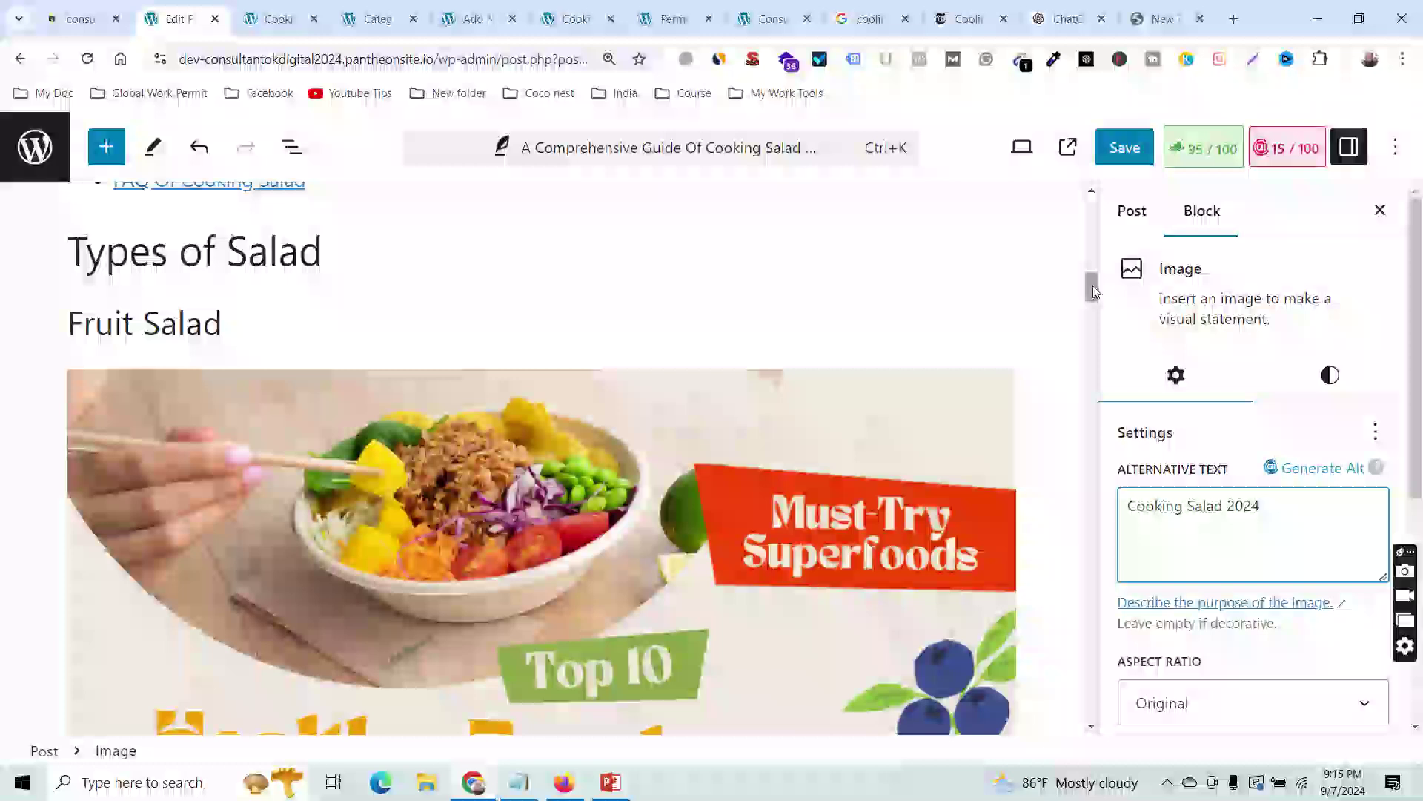
drag(1097, 279, 1096, 214)
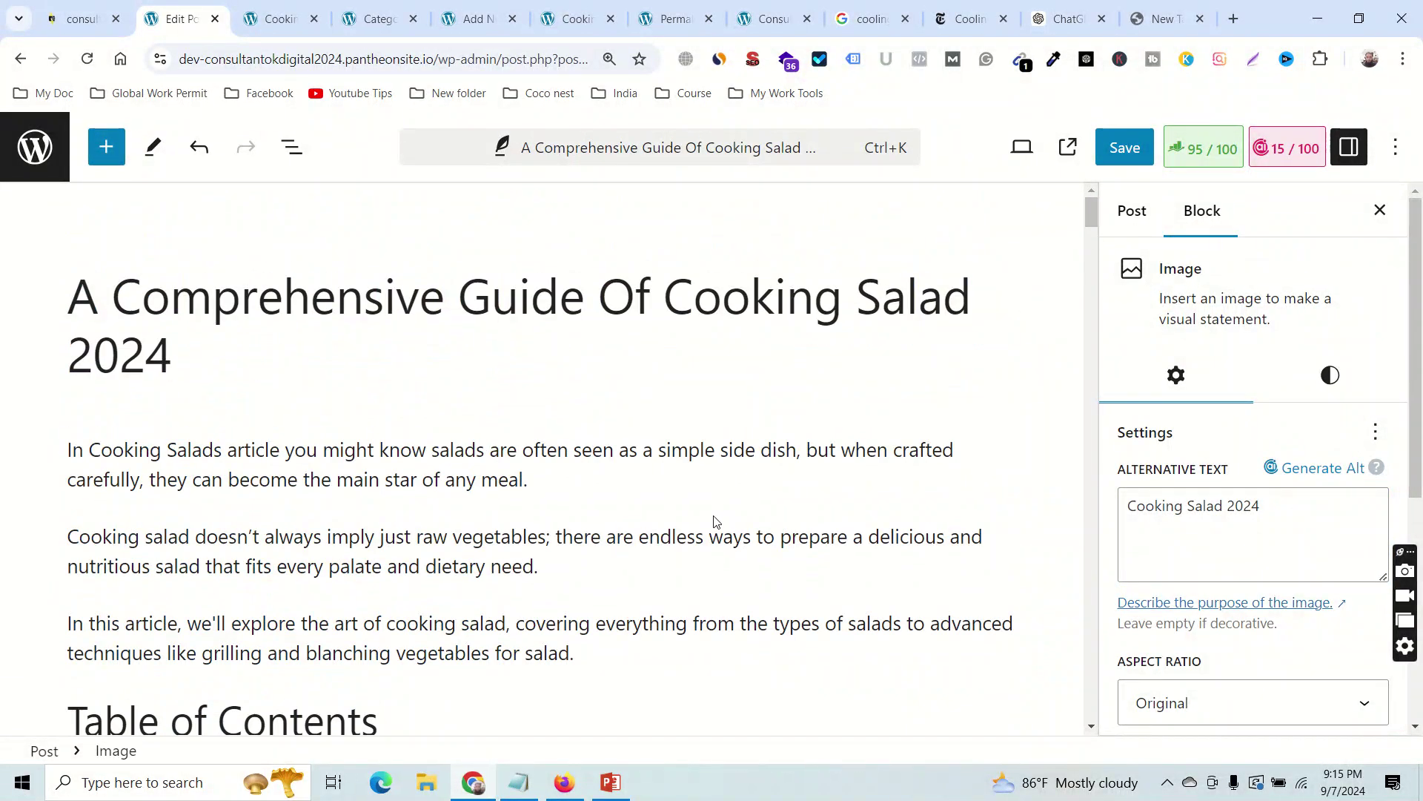
scroll(715, 524, down, 10)
scroll(559, 470, down, 10)
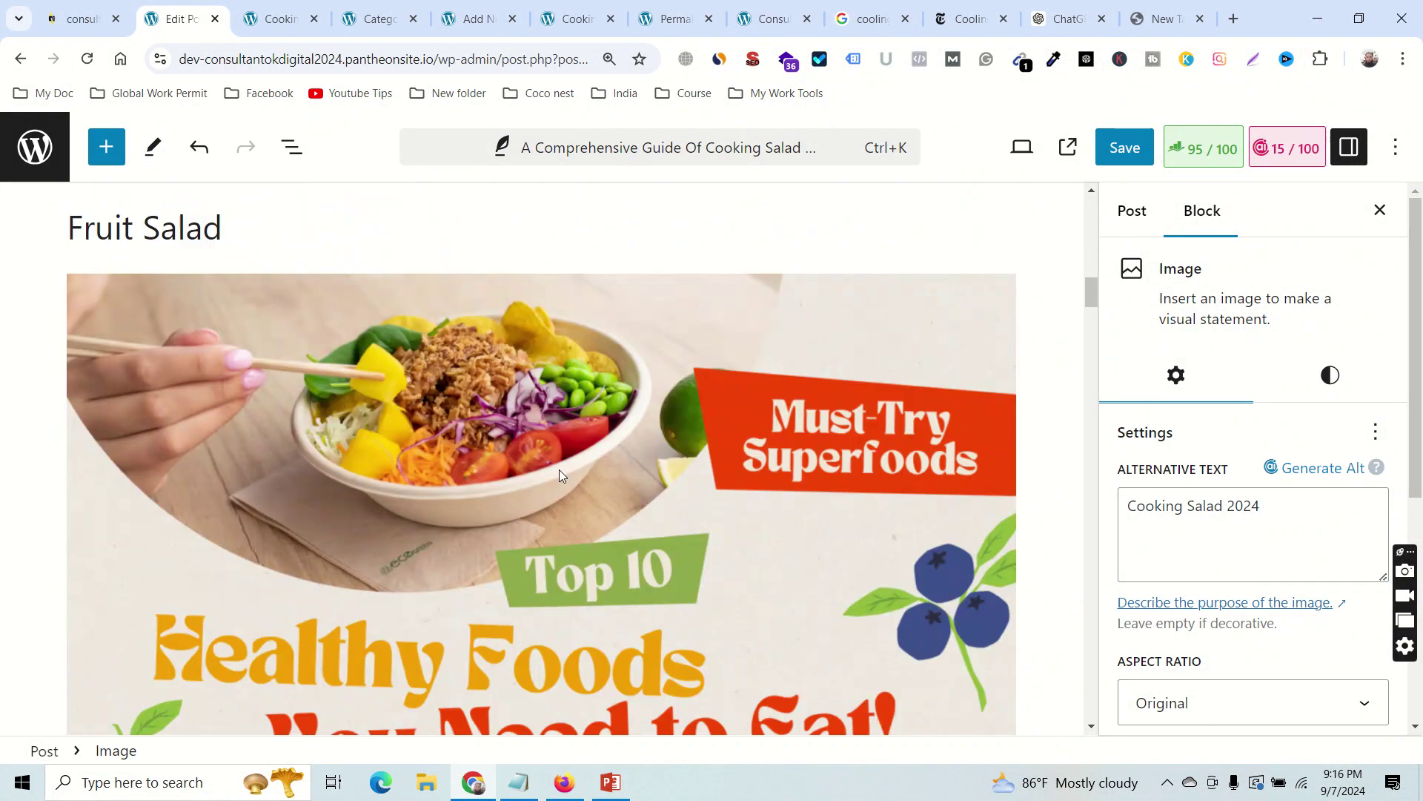
scroll(513, 410, down, 6)
scroll(492, 343, up, 2)
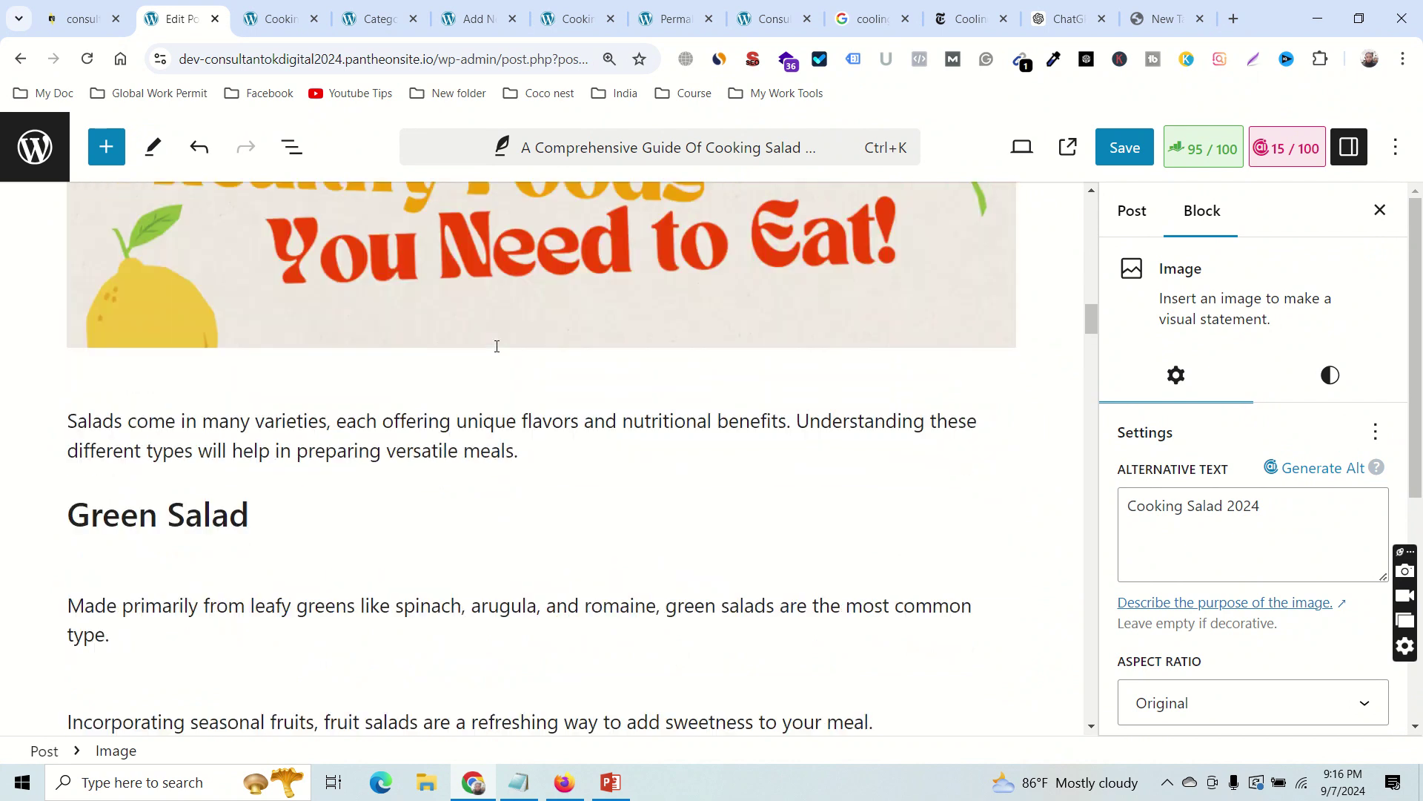
scroll(508, 406, down, 15)
scroll(547, 487, down, 5)
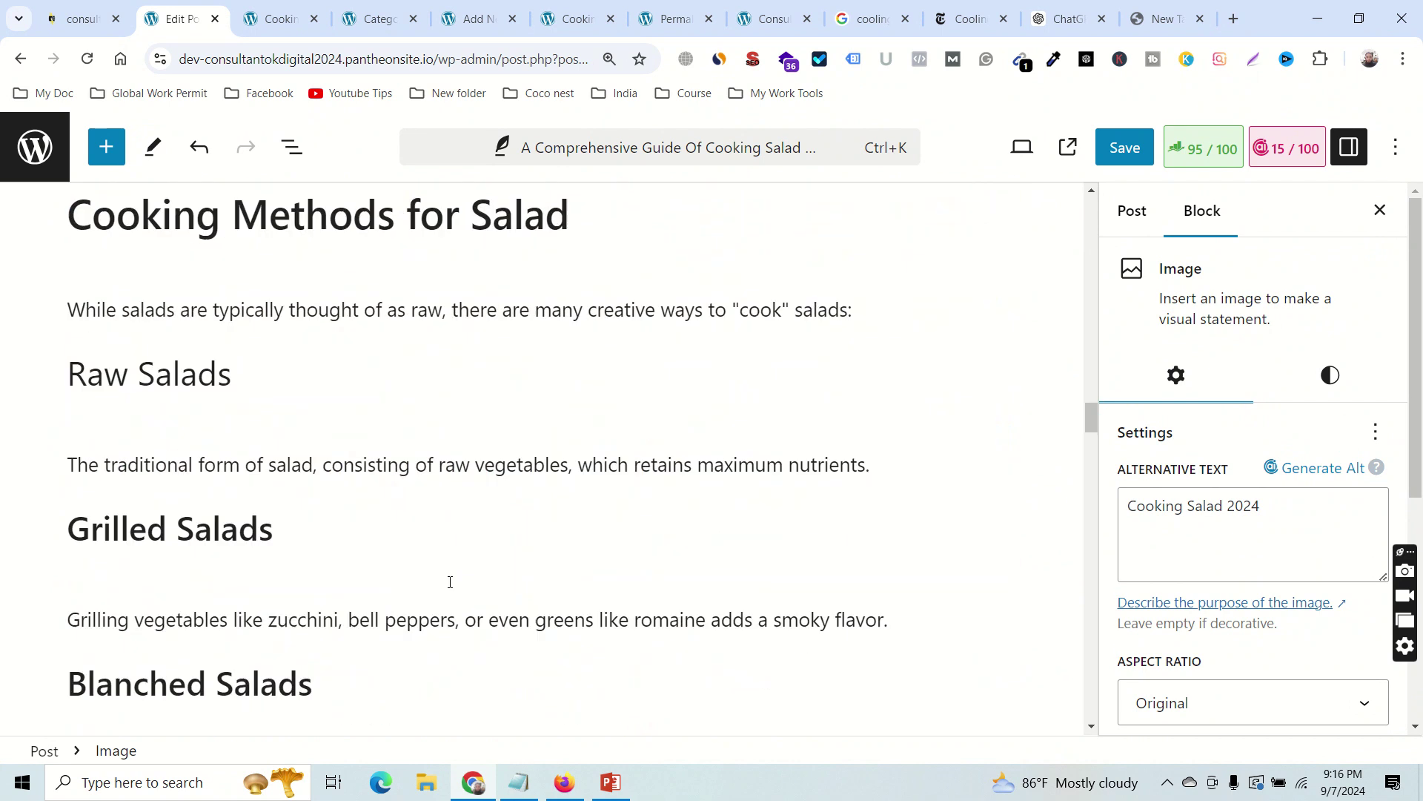
scroll(504, 593, down, 20)
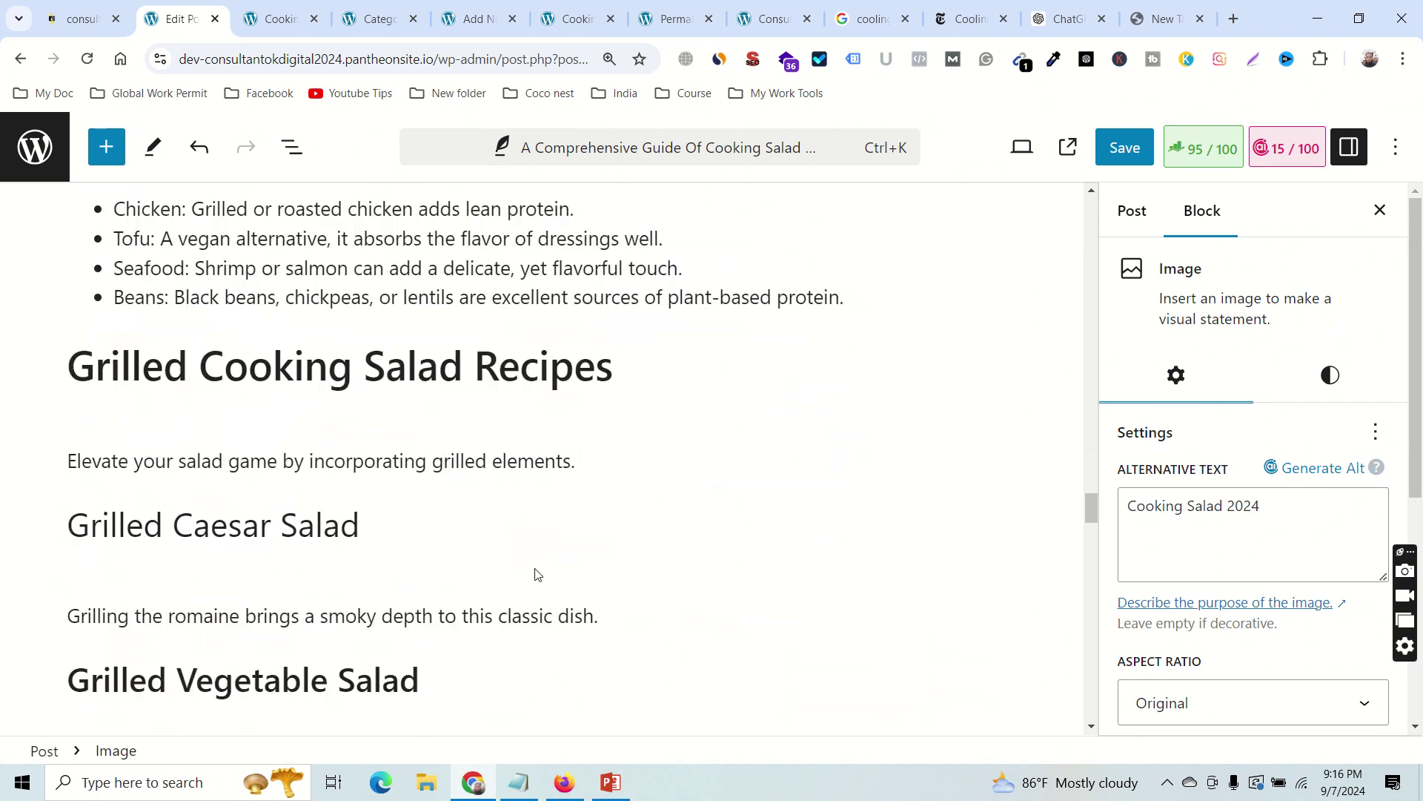
scroll(561, 608, down, 15)
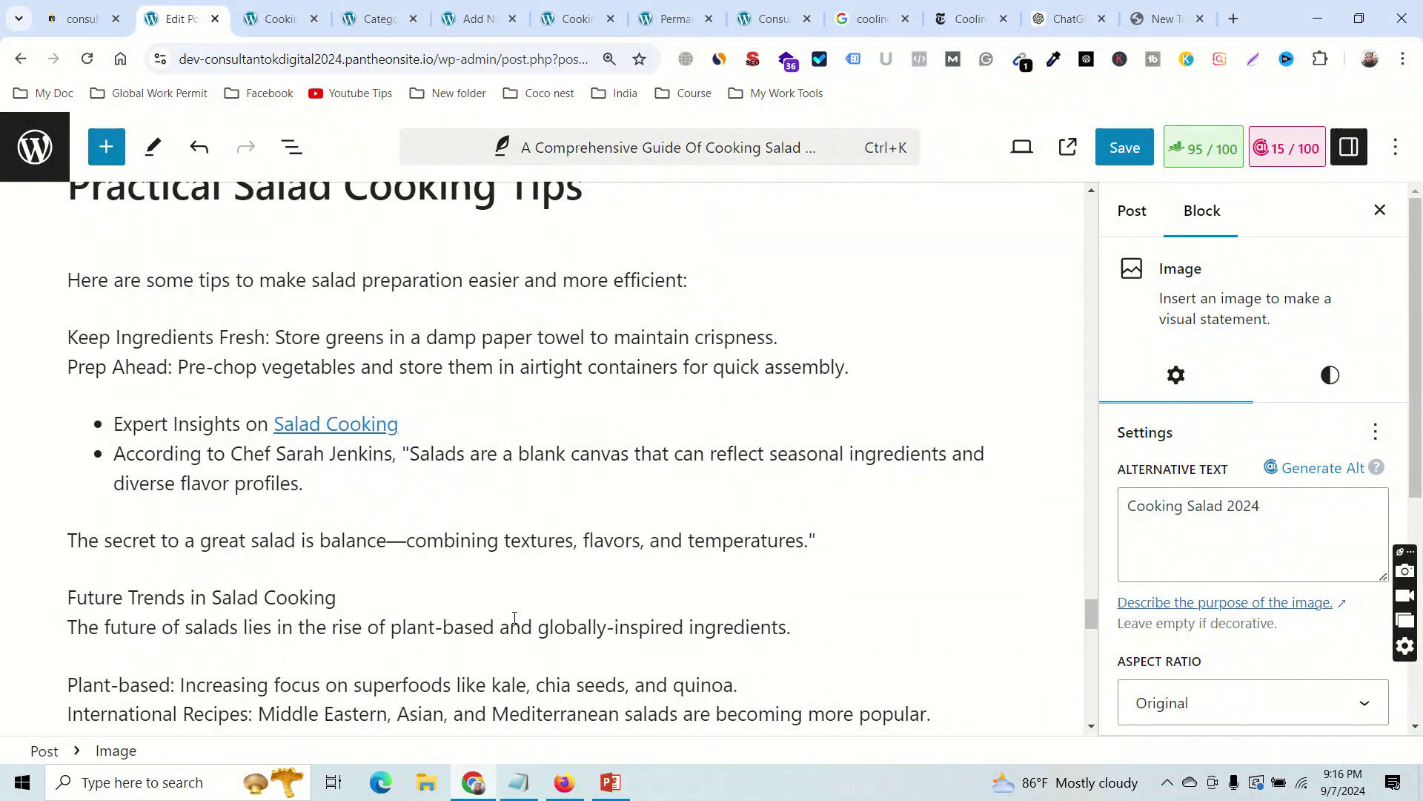
scroll(515, 618, up, 10)
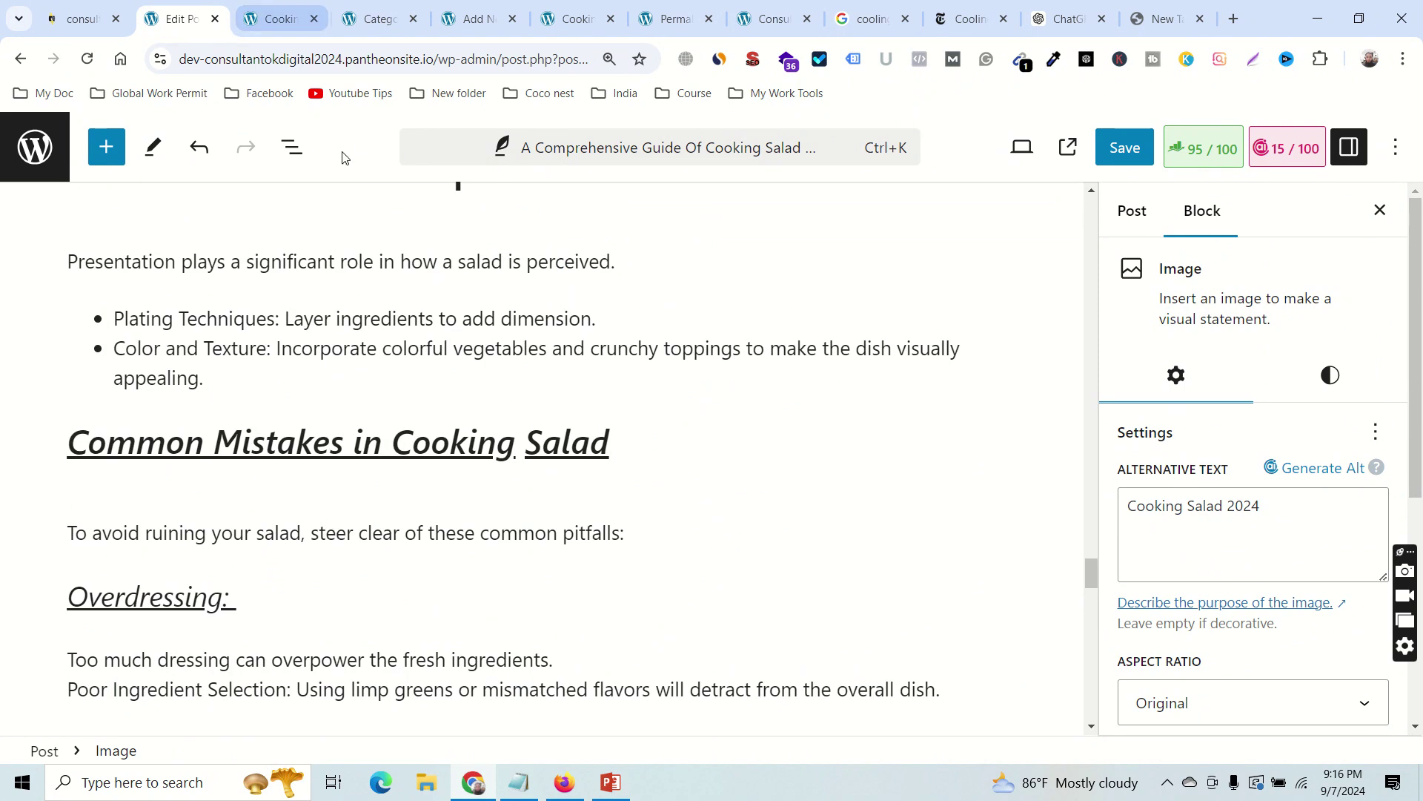
Open Google Classroom in the empty browser tab and enter the class "1. Freelancing Complete SEO Bangla".
click(519, 782)
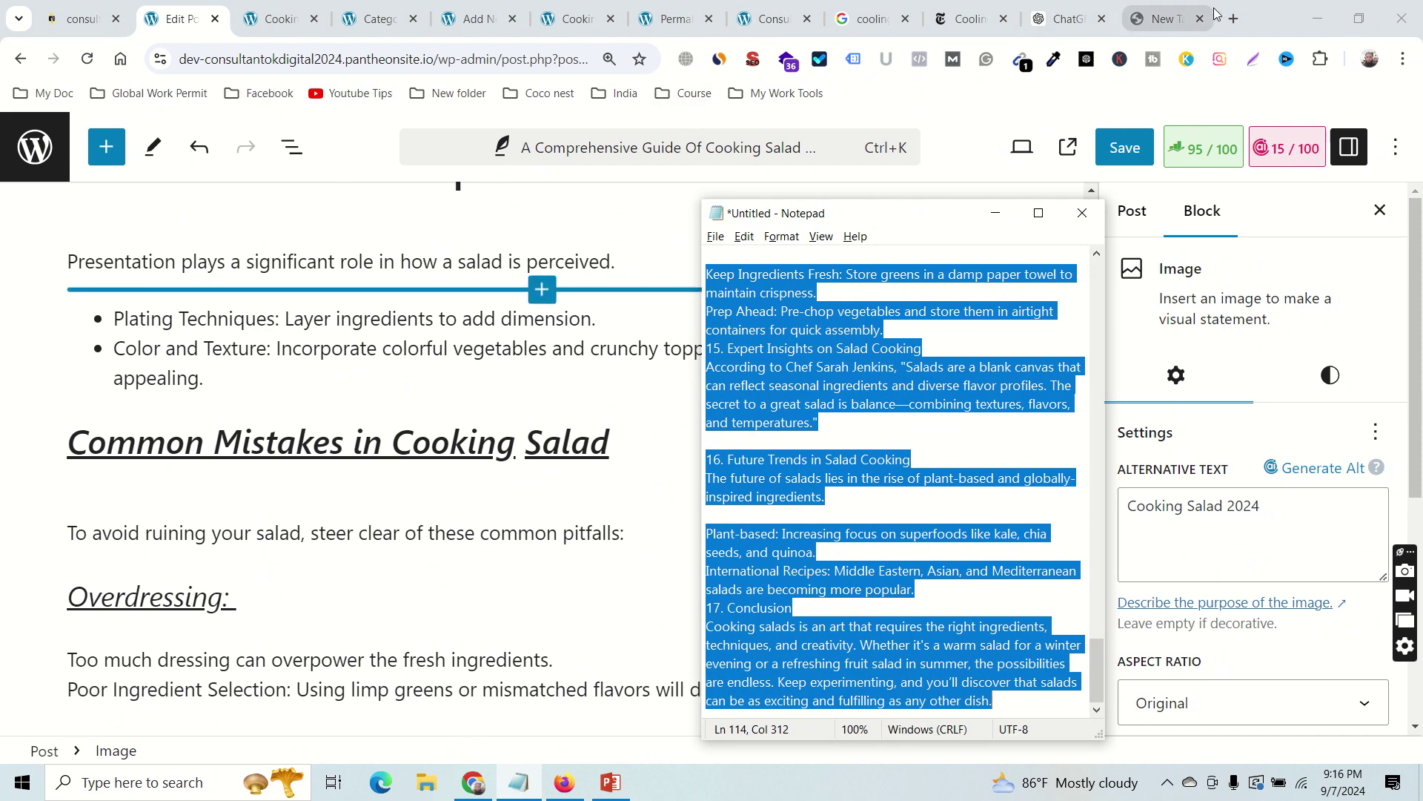
click(511, 428)
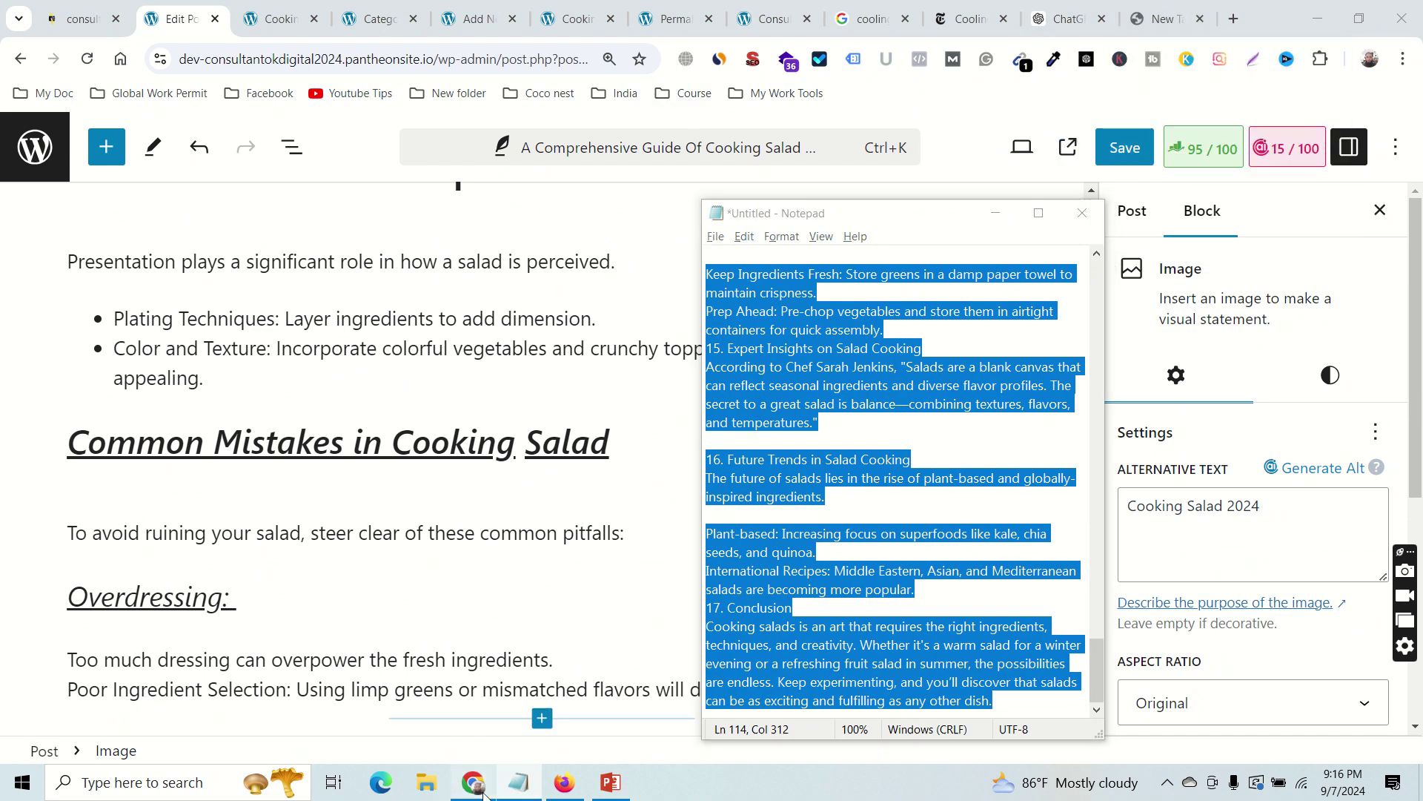
click(1161, 19)
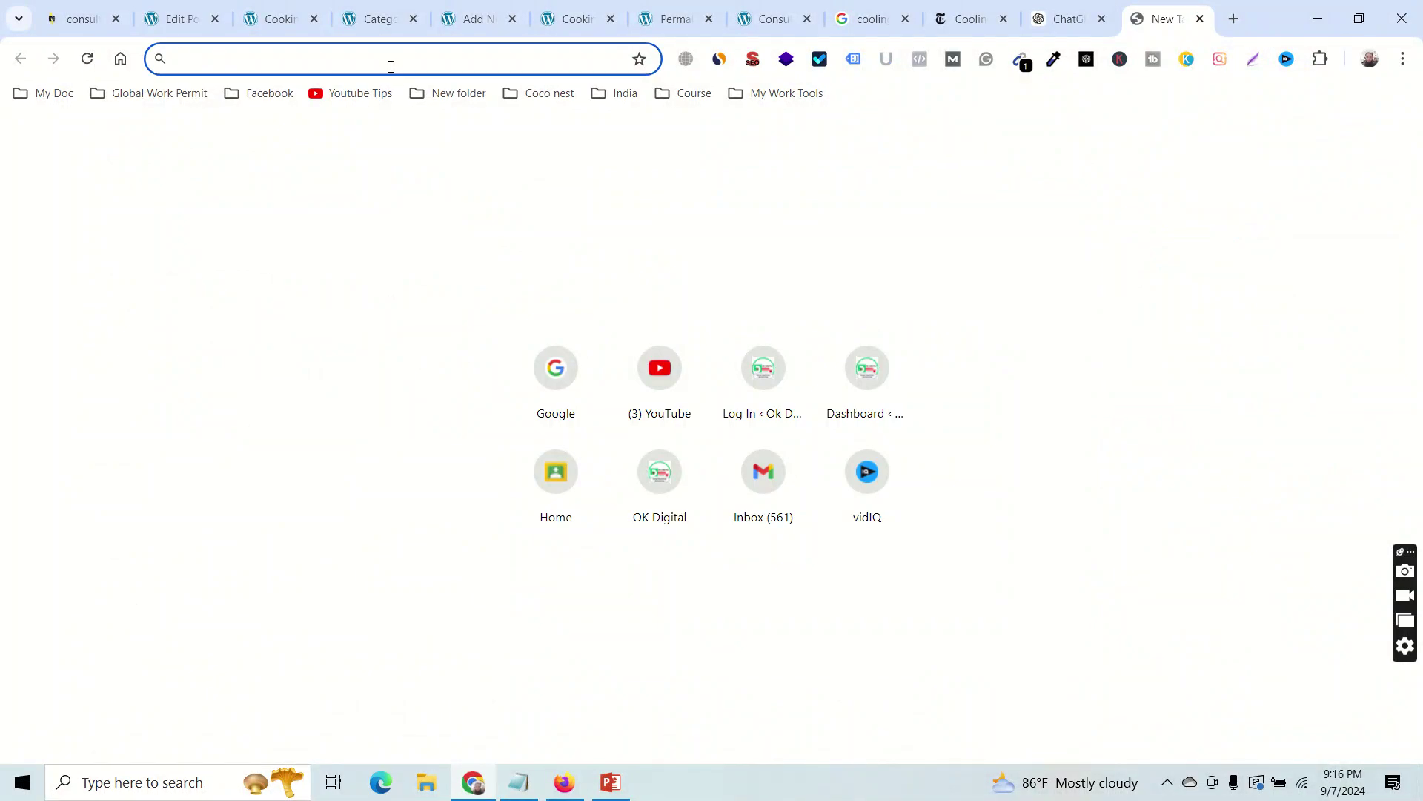
click(567, 464)
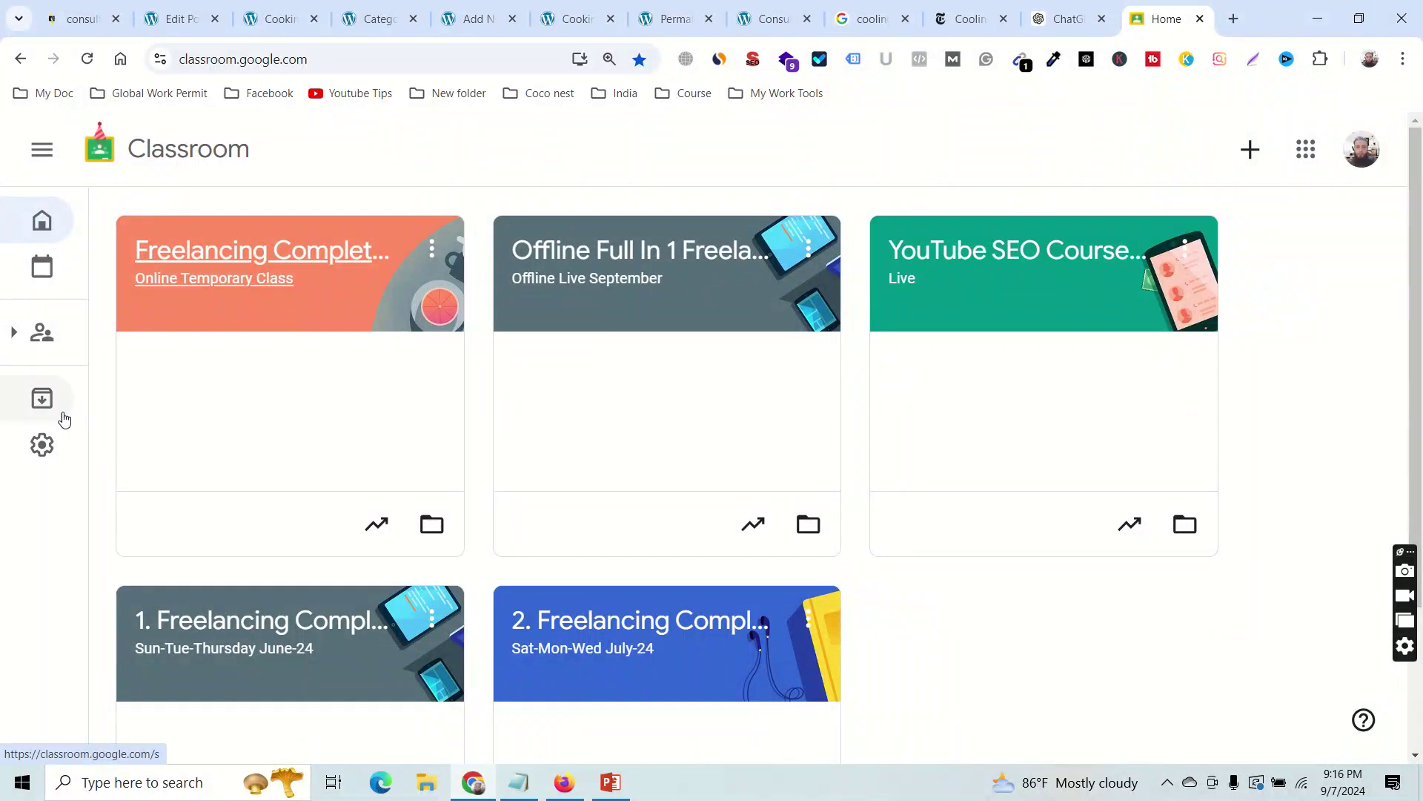
mouse_move(51, 384)
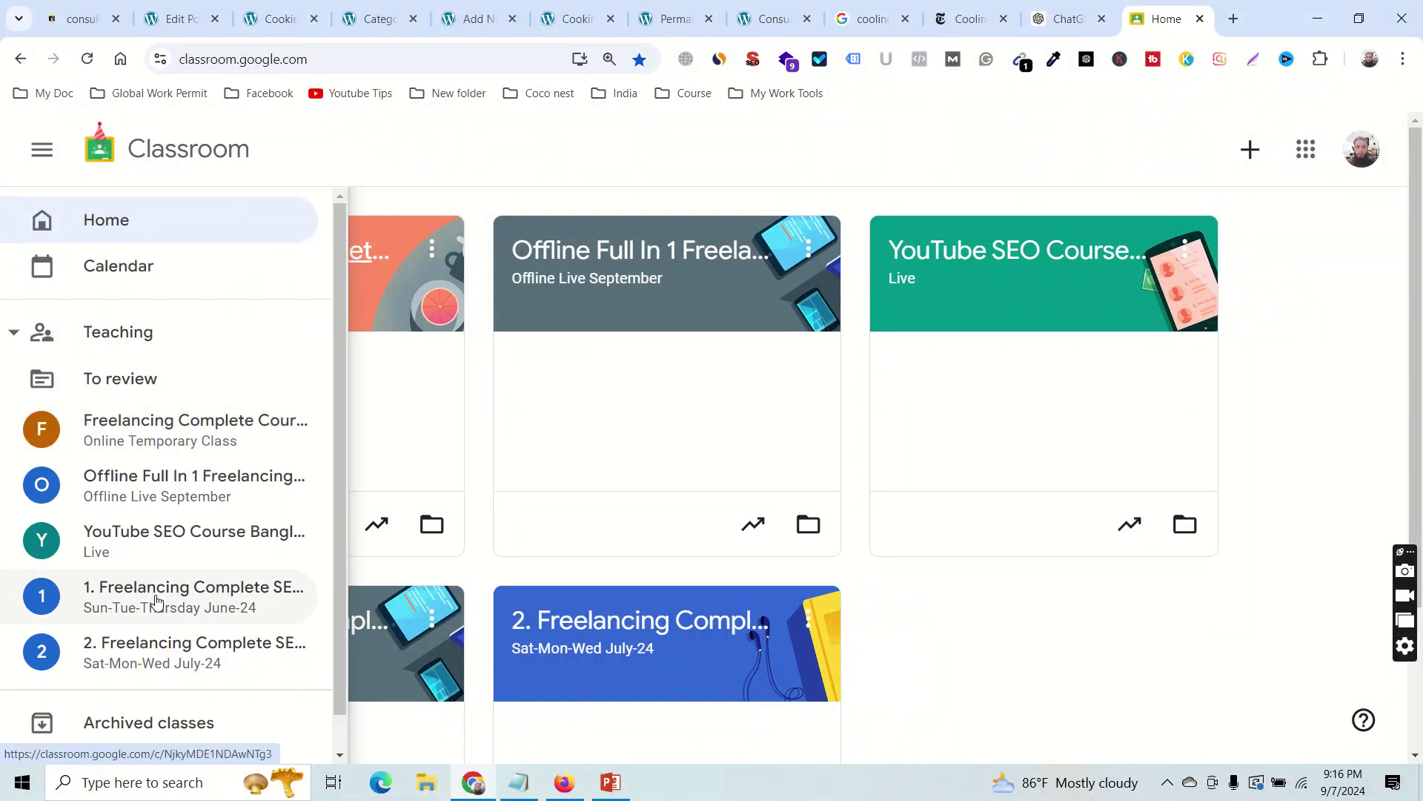
click(156, 601)
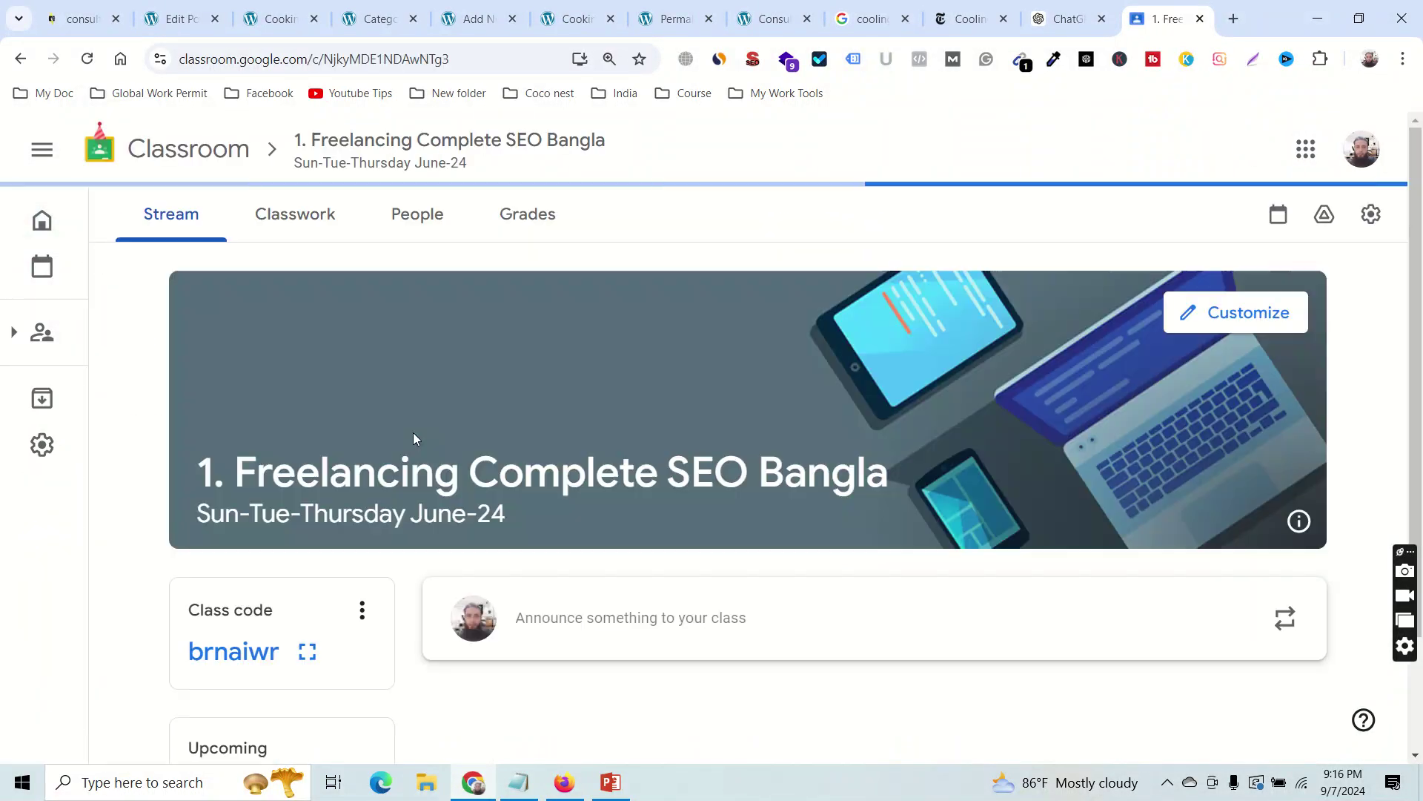
Search the class stream posts for the plagiarism checking notes and open plagiarismdetector.net in a new tab.
scroll(414, 445, down, 4)
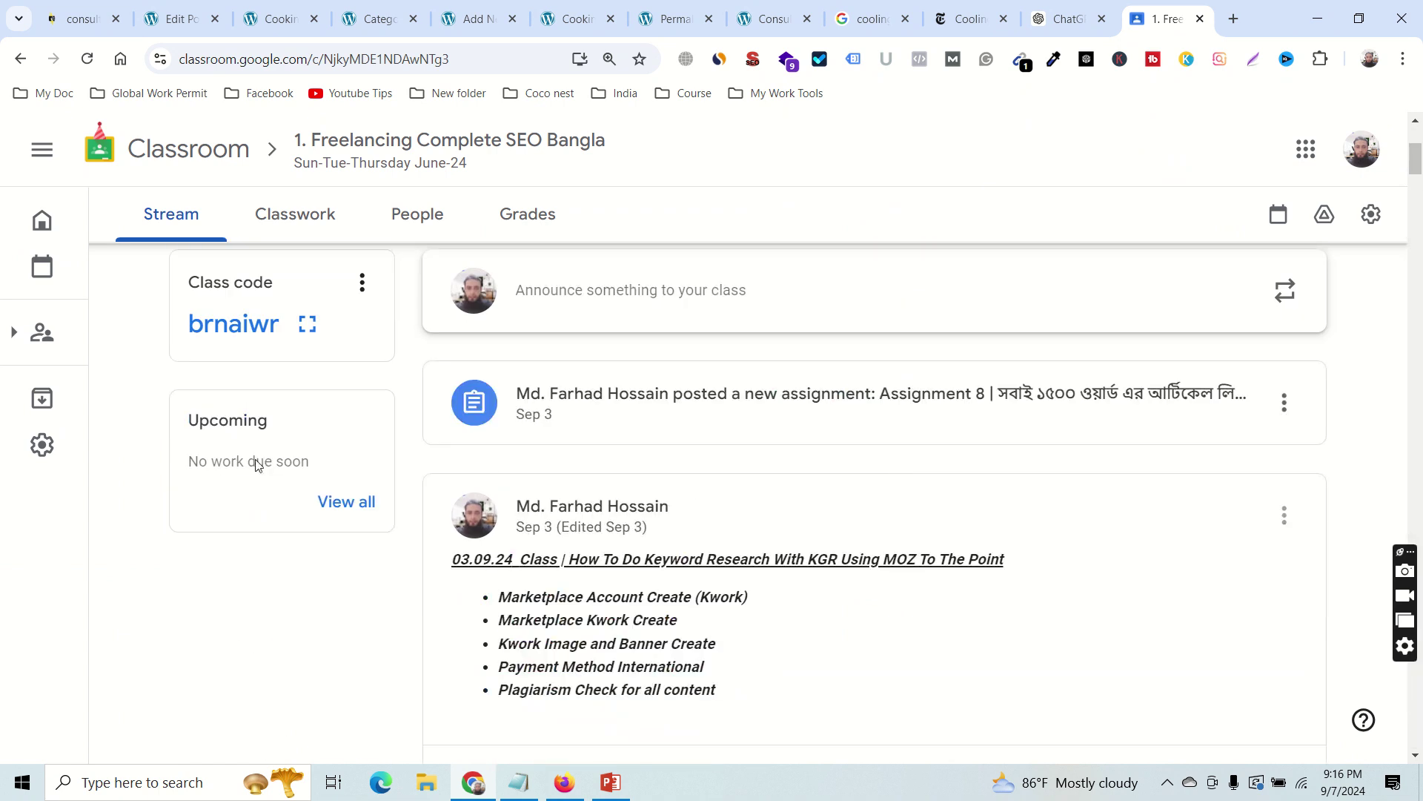
scroll(893, 524, down, 10)
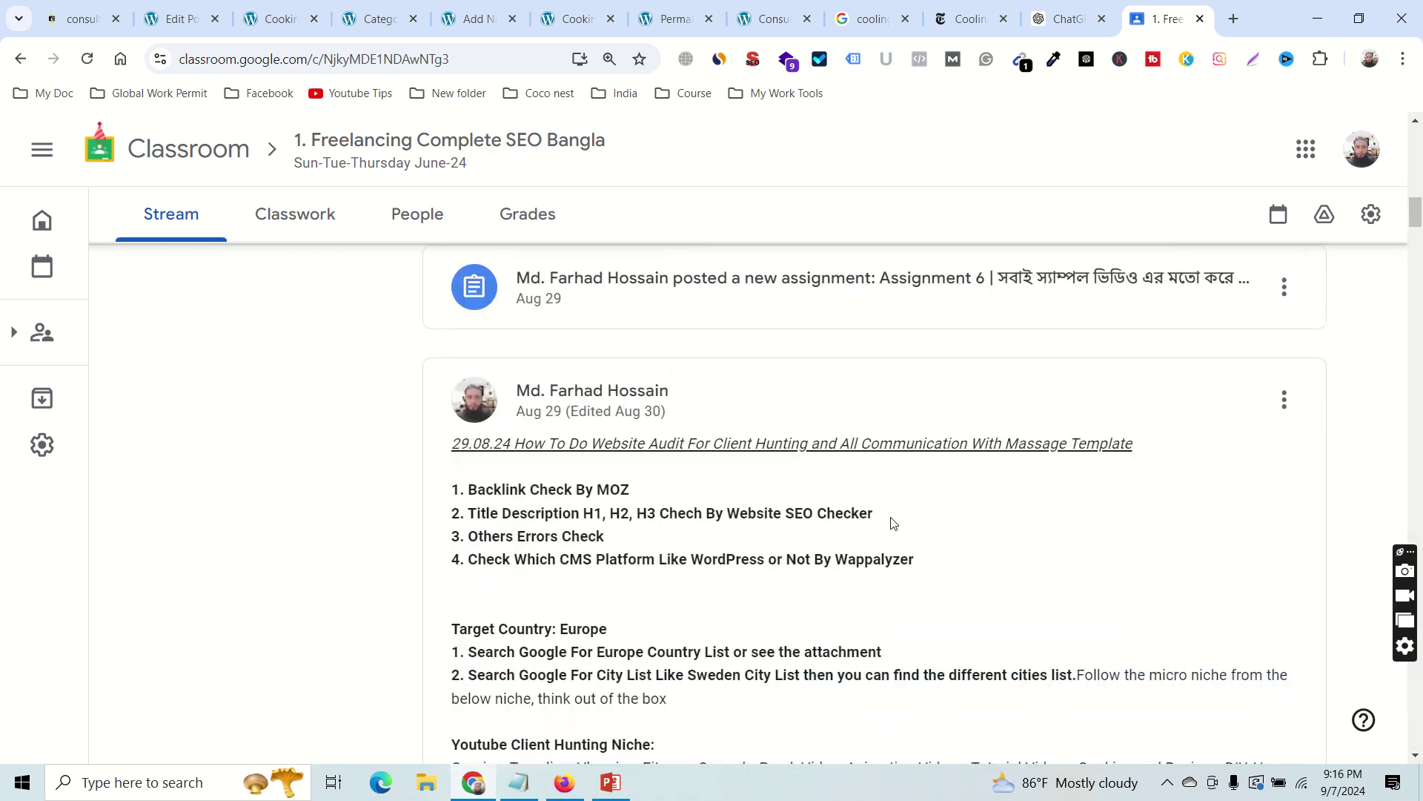
scroll(892, 524, down, 15)
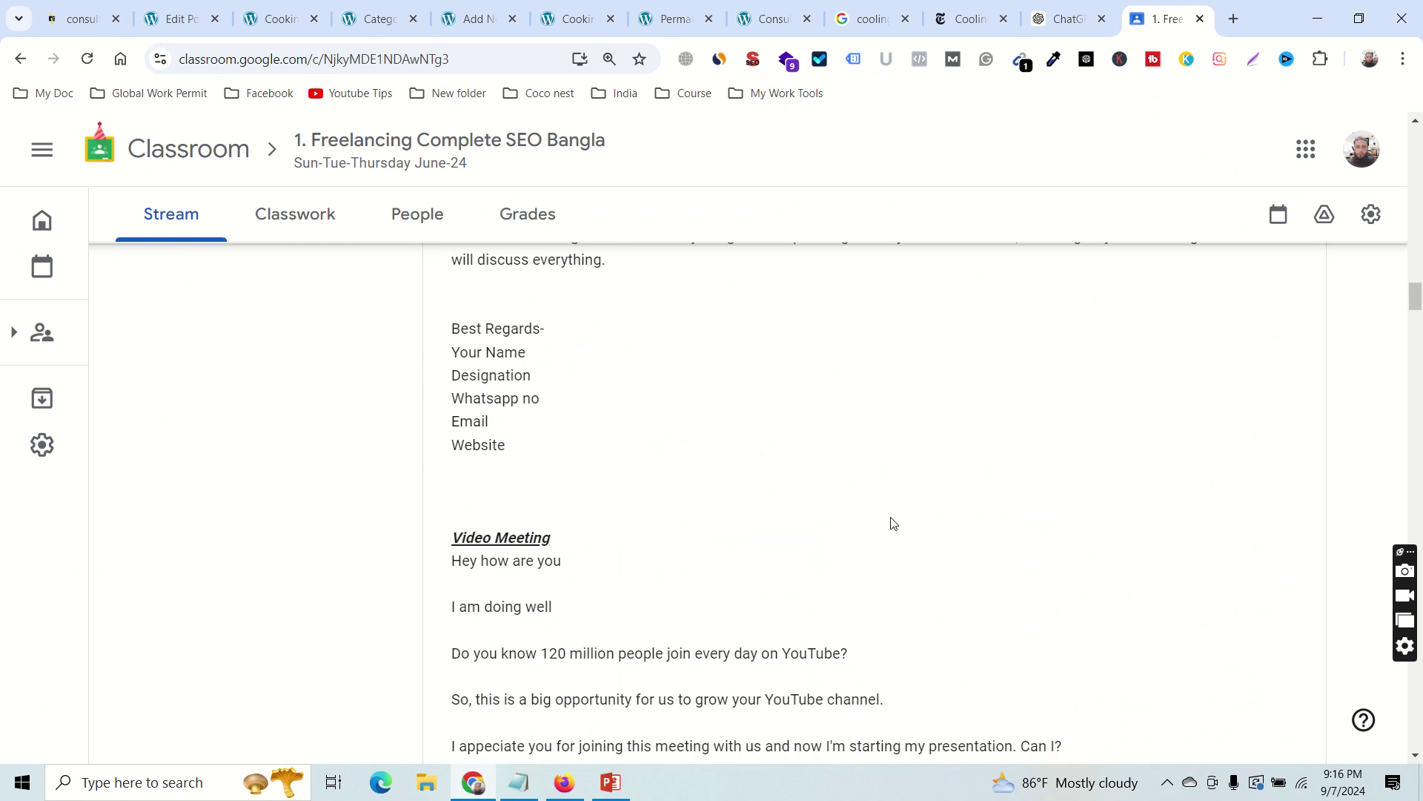
scroll(893, 524, down, 5)
click(15, 327)
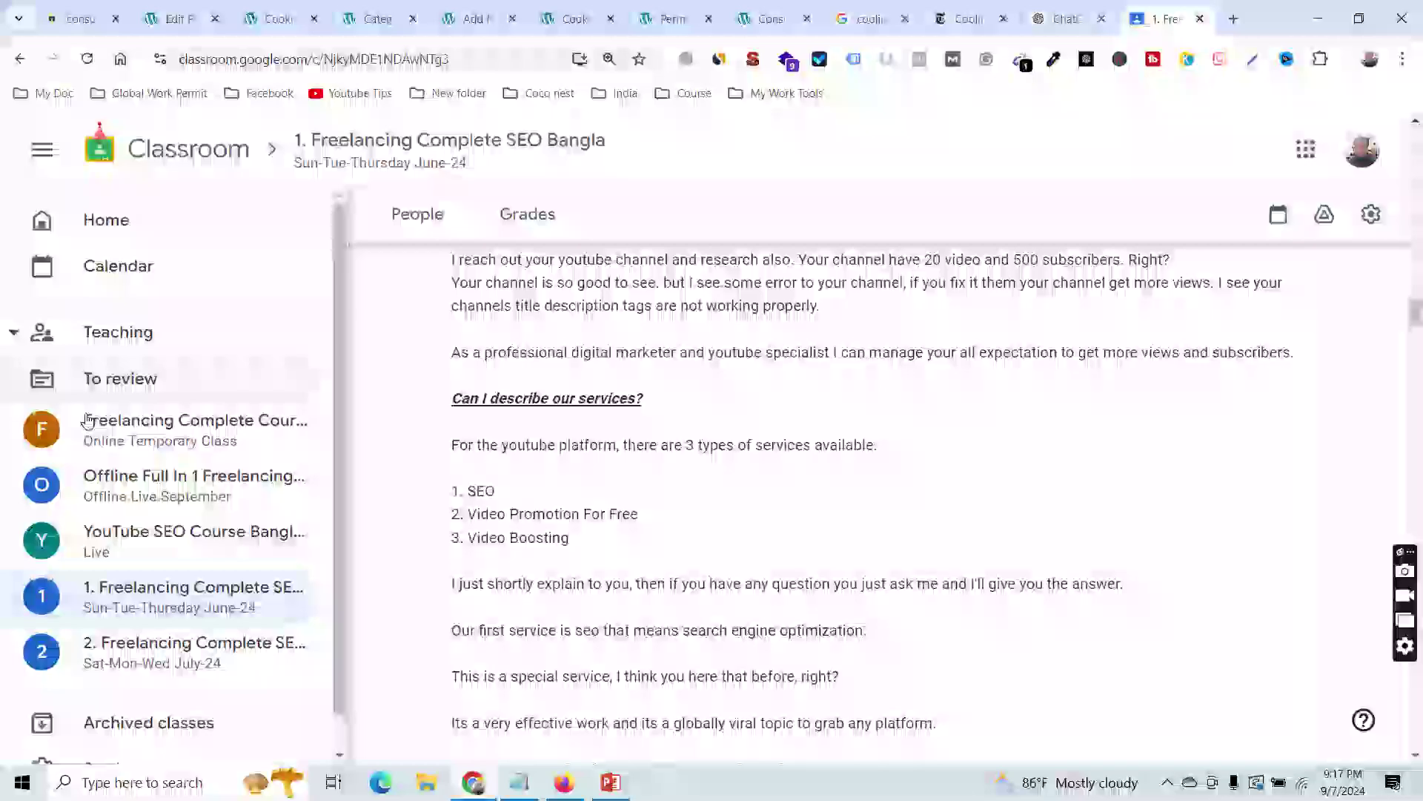
scroll(788, 431, up, 1)
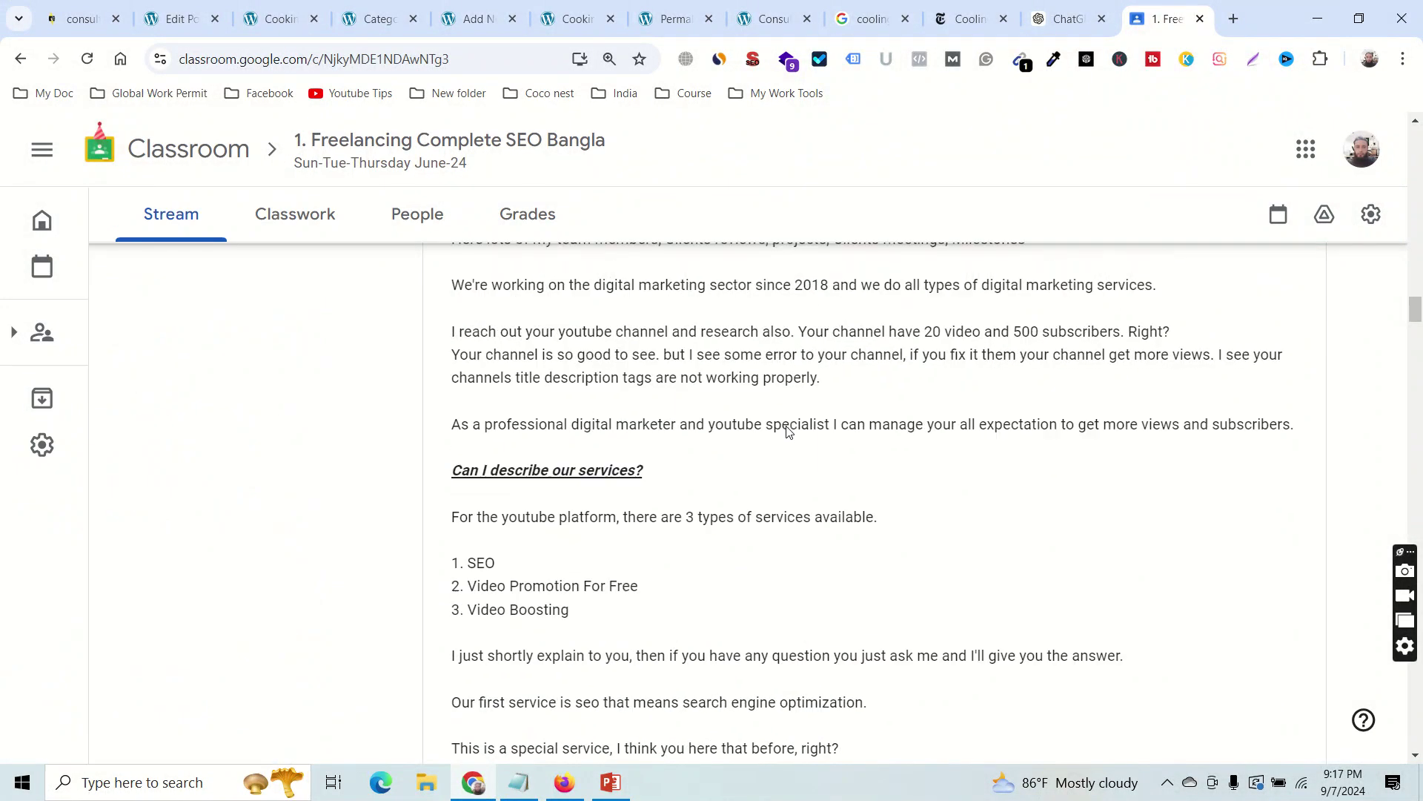
scroll(788, 431, down, 20)
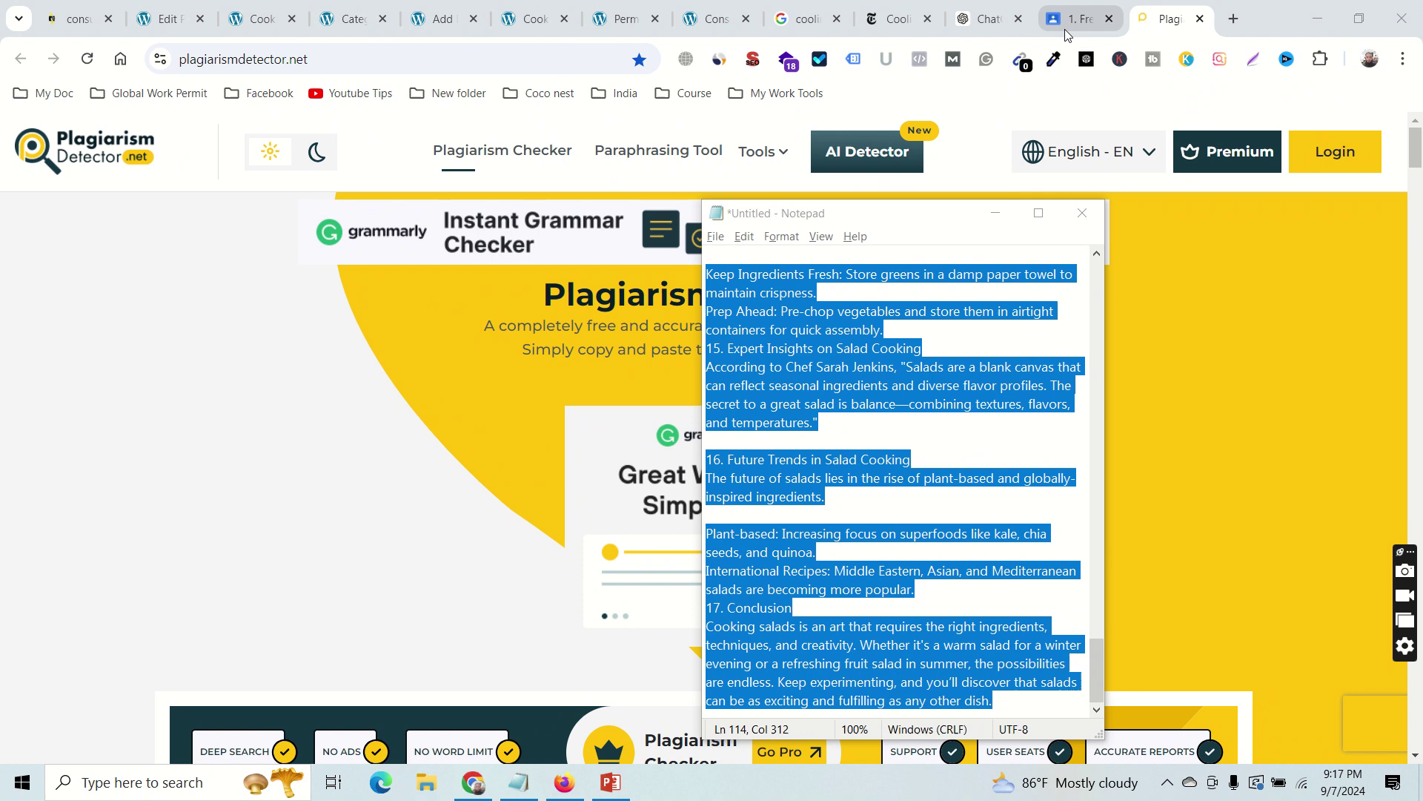
Copy the salad article in Notepad from the title through the first paragraph of "3. Nutritional Benefits of Salads".
click(152, 379)
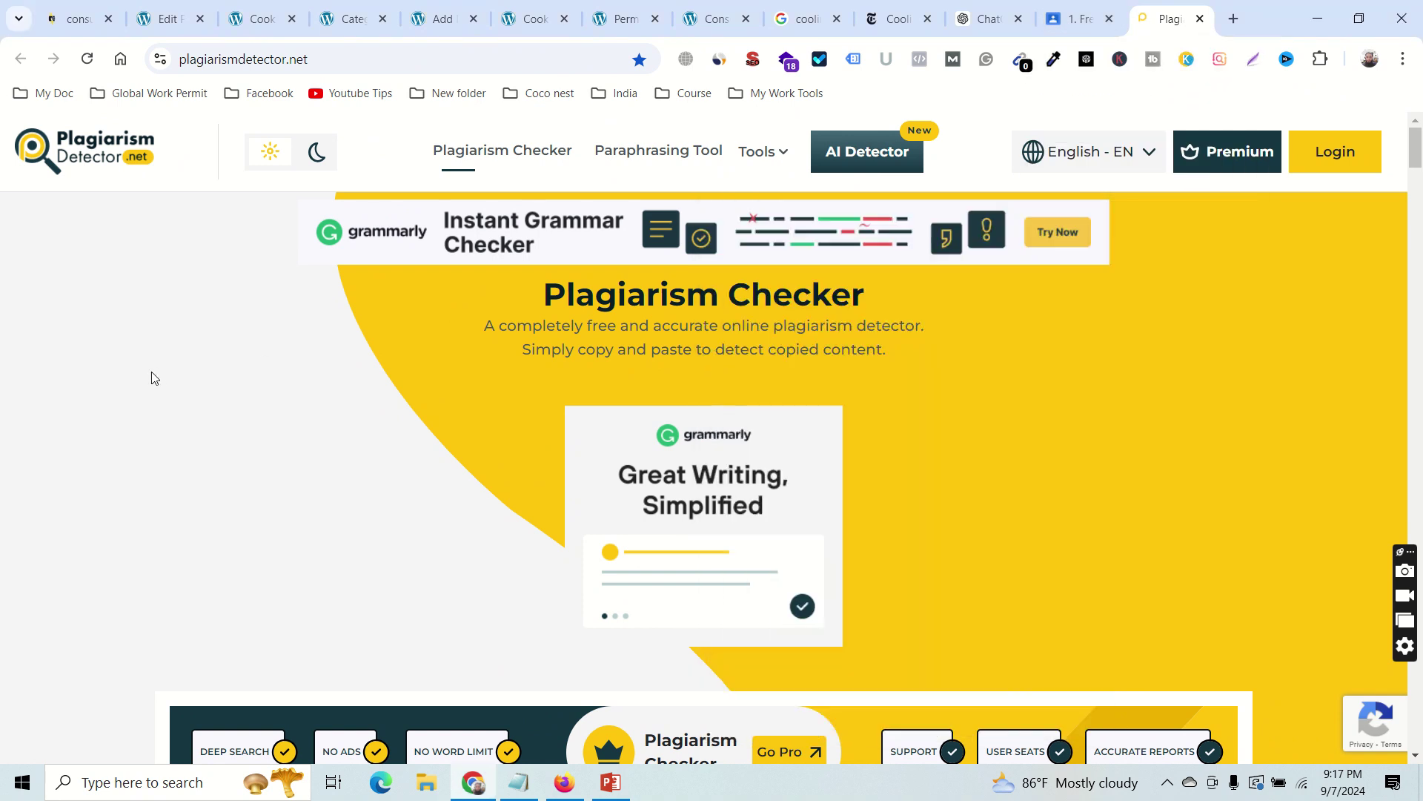
scroll(954, 499, down, 7)
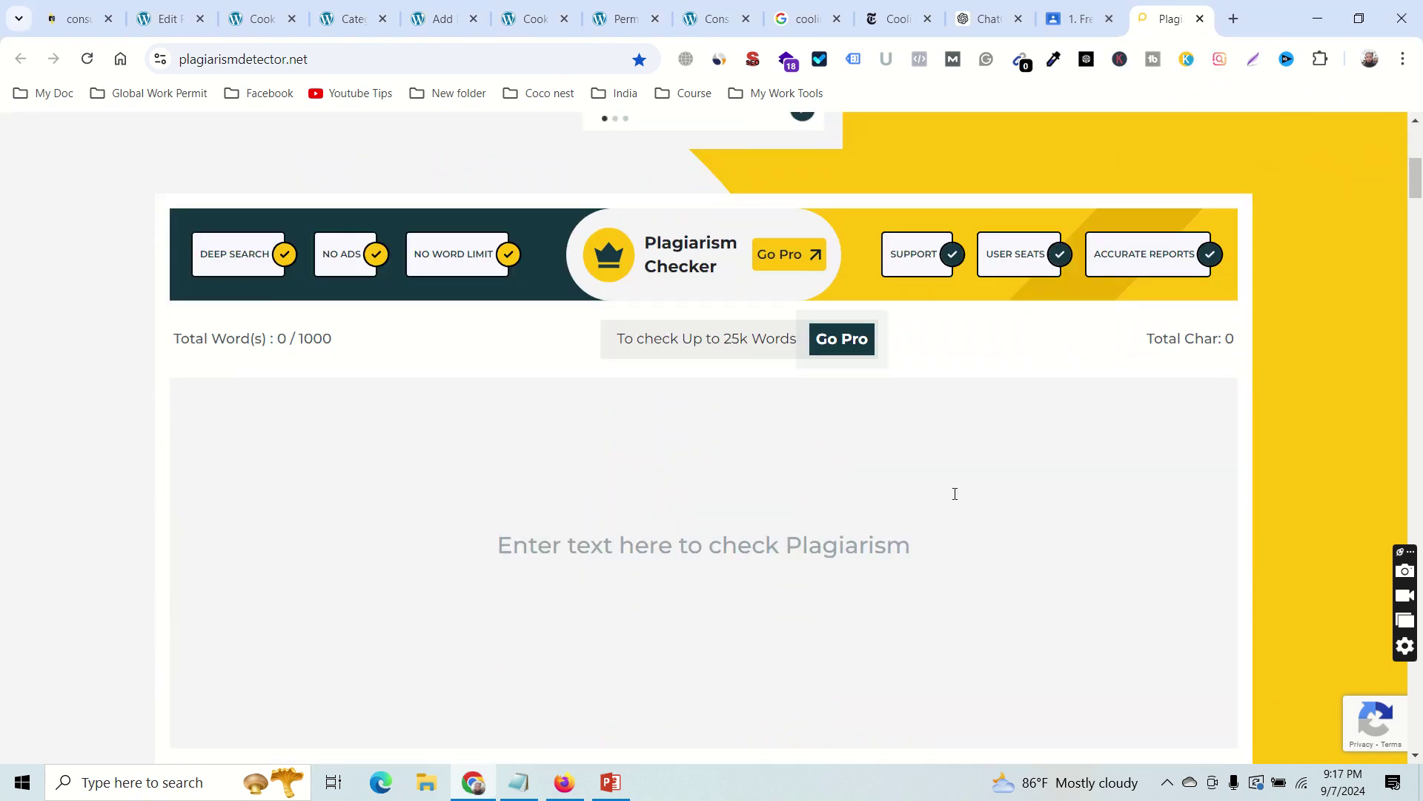
click(536, 441)
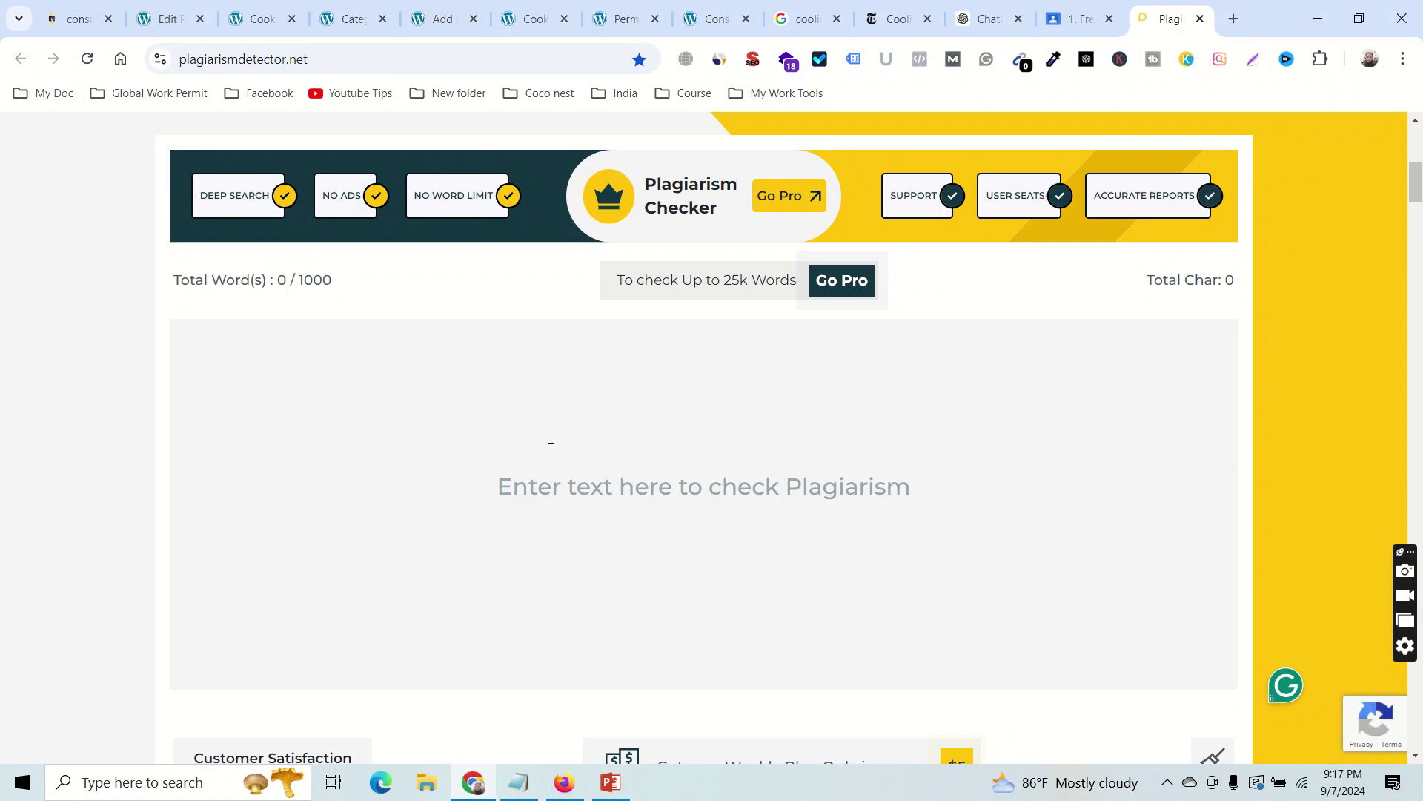
click(519, 782)
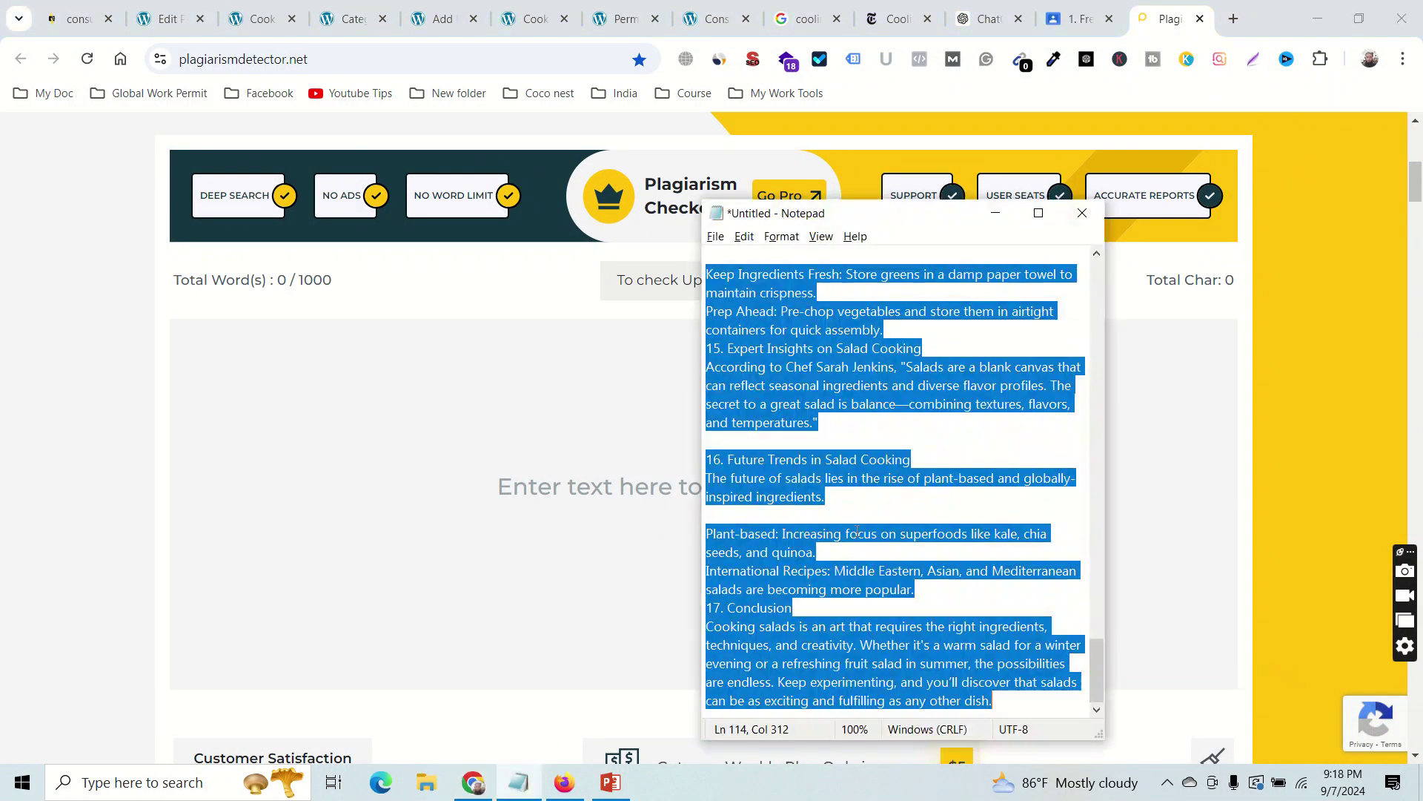
click(919, 492)
scroll(926, 493, up, 10)
scroll(925, 493, up, 20)
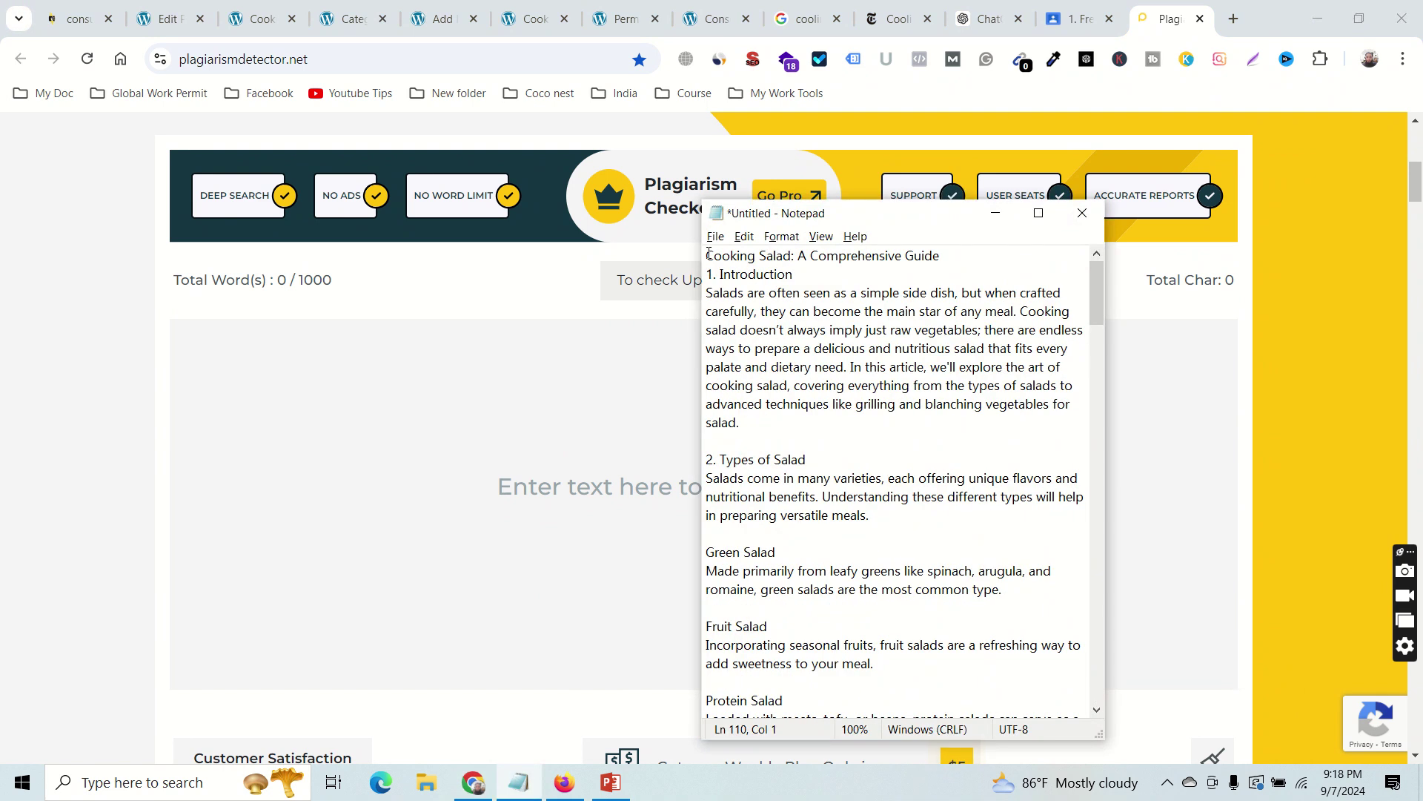
drag(709, 254, 992, 727)
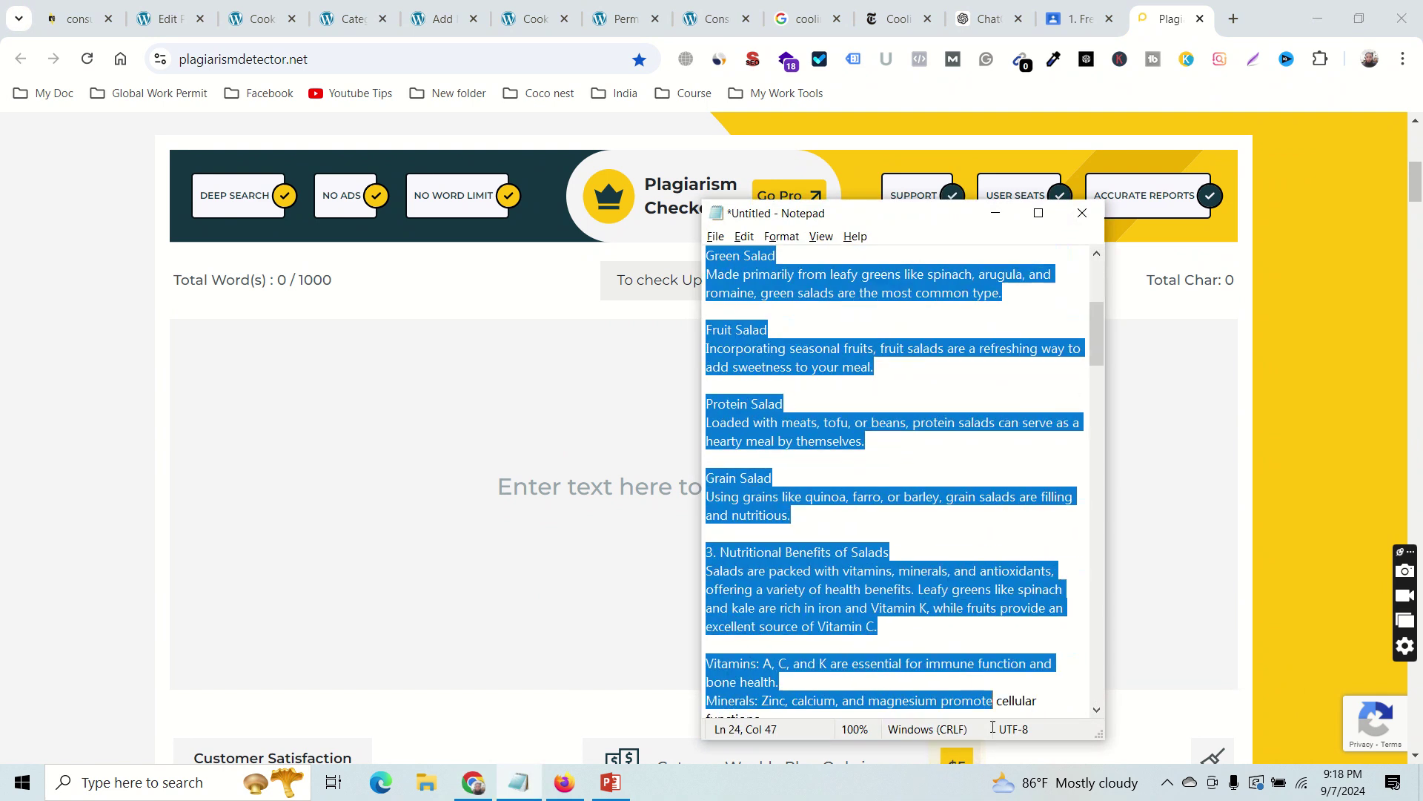
drag(992, 665, 704, 231)
click(958, 631)
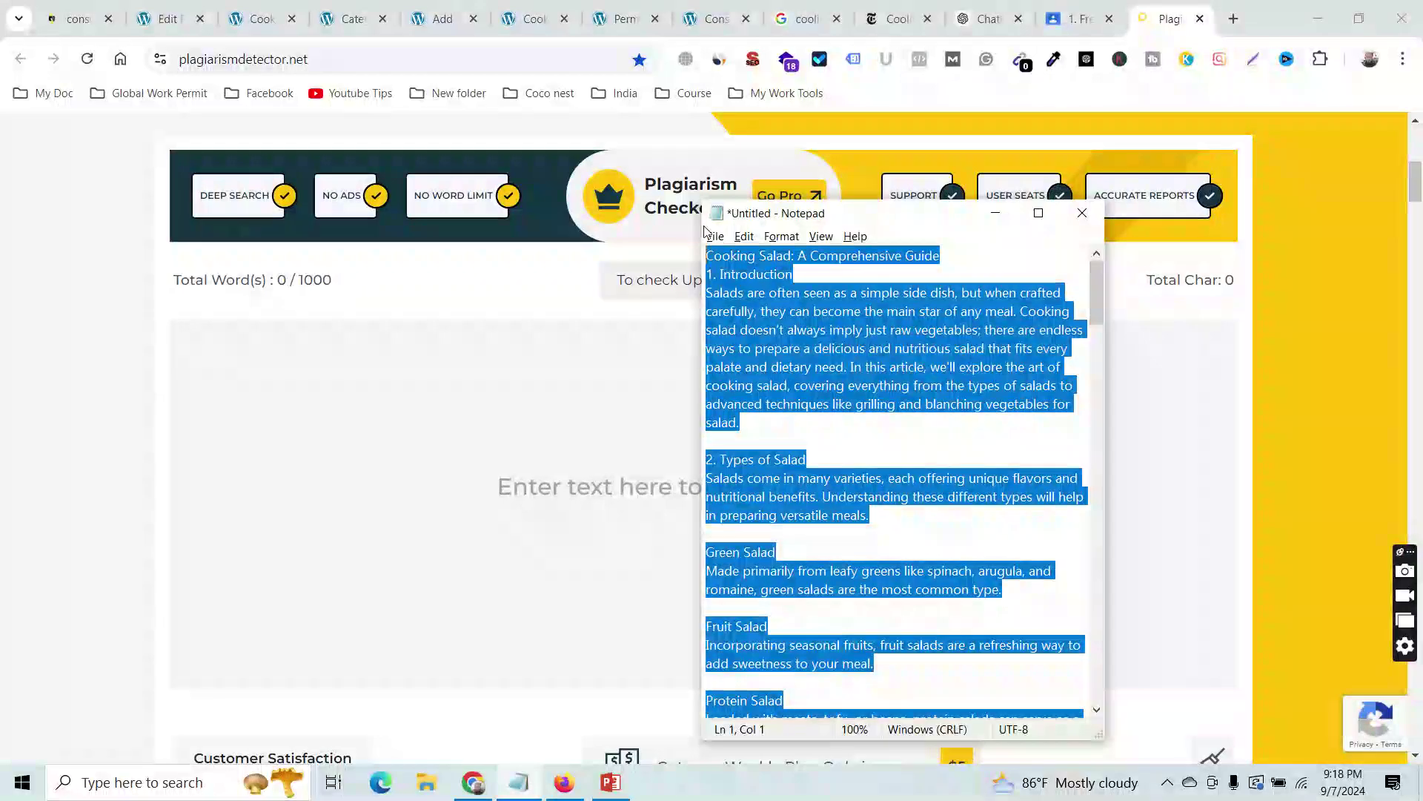
Paste the copied article text into the plagiarism checker's text box.
click(374, 348)
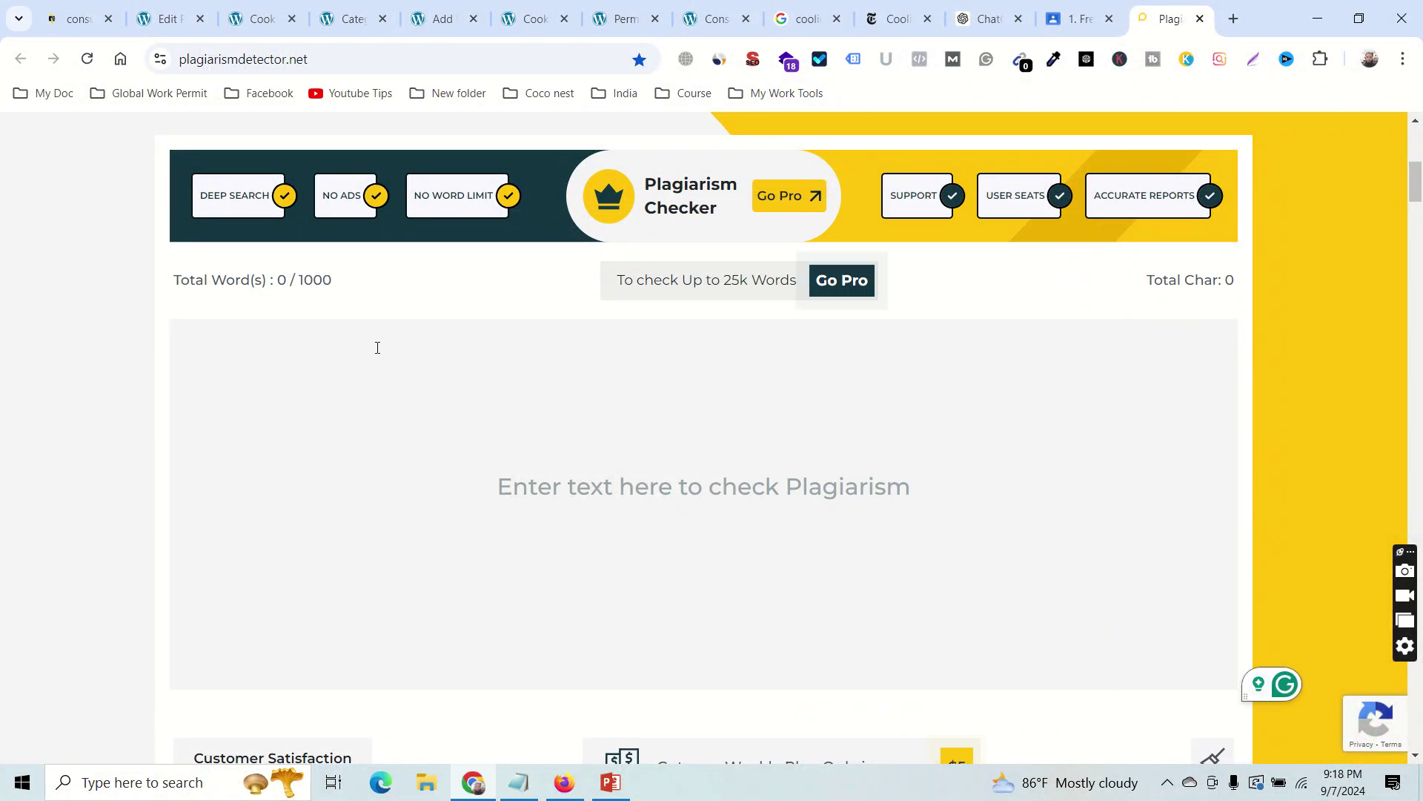
key(ctrl+v)
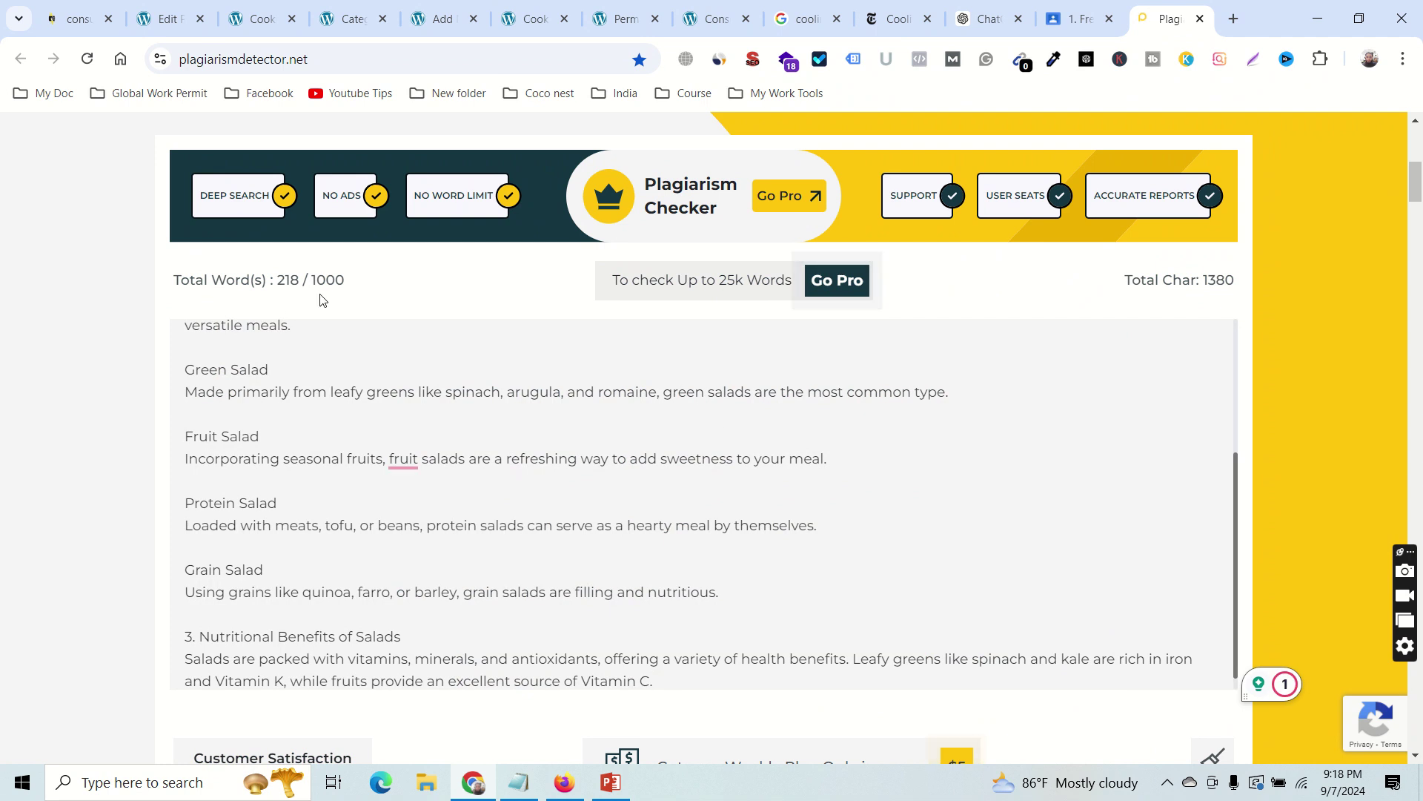
scroll(423, 496, up, 3)
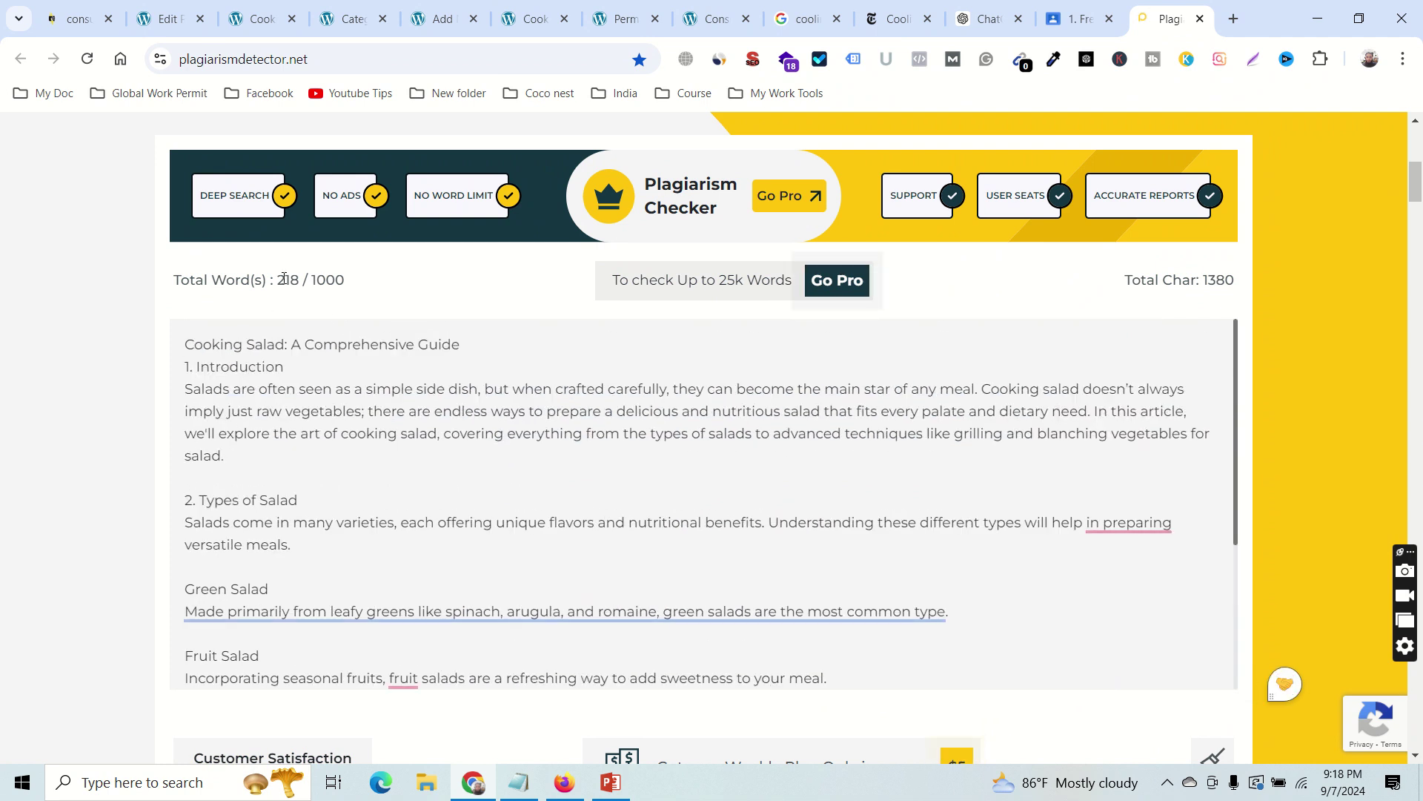
Run the plagiarism check on the pasted text, dismissing the Grammarly advertisement and starting the check again.
scroll(444, 482, down, 10)
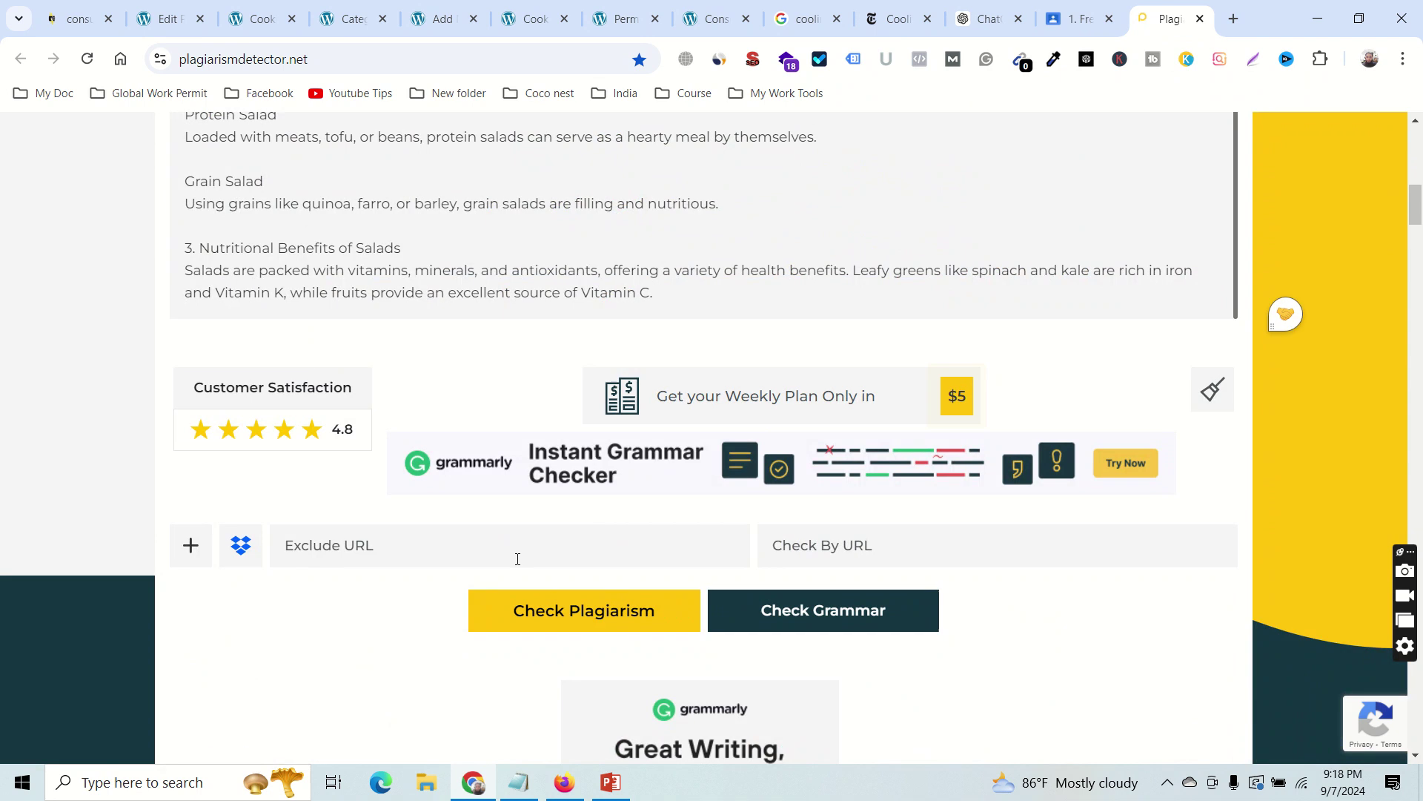
click(605, 614)
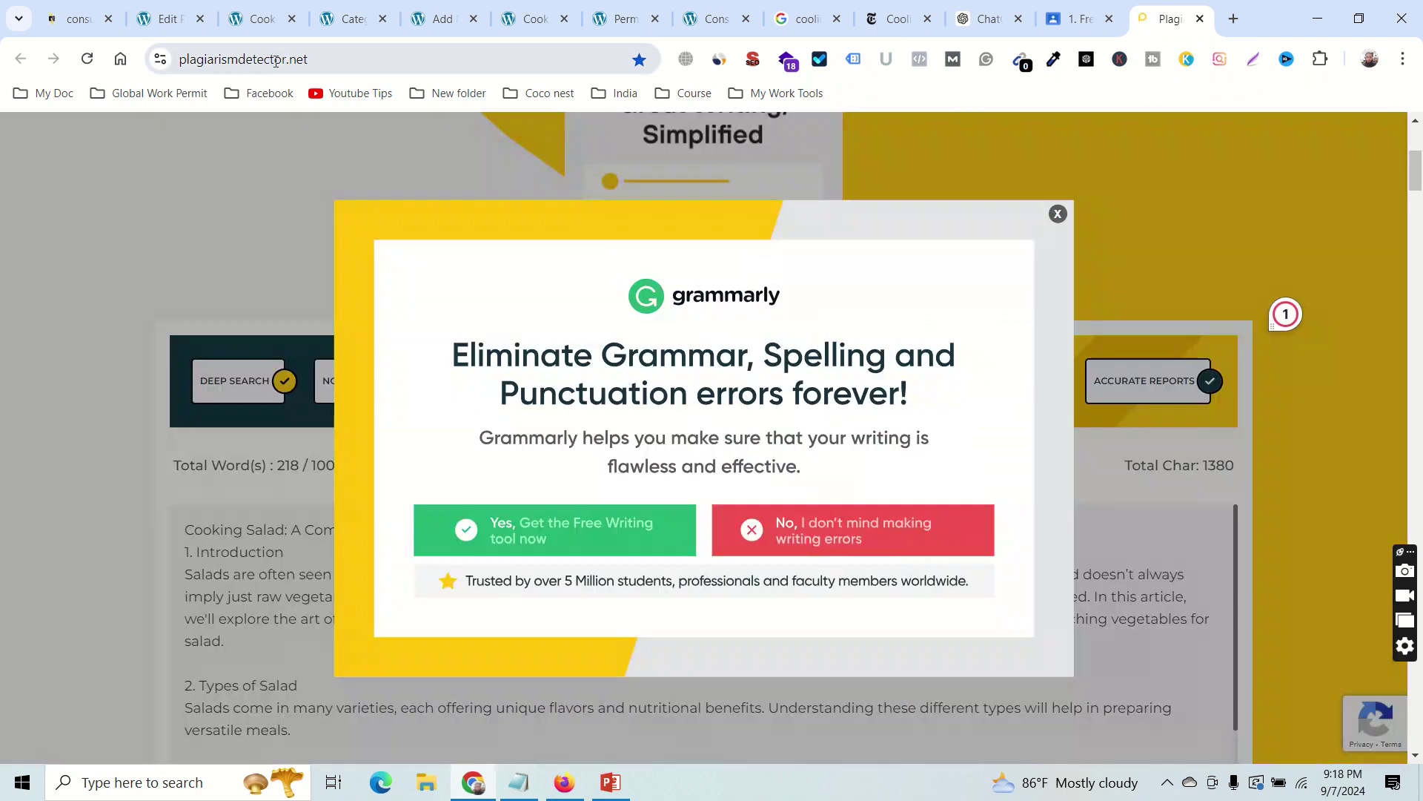
click(1058, 214)
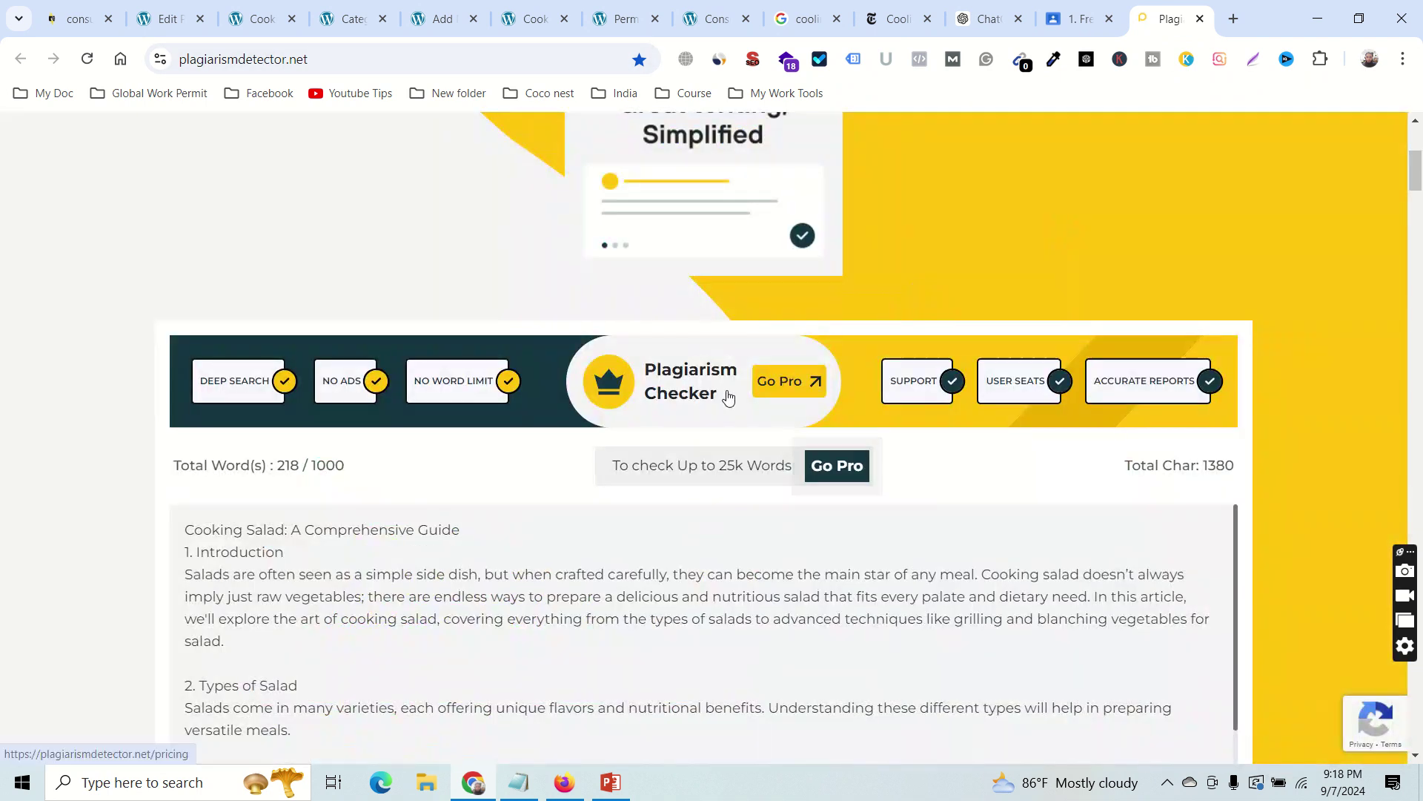
scroll(728, 398, up, 5)
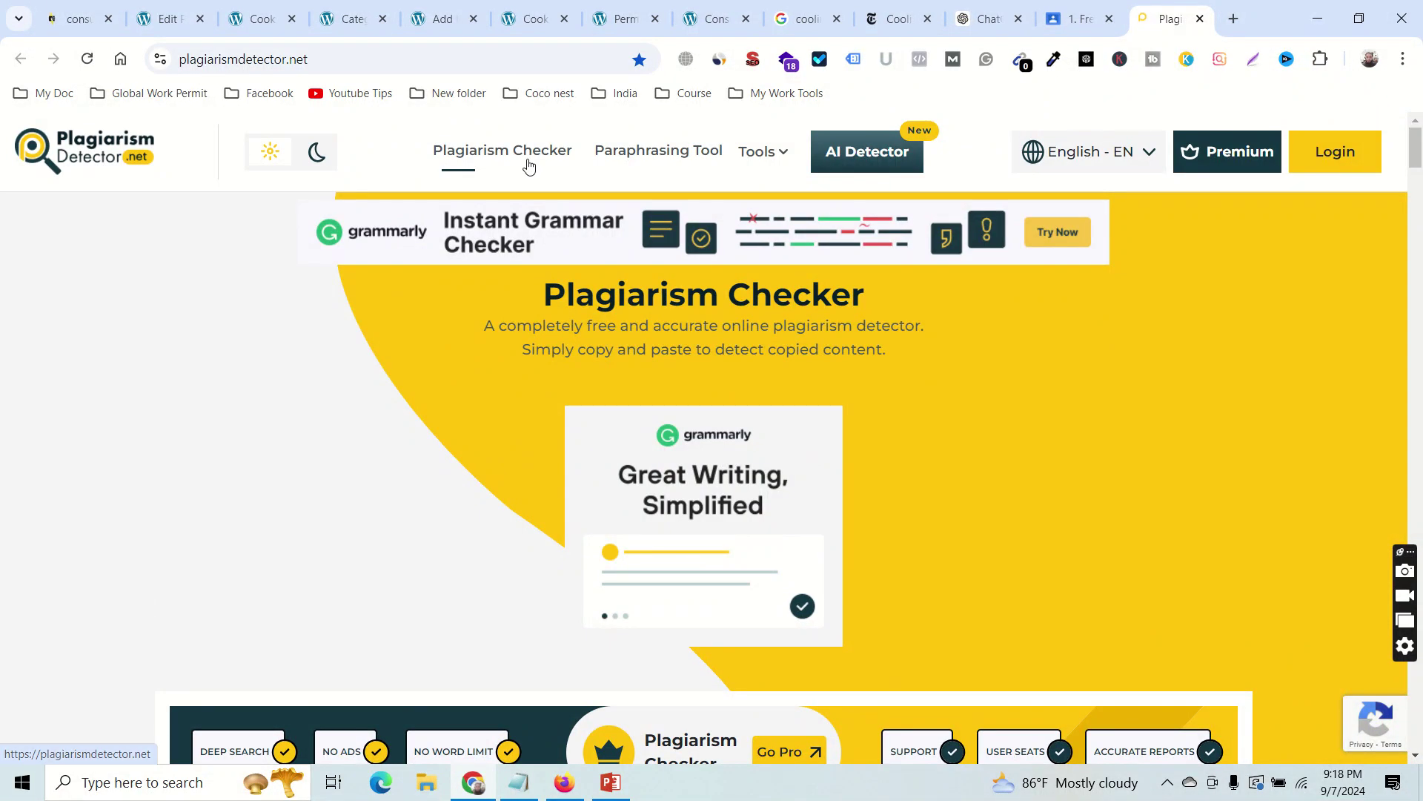
scroll(775, 338, down, 10)
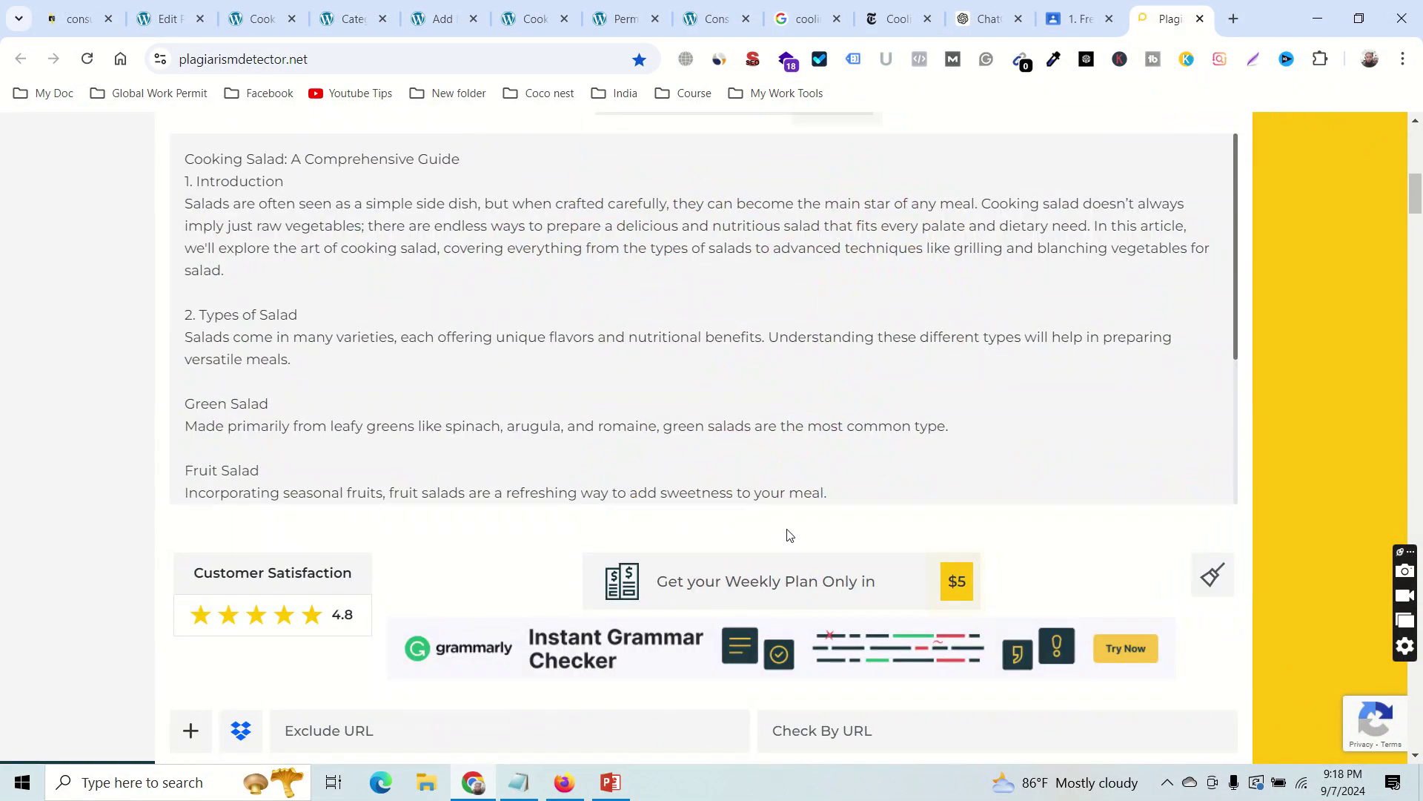
scroll(729, 552, down, 5)
click(603, 429)
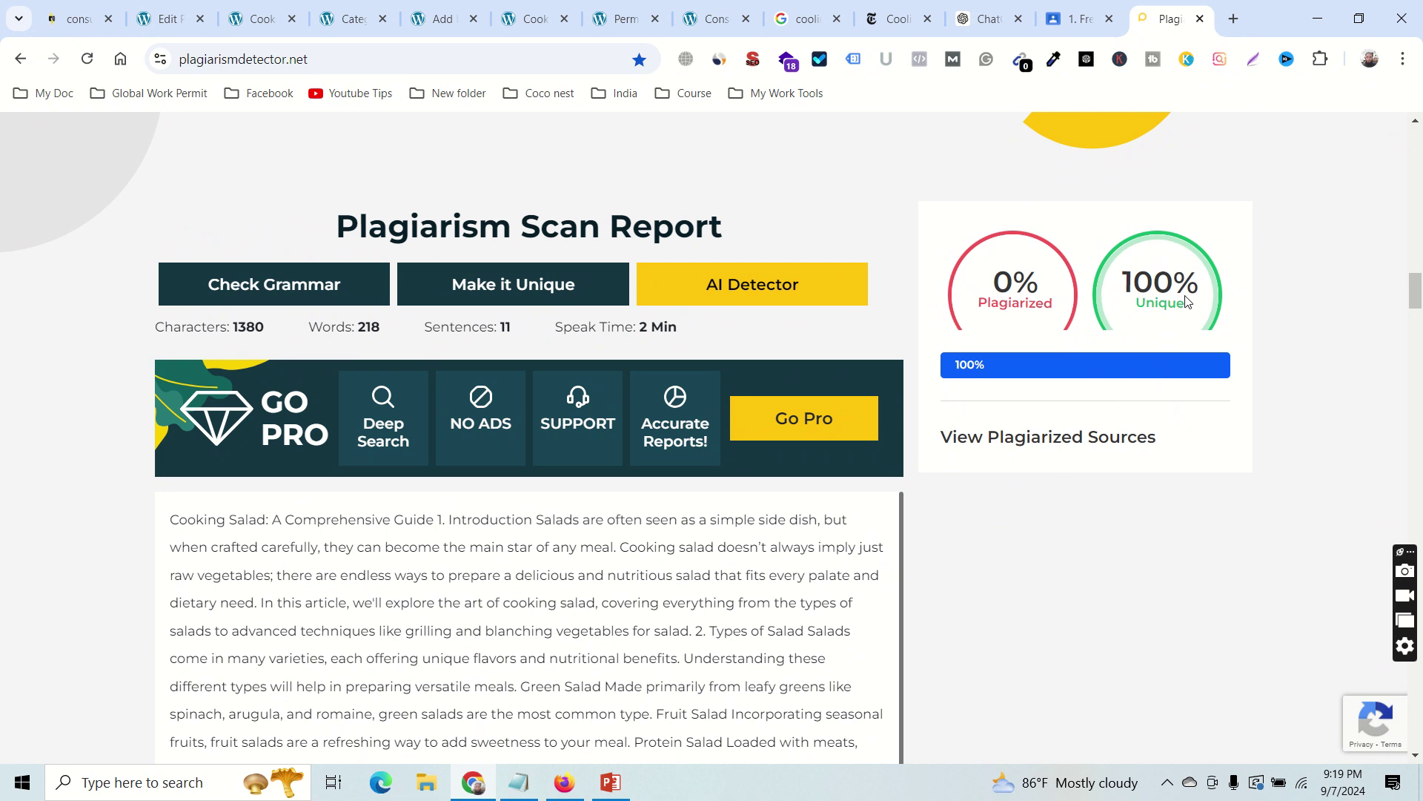
Examine the plagiarism scan report with its plagiarized and unique percentages and the scanned text.
scroll(1185, 295, up, 3)
scroll(646, 383, down, 6)
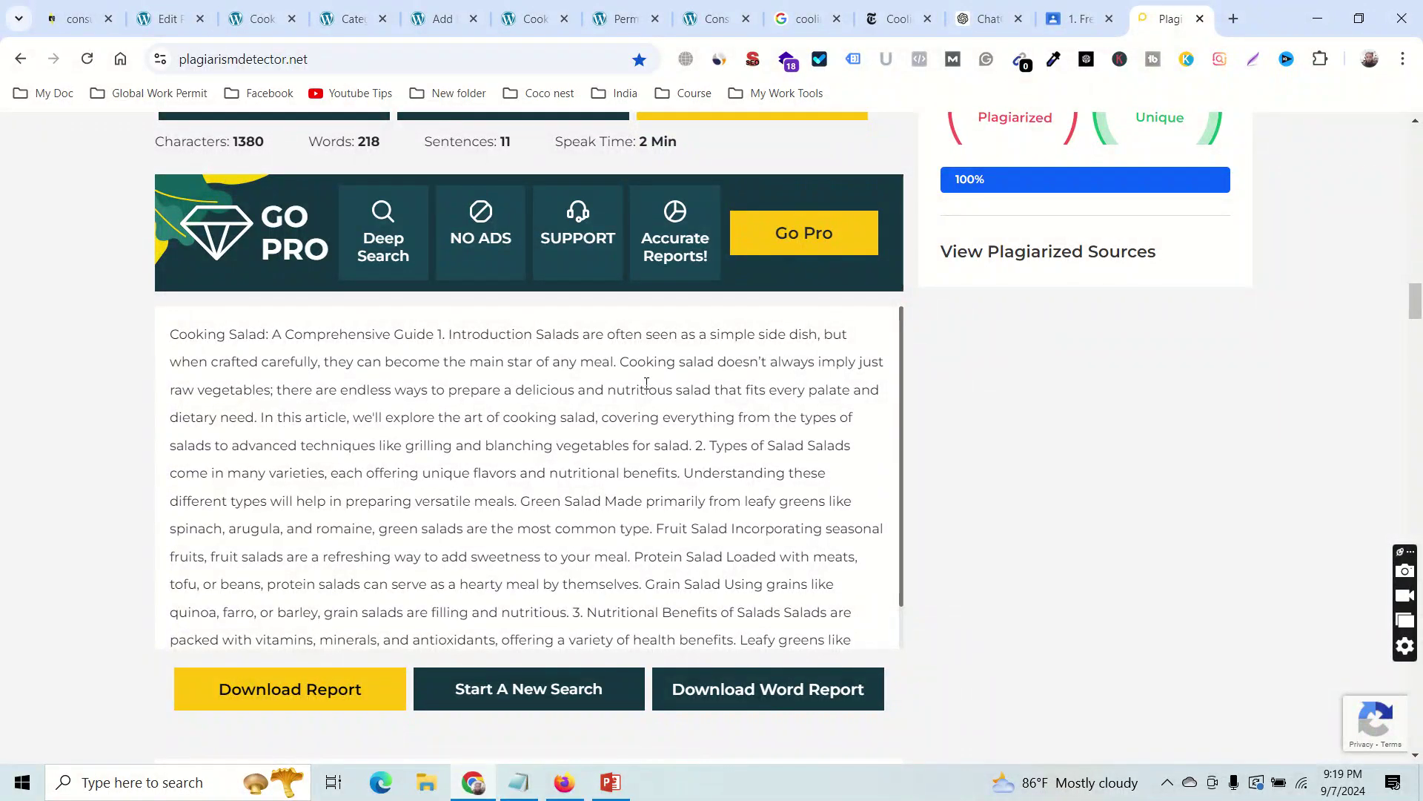
key(ctrl+a)
click(555, 436)
scroll(983, 392, up, 12)
scroll(984, 389, up, 10)
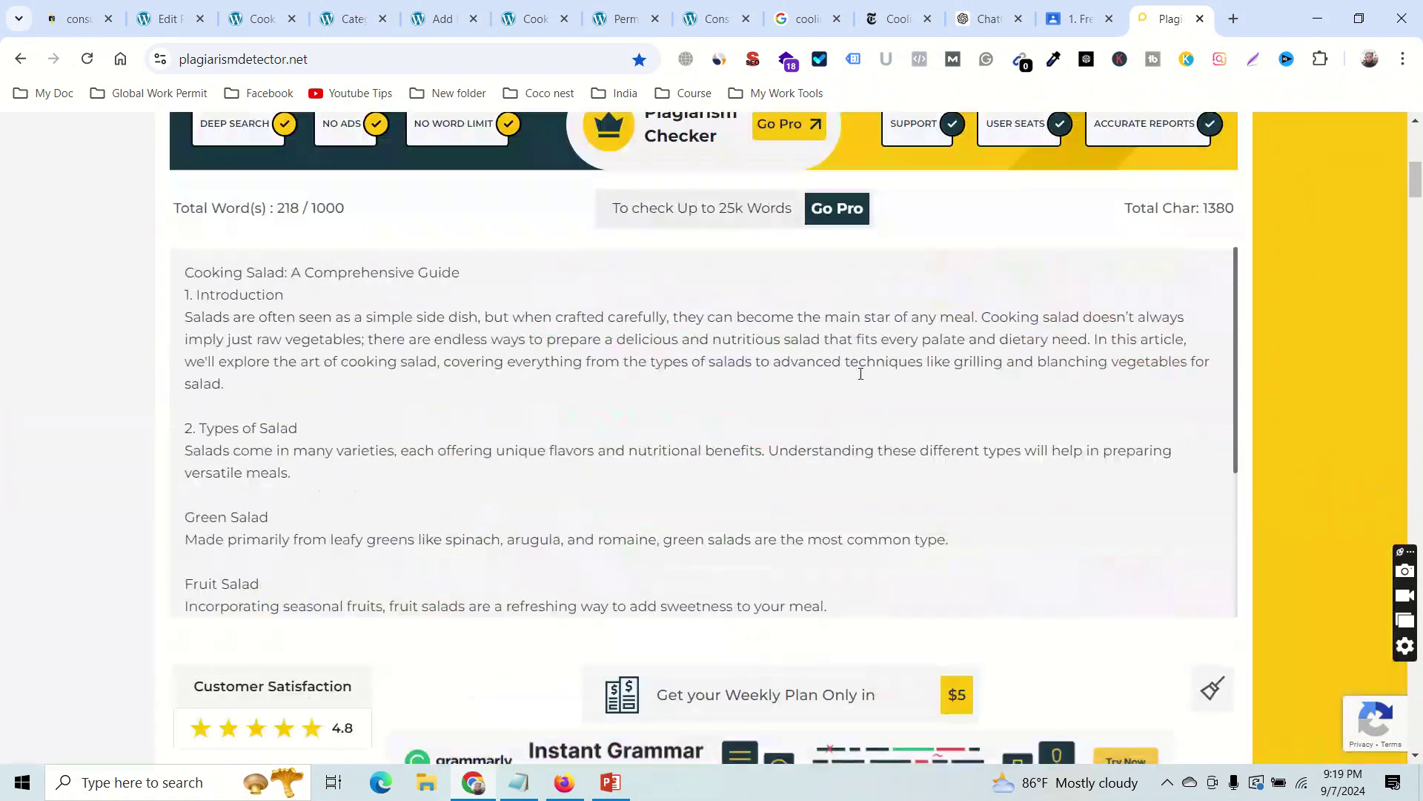
Copy the whole text from the plagiarism checker and paste it into the site's AI Detector for content detection.
key(ctrl+a)
scroll(801, 200, up, 8)
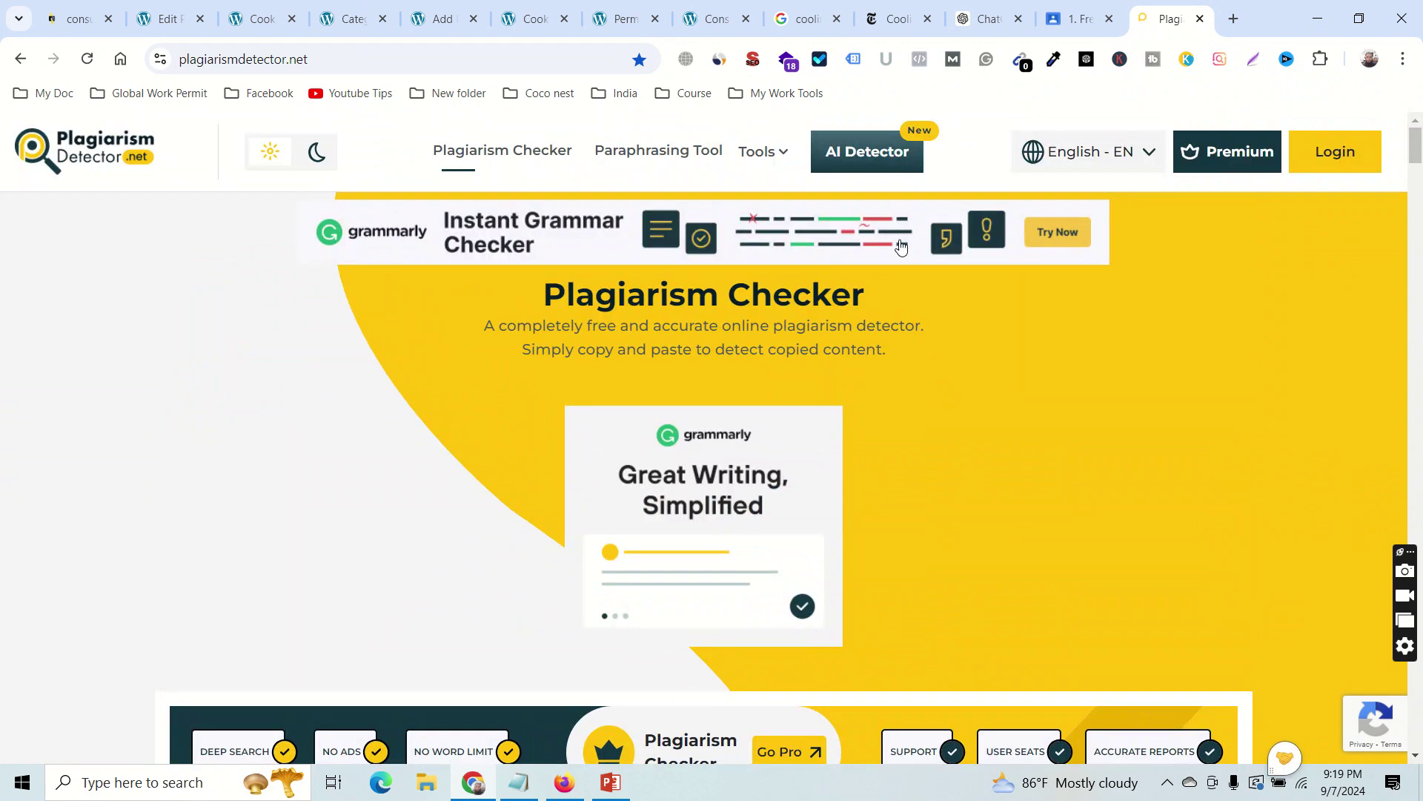
click(869, 154)
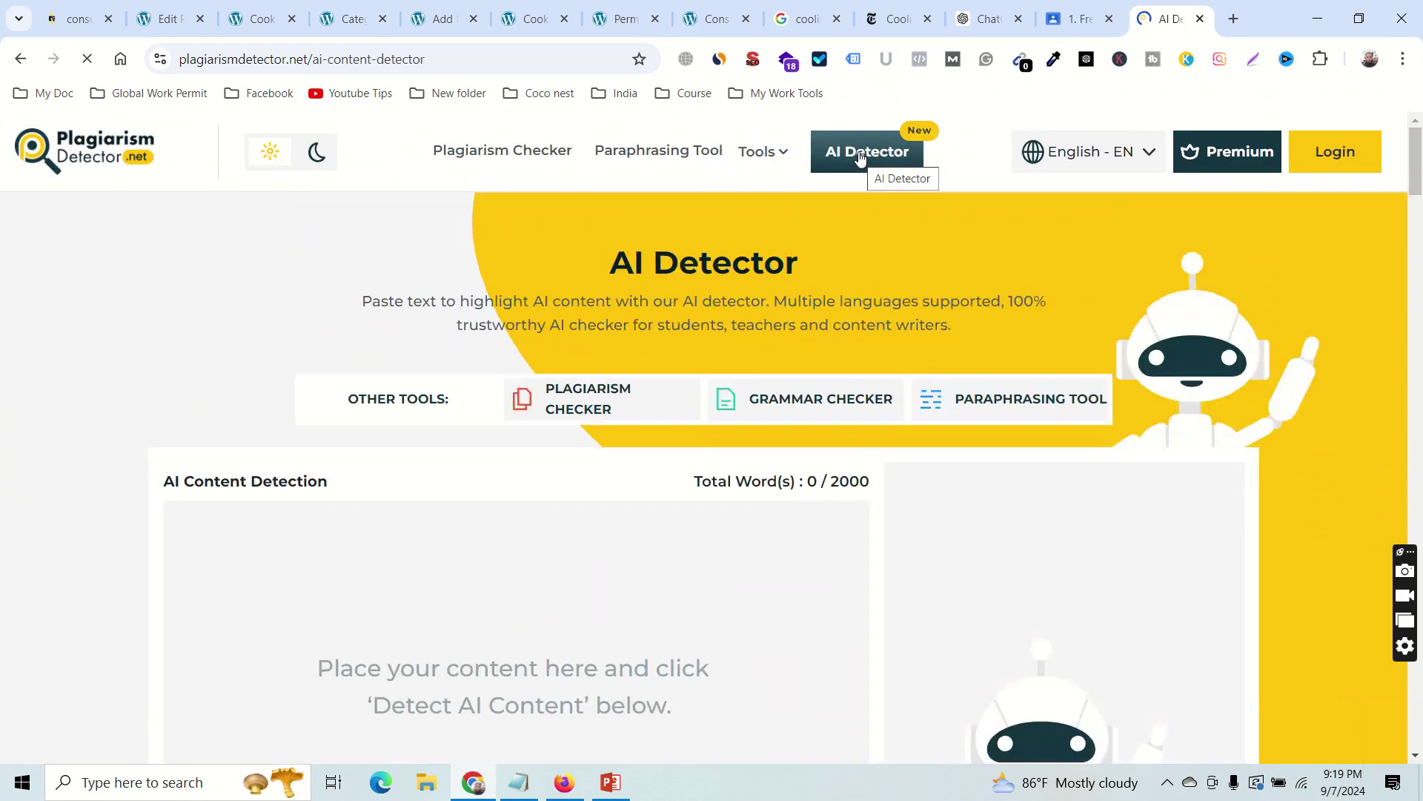
scroll(588, 435, down, 1)
click(474, 435)
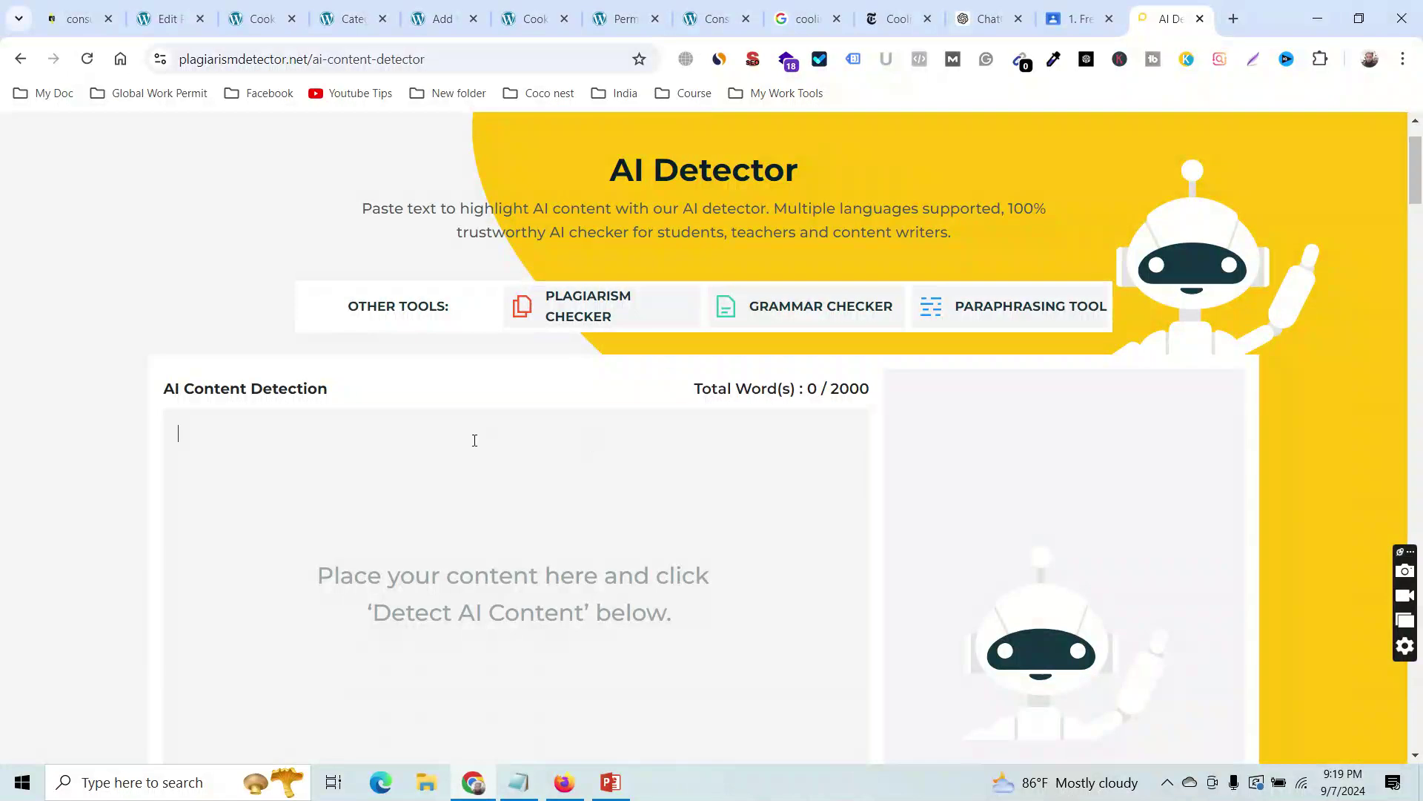
key(ctrl+v)
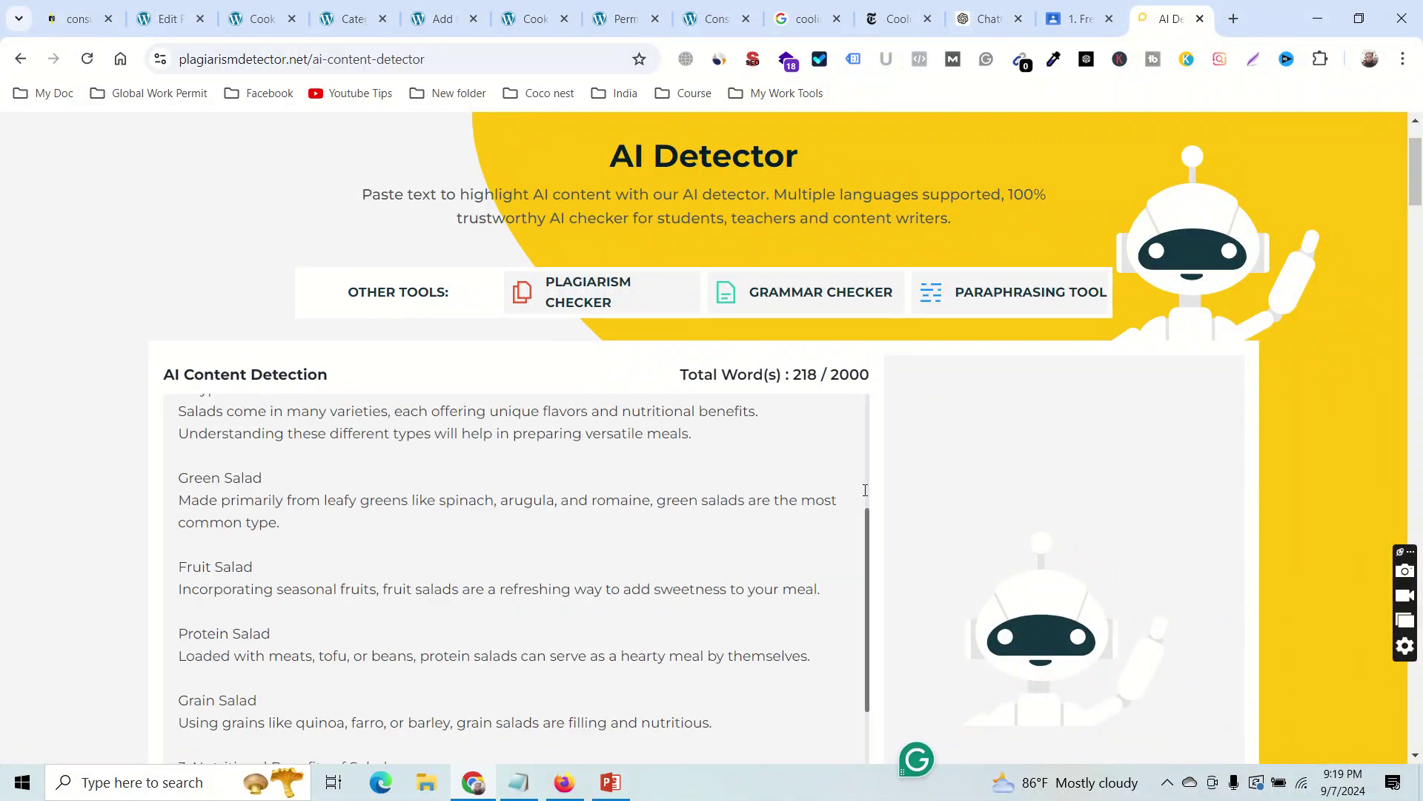
scroll(912, 483, down, 4)
scroll(916, 472, up, 3)
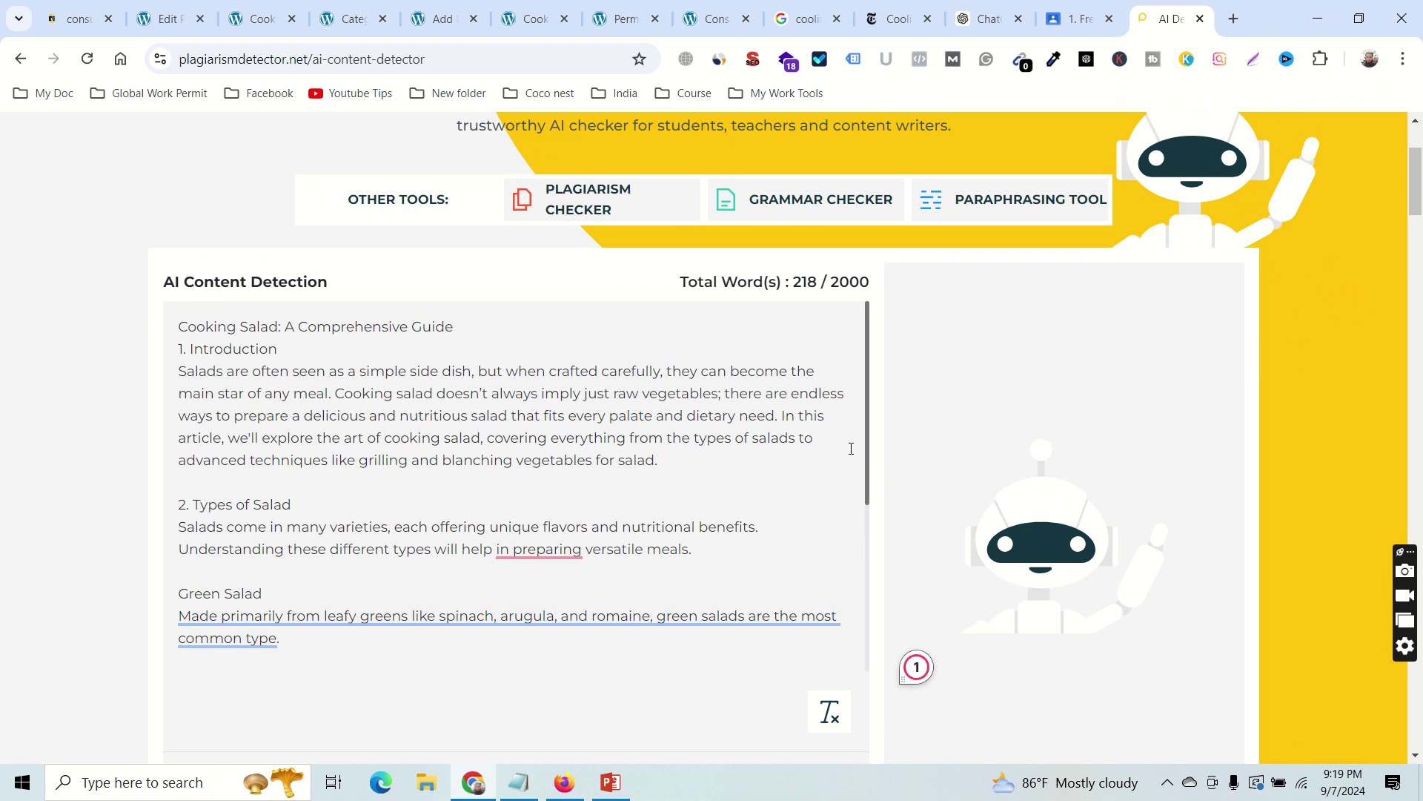
Complete the reCAPTCHA check and run AI content detection on the pasted salad article.
scroll(835, 472, down, 3)
scroll(912, 526, down, 7)
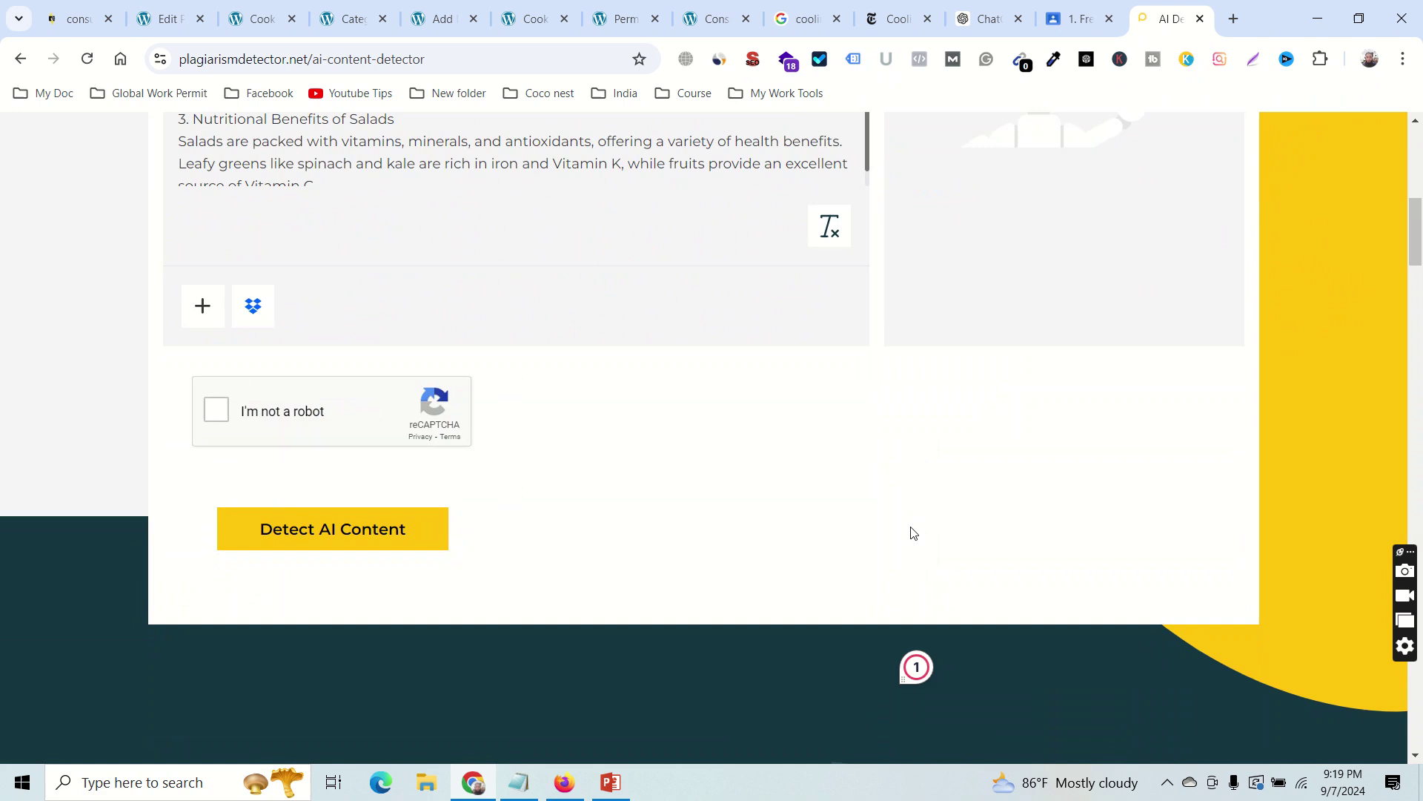
click(223, 249)
scroll(660, 356, up, 2)
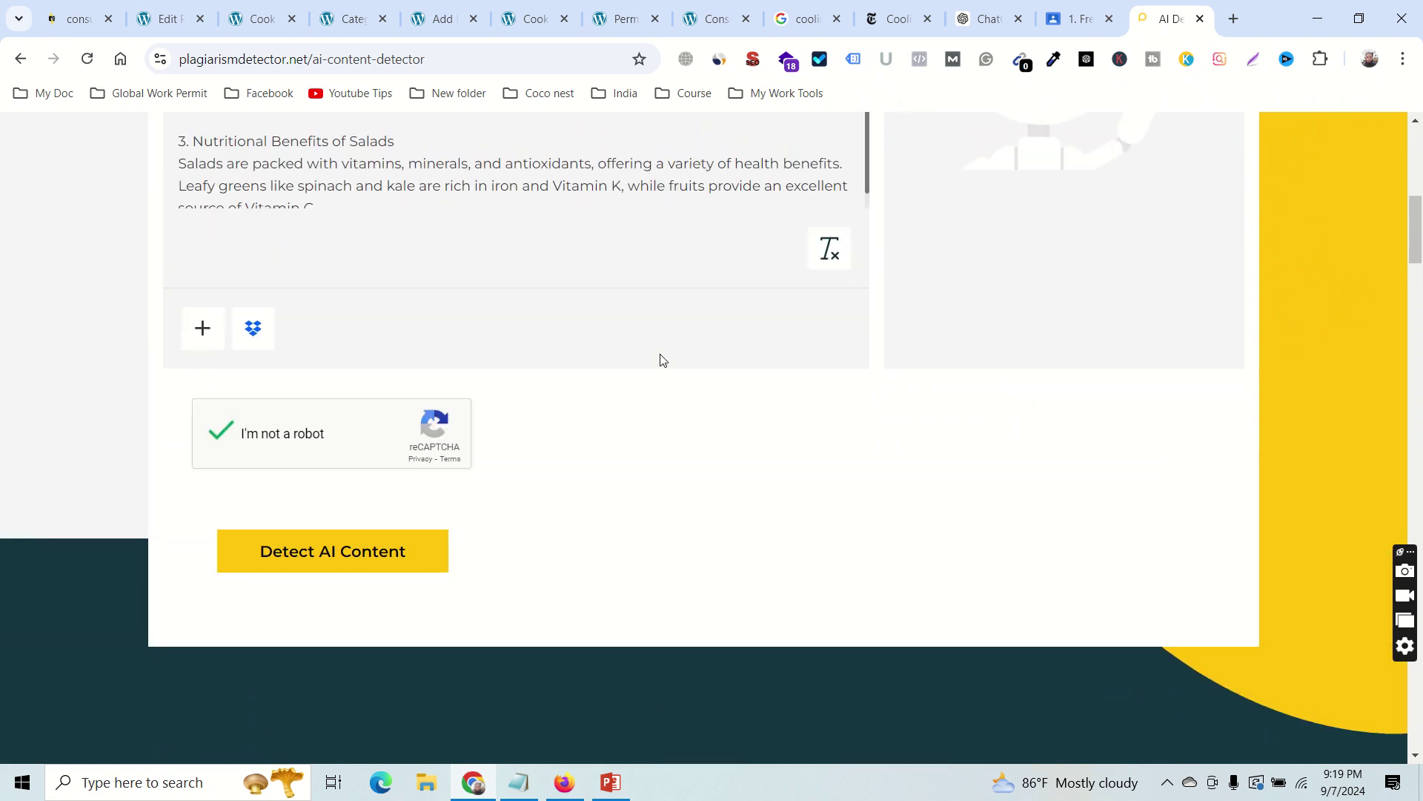
click(340, 558)
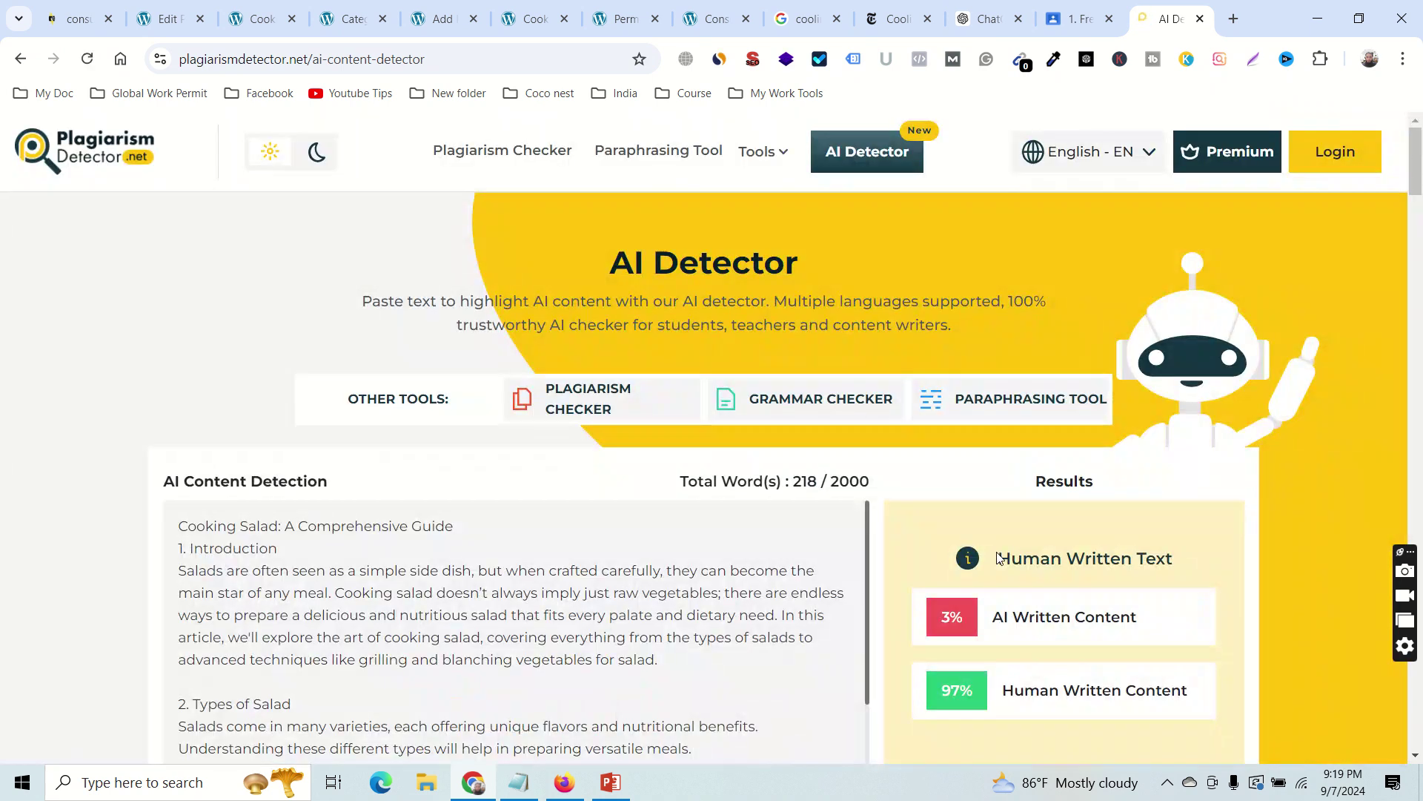
Examine the AI detection results, comparing the AI written and human written content percentages for the article.
scroll(806, 477, down, 1)
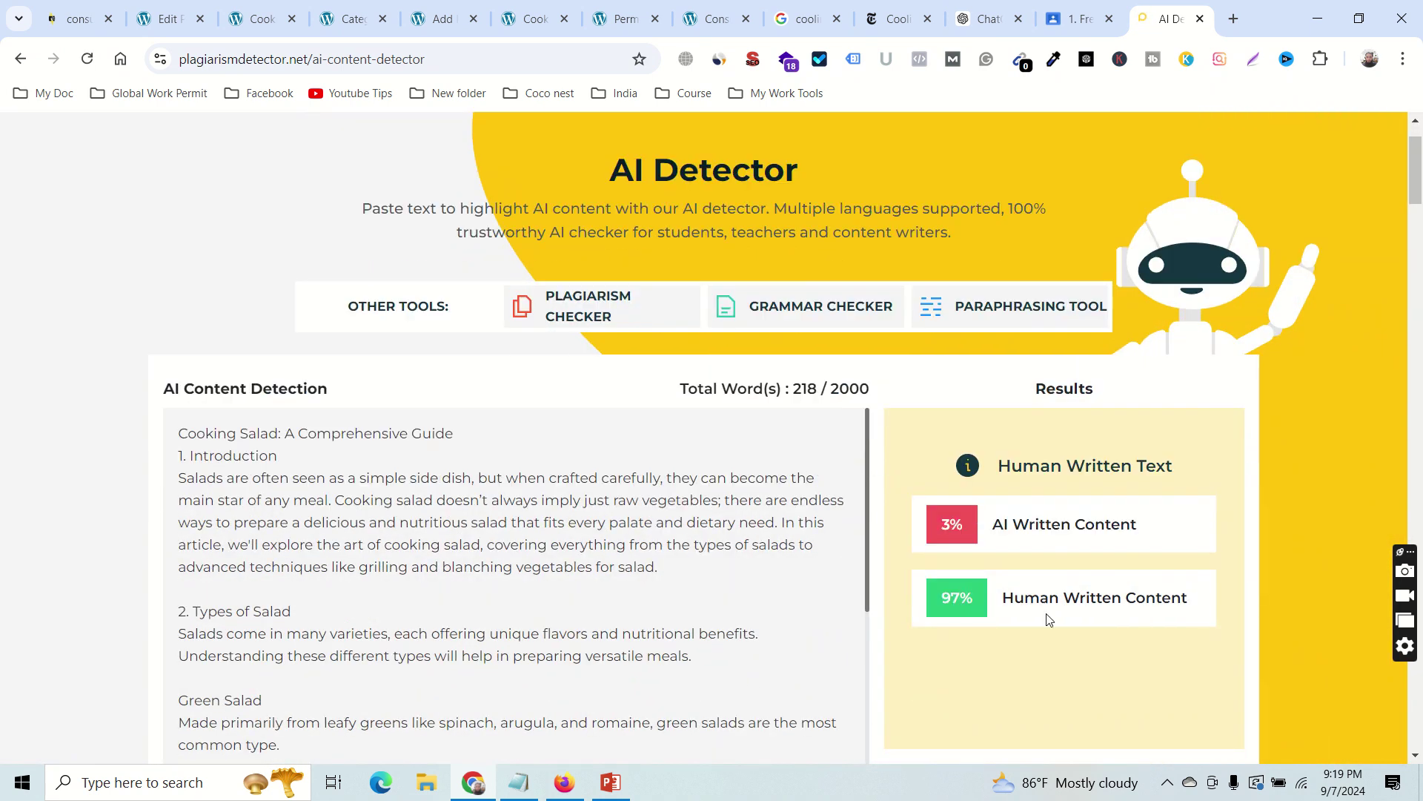
scroll(1113, 599, down, 2)
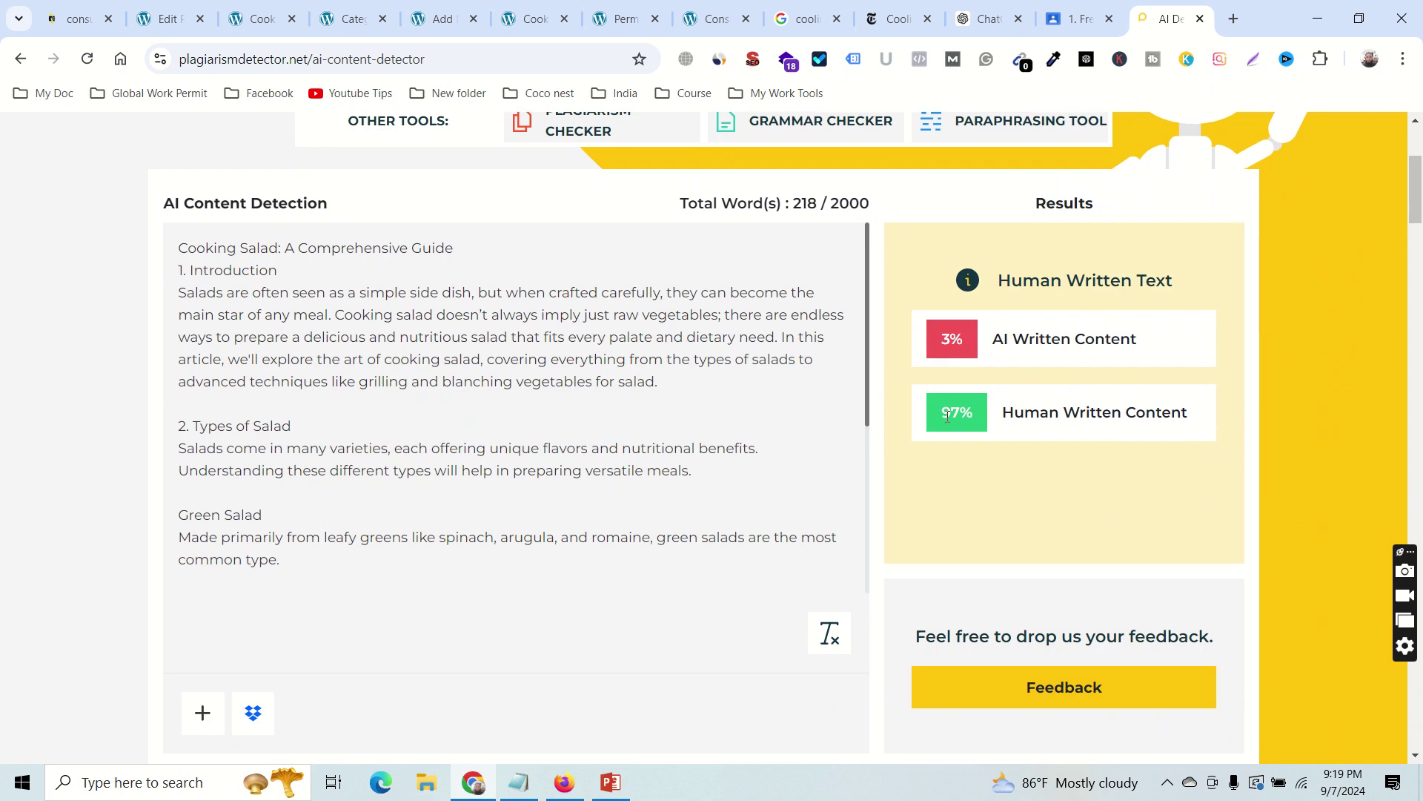
drag(1040, 340, 1107, 341)
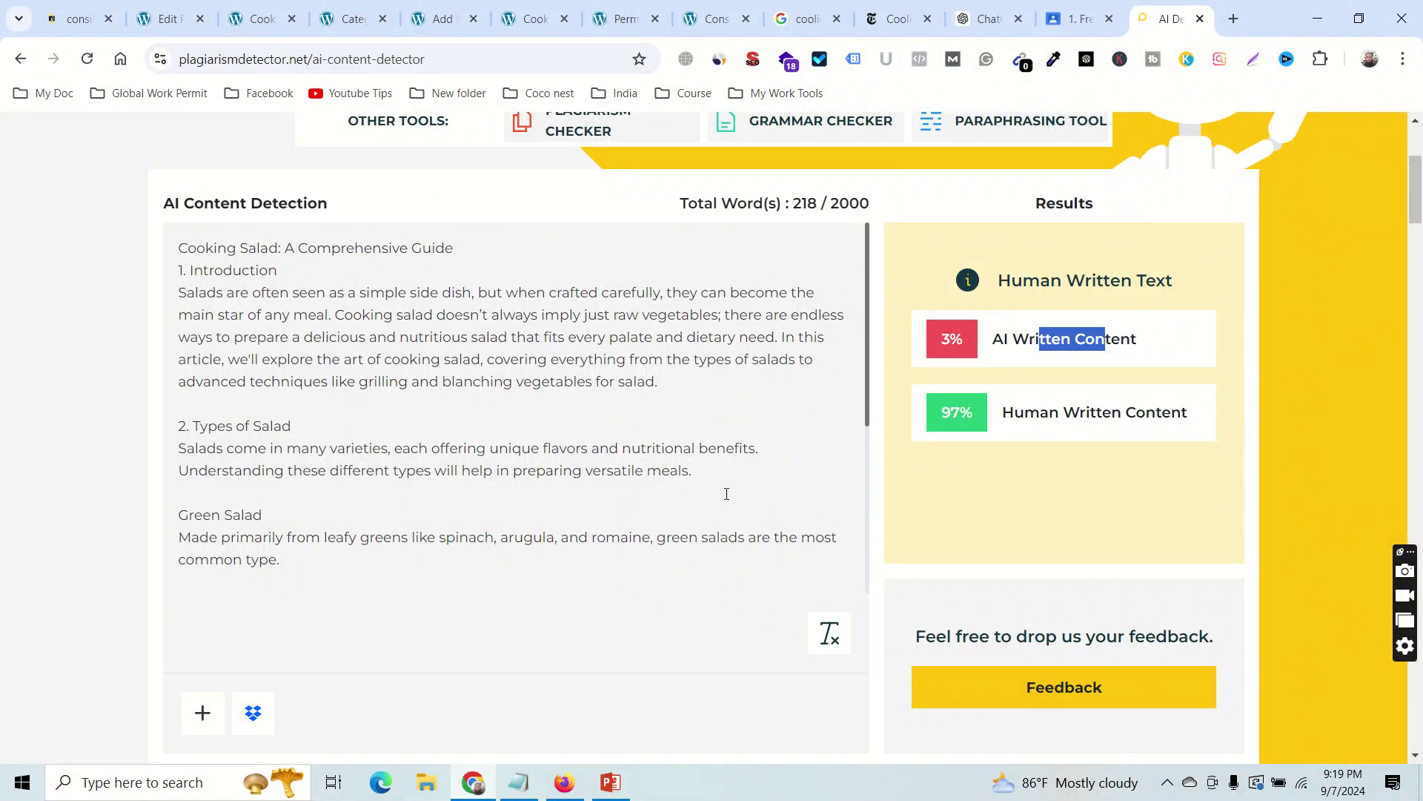
scroll(562, 515, up, 3)
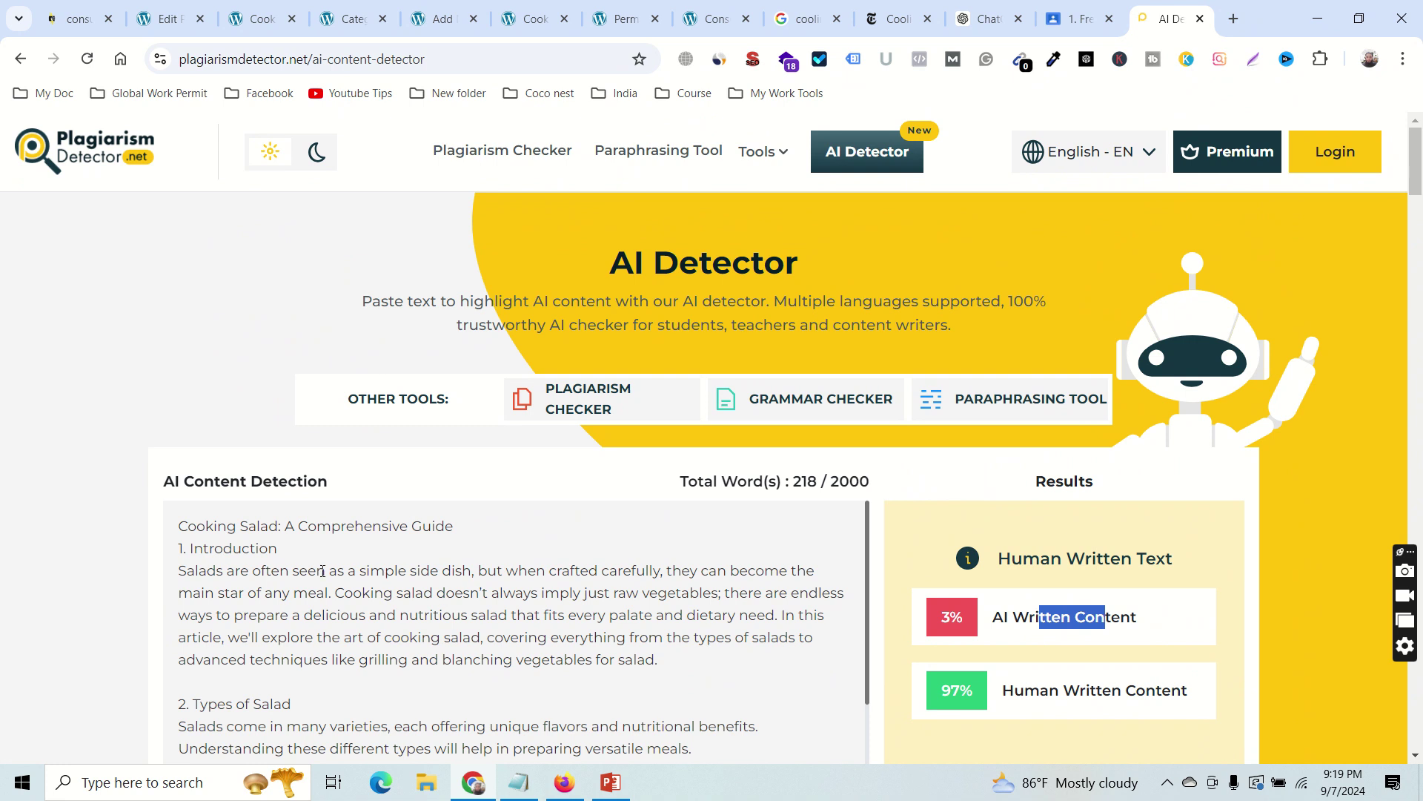
scroll(998, 492, down, 2)
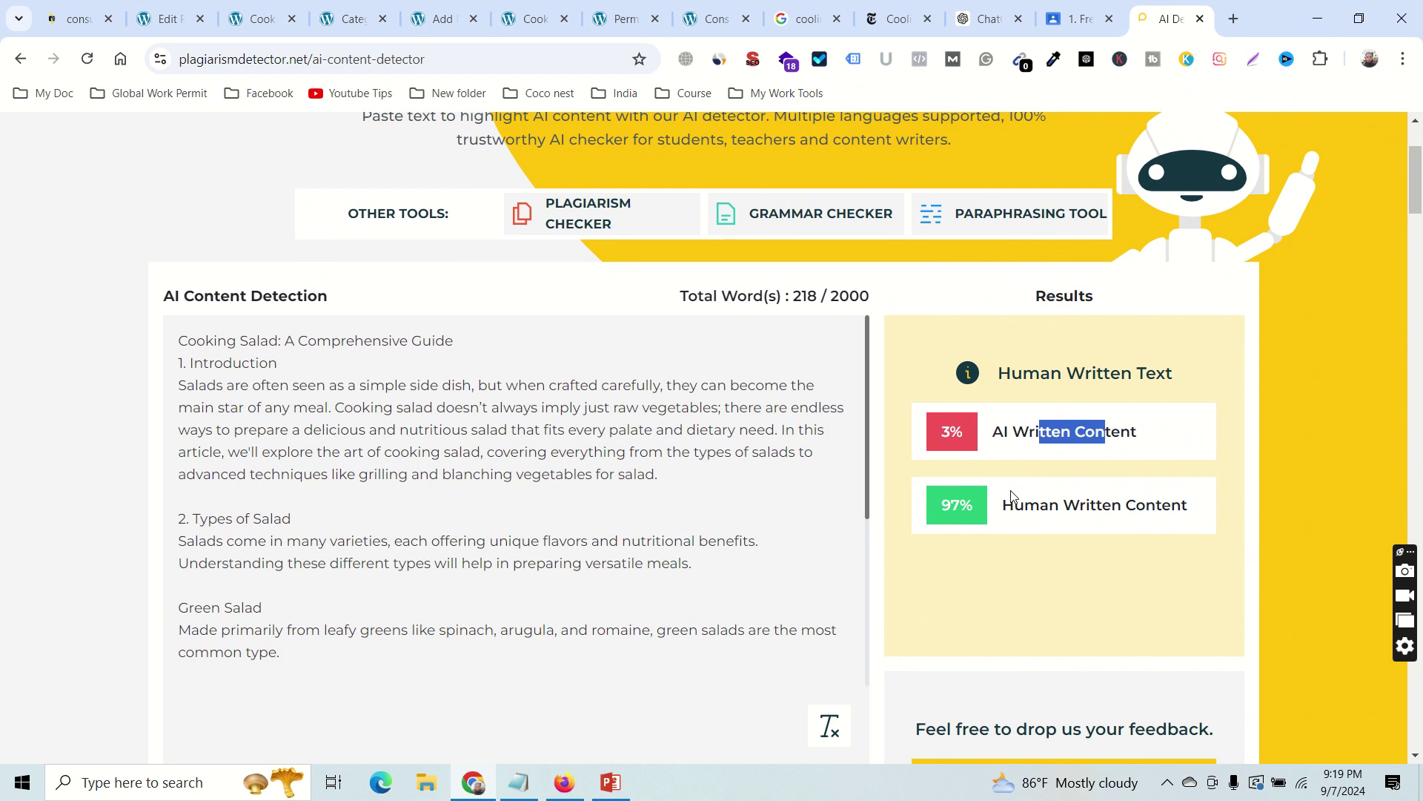
drag(1004, 505, 1197, 503)
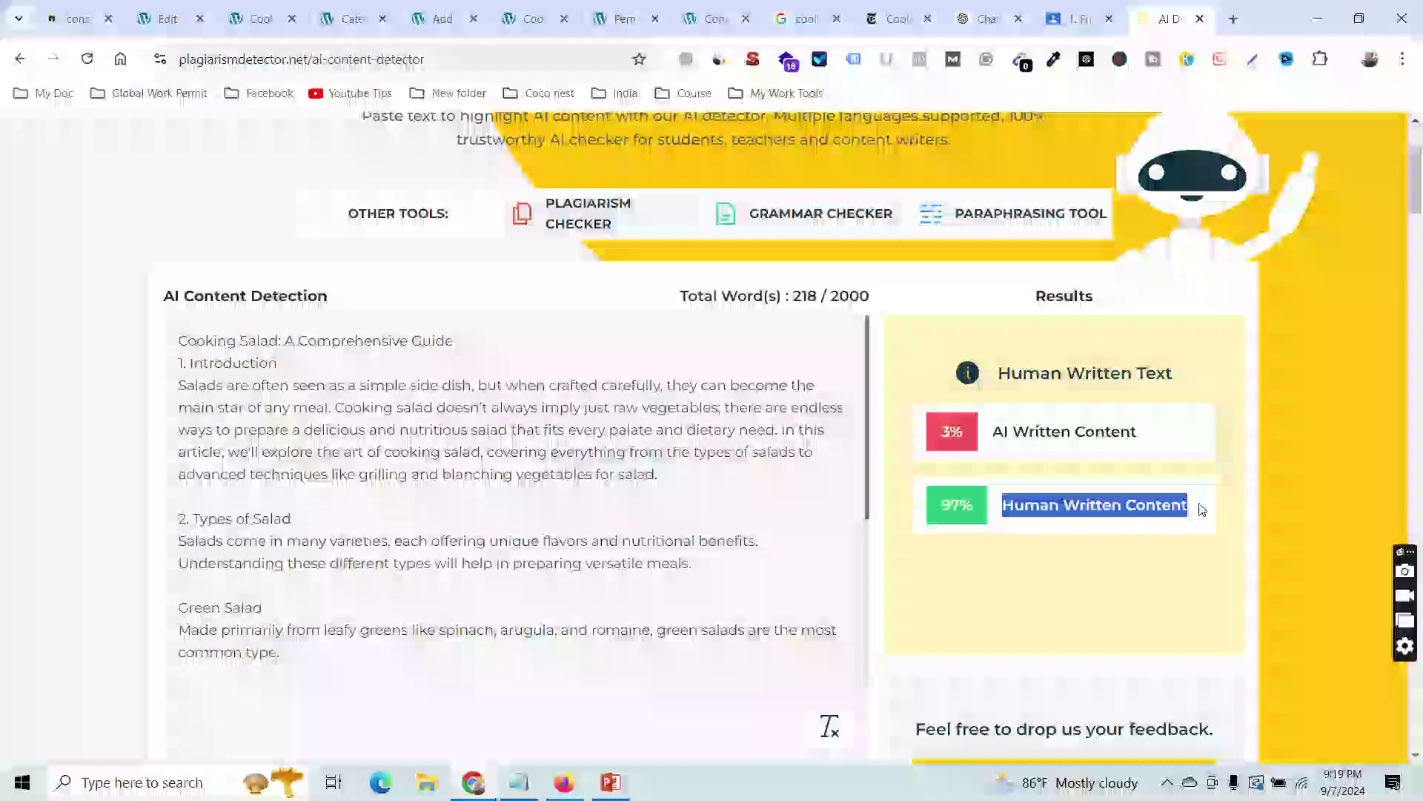
click(1124, 507)
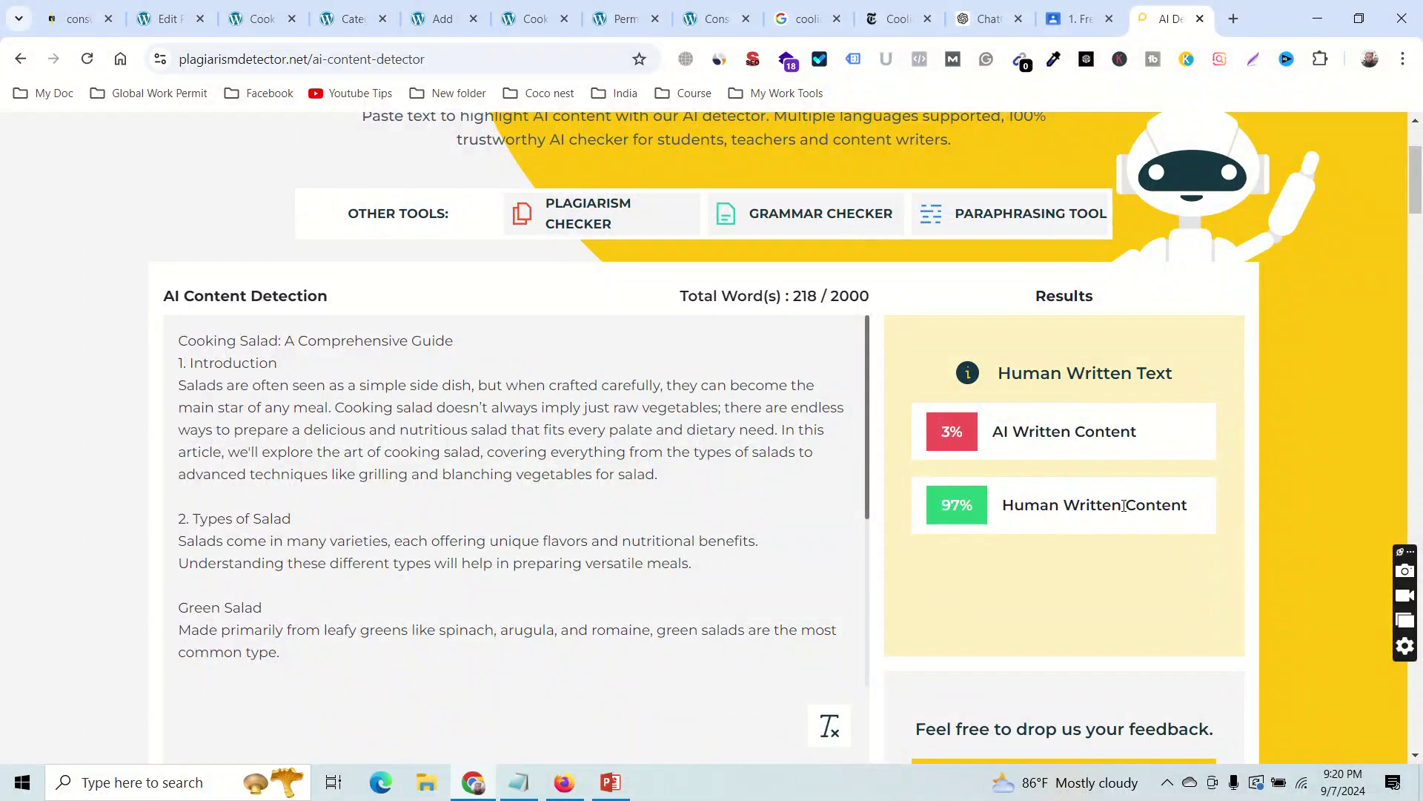
scroll(1112, 497, up, 3)
scroll(1064, 561, down, 1)
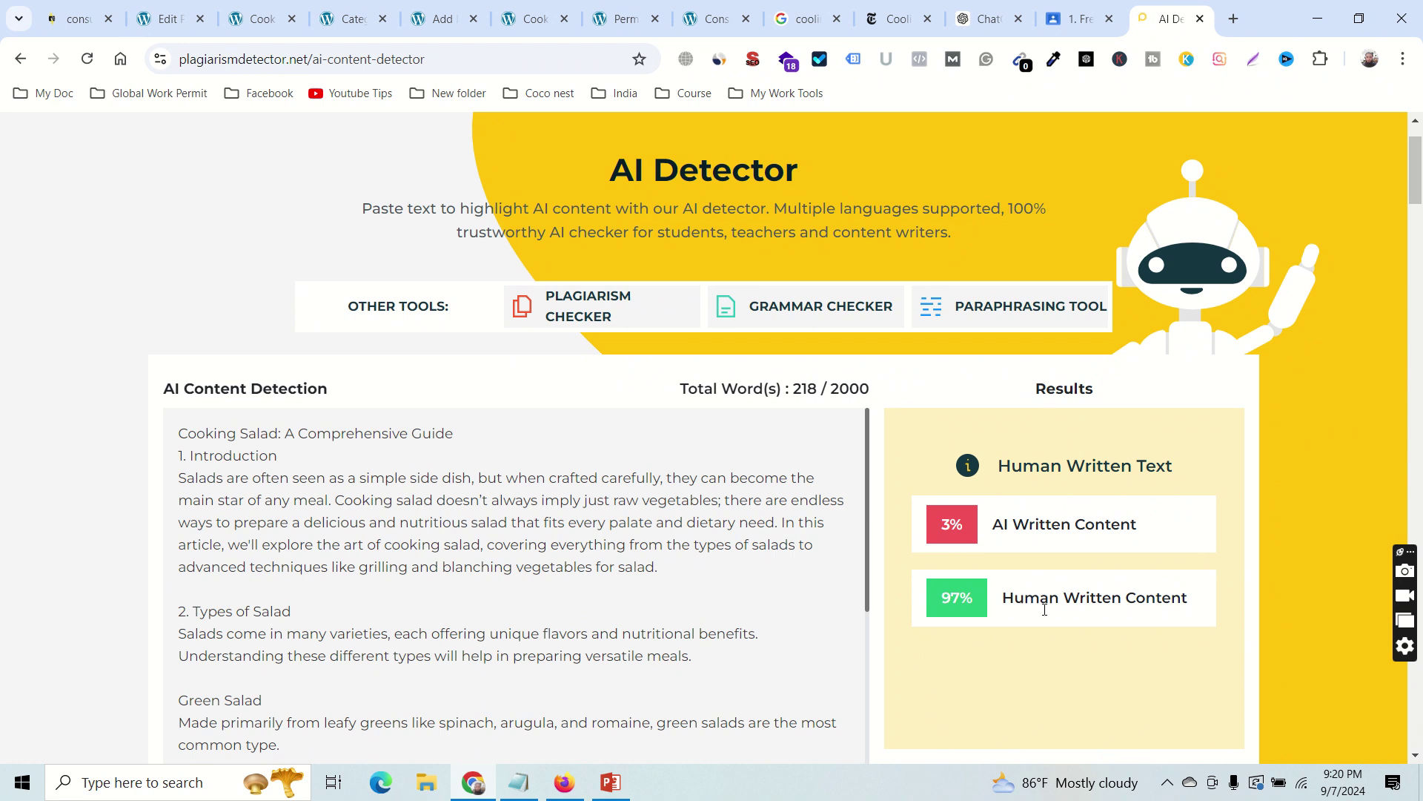
drag(994, 526, 1046, 520)
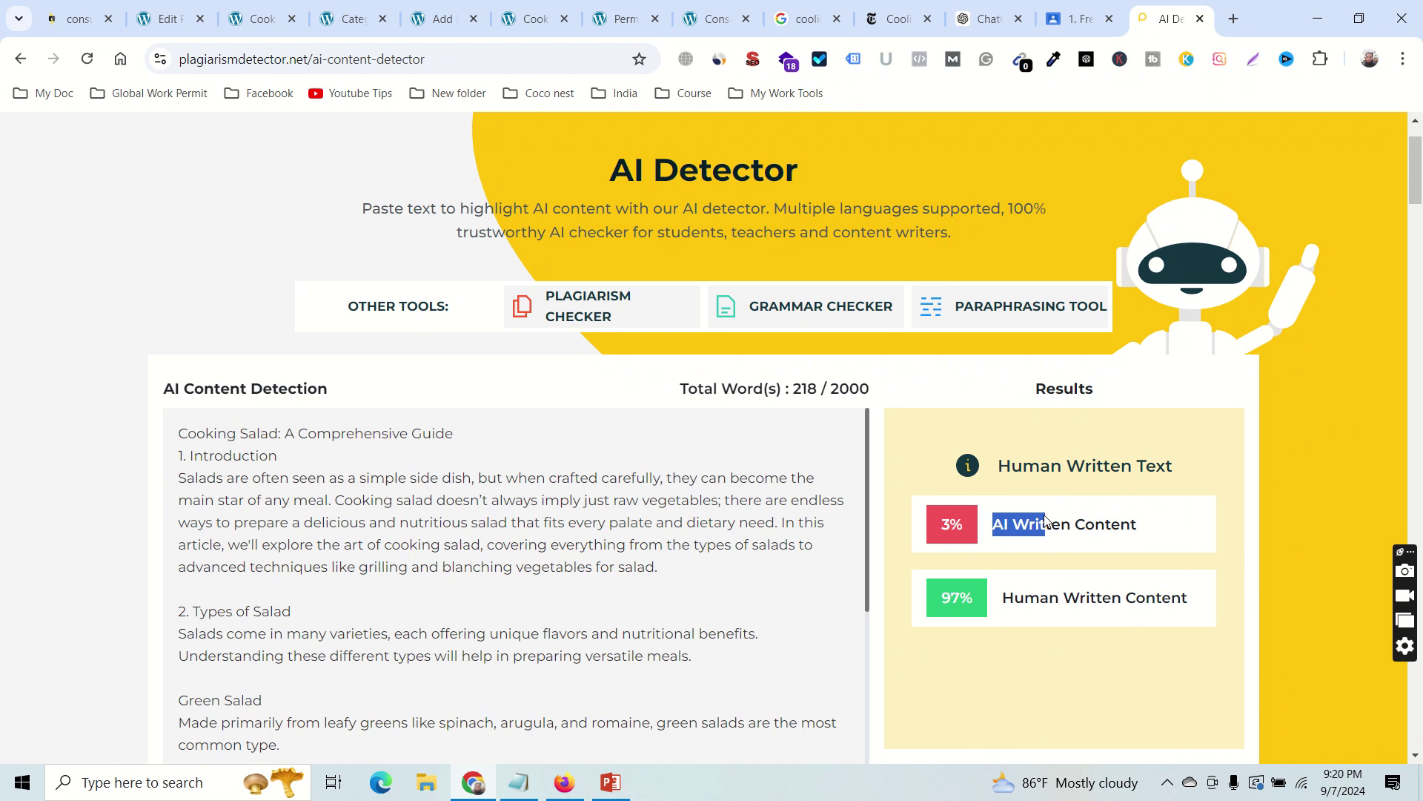
scroll(882, 518, down, 3)
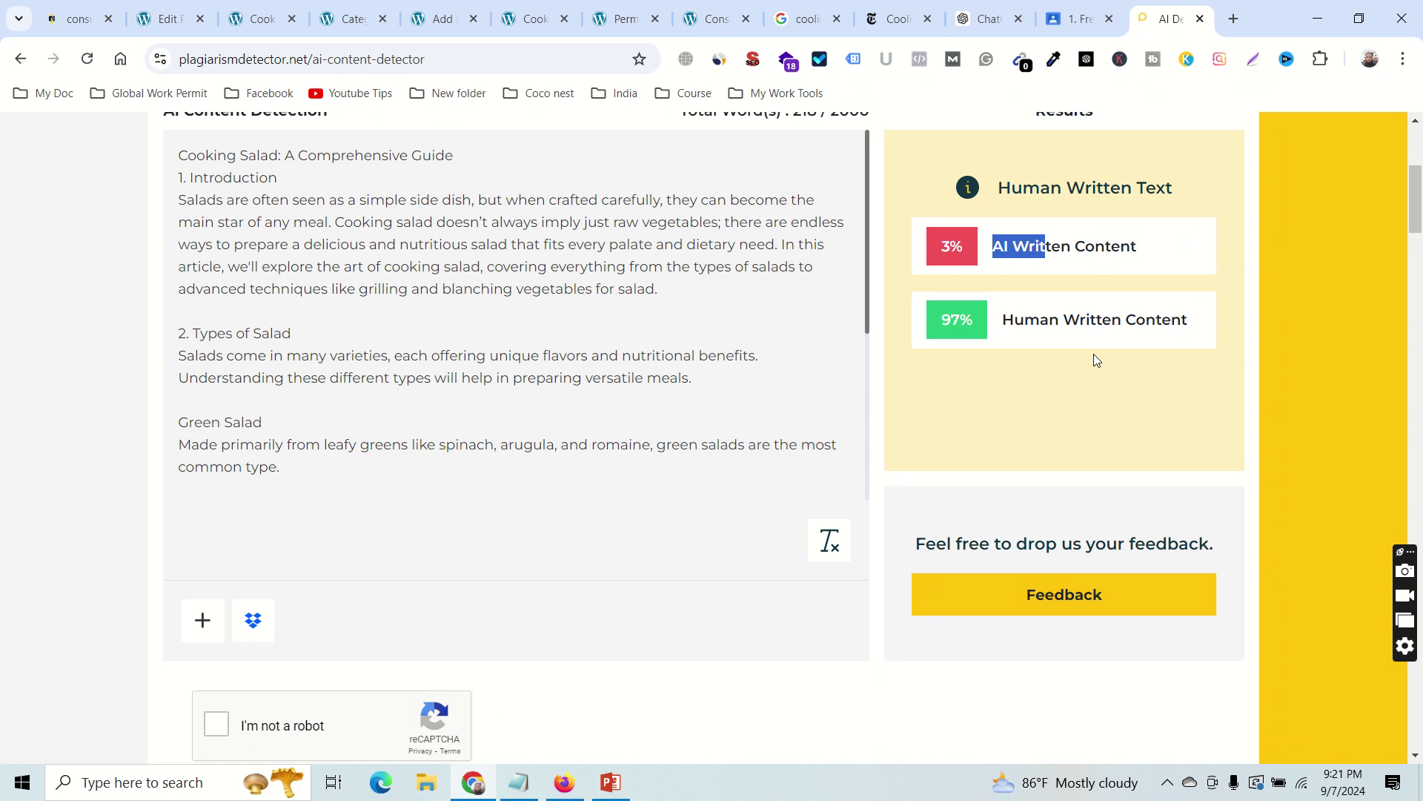
scroll(1090, 396, up, 3)
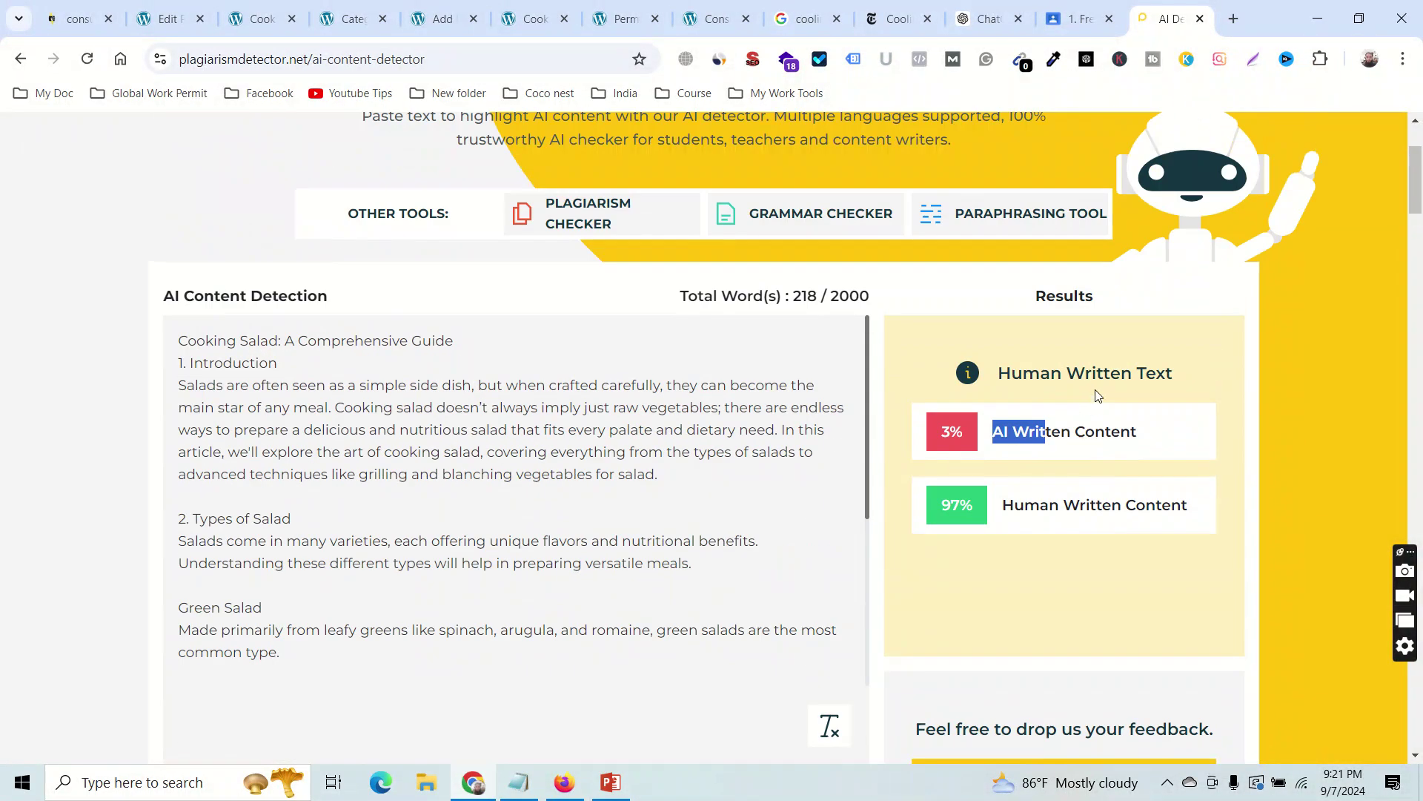
drag(1025, 505, 1090, 511)
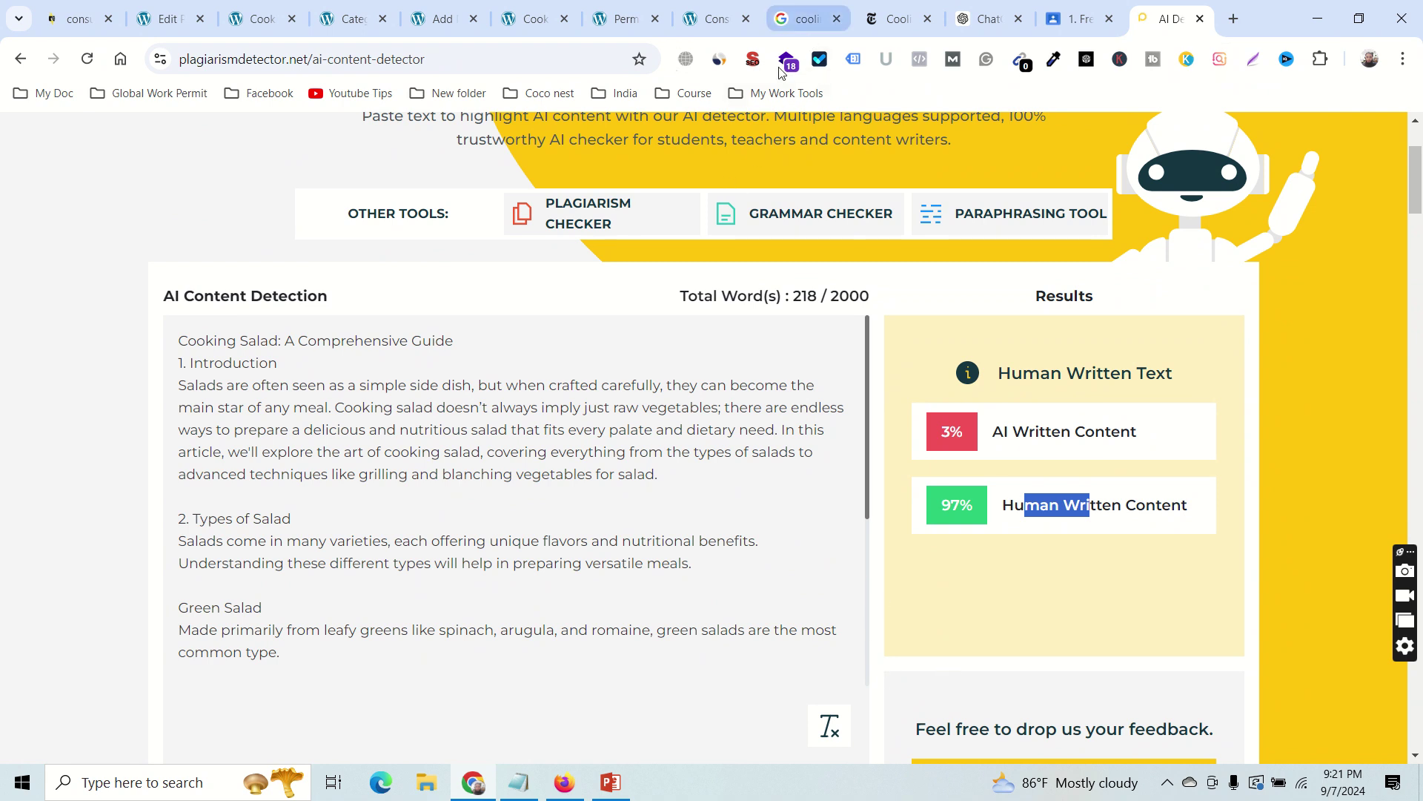
Return to the published cooking salad post on the Consultant OK Digital site.
click(259, 18)
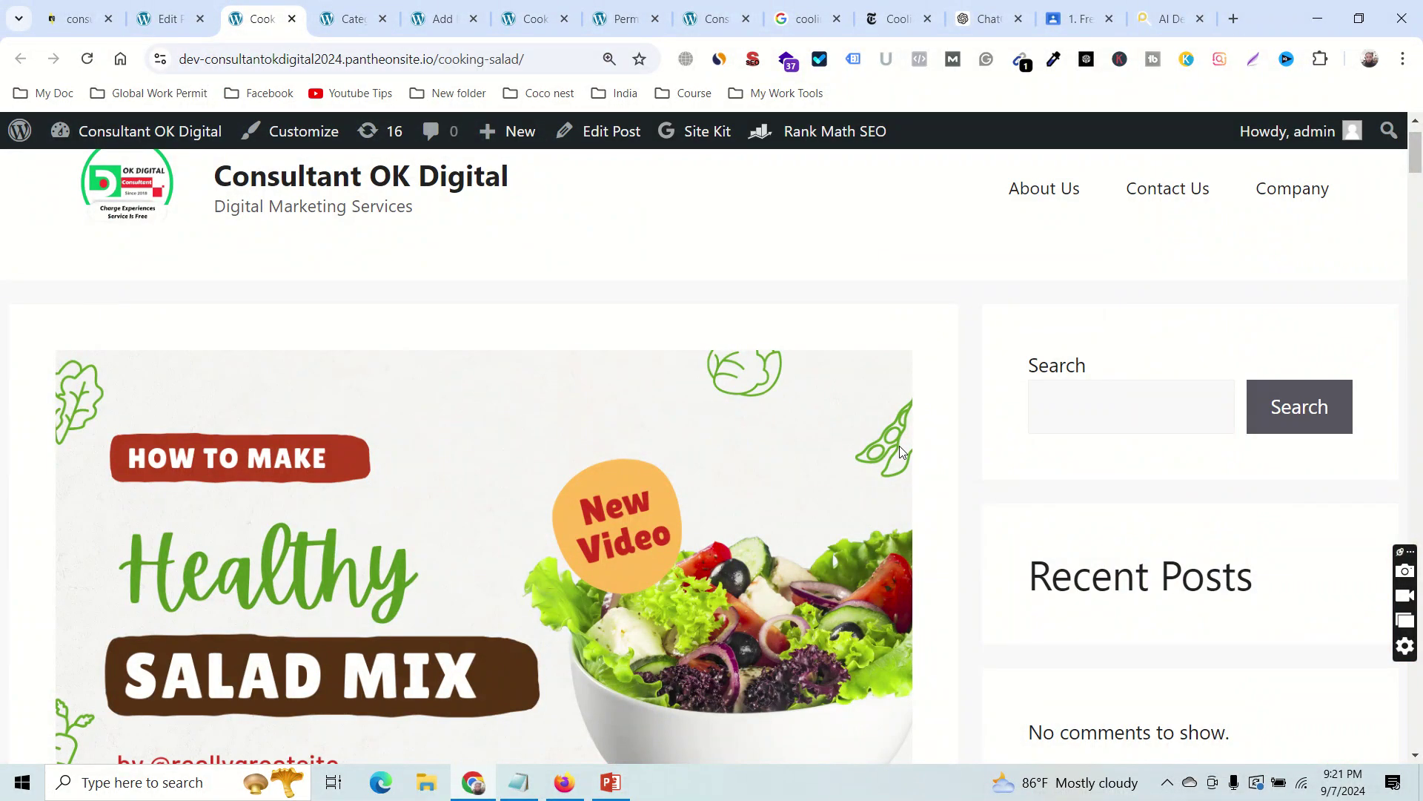